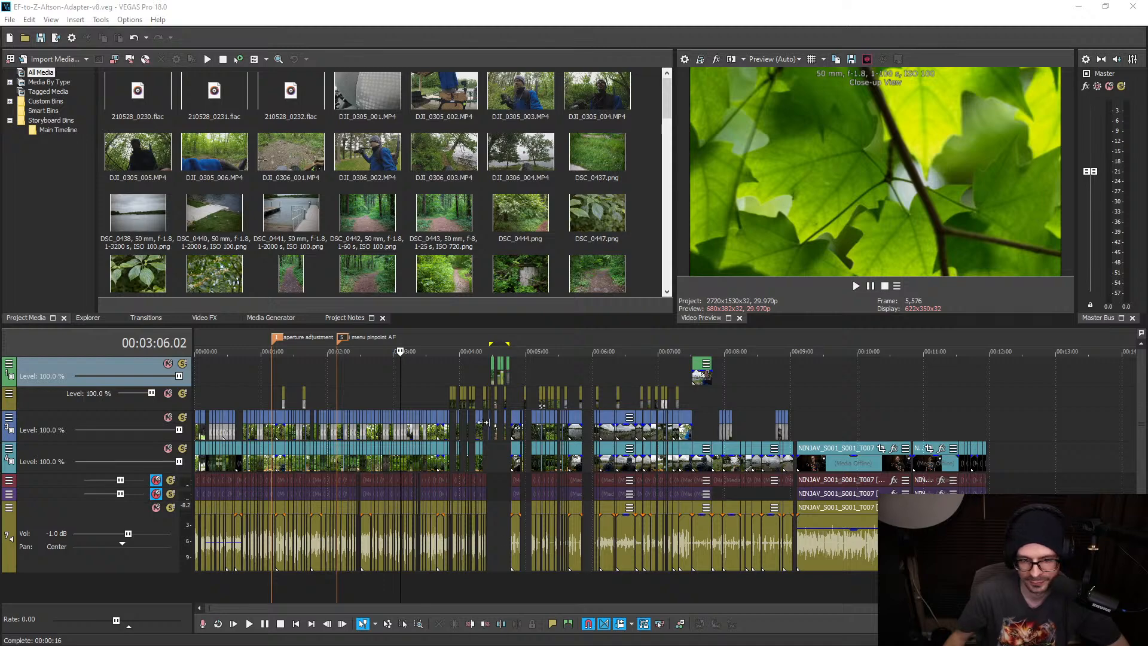
# Step: Skim through the clips on the timeline from the opening to the photo section near 00:01:55
pyautogui.click(443, 363)
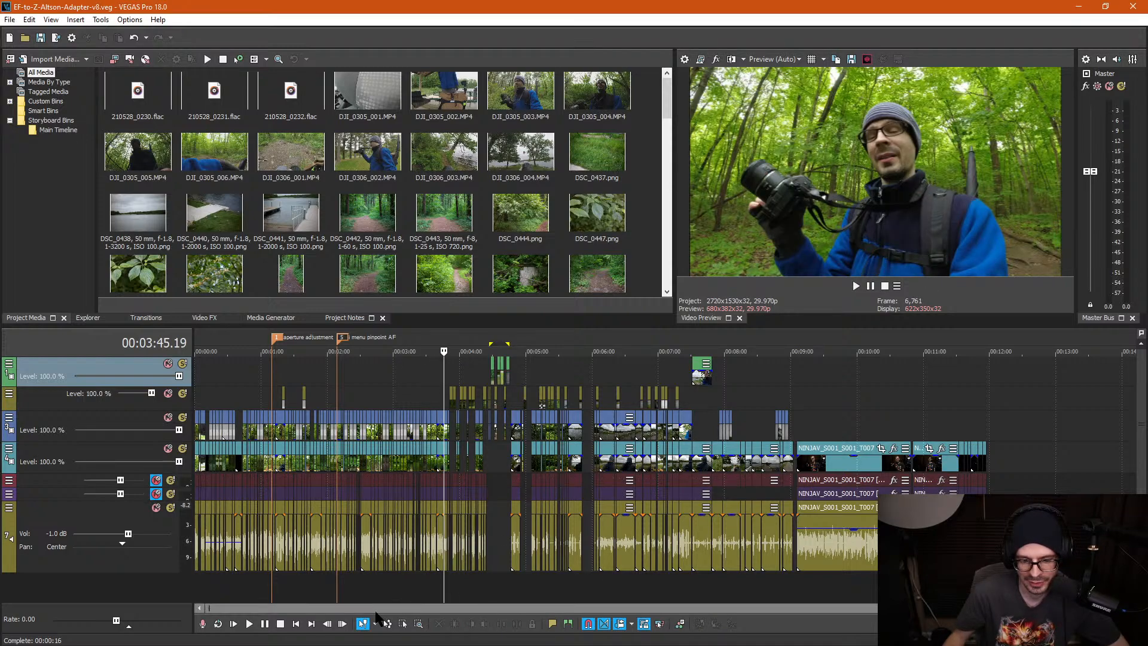
pyautogui.click(256, 385)
pyautogui.scroll(8, 257, 385)
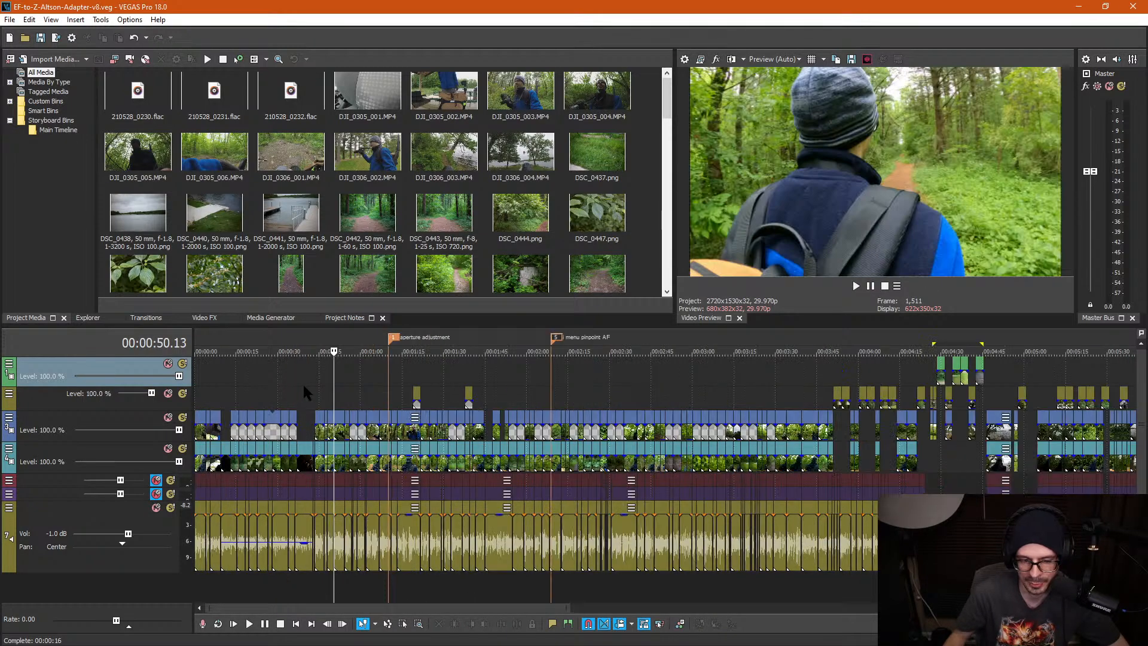
pyautogui.click(584, 400)
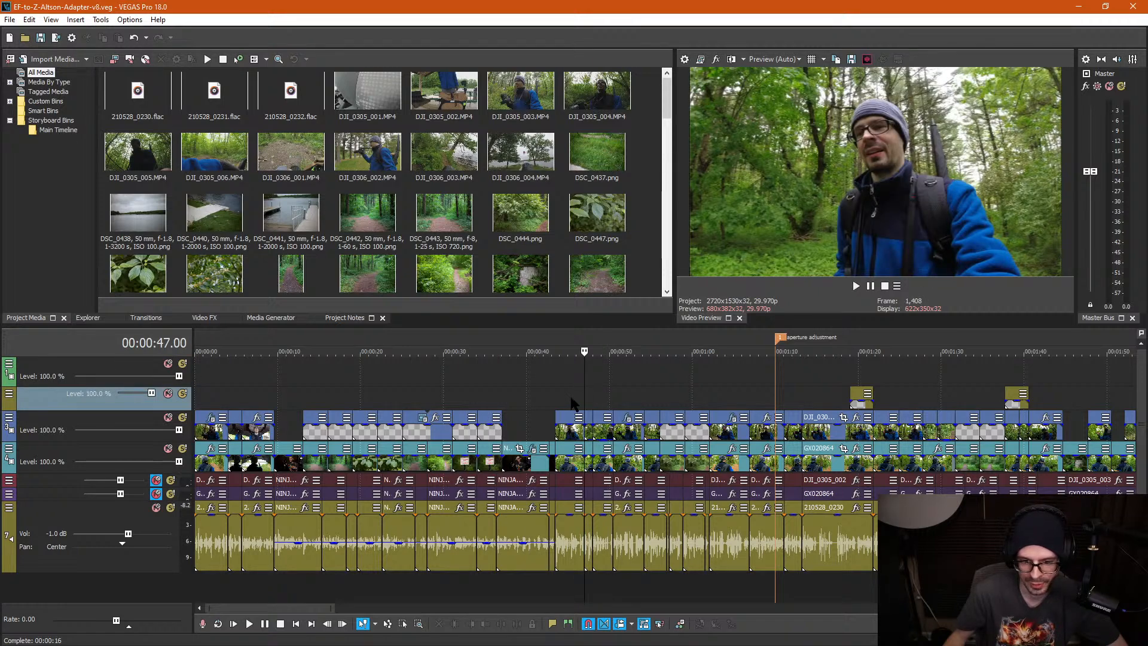
pyautogui.click(641, 393)
pyautogui.click(824, 382)
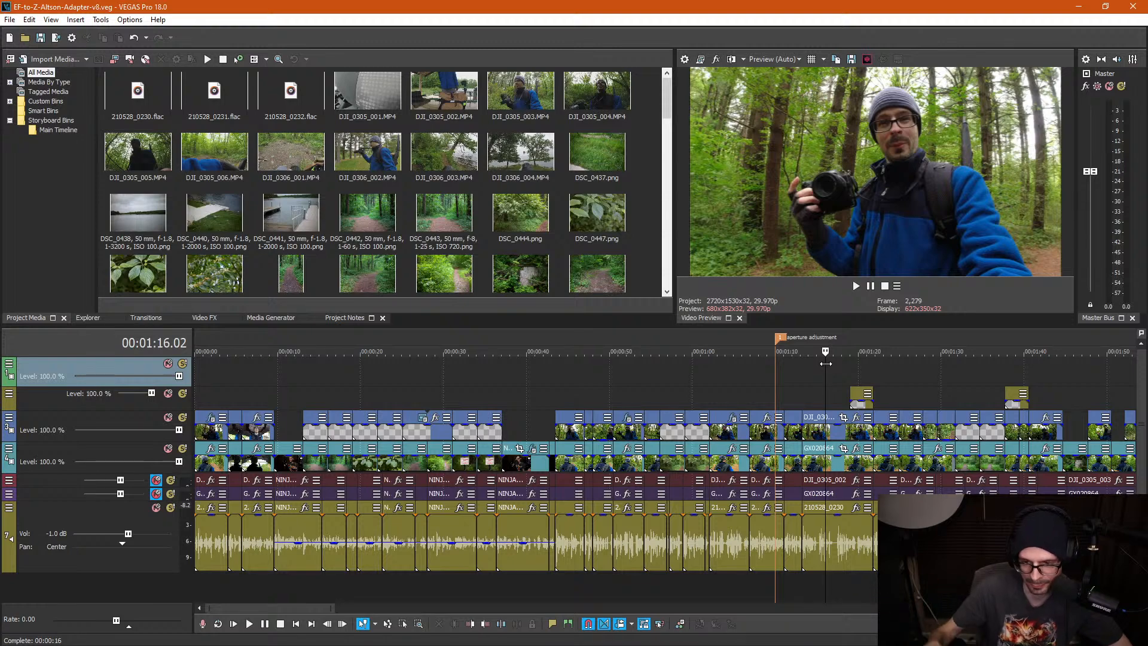
pyautogui.scroll(-4, 887, 399)
pyautogui.click(704, 399)
pyautogui.scroll(4, 663, 402)
pyautogui.click(594, 399)
pyautogui.scroll(4, 595, 399)
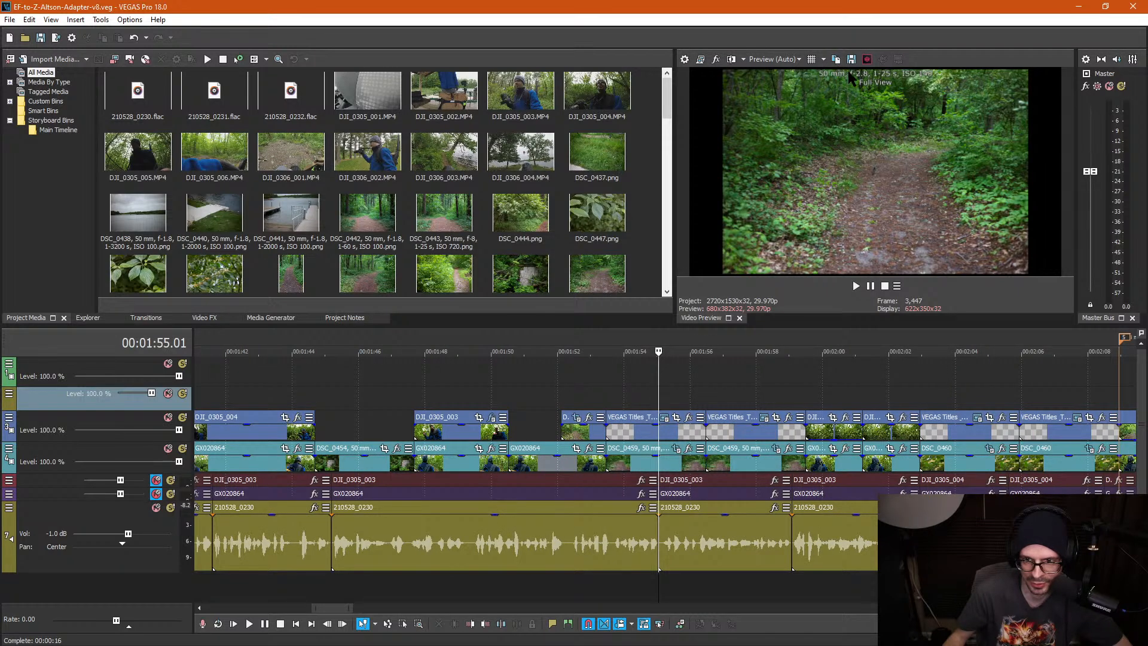
# Step: Preview the DSC_0459 photo clips and play the timeline from about 00:01:55 into the DJI_0305_004 clips
pyautogui.click(746, 396)
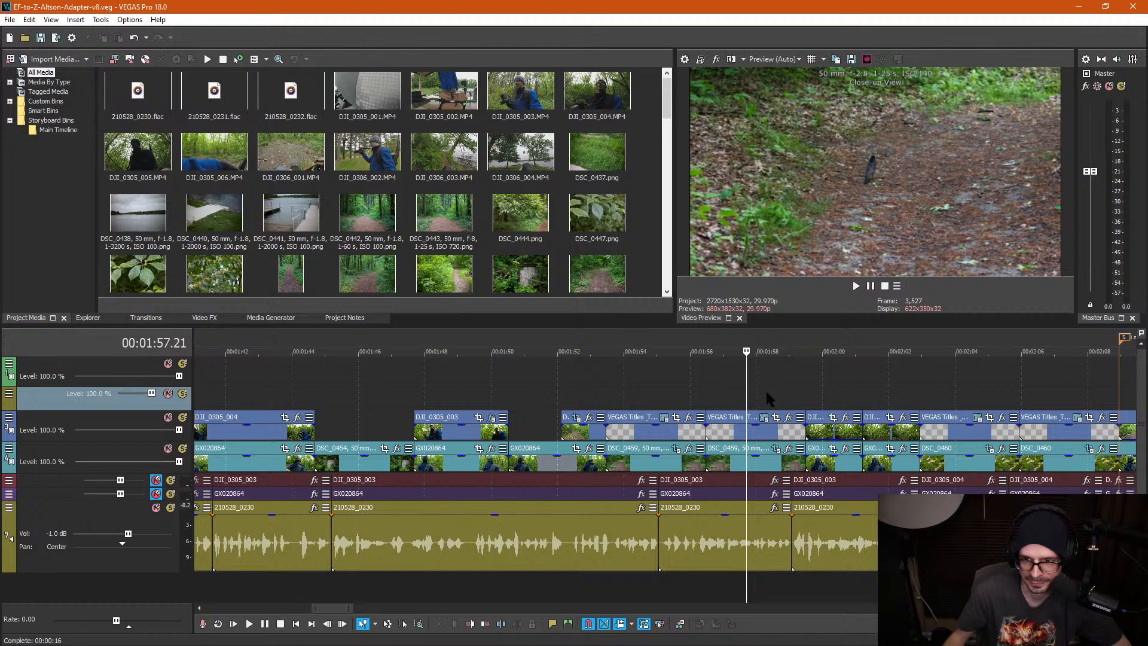
pyautogui.click(768, 398)
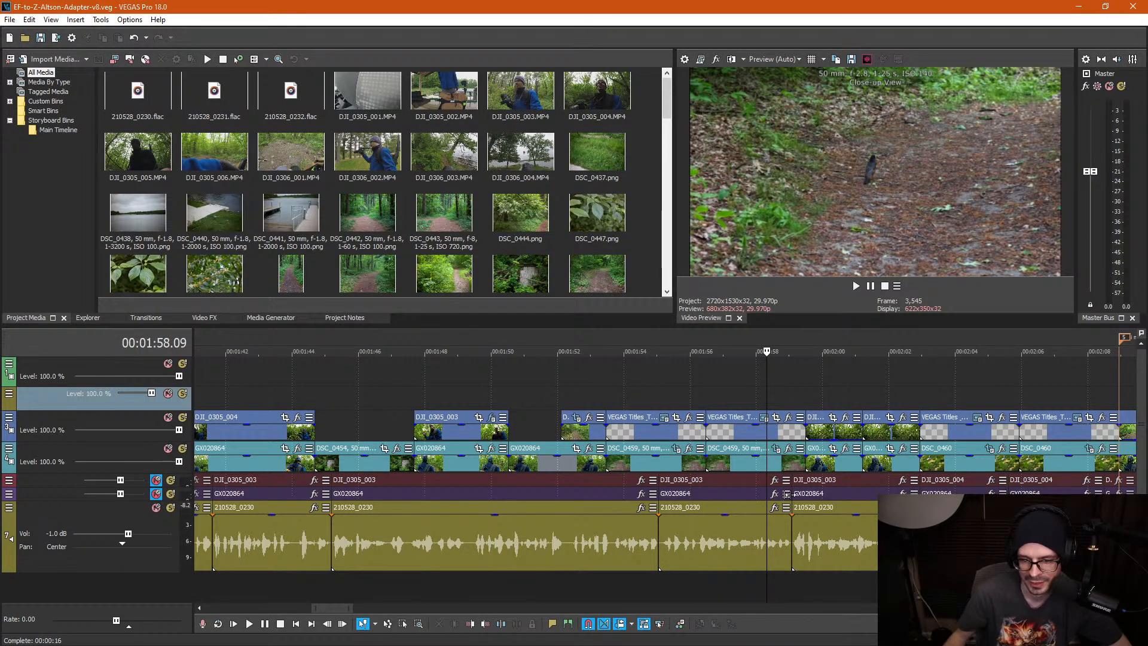
pyautogui.click(674, 398)
pyautogui.press('space')
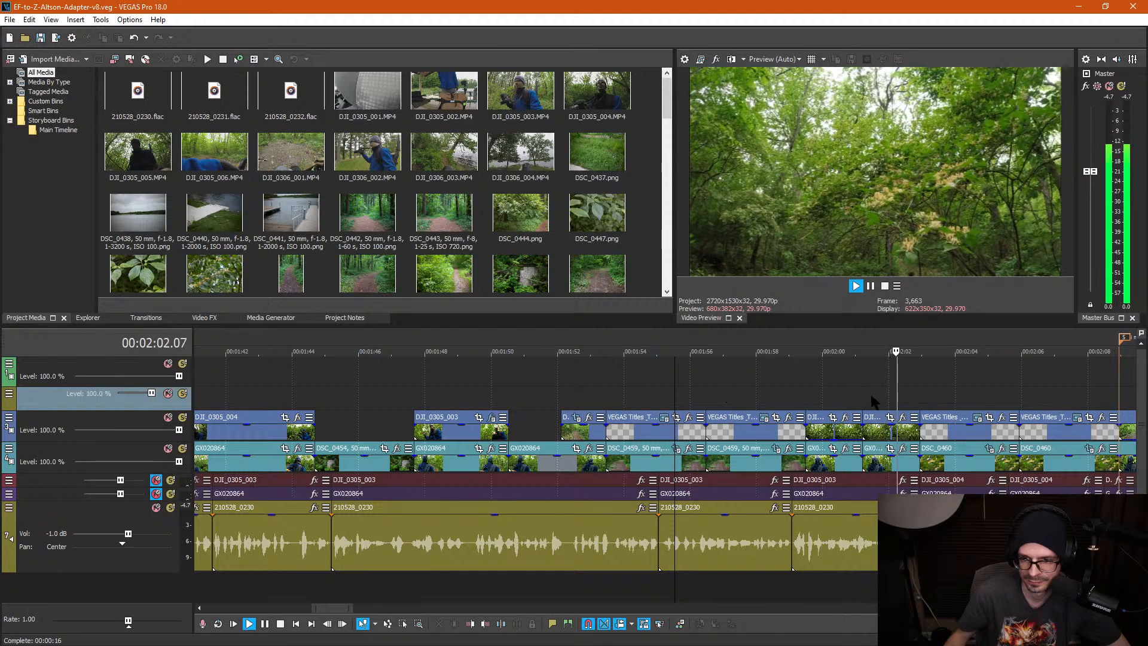
# Step: Keyframe a slow pan/crop zoom-in on the GX020864 event near 00:02:00, ending at a frame width of about 2,595
pyautogui.click(831, 469)
pyautogui.scroll(4, 742, 453)
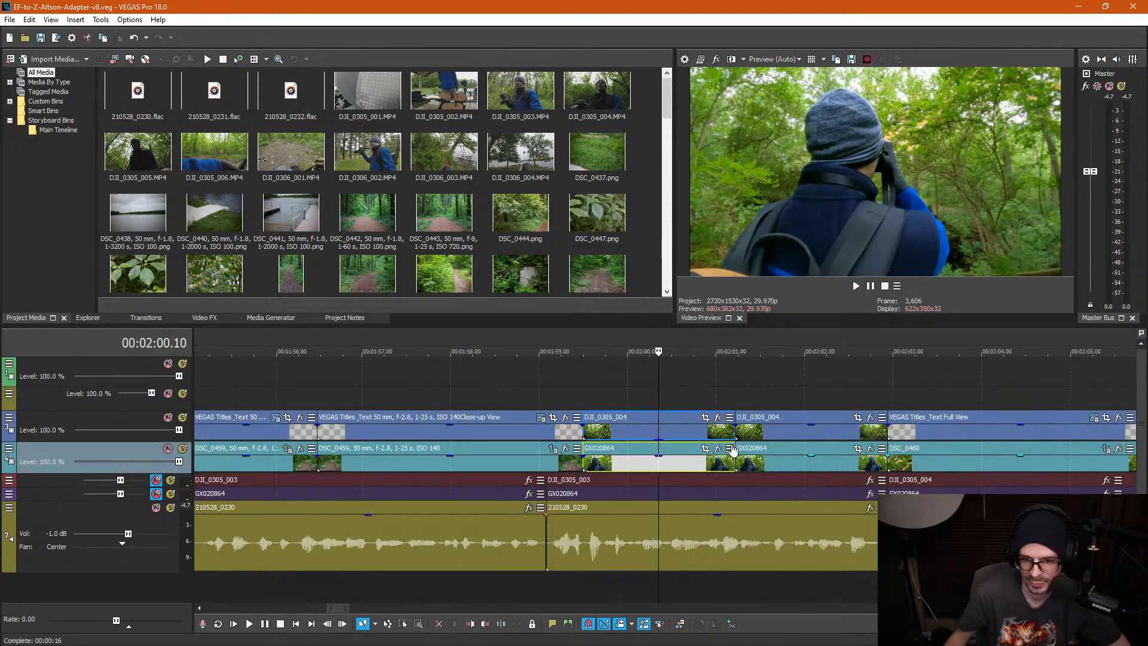
pyautogui.click(706, 448)
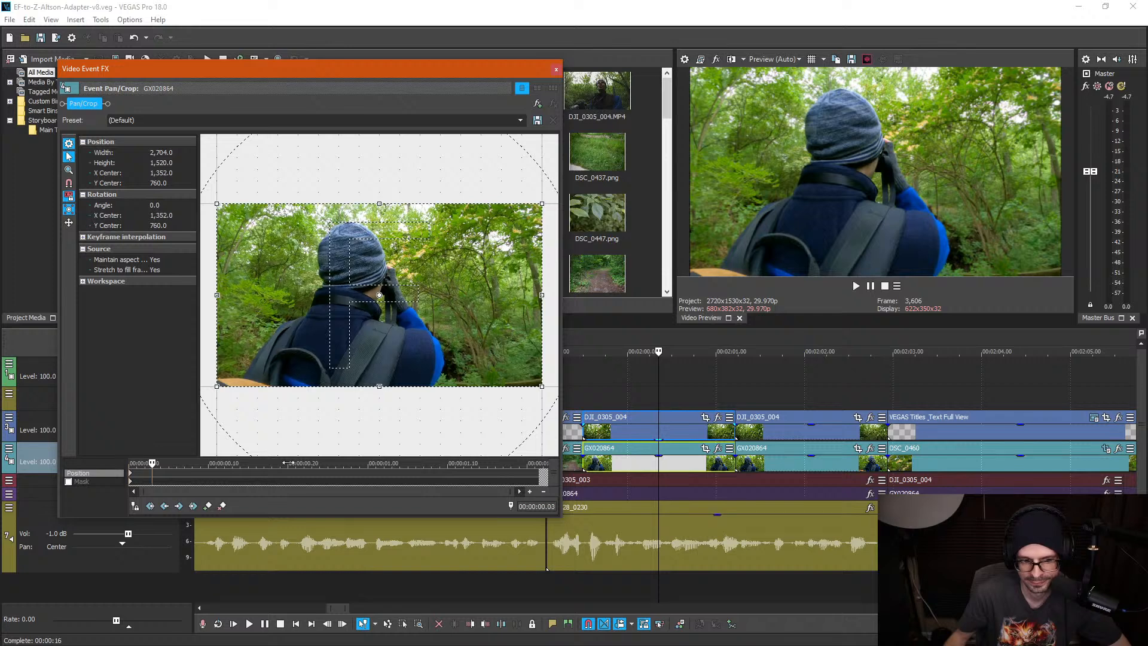
pyautogui.moveTo(232, 462); pyautogui.dragTo(711, 470)
pyautogui.moveTo(218, 385); pyautogui.dragTo(224, 383)
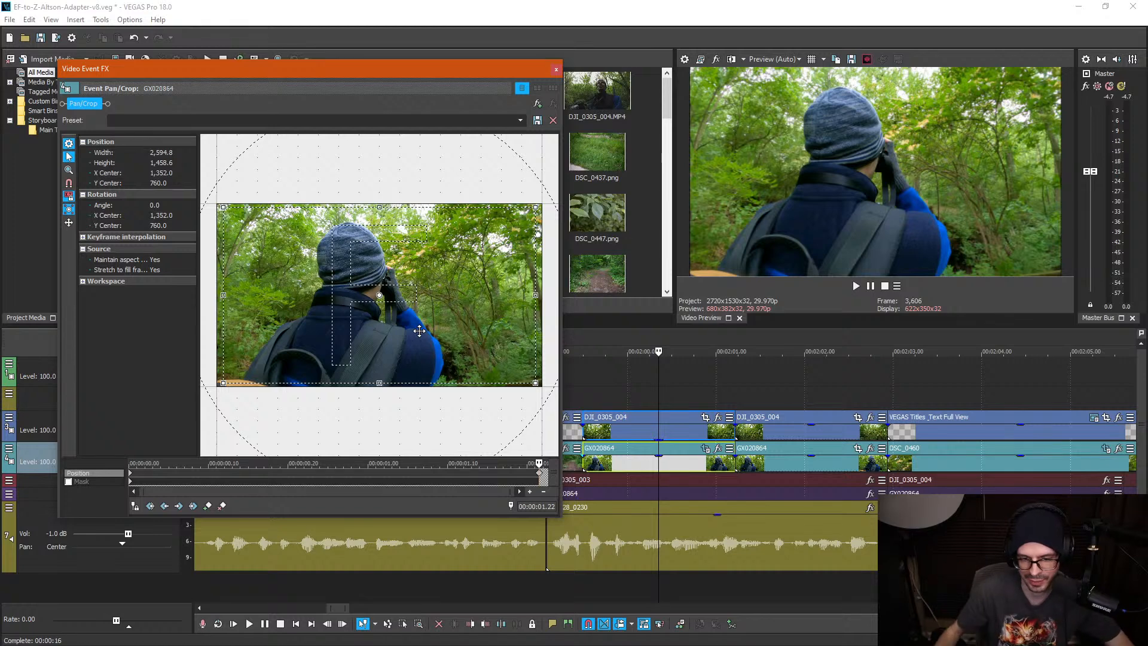
pyautogui.click(556, 69)
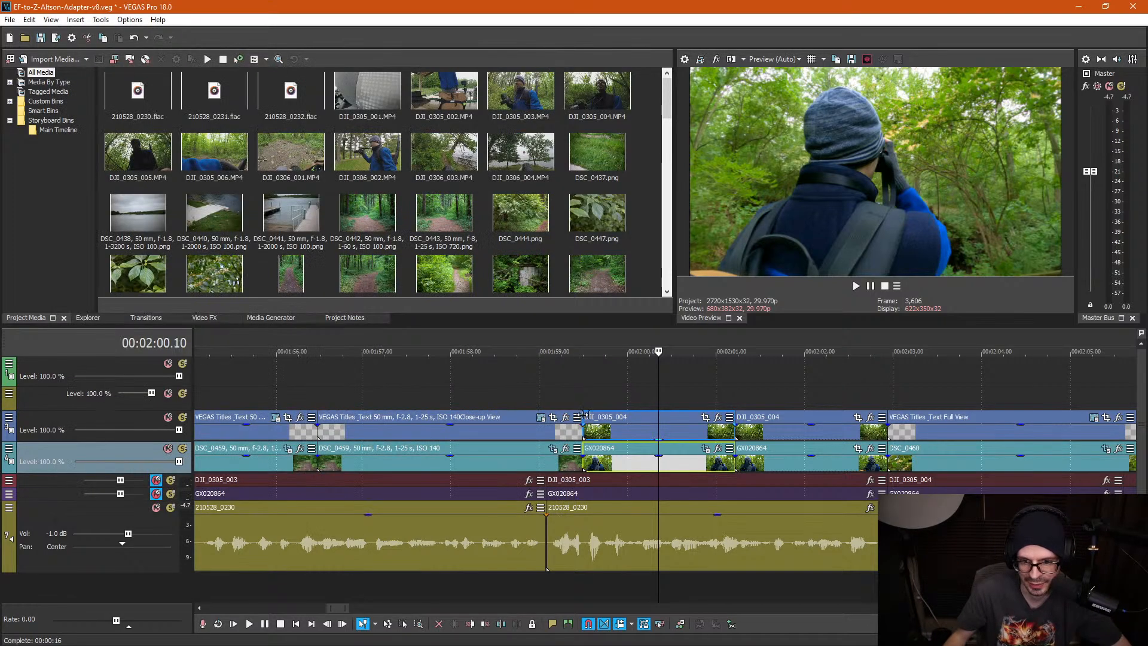
# Step: Play back from about 00:01:58 to check the zoom on the GX020864 event
pyautogui.click(510, 389)
pyautogui.press('space')
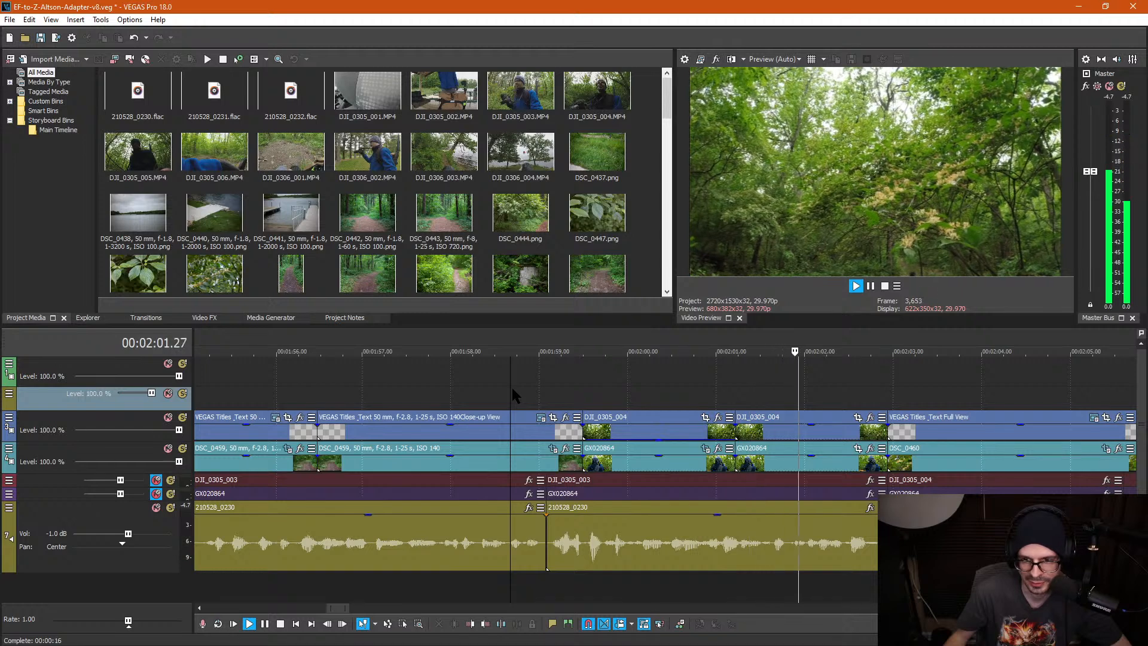
pyautogui.press('space')
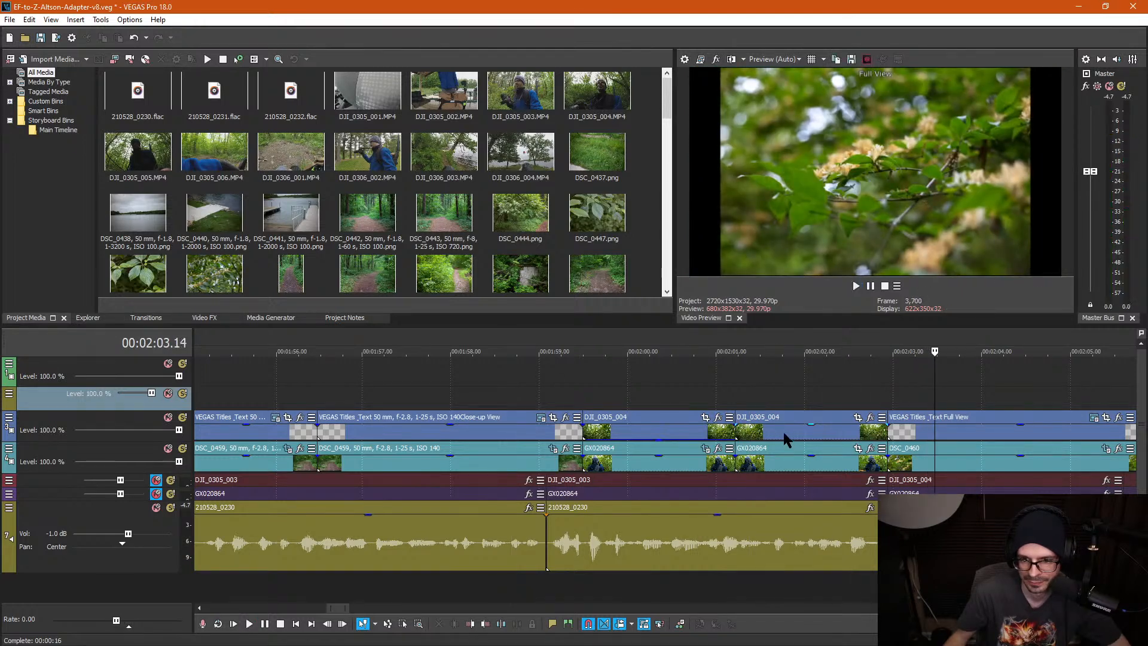
# Step: Play the second DJI_0305_004 event from about 00:02:01 to examine how steady it is
pyautogui.click(783, 432)
pyautogui.rightClick(795, 428)
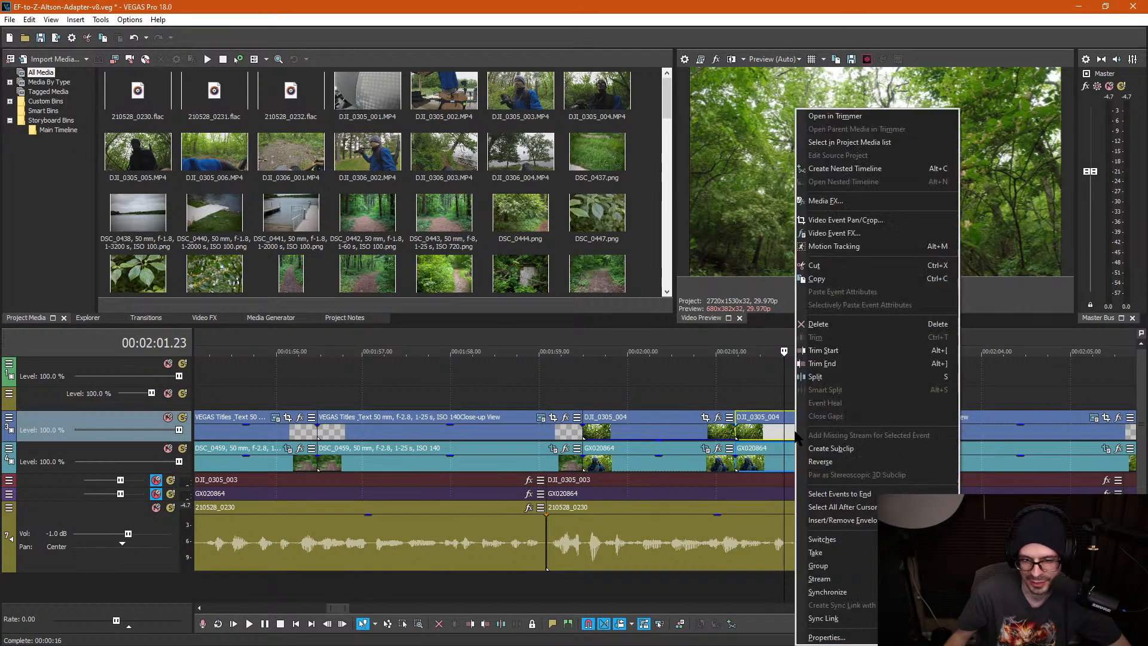
pyautogui.click(762, 406)
pyautogui.press('space')
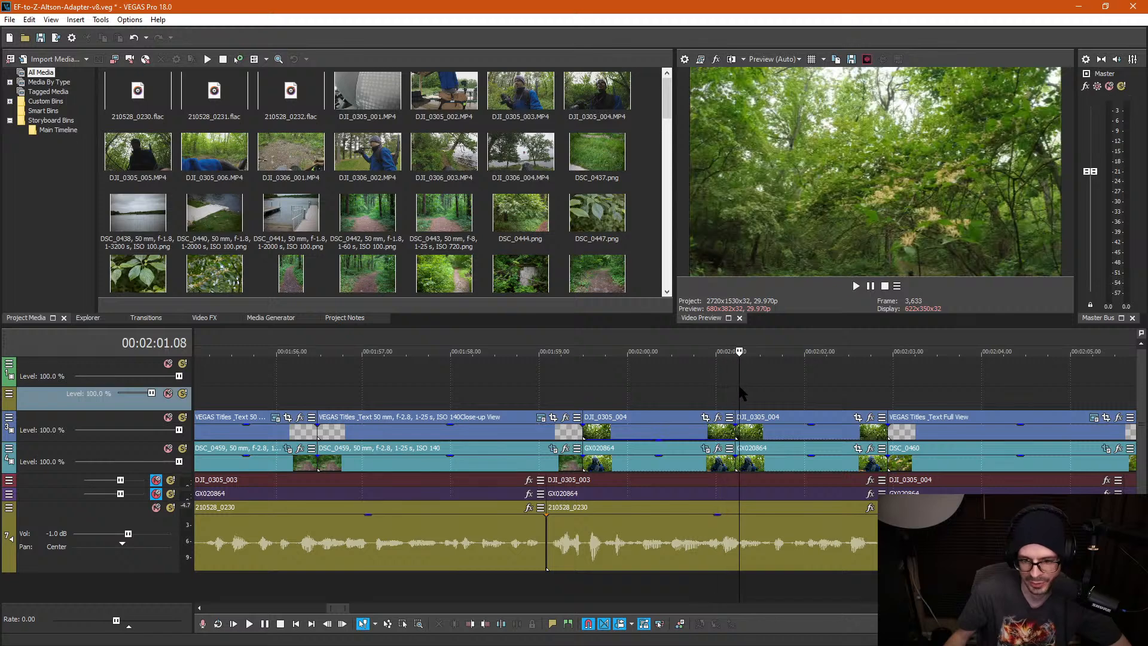
pyautogui.press('space')
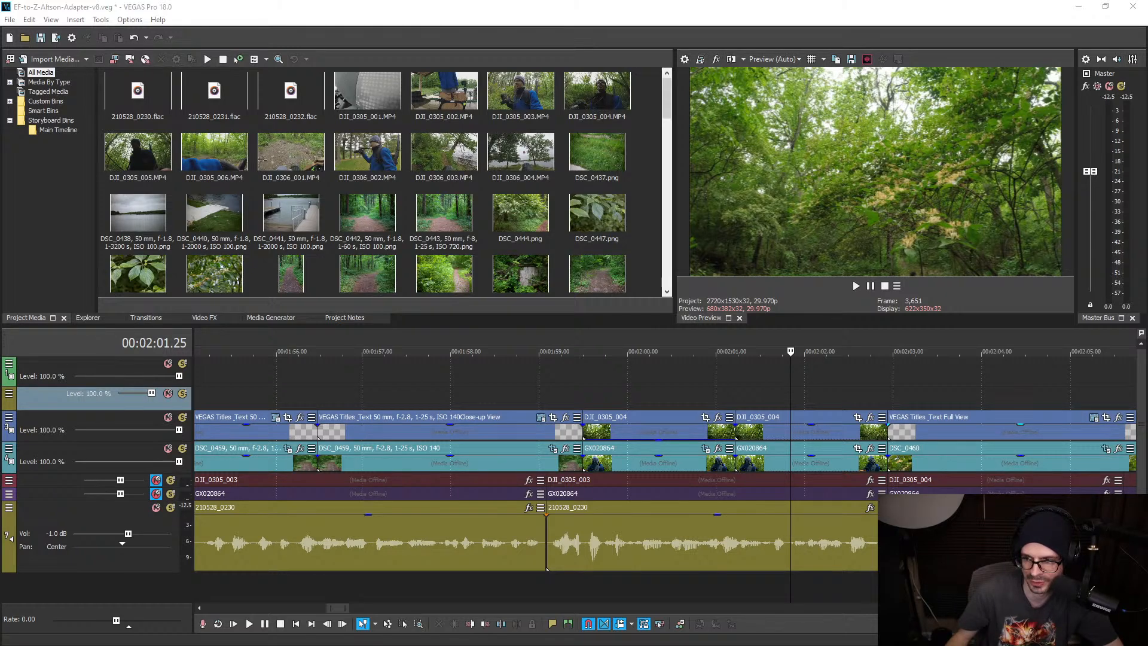
# Step: Accept the processor affinity settings for vegas180.exe
pyautogui.moveTo(671, 212); pyautogui.dragTo(619, 211)
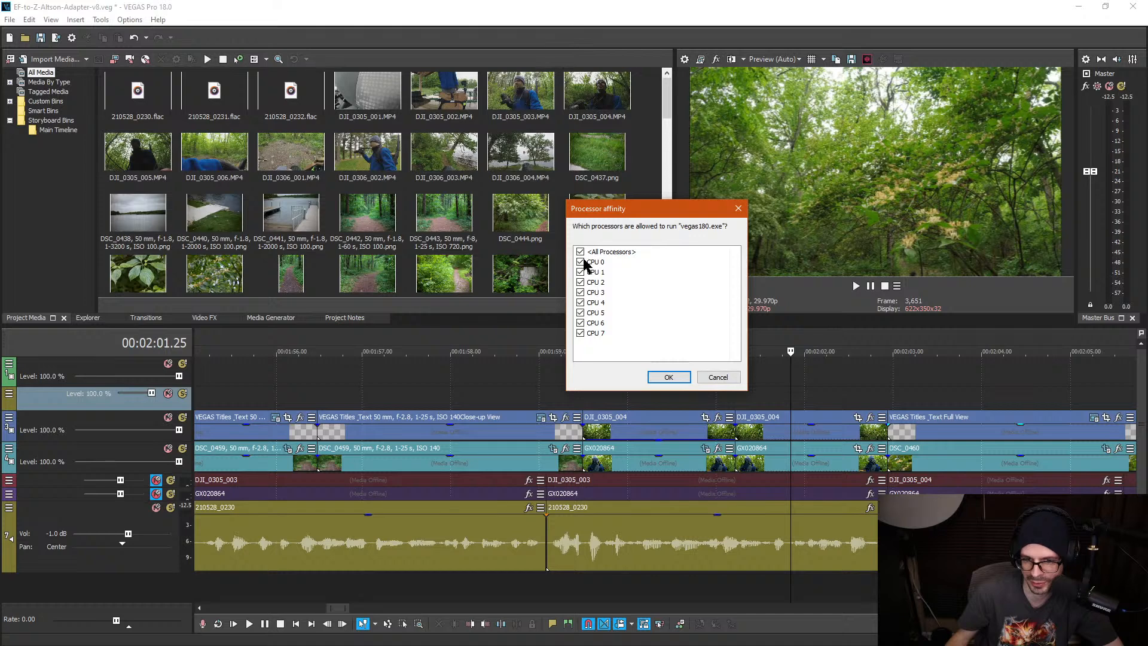
pyautogui.click(672, 377)
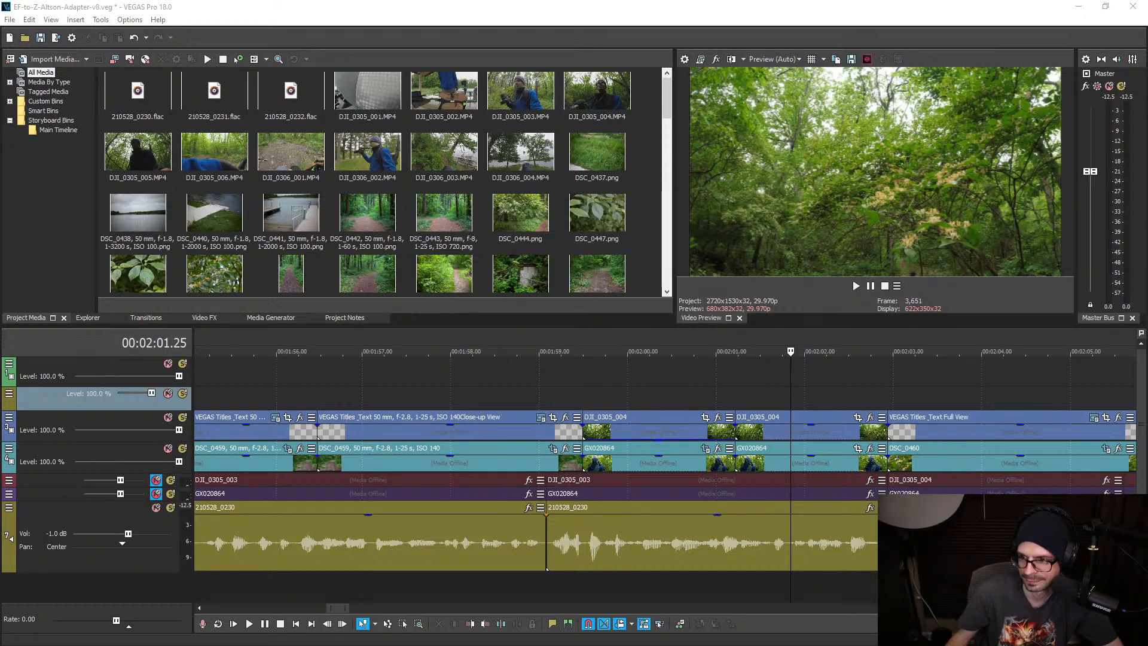
# Step: Replay the second DJI_0305_004 event before editing it
pyautogui.click(753, 386)
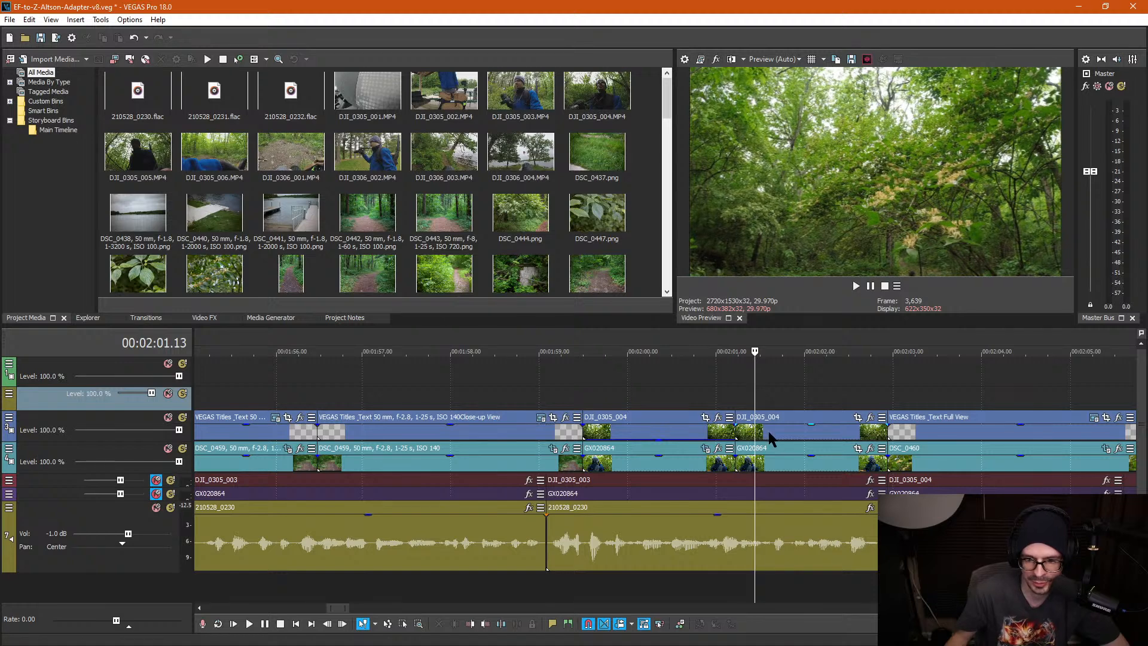
pyautogui.click(769, 438)
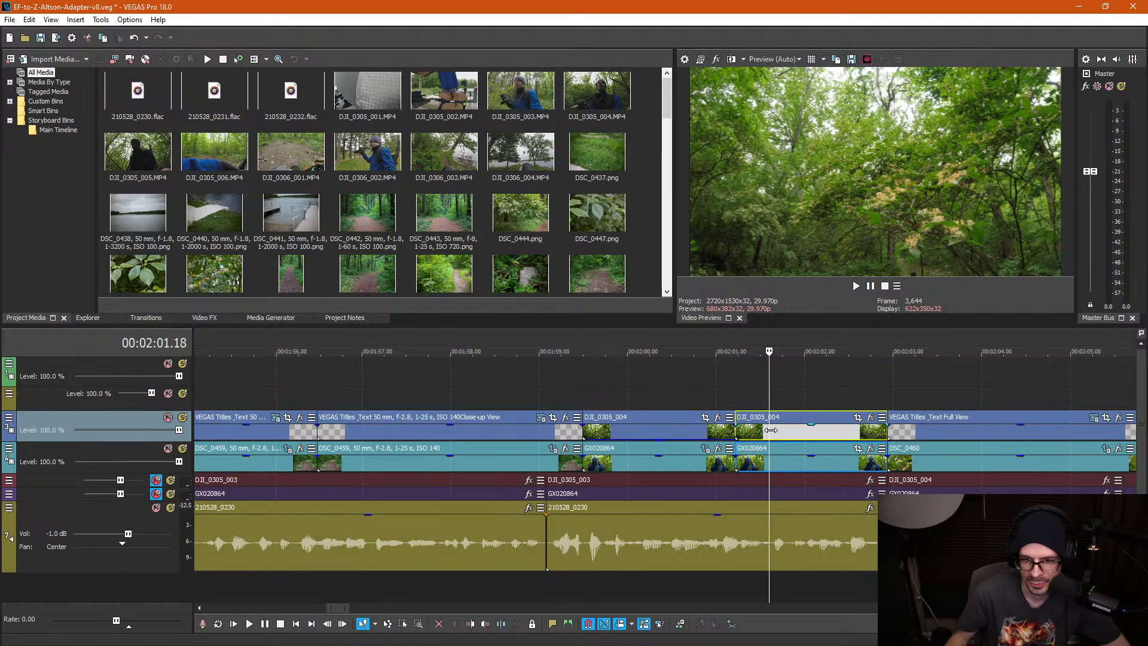
pyautogui.click(749, 396)
pyautogui.press('space')
pyautogui.press('space')
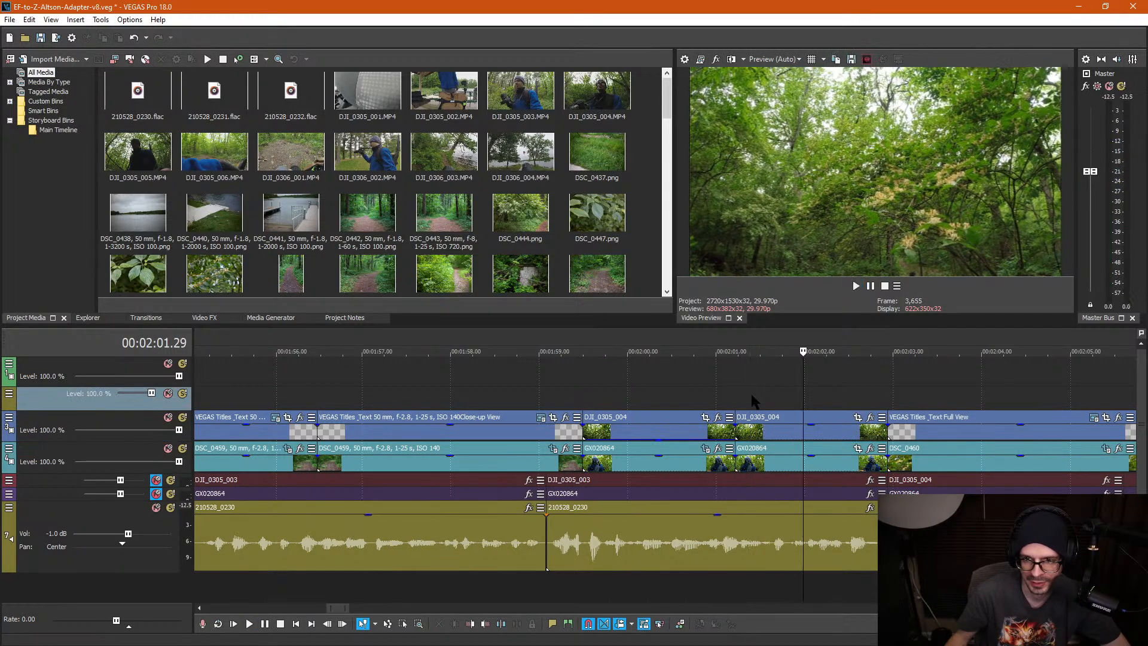
# Step: Add the VEGAS Video Stabilization effect to the second DJI_0305_004 event
pyautogui.rightClick(813, 433)
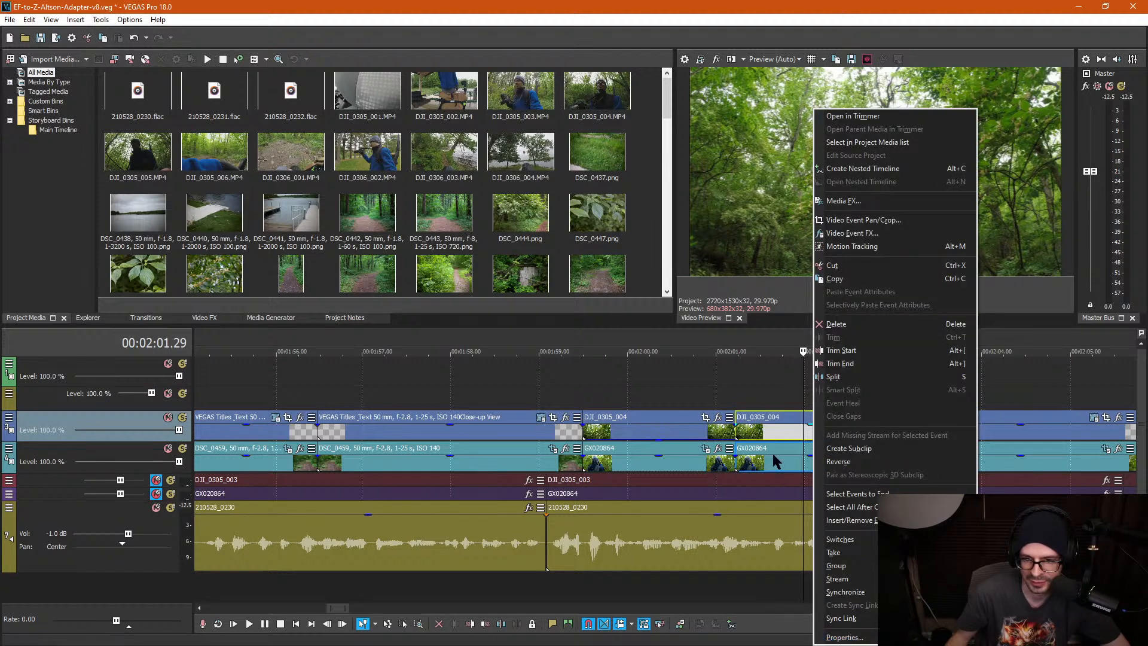
pyautogui.click(769, 430)
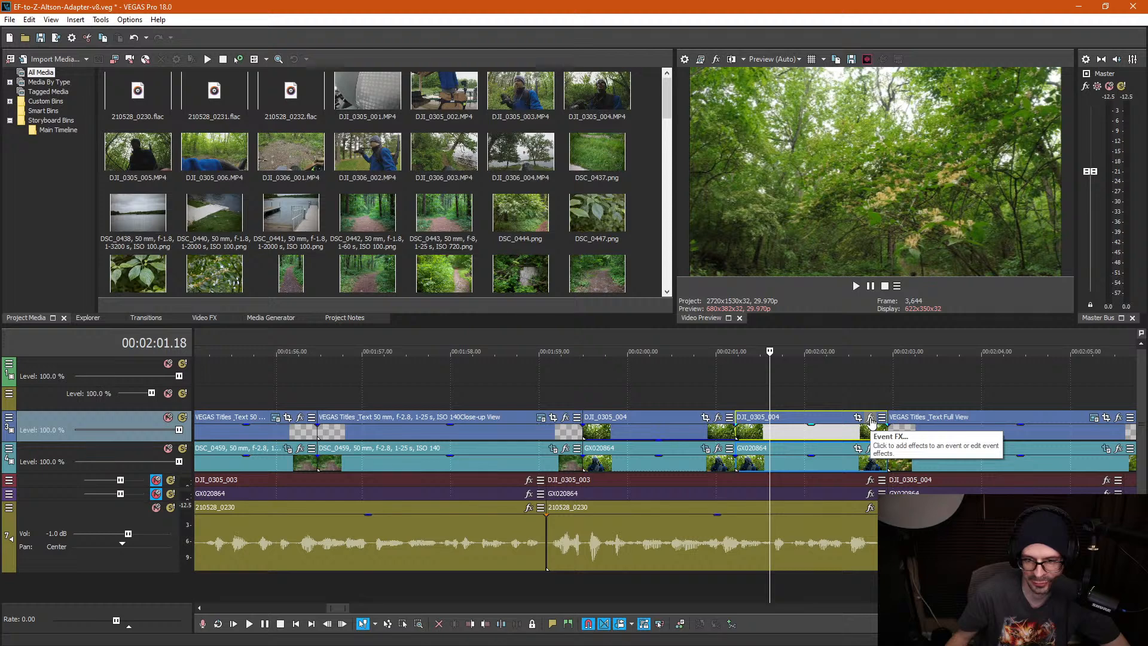
pyautogui.click(871, 418)
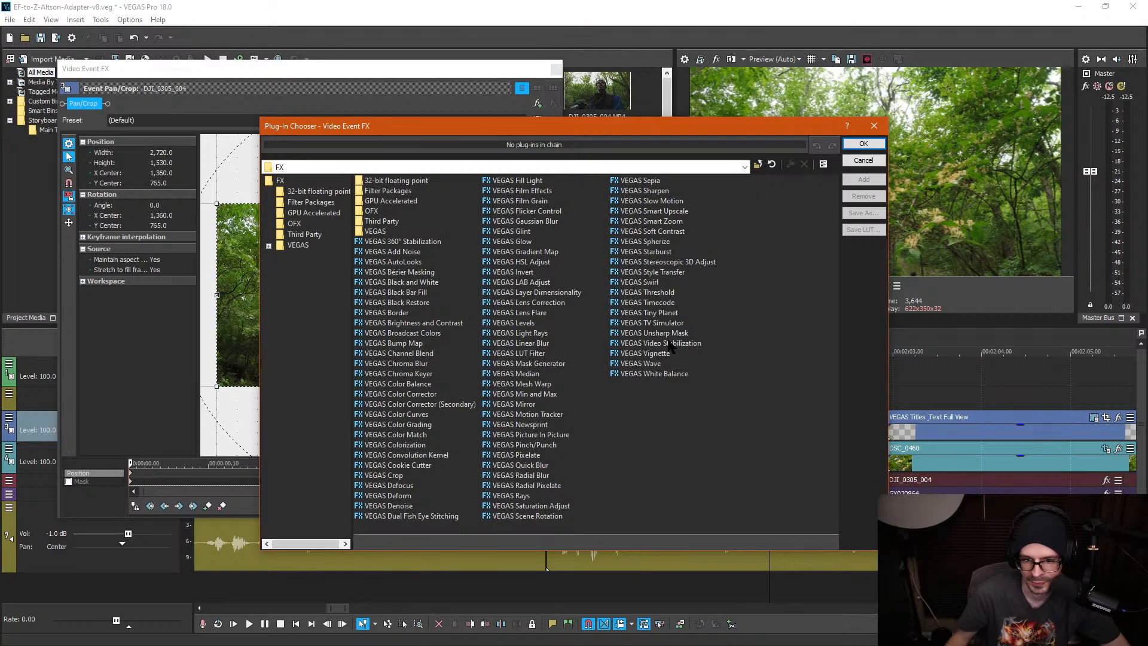
pyautogui.click(661, 344)
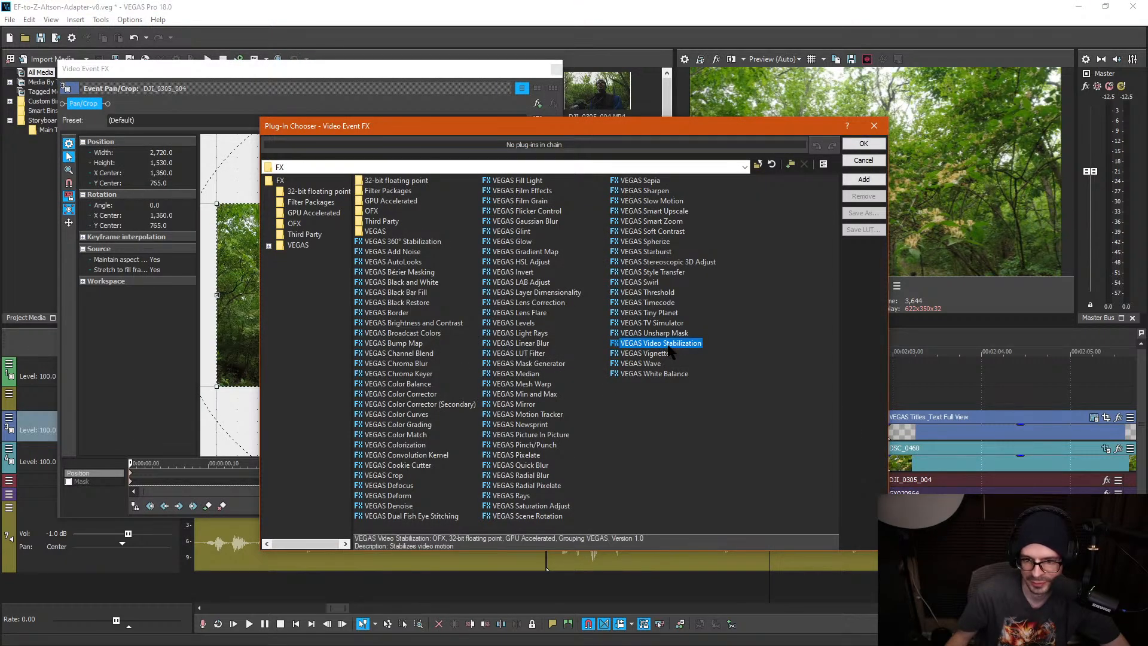
pyautogui.doubleClick(664, 343)
pyautogui.click(863, 143)
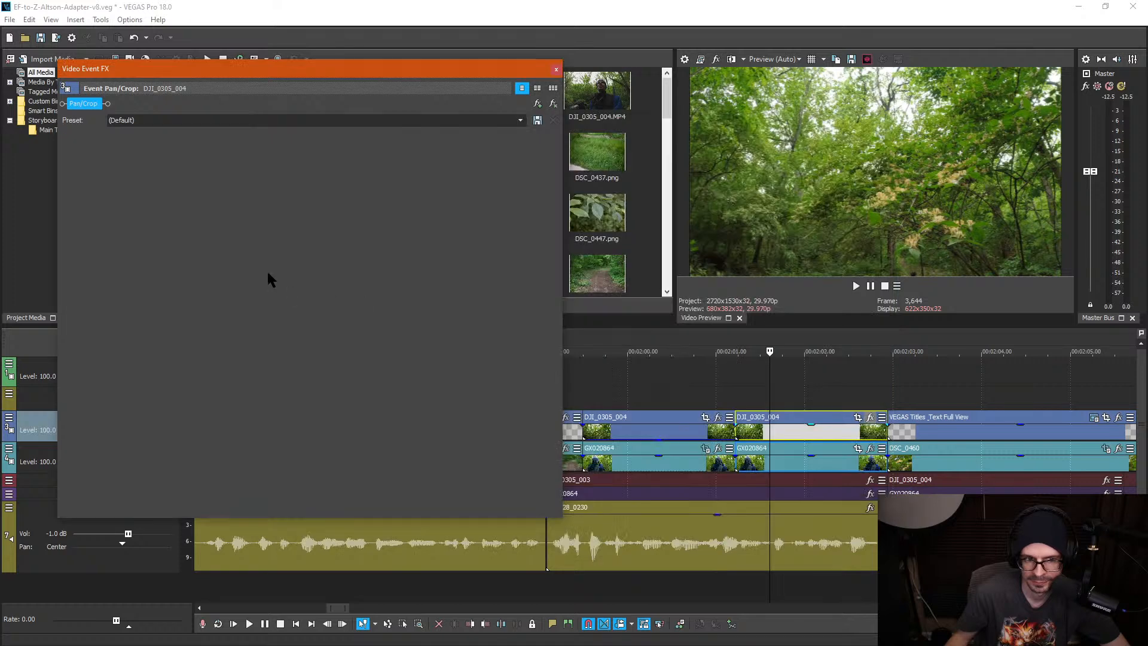
pyautogui.click(162, 176)
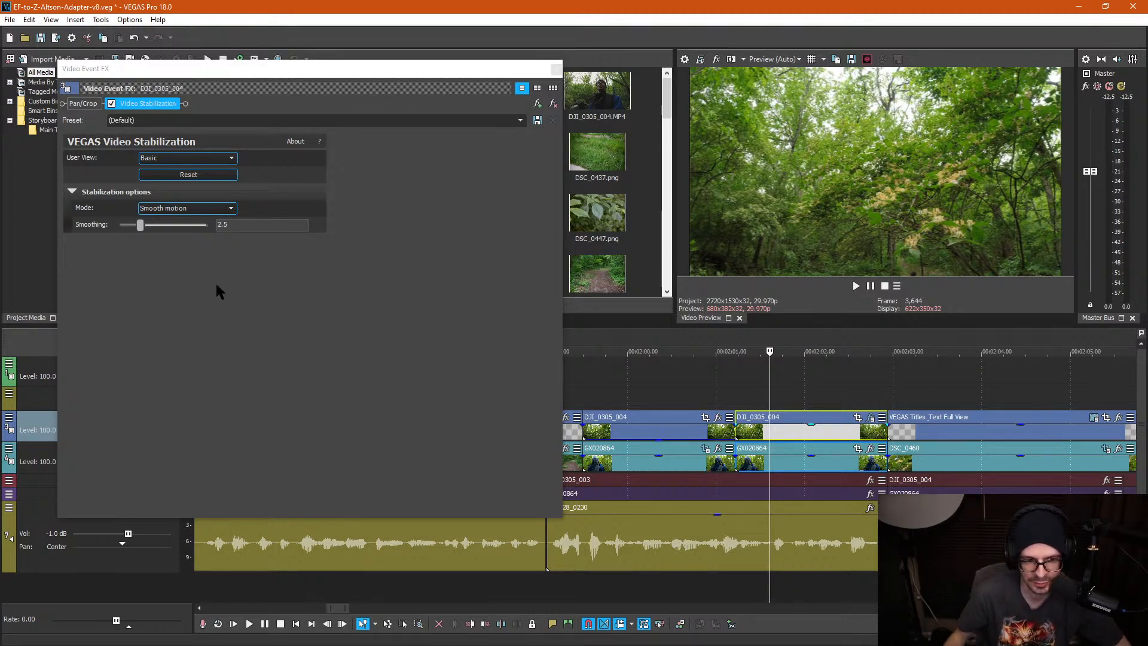
# Step: Set the Video Stabilization smoothing to 4.0 and close the effect window
pyautogui.click(318, 298)
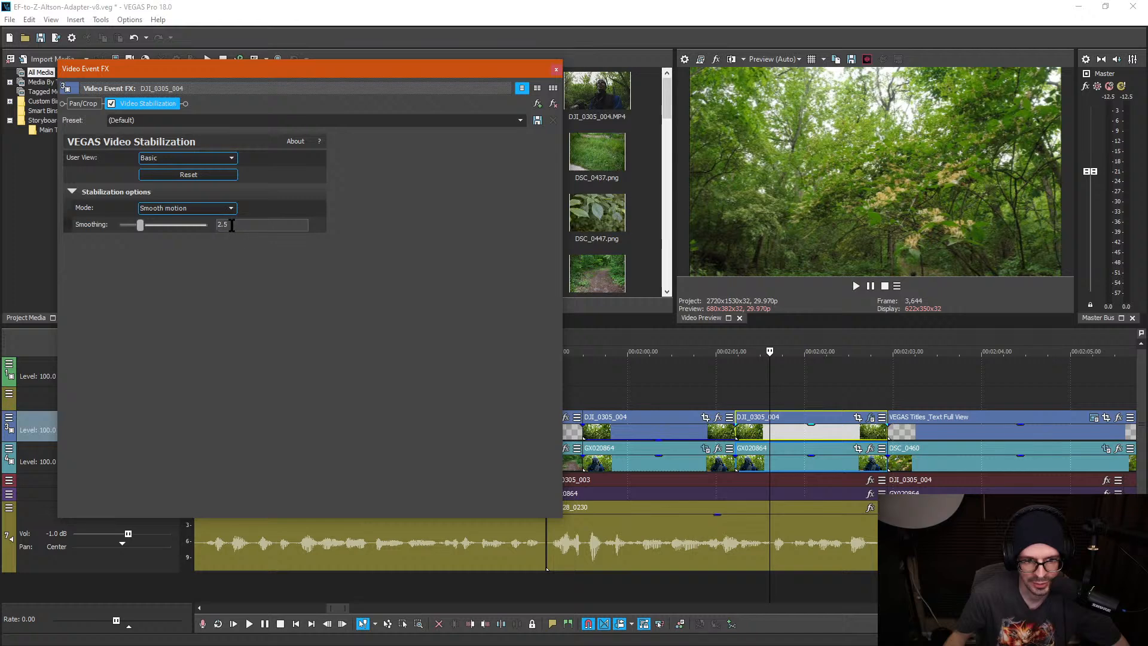
pyautogui.press('Return')
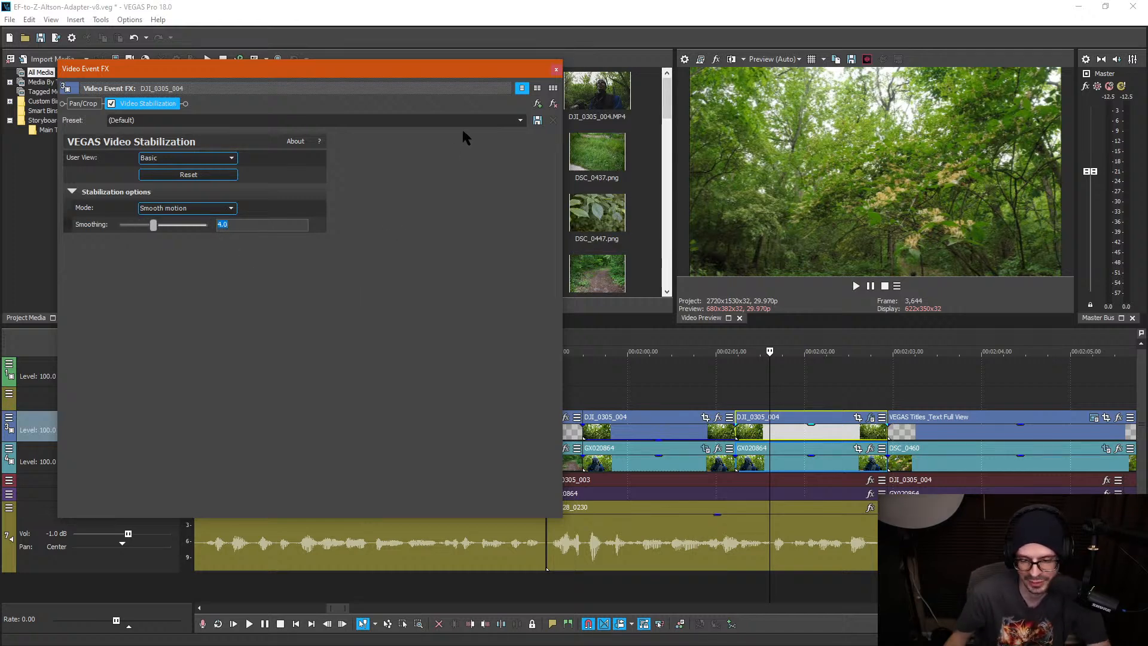
pyautogui.click(556, 70)
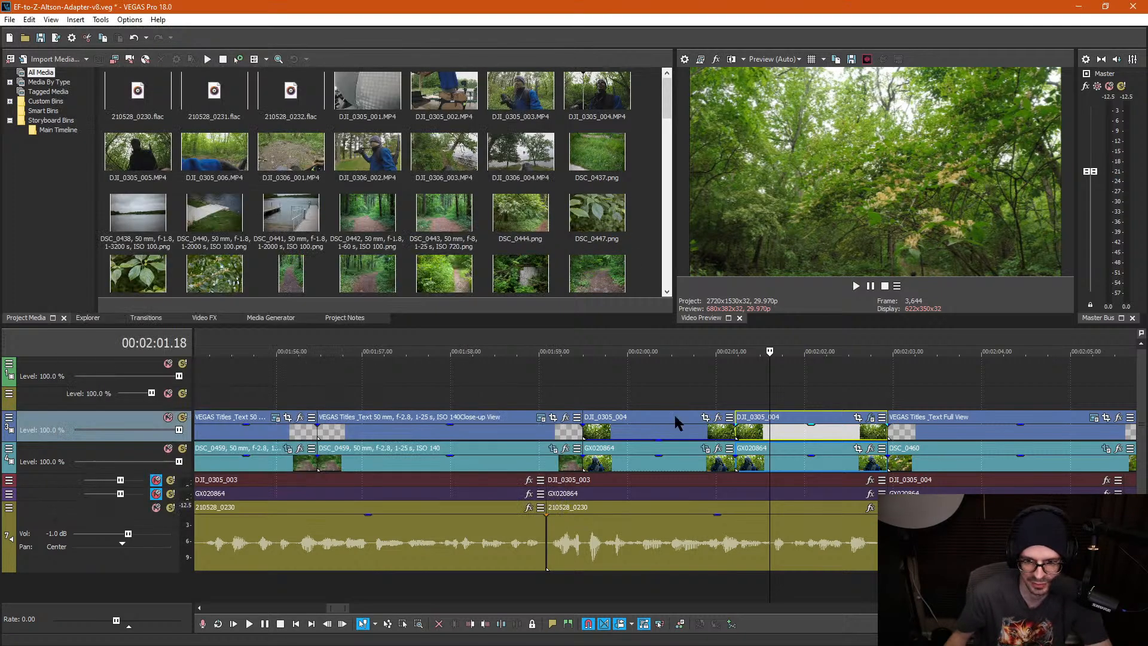
# Step: Play back the stabilized DJI_0305_004 event to check how smooth its motion is
pyautogui.click(743, 393)
pyautogui.press('space')
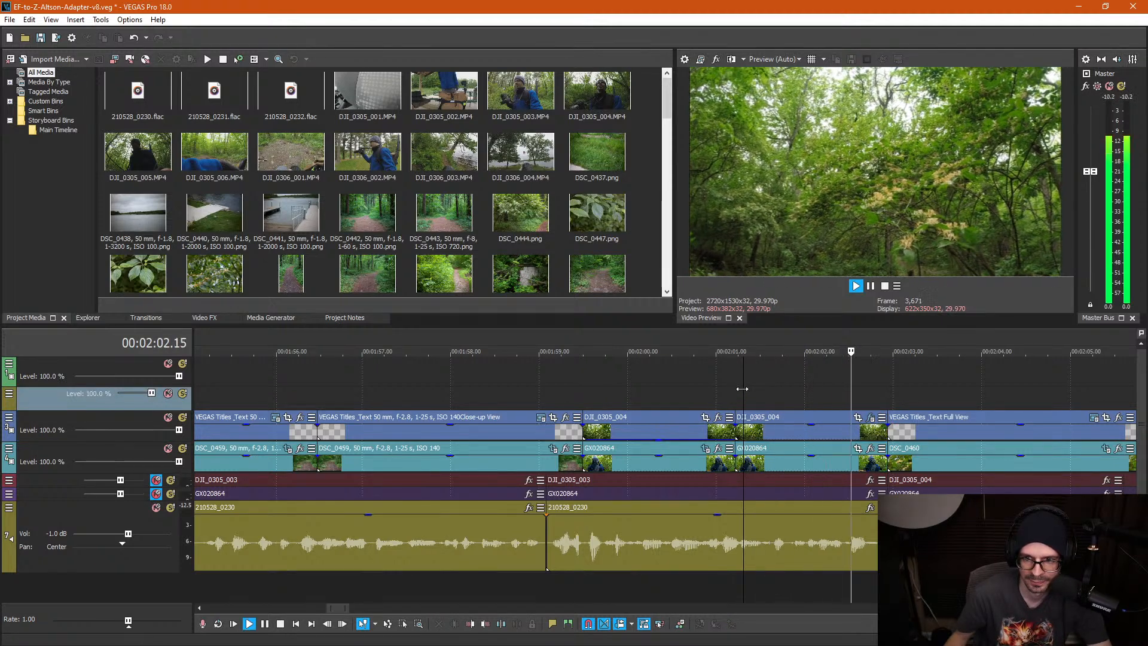
pyautogui.press('Return')
# Step: Reopen the second DJI_0305_004 event's Video Stabilization settings and set the smoothing to 8.0
pyautogui.click(870, 417)
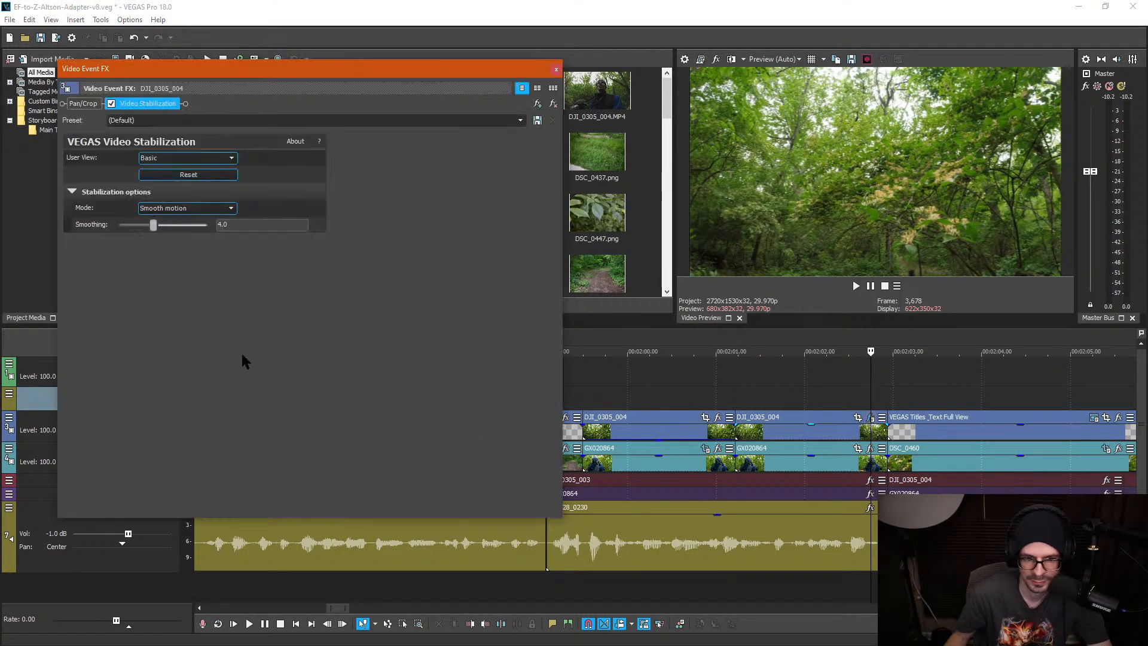
pyautogui.click(242, 224)
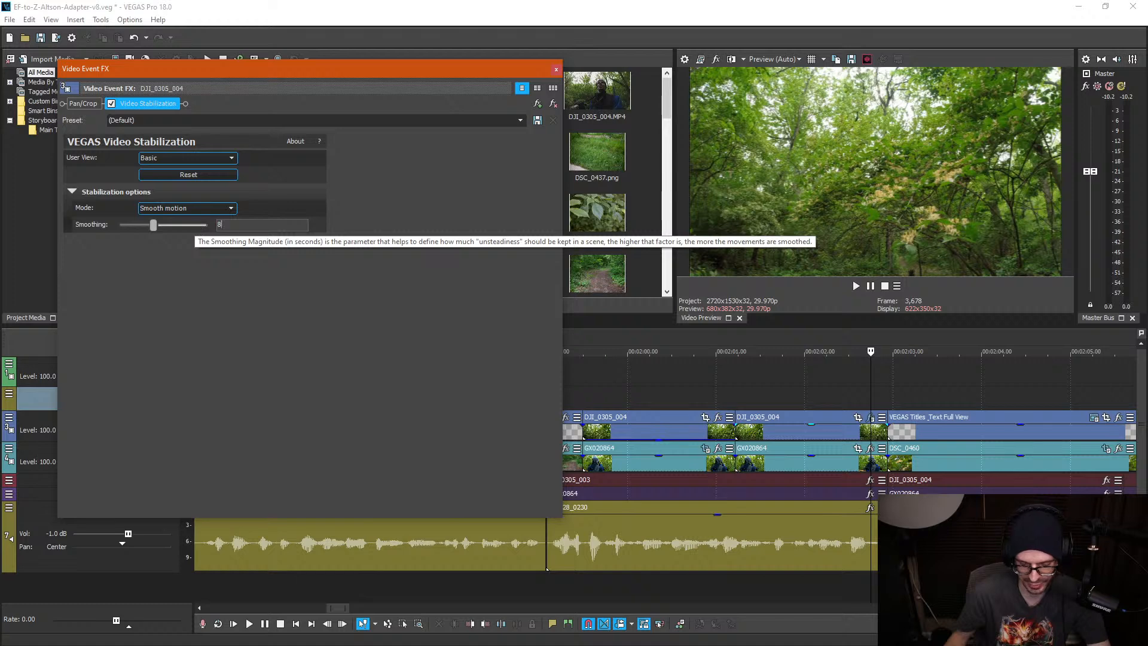
pyautogui.write('8')
pyautogui.press('Return')
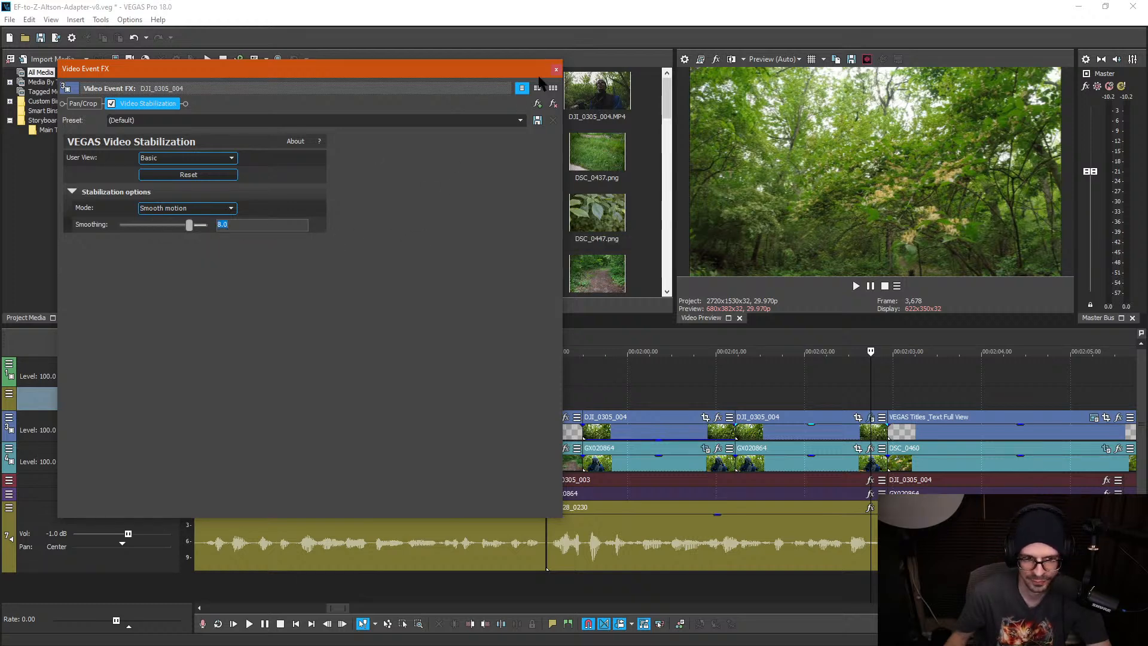
# Step: Close the effect window and play back the second DJI_0305_004 event to check the stabilization at smoothing 8.0
pyautogui.click(556, 70)
pyautogui.click(740, 382)
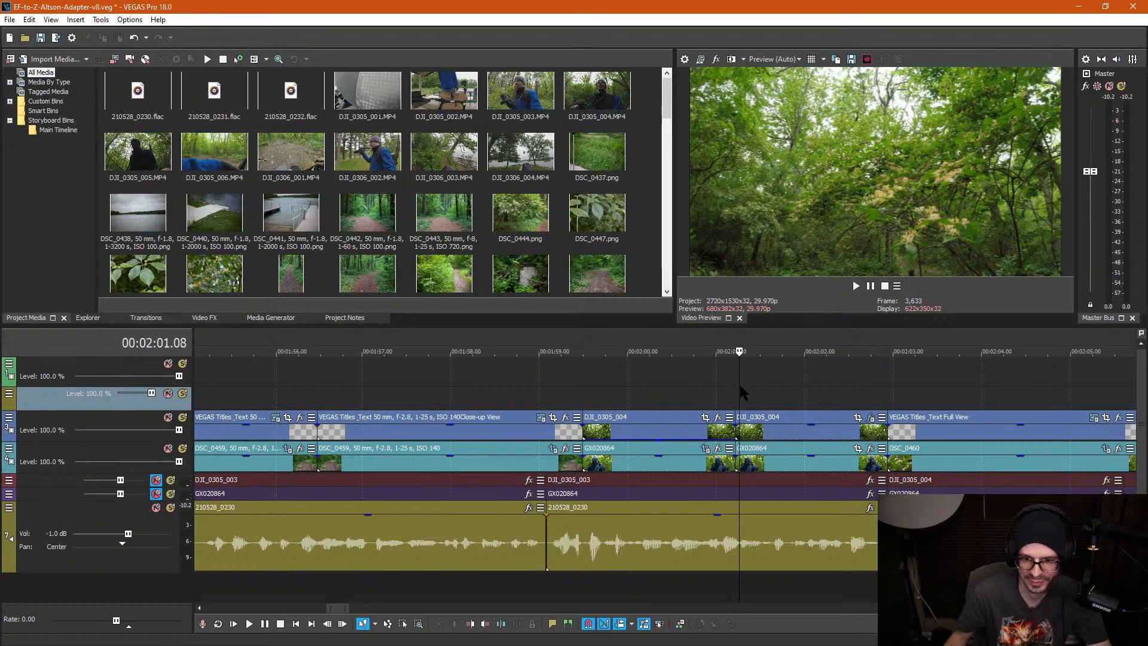
pyautogui.press('space')
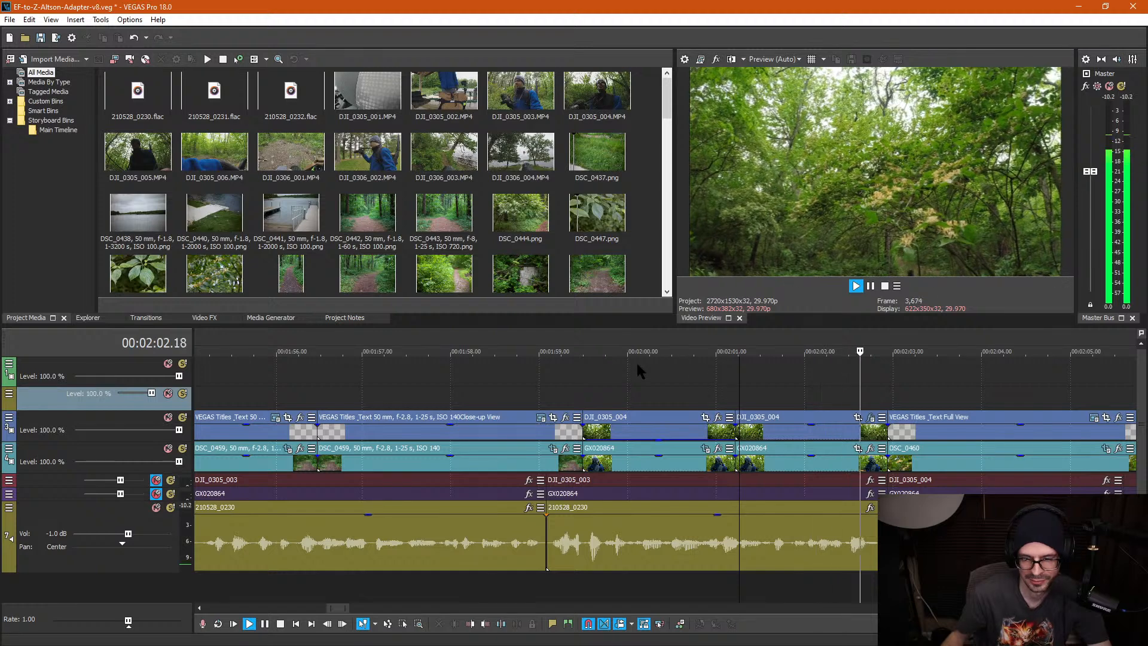
pyautogui.press('Return')
# Step: Trim the end of the second DJI_0305_004 event and extend its start by 10 frames, rippling the following clips
pyautogui.moveTo(888, 430); pyautogui.dragTo(872, 428)
pyautogui.hotkey('ctrl', 'z')
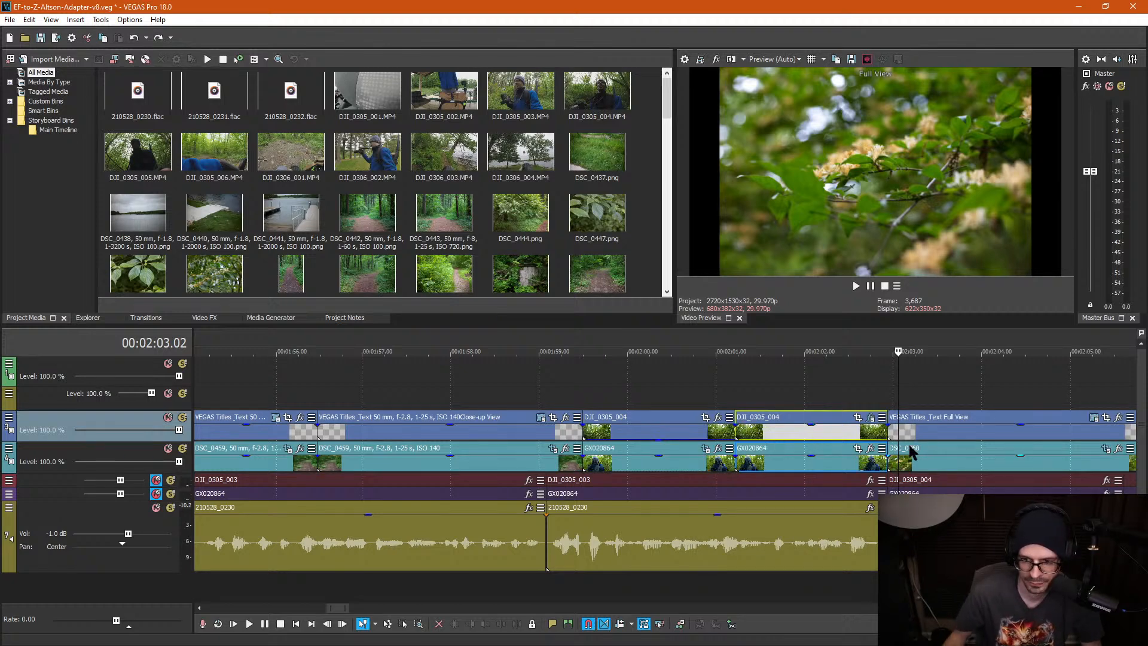
pyautogui.moveTo(885, 431); pyautogui.dragTo(855, 439)
pyautogui.moveTo(779, 443); pyautogui.dragTo(750, 441)
pyautogui.click(767, 377)
pyautogui.click(795, 432)
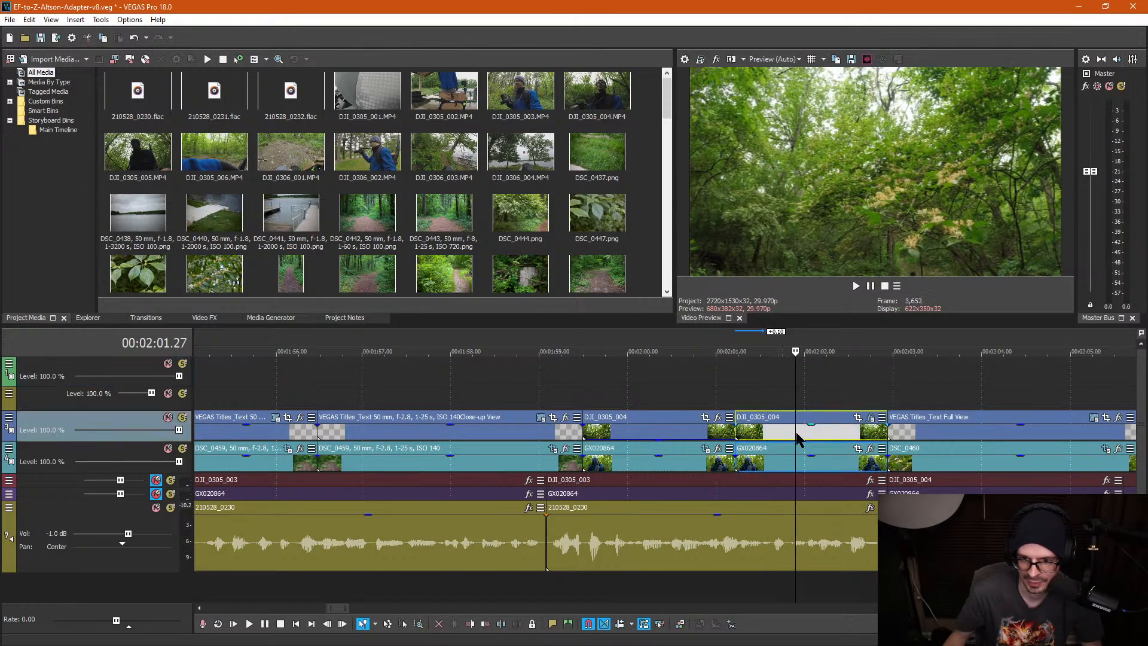
# Step: Stabilize the edited second DJI_0305_004 event again in its Video Stabilization effect and close the effect window
pyautogui.click(870, 418)
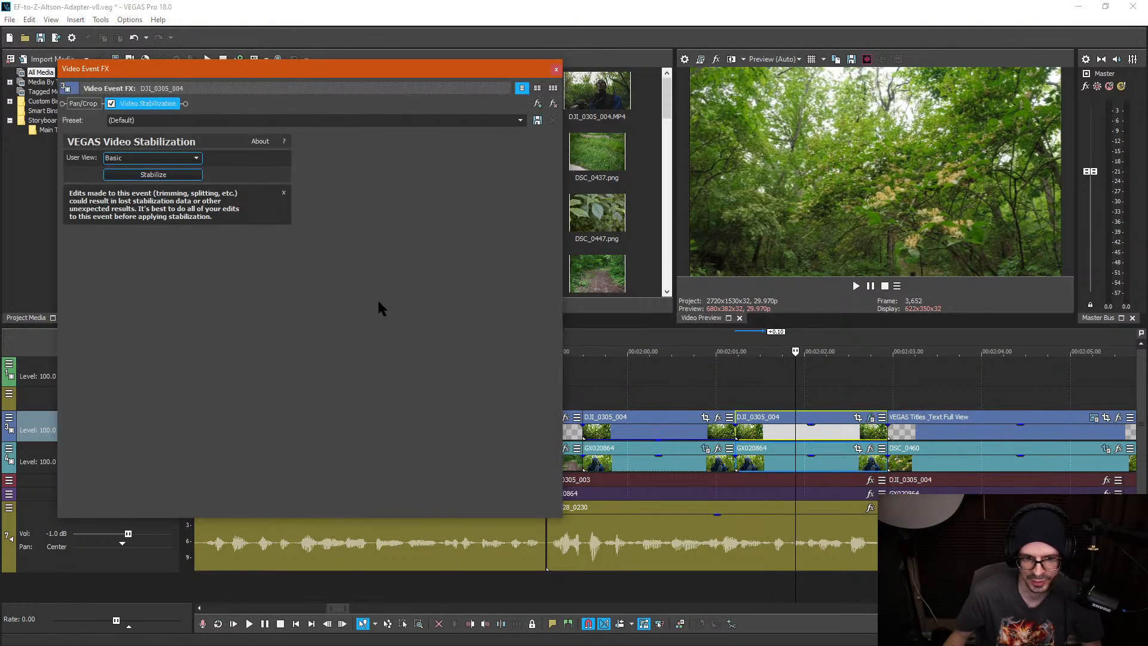
pyautogui.click(153, 174)
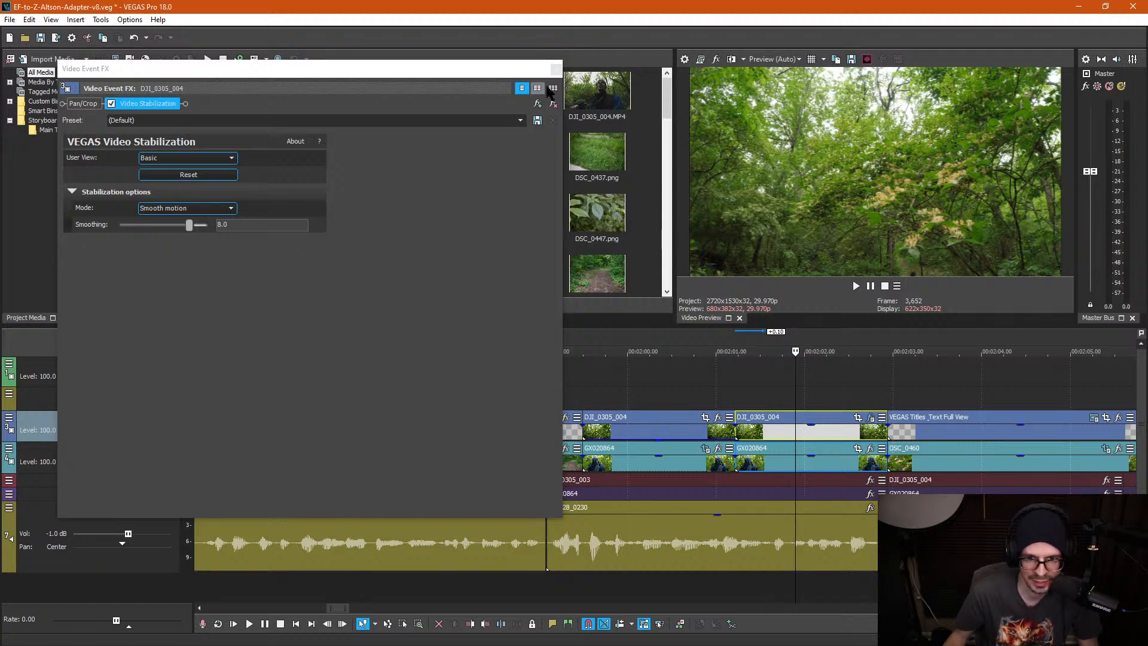
pyautogui.click(556, 69)
# Step: Play back the restabilized DJI_0305_004 event through to the start of the Full View title
pyautogui.click(742, 398)
pyautogui.press('space')
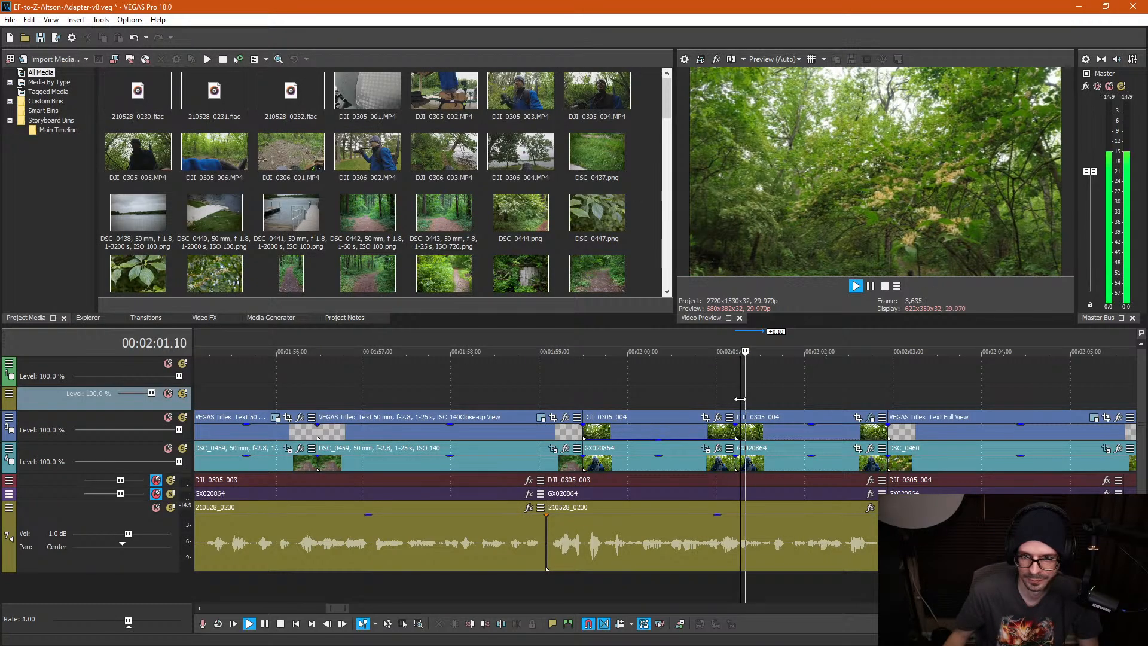
pyautogui.press('space')
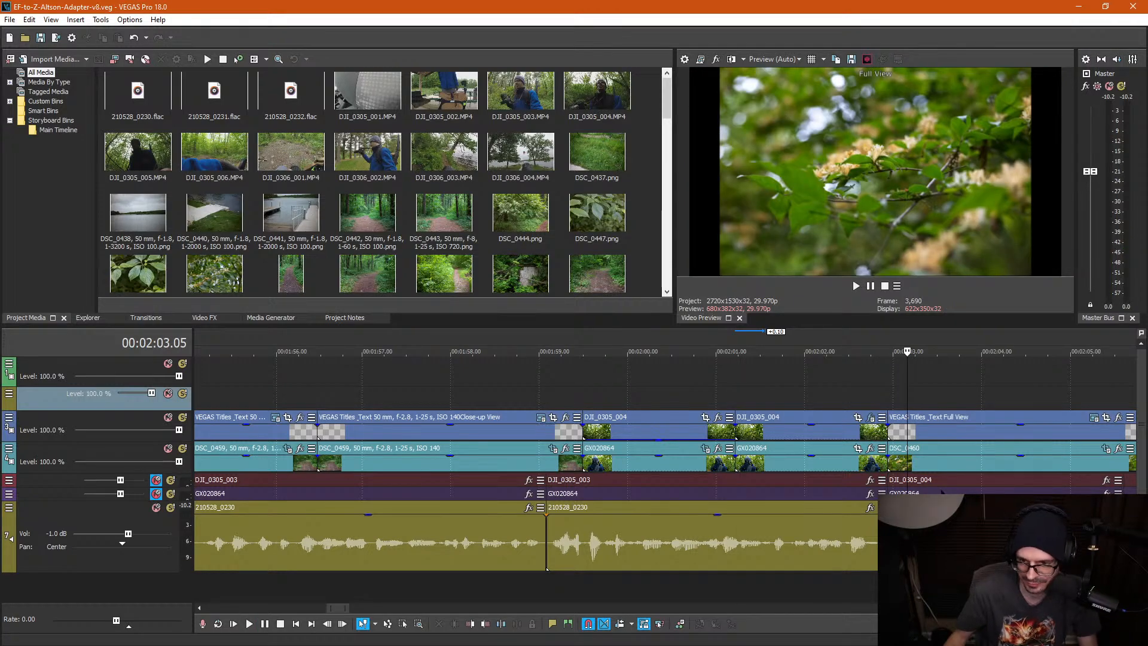
# Step: Examine the clips around 00:03:49, where the talking footage changes to the DSC_0493 photo overlays
pyautogui.scroll(-10, 770, 460)
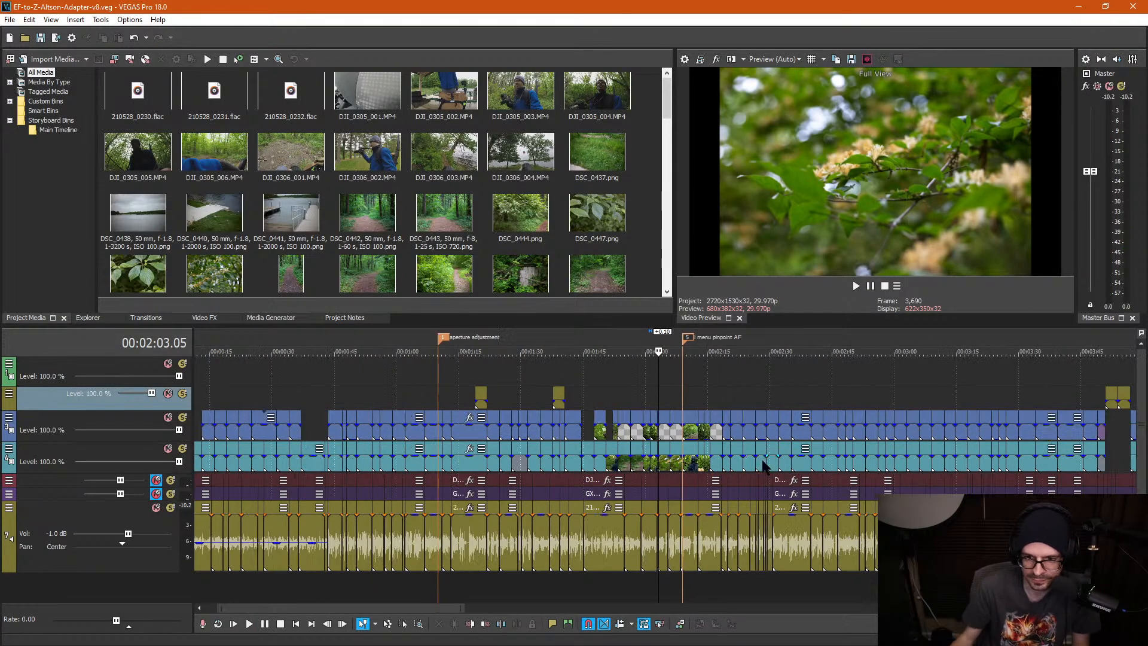
pyautogui.scroll(-2, 850, 390)
pyautogui.click(828, 377)
pyautogui.press('Up')
pyautogui.press('Up')
pyautogui.press('Up')
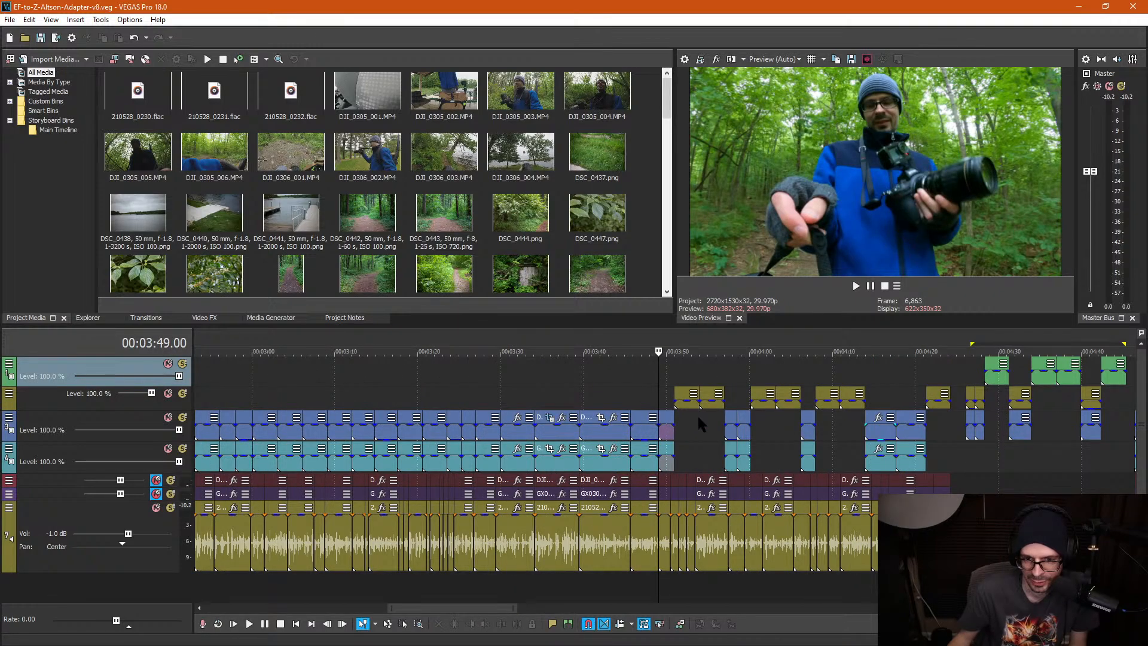
pyautogui.press('Up')
pyautogui.press('Up')
pyautogui.press('Up')
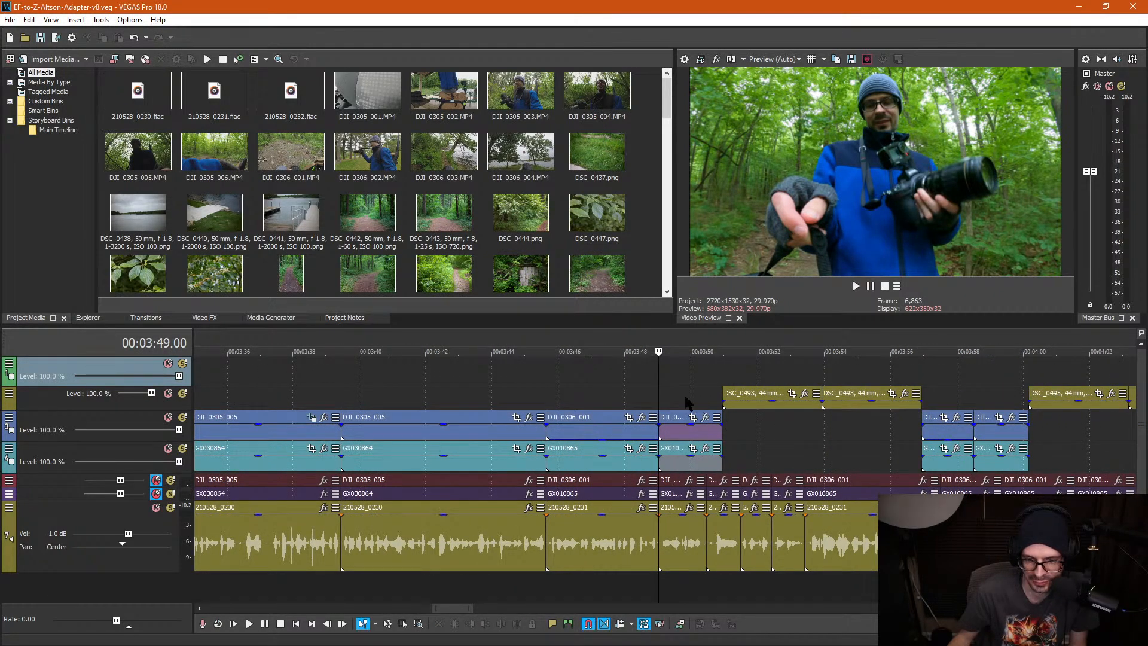
pyautogui.click(686, 402)
pyautogui.press('Down')
pyautogui.press('Down')
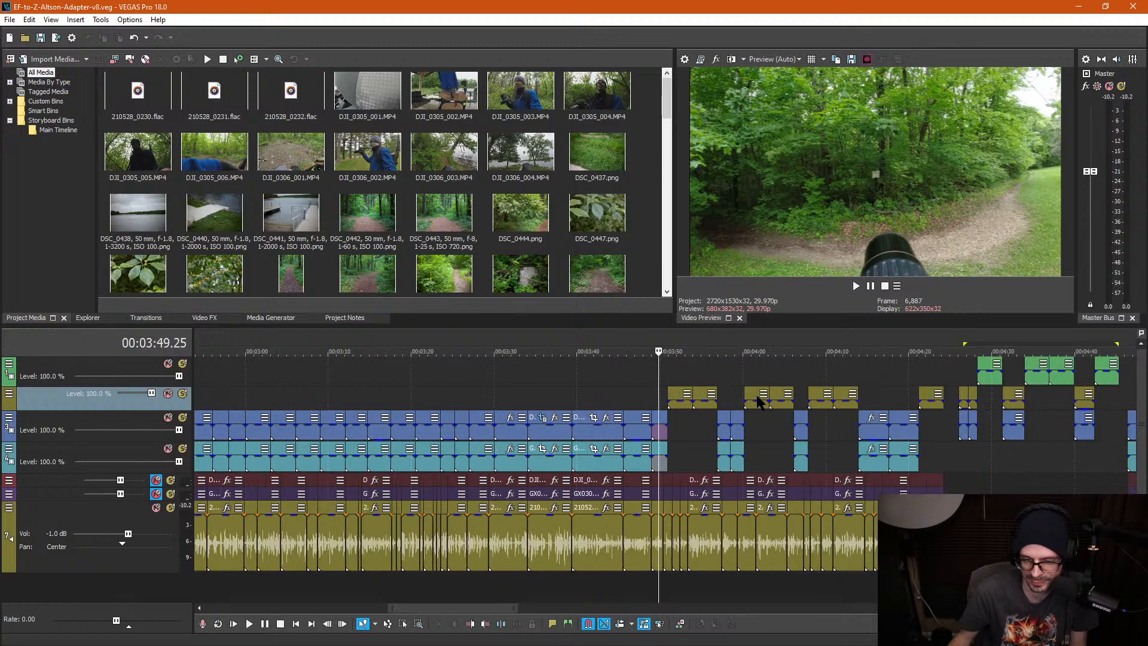
# Step: Examine the photo overlays and top-track clips between about 00:04:08 and 00:04:51
pyautogui.press('Down')
pyautogui.click(791, 375)
pyautogui.scroll(2, 789, 378)
pyautogui.click(568, 370)
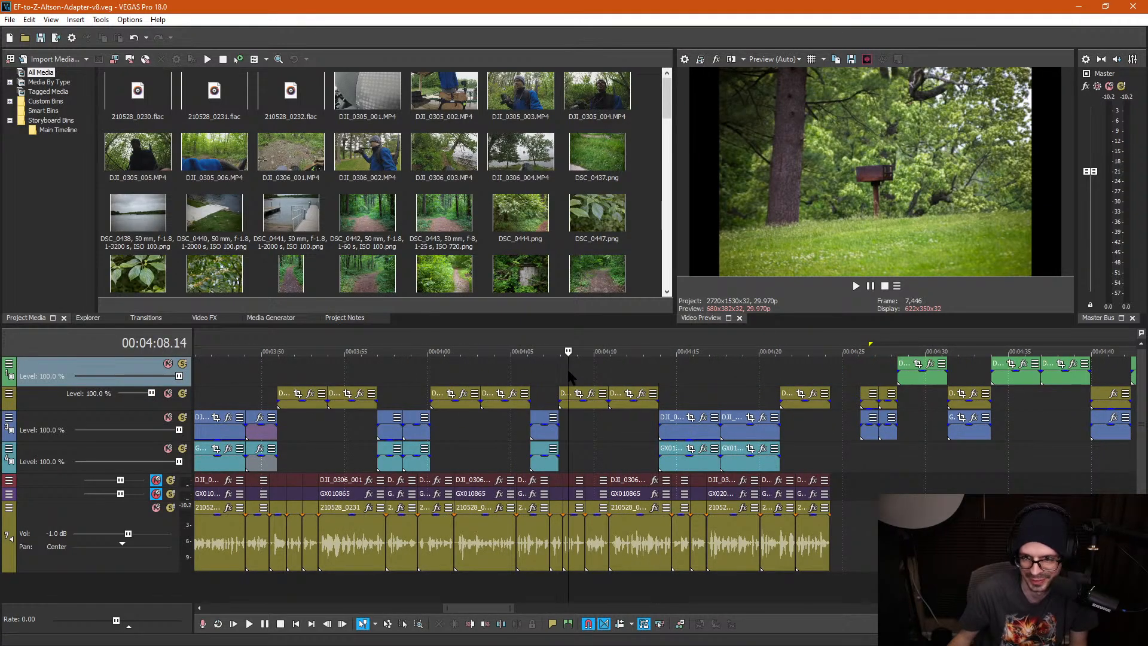
pyautogui.press('Down')
pyautogui.moveTo(660, 371); pyautogui.dragTo(636, 372)
pyautogui.moveTo(498, 371); pyautogui.dragTo(866, 368)
pyautogui.scroll(-1, 924, 404)
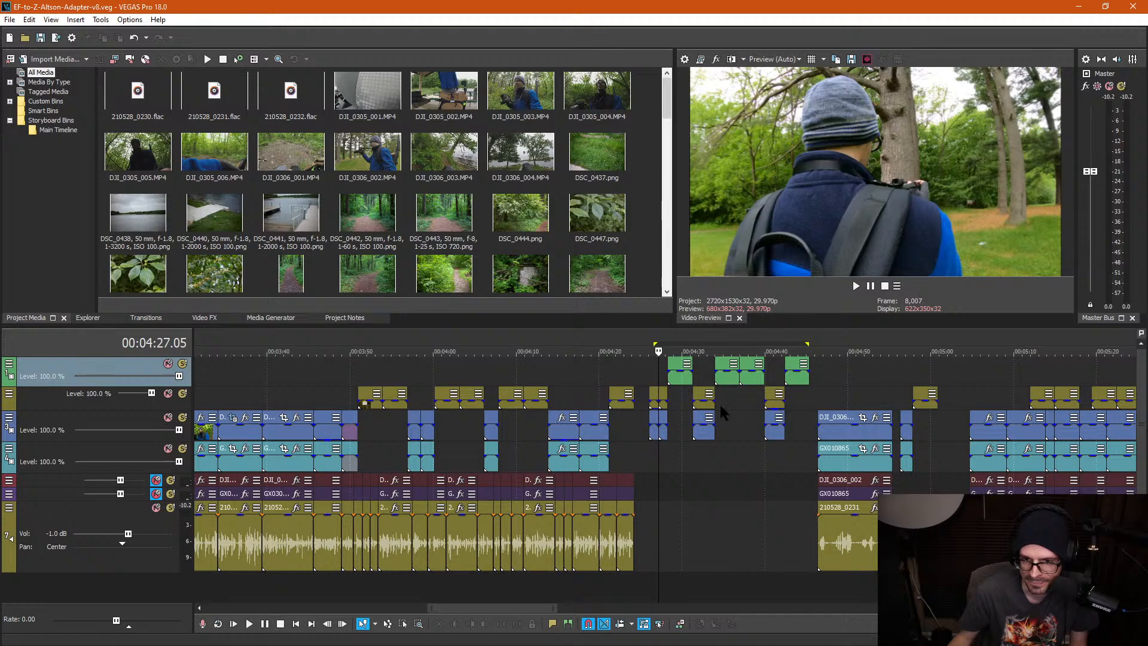
pyautogui.scroll(1, 717, 416)
pyautogui.click(704, 401)
pyautogui.scroll(-2, 733, 437)
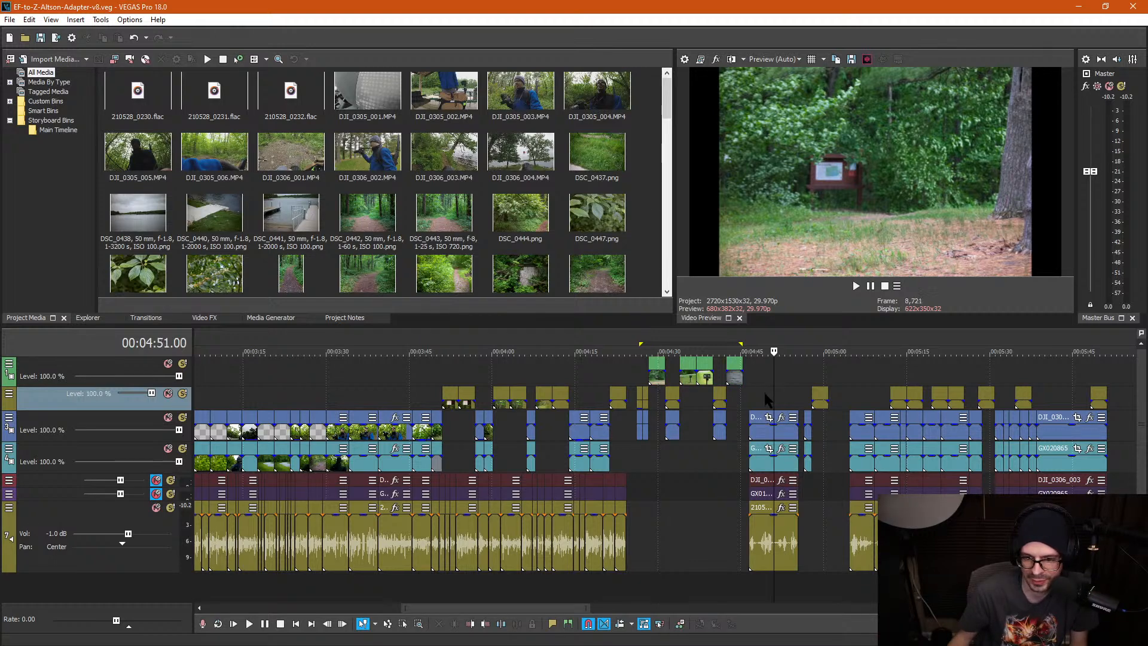
# Step: Play back the DJI_0306_002 event near 00:04:50 and the lakeside path event from about 00:05:05
pyautogui.scroll(2, 705, 411)
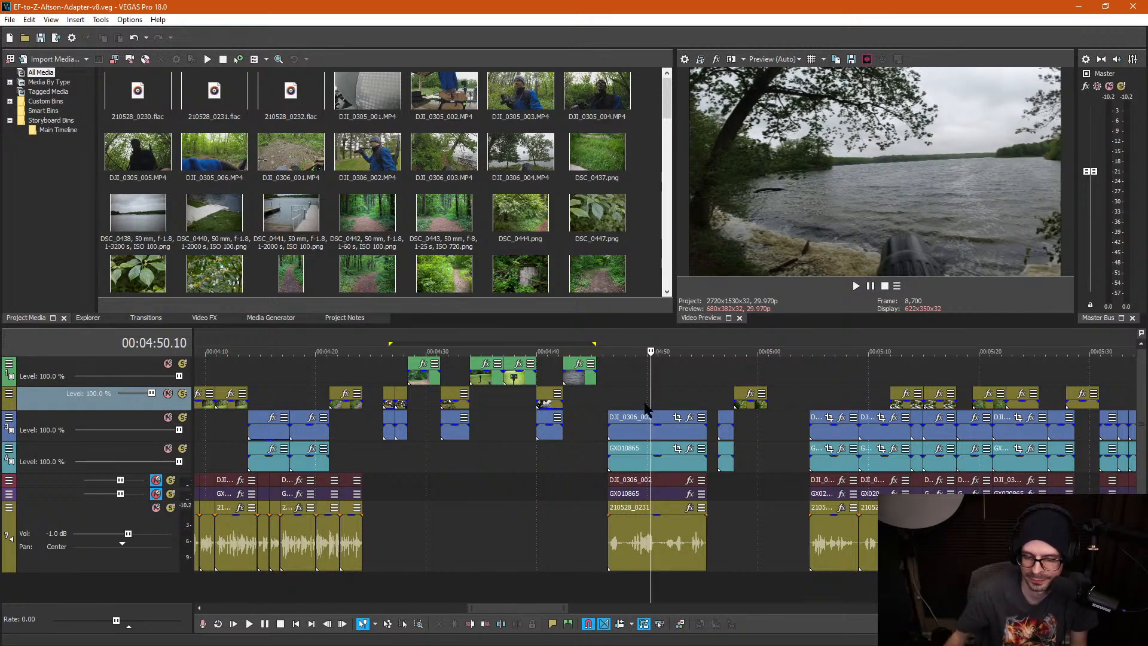
pyautogui.press('space')
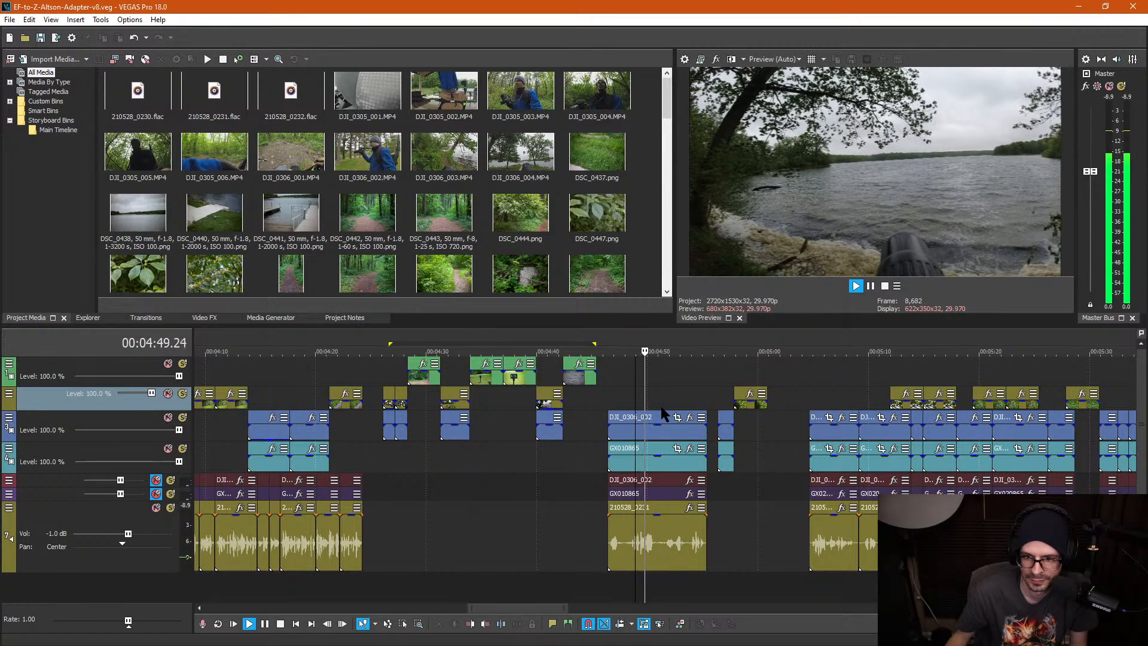
pyautogui.press('space')
pyautogui.click(826, 405)
pyautogui.hscroll(6, 834, 418)
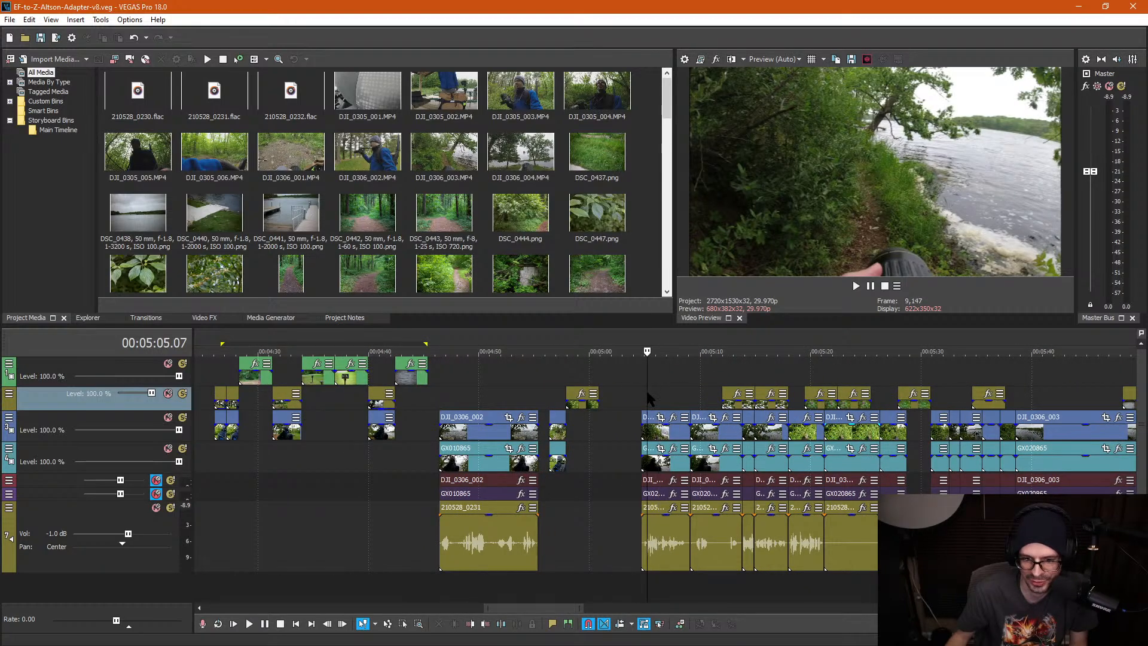
pyautogui.press('space')
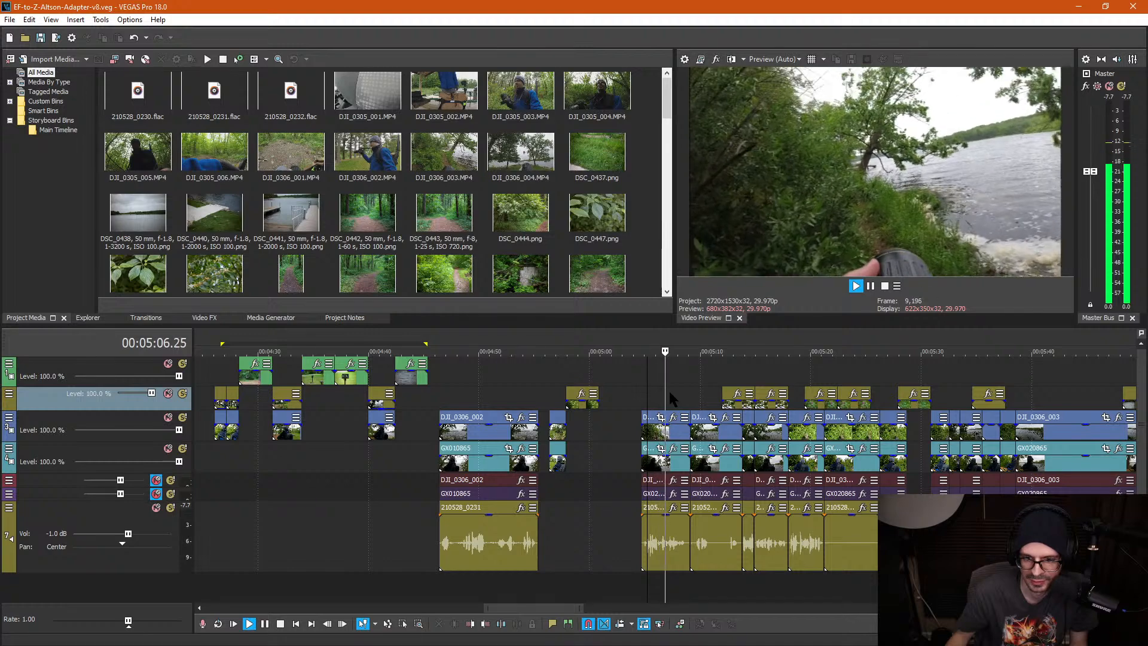
pyautogui.press('space')
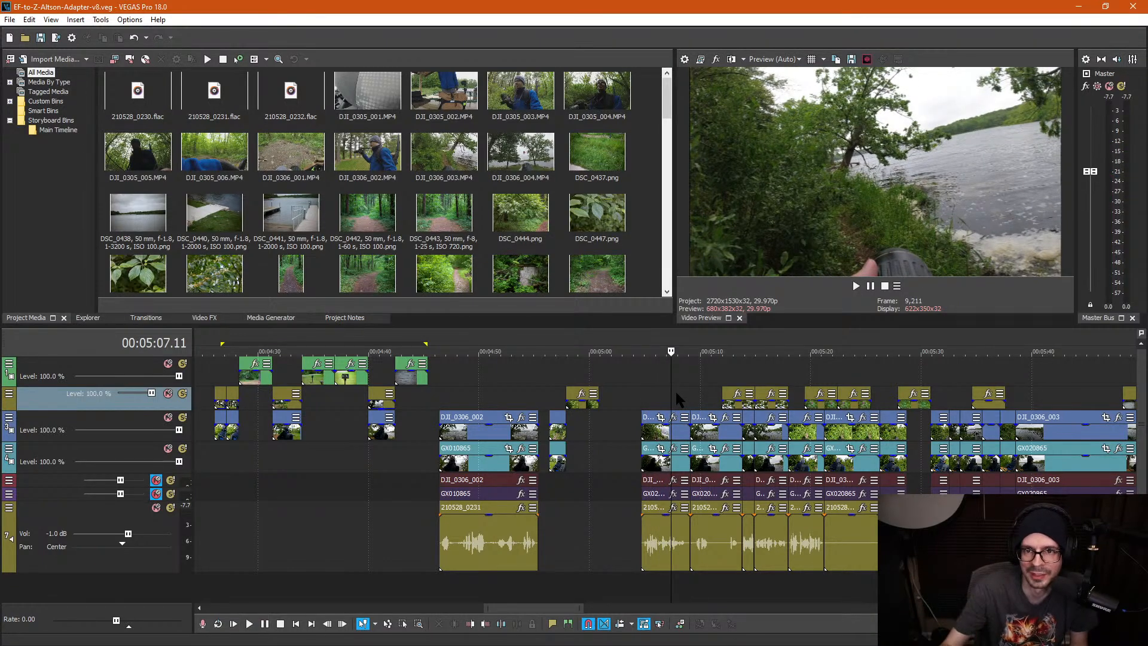
# Step: Examine the gap before the DJI_0306_003 section at 00:06:01 and play its first overlay from about 00:06:04
pyautogui.scroll(-5, 677, 393)
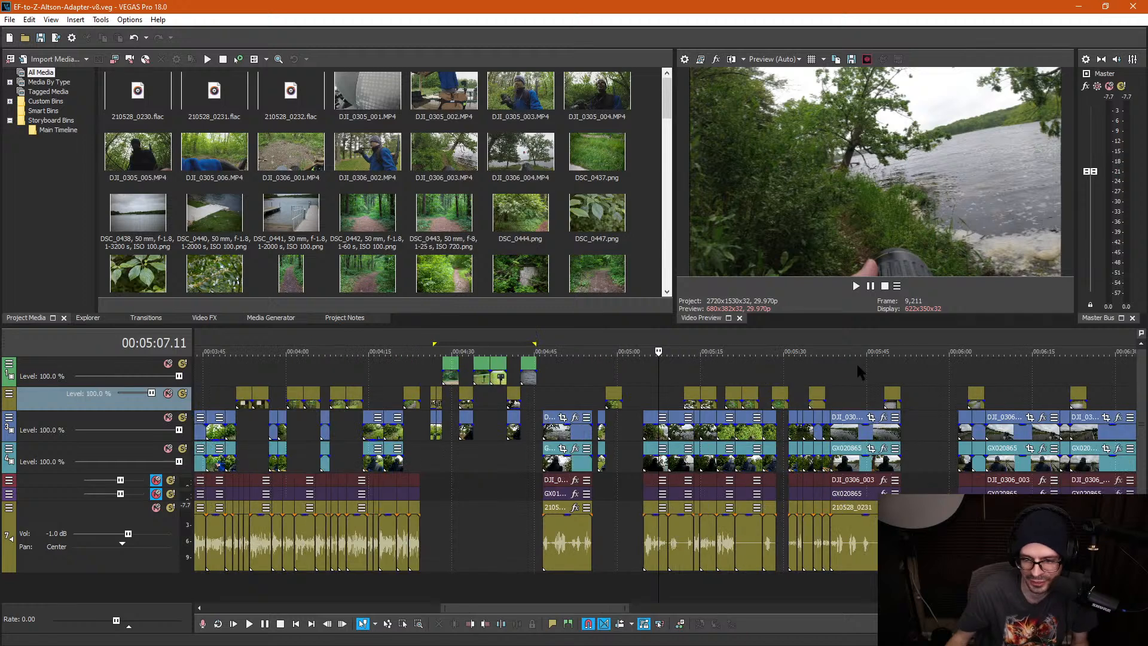
pyautogui.click(868, 388)
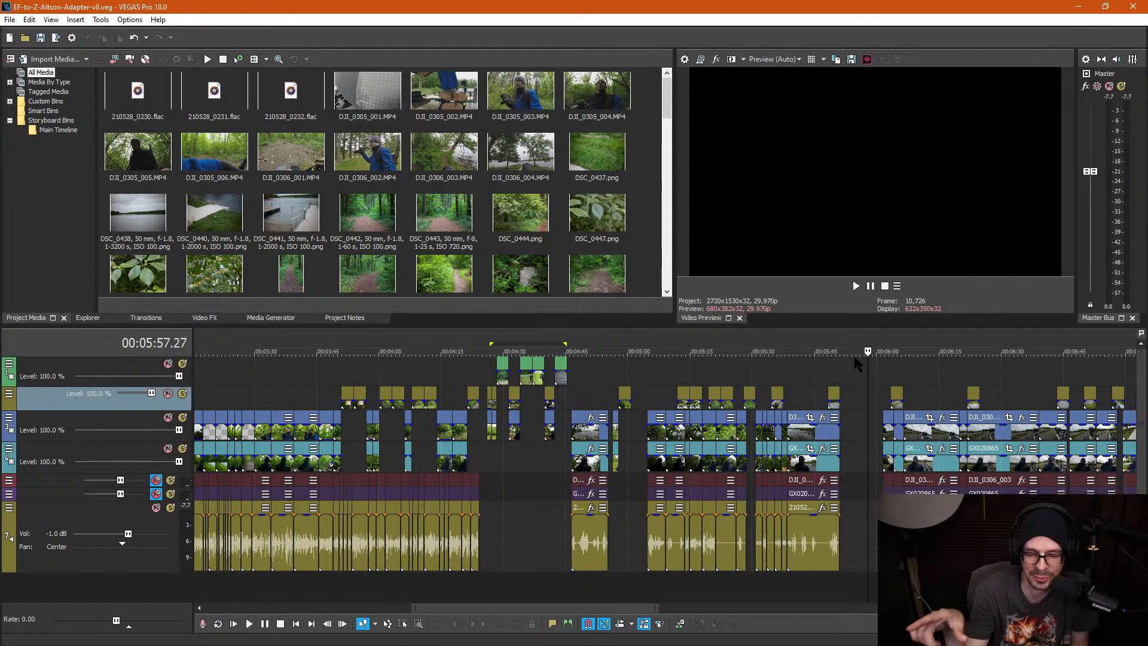
pyautogui.click(884, 383)
pyautogui.scroll(3, 894, 391)
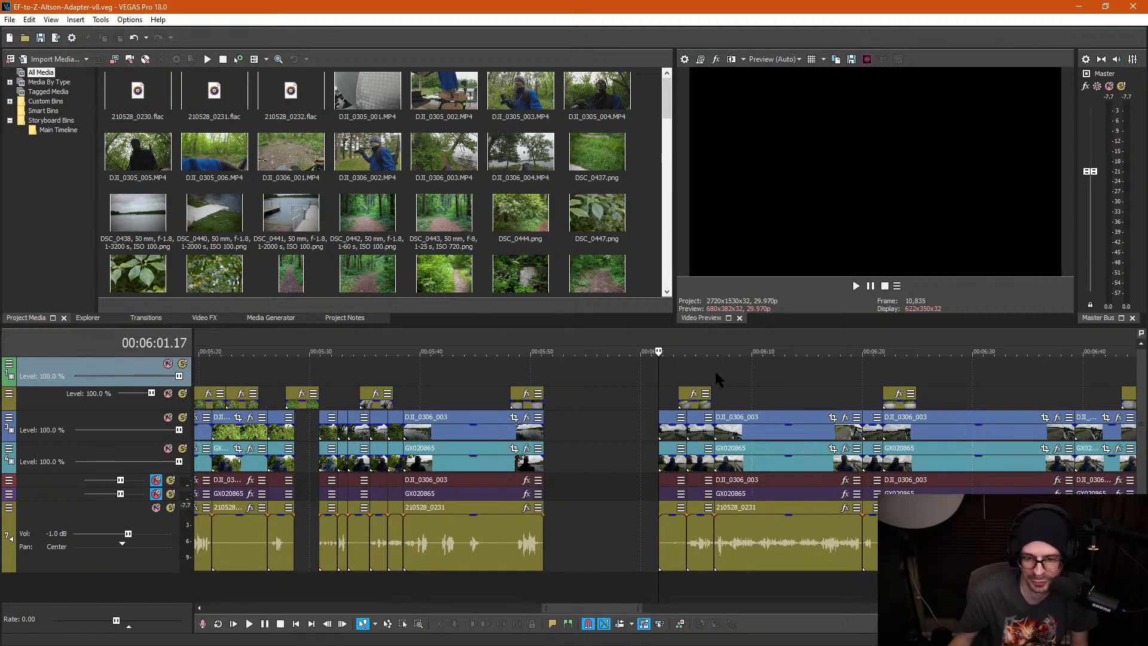
pyautogui.click(694, 376)
pyautogui.press('space')
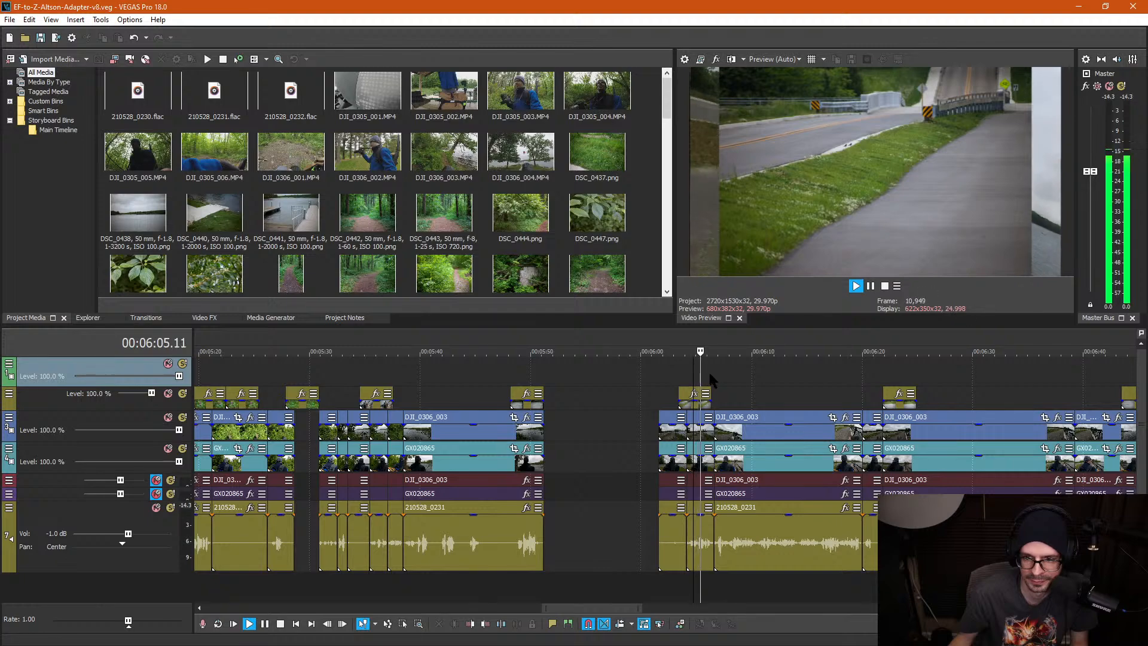
pyautogui.press('space')
# Step: Move the first clip after the gap near 00:06:00 earlier with its audio, and its overlay 3 seconds earlier
pyautogui.scroll(-6, 770, 373)
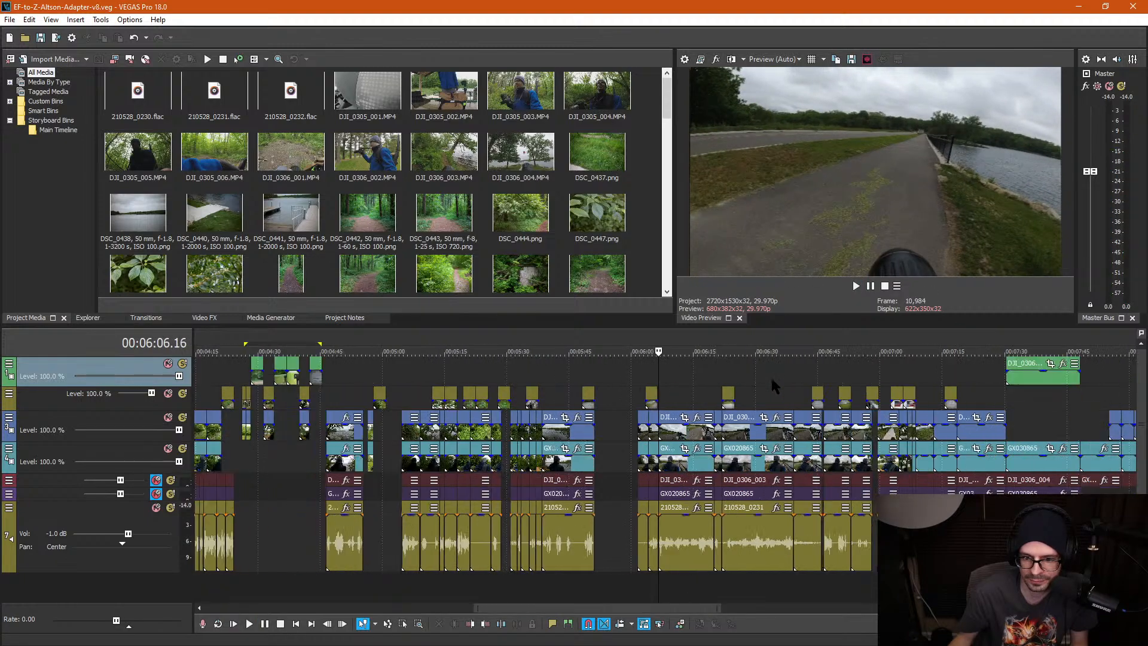
pyautogui.scroll(6, 771, 386)
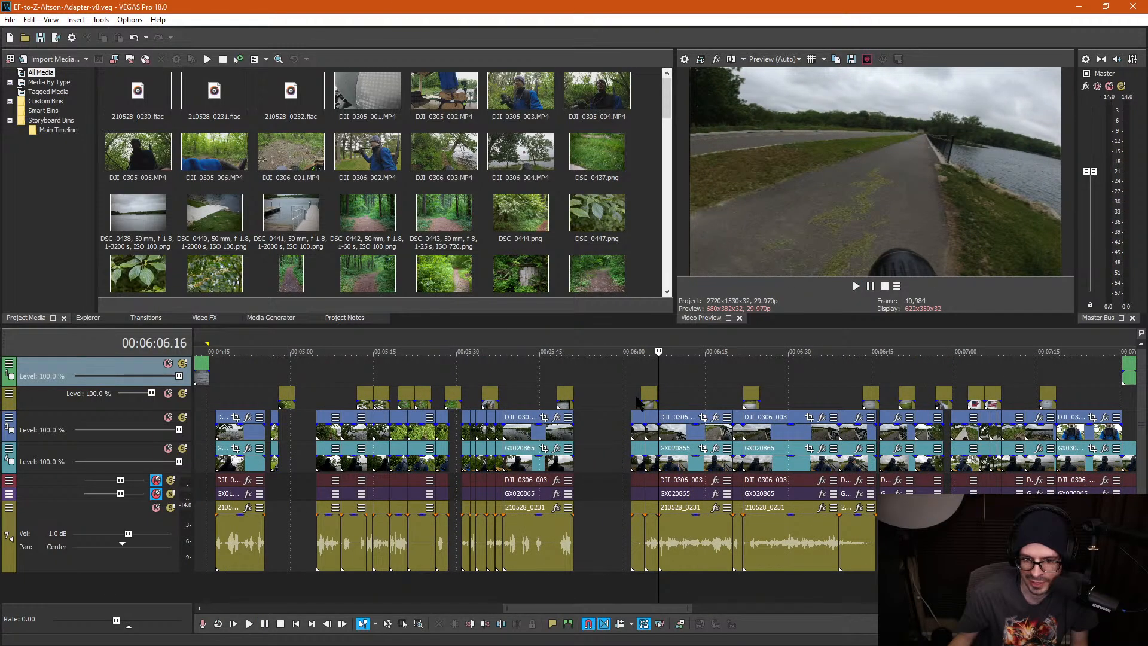
pyautogui.moveTo(600, 438); pyautogui.dragTo(538, 438)
pyautogui.moveTo(620, 405); pyautogui.dragTo(566, 405)
pyautogui.click(615, 395)
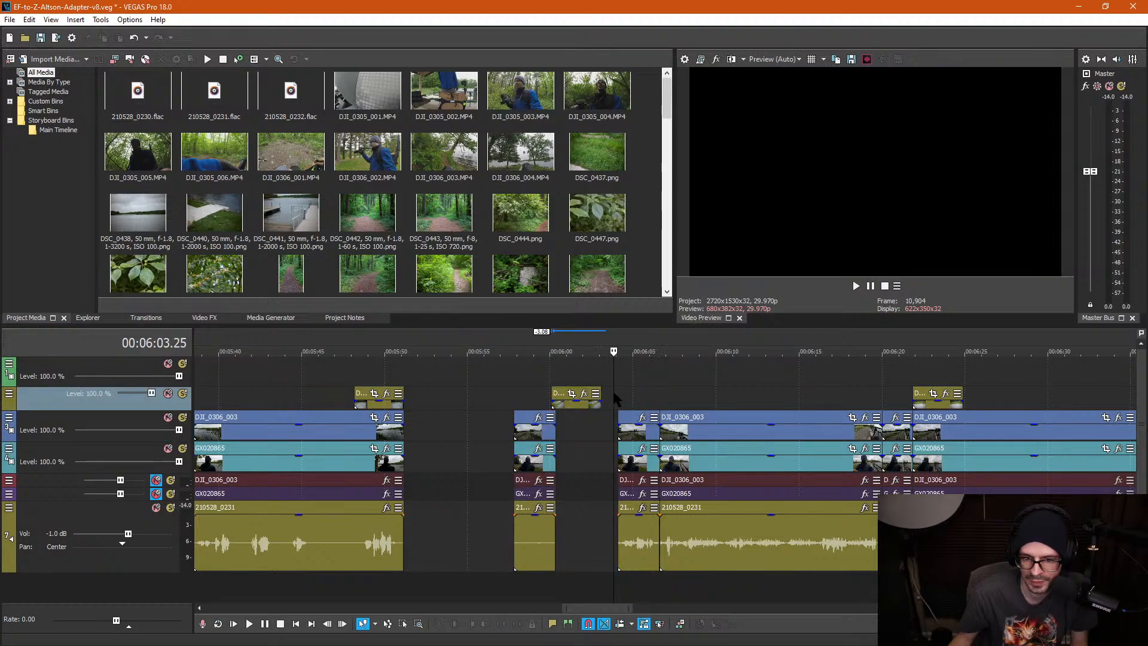
# Step: Return to the project's opening section and play back its titled photo clips from about 00:00:10
pyautogui.scroll(-6, 615, 396)
pyautogui.scroll(-4, 287, 426)
pyautogui.click(204, 392)
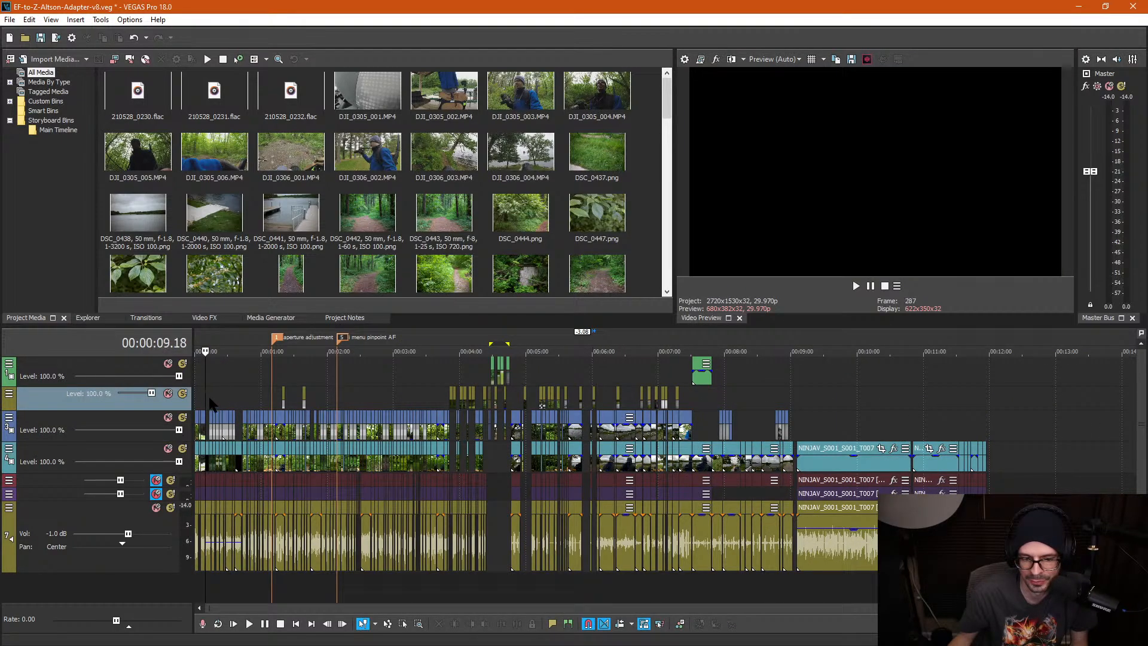
pyautogui.scroll(8, 205, 392)
pyautogui.scroll(2, 251, 412)
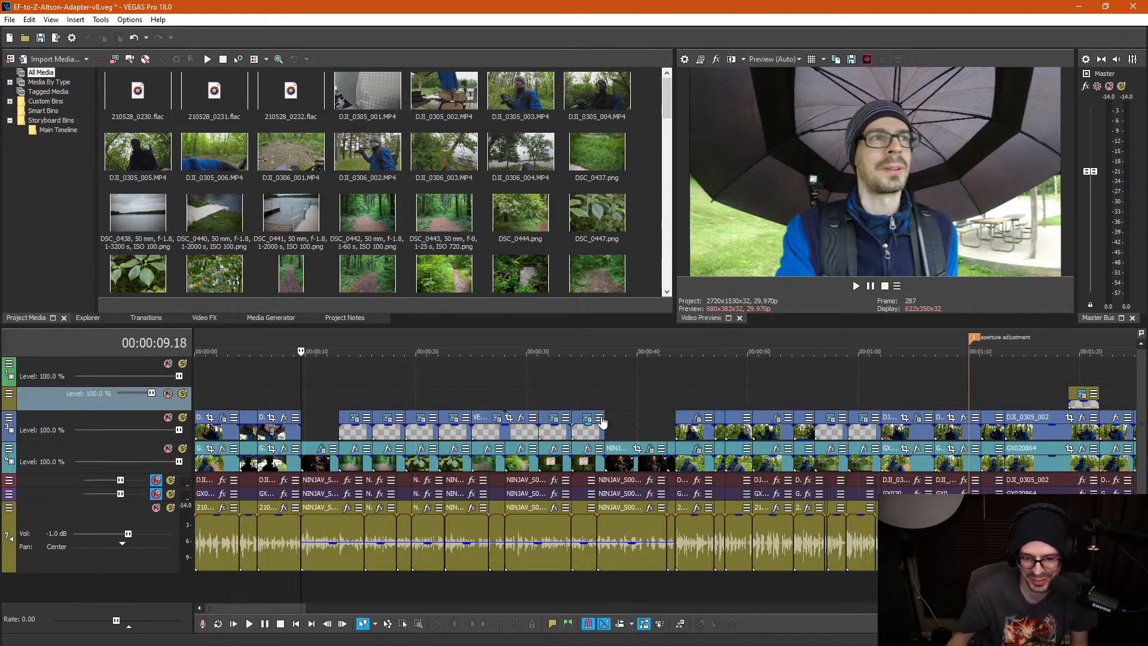
pyautogui.press('space')
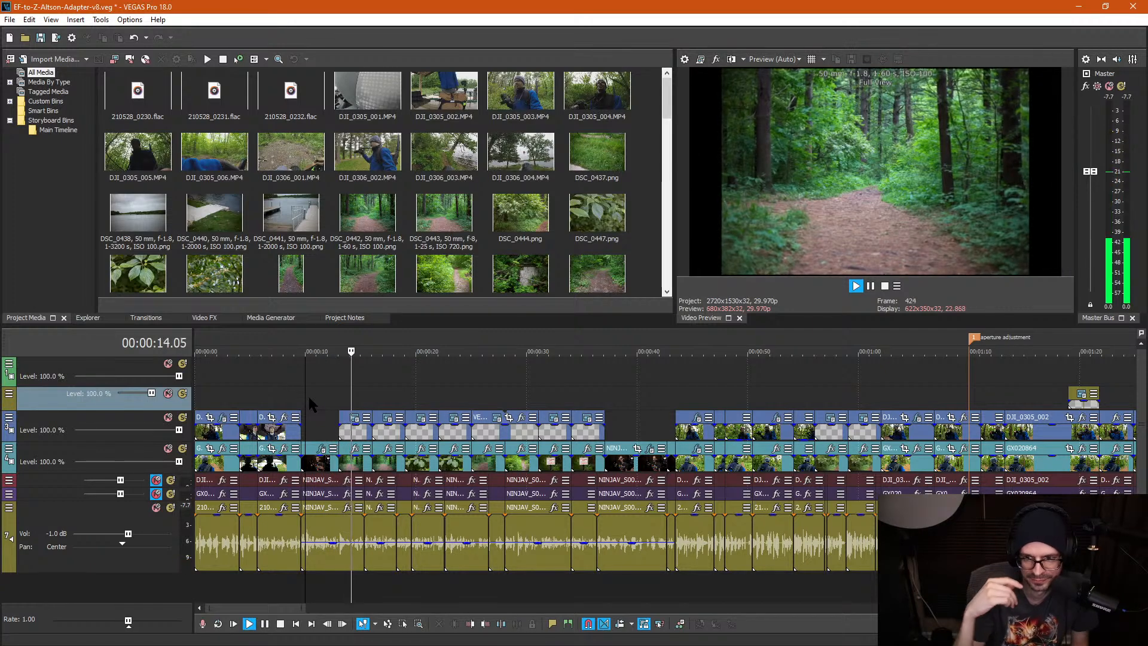
pyautogui.press('Return')
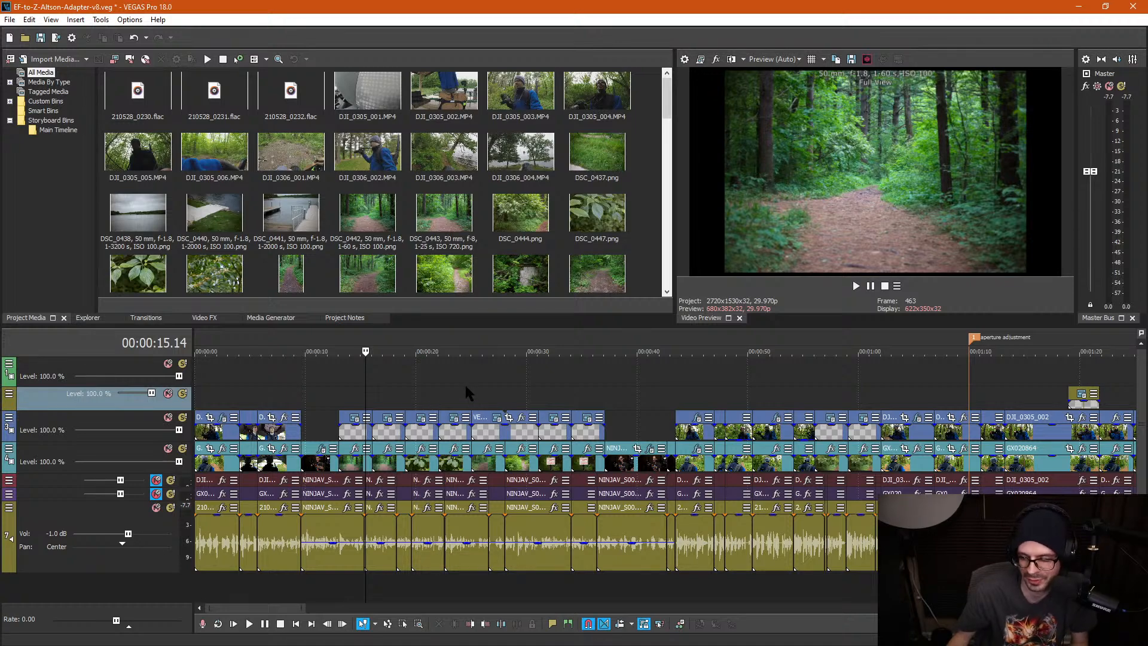
# Step: Examine the long NINJAV_S001_S001_T007 event from its start after 00:09:00 to near its end at about 00:10:43
pyautogui.scroll(-6, 658, 409)
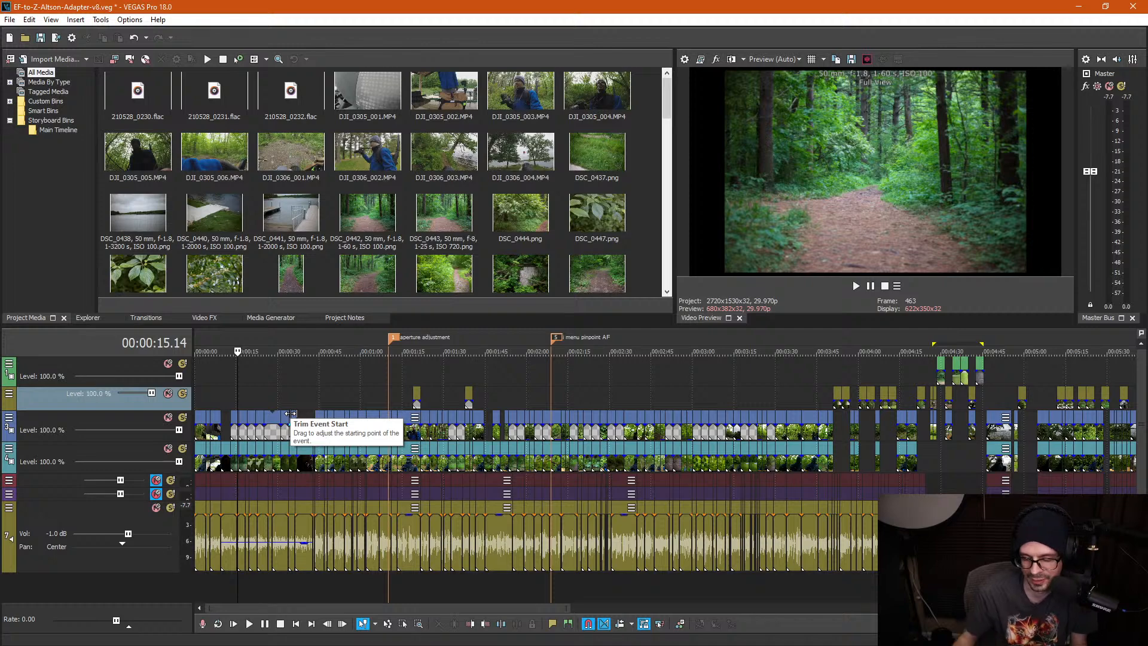
pyautogui.scroll(-3, 1015, 435)
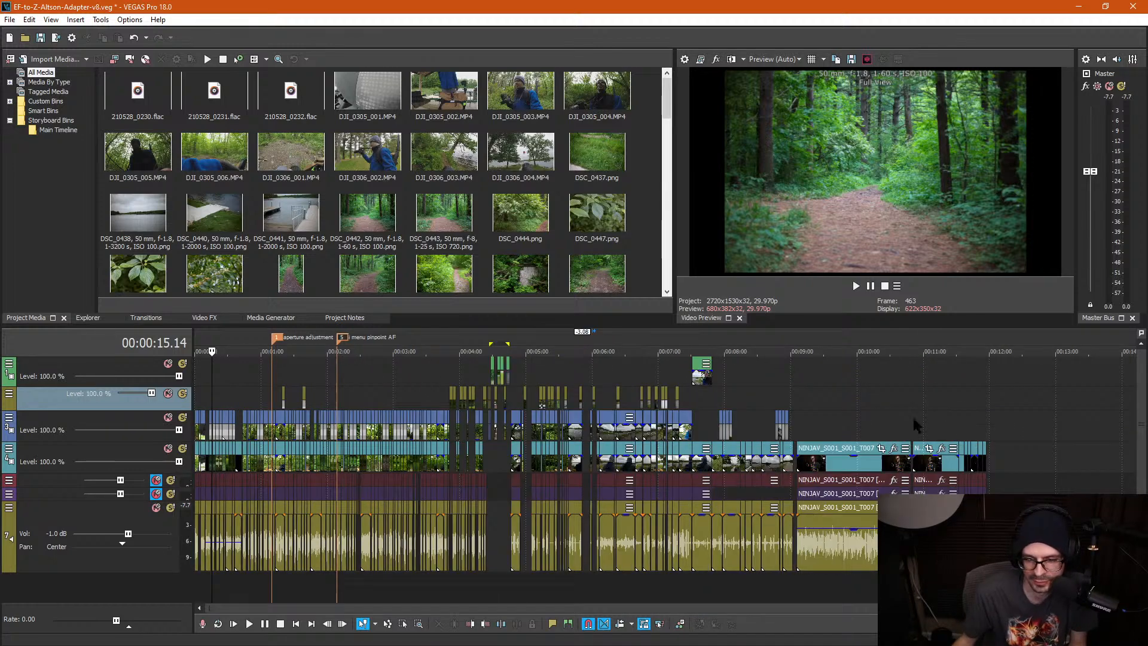
pyautogui.click(826, 410)
pyautogui.scroll(4, 825, 410)
pyautogui.scroll(2, 725, 422)
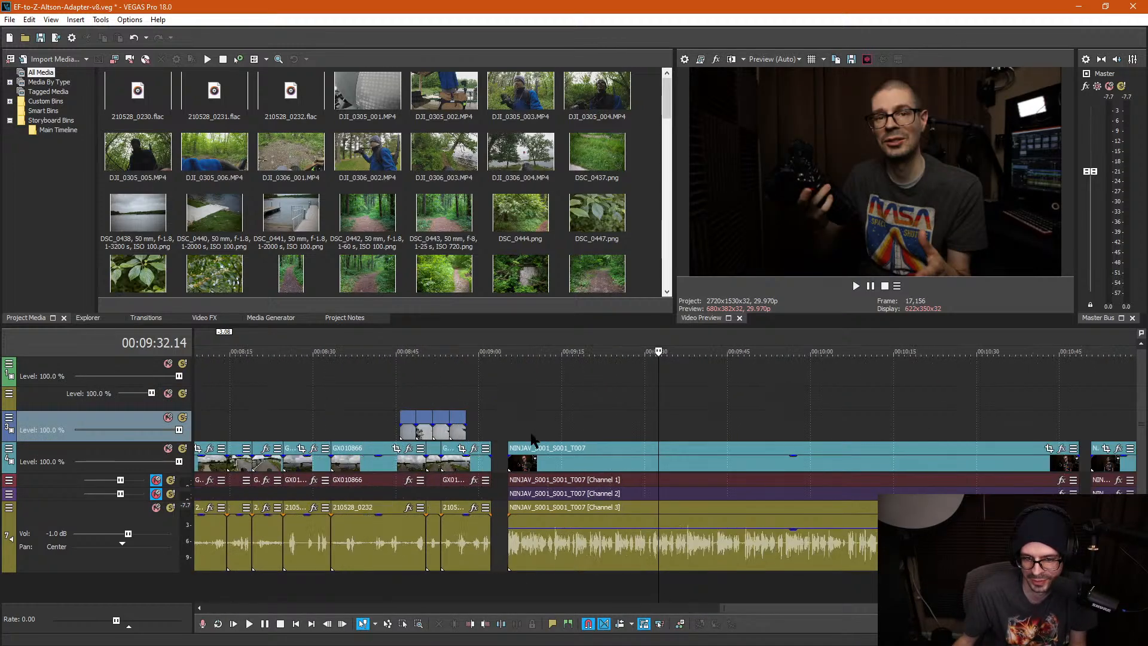
pyautogui.click(513, 423)
pyautogui.click(1049, 411)
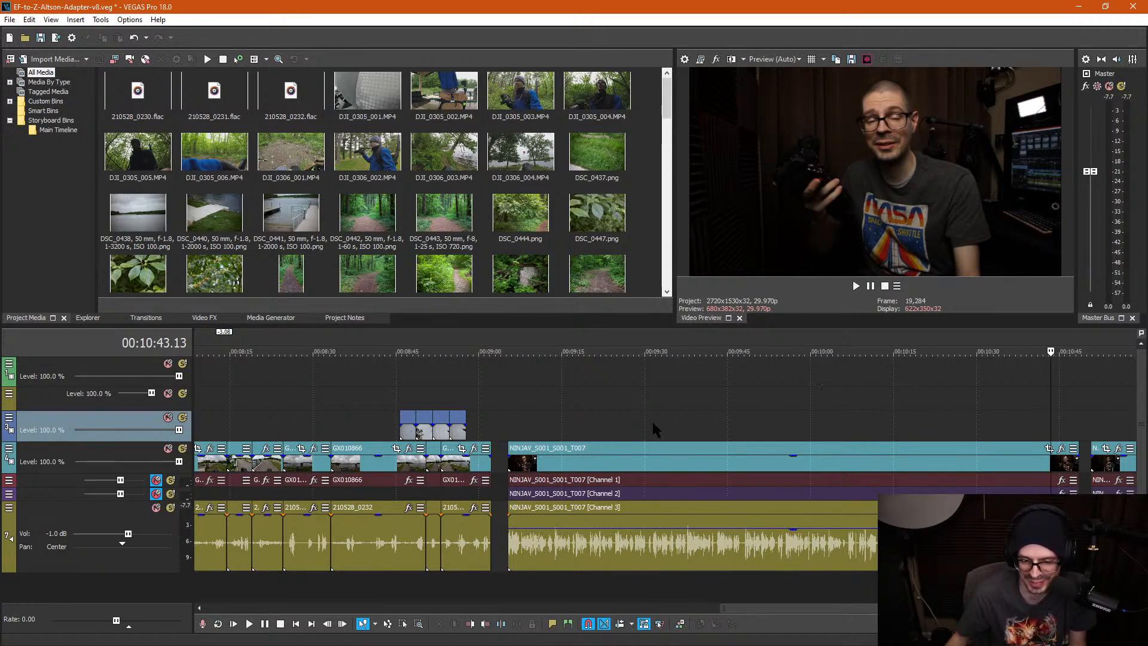
# Step: Play the NINJAV_S001_S001_T007 event from its start, looking closely for pauses in the speech up to about 00:09:12
pyautogui.click(509, 432)
pyautogui.scroll(3, 509, 432)
pyautogui.press('space')
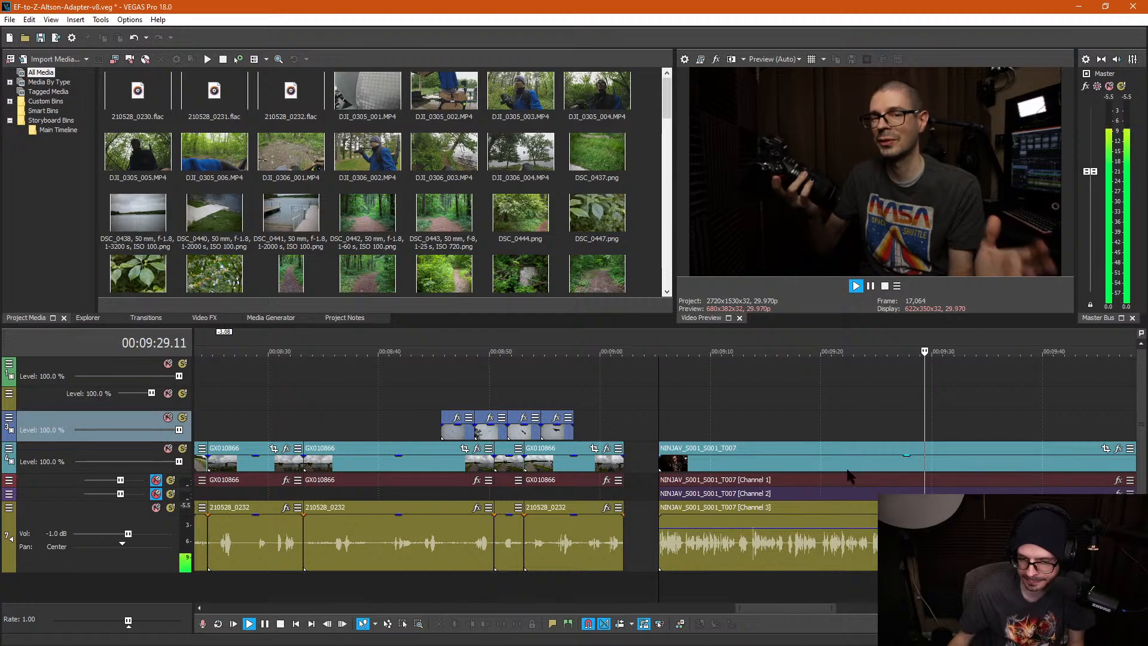
pyautogui.click(667, 415)
pyautogui.press('space')
pyautogui.click(659, 419)
pyautogui.press('space')
pyautogui.press('l')
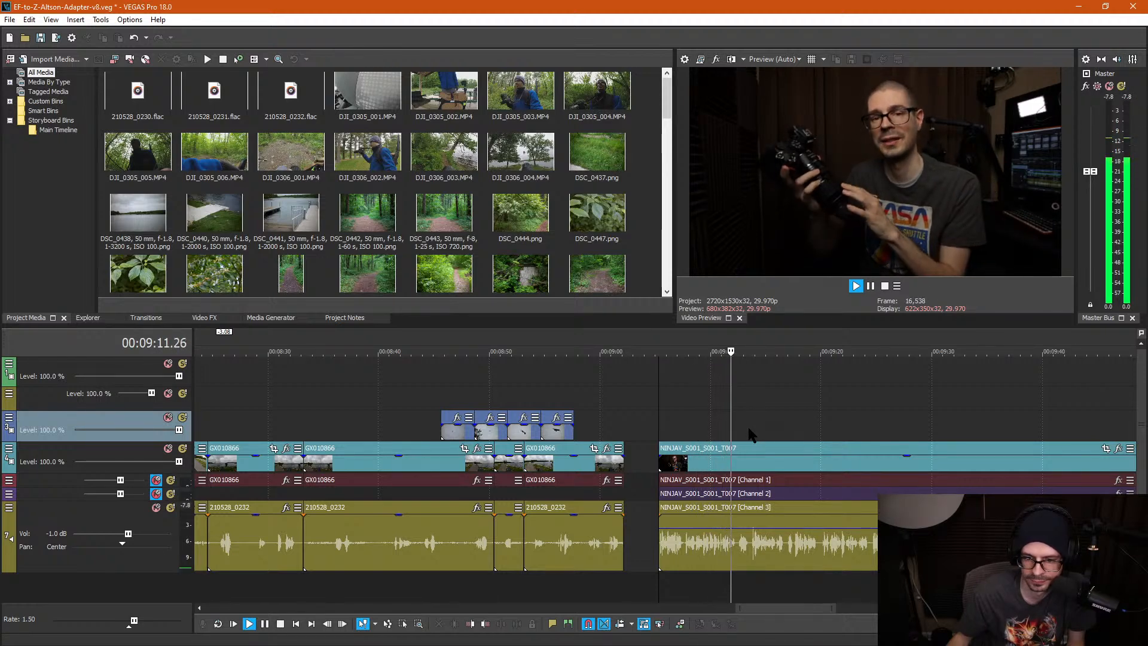
pyautogui.click(712, 434)
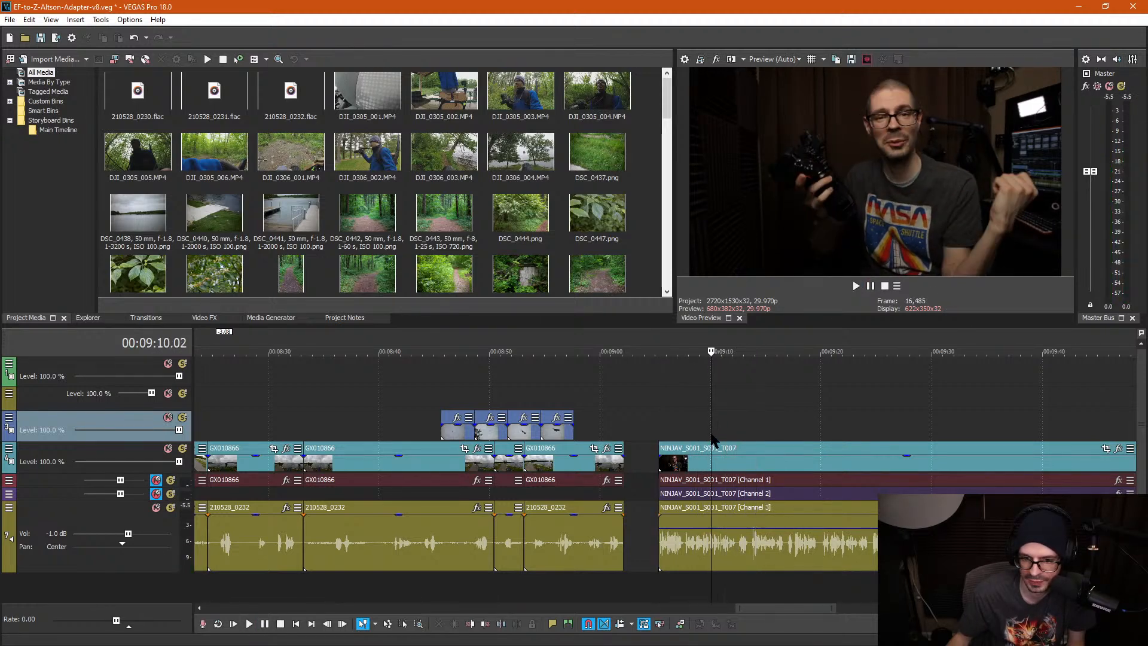
pyautogui.scroll(5, 744, 469)
pyautogui.press('space')
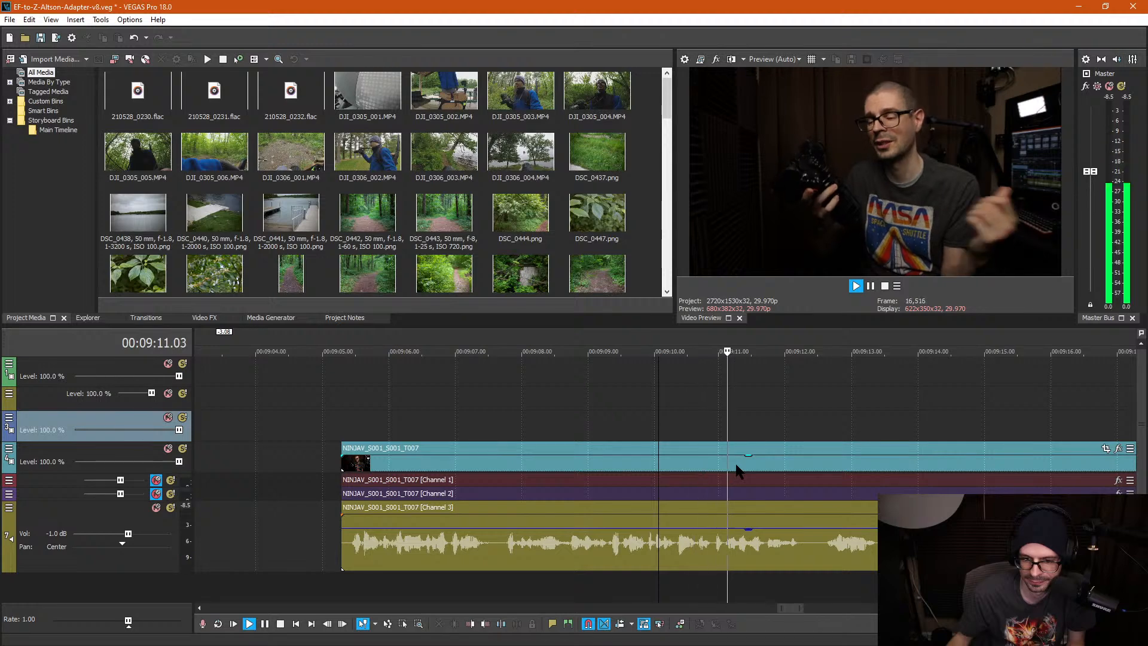
pyautogui.press('space')
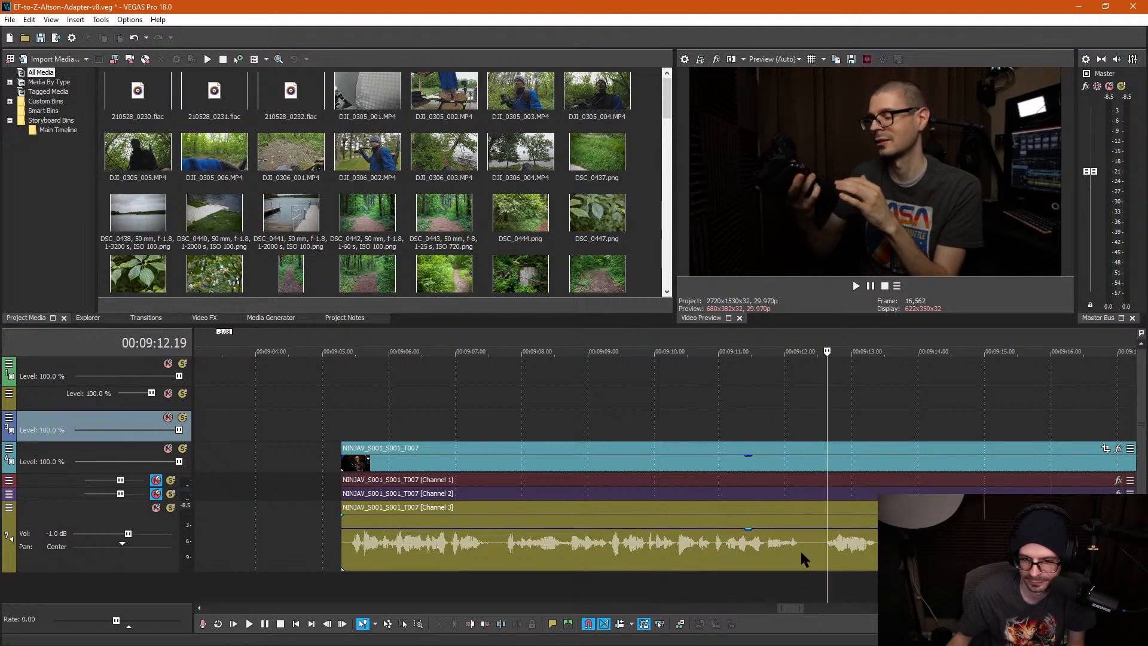
# Step: Split the NINJAV_S001_S001_T007 event at 00:09:12.06 and about 00:09:12.17, and delete the silent piece between the splits
pyautogui.click(802, 553)
pyautogui.scroll(1, 804, 553)
pyautogui.scroll(1, 805, 552)
pyautogui.click(651, 551)
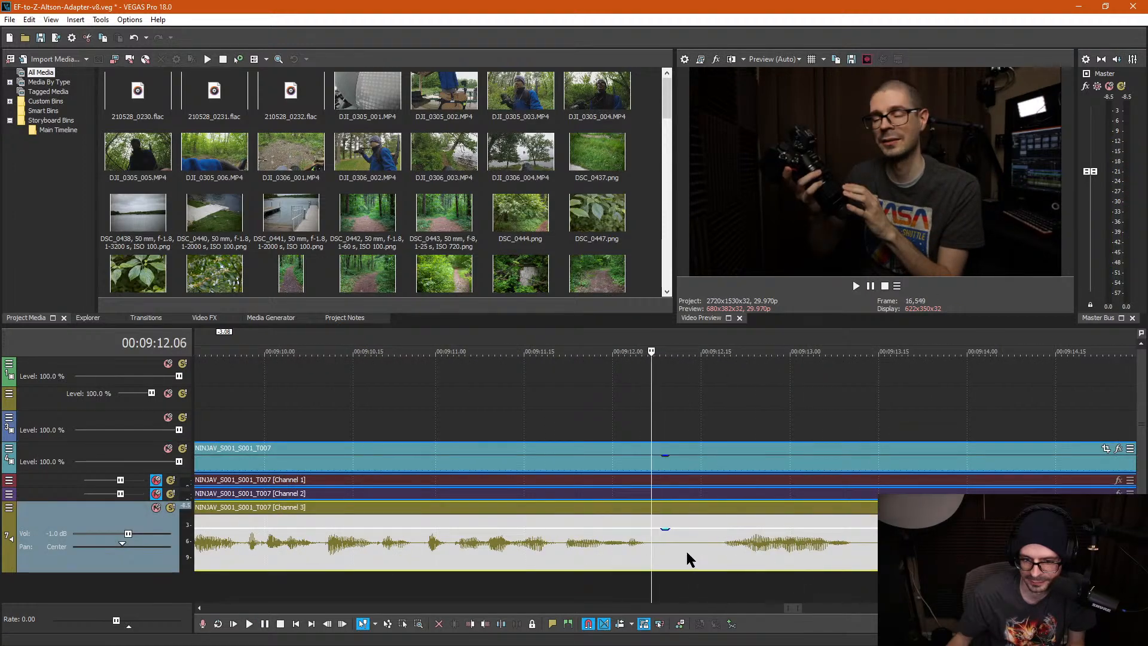
pyautogui.press('s')
pyautogui.click(715, 551)
pyautogui.press('s')
pyautogui.click(691, 548)
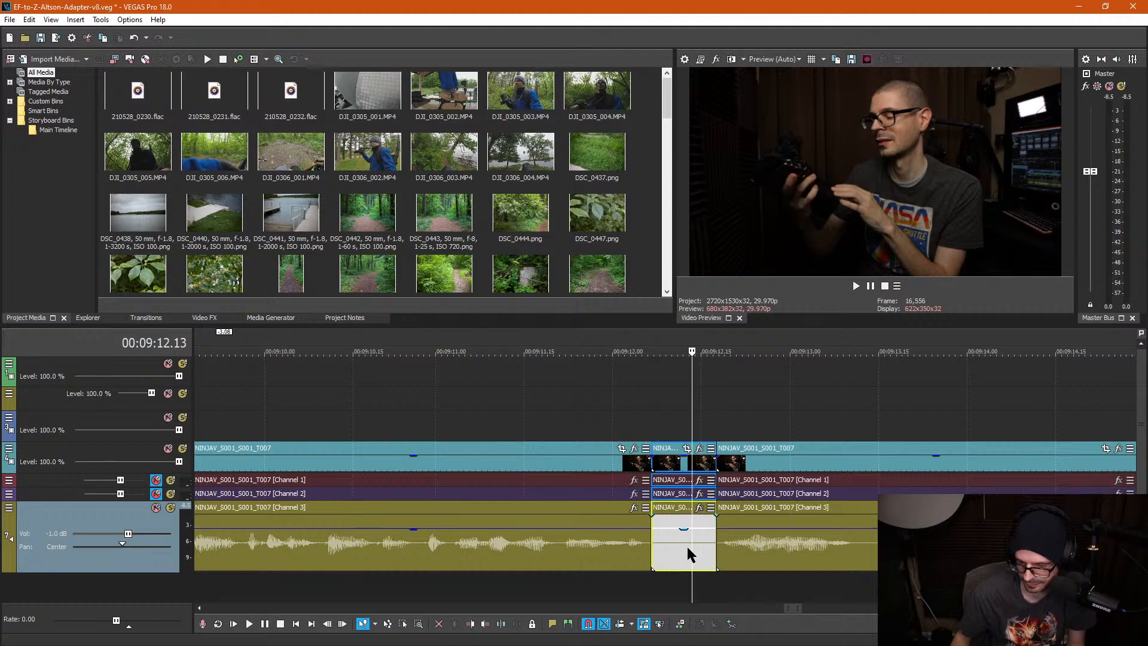
pyautogui.press('Delete')
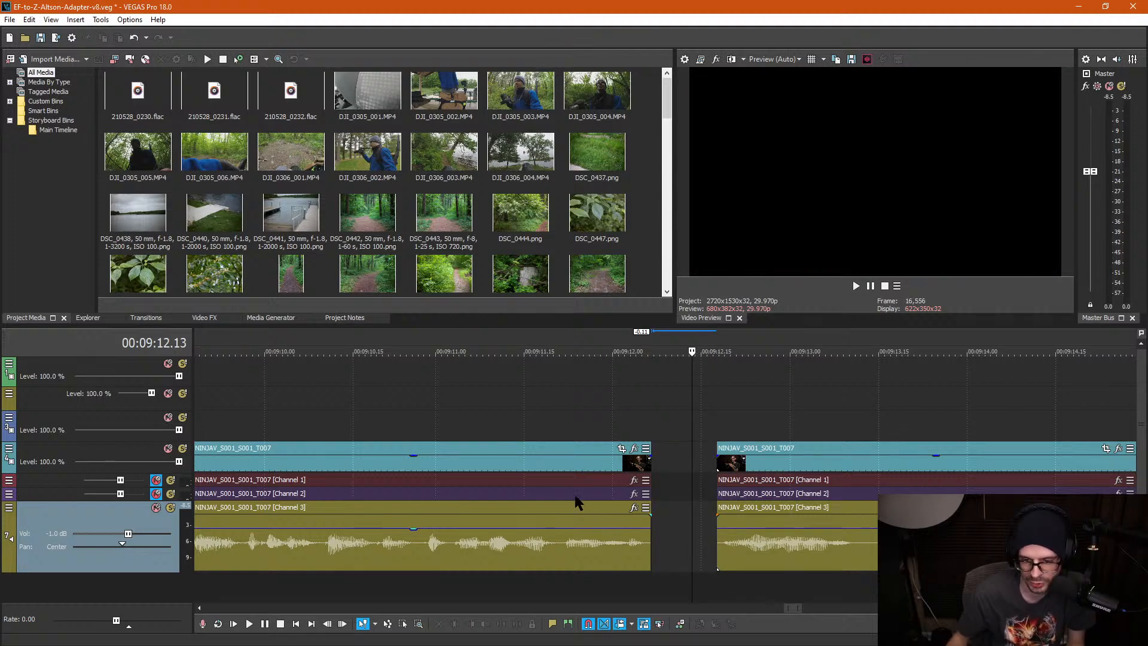
# Step: Turn on auto ripple, close the gap after 00:09:12.06 by moving the following event earlier, and play back the join
pyautogui.click(621, 624)
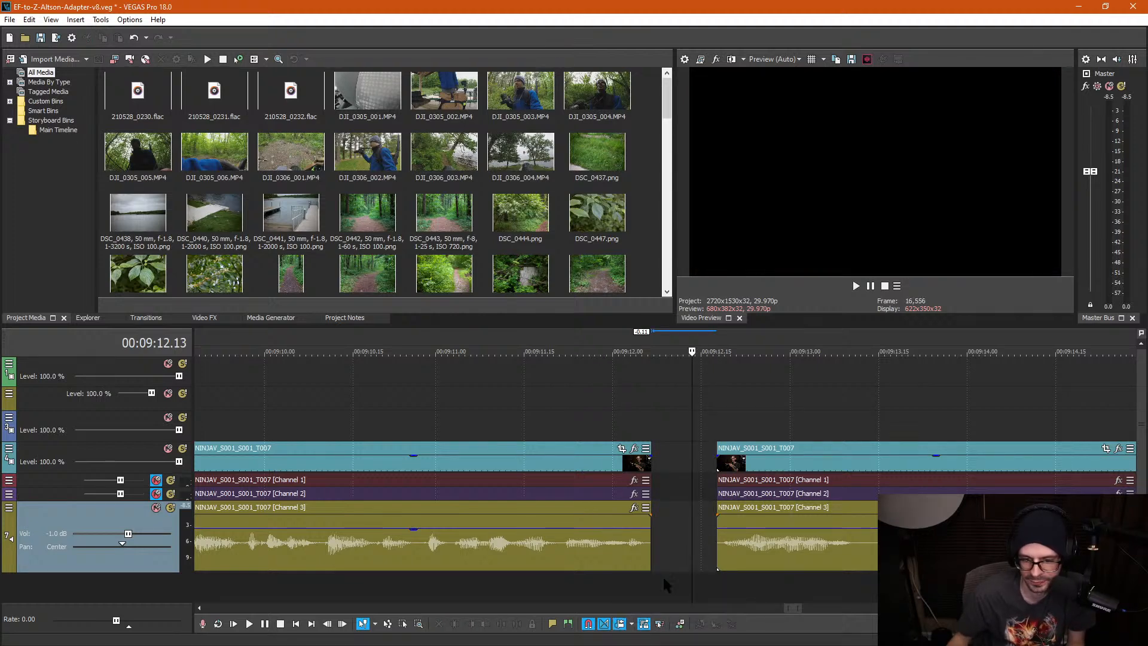
pyautogui.moveTo(749, 465); pyautogui.dragTo(690, 465)
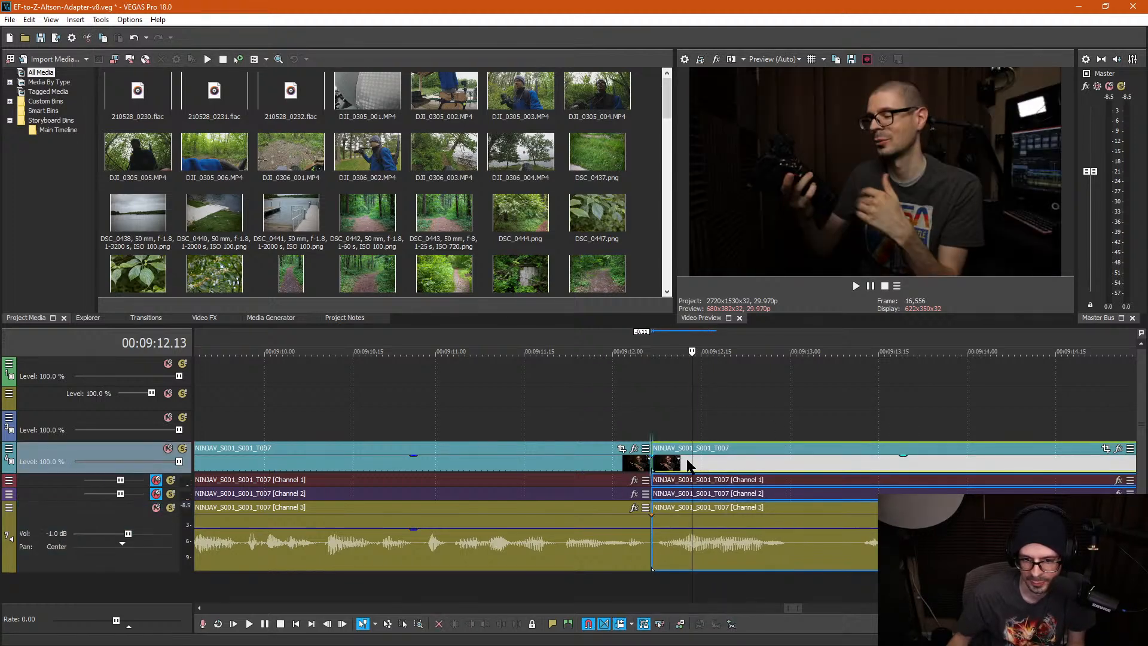
pyautogui.click(571, 413)
pyautogui.press('space')
pyautogui.scroll(-3, 737, 443)
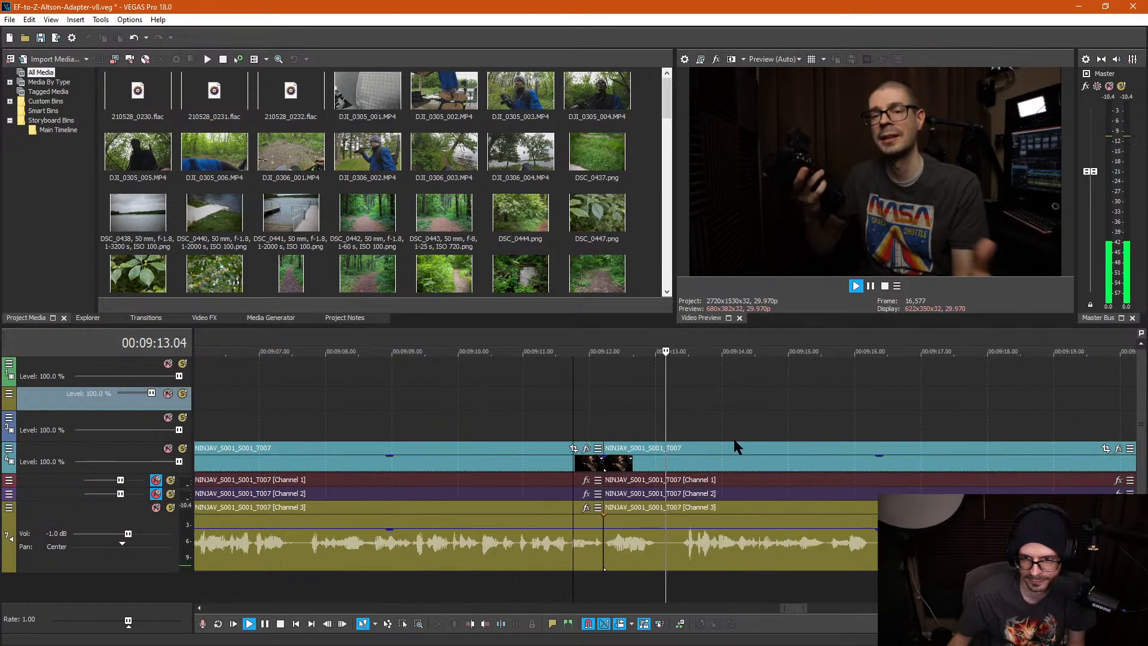
# Step: Split off the short quiet slivers directly after the join near 00:09:12.06 and ripple-delete them
pyautogui.click(604, 549)
pyautogui.scroll(3, 606, 549)
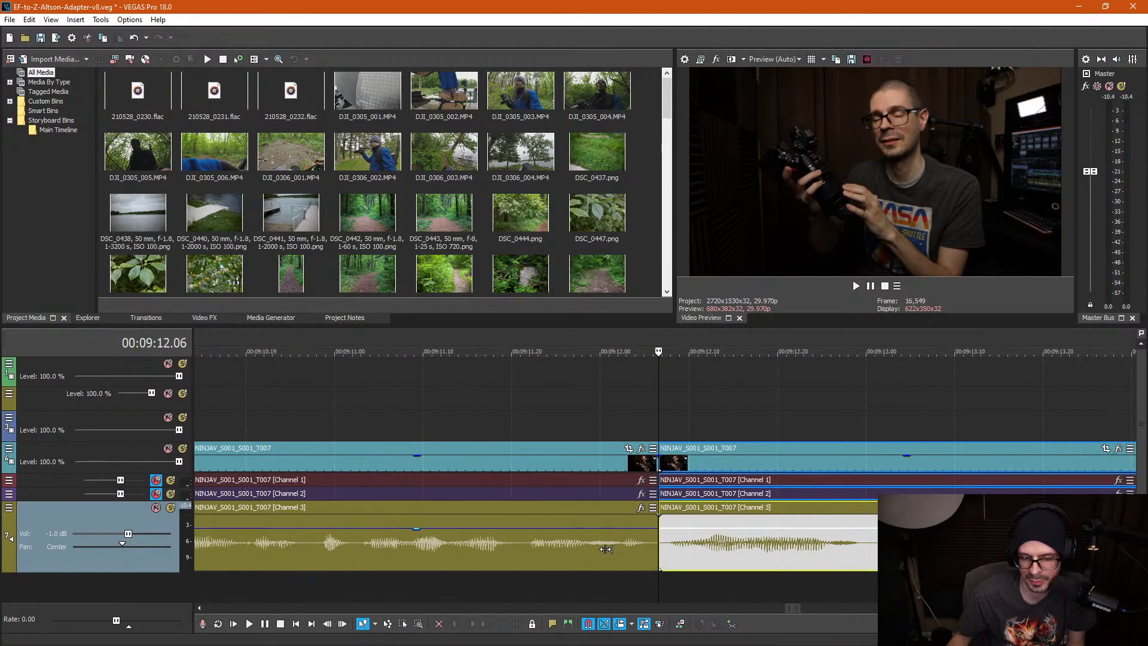
pyautogui.click(650, 551)
pyautogui.scroll(3, 651, 551)
pyautogui.press('s')
pyautogui.click(702, 551)
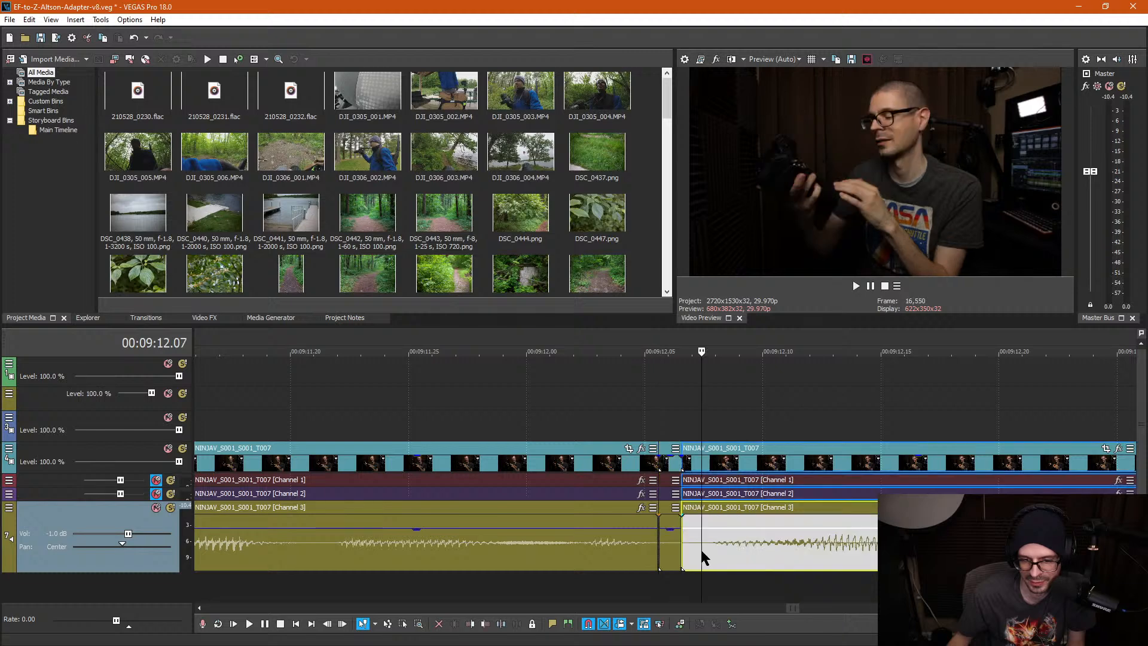
pyautogui.press('s')
pyautogui.click(686, 552)
pyautogui.press('Delete')
pyautogui.click(662, 559)
pyautogui.press('Delete')
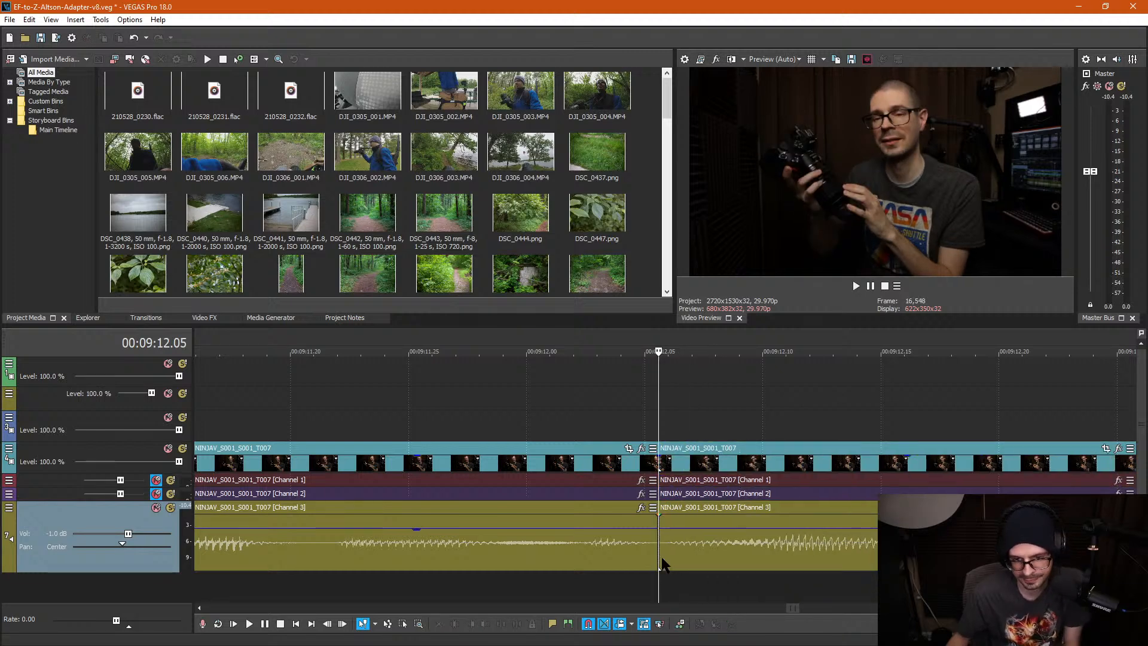
# Step: Cut the pause between 00:09:12.27 and 00:09:13.10 out of the NINJAV event, and play back from 00:09:11.29
pyautogui.scroll(-3, 663, 564)
pyautogui.click(792, 551)
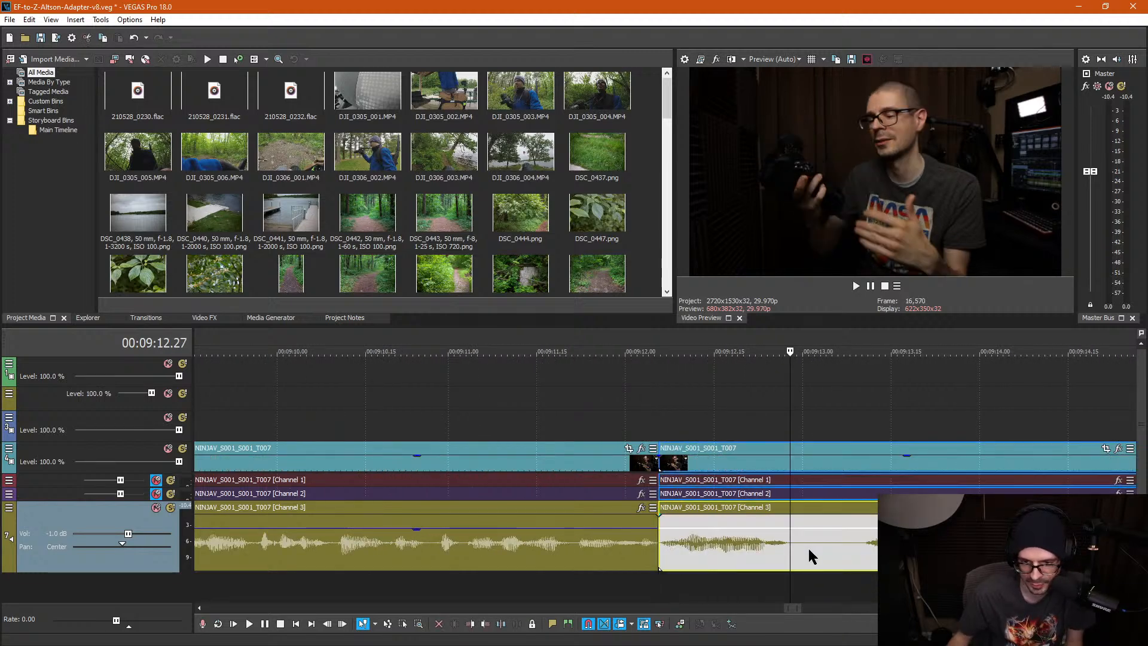
pyautogui.press('s')
pyautogui.click(859, 547)
pyautogui.press('s')
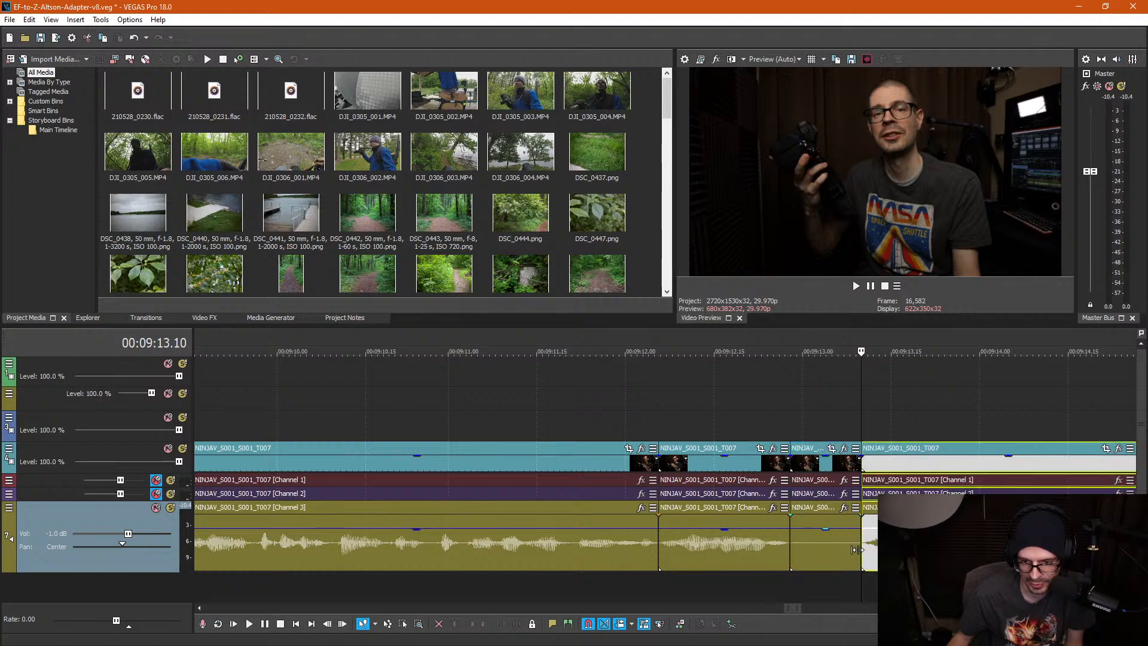
pyautogui.click(835, 547)
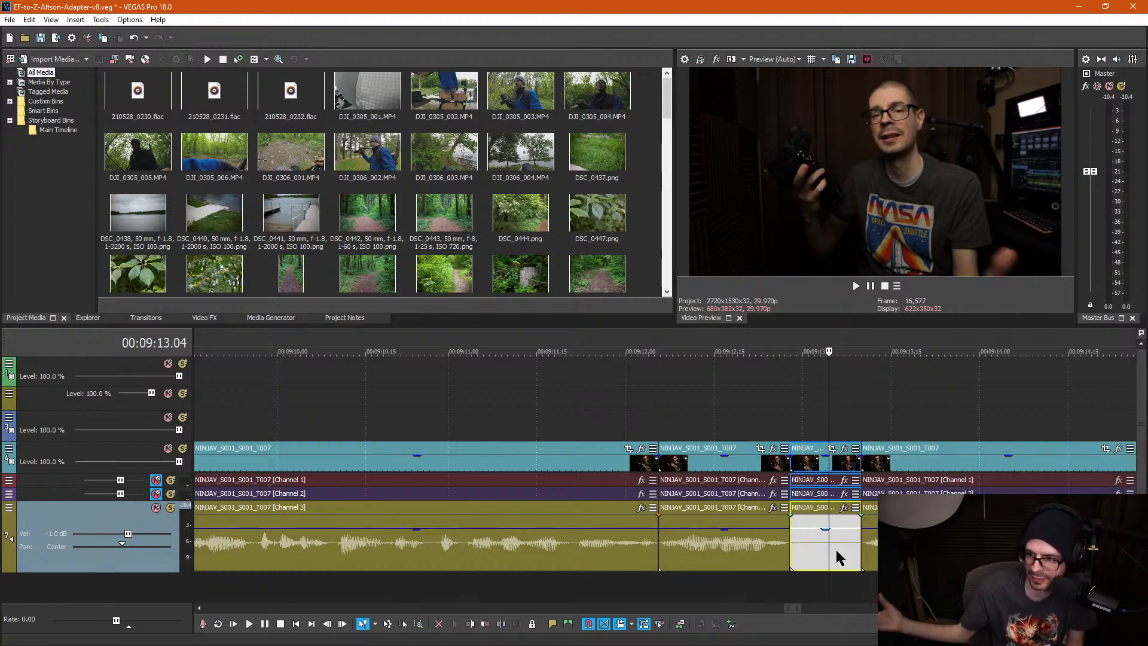
pyautogui.press('Delete')
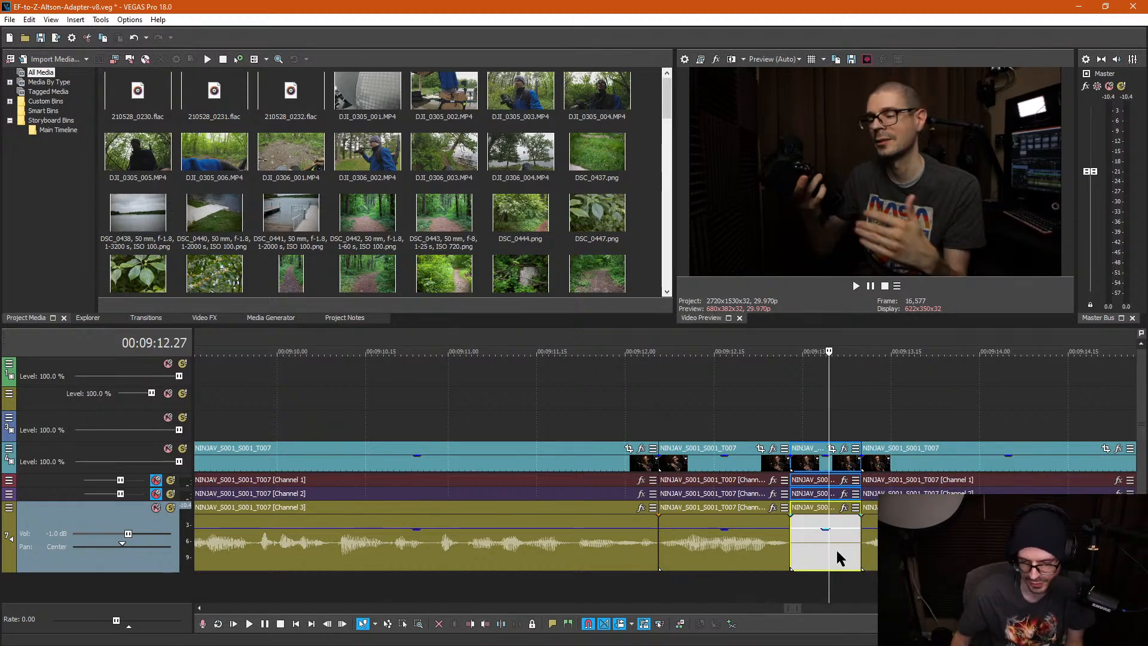
pyautogui.click(620, 413)
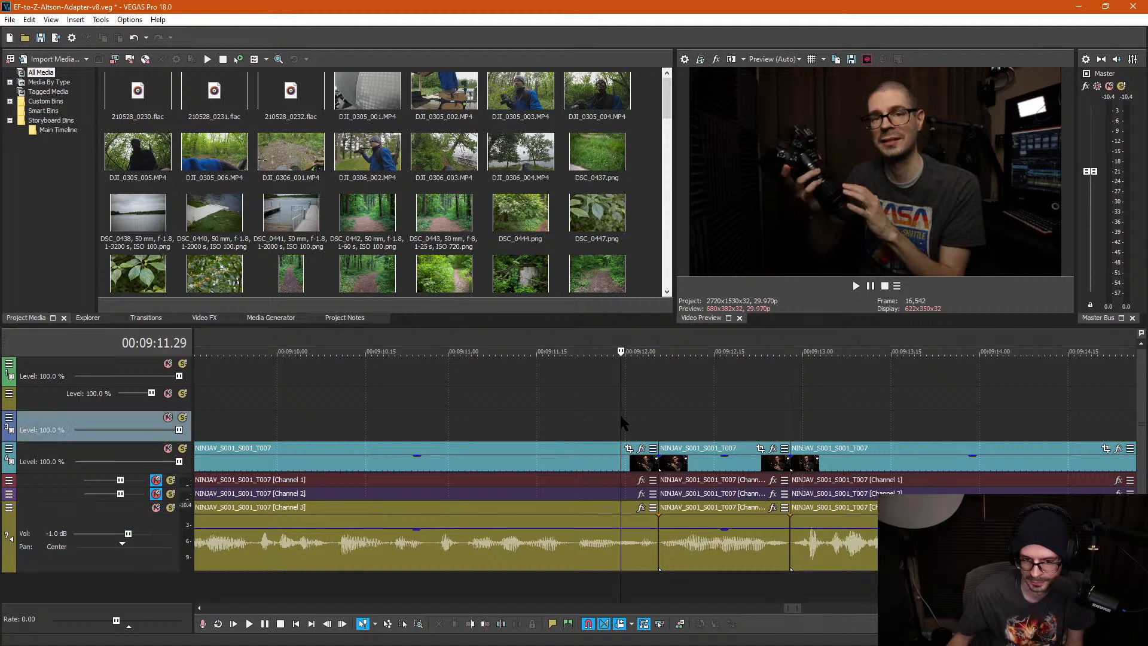
pyautogui.press('space')
pyautogui.scroll(-6, 661, 422)
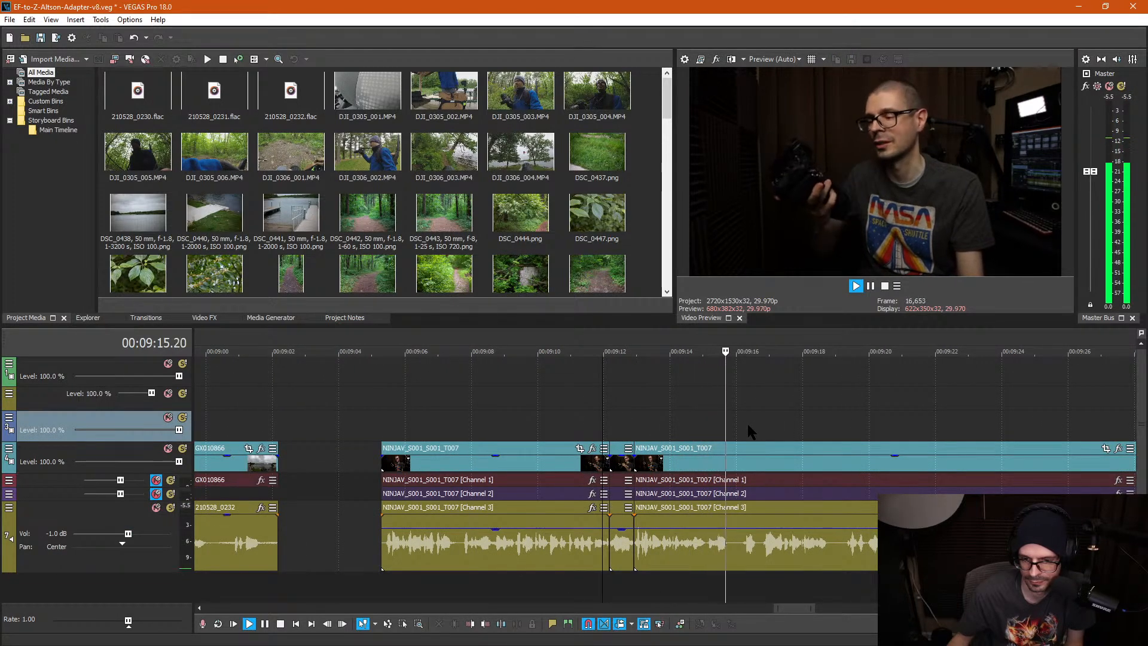
# Step: Split the NINJAV event at 00:09:15.22 and about 00:09:16.06, and ripple-delete the silent piece between the splits
pyautogui.scroll(3, 739, 439)
pyautogui.press('Return')
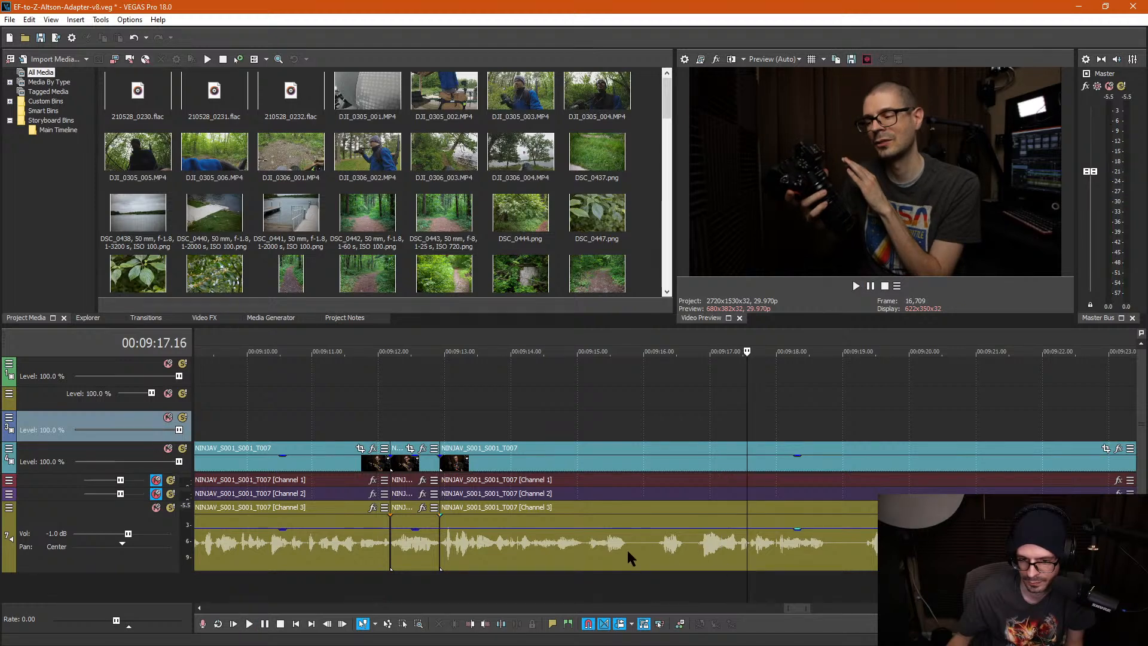
pyautogui.click(662, 544)
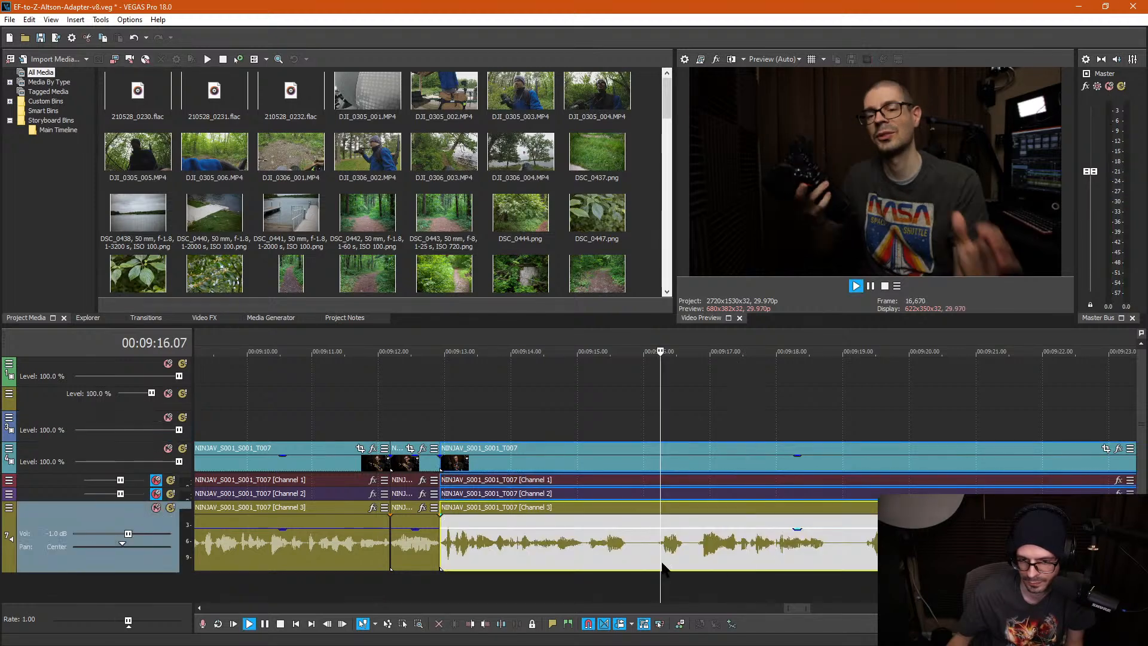
pyautogui.click(633, 552)
pyautogui.scroll(3, 631, 551)
pyautogui.click(639, 545)
pyautogui.press('s')
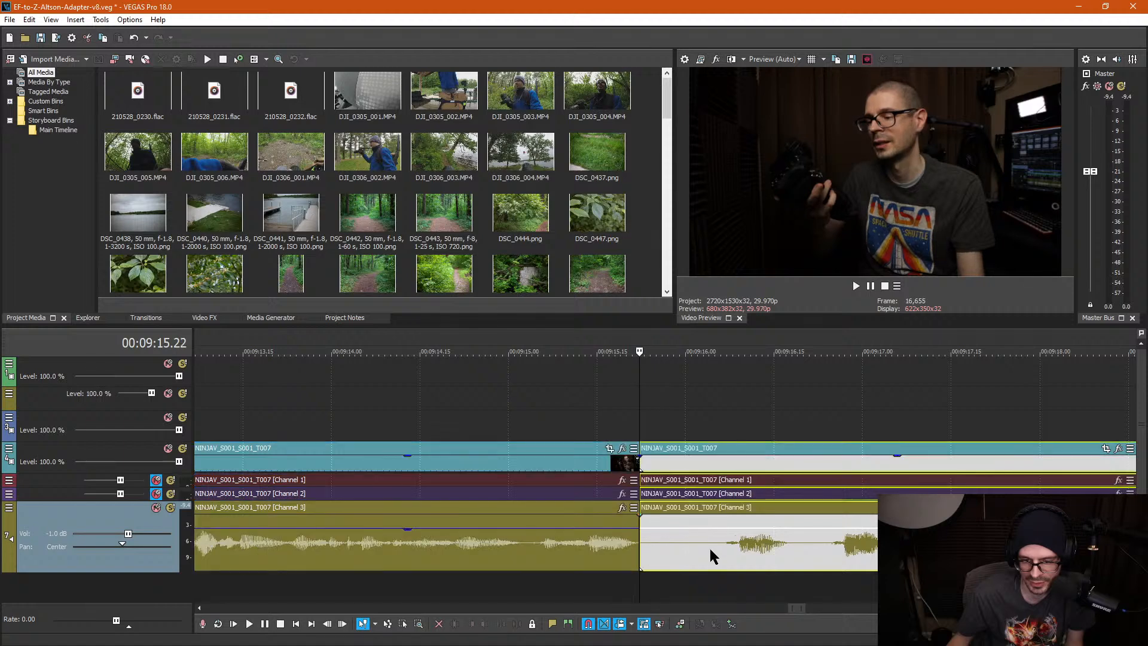
pyautogui.click(722, 550)
pyautogui.press('s')
pyautogui.click(689, 562)
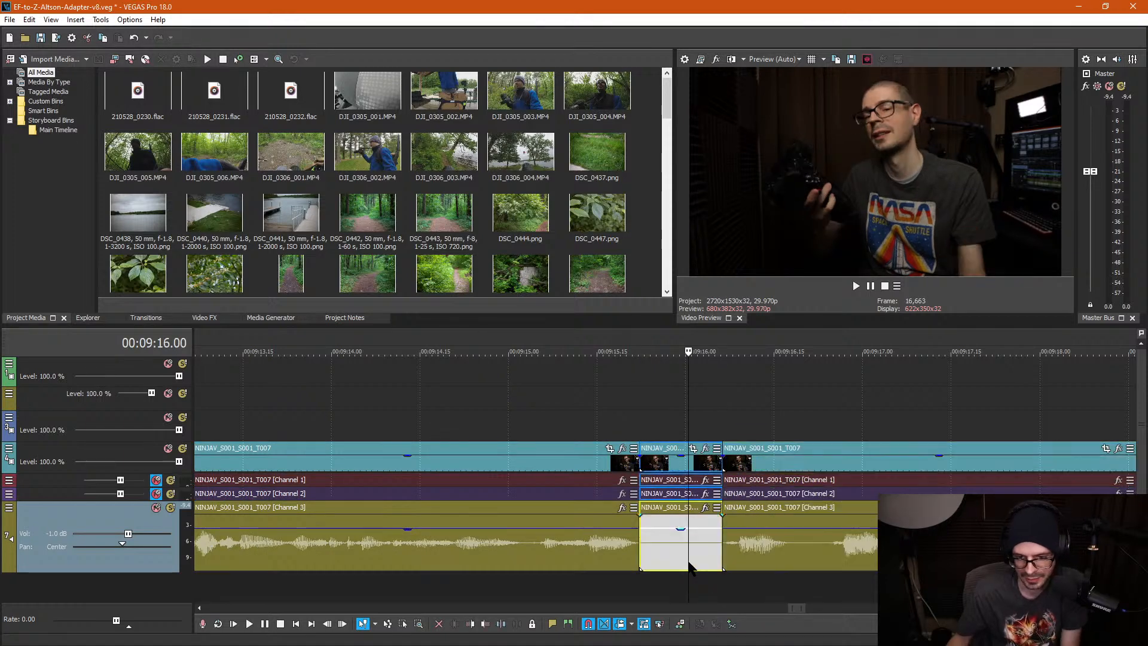
pyautogui.press('Delete')
# Step: Cut out the short pause from 00:09:16.03 to about 00:09:16.10 in the NINJAV event and play back the edit
pyautogui.click(706, 546)
pyautogui.press('s')
pyautogui.click(745, 553)
pyautogui.press('s')
pyautogui.click(722, 554)
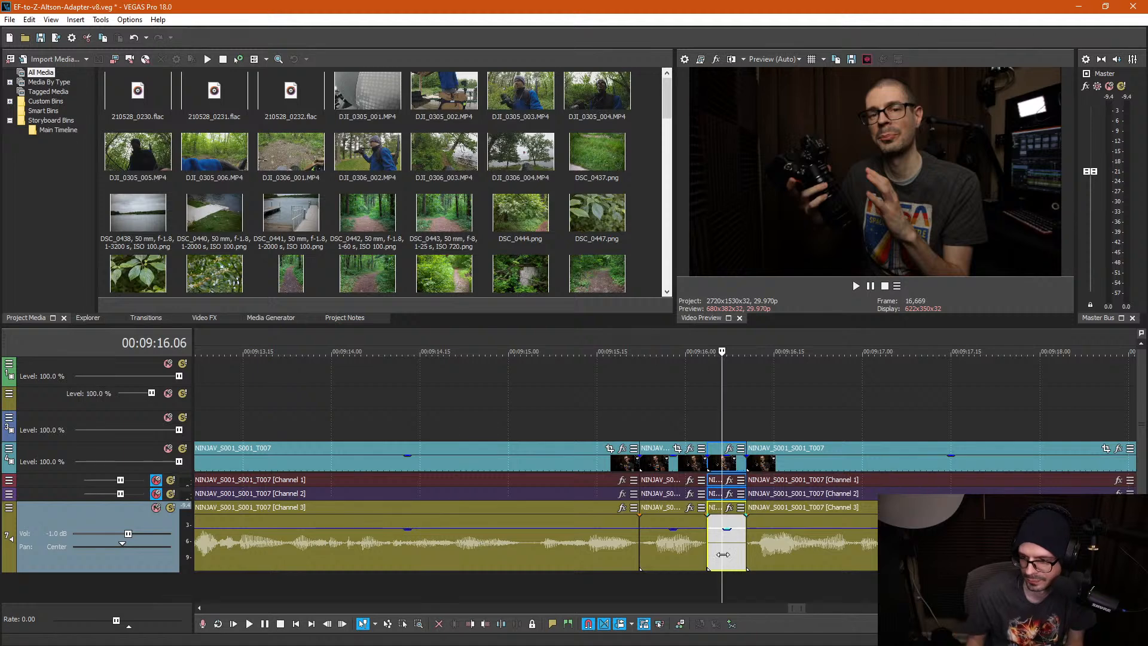
pyautogui.press('Delete')
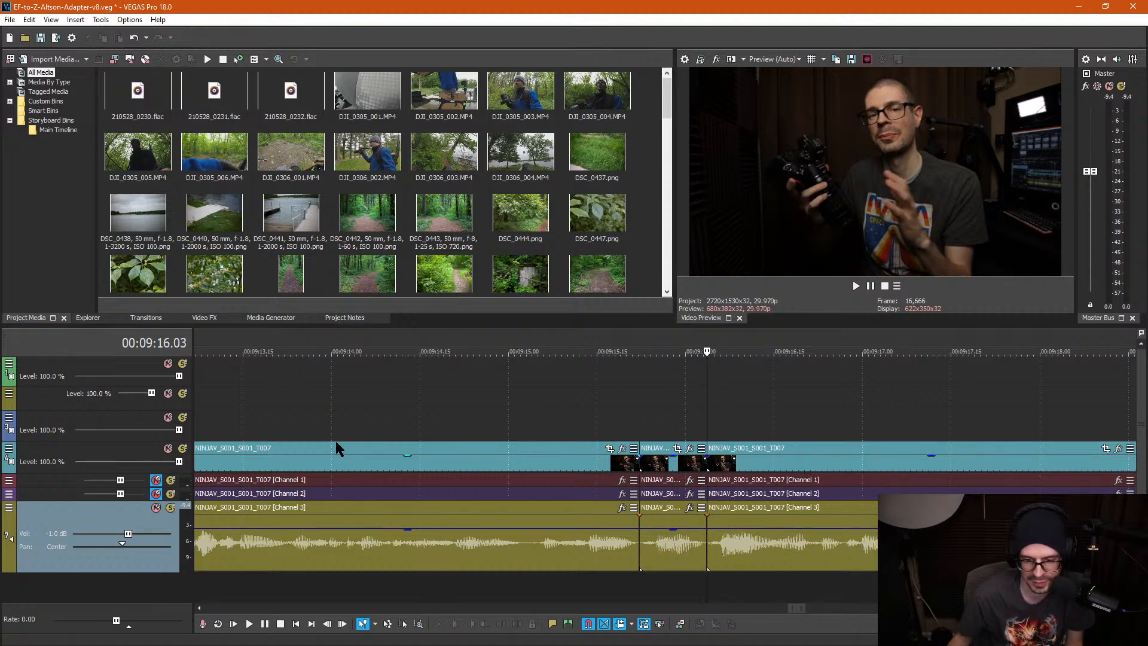
pyautogui.click(479, 422)
pyautogui.press('space')
pyautogui.scroll(-3, 662, 432)
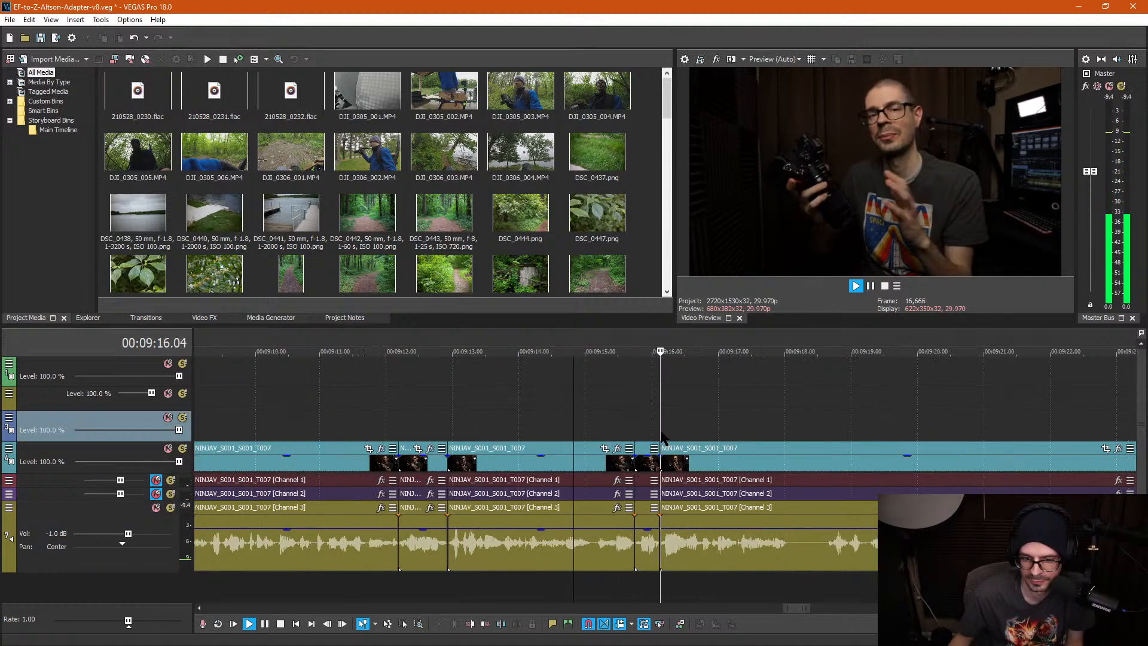
pyautogui.scroll(2, 712, 438)
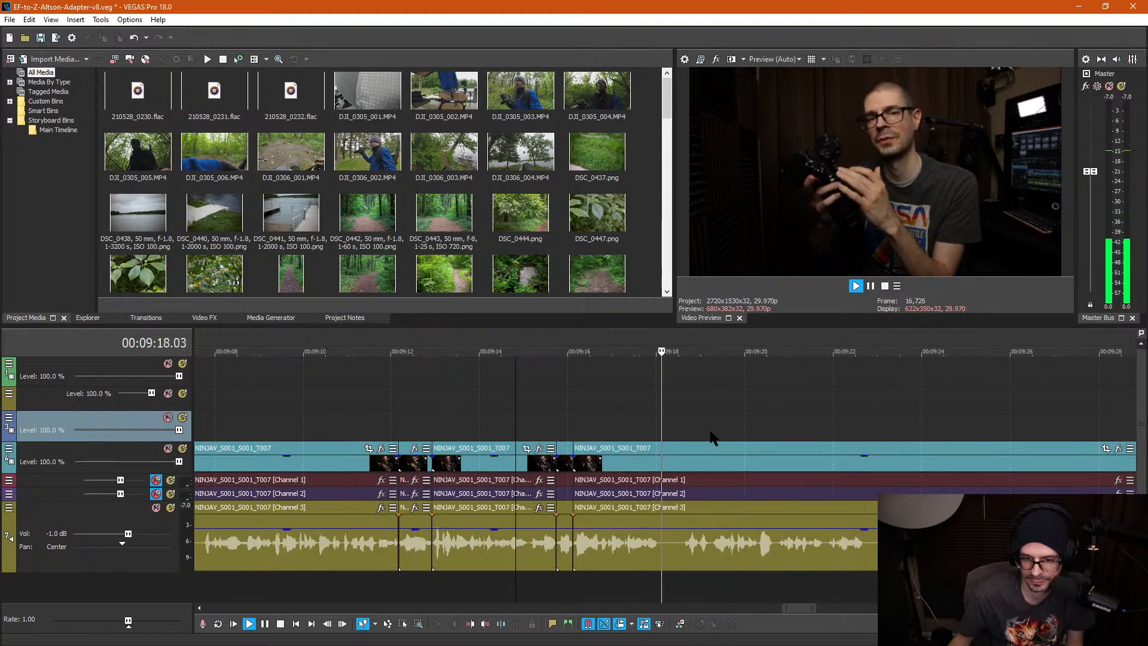
# Step: Cut the pause from just after 00:09:18 to about 00:09:18.18 out of the NINJAV event and play back the edit
pyautogui.press('space')
pyautogui.click(618, 539)
pyautogui.press('s')
pyautogui.click(670, 545)
pyautogui.press('s')
pyautogui.click(646, 546)
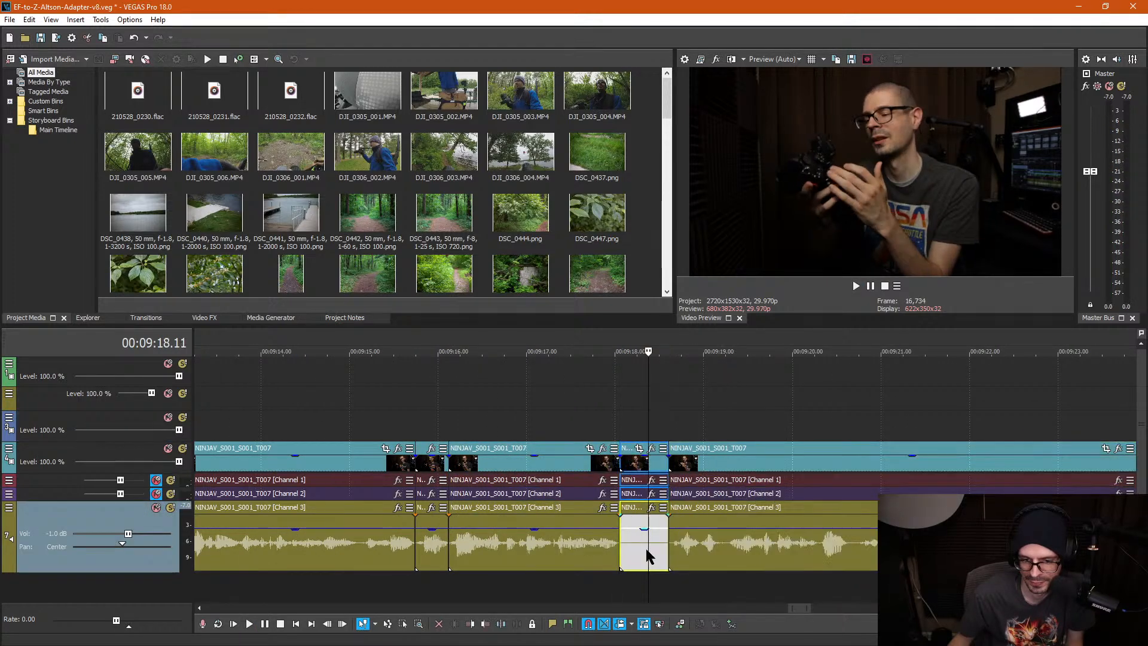
pyautogui.press('Delete')
pyautogui.click(532, 411)
pyautogui.press('space')
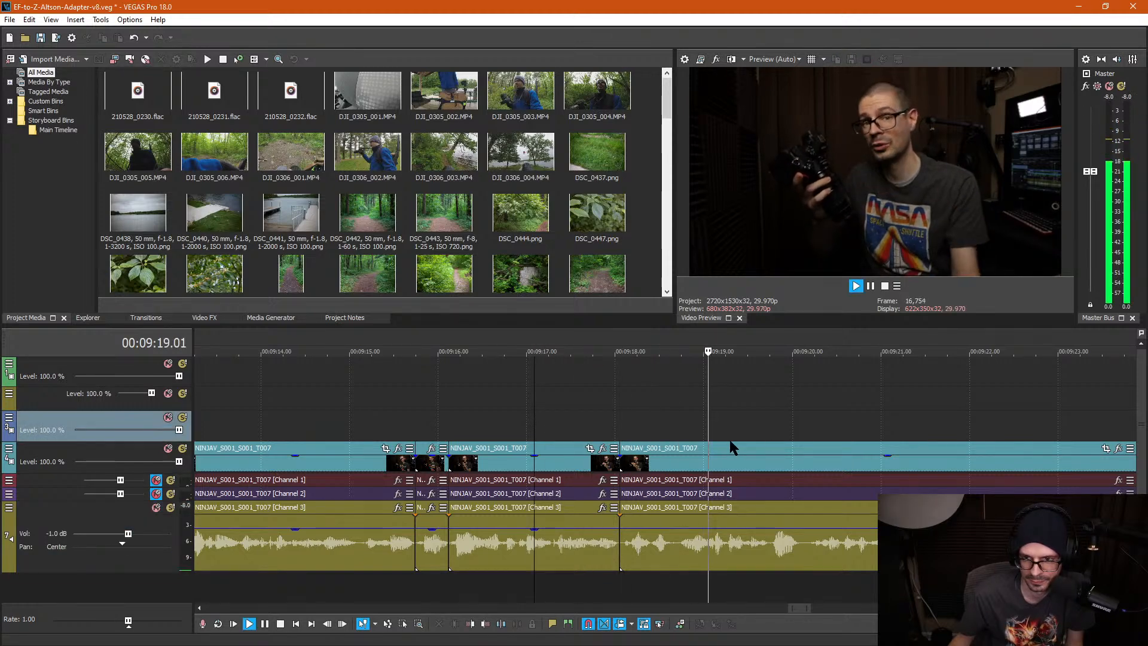
pyautogui.scroll(-3, 914, 443)
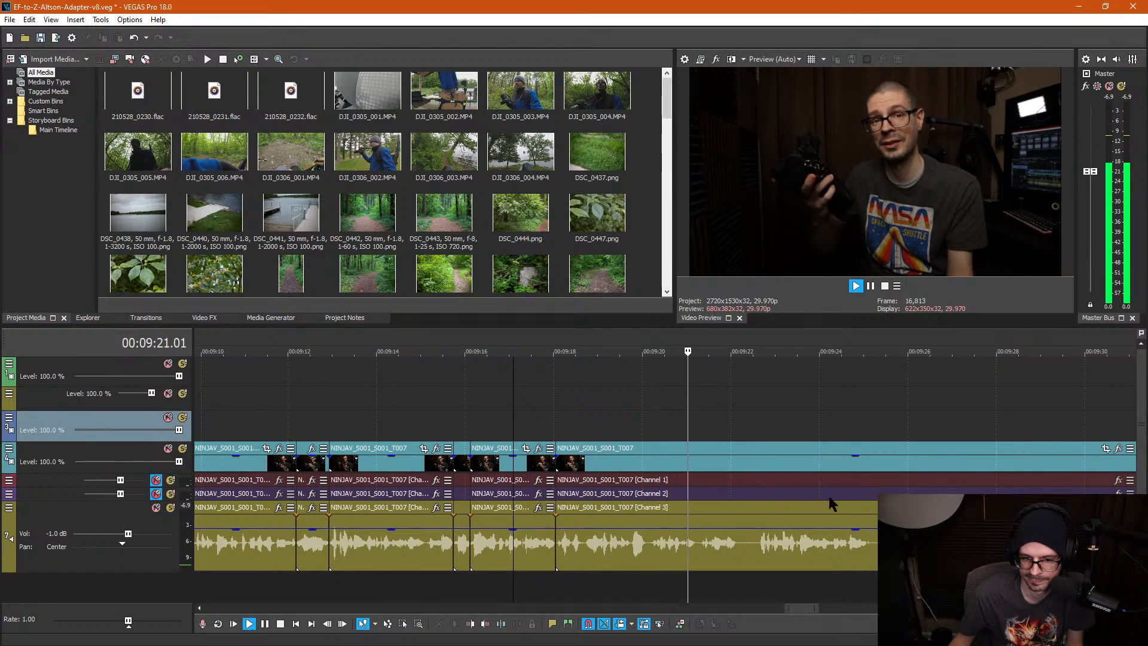
# Step: Split the NINJAV event at 00:09:22.04 and about 00:09:22.19, ripple-delete the silent piece, and return to 00:09:21.25
pyautogui.scroll(2, 784, 536)
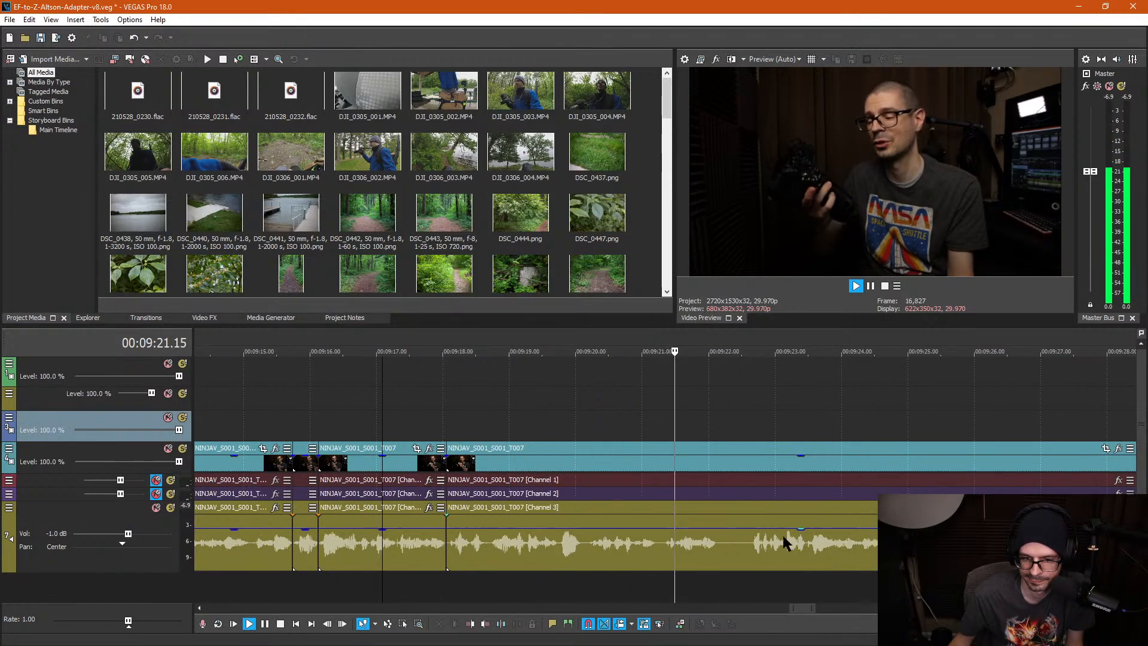
pyautogui.click(717, 548)
pyautogui.scroll(2, 718, 549)
pyautogui.press('s')
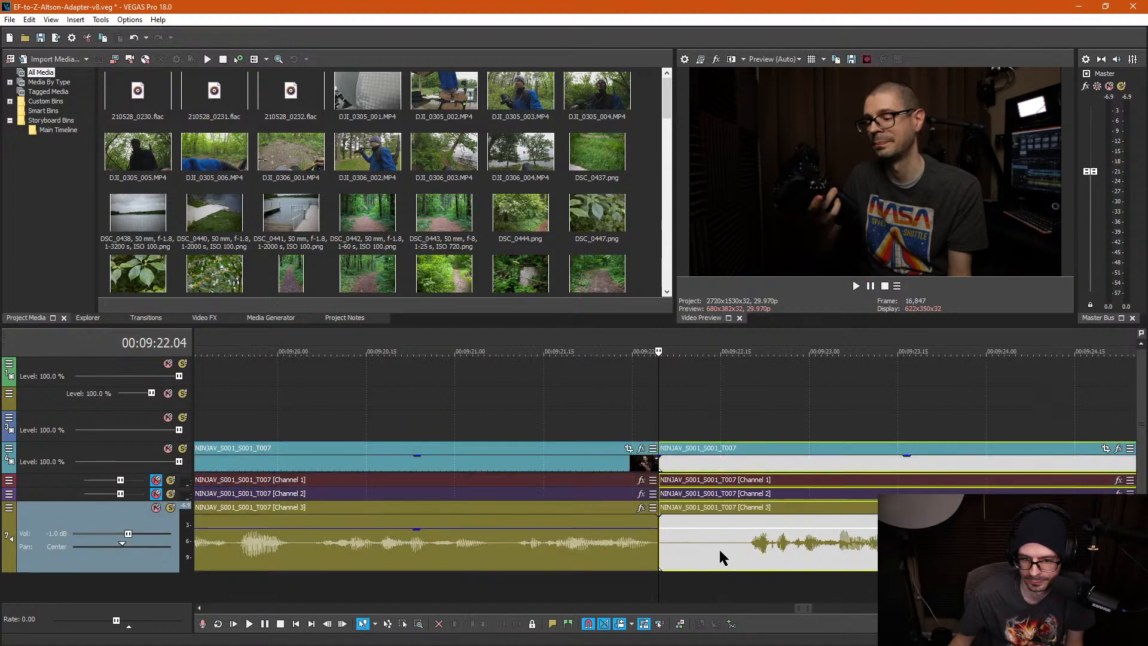
pyautogui.click(745, 548)
pyautogui.press('s')
pyautogui.click(717, 554)
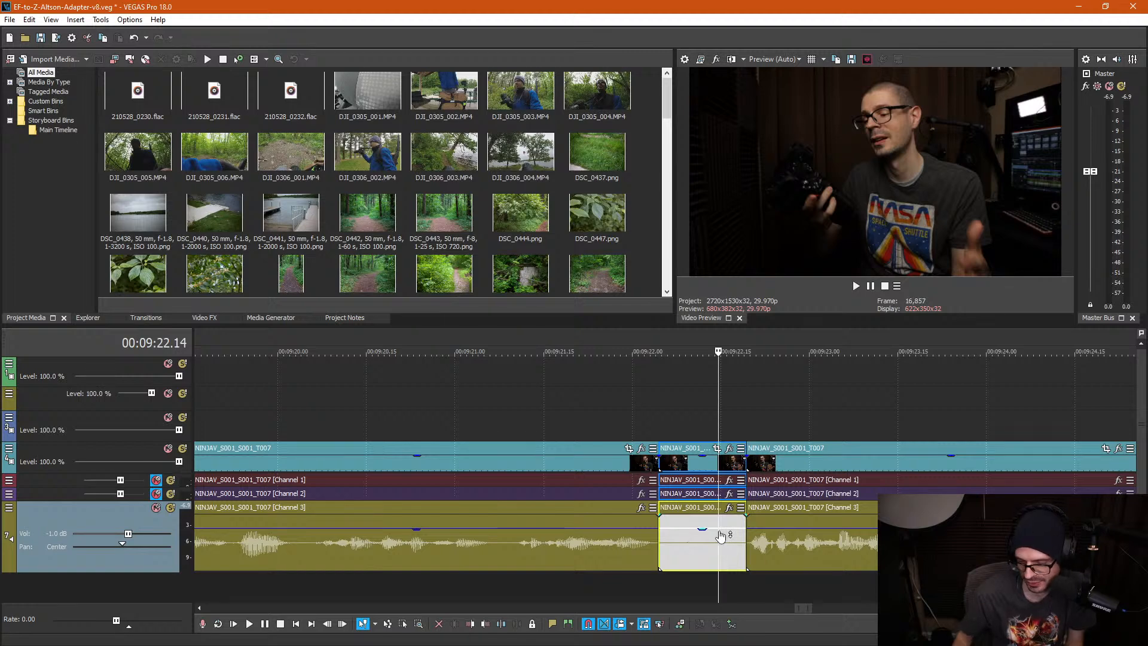
pyautogui.press('Delete')
pyautogui.click(607, 413)
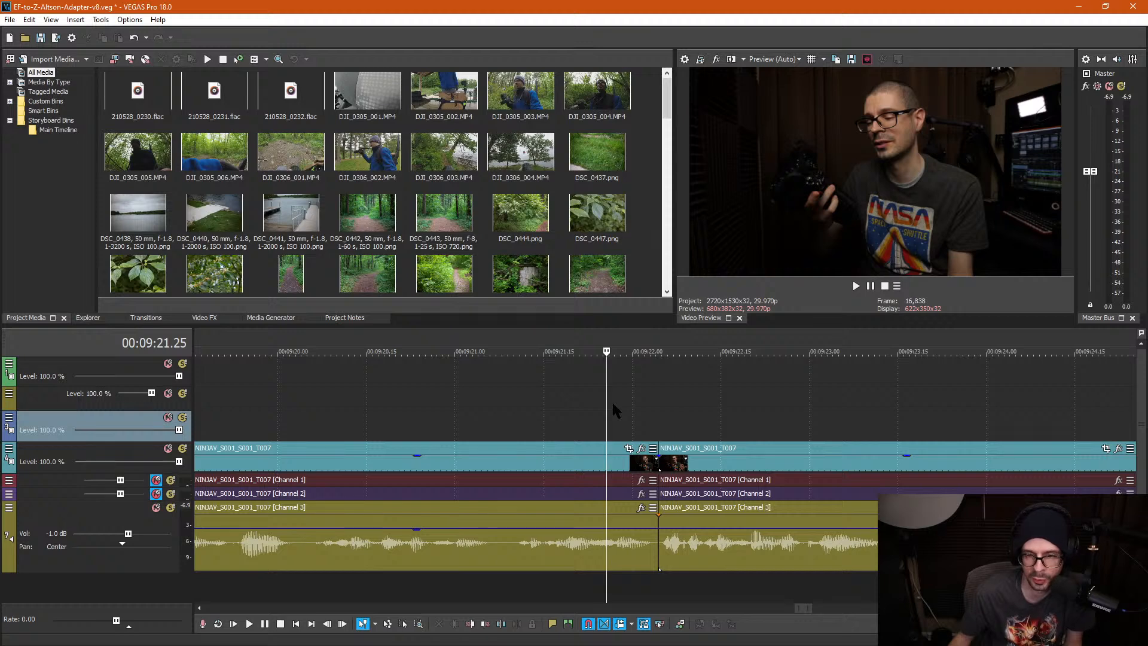
# Step: Play back the NINJAV section from 00:09:21.08 to check the cut near 00:09:22 and the speech up to about 00:09:26
pyautogui.click(501, 406)
pyautogui.scroll(-1, 501, 406)
pyautogui.scroll(-1, 501, 407)
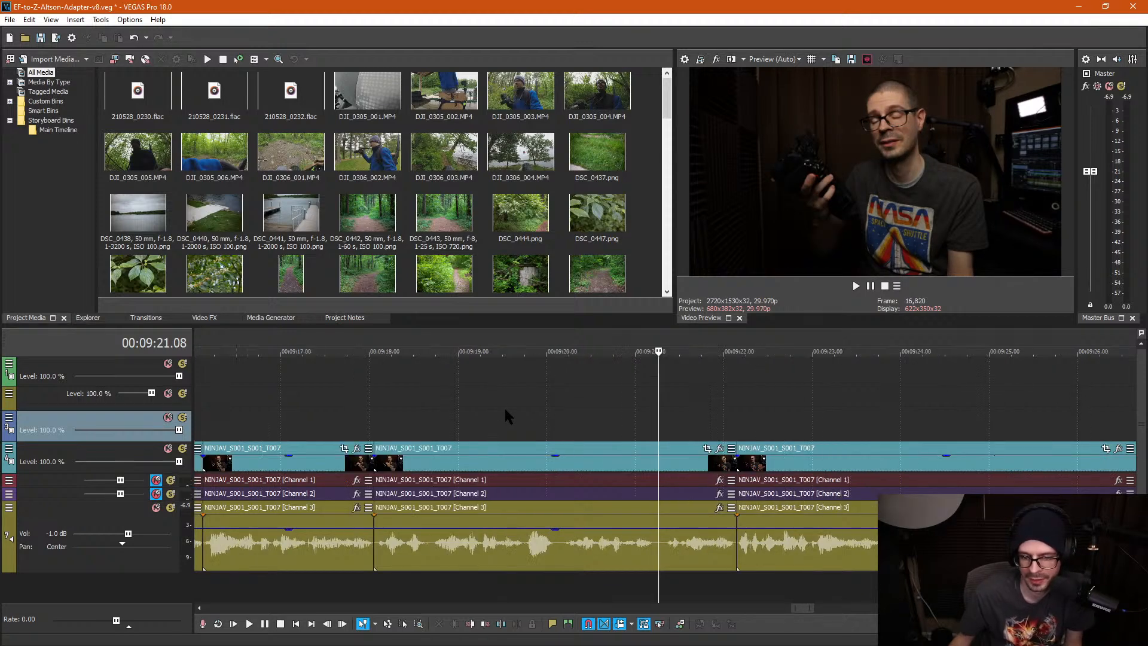
pyautogui.press('space')
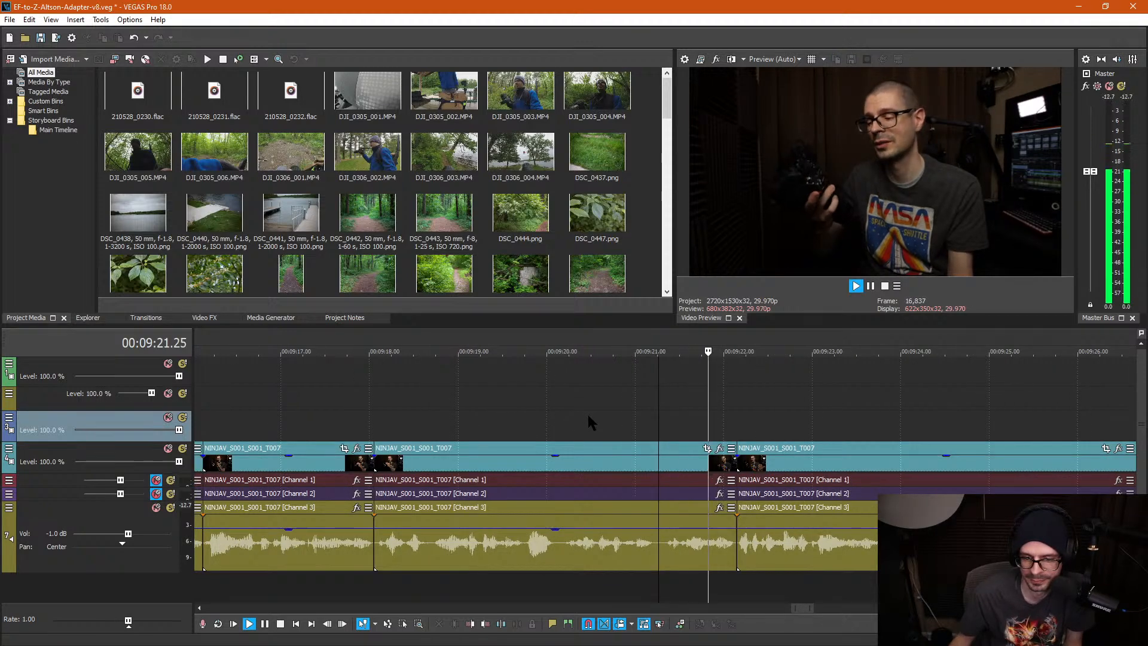
pyautogui.scroll(-1, 776, 445)
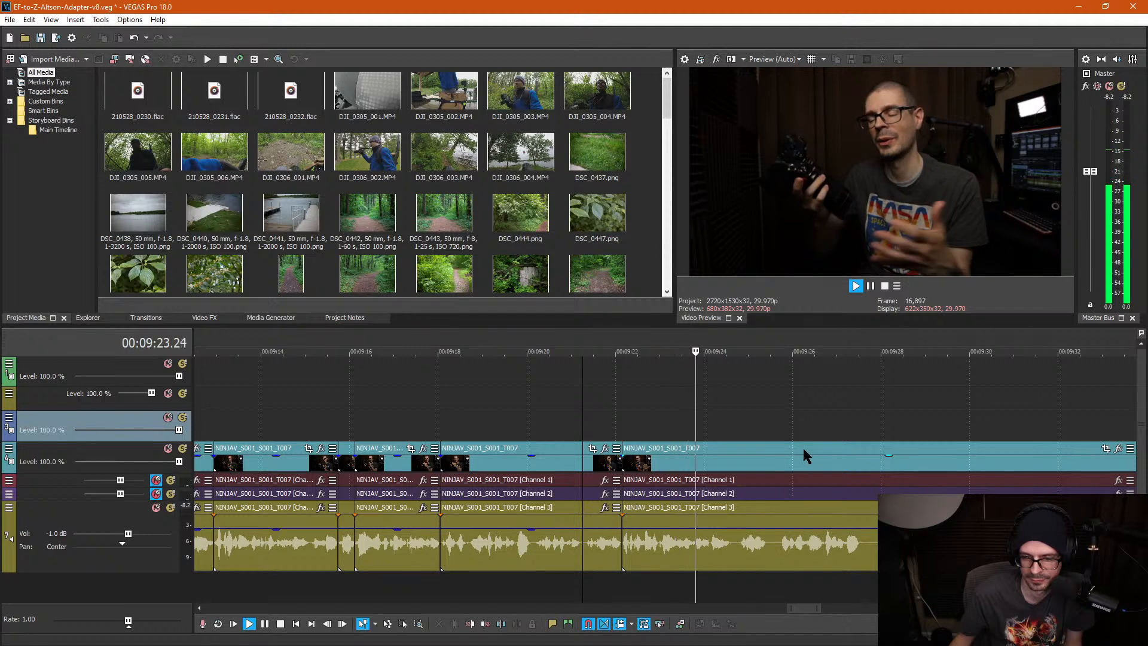
pyautogui.scroll(1, 804, 448)
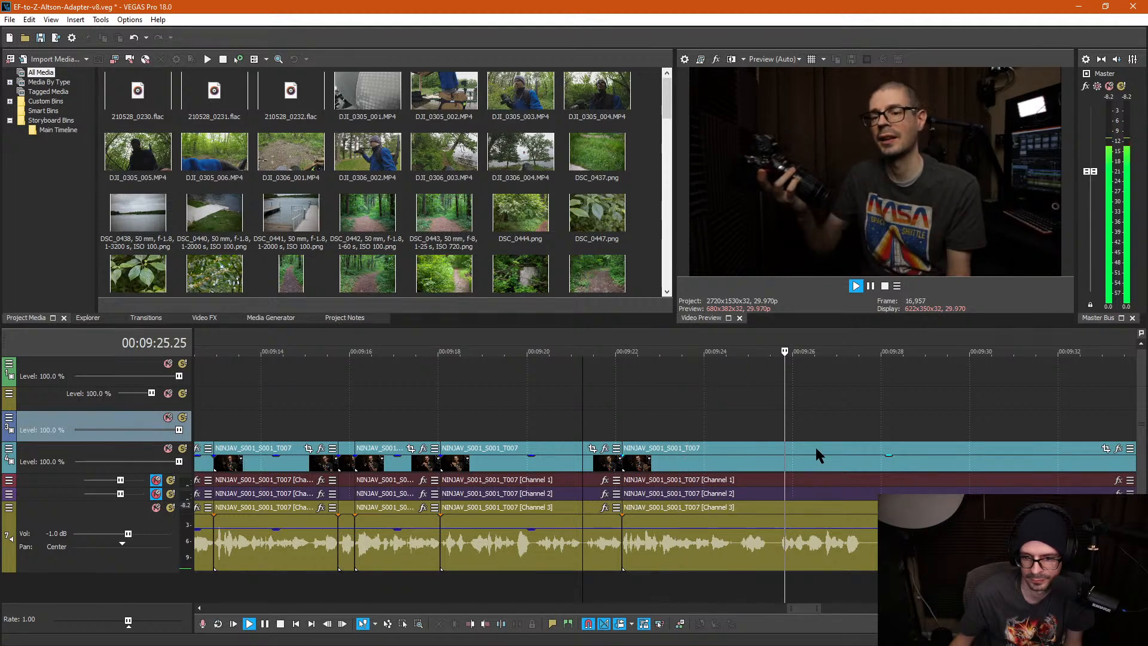
# Step: Split the NINJAV event at 00:09:24.18 and about 00:09:24.25, and ripple-delete the silent piece between the splits
pyautogui.click(477, 543)
pyautogui.scroll(2, 598, 547)
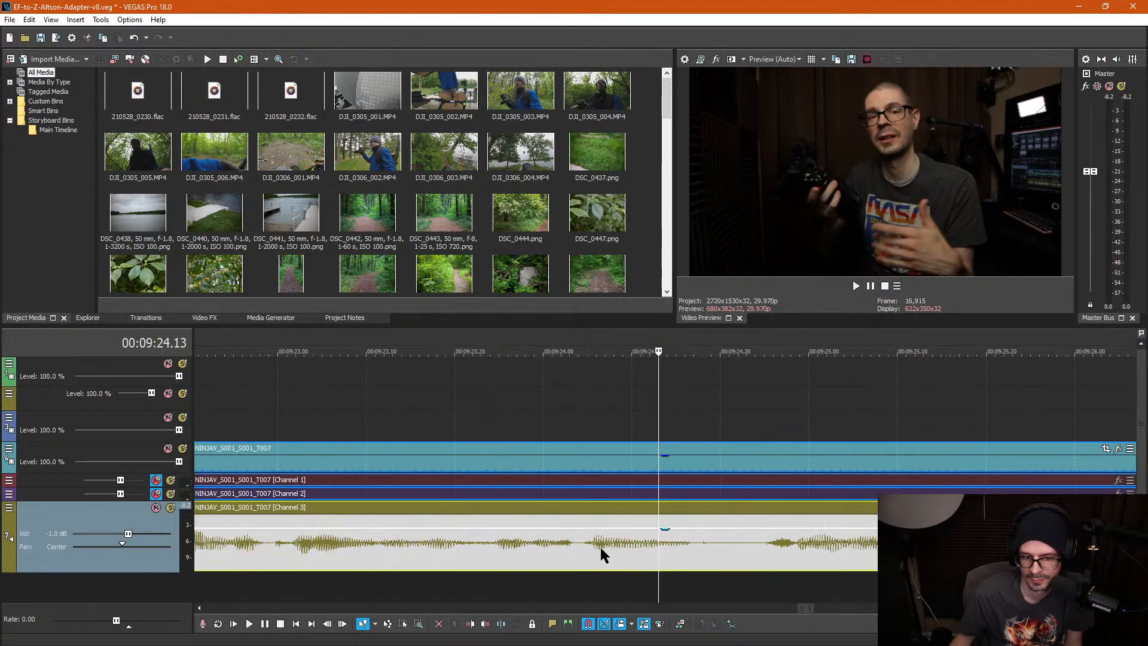
pyautogui.click(698, 543)
pyautogui.press('s')
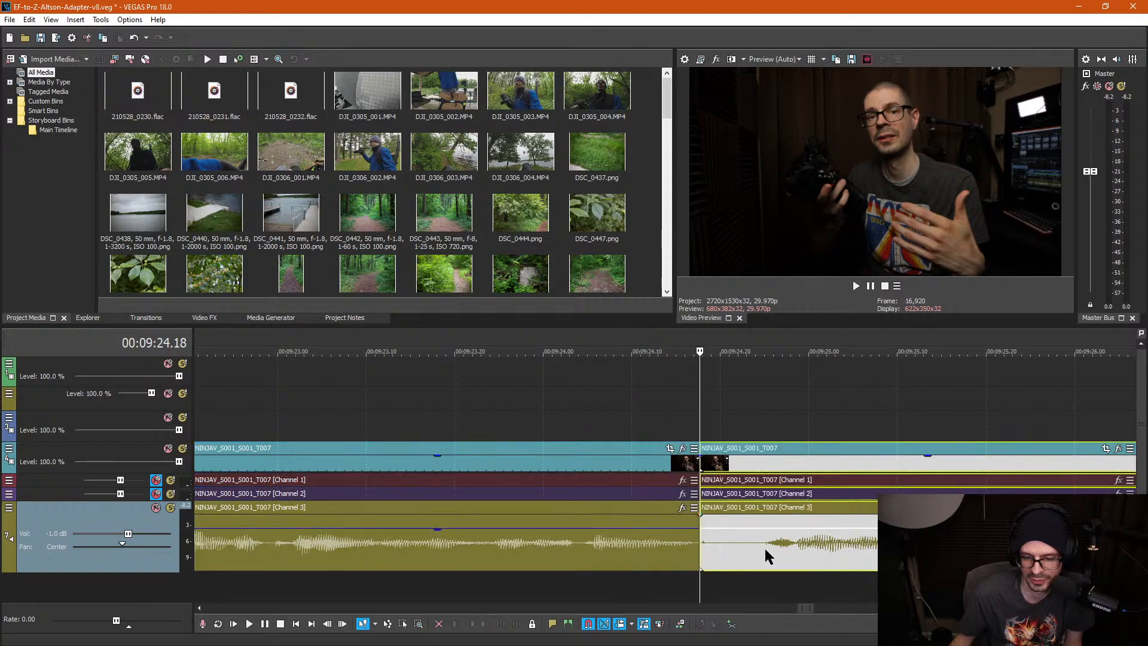
pyautogui.click(756, 547)
pyautogui.press('s')
pyautogui.click(725, 544)
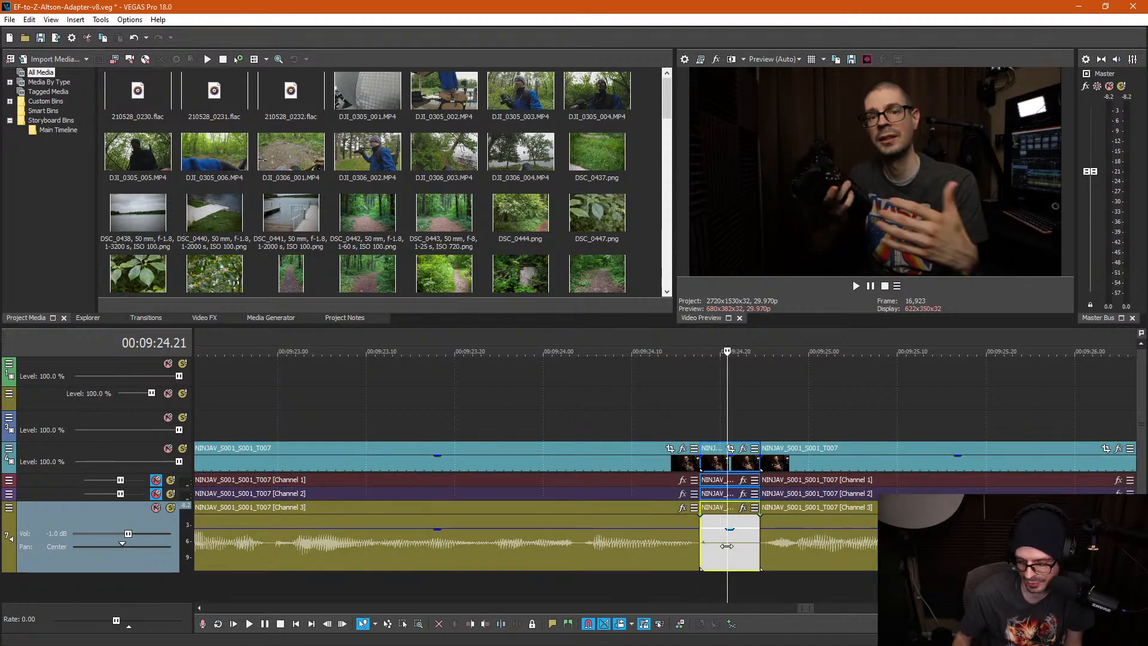
pyautogui.press('Delete')
# Step: Cut the pause from 00:09:25.05 to 00:09:25.15 out of the NINJAV event and play back the edit from 00:09:23.15
pyautogui.click(858, 543)
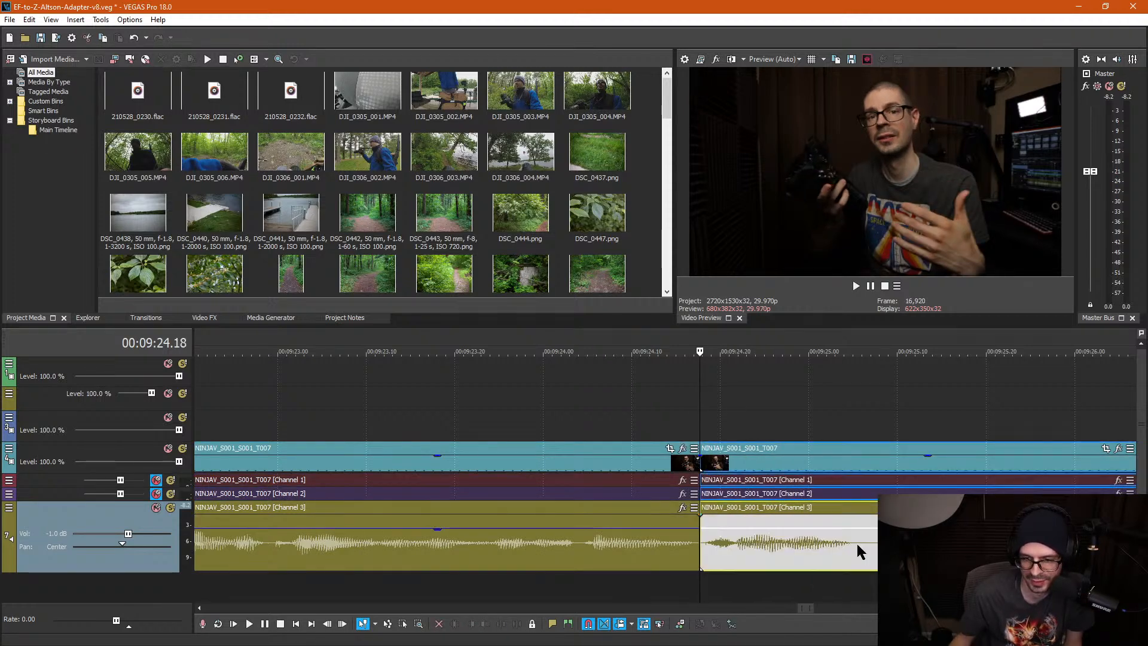
pyautogui.press('s')
pyautogui.press('space')
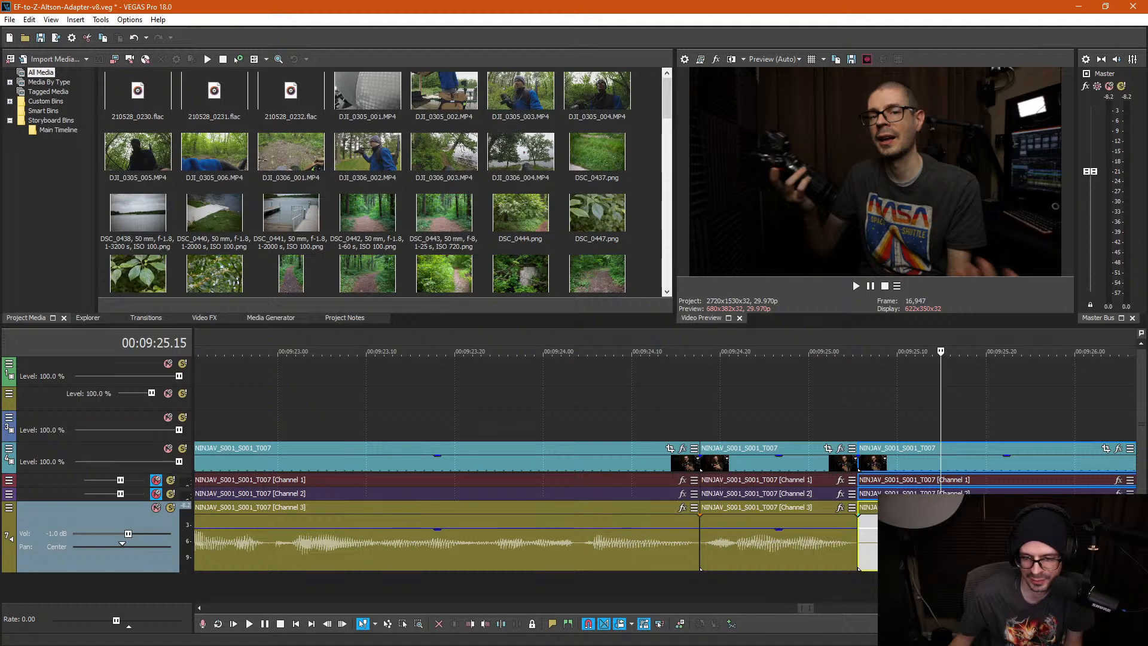
pyautogui.press('s')
pyautogui.click(906, 544)
pyautogui.press('Delete')
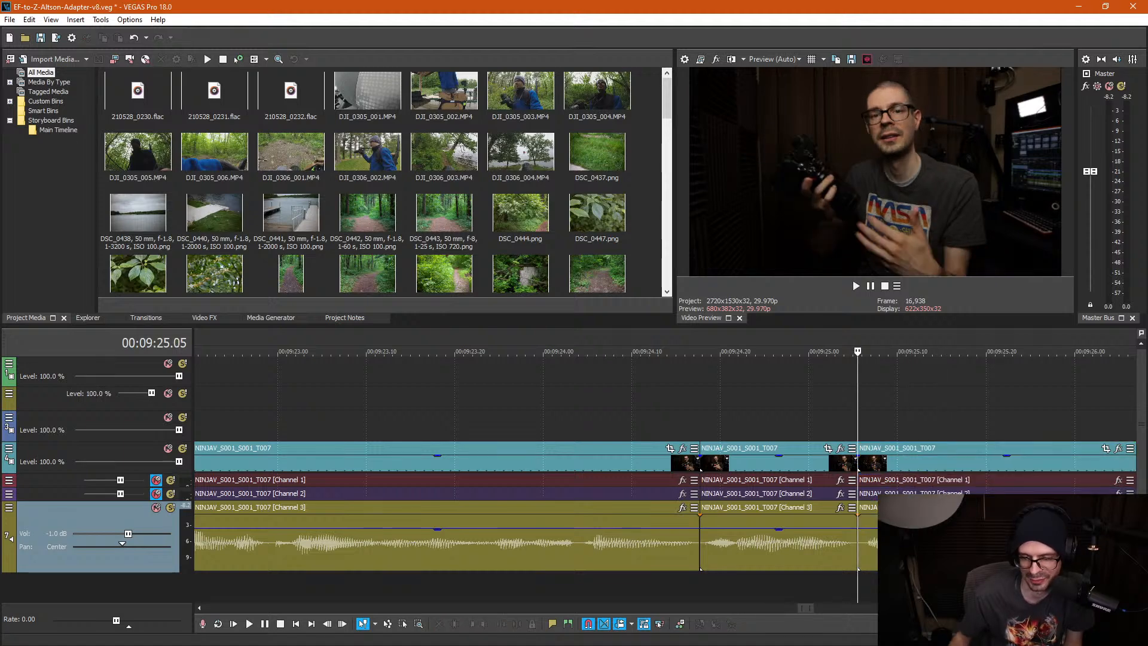
pyautogui.click(417, 393)
pyautogui.scroll(-2, 422, 399)
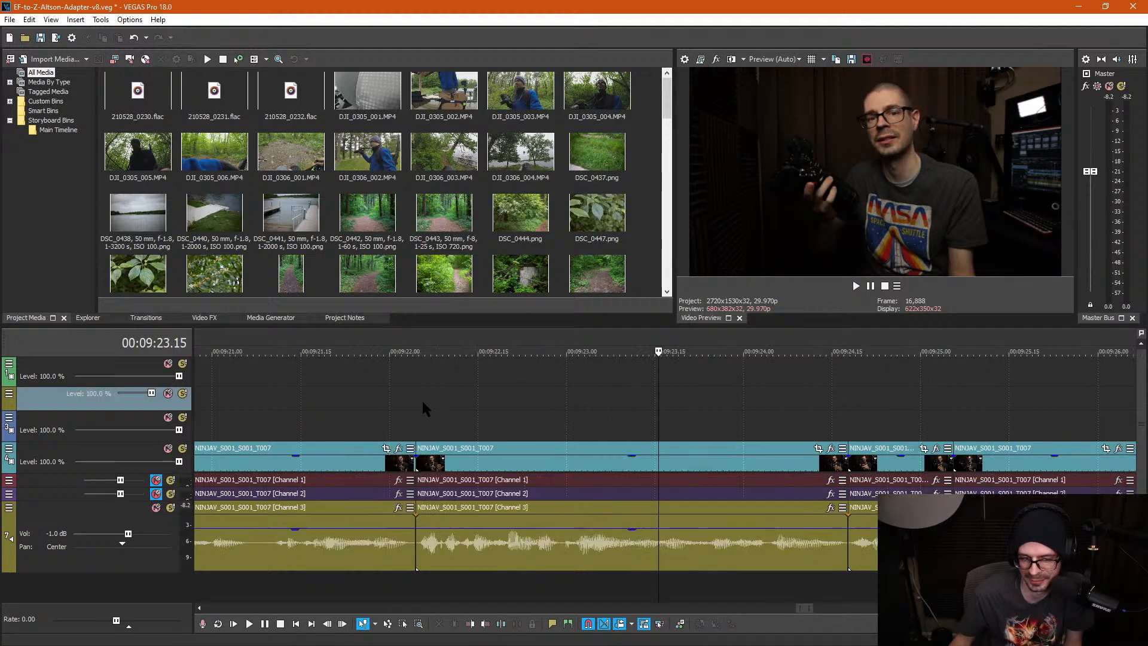
pyautogui.press('space')
pyautogui.scroll(-1, 488, 408)
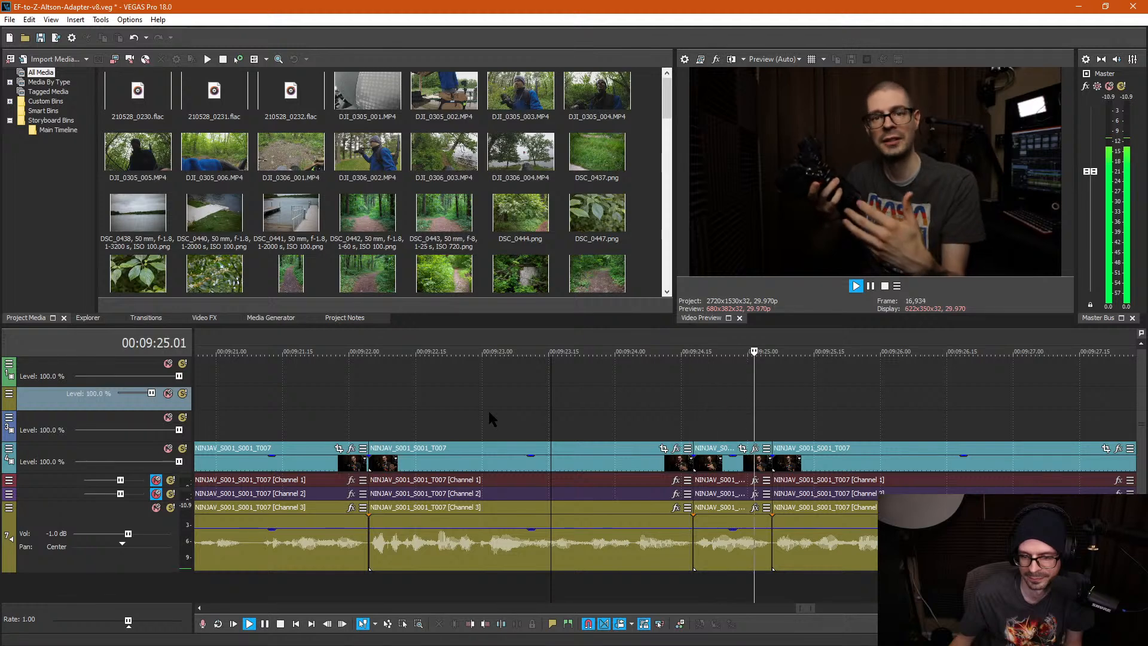
pyautogui.scroll(-2, 891, 472)
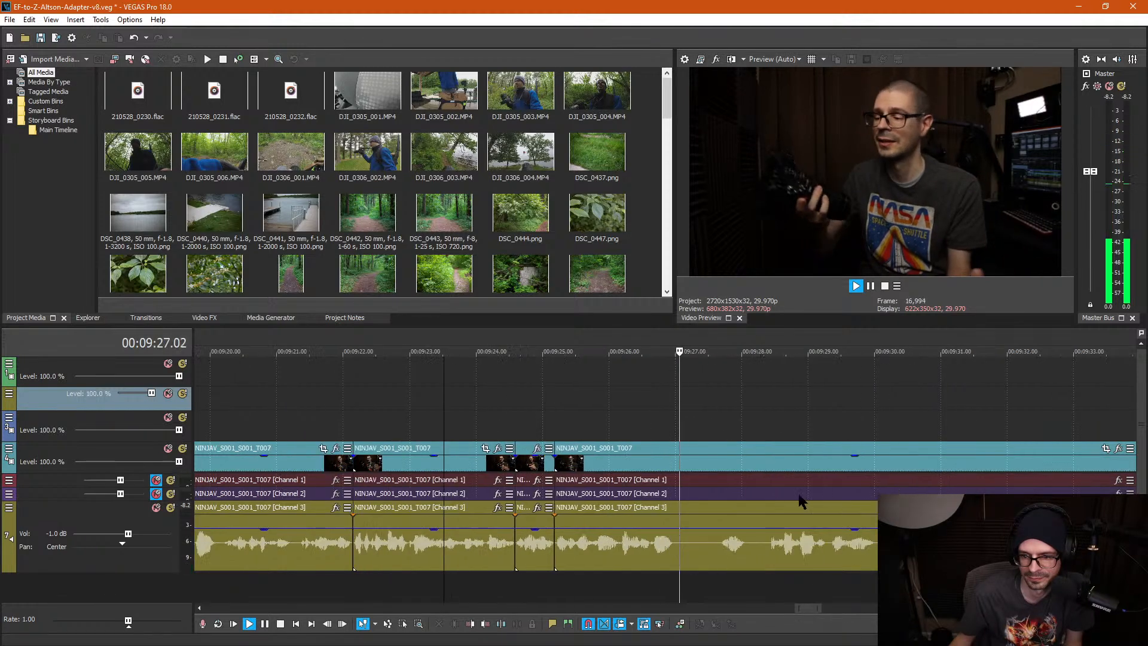
pyautogui.press('Return')
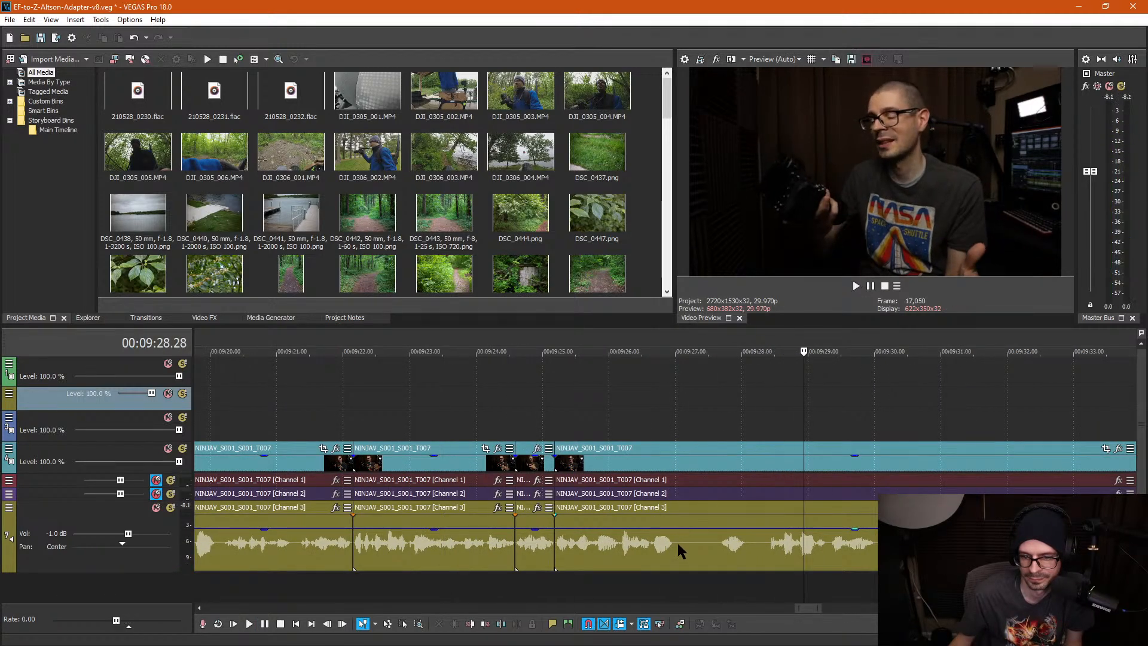
# Step: Cut the stretch from 00:09:27.01 to about 00:09:28.12 out of the NINJAV event and play back the edit
pyautogui.click(678, 545)
pyautogui.press('s')
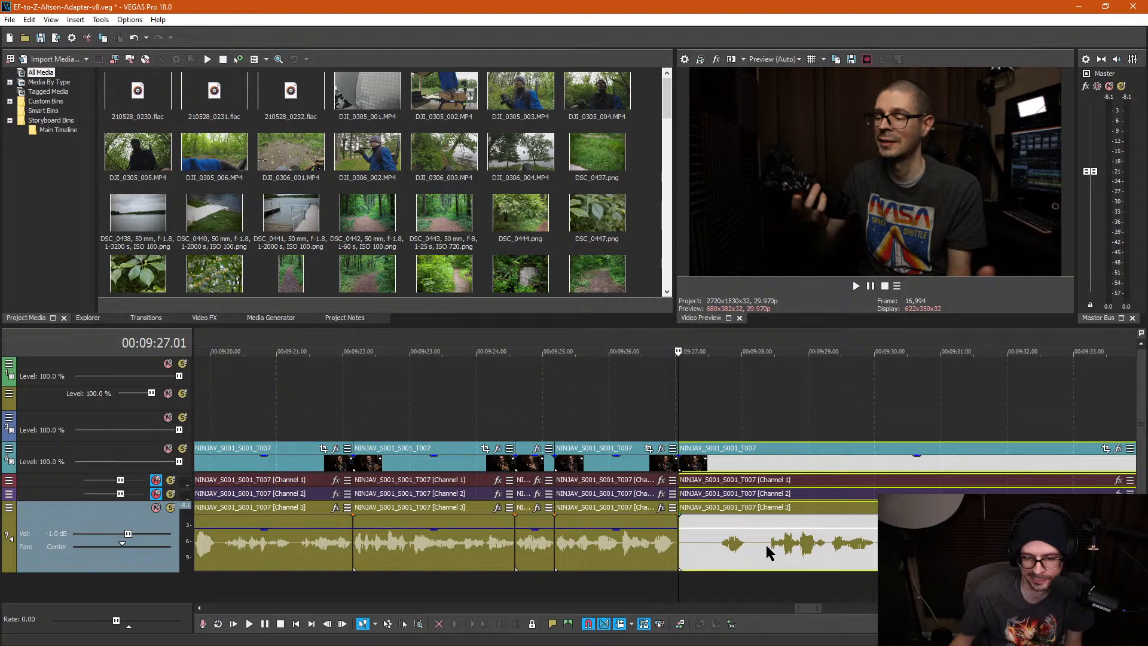
pyautogui.click(768, 547)
pyautogui.press('s')
pyautogui.click(715, 550)
pyautogui.press('Delete')
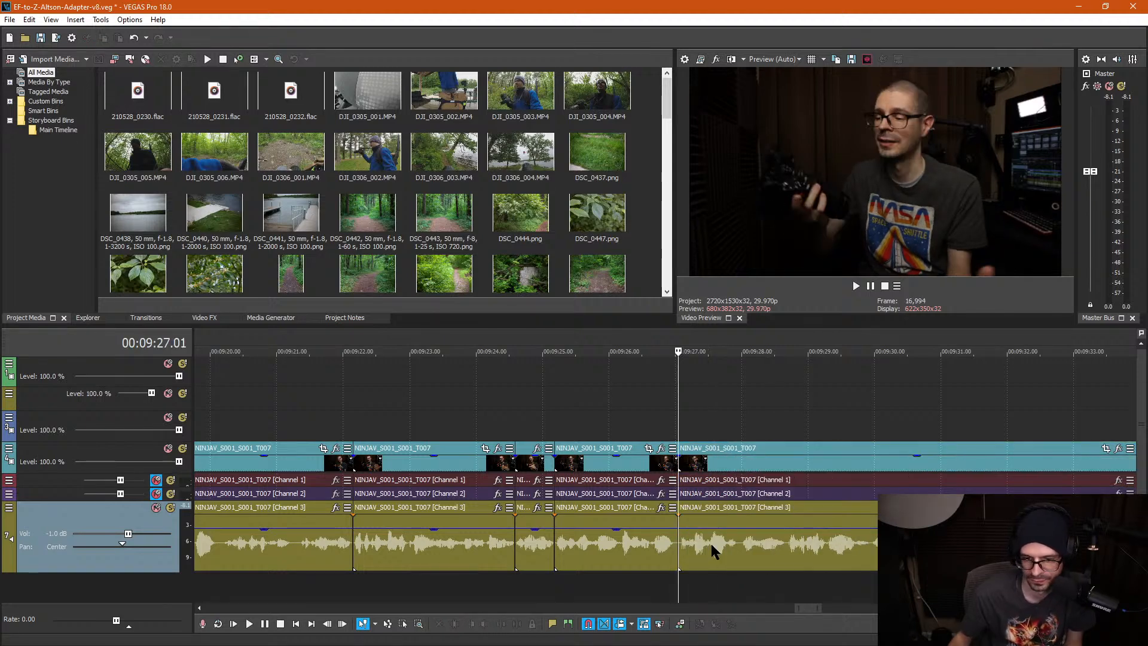
pyautogui.press('space')
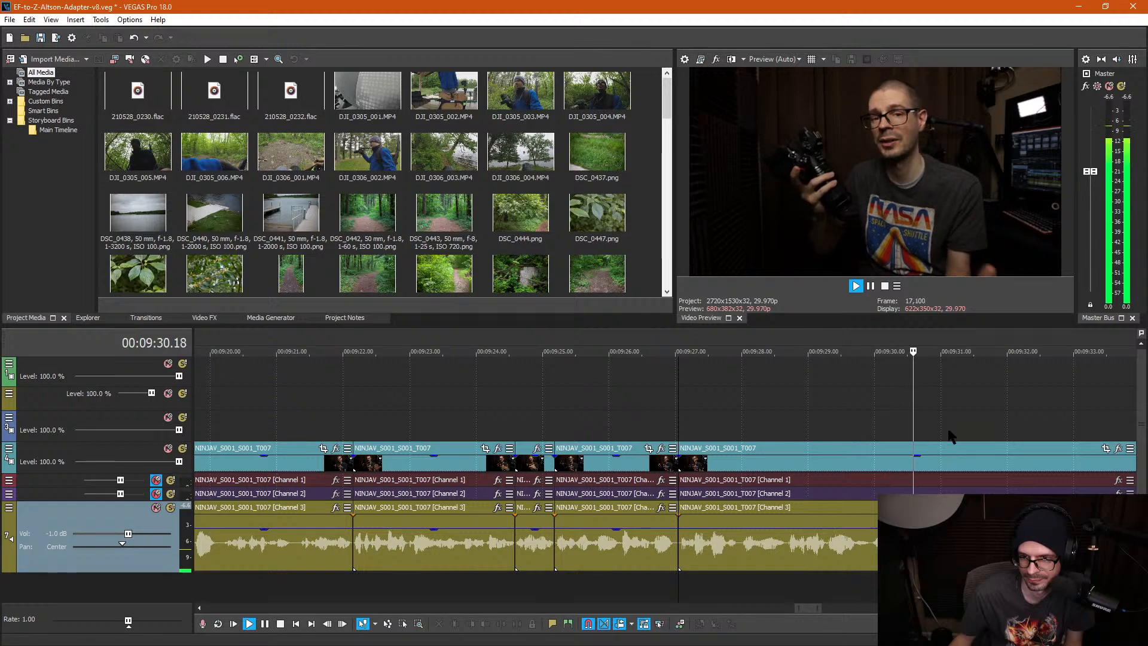
pyautogui.scroll(1, 717, 508)
pyautogui.press('space')
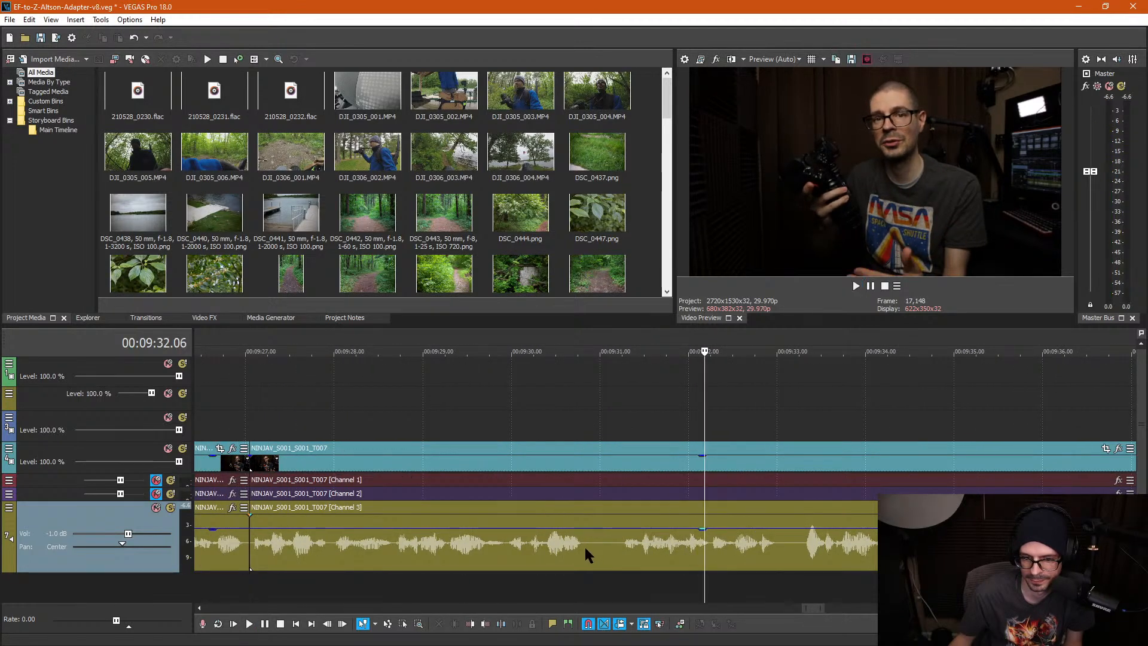
# Step: Cut the silence from about 00:09:30.25 to 00:09:31.07 out of the NINJAV event and play back from 00:09:29.16
pyautogui.click(585, 547)
pyautogui.press('s')
pyautogui.click(620, 547)
pyautogui.press('s')
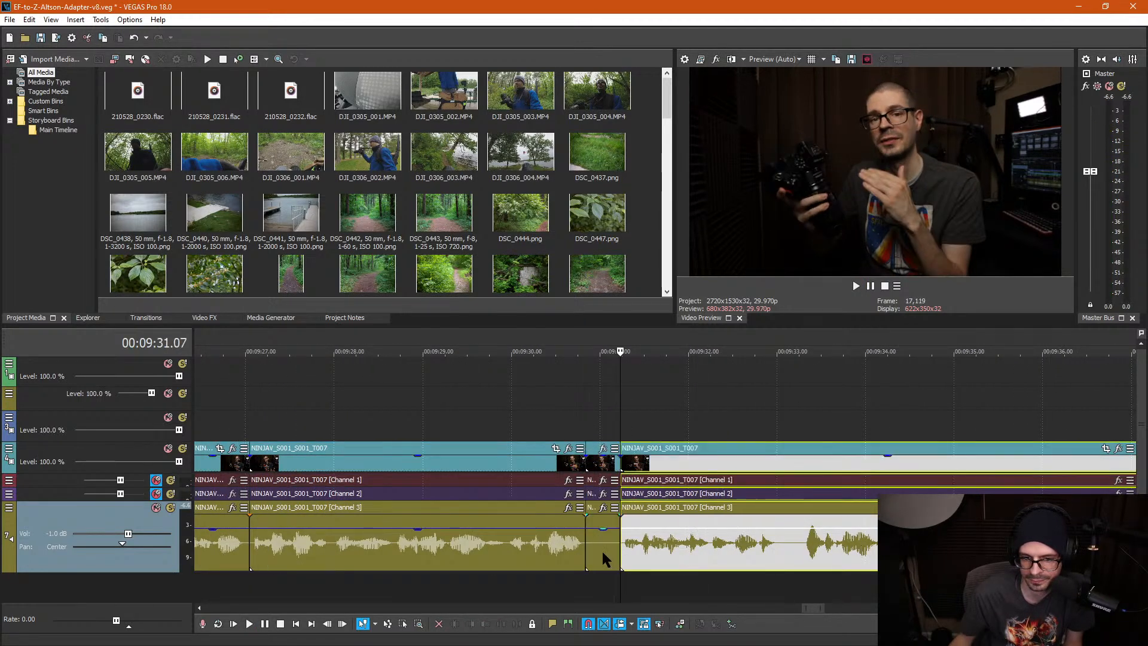
pyautogui.click(602, 551)
pyautogui.press('Delete')
pyautogui.click(468, 399)
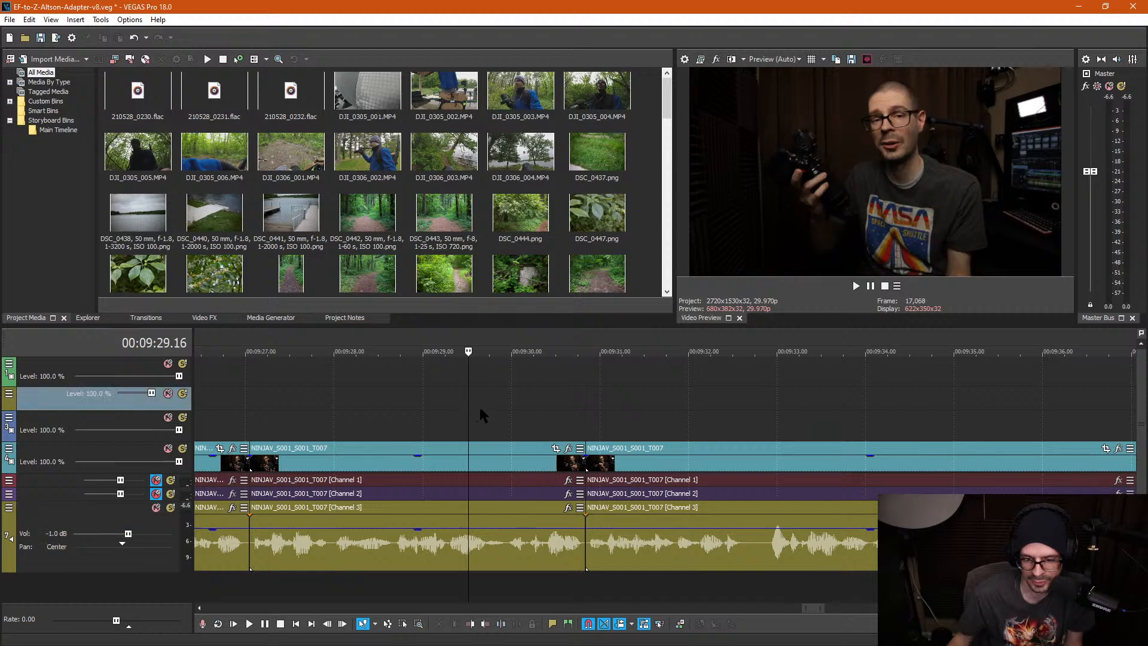
pyautogui.press('space')
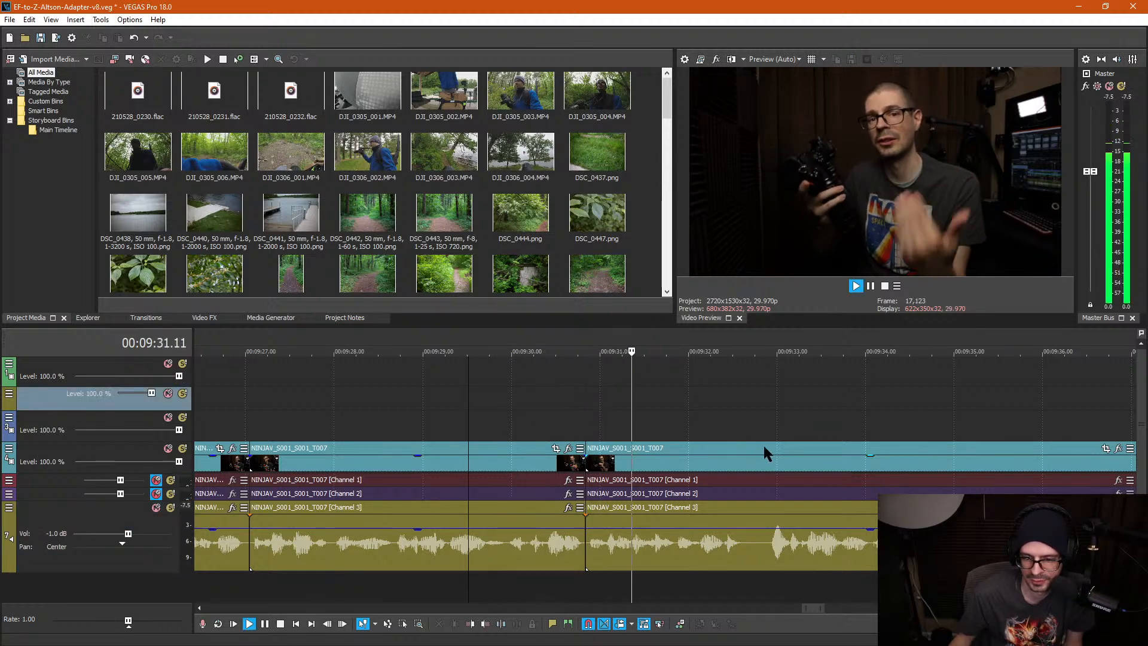
pyautogui.scroll(-1, 780, 499)
pyautogui.scroll(2, 662, 504)
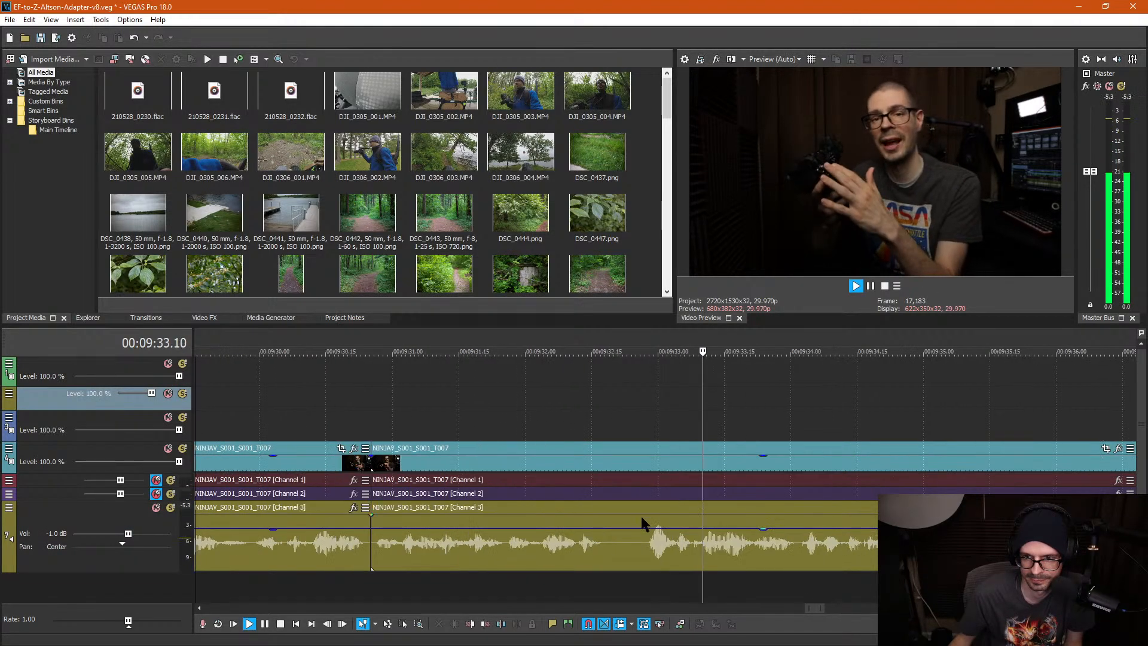
pyautogui.press('space')
# Step: Split the NINJAV event at 00:09:32.19 and about 00:09:32.28, ripple-delete the piece between, and play back to 00:09:38.29
pyautogui.click(606, 551)
pyautogui.press('s')
pyautogui.click(646, 552)
pyautogui.press('s')
pyautogui.click(628, 560)
pyautogui.press('Delete')
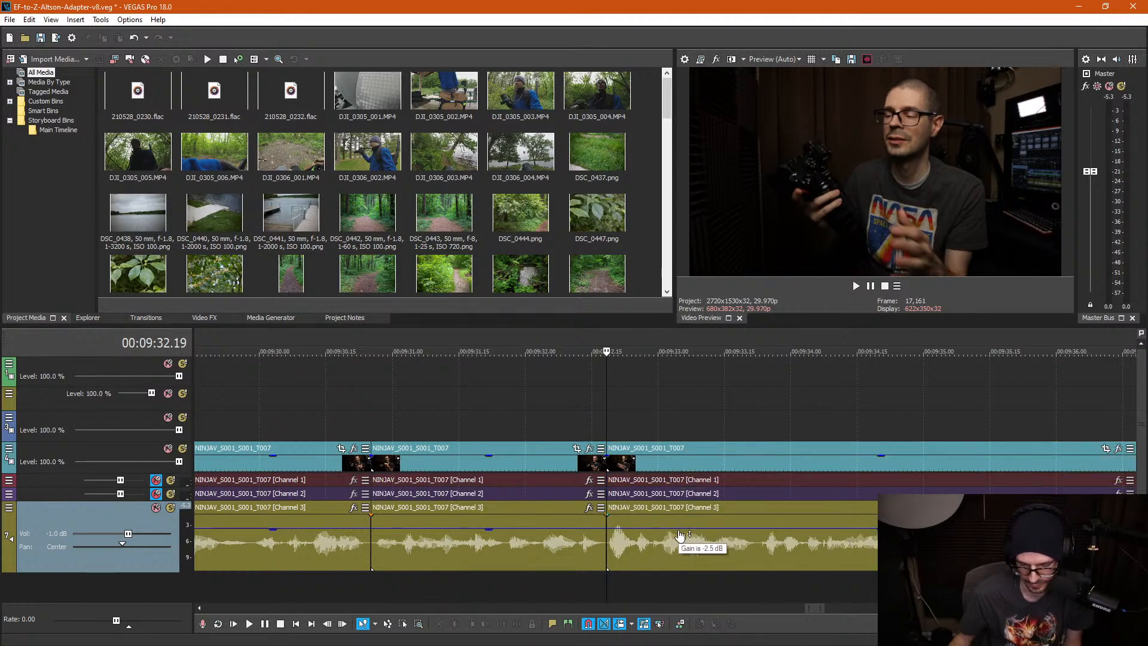
pyautogui.click(444, 431)
pyautogui.press('space')
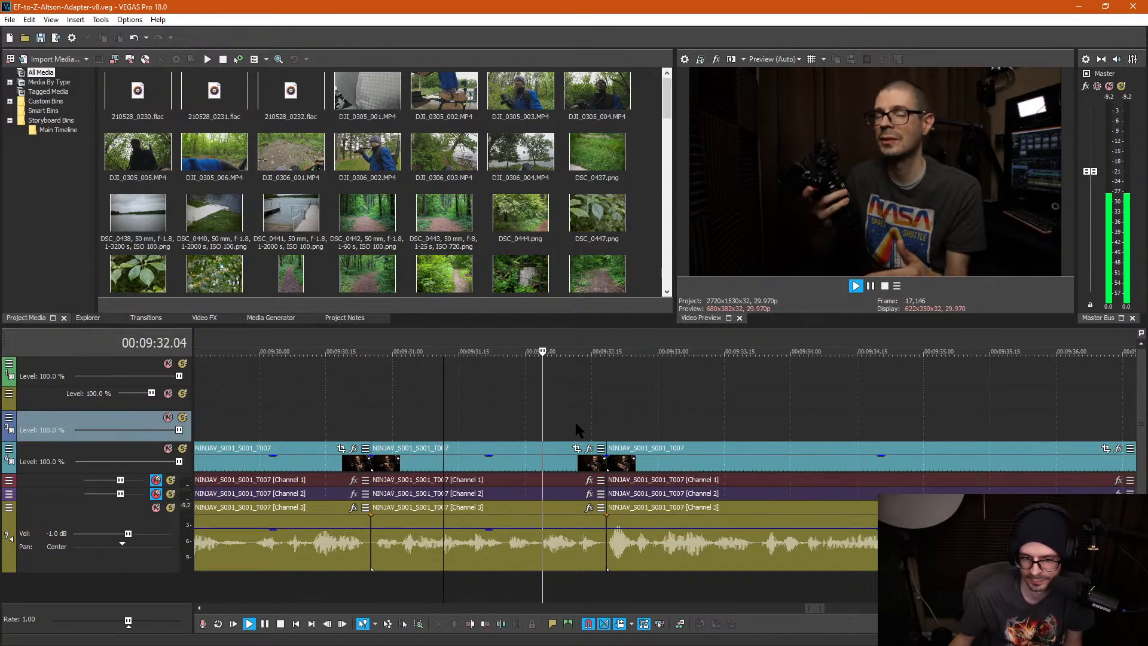
pyautogui.scroll(-2, 611, 423)
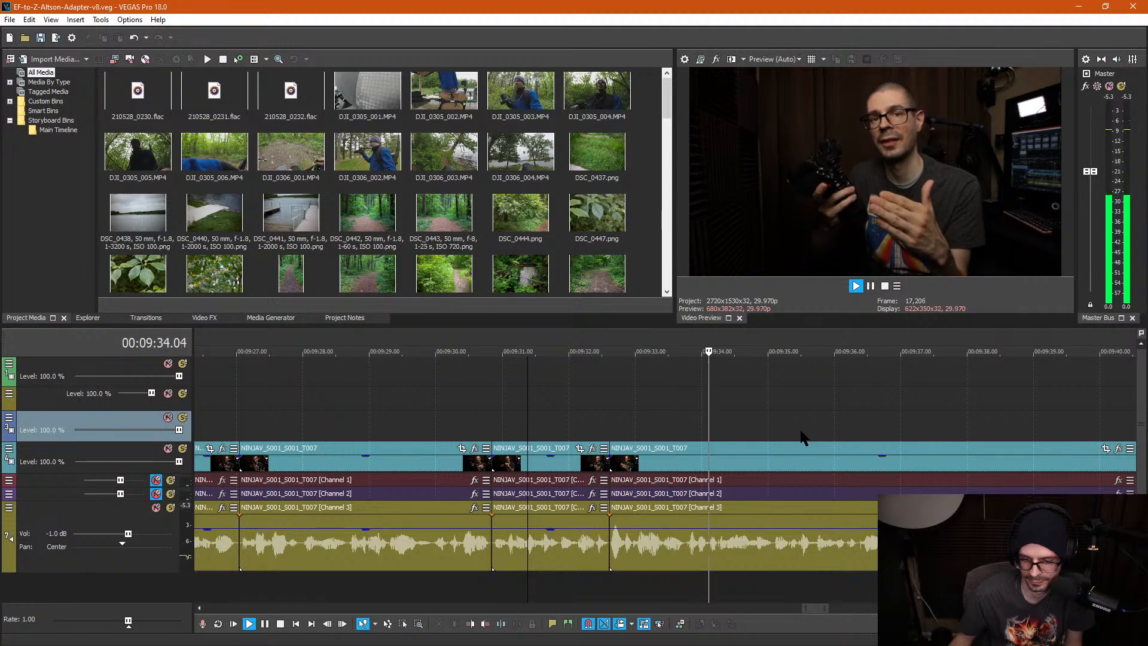
pyautogui.press('l')
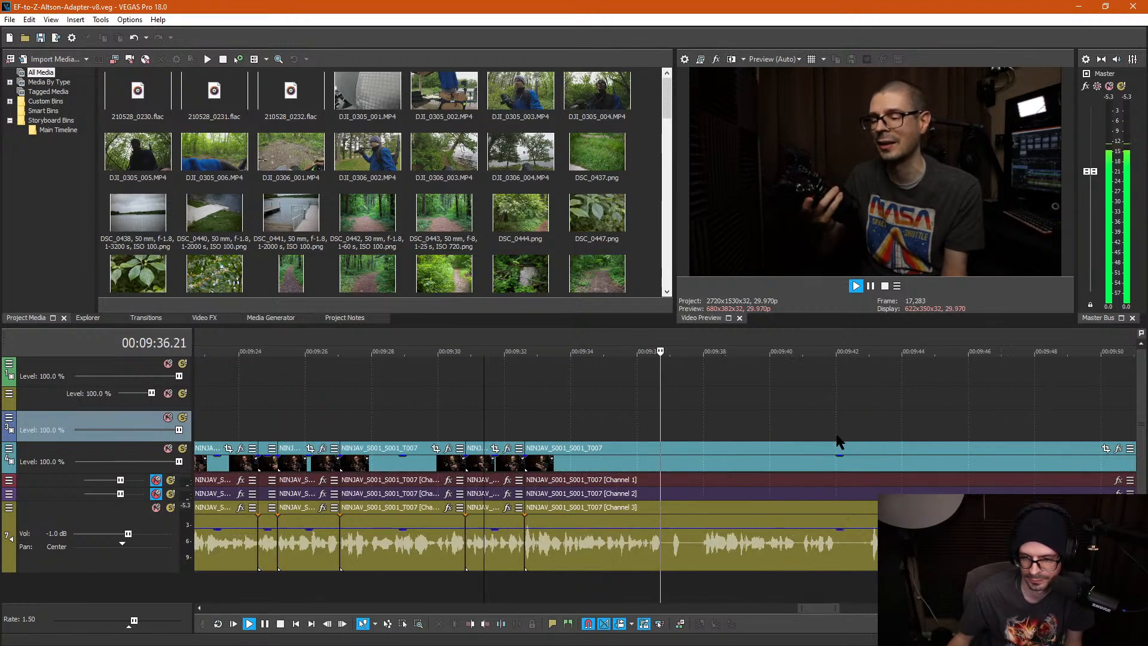
pyautogui.press('k')
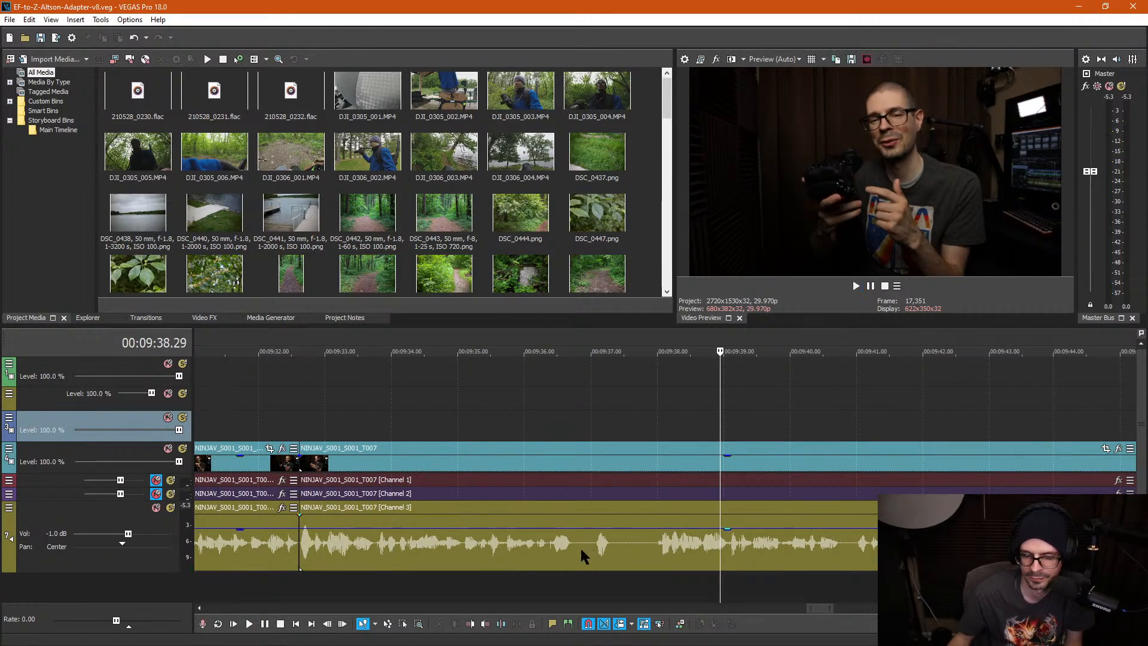
# Step: Split the NINJAV event at 00:09:36.23 and about 00:09:38.00, and ripple-delete the piece between the splits
pyautogui.click(576, 544)
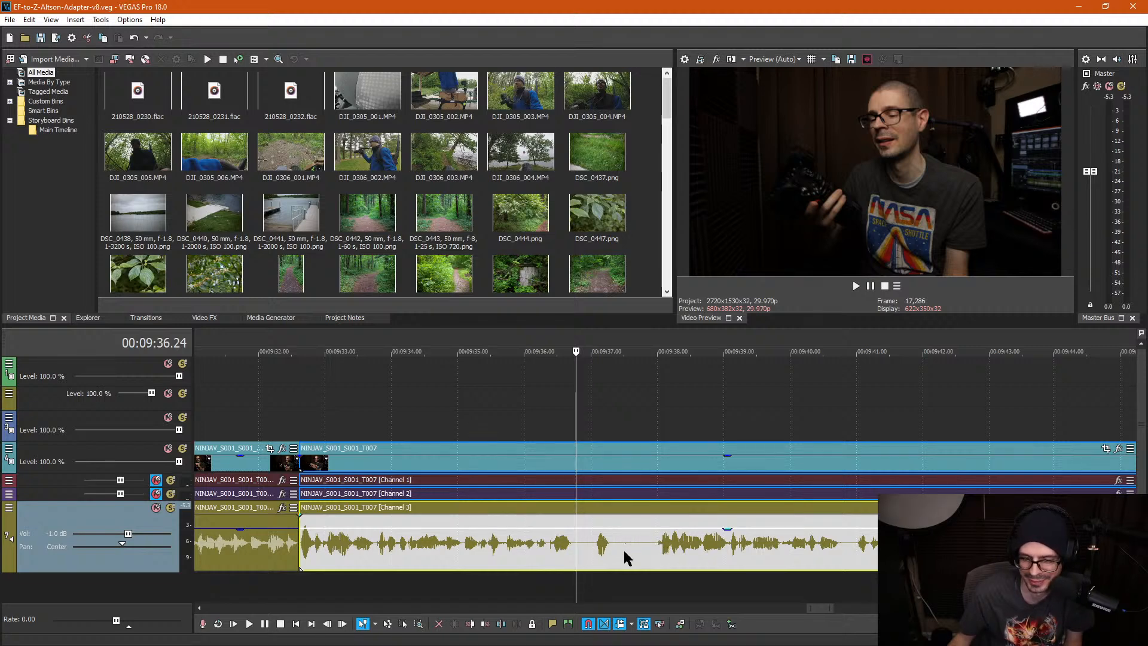
pyautogui.scroll(3, 591, 554)
pyautogui.press('Left')
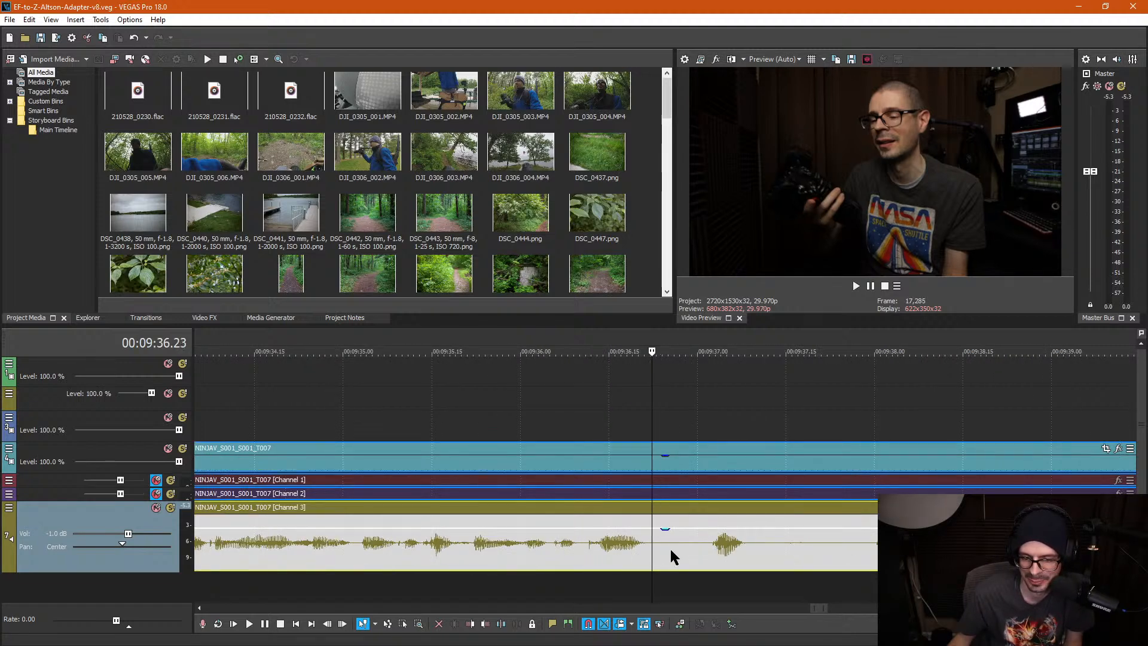
pyautogui.press('s')
pyautogui.click(870, 550)
pyautogui.press('s')
pyautogui.click(780, 544)
pyautogui.press('Delete')
pyautogui.scroll(-3, 589, 412)
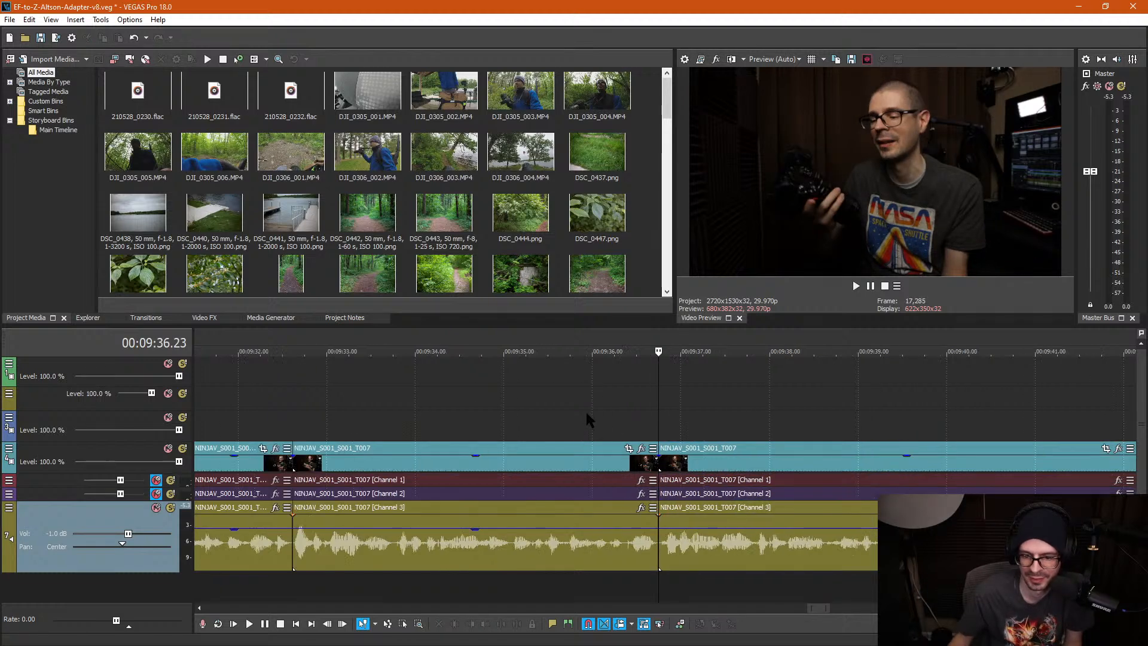
# Step: Play back across the cut at 00:09:36.23 and on to about 00:09:41.15
pyautogui.click(590, 411)
pyautogui.press('space')
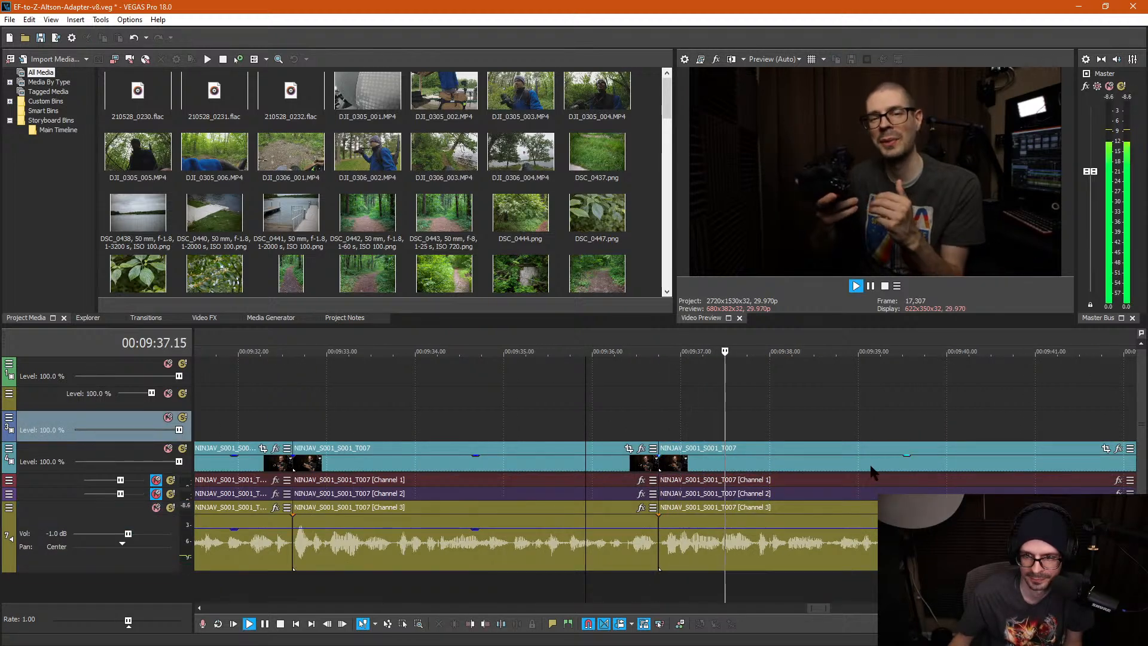
pyautogui.scroll(-3, 901, 477)
pyautogui.scroll(2, 856, 474)
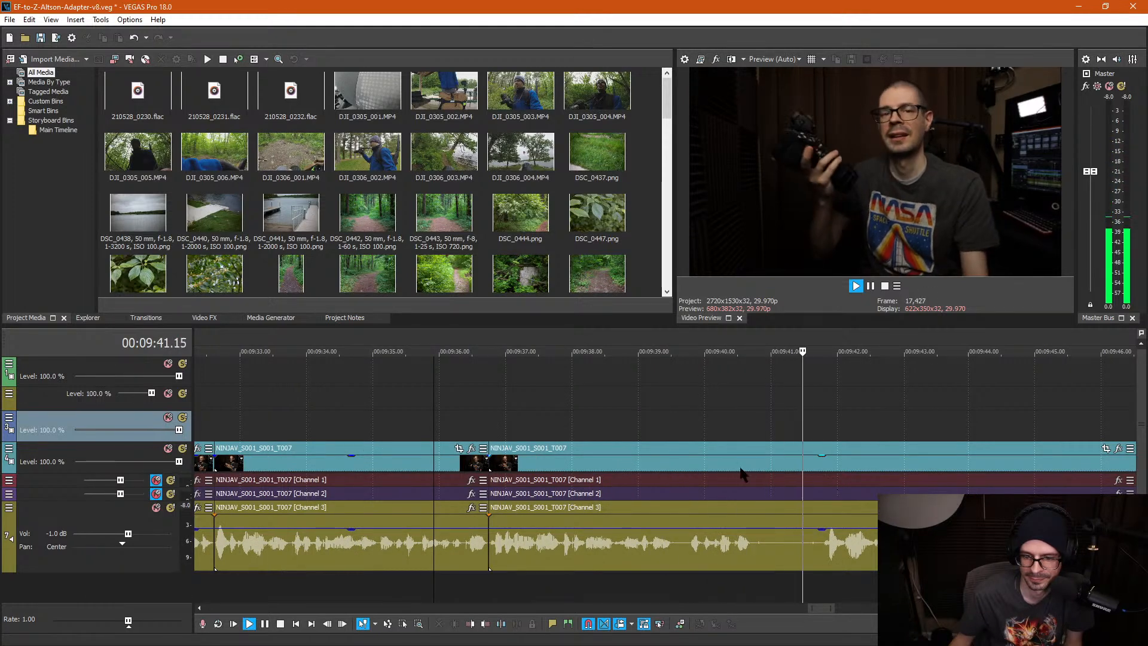
pyautogui.press('Return')
# Step: Split the NINJAV event at 00:09:39.16 and about 00:09:39.23, and ripple-delete the silent piece between the splits
pyautogui.click(678, 544)
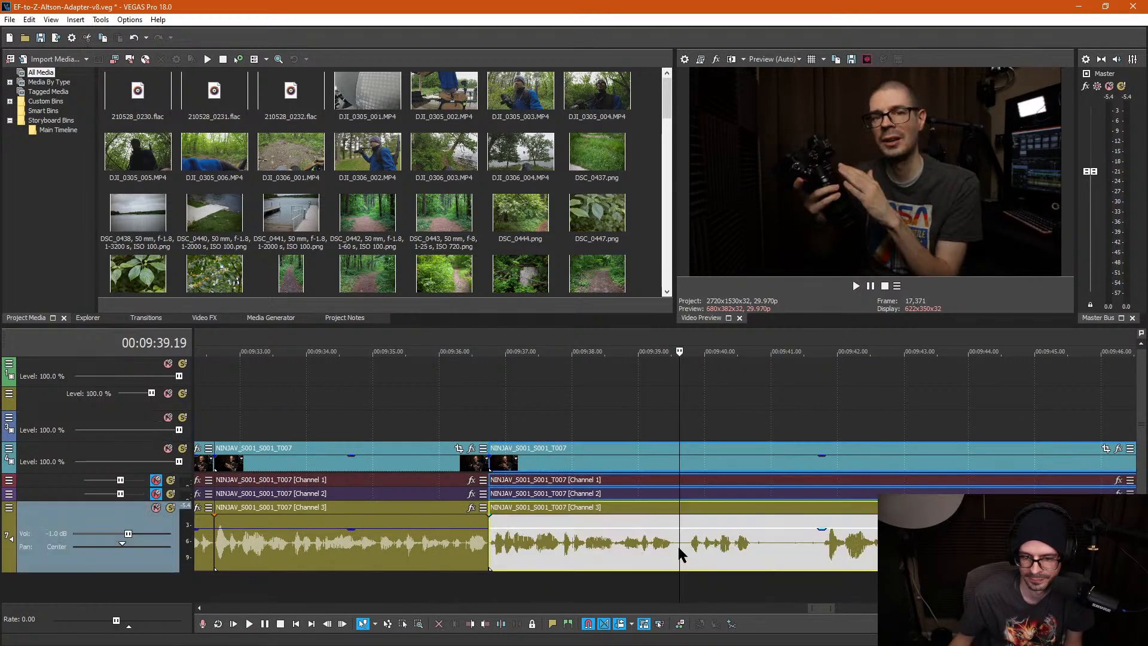
pyautogui.scroll(6, 678, 544)
pyautogui.click(619, 545)
pyautogui.press('s')
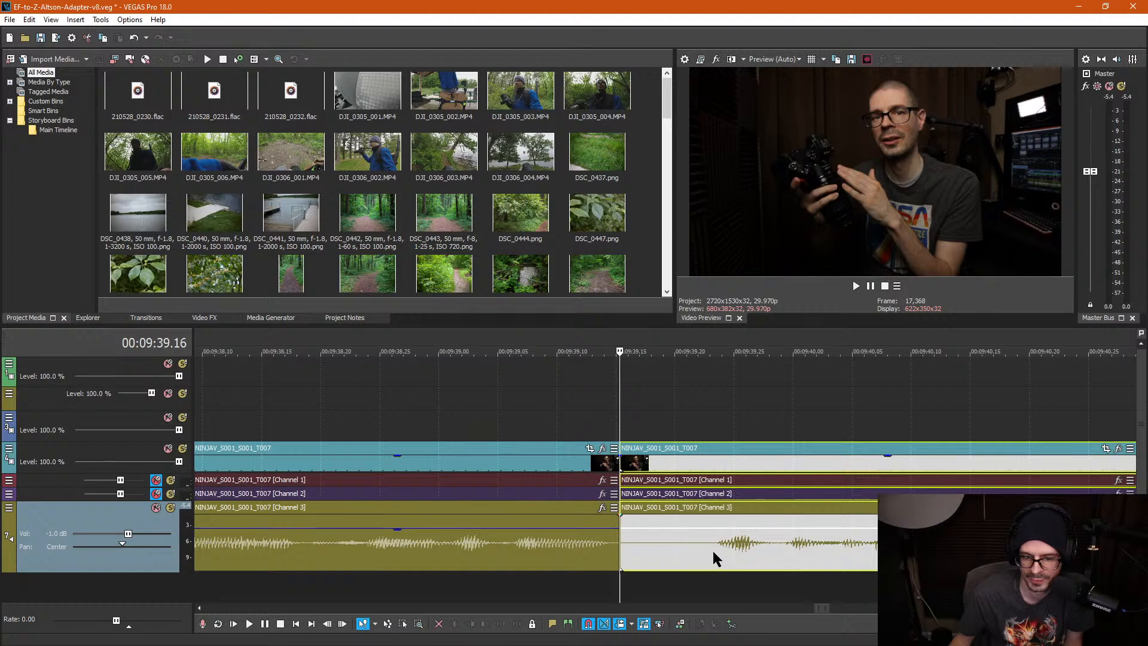
pyautogui.click(709, 550)
pyautogui.press('s')
pyautogui.click(672, 546)
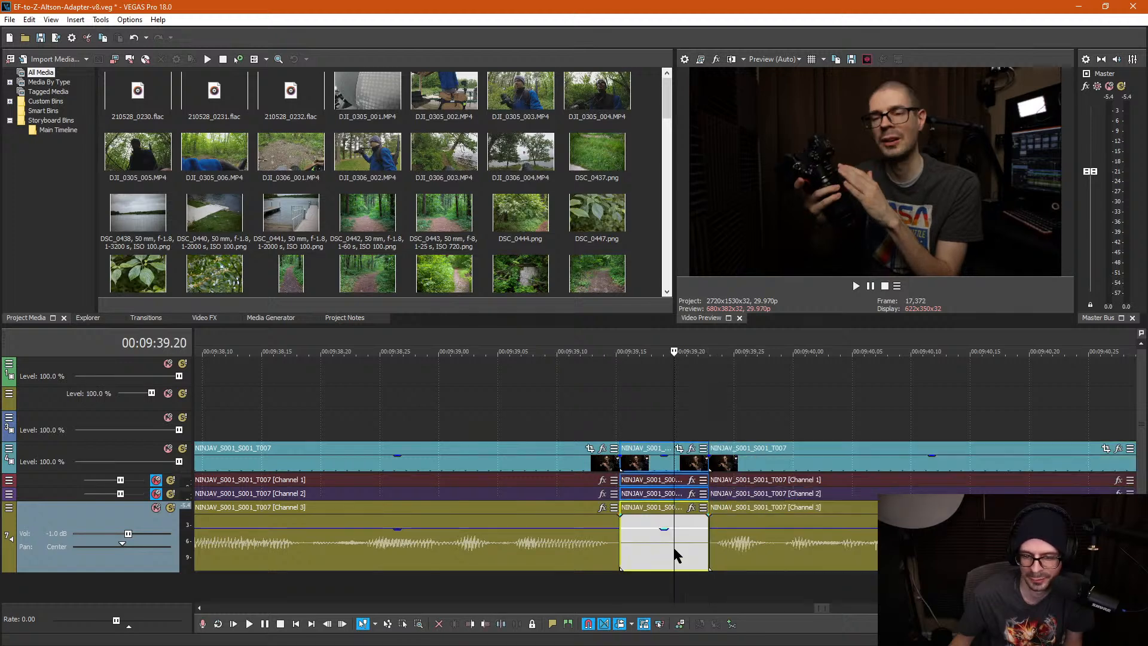
pyautogui.press('Delete')
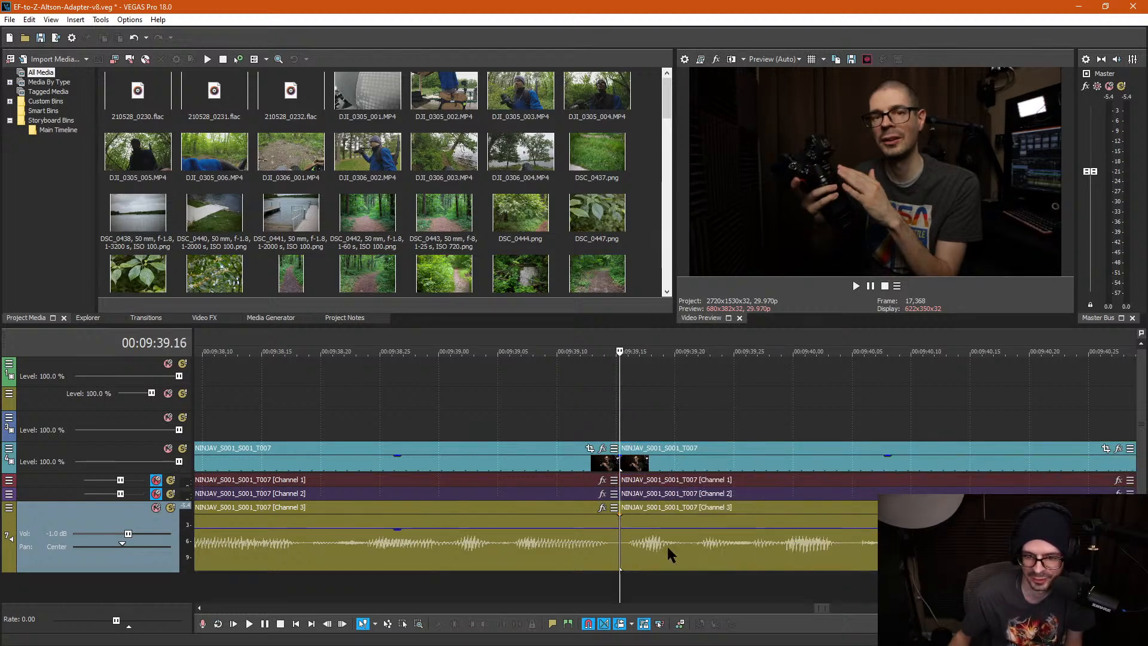
# Step: Split the NINJAV event at 00:09:40.14 and 00:09:41.16, and ripple-delete the piece between the splits
pyautogui.scroll(-2, 726, 515)
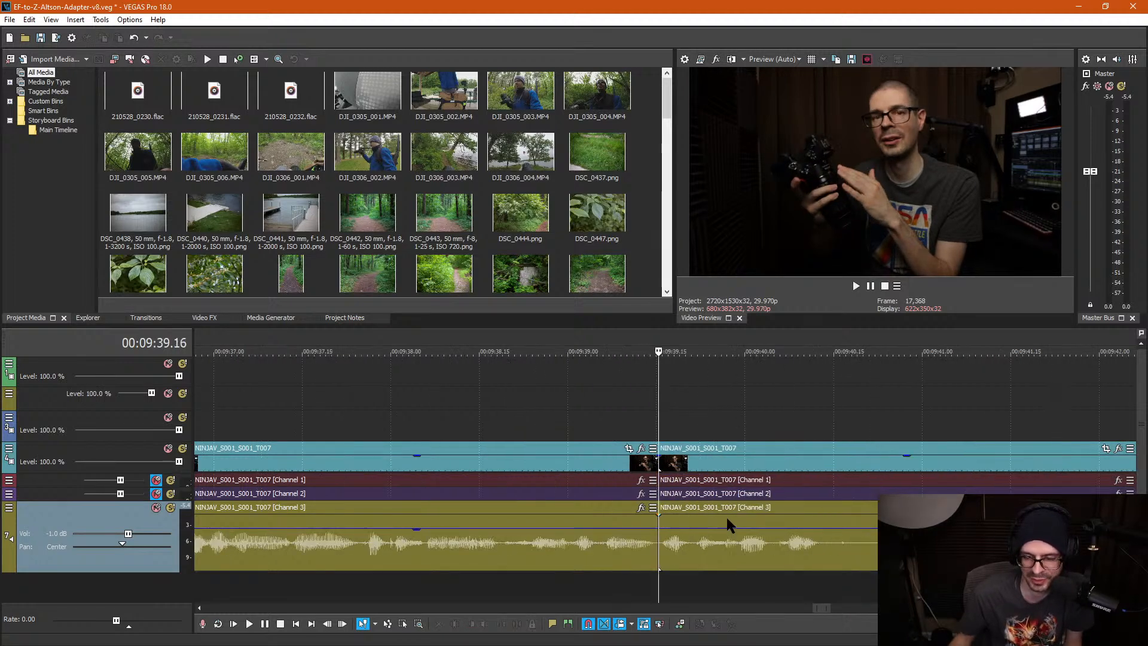
pyautogui.click(827, 541)
pyautogui.press('s')
pyautogui.click(1015, 541)
pyautogui.press('s')
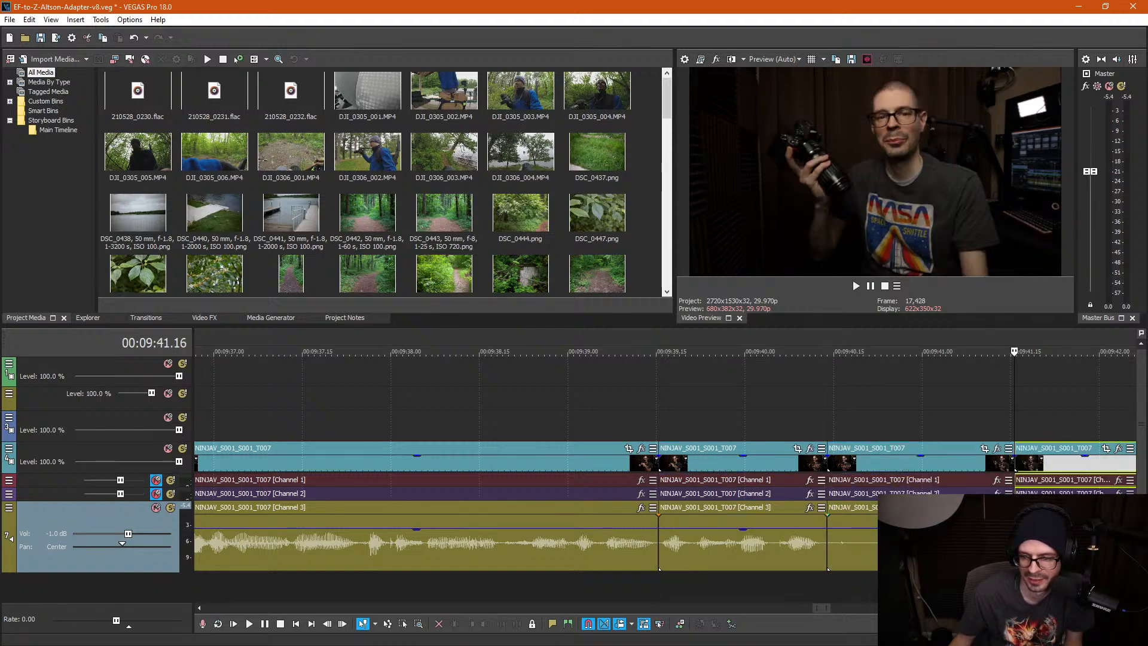
pyautogui.click(948, 542)
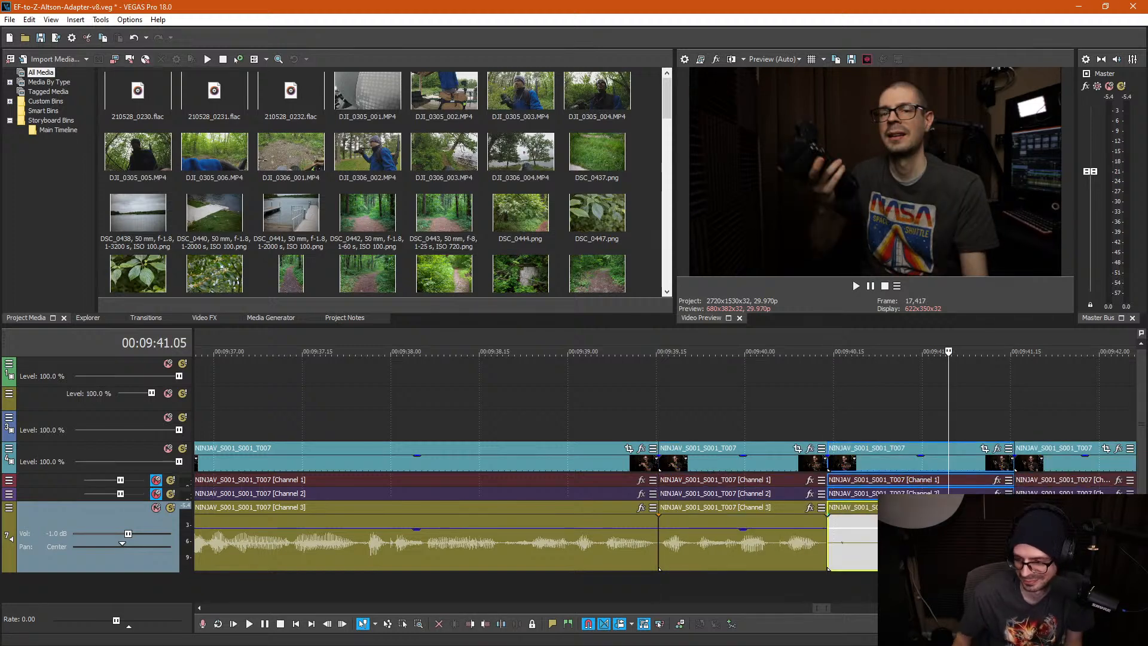
pyautogui.press('Delete')
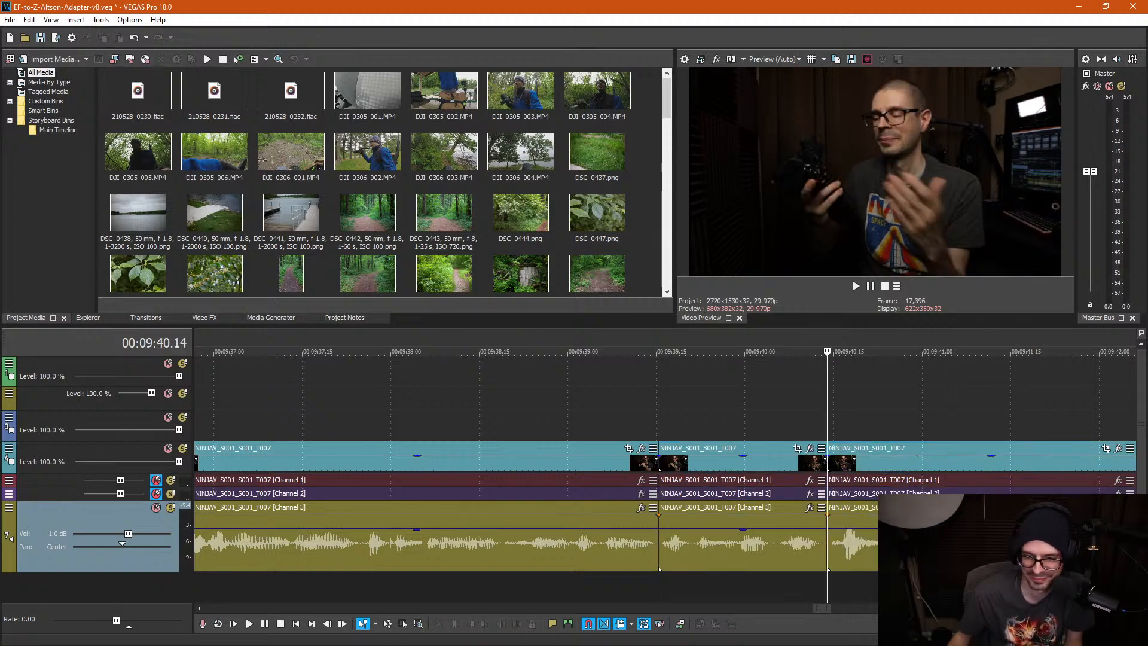
# Step: Play back across the two newest cuts from about 00:09:39.00 and review the talking section on to 00:09:49.03
pyautogui.click(573, 400)
pyautogui.press('space')
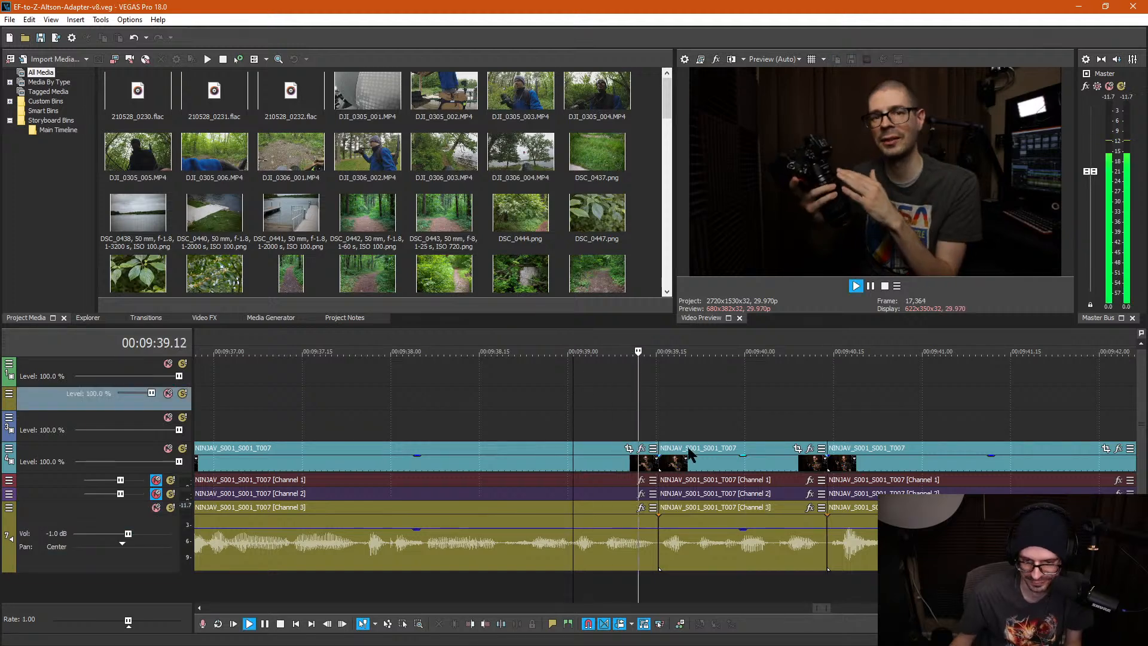
pyautogui.scroll(-3, 628, 419)
pyautogui.press('Return')
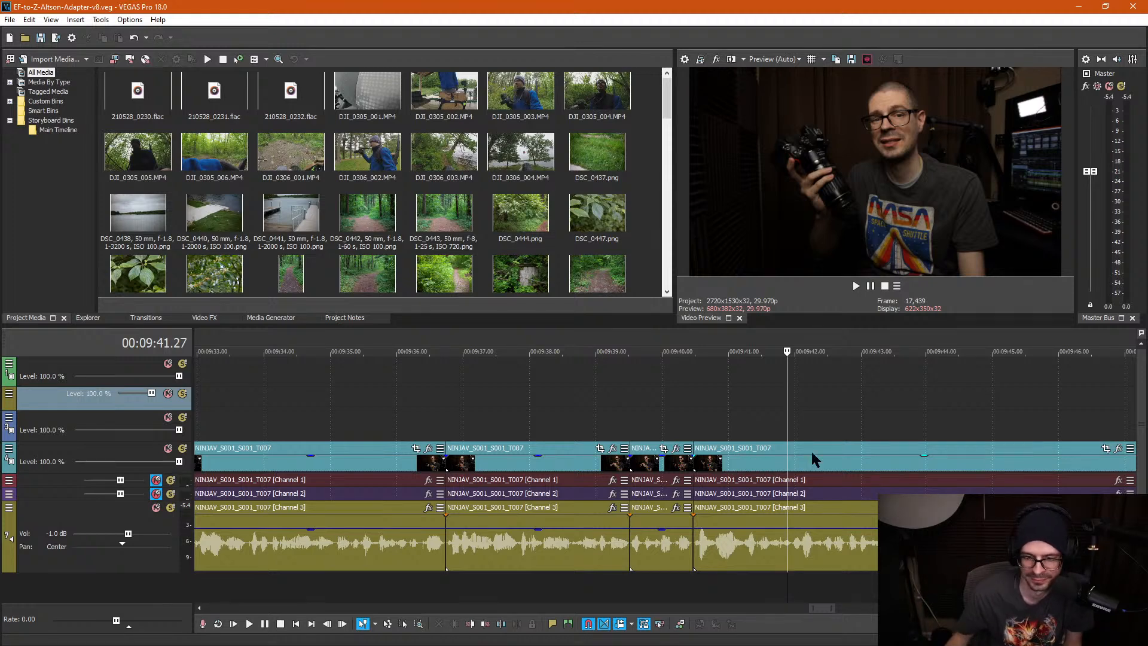
pyautogui.press('l')
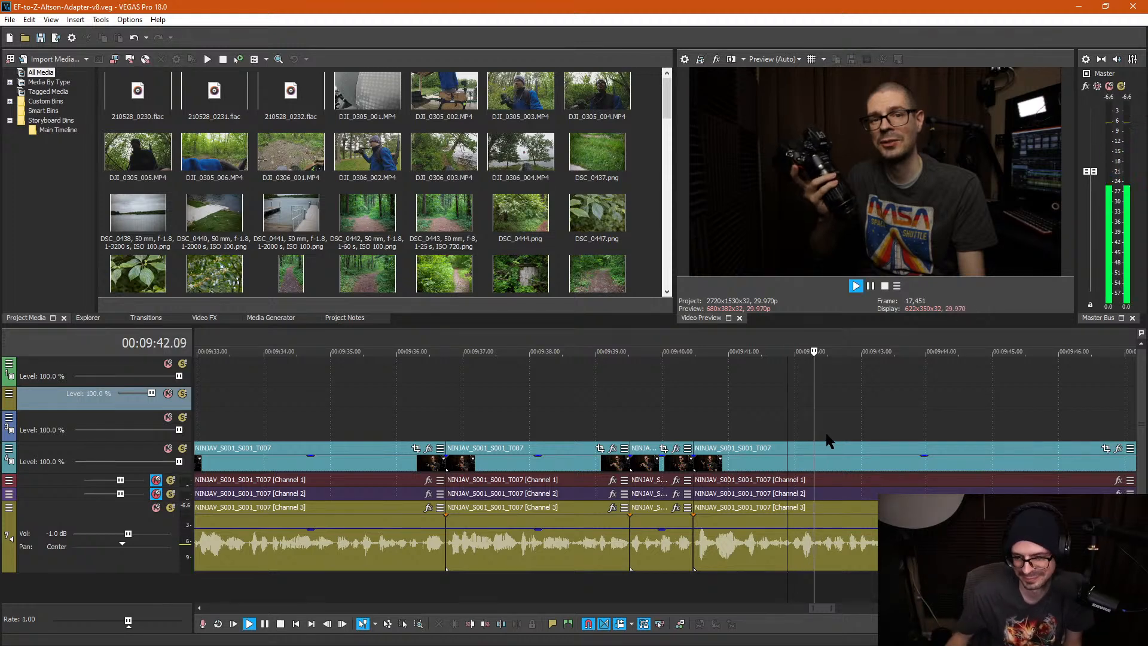
pyautogui.scroll(-2, 834, 436)
pyautogui.press('l')
pyautogui.scroll(-1, 842, 433)
pyautogui.scroll(2, 840, 433)
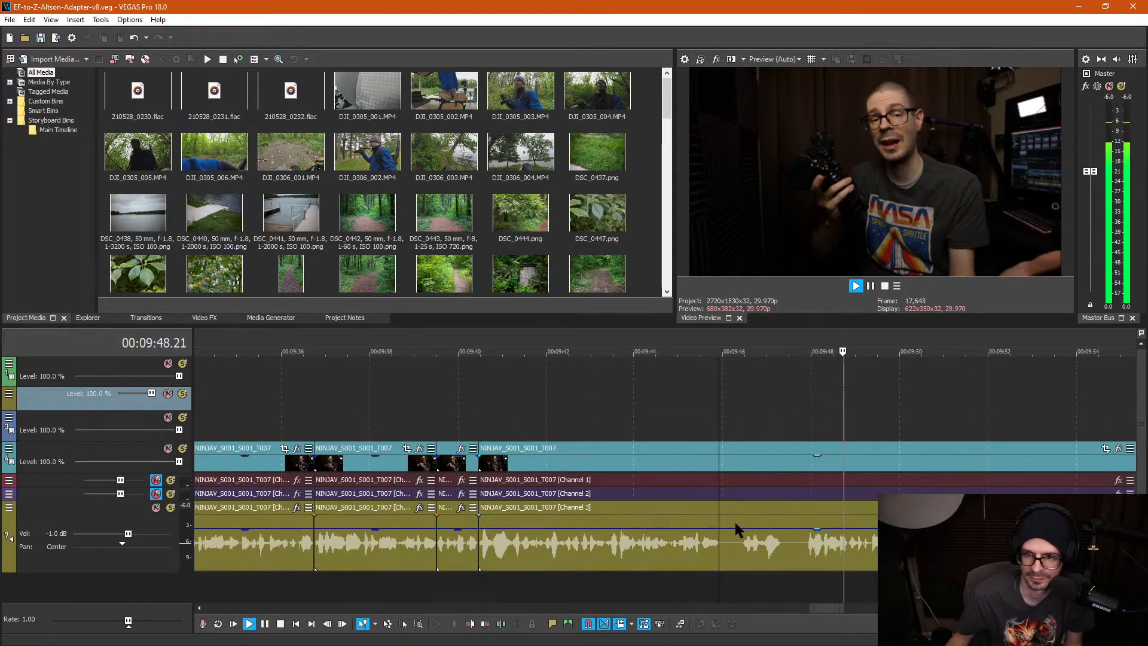
pyautogui.press('k')
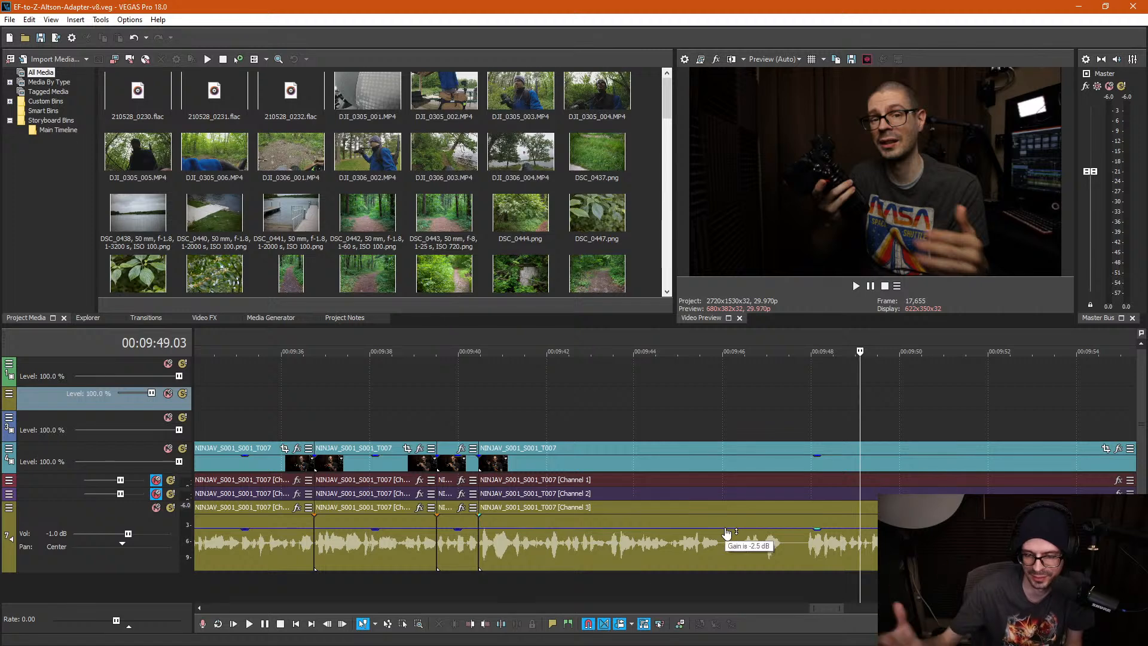
# Step: Split the NINJAV event at 00:09:45.28 and again just before the next stretch of speech, and ripple-delete the piece between
pyautogui.click(726, 569)
pyautogui.scroll(3, 726, 568)
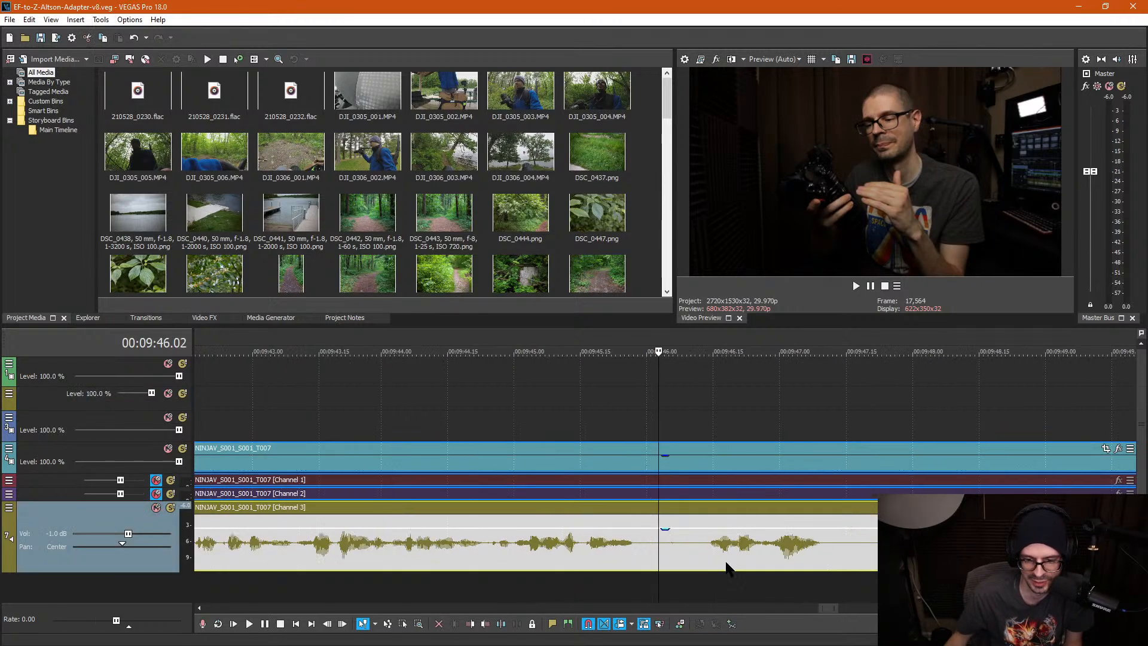
pyautogui.click(638, 546)
pyautogui.press('s')
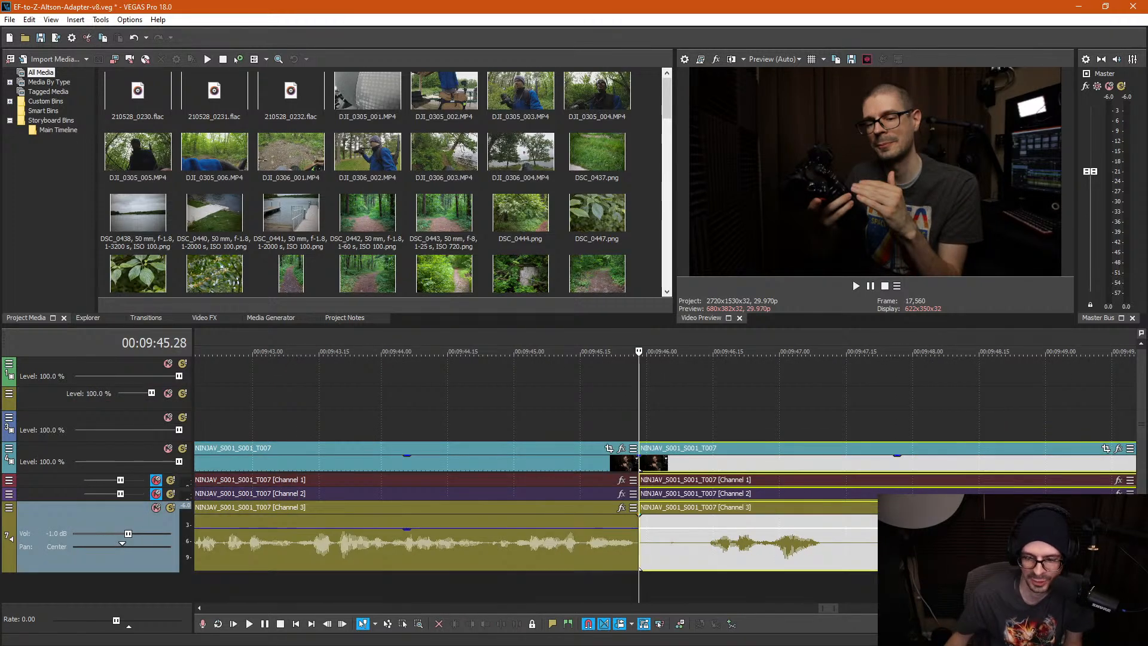
pyautogui.press('s')
pyautogui.click(814, 545)
pyautogui.press('Delete')
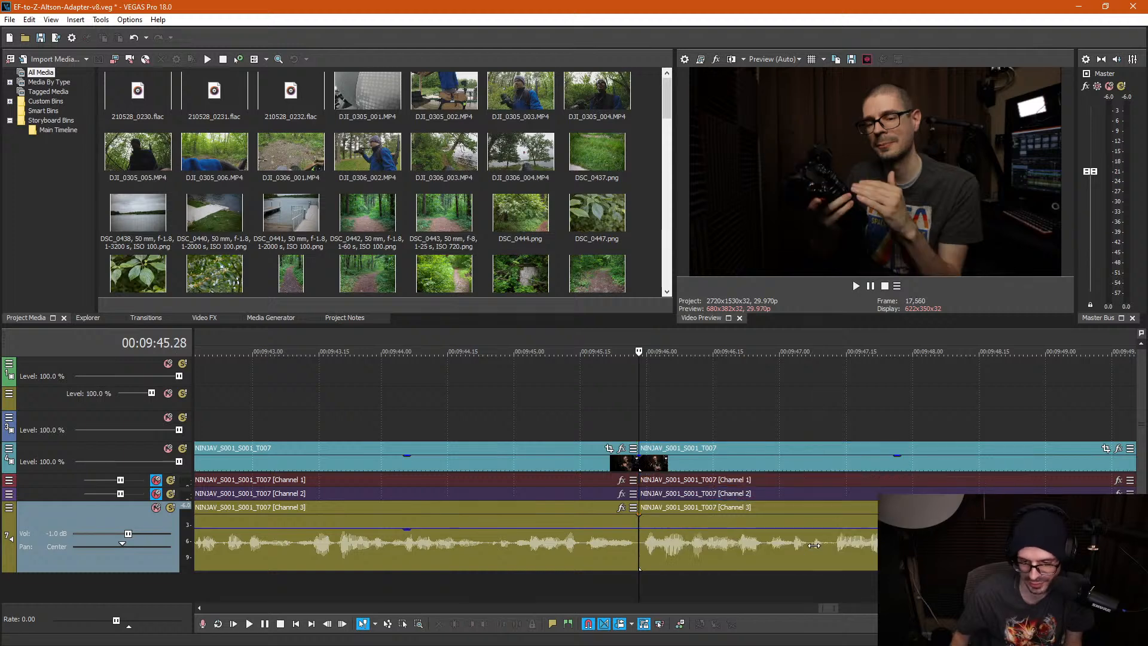
# Step: Play back from 00:09:45.19 across the cut at 00:09:45.28 and on to 00:09:56.05
pyautogui.click(598, 422)
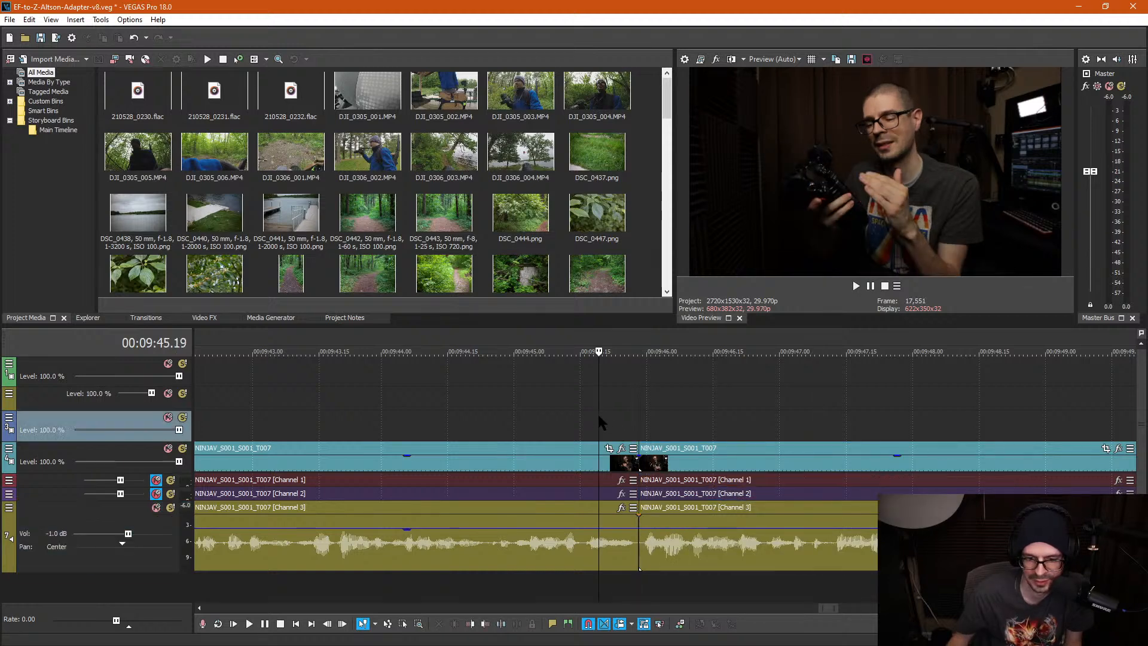
pyautogui.press('space')
pyautogui.scroll(-3, 751, 431)
pyautogui.press('l')
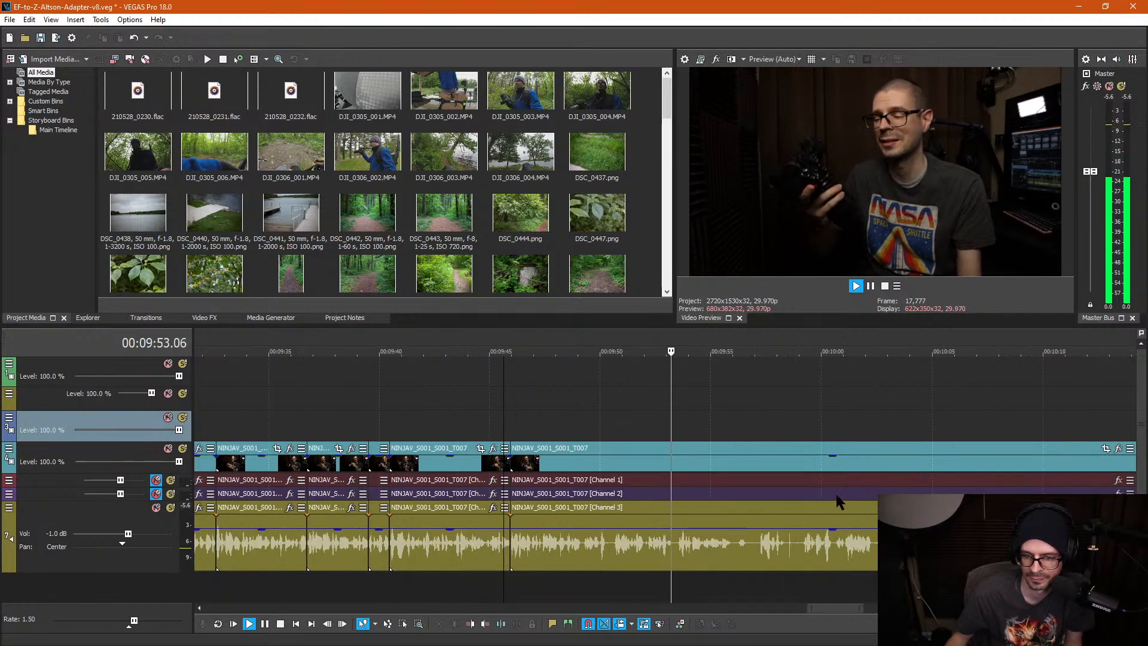
pyautogui.scroll(3, 798, 499)
pyautogui.press('k')
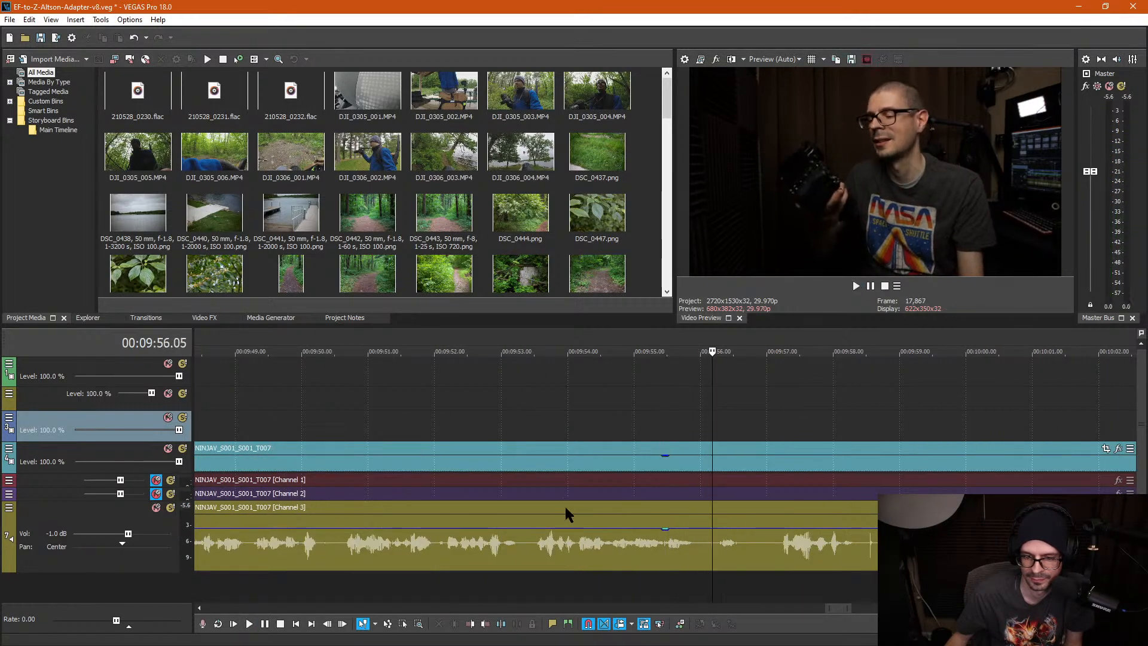
# Step: Split the NINJAV event at 00:09:50.07 and 00:09:50.19, and ripple-delete the silent piece between the splits
pyautogui.scroll(-4, 482, 516)
pyautogui.click(521, 408)
pyautogui.scroll(2, 526, 412)
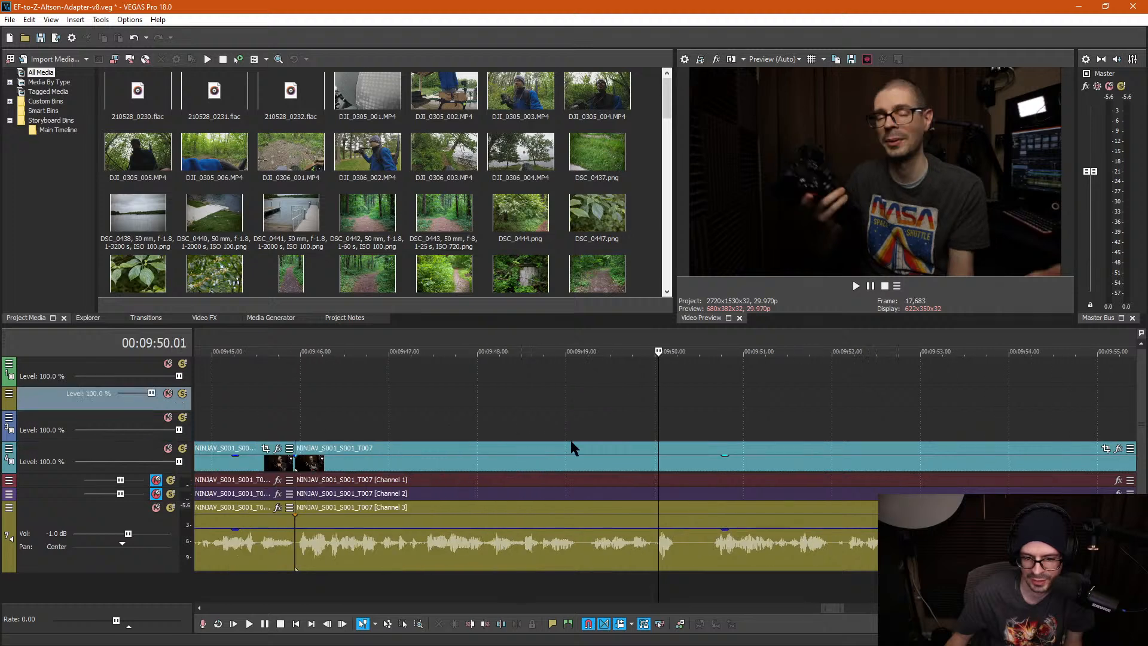
pyautogui.click(676, 541)
pyautogui.scroll(1, 677, 544)
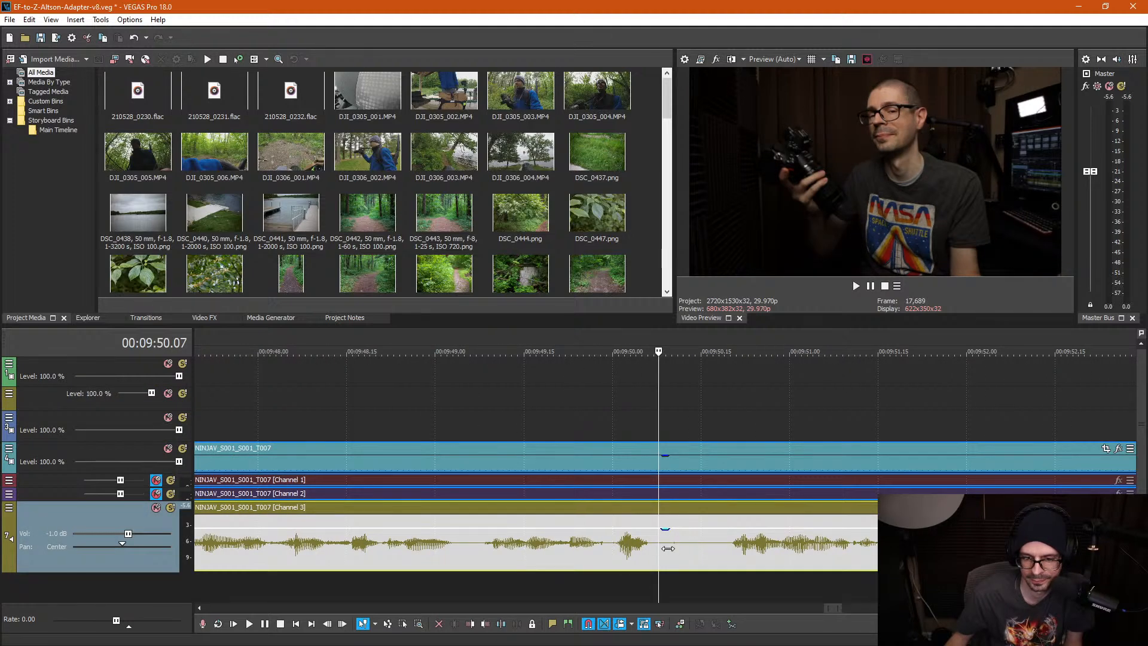
pyautogui.press('s')
pyautogui.click(726, 551)
pyautogui.press('s')
pyautogui.click(696, 550)
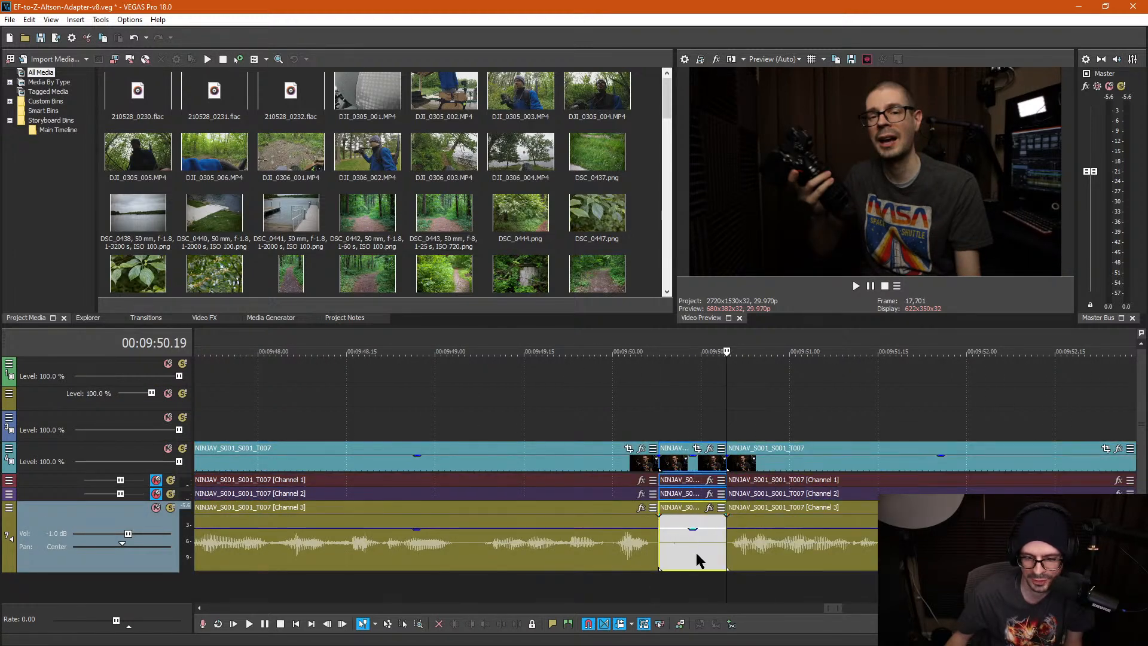
pyautogui.press('Delete')
# Step: Split the NINJAV event at 00:09:51.17 and about 00:09:51.19, and ripple-delete the short pause between the splits
pyautogui.scroll(-2, 812, 457)
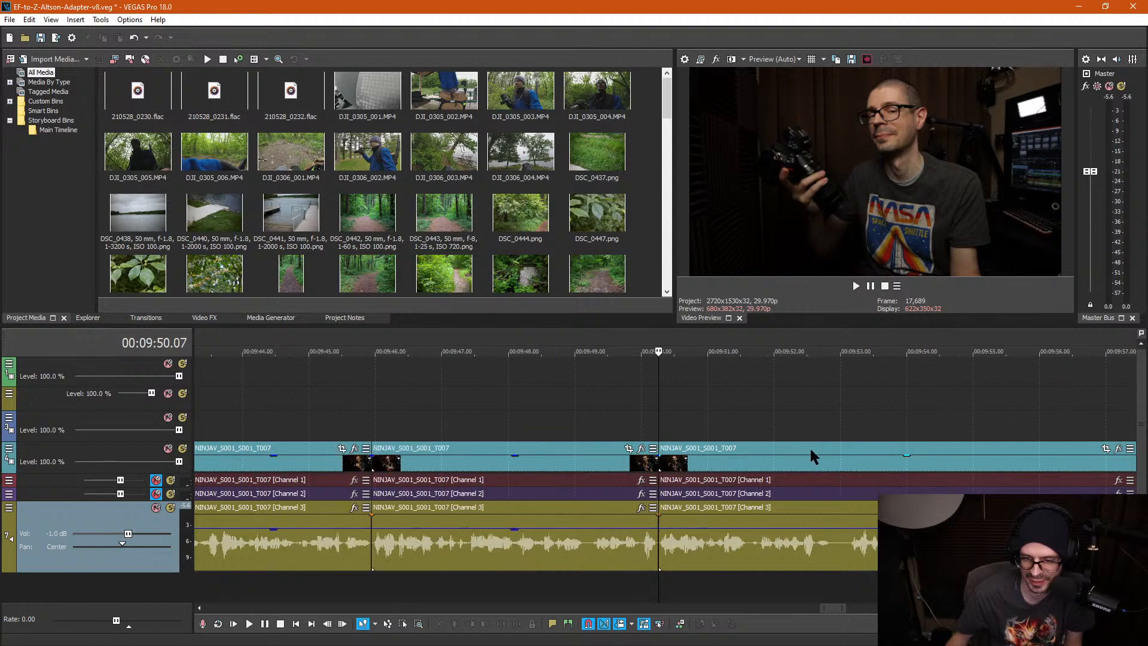
pyautogui.click(744, 548)
pyautogui.scroll(4, 743, 549)
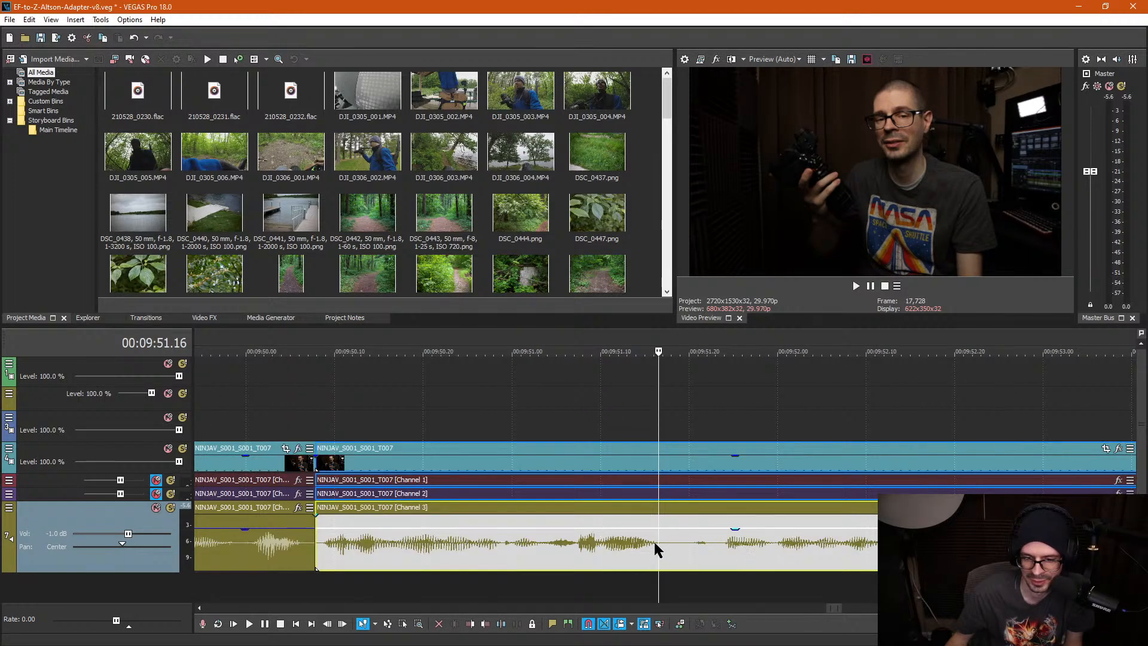
pyautogui.press('s')
pyautogui.click(685, 548)
pyautogui.press('s')
pyautogui.click(676, 548)
pyautogui.press('Delete')
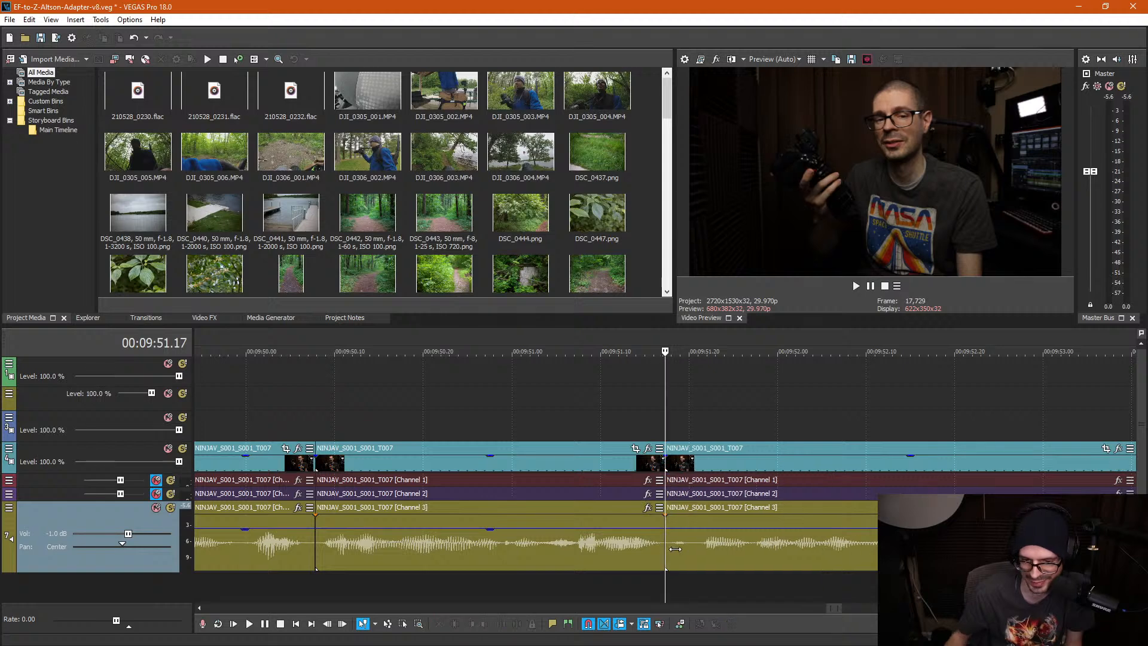
# Step: Cut the pause from 00:09:52.23 to about 00:09:53.01 out of the NINJAV event and close the gap
pyautogui.click(985, 548)
pyautogui.press('s')
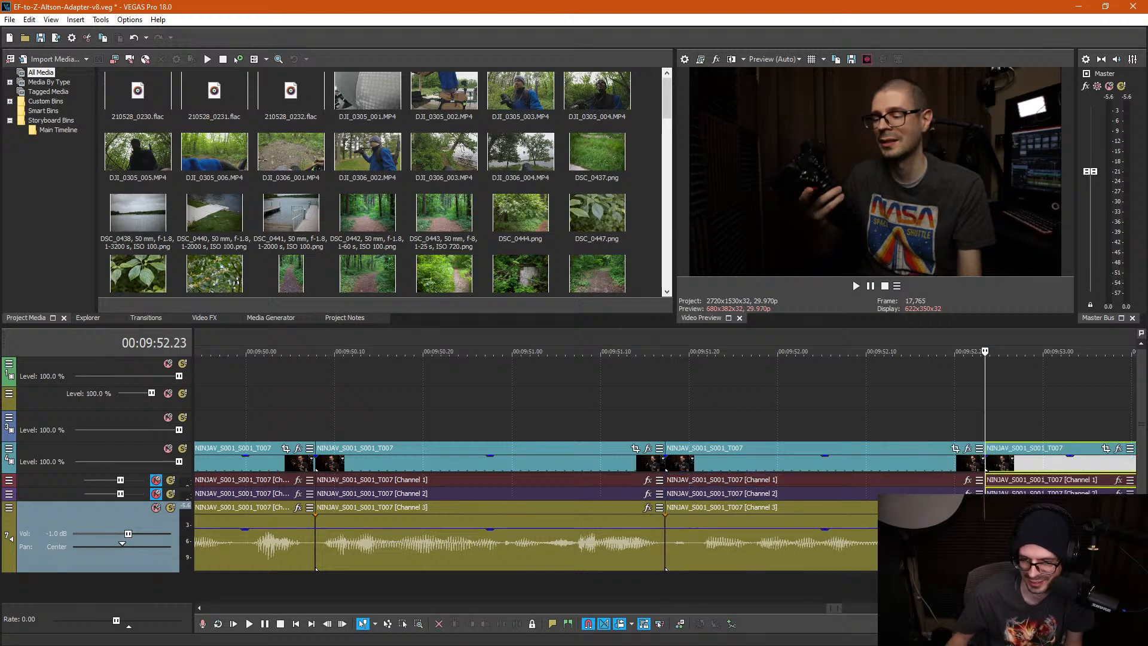
pyautogui.click(1057, 547)
pyautogui.press('Delete')
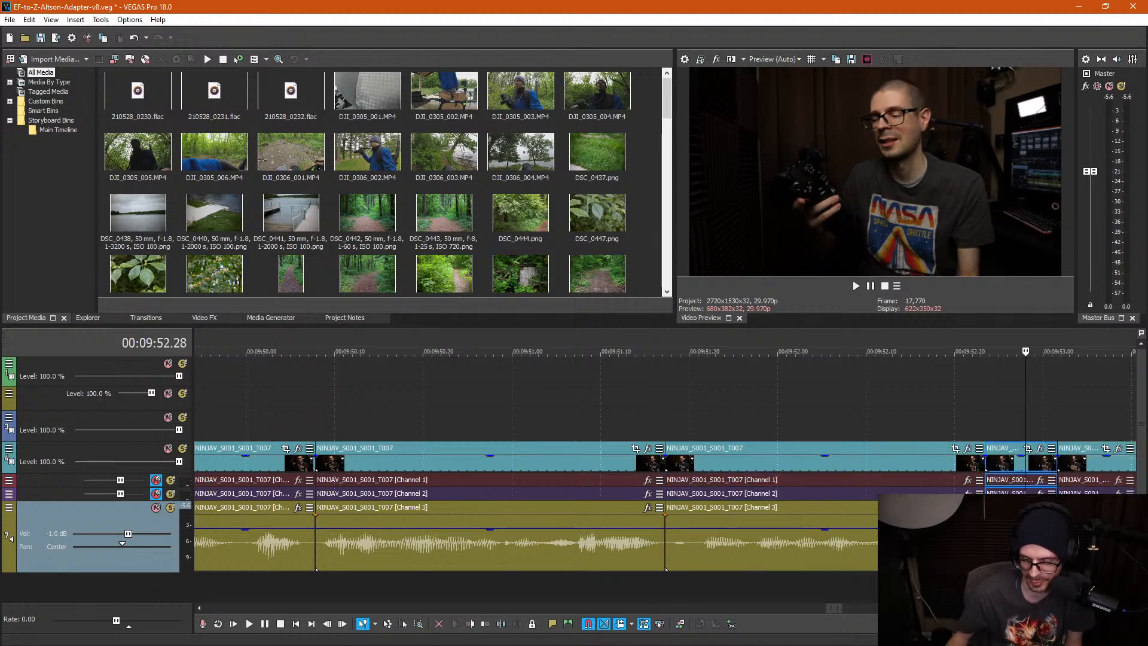
# Step: Split the NINJAV event at about 00:09:55.05 and 00:09:55.15, and ripple-delete the silent piece between the splits
pyautogui.scroll(-3, 959, 488)
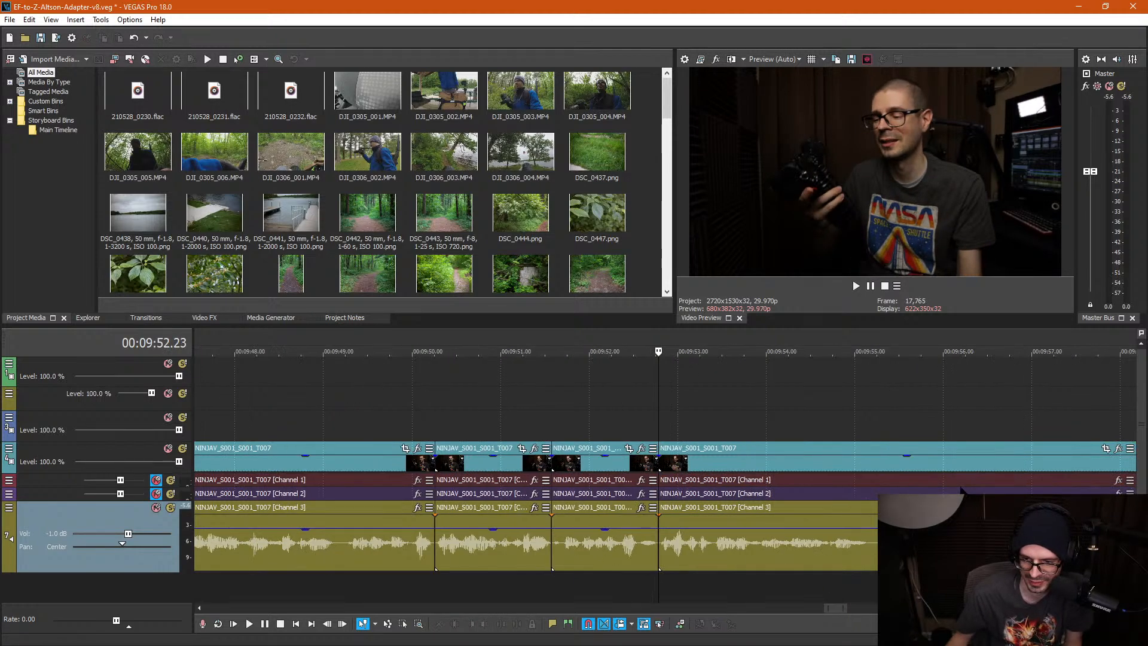
pyautogui.click(829, 418)
pyautogui.scroll(2, 874, 440)
pyautogui.click(735, 551)
pyautogui.press('s')
pyautogui.click(796, 565)
pyautogui.press('s')
pyautogui.click(770, 551)
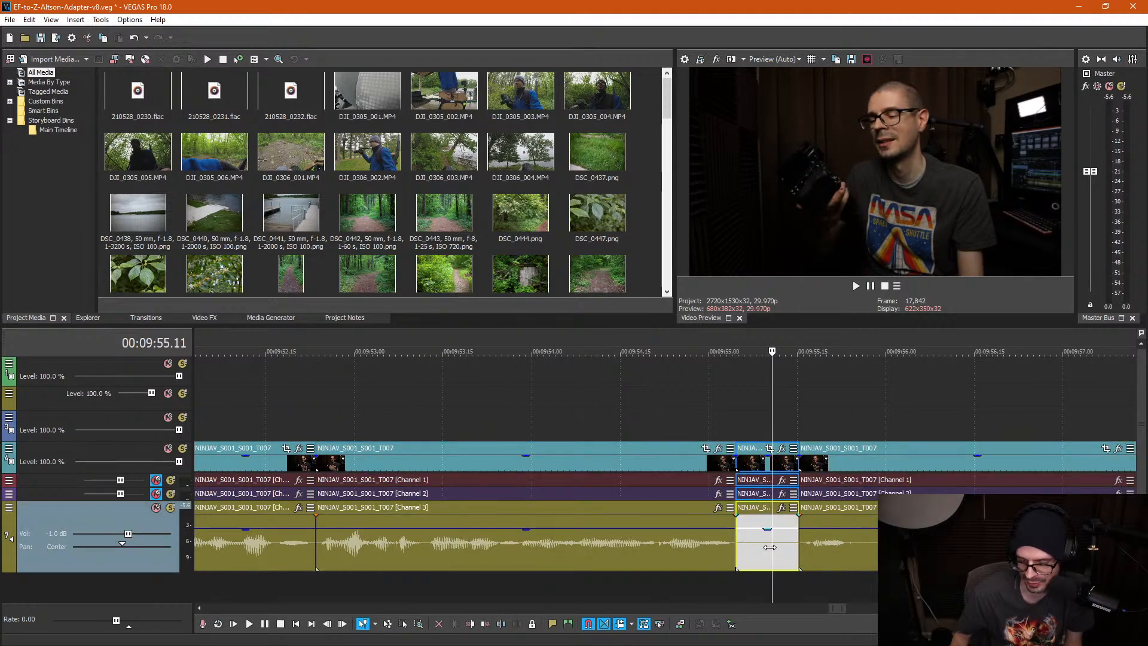
pyautogui.press('Delete')
# Step: Split the NINJAV event at 00:09:55.15 and about 00:09:56.04, and ripple-delete the piece between the splits
pyautogui.click(802, 544)
pyautogui.press('s')
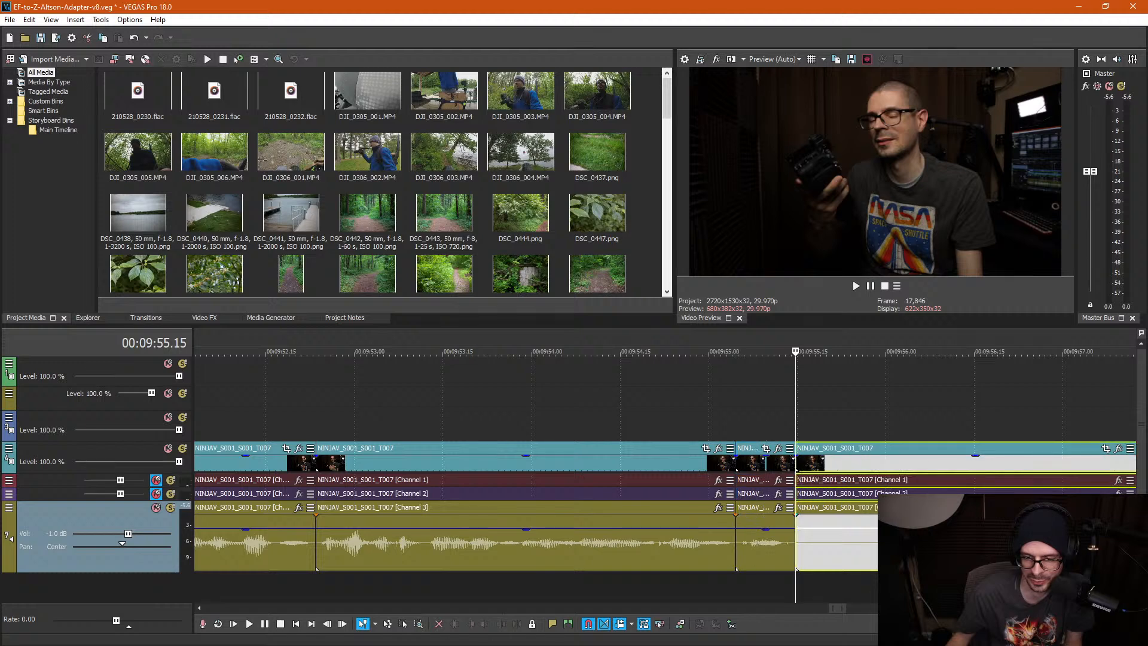
pyautogui.click(906, 547)
pyautogui.press('s')
pyautogui.click(842, 549)
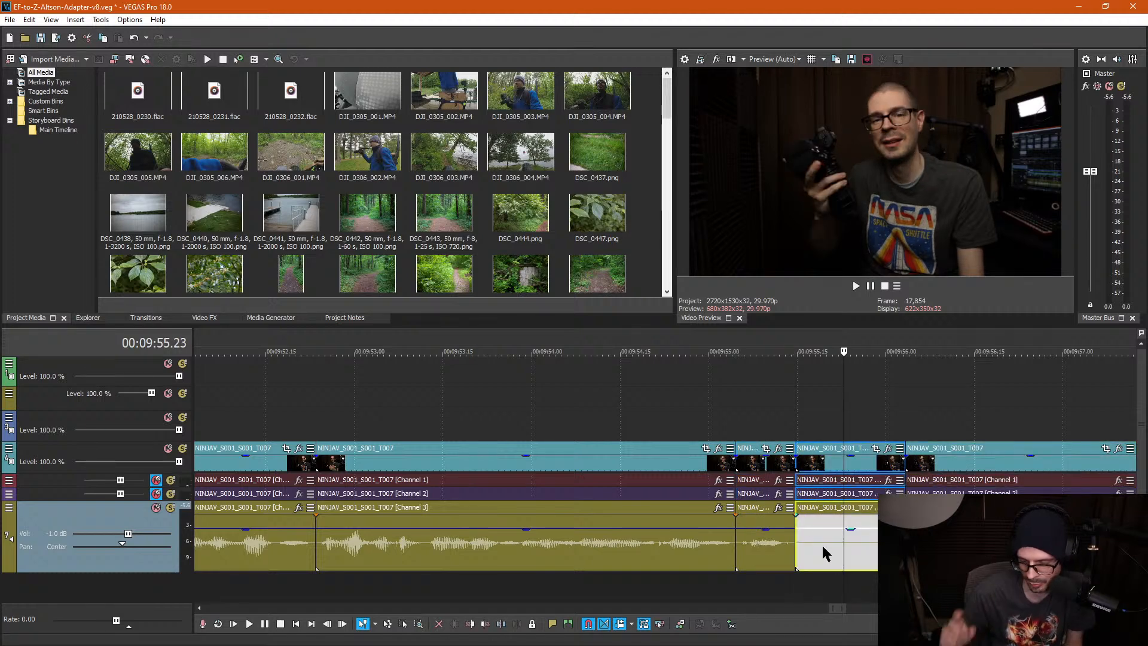
pyautogui.hotkey('ctrl', 'alt', 'Left')
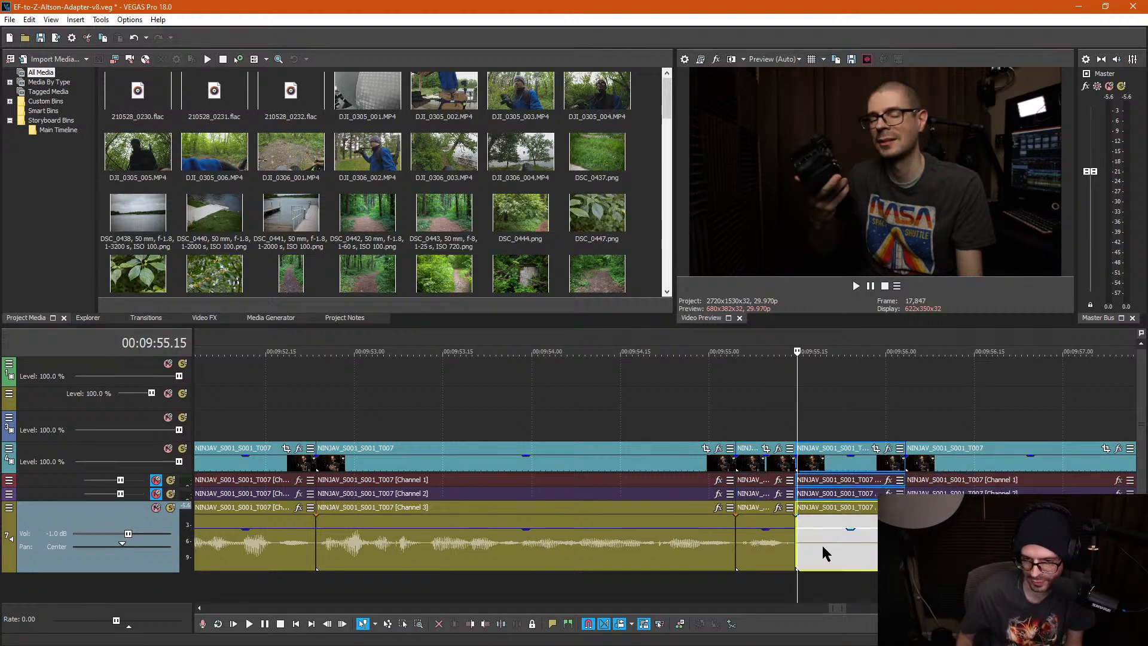
pyautogui.press('Delete')
# Step: Split the NINJAV event at 00:09:56.19 and 00:09:57.13, and ripple-delete the pause between the splits
pyautogui.scroll(-1, 853, 510)
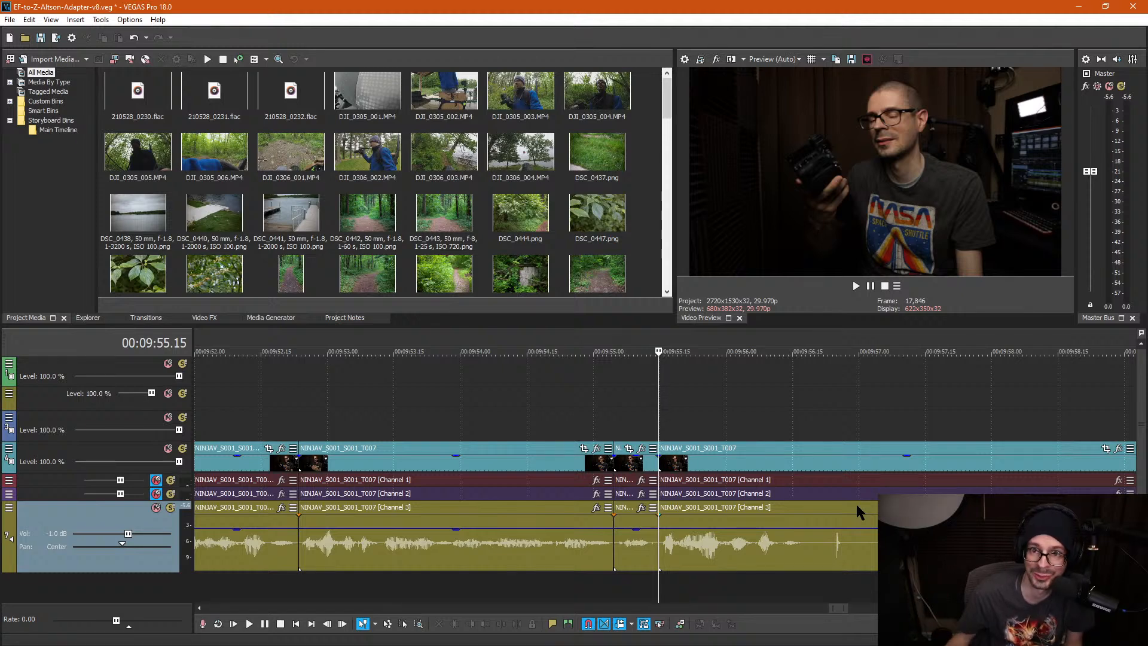
pyautogui.scroll(-2, 743, 541)
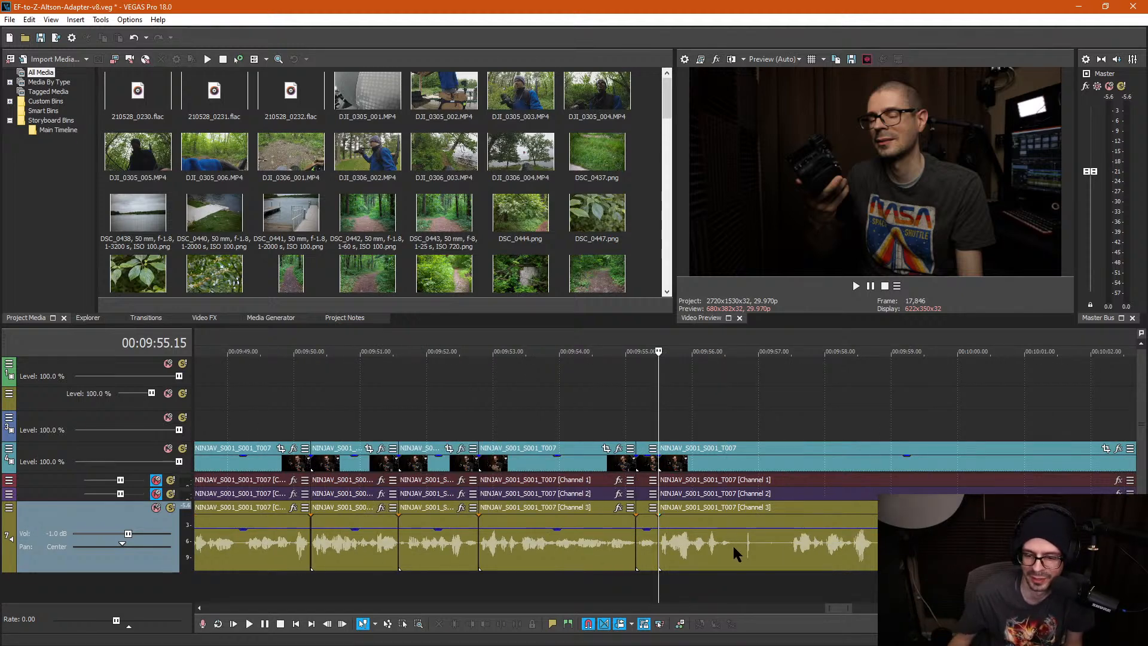
pyautogui.click(733, 544)
pyautogui.scroll(2, 733, 545)
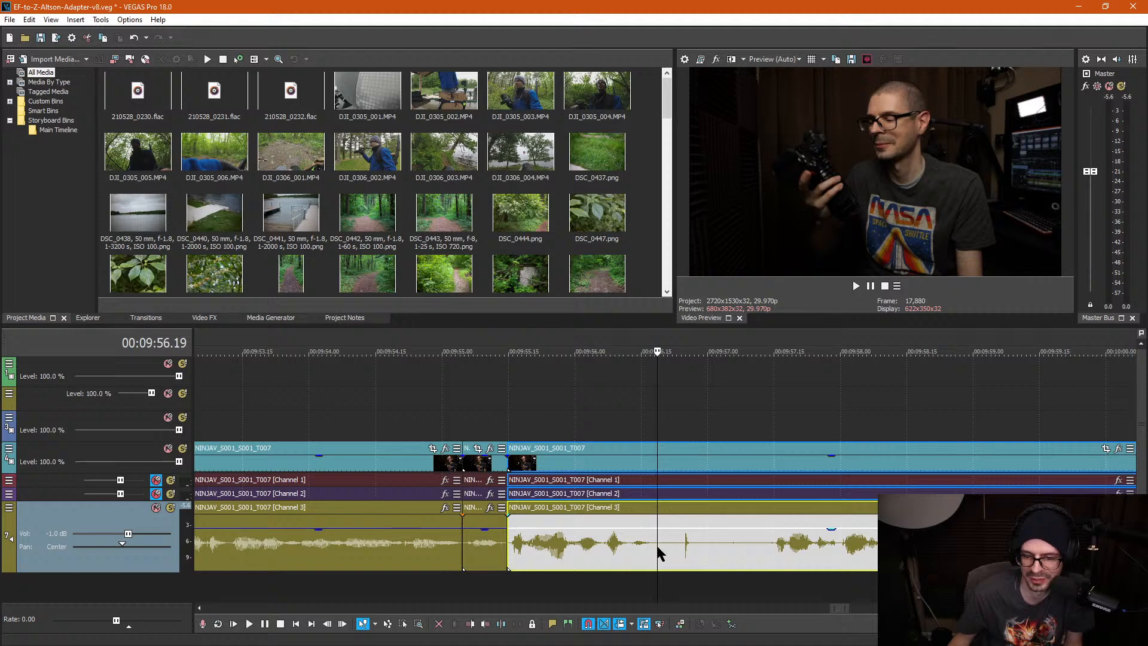
pyautogui.press('s')
pyautogui.click(766, 547)
pyautogui.press('s')
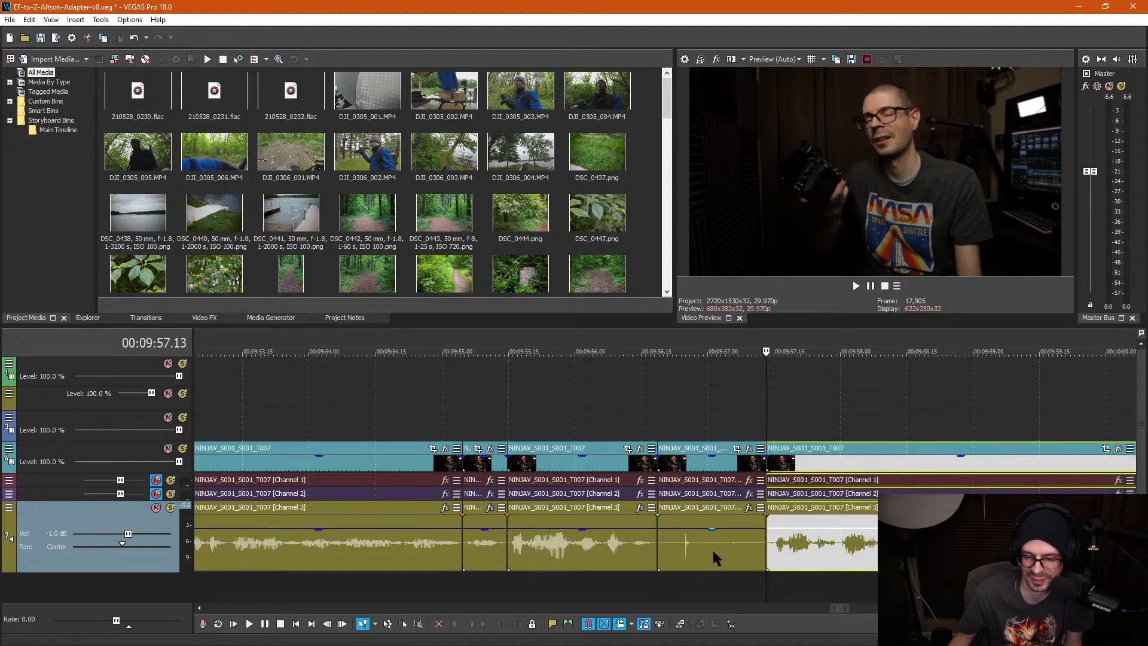
pyautogui.click(712, 548)
pyautogui.press('Delete')
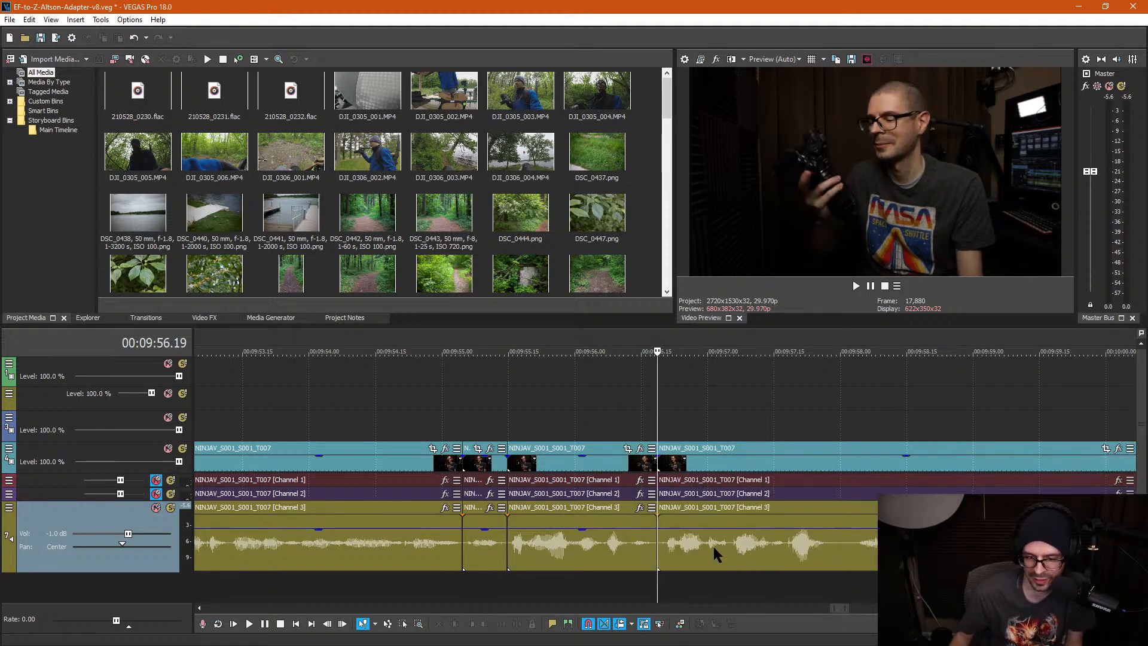
# Step: Cut the pause from 00:09:57.28 to about 00:09:58.03 out of the NINJAV event and close the gap
pyautogui.click(830, 544)
pyautogui.press('s')
pyautogui.click(853, 544)
pyautogui.press('s')
pyautogui.click(838, 543)
pyautogui.press('Delete')
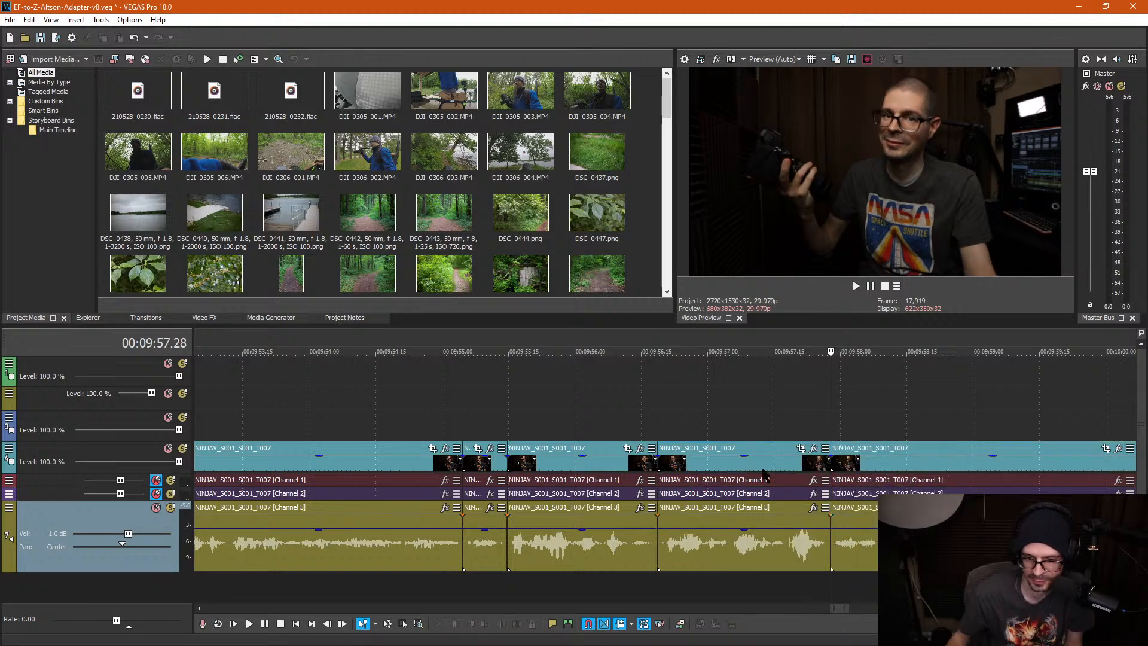
# Step: Play back the tightened section from about 00:09:53 at 1.5x speed and check the pauses around 00:10:01.18 and 00:10:02.23
pyautogui.scroll(-5, 573, 419)
pyautogui.click(468, 400)
pyautogui.press('space')
pyautogui.press('l')
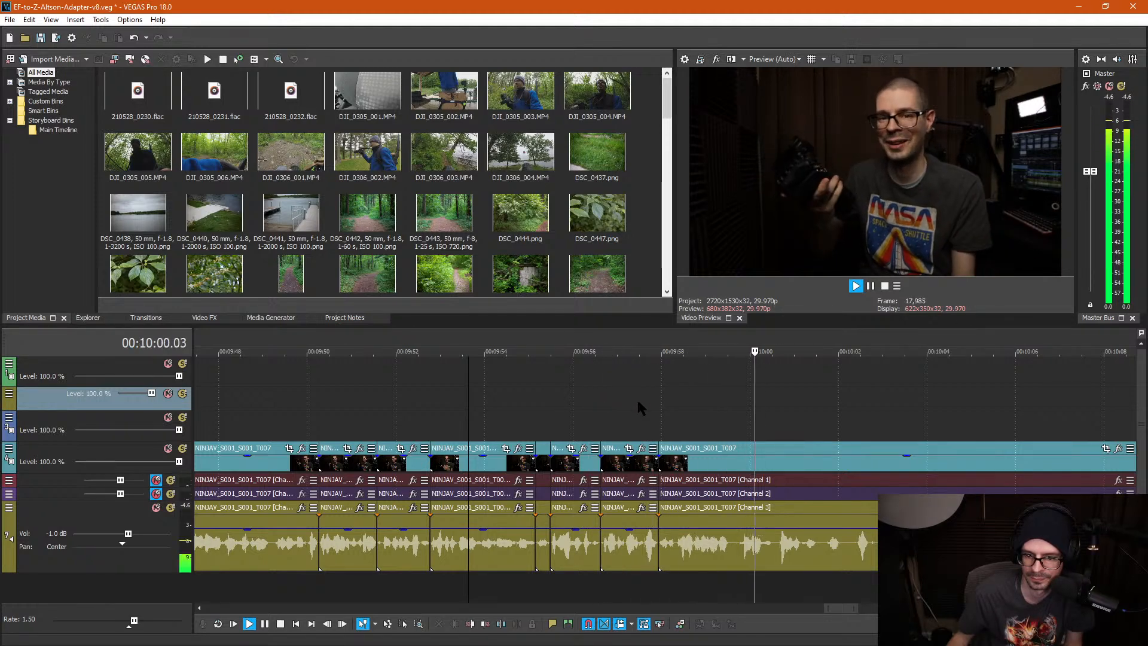
pyautogui.scroll(-4, 807, 401)
pyautogui.scroll(4, 809, 405)
pyautogui.click(560, 549)
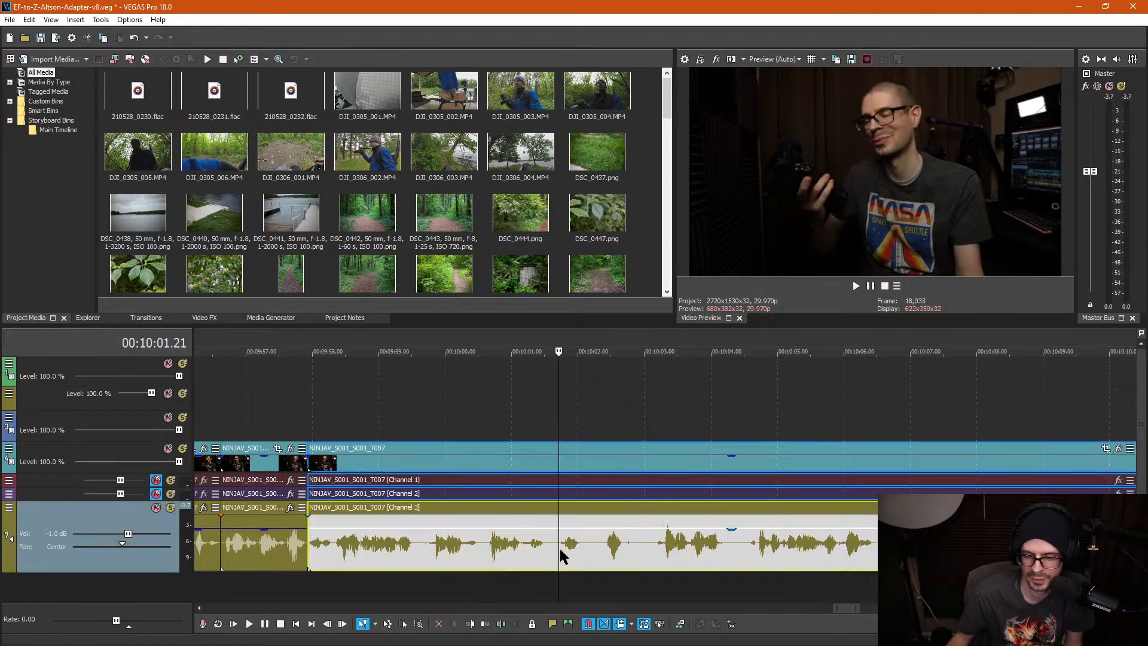
pyautogui.click(551, 547)
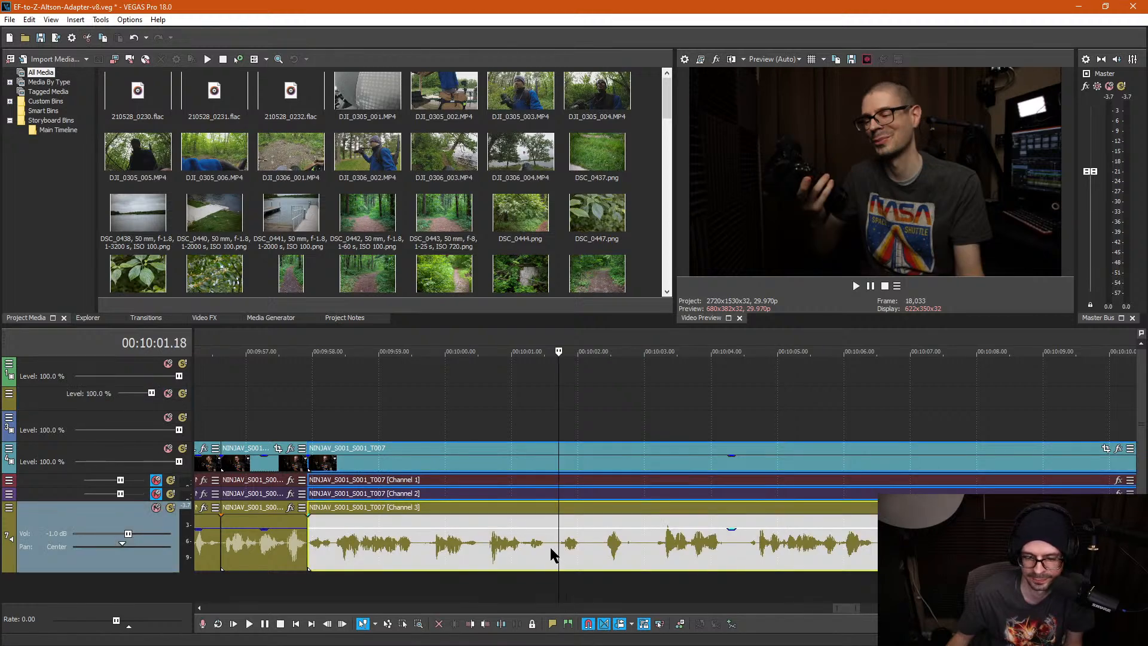
pyautogui.click(629, 545)
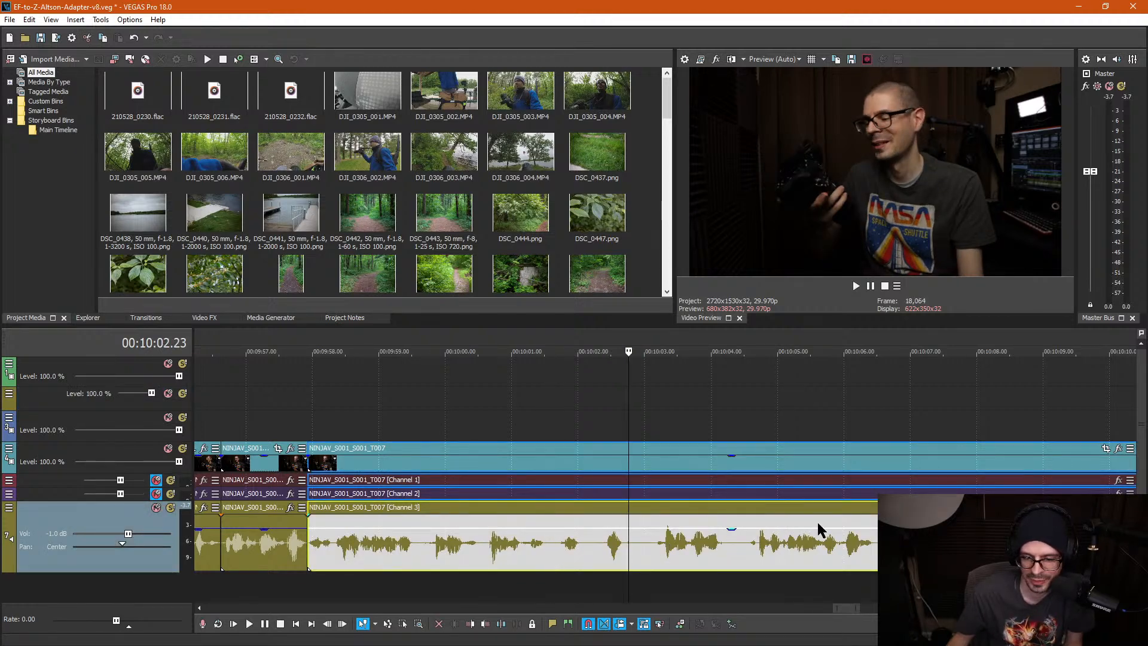
# Step: Listen to the NINJAV event from about 00:10:08, and replay it from about 00:09:58 at 1.5x speed
pyautogui.scroll(-2, 817, 522)
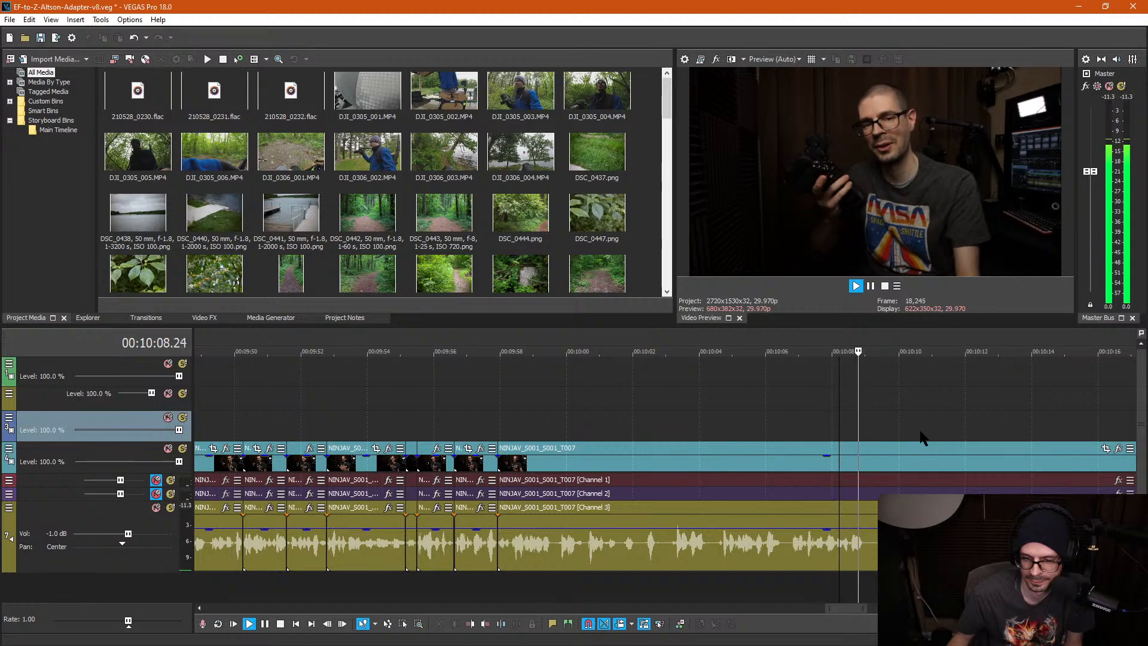
pyautogui.scroll(-4, 894, 448)
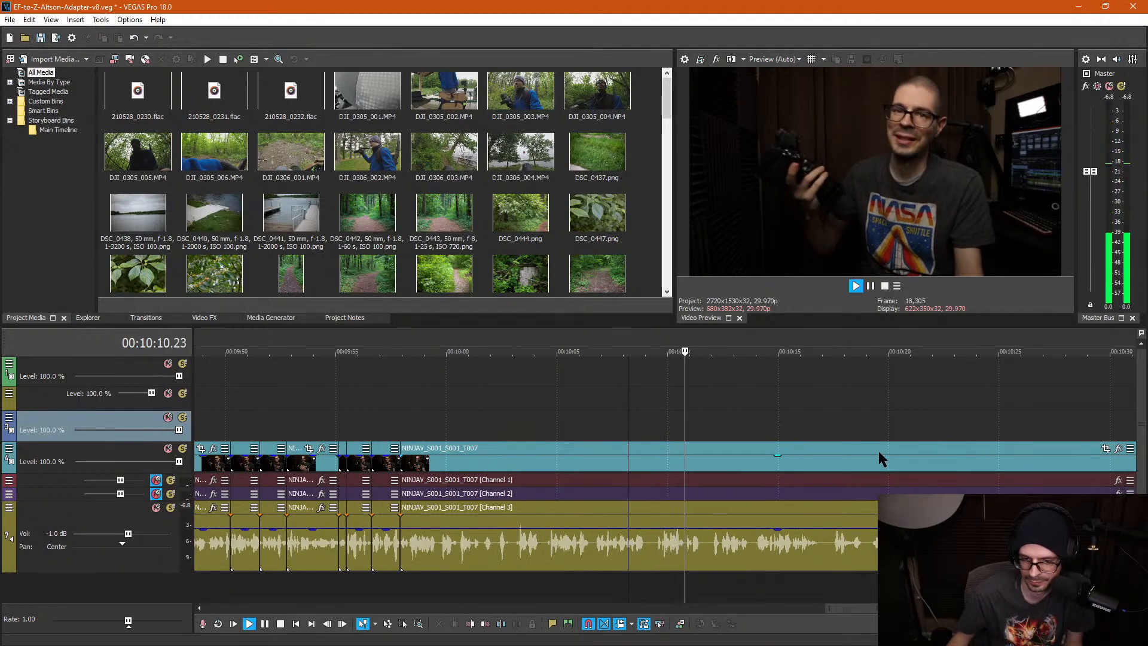
pyautogui.press('l')
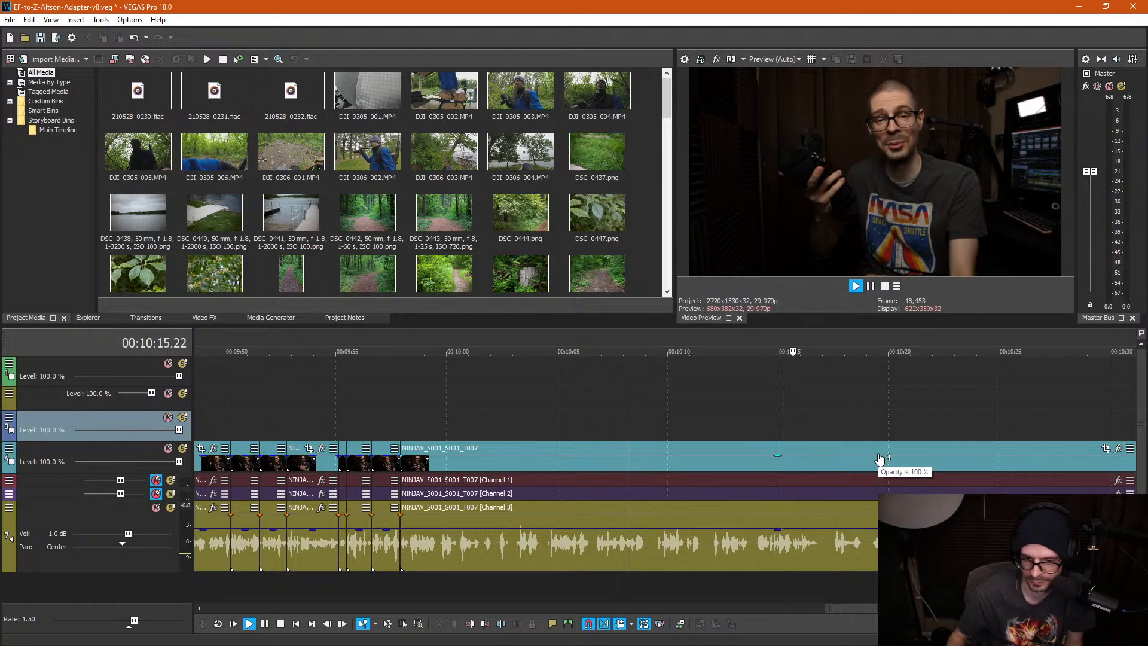
pyautogui.press('k')
pyautogui.click(628, 408)
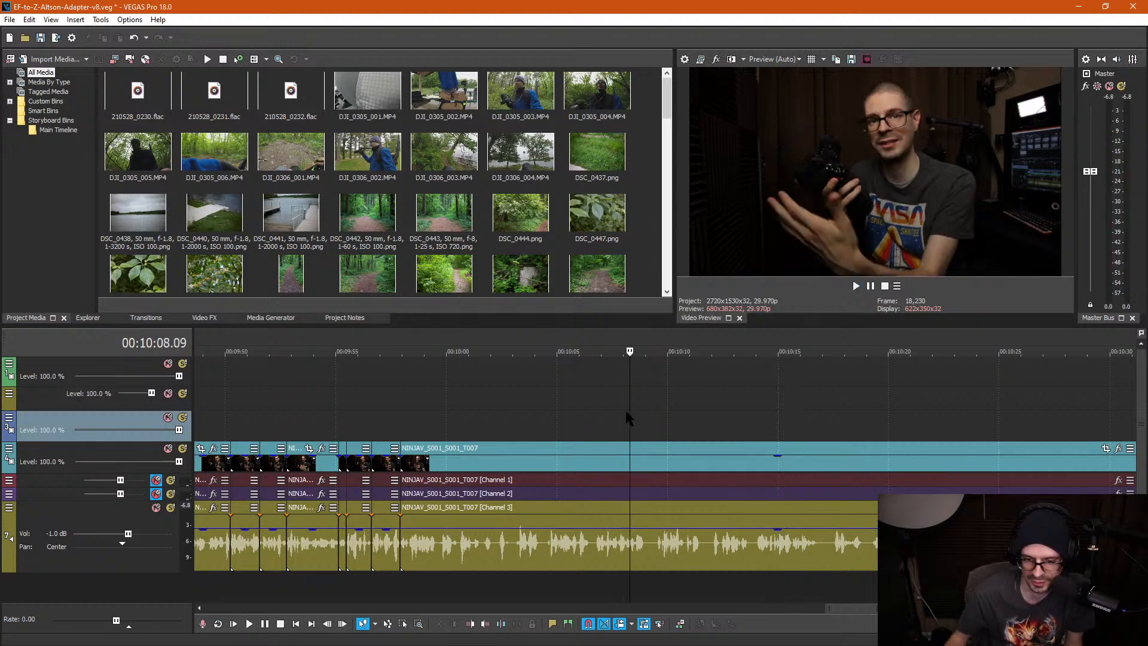
pyautogui.click(416, 423)
pyautogui.press('l')
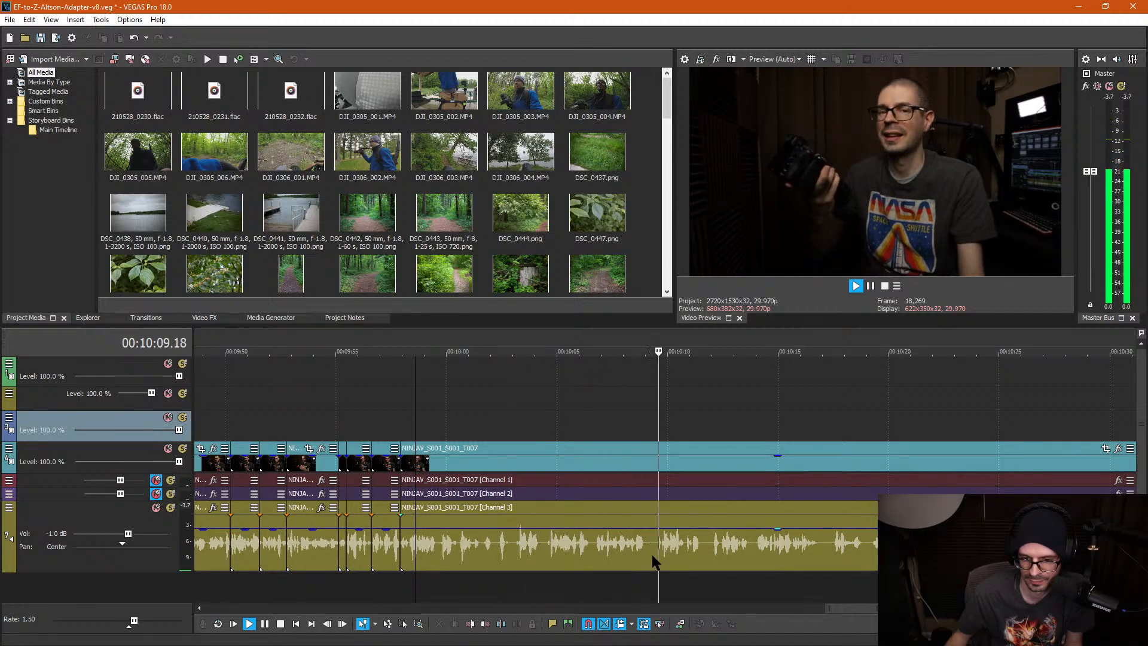
# Step: Split the NINJAV event at 00:10:11.16 and 00:10:16.27, playing the talking between these points to locate the second split
pyautogui.click(700, 544)
pyautogui.press('s')
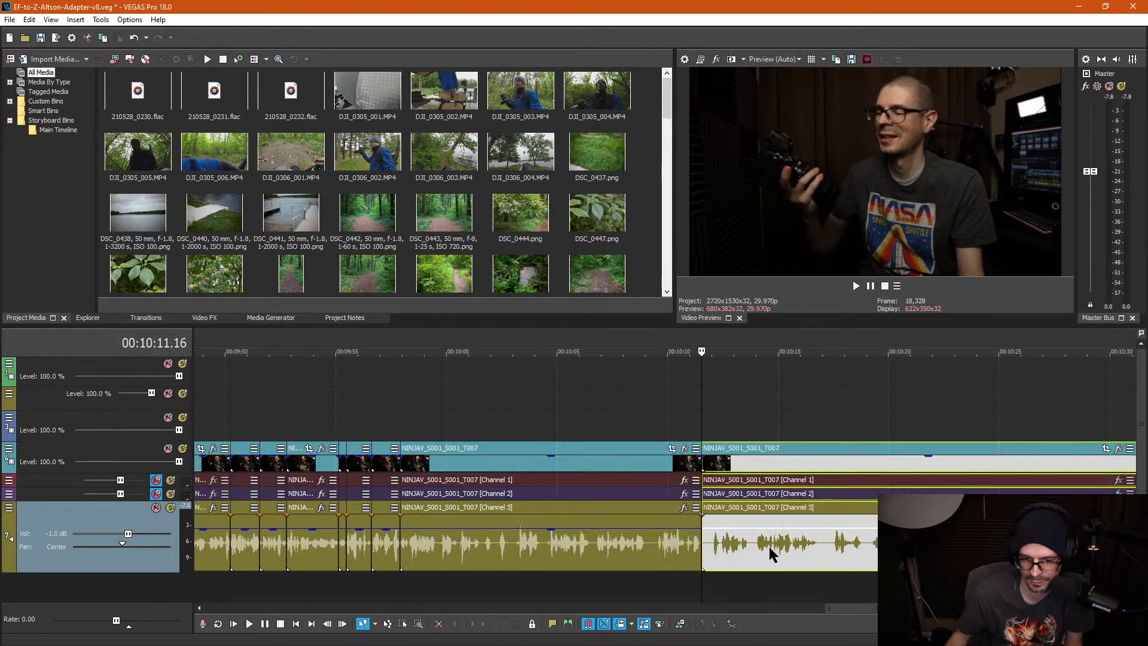
pyautogui.click(761, 544)
pyautogui.press('space')
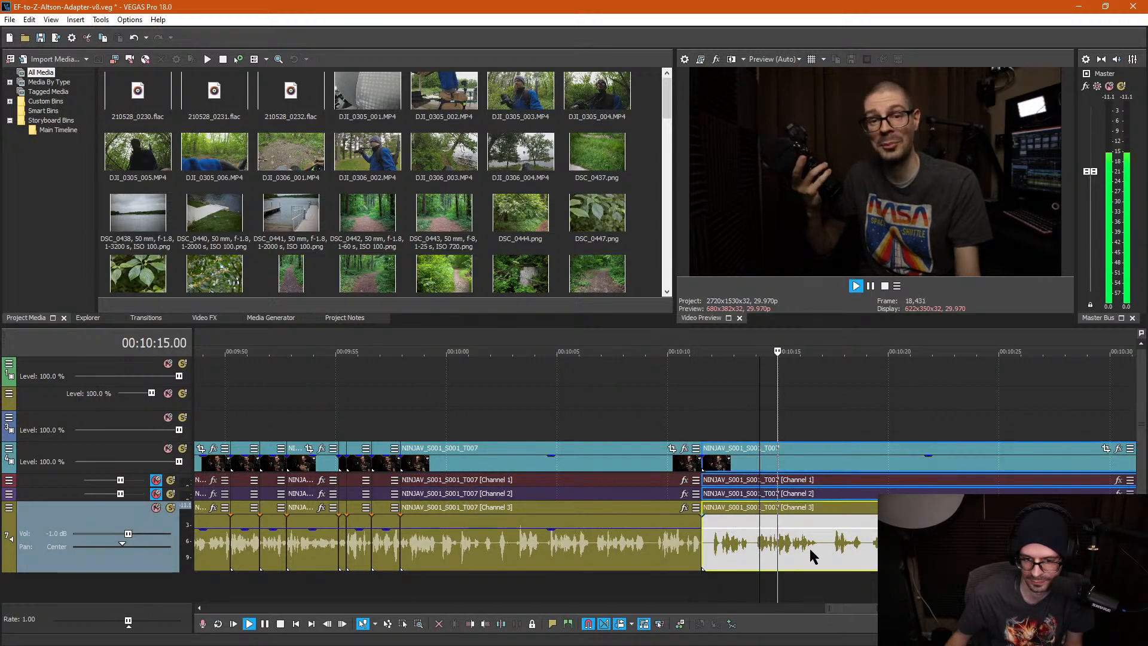
pyautogui.press('Return')
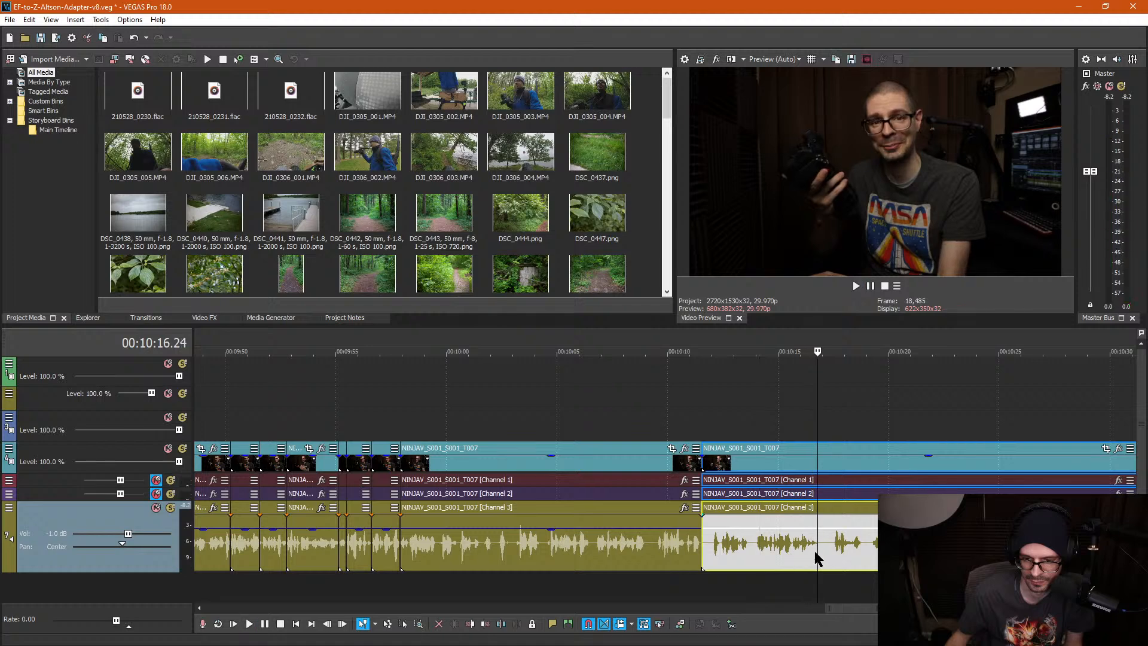
pyautogui.click(819, 545)
pyautogui.press('s')
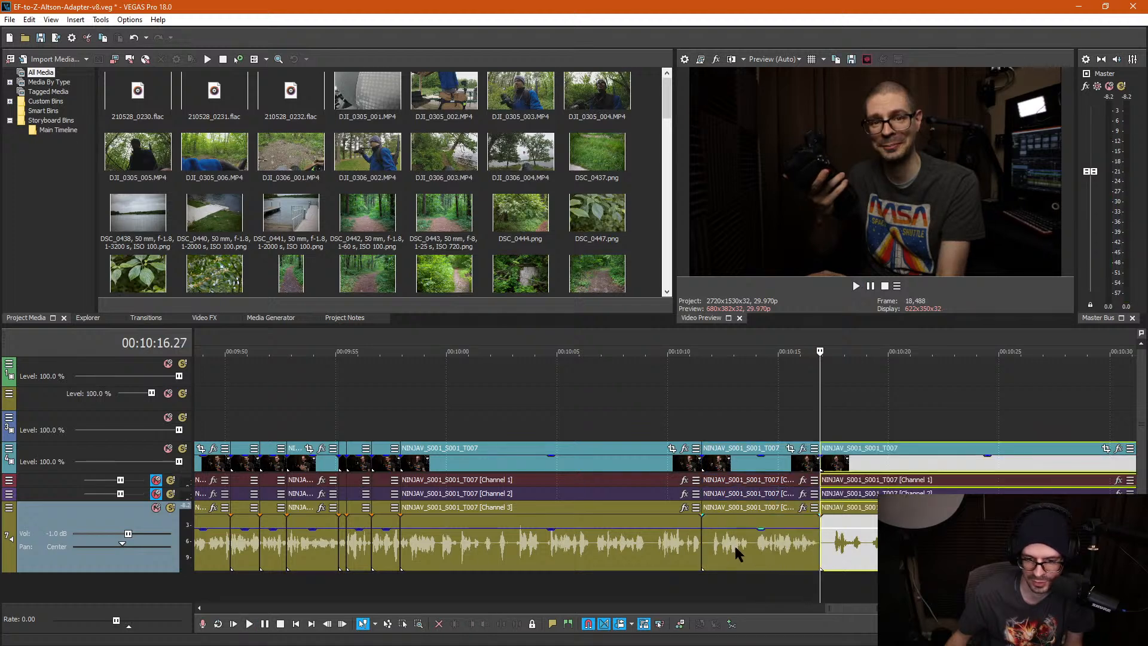
# Step: Split the NINJAV event at about 00:10:13.20 and ripple-delete the piece between 00:10:11.16 and this split
pyautogui.click(709, 545)
pyautogui.press('space')
pyautogui.press('Return')
pyautogui.click(749, 542)
pyautogui.press('s')
pyautogui.click(708, 544)
pyautogui.press('Delete')
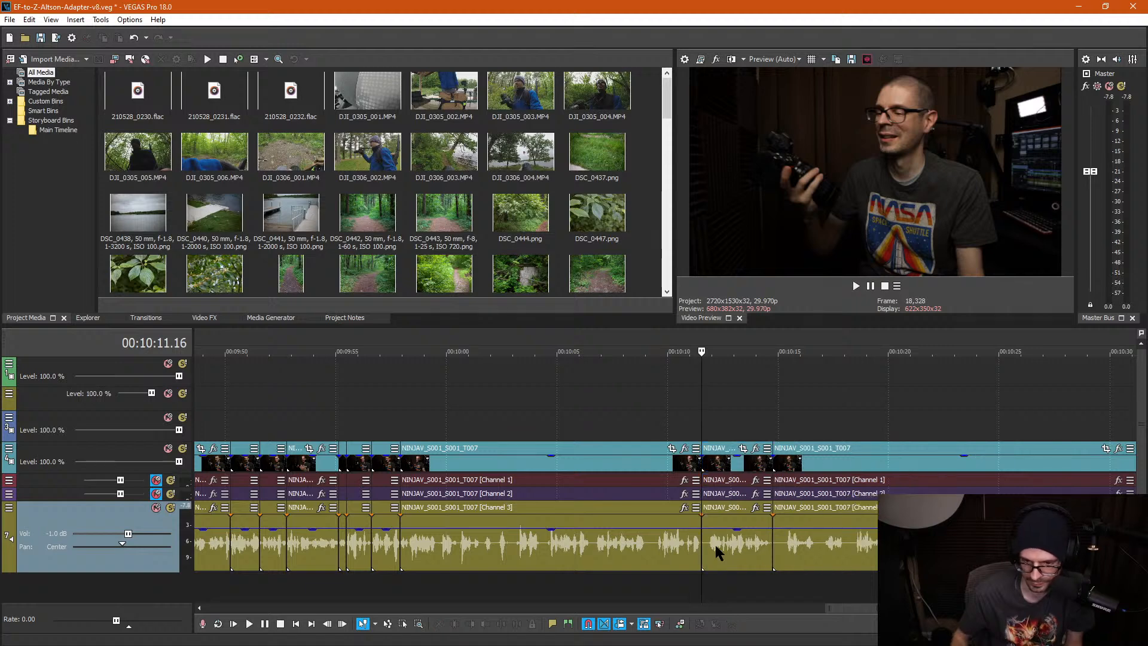
# Step: Cut the short silence from 00:10:11.16 to about 00:10:11.25 out of the NINJAV event and close the gap
pyautogui.click(703, 547)
pyautogui.scroll(5, 705, 550)
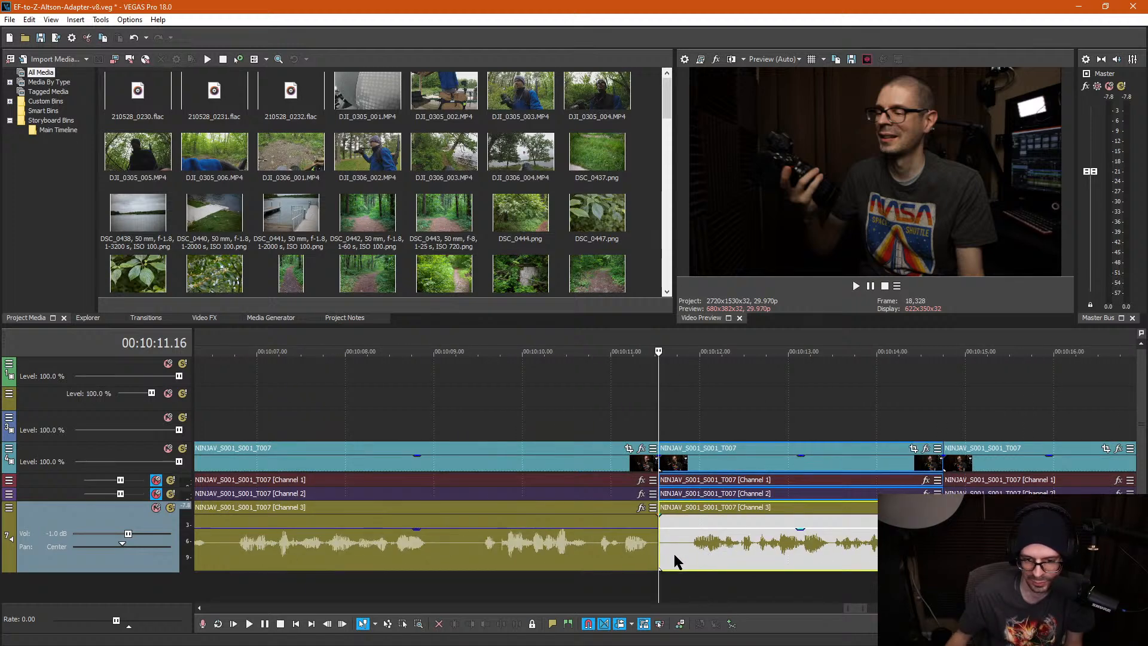
pyautogui.click(685, 553)
pyautogui.press('s')
pyautogui.click(678, 553)
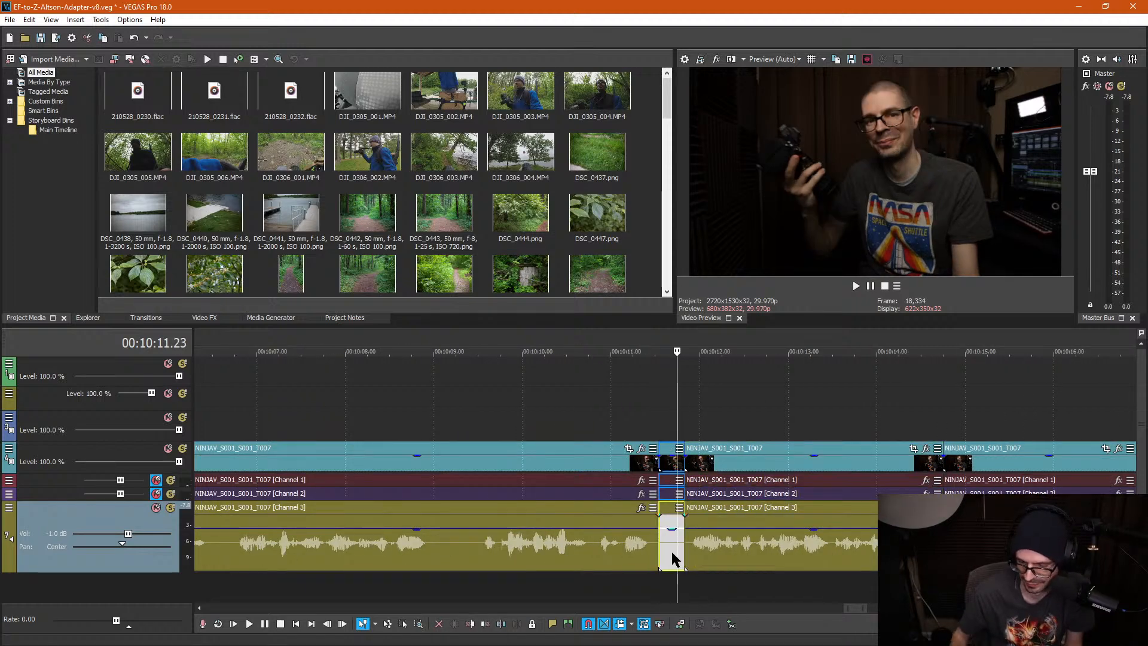
pyautogui.press('Delete')
# Step: Split the NINJAV event at 00:10:09.15 and 00:10:09.00, and ripple-delete the silent piece between the splits
pyautogui.scroll(-3, 748, 543)
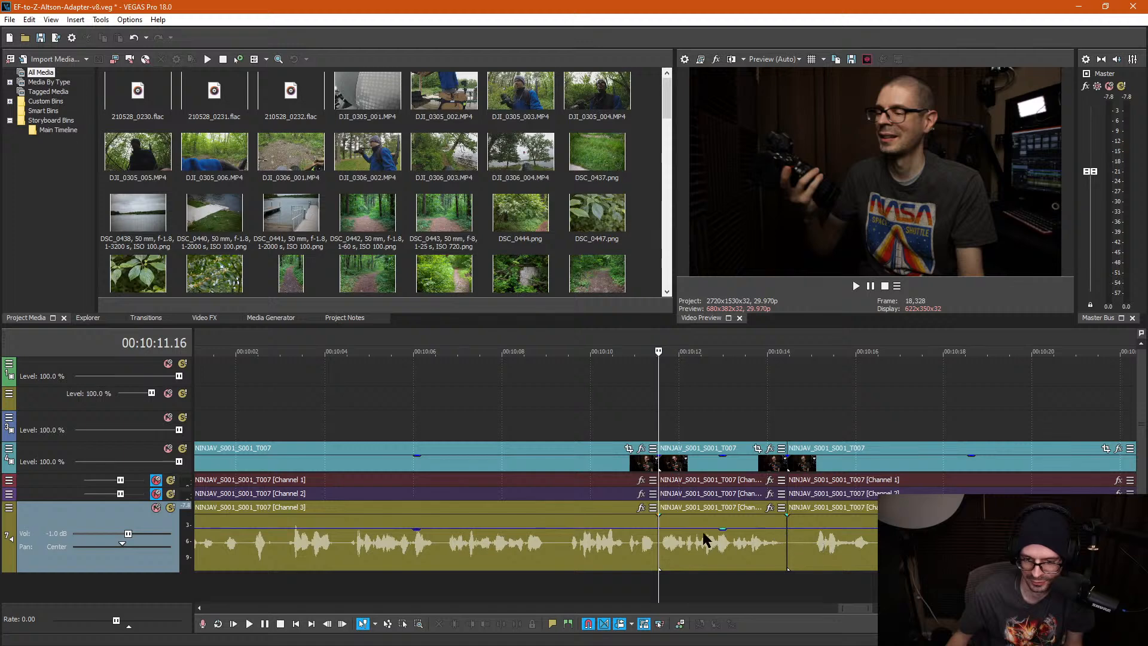
pyautogui.click(562, 552)
pyautogui.scroll(-2, 719, 553)
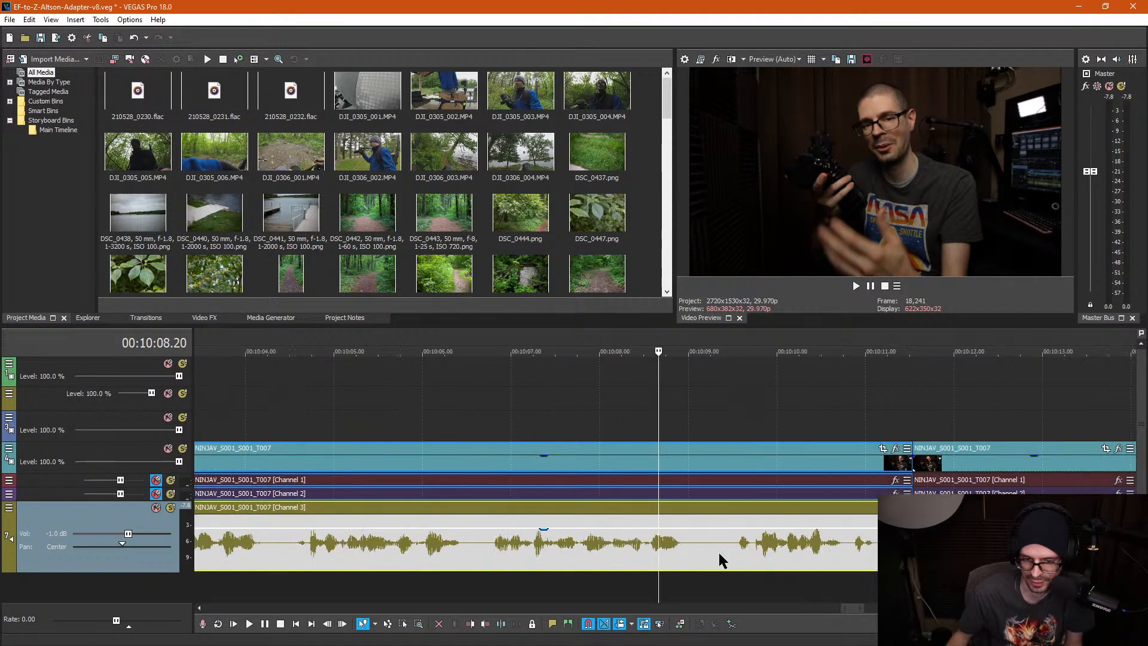
pyautogui.scroll(2, 717, 544)
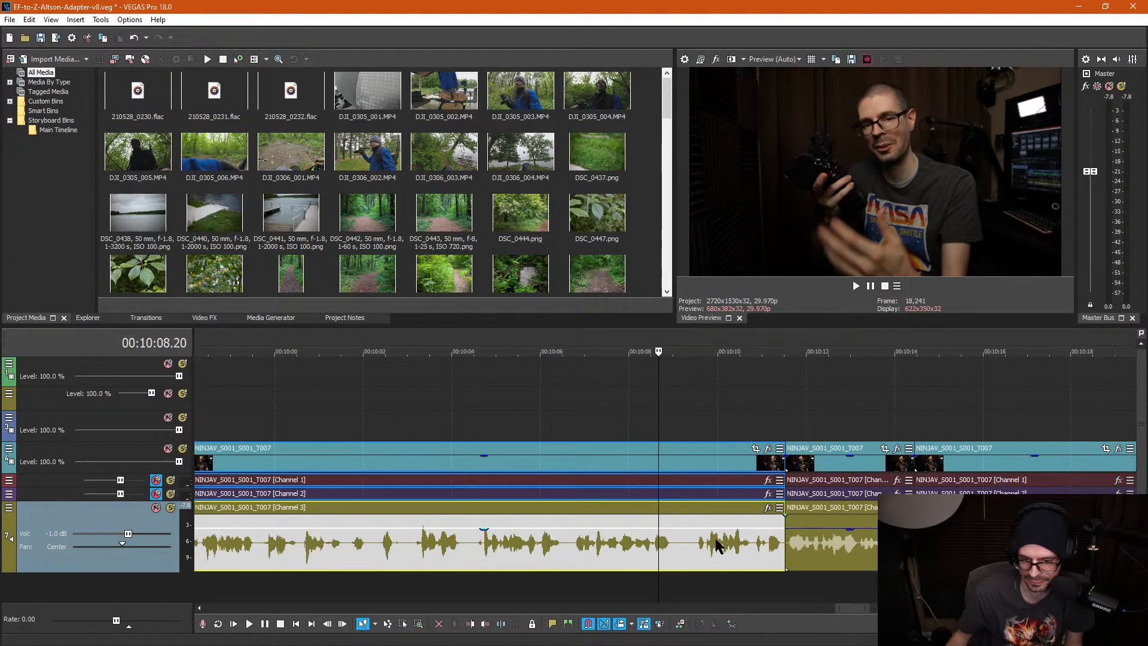
pyautogui.click(693, 547)
pyautogui.press('s')
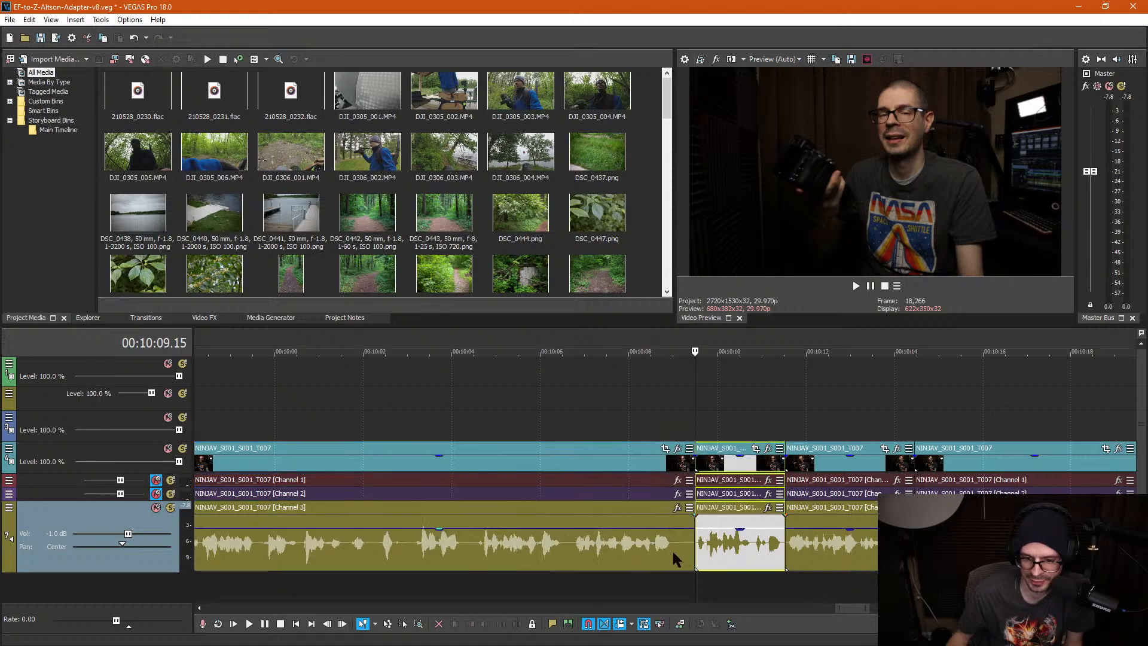
pyautogui.click(673, 551)
pyautogui.press('s')
pyautogui.press('Delete')
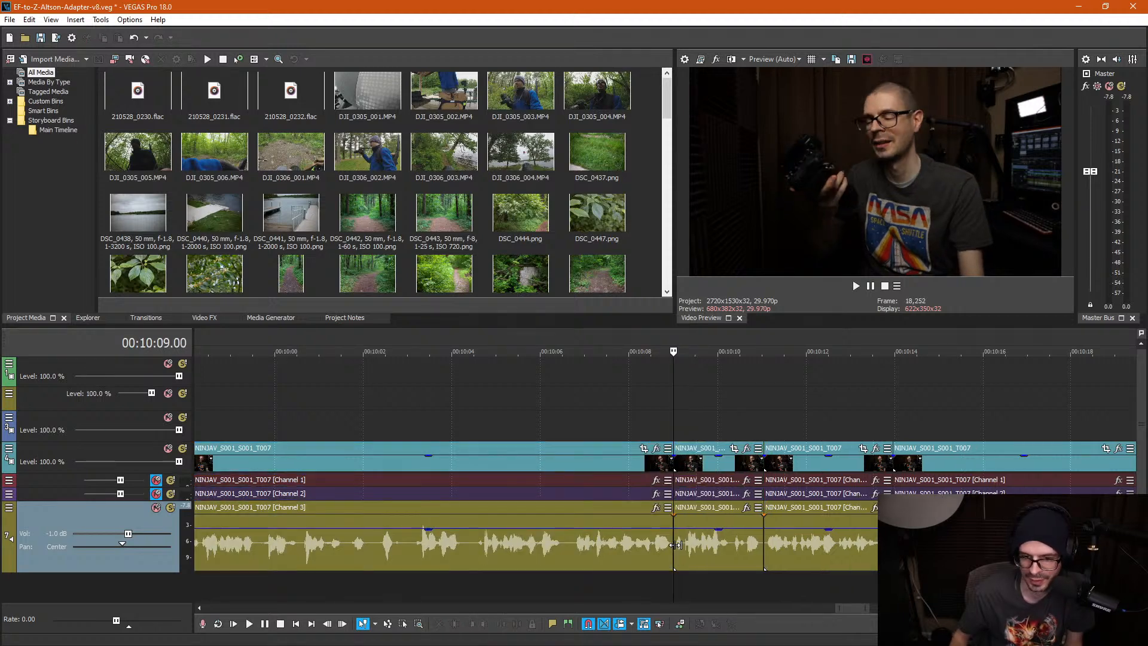
# Step: Crop the NINJAV event starting at 00:10:09.00 to width 3,263.3 and height 1,835.6, centred at X 1,969.4, Y 981.3, and play it back
pyautogui.click(702, 458)
pyautogui.click(734, 450)
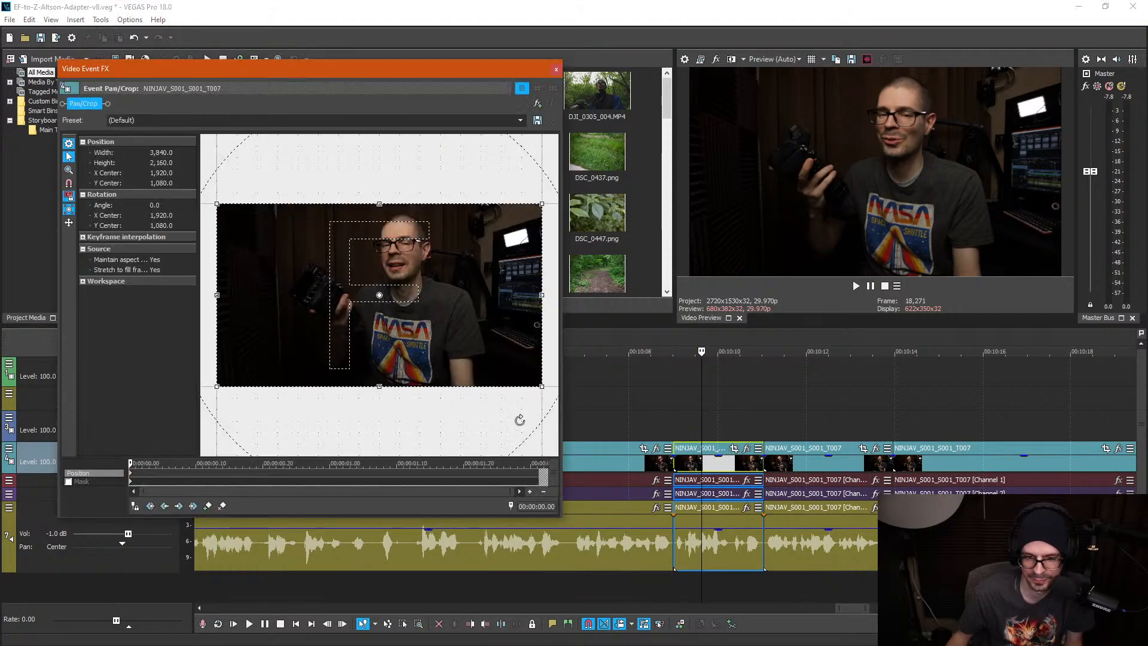
pyautogui.moveTo(217, 387); pyautogui.dragTo(289, 354)
pyautogui.moveTo(443, 263); pyautogui.dragTo(447, 258)
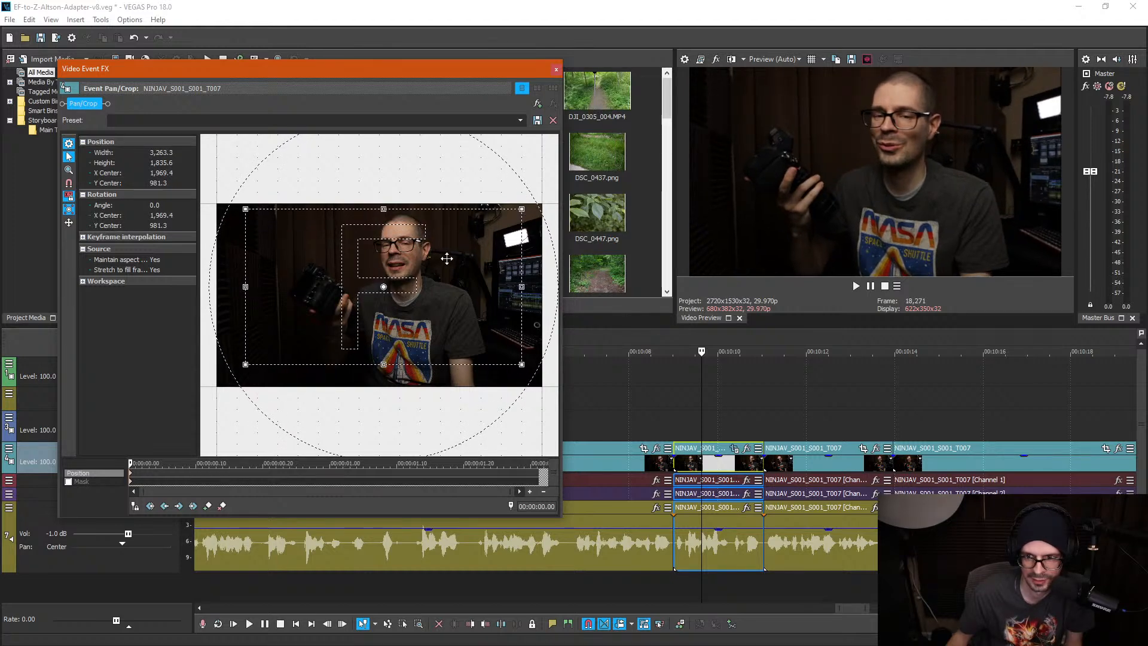
pyautogui.click(551, 70)
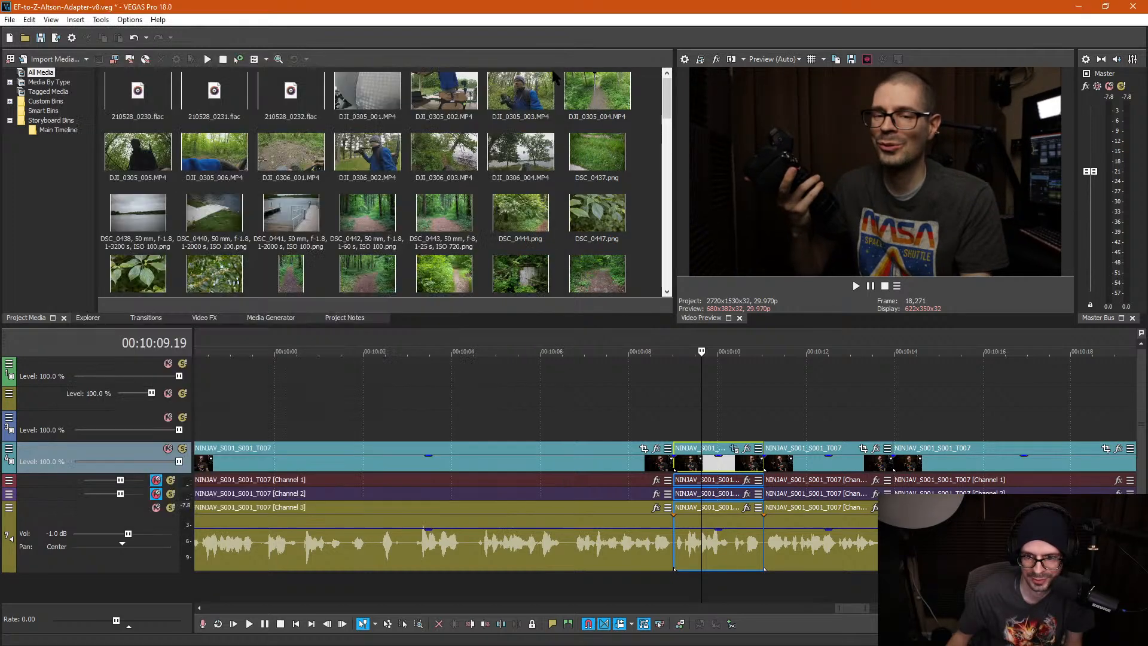
pyautogui.click(589, 422)
pyautogui.press('space')
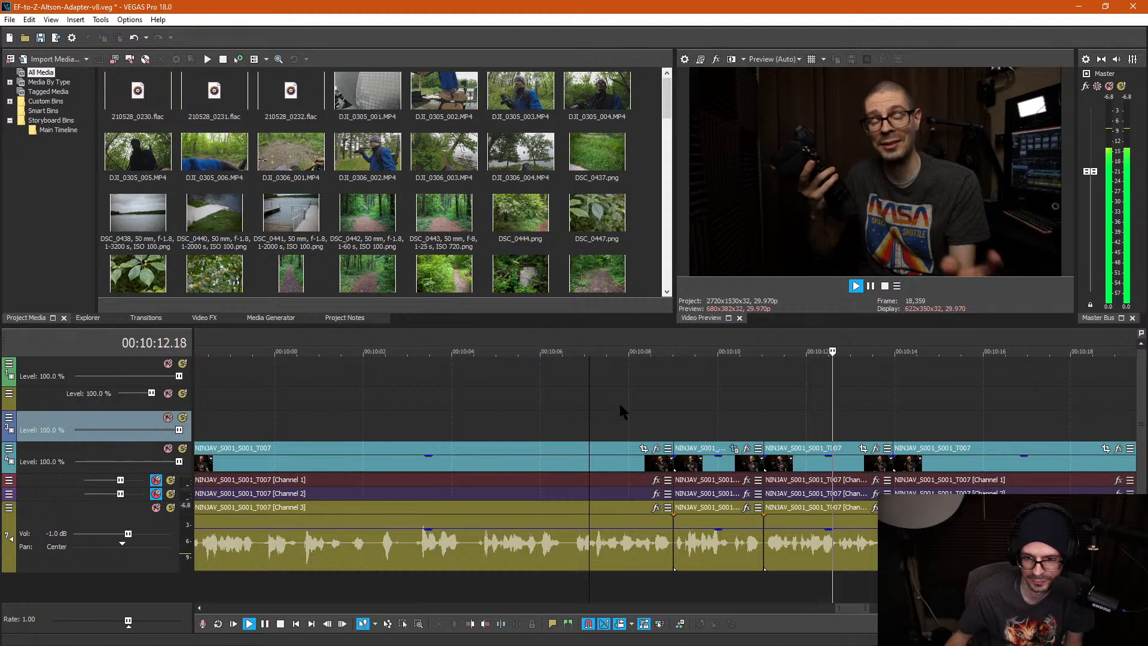
pyautogui.press('Return')
# Step: Split the NINJAV event at 00:10:06.23 and 00:10:06.14, and ripple-delete the short pause between the splits
pyautogui.click(573, 544)
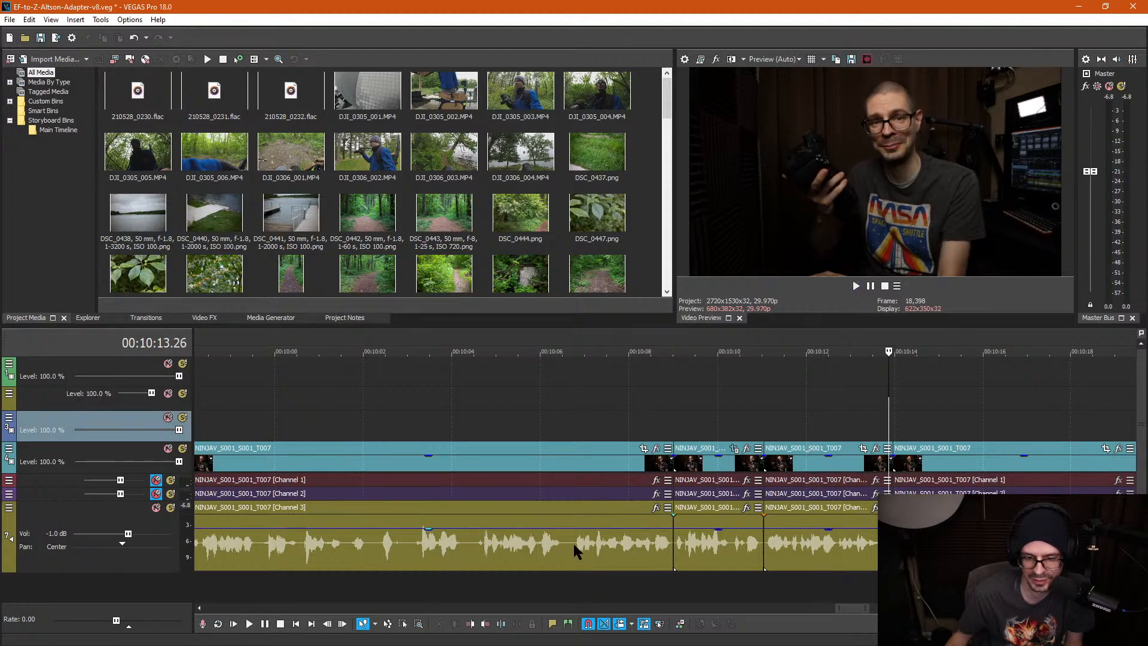
pyautogui.press('s')
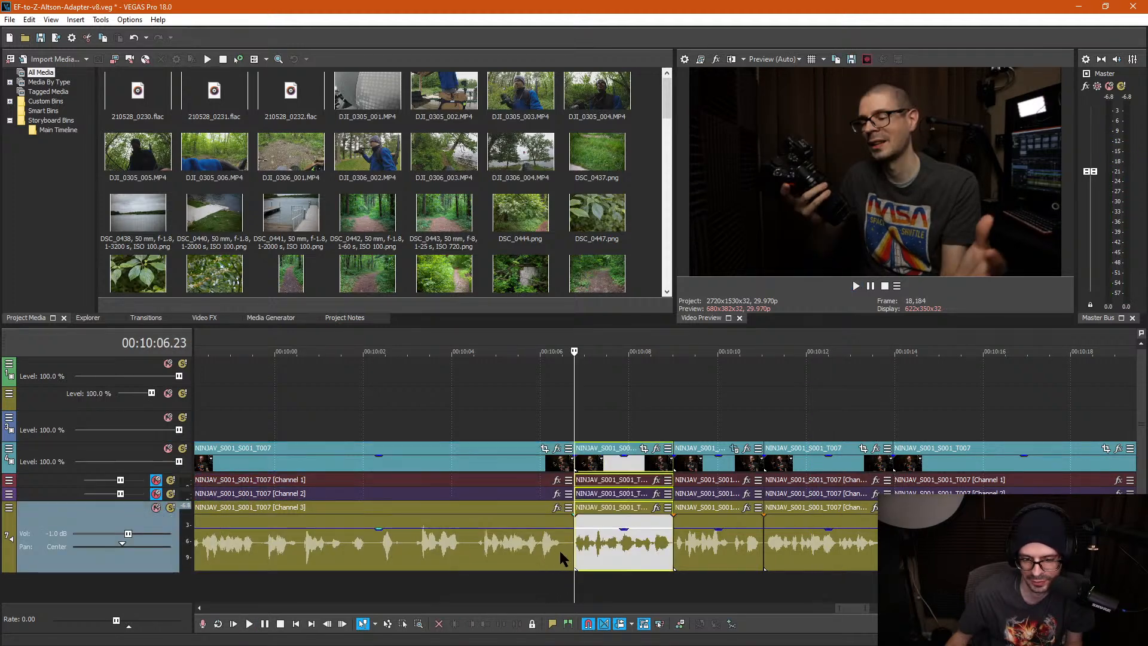
pyautogui.click(560, 551)
pyautogui.scroll(2, 551, 551)
pyautogui.press('s')
pyautogui.click(674, 544)
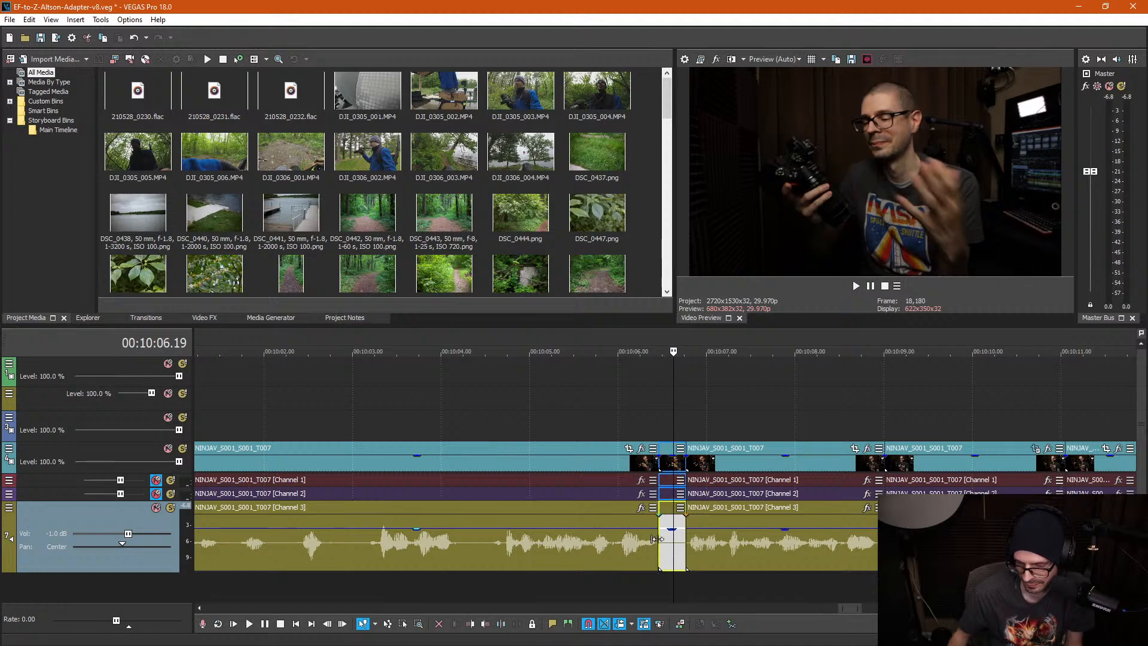
pyautogui.press('Delete')
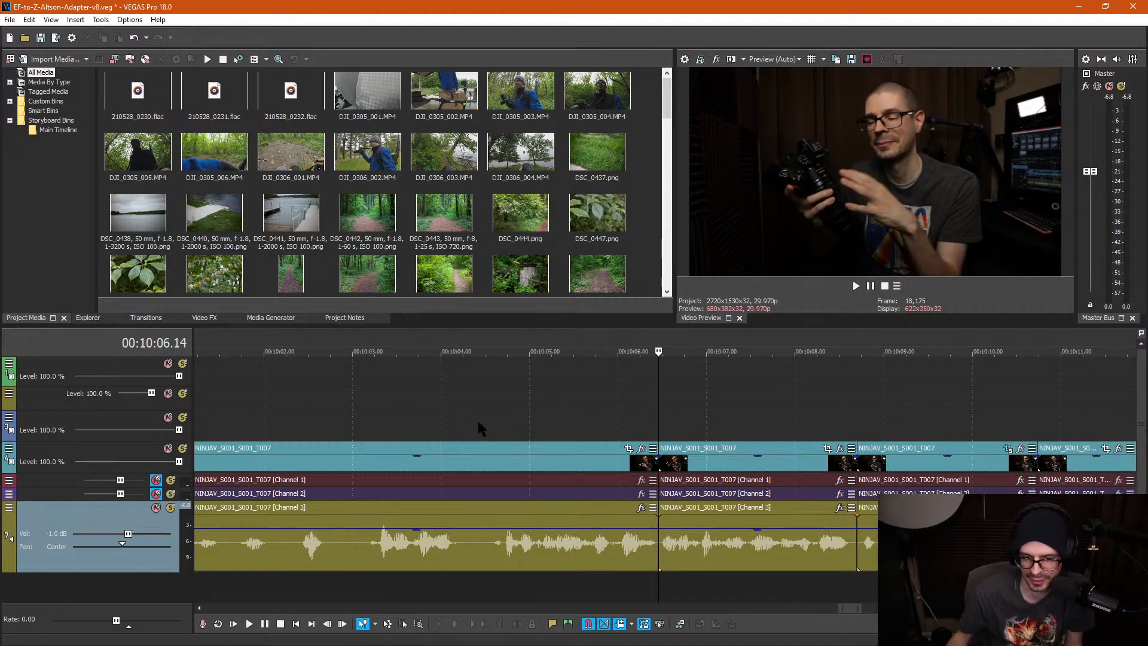
# Step: Play back the long NINJAV event starting at about 00:10:13 from several points to examine its speech and pauses
pyautogui.scroll(-3, 854, 490)
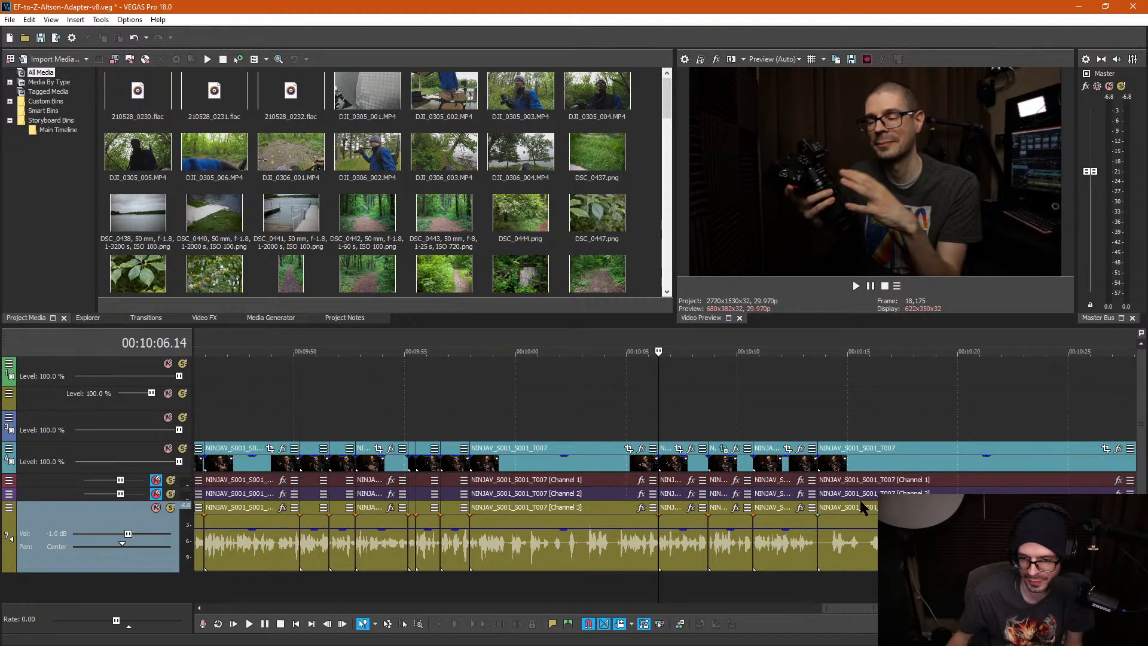
pyautogui.click(834, 474)
pyautogui.press('l')
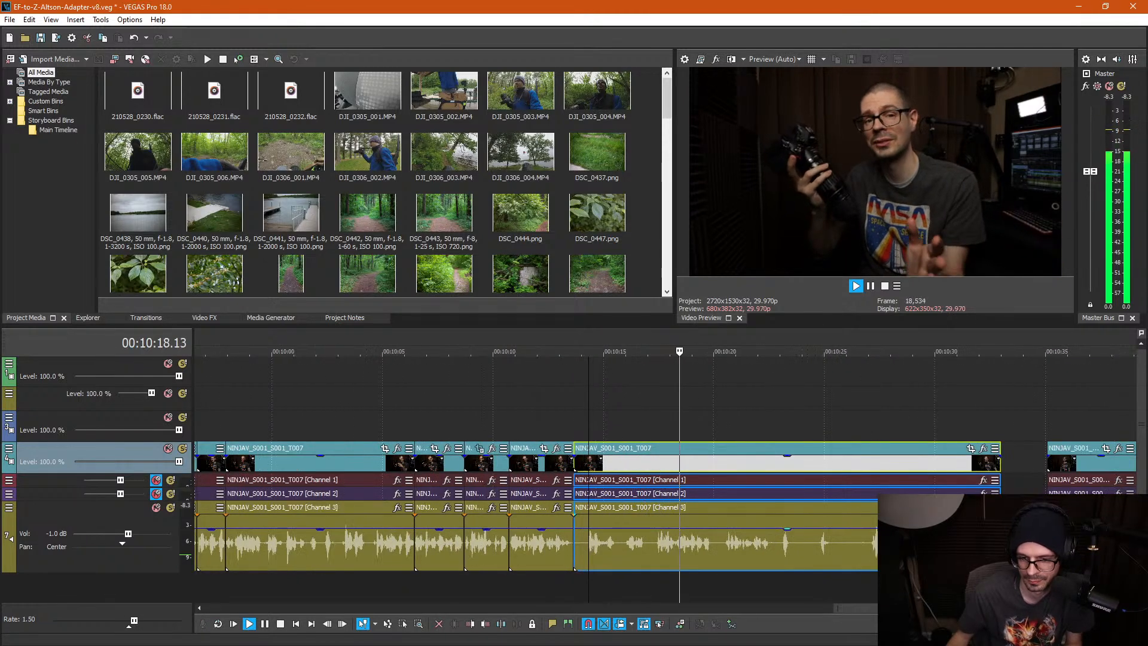
pyautogui.click(621, 536)
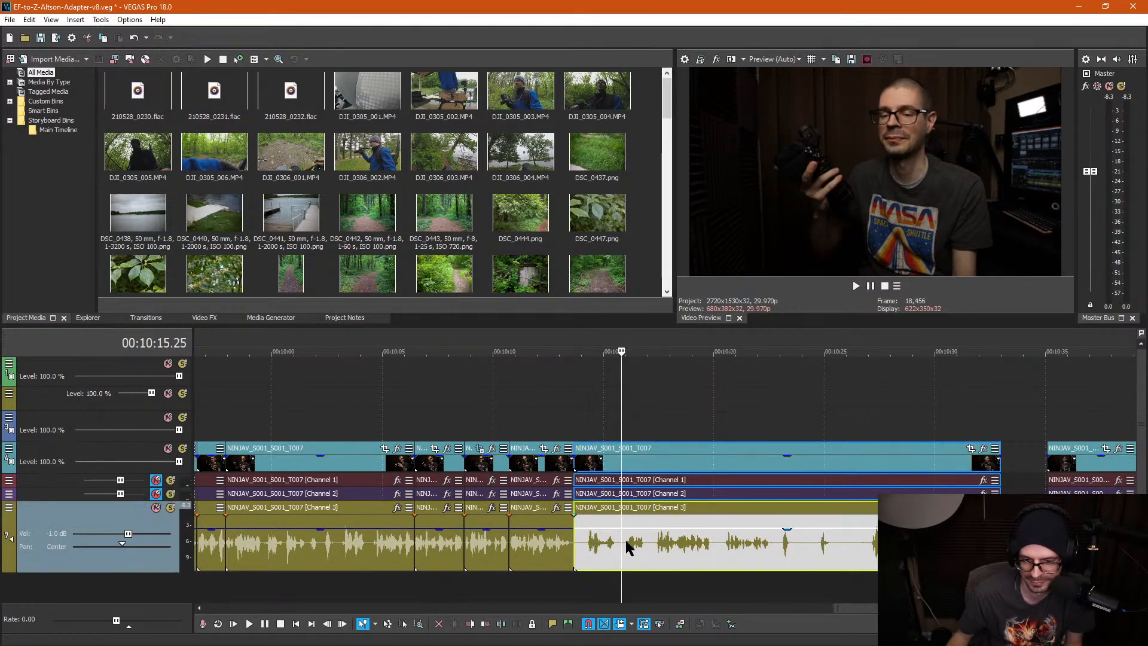
pyautogui.press('k')
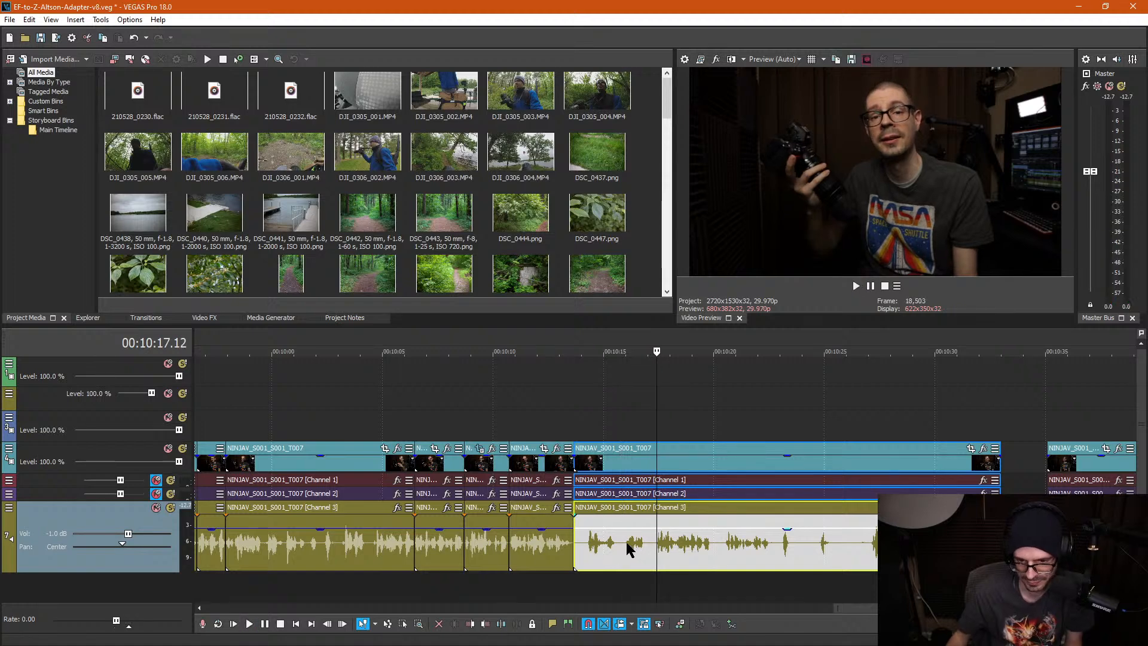
pyautogui.click(627, 542)
pyautogui.press('l')
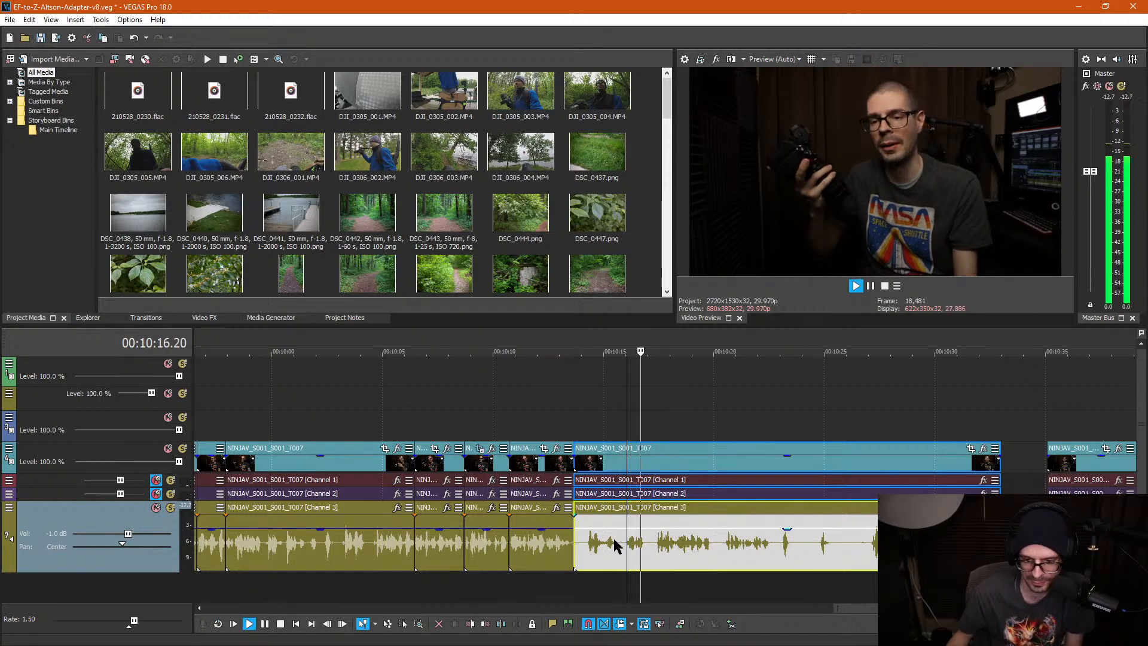
pyautogui.press('k')
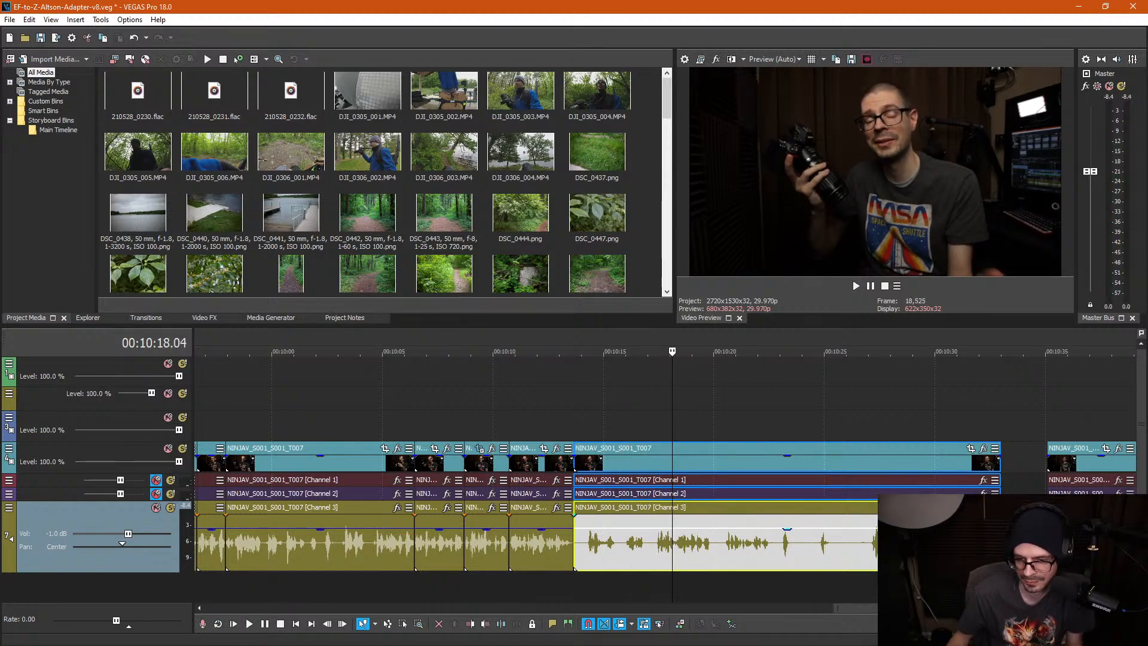
pyautogui.click(866, 534)
pyautogui.press('space')
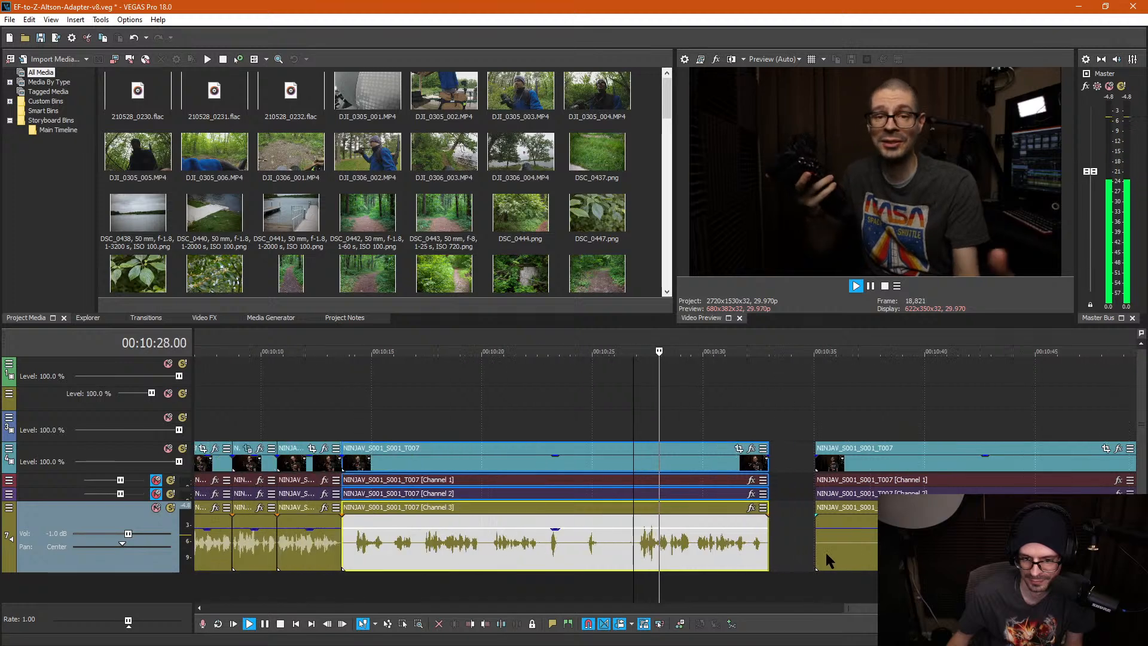
pyautogui.press('k')
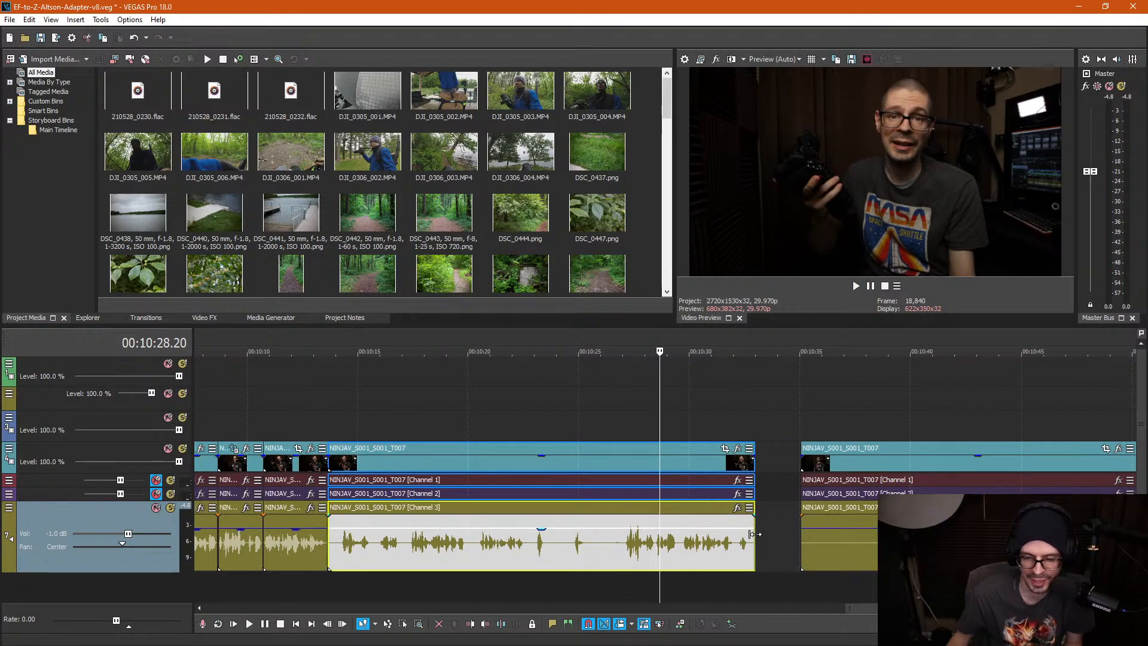
# Step: Time-compress the long NINJAV event before the gap to 145.1% speed and review it at several points
pyautogui.moveTo(753, 534); pyautogui.dragTo(619, 534)
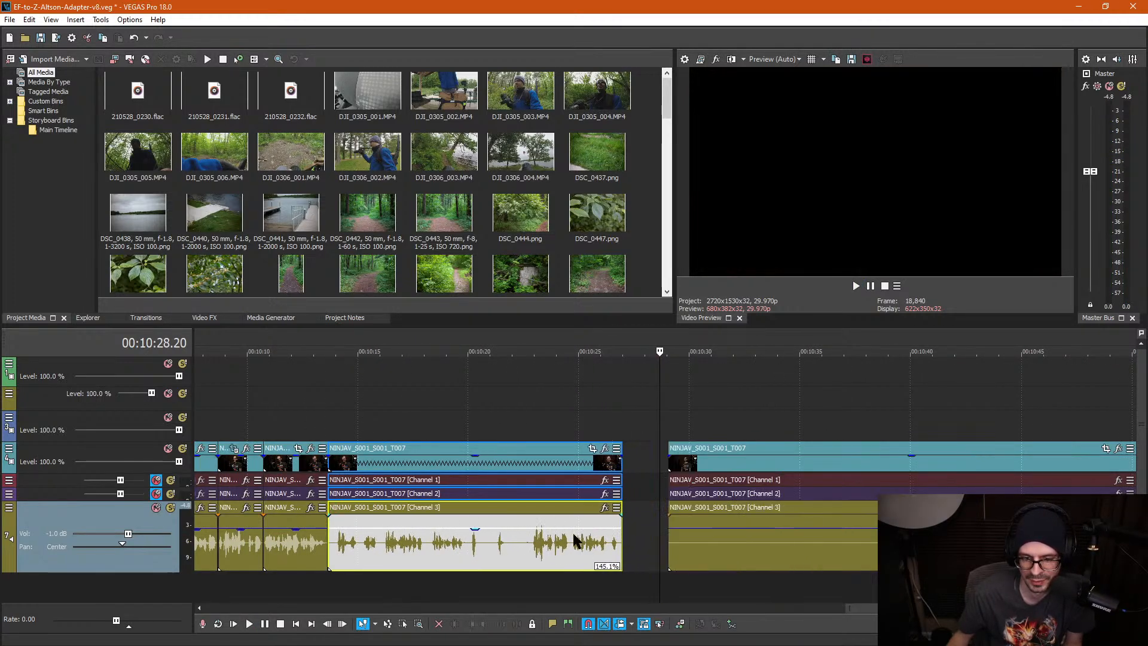
pyautogui.click(532, 544)
pyautogui.press('space')
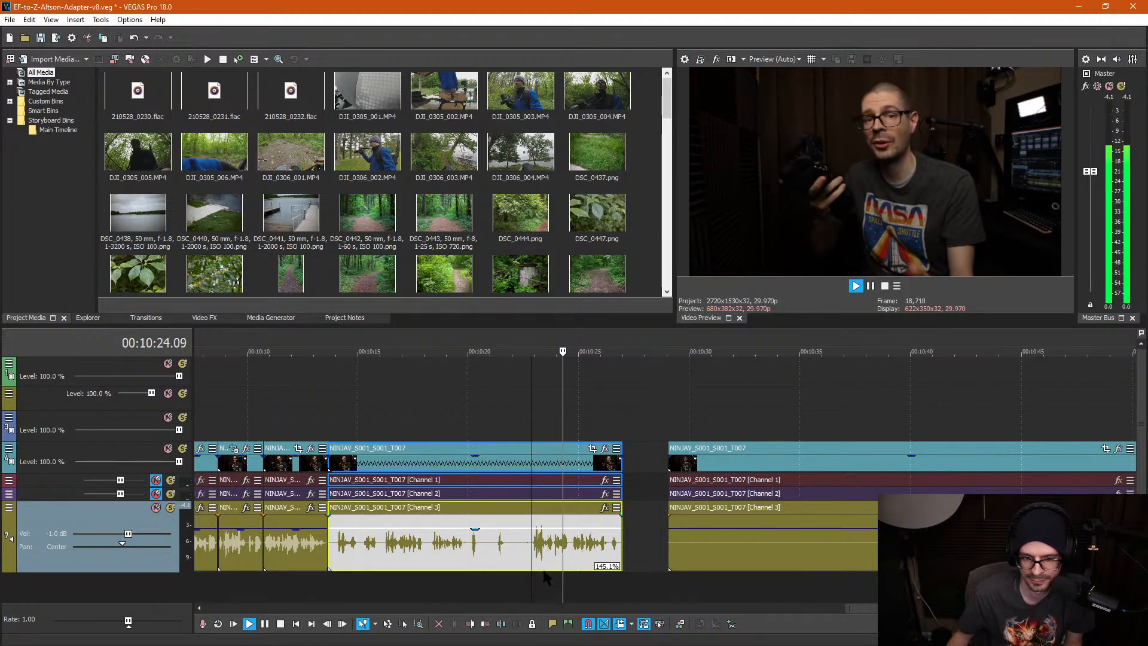
pyautogui.click(502, 448)
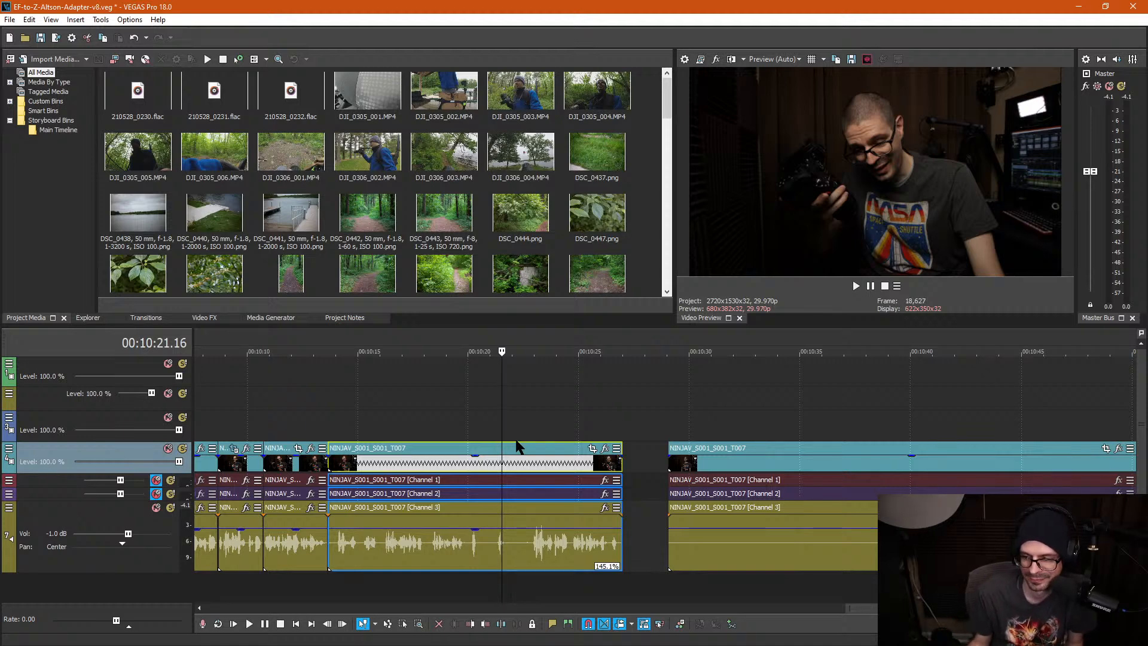
pyautogui.click(447, 461)
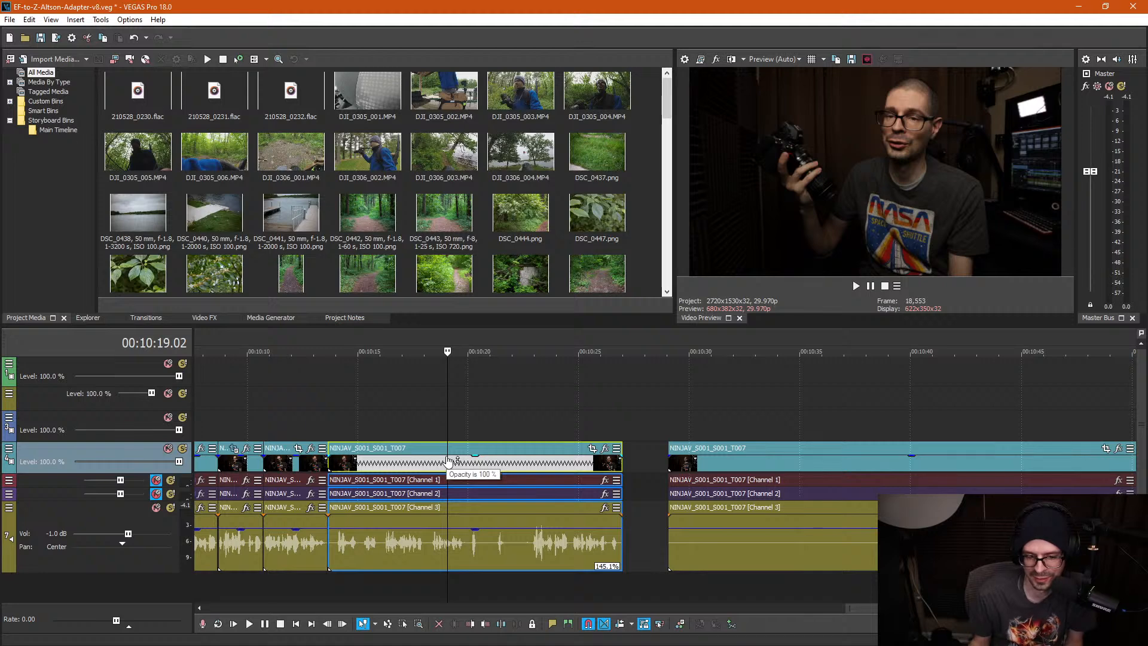
pyautogui.click(433, 463)
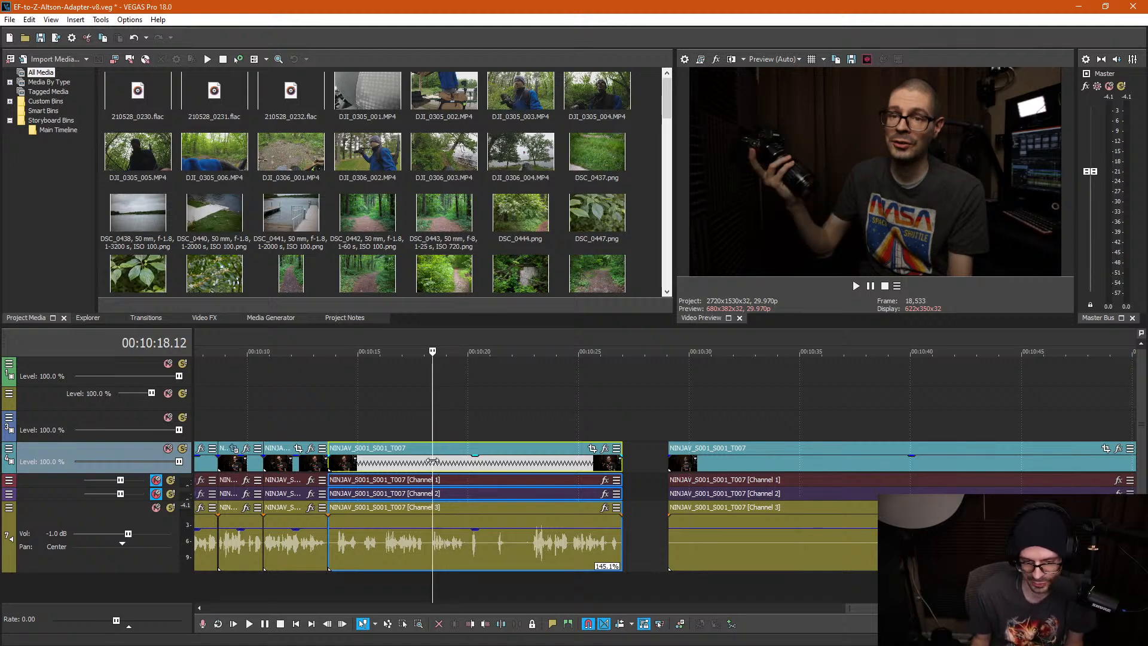
# Step: Delete the NINJAV event sped up to 145.1%, together with its audio channels
pyautogui.press('Delete')
pyautogui.click(290, 402)
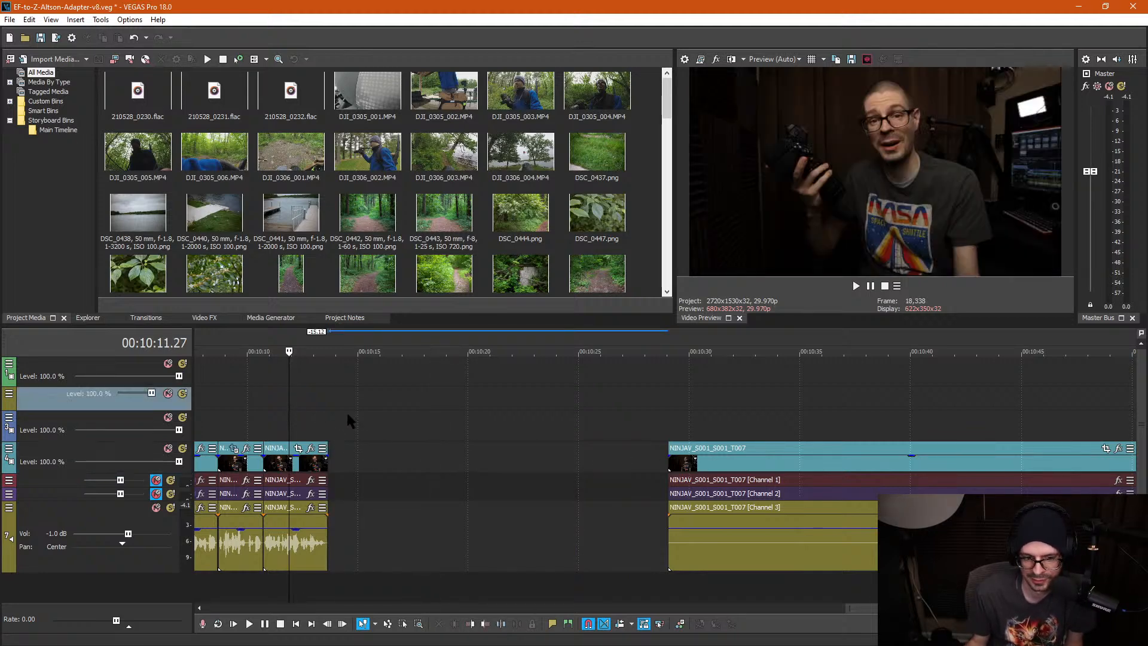
pyautogui.scroll(-1, 478, 412)
pyautogui.click(678, 405)
pyautogui.click(716, 419)
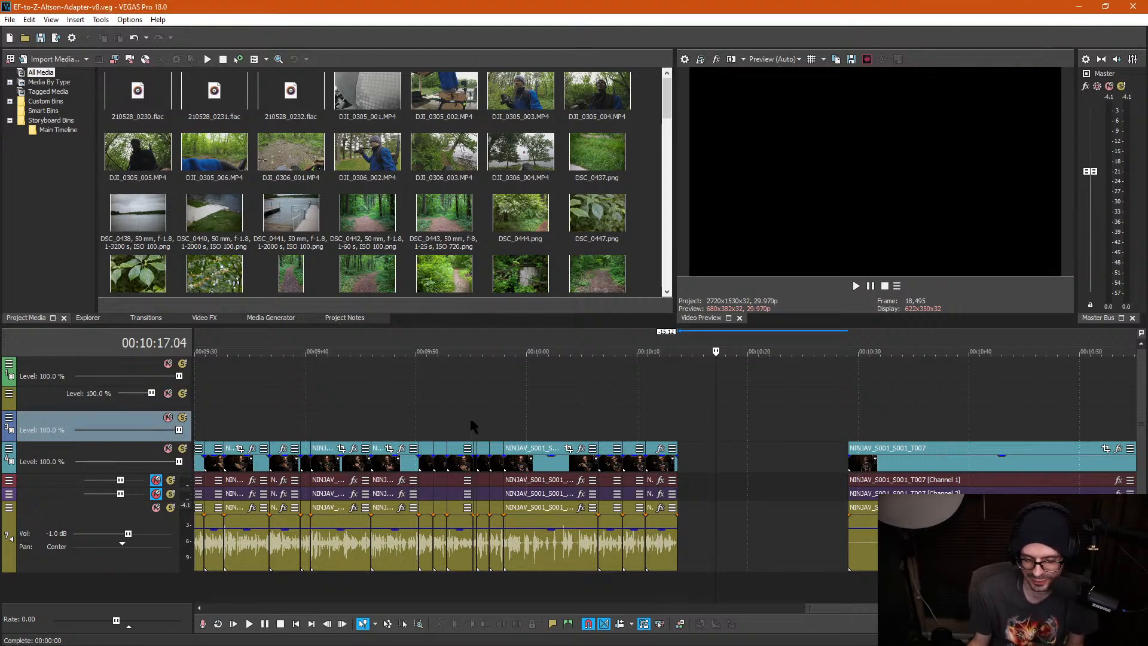
# Step: Split the NINJAV event at 00:09:59.16, trim about seven frames off the start of the following piece, and close the gap
pyautogui.click(372, 420)
pyautogui.scroll(-3, 345, 436)
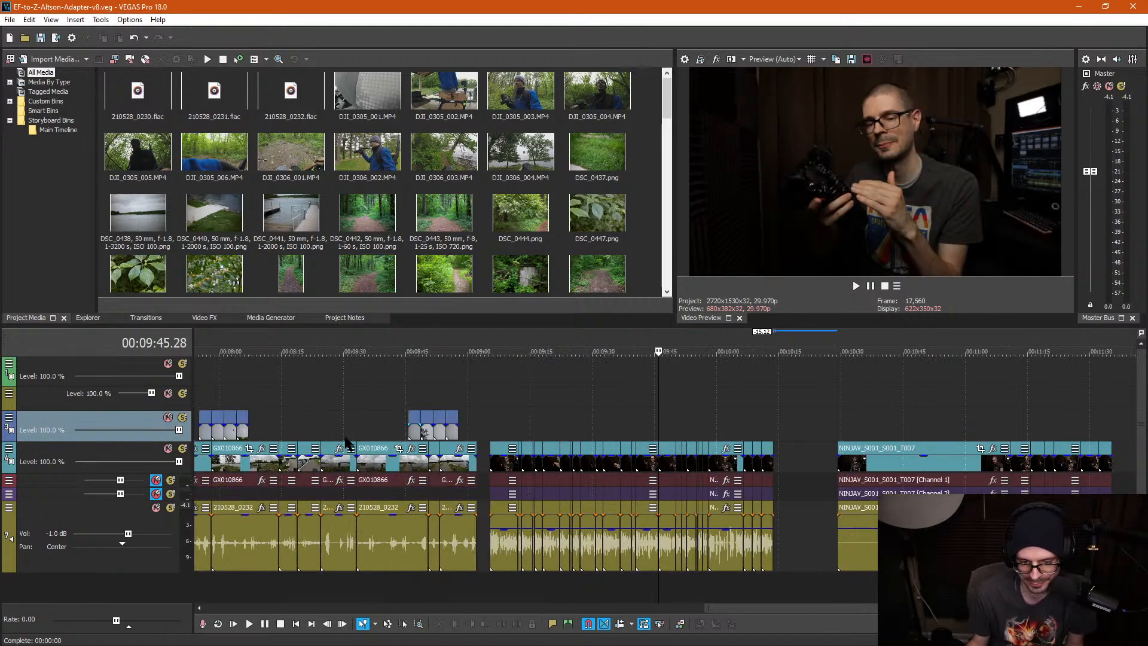
pyautogui.click(716, 418)
pyautogui.scroll(4, 716, 417)
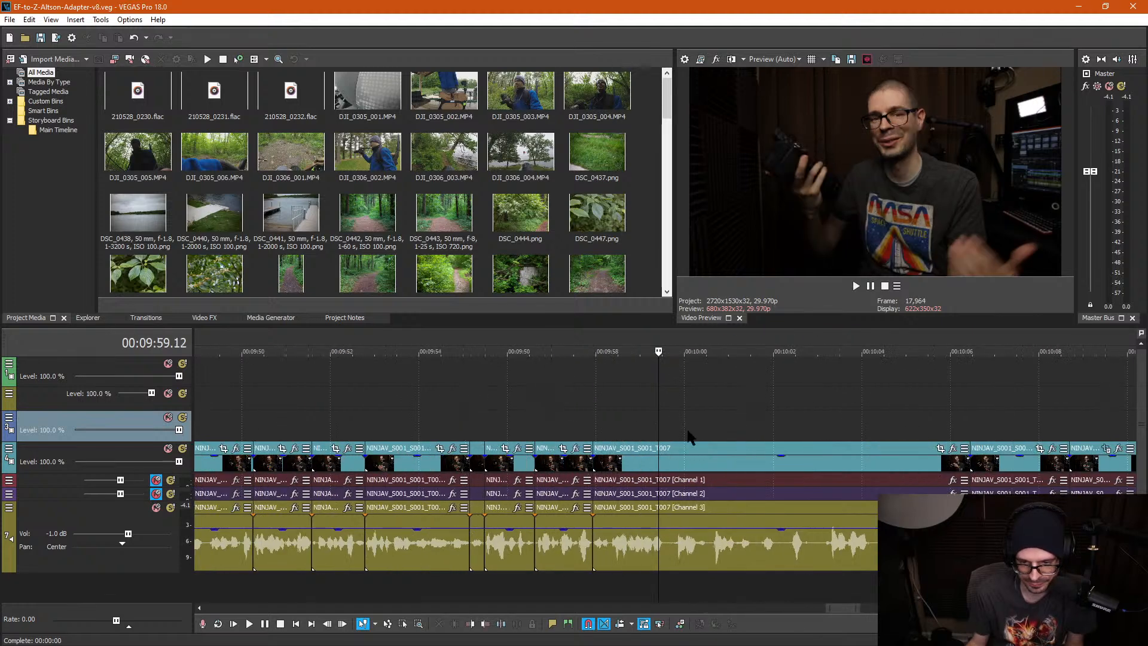
pyautogui.click(670, 544)
pyautogui.scroll(2, 670, 543)
pyautogui.click(682, 545)
pyautogui.press('s')
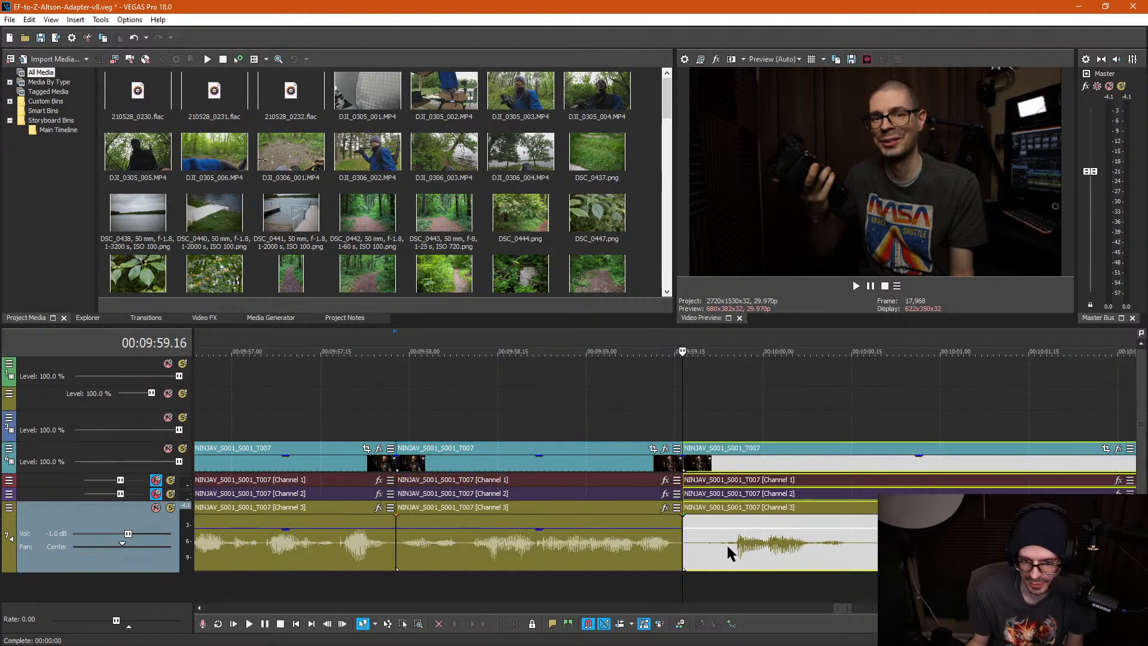
pyautogui.moveTo(726, 543); pyautogui.dragTo(771, 544)
pyautogui.click(713, 544)
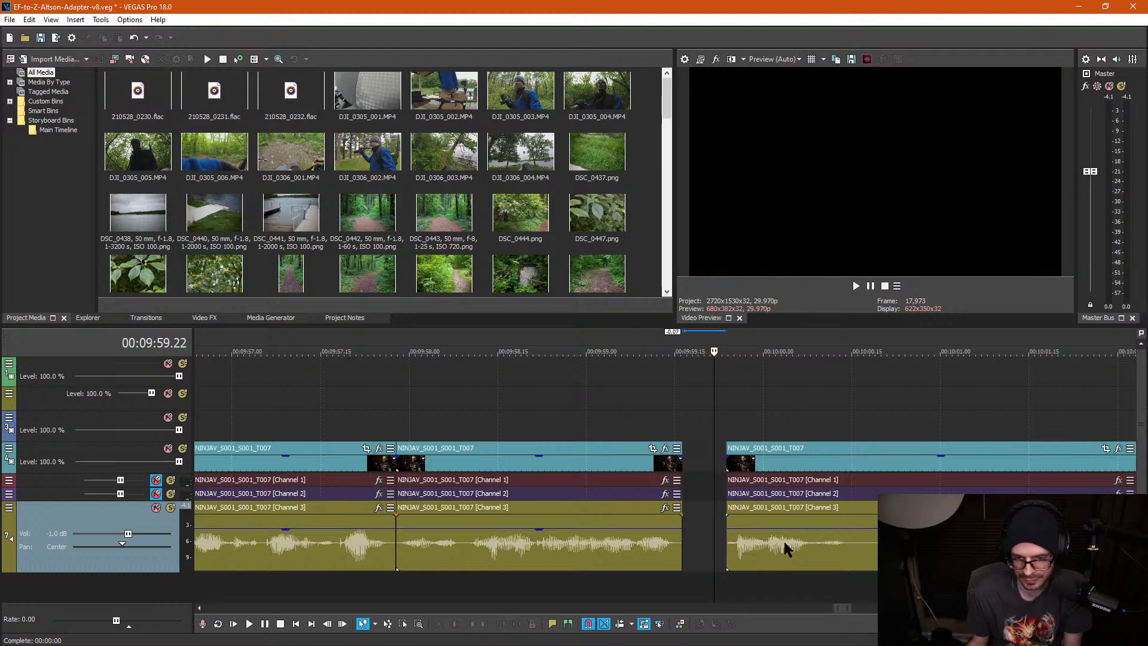
pyautogui.moveTo(745, 544); pyautogui.dragTo(700, 538)
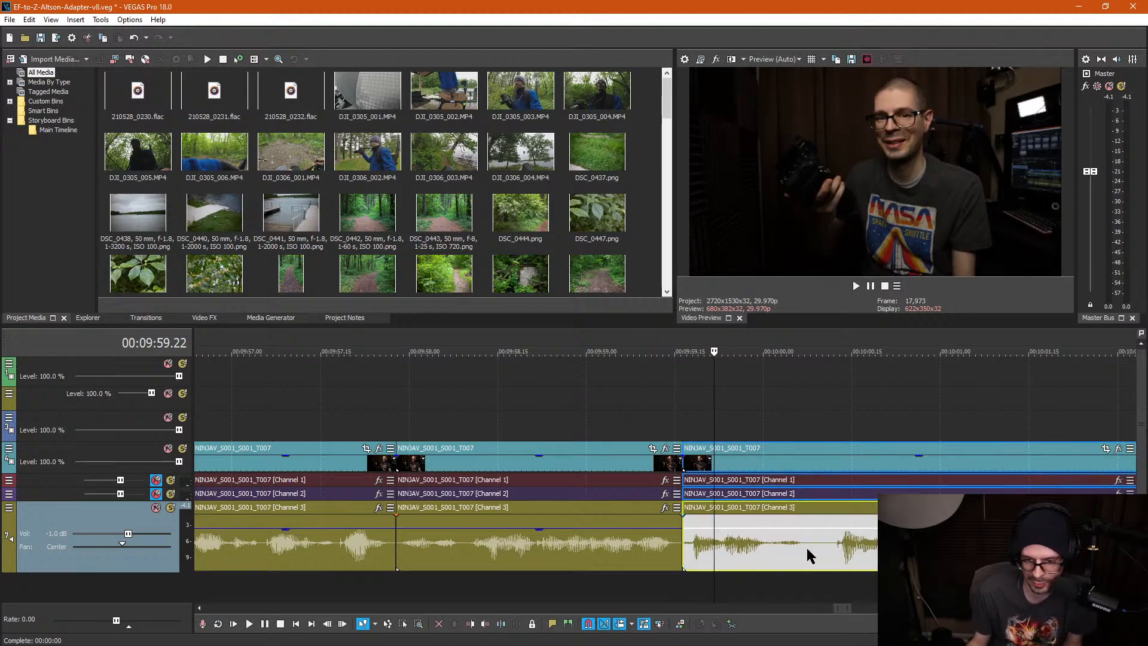
# Step: Split the NINJAV event at 00:10:00.07 and 00:10:00.12, and ripple-delete the short pause between the splits
pyautogui.click(807, 548)
pyautogui.press('s')
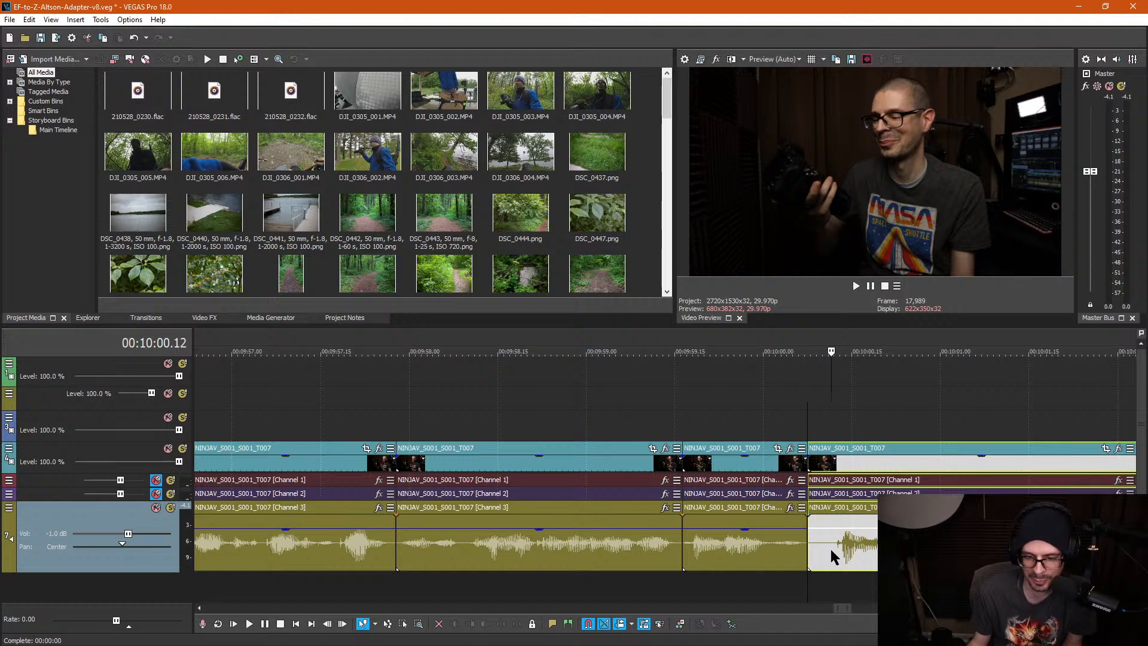
pyautogui.click(830, 547)
pyautogui.press('s')
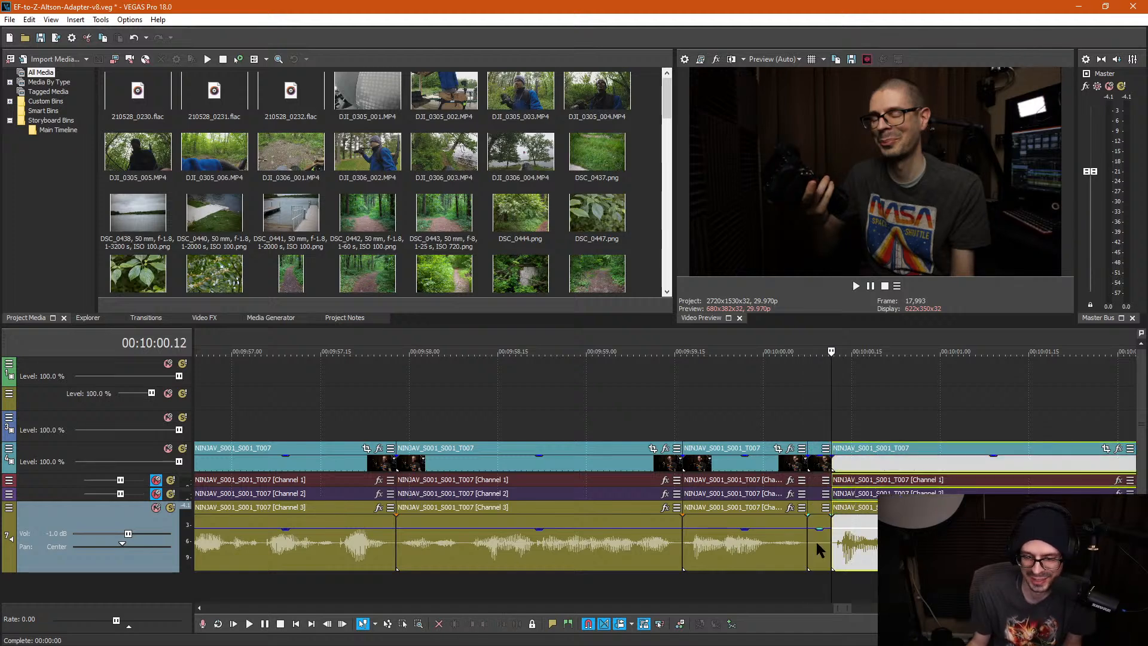
pyautogui.click(816, 541)
pyautogui.press('Delete')
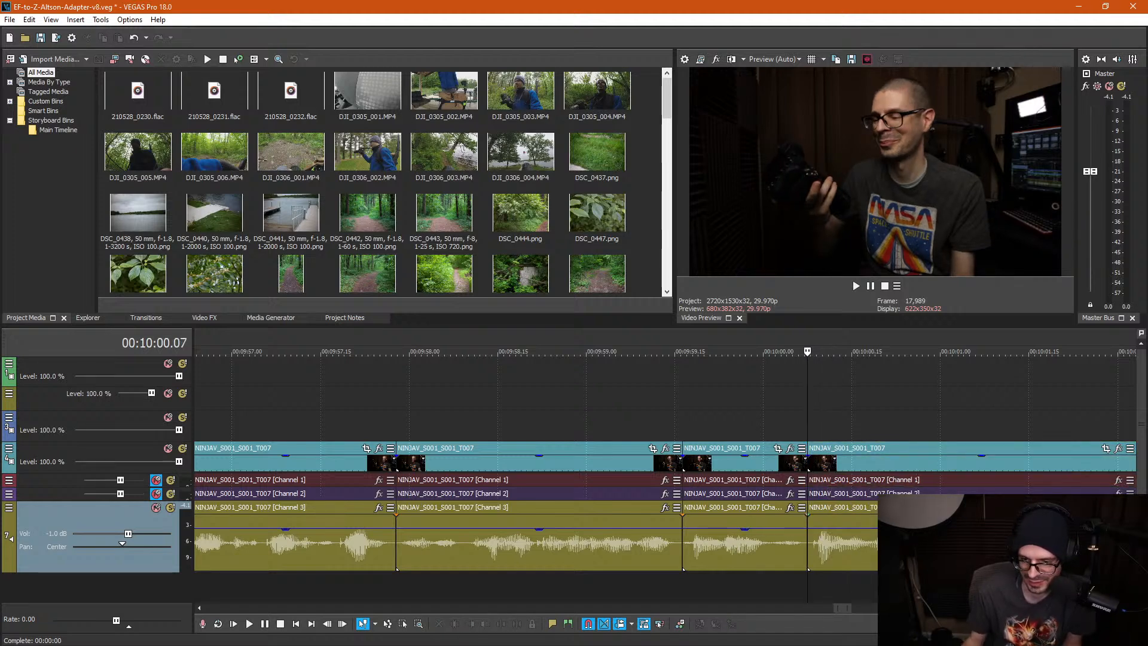
# Step: Split the NINJAV event at 00:10:01.04 and 00:10:01.11, and ripple-delete the silent piece between the splits
pyautogui.scroll(-1, 824, 564)
pyautogui.click(775, 547)
pyautogui.scroll(1, 759, 547)
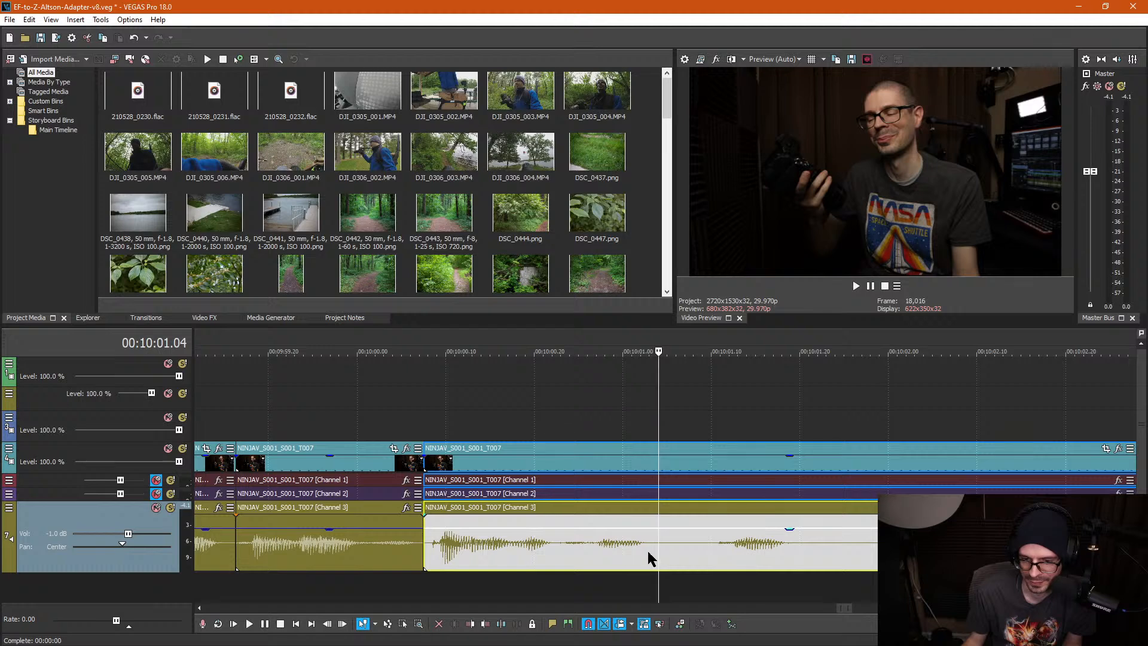
pyautogui.press('s')
pyautogui.click(717, 551)
pyautogui.press('s')
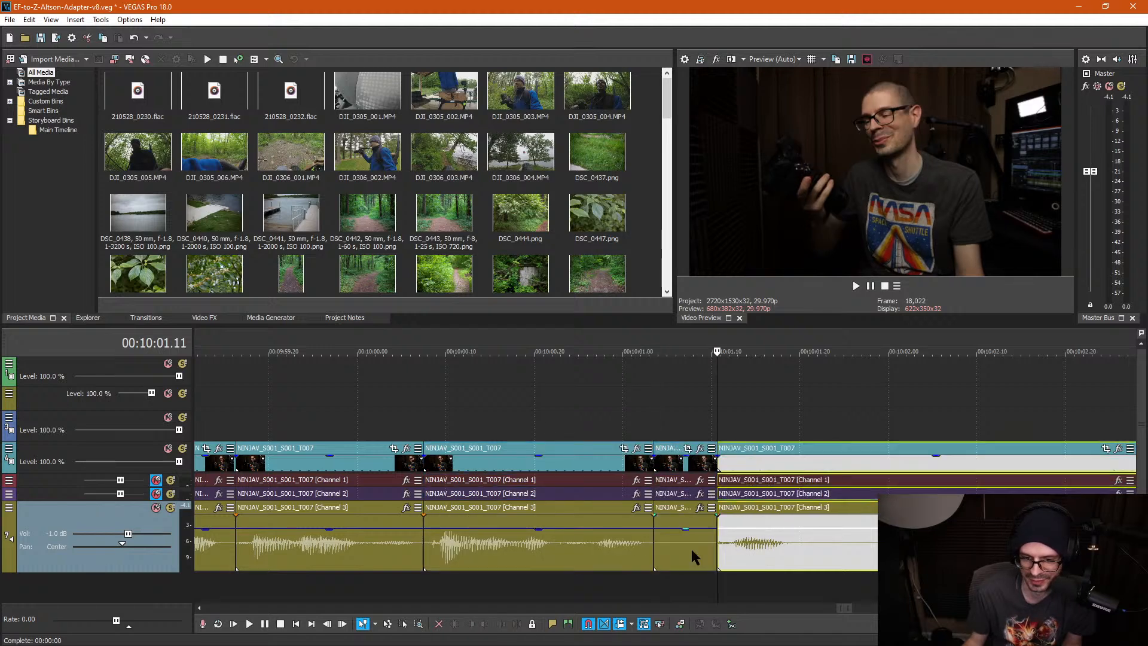
pyautogui.click(687, 547)
pyautogui.press('Delete')
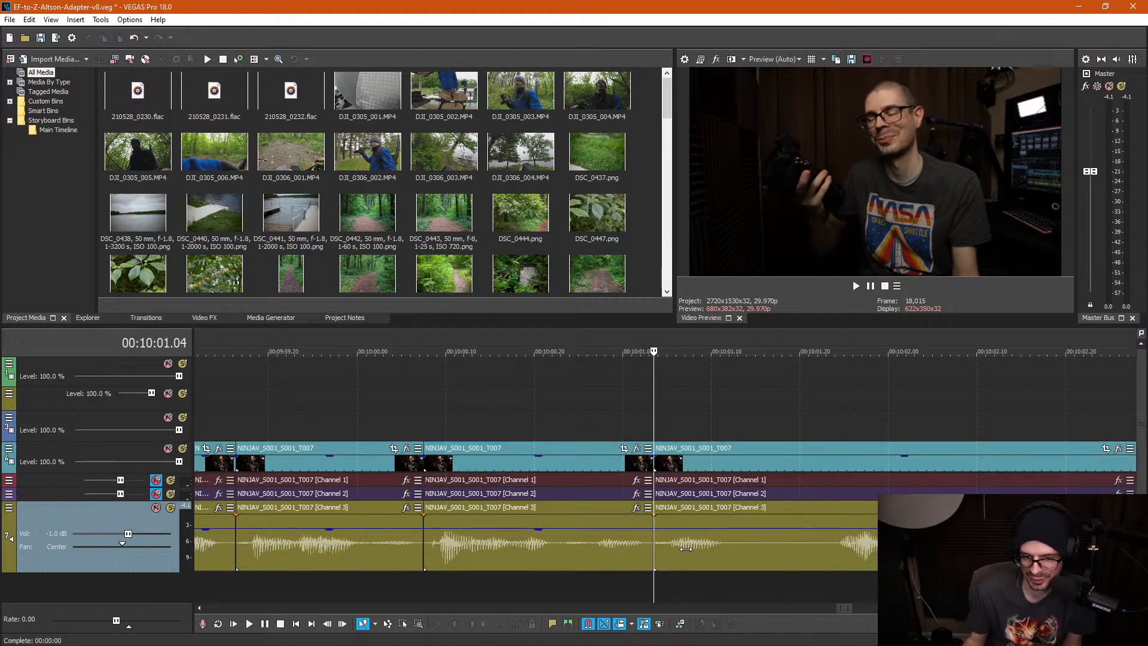
# Step: Split the NINJAV event at 00:10:01.13 and 00:10:01.23, and ripple-delete the pause between the splits
pyautogui.click(736, 551)
pyautogui.press('s')
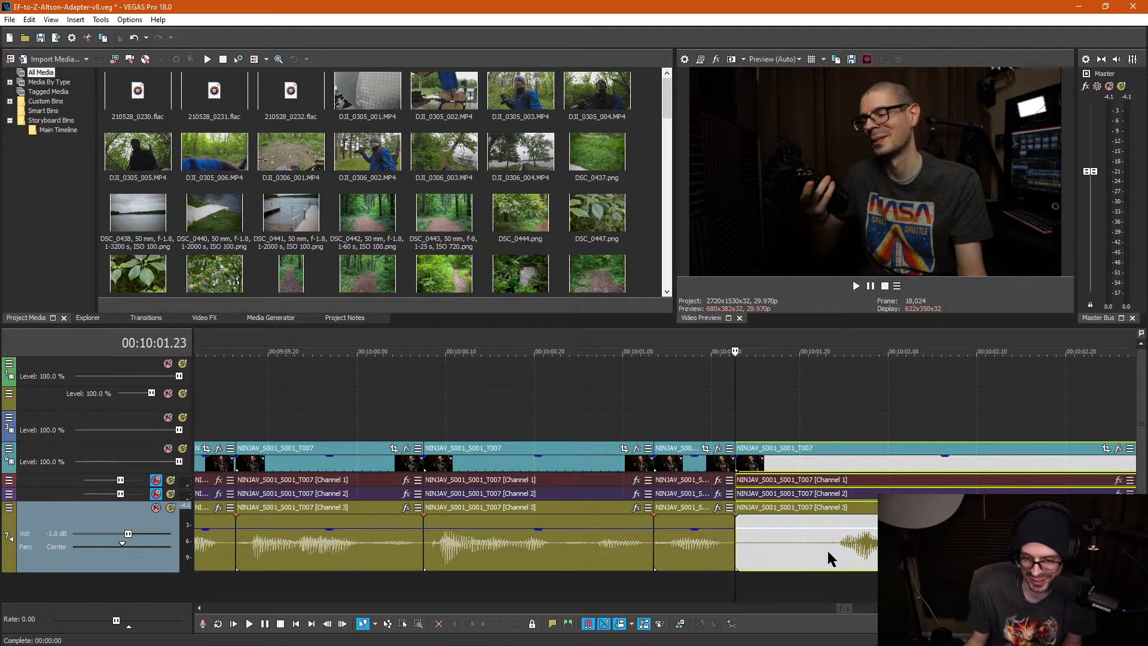
pyautogui.click(828, 557)
pyautogui.press('s')
pyautogui.click(772, 559)
pyautogui.press('Delete')
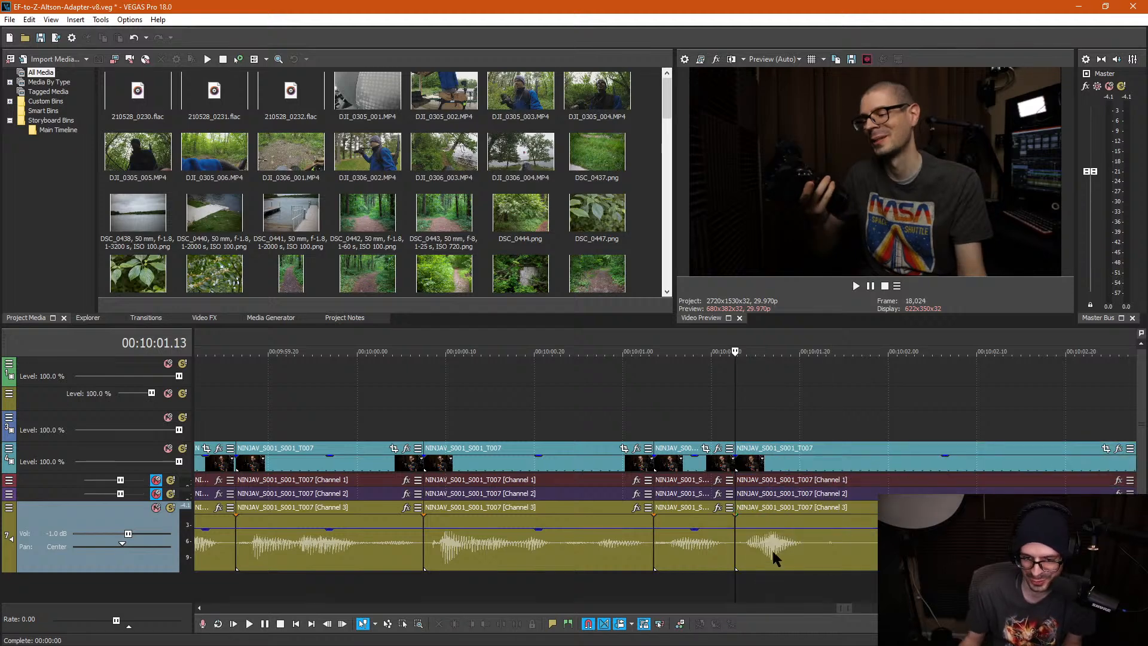
# Step: Split the NINJAV event at 00:10:01.21 and 00:10:02.06, and ripple-delete the silence between the splits
pyautogui.click(812, 547)
pyautogui.press('s')
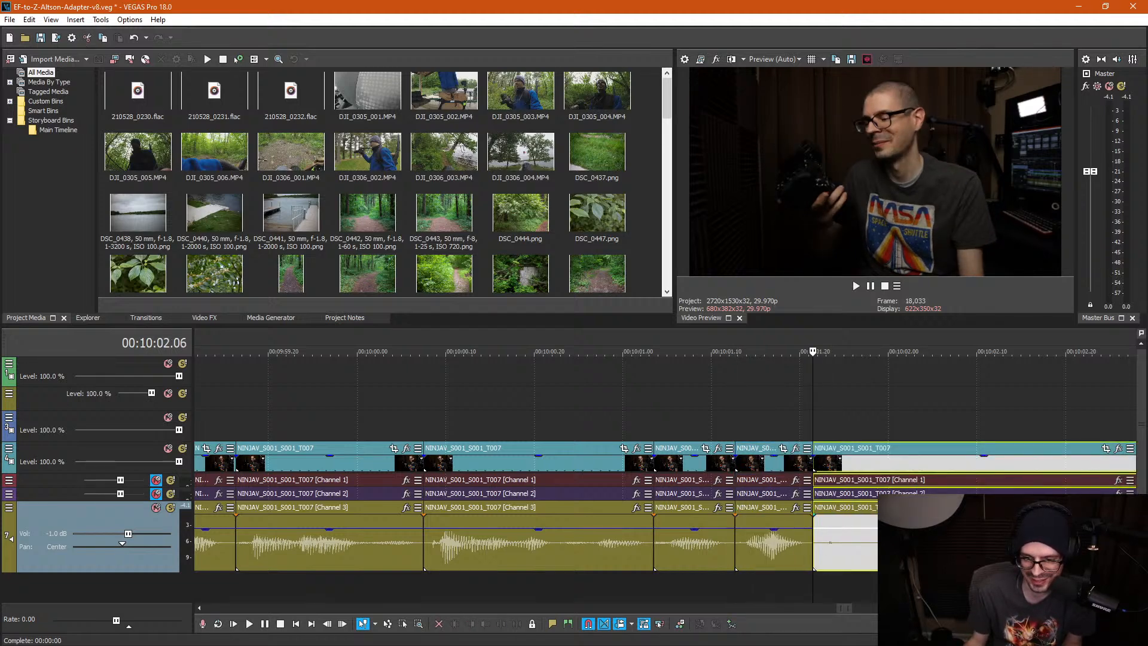
pyautogui.click(941, 547)
pyautogui.press('s')
pyautogui.click(870, 545)
pyautogui.press('Delete')
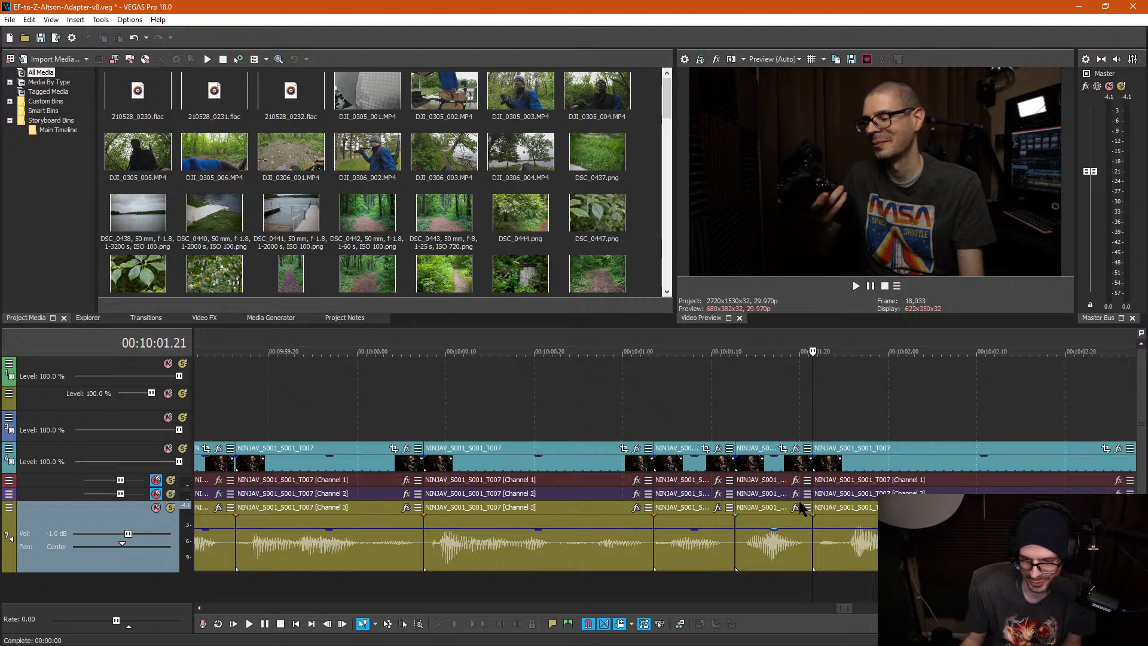
# Step: Split the NINJAV event at 00:10:02.22 and just before the next speech, and ripple-delete the pause in between
pyautogui.scroll(-3, 801, 519)
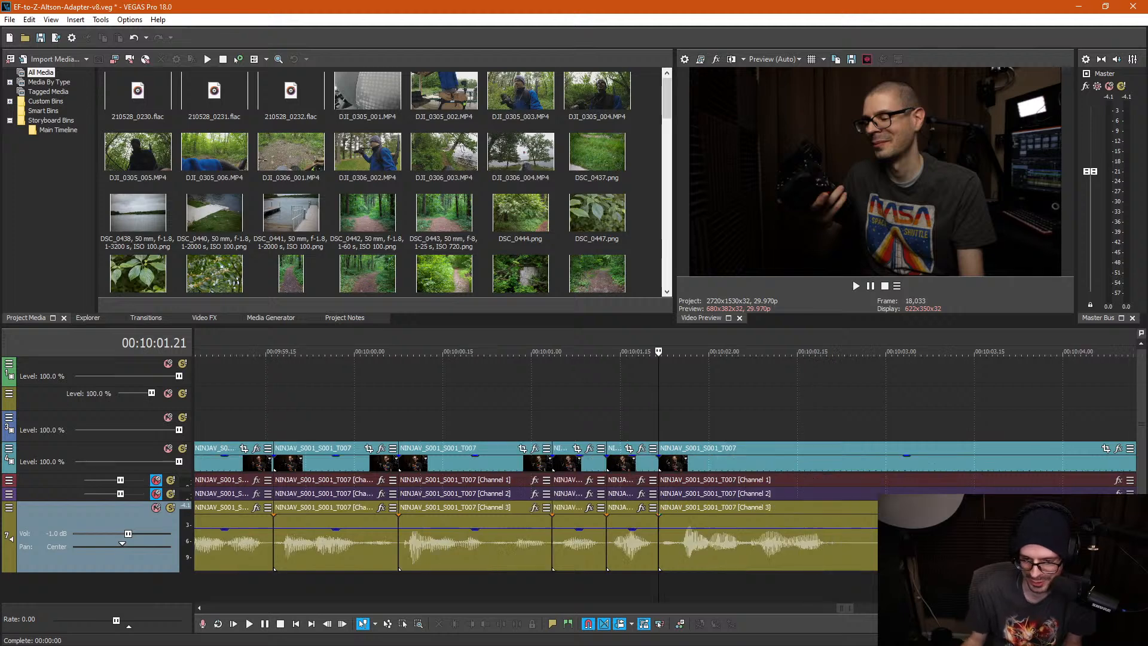
pyautogui.click(791, 545)
pyautogui.press('s')
pyautogui.click(846, 549)
pyautogui.moveTo(840, 550); pyautogui.dragTo(836, 548)
pyautogui.click(840, 549)
pyautogui.press('s')
pyautogui.click(817, 548)
pyautogui.press('Delete')
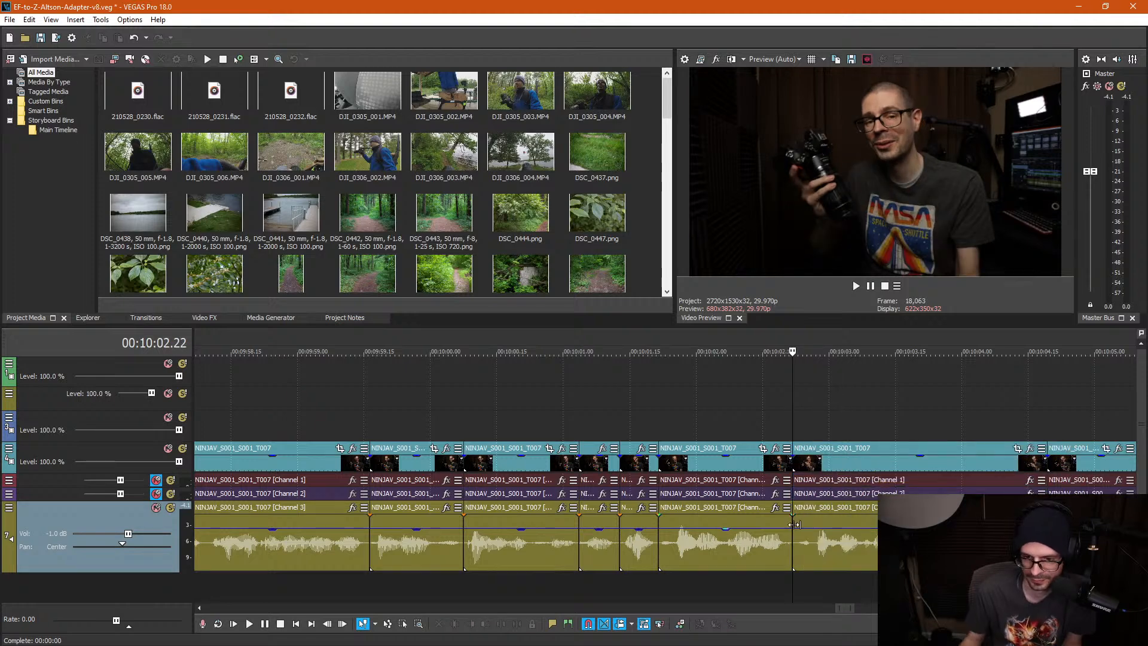
pyautogui.scroll(-4, 777, 532)
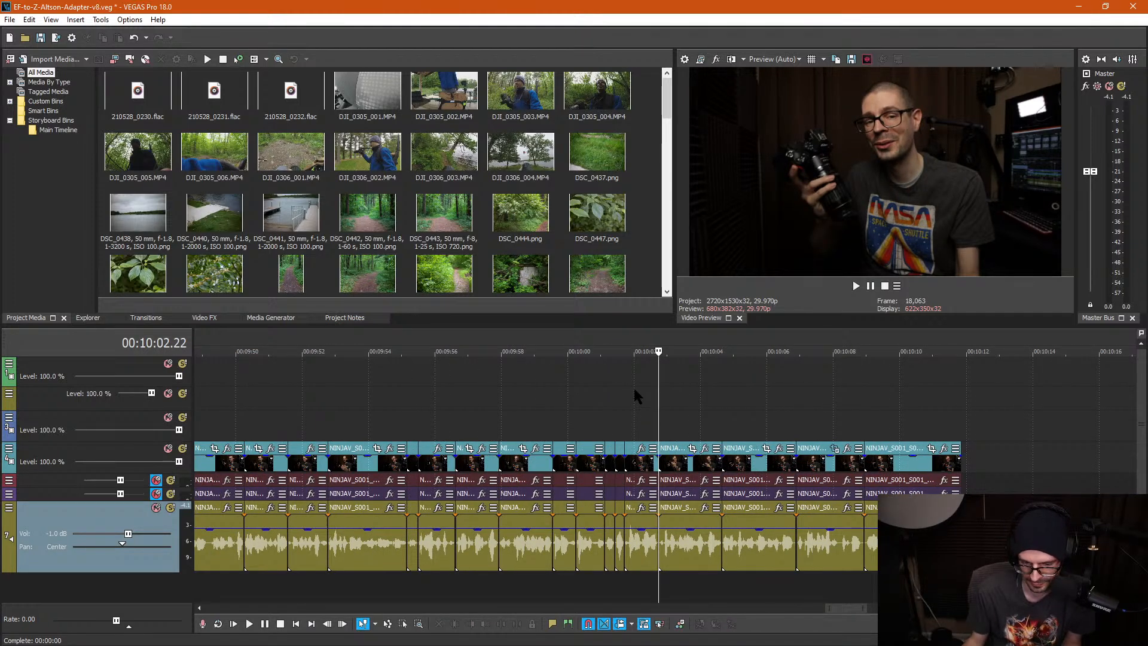
pyautogui.click(723, 404)
pyautogui.scroll(-5, 771, 419)
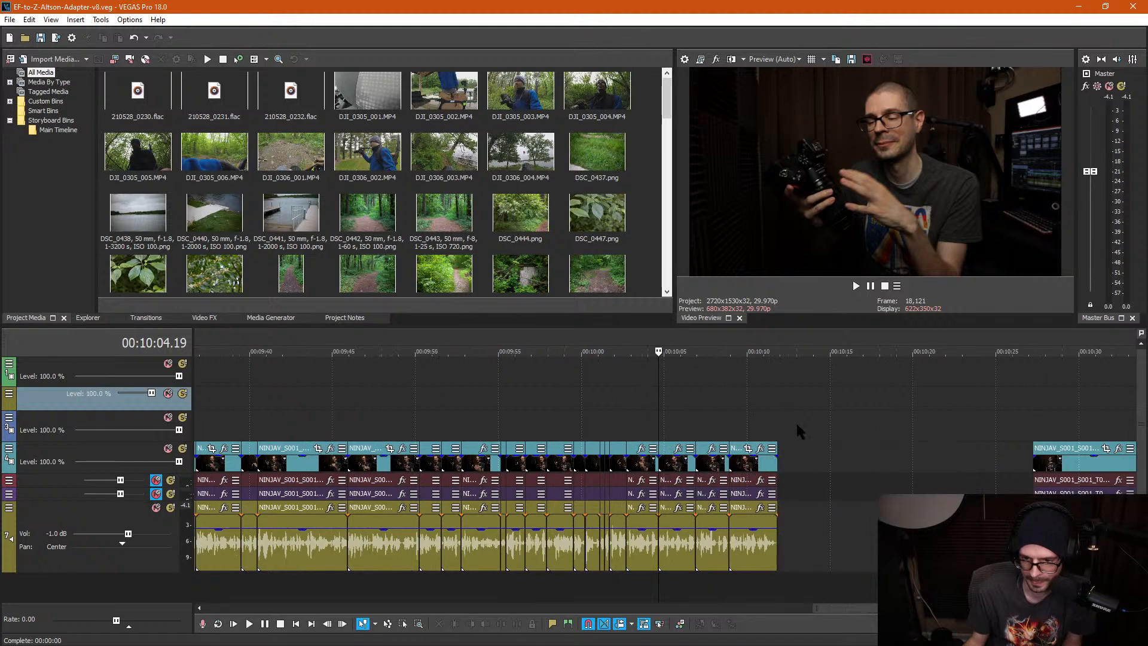
pyautogui.scroll(-2, 887, 437)
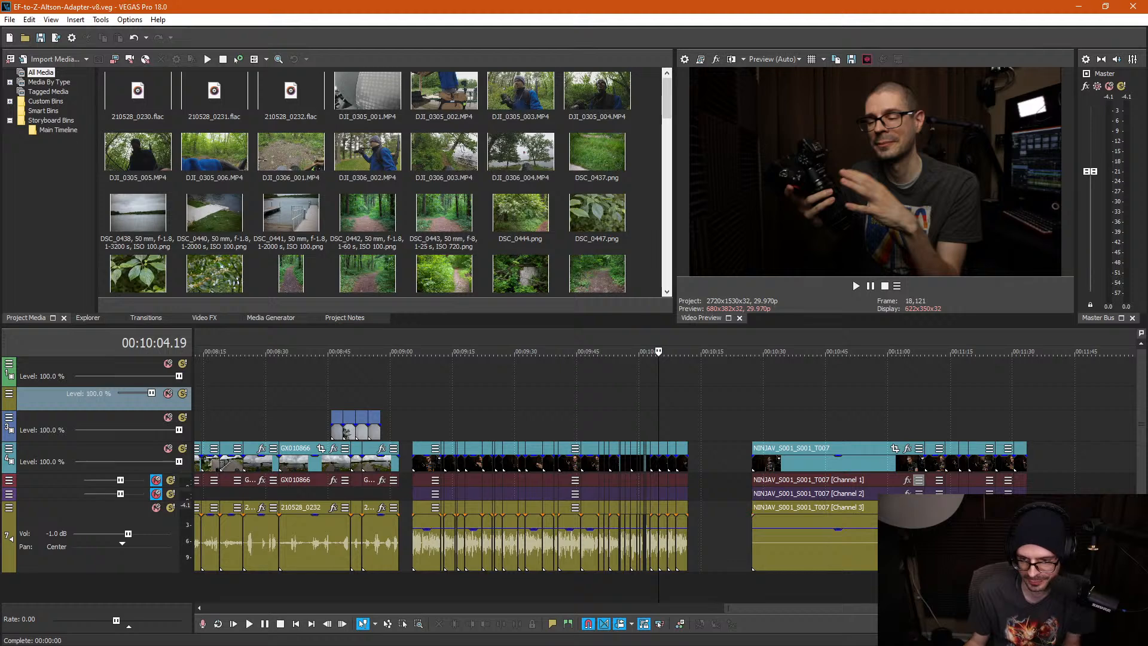
# Step: Split the NINJAV event just after its start near 00:11:19 and delete the short piece split off
pyautogui.click(974, 542)
pyautogui.scroll(6, 973, 541)
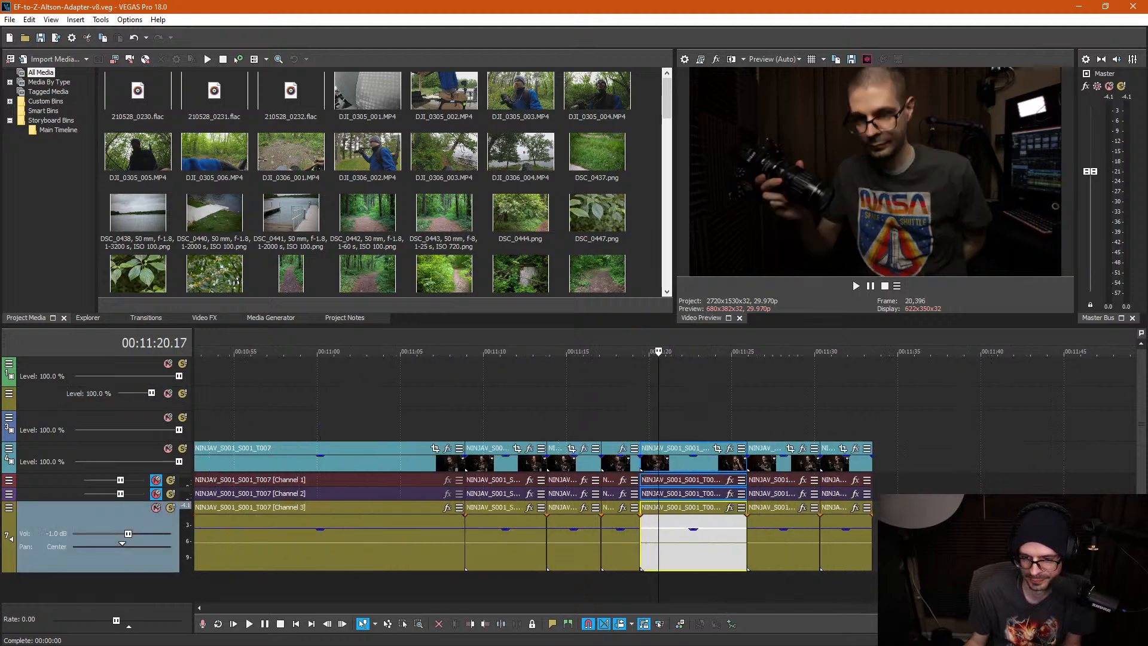
pyautogui.click(644, 548)
pyautogui.press('s')
pyautogui.click(637, 549)
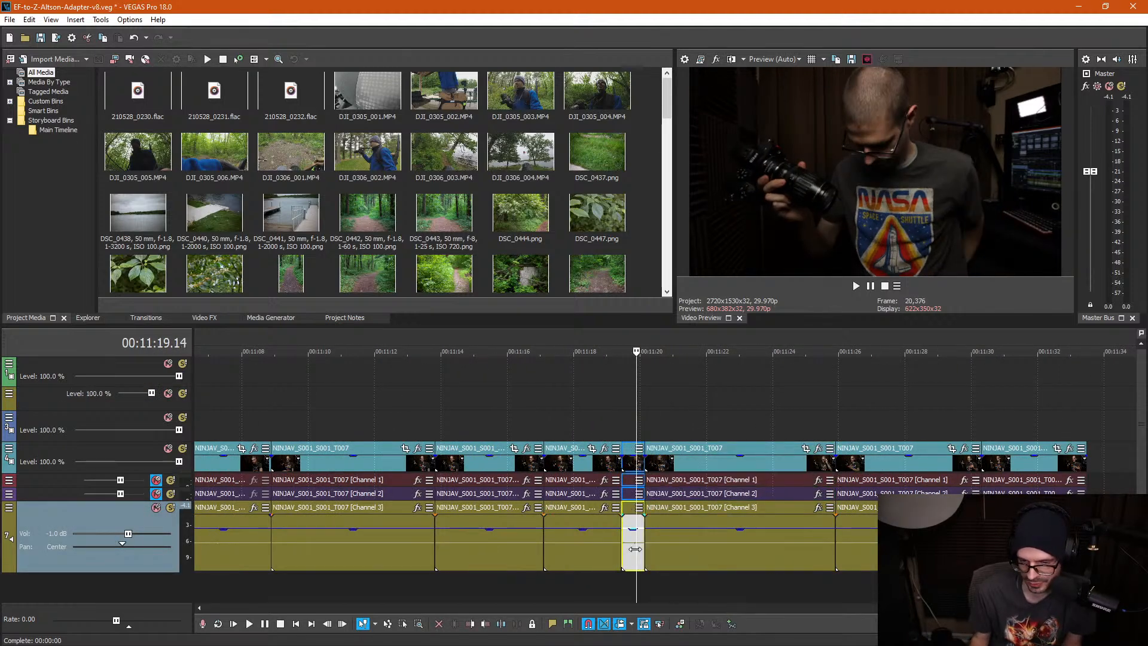
pyautogui.press('Delete')
# Step: Examine the earlier timeline sections, including the overlay photos and clips between about 00:04:26 and 00:04:45
pyautogui.scroll(-12, 636, 548)
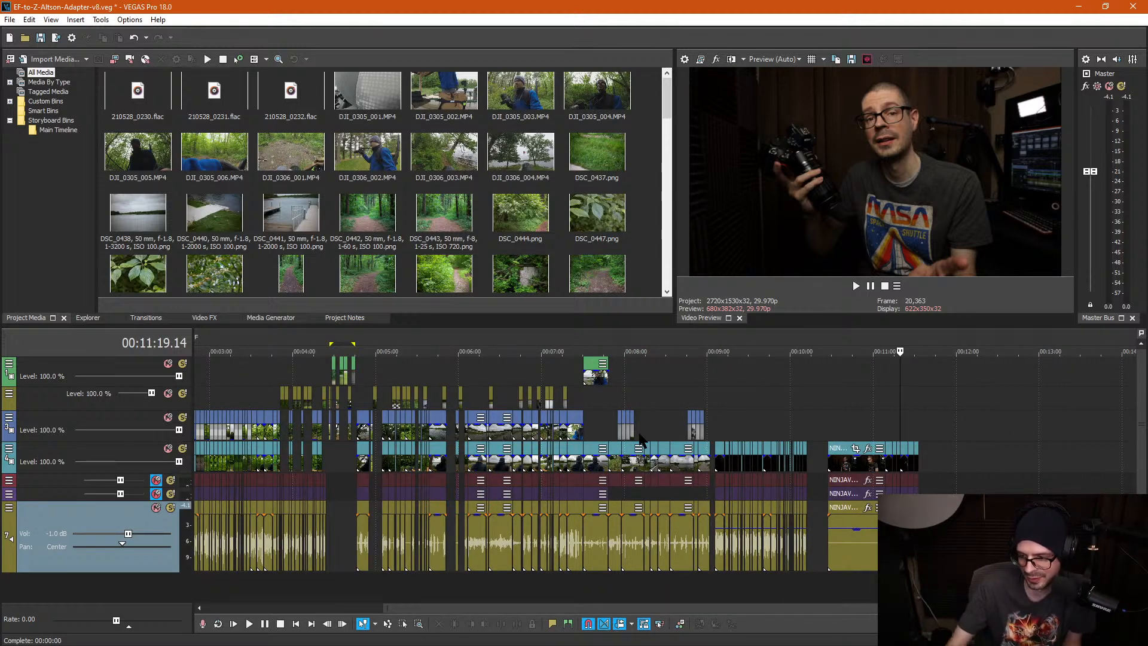
pyautogui.scroll(4, 809, 468)
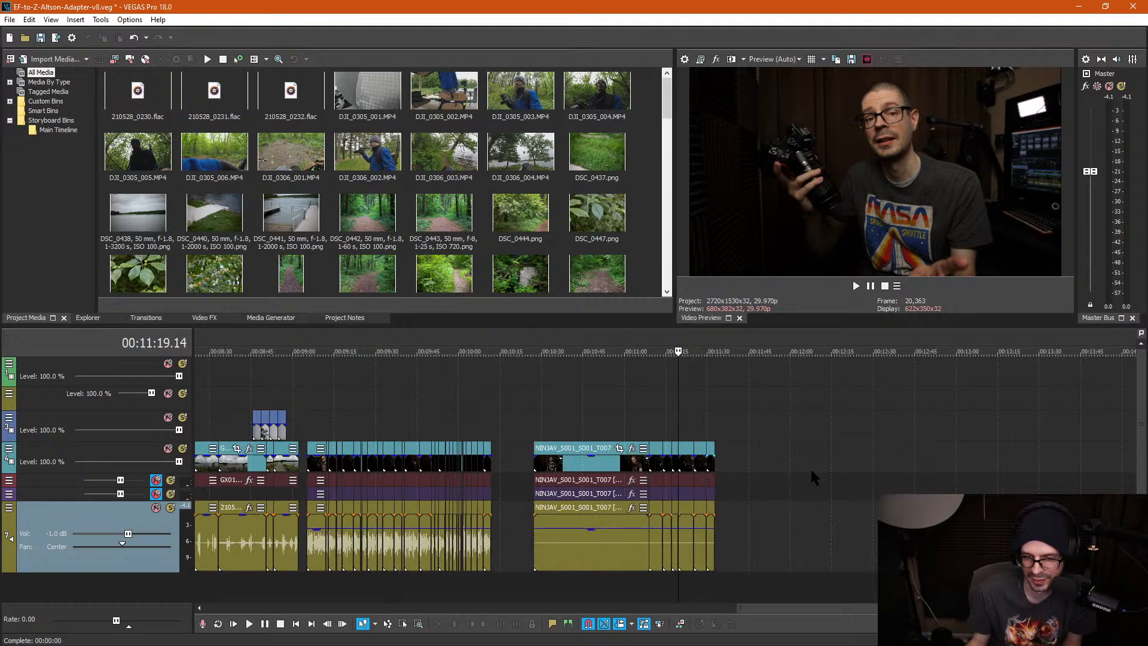
pyautogui.click(357, 431)
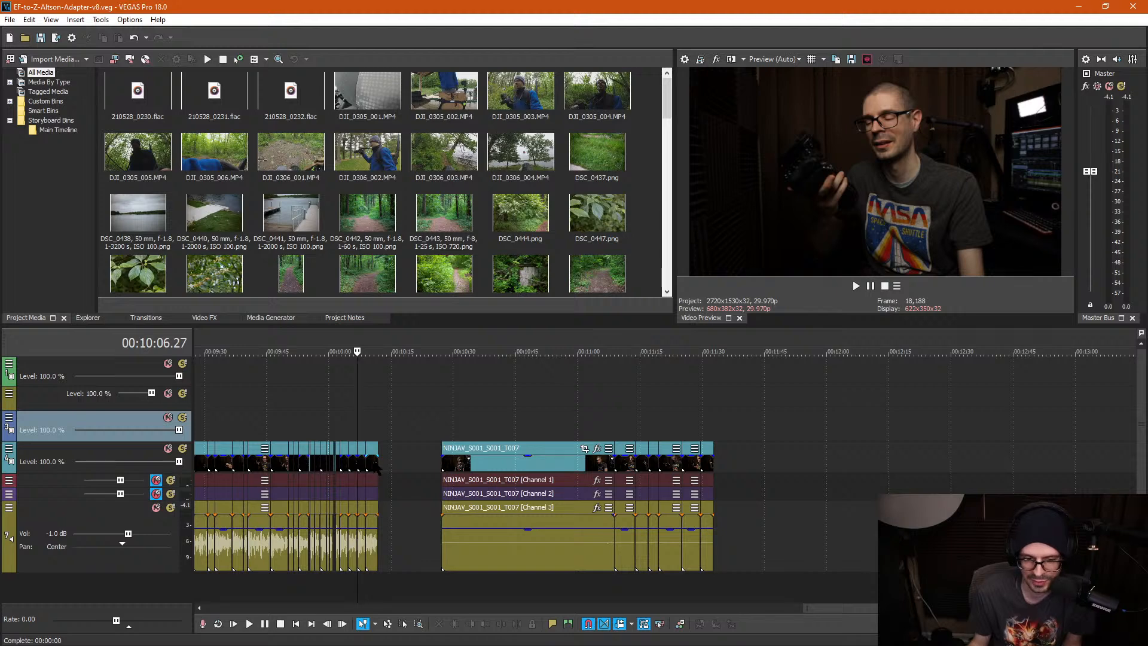
pyautogui.scroll(-2, 378, 465)
pyautogui.click(372, 438)
pyautogui.scroll(2, 434, 445)
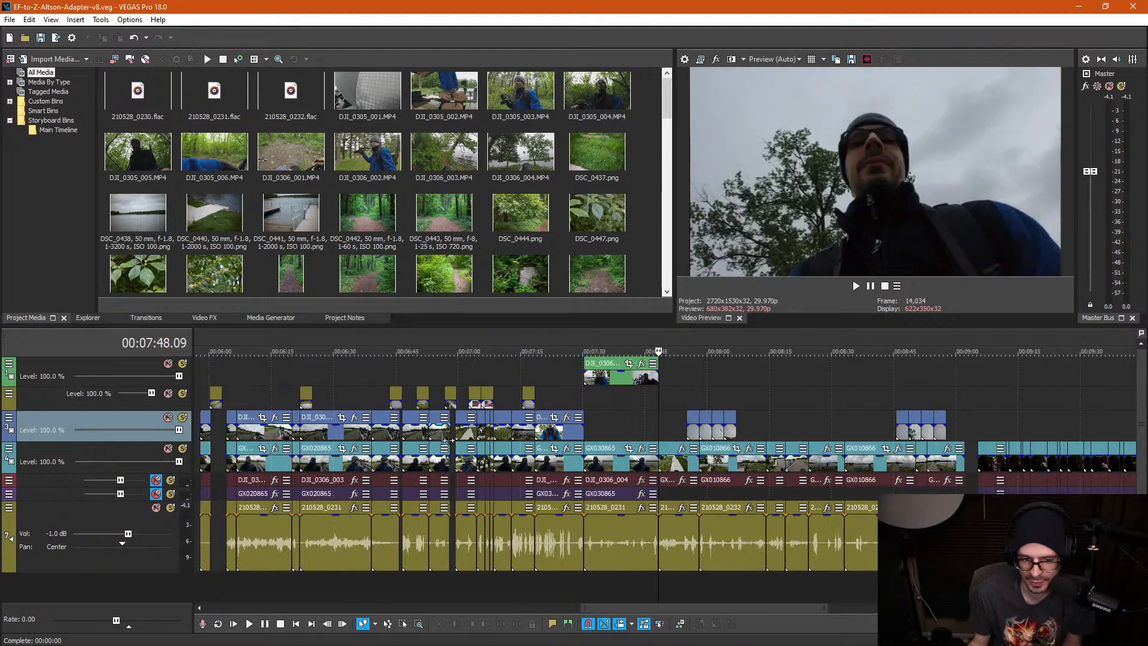
pyautogui.click(543, 392)
pyautogui.scroll(-1, 359, 393)
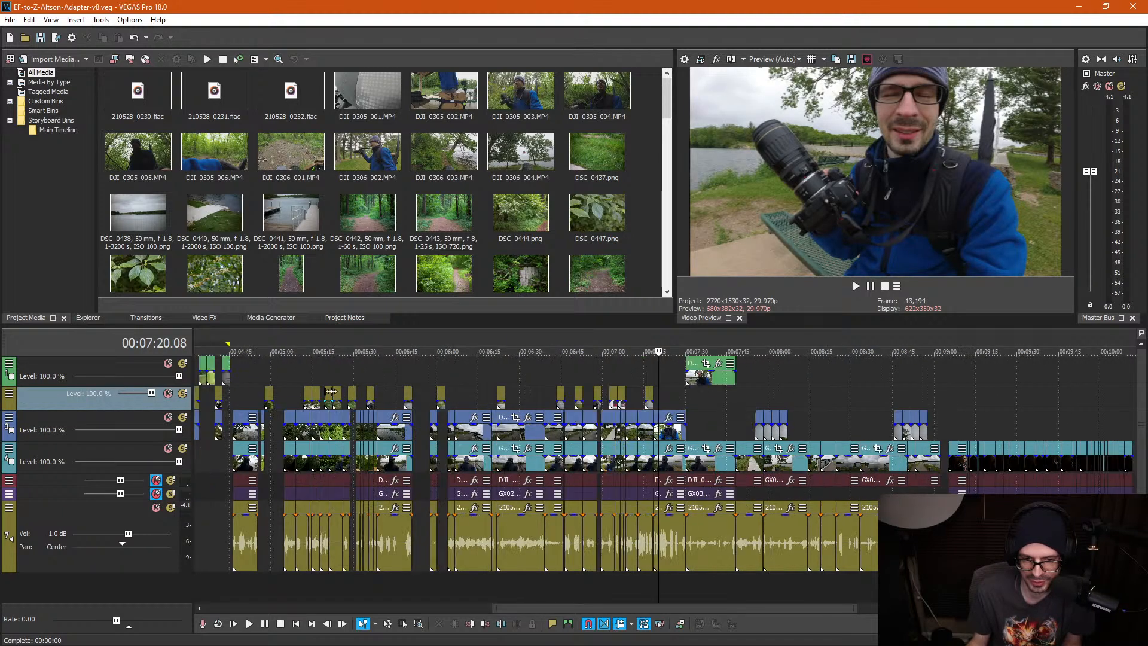
pyautogui.click(399, 389)
pyautogui.scroll(2, 457, 407)
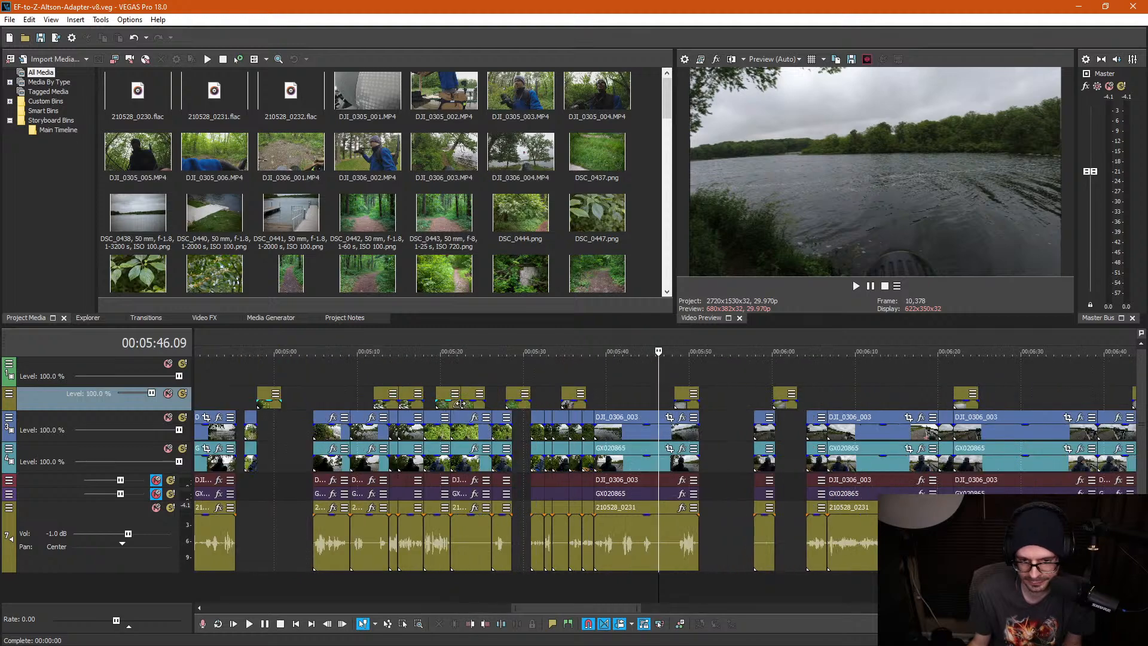
pyautogui.click(371, 386)
pyautogui.scroll(-3, 363, 393)
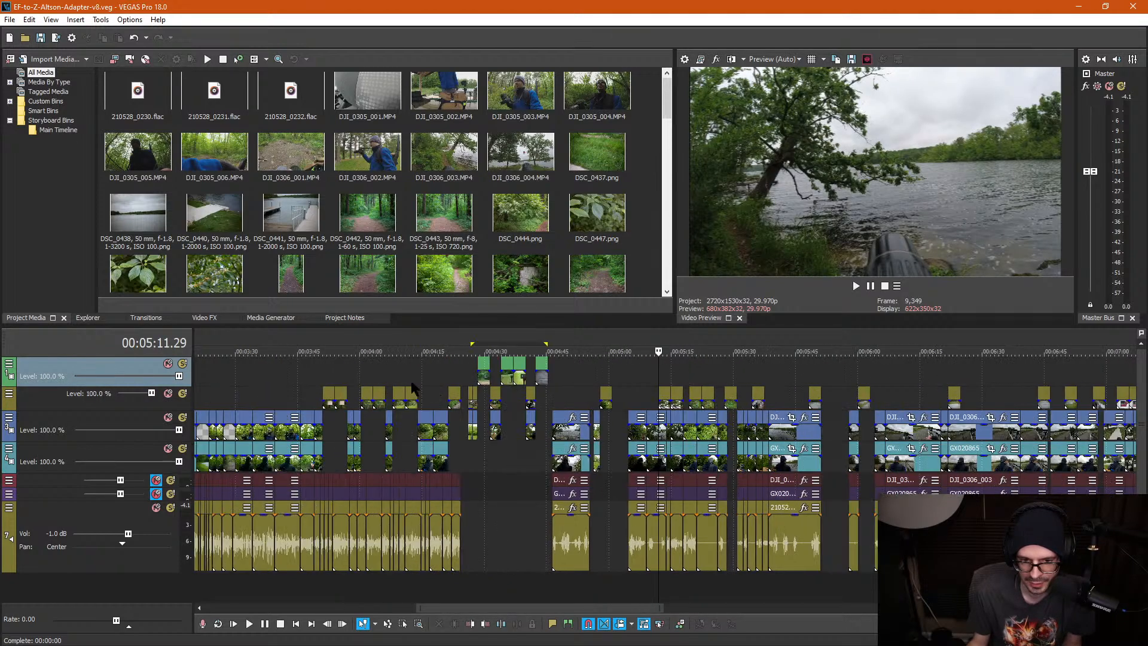
pyautogui.click(512, 452)
pyautogui.scroll(5, 512, 452)
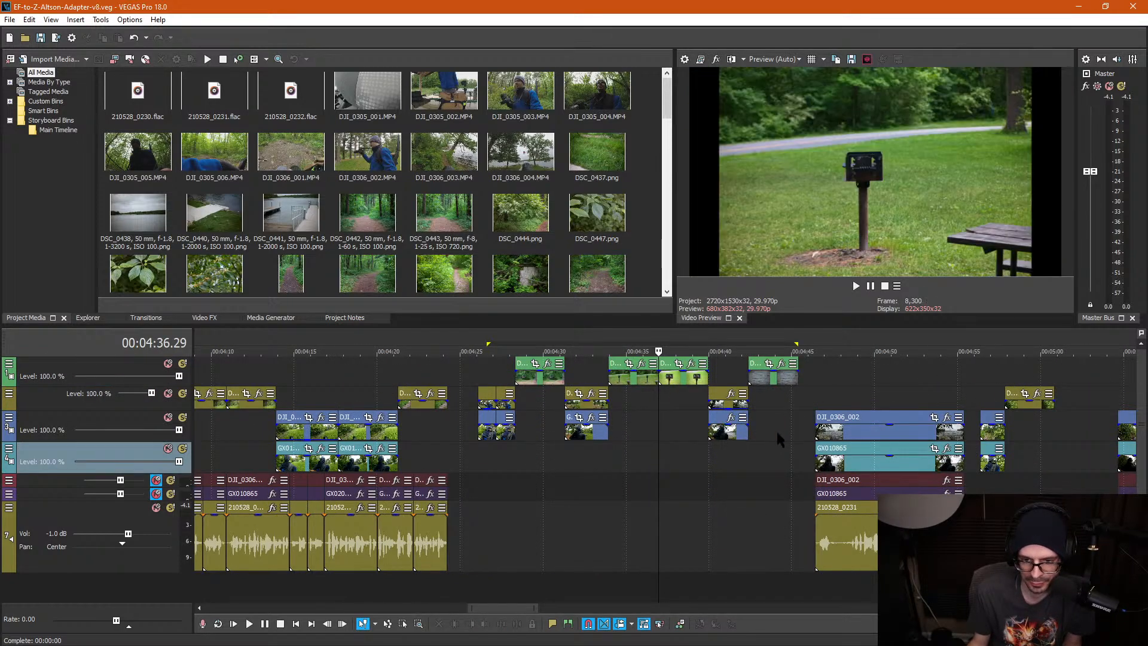
pyautogui.click(546, 397)
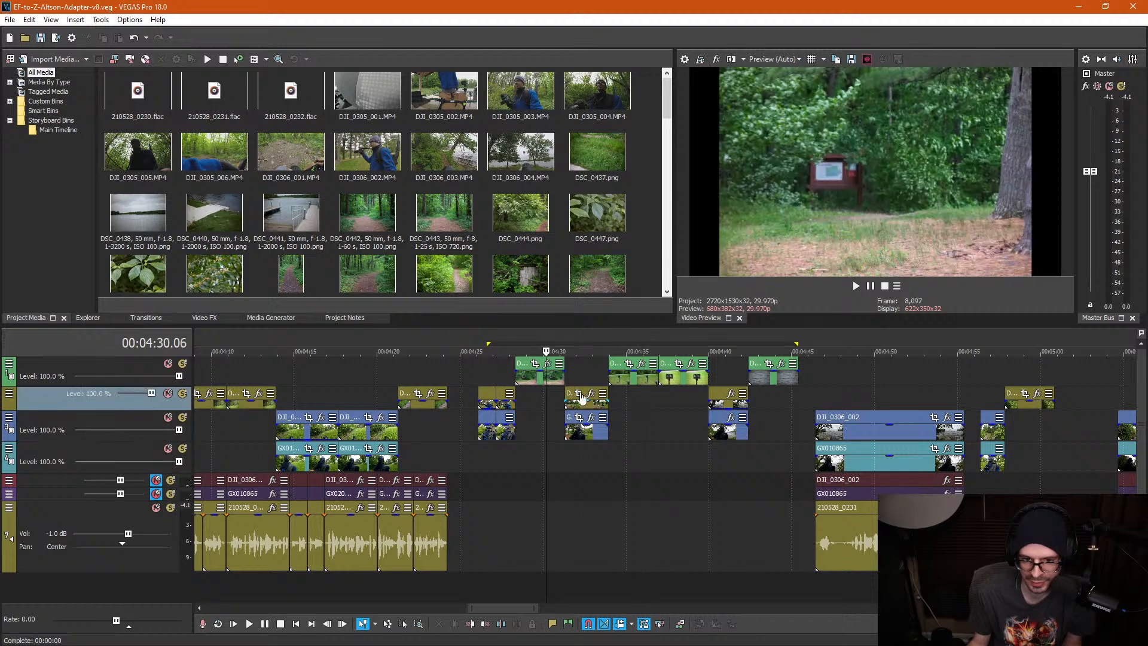
pyautogui.click(639, 403)
pyautogui.click(690, 398)
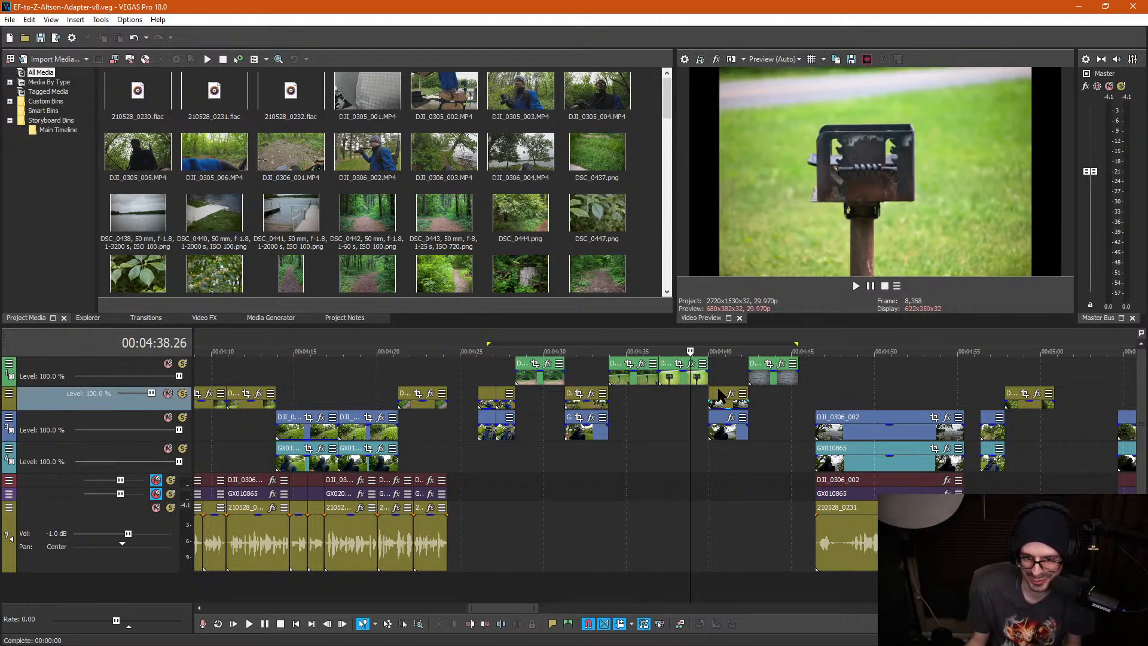
pyautogui.click(760, 395)
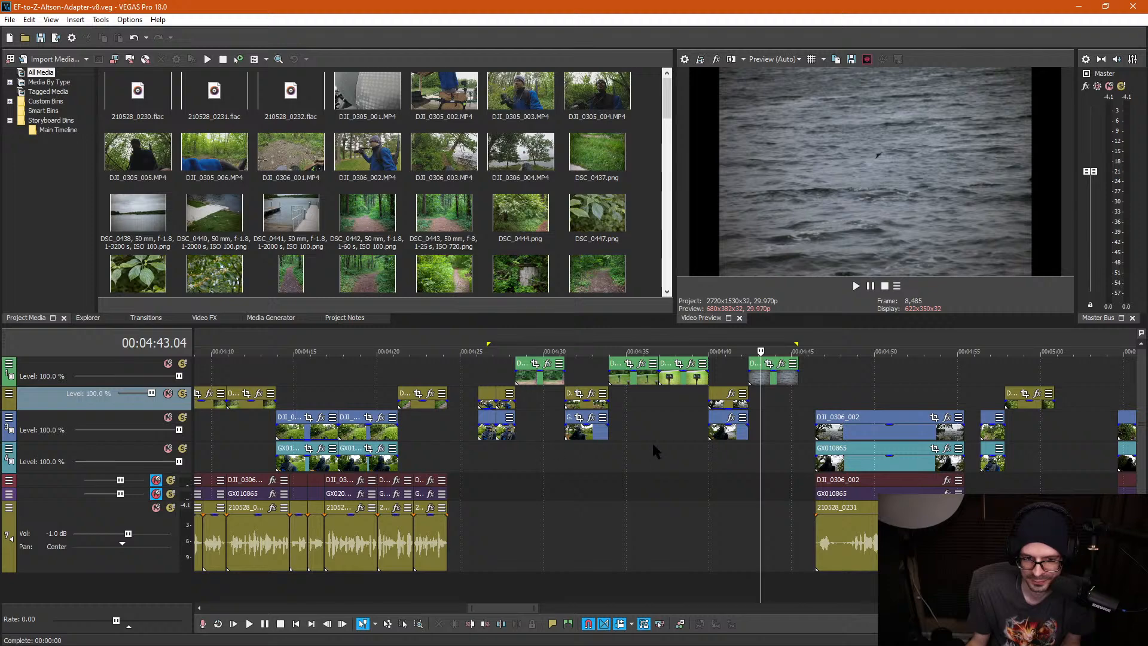
# Step: Select all overlay clips between about 00:04:26 and 00:04:45 and move them above the start of the NINJAV talking section
pyautogui.press('d')
pyautogui.press('d')
pyautogui.moveTo(796, 440); pyautogui.dragTo(478, 347)
pyautogui.scroll(-12, 643, 415)
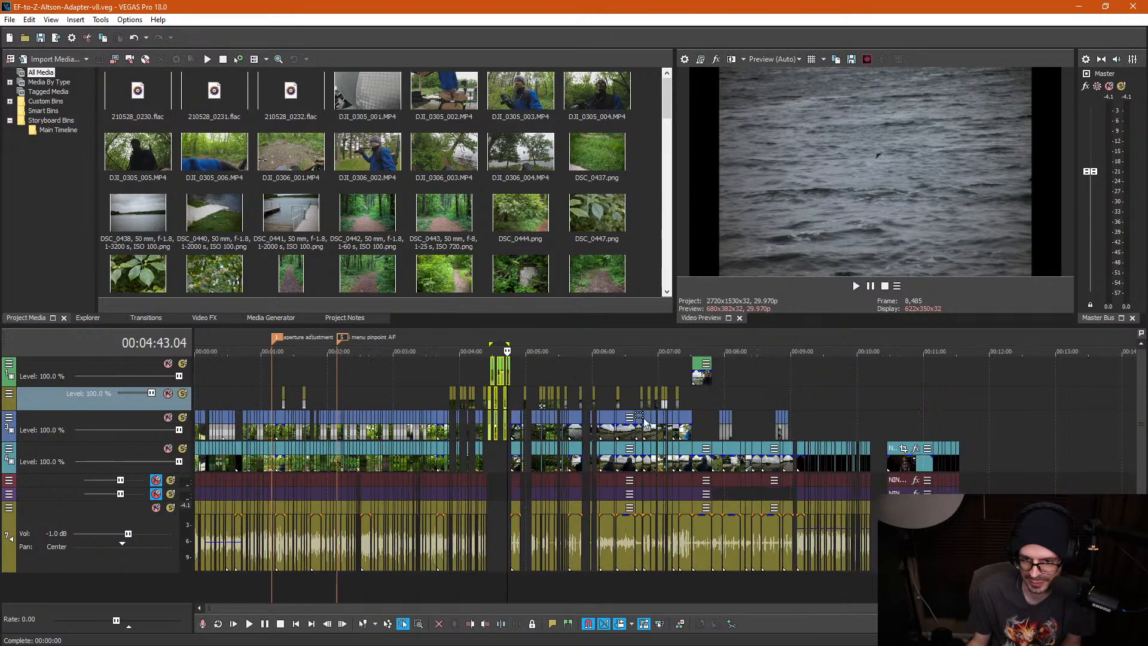
pyautogui.scroll(2, 603, 395)
pyautogui.scroll(2, 602, 394)
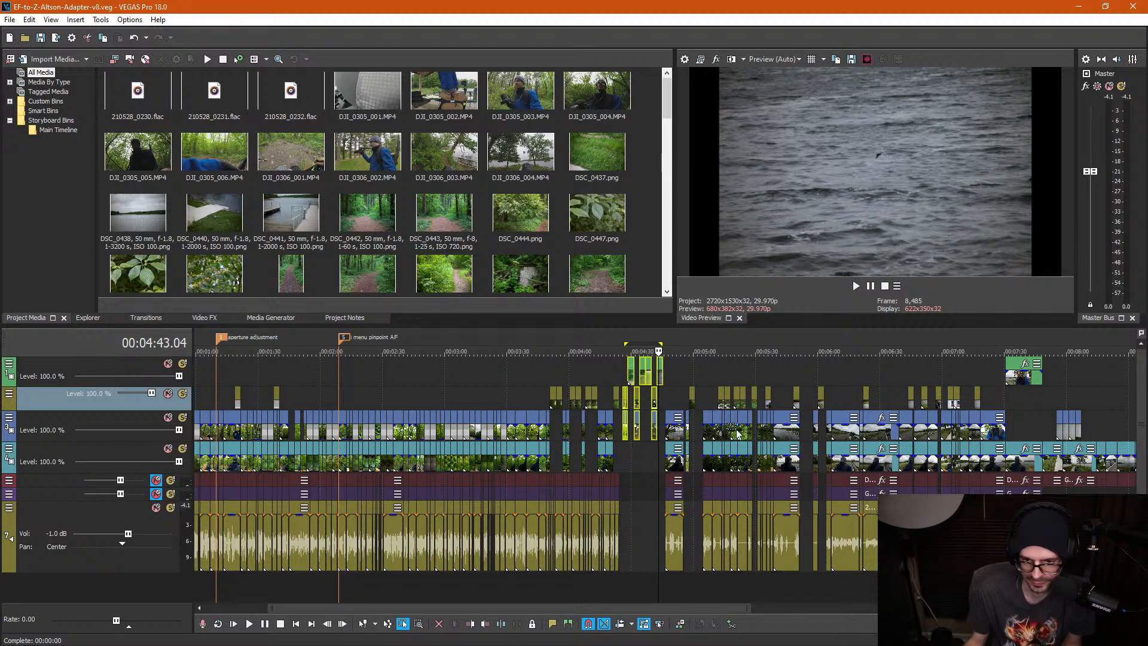
pyautogui.scroll(3, 658, 408)
pyautogui.moveTo(651, 407); pyautogui.dragTo(287, 401)
pyautogui.click(353, 413)
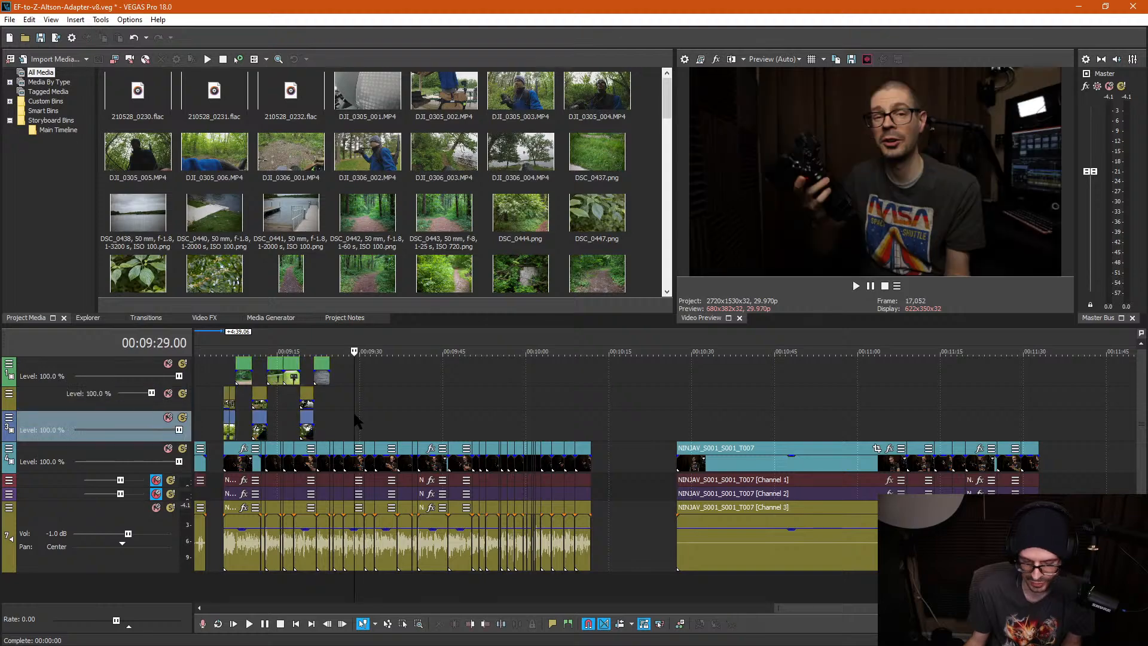
# Step: Move the grouped DJI_0306_002 and GX010865 events back to the end of the DSC_0500 photo, closing the gap, and play them
pyautogui.scroll(-5, 350, 411)
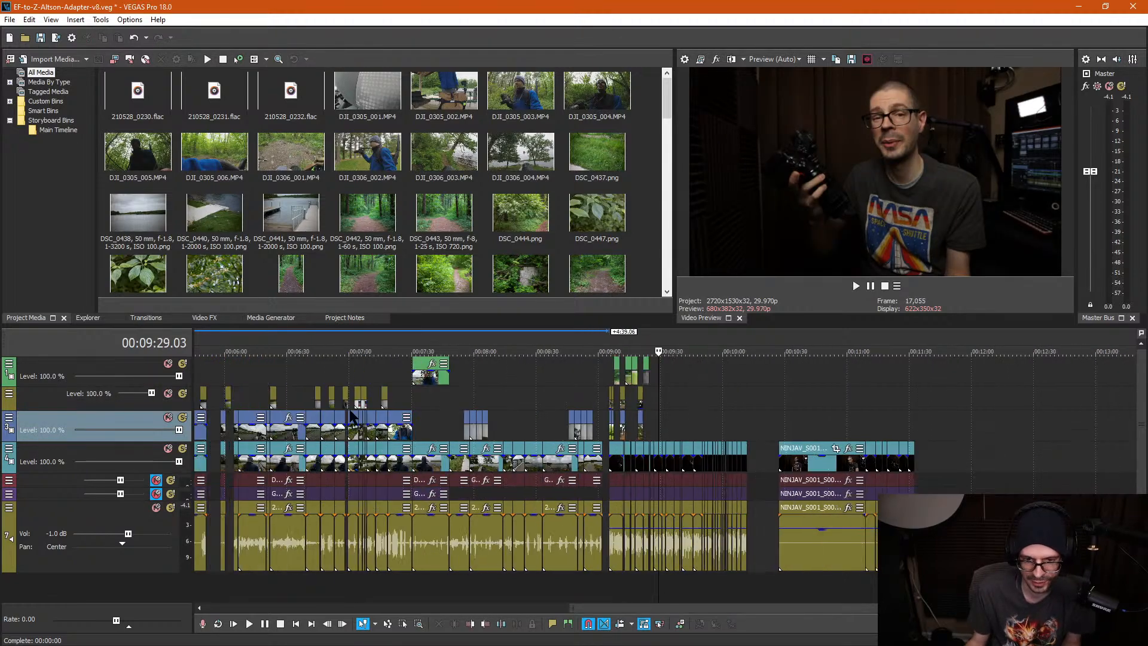
pyautogui.scroll(-3, 243, 411)
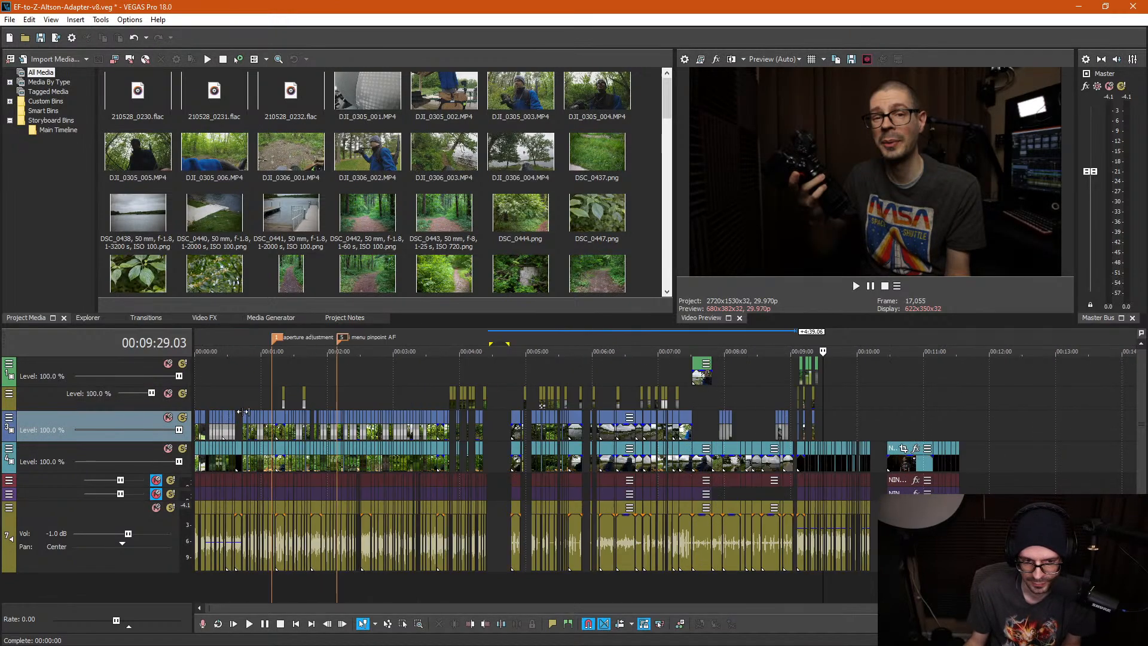
pyautogui.click(501, 396)
pyautogui.scroll(5, 860, 391)
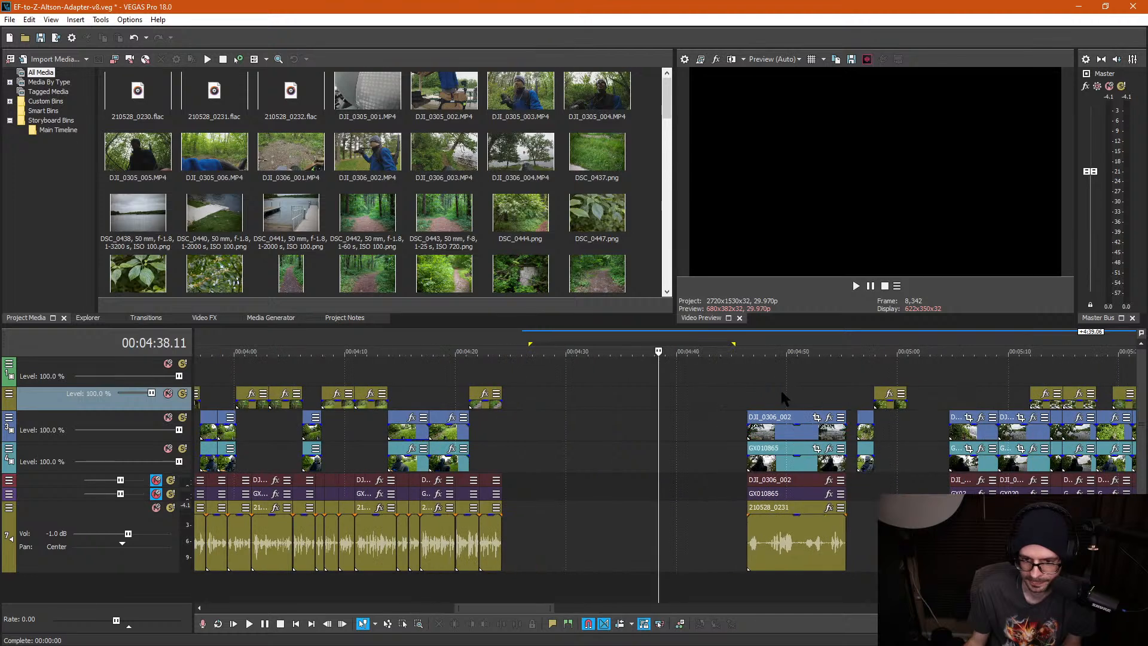
pyautogui.click(762, 390)
pyautogui.scroll(2, 667, 431)
pyautogui.moveTo(668, 430); pyautogui.dragTo(297, 430)
pyautogui.click(274, 400)
pyautogui.press('space')
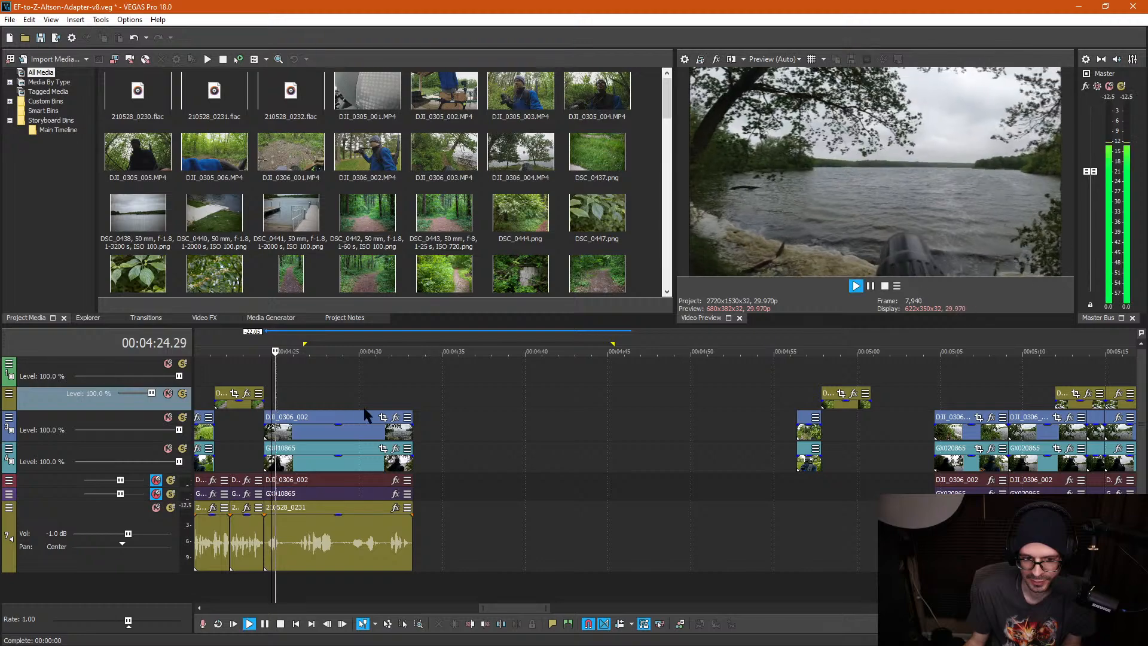
pyautogui.scroll(3, 359, 414)
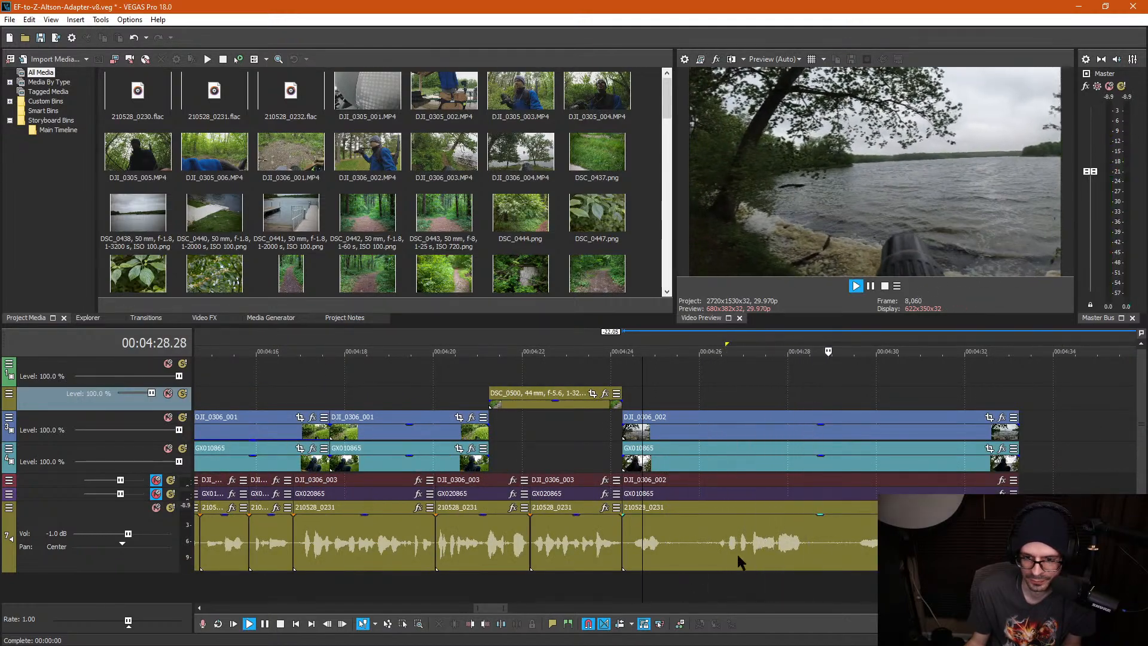
pyautogui.press('space')
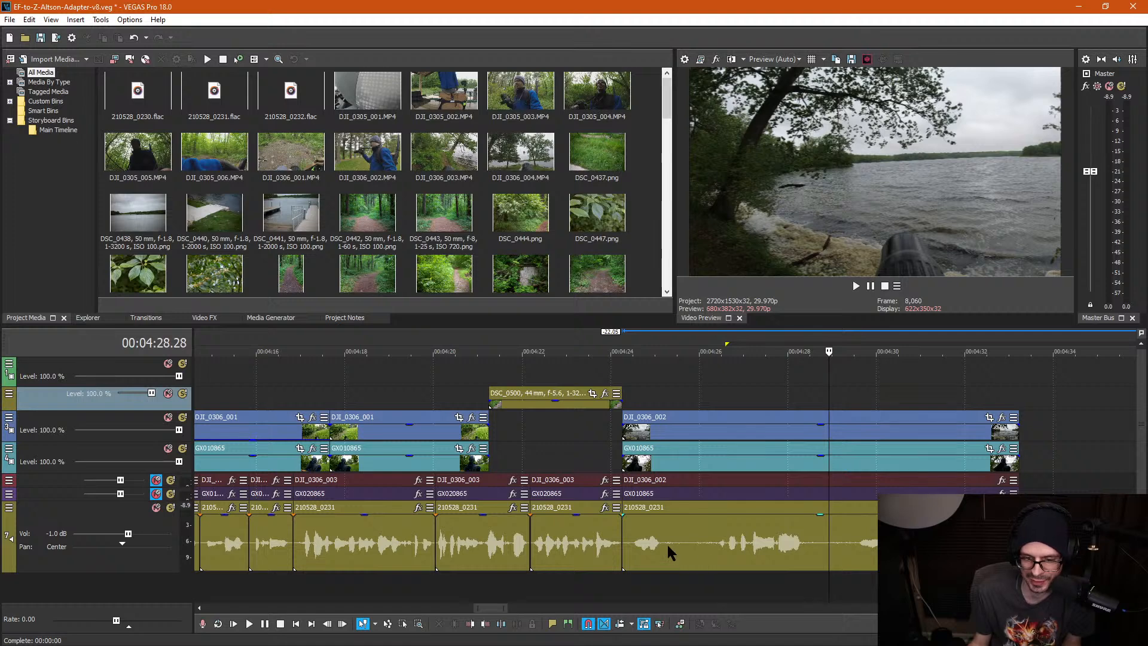
# Step: Select the DJI_0306_002 and GX010865 video events near 00:04:24 and separate them from their audio group
pyautogui.press('d')
pyautogui.press('d')
pyautogui.moveTo(688, 397); pyautogui.dragTo(697, 463)
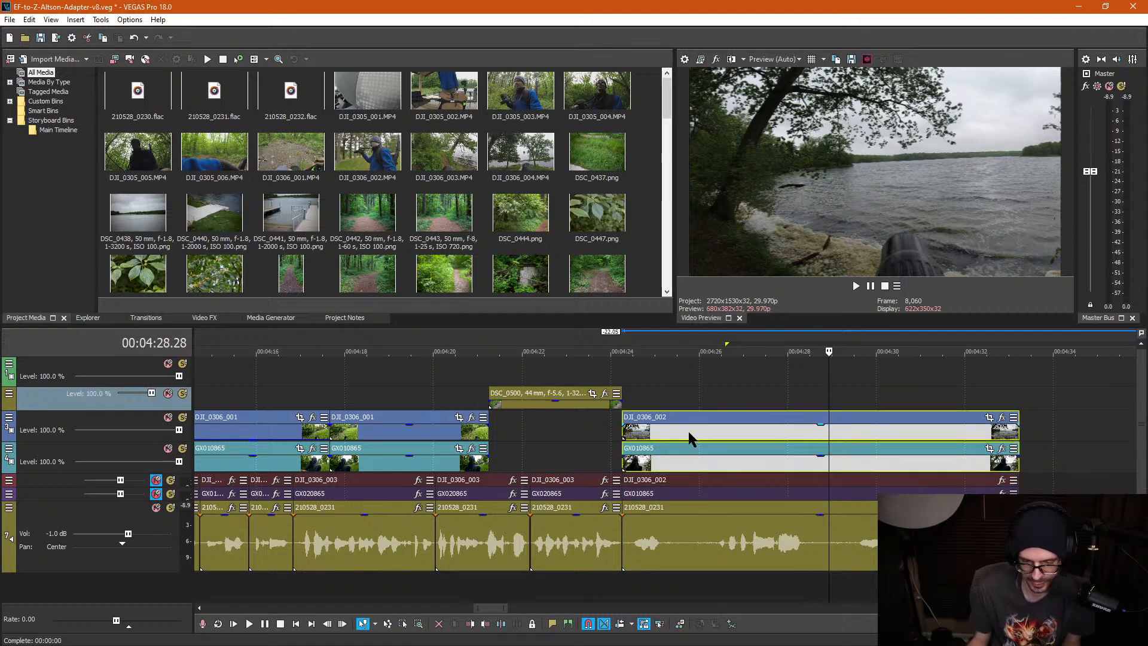
pyautogui.click(656, 381)
# Step: Split the DJI_0306_002 audio at 00:04:25.04 and before the next speech, delete the pause, and move the following audio back to close the gap
pyautogui.scroll(4, 664, 467)
pyautogui.click(666, 554)
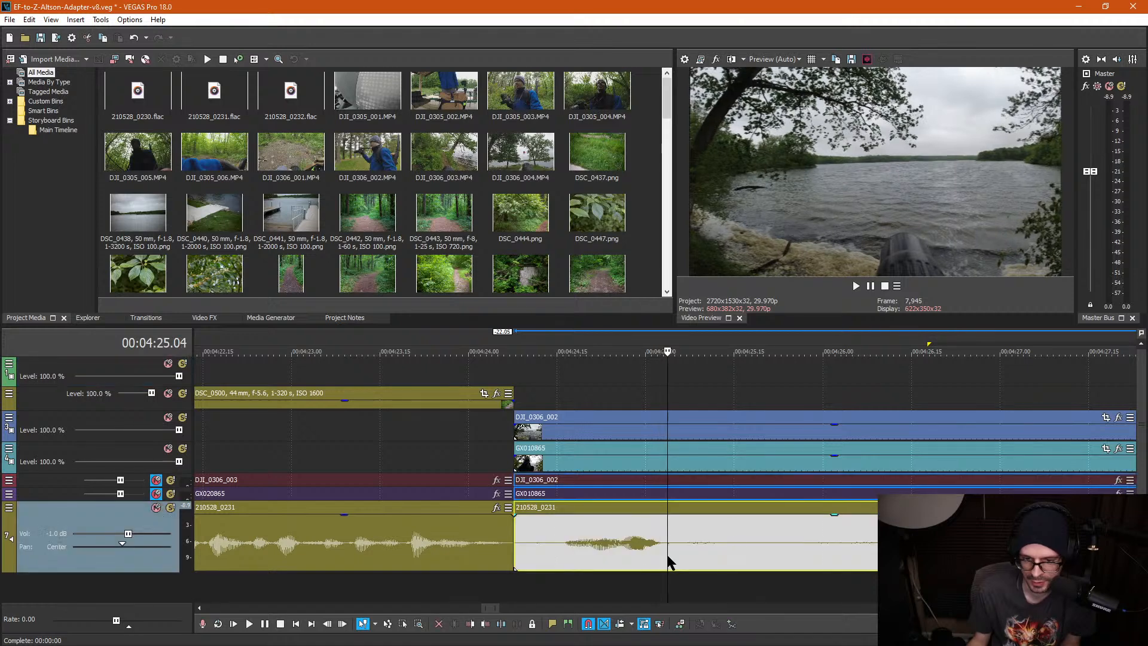
pyautogui.press('s')
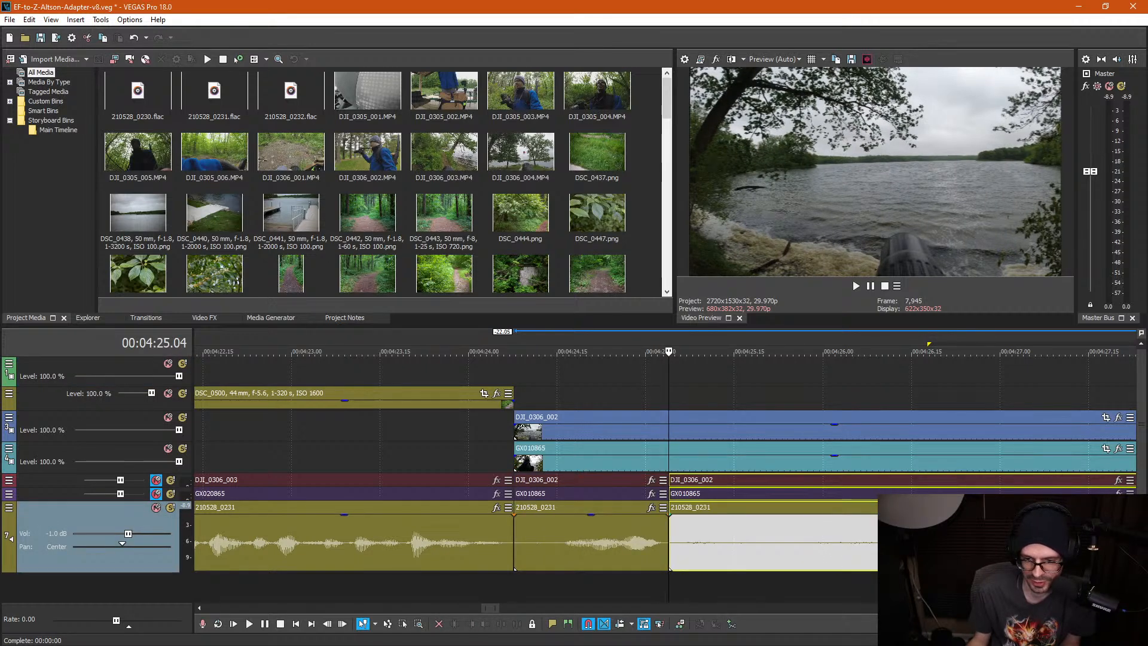
pyautogui.click(891, 541)
pyautogui.press('s')
pyautogui.click(777, 541)
pyautogui.press('Delete')
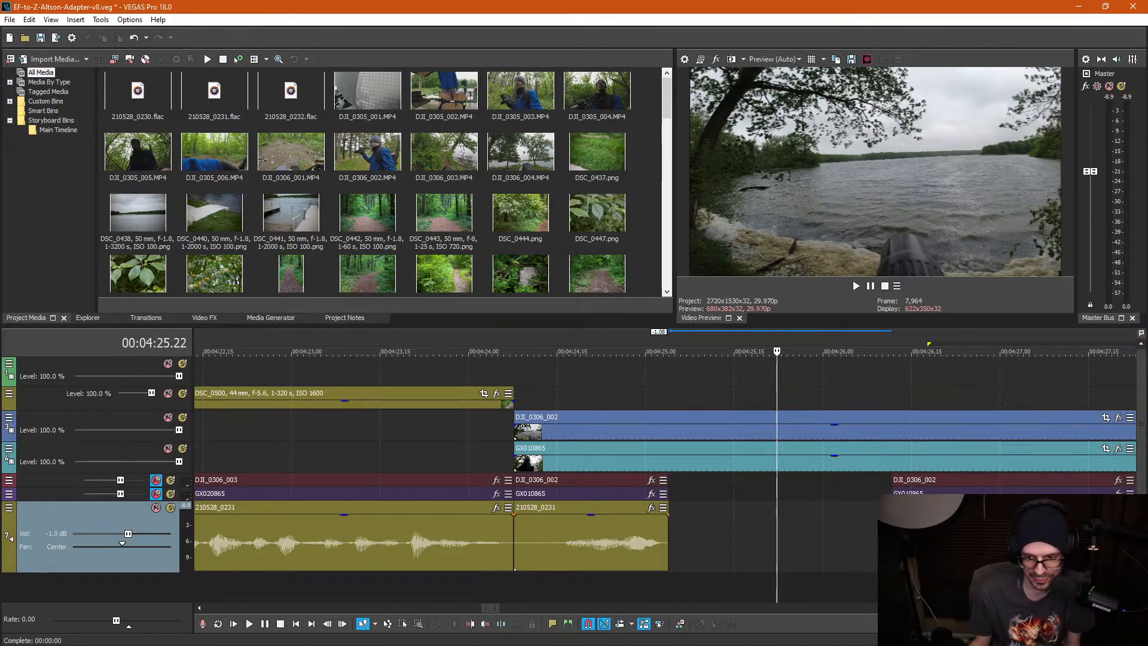
pyautogui.moveTo(986, 547); pyautogui.dragTo(769, 548)
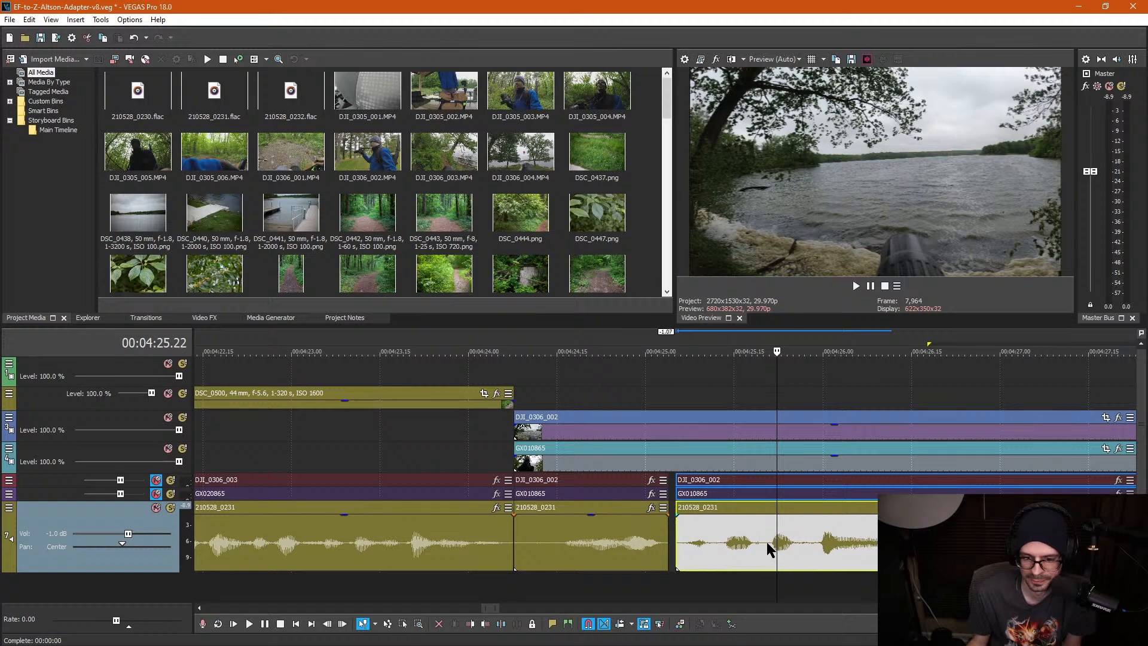
# Step: Split the audio at 00:04:27.04 and before the next phrase, delete the silence between, and move the remaining audio against the previous piece
pyautogui.scroll(-2, 777, 546)
pyautogui.click(782, 546)
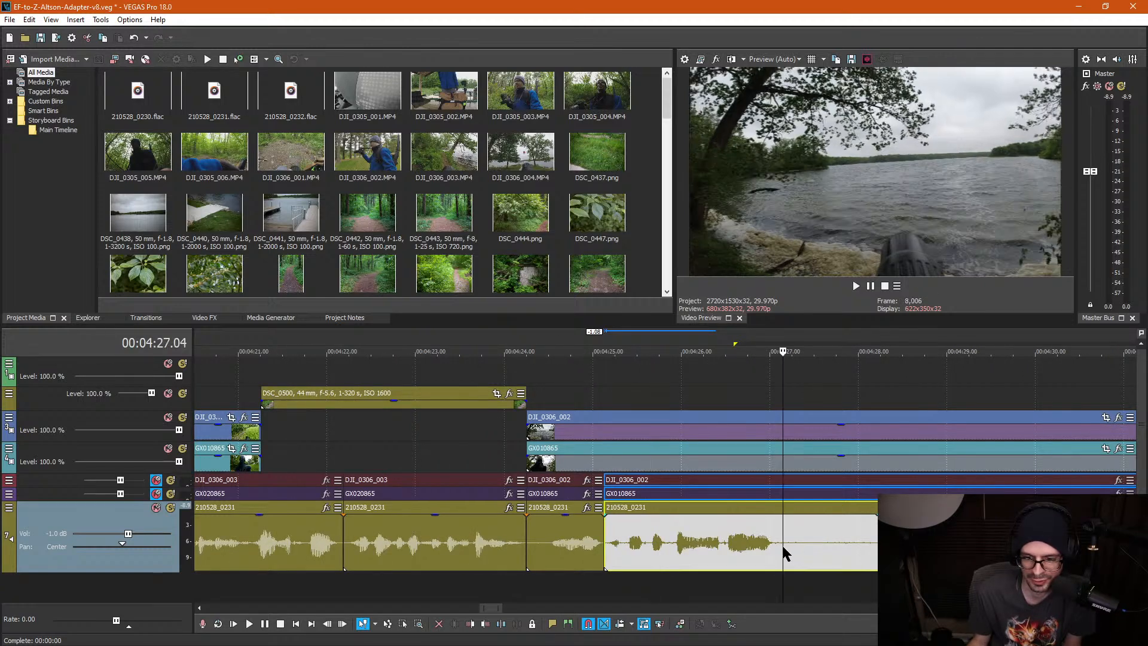
pyautogui.press('s')
pyautogui.click(870, 550)
pyautogui.click(827, 550)
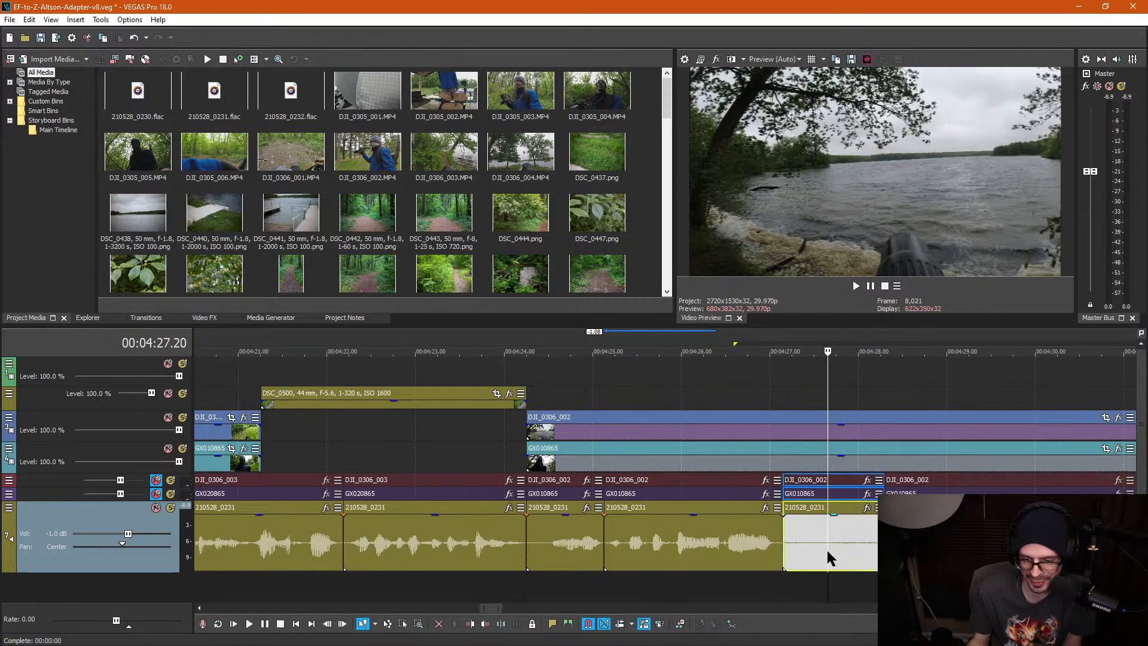
pyautogui.press('Delete')
pyautogui.moveTo(954, 544); pyautogui.dragTo(853, 543)
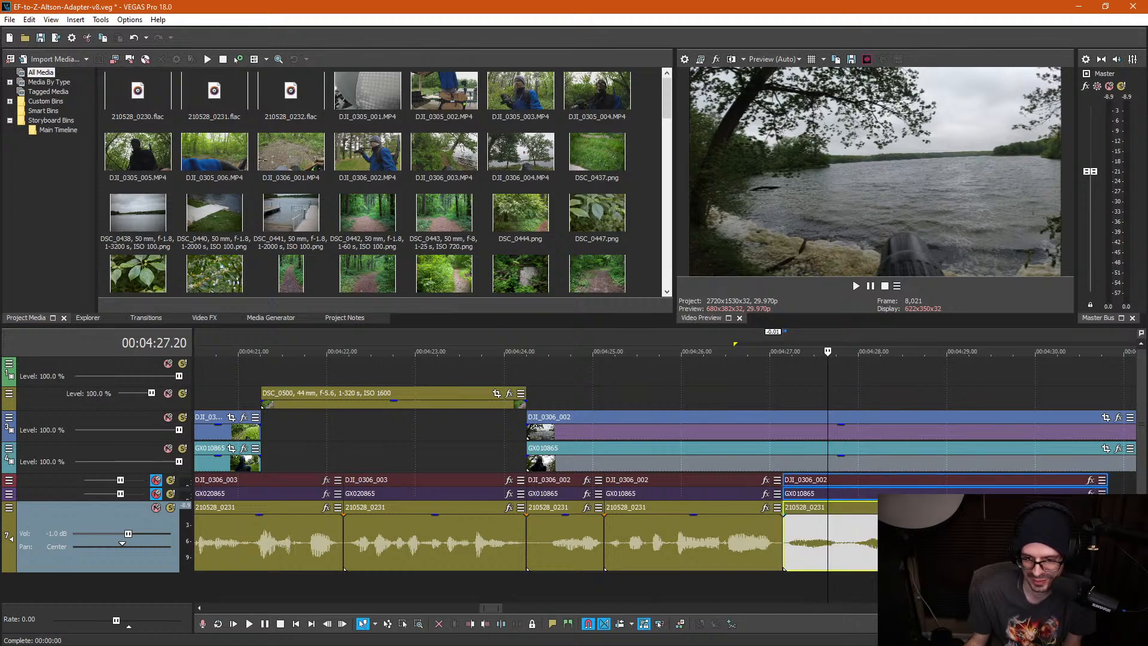
# Step: Cut out the audio pause following the phrase that ends around 00:04:28, and move the last audio piece back to close the gap
pyautogui.click(904, 544)
pyautogui.press('s')
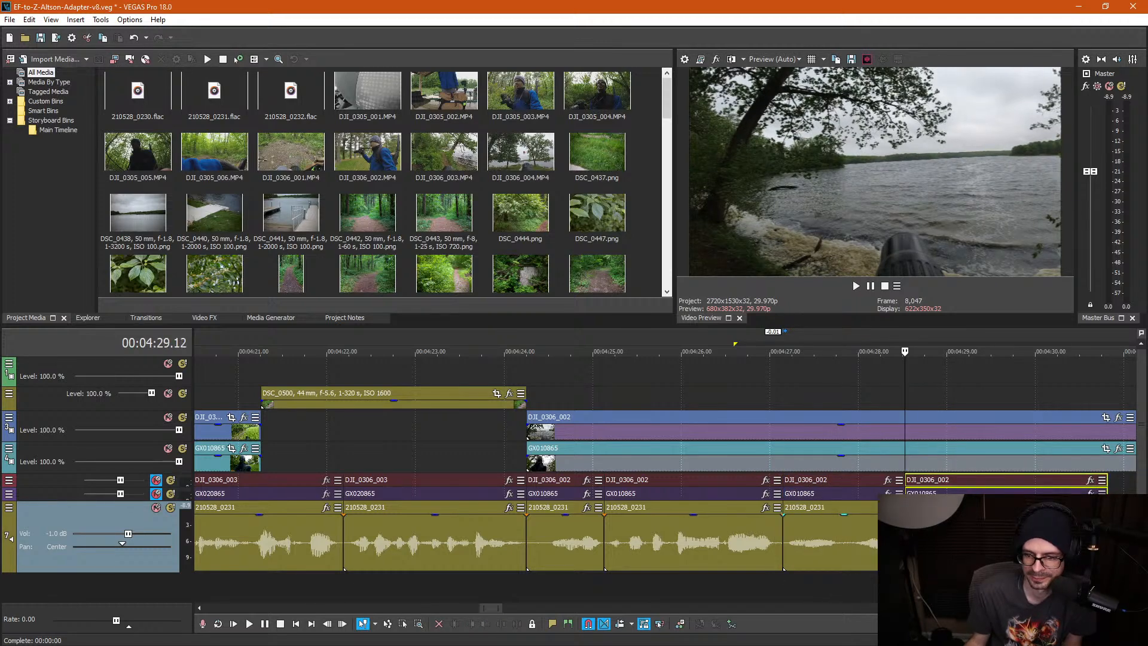
pyautogui.click(982, 544)
pyautogui.press('s')
pyautogui.click(964, 545)
pyautogui.press('Delete')
pyautogui.moveTo(1037, 544); pyautogui.dragTo(960, 544)
pyautogui.click(576, 390)
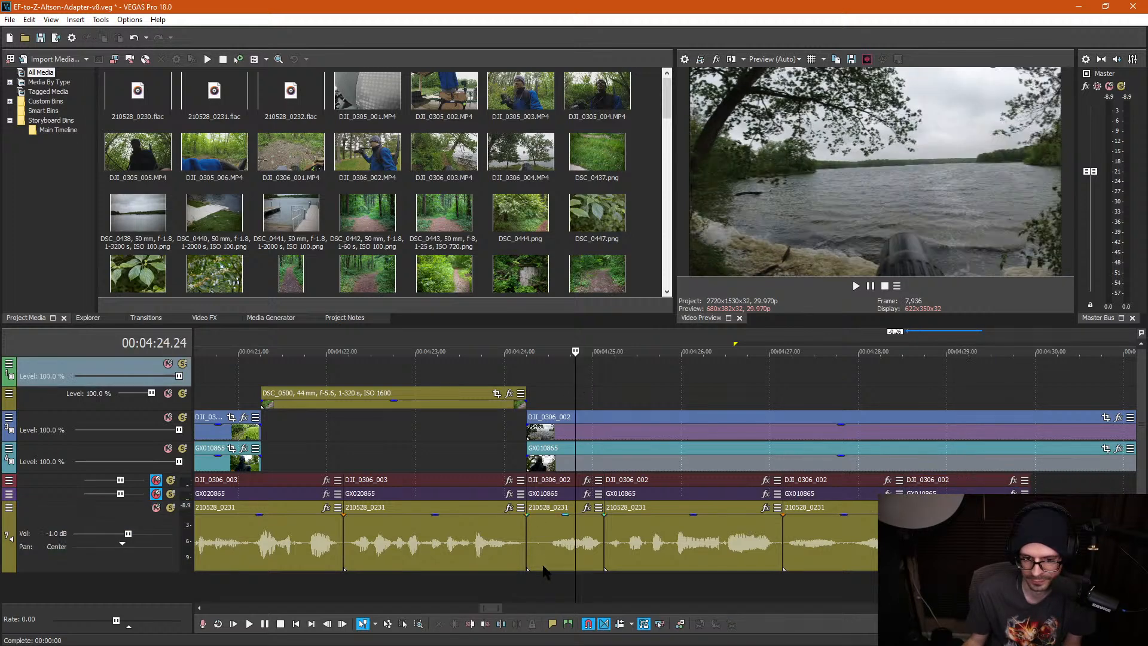
pyautogui.press('s')
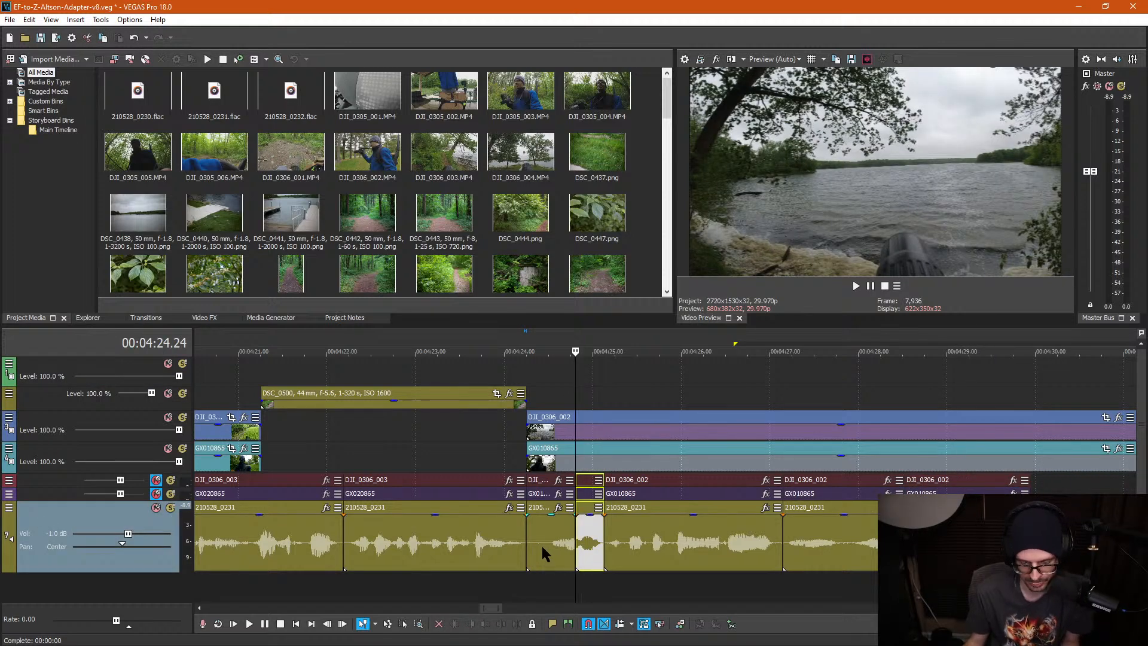
pyautogui.click(540, 544)
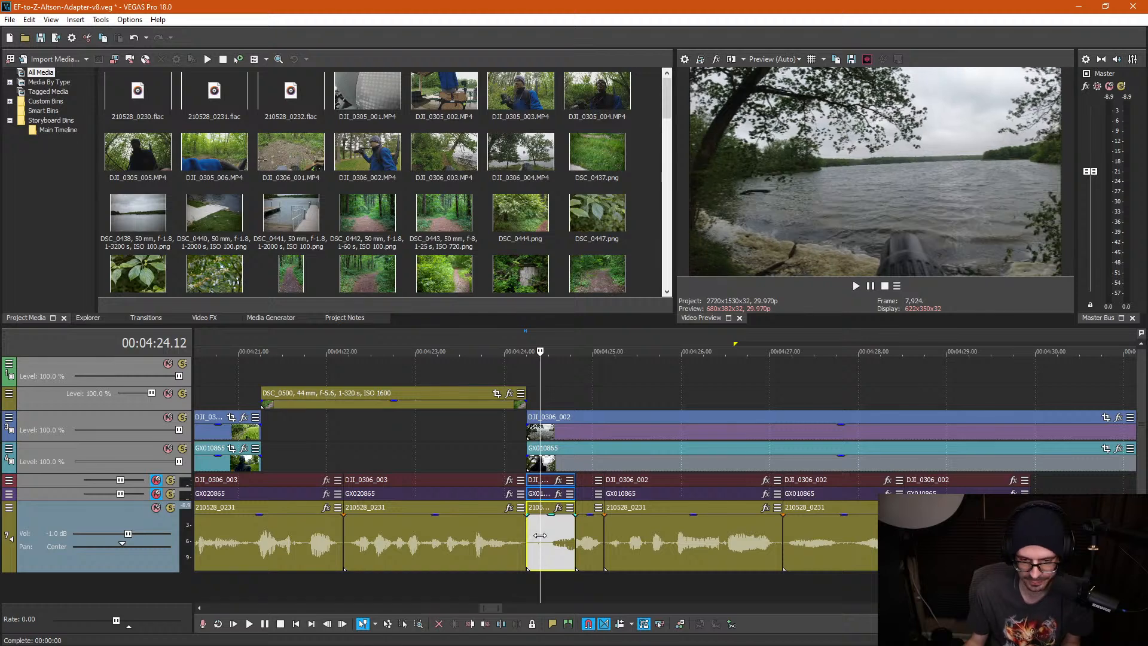
pyautogui.hotkey('ctrl', 'z')
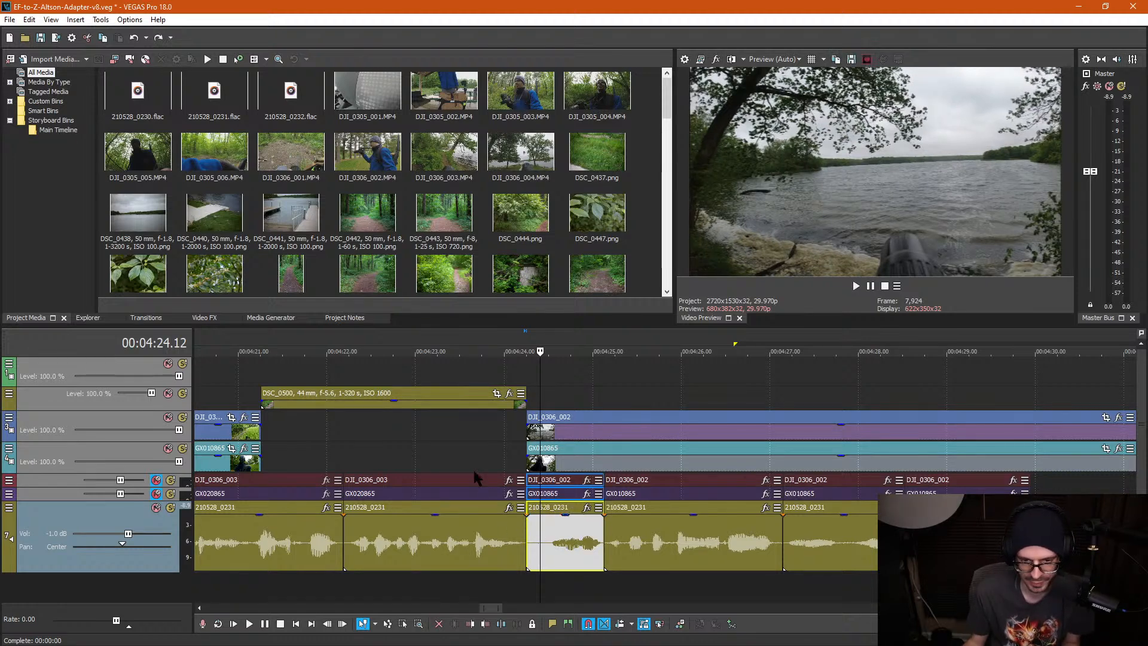
# Step: Play back the edited narration from 00:04:24.15 to check the pause cuts
pyautogui.click(461, 470)
pyautogui.click(61, 457)
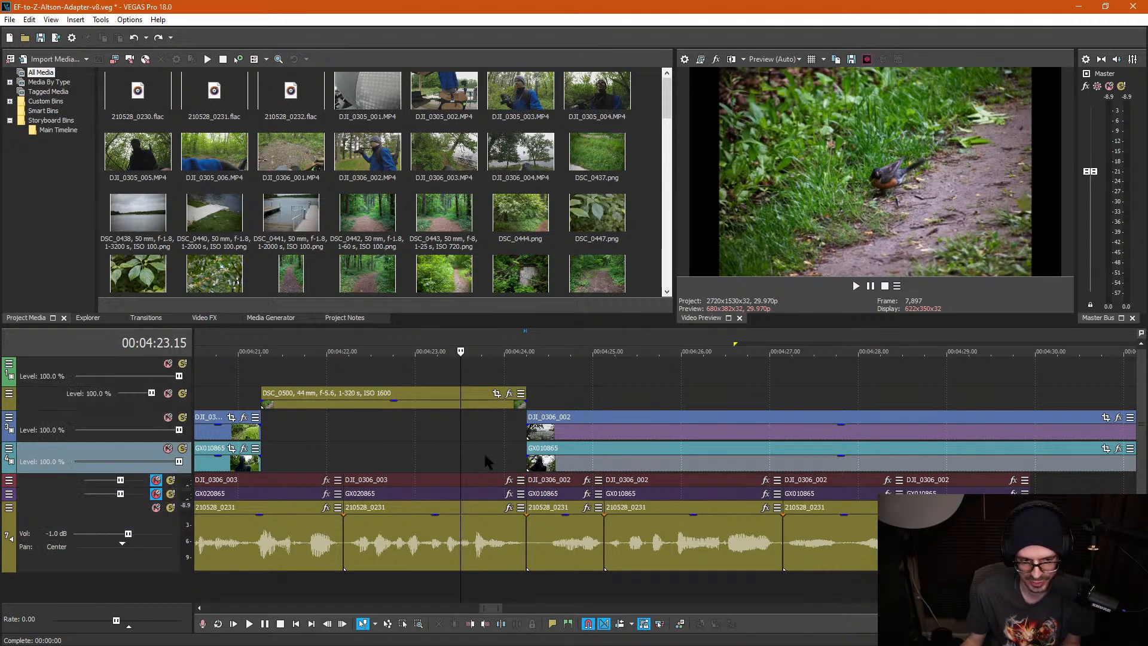
pyautogui.click(548, 533)
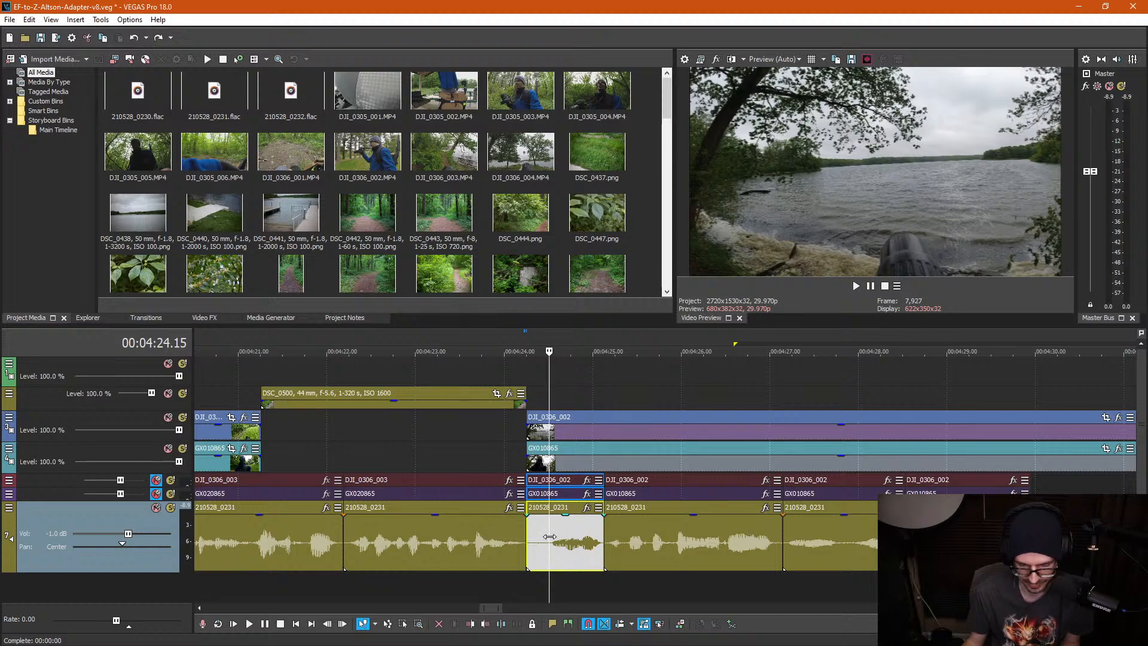
pyautogui.press('space')
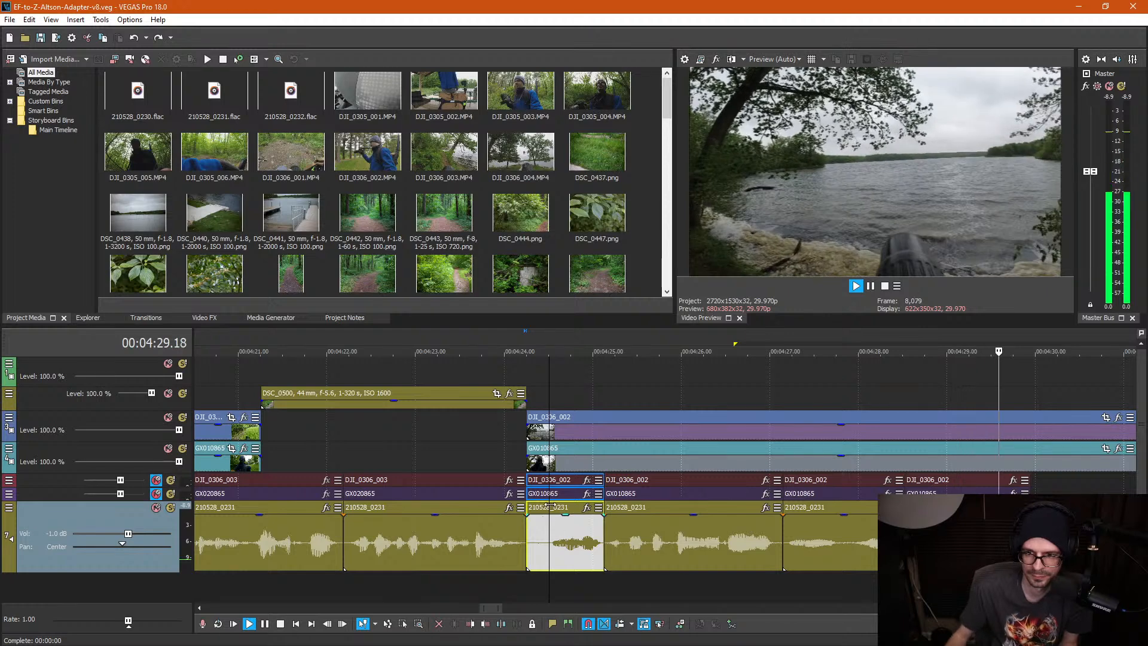
pyautogui.press('space')
# Step: Split the DJI_0306_002 and GX010865 video at the end of the narration, 00:04:29.28, and delete the excess after it
pyautogui.click(845, 381)
pyautogui.scroll(-3, 1002, 445)
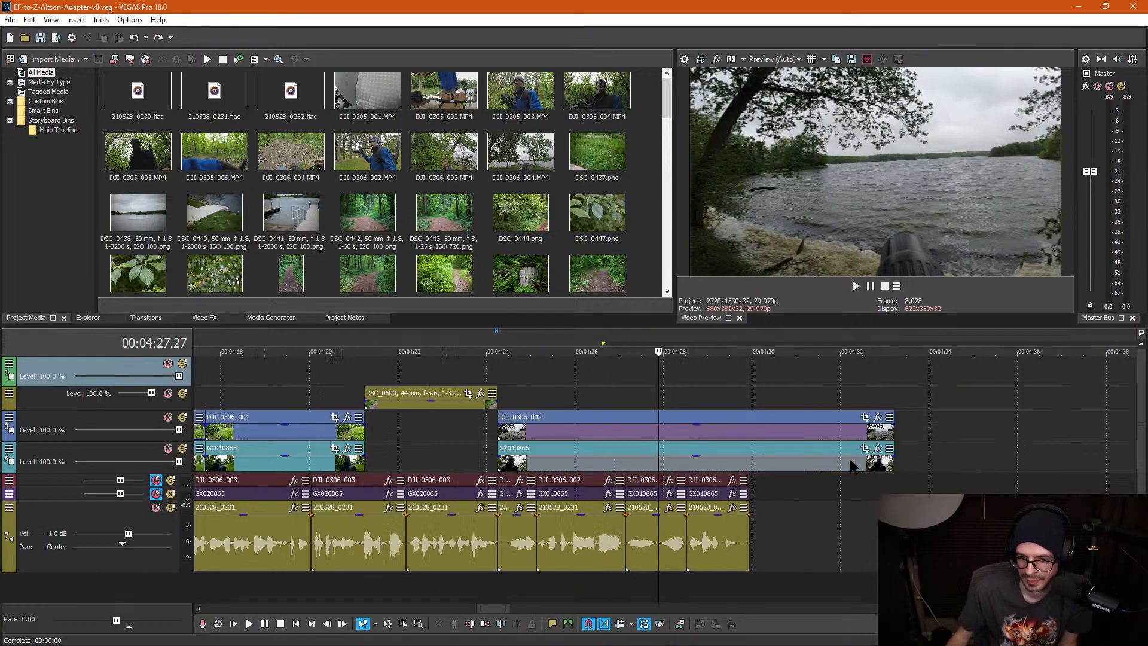
pyautogui.click(750, 426)
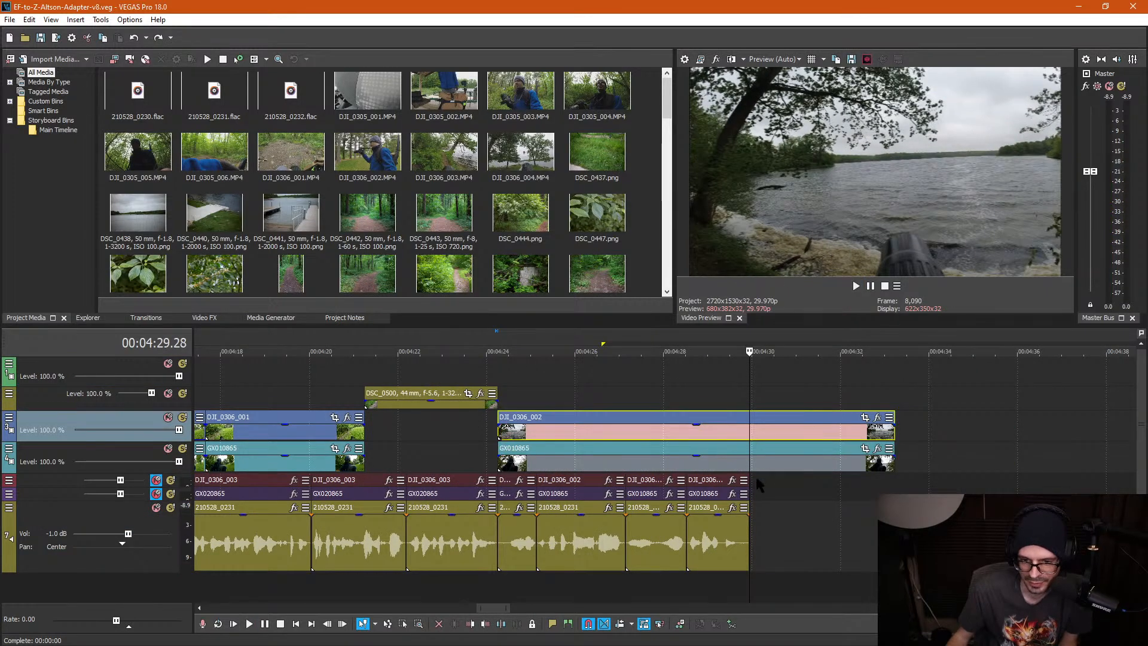
pyautogui.press('s')
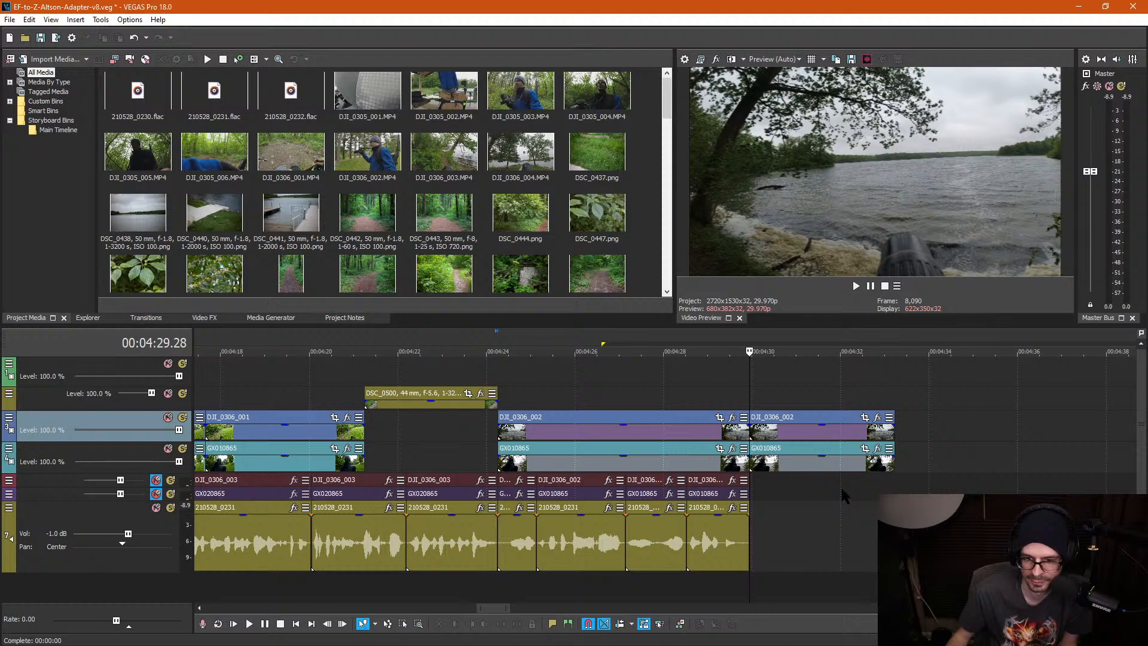
pyautogui.moveTo(831, 382); pyautogui.dragTo(824, 382)
pyautogui.press('Delete')
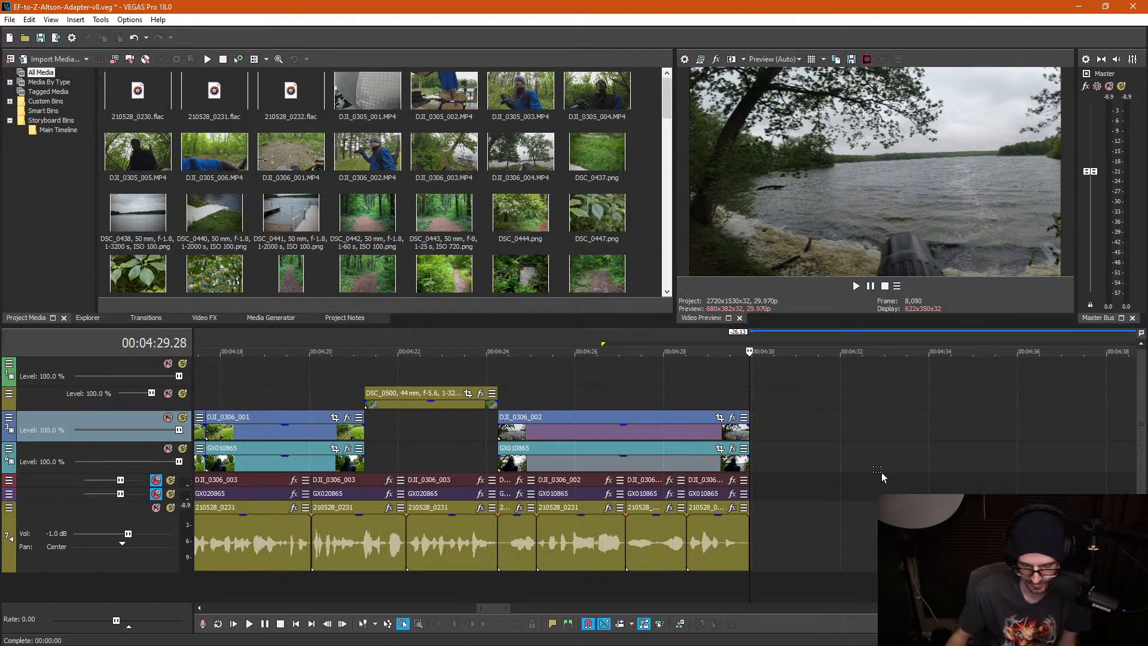
pyautogui.click(842, 458)
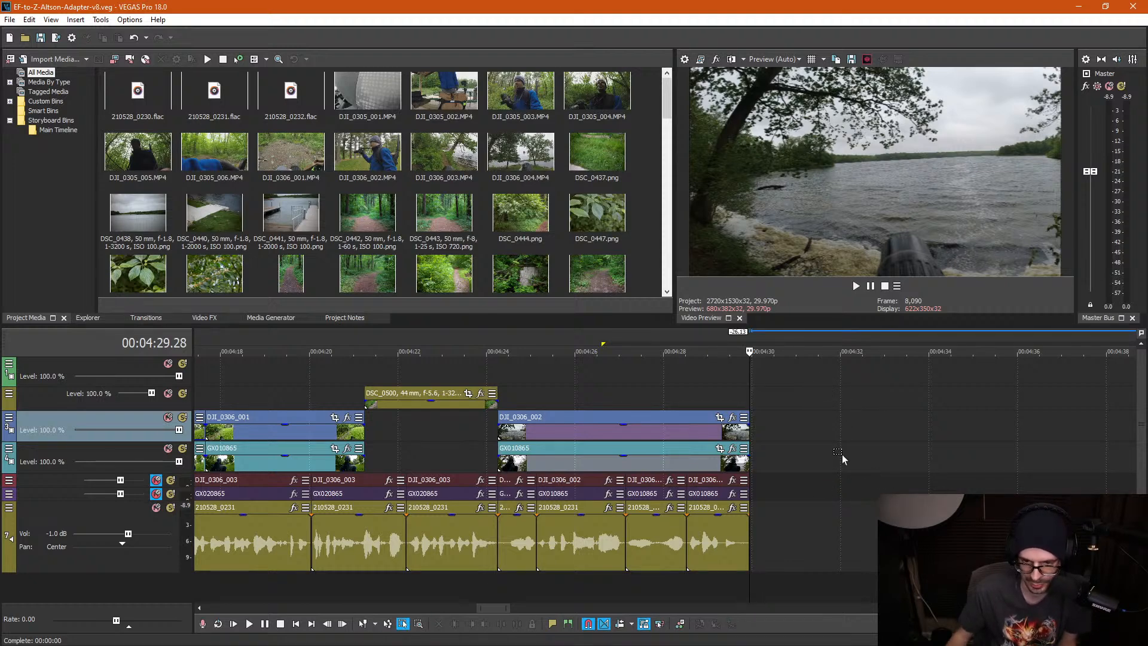
# Step: Split the first short DJI_0306_002 audio piece at 00:04:24.15 and delete the silence before the speech
pyautogui.click(509, 564)
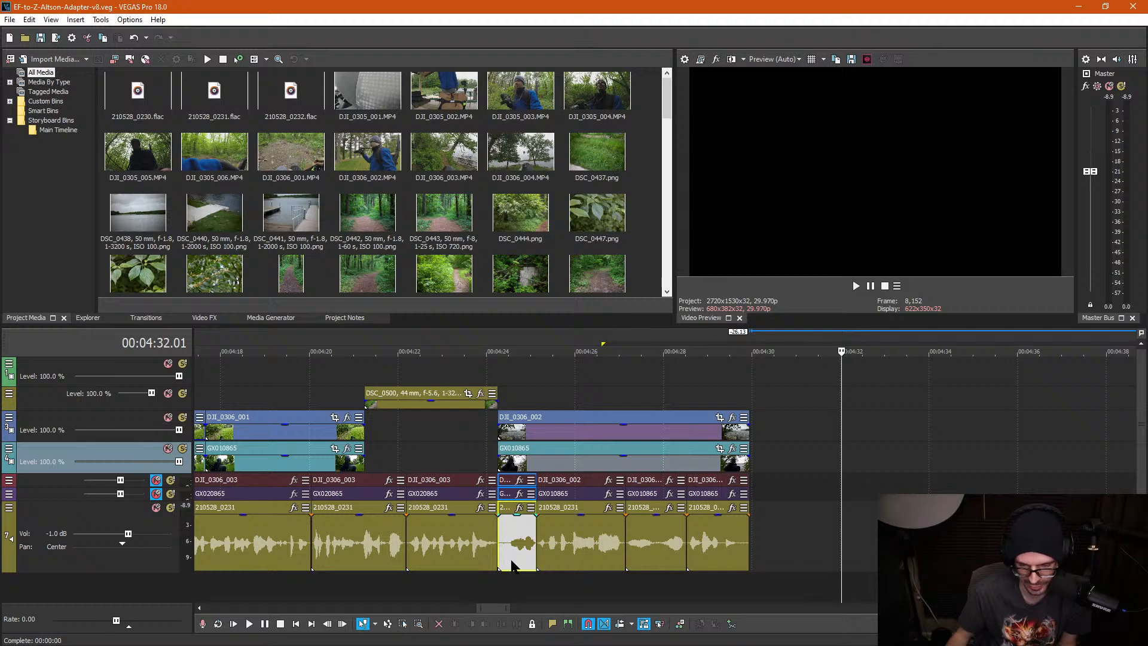
pyautogui.hscroll(5, 511, 563)
pyautogui.hscroll(-3, 509, 554)
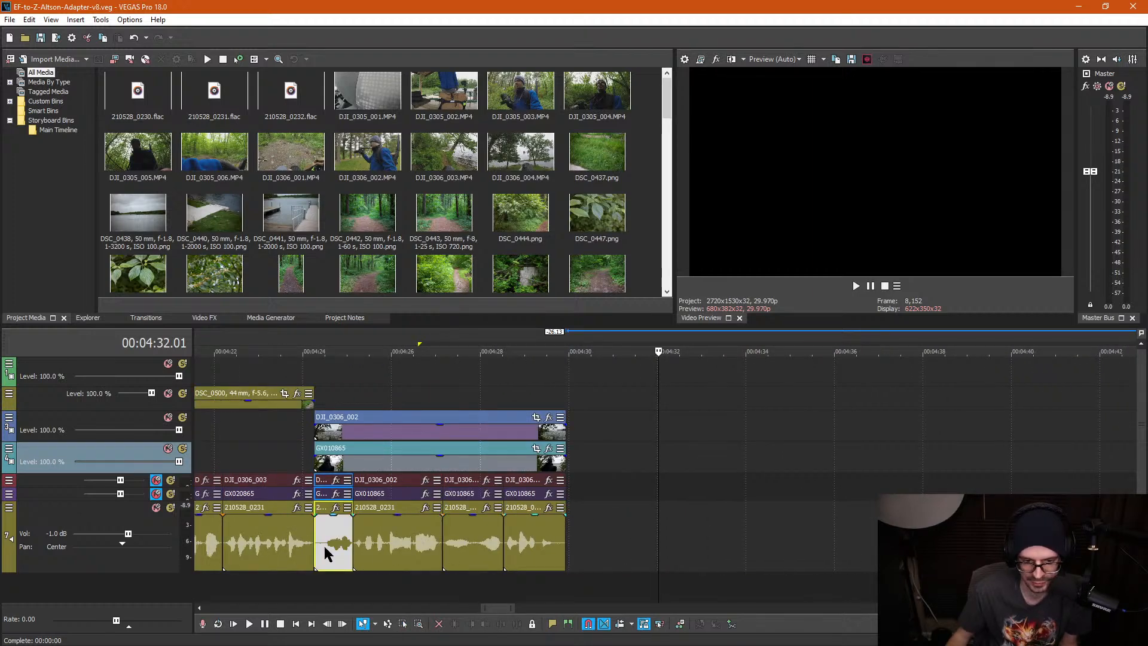
pyautogui.click(326, 554)
pyautogui.scroll(5, 673, 567)
pyautogui.press('s')
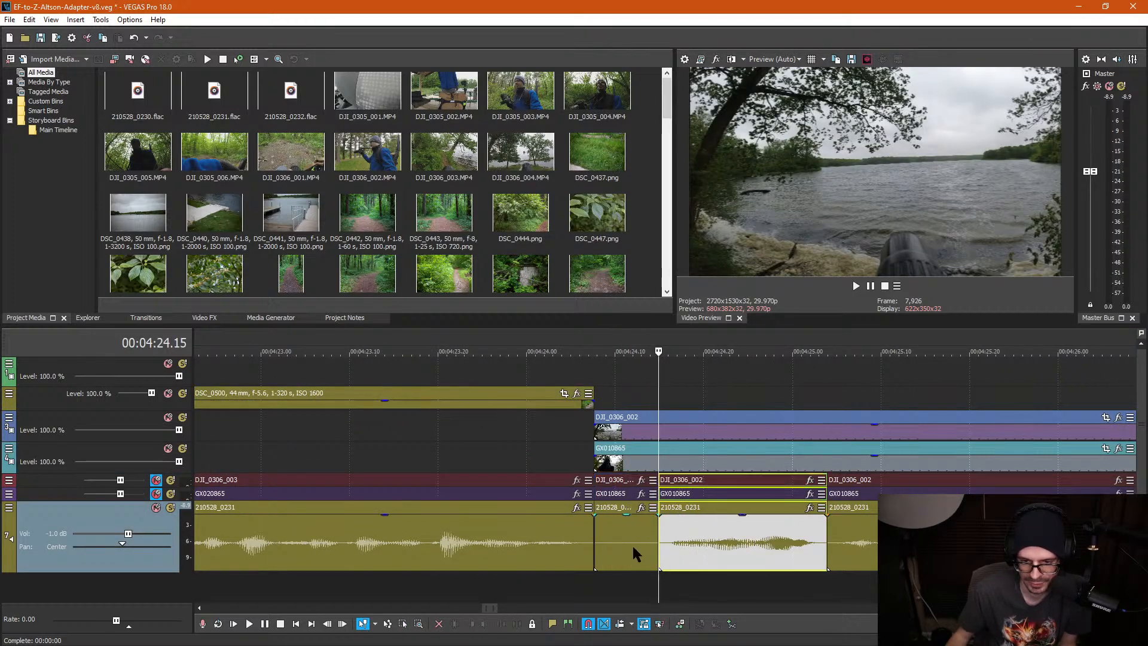
pyautogui.click(633, 544)
pyautogui.press('Delete')
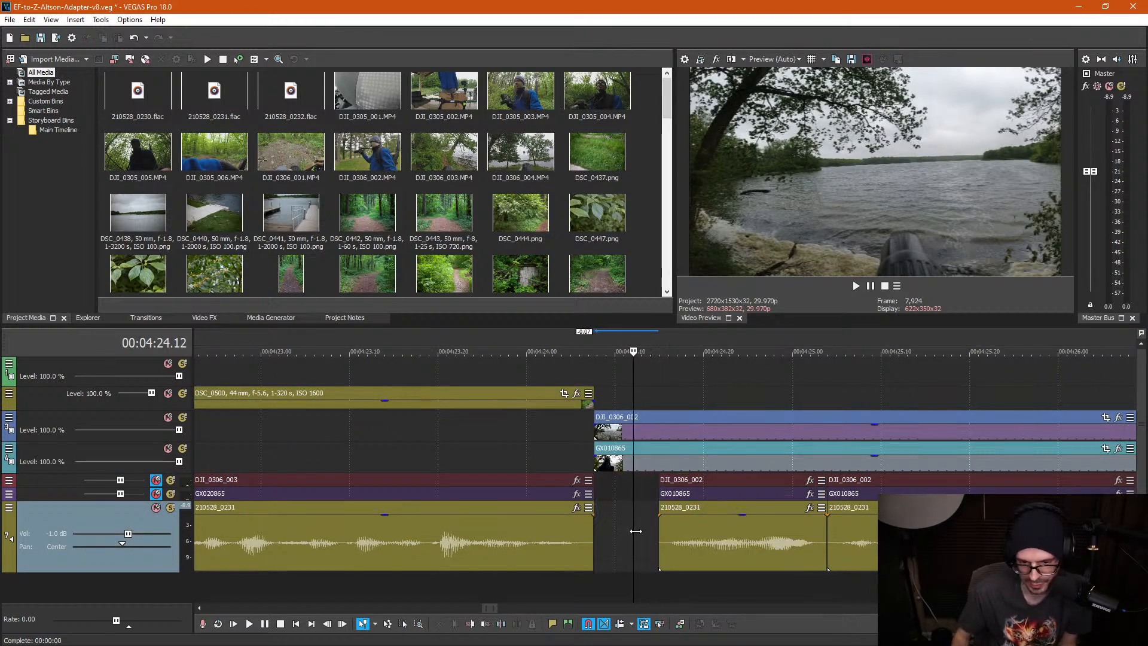
# Step: Split the DJI_0306_002 and GX010865 video at 00:04:24.15 and delete the short pieces before the cut
pyautogui.click(659, 464)
pyautogui.press('s')
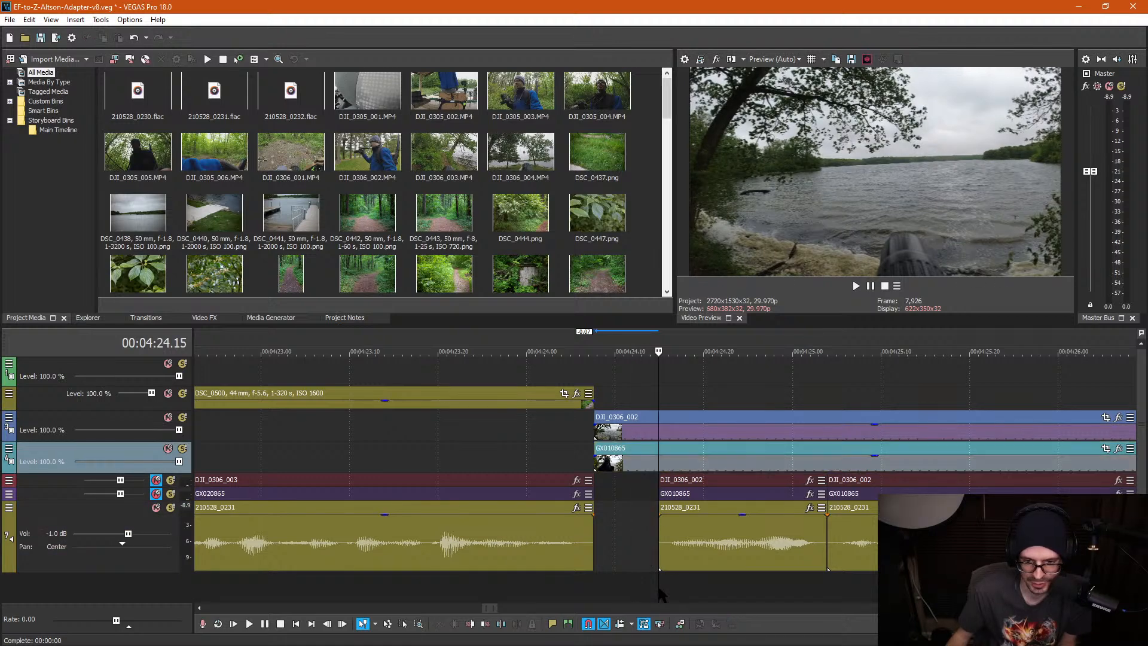
pyautogui.press('d')
pyautogui.moveTo(633, 486); pyautogui.dragTo(616, 397)
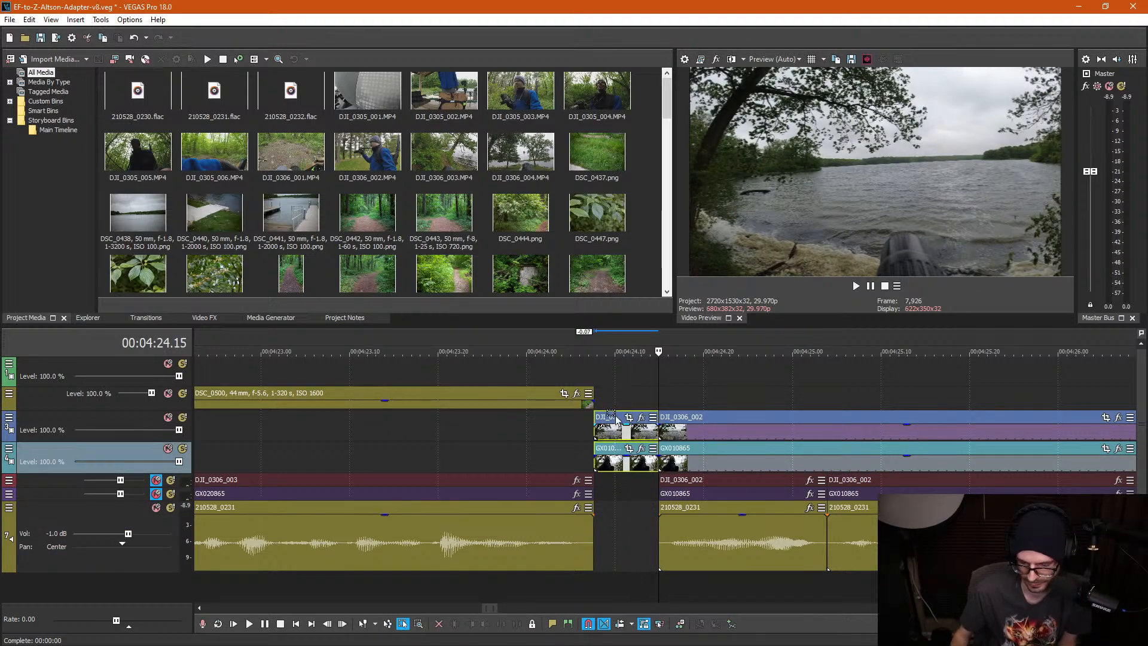
pyautogui.press('Delete')
# Step: Move the DJI_0306_002 and GX010865 video and audio back against the preceding clip to close the gap
pyautogui.hotkey('ctrl', 'd')
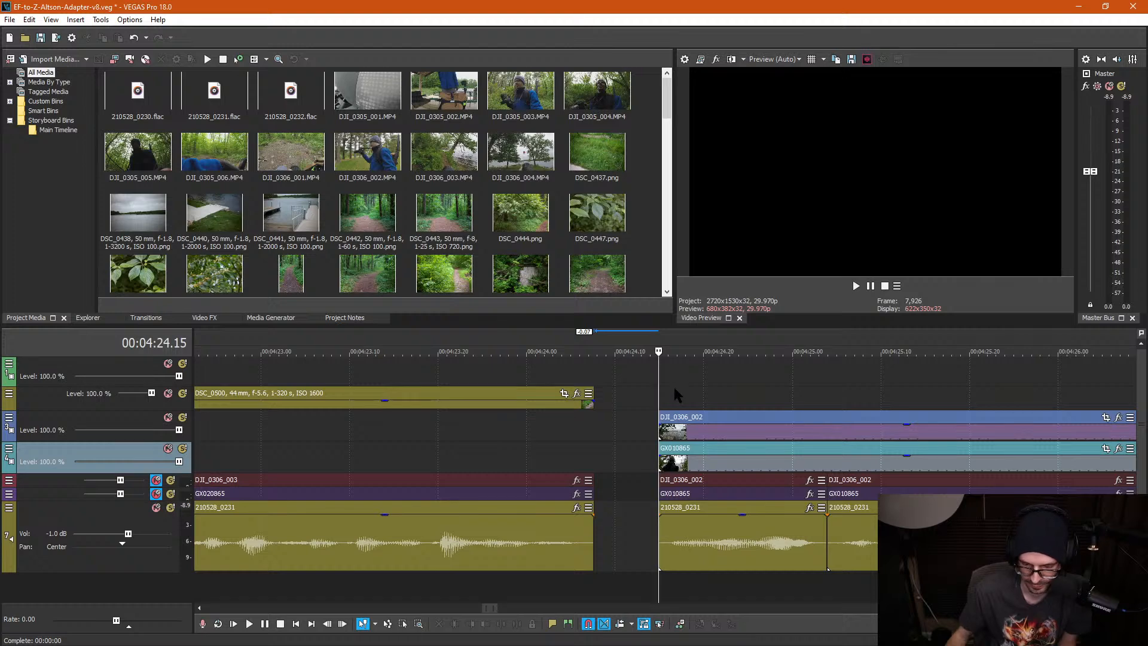
pyautogui.moveTo(713, 428); pyautogui.dragTo(647, 428)
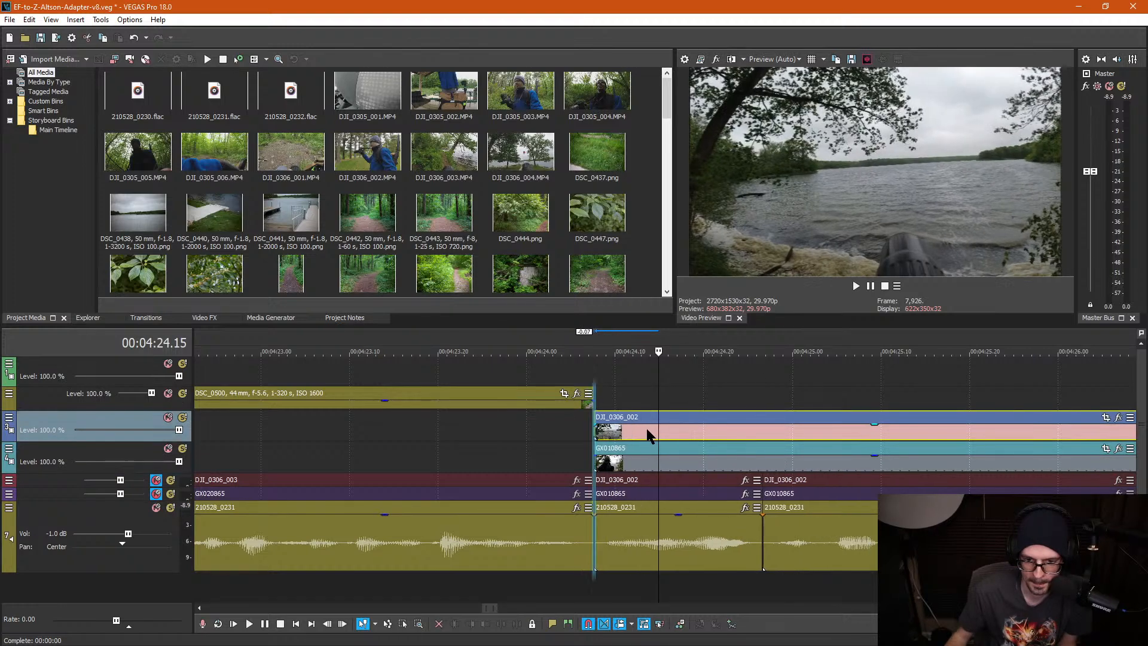
pyautogui.click(692, 369)
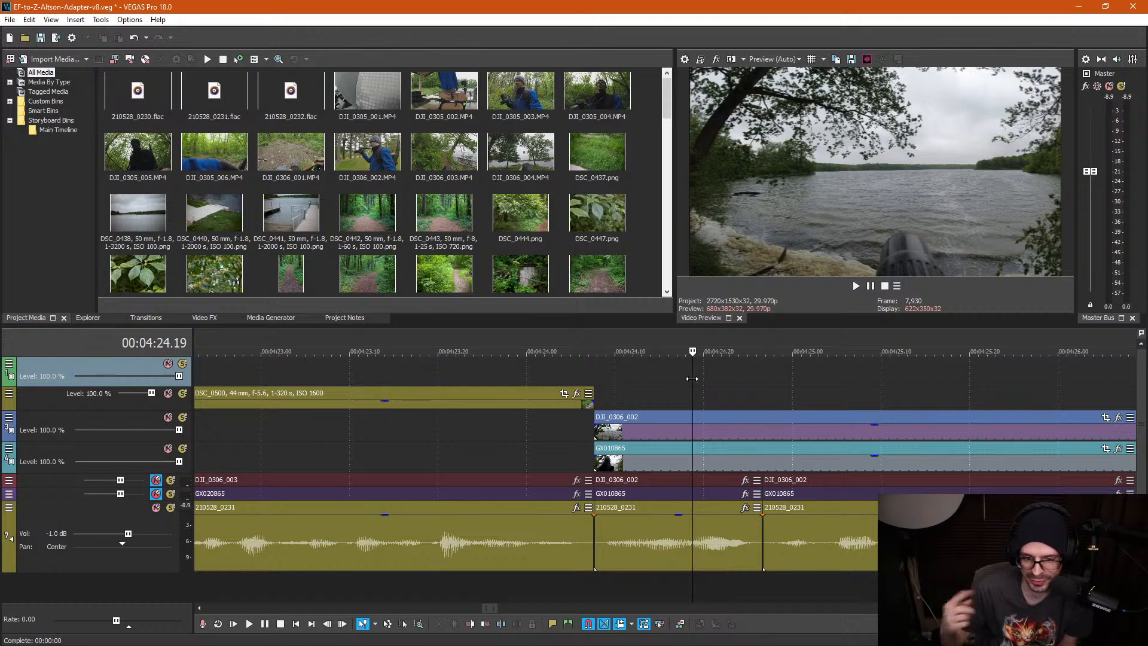
# Step: Play back the transition from the DSC_0500 photo into the lake shot through to the end of the narration
pyautogui.scroll(-6, 765, 408)
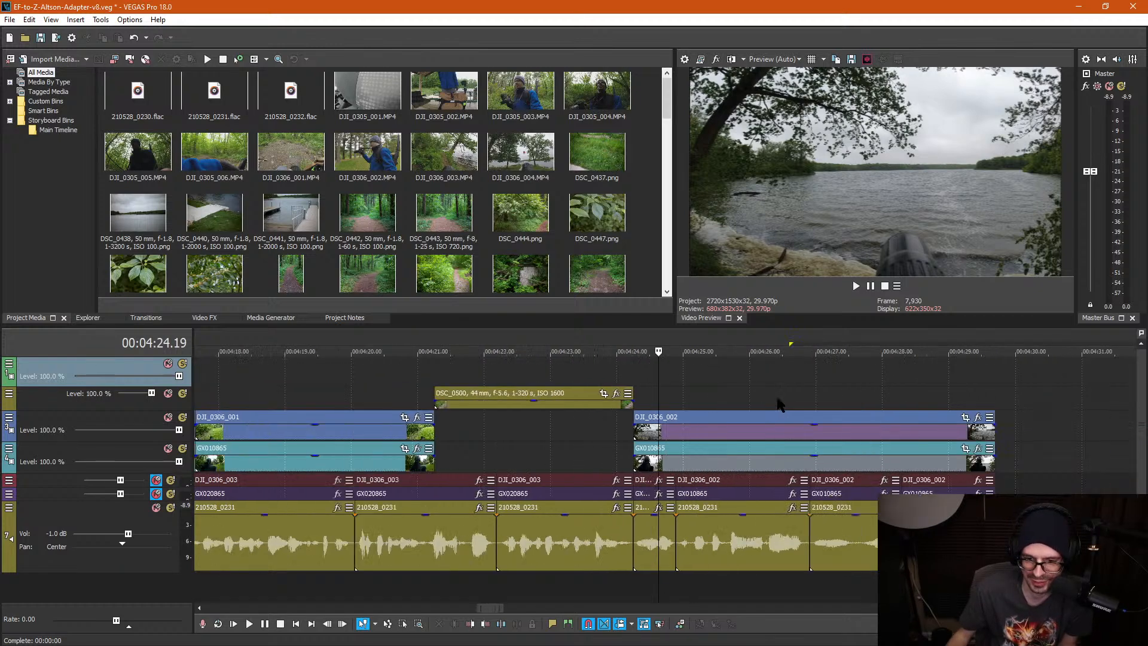
pyautogui.click(849, 388)
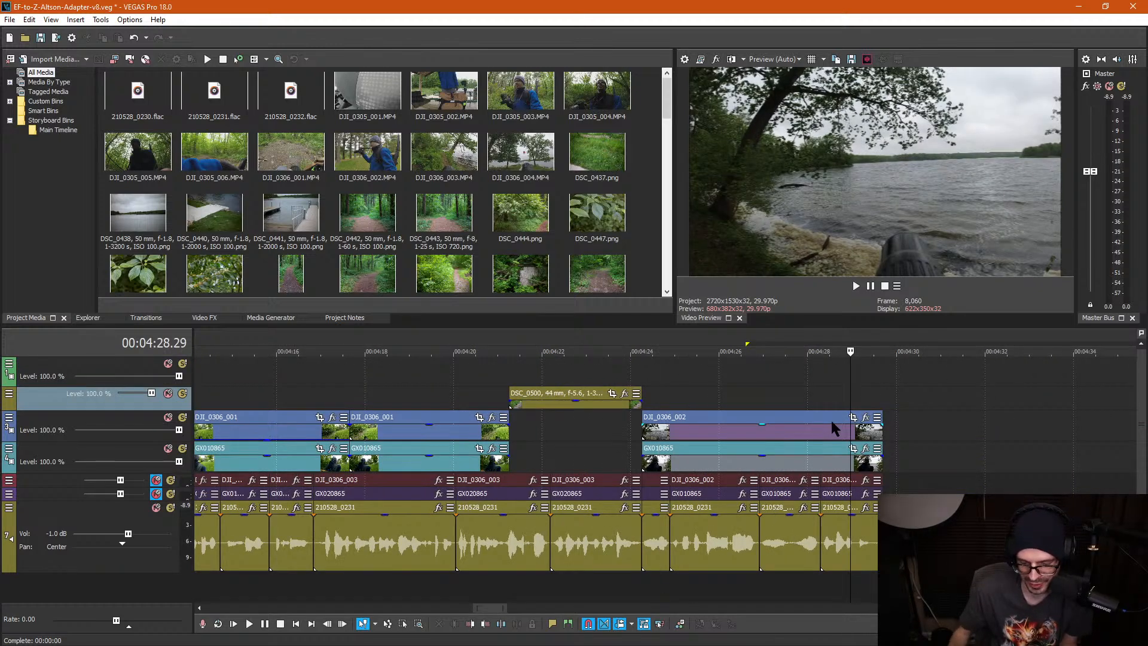
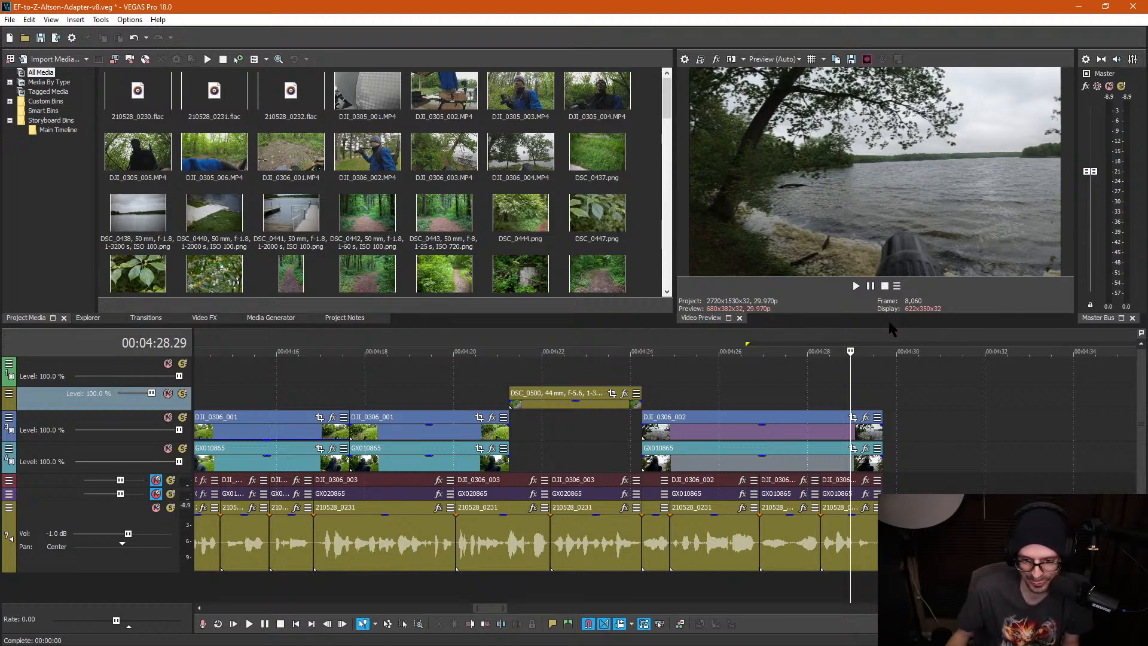
pyautogui.click(612, 370)
pyautogui.click(633, 377)
pyautogui.press('space')
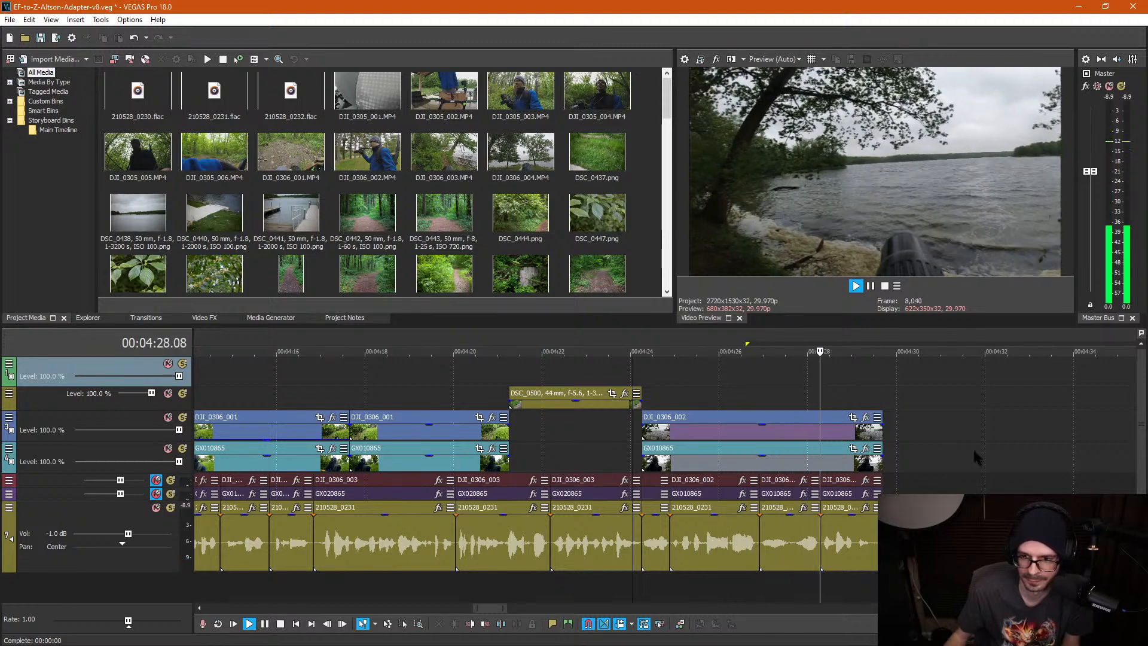
pyautogui.scroll(-3, 935, 436)
pyautogui.press('space')
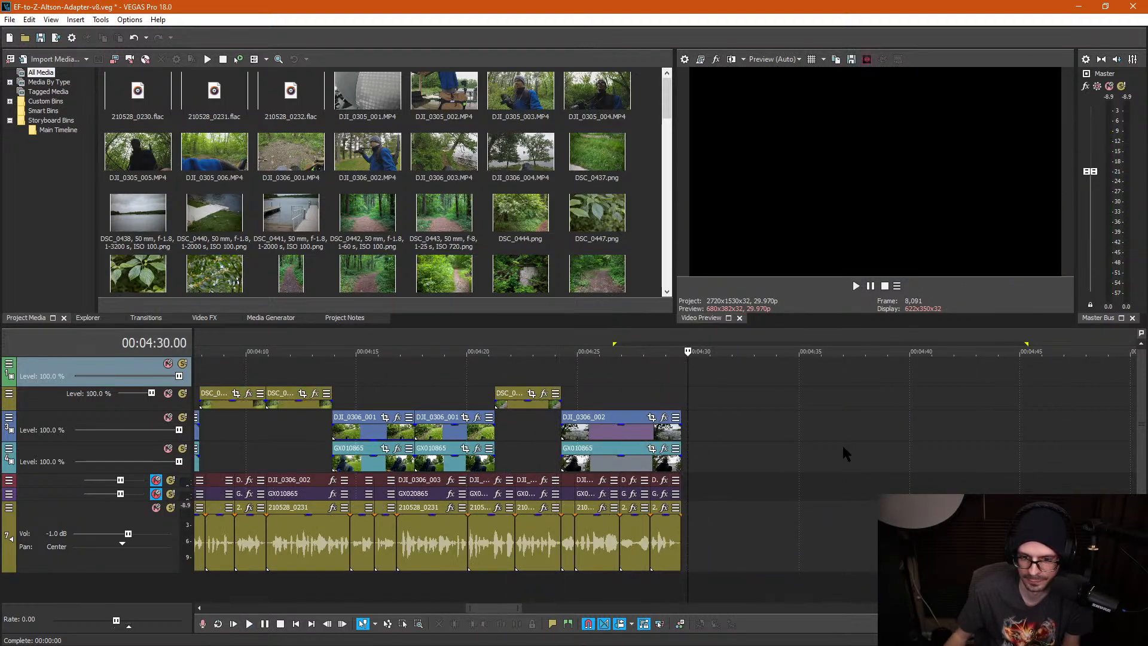
# Step: Look through the clips around 00:04:56 and the whole timeline for footage to place over this section
pyautogui.scroll(-3, 844, 447)
pyautogui.click(879, 399)
pyautogui.scroll(5, 884, 423)
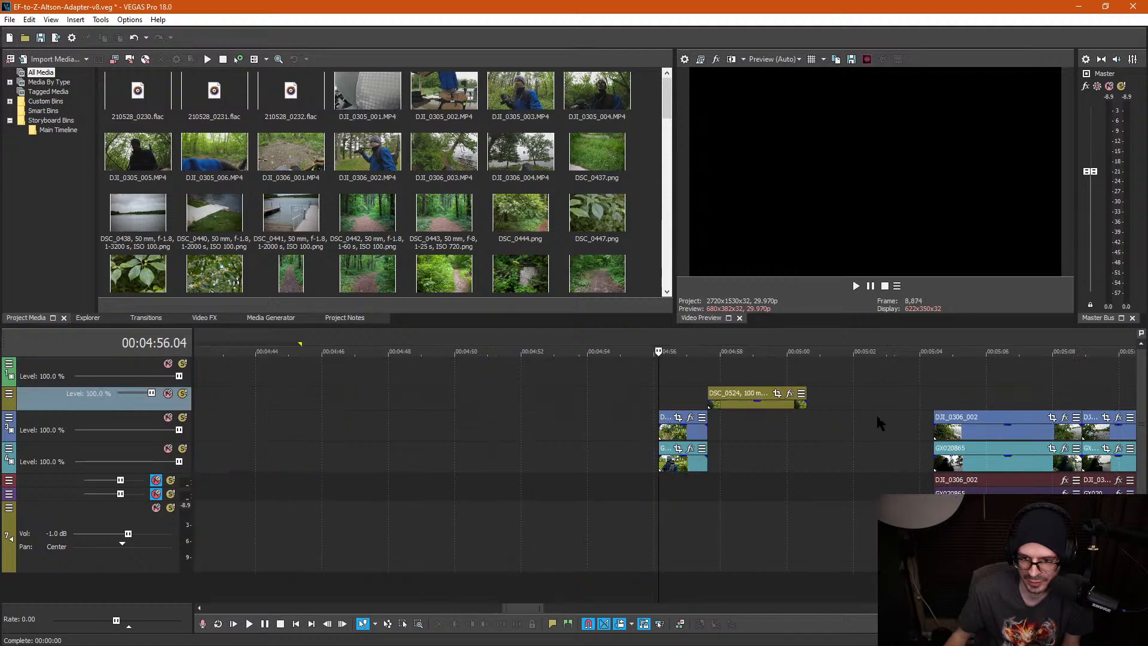
pyautogui.click(677, 399)
pyautogui.click(743, 362)
pyautogui.click(692, 379)
pyautogui.click(751, 377)
pyautogui.scroll(-4, 792, 392)
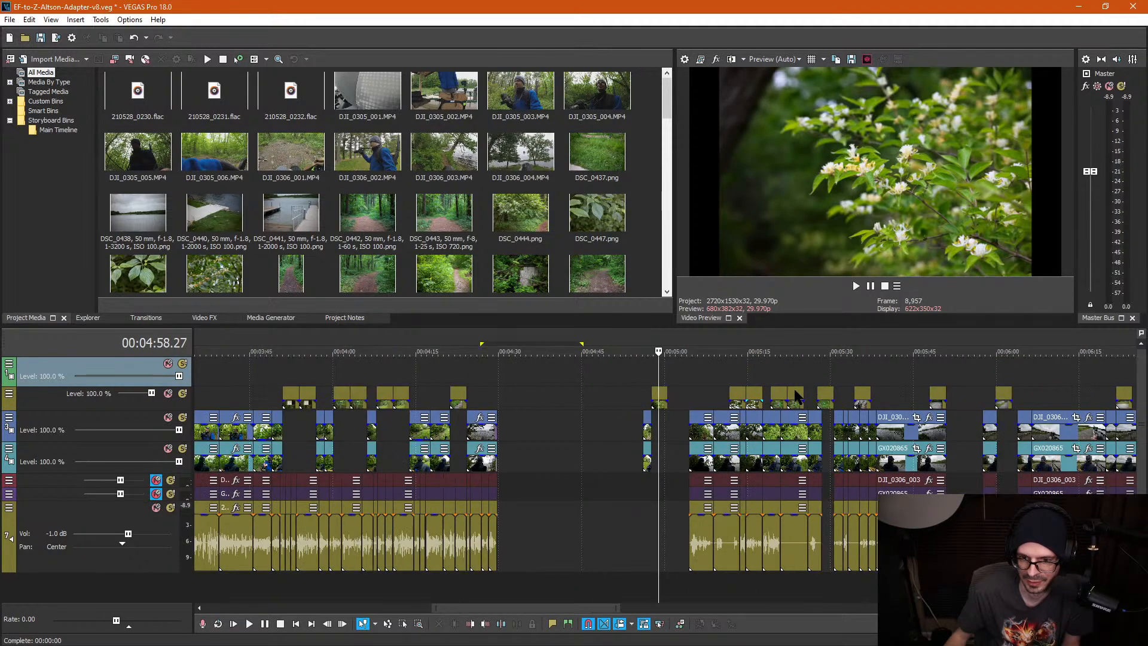
pyautogui.scroll(-6, 872, 394)
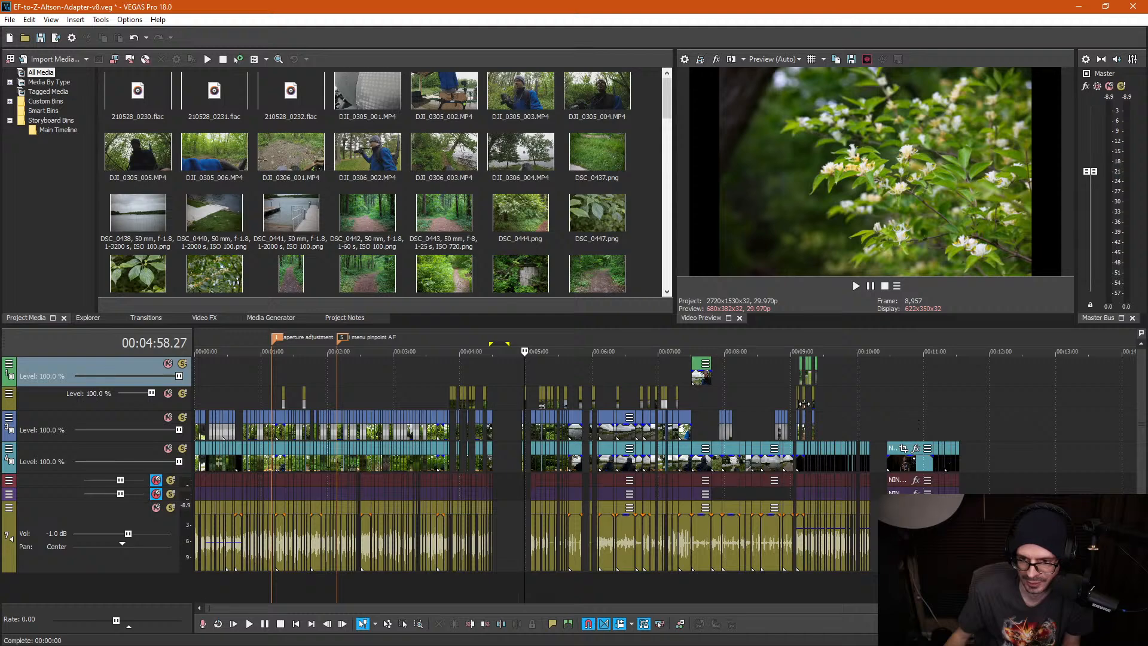
# Step: Examine the overlay clips above the NINJAV section between about 00:09:05 and 00:09:25
pyautogui.click(806, 405)
pyautogui.scroll(5, 716, 403)
pyautogui.click(638, 374)
pyautogui.scroll(4, 639, 375)
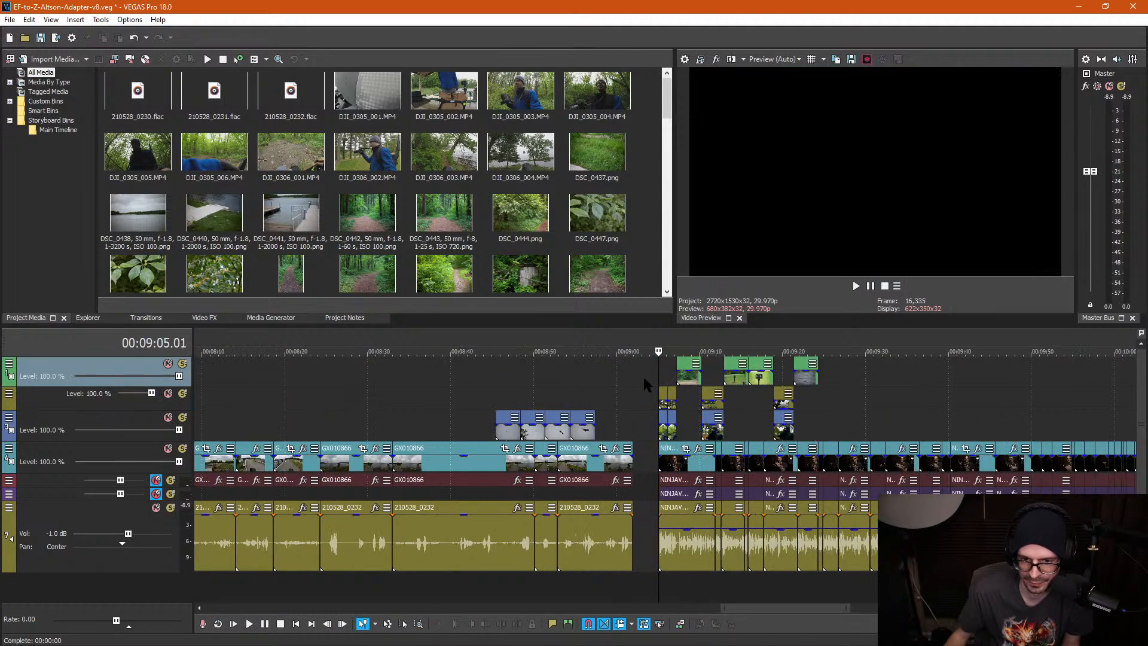
pyautogui.click(747, 396)
pyautogui.click(870, 396)
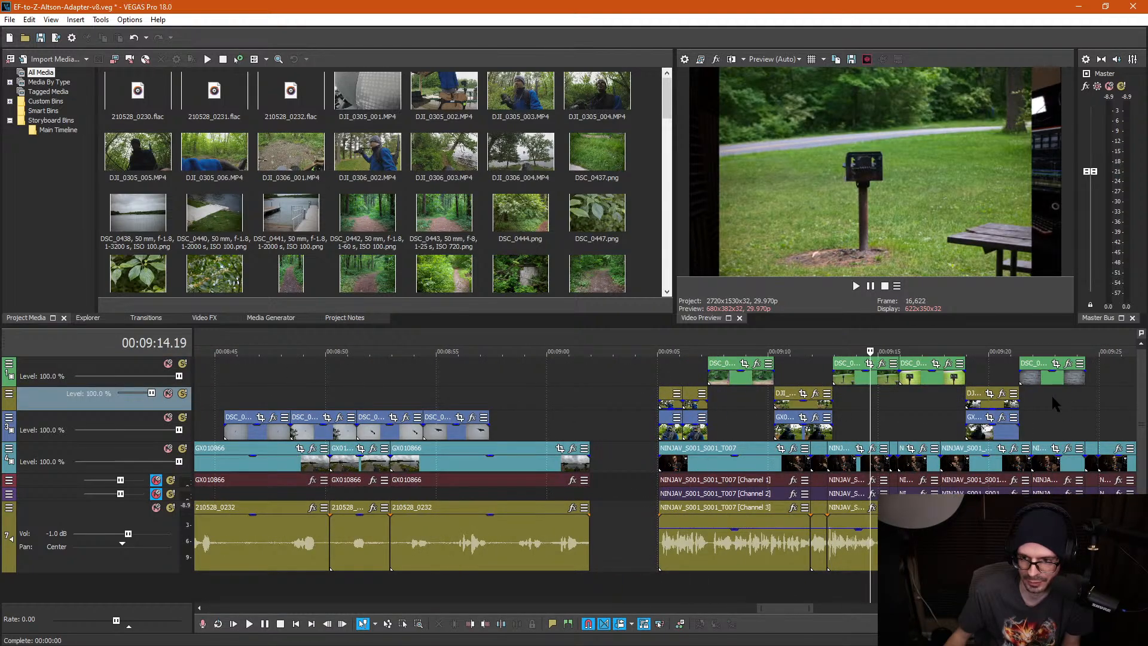
pyautogui.click(1053, 399)
pyautogui.scroll(2, 691, 402)
pyautogui.click(551, 369)
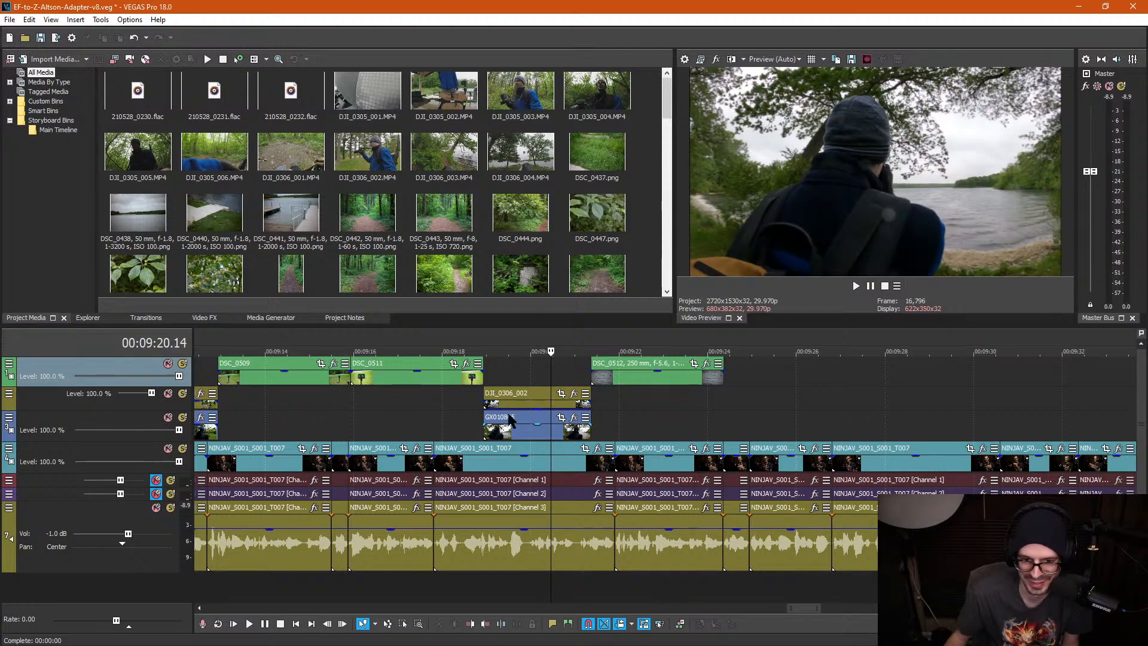
# Step: Move the DSC_0512 photo and the DJI_0306_002 and GX010865 overlay clips from the NINJAV section to just after 00:04:30
pyautogui.click(629, 377)
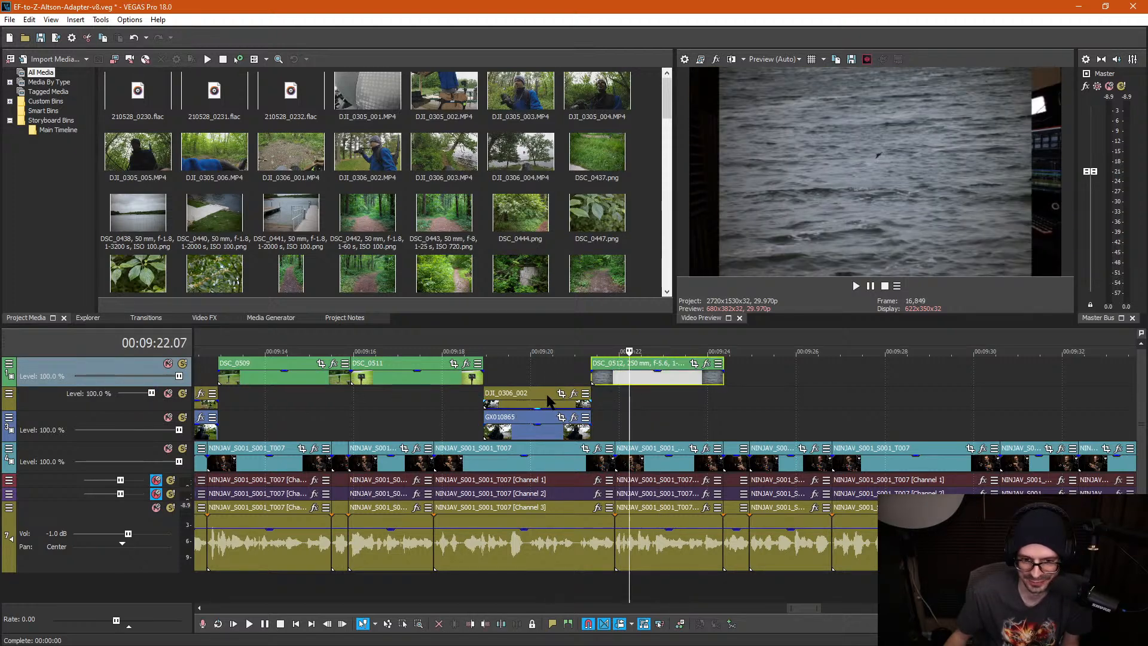
pyautogui.keyDown('ctrl'); pyautogui.click(547, 390); pyautogui.keyUp('ctrl')
pyautogui.scroll(-4, 620, 405)
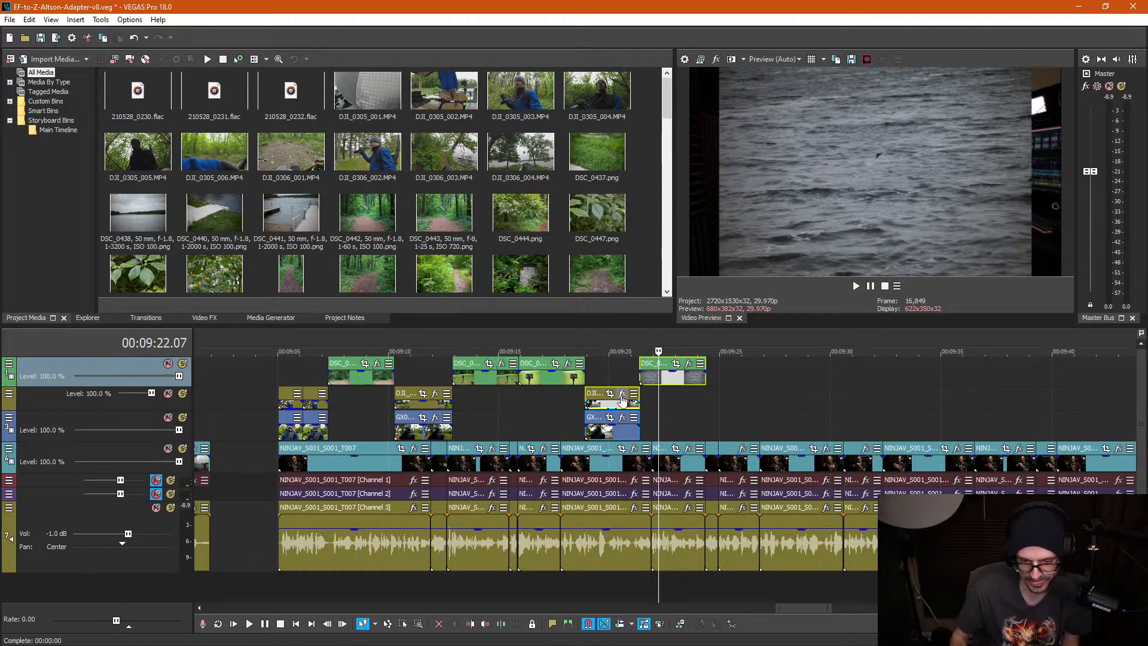
pyautogui.moveTo(600, 394)
pyautogui.mouseDown()
pyautogui.moveTo(52, 381)
pyautogui.moveTo(99, 373)
pyautogui.moveTo(65, 368)
pyautogui.moveTo(9, 389)
pyautogui.moveTo(989, 407)
pyautogui.moveTo(3, 406)
pyautogui.moveTo(646, 402)
pyautogui.moveTo(606, 408)
pyautogui.mouseUp()
pyautogui.click(583, 379)
pyautogui.scroll(3, 583, 379)
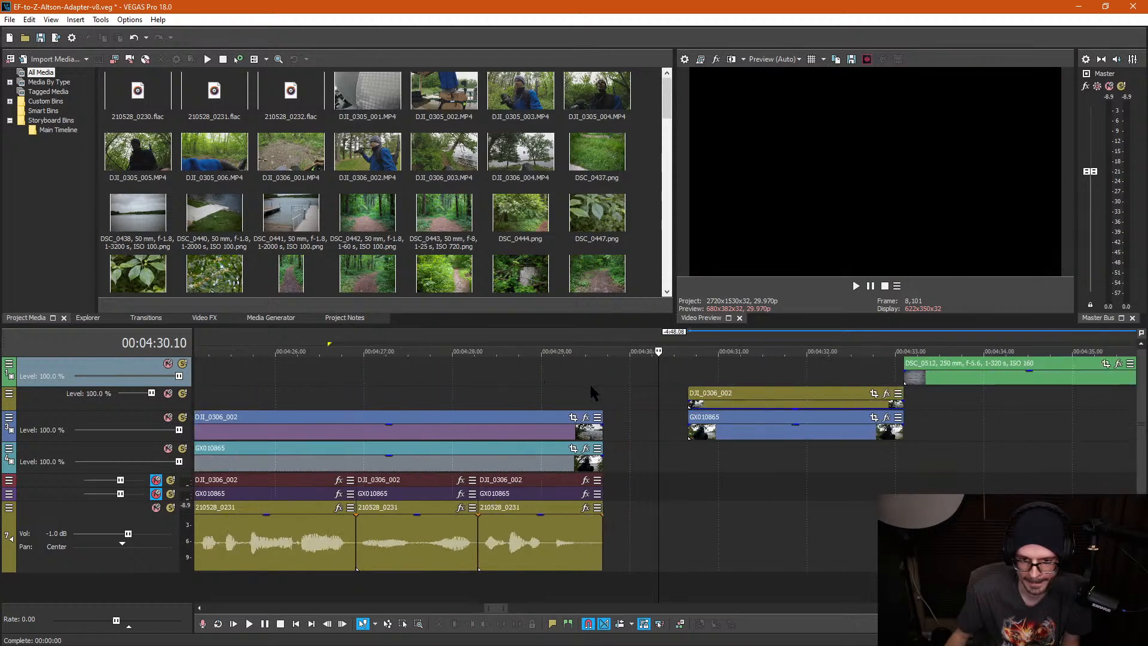
# Step: Split the DJI_0306_002 and GX010865 video at 00:04:27.23 and delete both pieces after the cut, keeping the narration audio
pyautogui.click(543, 429)
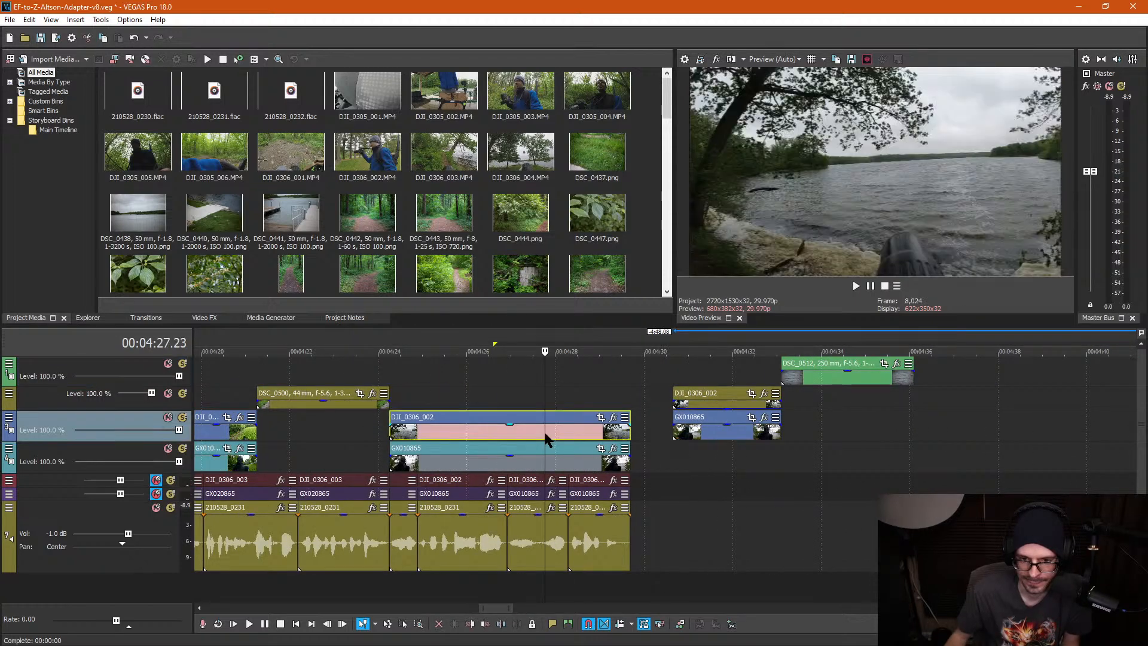
pyautogui.scroll(3, 602, 440)
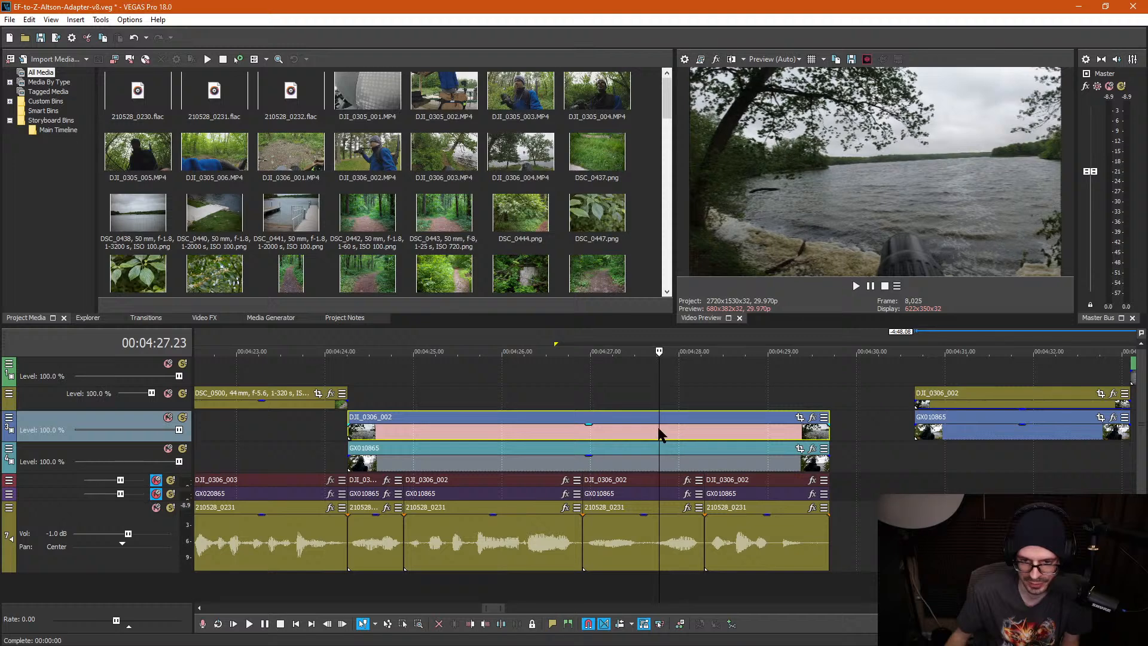
pyautogui.press('s')
pyautogui.click(677, 462)
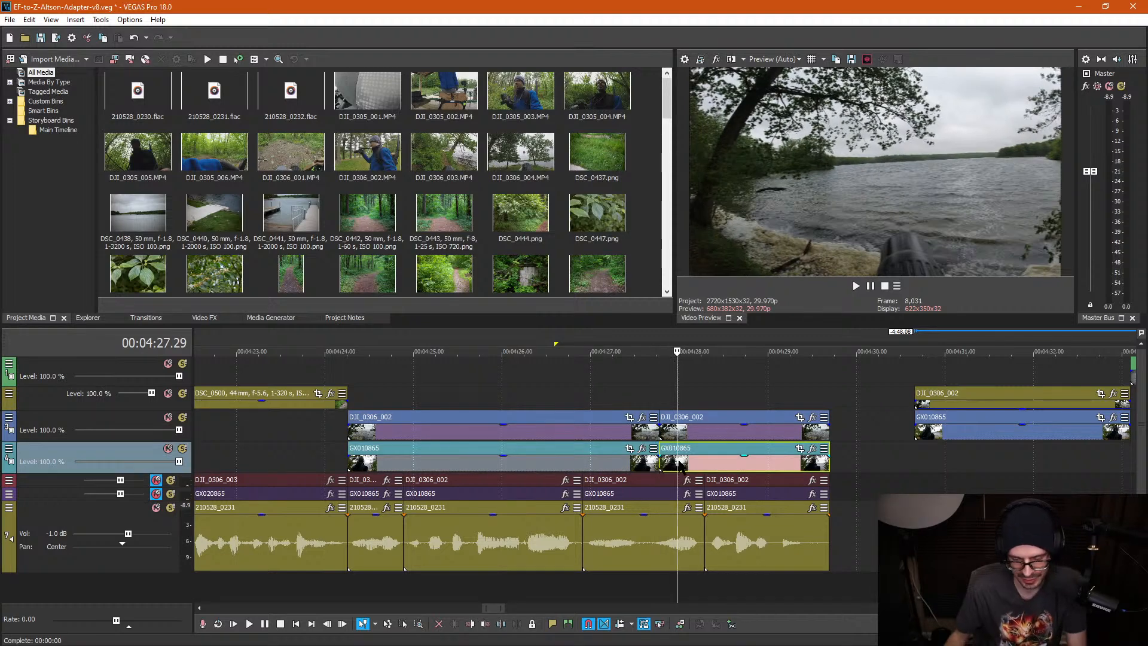
pyautogui.press('Delete')
pyautogui.click(704, 428)
pyautogui.press('Delete')
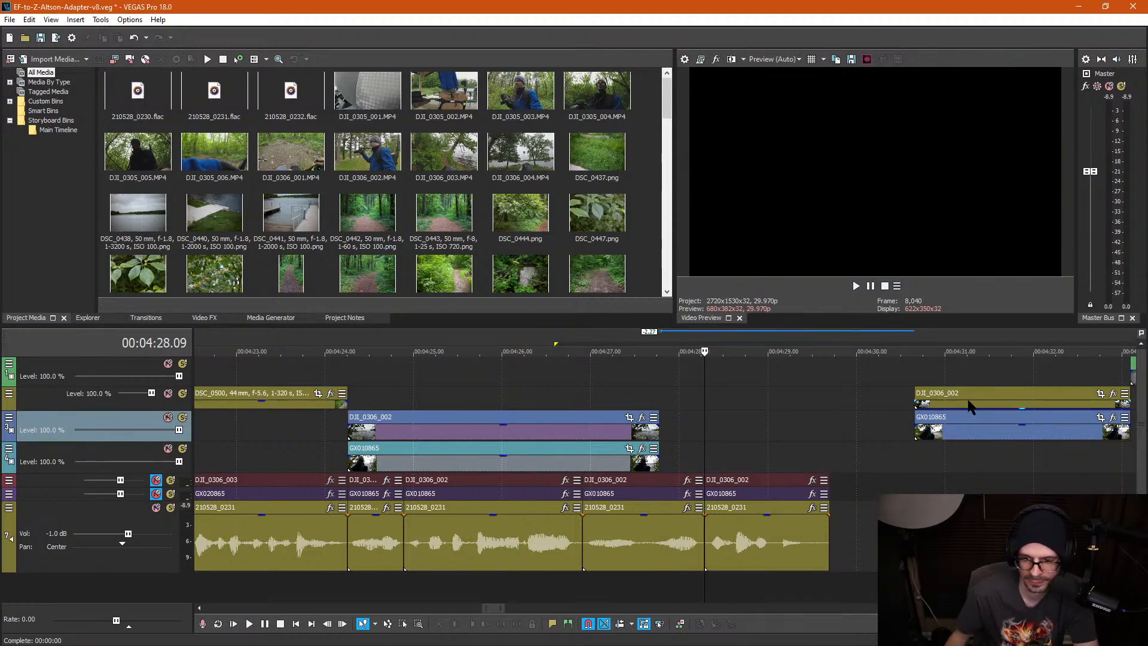
# Step: Move the DJI_0306_002 and GX010865 overlay clips earlier to about 00:04:27.24, over the end of the narration, and play them back
pyautogui.moveTo(916, 395); pyautogui.dragTo(698, 407)
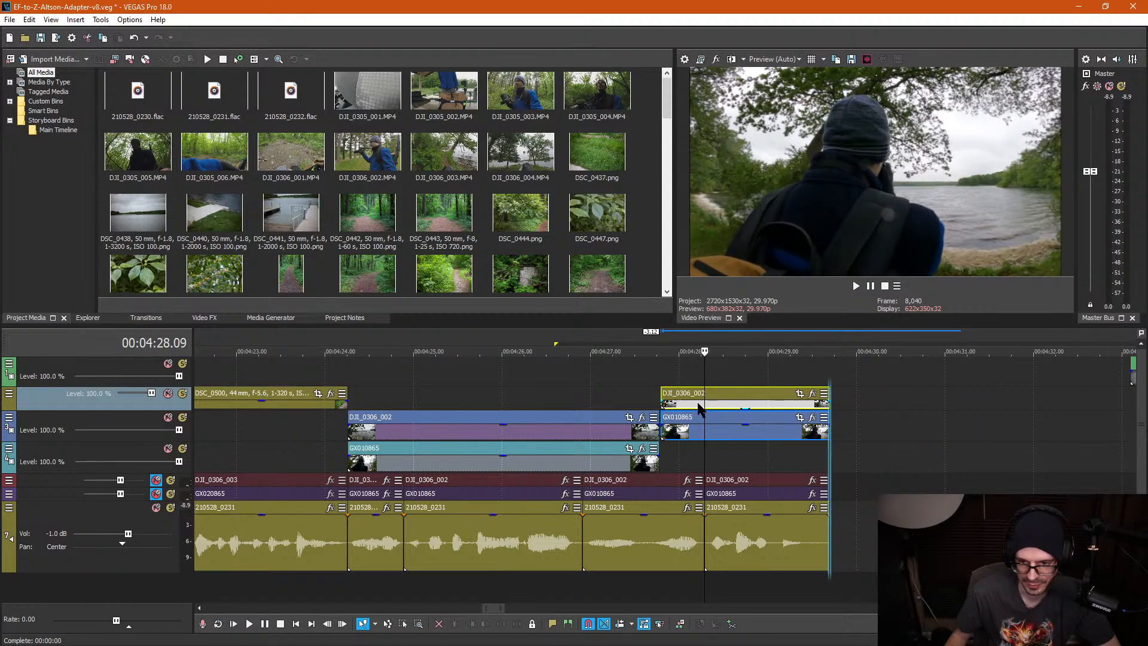
pyautogui.click(736, 381)
pyautogui.press('space')
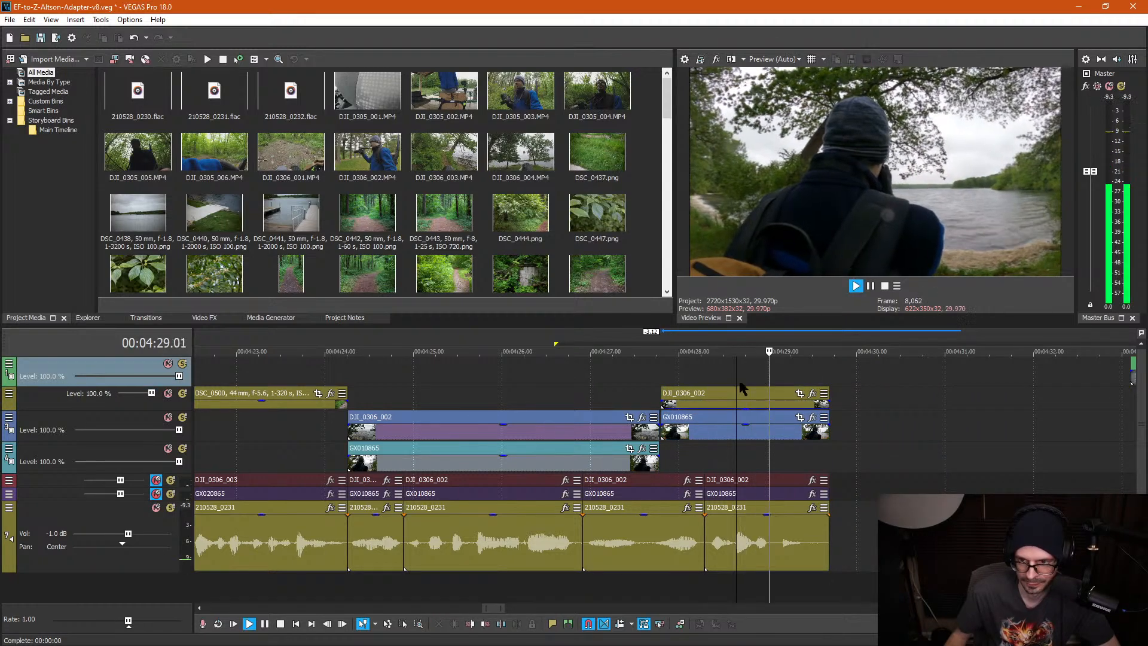
pyautogui.press('space')
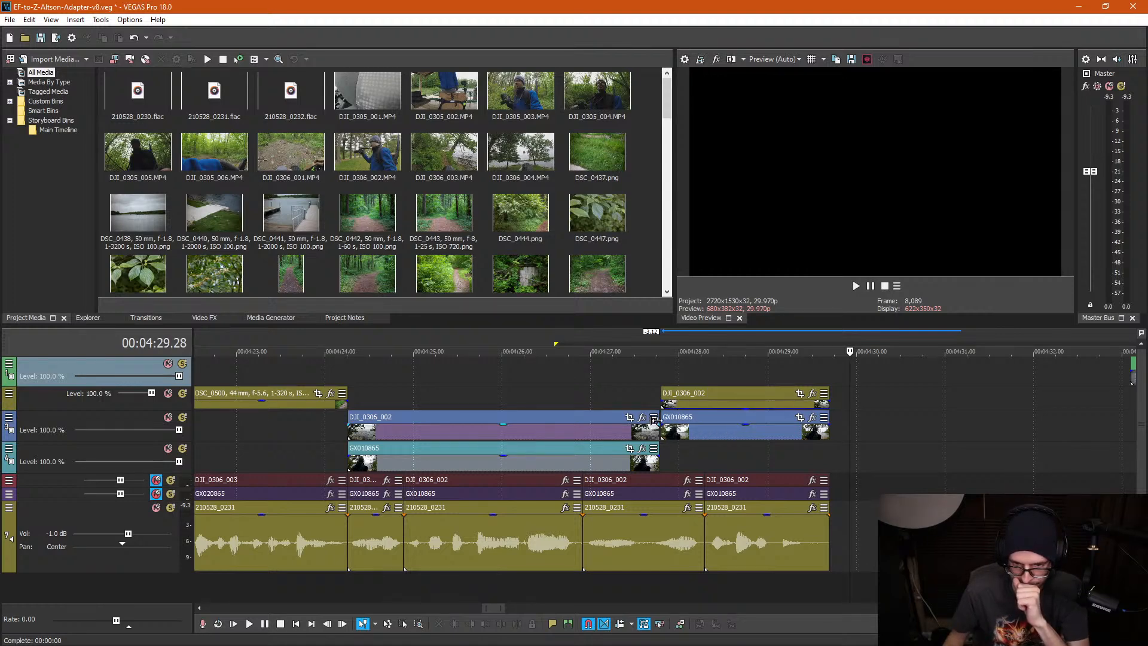
# Step: Extend the ends of the preceding DJI_0306_002 and GX010865 clips to meet the moved overlay at about 00:04:27.24
pyautogui.scroll(4, 655, 426)
pyautogui.click(511, 399)
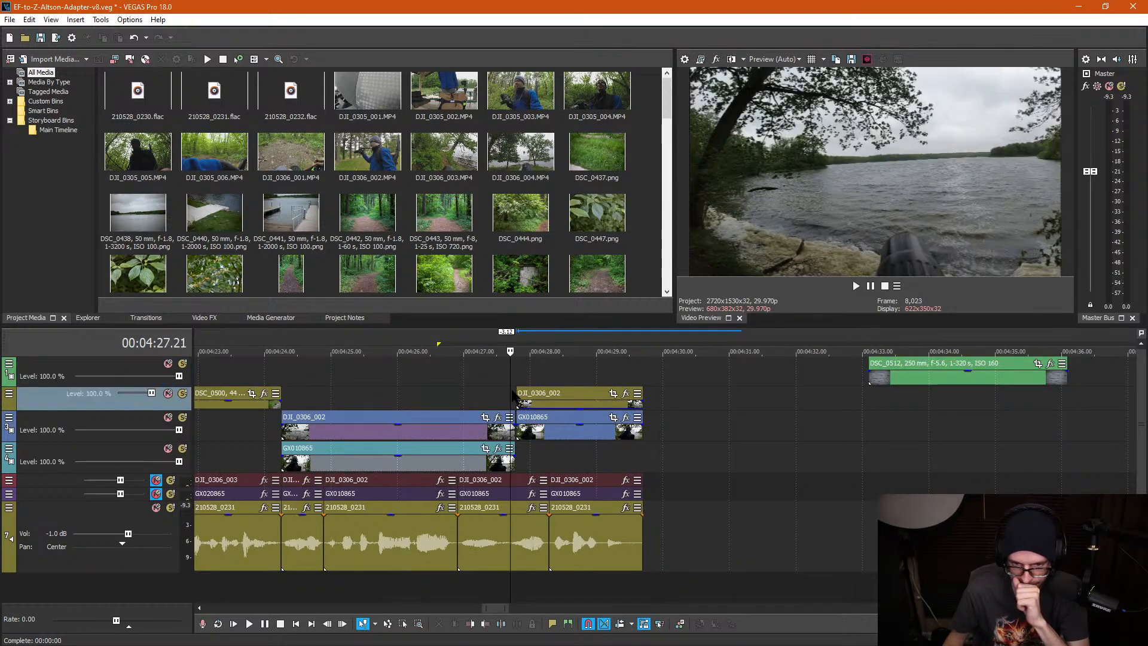
pyautogui.scroll(3, 511, 398)
pyautogui.moveTo(698, 430); pyautogui.dragTo(707, 431)
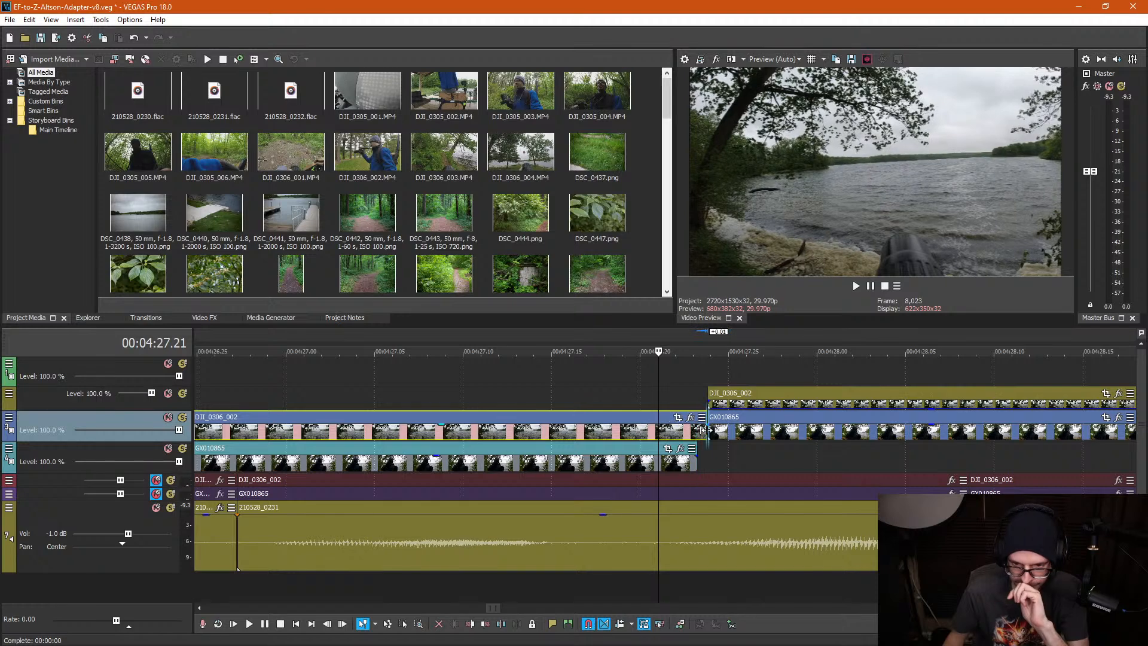
pyautogui.click(699, 463)
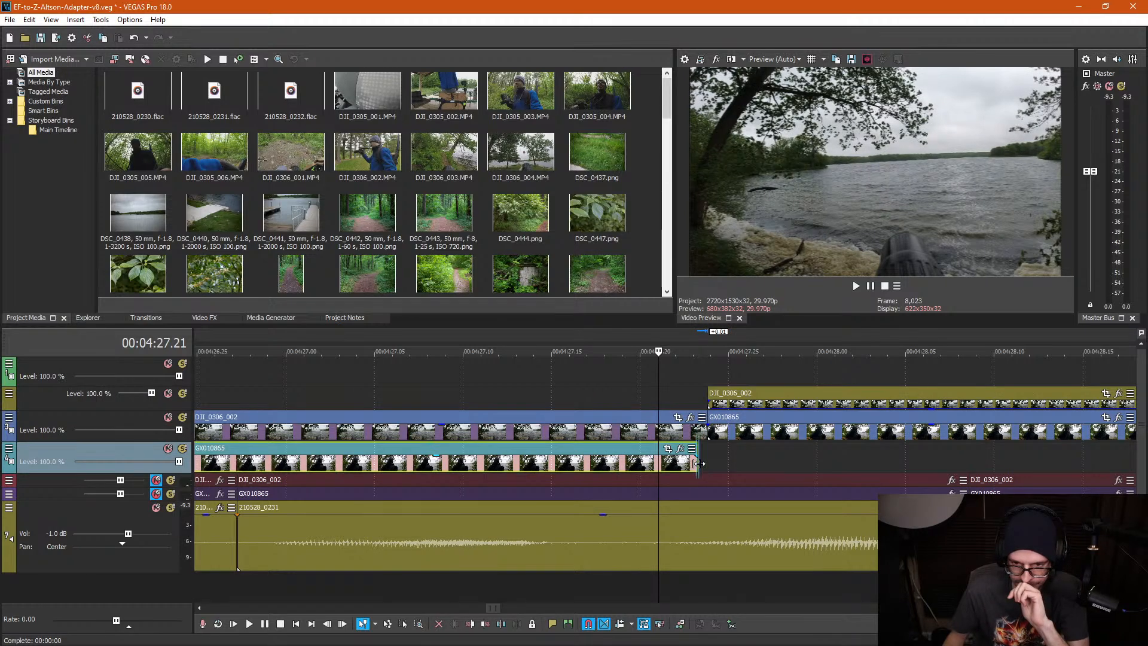
pyautogui.click(755, 456)
pyautogui.scroll(-1, 774, 443)
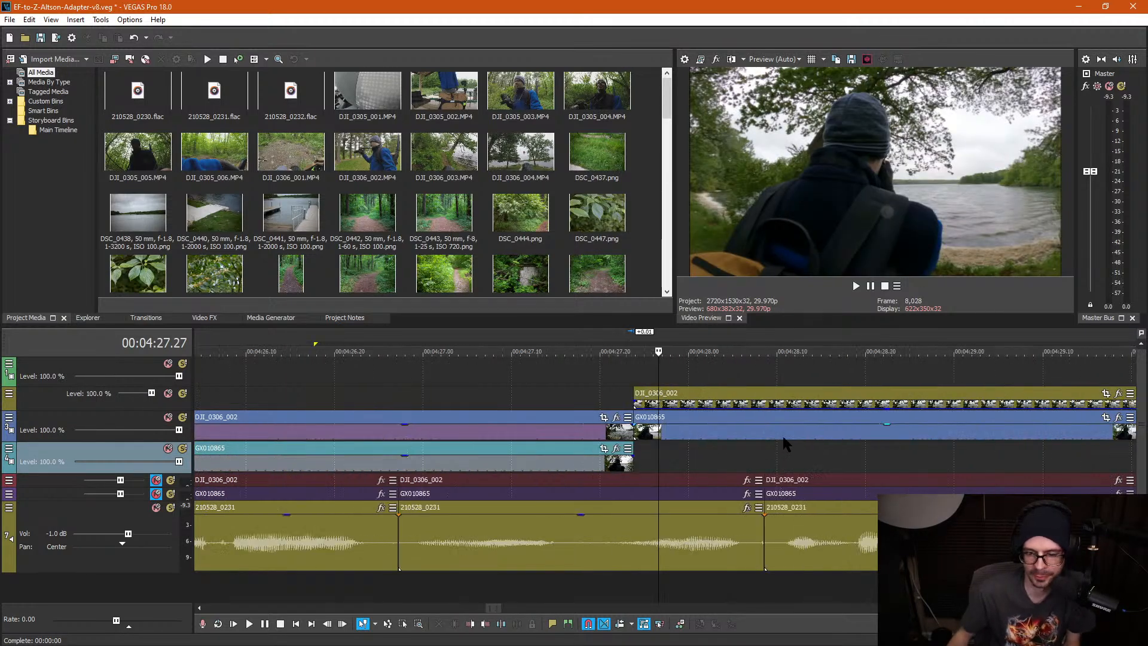
# Step: Move the DSC_0512 photo to the end of the narration just before 00:04:30 and paste a copy directly after it
pyautogui.scroll(-3, 802, 436)
pyautogui.moveTo(921, 383); pyautogui.dragTo(761, 390)
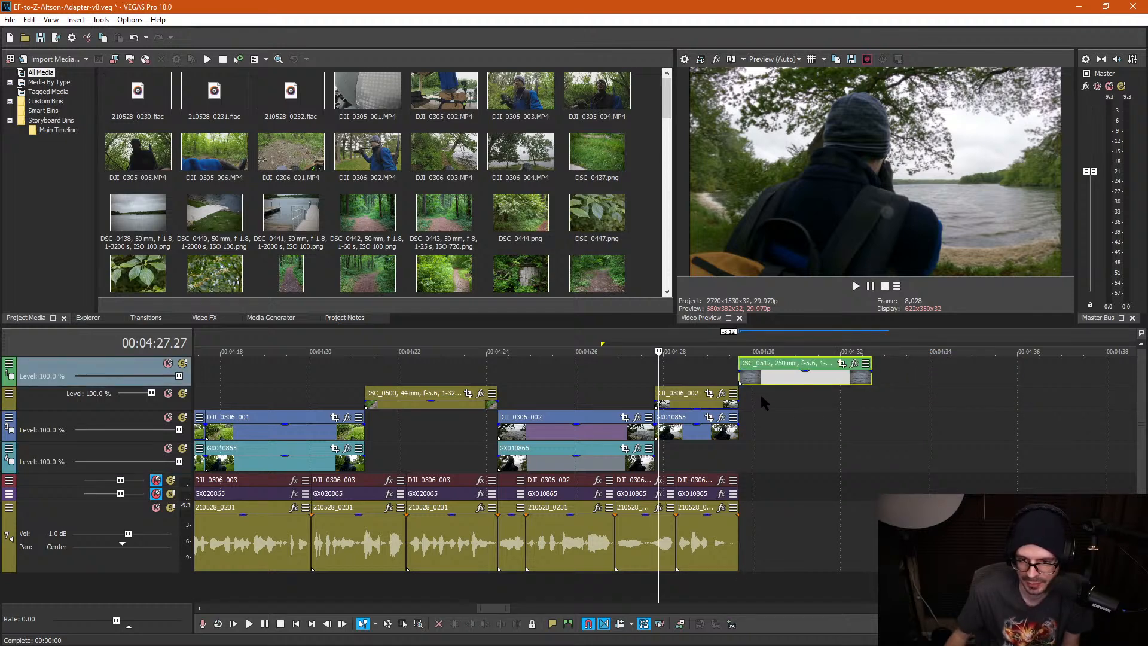
pyautogui.click(795, 375)
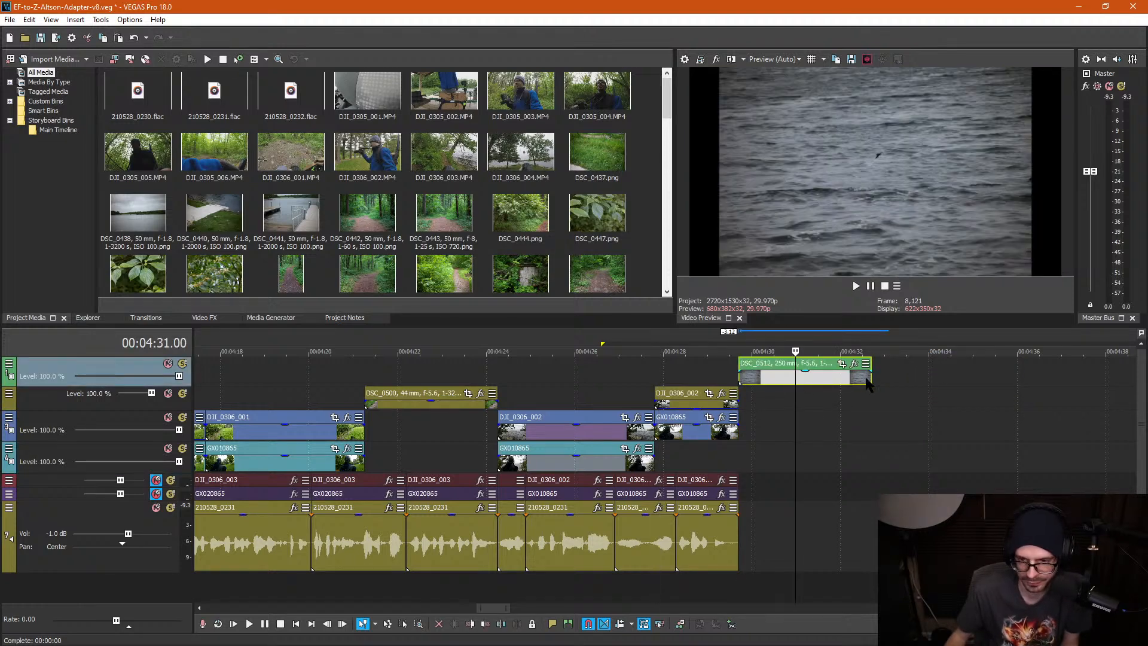
pyautogui.click(877, 376)
pyautogui.hotkey('ctrl', 'v')
pyautogui.moveTo(889, 378); pyautogui.dragTo(885, 380)
pyautogui.click(903, 383)
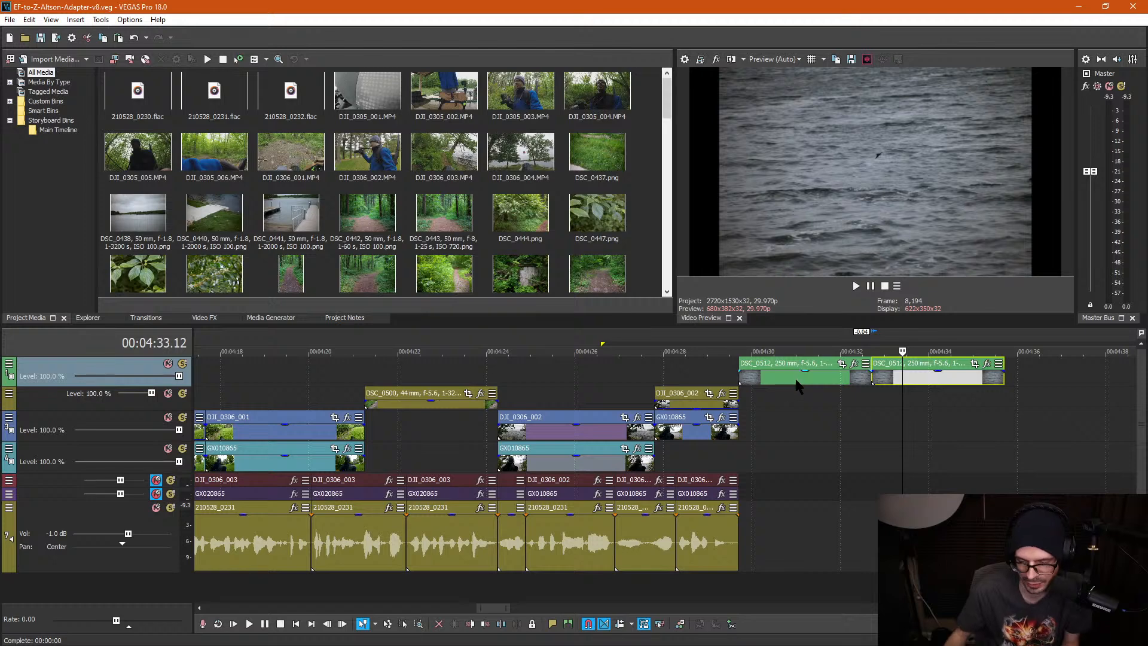
# Step: Examine the video clip and DSC photo left over in the empty stretch around 00:04:56
pyautogui.click(813, 404)
pyautogui.scroll(-5, 833, 407)
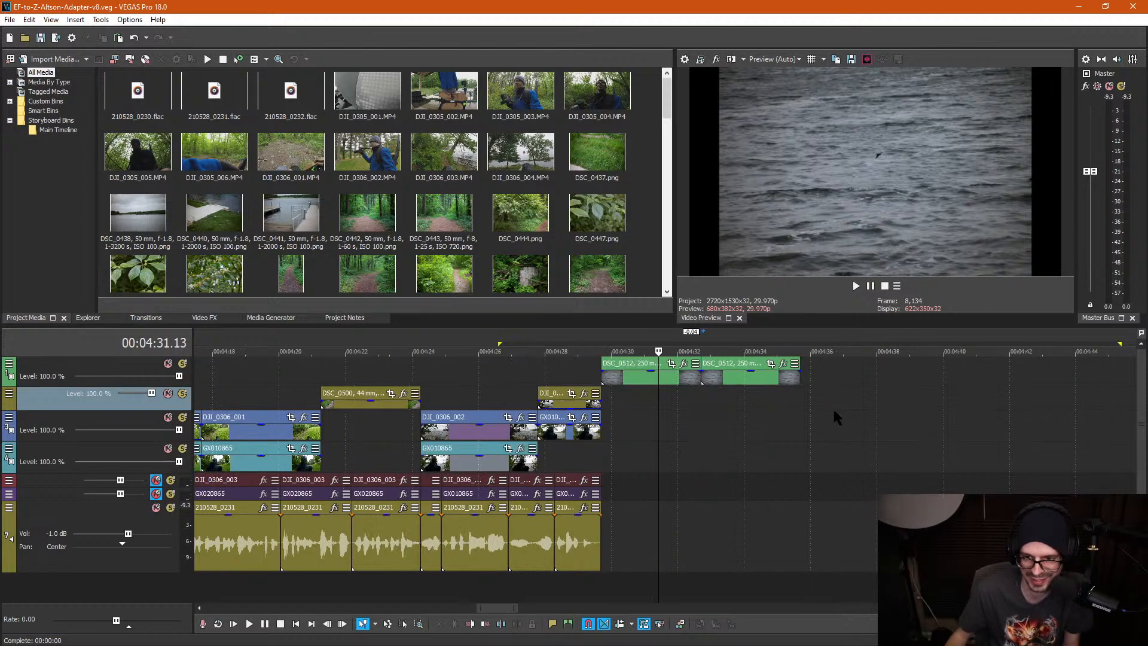
pyautogui.scroll(-3, 986, 413)
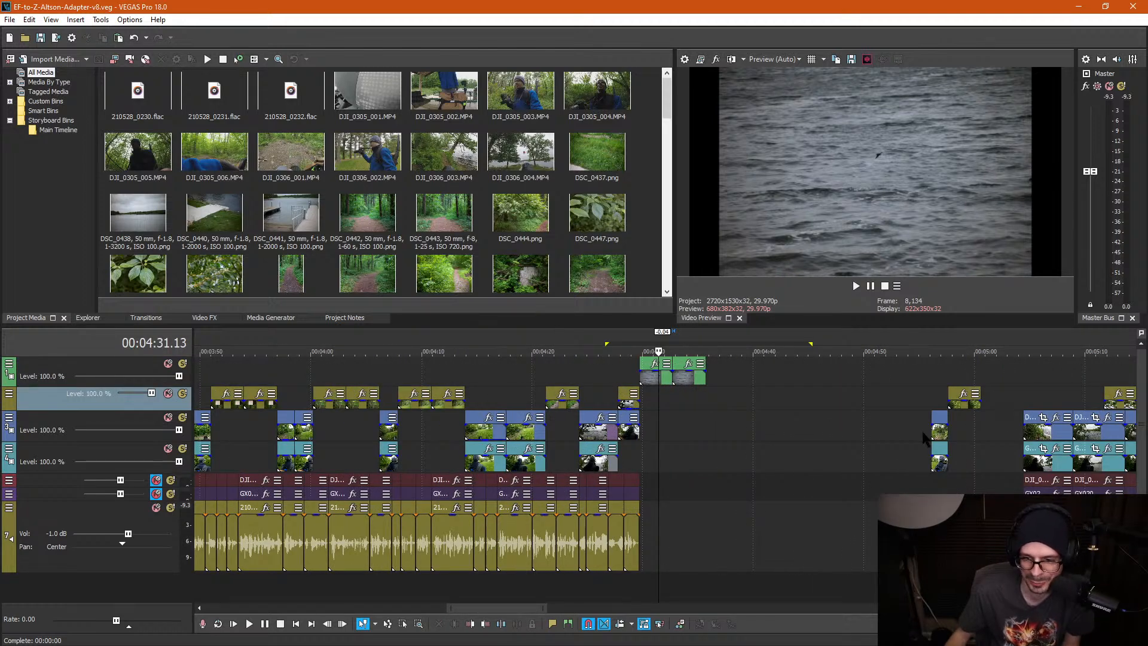
pyautogui.click(938, 392)
pyautogui.scroll(3, 938, 395)
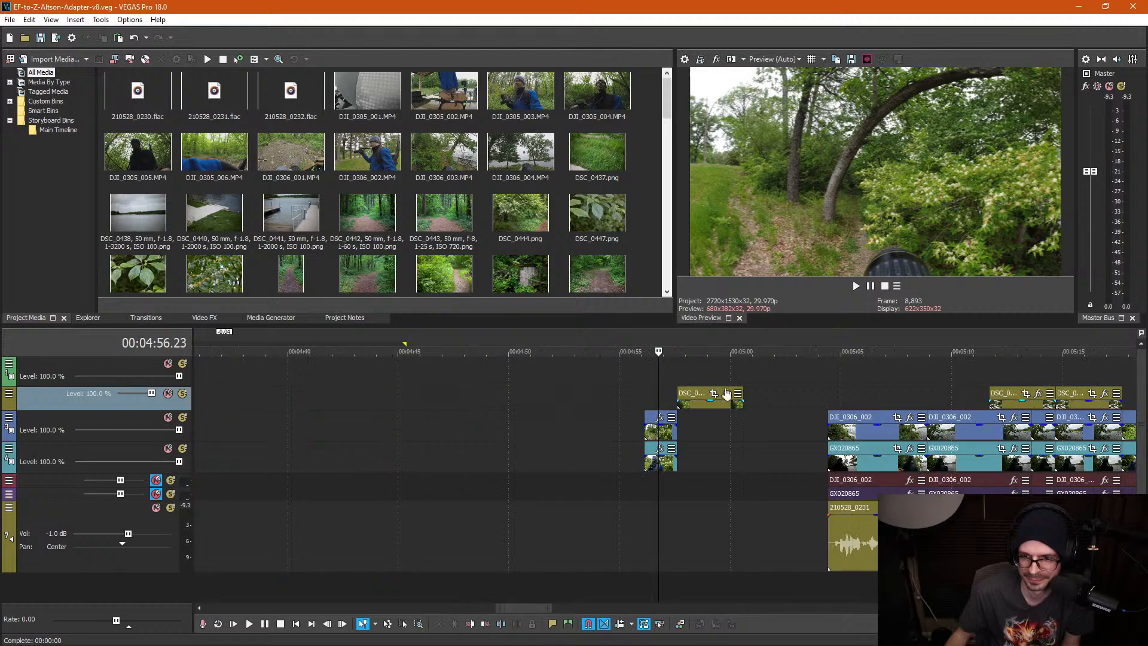
pyautogui.click(696, 373)
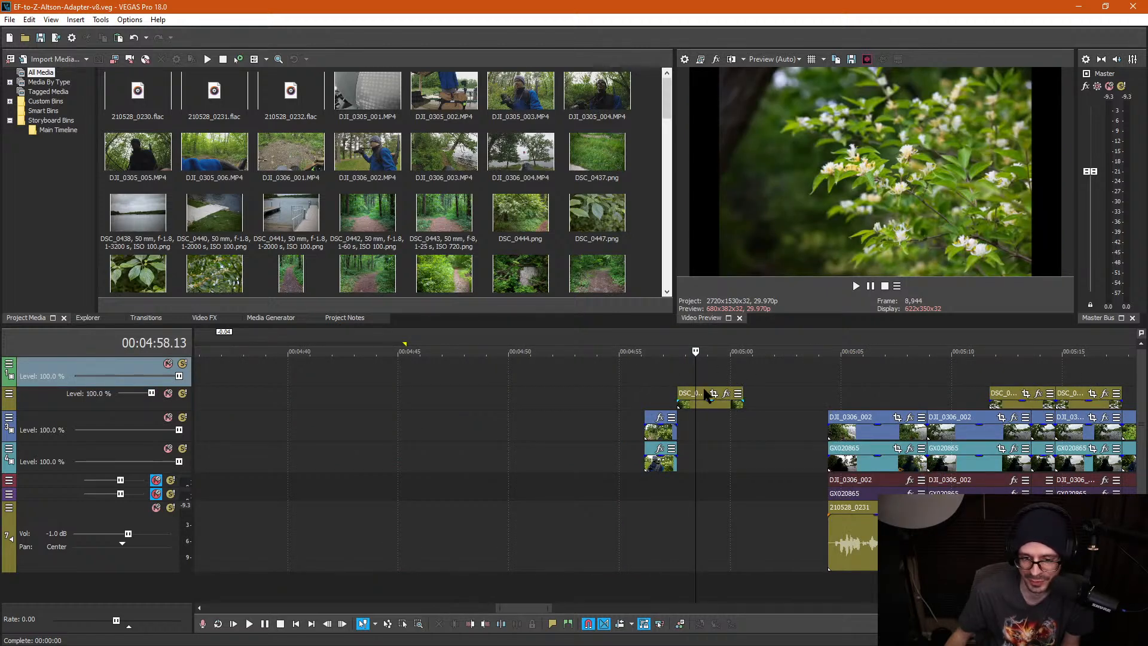
pyautogui.click(633, 373)
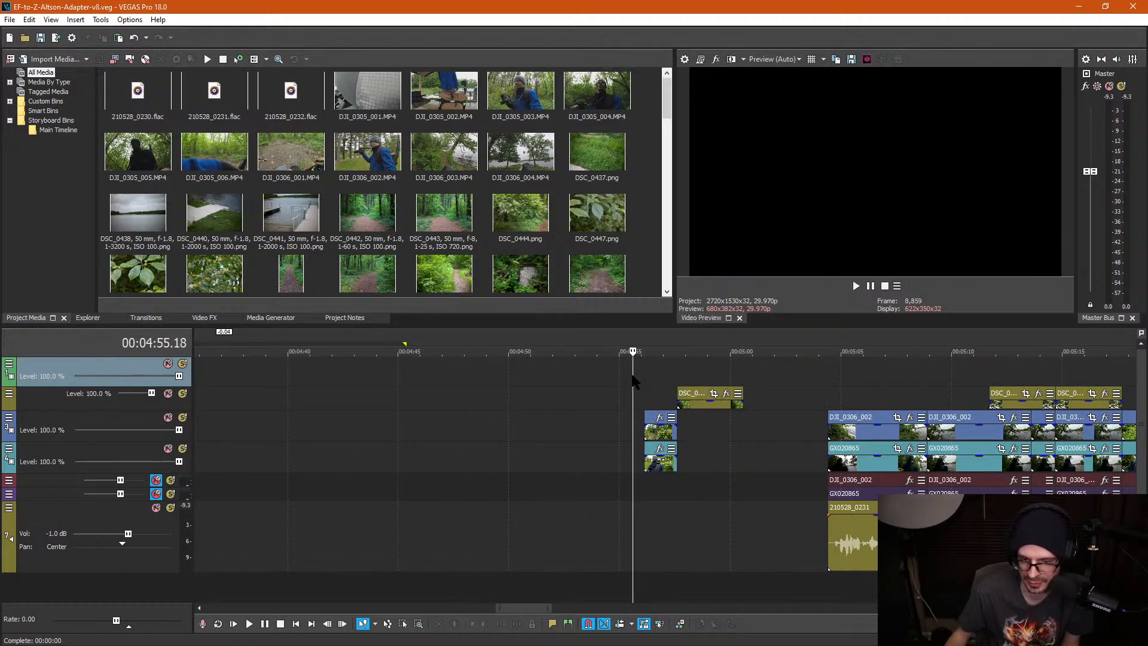
# Step: Play back the narration and overlay photos from about 00:05:04 to 00:05:27
pyautogui.click(834, 386)
pyautogui.press('space')
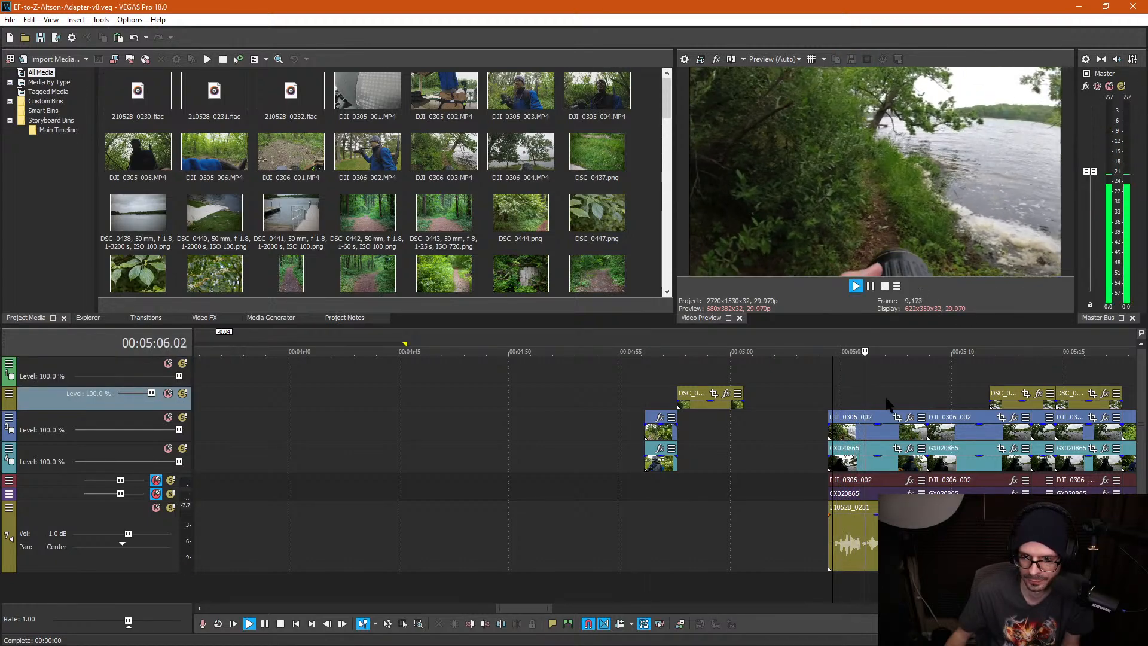
pyautogui.scroll(4, 885, 404)
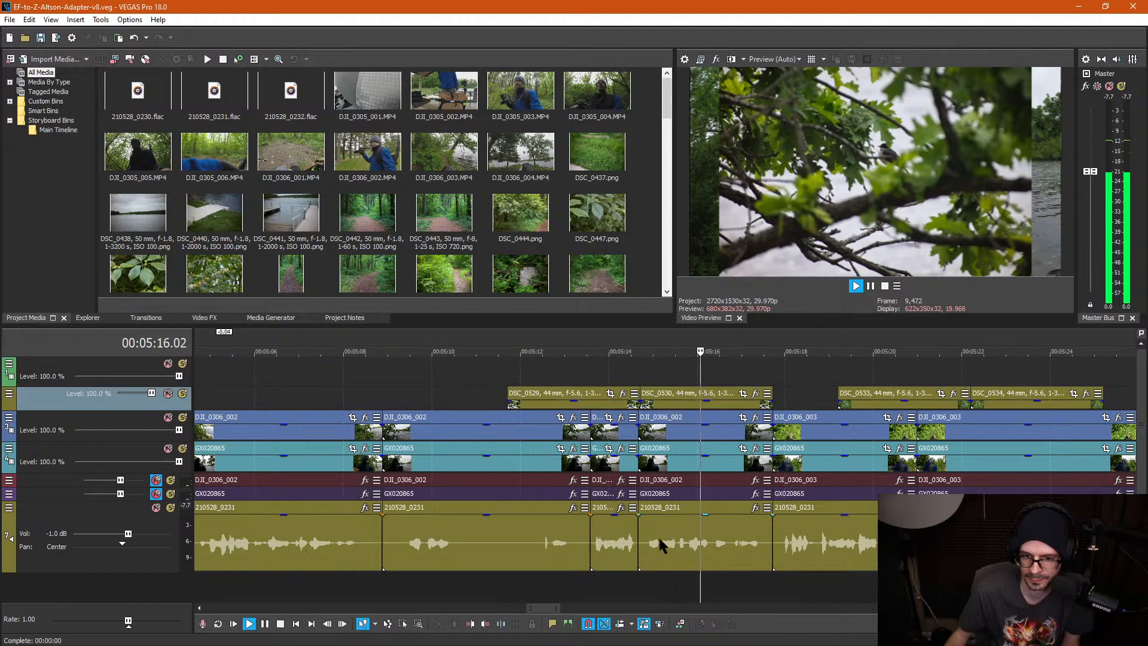
pyautogui.scroll(-4, 616, 551)
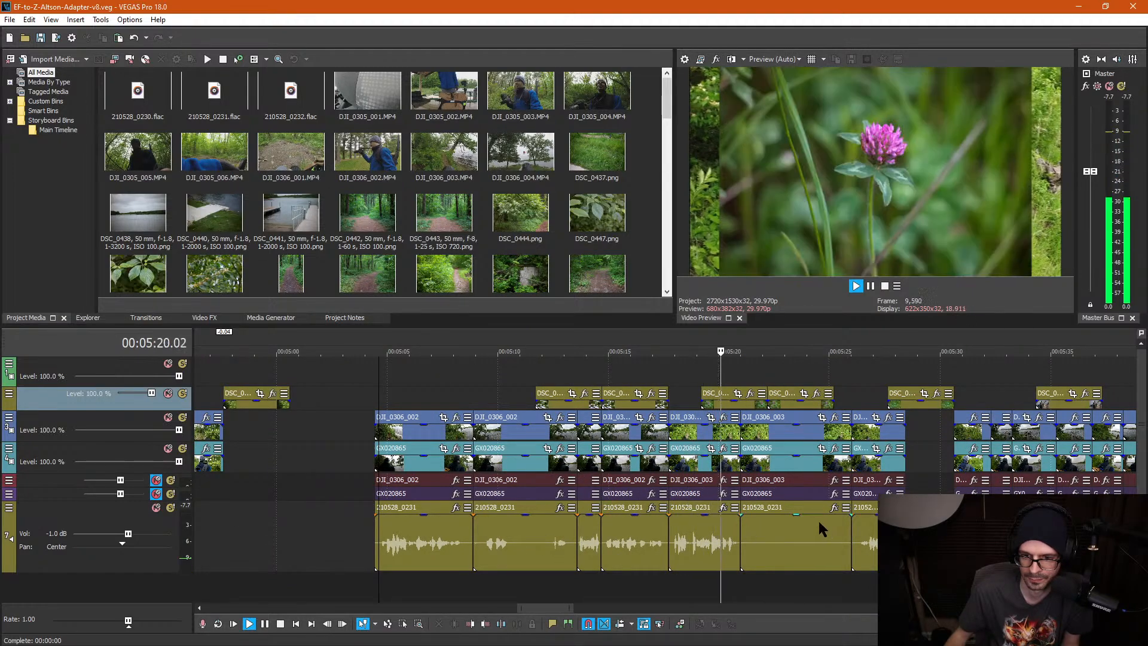
pyautogui.click(856, 402)
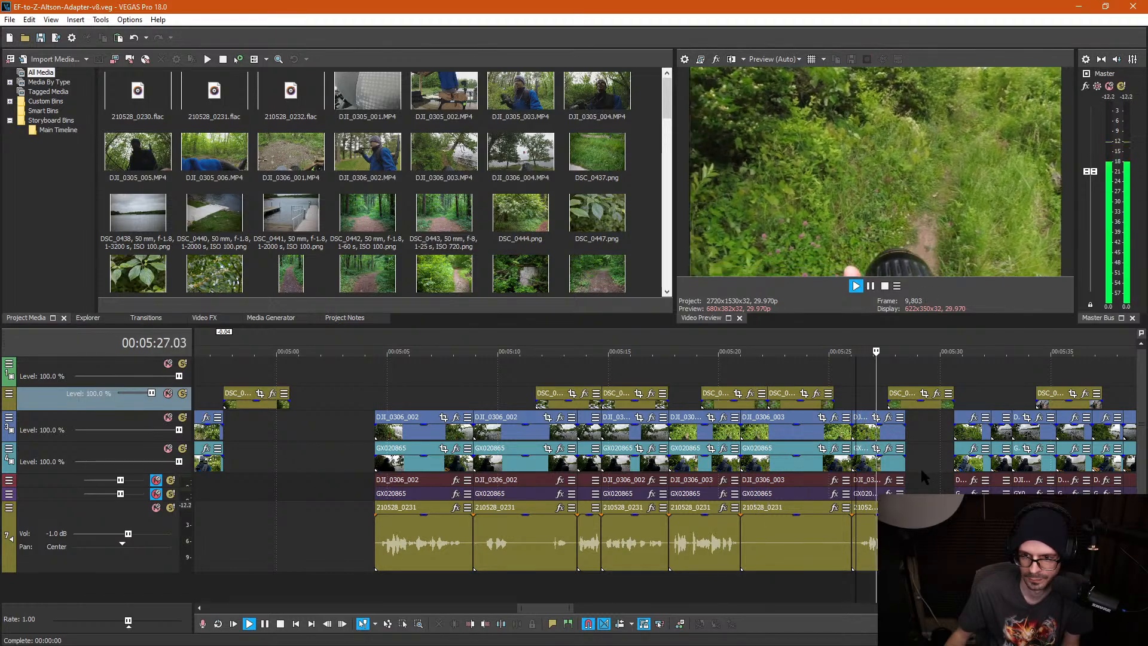
pyautogui.scroll(-1, 922, 467)
pyautogui.press('space')
# Step: Play back the DJI_0306_003 section from about 00:05:31 to just past 00:05:40
pyautogui.click(727, 393)
pyautogui.press('space')
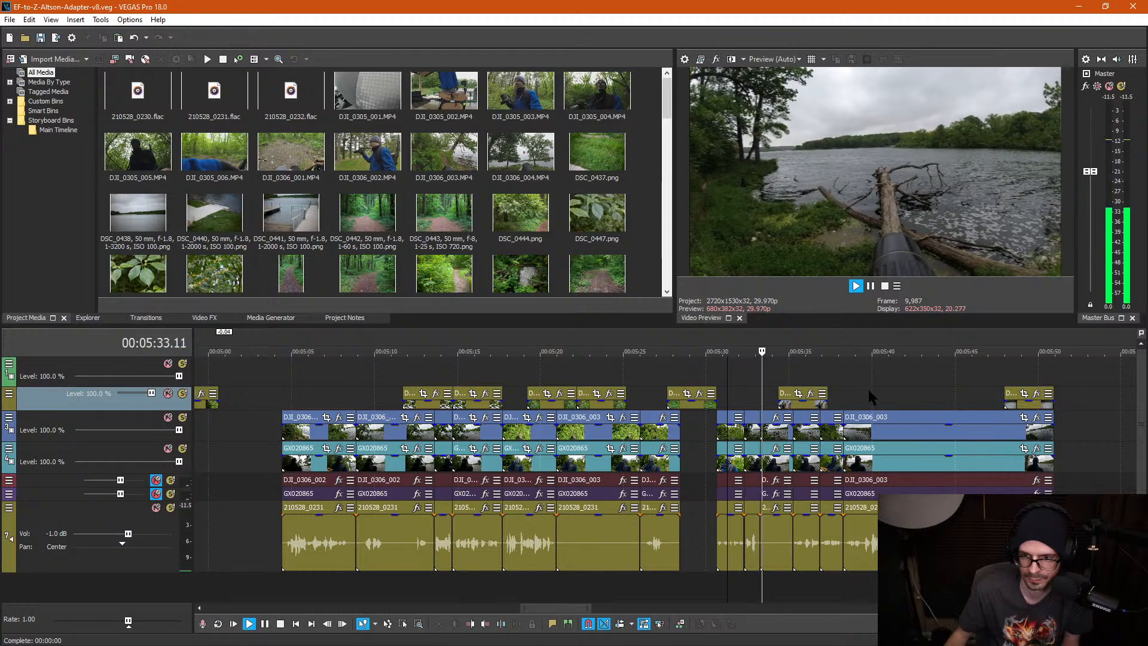
pyautogui.scroll(2, 862, 393)
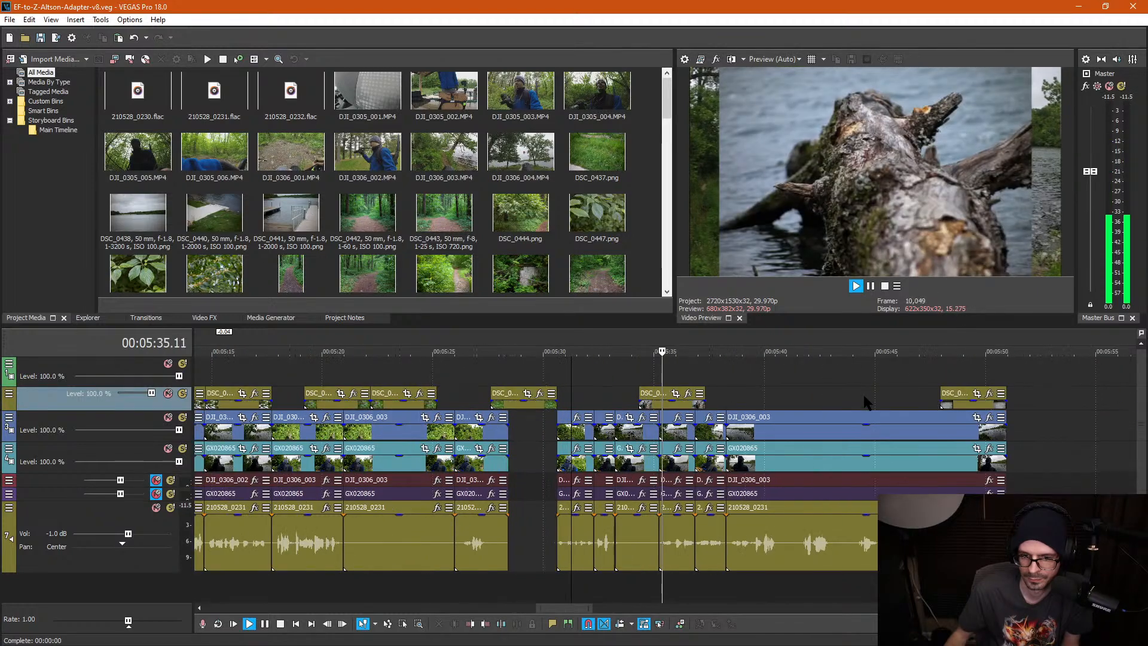
pyautogui.scroll(2, 866, 402)
pyautogui.press('space')
pyautogui.click(826, 414)
pyautogui.press('space')
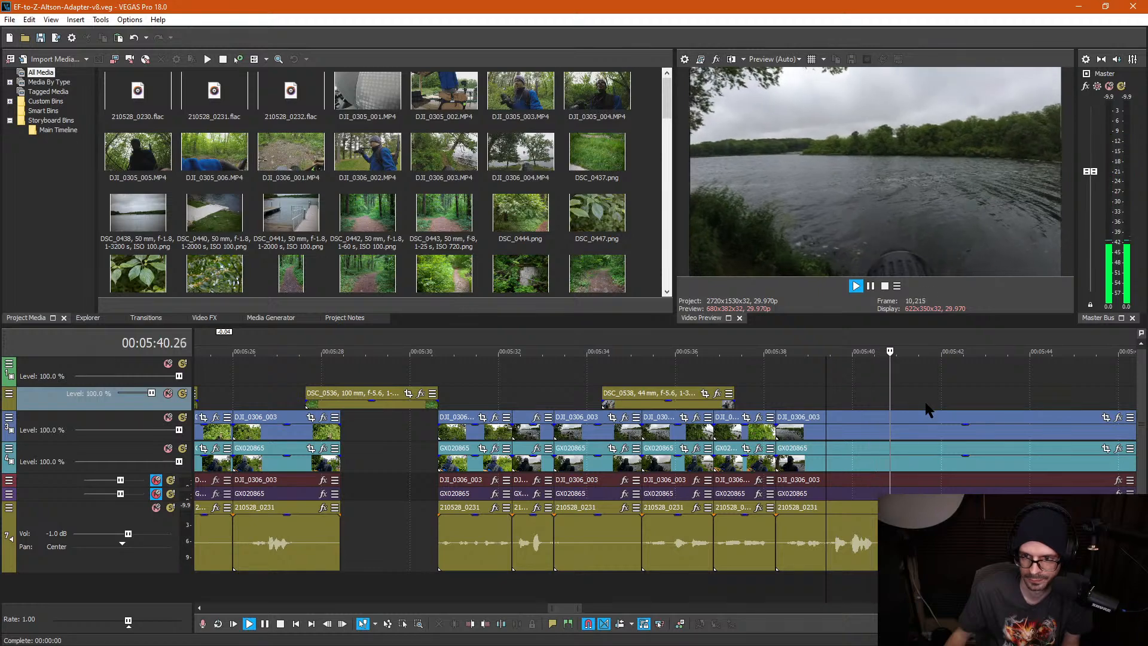
pyautogui.scroll(-2, 921, 403)
pyautogui.press('space')
pyautogui.click(776, 405)
# Step: Examine the remaining narration footage and overlay photos between about 00:05:58 and 00:07:50
pyautogui.scroll(-2, 745, 422)
pyautogui.click(756, 383)
pyautogui.scroll(-3, 758, 386)
pyautogui.scroll(2, 765, 406)
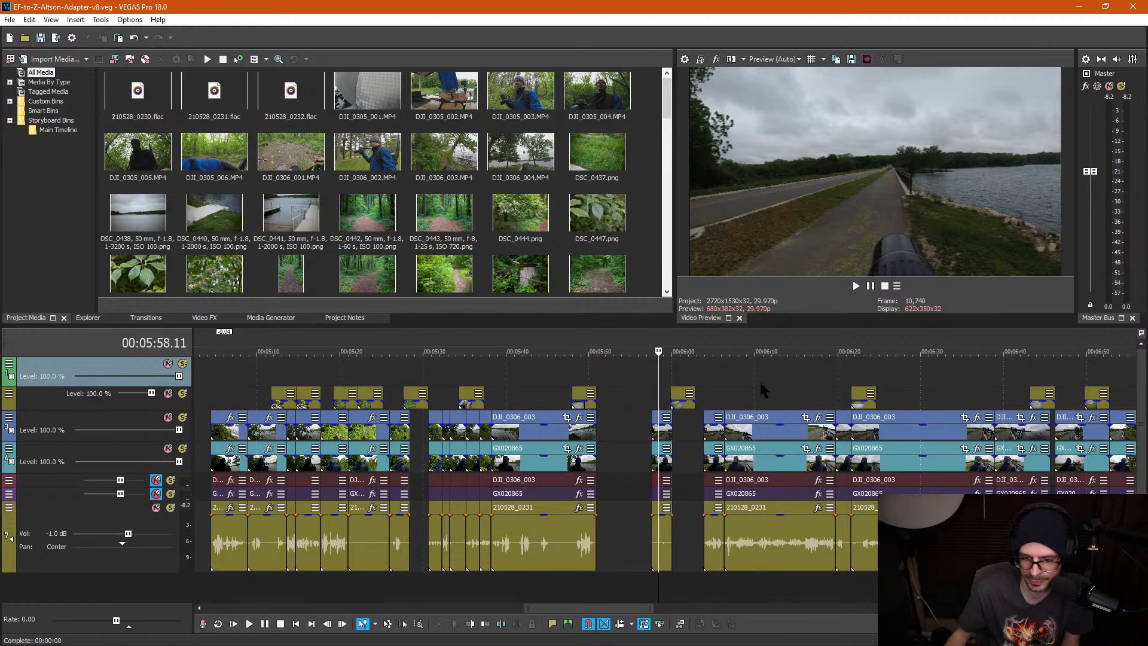
pyautogui.click(761, 384)
pyautogui.click(845, 385)
pyautogui.click(863, 382)
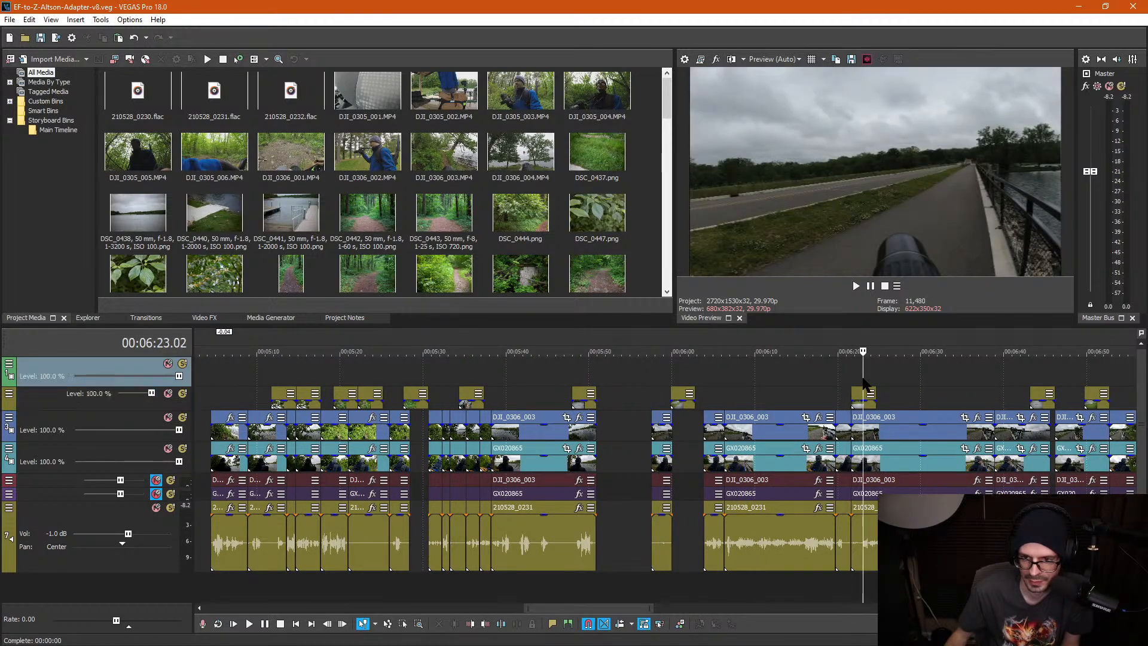
pyautogui.click(653, 383)
pyautogui.click(662, 383)
pyautogui.click(679, 386)
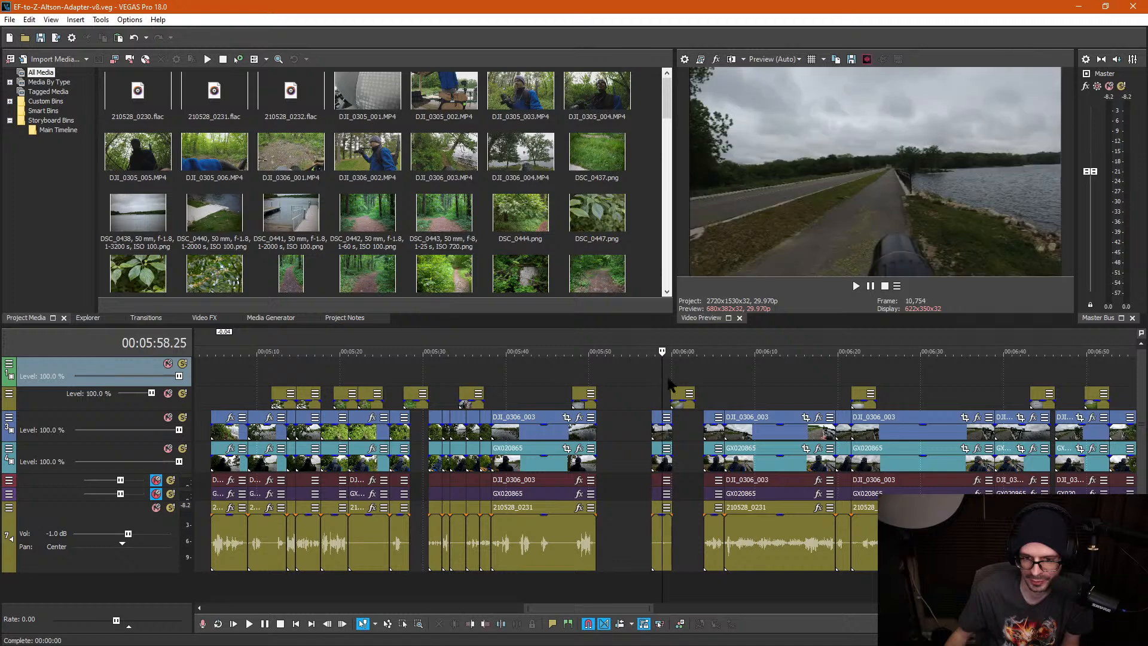
pyautogui.scroll(-5, 776, 377)
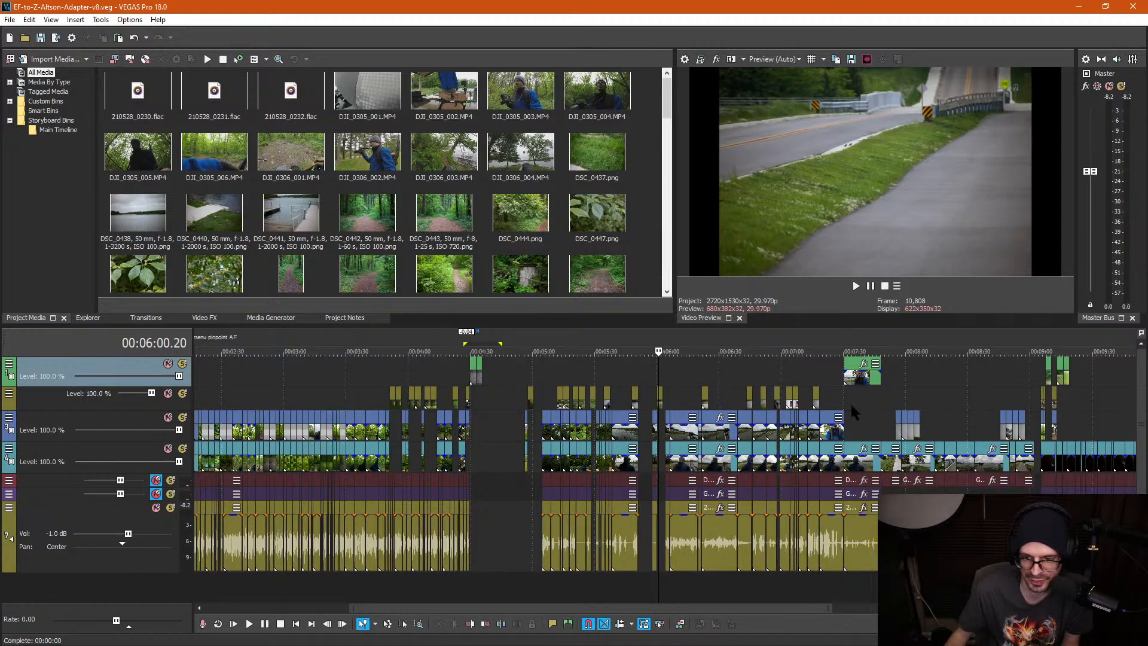
pyautogui.scroll(1, 741, 413)
pyautogui.click(955, 417)
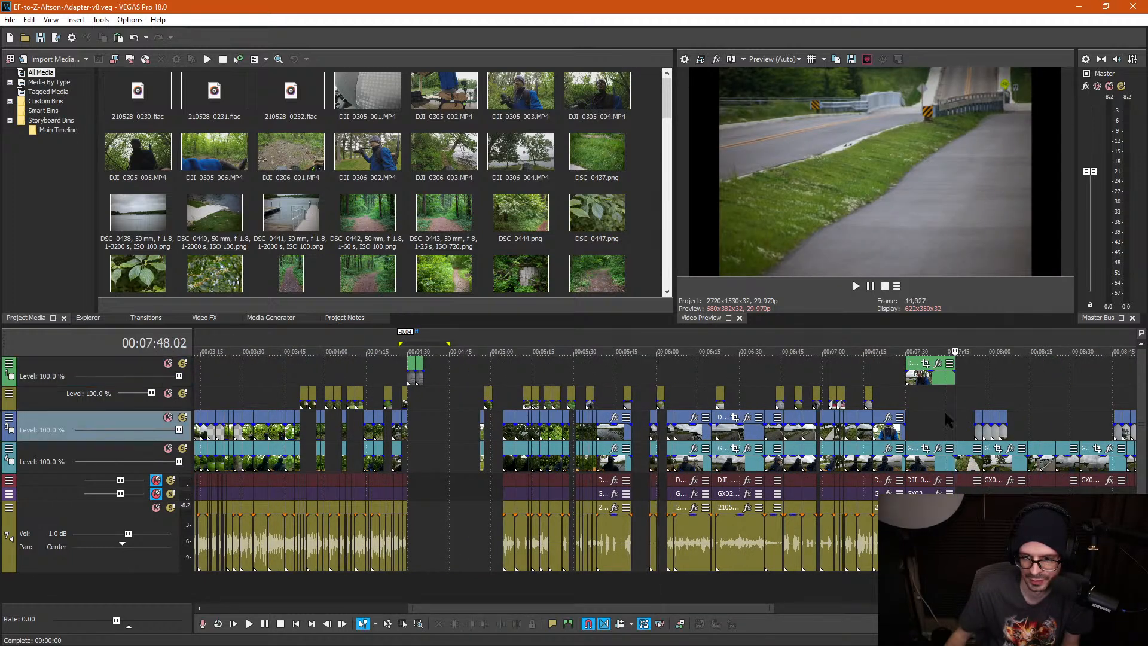
pyautogui.click(961, 419)
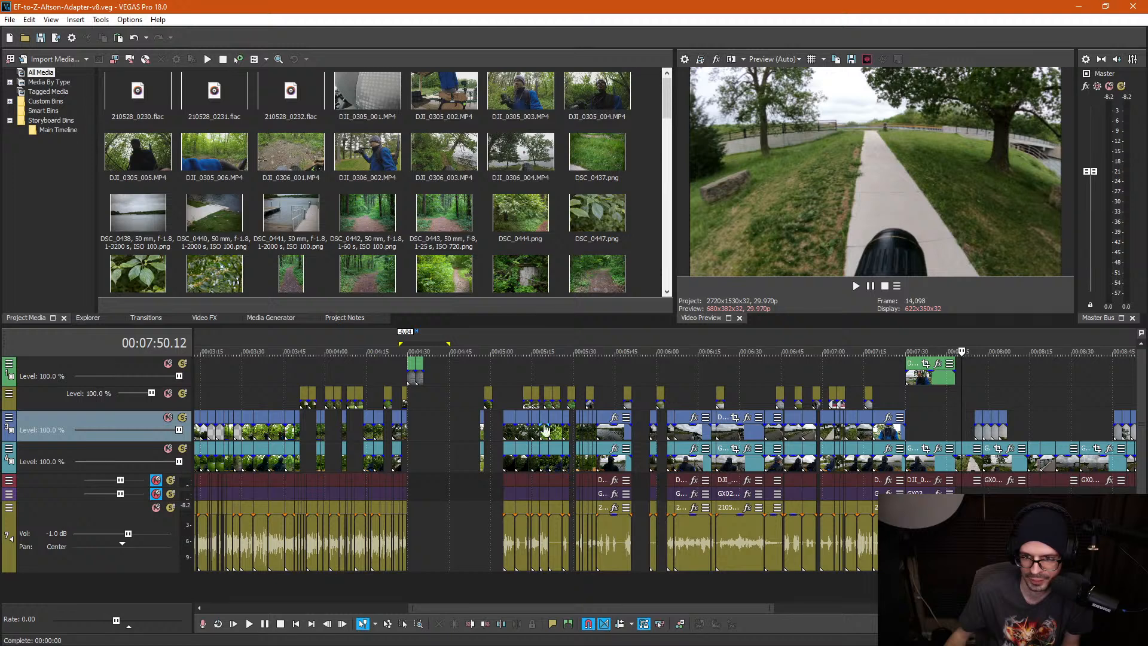
# Step: Move the leftover video clips and white-flower DSC photo from around 00:04:56 to the NINJAV section at about 00:09:19
pyautogui.click(458, 397)
pyautogui.scroll(6, 540, 407)
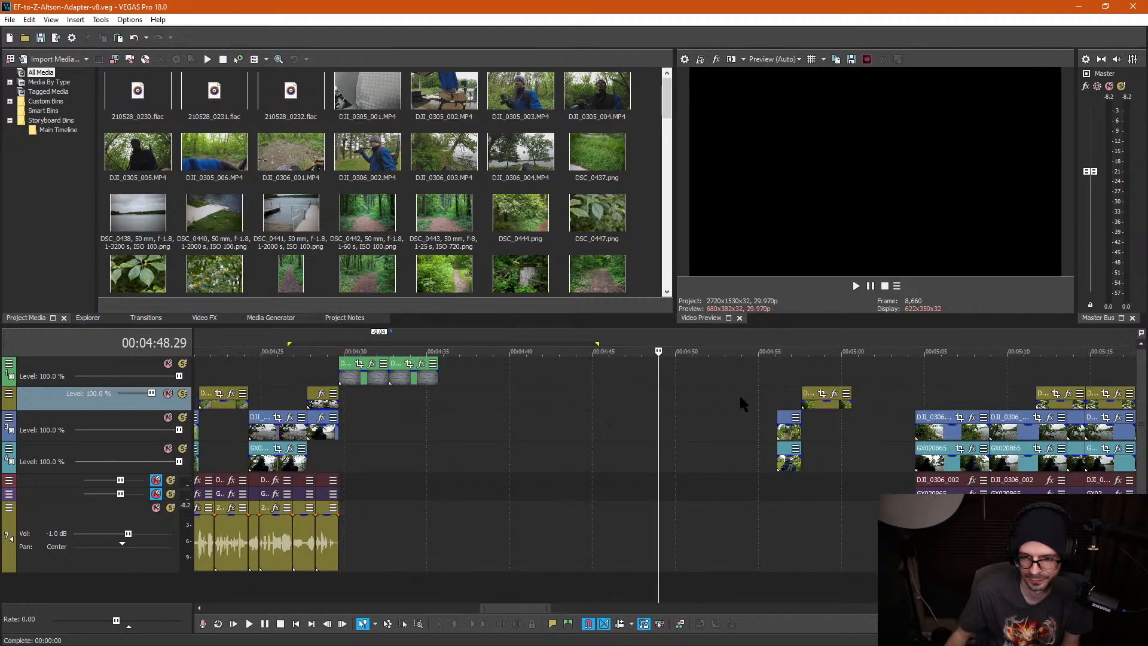
pyautogui.press('d')
pyautogui.press('d')
pyautogui.moveTo(744, 386); pyautogui.dragTo(852, 460)
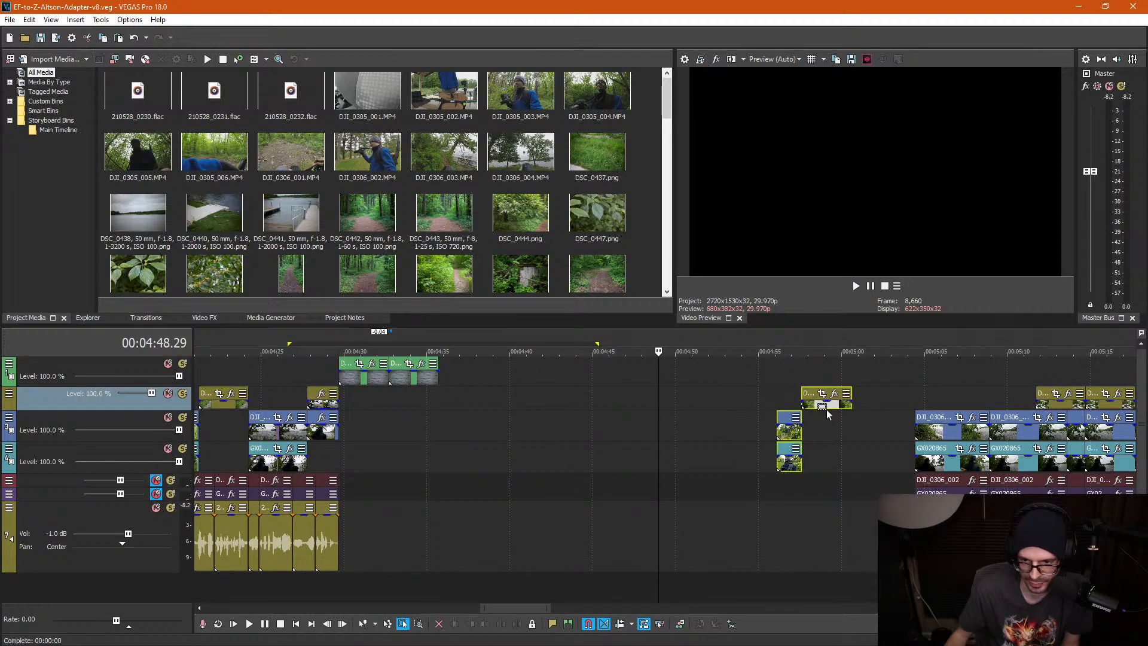
pyautogui.hotkey('ctrl', 'd')
pyautogui.moveTo(826, 407); pyautogui.dragTo(256, 375)
pyautogui.click(339, 396)
pyautogui.moveTo(340, 355); pyautogui.dragTo(947, 368)
pyautogui.moveTo(975, 414); pyautogui.dragTo(396, 413)
# Step: Paste a copy of the white-flower photo directly after the original at about 00:09:23 above the NINJAV section
pyautogui.click(504, 409)
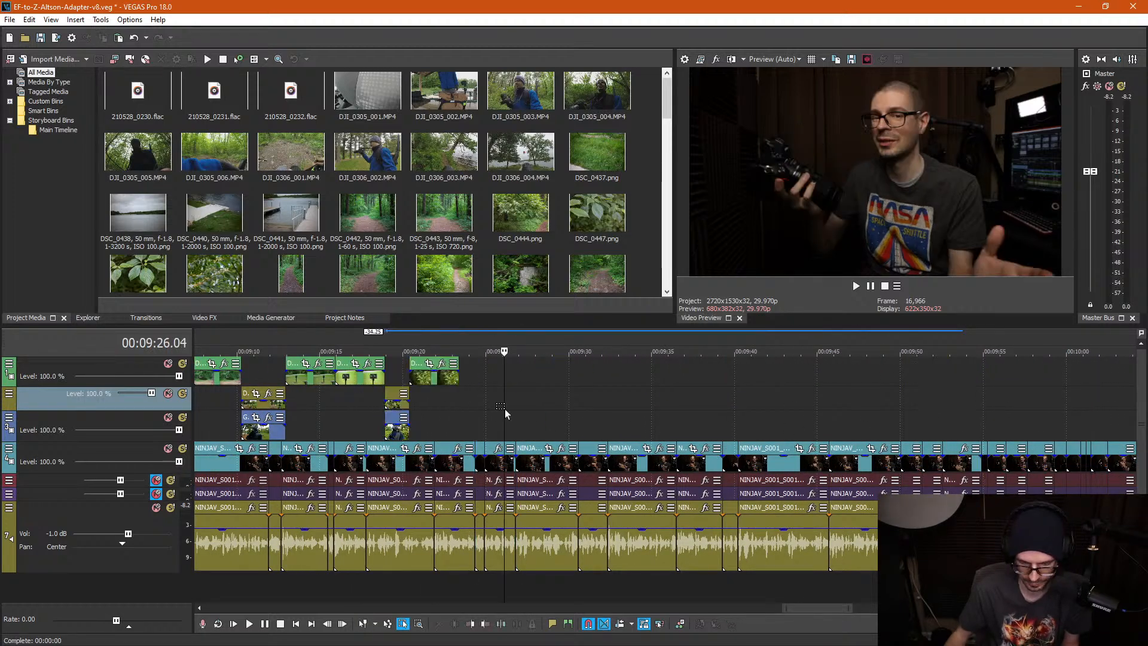
pyautogui.click(472, 401)
pyautogui.click(435, 374)
pyautogui.click(464, 367)
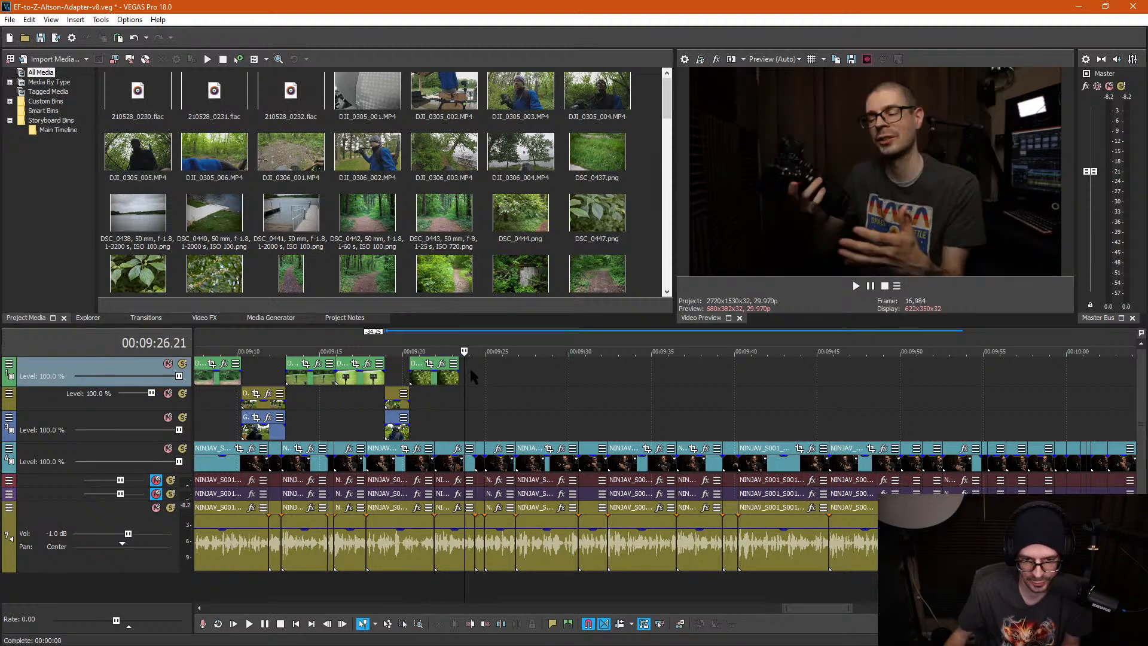
pyautogui.hotkey('ctrl', 'v')
pyautogui.moveTo(477, 379); pyautogui.dragTo(473, 379)
pyautogui.click(475, 394)
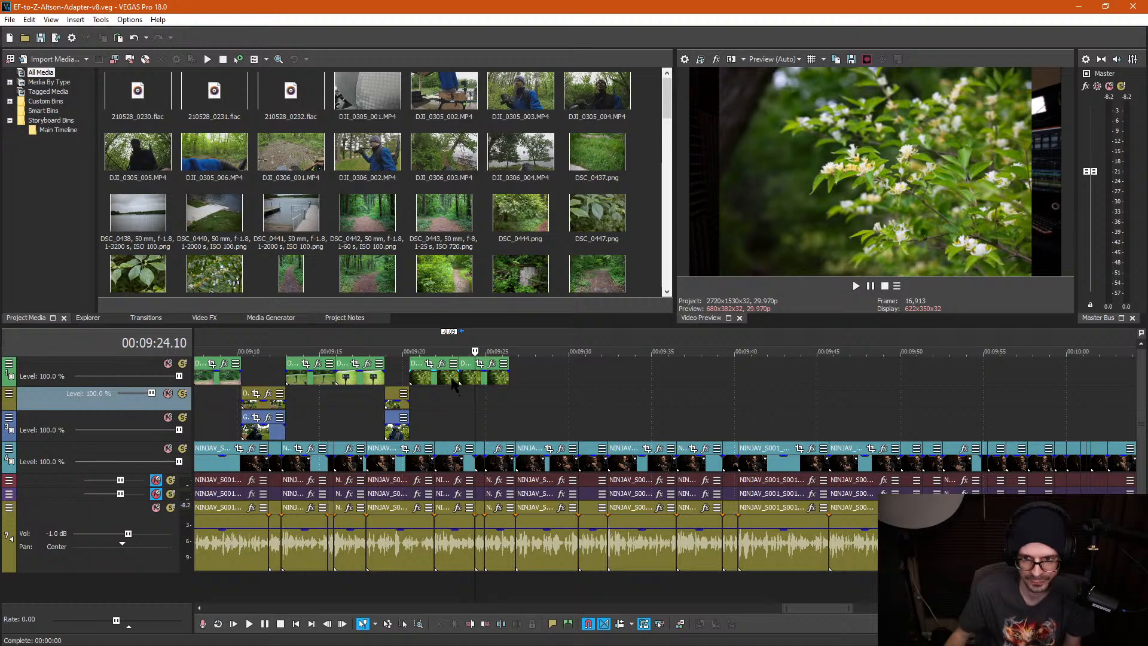
# Step: Close the gap before 00:05:04 by shifting the DJI_0306_002 section and all following clips back to the end of the second DSC_0512 photo
pyautogui.scroll(-3, 429, 383)
pyautogui.scroll(-5, 439, 387)
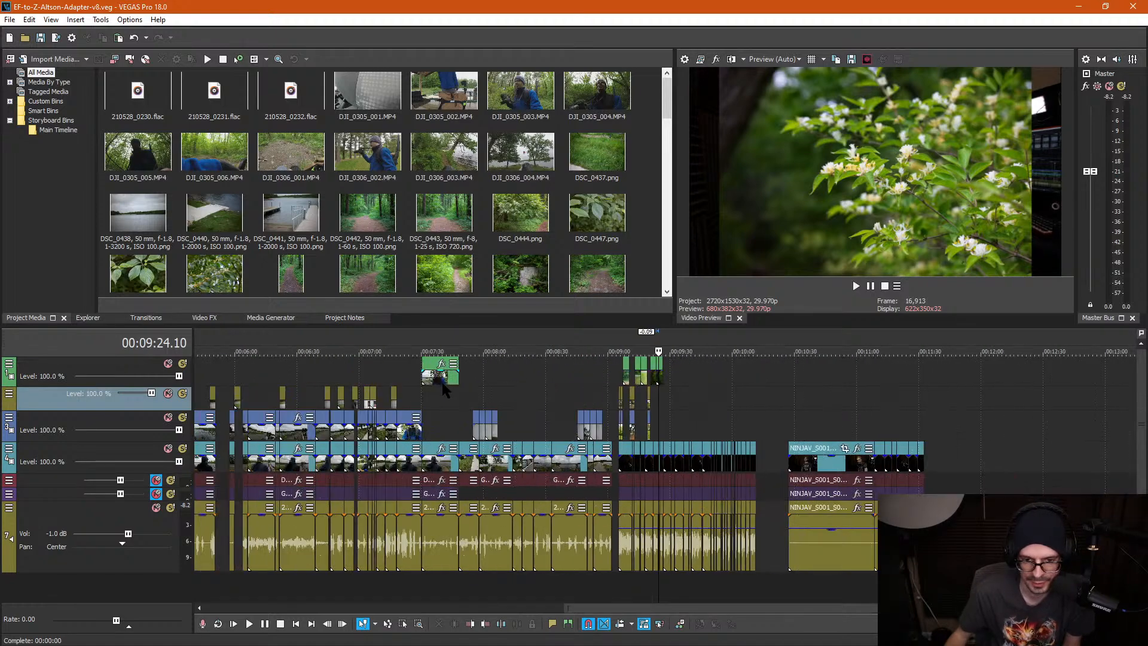
pyautogui.click(531, 408)
pyautogui.scroll(3, 533, 407)
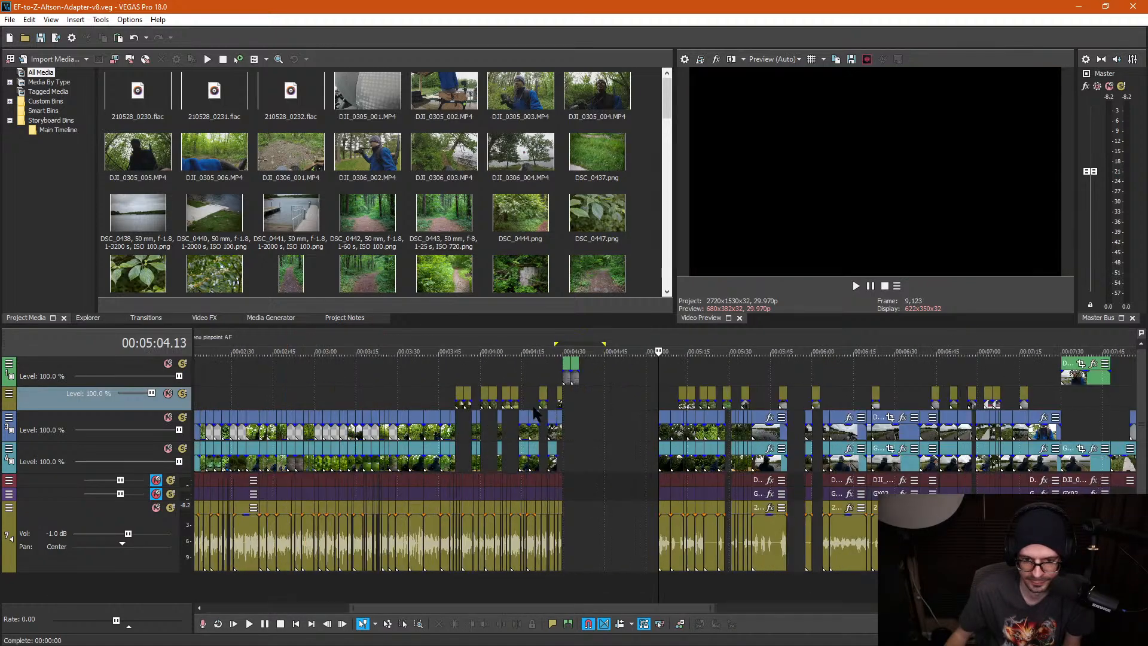
pyautogui.click(616, 412)
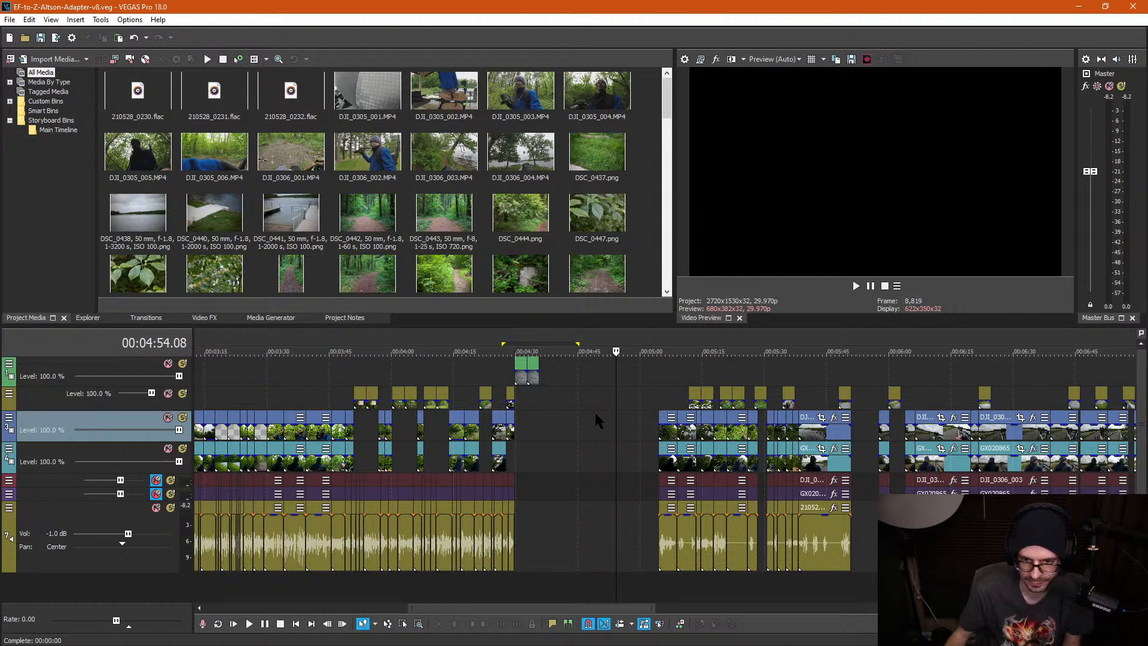
pyautogui.scroll(5, 596, 409)
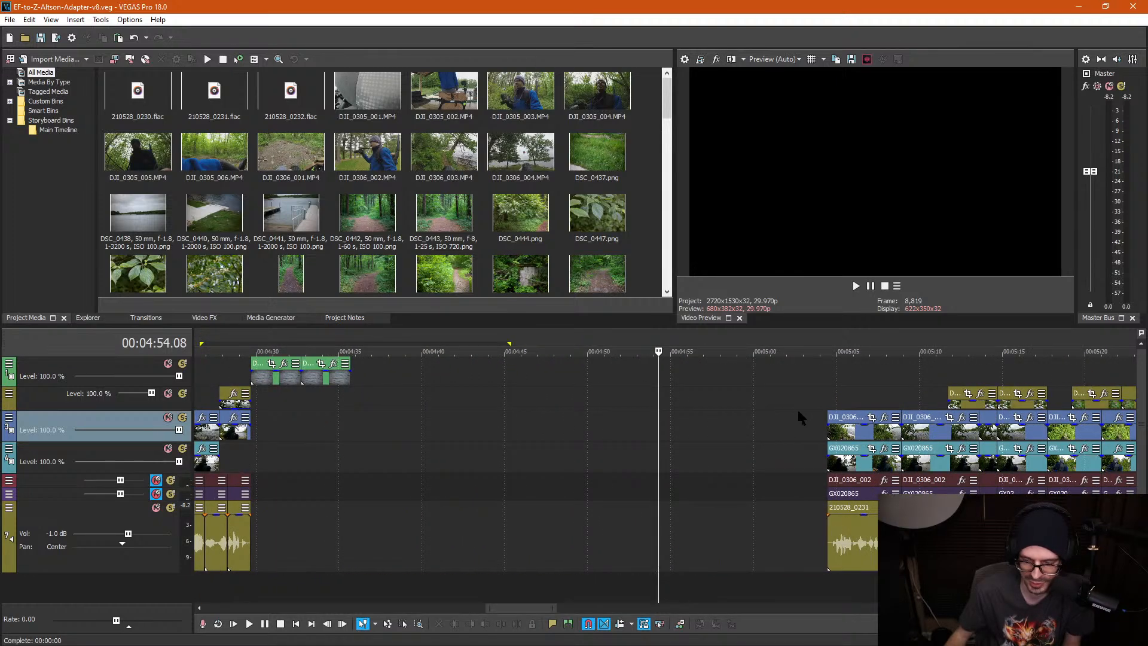
pyautogui.click(637, 424)
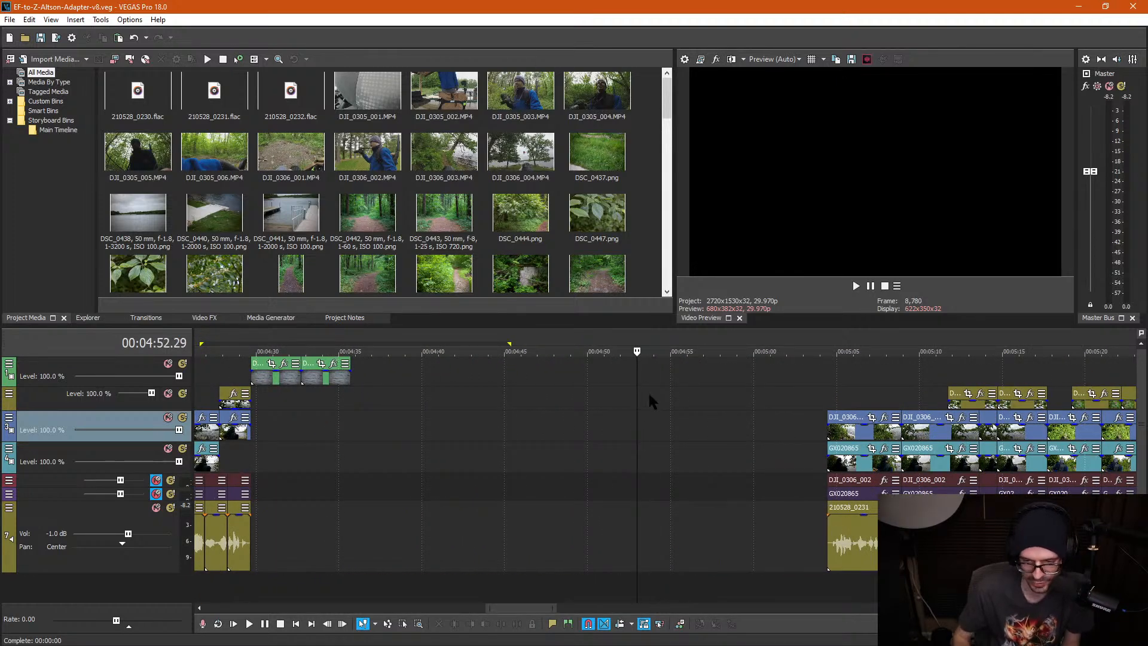
pyautogui.moveTo(848, 439); pyautogui.dragTo(367, 424)
pyautogui.click(392, 387)
pyautogui.hscroll(-3, 393, 387)
pyautogui.scroll(3, 467, 408)
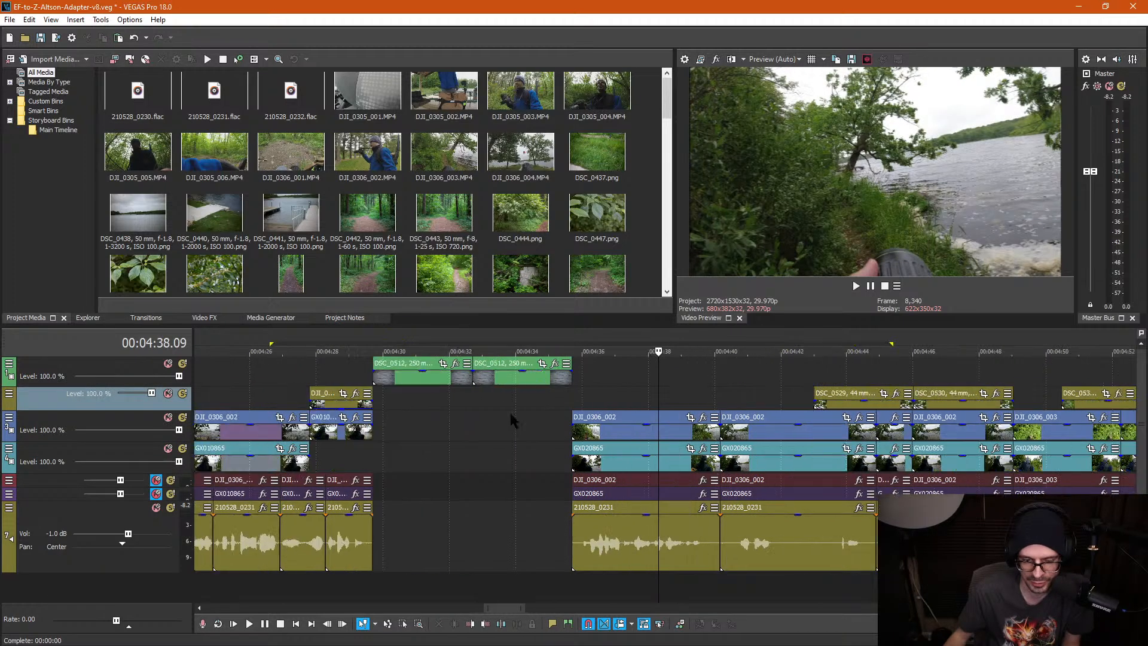
# Step: Ungroup the two DJI_0306_002 / GX020865 clips following the DSC_0512 photos so their video separates from the audio
pyautogui.click(527, 421)
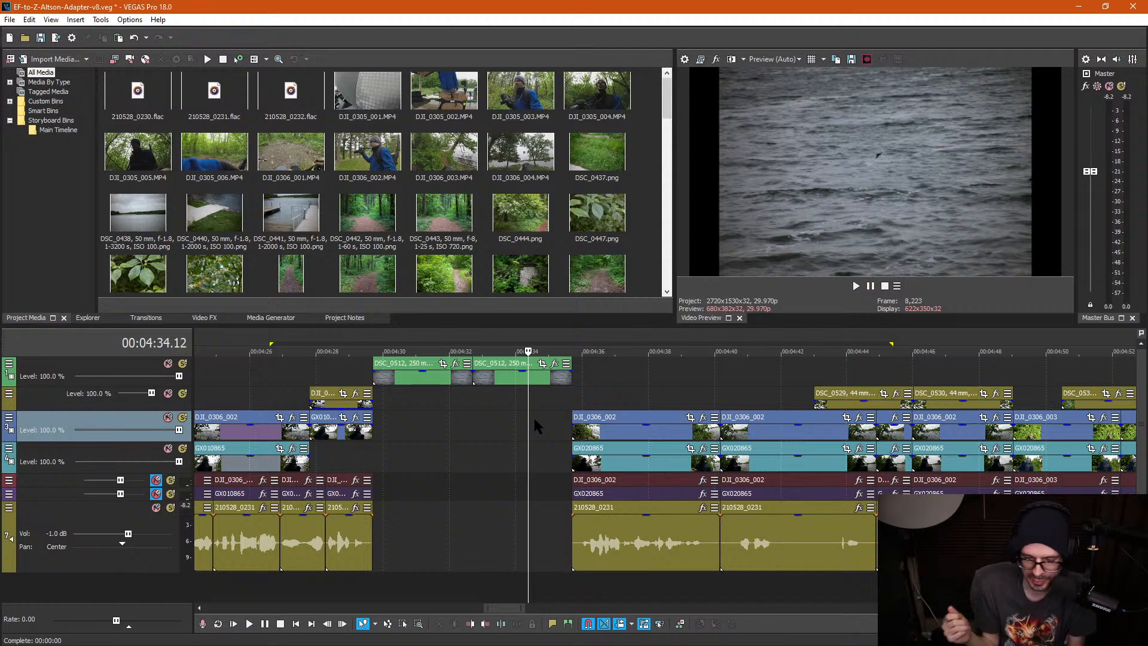
pyautogui.click(541, 403)
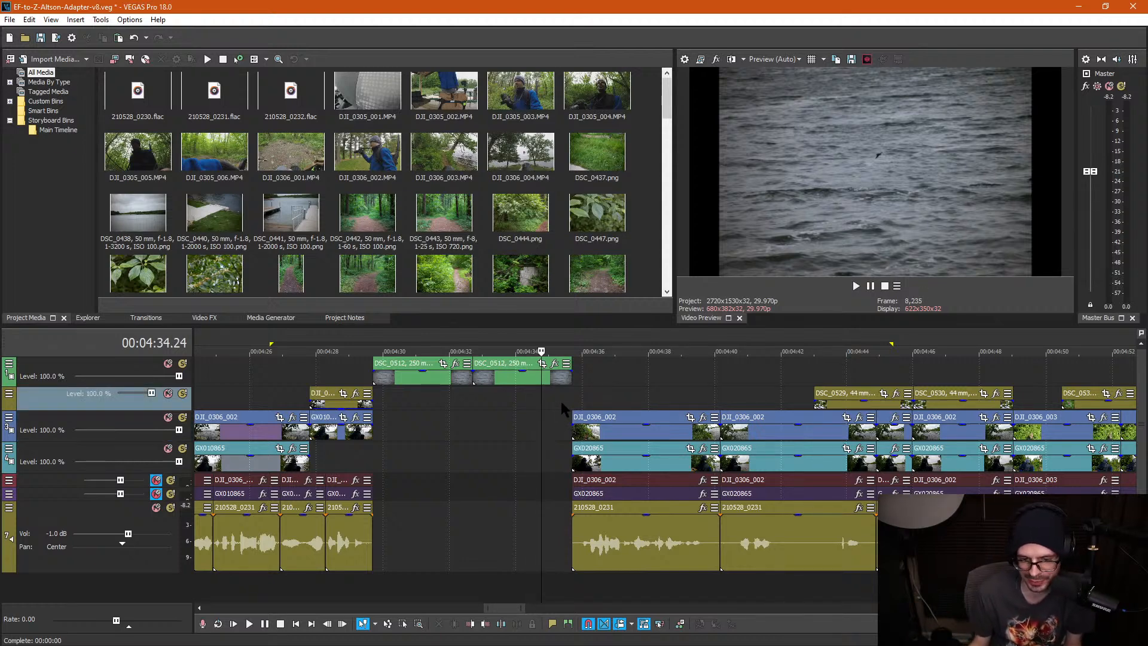
pyautogui.press('d')
pyautogui.press('d')
pyautogui.moveTo(554, 402); pyautogui.dragTo(747, 461)
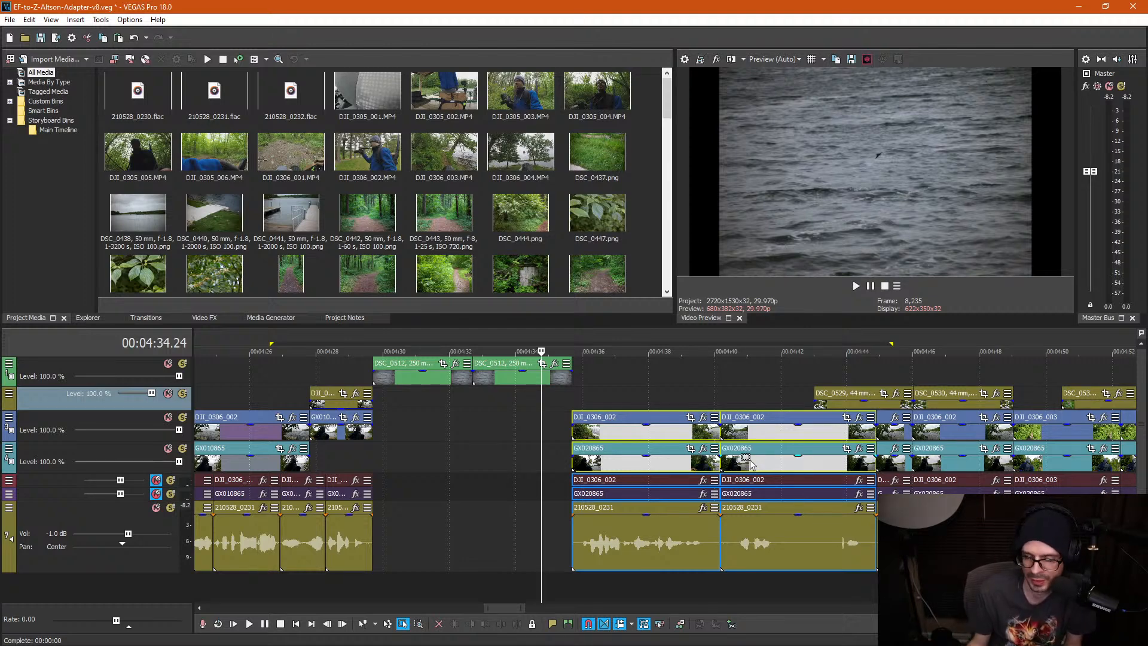
pyautogui.click(680, 468)
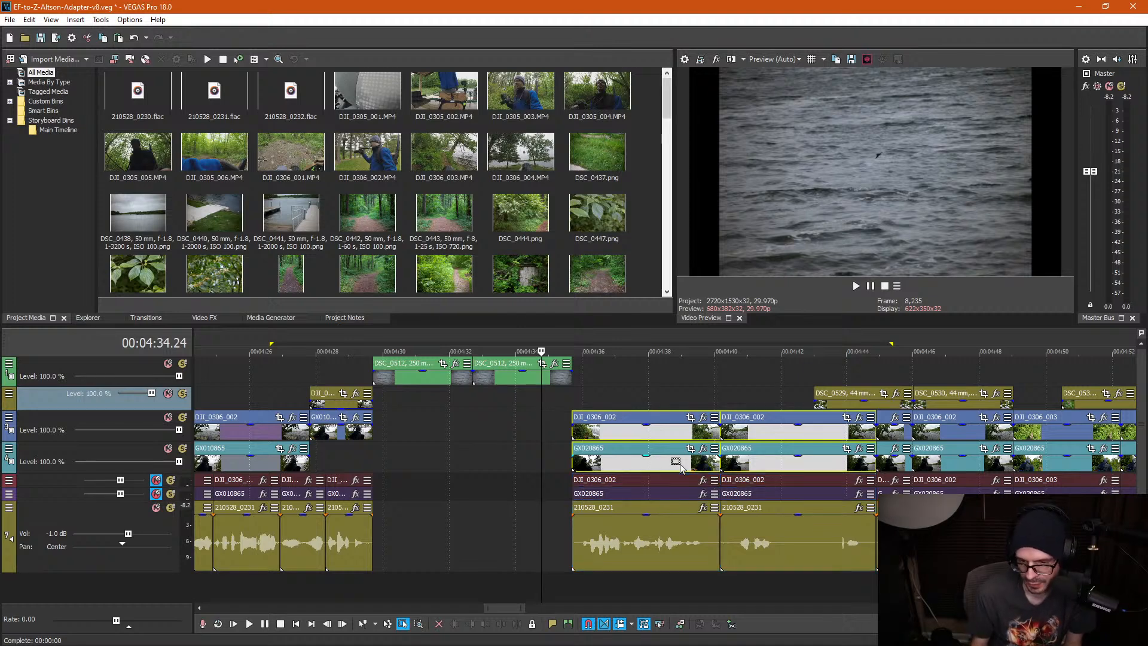
pyautogui.hotkey('ctrl', 'd')
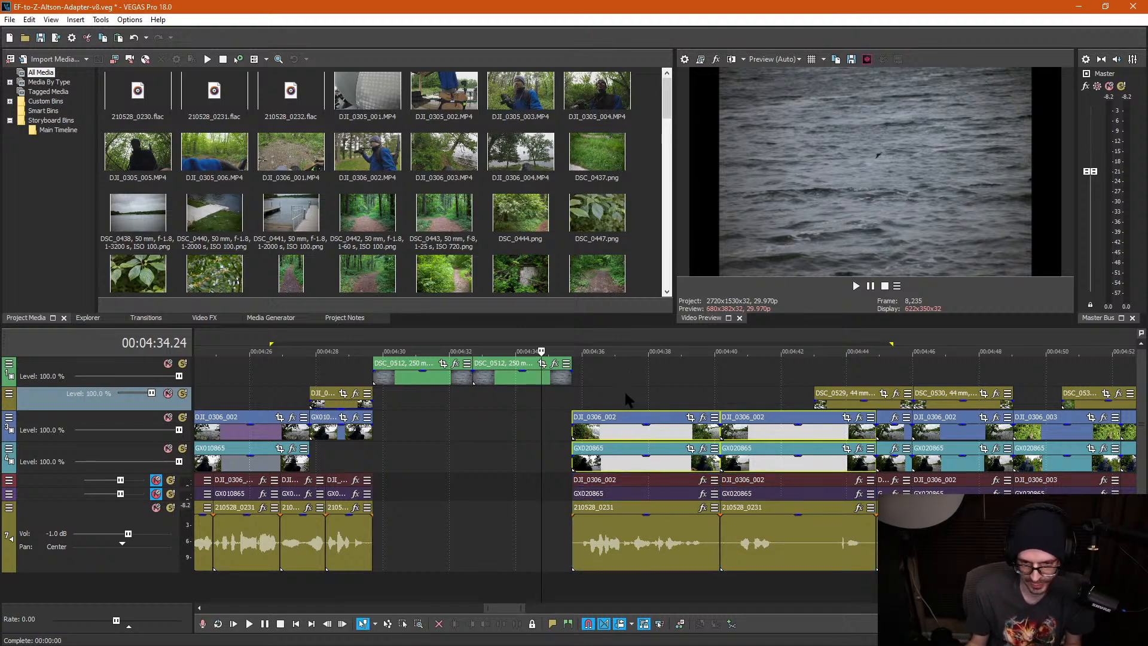
# Step: Try to delete the first ungrouped DJI_0306_002 video event after the gap
pyautogui.click(626, 428)
pyautogui.click(633, 430)
pyautogui.press('Delete')
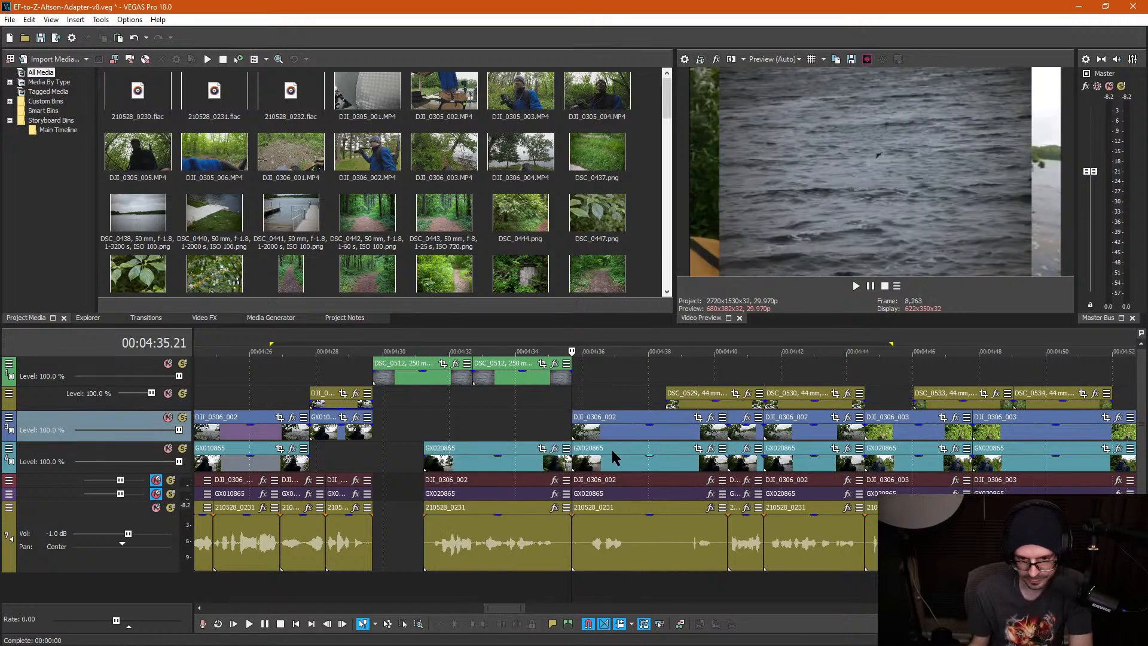
pyautogui.hotkey('ctrl', 'z')
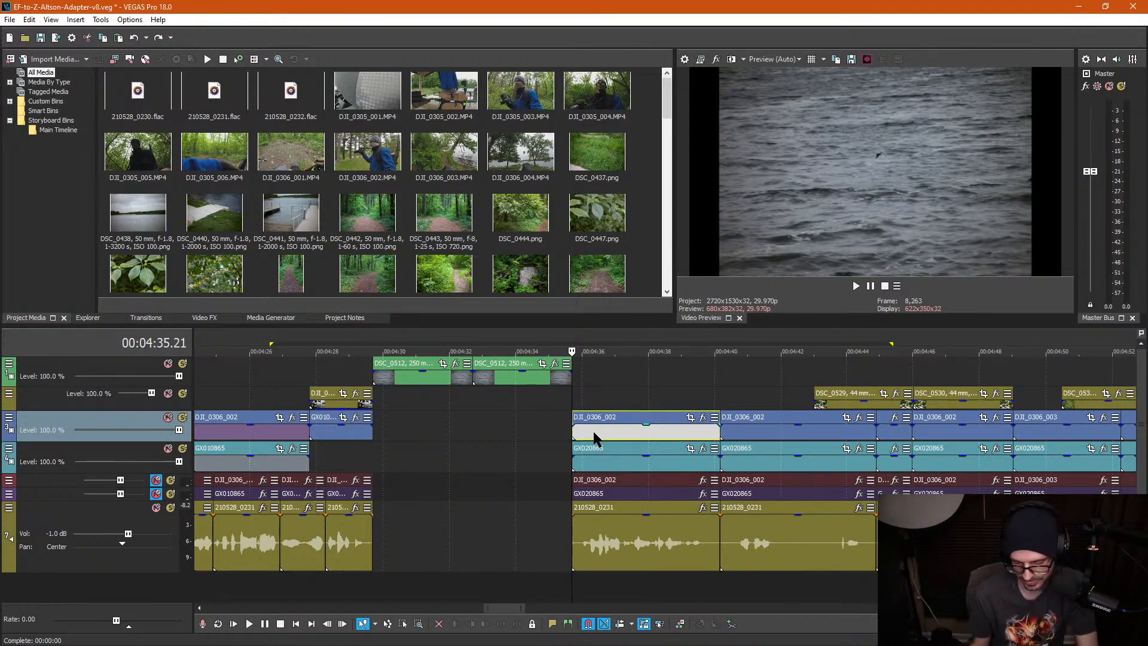
# Step: Delete the first ungrouped DJI_0306_002 and GX020865 video events after the gap, keeping their audio in place
pyautogui.press('Delete')
pyautogui.click(606, 461)
pyautogui.press('Delete')
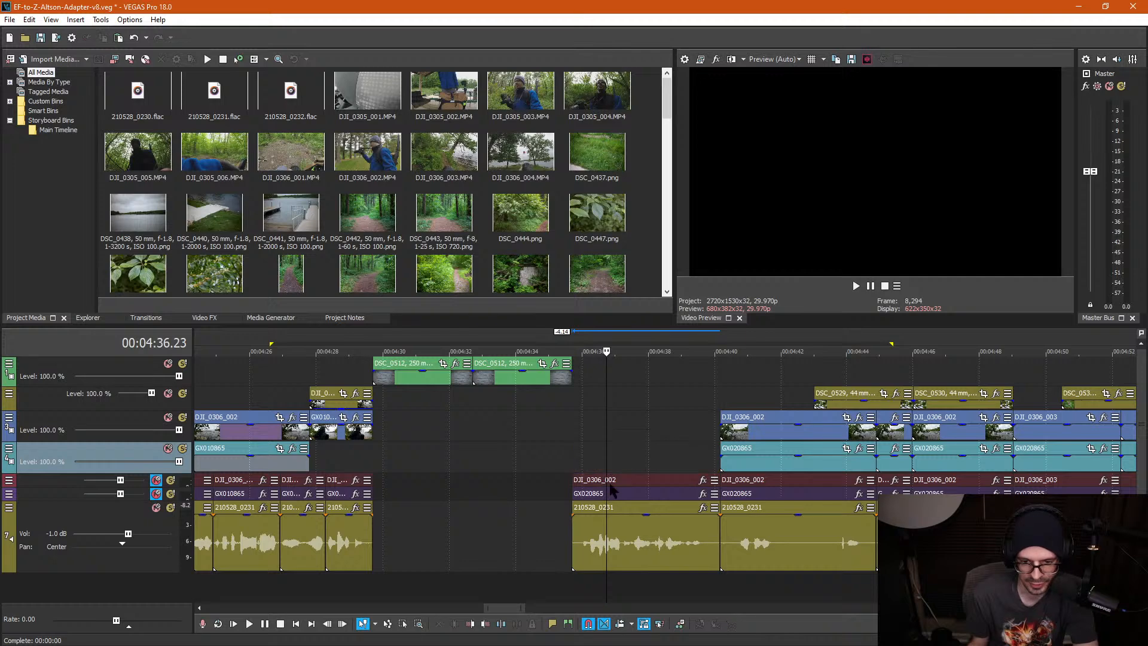
# Step: Move the remaining audio back against the preceding audio, beneath the start of the first DSC_0512 photo
pyautogui.moveTo(594, 527); pyautogui.dragTo(422, 521)
pyautogui.click(491, 450)
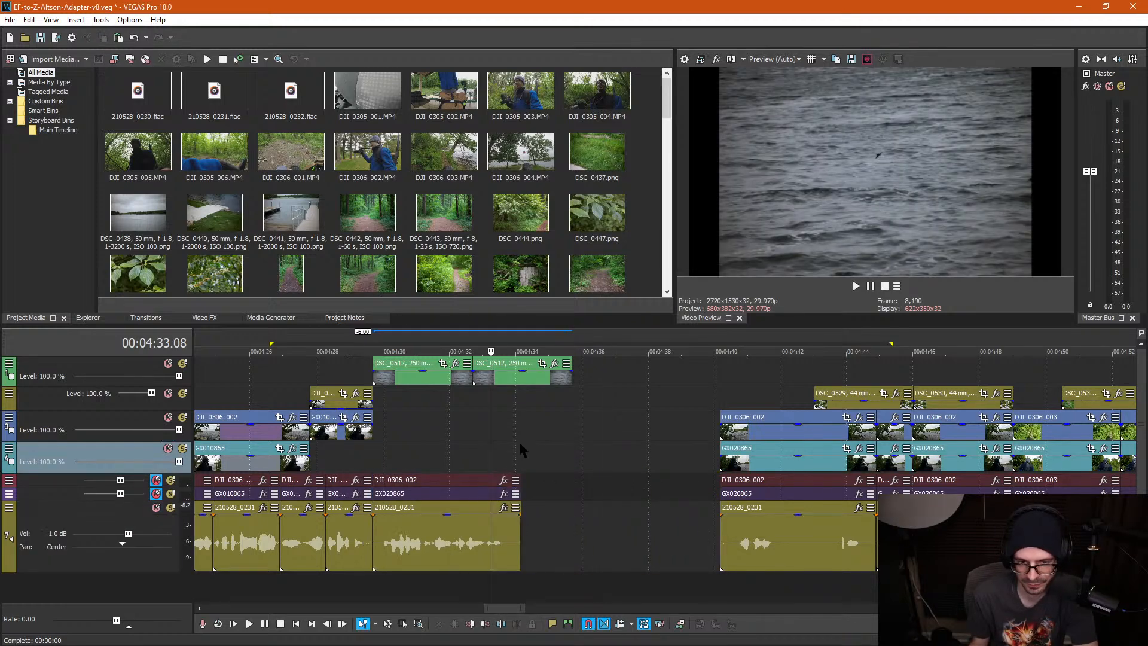
pyautogui.click(499, 377)
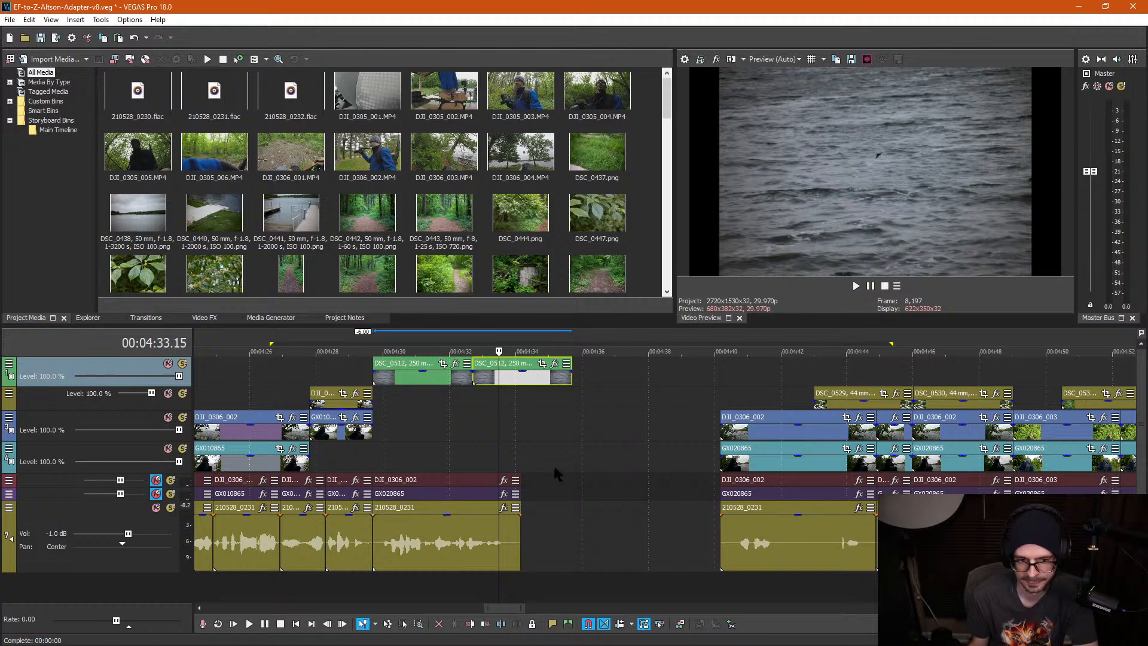
pyautogui.click(587, 457)
# Step: Preview the next DJI_0306_002 clip and move it with all following events earlier, slightly overlapping the repositioned audio's end
pyautogui.click(731, 399)
pyautogui.press('space')
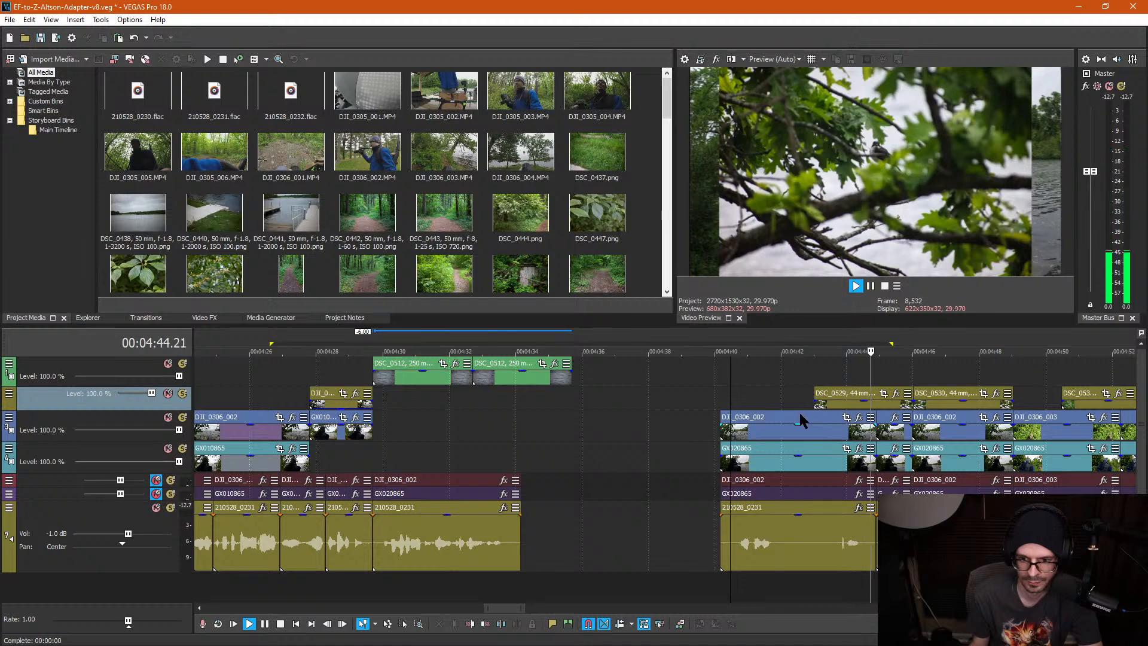
pyautogui.click(766, 401)
pyautogui.press('space')
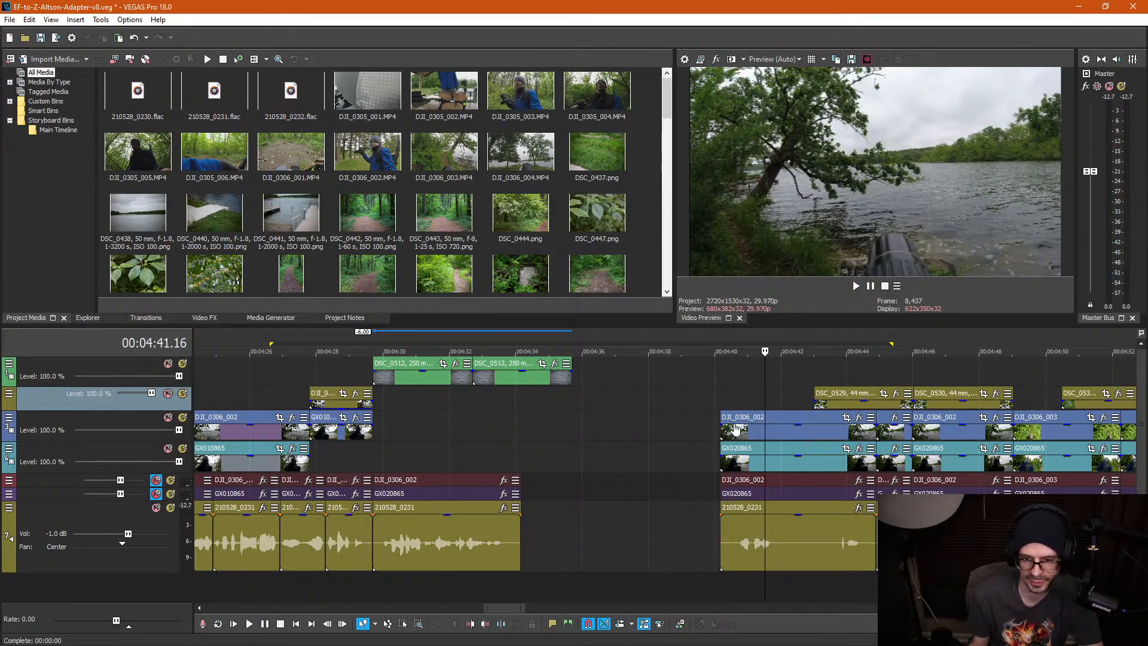
pyautogui.click(671, 418)
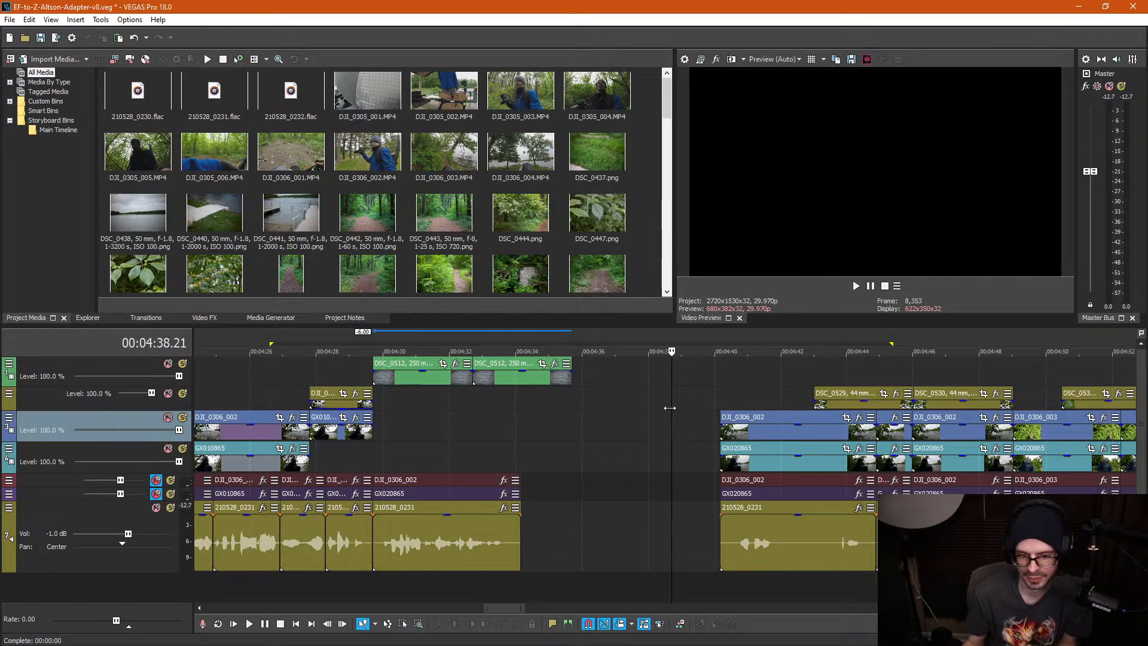
pyautogui.moveTo(755, 450); pyautogui.dragTo(562, 468)
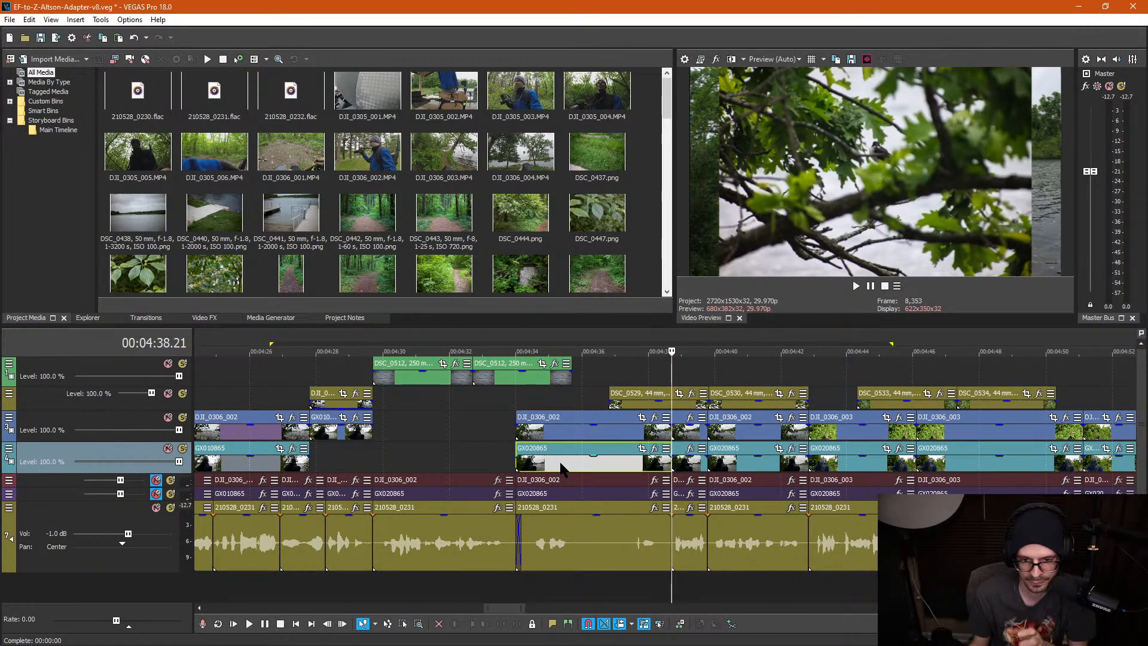
# Step: Split the DJI_0306_002 and GX020865 video events at 04:35.21, where the second DSC_0512 photo ends
pyautogui.click(578, 430)
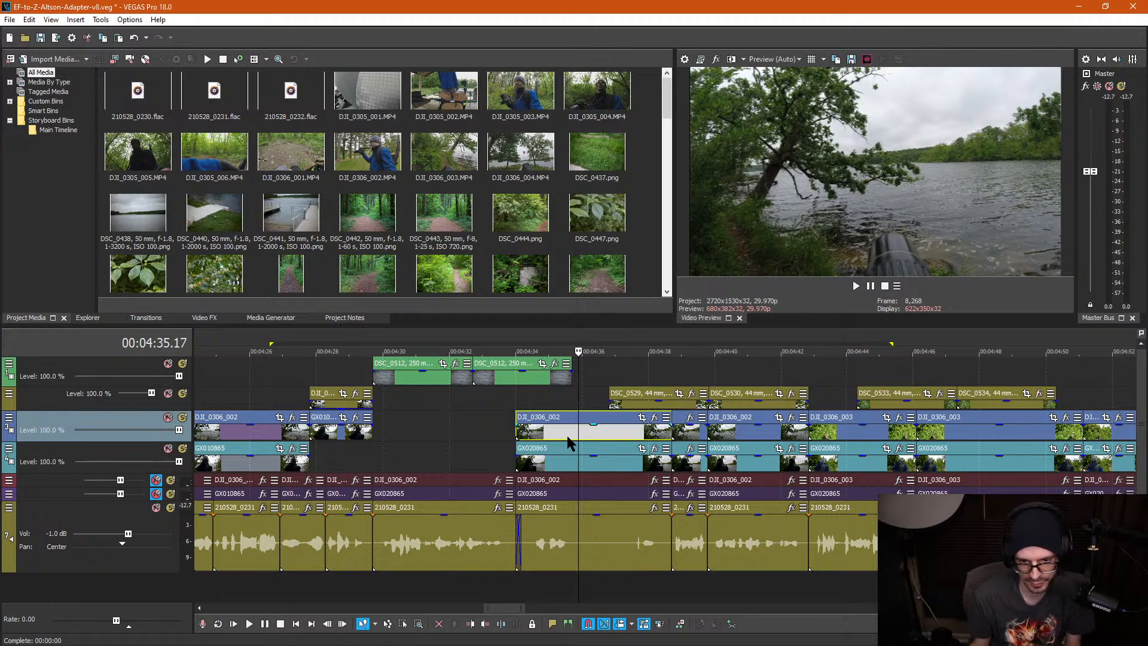
pyautogui.click(567, 435)
pyautogui.scroll(3, 573, 436)
pyautogui.click(667, 434)
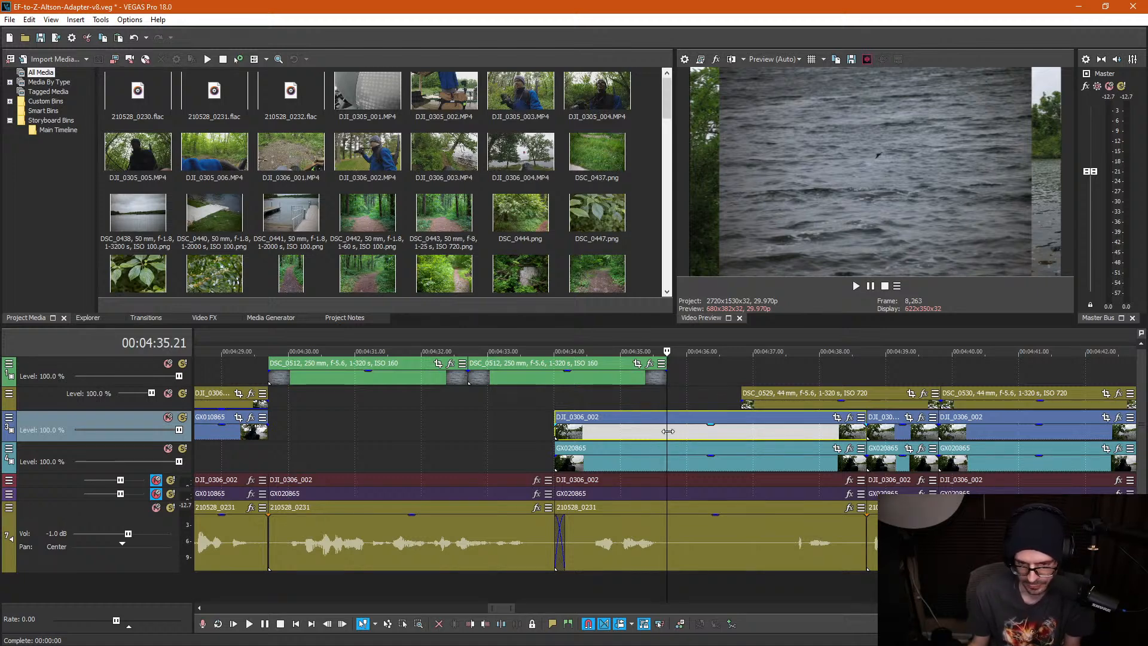
pyautogui.click(668, 466)
pyautogui.click(665, 432)
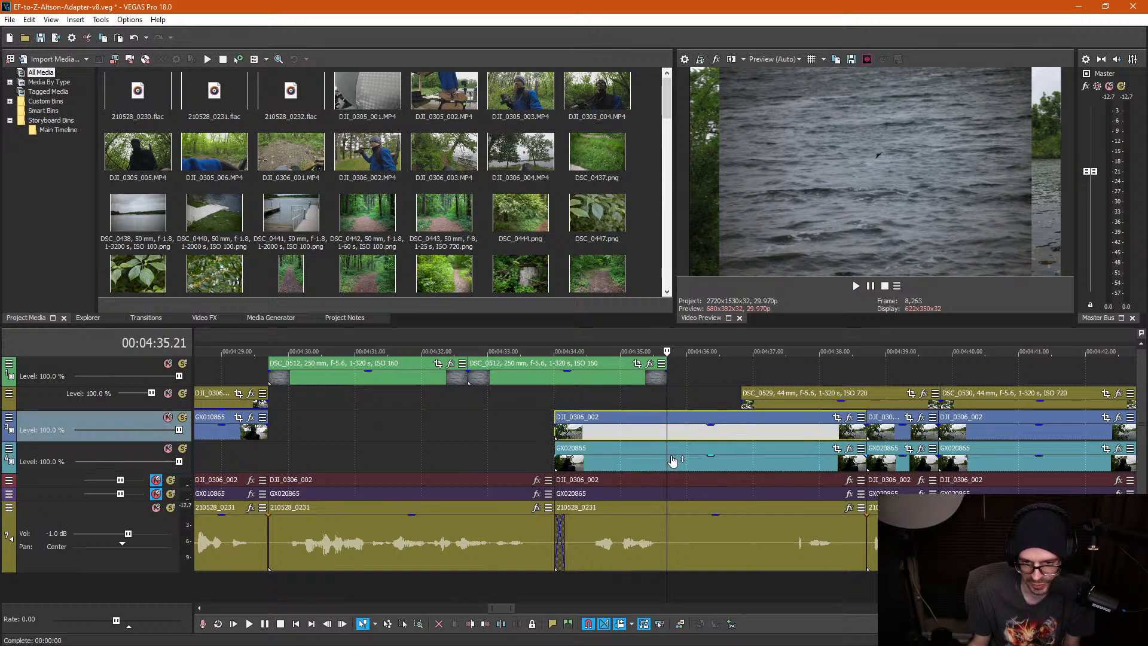
pyautogui.press('s')
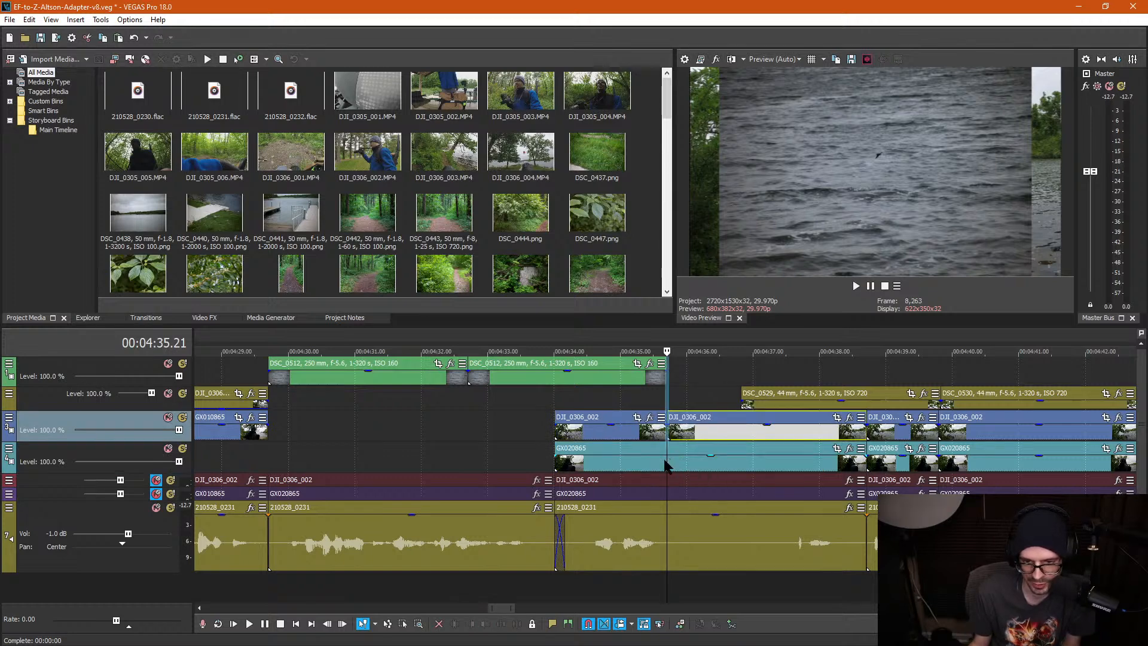
pyautogui.click(672, 462)
pyautogui.press('s')
# Step: Delete the split-off DJI_0306_002 and GX020865 video pieces beneath the second DSC_0512 photo
pyautogui.click(653, 460)
pyautogui.hotkey('ctrl', 'z')
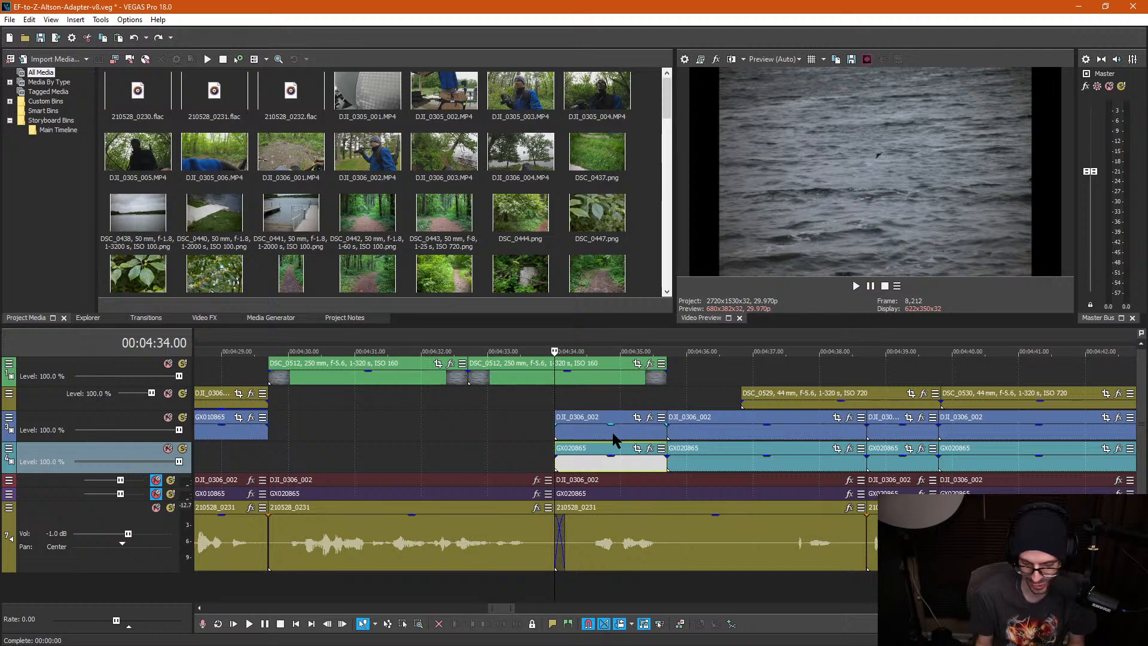
pyautogui.click(587, 456)
pyautogui.press('Delete')
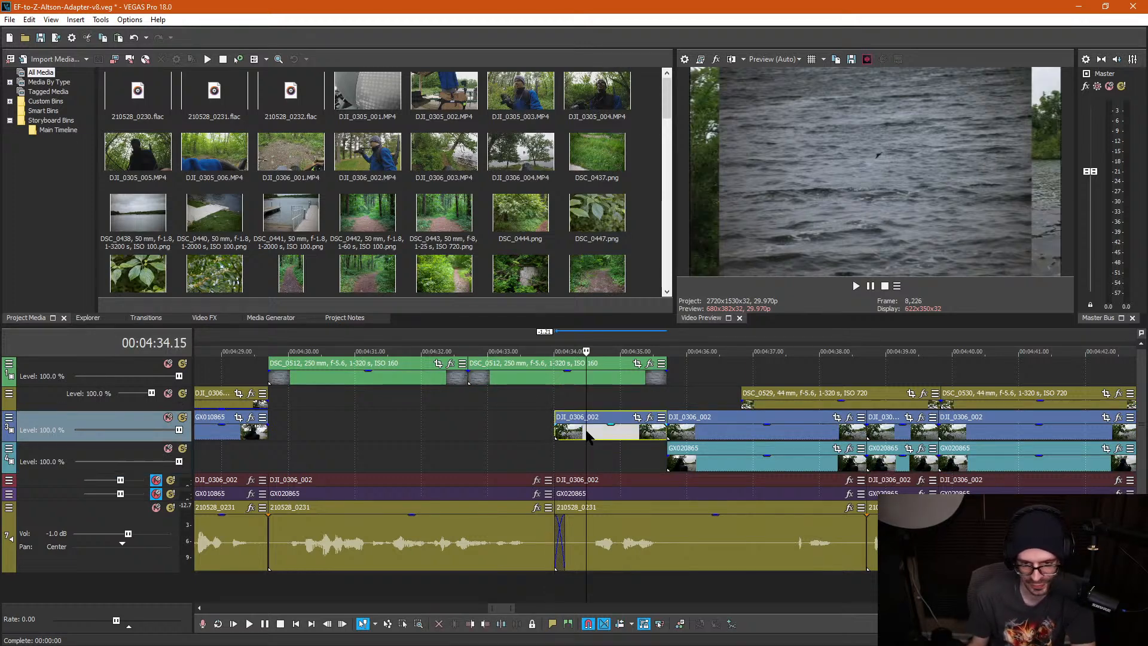
pyautogui.click(686, 399)
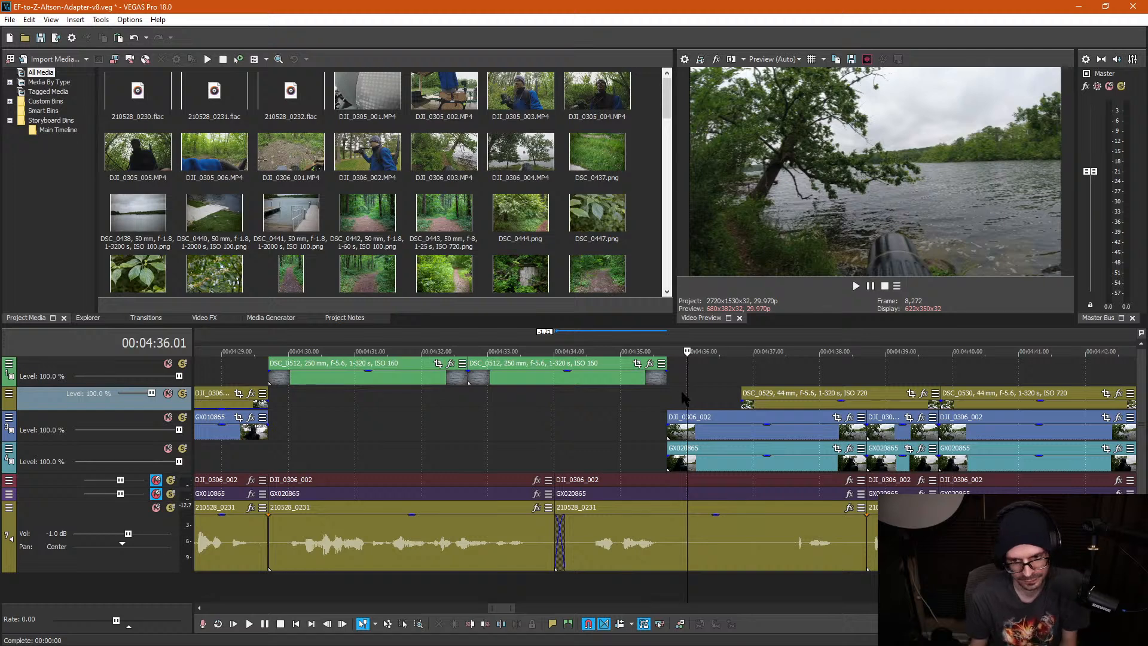
pyautogui.click(668, 399)
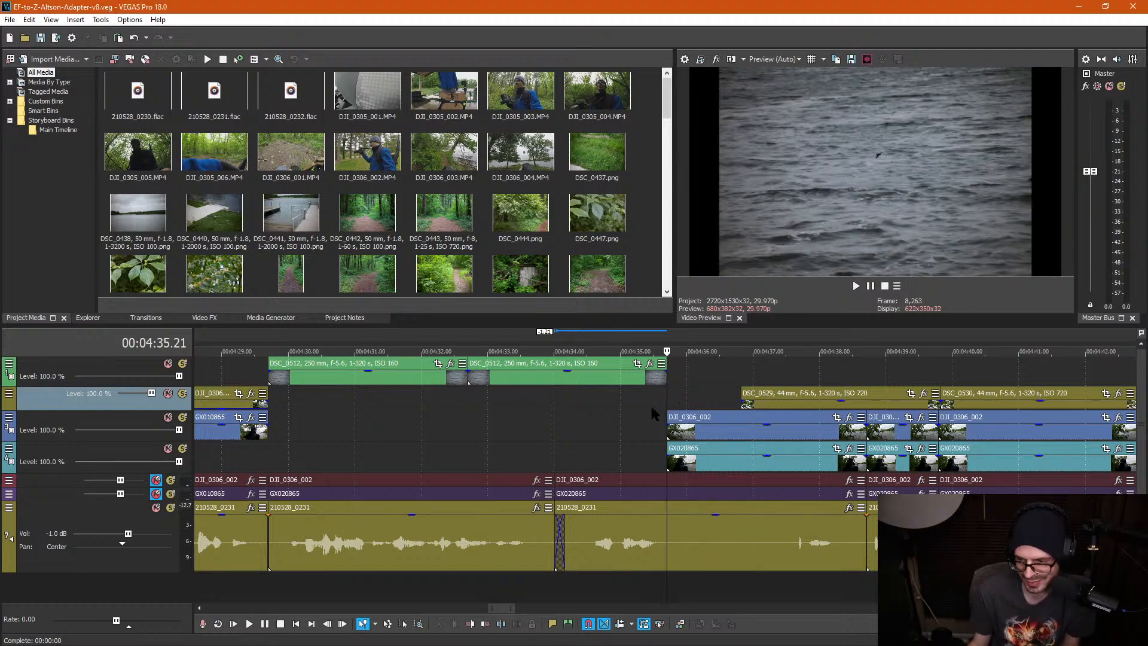
# Step: Play back the edited passage from the DSC_0512 photos through the DSC_0529 photo
pyautogui.click(643, 426)
pyautogui.click(548, 432)
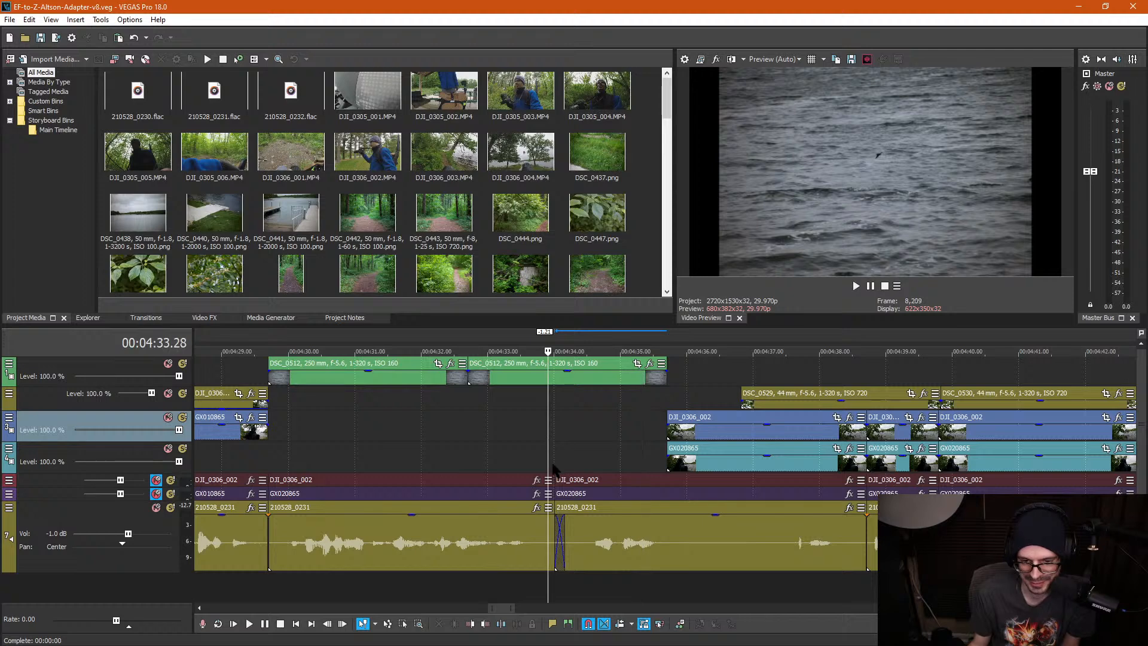
pyautogui.scroll(-3, 553, 455)
pyautogui.click(596, 440)
pyautogui.press('space')
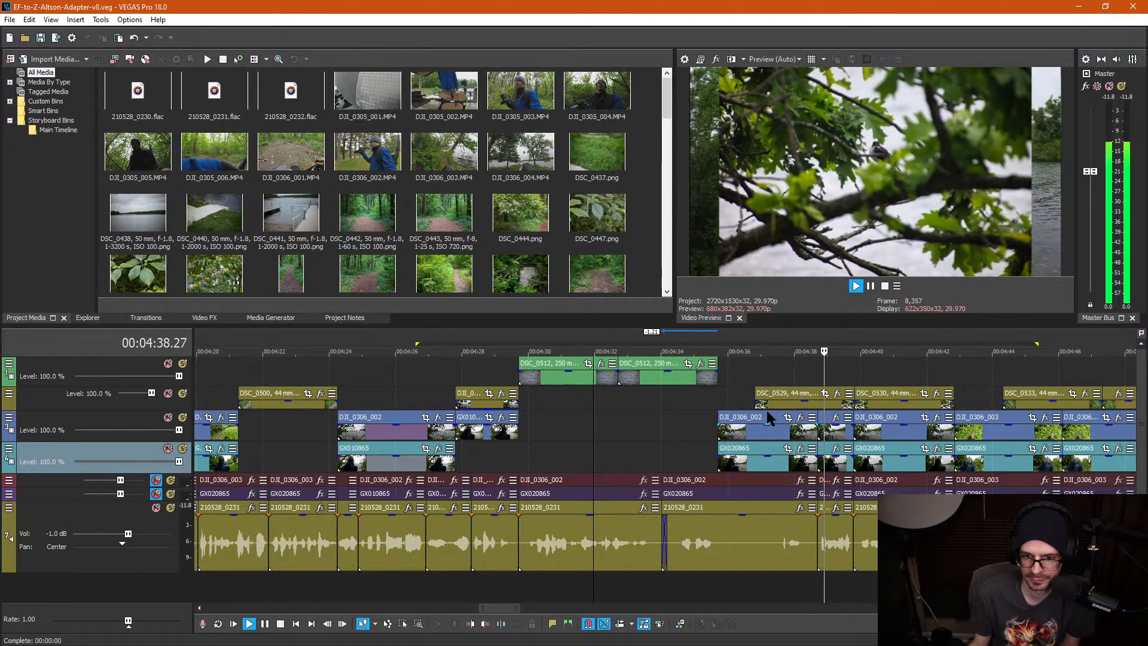
pyautogui.press('space')
pyautogui.click(807, 378)
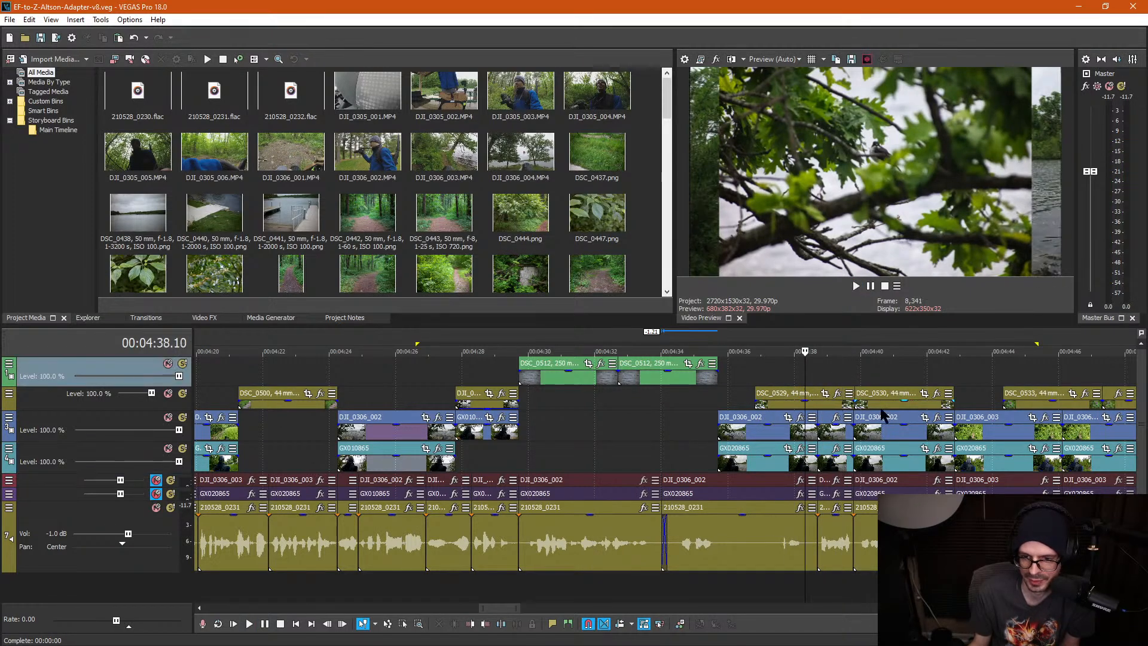
# Step: Play the following sections from 04:43.02 onward to examine the remaining photos, clips and audio gaps
pyautogui.scroll(-2, 772, 437)
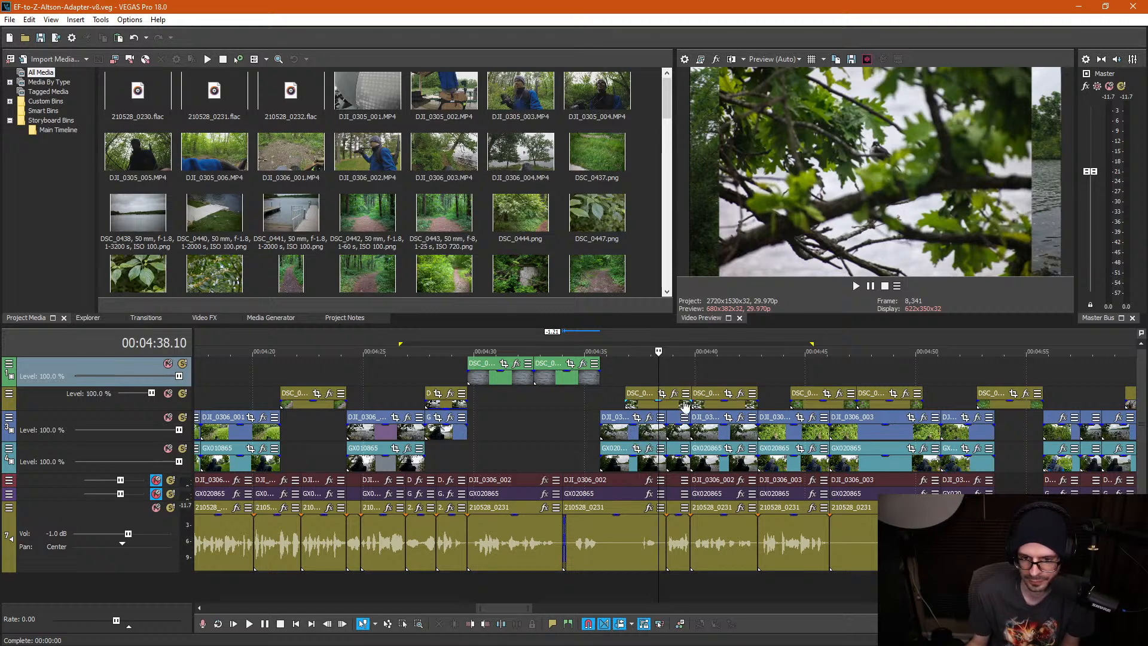
pyautogui.click(761, 390)
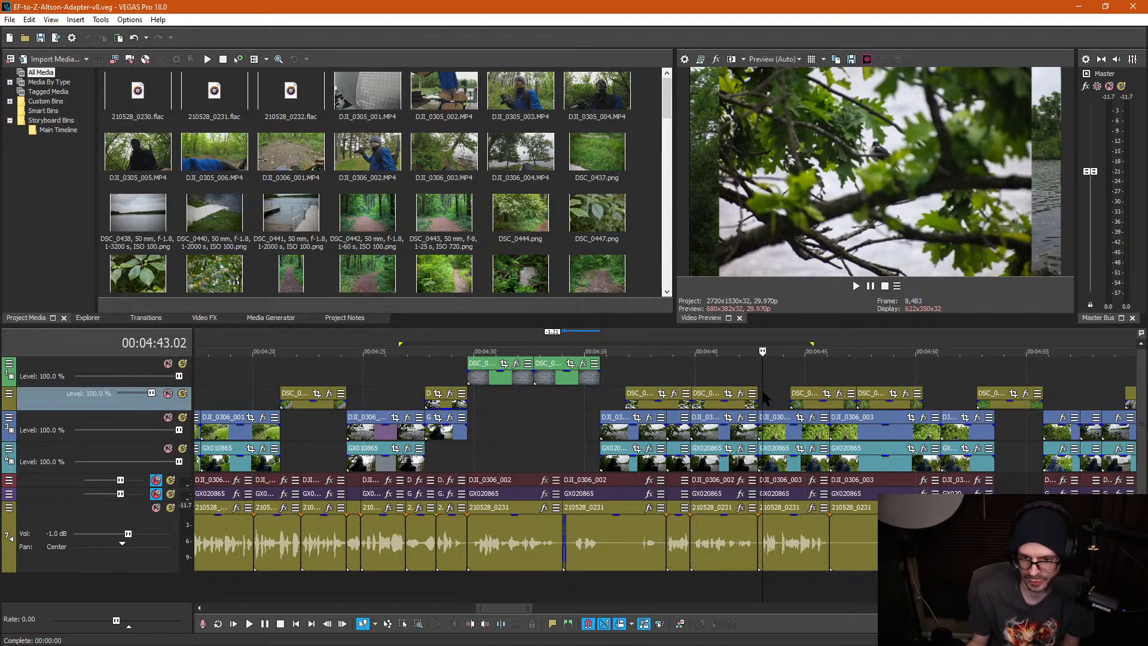
pyautogui.press('space')
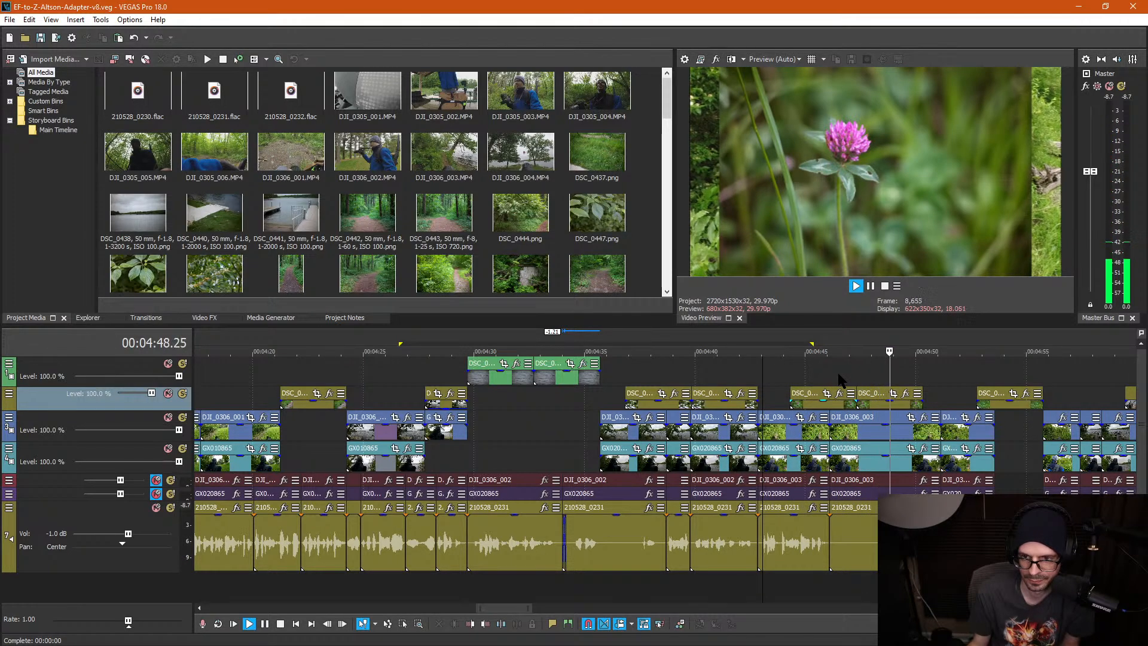
pyautogui.press('space')
pyautogui.click(900, 378)
pyautogui.scroll(-3, 931, 379)
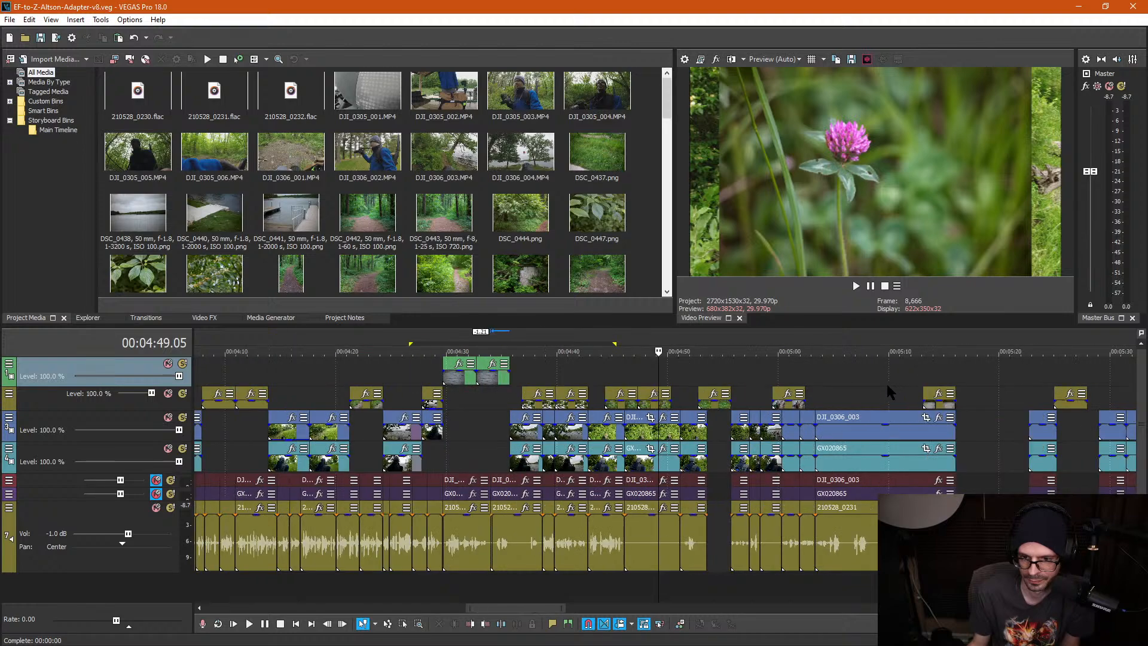
pyautogui.click(697, 390)
pyautogui.press('space')
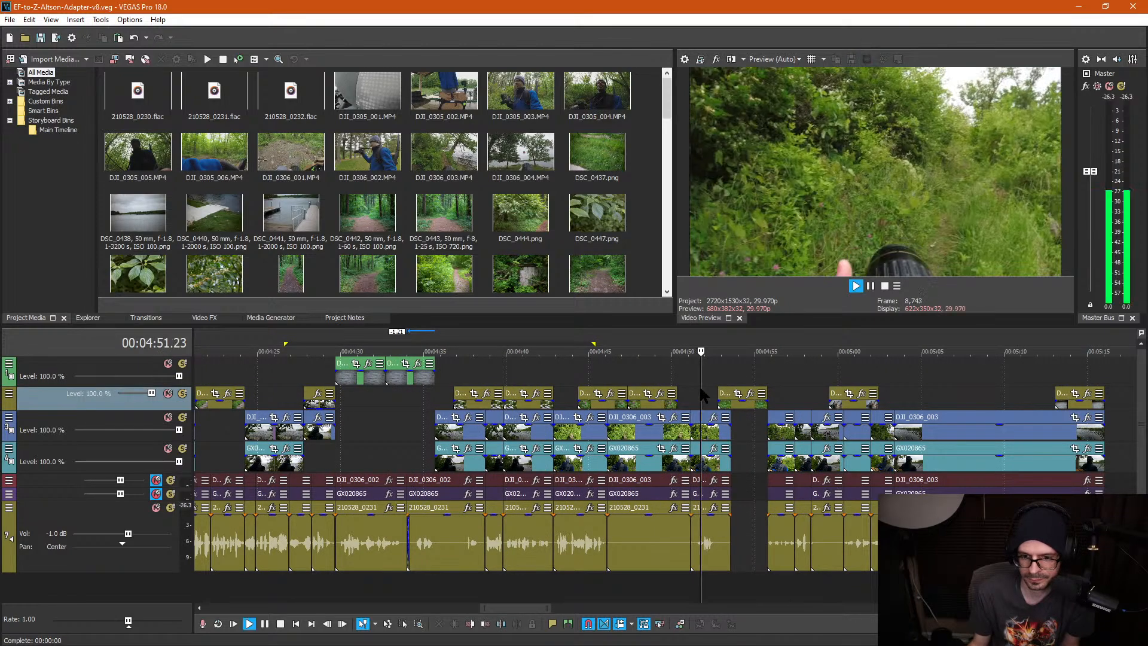
pyautogui.click(792, 378)
pyautogui.press('space')
pyautogui.press('space')
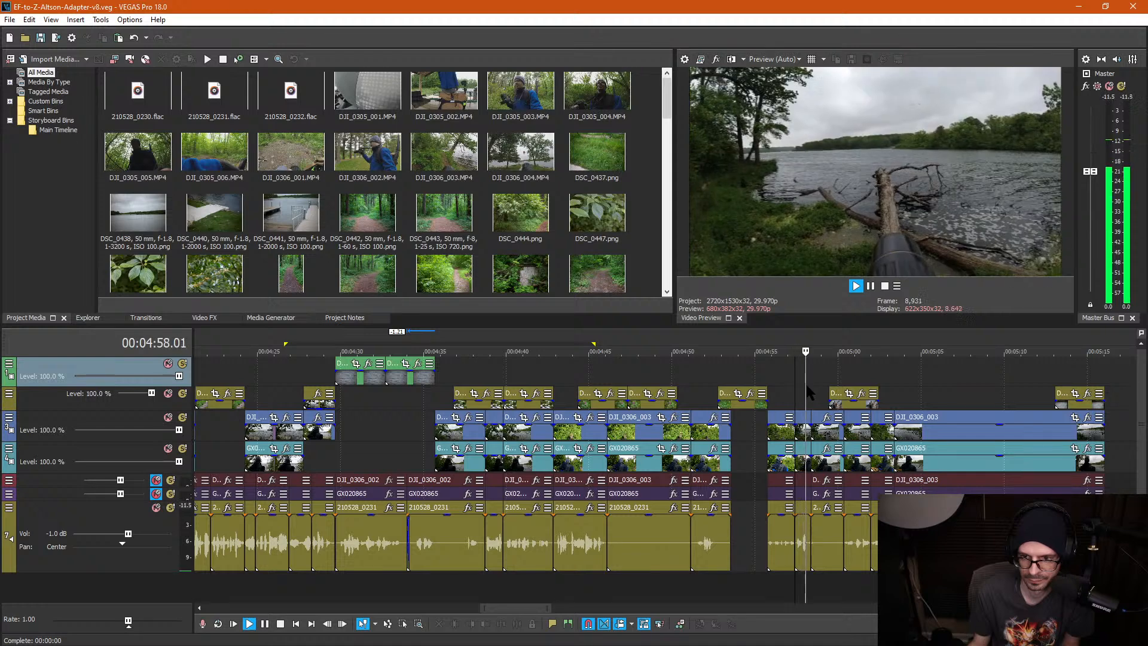
pyautogui.press('space')
# Step: Shift the DJI_0306_003 clip starting at 04:46.03 and everything following it to 04:52.19, and move the DSC_0533 photo to 04:49.22
pyautogui.click(607, 385)
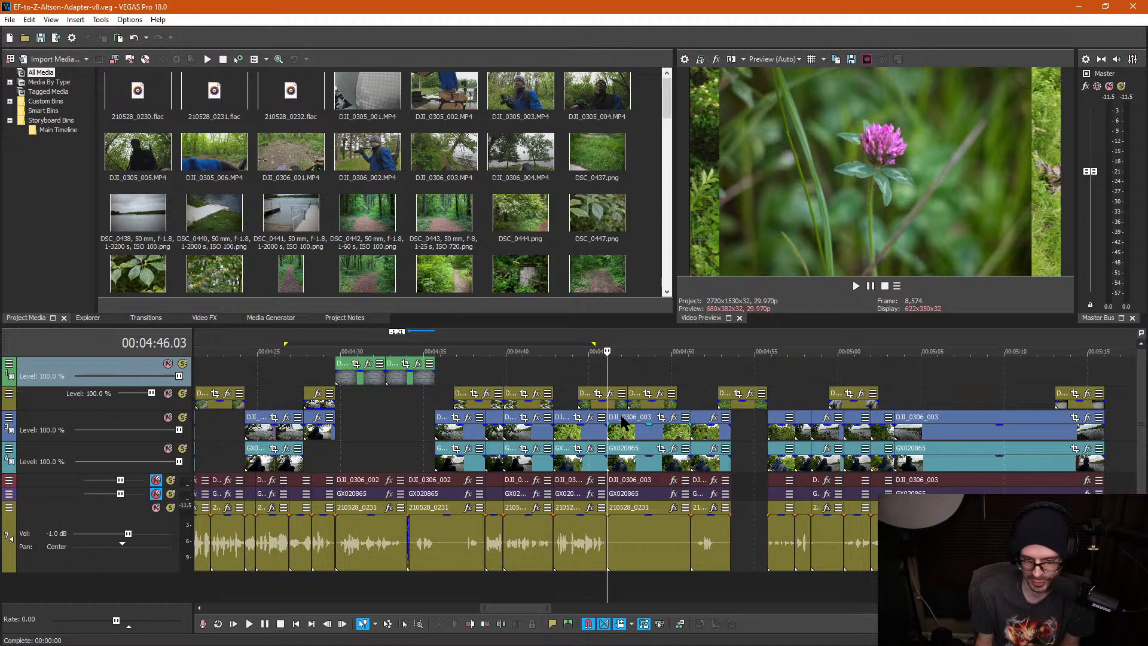
pyautogui.moveTo(638, 435); pyautogui.dragTo(743, 424)
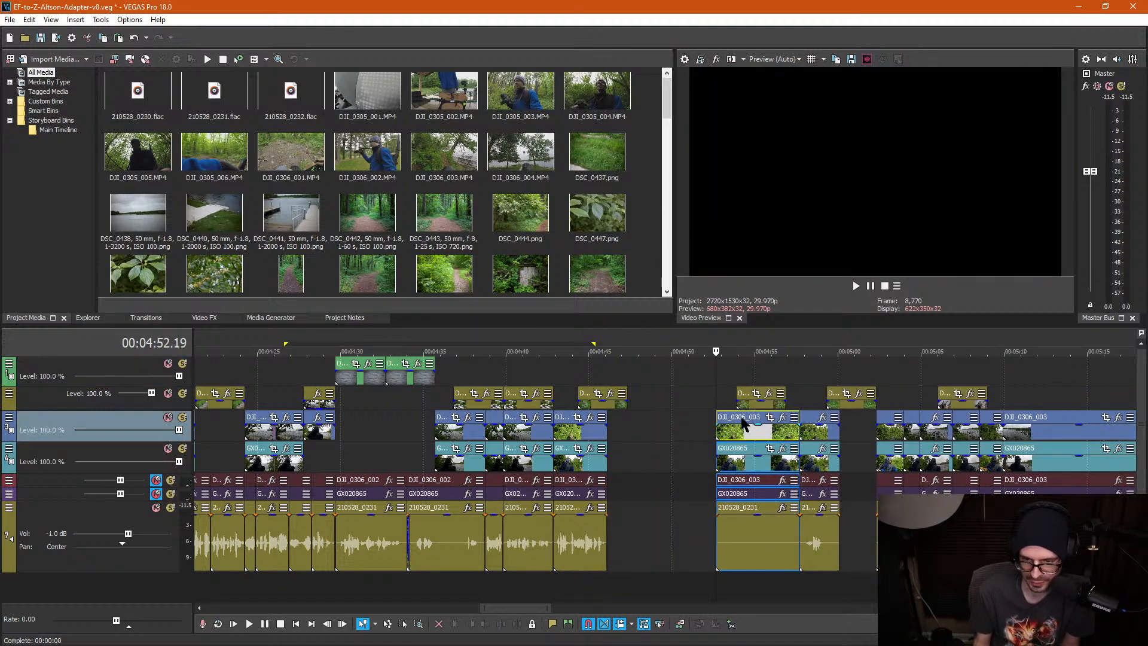
pyautogui.click(667, 399)
pyautogui.moveTo(629, 404); pyautogui.dragTo(692, 405)
# Step: Move the DJI_0306_003 clip group from 4:52.19 back to about 4:47 and delete its audio pieces
pyautogui.moveTo(745, 435); pyautogui.dragTo(656, 471)
pyautogui.press('d')
pyautogui.press('d')
pyautogui.press('u')
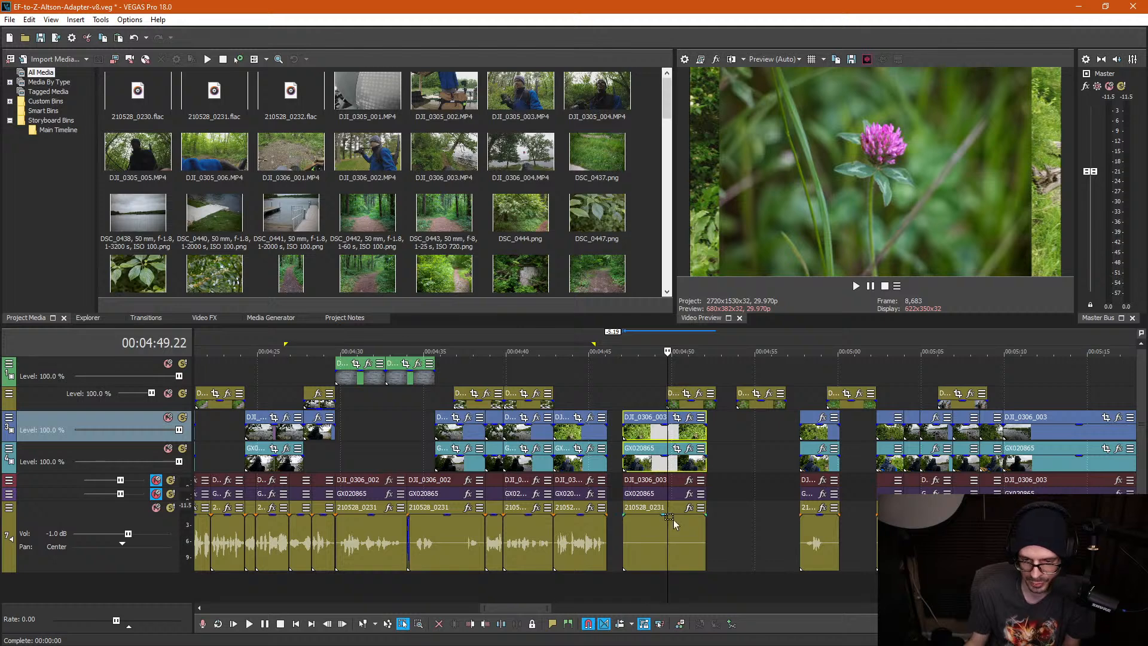
pyautogui.moveTo(729, 562); pyautogui.dragTo(656, 486)
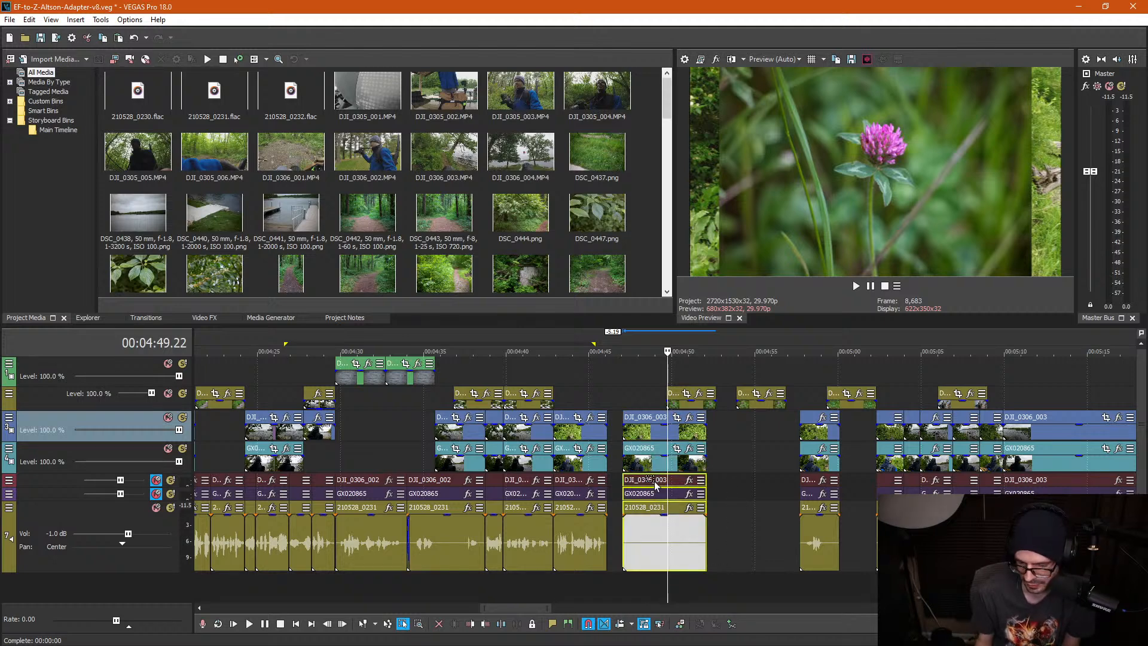
pyautogui.press('Delete')
# Step: Move the DSC_0533 photo so it ends where the following photo begins
pyautogui.moveTo(658, 477); pyautogui.dragTo(654, 479)
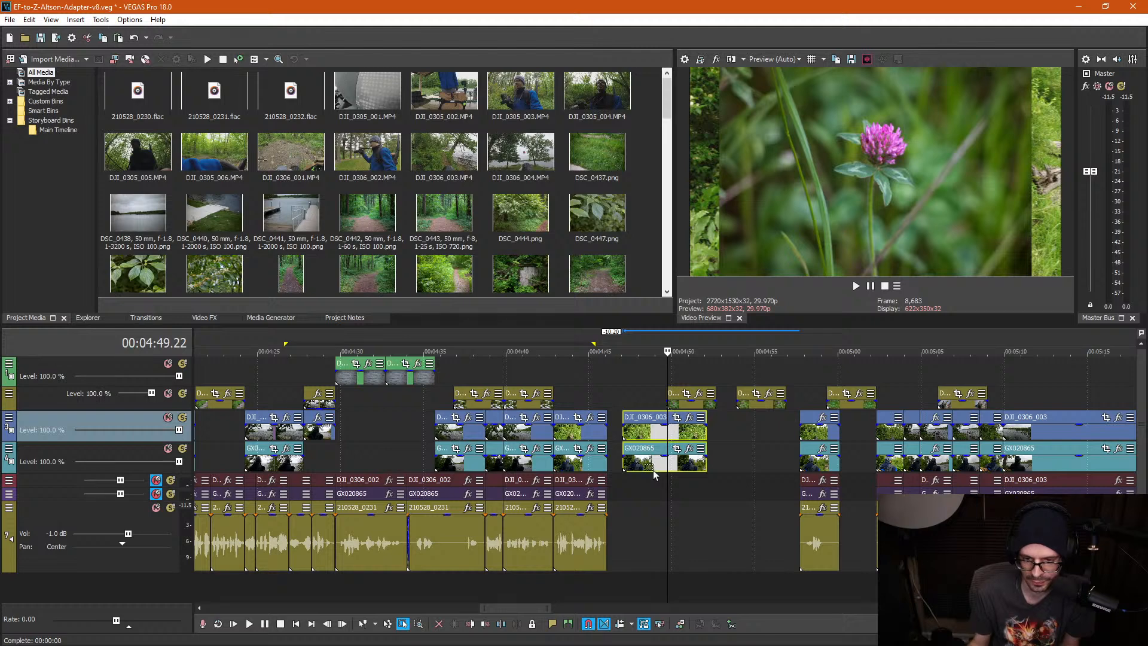
pyautogui.hotkey('ctrl', 'd')
pyautogui.moveTo(680, 399); pyautogui.dragTo(693, 399)
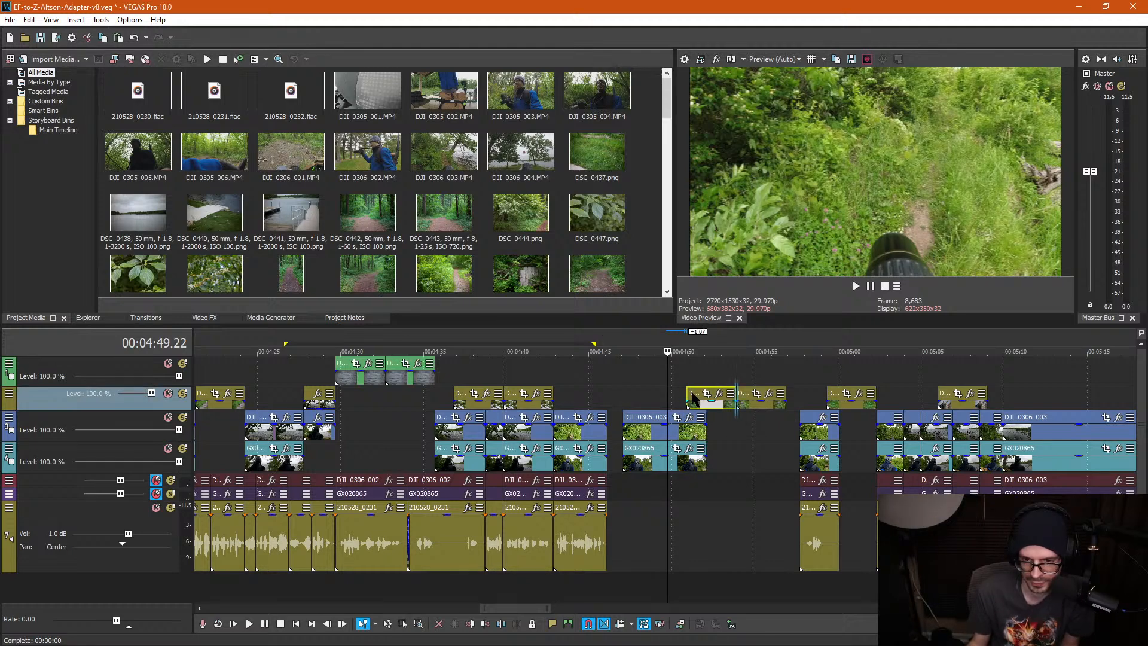
# Step: Move both adjoining photos with the DJI_0306_003 and GX020865 video pieces into the NINJAV section, starting the video at about 8:58
pyautogui.hotkey('ctrl', 'd')
pyautogui.moveTo(631, 382); pyautogui.dragTo(771, 479)
pyautogui.moveTo(656, 434); pyautogui.dragTo(863, 393)
pyautogui.click(1019, 407)
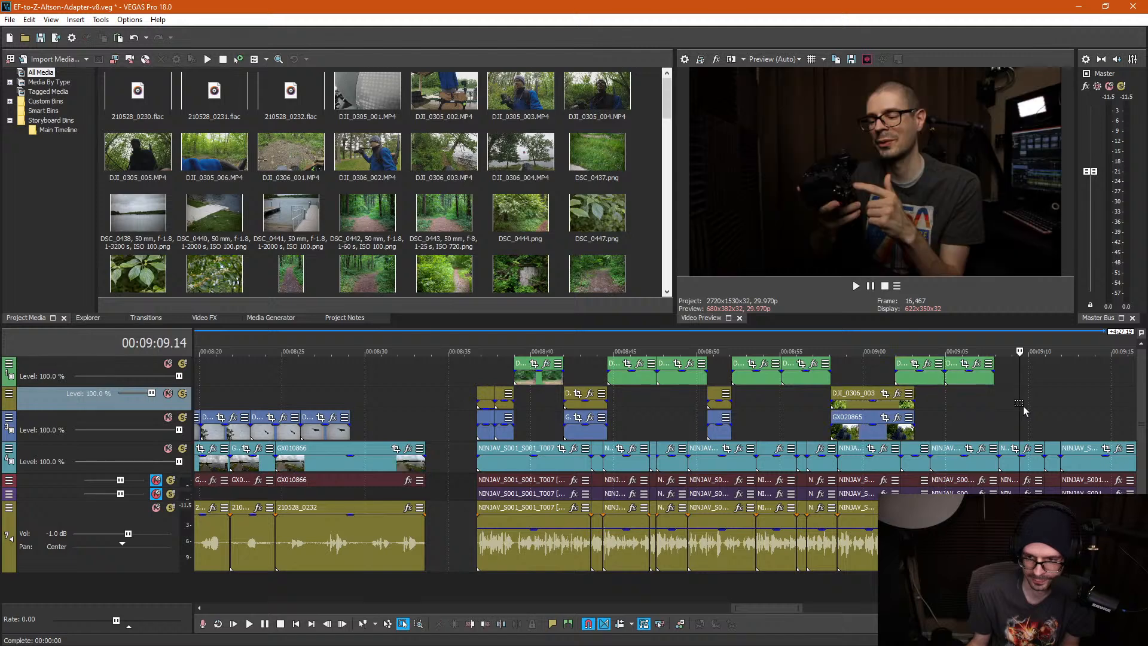
# Step: Shift the two relocated photos earlier to start at the end of the DJI_0306_003 piece at about 9:03, and save the project
pyautogui.scroll(-4, 1020, 407)
pyautogui.scroll(-3, 586, 425)
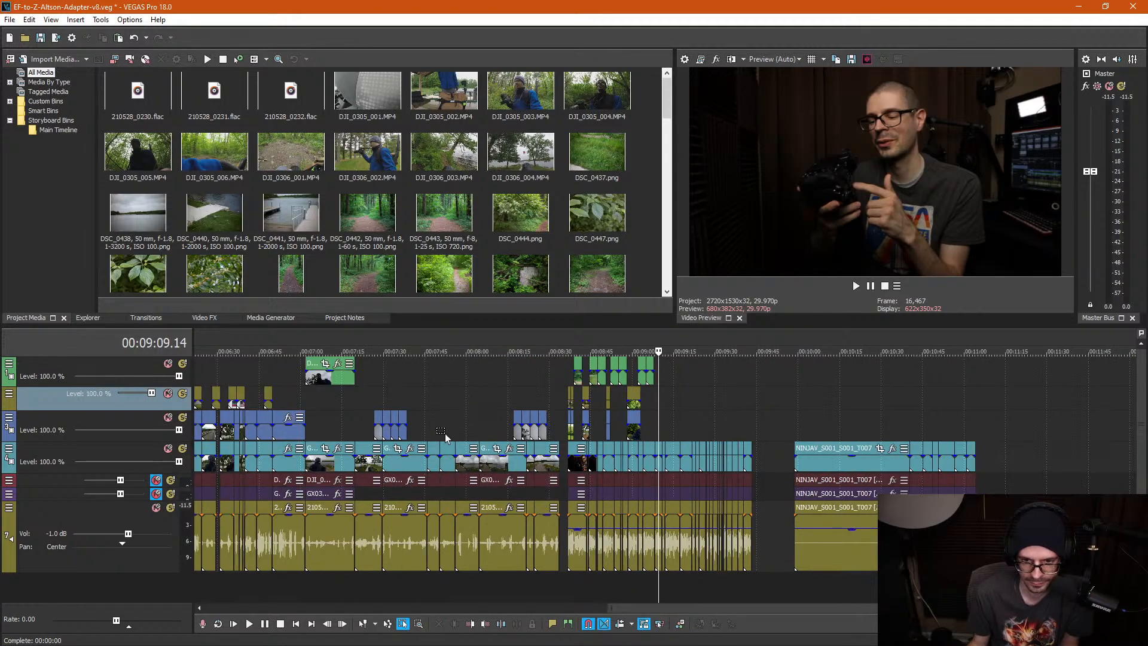
pyautogui.hotkey('ctrl', 'd')
pyautogui.click(654, 412)
pyautogui.scroll(5, 651, 412)
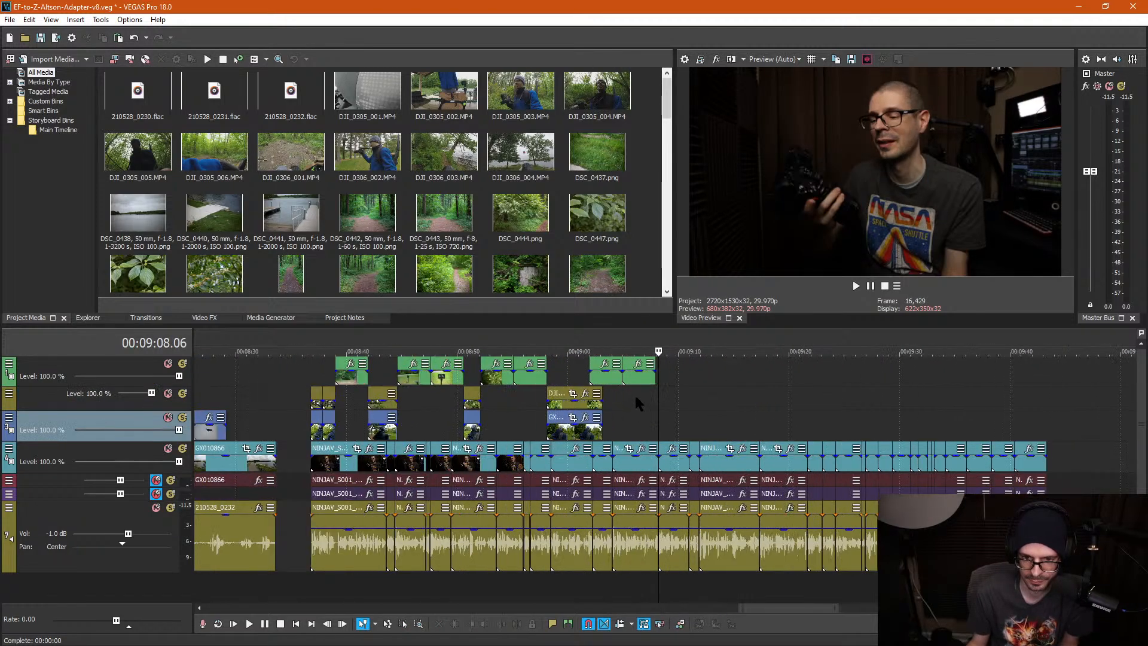
pyautogui.click(574, 377)
pyautogui.moveTo(614, 386); pyautogui.dragTo(607, 381)
pyautogui.click(560, 383)
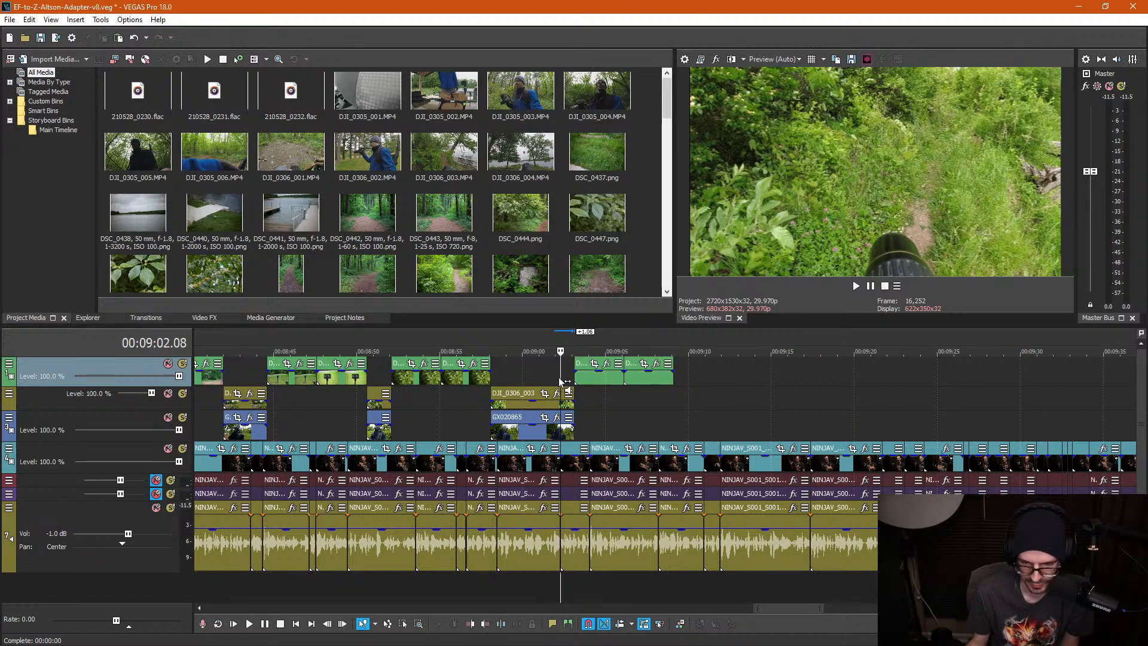
pyautogui.hotkey('ctrl', 's')
# Step: Return to the vlog section and play the short clip at about 4:58 and the DJI_0306_003 clip from about 4:43
pyautogui.scroll(-4, 500, 398)
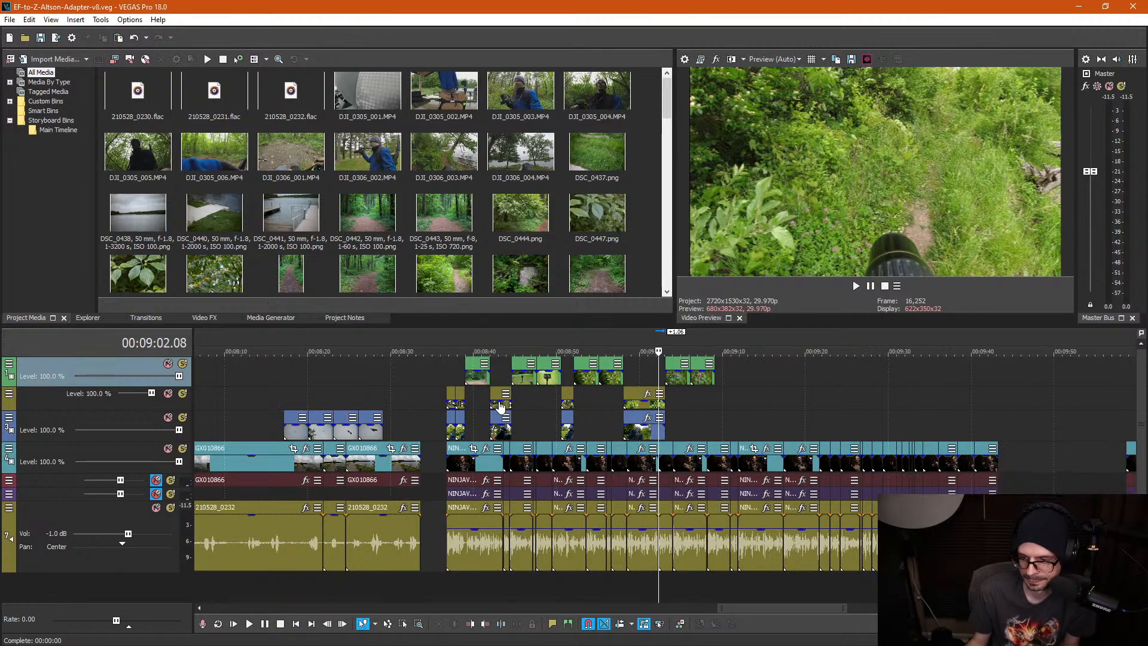
pyautogui.scroll(-3, 499, 405)
pyautogui.scroll(-6, 500, 407)
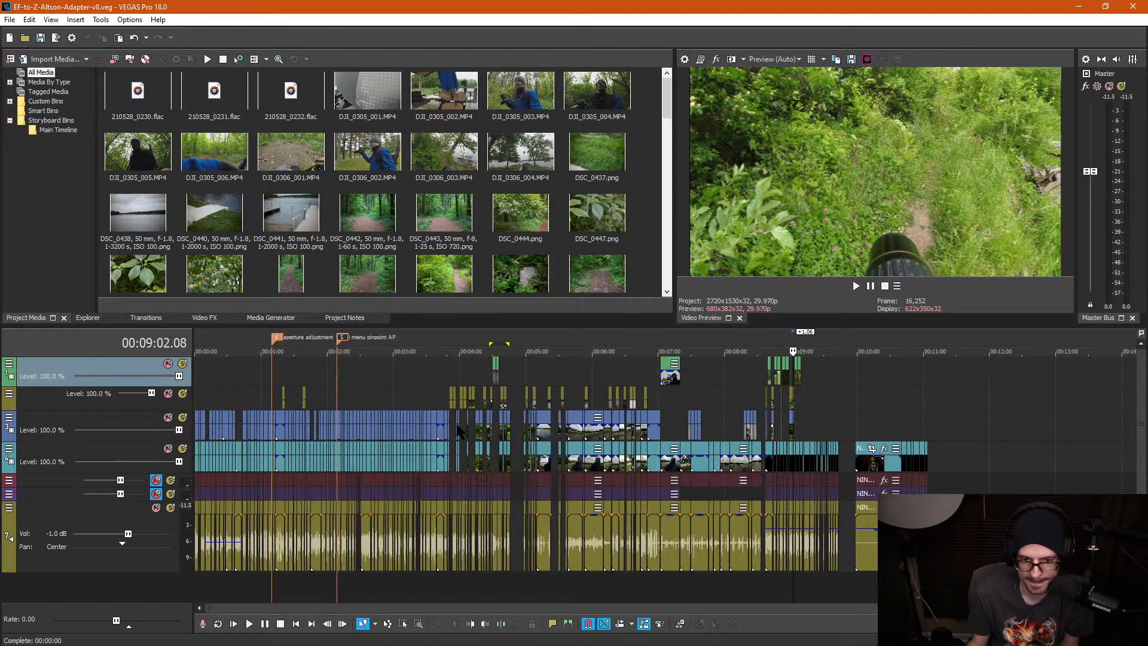
pyautogui.click(534, 384)
pyautogui.scroll(4, 556, 383)
pyautogui.click(604, 385)
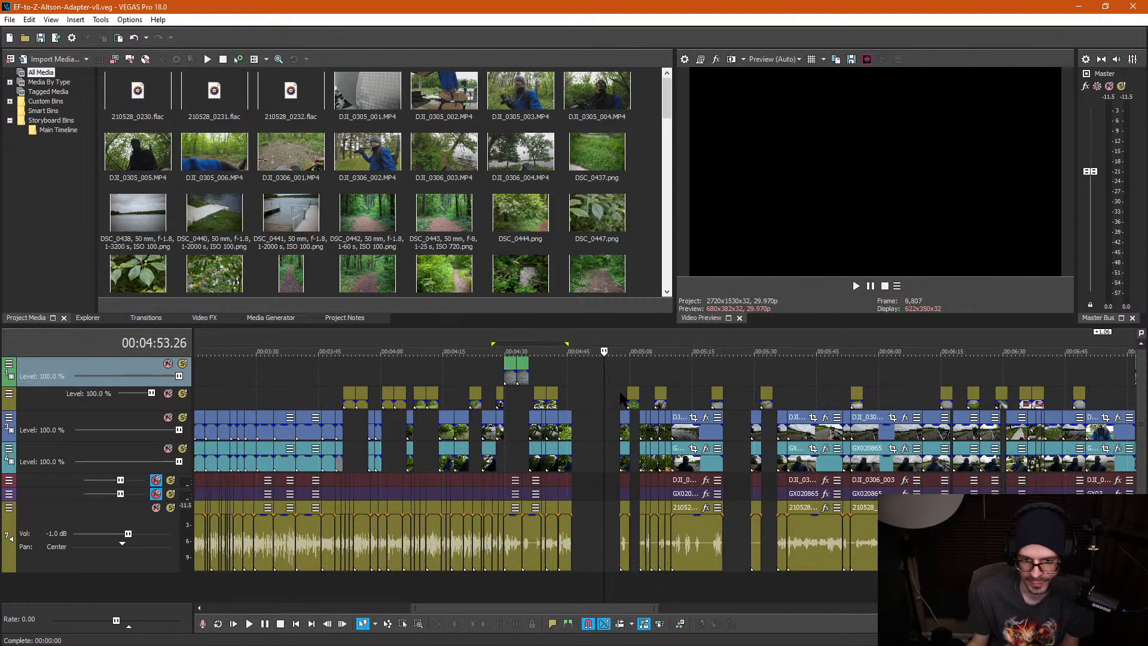
pyautogui.scroll(2, 620, 393)
pyautogui.scroll(2, 622, 398)
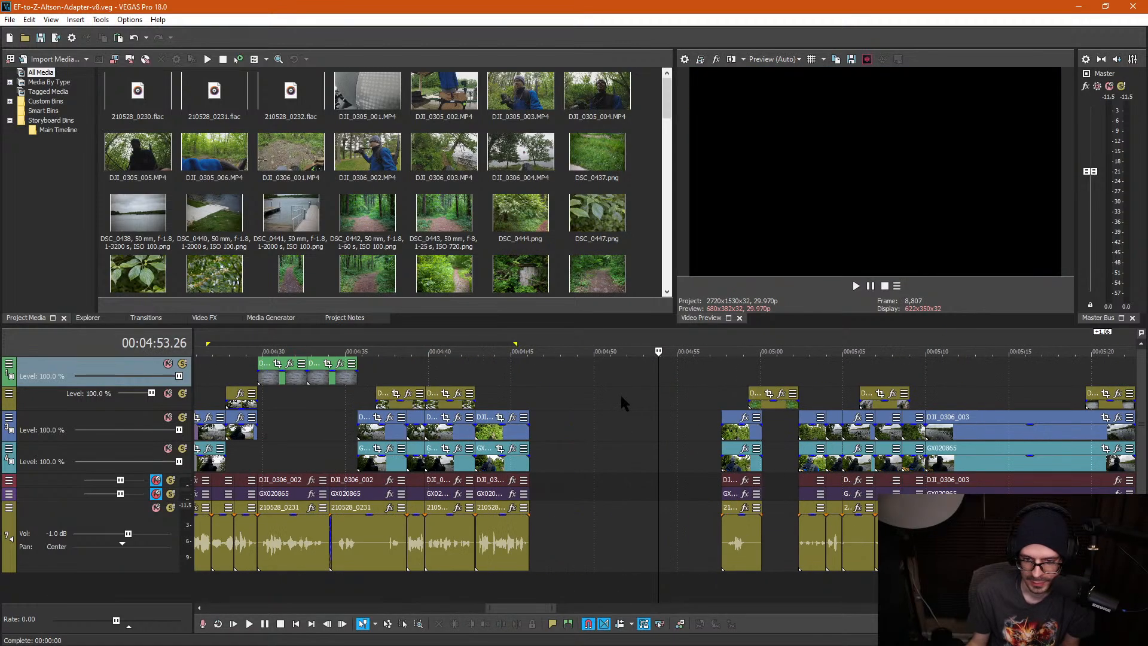
pyautogui.click(724, 402)
pyautogui.press('space')
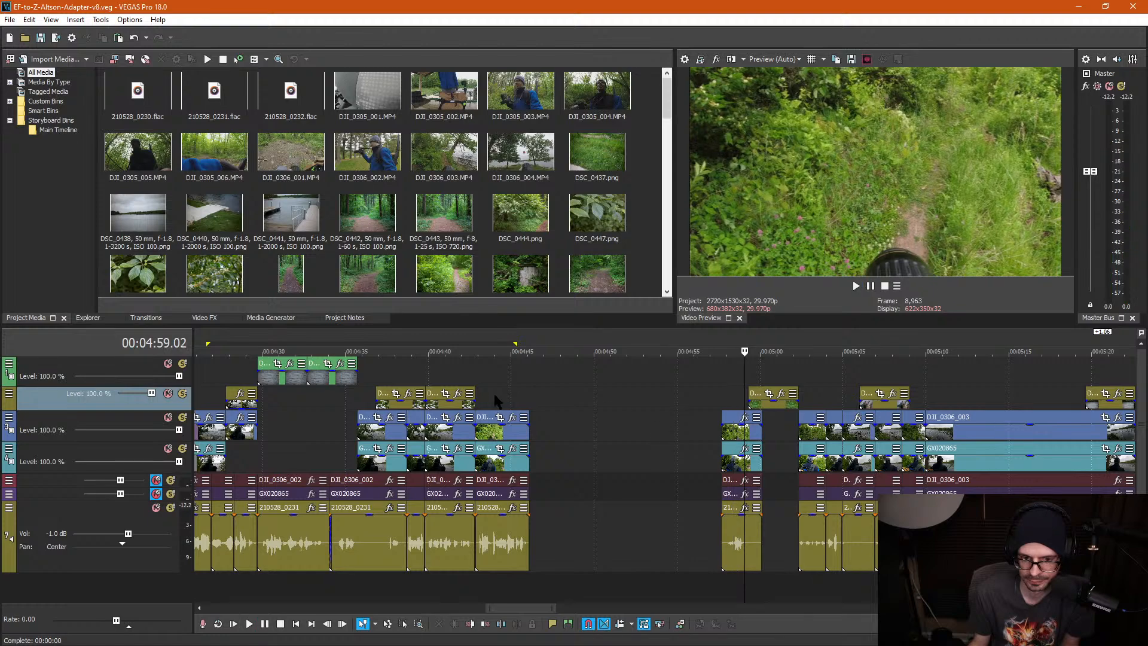
pyautogui.click(483, 391)
pyautogui.press('space')
pyautogui.scroll(2, 536, 390)
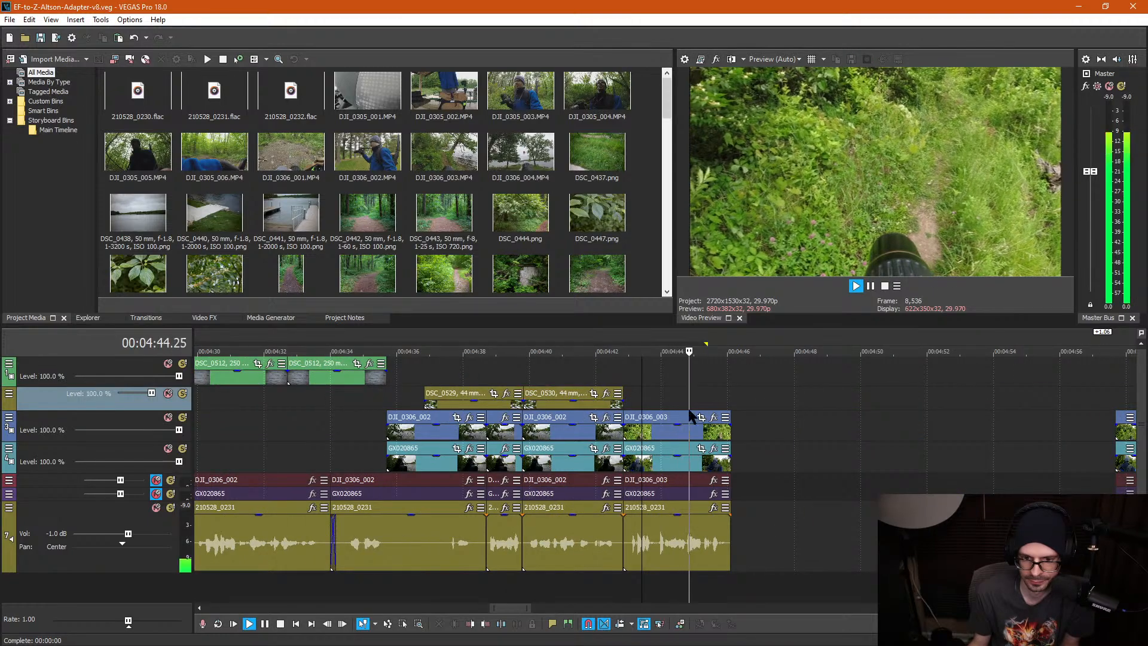
pyautogui.press('Return')
# Step: Delete the DJI_0306_003 and GX020865 video pieces after the DSC_0530 photo, keeping the audio beneath them
pyautogui.hotkey('ctrl', 'd')
pyautogui.press('d')
pyautogui.moveTo(748, 431); pyautogui.dragTo(662, 455)
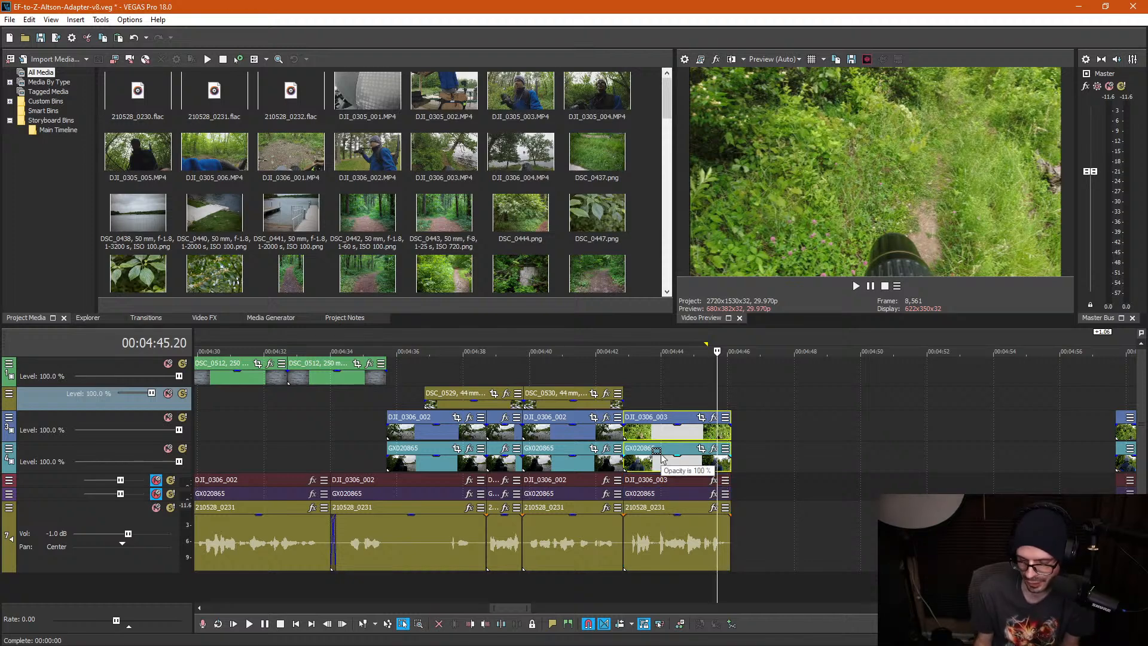
pyautogui.press('Delete')
pyautogui.click(787, 411)
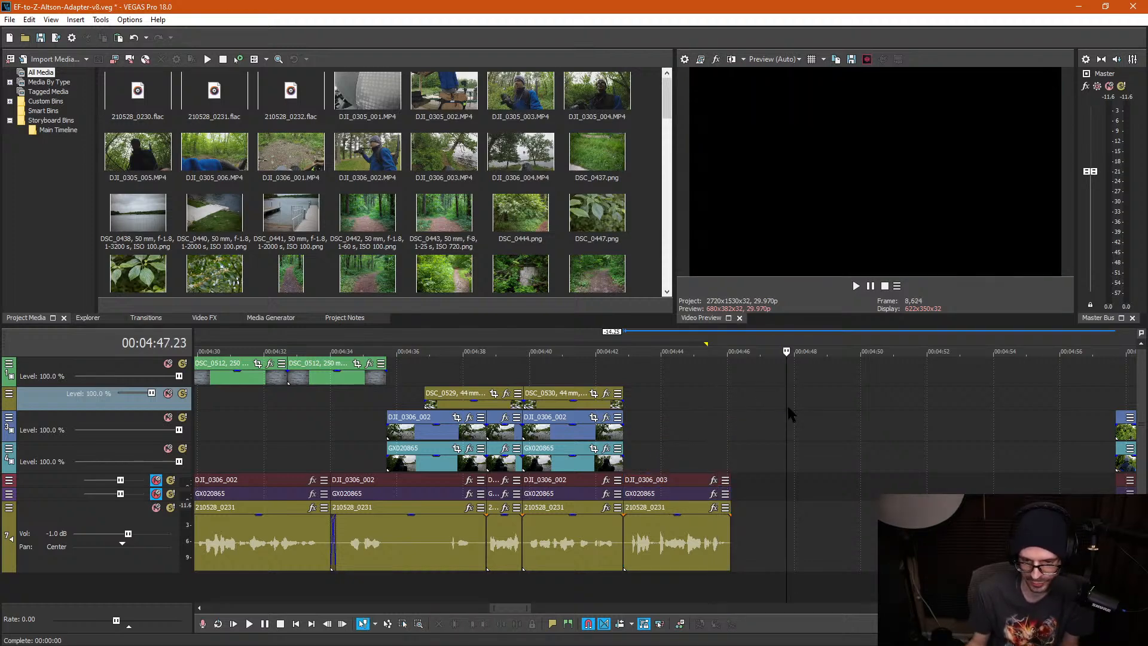
# Step: Shift the DSC_0529 and DSC_0530 photos together 5 frames later
pyautogui.click(517, 379)
pyautogui.click(548, 383)
pyautogui.scroll(2, 669, 395)
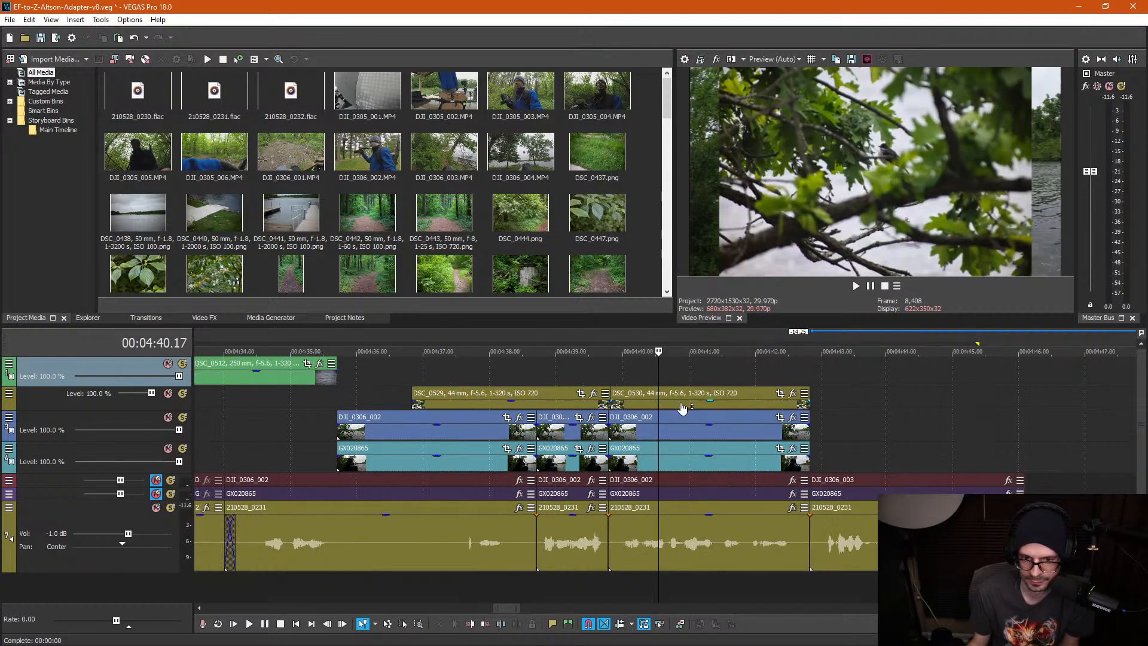
pyautogui.moveTo(640, 447); pyautogui.dragTo(636, 383)
pyautogui.click(636, 382)
pyautogui.moveTo(553, 378); pyautogui.dragTo(671, 394)
pyautogui.click(688, 378)
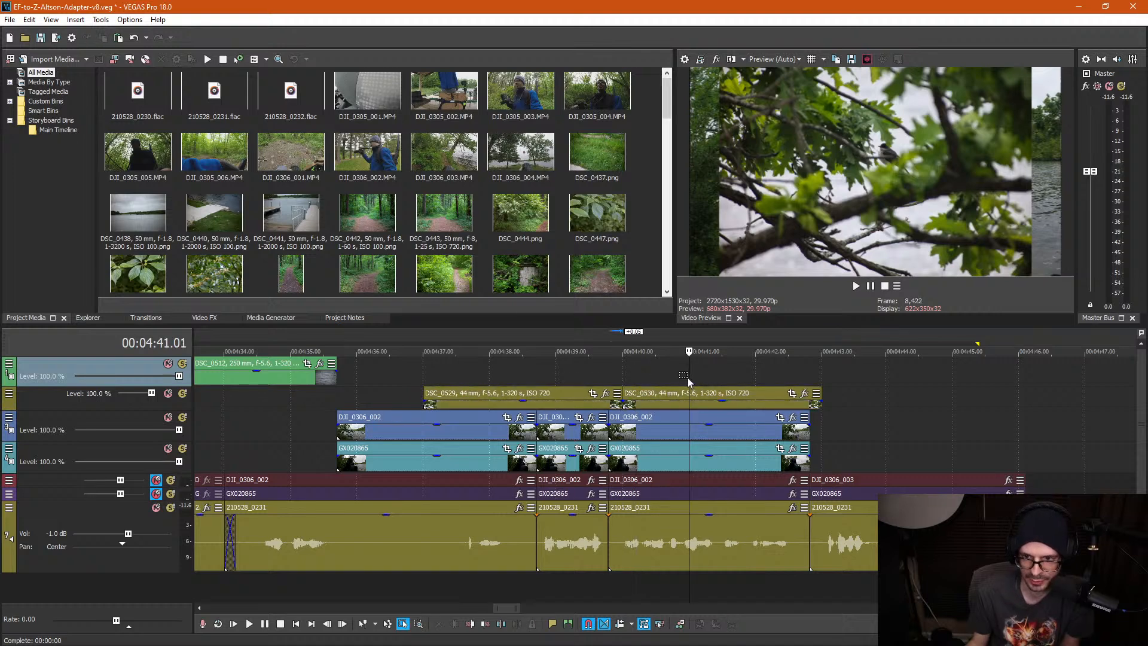
# Step: Compare the DSC_0529 and DSC_0530 photos by previewing each in turn
pyautogui.click(656, 401)
pyautogui.click(531, 380)
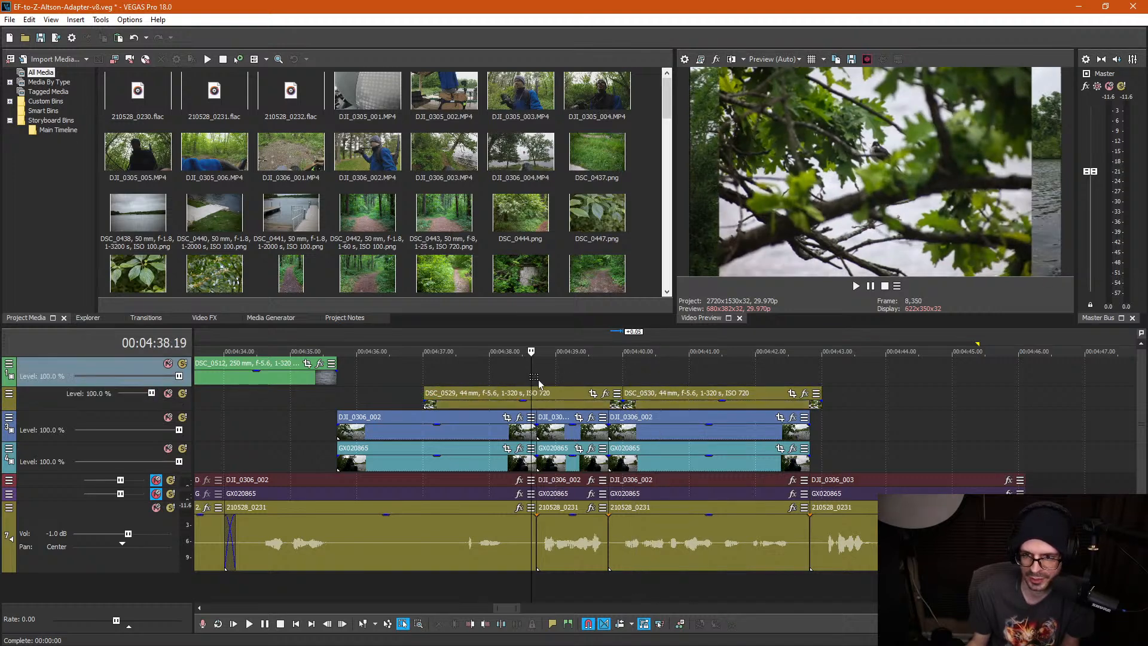
pyautogui.click(679, 378)
pyautogui.hotkey('ctrl', 'd')
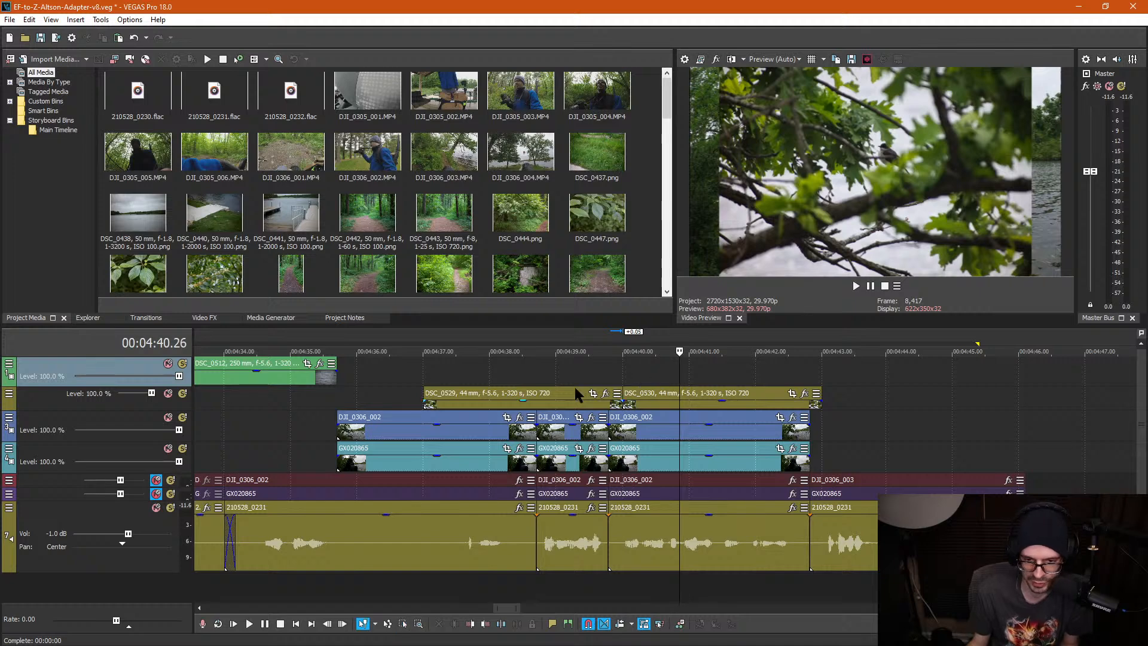
pyautogui.click(533, 390)
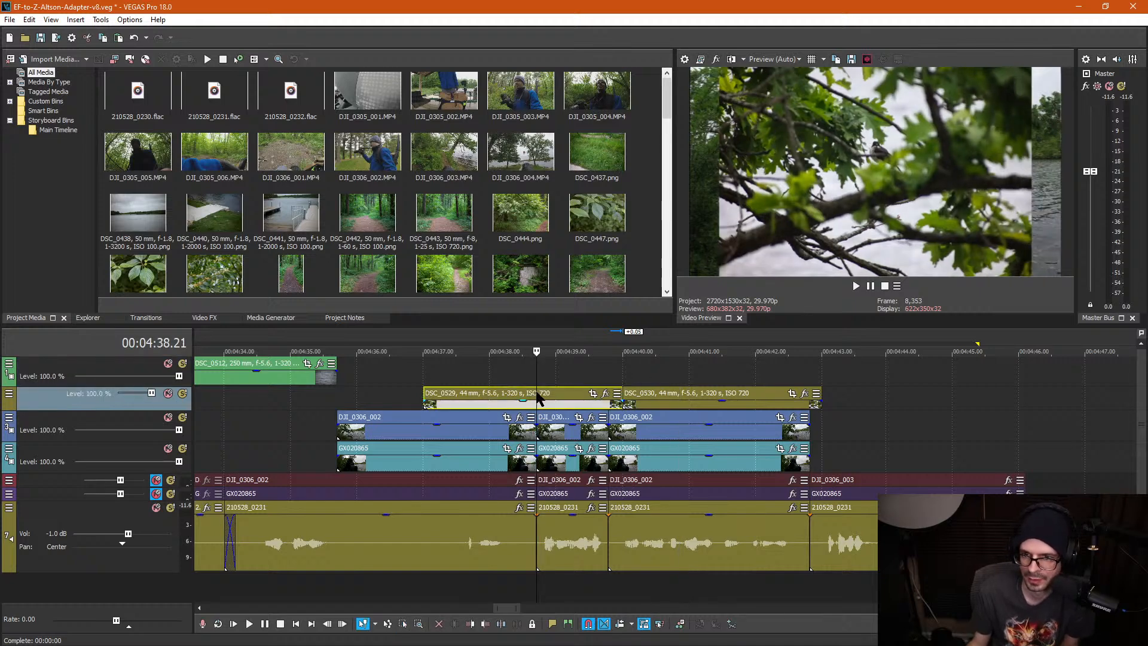
pyautogui.click(662, 393)
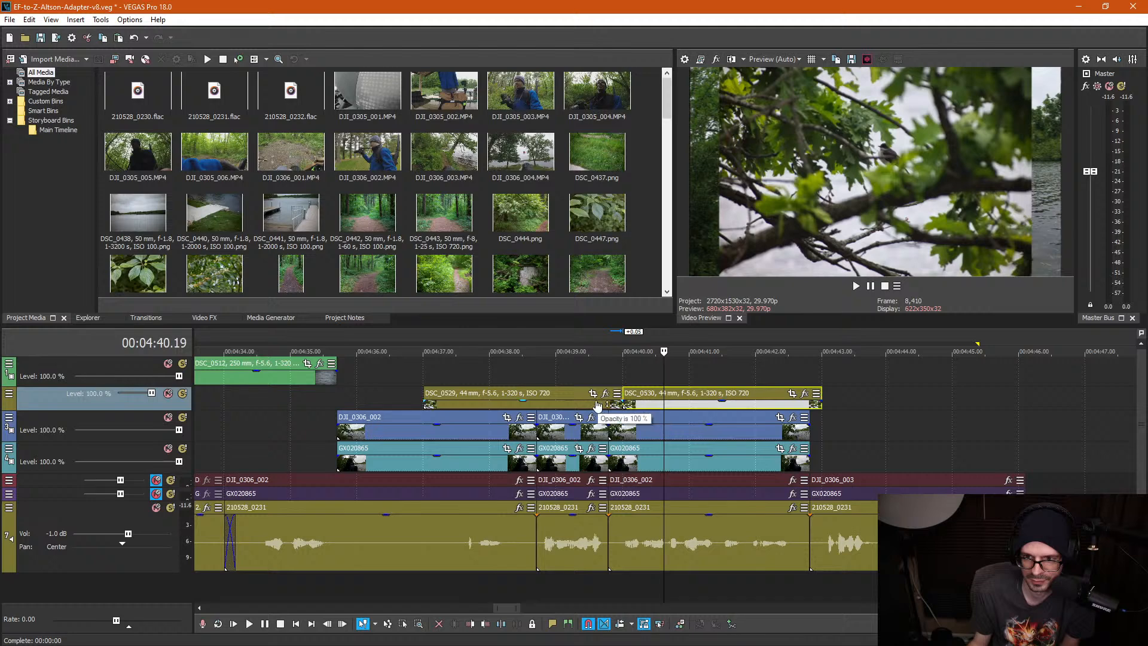
pyautogui.click(549, 389)
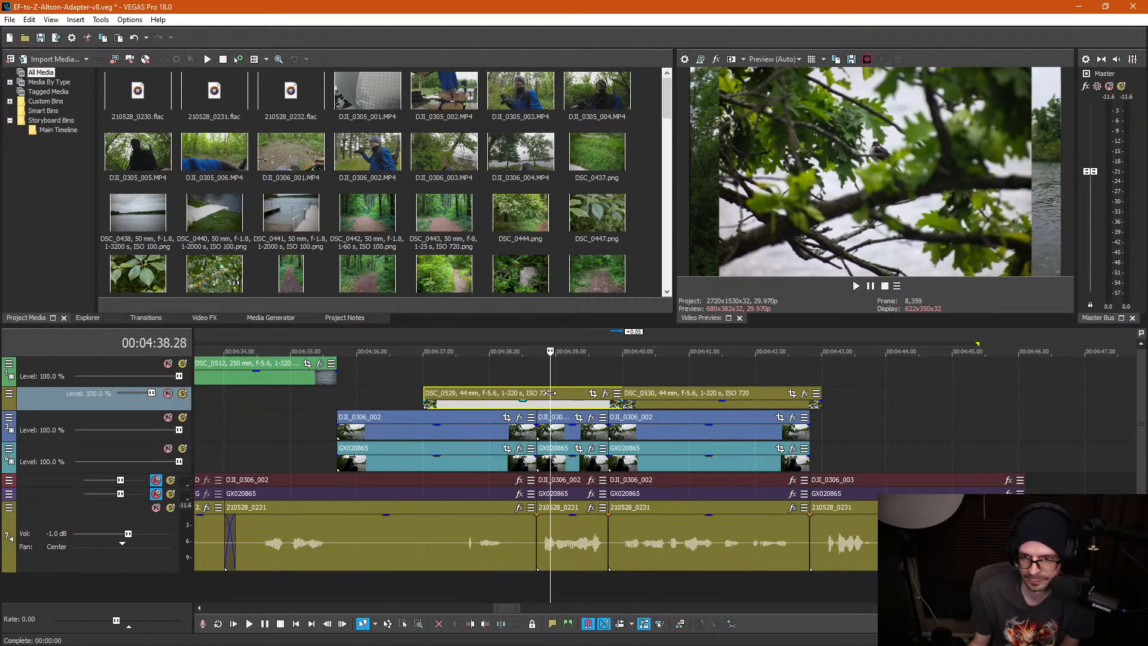
pyautogui.click(655, 397)
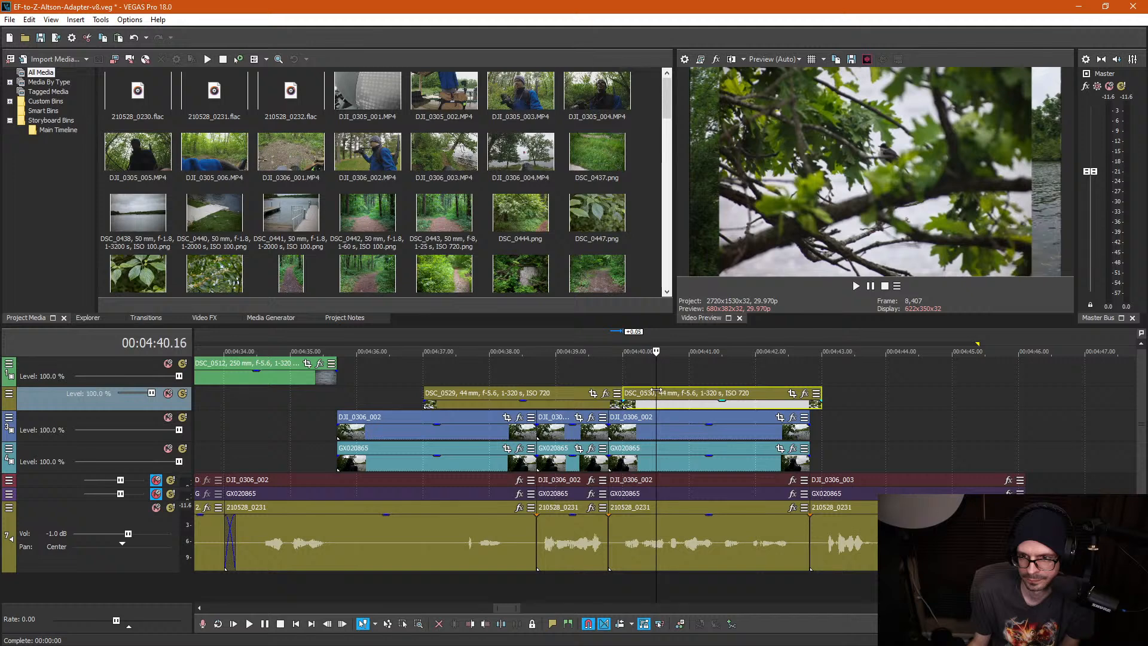
pyautogui.click(569, 395)
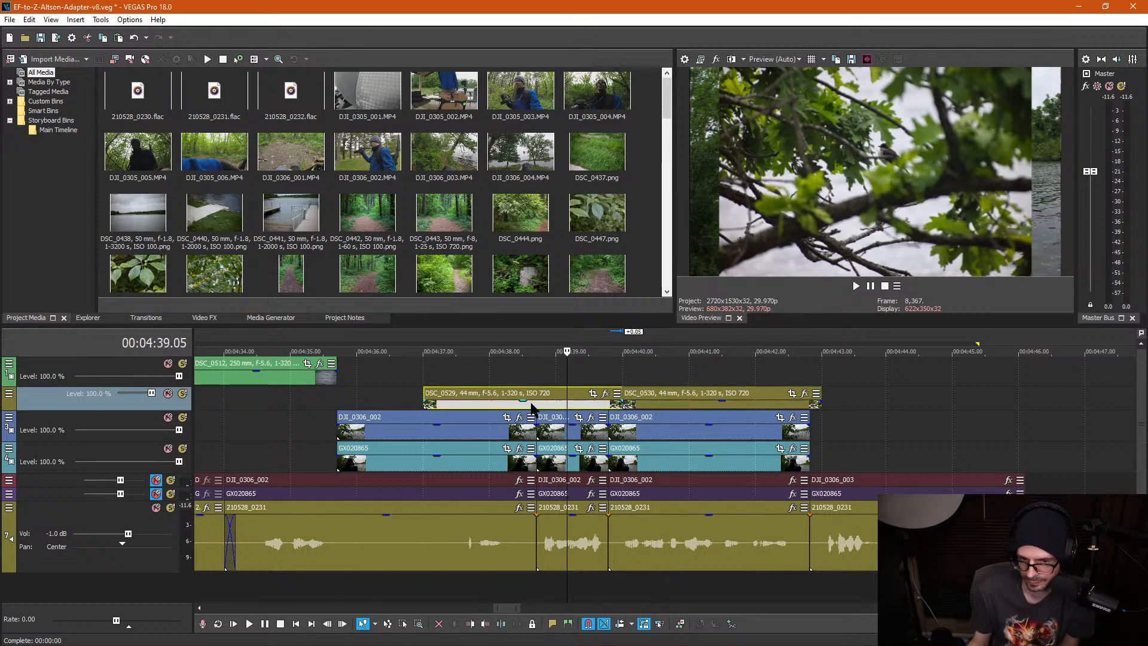
# Step: Delete the DSC_0529 photo and the DJI_0306_002 and GX020865 video pieces from 4:38.21 to about 4:43
pyautogui.press('Delete')
pyautogui.moveTo(645, 395); pyautogui.dragTo(677, 394)
pyautogui.press('d')
pyautogui.press('d')
pyautogui.moveTo(744, 453); pyautogui.dragTo(583, 464)
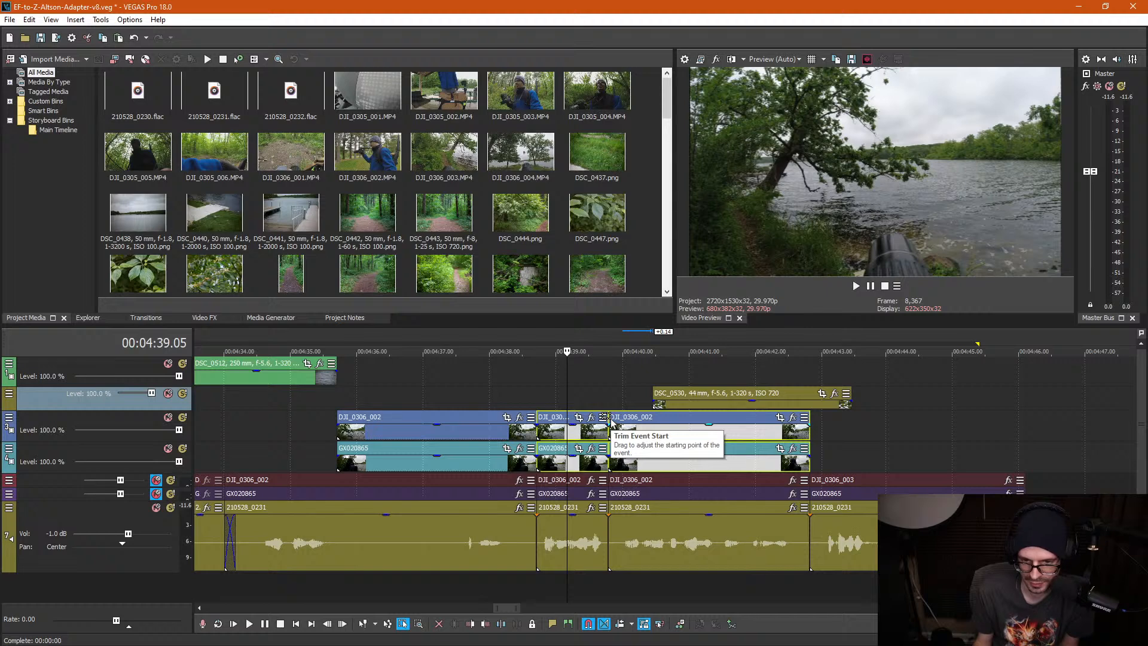
pyautogui.press('Delete')
# Step: Move the DSC_0530 photo to start at 4:38.21 and play back the passage leading into it
pyautogui.moveTo(694, 399); pyautogui.dragTo(577, 402)
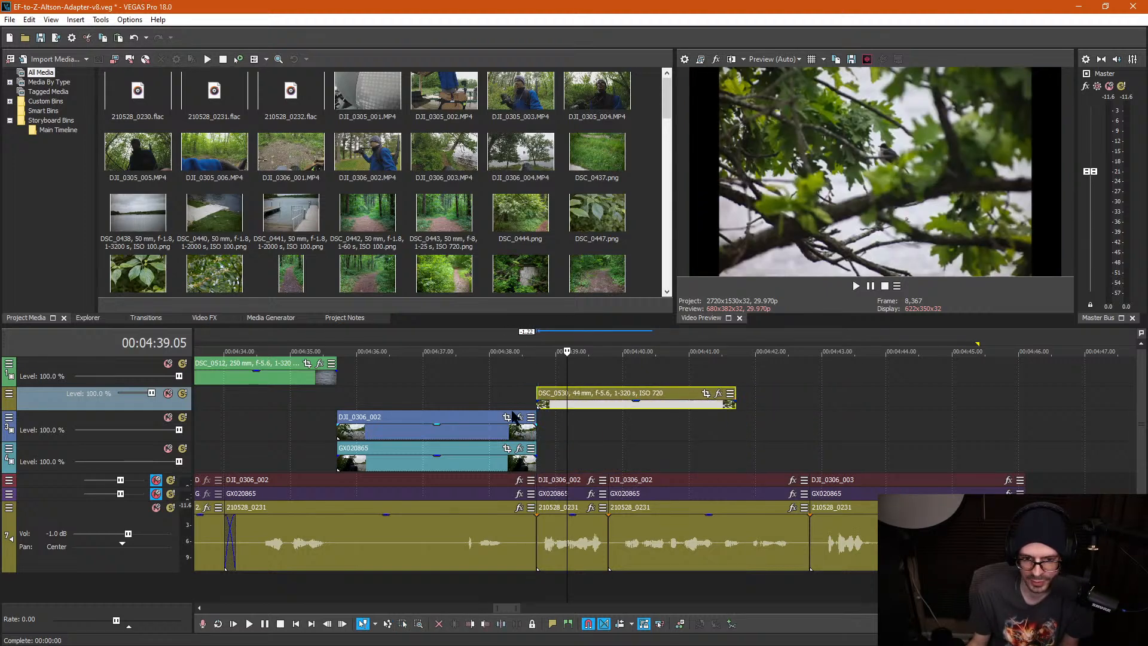
pyautogui.click(312, 422)
pyautogui.press('space')
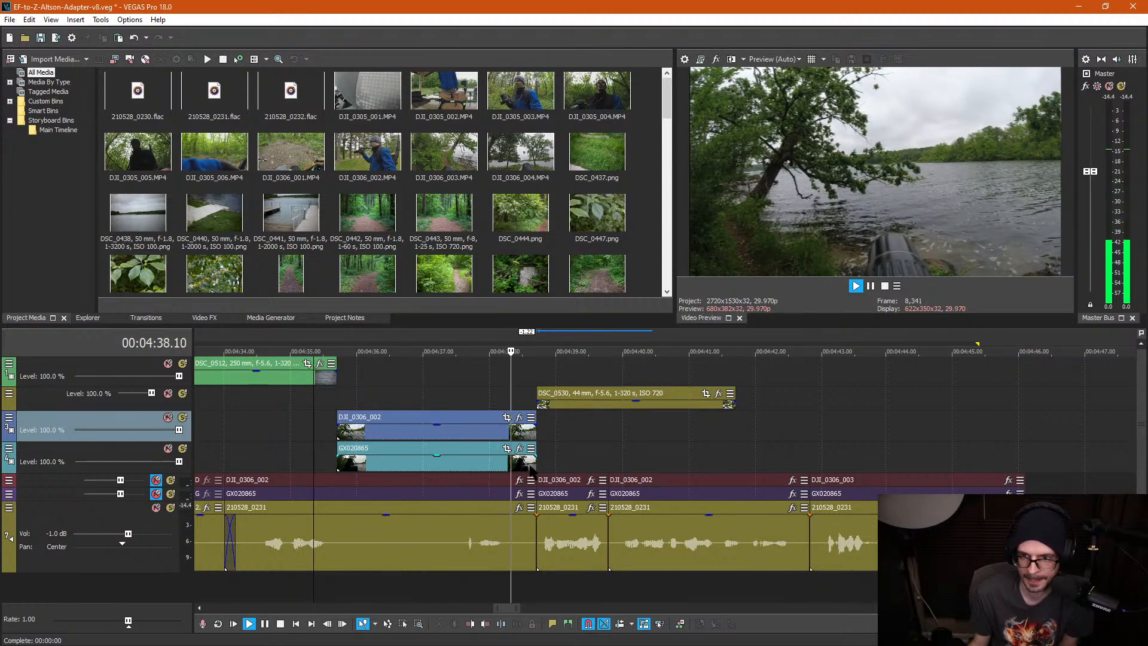
# Step: Split the DJI_0306_002 video clip before the DSC_0530 photo at 4:37.05
pyautogui.click(427, 432)
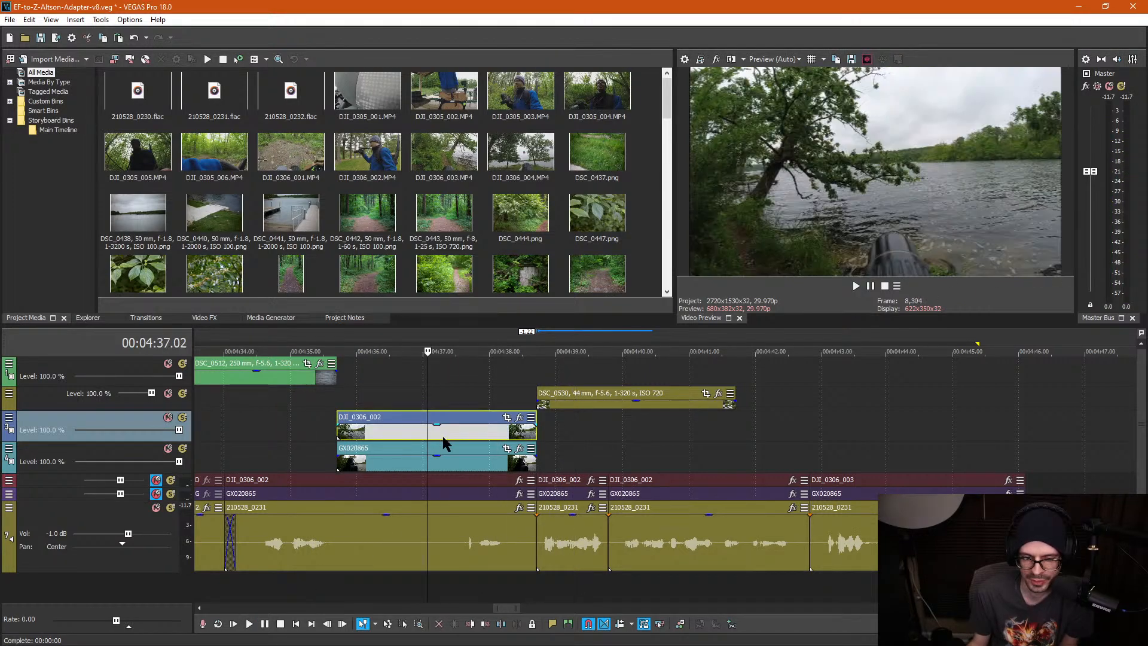
pyautogui.scroll(5, 604, 457)
pyautogui.click(670, 431)
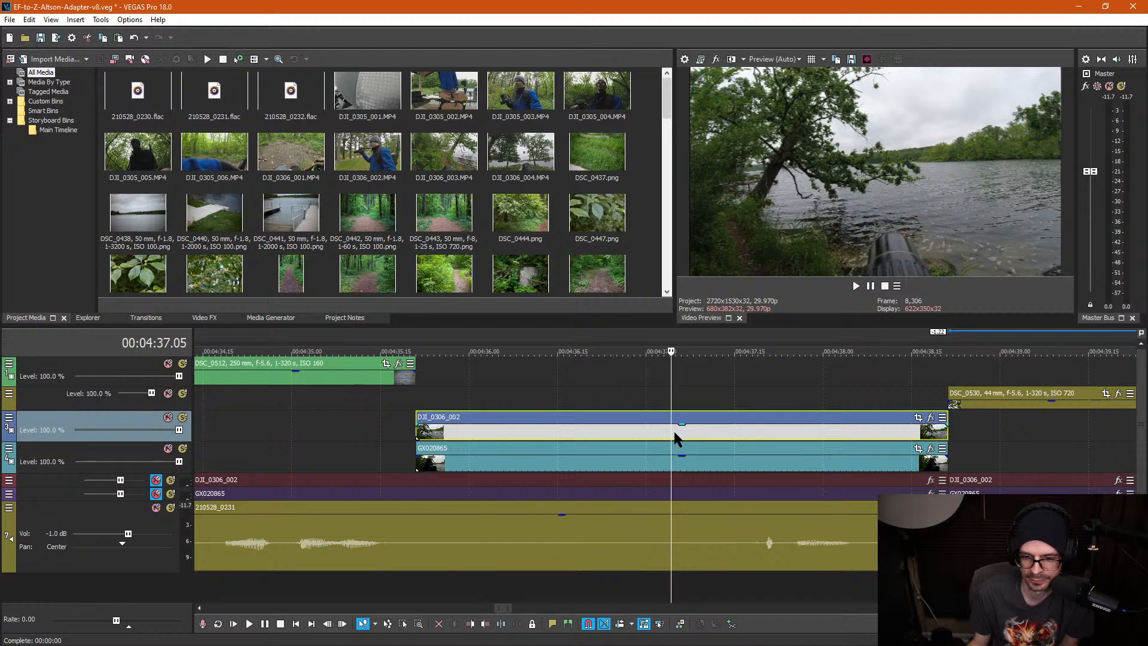
pyautogui.press('s')
# Step: Zoom in on the second DJI_0306_002 piece by setting its Pan/Crop width to 1920
pyautogui.click(687, 429)
pyautogui.click(931, 417)
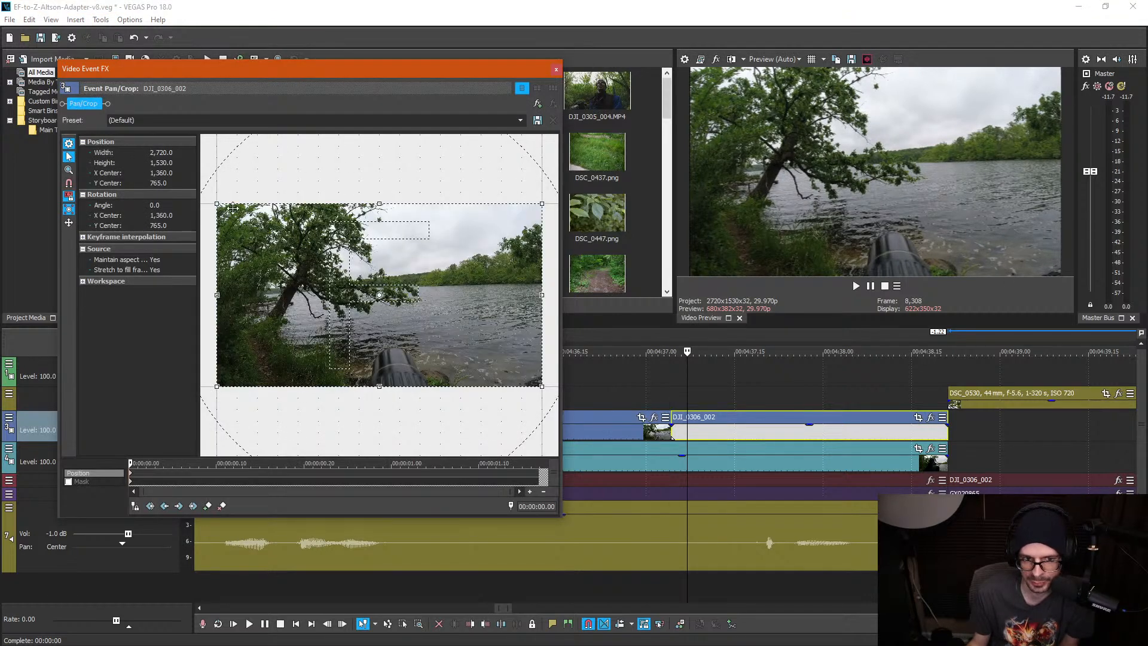
pyautogui.click(160, 153)
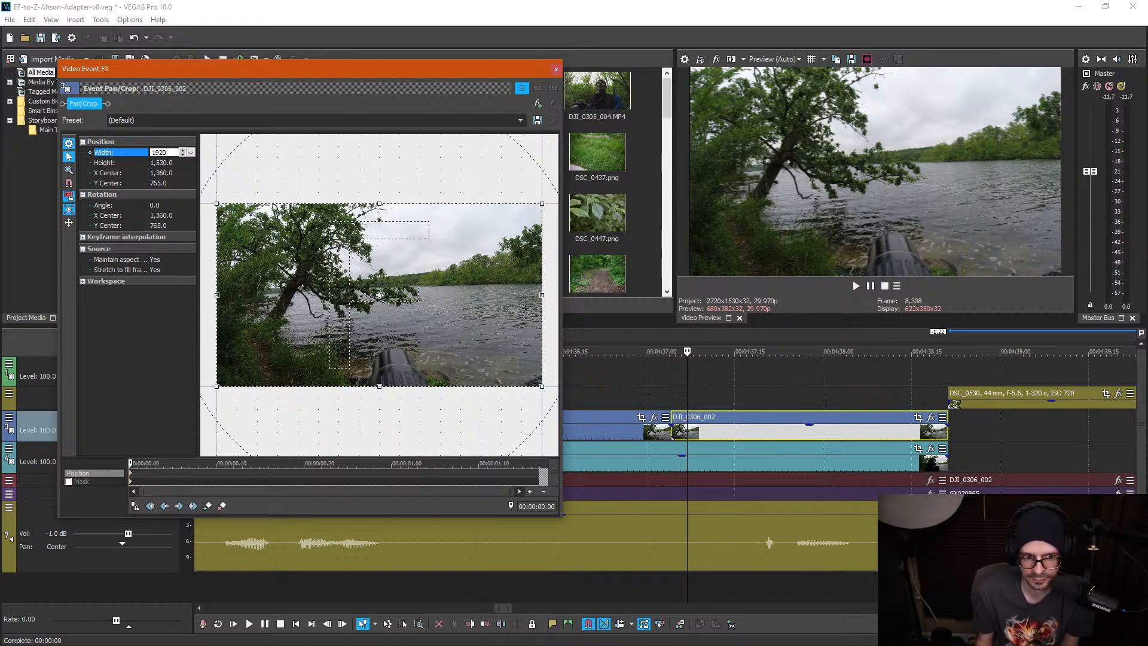
pyautogui.press('Return')
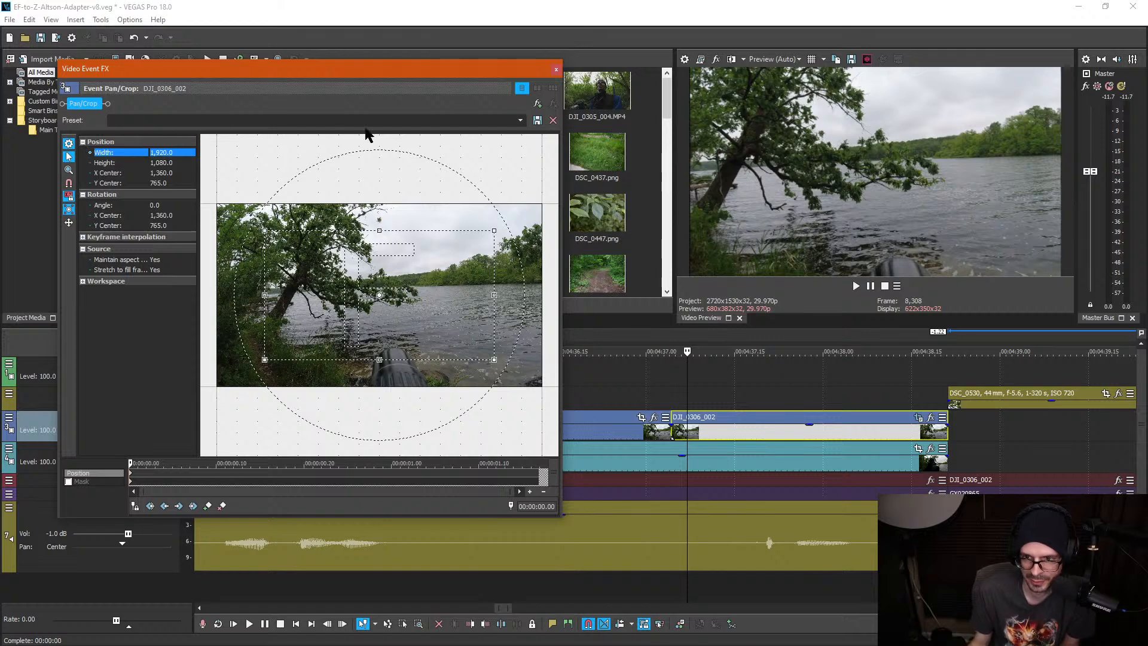
pyautogui.click(557, 69)
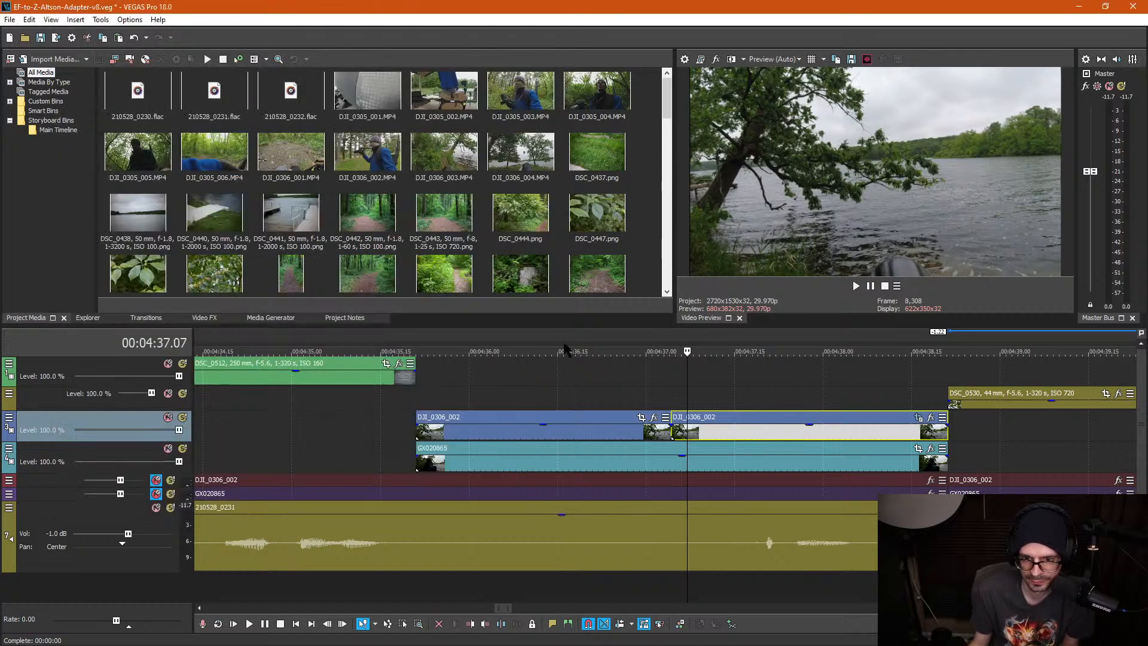
pyautogui.click(619, 390)
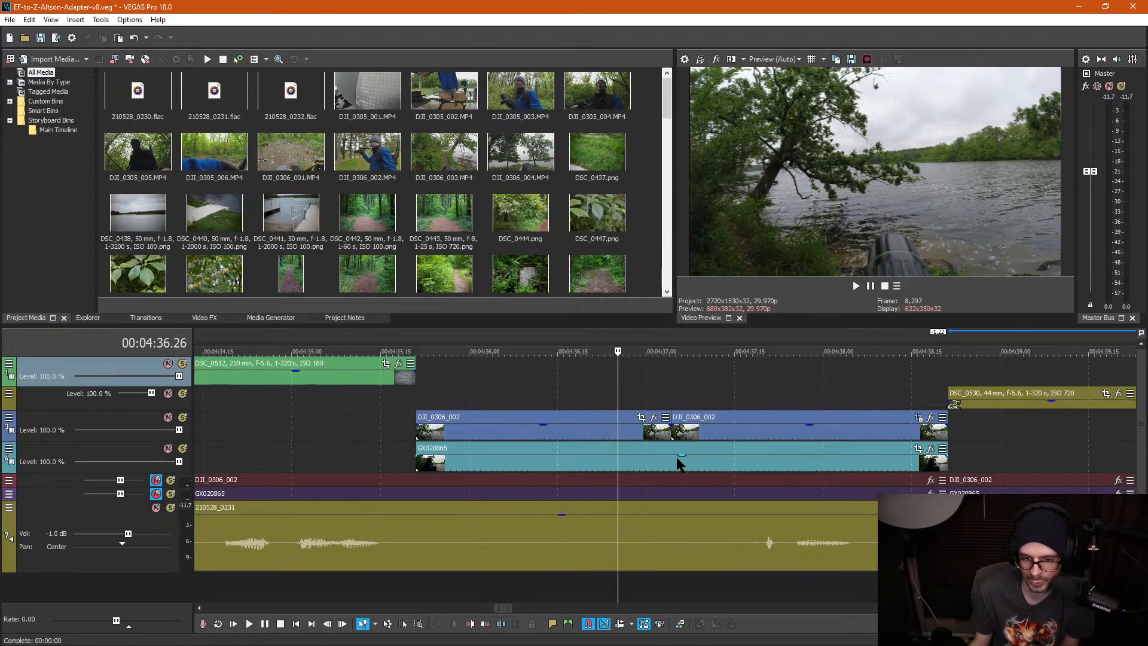
# Step: Compare the wide and cropped DJI_0306_002 pieces and play back the passage leading into the DSC_0530 photo
pyautogui.click(812, 429)
pyautogui.click(744, 379)
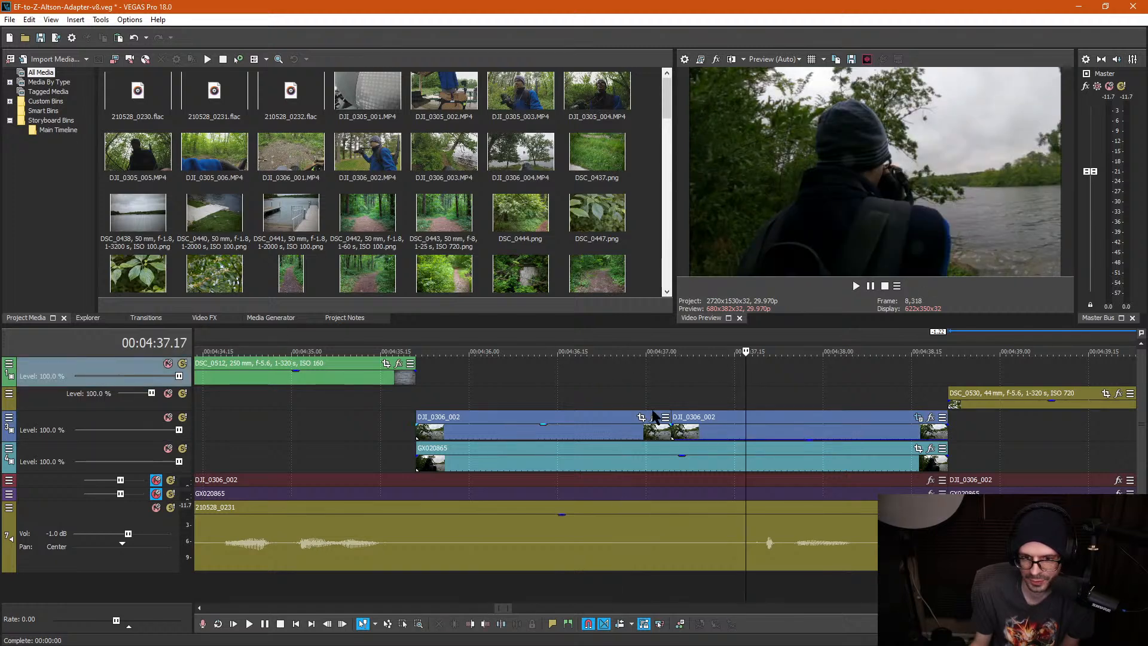
pyautogui.click(810, 438)
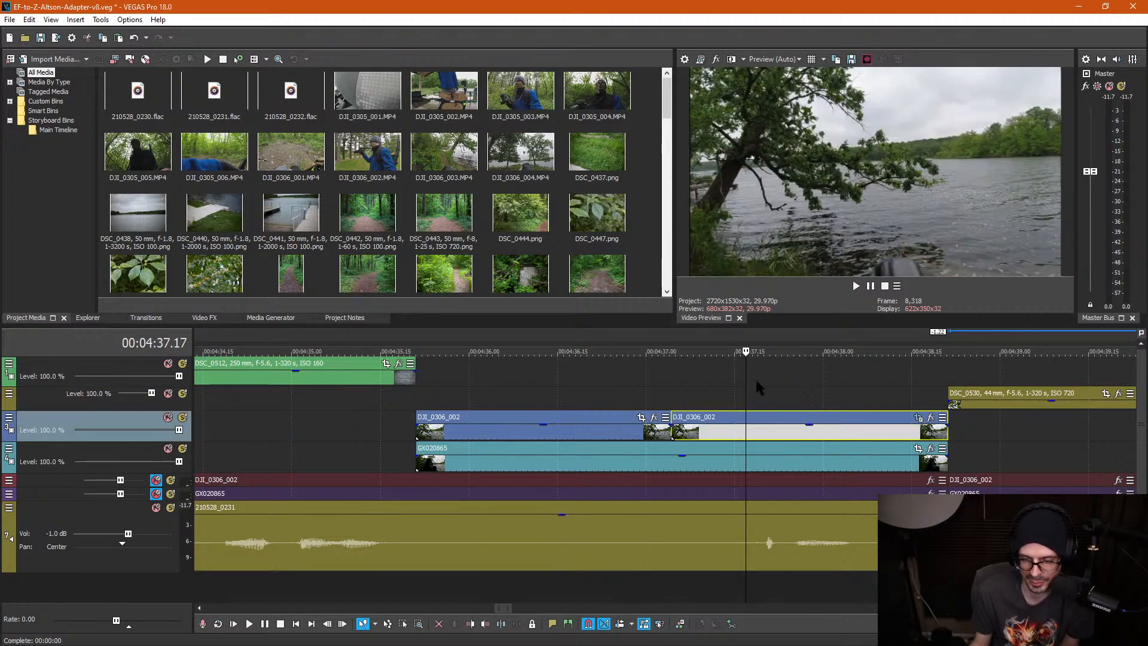
pyautogui.click(570, 391)
pyautogui.press('space')
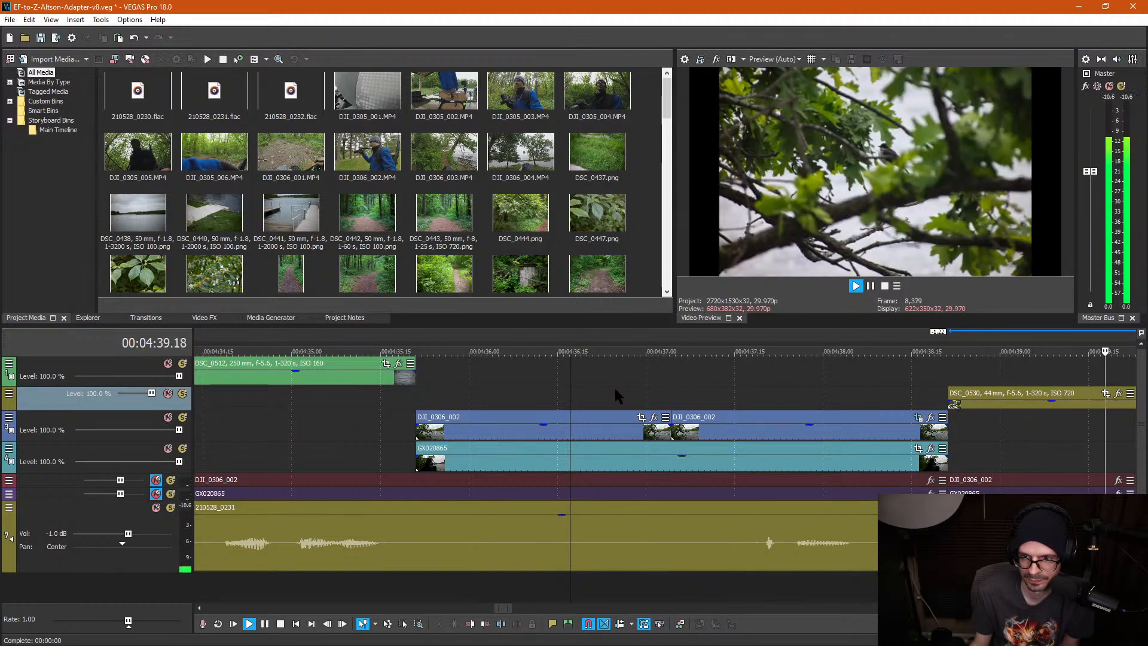
pyautogui.press('Return')
pyautogui.click(501, 421)
pyautogui.scroll(-5, 501, 421)
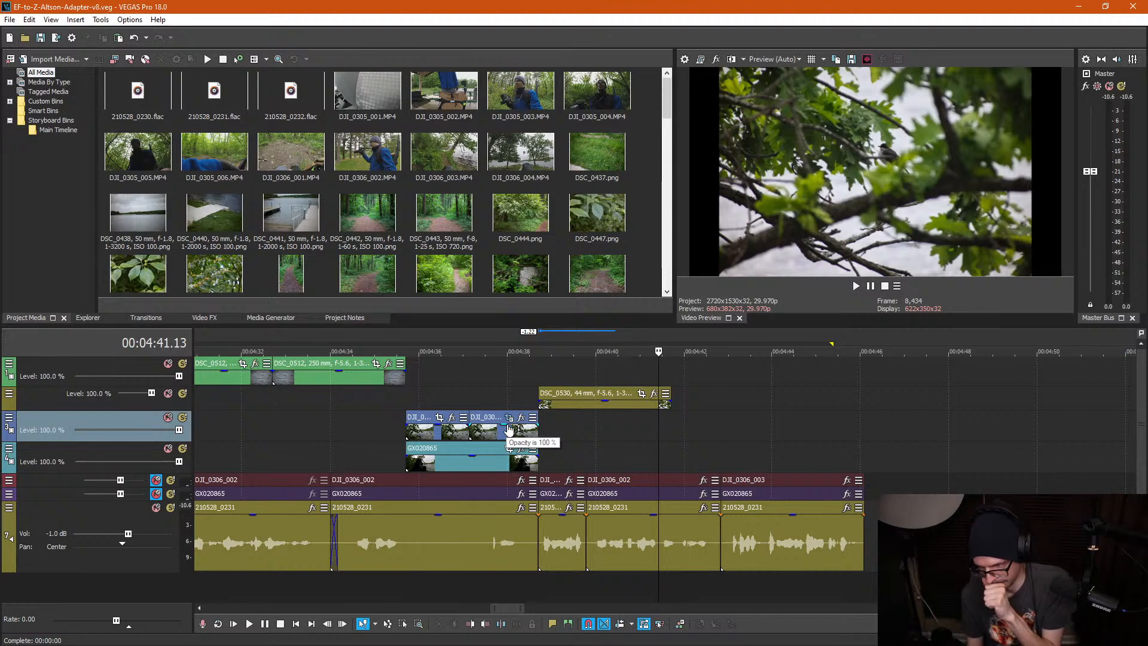
pyautogui.click(447, 385)
pyautogui.click(495, 379)
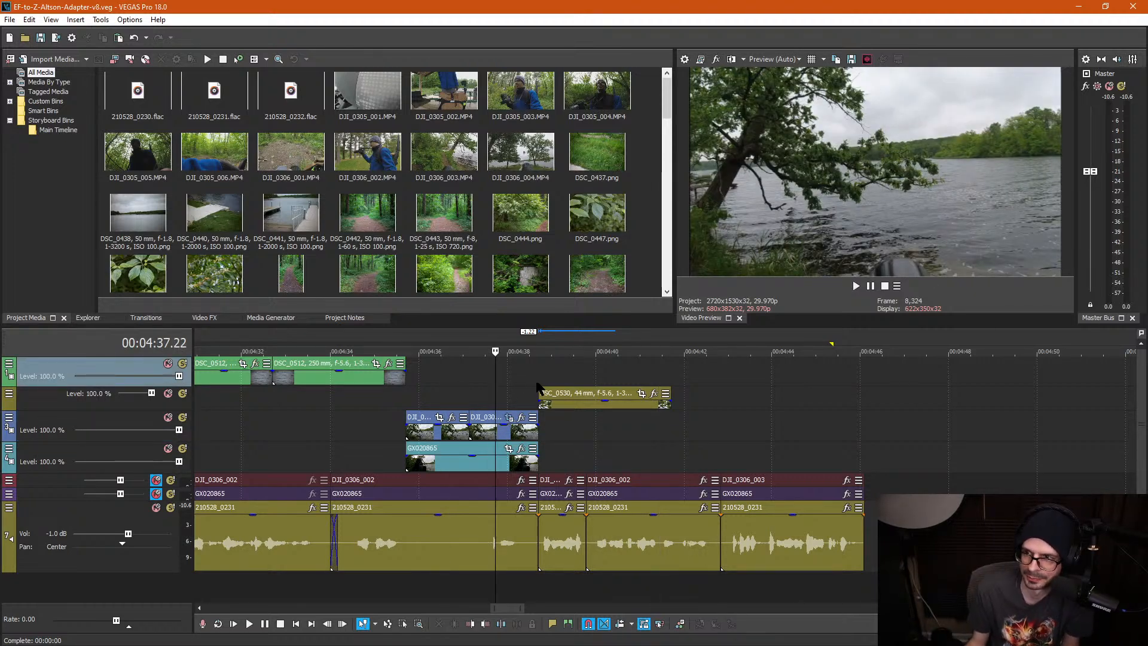
# Step: Add a second copy of the DSC_0530 photo directly after the first, ending at 4:44.22
pyautogui.scroll(4, 562, 418)
pyautogui.scroll(-2, 676, 403)
pyautogui.click(762, 365)
pyautogui.scroll(-2, 849, 364)
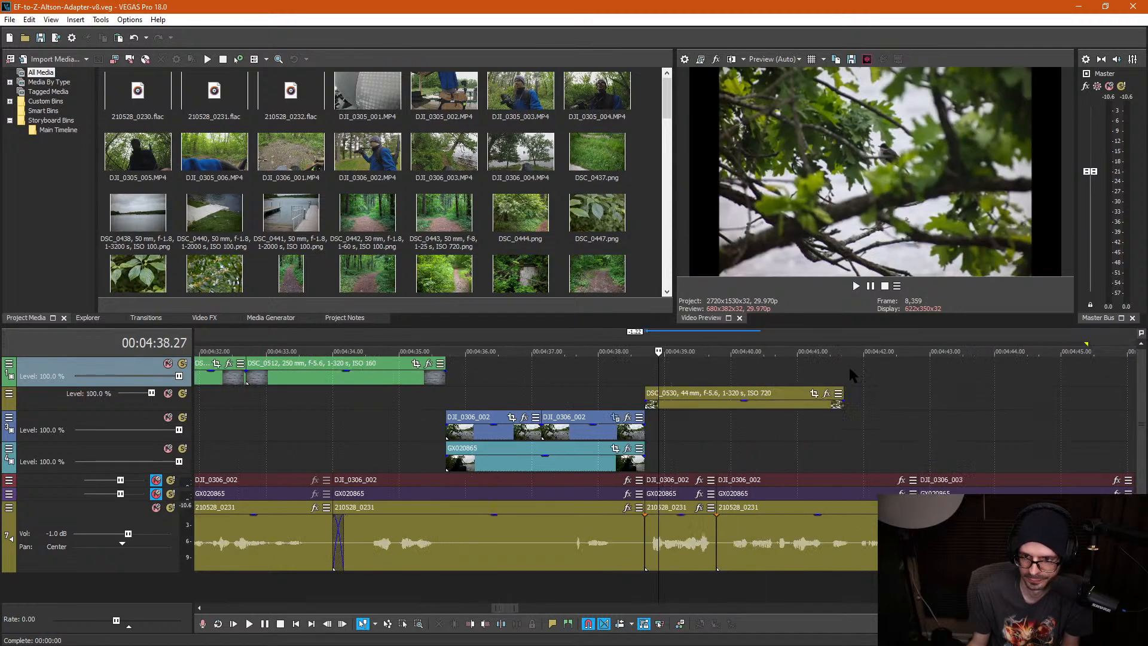
pyautogui.click(710, 409)
pyautogui.click(796, 392)
pyautogui.hotkey('ctrl', 'v')
pyautogui.moveTo(819, 402); pyautogui.dragTo(805, 403)
pyautogui.click(916, 383)
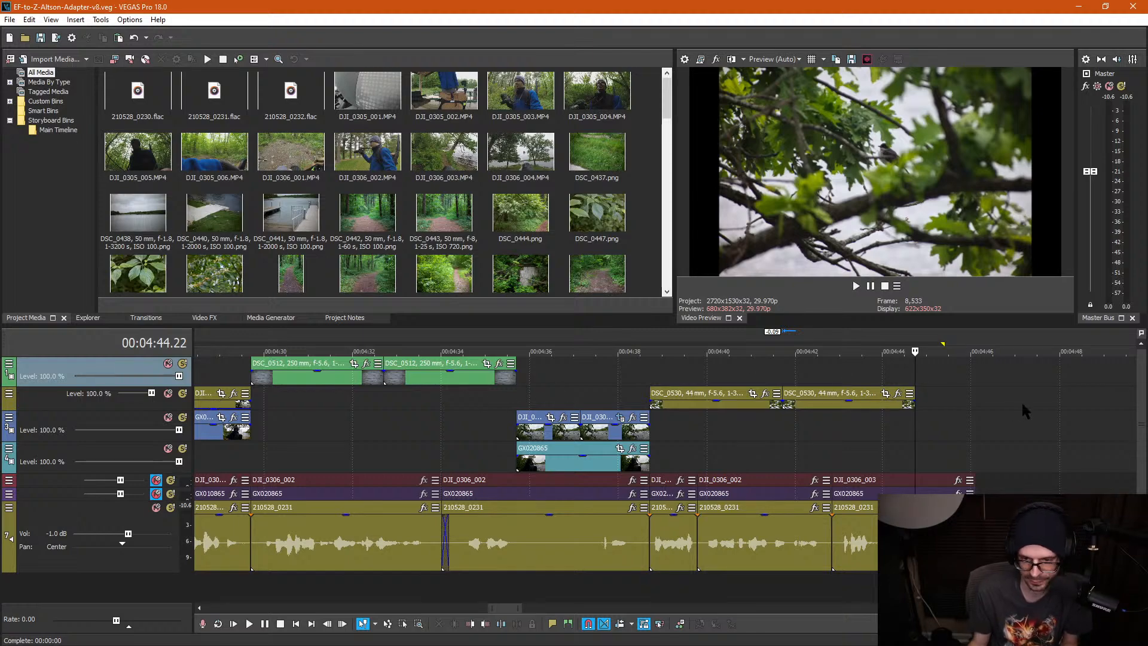
# Step: Play back the isolated clips and flower photo from 4:58.01
pyautogui.click(1005, 392)
pyautogui.scroll(-2, 1004, 392)
pyautogui.click(907, 391)
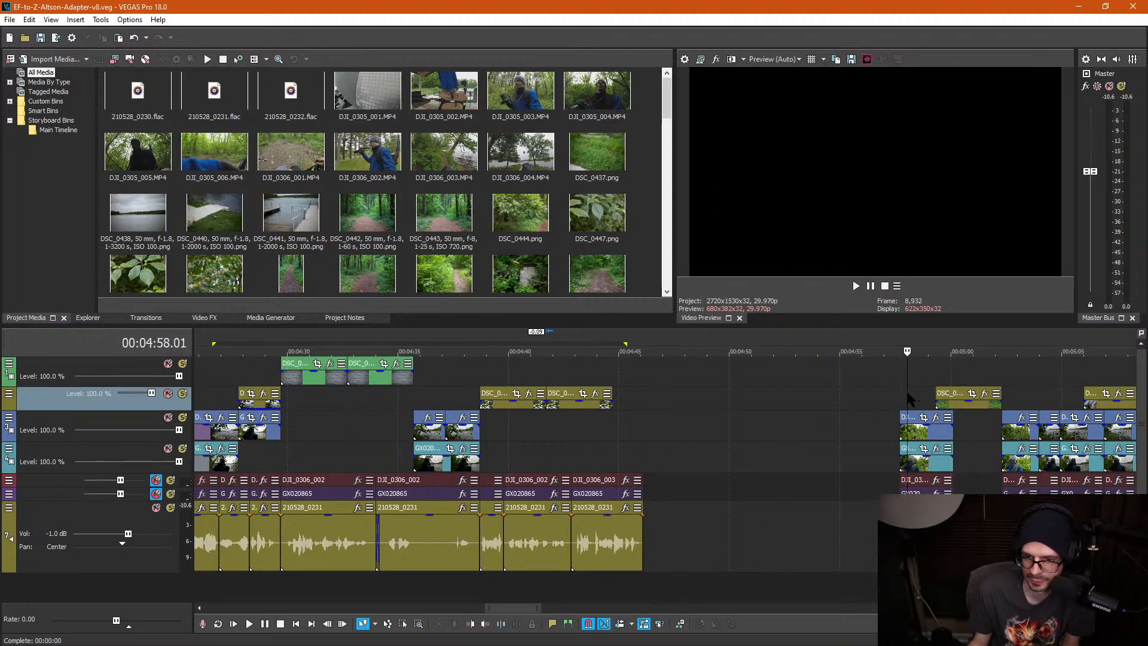
pyautogui.press('space')
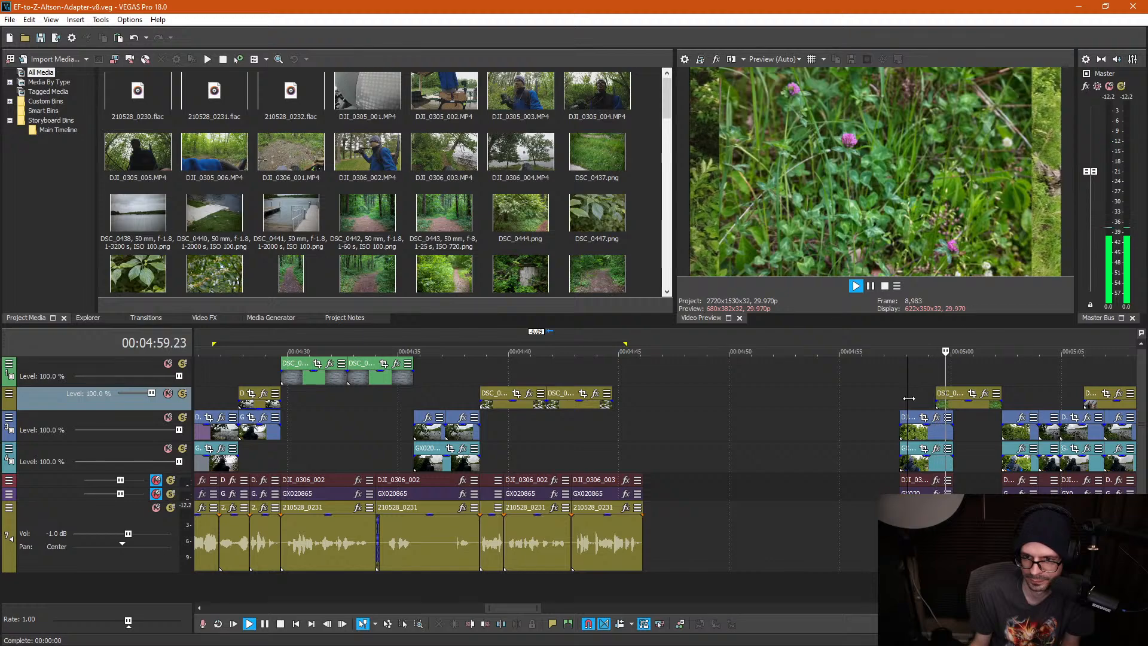
pyautogui.scroll(-1, 912, 402)
pyautogui.press('space')
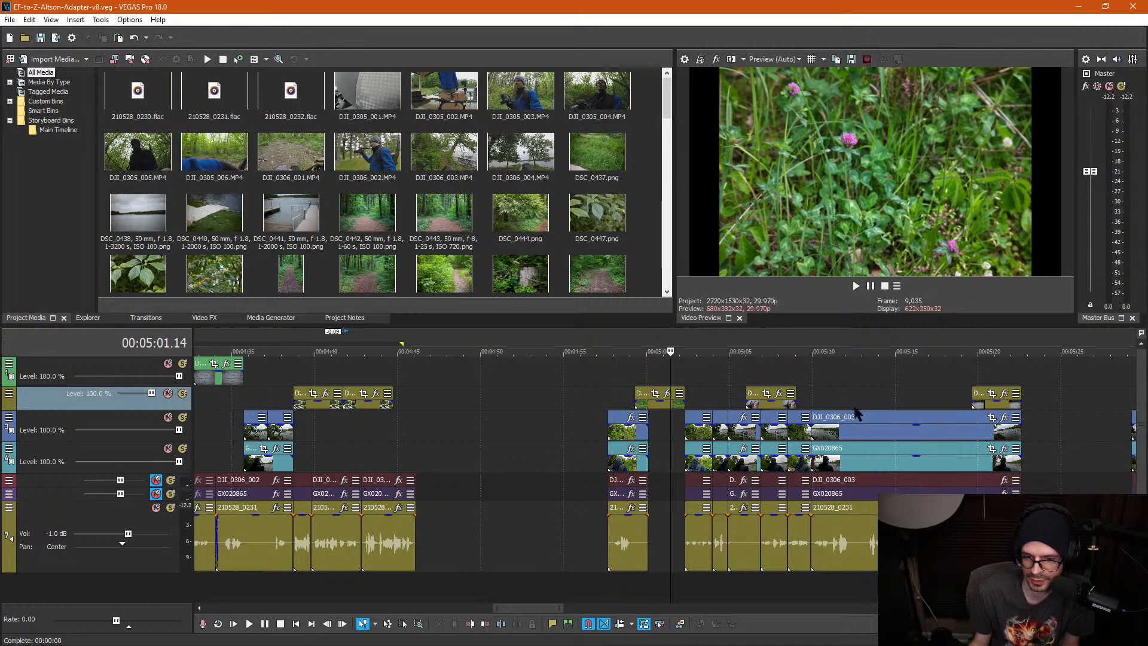
# Step: Examine the inserted trail footage in the commentary section around 9:00 and compare it with the isolated clip at 4:58.28
pyautogui.scroll(-8, 897, 407)
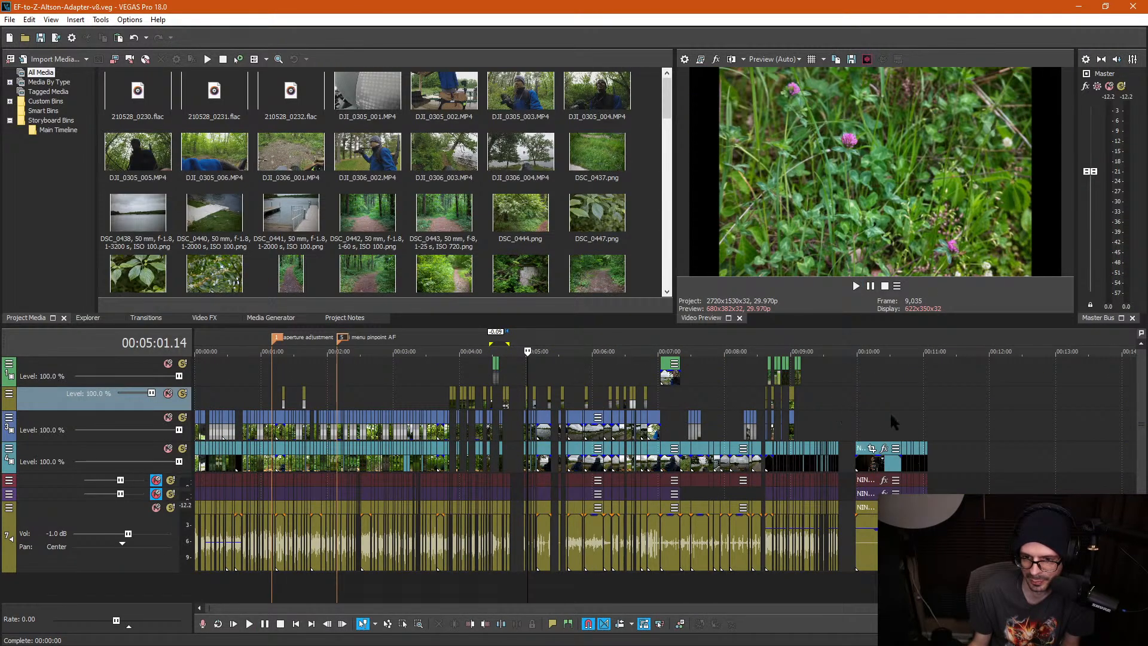
pyautogui.click(751, 391)
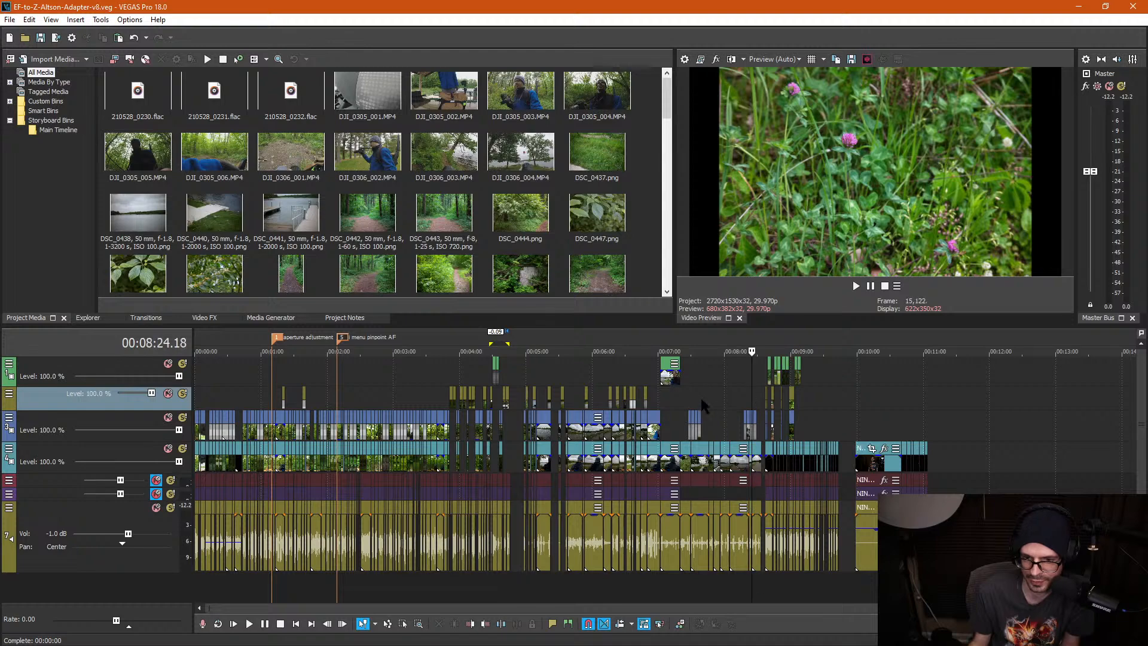
pyautogui.click(692, 395)
pyautogui.scroll(5, 718, 396)
pyautogui.click(1071, 412)
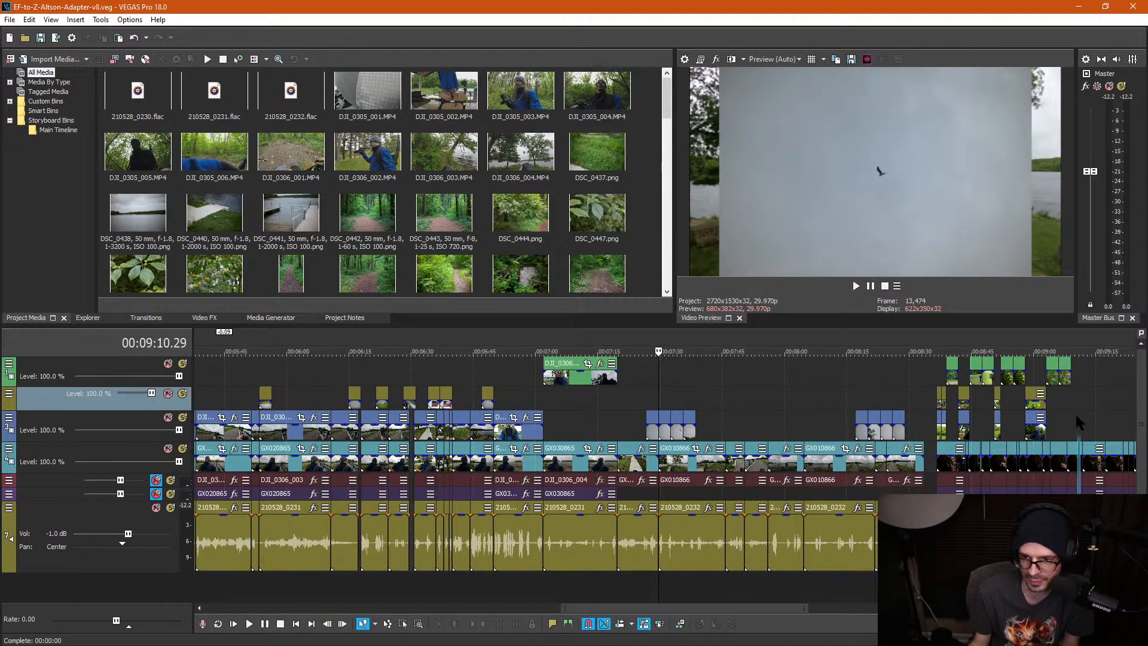
pyautogui.scroll(5, 966, 411)
pyautogui.click(566, 409)
pyautogui.click(496, 374)
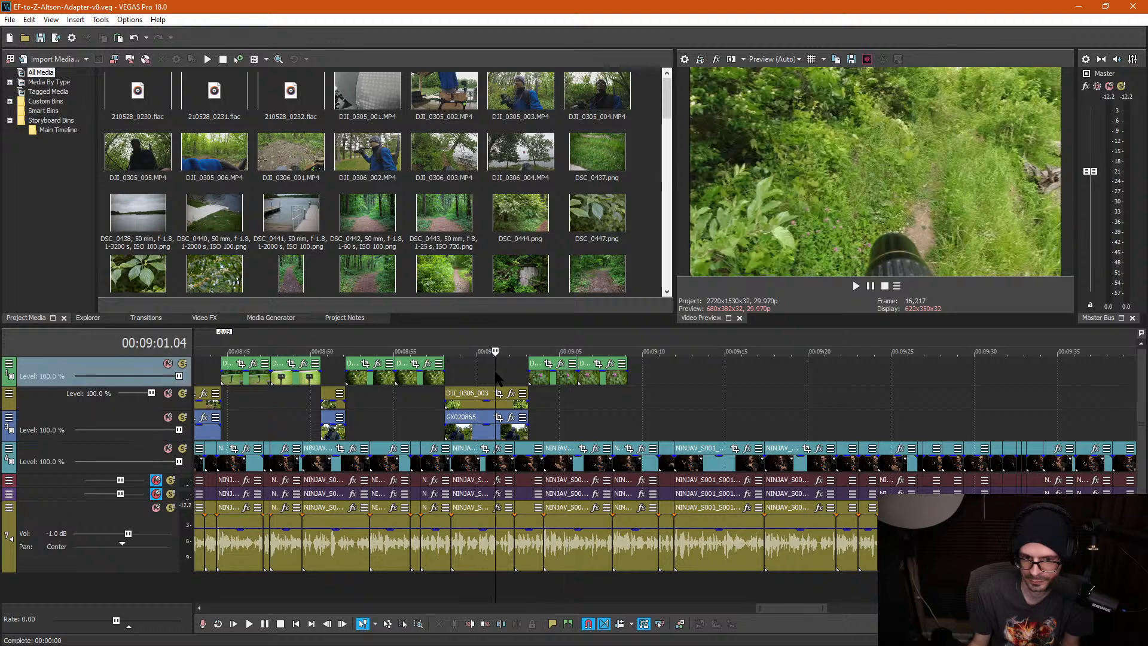
pyautogui.moveTo(497, 375)
pyautogui.mouseDown()
pyautogui.moveTo(429, 383)
pyautogui.moveTo(478, 386)
pyautogui.mouseUp()
pyautogui.scroll(-5, 475, 395)
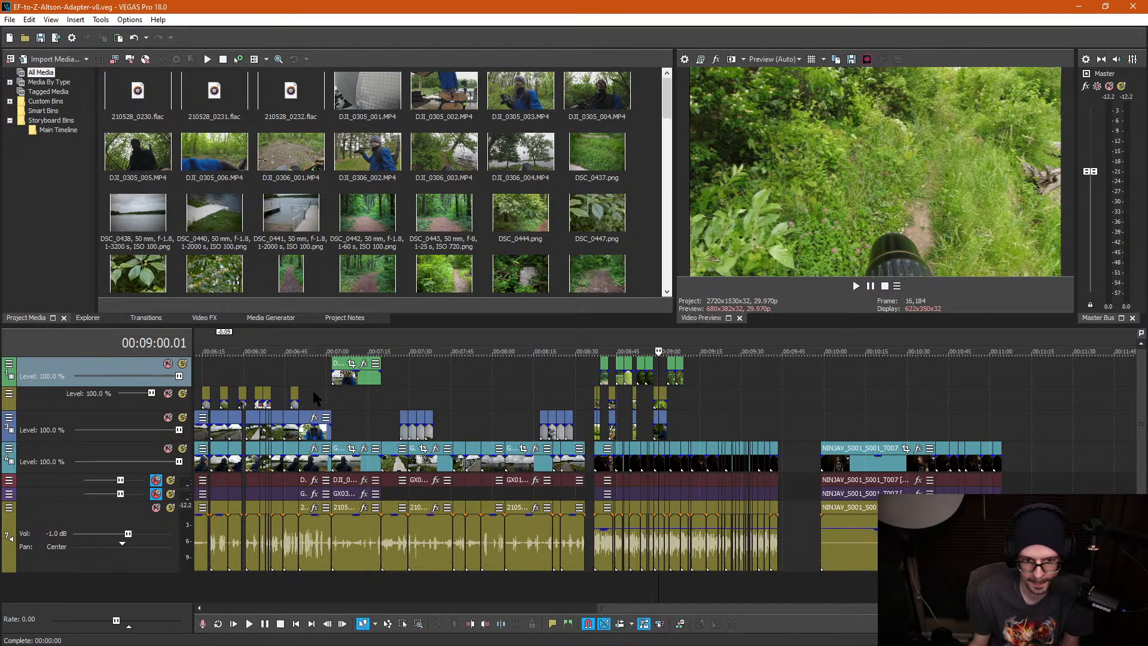
pyautogui.scroll(-5, 312, 390)
pyautogui.click(531, 386)
pyautogui.scroll(6, 624, 385)
pyautogui.click(584, 381)
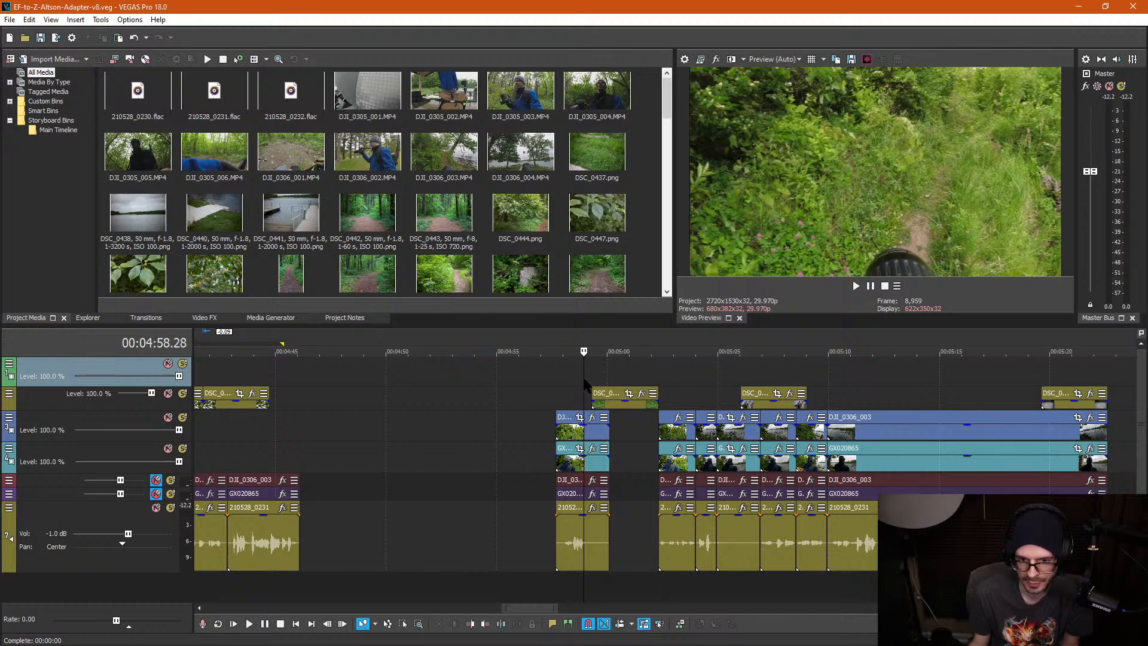
# Step: Delete the isolated DJI_0306_003 and GX020865 clips near 4:58 together with their narration and the DSC_0536 flower photo
pyautogui.click(609, 383)
pyautogui.hotkey('ctrl', 'd')
pyautogui.hotkey('ctrl', 'd')
pyautogui.moveTo(555, 372); pyautogui.dragTo(629, 580)
pyautogui.scroll(2, 631, 579)
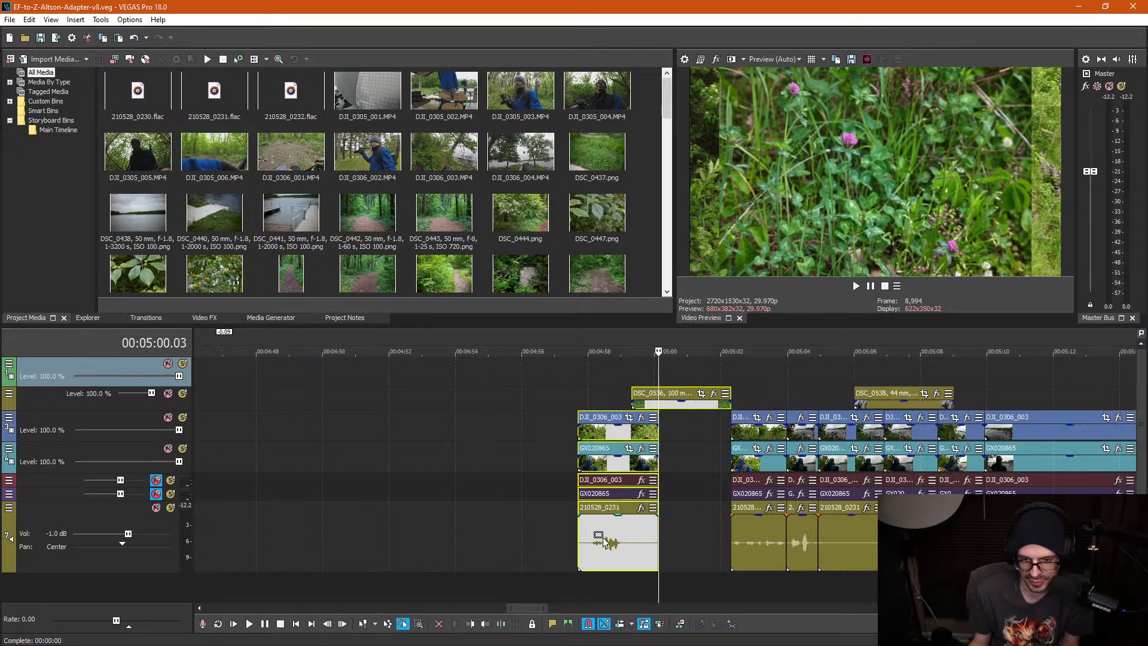
pyautogui.click(603, 537)
pyautogui.press('space')
pyautogui.press('space')
pyautogui.moveTo(567, 460); pyautogui.dragTo(662, 472)
pyautogui.moveTo(659, 378); pyautogui.dragTo(794, 572)
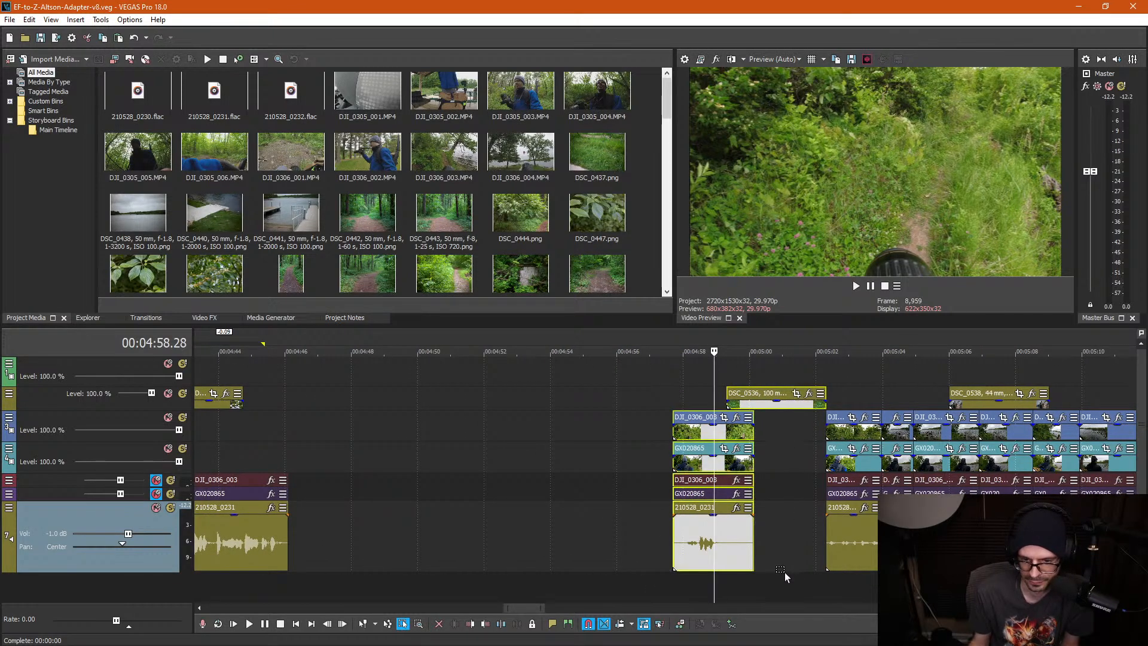
pyautogui.press('Delete')
# Step: Move all following clips earlier to start at 4:46.03, against the preceding narration, and play back the joined passage
pyautogui.hotkey('ctrl', 'd')
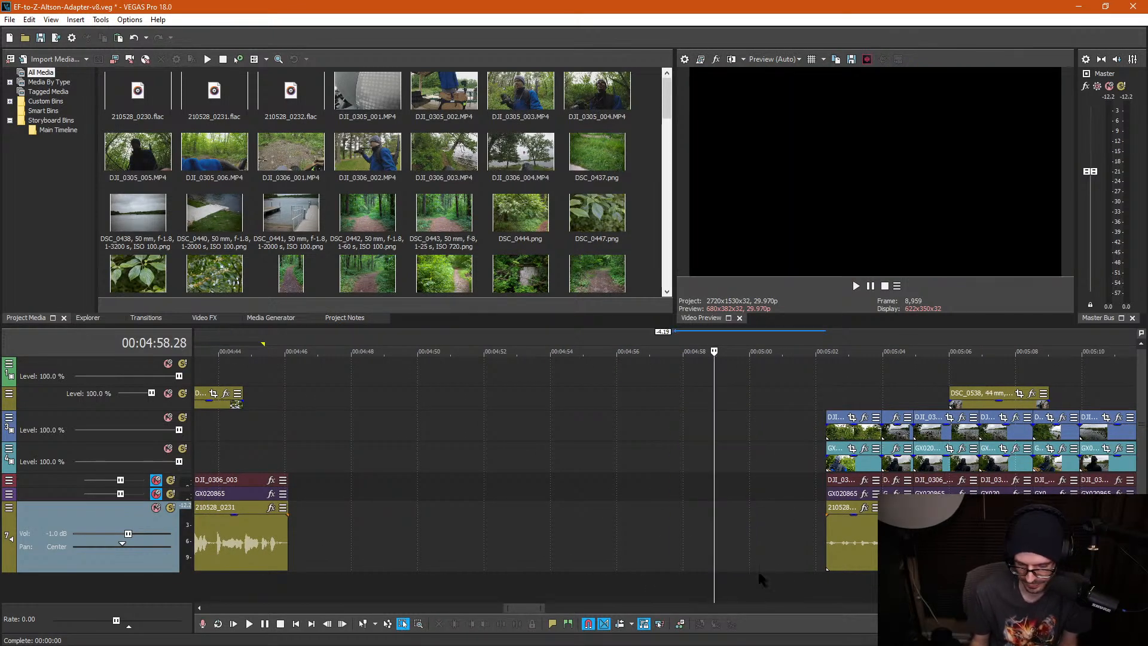
pyautogui.moveTo(852, 537); pyautogui.dragTo(312, 525)
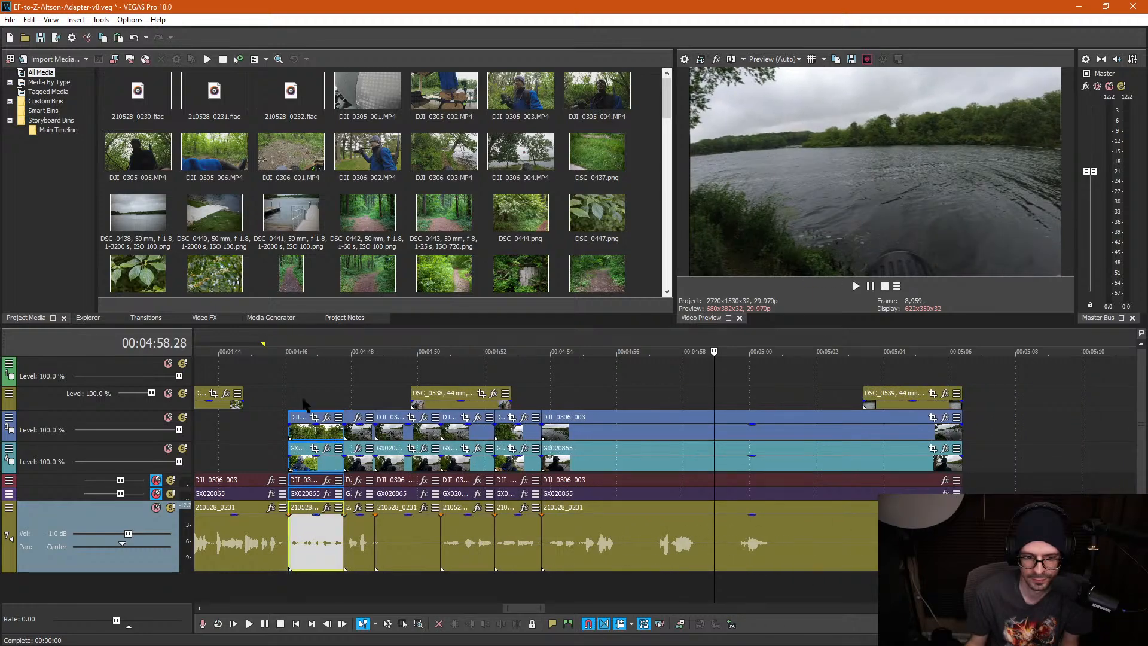
pyautogui.click(280, 389)
pyautogui.scroll(1, 287, 392)
pyautogui.press('space')
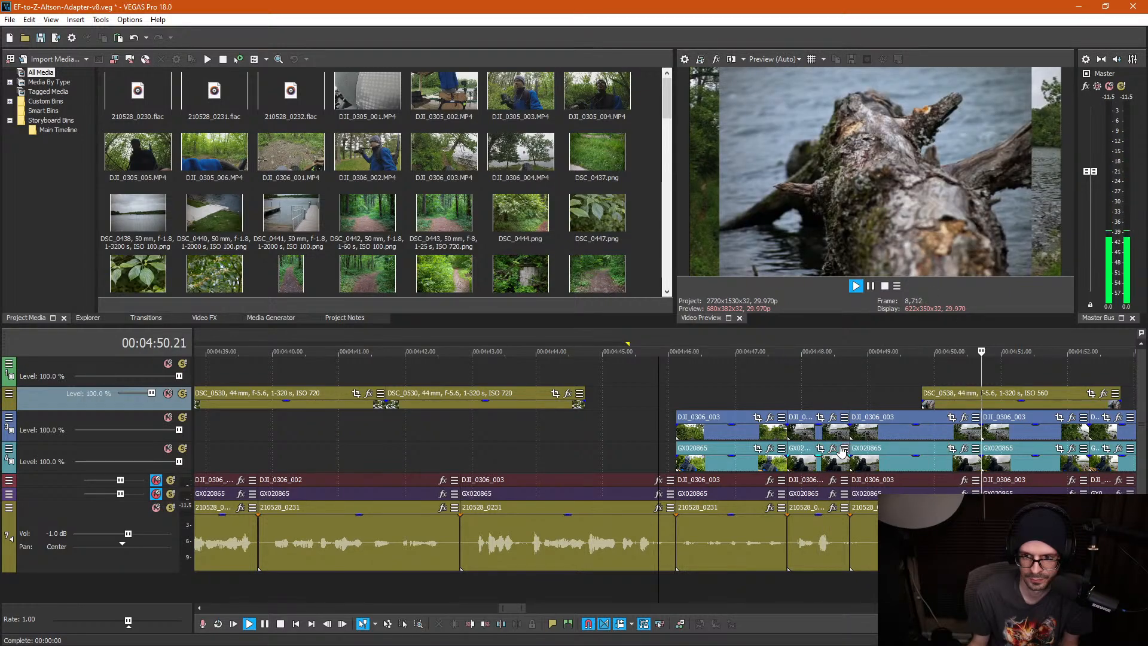
pyautogui.scroll(-3, 841, 452)
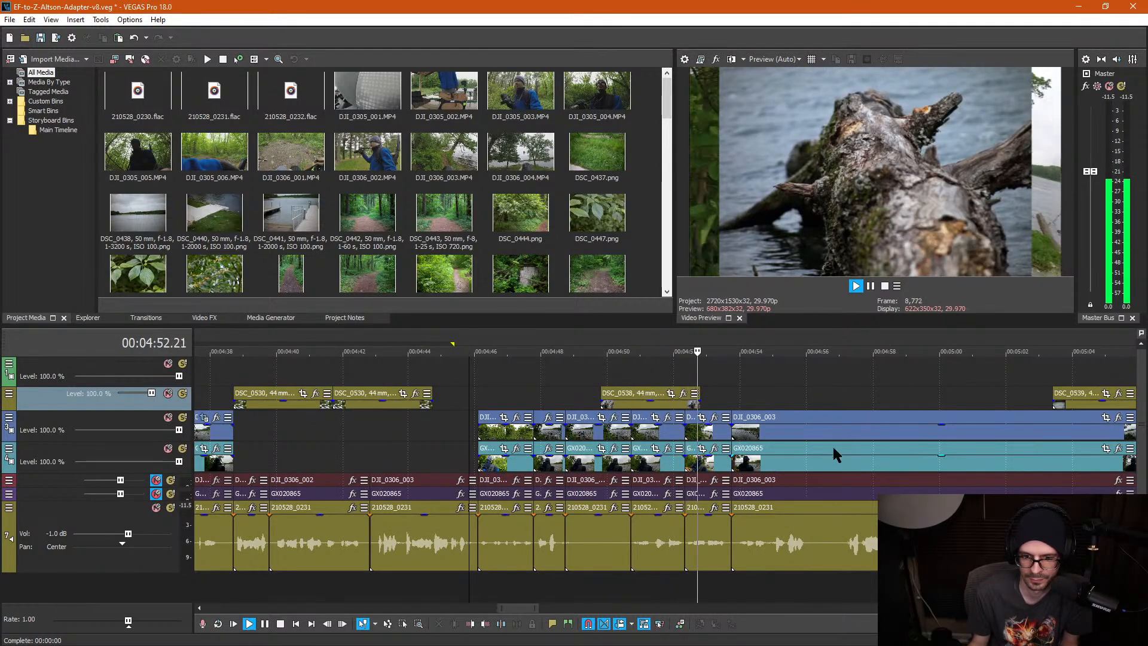
pyautogui.press('space')
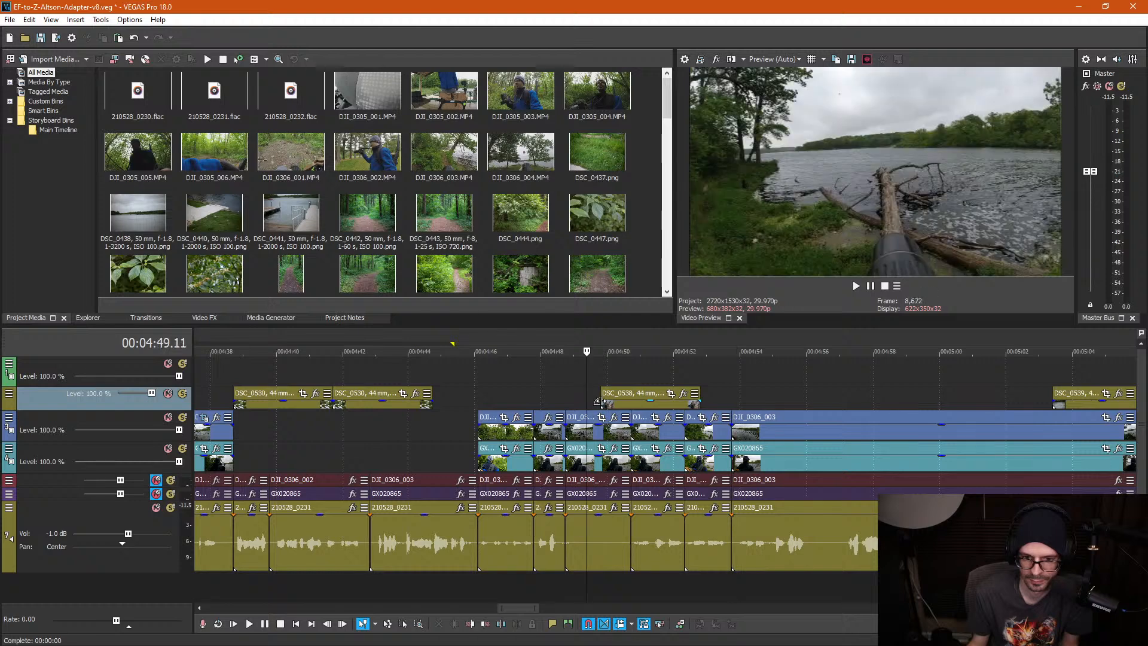
# Step: Remove the roughly one-second video and narration section starting at about 4:47.23, rippling the following clips earlier
pyautogui.scroll(3, 625, 413)
pyautogui.press('d')
pyautogui.press('d')
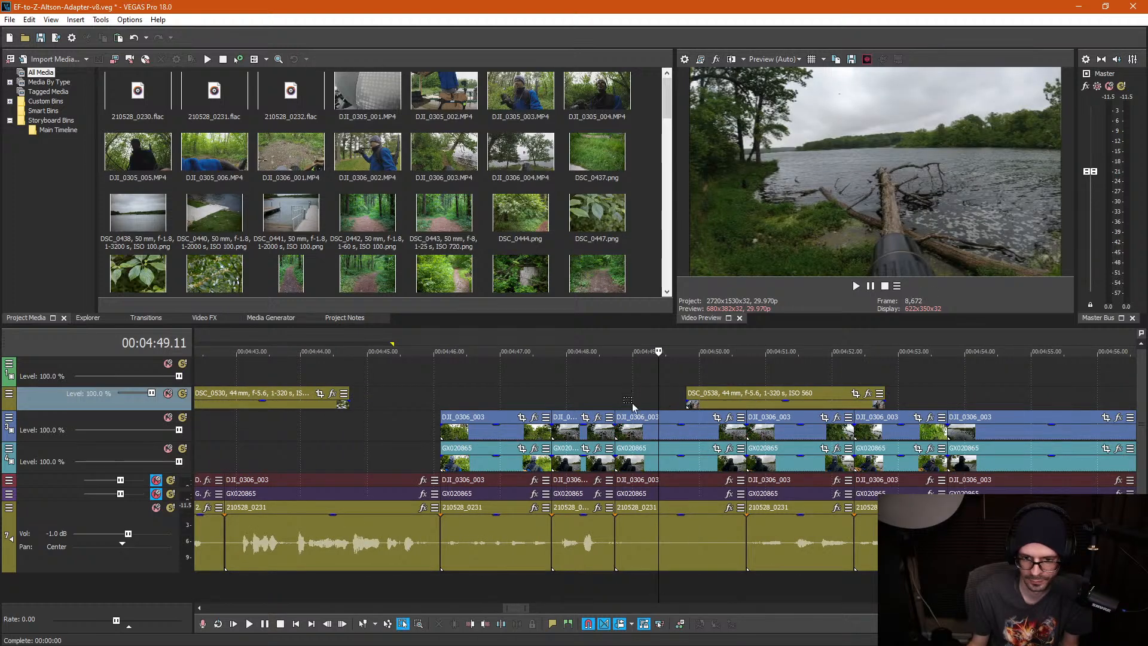
pyautogui.click(666, 465)
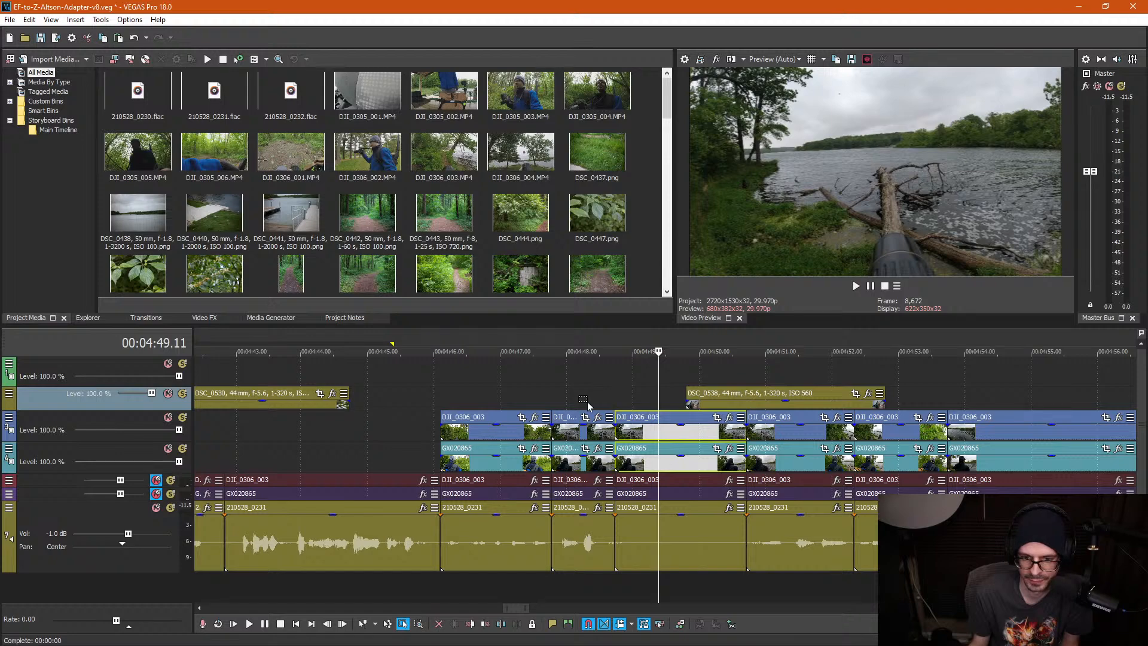
pyautogui.click(552, 393)
pyautogui.press('space')
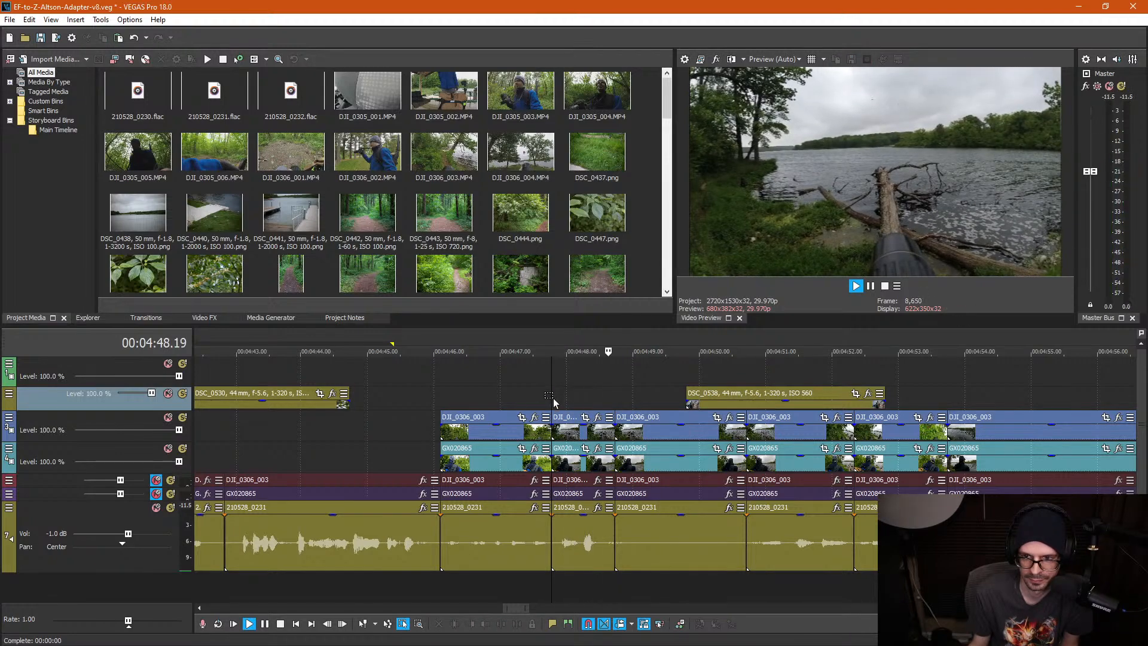
pyautogui.click(494, 400)
pyautogui.press('space')
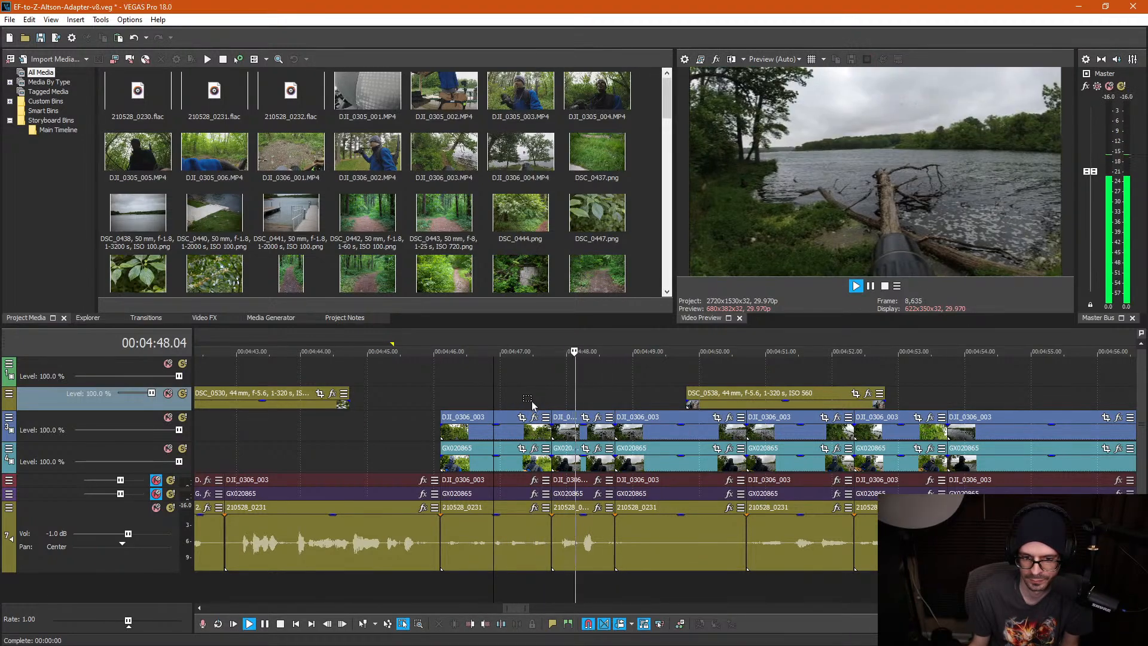
pyautogui.press('space')
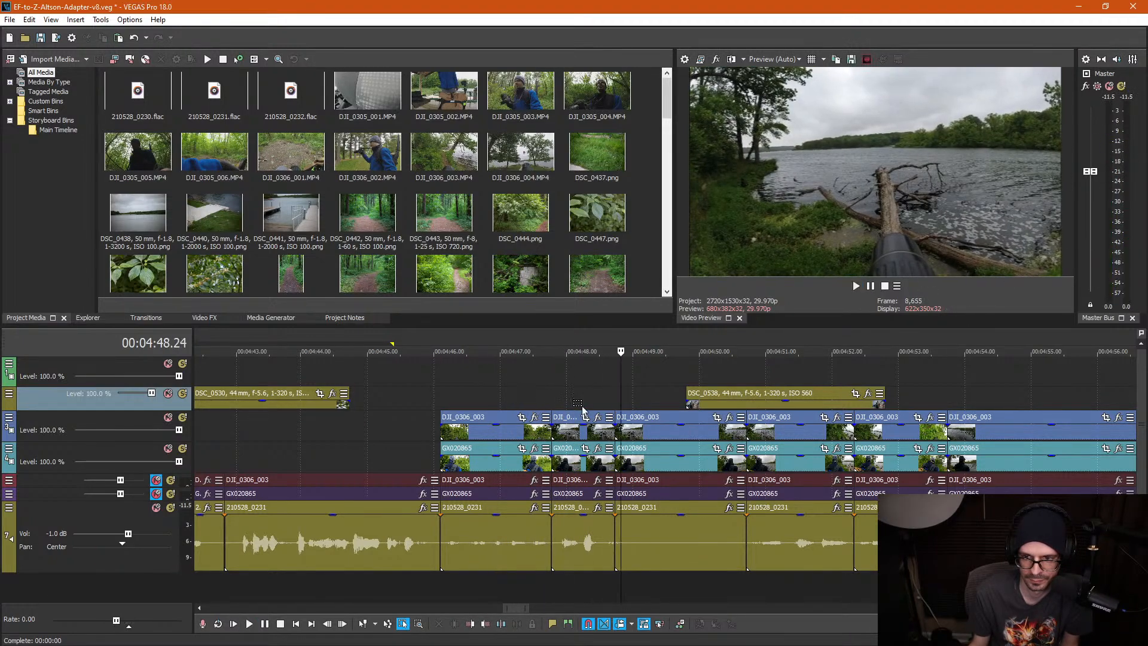
pyautogui.click(586, 555)
pyautogui.press('Delete')
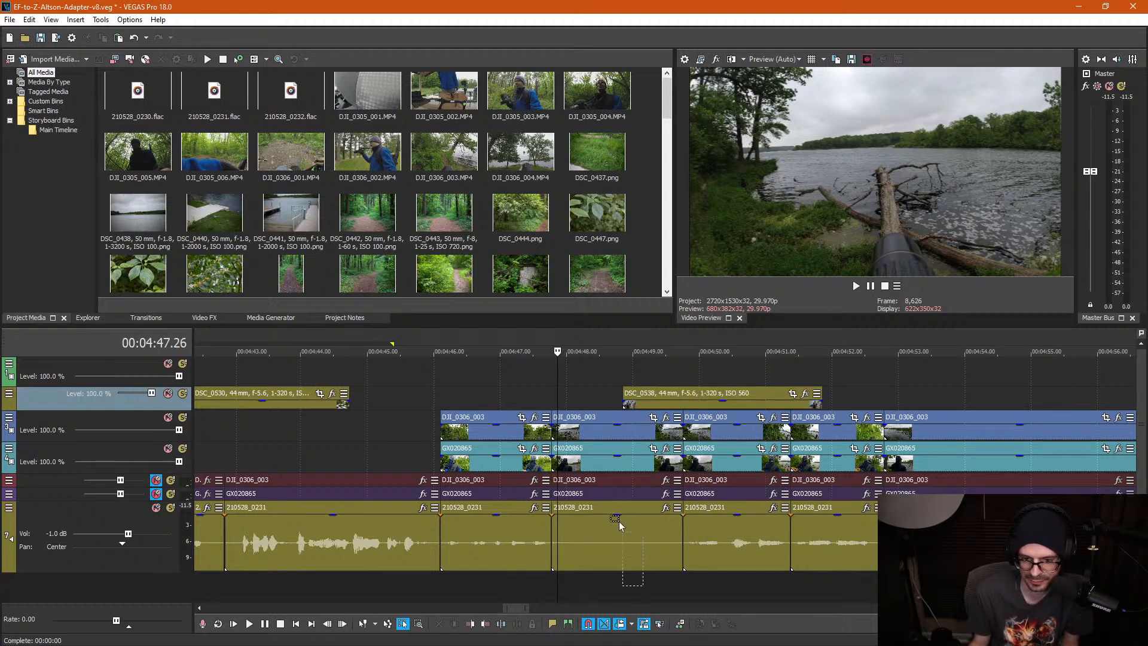
# Step: Delete only the audio beneath the log footage from about 4:47.23 to 4:49.22, keeping both video clips in place
pyautogui.click(626, 544)
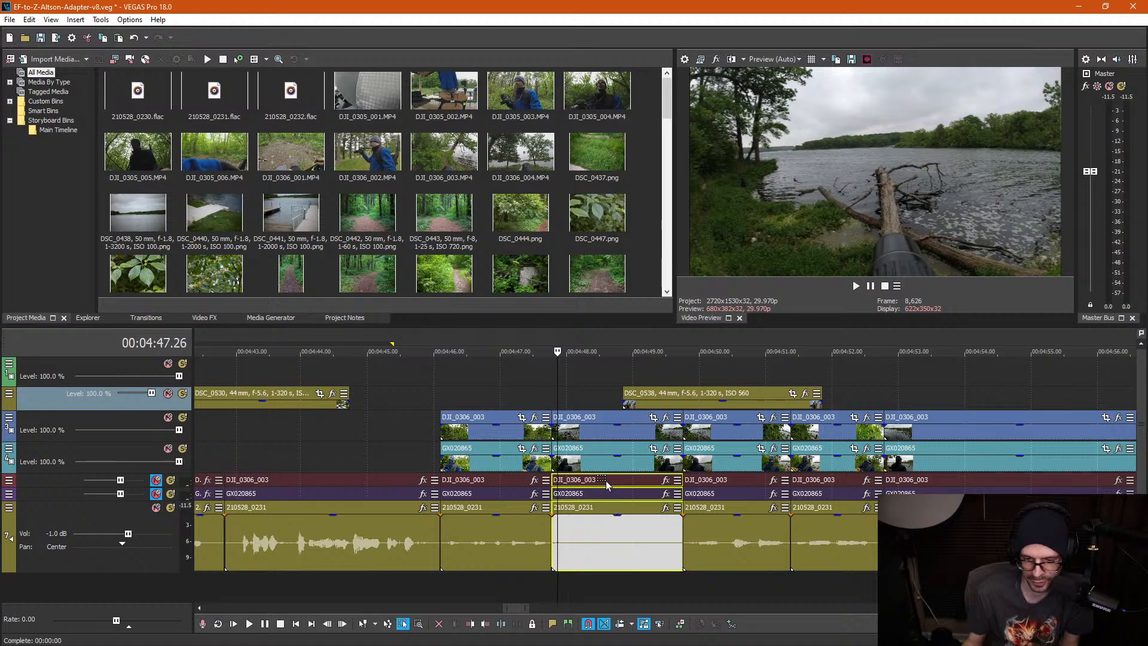
pyautogui.press('Delete')
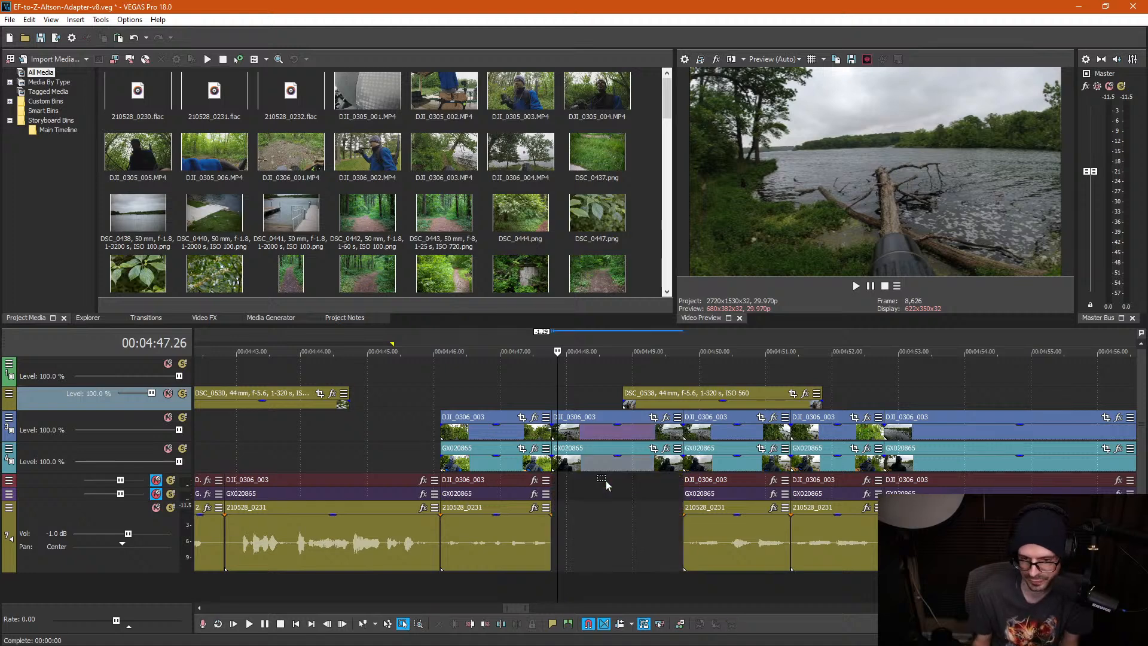
pyautogui.click(586, 395)
pyautogui.click(595, 396)
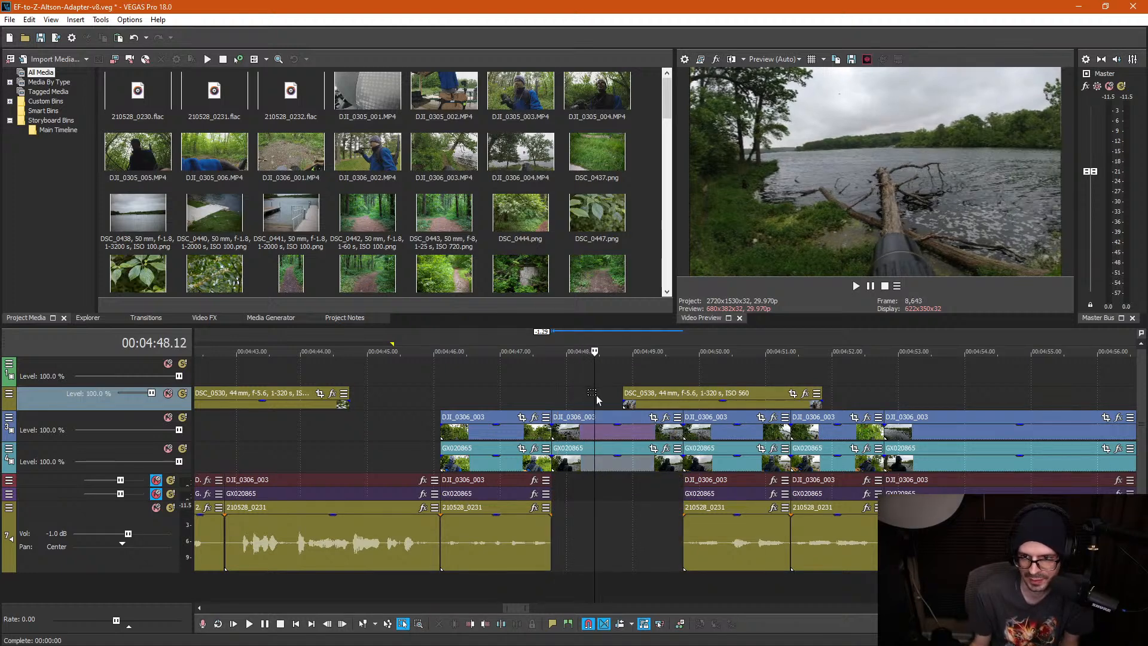
# Step: Play back the narration before and after the audio gap, from about 4:46 to 4:52.20
pyautogui.click(494, 403)
pyautogui.press('space')
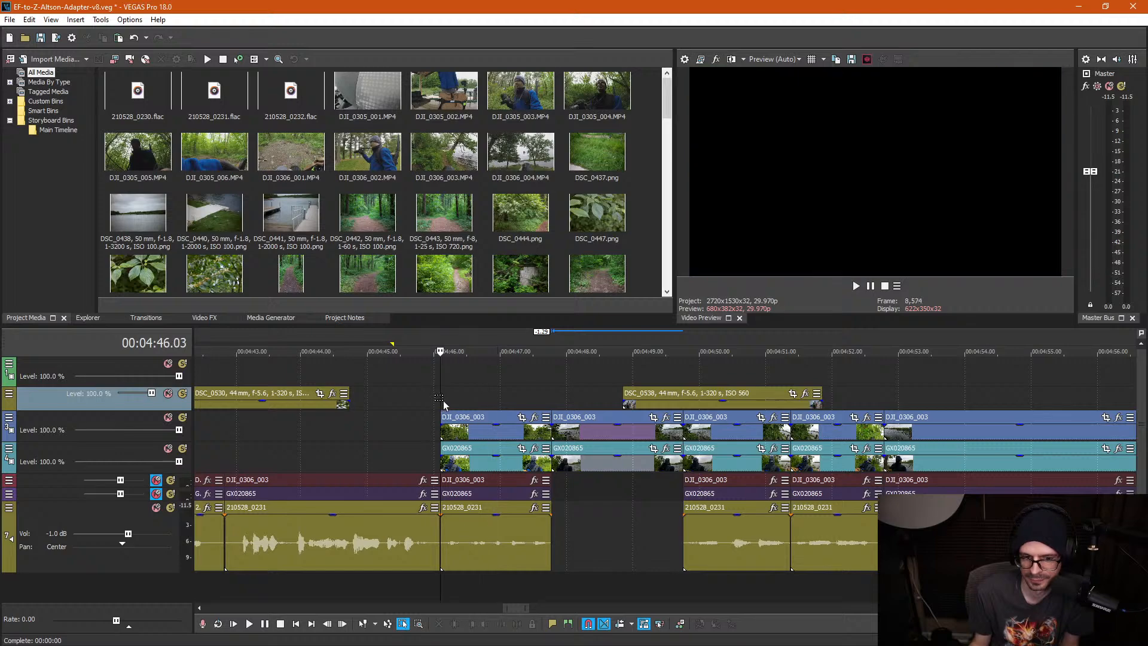
pyautogui.press('space')
pyautogui.click(687, 375)
pyautogui.press('space')
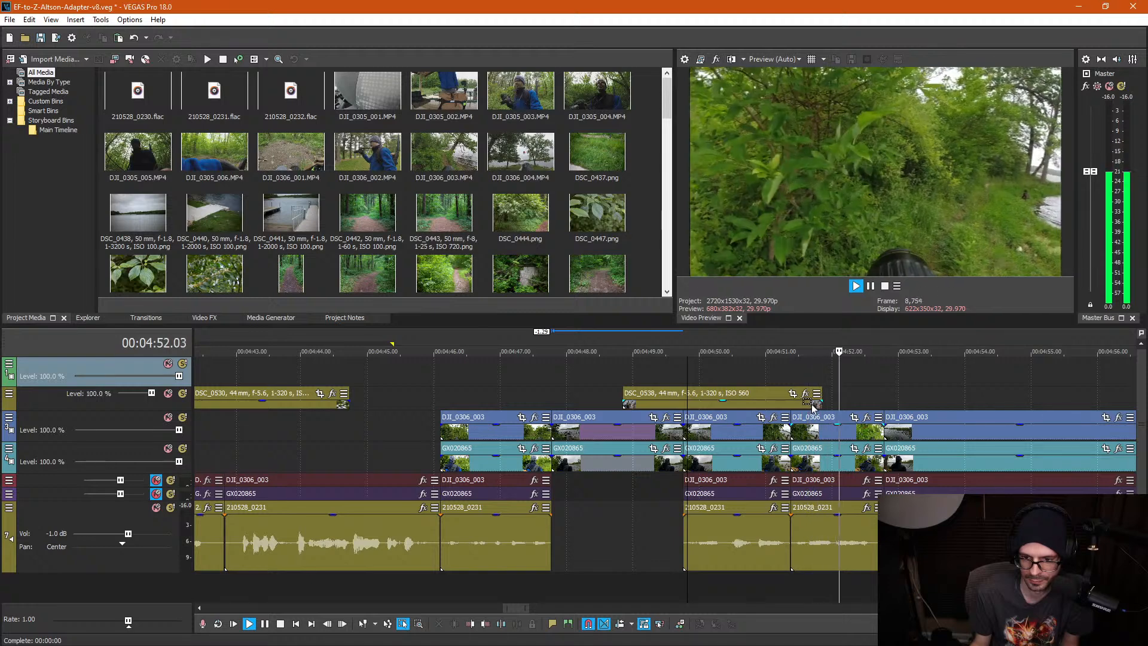
pyautogui.press('space')
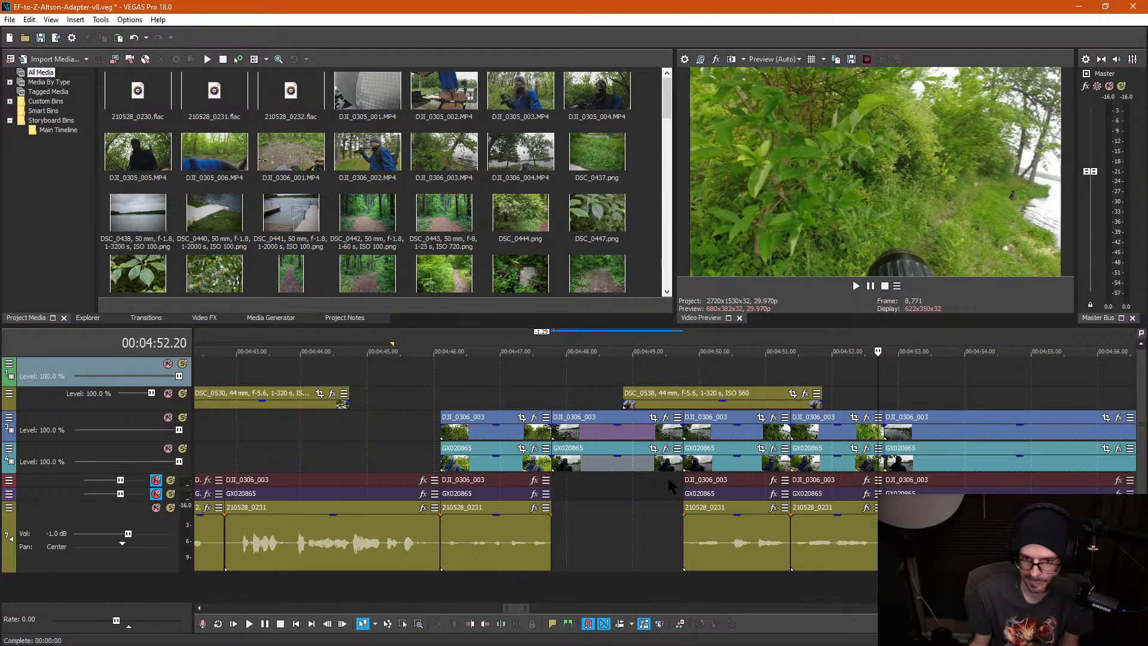
# Step: Move the two detached audio sections starting at 4:49.22 earlier to begin at 4:47.23, closing the audio gap
pyautogui.moveTo(859, 583); pyautogui.dragTo(739, 482)
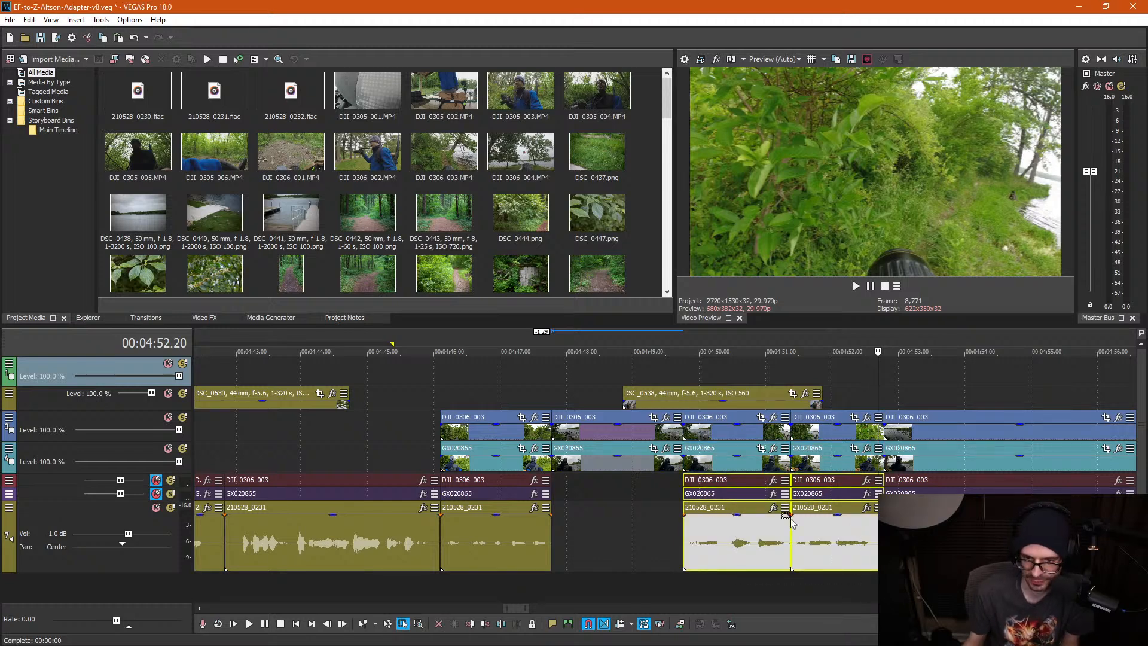
pyautogui.moveTo(761, 549); pyautogui.dragTo(629, 547)
pyautogui.hotkey('ctrl', 'd')
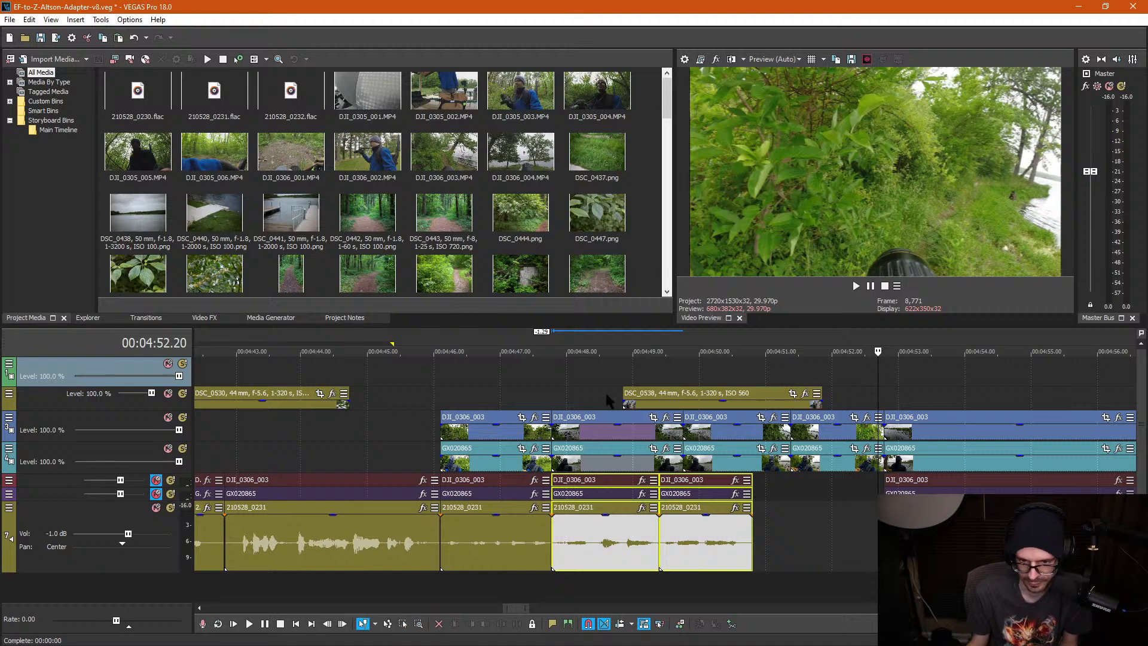
# Step: Delete the leftover pair of video clips from about 4:51.11 to 4:52.22, just before the lake footage
pyautogui.click(589, 397)
pyautogui.click(835, 394)
pyautogui.hotkey('ctrl', 'd')
pyautogui.hotkey('ctrl', 'd')
pyautogui.click(858, 435)
pyautogui.press('Delete')
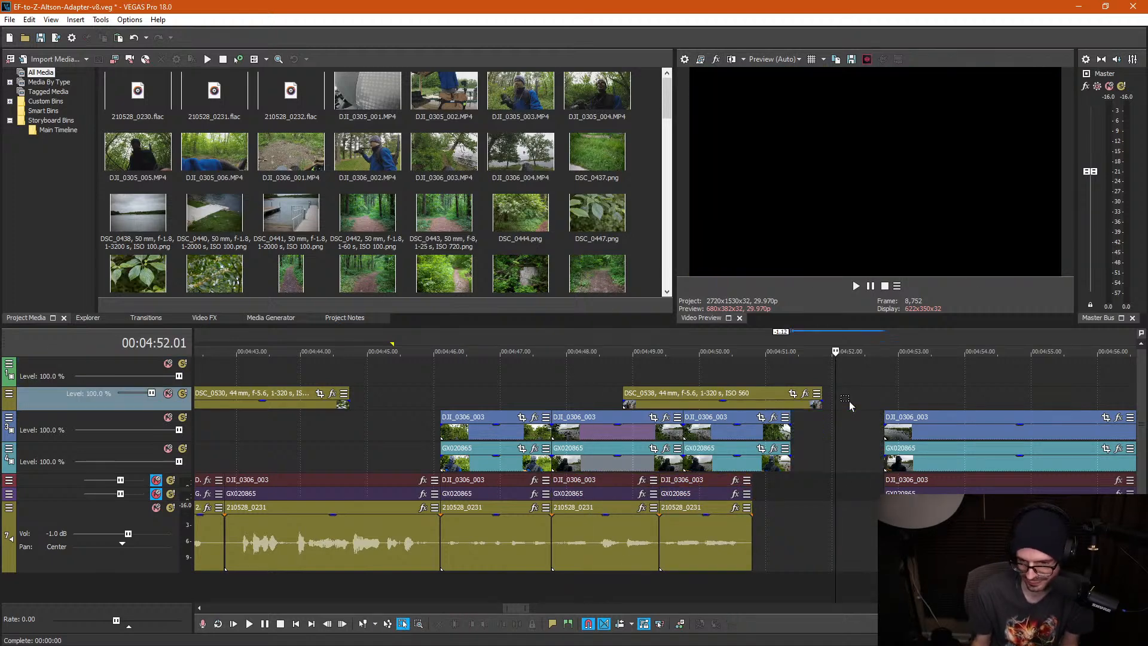
# Step: Play back the lake footage from about 4:53 and the narration beneath photo DSC_0539 from 5:03.07
pyautogui.click(969, 392)
pyautogui.press('space')
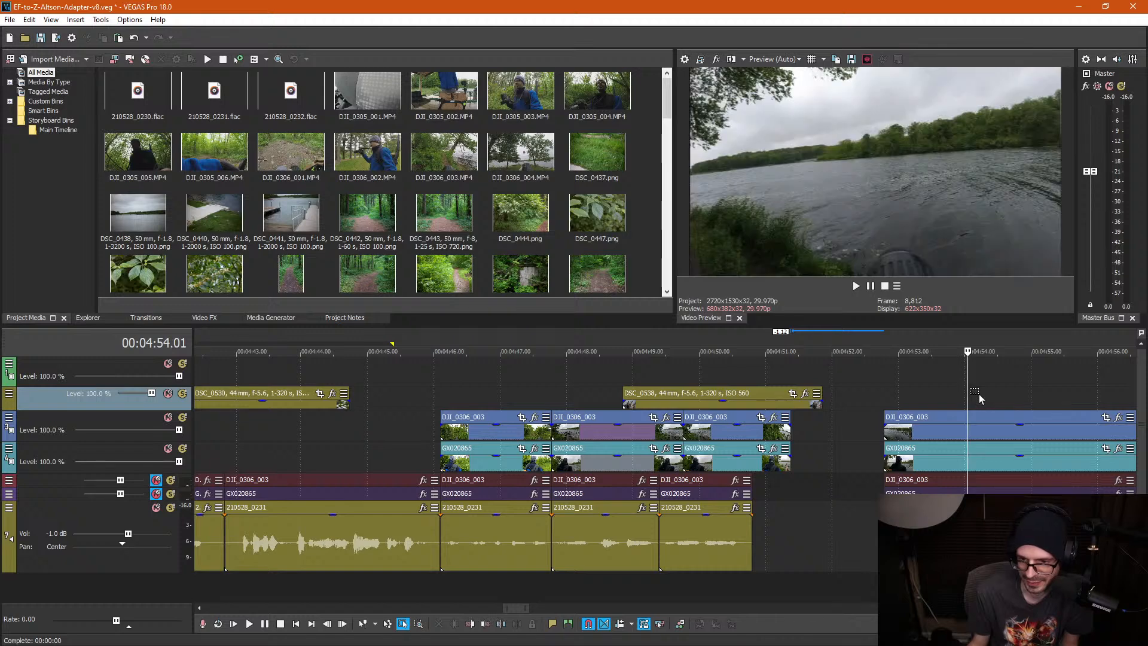
pyautogui.click(906, 400)
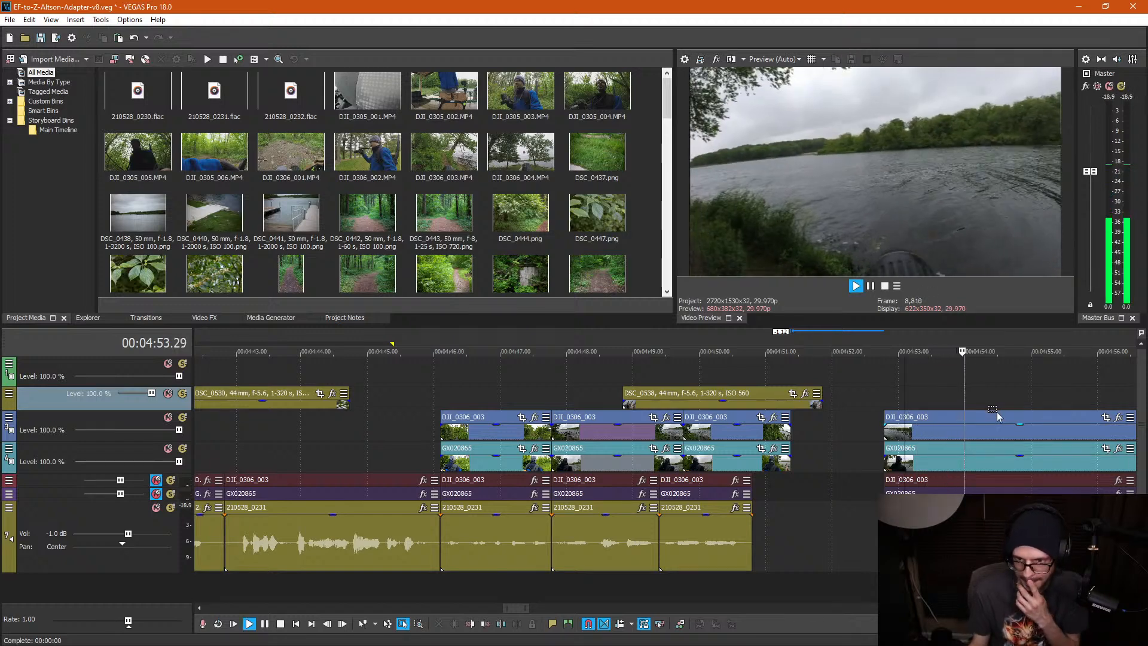
pyautogui.scroll(-3, 1032, 440)
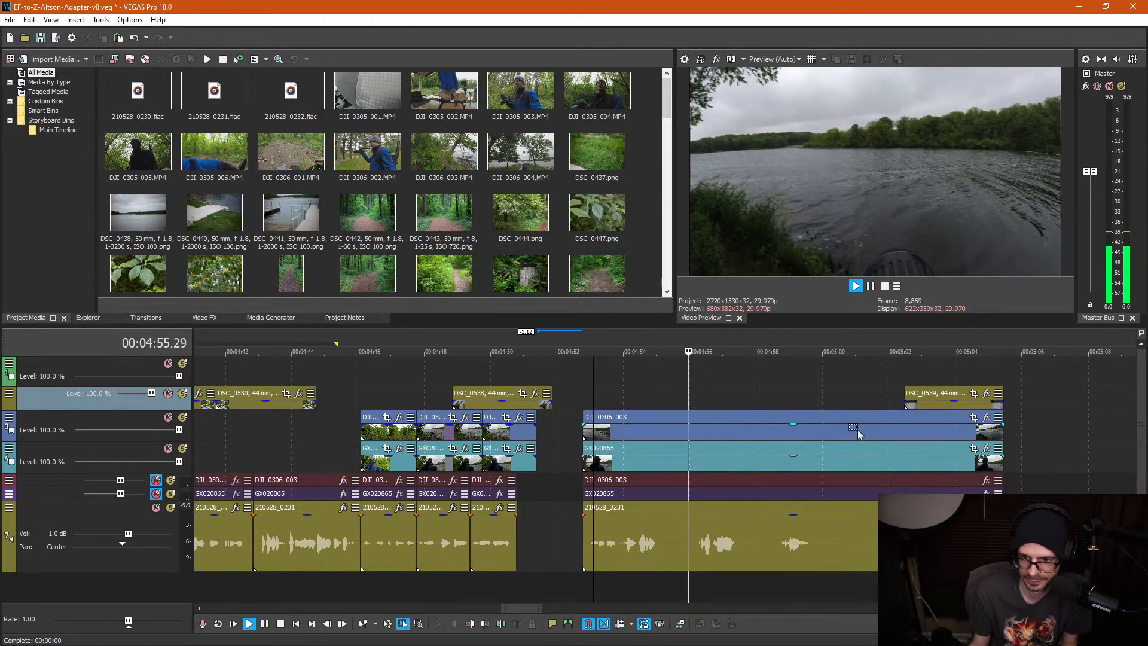
pyautogui.press('Return')
pyautogui.click(930, 380)
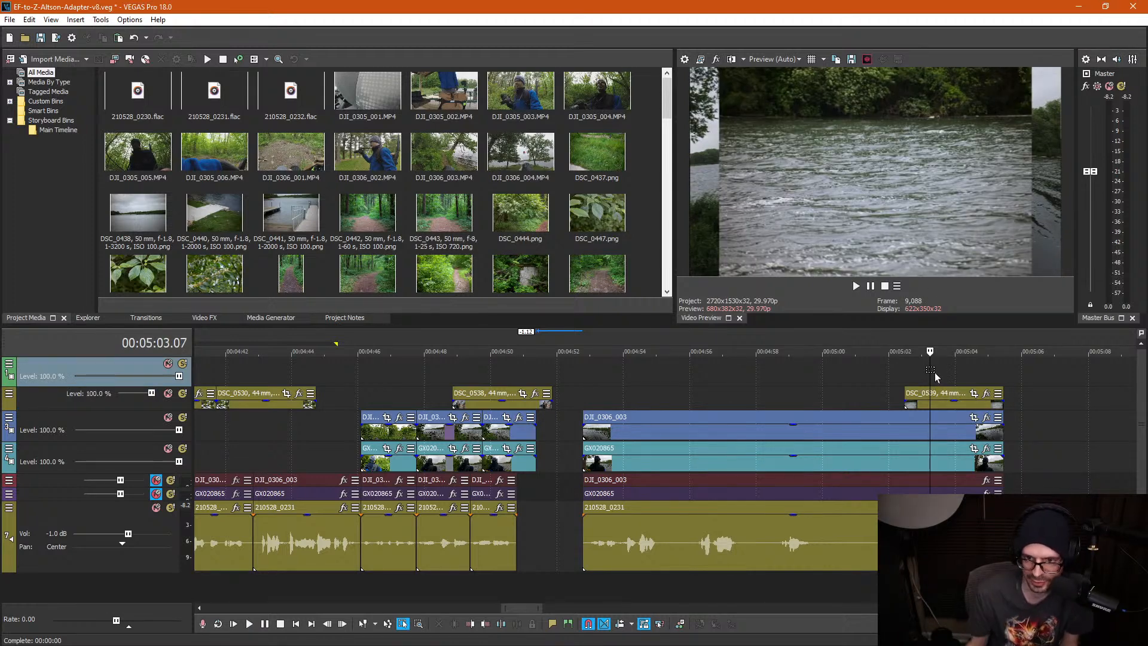
pyautogui.press('space')
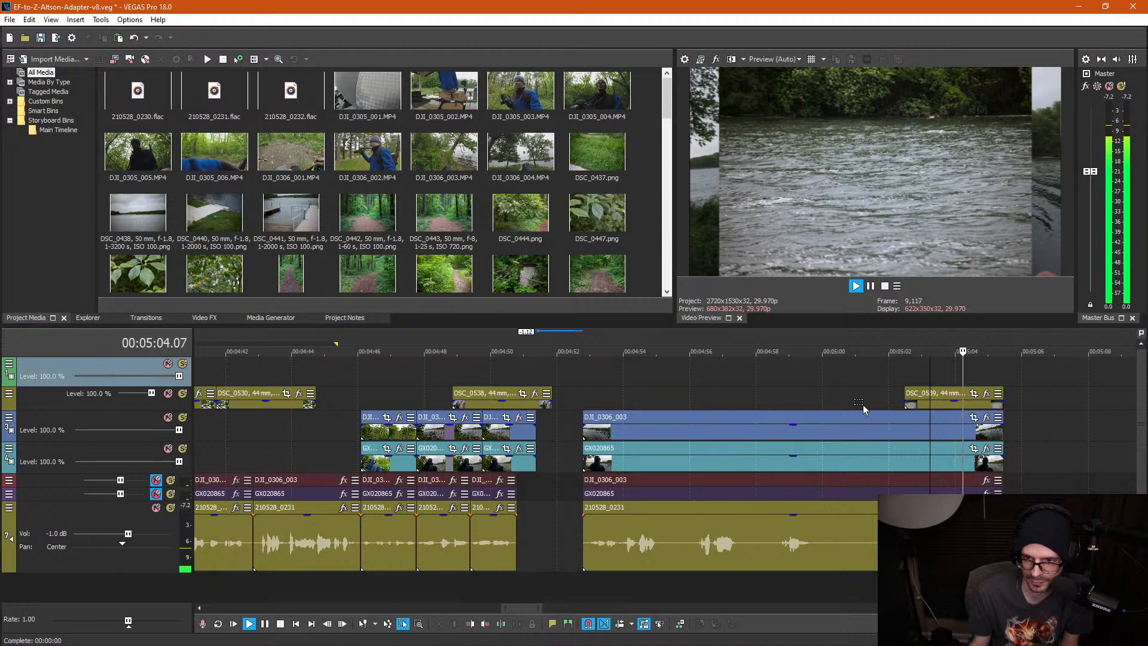
pyautogui.press('Return')
# Step: Try deleting the whole lake section and its photo DSC_0539, inspect the clips that follow, and undo the deletion
pyautogui.moveTo(636, 360); pyautogui.dragTo(1043, 502)
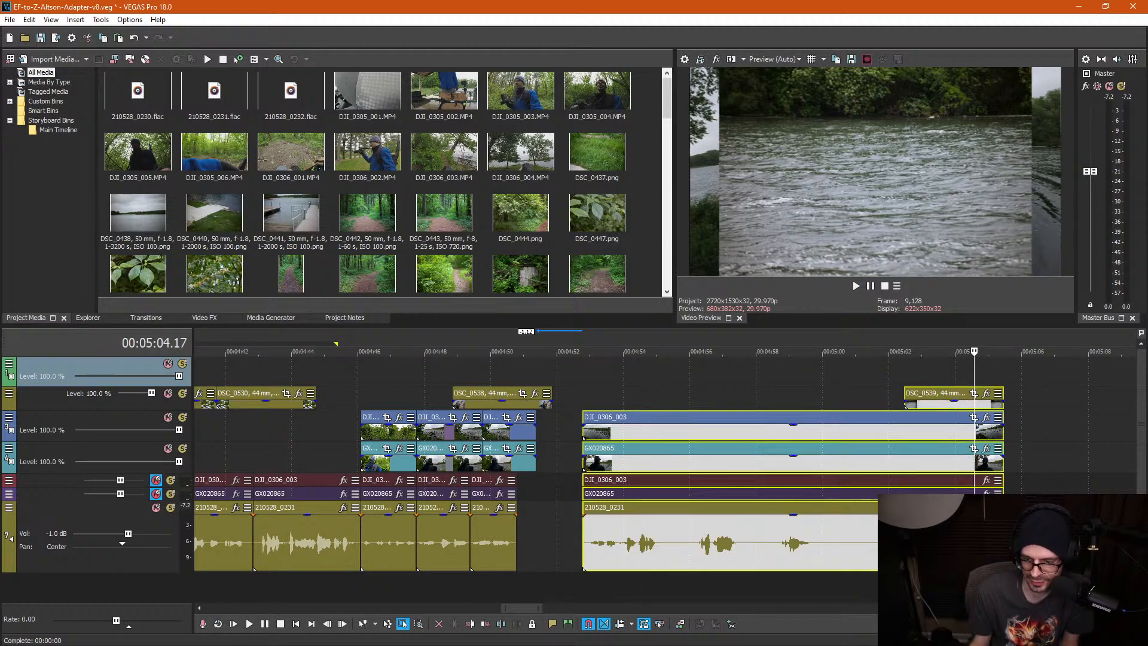
pyautogui.press('Delete')
pyautogui.click(641, 463)
pyautogui.scroll(-3, 684, 471)
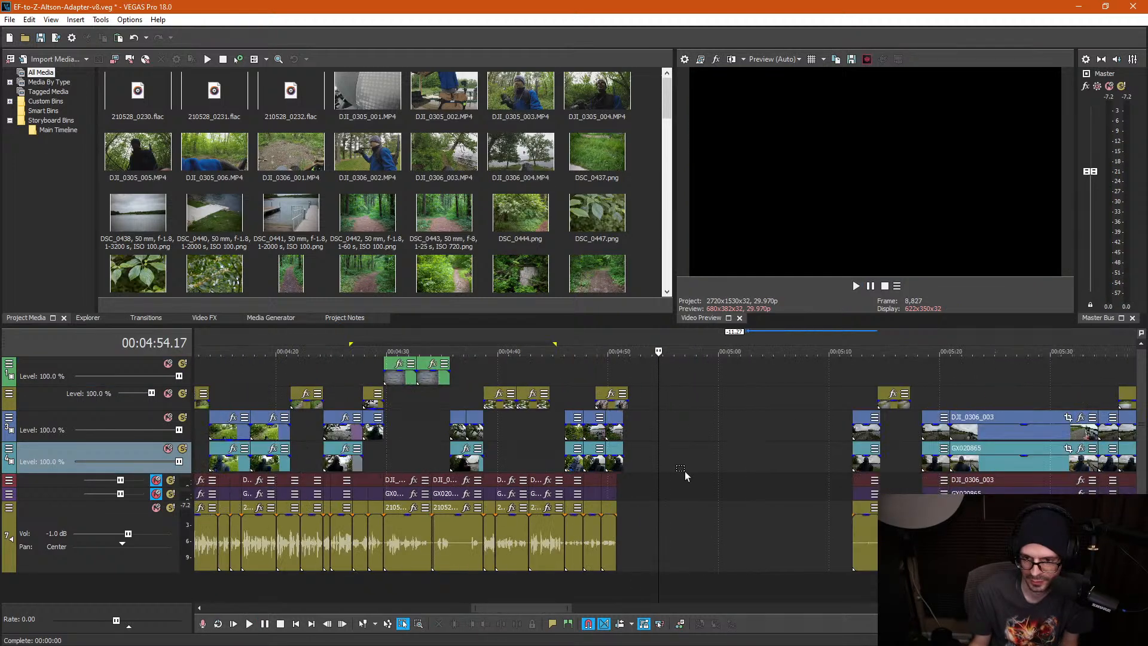
pyautogui.scroll(1, 684, 472)
pyautogui.click(1003, 370)
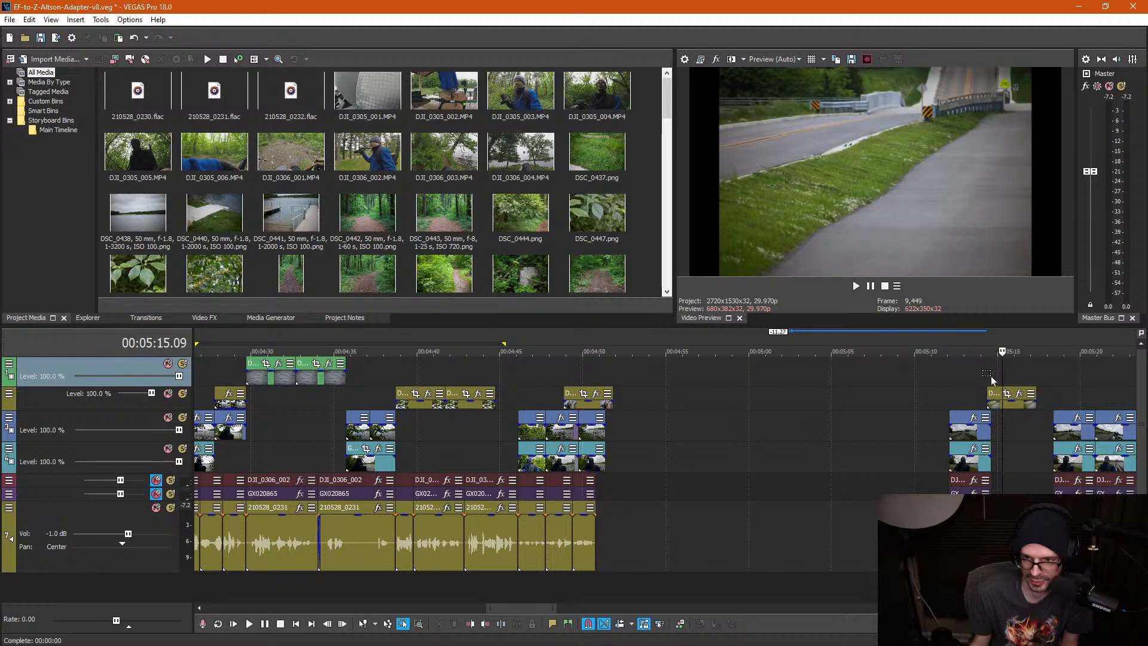
pyautogui.click(962, 396)
pyautogui.scroll(-1, 994, 401)
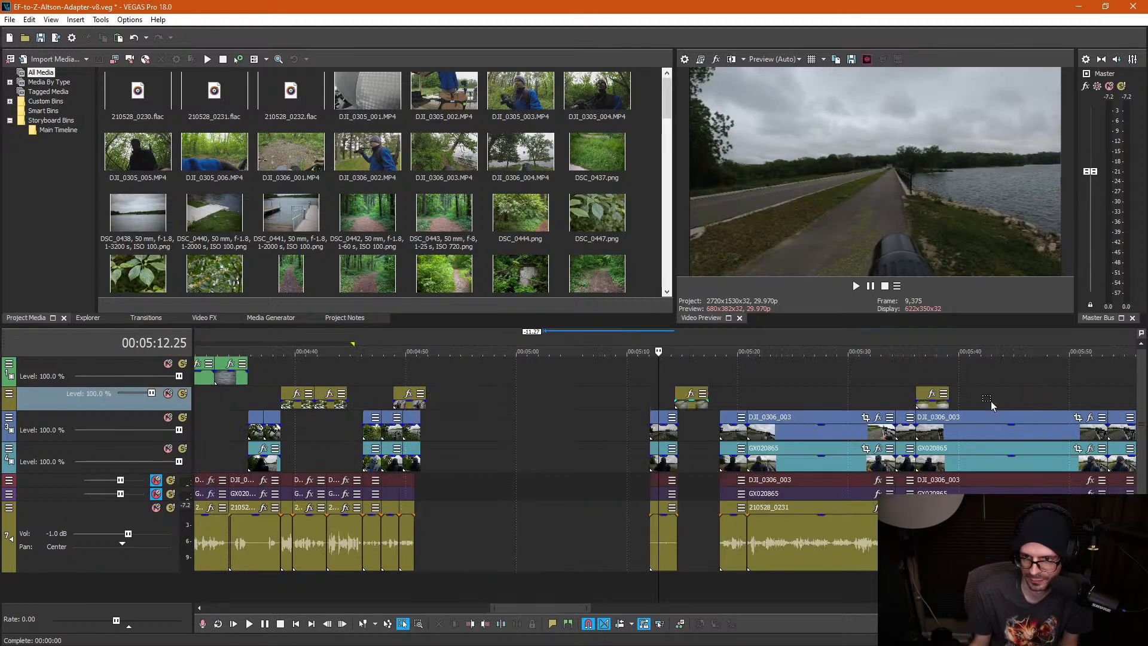
pyautogui.scroll(2, 789, 405)
pyautogui.scroll(-2, 629, 400)
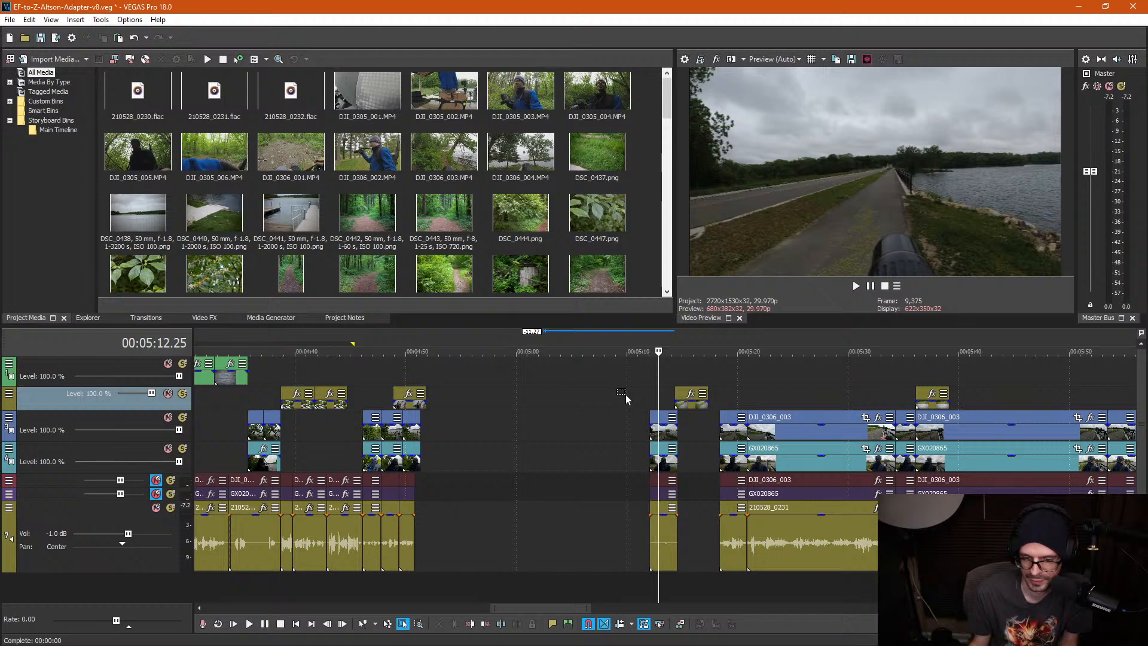
pyautogui.hotkey('ctrl', 'z')
# Step: Split the lake clips and their audio at 5:00.27 and at 5:02.14, where photo DSC_0539 begins
pyautogui.click(553, 384)
pyautogui.scroll(2, 554, 385)
pyautogui.scroll(2, 566, 385)
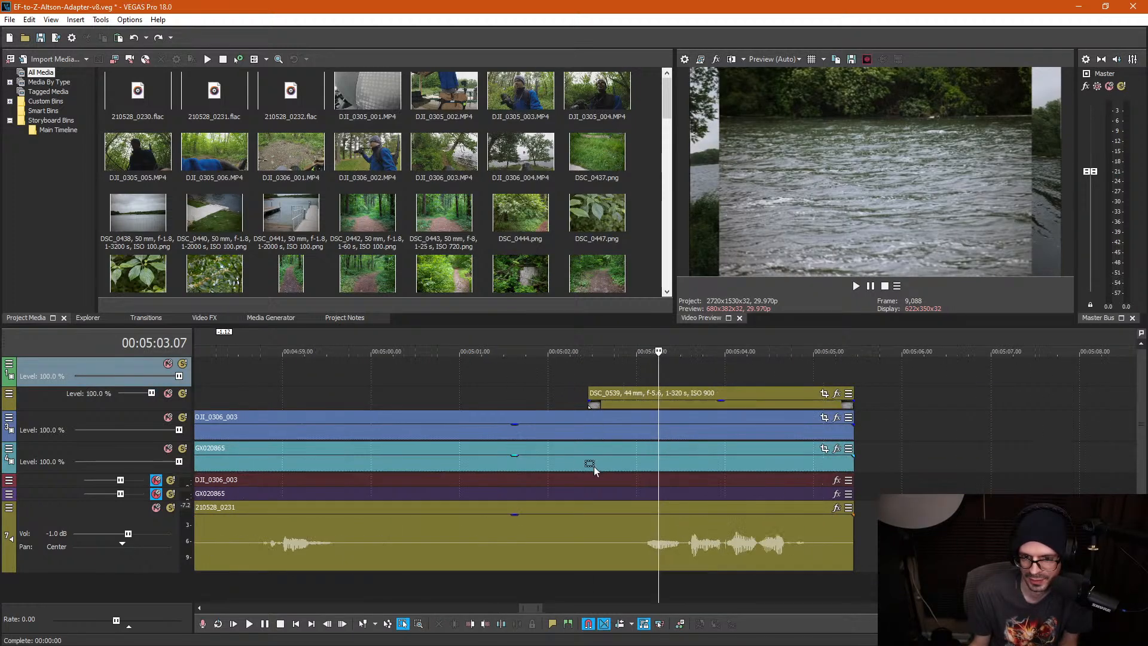
pyautogui.click(468, 438)
pyautogui.click(452, 430)
pyautogui.press('s')
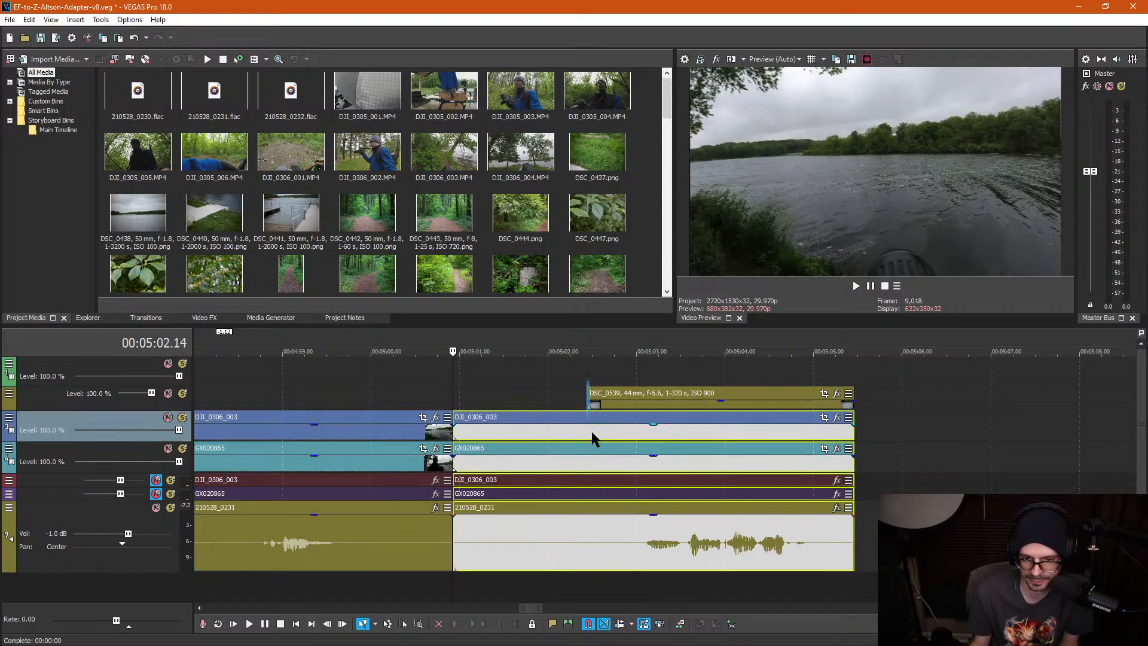
pyautogui.click(589, 432)
pyautogui.press('s')
# Step: Delete the lake sections after 5:02.14 and before 5:00.27 with their audio, keeping the short middle piece and photo DSC_0539
pyautogui.click(674, 503)
pyautogui.press('Delete')
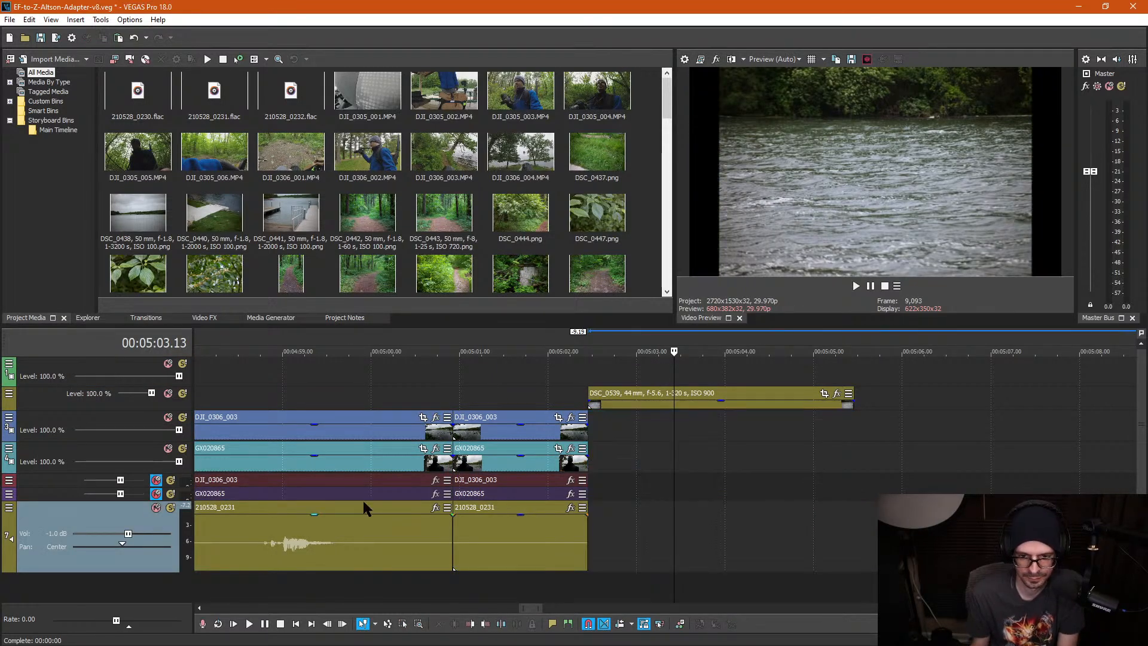
pyautogui.click(364, 514)
pyautogui.scroll(-1, 382, 517)
pyautogui.press('Delete')
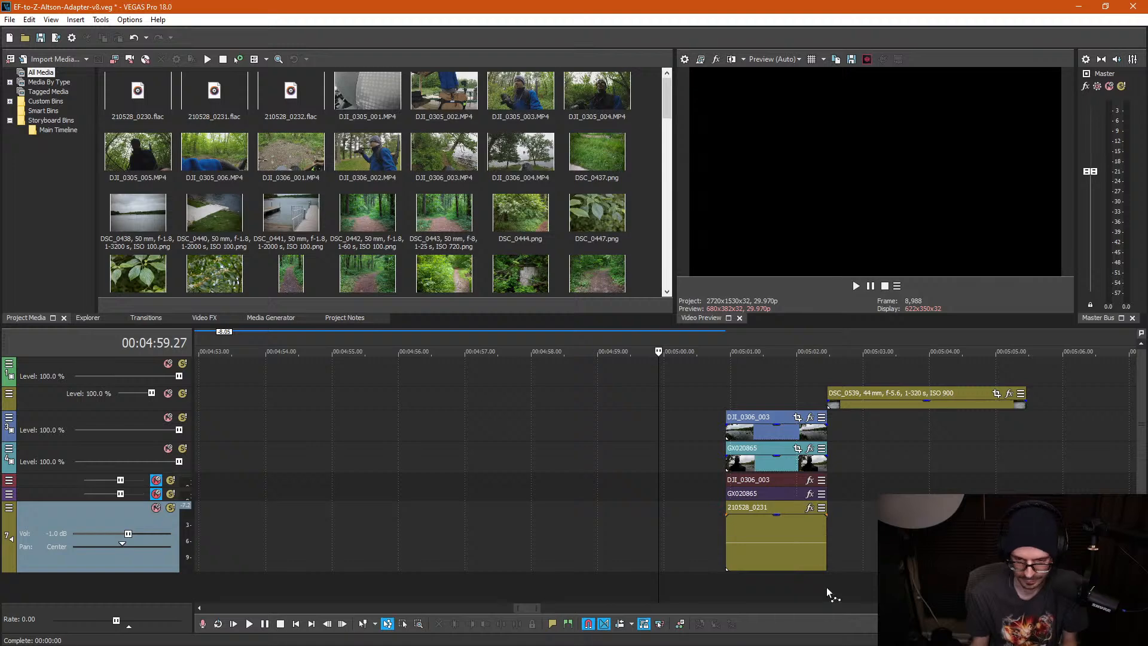
# Step: Delete only the audio beneath the short lake clips at 5:00.27 and beneath the path clips starting at about 5:12
pyautogui.moveTo(751, 532); pyautogui.dragTo(708, 479)
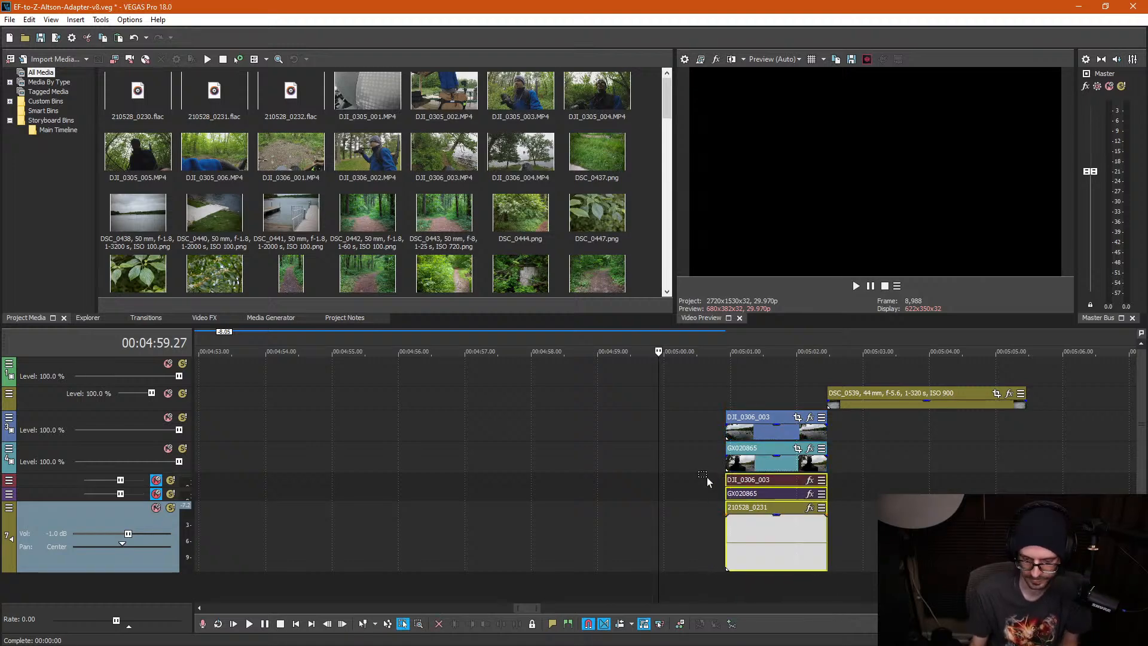
pyautogui.press('Delete')
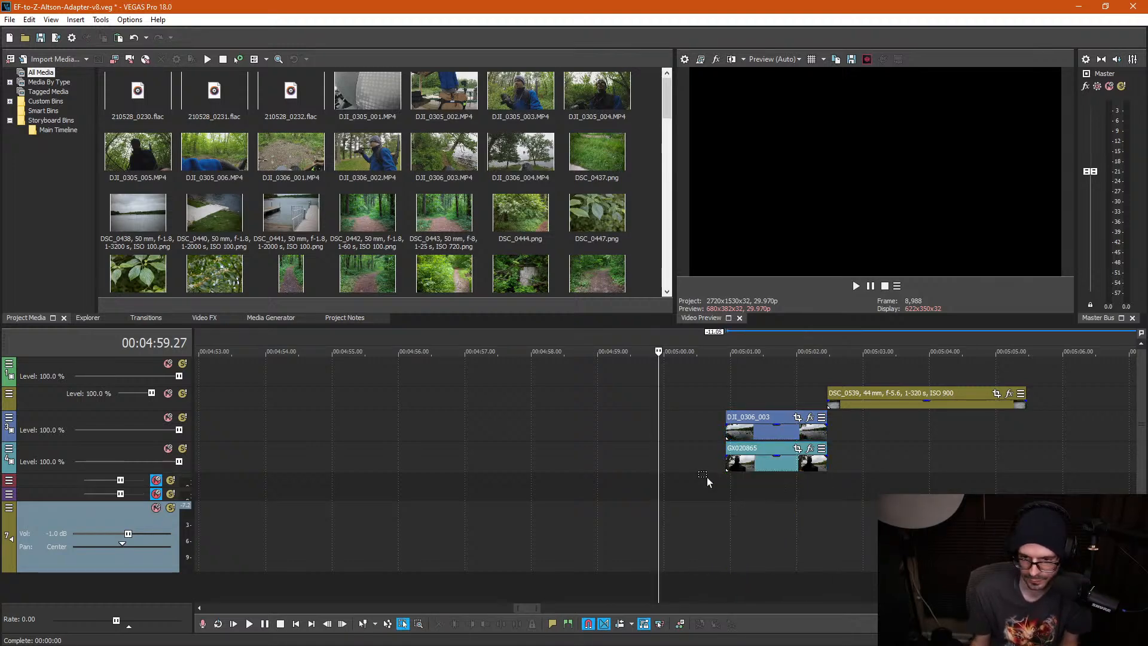
pyautogui.scroll(-3, 861, 423)
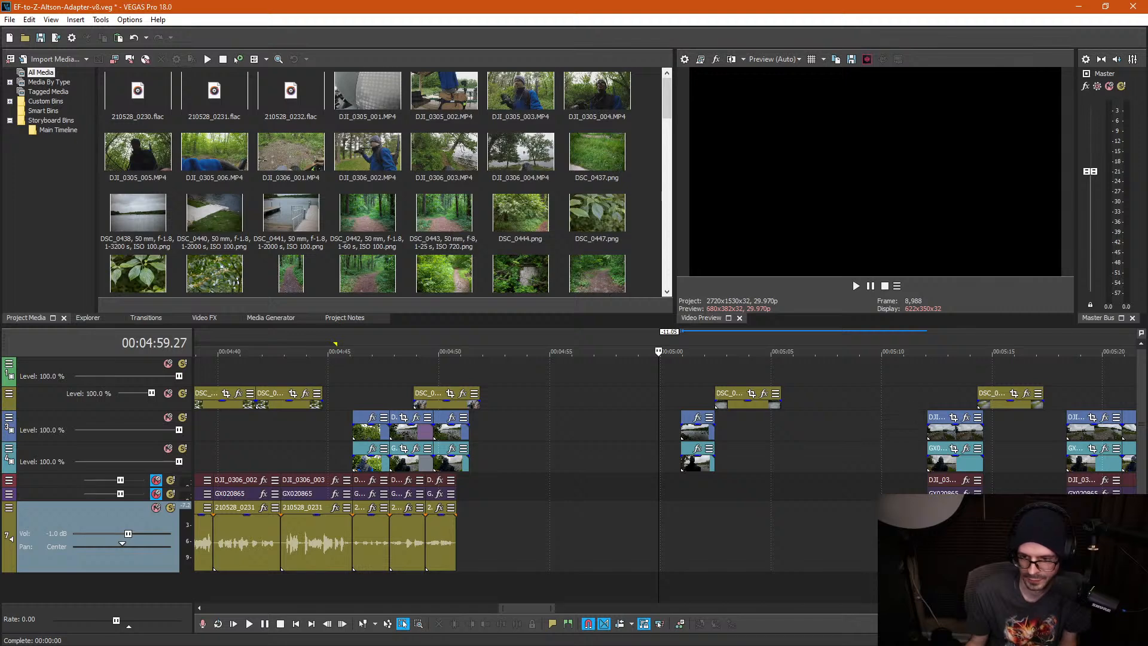
pyautogui.moveTo(911, 489); pyautogui.dragTo(910, 482)
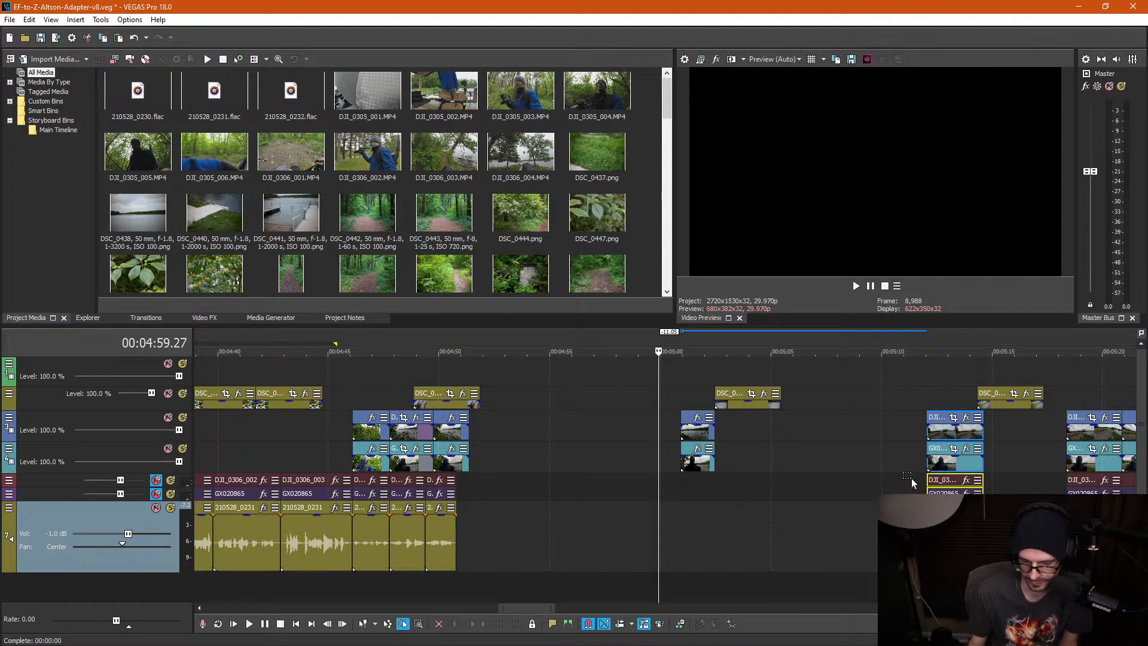
pyautogui.press('Delete')
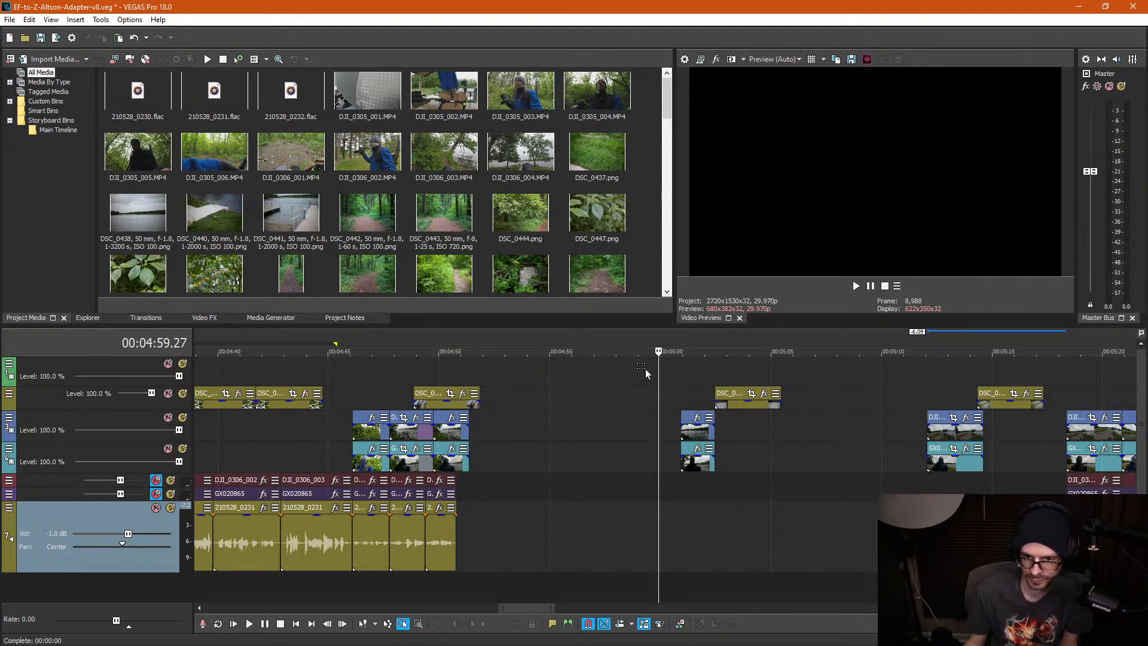
# Step: Bring the short lake clips and their photo up to the path clips, and move the whole group to about 8:53, one track higher
pyautogui.moveTo(641, 372); pyautogui.dragTo(732, 470)
pyautogui.moveTo(697, 435); pyautogui.dragTo(843, 435)
pyautogui.moveTo(817, 381); pyautogui.dragTo(1038, 479)
pyautogui.scroll(-5, 723, 431)
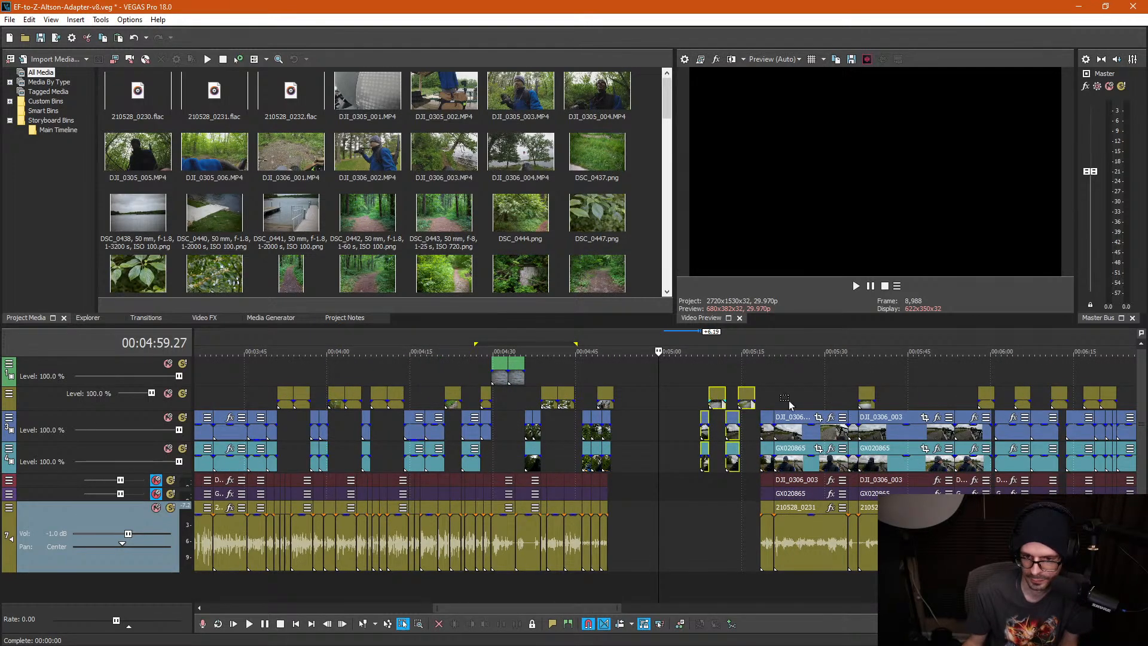
pyautogui.click(781, 397)
pyautogui.click(682, 379)
pyautogui.moveTo(755, 474); pyautogui.dragTo(758, 479)
pyautogui.moveTo(719, 404); pyautogui.dragTo(382, 378)
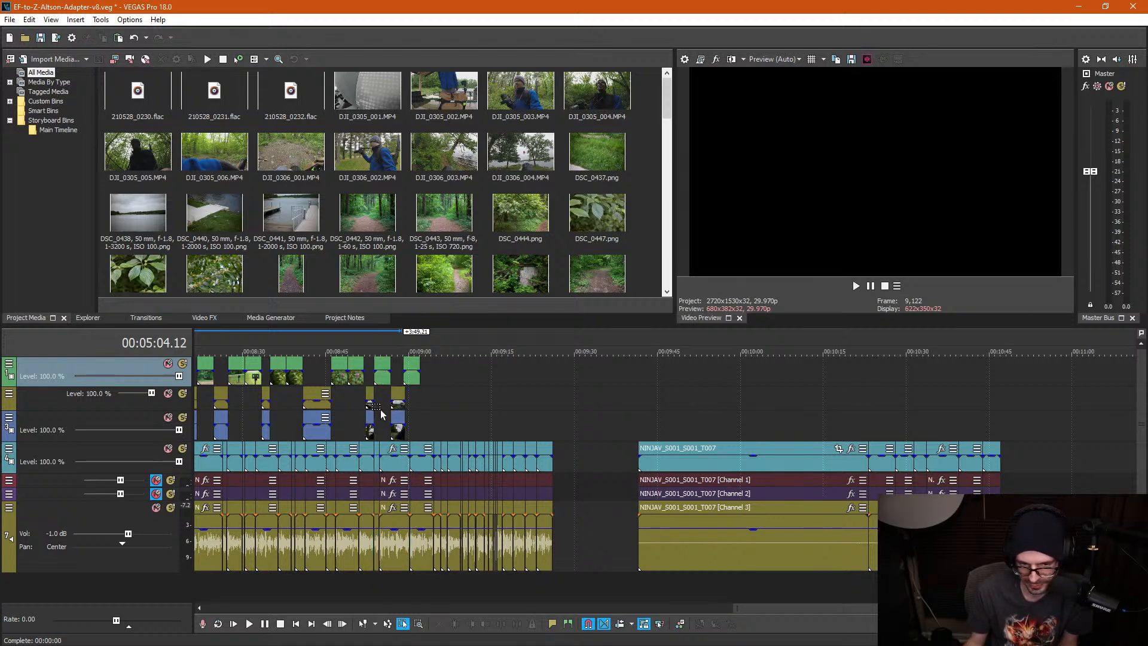
pyautogui.click(382, 410)
pyautogui.scroll(-2, 468, 421)
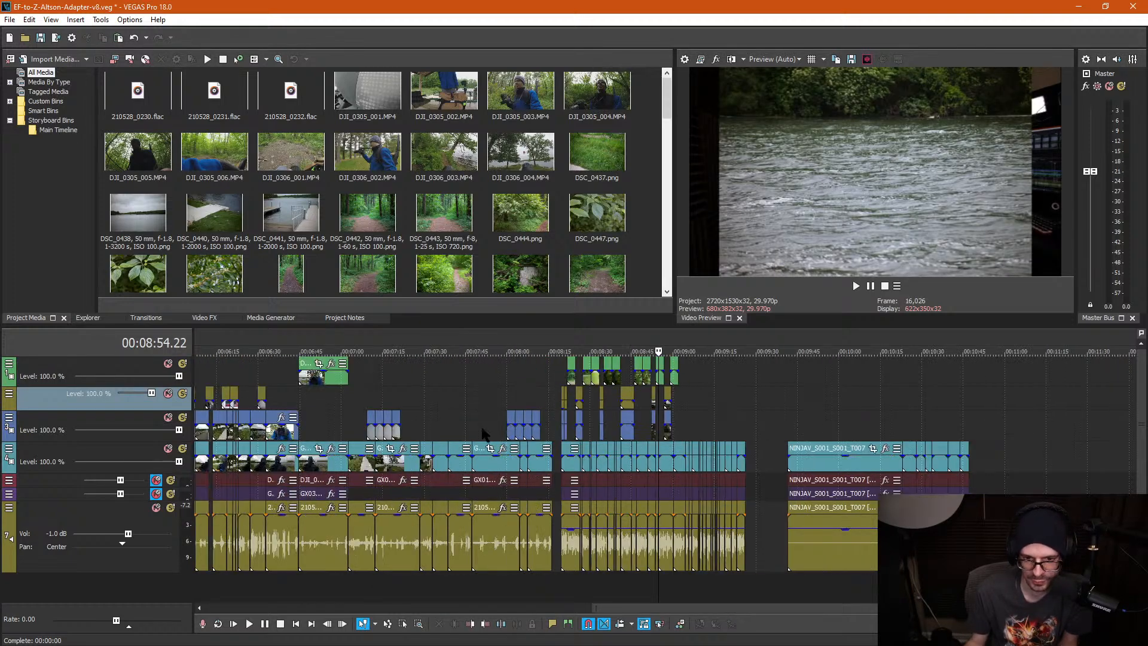
# Step: Return to the footage after the large timeline gap and play it back from about 5:18 to 5:26
pyautogui.scroll(-3, 487, 437)
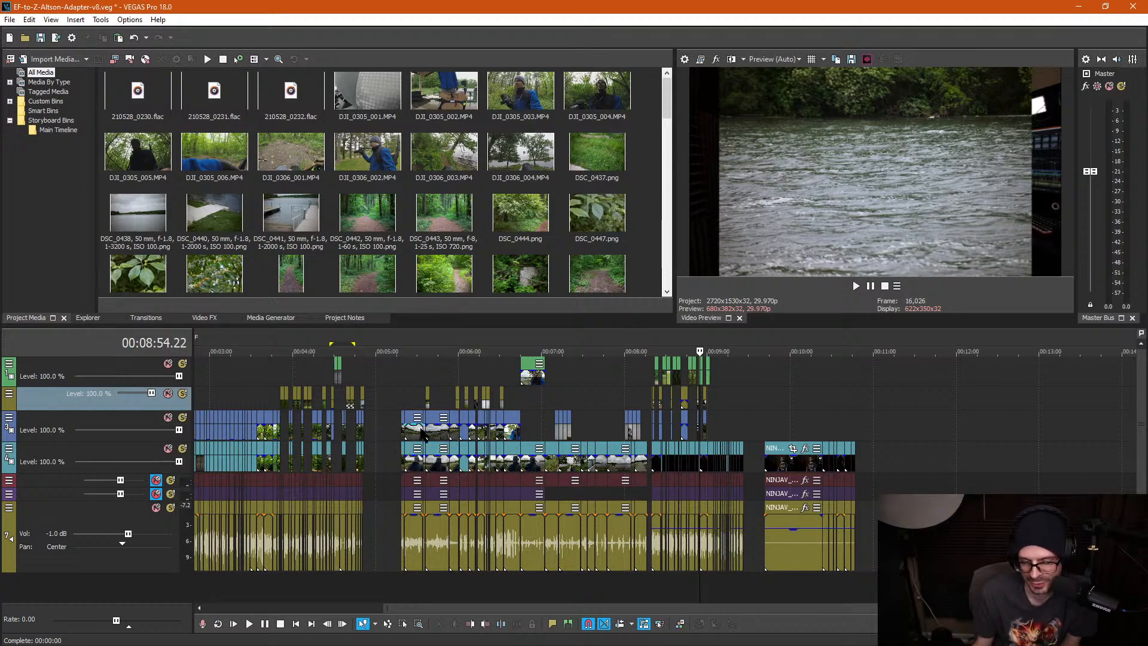
pyautogui.click(399, 382)
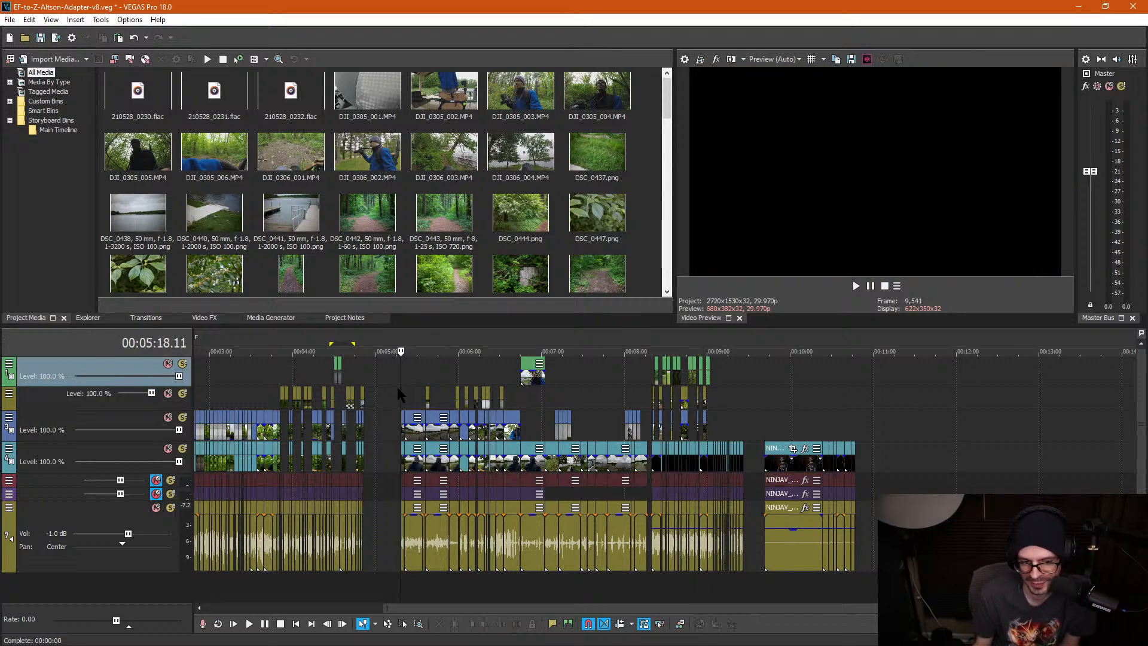
pyautogui.scroll(3, 397, 386)
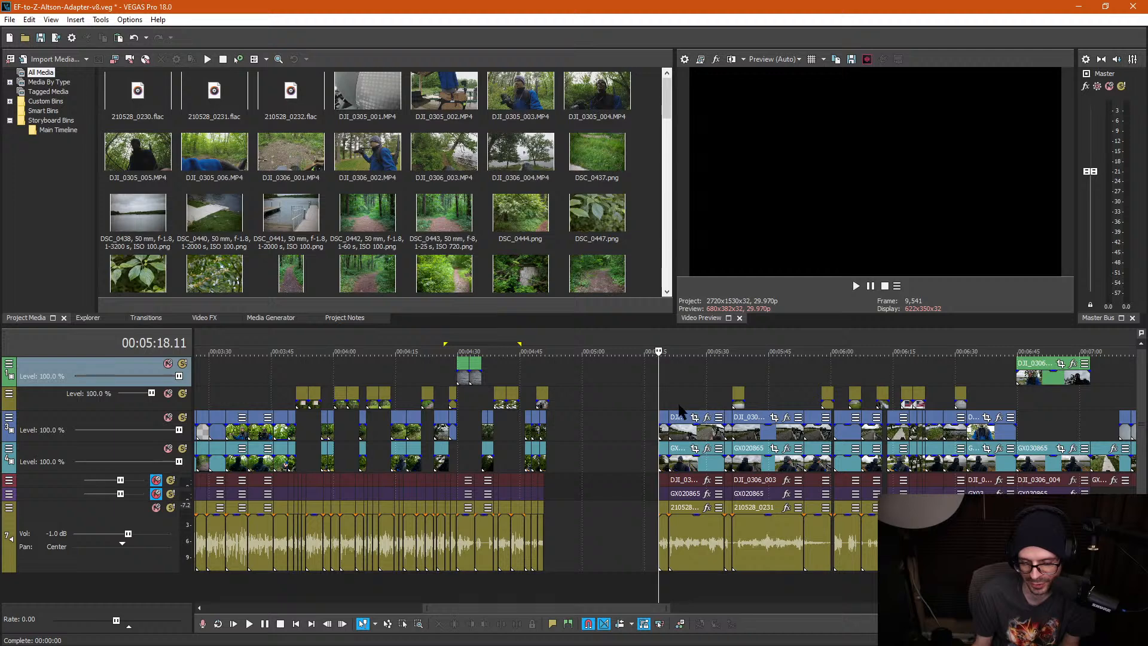
pyautogui.click(626, 405)
pyautogui.scroll(2, 694, 409)
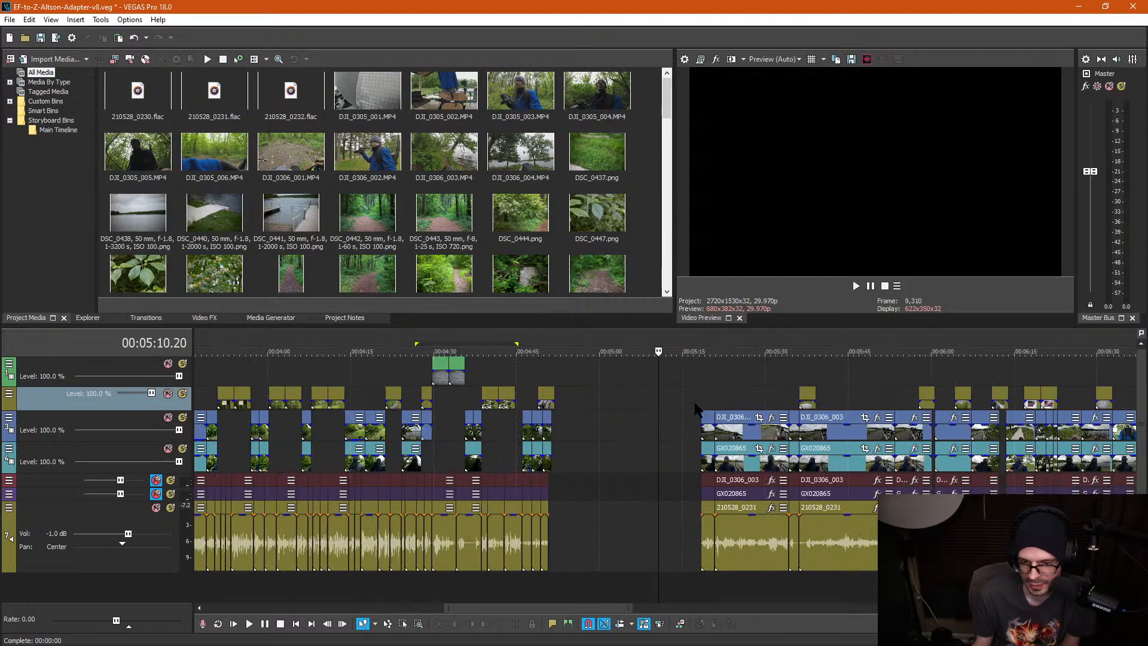
pyautogui.click(704, 400)
pyautogui.press('space')
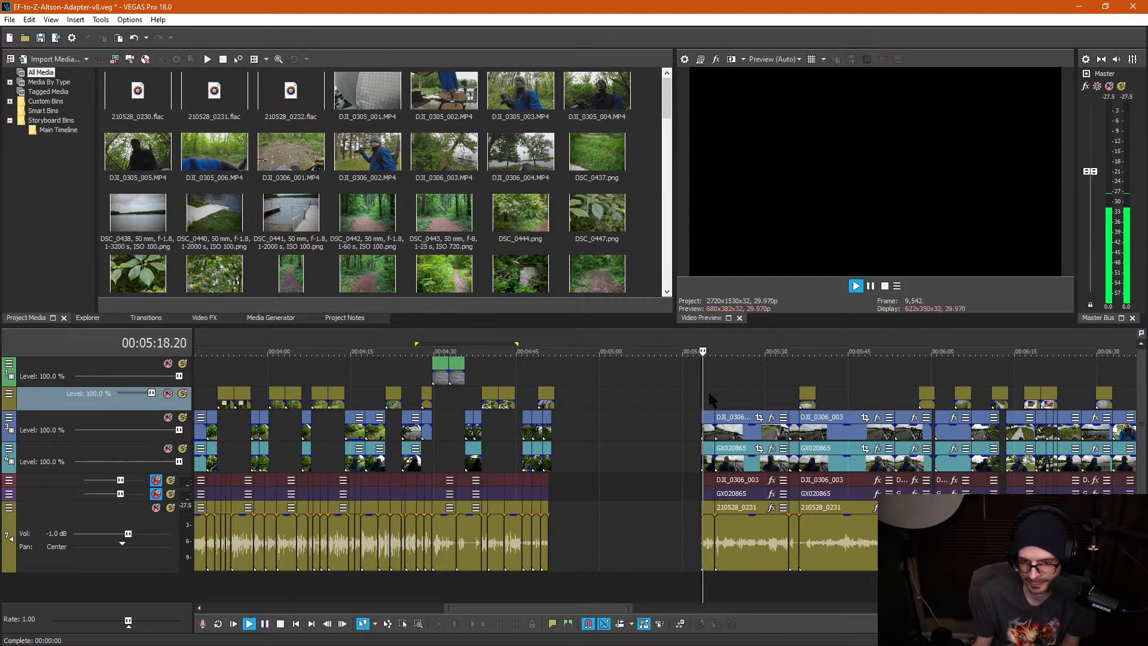
pyautogui.scroll(3, 714, 400)
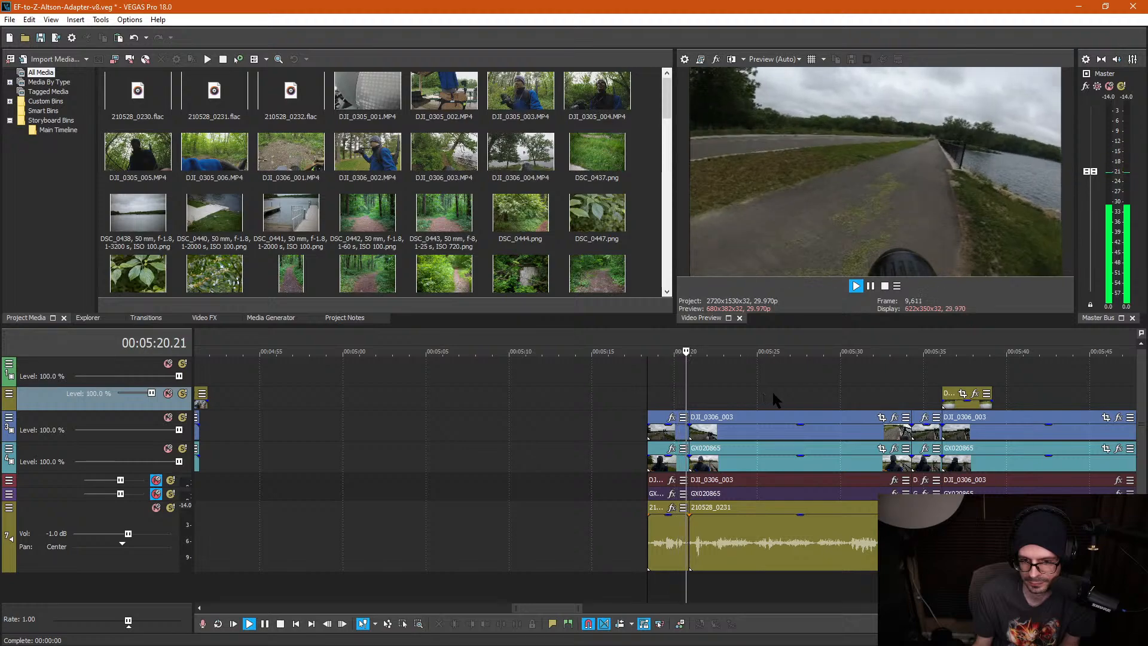
pyautogui.scroll(-2, 772, 394)
pyautogui.scroll(-4, 772, 392)
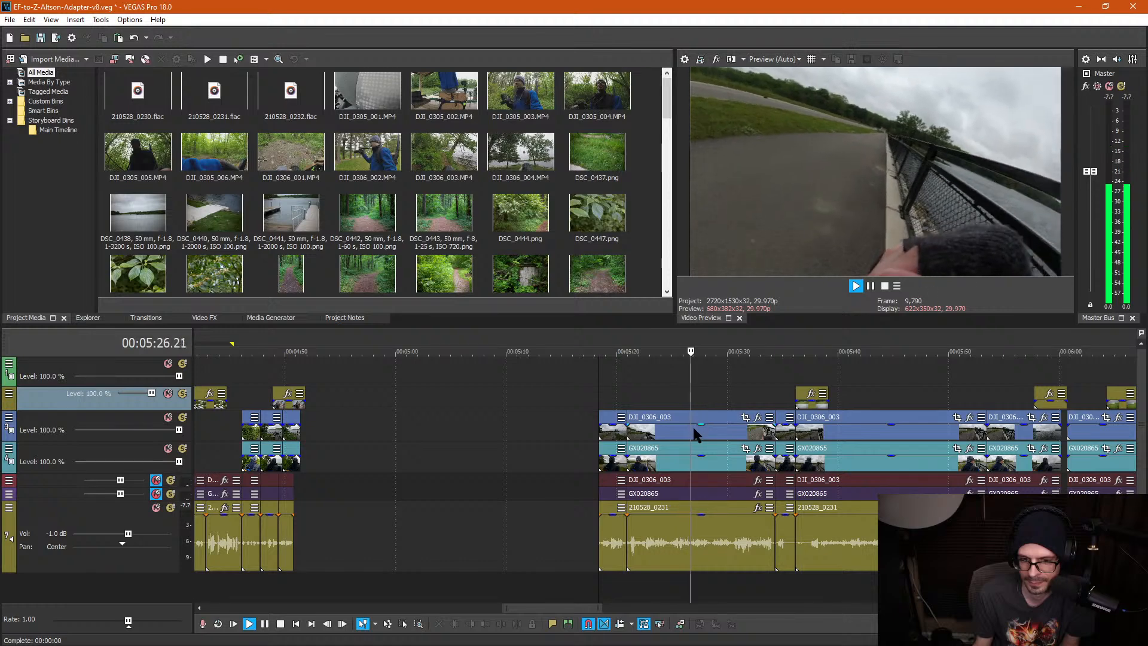
# Step: Split the path footage at 5:24.21 and move the two sections before the cut earlier to start at about 4:58.26
pyautogui.click(668, 544)
pyautogui.press('s')
pyautogui.moveTo(650, 589); pyautogui.dragTo(357, 446)
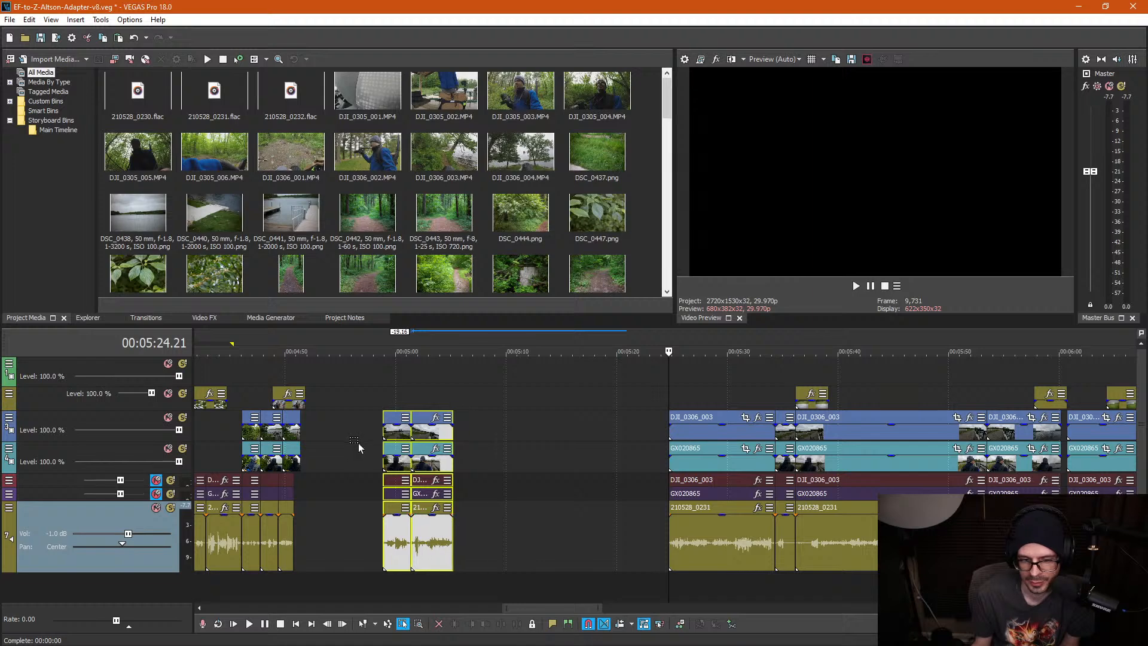
pyautogui.click(361, 441)
pyautogui.hotkey('ctrl', 'd')
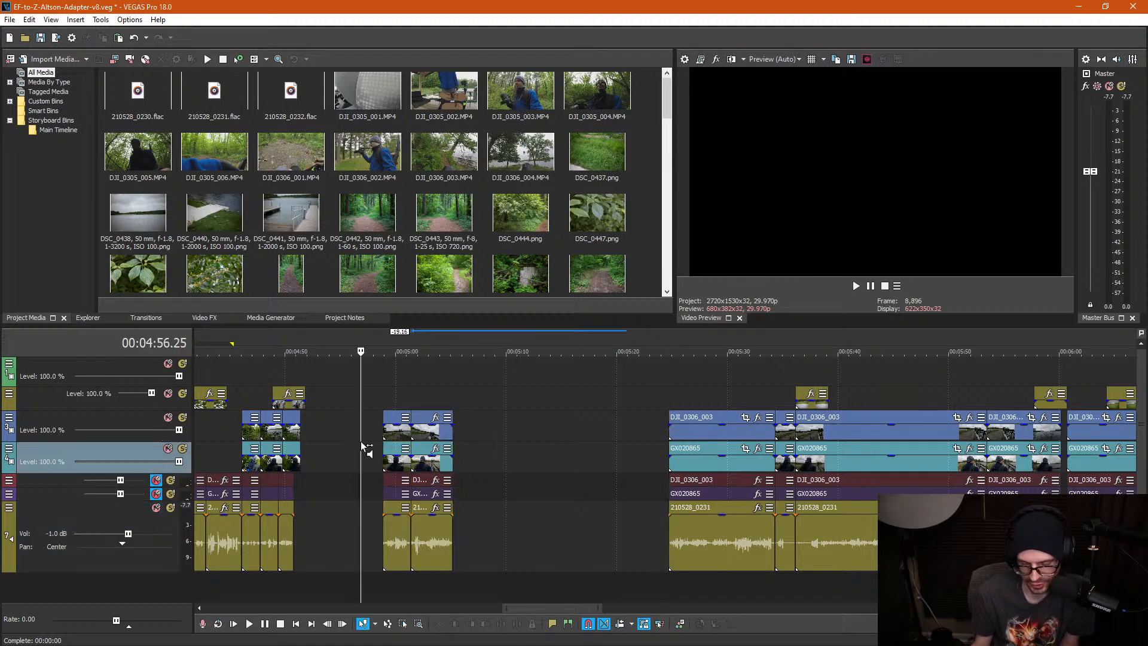
# Step: Play the path footage from about 5:30 to 5:38 and delete only the audio beneath the short clips at about 5:34
pyautogui.click(735, 394)
pyautogui.press('space')
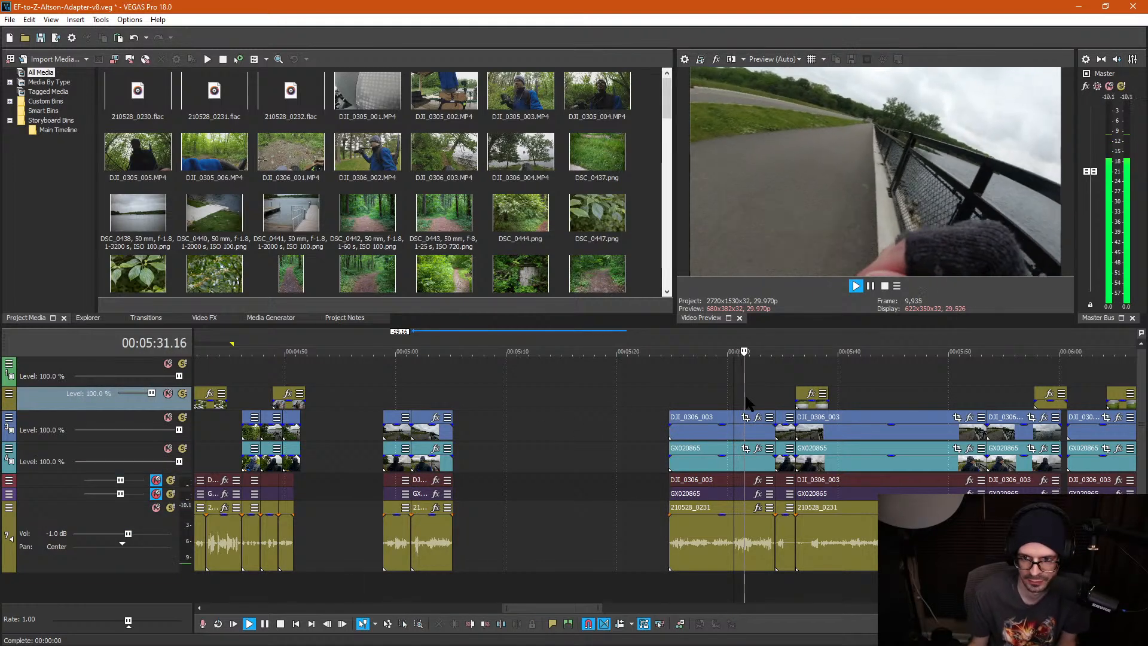
pyautogui.scroll(2, 778, 416)
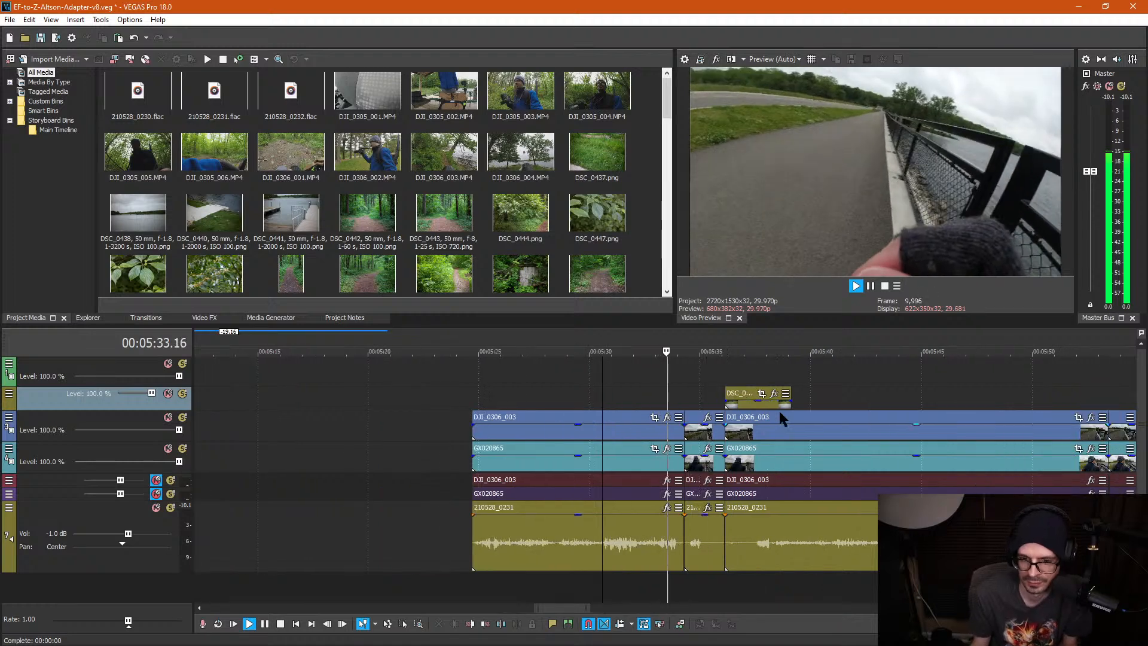
pyautogui.scroll(1, 779, 412)
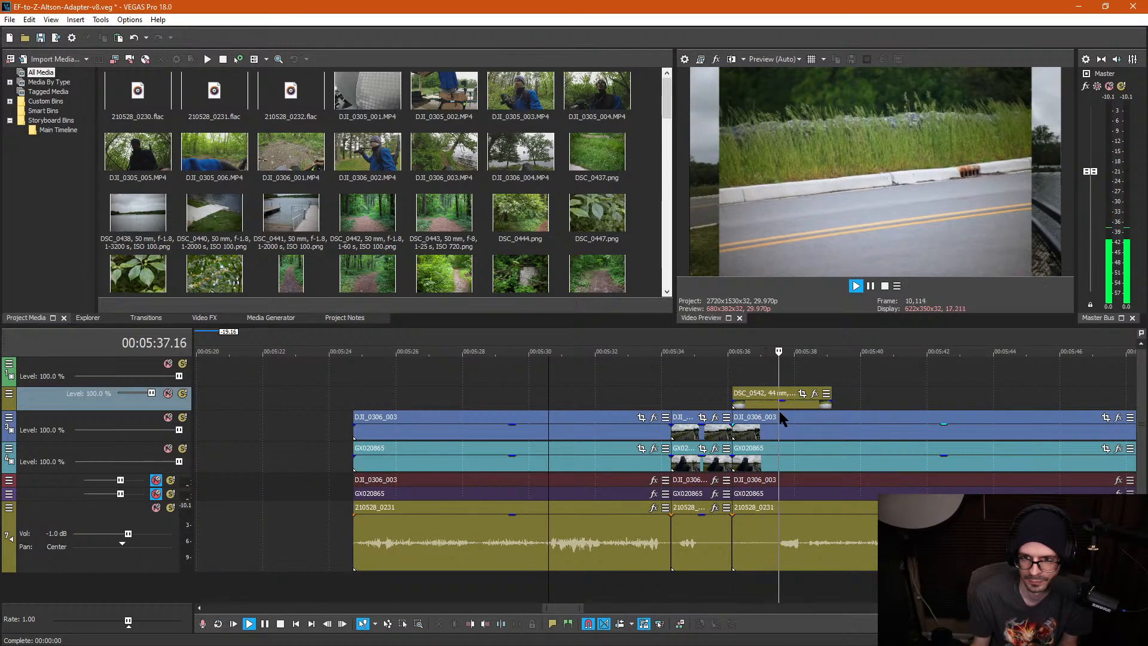
pyautogui.press('space')
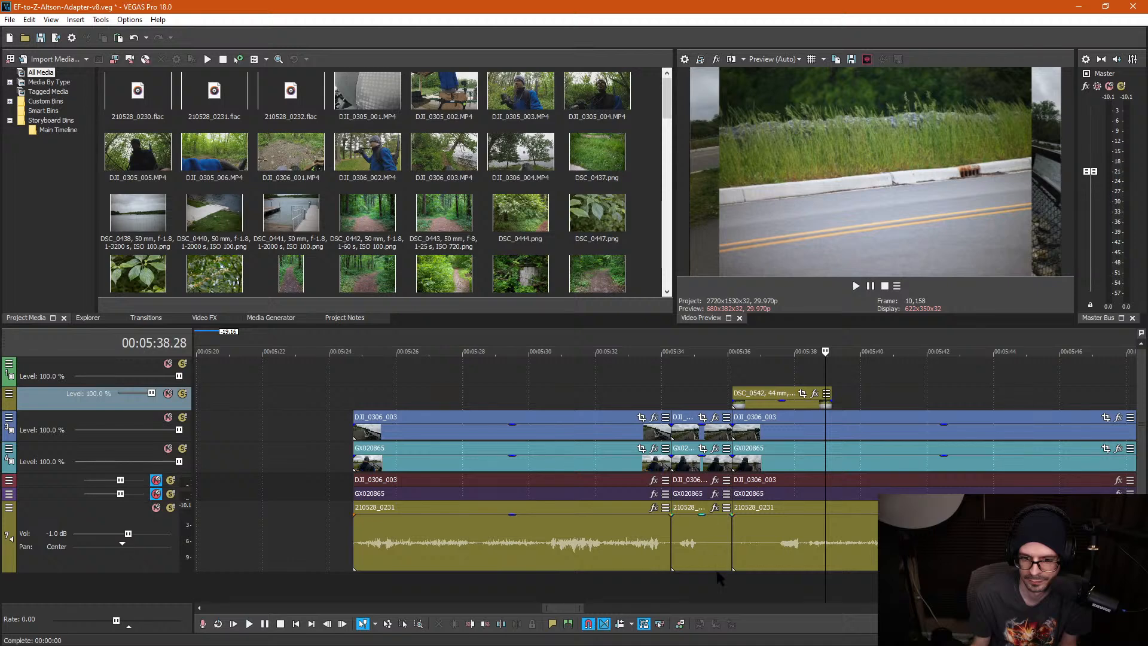
pyautogui.click(713, 553)
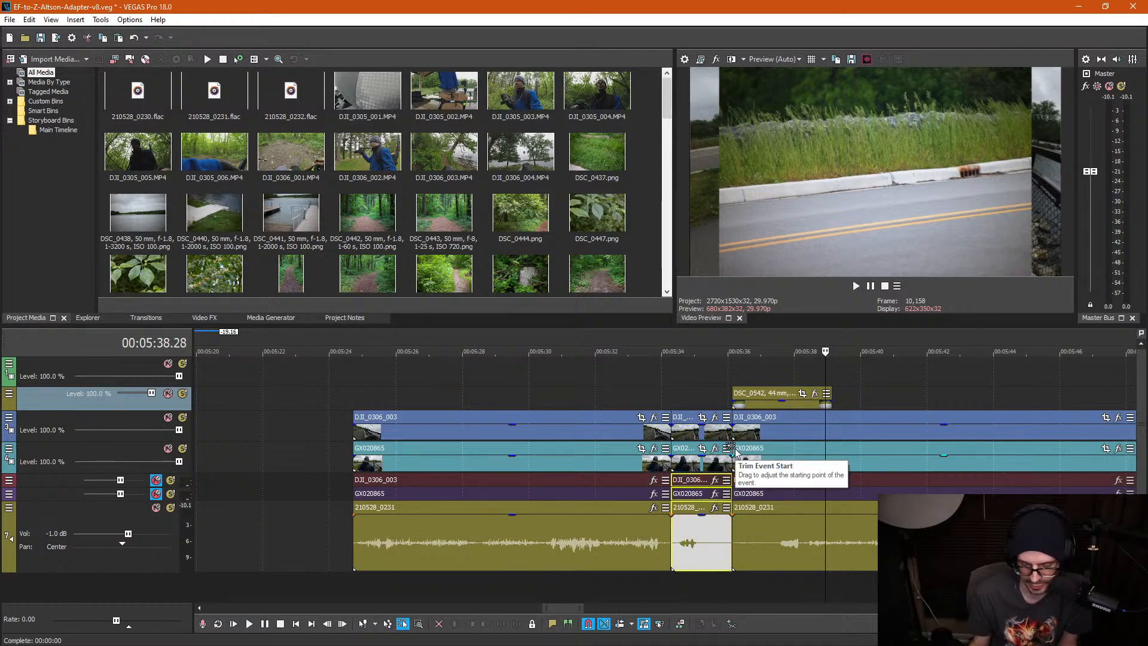
pyautogui.press('Delete')
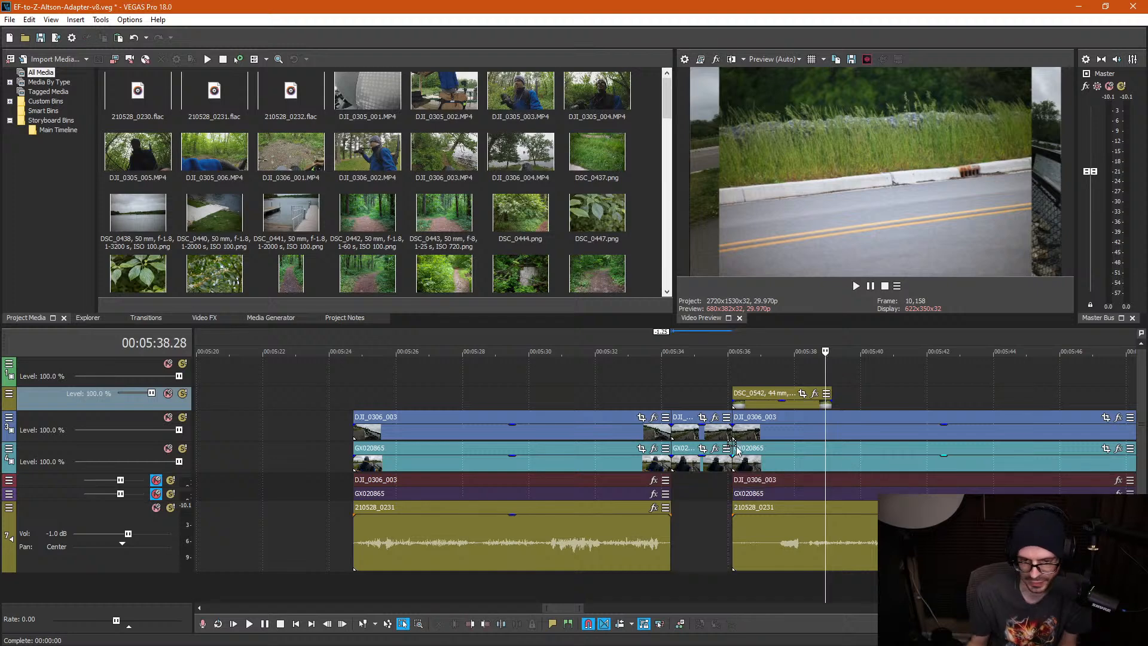
# Step: Cut the silent short clips and photo DSC_0542, paste them one track higher over the studio footage, and move them to about 9:02
pyautogui.click(706, 442)
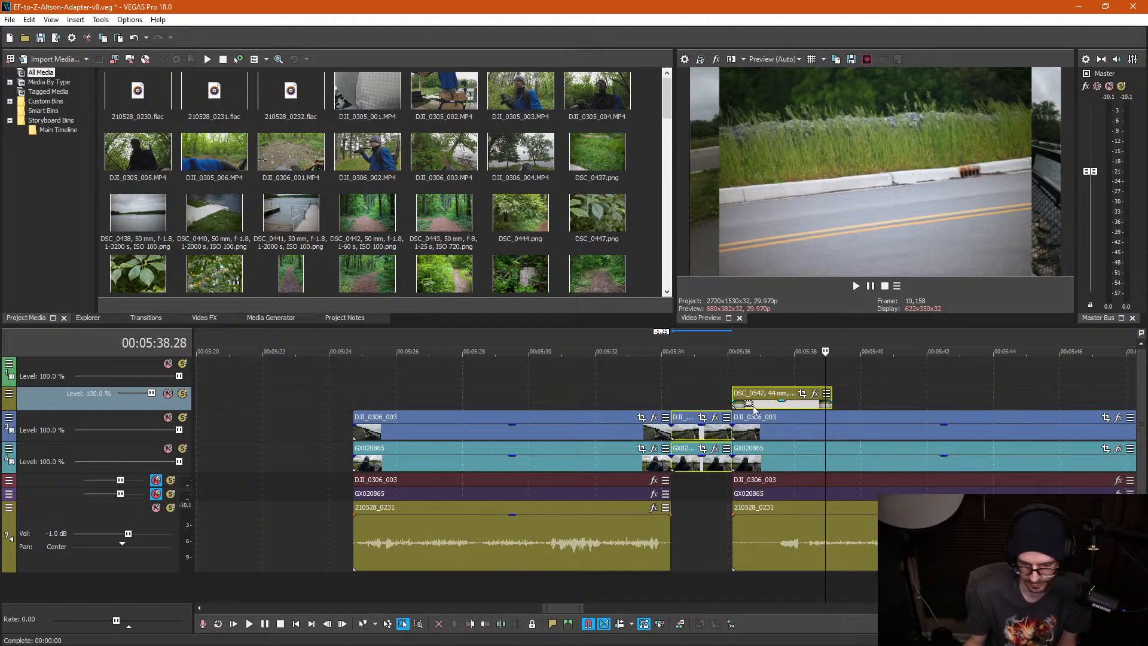
pyautogui.press('Delete')
pyautogui.scroll(-10, 795, 414)
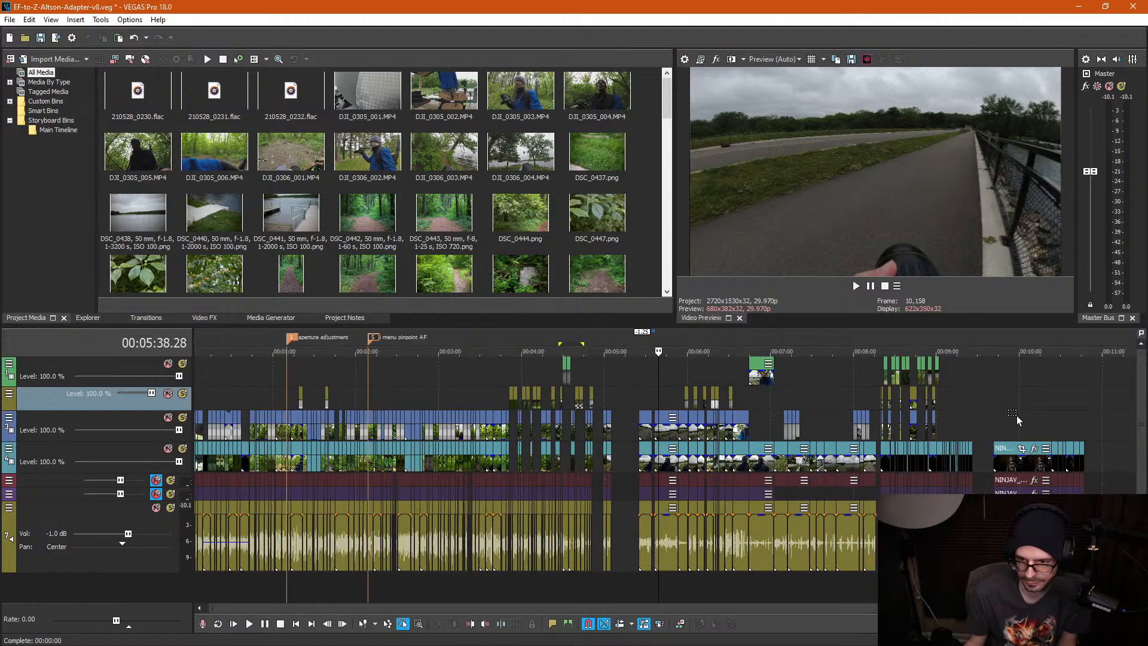
pyautogui.click(956, 371)
pyautogui.scroll(5, 953, 372)
pyautogui.hotkey('ctrl', 'v')
pyautogui.scroll(6, 640, 405)
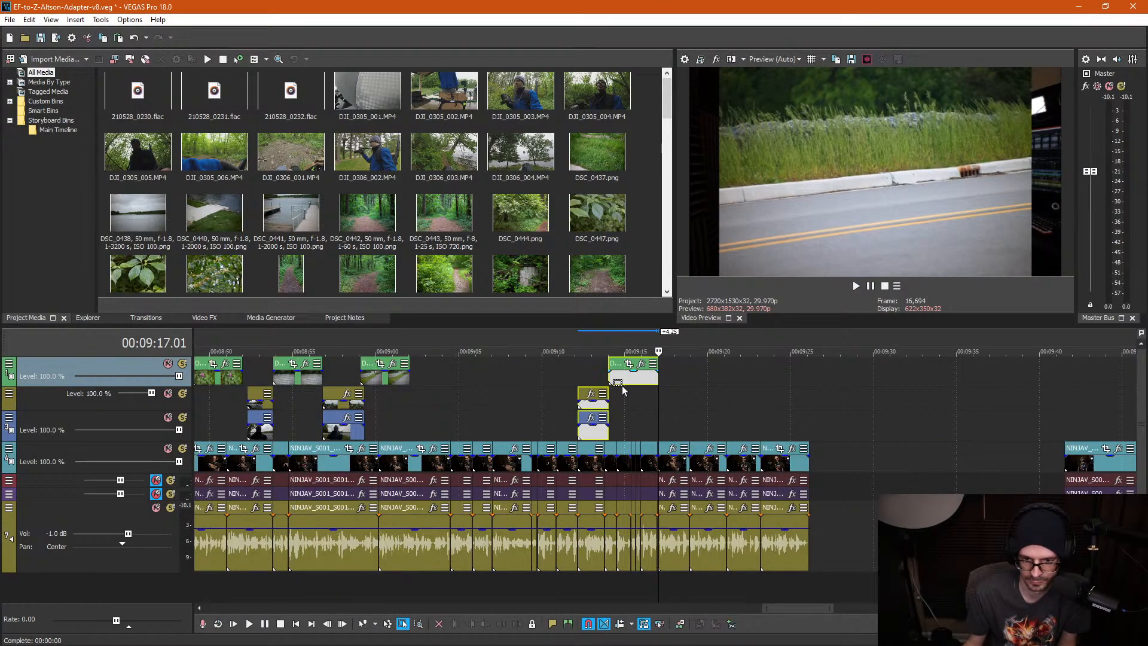
pyautogui.moveTo(628, 389); pyautogui.dragTo(463, 388)
pyautogui.click(640, 430)
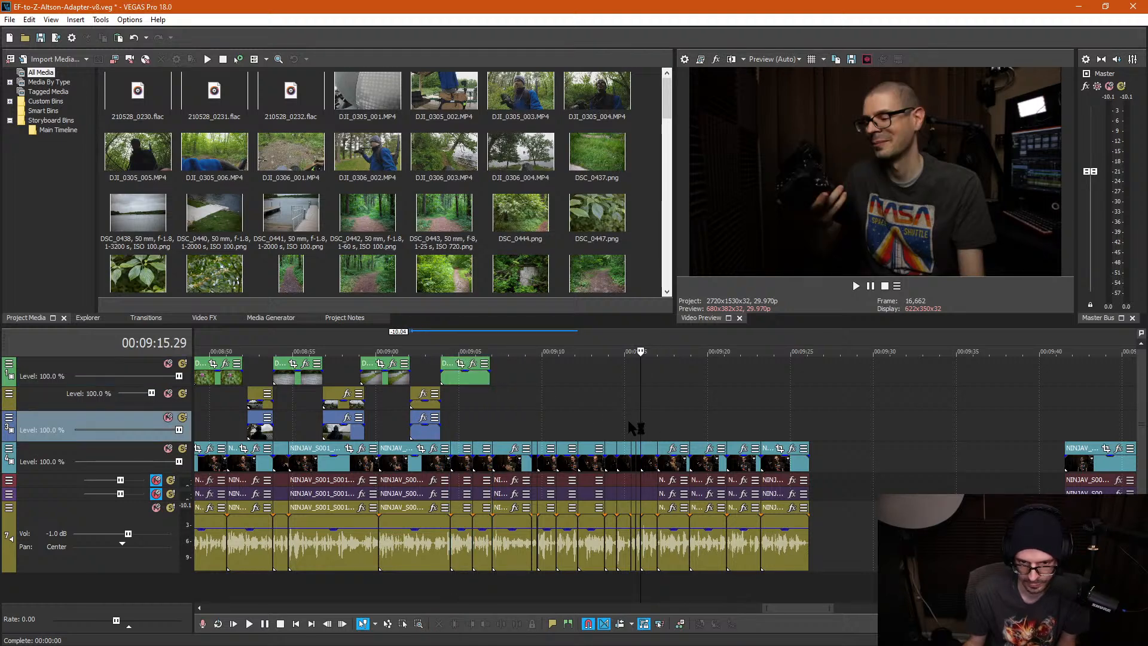
# Step: Delete the path section from about 5:24.21 to 5:34 with its audio, and move all following footage earlier to start at 5:06.18
pyautogui.scroll(-8, 469, 389)
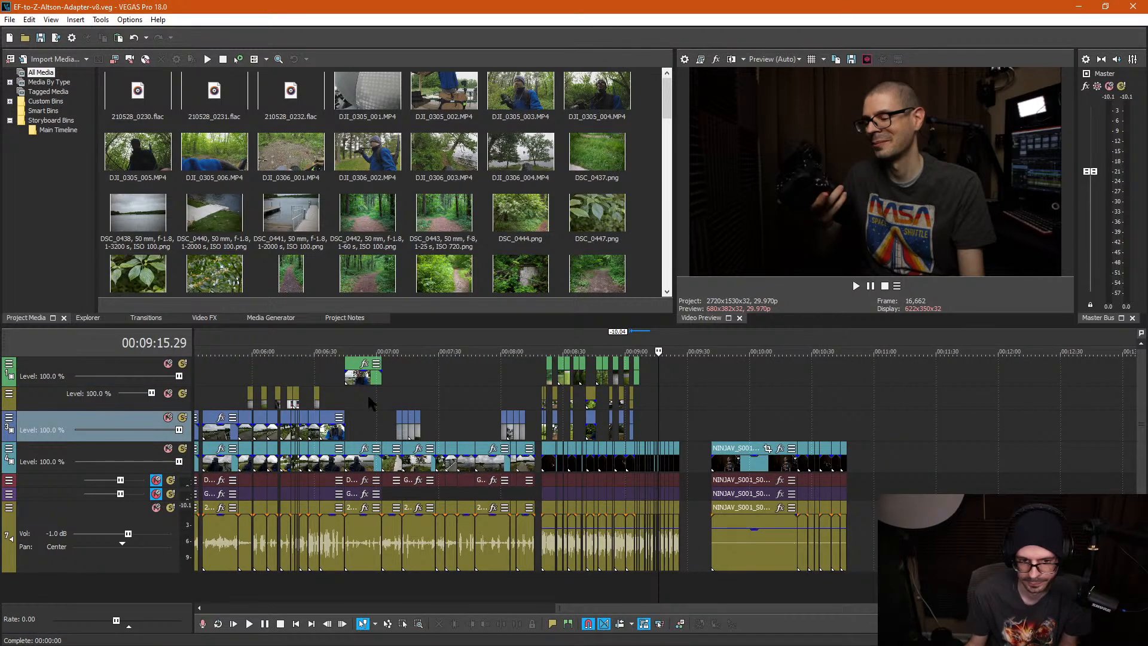
pyautogui.scroll(-5, 369, 399)
pyautogui.click(568, 386)
pyautogui.scroll(10, 755, 392)
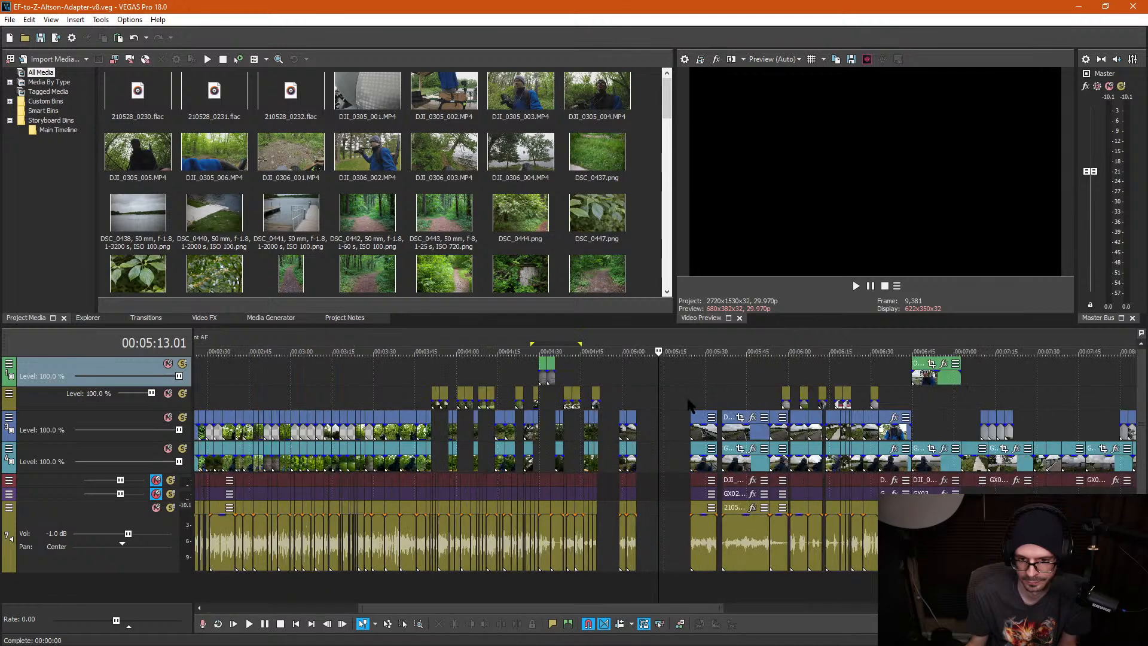
pyautogui.click(735, 389)
pyautogui.scroll(3, 734, 390)
pyautogui.click(687, 396)
pyautogui.press('space')
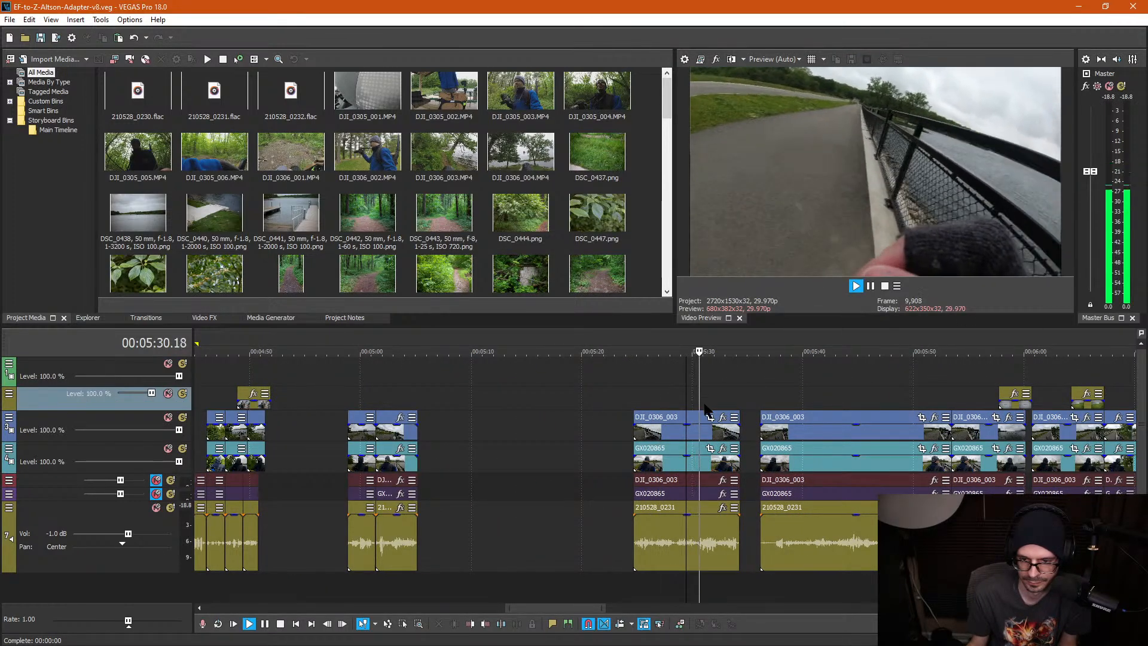
pyautogui.press('space')
pyautogui.click(661, 436)
pyautogui.press('Delete')
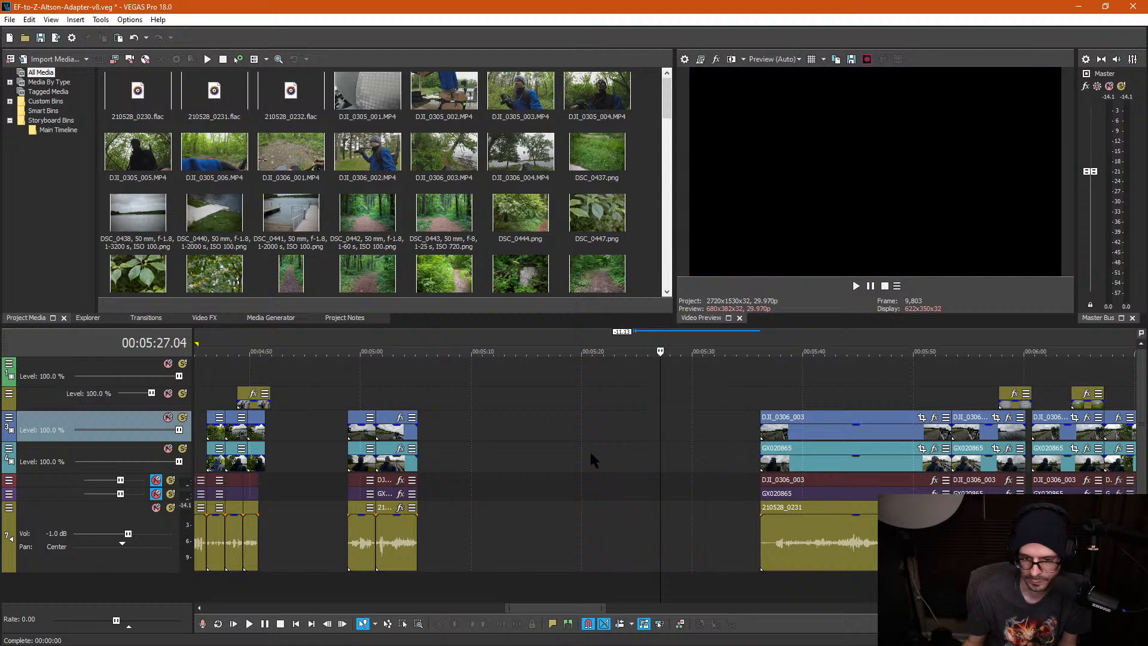
pyautogui.moveTo(796, 519); pyautogui.dragTo(470, 513)
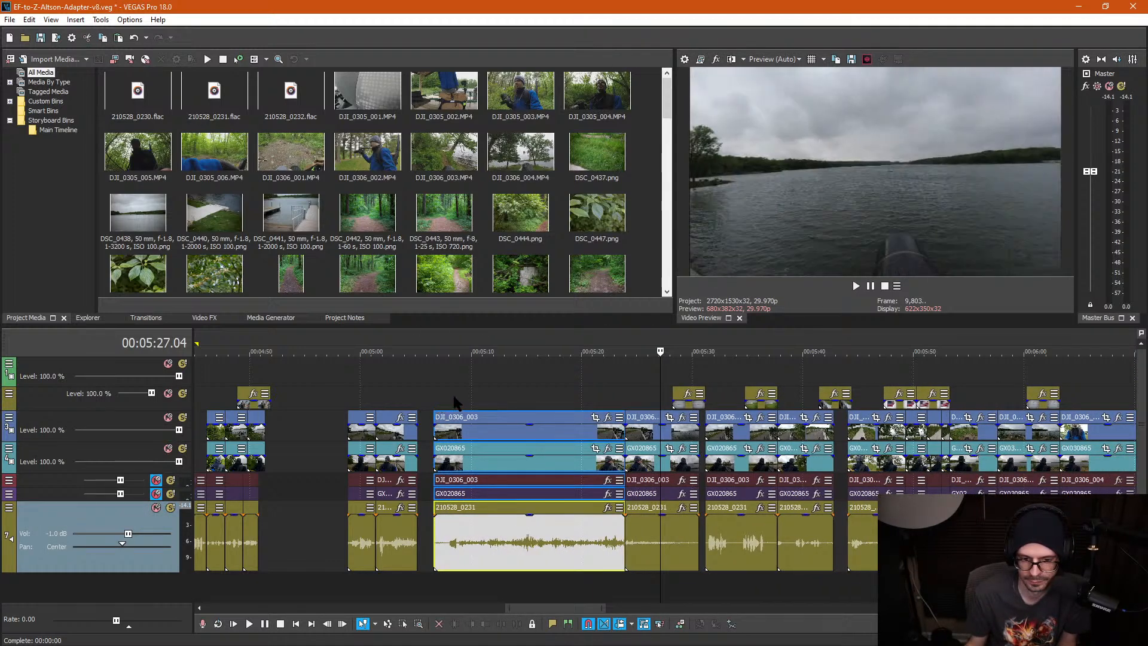
# Step: Play parts of the long path clip starting at 5:06.18 and delete it with its audio, letting the following footage close up
pyautogui.click(455, 400)
pyautogui.press('space')
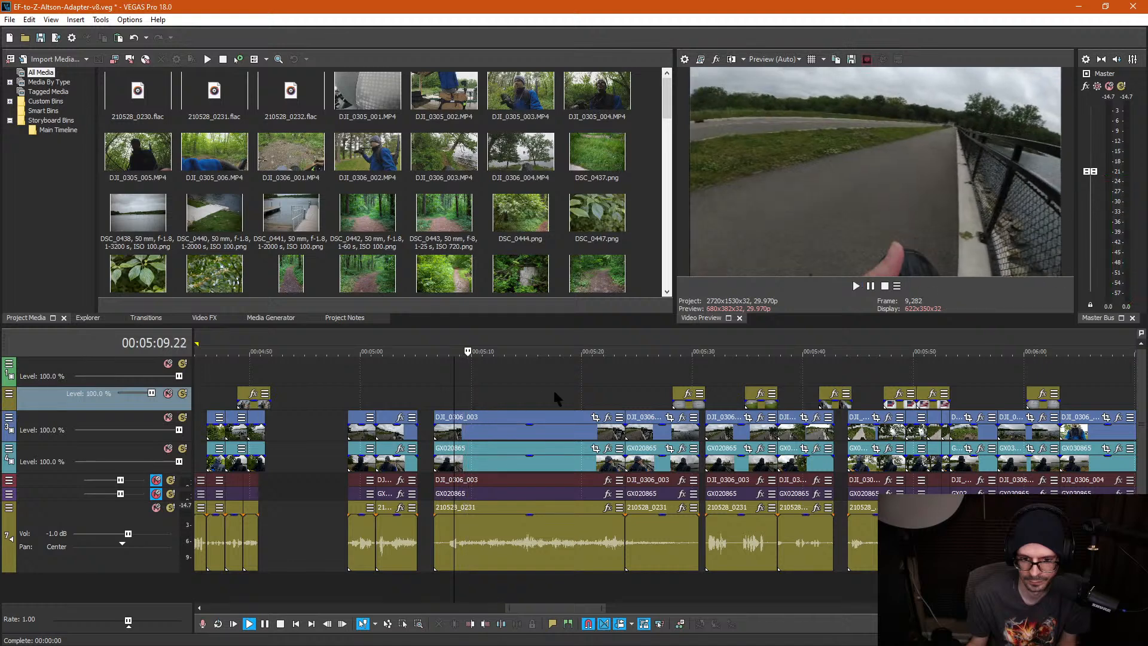
pyautogui.click(518, 380)
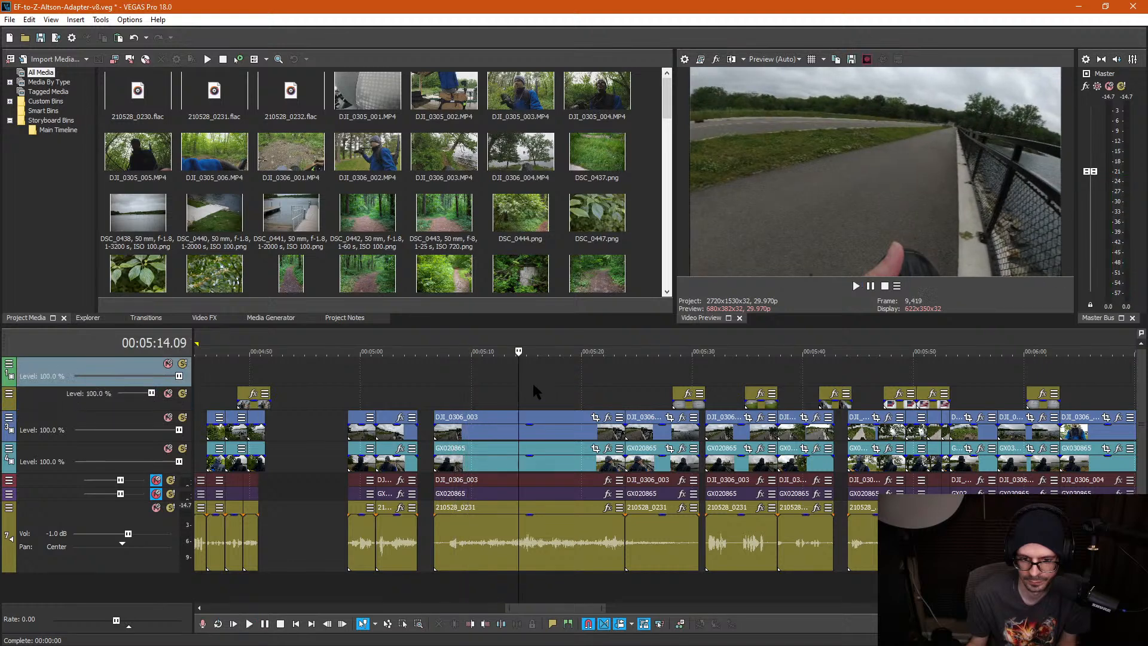
pyautogui.click(580, 390)
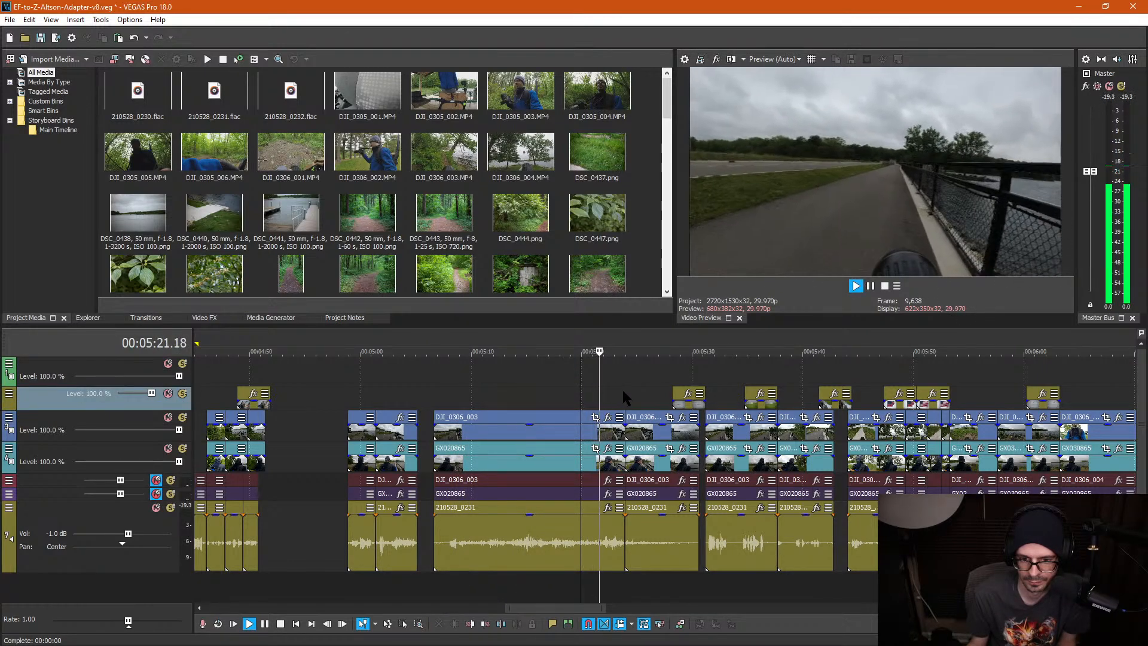
pyautogui.press('Return')
pyautogui.click(518, 435)
pyautogui.press('Delete')
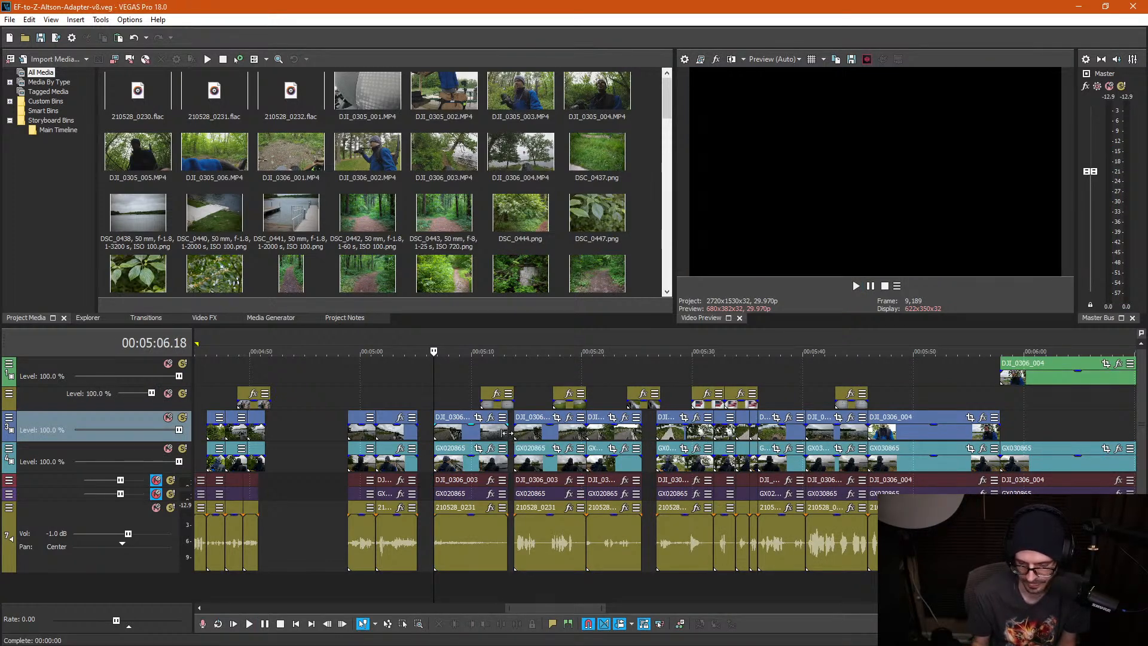
# Step: Review the lake and path clips between about 4:59 and 5:12, and play the narrated clip from about 5:14 to 5:20
pyautogui.click(489, 369)
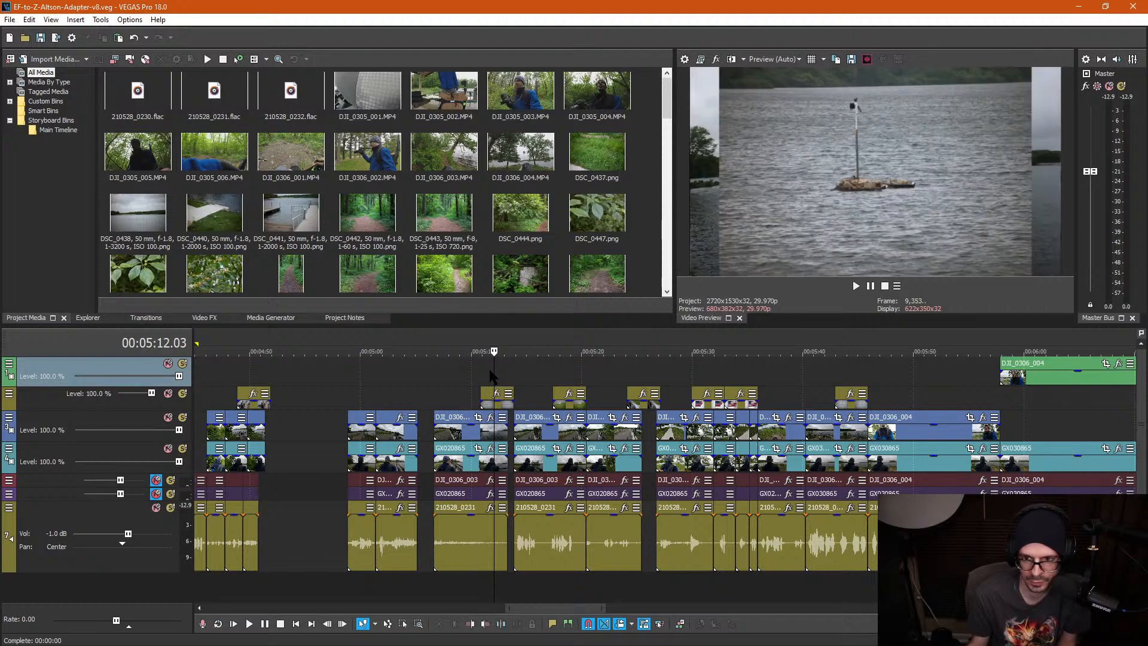
pyautogui.scroll(3, 489, 367)
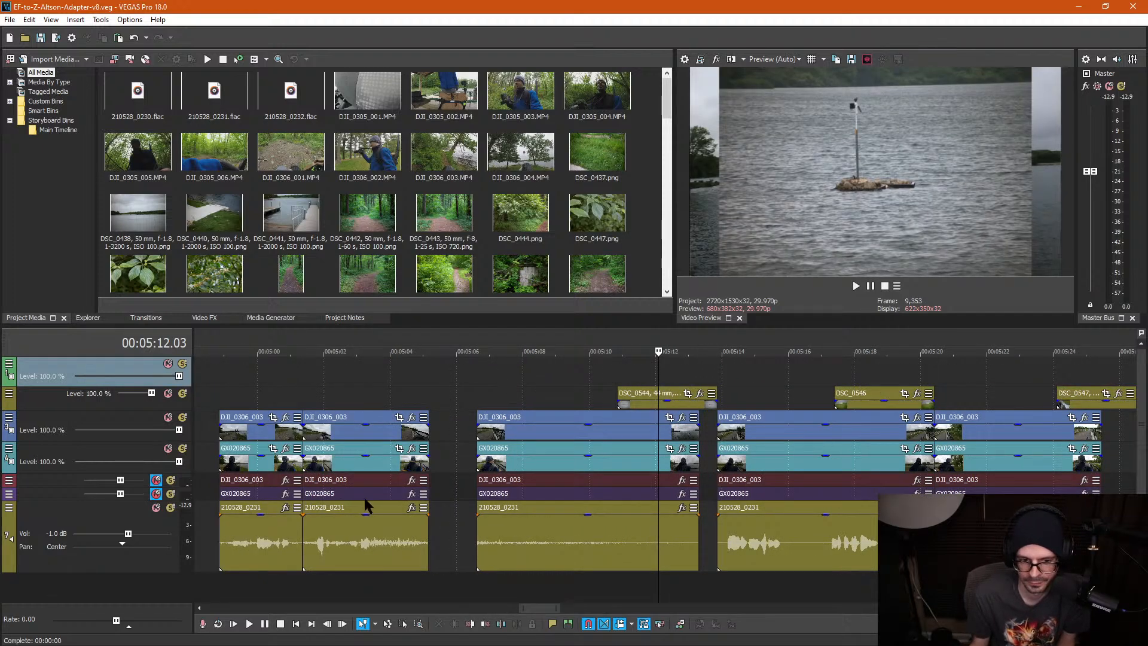
pyautogui.scroll(-2, 367, 502)
pyautogui.click(600, 404)
pyautogui.click(476, 404)
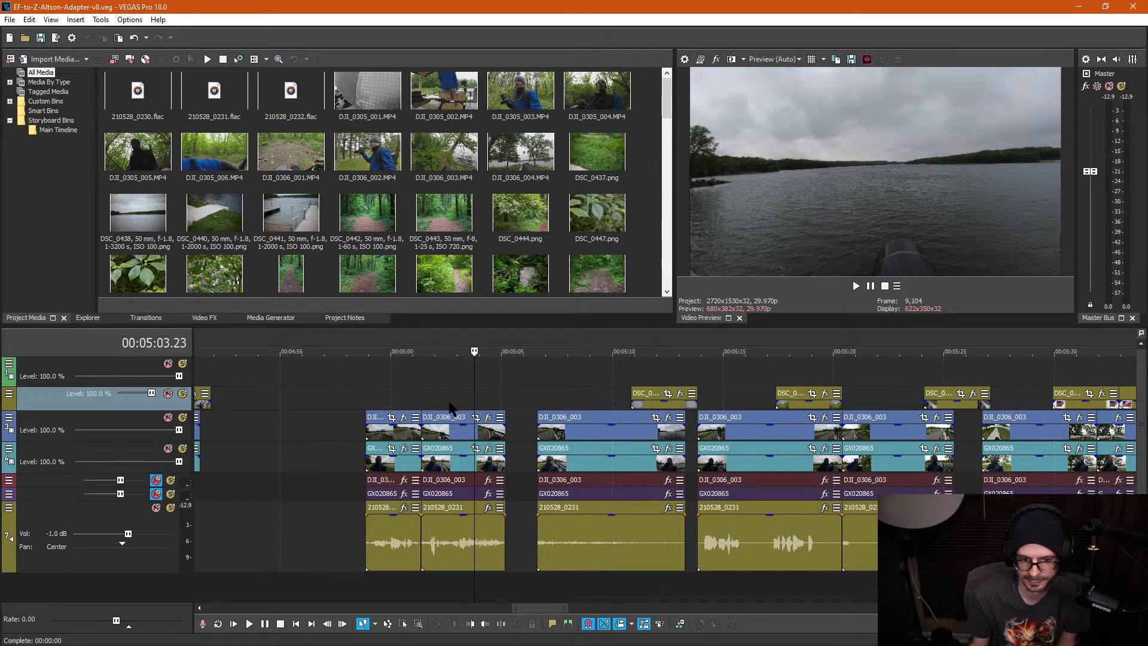
pyautogui.click(399, 403)
pyautogui.click(378, 403)
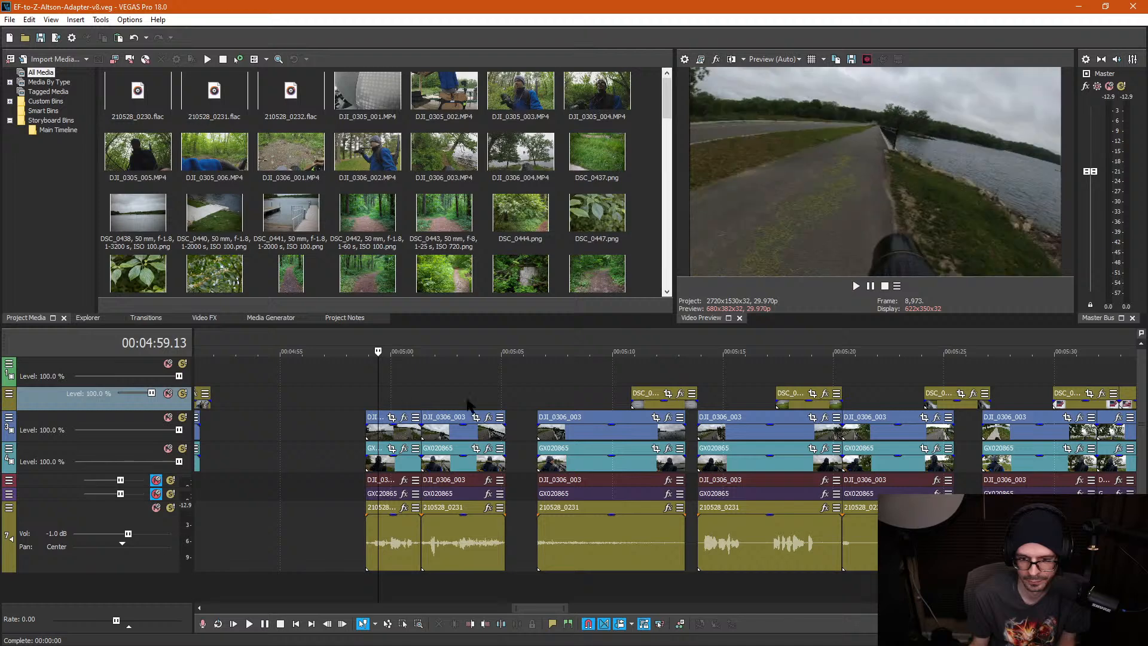
pyautogui.click(711, 405)
pyautogui.press('space')
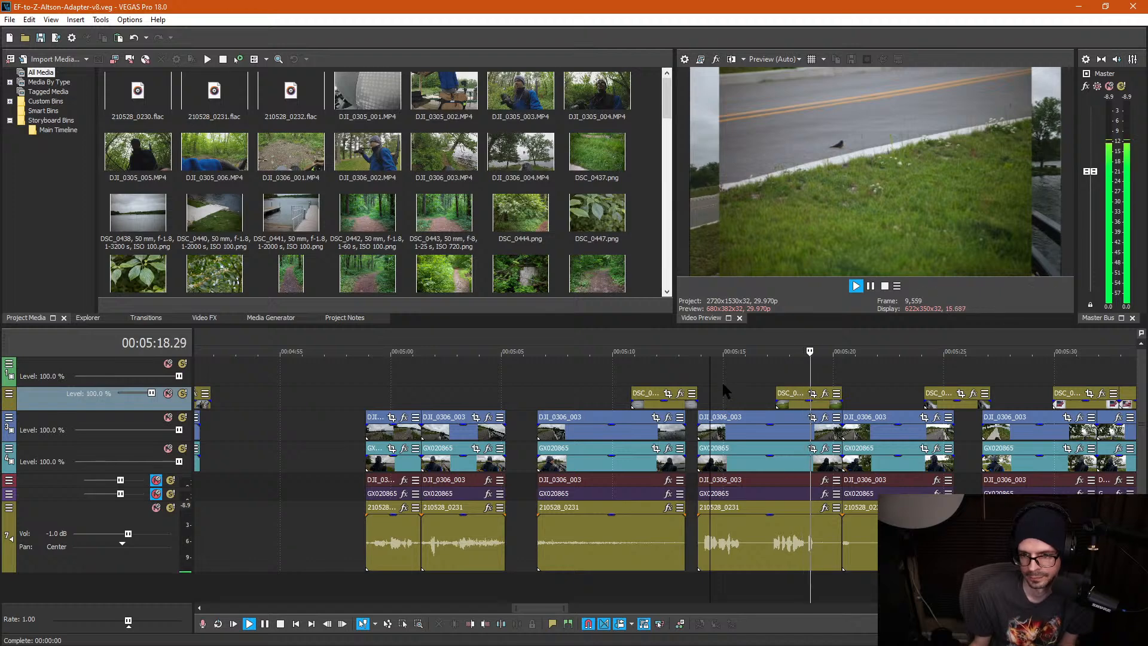
pyautogui.press('space')
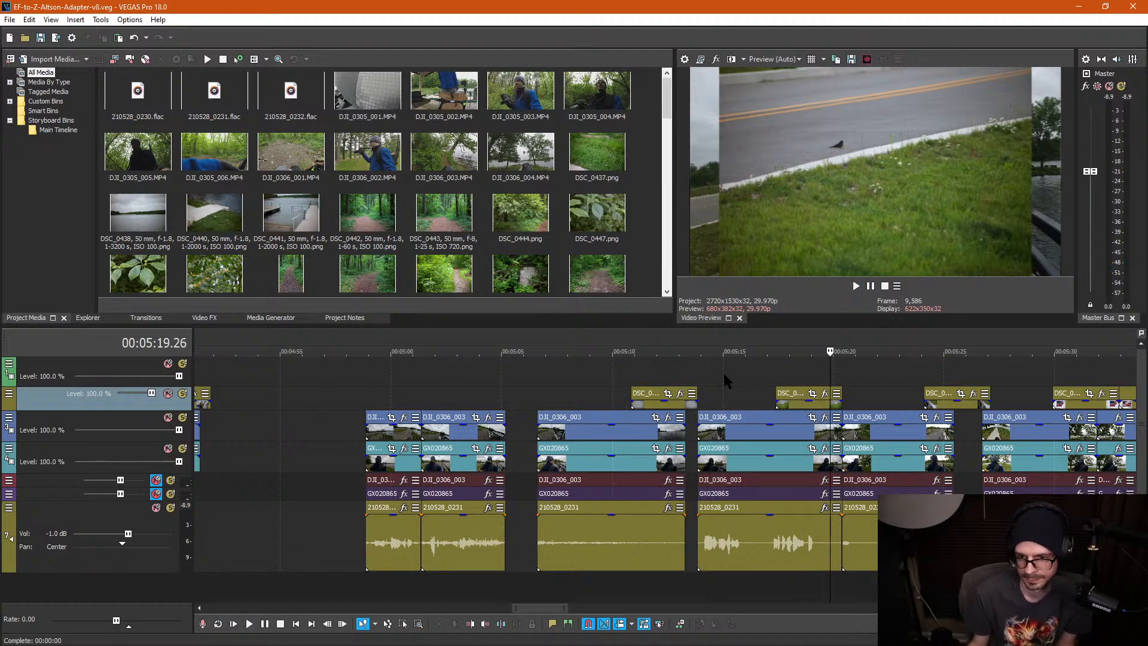
# Step: Select the narrated path clip at about 5:14 with its audio and photo DSC_0546, and move it earlier to start at about 4:52
pyautogui.scroll(-2, 723, 371)
pyautogui.scroll(1, 628, 390)
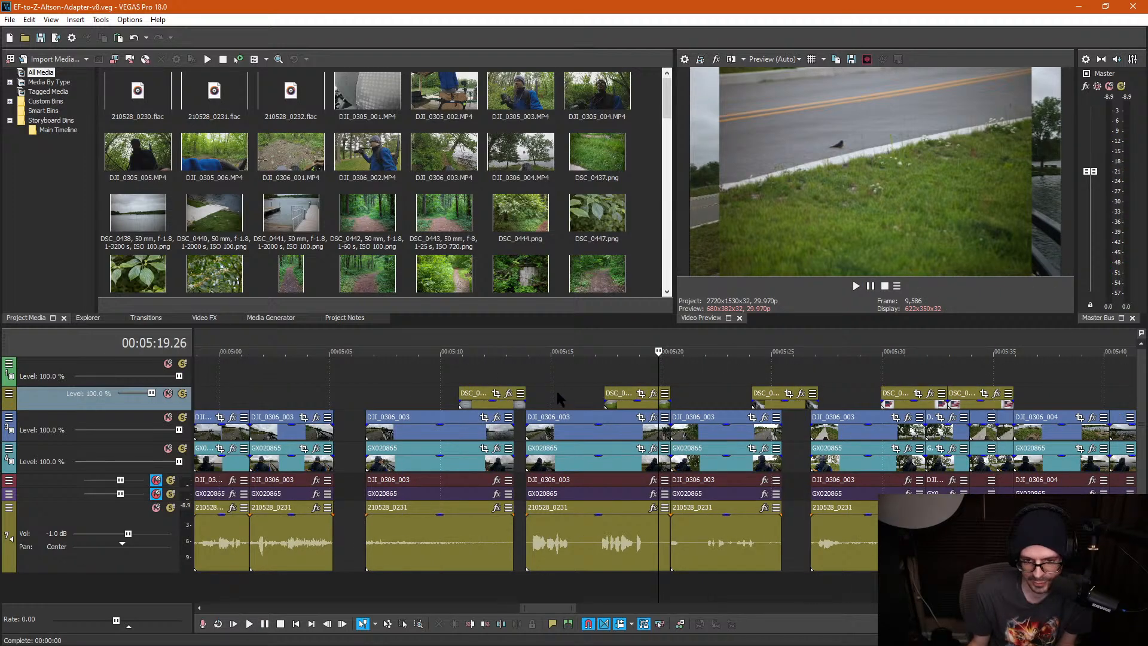
pyautogui.press('d')
pyautogui.press('d')
pyautogui.click(634, 542)
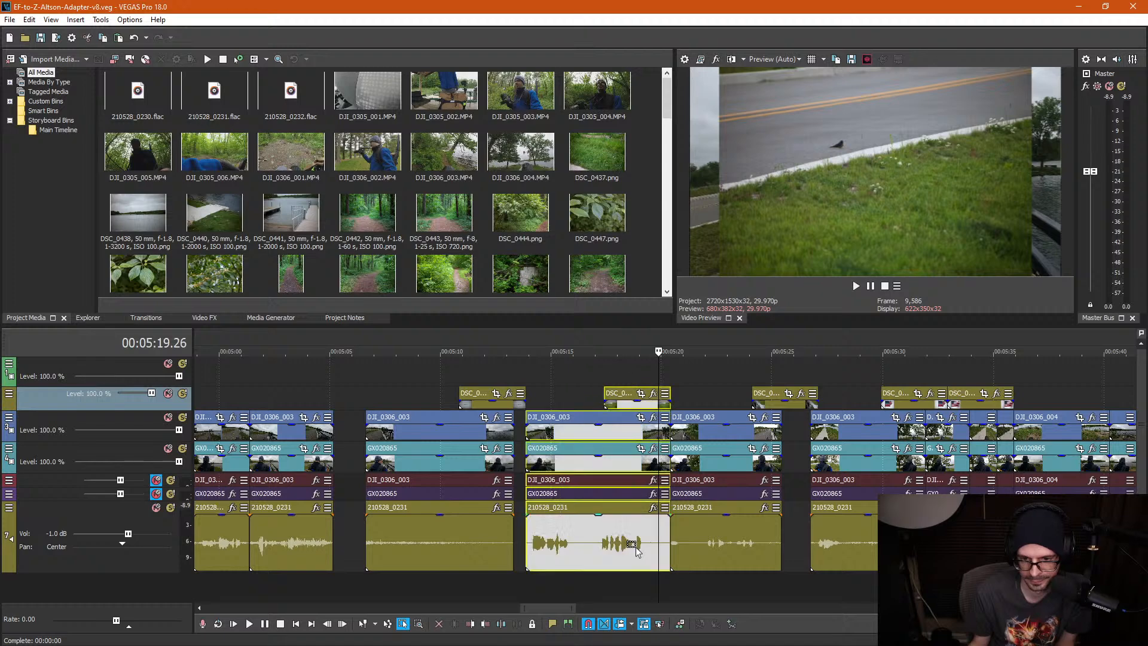
pyautogui.scroll(-2, 635, 550)
pyautogui.moveTo(635, 495); pyautogui.dragTo(432, 505)
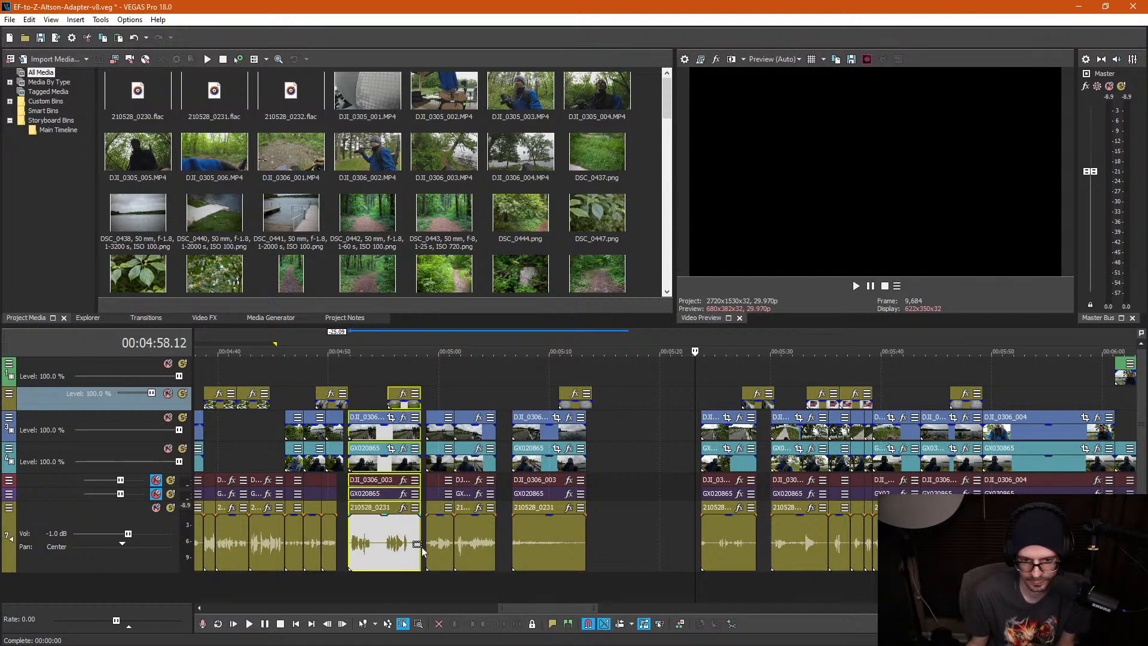
pyautogui.moveTo(421, 550); pyautogui.dragTo(422, 550)
# Step: Examine the narrated path clip at about 4:52 and the photos and clips around it
pyautogui.click(344, 541)
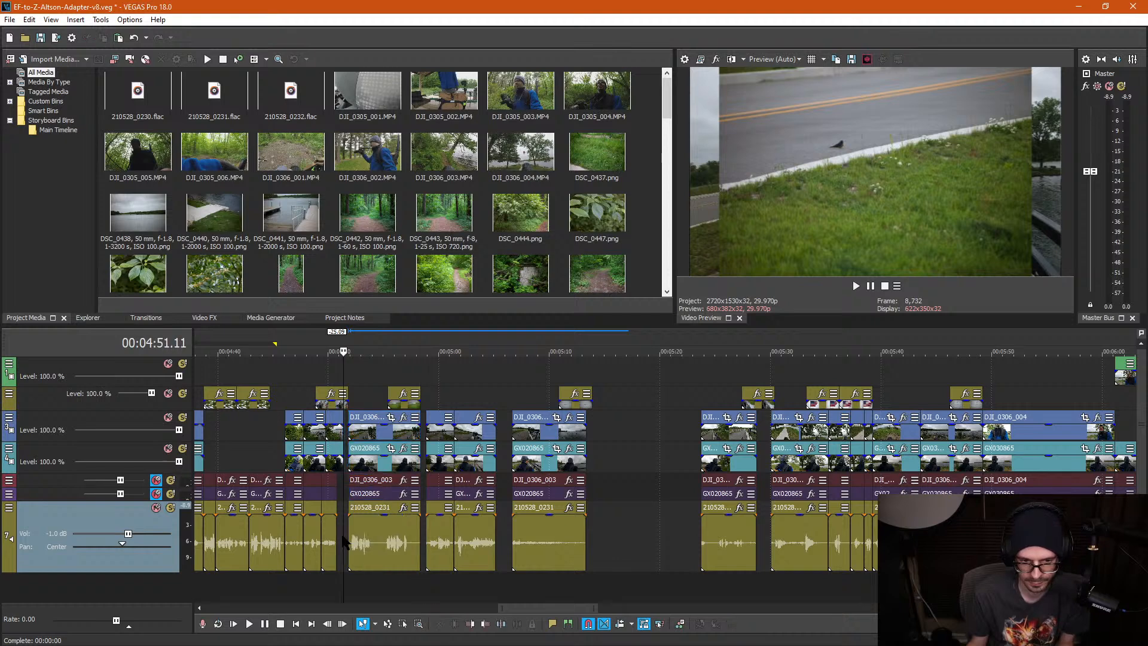
pyautogui.scroll(5, 494, 549)
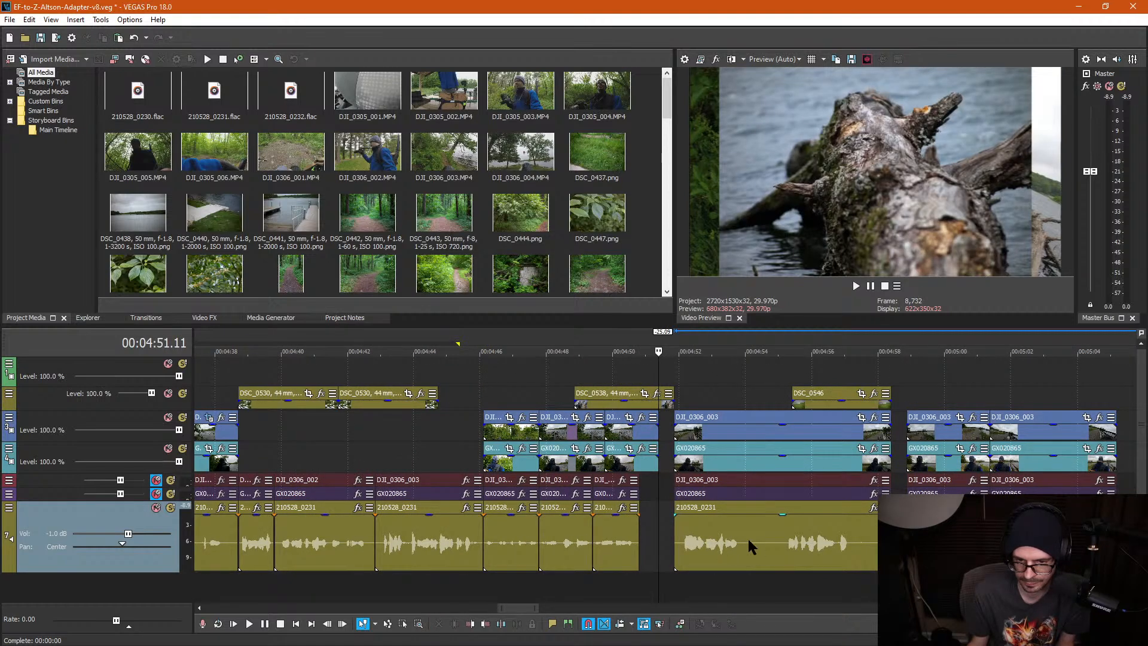
pyautogui.click(720, 409)
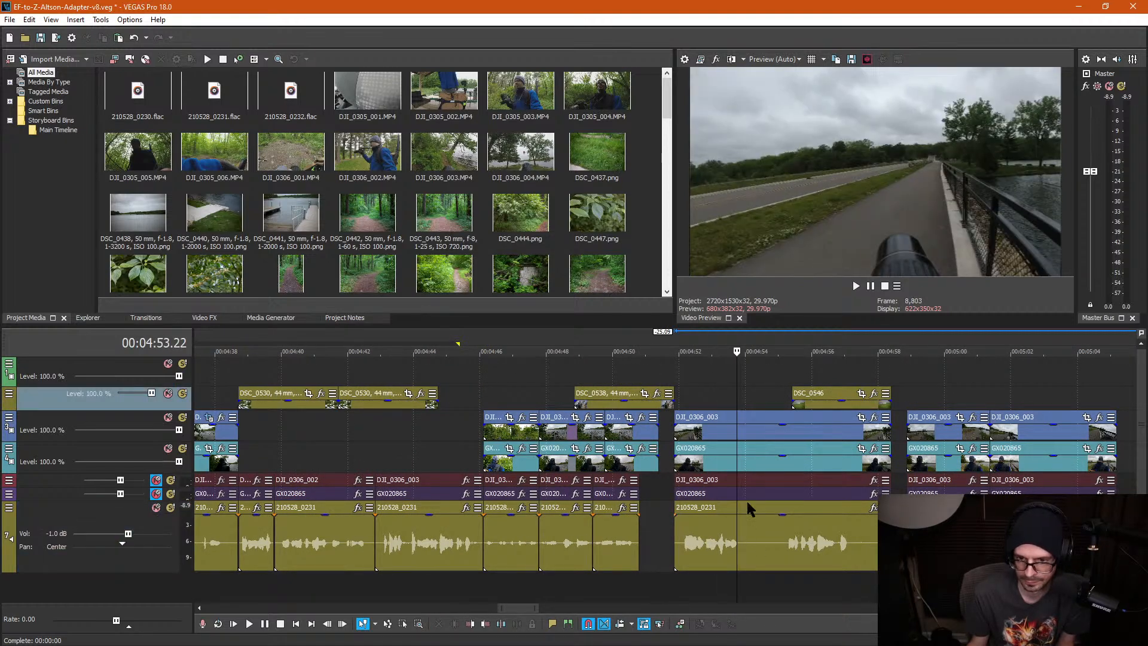
pyautogui.click(742, 543)
pyautogui.scroll(4, 736, 545)
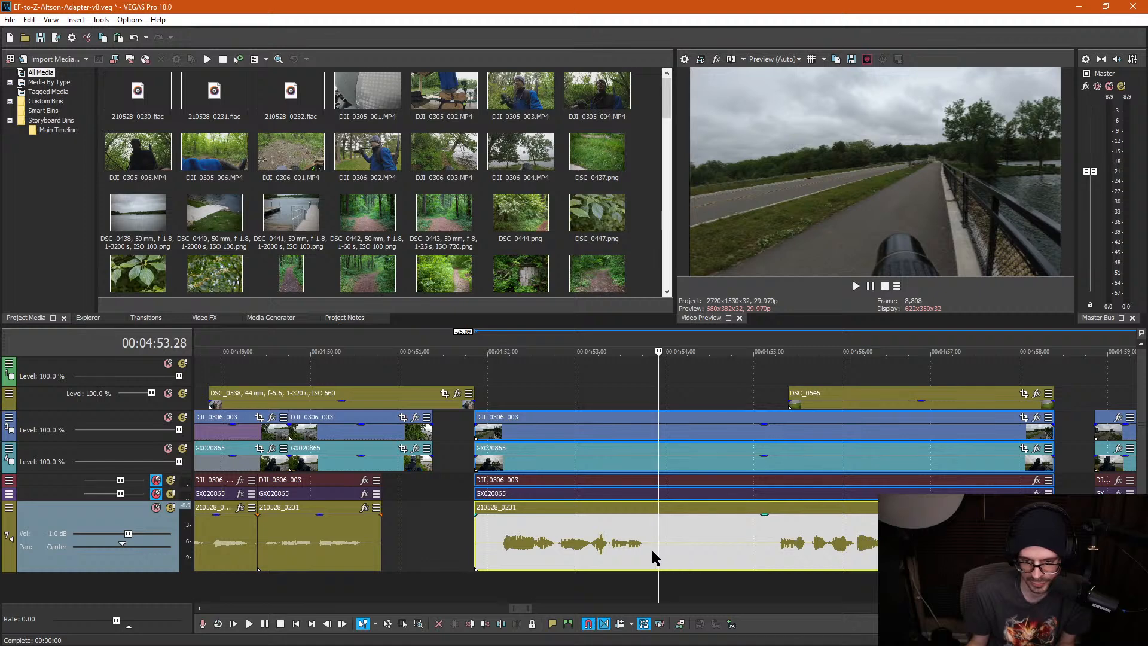
pyautogui.click(550, 372)
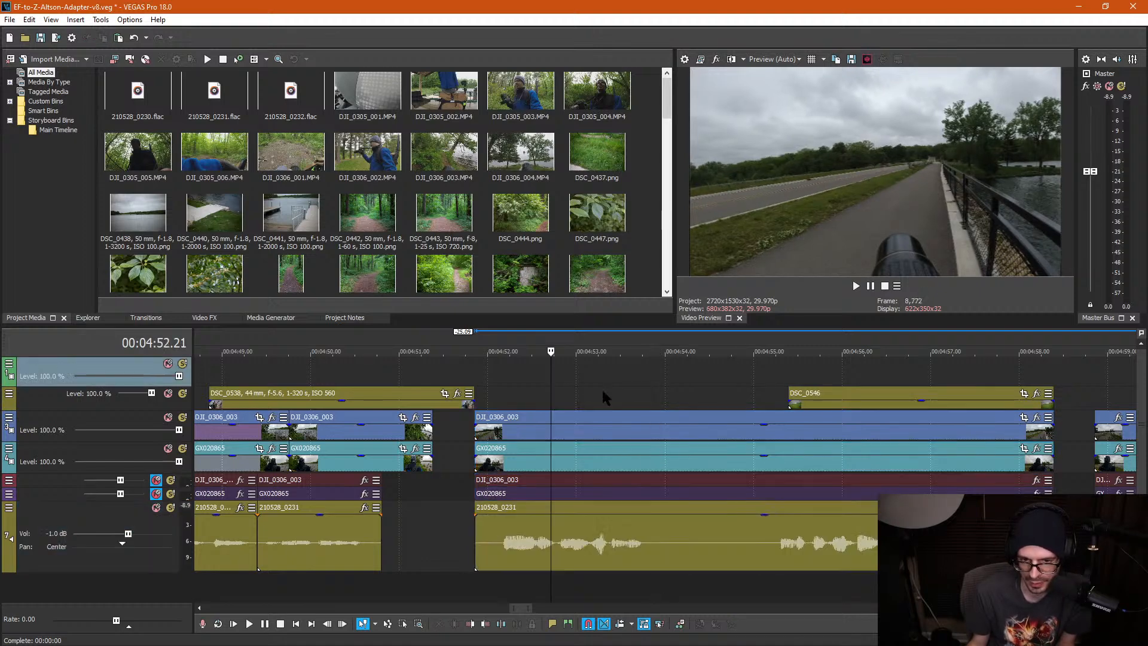
pyautogui.click(702, 398)
pyautogui.click(662, 406)
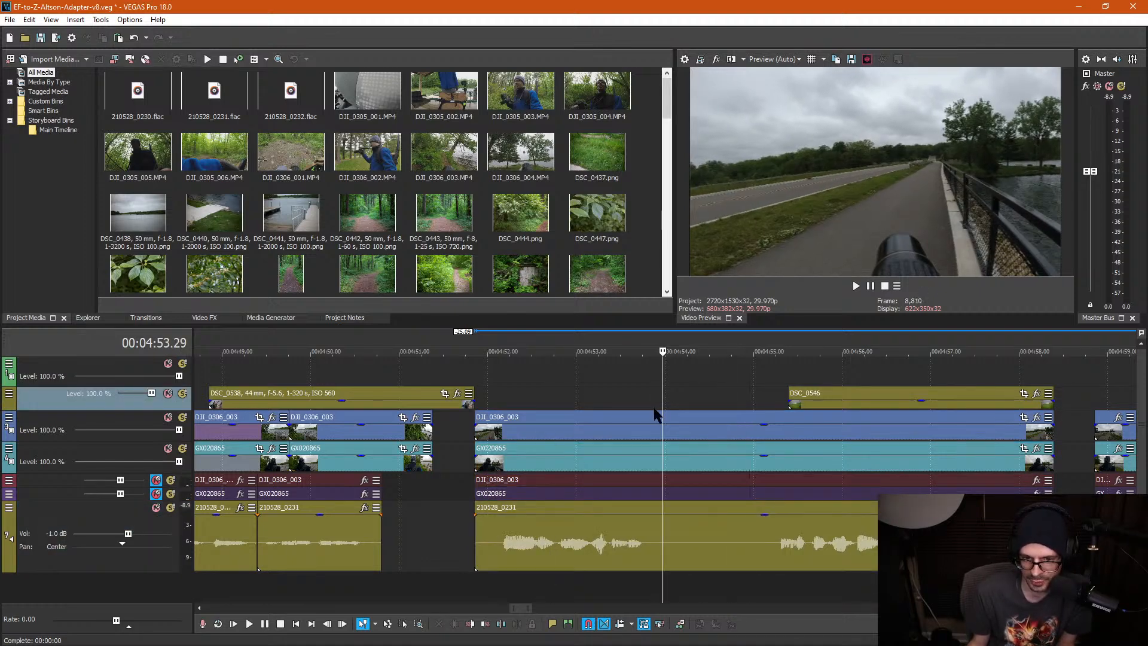
# Step: Select the audio events of the path clip at about 4:52 and ungroup them from its video
pyautogui.moveTo(764, 424); pyautogui.dragTo(763, 371)
pyautogui.click(649, 547)
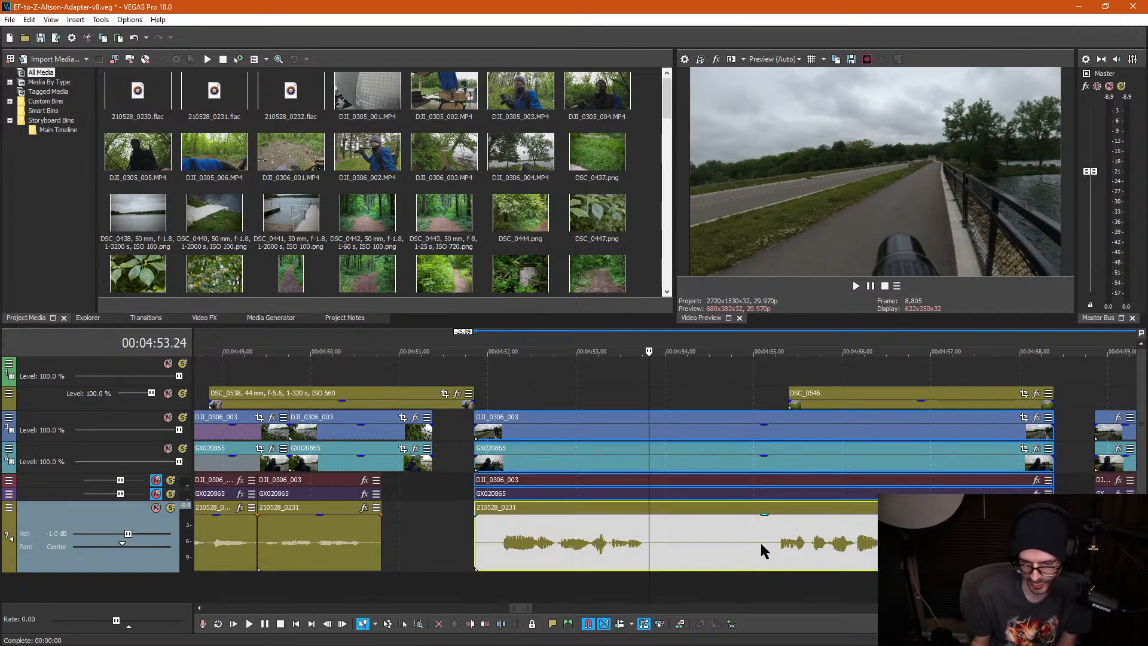
pyautogui.press('d')
pyautogui.press('d')
pyautogui.click(693, 479)
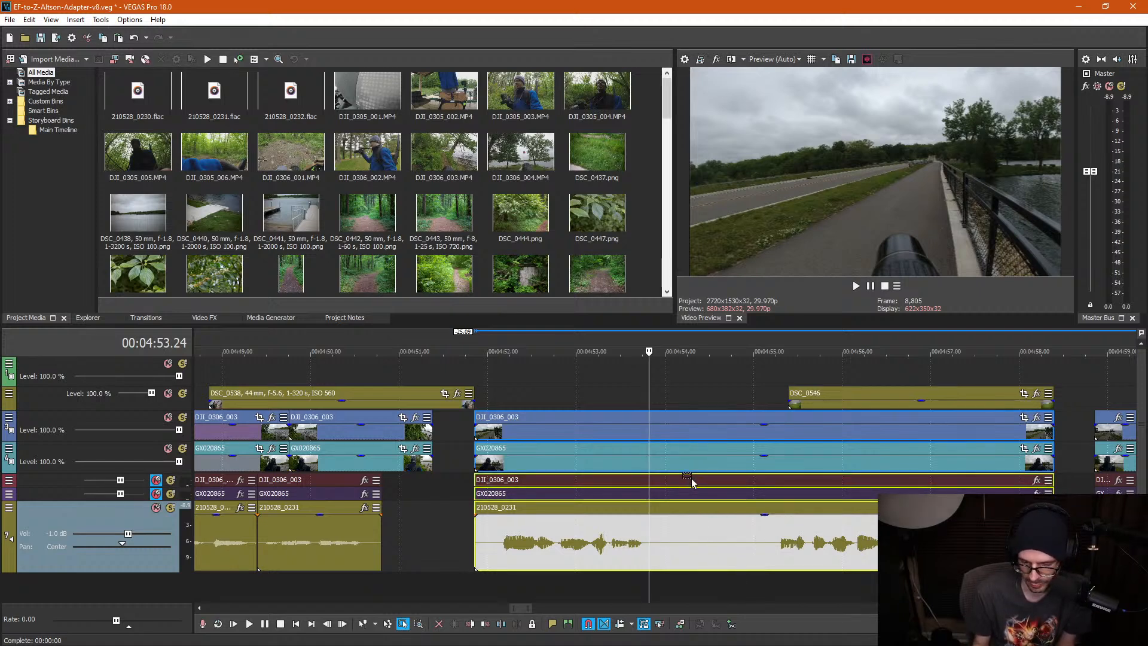
pyautogui.press('u')
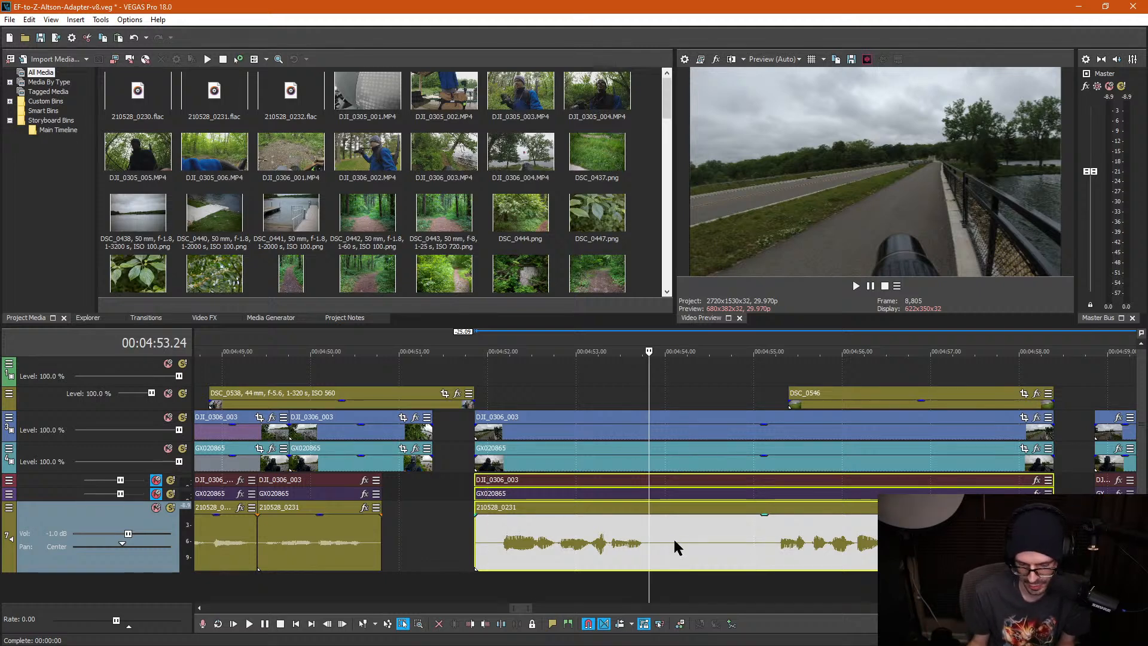
# Step: Group the path clip's three audio events together, leaving its two video events out of the group
pyautogui.moveTo(648, 519)
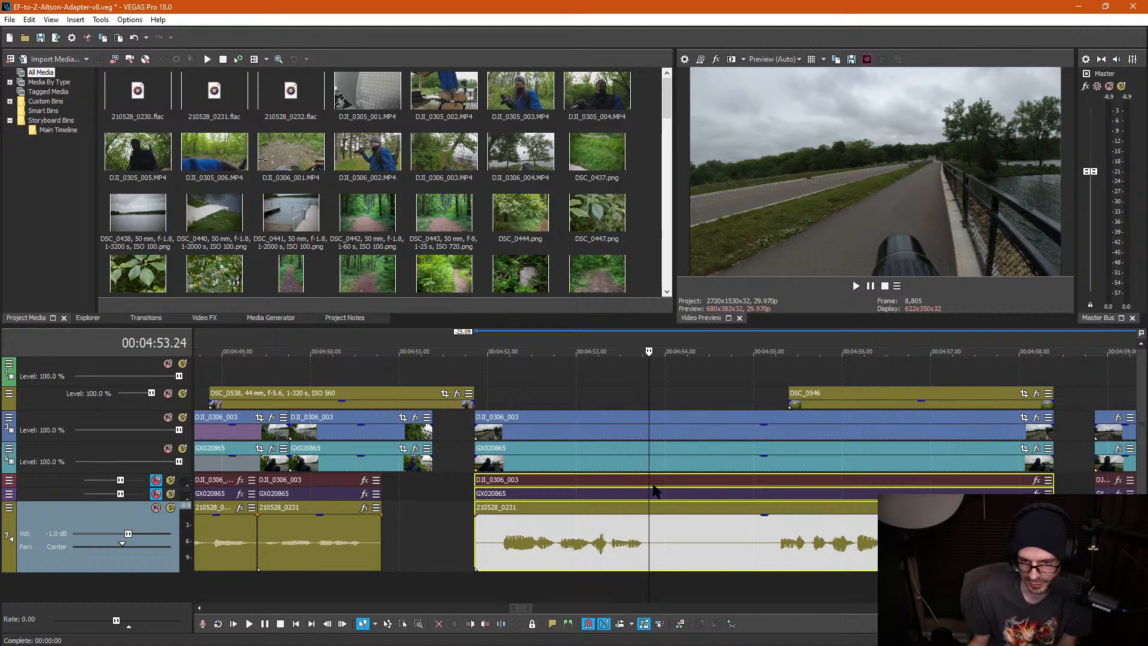
pyautogui.moveTo(665, 488); pyautogui.dragTo(667, 480)
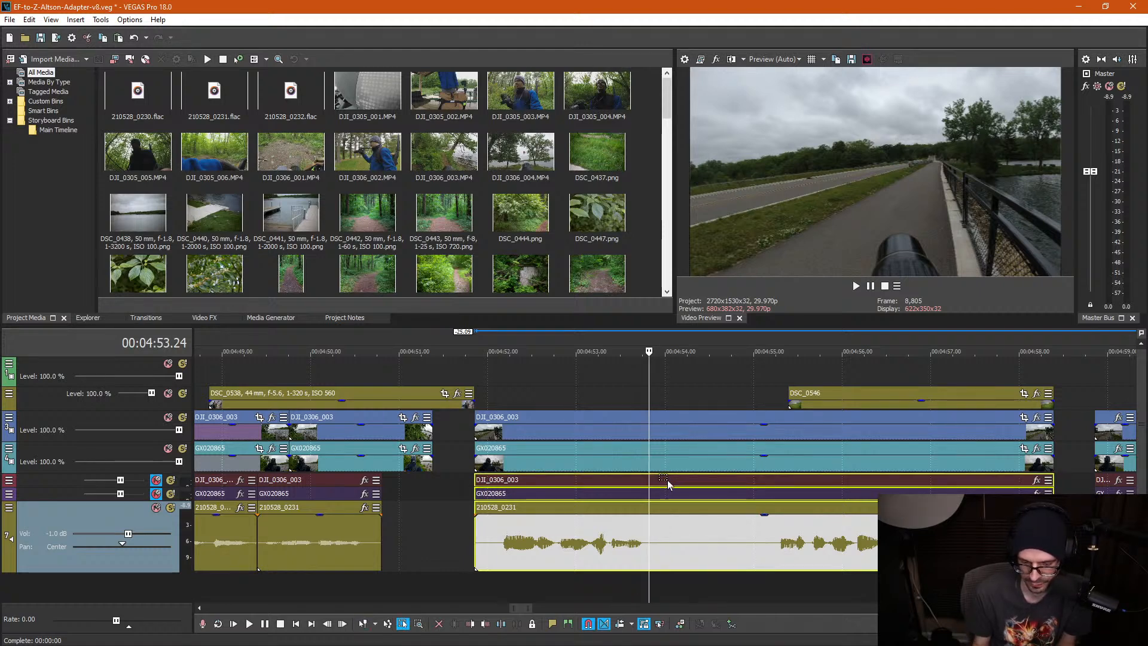
pyautogui.hotkey('ctrl', 'd')
pyautogui.click(709, 371)
pyautogui.click(674, 515)
pyautogui.click(650, 545)
# Step: Cut out the silent audio between about 4:53.25 and 4:55 and move the following narration earlier to close the gap
pyautogui.press('s')
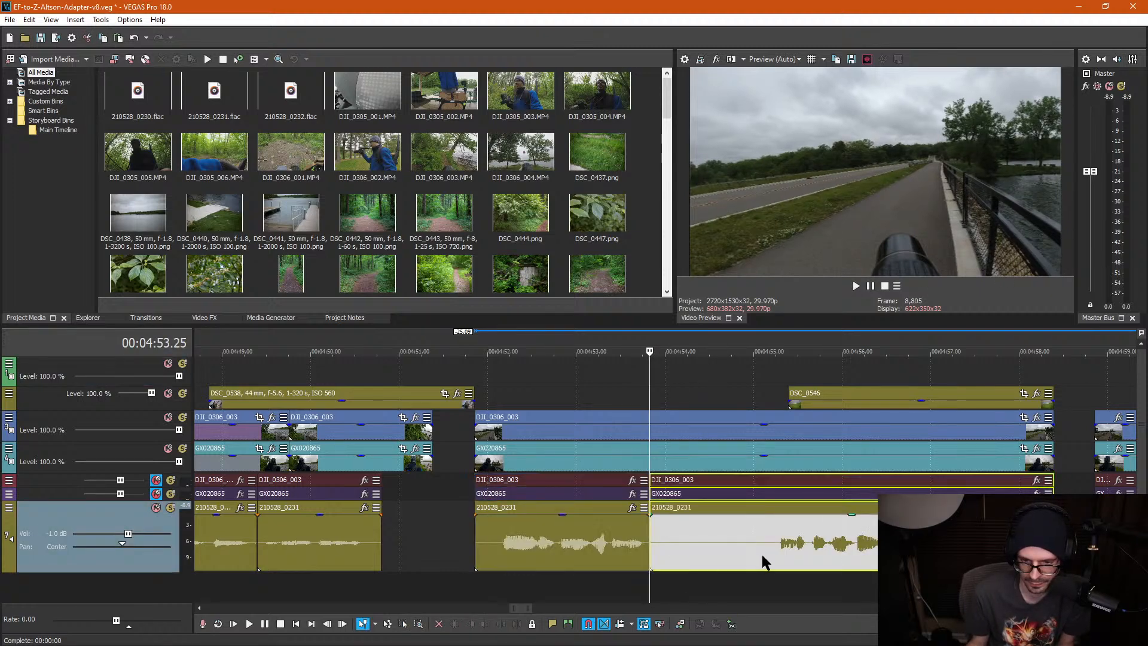
pyautogui.click(769, 555)
pyautogui.press('s')
pyautogui.click(722, 543)
pyautogui.press('Delete')
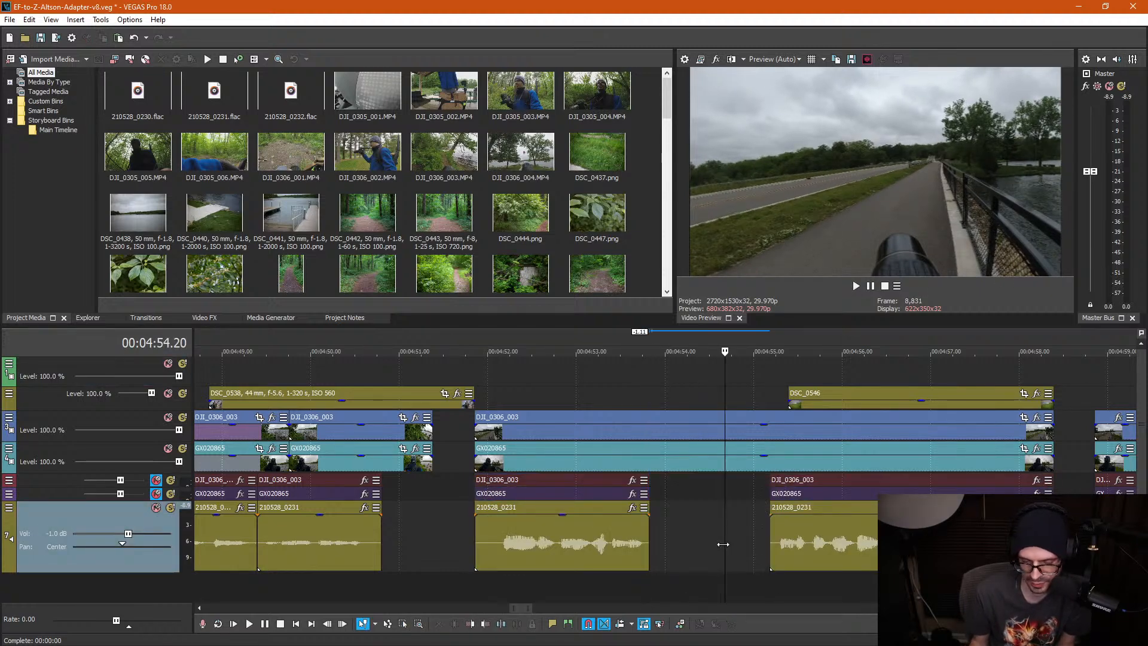
pyautogui.moveTo(816, 541); pyautogui.dragTo(713, 541)
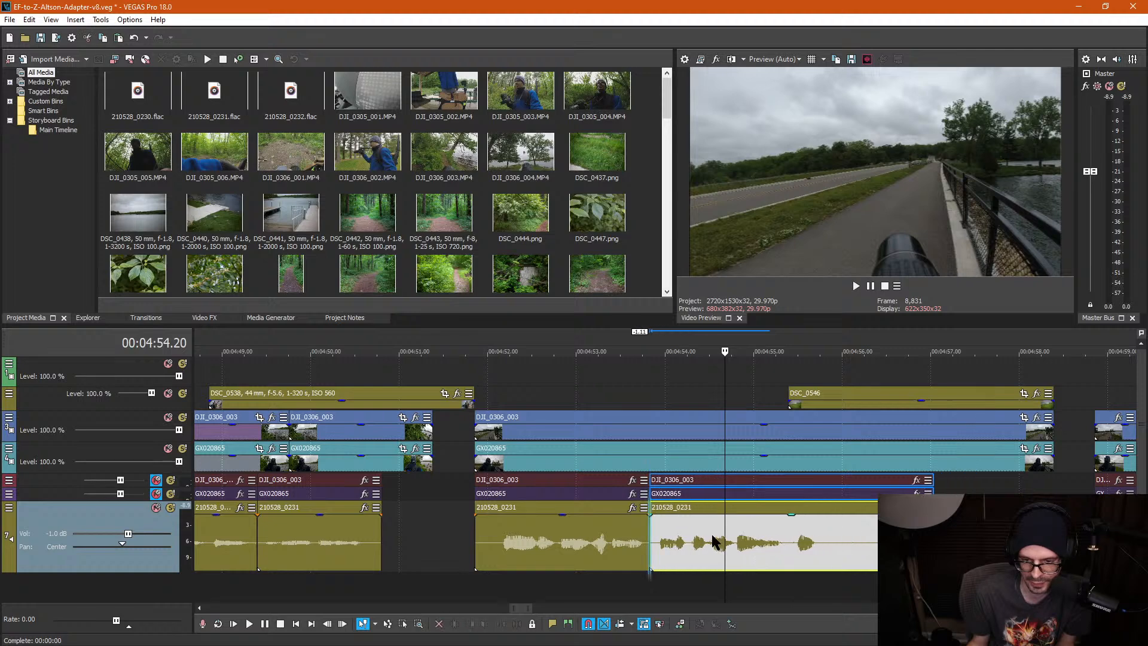
# Step: Split off and delete the audio after about 4:55.24 and the silent opening before 4:52.03 on all three audio tracks
pyautogui.click(825, 544)
pyautogui.press('s')
pyautogui.click(896, 545)
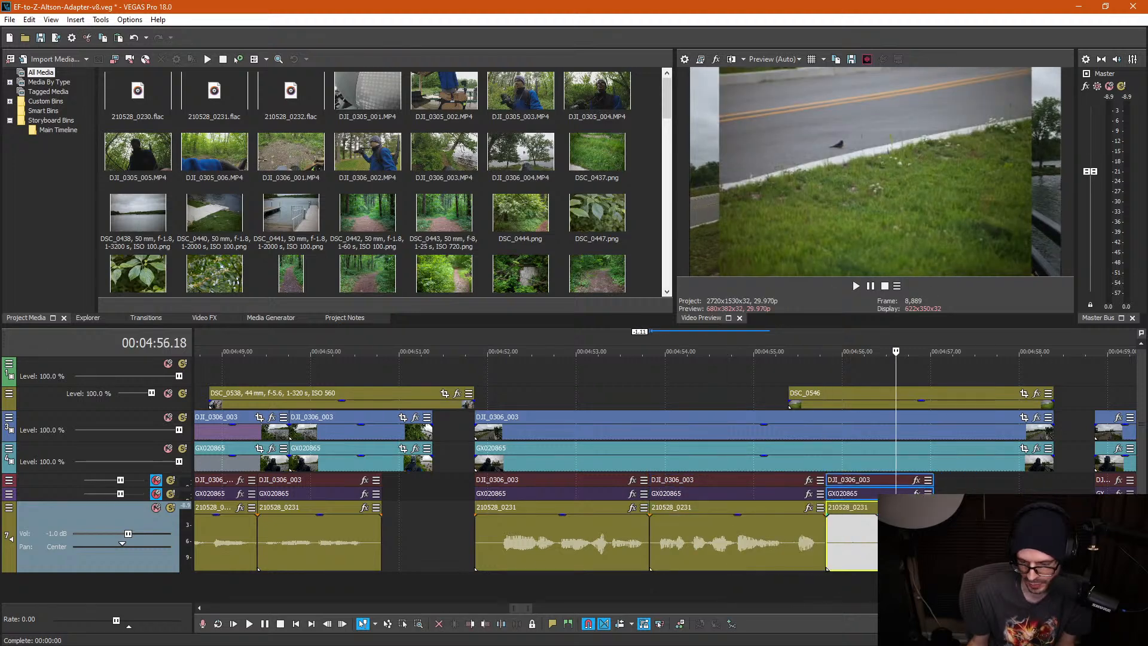
pyautogui.press('Delete')
pyautogui.click(498, 545)
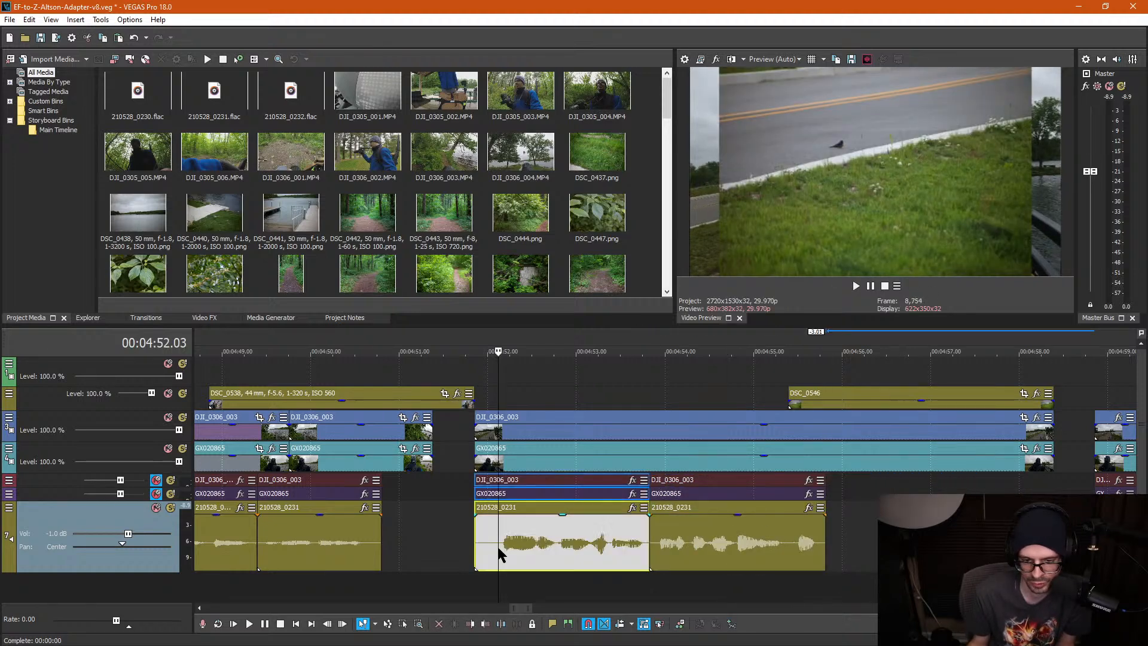
pyautogui.press('s')
pyautogui.click(481, 545)
pyautogui.press('Delete')
# Step: Move both narration pieces together so that they start at about 4:53
pyautogui.hotkey('ctrl', 'd')
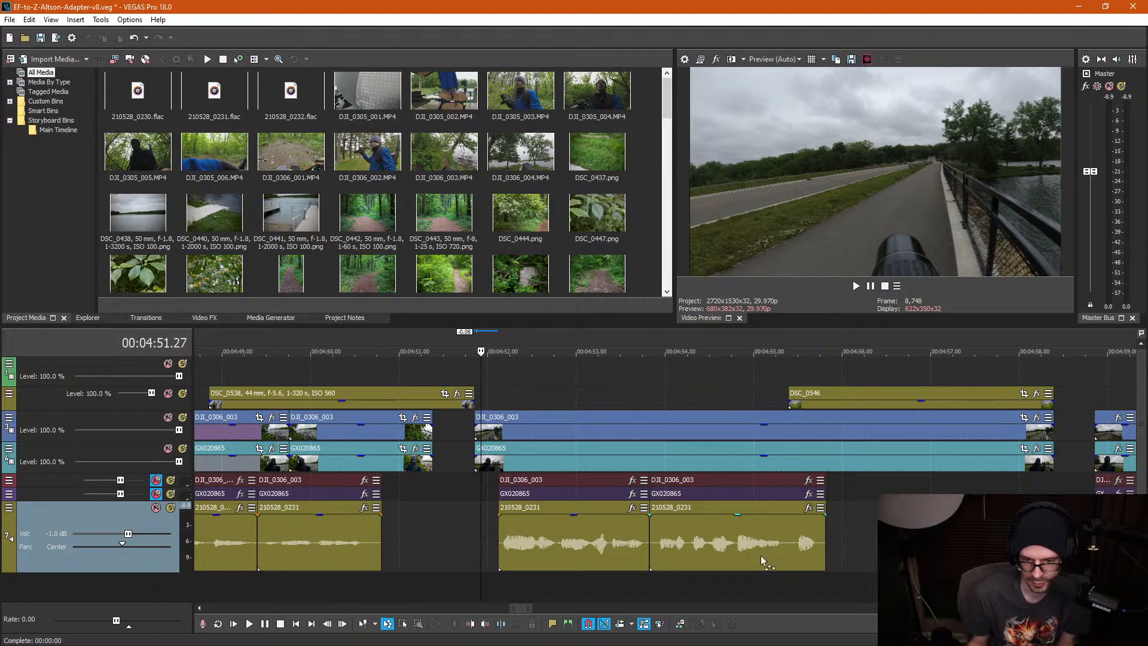
pyautogui.moveTo(525, 537); pyautogui.dragTo(501, 536)
pyautogui.click(738, 592)
pyautogui.click(535, 537)
pyautogui.moveTo(534, 537); pyautogui.dragTo(616, 526)
pyautogui.click(712, 581)
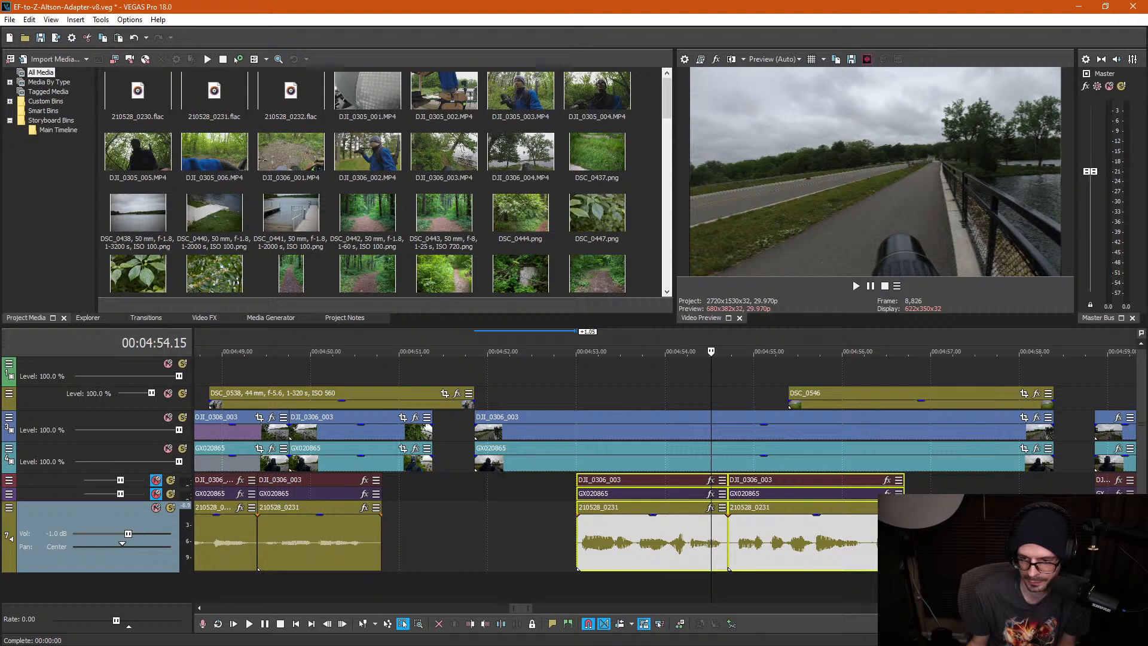
# Step: Play the narrated path clip from about 4:59 to 5:01
pyautogui.scroll(-2, 616, 527)
pyautogui.click(864, 538)
pyautogui.press('space')
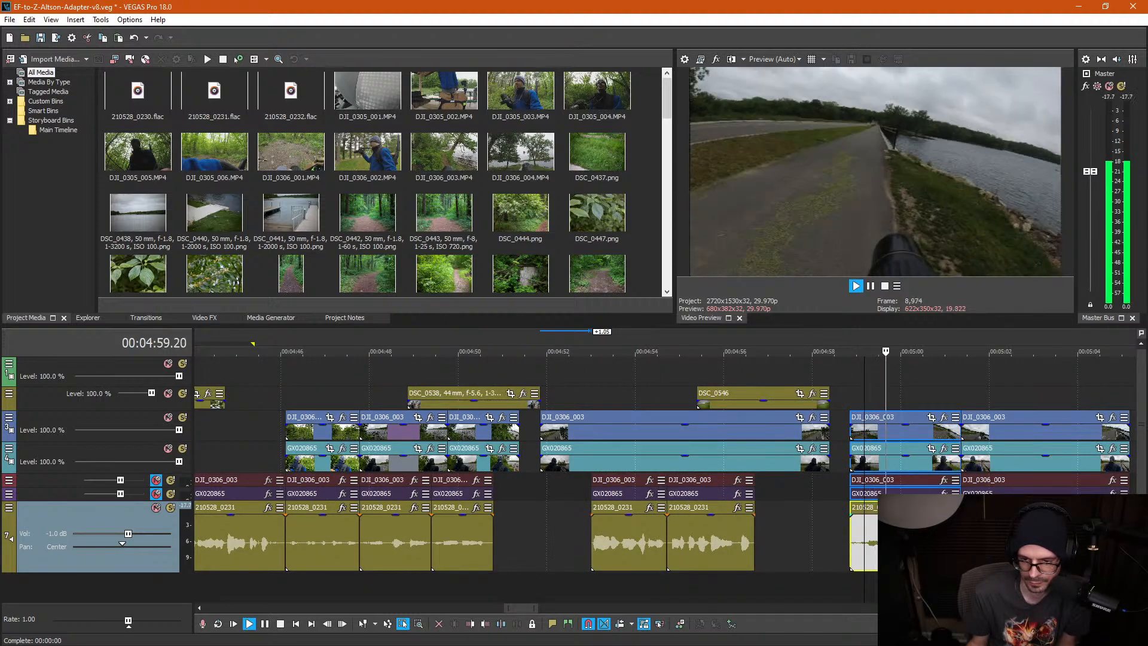
pyautogui.press('Return')
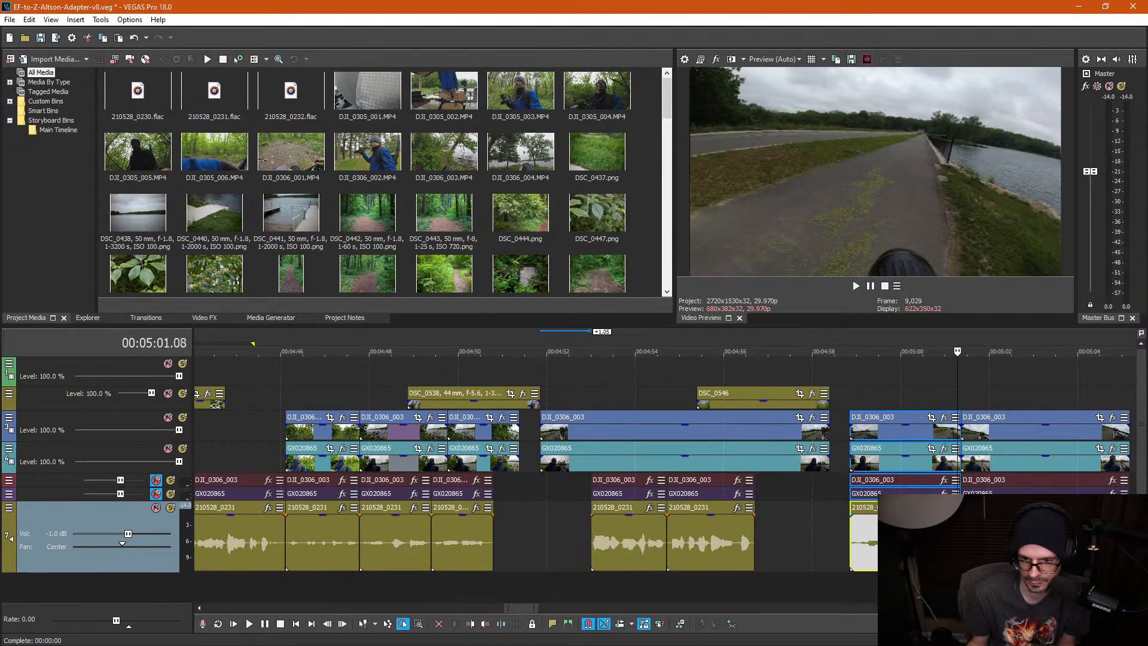
# Step: Separate the three audio events of the path clip at about 4:59 from its video and group them together
pyautogui.hotkey('ctrl', 'd')
pyautogui.click(924, 538)
pyautogui.press('Left')
pyautogui.press('Left')
pyautogui.press('Left')
pyautogui.press('Left')
pyautogui.press('Left')
pyautogui.press('Left')
pyautogui.press('Left')
pyautogui.press('Left')
pyautogui.press('Left')
pyautogui.press('Left')
pyautogui.press('Left')
pyautogui.press('Left')
pyautogui.press('Left')
pyautogui.press('d')
pyautogui.press('d')
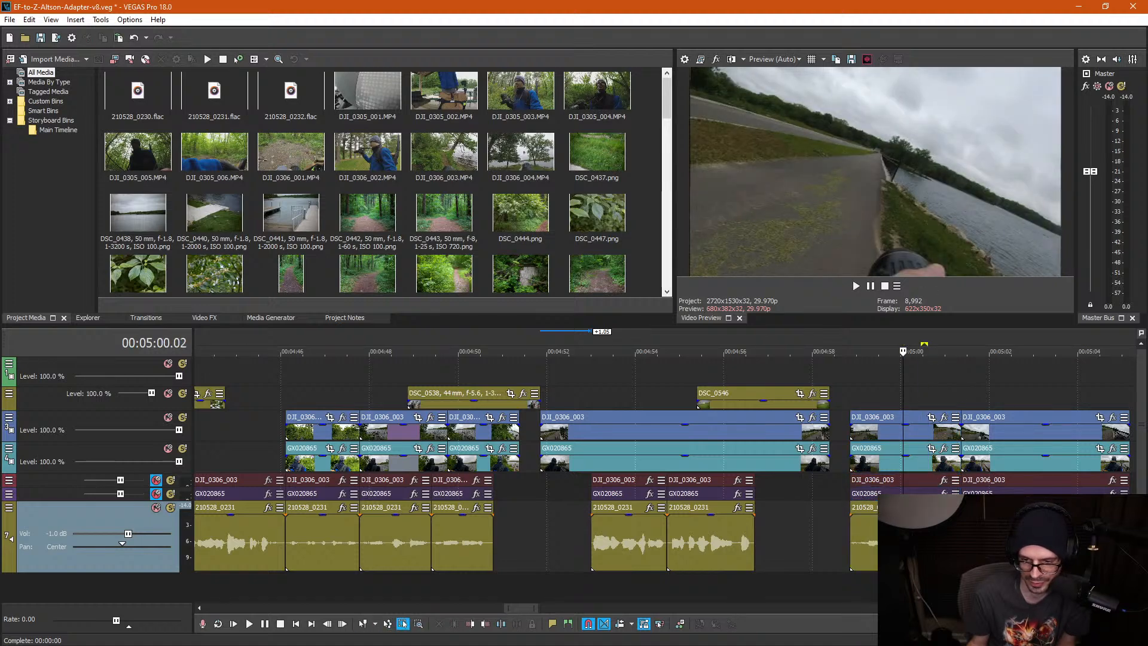
pyautogui.click(897, 480)
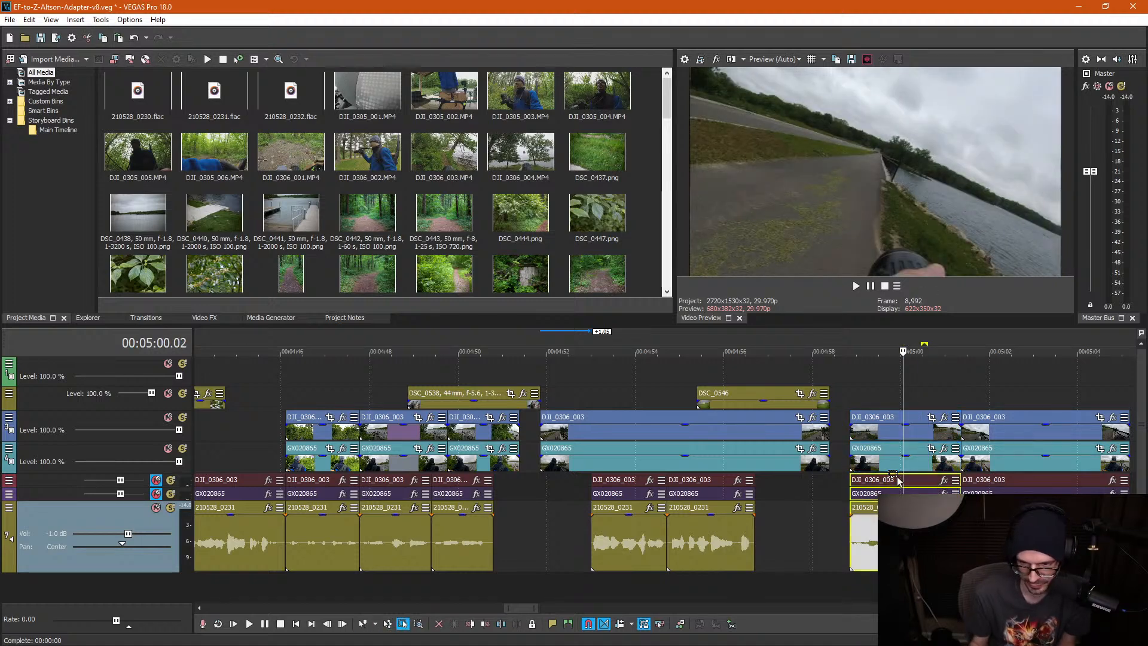
pyautogui.hotkey('ctrl', 'd')
# Step: Move the separated audio into the narration gap at about 4:50.18 and trim its start to about 4:50.22 on all three tracks
pyautogui.moveTo(884, 554); pyautogui.dragTo(525, 551)
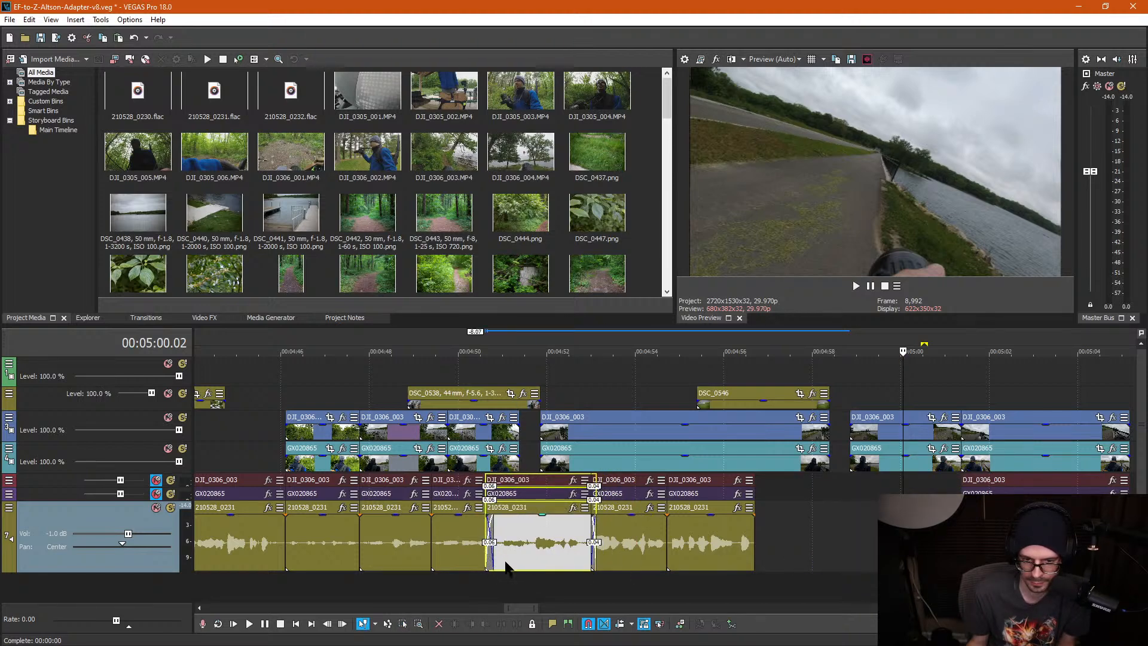
pyautogui.click(506, 563)
pyautogui.scroll(3, 507, 560)
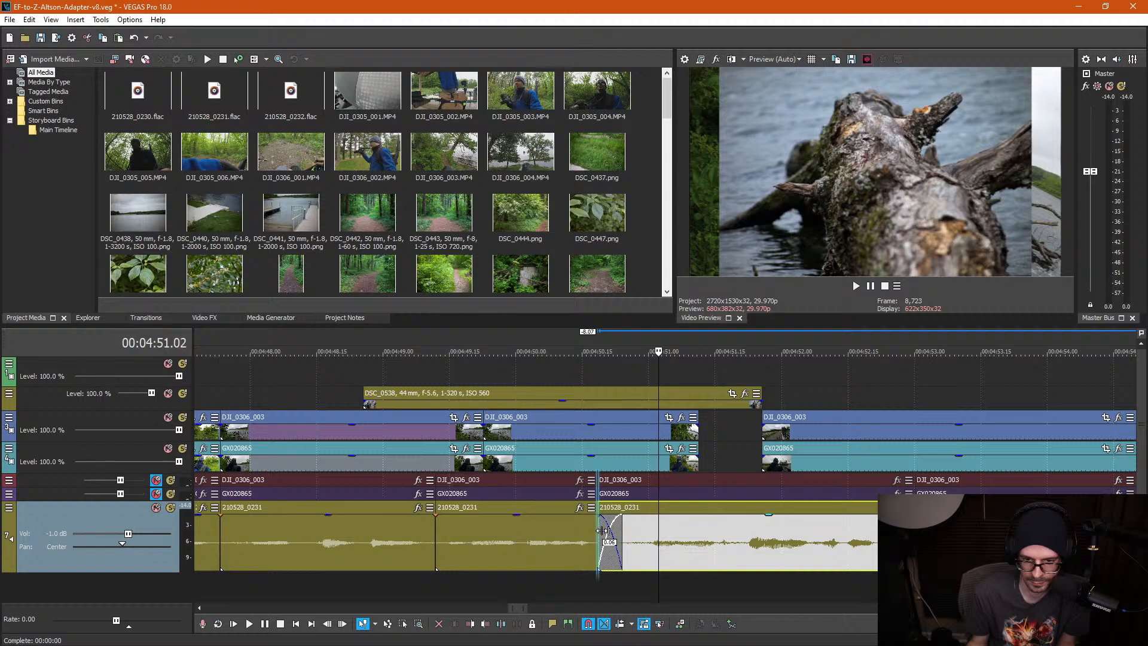
pyautogui.moveTo(600, 530); pyautogui.dragTo(614, 531)
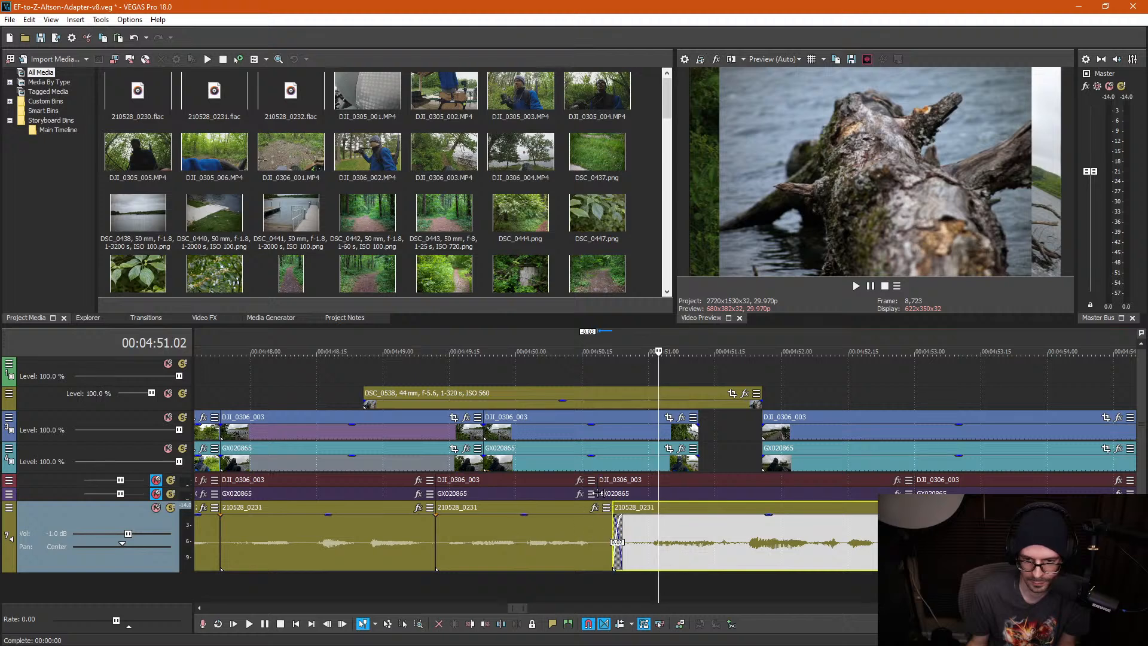
pyautogui.click(598, 493)
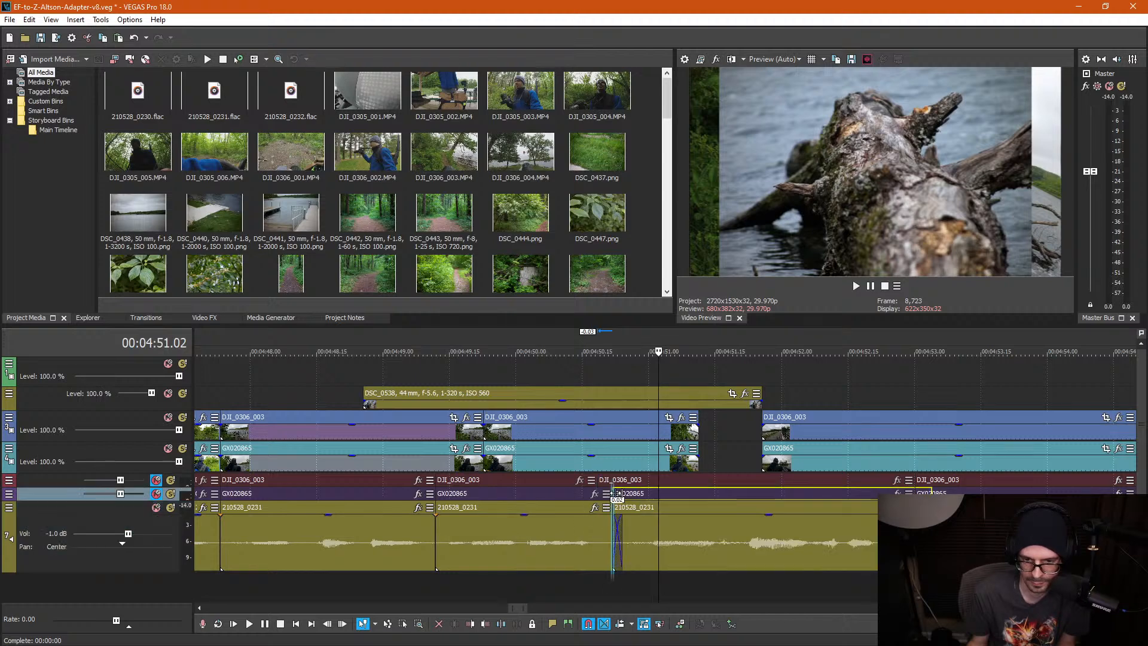
pyautogui.moveTo(599, 479); pyautogui.dragTo(614, 480)
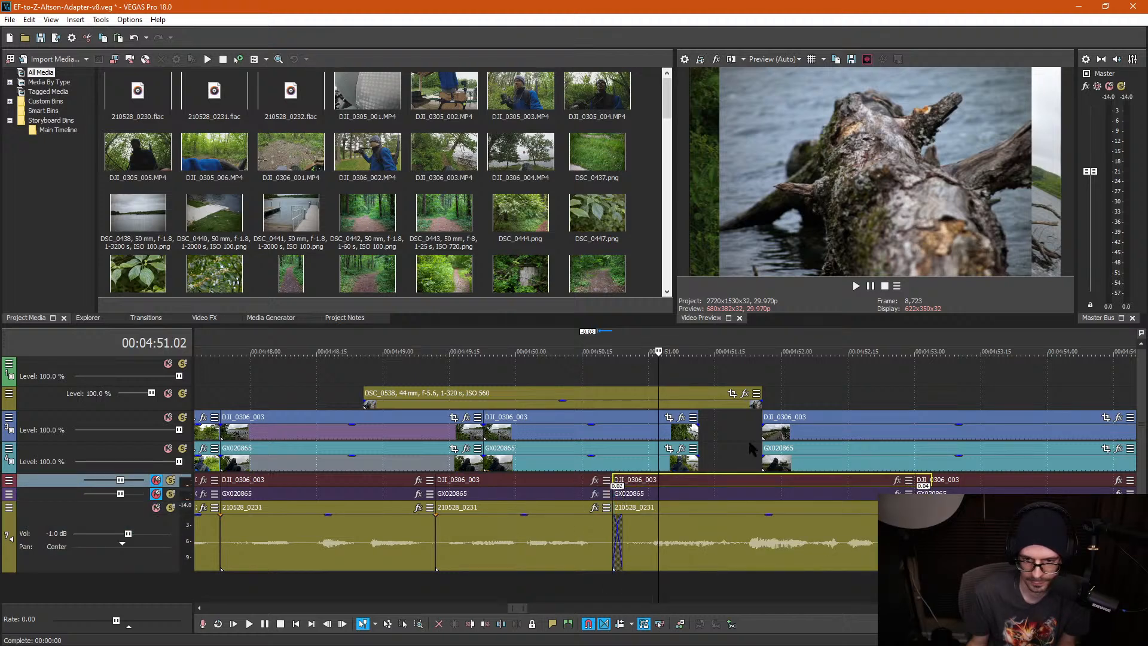
# Step: Delete the short video clip starting at about 4:49.22 from both camera tracks, keeping the narration below it
pyautogui.click(731, 365)
pyautogui.scroll(-2, 730, 383)
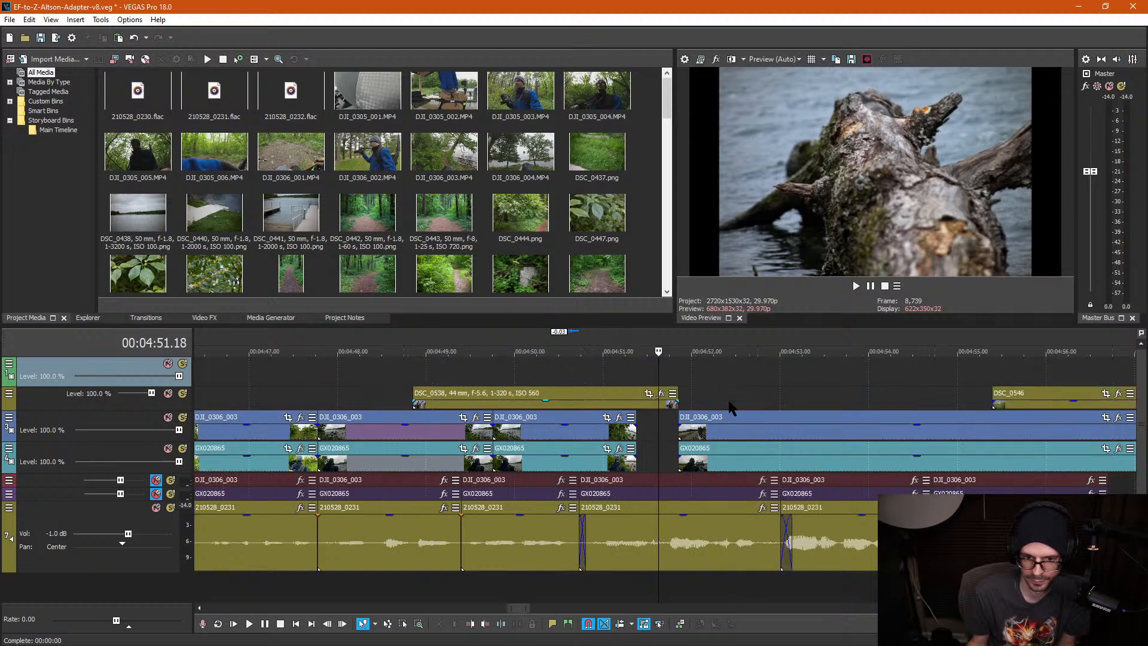
pyautogui.click(546, 434)
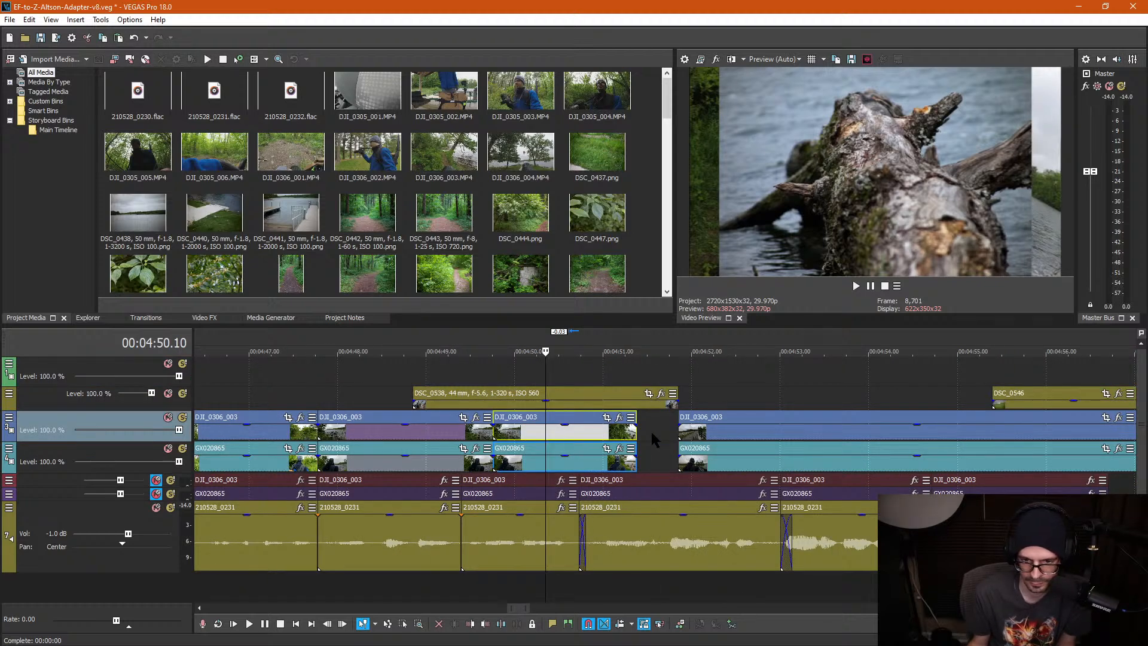
pyautogui.press('Delete')
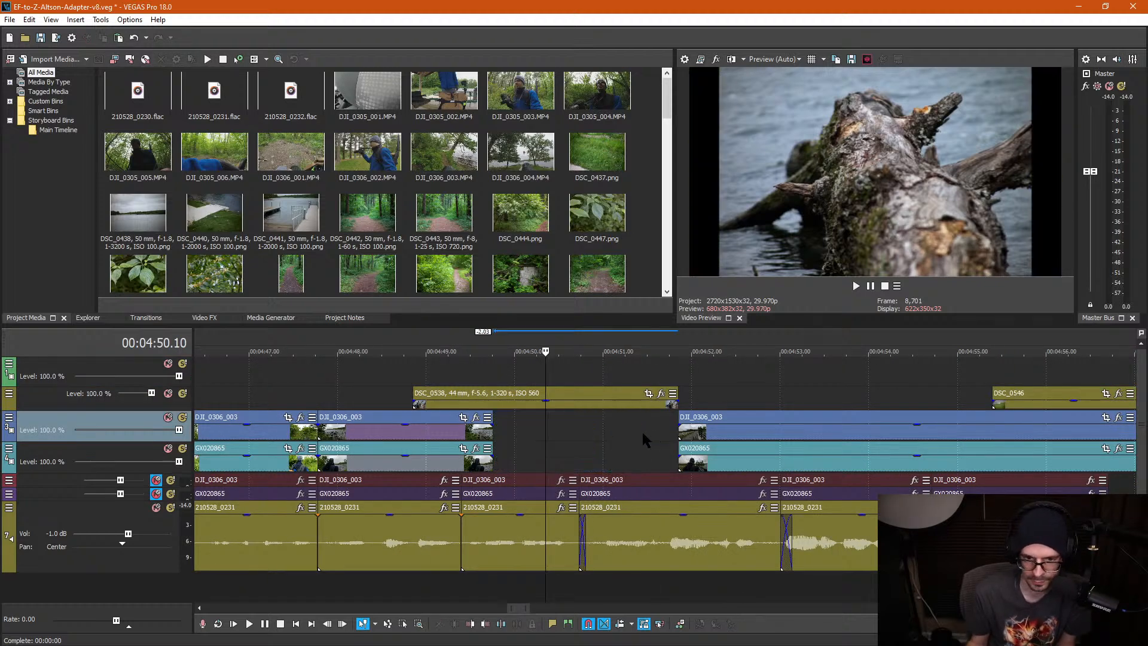
# Step: Split the lake clip on both video tracks at the start of photo DSC_0538 and delete the parts after 4:48.25
pyautogui.click(411, 426)
pyautogui.scroll(2, 440, 447)
pyautogui.press('s')
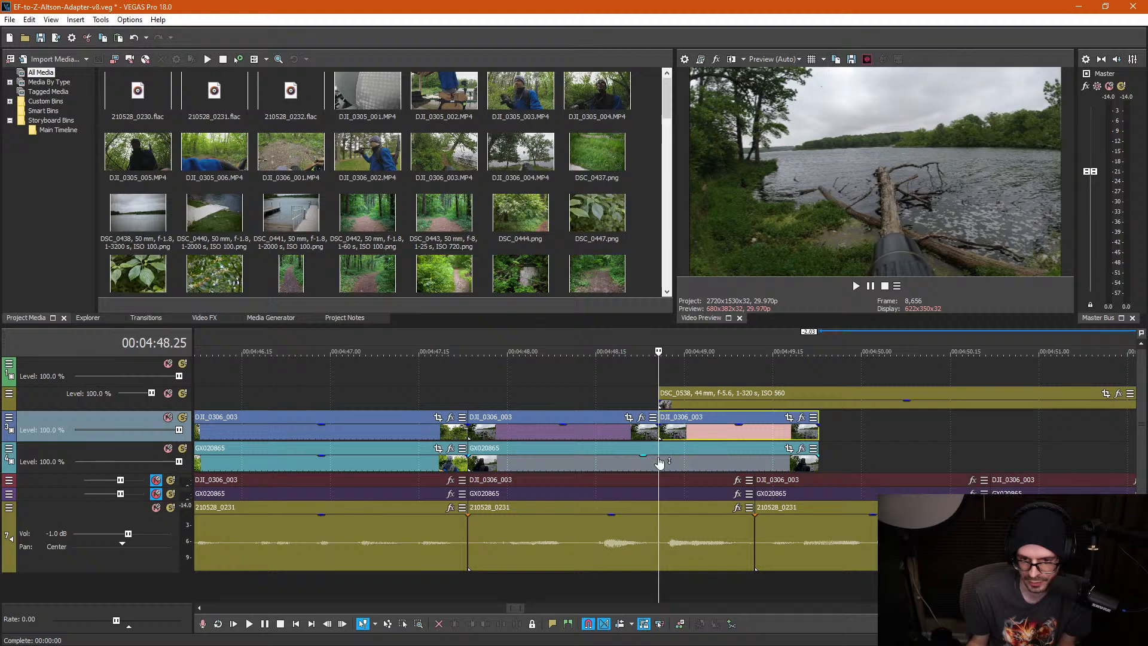
pyautogui.click(660, 464)
pyautogui.press('s')
pyautogui.click(708, 463)
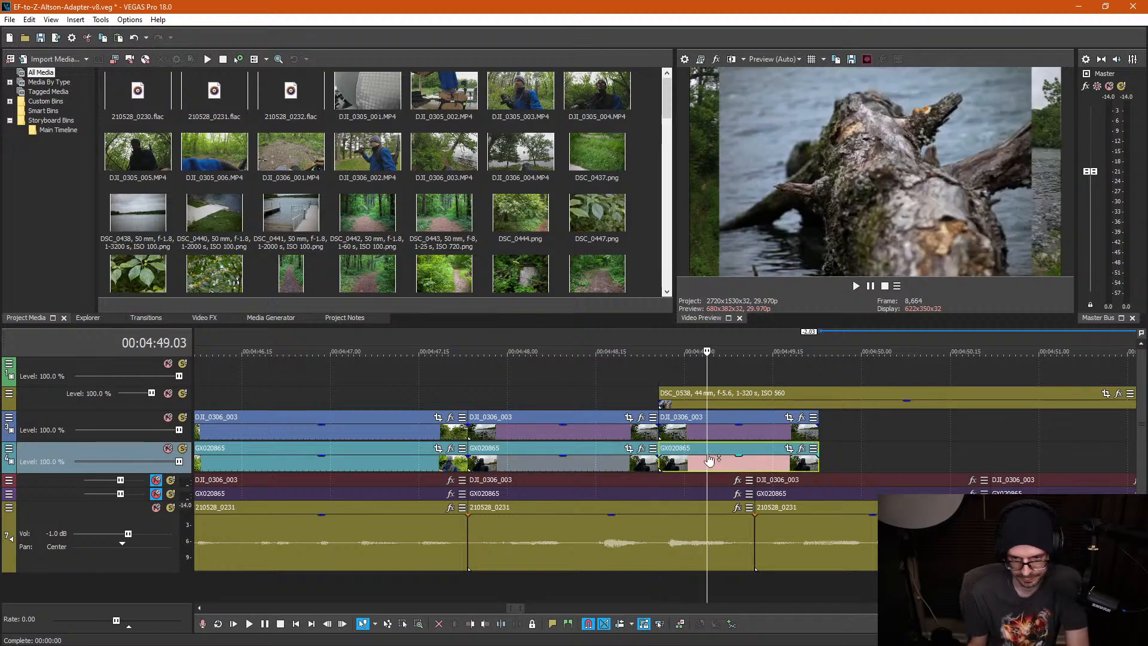
pyautogui.press('Delete')
pyautogui.click(718, 440)
pyautogui.press('Delete')
# Step: Play the rearranged narration and footage from 4:48.14 onward
pyautogui.click(593, 371)
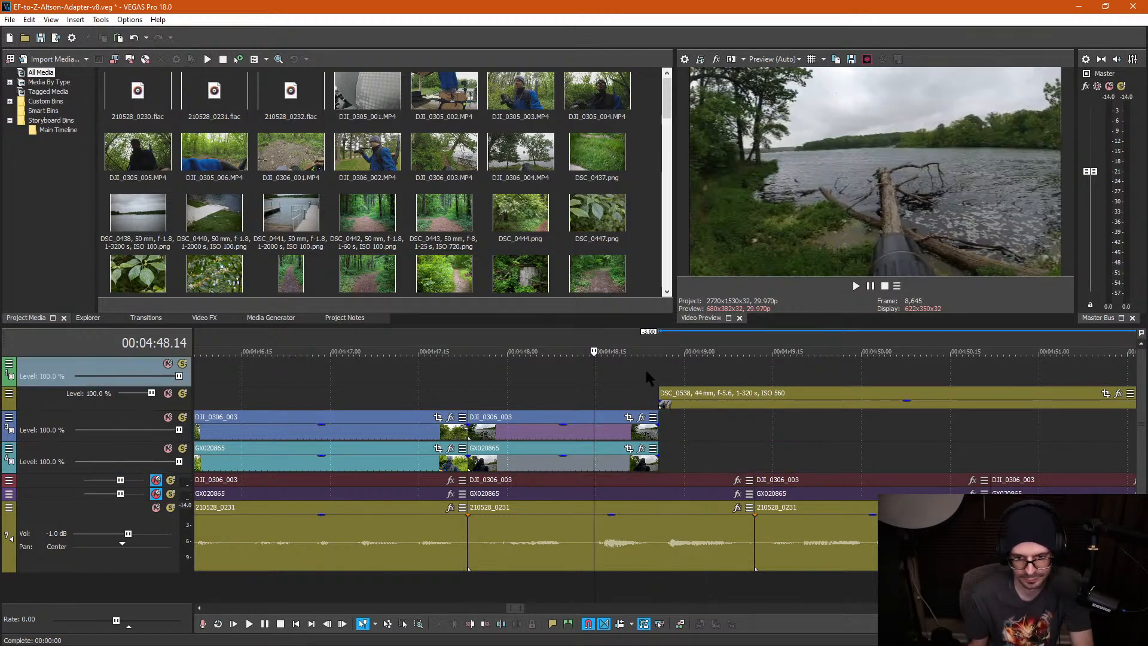
pyautogui.press('space')
pyautogui.scroll(-3, 861, 388)
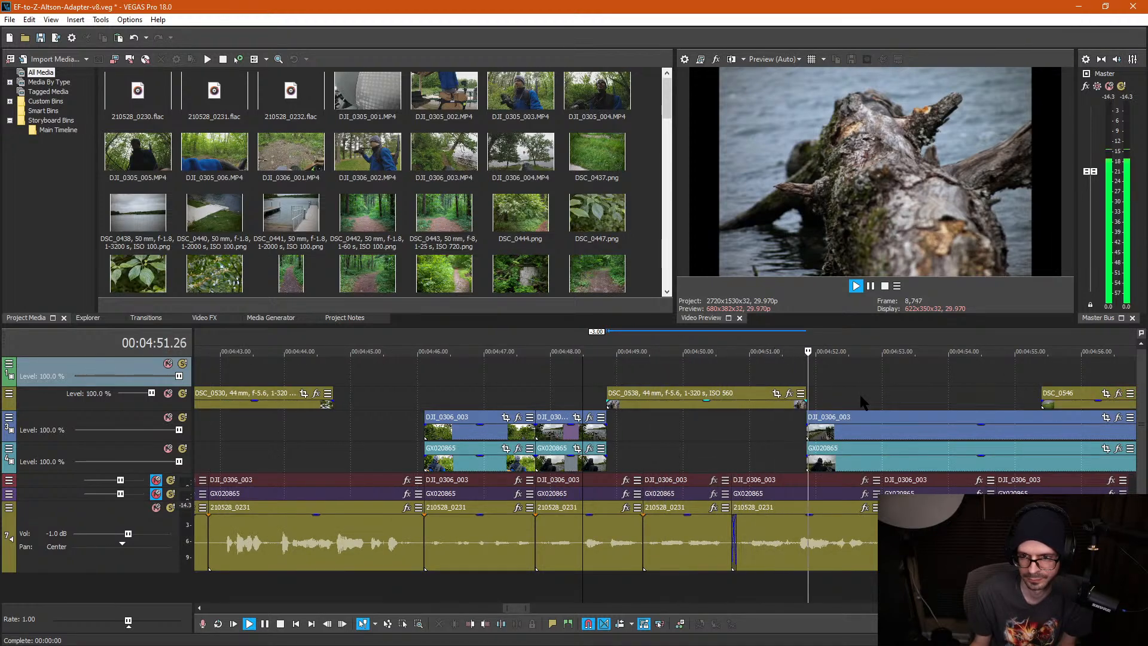
pyautogui.scroll(-2, 862, 399)
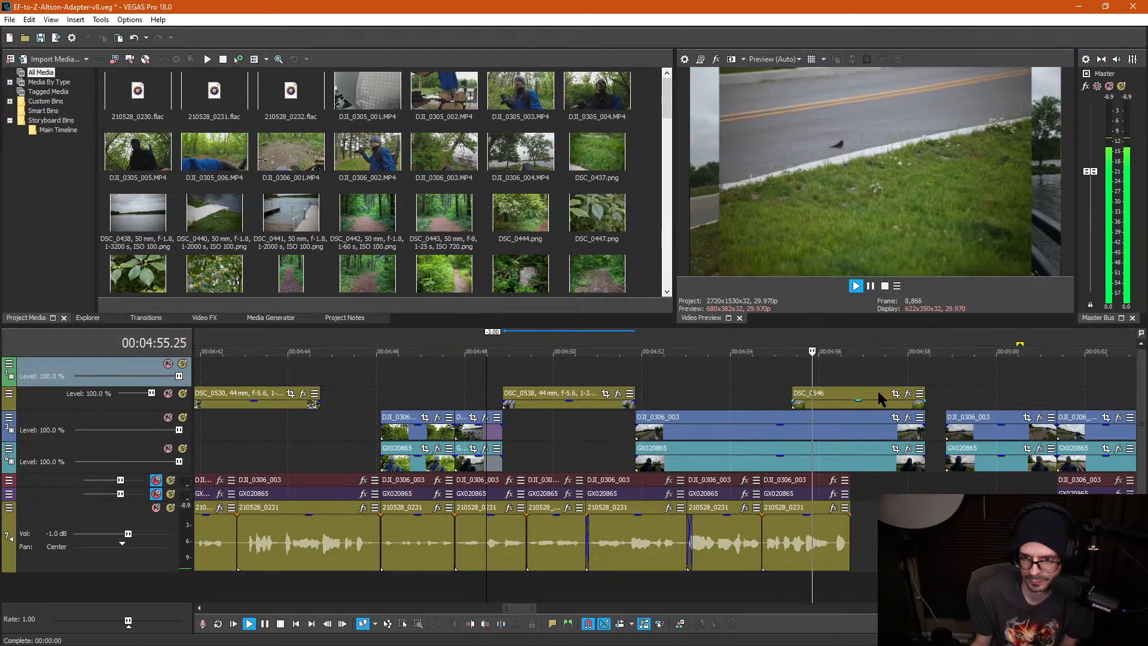
# Step: Delete the two adjoining DJI_0306_003 / GX020865 segments between about 4:58.27 and 5:05.05 on all tracks, including their audio
pyautogui.press('space')
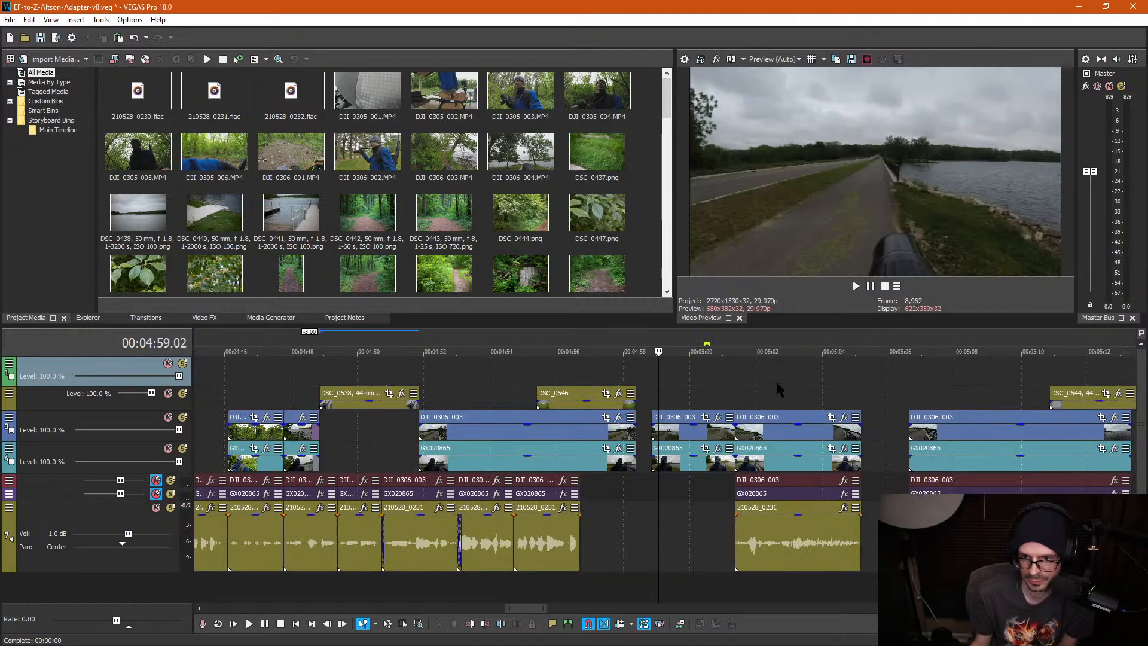
pyautogui.click(730, 390)
pyautogui.click(776, 386)
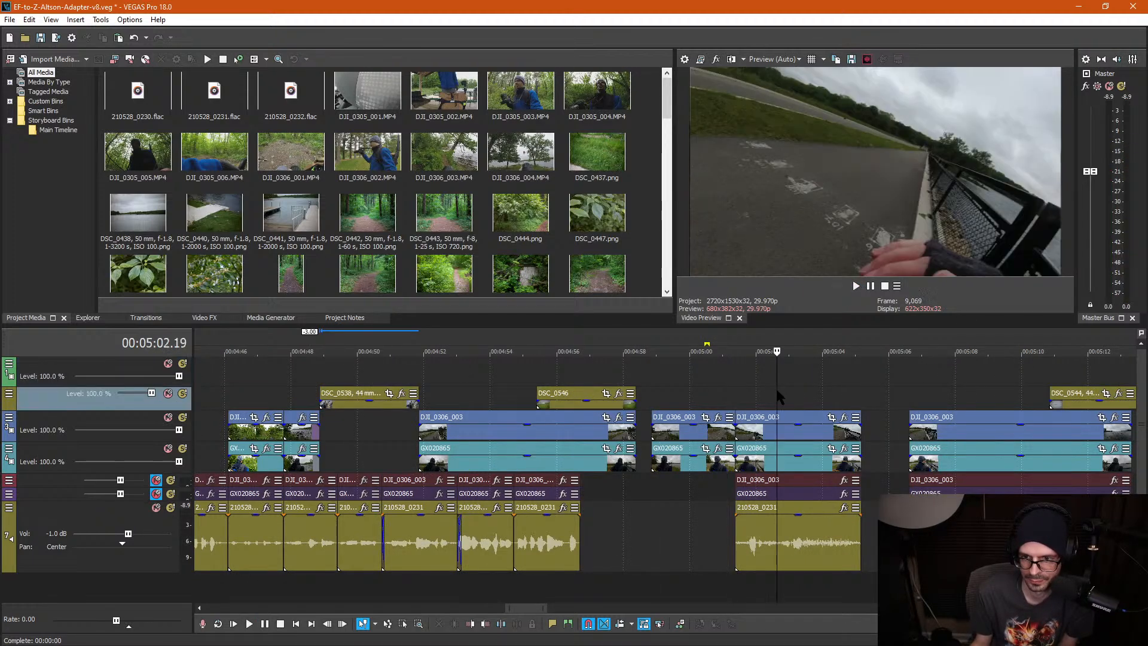
pyautogui.press('d')
pyautogui.press('d')
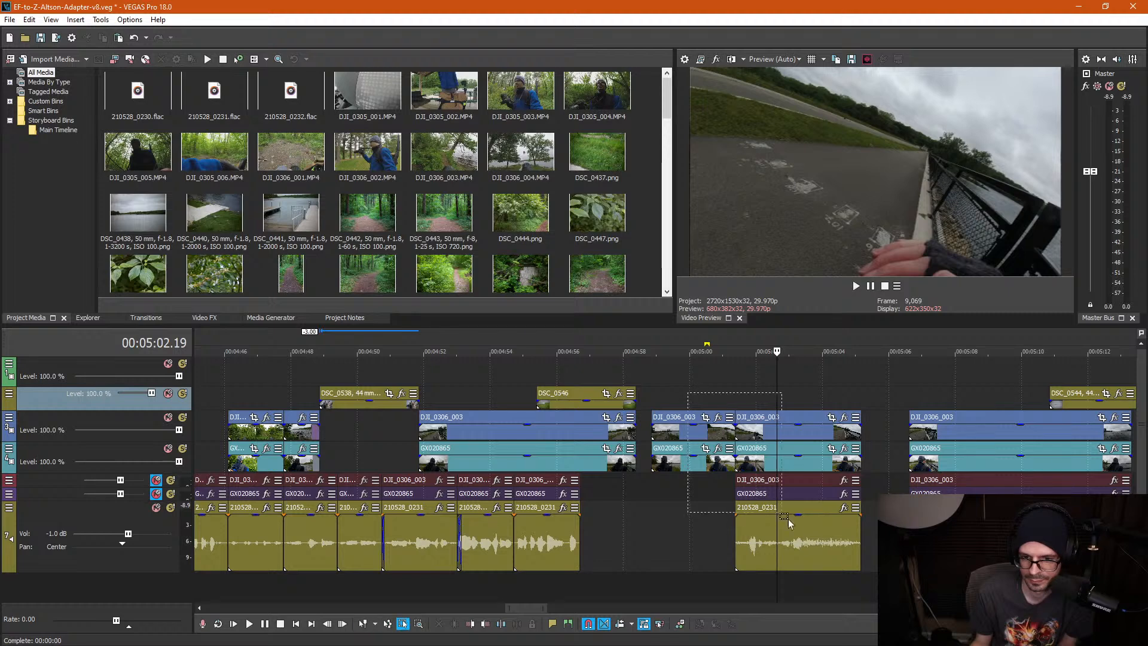
pyautogui.moveTo(680, 383); pyautogui.dragTo(818, 547)
pyautogui.press('Delete')
pyautogui.click(816, 477)
pyautogui.hotkey('ctrl', 'd')
# Step: Move the next lake clip to about 4:59.04 with the following events rippled along, and delete its audio on all three tracks
pyautogui.click(935, 466)
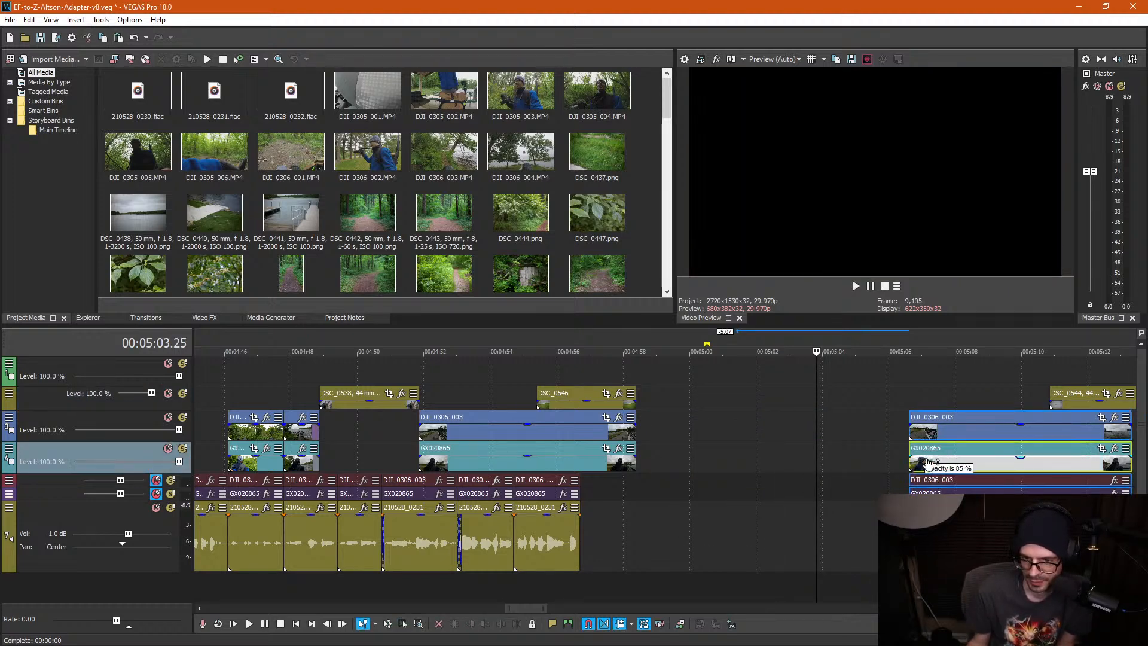
pyautogui.moveTo(935, 473); pyautogui.dragTo(775, 428)
pyautogui.click(819, 381)
pyautogui.click(776, 385)
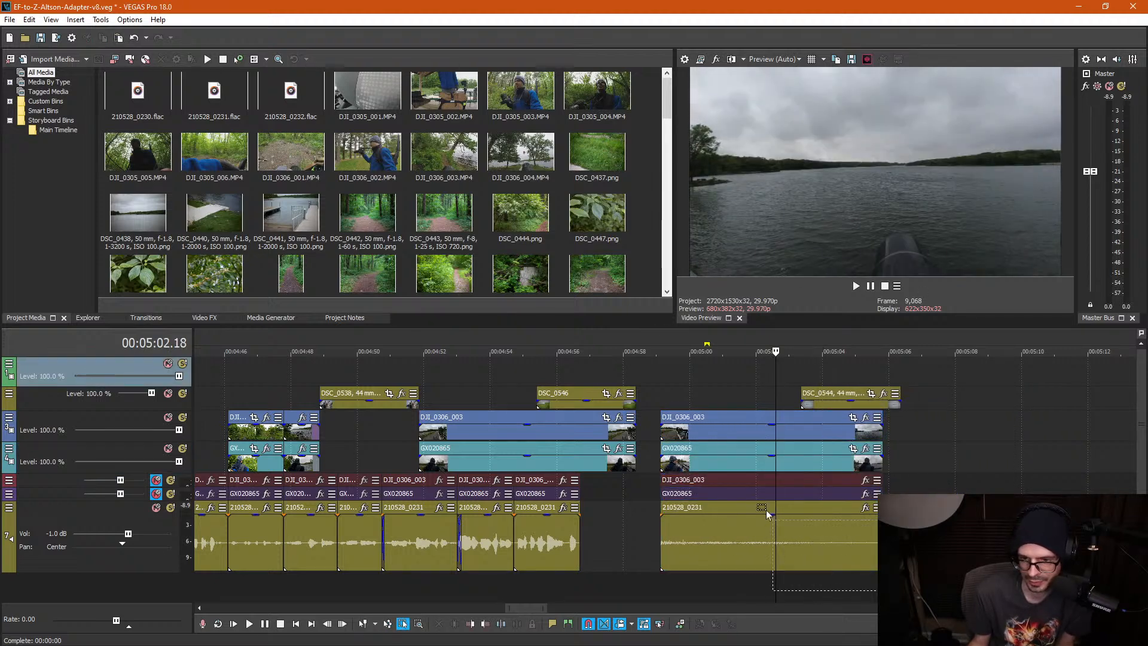
pyautogui.moveTo(776, 526); pyautogui.dragTo(760, 482)
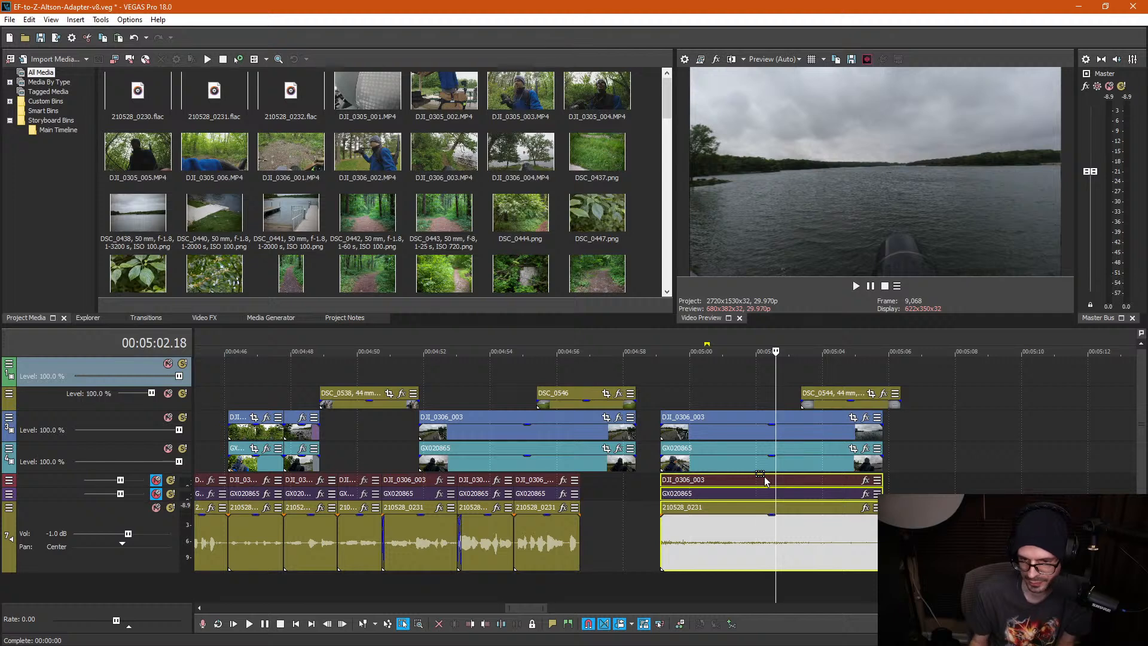
pyautogui.press('Delete')
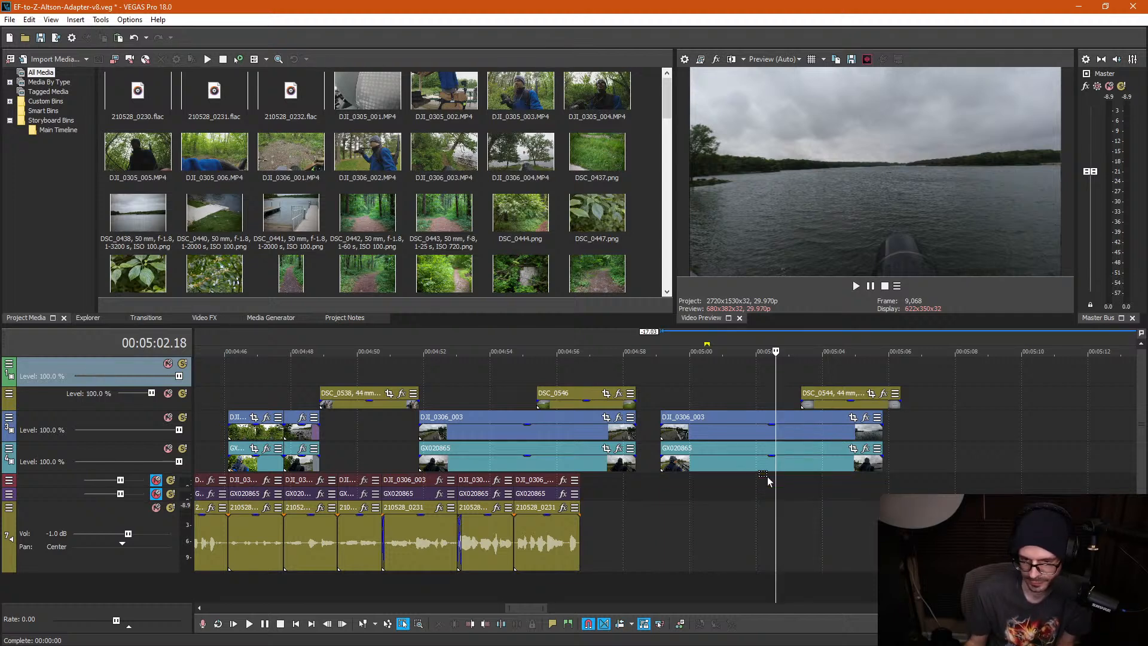
# Step: Split the silent lake clip at about 5:01, delete its earlier part, and cut the remaining video together with photo DSC_0544
pyautogui.click(724, 439)
pyautogui.press('s')
pyautogui.click(702, 458)
pyautogui.press('Delete')
pyautogui.moveTo(863, 458); pyautogui.dragTo(920, 482)
pyautogui.press('Delete')
# Step: Paste the silent lake footage and photo over the studio narration near the end and move it to start at about 8:16
pyautogui.scroll(-8, 920, 482)
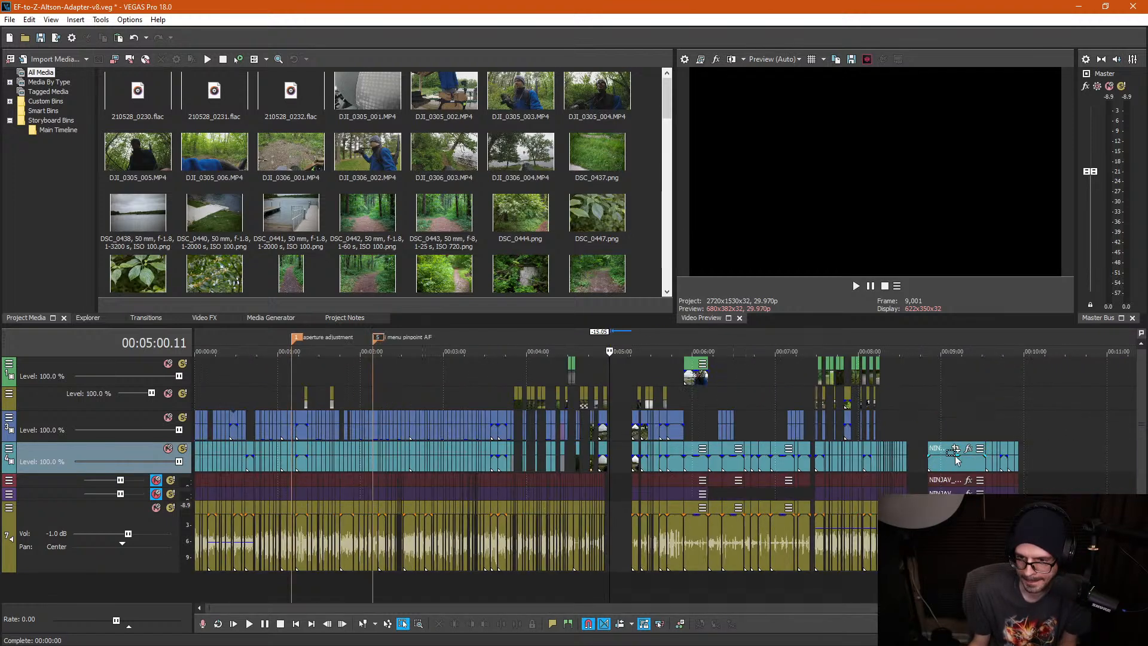
pyautogui.scroll(-2, 862, 416)
pyautogui.click(754, 378)
pyautogui.scroll(7, 754, 378)
pyautogui.press('Left')
pyautogui.press('Left')
pyautogui.click(669, 378)
pyautogui.hotkey('ctrl', 'v')
pyautogui.moveTo(692, 435); pyautogui.dragTo(625, 428)
pyautogui.click(692, 409)
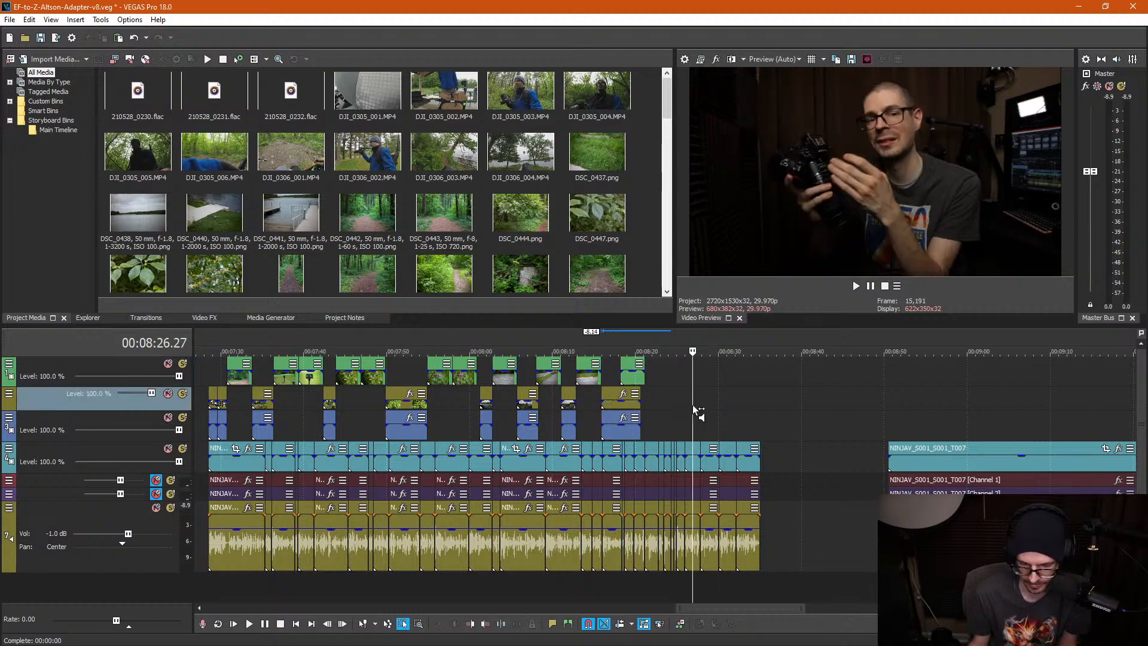
# Step: Play the narration clips after the long gap, from about 5:17.26 up to the flag photo
pyautogui.scroll(-10, 697, 410)
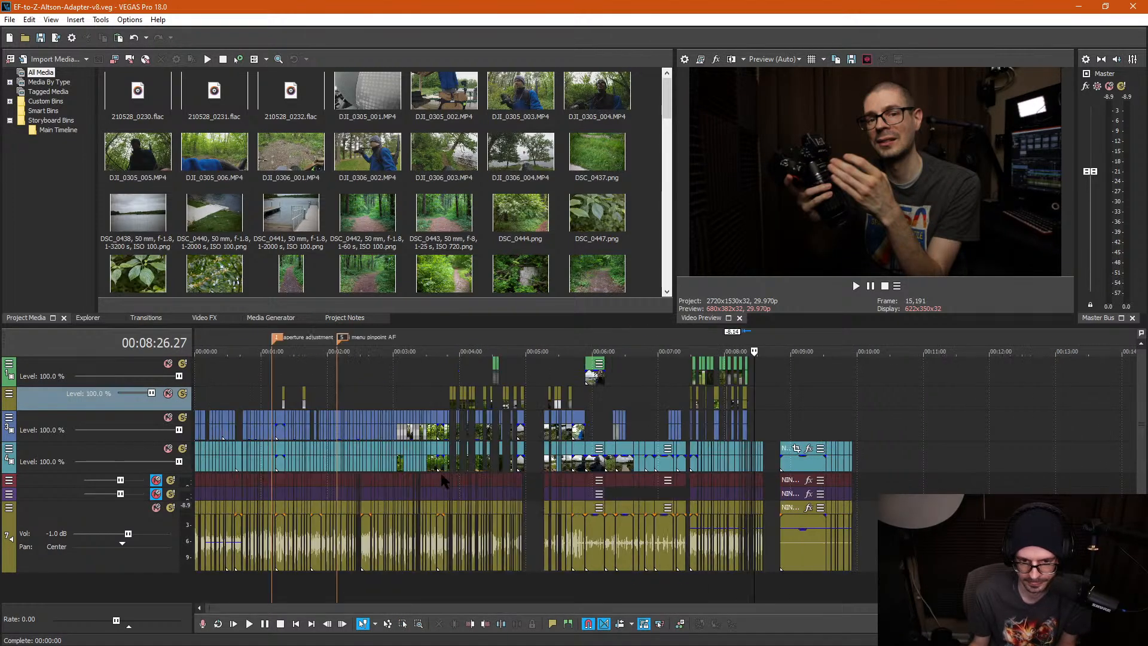
pyautogui.click(536, 381)
pyautogui.scroll(10, 535, 389)
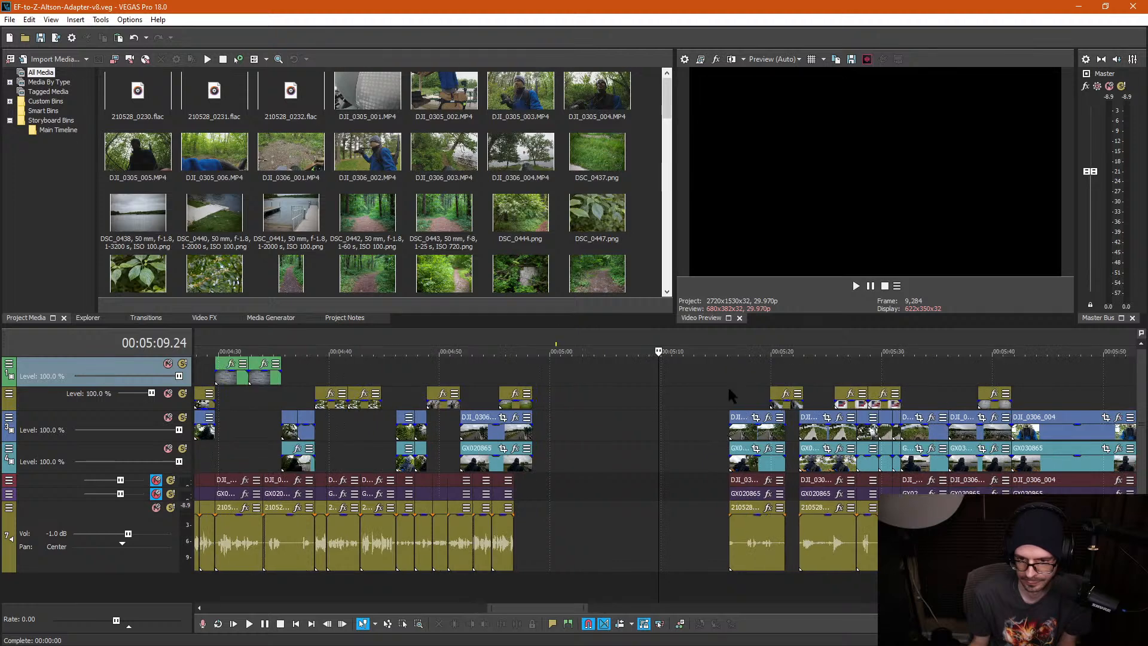
pyautogui.click(728, 395)
pyautogui.scroll(5, 746, 412)
pyautogui.click(731, 541)
pyautogui.press('space')
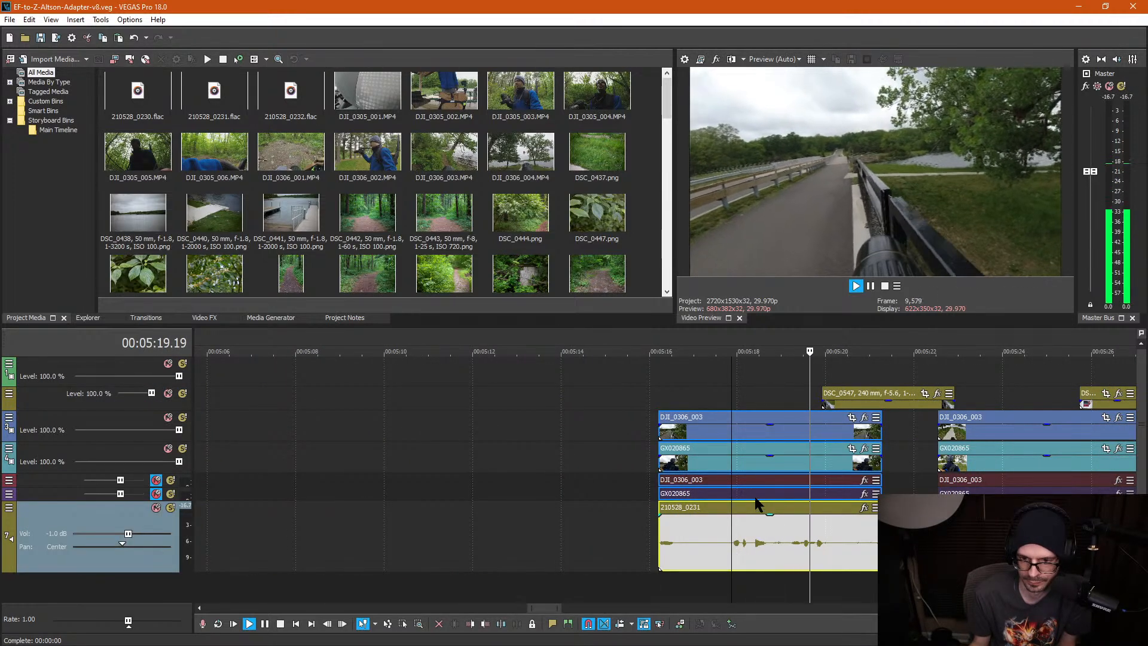
pyautogui.scroll(-5, 741, 487)
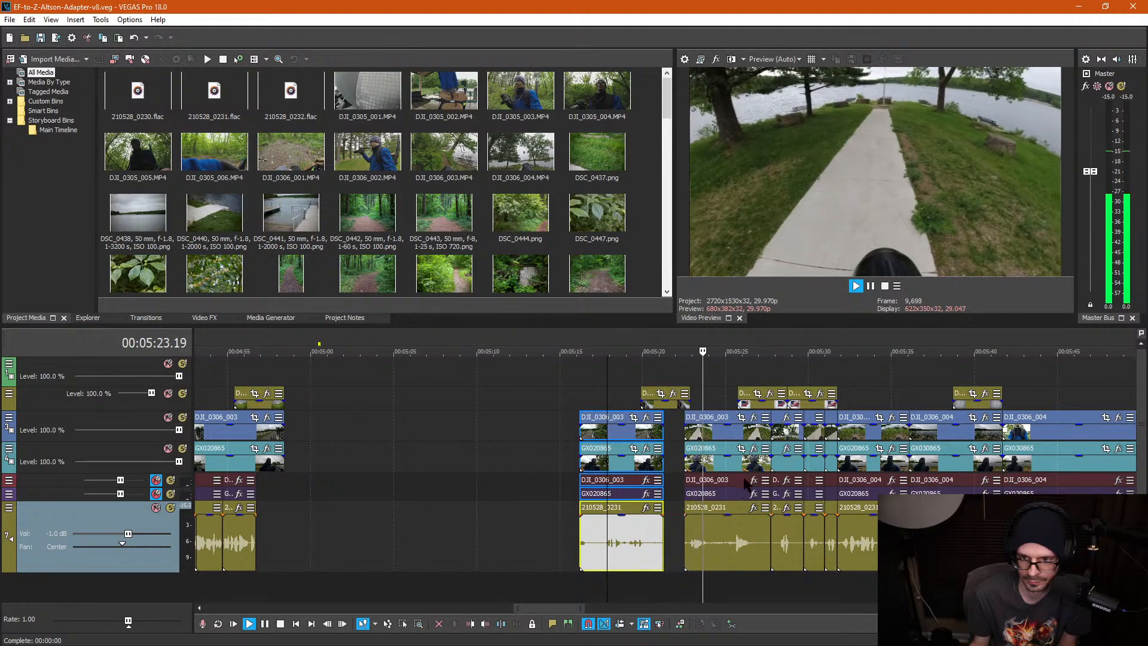
pyautogui.click(729, 537)
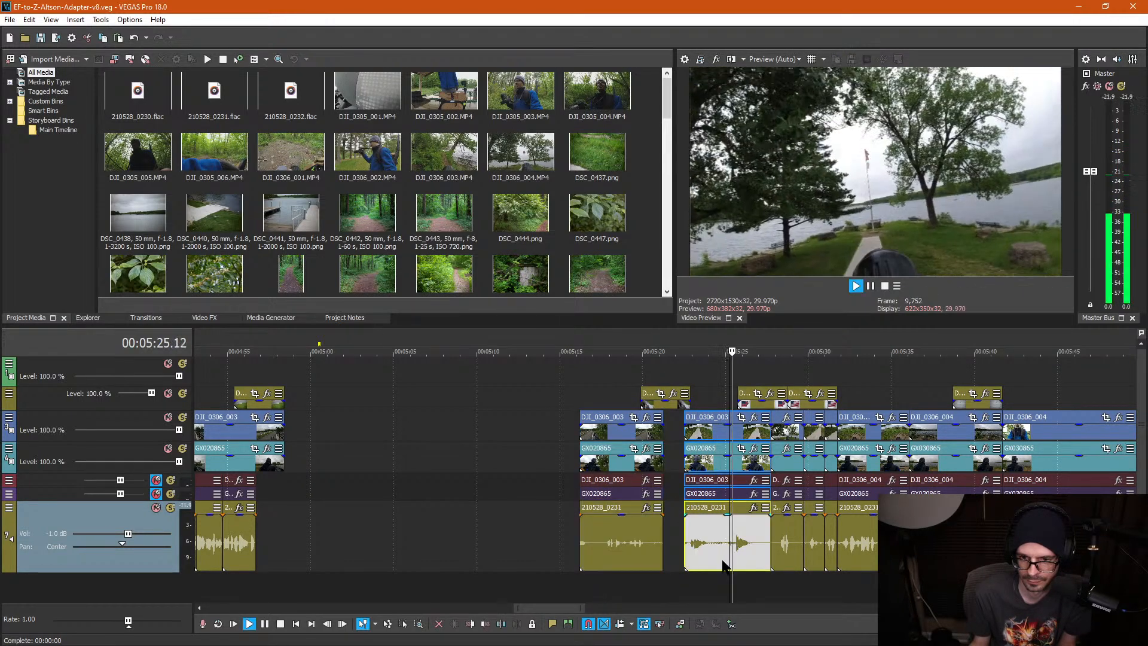
pyautogui.press('space')
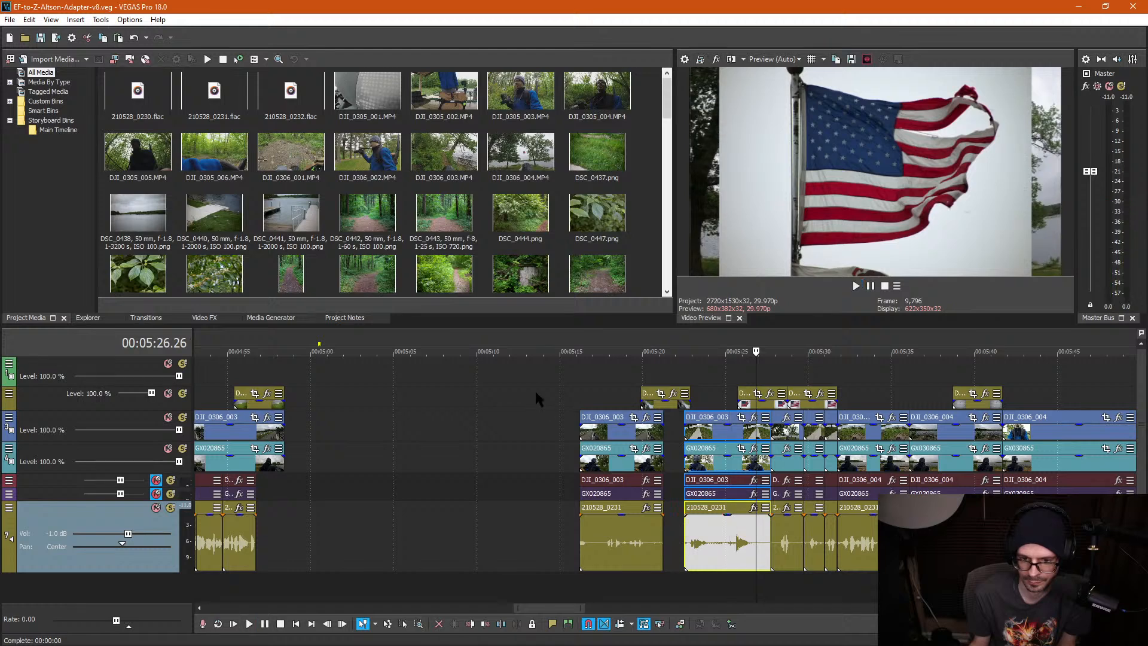
# Step: Move the clip after the gap against the preceding one at about 4:58.12, and photo DSC_0547 to about 5:03
pyautogui.moveTo(605, 435); pyautogui.dragTo(329, 426)
pyautogui.click(403, 396)
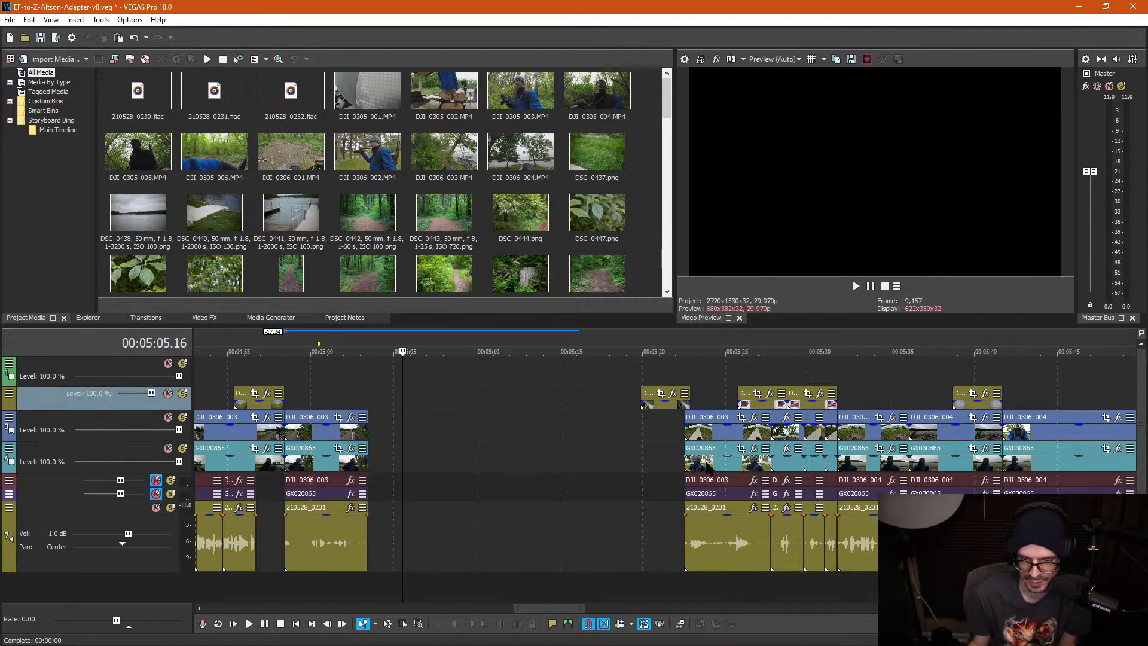
pyautogui.moveTo(655, 411); pyautogui.dragTo(375, 398)
# Step: Split the moved clip at about 5:00 and delete its opening part on all tracks, rippling the rest back to 4:58.12
pyautogui.click(299, 563)
pyautogui.scroll(4, 483, 571)
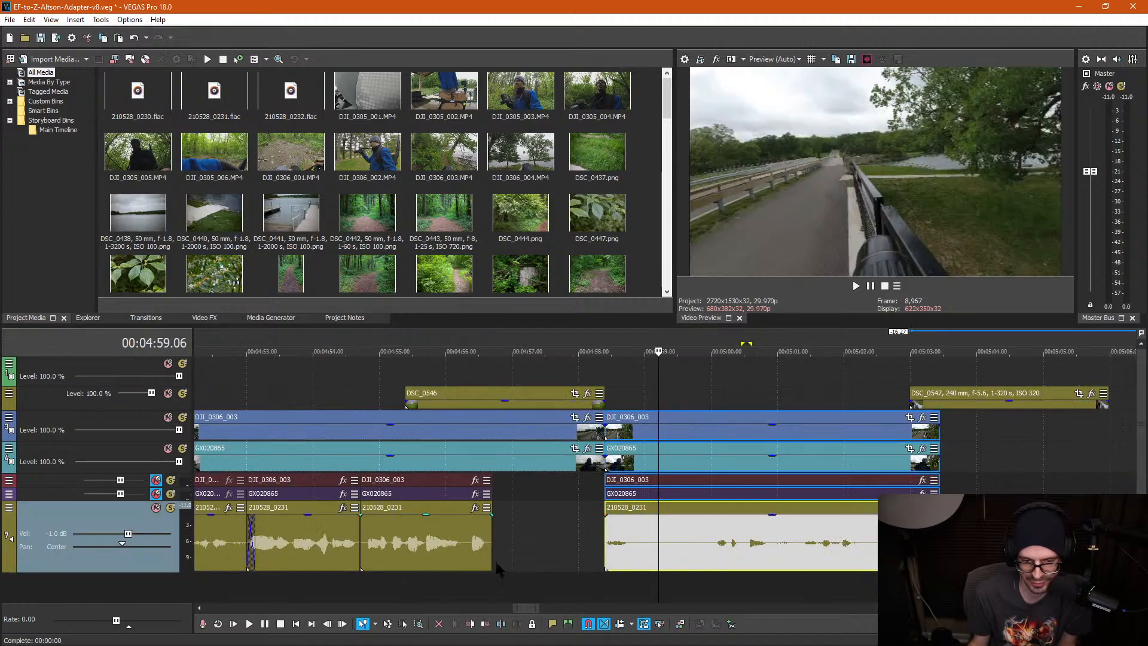
pyautogui.click(712, 559)
pyautogui.press('s')
pyautogui.click(666, 552)
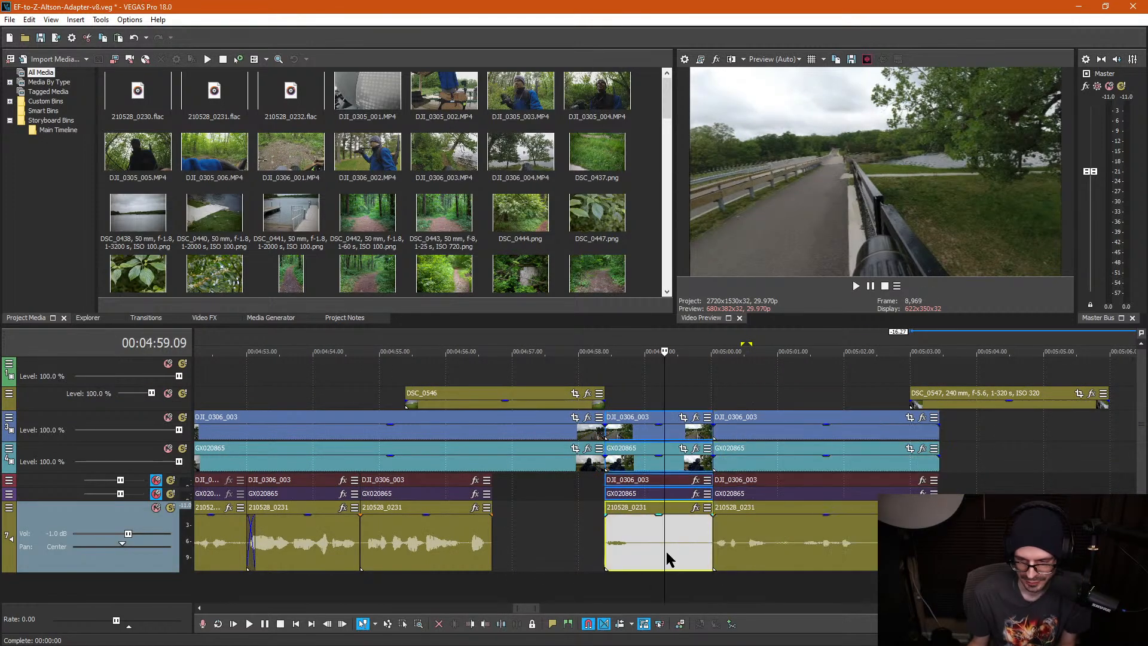
pyautogui.press('Delete')
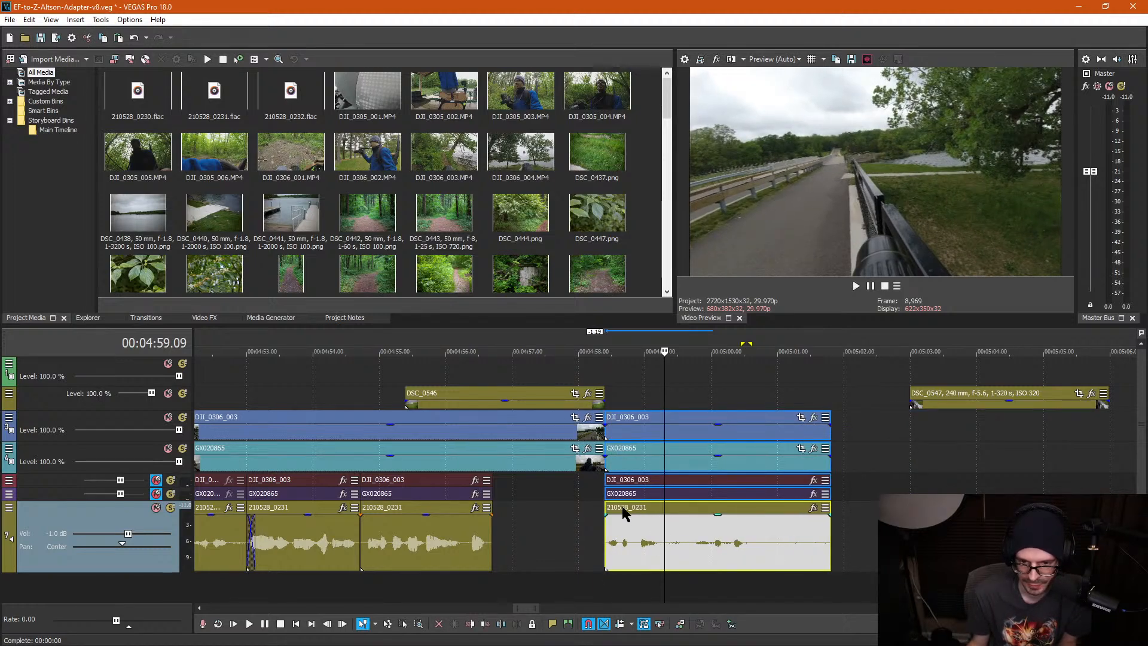
# Step: Play the start of the trimmed clip and position the playhead at the end of its speech, about 5:00.15
pyautogui.click(609, 403)
pyautogui.press('space')
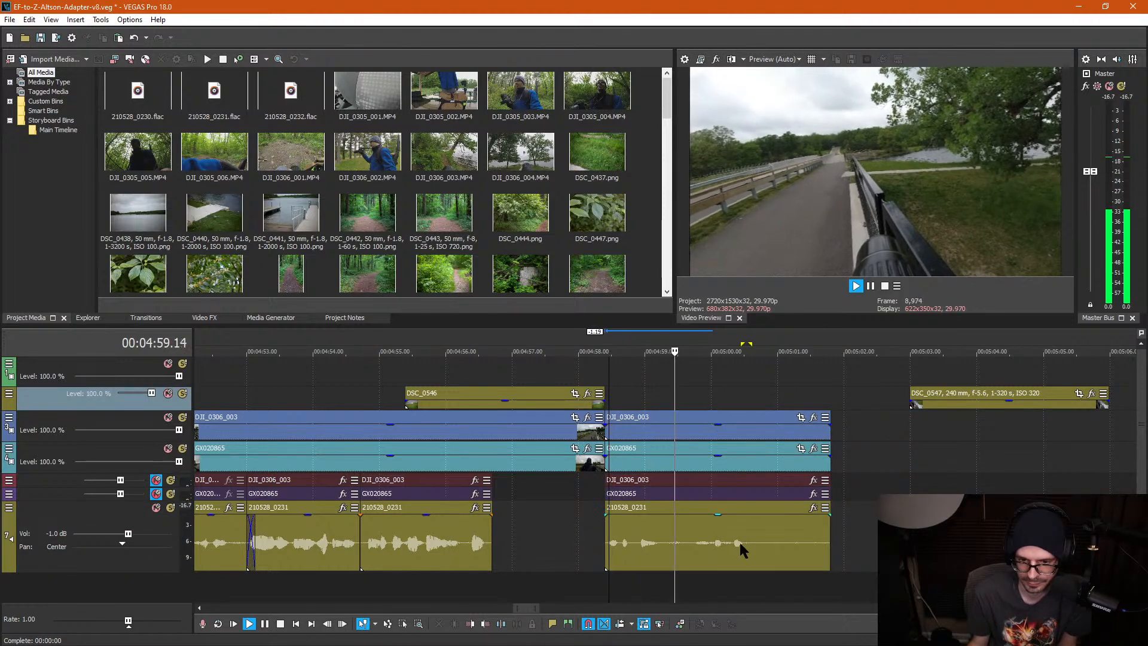
pyautogui.press('Return')
pyautogui.click(747, 382)
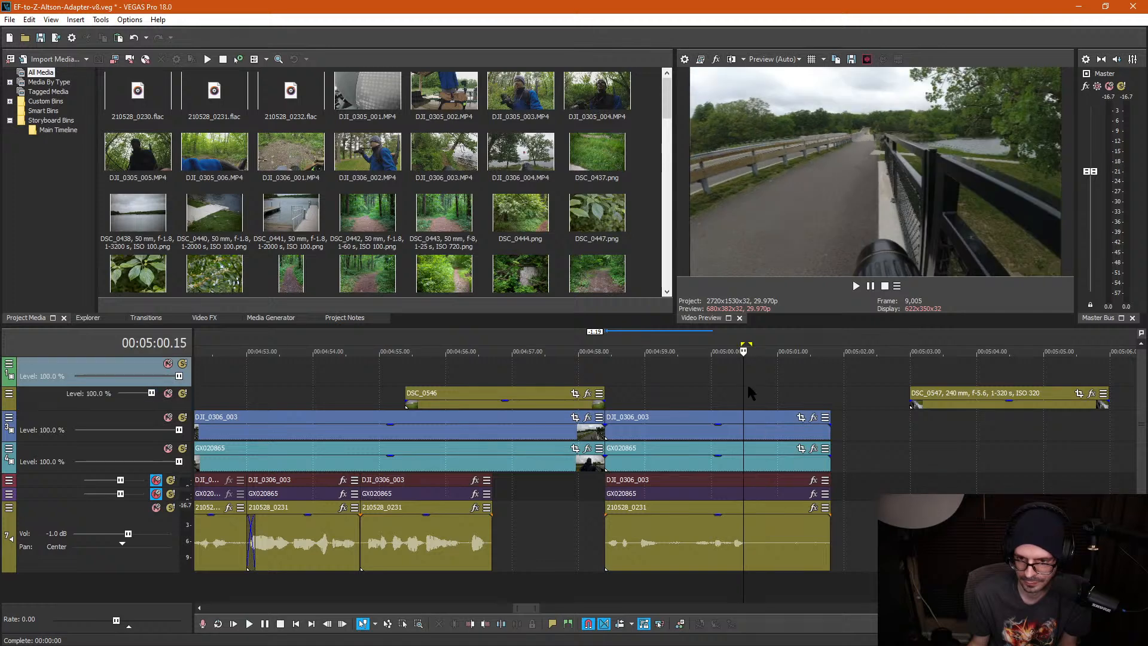
# Step: Move the clip starting at about 5:22.18 back to about 5:06.02, rippling all later events with it
pyautogui.scroll(-3, 877, 443)
pyautogui.scroll(-3, 855, 438)
pyautogui.click(758, 389)
pyautogui.scroll(2, 779, 397)
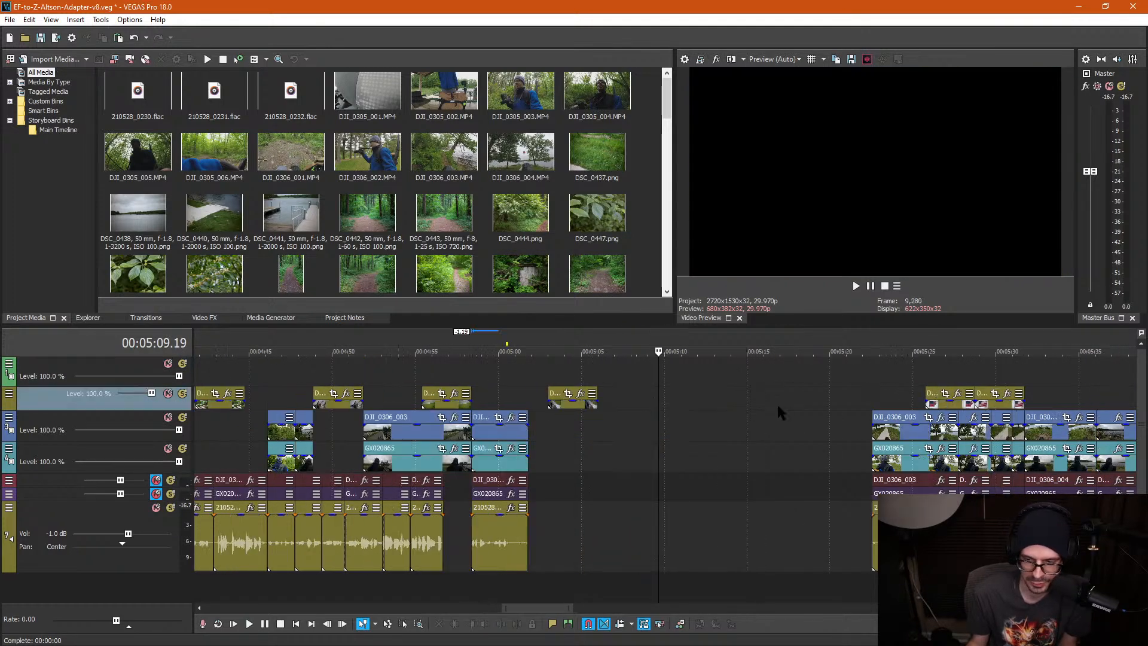
pyautogui.click(903, 461)
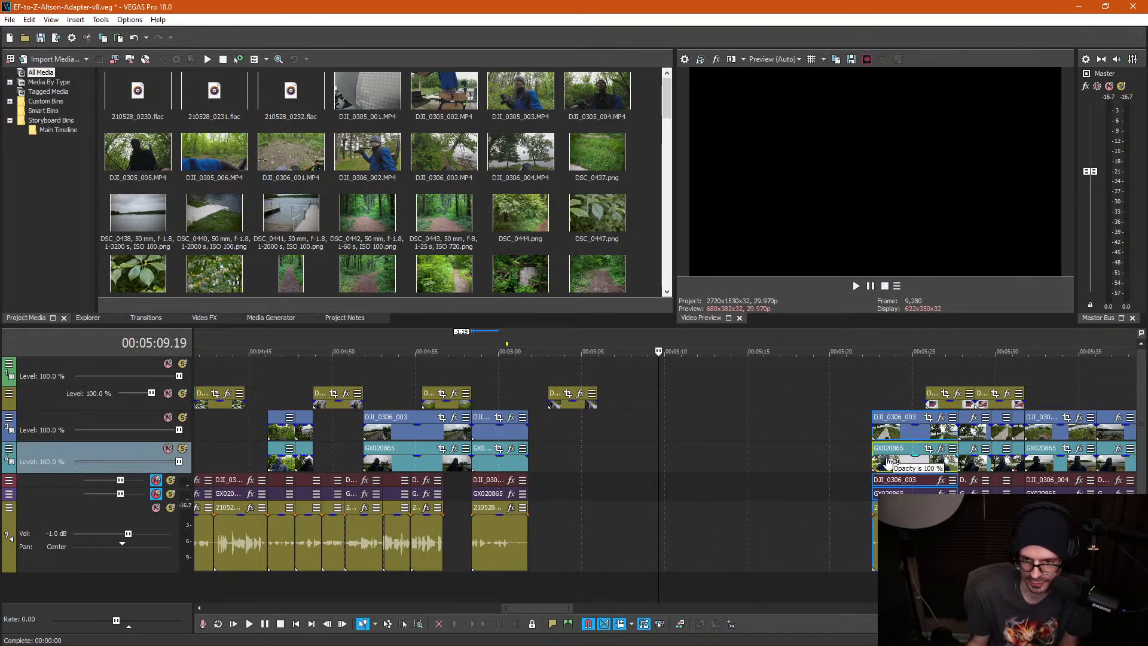
pyautogui.moveTo(896, 472); pyautogui.dragTo(618, 457)
# Step: Play the moved walkway and flag section from about 5:05 and check the short clips around 5:12
pyautogui.click(582, 366)
pyautogui.press('space')
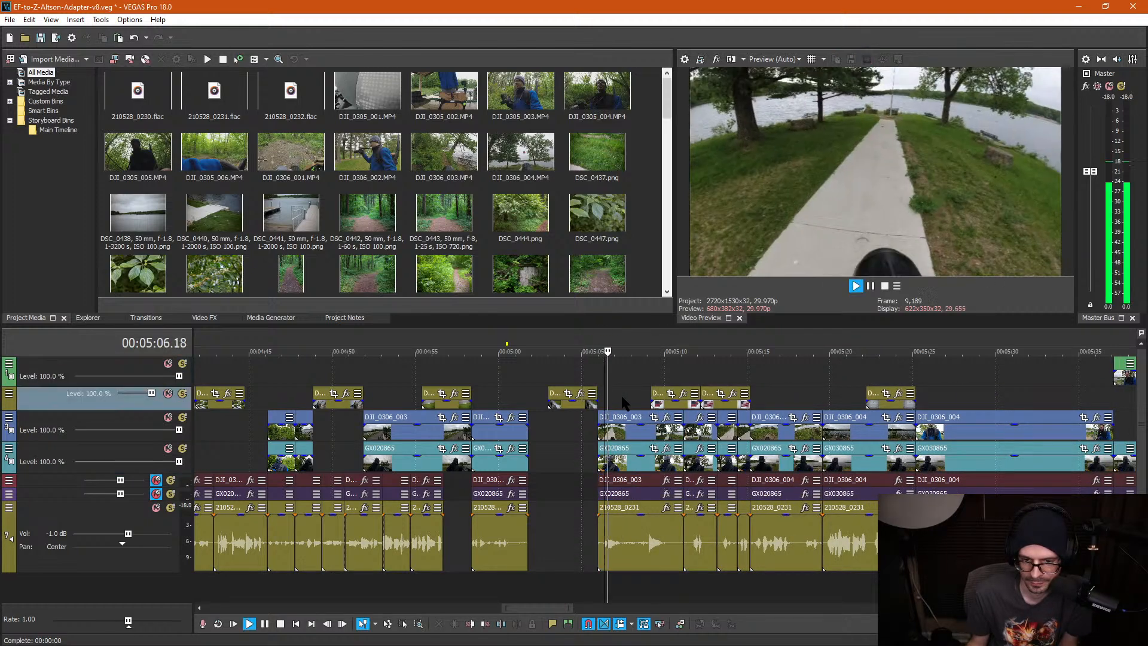
pyautogui.click(694, 463)
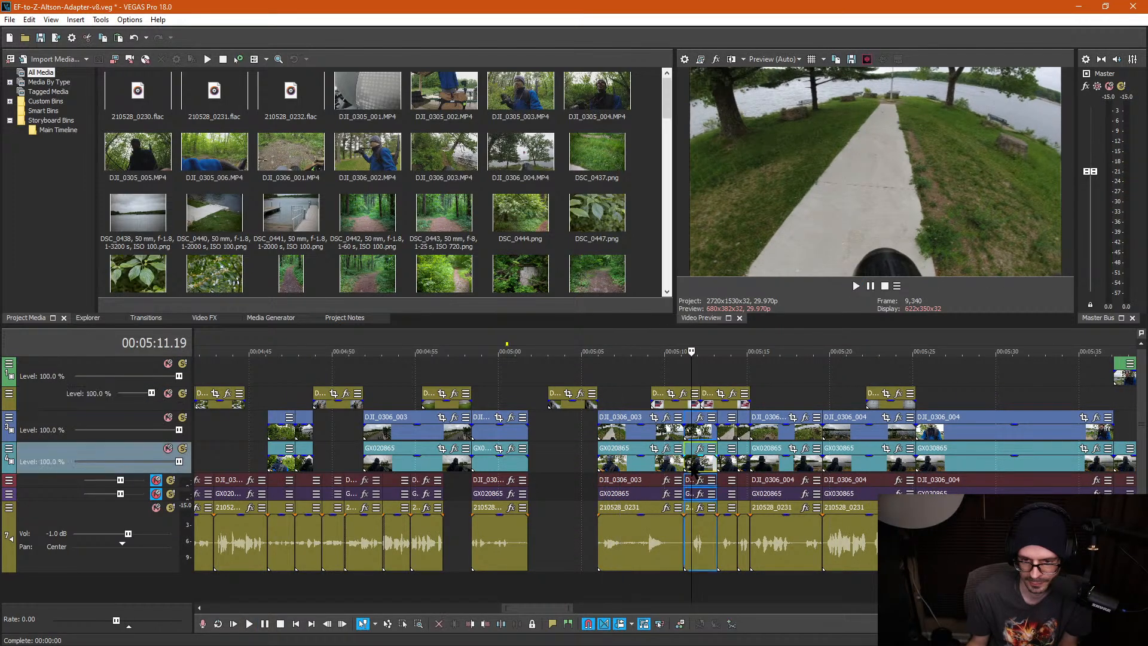
pyautogui.press('space')
pyautogui.press('space')
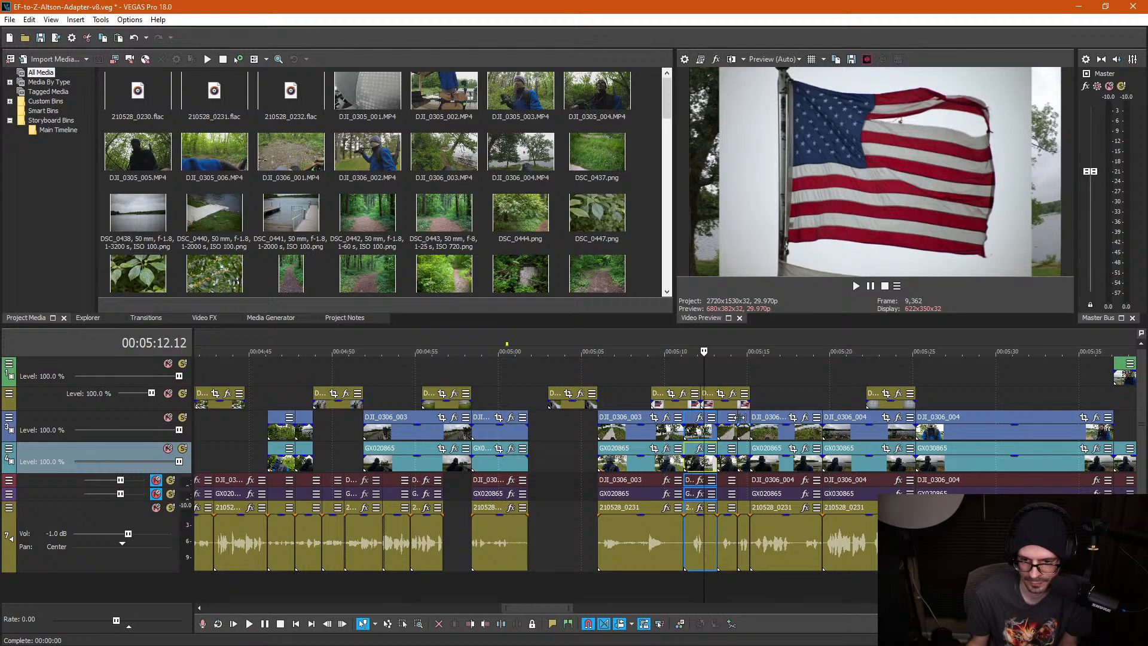
pyautogui.click(728, 436)
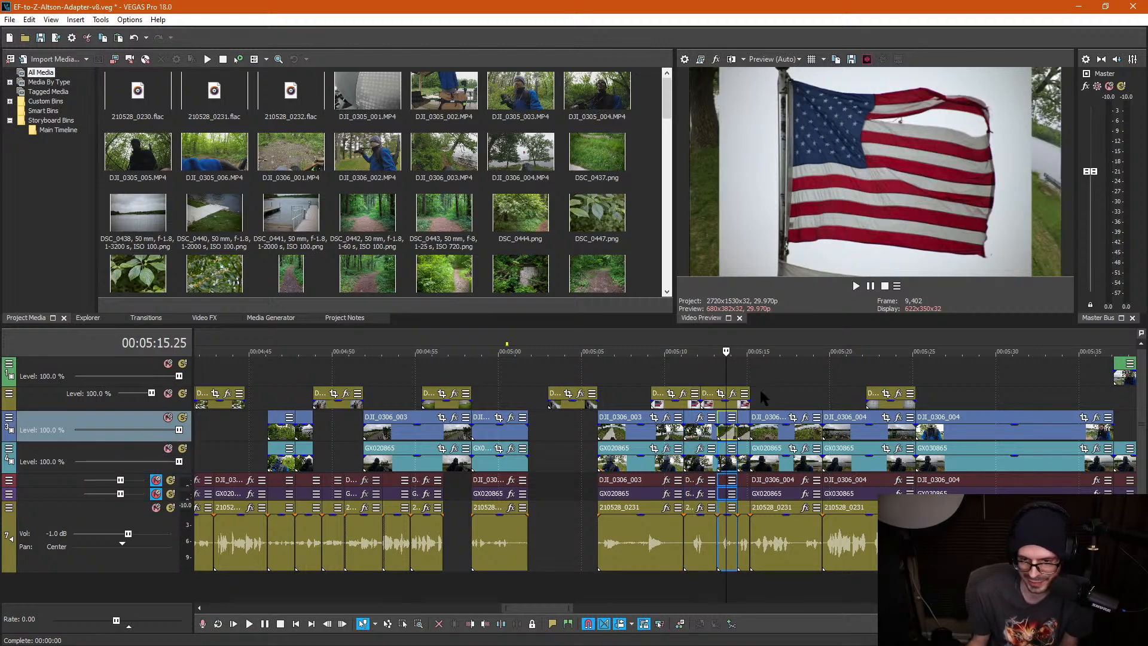
# Step: Play the lakeside narration from 5:15.25 to the start of the long DJI_0306_004 overlay clip
pyautogui.click(761, 395)
pyautogui.press('space')
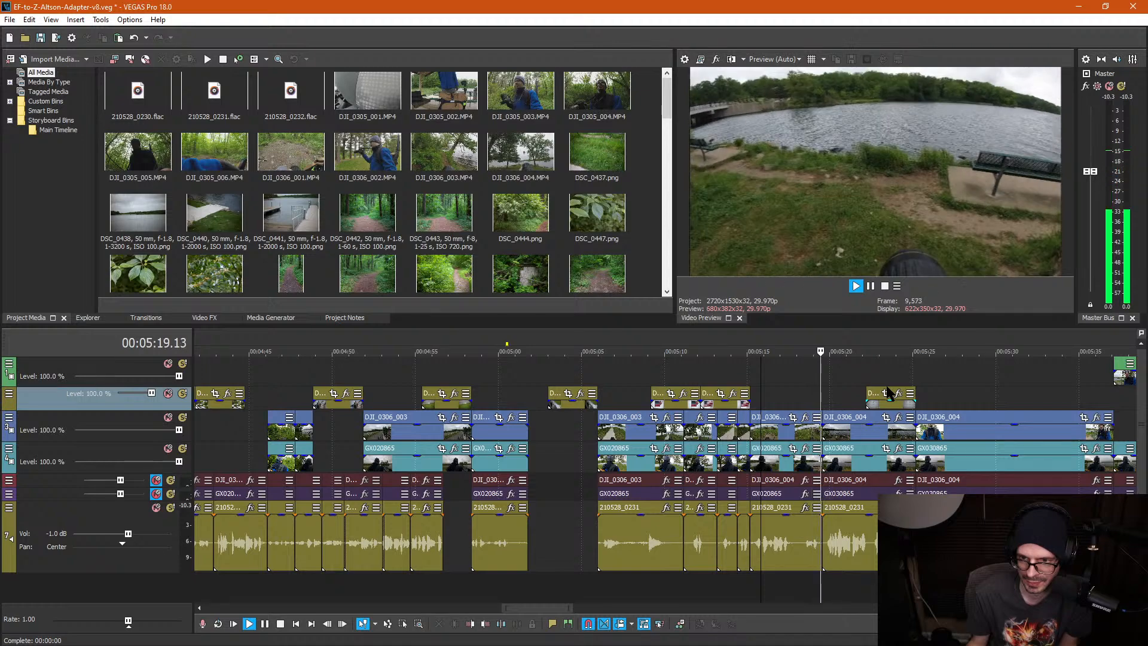
pyautogui.scroll(-4, 894, 389)
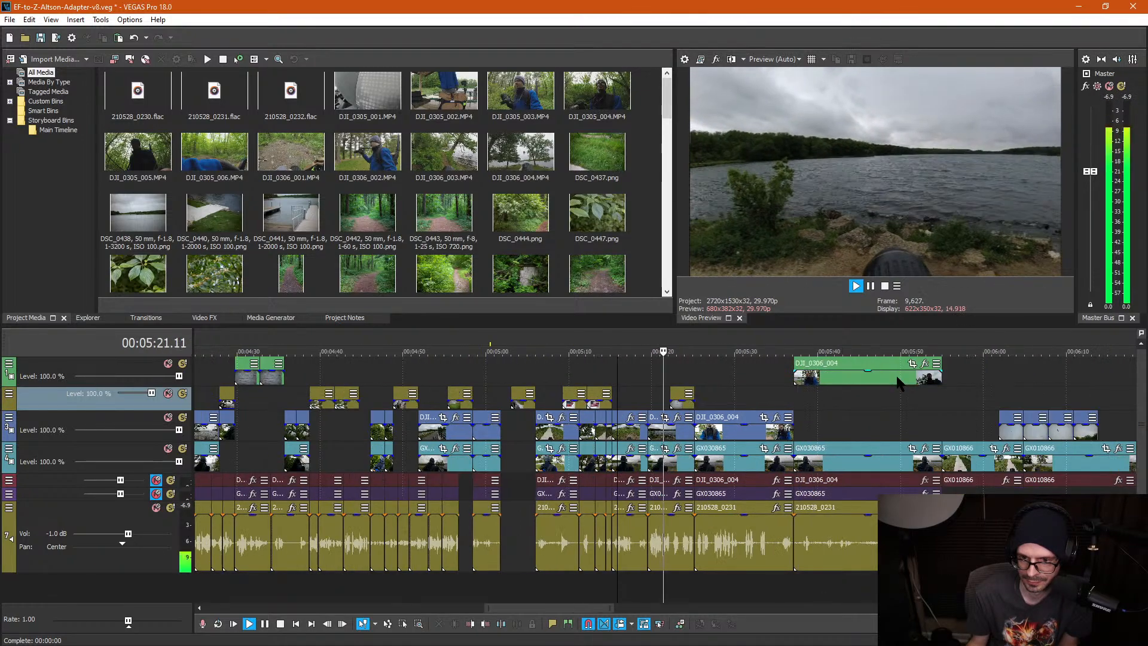
pyautogui.scroll(4, 897, 382)
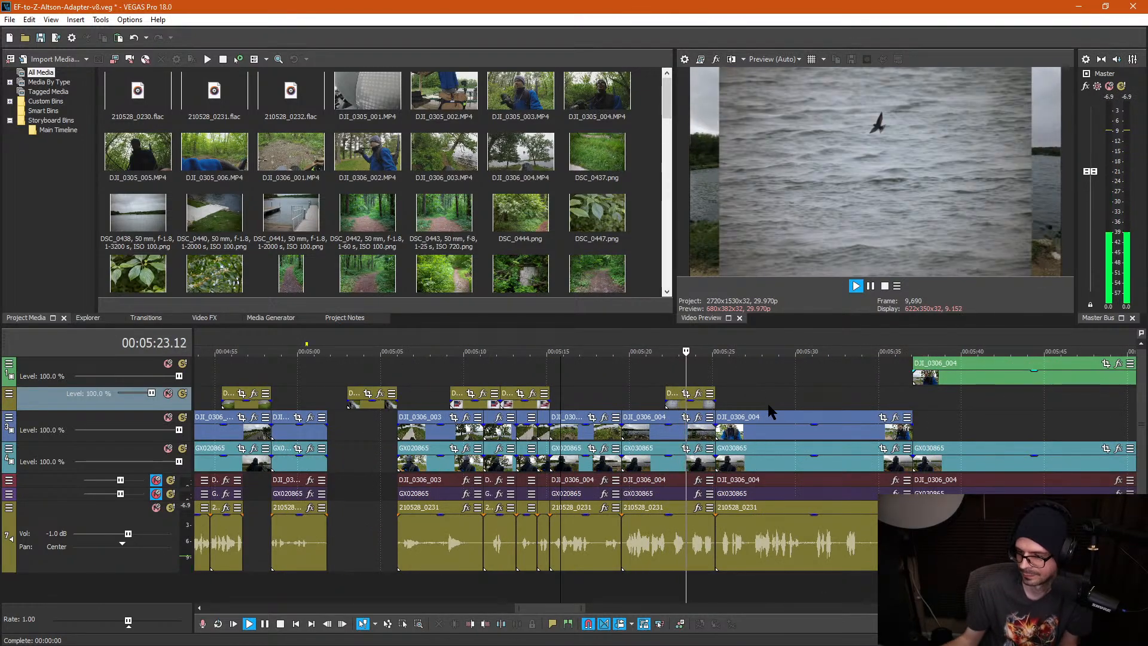
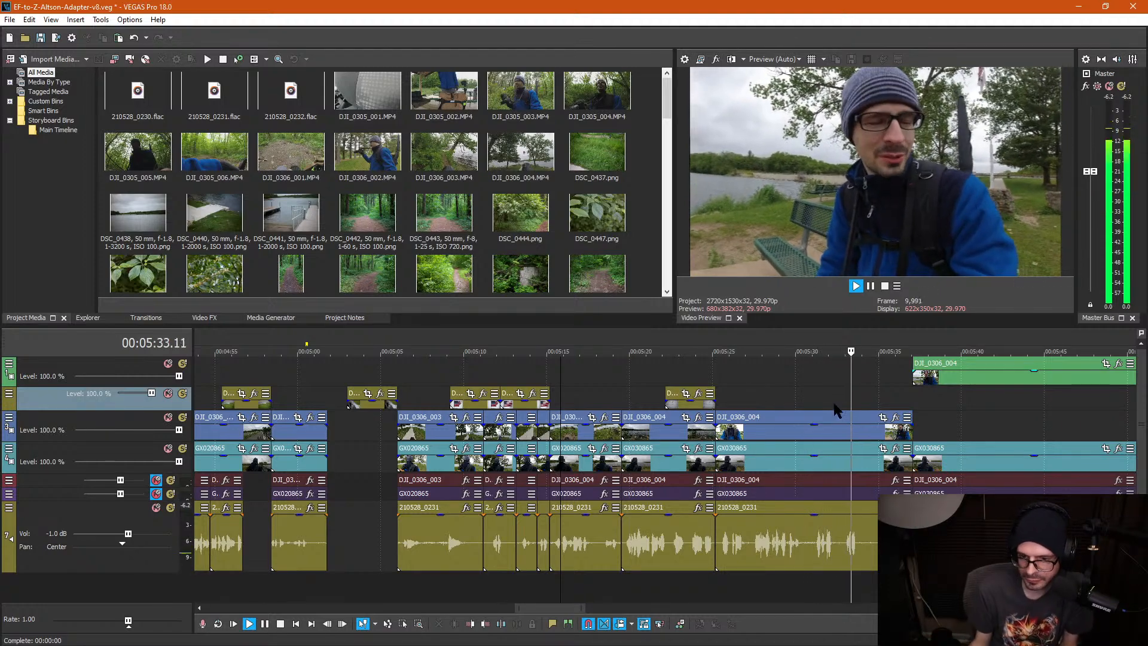
pyautogui.scroll(-3, 836, 408)
pyautogui.scroll(5, 805, 413)
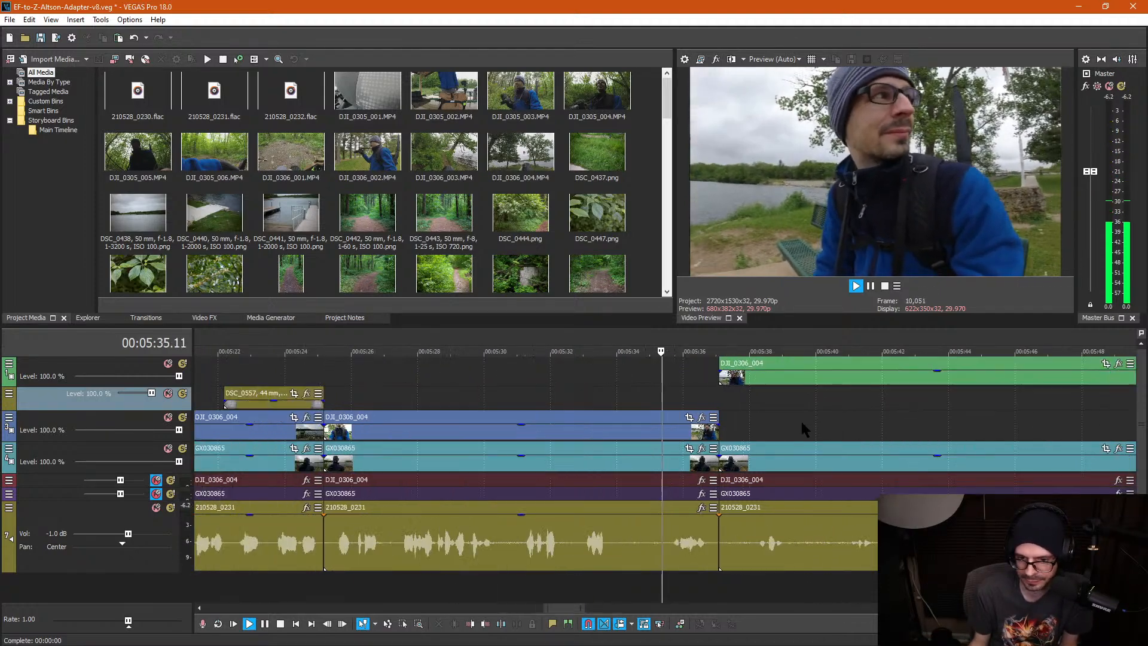
pyautogui.scroll(-8, 770, 453)
pyautogui.press('space')
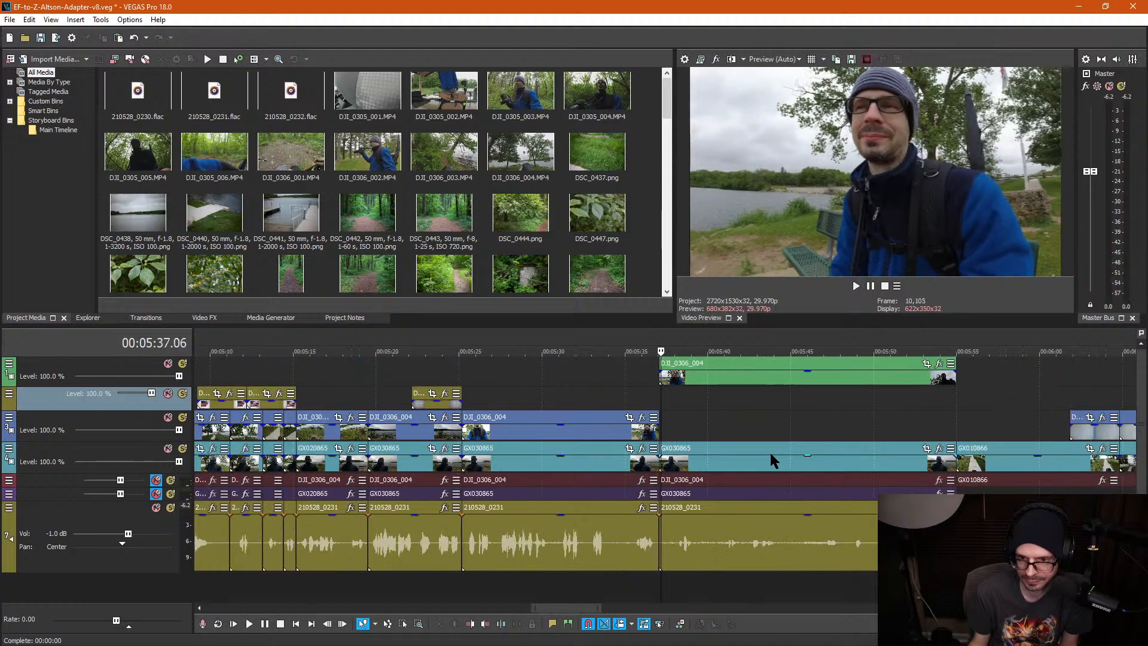
# Step: Play parts of the long DJI_0306_004 overlay section from about 5:41 to 5:51, listening for usable speech
pyautogui.click(676, 414)
pyautogui.scroll(4, 676, 414)
pyautogui.press('space')
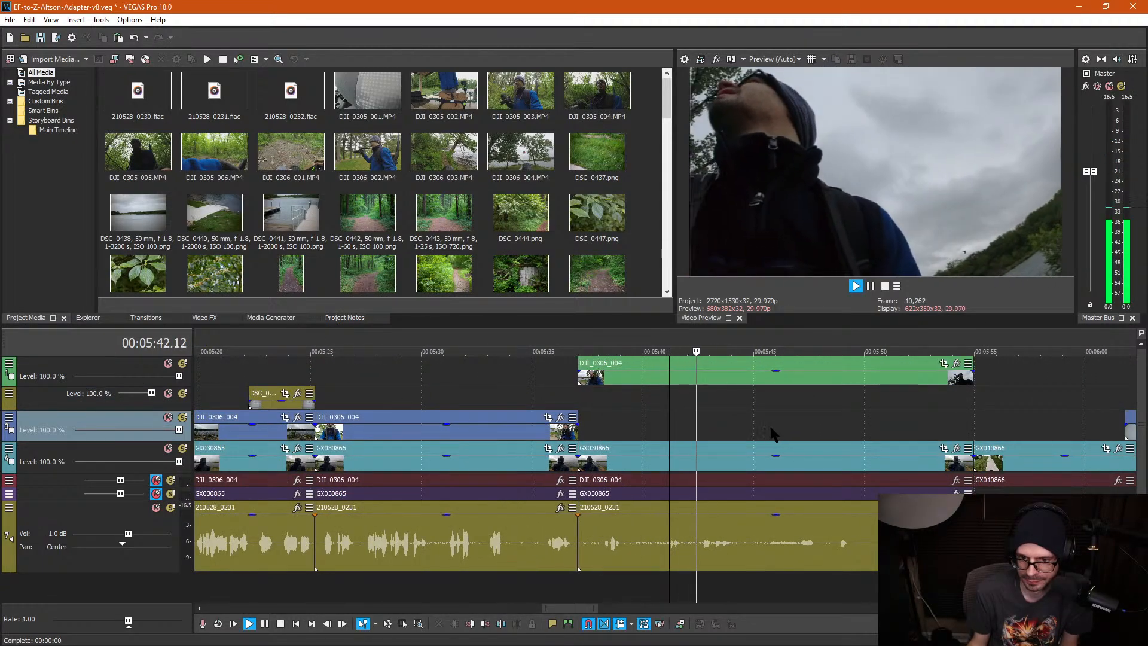
pyautogui.scroll(-1, 778, 434)
pyautogui.press('space')
pyautogui.click(757, 436)
pyautogui.press('space')
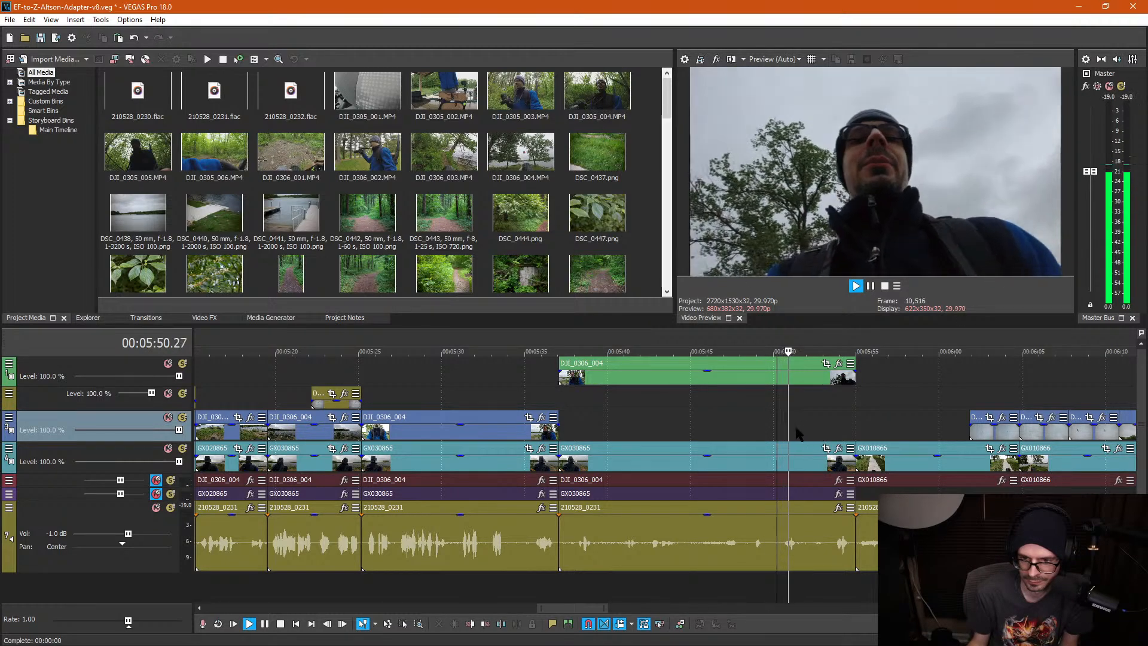
pyautogui.press('space')
# Step: Isolate the short remark in the long DJI_0306_004 section by splitting its grouped events at about 5:50.13 and at 5:51.24
pyautogui.click(781, 555)
pyautogui.press('s')
pyautogui.click(837, 557)
pyautogui.press('space')
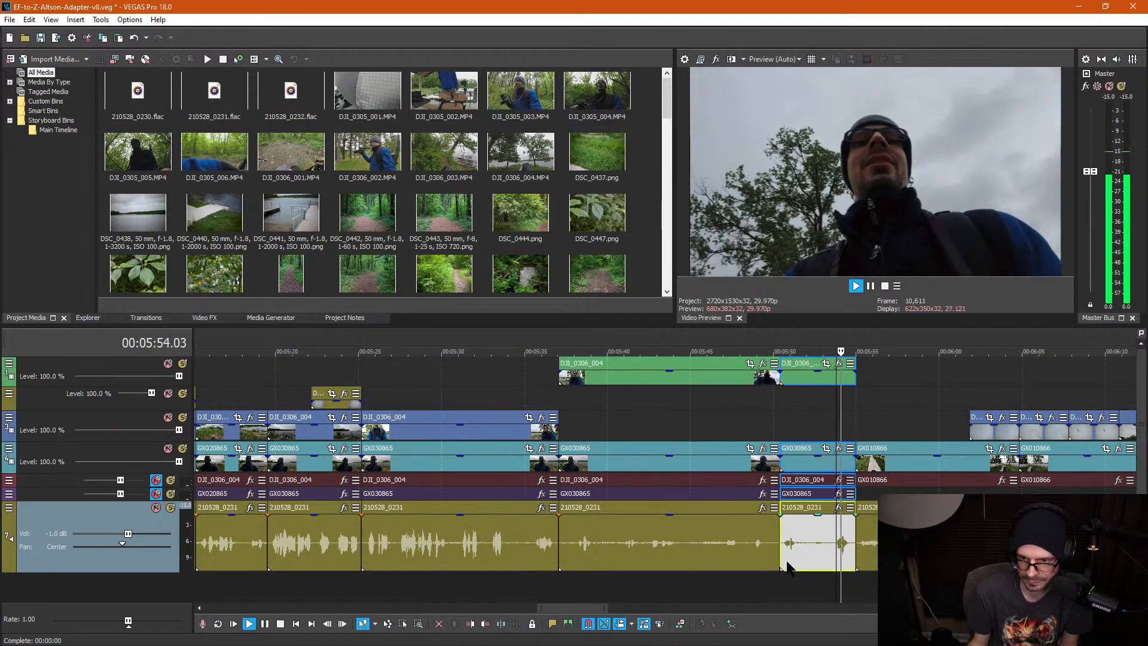
pyautogui.press('space')
pyautogui.click(803, 563)
pyautogui.press('s')
# Step: Delete the leftover piece after the 5:51.24 split, keeping all following events in place
pyautogui.click(822, 565)
pyautogui.press('Delete')
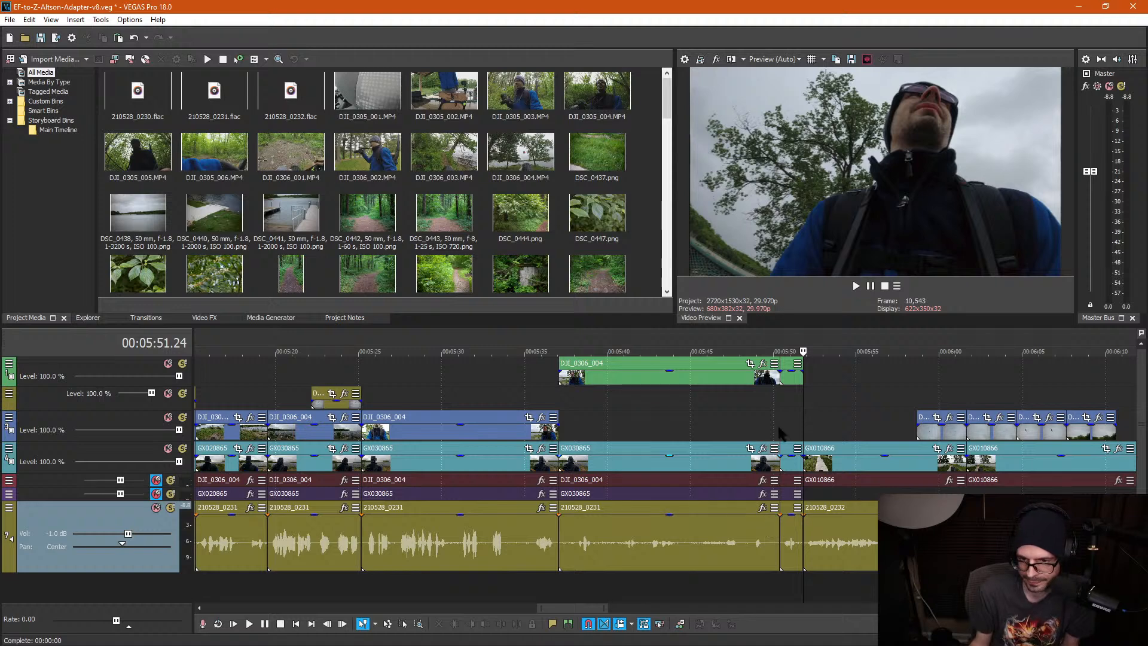
pyautogui.hotkey('ctrl', 'z')
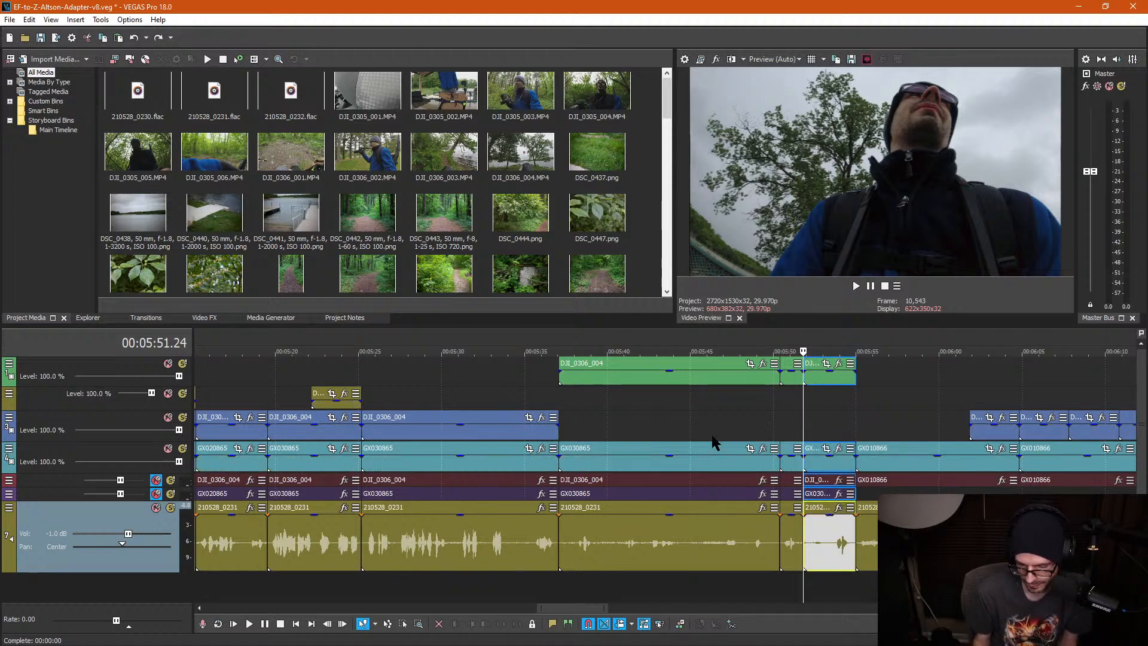
pyautogui.press('Delete')
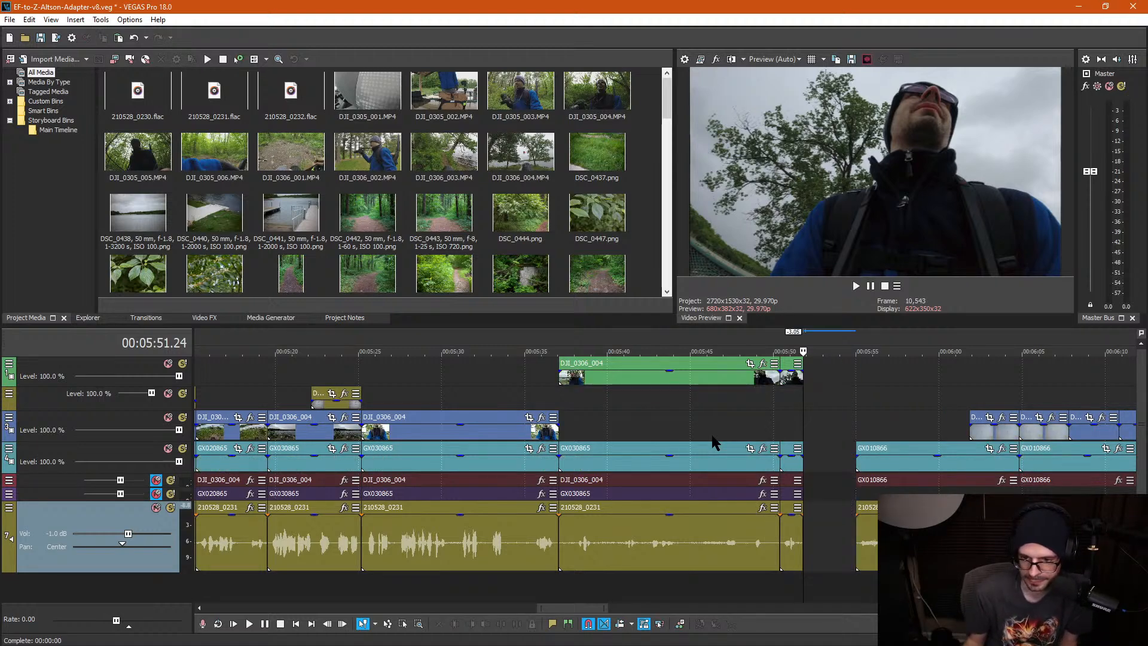
# Step: Delete the long section starting at 5:37.06 and move the short remark clip back into its place
pyautogui.click(648, 543)
pyautogui.press('space')
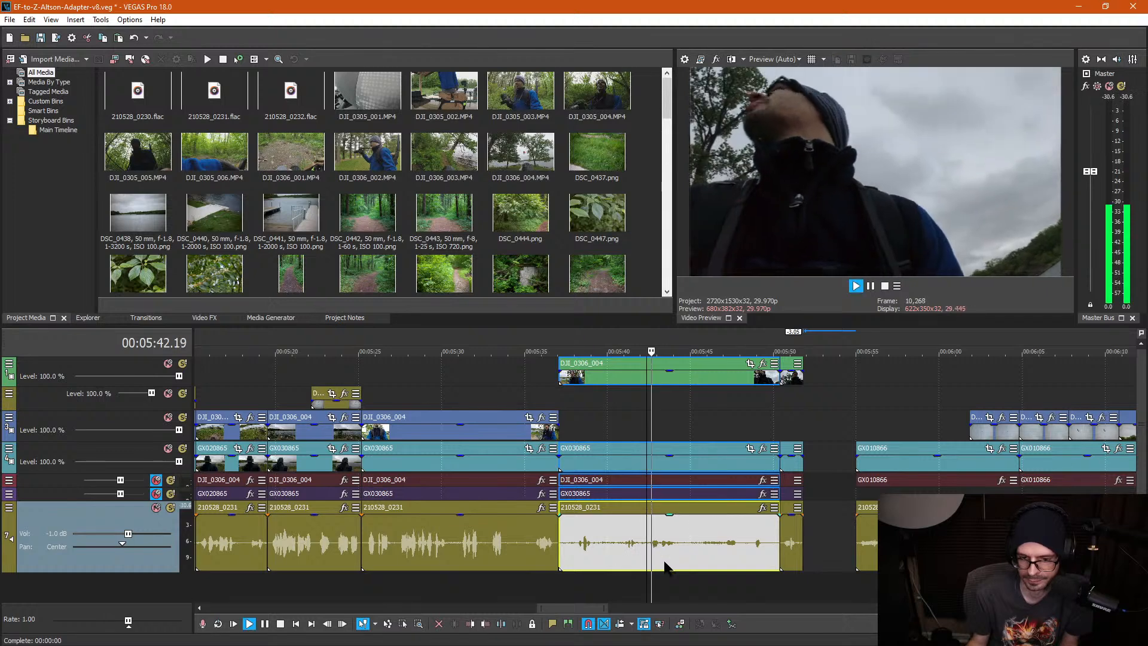
pyautogui.press('Return')
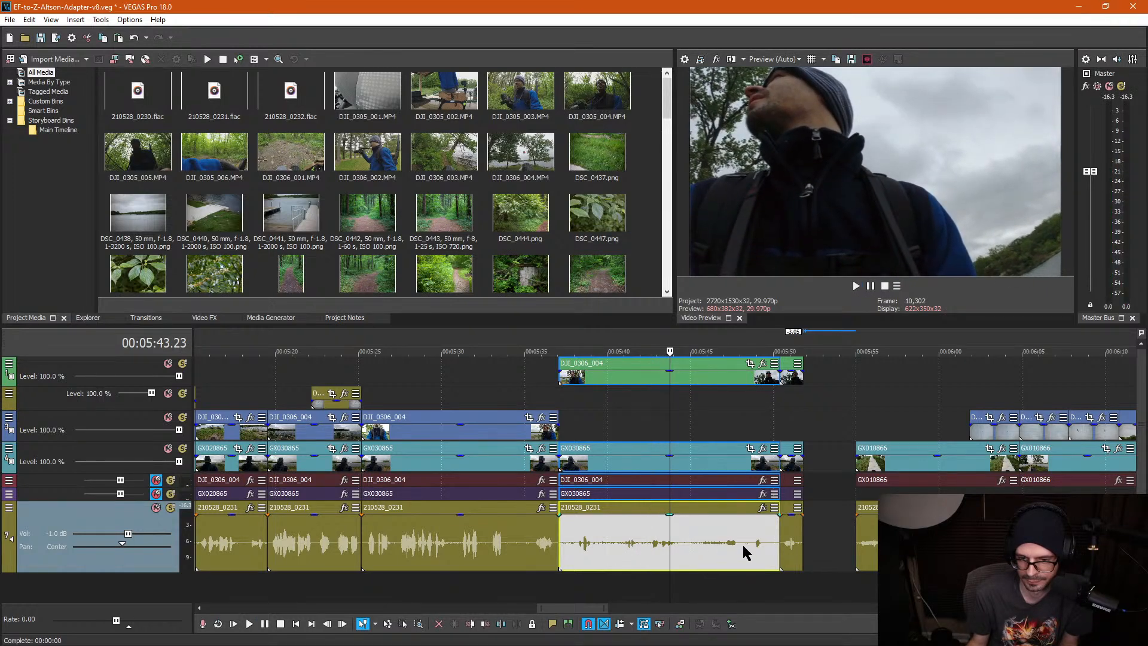
pyautogui.press('Delete')
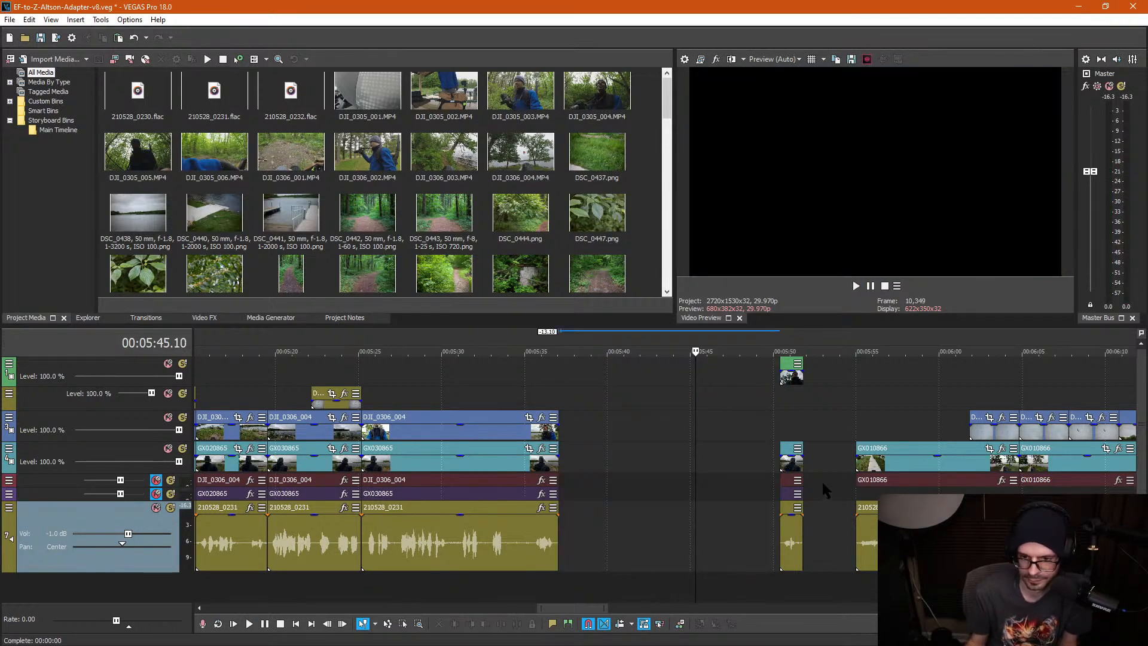
pyautogui.moveTo(793, 468); pyautogui.dragTo(573, 469)
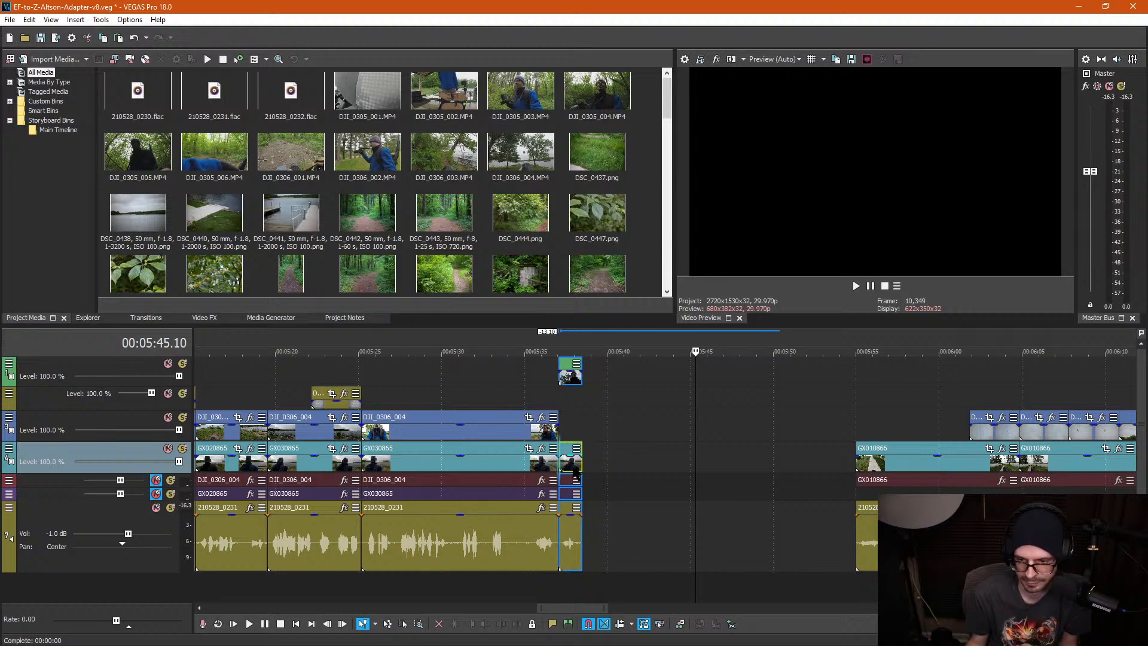
# Step: Play the start of the GX010866 walkway clip and split it with its 210528_0232 narration at 5:59.21
pyautogui.click(826, 467)
pyautogui.click(875, 435)
pyautogui.press('space')
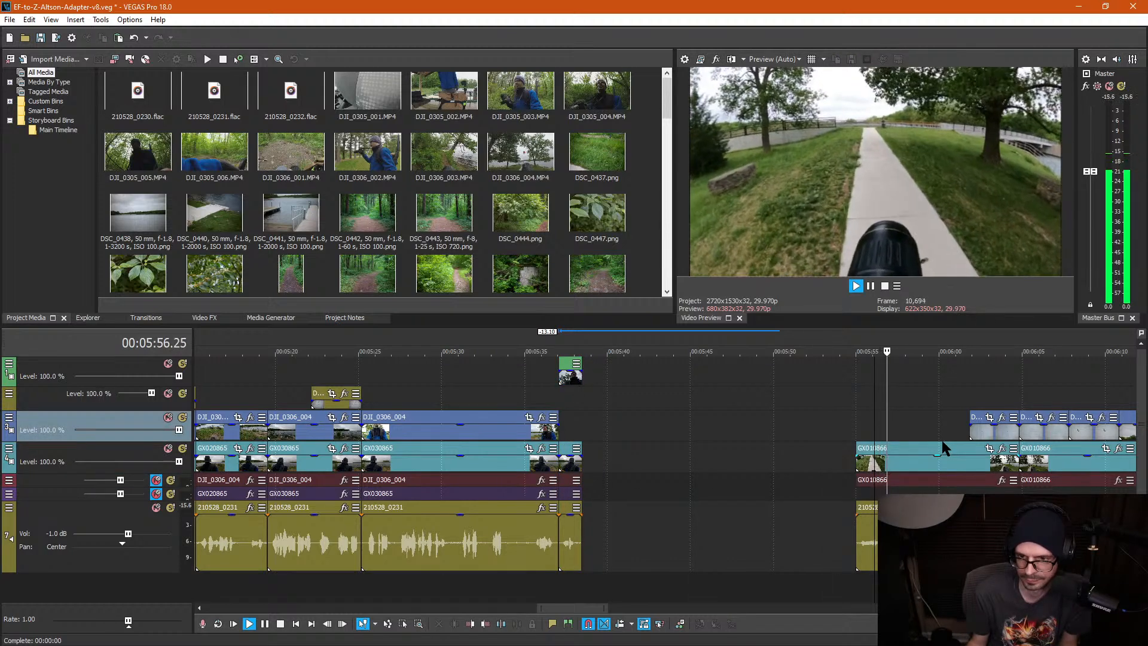
pyautogui.press('Return')
pyautogui.scroll(-3, 940, 442)
pyautogui.click(656, 467)
pyautogui.scroll(3, 672, 551)
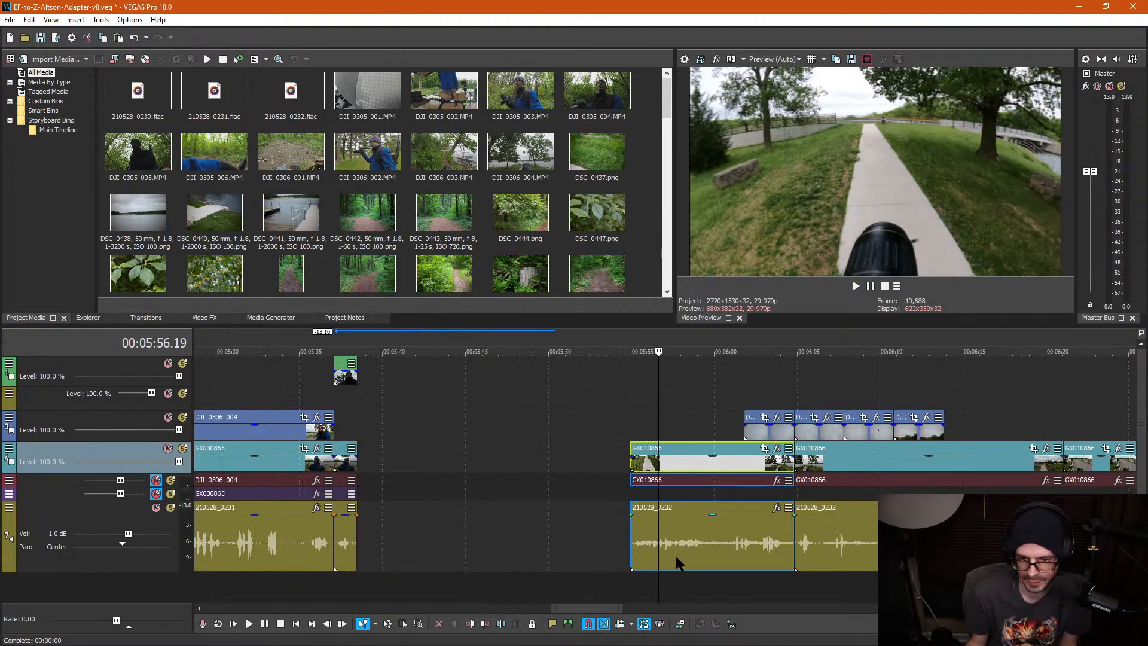
pyautogui.click(709, 548)
pyautogui.press('s')
# Step: Move the first GX010866 piece back to about 5:46 and delete its video and camera audio, keeping the 210528_0232 narration
pyautogui.moveTo(659, 461); pyautogui.dragTo(508, 459)
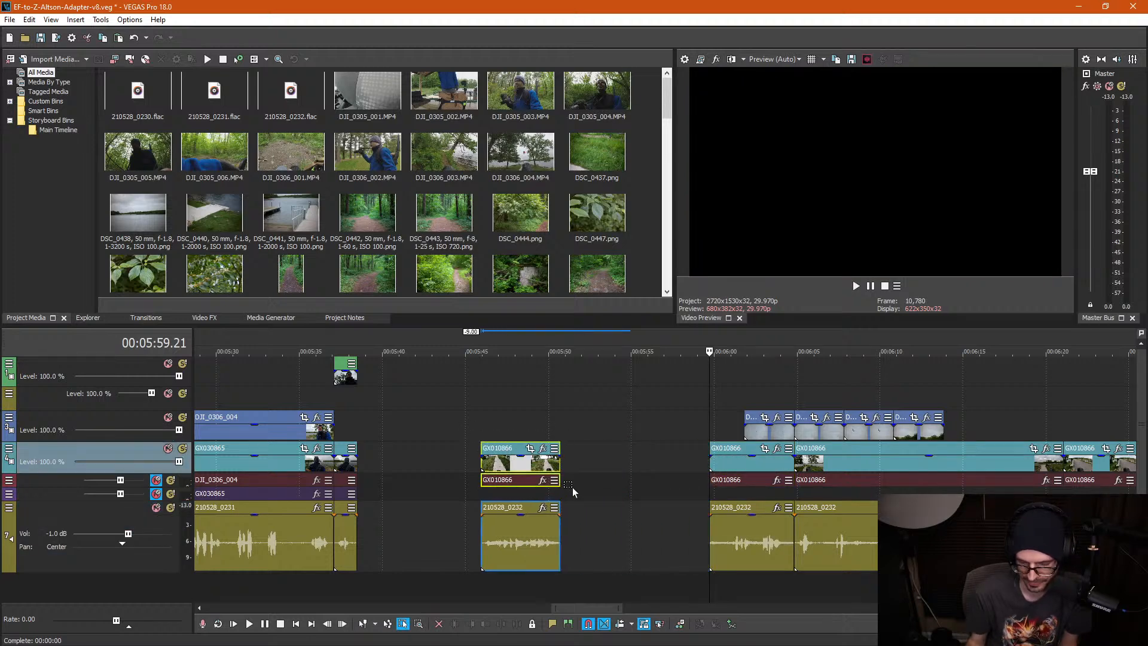
pyautogui.press('Delete')
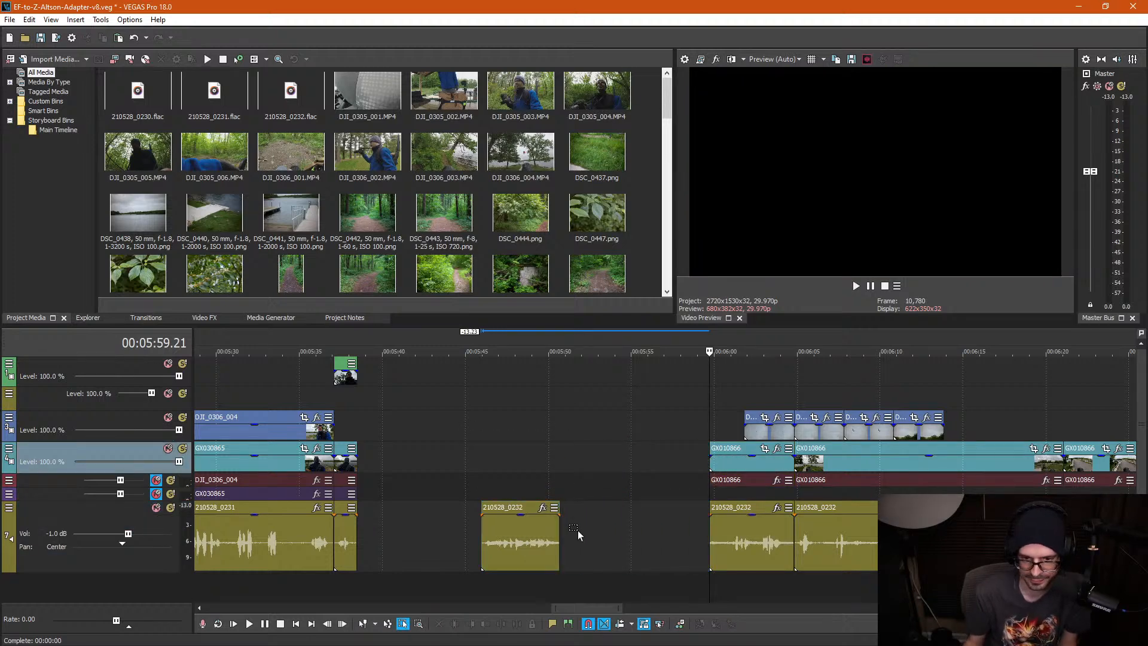
pyautogui.scroll(-3, 425, 512)
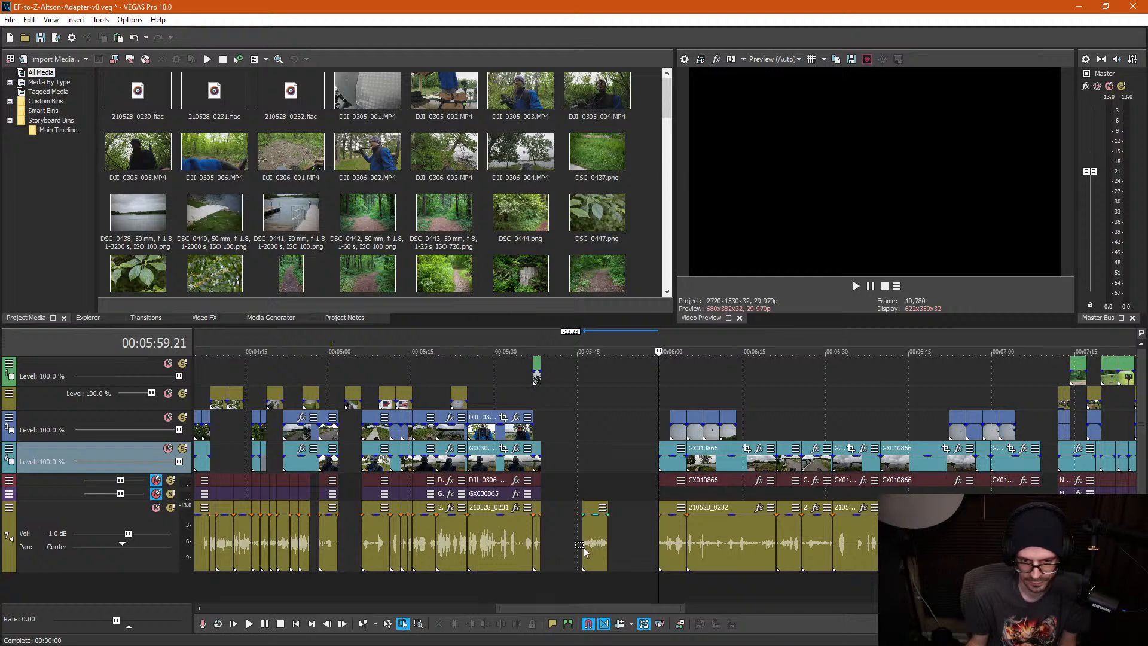
# Step: Move the kept 210528_0232 narration into the gap before the 5:06 clip and trim its start to the end of the preceding clip
pyautogui.moveTo(586, 544); pyautogui.dragTo(353, 536)
pyautogui.click(345, 481)
pyautogui.scroll(4, 458, 508)
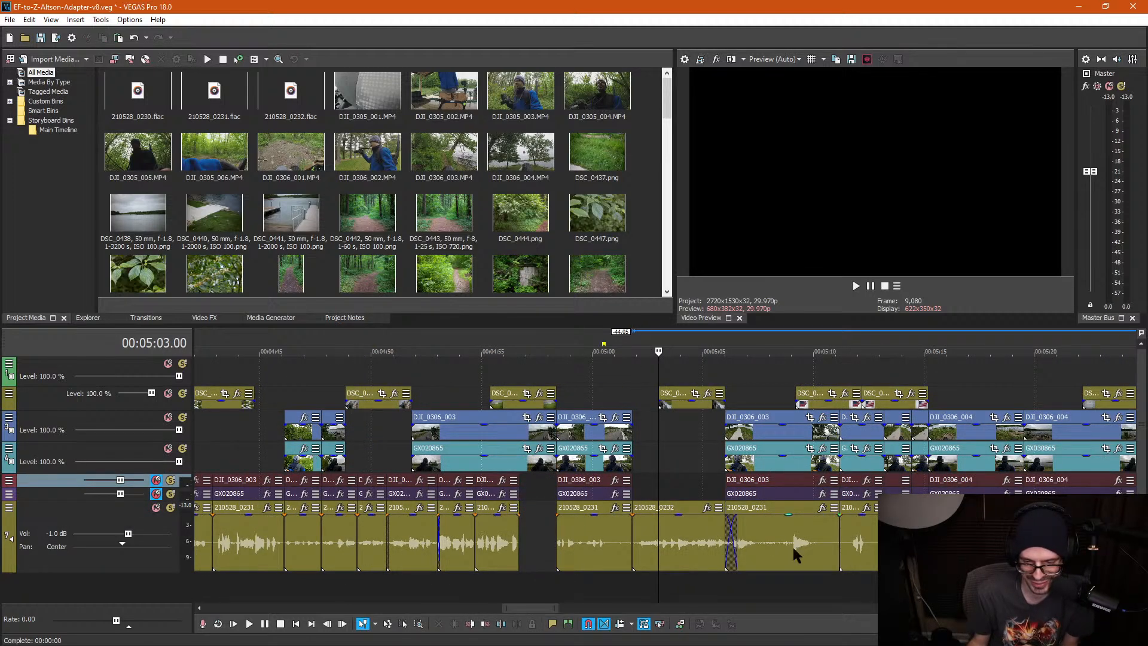
pyautogui.click(670, 477)
pyautogui.scroll(2, 669, 476)
pyautogui.click(627, 542)
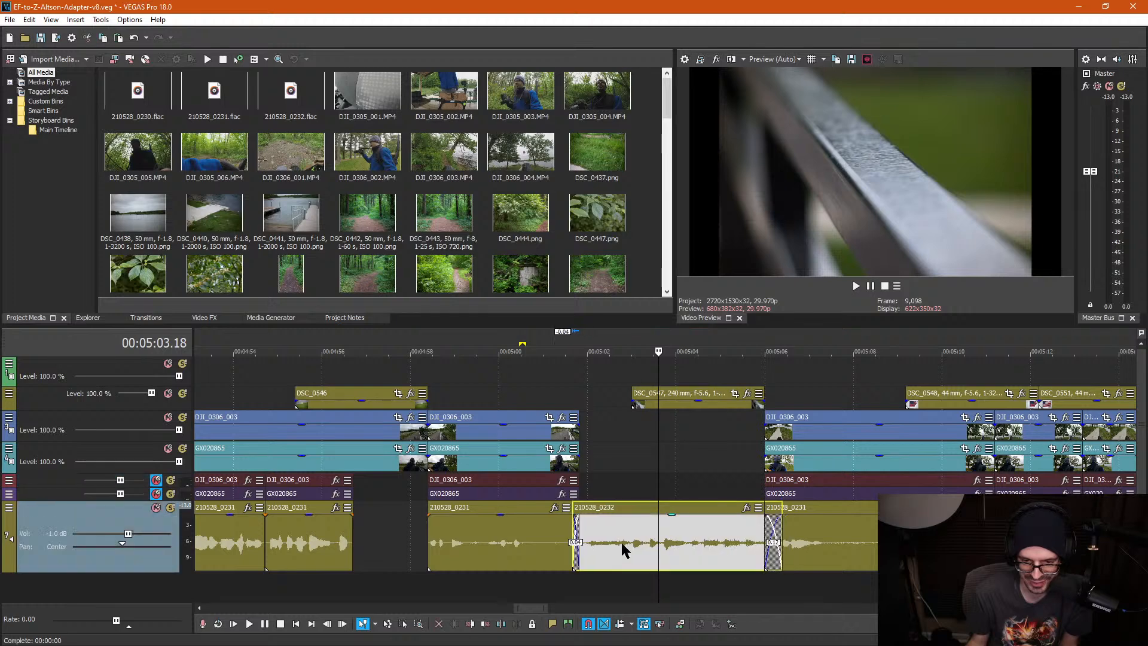
pyautogui.moveTo(618, 541); pyautogui.dragTo(617, 540)
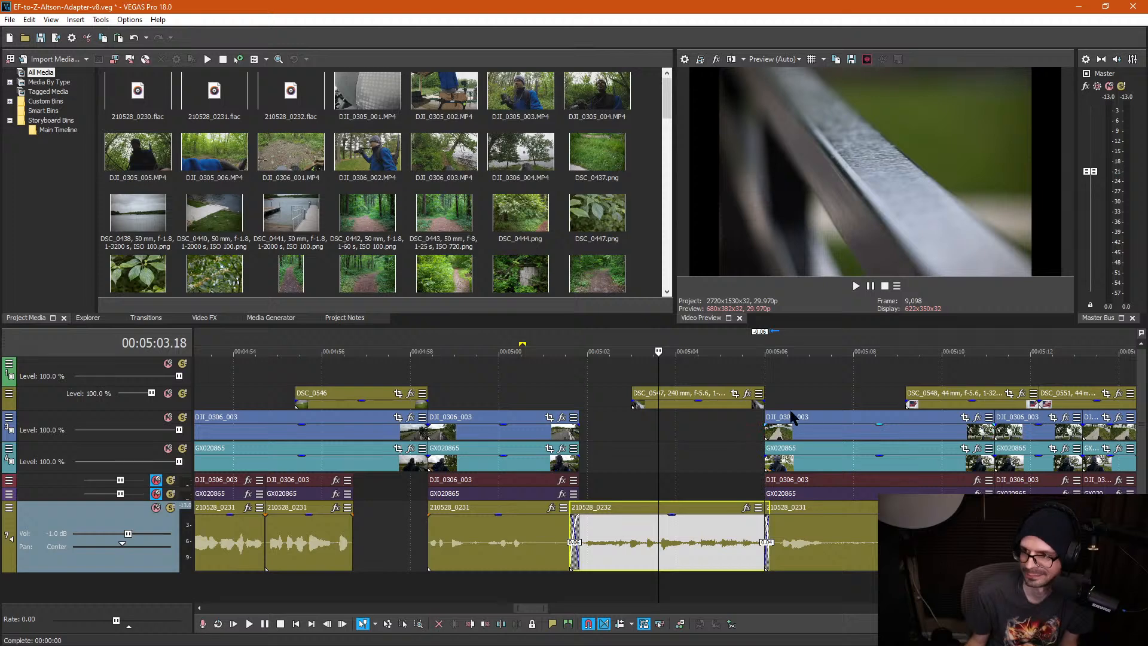
pyautogui.click(597, 448)
pyautogui.moveTo(572, 530); pyautogui.dragTo(581, 530)
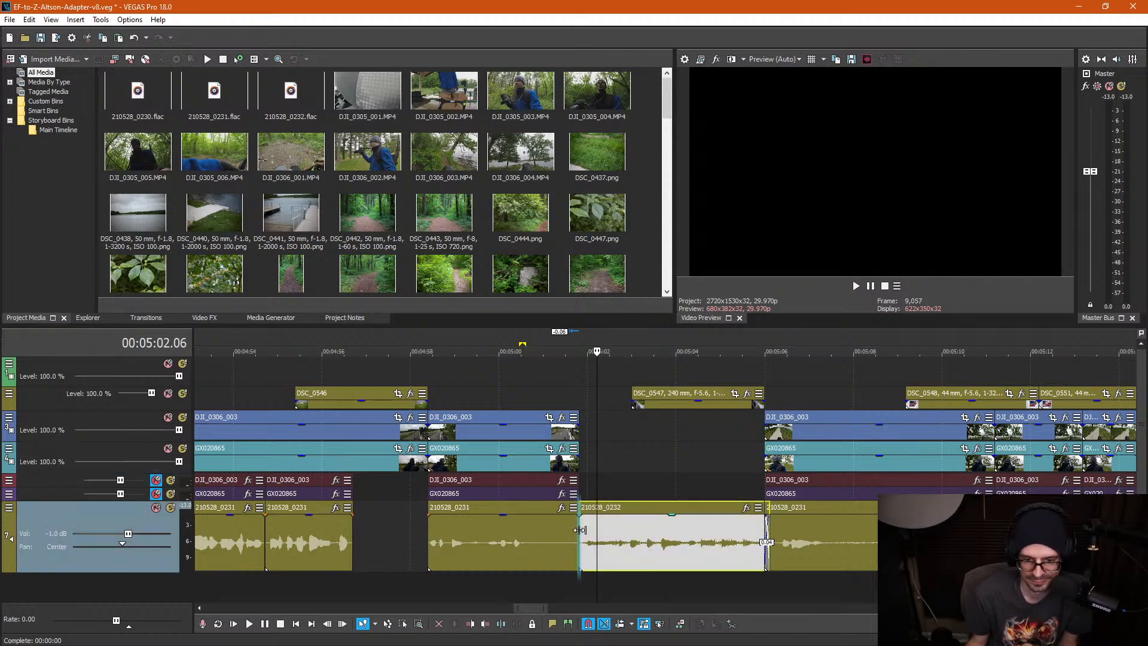
# Step: Review the lakeside narration from about 5:18 up to the end of the DJI_0306_004 clip at about 5:37
pyautogui.click(425, 534)
pyautogui.scroll(-5, 820, 522)
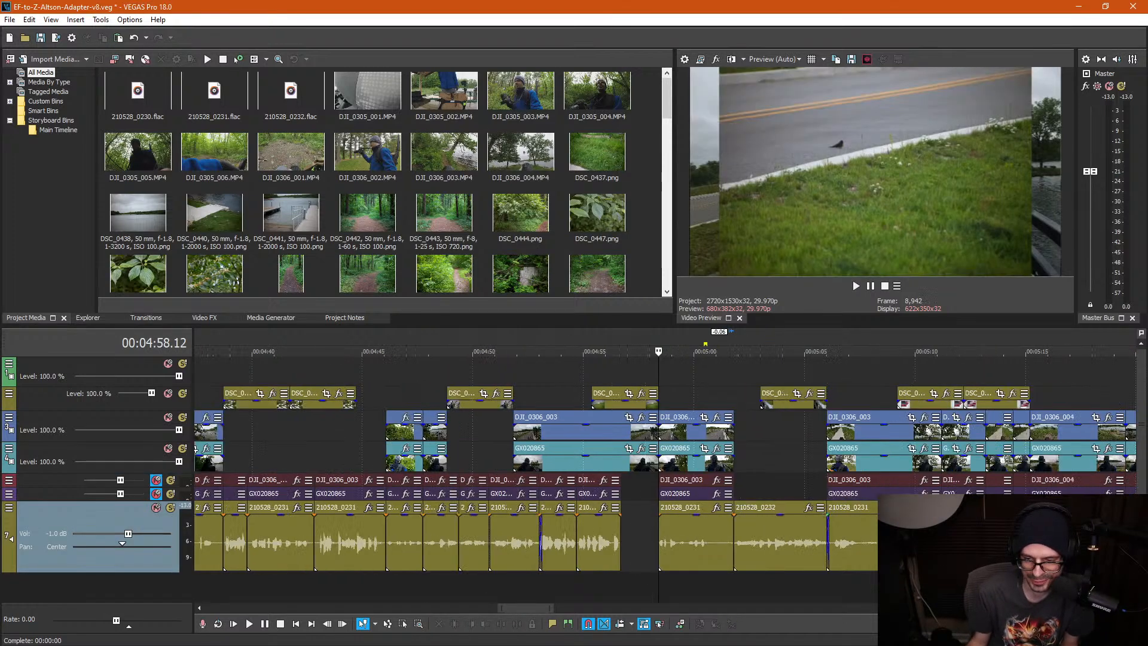
pyautogui.click(995, 402)
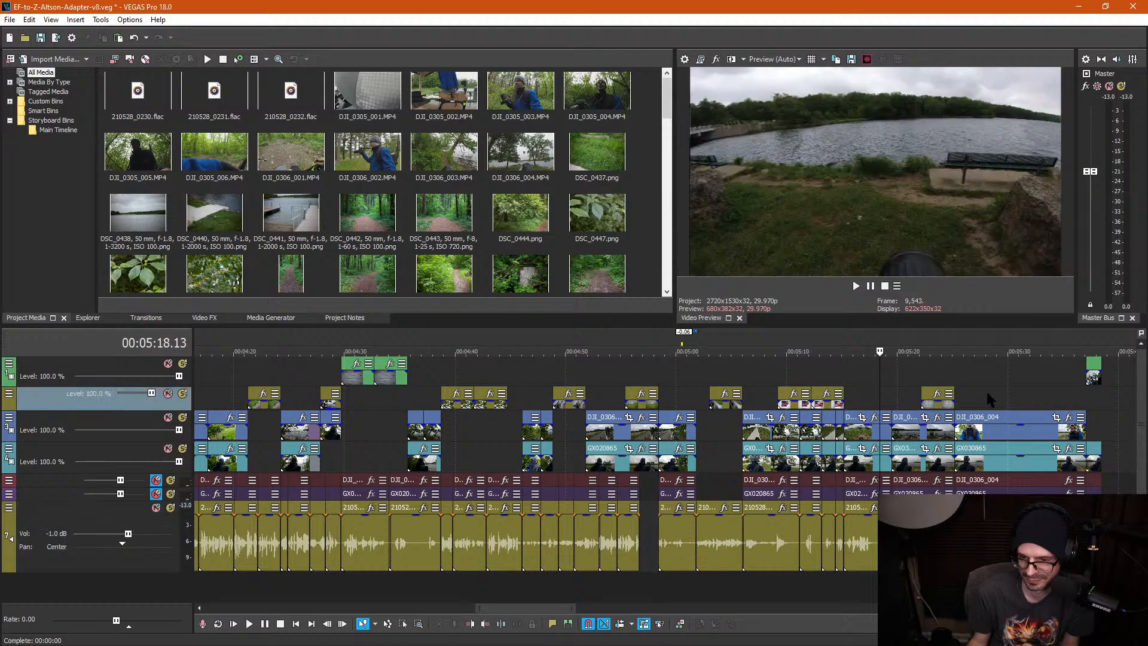
pyautogui.press('space')
pyautogui.scroll(3, 995, 406)
pyautogui.press('space')
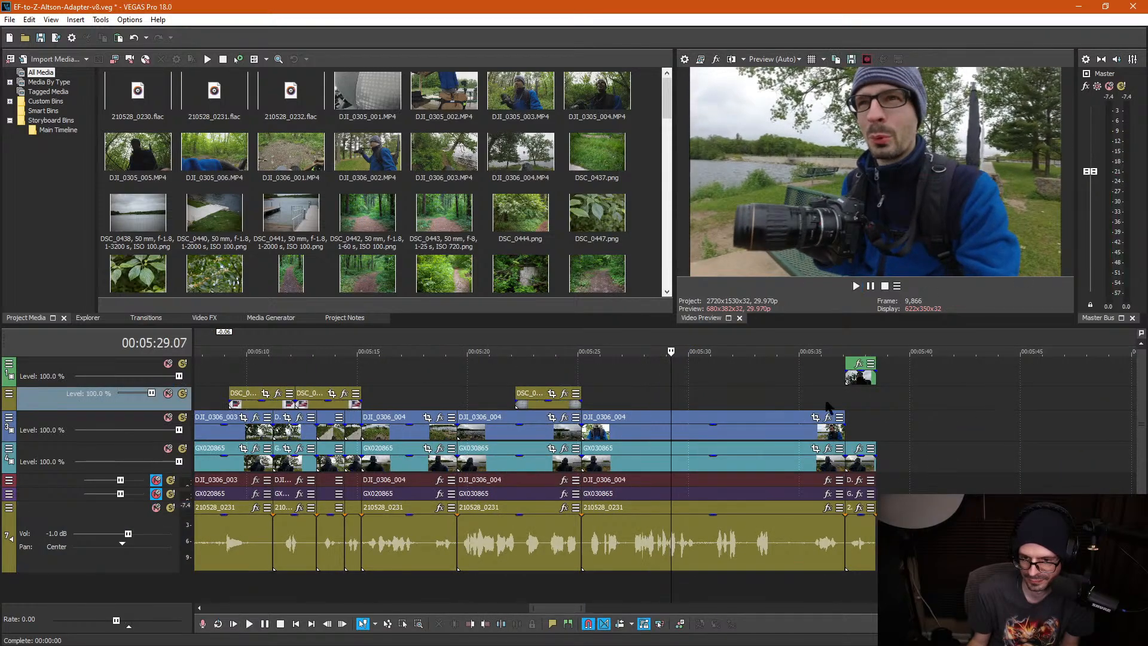
pyautogui.click(822, 392)
pyautogui.press('space')
pyautogui.press('space')
pyautogui.scroll(-3, 1030, 458)
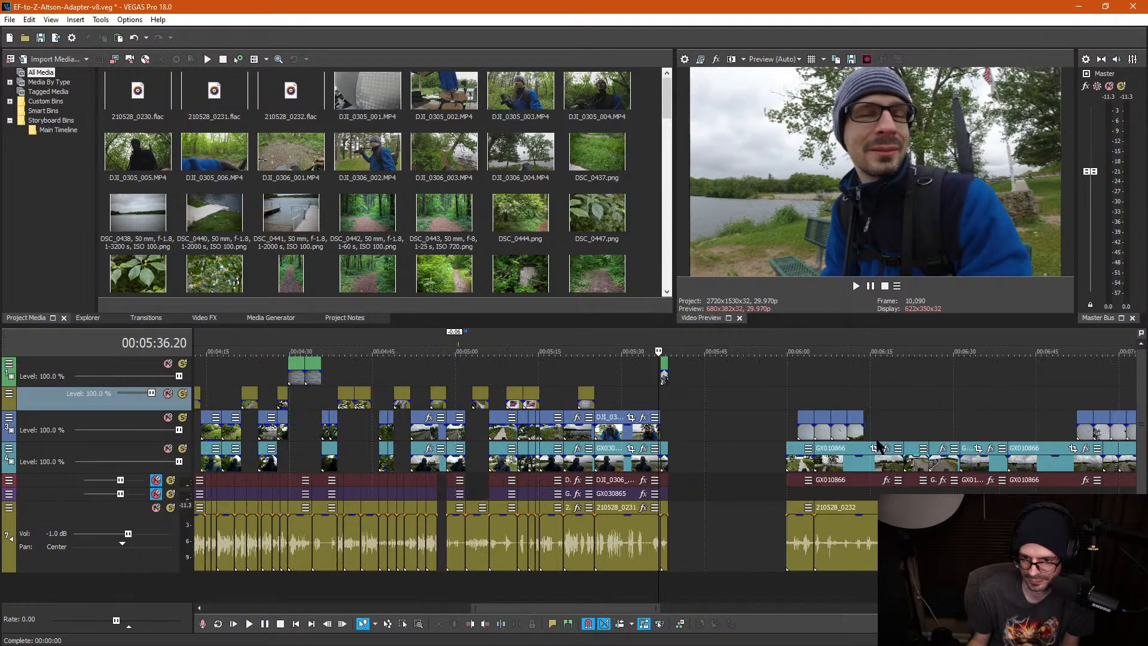
# Step: Play the GX010866 piece at about 6:00 and move it with its narration back so that it ends at 5:58.18
pyautogui.scroll(3, 796, 413)
pyautogui.press('space')
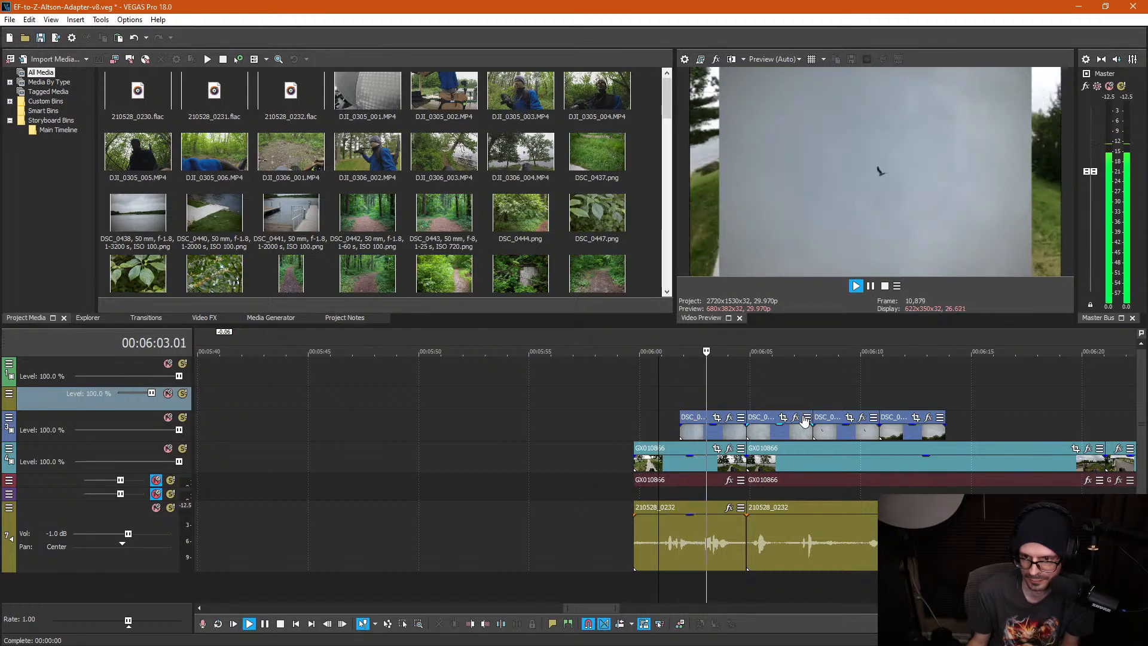
pyautogui.press('space')
pyautogui.click(607, 526)
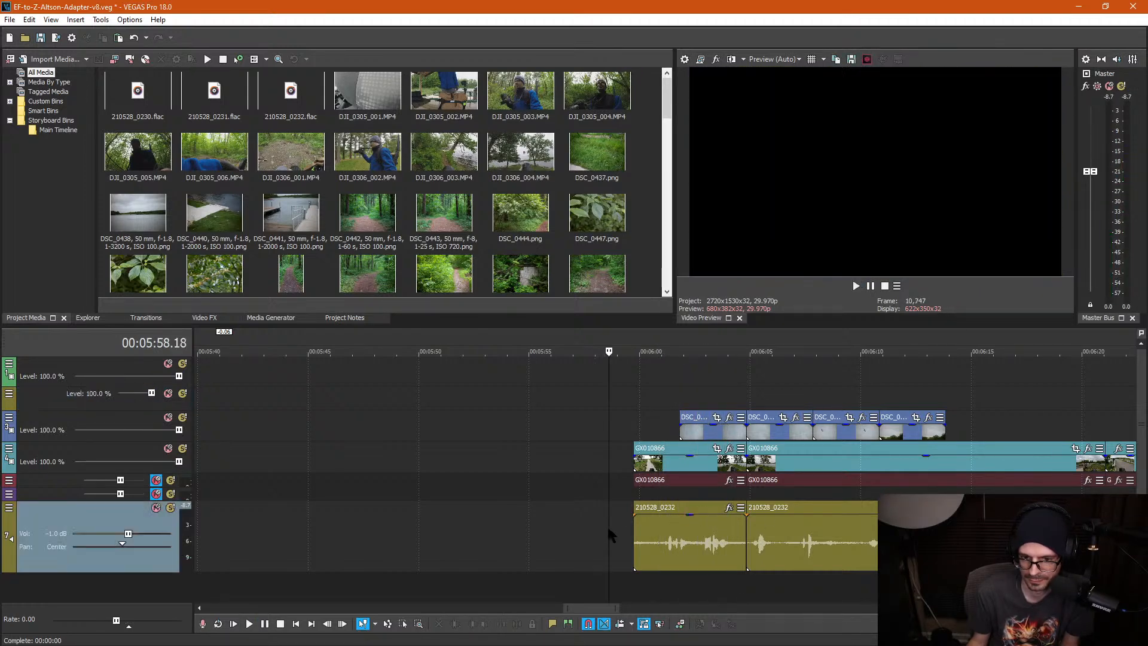
pyautogui.moveTo(661, 523); pyautogui.dragTo(557, 523)
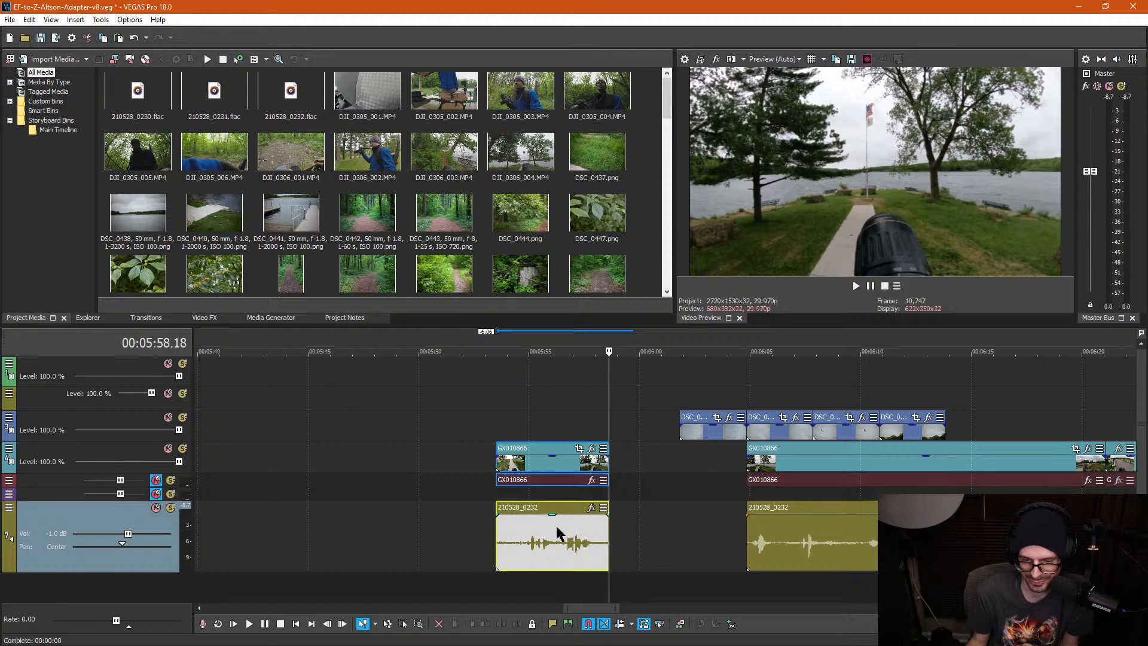
# Step: Move only the 210528_0232 narration of that piece back to about 5:45, leaving its GX010866 video where it is
pyautogui.press('d')
pyautogui.press('d')
pyautogui.moveTo(605, 583); pyautogui.dragTo(496, 488)
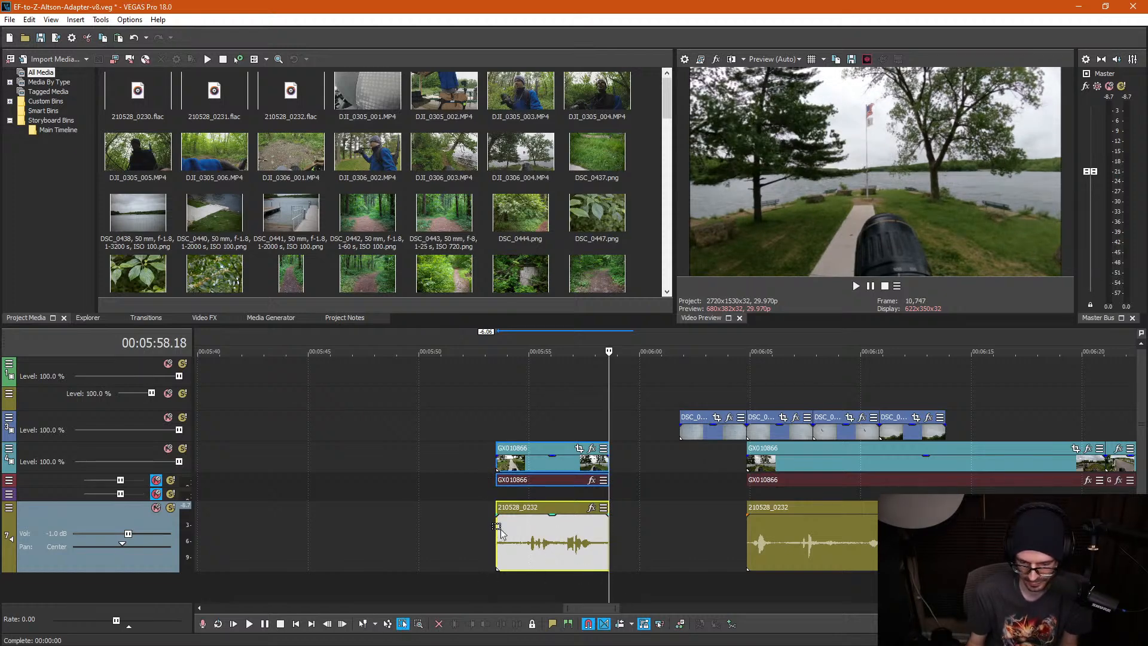
pyautogui.scroll(-2, 526, 536)
pyautogui.moveTo(621, 549); pyautogui.dragTo(703, 538)
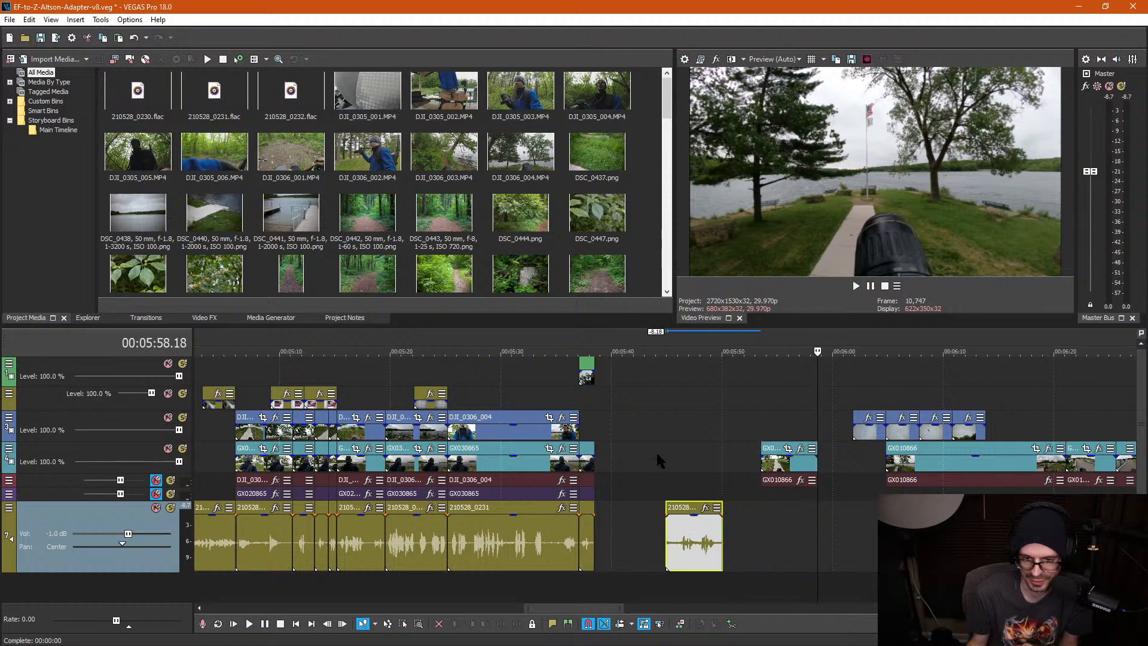
# Step: Split the DJI_0306_003 and GX020865 video at 4:55.12, where photo DSC_0546 starts, and delete the part after the split
pyautogui.click(660, 469)
pyautogui.scroll(-3, 578, 493)
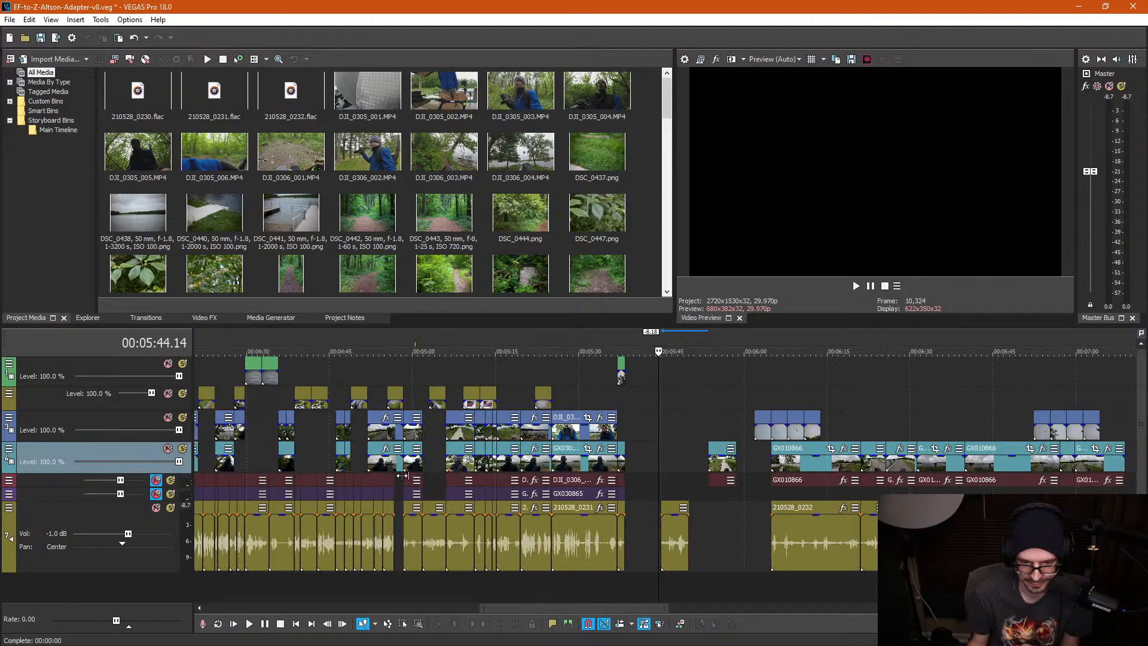
pyautogui.click(402, 518)
pyautogui.scroll(8, 402, 518)
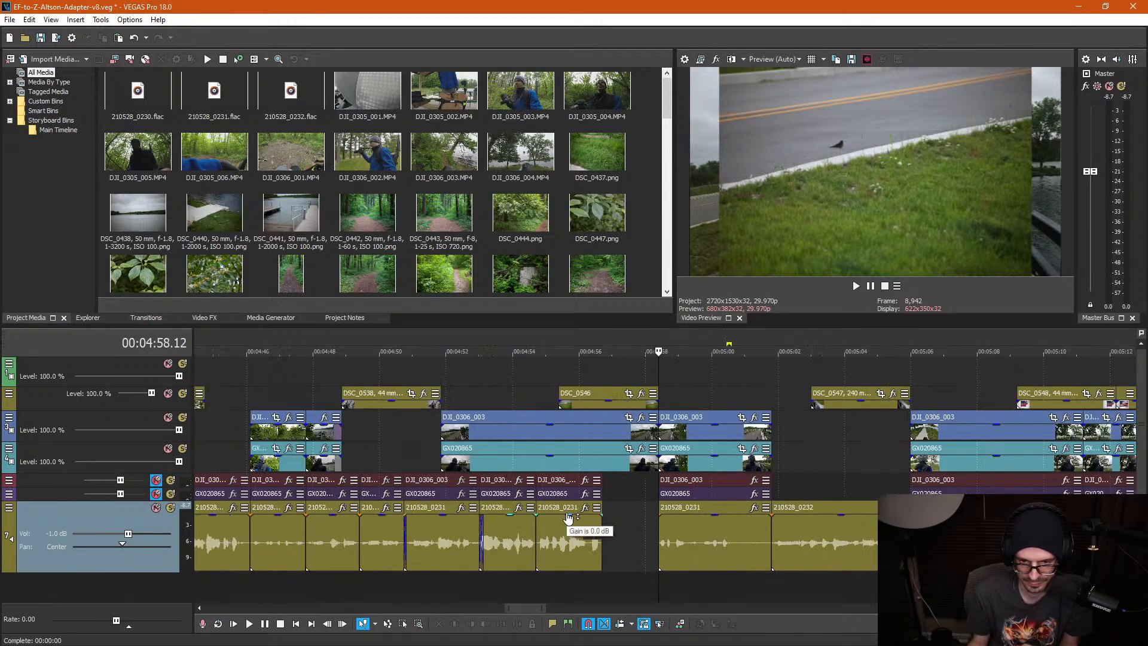
pyautogui.click(551, 371)
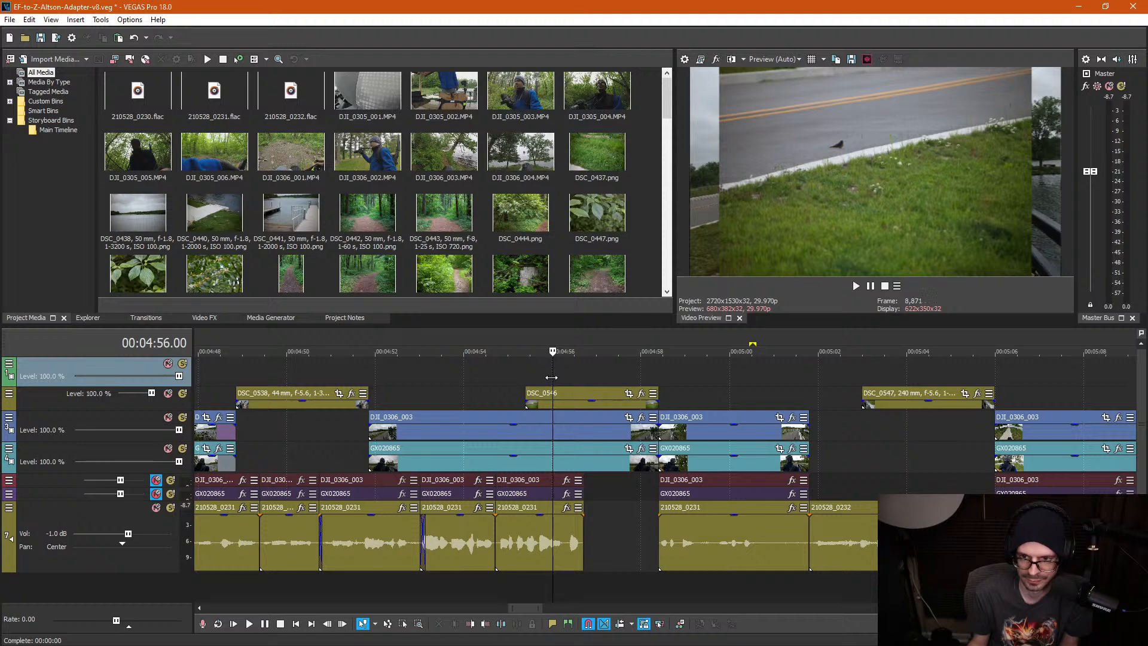
pyautogui.click(522, 428)
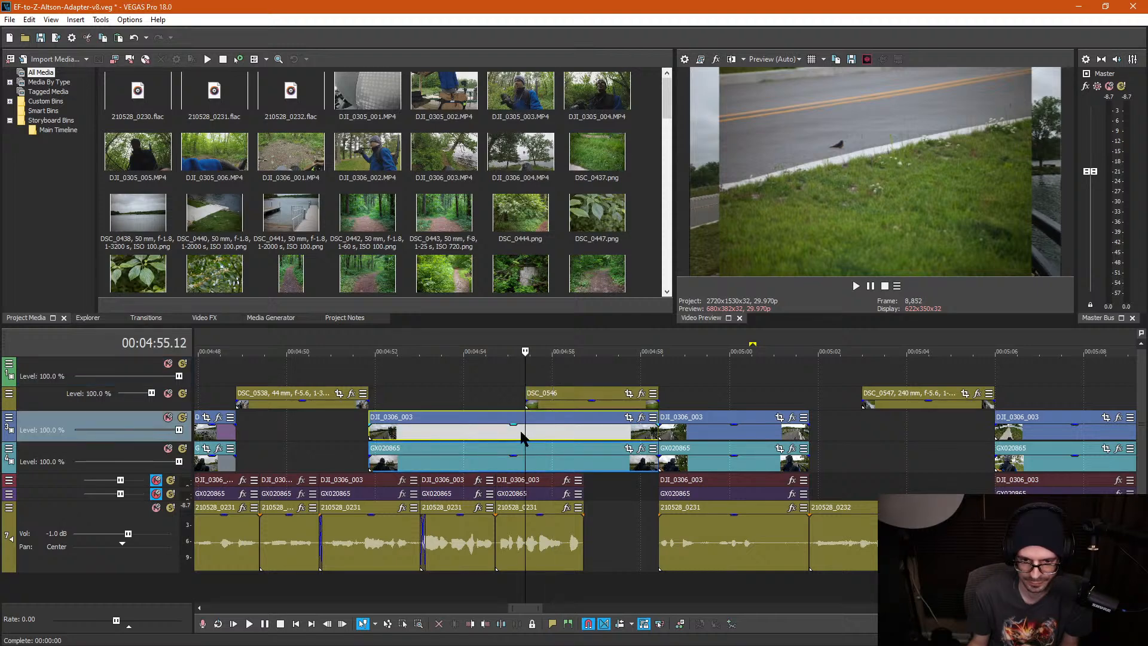
pyautogui.press('s')
pyautogui.click(550, 465)
pyautogui.press('Delete')
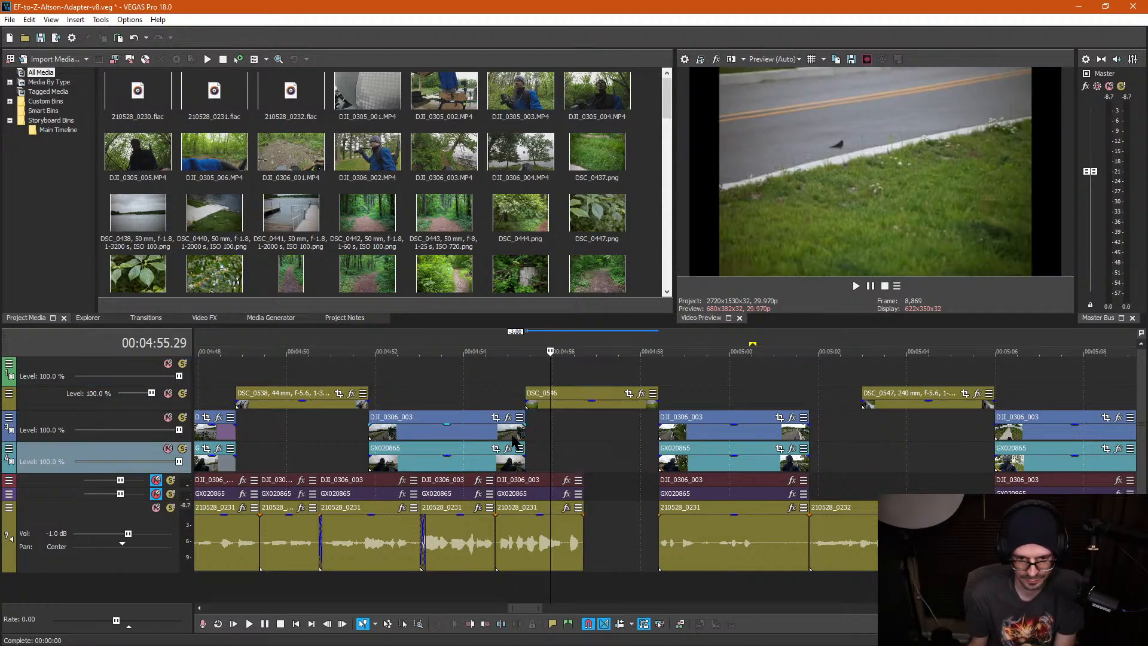
# Step: Trim the shortened DJI_0306_003 and GX020865 video to end at about 4:54 and move photo DSC_0546 to start there
pyautogui.moveTo(525, 430); pyautogui.dragTo(462, 430)
pyautogui.click(551, 394)
pyautogui.moveTo(551, 392); pyautogui.dragTo(501, 404)
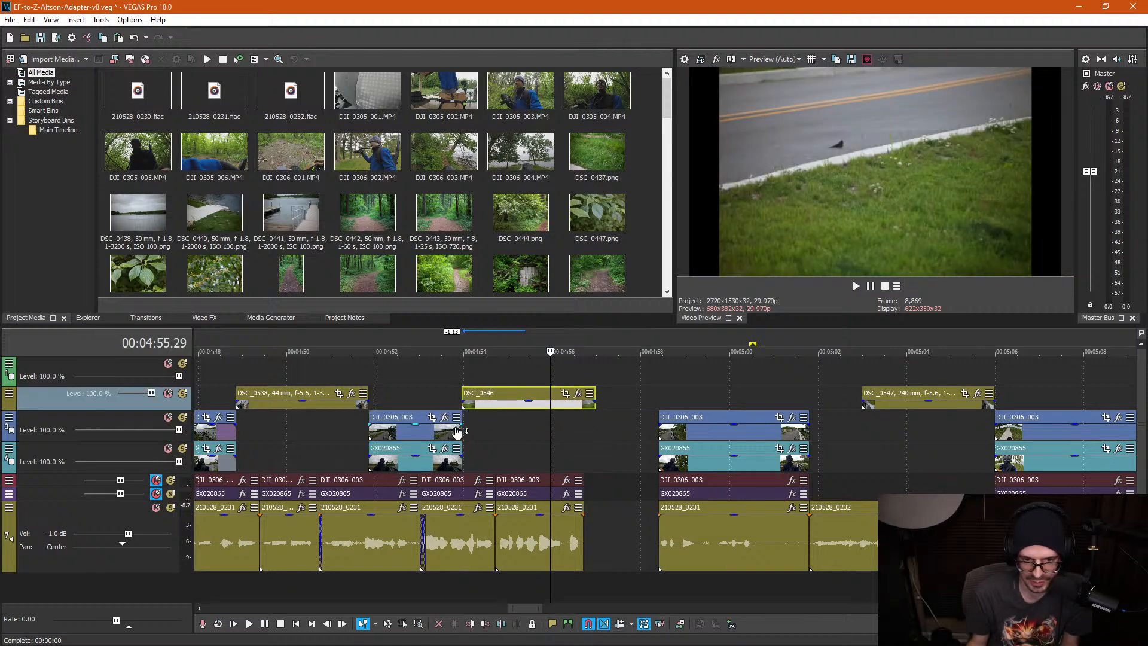
pyautogui.click(353, 379)
pyautogui.press('space')
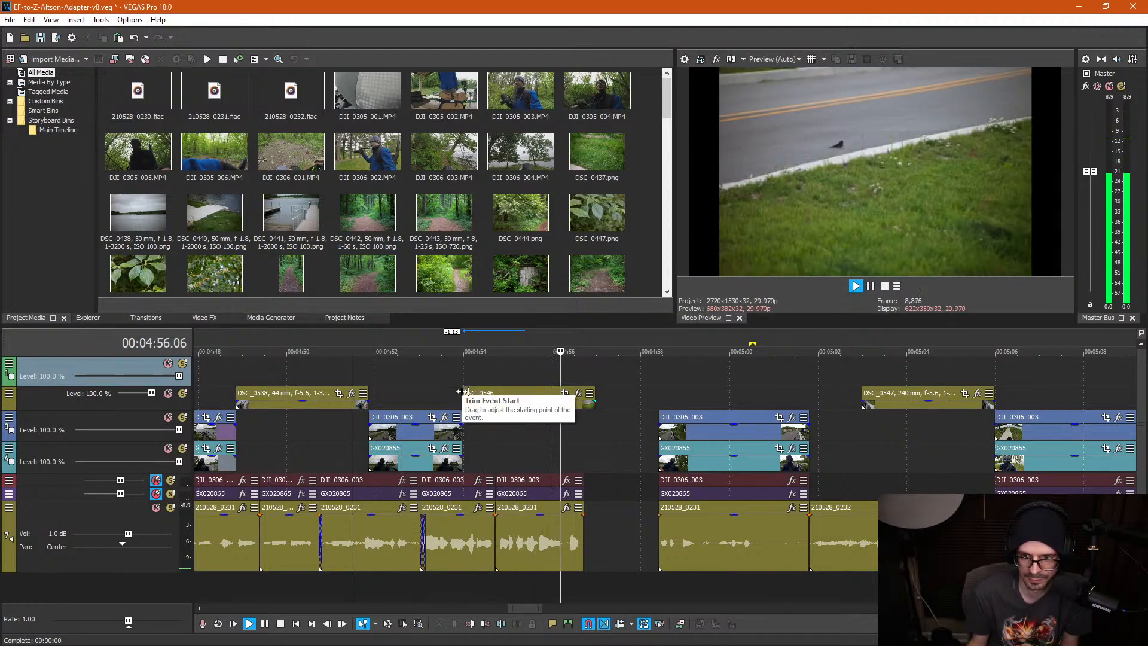
# Step: Undo the last trim of the DJI_0306_003 and GX020865 video and the last move of photo DSC_0546
pyautogui.press('Return')
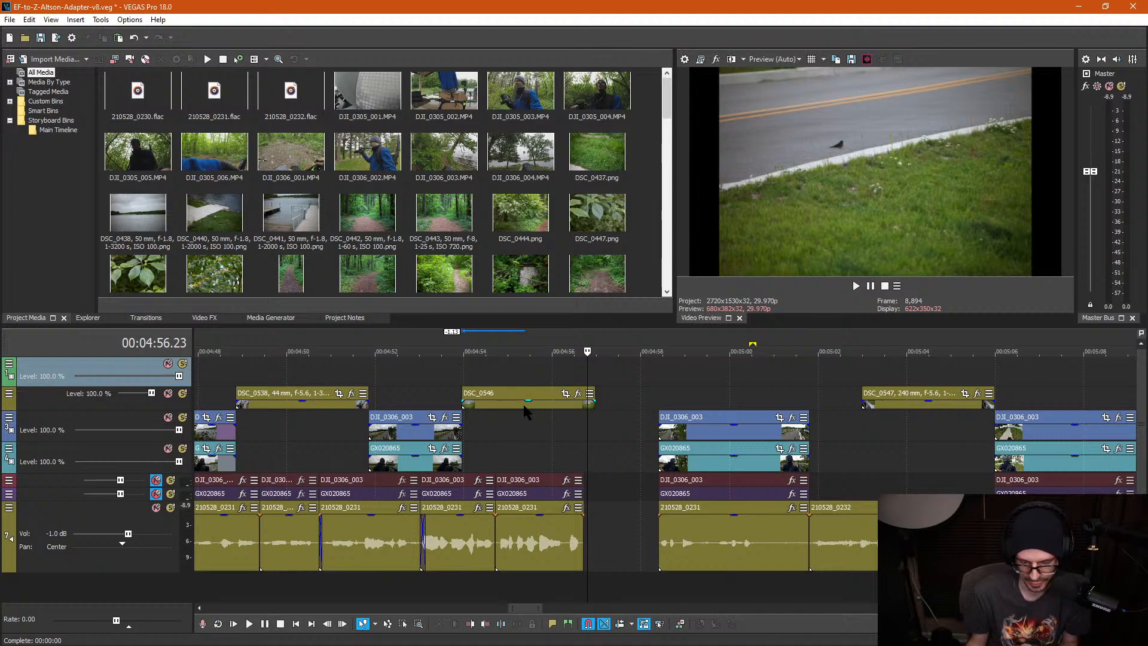
pyautogui.hotkey('ctrl', 'z')
pyautogui.hotkey('ctrl', 'z')
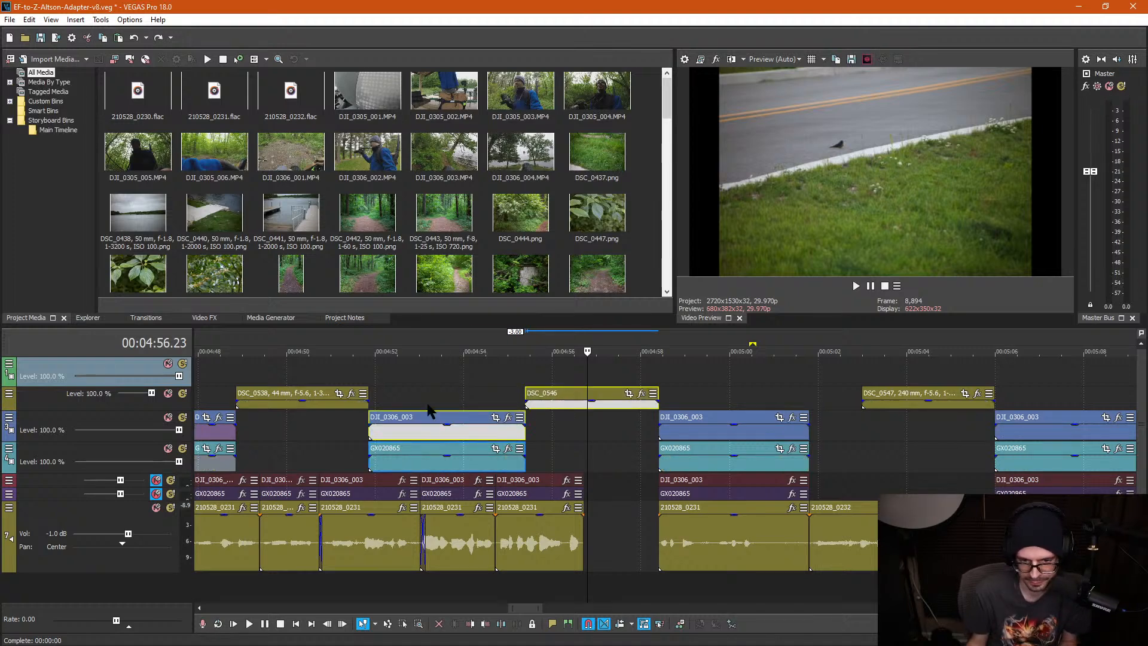
# Step: Split the DJI_0306_003 and GX020865 video between photos DSC_0538 and DSC_0546 at 4:53.18
pyautogui.click(426, 412)
pyautogui.doubleClick(440, 430)
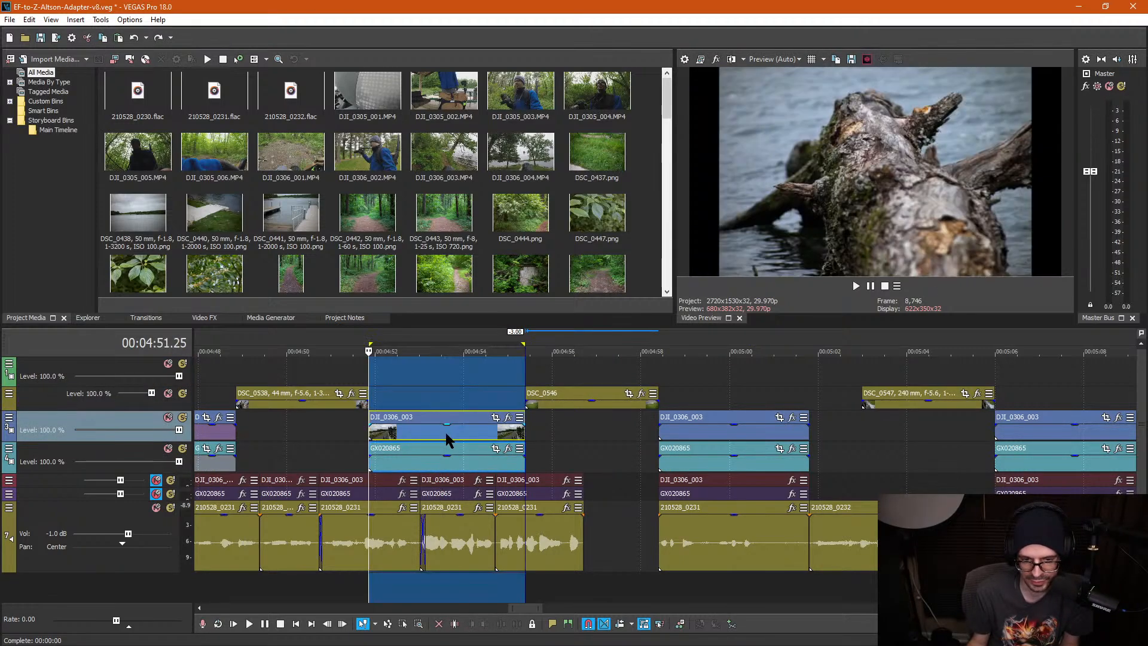
pyautogui.click(446, 432)
pyautogui.press('s')
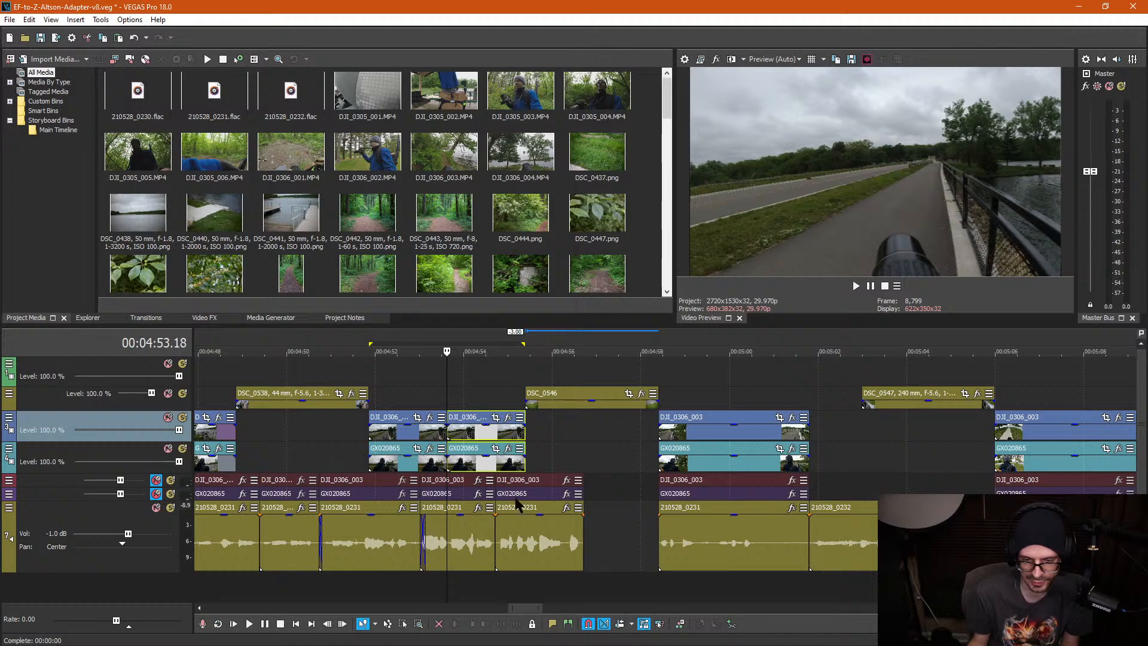
# Step: Try lowering the first DJI_0306_003 part to 0 % opacity to show the GX020865 video beneath it
pyautogui.click(413, 407)
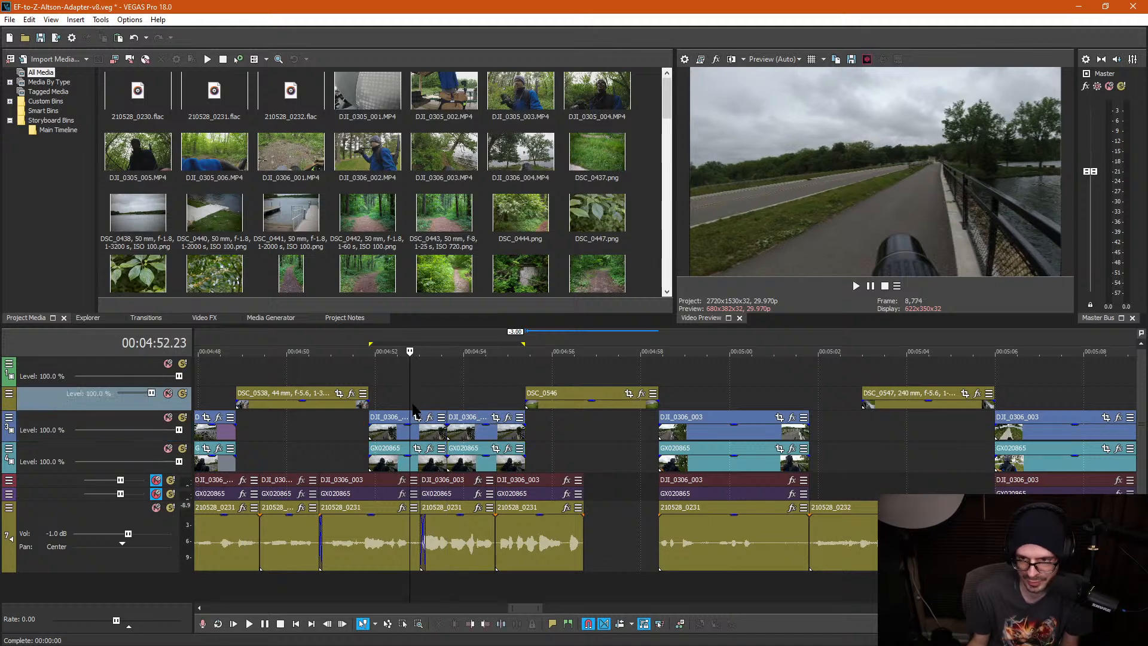
pyautogui.scroll(3, 541, 408)
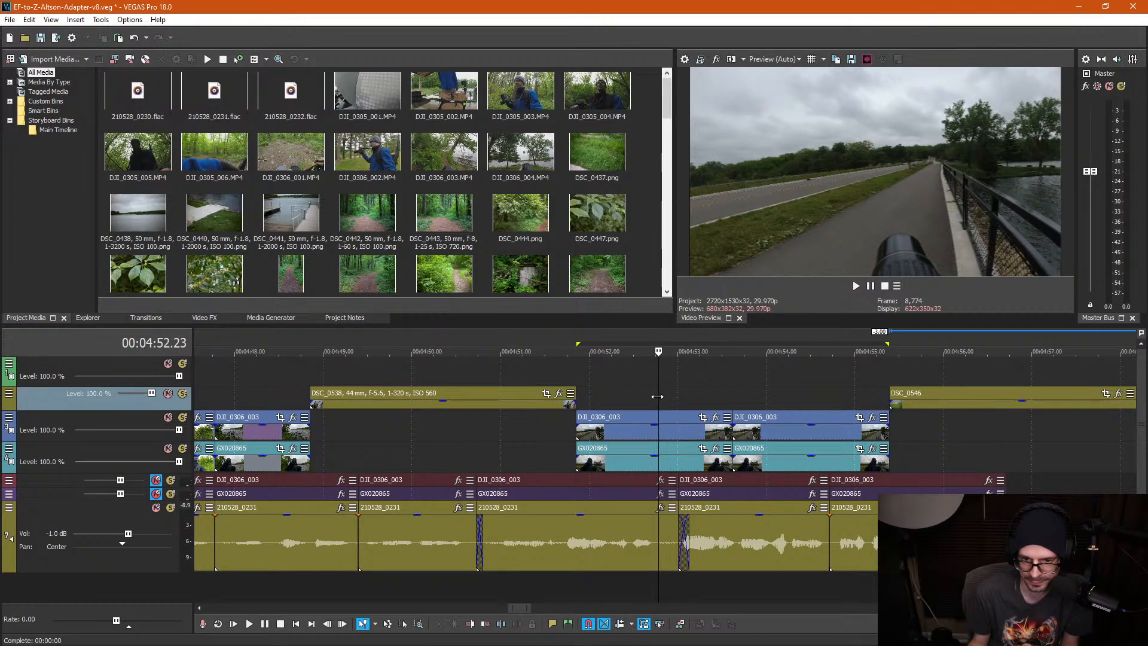
pyautogui.click(649, 430)
pyautogui.moveTo(655, 431); pyautogui.dragTo(655, 458)
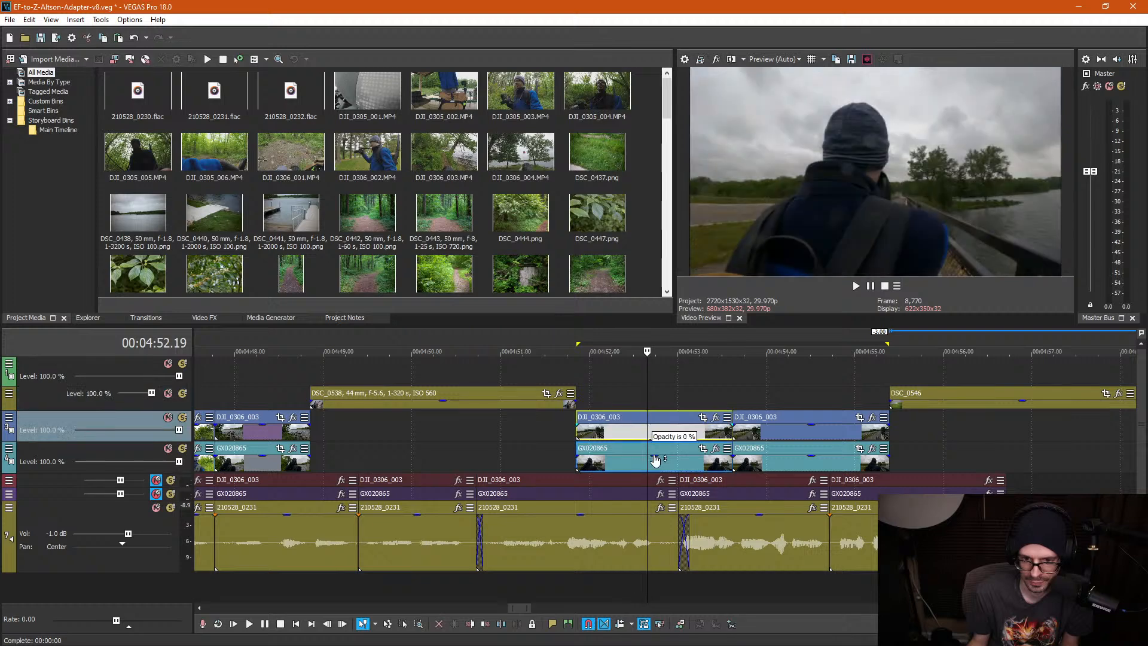
pyautogui.moveTo(574, 461)
pyautogui.mouseDown()
pyautogui.moveTo(383, 455)
pyautogui.moveTo(573, 452)
pyautogui.mouseUp()
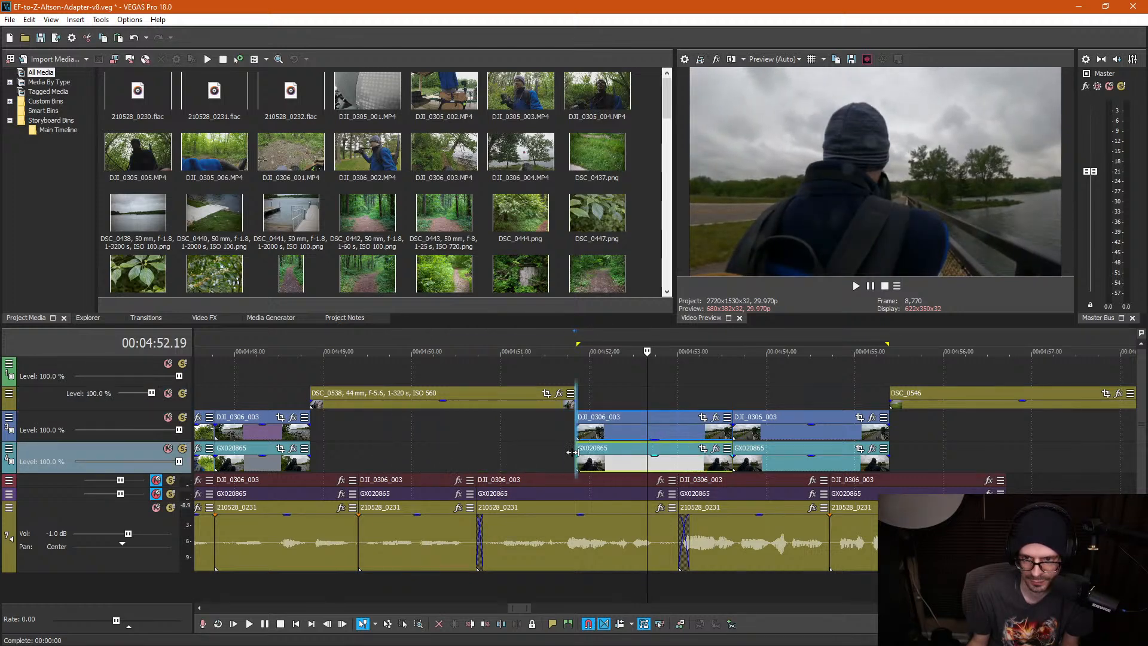
pyautogui.click(605, 387)
pyautogui.click(748, 381)
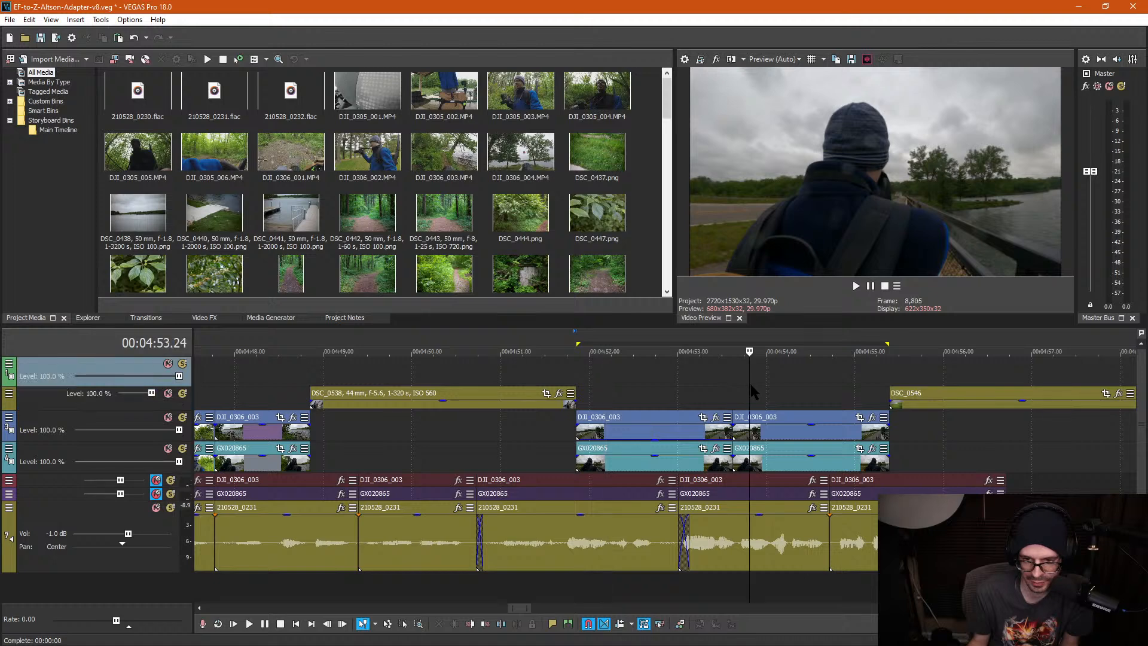
pyautogui.click(659, 443)
# Step: Crop the DJI_0306_003 part after the 4:53.18 split with Pan/Crop, setting its position width to 1920
pyautogui.click(782, 428)
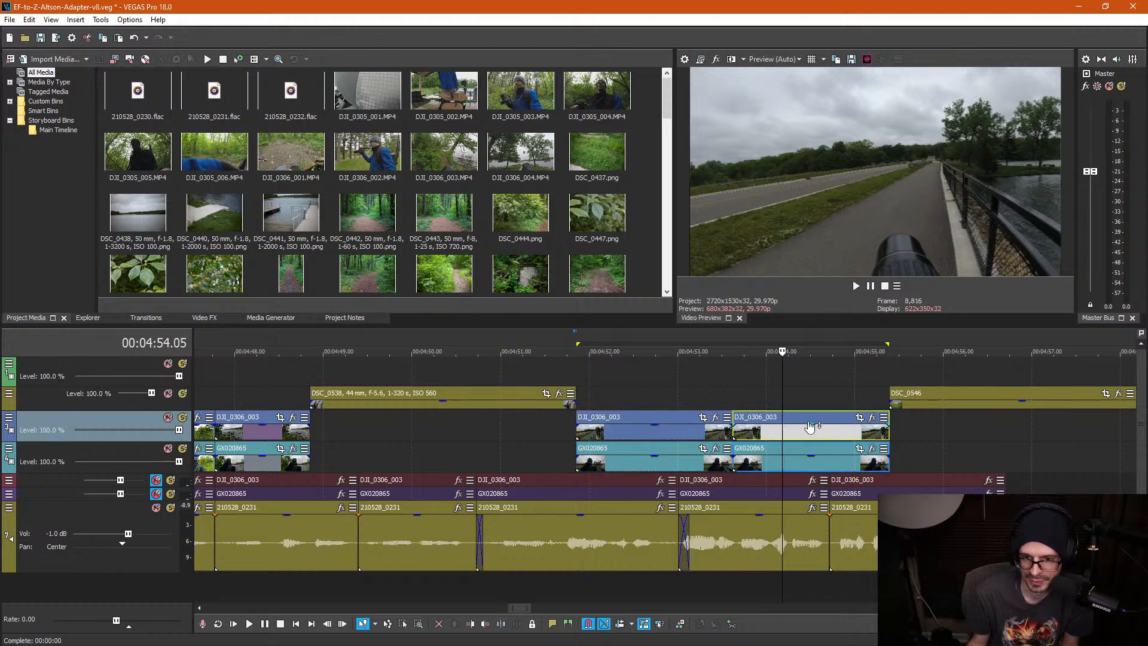
pyautogui.click(859, 417)
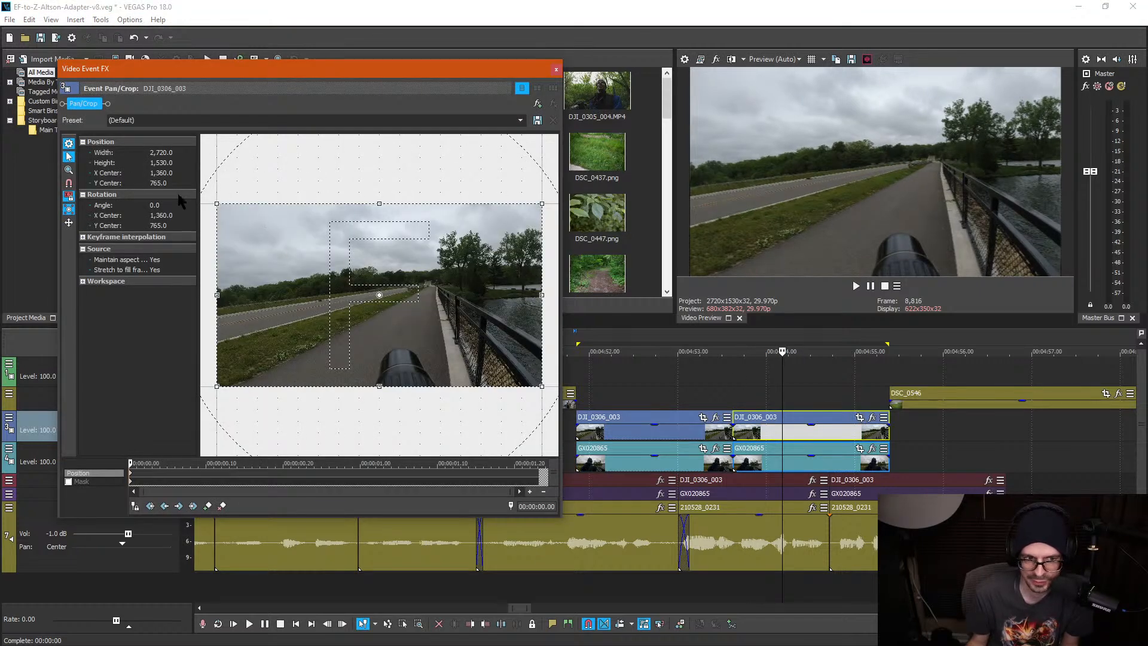
pyautogui.click(162, 152)
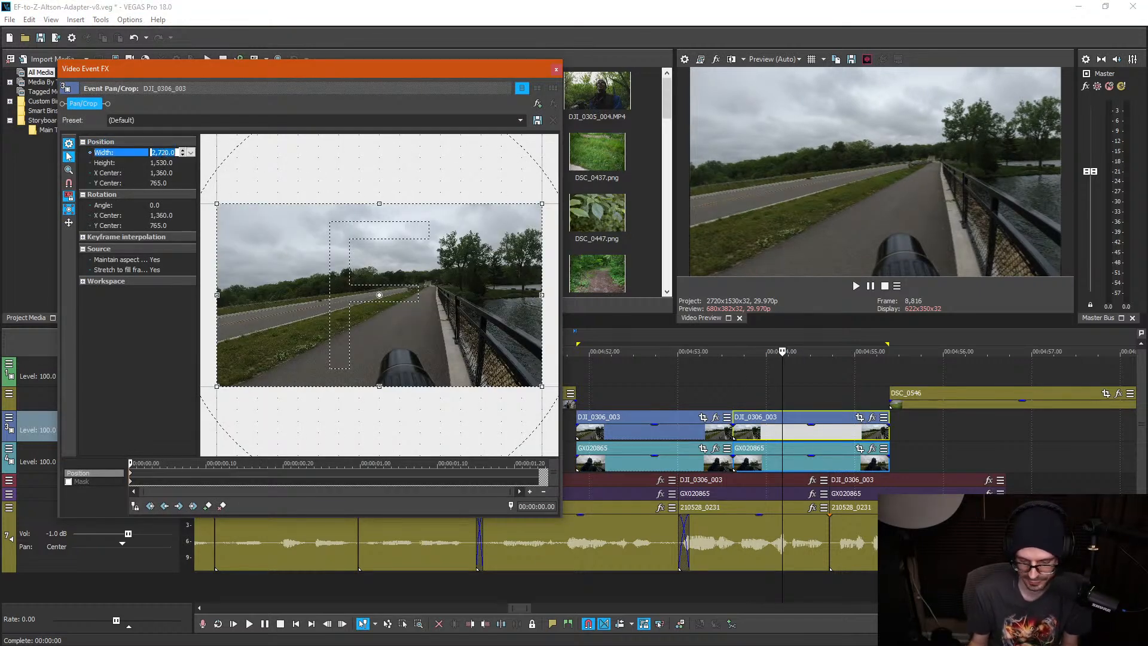
pyautogui.write('1920')
pyautogui.press('Return')
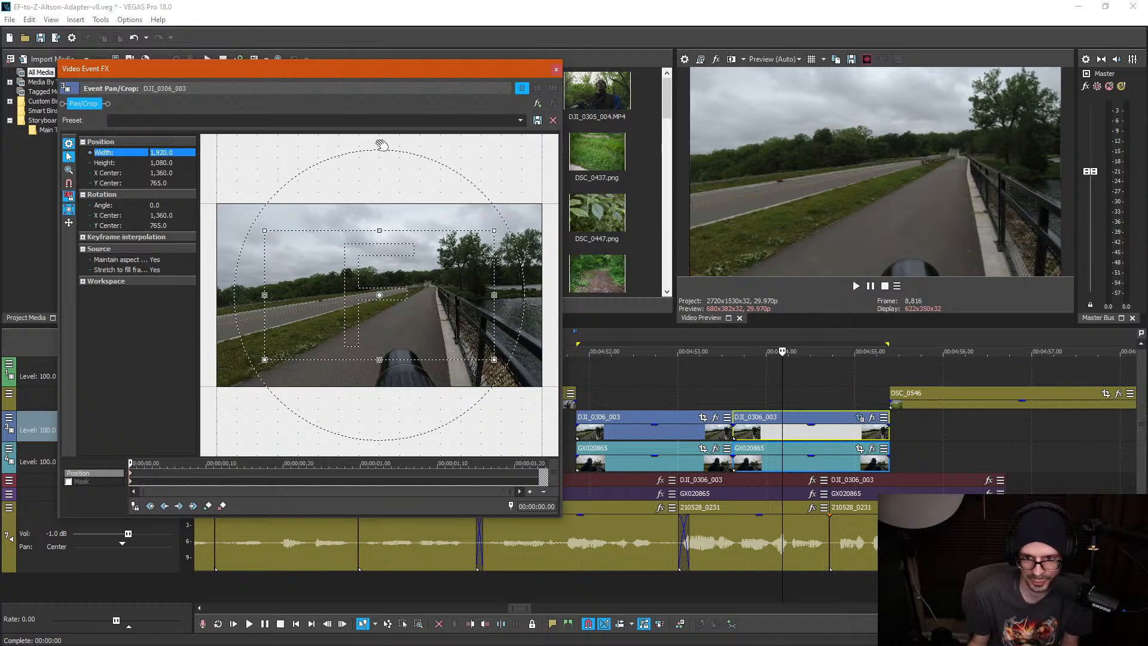
pyautogui.click(554, 69)
# Step: Play the timeline across the newly cropped cut at 4:53.18 and the DJI_0306_003 piece after photo DSC_0546
pyautogui.click(680, 389)
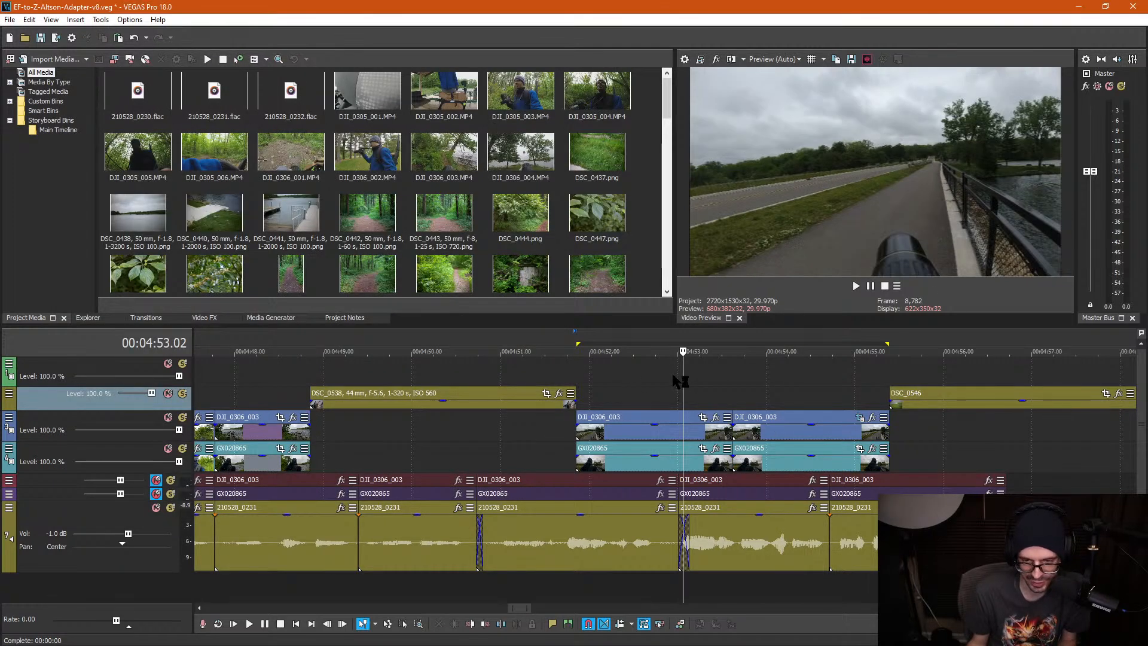
pyautogui.click(689, 375)
pyautogui.press('space')
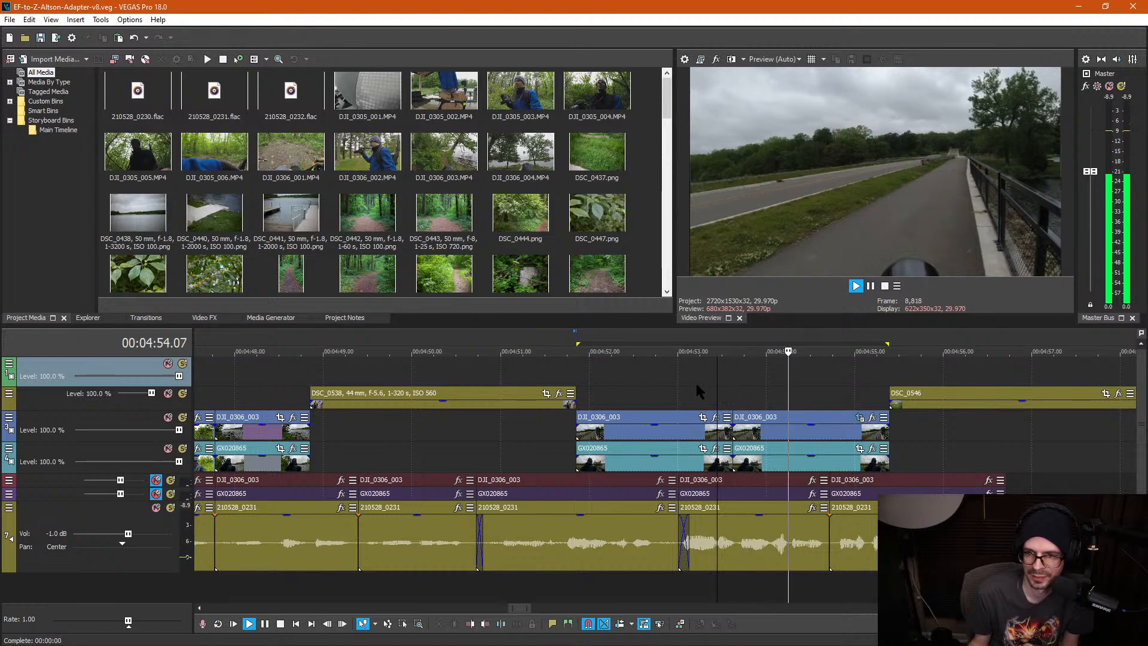
pyautogui.press('space')
pyautogui.scroll(-3, 1013, 440)
pyautogui.click(679, 472)
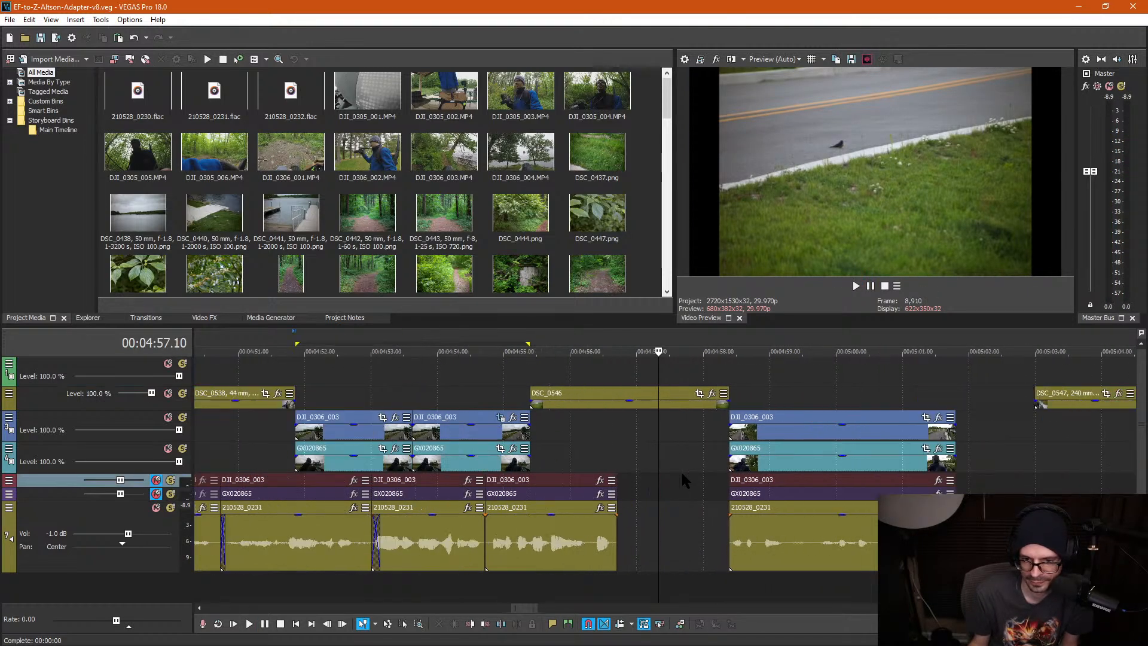
pyautogui.click(697, 378)
pyautogui.press('space')
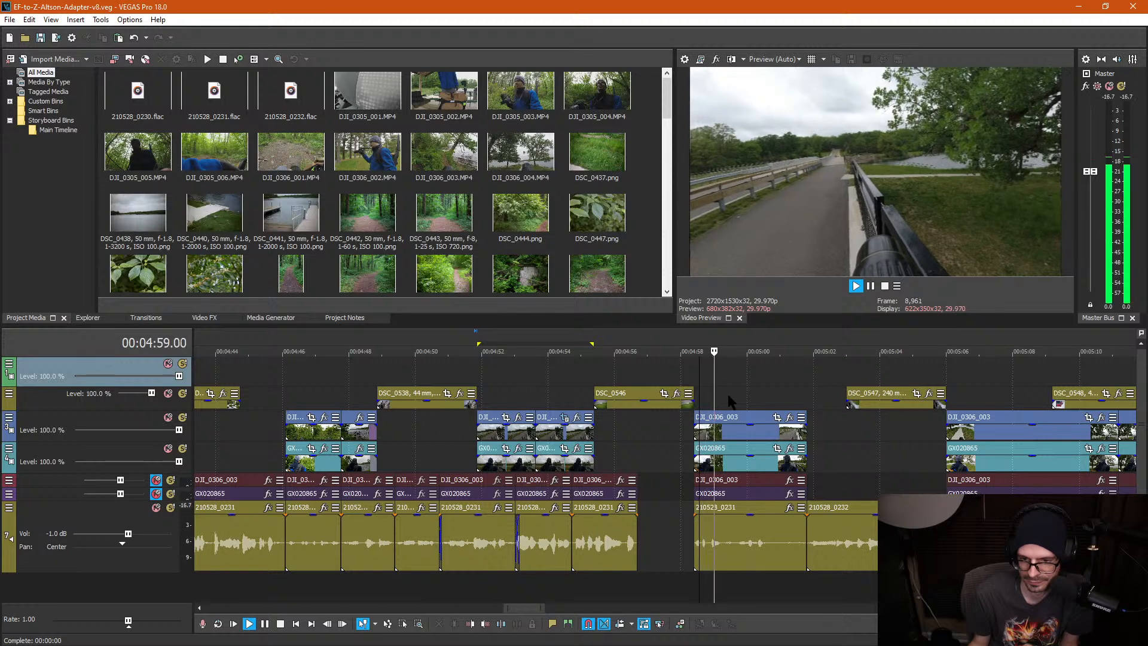
pyautogui.scroll(3, 650, 412)
pyautogui.press('space')
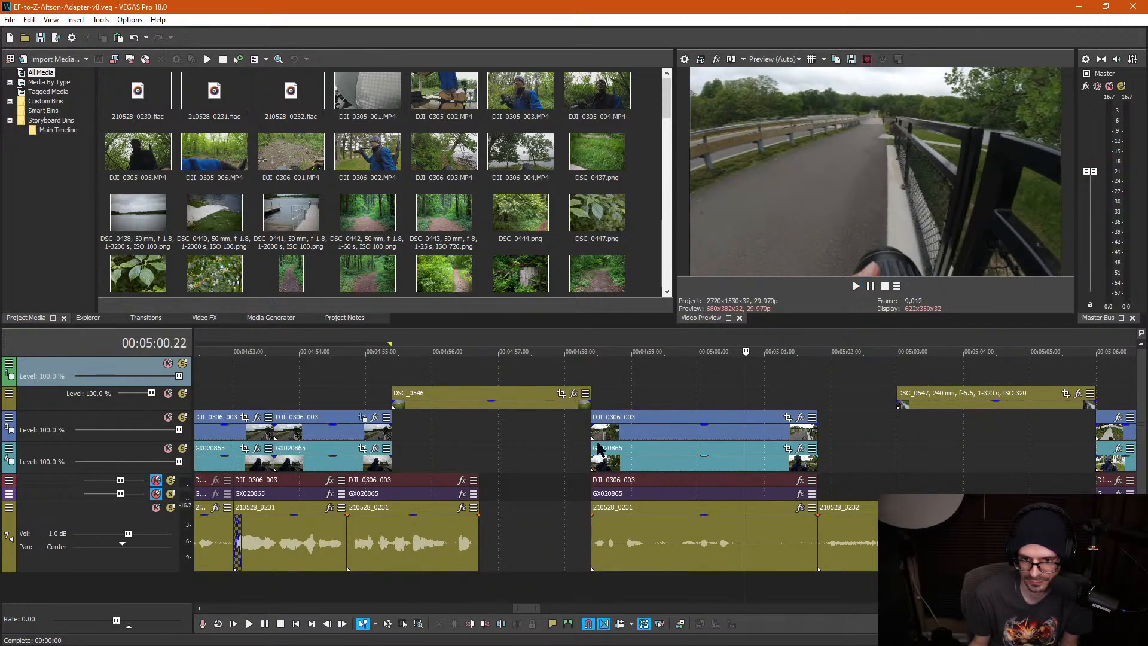
# Step: Select the DJI_0306_003 and GX020865 video events of the piece after photo DSC_0546 and ungroup them from their audio
pyautogui.press('s')
pyautogui.press('d')
pyautogui.press('d')
pyautogui.moveTo(743, 465); pyautogui.dragTo(726, 457)
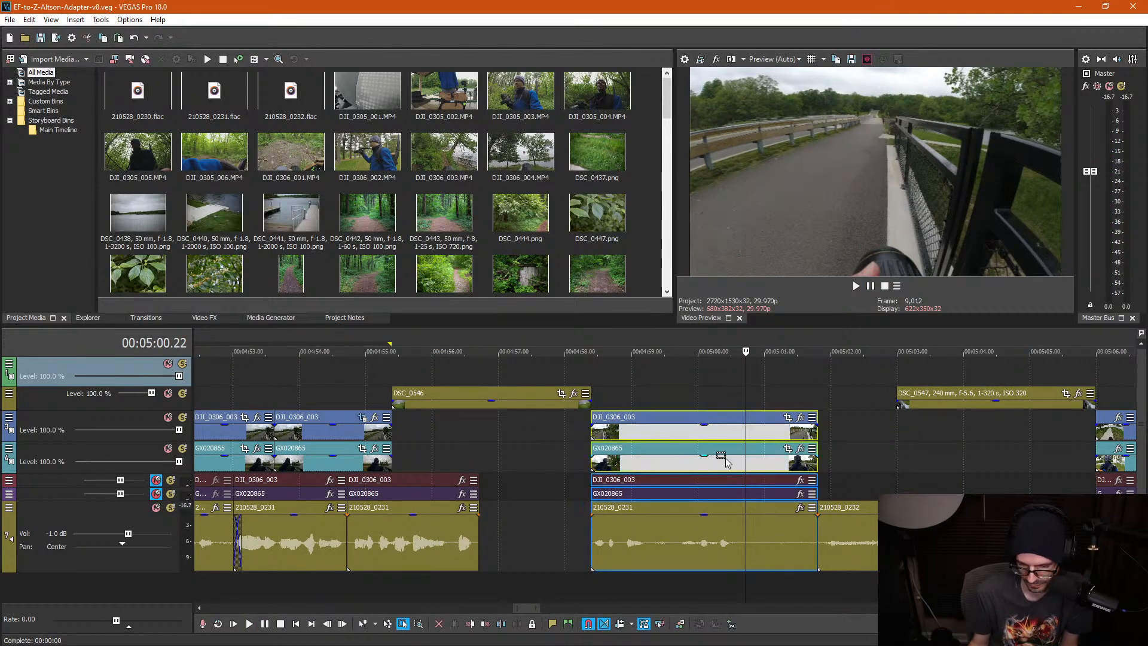
pyautogui.press('u')
pyautogui.hotkey('ctrl', 'd')
pyautogui.click(534, 357)
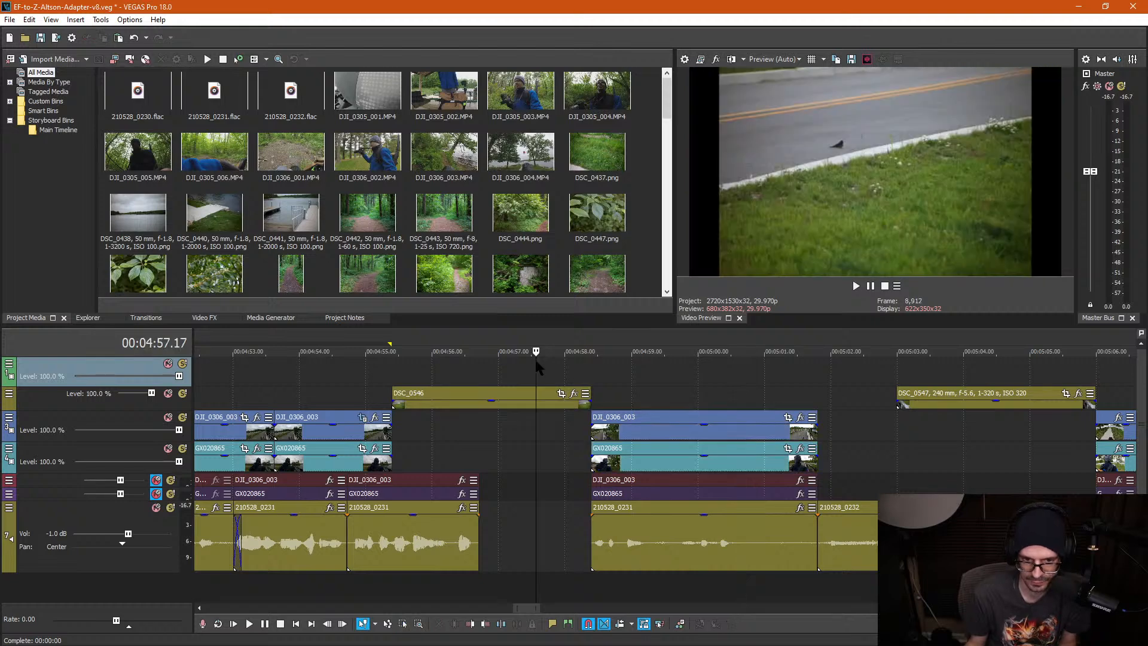
# Step: Move only that piece's 210528_0231 narration and camera audio back to about 4:56.21, directly after the previous narration
pyautogui.click(445, 382)
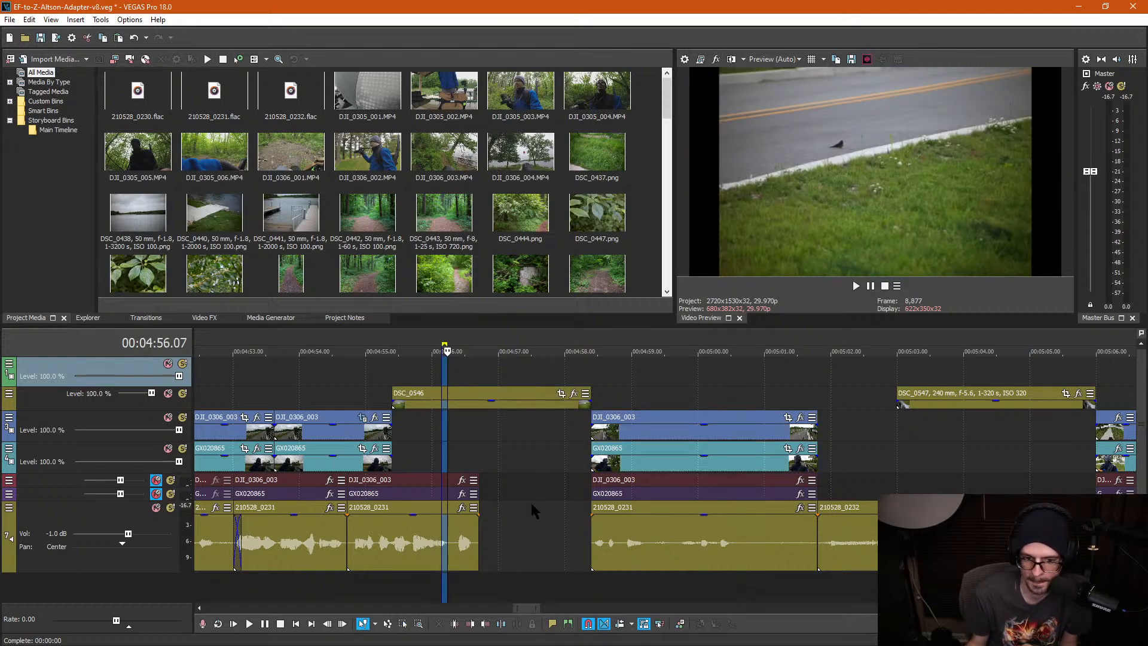
pyautogui.click(533, 510)
pyautogui.moveTo(638, 531); pyautogui.dragTo(544, 527)
pyautogui.click(726, 526)
pyautogui.click(715, 395)
# Step: Split the moved 210528_0231 narration at about 4:59.04, delete the part after it, and move 210528_0232 back to follow directly
pyautogui.scroll(-3, 777, 500)
pyautogui.click(801, 474)
pyautogui.moveTo(777, 538); pyautogui.dragTo(703, 555)
pyautogui.click(608, 545)
pyautogui.press('s')
pyautogui.click(641, 546)
pyautogui.press('Delete')
pyautogui.click(672, 533)
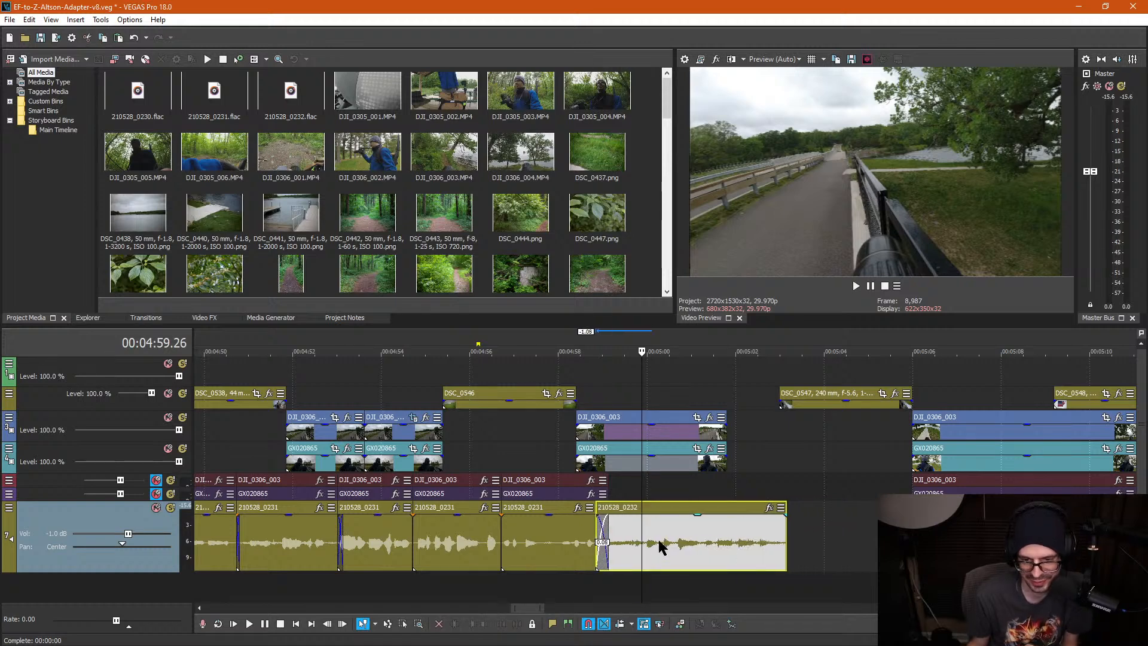
# Step: Move photo DSC_0547 back to start at about 5:01.25, where the DJI_0306_003 video ends
pyautogui.click(733, 481)
pyautogui.moveTo(808, 414); pyautogui.dragTo(753, 409)
pyautogui.click(702, 369)
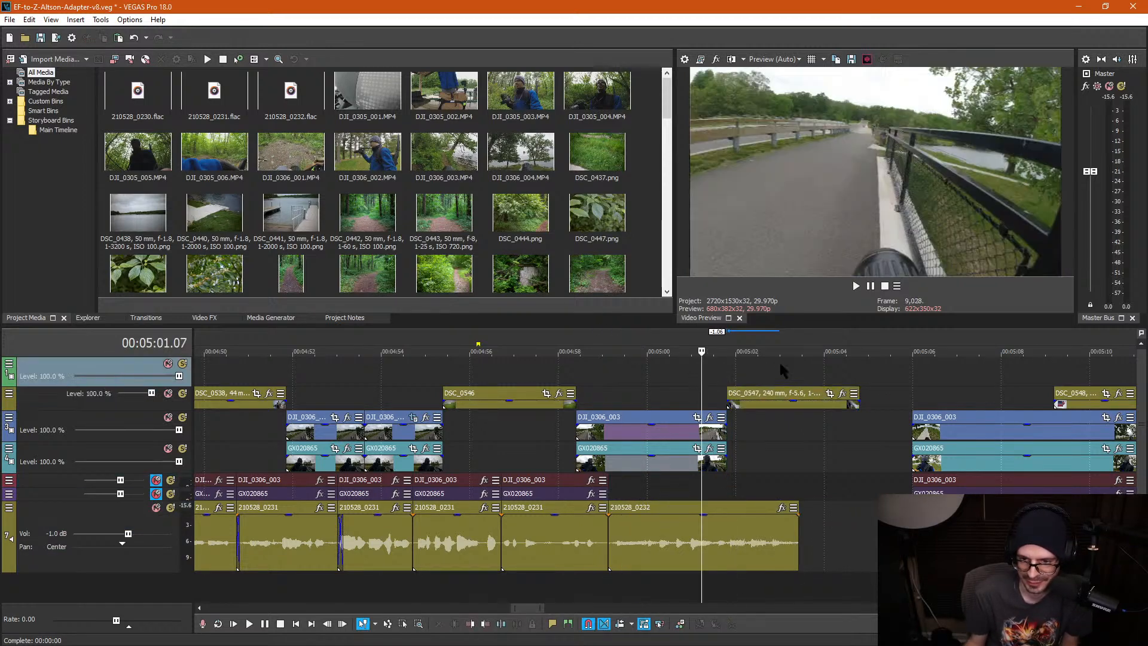
pyautogui.click(780, 377)
pyautogui.click(825, 430)
# Step: Play the DJI_0306_003 piece at 5:06 and move it with its narration back to about 5:03.13, where 210528_0232 ends
pyautogui.scroll(-5, 850, 446)
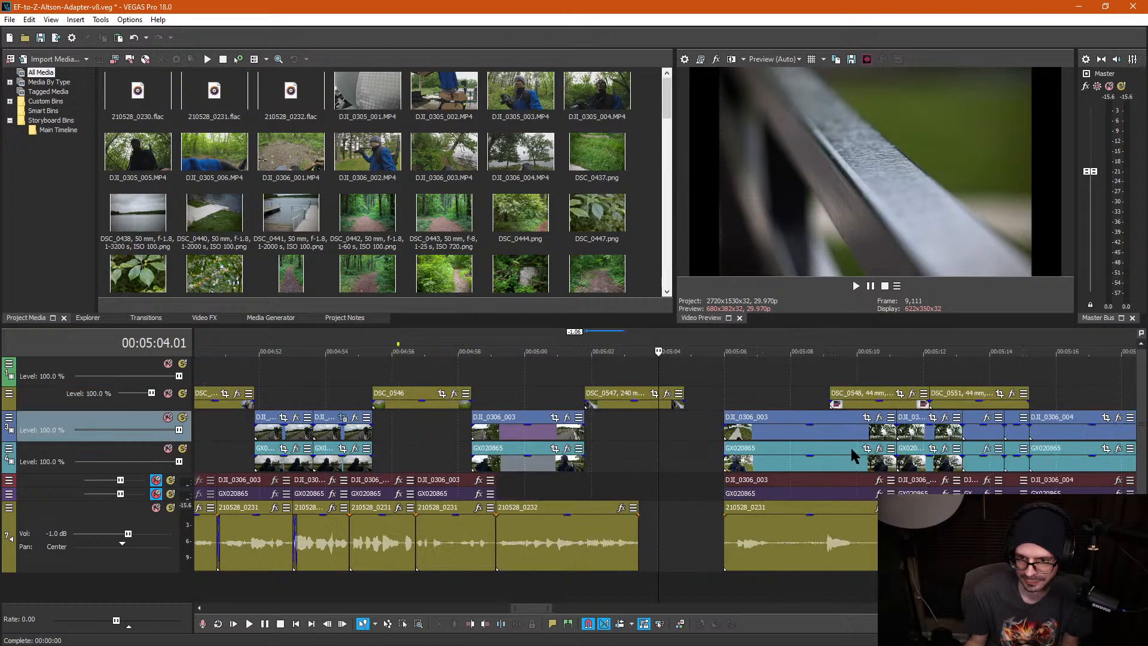
pyautogui.click(678, 376)
pyautogui.scroll(4, 711, 402)
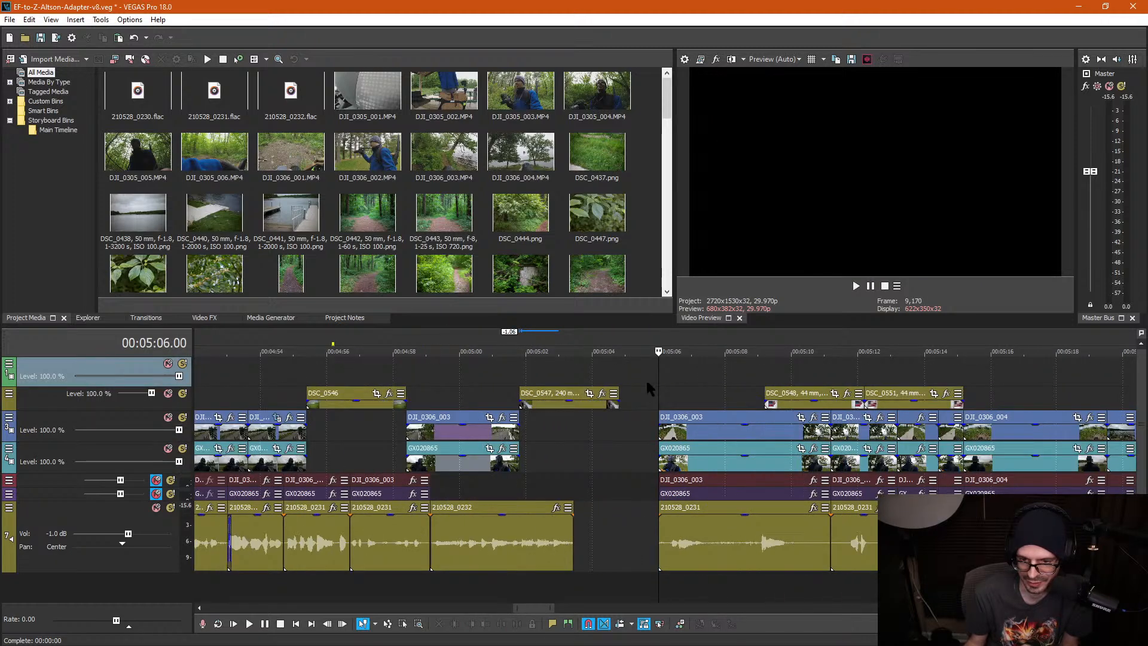
pyautogui.press('space')
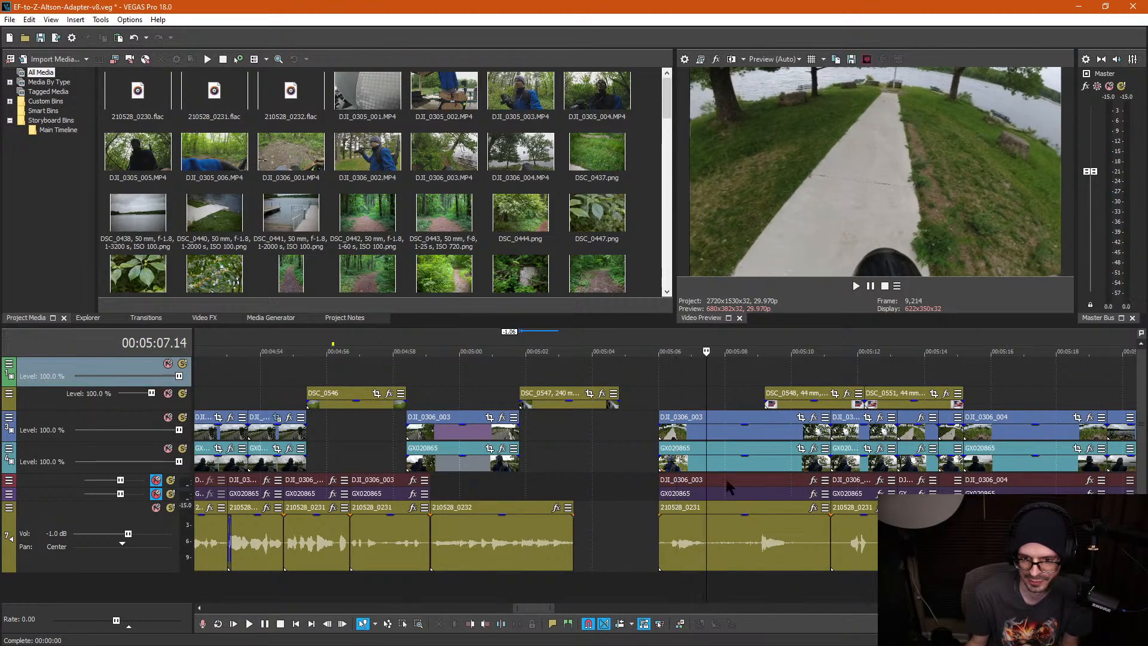
pyautogui.moveTo(735, 439); pyautogui.dragTo(636, 428)
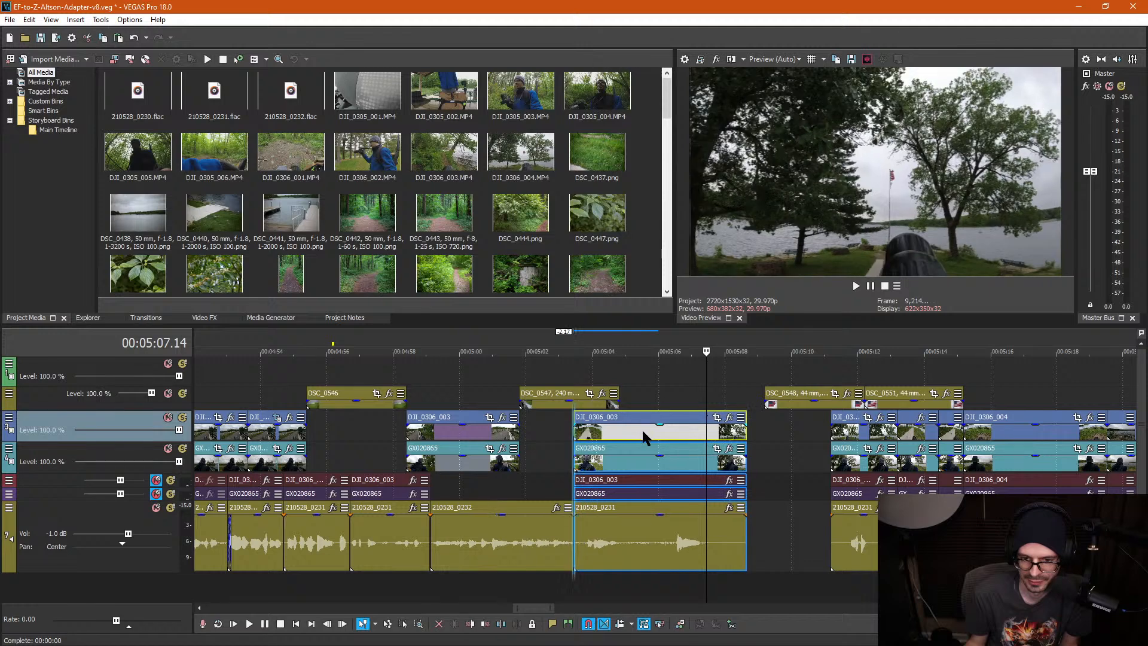
# Step: Move photo DSC_0548 back to about 5:06.14, play it against the narration, and reposition it to start at about 5:08.13
pyautogui.moveTo(787, 405); pyautogui.dragTo(685, 408)
pyautogui.click(667, 373)
pyautogui.press('space')
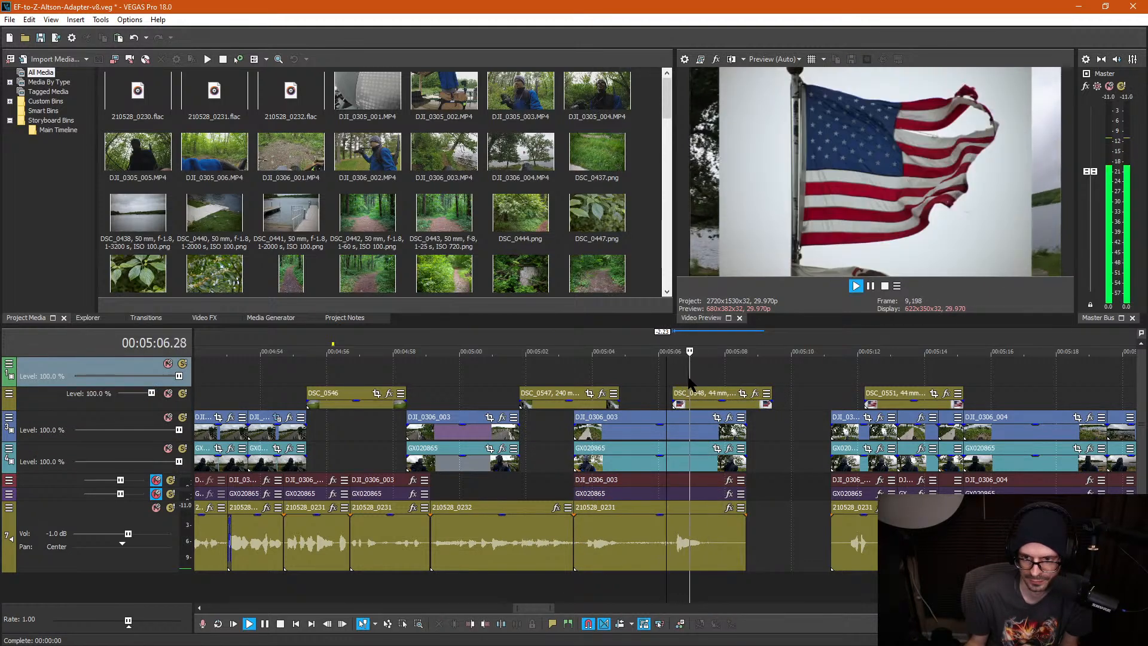
pyautogui.press('space')
pyautogui.press('space')
pyautogui.moveTo(720, 397); pyautogui.dragTo(773, 404)
# Step: Move the clips from about 5:11 onward back to close the gap at about 5:08.20, and place photo DSC_0551 at about 5:12.02
pyautogui.click(809, 448)
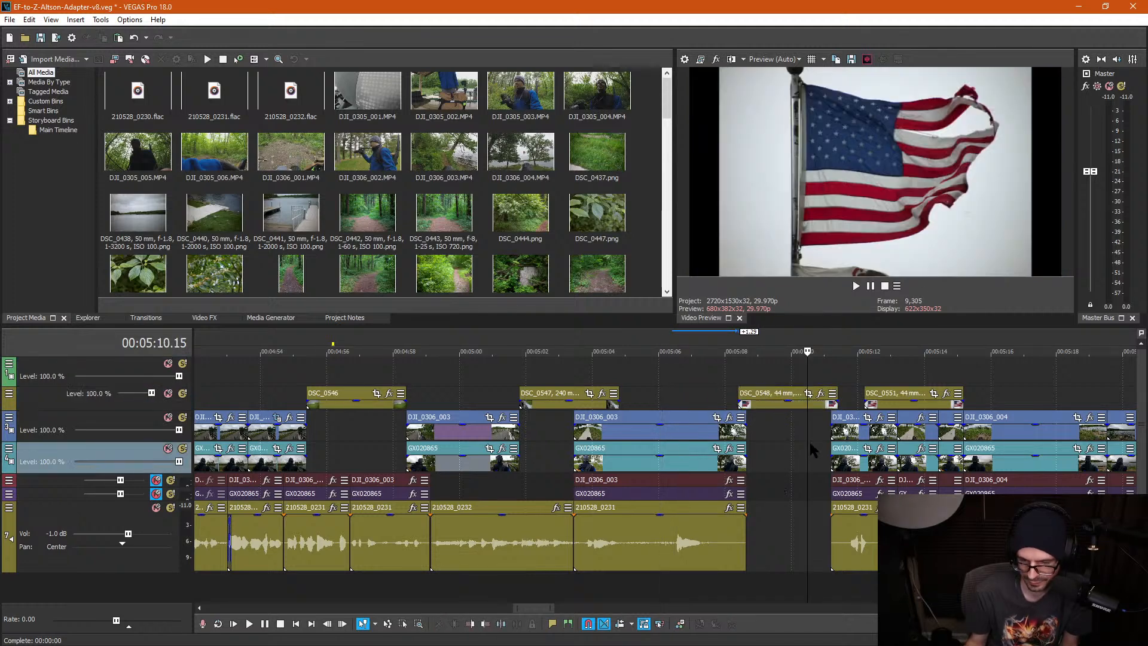
pyautogui.moveTo(857, 469); pyautogui.dragTo(772, 466)
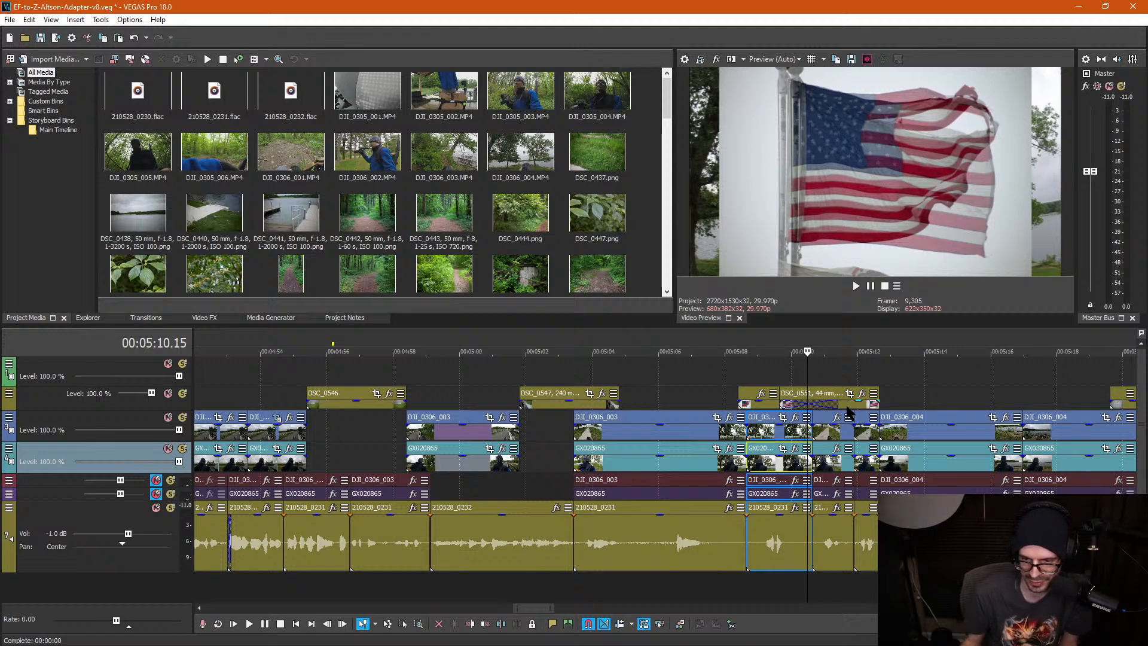
pyautogui.moveTo(856, 402); pyautogui.dragTo(879, 358)
pyautogui.click(879, 358)
pyautogui.click(784, 357)
pyautogui.click(891, 362)
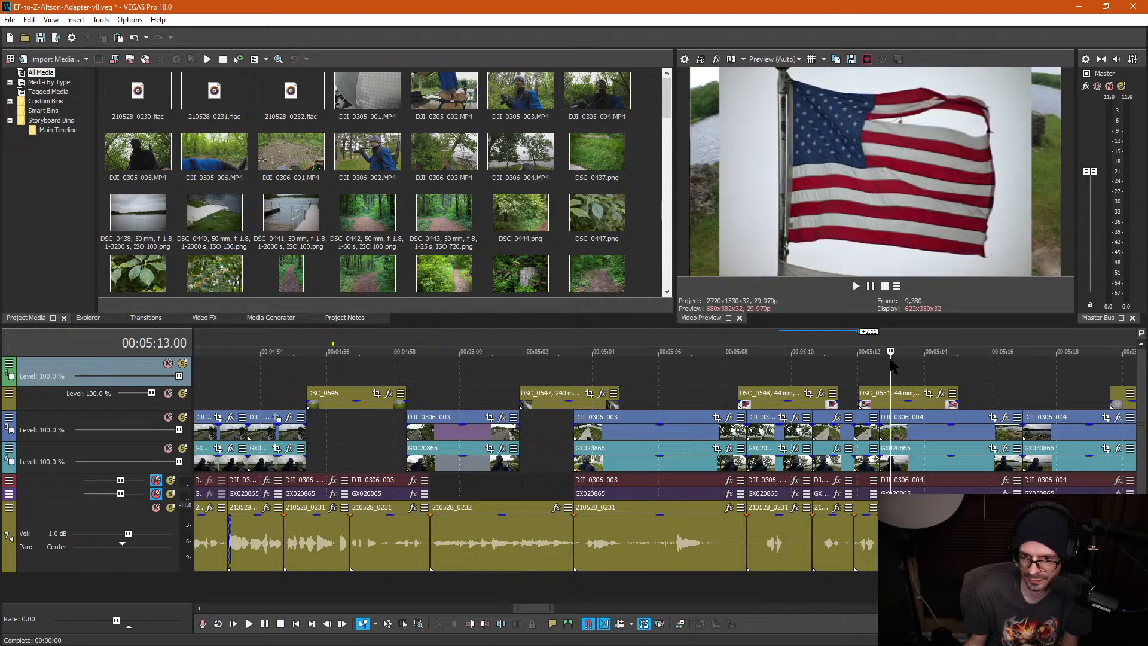
# Step: Delete photo DSC_0548, move photo DSC_0551 back to start at about 5:08.20, and play the transition into it
pyautogui.click(783, 402)
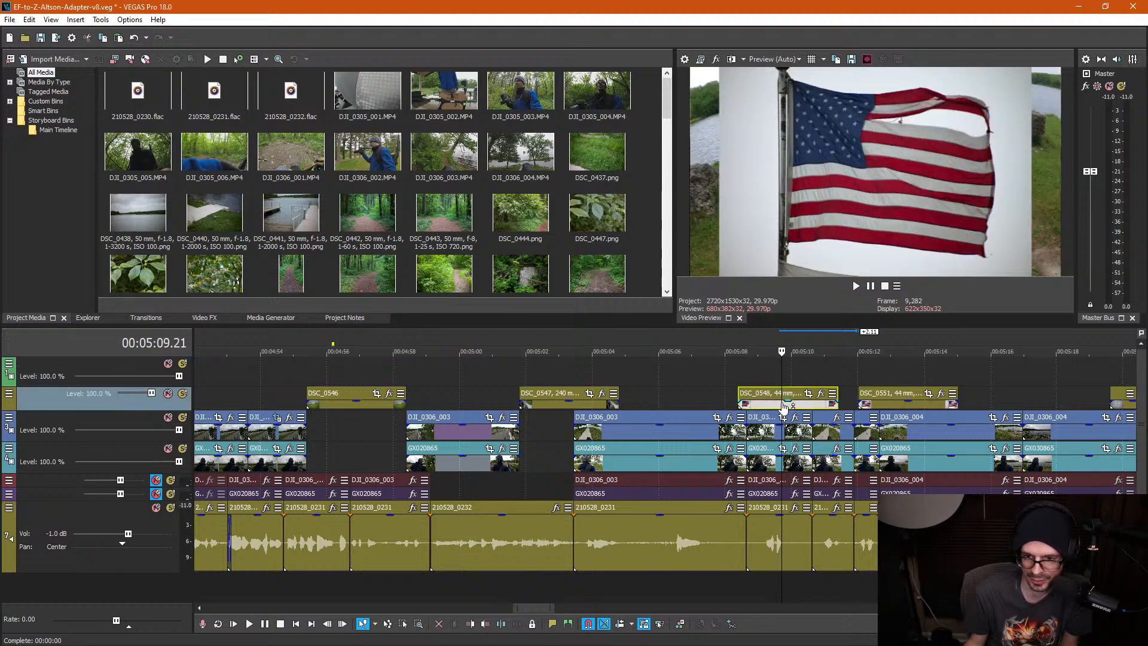
pyautogui.press('Delete')
pyautogui.moveTo(879, 399); pyautogui.dragTo(768, 399)
pyautogui.click(730, 375)
pyautogui.press('space')
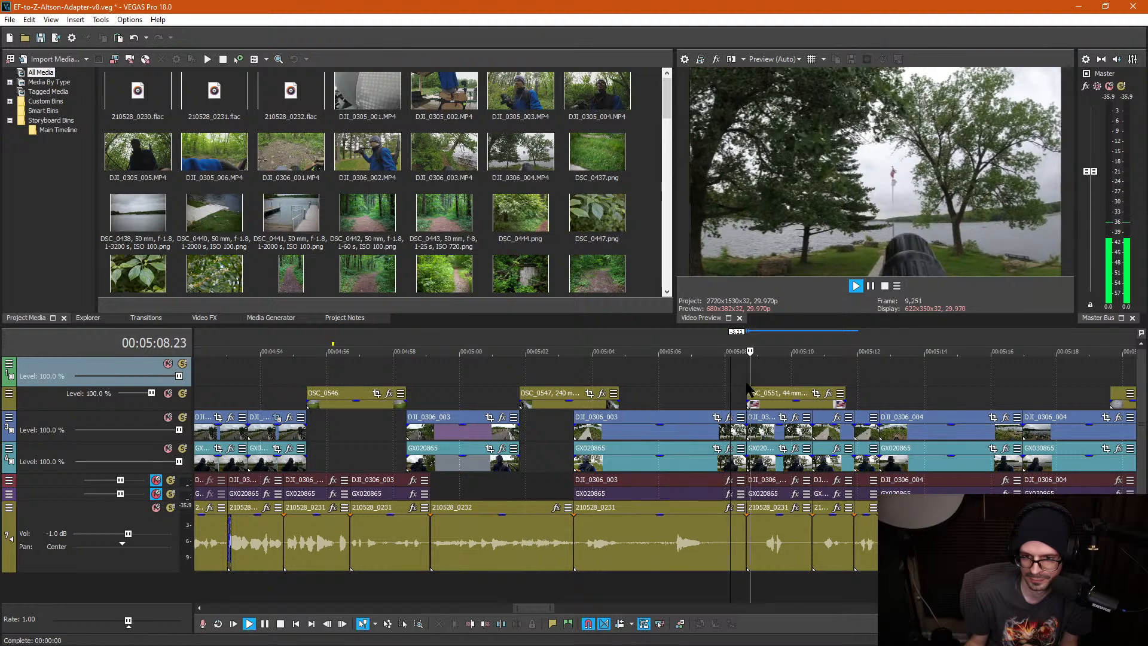
pyautogui.press('Return')
# Step: Split the DJI_0306_003 piece and its narration at about 5:07.20 and delete the silent tail
pyautogui.click(718, 550)
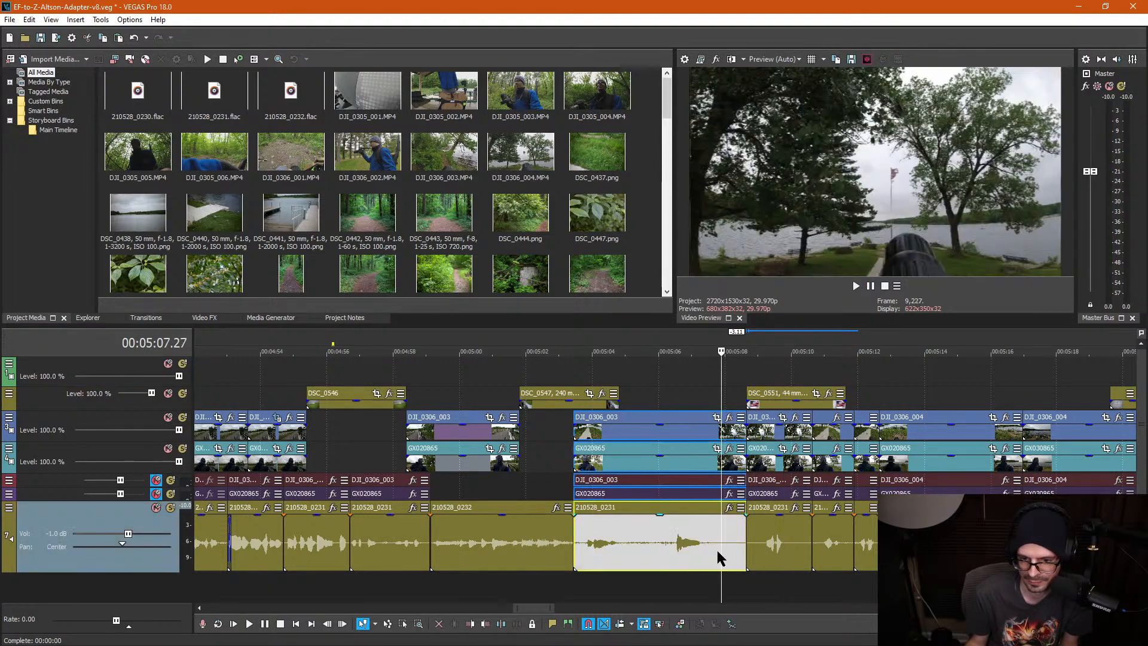
pyautogui.click(712, 564)
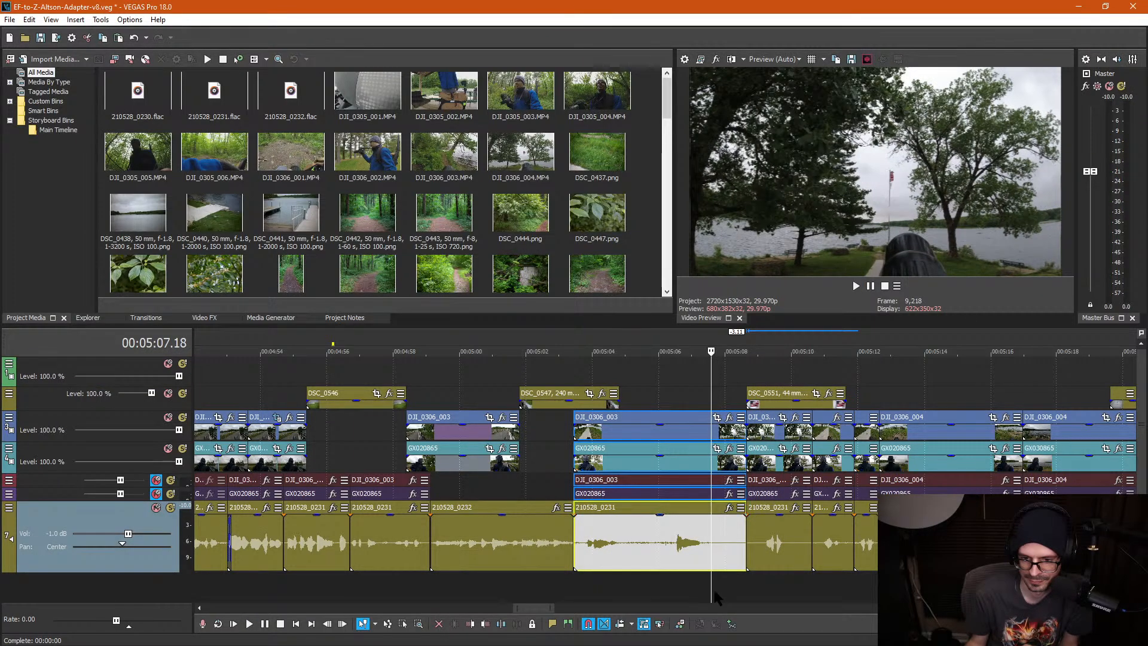
pyautogui.press('s')
pyautogui.click(731, 545)
pyautogui.press('Delete')
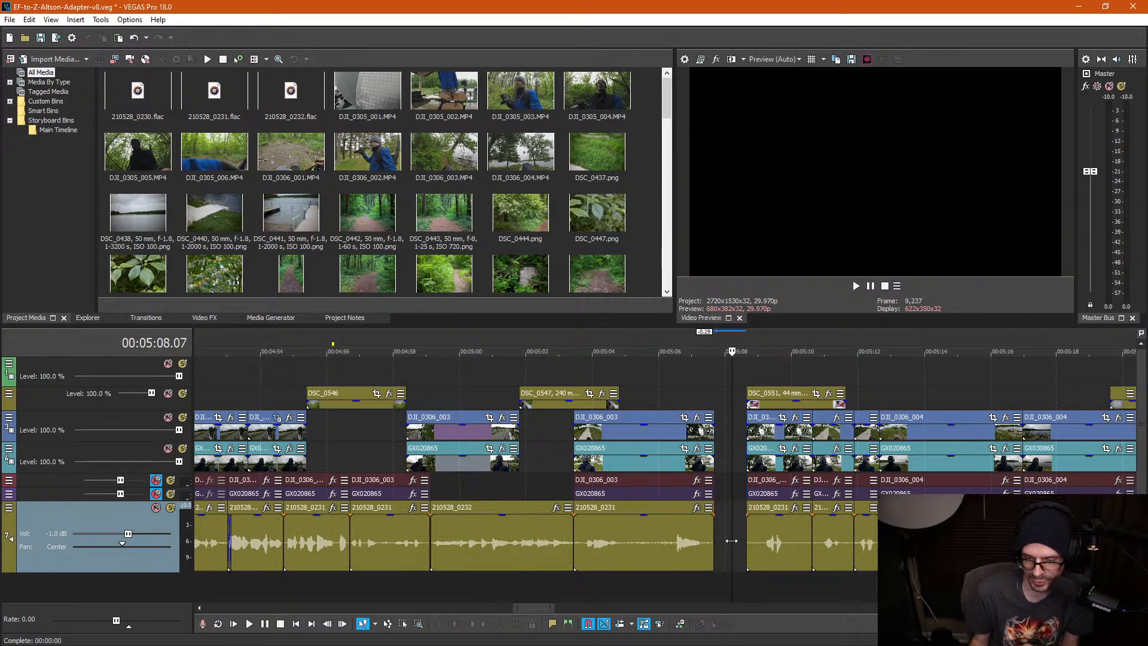
# Step: Move photo DSC_0551 and all following clips back to close the gap at about 5:07.20, and play the join
pyautogui.click(661, 384)
pyautogui.click(678, 395)
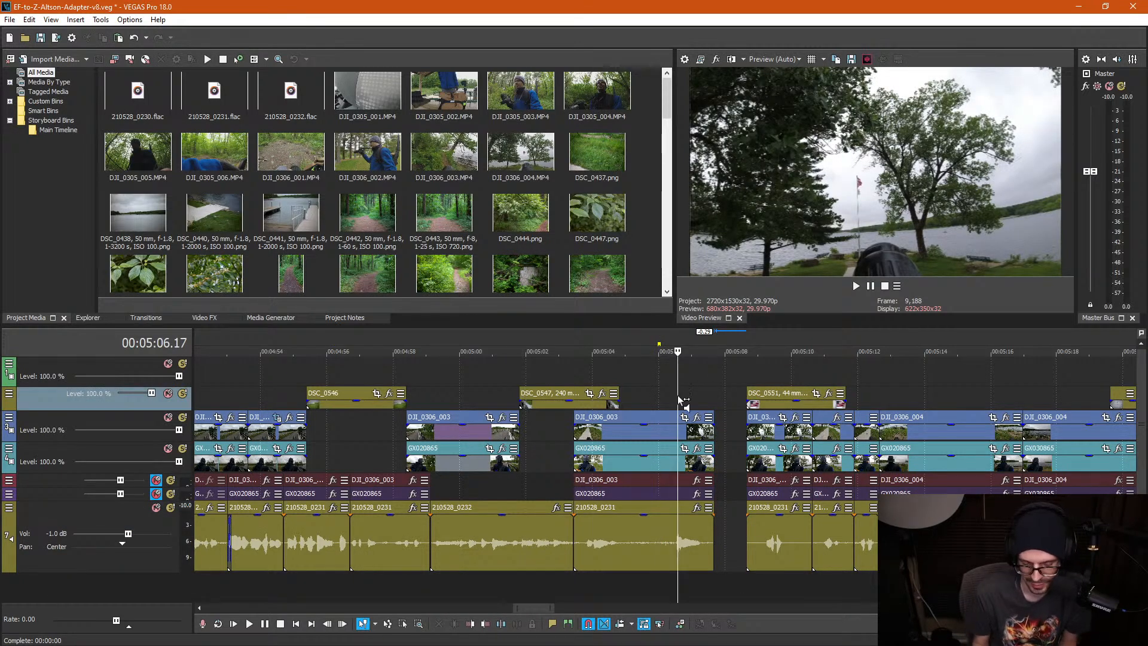
pyautogui.click(713, 390)
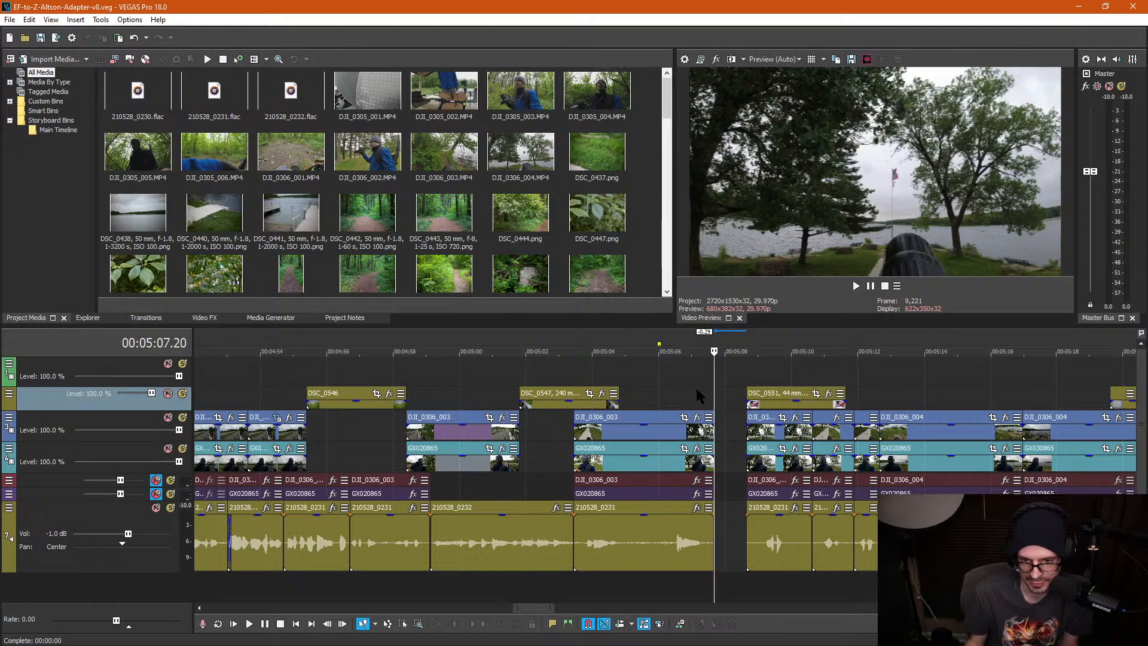
pyautogui.click(696, 389)
pyautogui.moveTo(771, 442); pyautogui.dragTo(739, 441)
pyautogui.click(687, 379)
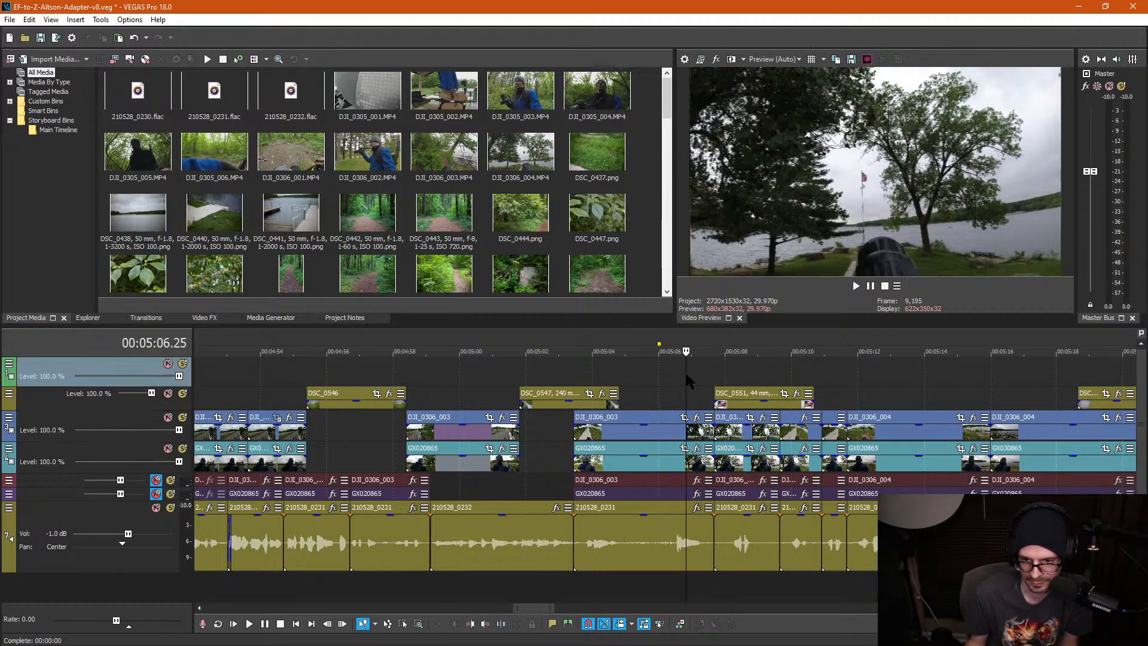
pyautogui.click(697, 373)
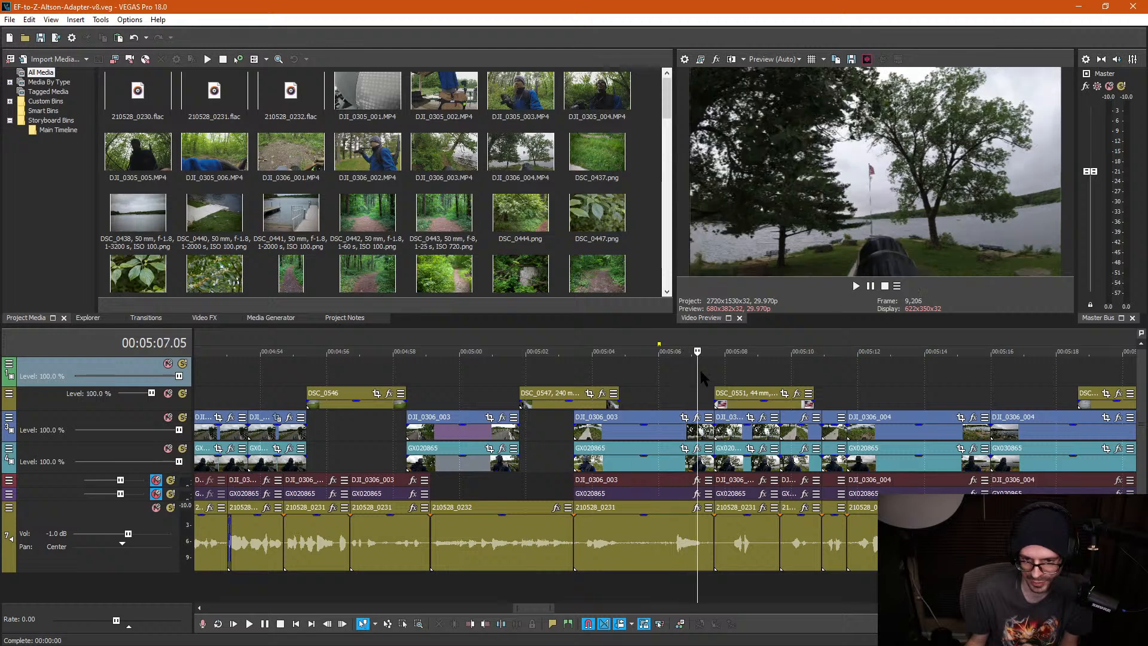
pyautogui.press('space')
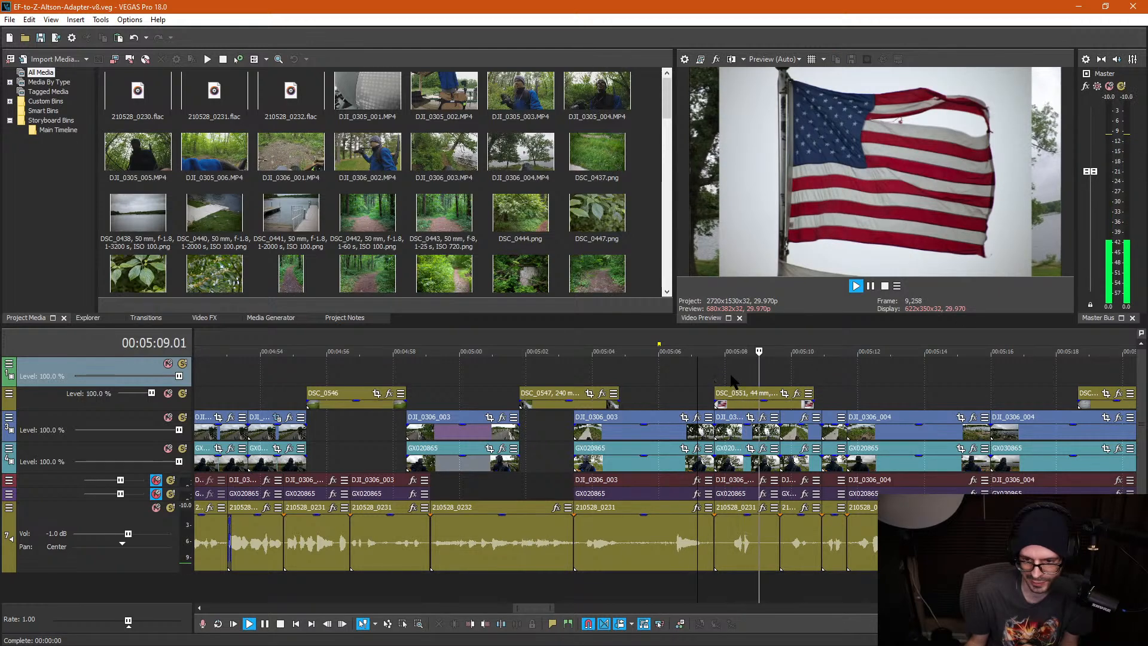
# Step: Play to the end of photo DSC_0551, and delete the short piece at about 5:11 with its narration, closing the gap
pyautogui.press('space')
pyautogui.click(787, 370)
pyautogui.press('space')
pyautogui.press('space')
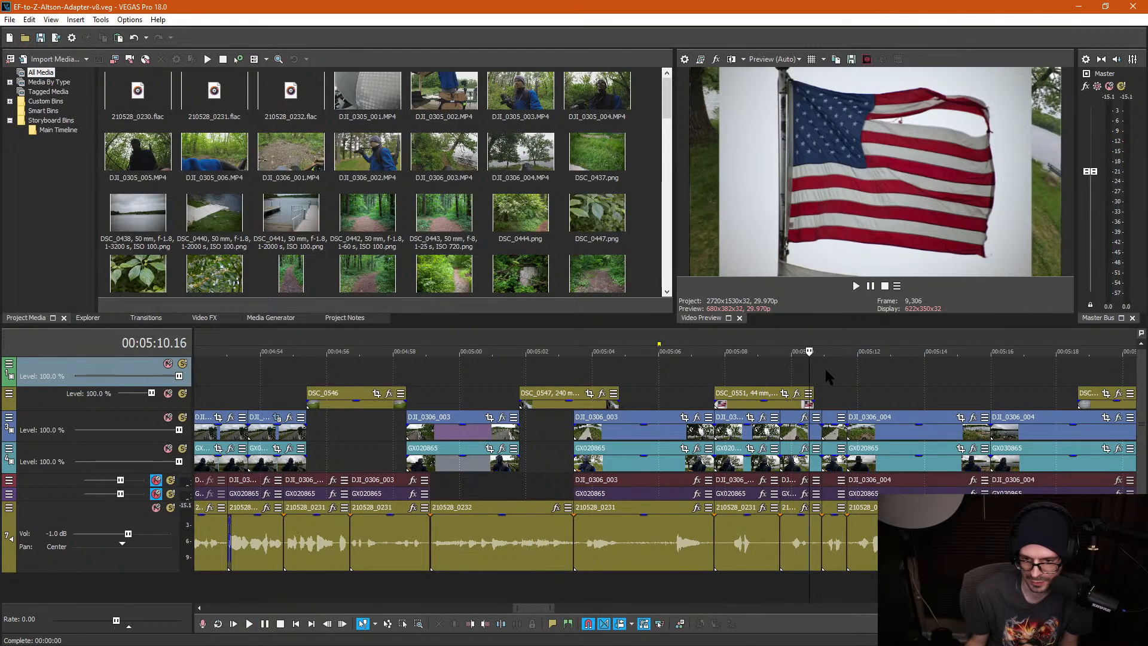
pyautogui.press('space')
pyautogui.click(829, 432)
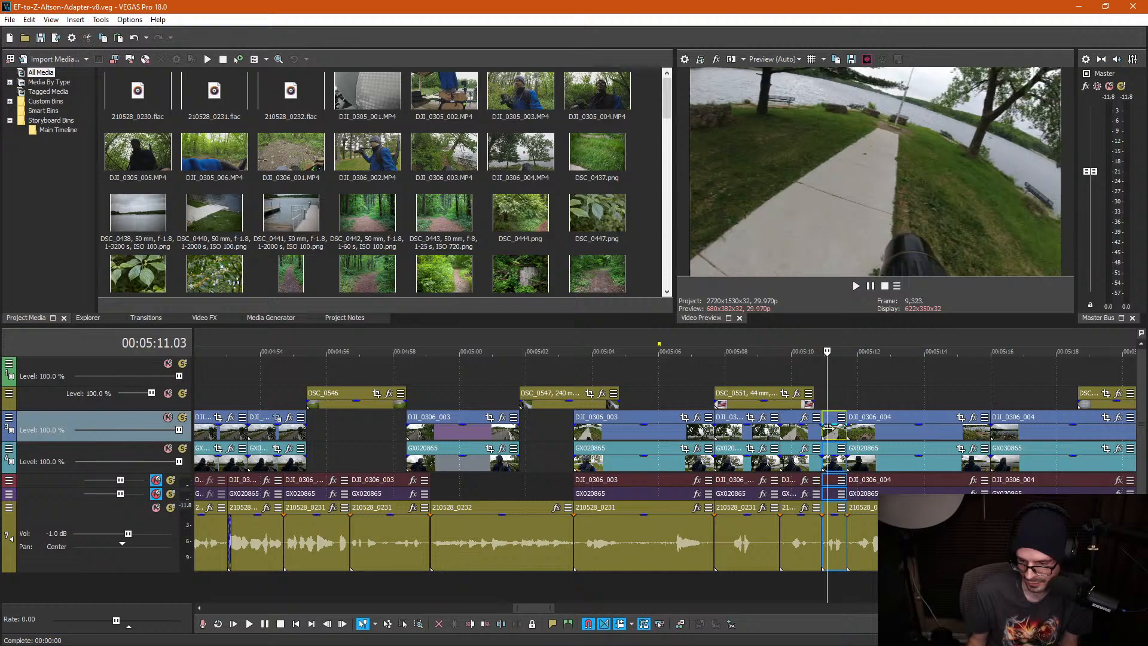
pyautogui.press('Delete')
# Step: Play the DJI_0306_004 clips from about 5:11 to 5:23 to check the narration, the camera angles and photo DSC_0557
pyautogui.press('space')
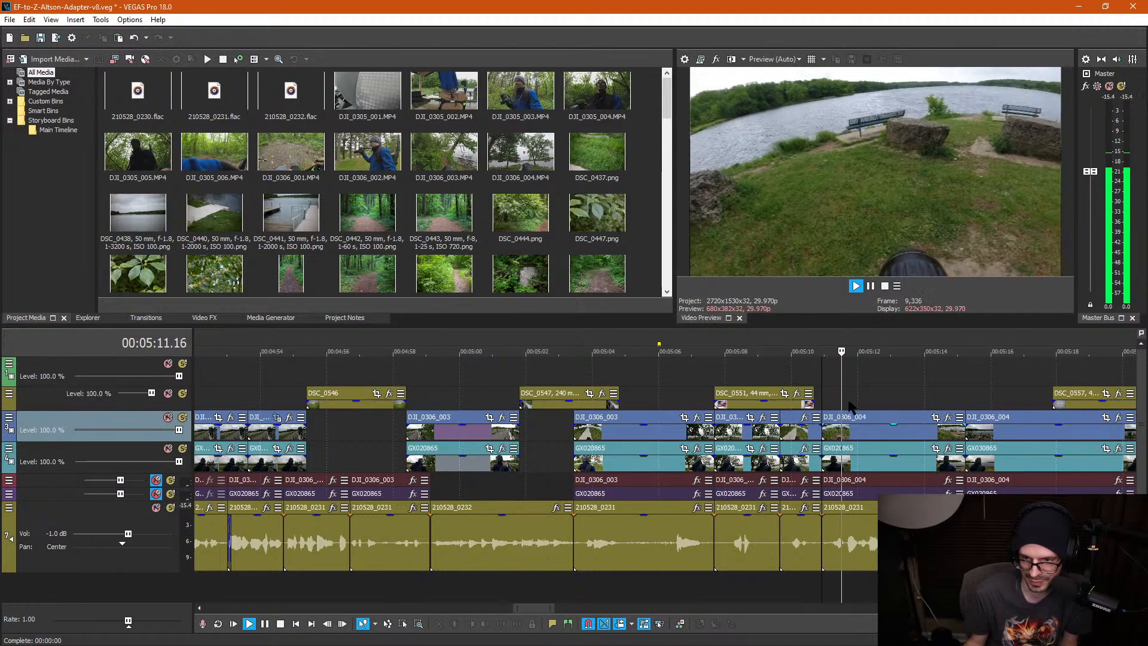
pyautogui.scroll(-3, 875, 383)
pyautogui.press('space')
pyautogui.click(680, 471)
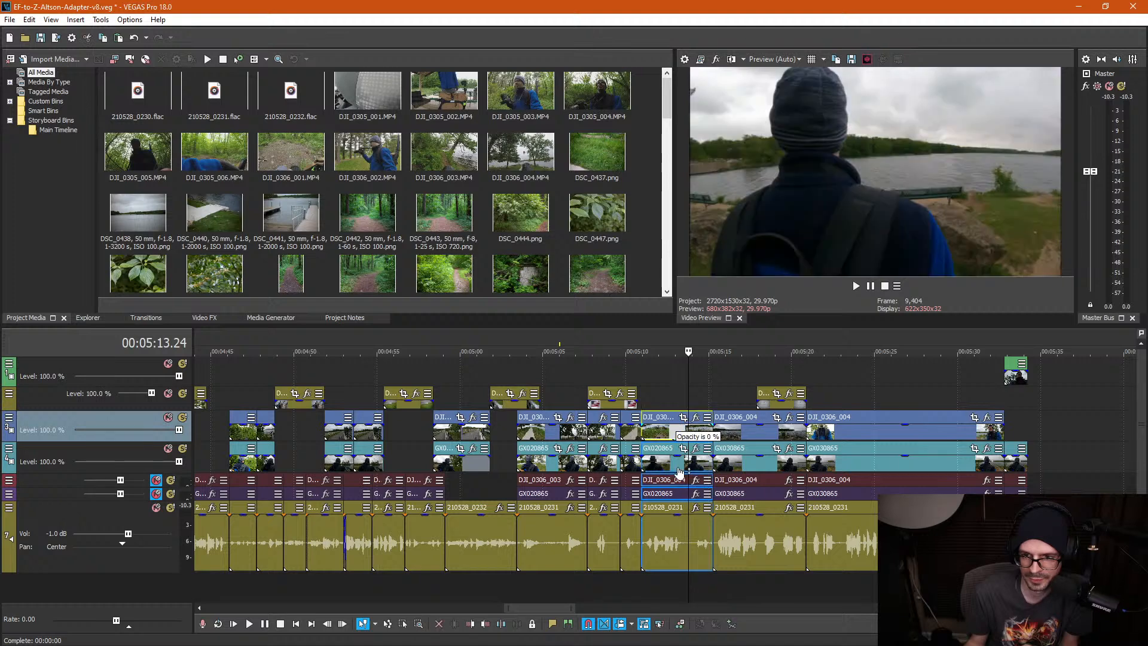
pyautogui.click(636, 385)
pyautogui.press('space')
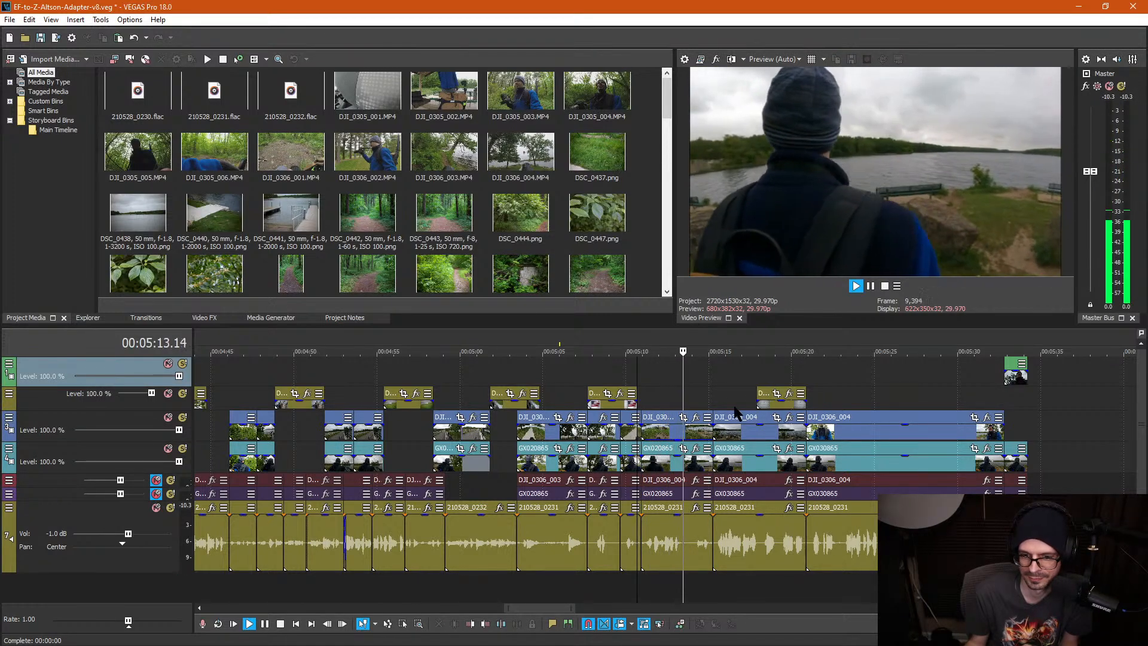
pyautogui.scroll(3, 697, 395)
pyautogui.scroll(3, 707, 419)
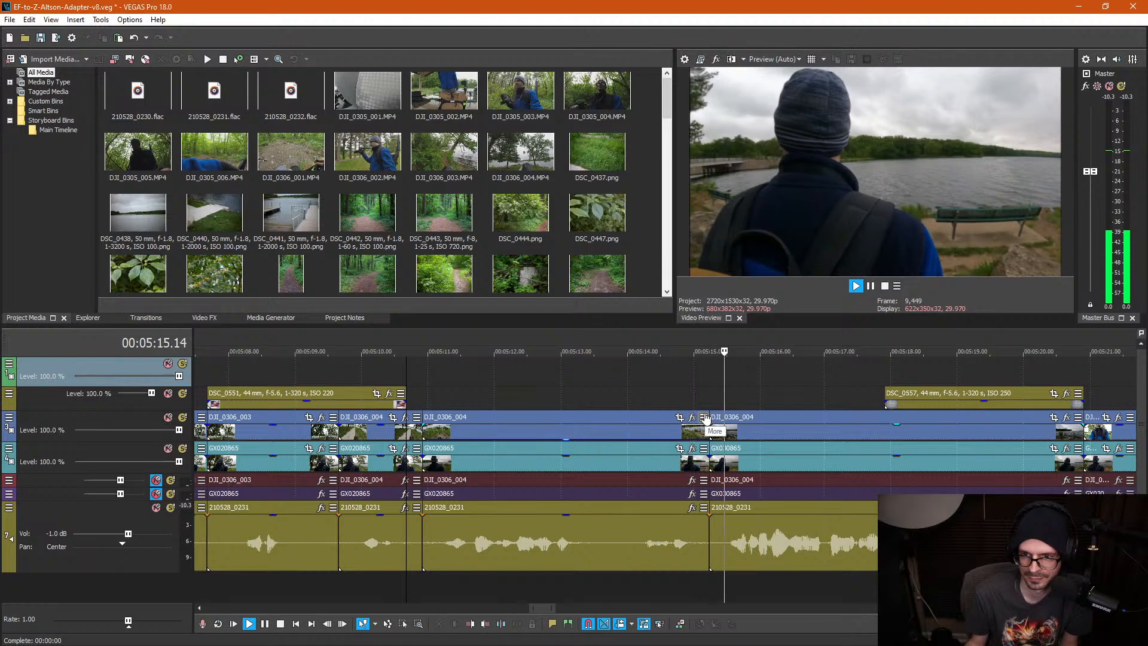
pyautogui.scroll(-3, 833, 385)
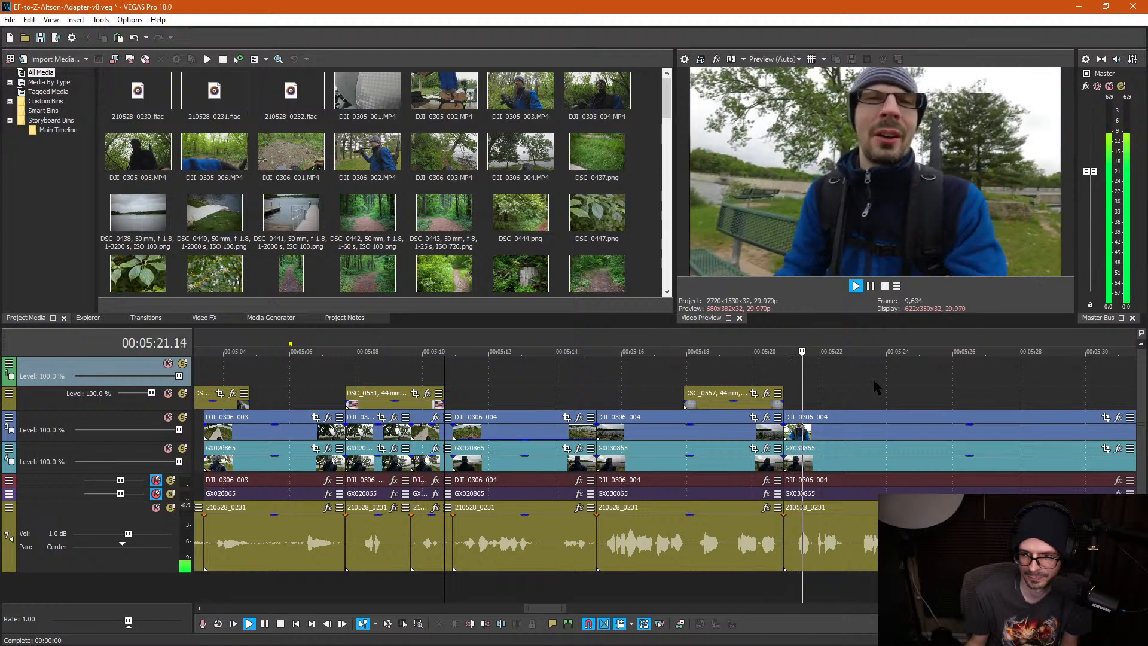
pyautogui.scroll(-3, 873, 377)
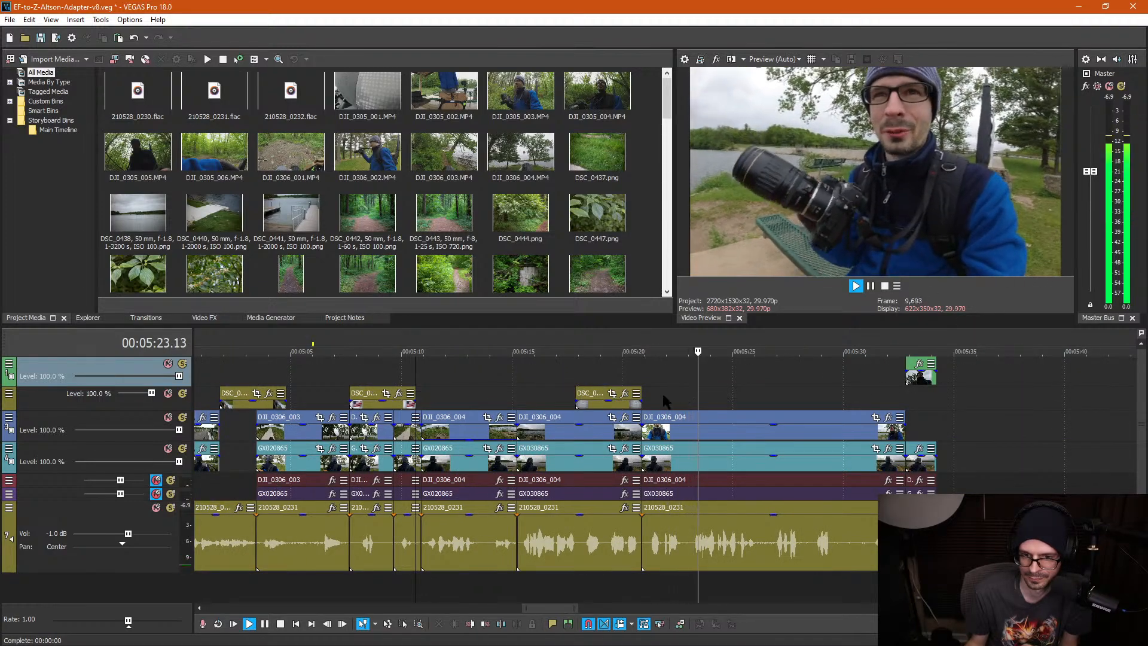
# Step: Duplicate photo DSC_0557 and place the copy directly after the original
pyautogui.click(596, 395)
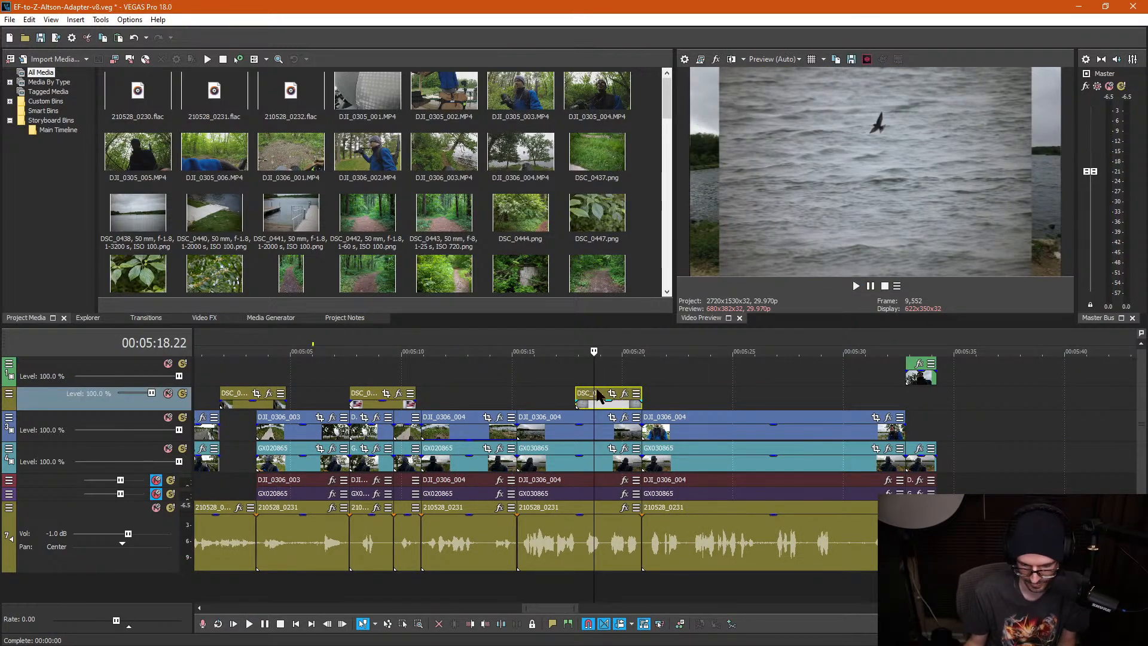
pyautogui.click(649, 395)
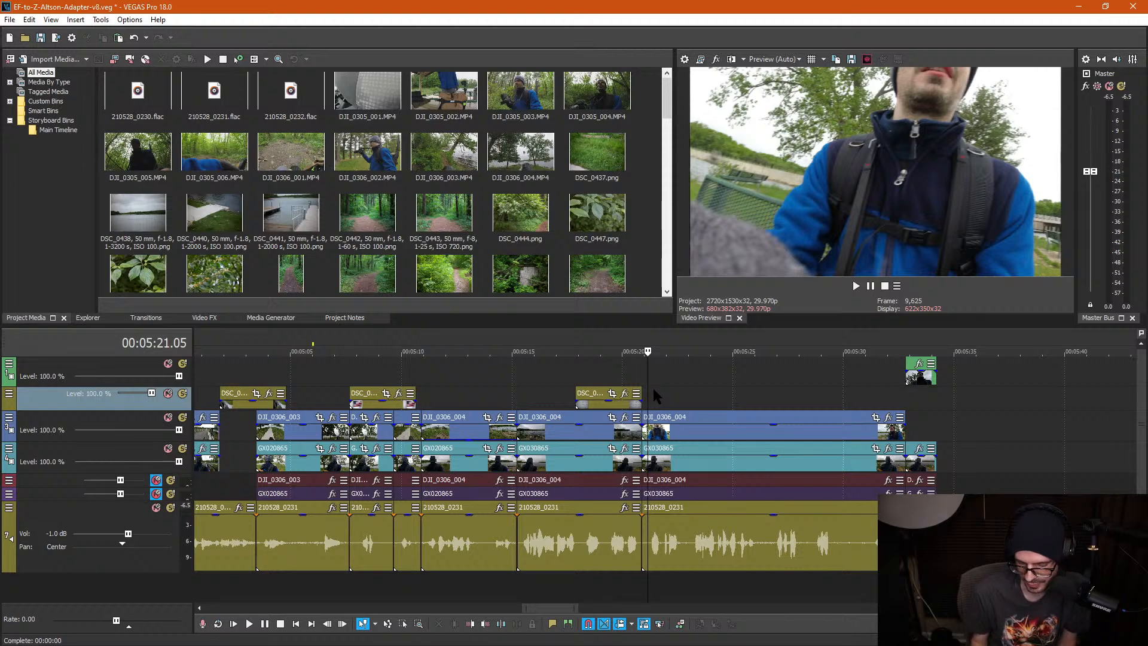
pyautogui.hotkey('ctrl', 'v')
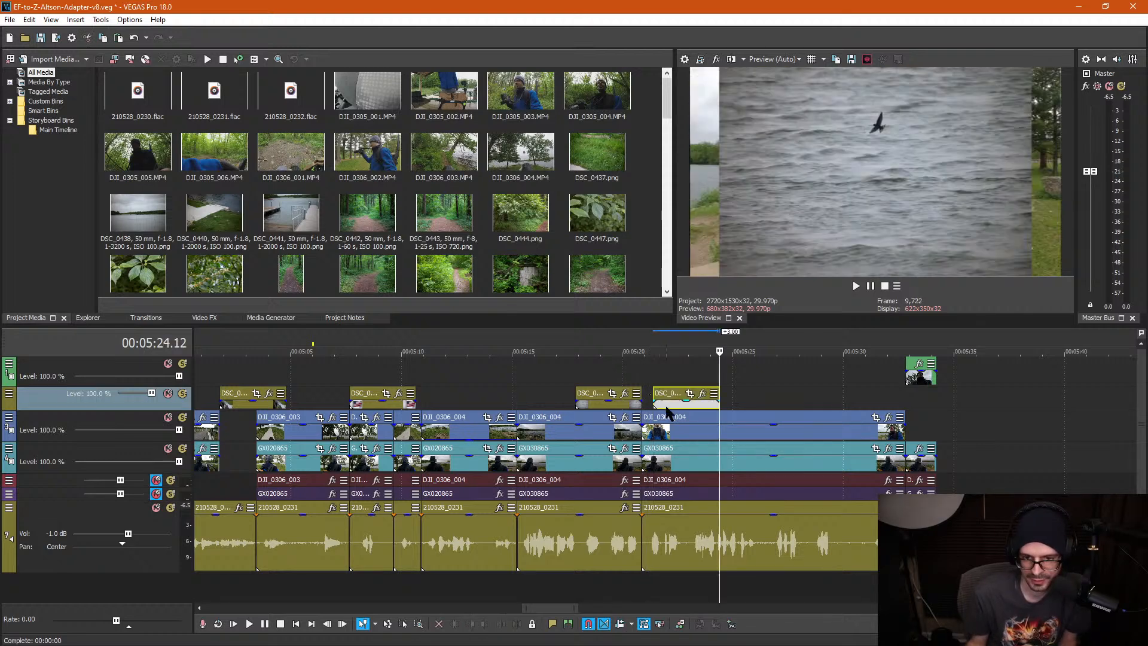
pyautogui.moveTo(653, 395); pyautogui.dragTo(658, 403)
# Step: Remove the opening of the last DJI_0306_004 piece up to about 5:21.06 and move the rest back to close the gap
pyautogui.click(657, 360)
pyautogui.scroll(2, 704, 476)
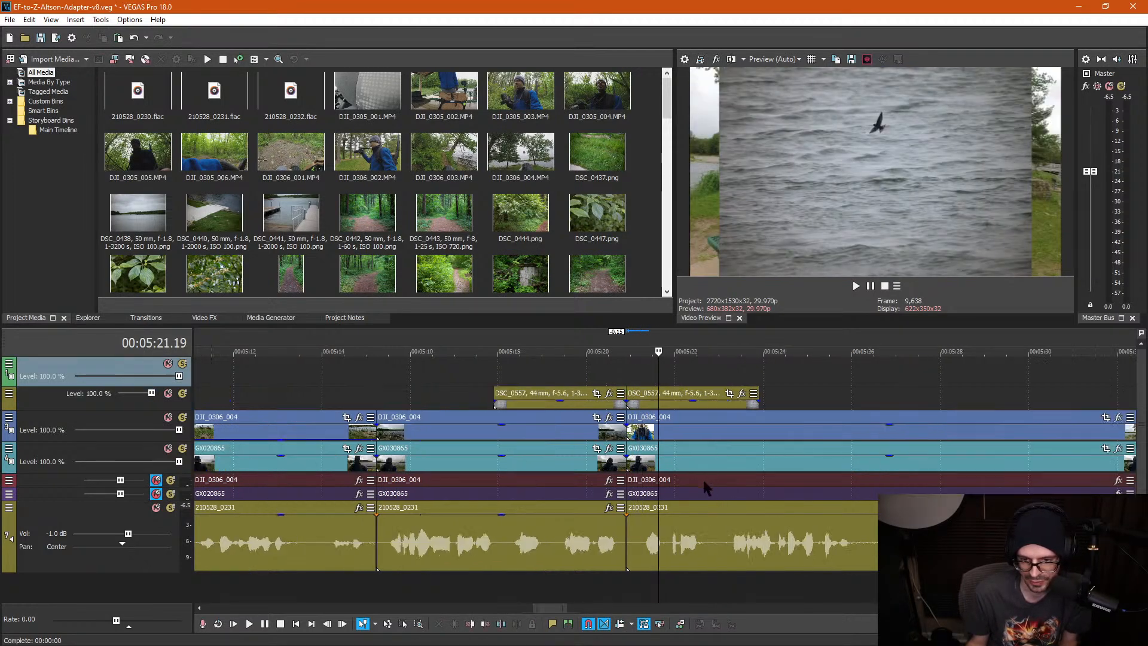
pyautogui.click(640, 550)
pyautogui.press('s')
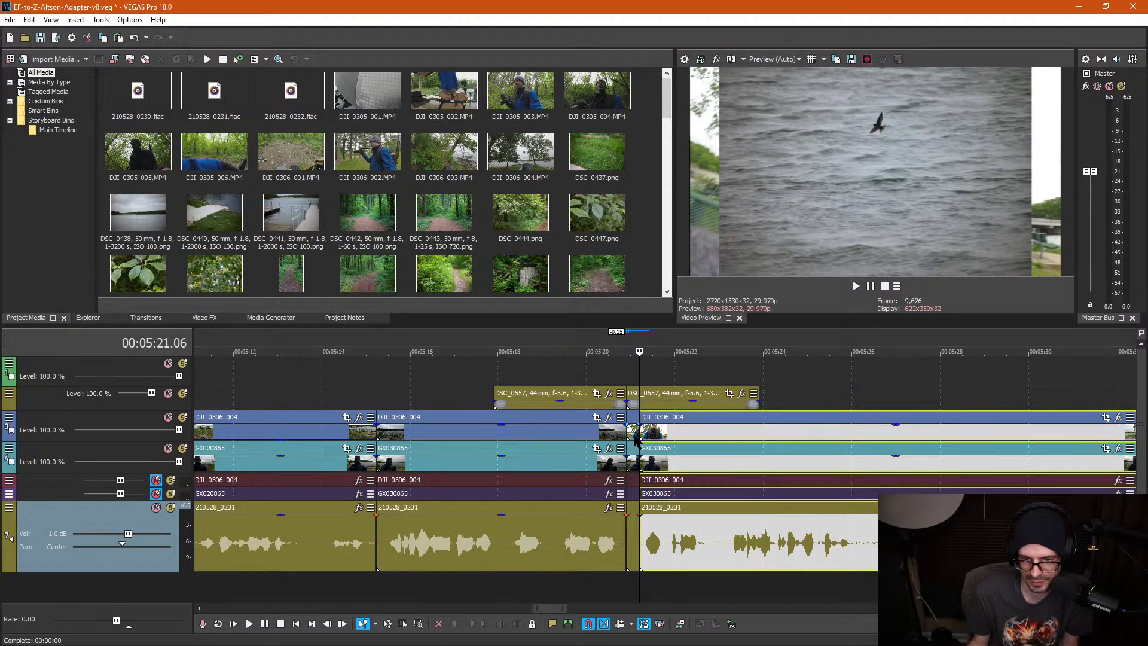
pyautogui.click(634, 436)
pyautogui.press('Delete')
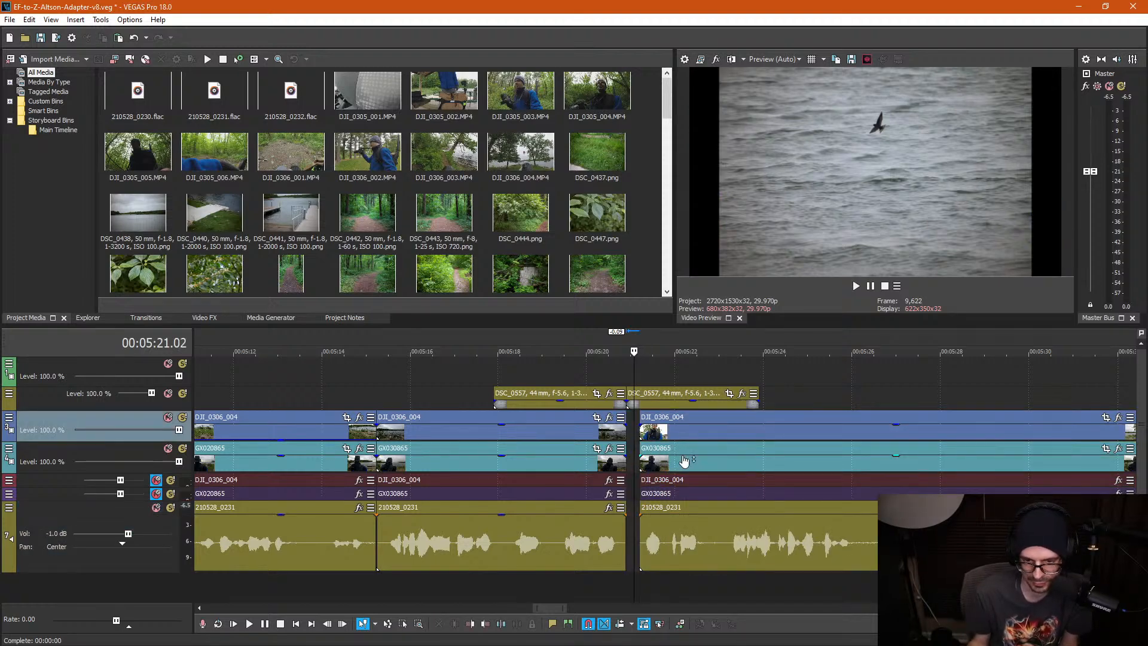
pyautogui.click(710, 458)
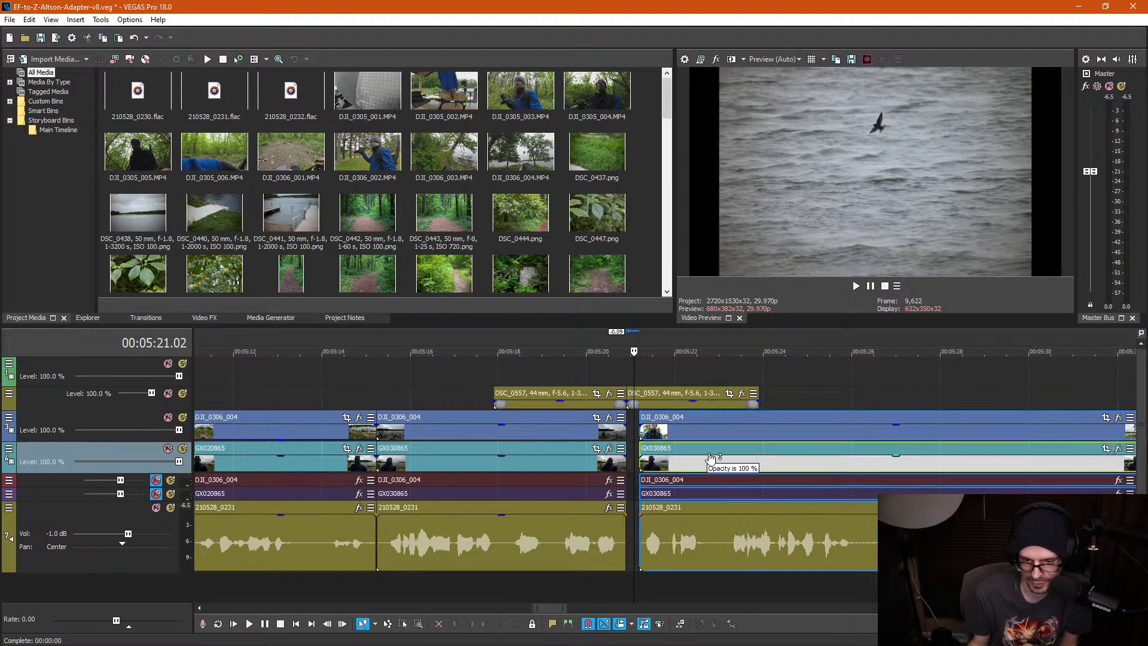
pyautogui.moveTo(709, 428); pyautogui.dragTo(692, 425)
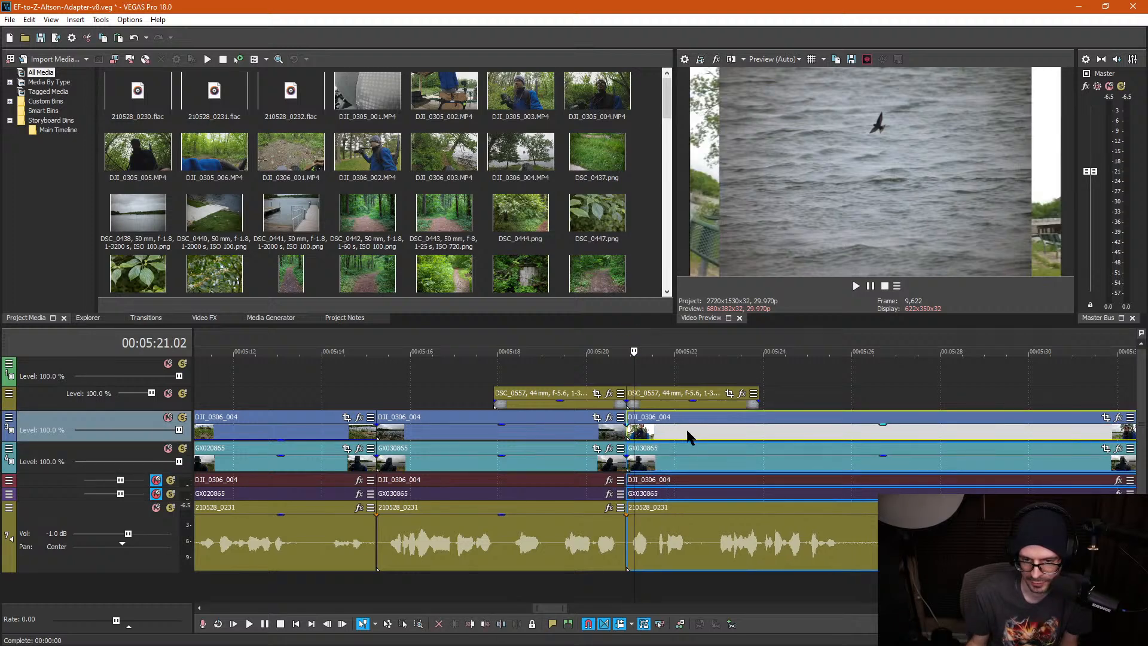
# Step: Cut out the narration pause starting at 5:22.09 in the DJI_0306_004 piece, with its video, and close the gap
pyautogui.click(687, 544)
pyautogui.press('s')
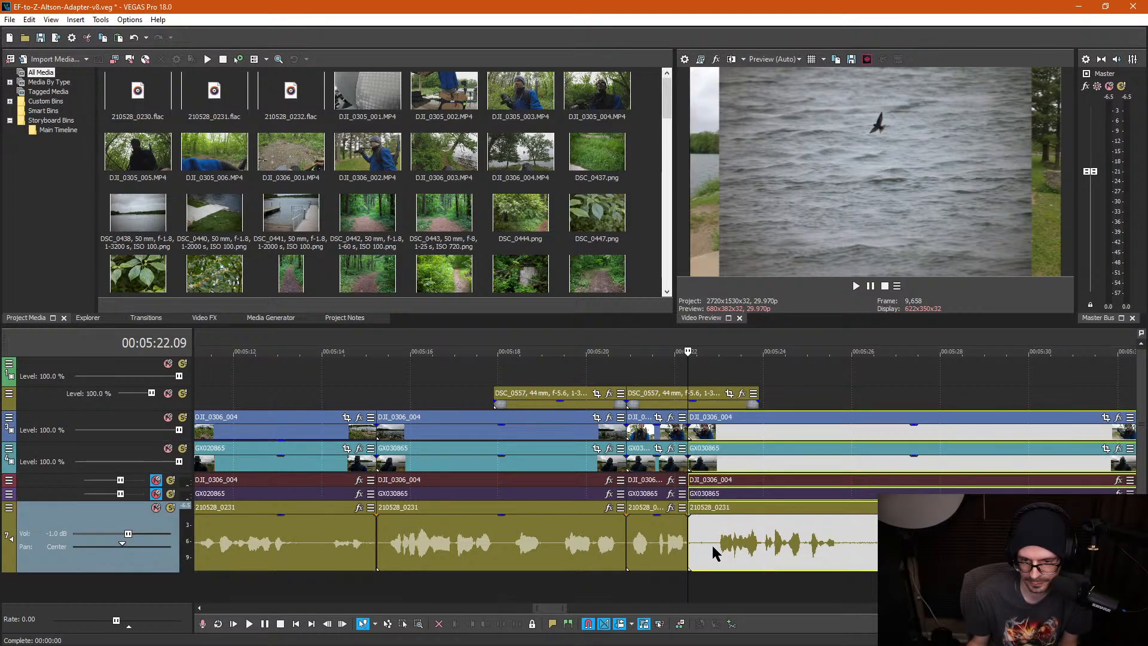
pyautogui.click(713, 547)
pyautogui.press('s')
pyautogui.click(693, 549)
pyautogui.press('Delete')
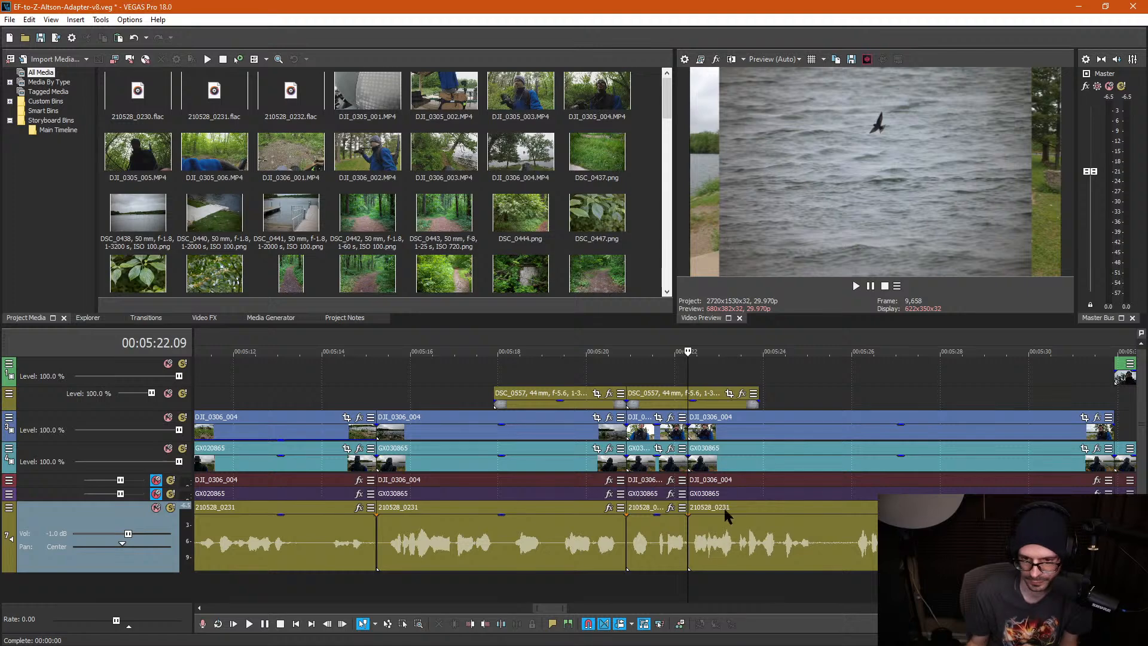
pyautogui.click(632, 380)
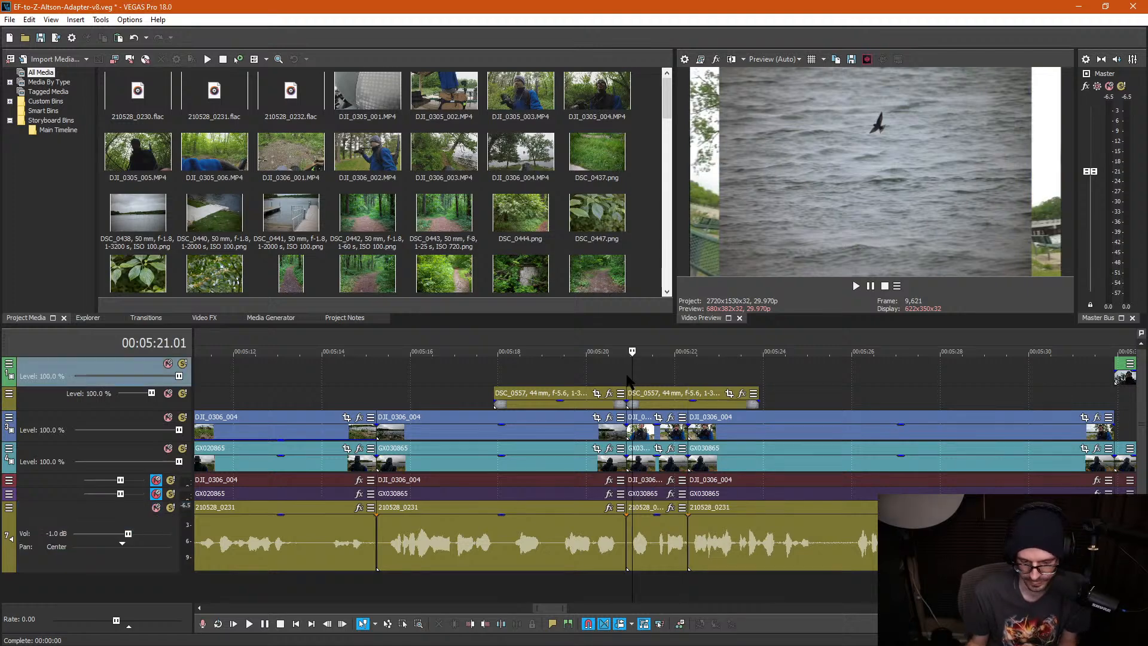
pyautogui.click(601, 376)
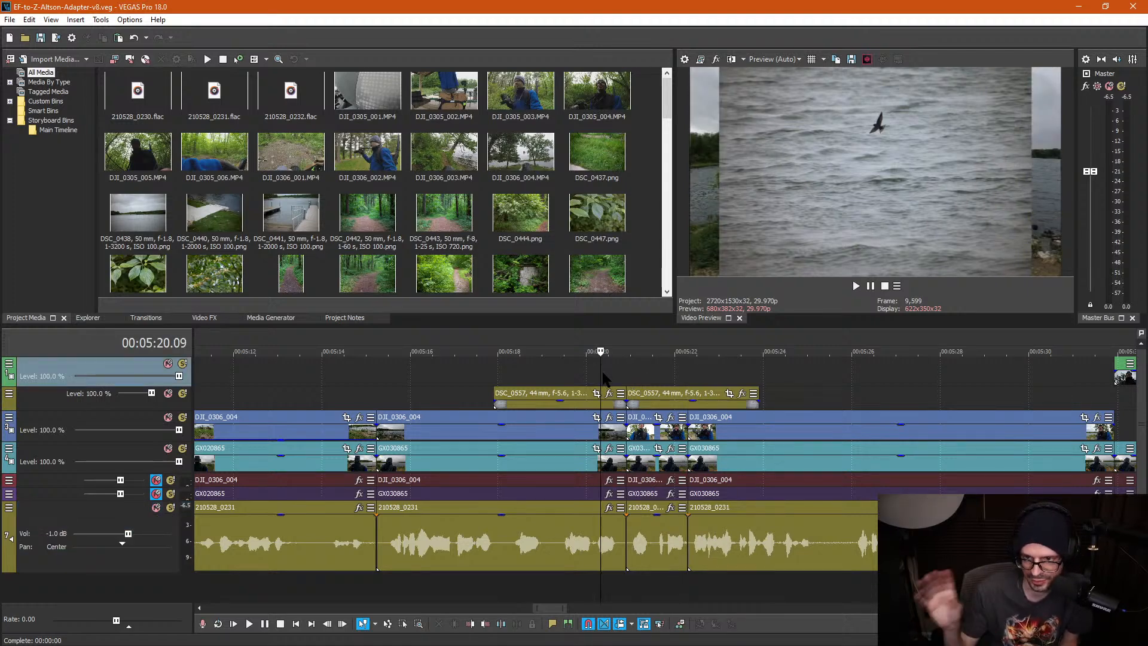
pyautogui.click(745, 432)
pyautogui.click(758, 432)
pyautogui.press('s')
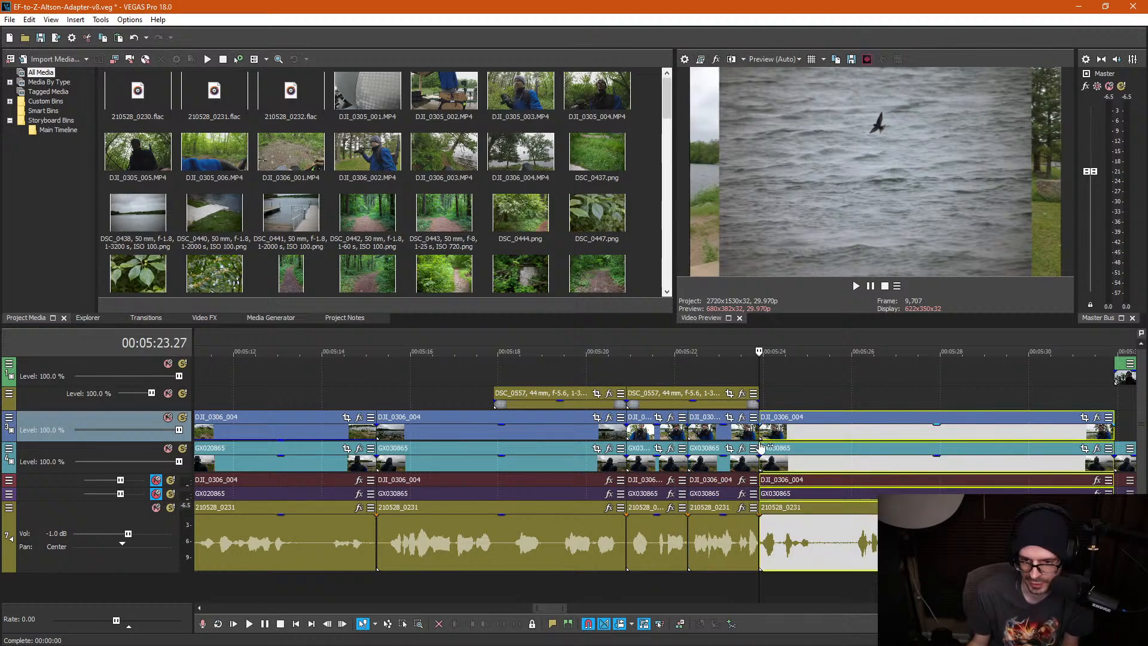
pyautogui.hotkey('ctrl', 'z')
# Step: Ungroup the DJI_0306_004 and GX030865 video after 5:22.09 from their audio, and split both at 5:23.27, where the second DSC_0557 ends
pyautogui.press('d')
pyautogui.press('d')
pyautogui.moveTo(790, 396); pyautogui.dragTo(808, 467)
pyautogui.press('u')
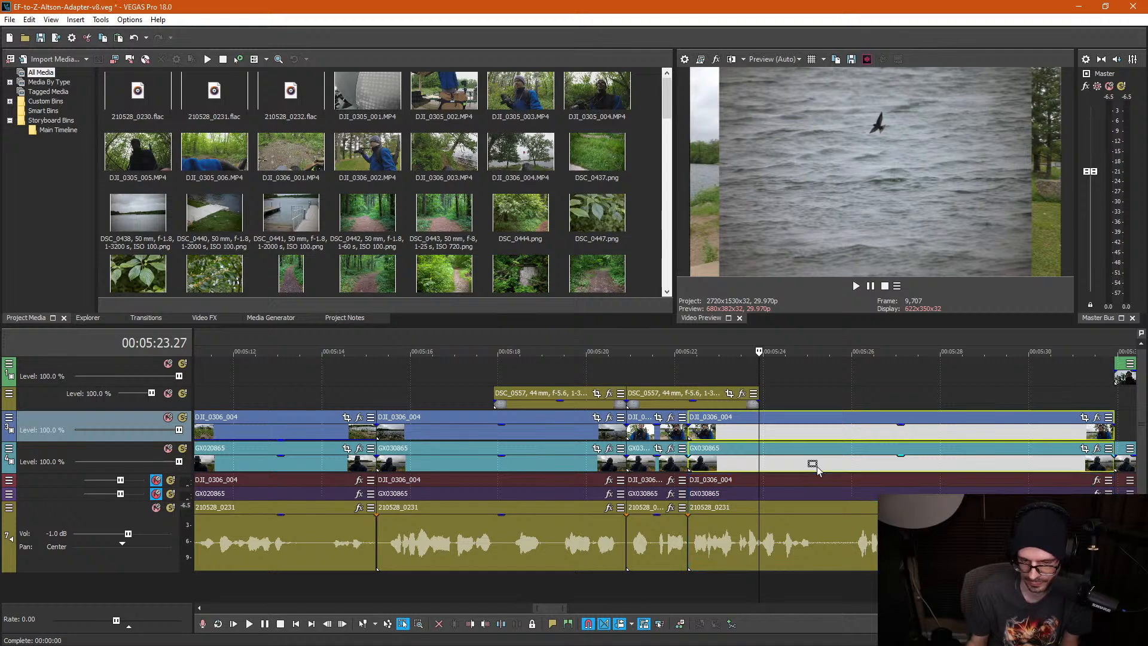
pyautogui.click(760, 435)
pyautogui.press('s')
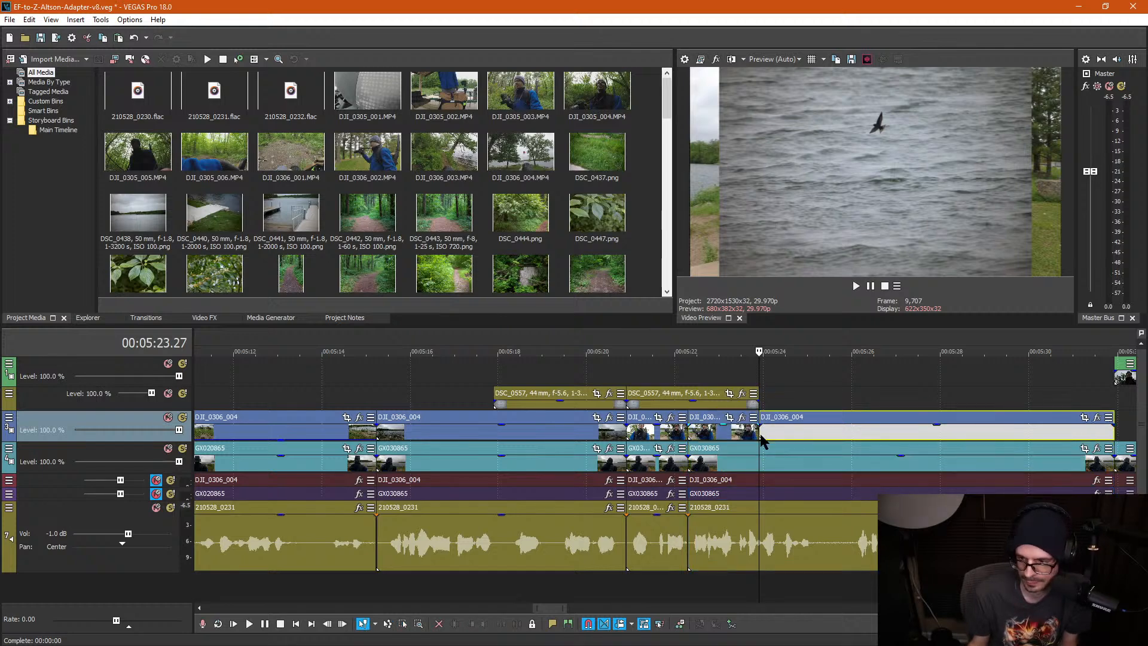
pyautogui.click(762, 465)
pyautogui.press('s')
pyautogui.click(722, 461)
pyautogui.press('Delete')
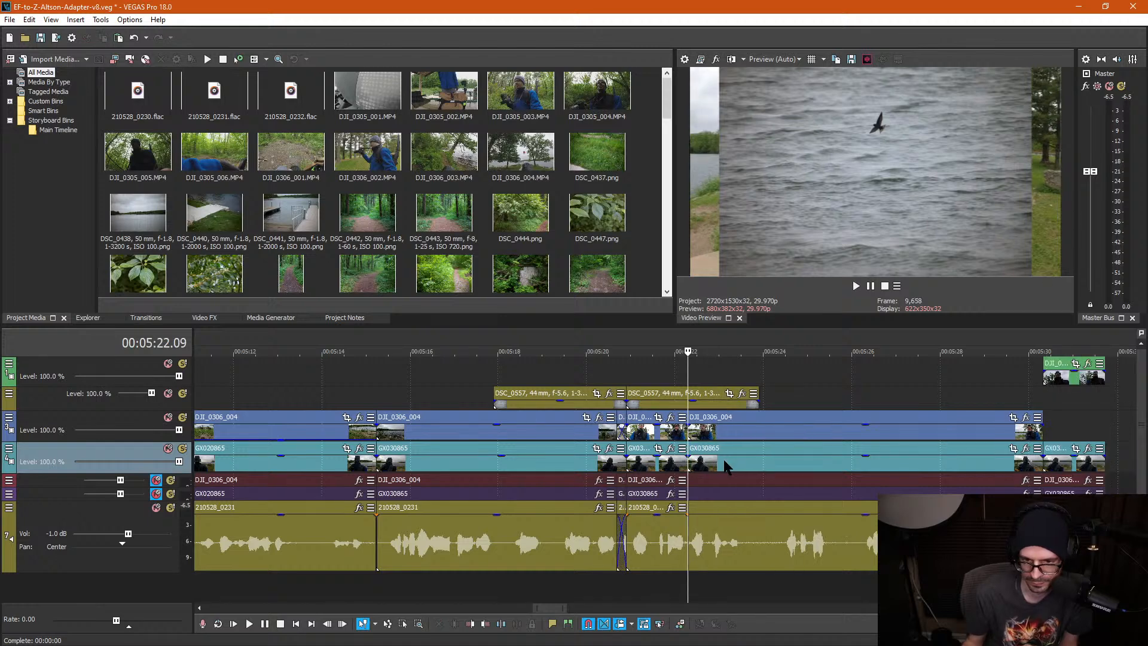
pyautogui.hotkey('ctrl', 'z')
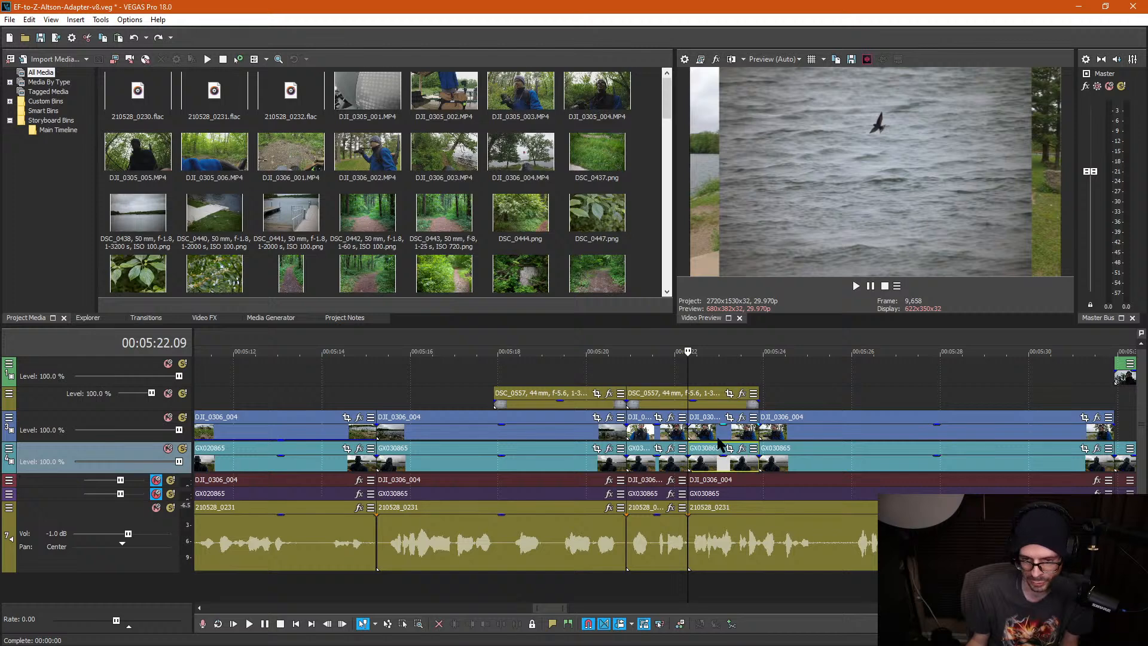
# Step: Delete the DJI_0306_004 and GX030865 video pieces between 5:22.09 and 5:23.27 without shifting the other clips
pyautogui.click(708, 431)
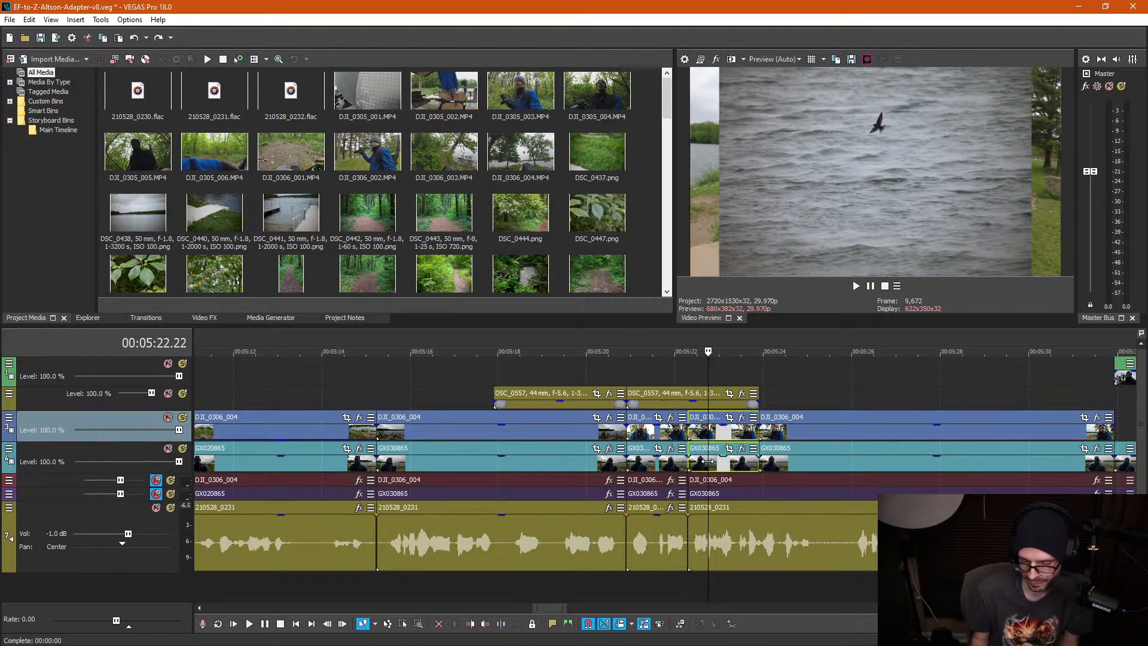
pyautogui.press('Delete')
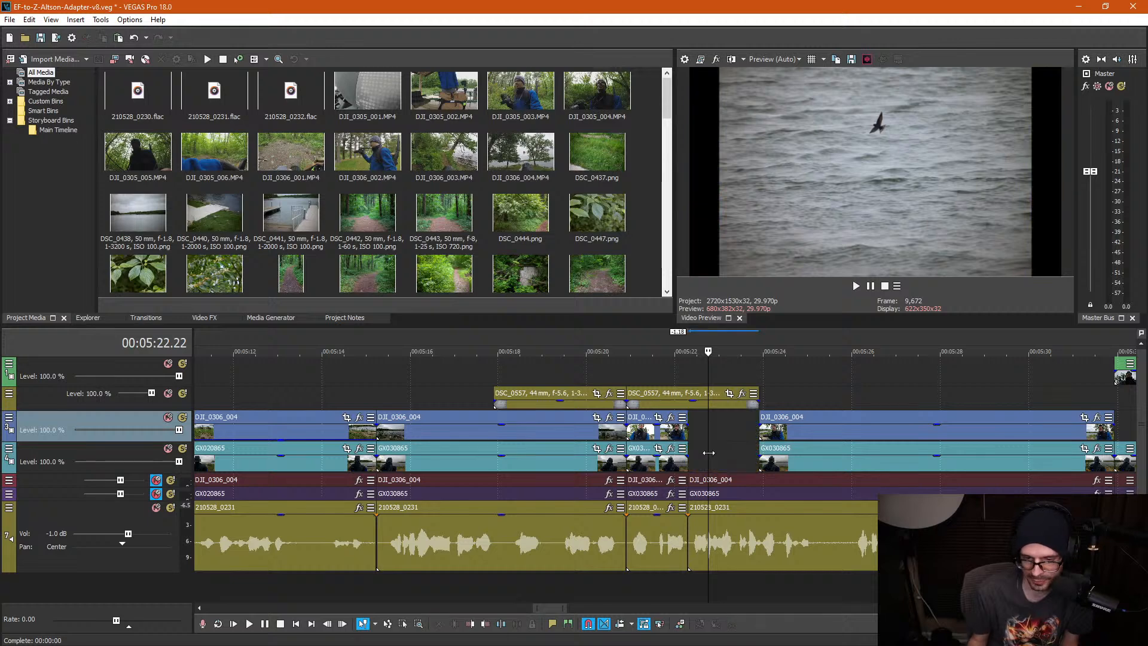
# Step: Review the footage around the video gap between 5:22.09 and 5:23.27 and the start of the following DJI_0306_004 piece
pyautogui.click(710, 370)
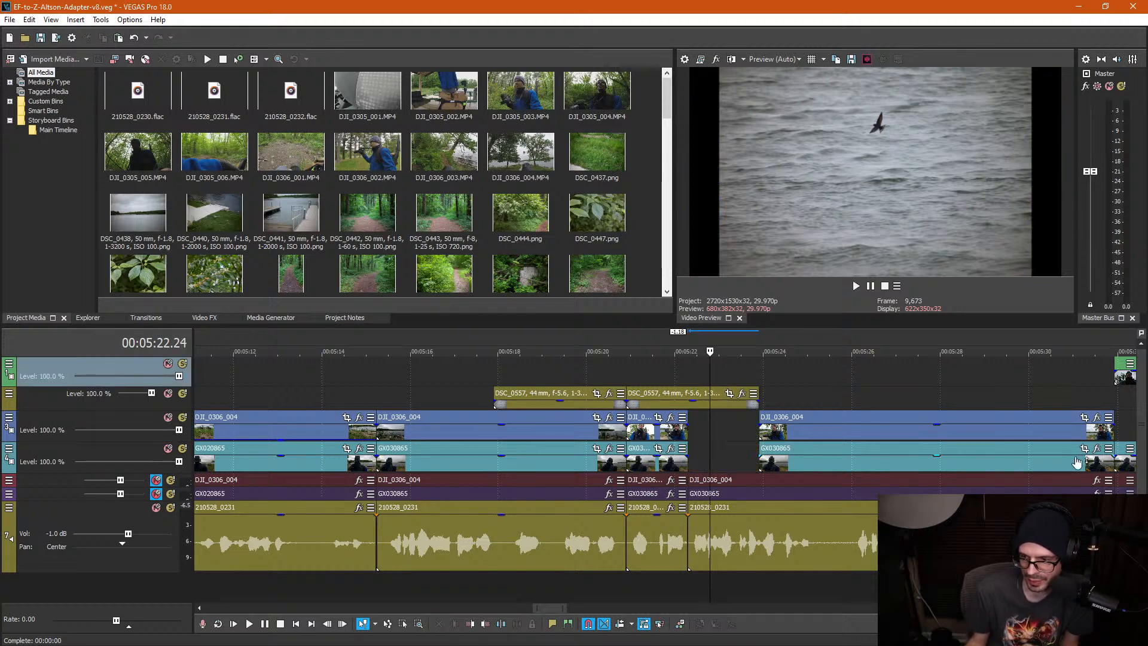
pyautogui.click(727, 375)
pyautogui.click(791, 375)
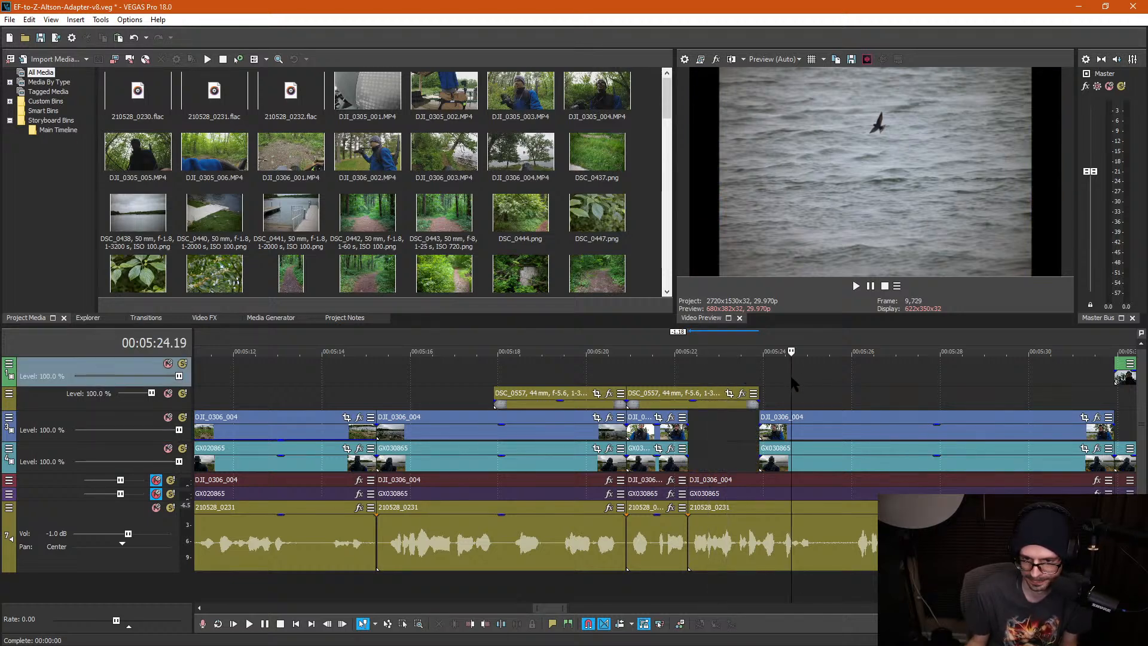
pyautogui.scroll(-2, 818, 388)
pyautogui.scroll(-2, 818, 388)
pyautogui.scroll(8, 818, 389)
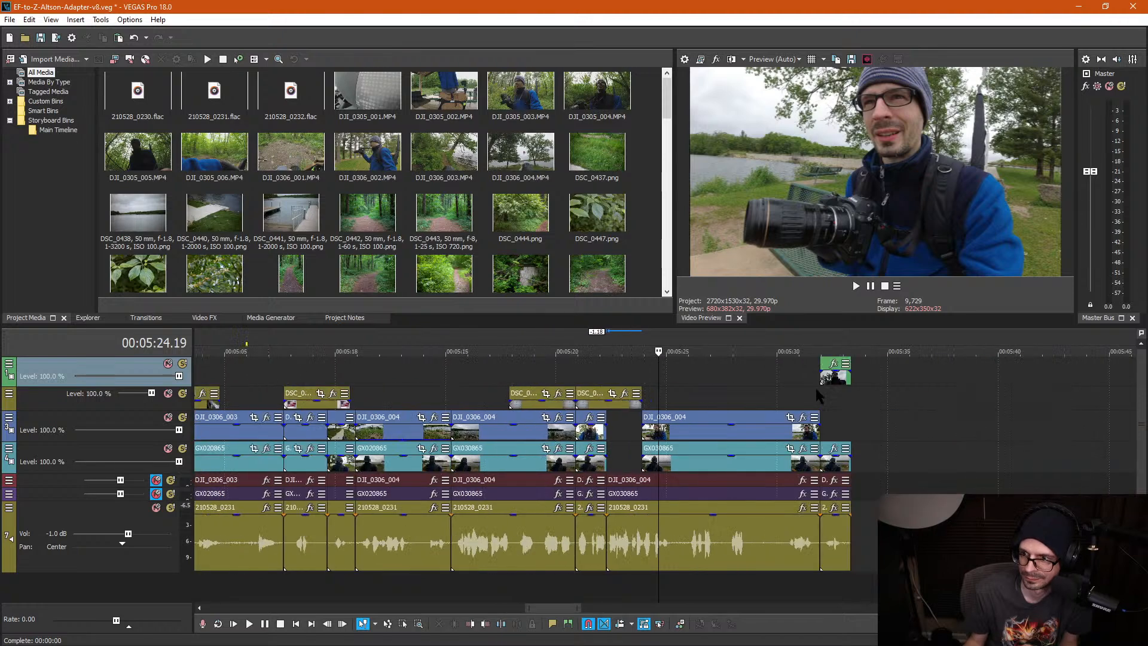
pyautogui.click(592, 391)
pyautogui.press('space')
pyautogui.press('Return')
pyautogui.scroll(-1, 622, 388)
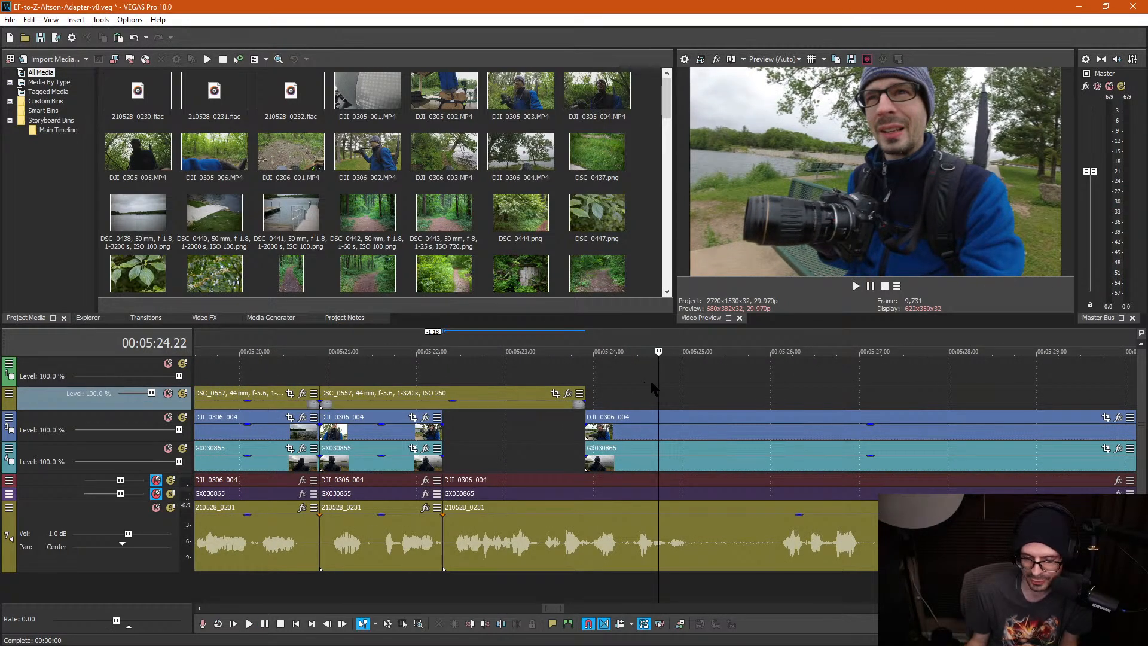
# Step: Play the timeline from before the end of the second DSC_0557 to about 5:30 and listen for pauses in the narration
pyautogui.click(638, 384)
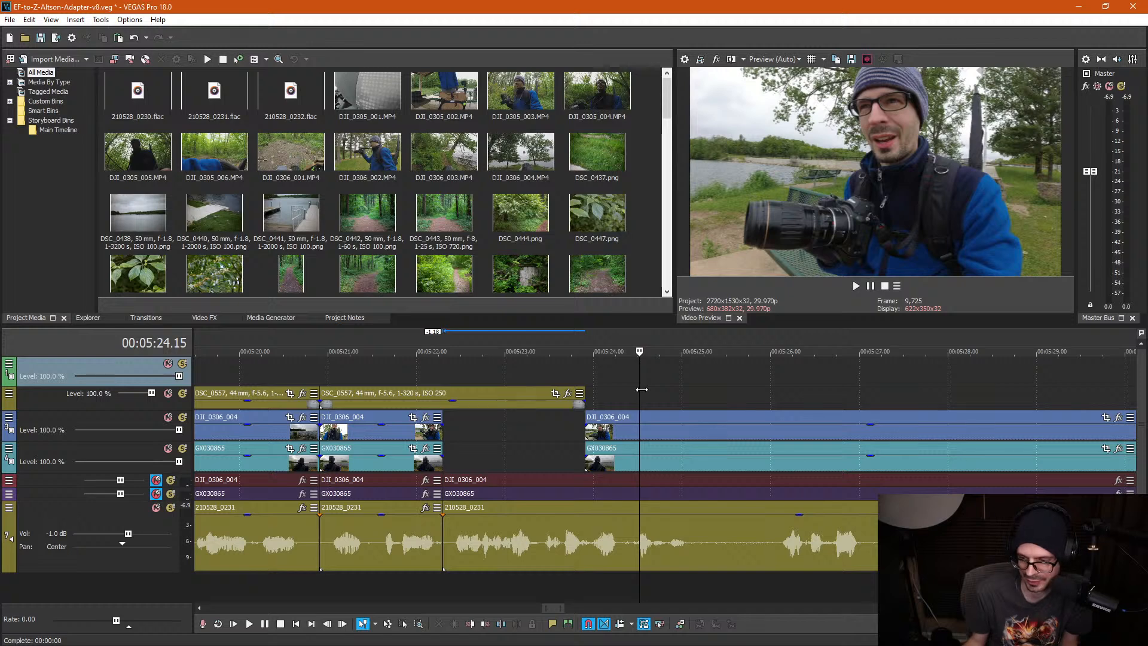
pyautogui.click(566, 383)
pyautogui.press('space')
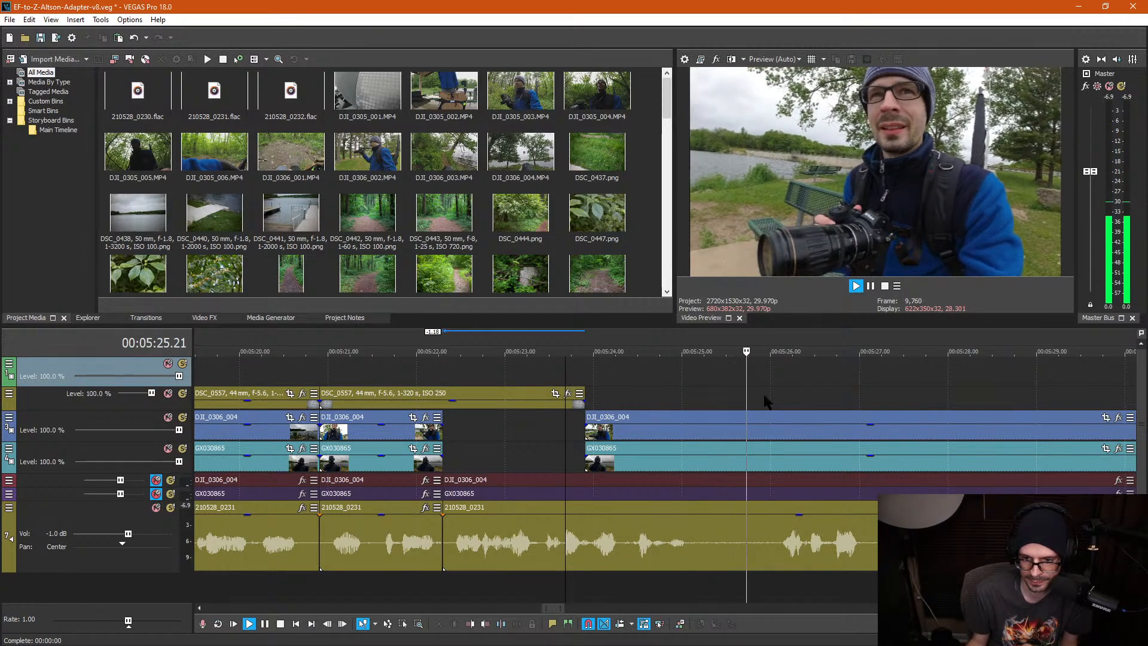
pyautogui.scroll(-3, 768, 402)
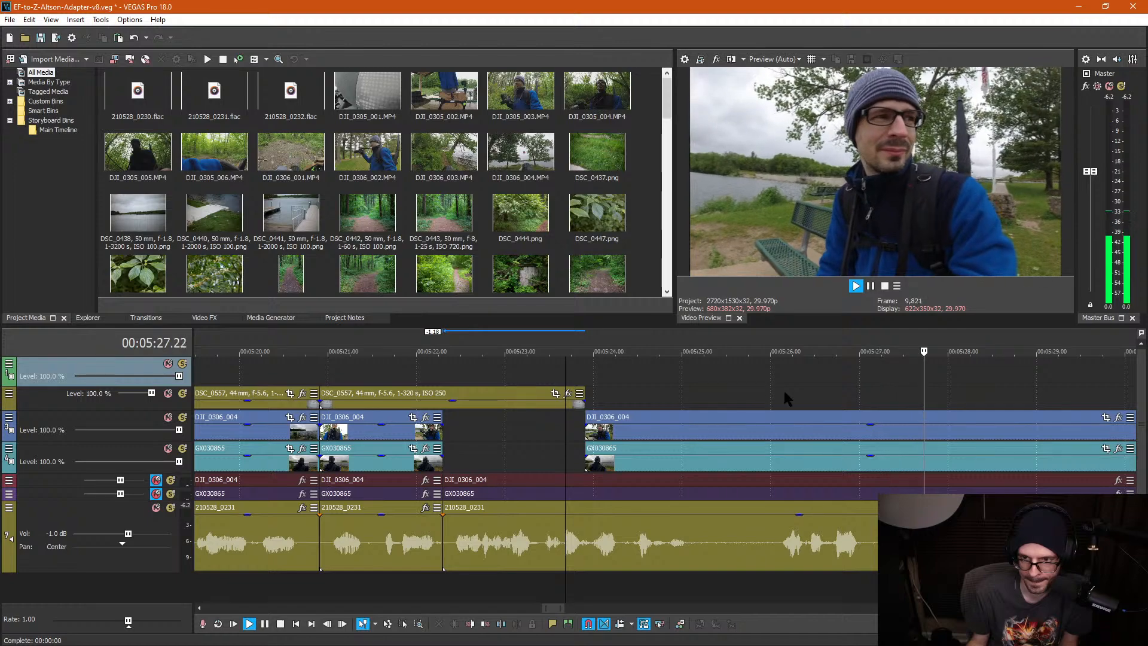
pyautogui.scroll(-3, 784, 390)
pyautogui.press('space')
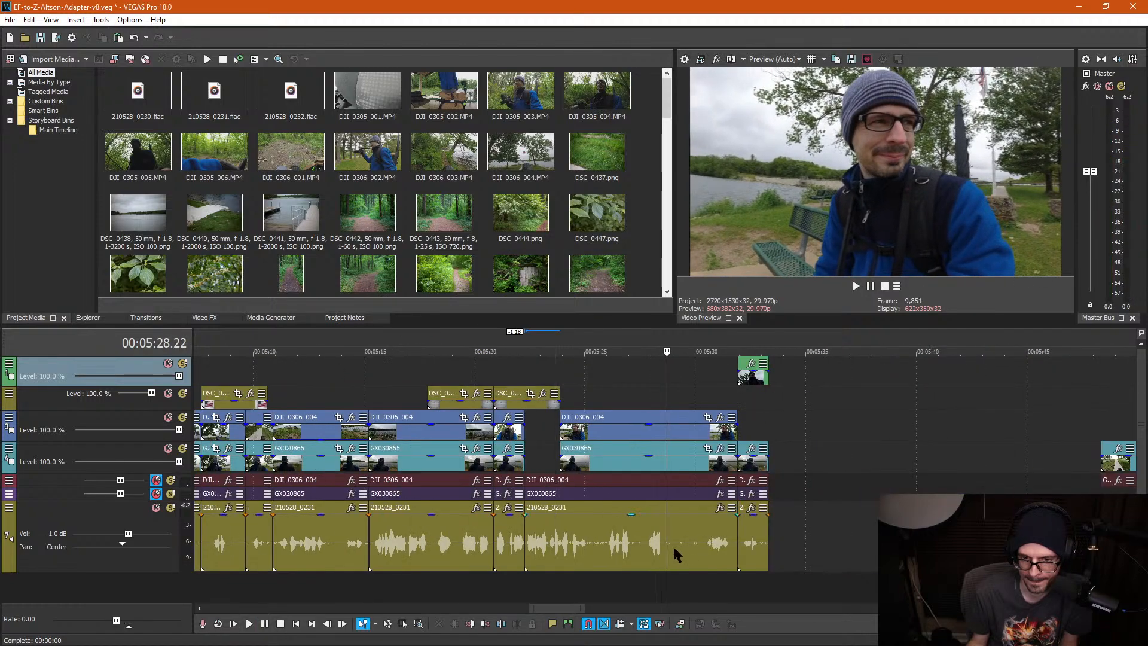
pyautogui.click(601, 550)
pyautogui.click(707, 545)
pyautogui.press('space')
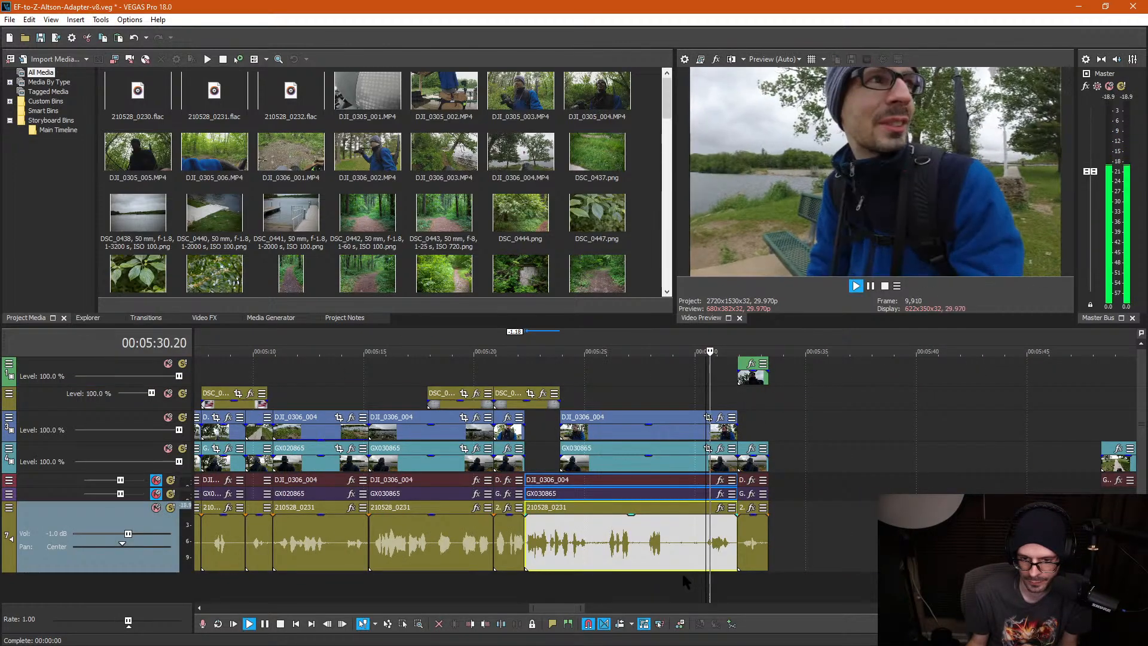
# Step: Split the grouped narration audio at 5:25.05, just before the following speech, and at 5:27.02 to isolate its pauses
pyautogui.click(587, 547)
pyautogui.press('s')
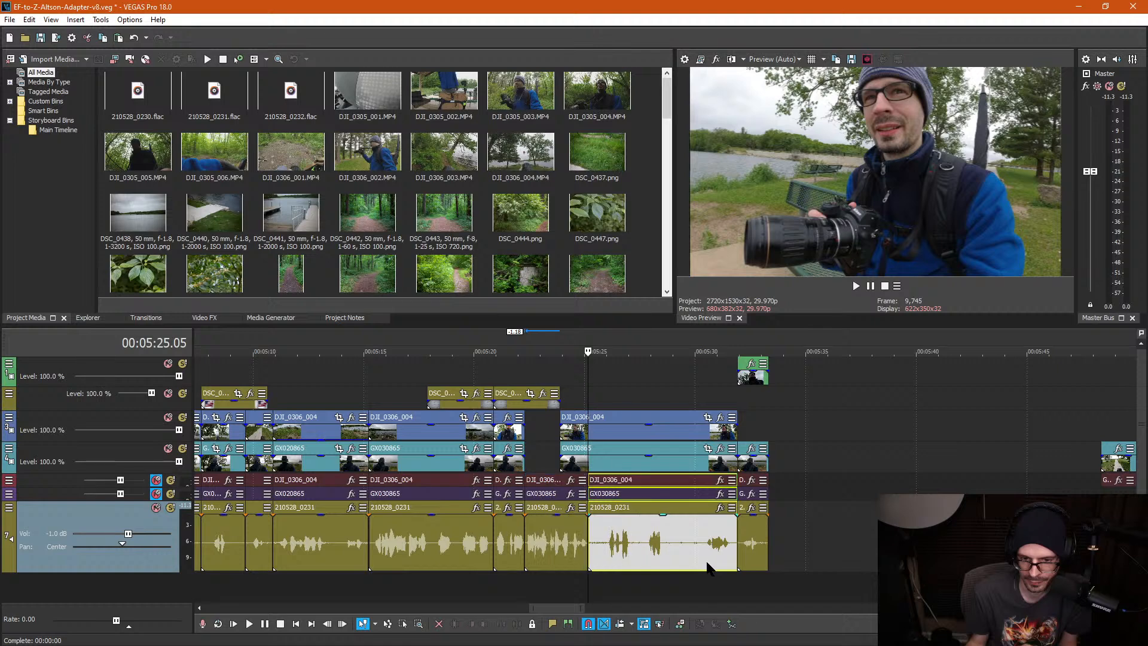
pyautogui.click(604, 549)
pyautogui.press('s')
pyautogui.click(630, 553)
pyautogui.press('s')
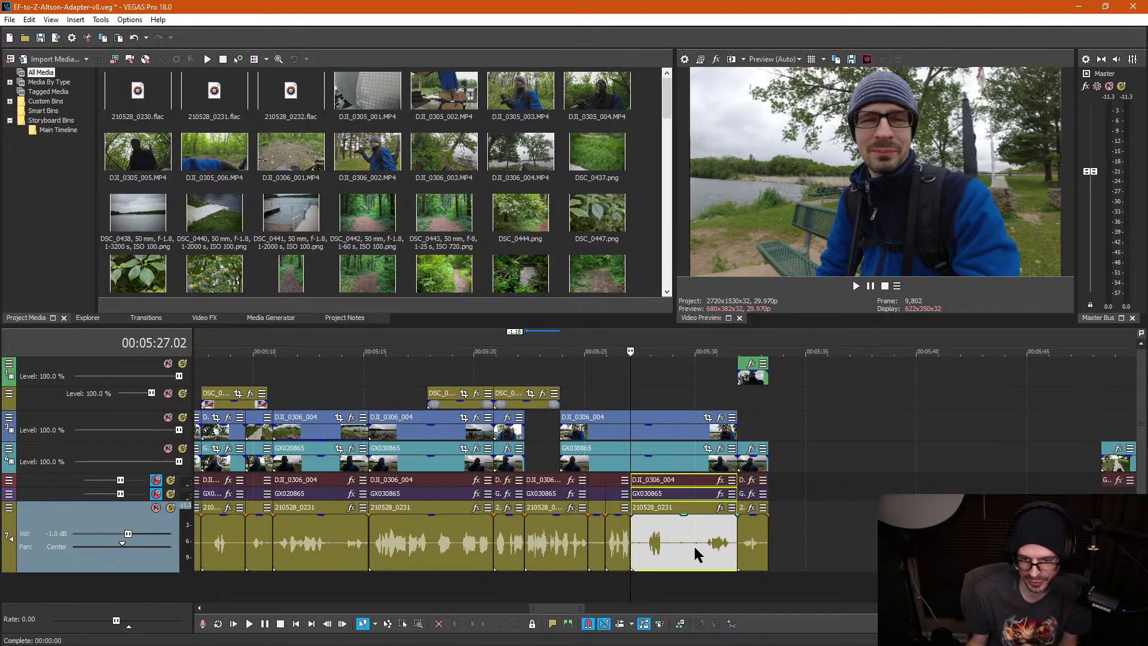
# Step: Split the 210528_0231 audio and the GX030865 and DJI_0306_004 video clips at 00:05:30.10
pyautogui.click(703, 553)
pyautogui.press('s')
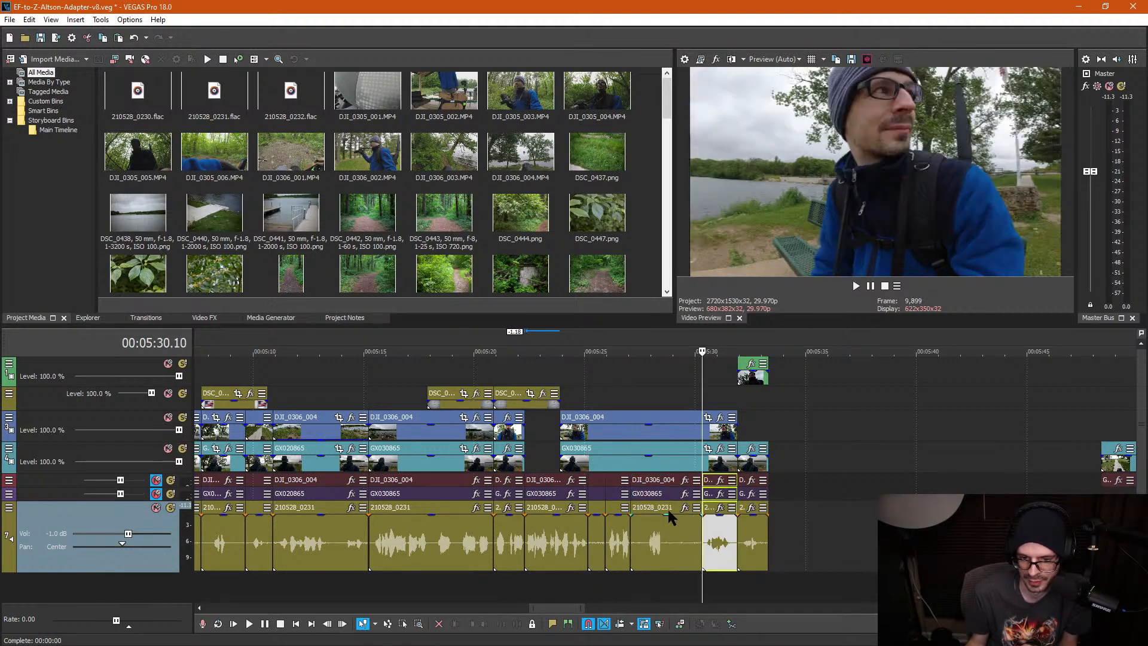
pyautogui.click(703, 461)
pyautogui.press('s')
pyautogui.click(702, 432)
pyautogui.press('s')
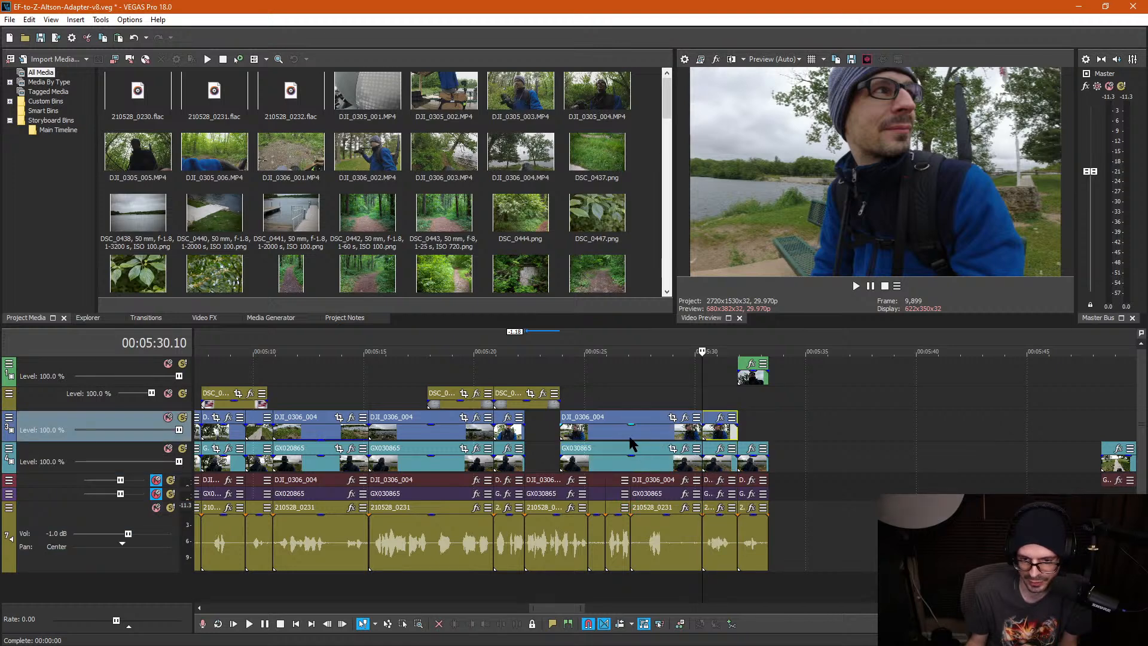
# Step: Split the DJI_0306_004 and GX030865 video clips at 00:05:27.02 to match the audio cut
pyautogui.click(630, 439)
pyautogui.press('s')
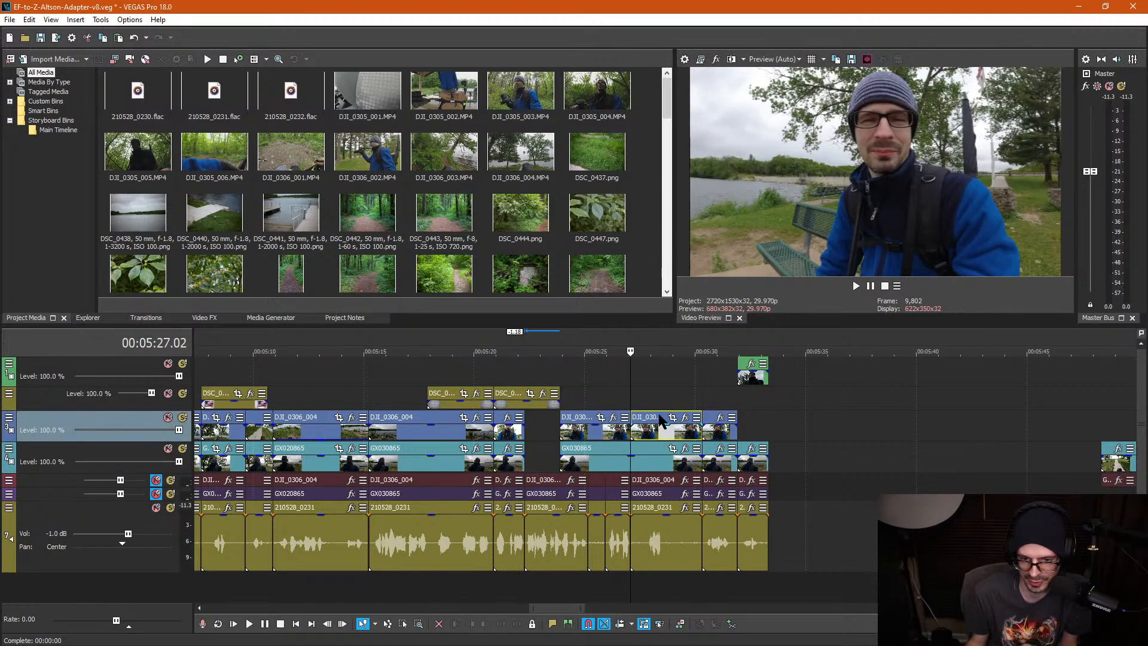
pyautogui.click(630, 464)
pyautogui.press('s')
# Step: Delete the segment between 00:05:27.02 and 00:05:30.10 on all tracks and ripple the following clips back to close the gap
pyautogui.moveTo(680, 576); pyautogui.dragTo(681, 578)
pyautogui.press('Delete')
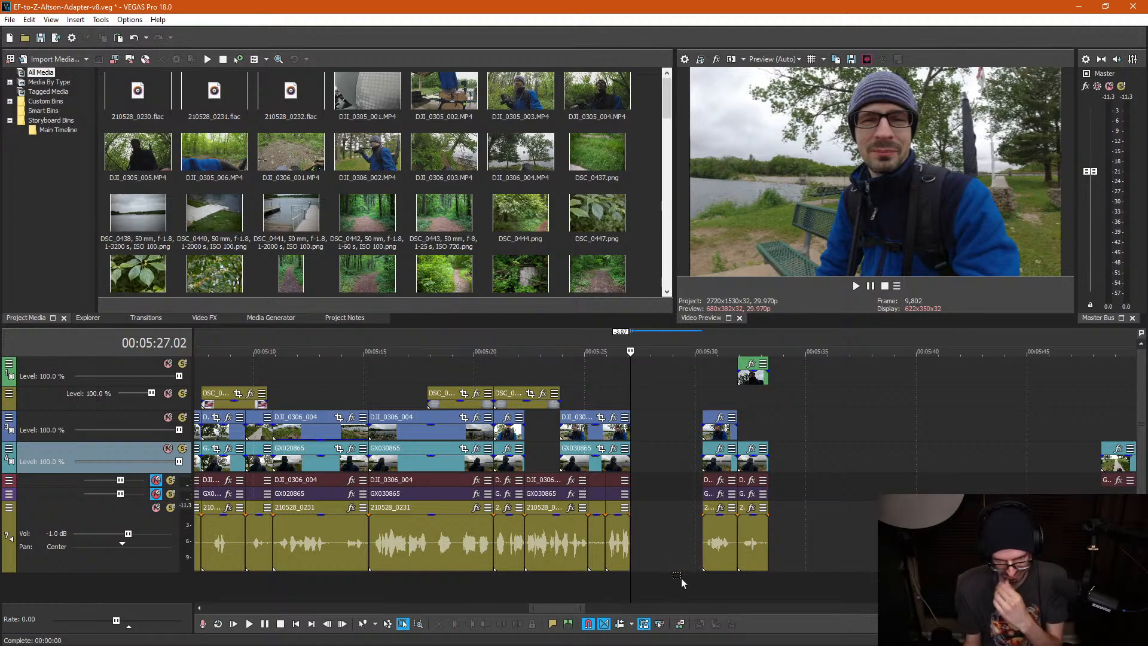
pyautogui.hotkey('ctrl', 'd')
pyautogui.hotkey('ctrl', 'l')
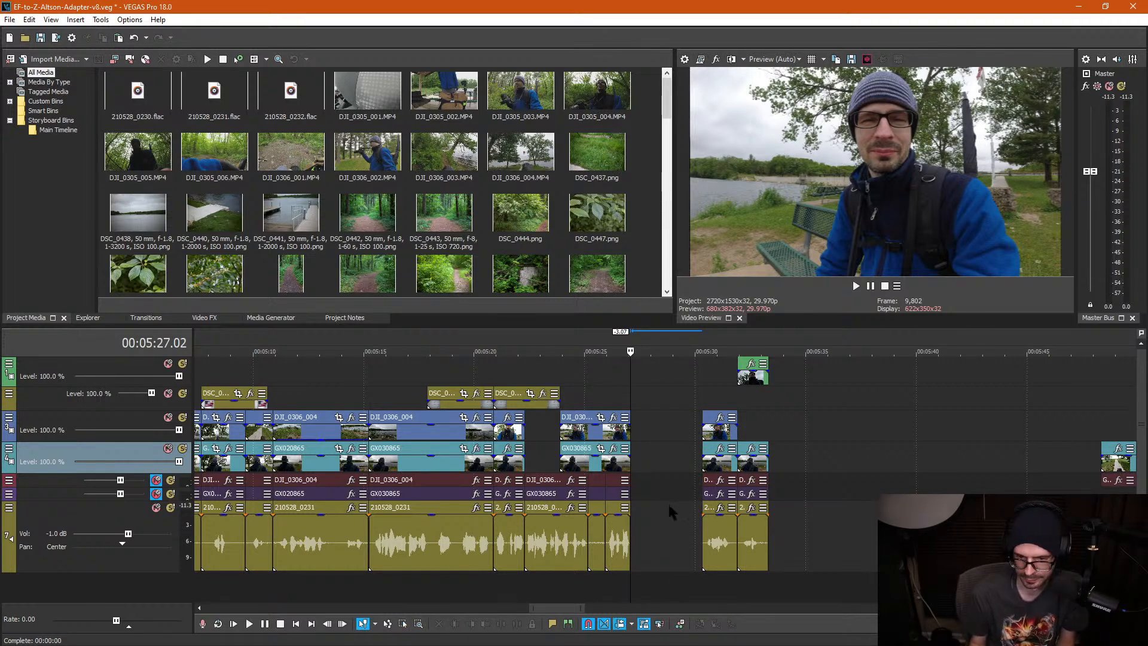
pyautogui.moveTo(707, 544); pyautogui.dragTo(636, 544)
# Step: Split the DJI_0306_004 and GX030865 video clips at the existing audio cuts, 00:05:25.05 and 00:05:25.28
pyautogui.click(597, 386)
pyautogui.scroll(4, 594, 390)
pyautogui.click(597, 391)
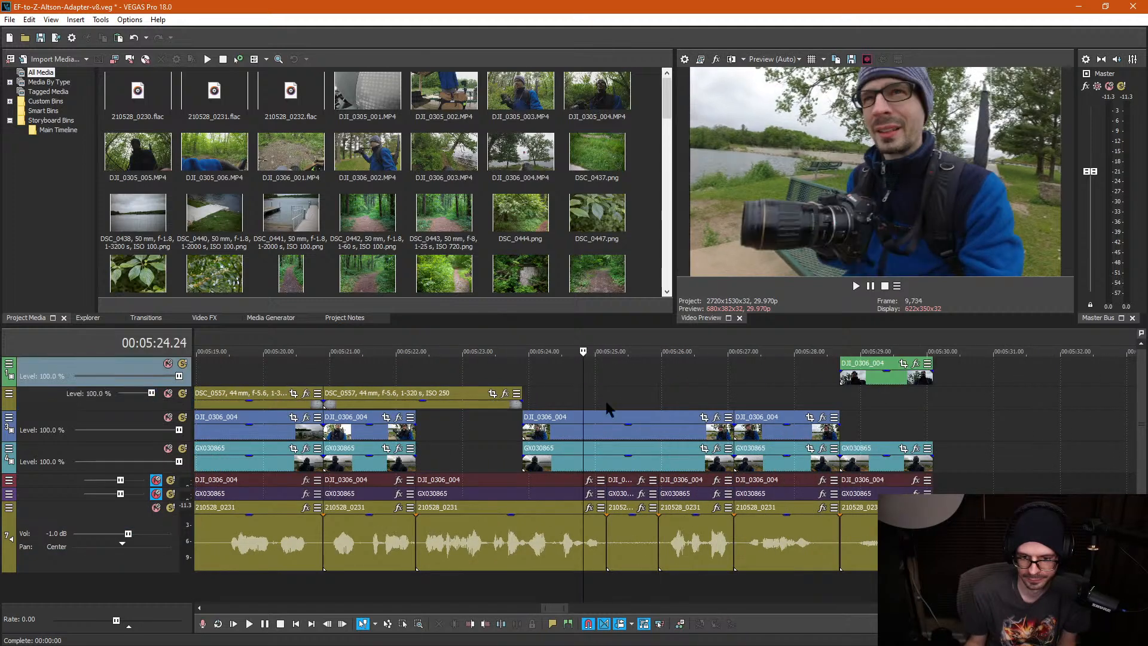
pyautogui.click(604, 463)
pyautogui.press('s')
pyautogui.click(603, 427)
pyautogui.press('s')
pyautogui.click(659, 430)
pyautogui.press('s')
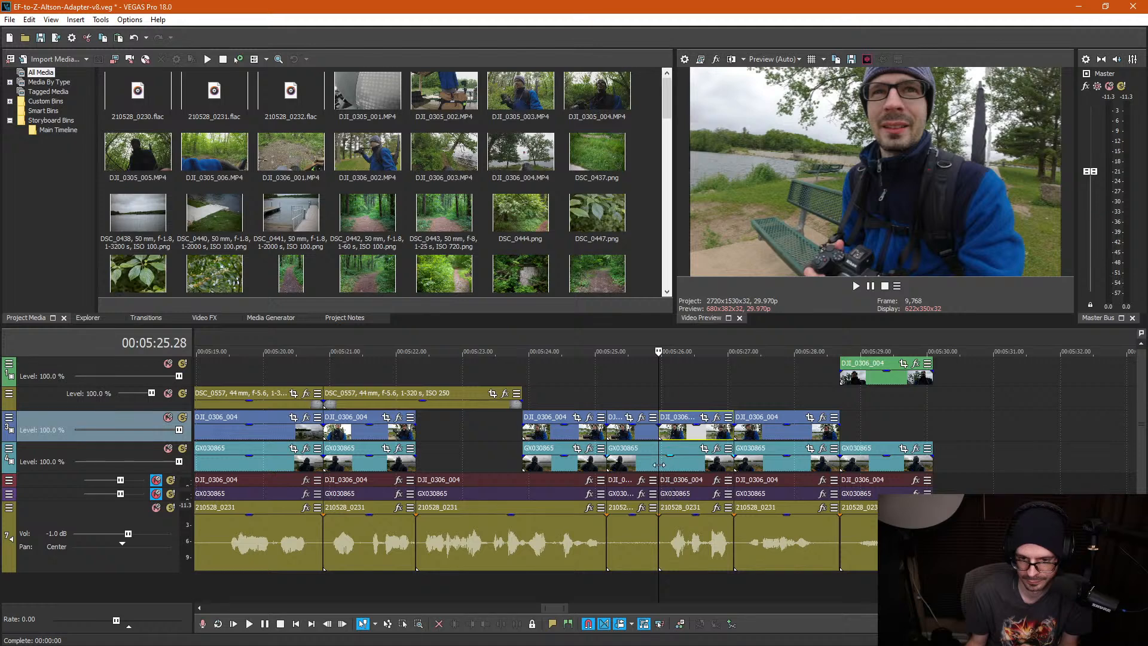
pyautogui.click(659, 464)
pyautogui.press('s')
# Step: Delete the quiet segment between 00:05:25.05 and 00:05:25.28 on all tracks, rippling the following clips to close the gap
pyautogui.press('d')
pyautogui.press('d')
pyautogui.moveTo(618, 385); pyautogui.dragTo(637, 568)
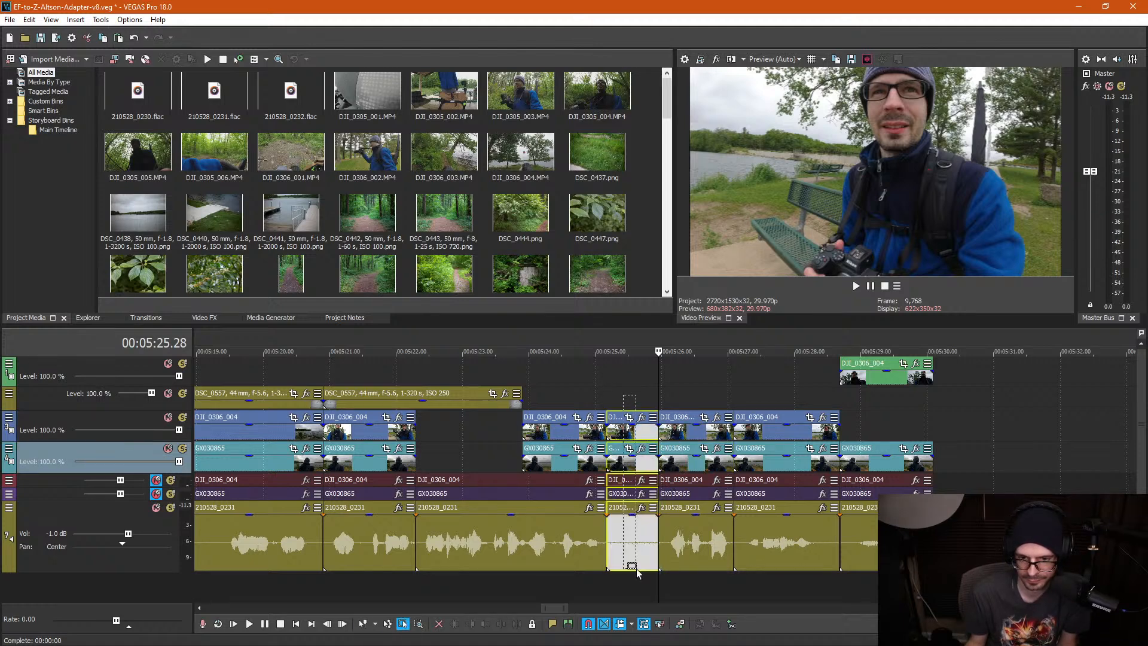
pyautogui.press('Delete')
pyautogui.hotkey('ctrl', 'd')
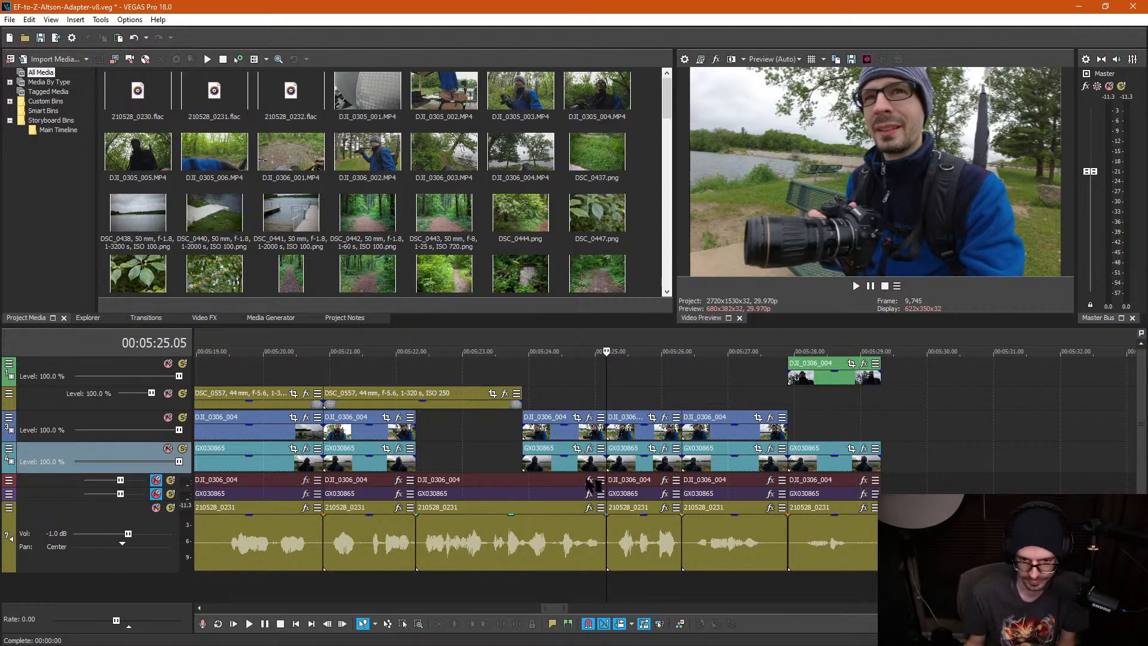
# Step: Play back the tightened section from about 00:05:24 through the DJI_0306_004 clip on the uppermost track
pyautogui.click(523, 384)
pyautogui.press('space')
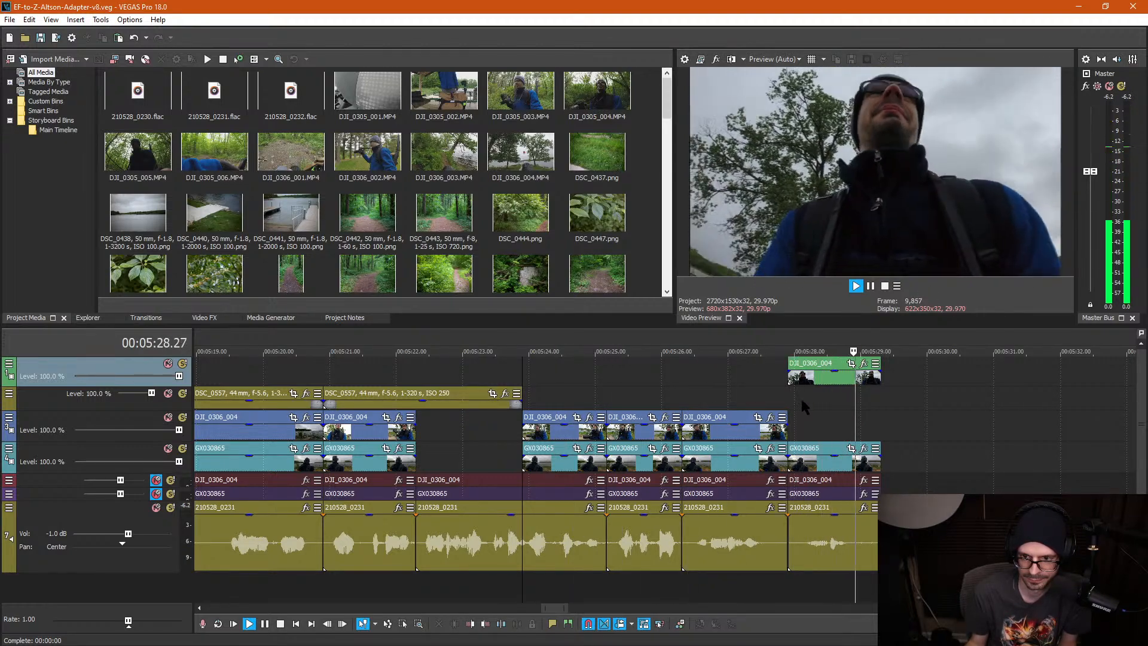
pyautogui.press('space')
# Step: Play back the isolated 210528_0232 audio clip after the gap to review its speech
pyautogui.click(909, 432)
pyautogui.scroll(-5, 916, 437)
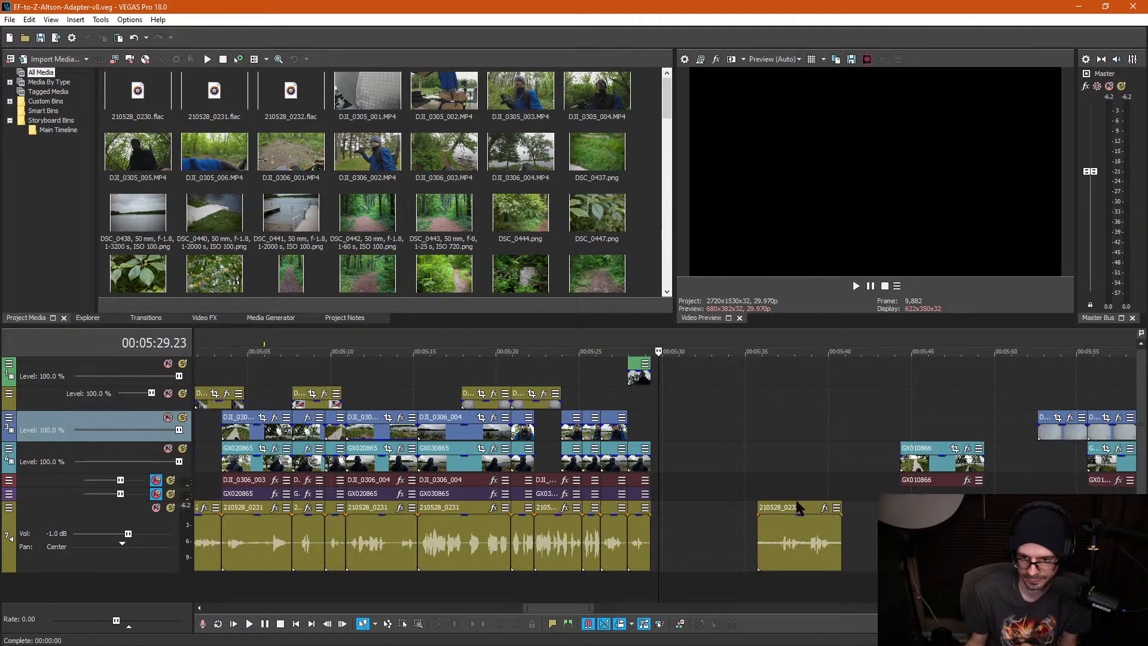
pyautogui.click(780, 542)
pyautogui.press('space')
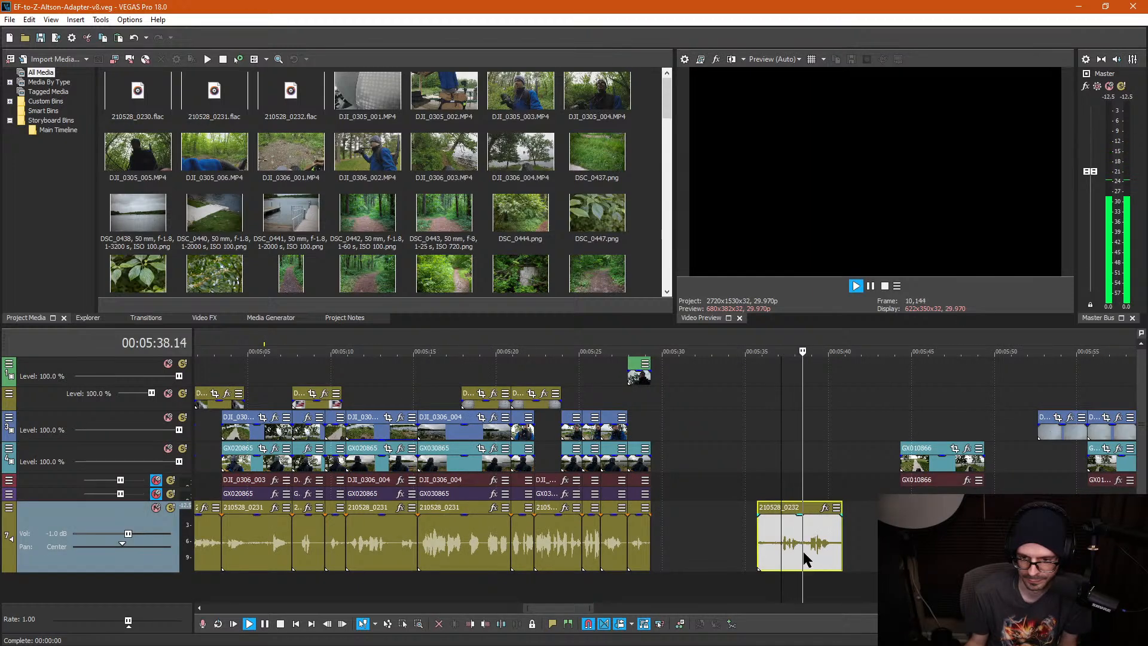
pyautogui.press('space')
pyautogui.scroll(-3, 781, 545)
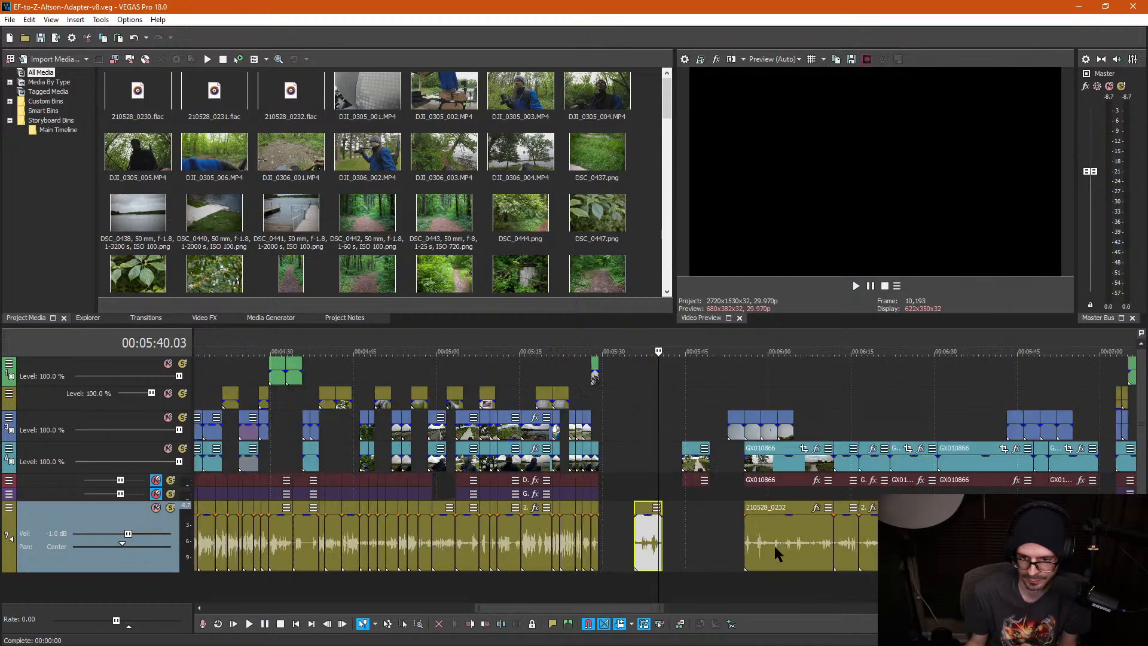
pyautogui.moveTo(650, 542)
pyautogui.mouseDown()
pyautogui.moveTo(671, 541)
pyautogui.moveTo(647, 542)
pyautogui.mouseUp()
# Step: Review the four bird-in-the-sky clips and move them together about 17 seconds further along the same track, without shifting the other clips
pyautogui.click(730, 401)
pyautogui.scroll(3, 731, 401)
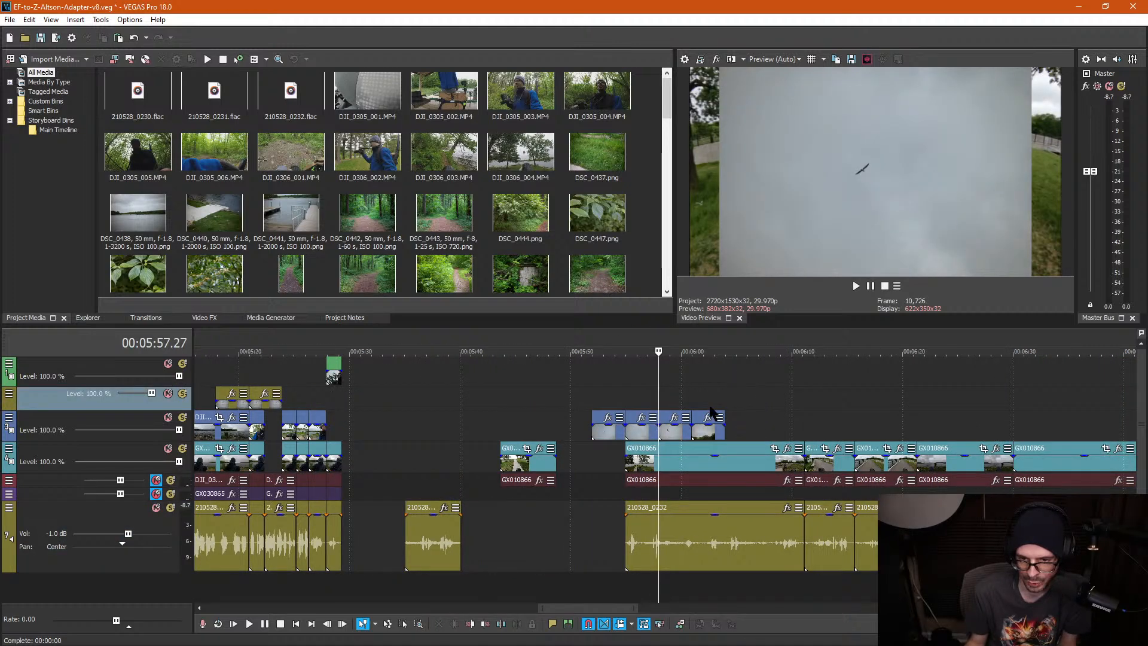
pyautogui.click(697, 408)
pyautogui.click(680, 408)
pyautogui.click(643, 407)
pyautogui.click(615, 406)
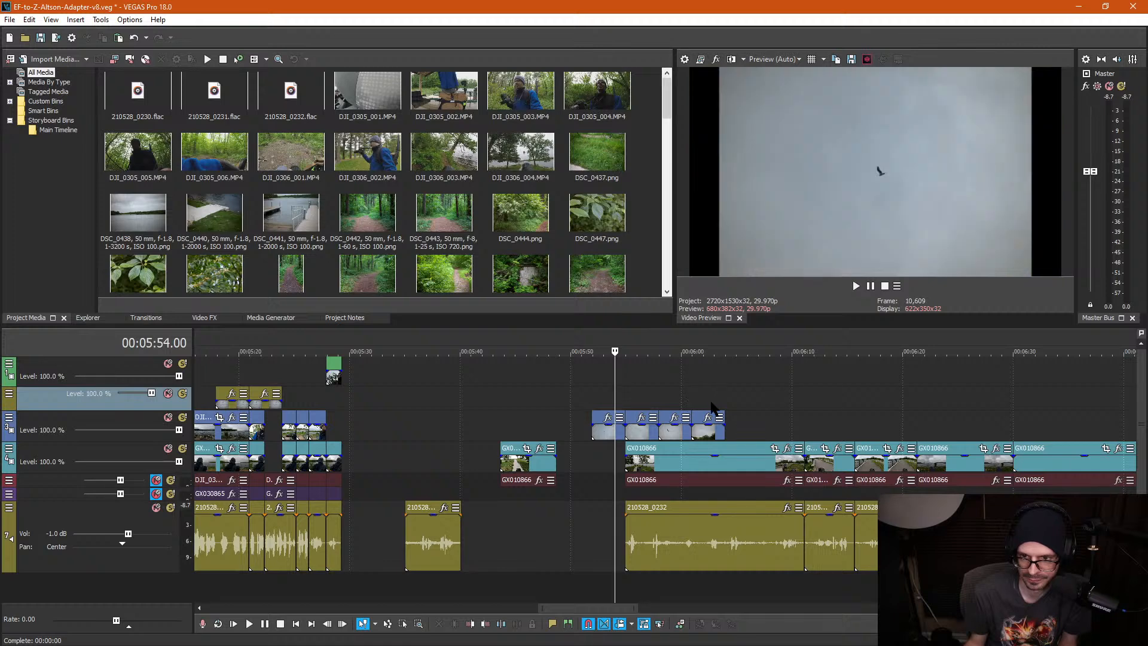
pyautogui.click(755, 406)
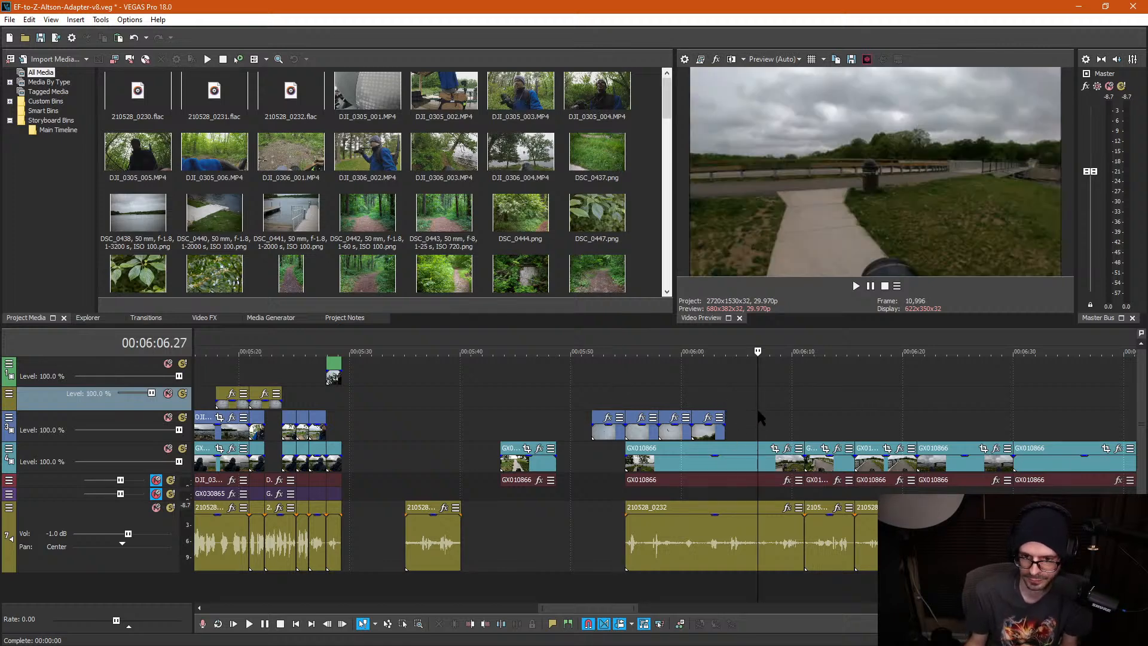
pyautogui.scroll(2, 756, 406)
pyautogui.press('d')
pyautogui.press('d')
pyautogui.click(585, 431)
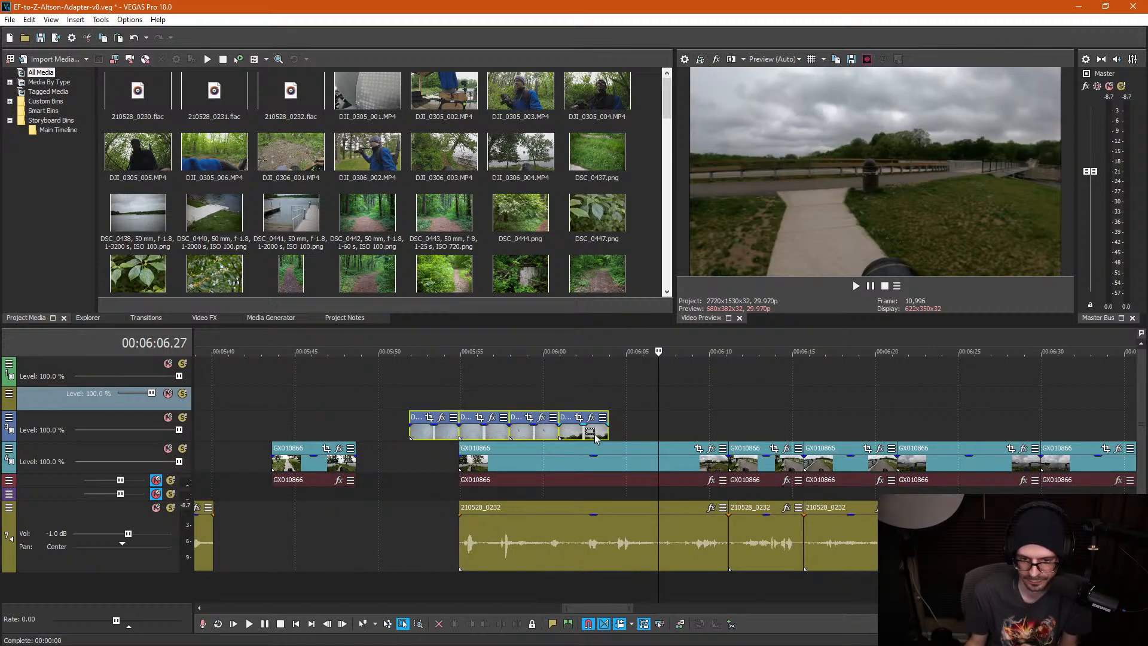
pyautogui.moveTo(532, 444); pyautogui.dragTo(815, 432)
pyautogui.click(539, 426)
pyautogui.press('d')
# Step: Split the long GX010866 clip and its grouped audio at 00:05:56.18 and again at about 00:05:59
pyautogui.click(501, 416)
pyautogui.click(518, 430)
pyautogui.click(518, 507)
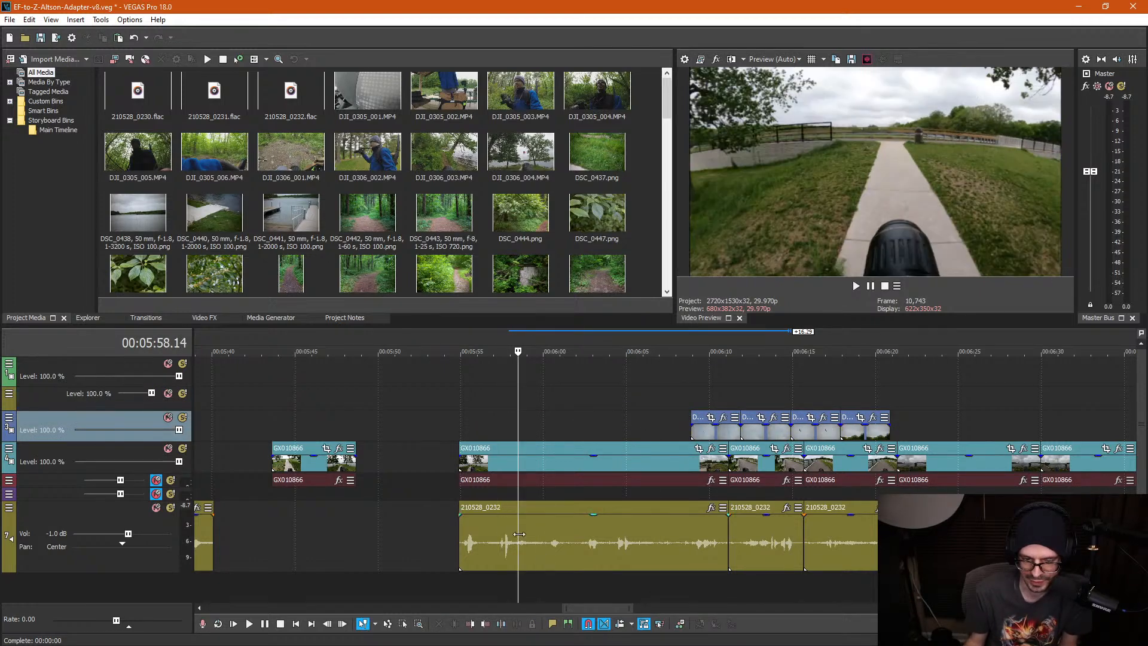
pyautogui.click(488, 463)
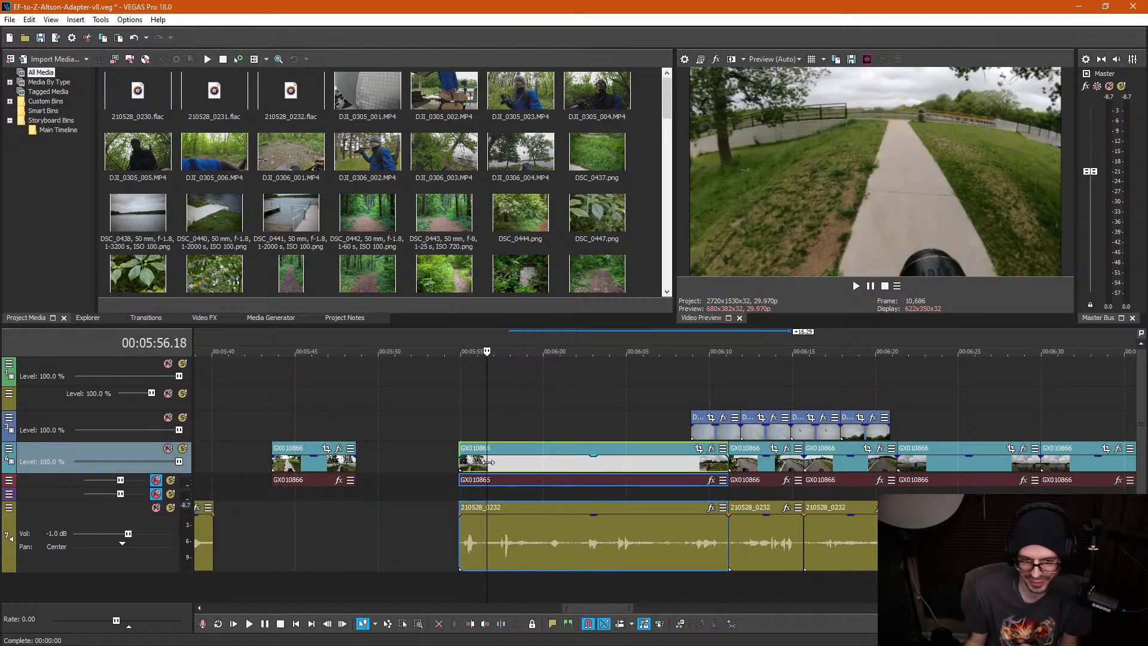
pyautogui.click(487, 458)
pyautogui.press('s')
pyautogui.click(521, 462)
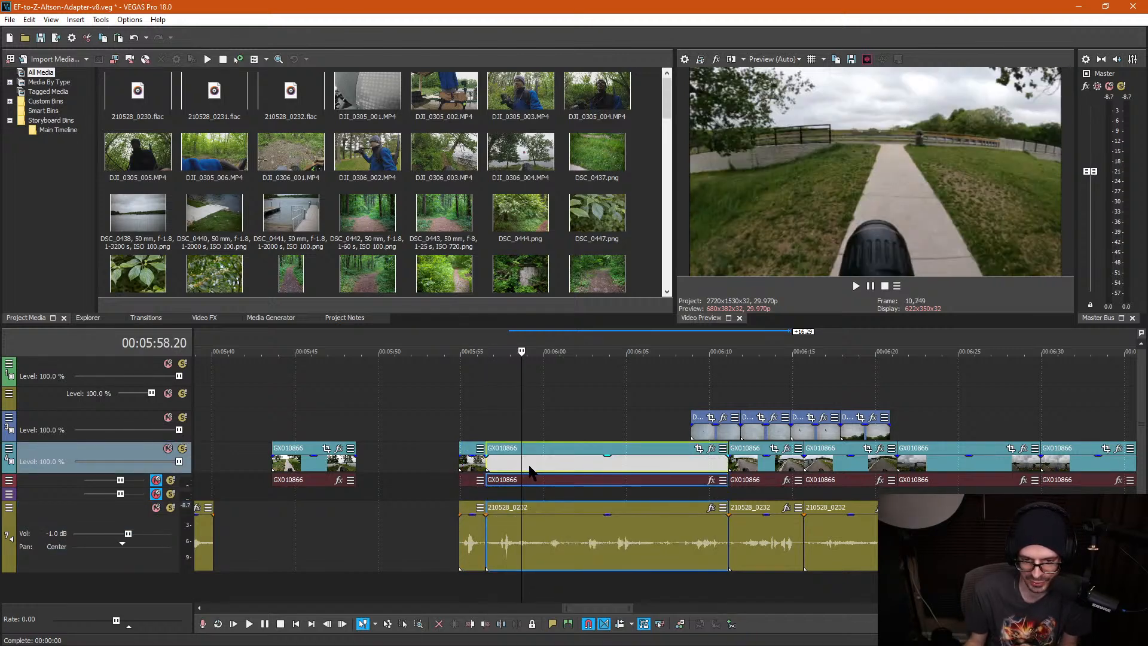
pyautogui.click(530, 465)
pyautogui.press('s')
# Step: Move the short middle GX010866 video piece up to the track above at the same time position
pyautogui.click(508, 461)
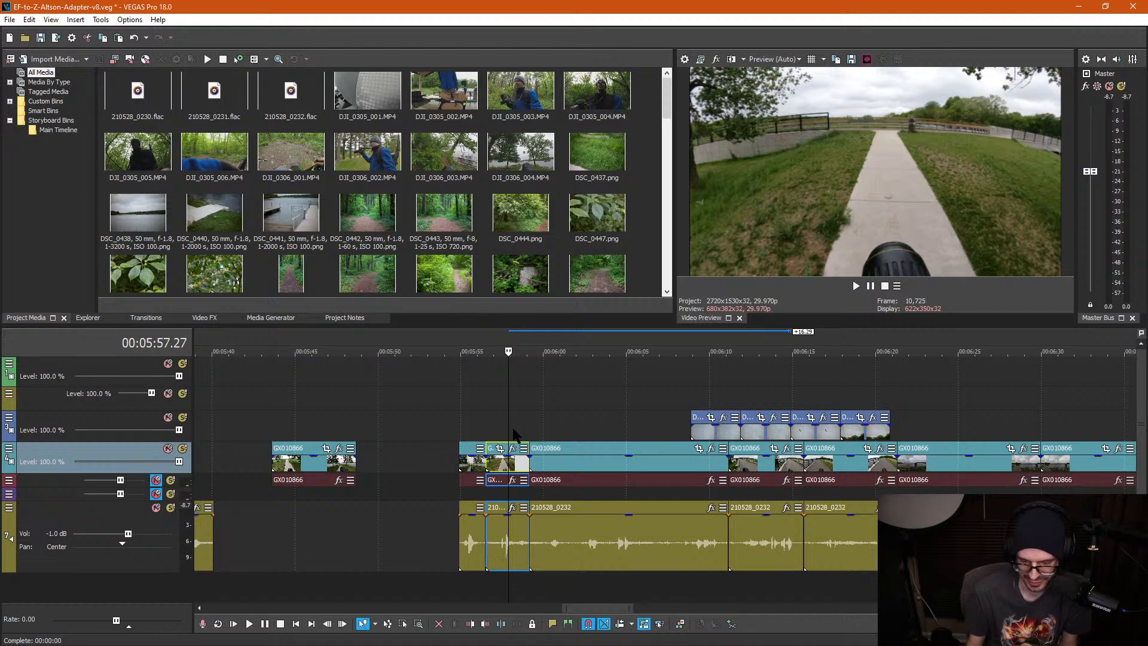
pyautogui.moveTo(517, 469); pyautogui.dragTo(619, 401)
pyautogui.click(508, 391)
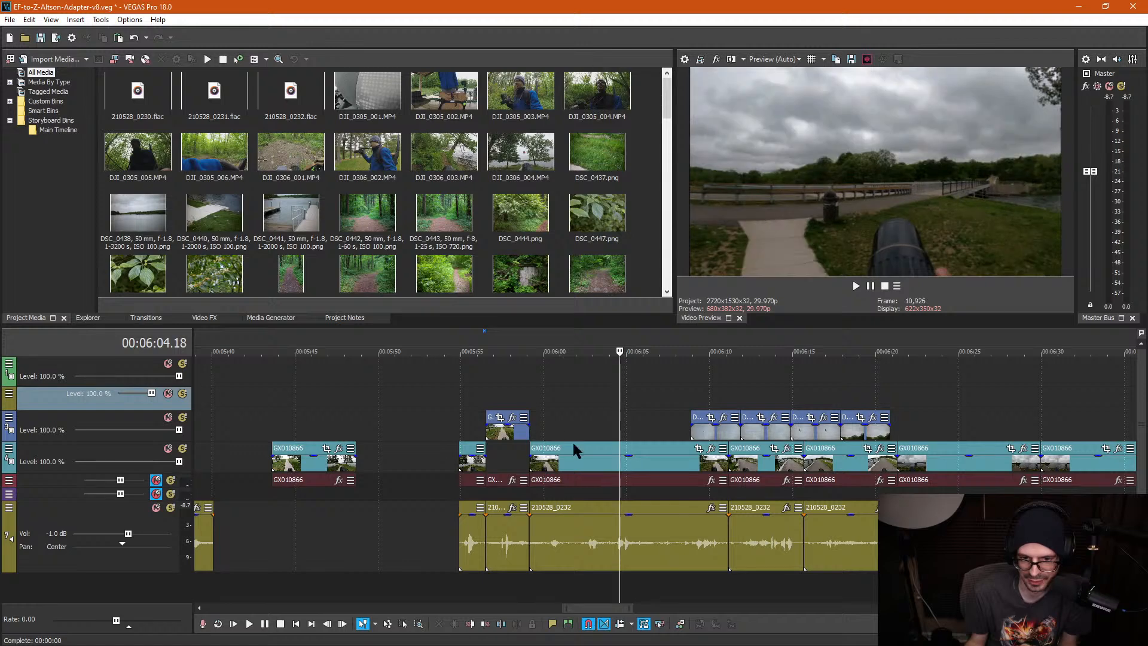
# Step: Split the GX010866 clip and its audio at 00:06:04.00 and delete all of its pieces before the cut
pyautogui.click(613, 559)
pyautogui.press('s')
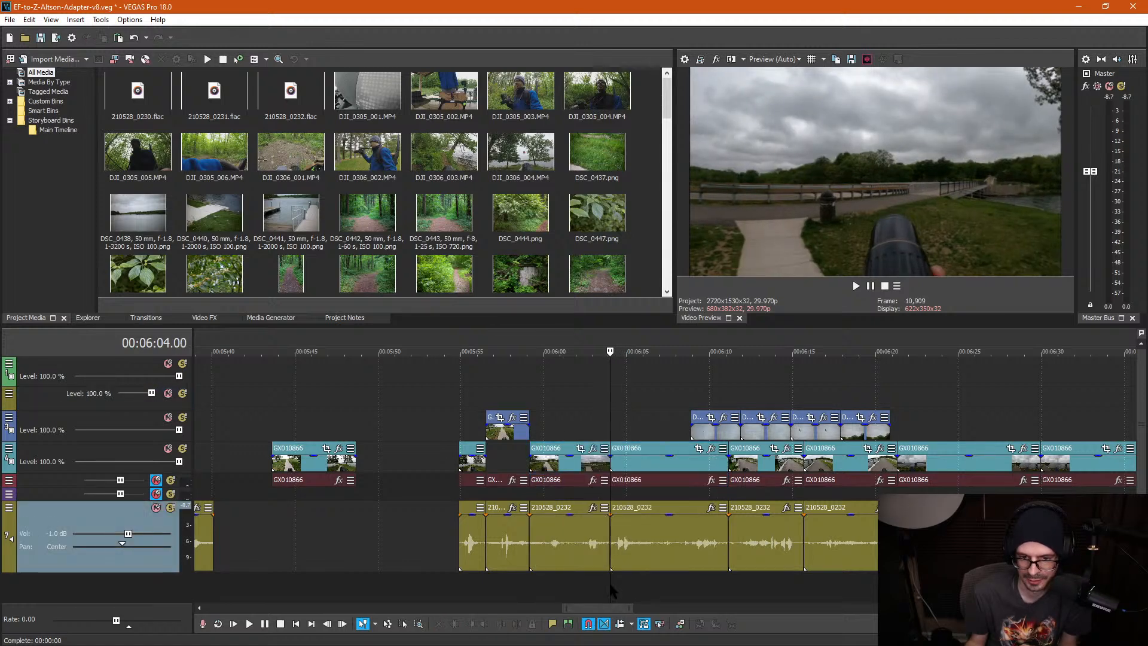
pyautogui.press('d')
pyautogui.moveTo(436, 395); pyautogui.dragTo(594, 583)
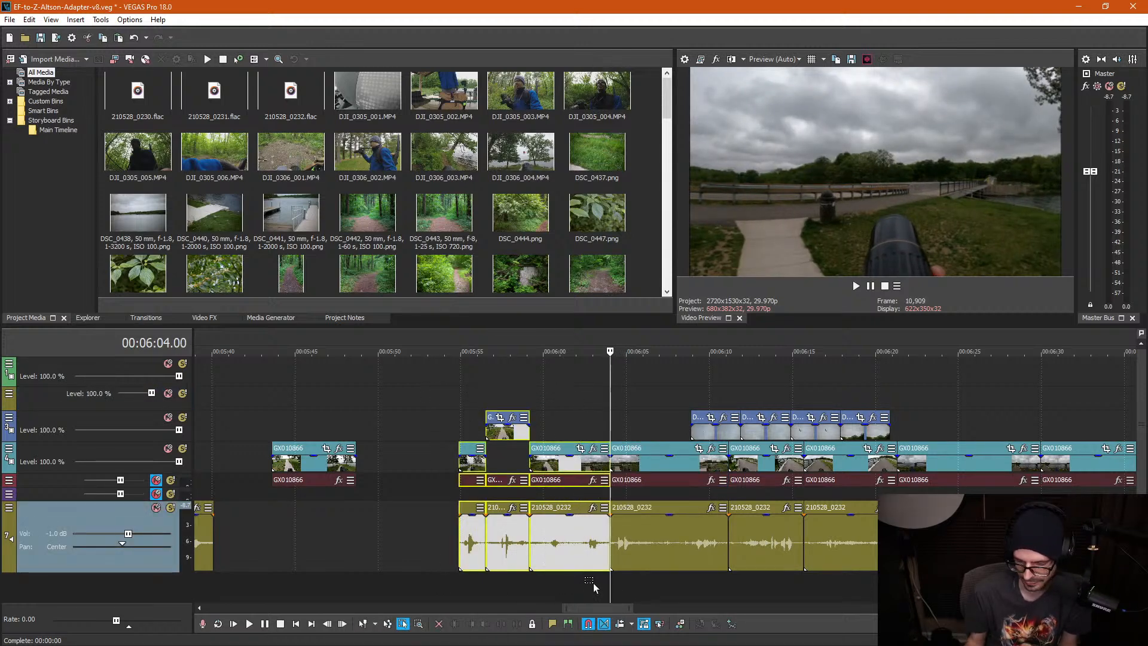
pyautogui.press('Delete')
# Step: Move the remaining GX010866 piece with its audio back to about 00:05:52 and trim 17 frames off its end
pyautogui.moveTo(655, 472); pyautogui.dragTo(545, 472)
pyautogui.click(605, 419)
pyautogui.click(562, 418)
pyautogui.click(587, 417)
pyautogui.click(602, 422)
pyautogui.click(581, 465)
pyautogui.moveTo(581, 465); pyautogui.dragTo(490, 424)
pyautogui.click(490, 425)
pyautogui.moveTo(574, 464); pyautogui.dragTo(519, 460)
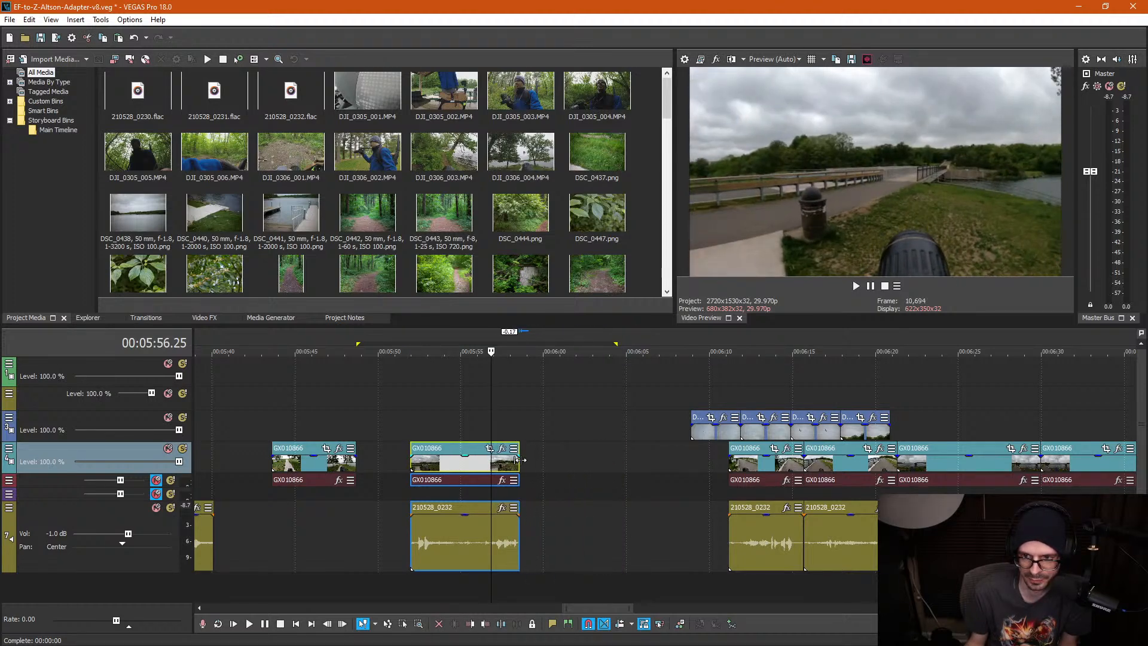
# Step: Move the next GX010866 clip with its audio back to about 00:06:00 and play it to judge its content
pyautogui.moveTo(767, 472); pyautogui.dragTo(587, 471)
pyautogui.click(586, 432)
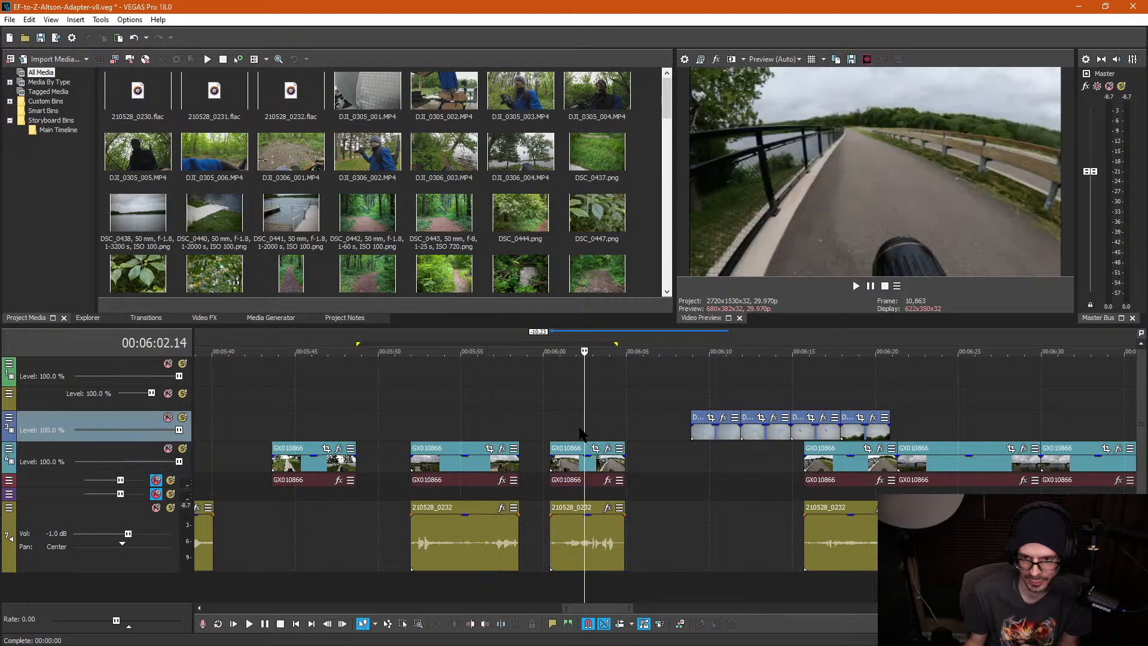
pyautogui.click(621, 431)
pyautogui.press('space')
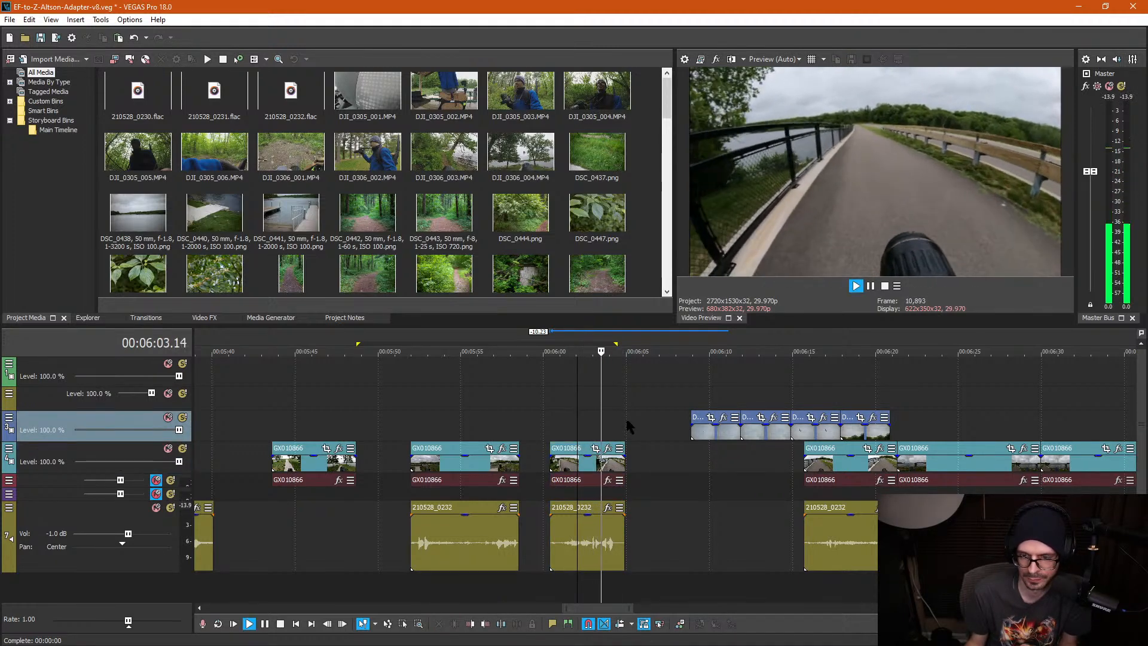
pyautogui.click(559, 432)
pyautogui.press('space')
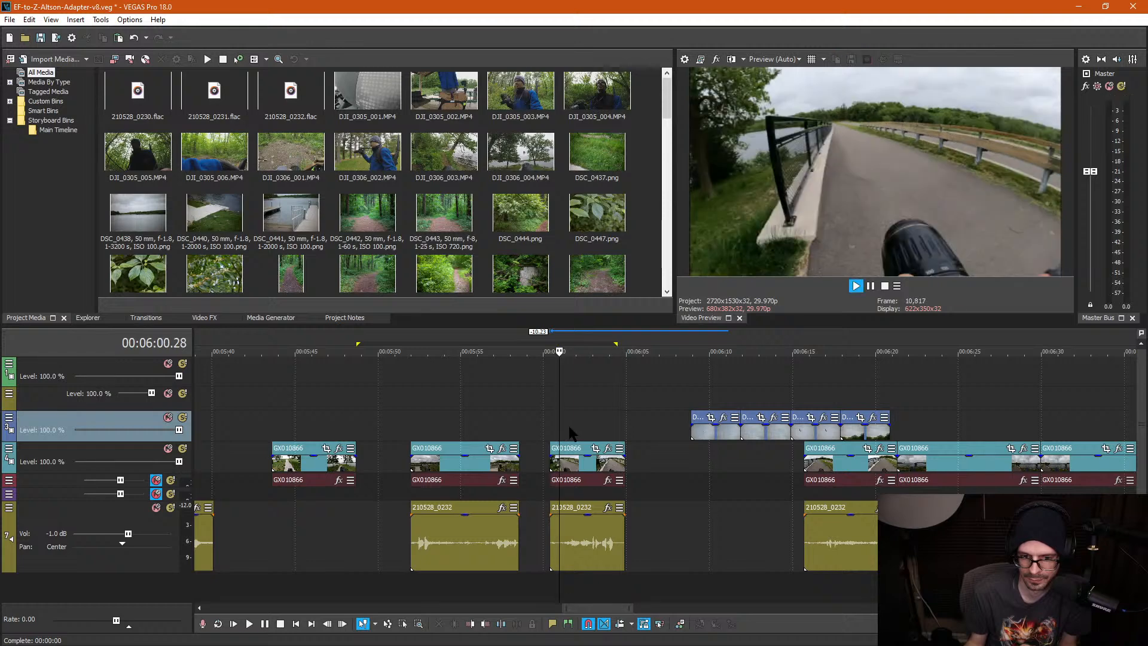
pyautogui.press('Return')
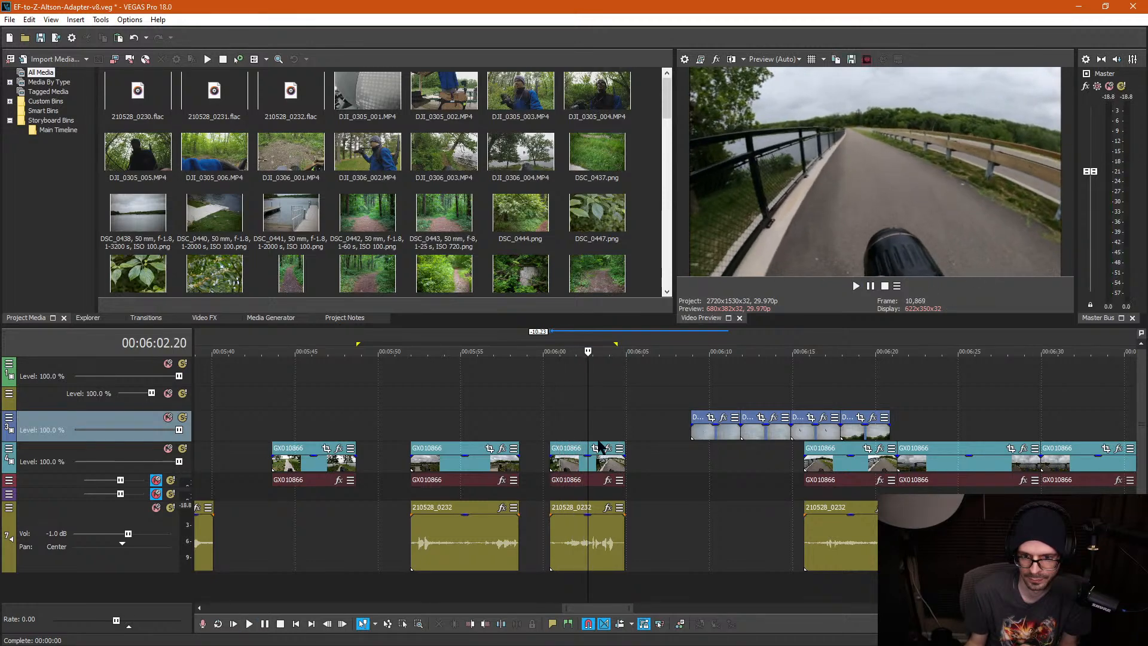
# Step: Delete the GX010866 clip at about 00:06:00 with its audio and move the next GX010866 clip into its place
pyautogui.click(595, 468)
pyautogui.press('Delete')
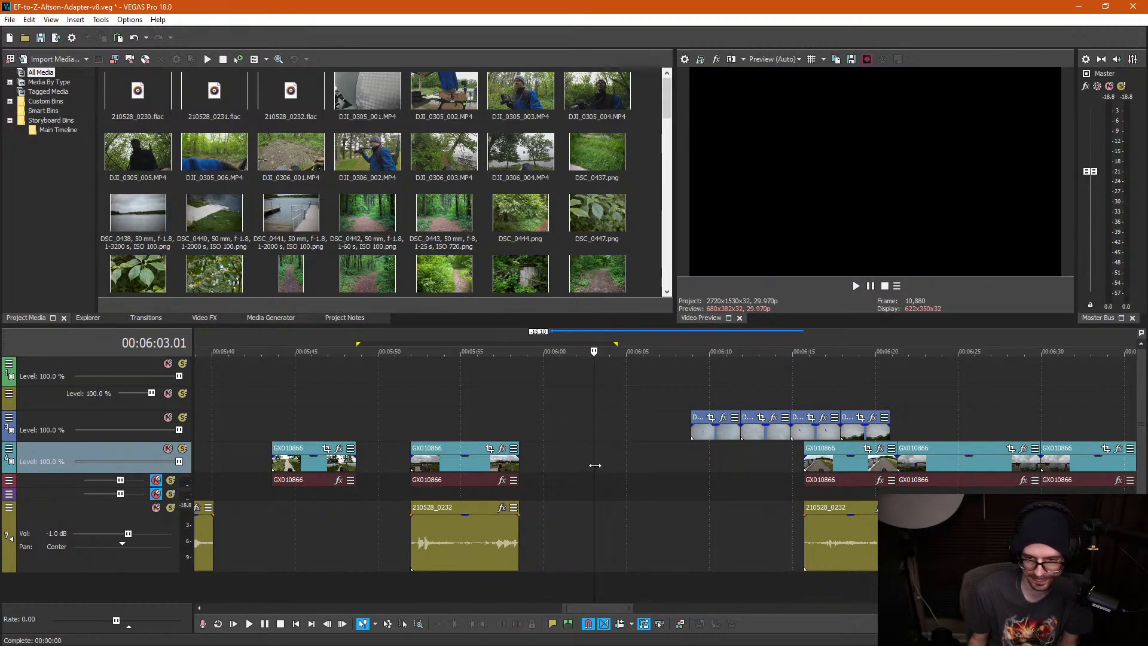
pyautogui.moveTo(843, 472); pyautogui.dragTo(579, 471)
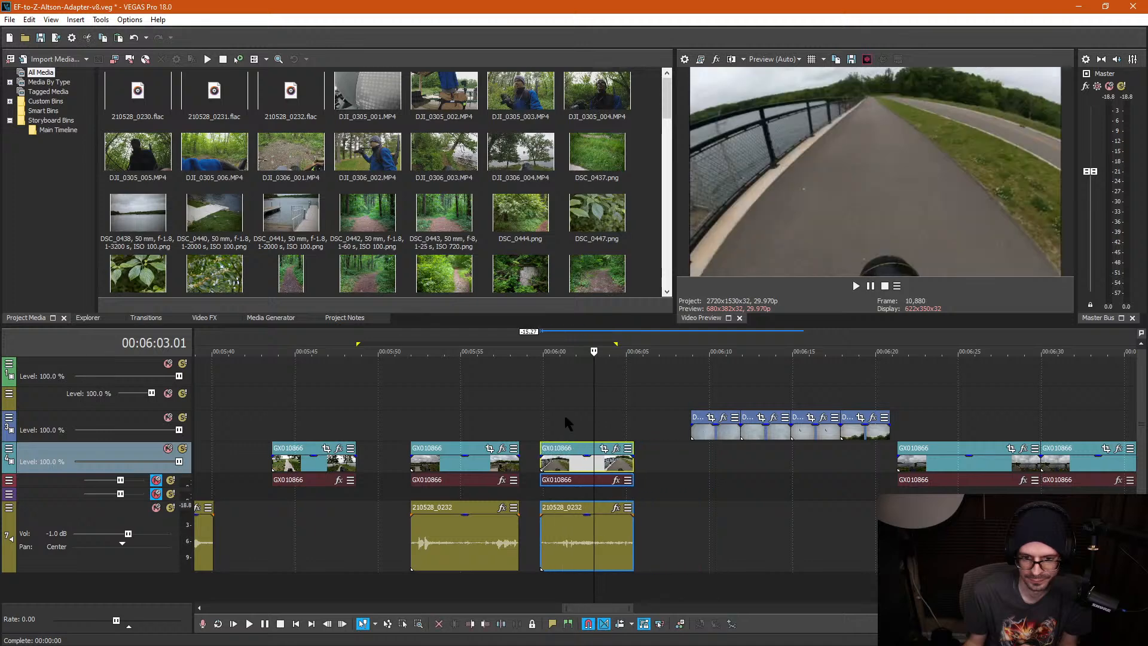
# Step: Play back the repositioned GX010866 path clip and the following GX010866 lakeside clip to judge their content
pyautogui.click(565, 414)
pyautogui.press('space')
pyautogui.press('Return')
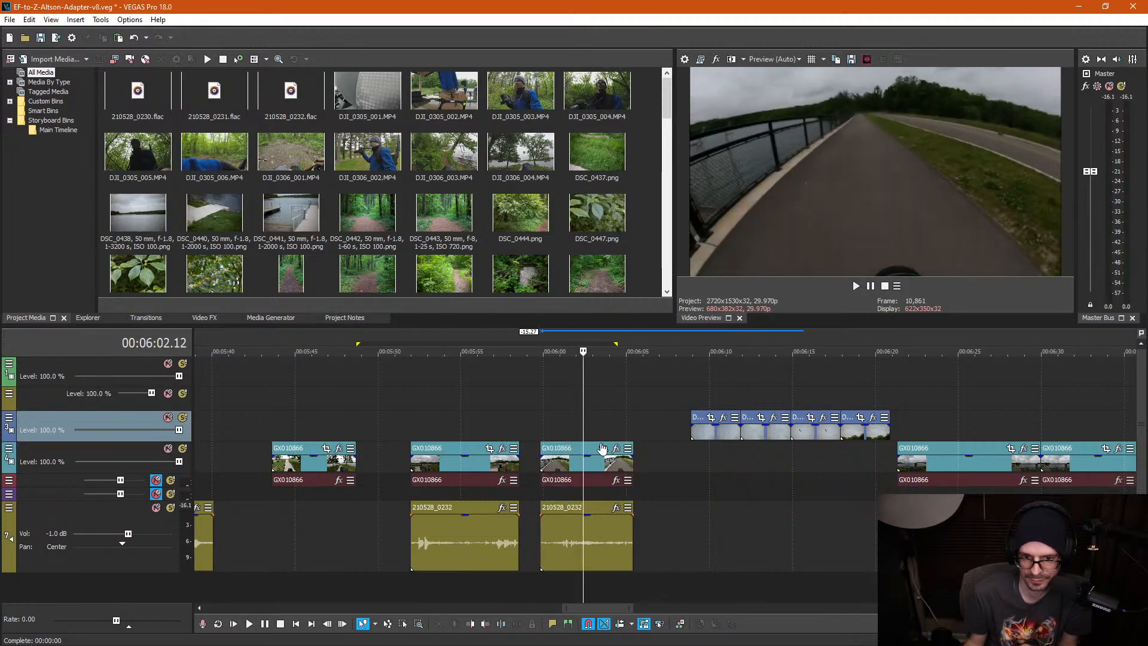
pyautogui.click(560, 541)
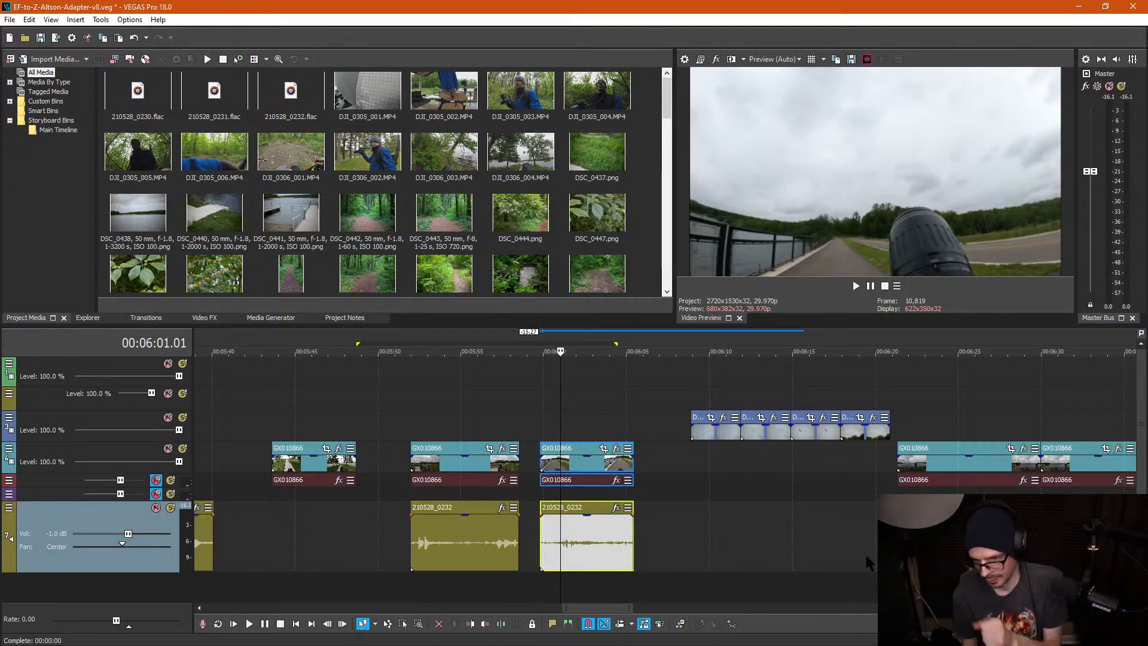
pyautogui.click(927, 469)
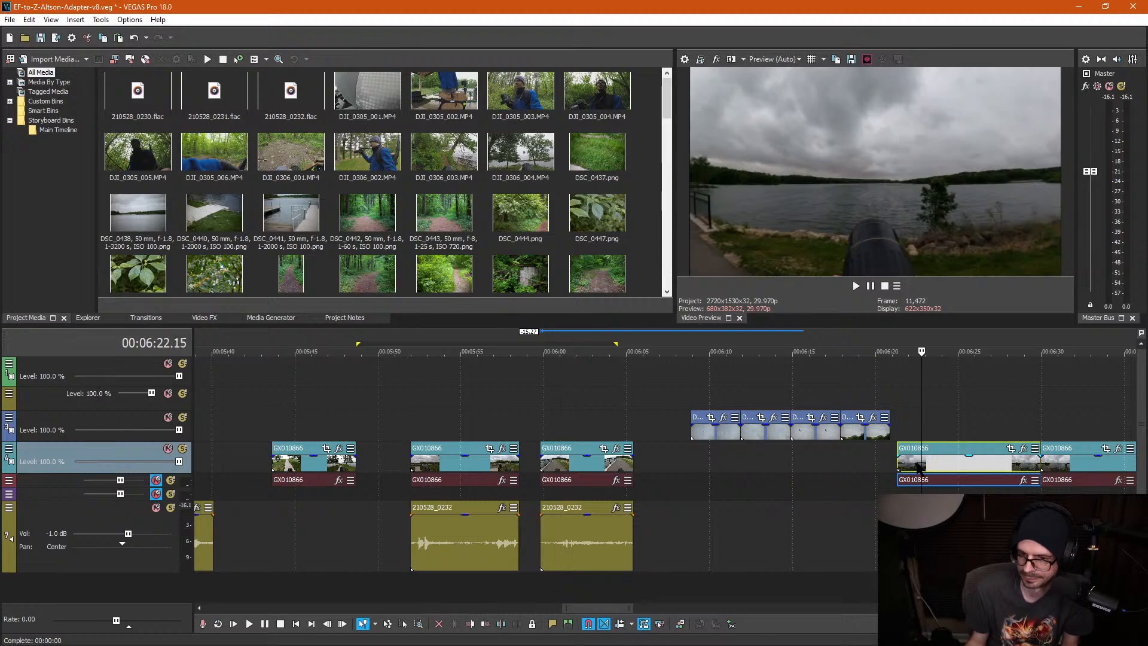
pyautogui.press('space')
pyautogui.press('Return')
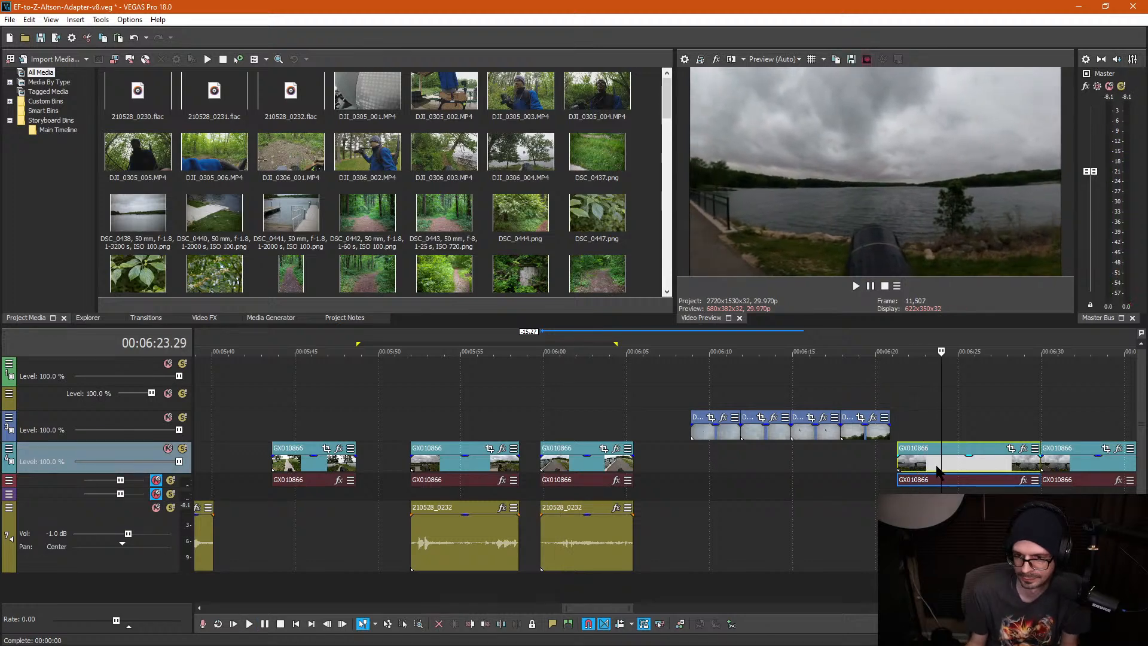
# Step: Delete the repositioned GX010866 path clip at about 00:06:01 together with its audio
pyautogui.moveTo(575, 470); pyautogui.dragTo(589, 468)
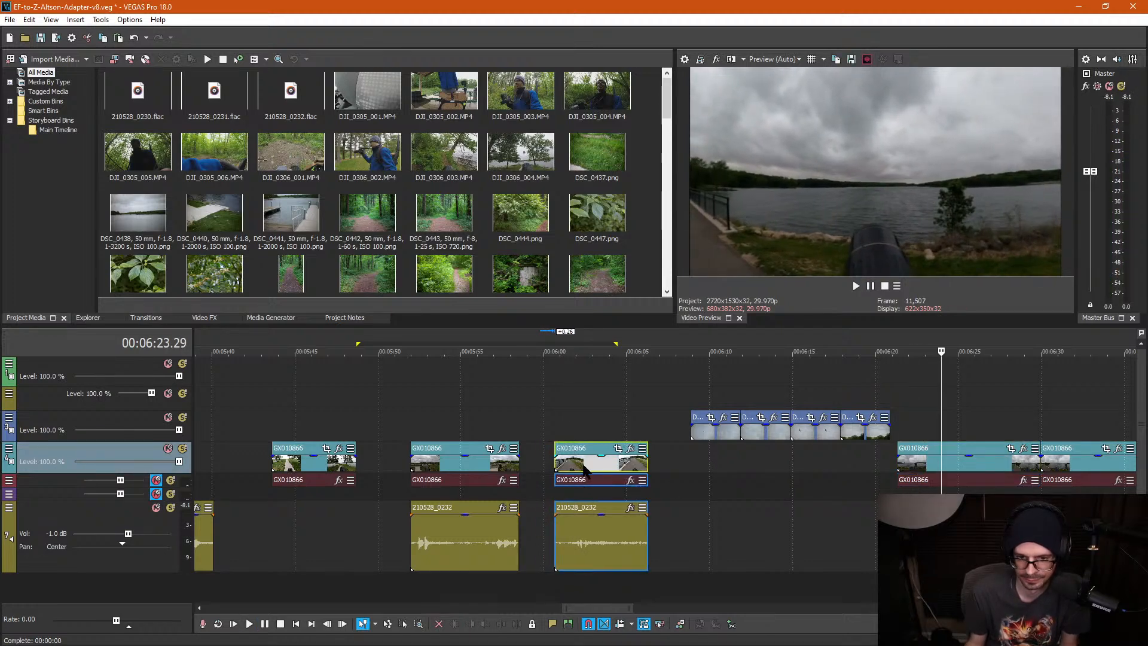
pyautogui.click(584, 470)
pyautogui.press('Delete')
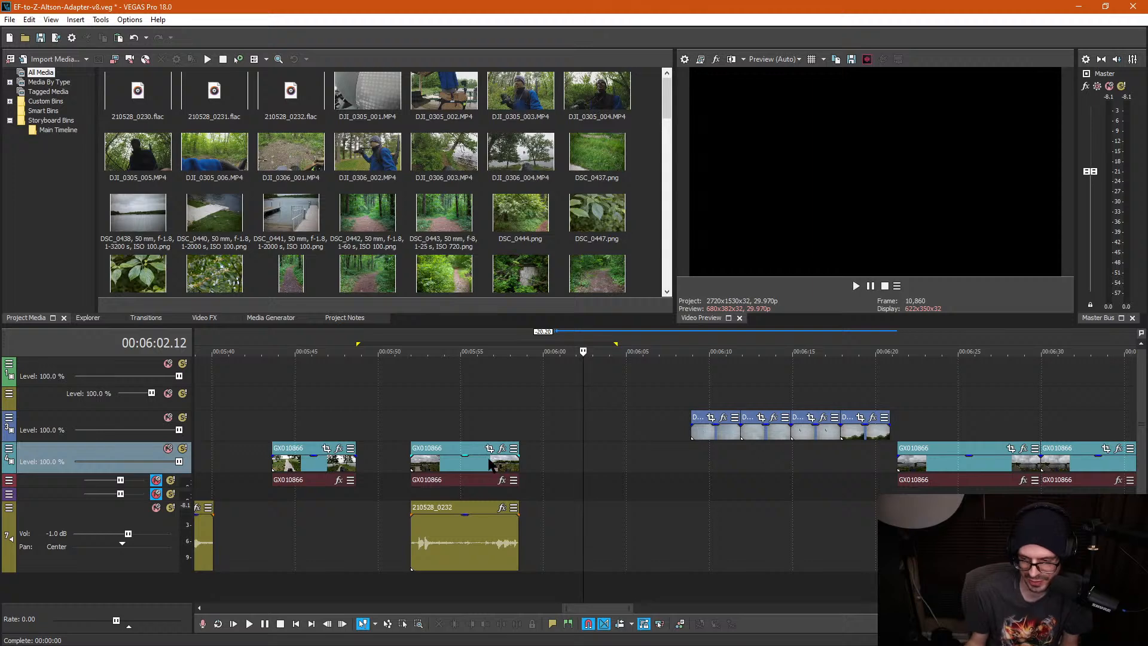
pyautogui.click(573, 432)
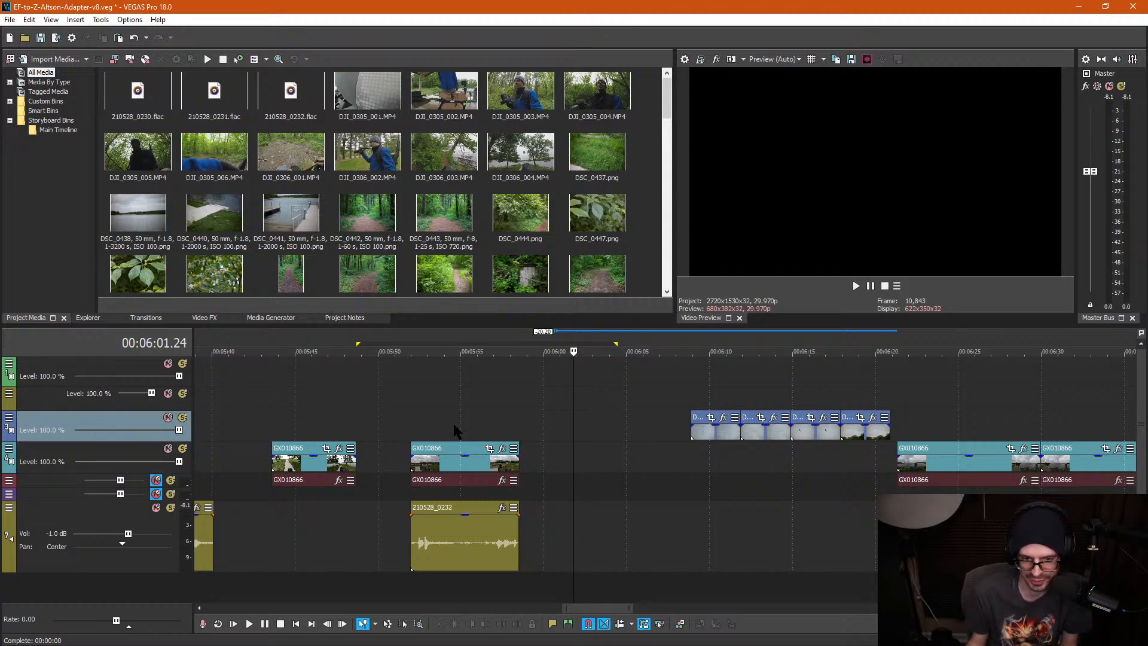
pyautogui.click(456, 472)
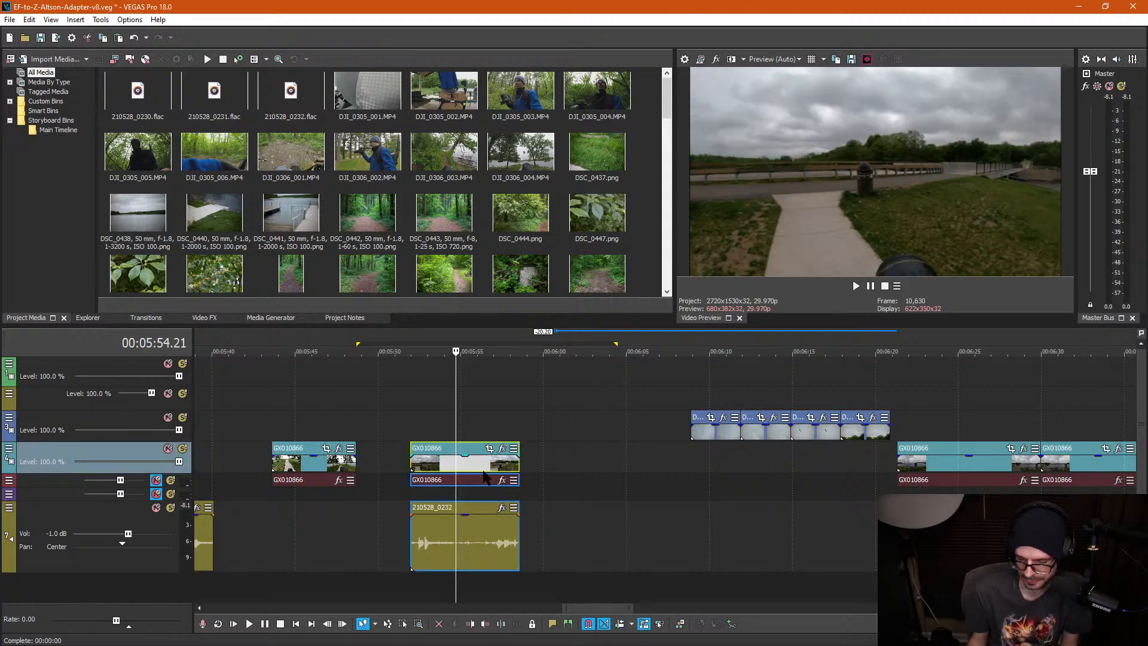
pyautogui.press('Delete')
pyautogui.scroll(-5, 810, 446)
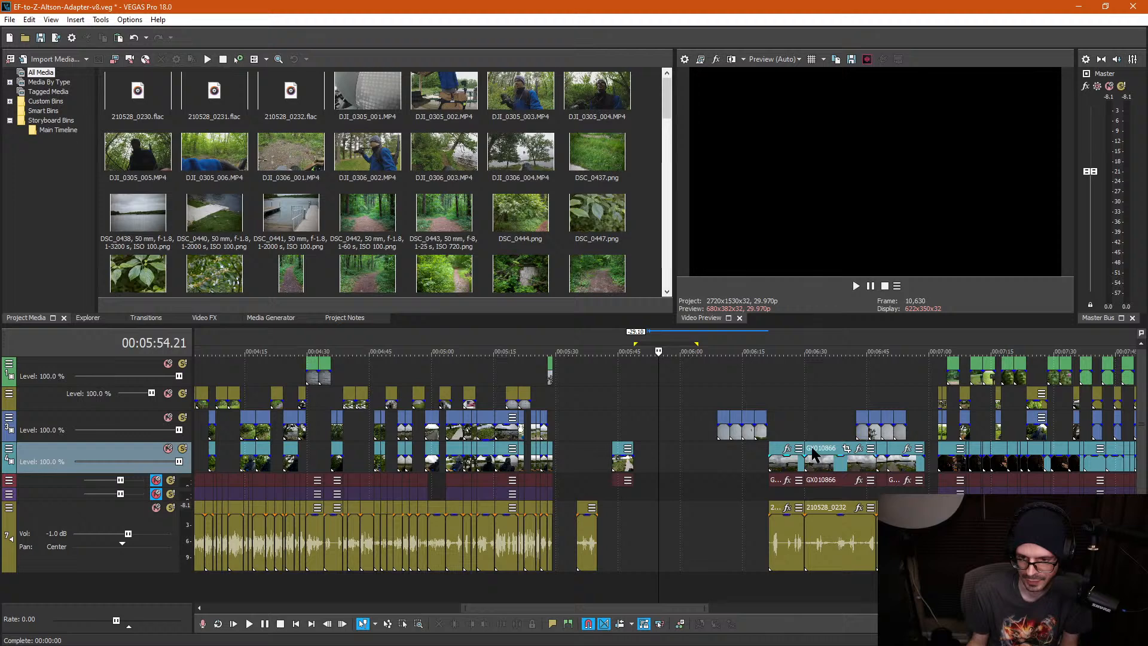
pyautogui.scroll(5, 811, 444)
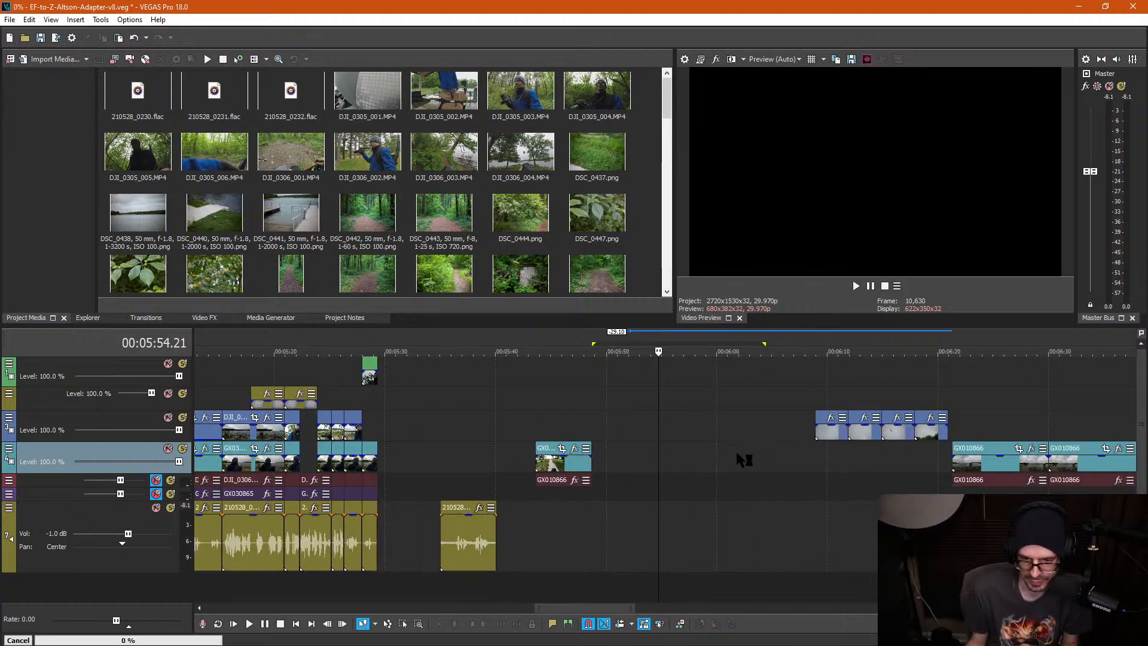
pyautogui.hotkey('ctrl', 'z')
# Step: Split the GX010866 clip with its audio at about 00:05:54 and 00:05:56 and delete the two outer pieces
pyautogui.scroll(6, 681, 444)
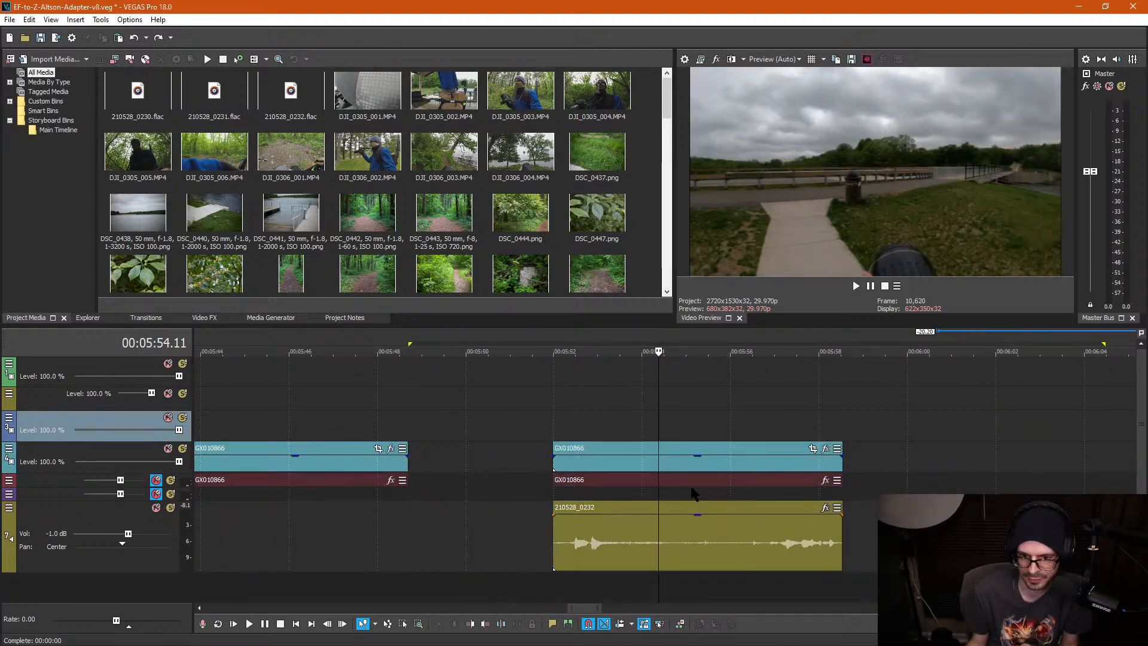
pyautogui.click(640, 466)
pyautogui.press('s')
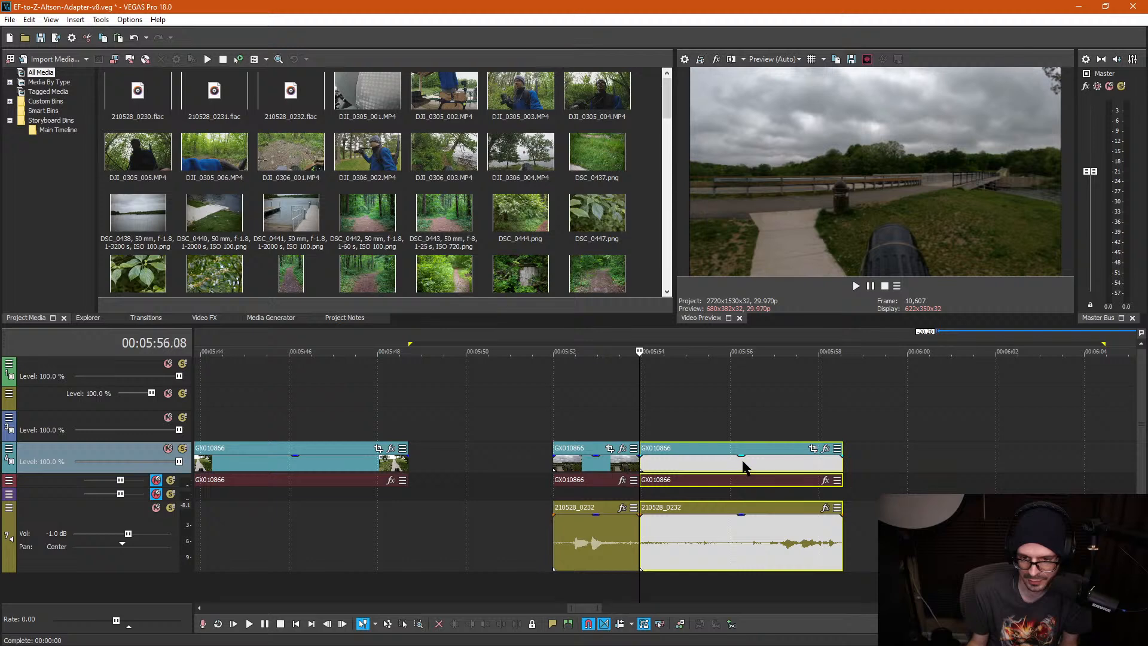
pyautogui.click(744, 467)
pyautogui.press('s')
pyautogui.click(595, 467)
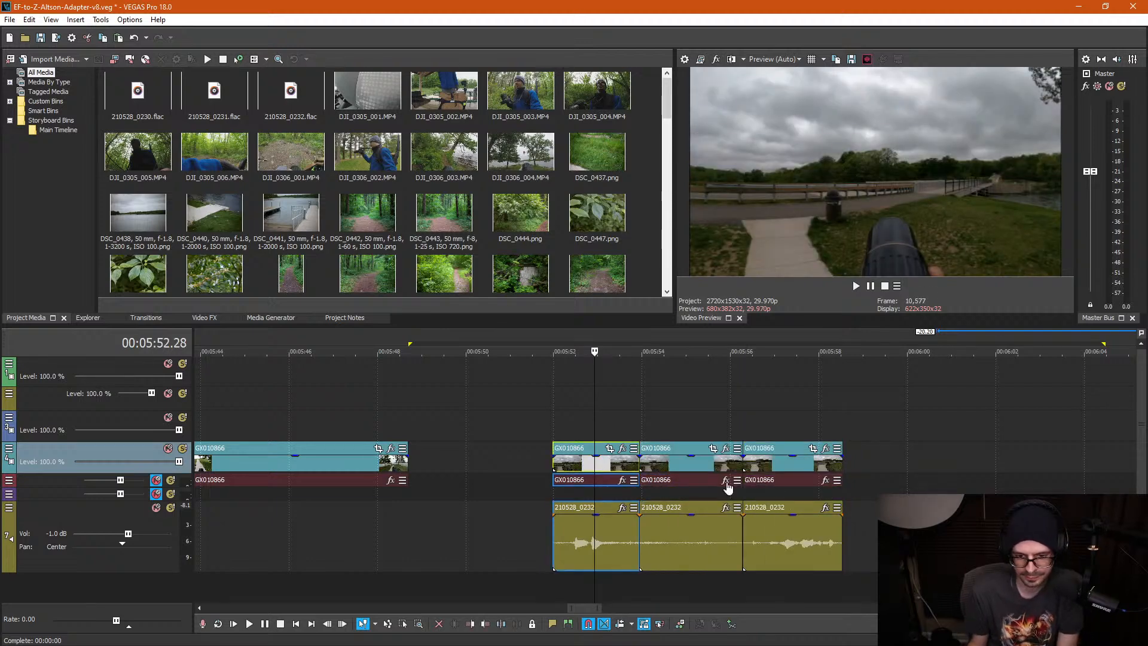
pyautogui.press('Delete')
pyautogui.click(787, 468)
pyautogui.press('Delete')
# Step: Delete both audio events under the remaining GX010866 piece at about 00:05:54, keeping only its video
pyautogui.hotkey('ctrl', 'd')
pyautogui.hotkey('ctrl', 'd')
pyautogui.click(664, 484)
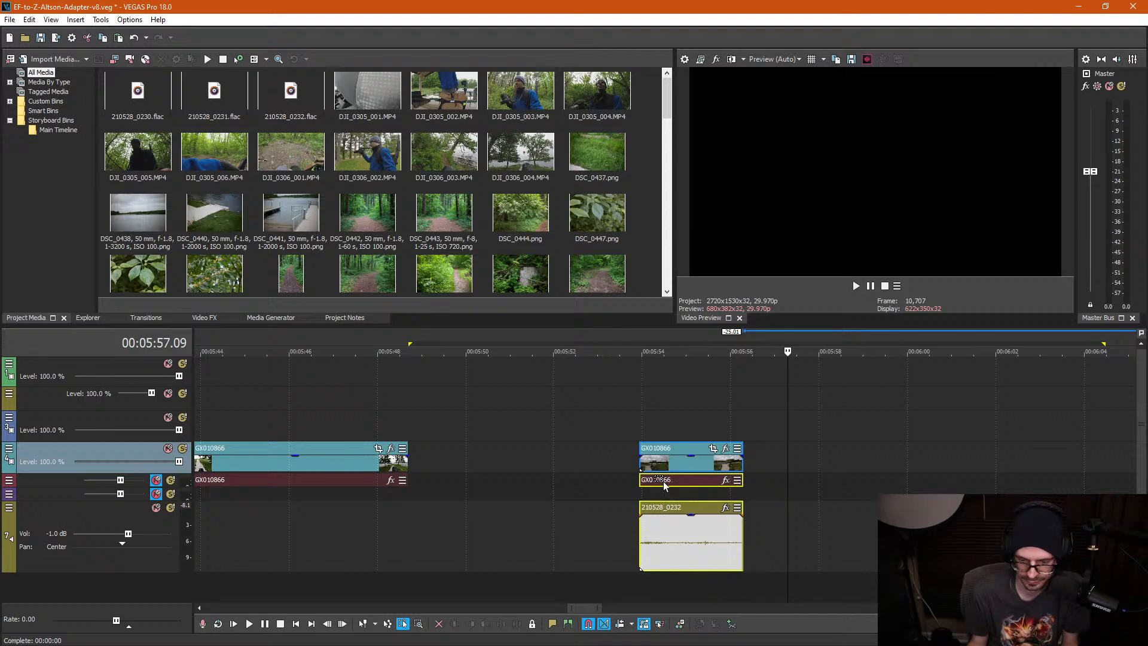
pyautogui.press('Delete')
pyautogui.hotkey('ctrl', 'd')
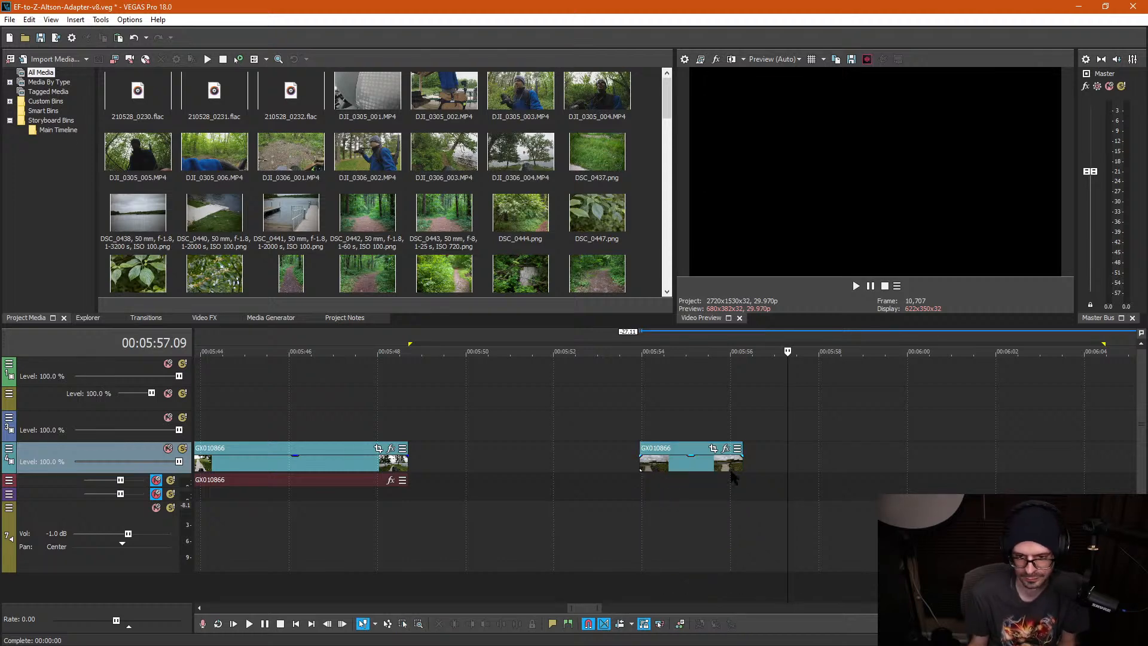
# Step: Move the third bird photo of the group near 00:06:15 to the end of the short path clip and delete the other three
pyautogui.click(746, 460)
pyautogui.scroll(-5, 837, 478)
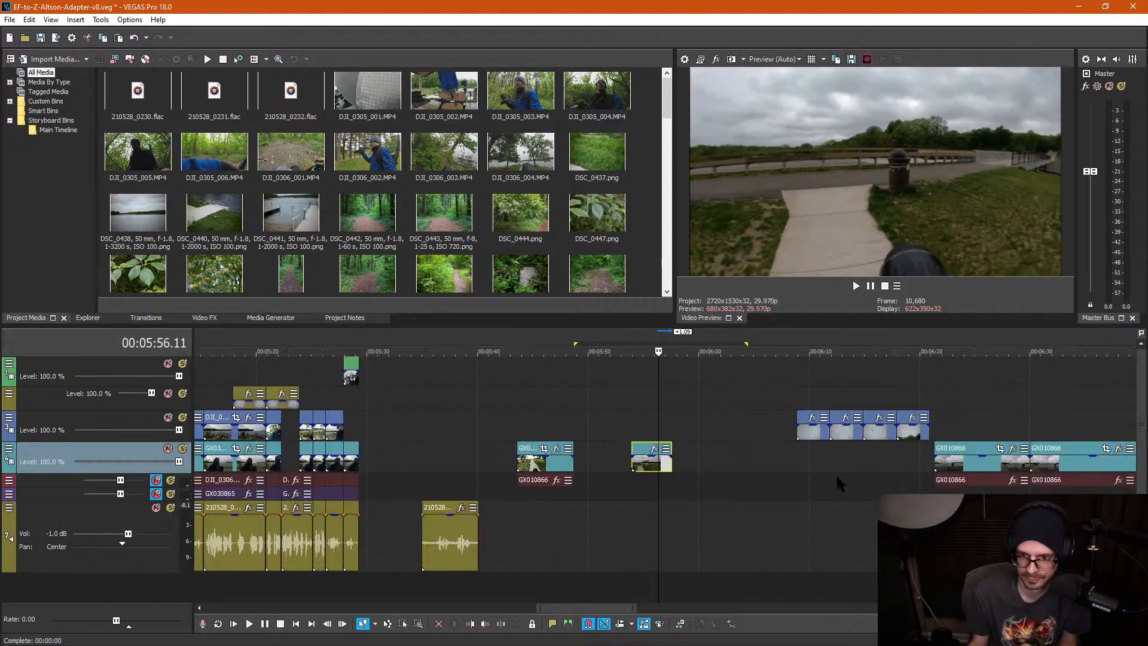
pyautogui.click(813, 434)
pyautogui.click(854, 439)
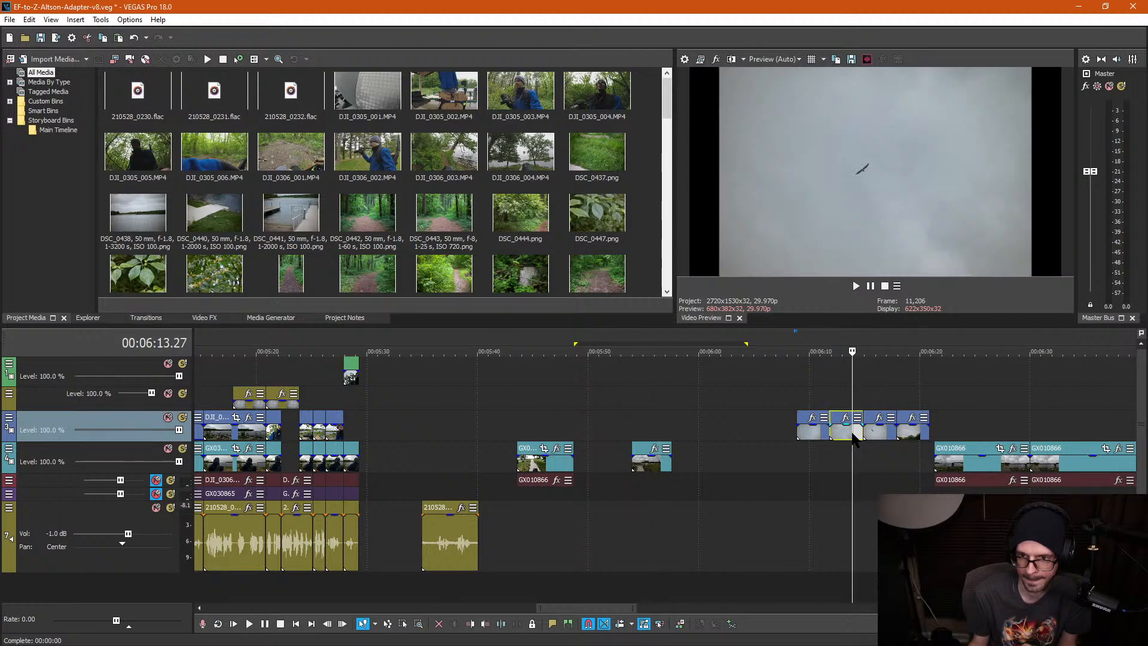
pyautogui.click(877, 437)
pyautogui.click(915, 435)
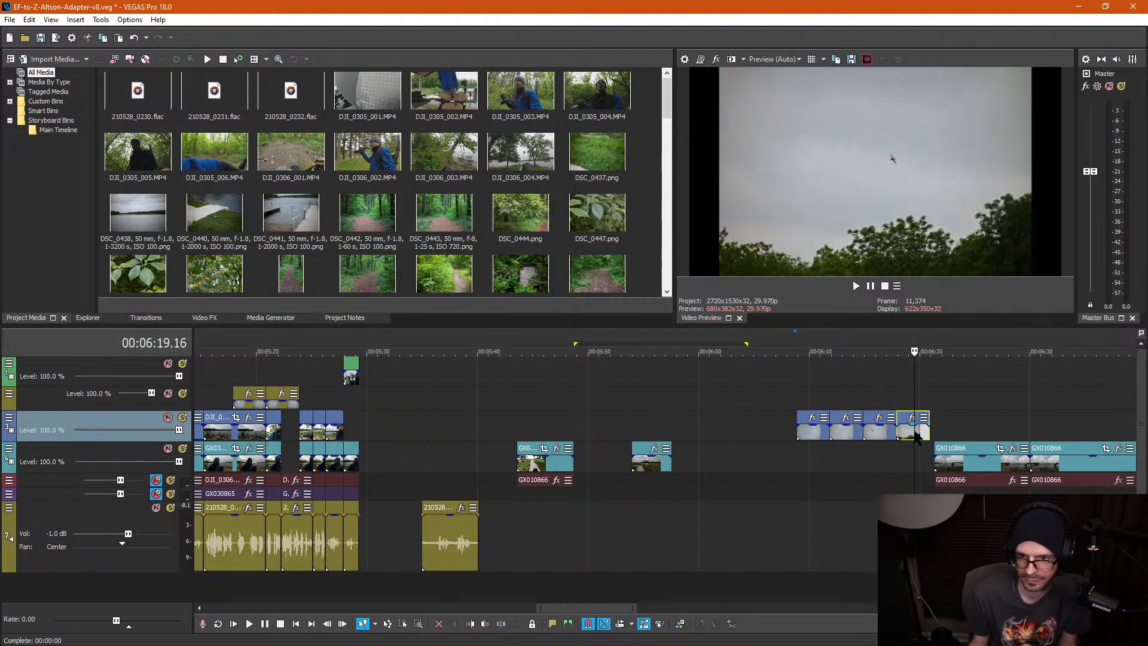
pyautogui.moveTo(876, 432); pyautogui.dragTo(690, 436)
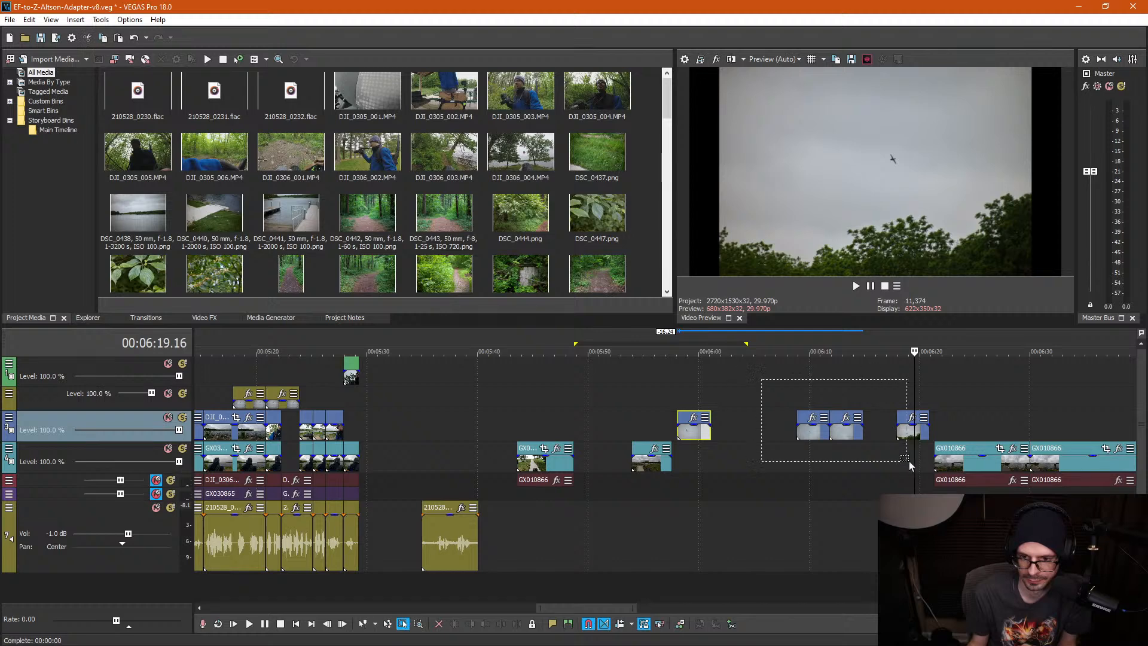
pyautogui.moveTo(903, 461); pyautogui.dragTo(911, 462)
pyautogui.press('Delete')
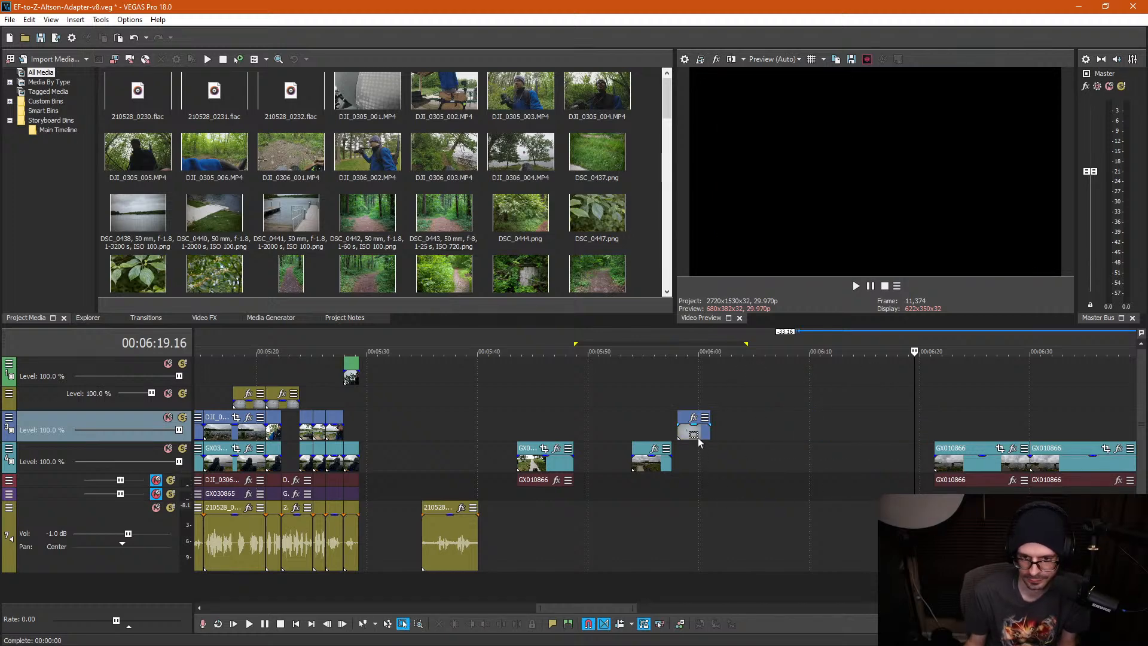
pyautogui.moveTo(692, 435); pyautogui.dragTo(692, 432)
# Step: Cut the short path clip and bird photo and paste them at about 00:07:54, the clip on the third track and the photo on the second
pyautogui.moveTo(624, 404); pyautogui.dragTo(688, 483)
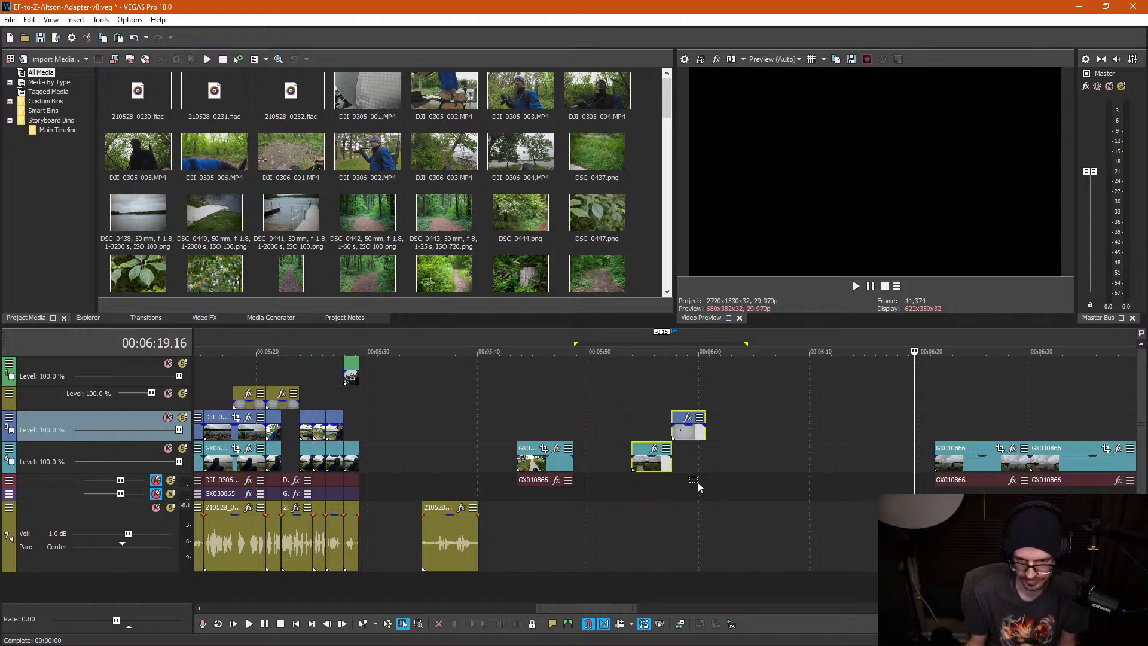
pyautogui.press('Delete')
pyautogui.scroll(-1, 822, 464)
pyautogui.scroll(-5, 825, 454)
pyautogui.click(729, 408)
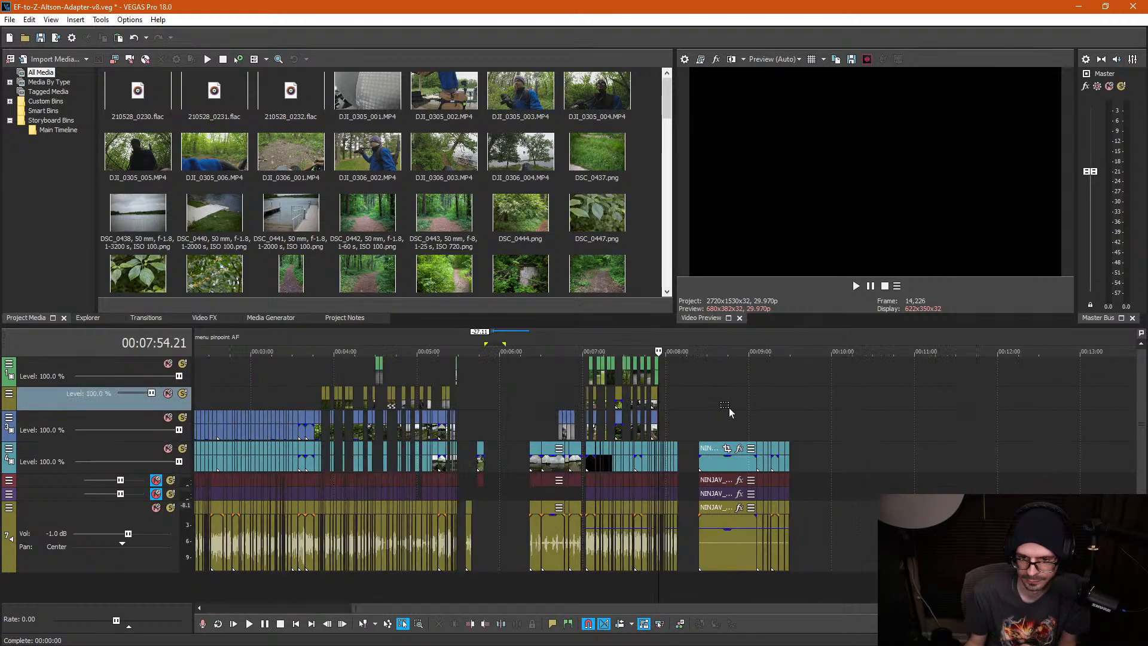
pyautogui.scroll(5, 694, 409)
pyautogui.hotkey('ctrl', 'v')
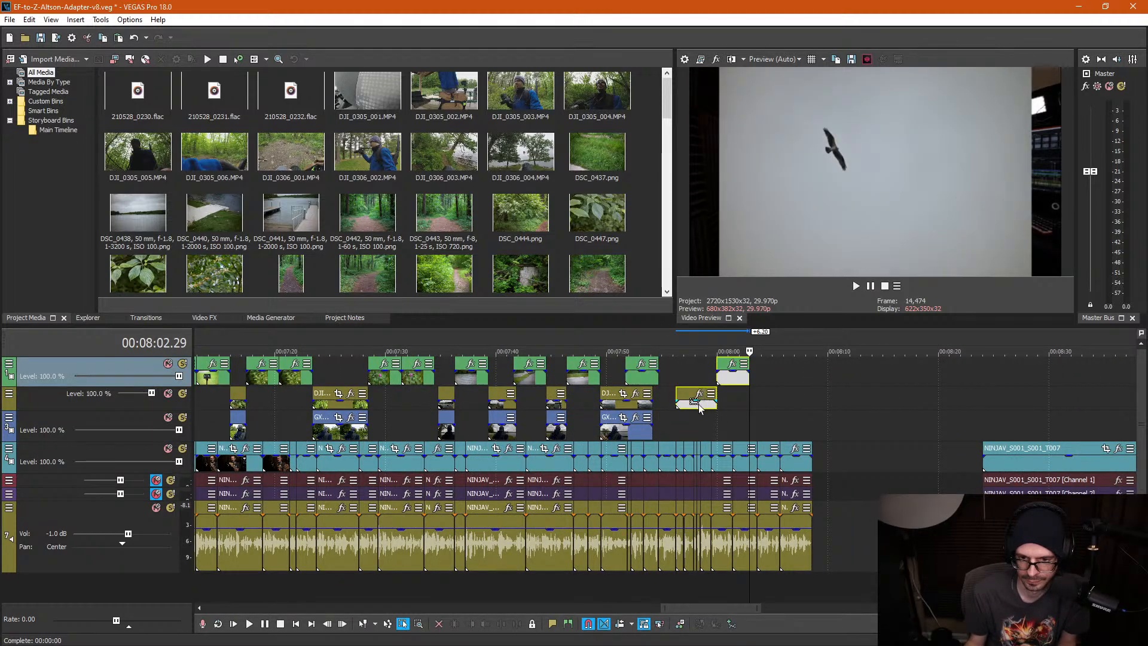
pyautogui.moveTo(681, 429); pyautogui.dragTo(681, 430)
pyautogui.click(670, 398)
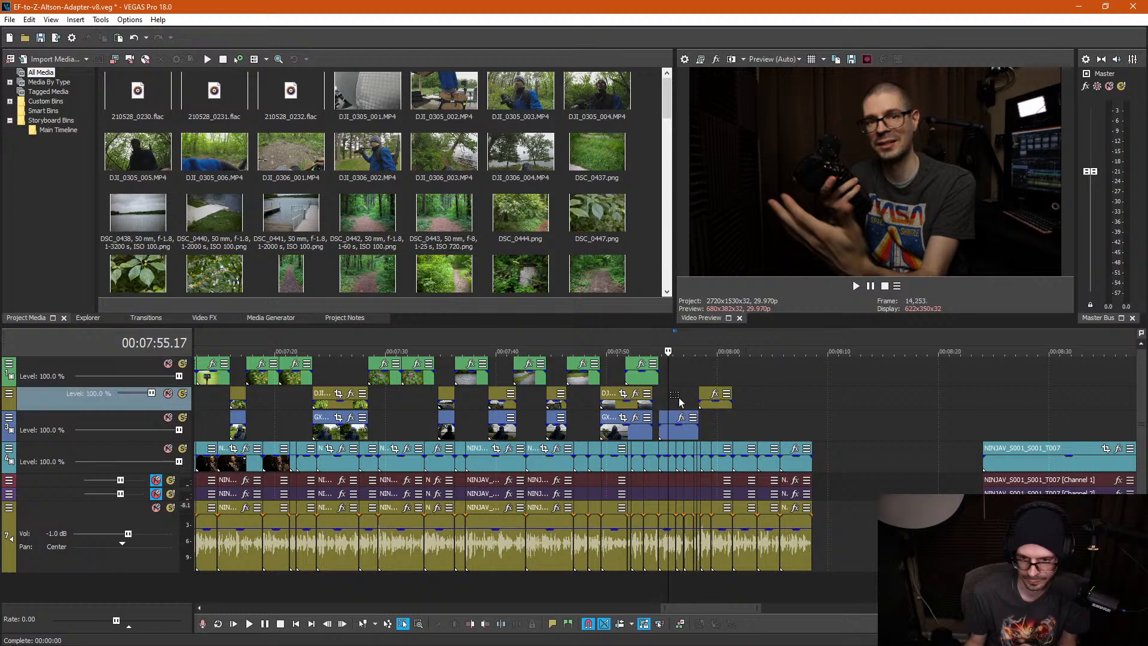
# Step: Examine the four bird photos above the GX010866 lakeside clips between about 00:06:42 and 00:06:54
pyautogui.scroll(-5, 665, 429)
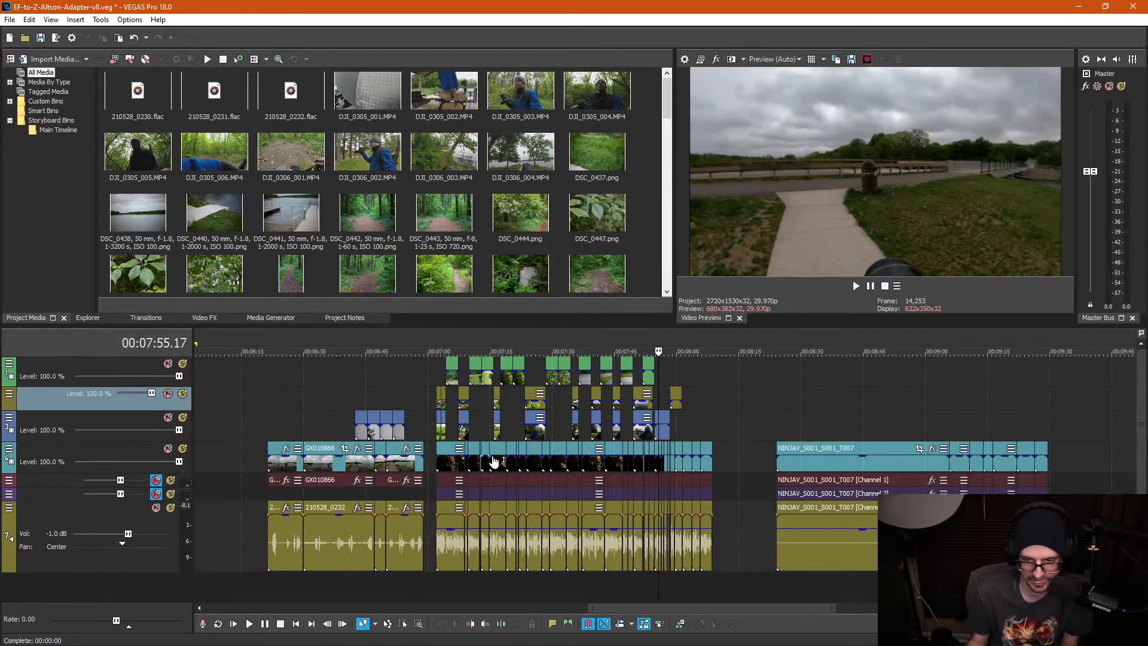
pyautogui.click(271, 404)
pyautogui.scroll(-2, 271, 404)
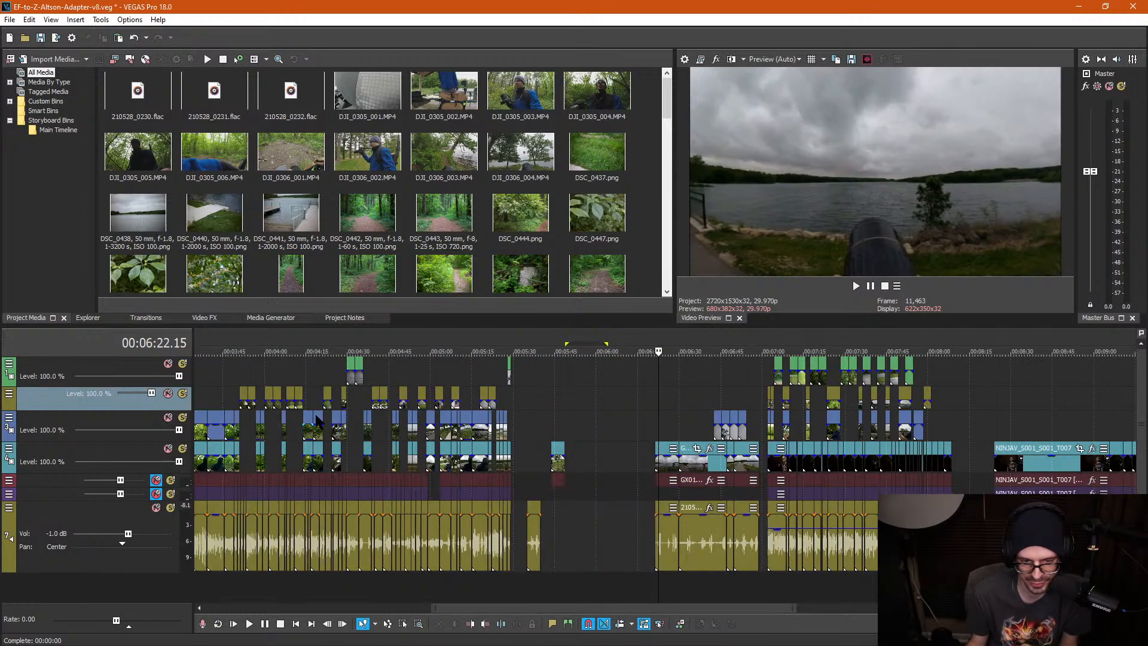
pyautogui.click(713, 402)
pyautogui.scroll(2, 713, 402)
pyautogui.click(668, 405)
pyautogui.click(686, 406)
pyautogui.scroll(3, 686, 407)
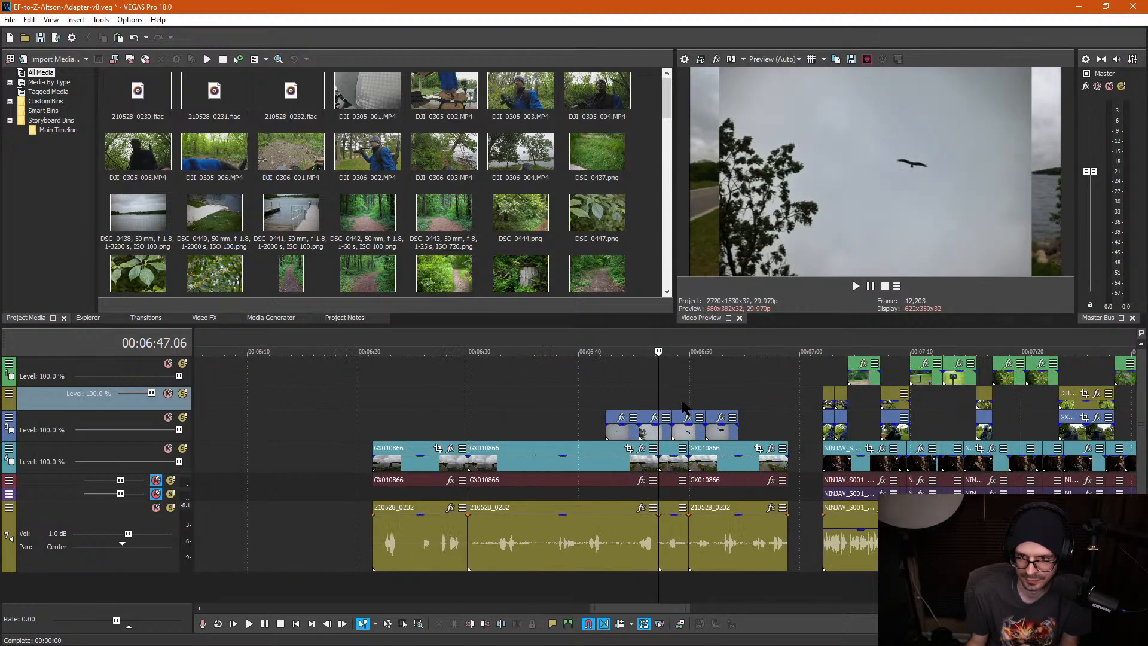
pyautogui.click(699, 401)
pyautogui.click(758, 400)
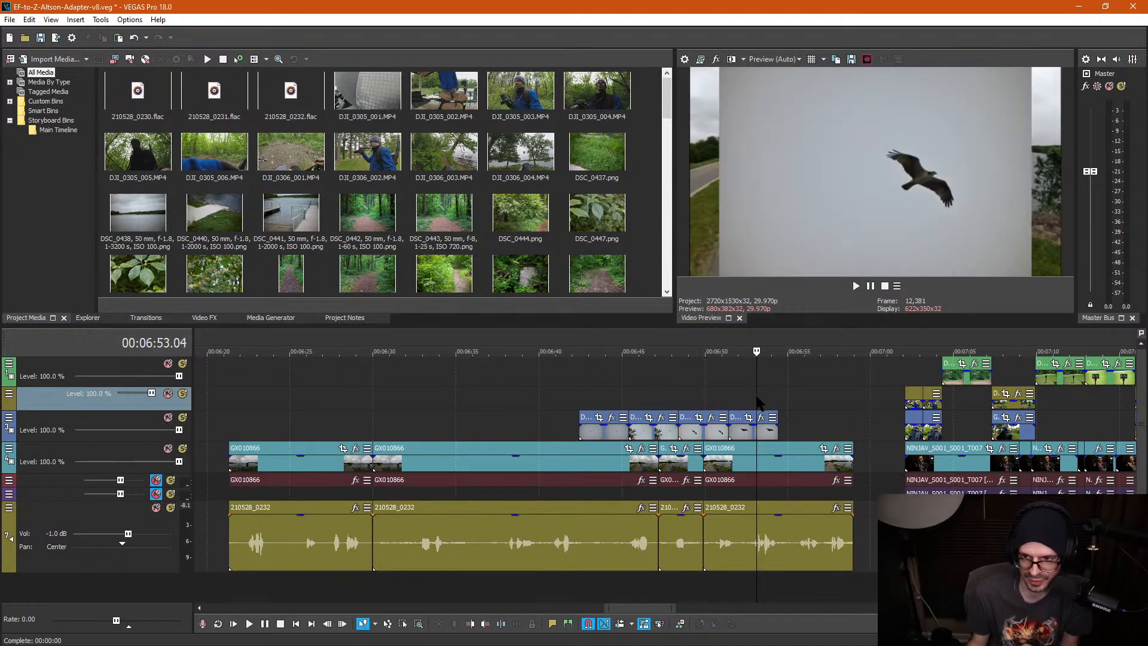
pyautogui.click(717, 400)
pyautogui.click(742, 390)
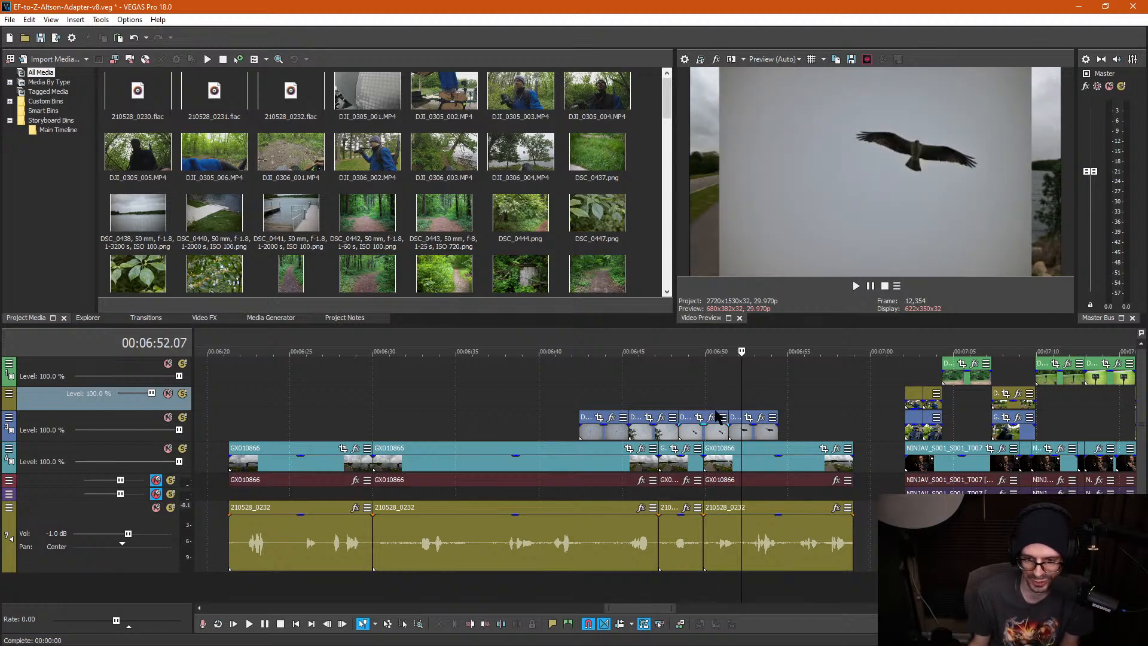
# Step: Play parts of the 210528_0232 lakeside audio around 00:06:53, 00:06:45 and 00:06:41 and compare them with the bird photos
pyautogui.click(758, 524)
pyautogui.press('space')
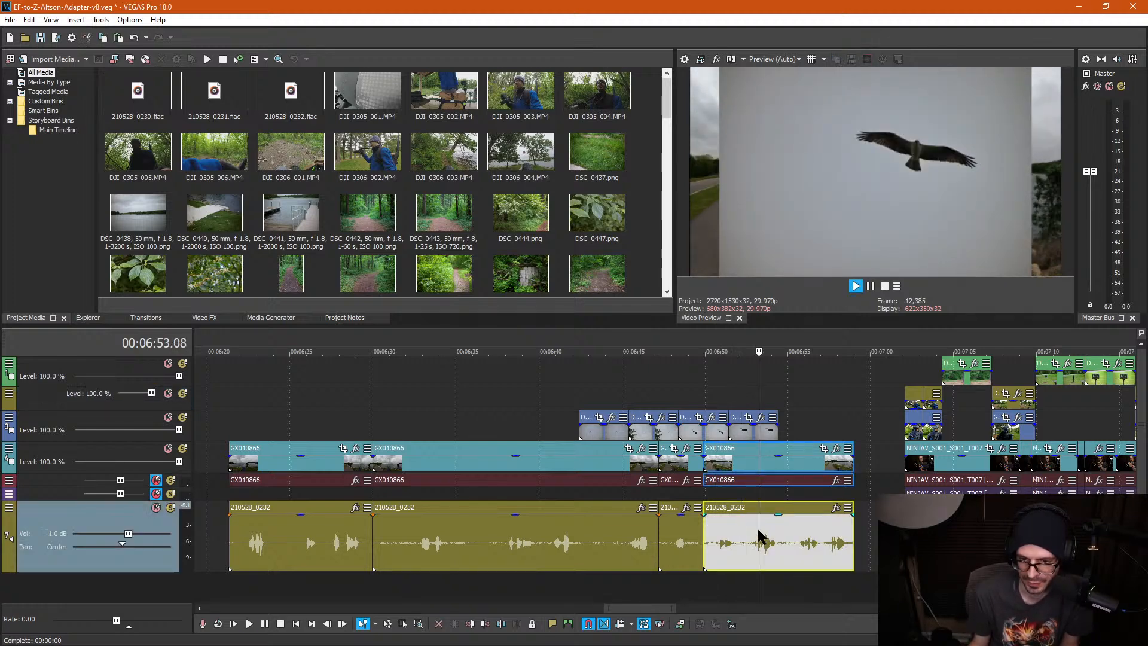
pyautogui.press('Return')
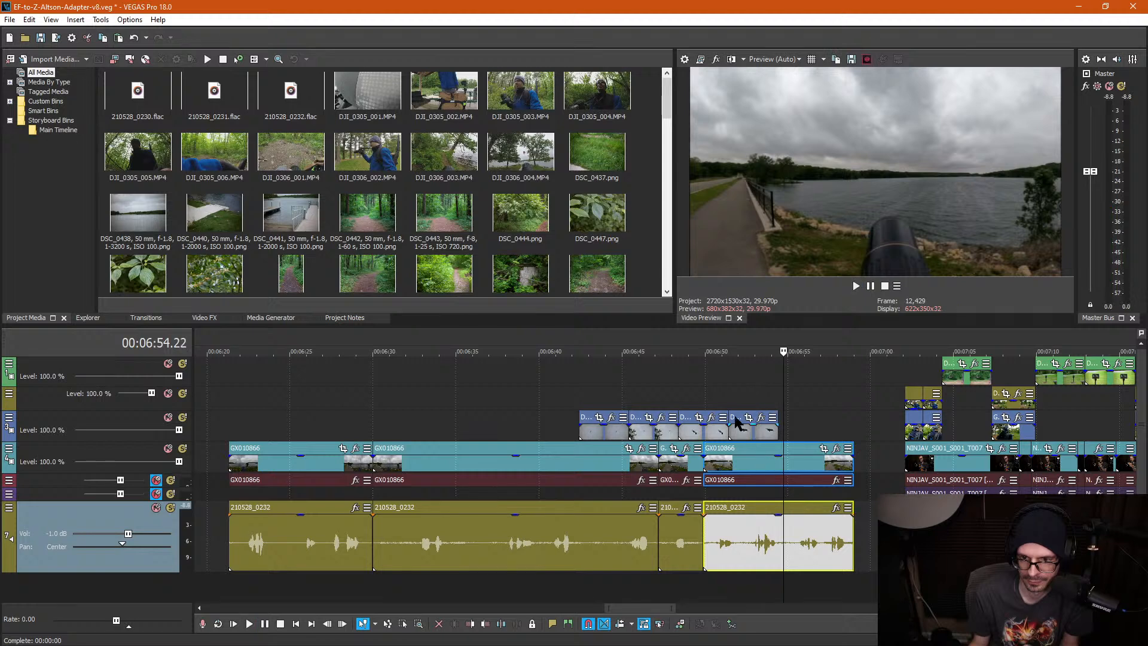
pyautogui.click(720, 391)
pyautogui.click(749, 400)
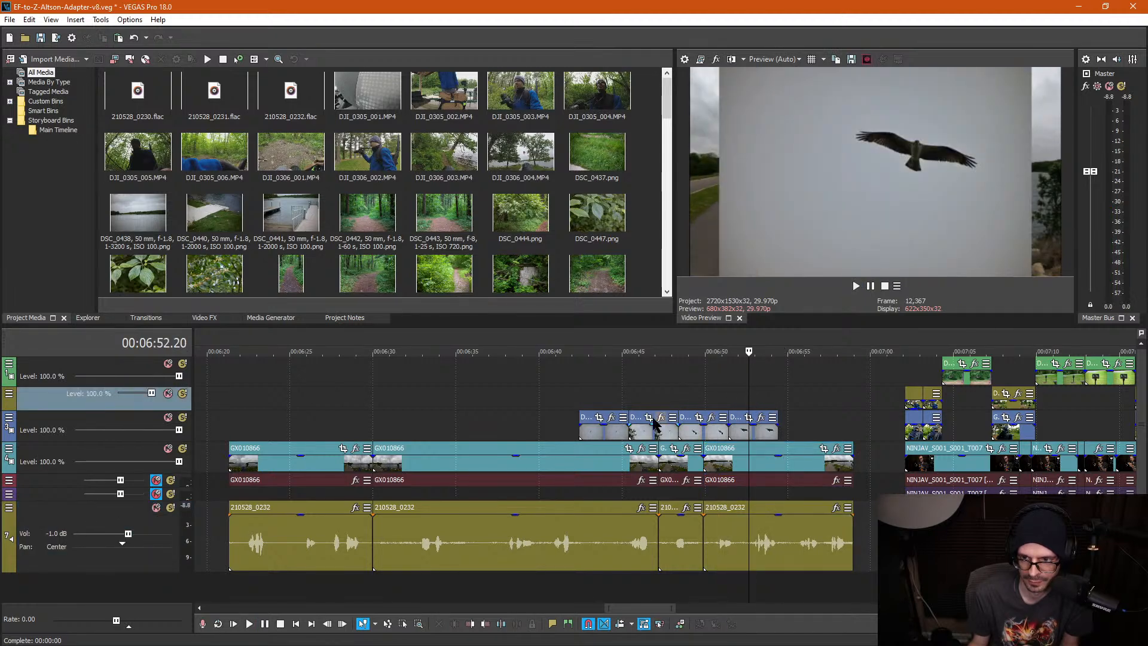
pyautogui.click(629, 538)
pyautogui.press('space')
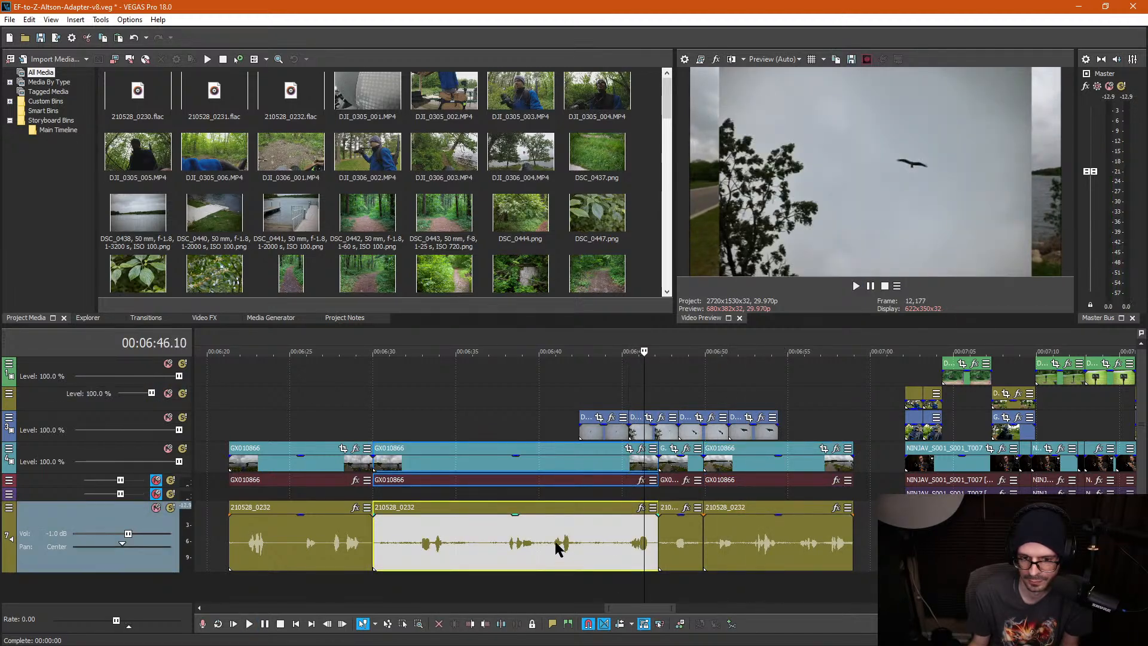
pyautogui.click(556, 544)
pyautogui.press('space')
pyautogui.press('Return')
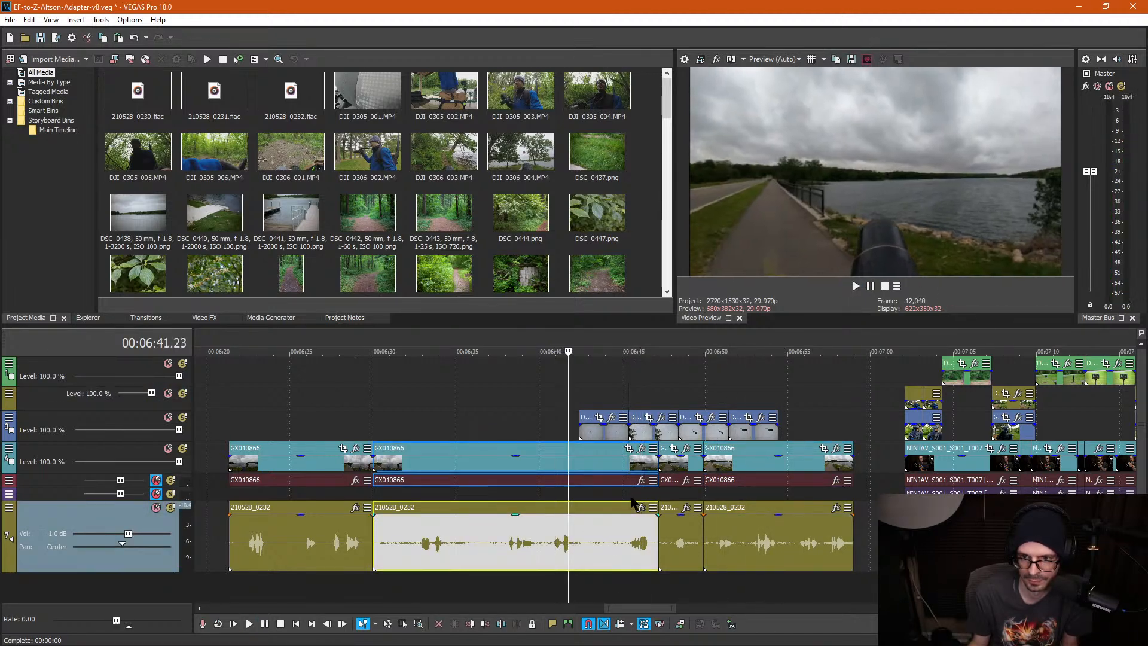
pyautogui.click(723, 389)
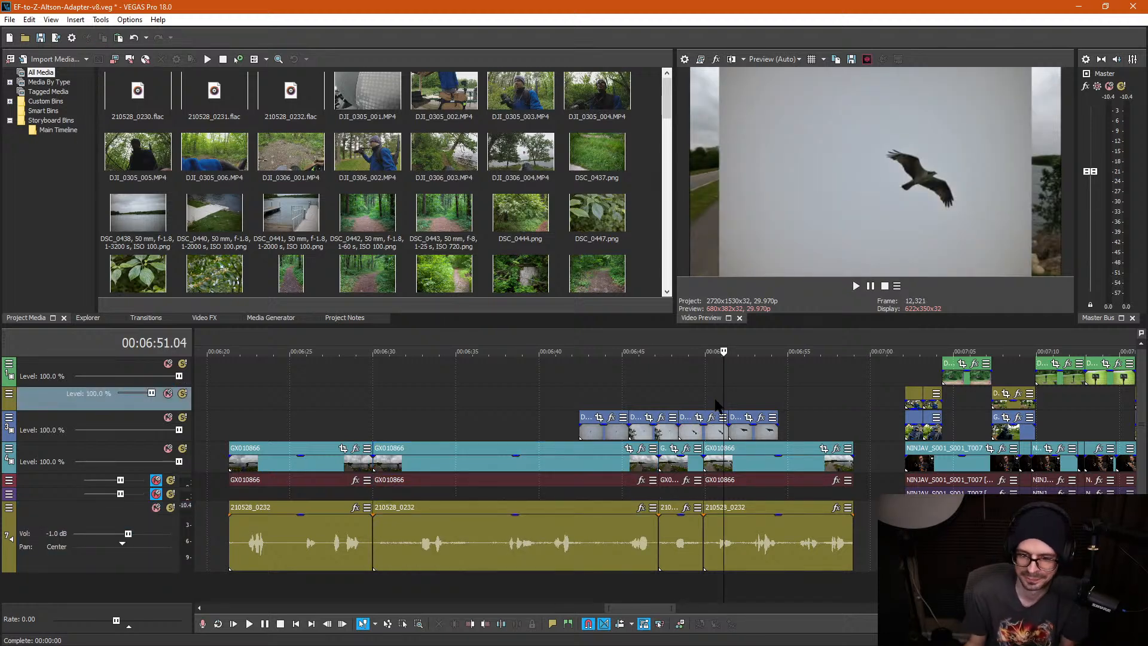
# Step: Move the fourth bird photo from about 00:06:52 to the second track, directly after the pasted bird photo near 00:08:00
pyautogui.click(739, 431)
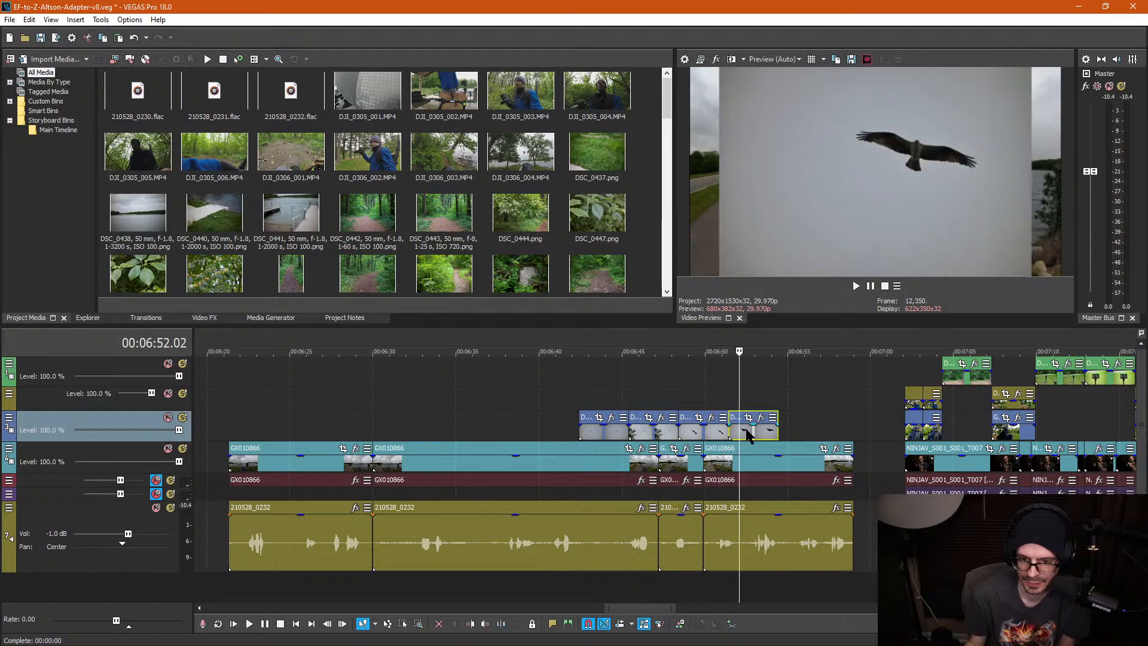
pyautogui.scroll(-3, 744, 427)
pyautogui.moveTo(675, 429); pyautogui.dragTo(727, 402)
pyautogui.click(720, 362)
# Step: Delete the GX010866 lakeside clips from about 00:06:21 to 00:06:59 with their audio and the three remaining bird photos
pyautogui.scroll(-3, 720, 363)
pyautogui.click(403, 407)
pyautogui.scroll(1, 406, 408)
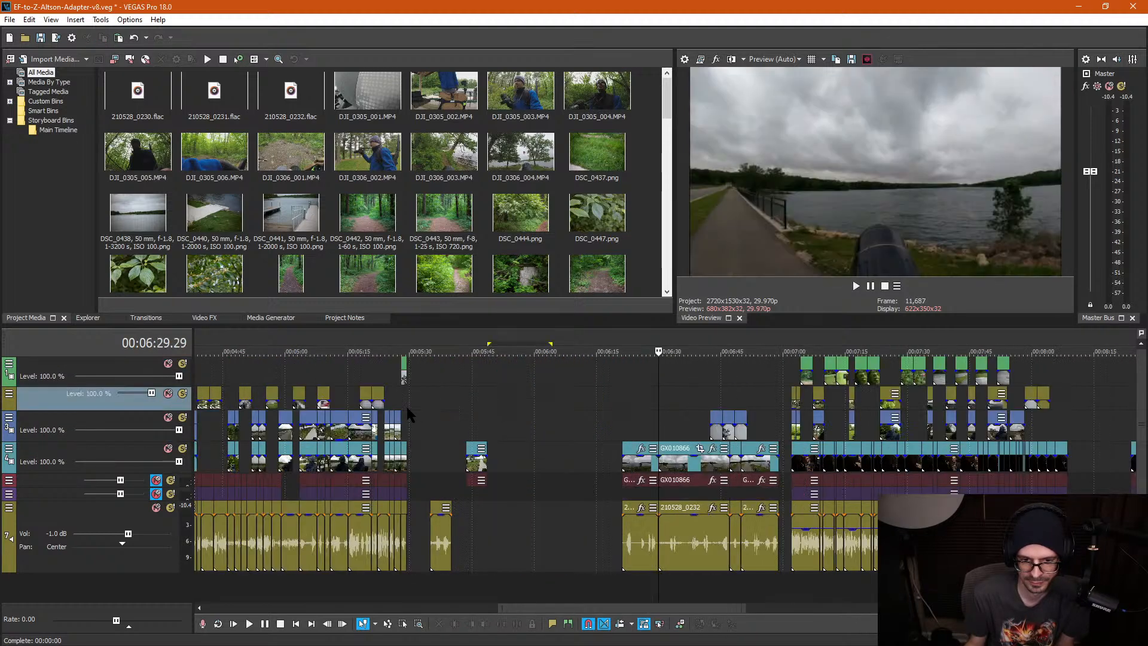
pyautogui.scroll(3, 407, 413)
pyautogui.press('d')
pyautogui.press('d')
pyautogui.moveTo(586, 399); pyautogui.dragTo(874, 575)
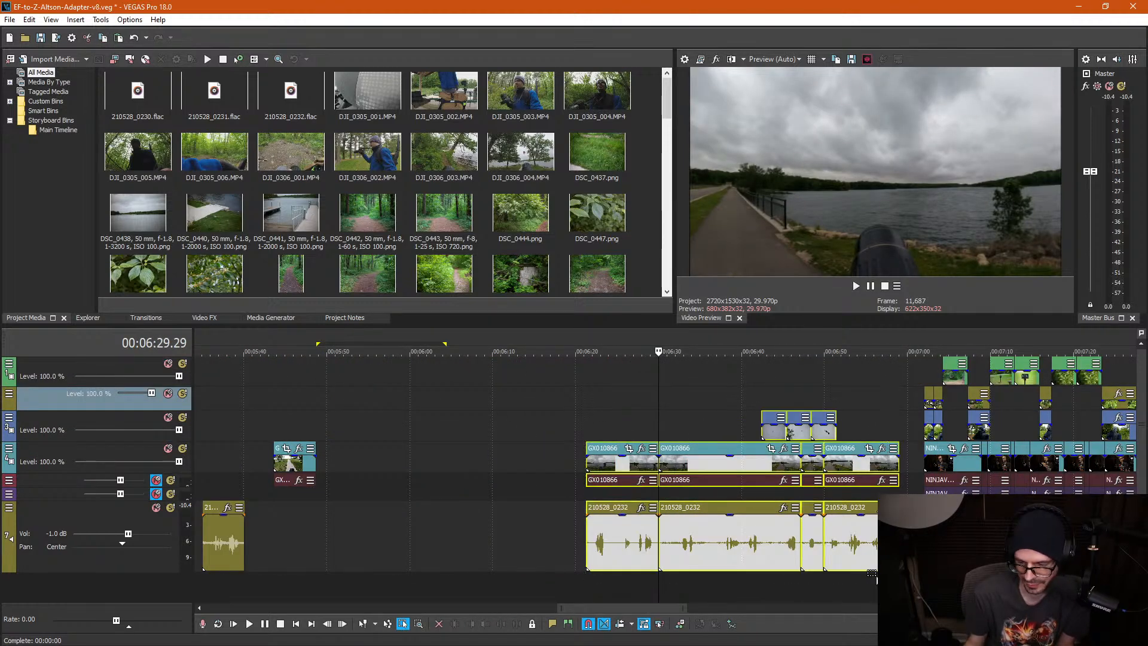
pyautogui.press('Delete')
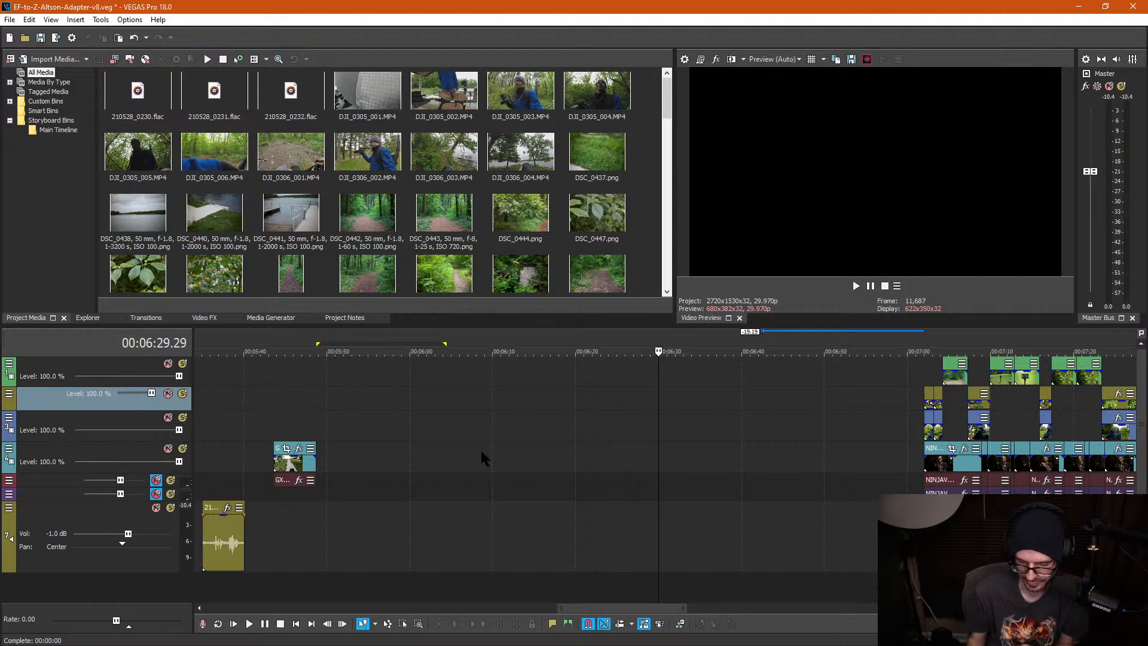
# Step: Move the NINJAV studio section with its overlays and audio earlier, to about 00:05:49, just after the remaining GX010866 clip
pyautogui.moveTo(943, 471); pyautogui.dragTo(339, 466)
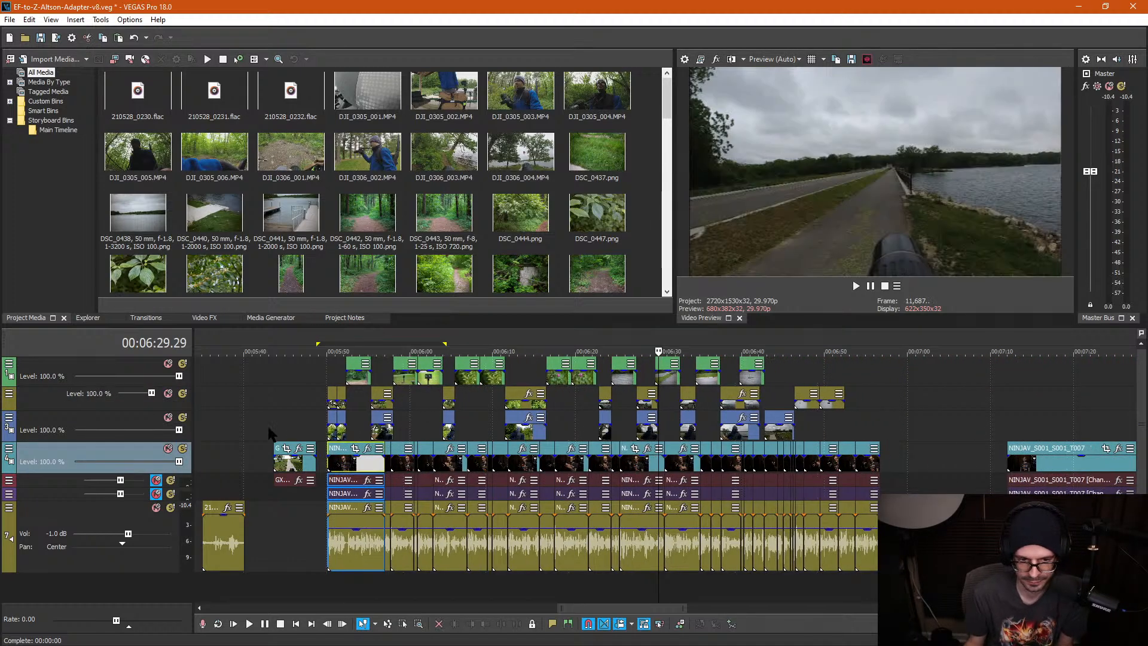
pyautogui.click(258, 419)
pyautogui.scroll(-2, 258, 419)
pyautogui.click(622, 447)
pyautogui.scroll(2, 626, 449)
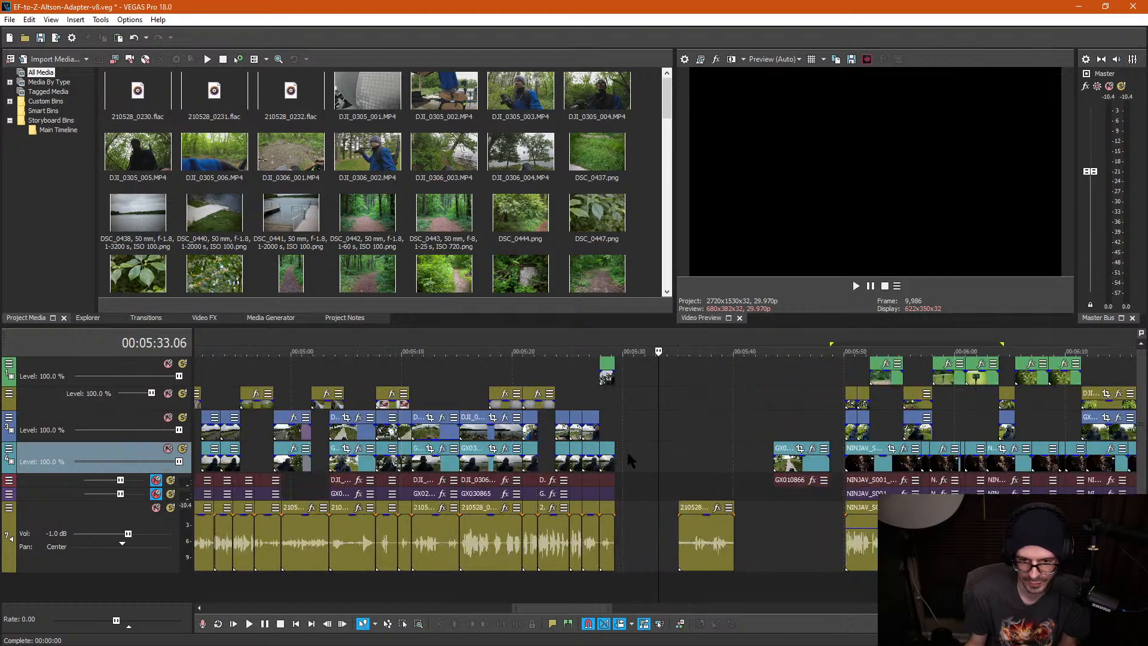
# Step: Play the isolated 210528_0232 audio clip from about 00:05:36 in the gap before the GX010866 clip
pyautogui.scroll(5, 628, 449)
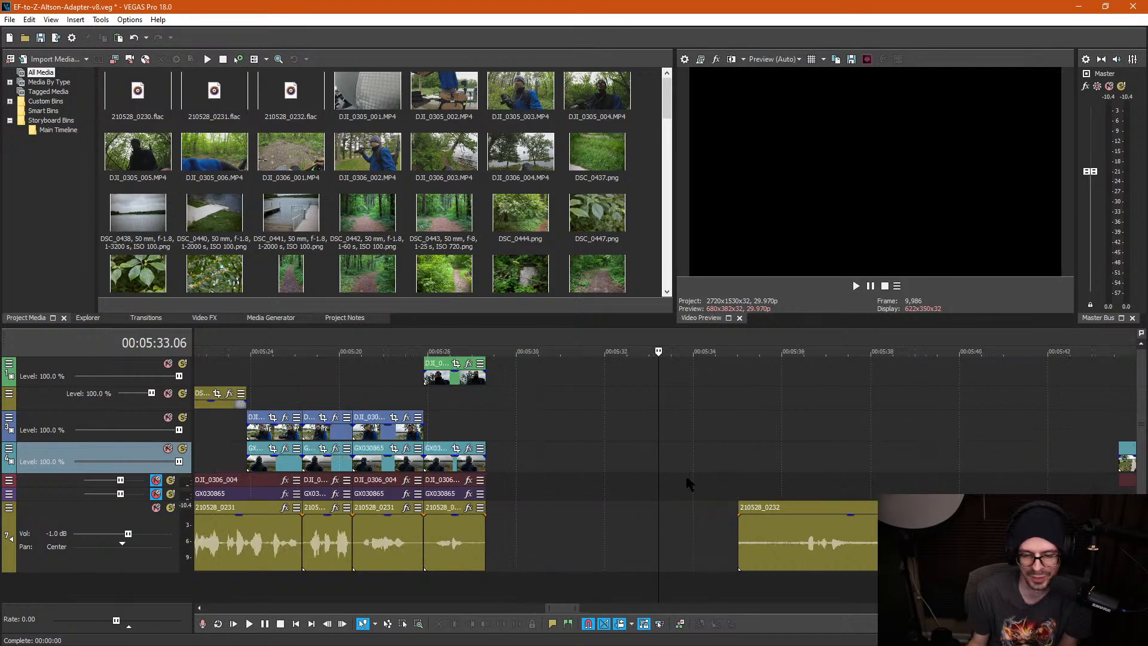
pyautogui.scroll(-2, 703, 466)
pyautogui.click(679, 450)
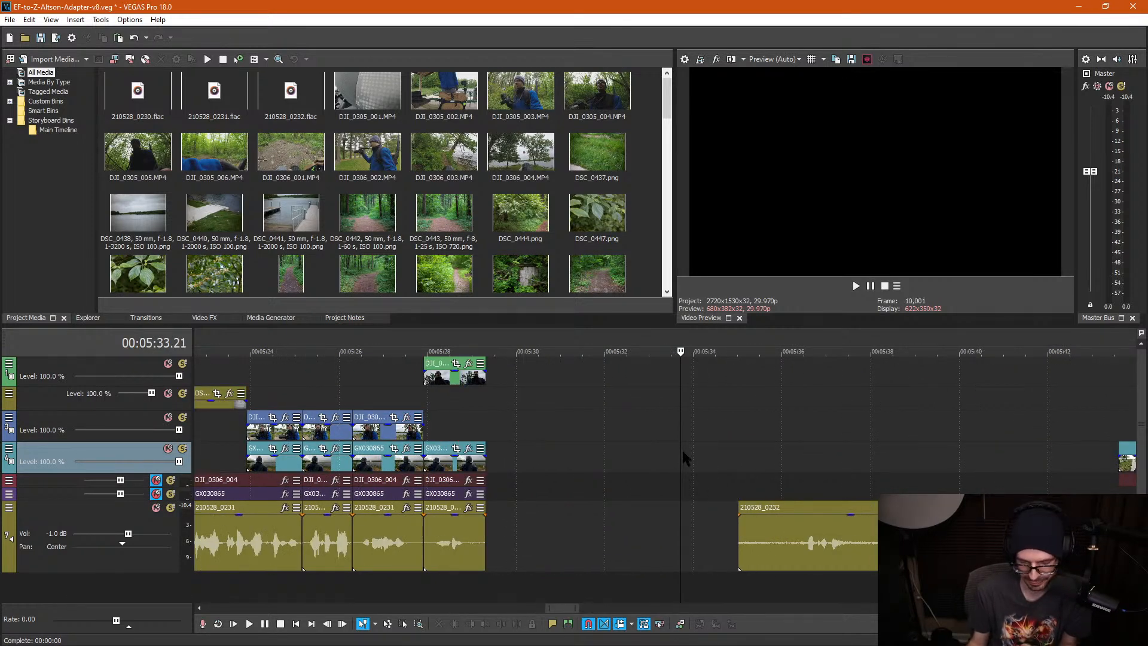
pyautogui.click(806, 544)
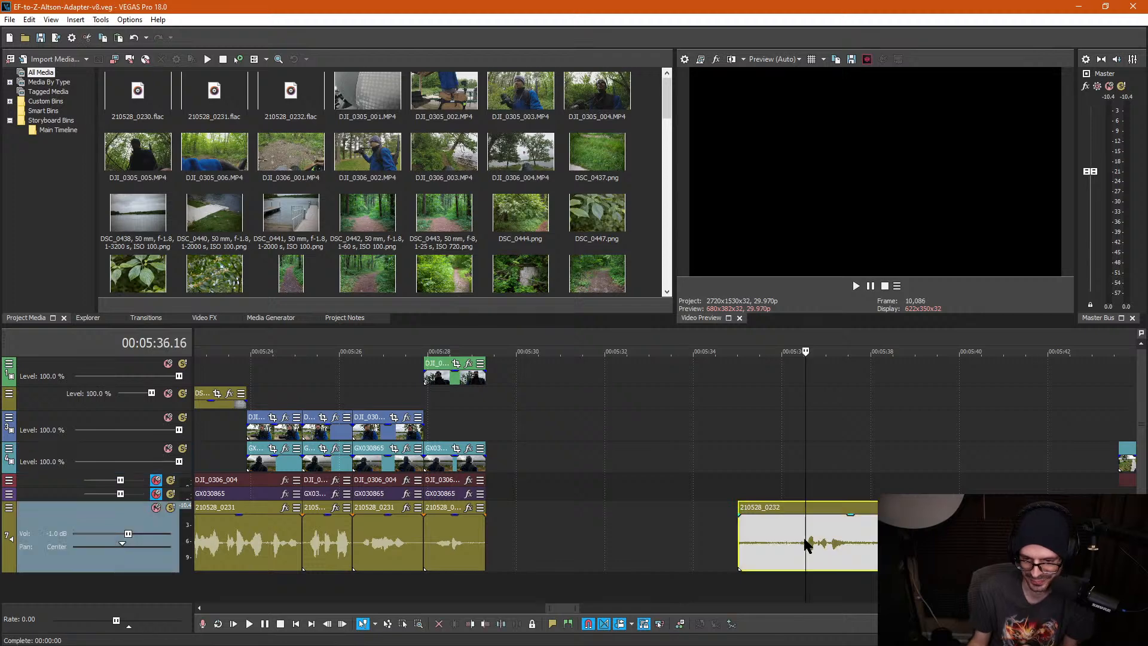
pyautogui.press('space')
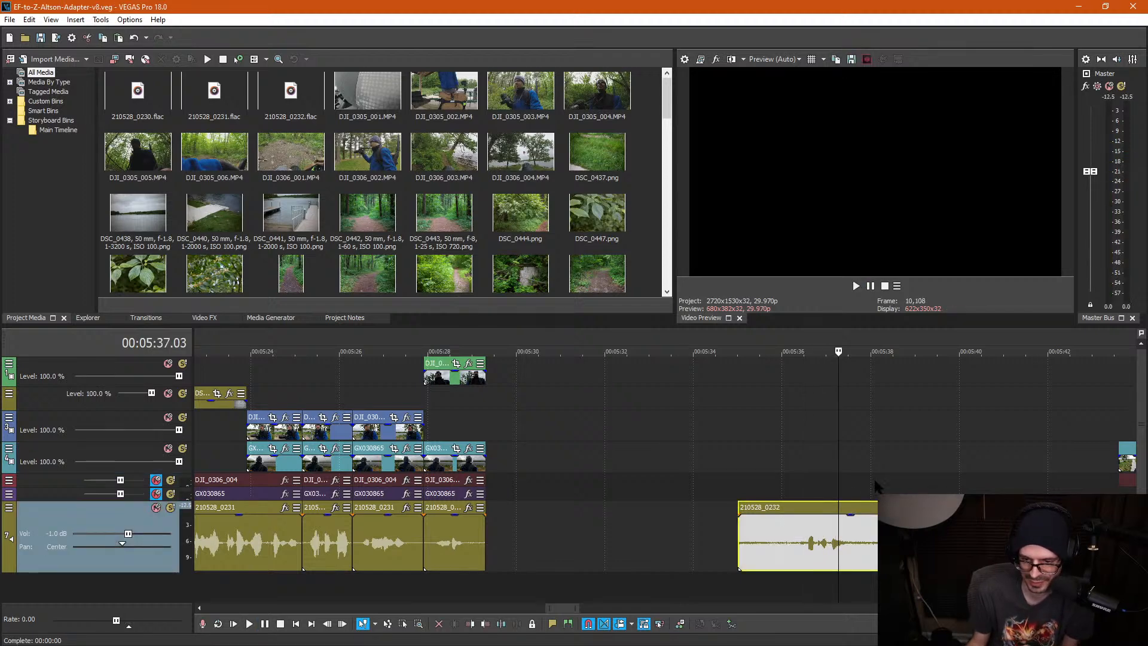
pyautogui.press('space')
pyautogui.click(804, 522)
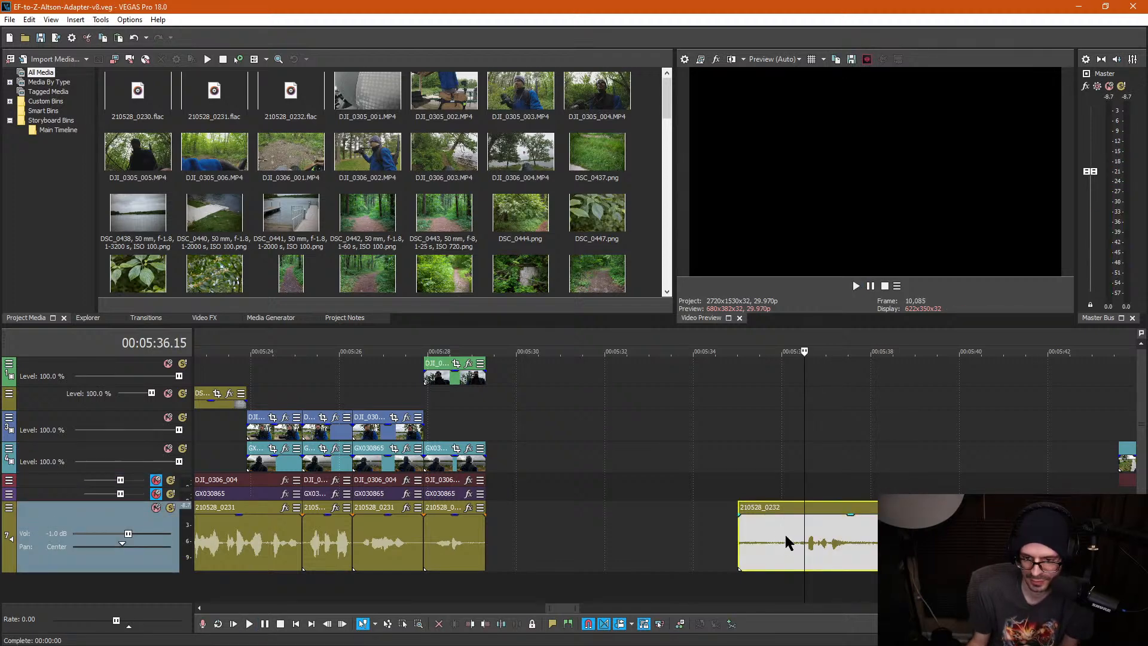
# Step: With auto ripple off, move the isolated 210528_0232 audio clip from about 00:05:35 to just after the end of the studio section
pyautogui.scroll(-1, 777, 537)
pyautogui.scroll(-4, 736, 531)
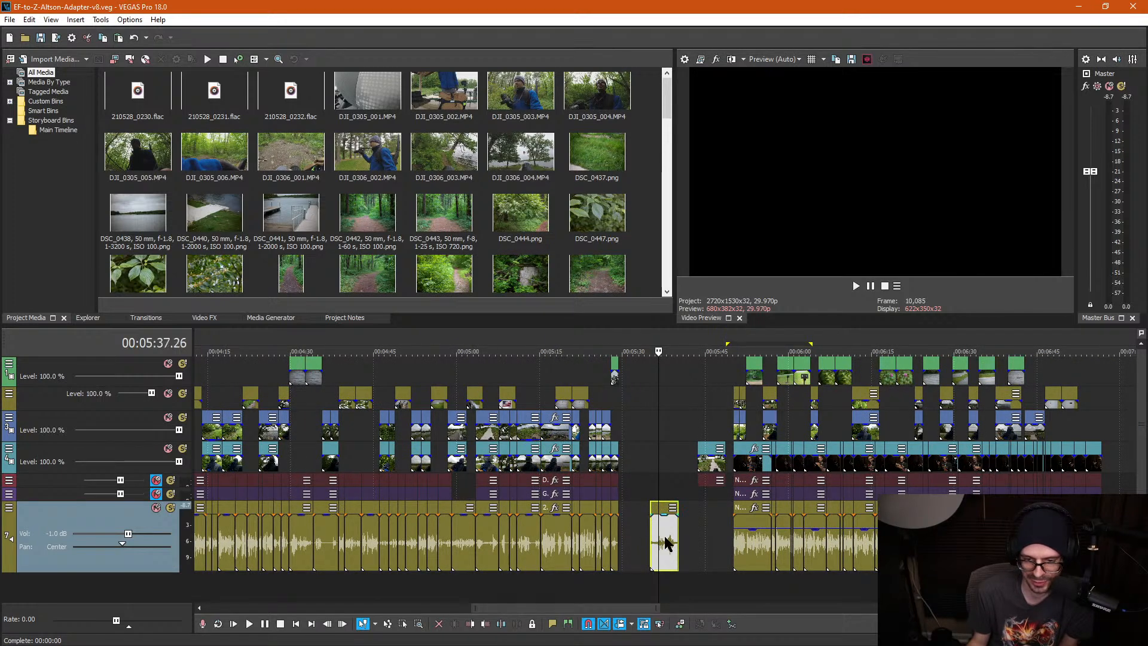
pyautogui.scroll(5, 667, 543)
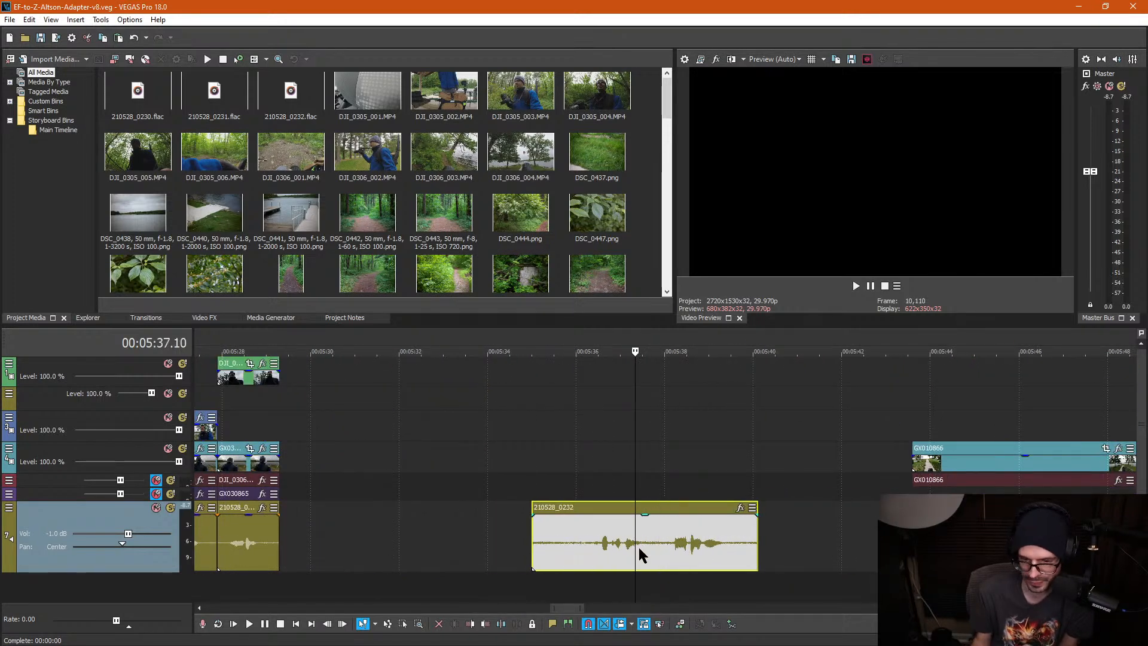
pyautogui.hotkey('ctrl', 'l')
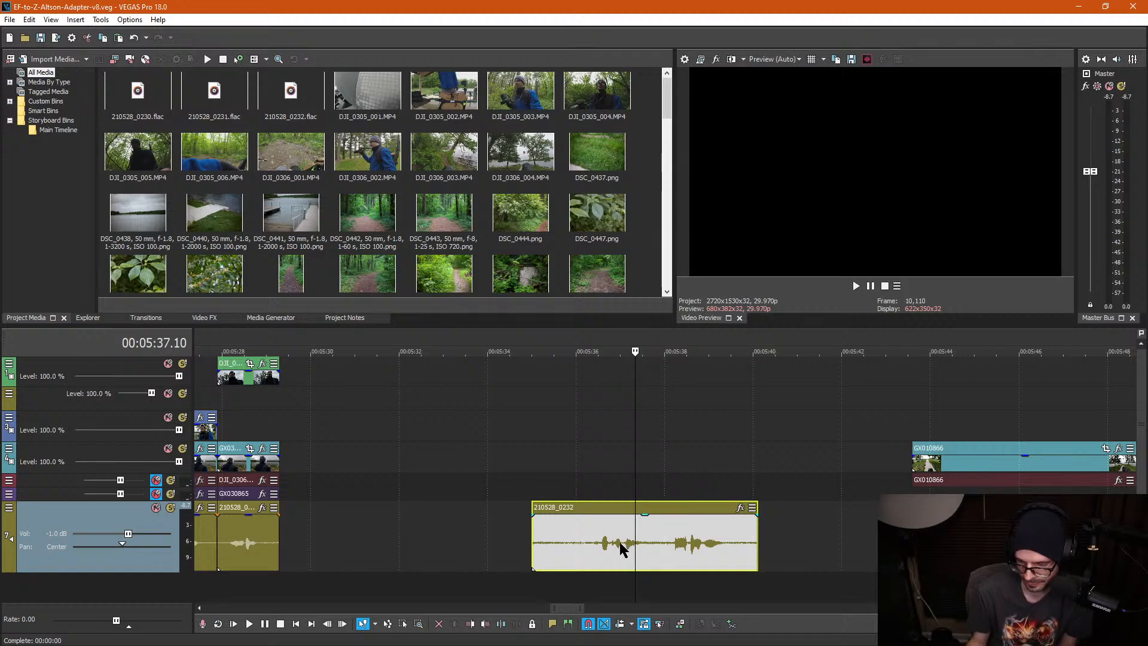
pyautogui.click(618, 547)
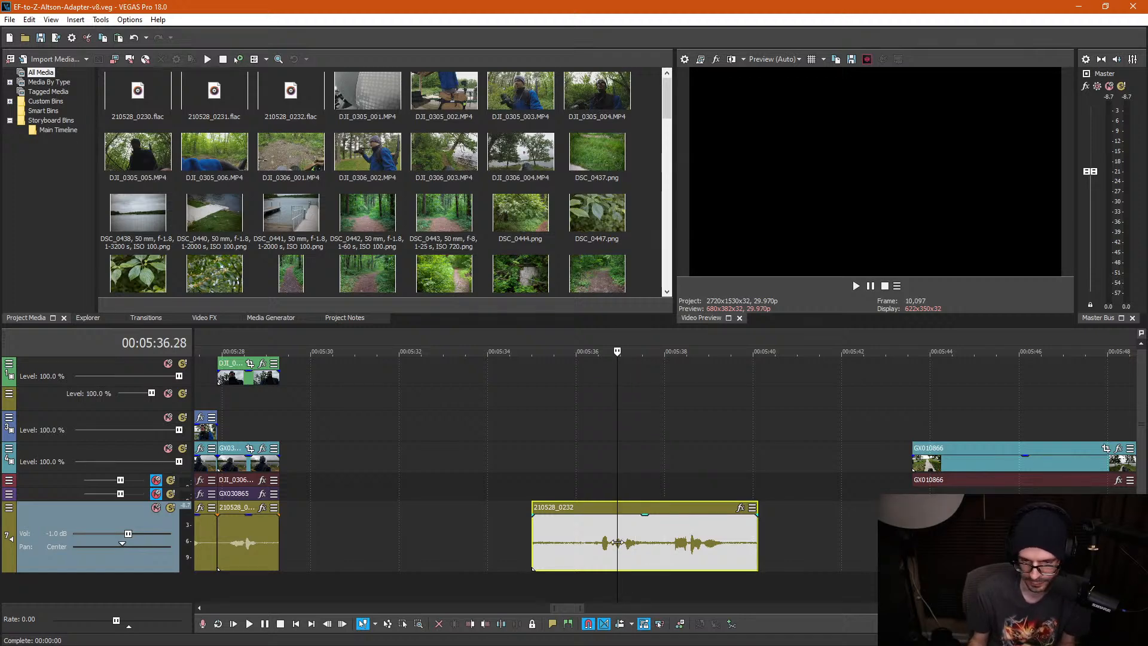
pyautogui.scroll(-6, 678, 532)
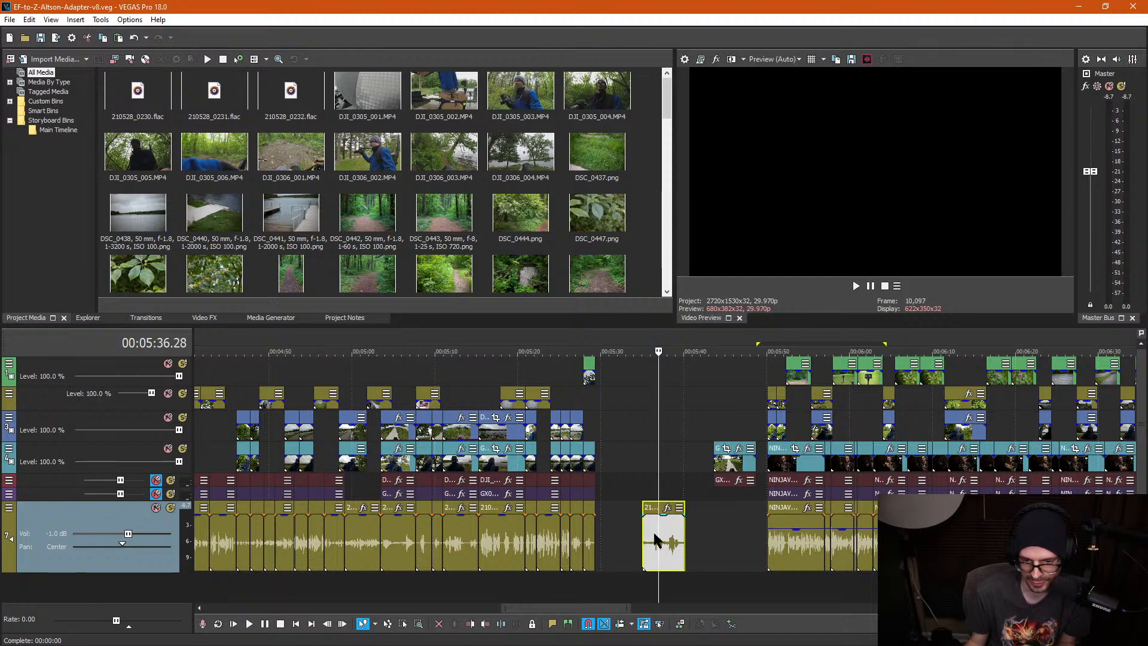
pyautogui.moveTo(700, 535); pyautogui.dragTo(1063, 538)
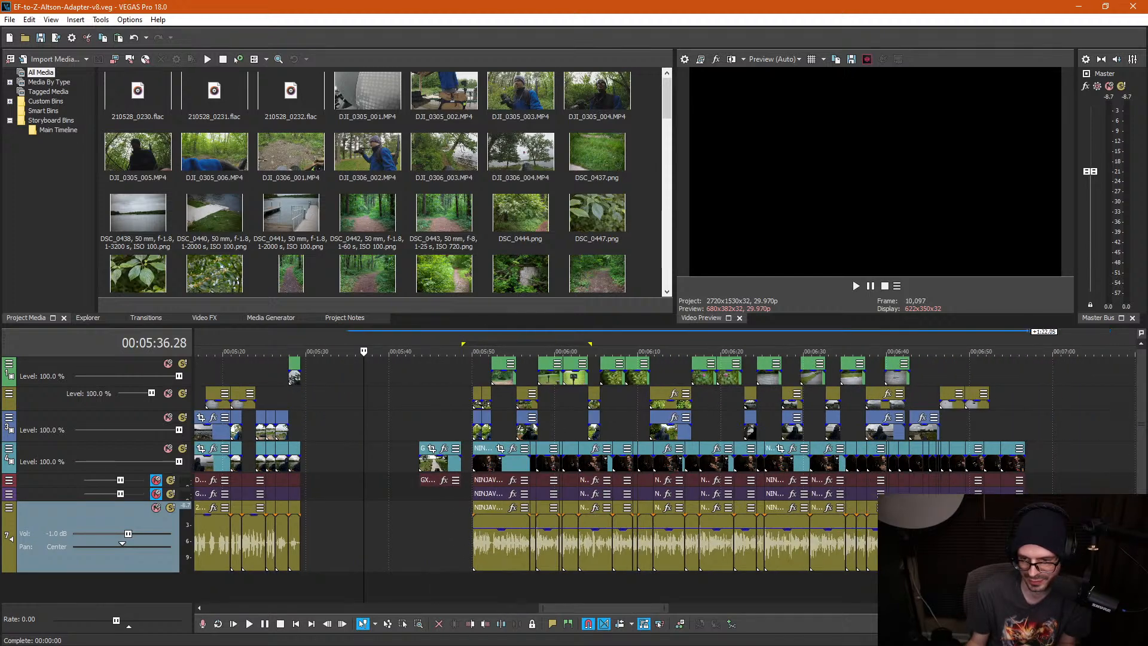
# Step: With auto ripple on, move the GX010866 clip and everything following it earlier, to about 00:05:30, near the last lakeside clip
pyautogui.click(345, 417)
pyautogui.scroll(6, 498, 462)
pyautogui.hotkey('ctrl', 'l')
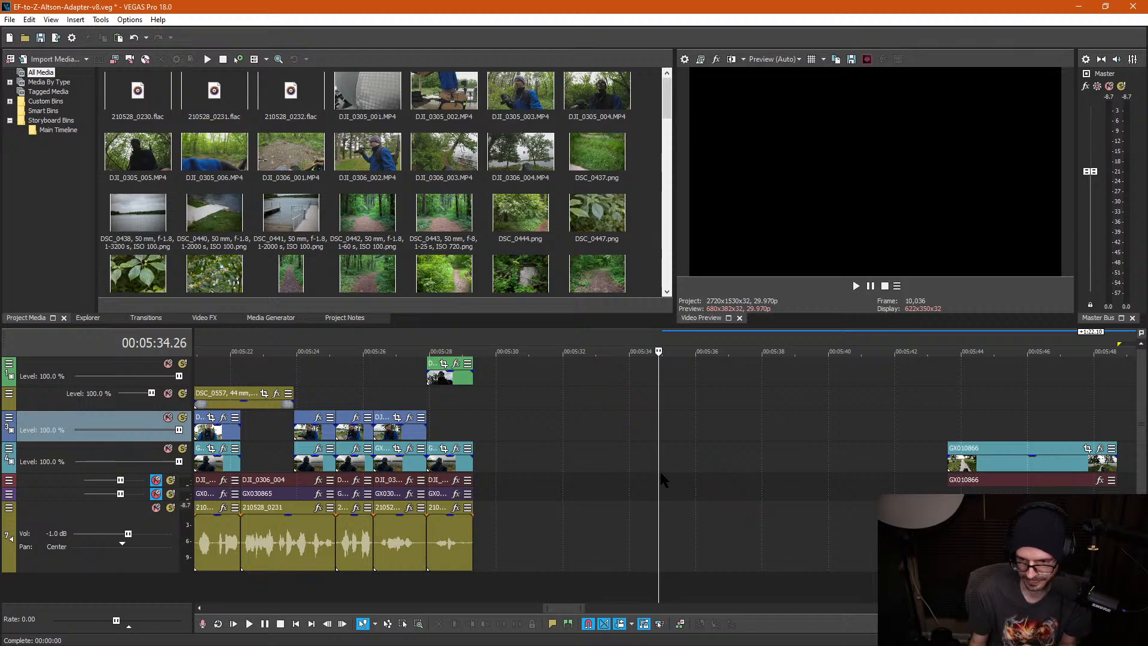
pyautogui.moveTo(992, 474); pyautogui.dragTo(528, 464)
pyautogui.click(542, 416)
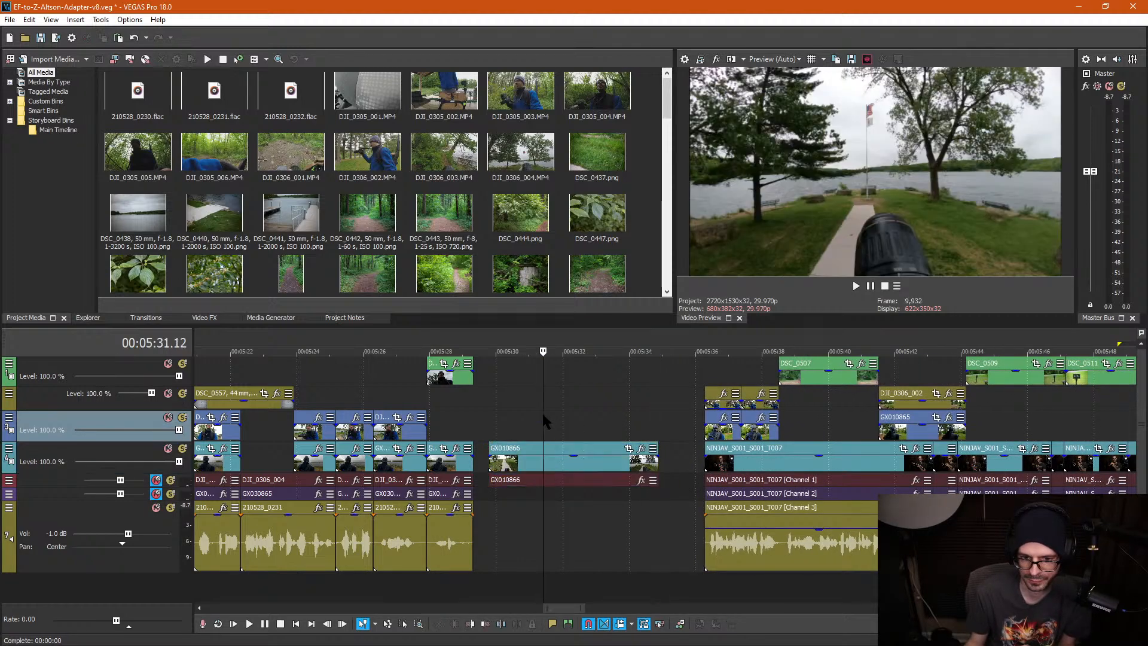
# Step: Preview the GX010866 clip around 00:05:31 to 00:05:34 and delete it together with its audio
pyautogui.click(591, 400)
pyautogui.click(640, 392)
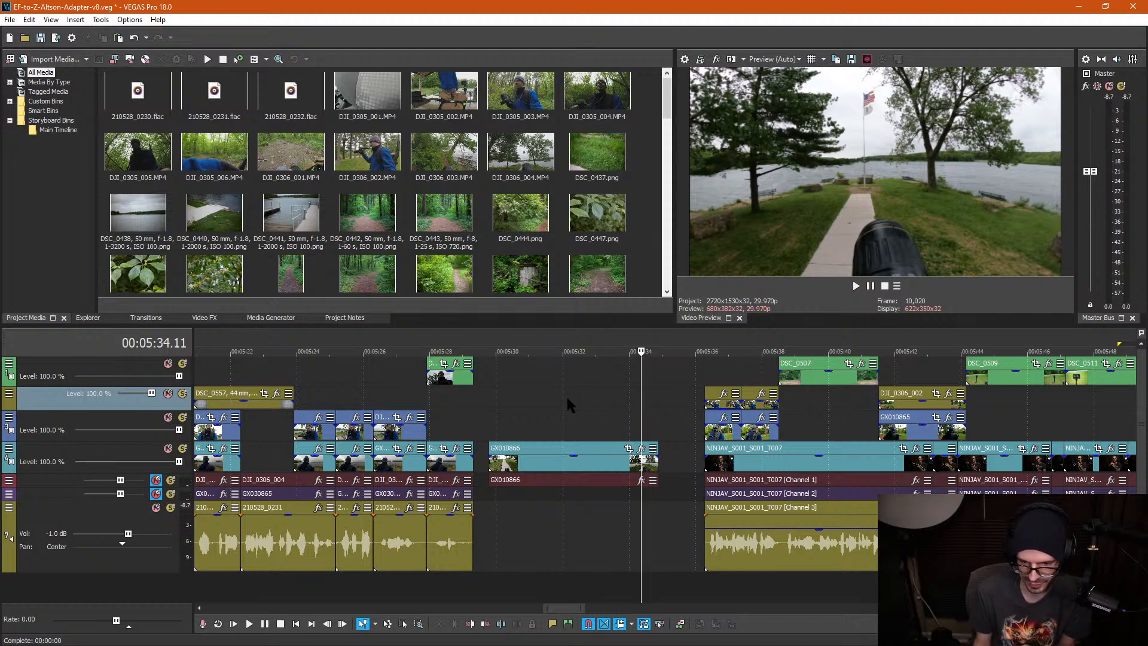
pyautogui.press('d')
pyautogui.press('d')
pyautogui.moveTo(575, 416); pyautogui.dragTo(590, 518)
pyautogui.press('Delete')
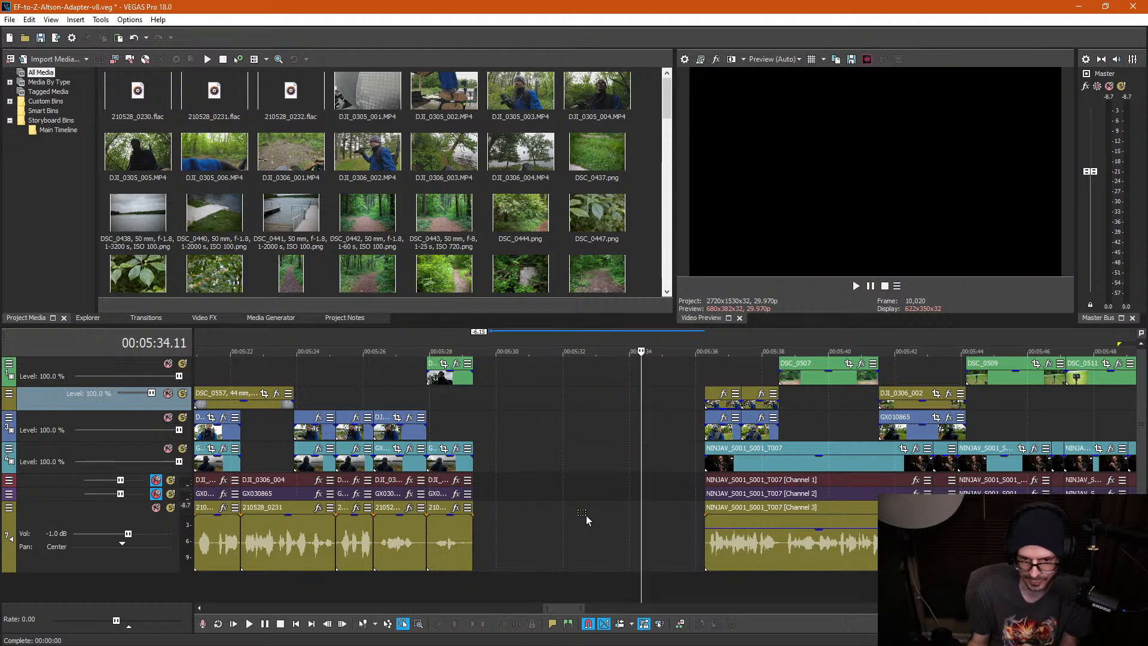
# Step: Close the gap by moving the studio section and everything after it directly against the last GX030865 lakeside clip near 00:05:29, with auto ripple on
pyautogui.press('d')
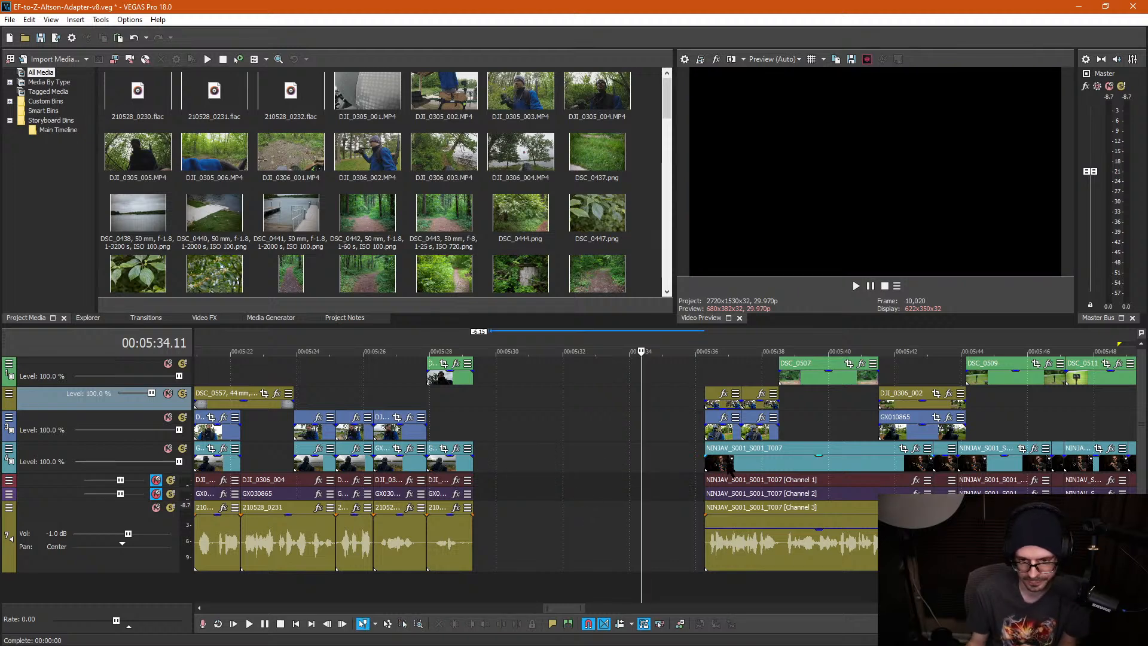
pyautogui.moveTo(721, 470); pyautogui.dragTo(620, 471)
pyautogui.hotkey('ctrl', 'z')
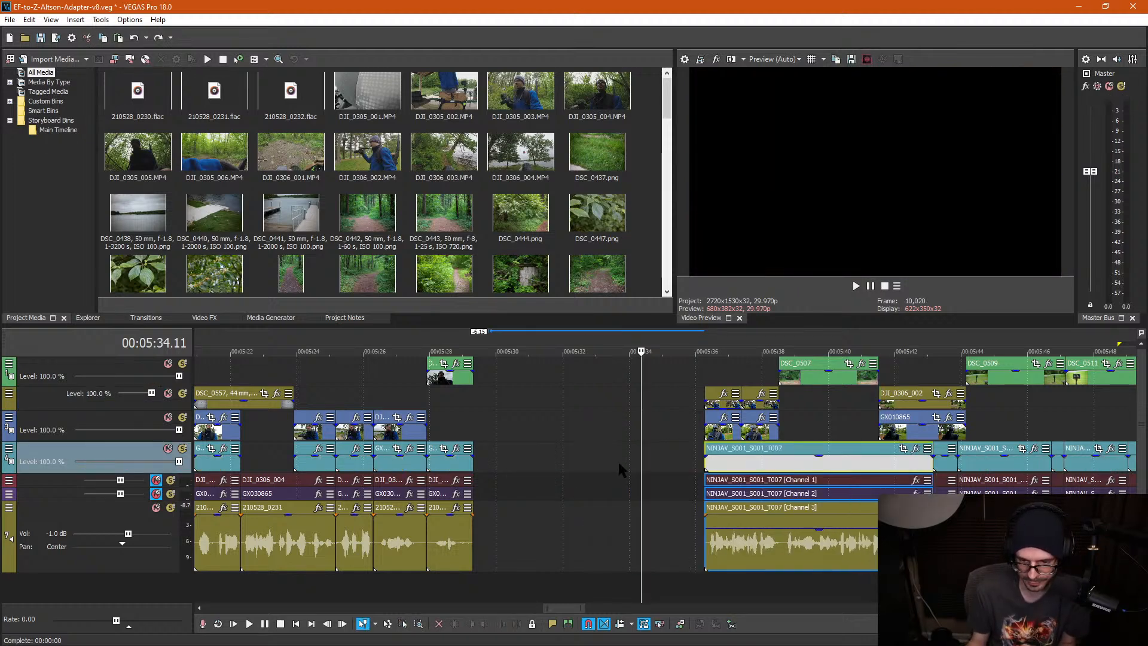
pyautogui.hotkey('ctrl', 'l')
pyautogui.moveTo(719, 470); pyautogui.dragTo(486, 469)
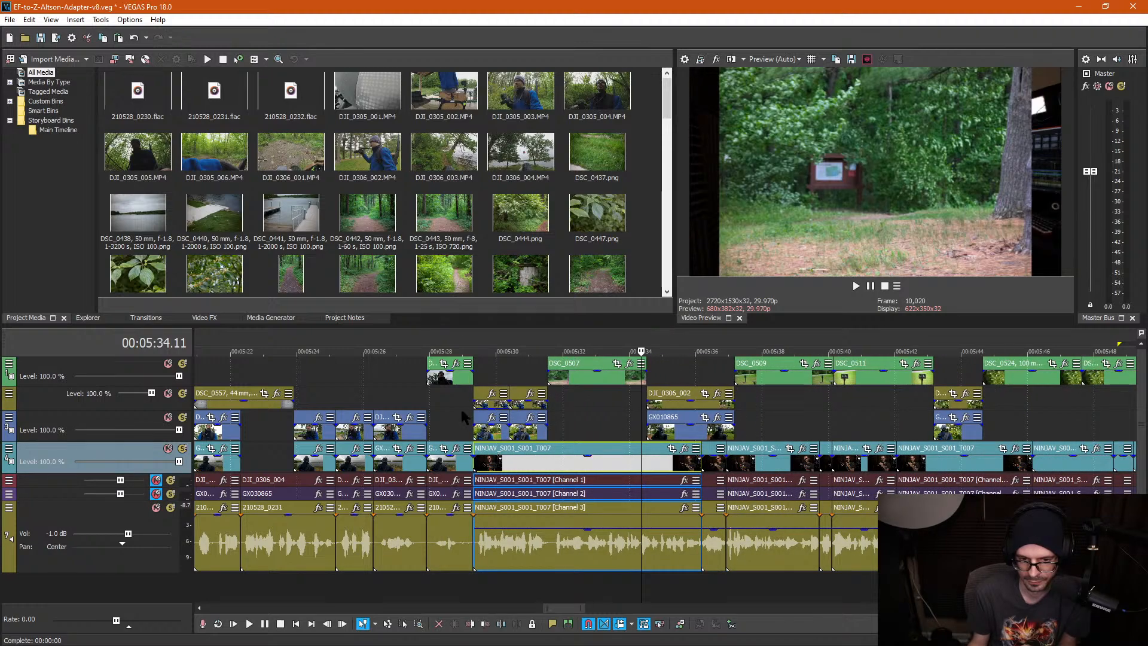
# Step: Examine the tightened timeline at the end of the studio section near 00:06:35 and in the lakeside section before it
pyautogui.click(462, 418)
pyautogui.scroll(-1, 465, 413)
pyautogui.scroll(-8, 466, 417)
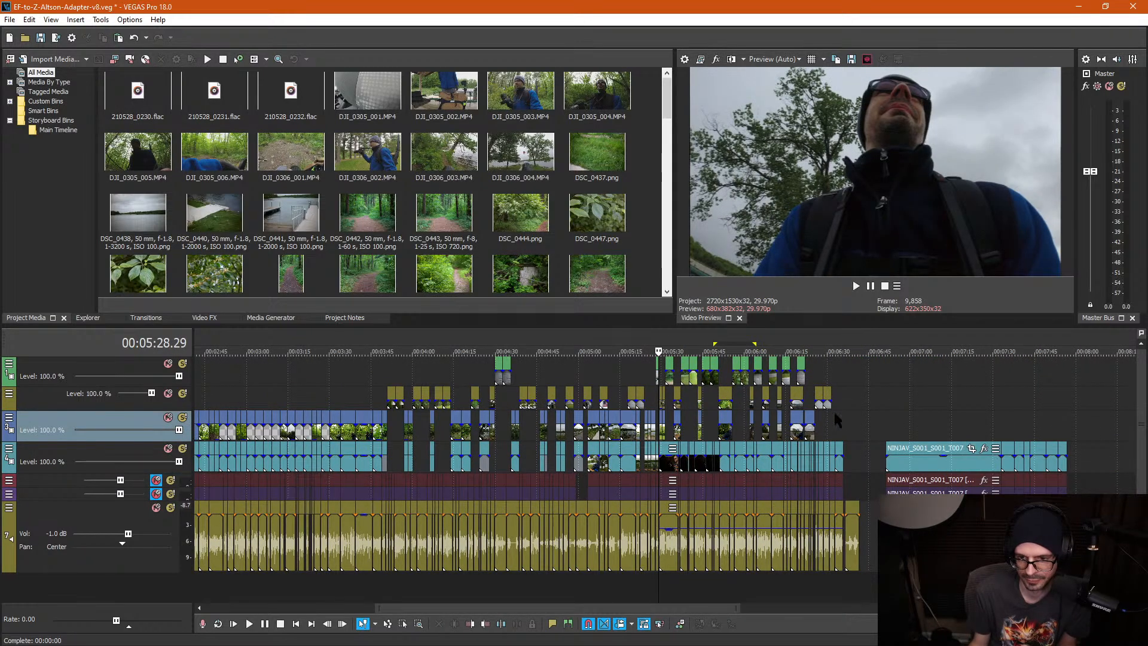
pyautogui.click(843, 410)
pyautogui.scroll(4, 853, 410)
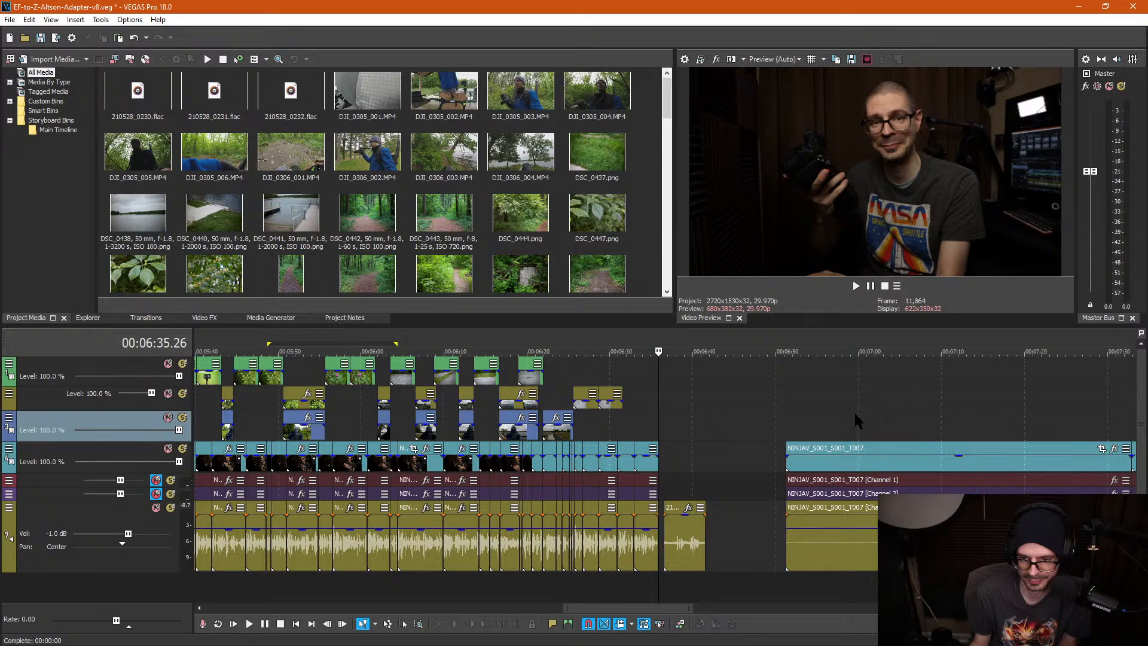
pyautogui.scroll(-4, 854, 411)
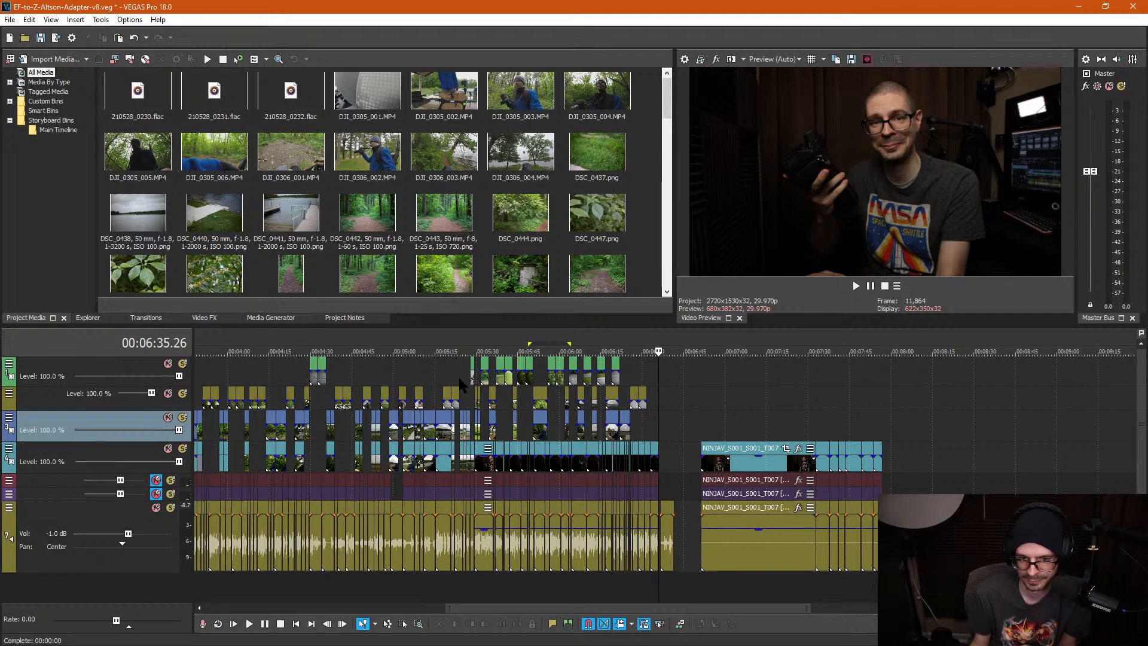
pyautogui.click(462, 379)
pyautogui.scroll(3, 444, 383)
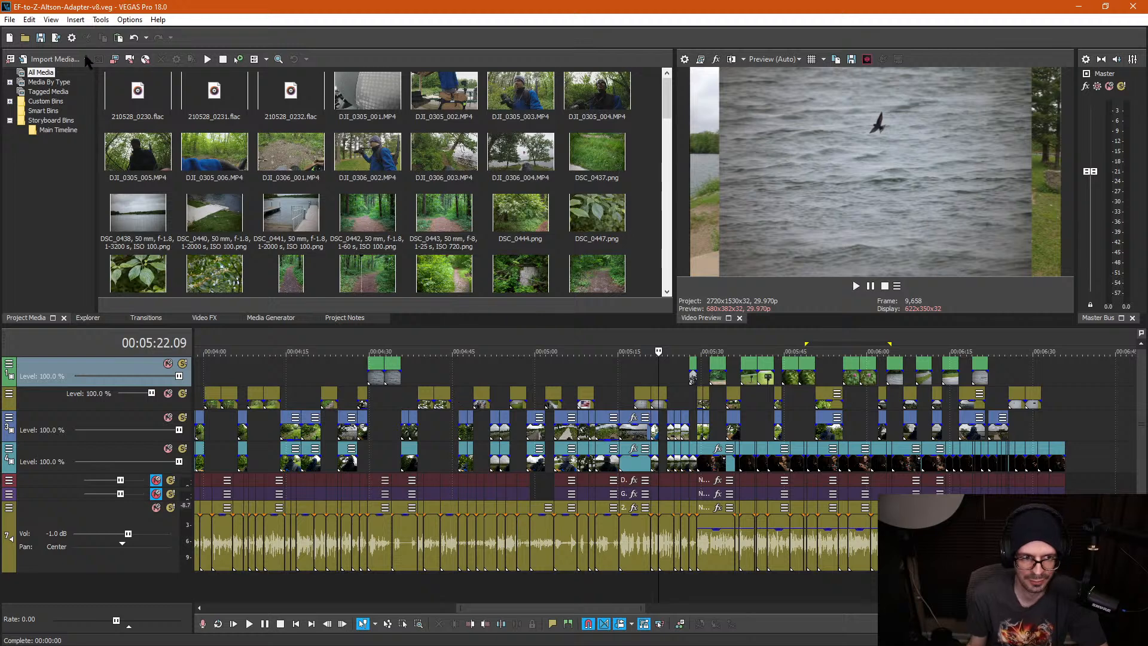
# Step: Save the project as a new version named EF-to-Z-Altson-Adapter-v9.veg
pyautogui.click(9, 19)
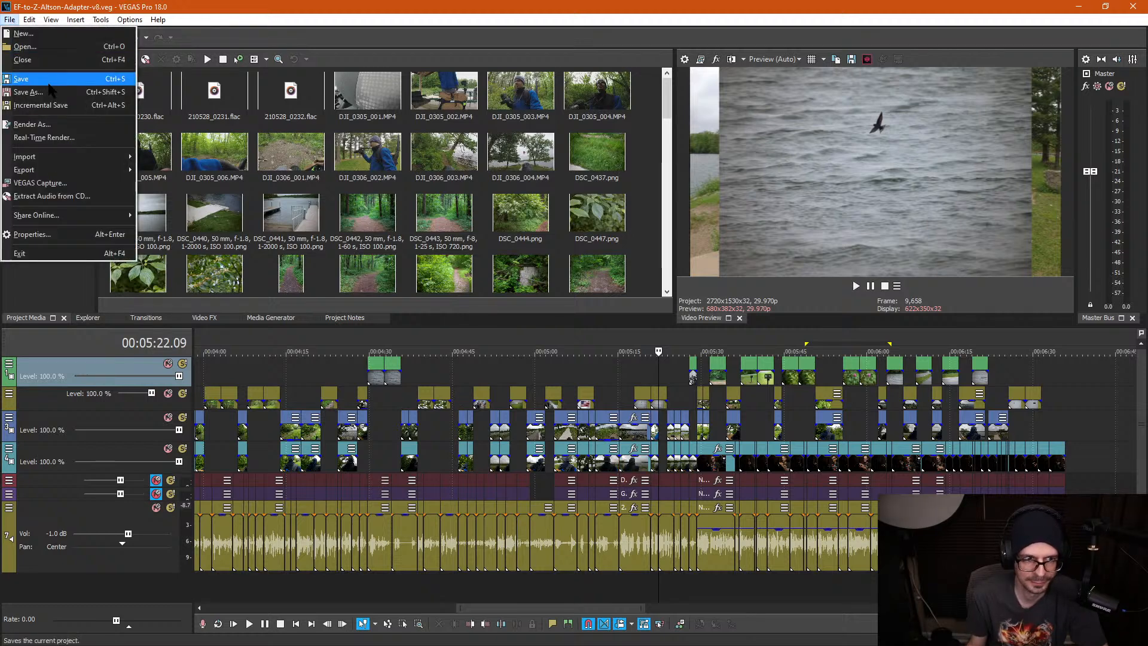
pyautogui.click(87, 99)
pyautogui.click(599, 493)
pyautogui.press('BackSpace')
pyautogui.write('9')
pyautogui.press('Return')
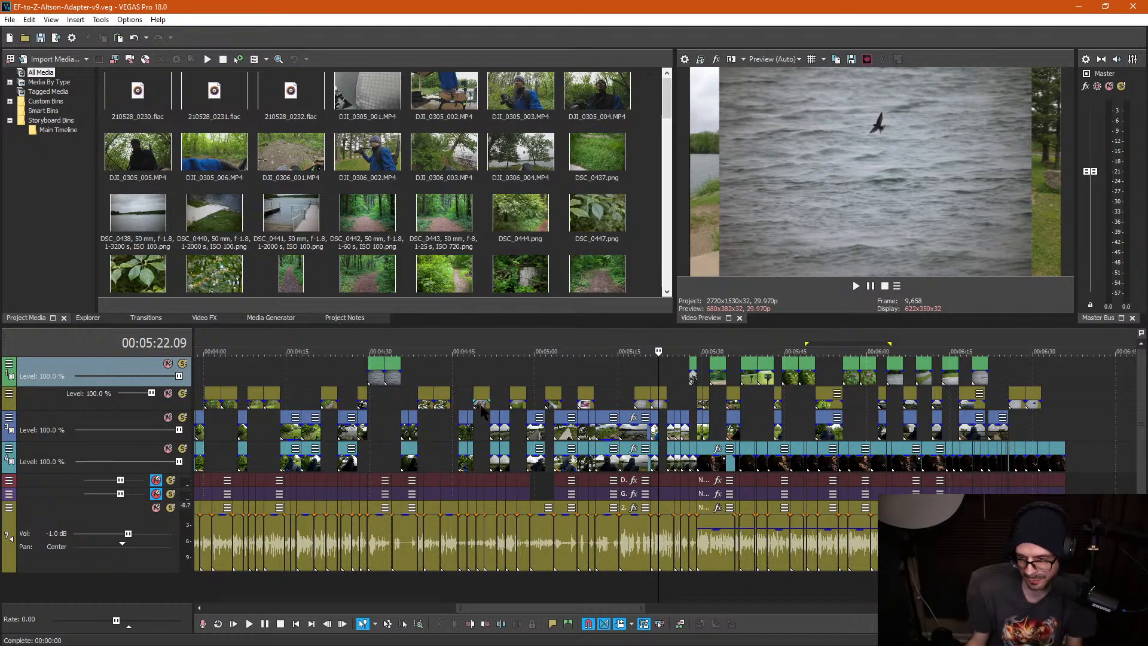
# Step: Play the transition from the last lakeside clip into the studio section, from about 00:05:28 to 00:05:30
pyautogui.click(612, 369)
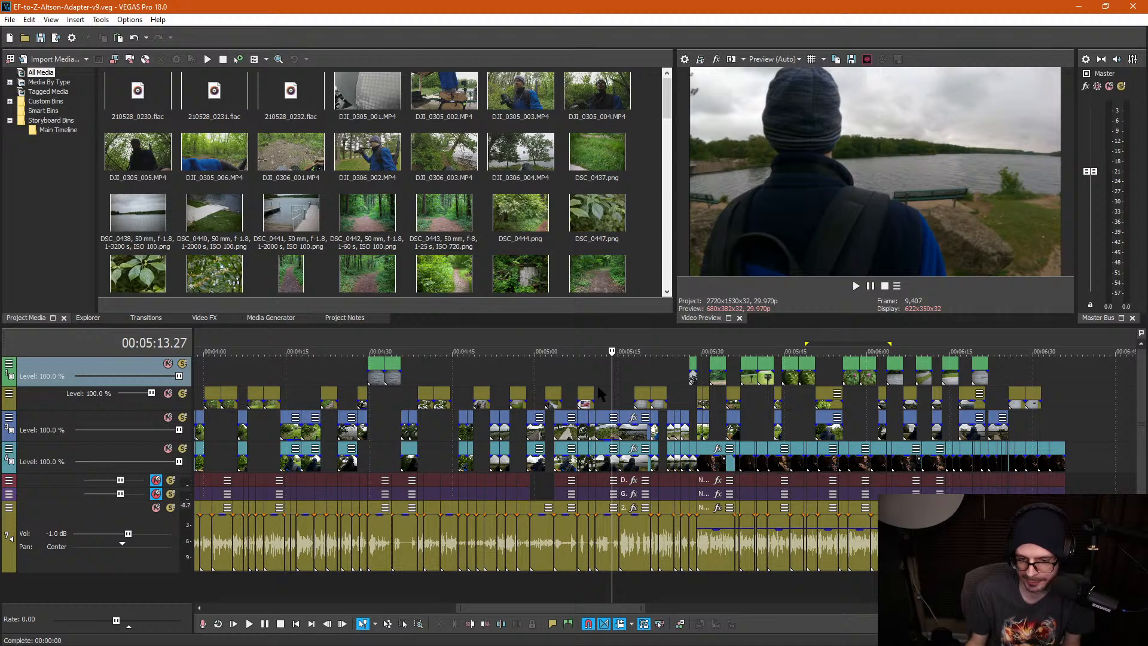
pyautogui.scroll(-2, 715, 452)
pyautogui.click(717, 395)
pyautogui.scroll(5, 717, 398)
pyautogui.press('space')
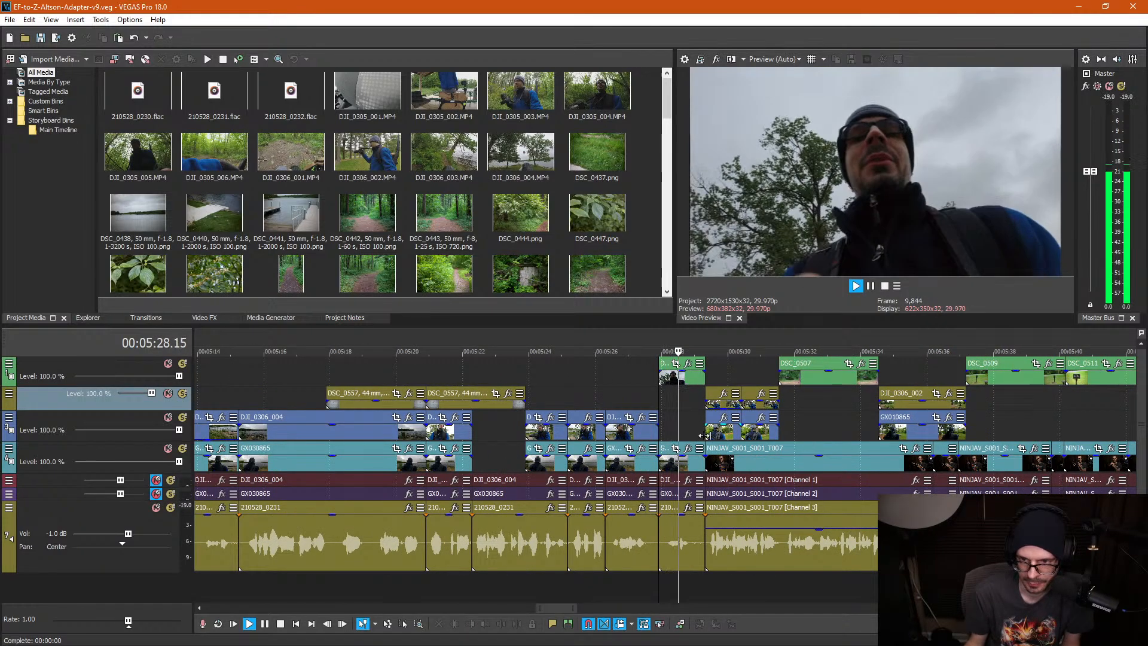
pyautogui.press('space')
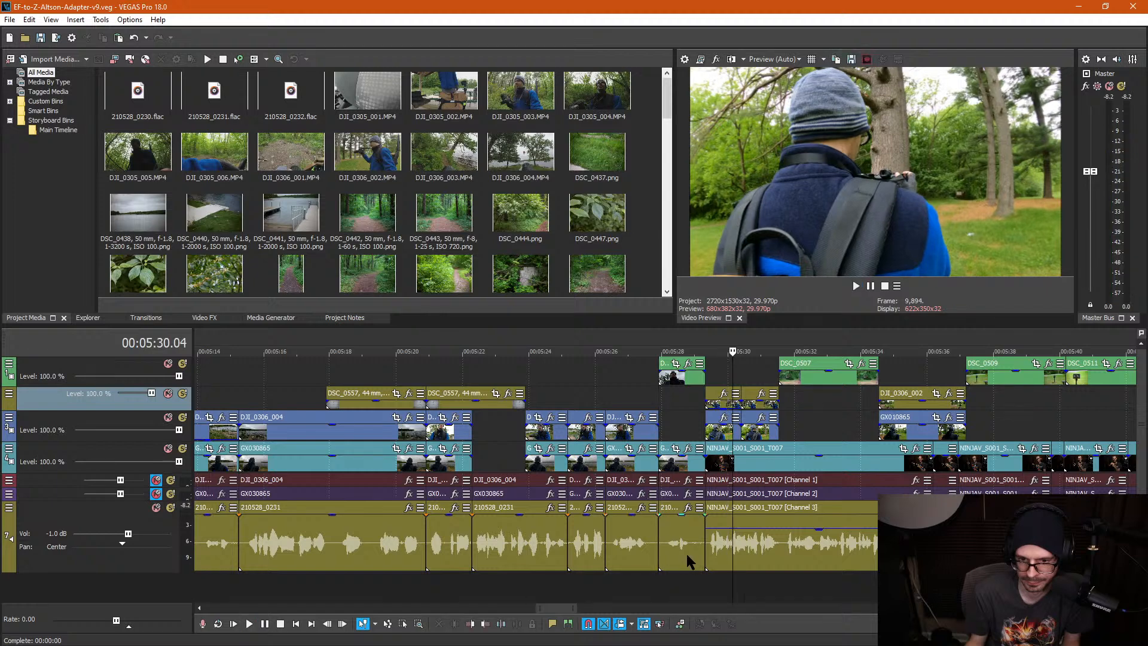
# Step: Split the last lakeside clips on all tracks at 00:05:28.26 and ripple-delete the piece before the studio section
pyautogui.click(691, 558)
pyautogui.scroll(3, 694, 561)
pyautogui.press('s')
pyautogui.hotkey('ctrl', 'd')
pyautogui.moveTo(683, 345); pyautogui.dragTo(679, 335)
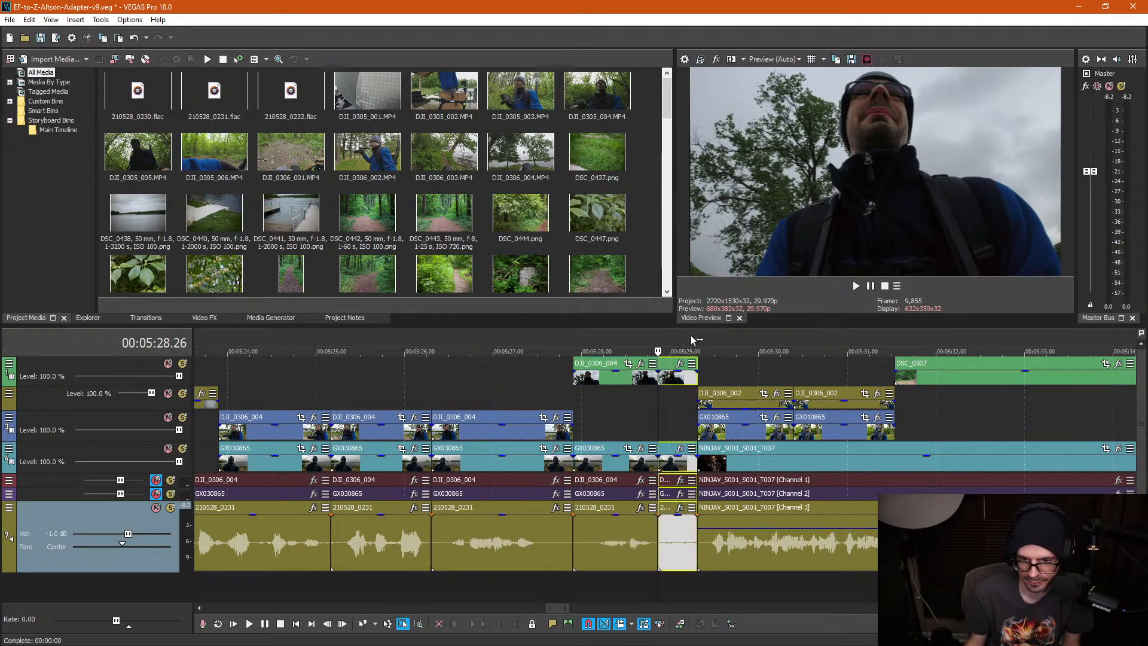
pyautogui.press('Delete')
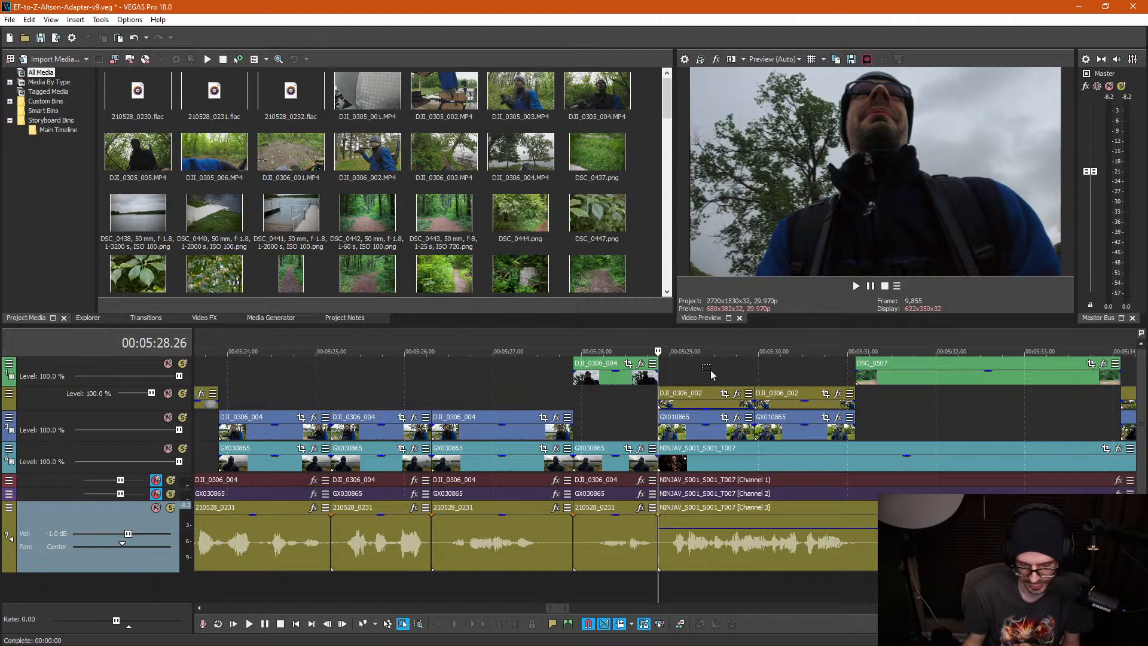
pyautogui.hotkey('ctrl', 'd')
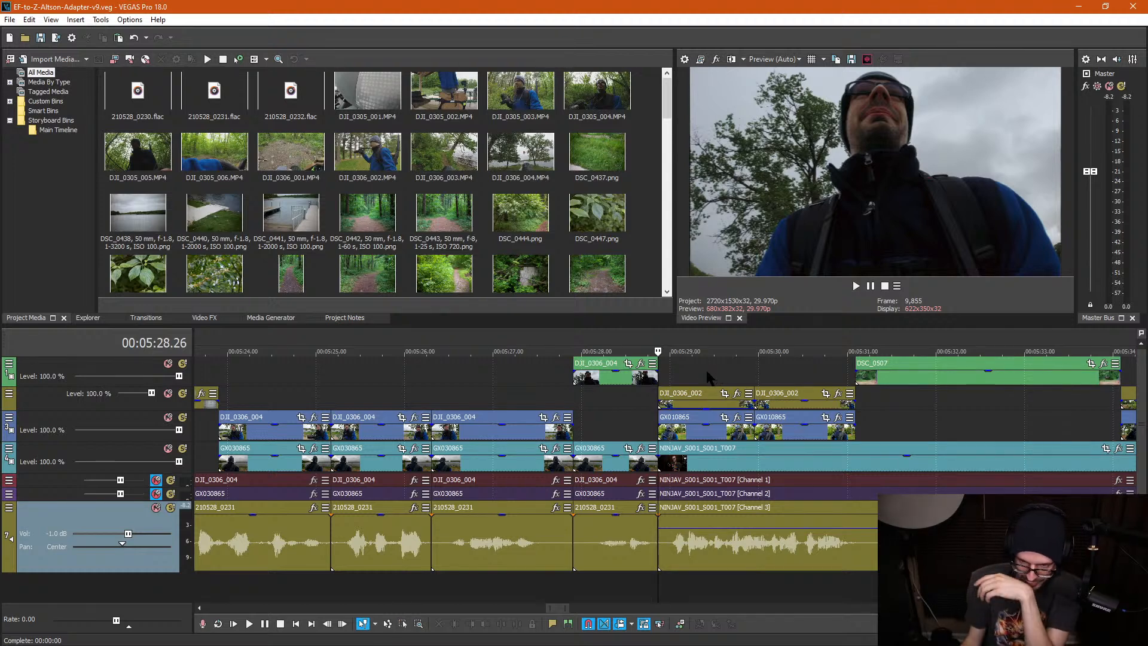
pyautogui.click(745, 356)
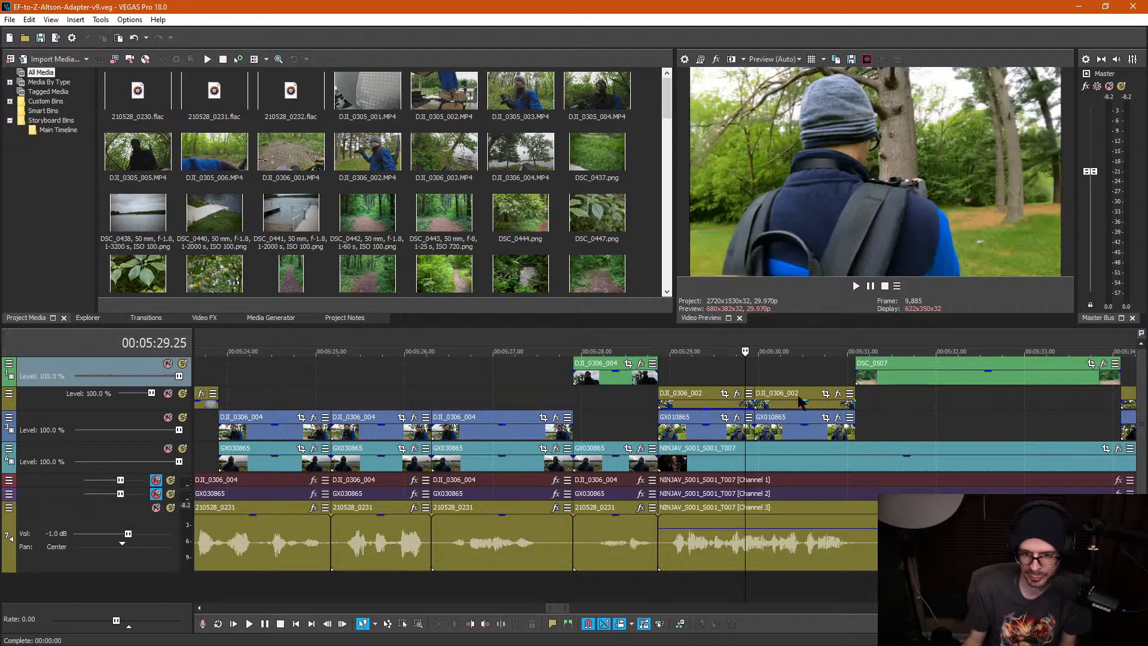
pyautogui.scroll(-8, 777, 377)
pyautogui.scroll(-4, 824, 402)
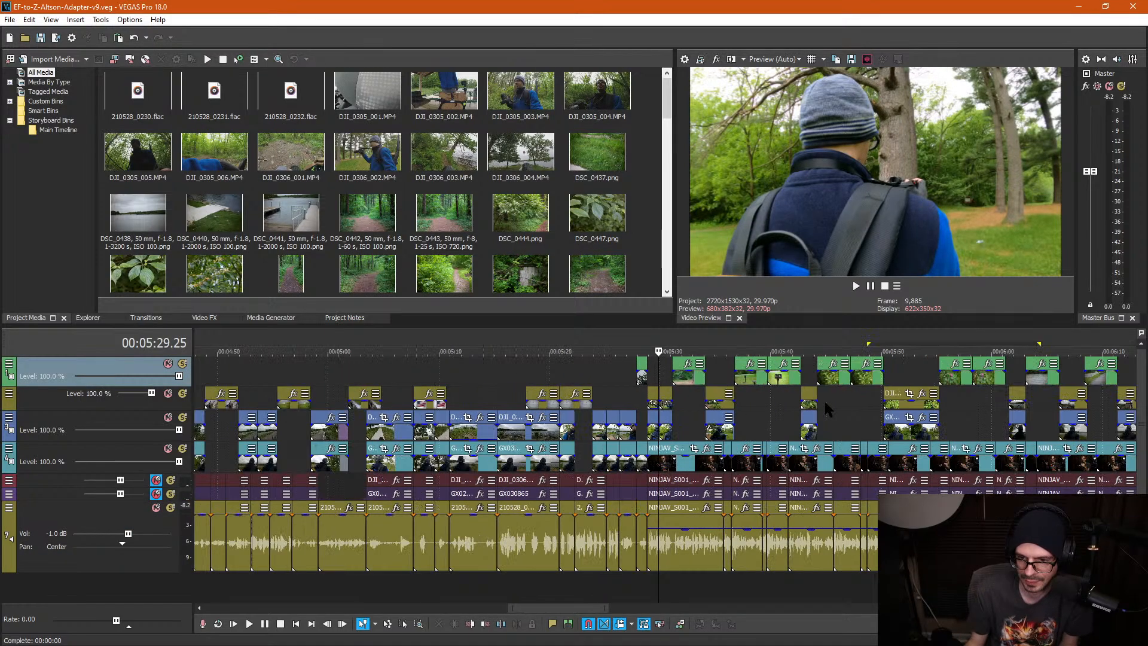
pyautogui.scroll(-2, 825, 409)
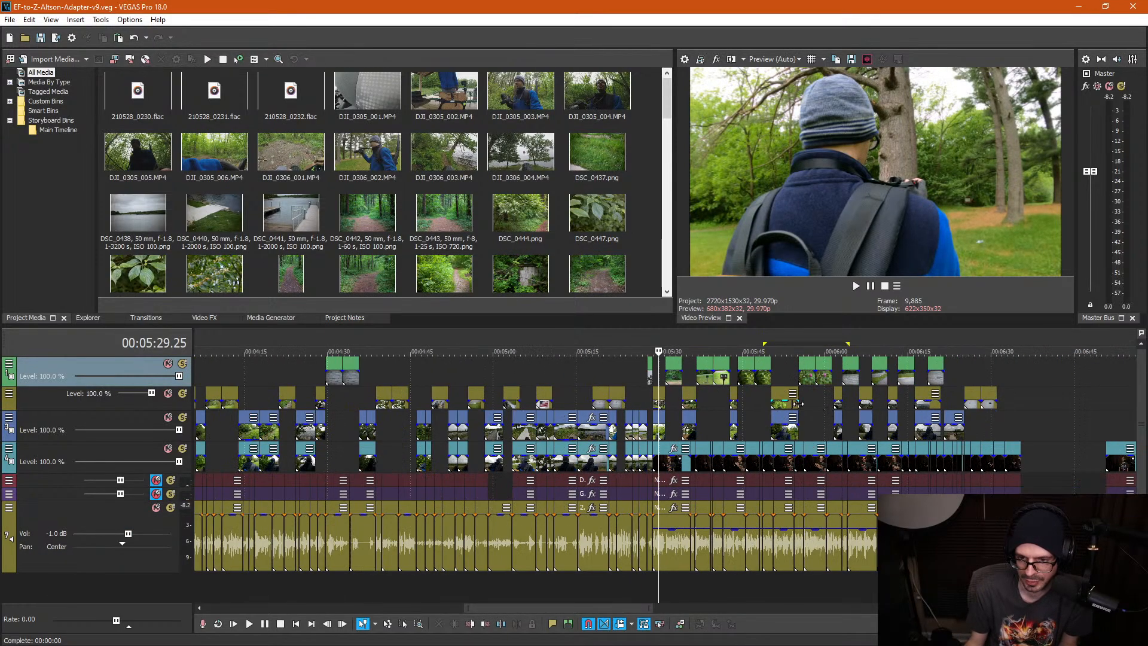
# Step: Examine the photo clips between the studio section near 00:05:39 and the first DSC_0493 sign photo at 00:03:52
pyautogui.click(706, 409)
pyautogui.scroll(5, 705, 409)
pyautogui.scroll(-3, 617, 423)
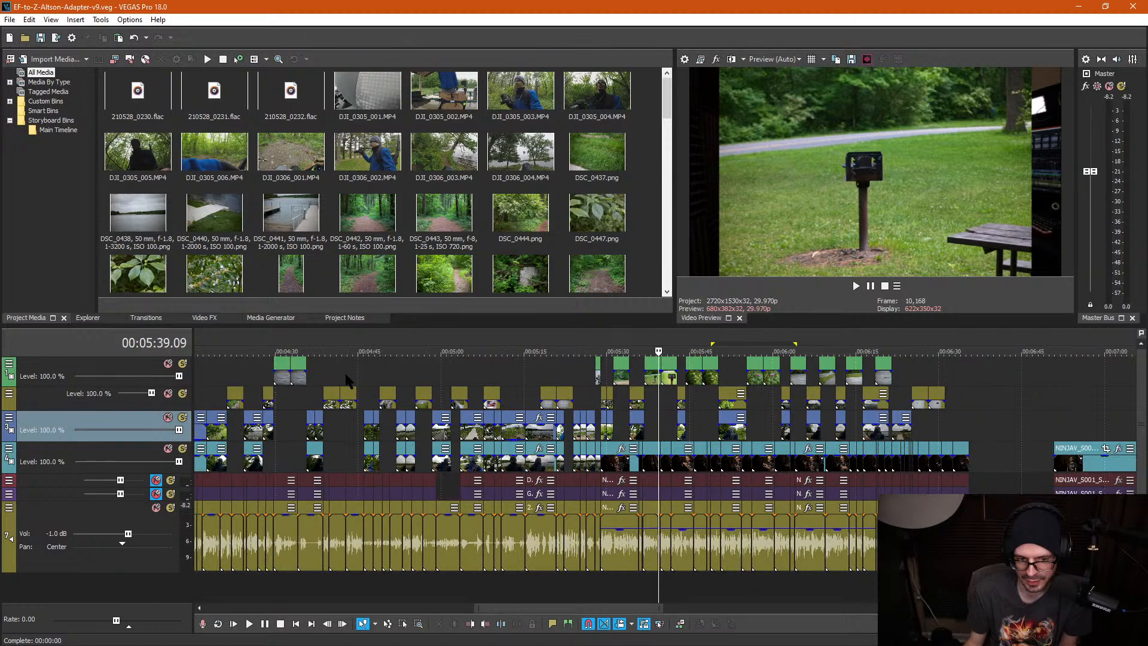
pyautogui.click(324, 377)
pyautogui.scroll(-1, 405, 428)
pyautogui.click(470, 376)
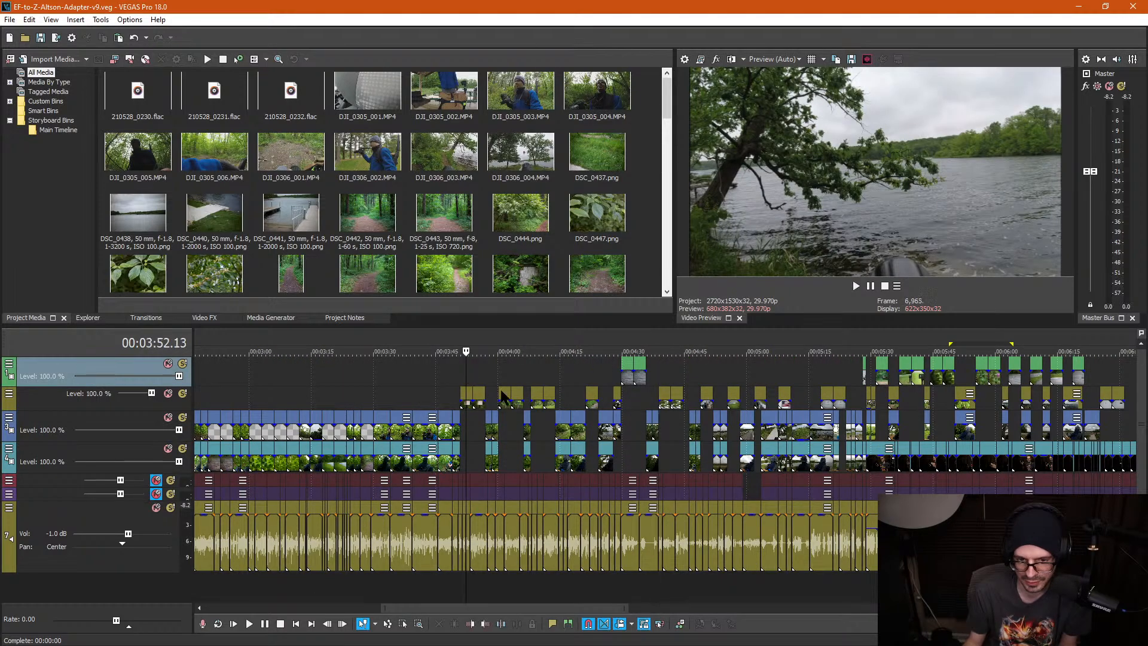
pyautogui.scroll(4, 654, 400)
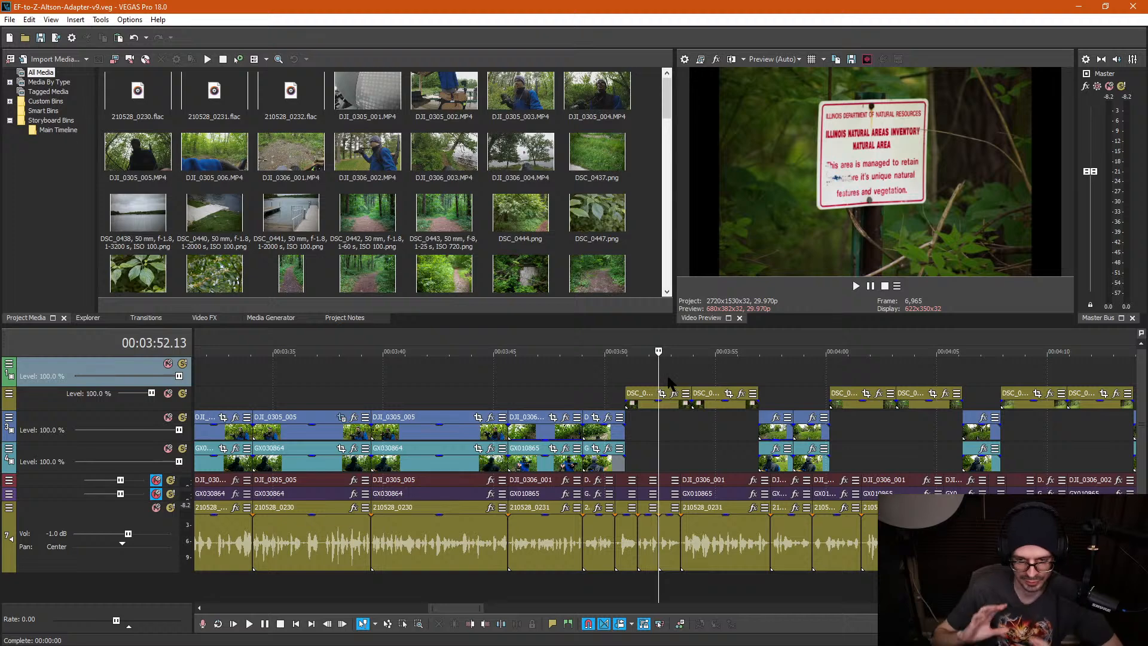
pyautogui.scroll(2, 667, 419)
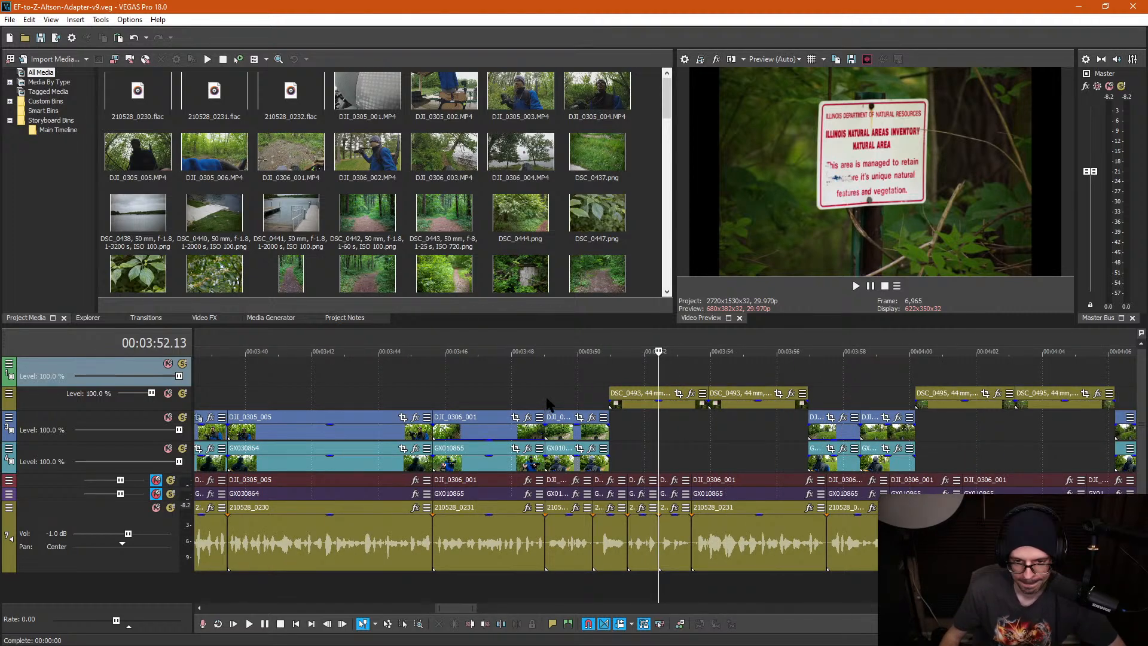
# Step: Copy the full-view leaf photo event at 00:03:01.15 so that its pan/crop attributes can be reused
pyautogui.scroll(-3, 532, 404)
pyautogui.click(408, 387)
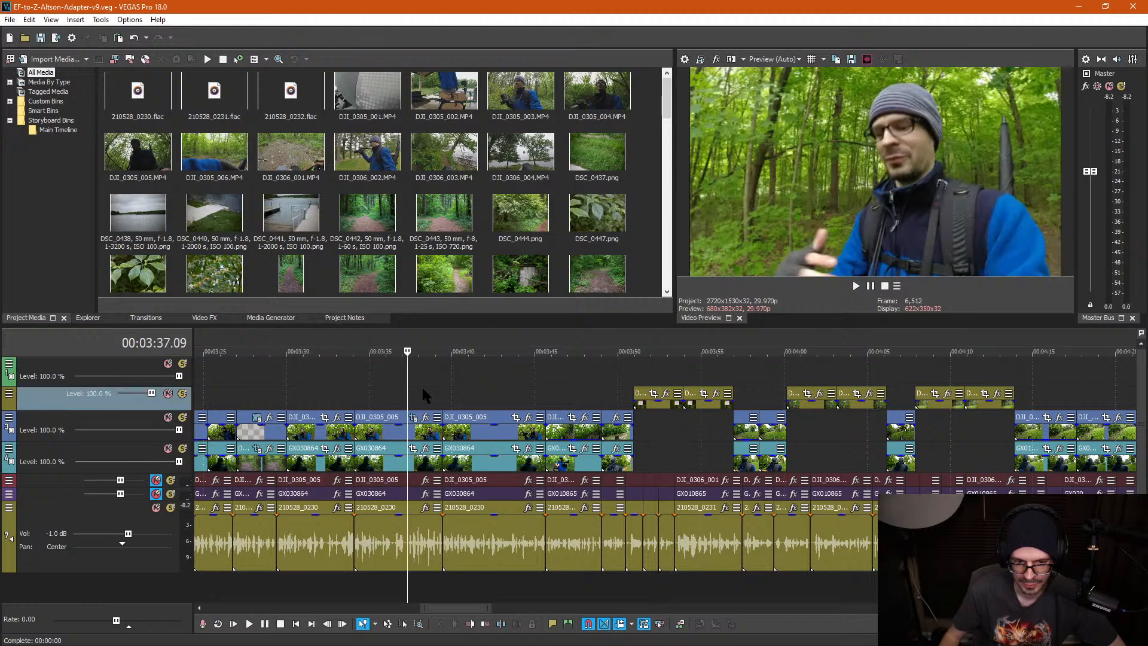
pyautogui.scroll(-2, 412, 384)
pyautogui.click(311, 388)
pyautogui.click(280, 399)
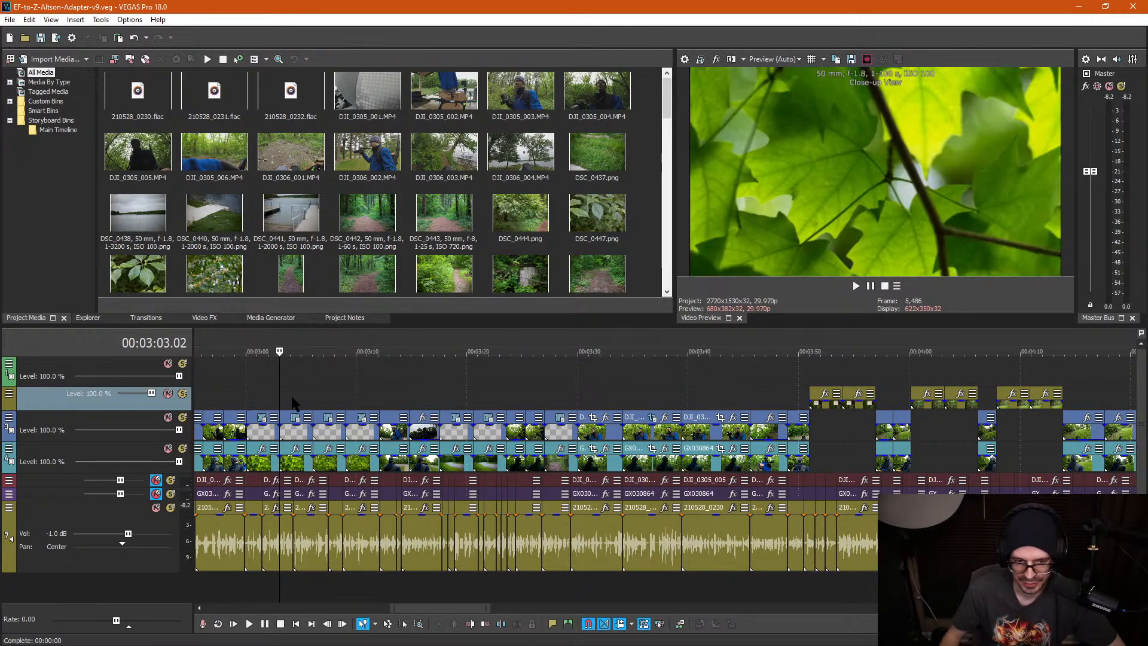
pyautogui.click(268, 383)
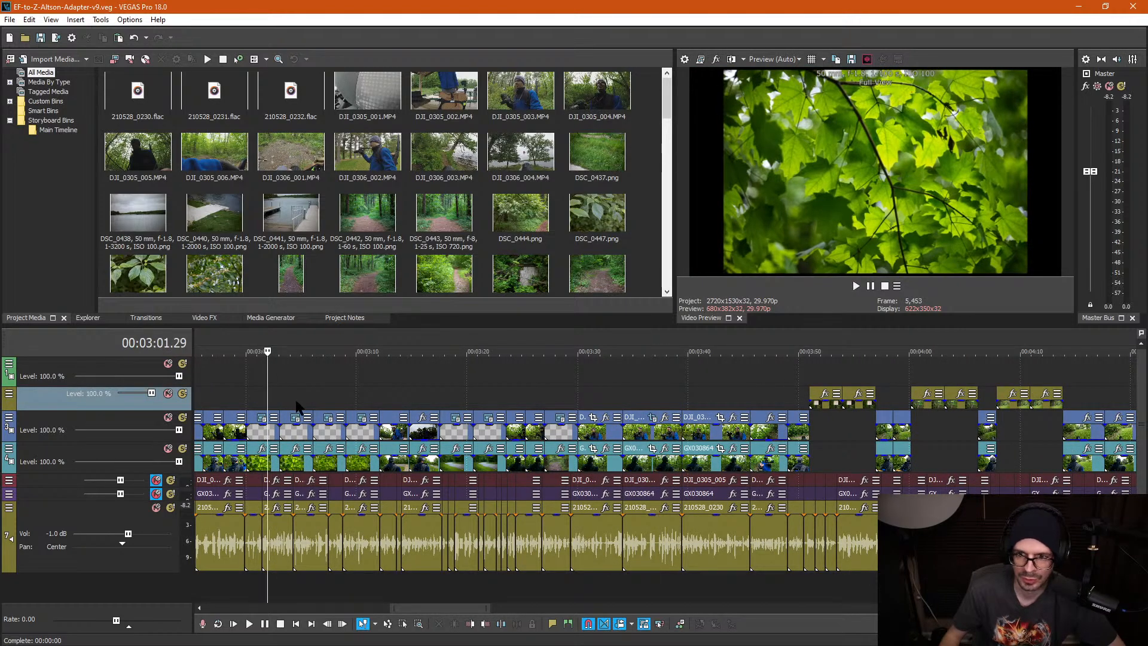
pyautogui.scroll(2, 299, 401)
pyautogui.click(659, 393)
pyautogui.moveTo(658, 393); pyautogui.dragTo(701, 401)
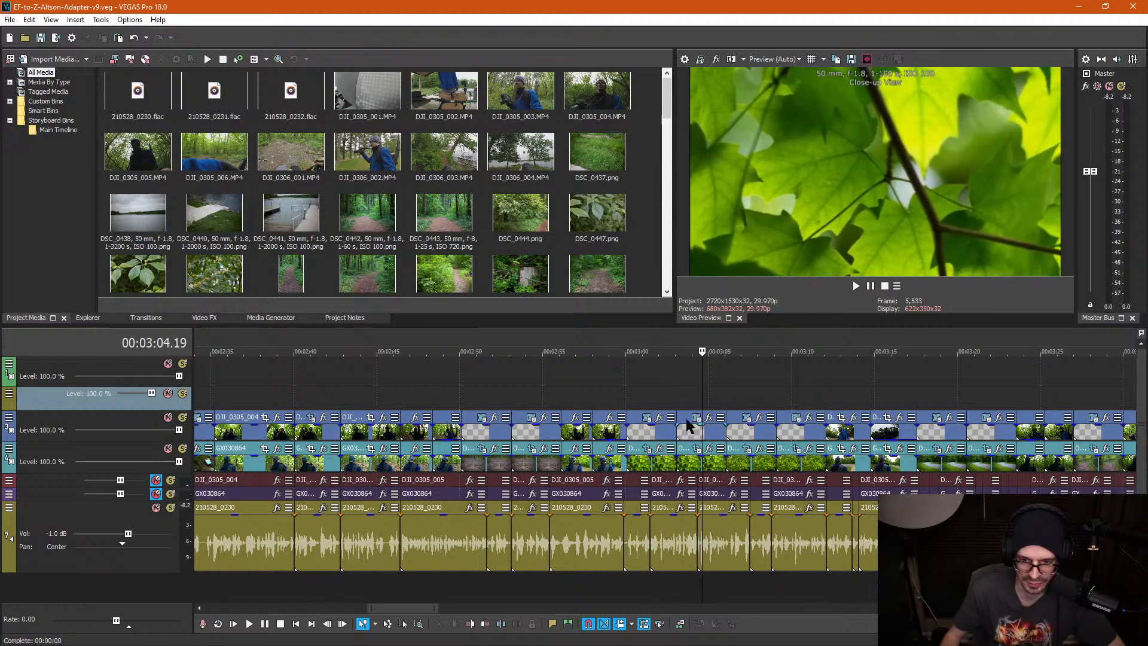
pyautogui.rightClick(654, 470)
pyautogui.click(675, 278)
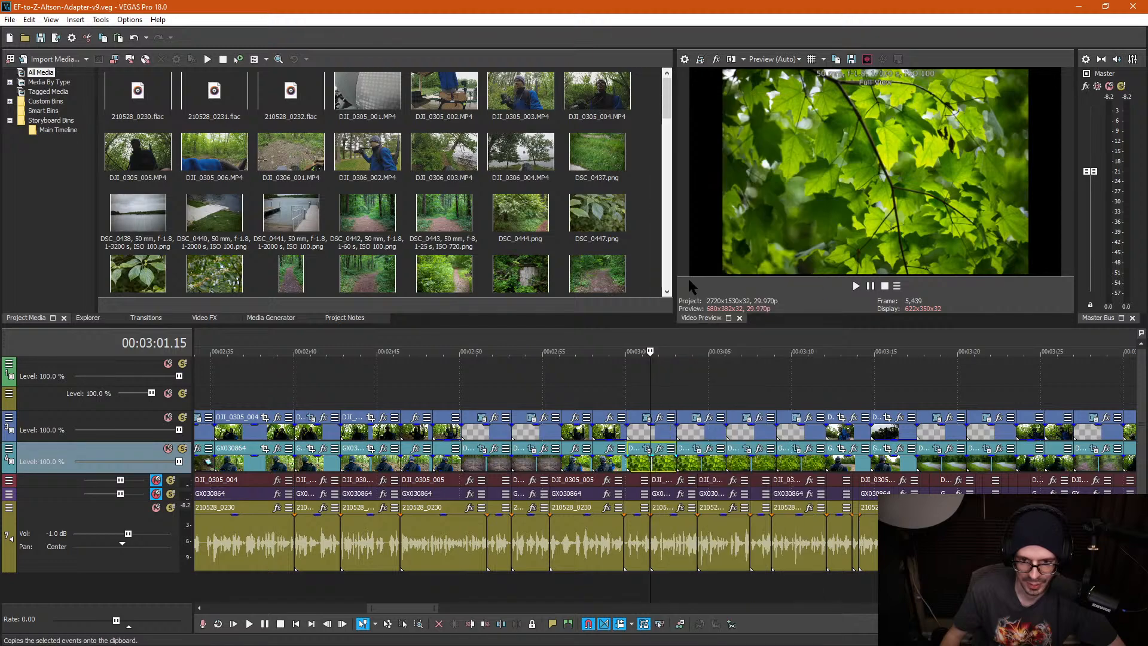
# Step: Paste the copied event attributes onto the first DSC_0493 sign photo clip at 00:03:51.27
pyautogui.moveTo(407, 609); pyautogui.dragTo(466, 610)
pyautogui.click(555, 384)
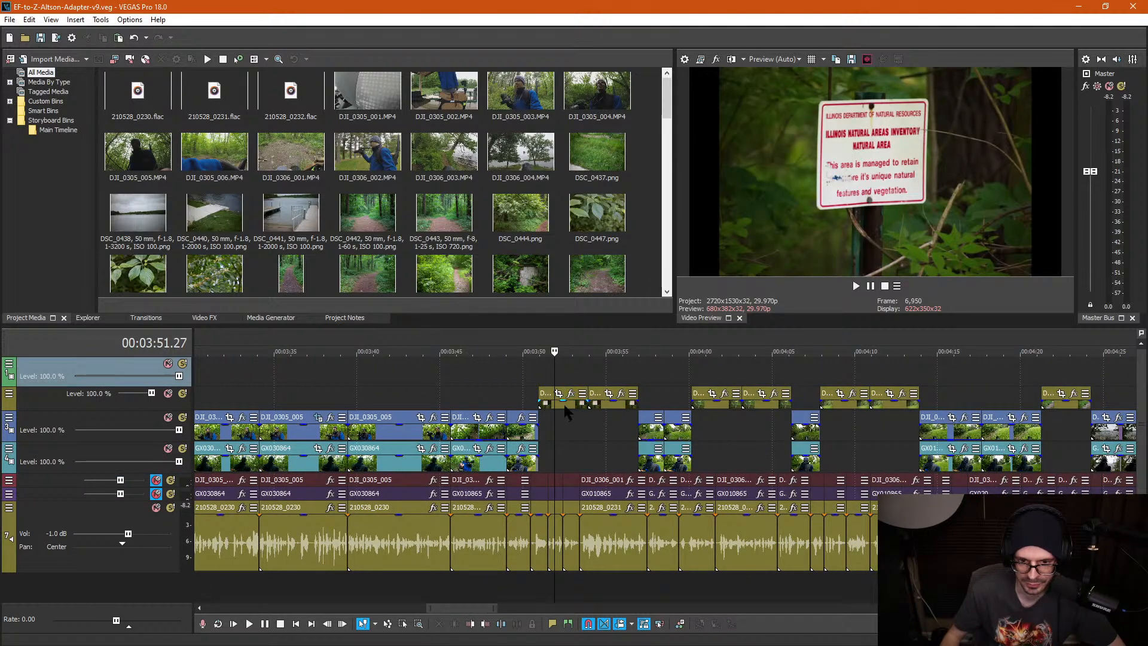
pyautogui.rightClick(565, 407)
pyautogui.click(643, 292)
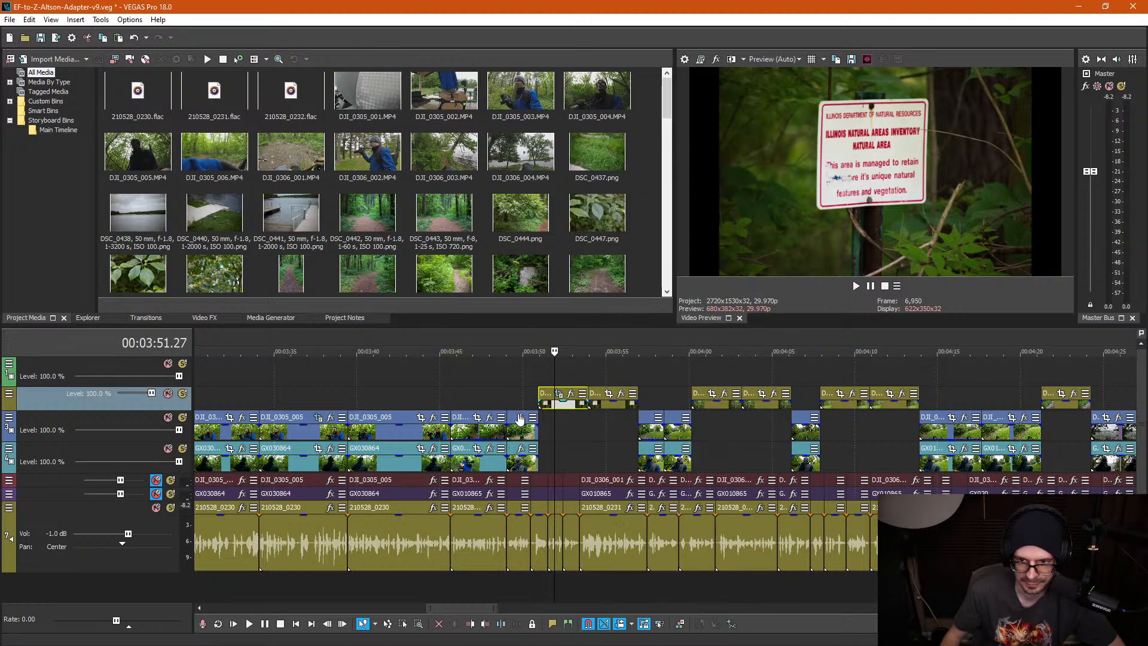
# Step: Copy the close-up leaf photo event at 00:03:04.27 as the source of the close-up attributes
pyautogui.scroll(-3, 467, 398)
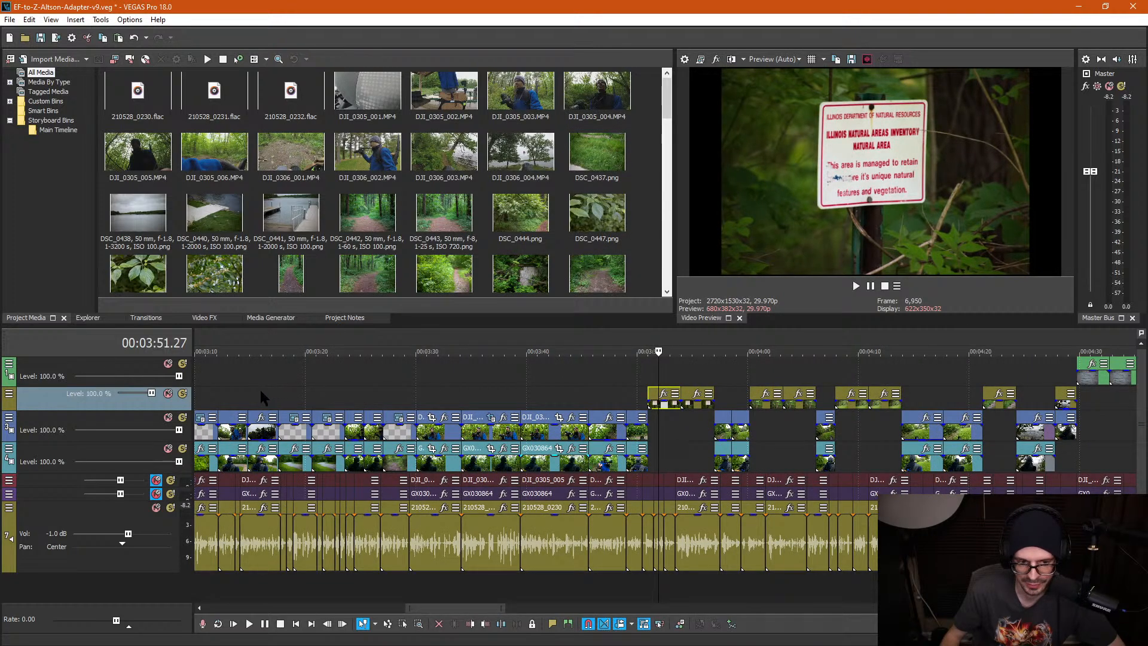
pyautogui.click(231, 391)
pyautogui.scroll(-2, 257, 431)
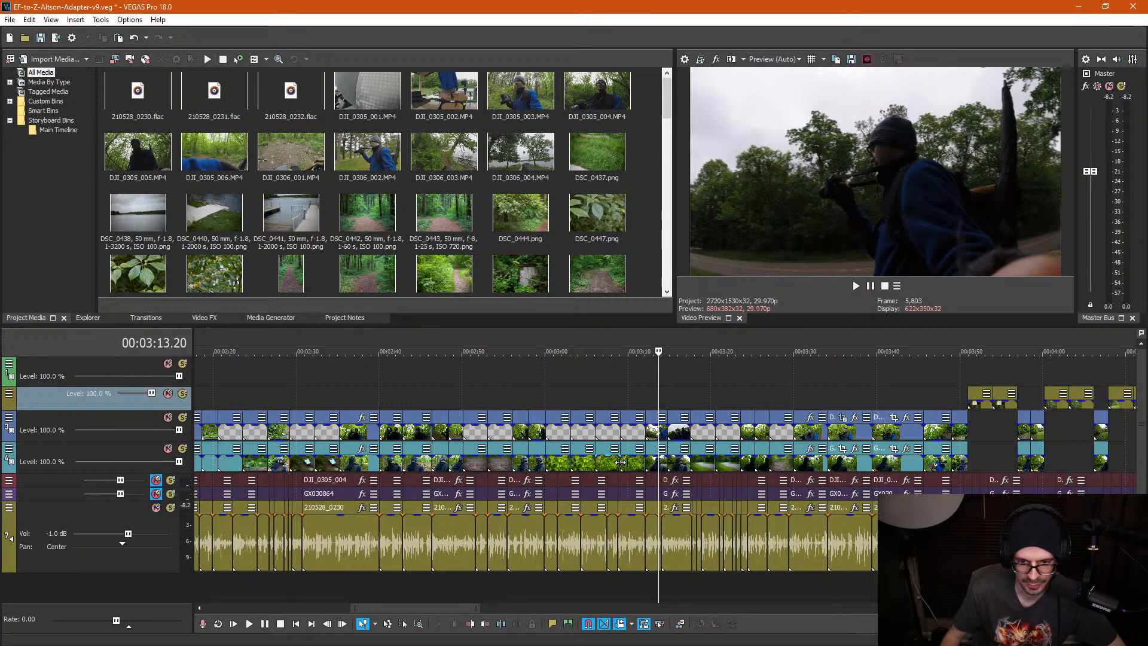
pyautogui.click(587, 469)
pyautogui.rightClick(584, 470)
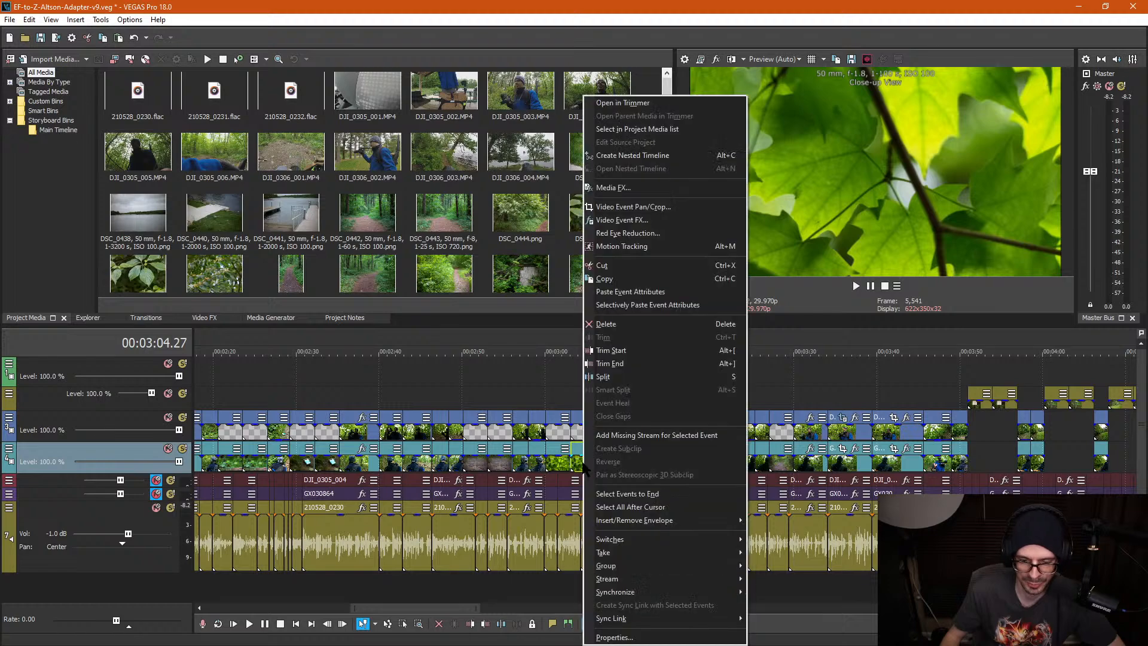
pyautogui.click(682, 292)
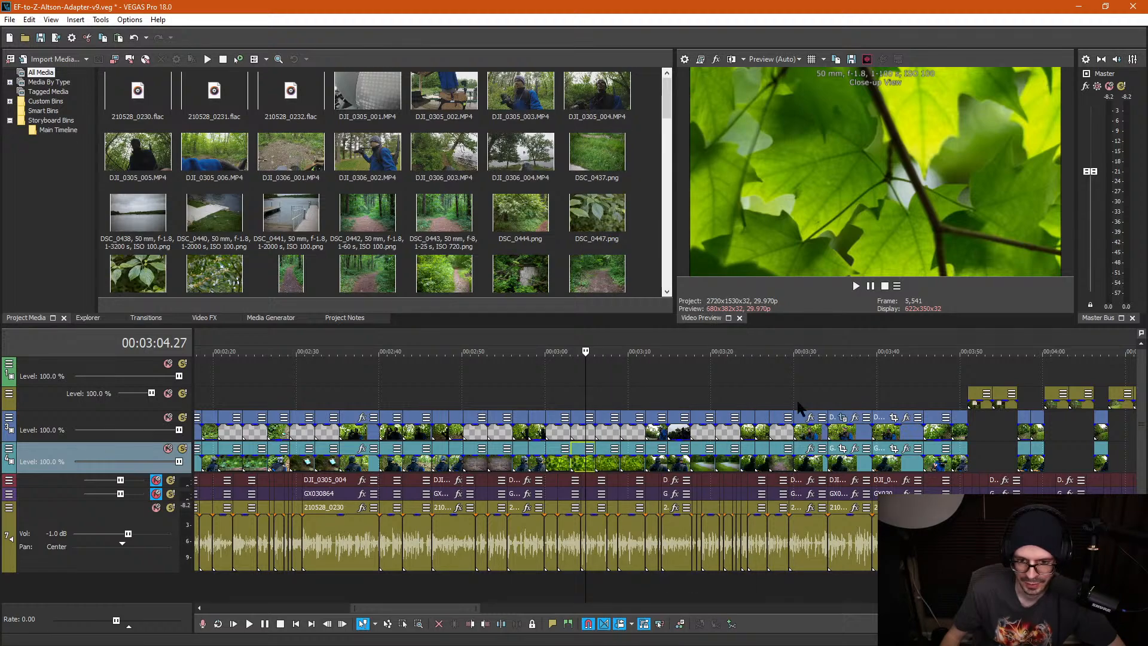
# Step: Paste the close-up event attributes onto the second DSC_0493 sign photo clip at 00:03:54.21
pyautogui.scroll(-1, 993, 399)
pyautogui.click(934, 368)
pyautogui.scroll(4, 934, 368)
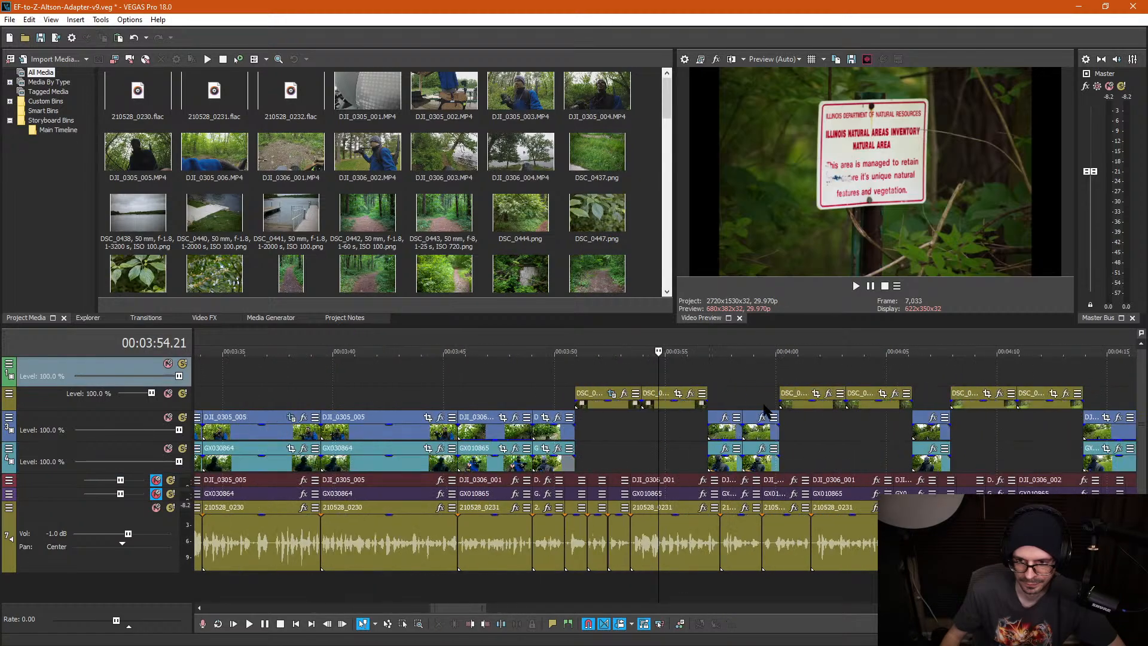
pyautogui.rightClick(658, 405)
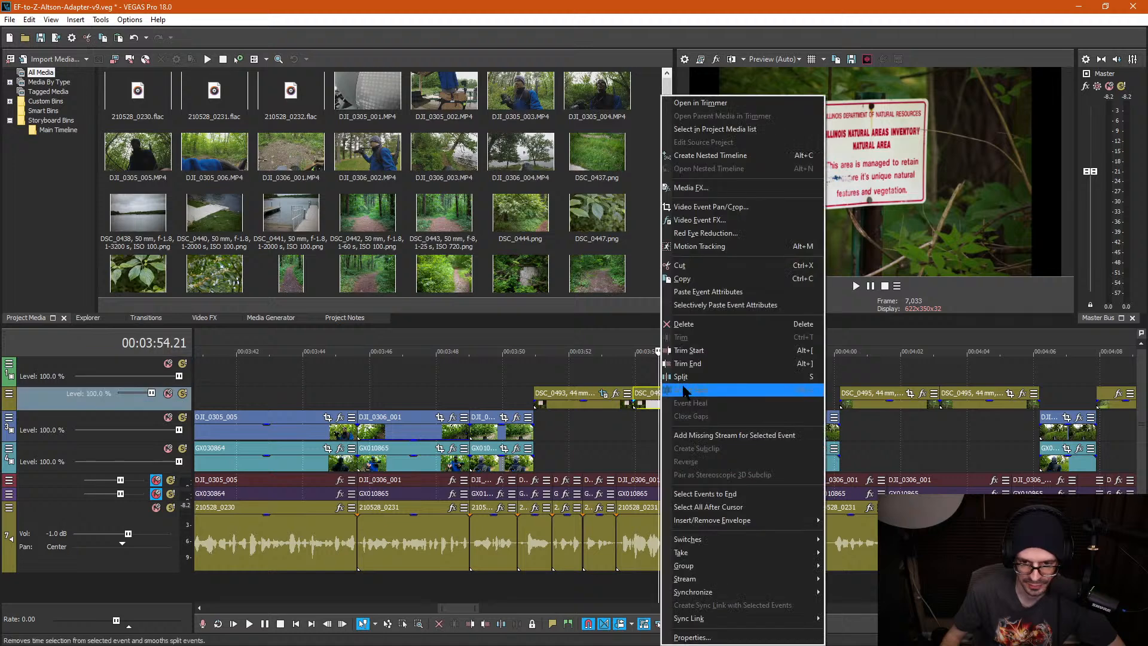
pyautogui.click(715, 292)
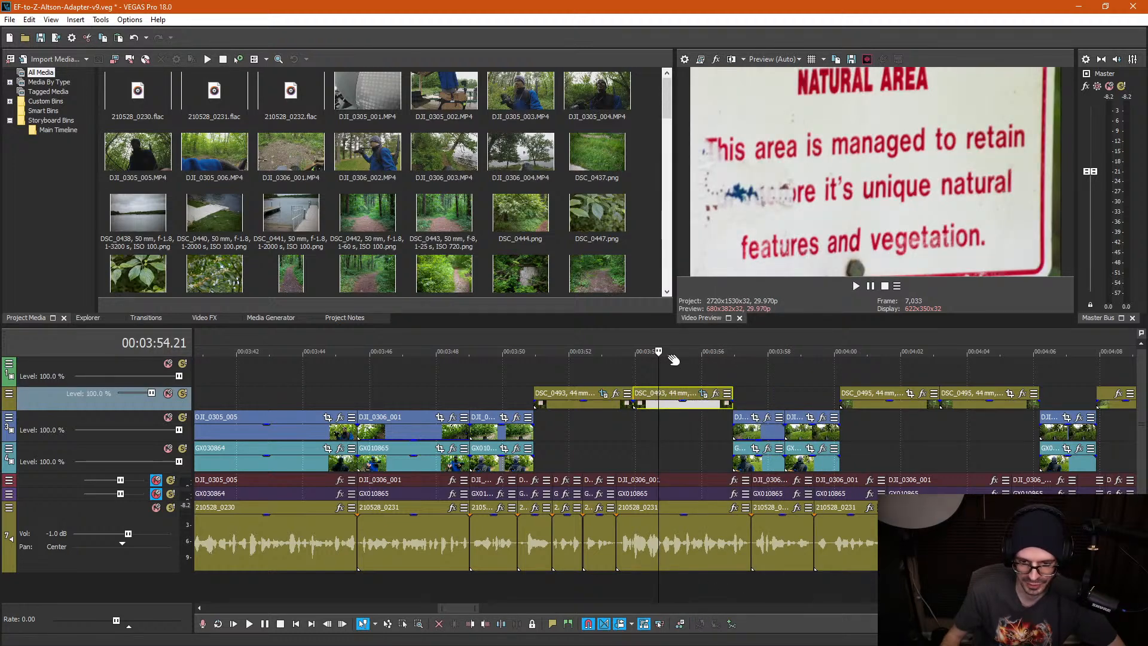
# Step: Preview the motion across both DSC_0493 sign clips and inspect the second clip's Pan/Crop framing
pyautogui.moveTo(659, 374); pyautogui.dragTo(568, 374)
pyautogui.moveTo(663, 377)
pyautogui.mouseDown()
pyautogui.moveTo(708, 376)
pyautogui.moveTo(656, 377)
pyautogui.mouseUp()
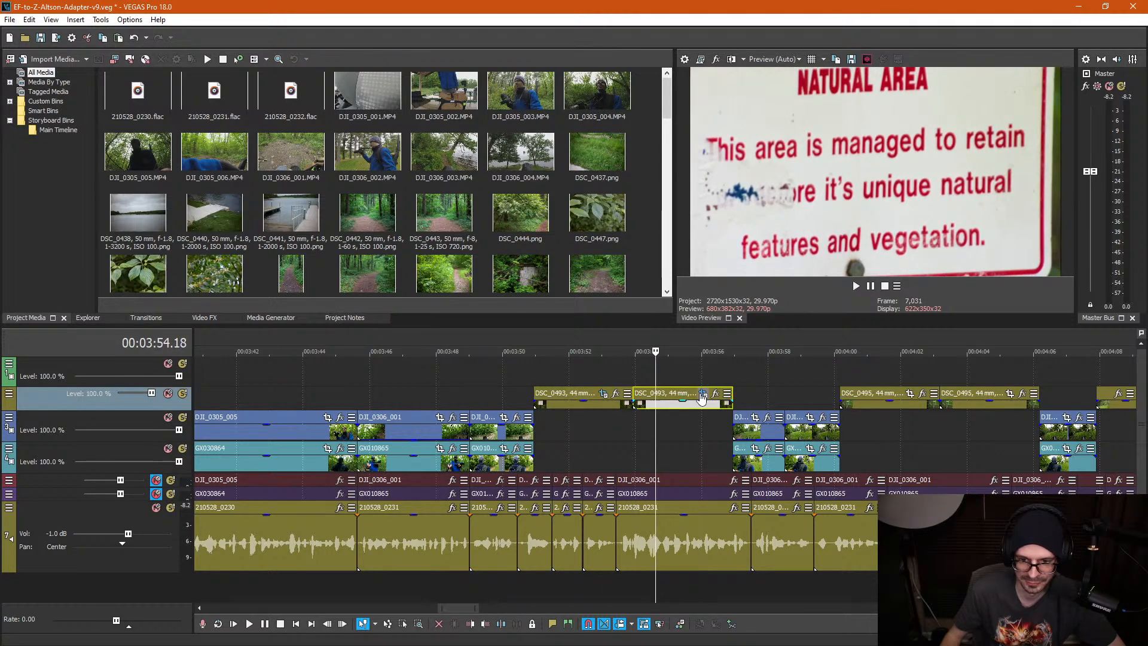
pyautogui.click(703, 393)
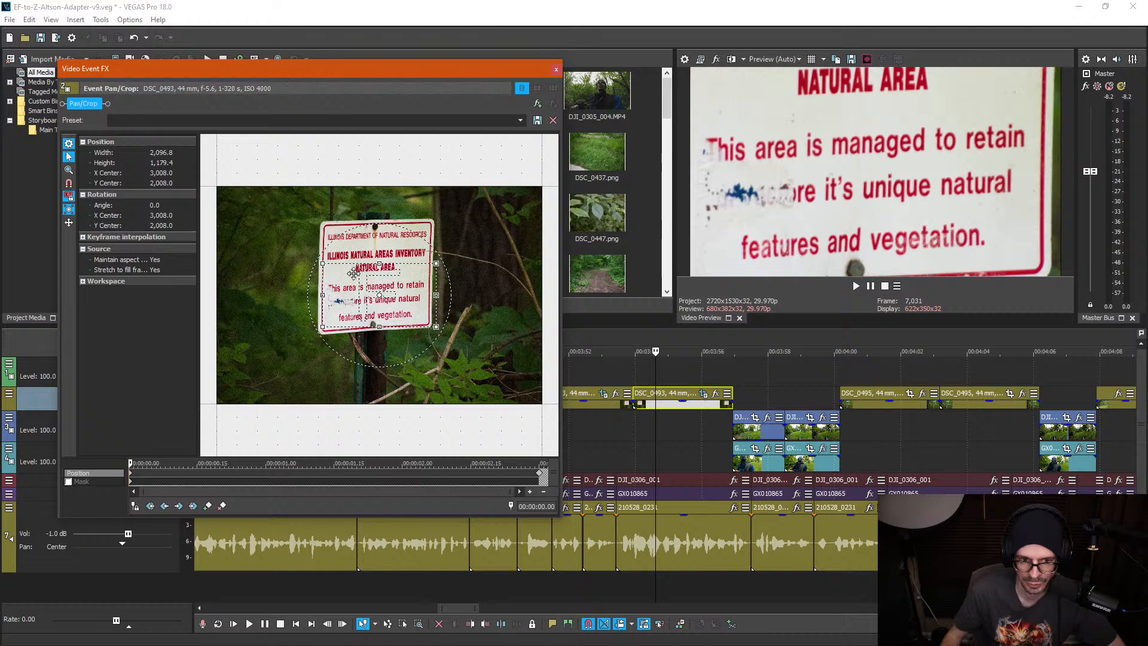
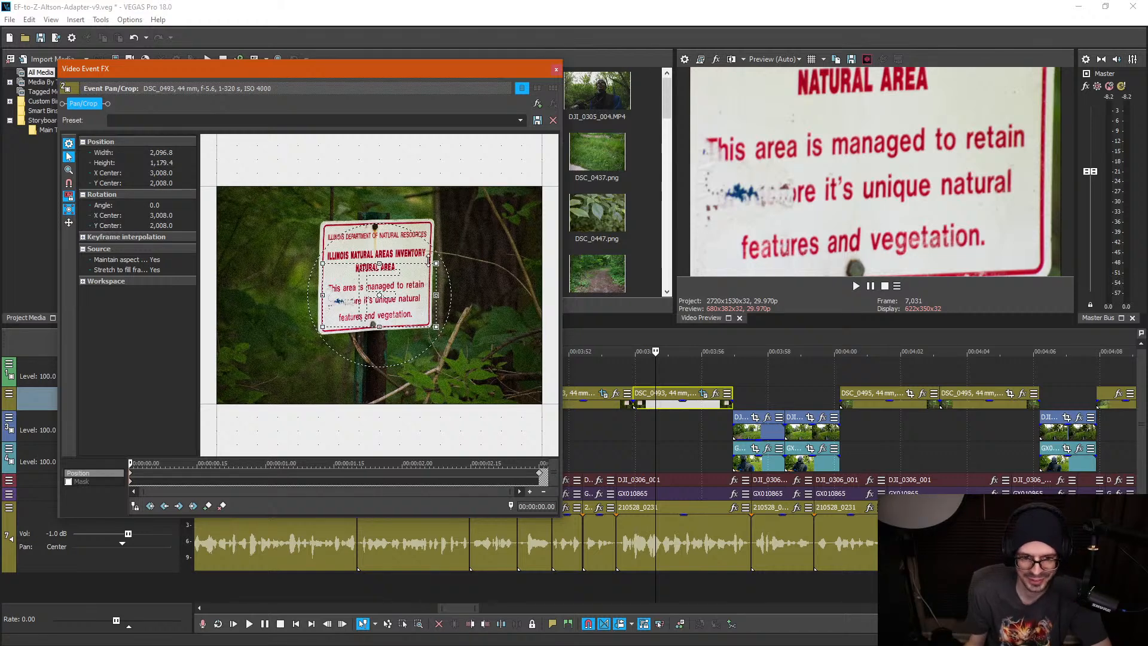
pyautogui.click(556, 69)
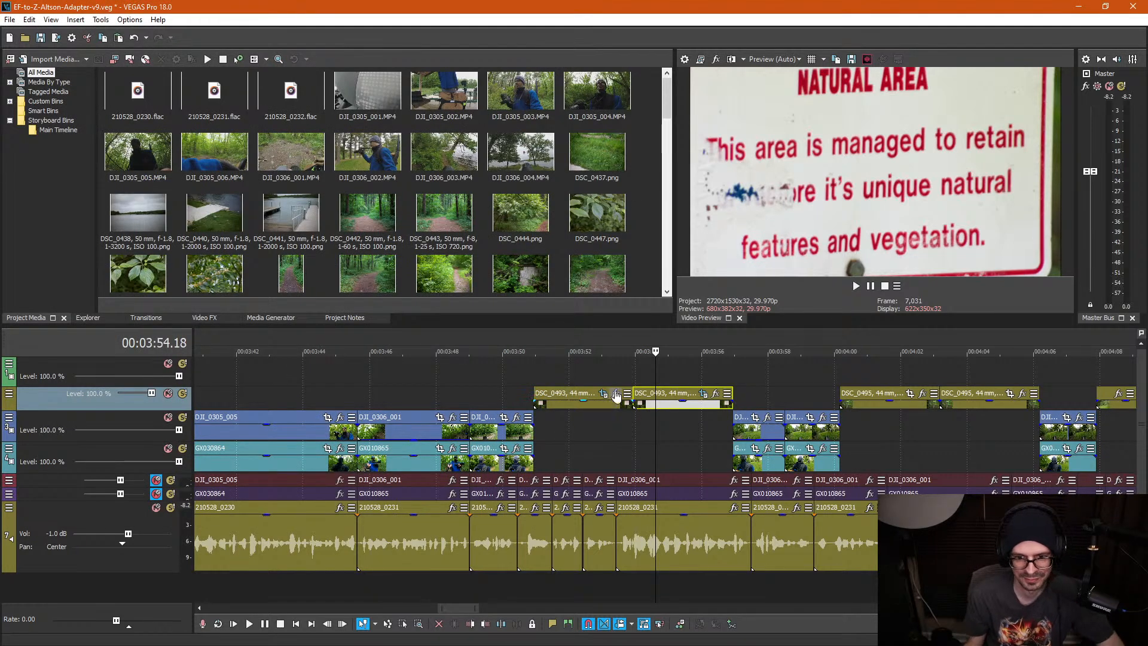
pyautogui.click(612, 385)
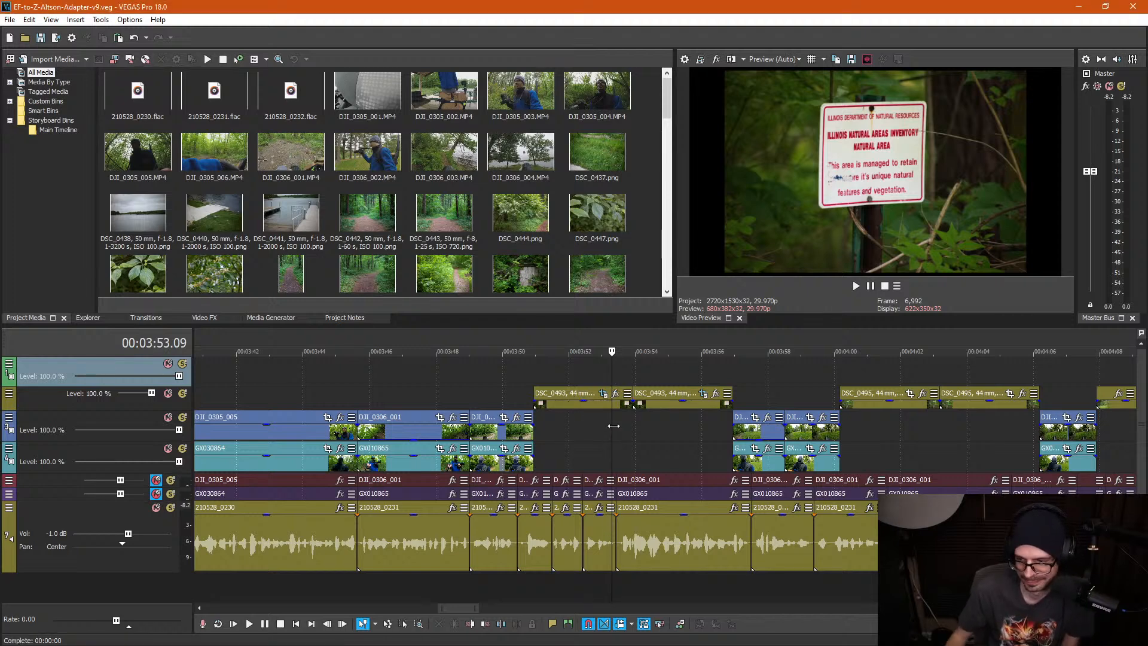
pyautogui.click(583, 387)
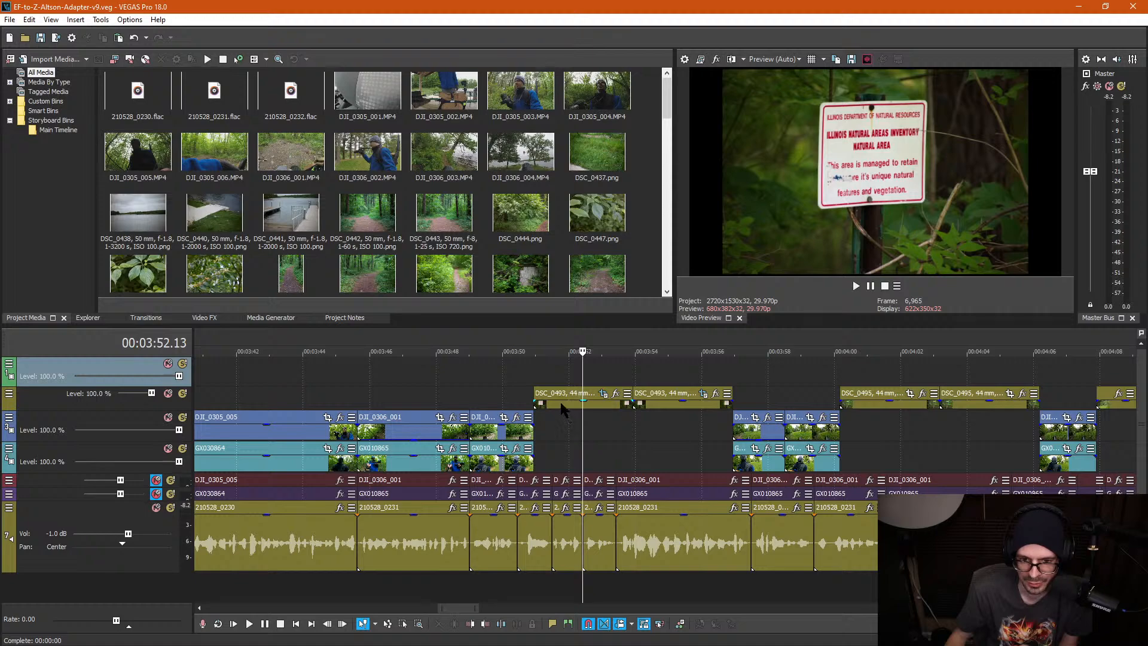
# Step: Select and copy the Full View and Close-up View title events over the curved road photos, from 00:03:18 to 00:03:21
pyautogui.scroll(-3, 584, 386)
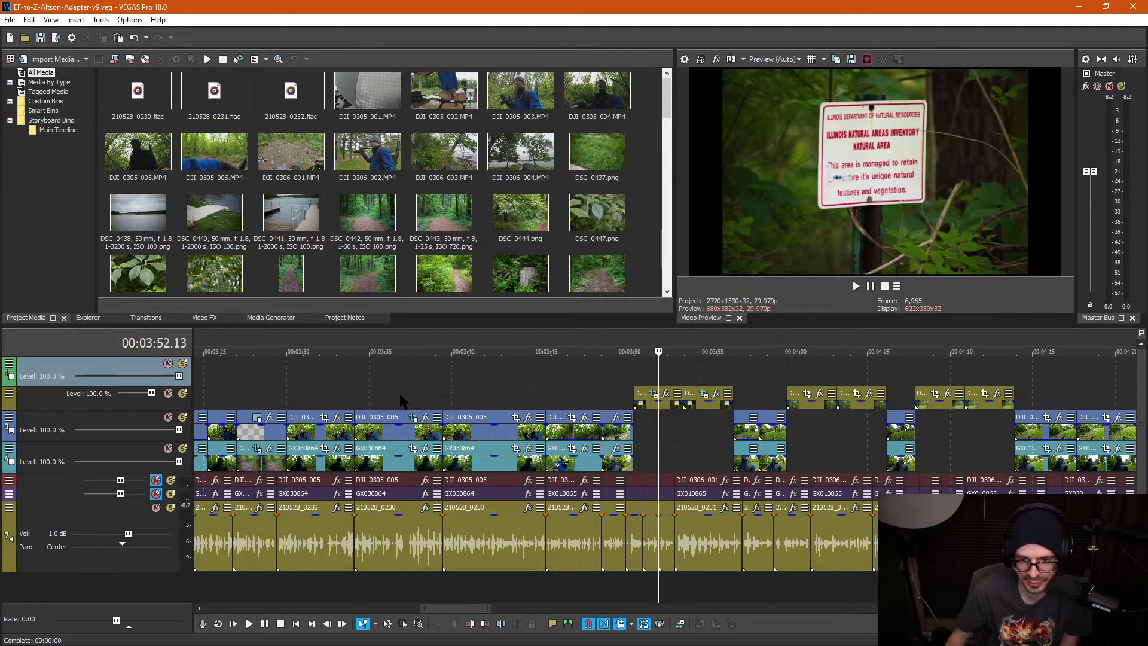
pyautogui.scroll(-1, 403, 393)
pyautogui.scroll(4, 403, 393)
pyautogui.scroll(-3, 403, 393)
pyautogui.scroll(-1, 403, 393)
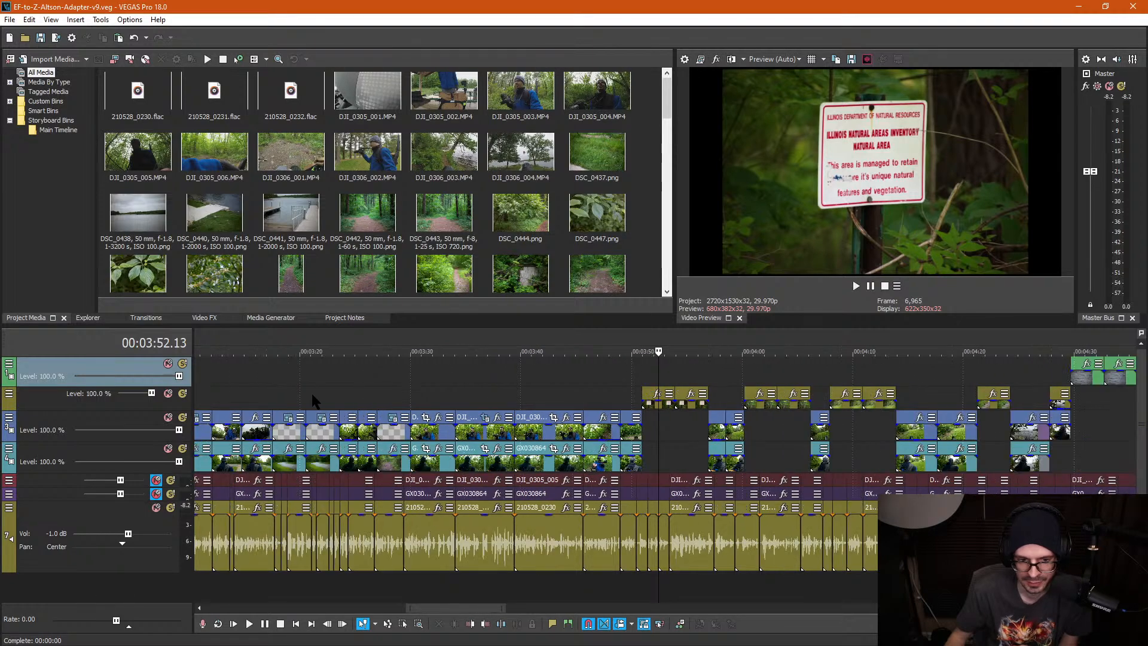
pyautogui.click(312, 395)
pyautogui.scroll(1, 312, 395)
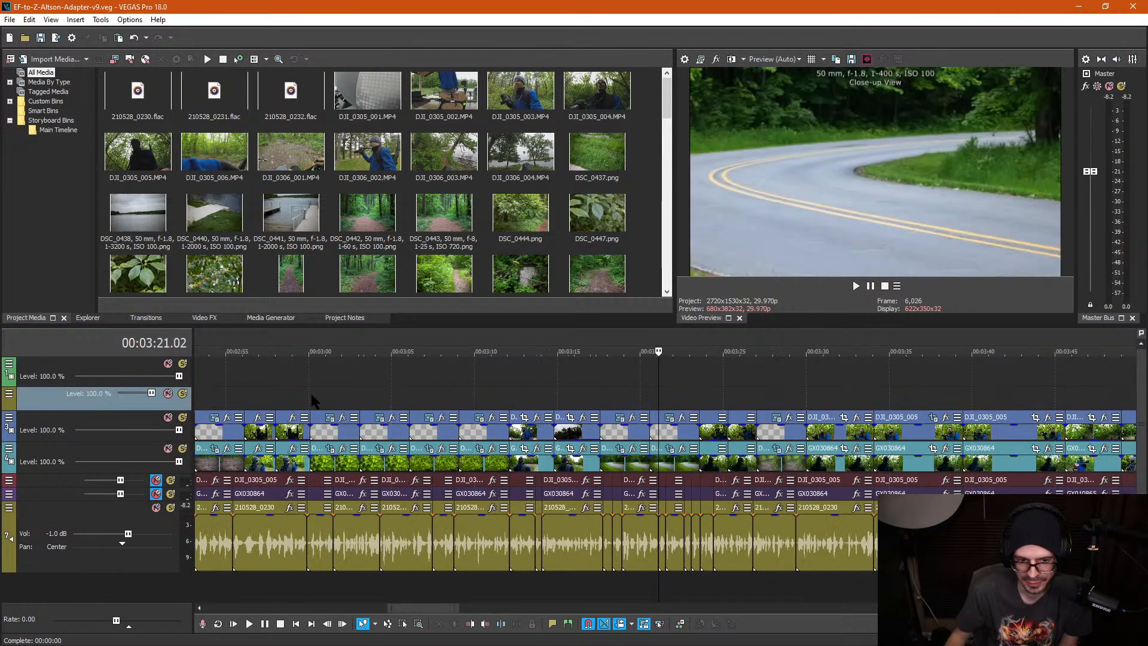
pyautogui.click(613, 435)
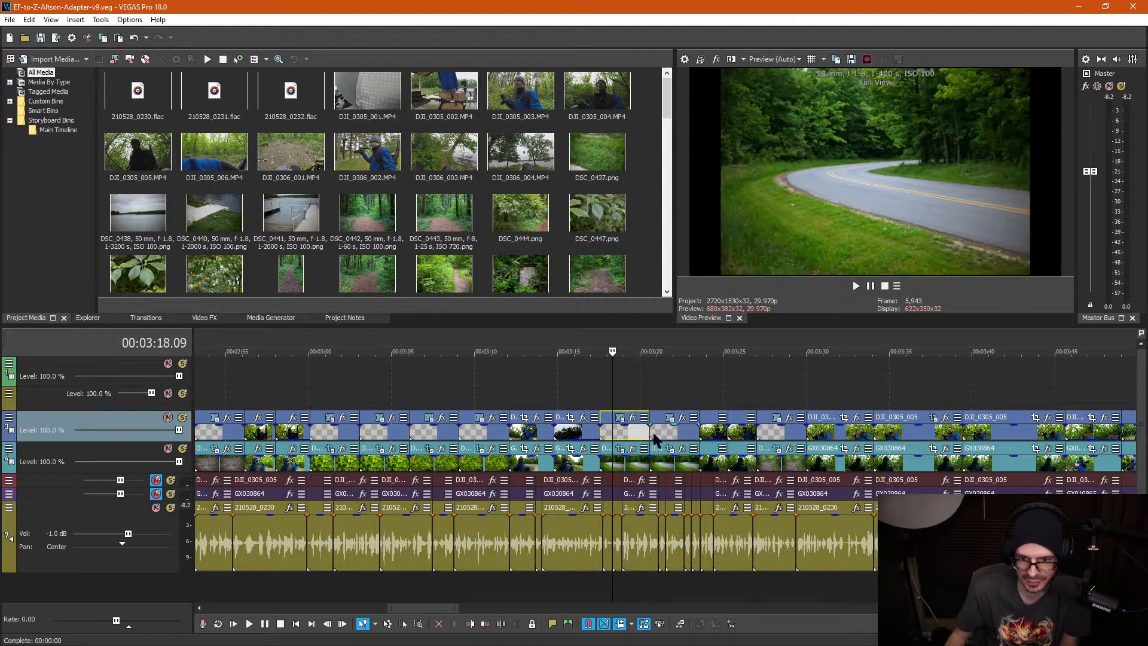
pyautogui.click(656, 441)
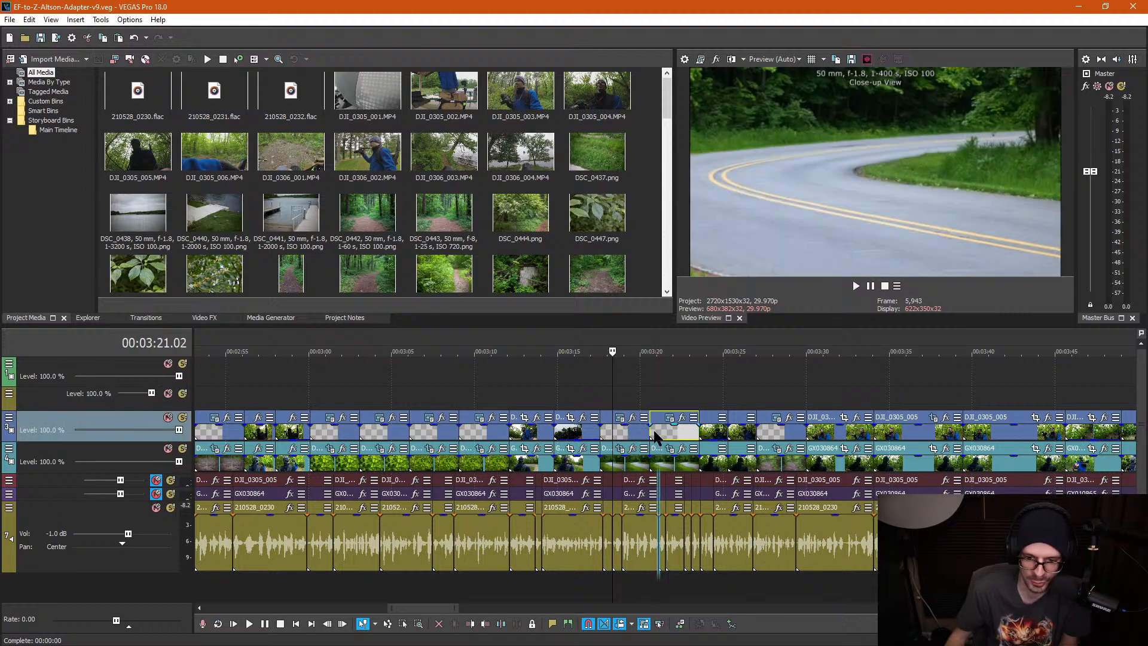
pyautogui.keyDown('ctrl'); pyautogui.click(623, 429); pyautogui.keyUp('ctrl')
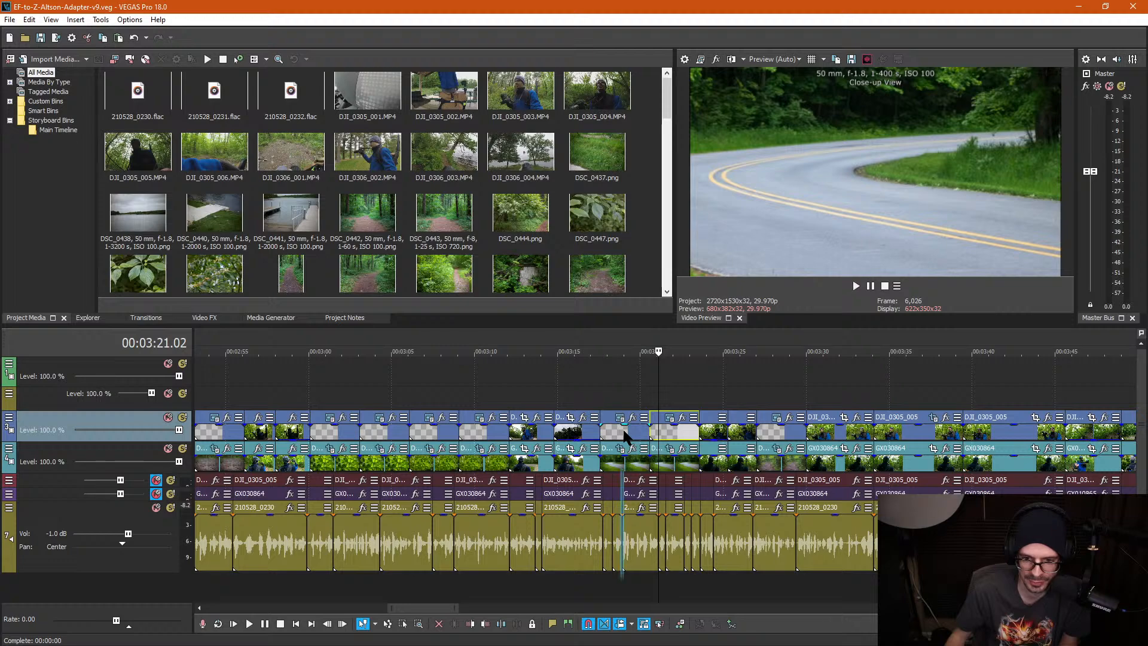
# Step: Paste the two title events on the top track at 00:03:50.28, where DSC_0493 starts, creating a new copy of the source media
pyautogui.scroll(-3, 781, 415)
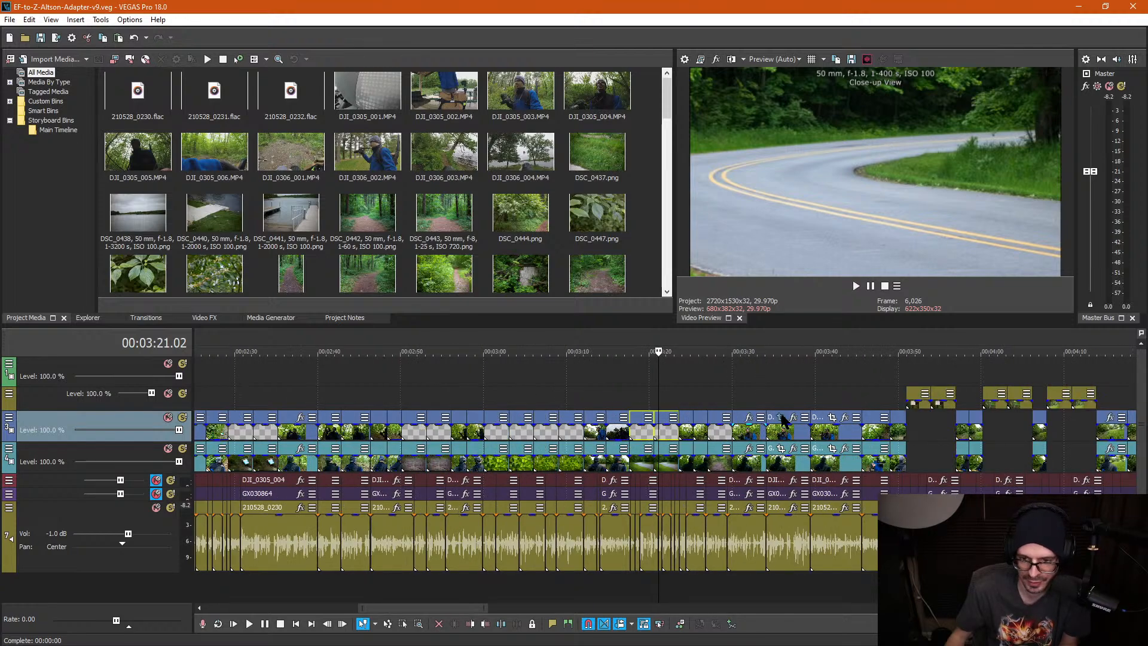
pyautogui.click(824, 363)
pyautogui.scroll(4, 808, 371)
pyautogui.scroll(2, 807, 377)
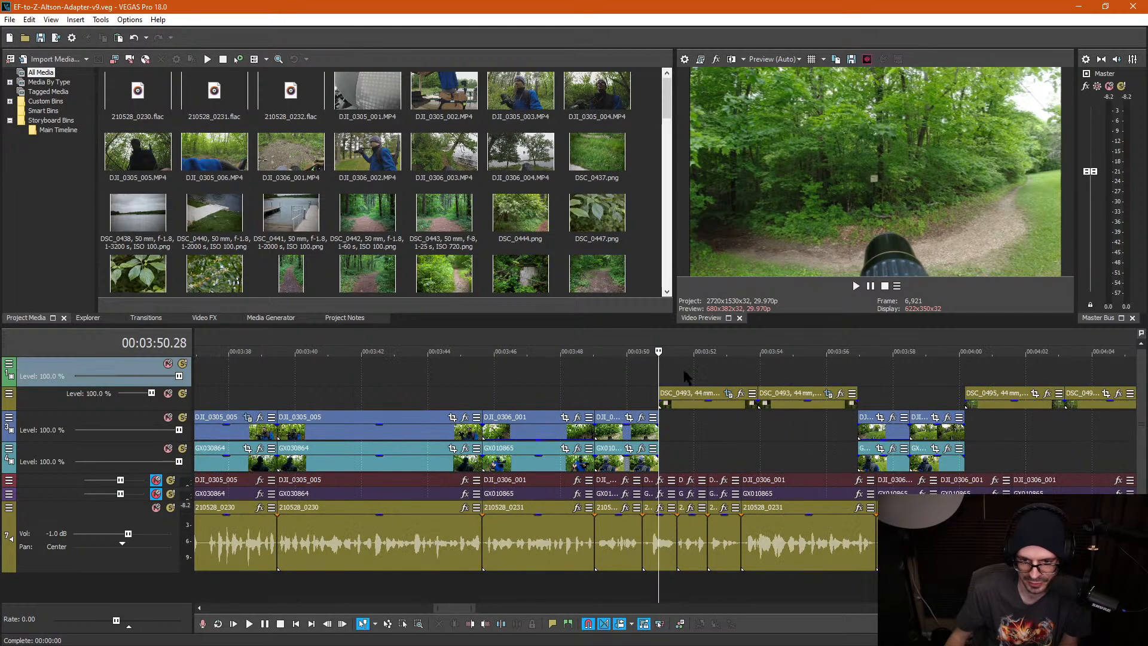
pyautogui.hotkey('ctrl', 'v')
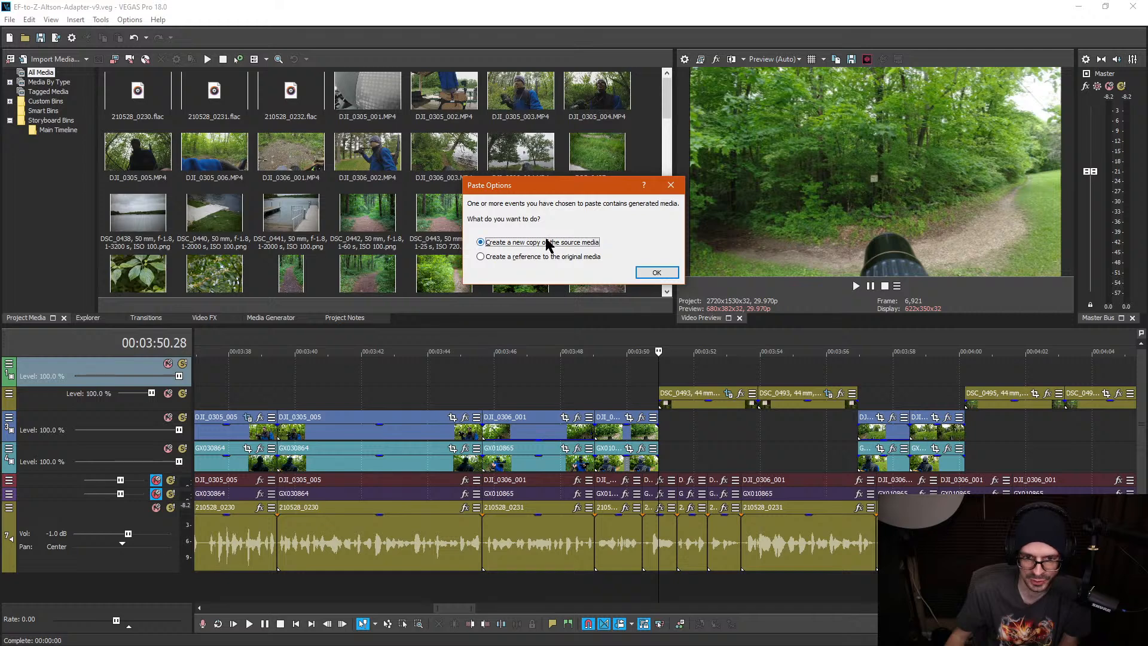
pyautogui.click(646, 273)
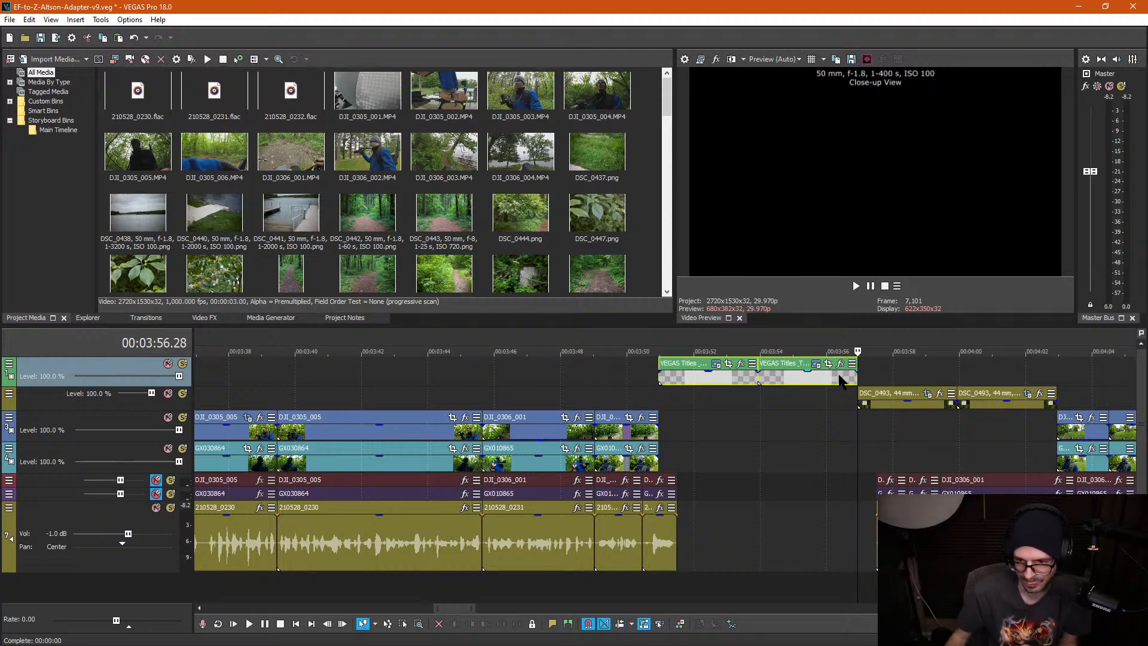
# Step: Move the two DSC_0493 clips back to 00:03:50.28 so they line up beneath the Full View and Close-up View titles
pyautogui.click(874, 402)
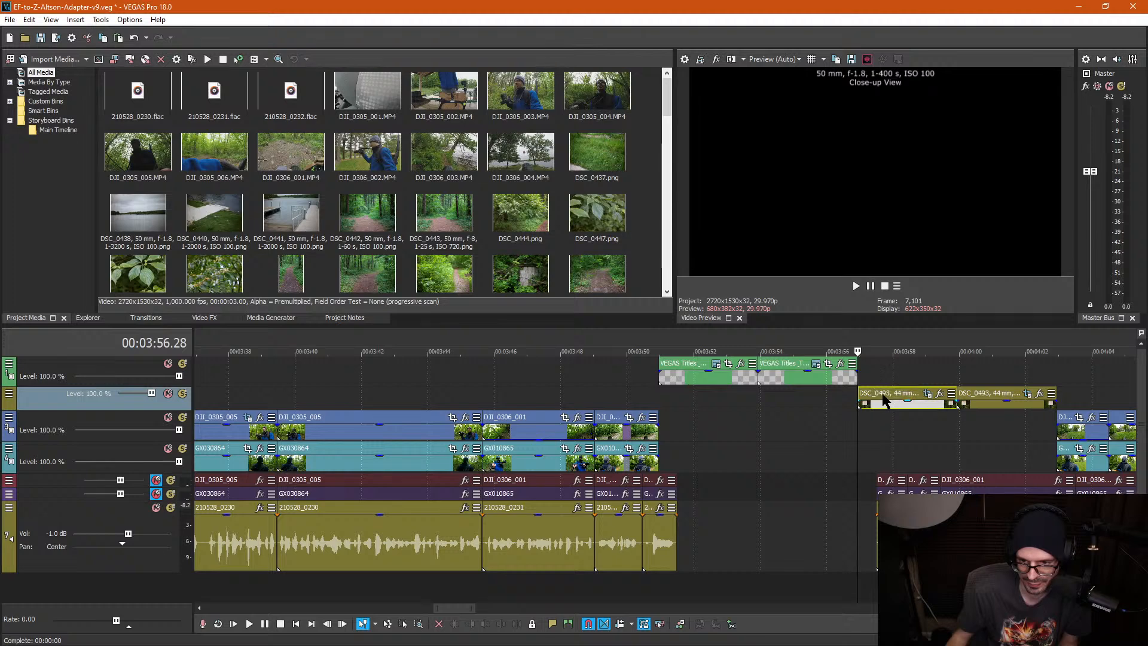
pyautogui.moveTo(883, 399); pyautogui.dragTo(685, 399)
pyautogui.moveTo(979, 390); pyautogui.dragTo(791, 401)
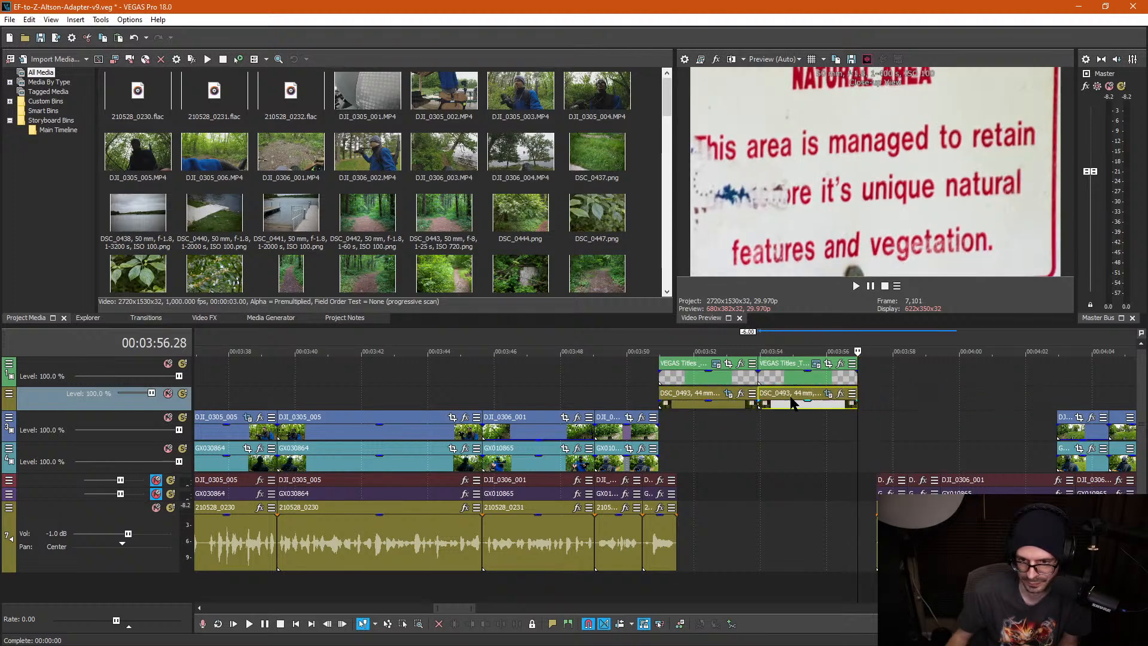
# Step: Close the audio gap beneath the DSC_0493 clips by shifting the following audio and all later events back to the preceding audio
pyautogui.click(850, 444)
pyautogui.moveTo(894, 543); pyautogui.dragTo(699, 534)
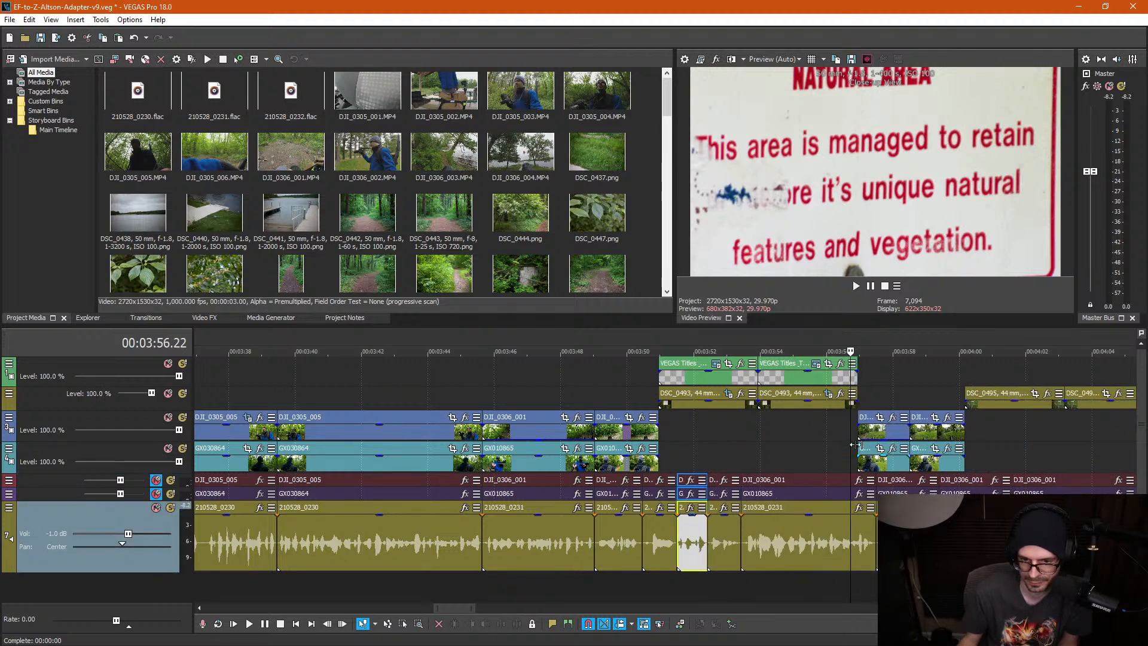
pyautogui.click(849, 432)
pyautogui.scroll(3, 859, 432)
pyautogui.scroll(2, 859, 432)
pyautogui.scroll(-3, 852, 435)
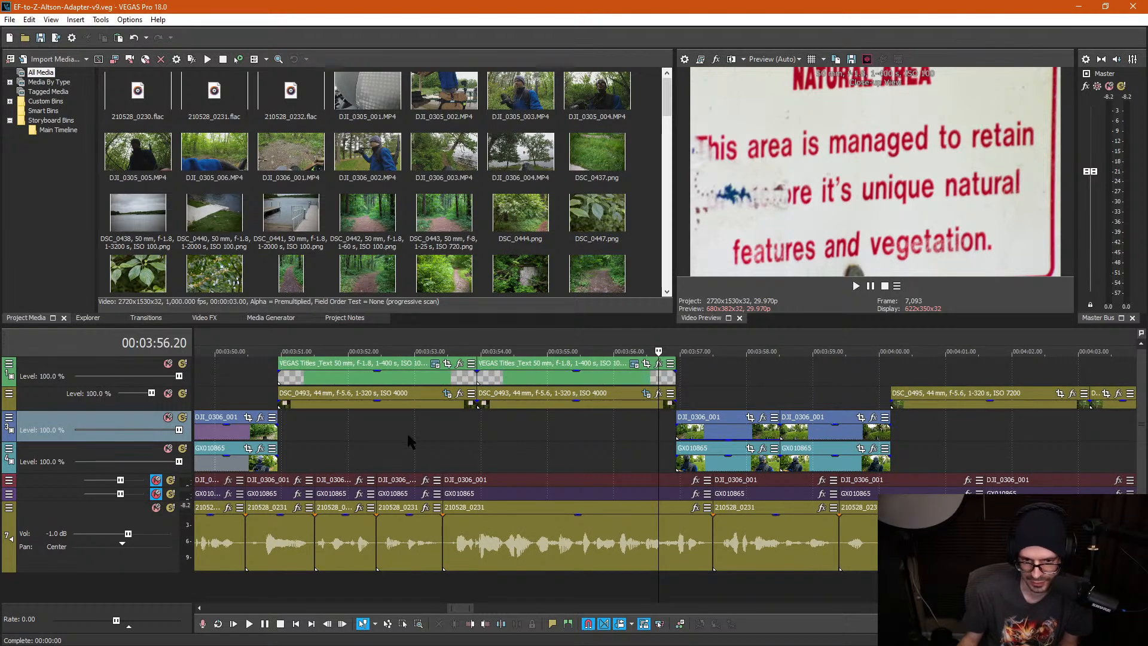
# Step: Copy the exposure text "44 mm, f-5.6, 1-320 s, ISO 4000" from the first DSC_0493 clip's active take name
pyautogui.click(327, 428)
pyautogui.click(357, 414)
pyautogui.scroll(3, 358, 415)
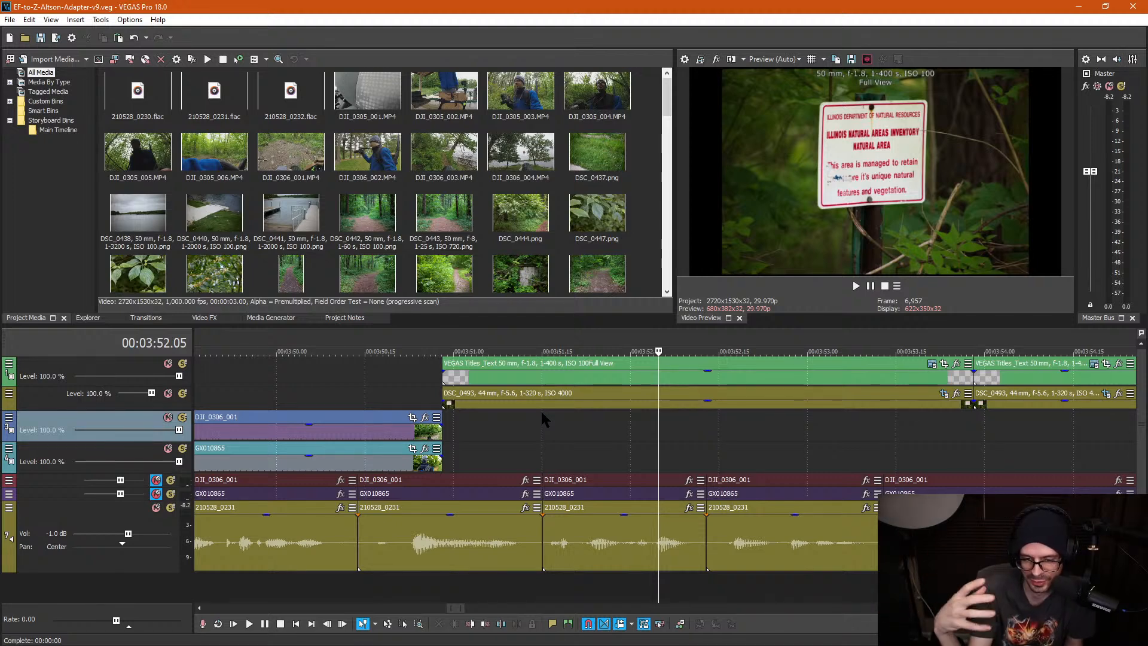
pyautogui.rightClick(607, 399)
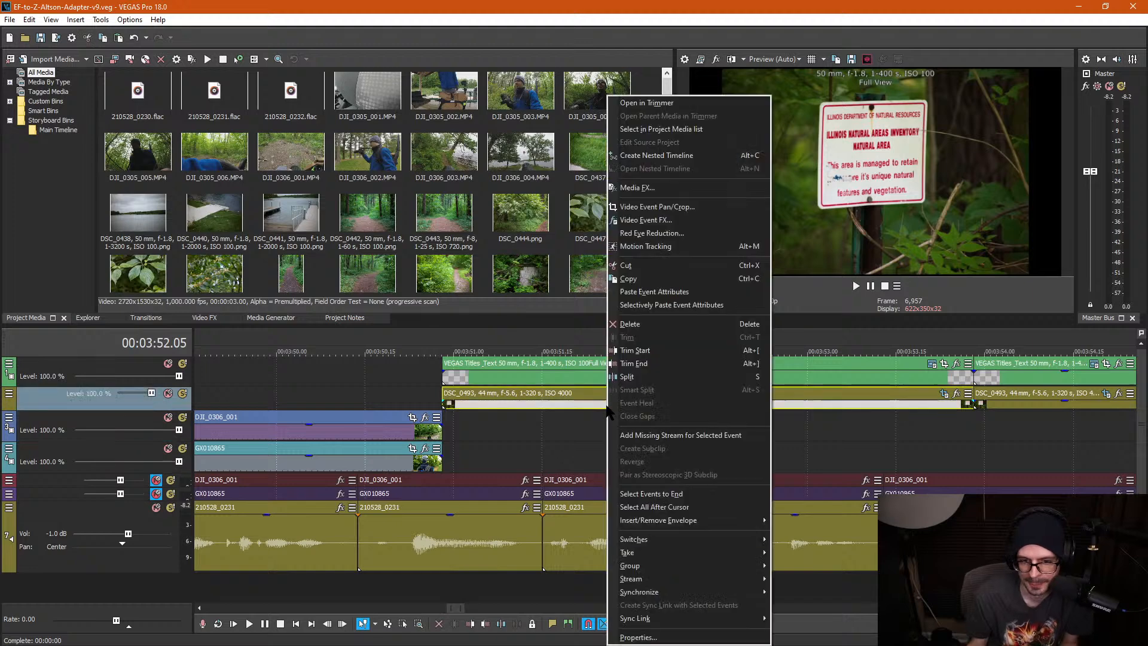
pyautogui.click(665, 637)
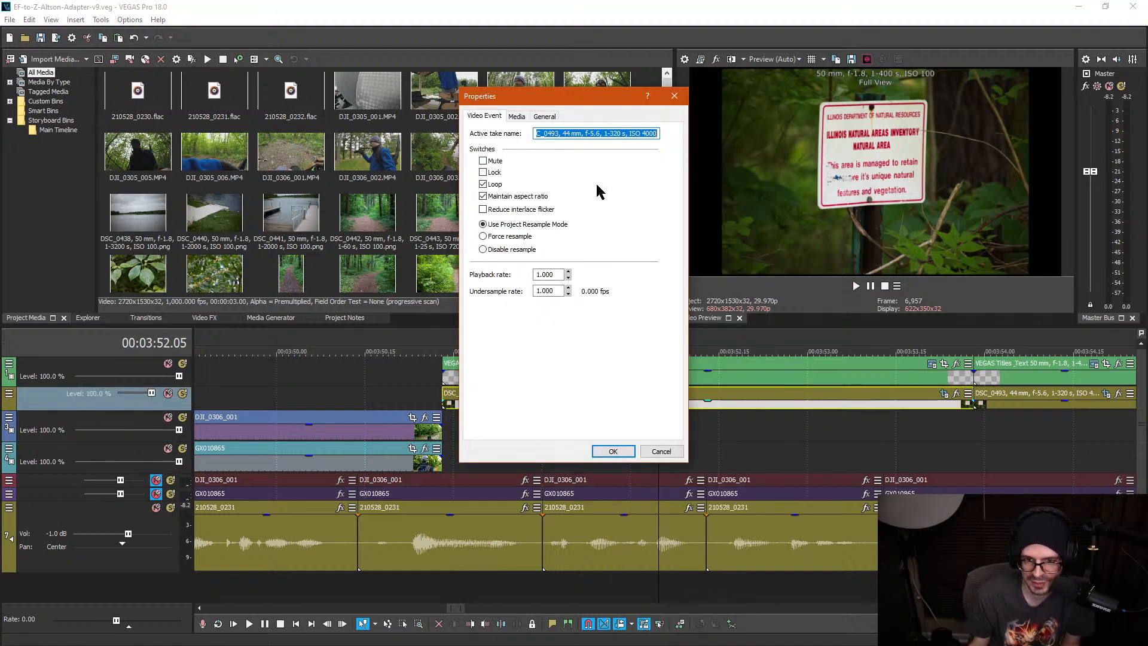
pyautogui.moveTo(656, 134); pyautogui.dragTo(570, 145)
pyautogui.rightClick(575, 133)
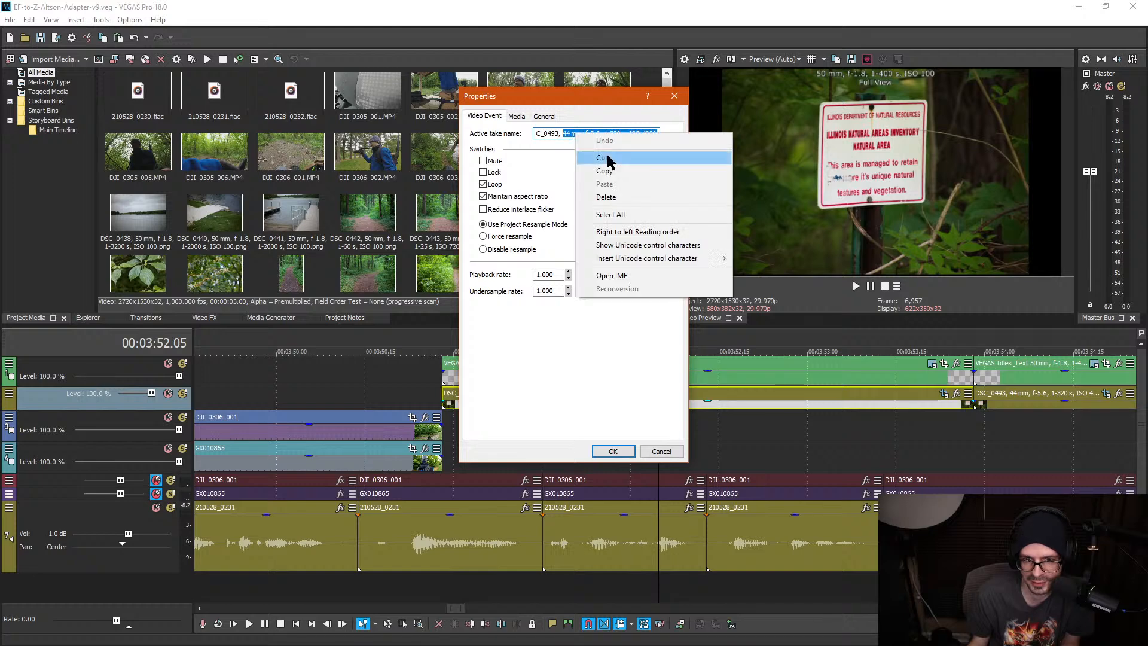
pyautogui.click(616, 171)
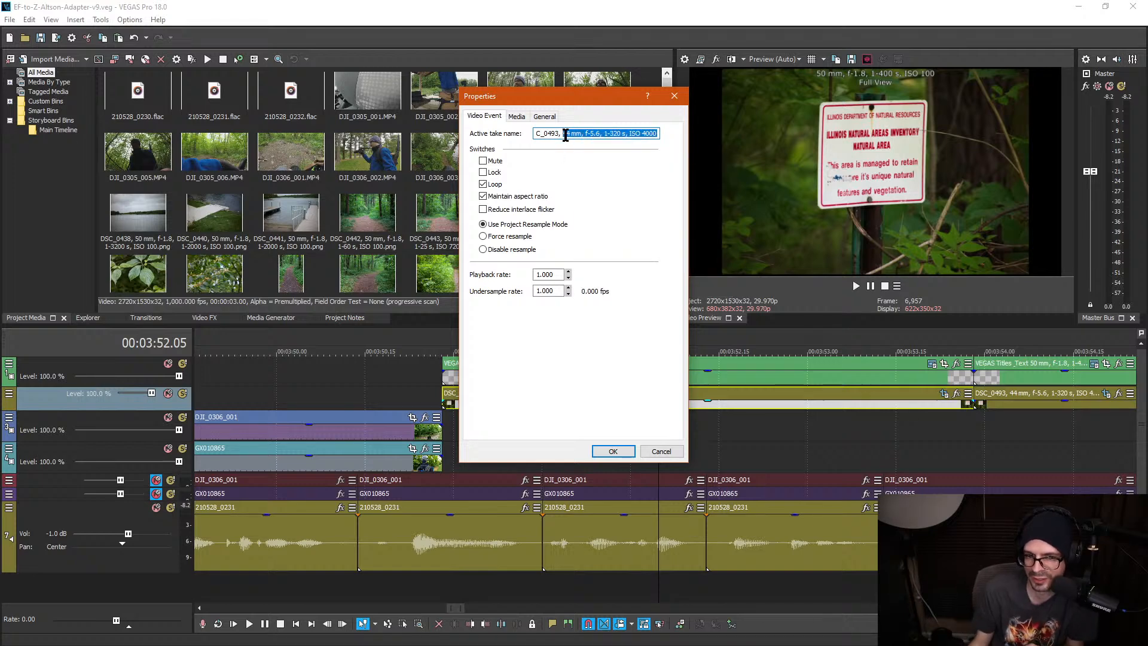
pyautogui.click(580, 133)
pyautogui.click(675, 96)
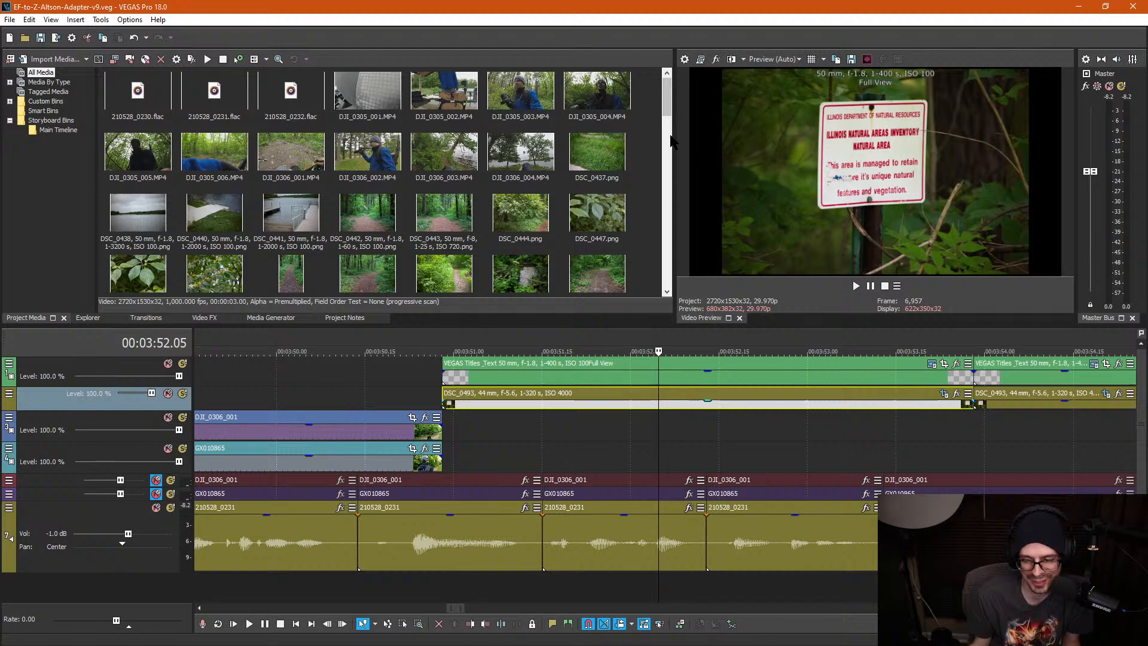
# Step: Replace the exposure line of the Full View title over DSC_0493 with "44 mm, f-5.6, 1-320 s, ISO 4000"
pyautogui.click(932, 364)
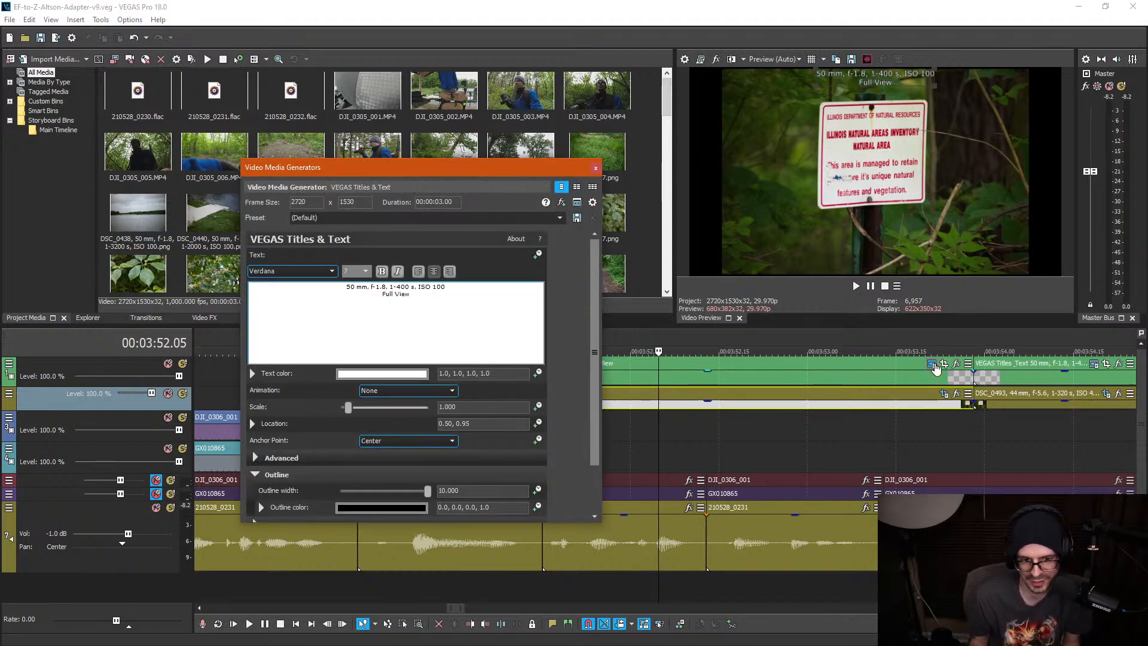
pyautogui.moveTo(462, 288); pyautogui.dragTo(262, 286)
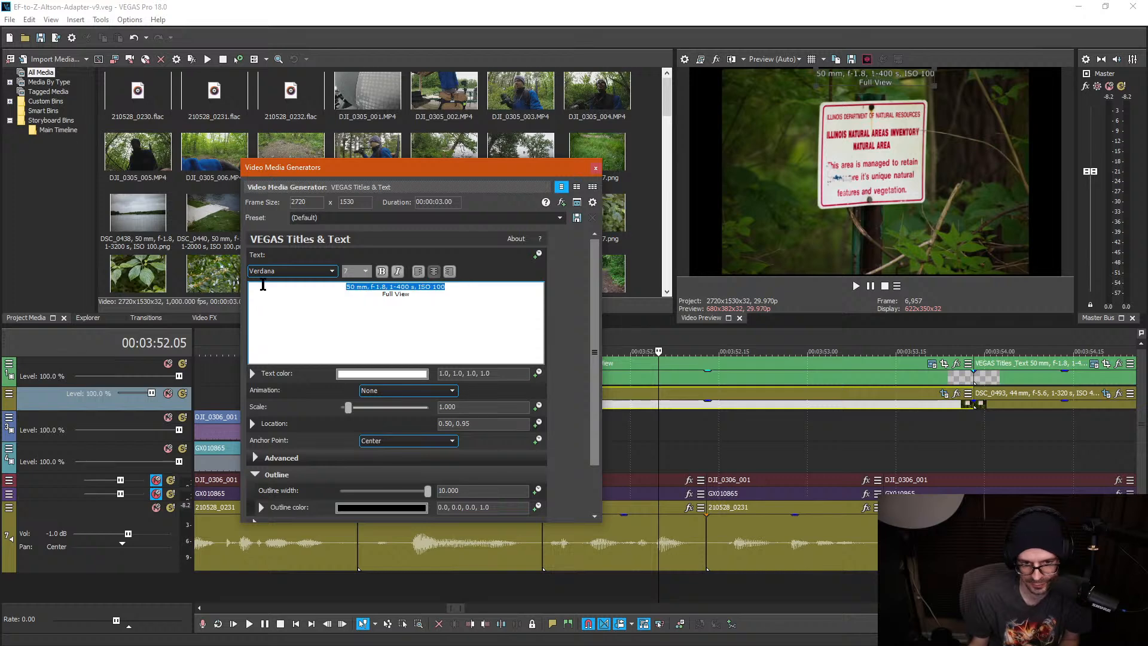
pyautogui.hotkey('ctrl', 'v')
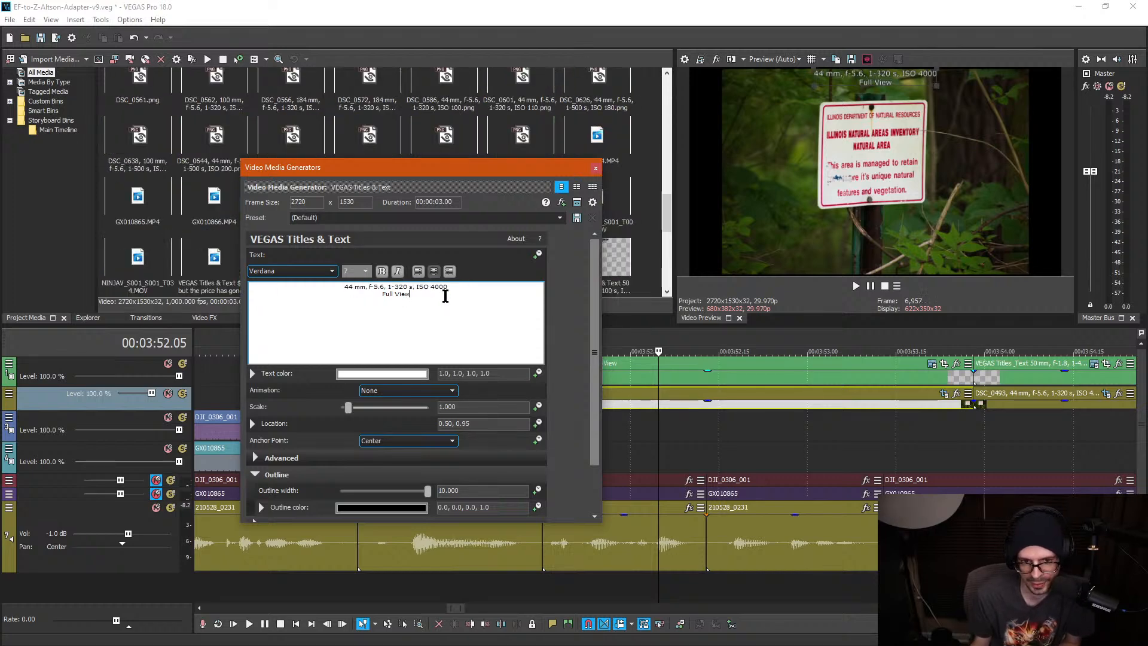
pyautogui.click(596, 168)
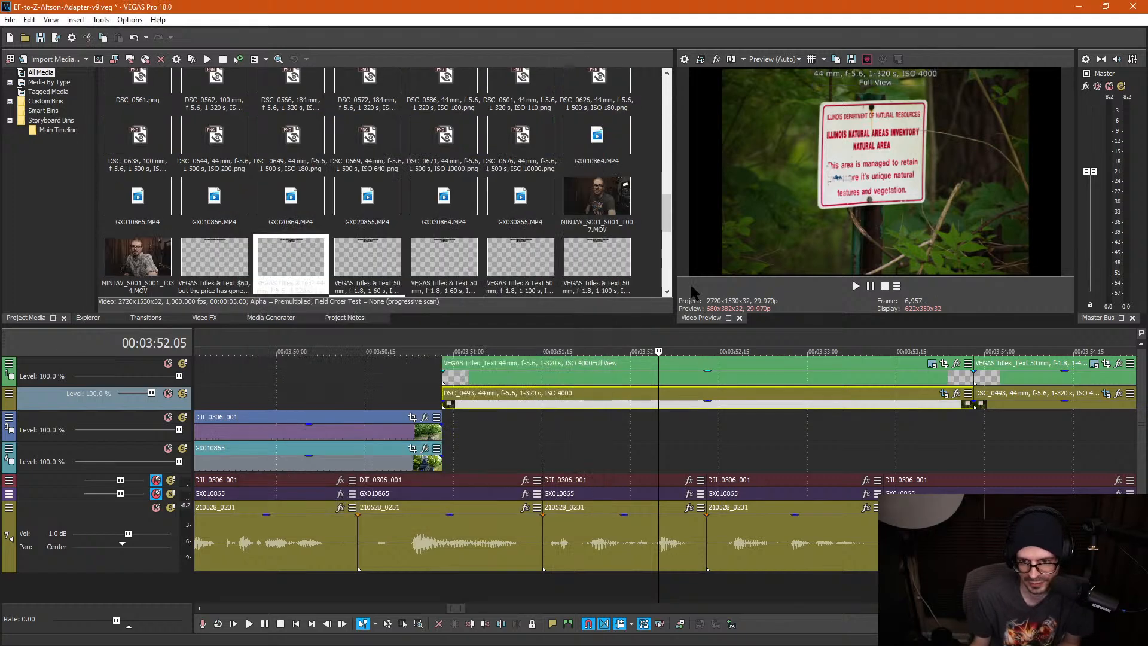
# Step: Replace the exposure line of the Close-up View title over DSC_0493 with "44 mm, f-5.6, 1-320 s, ISO 4000"
pyautogui.click(1005, 382)
pyautogui.scroll(-3, 1004, 385)
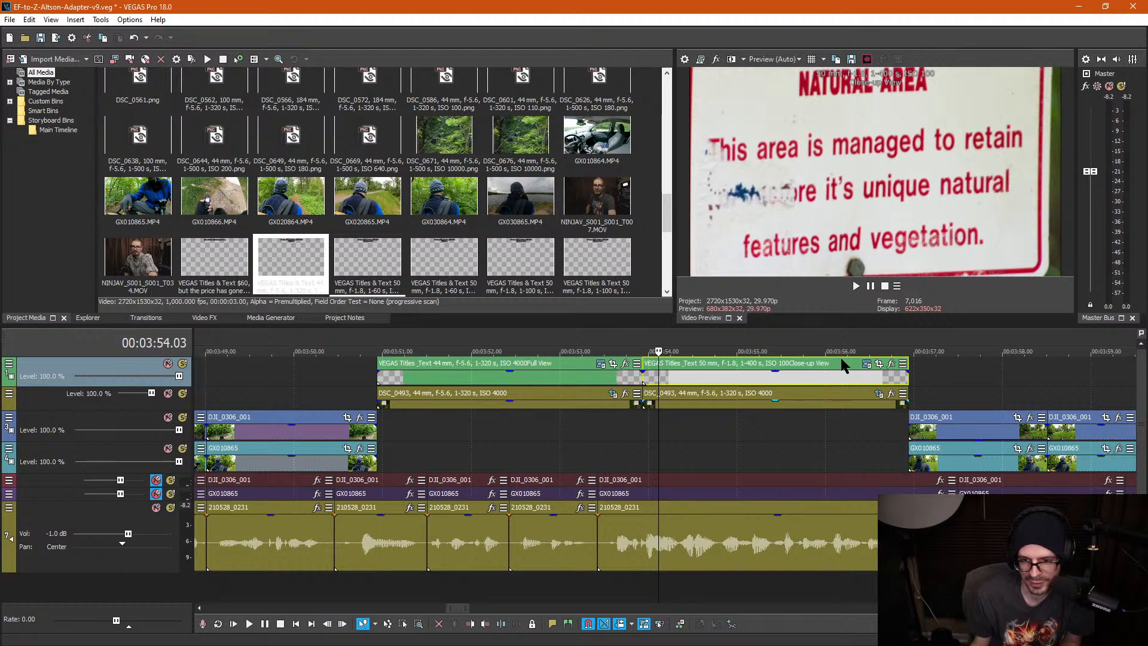
pyautogui.click(604, 405)
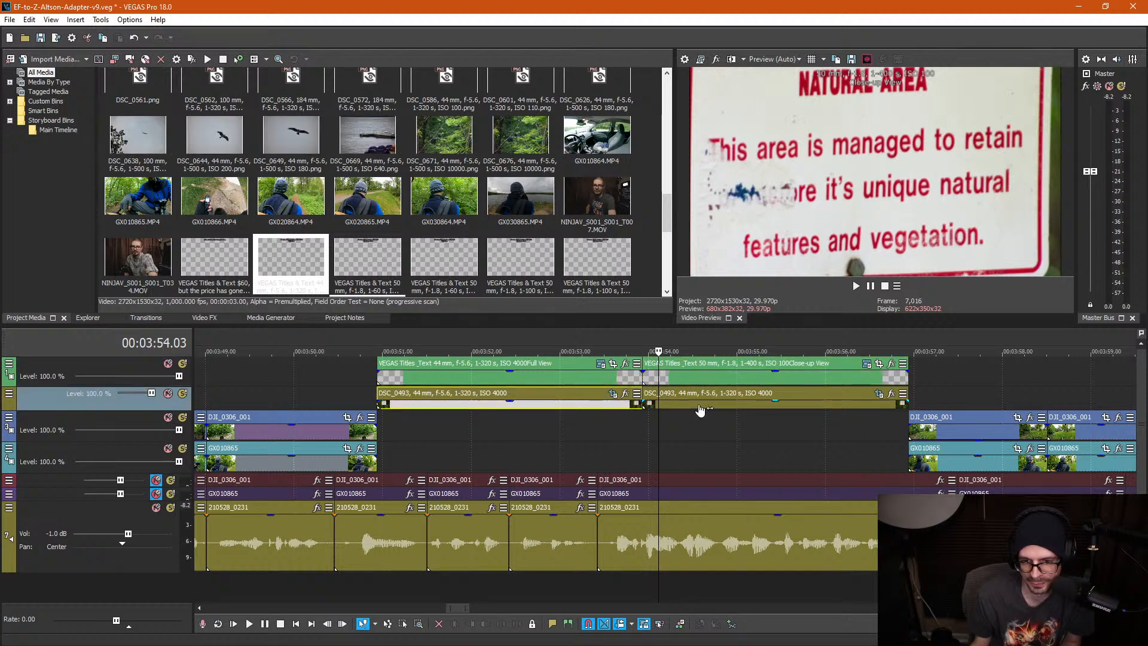
pyautogui.click(699, 405)
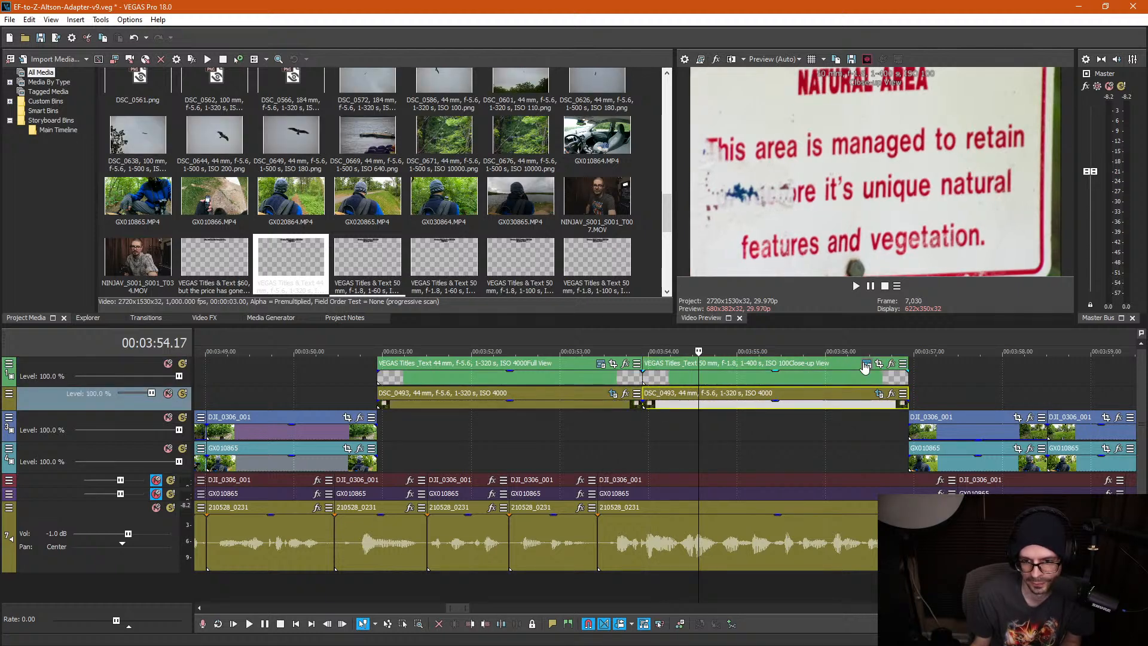
pyautogui.click(866, 363)
pyautogui.moveTo(473, 286); pyautogui.dragTo(270, 283)
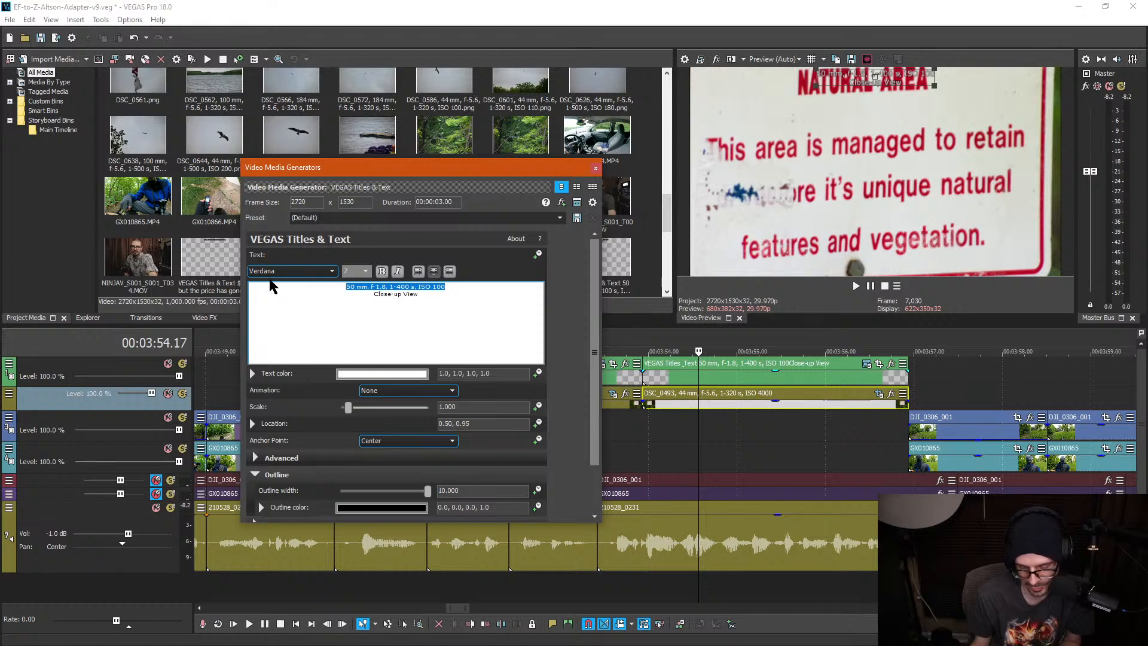
pyautogui.write('44 mm, f-5.6, 1-320 s, ISO 4000')
pyautogui.click(595, 168)
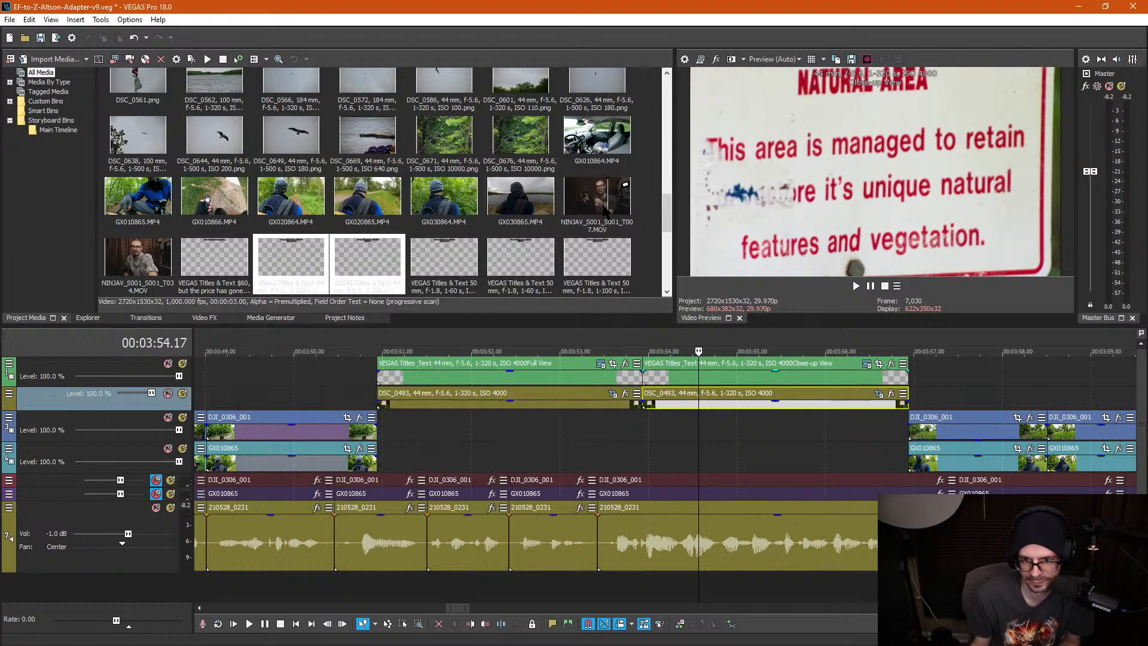
# Step: Move both titles and both DSC_0493 clips down into the gap on tracks 3 and 4, restore the normal edit tool and save
pyautogui.click(695, 423)
pyautogui.press('d')
pyautogui.press('d')
pyautogui.moveTo(779, 431); pyautogui.dragTo(562, 447)
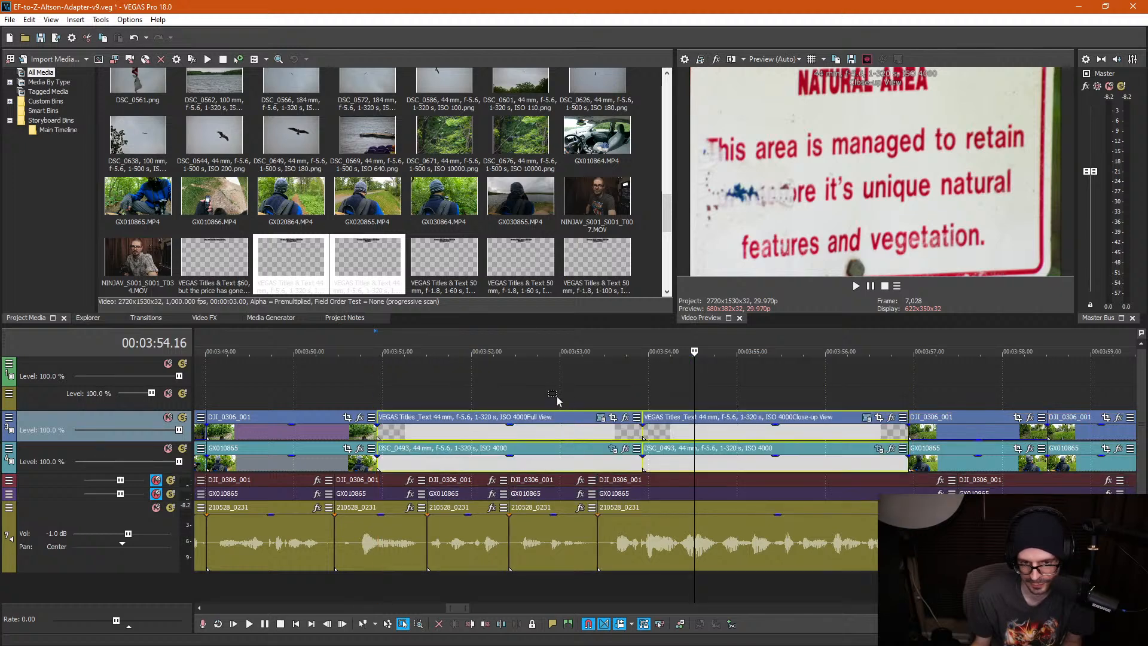
pyautogui.click(569, 395)
pyautogui.click(678, 390)
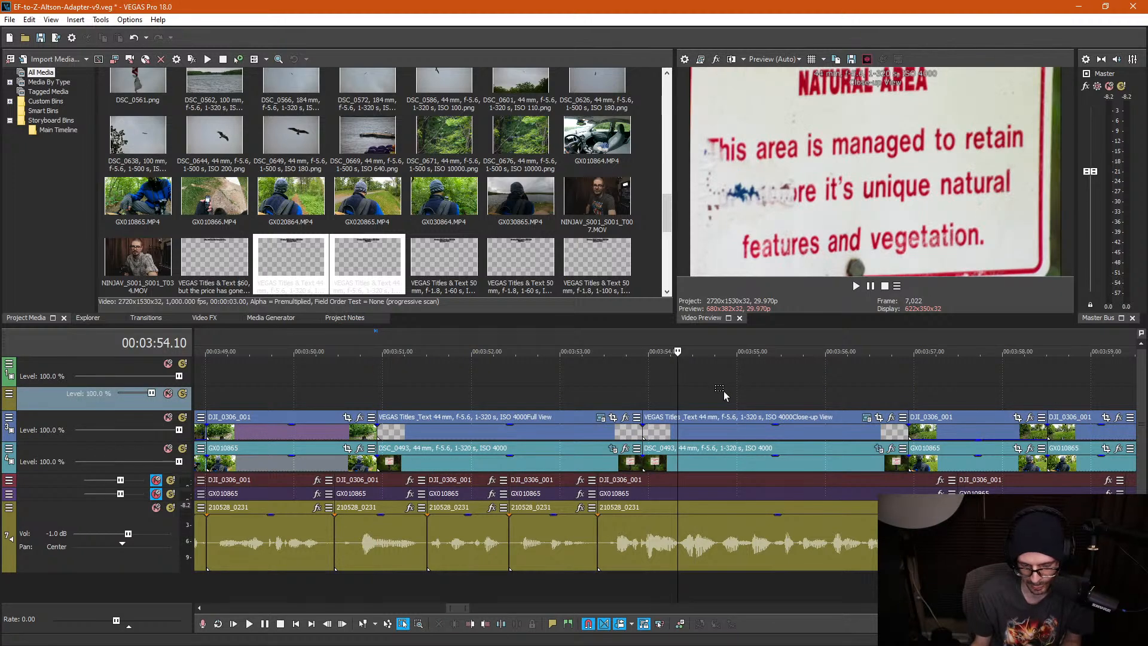
pyautogui.click(784, 381)
pyautogui.hotkey('ctrl', 'd')
pyautogui.hotkey('ctrl', 's')
pyautogui.moveTo(785, 387); pyautogui.dragTo(757, 396)
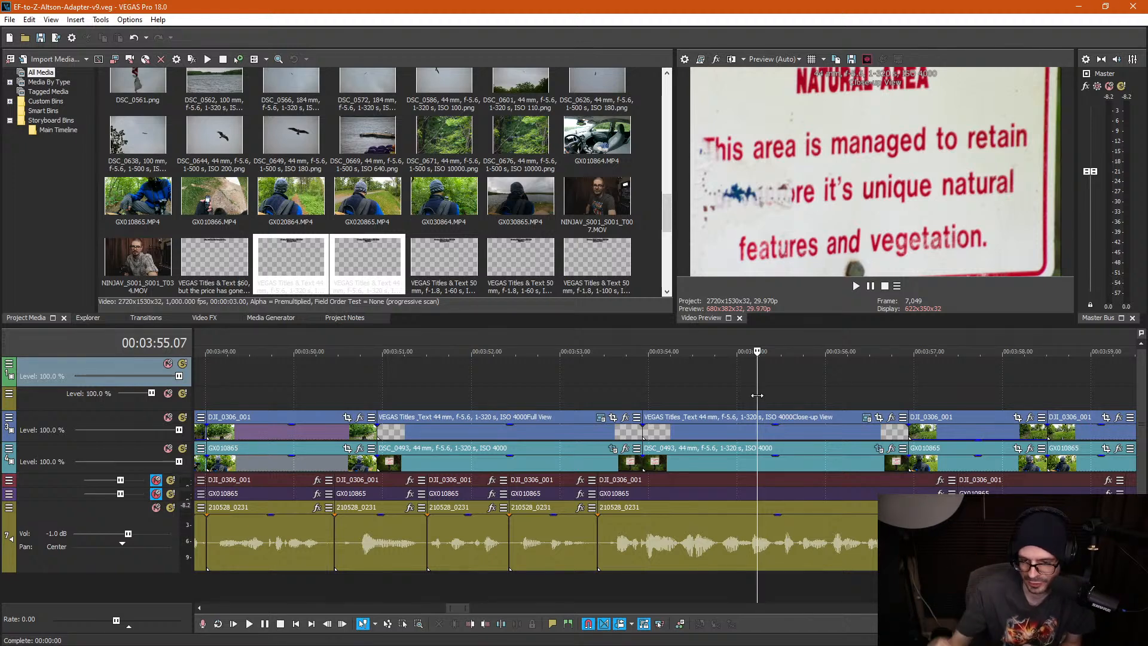
# Step: Copy the first, full-view DSC_0493 clip and paste its event attributes onto the first DSC_0495 clip at 00:04:00
pyautogui.scroll(-1, 961, 459)
pyautogui.click(821, 397)
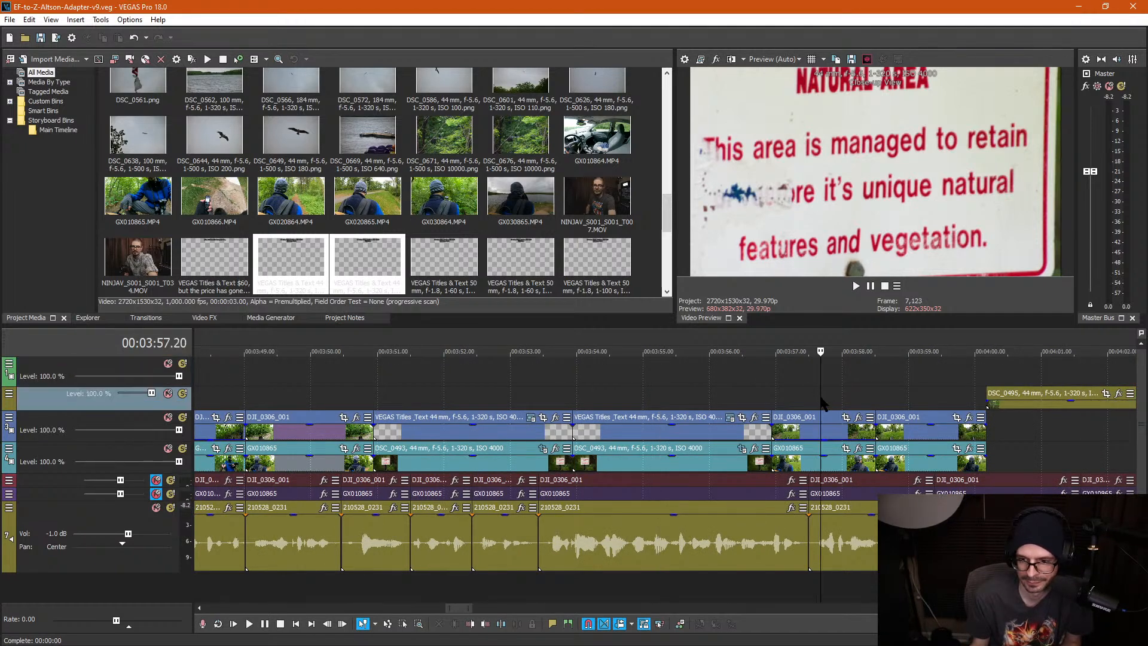
pyautogui.scroll(-1, 831, 386)
pyautogui.click(846, 377)
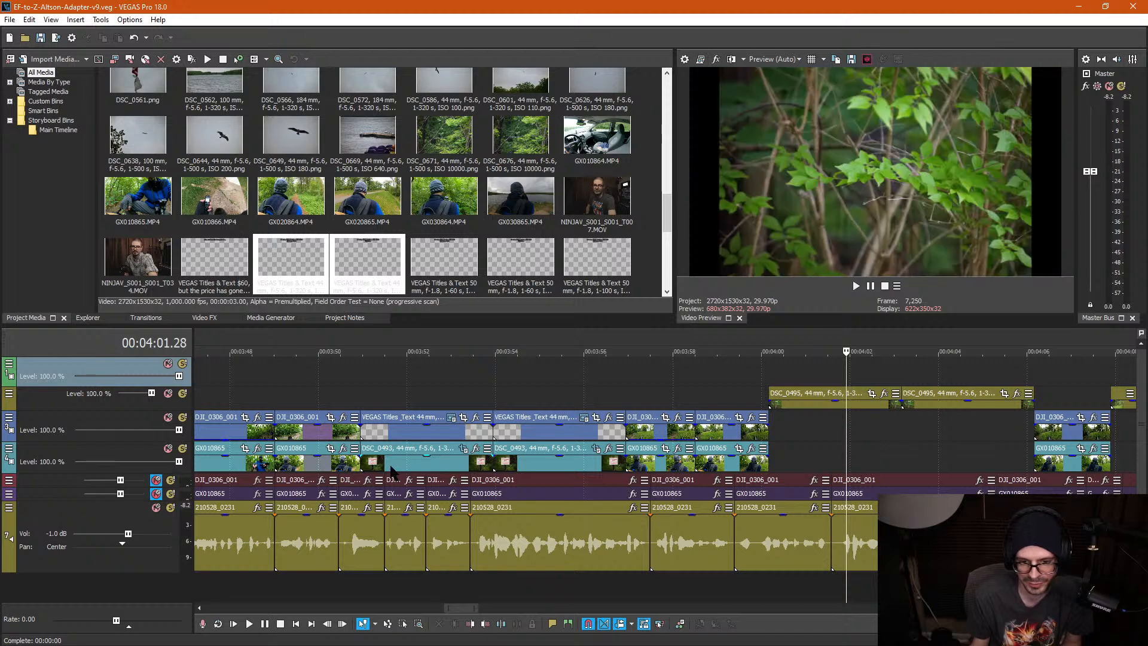
pyautogui.rightClick(402, 464)
pyautogui.click(485, 279)
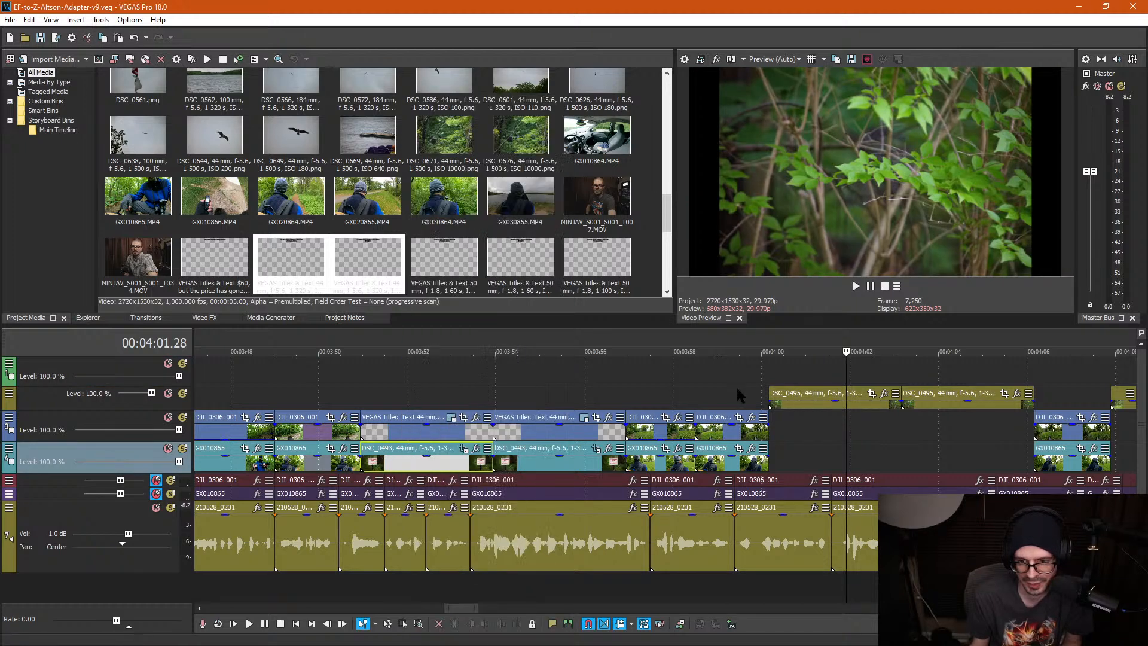
pyautogui.rightClick(813, 399)
pyautogui.click(861, 292)
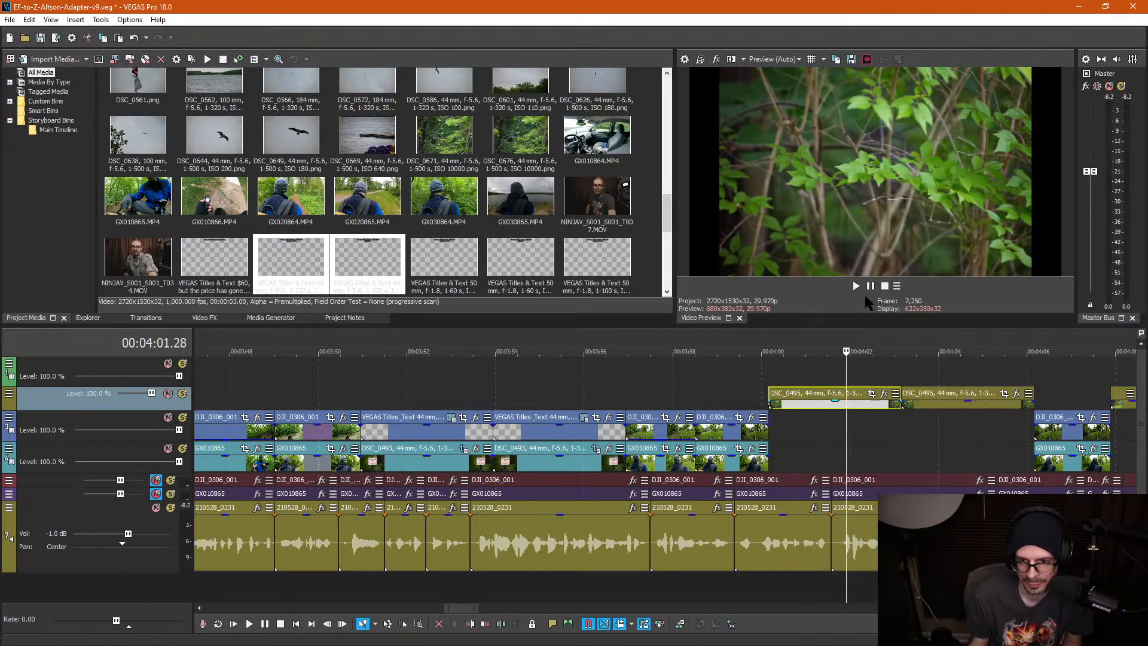
# Step: Paste the full-view event attributes onto the first mailbox photo clip at 00:04:09 and the bird photo clip at 00:04:22
pyautogui.scroll(-2, 891, 444)
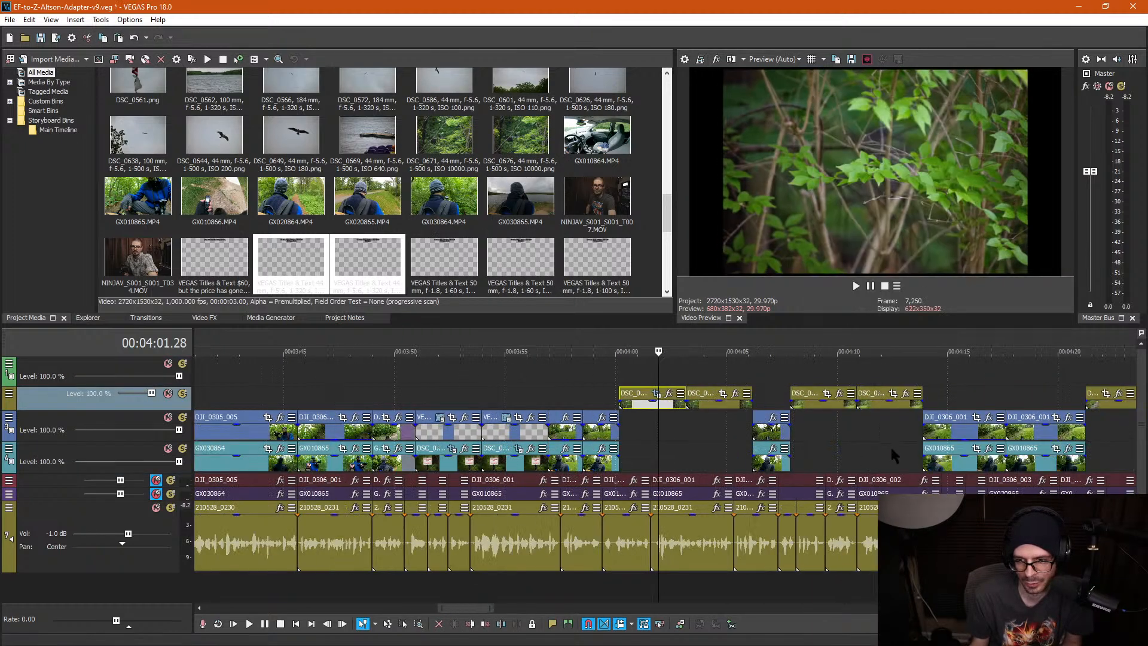
pyautogui.click(816, 399)
pyautogui.rightClick(817, 400)
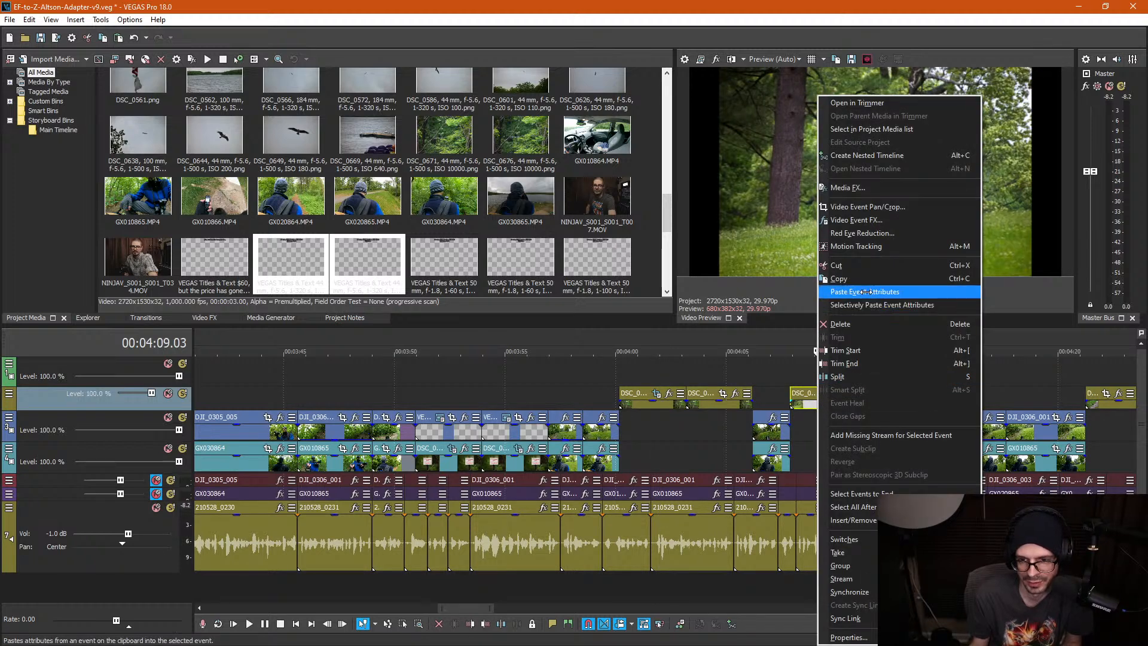
pyautogui.click(865, 293)
pyautogui.moveTo(1044, 353); pyautogui.dragTo(698, 354)
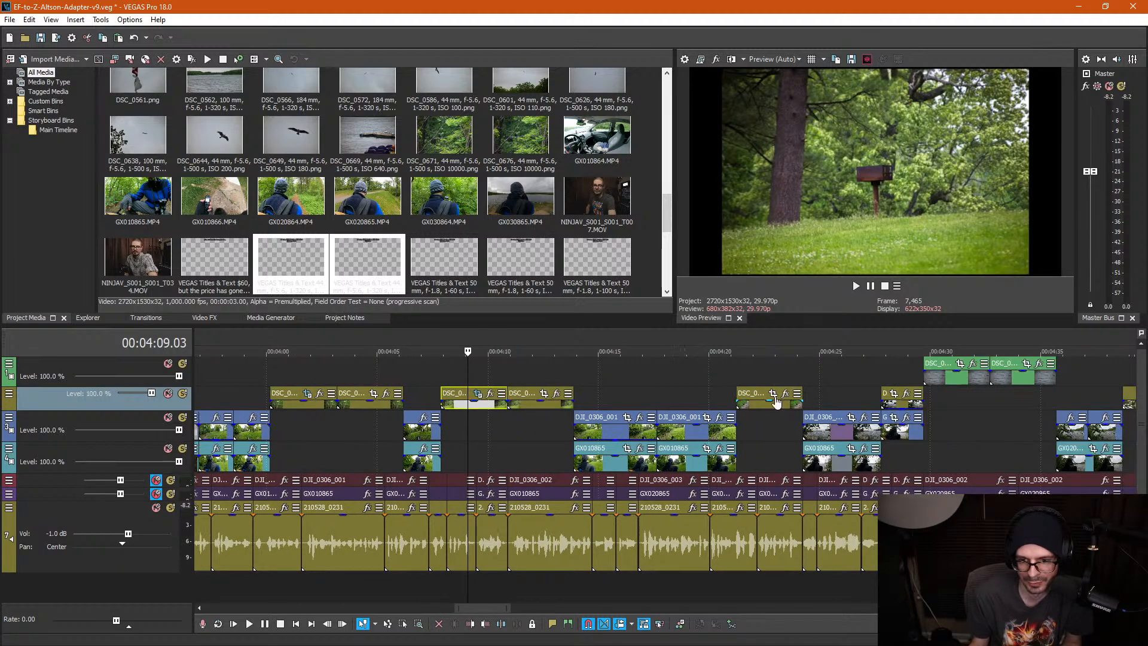
pyautogui.click(766, 407)
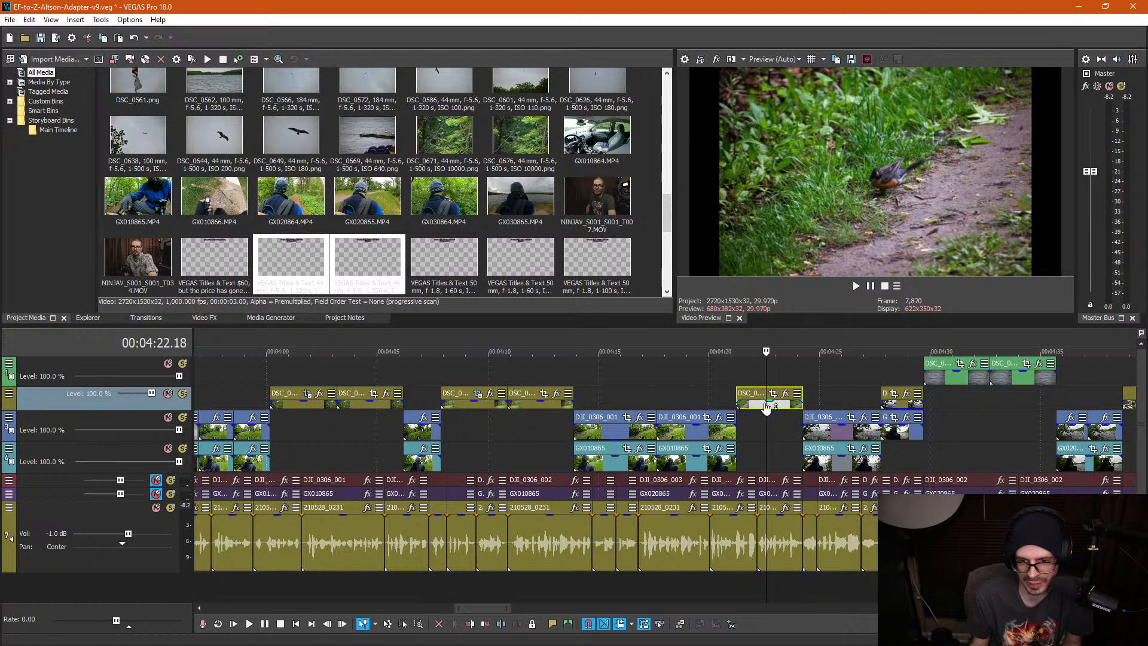
pyautogui.rightClick(766, 407)
pyautogui.click(827, 291)
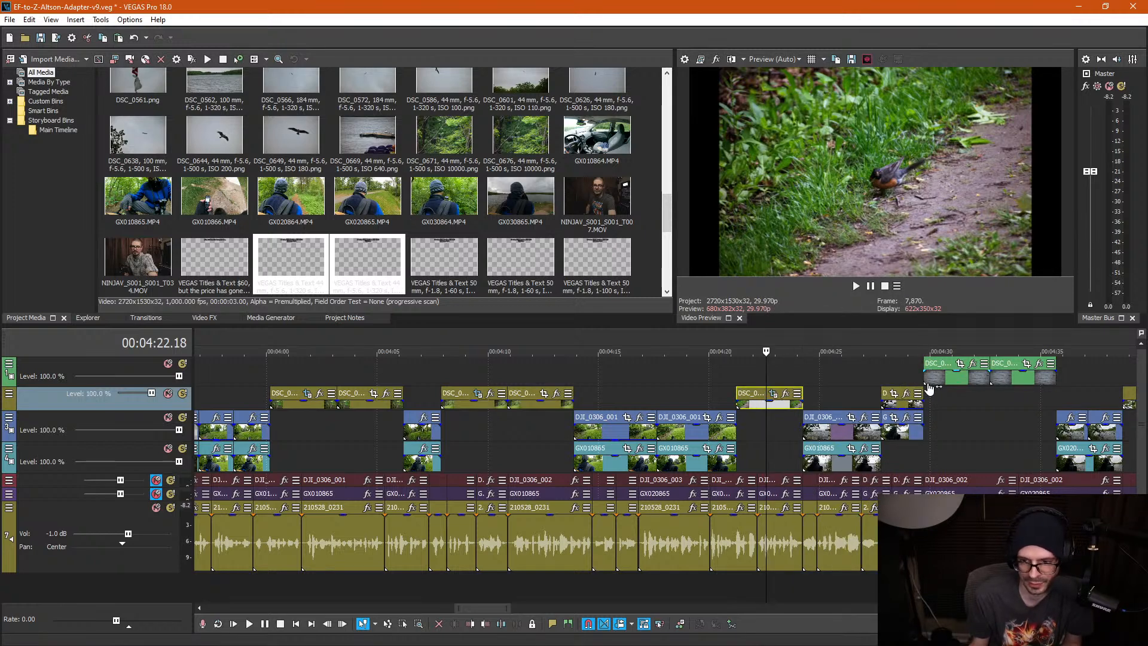
# Step: Paste the full-view event attributes onto the first water photo clip at 00:04:30 and the photo clip starting near 00:04:38
pyautogui.click(944, 378)
pyautogui.rightClick(948, 377)
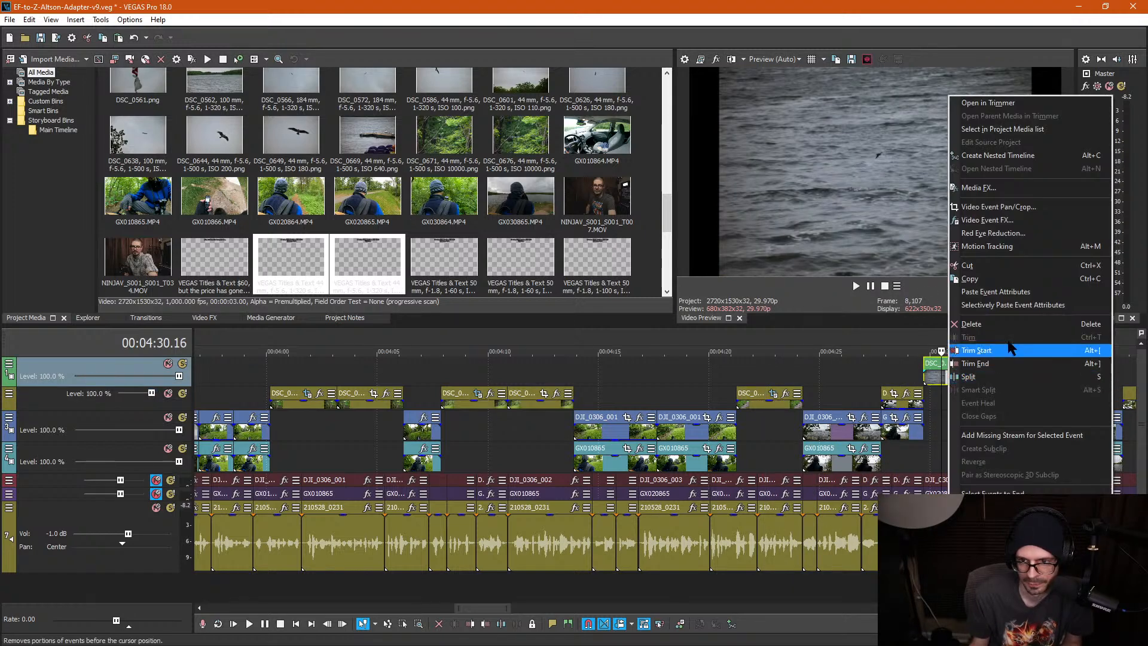
pyautogui.click(972, 292)
pyautogui.moveTo(894, 355); pyautogui.dragTo(324, 353)
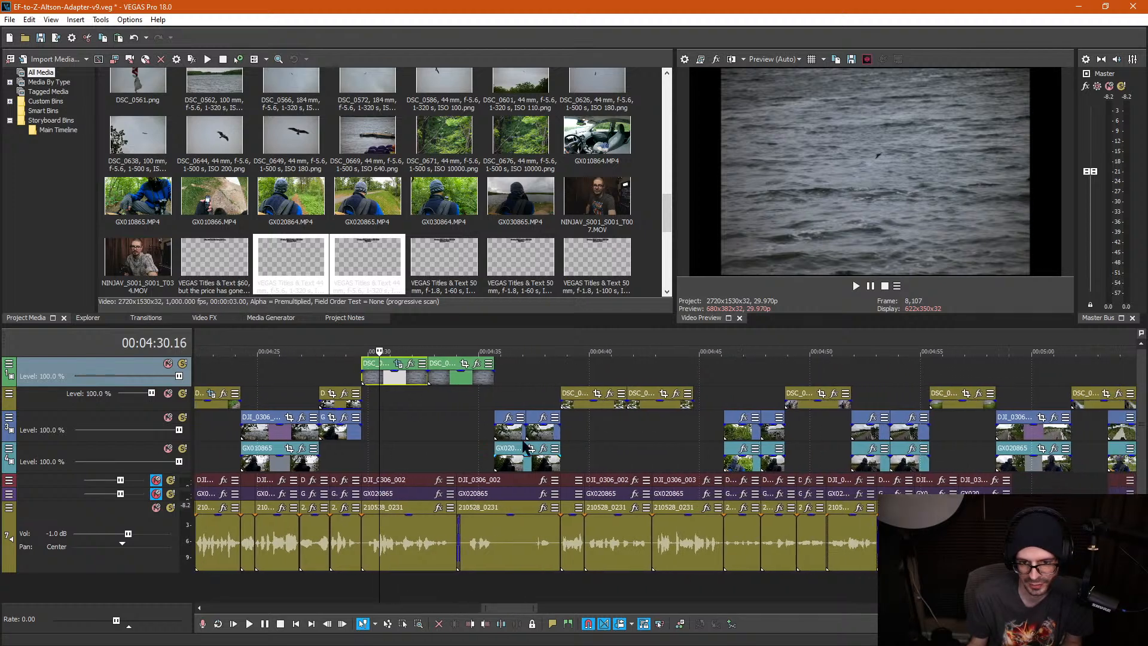
pyautogui.rightClick(586, 409)
pyautogui.click(627, 291)
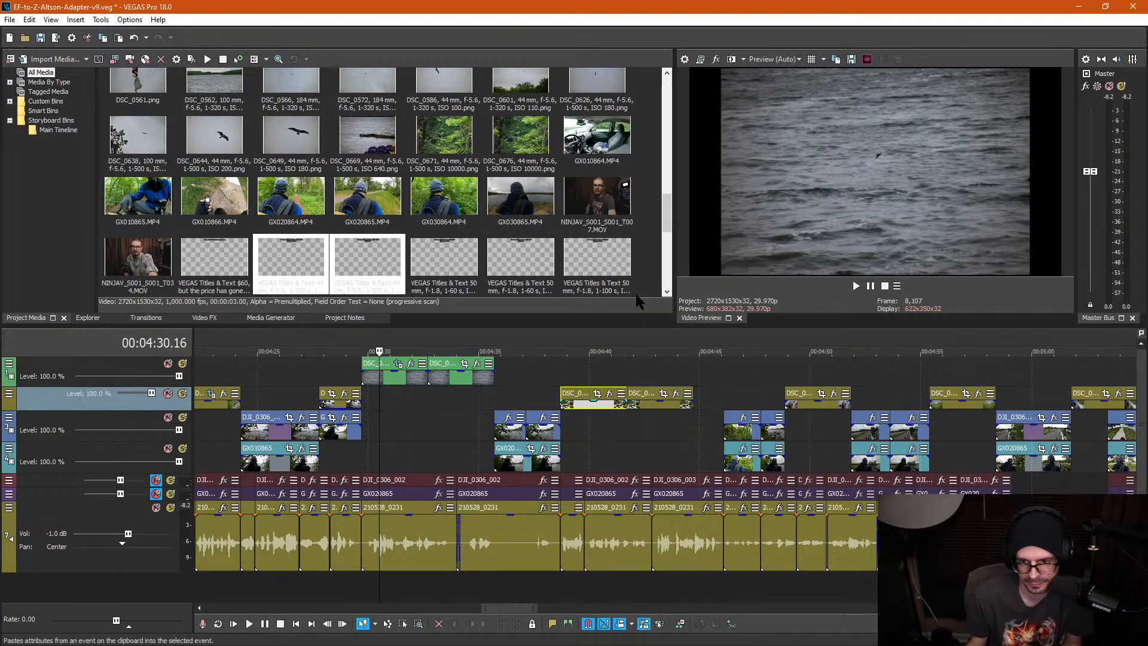
# Step: Select the first clip of each remaining photo from about 00:04:49 to 00:06:25 and paste the full-view event attributes onto all of them
pyautogui.moveTo(796, 353); pyautogui.dragTo(379, 357)
pyautogui.click(399, 411)
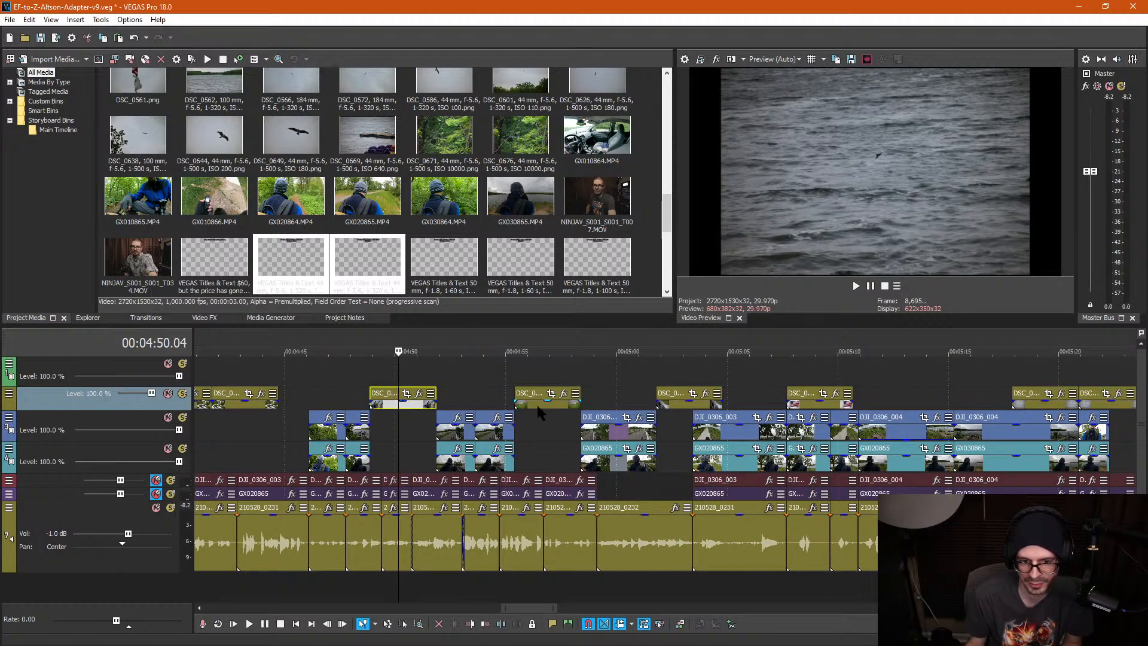
pyautogui.keyDown('ctrl'); pyautogui.click(553, 405); pyautogui.keyUp('ctrl')
pyautogui.keyDown('ctrl'); pyautogui.click(684, 412); pyautogui.keyUp('ctrl')
pyautogui.keyDown('ctrl'); pyautogui.click(815, 407); pyautogui.keyUp('ctrl')
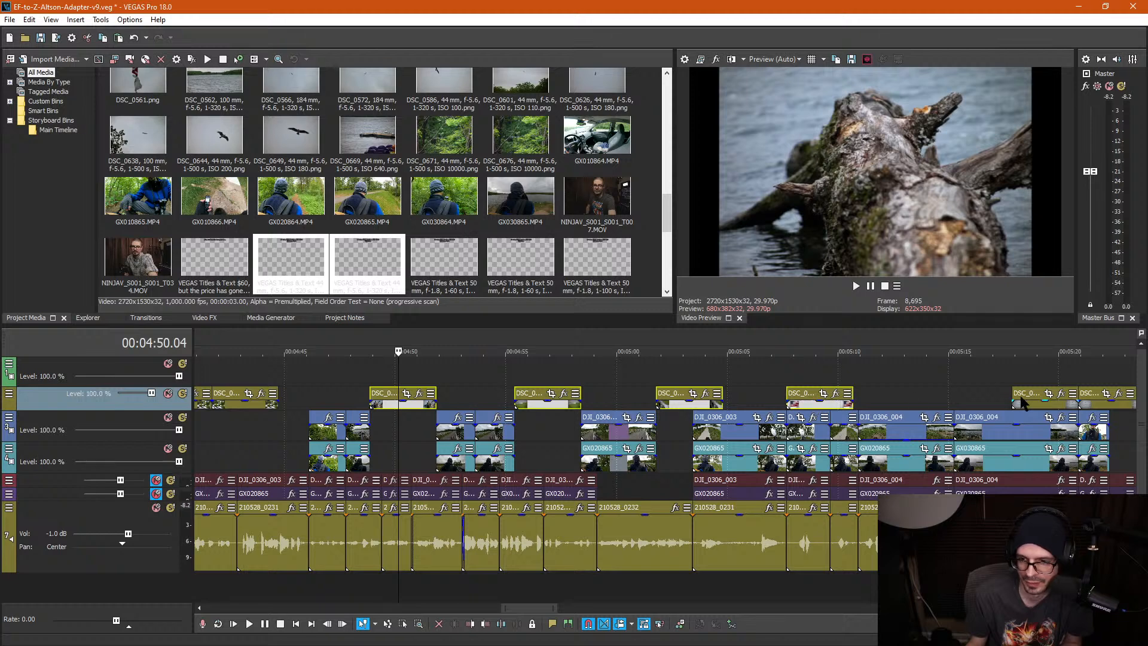
pyautogui.keyDown('ctrl'); pyautogui.click(1036, 407); pyautogui.keyUp('ctrl')
pyautogui.moveTo(976, 354); pyautogui.dragTo(294, 352)
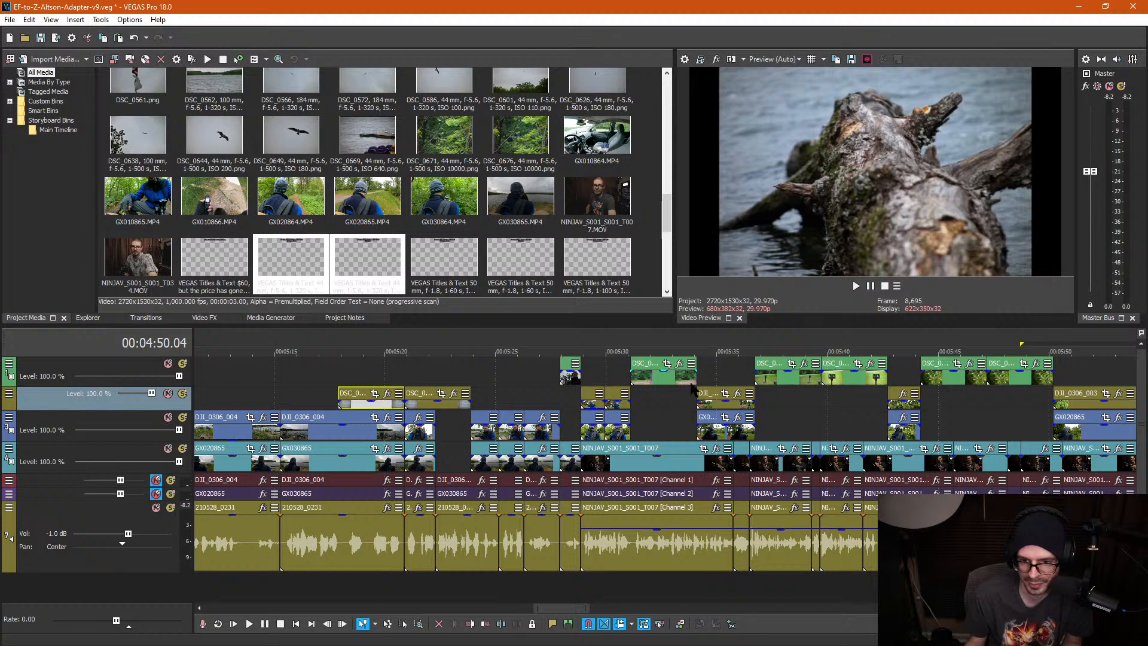
pyautogui.keyDown('ctrl'); pyautogui.click(657, 379); pyautogui.keyUp('ctrl')
pyautogui.keyDown('ctrl'); pyautogui.click(805, 376); pyautogui.keyUp('ctrl')
pyautogui.keyDown('ctrl'); pyautogui.click(954, 385); pyautogui.keyUp('ctrl')
pyautogui.moveTo(1109, 355); pyautogui.dragTo(651, 354)
pyautogui.keyDown('ctrl'); pyautogui.click(722, 381); pyautogui.keyUp('ctrl')
pyautogui.keyDown('ctrl'); pyautogui.click(906, 383); pyautogui.keyUp('ctrl')
pyautogui.keyDown('ctrl'); pyautogui.click(1023, 383); pyautogui.keyUp('ctrl')
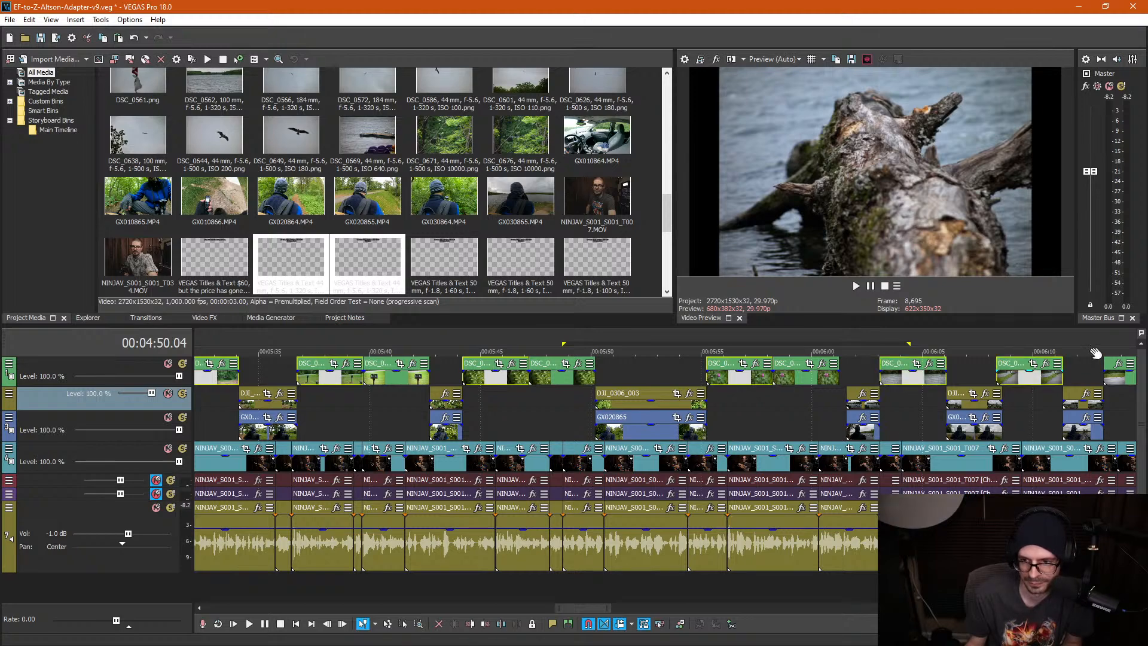
pyautogui.moveTo(1094, 355); pyautogui.dragTo(594, 350)
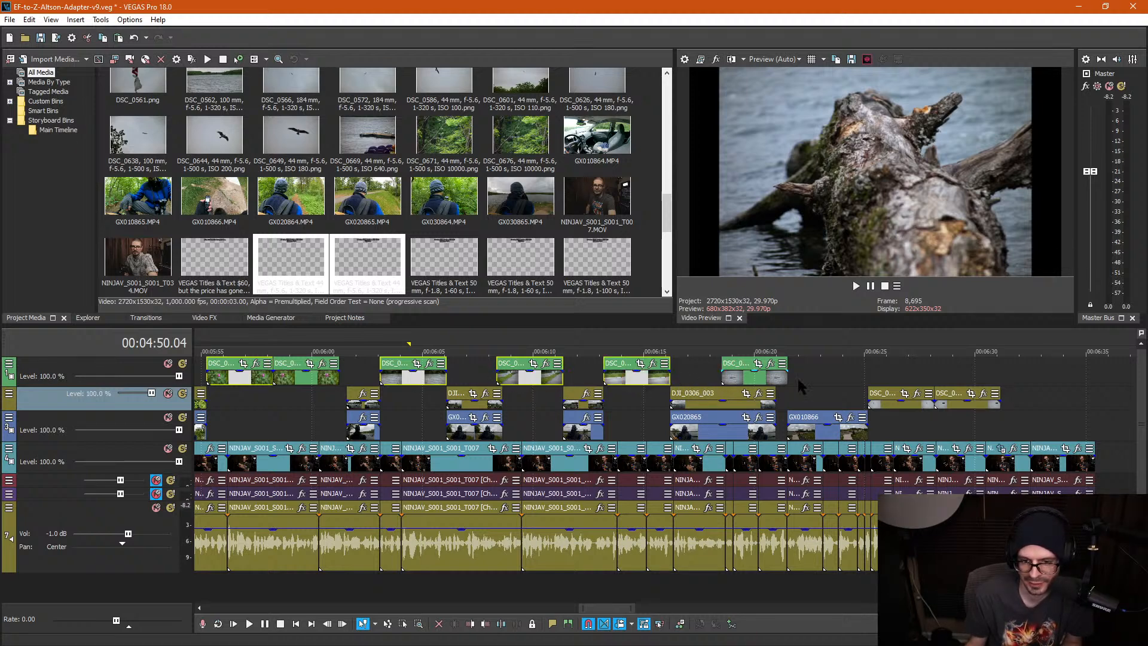
pyautogui.click(900, 406)
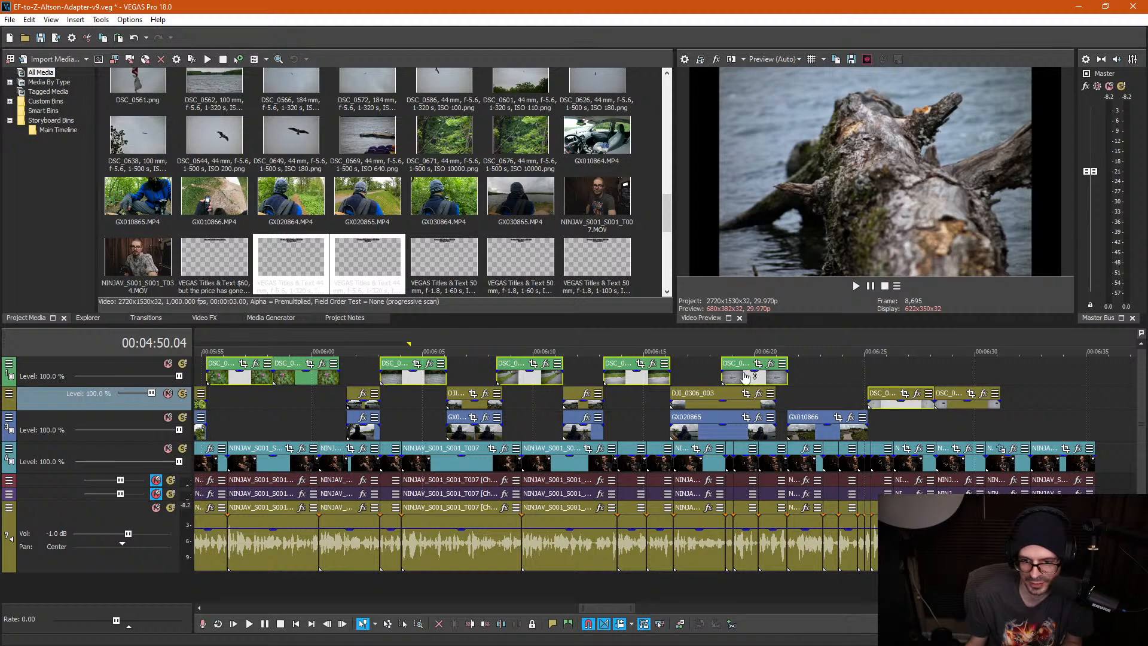
pyautogui.rightClick(752, 385)
pyautogui.click(794, 291)
# Step: Look back through the earlier part of the timeline for a close-up photo clip to use as the source of event attributes
pyautogui.scroll(-4, 499, 422)
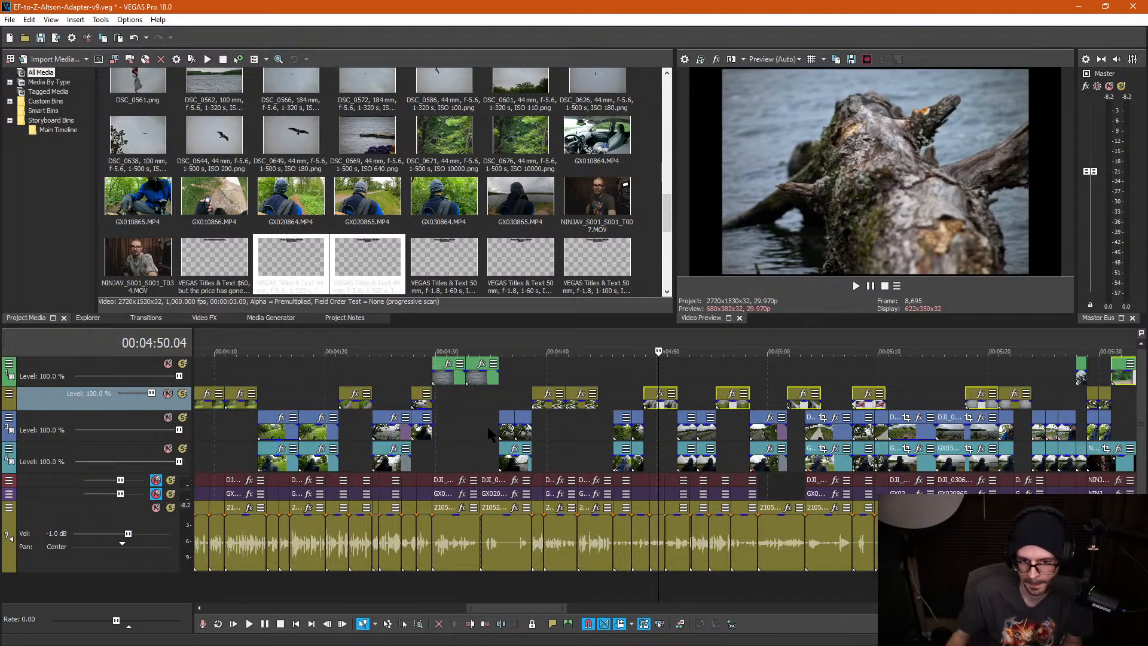
pyautogui.scroll(-2, 486, 429)
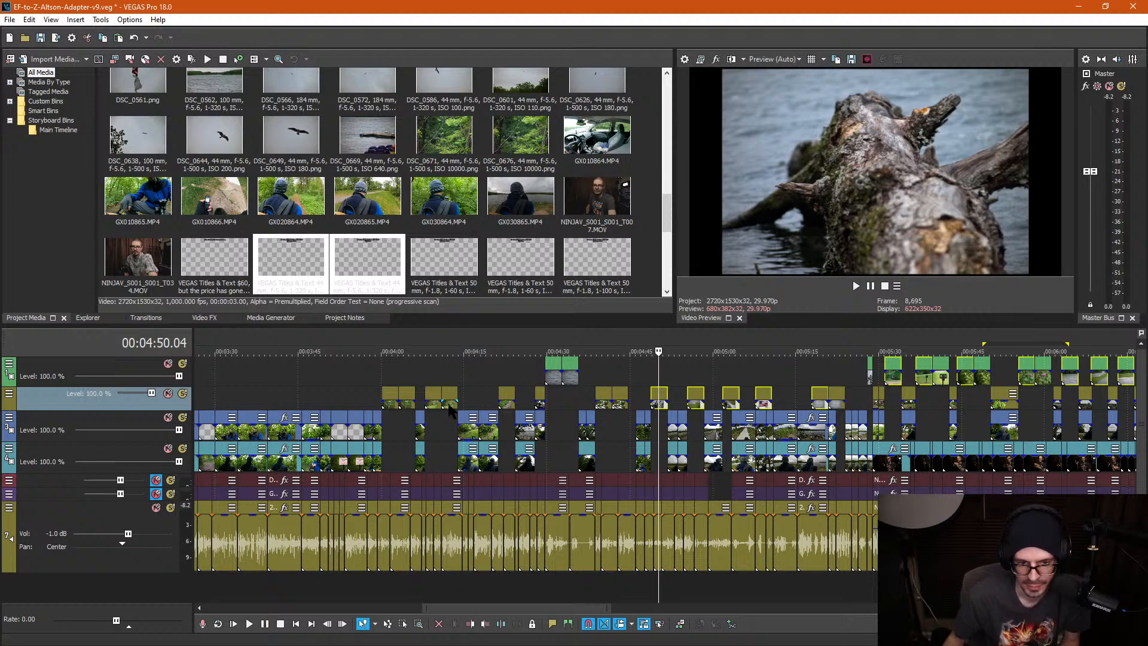
pyautogui.click(790, 371)
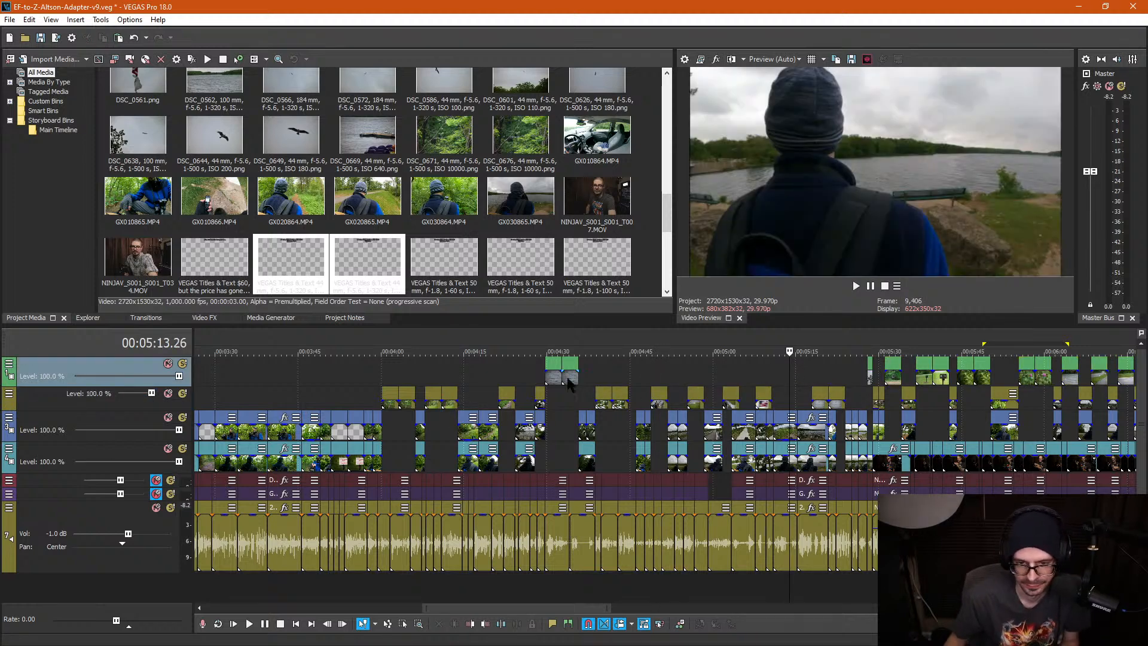
pyautogui.click(434, 377)
pyautogui.scroll(5, 443, 383)
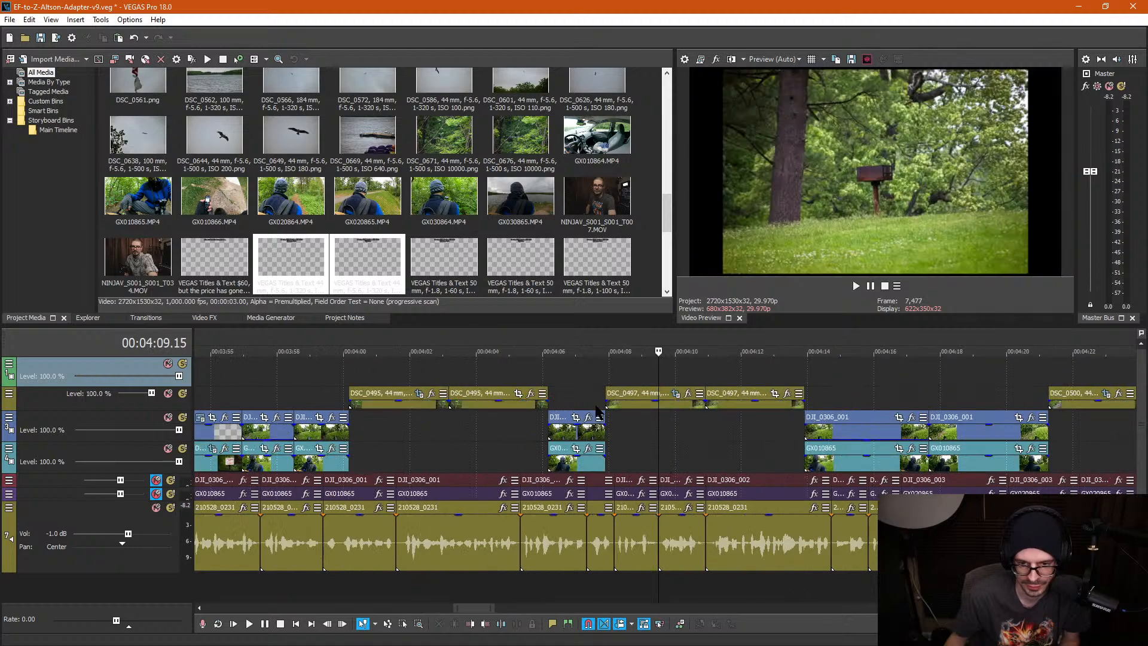
pyautogui.click(486, 409)
pyautogui.rightClick(487, 407)
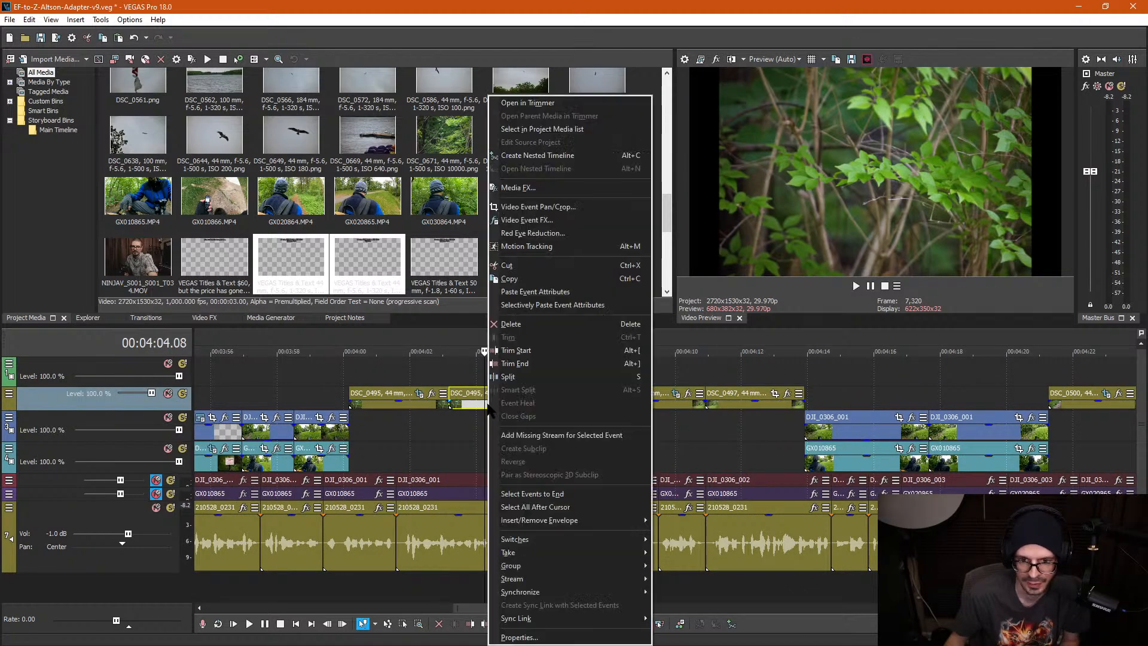
pyautogui.click(429, 433)
pyautogui.scroll(-2, 429, 432)
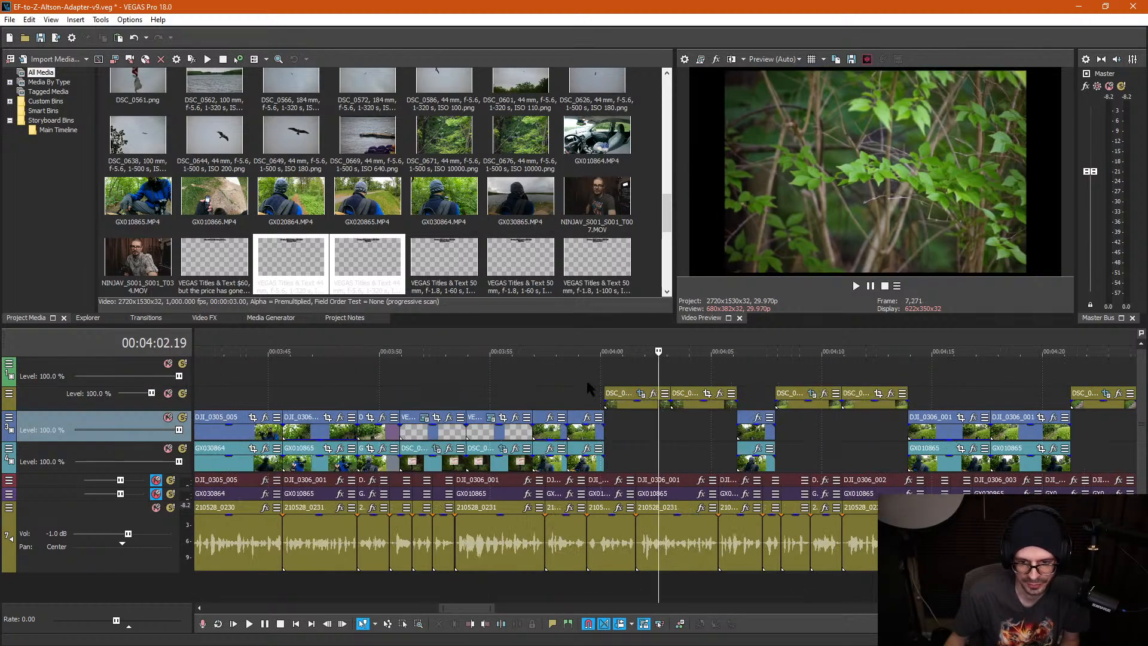
pyautogui.click(580, 440)
pyautogui.scroll(2, 598, 445)
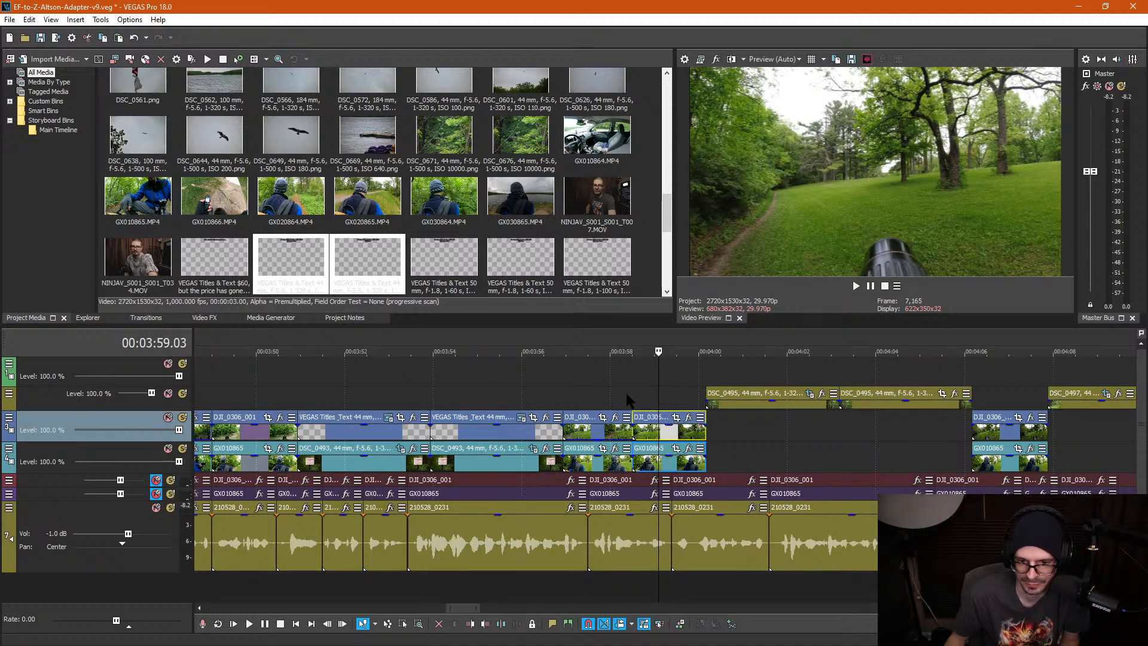
pyautogui.click(607, 391)
pyautogui.click(668, 383)
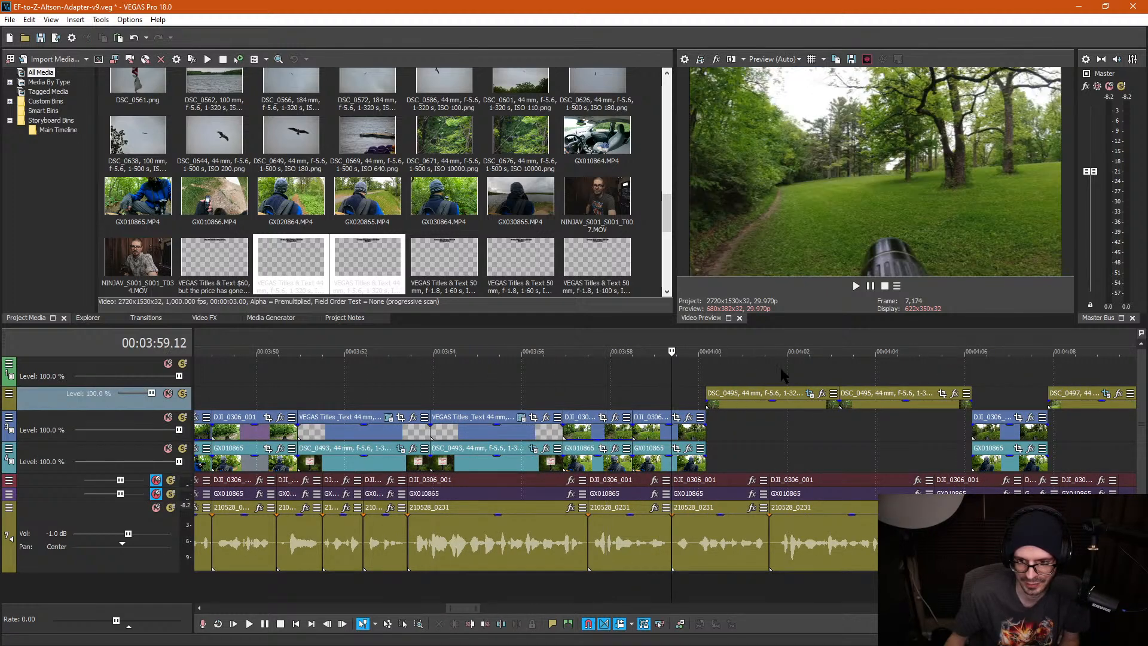
pyautogui.click(781, 368)
pyautogui.click(905, 376)
pyautogui.scroll(-7, 676, 404)
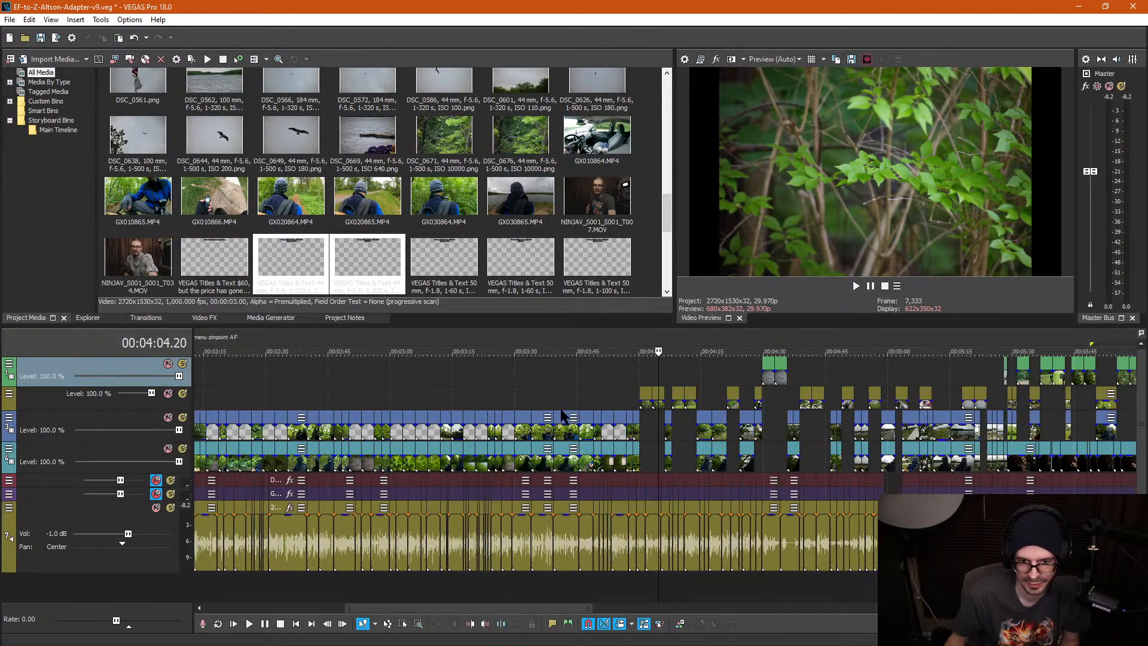
pyautogui.scroll(-3, 509, 412)
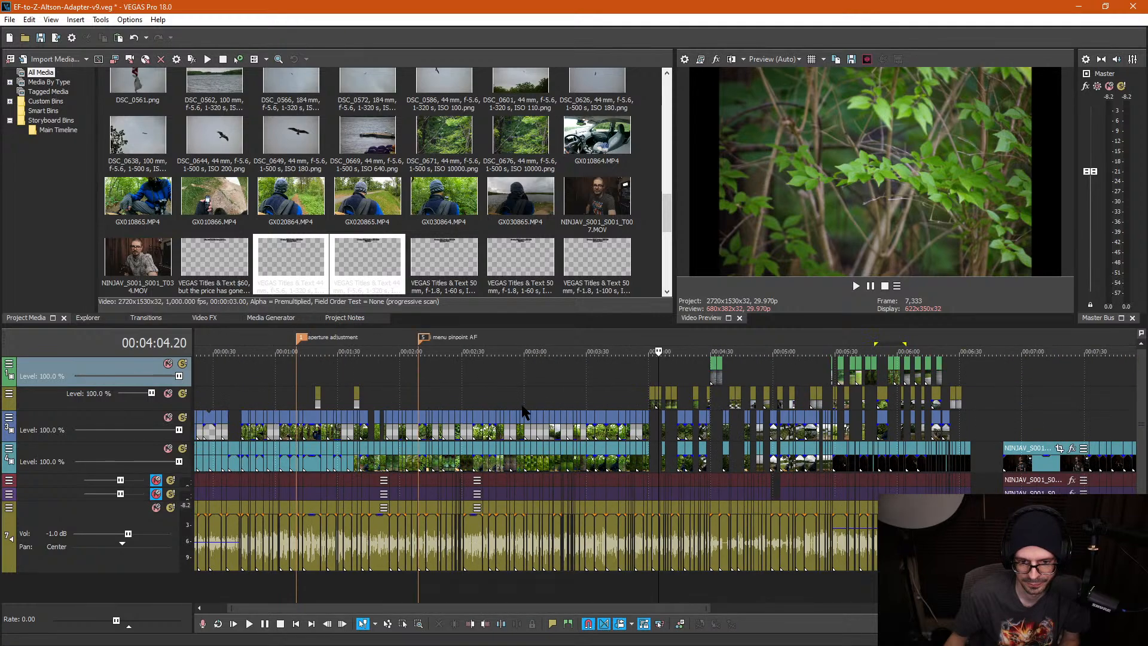
pyautogui.click(368, 399)
pyautogui.scroll(4, 581, 409)
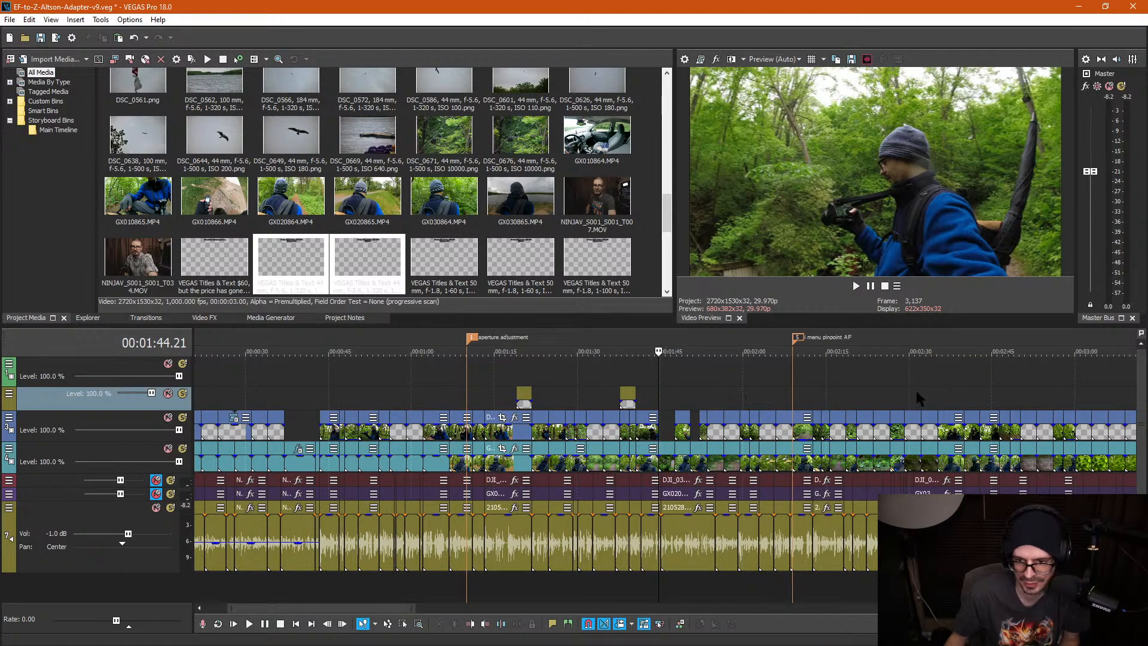
pyautogui.click(1085, 391)
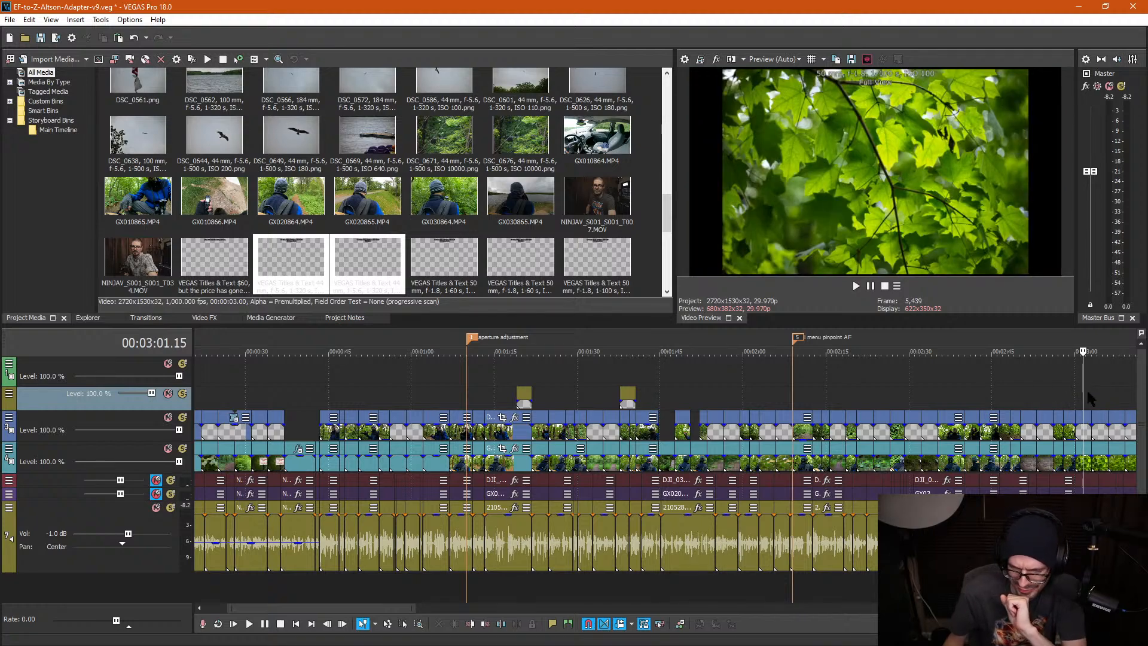
pyautogui.moveTo(1049, 354); pyautogui.dragTo(496, 357)
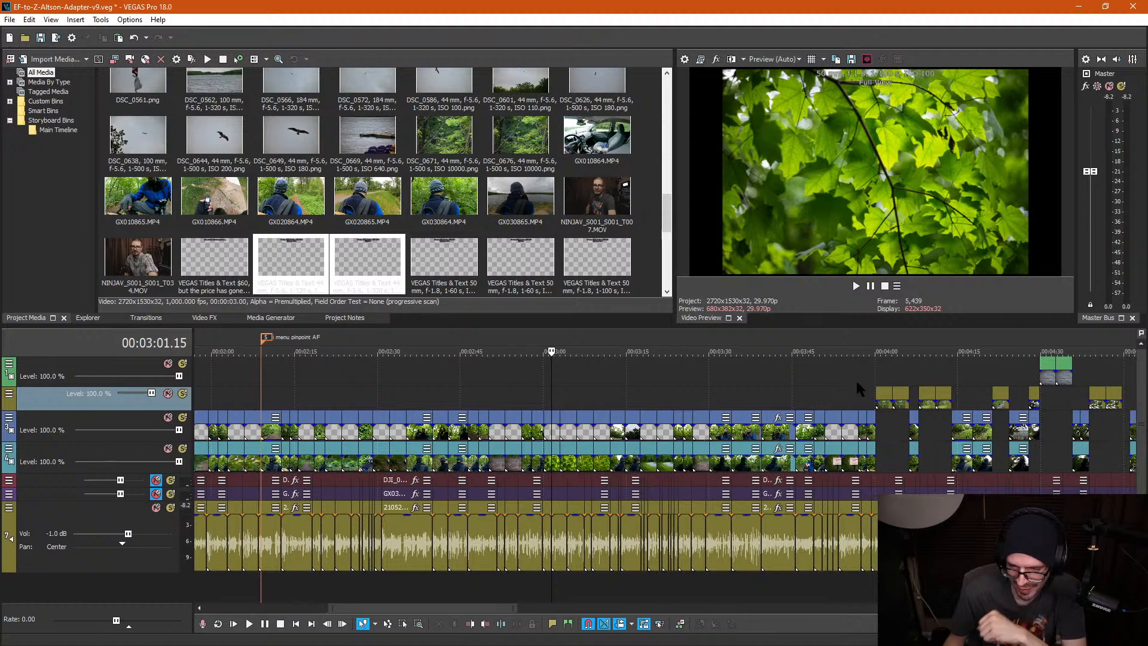
# Step: Copy the second, close-up DSC_0493 clip and paste its event attributes onto the second DSC_0495 clip at 00:04:03
pyautogui.click(860, 413)
pyautogui.scroll(4, 758, 427)
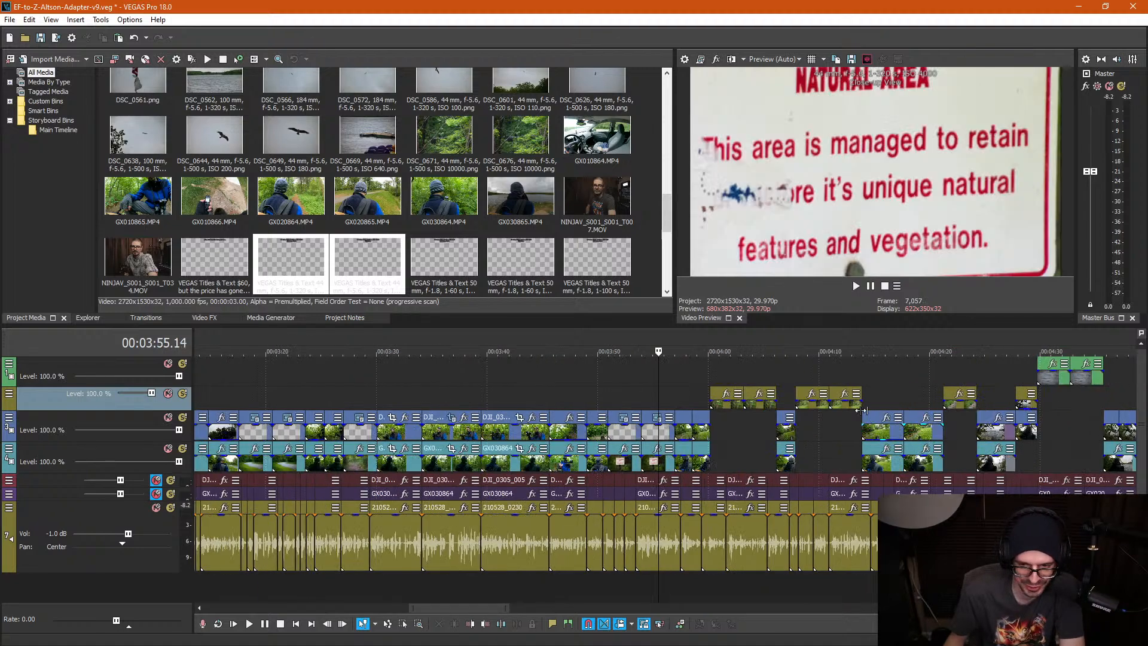
pyautogui.scroll(2, 654, 460)
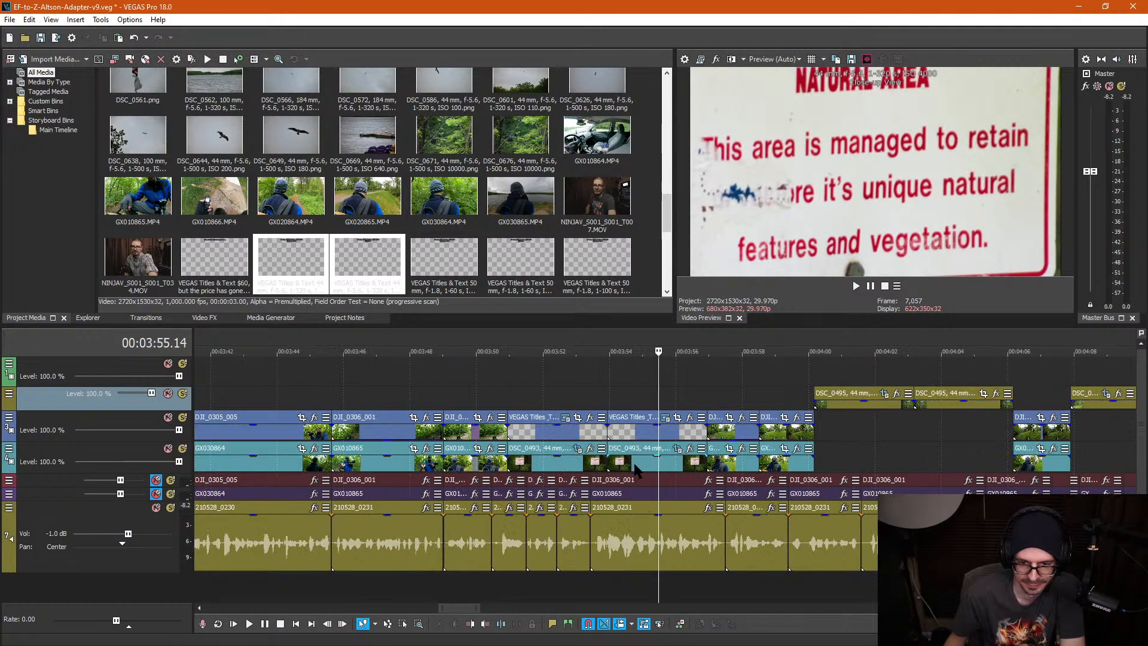
pyautogui.rightClick(638, 461)
pyautogui.click(685, 292)
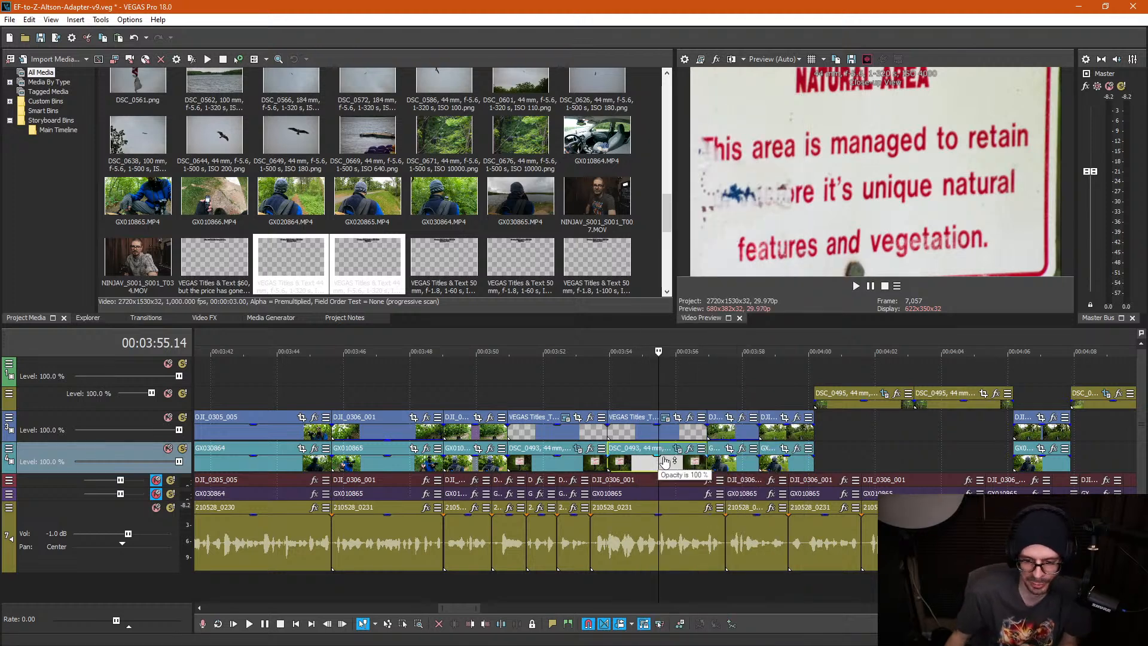
pyautogui.click(943, 399)
pyautogui.rightClick(943, 400)
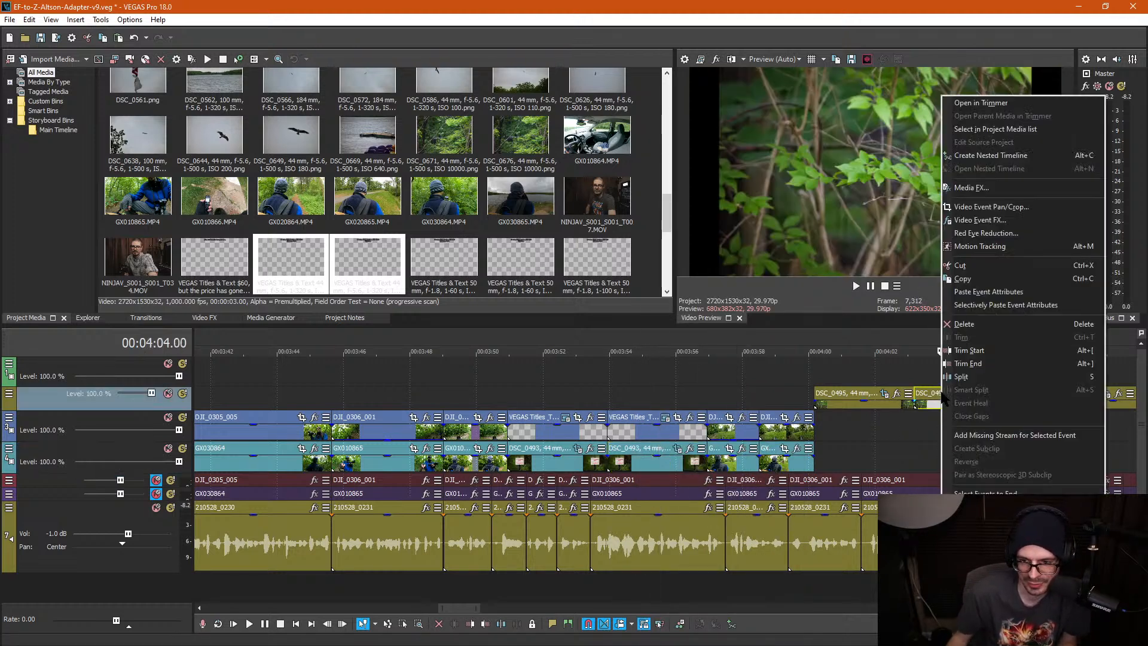
pyautogui.click(1005, 293)
# Step: Paste the close-up event attributes onto the second DSC_0497 clip near 00:04:11 and the second water photo clip near 00:04:33
pyautogui.moveTo(988, 353); pyautogui.dragTo(451, 354)
pyautogui.rightClick(687, 410)
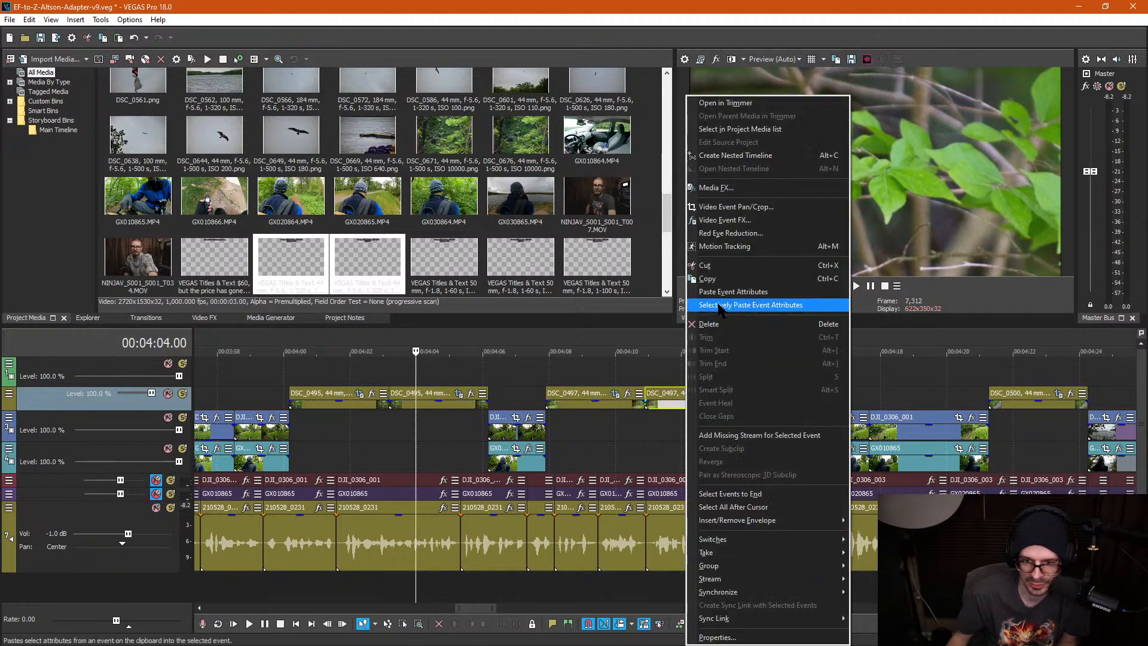
pyautogui.click(724, 293)
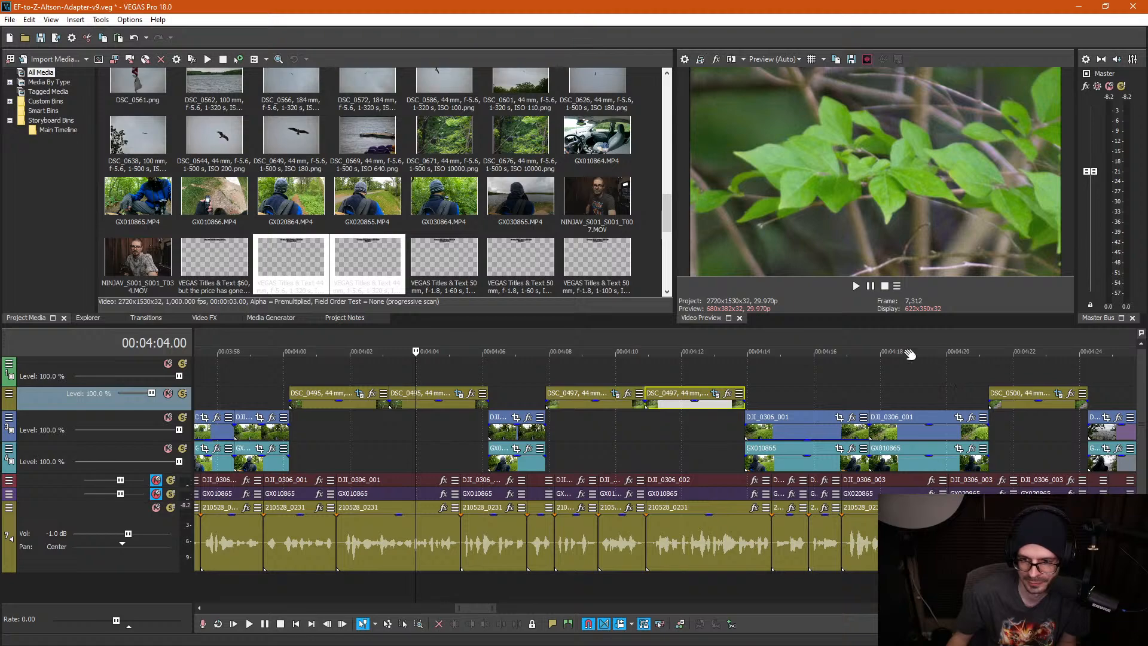
pyautogui.moveTo(935, 354); pyautogui.dragTo(805, 355)
pyautogui.click(739, 379)
pyautogui.scroll(-4, 743, 384)
pyautogui.scroll(2, 777, 383)
pyautogui.rightClick(790, 380)
pyautogui.click(852, 293)
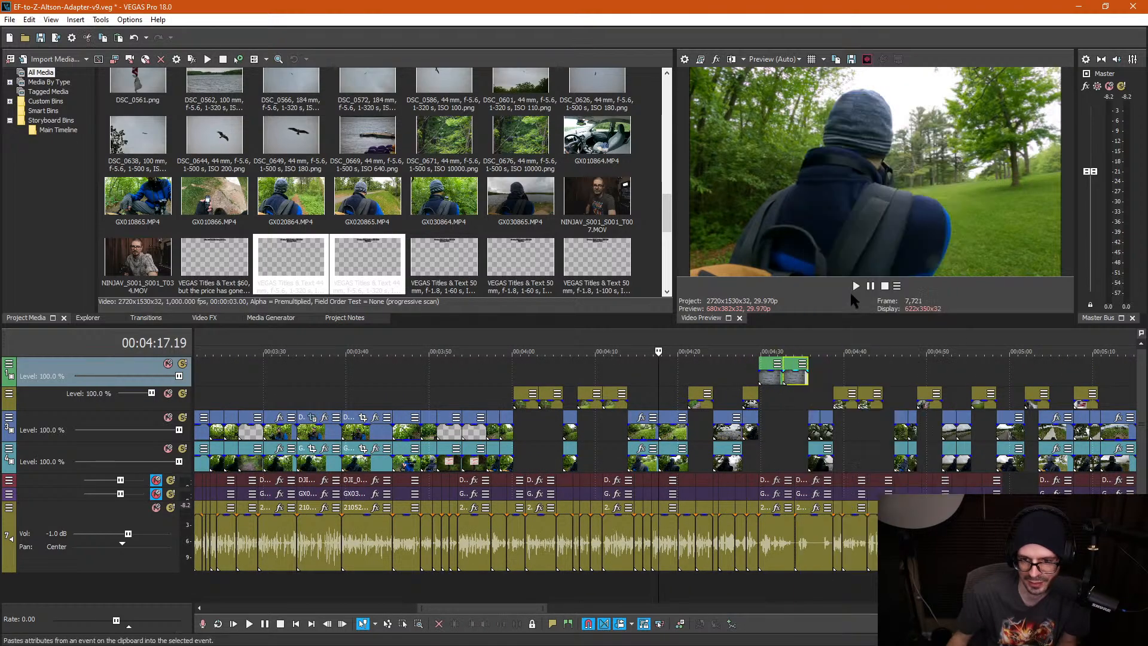
# Step: Paste the close-up event attributes onto the second clips of the photo pairs near 00:04:41 and 00:05:20
pyautogui.rightClick(871, 406)
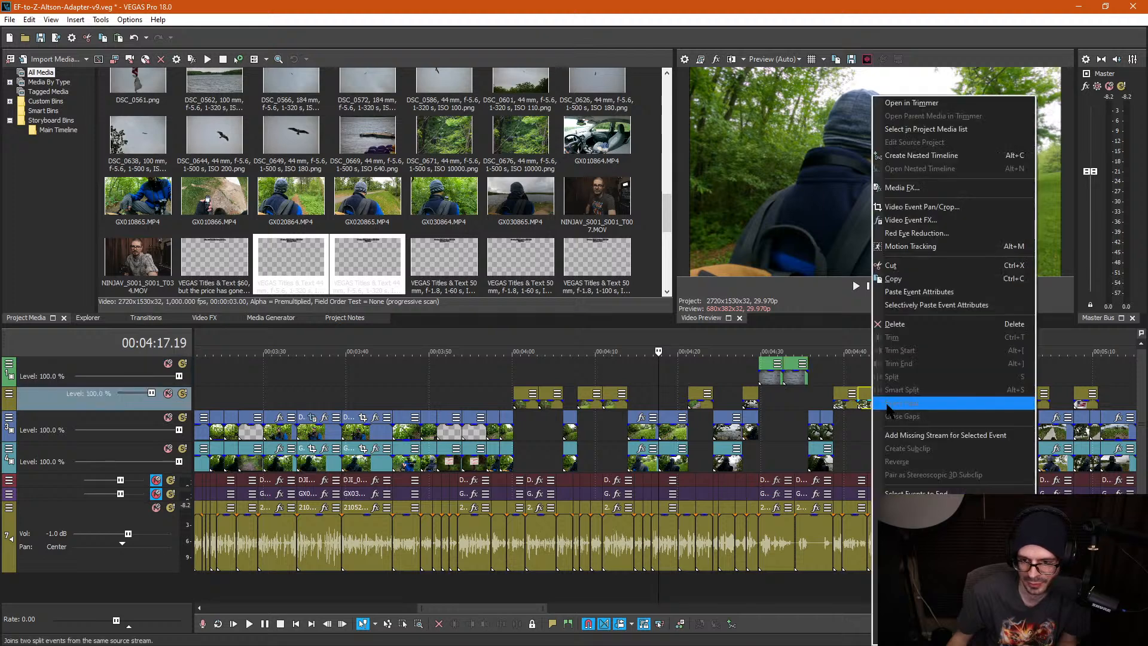
pyautogui.click(915, 293)
pyautogui.moveTo(981, 353); pyautogui.dragTo(494, 347)
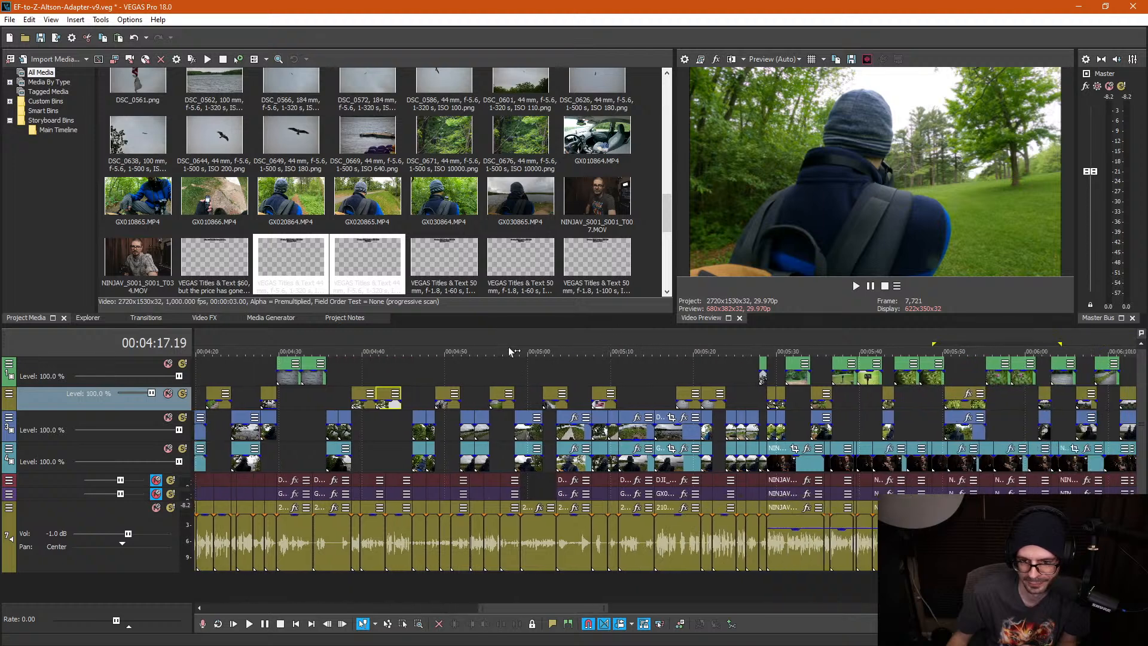
pyautogui.rightClick(718, 406)
pyautogui.click(770, 294)
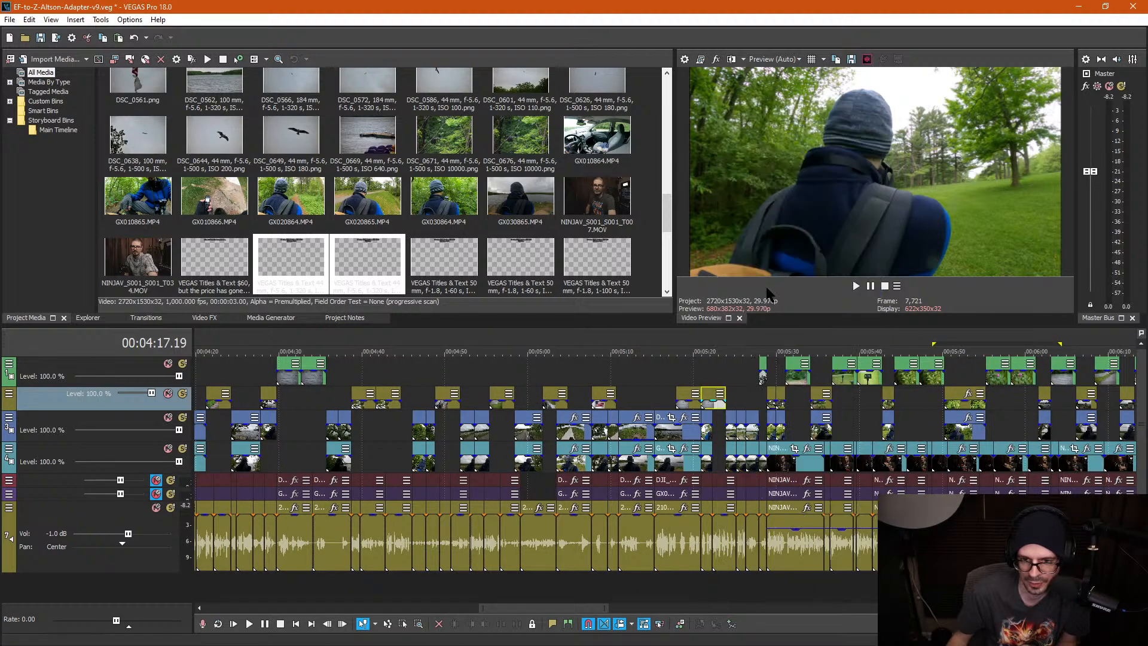
# Step: Paste the close-up event attributes onto the second white-blossom photo clip at 00:05:48 and check the first blossom clip's framing
pyautogui.click(842, 381)
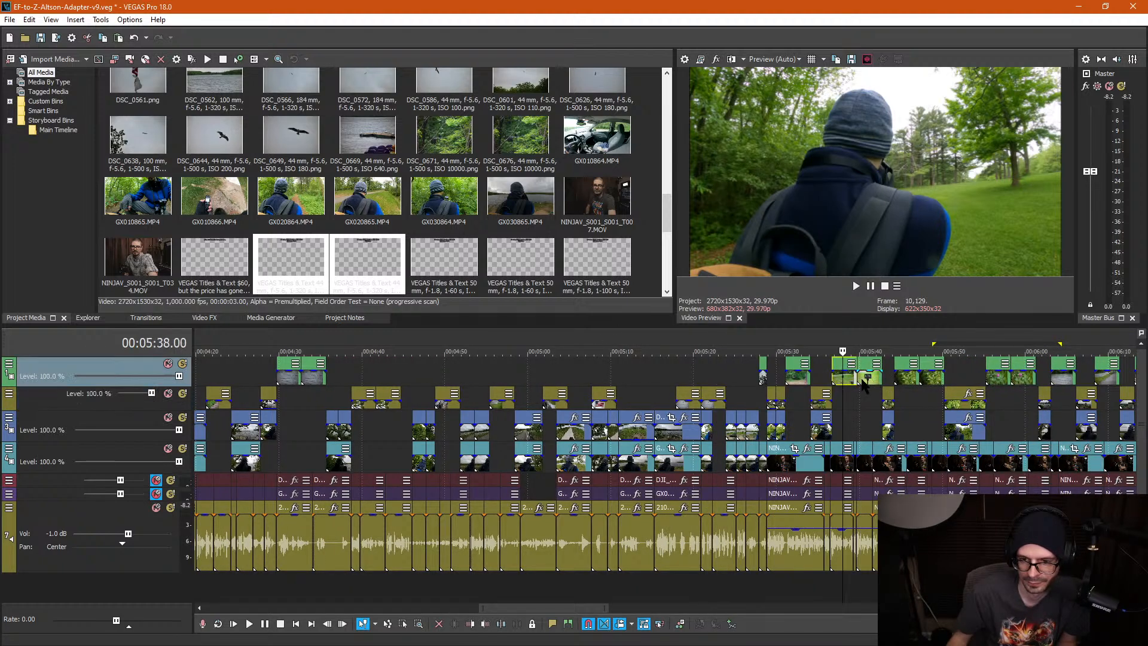
pyautogui.click(864, 379)
pyautogui.click(917, 380)
pyautogui.click(925, 379)
pyautogui.click(927, 380)
pyautogui.rightClick(936, 382)
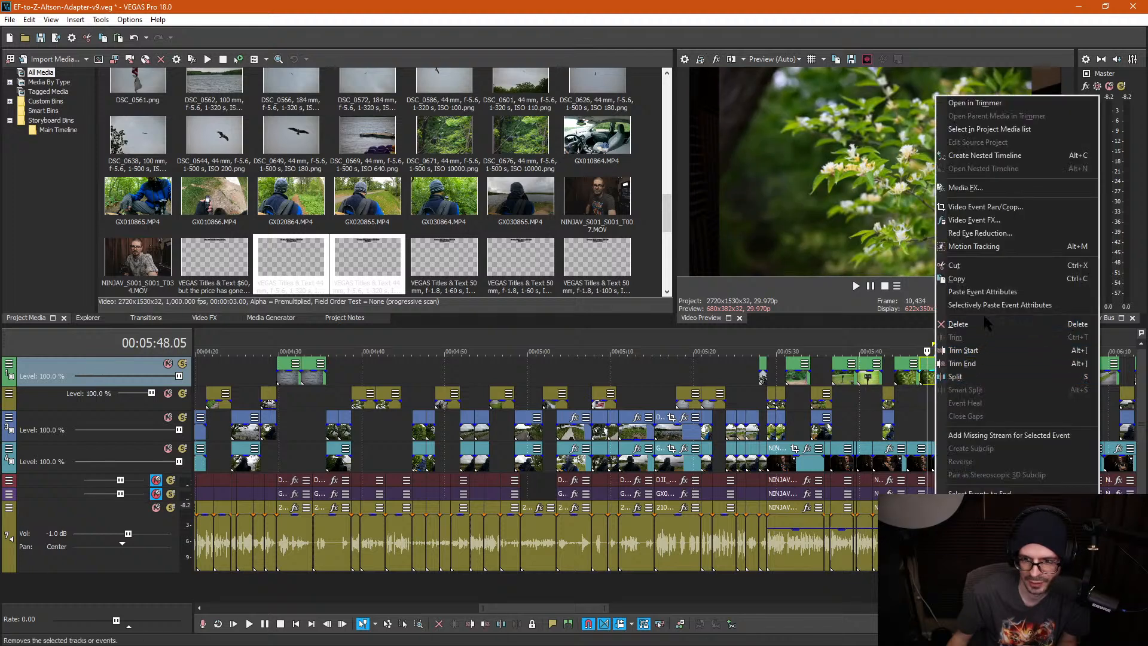
pyautogui.click(982, 292)
pyautogui.click(906, 379)
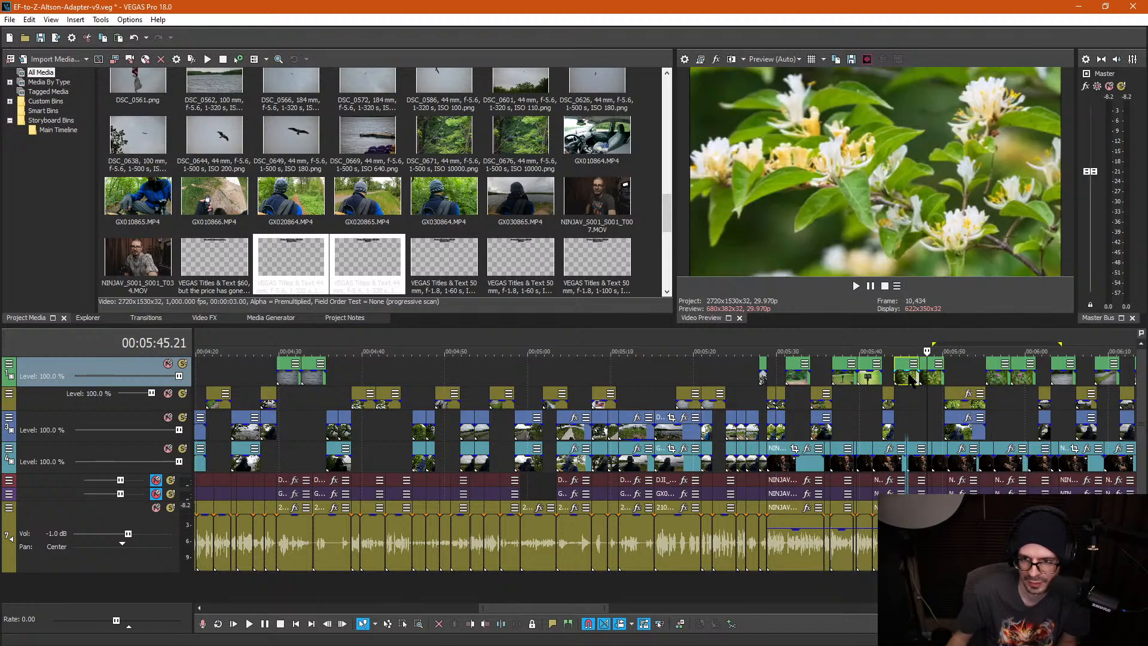
# Step: Paste the copied event attributes onto the second clover photo clip near 00:05:59 and compare the framing of both clover clips
pyautogui.rightClick(1023, 379)
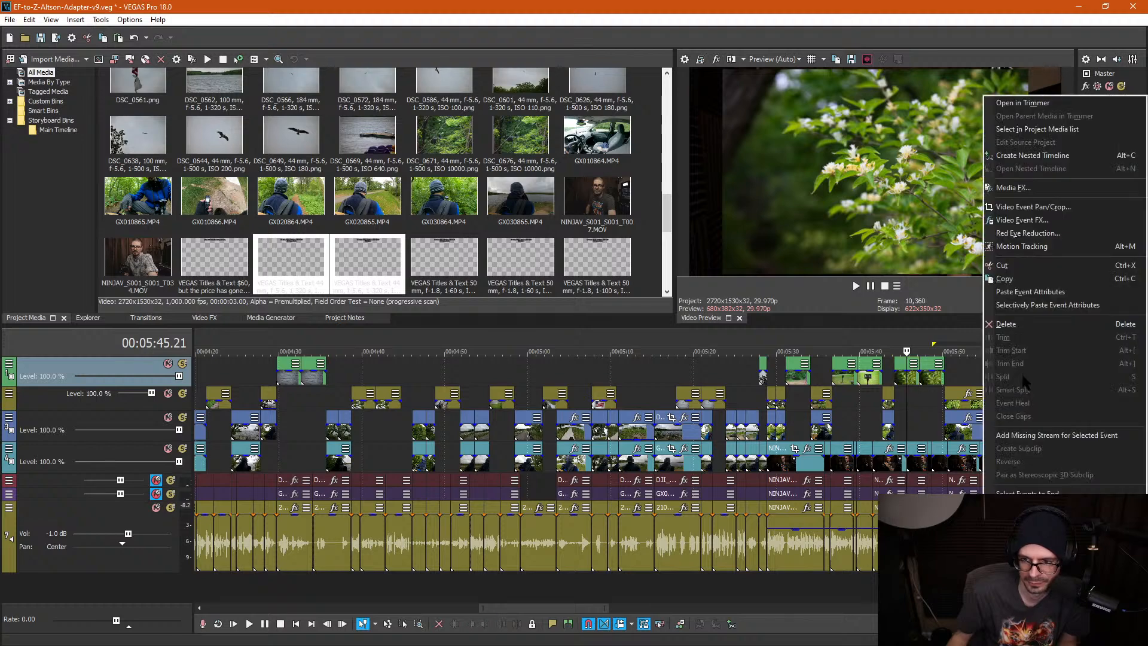
pyautogui.click(1026, 291)
pyautogui.click(959, 378)
pyautogui.click(1002, 383)
pyautogui.scroll(3, 1005, 389)
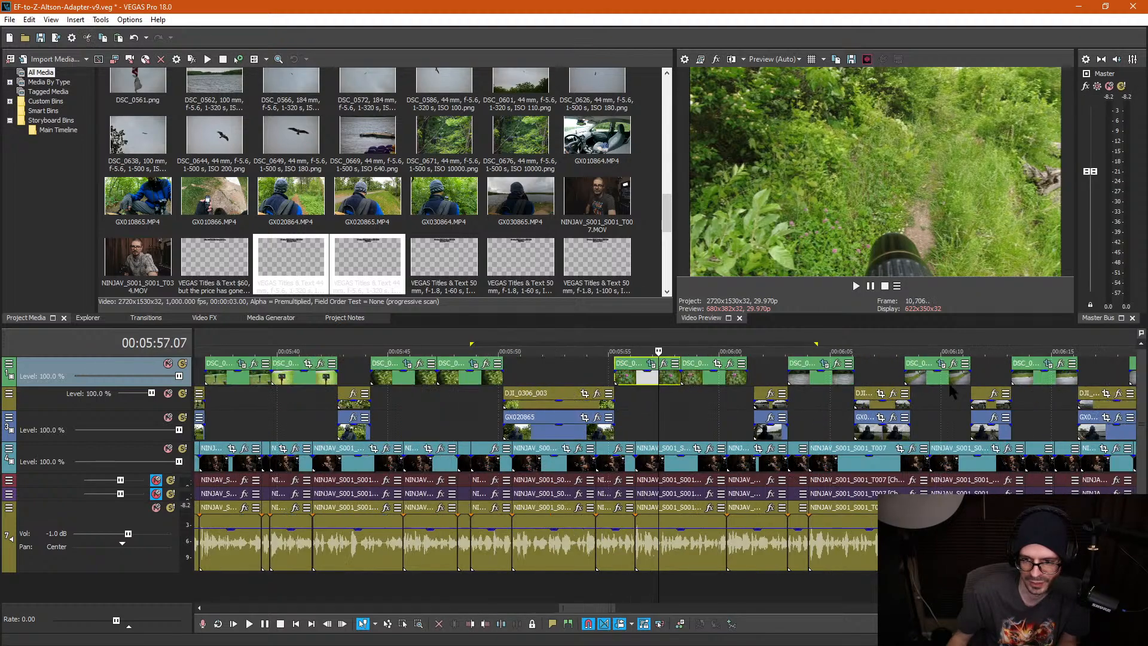
pyautogui.click(719, 382)
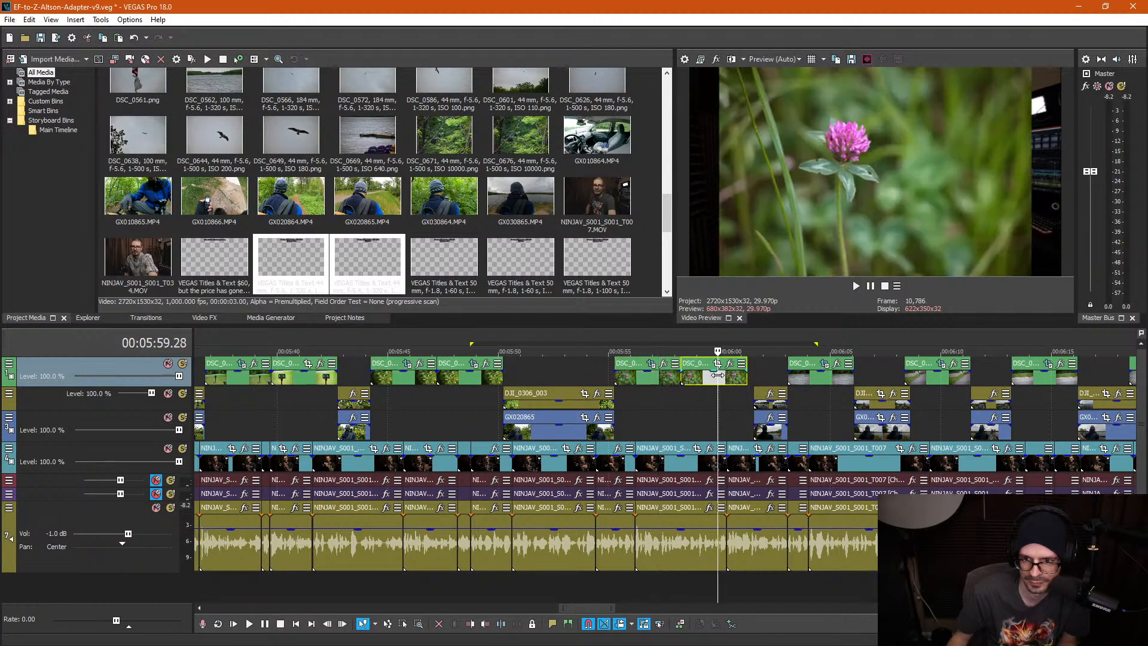
pyautogui.click(653, 380)
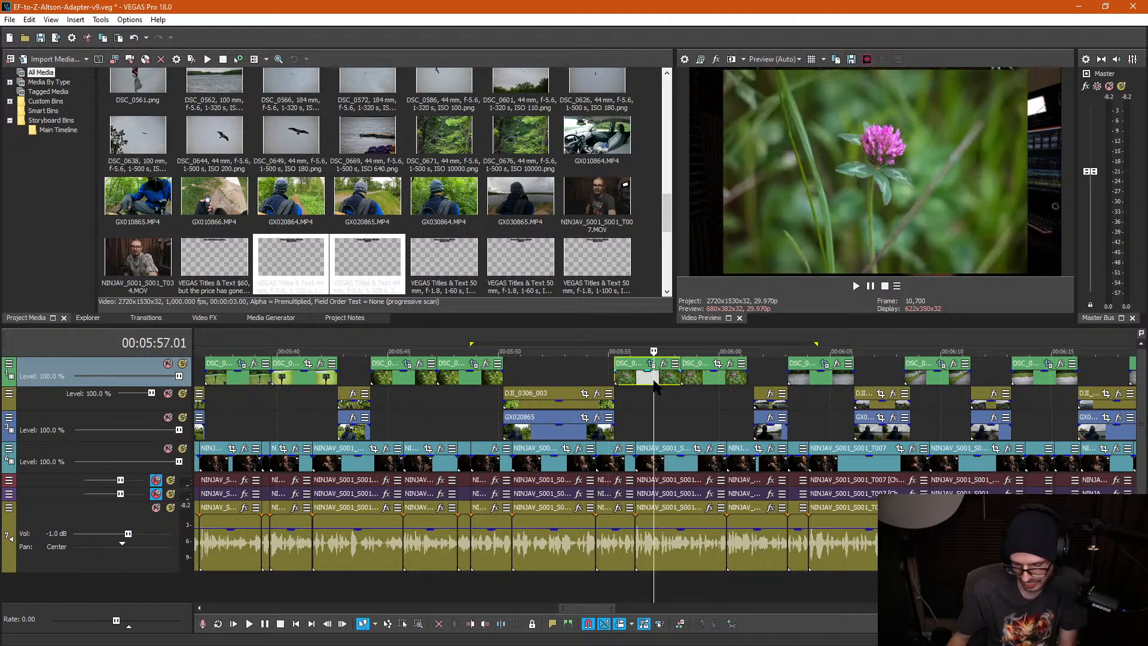
# Step: Replace the second clover photo clip at 00:05:58 with a copy of the first clover clip, placed directly after it
pyautogui.press('Delete')
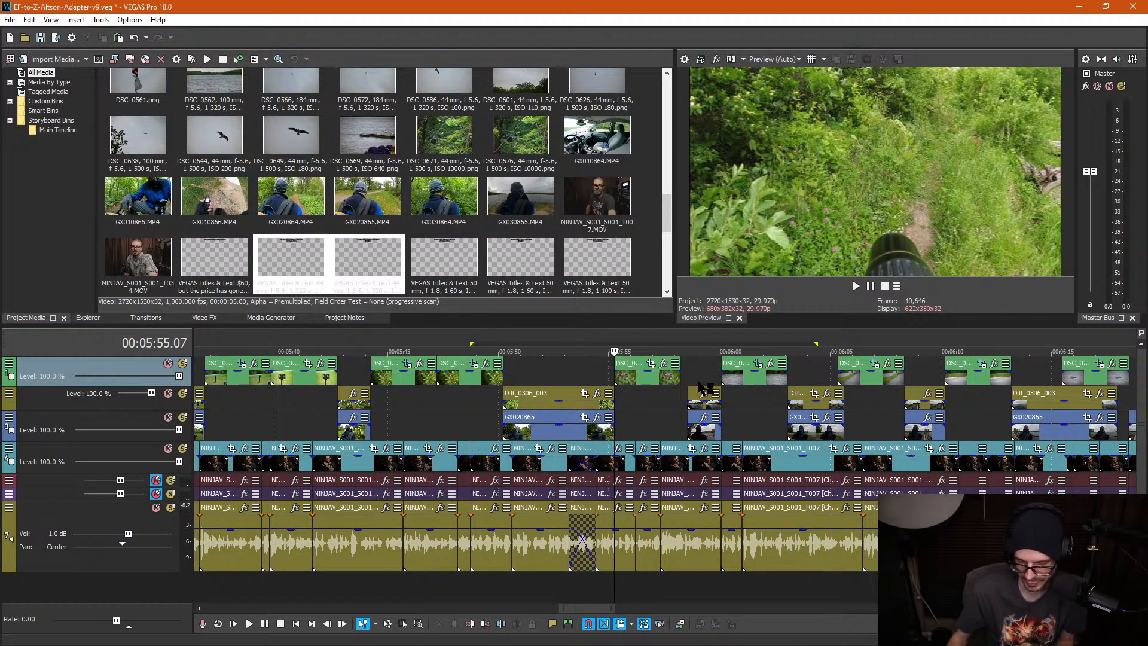
pyautogui.hotkey('ctrl', 'z')
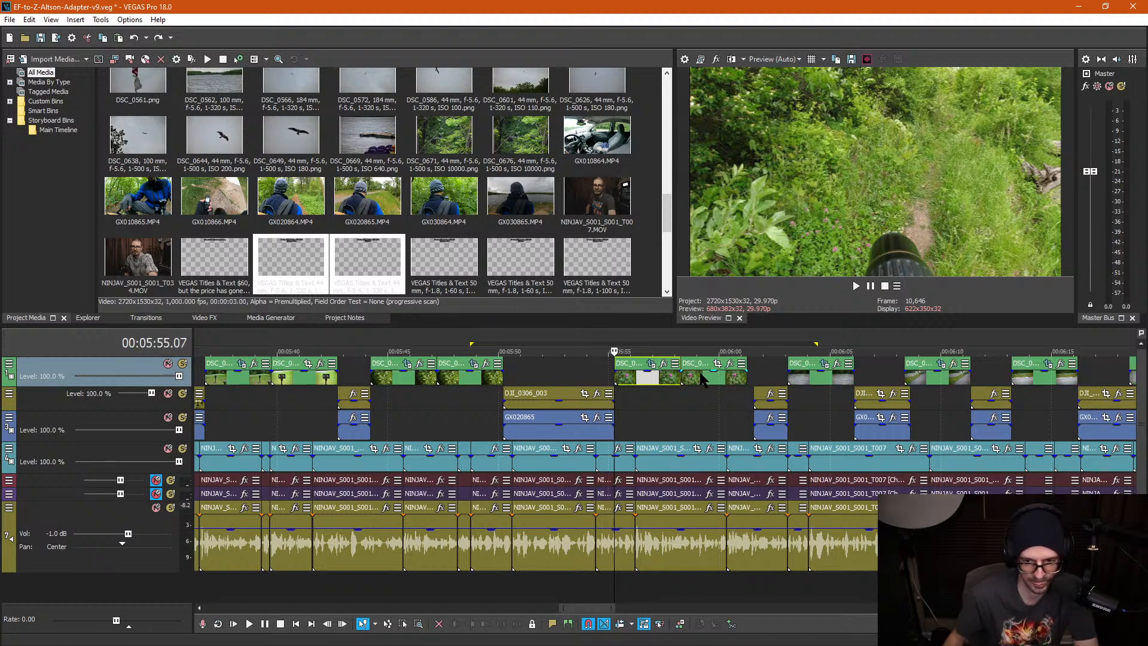
pyautogui.click(703, 380)
pyautogui.press('Delete')
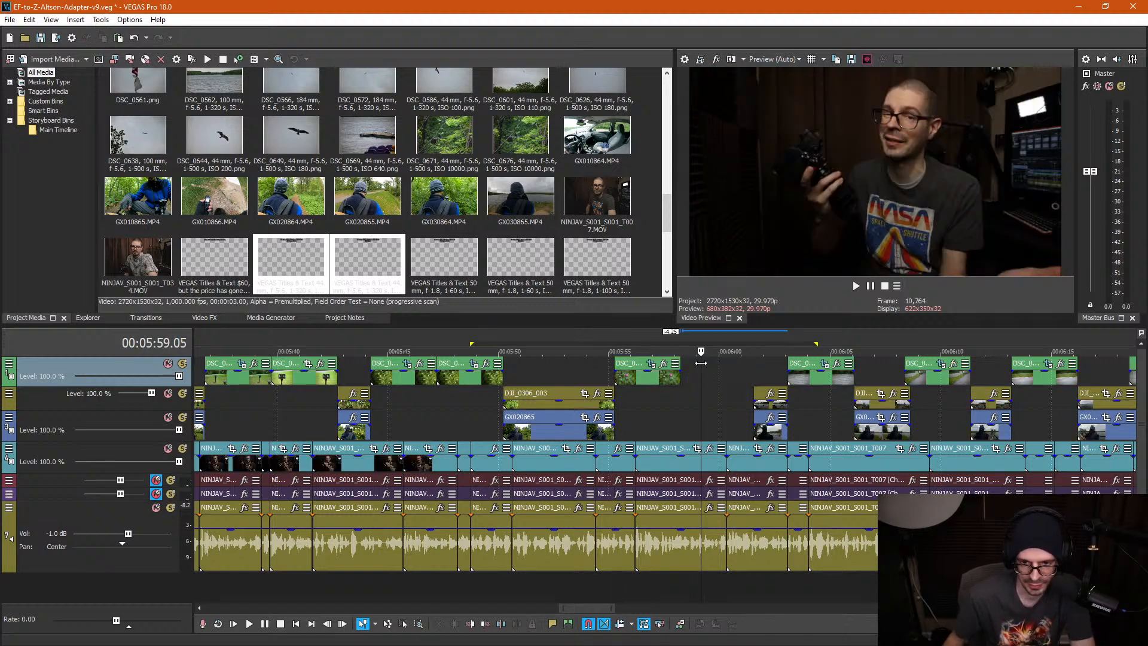
pyautogui.click(653, 378)
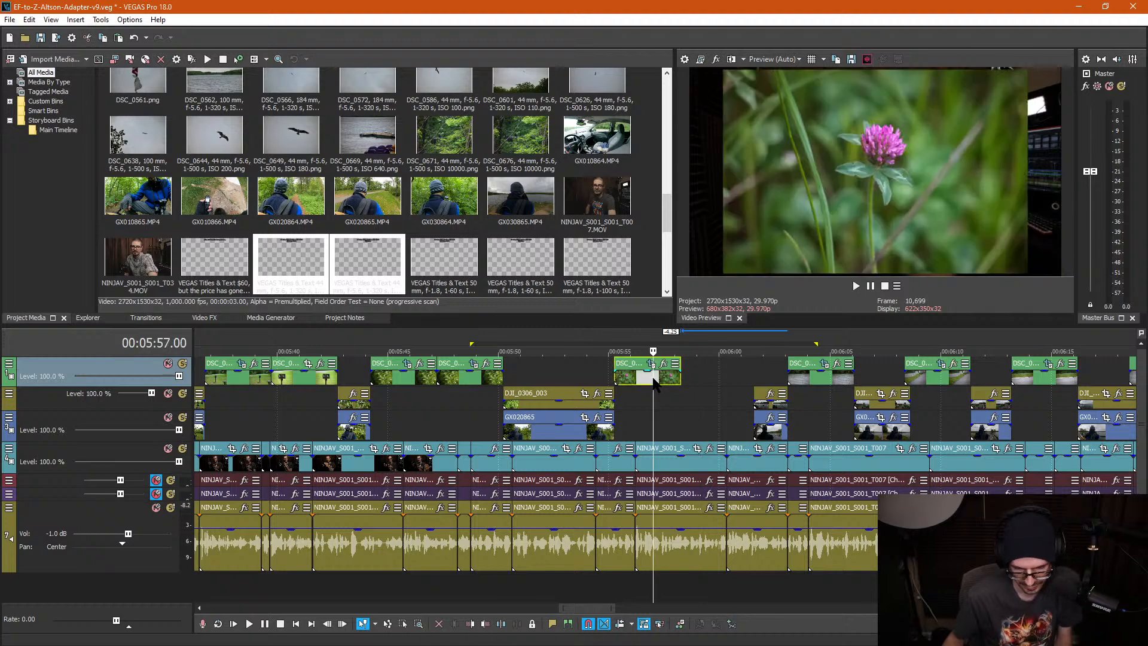
pyautogui.hotkey('ctrl', 'c')
pyautogui.click(699, 371)
pyautogui.hotkey('ctrl', 'v')
pyautogui.moveTo(724, 375); pyautogui.dragTo(706, 378)
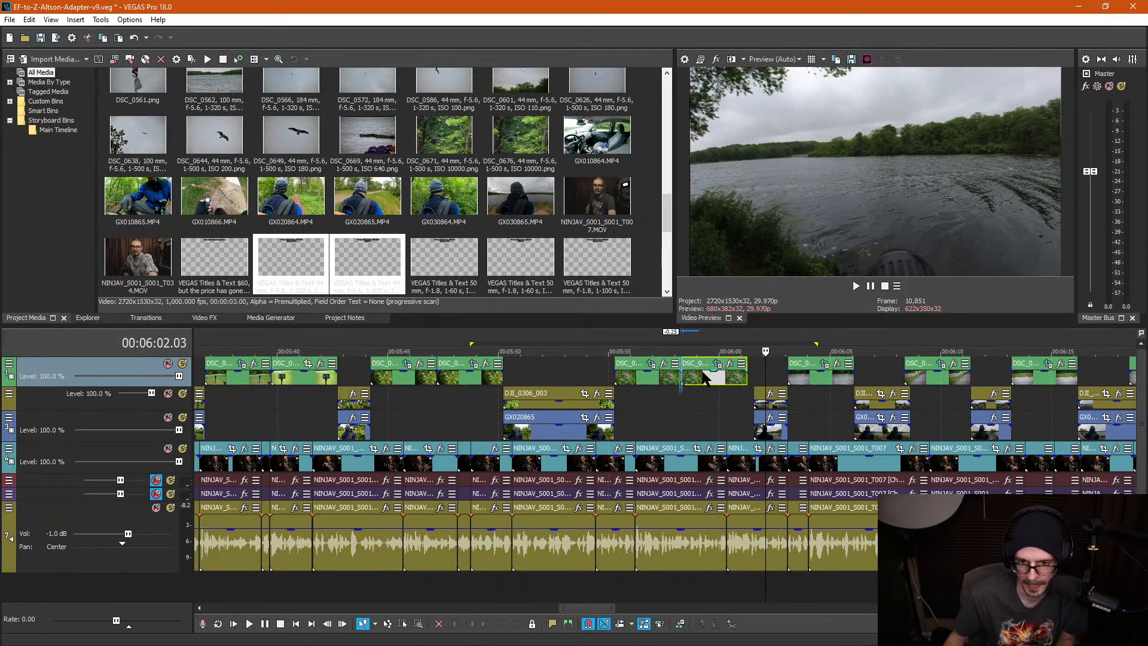
# Step: Paste the clover clip's event attributes onto the second white-blossom clip near 00:05:48 and check the second grill photo clip's framing
pyautogui.rightClick(486, 383)
pyautogui.click(525, 299)
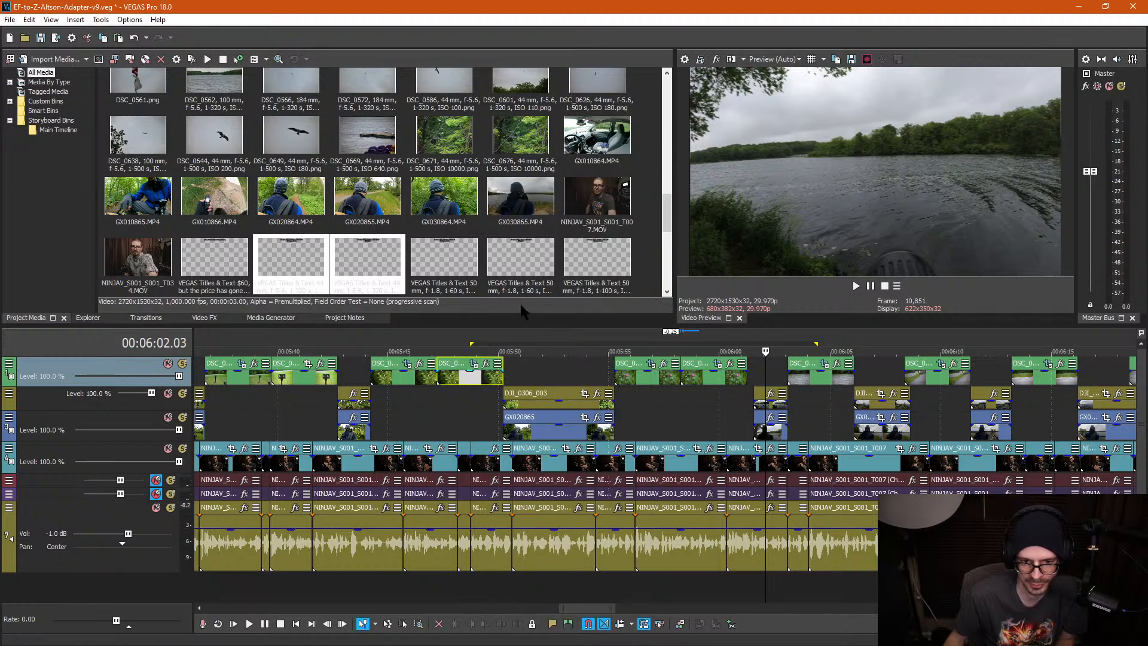
pyautogui.click(297, 383)
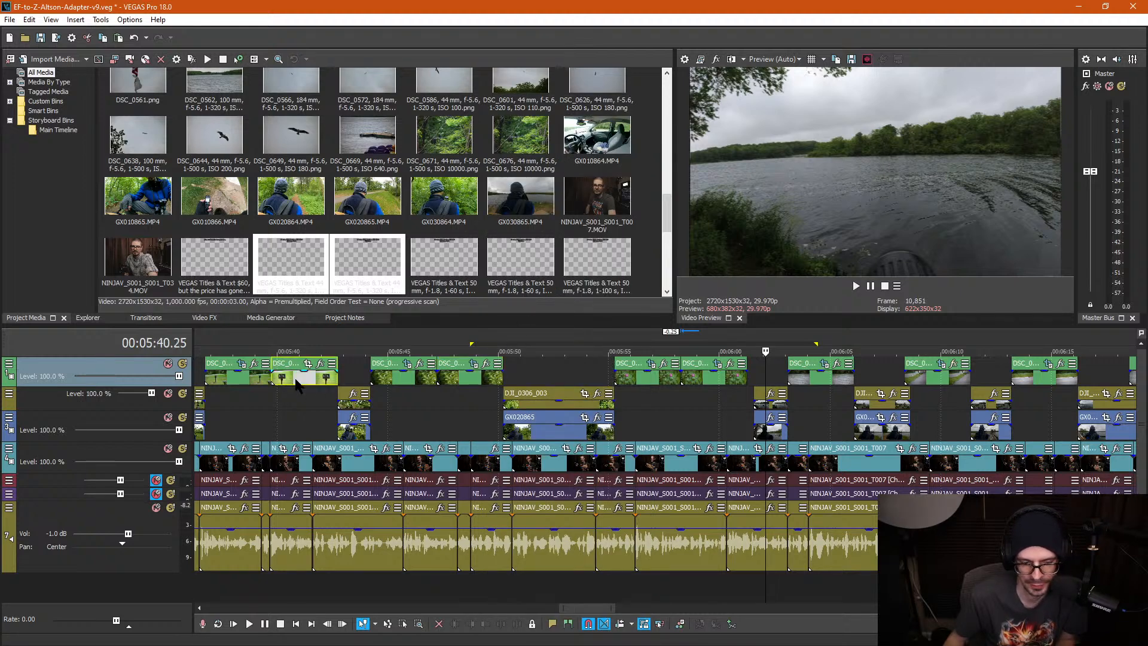
pyautogui.scroll(-2, 443, 385)
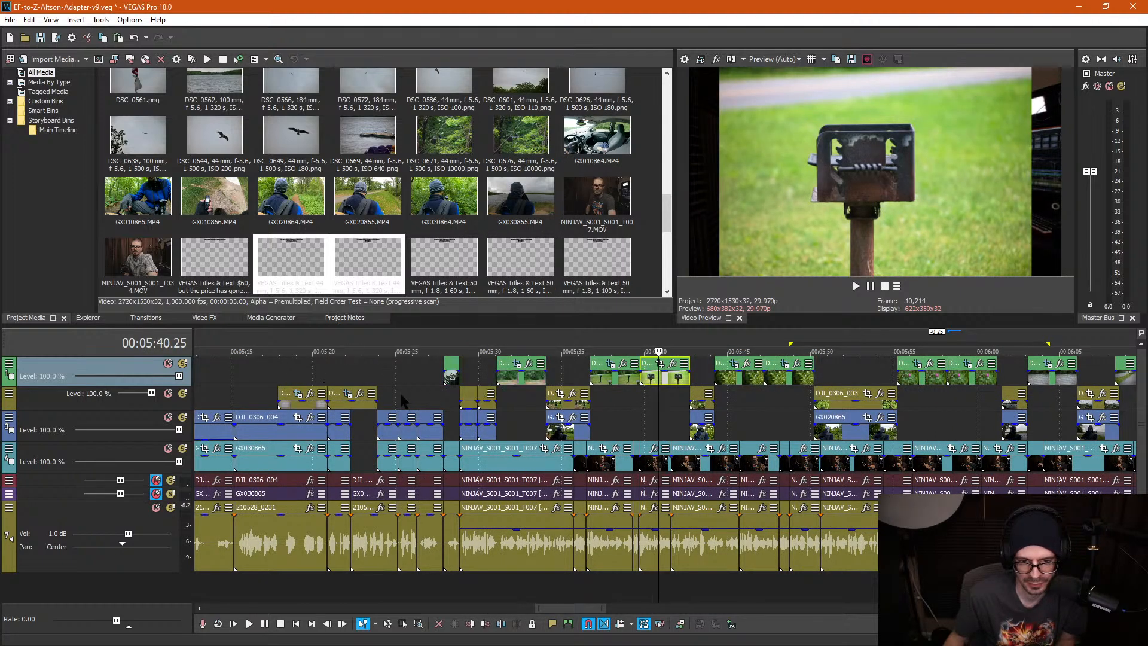
# Step: Copy the second, close-up photo clip near 00:05:21 and paste its event attributes onto the second white-blossom and second clover clips
pyautogui.rightClick(361, 407)
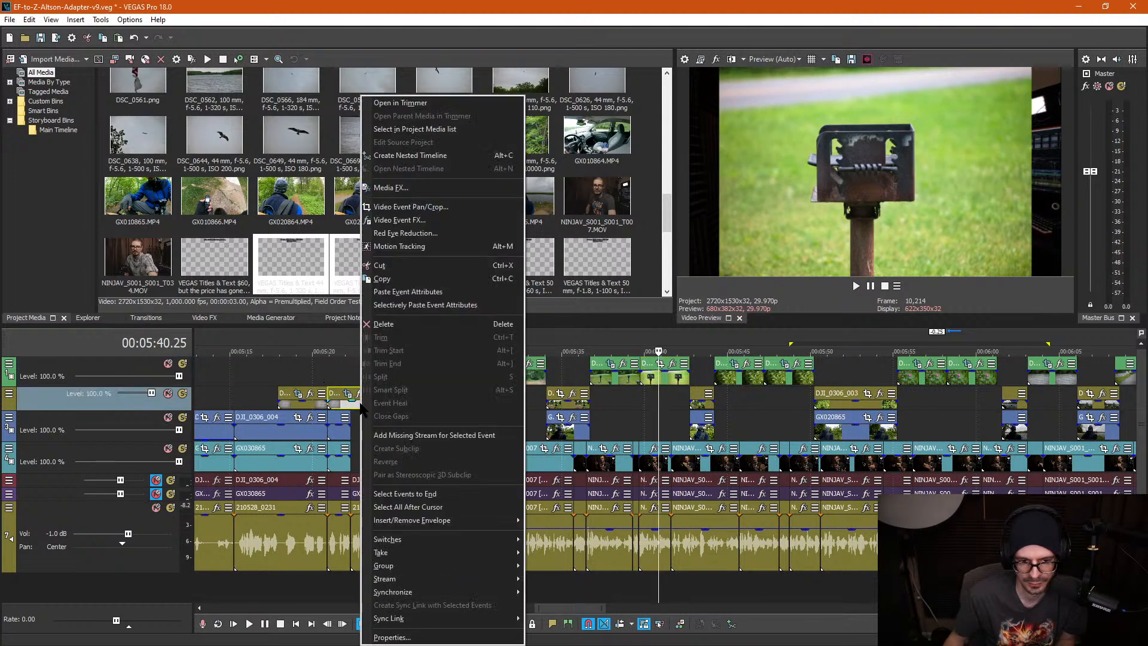
pyautogui.click(398, 278)
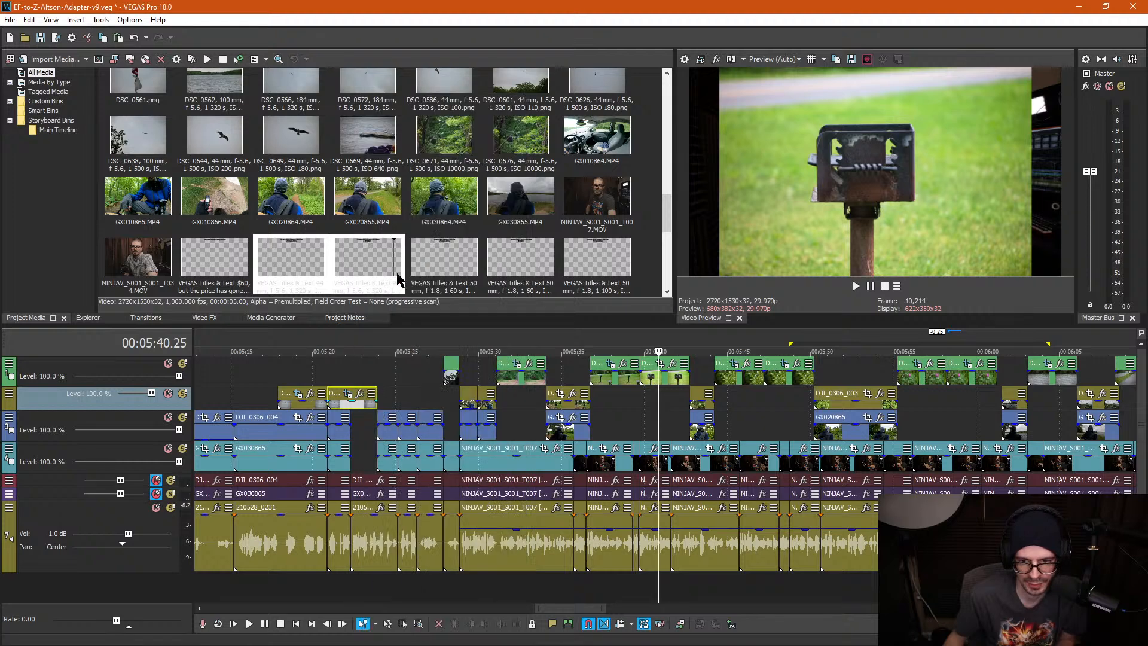
pyautogui.rightClick(783, 383)
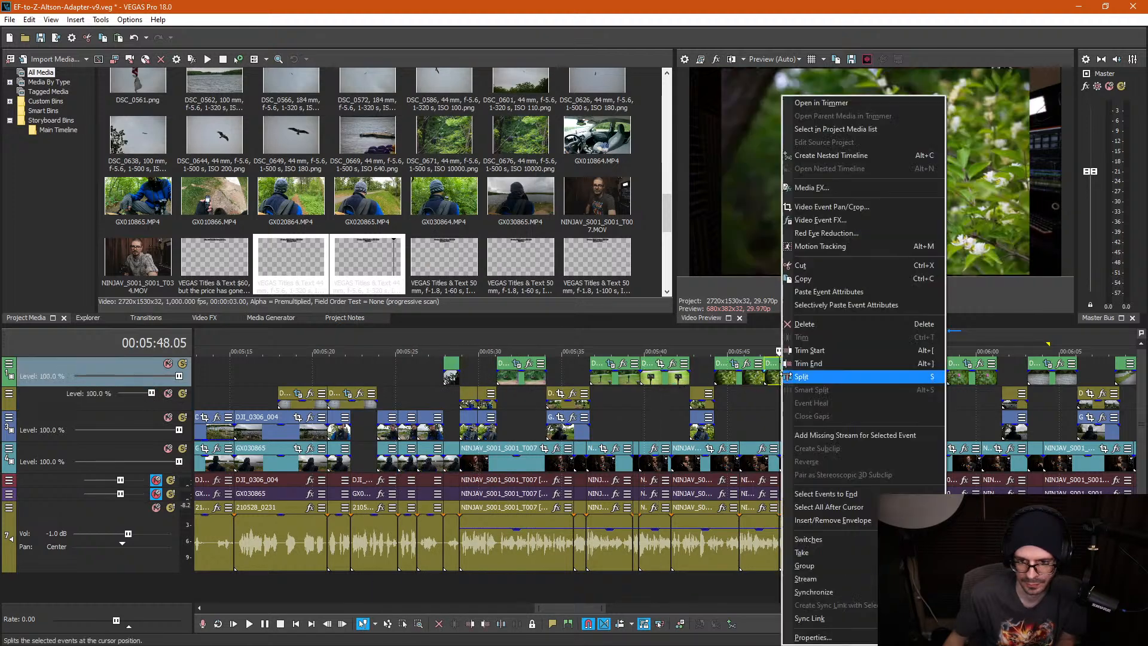
pyautogui.click(835, 292)
pyautogui.rightClick(970, 381)
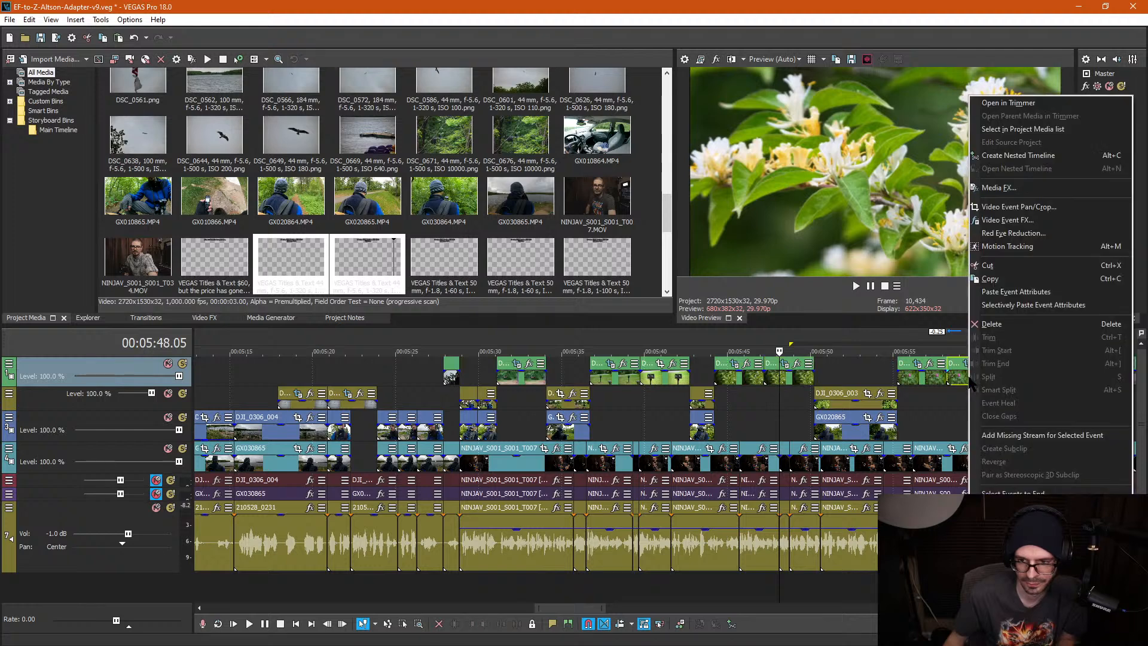
pyautogui.click(1026, 299)
pyautogui.click(966, 392)
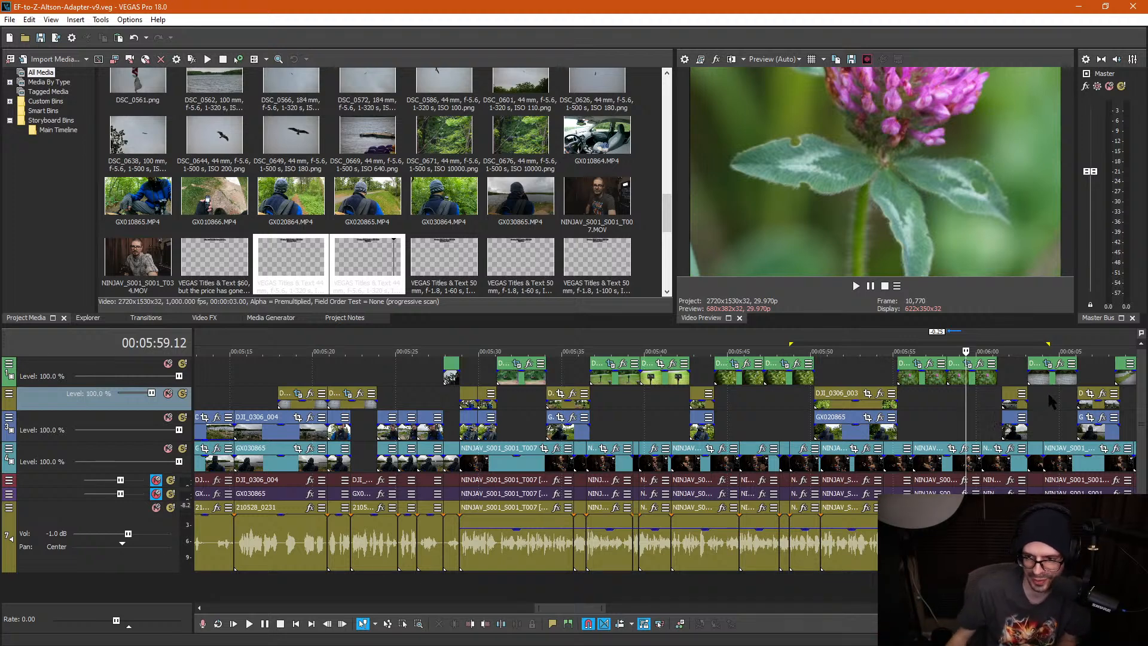
# Step: Copy the second clover clip and paste its event attributes onto the last photo clip near 00:06:28
pyautogui.scroll(-2, 1049, 392)
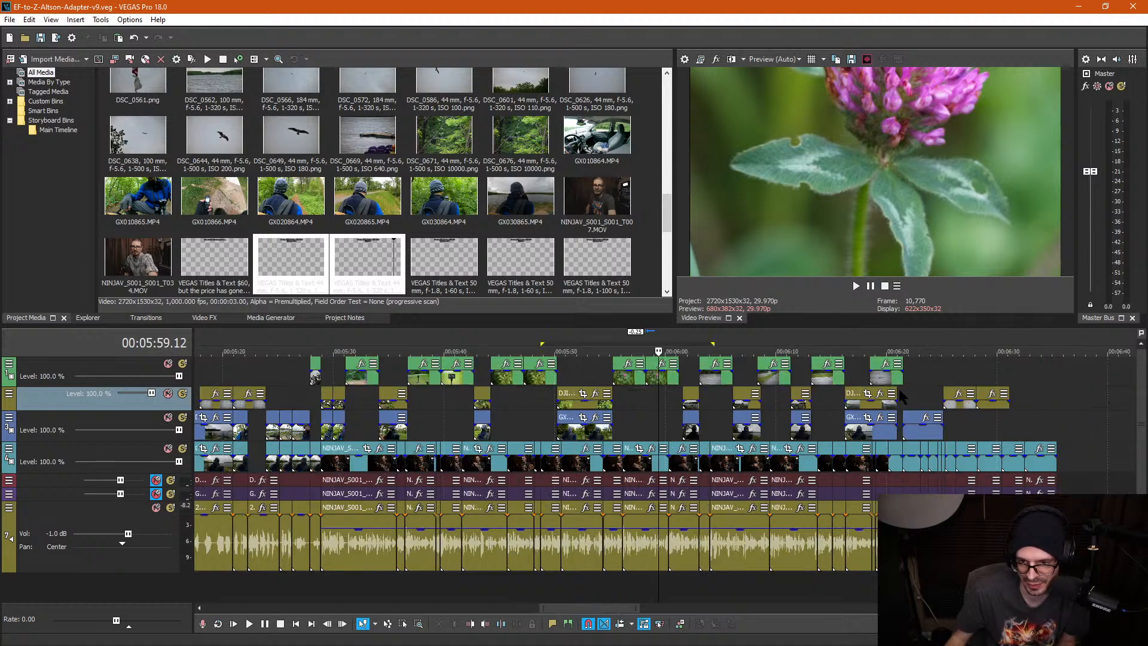
pyautogui.rightClick(665, 381)
pyautogui.click(690, 279)
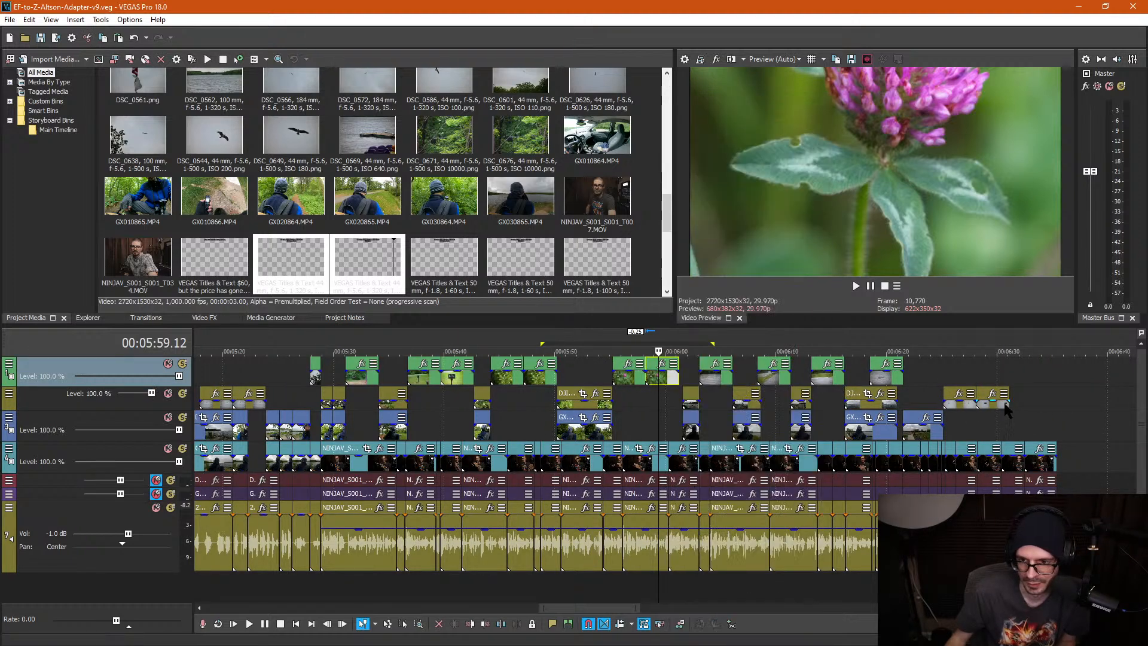
pyautogui.rightClick(993, 407)
pyautogui.click(1028, 290)
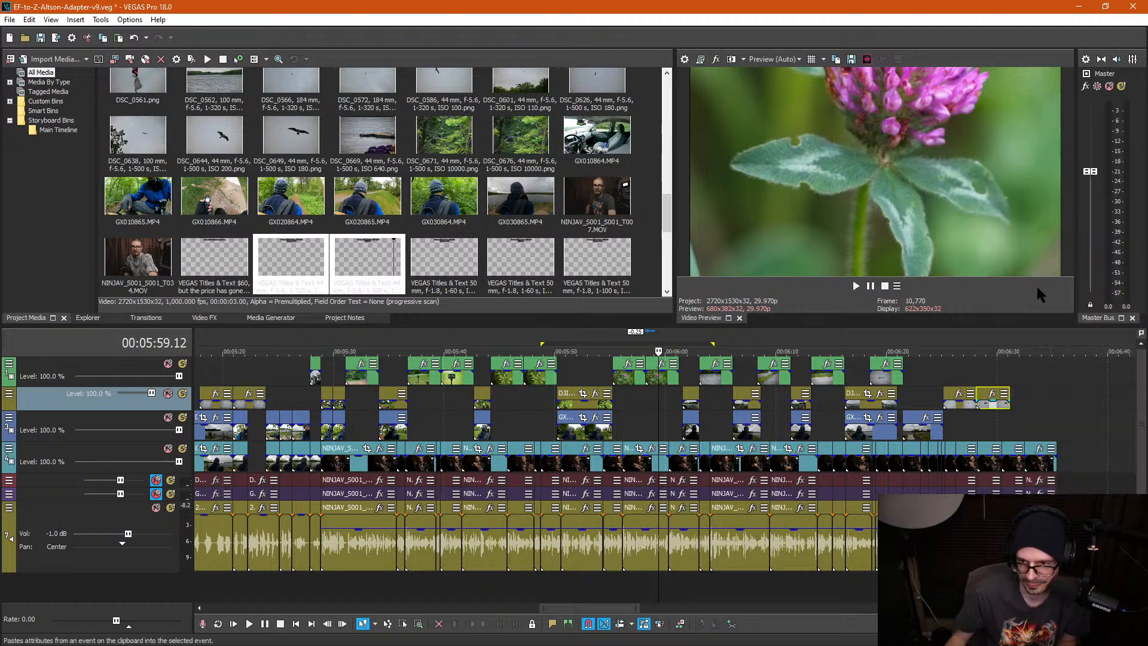
# Step: Inspect the timeline at 00:06:22 and 00:05:38, and examine the gap after the DSC_0530 clips near 00:04:45
pyautogui.click(916, 375)
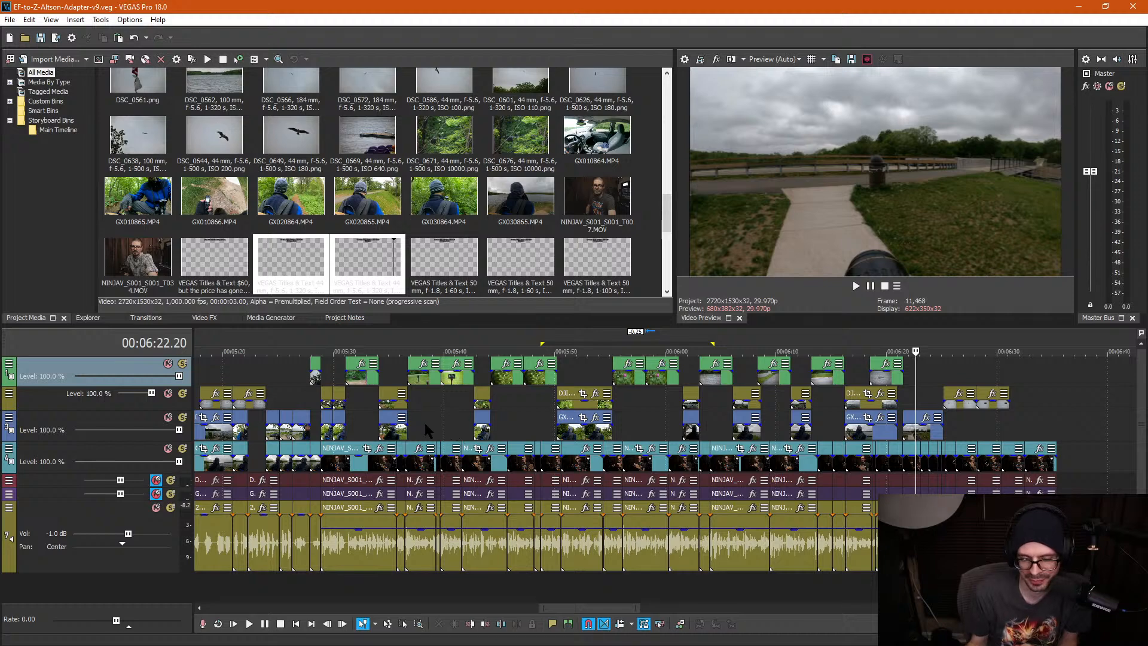
pyautogui.click(421, 408)
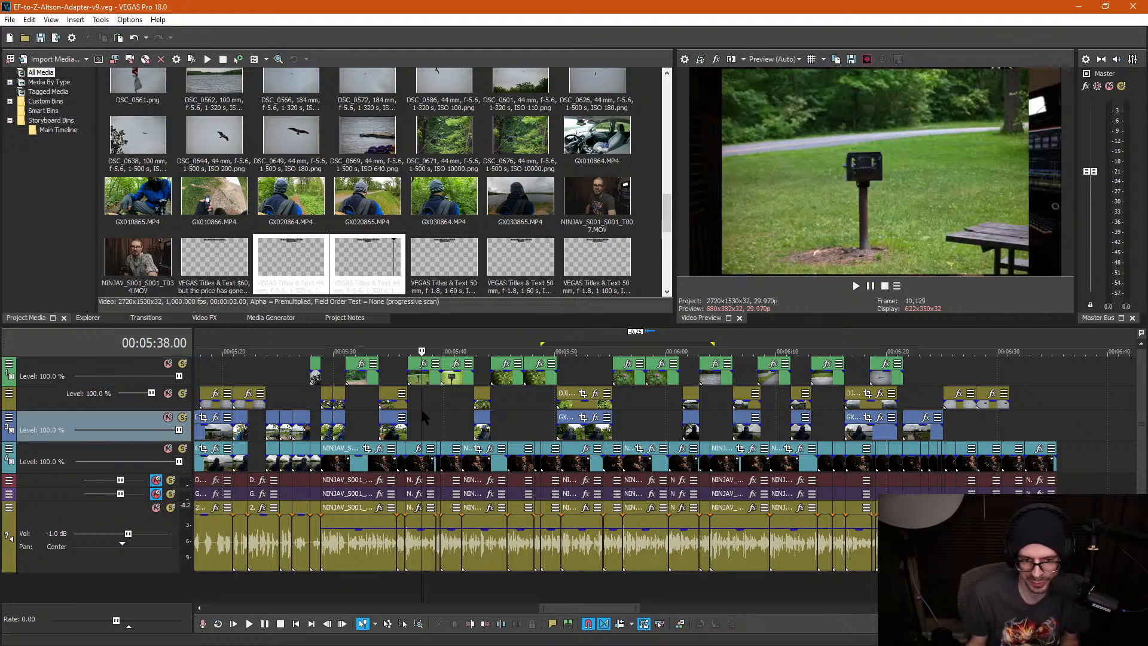
pyautogui.scroll(-5, 421, 410)
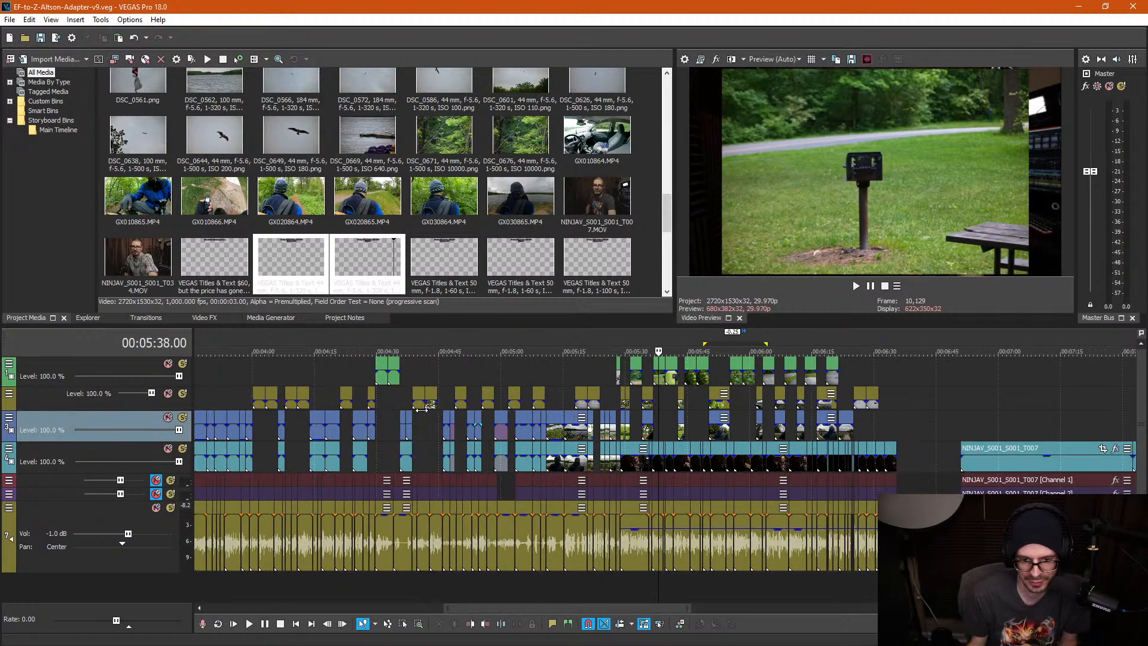
pyautogui.click(453, 368)
pyautogui.scroll(5, 594, 413)
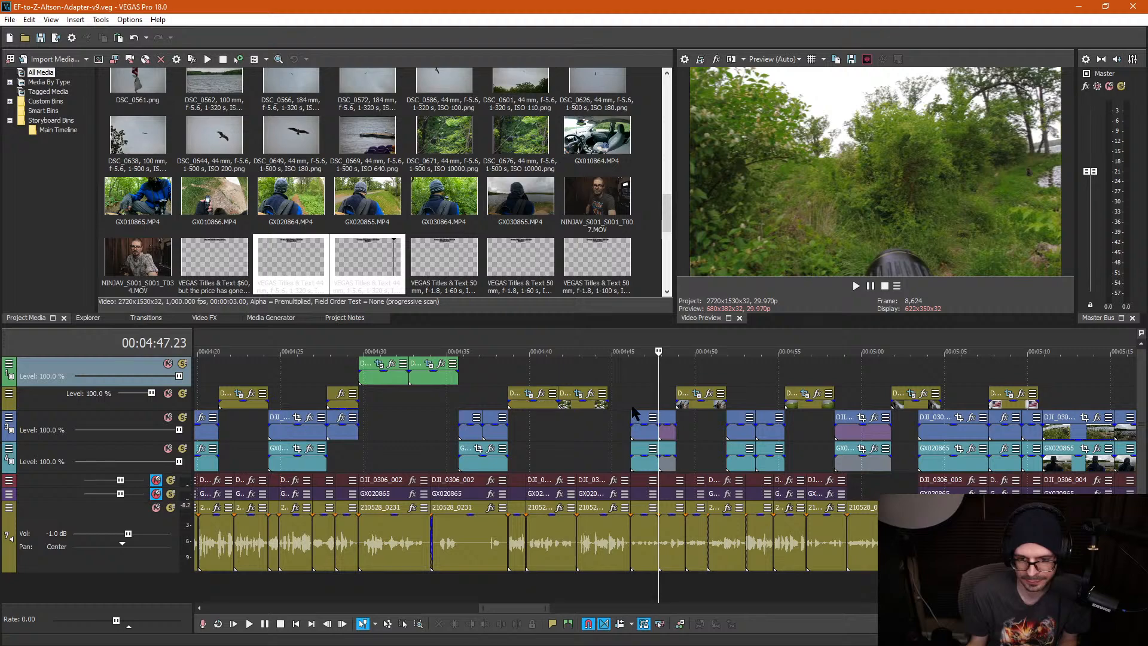
pyautogui.click(631, 398)
pyautogui.scroll(3, 632, 397)
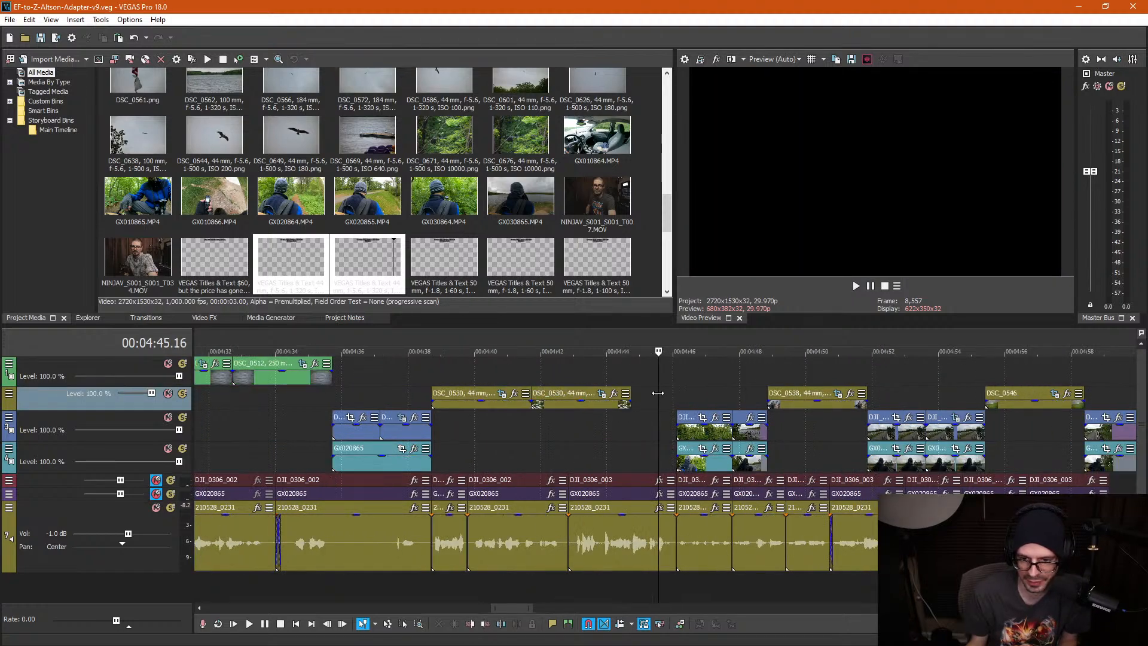
# Step: Ungroup the DJI_0306_003 and GX020865 clips at 00:04:46 and extend both video starts back to the end of the second DSC_0530 clip
pyautogui.moveTo(675, 433)
pyautogui.mouseDown()
pyautogui.moveTo(625, 436)
pyautogui.moveTo(661, 439)
pyautogui.mouseUp()
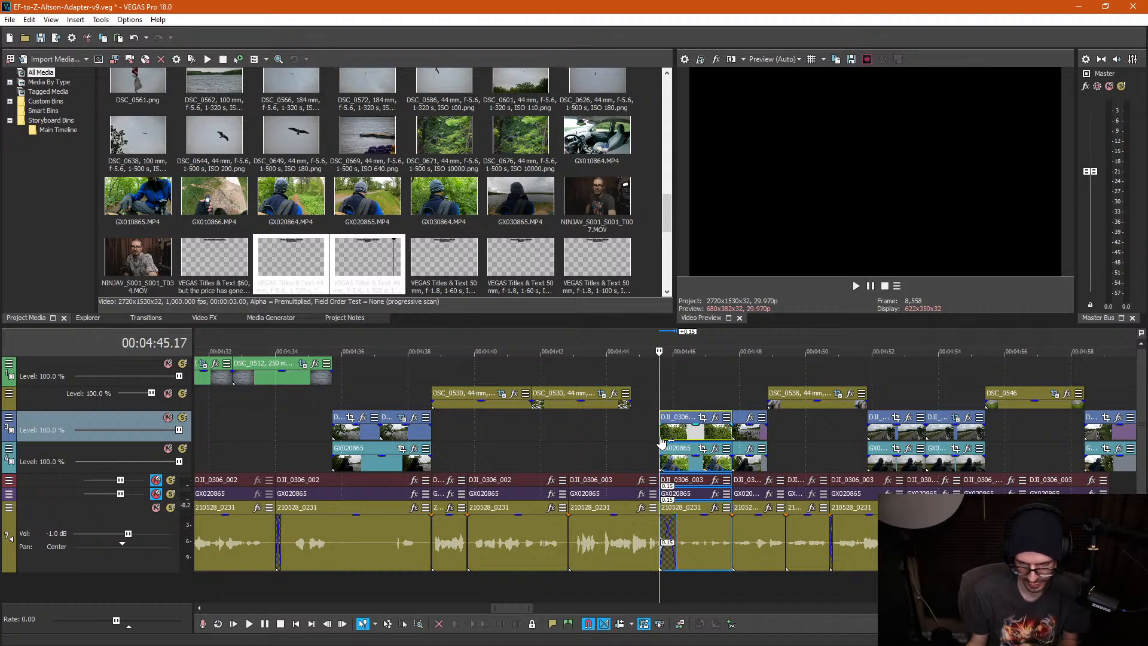
pyautogui.hotkey('ctrl', 'z')
pyautogui.click(652, 434)
pyautogui.press('d')
pyautogui.press('d')
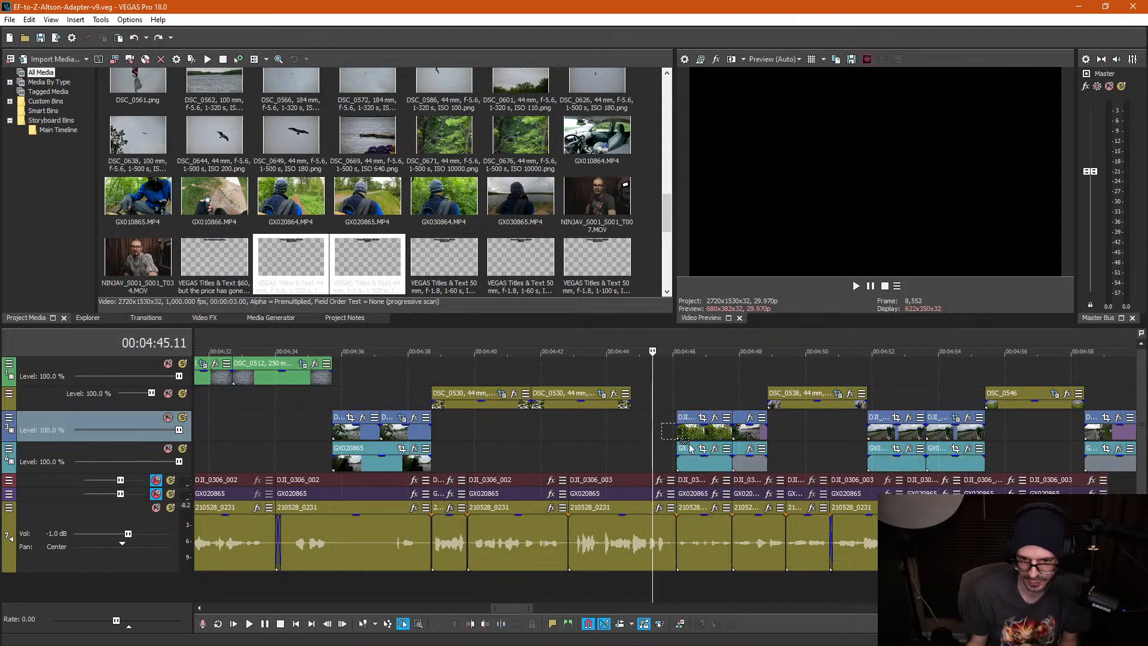
pyautogui.moveTo(661, 424); pyautogui.dragTo(697, 461)
pyautogui.press('u')
pyautogui.press('d')
pyautogui.moveTo(680, 428); pyautogui.dragTo(632, 429)
pyautogui.moveTo(680, 463); pyautogui.dragTo(633, 463)
pyautogui.click(647, 379)
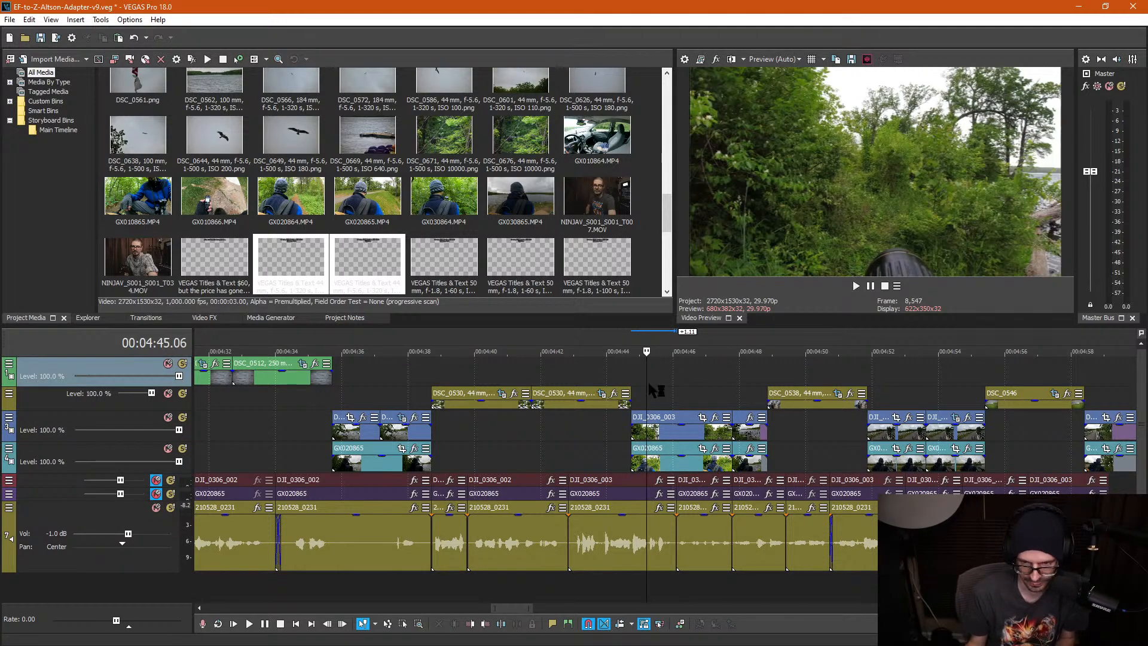
pyautogui.click(676, 429)
pyautogui.press('s')
pyautogui.scroll(3, 680, 440)
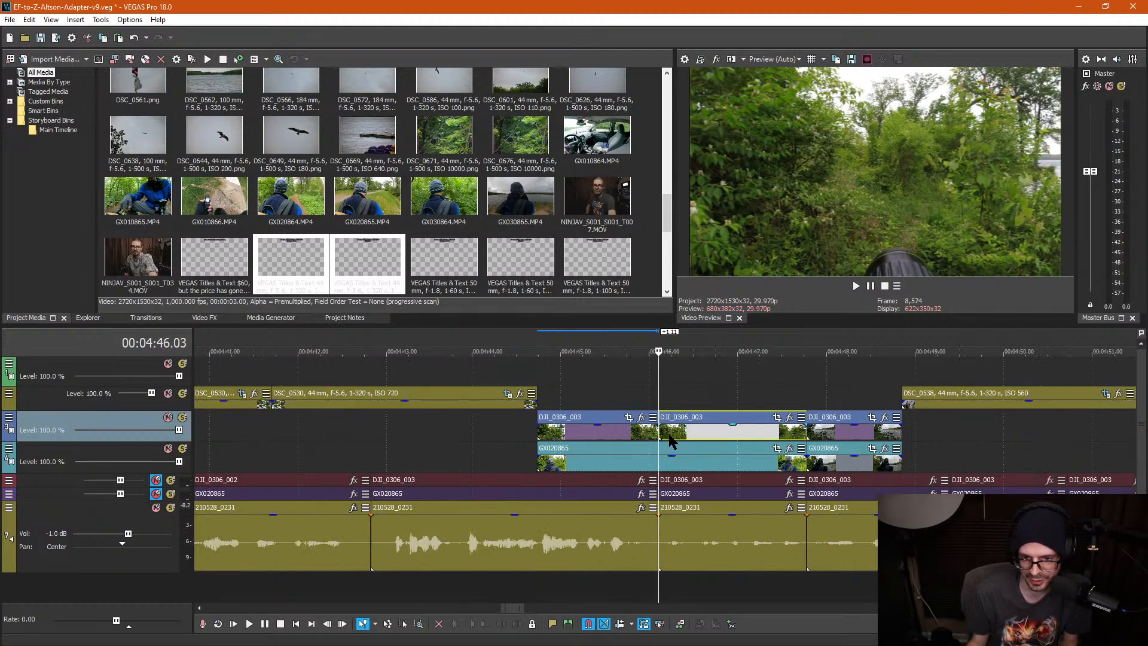
pyautogui.hotkey('ctrl', 'z')
# Step: Split the extended DJI_0306_003 clip at 00:04:46.06 and set the first part's opacity to 0%
pyautogui.click(669, 434)
pyautogui.press('s')
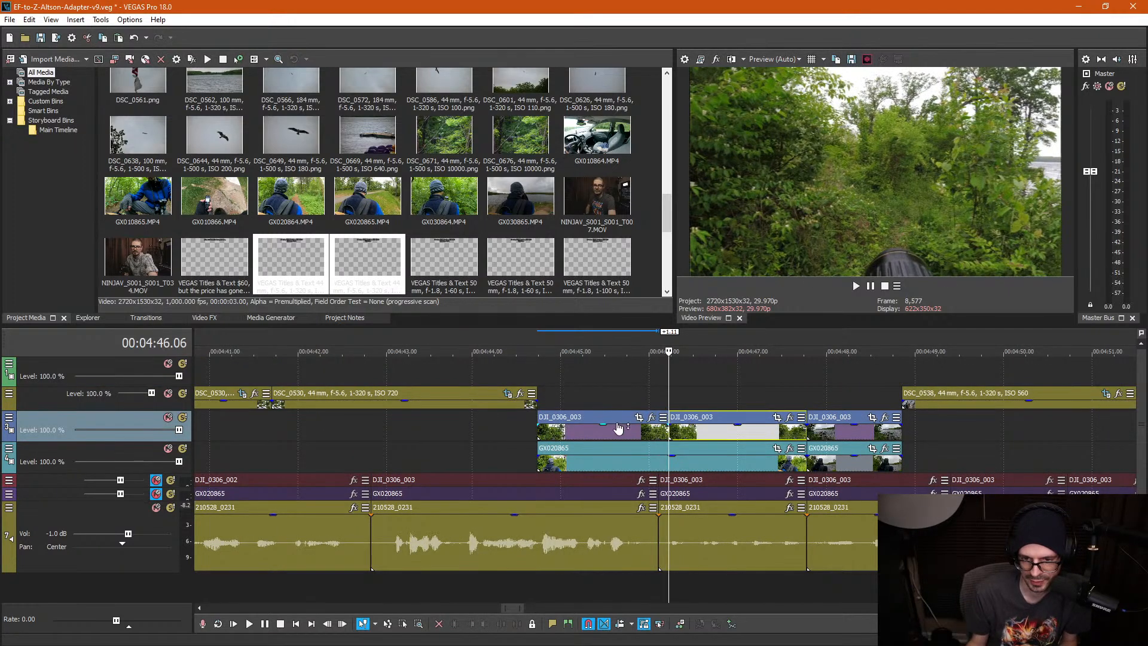
pyautogui.click(603, 425)
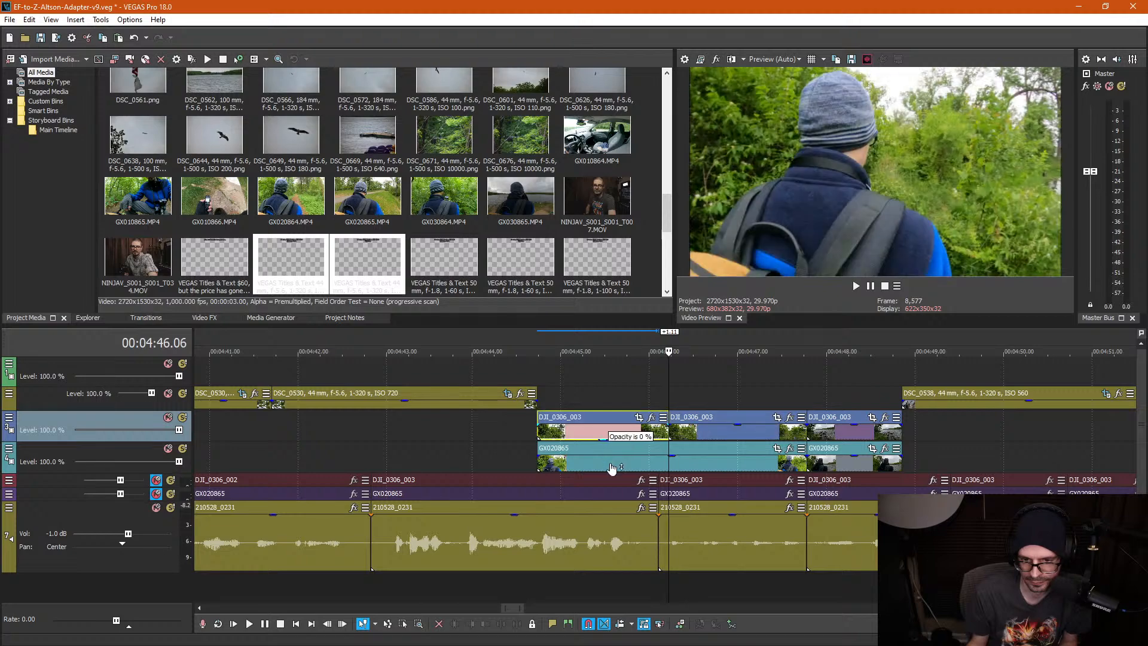
# Step: Play back the filled gap from about 00:04:45 through the log photo near 00:04:50 to check the edit
pyautogui.click(595, 394)
pyautogui.press('space')
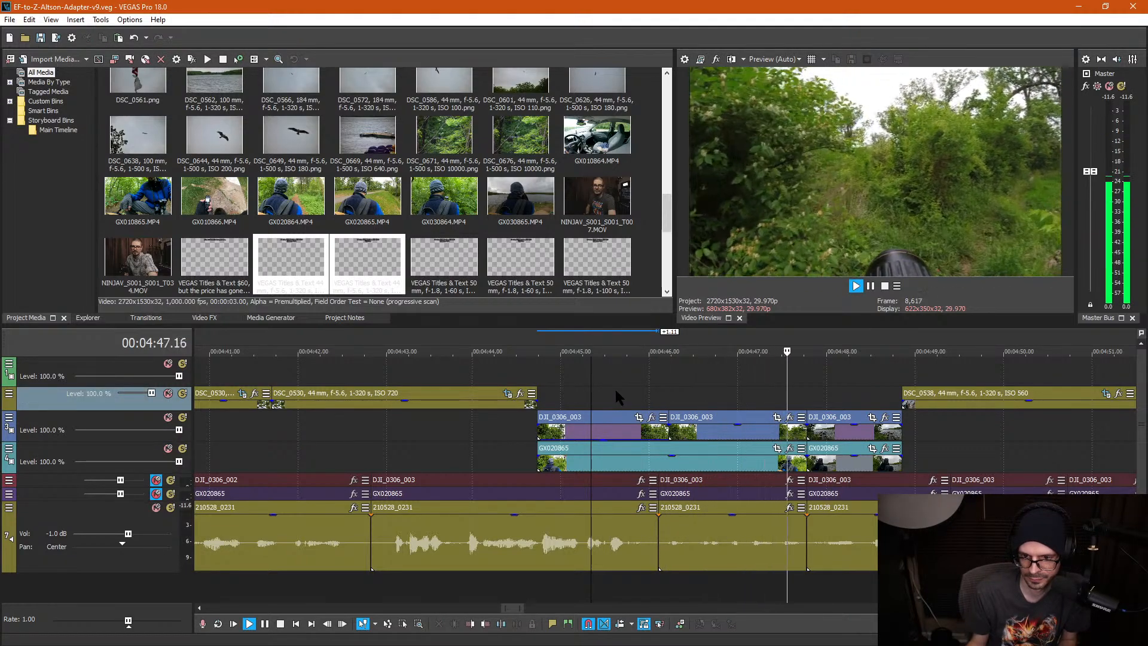
pyautogui.scroll(-1, 659, 385)
pyautogui.scroll(-3, 659, 392)
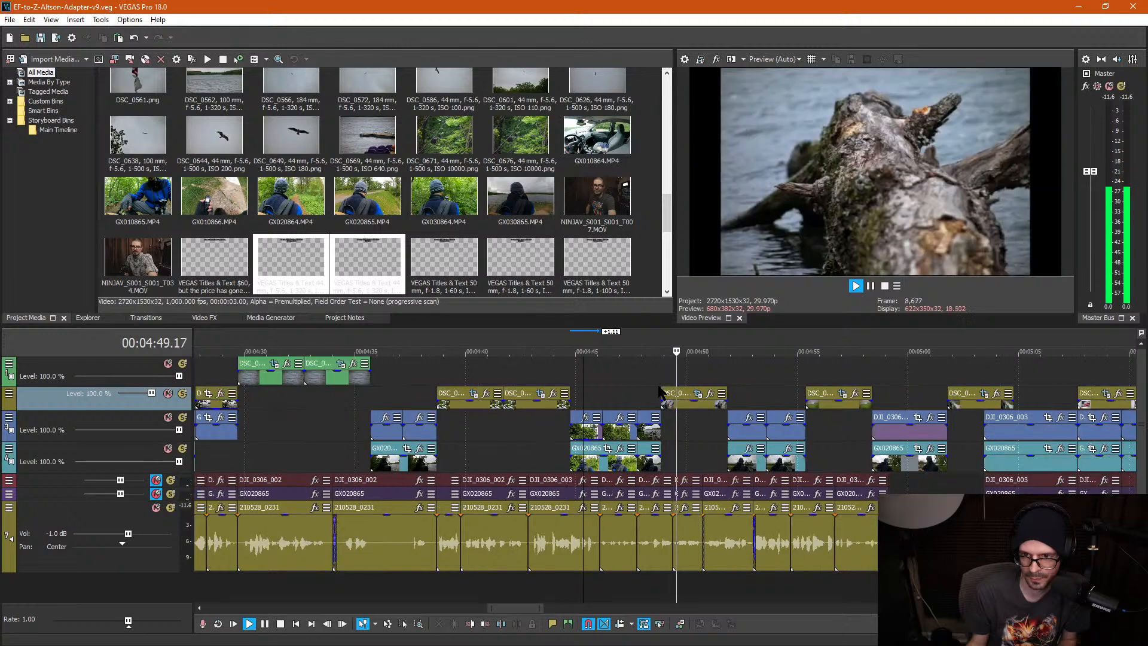
pyautogui.press('space')
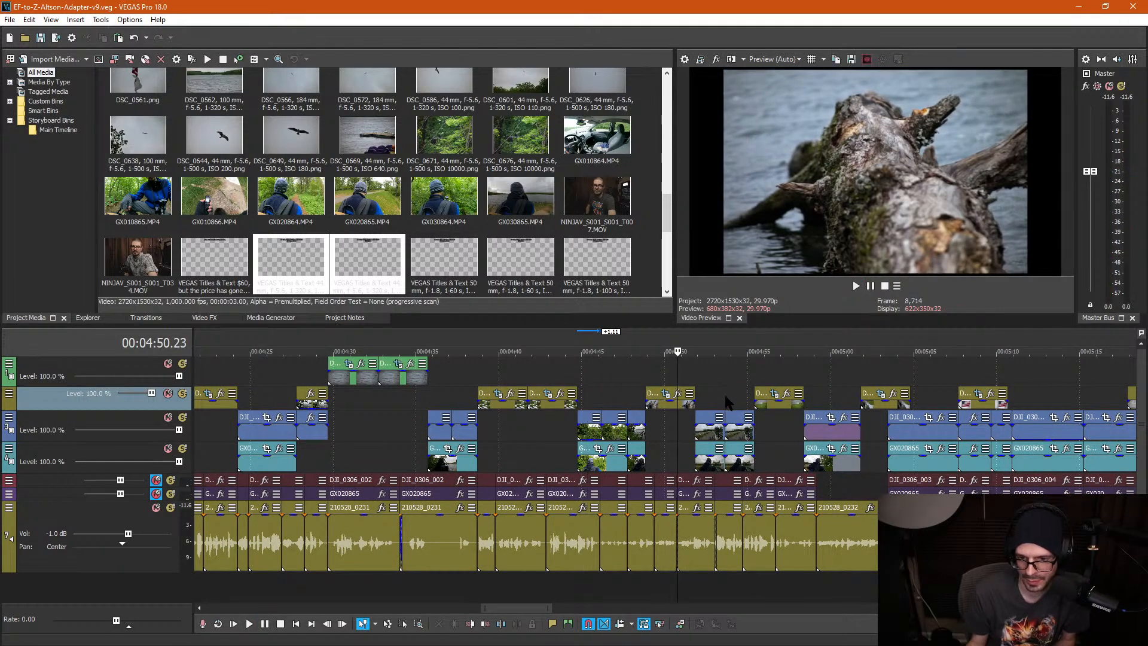
pyautogui.scroll(-2, 726, 394)
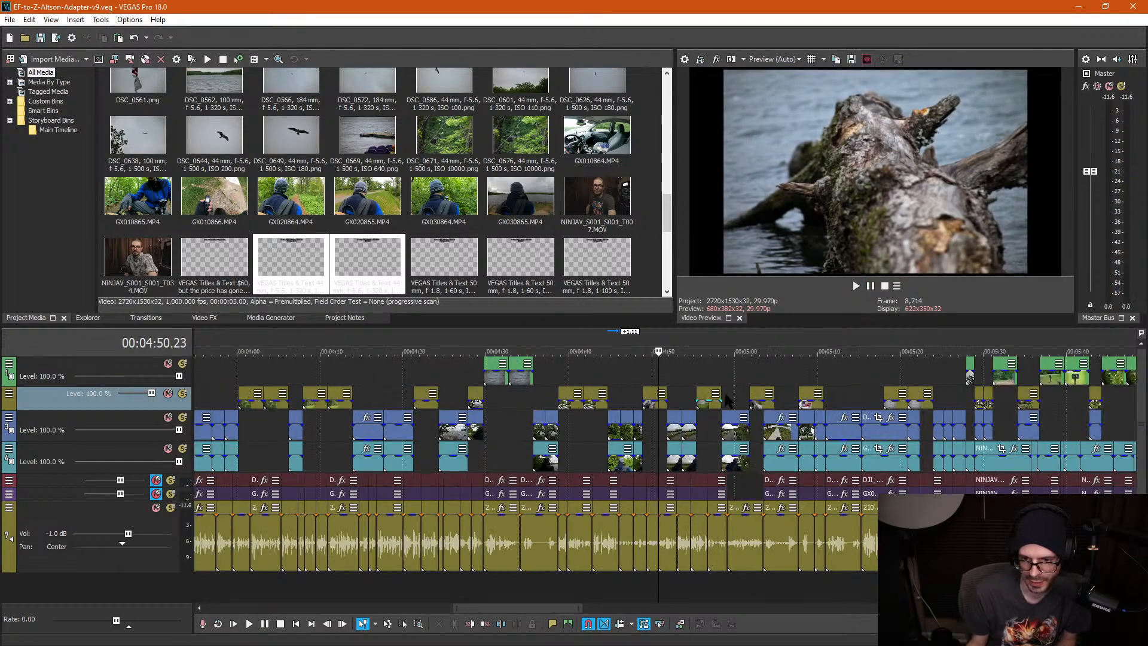
# Step: Inspect the sample photos and the gaps around them on the timeline between about 00:04:10 and 00:04:33
pyautogui.scroll(-2, 610, 394)
pyautogui.click(548, 397)
pyautogui.scroll(4, 547, 396)
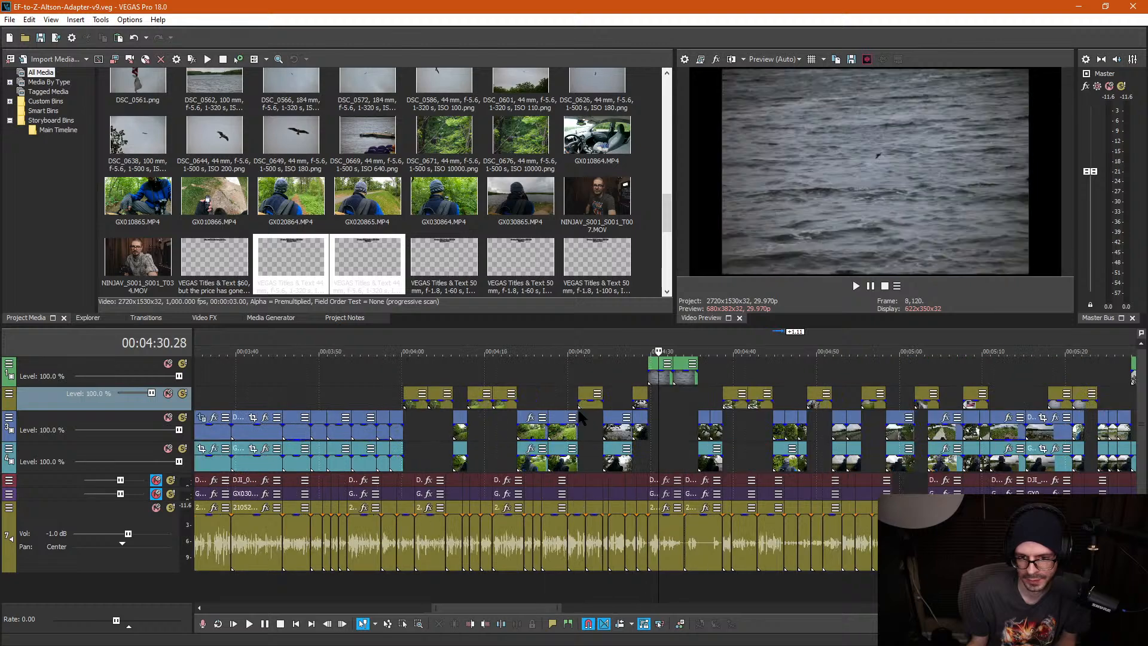
pyautogui.click(739, 404)
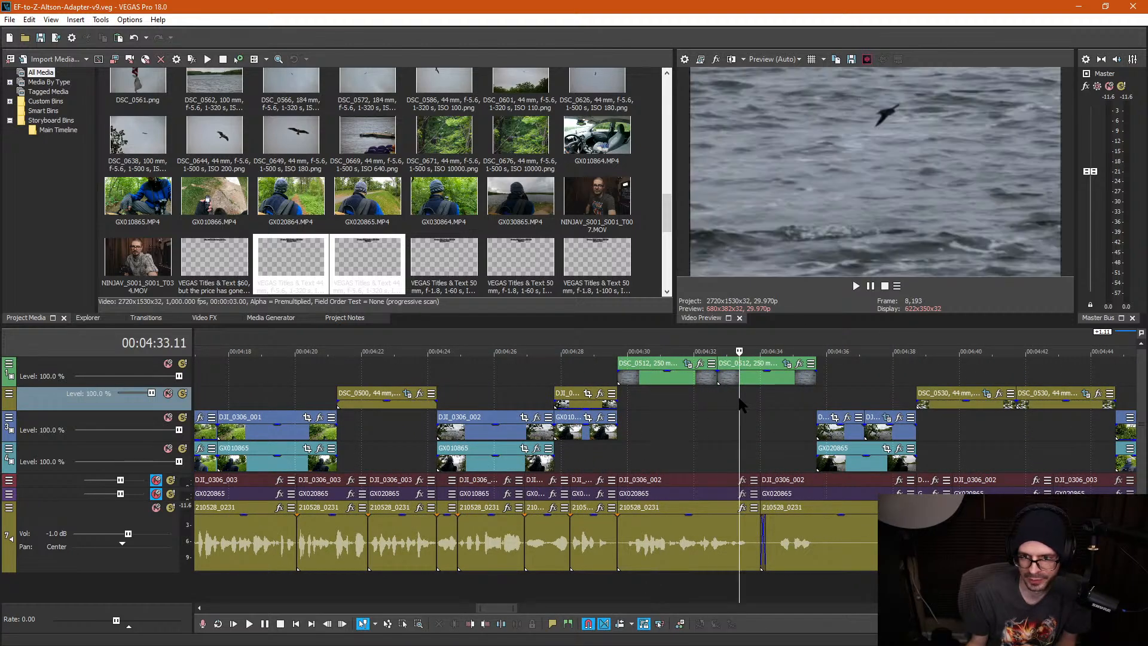
pyautogui.click(674, 400)
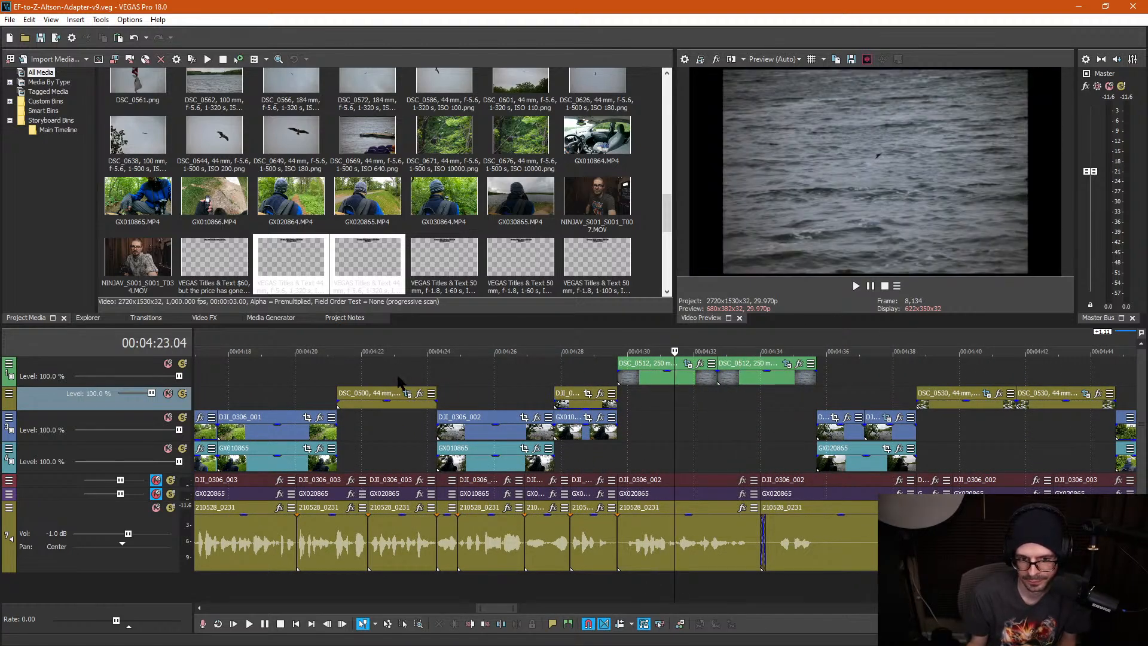
pyautogui.click(399, 381)
pyautogui.scroll(-2, 400, 383)
pyautogui.click(443, 386)
pyautogui.scroll(-2, 442, 387)
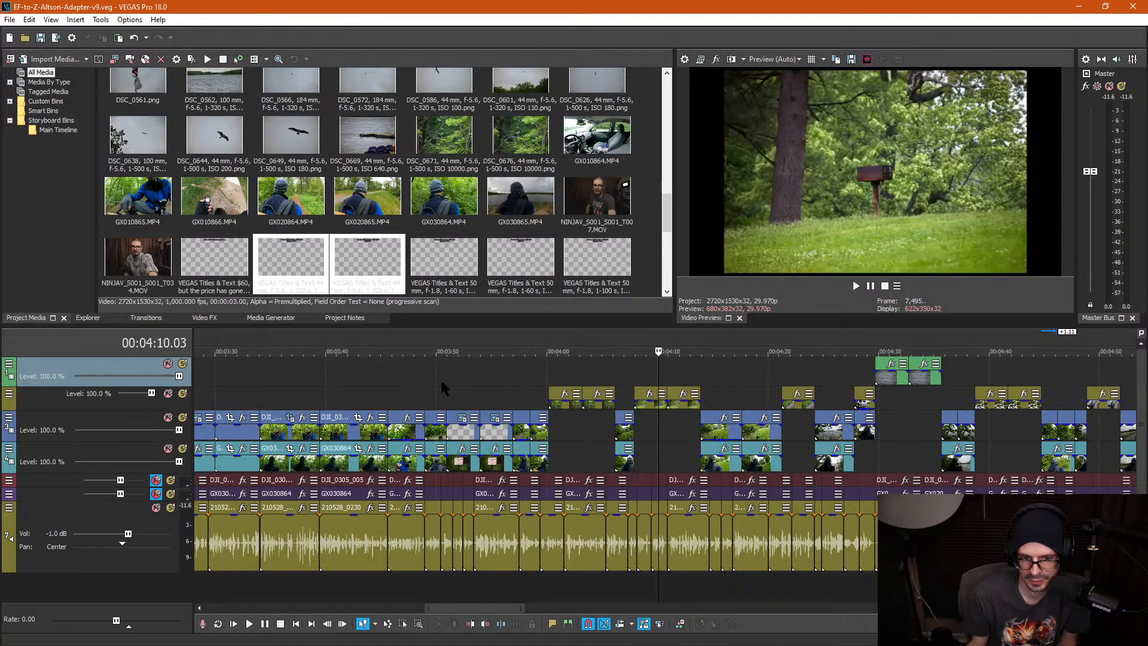
# Step: Copy the two titles above the DSC_0493 photos and paste them above the DSC_0495 photos at 00:04:00.05
pyautogui.click(520, 392)
pyautogui.click(458, 441)
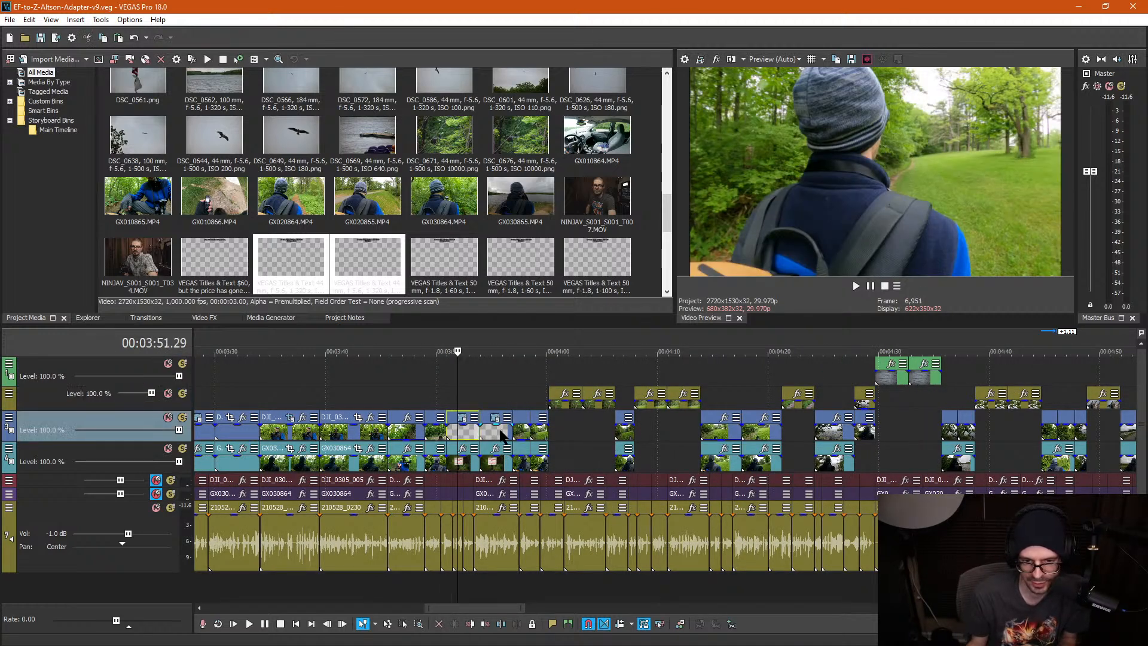
pyautogui.click(546, 363)
pyautogui.scroll(3, 686, 367)
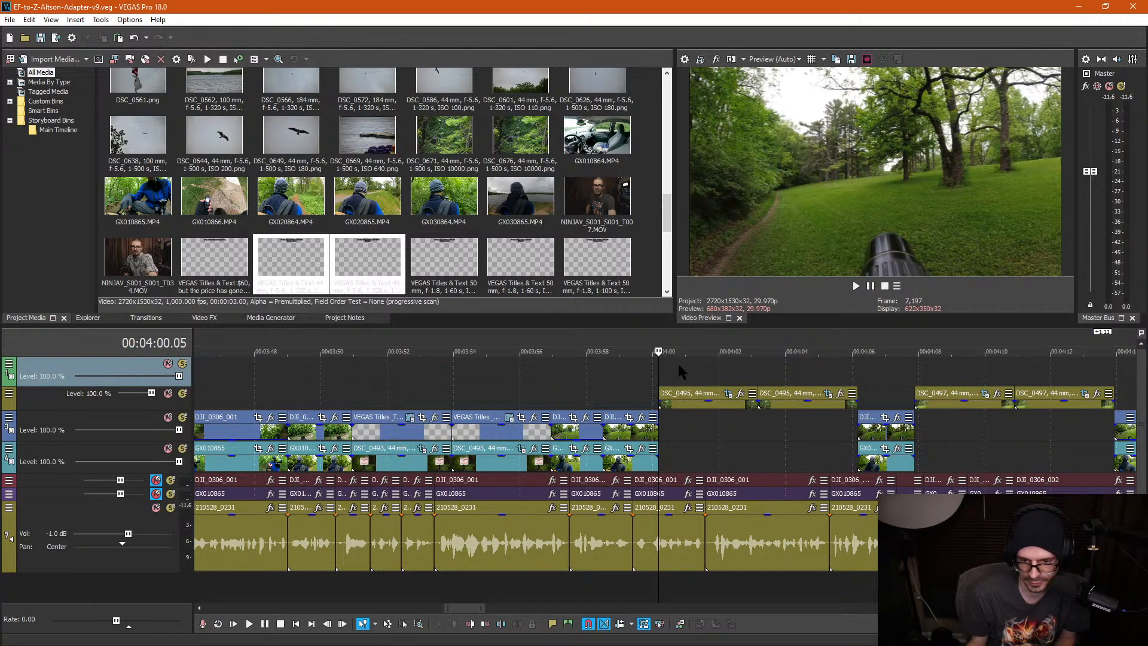
pyautogui.hotkey('ctrl', 'v')
pyautogui.click(658, 274)
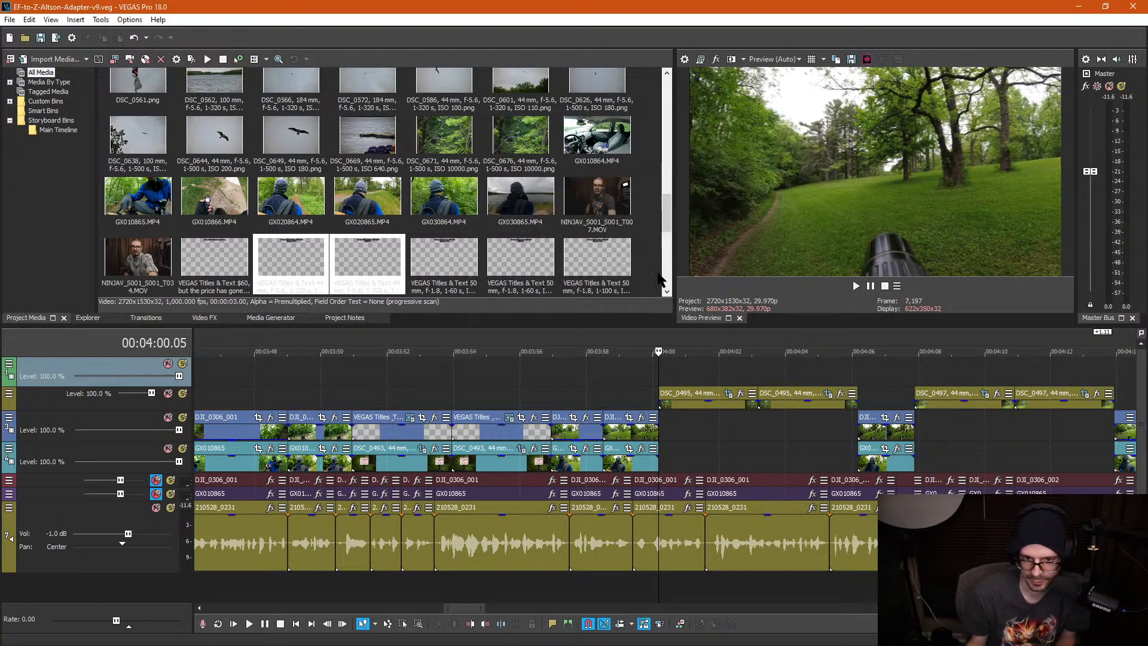
# Step: Copy the exposure details, 44 mm, f-5.6, 1-320 s, ISO 7200, from the first DSC_0495 event's take name
pyautogui.click(694, 406)
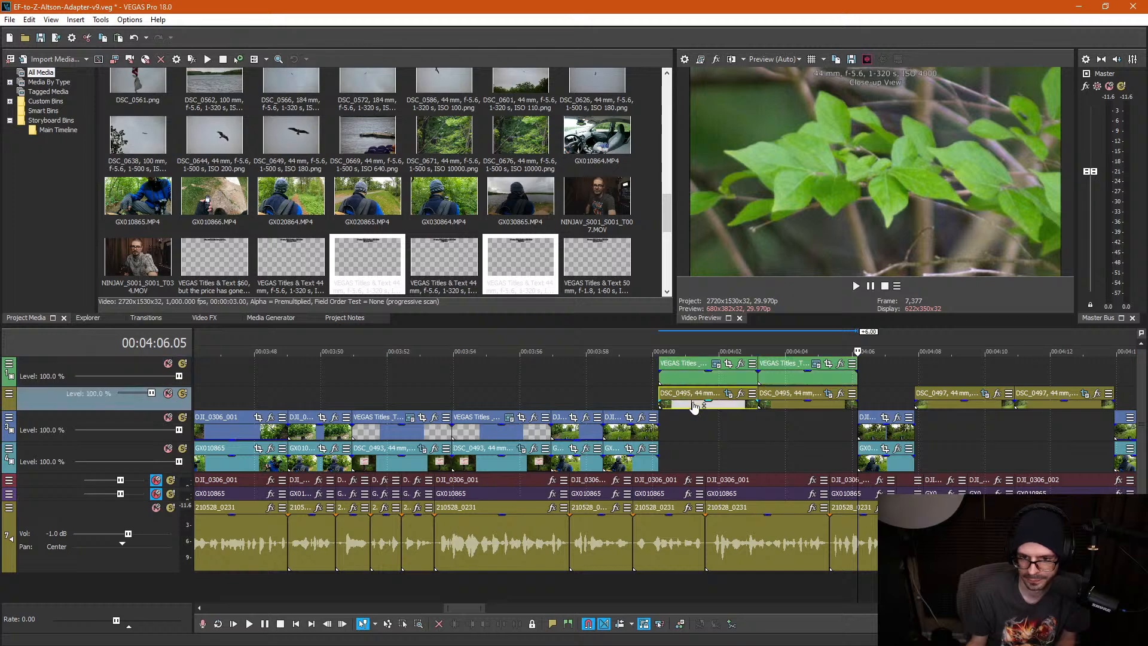
pyautogui.rightClick(685, 410)
pyautogui.click(751, 638)
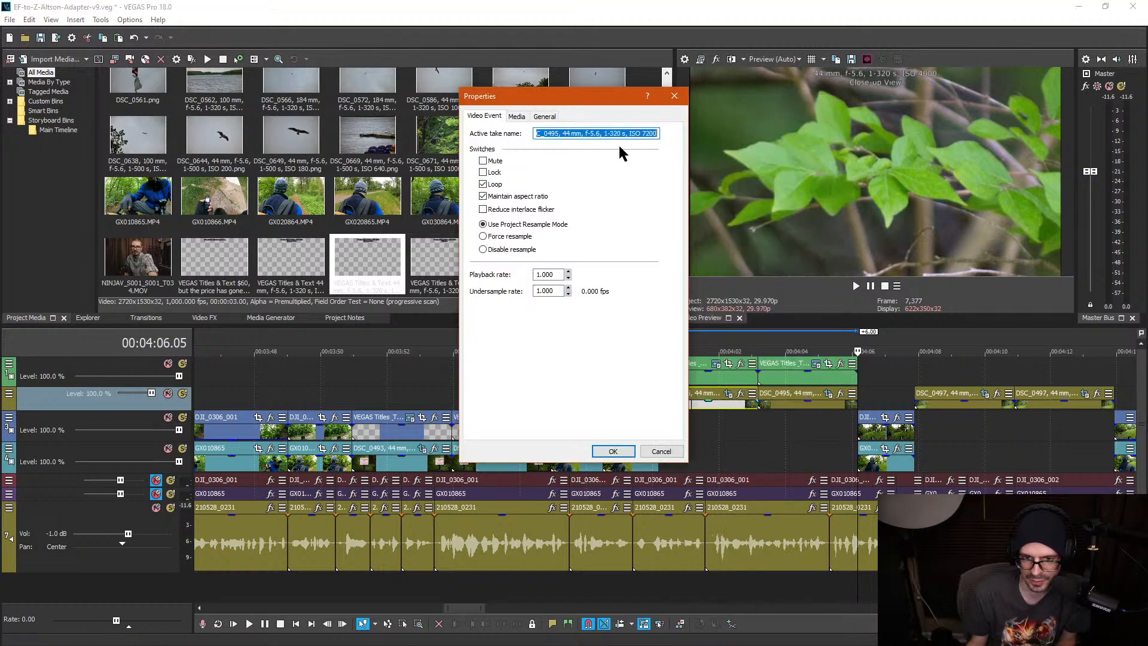
pyautogui.moveTo(656, 133); pyautogui.dragTo(562, 134)
pyautogui.hotkey('ctrl', 'c')
pyautogui.click(676, 96)
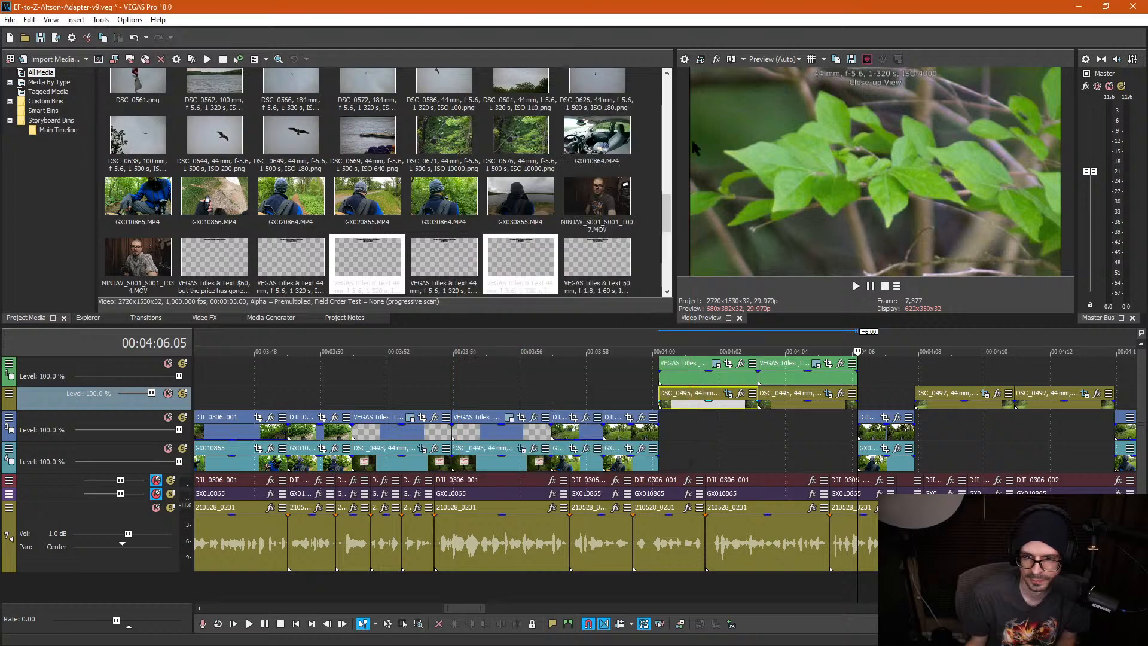
# Step: Set the ISO in the Full View and Close-up View titles above the DSC_0495 photos to 7200
pyautogui.click(716, 364)
pyautogui.moveTo(479, 291); pyautogui.dragTo(277, 276)
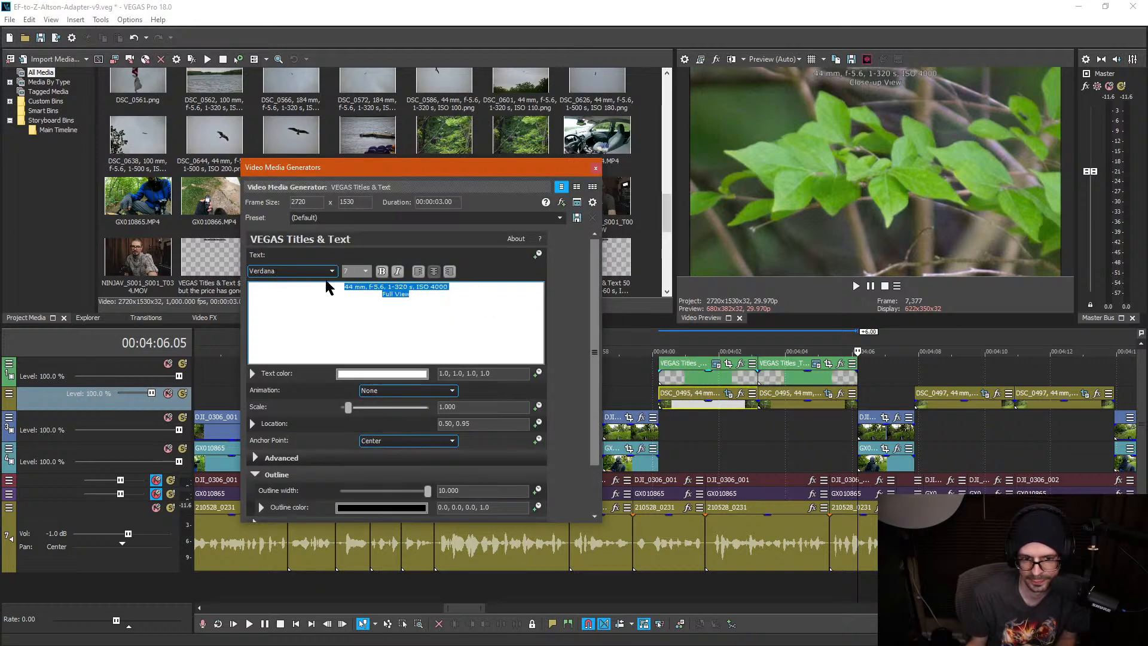
pyautogui.click(469, 289)
pyautogui.press('BackSpace')
pyautogui.press('BackSpace')
pyautogui.press('BackSpace')
pyautogui.press('BackSpace')
pyautogui.write('7200')
pyautogui.click(595, 169)
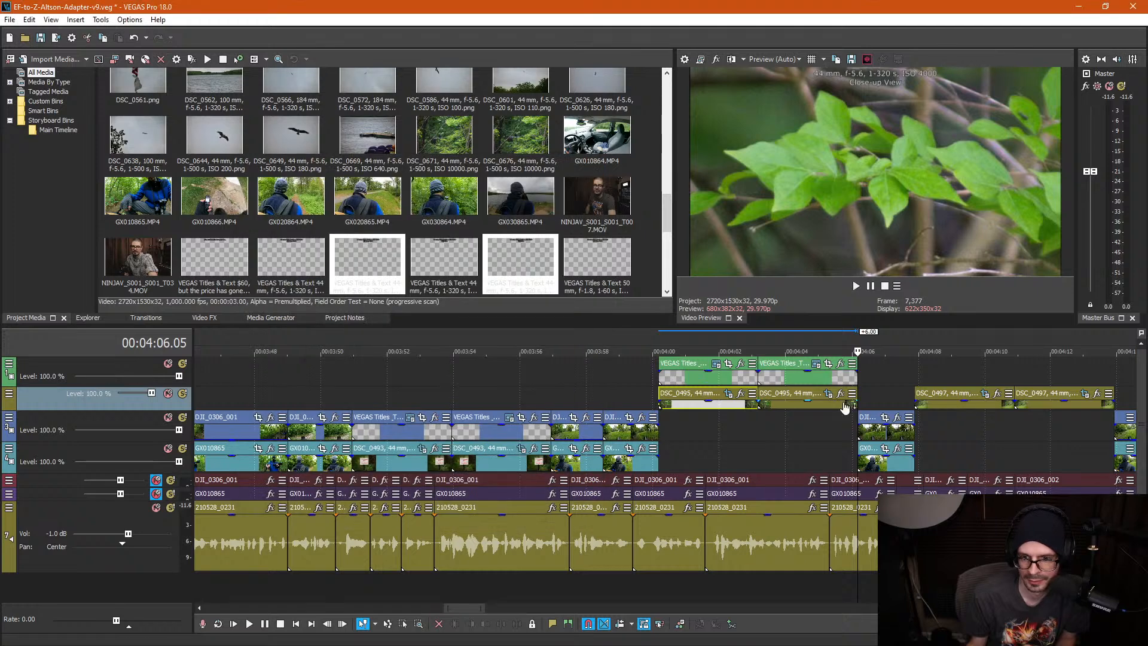
pyautogui.click(796, 383)
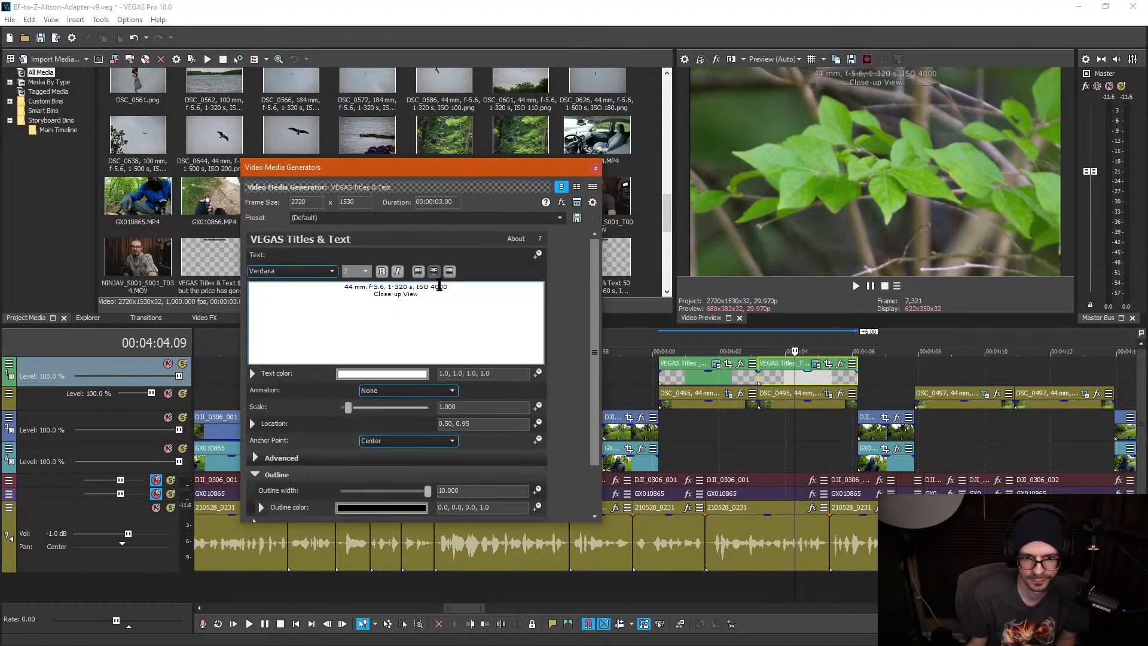
pyautogui.click(595, 168)
# Step: Move both DSC_0495 photos and their titles together down into the gap on the blue and teal video tracks
pyautogui.click(710, 432)
pyautogui.press('d')
pyautogui.press('d')
pyautogui.moveTo(637, 369); pyautogui.dragTo(804, 398)
pyautogui.moveTo(723, 403); pyautogui.dragTo(719, 455)
pyautogui.hotkey('ctrl', 'd')
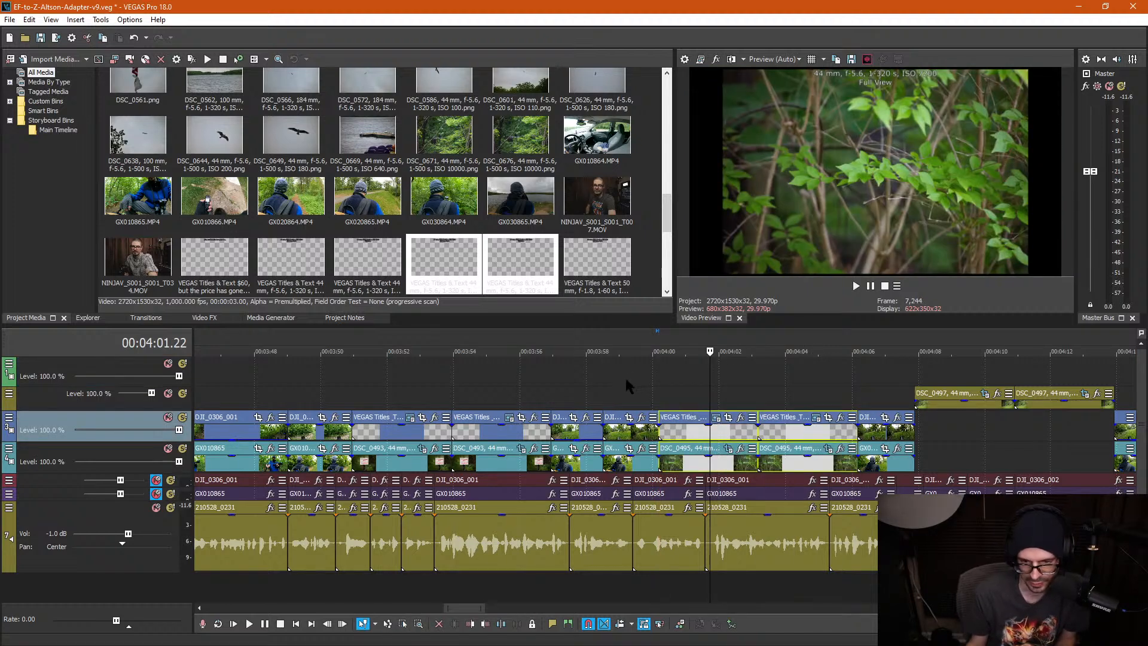
# Step: Review the titled DSC_0495 photos and the untitled DSC_0497 photos between about 00:03:59 and 00:04:12
pyautogui.click(632, 380)
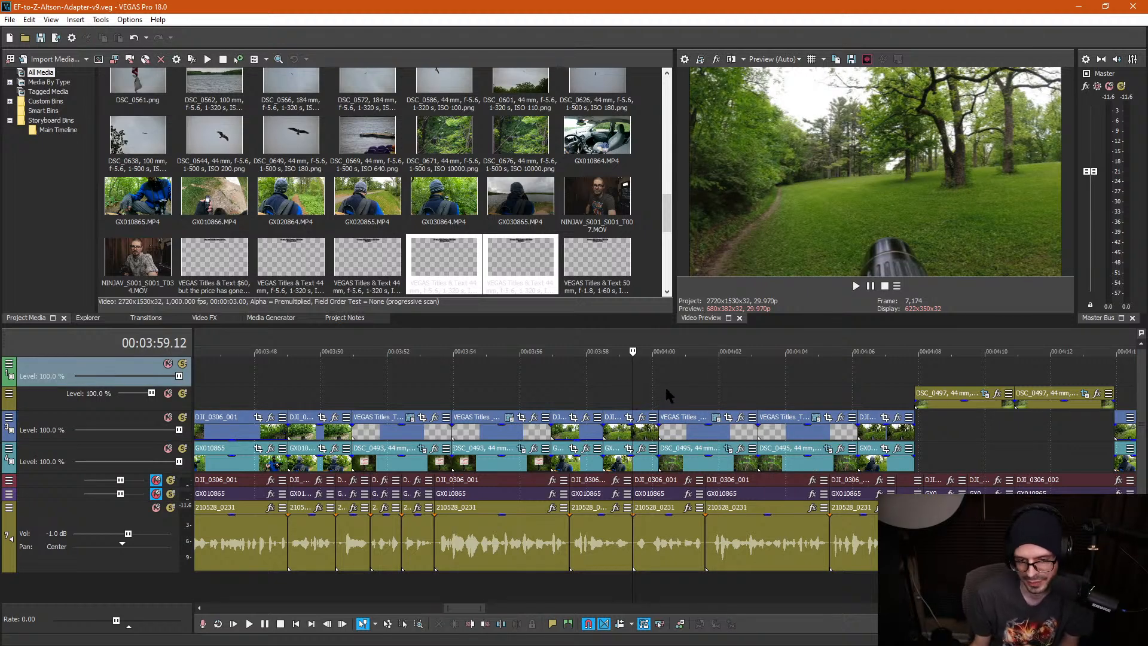
pyautogui.click(659, 375)
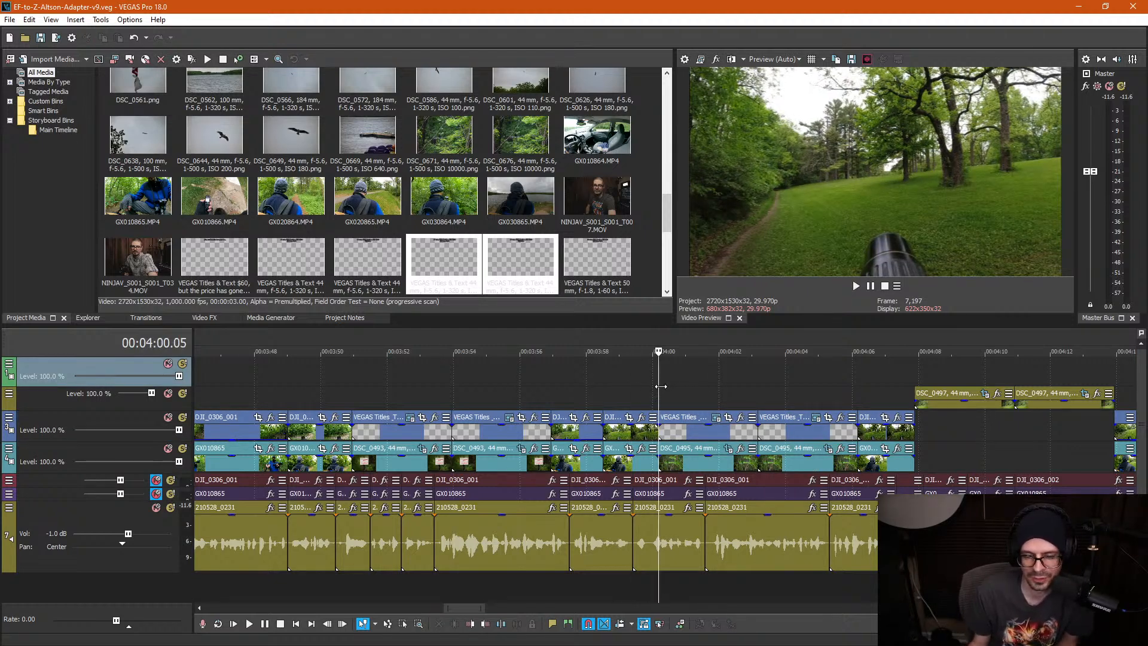
pyautogui.moveTo(633, 389)
pyautogui.mouseDown()
pyautogui.moveTo(671, 388)
pyautogui.moveTo(619, 389)
pyautogui.mouseUp()
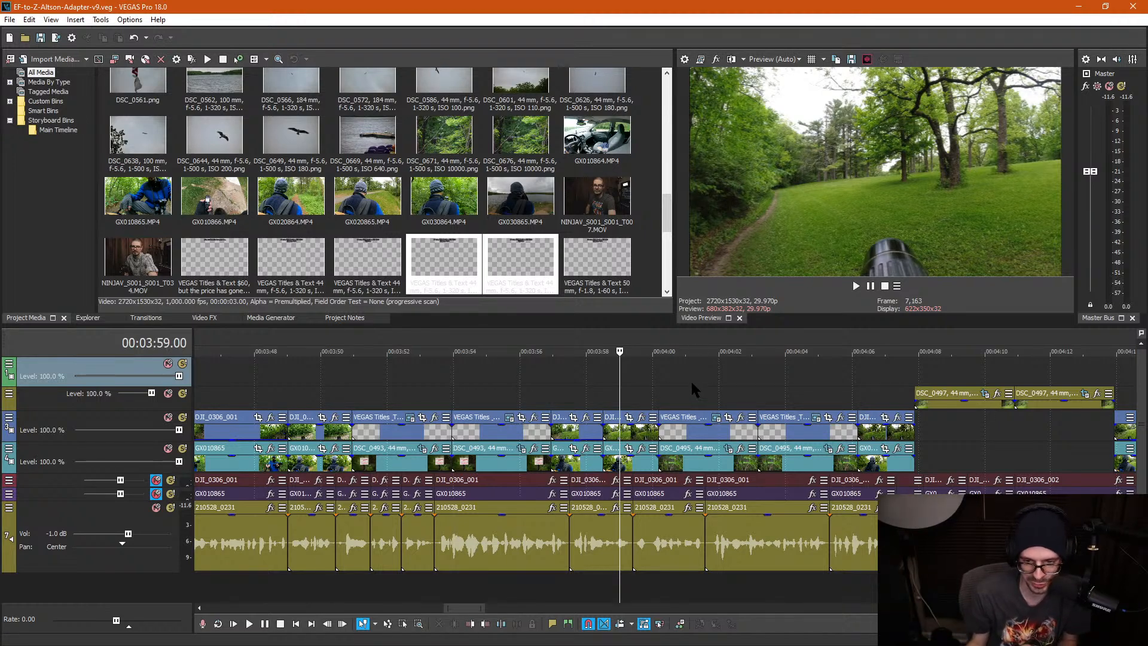
pyautogui.click(700, 399)
pyautogui.click(812, 386)
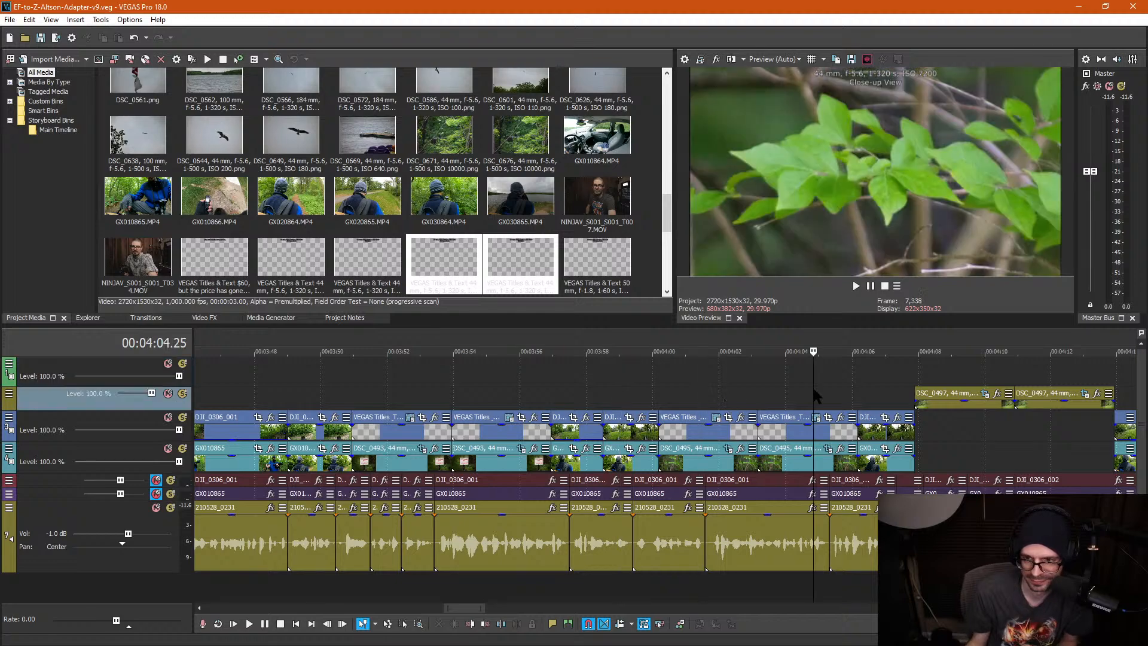
pyautogui.click(874, 393)
pyautogui.click(964, 384)
pyautogui.scroll(-1, 963, 382)
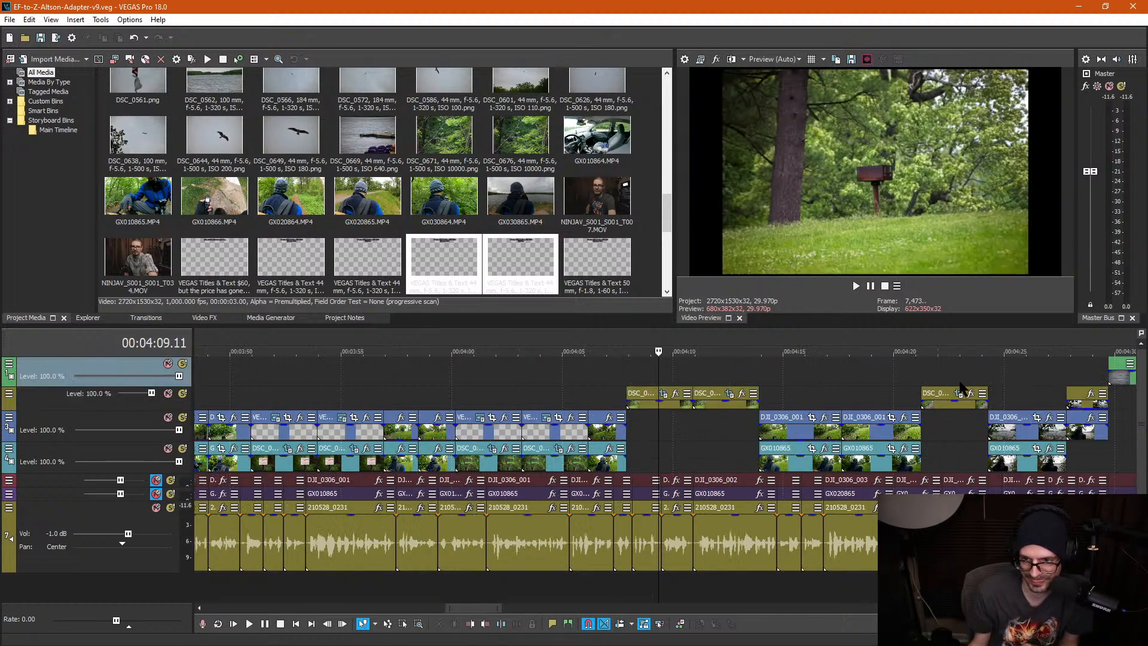
pyautogui.scroll(2, 959, 386)
pyautogui.click(712, 365)
pyautogui.click(763, 371)
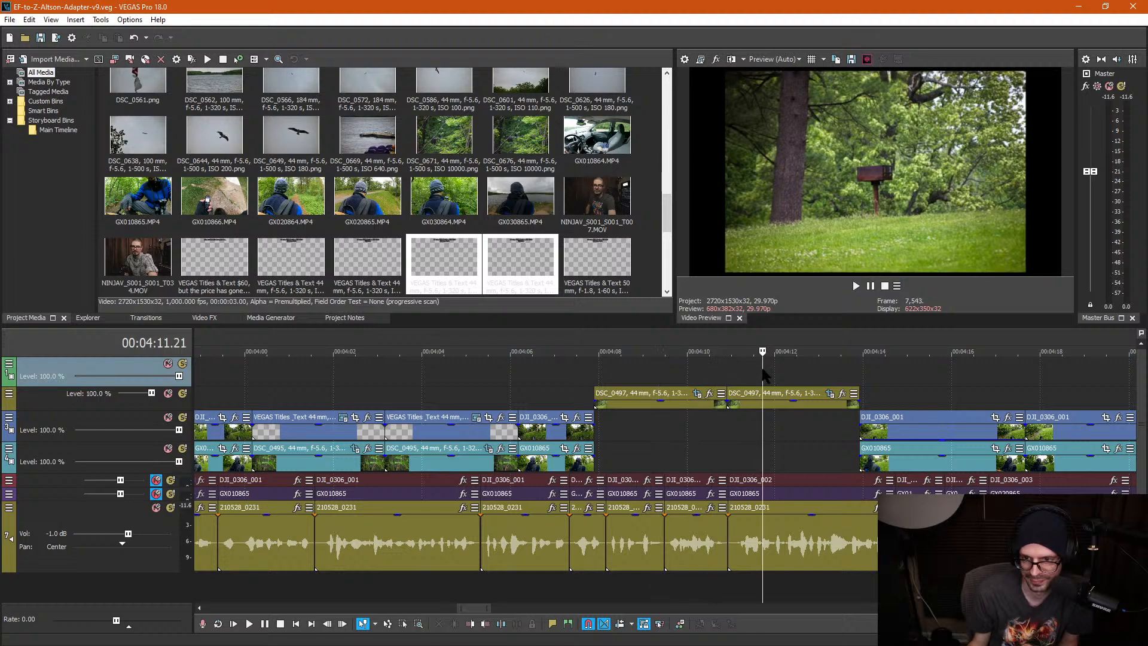
# Step: Copy the two titles above the DSC_0495 photos and paste them above the DSC_0497 photos near 00:04:08
pyautogui.scroll(-3, 769, 377)
pyautogui.click(570, 386)
pyautogui.scroll(3, 537, 393)
pyautogui.click(349, 428)
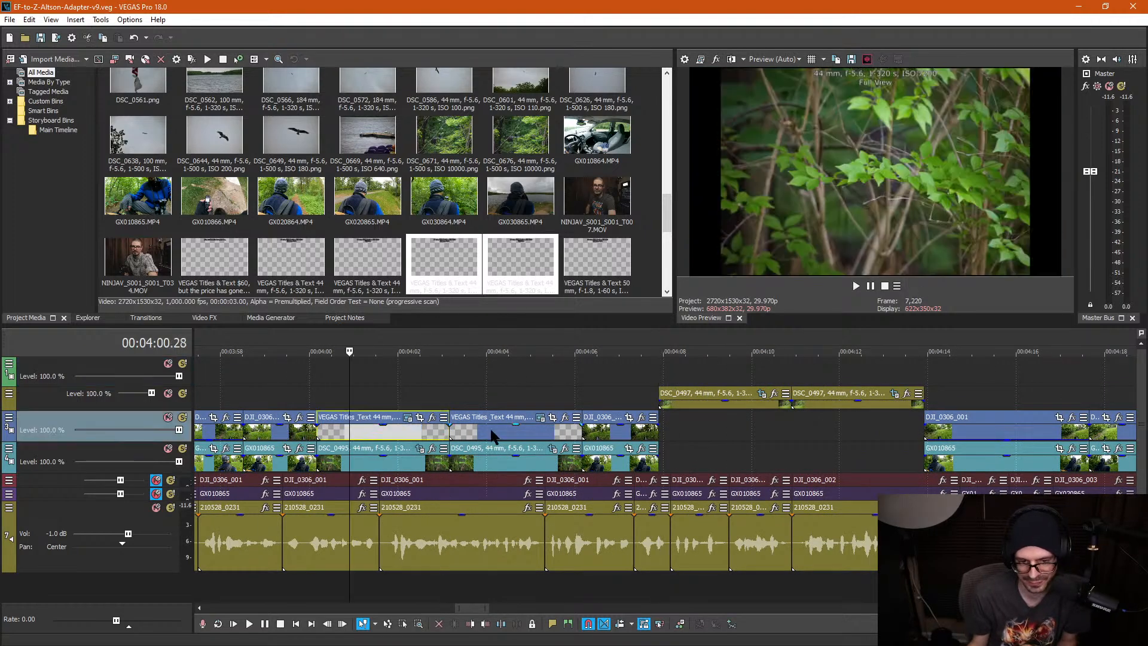
pyautogui.keyDown('ctrl'); pyautogui.click(490, 428); pyautogui.keyUp('ctrl')
pyautogui.hotkey('ctrl', 'c')
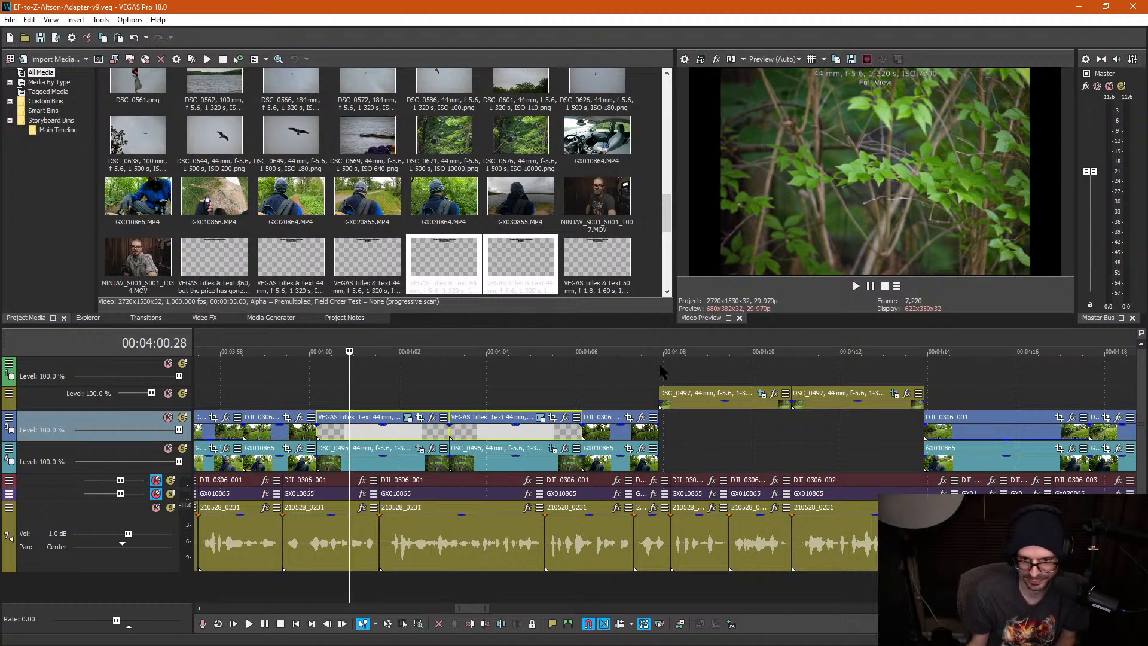
pyautogui.click(659, 366)
pyautogui.hotkey('ctrl', 'v')
pyautogui.click(672, 273)
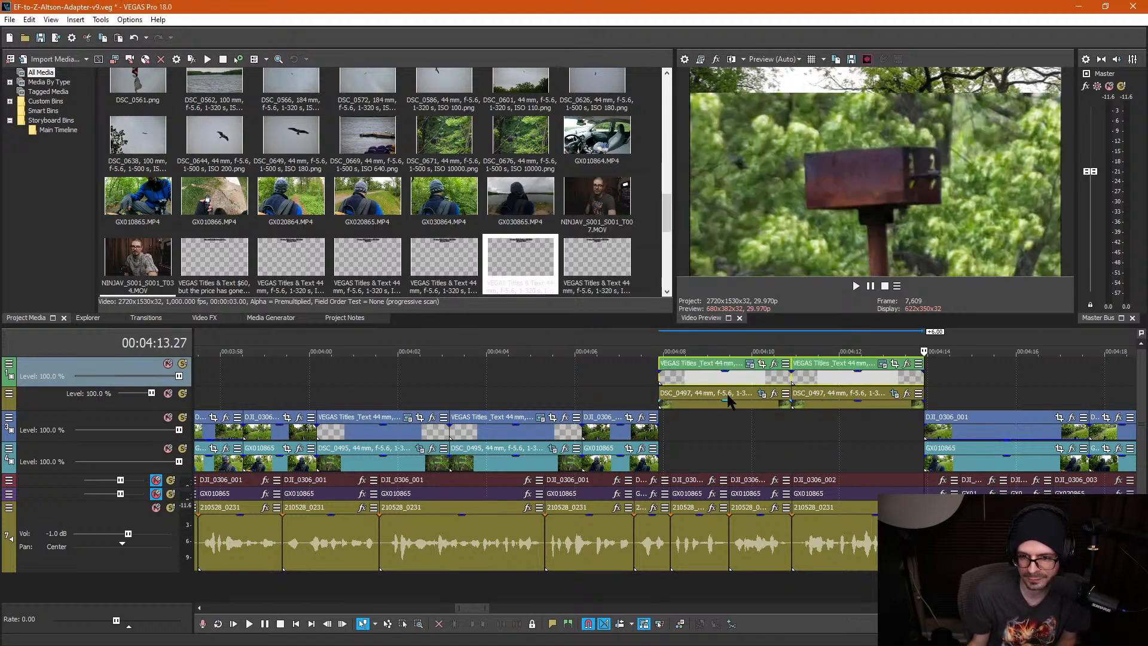
# Step: Move both DSC_0497 photos and their titles together down into the gap on the blue and teal video tracks
pyautogui.press('d')
pyautogui.press('d')
pyautogui.moveTo(889, 435); pyautogui.dragTo(707, 337)
pyautogui.moveTo(738, 404); pyautogui.dragTo(738, 451)
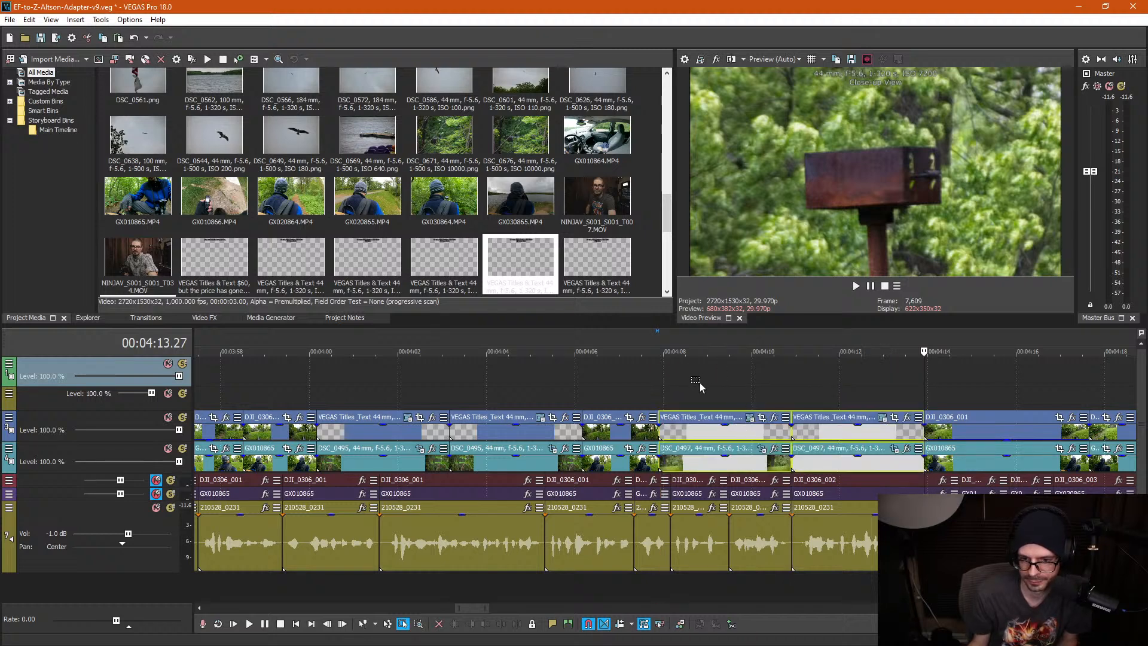
pyautogui.click(676, 391)
pyautogui.hotkey('ctrl', 'd')
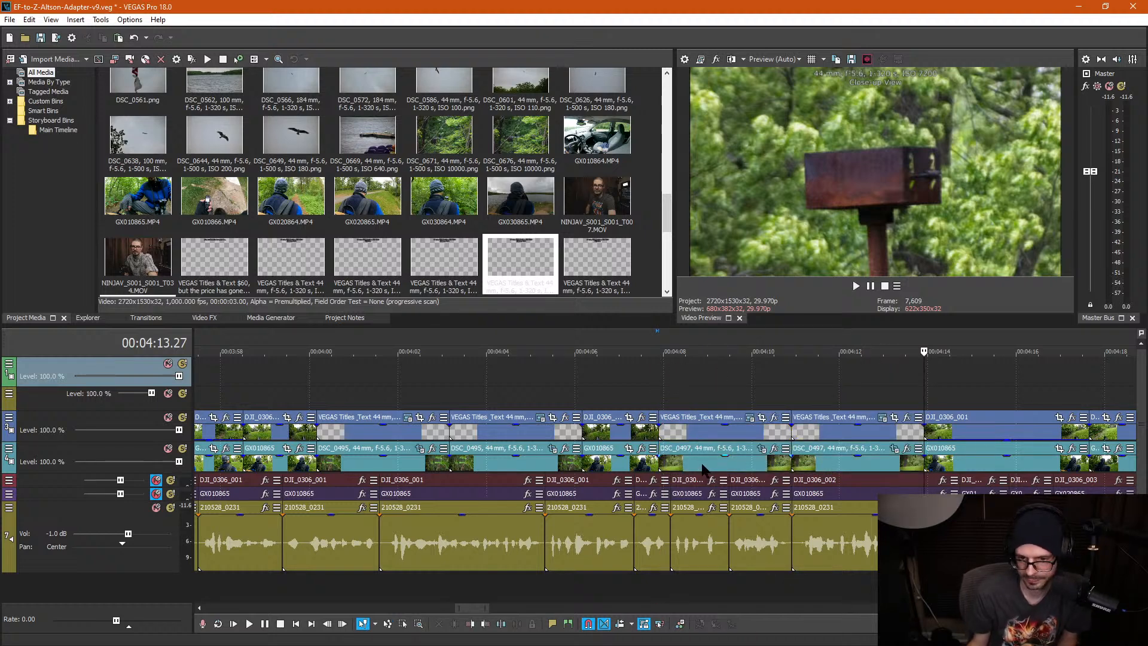
# Step: Copy the exposure details, 44 mm, f-5.6, 1-320 s, ISO 1250, from the first DSC_0497 event's take name
pyautogui.click(698, 464)
pyautogui.rightClick(698, 463)
pyautogui.click(723, 638)
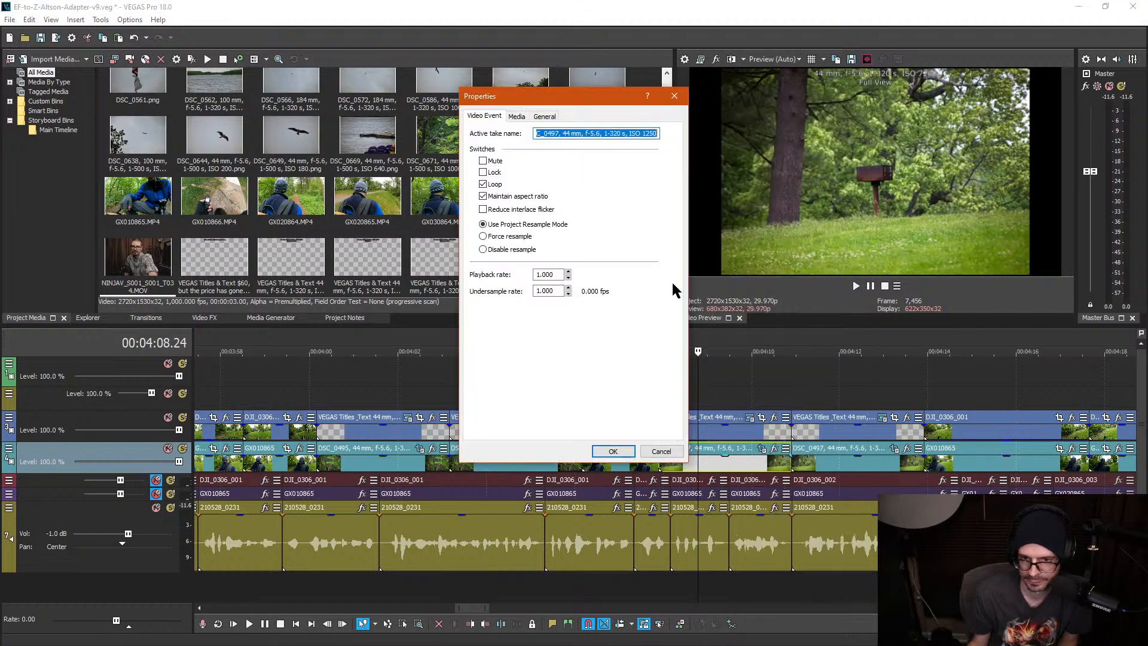
pyautogui.moveTo(656, 133); pyautogui.dragTo(576, 137)
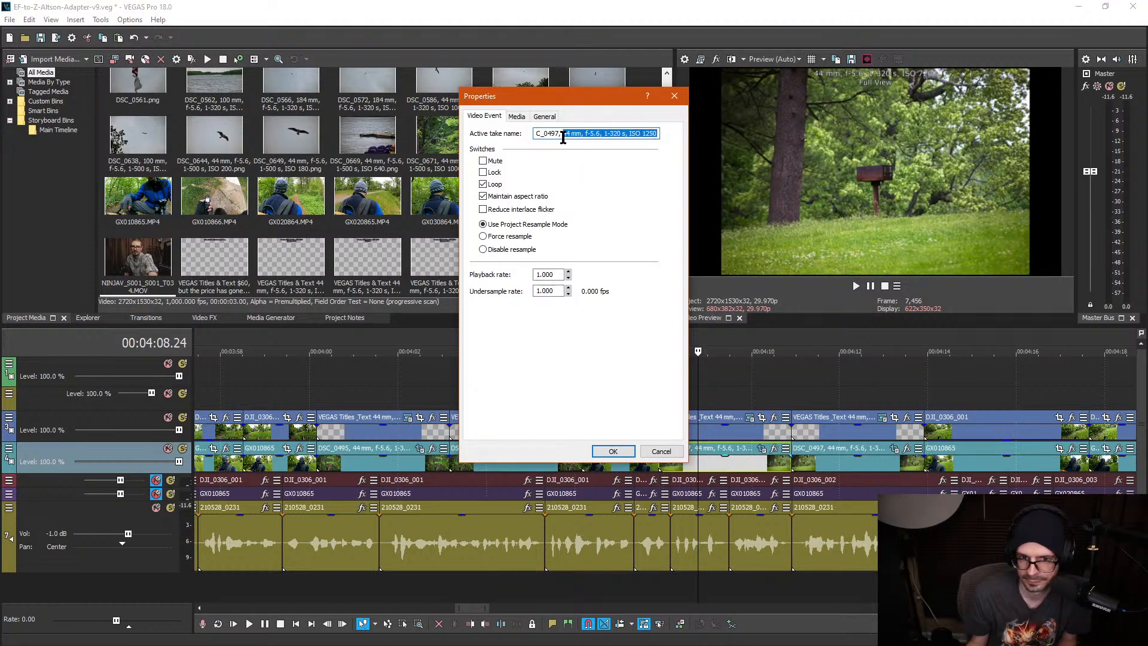
pyautogui.click(674, 96)
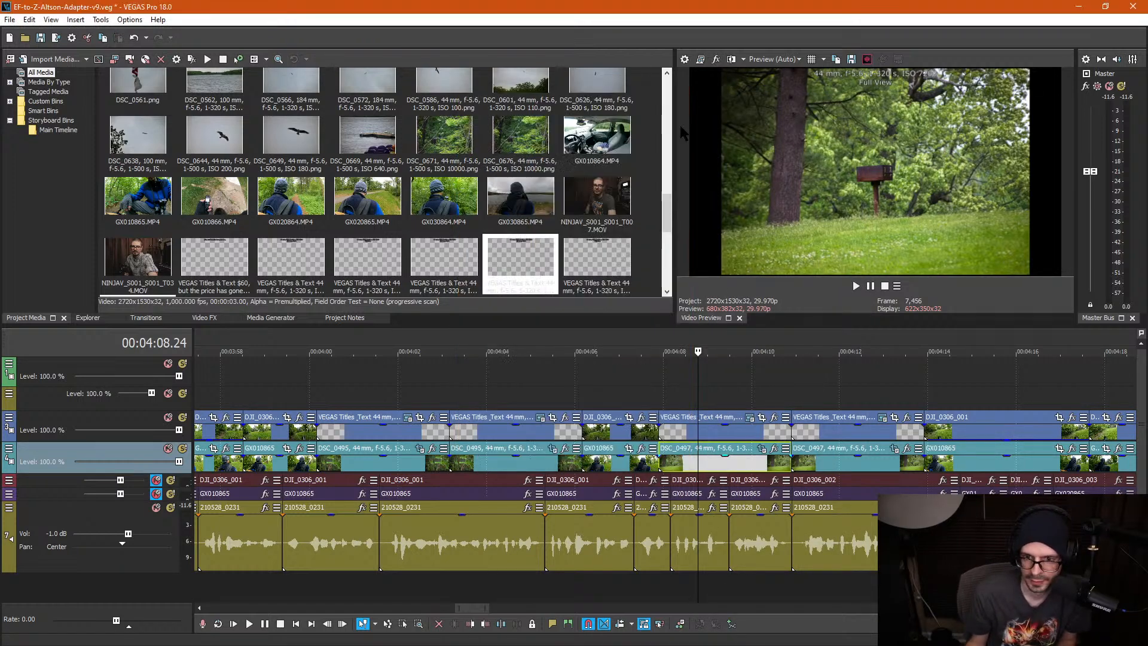
# Step: Replace the Full View title's exposure line above the first DSC_0497 photo with 44 mm, f-5.6, 1-320 s, ISO 1250
pyautogui.click(700, 428)
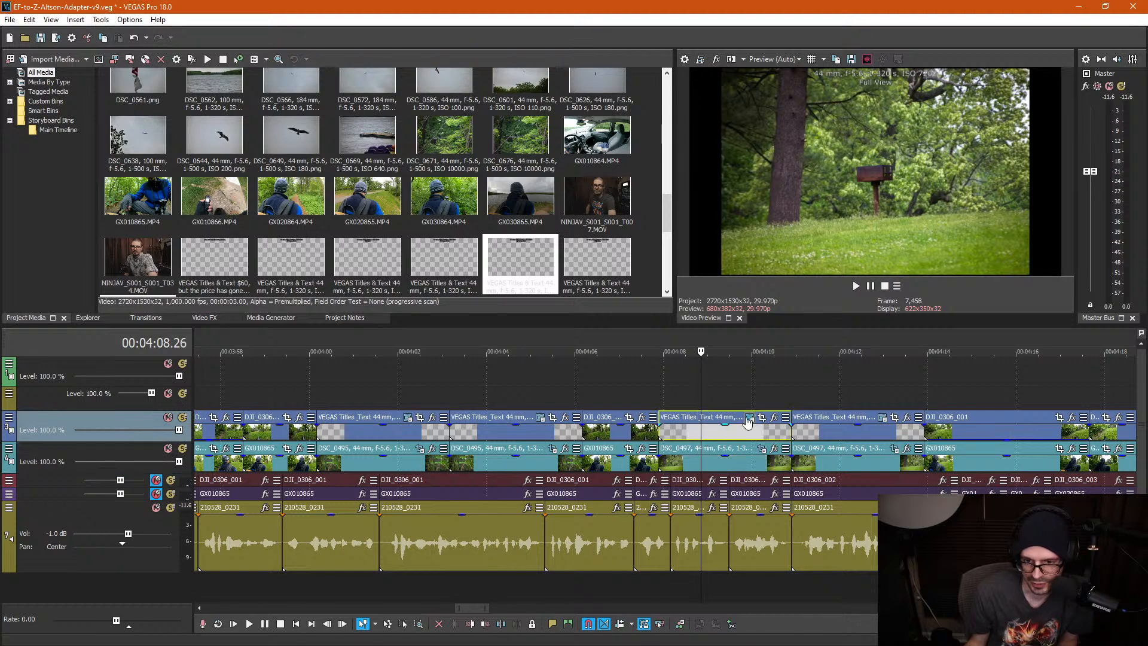
pyautogui.click(750, 418)
pyautogui.moveTo(461, 286); pyautogui.dragTo(287, 284)
pyautogui.hotkey('ctrl', 'v')
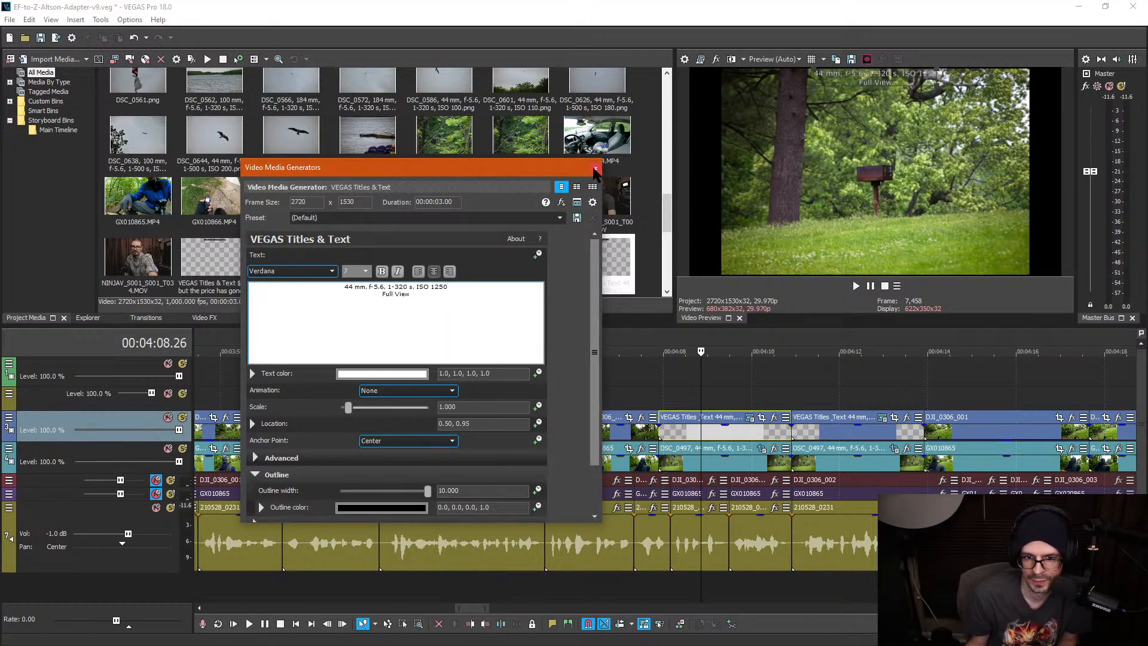
pyautogui.click(595, 168)
# Step: Set the Close-up View title's ISO above the second DSC_0497 photo to 1250 and recheck the full view near 00:04:09
pyautogui.click(818, 436)
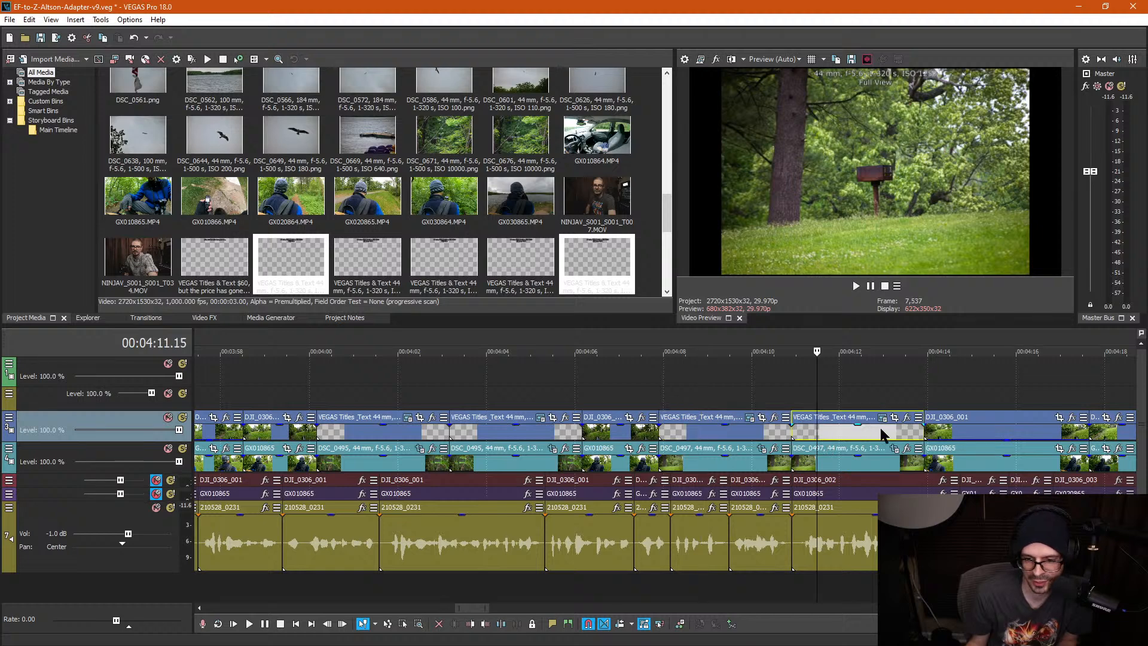
pyautogui.click(883, 418)
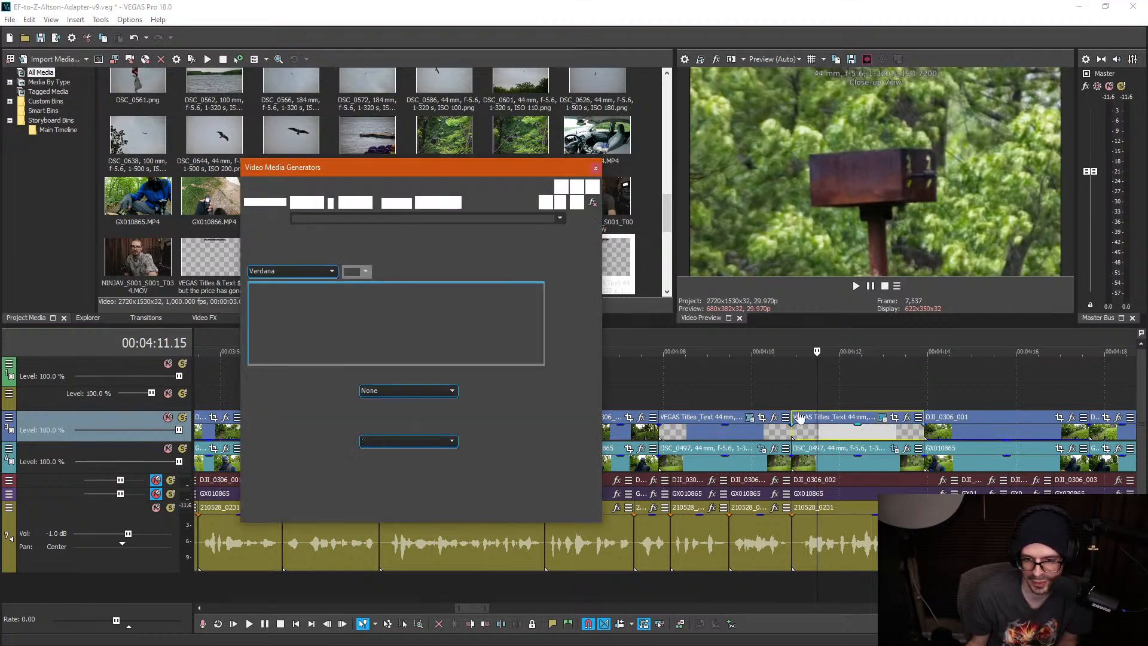
pyautogui.write('1250')
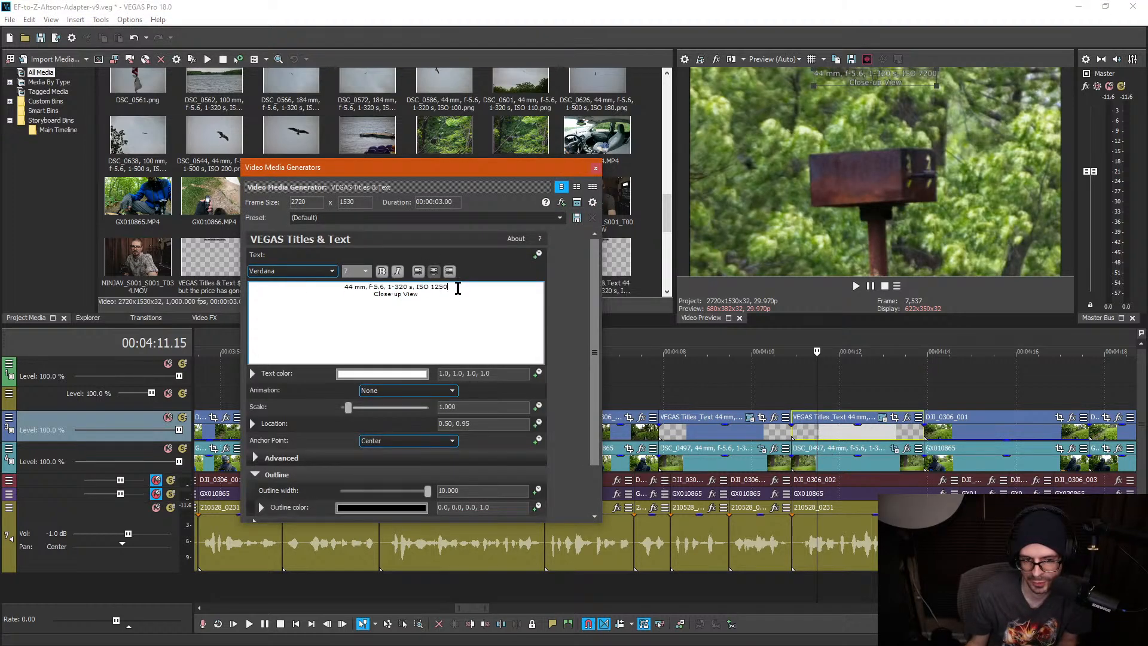
pyautogui.click(595, 168)
pyautogui.click(745, 392)
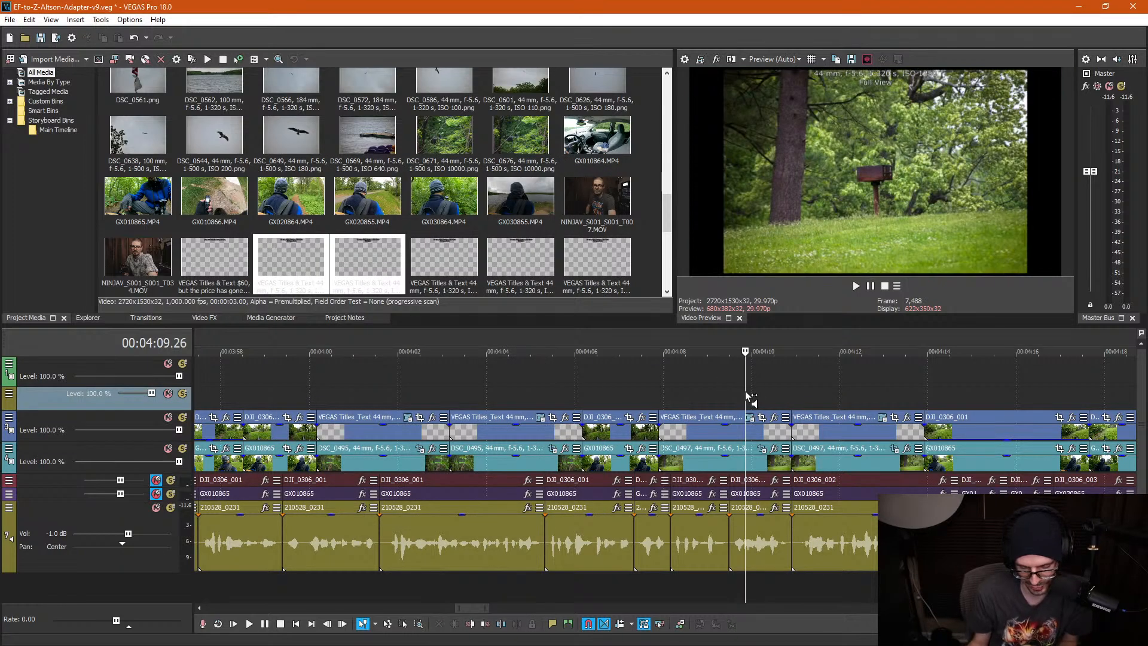
pyautogui.click(688, 401)
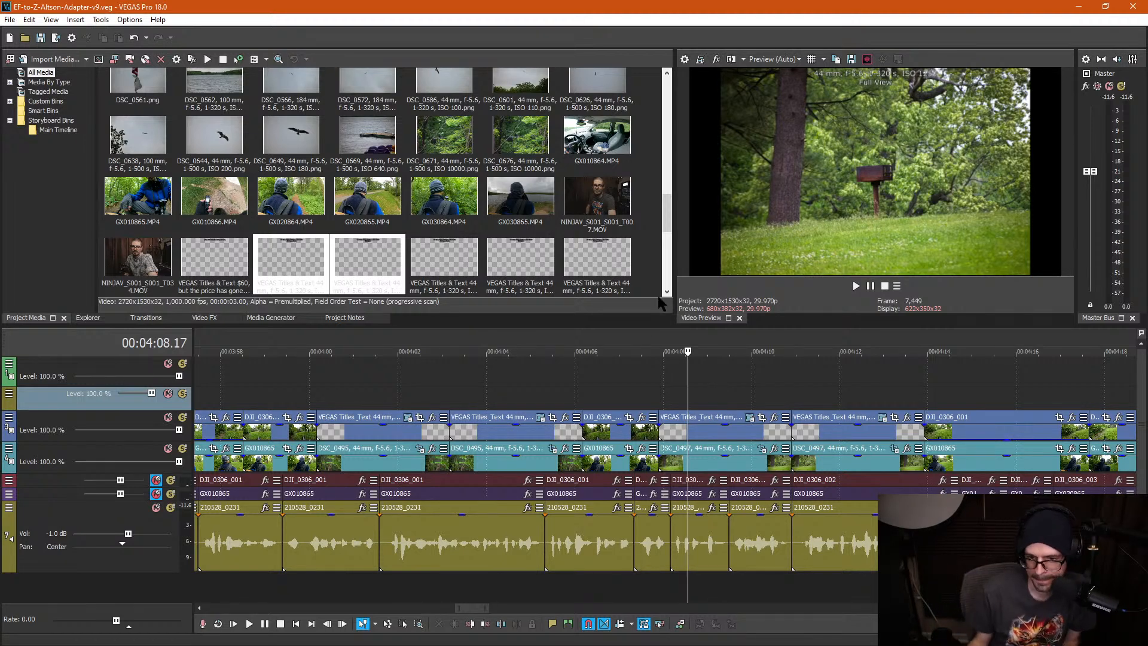
# Step: Compare the full-view and close-up DSC_0497 photos with their titles, and play the transition between them around 00:04:10
pyautogui.click(683, 389)
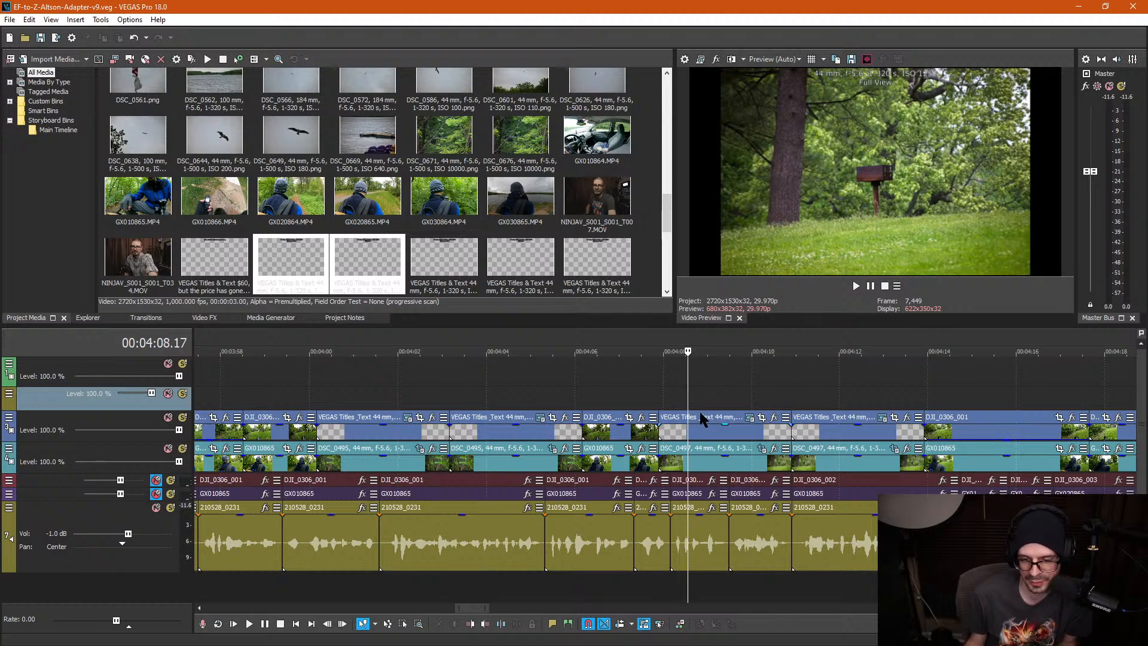
pyautogui.click(664, 397)
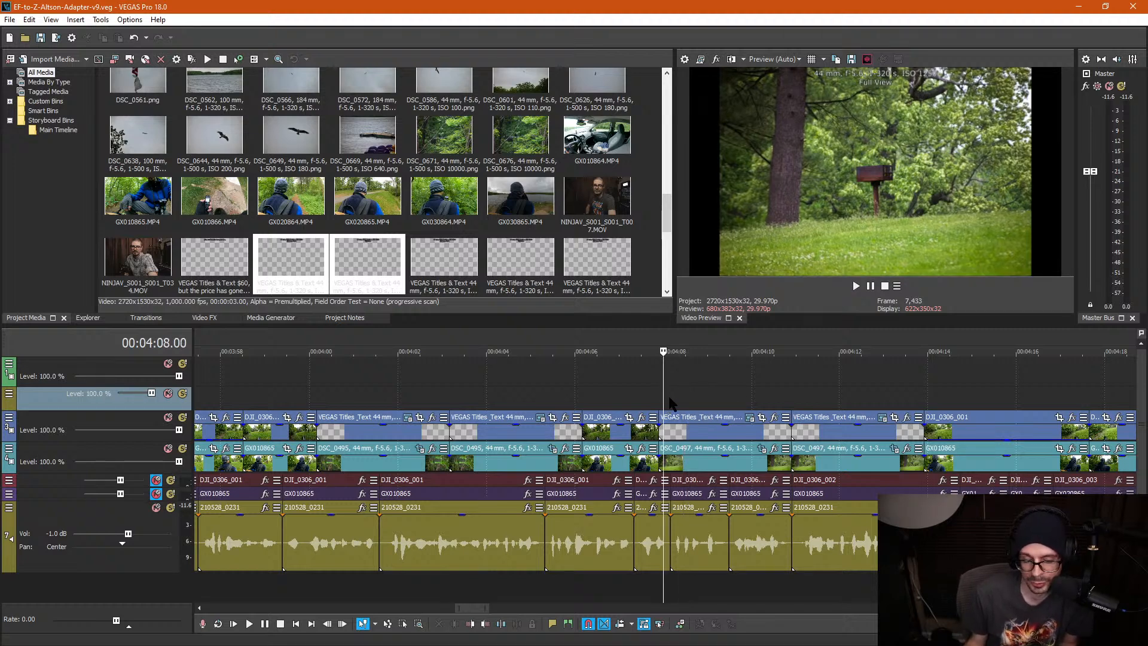
pyautogui.click(683, 399)
pyautogui.moveTo(684, 388); pyautogui.dragTo(715, 388)
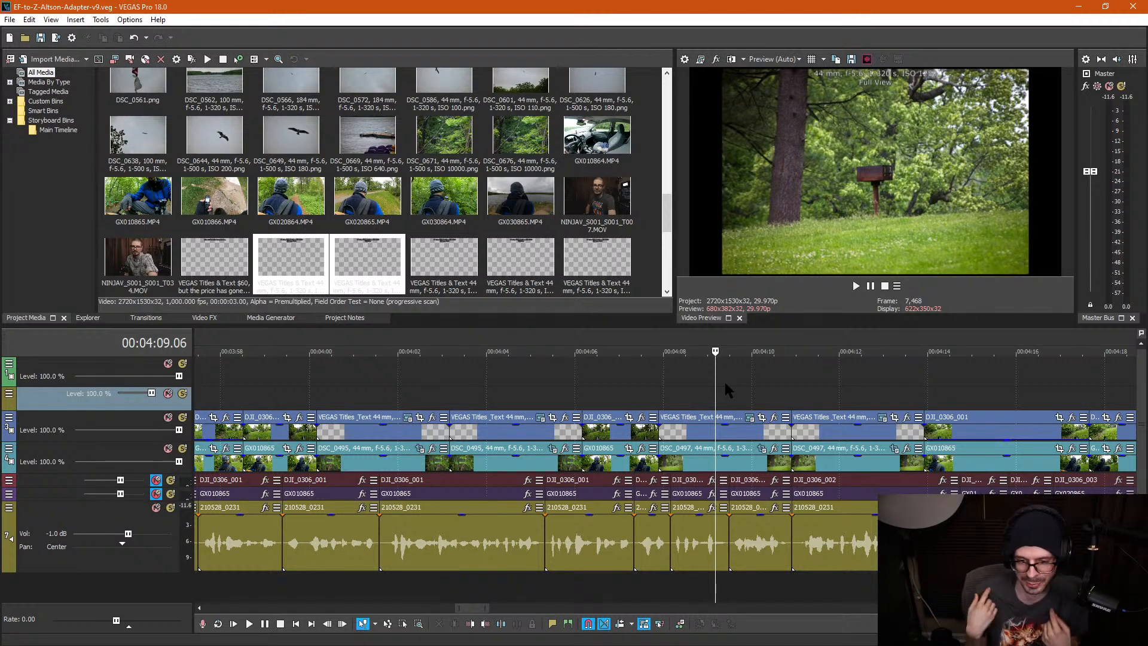
pyautogui.click(729, 397)
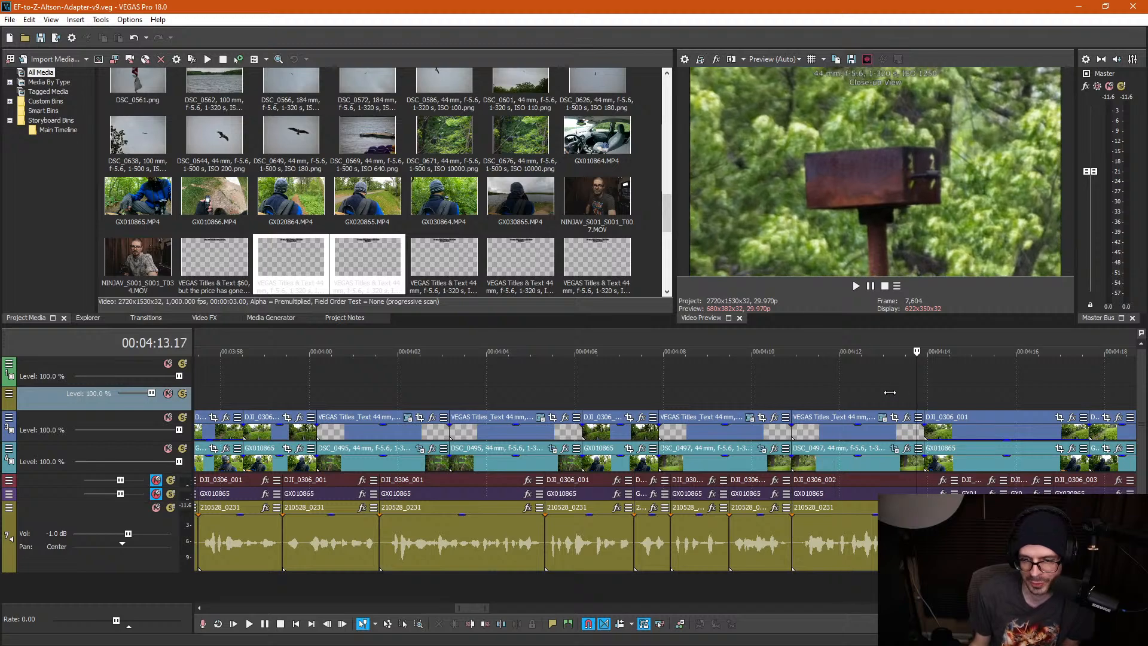
pyautogui.moveTo(871, 399); pyautogui.dragTo(824, 383)
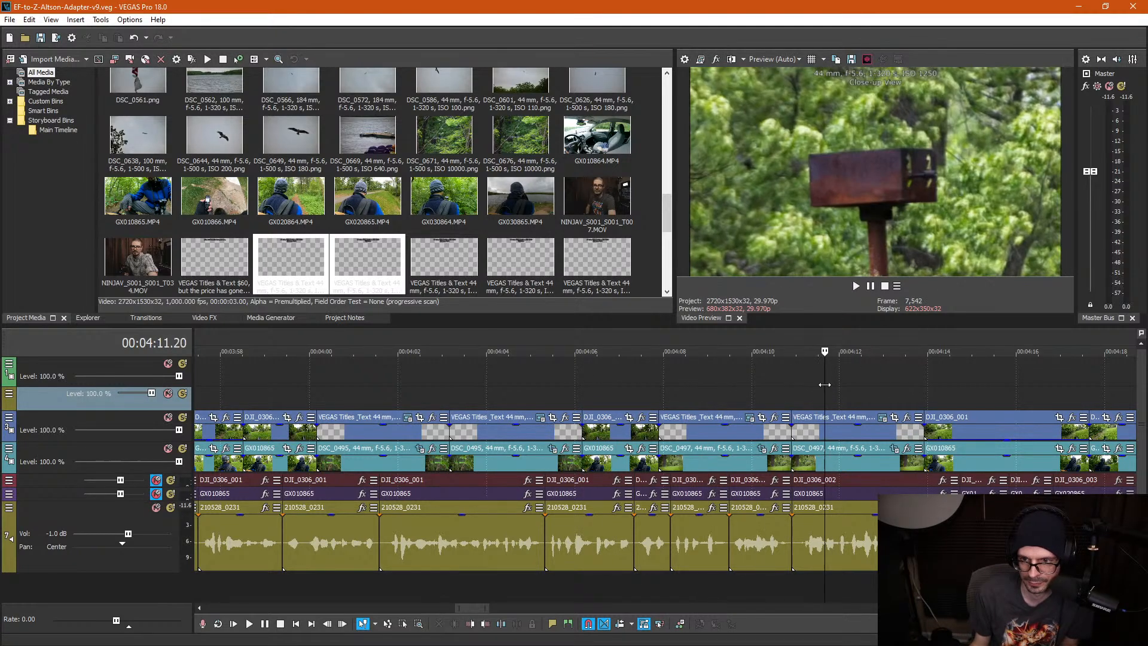
pyautogui.click(756, 385)
pyautogui.click(851, 388)
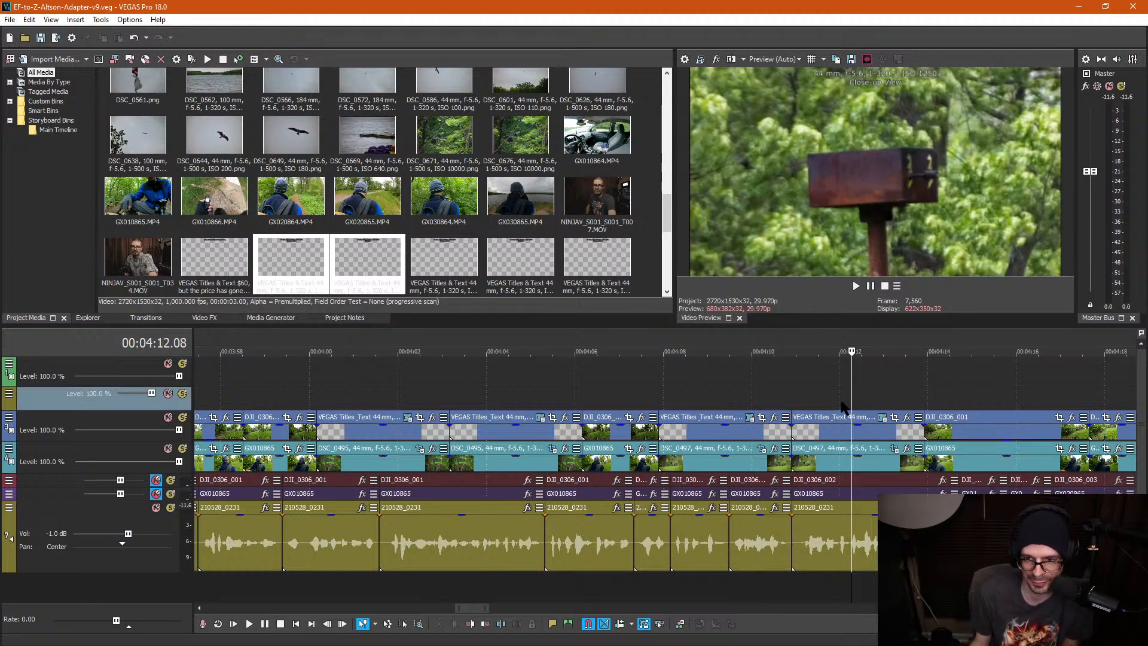
pyautogui.moveTo(851, 392); pyautogui.dragTo(781, 383)
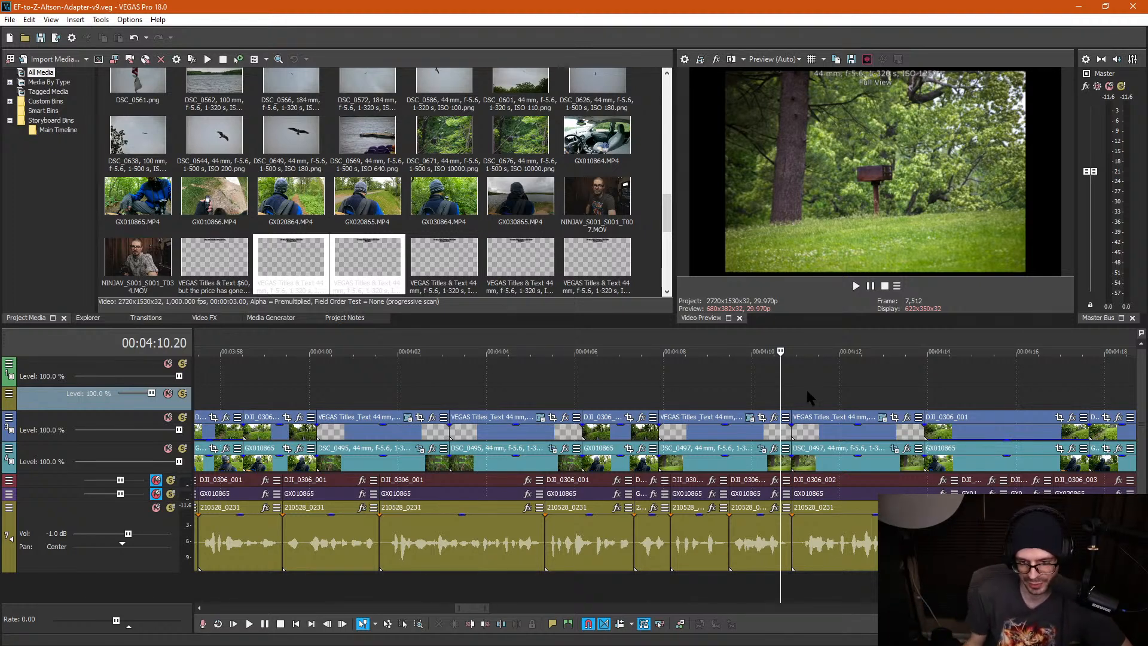
pyautogui.moveTo(781, 393); pyautogui.dragTo(811, 400)
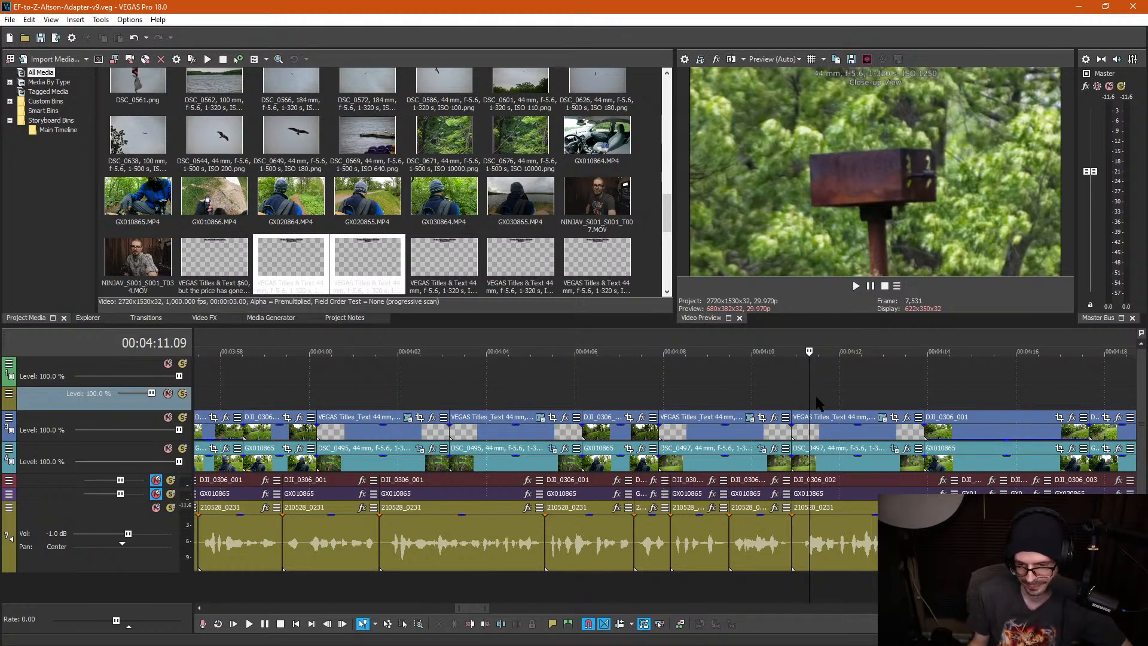
pyautogui.click(760, 385)
pyautogui.press('space')
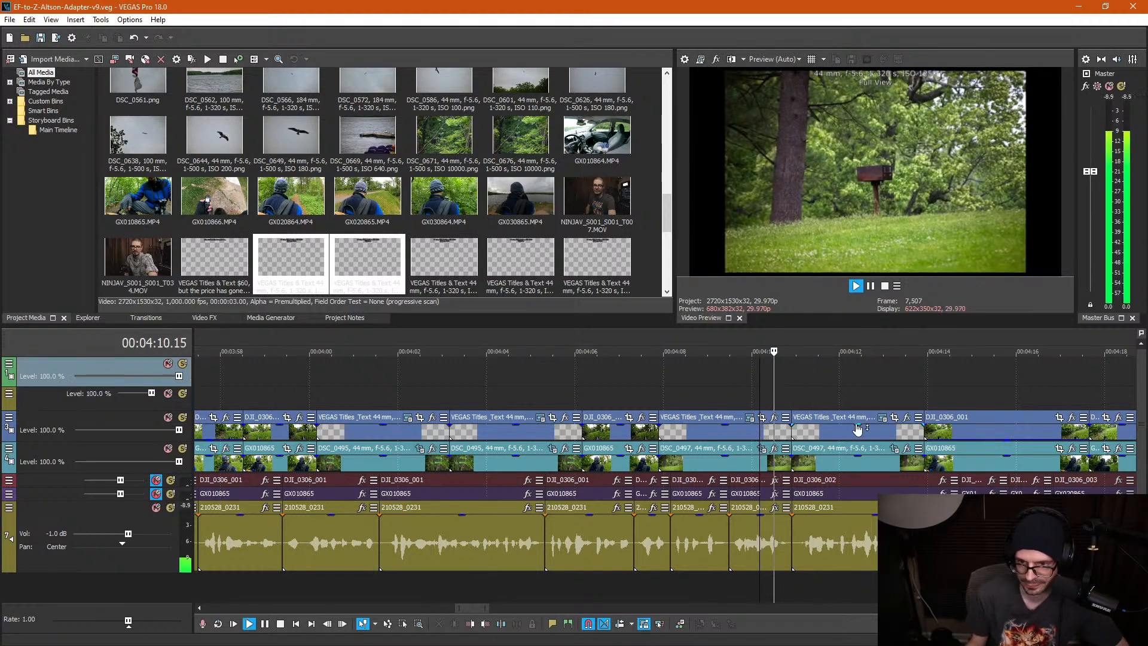
pyautogui.scroll(-2, 859, 429)
pyautogui.scroll(-2, 859, 430)
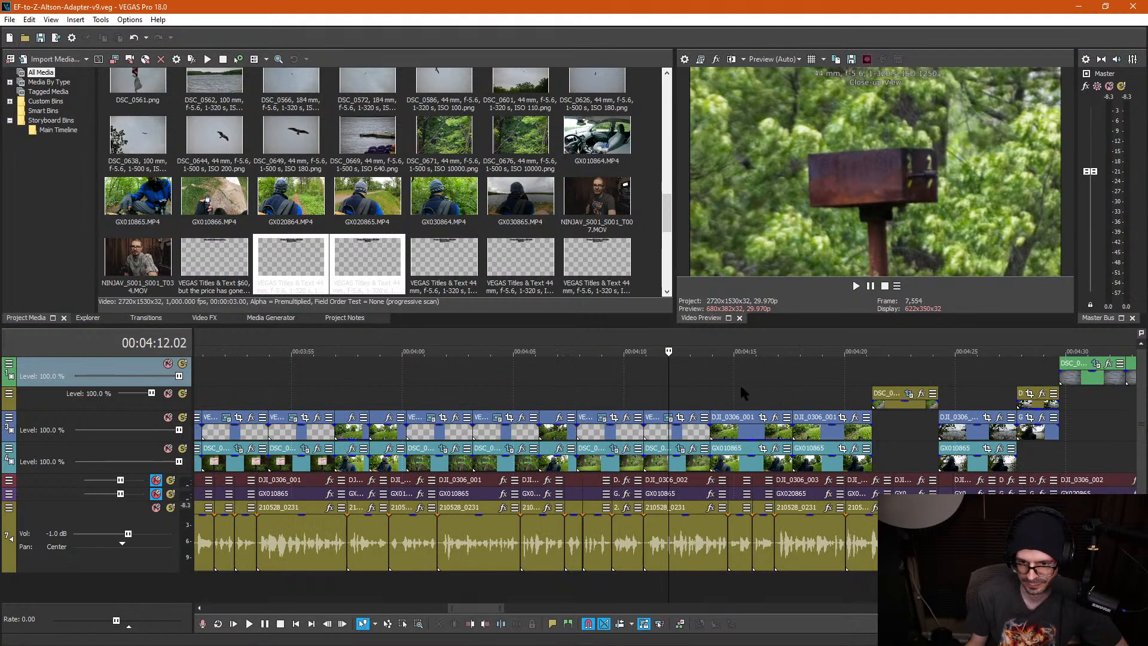
# Step: Play the footage after the DSC_0497 photos and split the last DJI_0306_001 and GX010865 events before DSC_0500 at 00:04:19.10
pyautogui.click(741, 387)
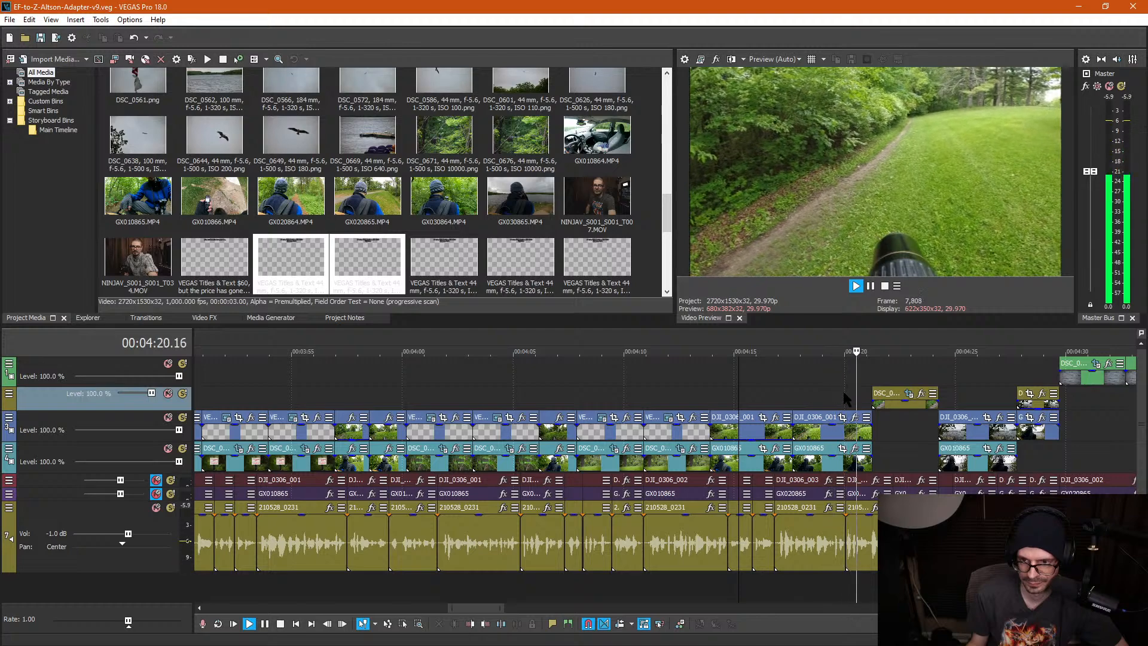
pyautogui.press('Return')
pyautogui.click(821, 389)
pyautogui.scroll(5, 822, 388)
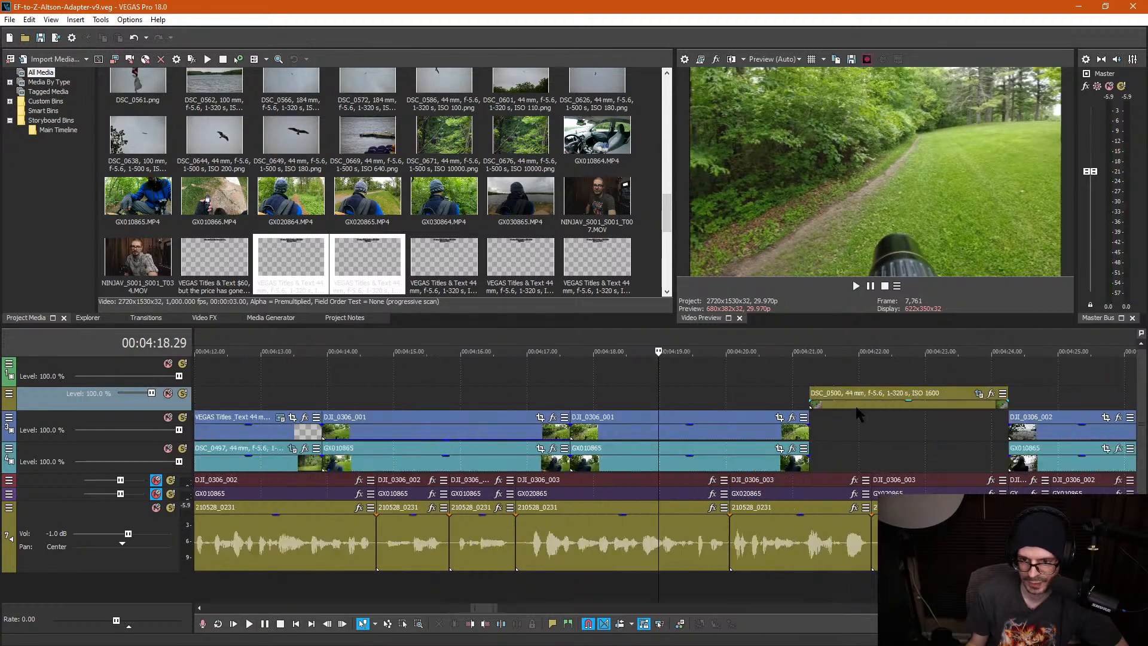
pyautogui.click(688, 429)
pyautogui.click(689, 432)
pyautogui.press('s')
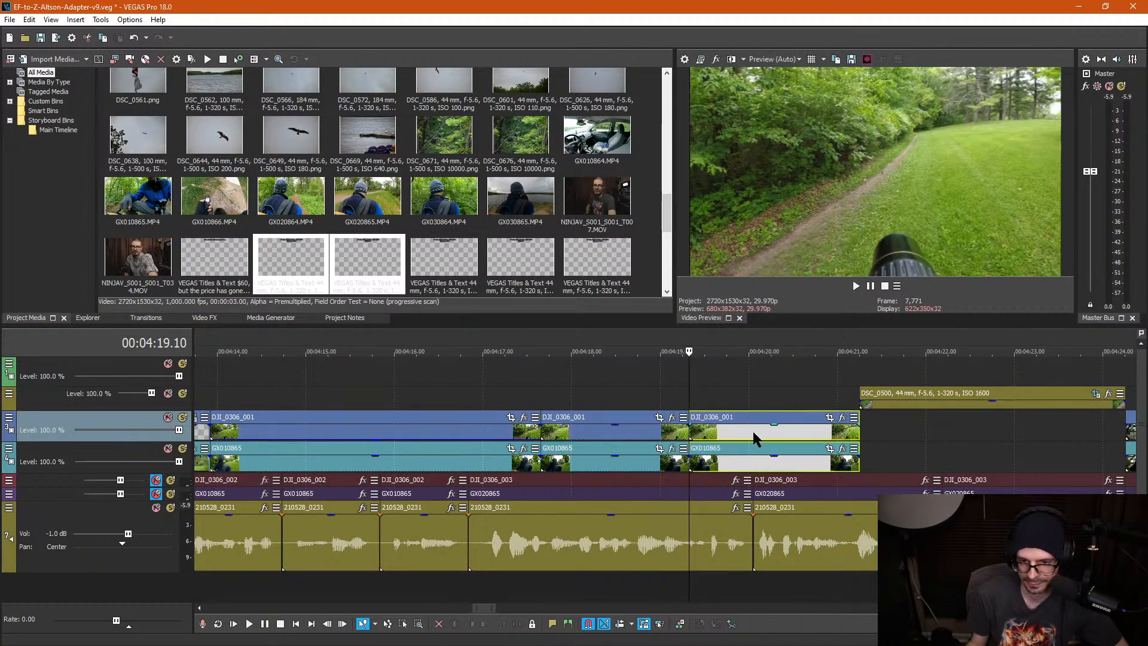
pyautogui.moveTo(622, 423); pyautogui.dragTo(620, 389)
# Step: Crop the DJI_0306_001 event directly before DSC_0500 to a pan/crop width of 1,920
pyautogui.click(763, 433)
pyautogui.click(828, 419)
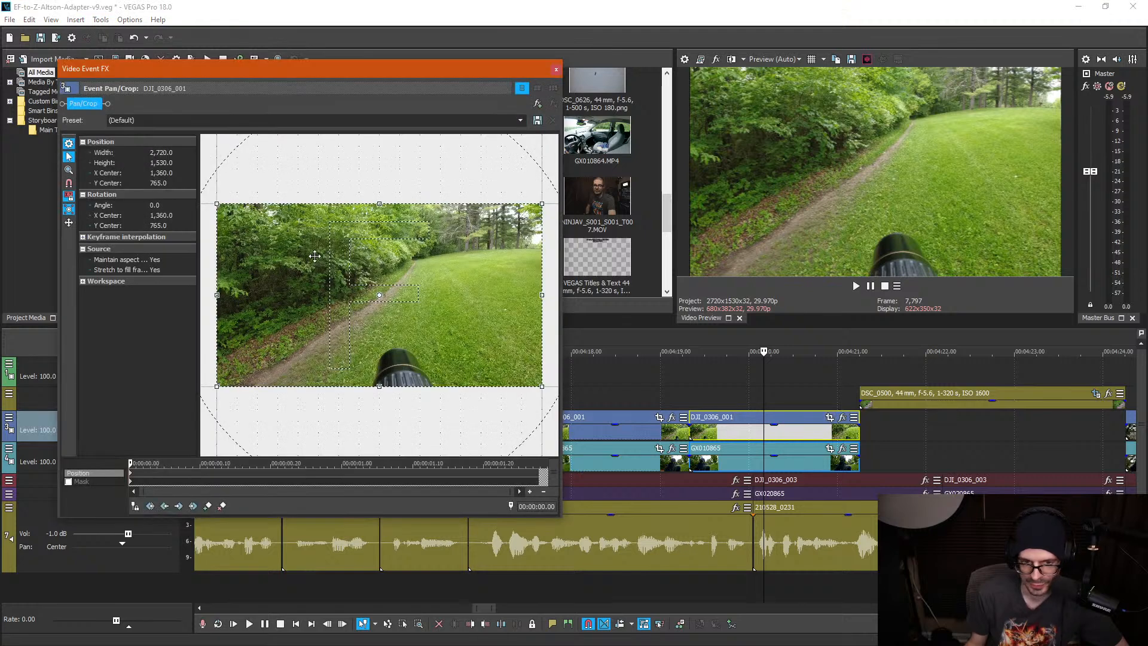
pyautogui.click(162, 152)
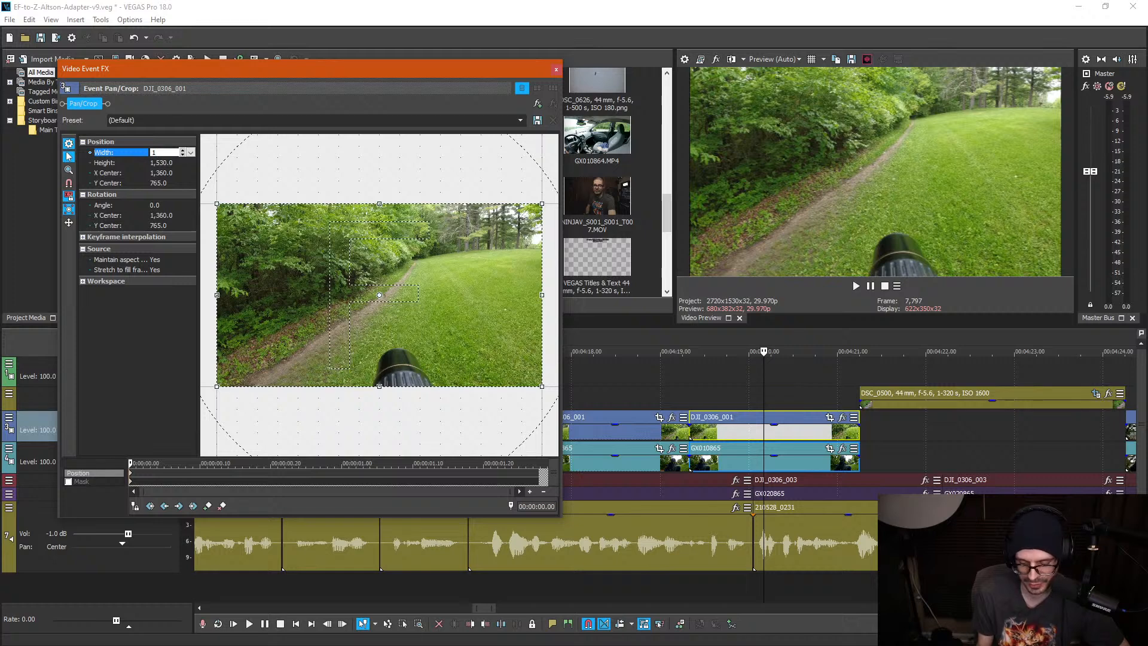
pyautogui.press('Return')
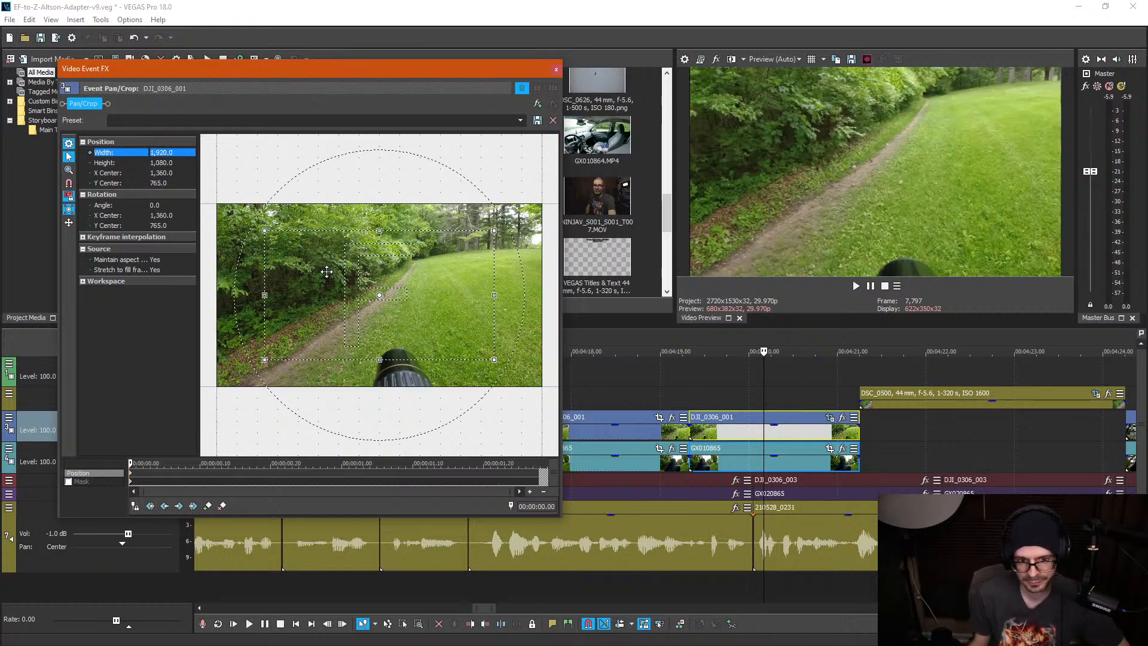
pyautogui.click(556, 71)
# Step: Play back the cropped DJI_0306_001 segment into the DSC_0500 photo and save the project
pyautogui.click(554, 385)
pyautogui.press('space')
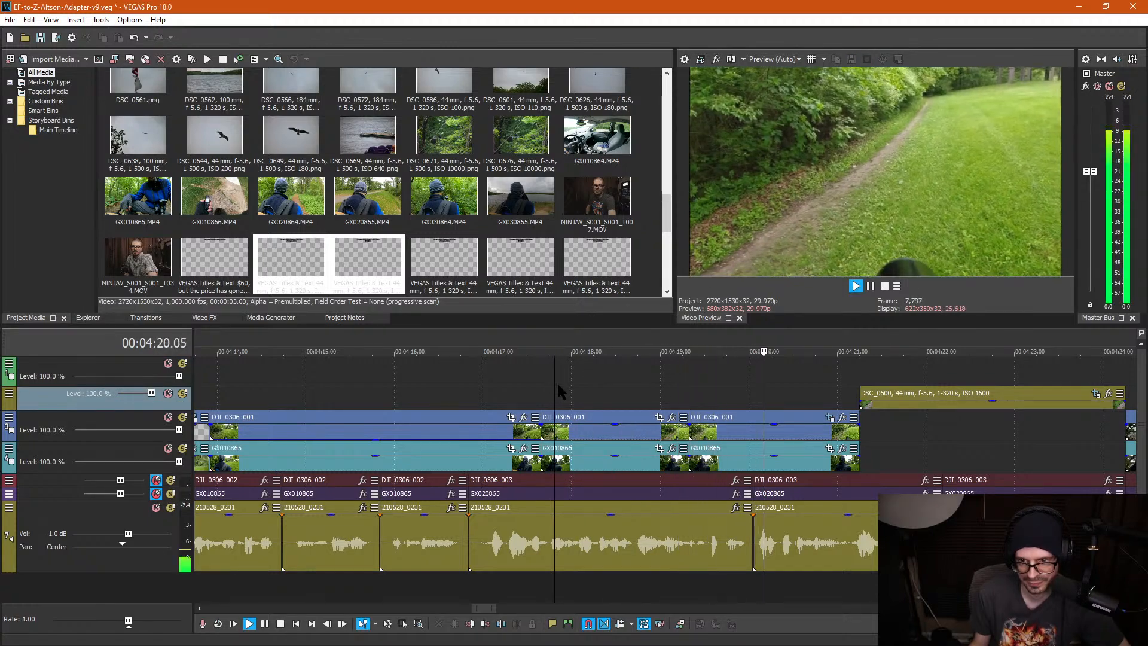
pyautogui.press('Return')
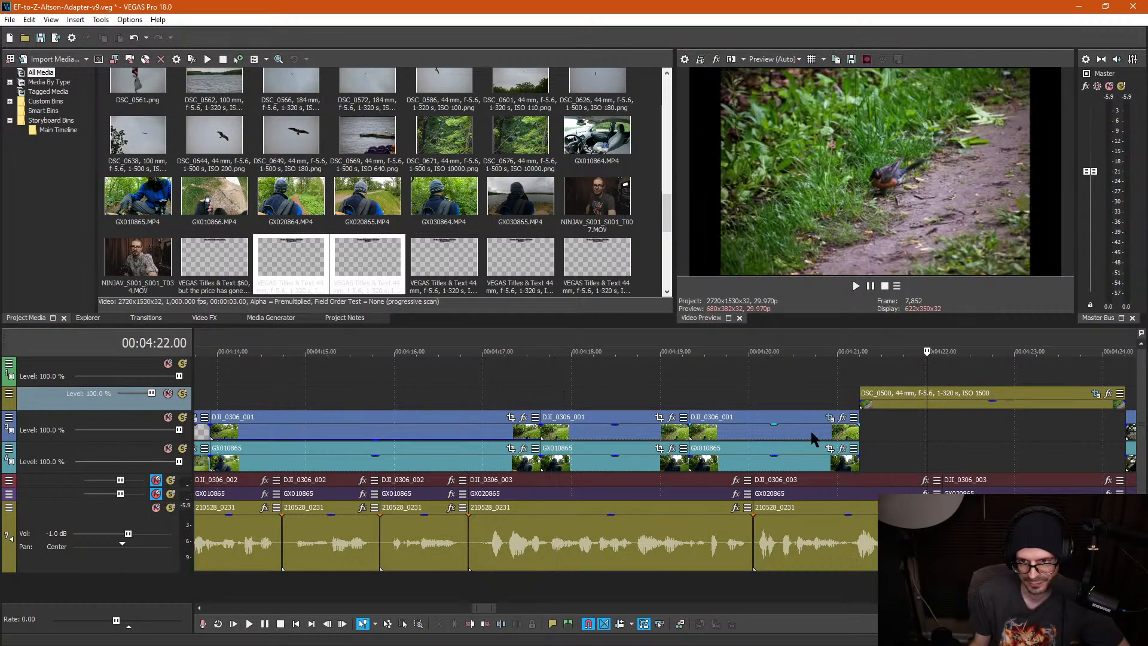
pyautogui.hotkey('ctrl', 's')
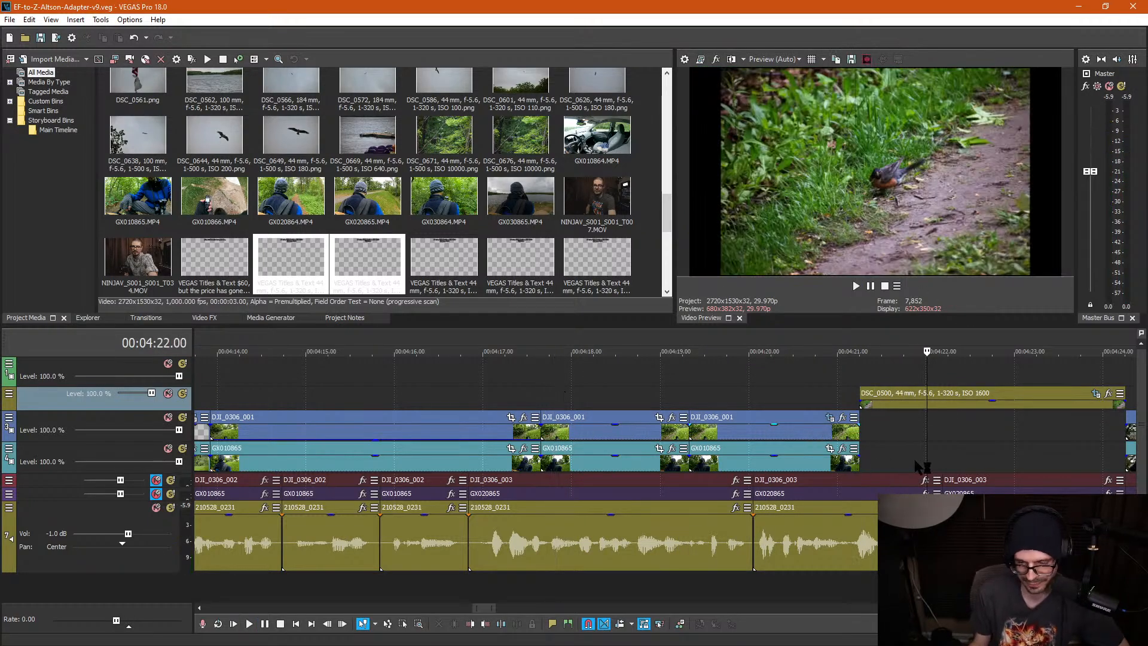
# Step: Copy the Full View title from the first DSC_0497 photo and paste it as a separate copy above DSC_0500 at 00:04:21.07
pyautogui.click(943, 369)
pyautogui.scroll(-1, 950, 378)
pyautogui.scroll(1, 696, 422)
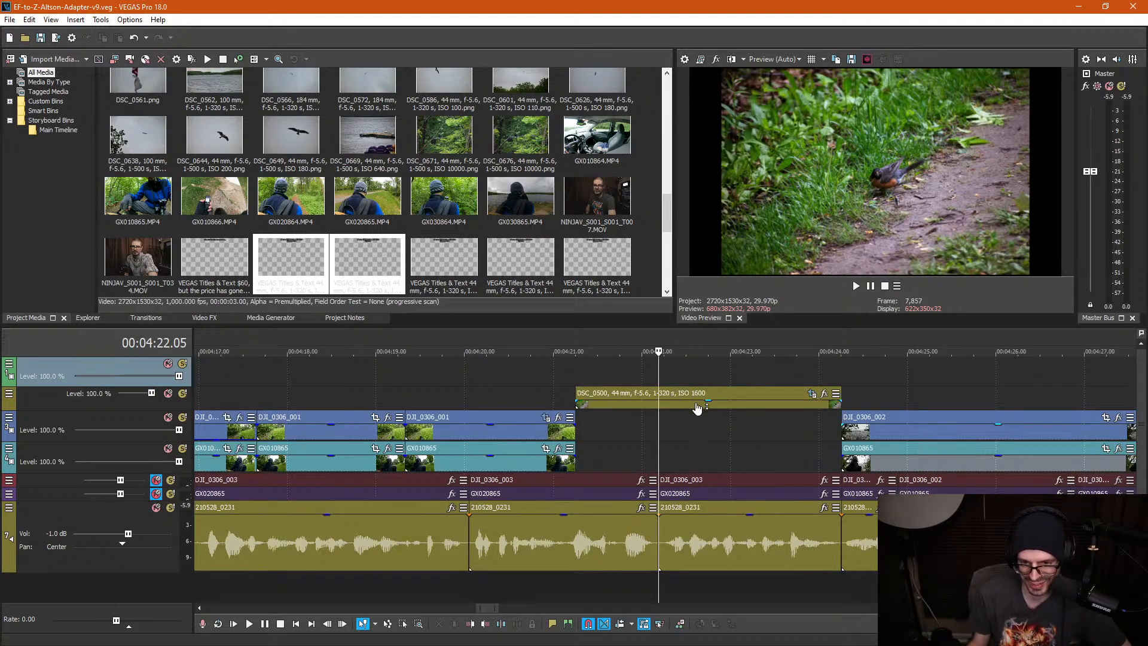
pyautogui.scroll(-3, 541, 434)
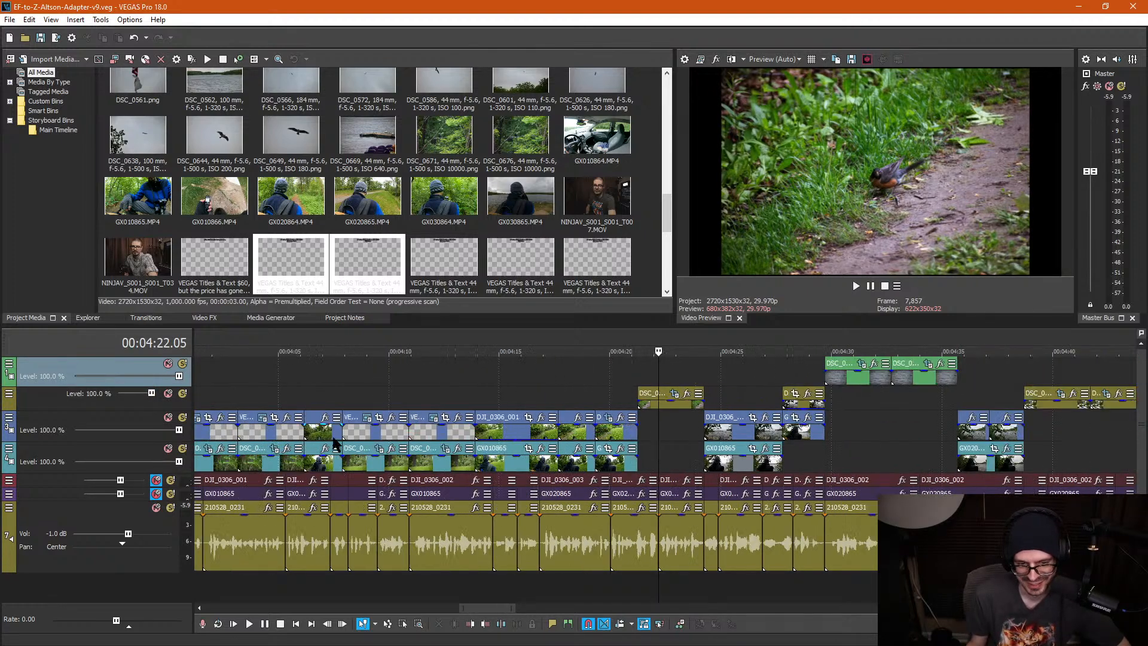
pyautogui.click(368, 436)
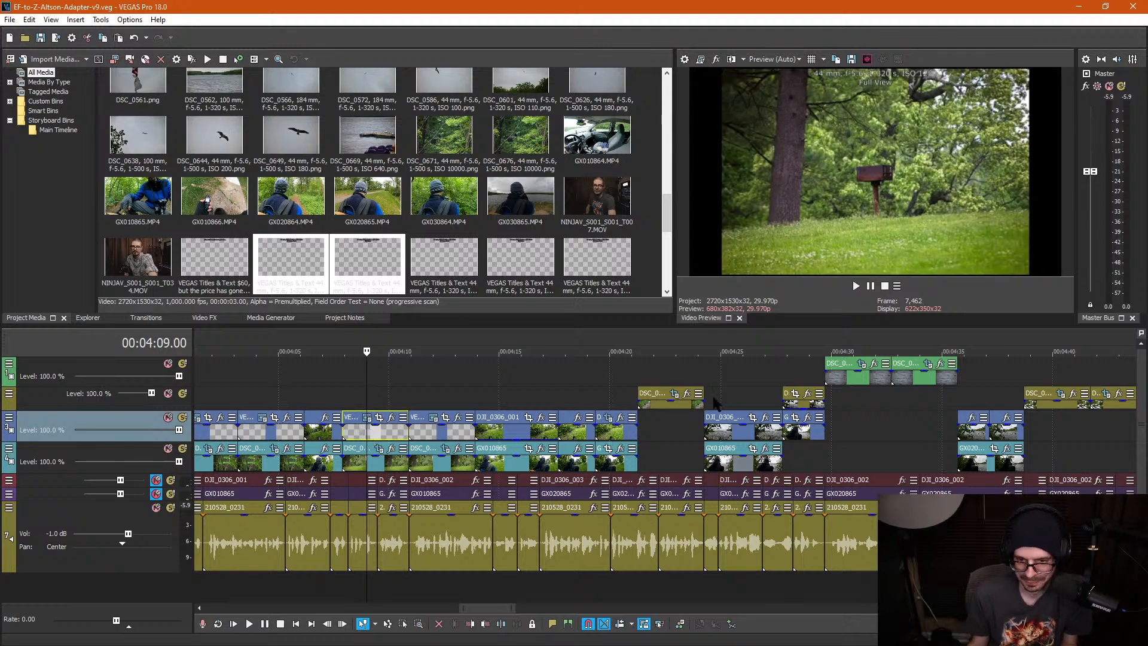
pyautogui.click(651, 370)
pyautogui.scroll(3, 651, 371)
pyautogui.click(617, 363)
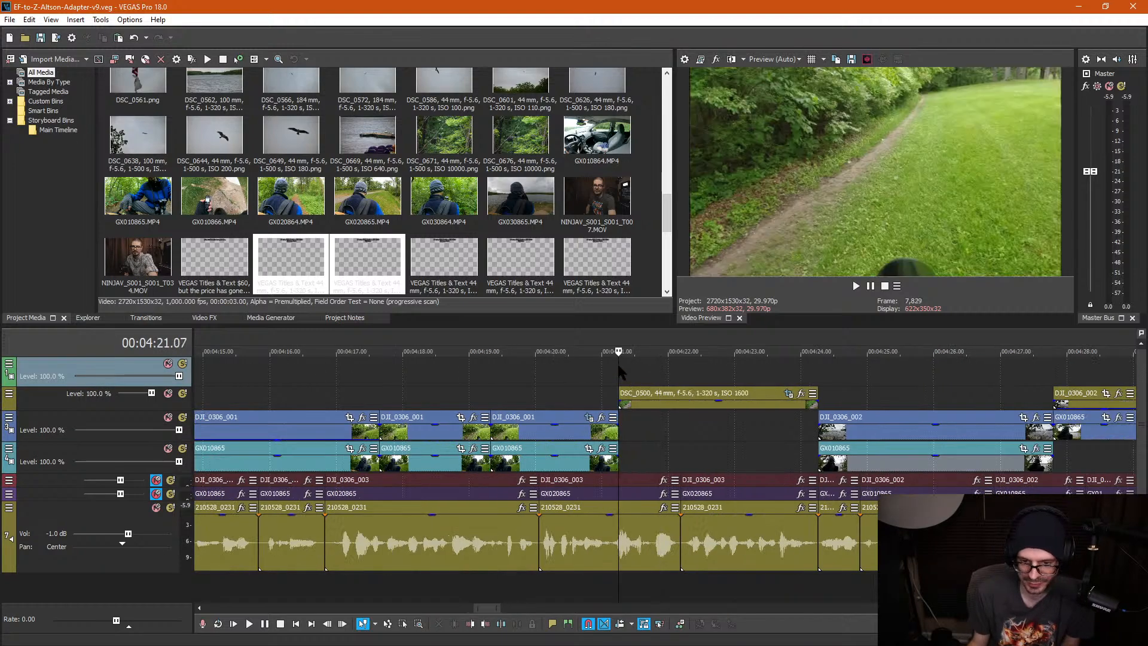
pyautogui.hotkey('ctrl', 'v')
pyautogui.click(656, 273)
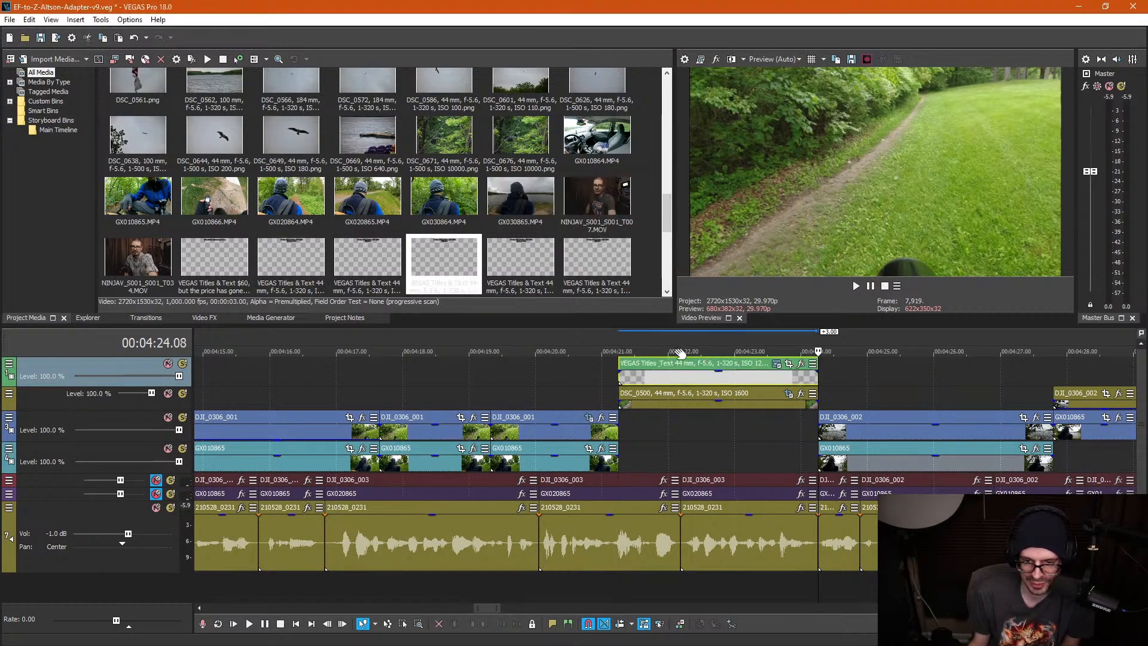
# Step: Copy the exposure details, 44 mm, f-5.6, 1-320 s, ISO 1600, from the DSC_0500 event's take name
pyautogui.rightClick(681, 405)
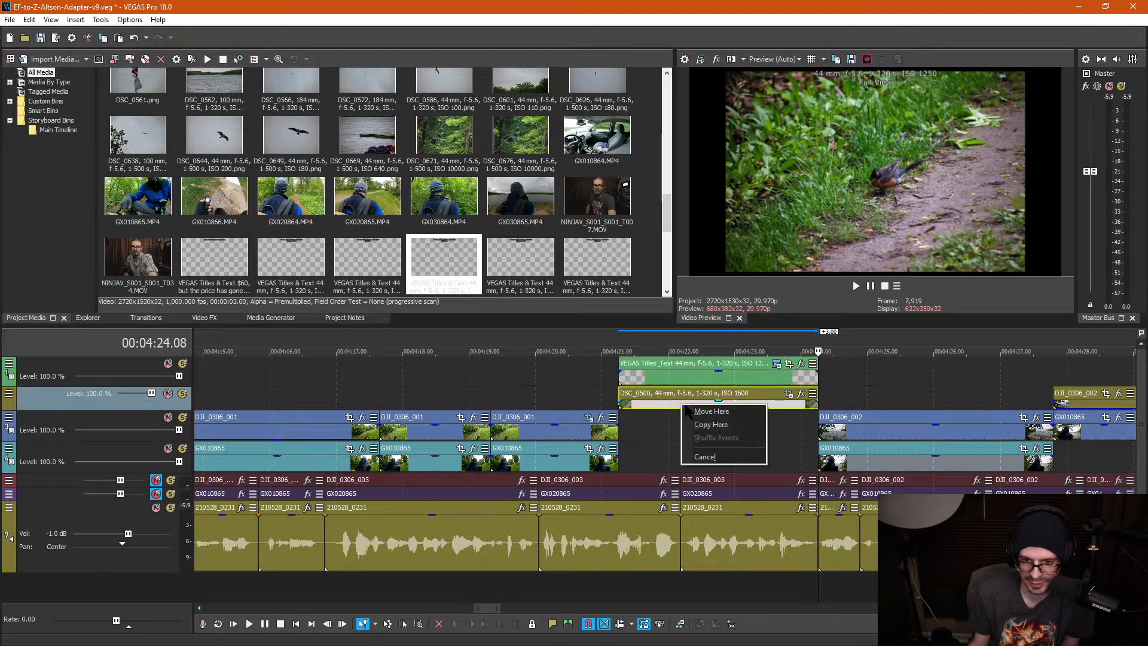
pyautogui.rightClick(656, 413)
pyautogui.click(706, 637)
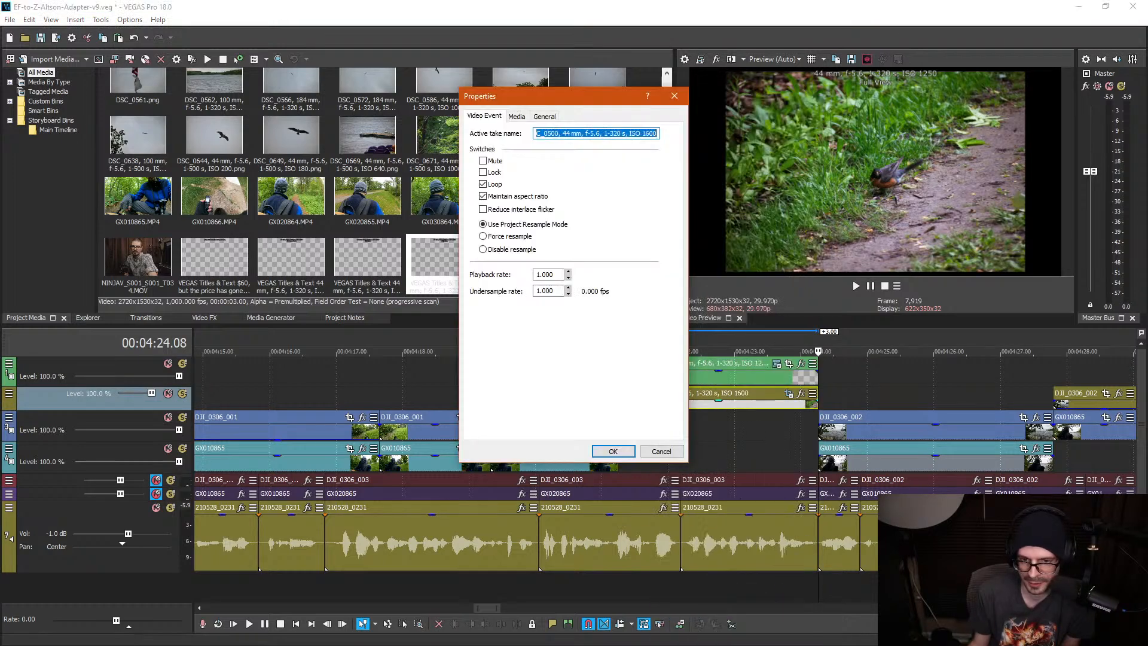
pyautogui.moveTo(657, 133); pyautogui.dragTo(574, 133)
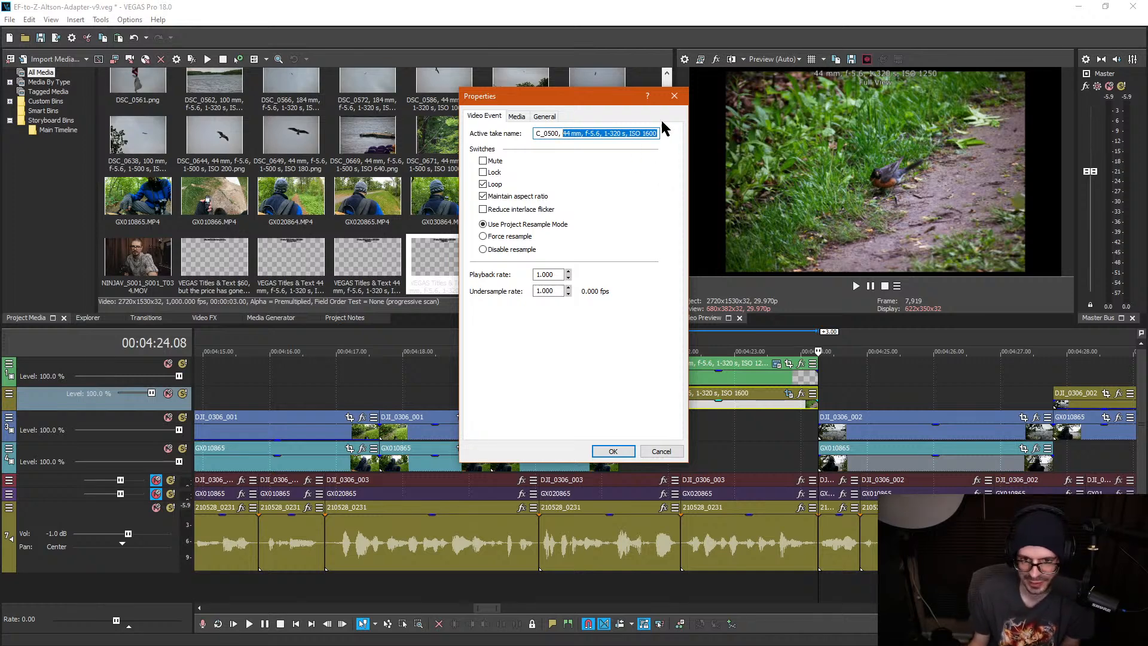
pyautogui.click(675, 96)
# Step: Replace the exposure line of the title above DSC_0500 with 44 mm, f-5.6, 1-320 s, ISO 1600 and play it back
pyautogui.click(717, 384)
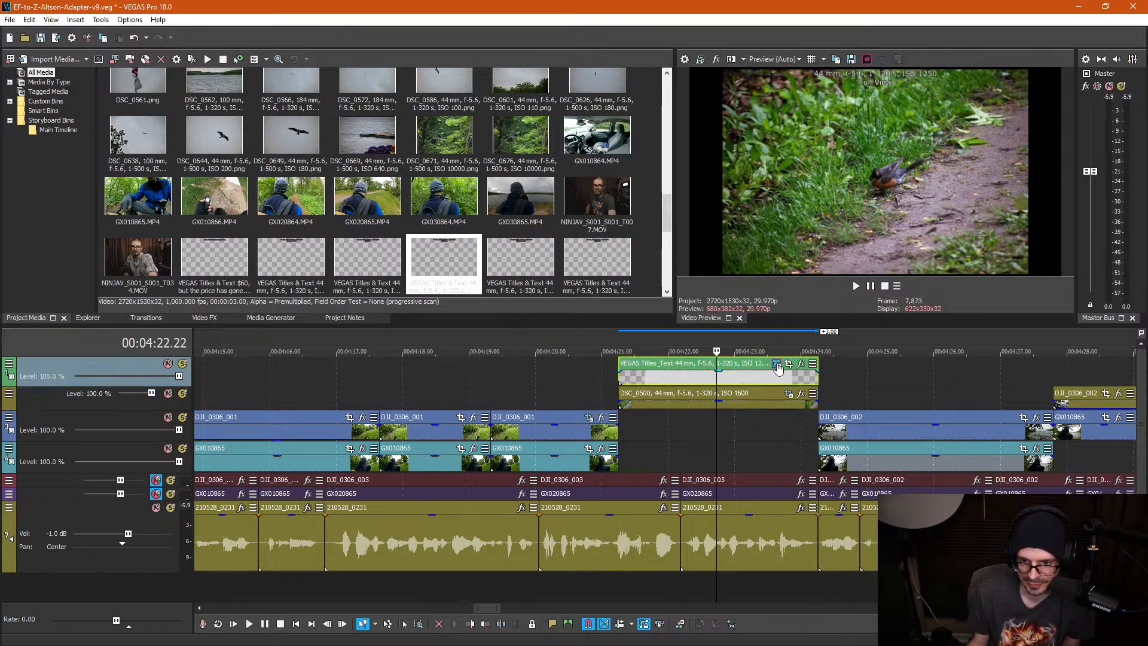
pyautogui.click(776, 363)
pyautogui.moveTo(473, 287); pyautogui.dragTo(291, 284)
pyautogui.write('44 mm, f-5.6, 1-320 s, ISO 1600')
pyautogui.click(595, 168)
pyautogui.click(640, 427)
pyautogui.press('space')
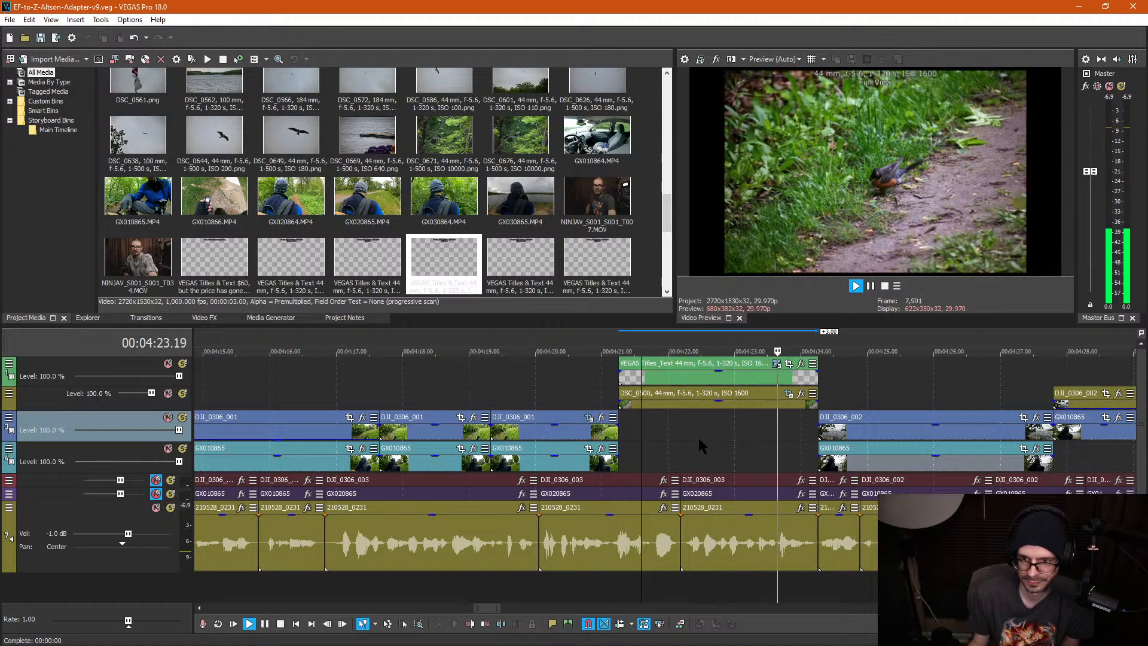
# Step: Move the DSC_0500 photo and its title together down into the gap on the blue and teal video tracks
pyautogui.click(687, 403)
pyautogui.keyDown('ctrl'); pyautogui.click(693, 381); pyautogui.keyUp('ctrl')
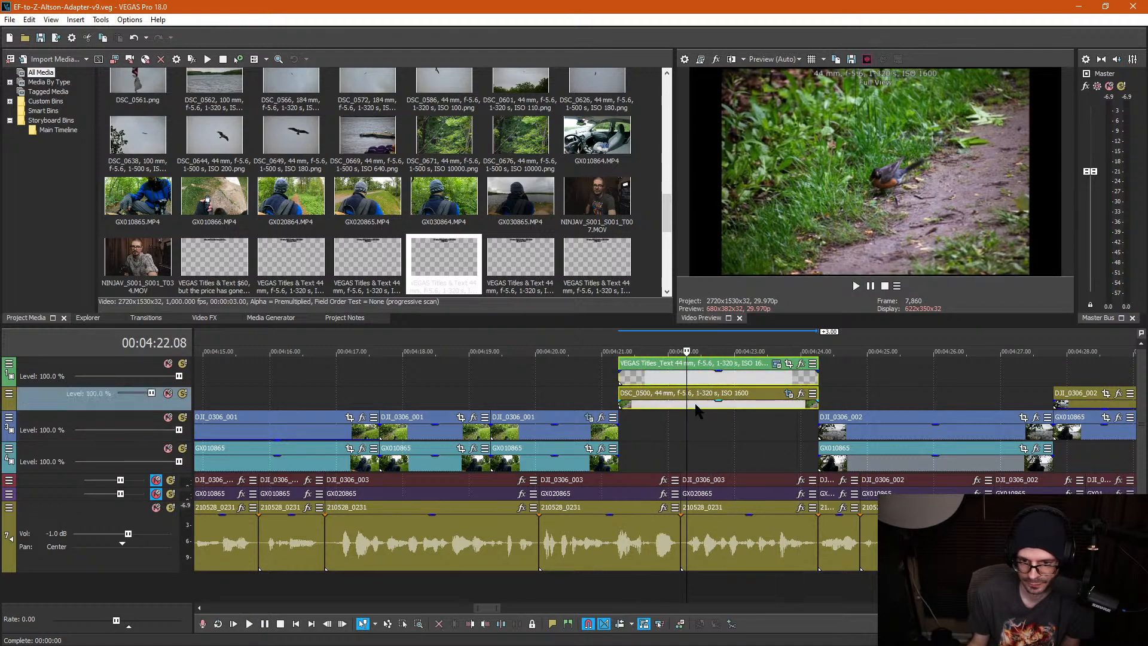
pyautogui.moveTo(696, 402); pyautogui.dragTo(699, 457)
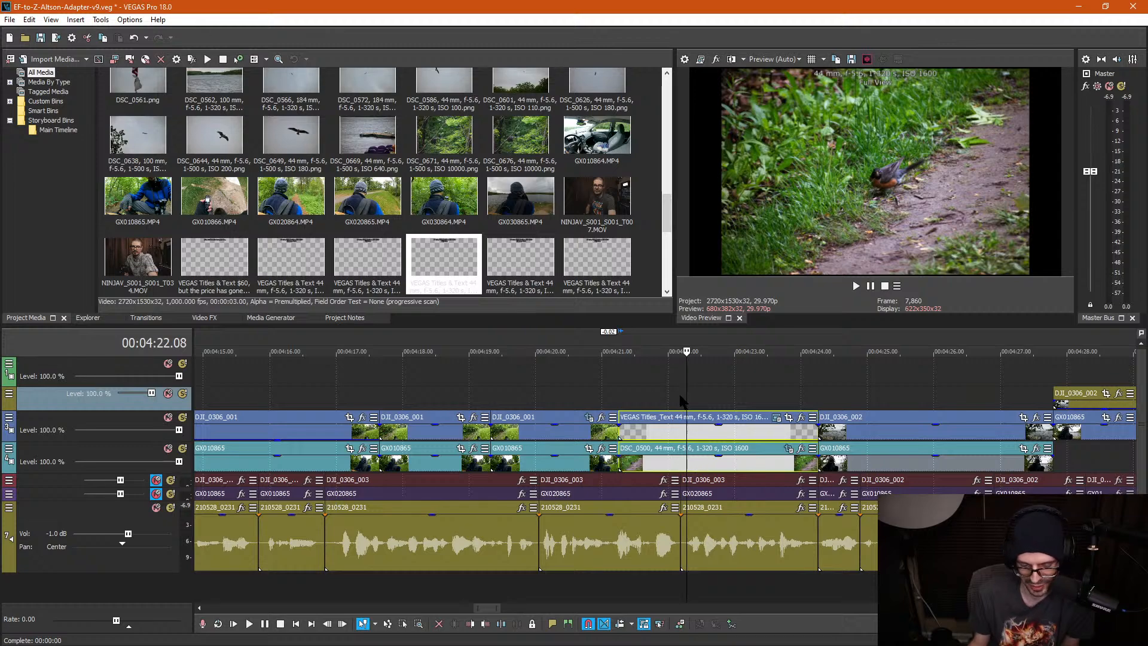
pyautogui.click(765, 389)
# Step: Play back the lake footage from about 00:04:26 through both DSC_0512 photos to review the sequence
pyautogui.click(836, 387)
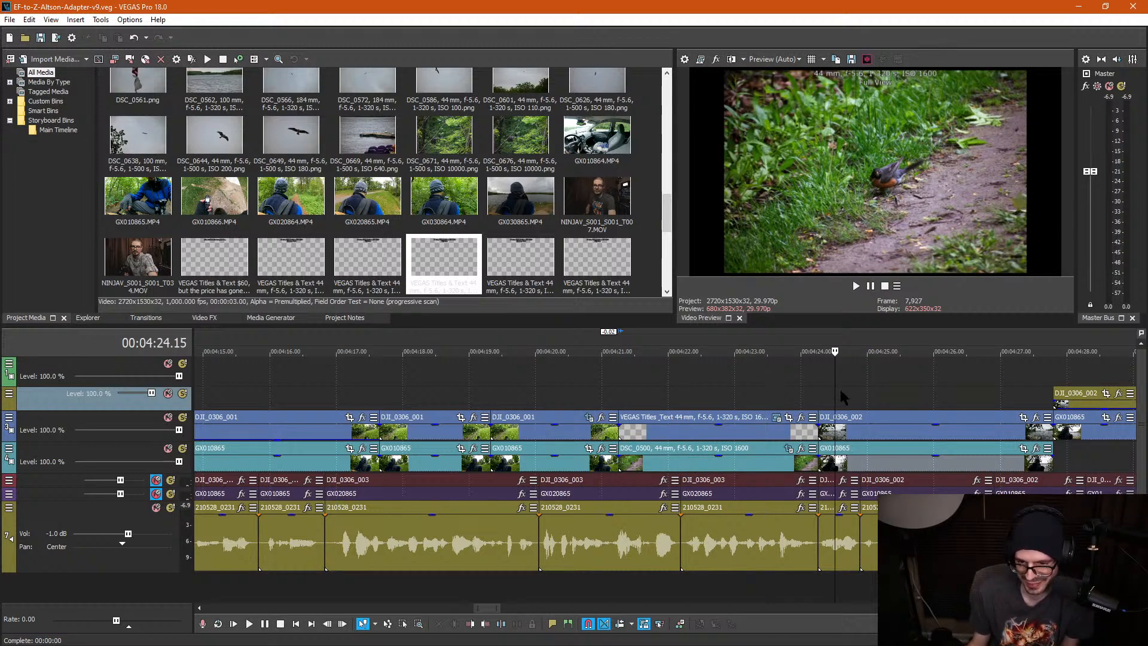
pyautogui.hscroll(3, 891, 410)
pyautogui.click(763, 398)
pyautogui.press('space')
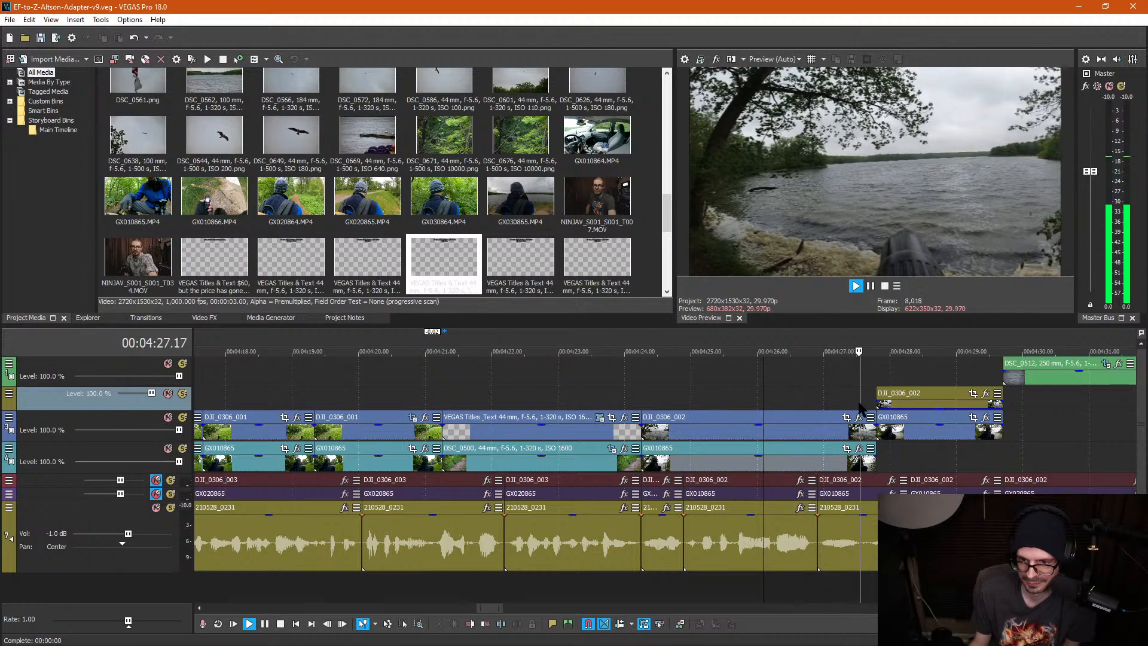
pyautogui.scroll(-2, 845, 417)
pyautogui.scroll(2, 755, 421)
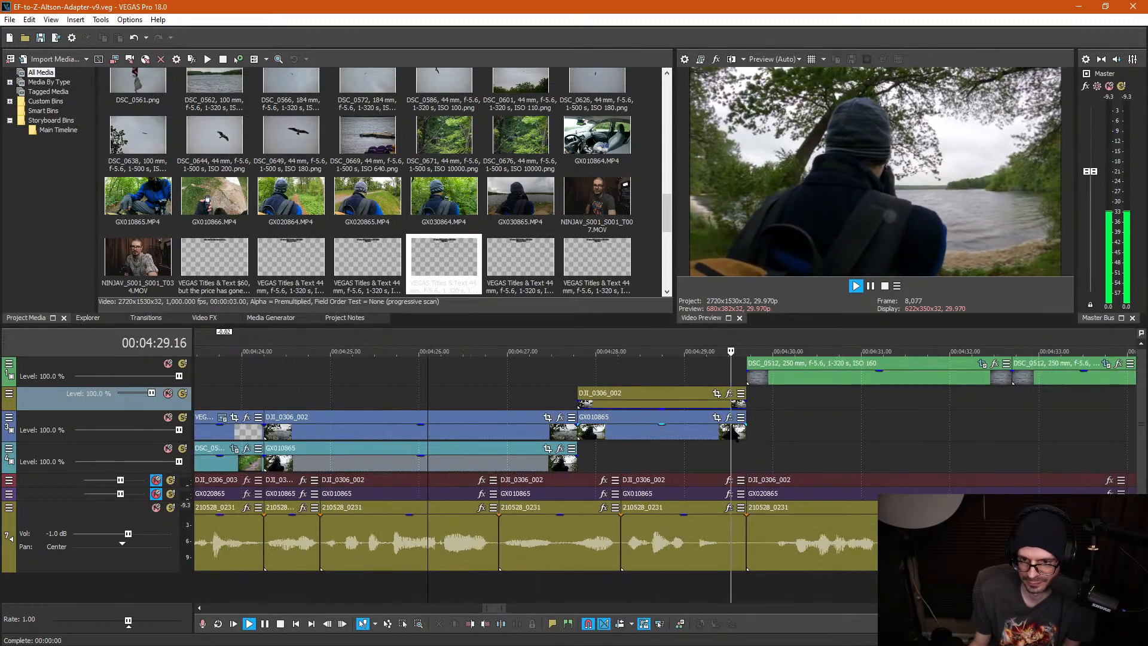
pyautogui.scroll(-1, 731, 425)
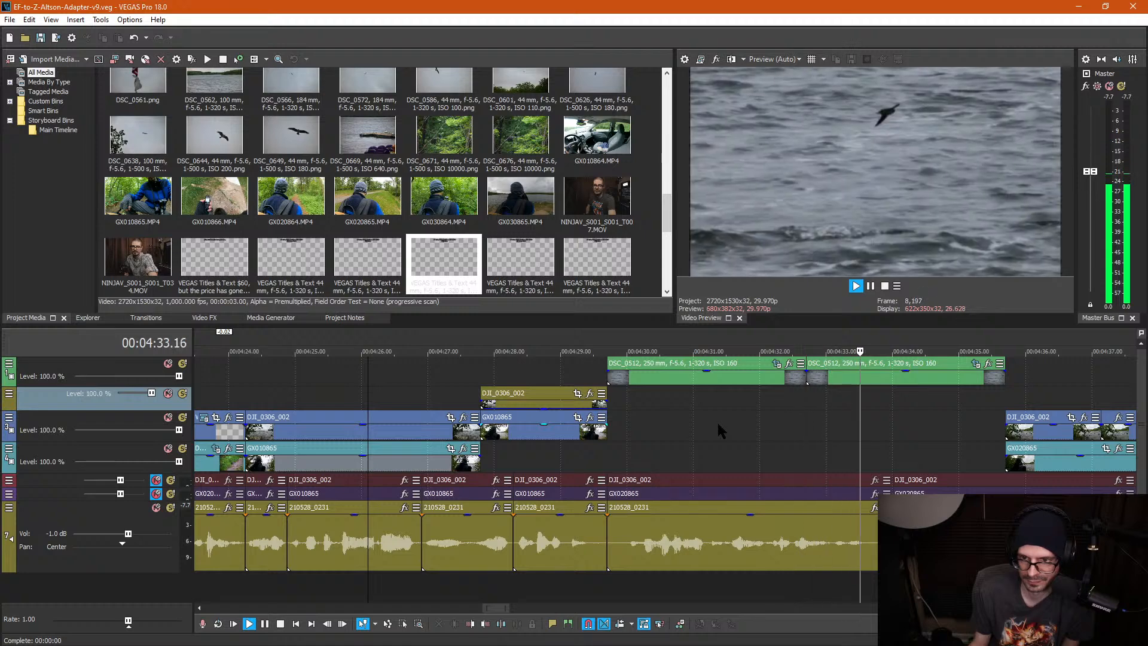
# Step: Move both DSC_0512 photos down to the blue video track, keeping their timing
pyautogui.moveTo(655, 374); pyautogui.dragTo(656, 429)
pyautogui.moveTo(870, 376); pyautogui.dragTo(860, 425)
pyautogui.click(671, 431)
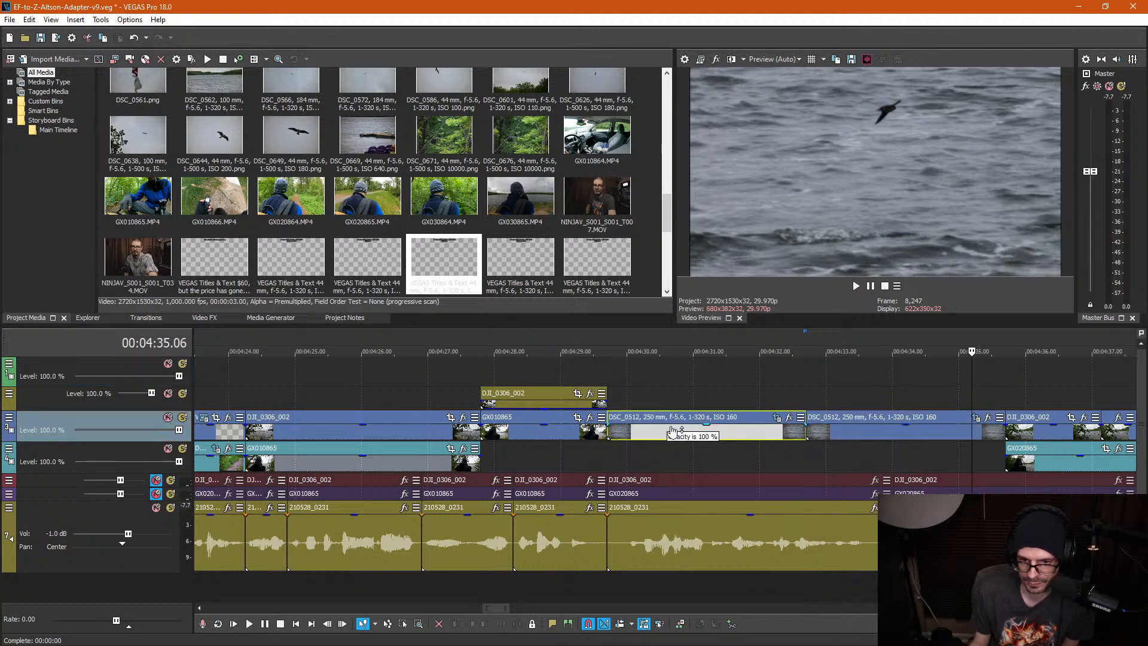
# Step: Copy the Full View and Close-up View titles from the DSC_0497 photos and paste separate copies directly above the DSC_0512 photos at 00:04:29.21
pyautogui.click(628, 382)
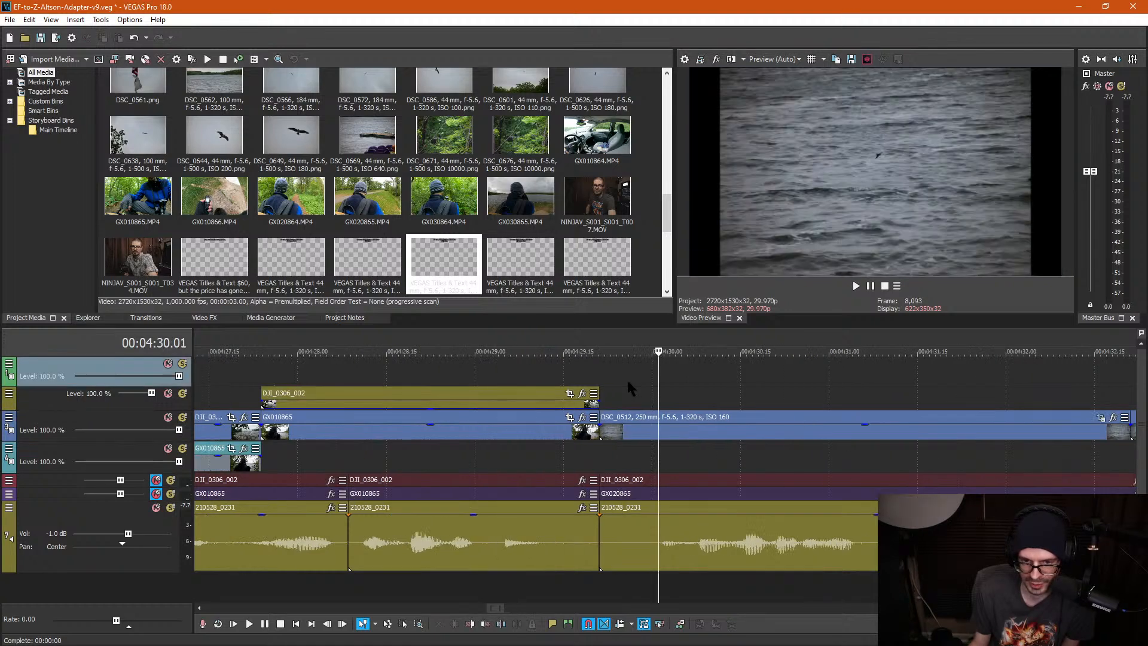
pyautogui.scroll(-3, 400, 418)
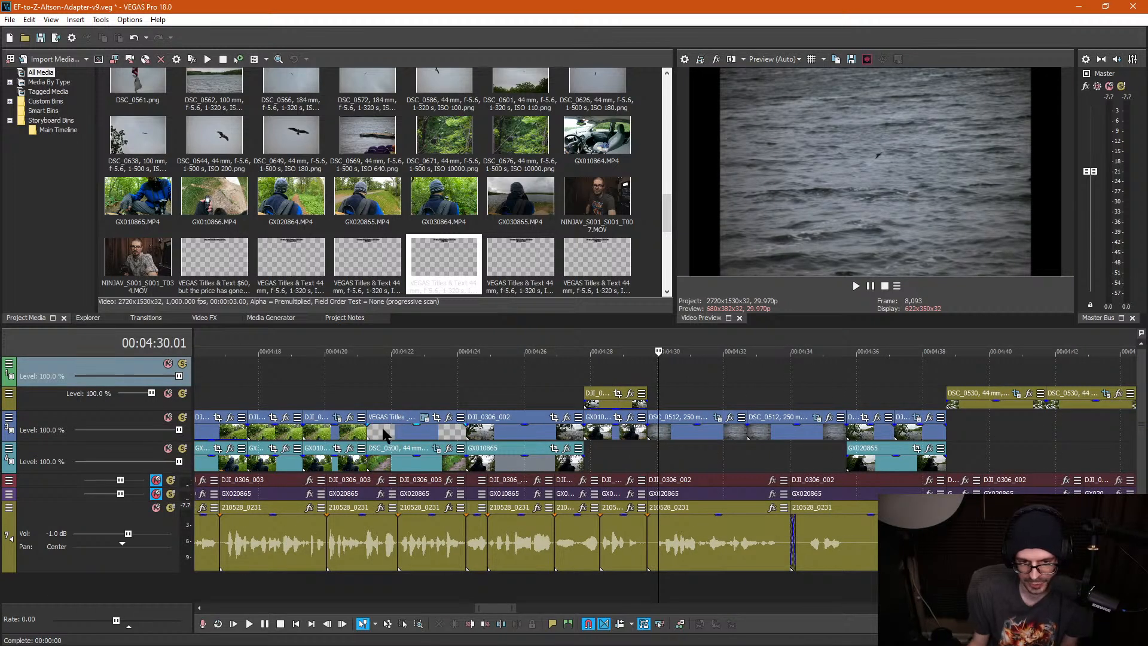
pyautogui.scroll(-2, 334, 437)
pyautogui.click(224, 428)
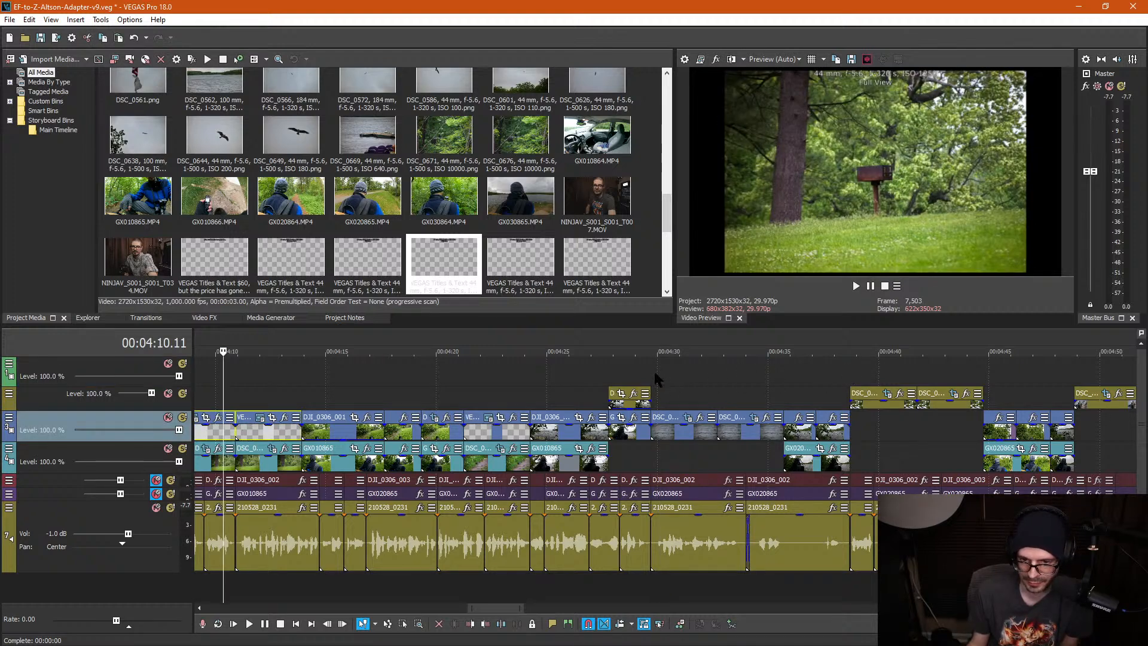
pyautogui.click(657, 370)
pyautogui.scroll(2, 659, 367)
pyautogui.hotkey('ctrl', 'v')
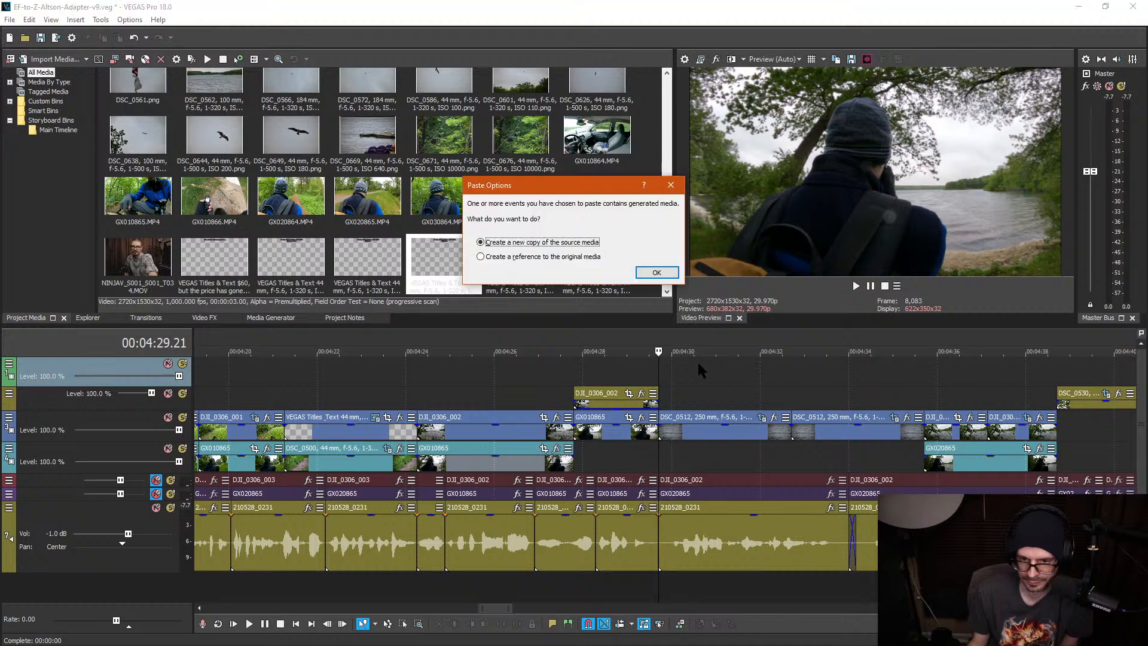
pyautogui.click(656, 273)
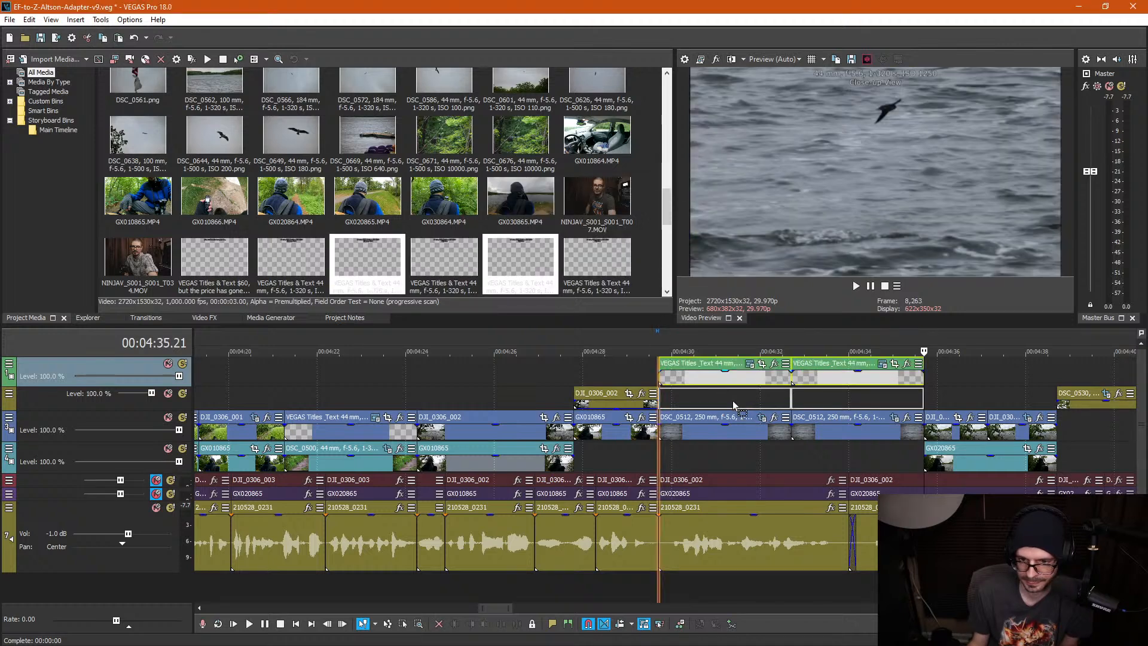
pyautogui.moveTo(733, 401); pyautogui.dragTo(735, 404)
# Step: Copy the exposure details, 250 mm, f-5.6, 1-320 s, ISO 160, from the first DSC_0512 event's take name
pyautogui.click(737, 421)
pyautogui.rightClick(738, 421)
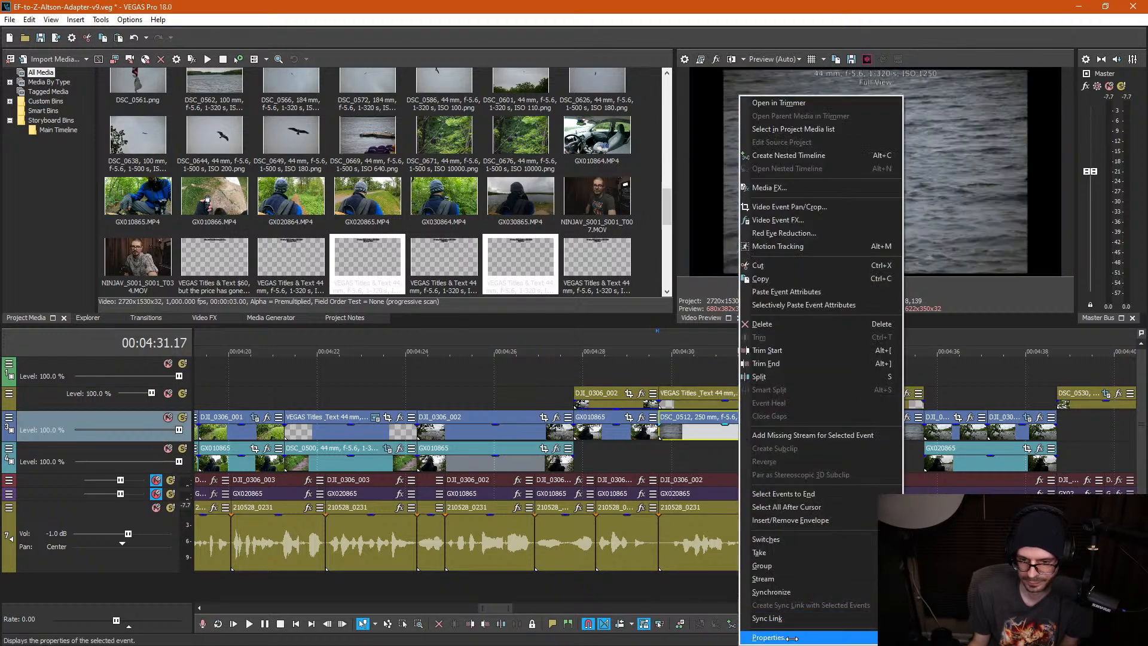
pyautogui.click(768, 638)
pyautogui.moveTo(658, 135); pyautogui.dragTo(555, 145)
pyautogui.hotkey('ctrl', 'c')
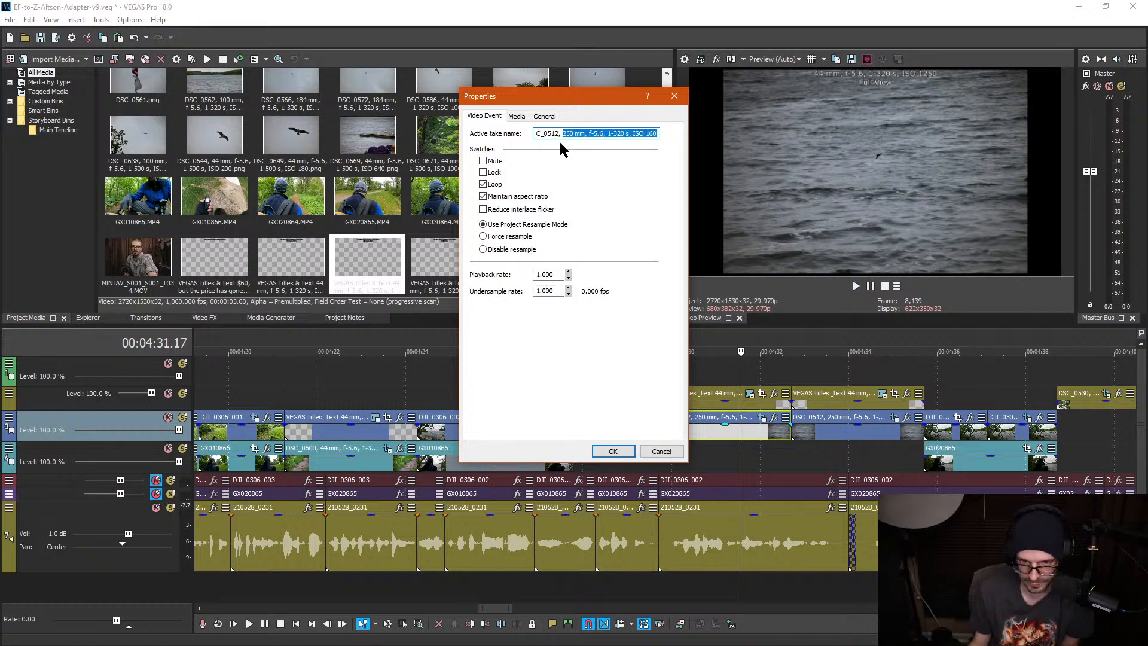
pyautogui.click(673, 99)
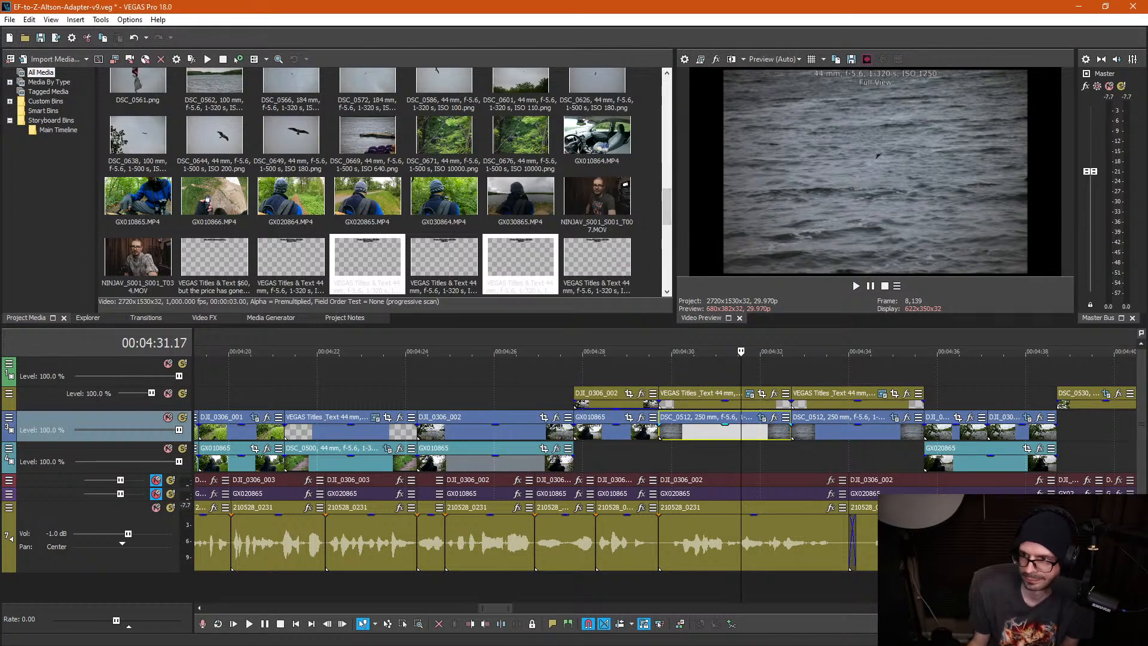
# Step: Replace the exposure line of the Full View title above DSC_0512 with 250 mm, f-5.6, 1-320 s, ISO 160
pyautogui.click(687, 399)
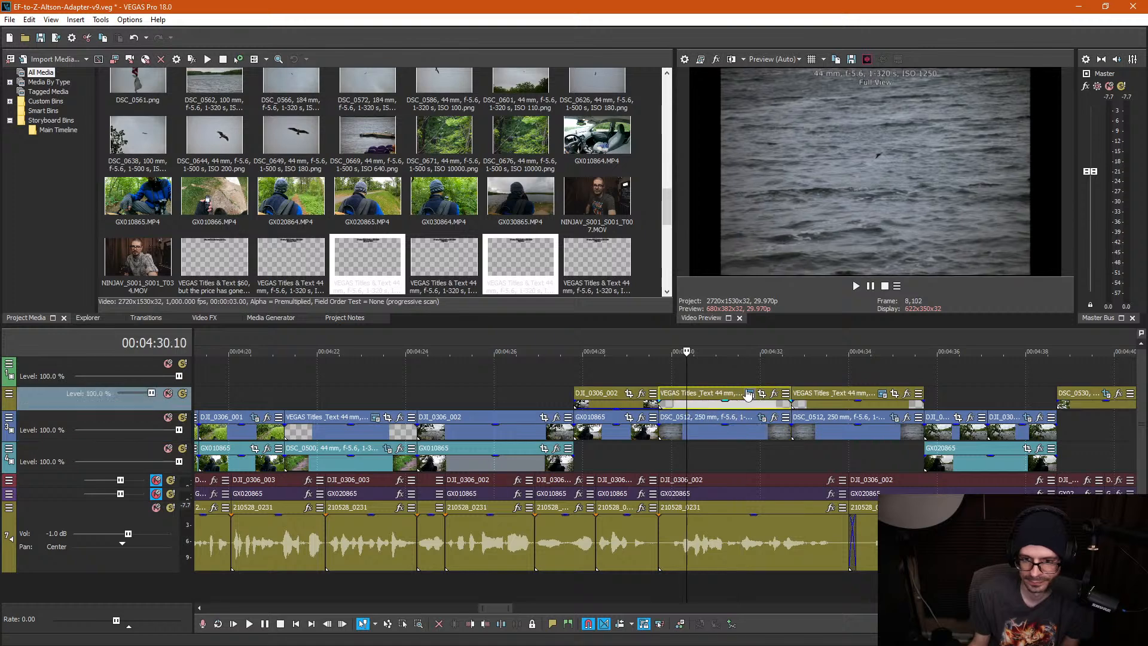
pyautogui.click(749, 394)
pyautogui.tripleClick(458, 286)
pyautogui.hotkey('ctrl', 'v')
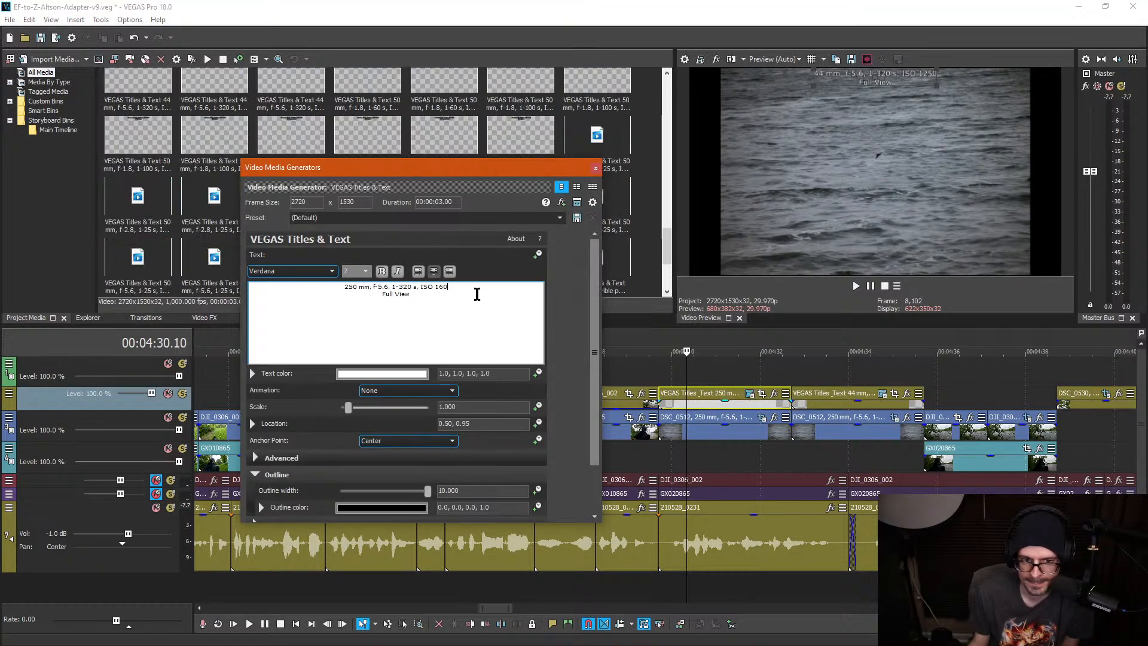
pyautogui.click(596, 168)
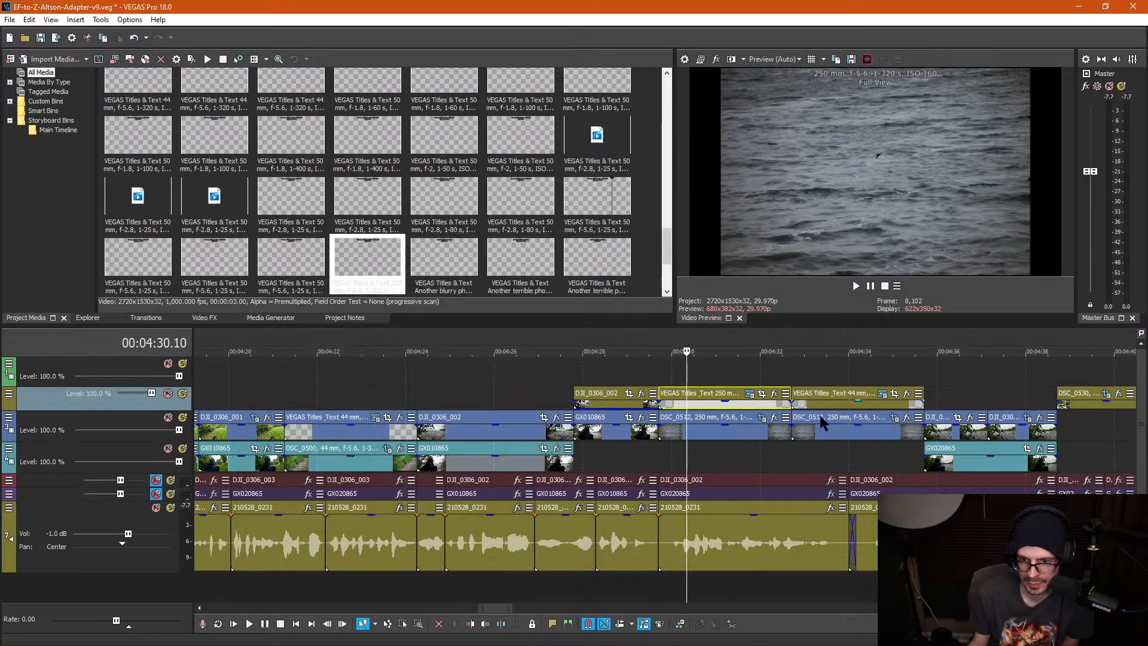
# Step: Select the exposure details in the second DSC_0512 event's take name for reuse, leaving the event properties as they are
pyautogui.click(818, 437)
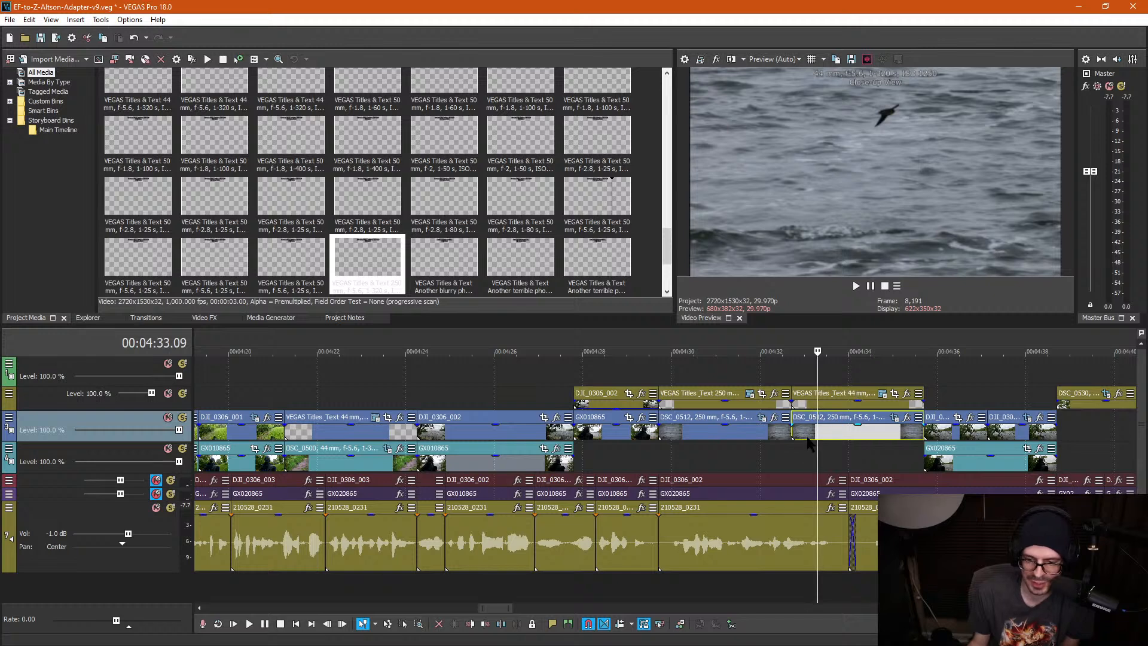
pyautogui.rightClick(809, 444)
pyautogui.click(831, 634)
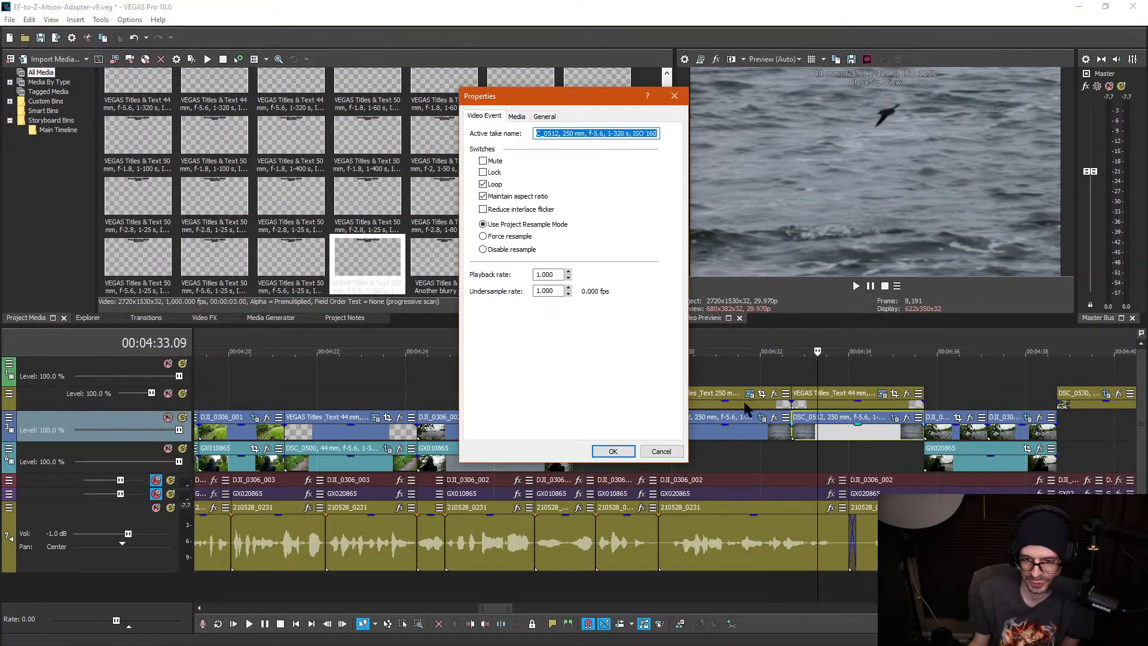
pyautogui.moveTo(656, 136); pyautogui.dragTo(559, 130)
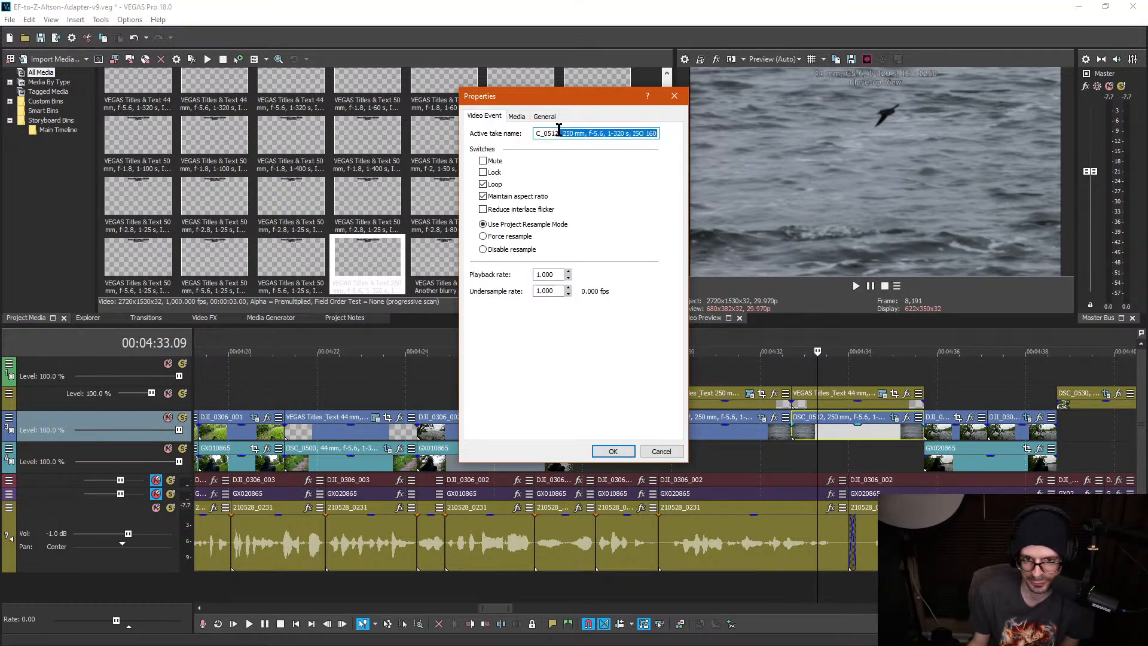
pyautogui.hotkey('ctrl', 'v')
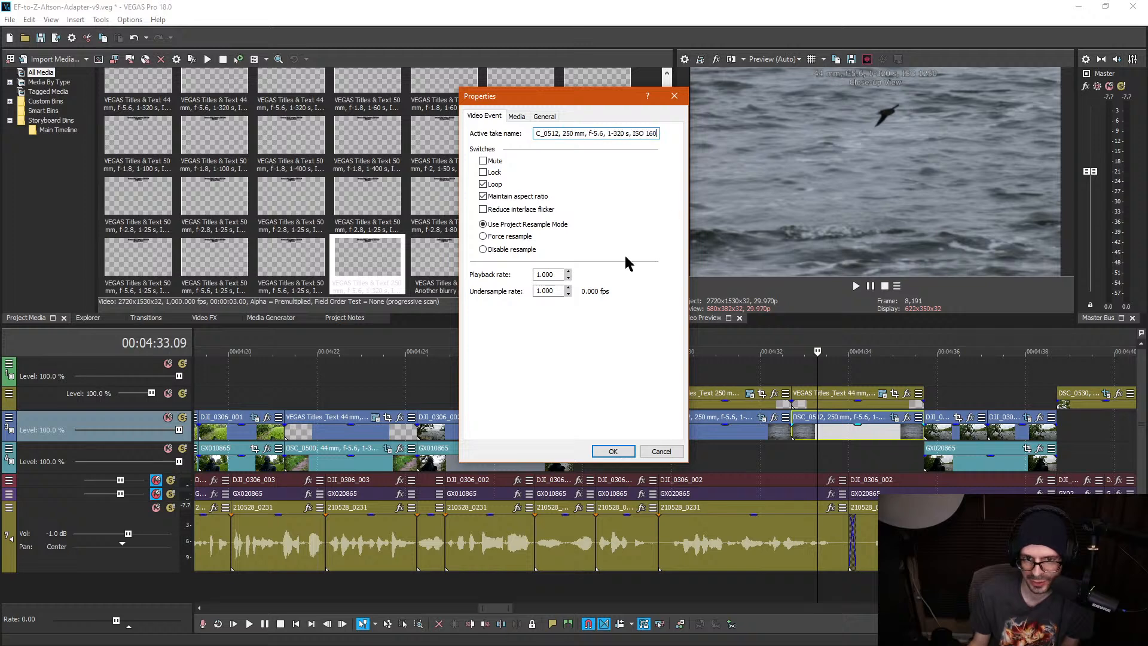
pyautogui.click(674, 97)
# Step: Replace the exposure line of the Close-up View title above the second DSC_0512 photo with 250 mm, f-5.6, 1-320 s, ISO 160
pyautogui.click(883, 395)
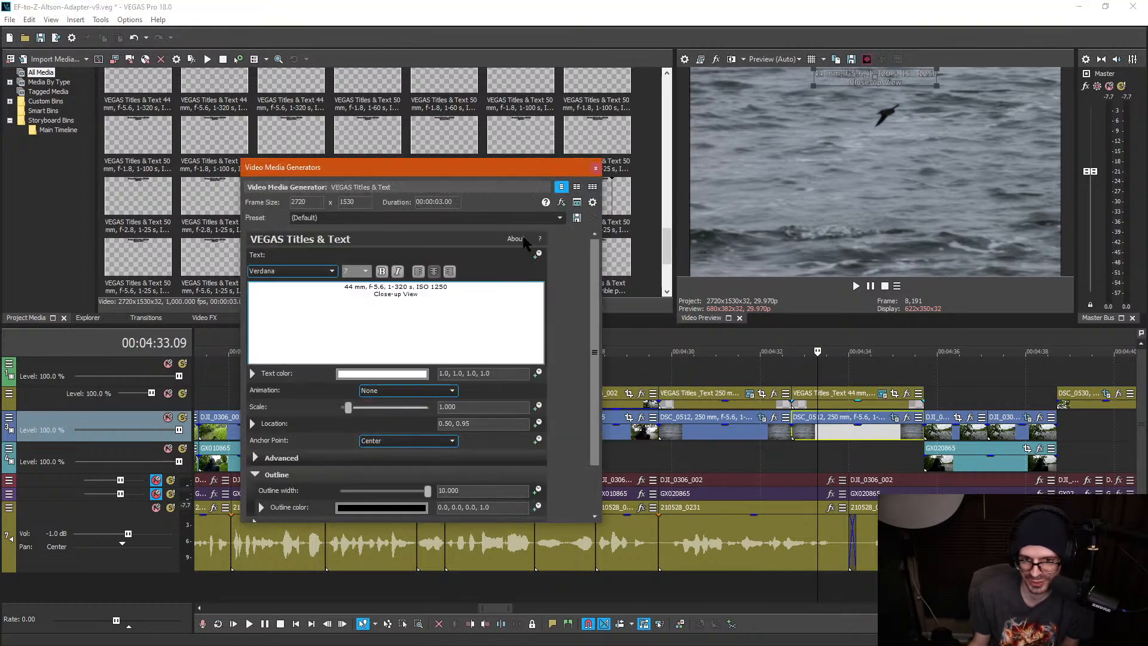
pyautogui.moveTo(501, 285); pyautogui.dragTo(300, 279)
pyautogui.write('250 mm, f-5.6, 1-320 s, ISO 160')
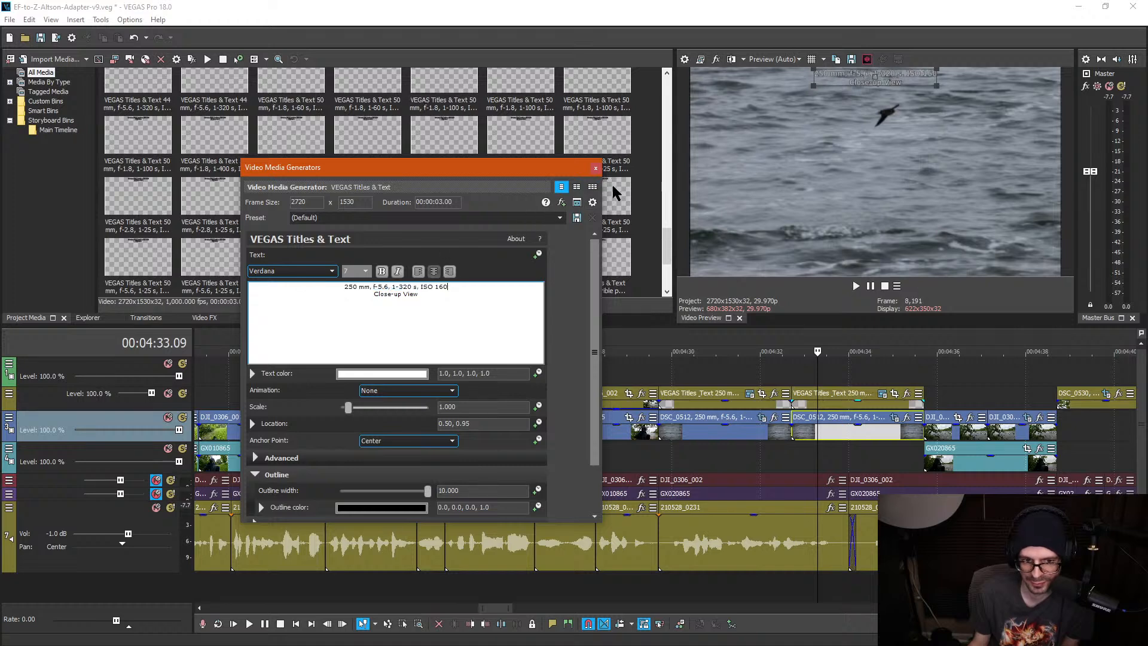
pyautogui.click(596, 170)
# Step: Compare the Full View and Close-up View frames of DSC_0512 by previewing each one alternately
pyautogui.click(759, 379)
pyautogui.click(814, 378)
pyautogui.click(738, 367)
pyautogui.click(829, 368)
pyautogui.click(746, 360)
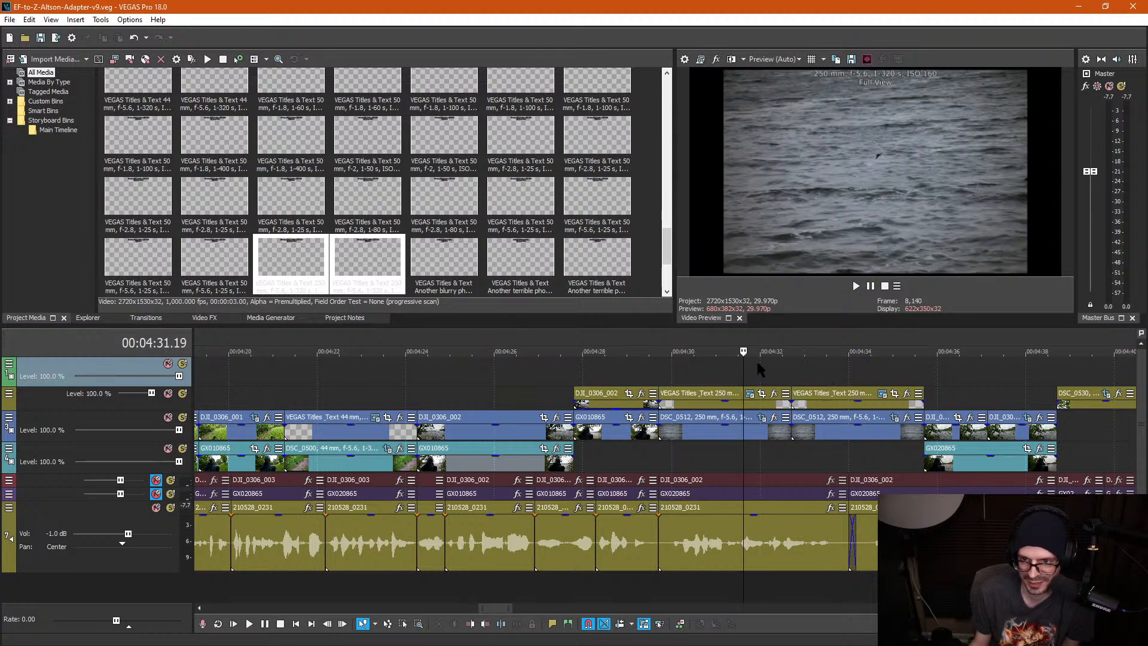
pyautogui.click(827, 357)
pyautogui.click(748, 358)
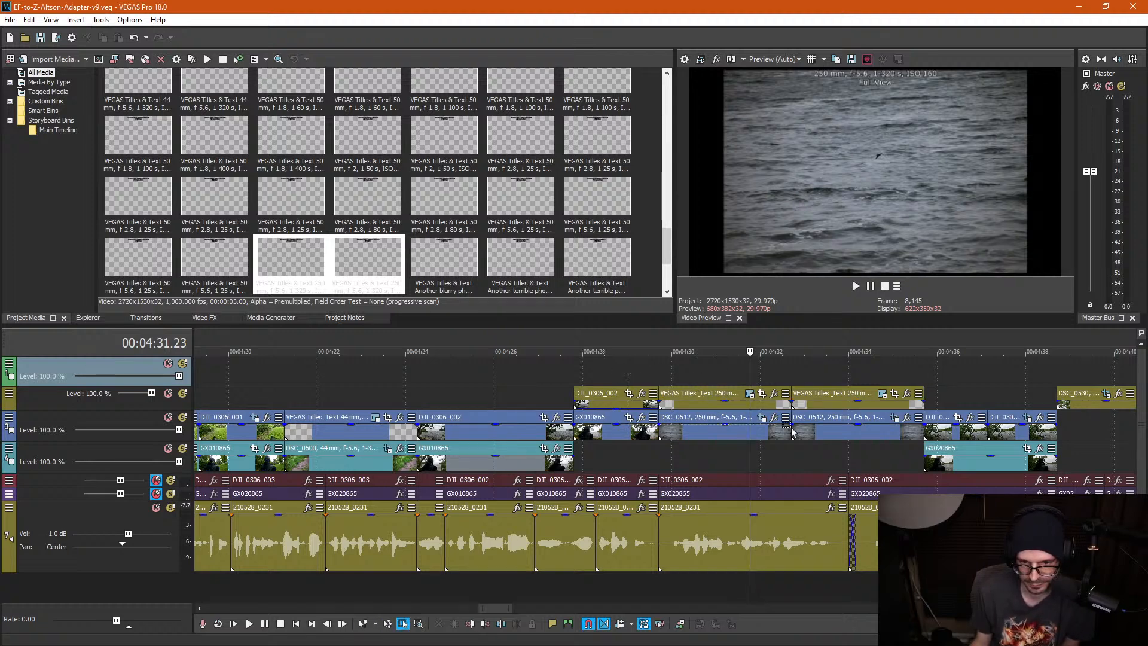
# Step: Move both DSC_0512 photos, their titles and the stacked footage clips before them down onto the blue and teal video tracks
pyautogui.moveTo(762, 419); pyautogui.dragTo(866, 440)
pyautogui.moveTo(733, 432); pyautogui.dragTo(732, 458)
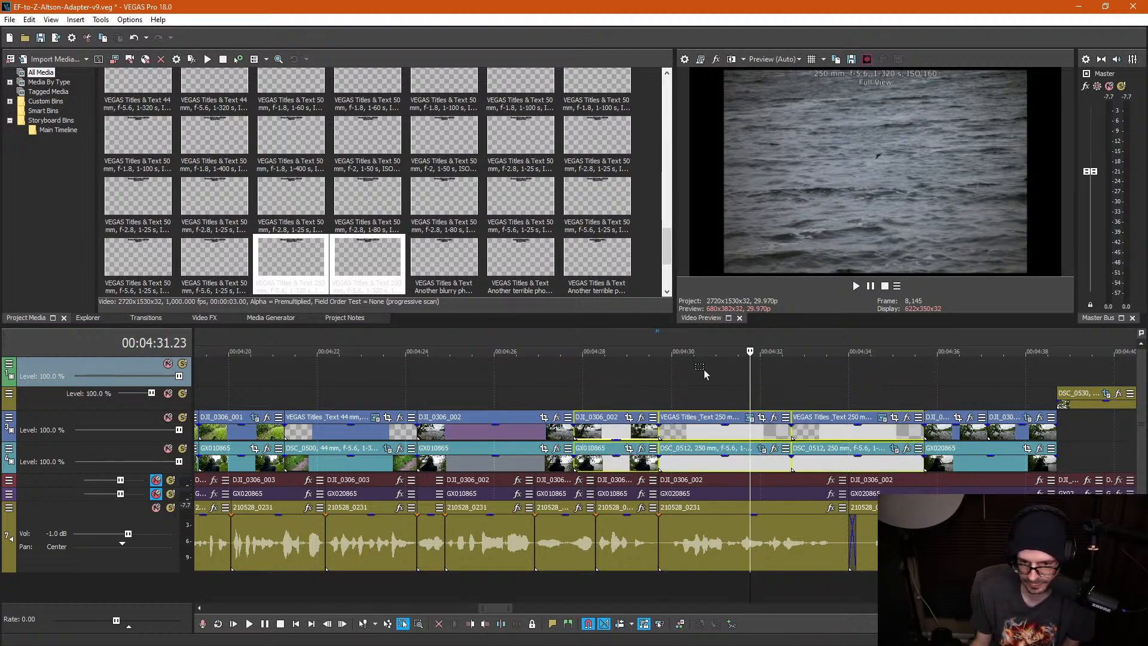
pyautogui.click(704, 368)
pyautogui.hotkey('ctrl', 'd')
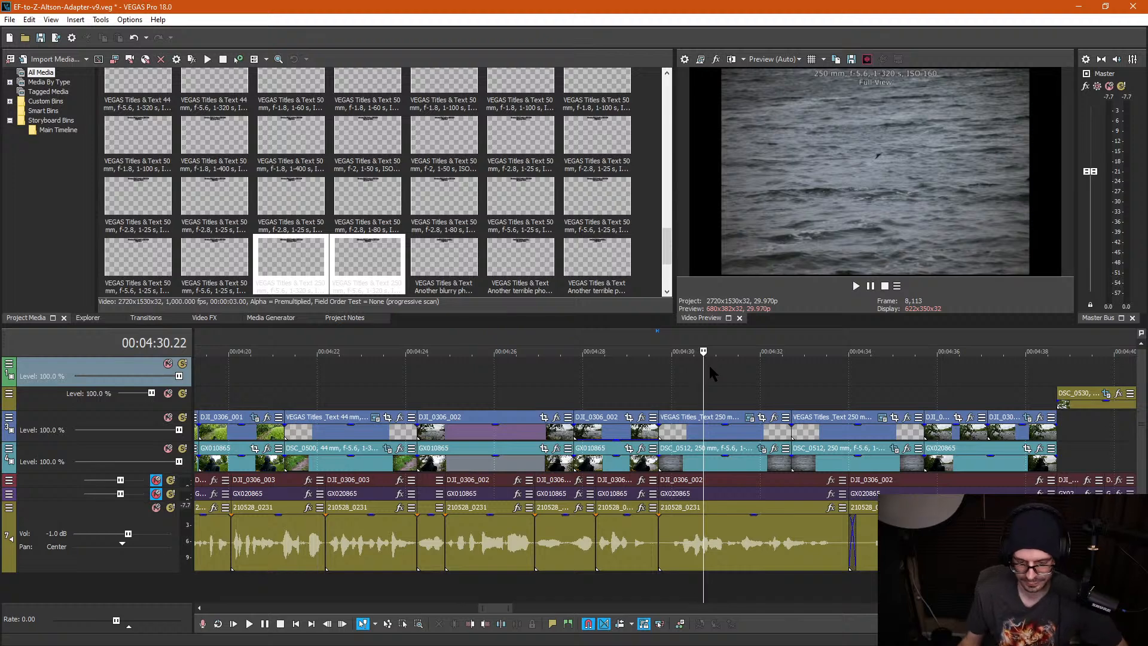
# Step: Play back the timeline from about 00:04:31 through both DSC_0530 photos to review the framing and the cuts
pyautogui.press('space')
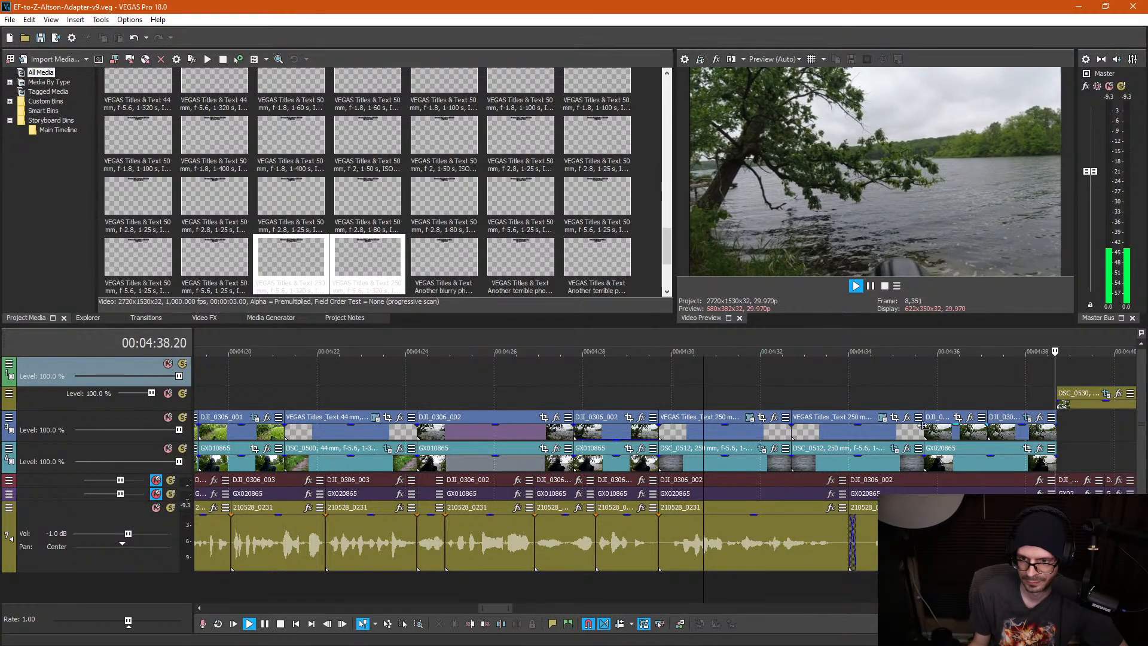
pyautogui.scroll(-2, 955, 424)
pyautogui.press('Return')
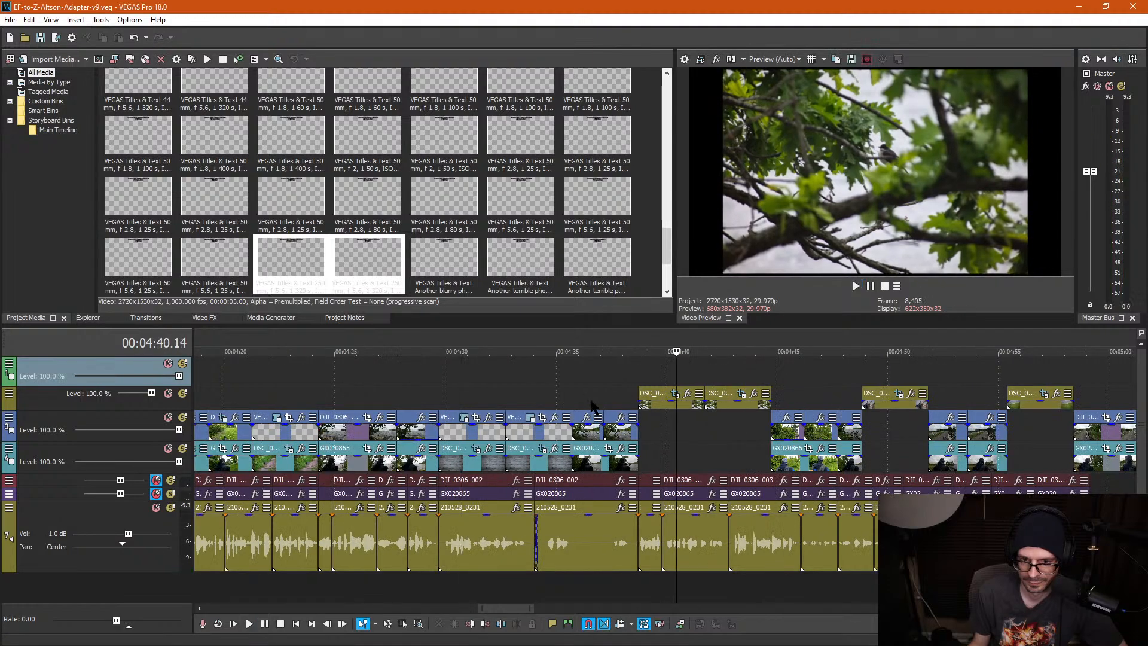
pyautogui.click(592, 407)
pyautogui.press('space')
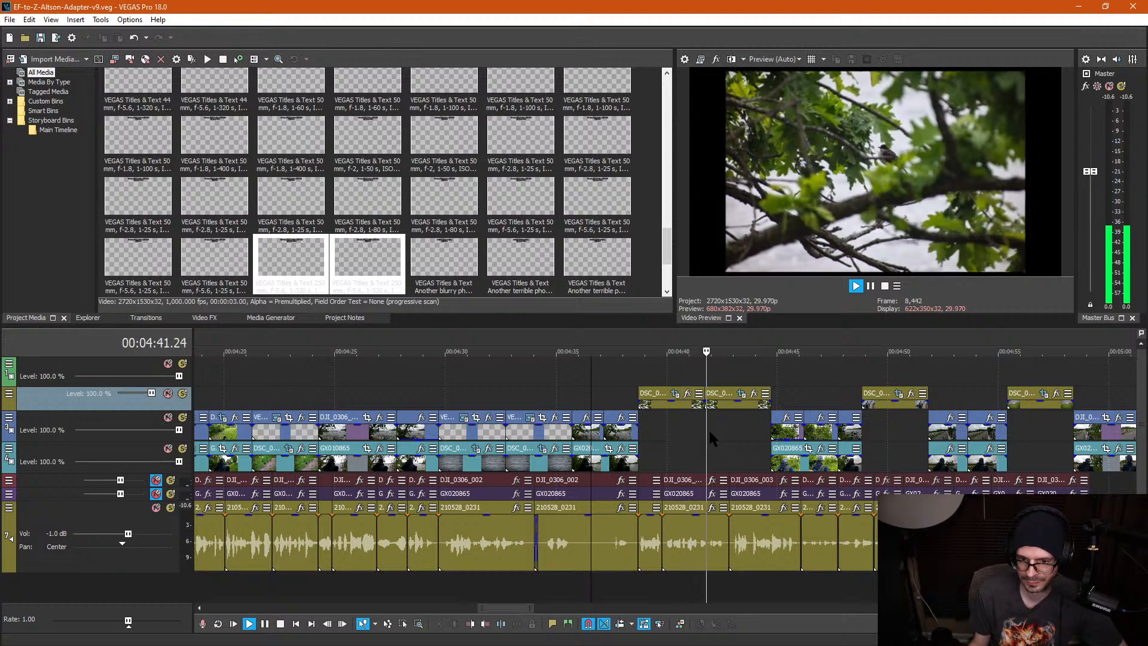
pyautogui.scroll(2, 700, 433)
pyautogui.press('space')
pyautogui.scroll(-2, 442, 395)
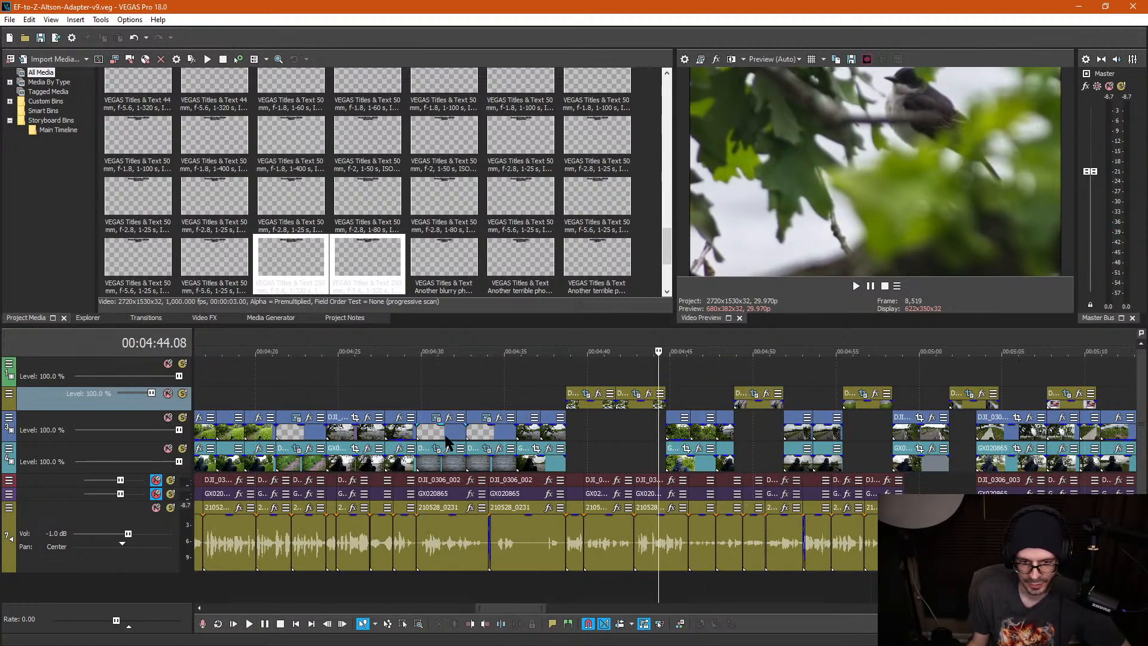
# Step: Copy both titles from the DSC_0512 photos and paste separate copies above the DSC_0530 photos at 00:04:38.21
pyautogui.click(445, 437)
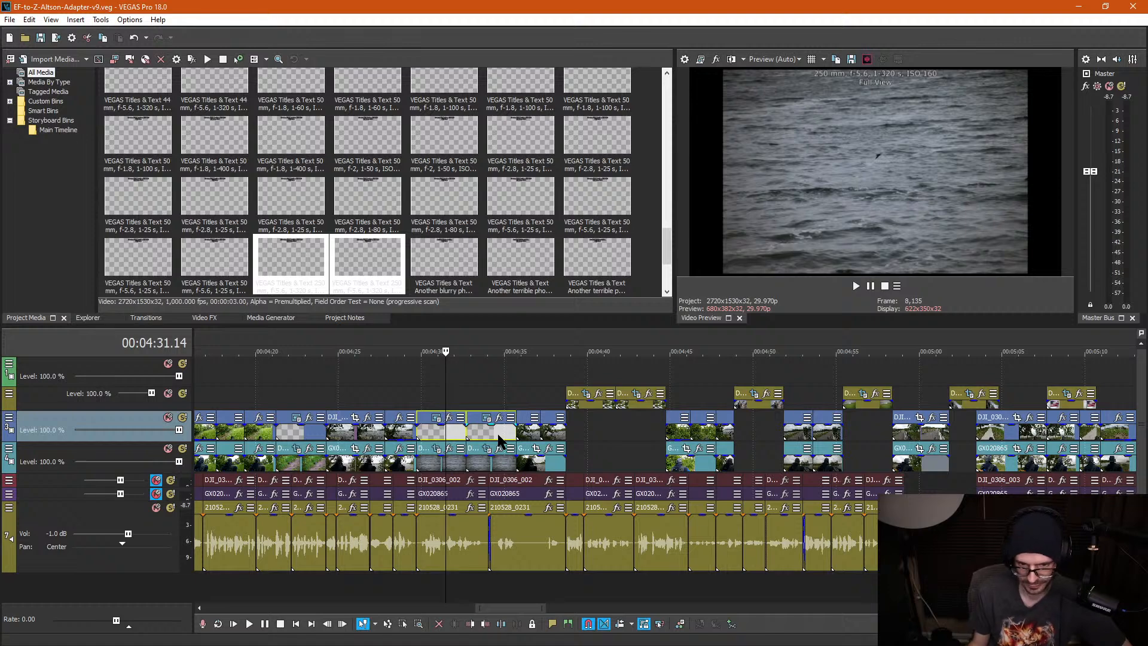
pyautogui.click(563, 360)
pyautogui.hotkey('ctrl', 'v')
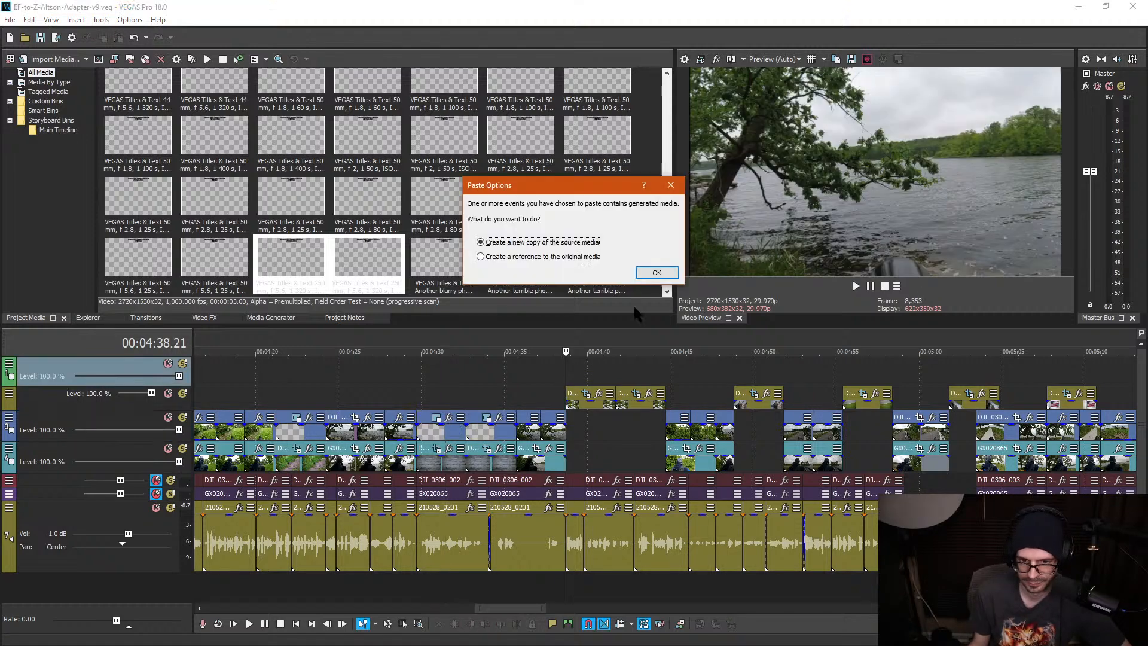
pyautogui.press('Return')
pyautogui.click(589, 438)
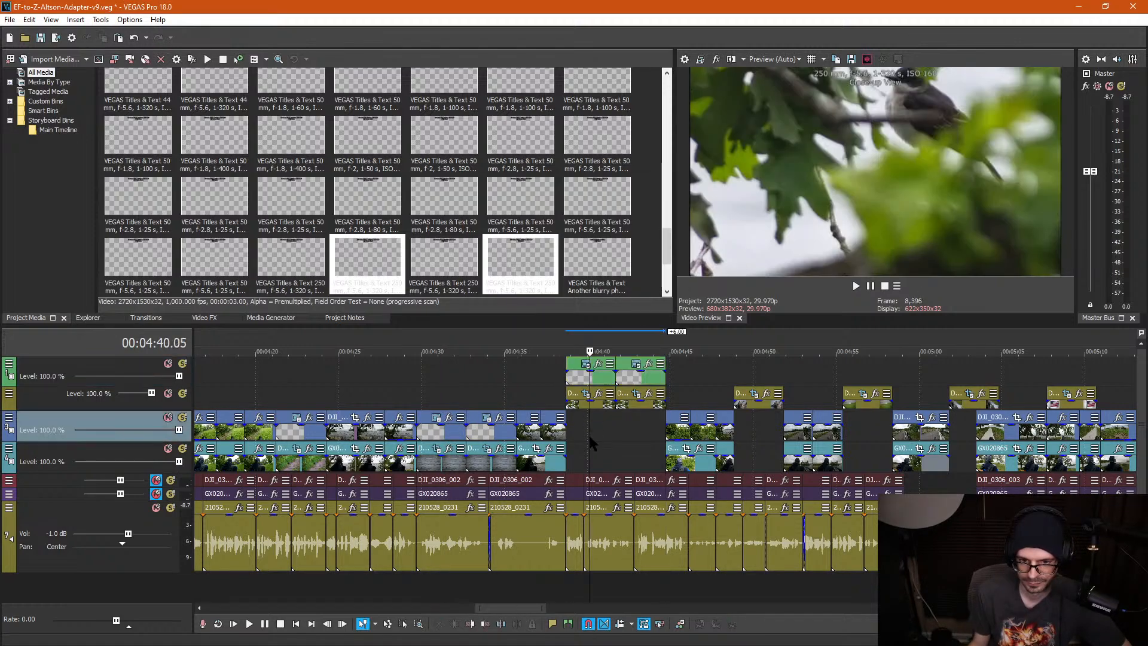
# Step: Copy the exposure details, 44 mm, f-5.6, 1-320 s, ISO 720, from the first DSC_0530 event's take name
pyautogui.scroll(4, 589, 442)
pyautogui.click(657, 396)
pyautogui.rightClick(661, 396)
pyautogui.click(696, 636)
pyautogui.click(657, 133)
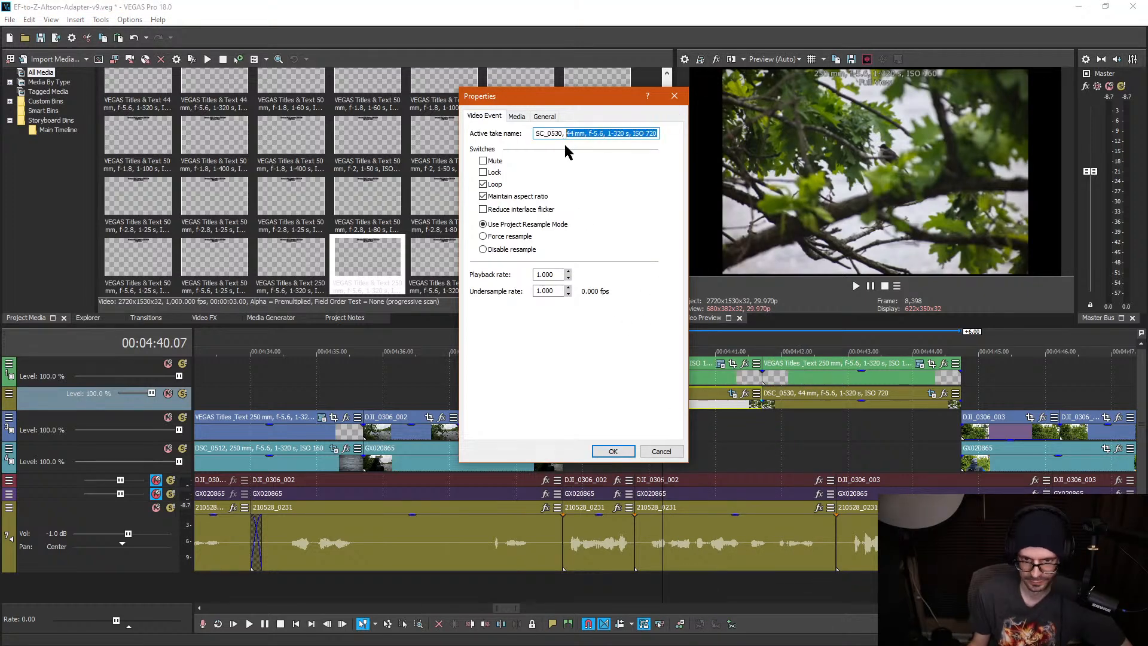
pyautogui.click(674, 96)
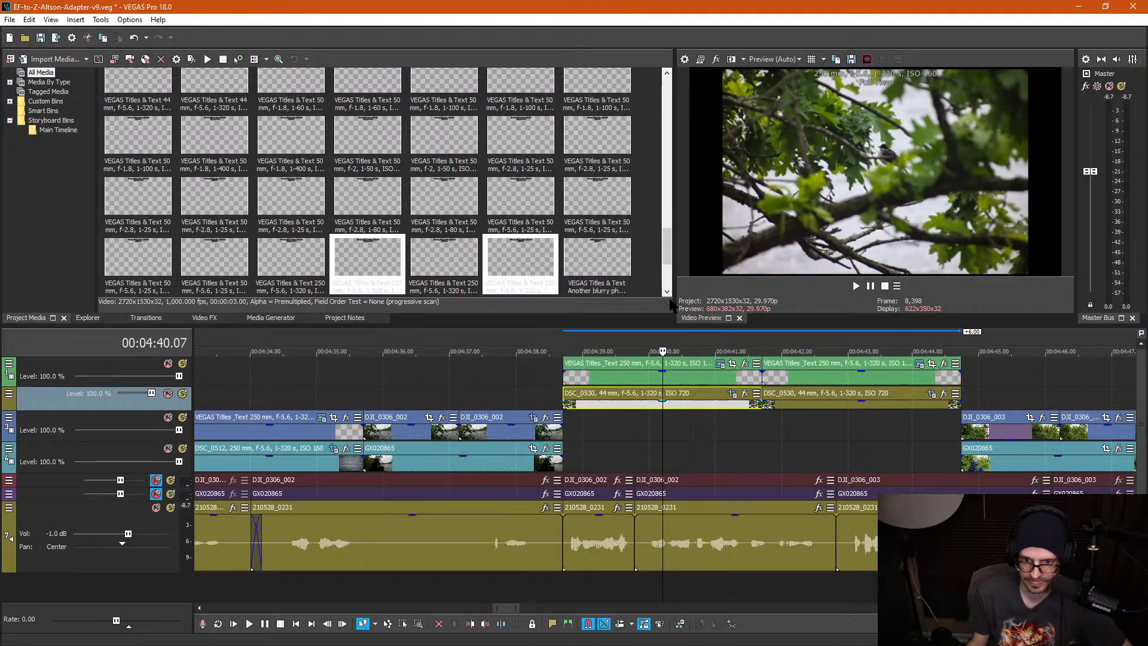
# Step: Replace the exposure line in the first DSC_0530 photo's Full View title with "44 mm, f-5.6, 1-320 s, ISO 720"
pyautogui.click(625, 381)
pyautogui.click(722, 365)
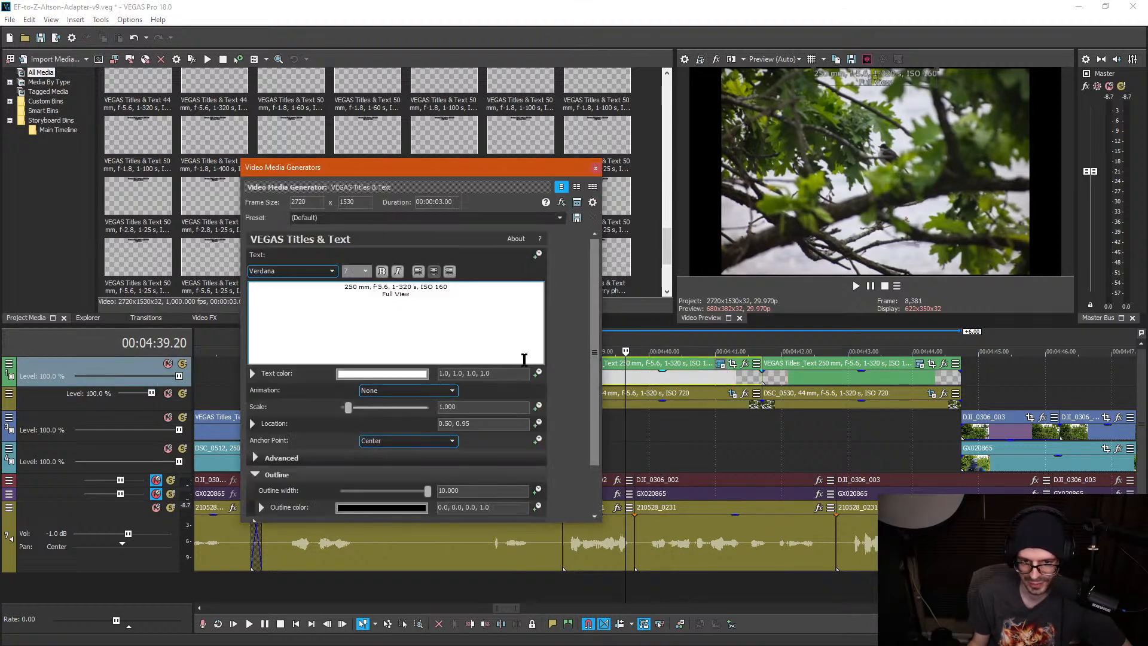
pyautogui.write('44 mm, f-5.6, 1-320 s, ISO 720')
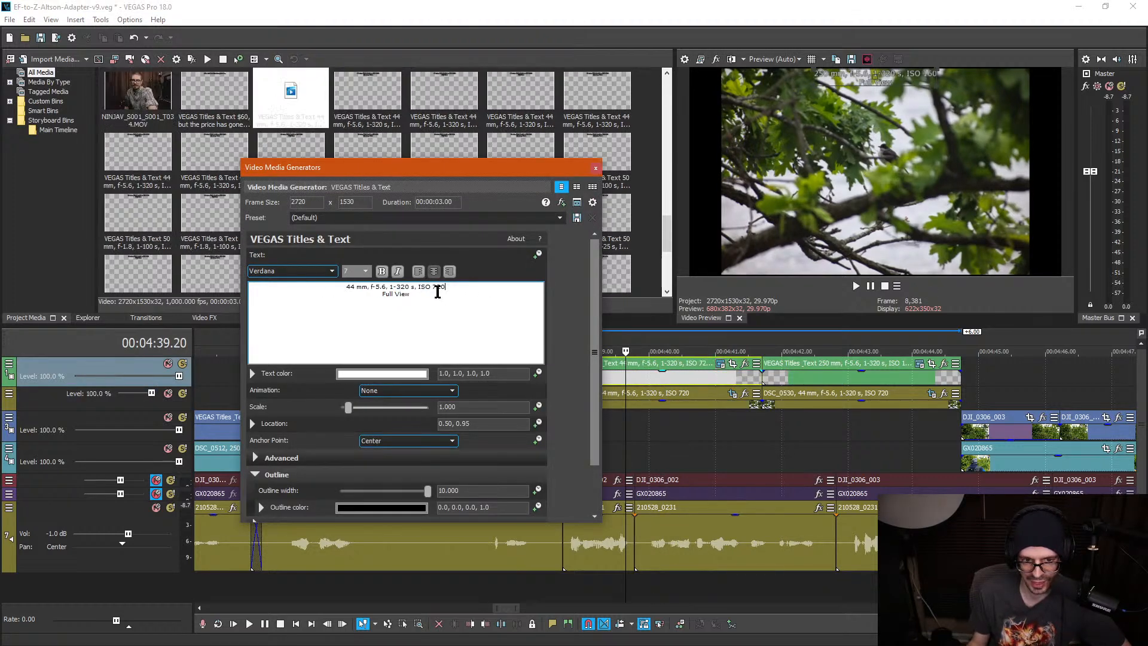
pyautogui.click(595, 168)
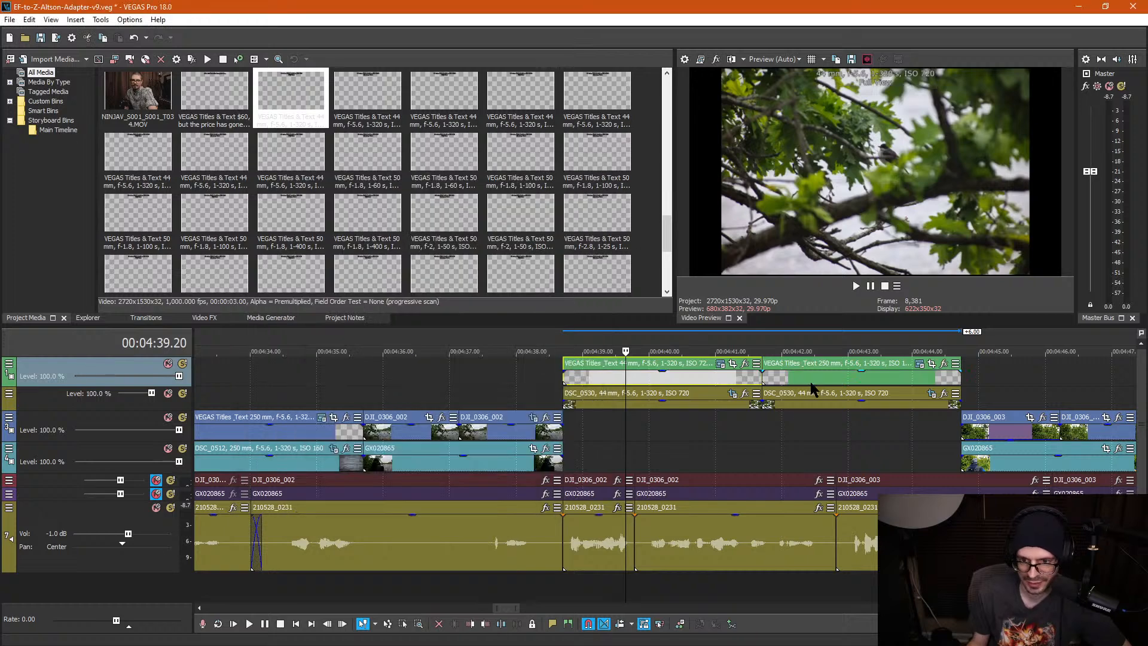
# Step: Replace the exposure line in the second DSC_0530 photo's Close-up View title with "44 mm, f-5.6, 1-320 s, ISO 720"
pyautogui.click(811, 390)
pyautogui.click(920, 363)
pyautogui.moveTo(453, 287); pyautogui.dragTo(288, 283)
pyautogui.write('44 mm, f-5.6, 1-320 s, ISO 720')
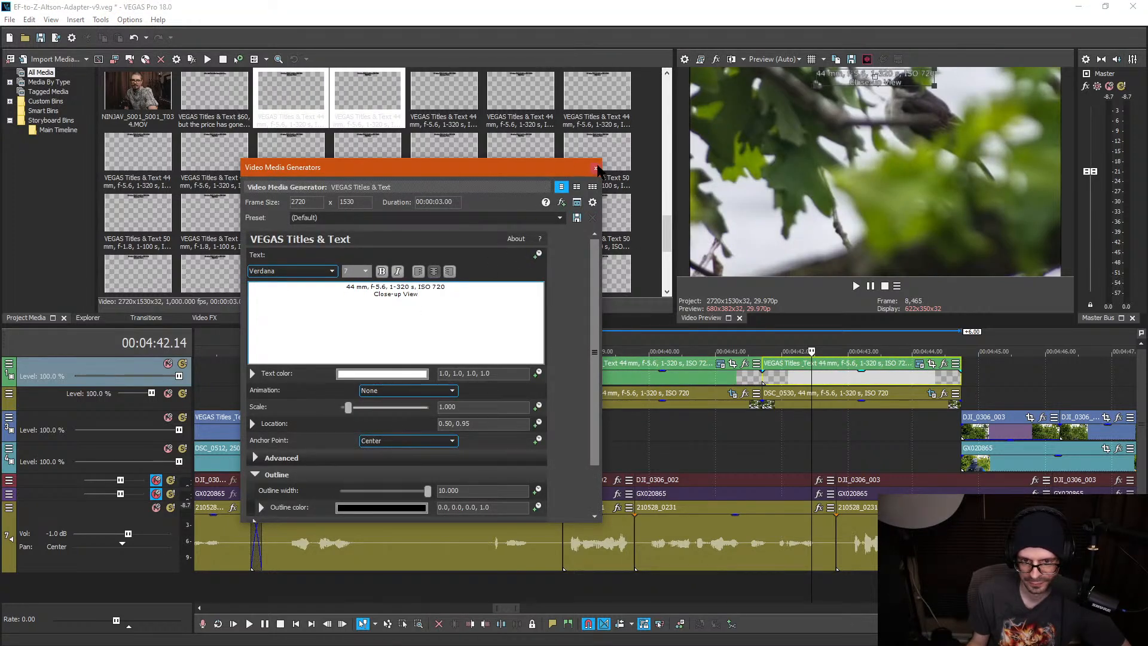
pyautogui.click(597, 168)
# Step: Select both DSC_0530 photos together with the two titles above them
pyautogui.click(677, 438)
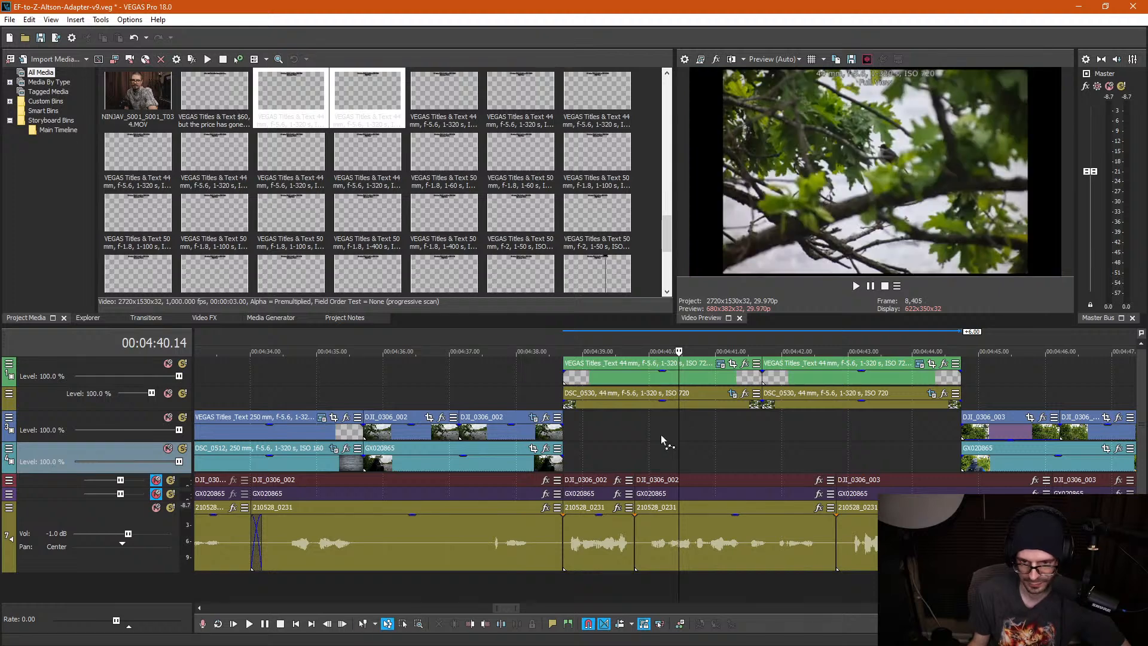
pyautogui.click(821, 395)
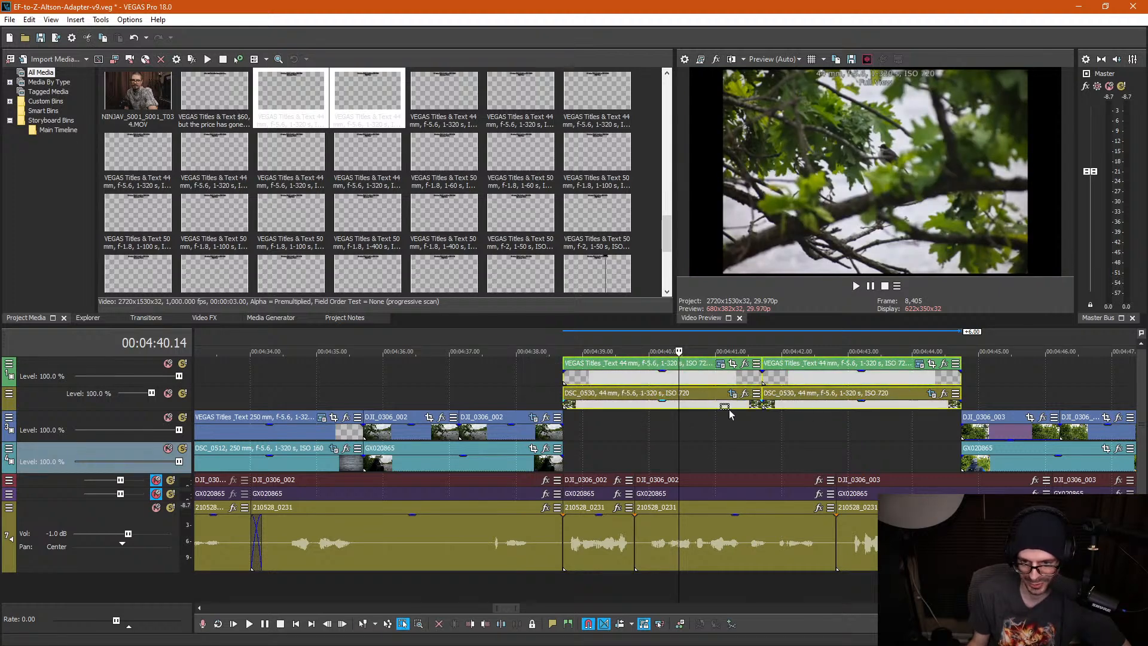
# Step: Move the two DSC_0530 photos and their 44 mm titles down onto the main video tracks and save the project
pyautogui.moveTo(718, 404); pyautogui.dragTo(720, 451)
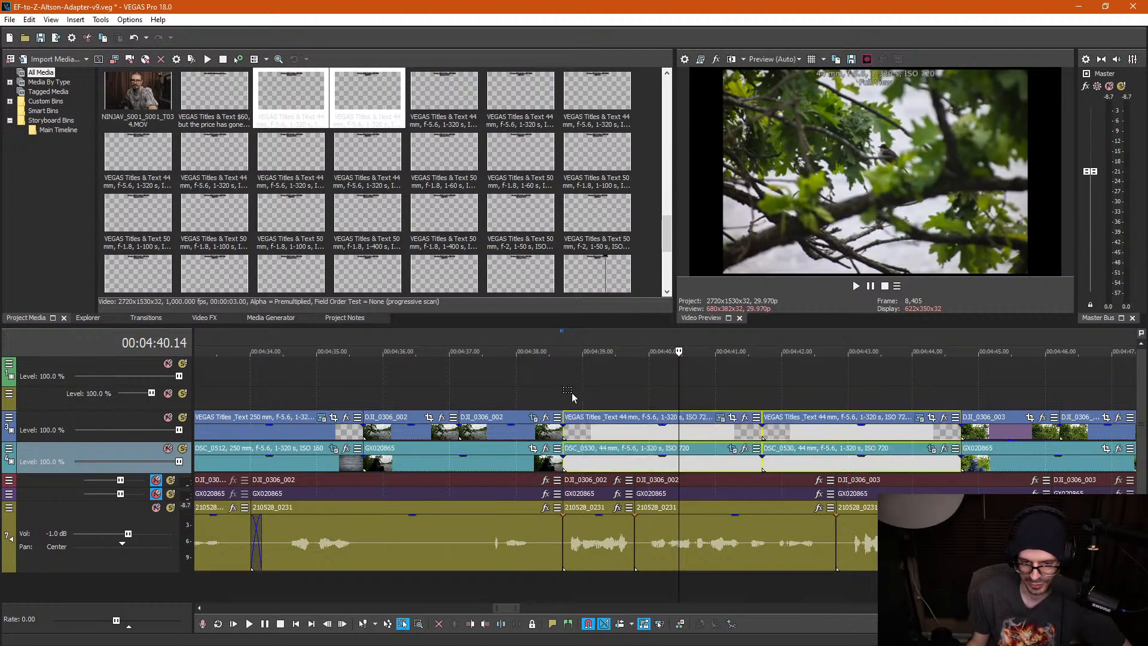
pyautogui.click(558, 392)
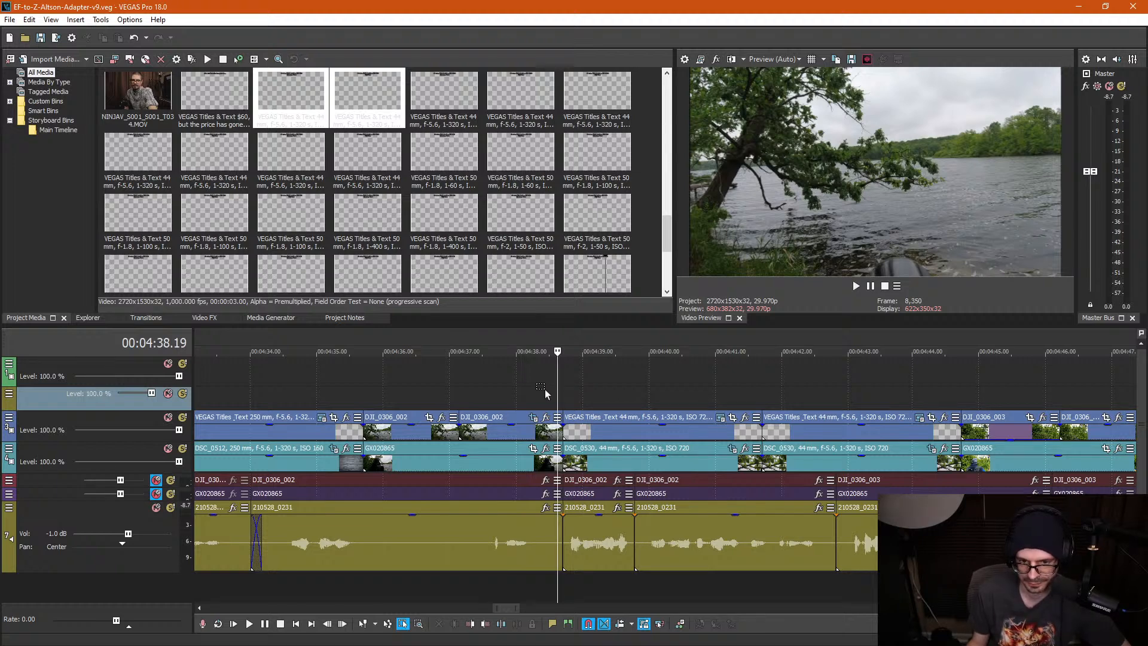
pyautogui.click(545, 389)
pyautogui.hotkey('ctrl', 'd')
pyautogui.click(560, 388)
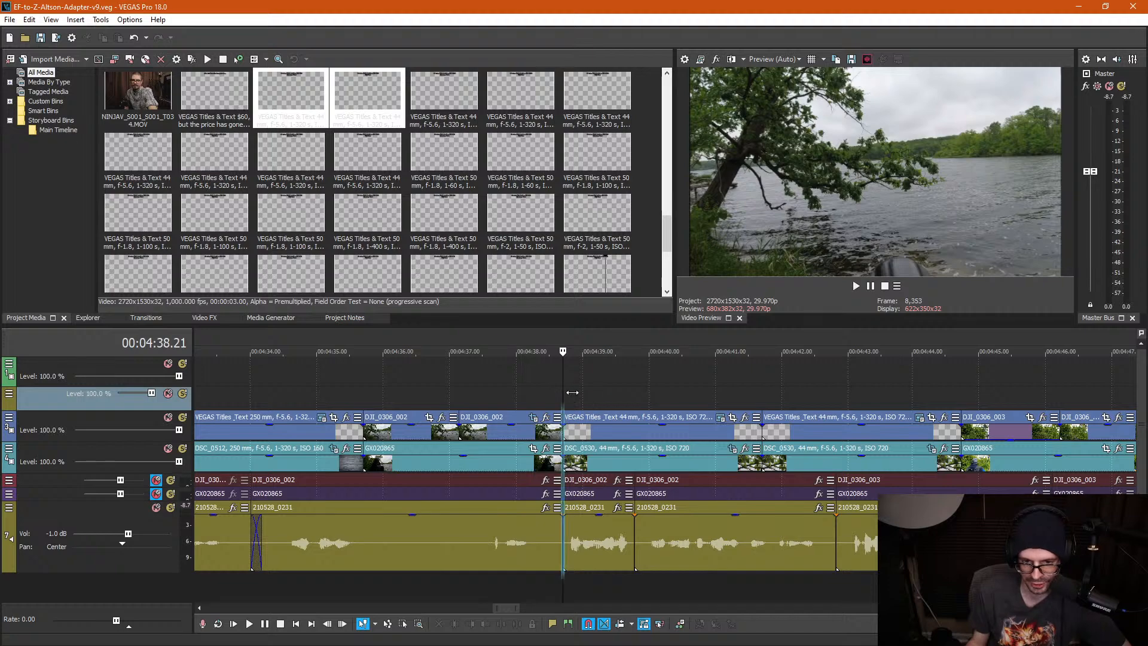
# Step: Play back the DSC_0530 photo section to check the full view and close-up view with their titles
pyautogui.click(669, 388)
pyautogui.moveTo(693, 388)
pyautogui.mouseDown()
pyautogui.moveTo(922, 386)
pyautogui.moveTo(585, 387)
pyautogui.moveTo(873, 386)
pyautogui.moveTo(681, 388)
pyautogui.mouseUp()
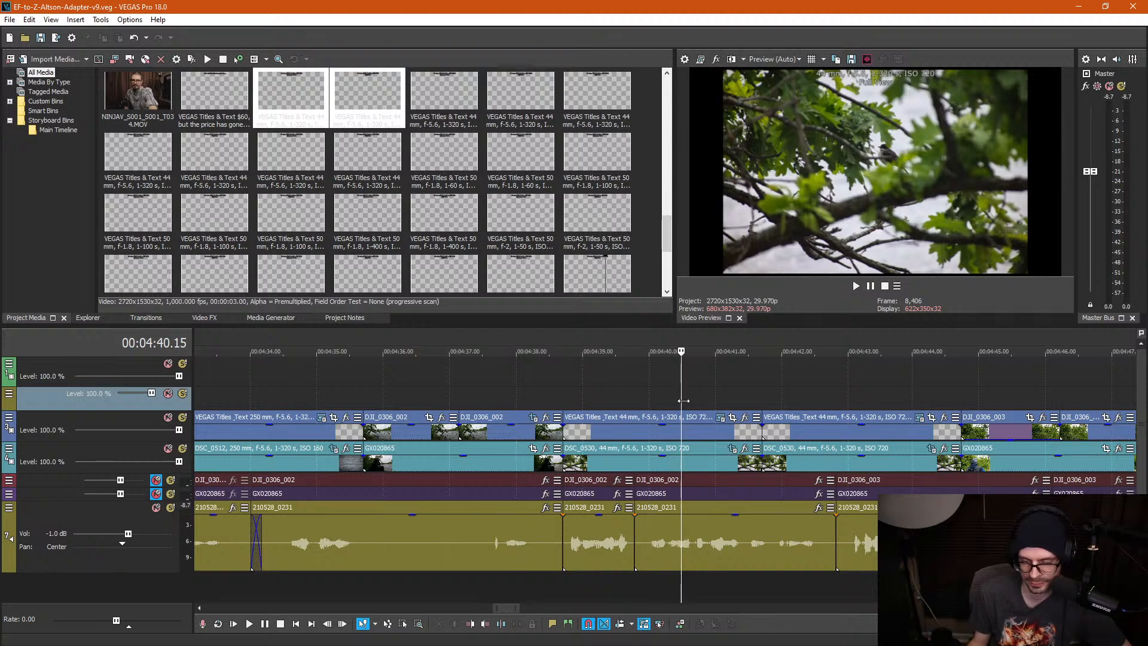
pyautogui.click(586, 392)
pyautogui.press('space')
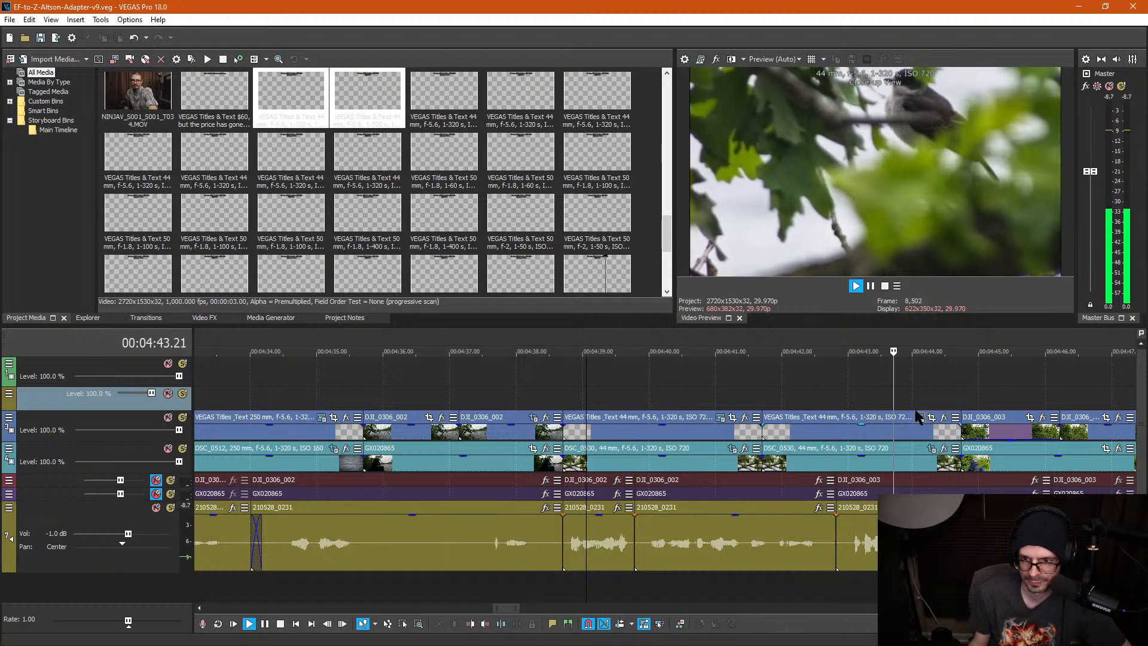
pyautogui.press('space')
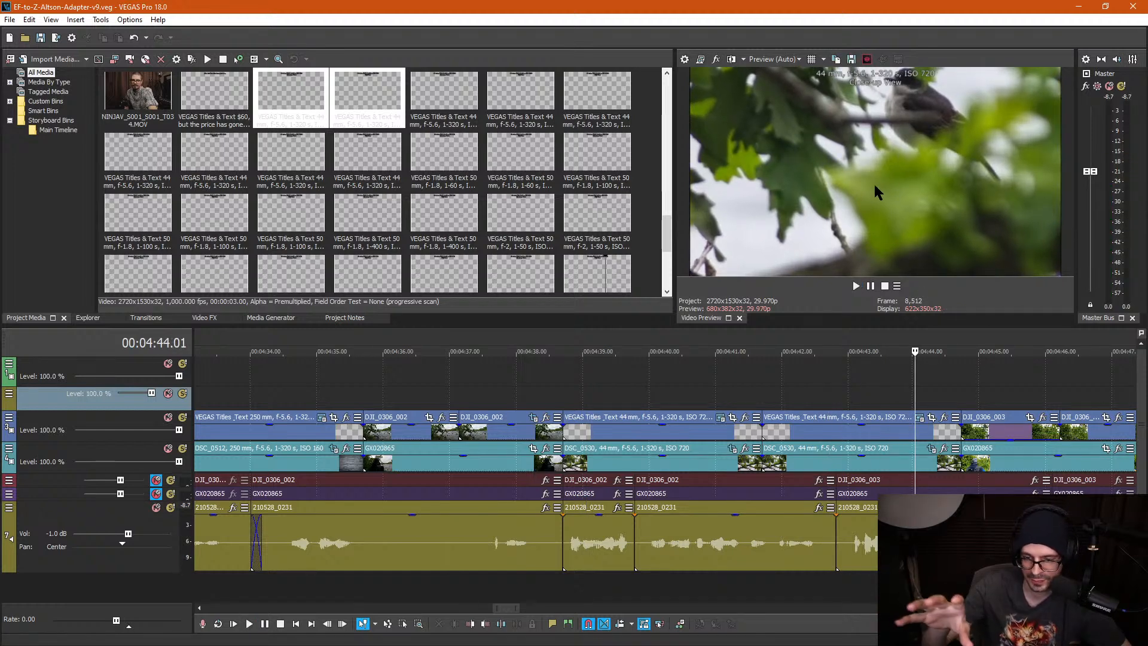
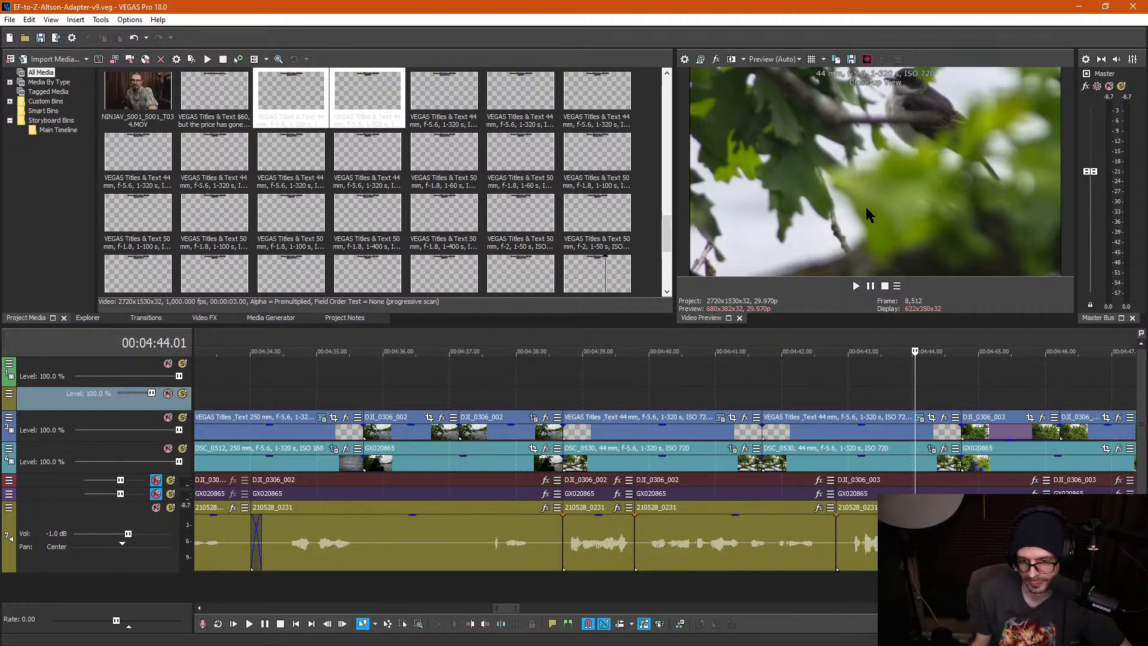
# Step: Delete the starting Position keyframe in the Pan/Crop of the second DSC_0530 photo, the close-up view
pyautogui.click(813, 462)
pyautogui.click(931, 449)
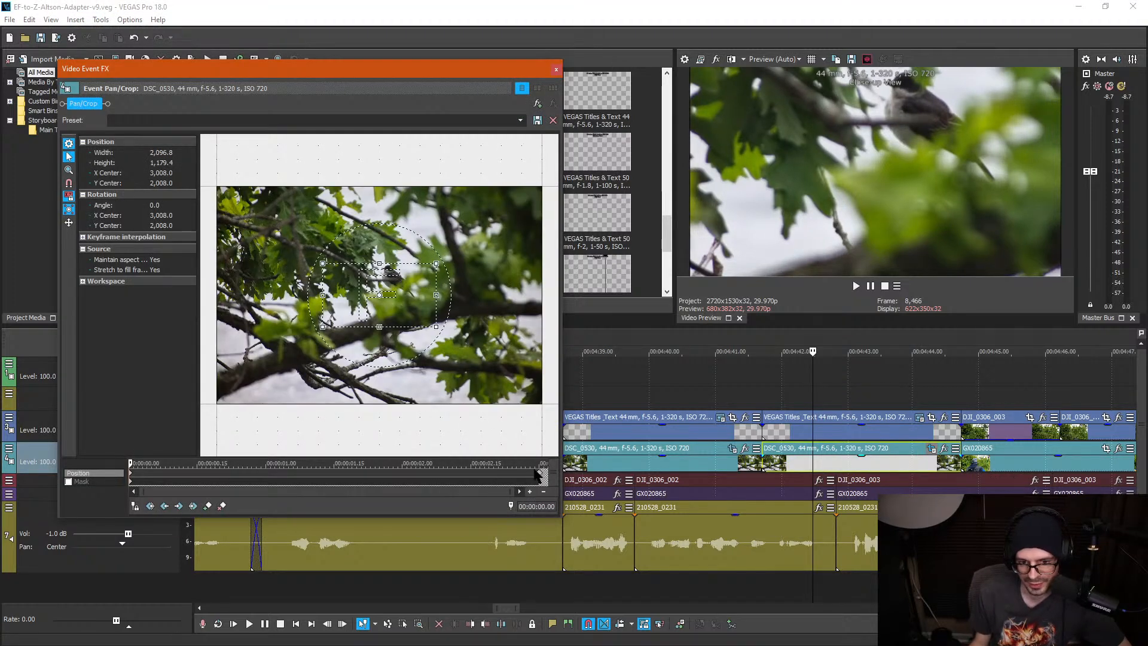
pyautogui.click(540, 476)
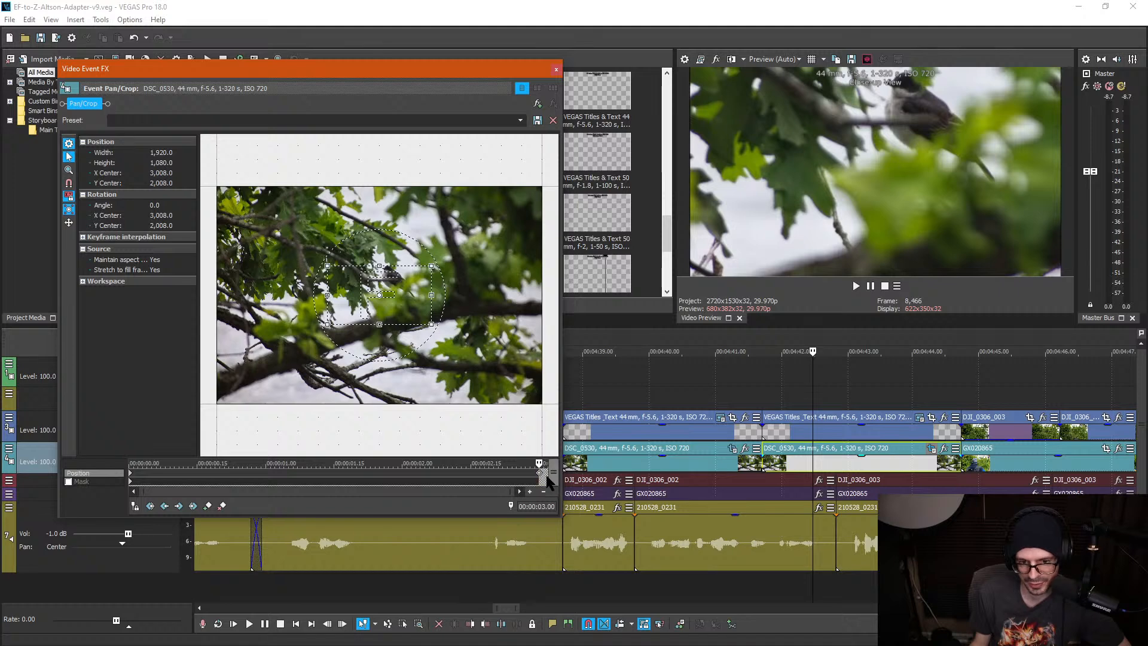
pyautogui.click(133, 477)
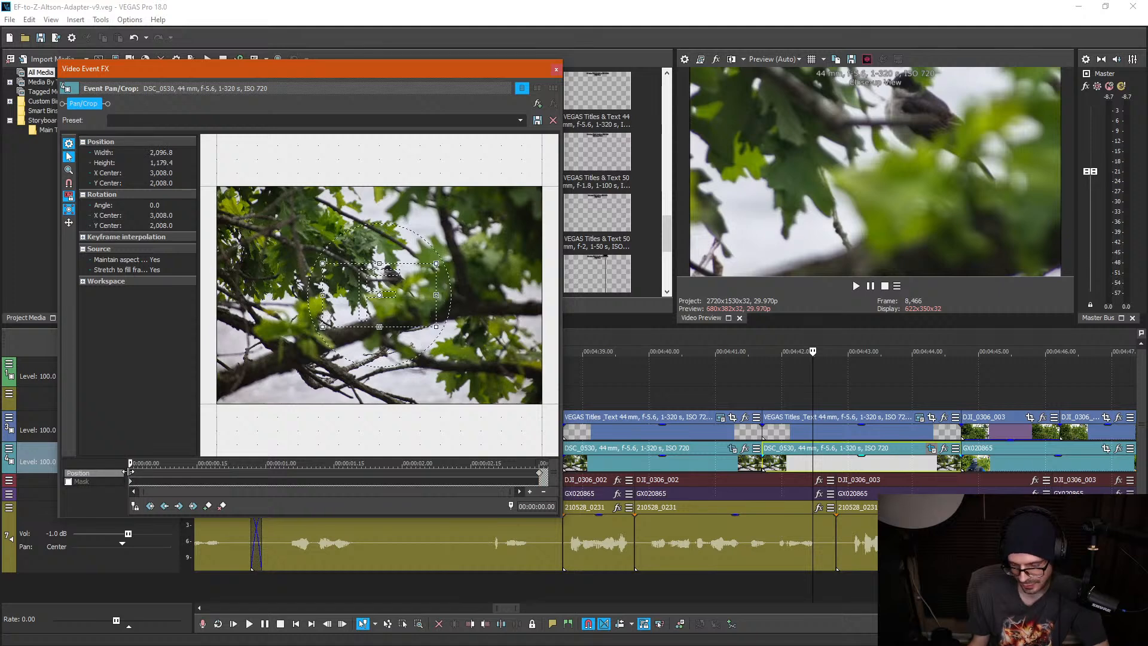
pyautogui.press('Delete')
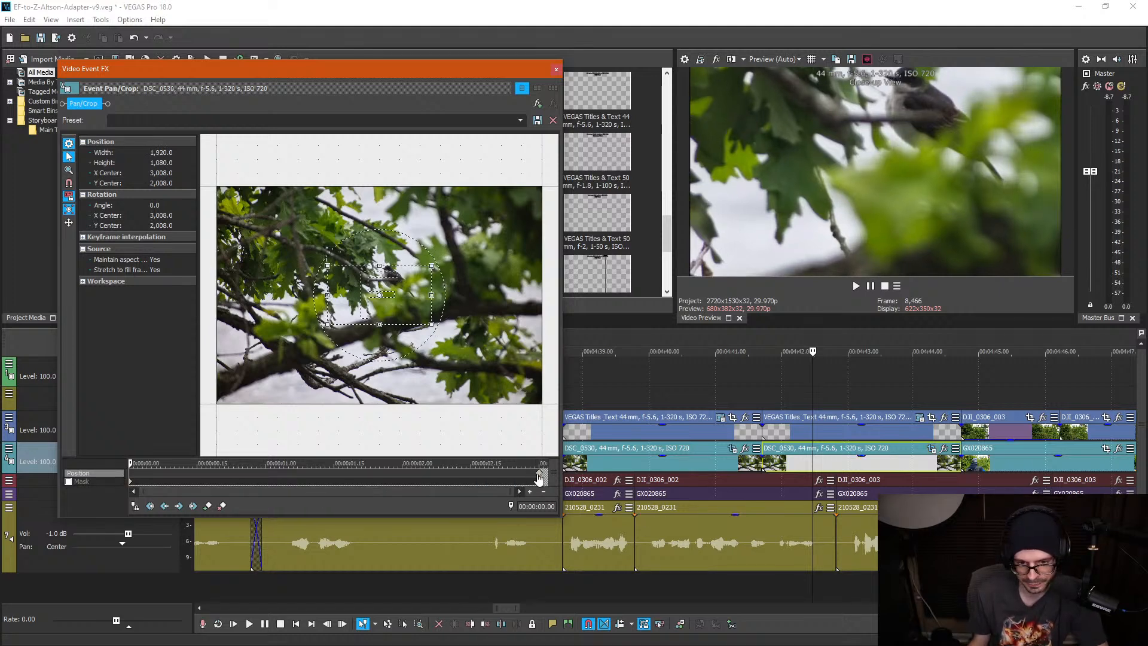
# Step: Reframe the close-up crop around the bird, centred at about 3,130 × 1,710 and enlarged to about 2,077 × 1,168
pyautogui.moveTo(391, 311); pyautogui.dragTo(397, 294)
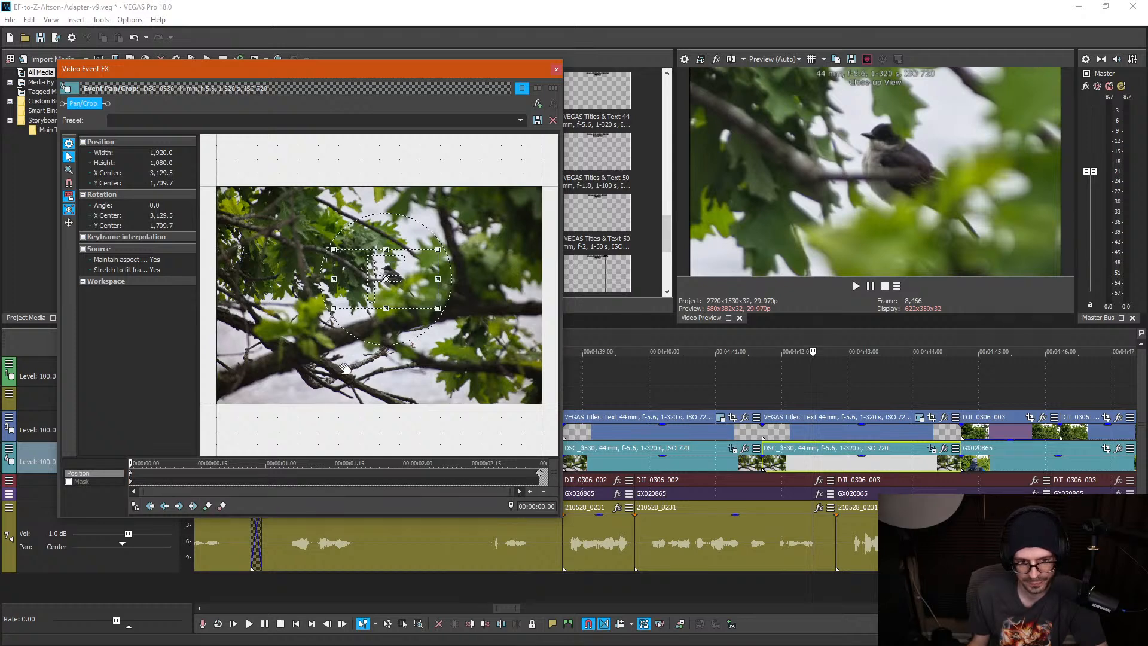
pyautogui.moveTo(333, 309); pyautogui.dragTo(325, 312)
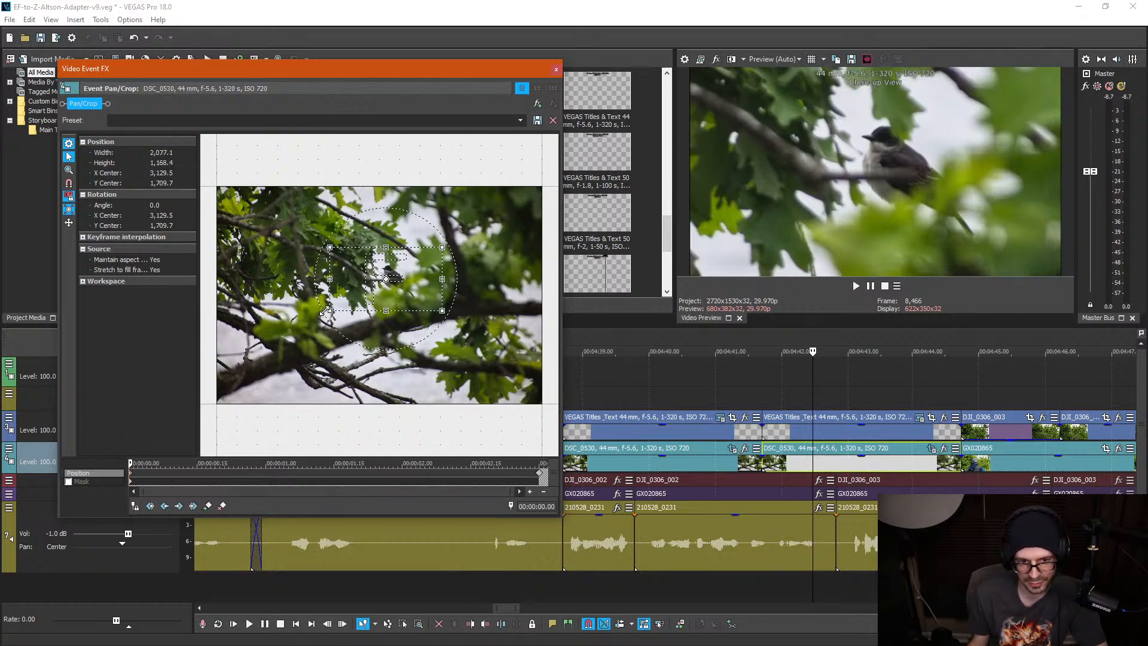
pyautogui.click(557, 70)
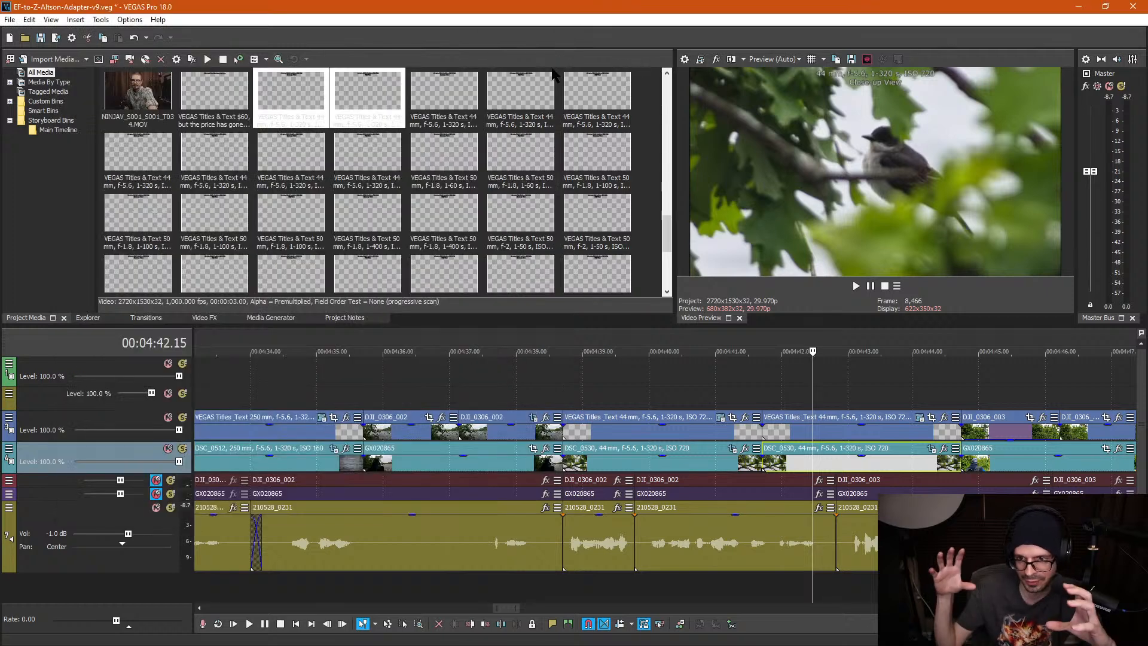
# Step: Play back the reframed bird close-up and the walking footage that follows it
pyautogui.click(748, 371)
pyautogui.press('space')
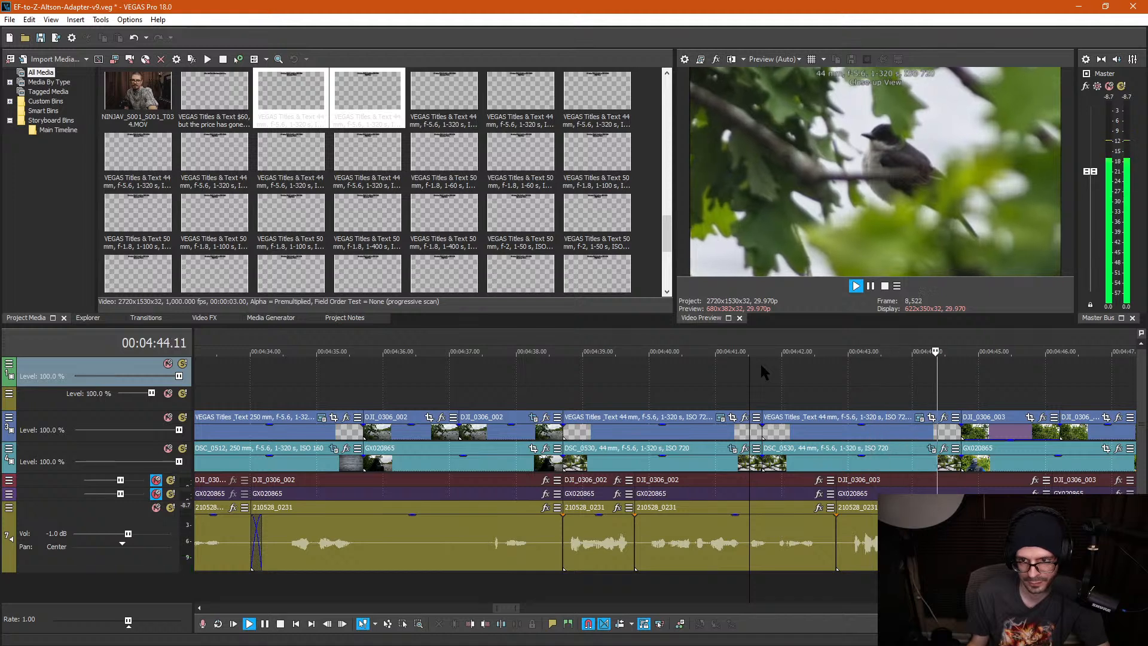
pyautogui.press('space')
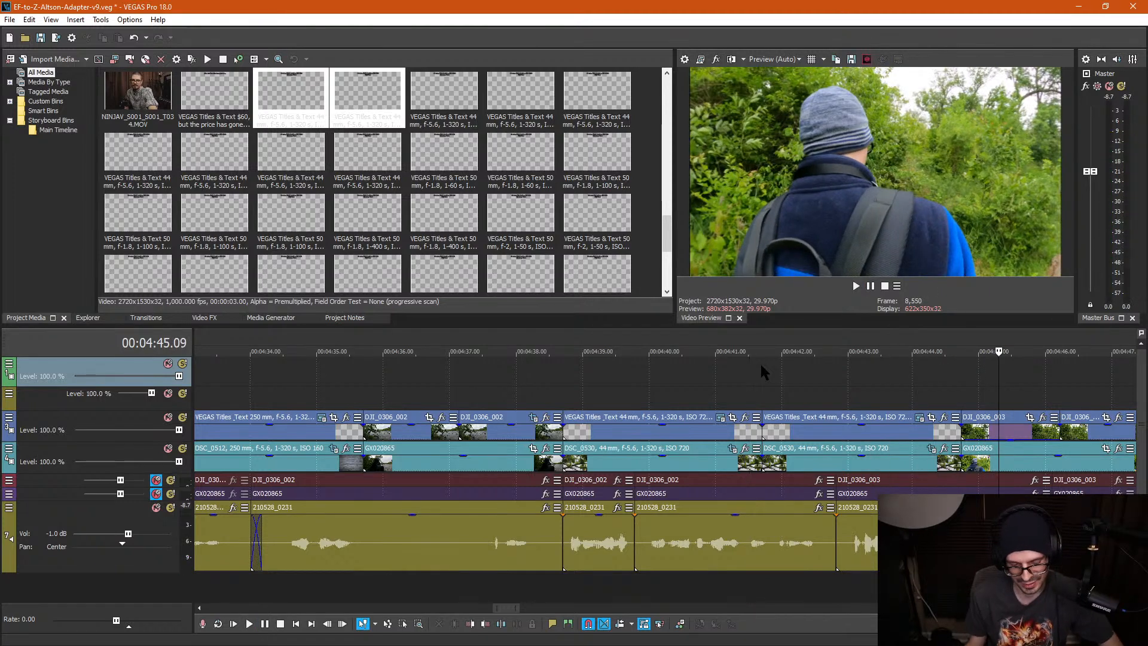
pyautogui.click(940, 402)
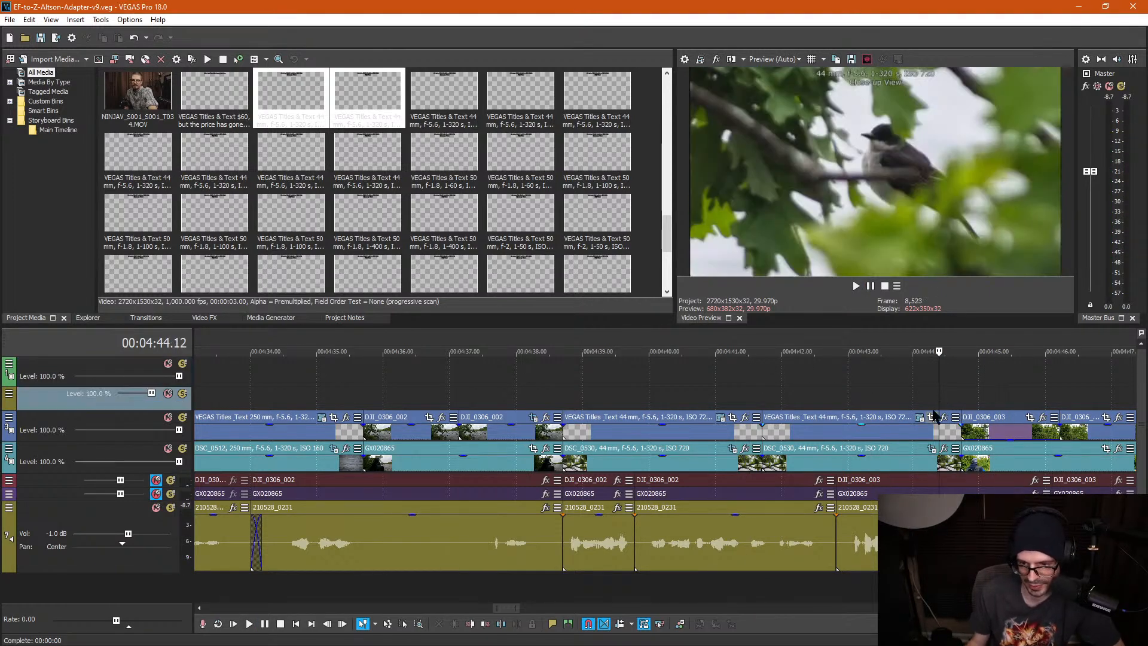
pyautogui.press('space')
pyautogui.scroll(-5, 978, 401)
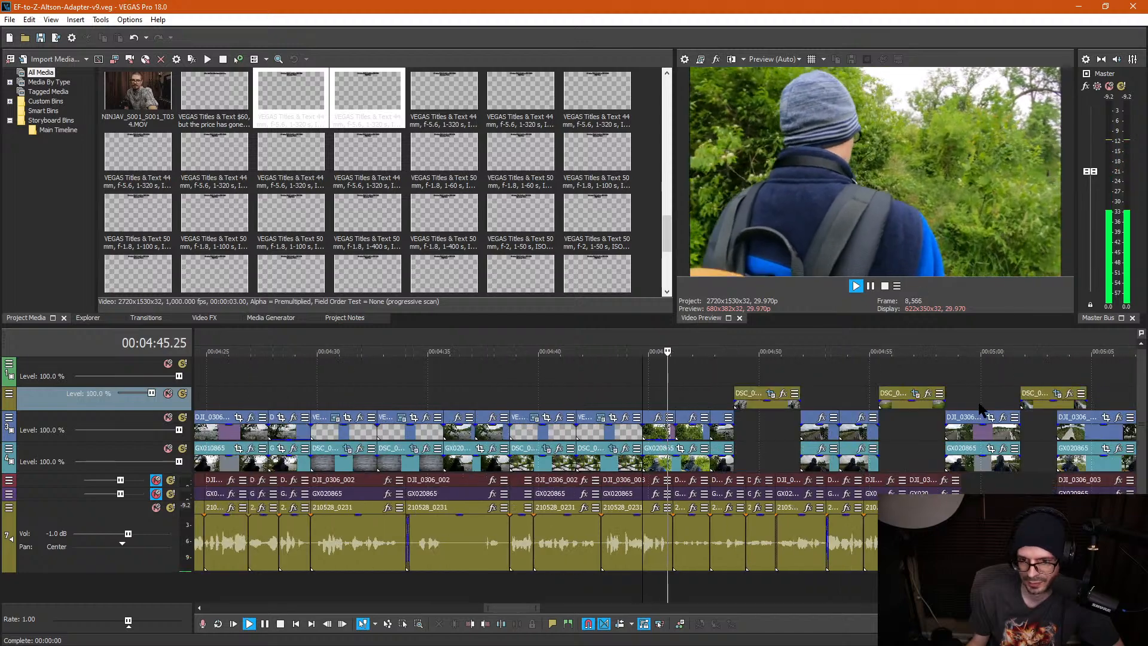
pyautogui.press('space')
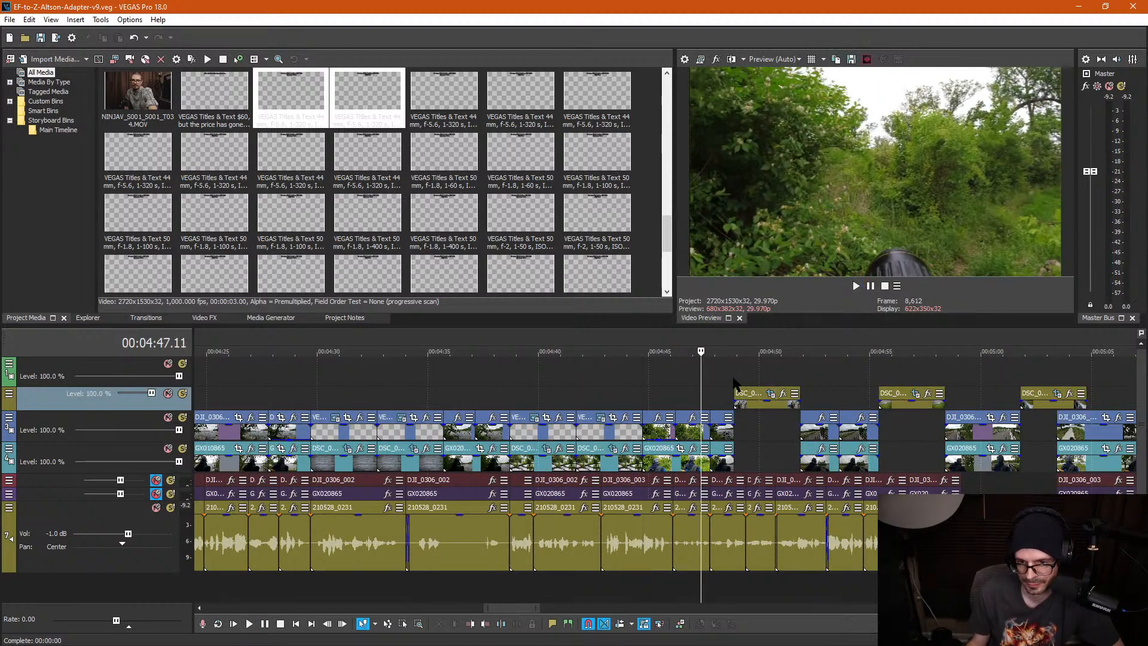
# Step: Copy an existing 44 mm title and paste it above the DSC_0538 photo at 00:04:48.25
pyautogui.click(748, 382)
pyautogui.click(746, 388)
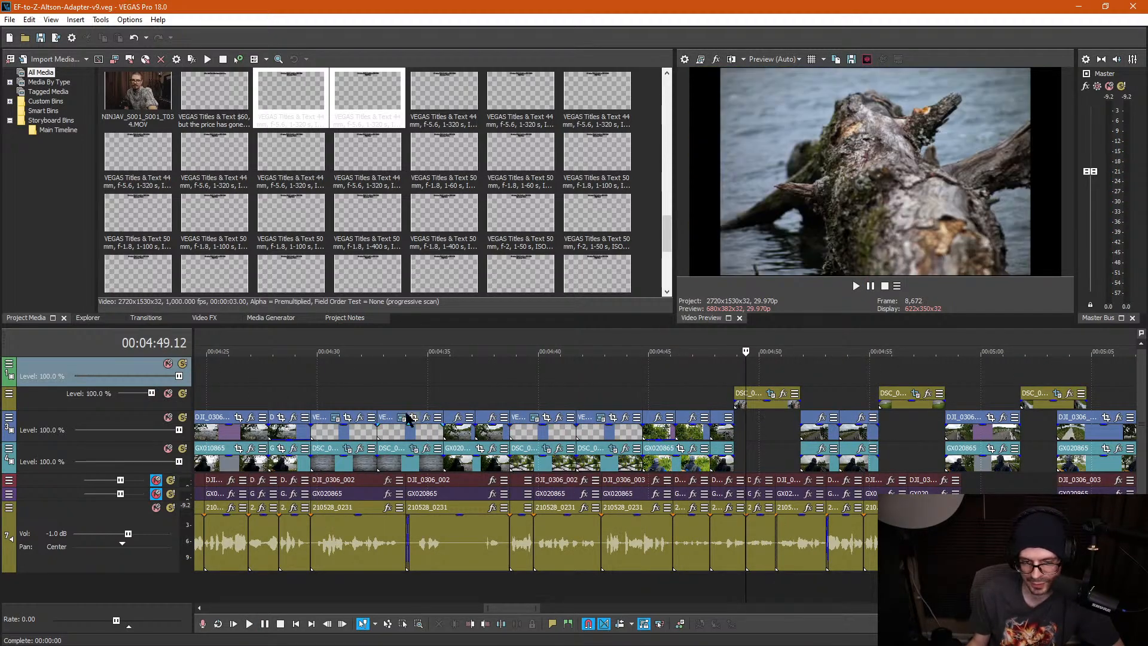
pyautogui.click(530, 431)
pyautogui.click(734, 371)
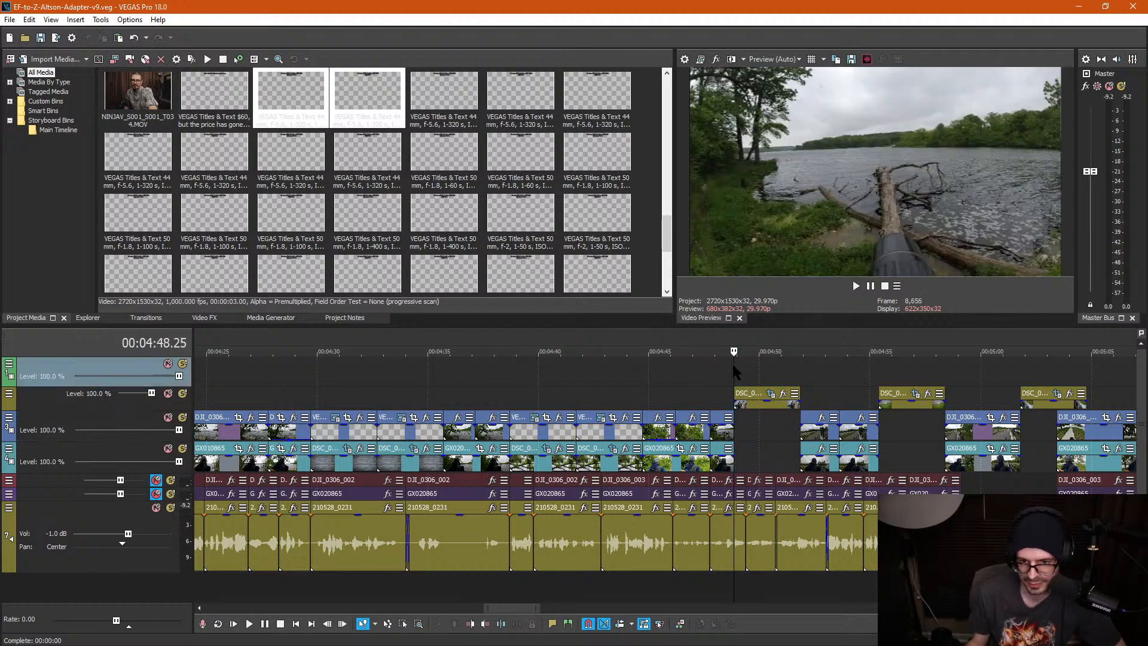
pyautogui.hotkey('ctrl', 'v')
pyautogui.click(651, 274)
# Step: Copy the camera settings from DSC_0538's take name into its title as "44 mm, f-5.6, 1-320 s, ISO 560", keeping the "Full View" line
pyautogui.rightClick(752, 411)
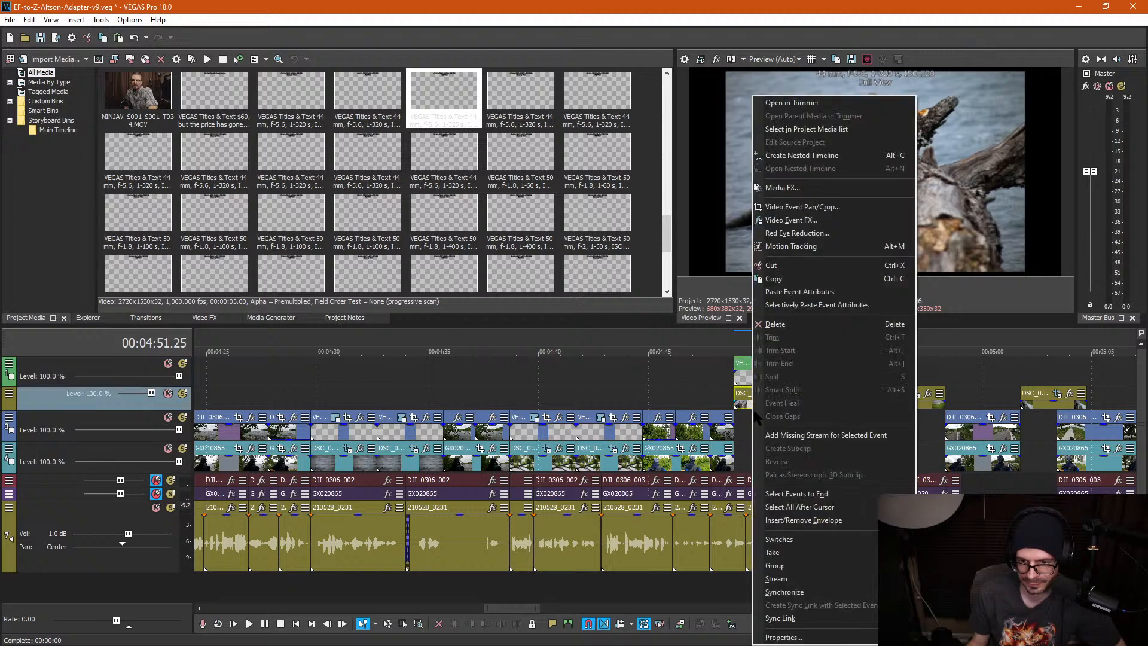
pyautogui.click(784, 637)
pyautogui.moveTo(656, 132); pyautogui.dragTo(594, 140)
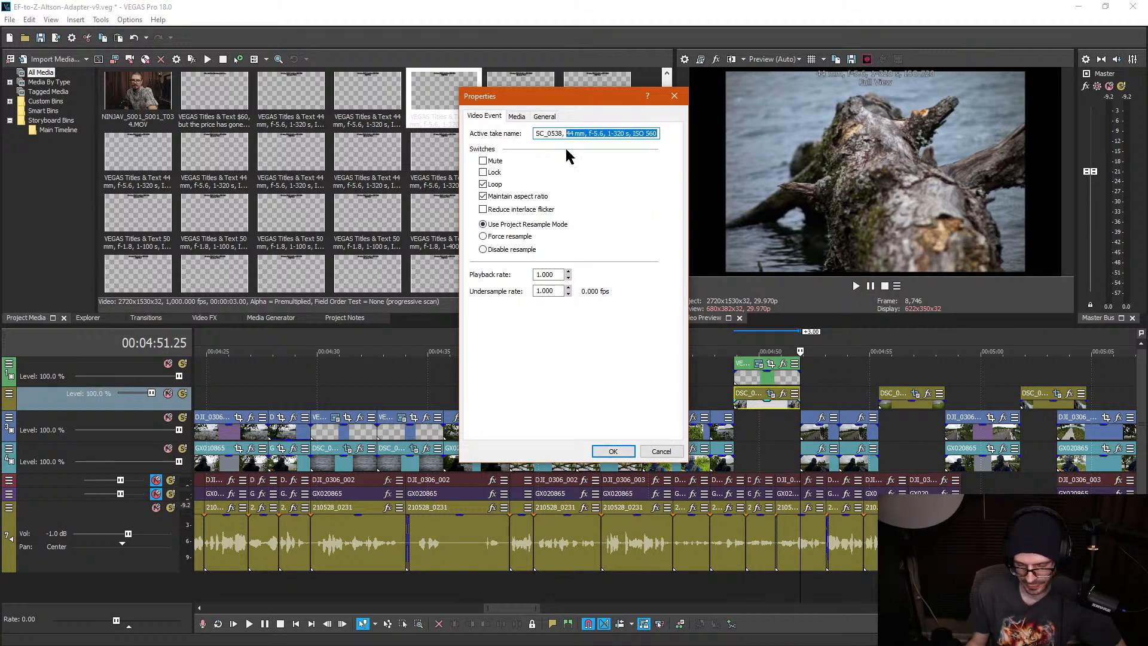
pyautogui.click(674, 97)
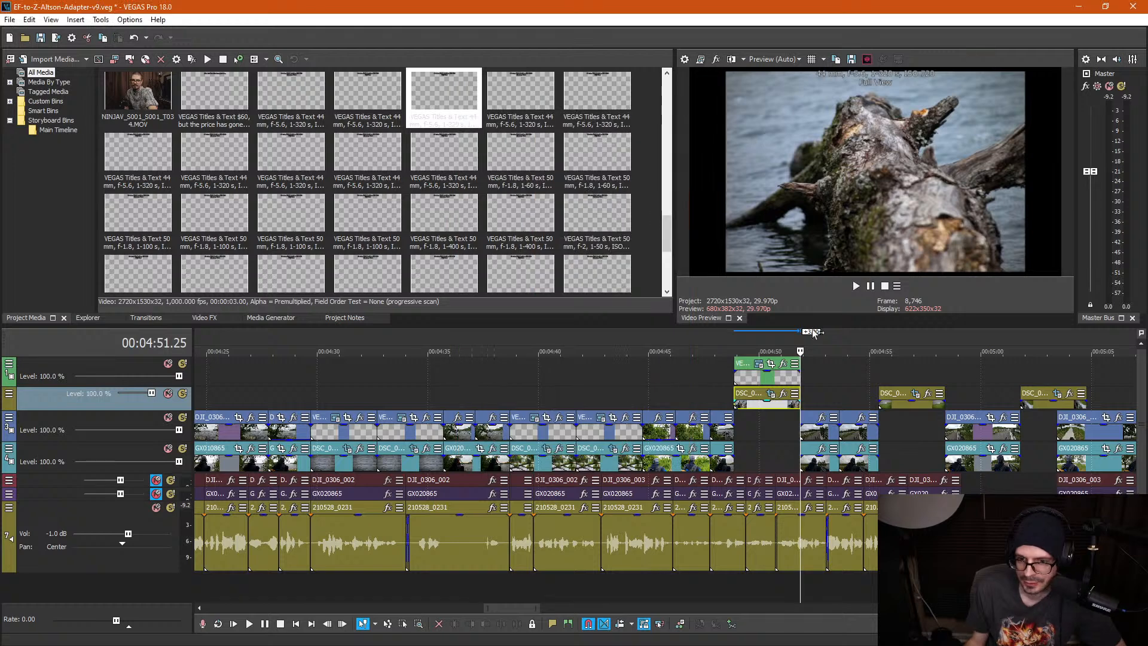
pyautogui.click(758, 364)
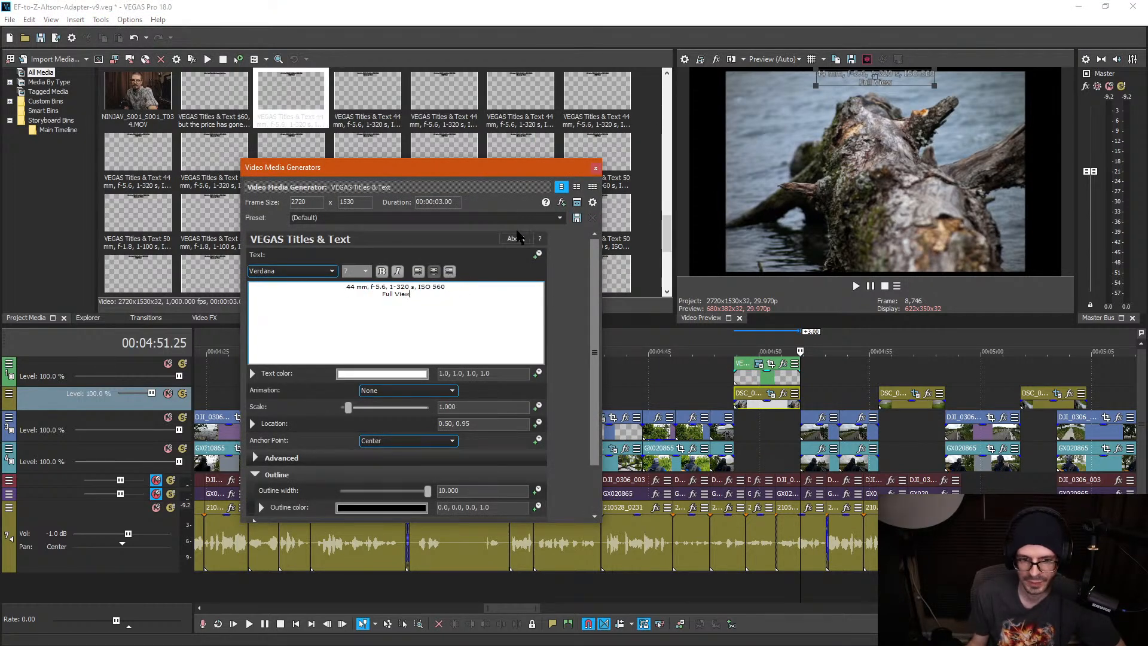
pyautogui.click(596, 168)
# Step: Move the DSC_0538 photo and its title down onto the main video tracks and save the project
pyautogui.click(747, 424)
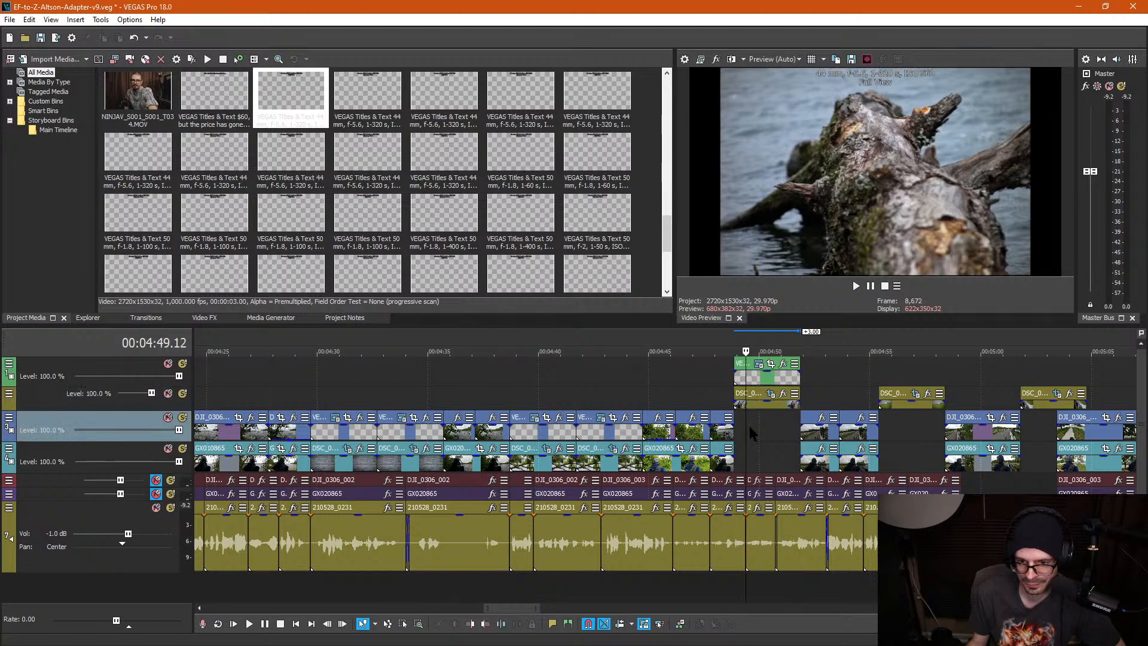
pyautogui.scroll(3, 749, 423)
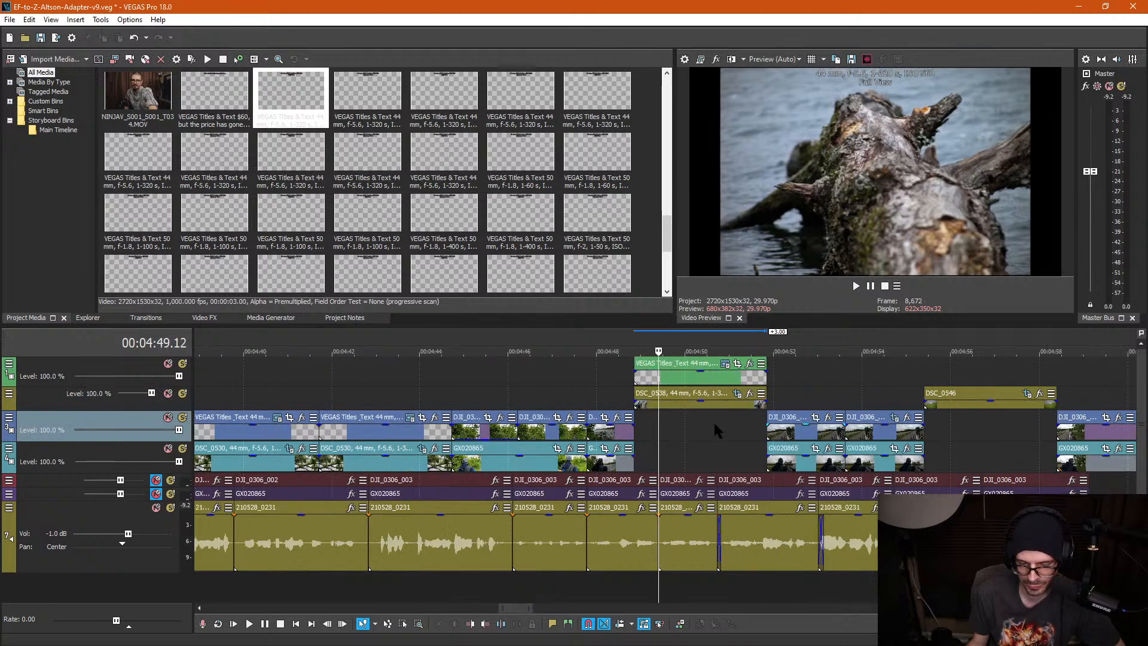
pyautogui.click(687, 381)
pyautogui.moveTo(664, 372); pyautogui.dragTo(666, 426)
pyautogui.click(698, 385)
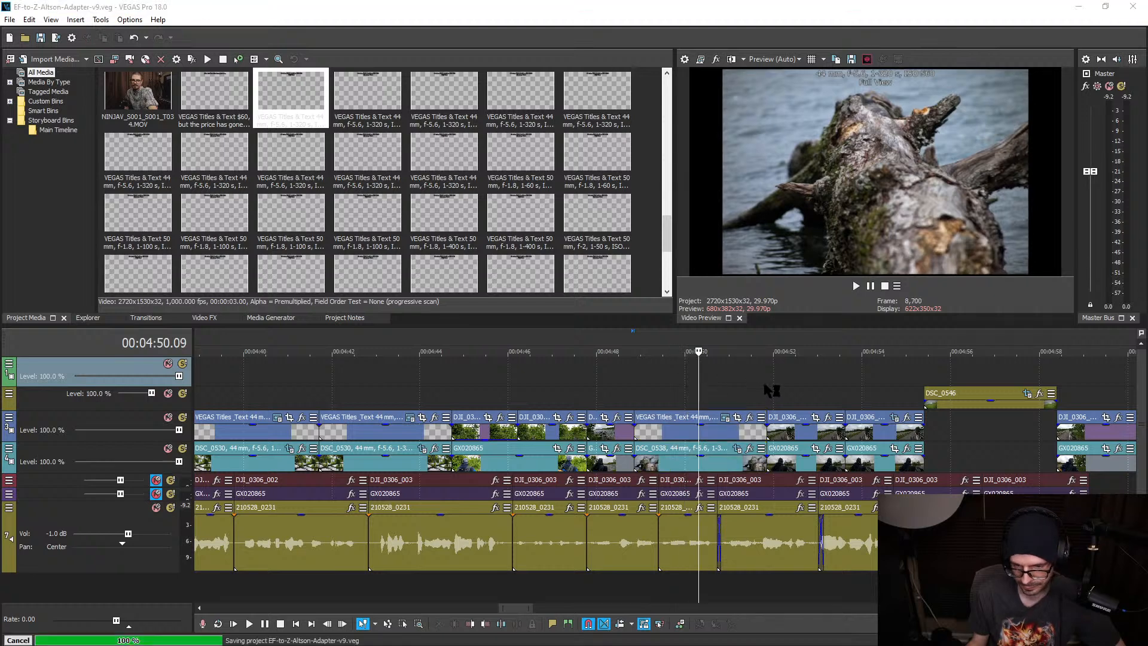
# Step: Play back the footage after the DSC_0538 photo and the start of the DSC_0546 photo
pyautogui.click(799, 389)
pyautogui.press('space')
pyautogui.click(941, 372)
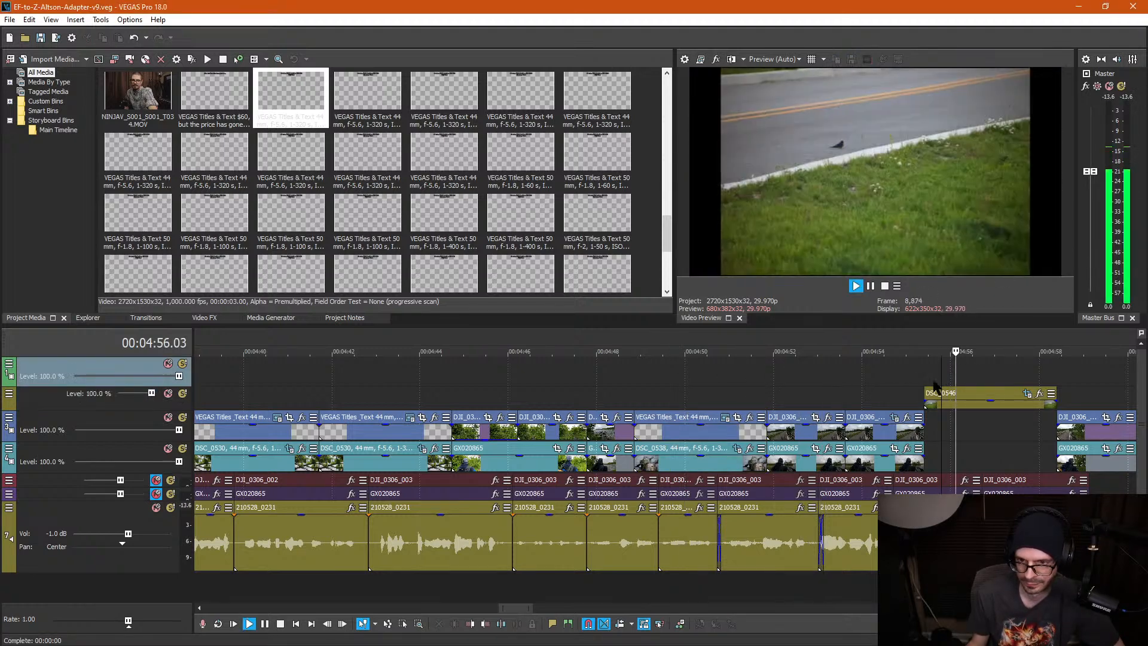
pyautogui.scroll(-3, 574, 385)
pyautogui.click(575, 383)
pyautogui.scroll(2, 566, 378)
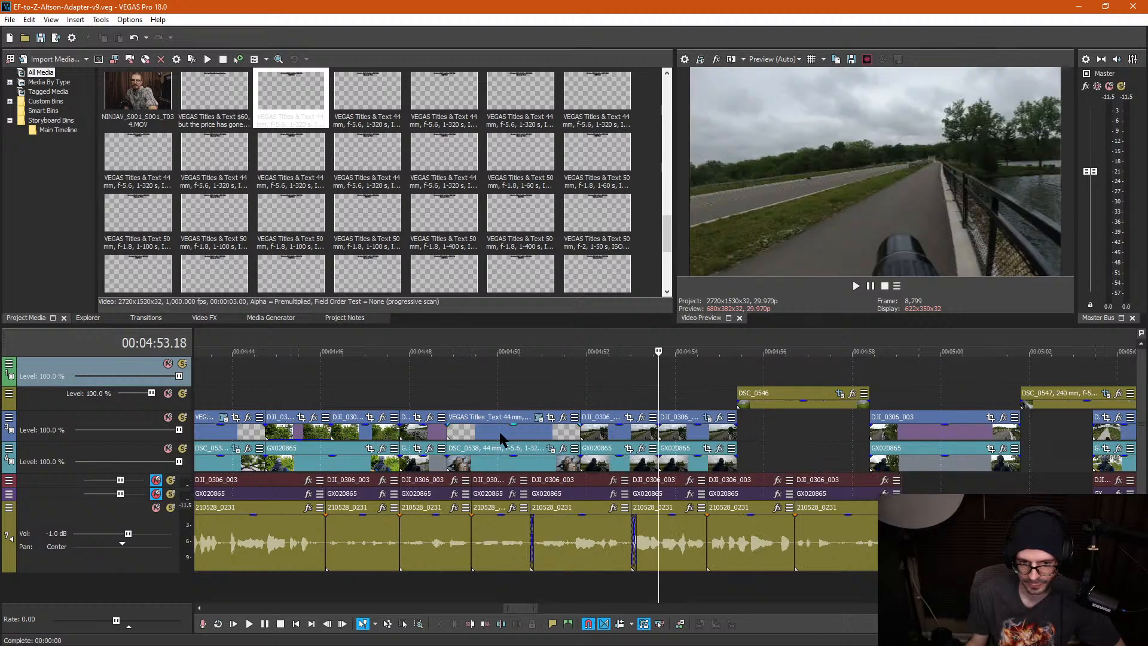
# Step: Copy the title over DSC_0538 and paste it above the DSC_0546 photo at 00:04:55.12
pyautogui.click(735, 360)
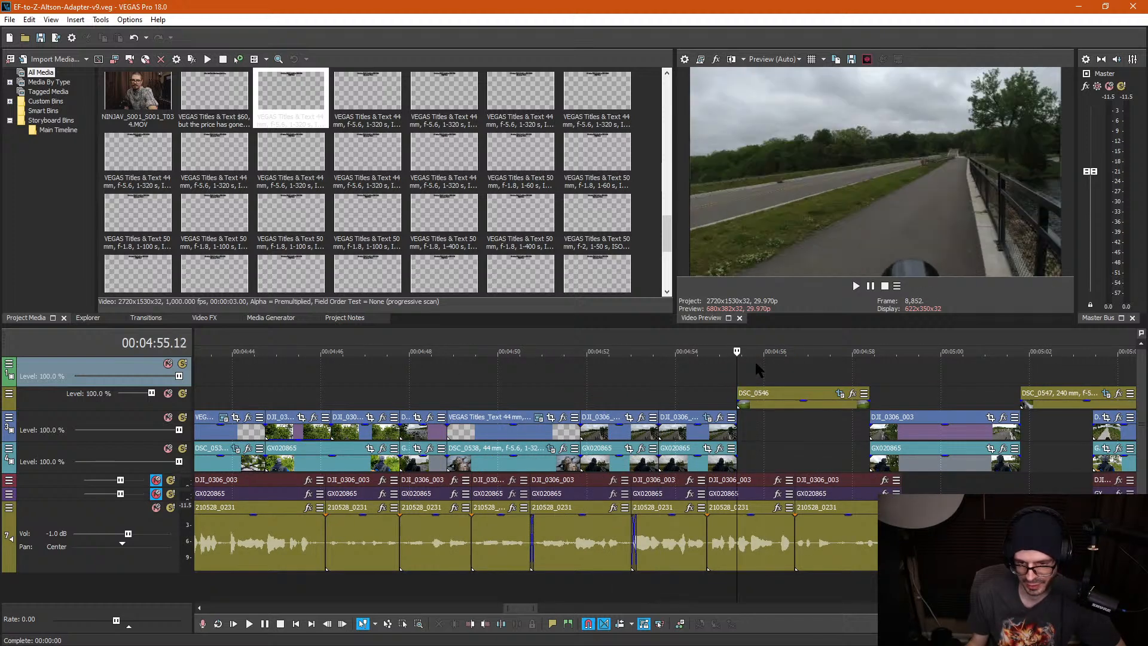
pyautogui.click(509, 429)
pyautogui.hotkey('ctrl', 'c')
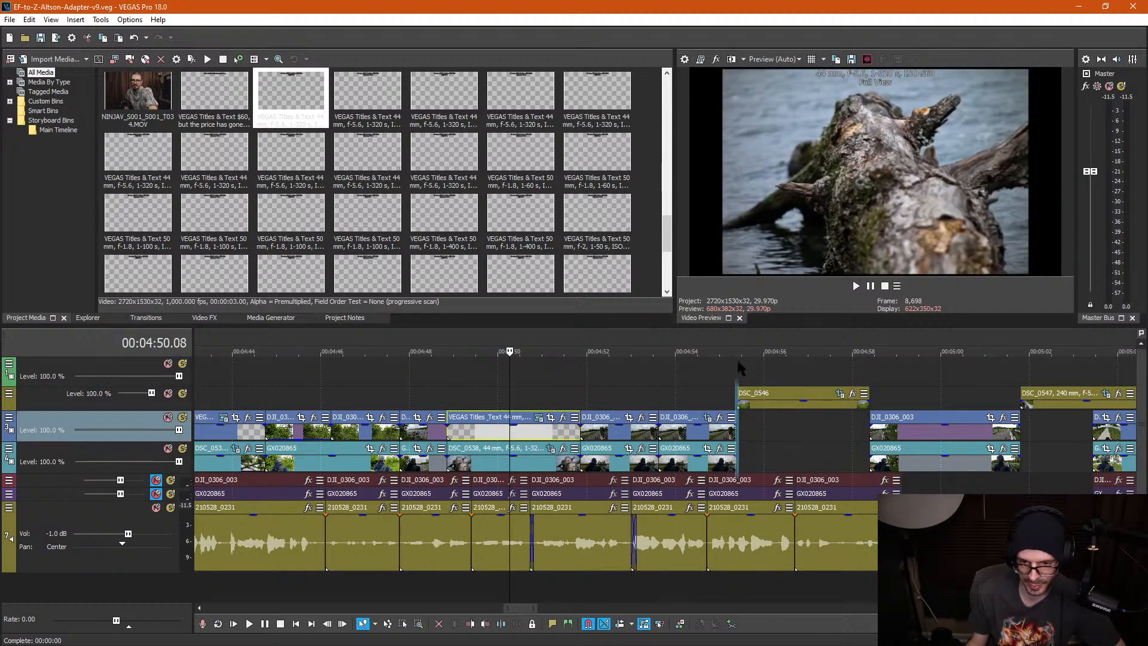
pyautogui.click(737, 358)
pyautogui.hotkey('ctrl', 'v')
pyautogui.click(656, 273)
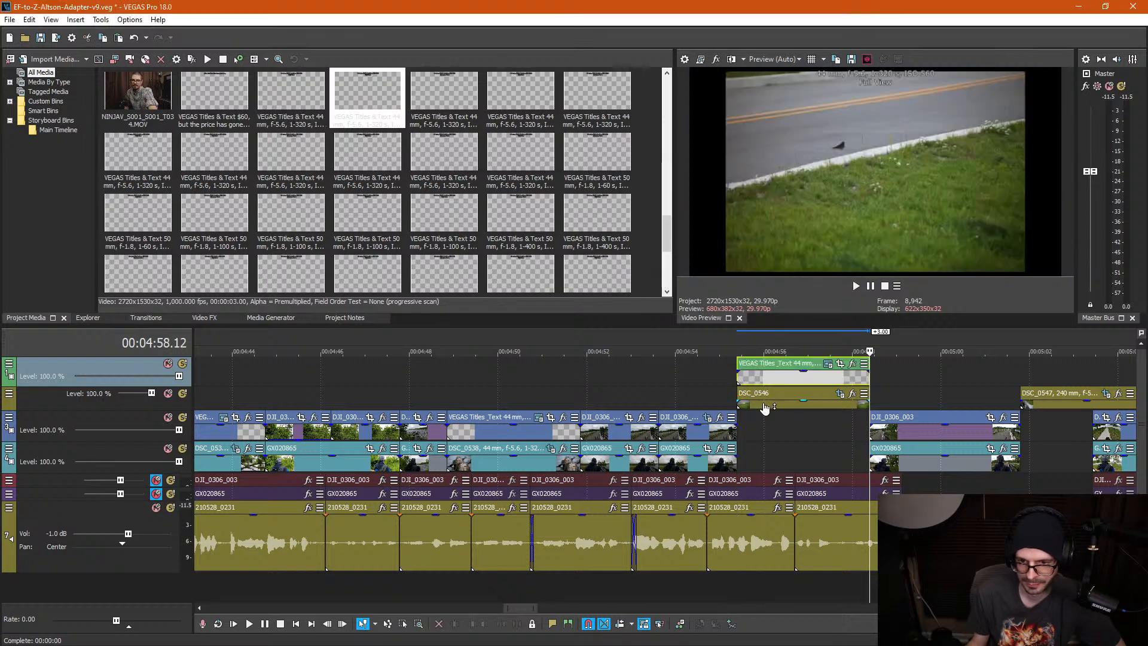
# Step: Replace the camera-settings line in the title above DSC_0546 with "Very blurry photo...", keeping the "Full View" line
pyautogui.rightClick(763, 412)
pyautogui.click(780, 639)
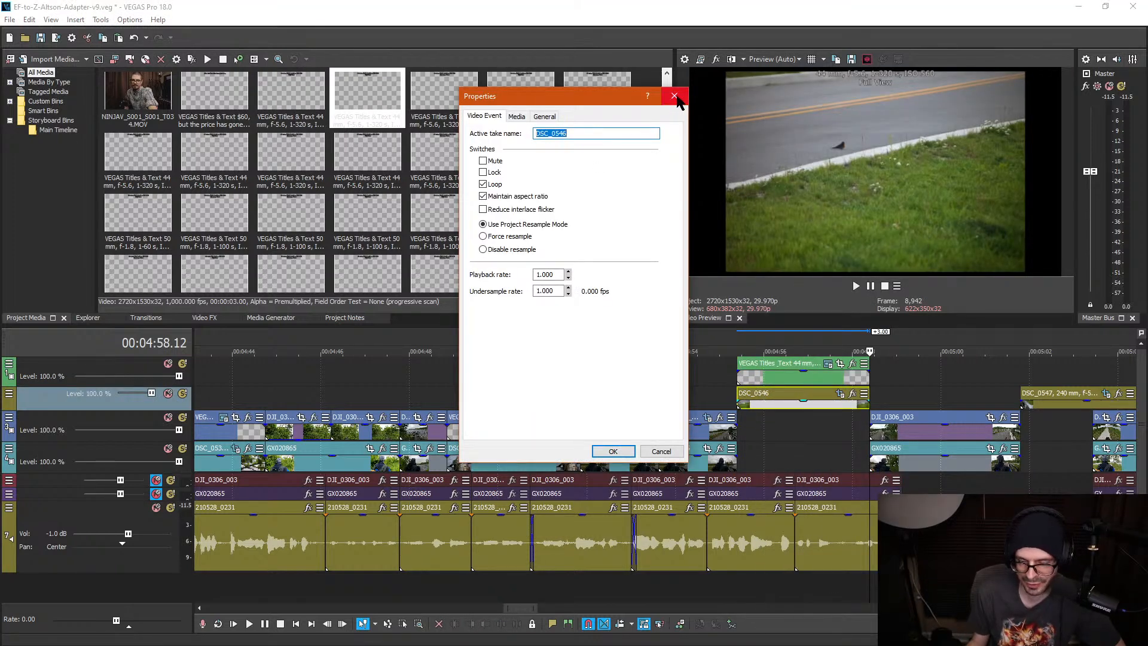
pyautogui.click(674, 97)
pyautogui.click(828, 364)
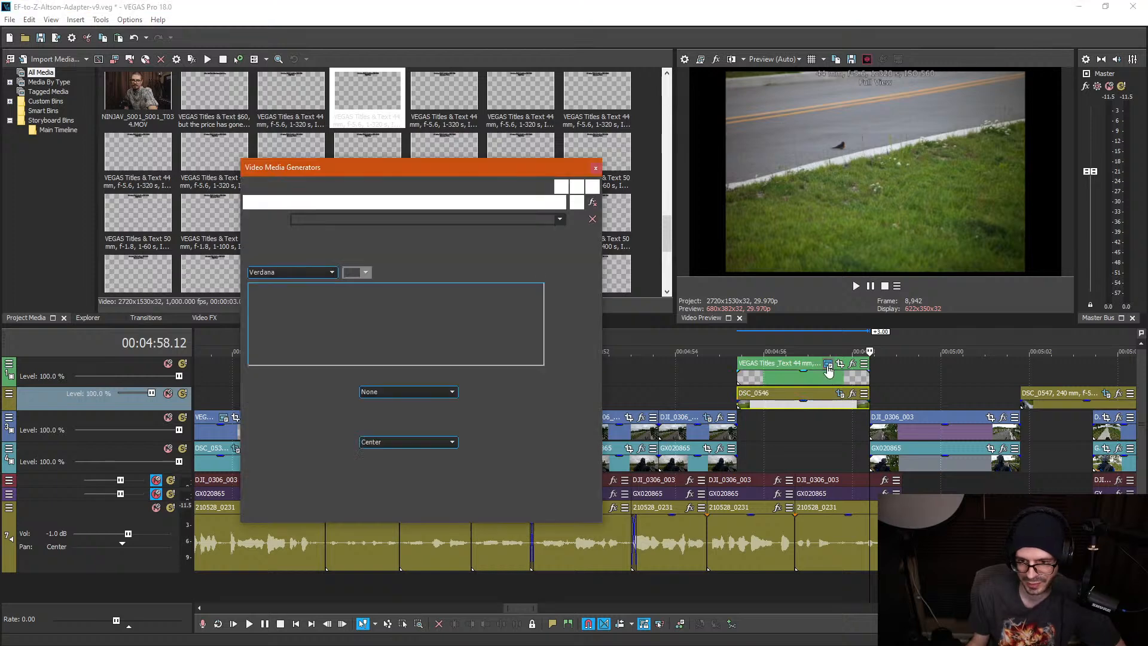
pyautogui.moveTo(479, 288); pyautogui.dragTo(319, 286)
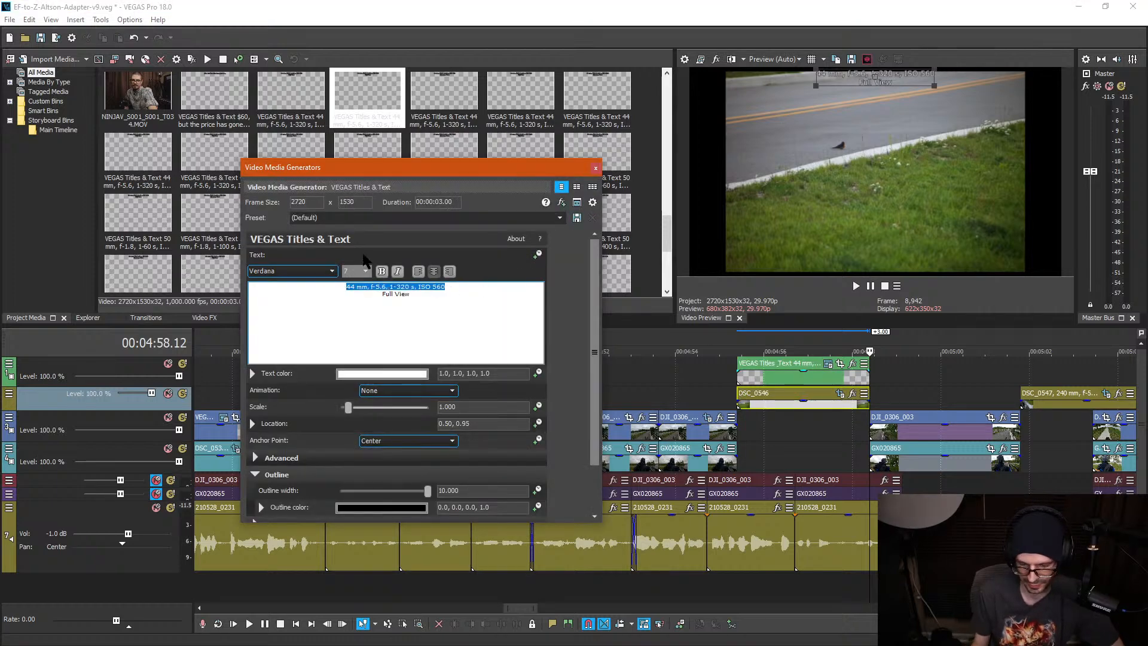
pyautogui.write('V')
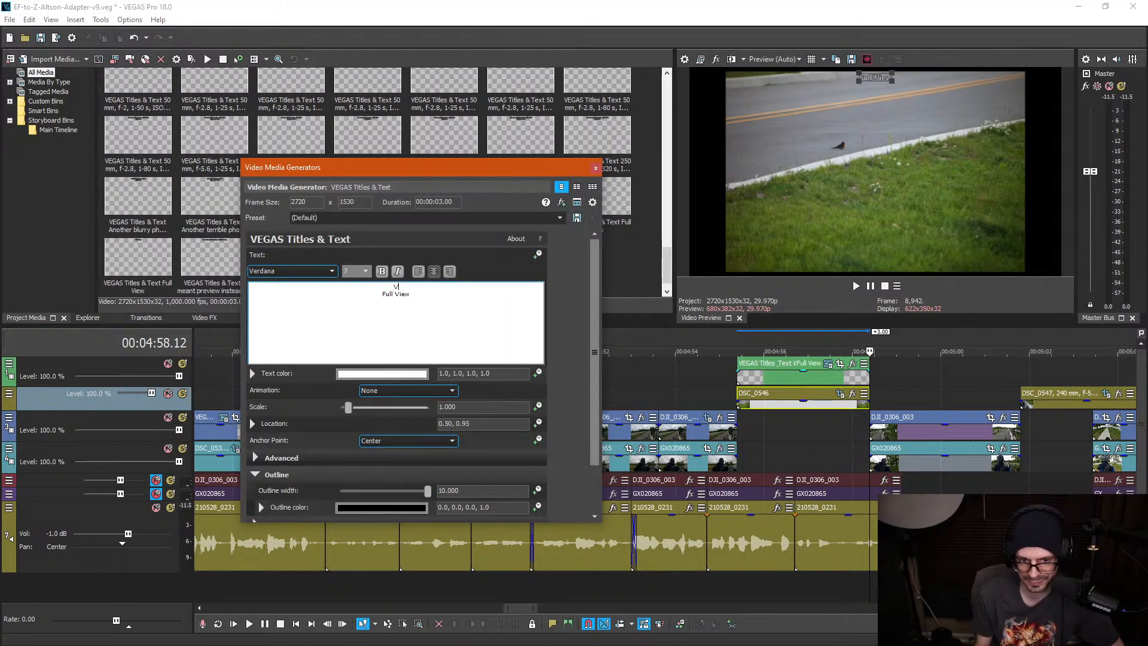
pyautogui.write('ery blurry photo...')
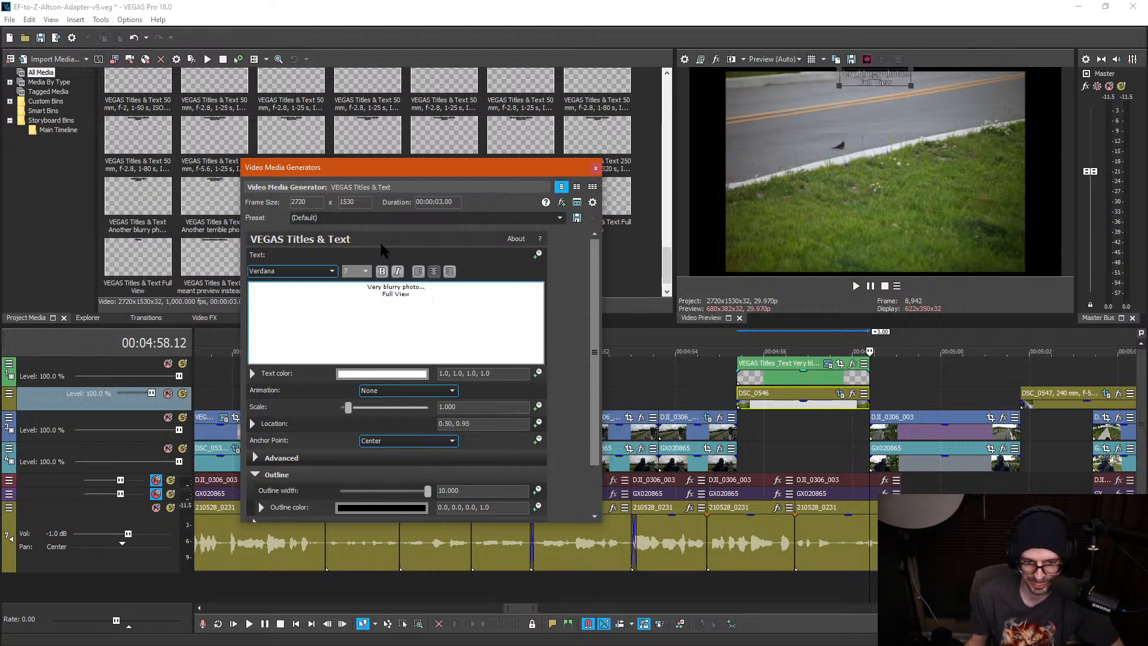
pyautogui.click(595, 167)
# Step: Move the DSC_0546 photo and its title down together onto the two main video tracks
pyautogui.click(763, 425)
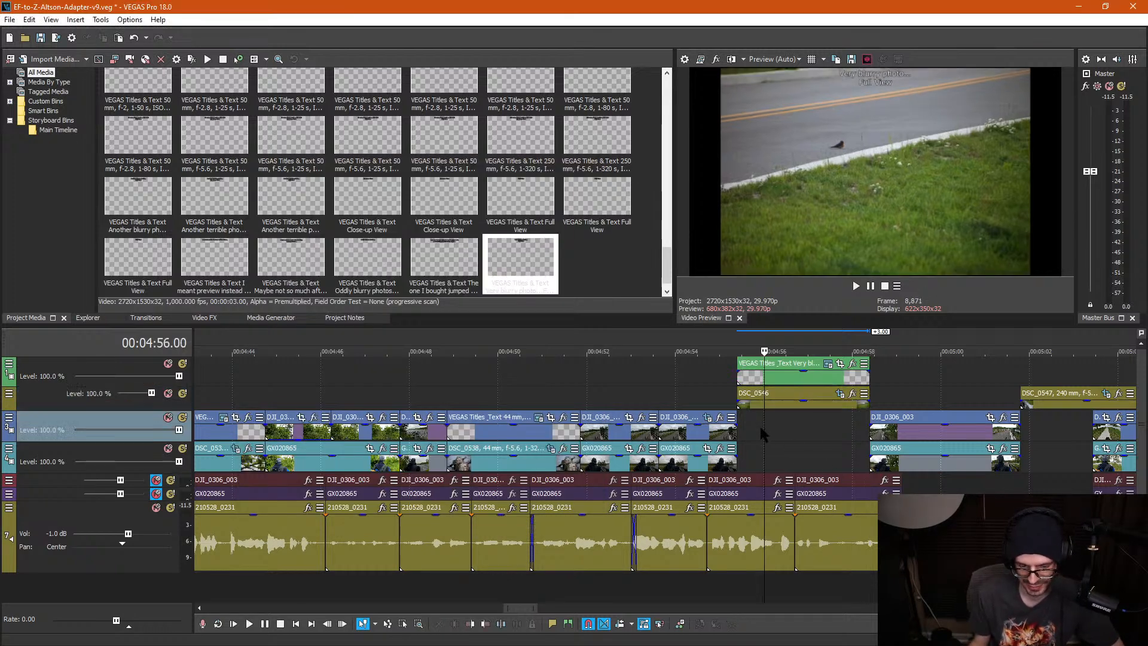
pyautogui.hotkey('ctrl', 'd')
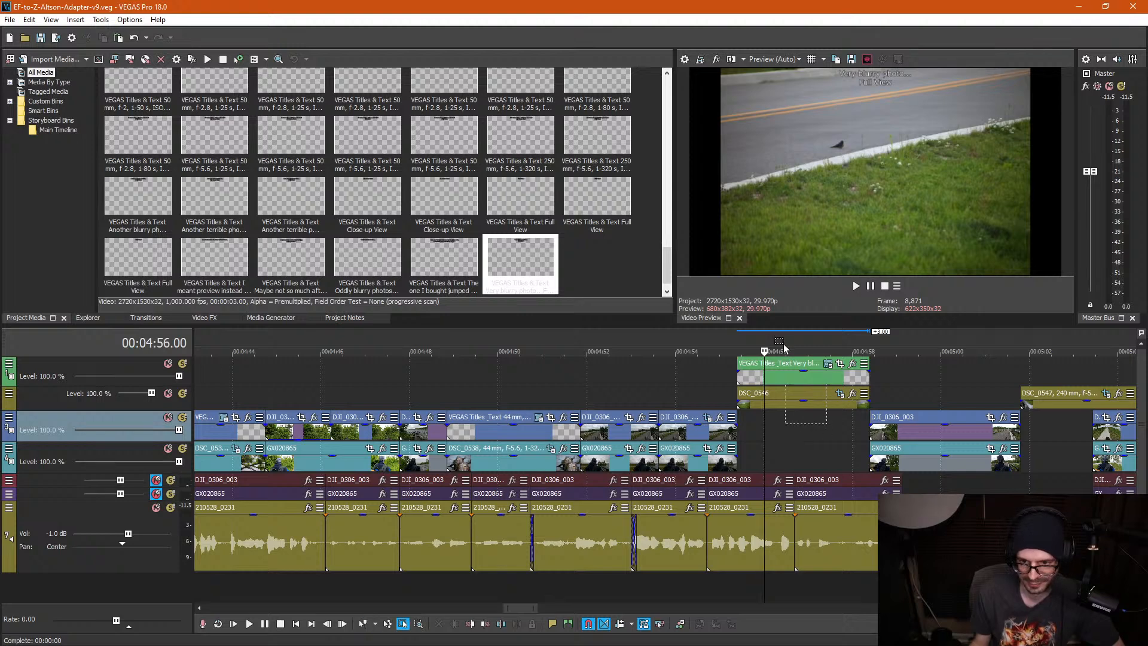
pyautogui.moveTo(786, 348); pyautogui.dragTo(784, 352)
pyautogui.moveTo(774, 407); pyautogui.dragTo(773, 458)
pyautogui.hotkey('ctrl', 'd')
pyautogui.click(870, 380)
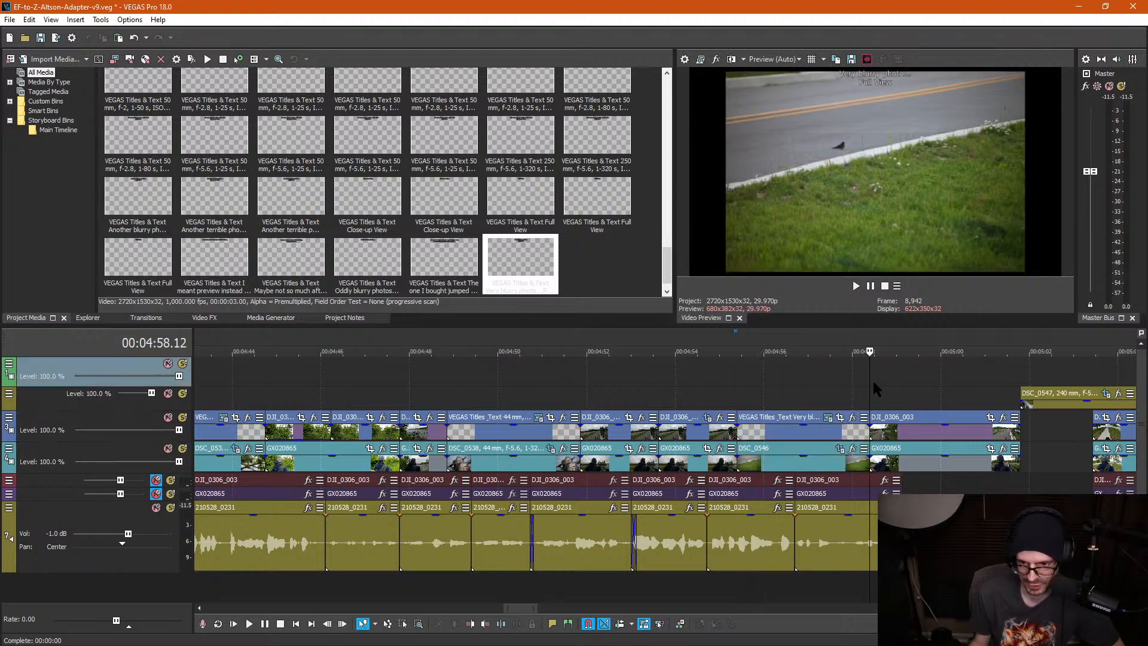
# Step: Ungroup the DJI_0306_003 and GX020865 video clips that overlap the end of the DSC_0547 photo
pyautogui.click(956, 381)
pyautogui.scroll(-1, 956, 381)
pyautogui.click(760, 364)
pyautogui.scroll(2, 747, 374)
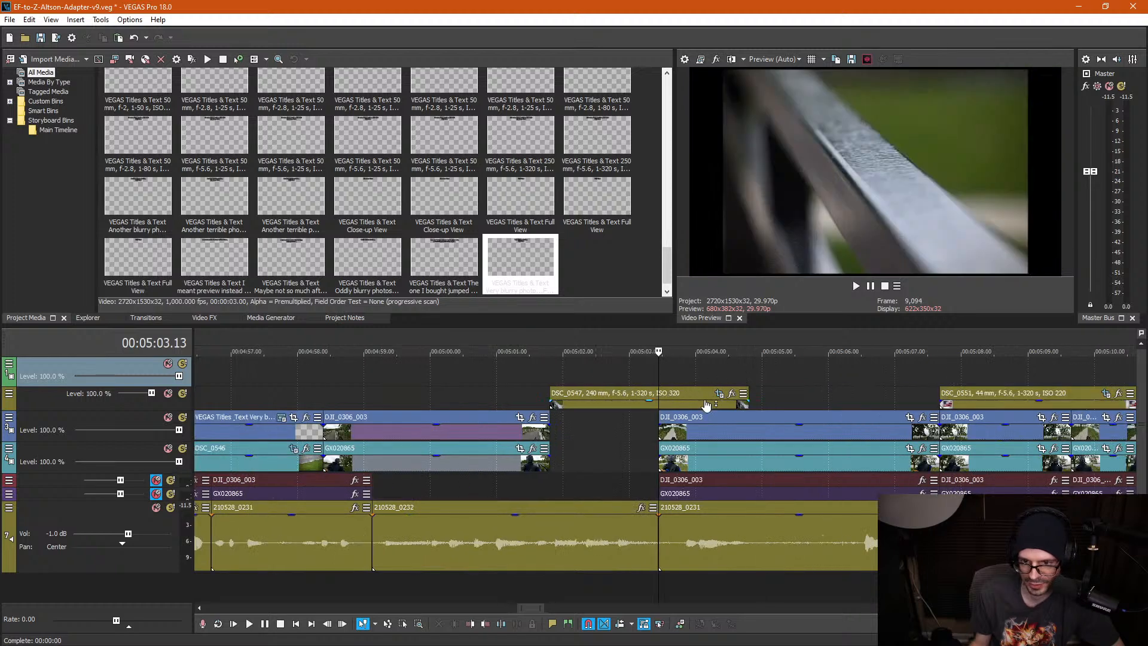
pyautogui.click(750, 460)
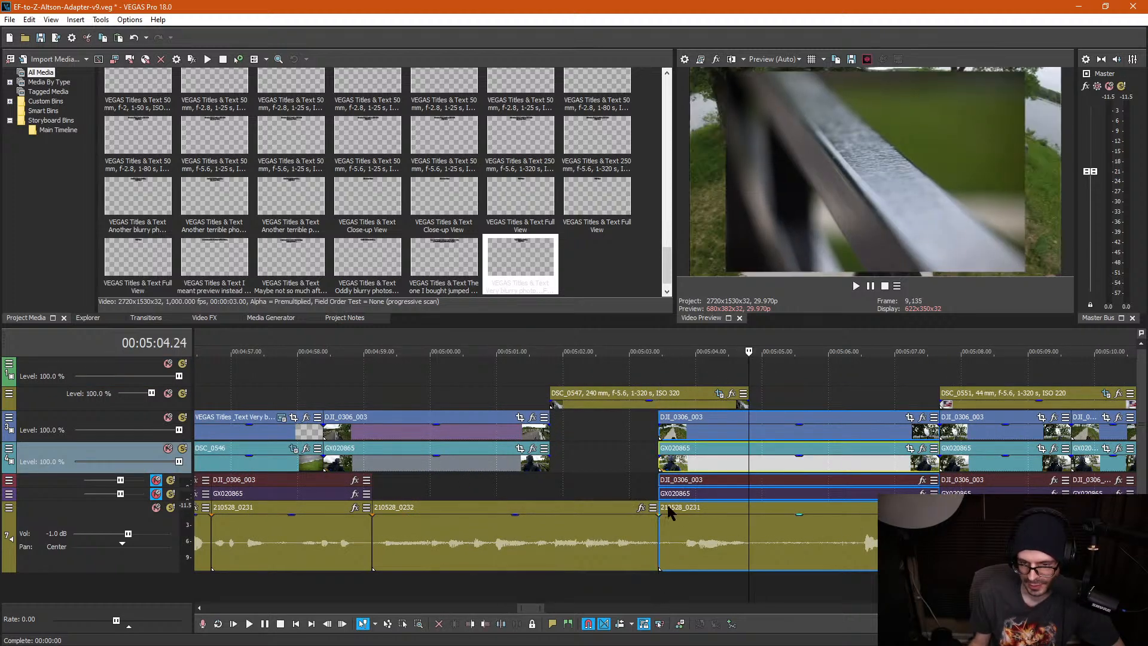
pyautogui.hotkey('ctrl', 'd')
pyautogui.moveTo(623, 430); pyautogui.dragTo(685, 470)
pyautogui.press('u')
pyautogui.hotkey('ctrl', 'd')
# Step: Split both ungrouped clips at 00:05:04.24 and delete the pieces lying under the DSC_0547 photo
pyautogui.click(748, 428)
pyautogui.press('s')
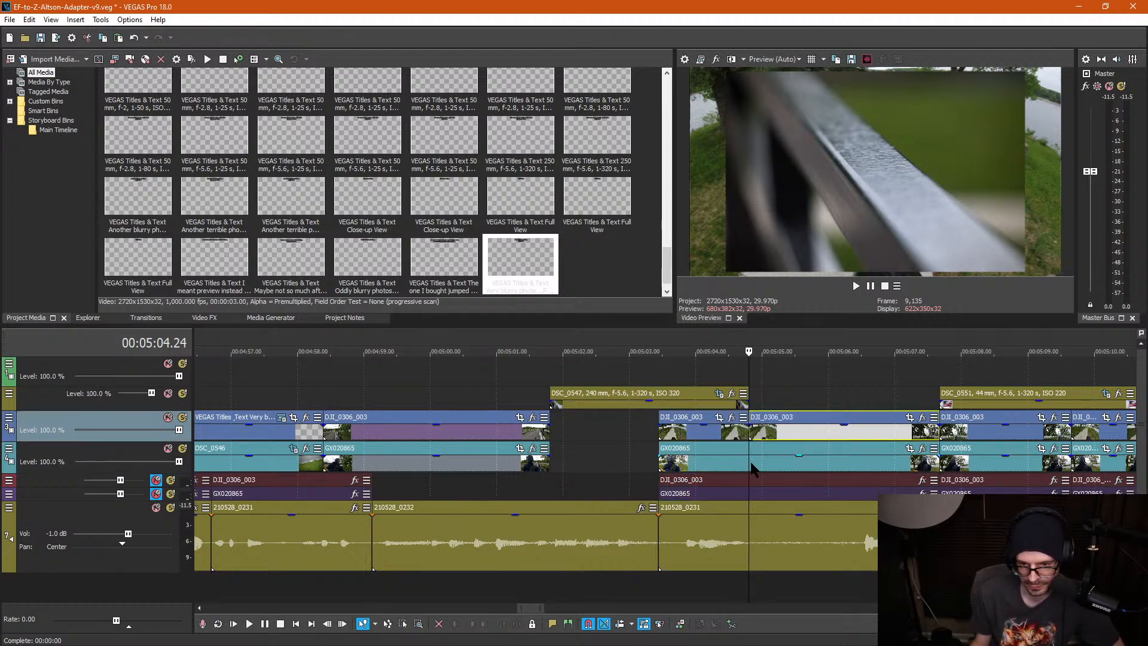
pyautogui.click(751, 464)
pyautogui.press('s')
pyautogui.hotkey('ctrl', 'd')
pyautogui.hotkey('ctrl', 'd')
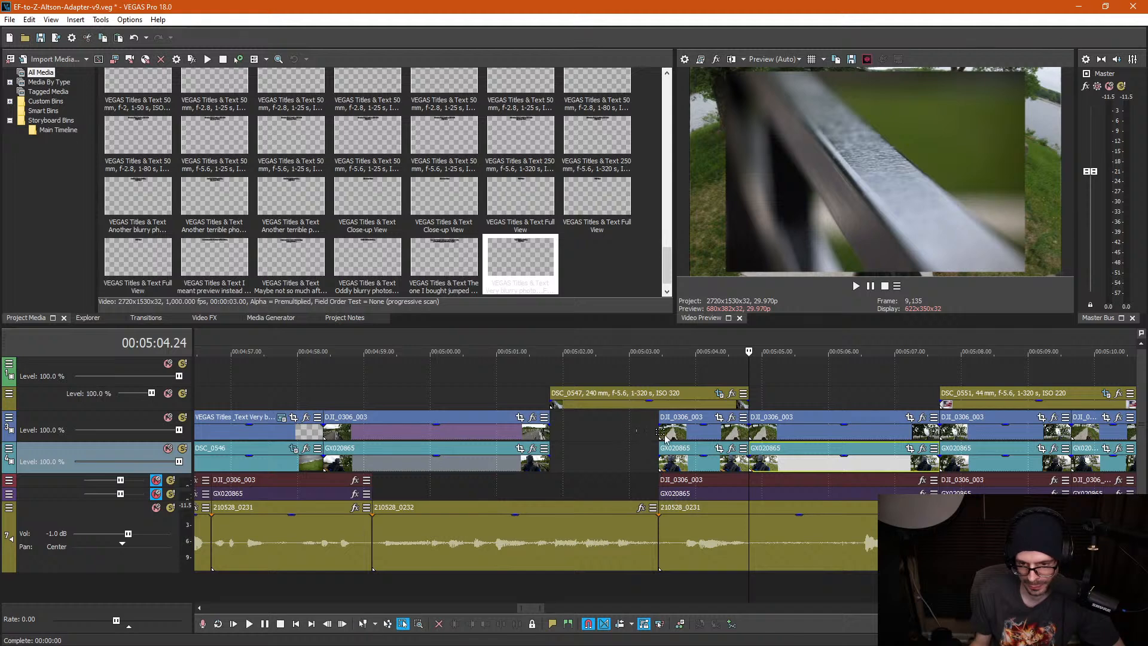
pyautogui.moveTo(649, 430); pyautogui.dragTo(716, 470)
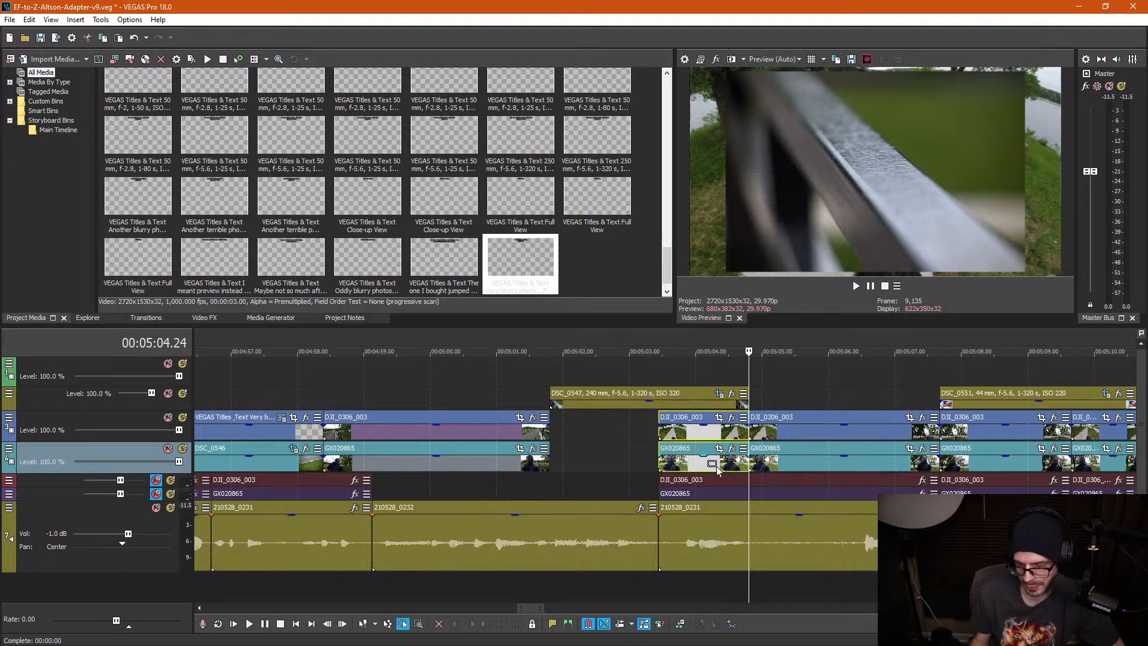
pyautogui.press('Delete')
pyautogui.hotkey('ctrl', 'd')
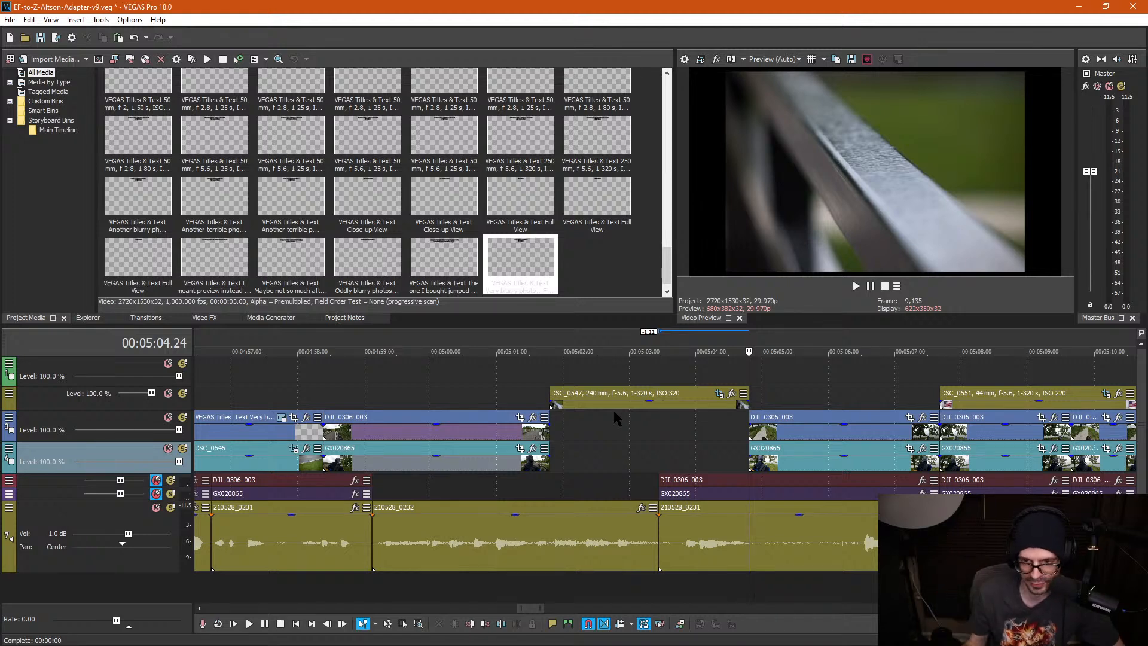
# Step: Copy the title over DSC_0538 and paste it above DSC_0547 at 00:05:01.24 as a new copy of the source media
pyautogui.click(600, 380)
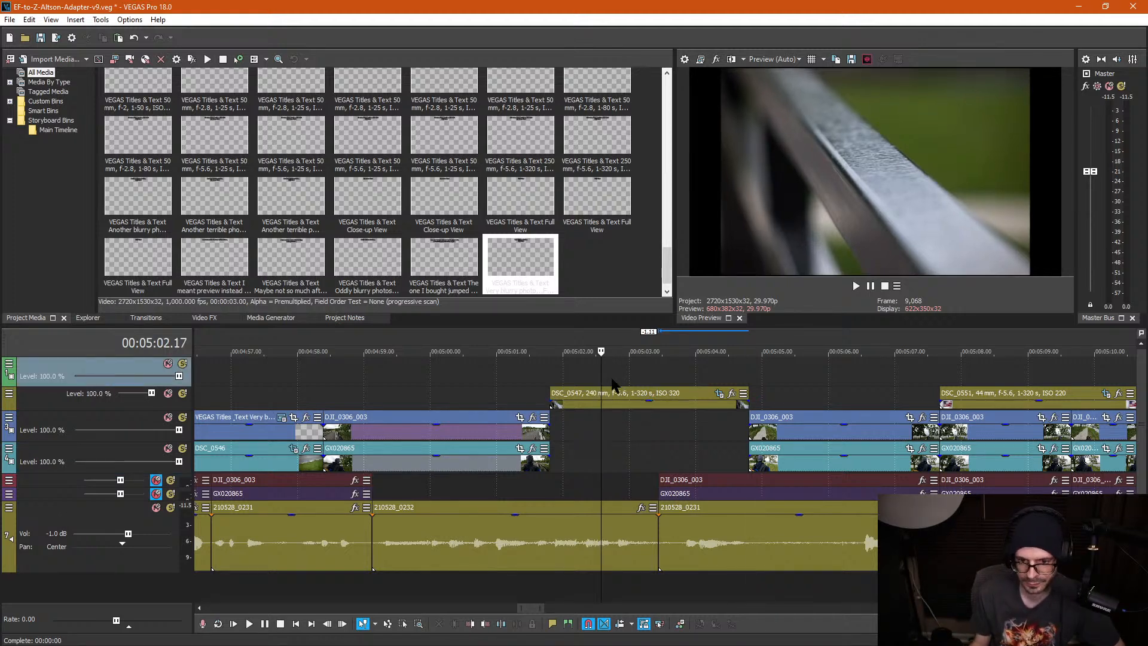
pyautogui.scroll(-2, 618, 385)
pyautogui.click(526, 386)
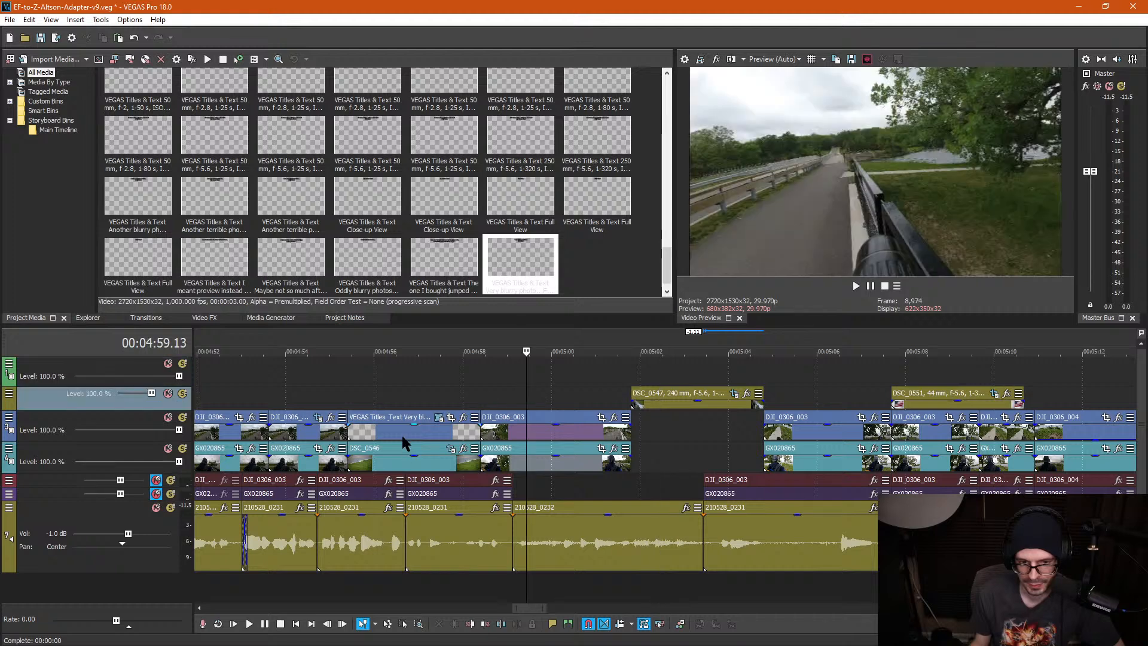
pyautogui.click(401, 437)
pyautogui.scroll(-2, 366, 445)
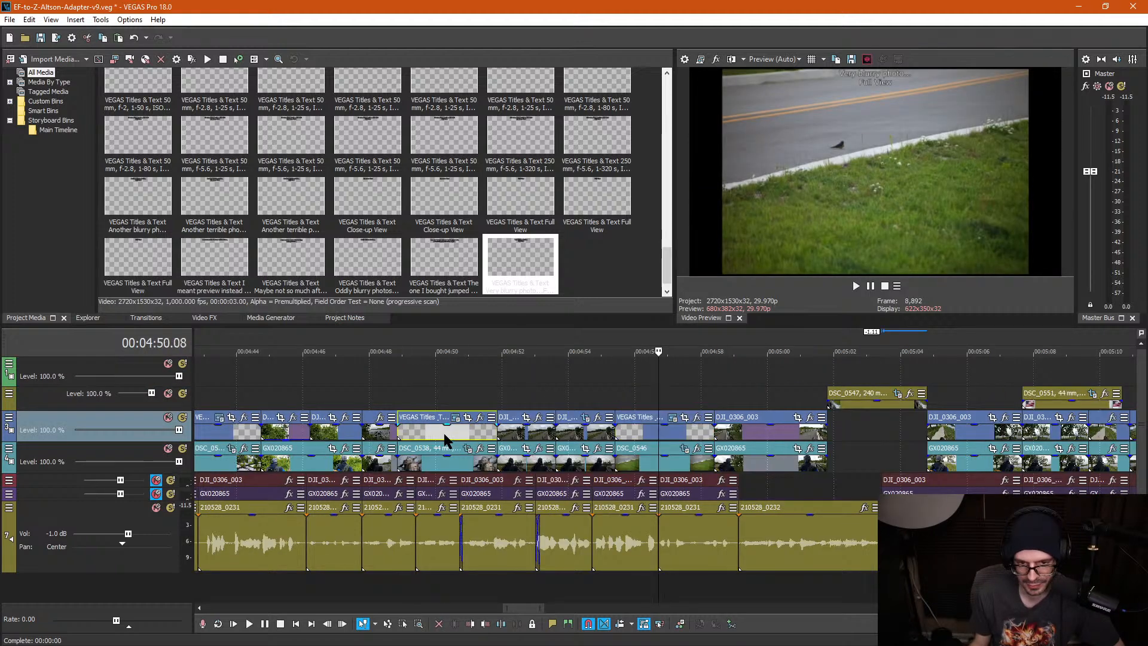
pyautogui.click(445, 433)
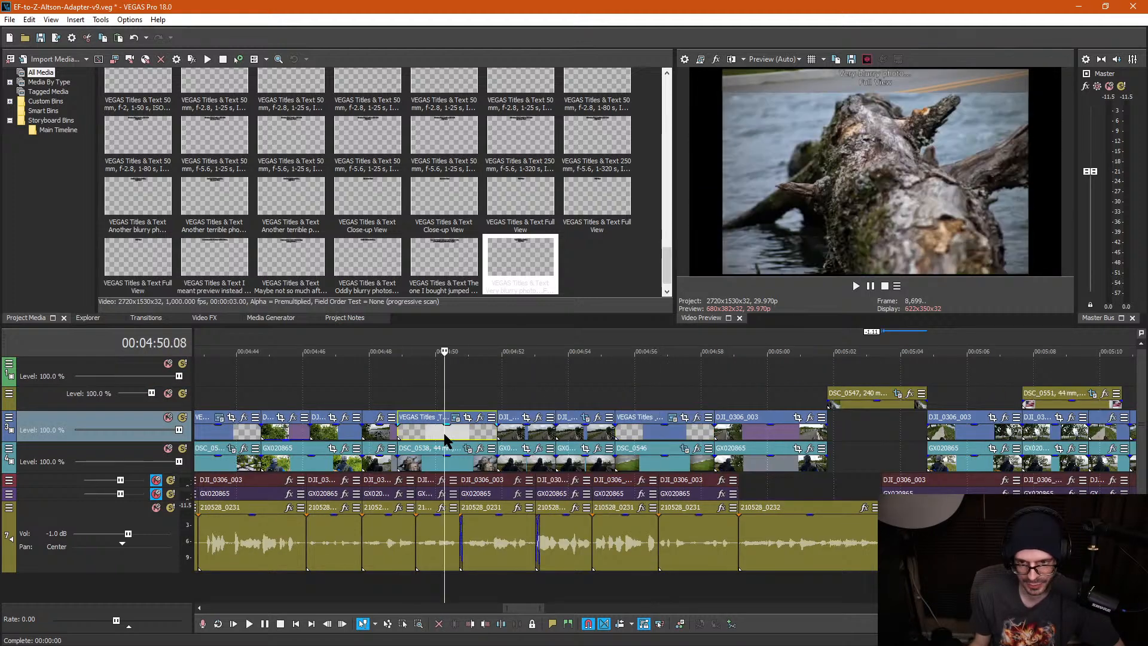
pyautogui.click(826, 371)
pyautogui.hotkey('ctrl', 'v')
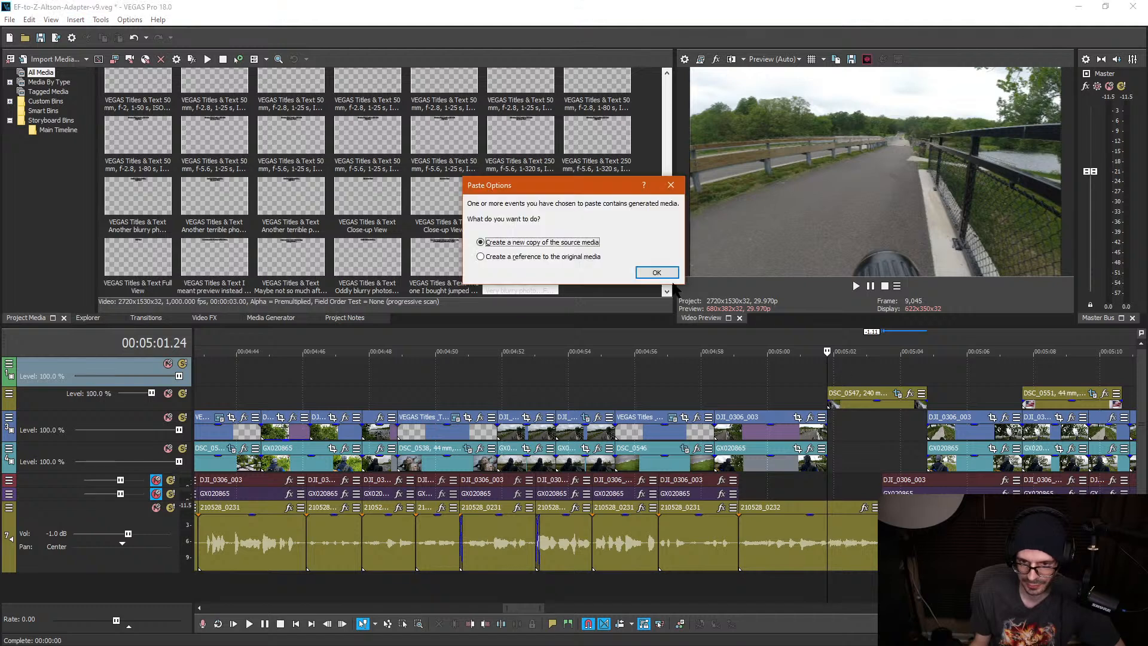
pyautogui.click(653, 272)
# Step: Copy the camera settings from DSC_0547's take name into its title as "240 mm, f-5.6, 1-320 s, ISO 320", keeping the "Full View" line
pyautogui.rightClick(853, 407)
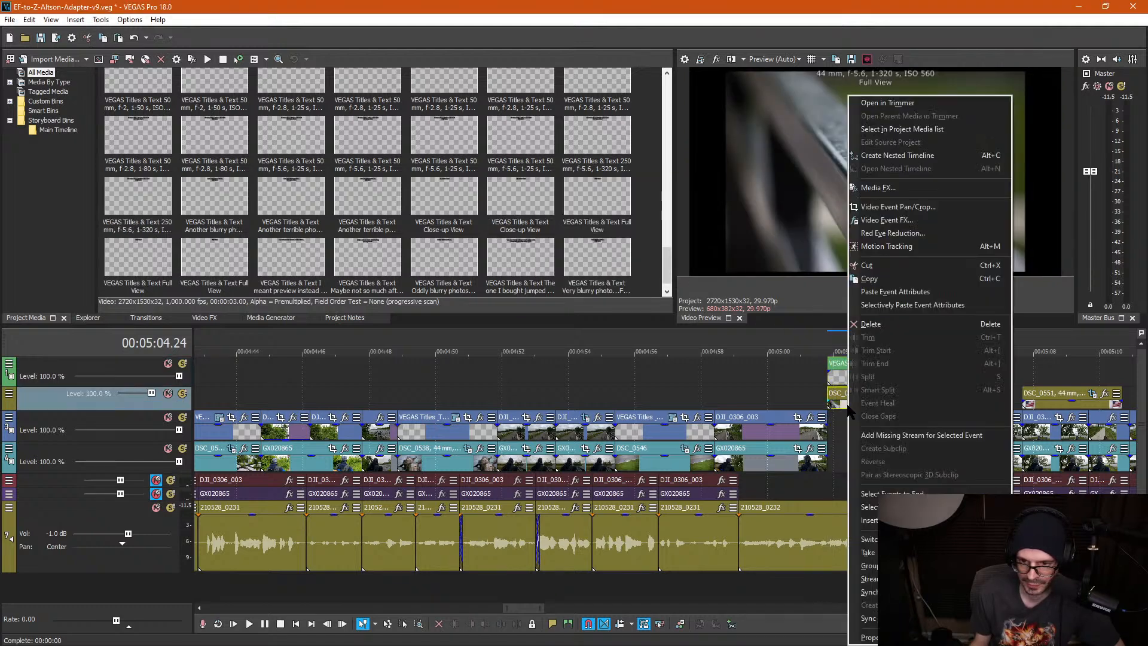
pyautogui.click(864, 637)
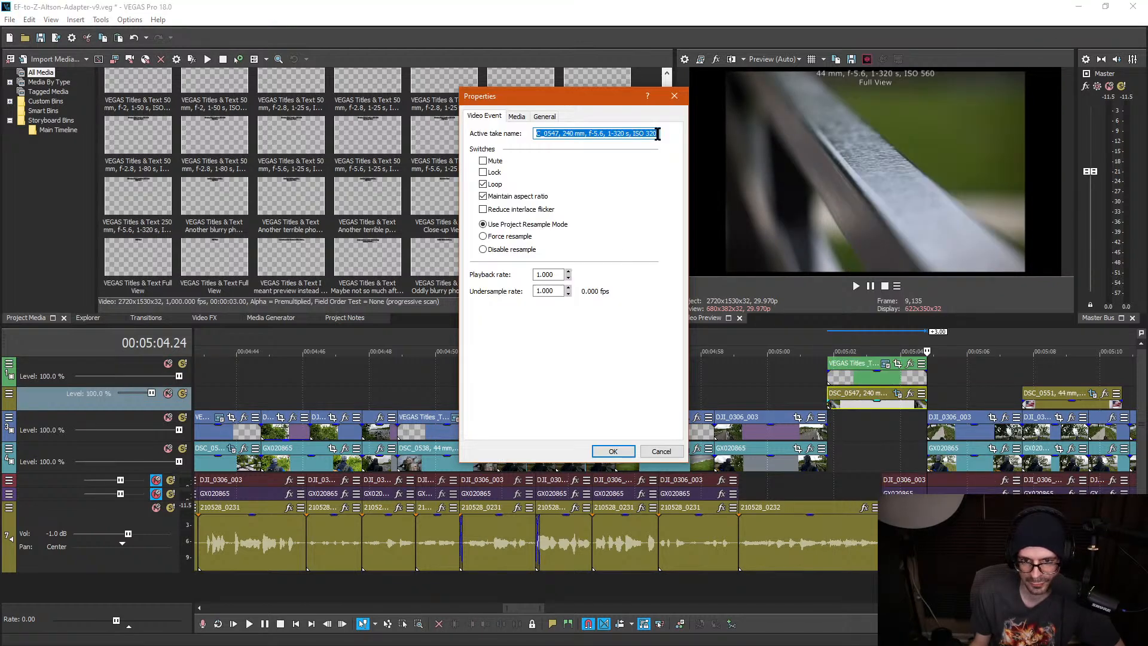
pyautogui.moveTo(651, 134); pyautogui.dragTo(563, 140)
pyautogui.hotkey('ctrl', 'c')
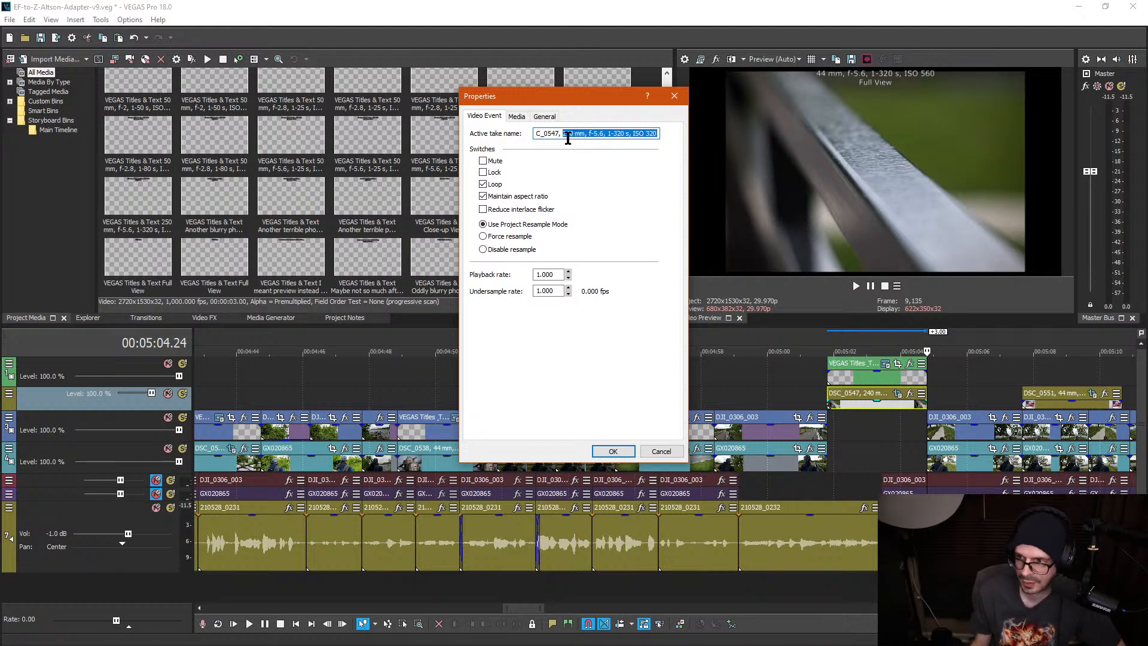
pyautogui.click(674, 97)
pyautogui.click(862, 376)
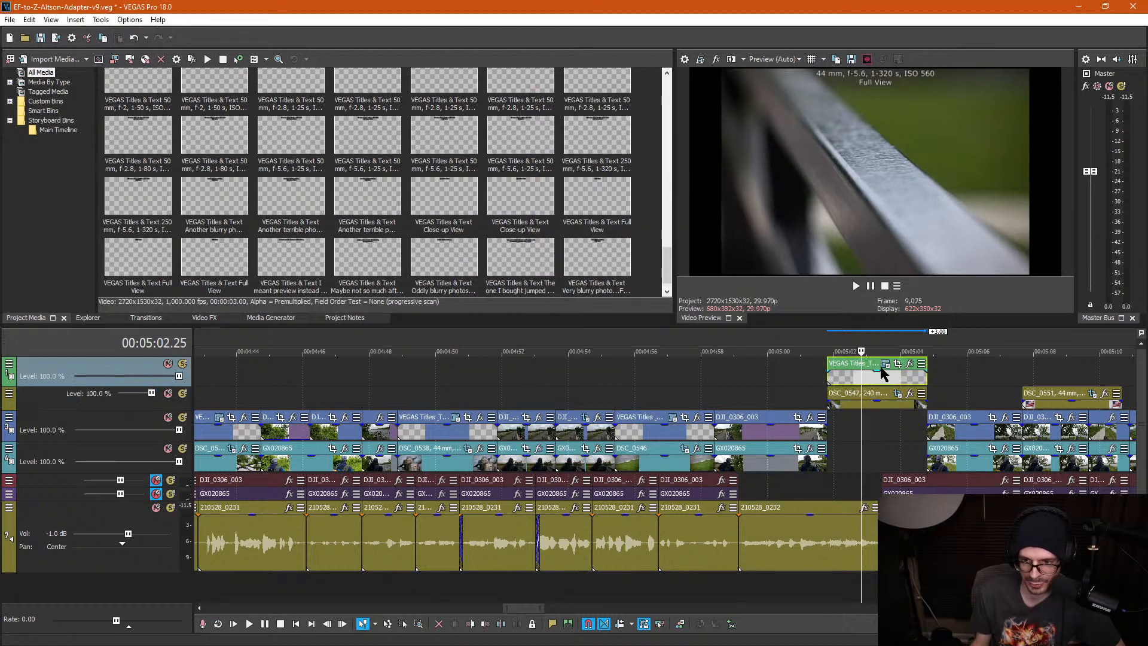
pyautogui.click(886, 364)
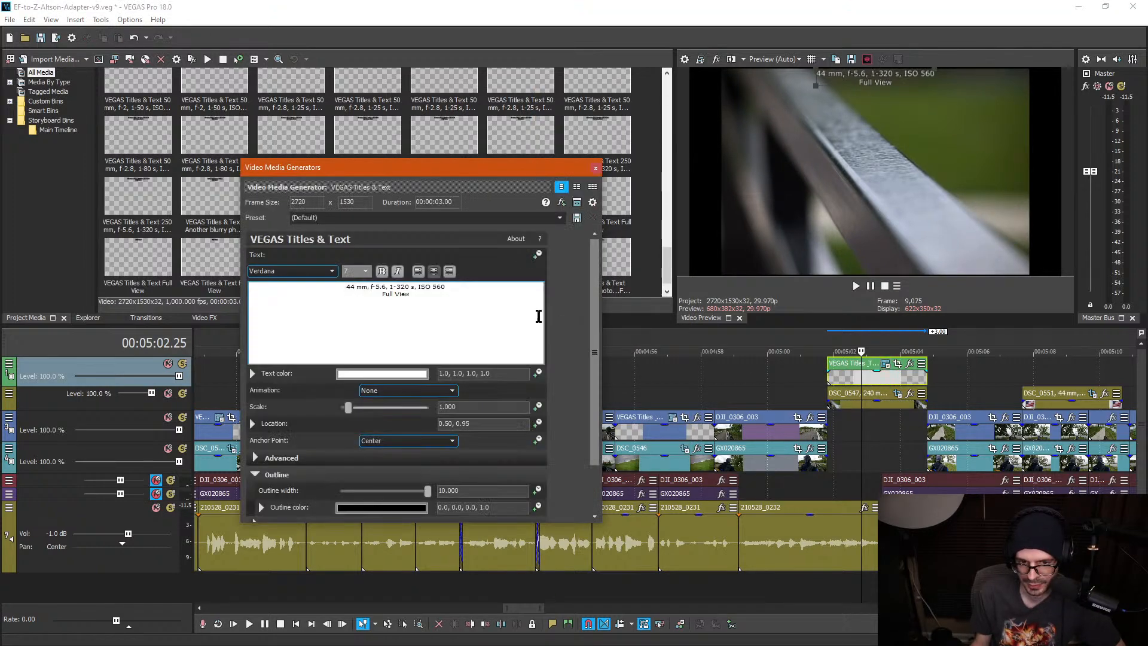
pyautogui.moveTo(462, 287); pyautogui.dragTo(328, 287)
pyautogui.hotkey('ctrl', 'v')
pyautogui.click(425, 293)
pyautogui.click(595, 168)
# Step: Move the DSC_0547 photo and its title down together onto the two main video tracks
pyautogui.click(849, 435)
pyautogui.scroll(1, 852, 438)
pyautogui.click(683, 380)
pyautogui.moveTo(682, 384); pyautogui.dragTo(646, 454)
pyautogui.click(658, 387)
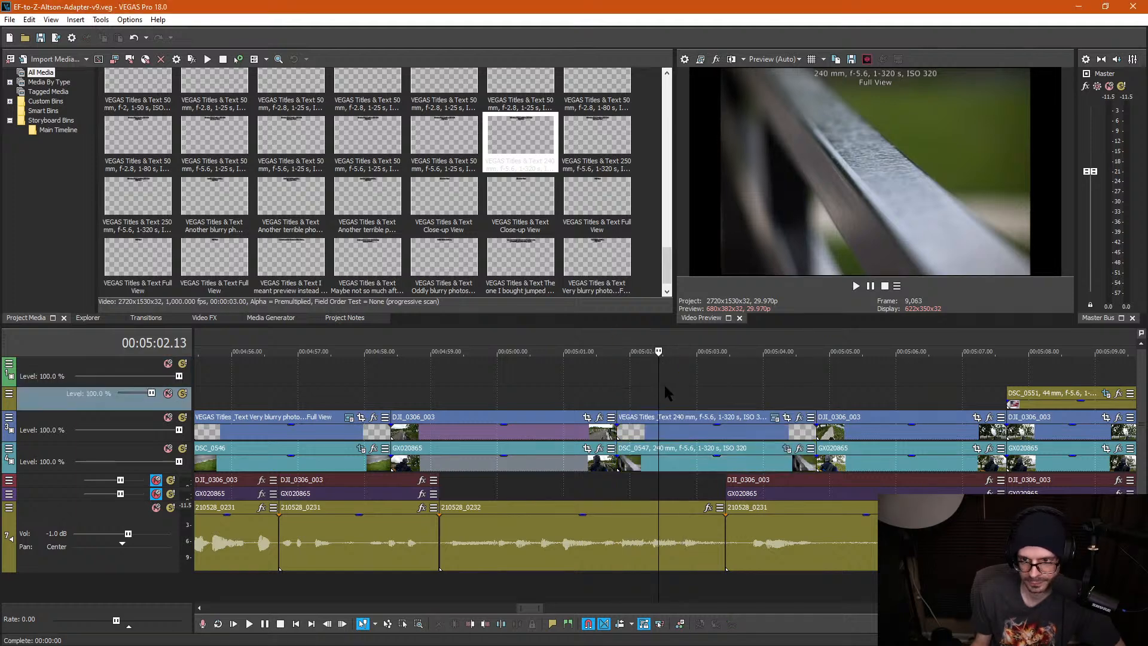
# Step: Try shortening the DJI_0306_003 clip between DSC_0546 and DSC_0547 from its start and deleting the GX020865 clip below it
pyautogui.moveTo(658, 387); pyautogui.dragTo(559, 387)
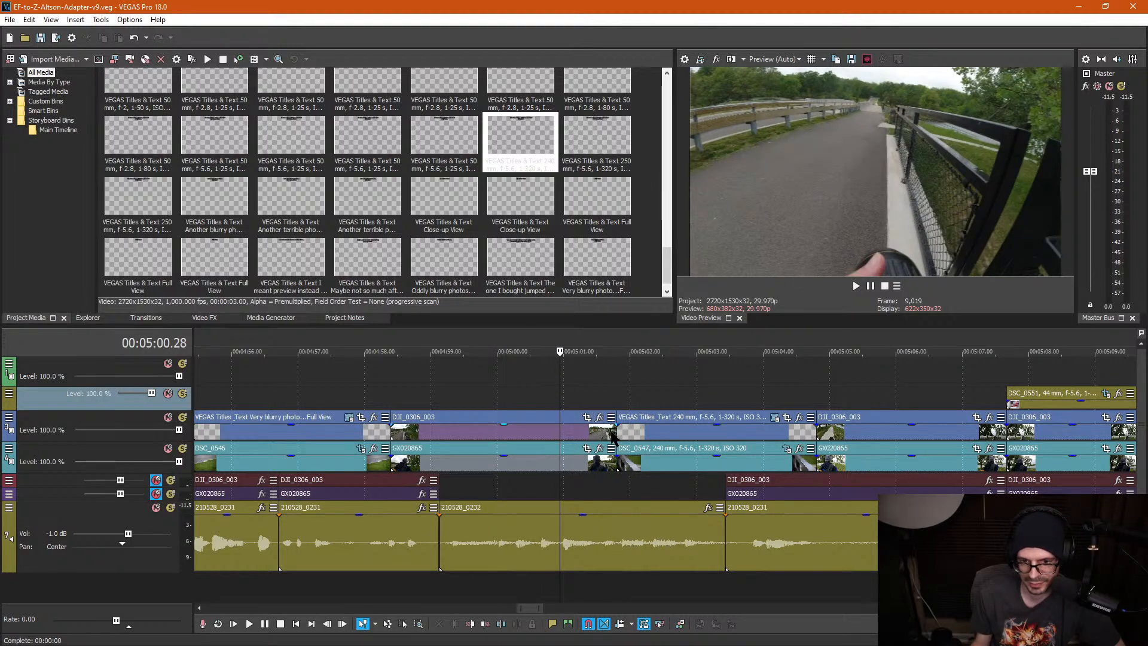
pyautogui.moveTo(612, 434); pyautogui.dragTo(589, 426)
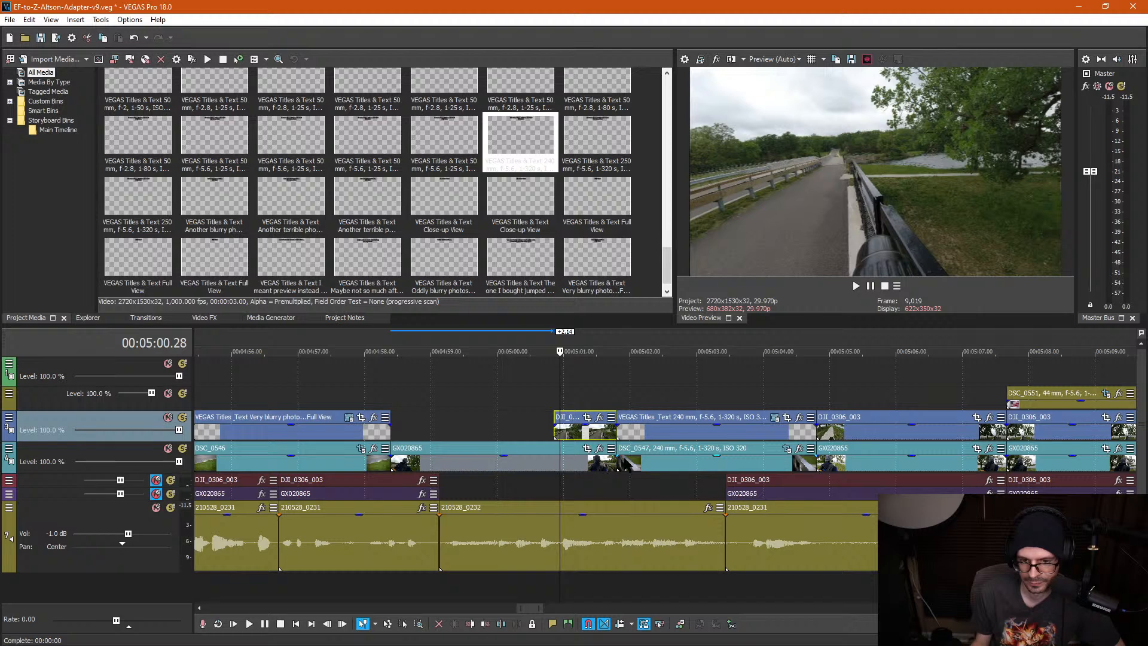
pyautogui.click(430, 469)
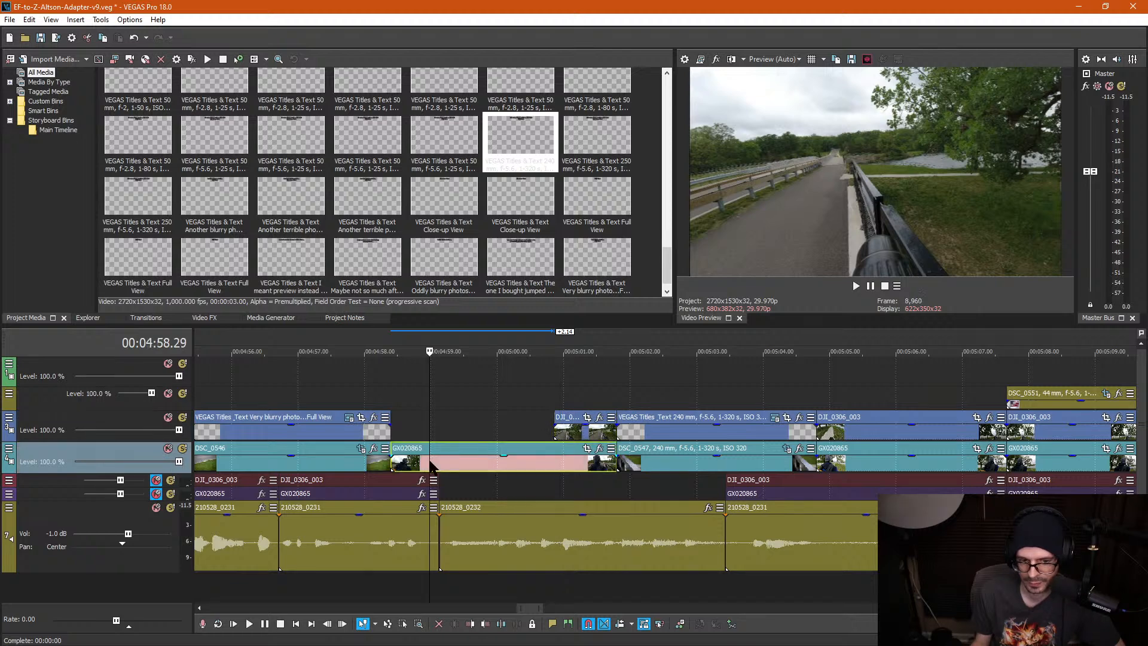
pyautogui.click(471, 435)
pyautogui.click(513, 461)
pyautogui.click(500, 460)
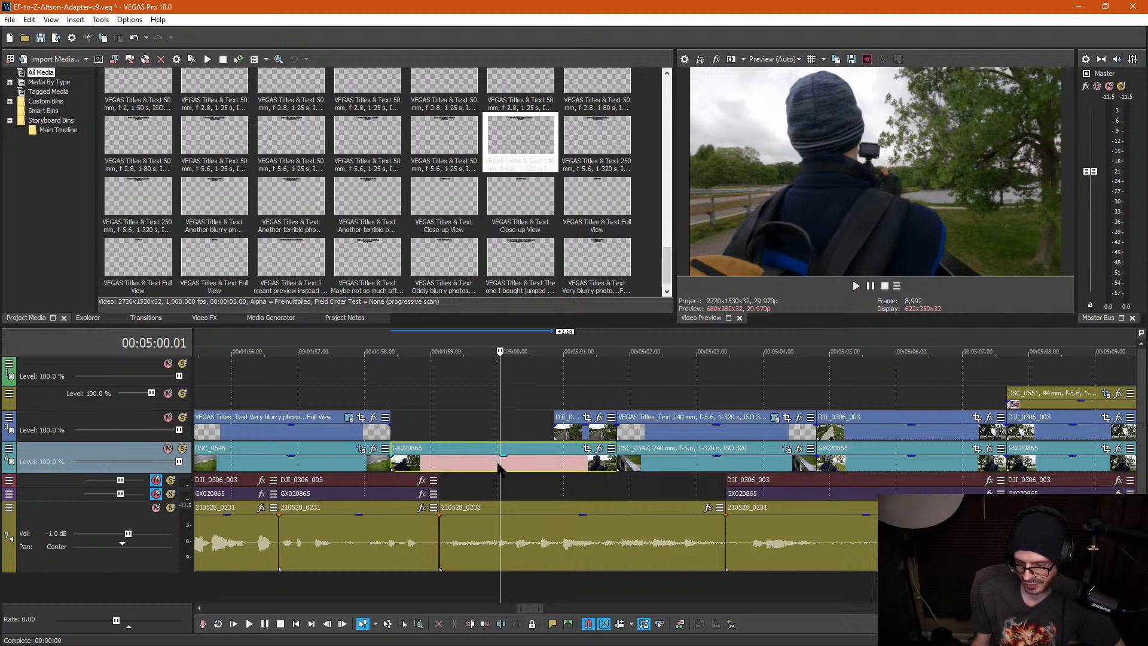
pyautogui.press('Delete')
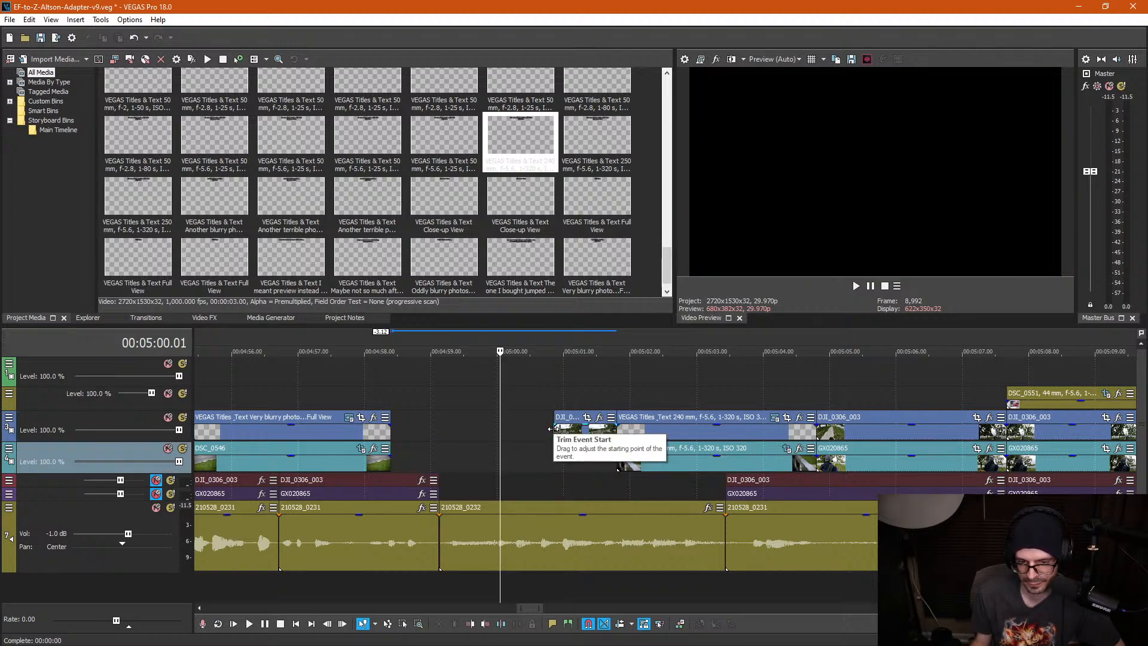
# Step: Undo the deletion of the GX020865 clip and the shortening of the DJI_0306_003 clip above it
pyautogui.hotkey('ctrl', 'z')
pyautogui.hotkey('ctrl', 'z')
pyautogui.hotkey('ctrl', 'z')
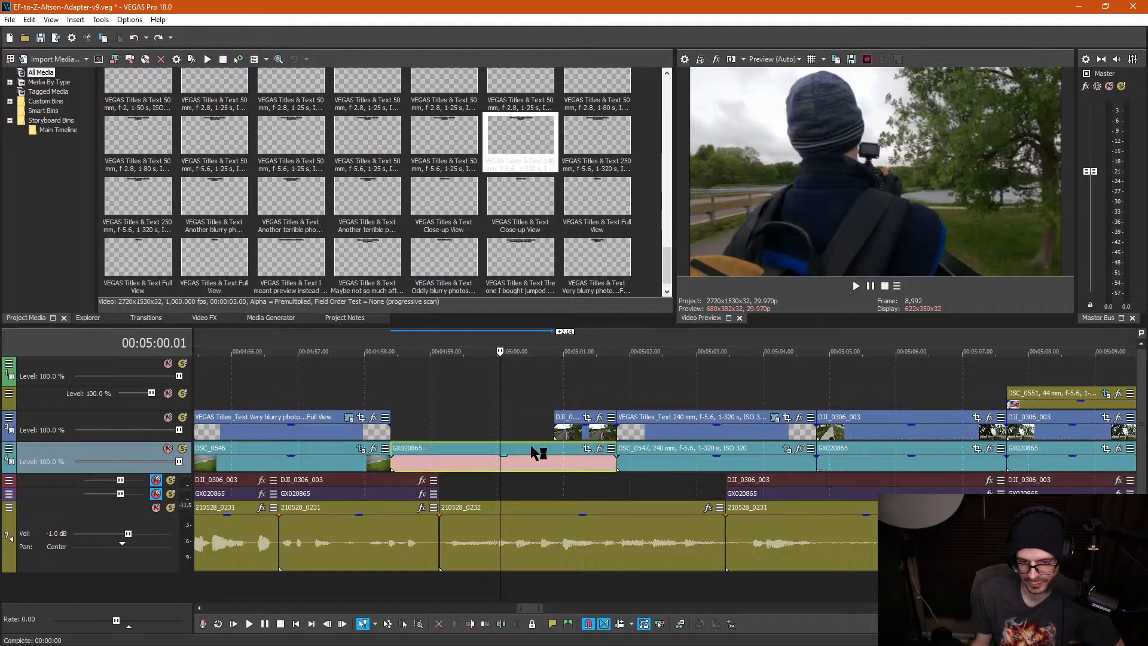
pyautogui.hotkey('ctrl', 'z')
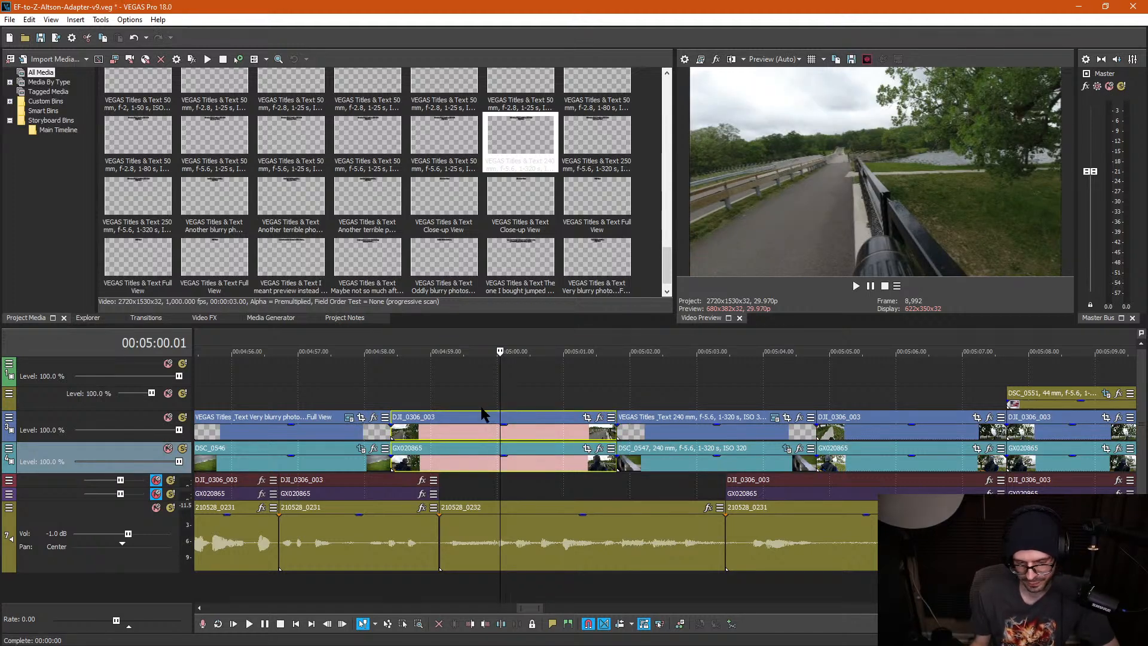
# Step: Split the DJI_0306_003 and GX020865 clips between the DSC_0546 and DSC_0547 photos at about their midpoint
pyautogui.click(477, 434)
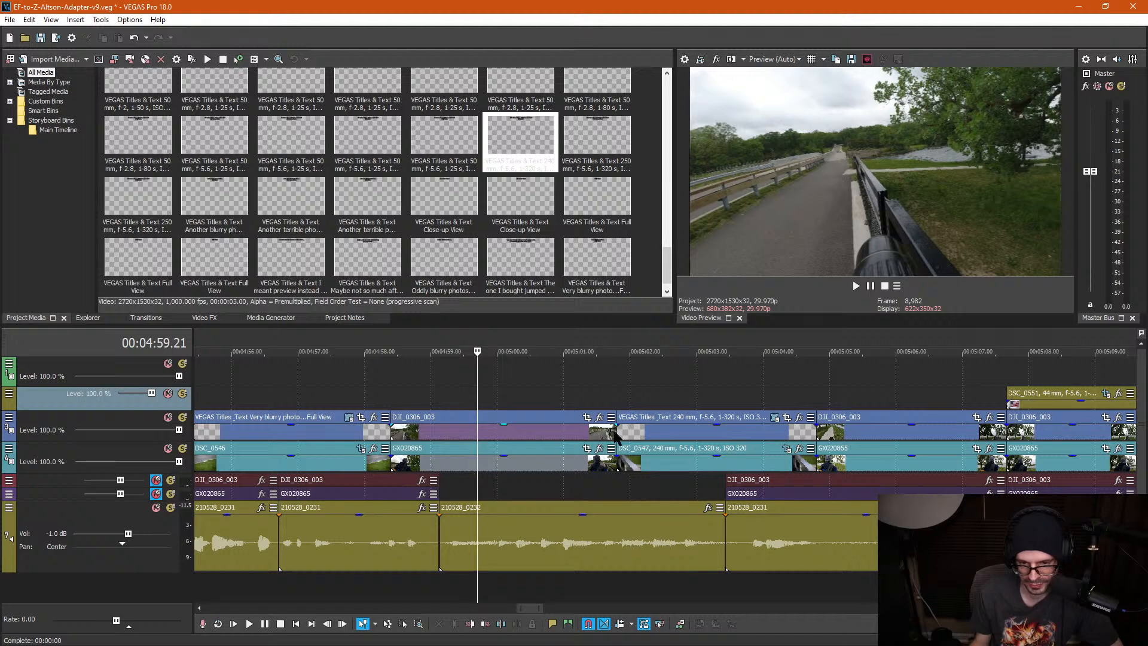
pyautogui.moveTo(616, 434); pyautogui.dragTo(391, 432)
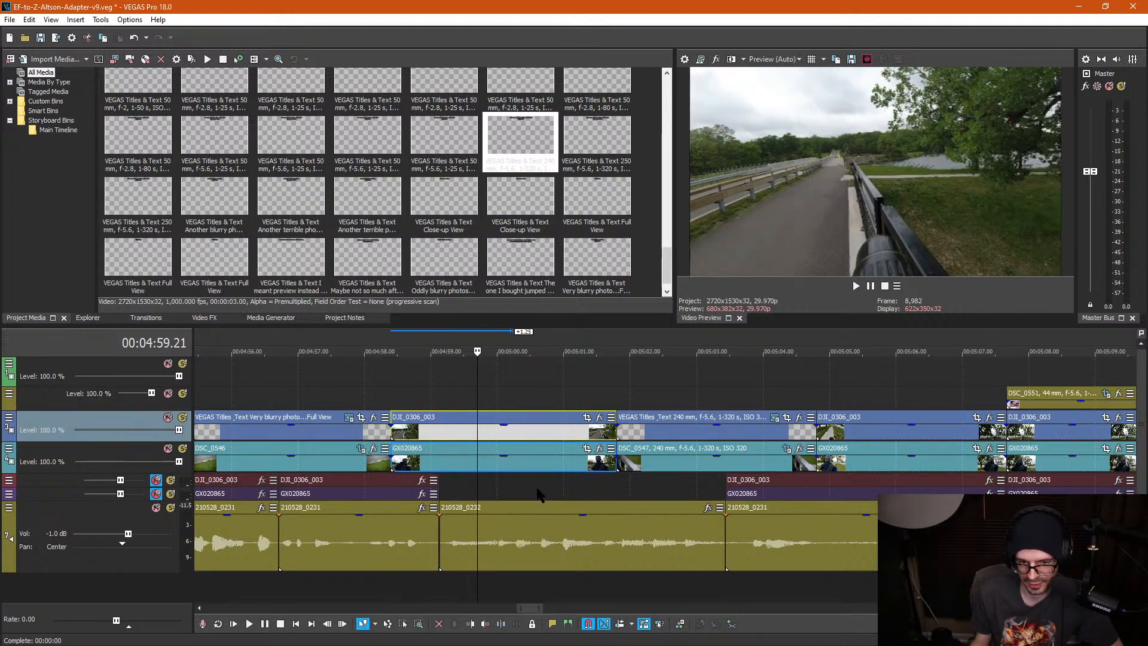
pyautogui.click(504, 467)
pyautogui.press('s')
# Step: Lower the opacity of the first DJI_0306_003 half after DSC_0546 to 0 % and play back the transition into DSC_0547
pyautogui.click(473, 432)
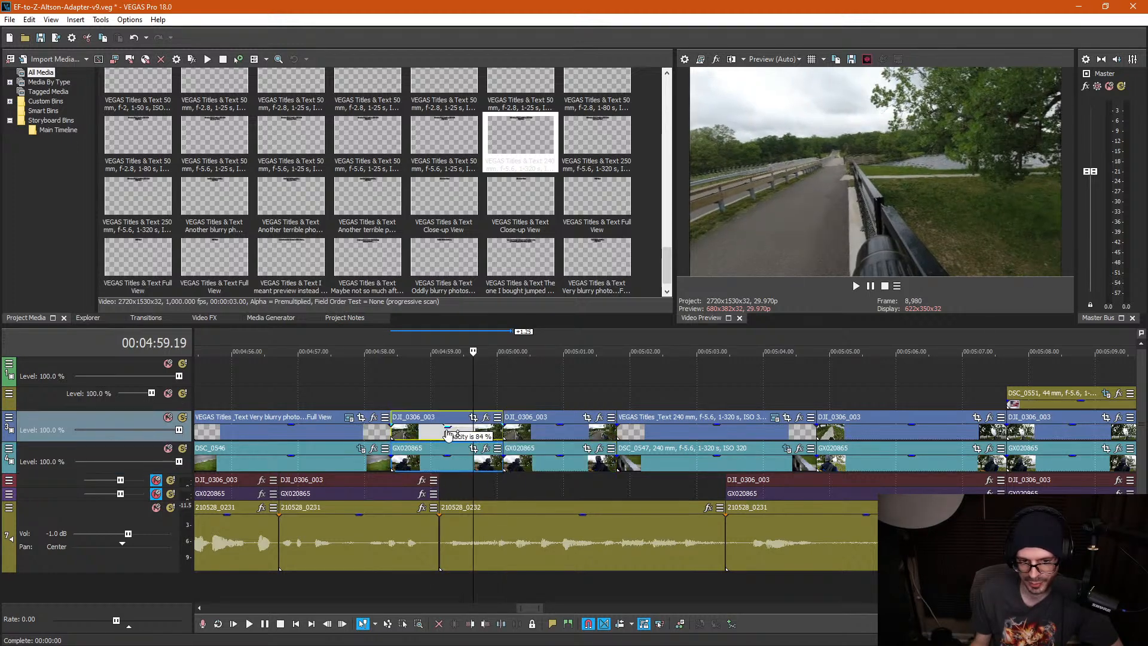
pyautogui.moveTo(447, 426); pyautogui.dragTo(444, 453)
pyautogui.click(370, 393)
pyautogui.press('space')
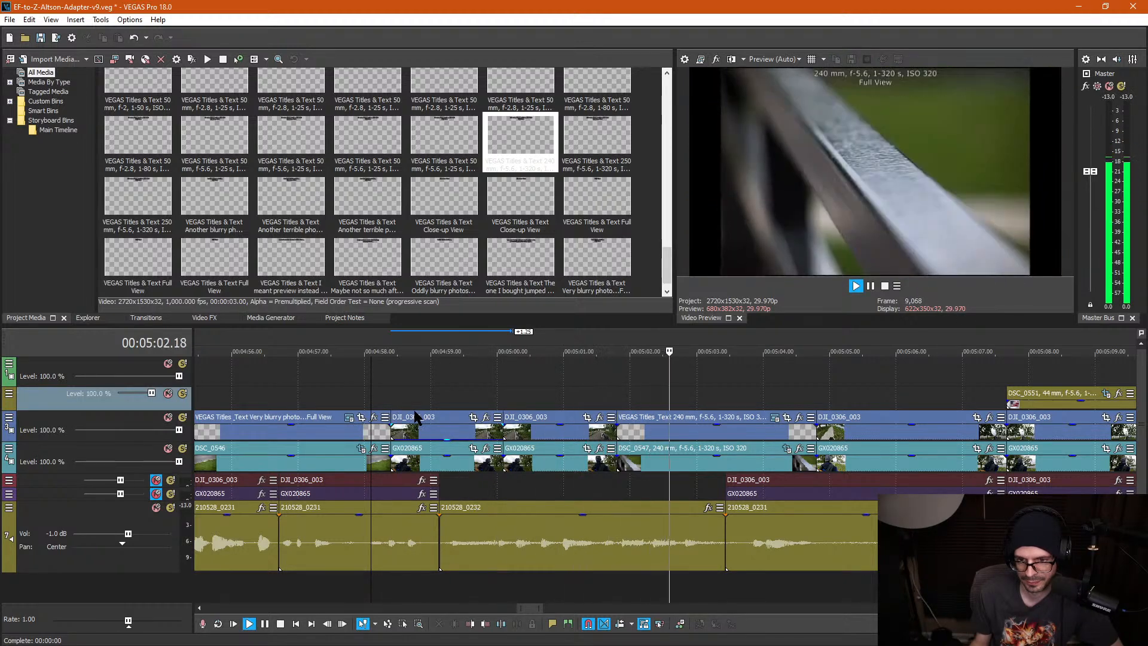
pyautogui.press('Return')
pyautogui.click(512, 385)
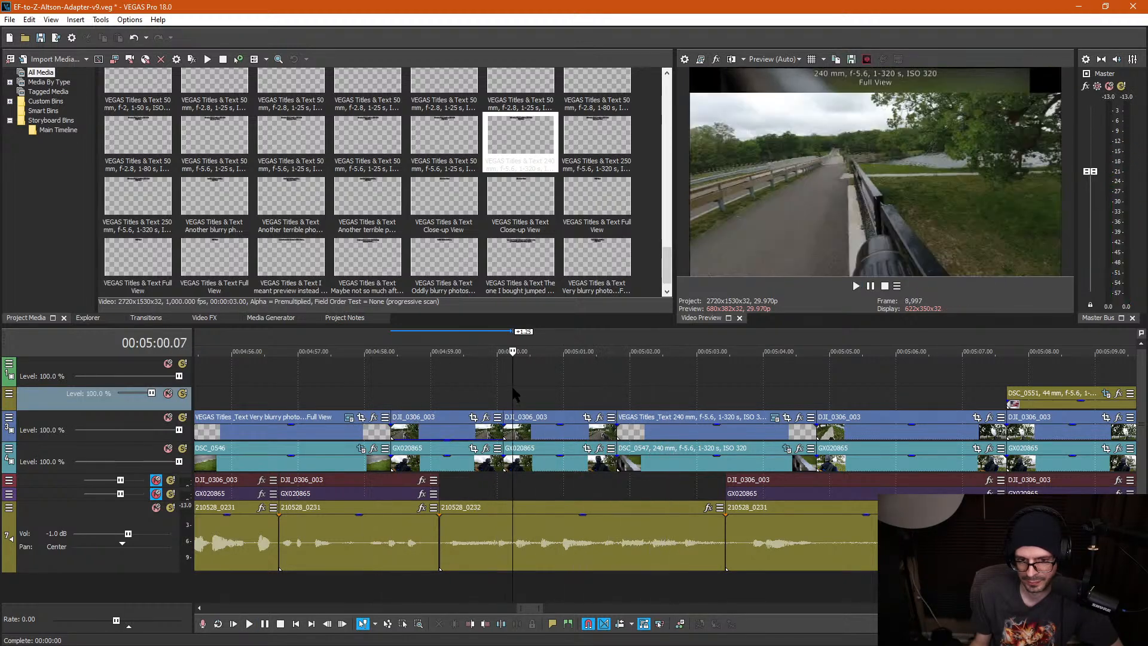
pyautogui.click(464, 401)
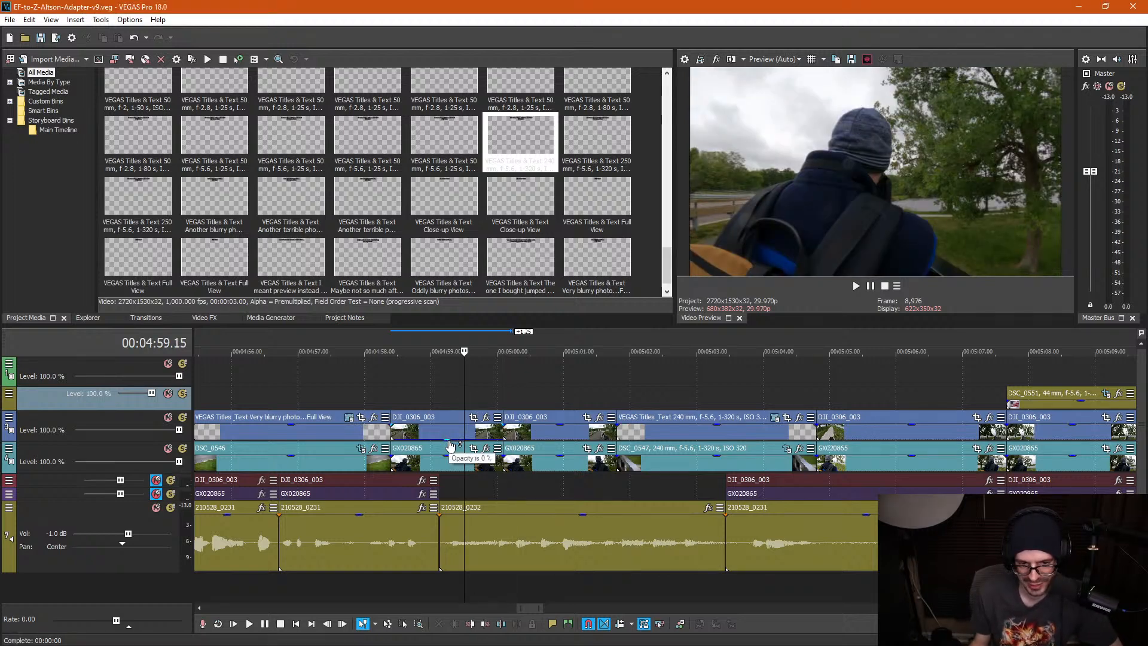
# Step: Try raising the first DJI_0306_003 half back to full opacity, check the second half, and return the first to 0 %
pyautogui.moveTo(450, 445); pyautogui.dragTo(452, 418)
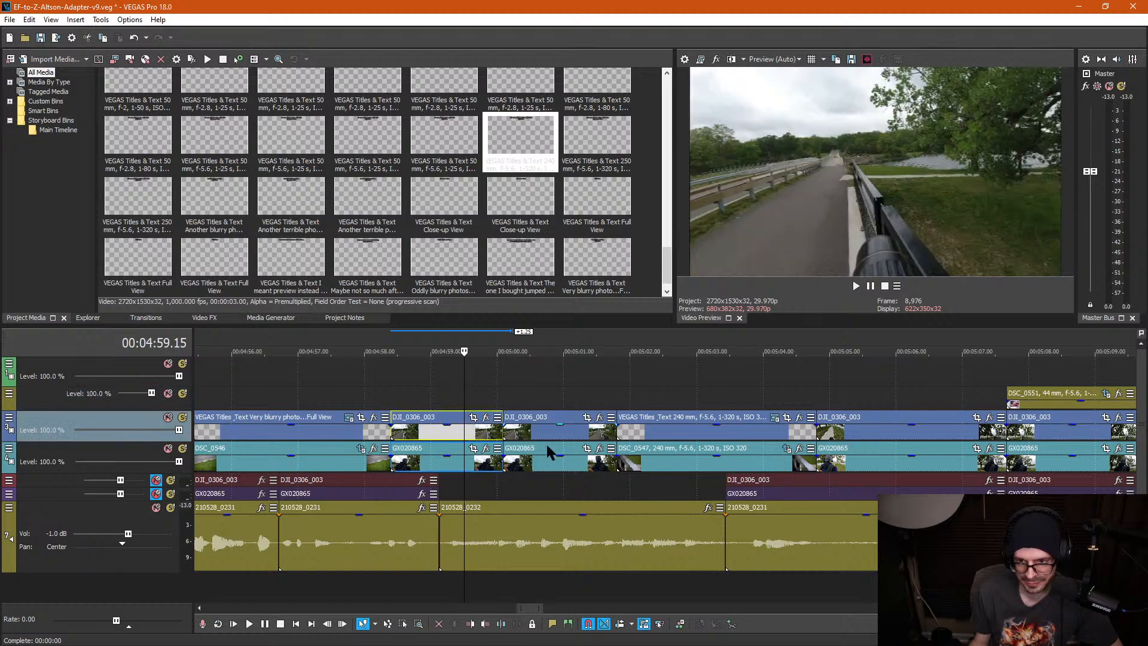
pyautogui.click(559, 436)
pyautogui.click(587, 417)
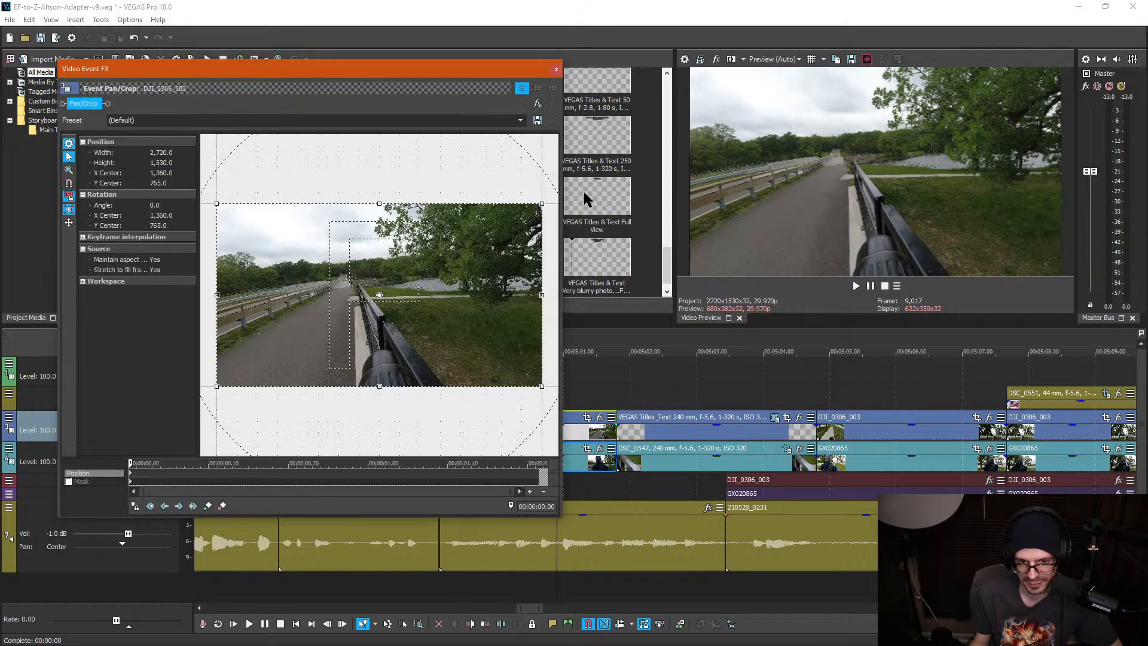
pyautogui.click(556, 70)
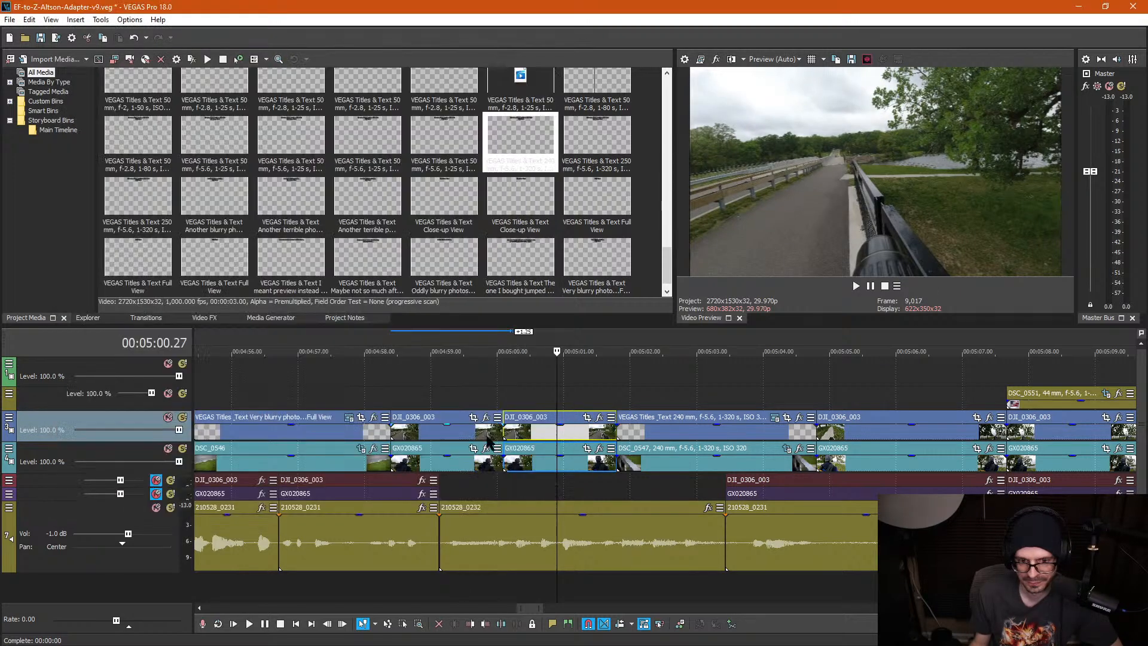
pyautogui.click(448, 430)
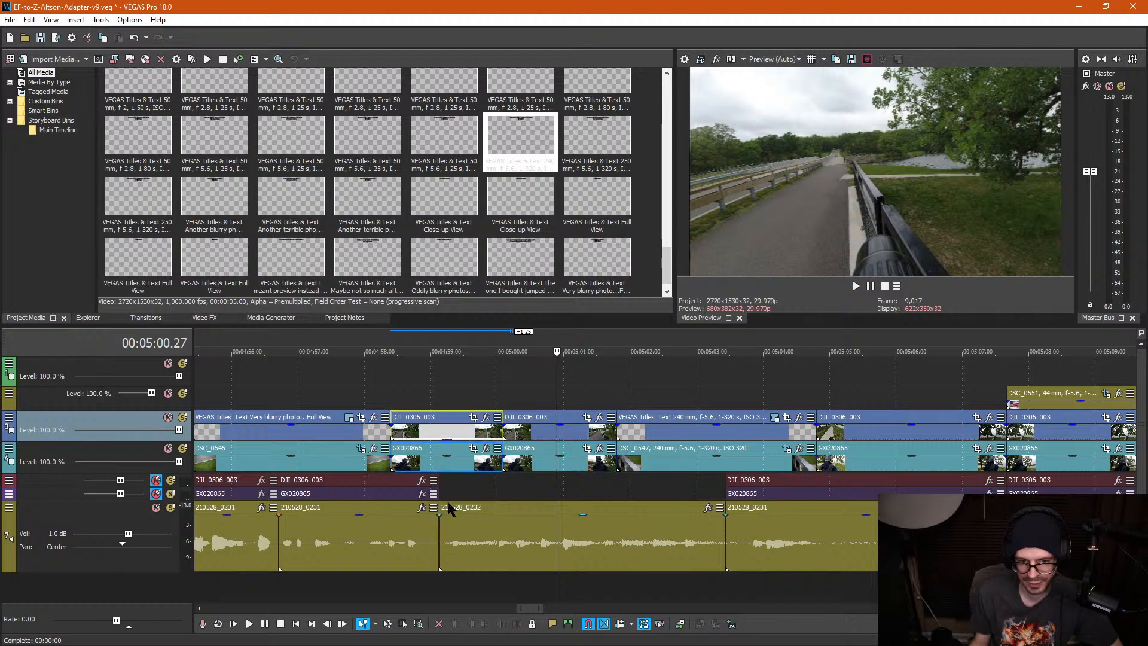
# Step: Review the cuts from the split clips through the DSC_0547 photo up to the DSC_0551 flag photo
pyautogui.click(543, 392)
pyautogui.click(612, 391)
pyautogui.click(633, 389)
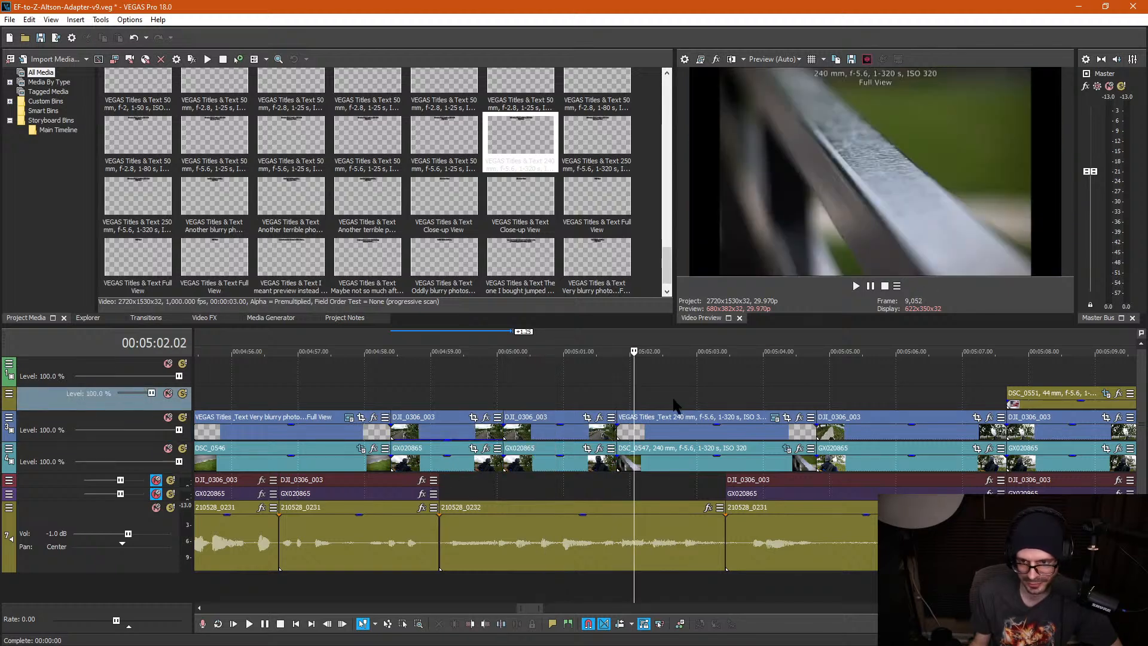
pyautogui.click(728, 387)
pyautogui.click(834, 388)
pyautogui.scroll(-2, 904, 455)
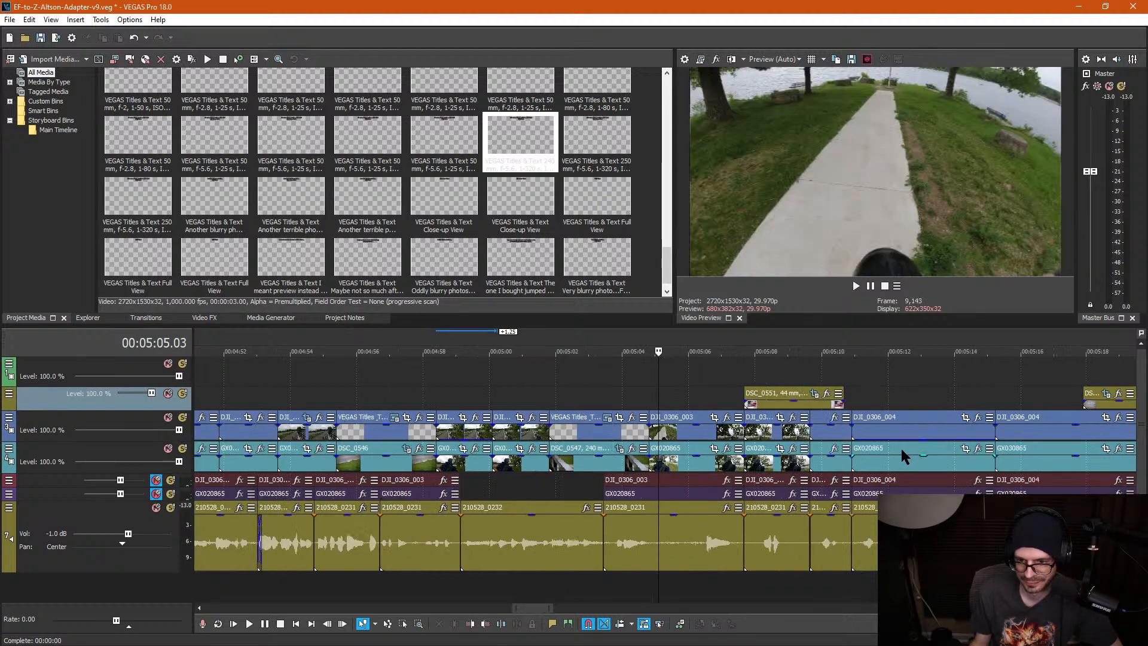
pyautogui.click(550, 390)
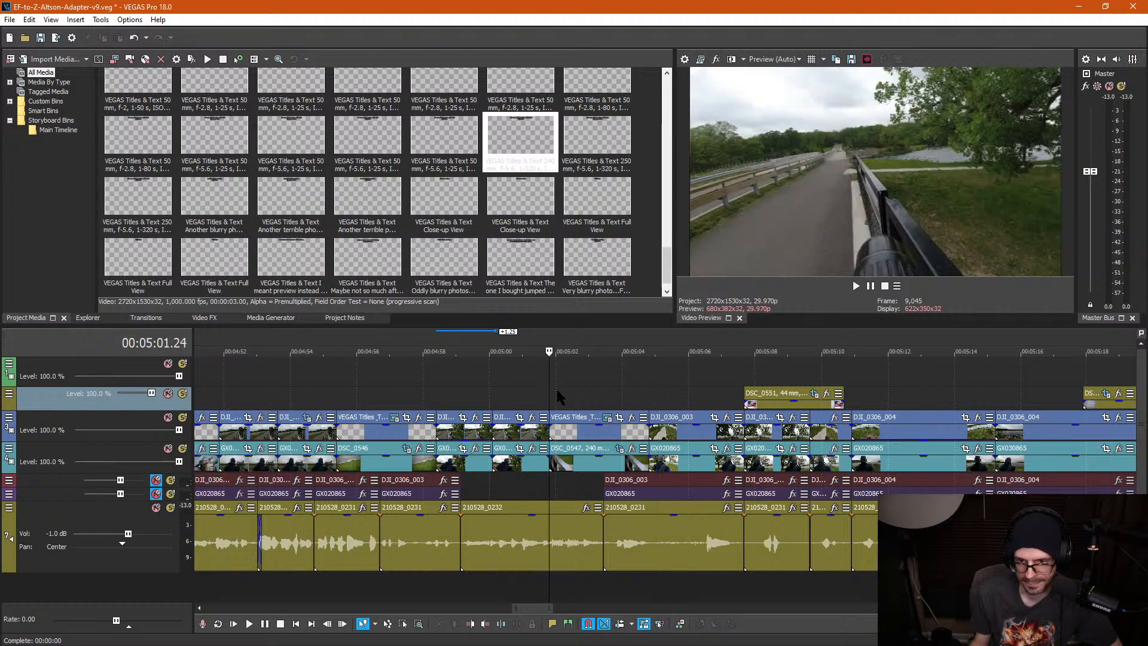
pyautogui.click(758, 374)
pyautogui.scroll(2, 765, 376)
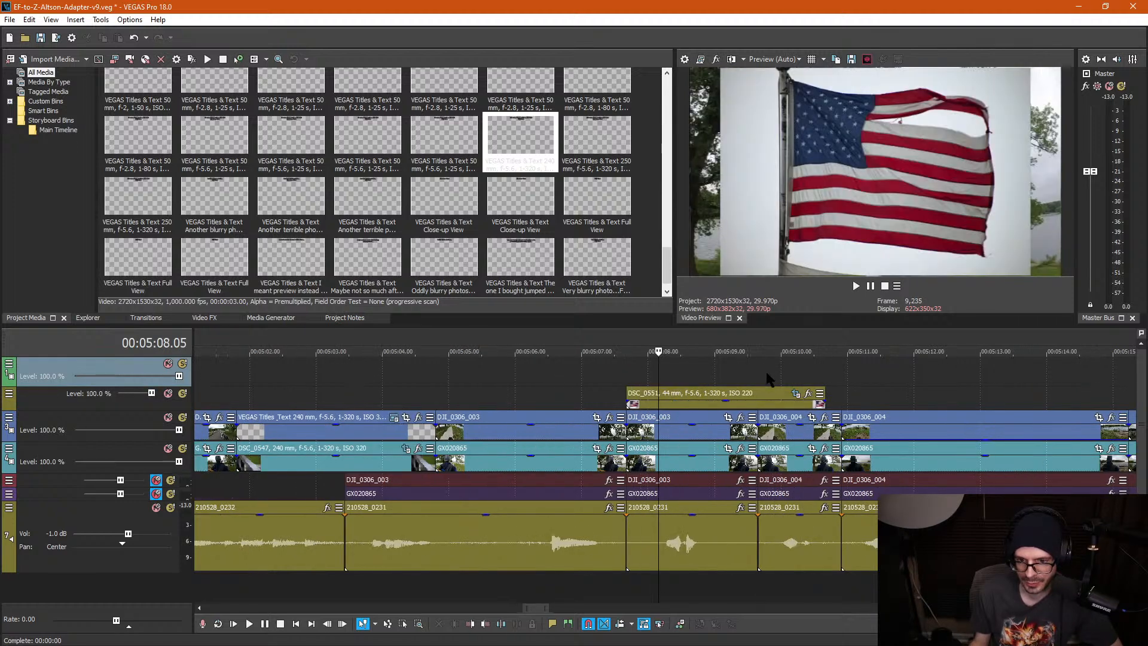
# Step: Split the grouped footage and audio under DSC_0551 just before the DJI_0306_004 clip and delete the short piece between them
pyautogui.press('d')
pyautogui.press('d')
pyautogui.moveTo(668, 426); pyautogui.dragTo(770, 463)
pyautogui.click(843, 392)
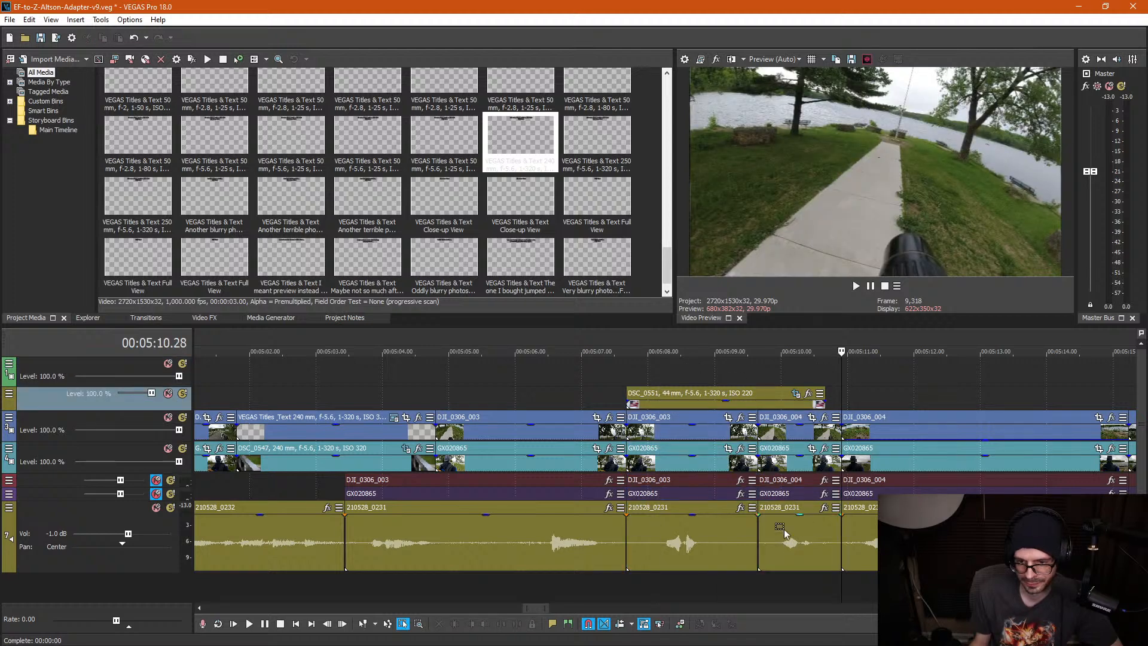
pyautogui.click(726, 553)
pyautogui.press('s')
pyautogui.click(739, 543)
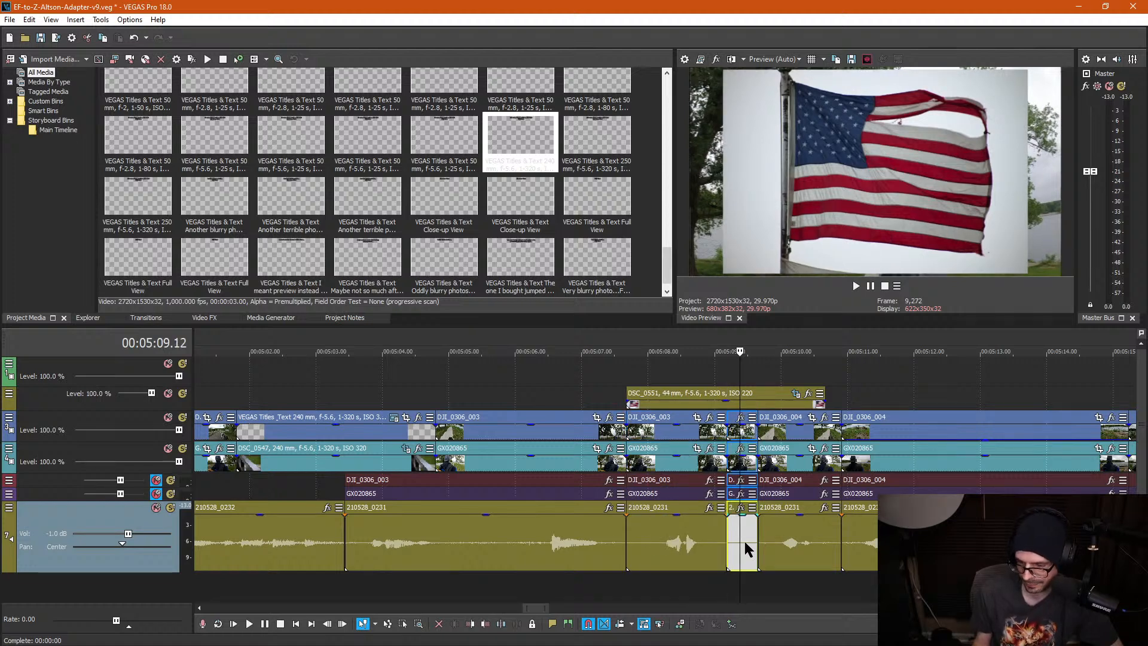
pyautogui.press('Delete')
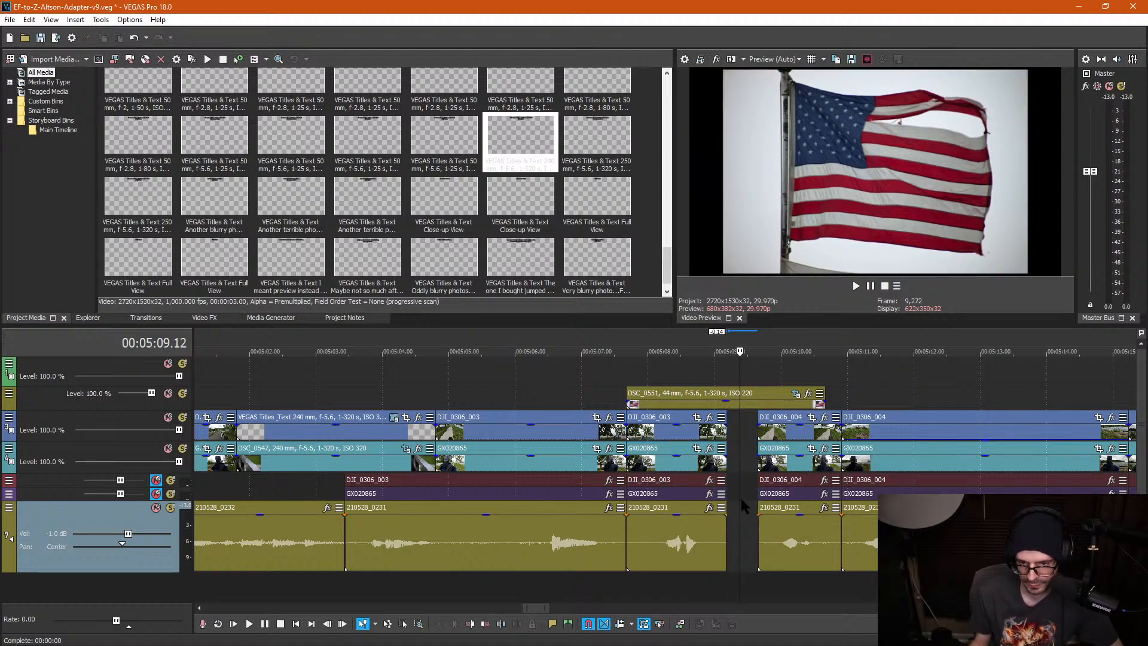
# Step: Ungroup the DJI and GX020865 video clips beneath the DSC_0551 photo and delete them, keeping their audio
pyautogui.press('d')
pyautogui.press('d')
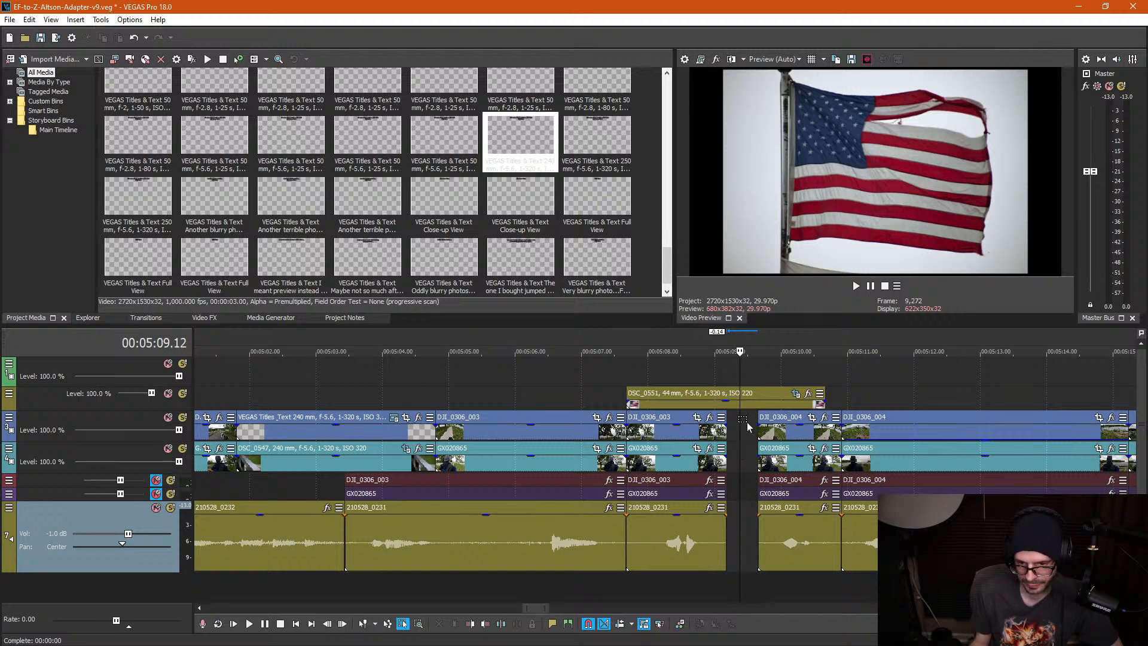
pyautogui.moveTo(785, 453); pyautogui.dragTo(798, 464)
pyautogui.press('u')
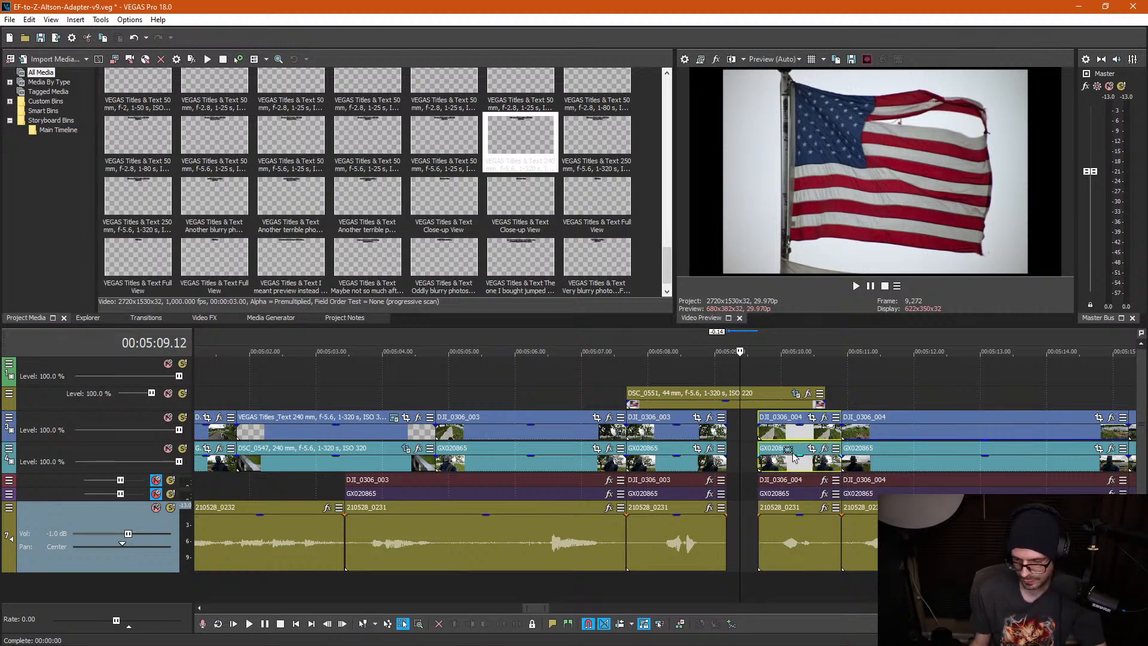
pyautogui.press('Delete')
pyautogui.moveTo(735, 429); pyautogui.dragTo(755, 453)
pyautogui.press('u')
pyautogui.press('Delete')
# Step: Move the DJI_0306_004 audio group against the preceding audio and shift the following clips back to the end of DSC_0551
pyautogui.hotkey('ctrl', 'd')
pyautogui.moveTo(786, 489); pyautogui.dragTo(758, 486)
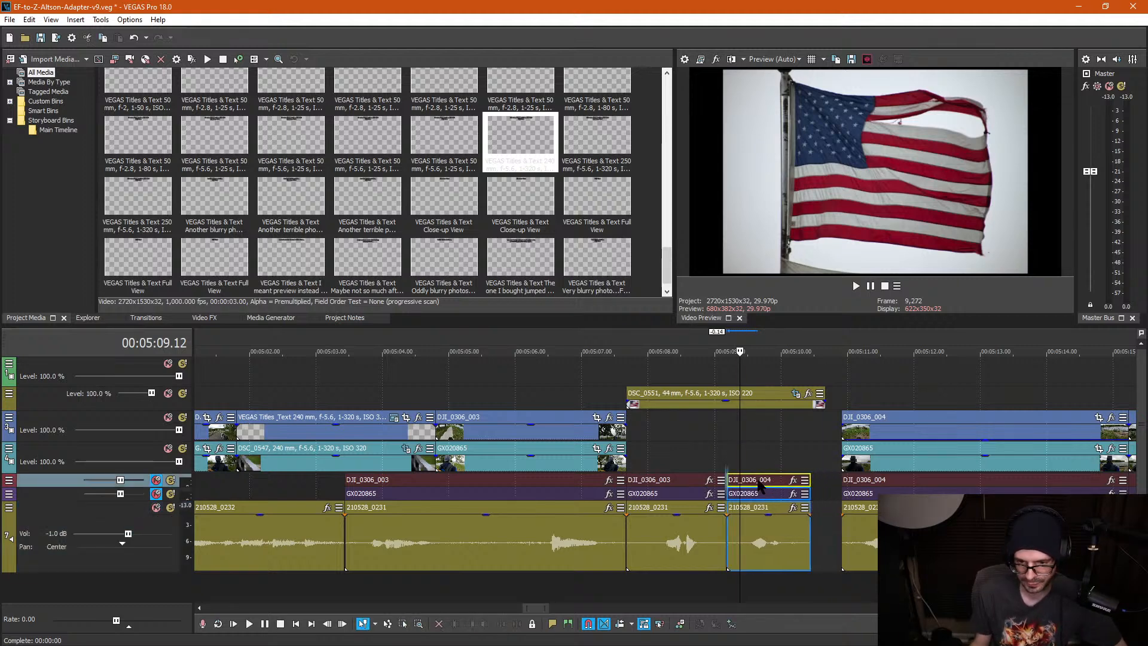
pyautogui.click(789, 449)
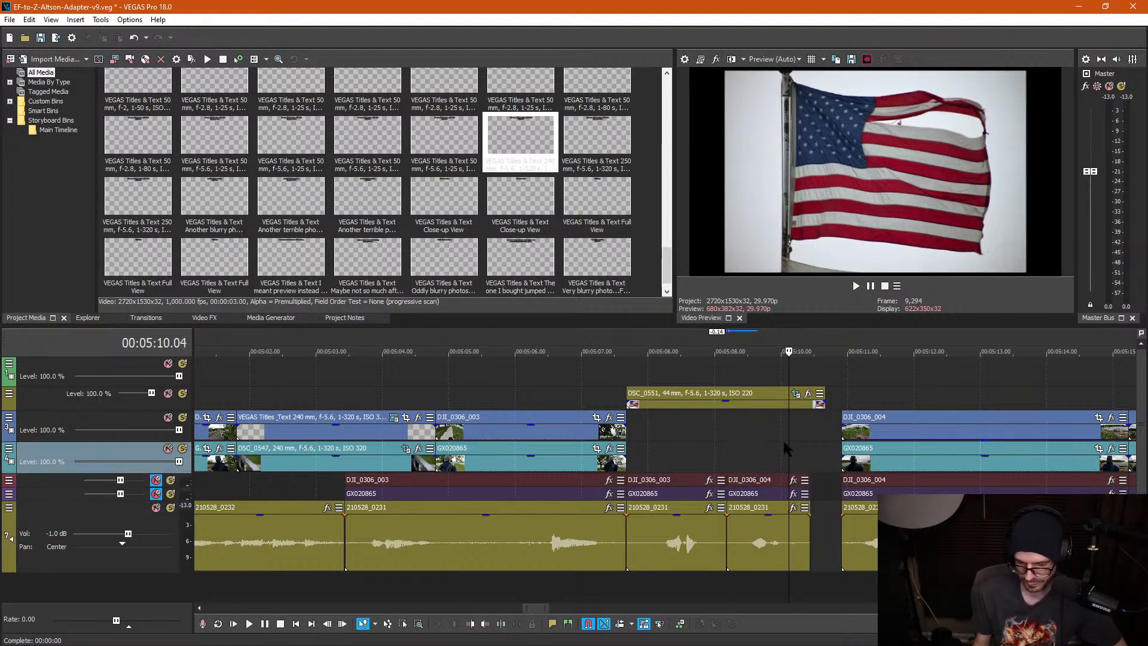
pyautogui.moveTo(862, 439); pyautogui.dragTo(843, 436)
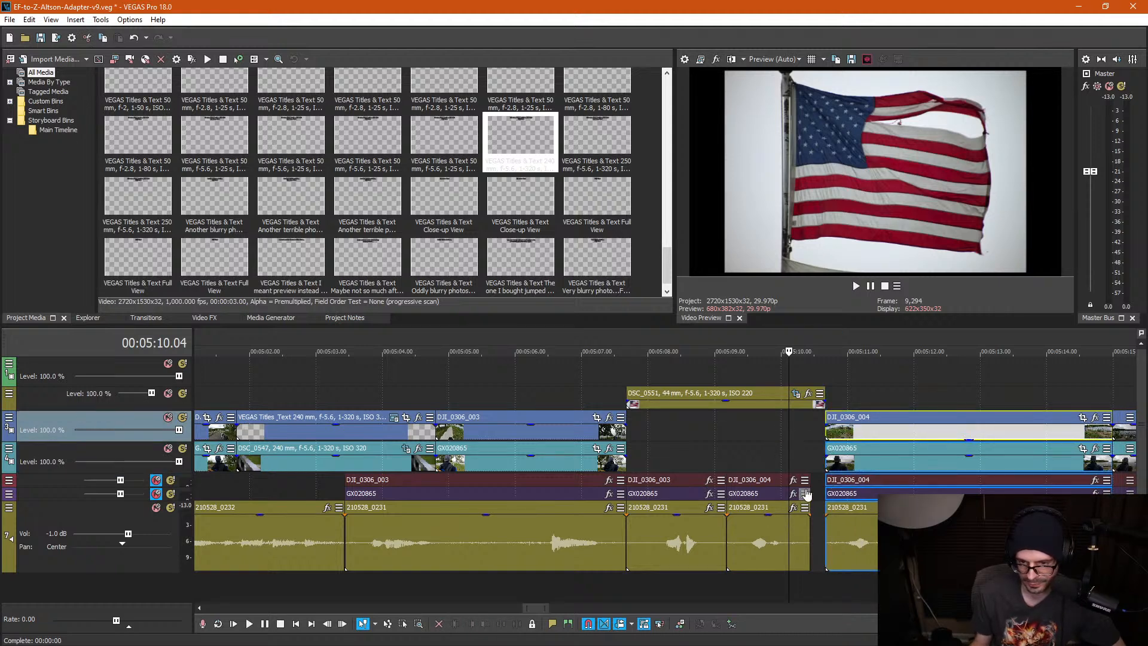
# Step: Extend the end of the DJI_0306_004 audio group under DSC_0551 to meet the following clips
pyautogui.moveTo(805, 479); pyautogui.dragTo(821, 479)
pyautogui.hotkey('ctrl', 'z')
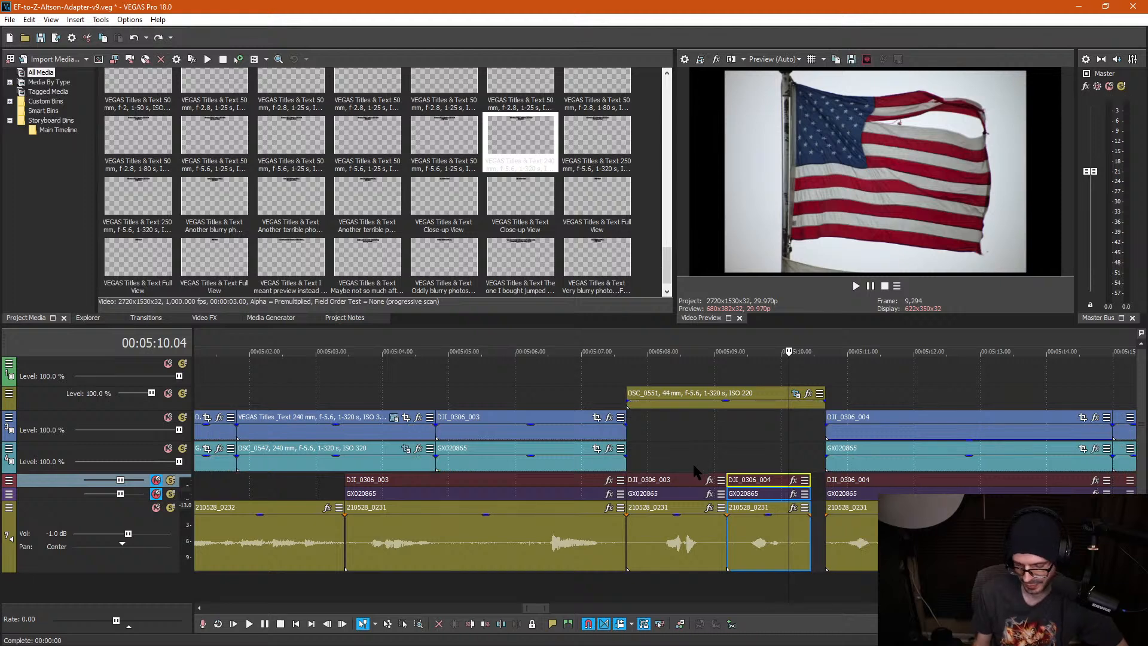
pyautogui.moveTo(809, 480); pyautogui.dragTo(811, 484)
pyautogui.click(735, 444)
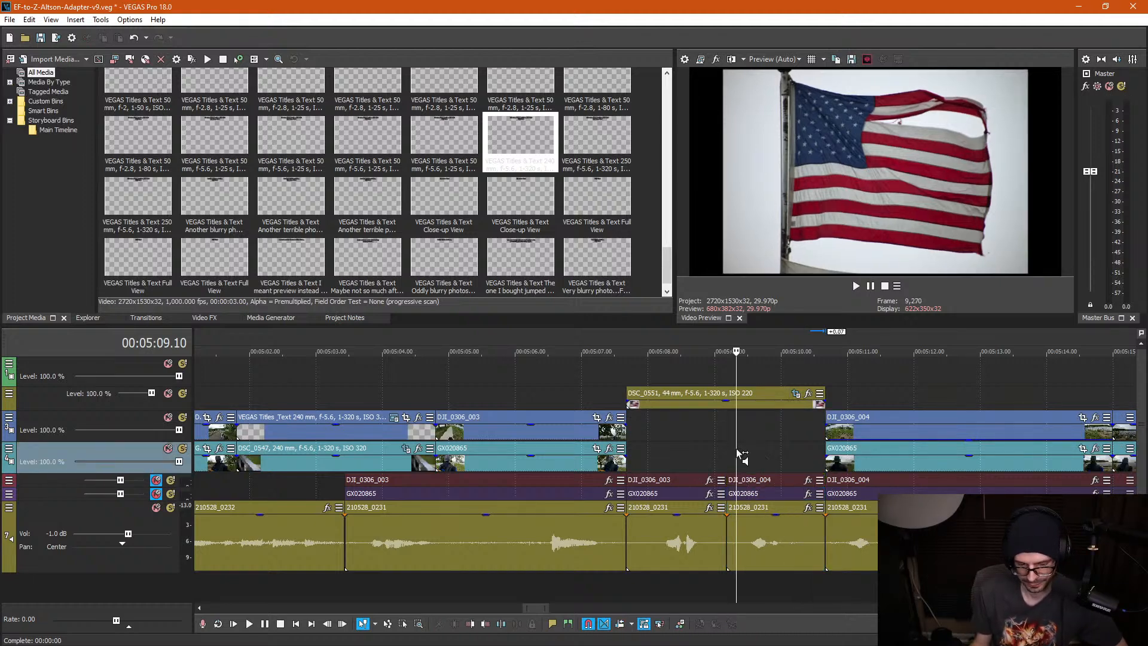
pyautogui.click(680, 380)
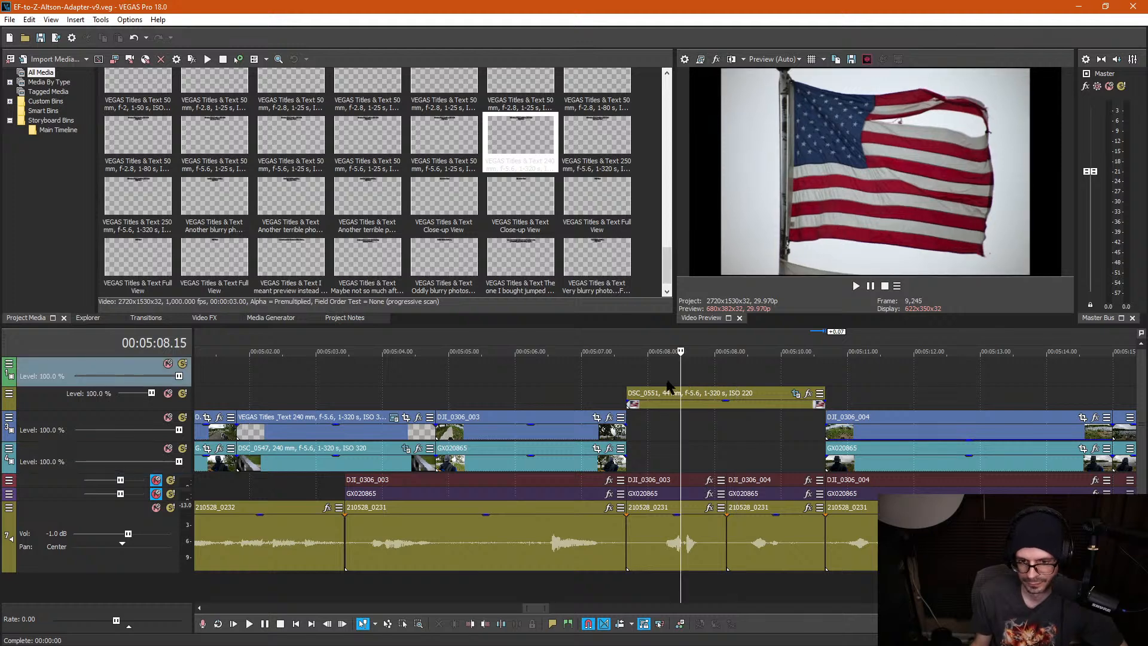
# Step: Copy the title event above the DSC_0547 photo
pyautogui.scroll(-2, 463, 404)
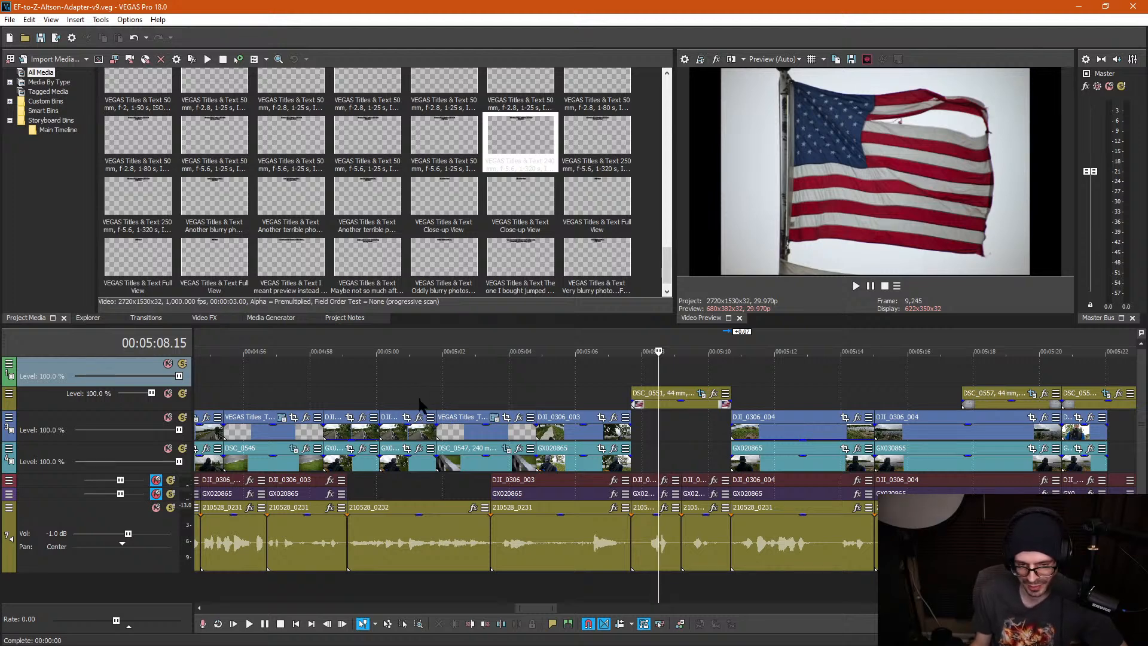
pyautogui.scroll(-1, 425, 401)
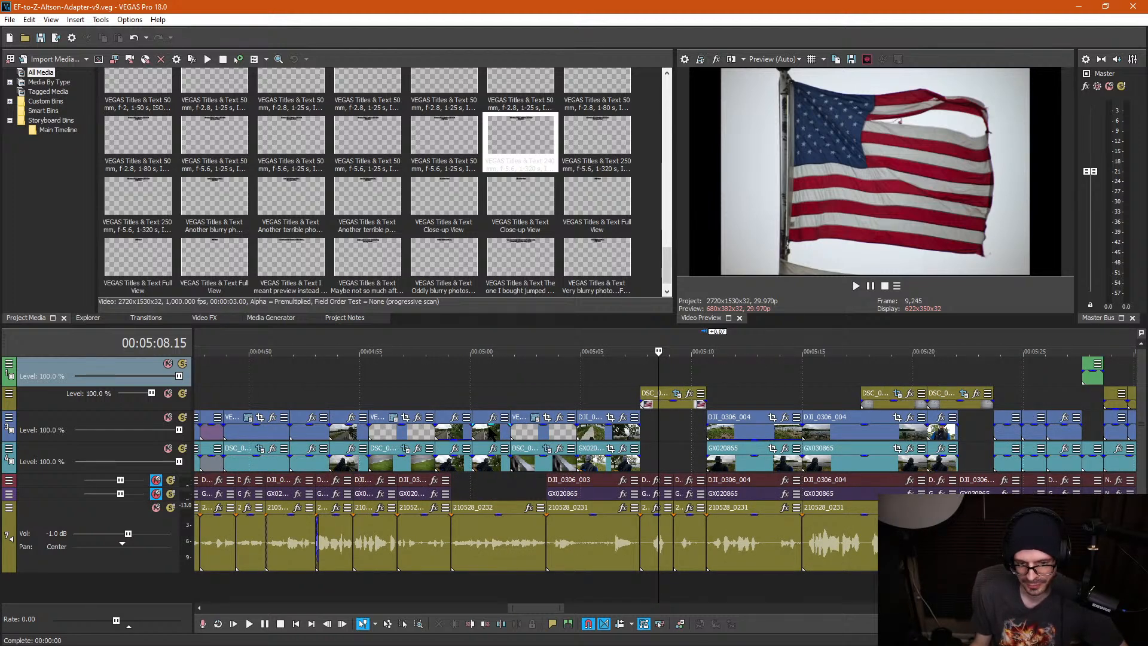
pyautogui.click(540, 387)
pyautogui.scroll(2, 545, 406)
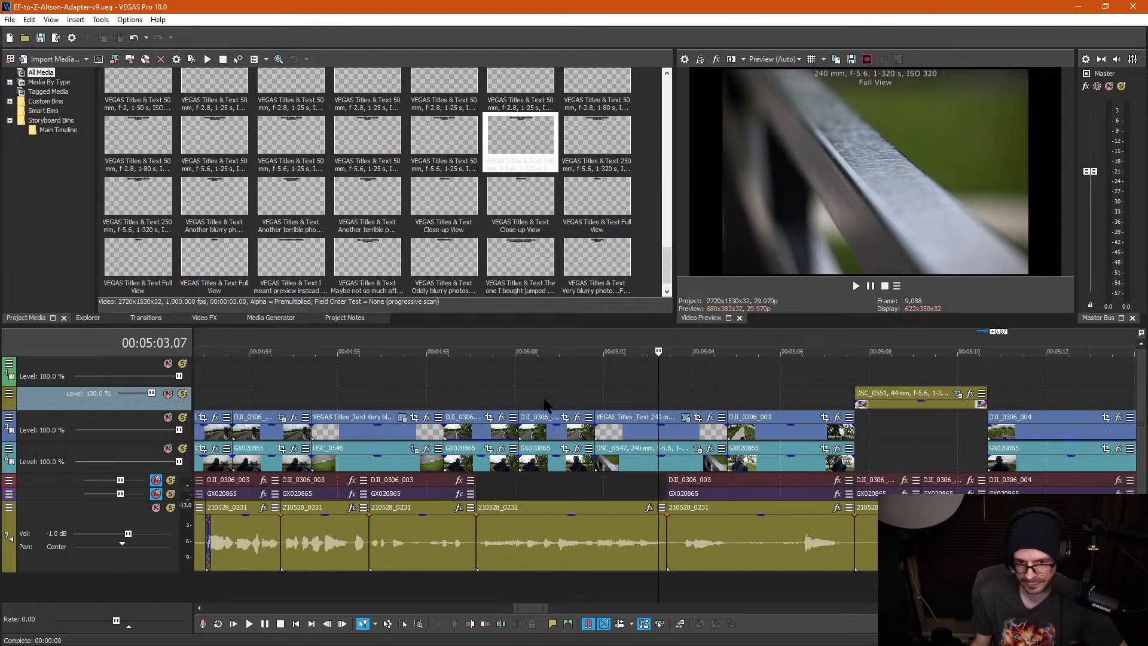
pyautogui.click(633, 435)
pyautogui.scroll(-1, 742, 449)
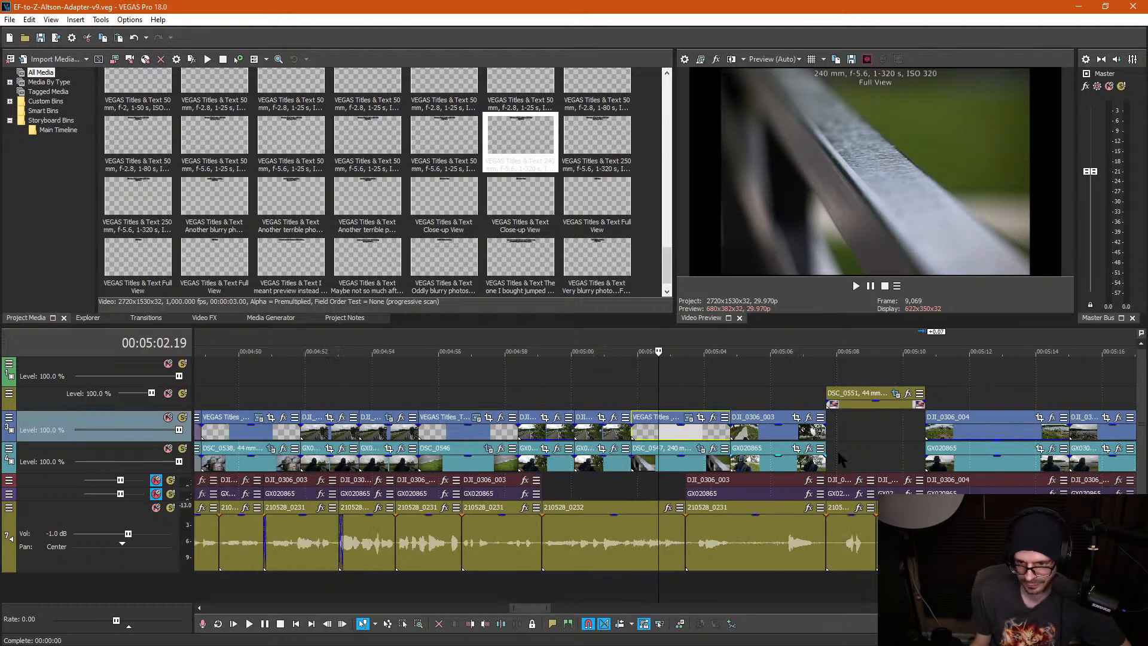
# Step: Paste the title at the start of DSC_0551 on the track above it, creating a new copy of the source media
pyautogui.click(938, 384)
pyautogui.scroll(2, 938, 385)
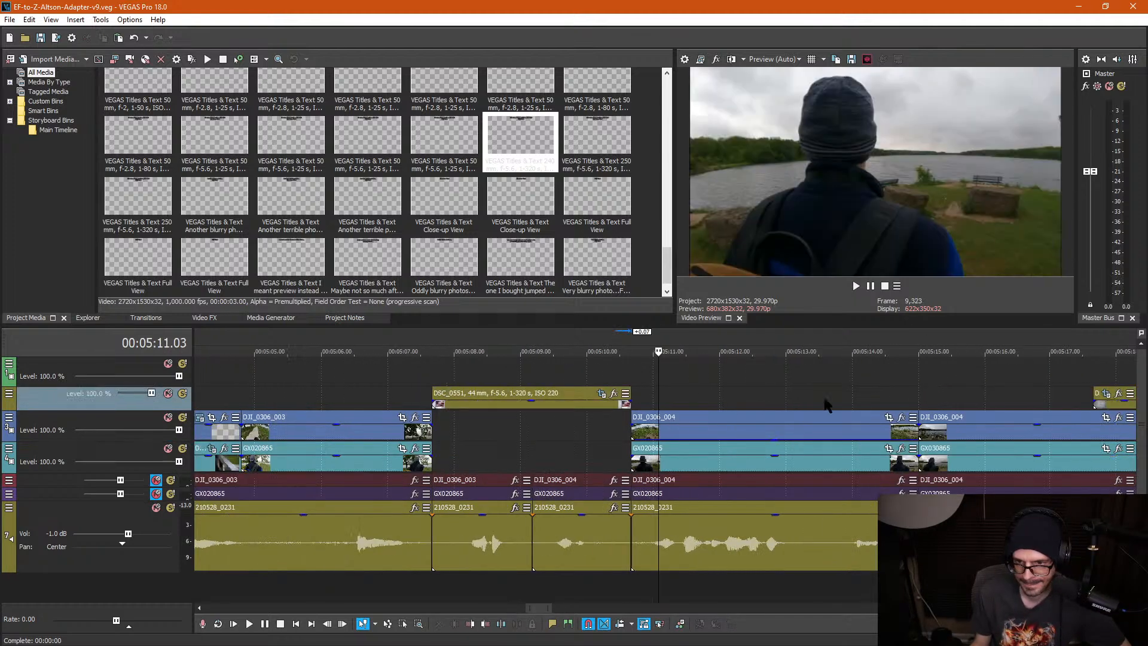
pyautogui.click(648, 393)
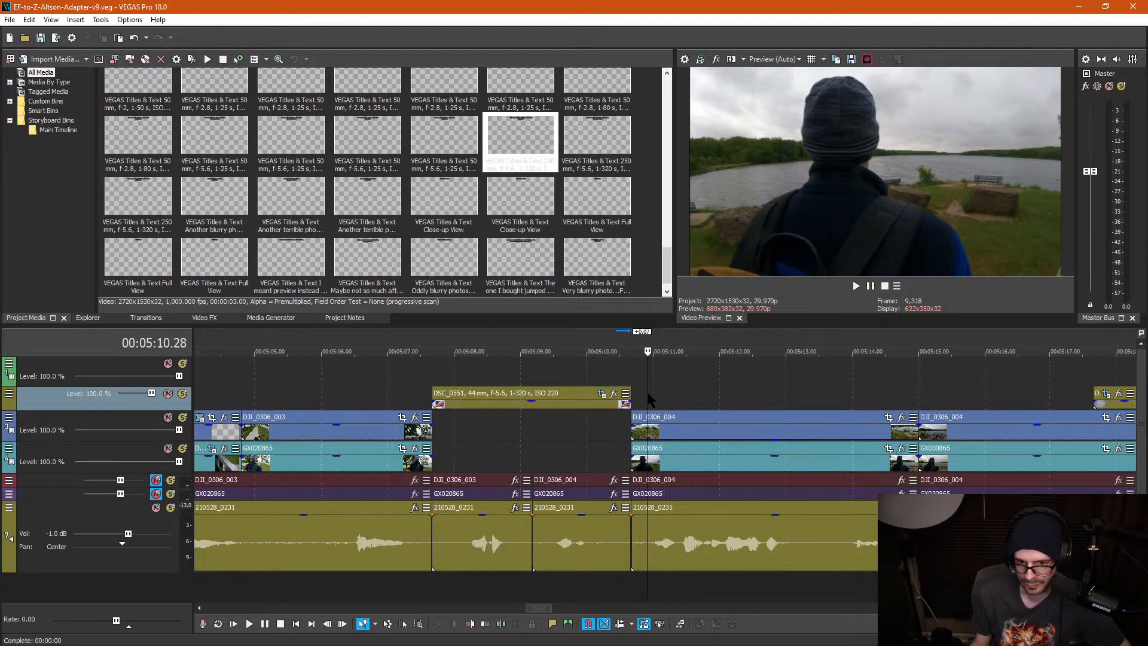
pyautogui.click(679, 394)
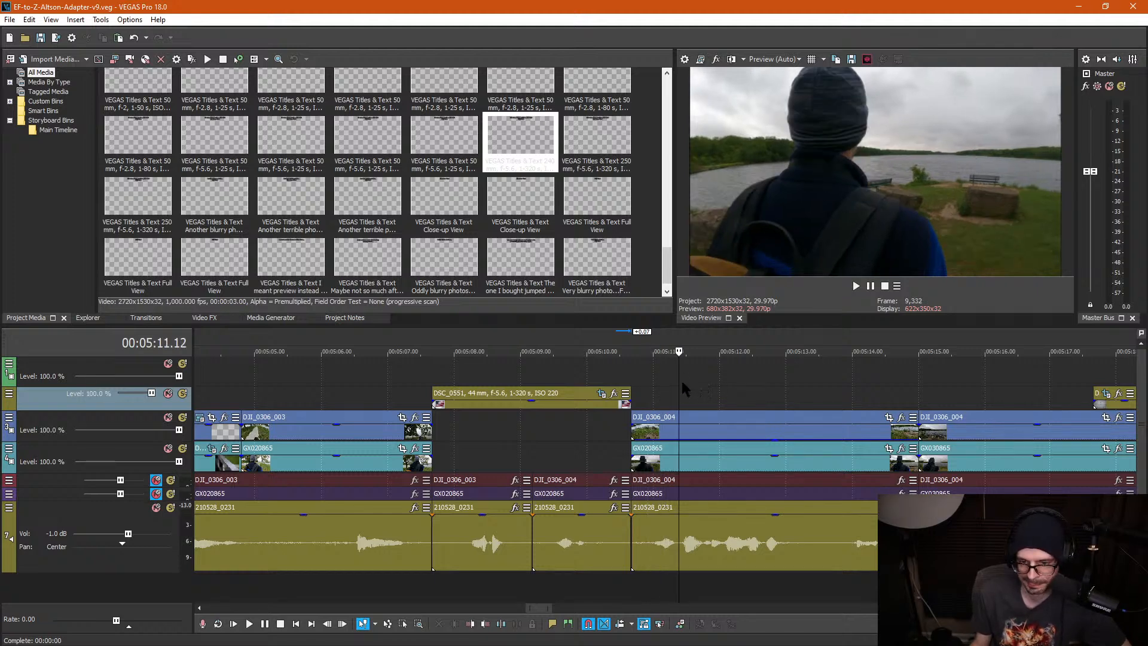
pyautogui.click(432, 359)
pyautogui.hotkey('ctrl', 'v')
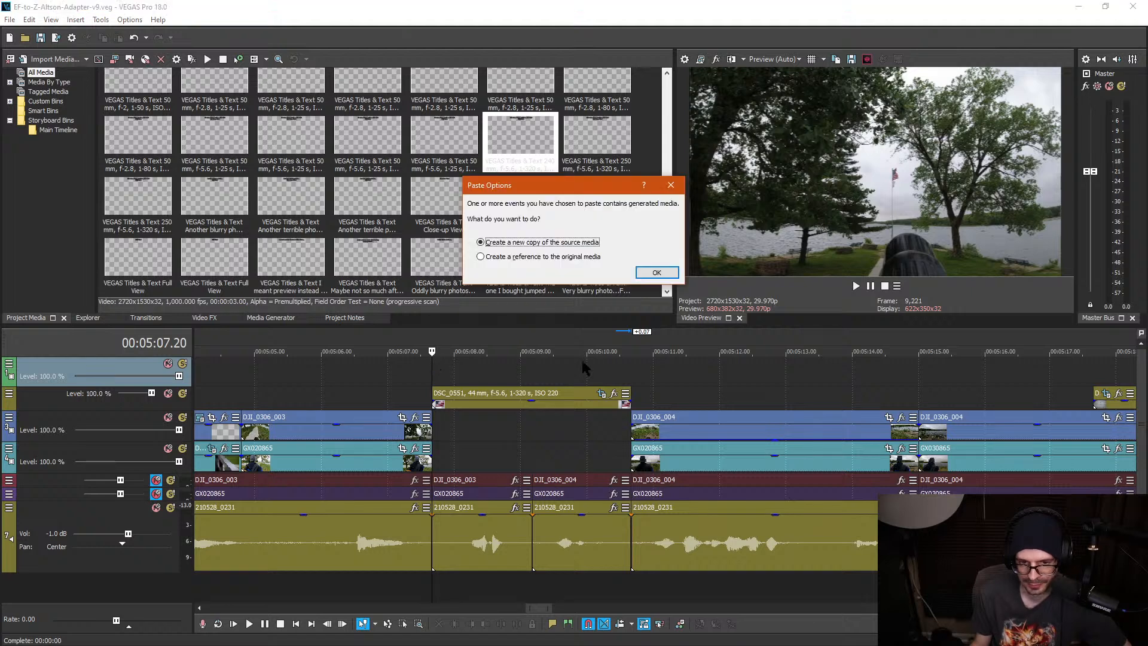
pyautogui.click(657, 277)
# Step: Change the new title's first line above DSC_0551 to "44 mm, f-5.6, 1-320 s, ISO 220" and save the project
pyautogui.rightClick(540, 411)
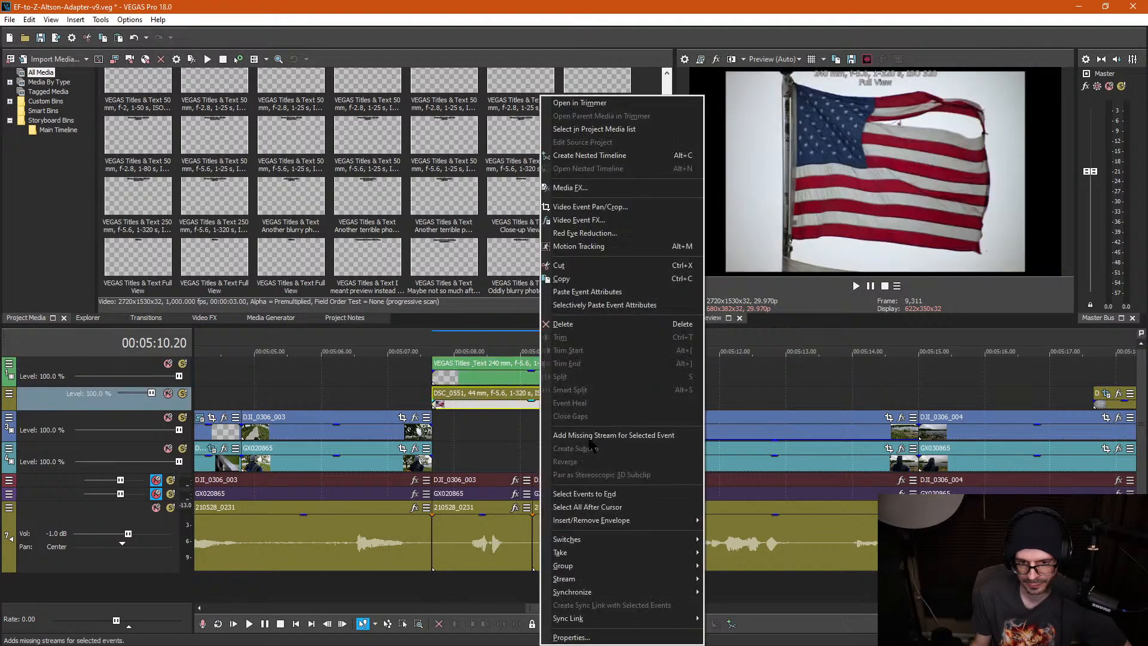
pyautogui.click(614, 638)
pyautogui.moveTo(656, 133); pyautogui.dragTo(581, 160)
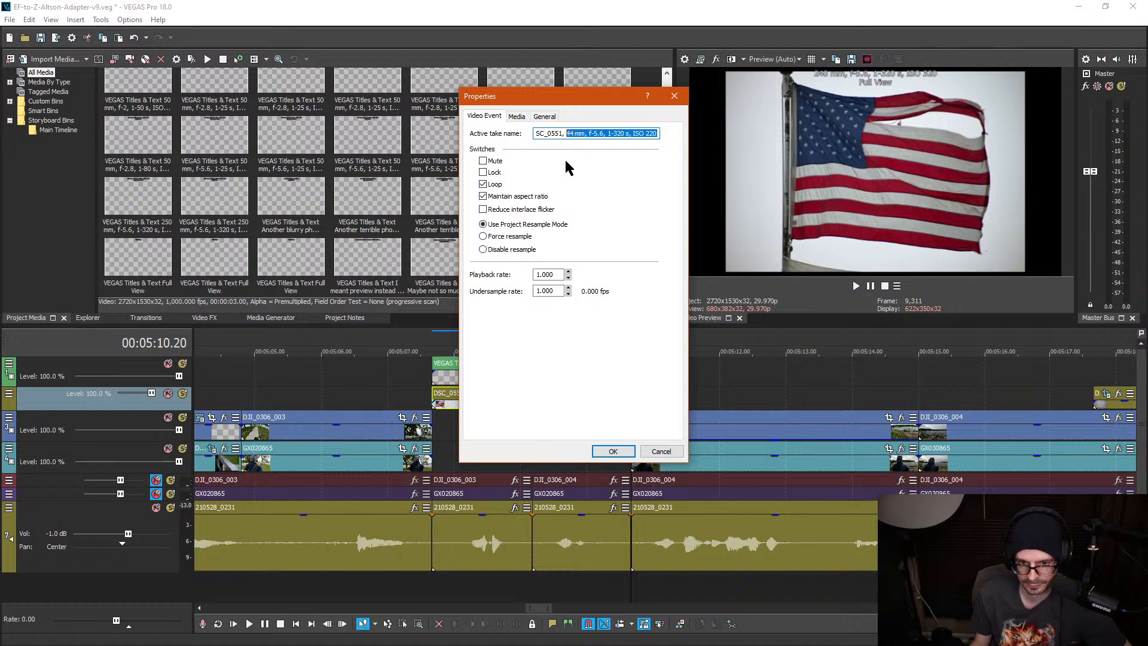
pyautogui.click(674, 96)
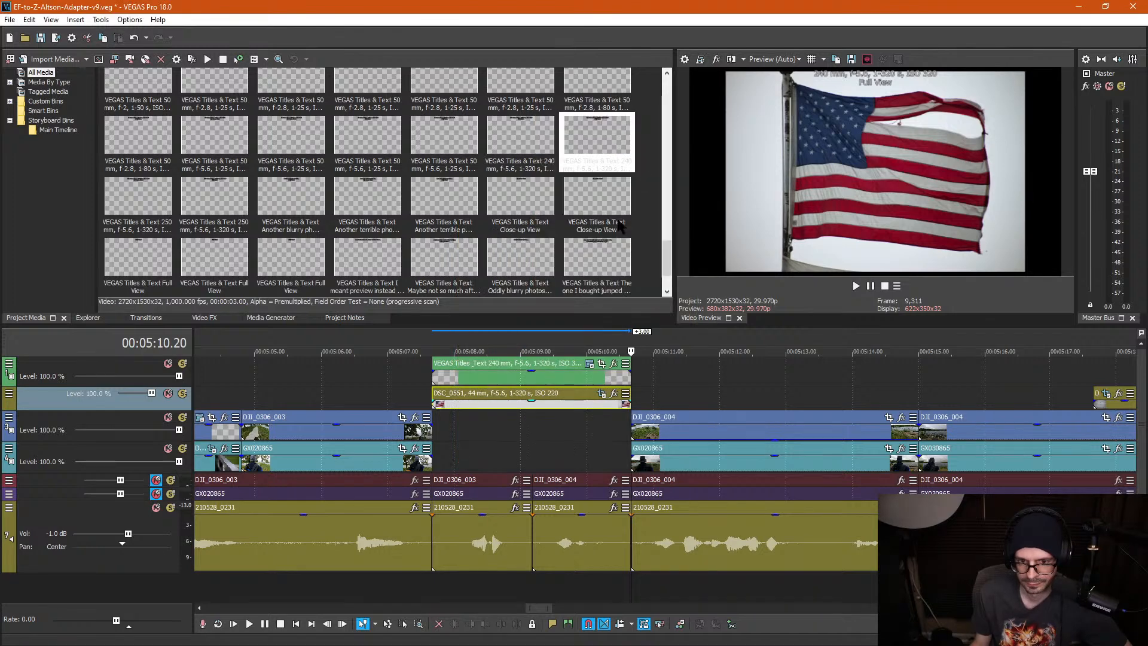
pyautogui.click(590, 366)
pyautogui.moveTo(449, 287); pyautogui.dragTo(280, 286)
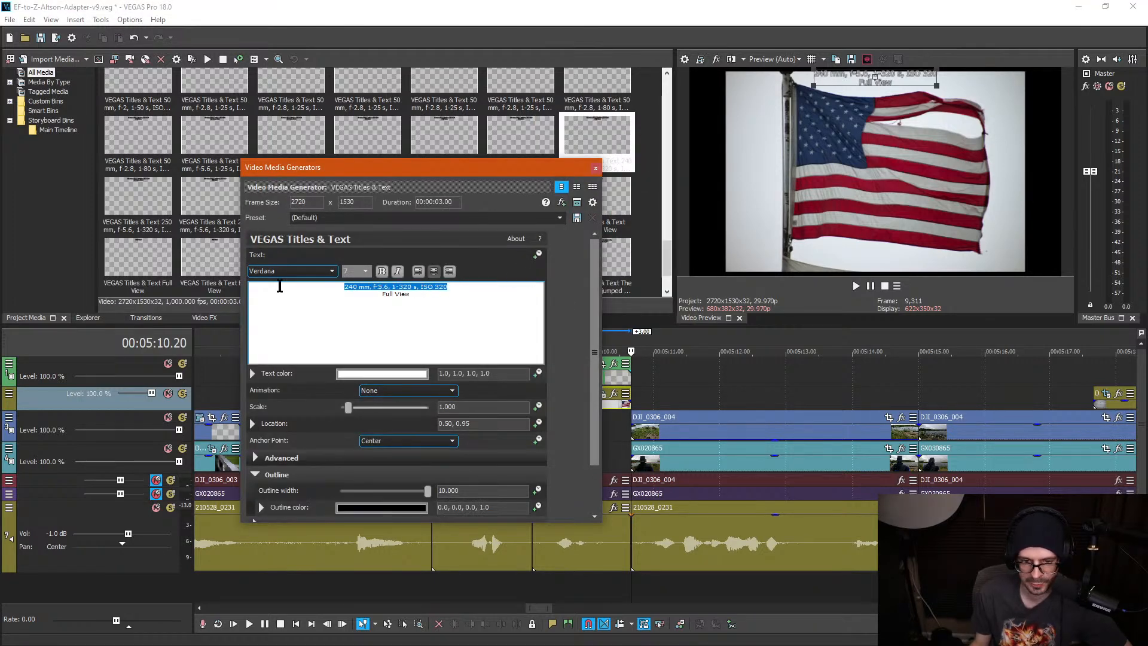
pyautogui.write('44 mm, f-5.6, 1-320 s, ISO 220')
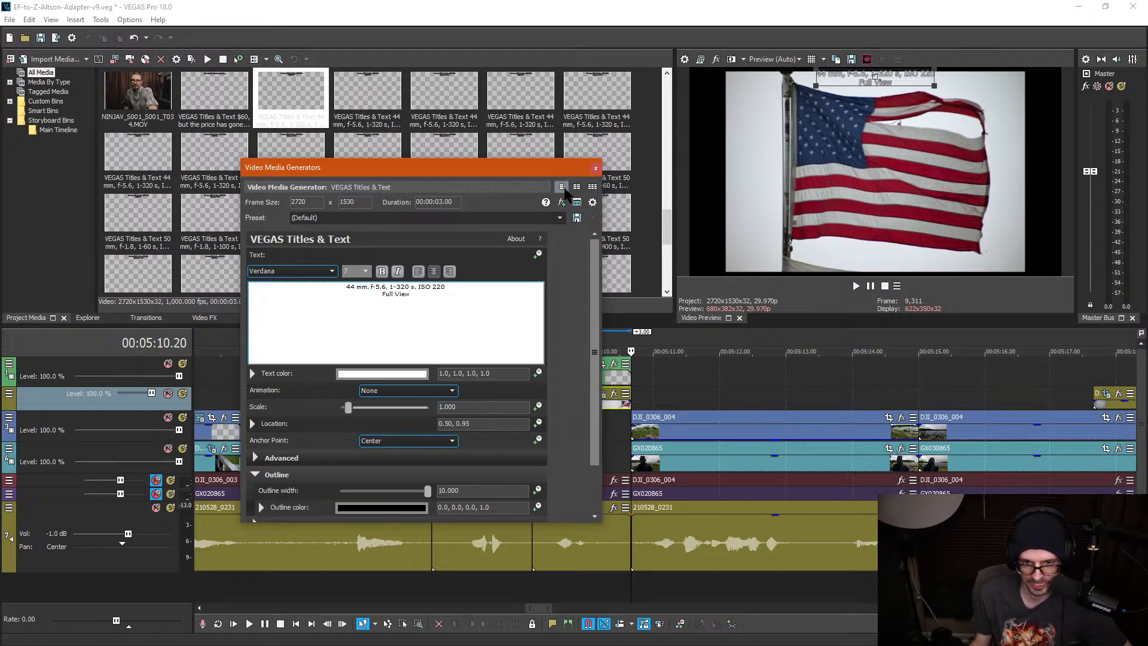
pyautogui.click(595, 168)
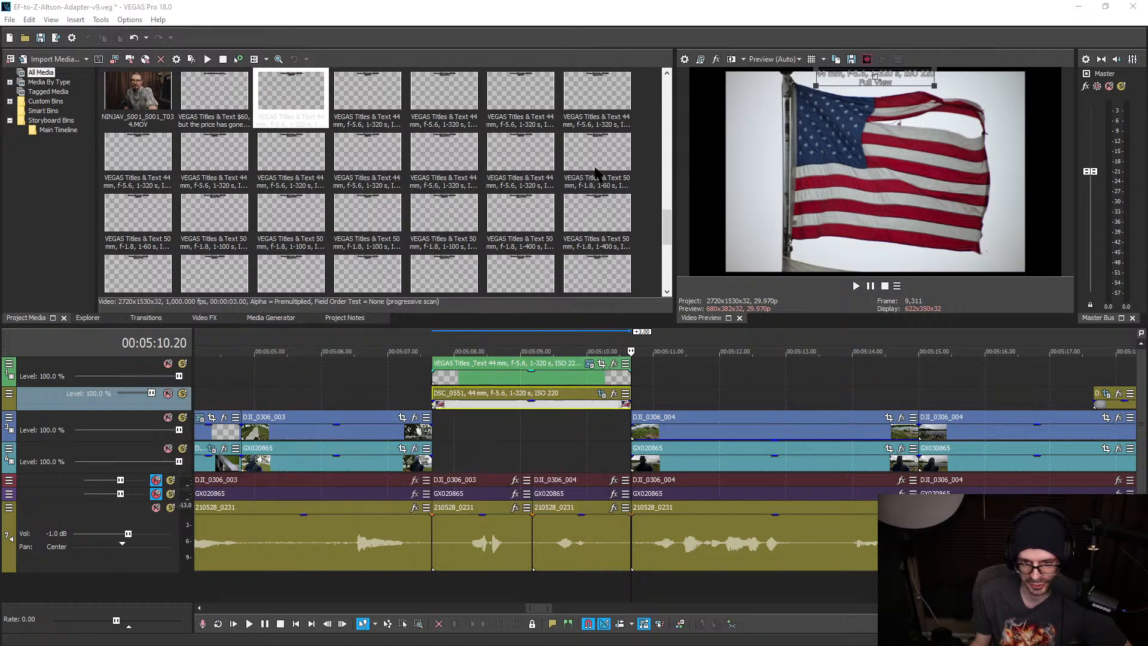
pyautogui.click(565, 437)
pyautogui.hotkey('ctrl', 's')
# Step: Move the DSC_0551 photo and its title down together into the gap in the two main video tracks
pyautogui.click(695, 399)
pyautogui.scroll(-1, 584, 432)
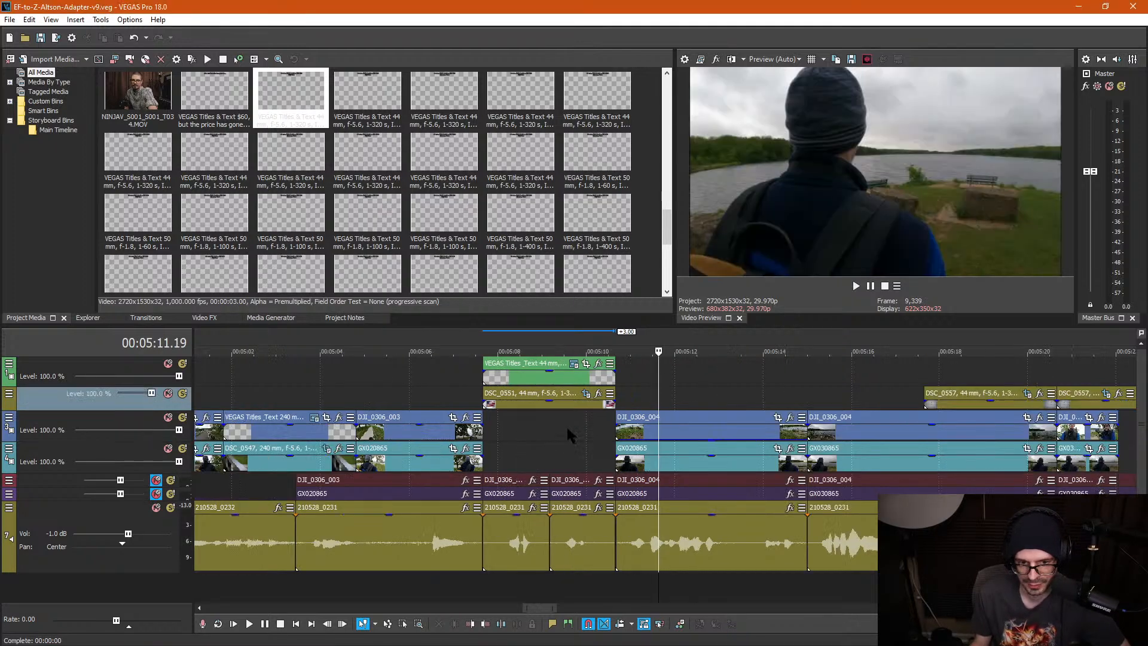
pyautogui.click(530, 425)
pyautogui.moveTo(530, 418)
pyautogui.mouseDown()
pyautogui.moveTo(549, 418)
pyautogui.moveTo(514, 419)
pyautogui.mouseUp()
pyautogui.moveTo(479, 368); pyautogui.dragTo(536, 454)
pyautogui.click(648, 378)
pyautogui.hotkey('ctrl', 'd')
# Step: Cut the section between 00:05:13.06 and 00:05:13.28 out of the DJI_0306_004 clip group following DSC_0551
pyautogui.click(727, 402)
pyautogui.press('space')
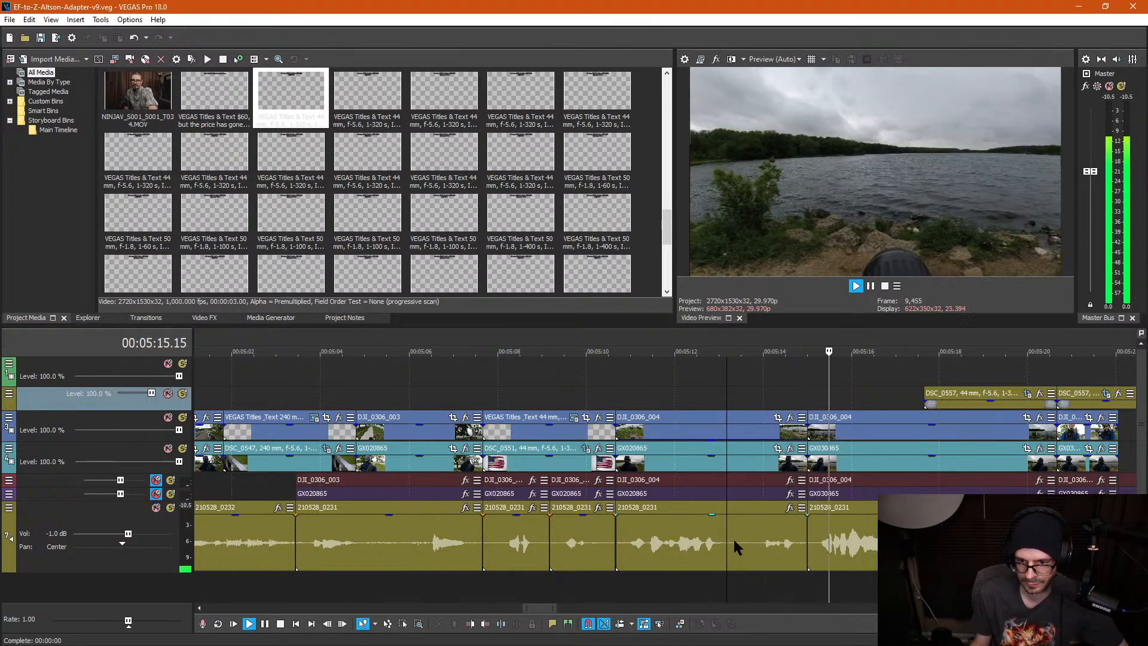
pyautogui.click(741, 525)
pyautogui.press('space')
pyautogui.scroll(3, 694, 577)
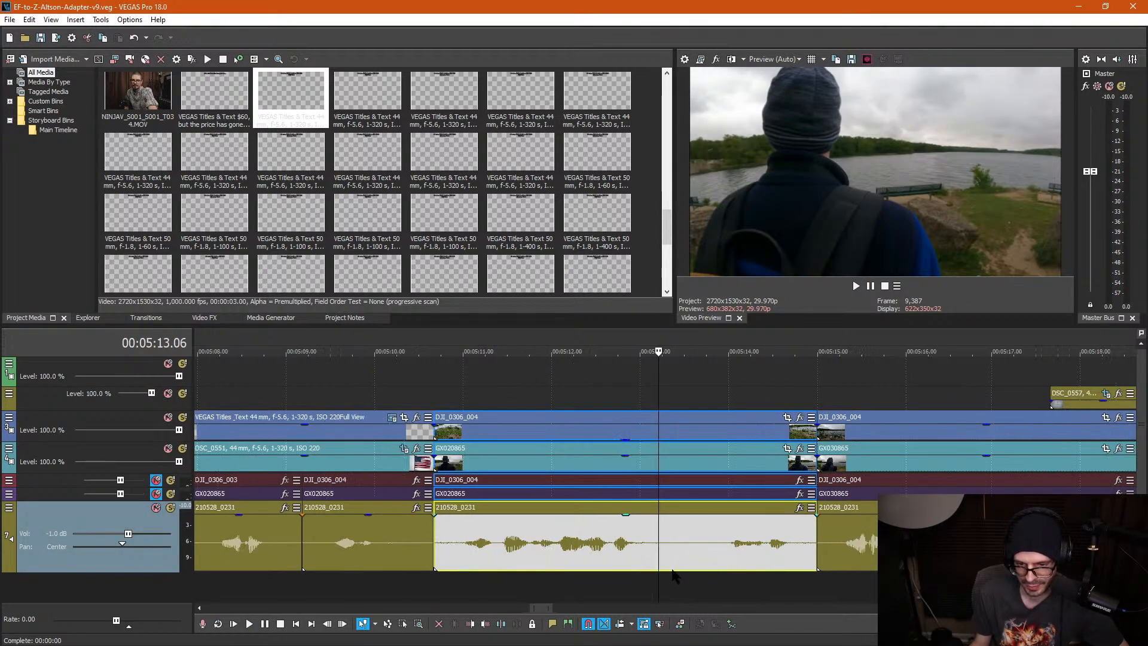
pyautogui.press('s')
pyautogui.click(720, 560)
pyautogui.press('s')
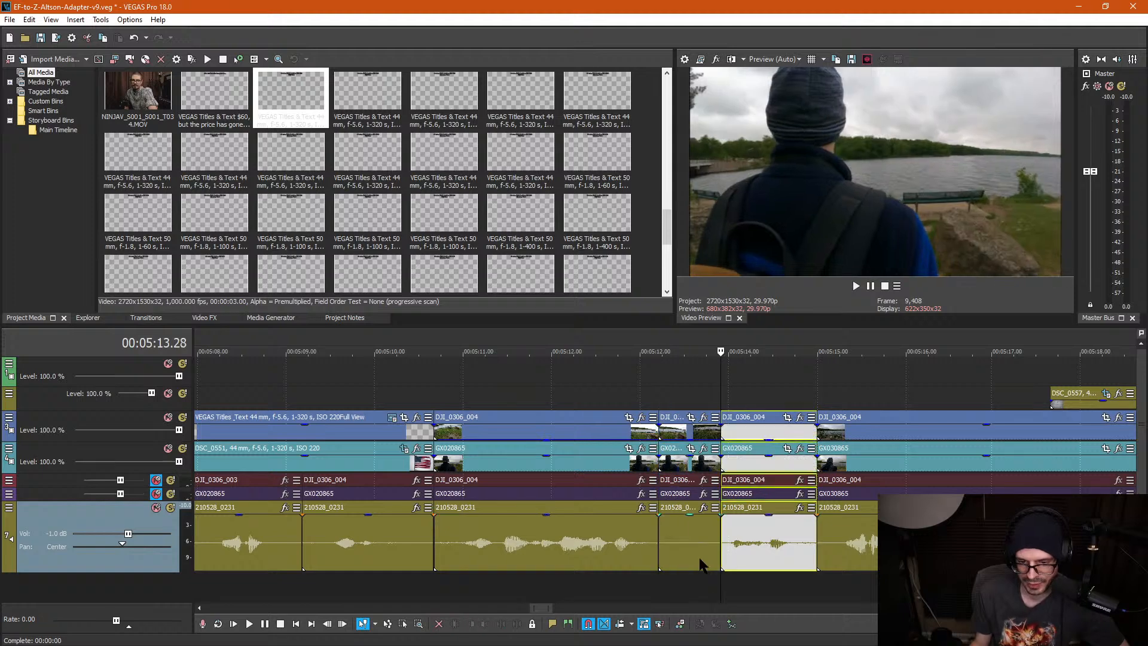
pyautogui.click(705, 552)
pyautogui.press('Delete')
# Step: Move the short remaining clip group back against the preceding one and delete only its DJI_0306_004 and GX020865 video events
pyautogui.moveTo(753, 551); pyautogui.dragTo(690, 548)
pyautogui.press('d')
pyautogui.press('d')
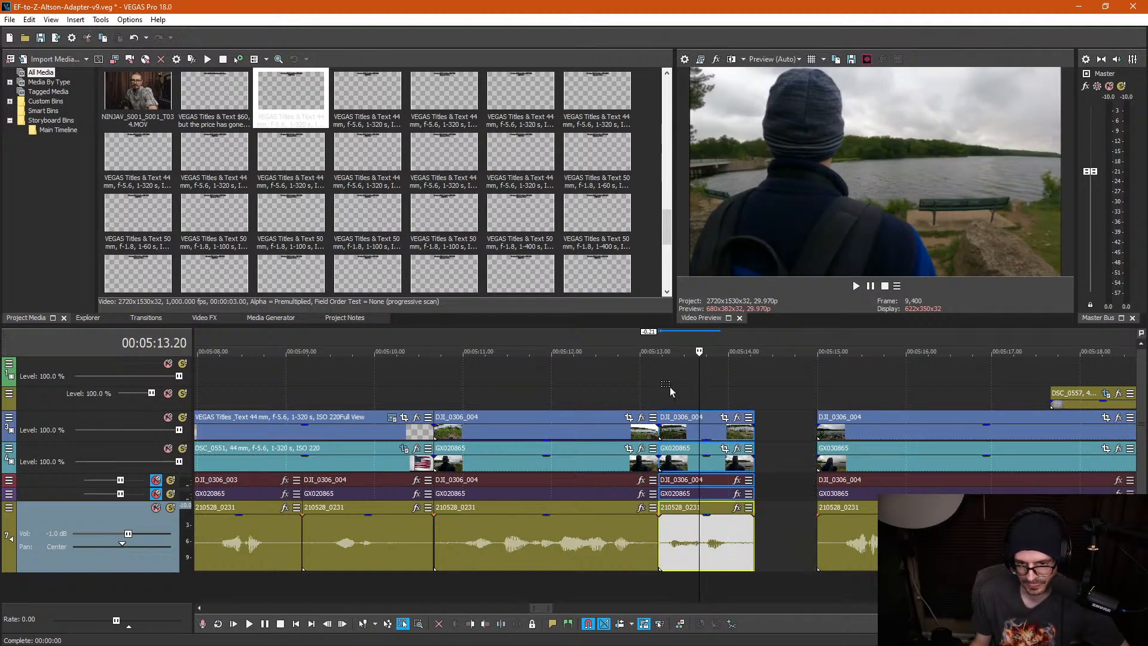
pyautogui.moveTo(670, 386); pyautogui.dragTo(730, 462)
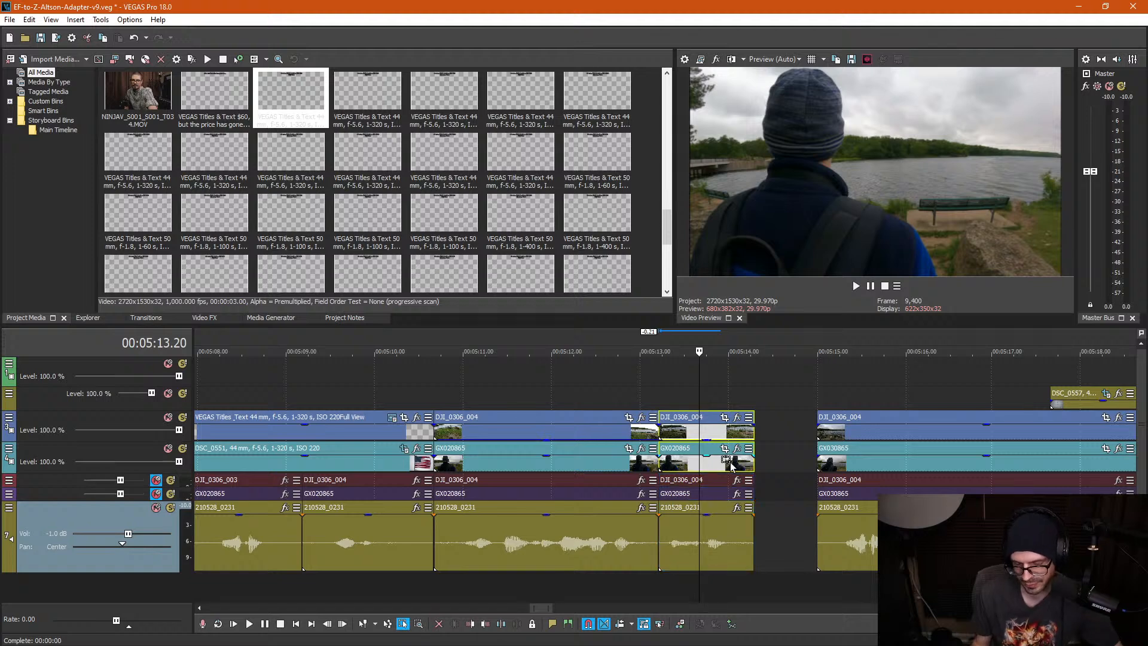
pyautogui.press('Delete')
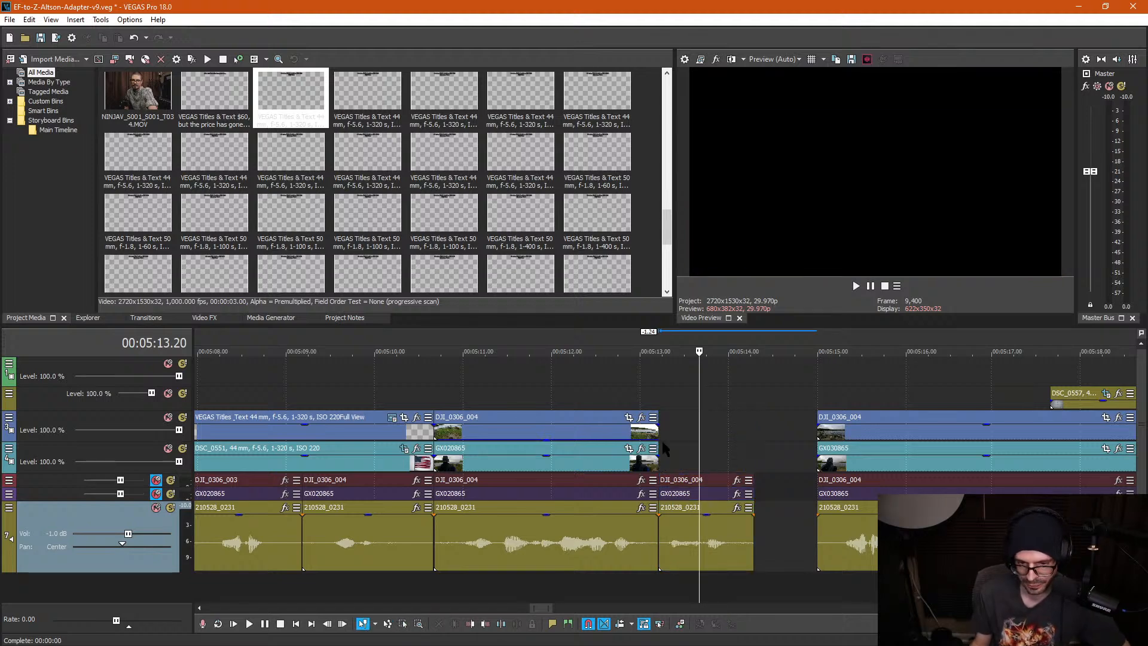
# Step: Extend the preceding DJI_0306_004 and GX020865 video events to the end of the short audio piece and save the project
pyautogui.moveTo(572, 392); pyautogui.dragTo(612, 461)
pyautogui.hotkey('ctrl', 'd')
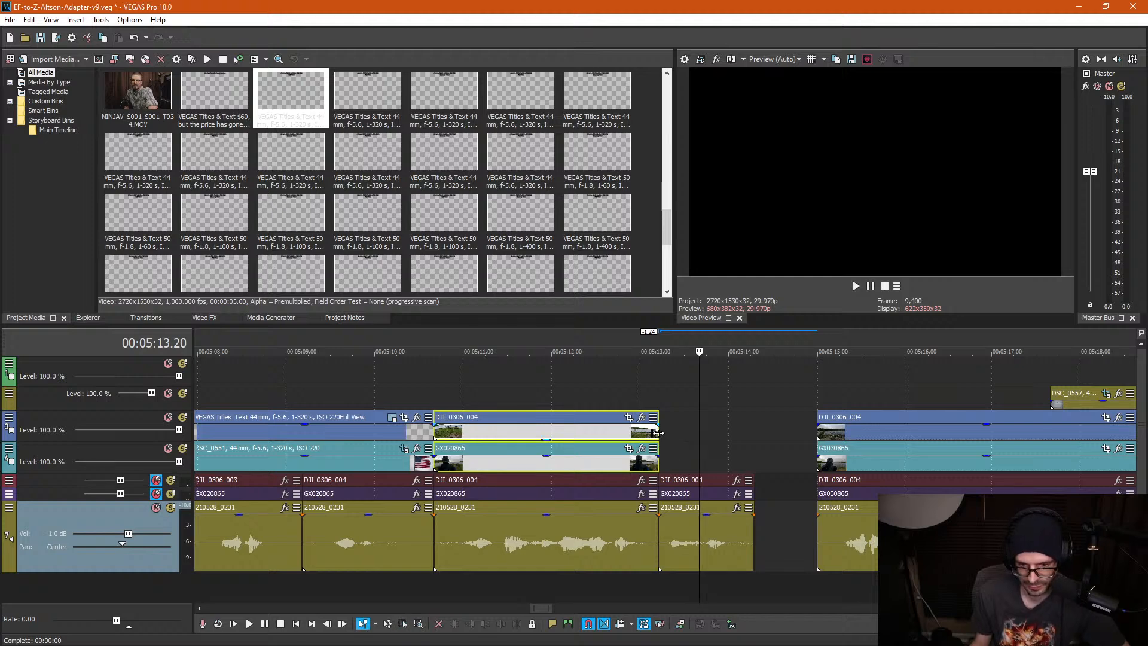
pyautogui.moveTo(659, 431); pyautogui.dragTo(754, 432)
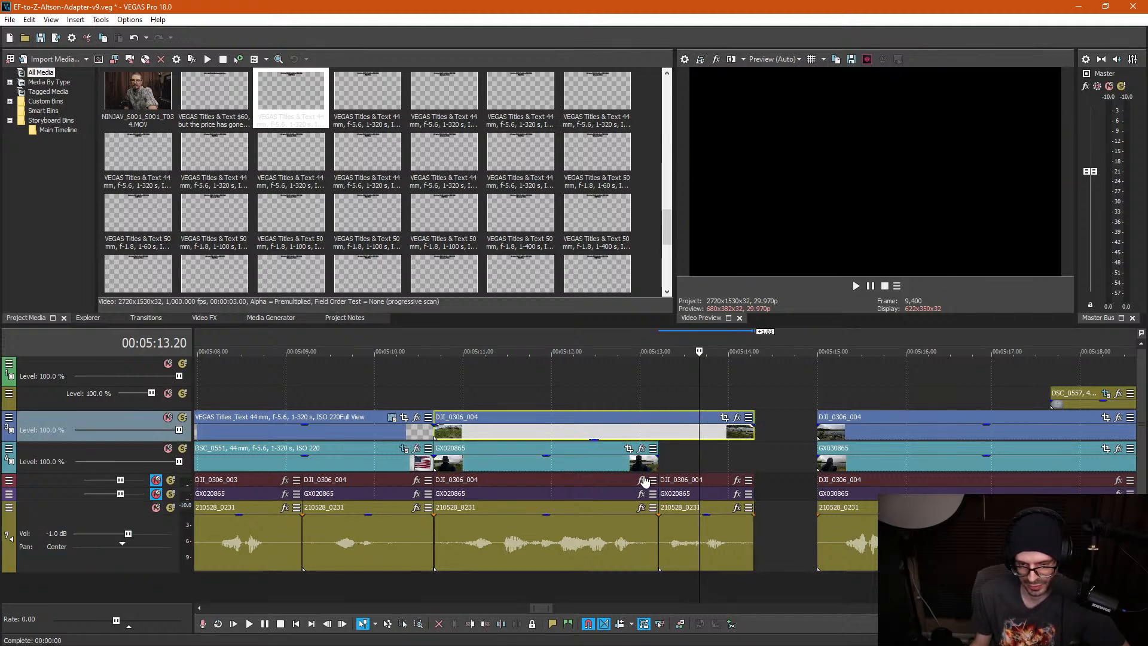
pyautogui.moveTo(658, 462); pyautogui.dragTo(754, 462)
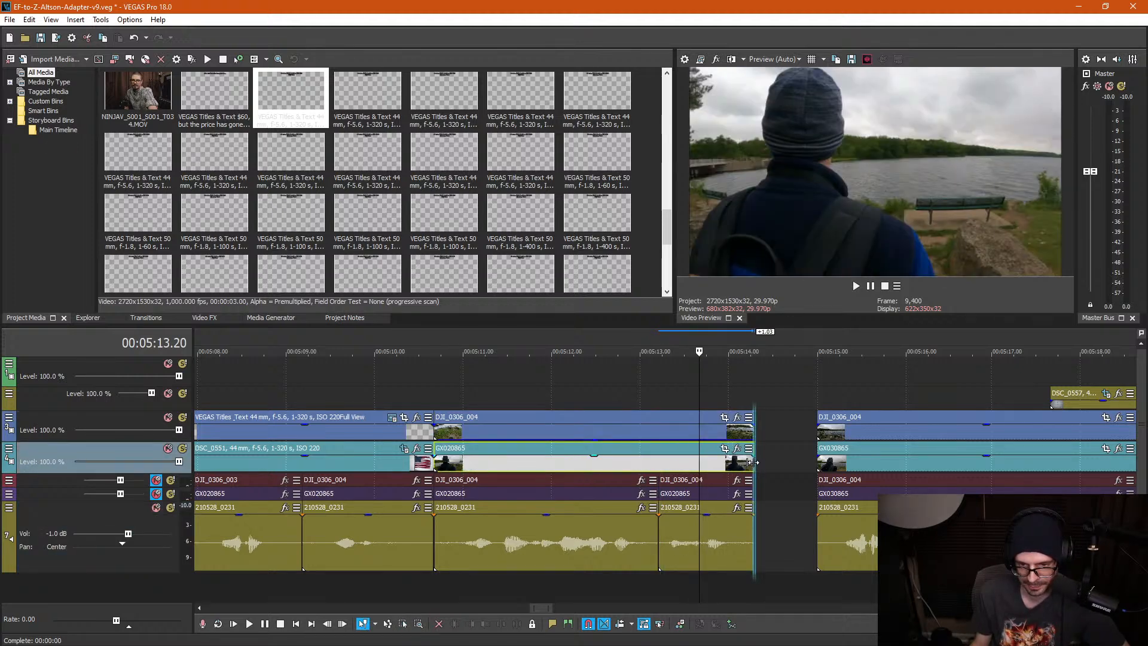
pyautogui.click(687, 400)
pyautogui.click(691, 401)
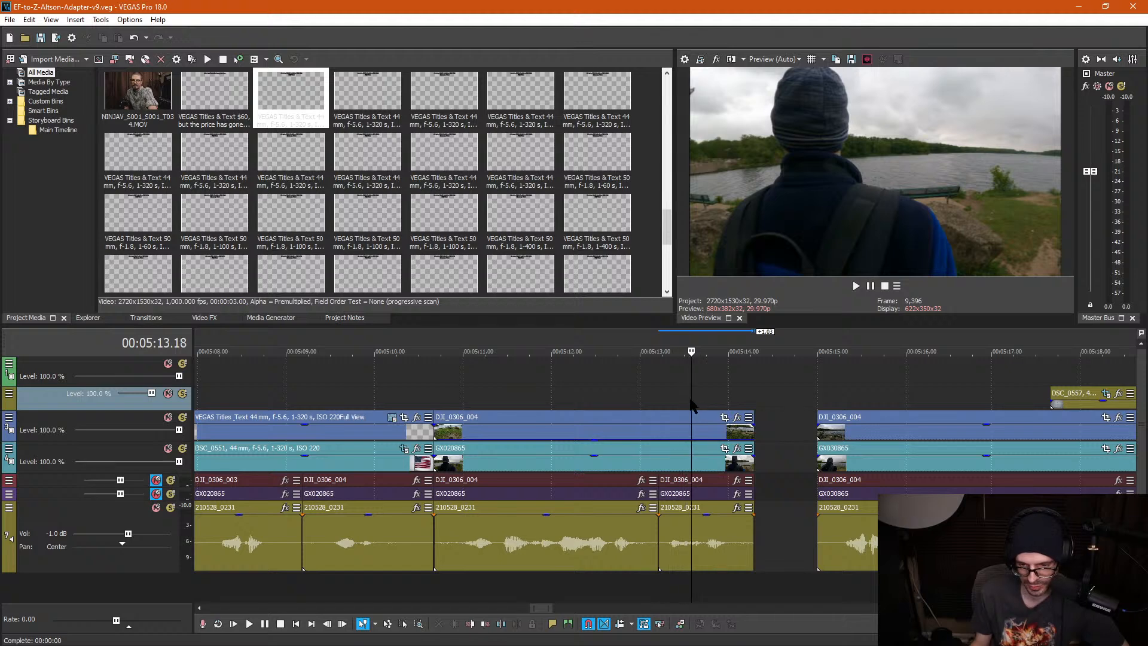
# Step: Trim the start of the next DJI_0306_004 clip group to 00:05:15.06 and ripple it with the following clips back against the preceding group
pyautogui.click(833, 579)
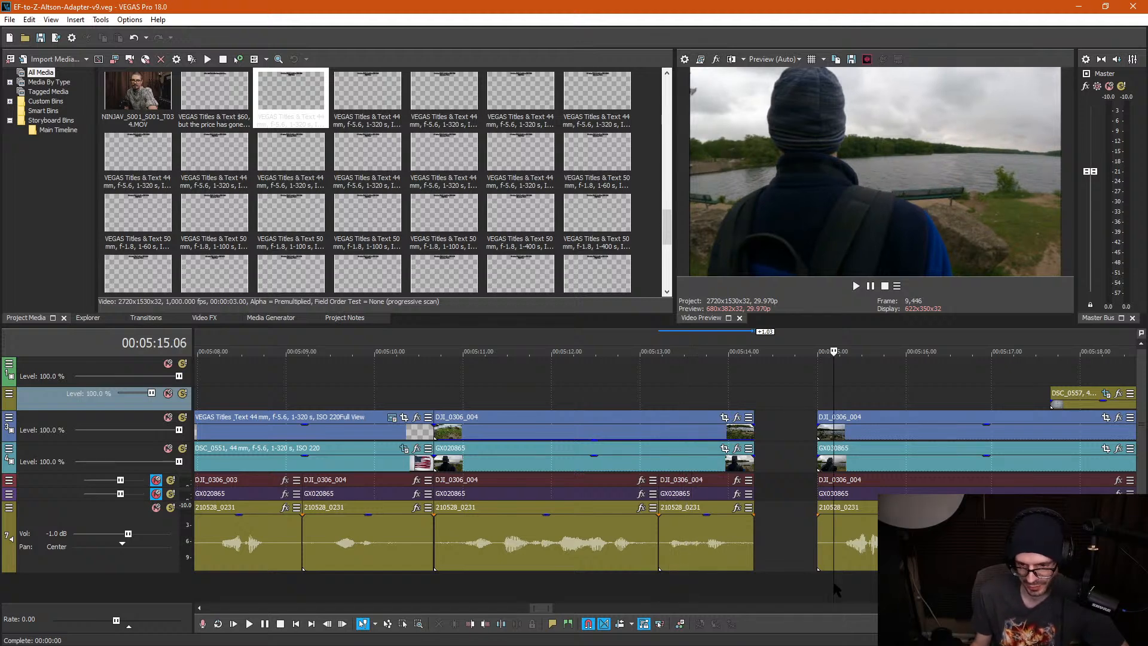
pyautogui.press('s')
pyautogui.press('d')
pyautogui.moveTo(821, 543); pyautogui.dragTo(831, 579)
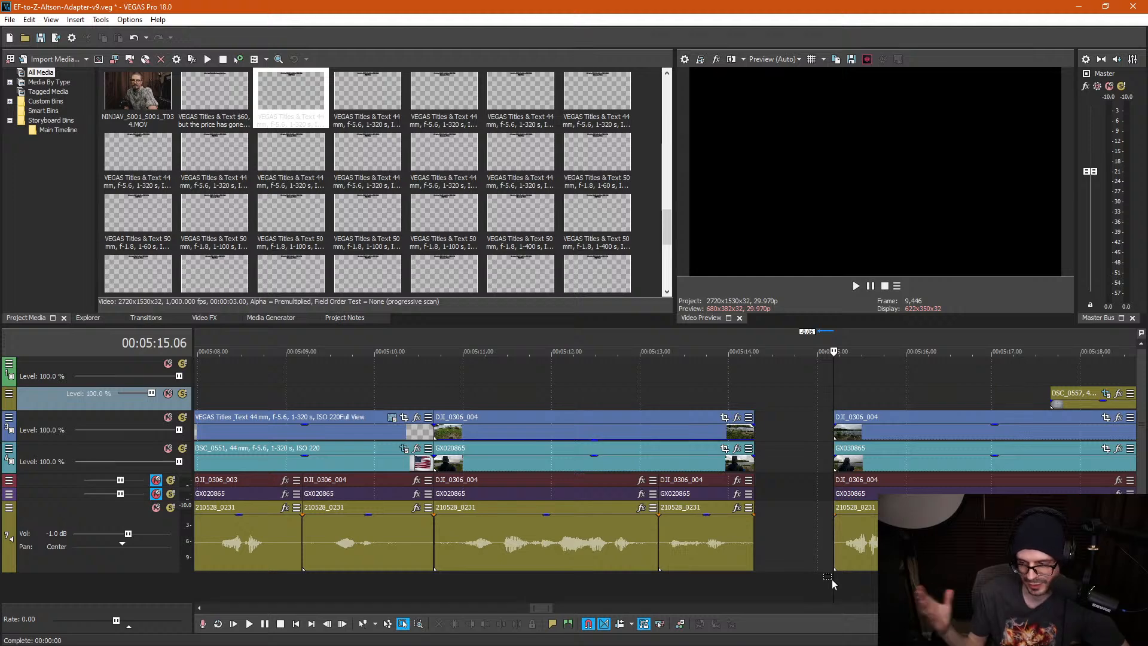
pyautogui.click(796, 439)
pyautogui.hotkey('ctrl', 'd')
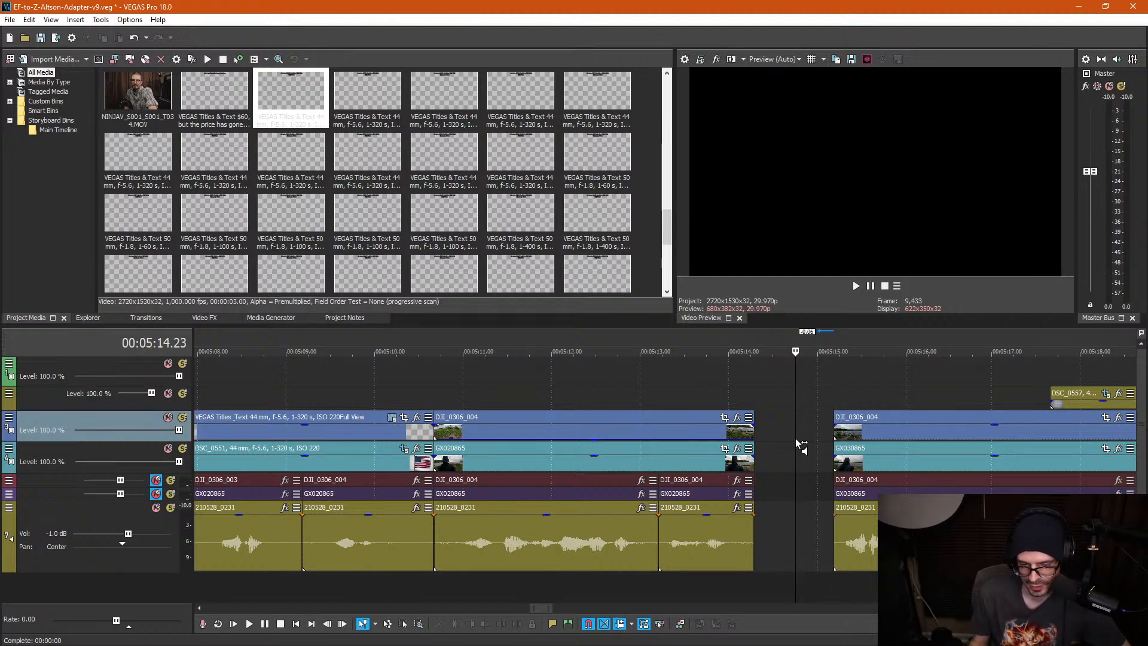
pyautogui.moveTo(863, 428); pyautogui.dragTo(782, 432)
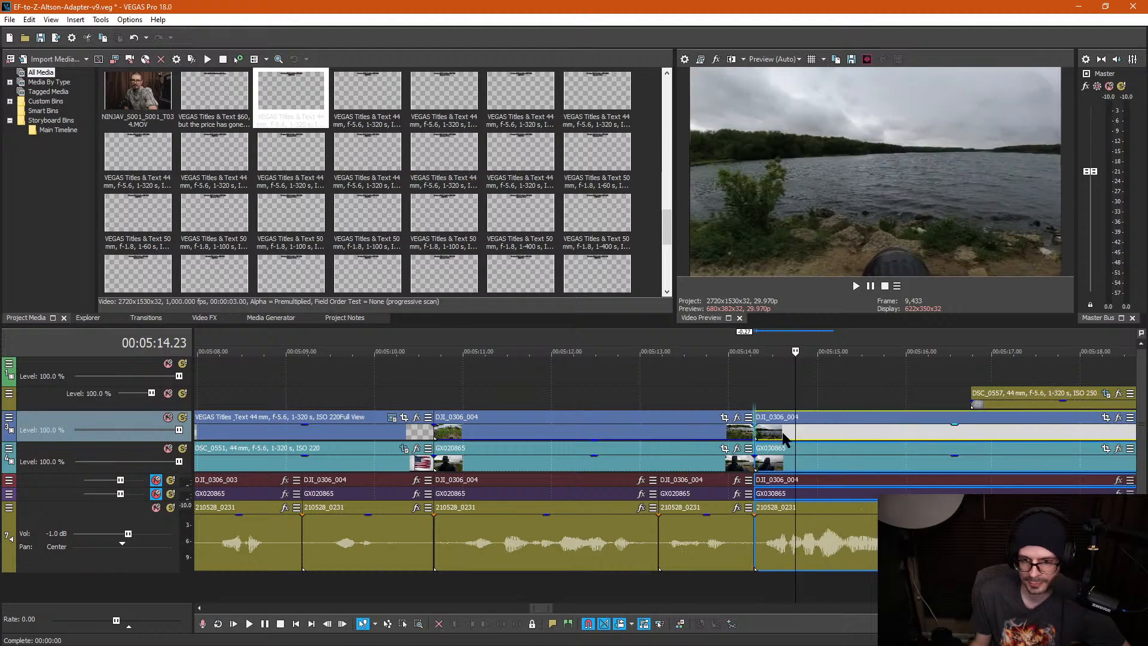
# Step: Play back the closed cut and the following footage through the two DSC_0557 photos
pyautogui.click(715, 392)
pyautogui.press('space')
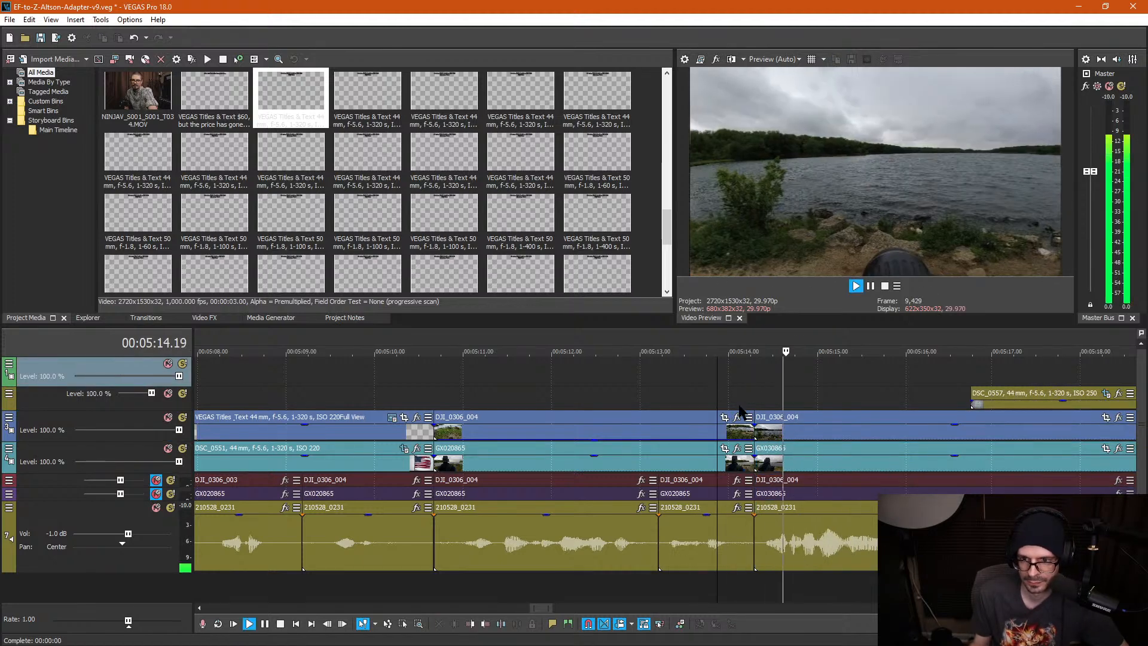
pyautogui.scroll(-4, 762, 412)
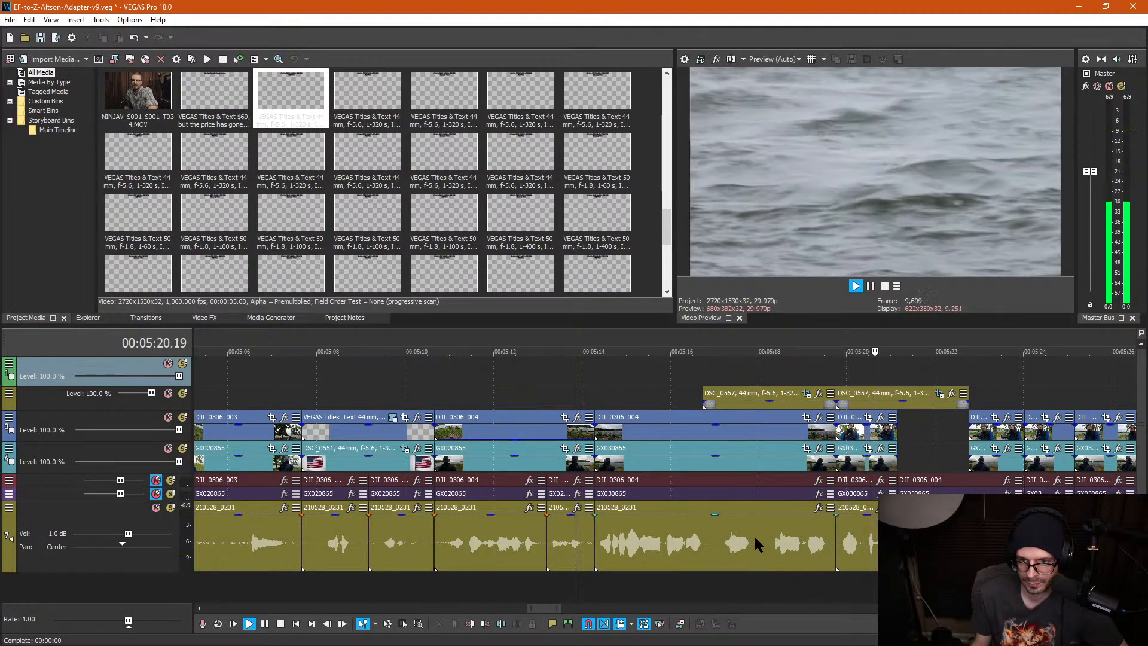
pyautogui.scroll(-2, 773, 525)
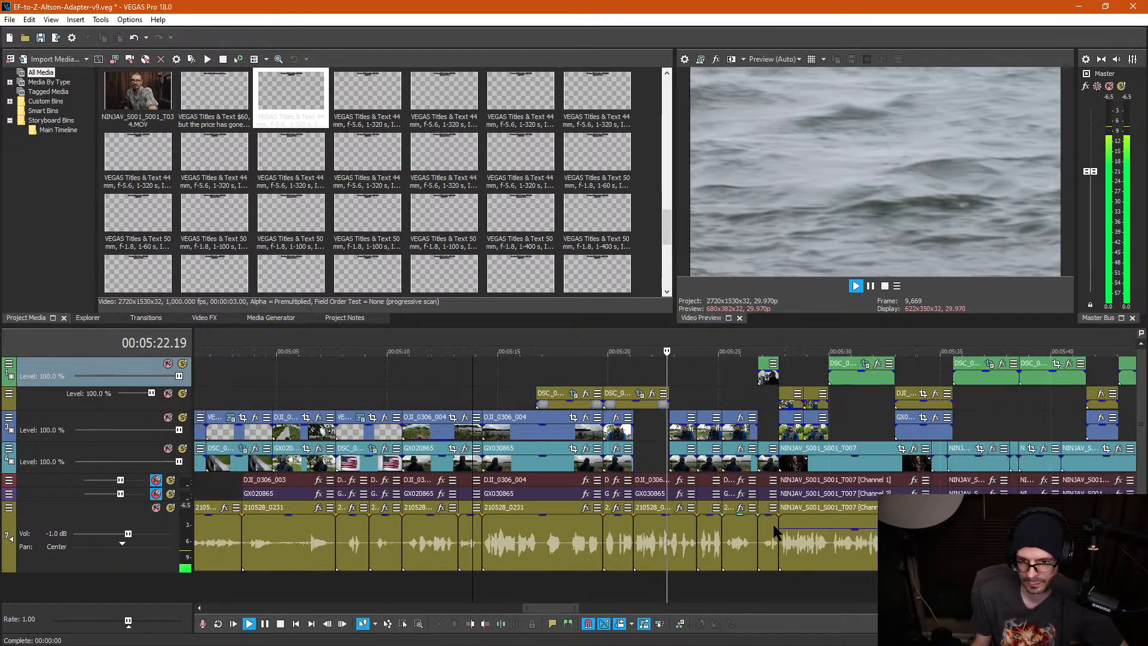
pyautogui.press('Return')
pyautogui.click(521, 377)
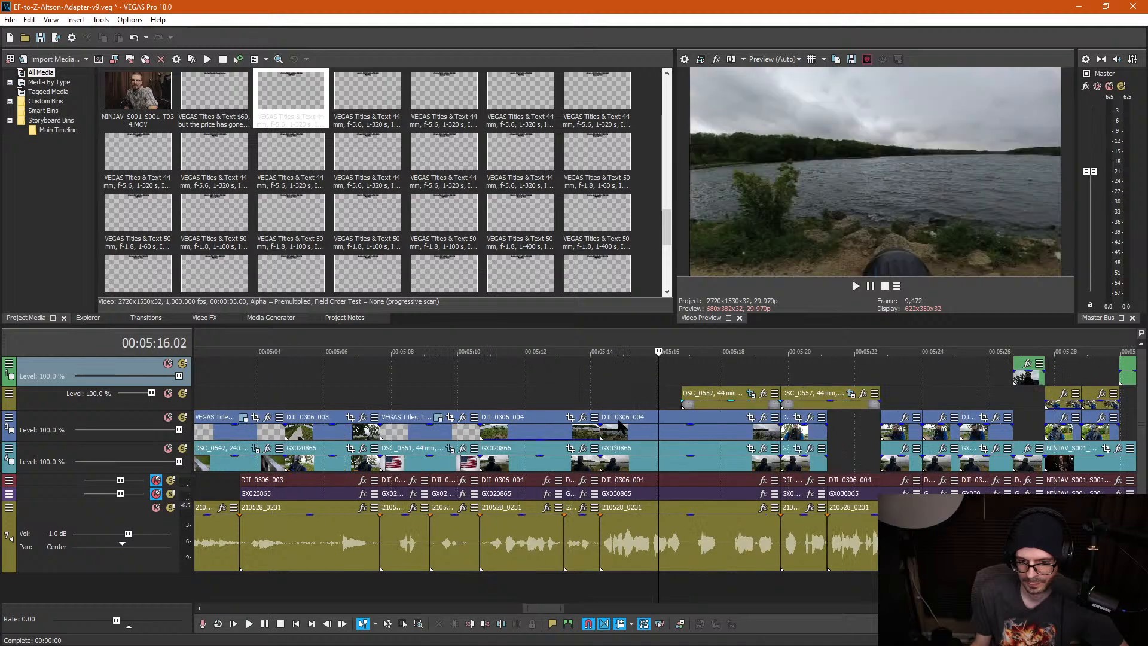
# Step: Split the DJI_0306_004 and GX030865 video events at 00:05:16.22, where the first DSC_0557 photo starts, leaving the audio whole
pyautogui.scroll(3, 763, 427)
pyautogui.press('d')
pyautogui.press('d')
pyautogui.moveTo(1013, 426); pyautogui.dragTo(876, 462)
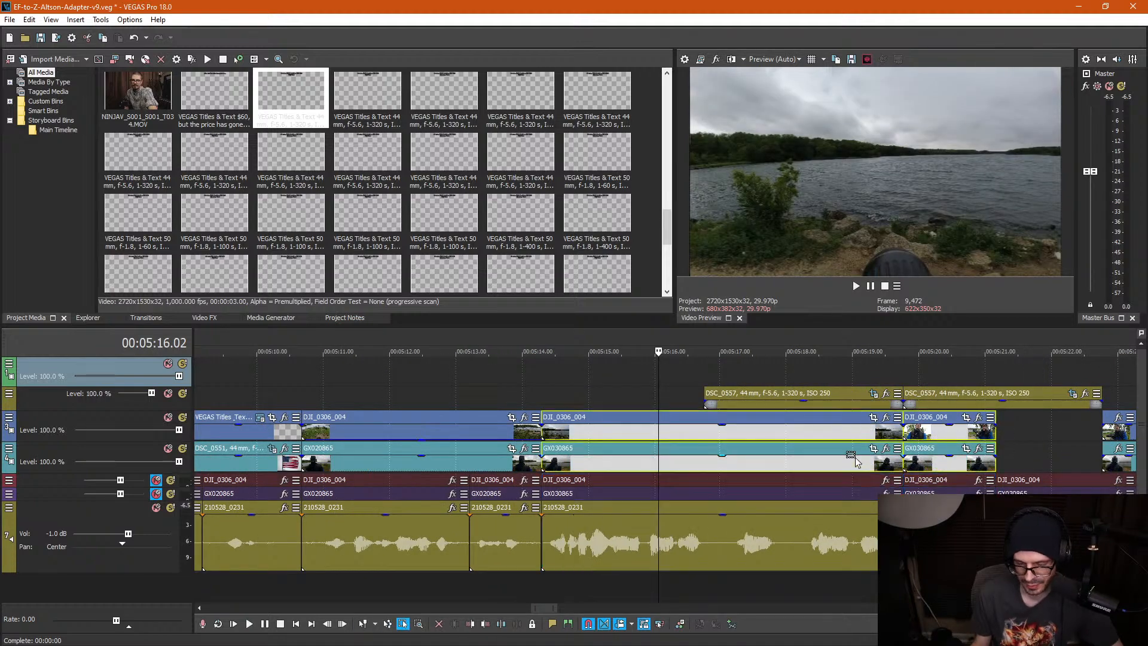
pyautogui.hotkey('ctrl', 'd')
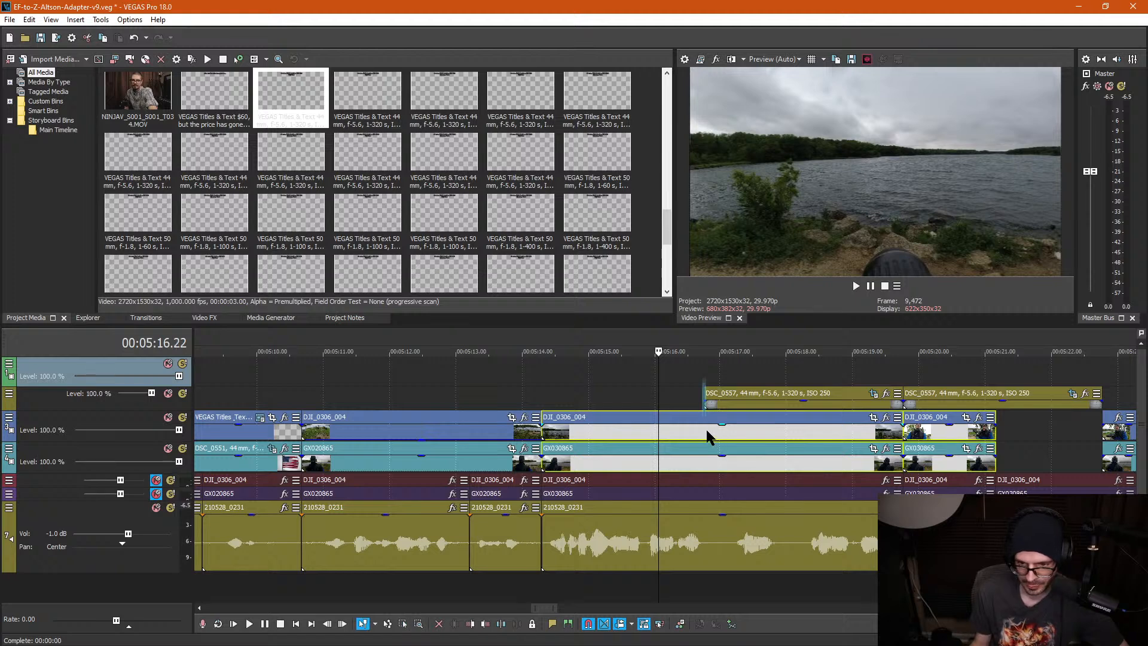
pyautogui.click(706, 429)
pyautogui.press('s')
pyautogui.press('s')
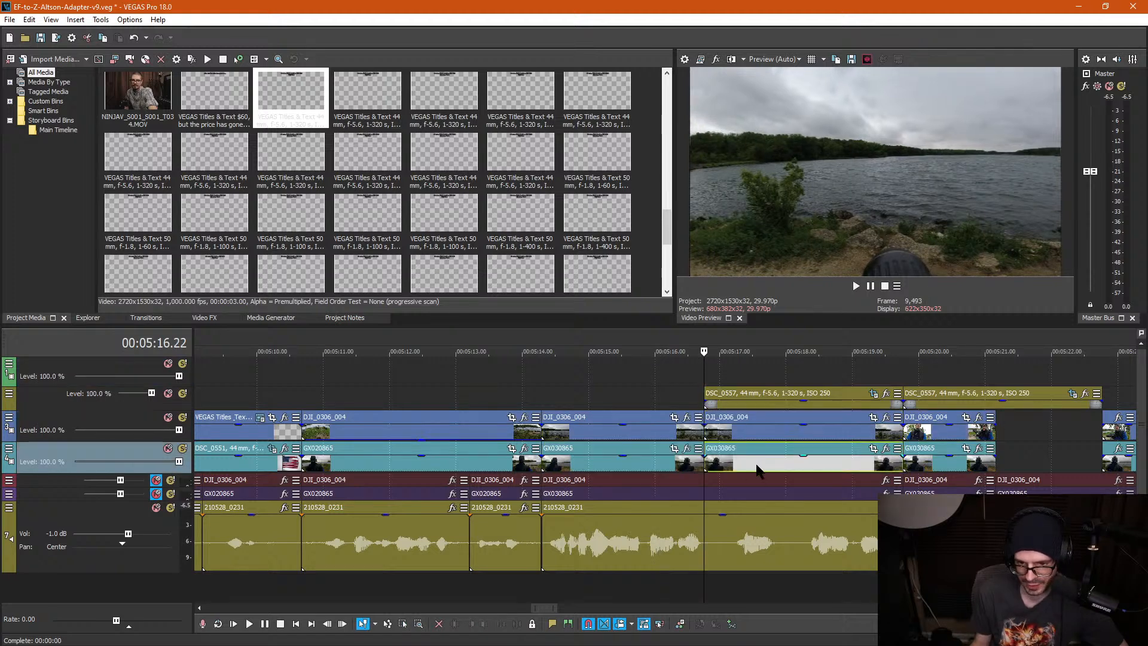
pyautogui.click(757, 464)
pyautogui.press('Delete')
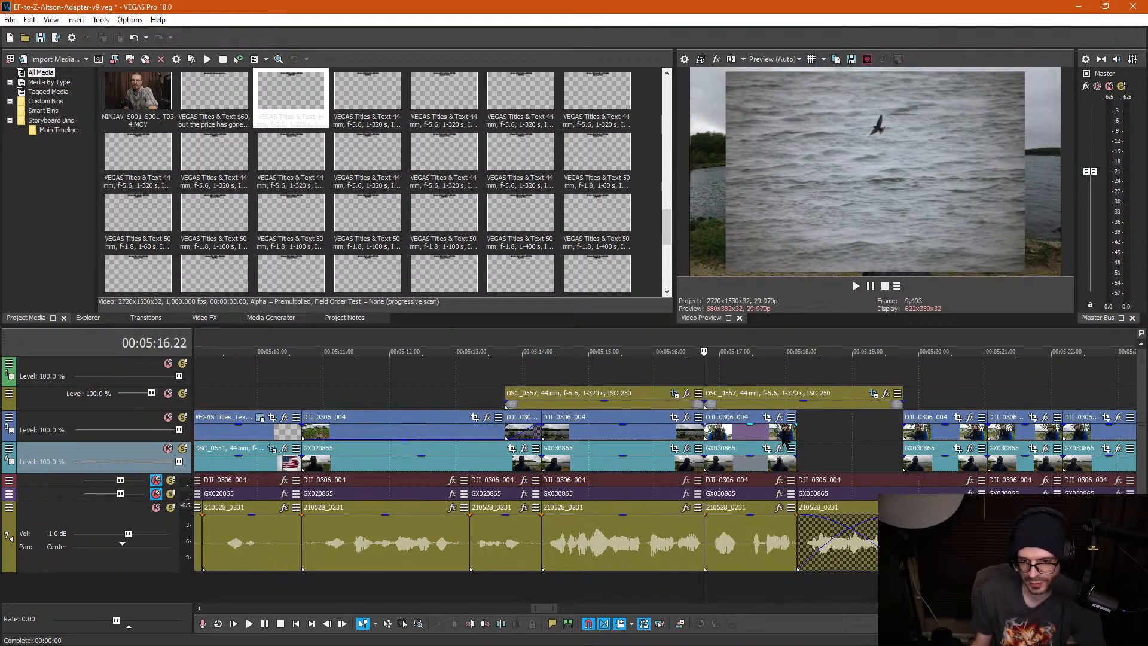
pyautogui.hotkey('ctrl', 'z')
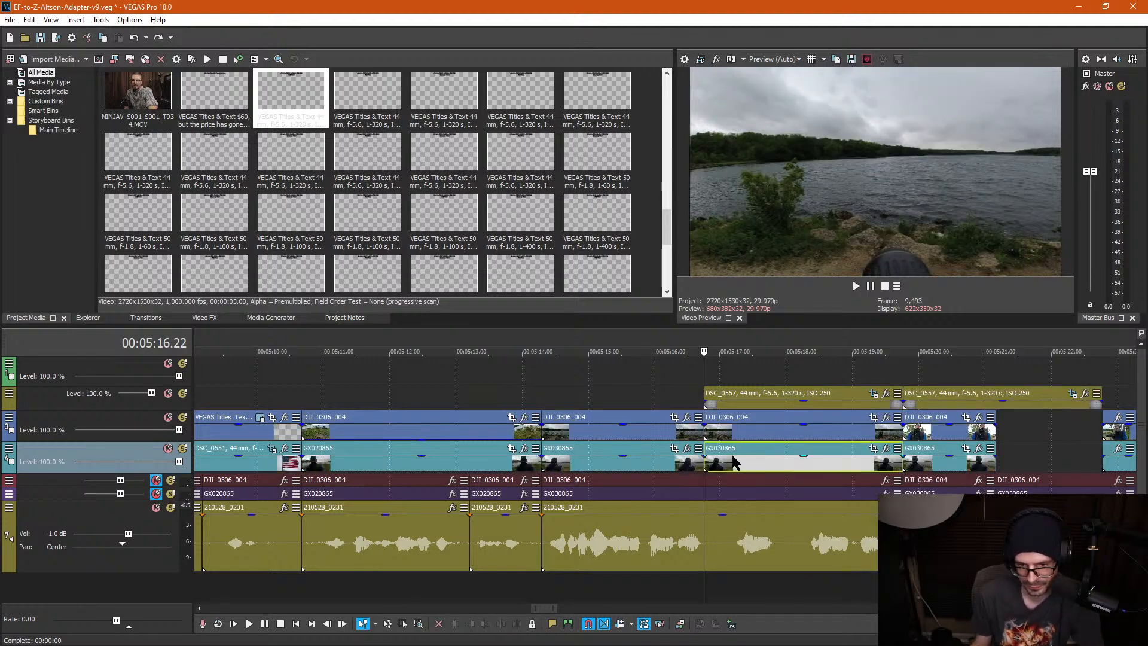
# Step: Delete the DJI_0306_004 and GX030865 video events beneath both DSC_0557 photos without shifting the following clips, and save the project
pyautogui.press('Delete')
pyautogui.click(734, 430)
pyautogui.press('Delete')
pyautogui.click(946, 433)
pyautogui.press('Delete')
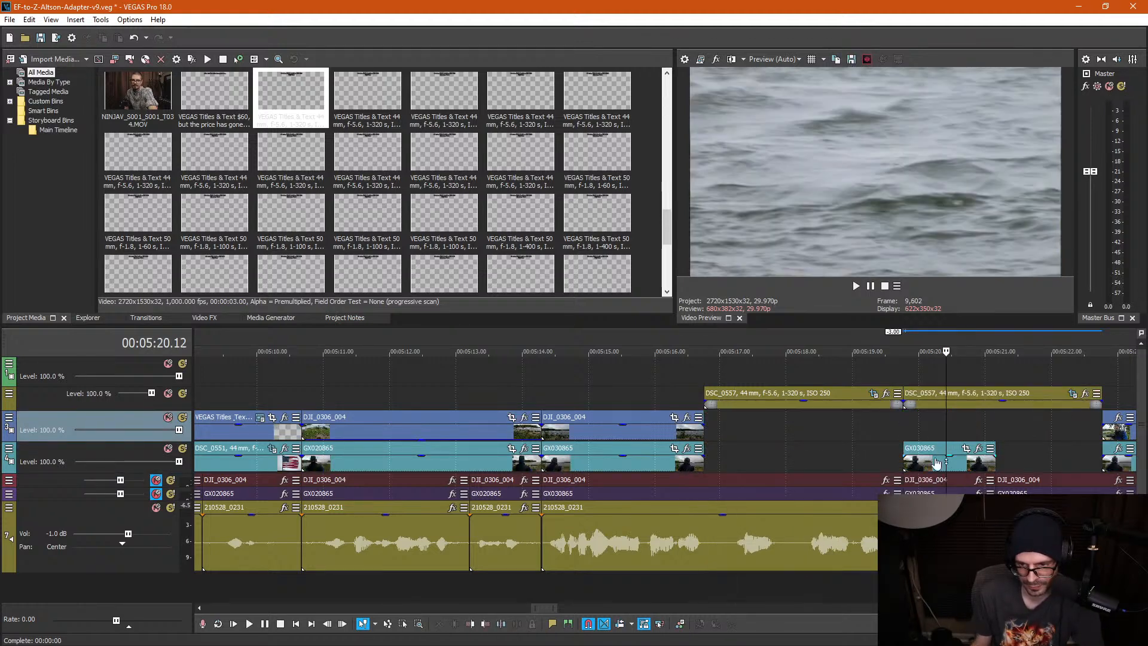
pyautogui.click(937, 459)
pyautogui.press('Delete')
pyautogui.click(837, 429)
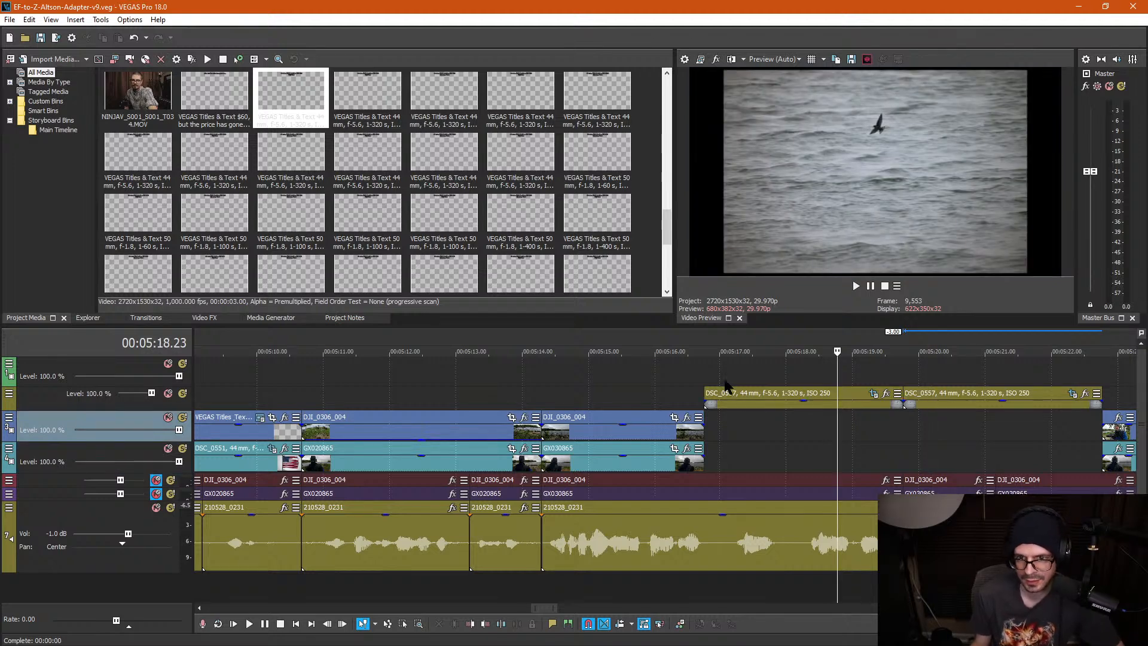
# Step: Compare the two DSC_0557 photo events in the preview and view the surrounding timeline
pyautogui.click(744, 397)
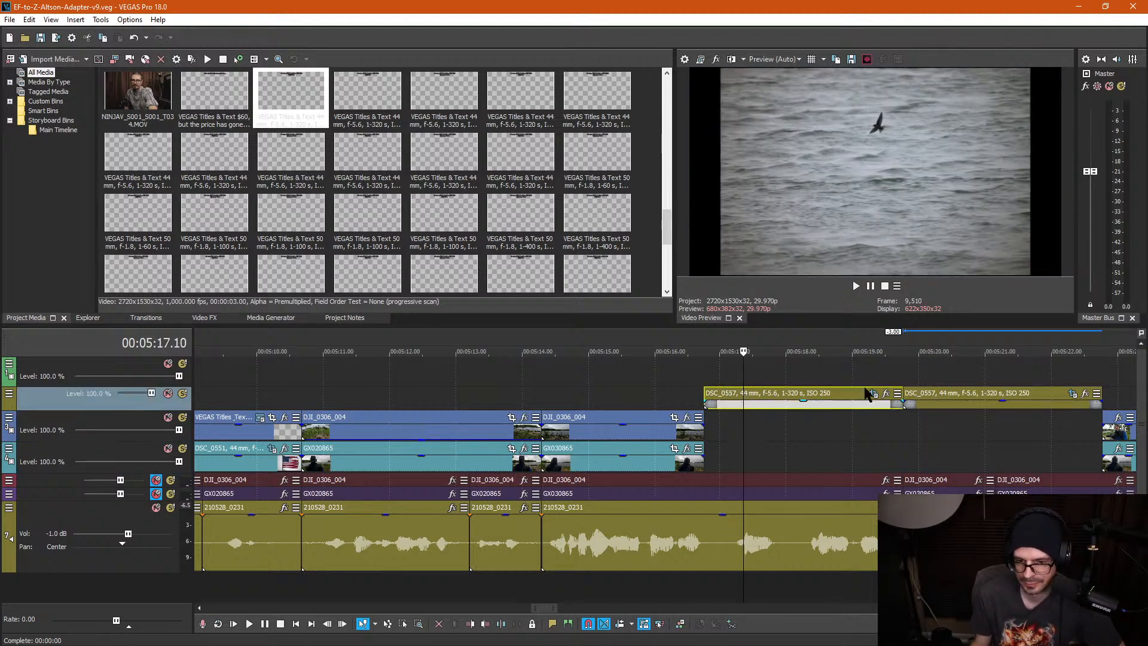
pyautogui.click(963, 398)
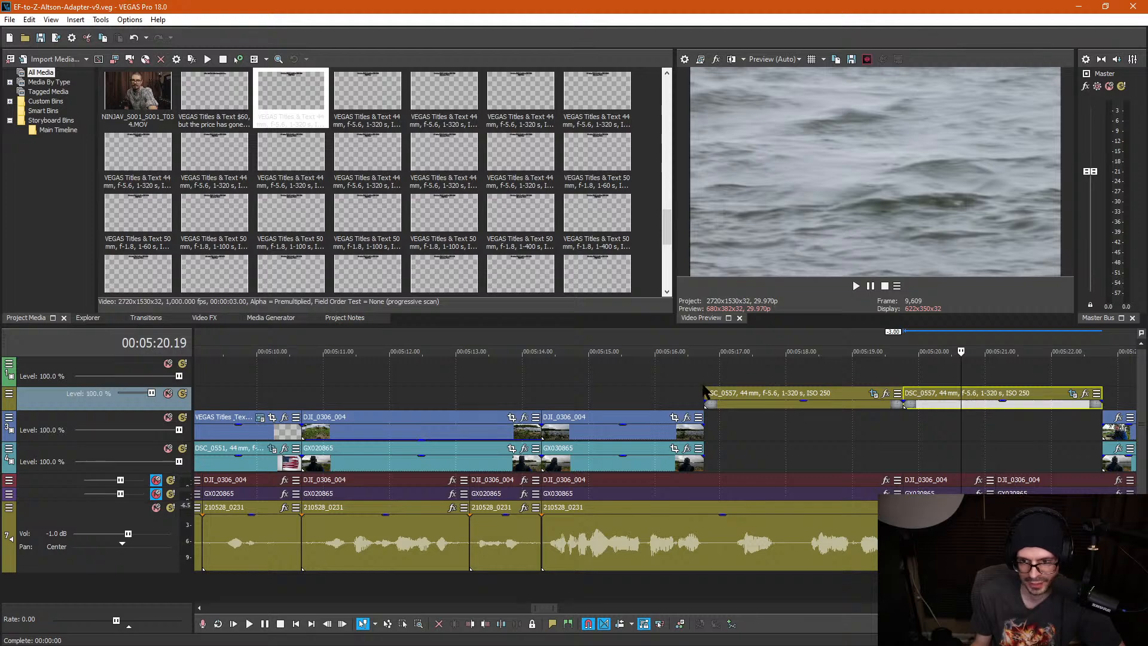
pyautogui.scroll(-3, 706, 392)
pyautogui.click(511, 375)
pyautogui.scroll(-3, 531, 402)
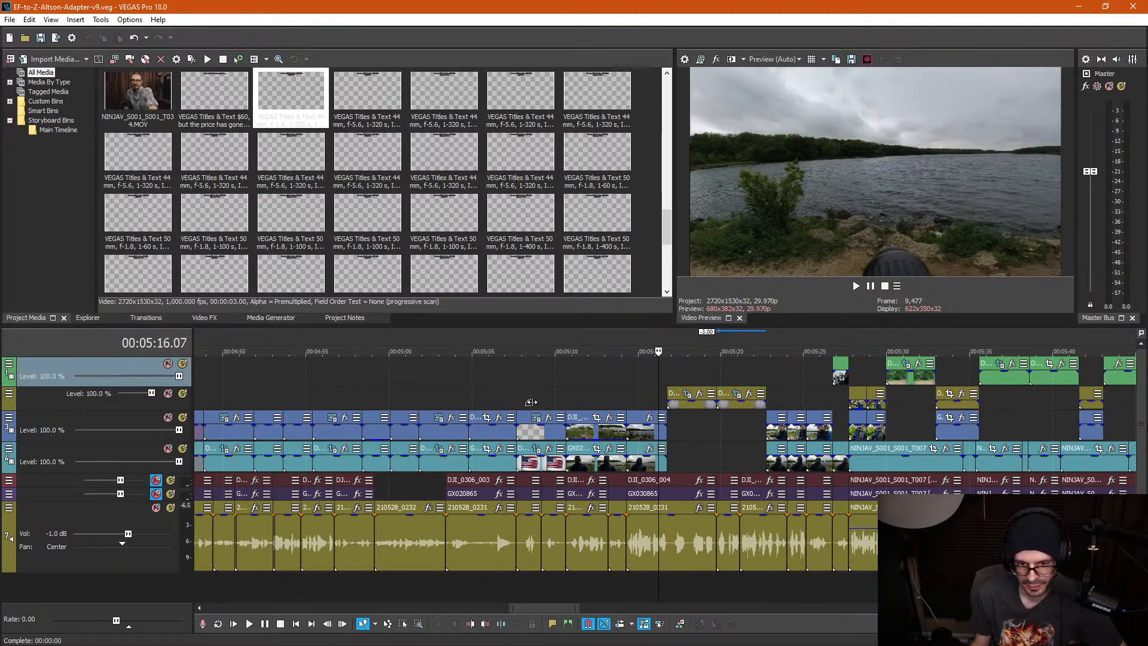
# Step: Copy the two title events near 00:04:41 and paste them at 00:05:16.22 above the DSC_0557 photos as new copies of the source media
pyautogui.click(424, 405)
pyautogui.scroll(3, 470, 419)
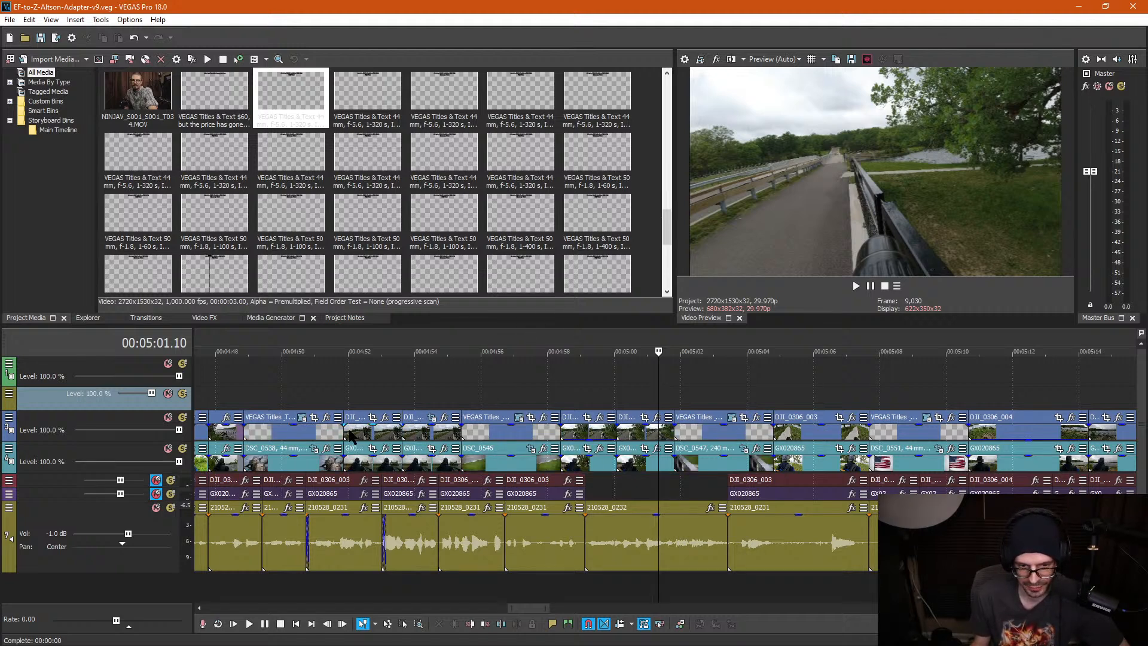
pyautogui.scroll(-2, 445, 432)
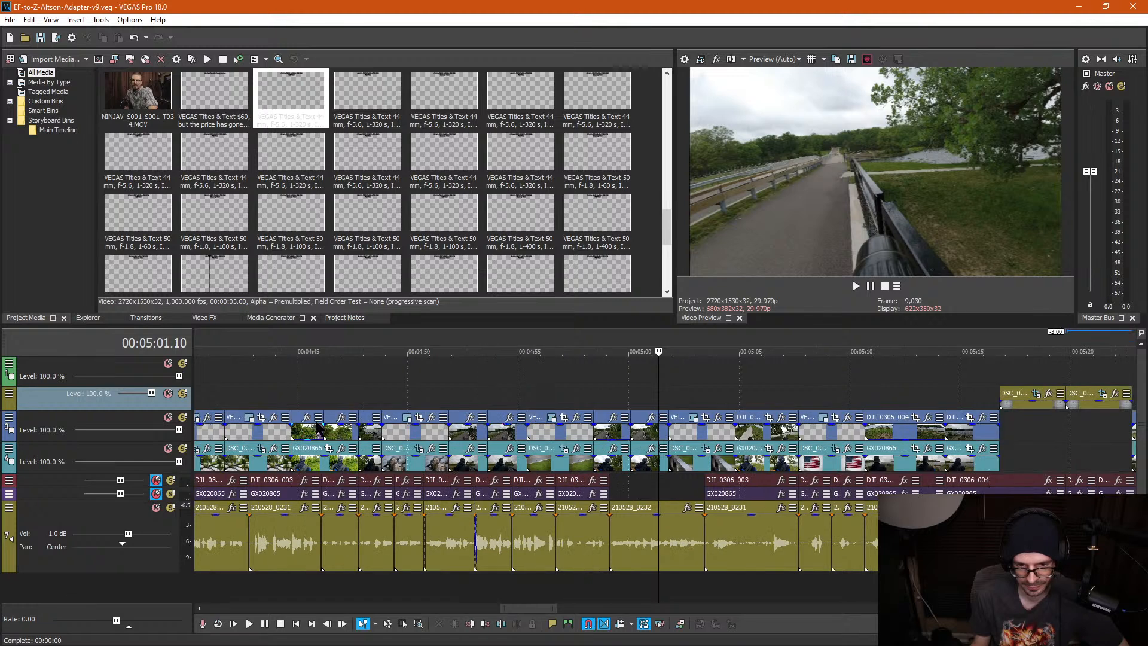
pyautogui.click(214, 440)
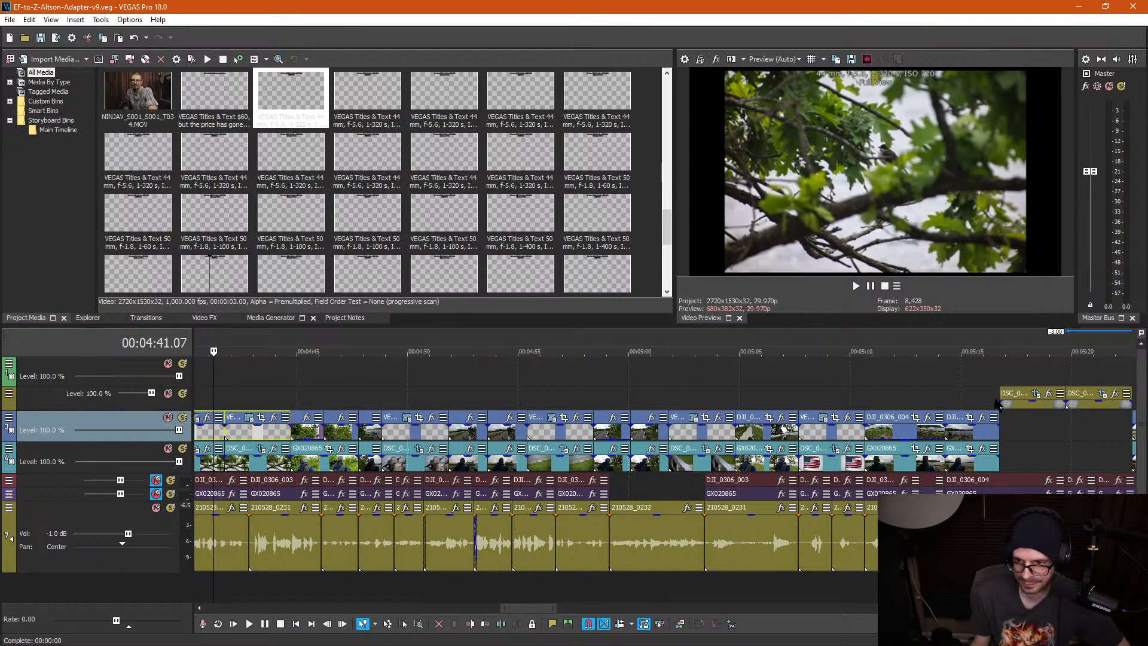
pyautogui.click(1009, 365)
pyautogui.scroll(3, 721, 383)
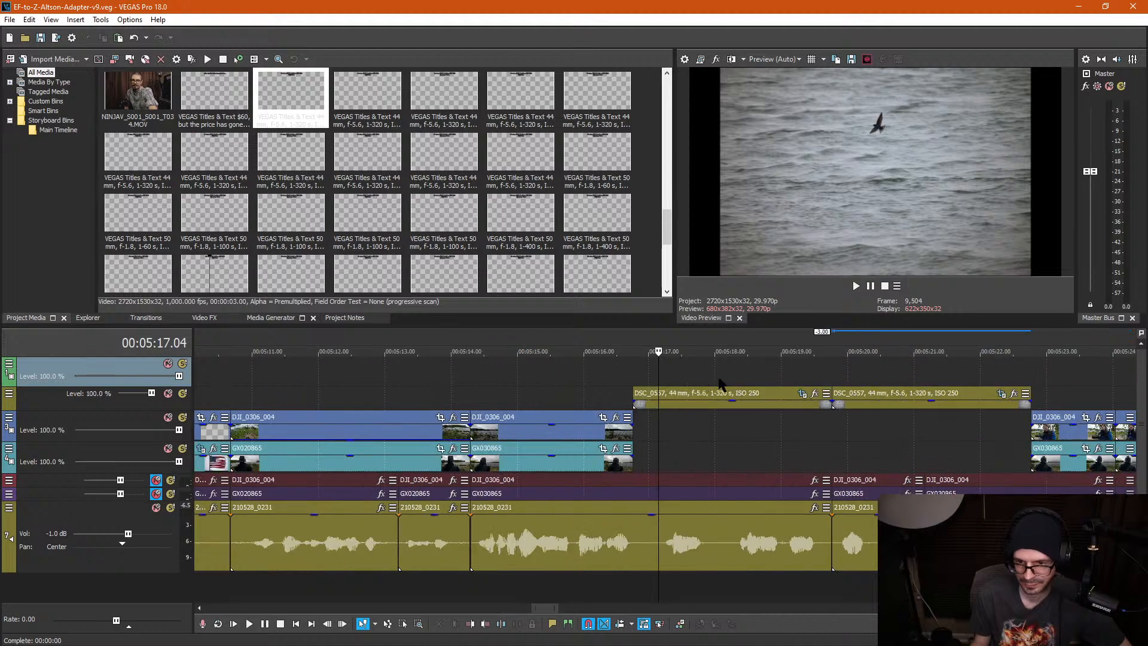
pyautogui.click(633, 368)
pyautogui.hotkey('ctrl', 'v')
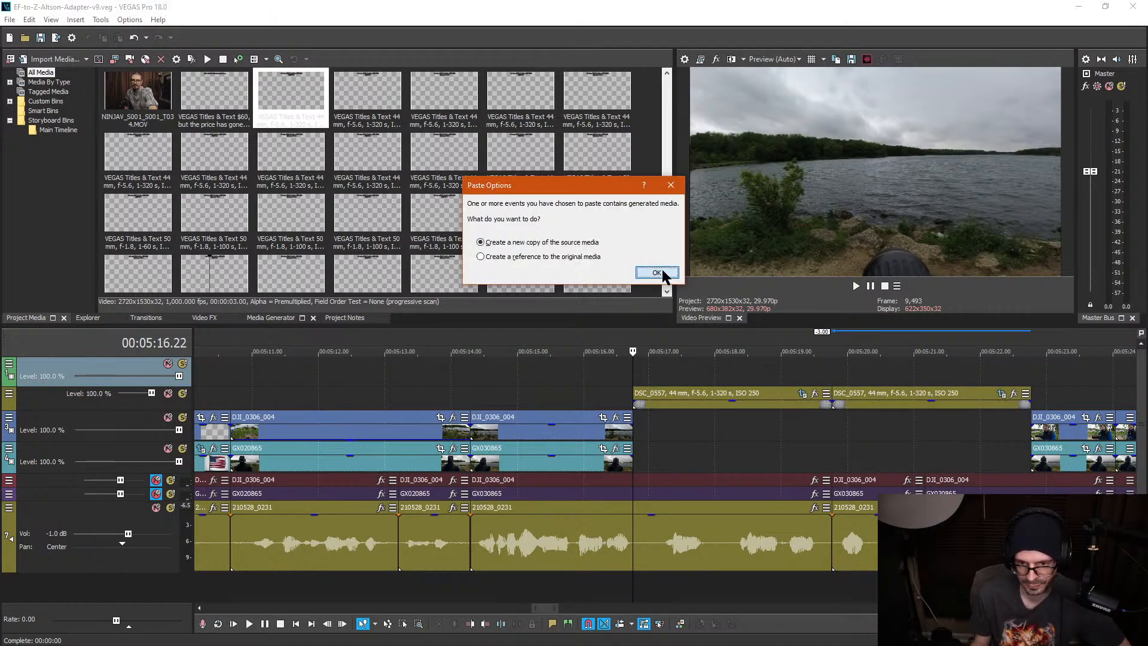
pyautogui.click(657, 273)
# Step: Replace the settings line of the first DSC_0557 title with "44 mm, f-5.6, 1-320 s, ISO 250", copied from the photo's take name
pyautogui.rightClick(703, 407)
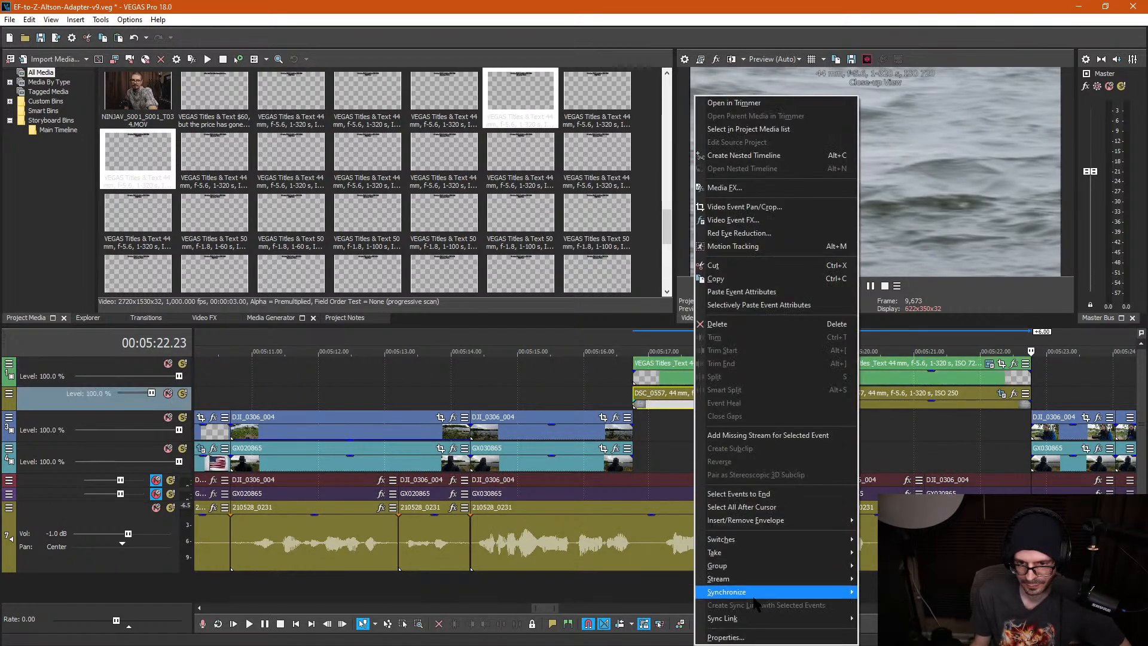
pyautogui.click(758, 635)
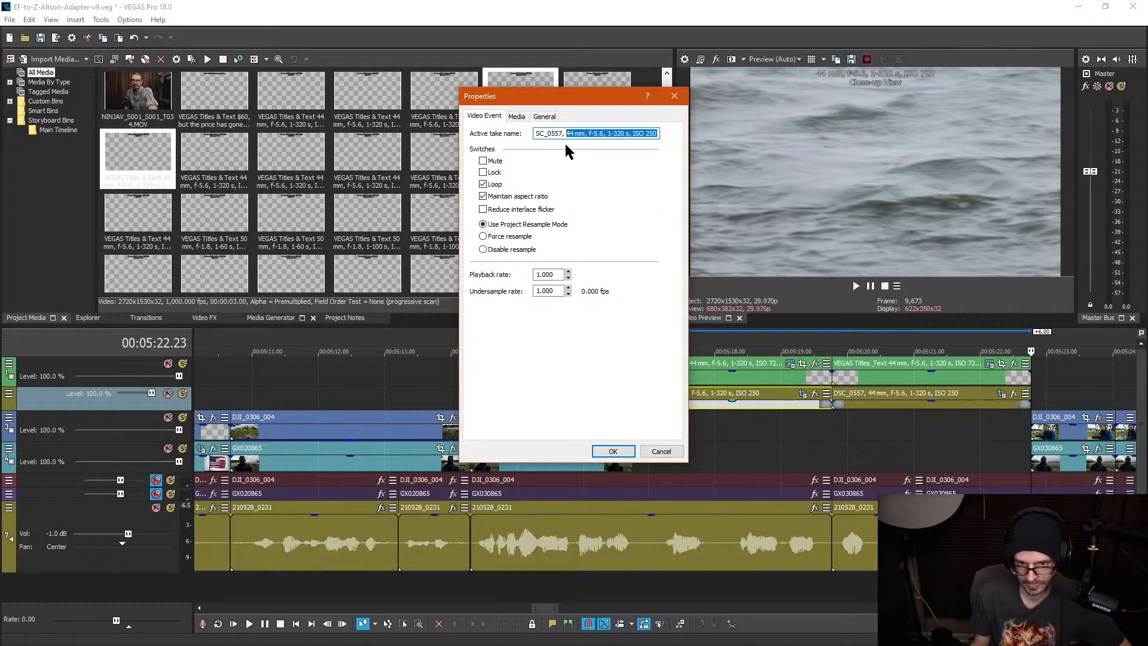
pyautogui.click(674, 96)
pyautogui.click(755, 373)
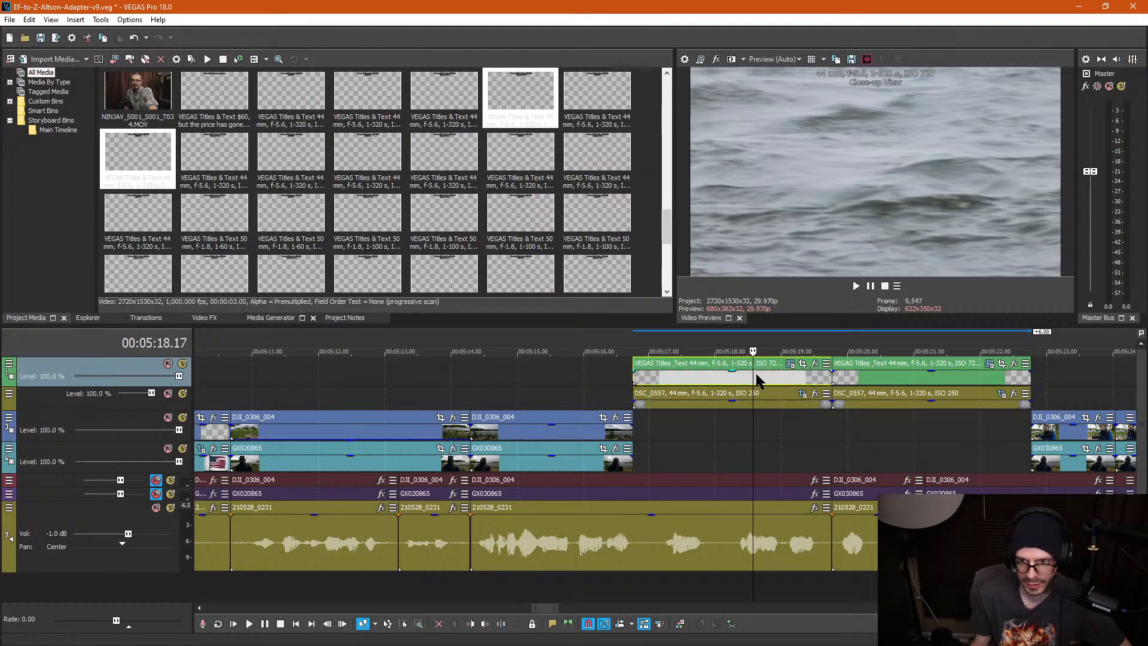
pyautogui.click(790, 364)
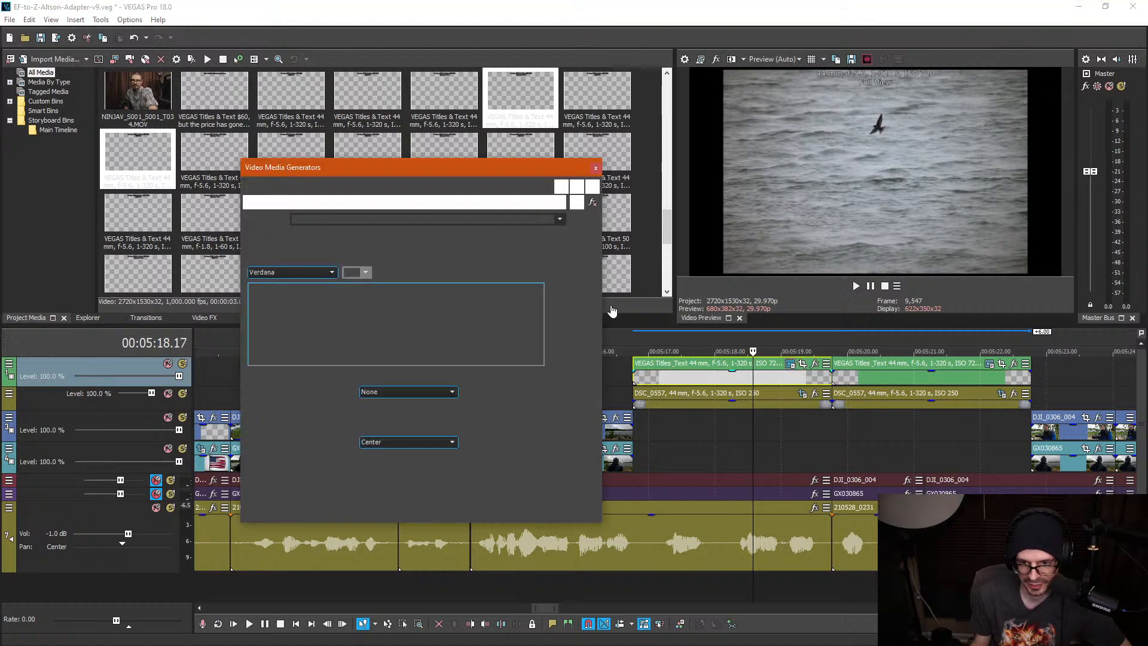
pyautogui.moveTo(457, 287); pyautogui.dragTo(282, 284)
pyautogui.write('44 mm, f-5.6, 1-320 s, ISO 250')
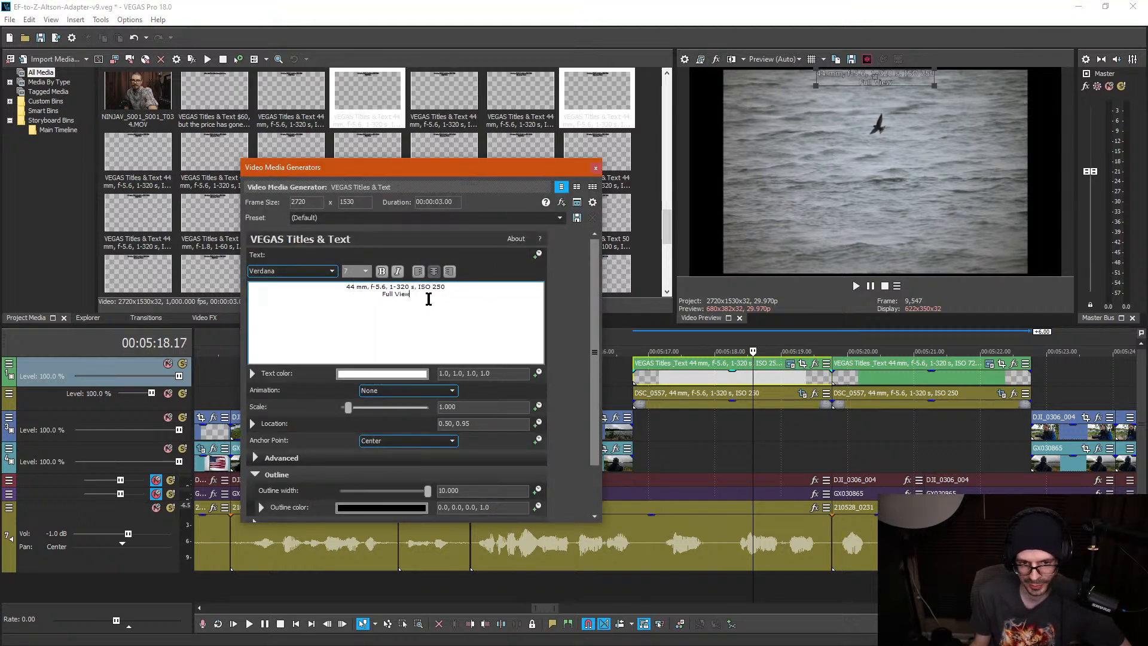
pyautogui.click(597, 168)
pyautogui.click(730, 439)
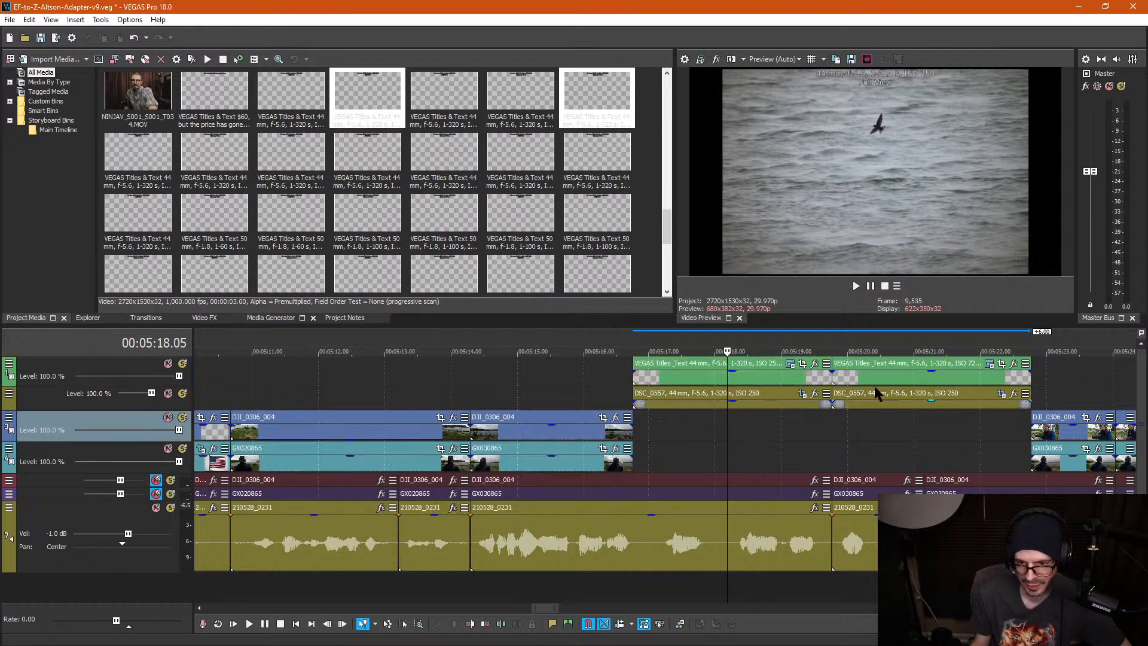
# Step: Replace the settings line of the Close-up View title with "44 mm, f-5.6, 1-320 s, ISO 250"
pyautogui.click(887, 379)
pyautogui.click(992, 364)
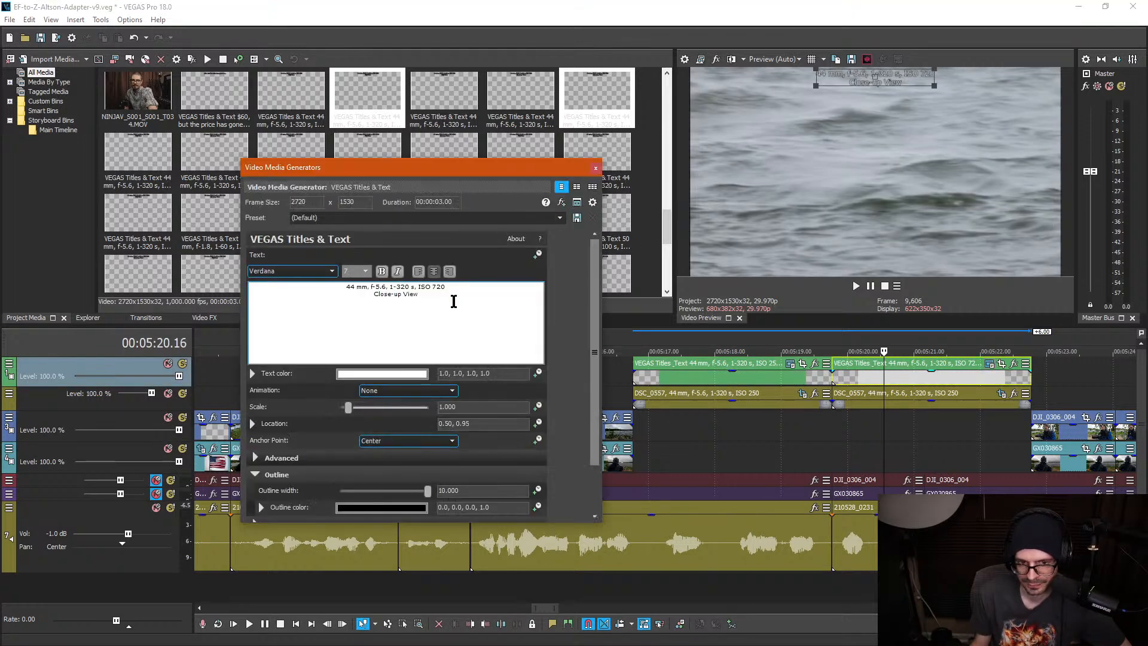
pyautogui.moveTo(359, 286); pyautogui.dragTo(342, 286)
pyautogui.write('44 mm, f-5.6, 1-320 s, ISO 250')
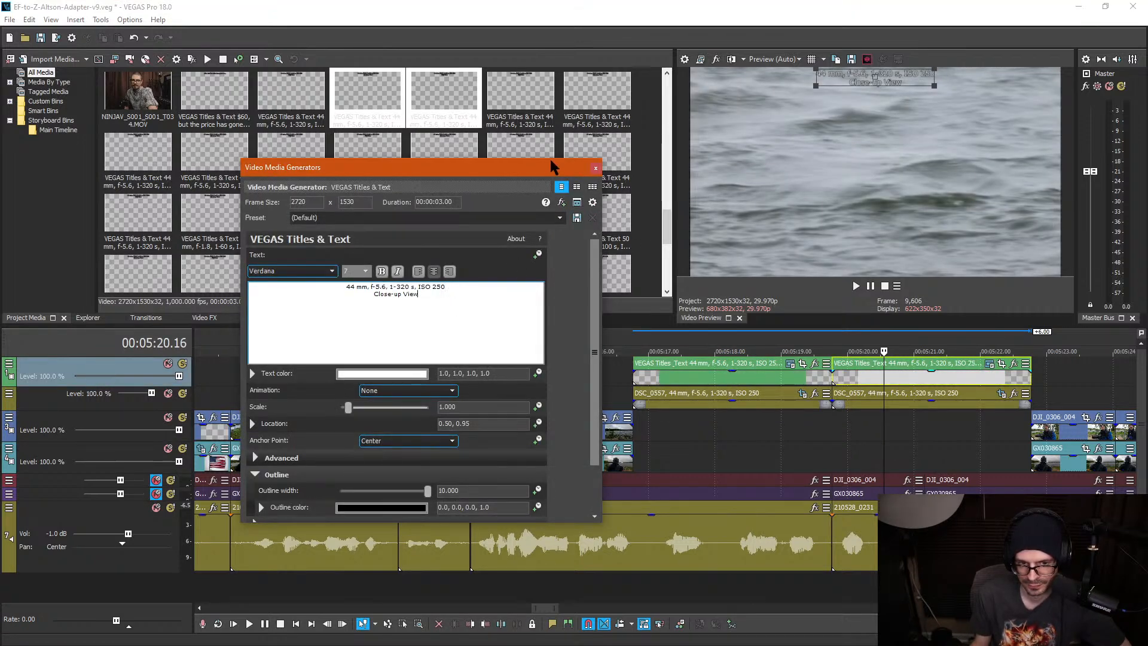
pyautogui.click(595, 169)
pyautogui.click(696, 453)
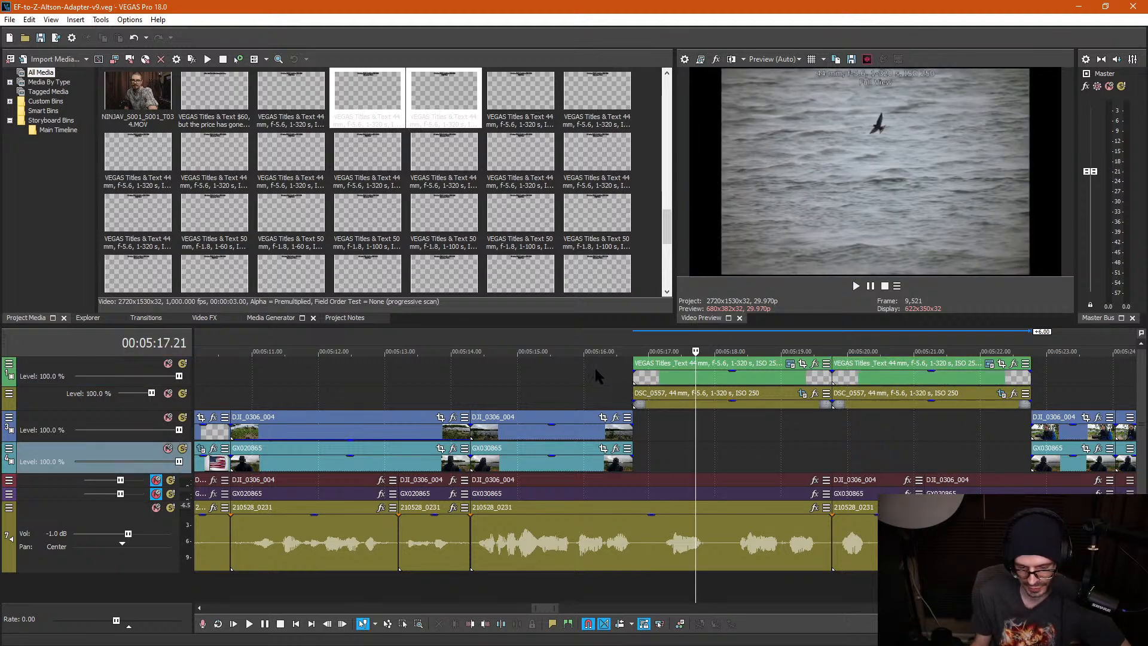
# Step: Group both titles with the DSC_0557 photos and move them straight down into the gap on the two main video tracks
pyautogui.press('d')
pyautogui.press('d')
pyautogui.moveTo(608, 371); pyautogui.dragTo(958, 396)
pyautogui.press('g')
pyautogui.moveTo(870, 405); pyautogui.dragTo(871, 458)
pyautogui.click(614, 386)
pyautogui.hotkey('ctrl', 'd')
# Step: Play back the cut into the titled DSC_0557 photos and on through the close-up
pyautogui.press('space')
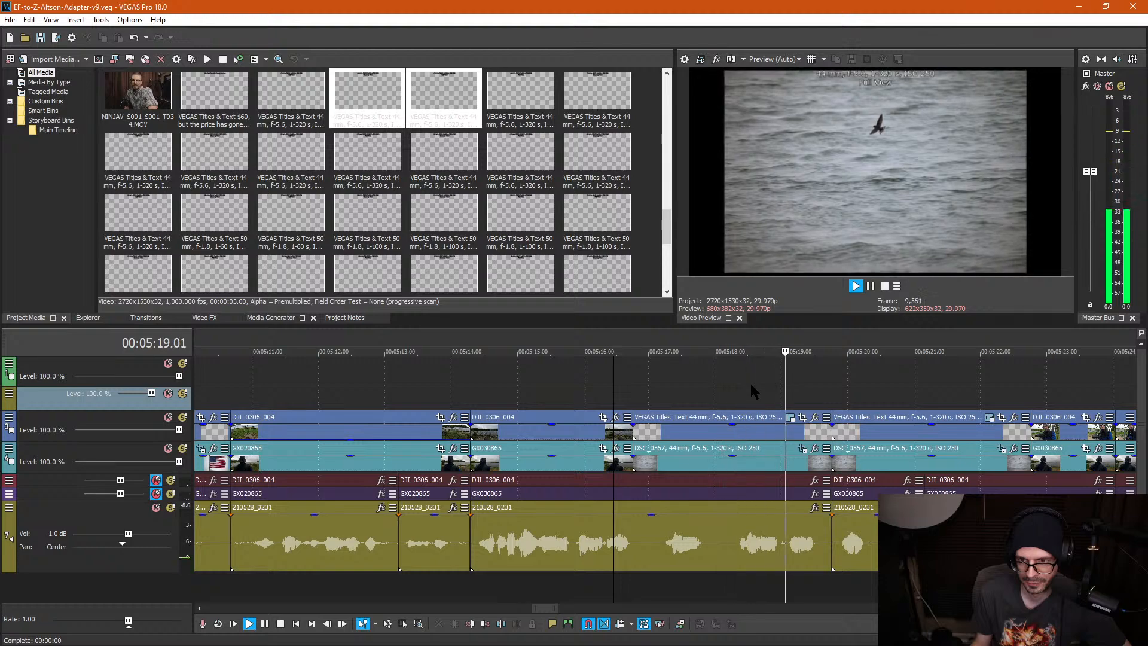
pyautogui.scroll(-3, 816, 402)
pyautogui.press('space')
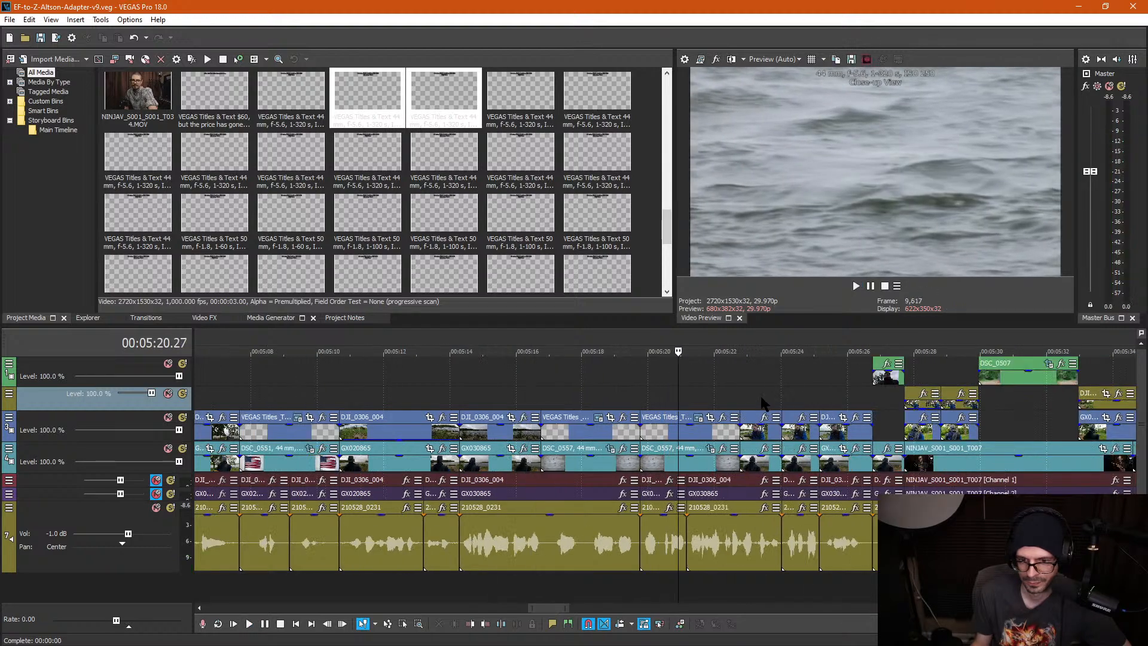
pyautogui.scroll(3, 744, 395)
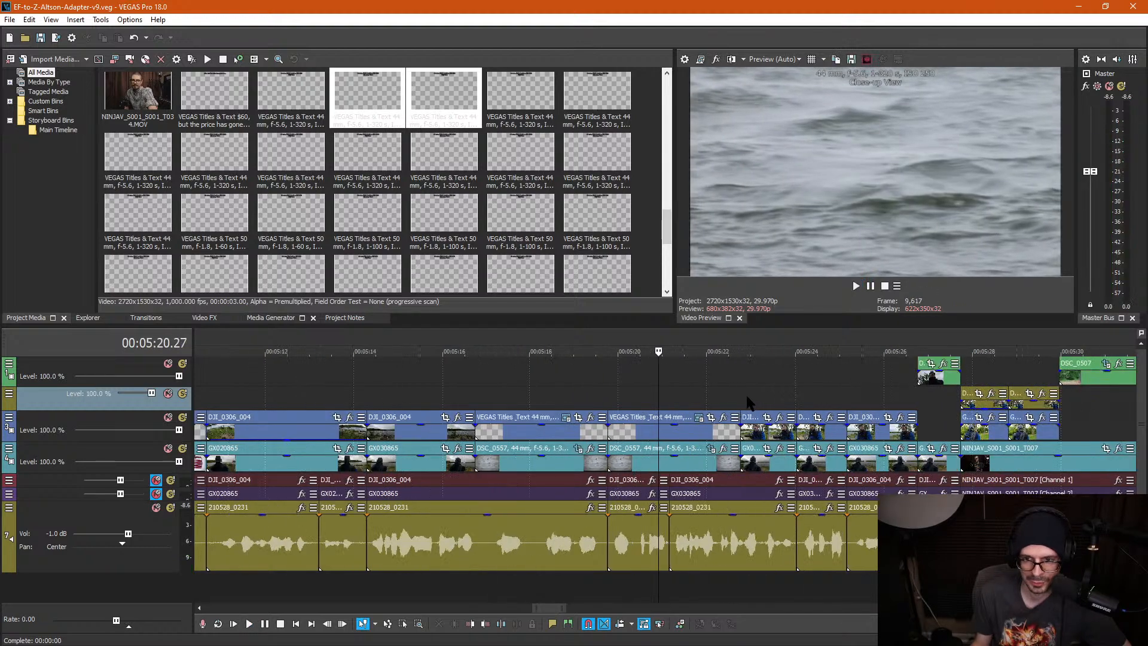
# Step: Reframe the close-up DSC_0557 photo's pan/crop on the bird at centre 3,019, 1,091, zooming from about 2,116 wide to 1,920 wide
pyautogui.click(664, 381)
pyautogui.scroll(1, 688, 395)
pyautogui.click(785, 450)
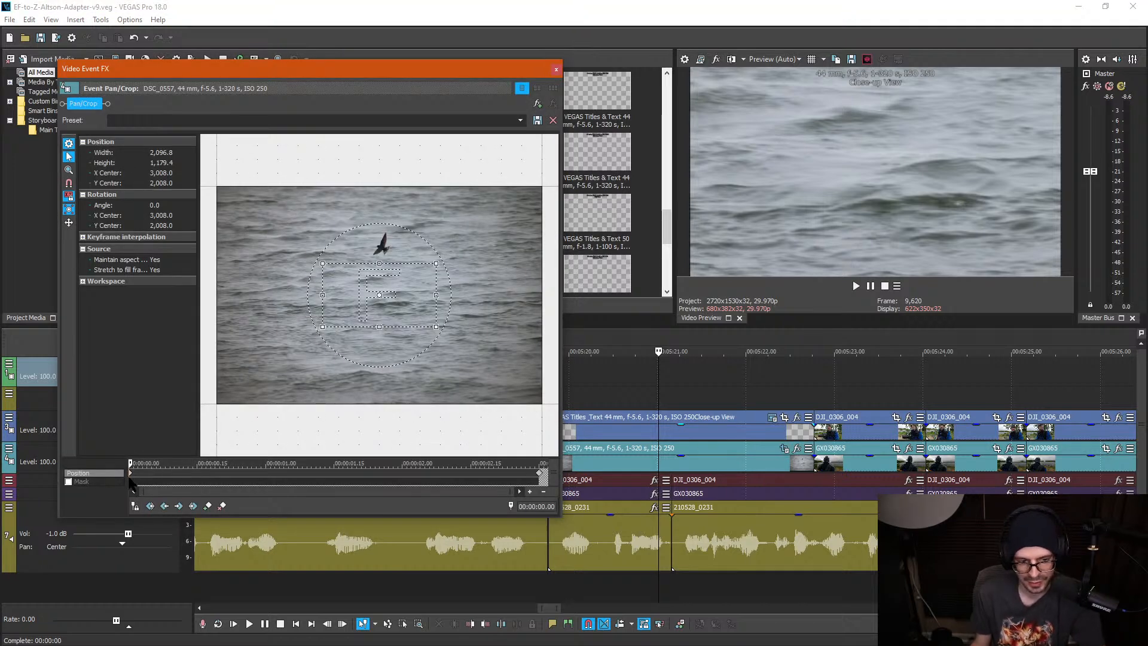
pyautogui.press('Delete')
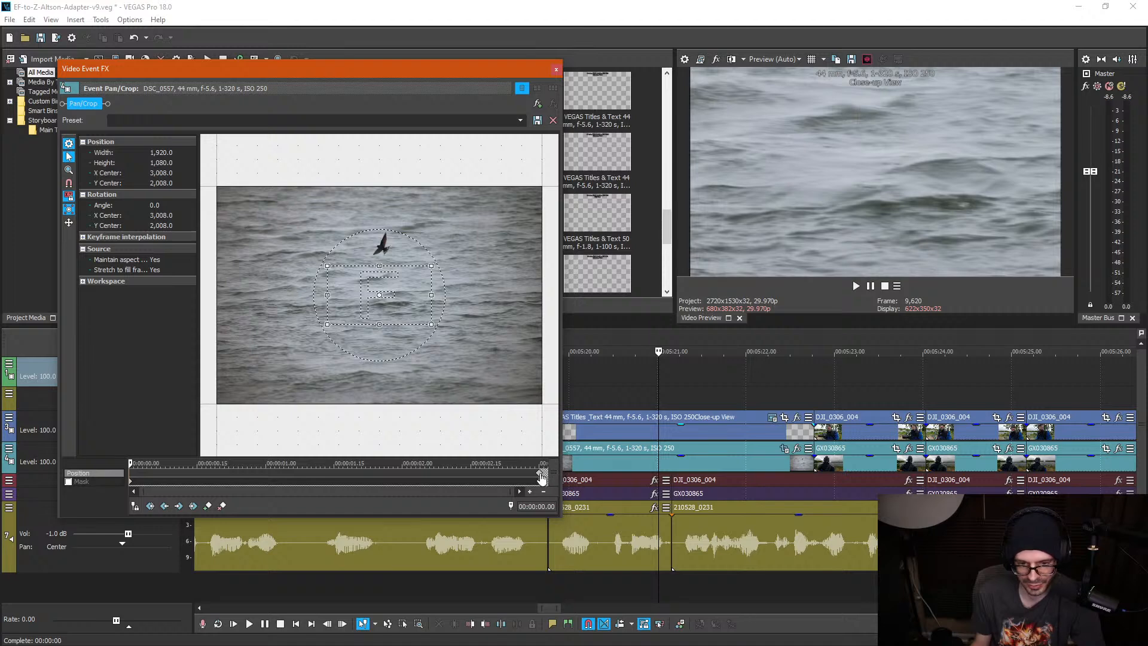
pyautogui.moveTo(406, 299); pyautogui.dragTo(408, 249)
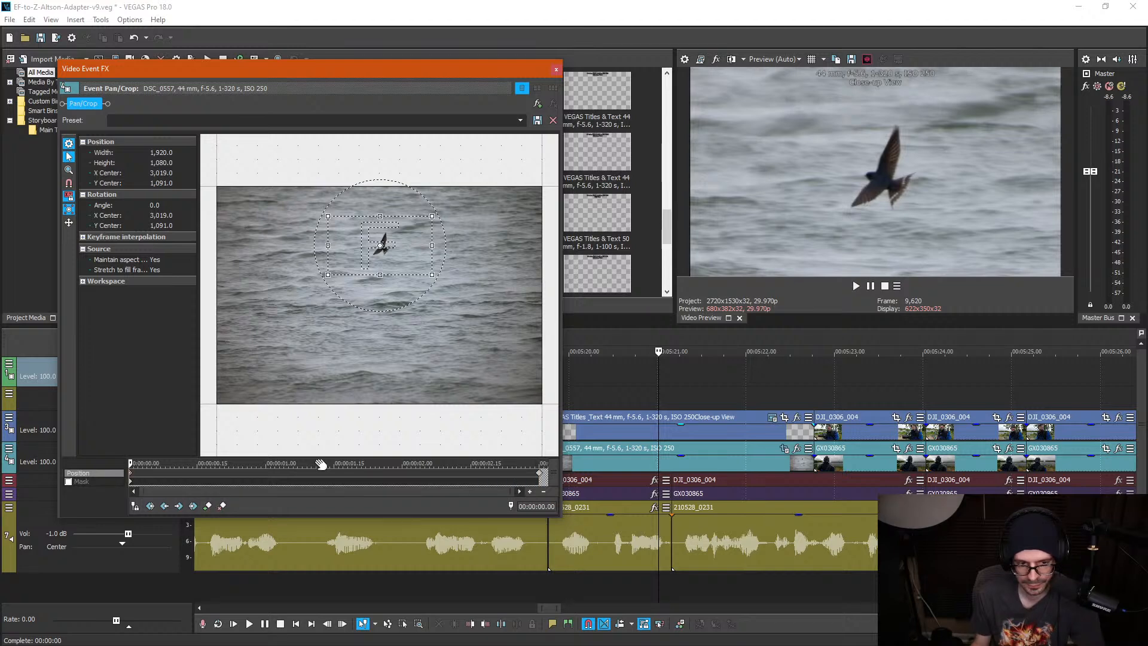
pyautogui.moveTo(324, 274)
pyautogui.mouseDown()
pyautogui.moveTo(314, 282)
pyautogui.moveTo(324, 274)
pyautogui.mouseUp()
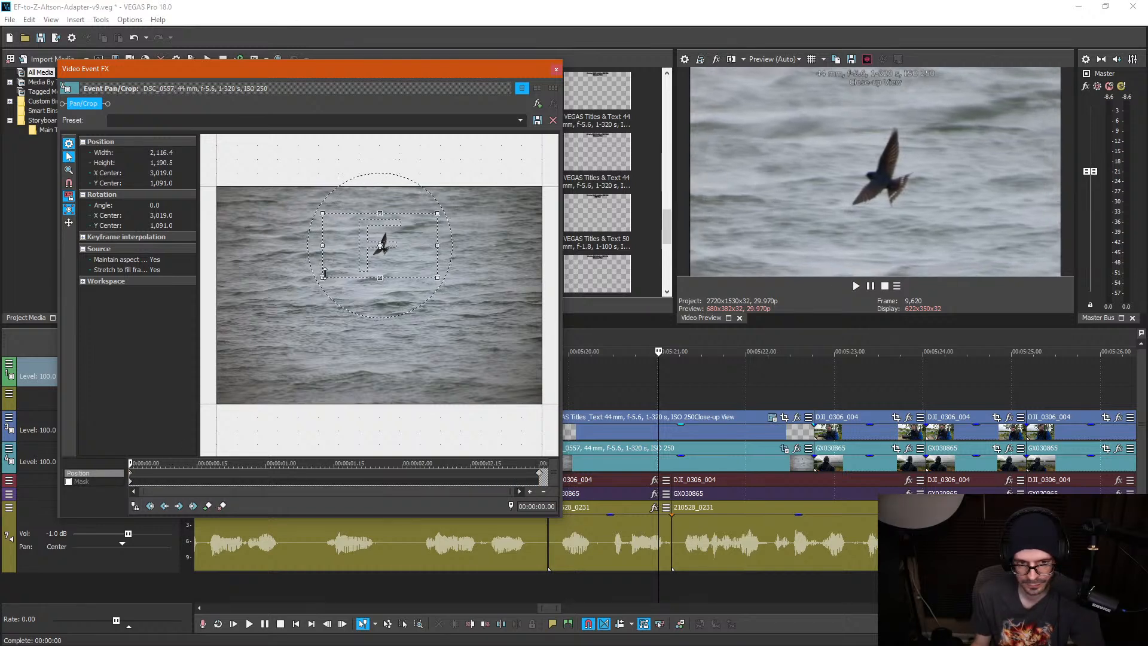
pyautogui.click(556, 70)
# Step: Play back the reframed close-up photo and the talking footage that follows it, up to about 00:05:26
pyautogui.click(518, 381)
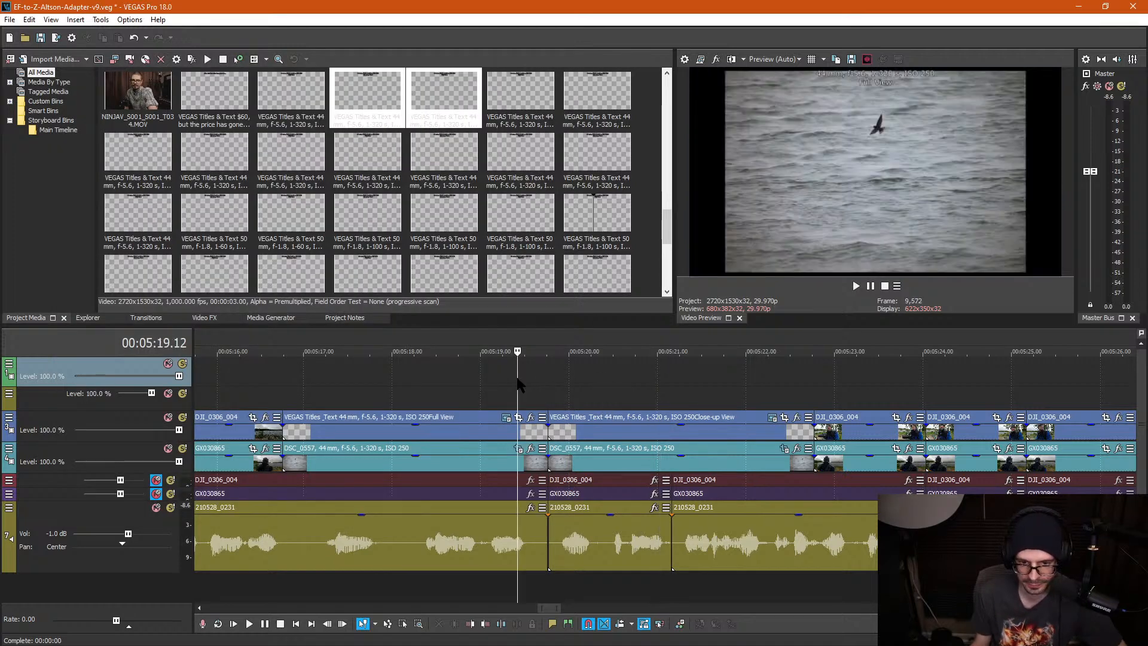
pyautogui.press('space')
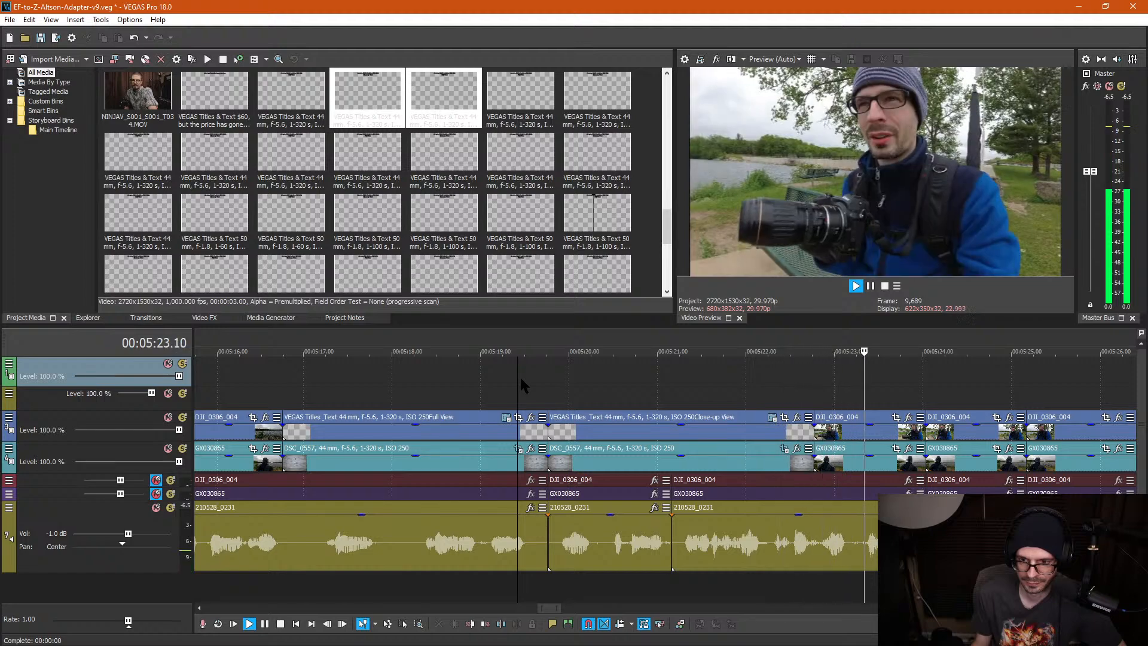
pyautogui.press('Return')
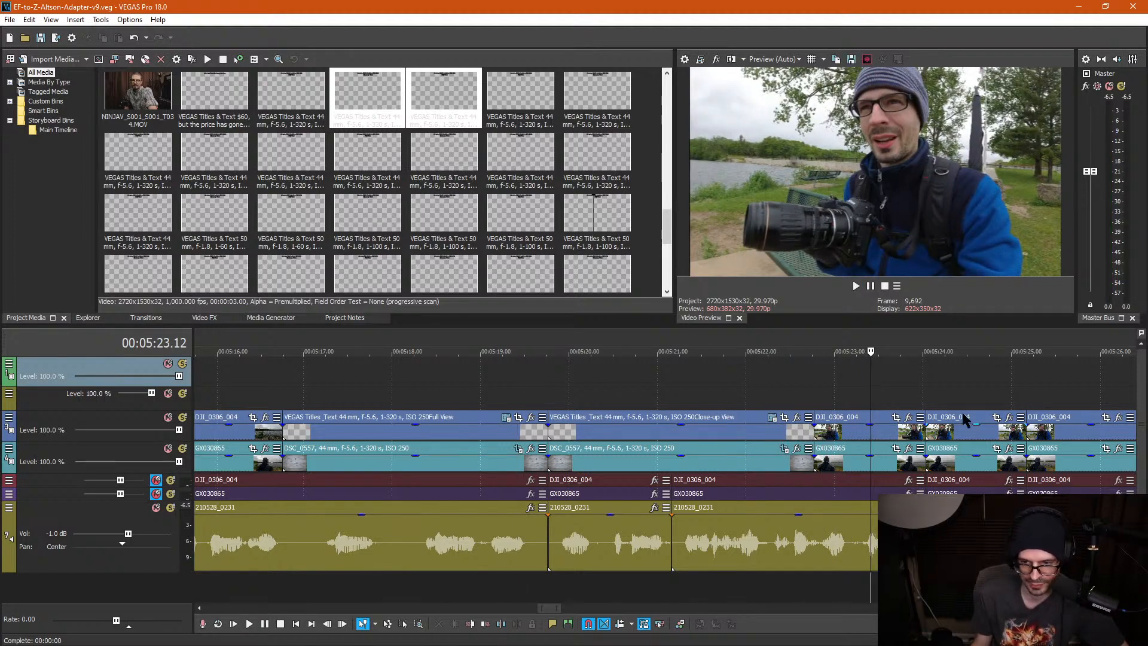
pyautogui.scroll(-2, 954, 415)
pyautogui.press('space')
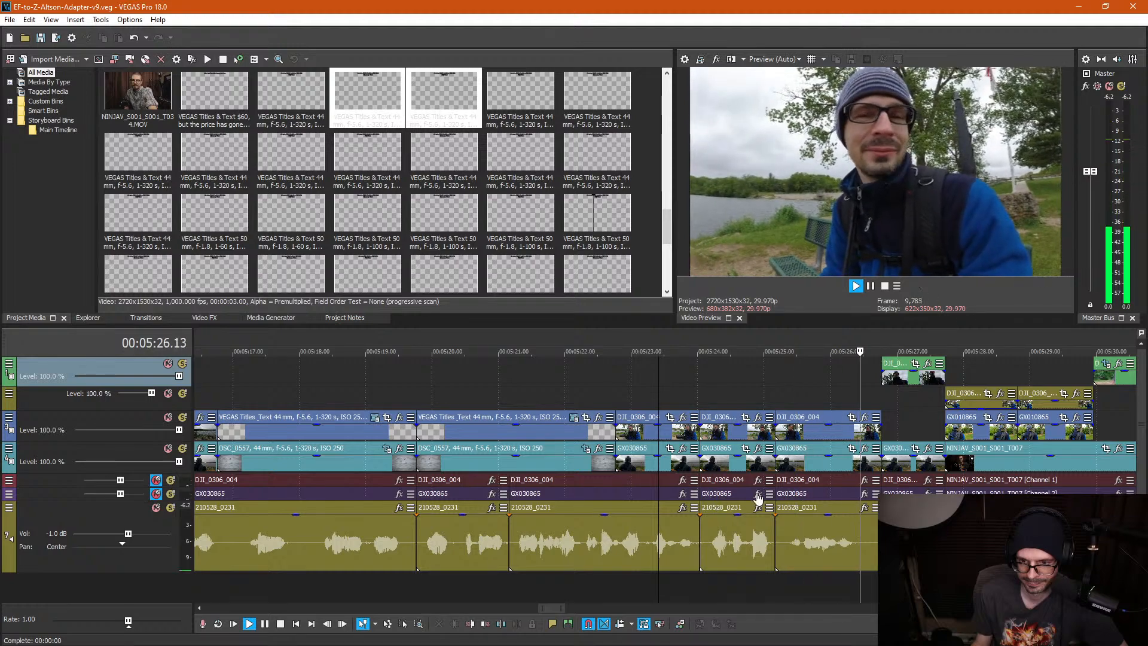
pyautogui.press('Return')
pyautogui.click(806, 436)
pyautogui.click(851, 416)
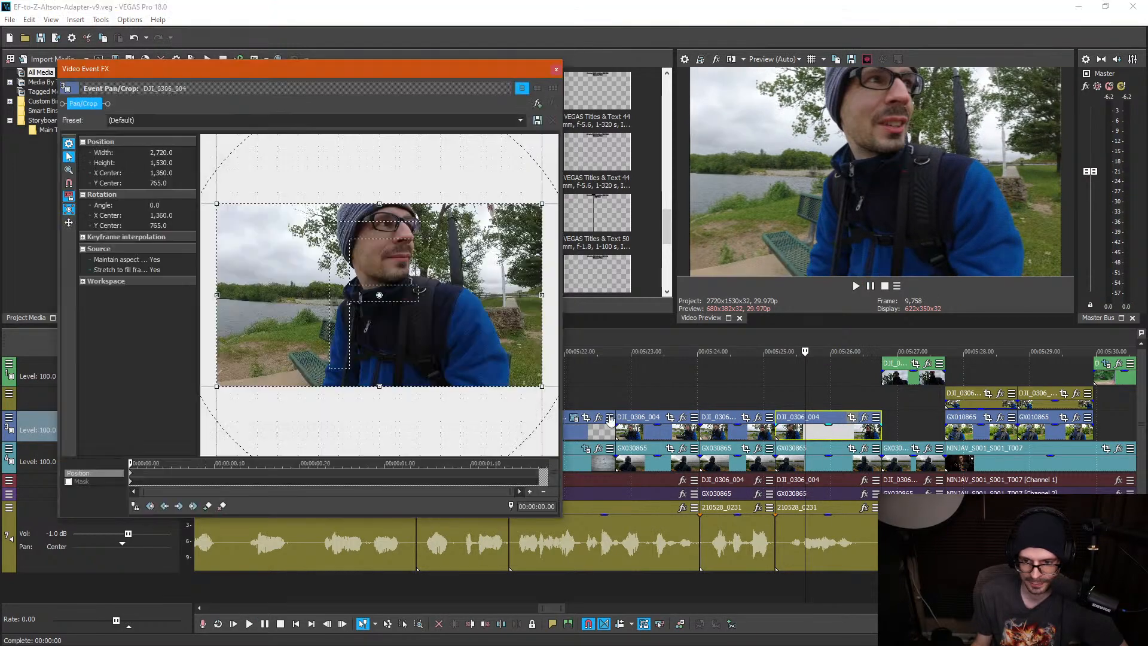
pyautogui.moveTo(216, 390); pyautogui.dragTo(248, 372)
pyautogui.moveTo(300, 345); pyautogui.dragTo(298, 330)
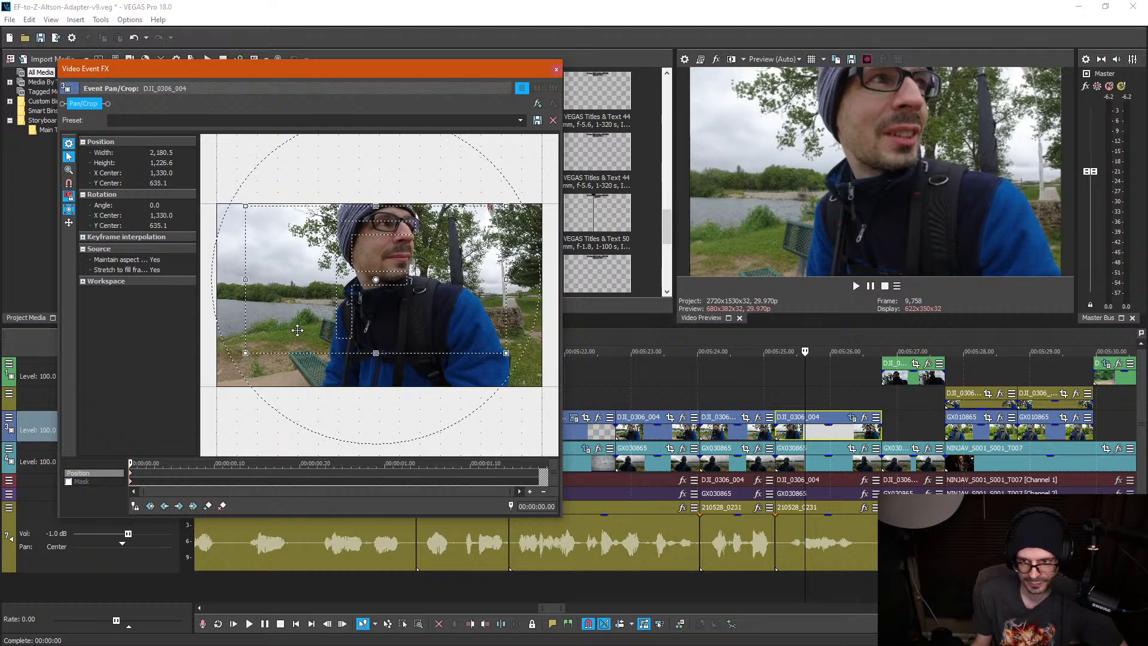
pyautogui.rightClick(291, 338)
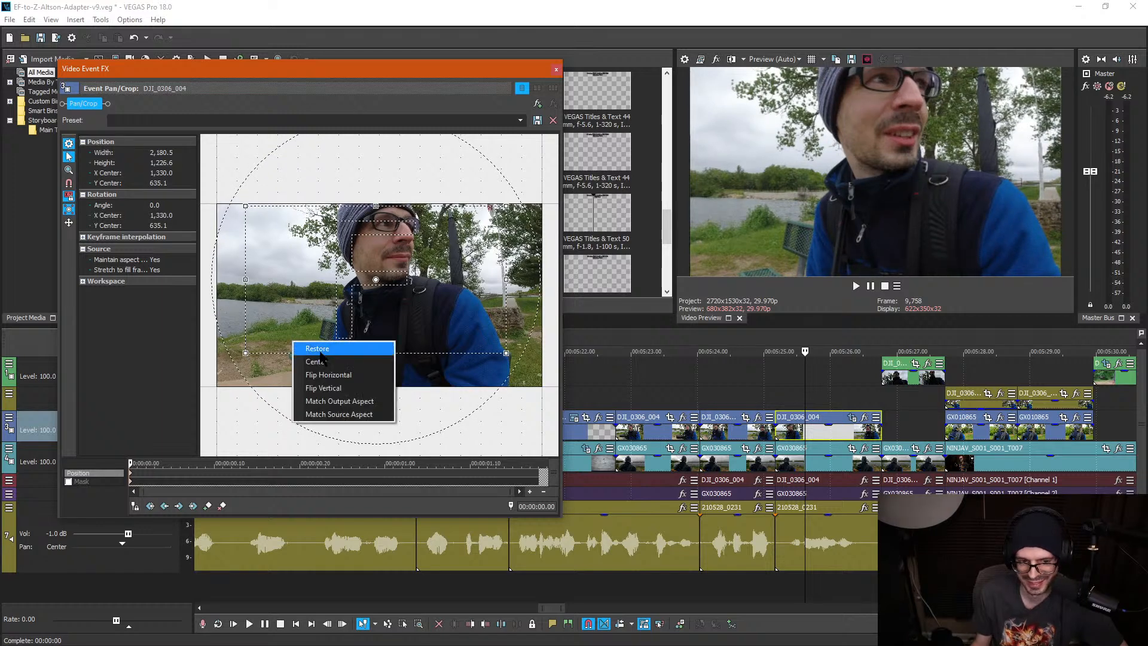
pyautogui.click(313, 344)
pyautogui.click(556, 70)
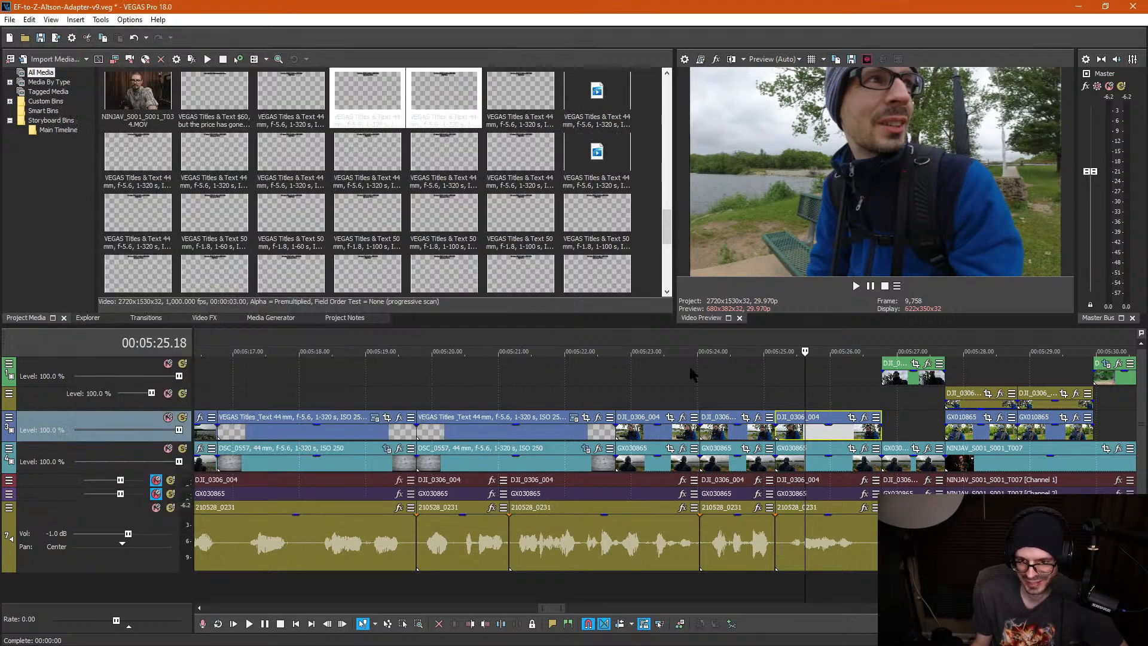
# Step: Play back the DJI_0306_004 footage from 00:05:25.00 into the following overlay clip
pyautogui.click(865, 386)
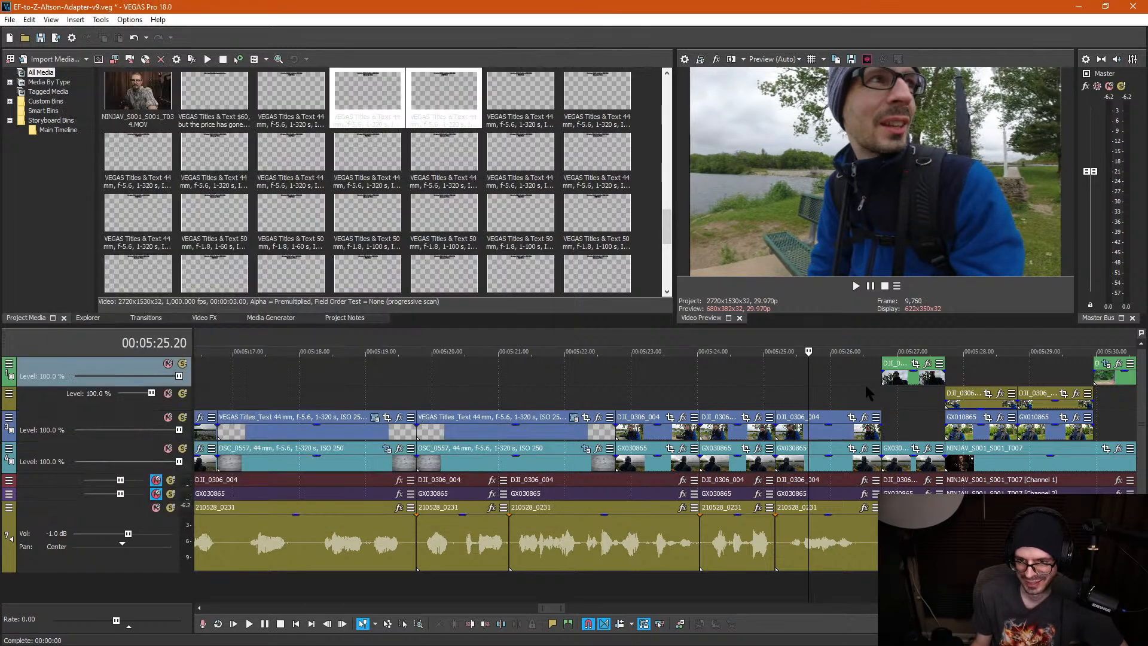
pyautogui.click(913, 426)
pyautogui.scroll(-1, 903, 427)
pyautogui.scroll(1, 735, 431)
pyautogui.click(511, 385)
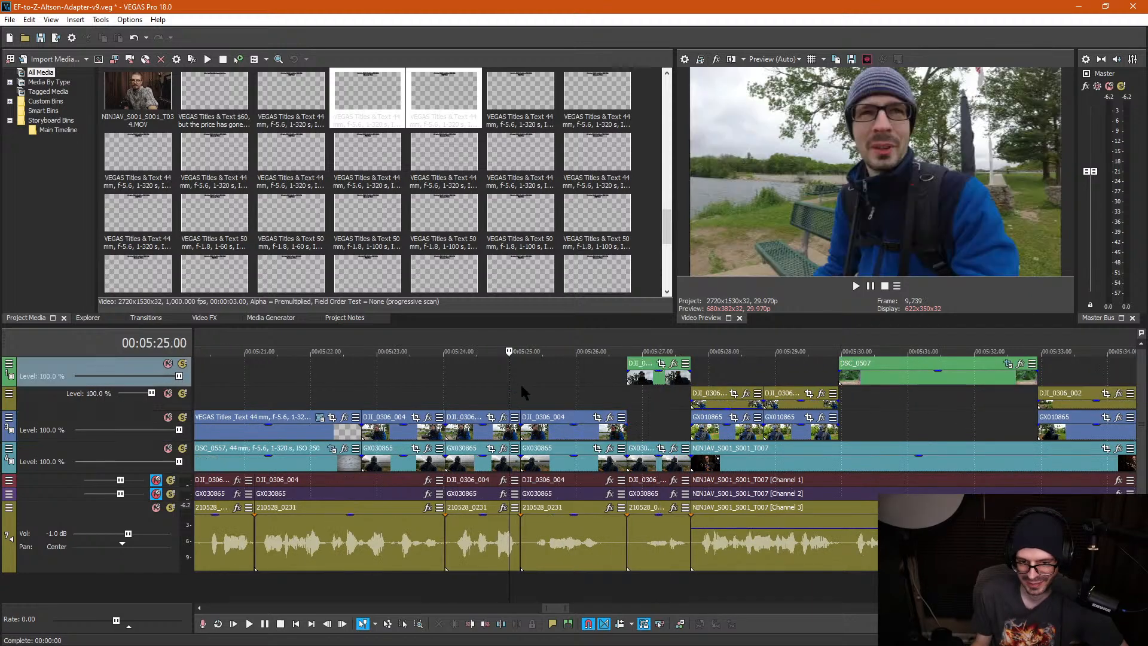
pyautogui.press('space')
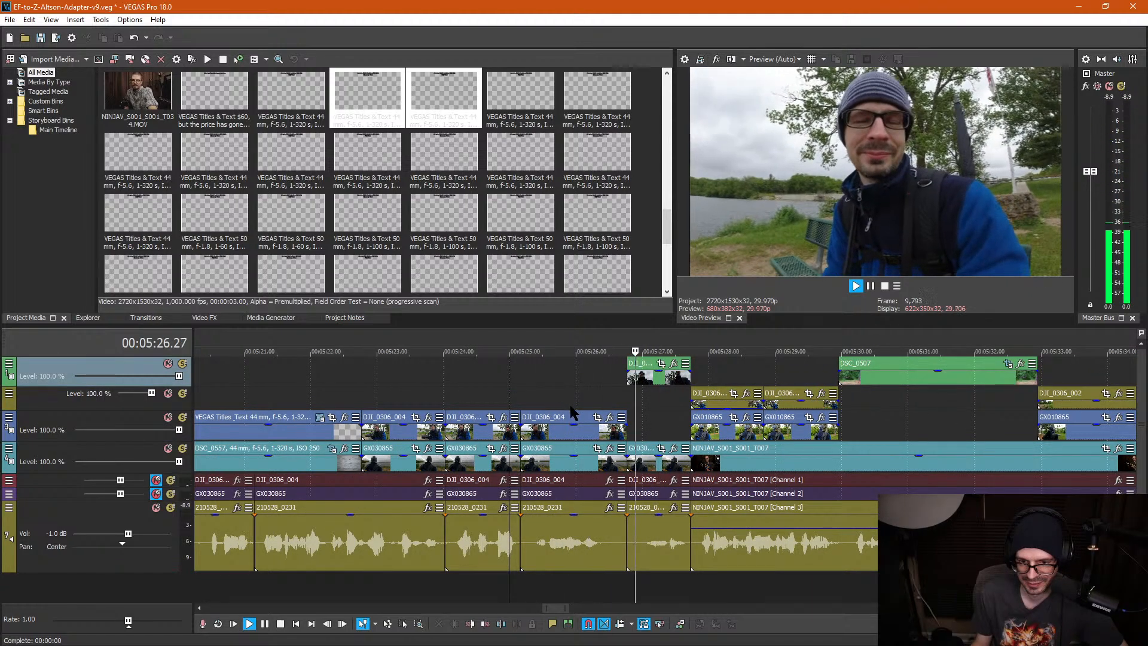
# Step: Delete the footage and audio segment just after 00:05:25 on all tracks, close the gap by rippling all tracks, and play back the new cut
pyautogui.press('Return')
pyautogui.moveTo(593, 591); pyautogui.dragTo(604, 588)
pyautogui.press('Delete')
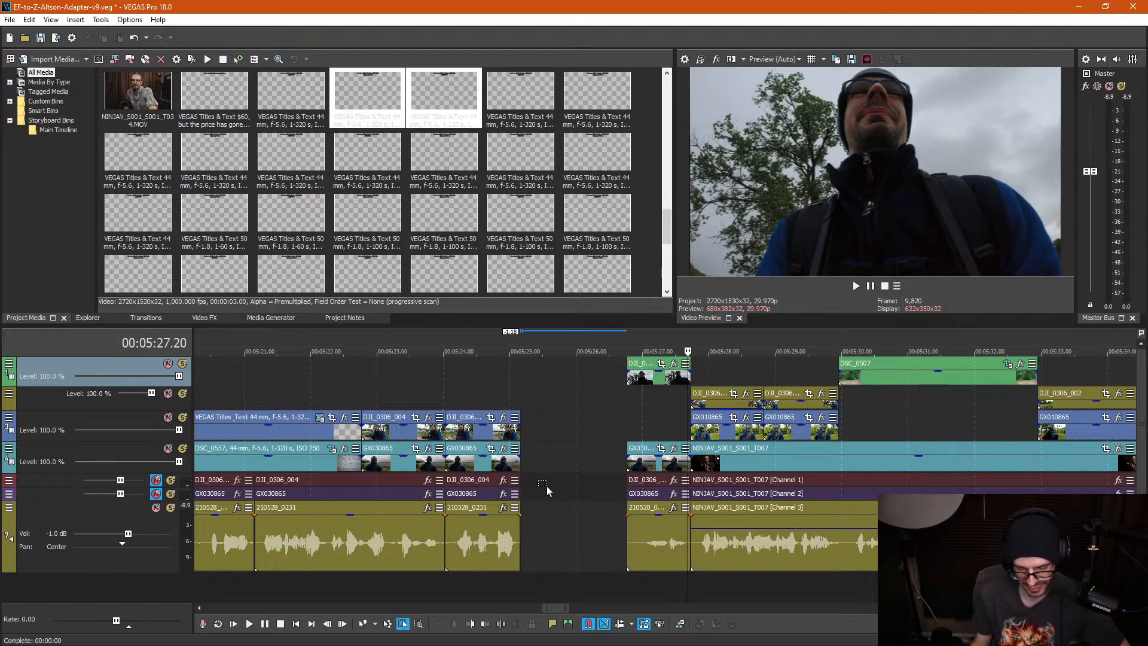
pyautogui.hotkey('ctrl', 'l')
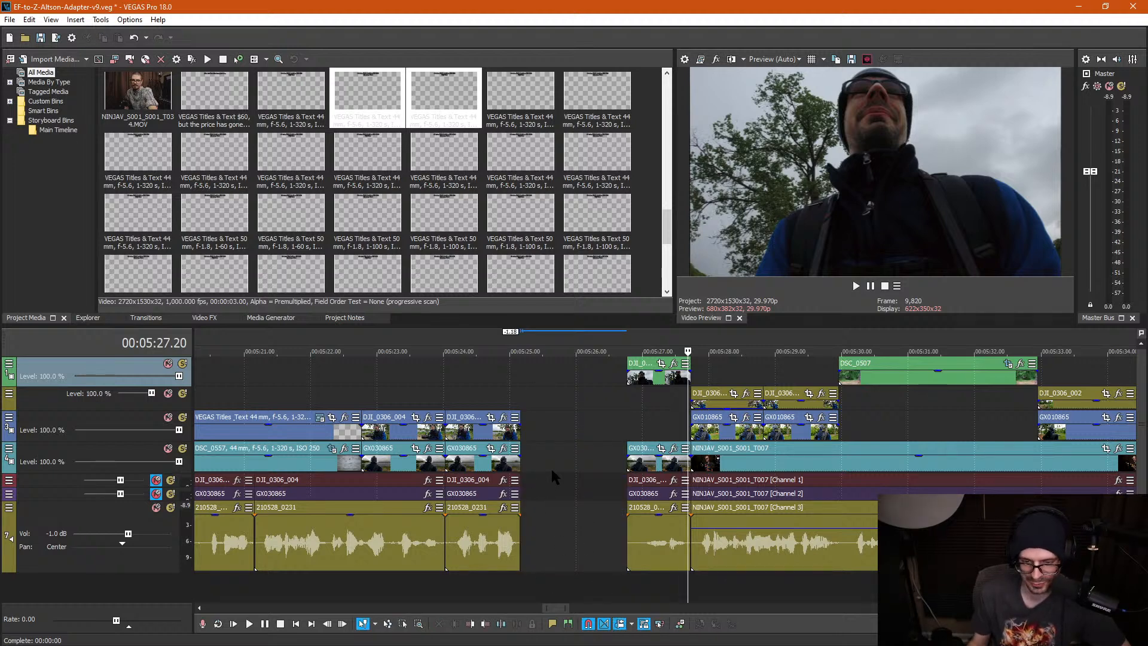
pyautogui.click(579, 428)
pyautogui.press('Delete')
pyautogui.click(453, 392)
pyautogui.press('space')
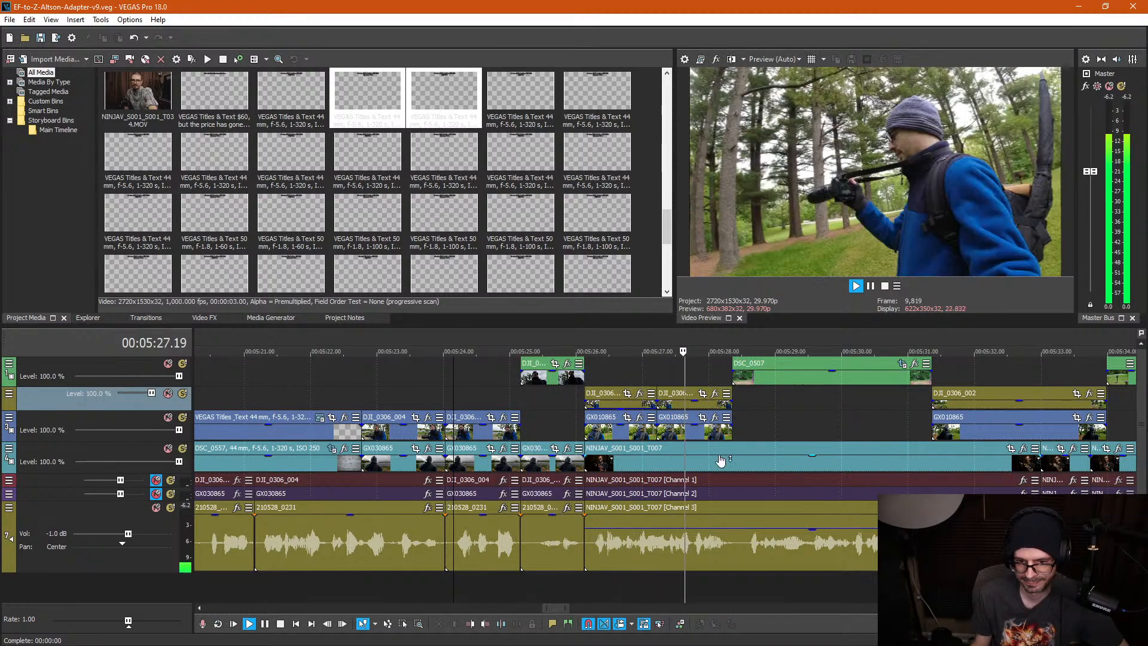
# Step: Play back the talking footage with the DSC_0507 photo up to the DJI_0306_002 overlay at about 00:05:33
pyautogui.scroll(-3, 776, 466)
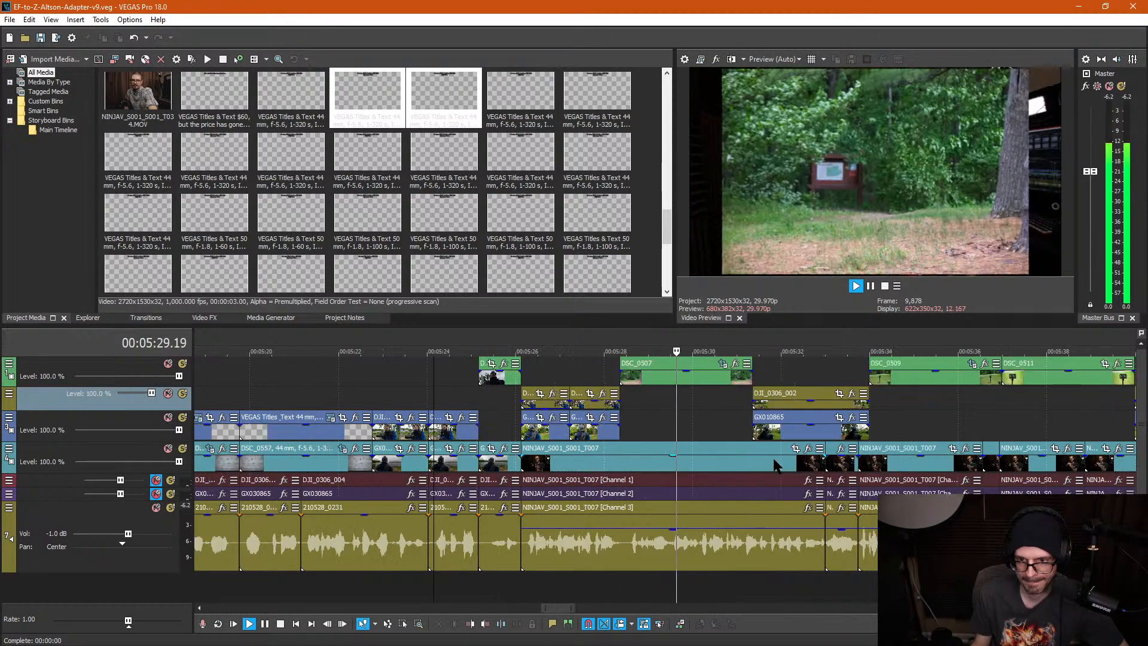
pyautogui.scroll(-5, 774, 466)
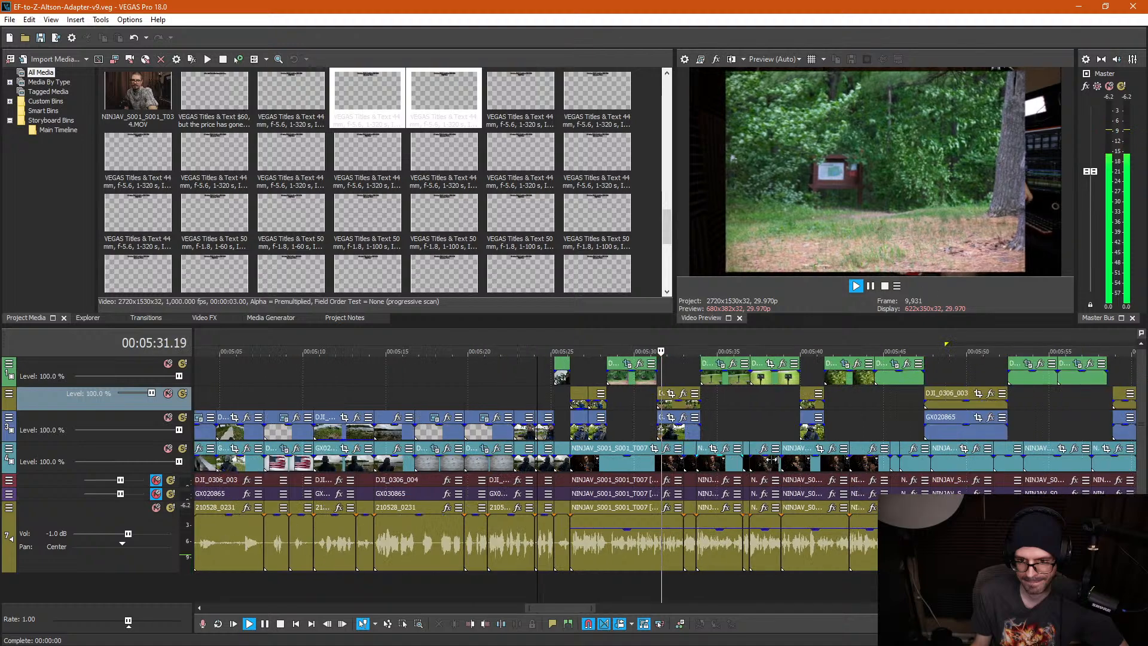
pyautogui.scroll(4, 774, 466)
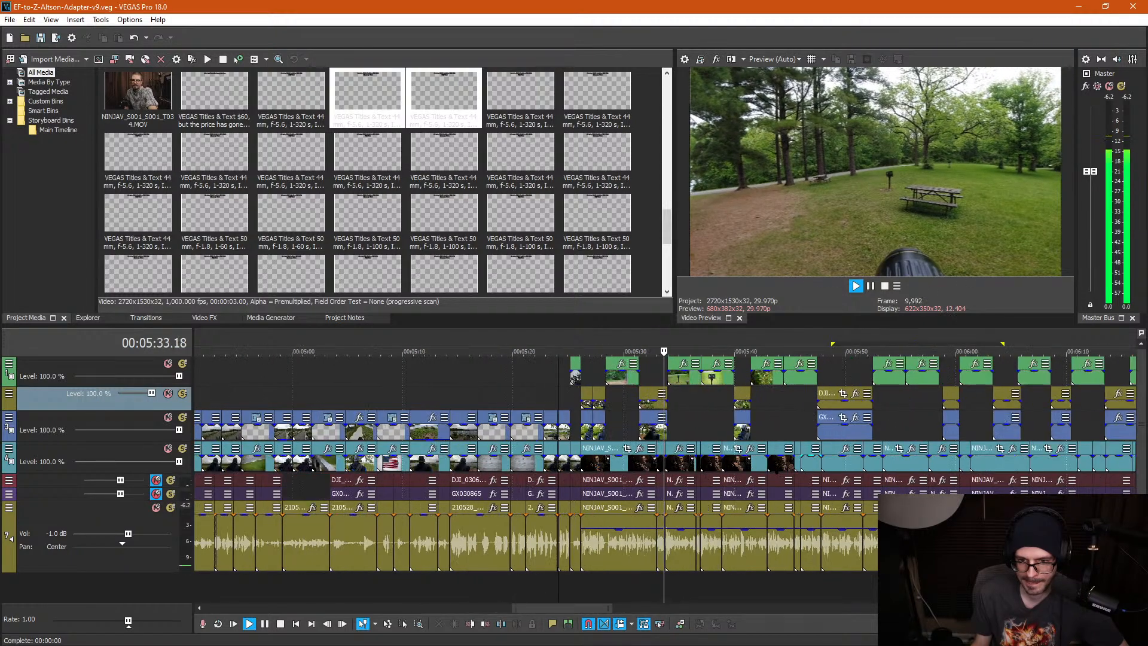
pyautogui.press('Return')
pyautogui.click(656, 381)
pyautogui.scroll(4, 660, 389)
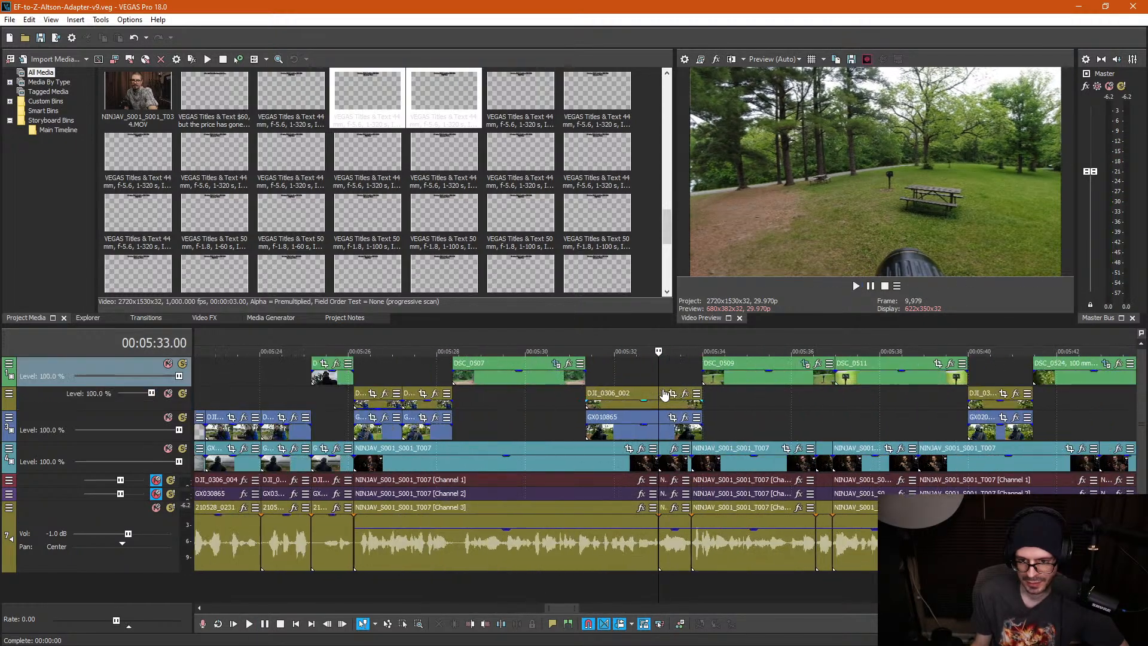
# Step: Examine frames of the overlay clips and sample photos from about 00:05:25 onward
pyautogui.click(531, 415)
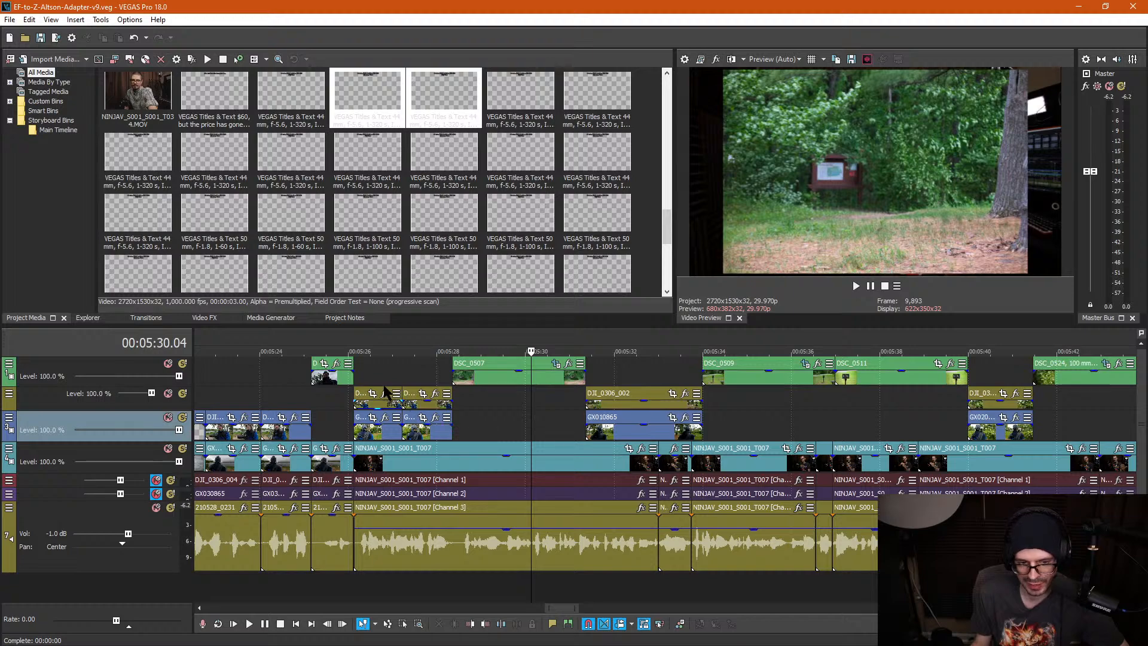
pyautogui.click(328, 403)
pyautogui.scroll(-2, 520, 413)
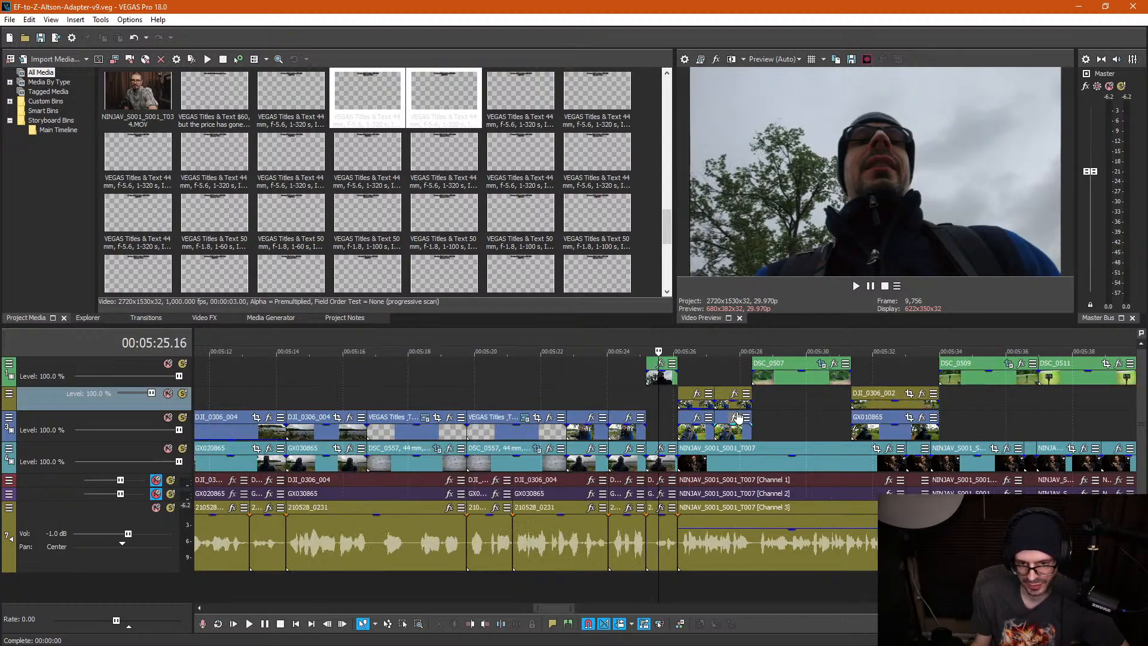
pyautogui.click(781, 381)
pyautogui.click(977, 381)
pyautogui.click(1073, 382)
pyautogui.scroll(-2, 1042, 388)
pyautogui.click(902, 386)
# Step: Split the overlapping DJI_0306_003 and GX020865 overlay clips at 00:05:49.29
pyautogui.scroll(2, 900, 388)
pyautogui.click(701, 403)
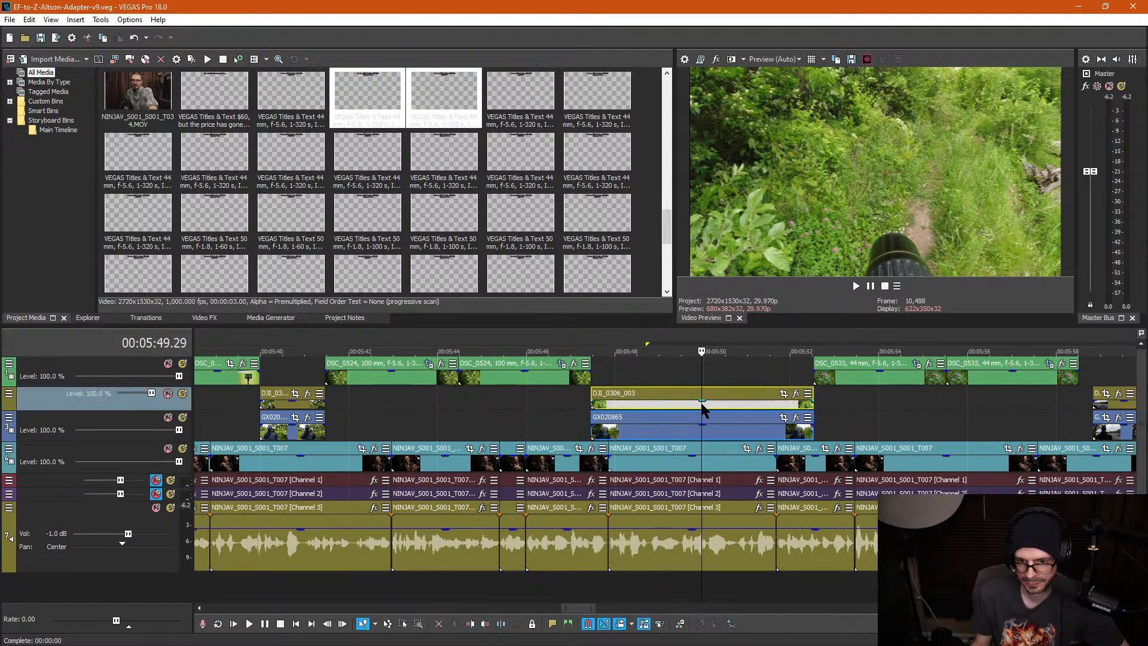
pyautogui.press('s')
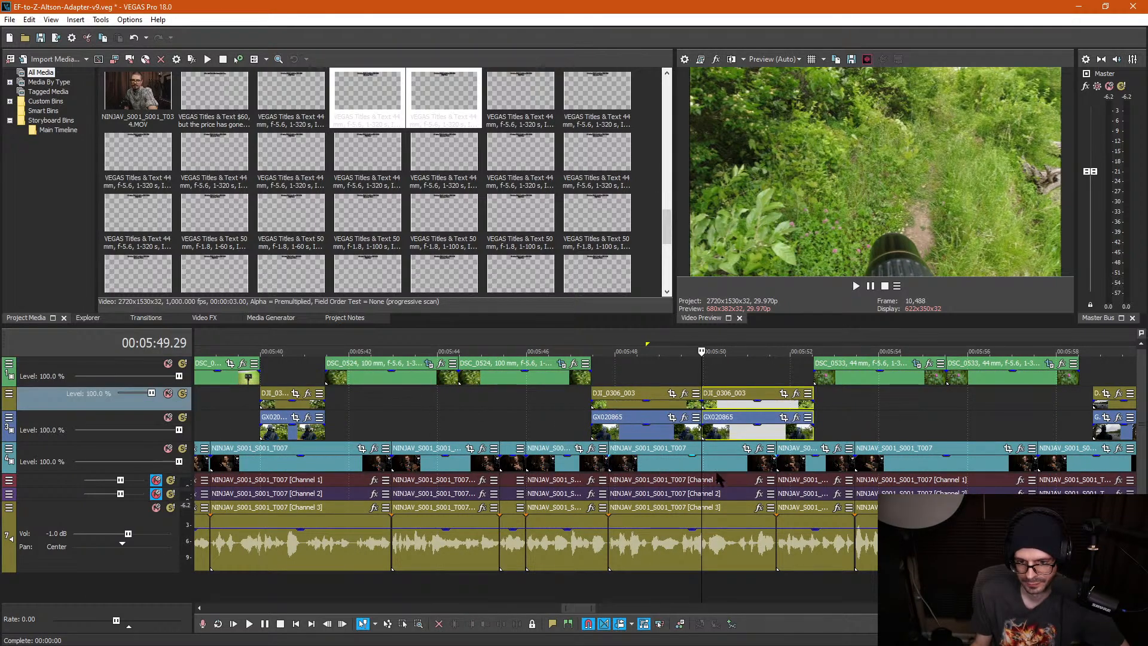
pyautogui.click(641, 407)
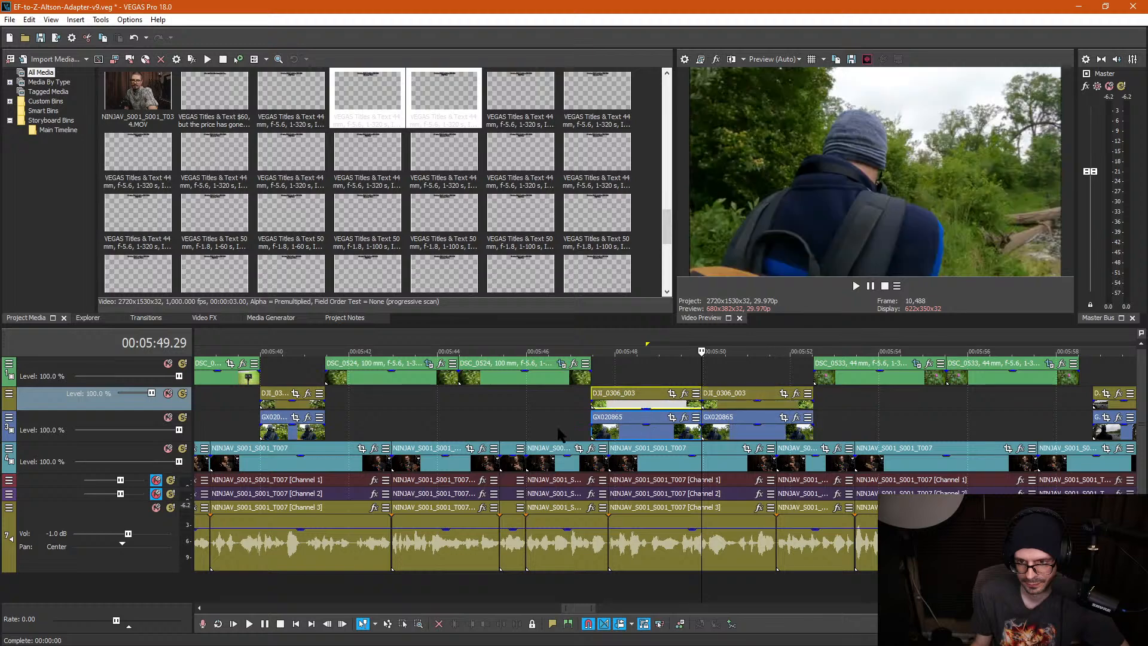
# Step: Play back the split DJI_0306_003 overlay and the DSC_0533 photo that follows it, starting from about 00:05:47
pyautogui.click(577, 419)
pyautogui.press('space')
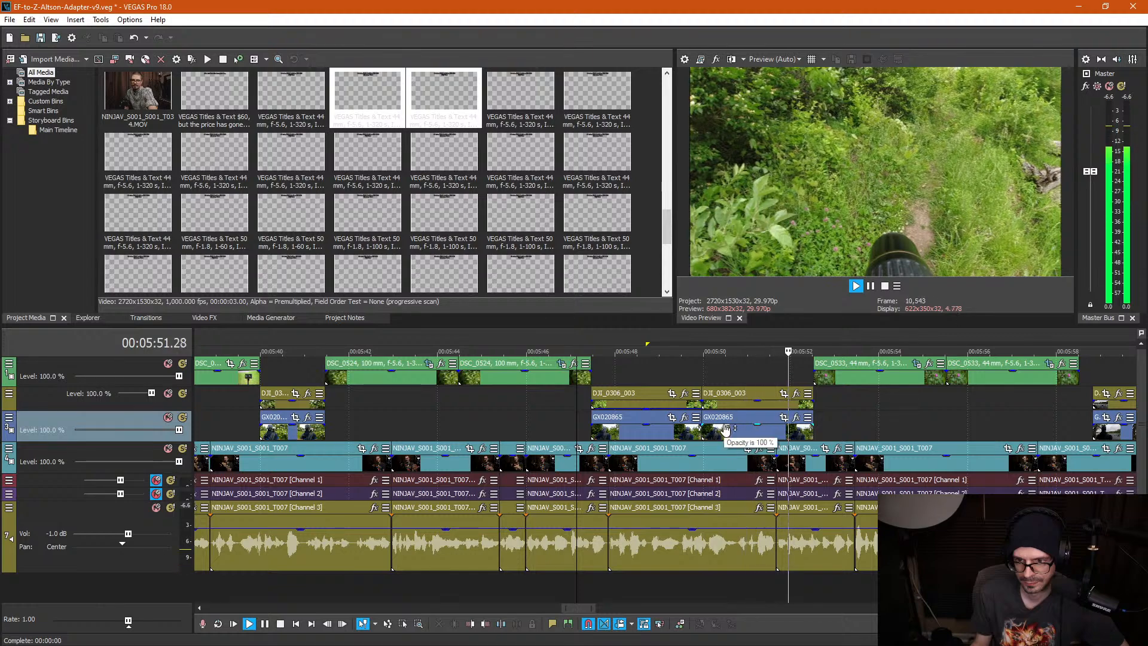
pyautogui.press('Return')
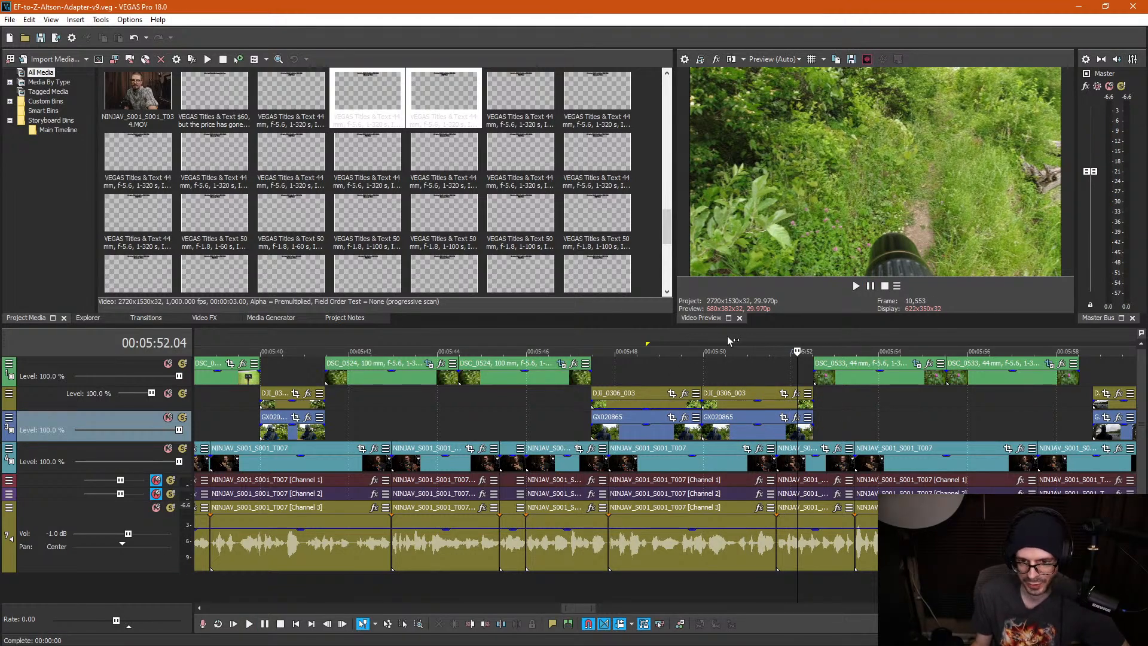
pyautogui.moveTo(732, 355)
pyautogui.mouseDown()
pyautogui.moveTo(351, 352)
pyautogui.moveTo(687, 346)
pyautogui.moveTo(719, 359)
pyautogui.mouseUp()
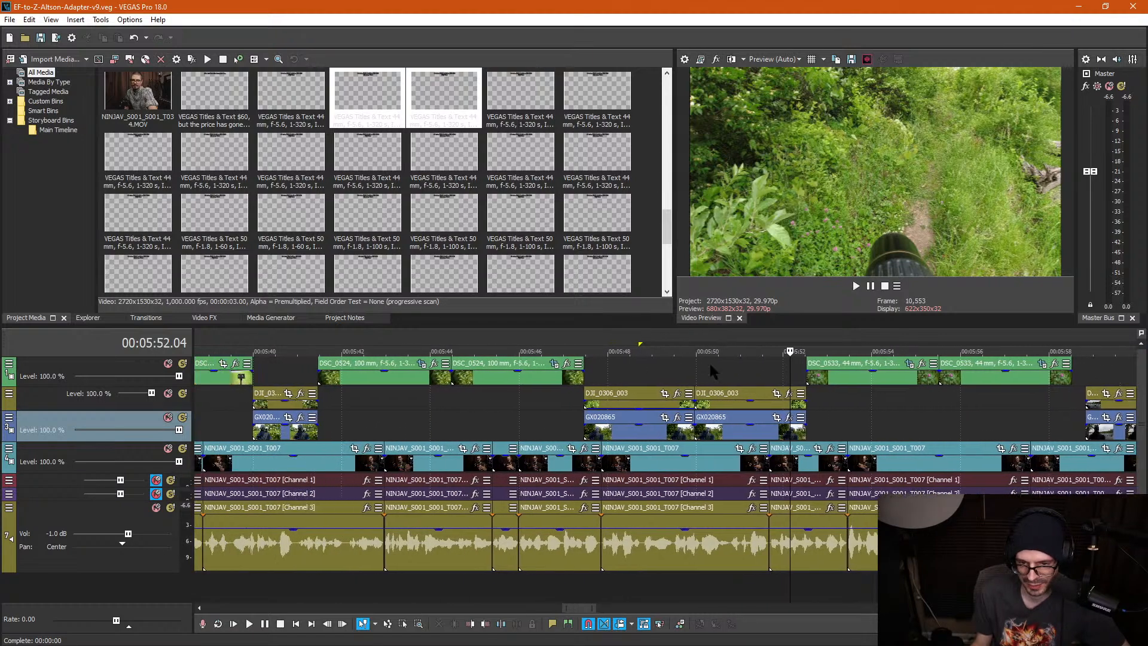
pyautogui.click(599, 368)
pyautogui.press('space')
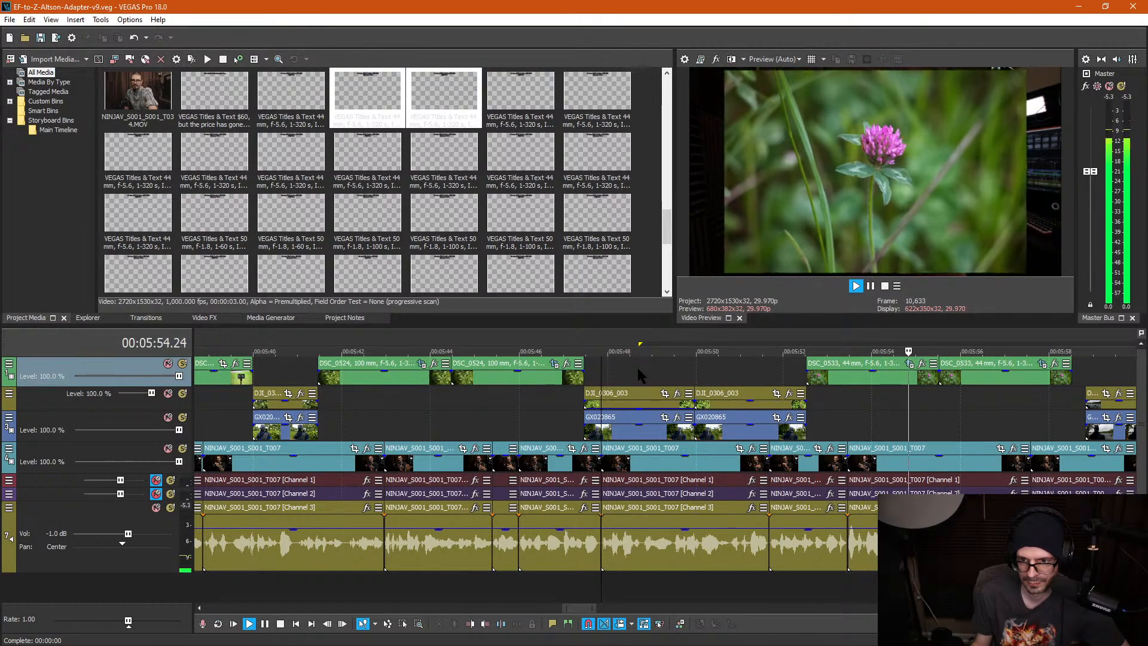
pyautogui.press('Return')
# Step: Play back the closing talking footage from about 00:06:25 to its end at about 00:06:32
pyautogui.scroll(-3, 874, 458)
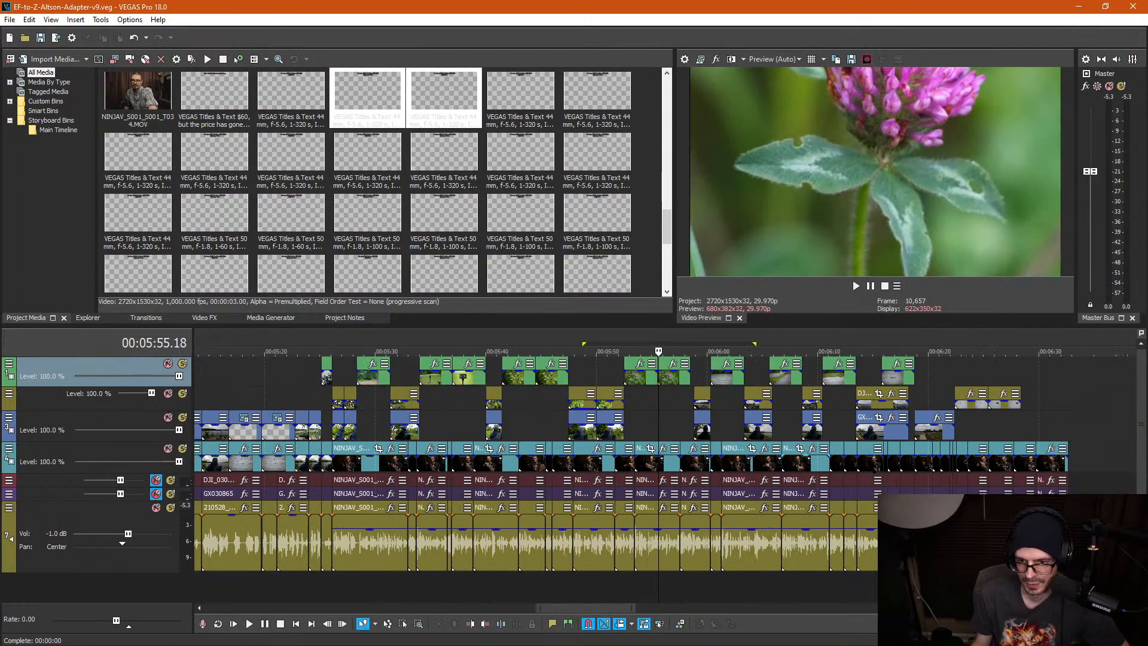
pyautogui.click(890, 465)
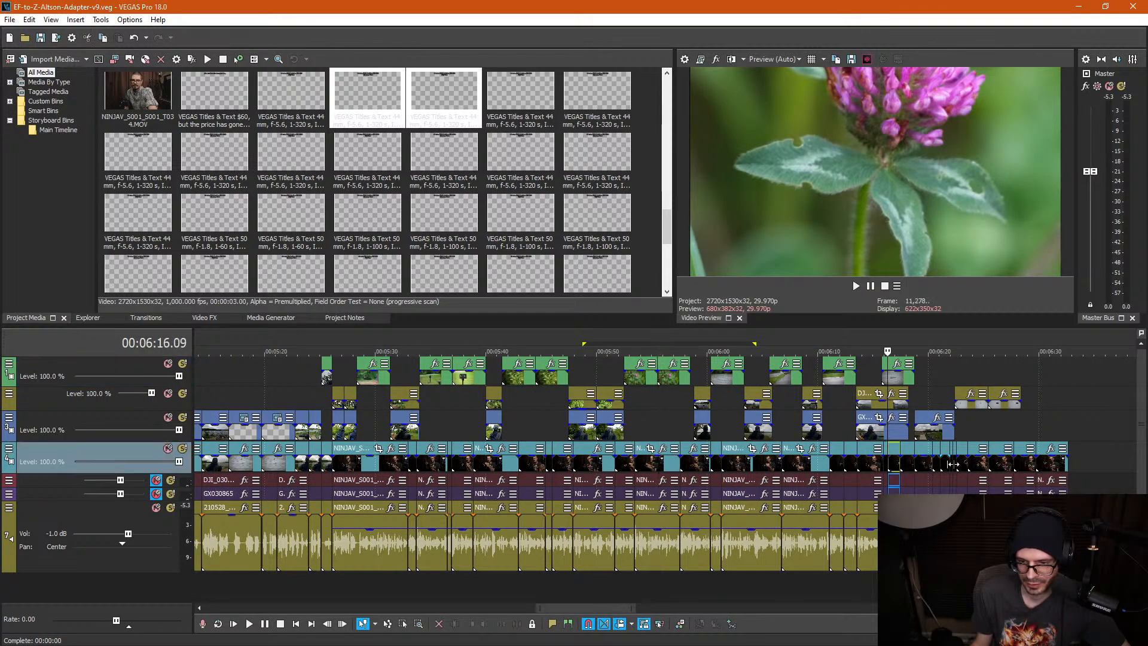
pyautogui.click(987, 460)
pyautogui.scroll(4, 964, 462)
pyautogui.press('space')
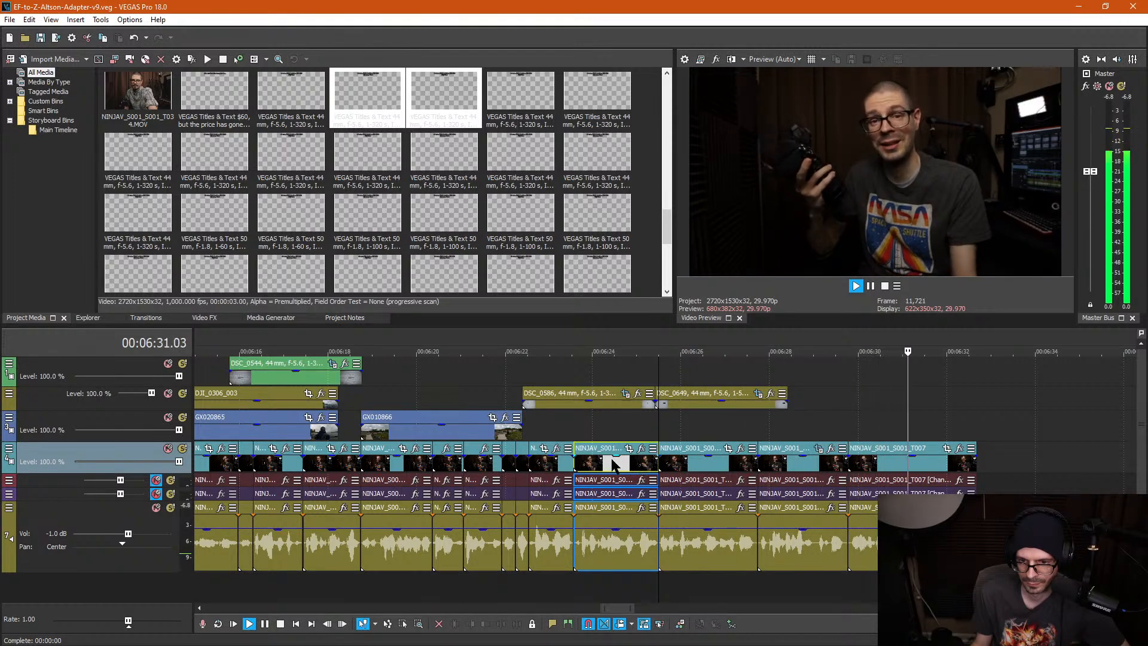
pyautogui.press('space')
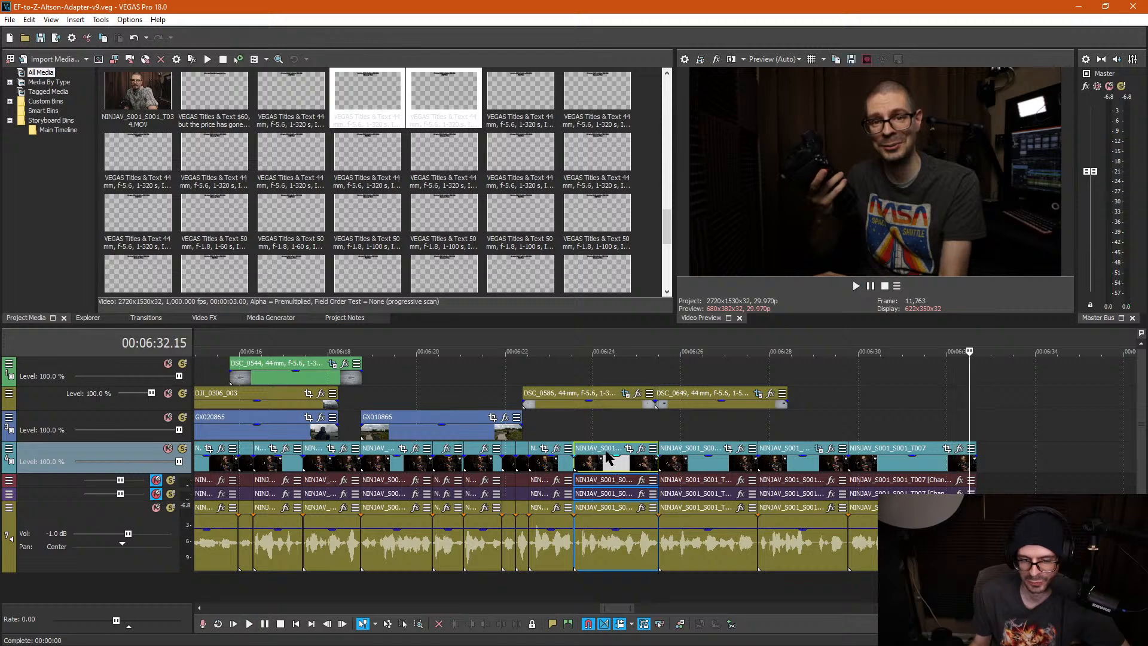
# Step: Ungroup the two talking clips between about 00:06:22 and 00:06:25 from their audio and delete only their video
pyautogui.click(601, 435)
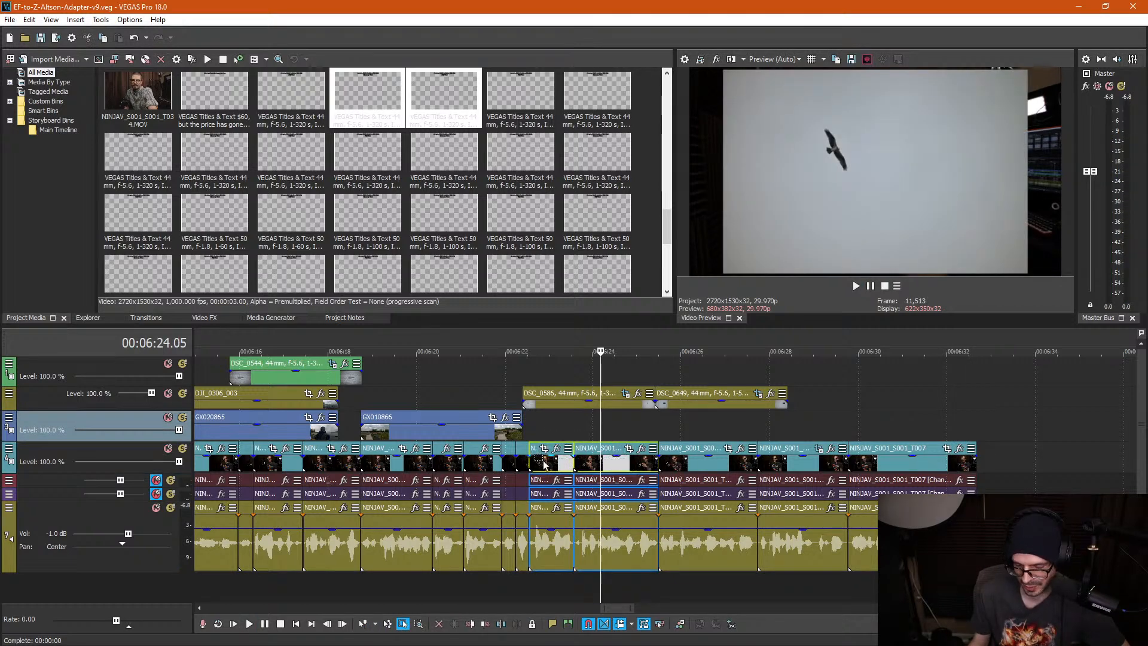
pyautogui.press('u')
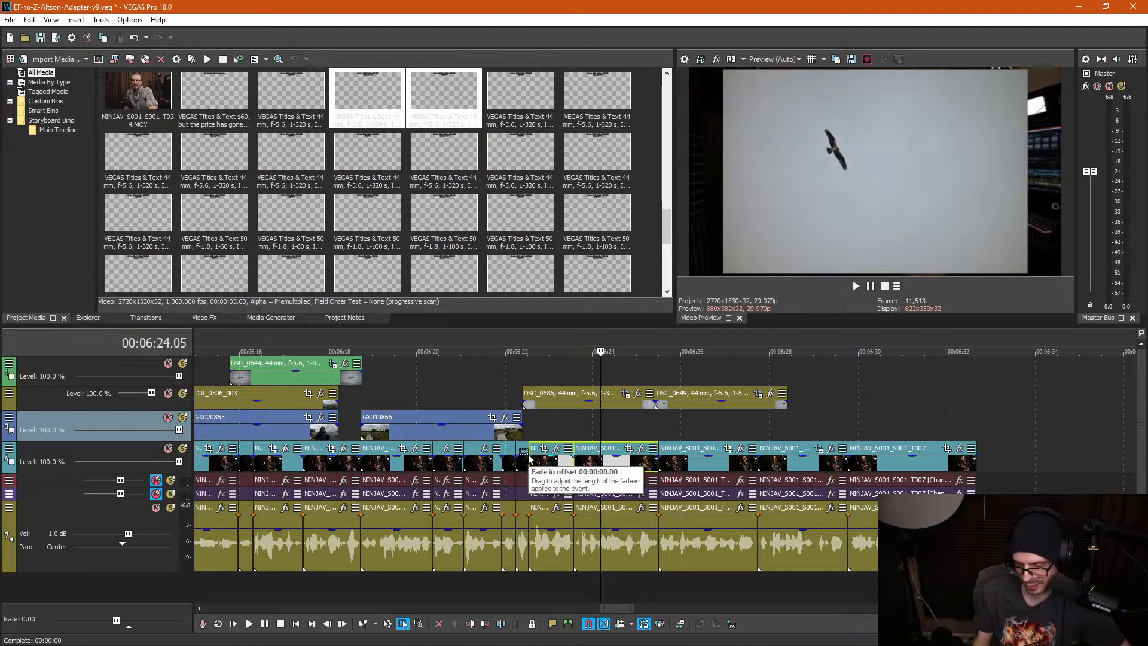
pyautogui.press('Delete')
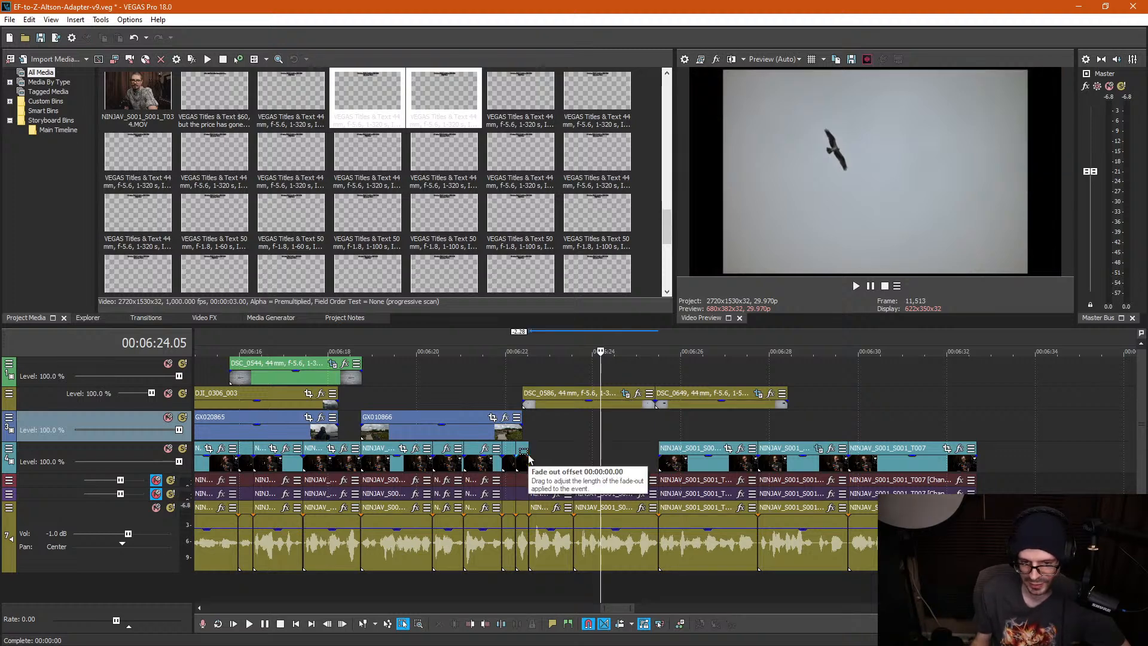
# Step: Delete only the video of the talking clips between about 00:05:44 and 00:06:22, keeping their audio
pyautogui.scroll(-3, 548, 458)
pyautogui.scroll(-4, 646, 453)
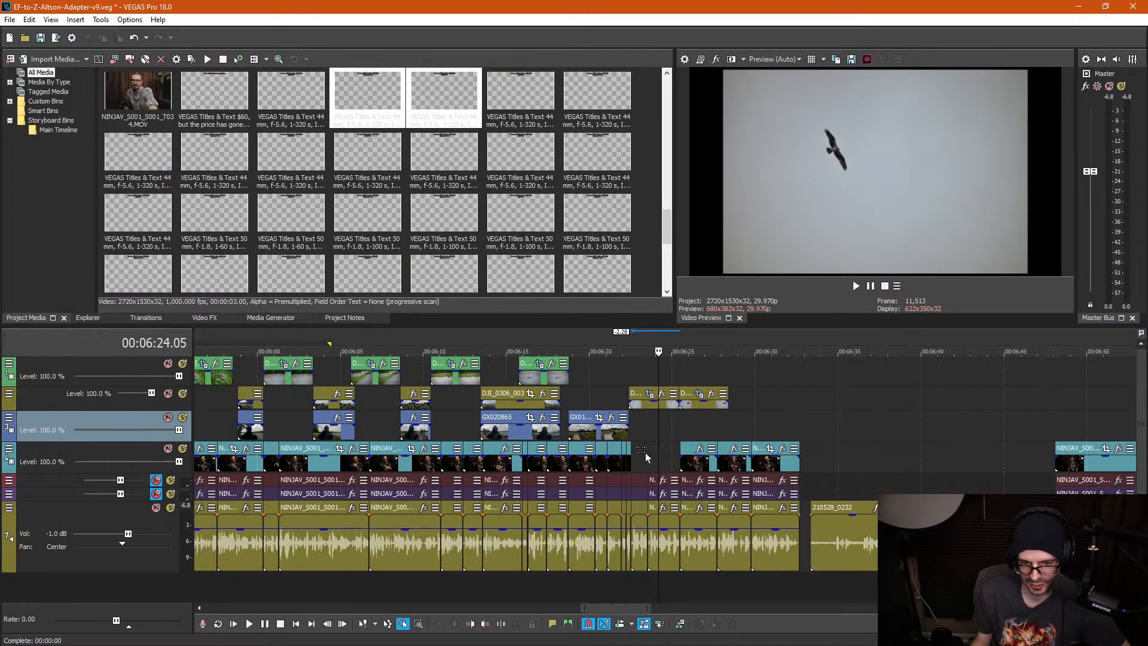
pyautogui.moveTo(654, 460); pyautogui.dragTo(238, 464)
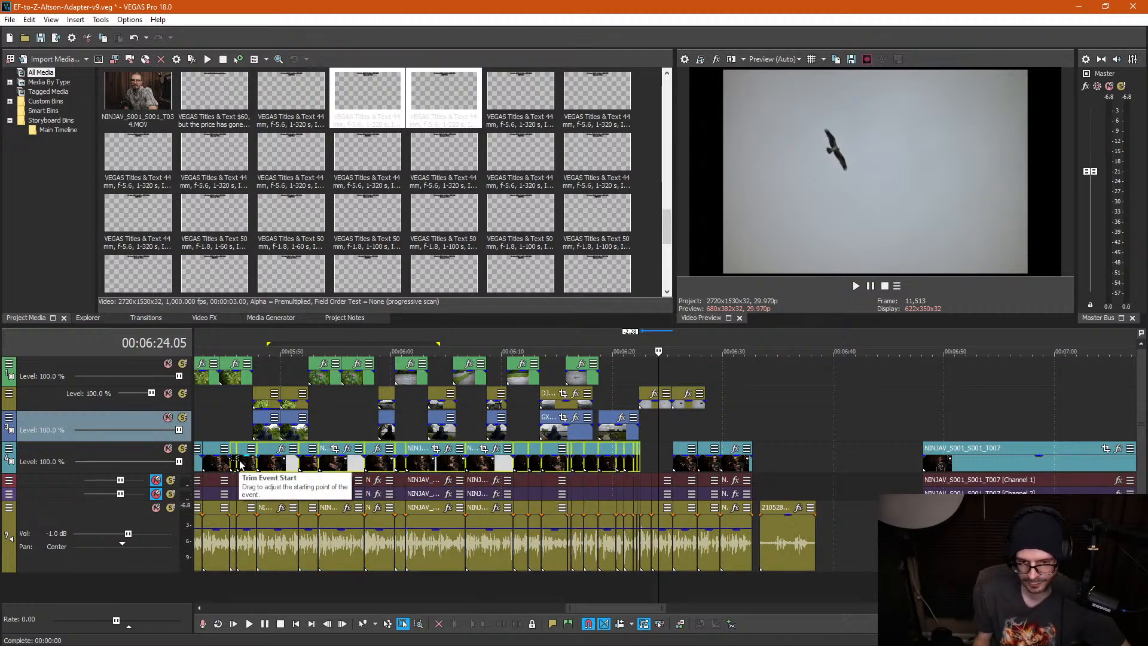
pyautogui.press('Delete')
pyautogui.scroll(-2, 273, 454)
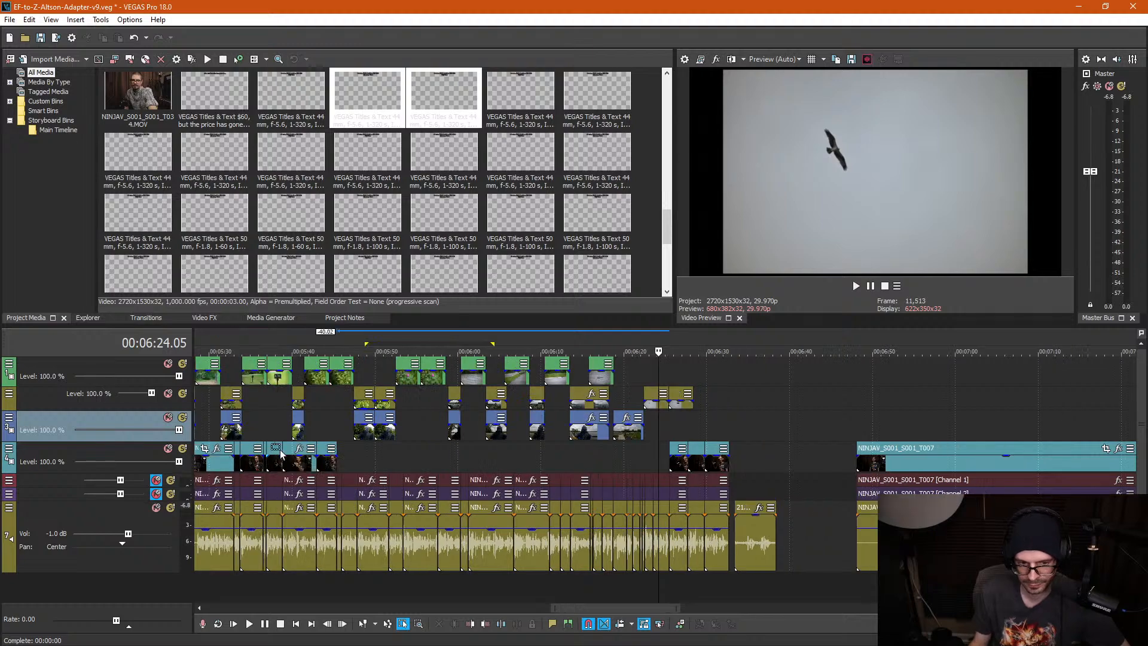
# Step: Ungroup the talking clips between about 00:05:32 and 00:05:44 from their audio and delete only their video
pyautogui.scroll(4, 655, 459)
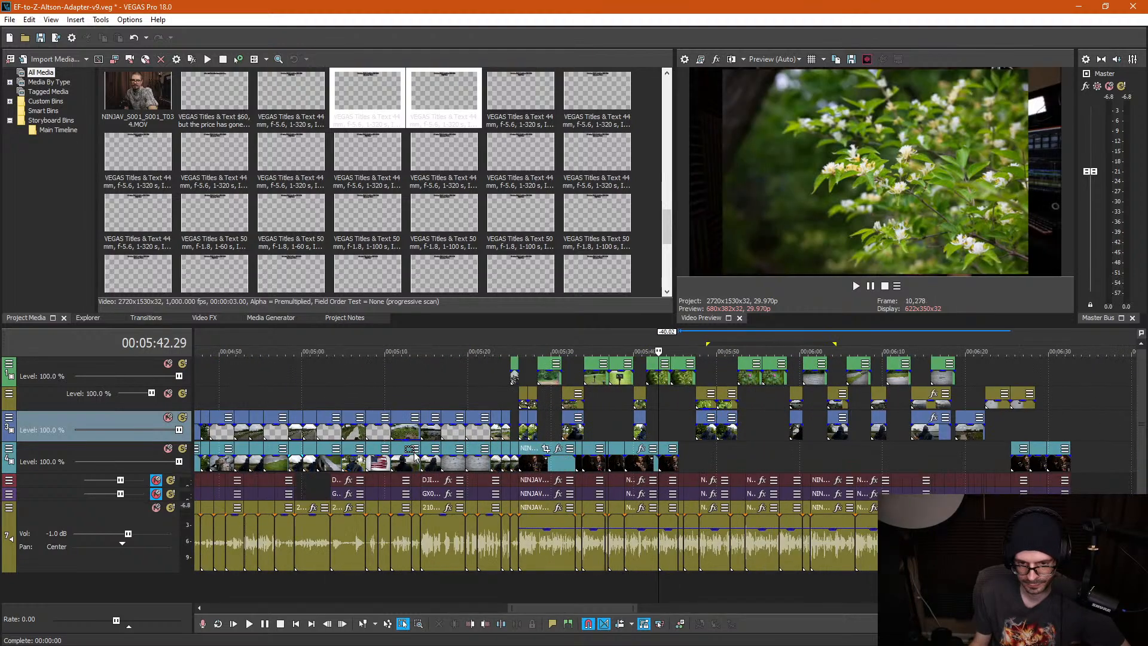
pyautogui.moveTo(462, 459); pyautogui.dragTo(498, 461)
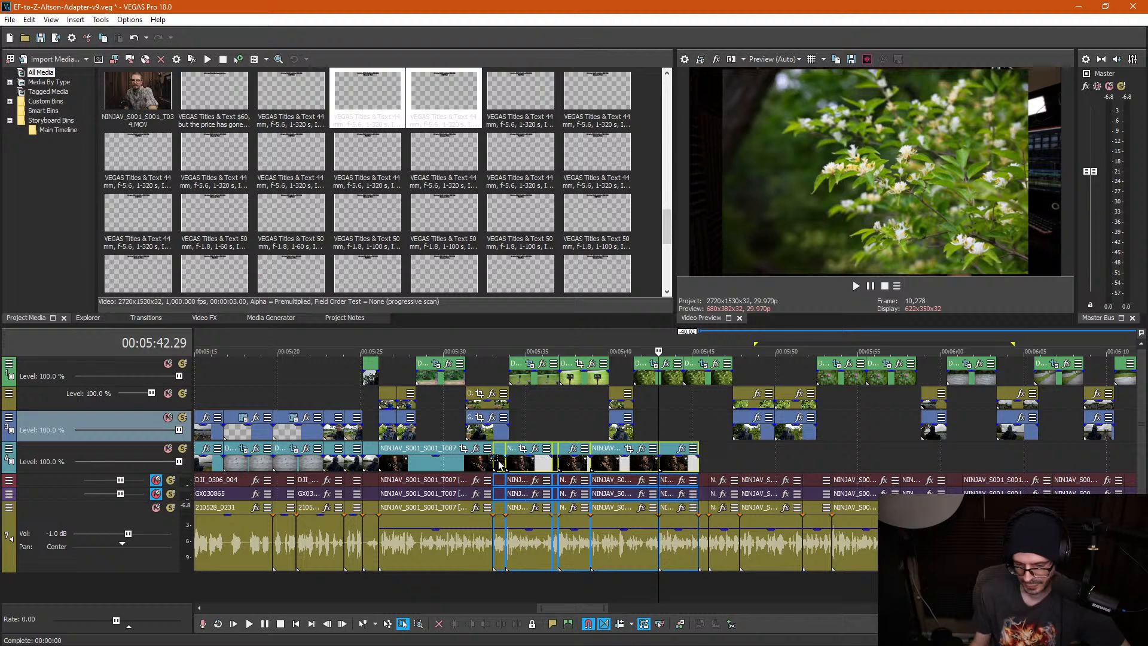
pyautogui.press('u')
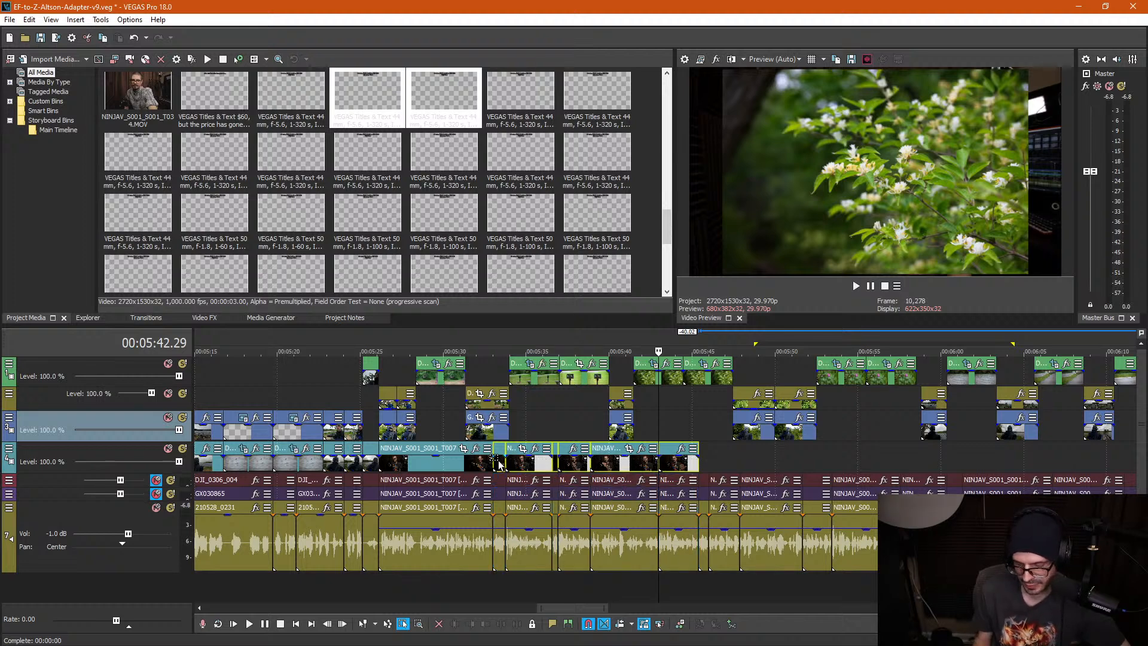
pyautogui.press('Delete')
# Step: Examine the talking clip's audio waveform around 00:05:28 and play back the overlay clips from 00:05:26.13
pyautogui.click(523, 457)
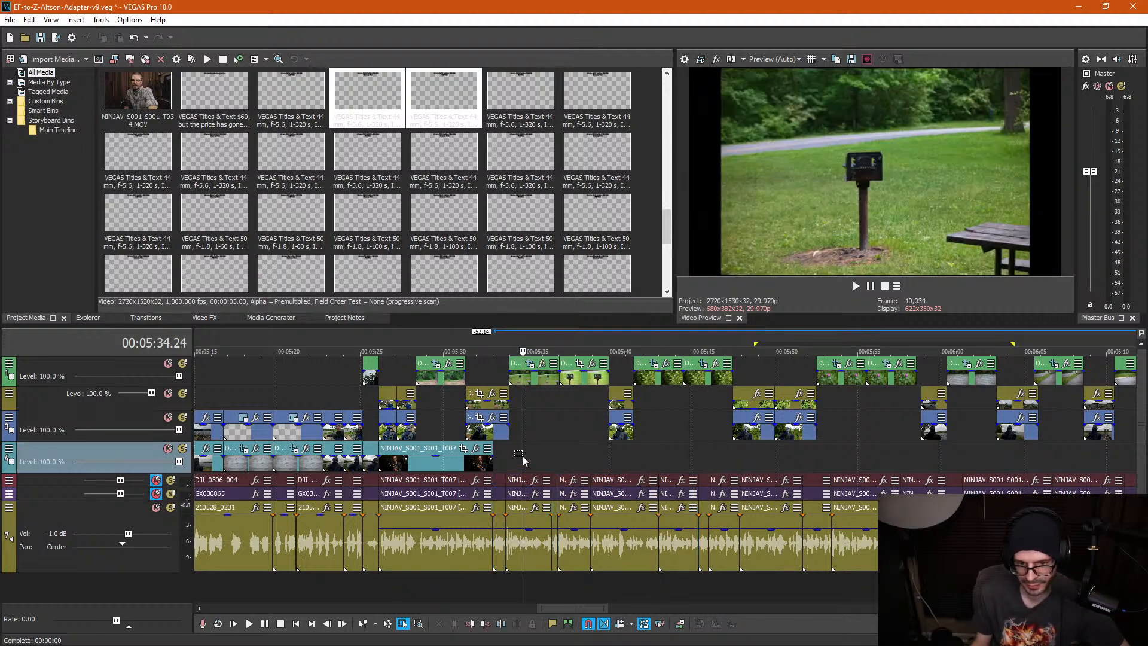
pyautogui.scroll(-1, 522, 456)
pyautogui.scroll(-1, 683, 457)
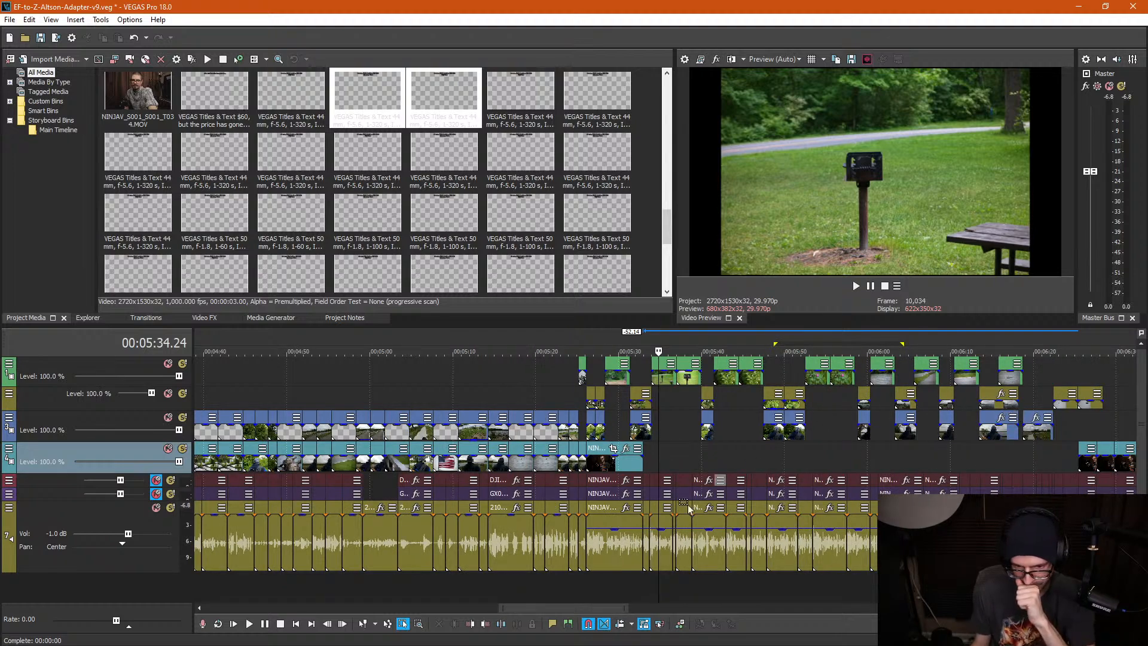
pyautogui.click(609, 553)
pyautogui.scroll(3, 609, 553)
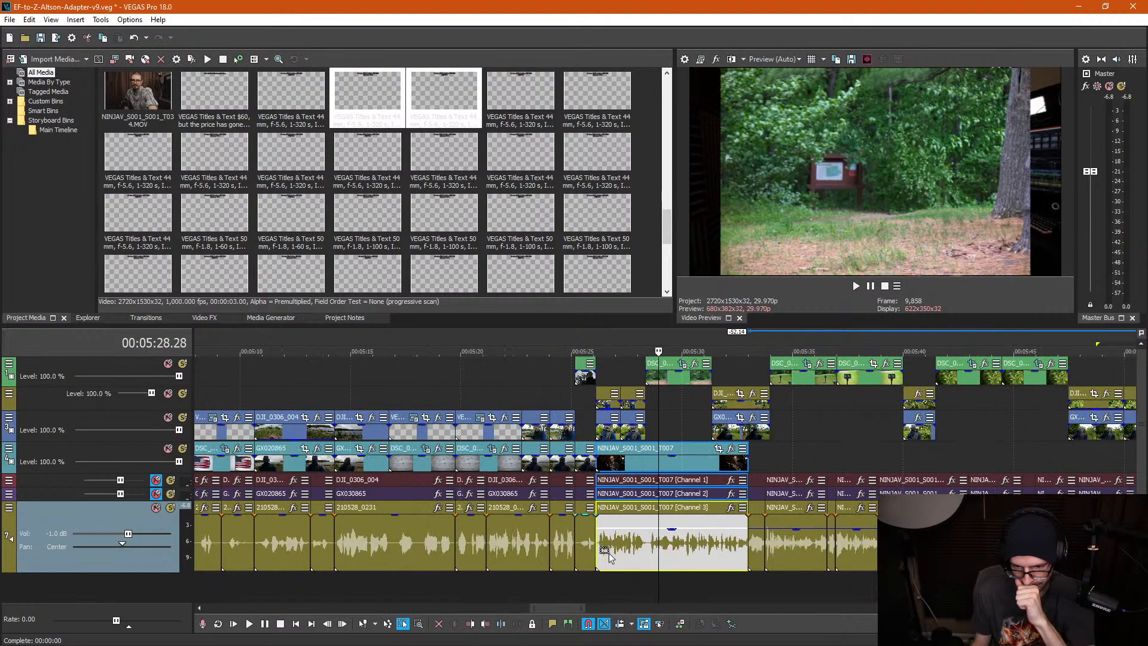
pyautogui.scroll(2, 609, 554)
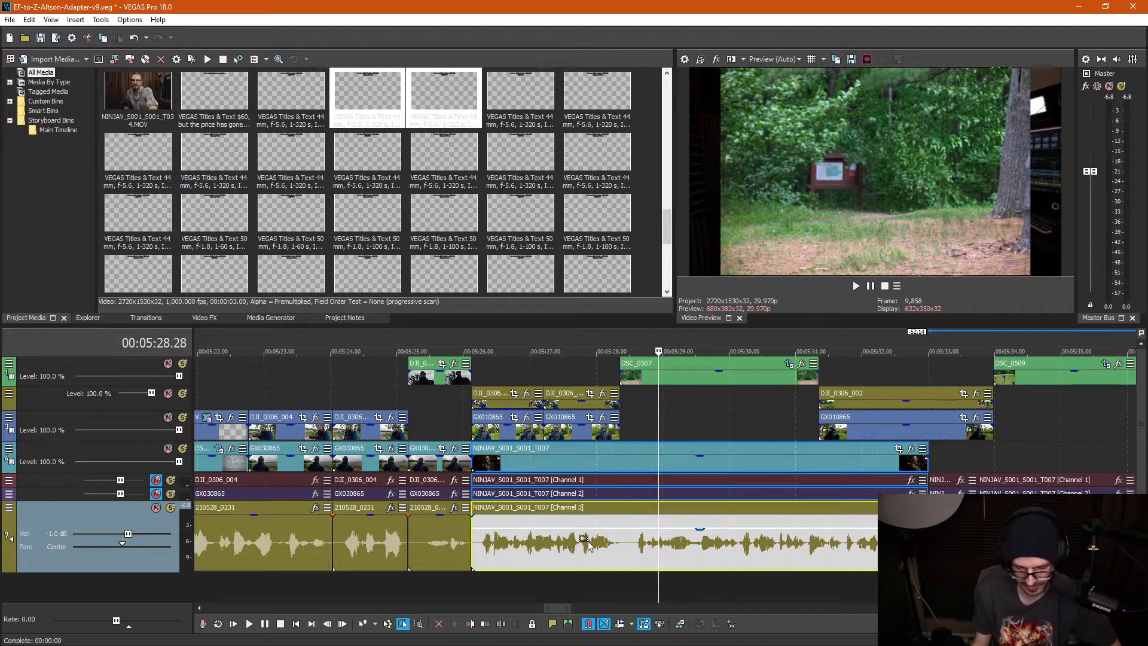
pyautogui.hotkey('ctrl', 'd')
pyautogui.click(628, 545)
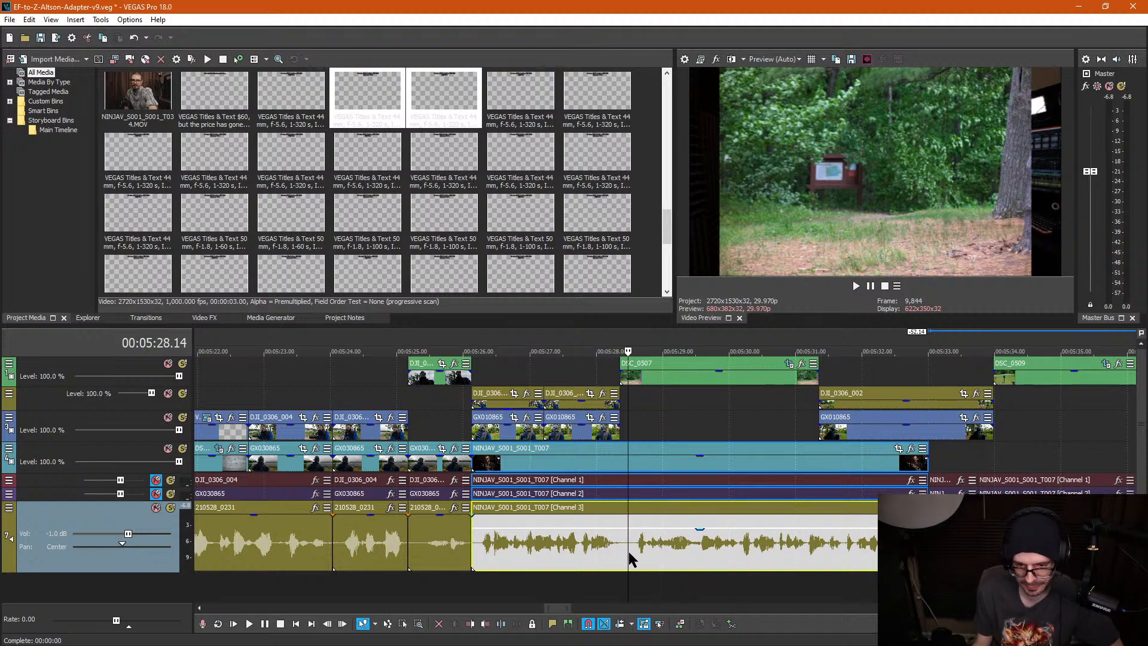
pyautogui.scroll(2, 627, 545)
pyautogui.scroll(-2, 598, 527)
pyautogui.click(523, 374)
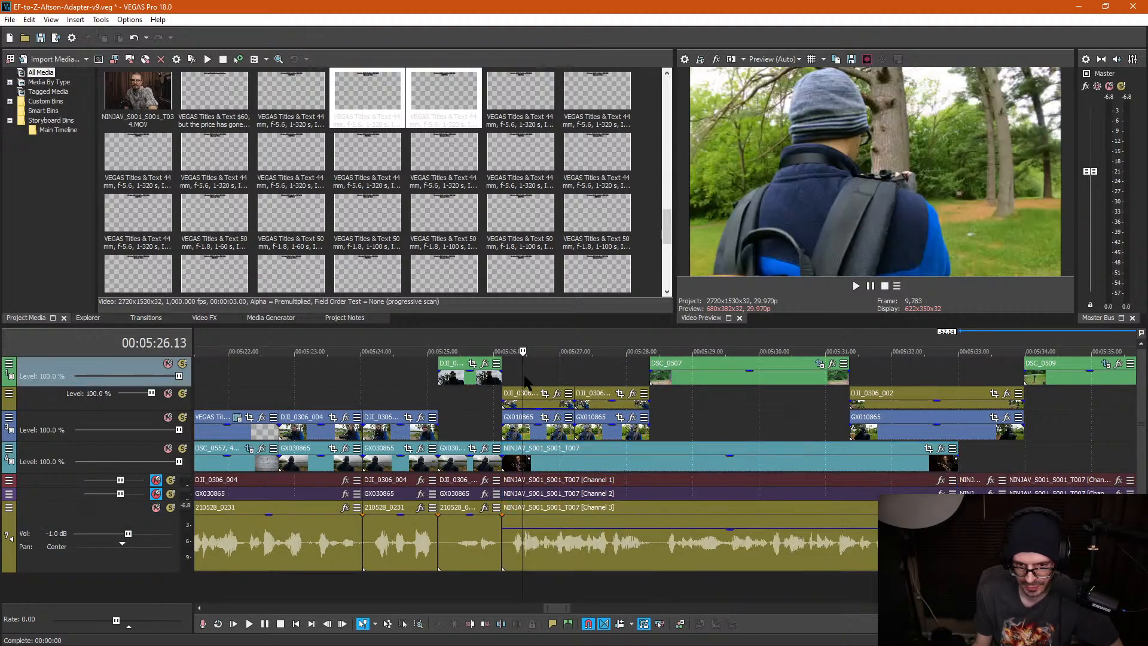
pyautogui.press('space')
pyautogui.scroll(-6, 759, 397)
pyautogui.press('space')
# Step: Move all overlay clips and photos from about 00:05:26 onward so they start at the end of the NINJAV_S001_S001_T007 talking clip
pyautogui.scroll(-1, 839, 417)
pyautogui.press('d')
pyautogui.moveTo(944, 364); pyautogui.dragTo(672, 435)
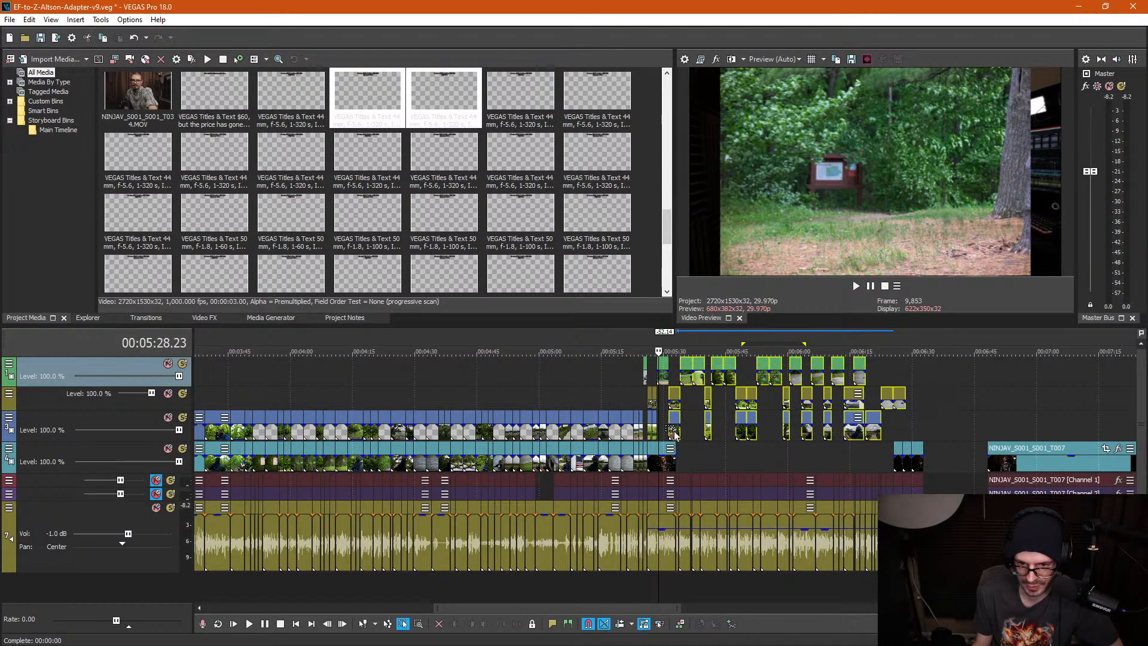
pyautogui.scroll(6, 706, 430)
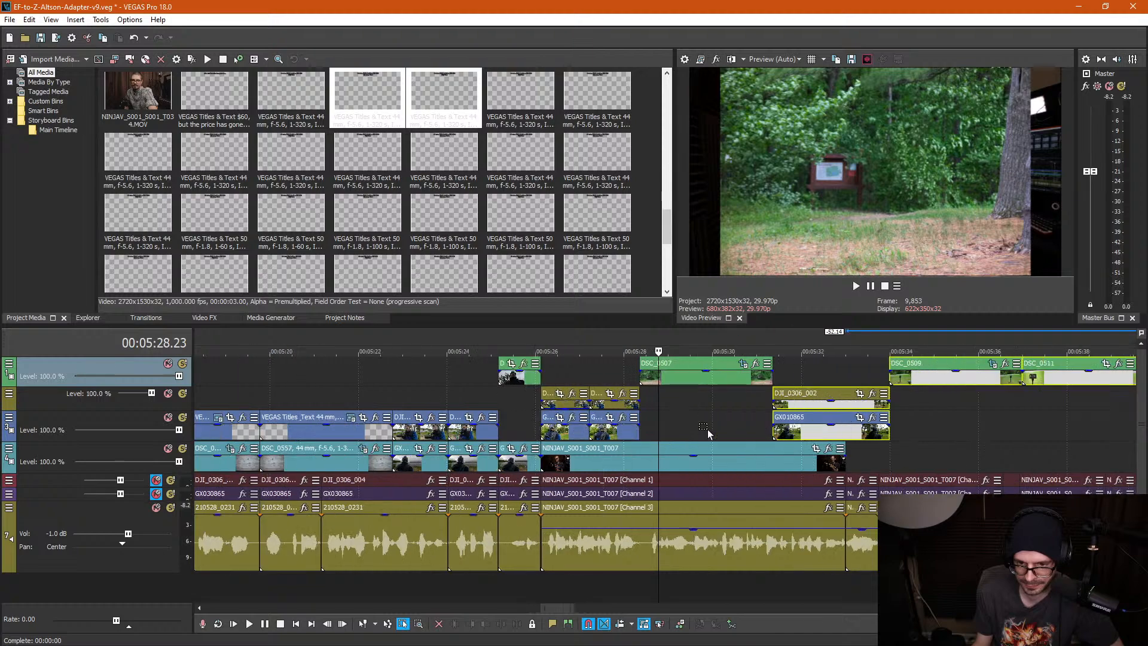
pyautogui.keyDown('ctrl'); pyautogui.click(687, 378); pyautogui.keyUp('ctrl')
pyautogui.moveTo(610, 435); pyautogui.dragTo(967, 435)
pyautogui.click(768, 418)
pyautogui.hotkey('ctrl', 'd')
pyautogui.click(672, 401)
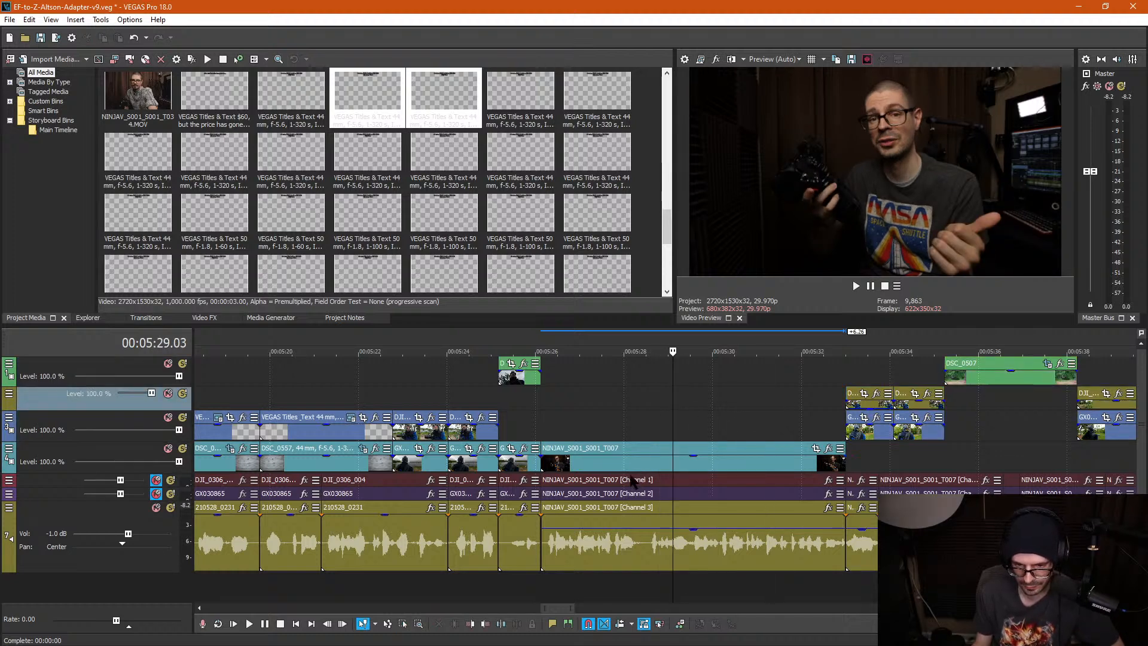
# Step: Split the NINJAV_S001_S001_T007 talking clip around its pause at 00:05:28.11 and delete the segment of about six frames
pyautogui.click(542, 422)
pyautogui.press('space')
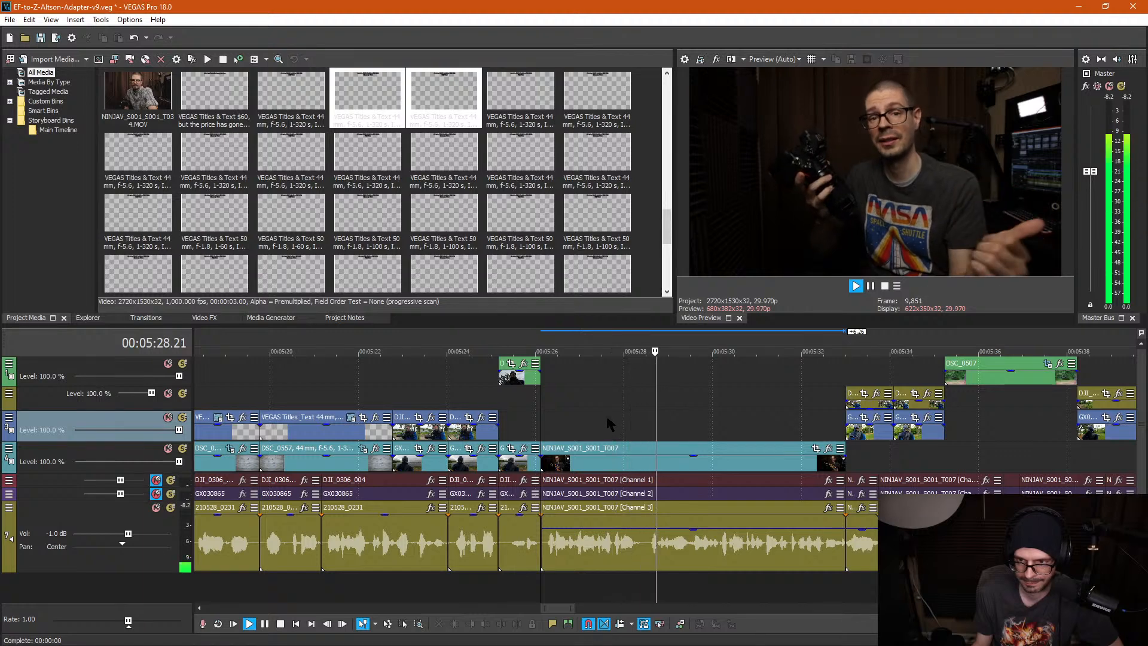
pyautogui.press('space')
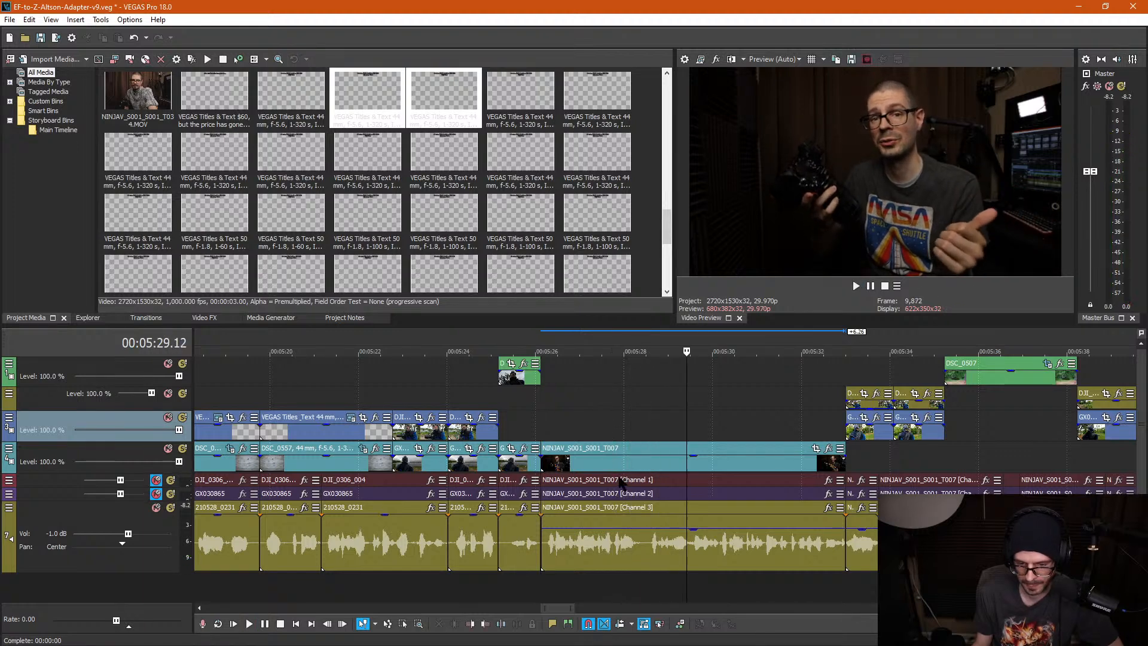
pyautogui.click(648, 443)
pyautogui.scroll(5, 650, 440)
pyautogui.click(635, 555)
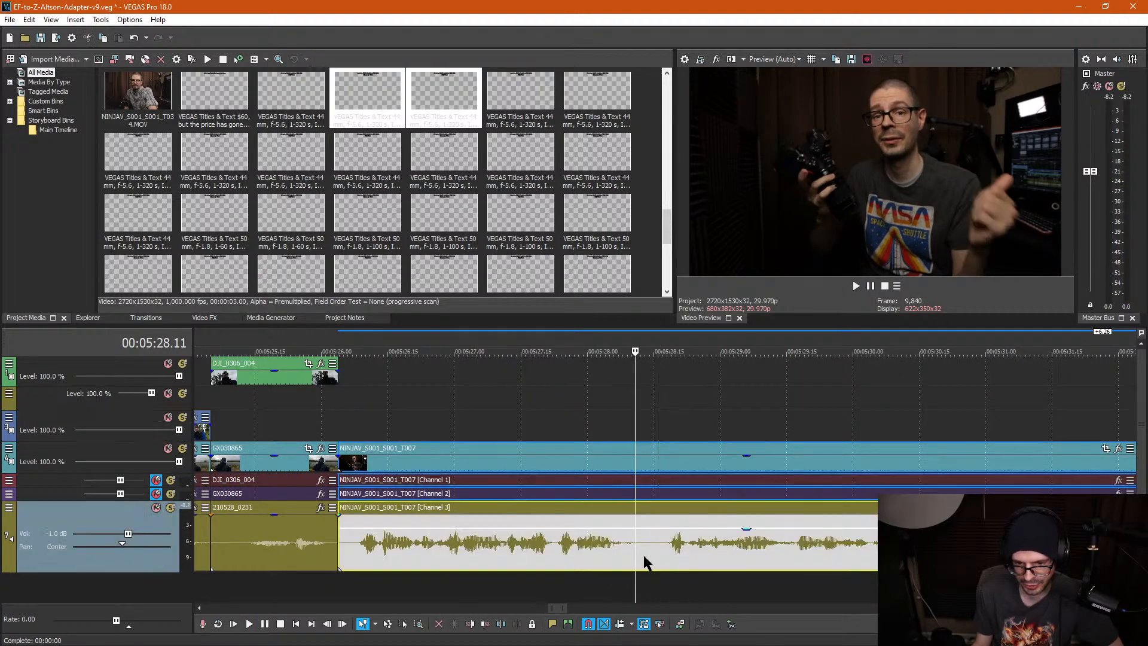
pyautogui.click(638, 559)
pyautogui.press('s')
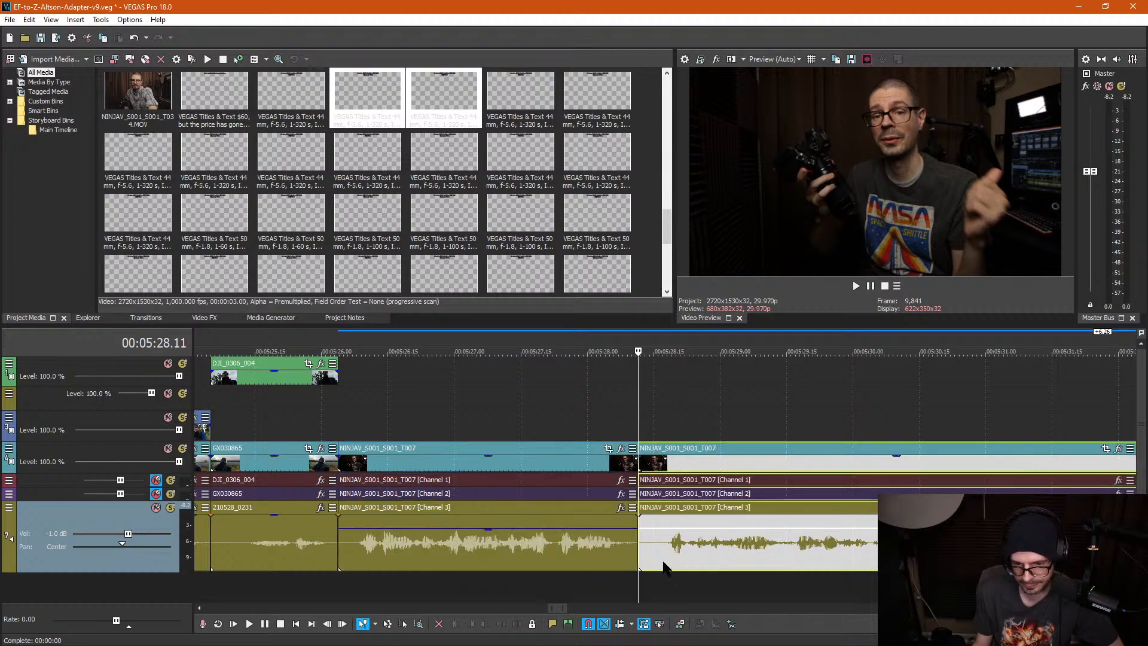
pyautogui.click(663, 562)
pyautogui.press('s')
pyautogui.click(648, 554)
pyautogui.press('Delete')
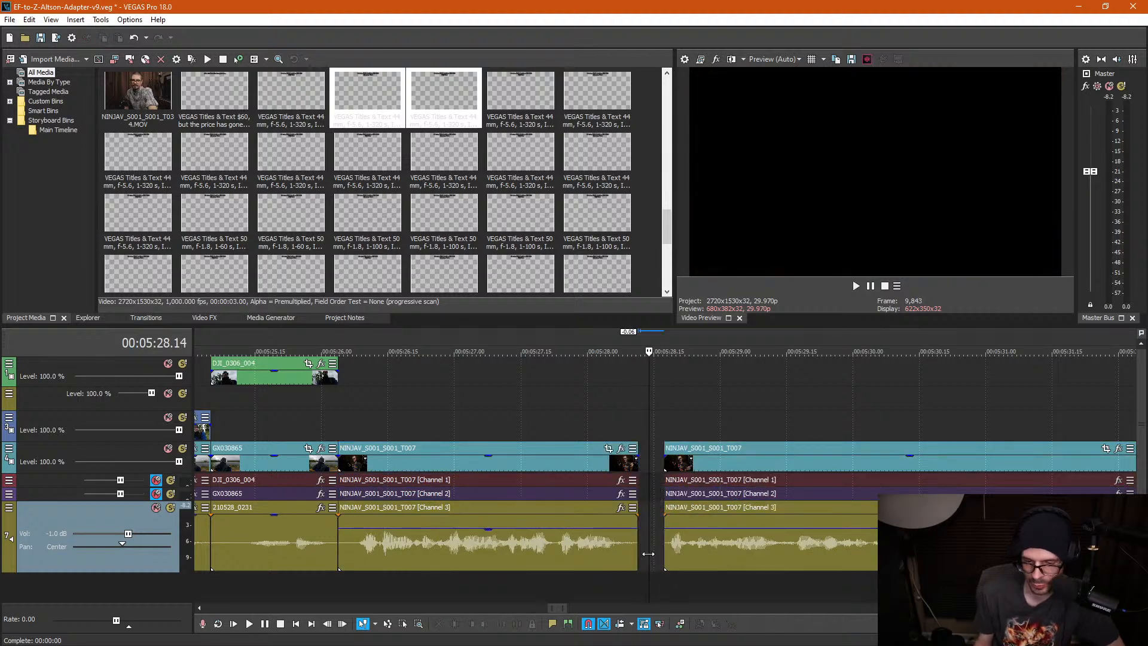
# Step: Close the gap after the removed pause and trim the first talking clip's end back to about 00:05:28.09, rippling the clips behind it
pyautogui.click(603, 433)
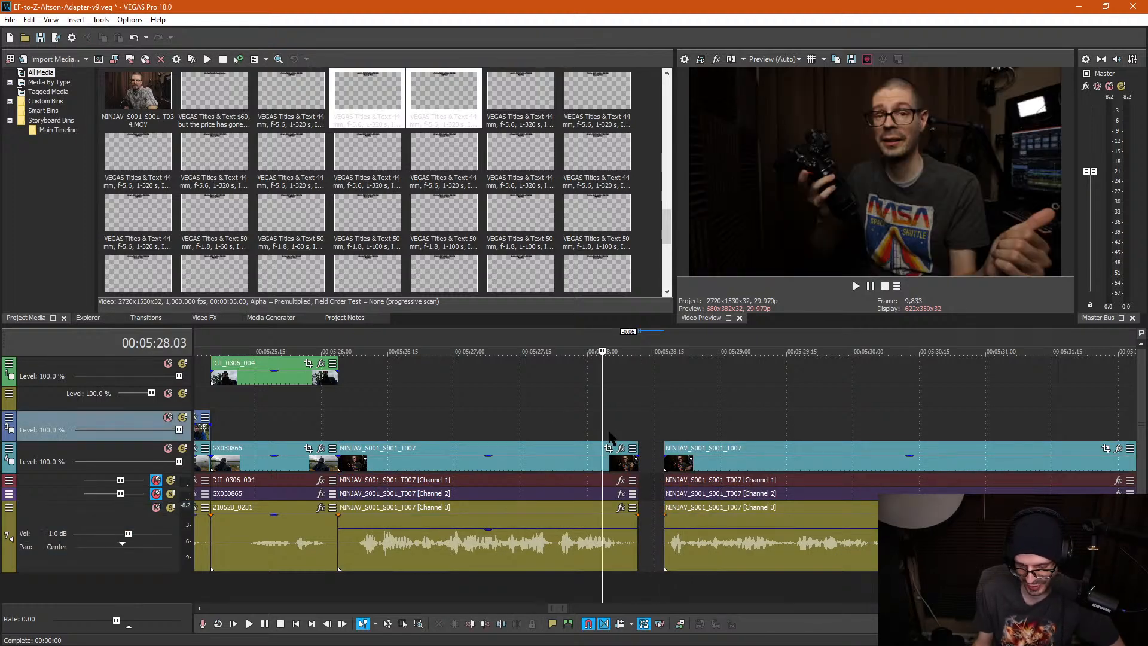
pyautogui.moveTo(706, 466); pyautogui.dragTo(666, 468)
pyautogui.click(634, 562)
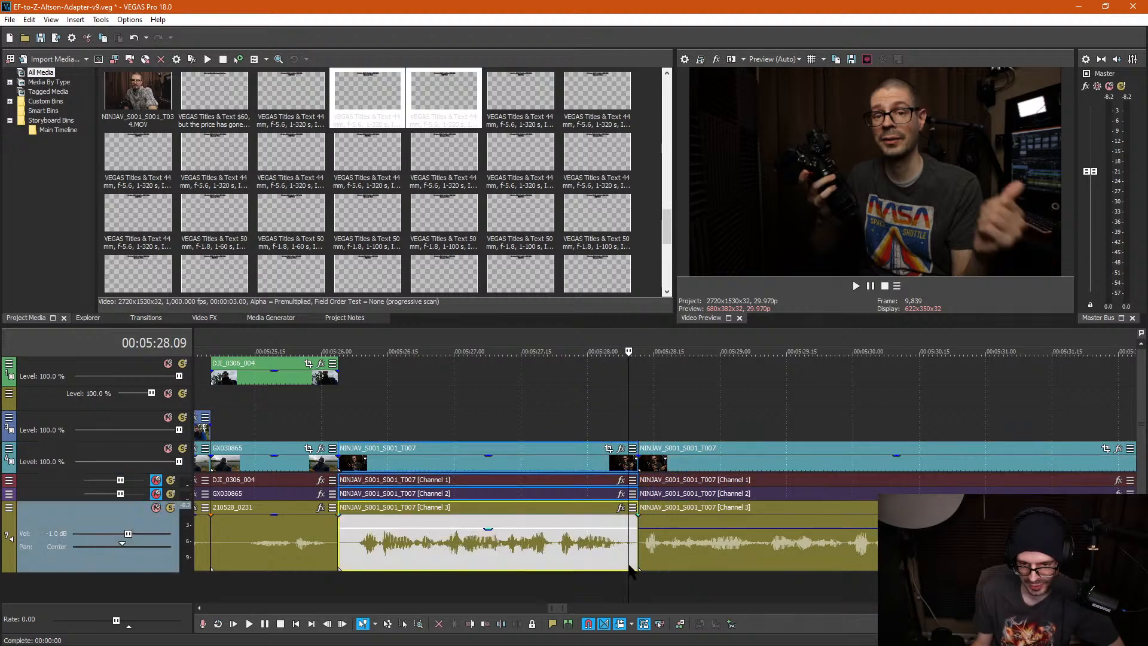
pyautogui.press('Delete')
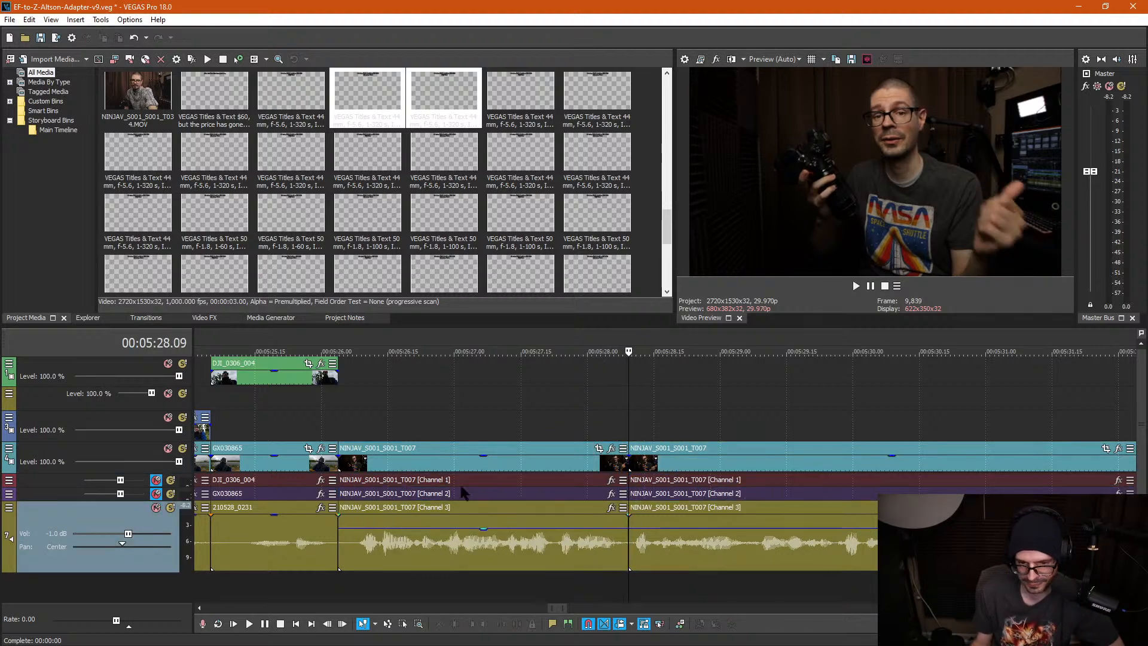
# Step: Crop the first talking clip in on the speaker to about 3,050 by 1,716, centred at about 1,955 and 995
pyautogui.click(515, 460)
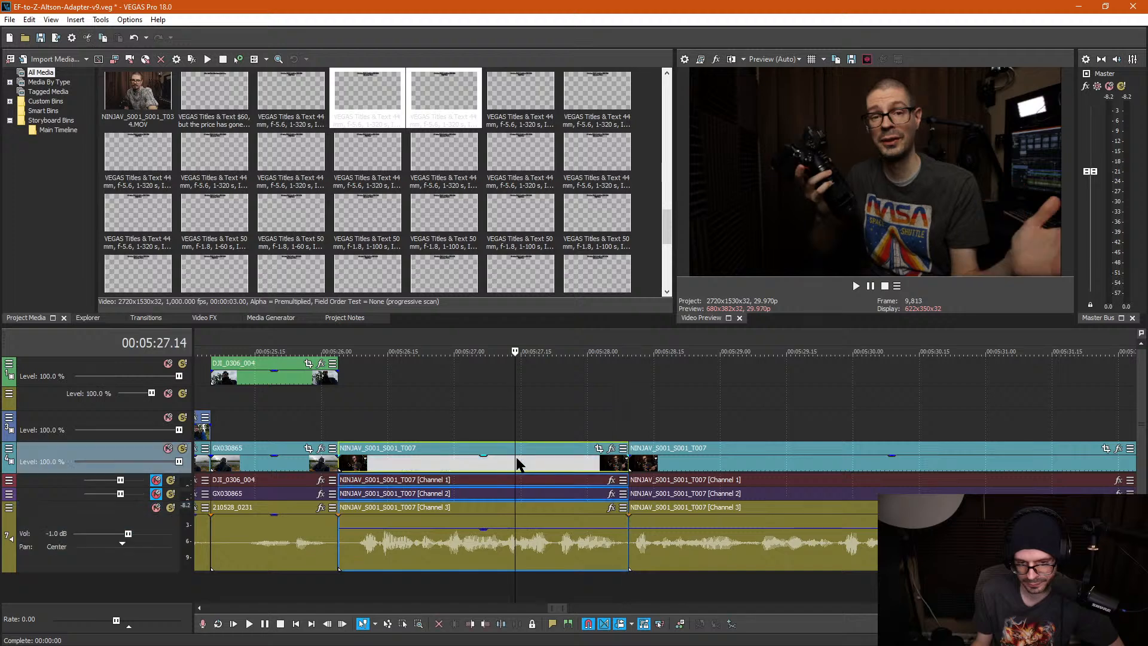
pyautogui.click(598, 448)
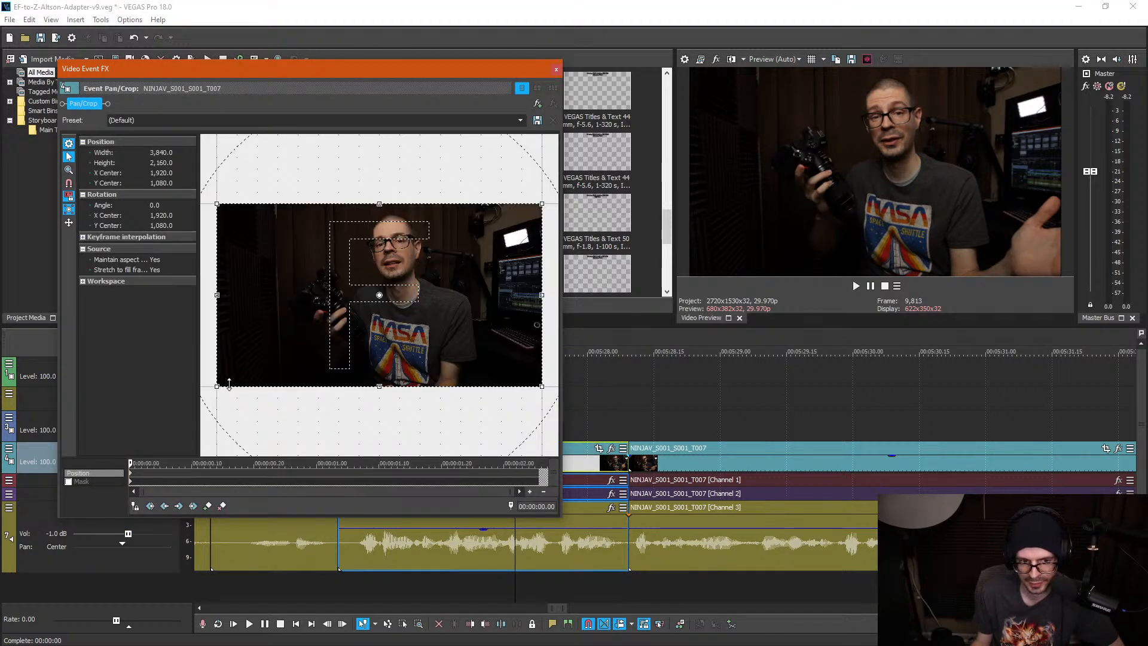
pyautogui.moveTo(219, 385); pyautogui.dragTo(257, 359)
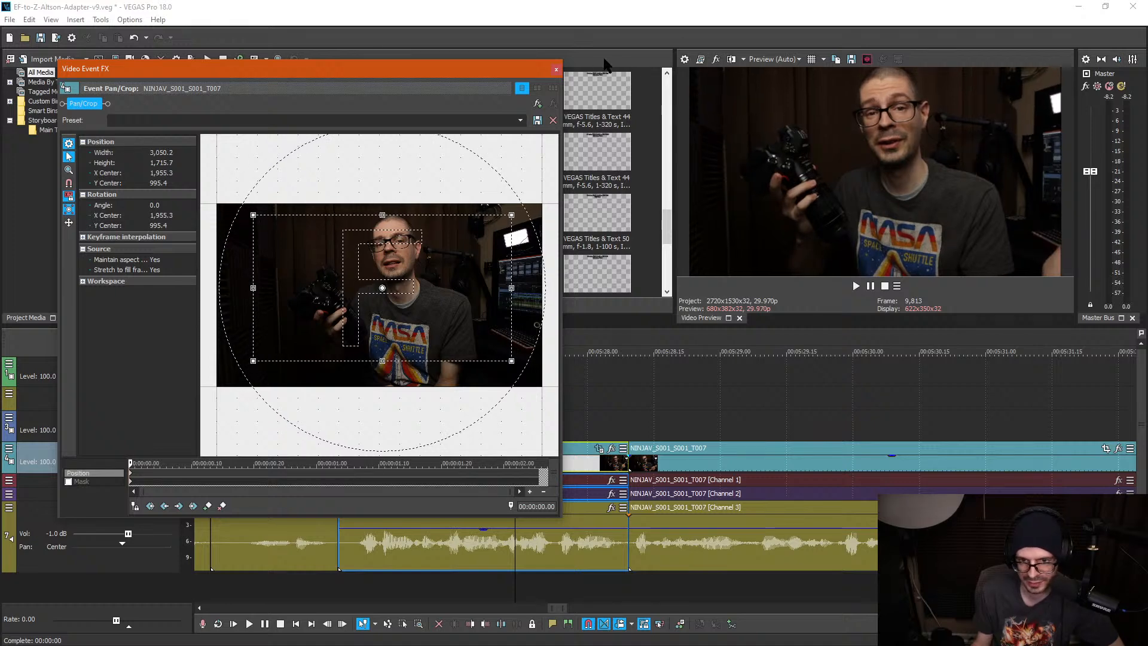
pyautogui.click(556, 70)
# Step: Remove the few silent frames at the start of the cropped talking clip, close the gap, and play back the transition from about 00:05:25.19
pyautogui.click(319, 415)
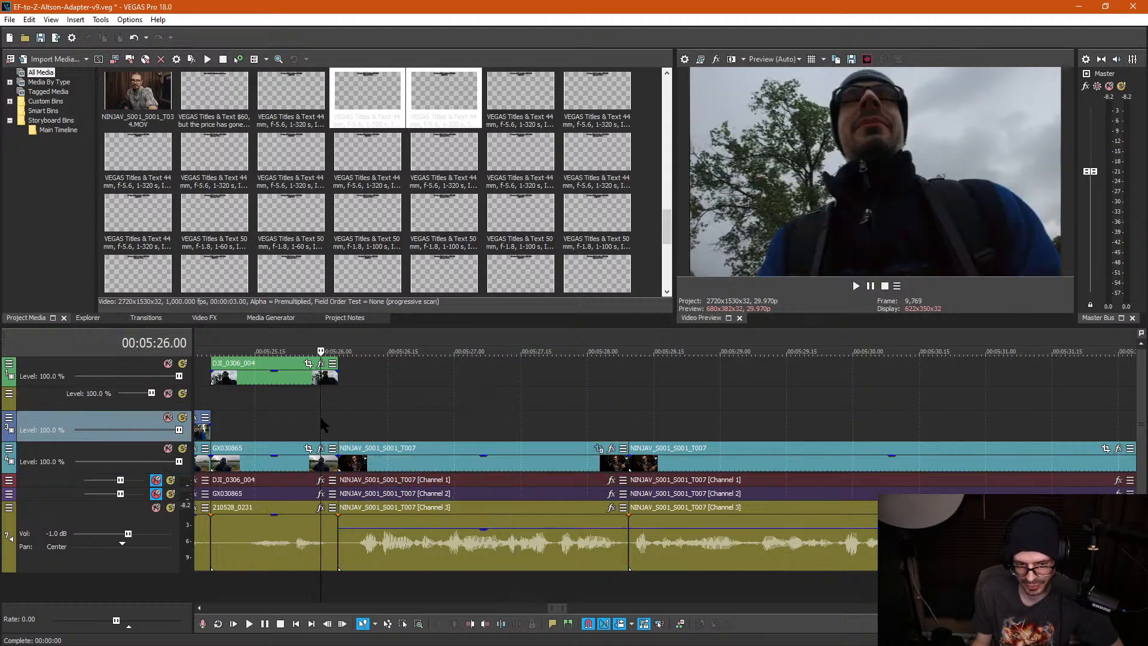
pyautogui.press('space')
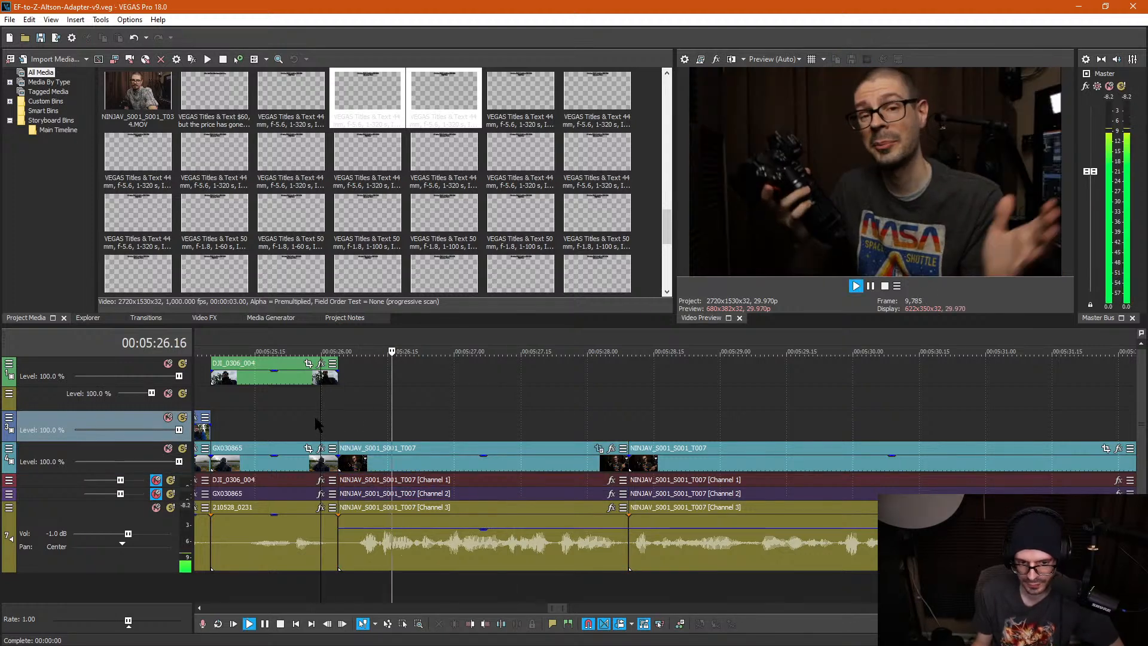
pyautogui.click(354, 564)
pyautogui.press('s')
pyautogui.click(346, 559)
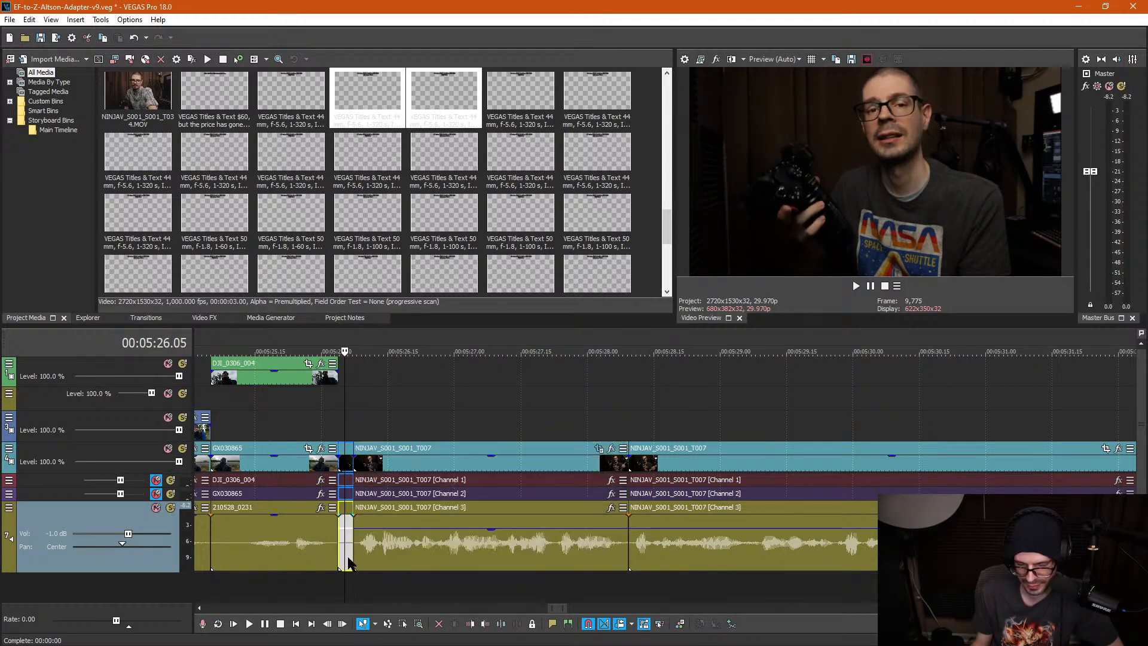
pyautogui.press('Delete')
pyautogui.click(274, 411)
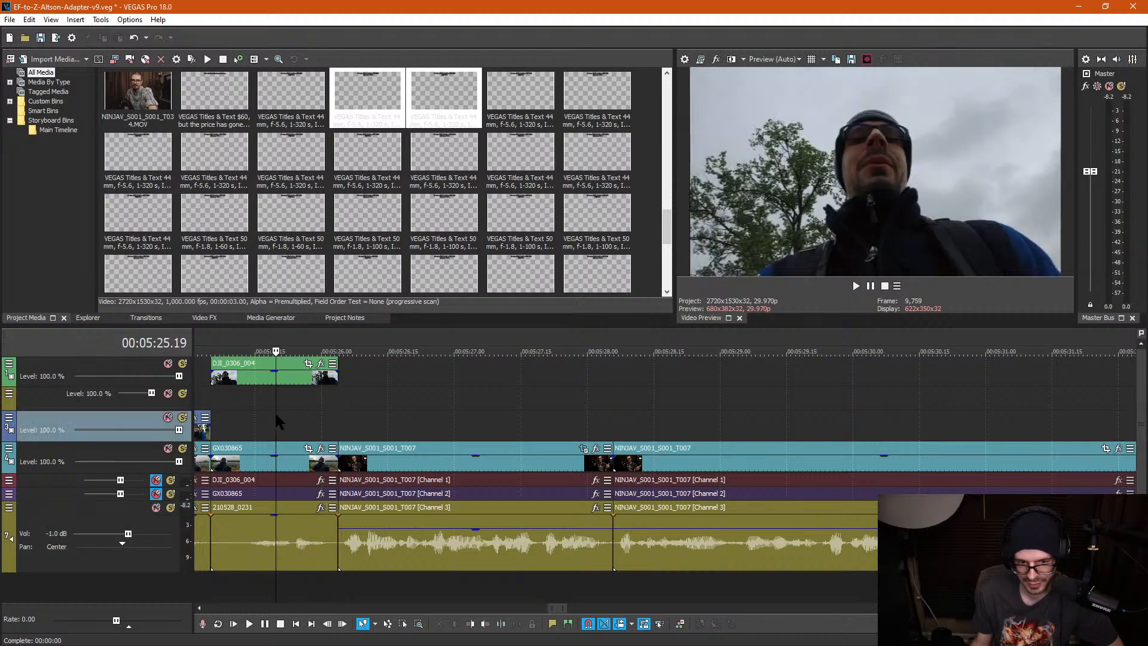
pyautogui.press('space')
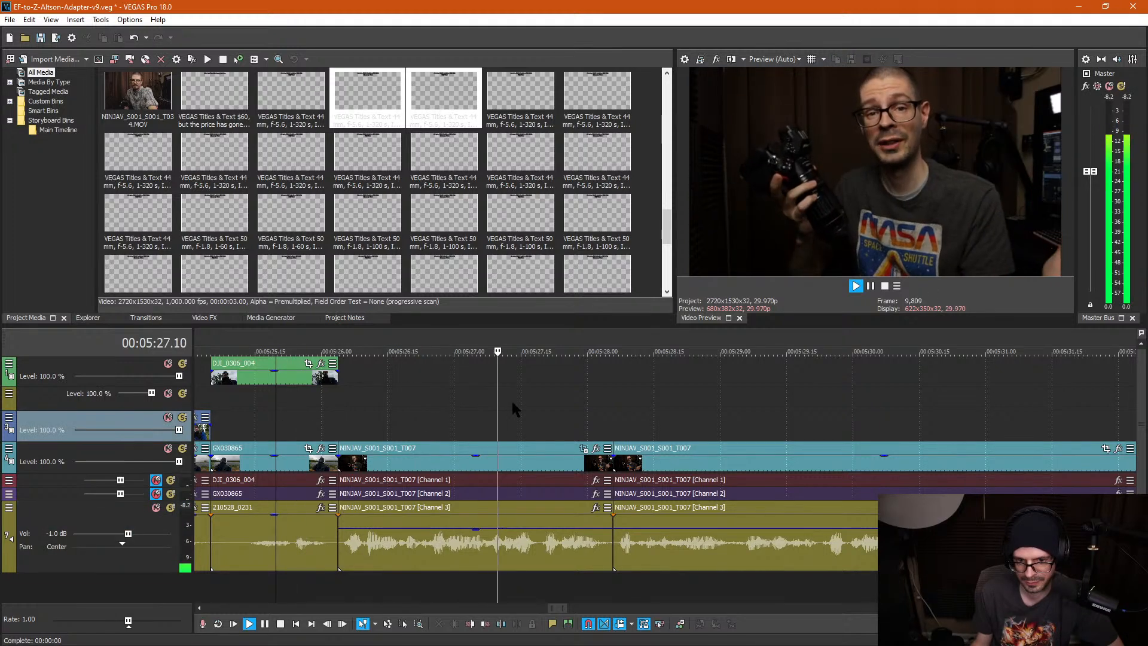
# Step: Ungroup the DJI_0306_004 overlay clip that ends at about 00:05:26.04 from the footage and audio beneath it
pyautogui.click(326, 548)
pyautogui.scroll(3, 534, 556)
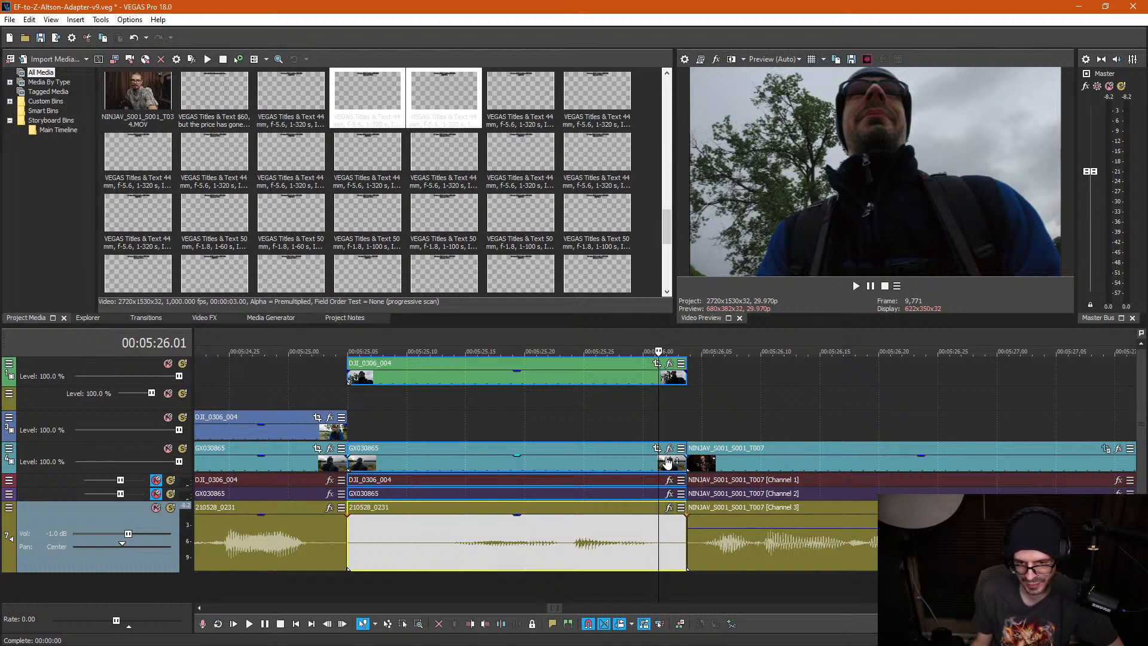
pyautogui.click(638, 377)
pyautogui.press('u')
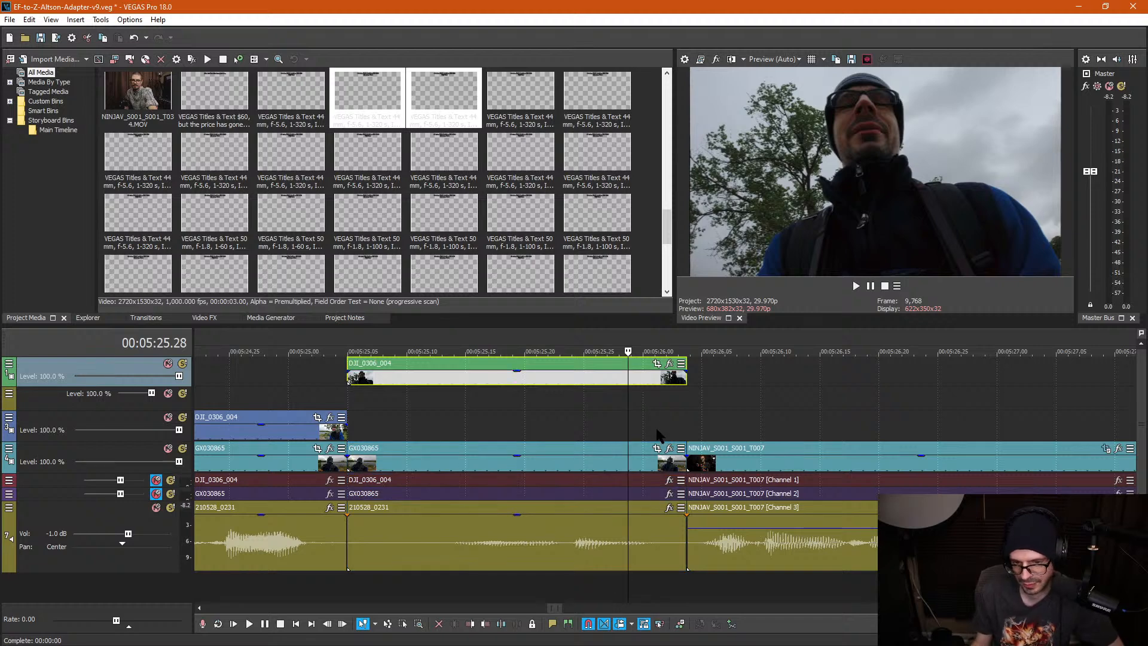
# Step: Trim the grouped footage and audio beneath the overlay to end at 00:05:26.01 and move the talking clips up against it
pyautogui.click(651, 540)
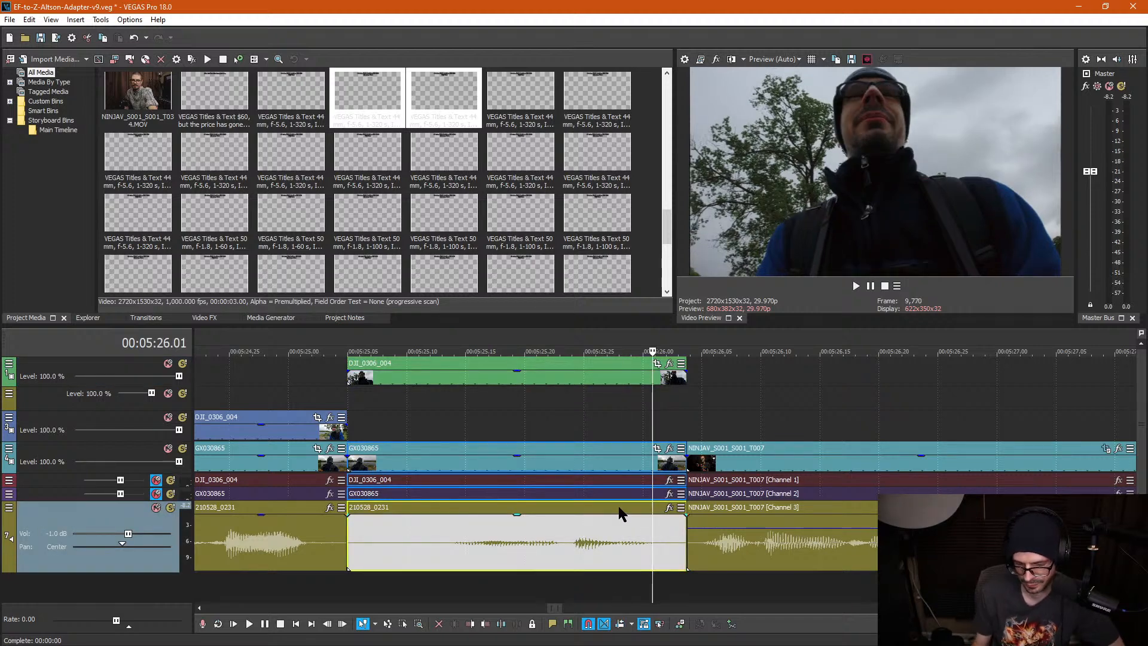
pyautogui.press('s')
pyautogui.click(670, 547)
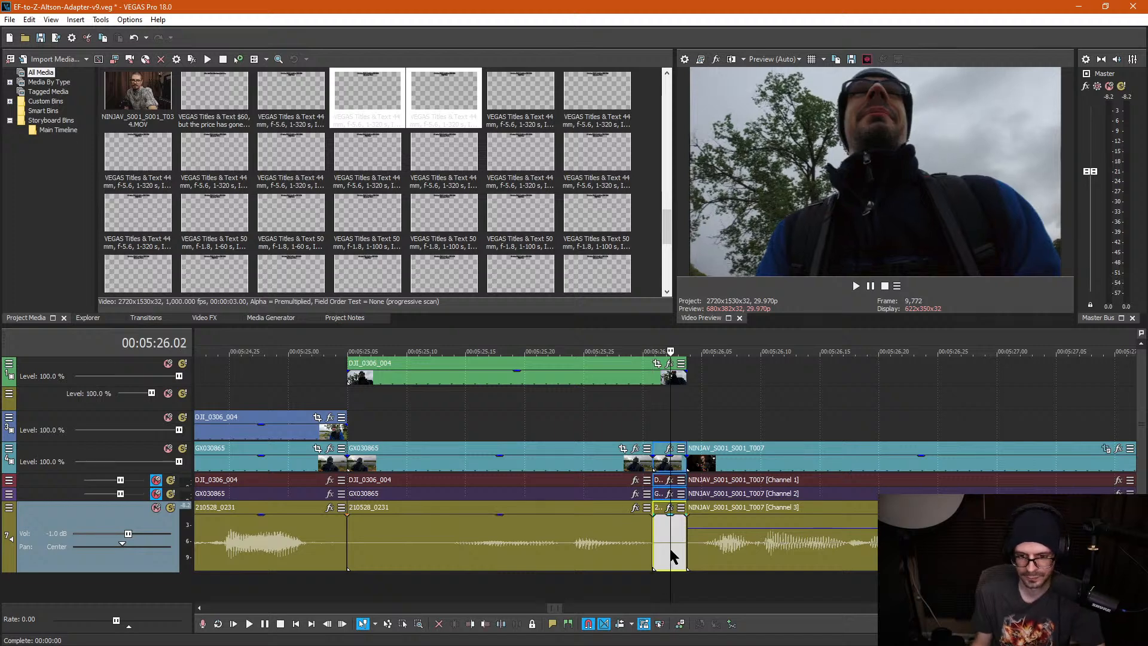
pyautogui.press('Delete')
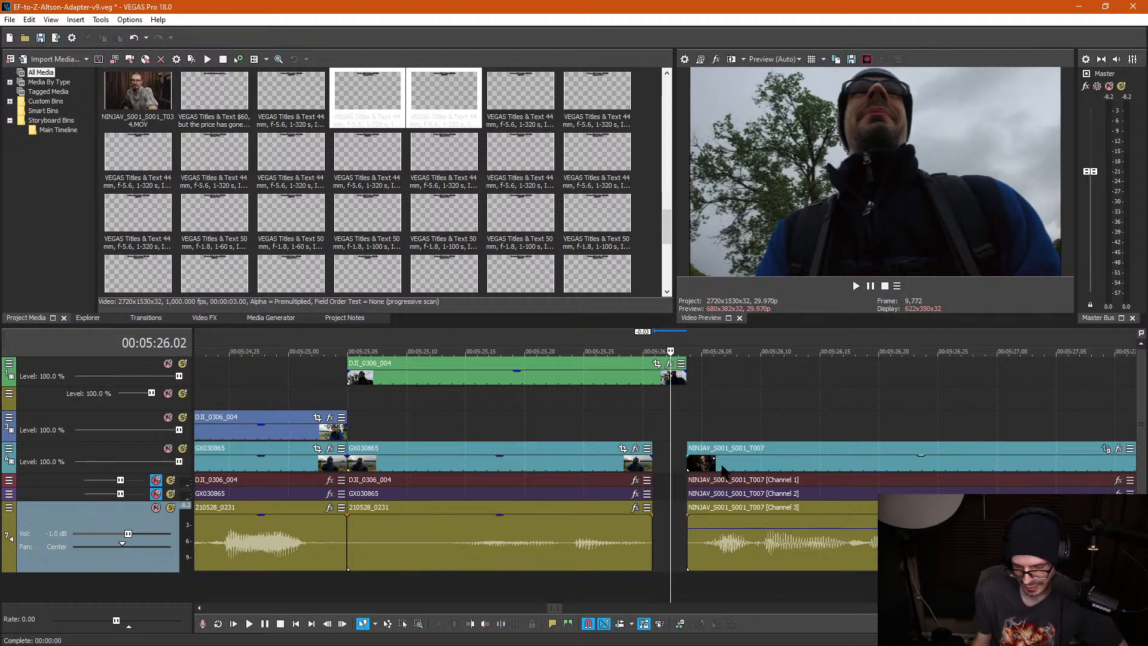
pyautogui.moveTo(726, 473); pyautogui.dragTo(696, 447)
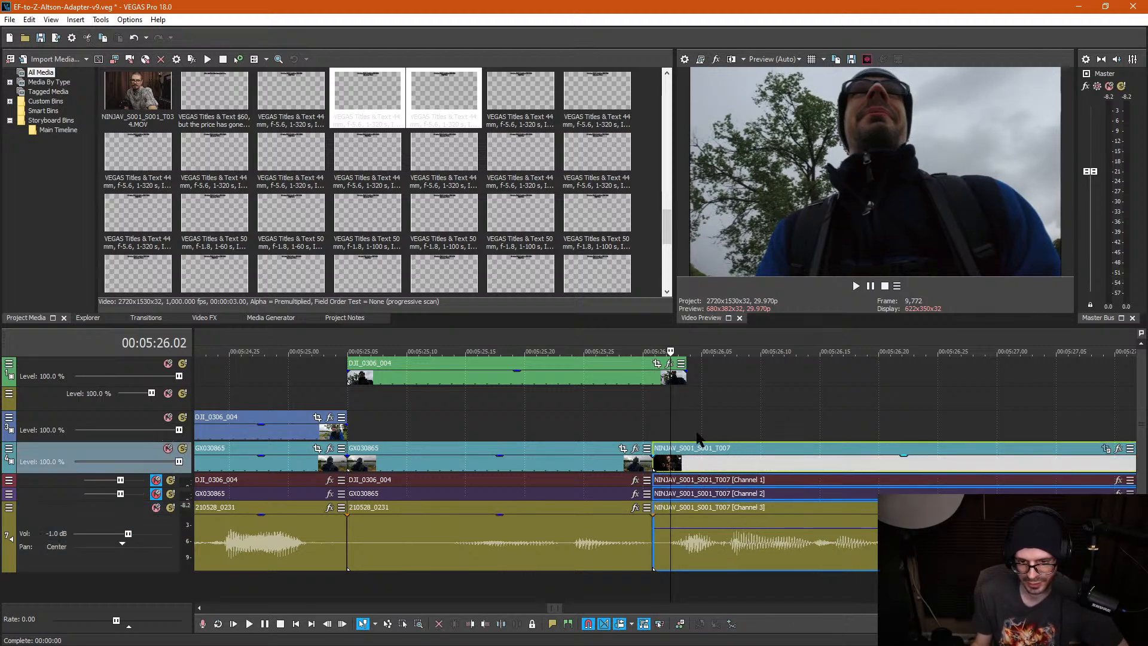
# Step: Ungroup the cropped talking clip's video from its audio and split the video at the overlay's end, 00:05:26.04
pyautogui.click(685, 466)
pyautogui.press('u')
pyautogui.press('s')
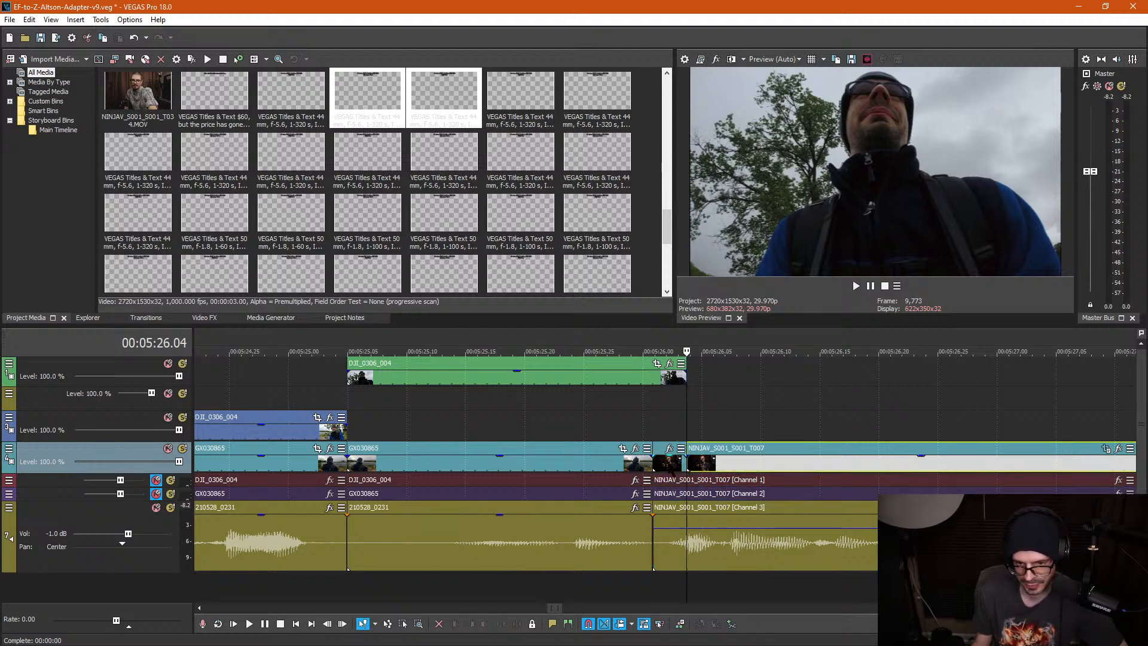
pyautogui.click(668, 466)
pyautogui.press('Delete')
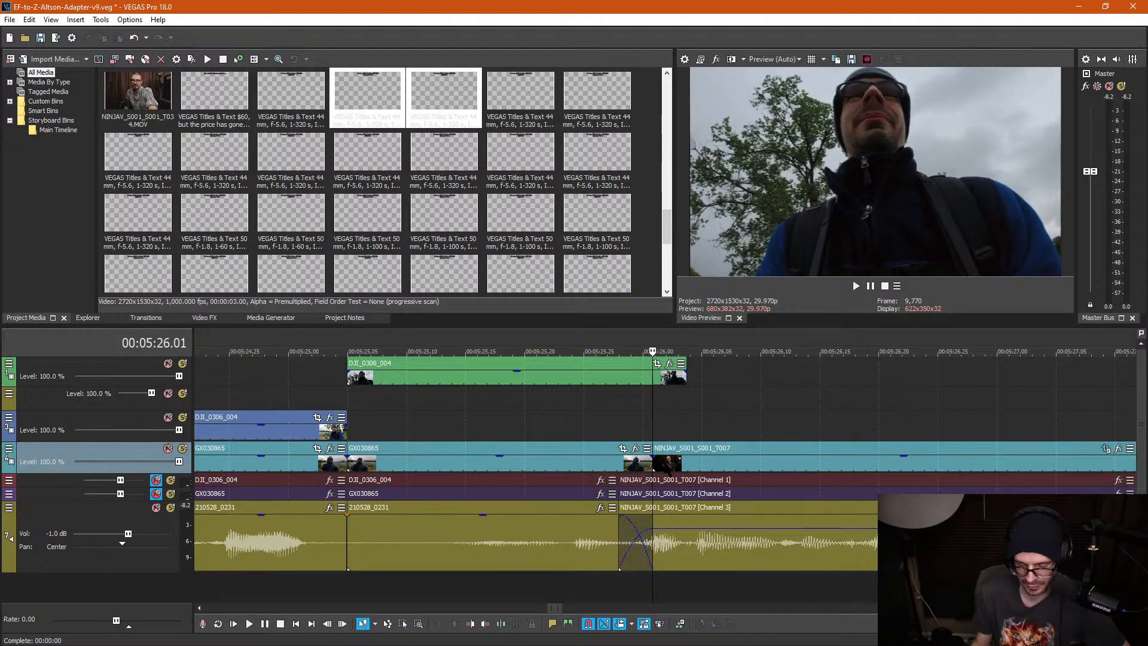
pyautogui.hotkey('ctrl', 'z')
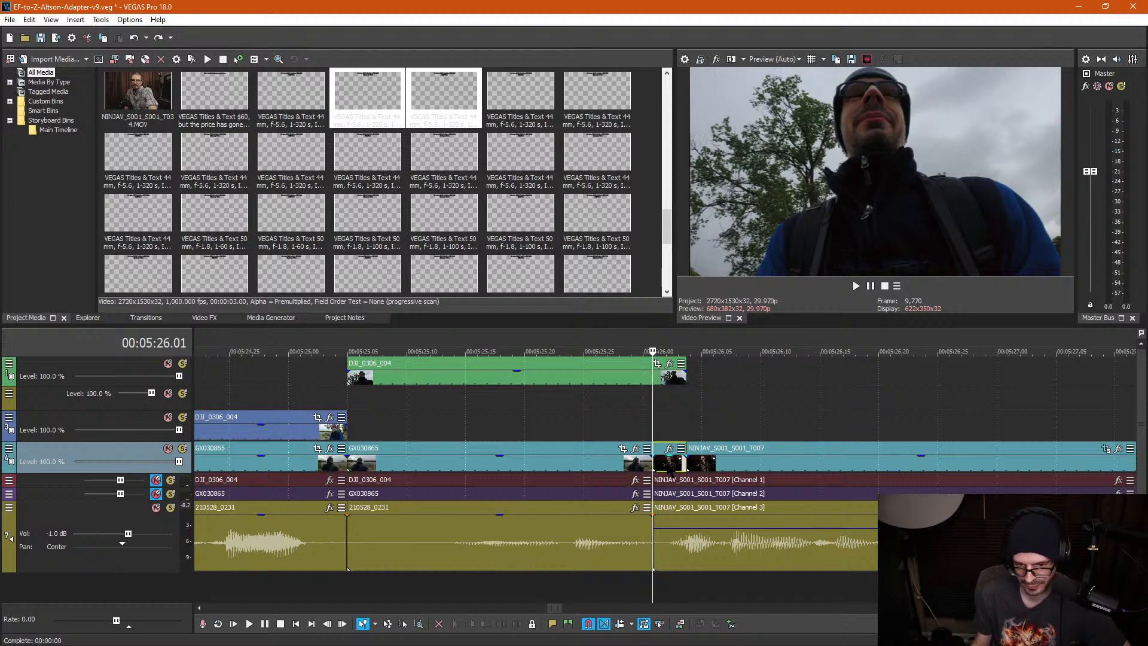
# Step: Delete only the short talking video segment beneath the overlay's end, from 00:05:26.01 to 00:05:26.04, without shifting any other clips
pyautogui.click(667, 465)
pyautogui.press('Delete')
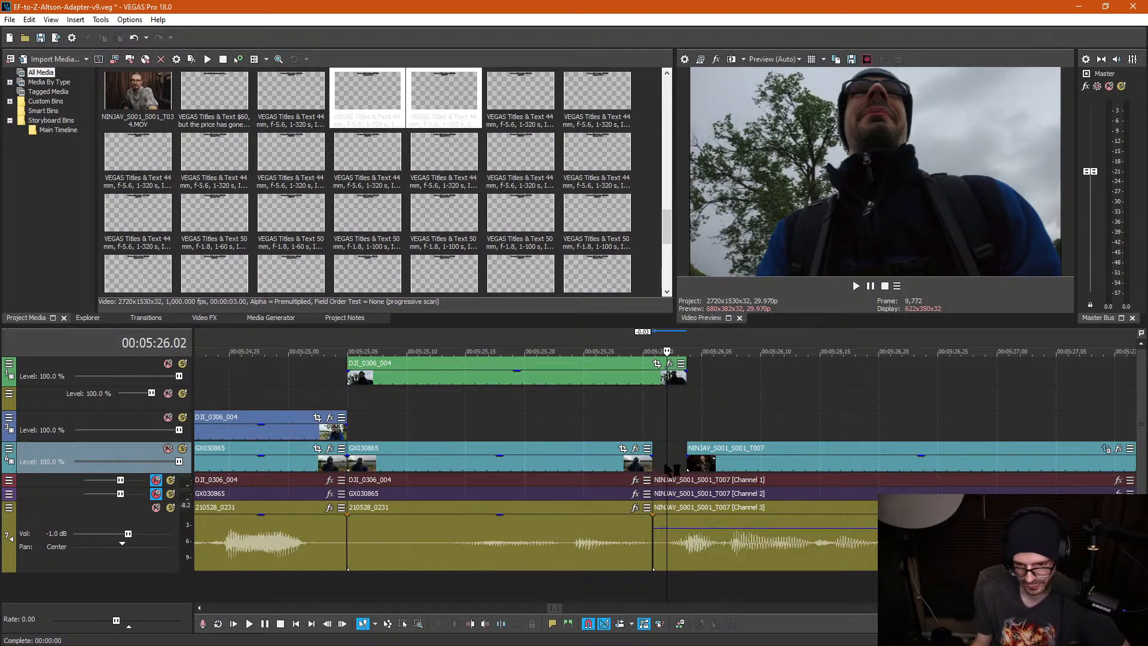
pyautogui.click(751, 409)
pyautogui.scroll(-2, 613, 444)
# Step: Play back the edit from 00:05:25.19 through the overlay clips and photos to about 00:05:47, checking the cuts and the DSC_0511 photo
pyautogui.click(543, 412)
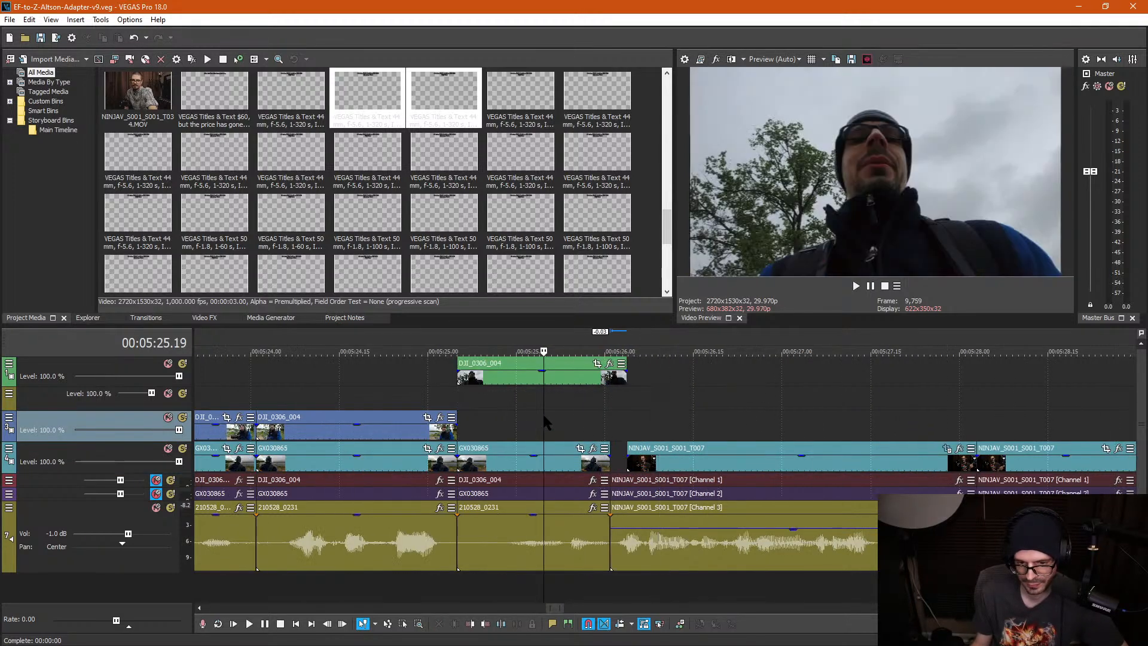
pyautogui.press('space')
pyautogui.scroll(-2, 698, 443)
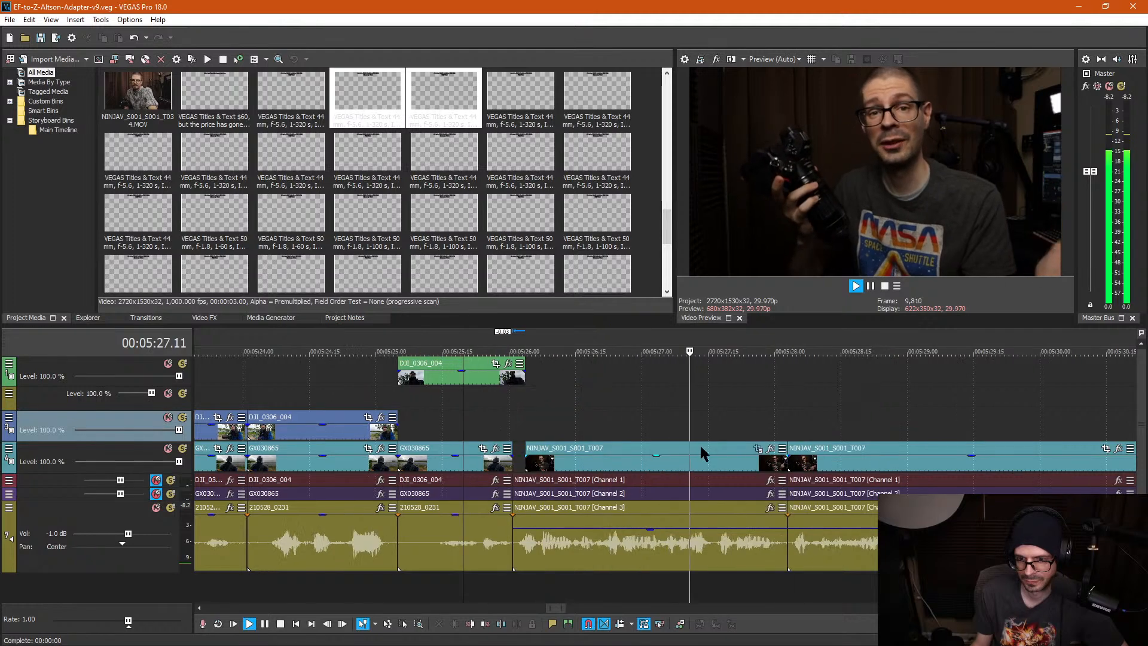
pyautogui.scroll(-2, 874, 452)
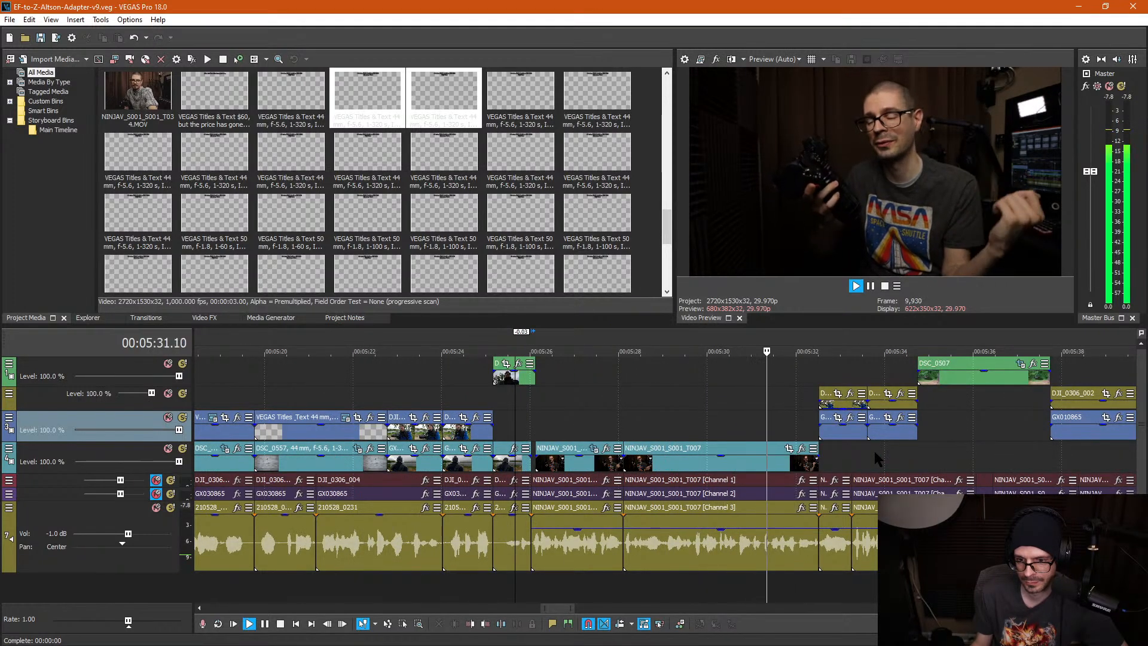
pyautogui.scroll(-2, 874, 451)
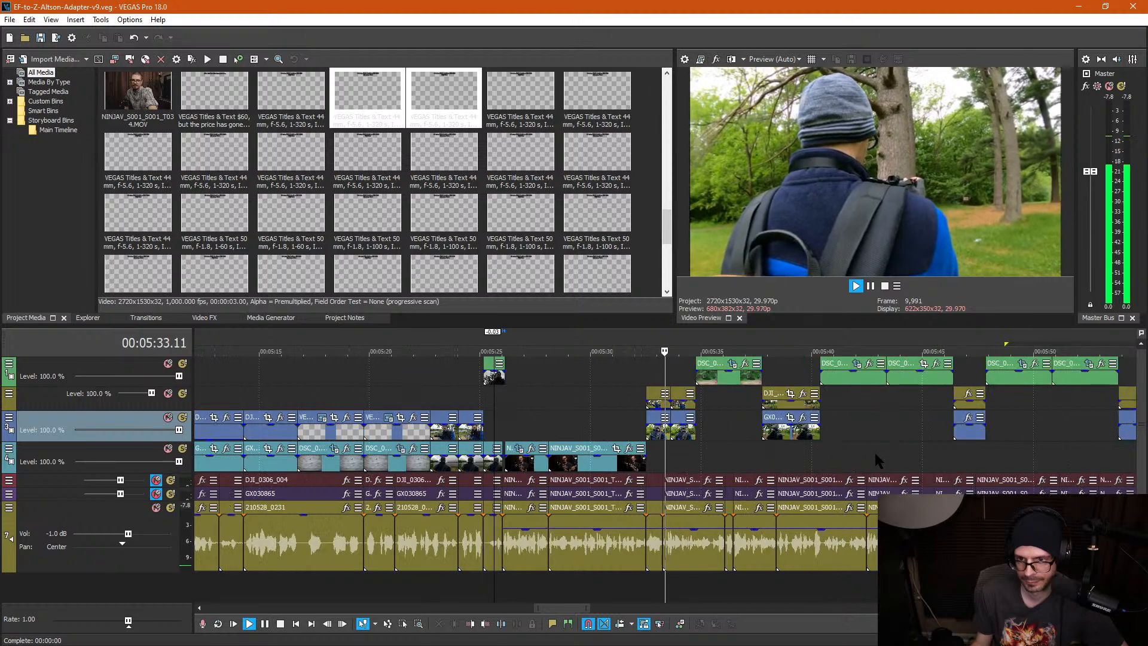
pyautogui.scroll(5, 873, 452)
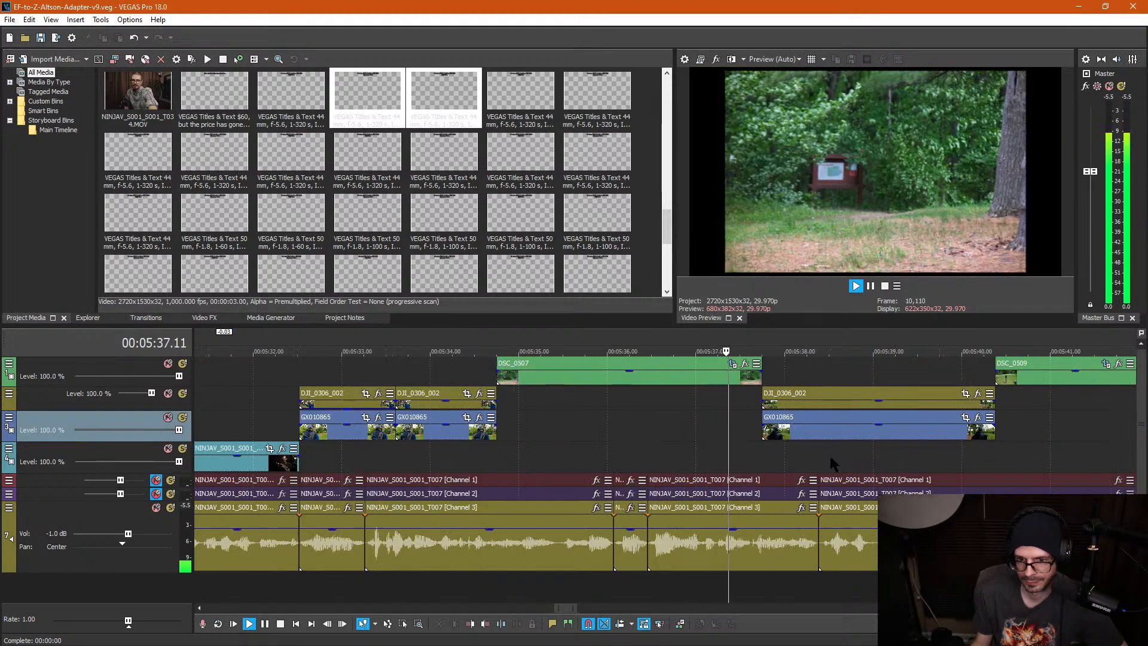
pyautogui.scroll(-2, 891, 452)
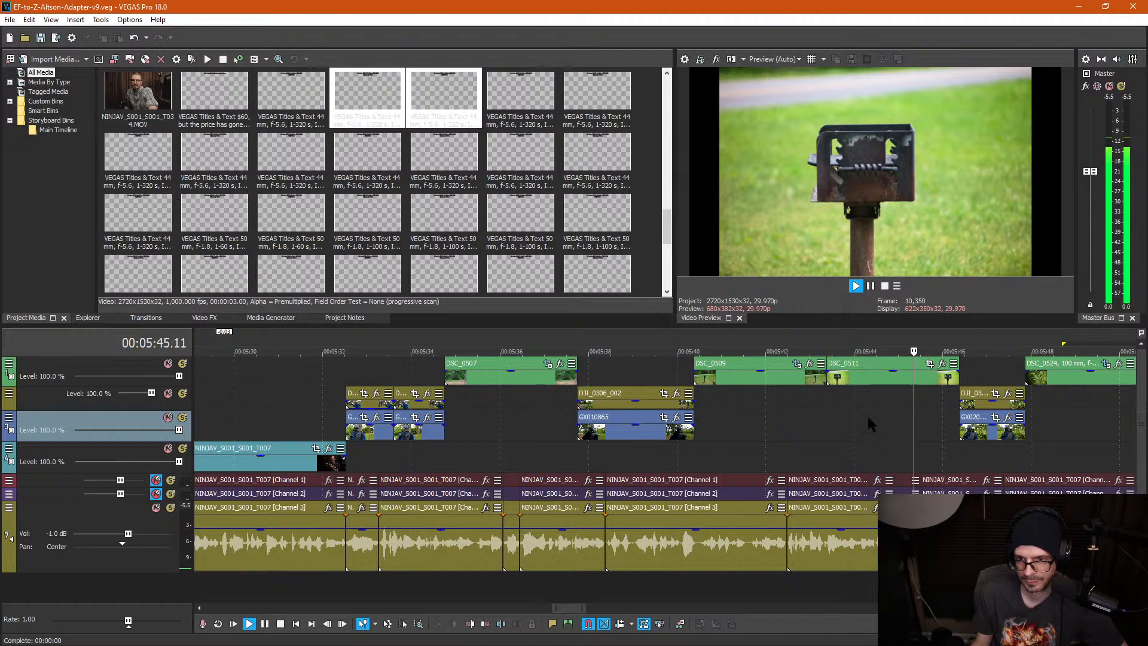
pyautogui.press('Return')
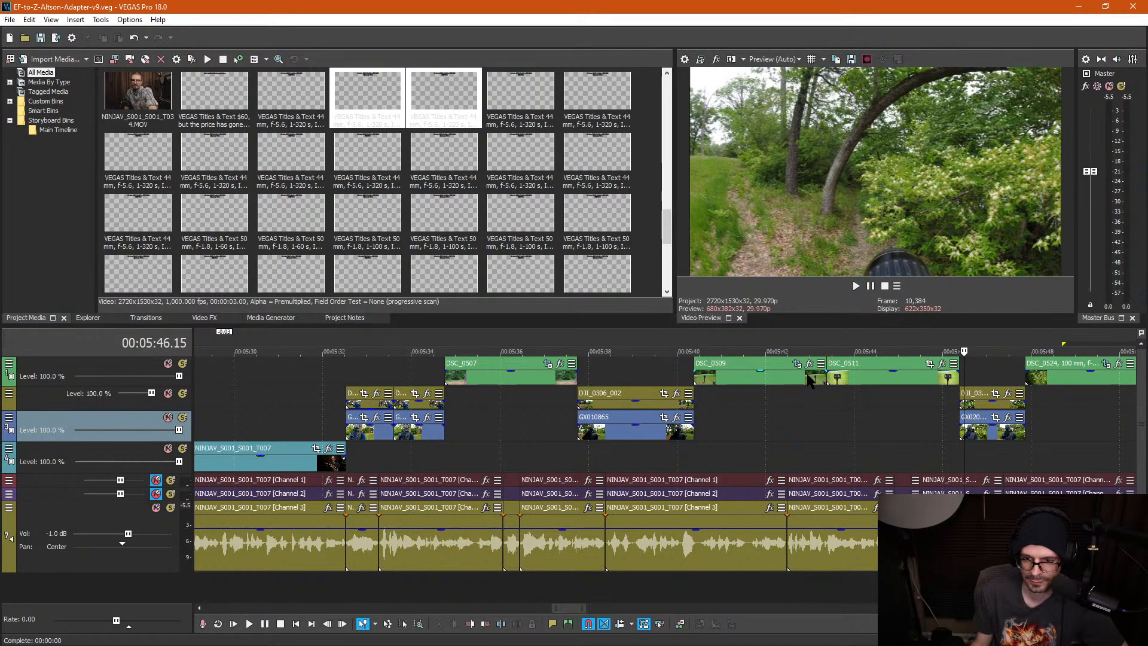
pyautogui.click(844, 378)
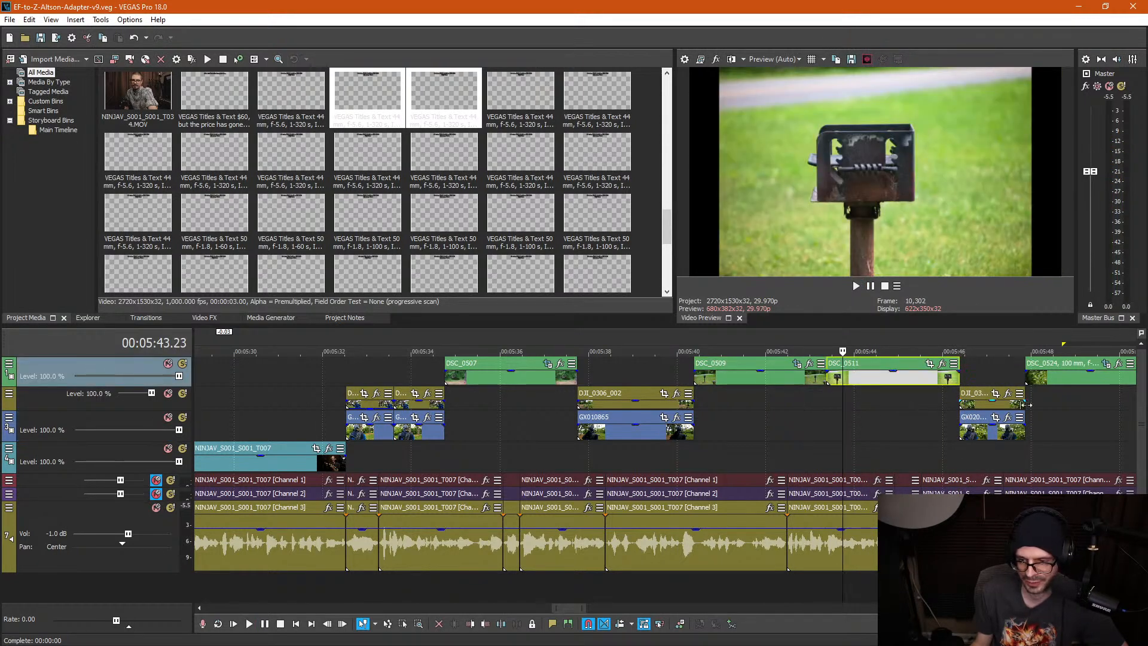
pyautogui.click(975, 381)
pyautogui.press('space')
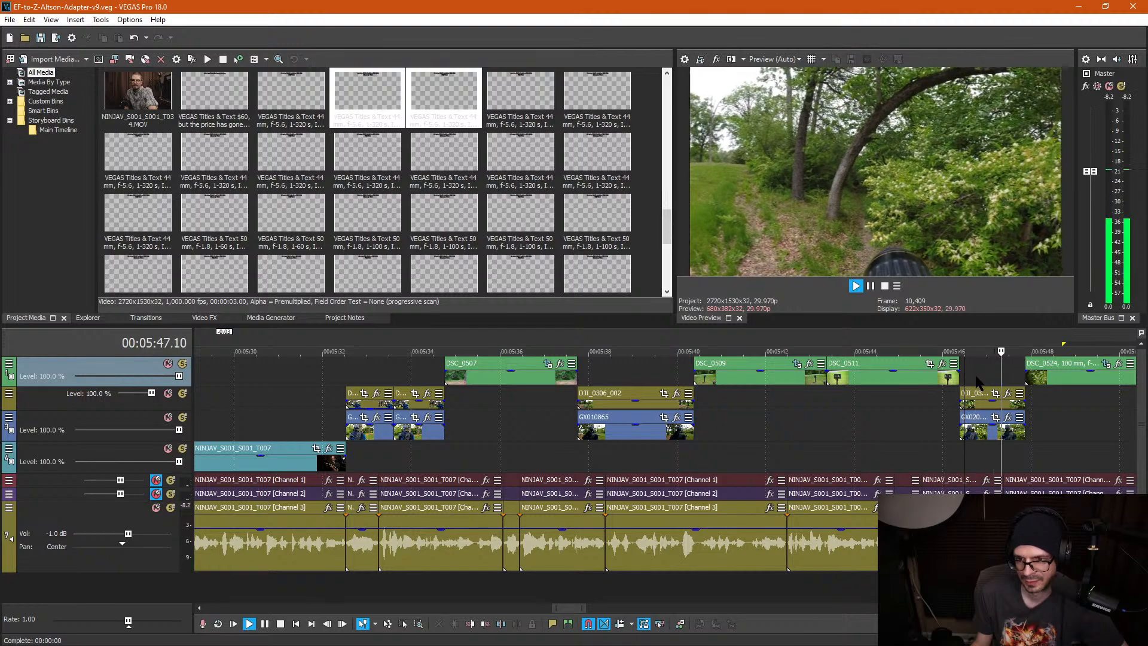
# Step: Delete the DSC_0509 photo and move the DSC_0511 photo down to the second video track, directly after the DJI_0306_002 clip
pyautogui.click(774, 382)
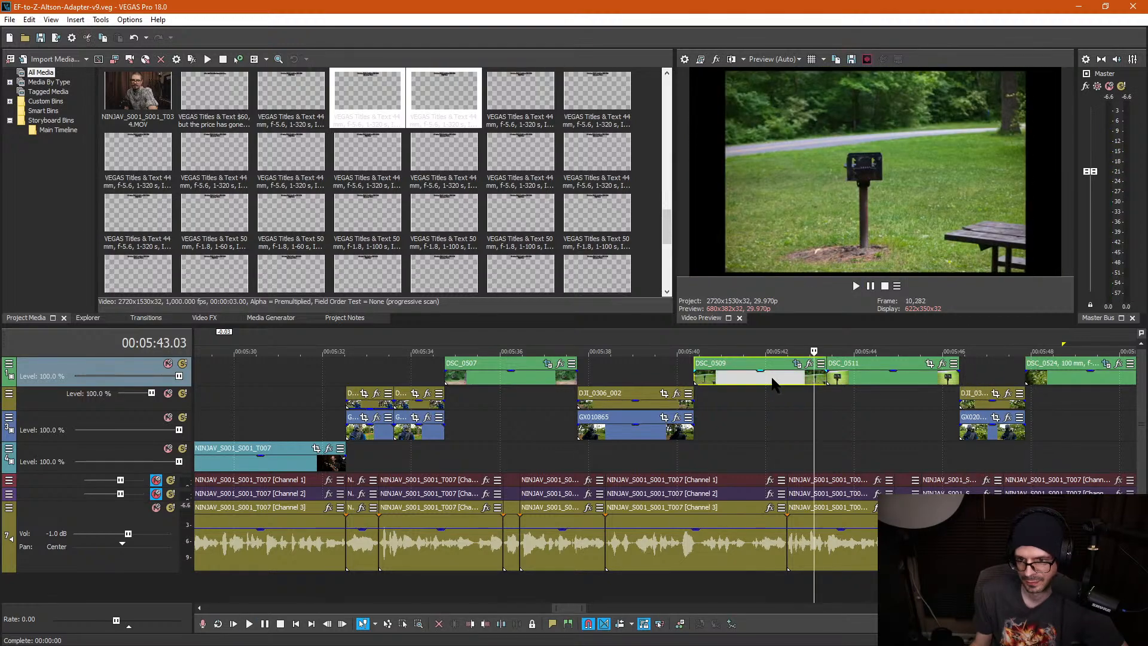
pyautogui.press('Delete')
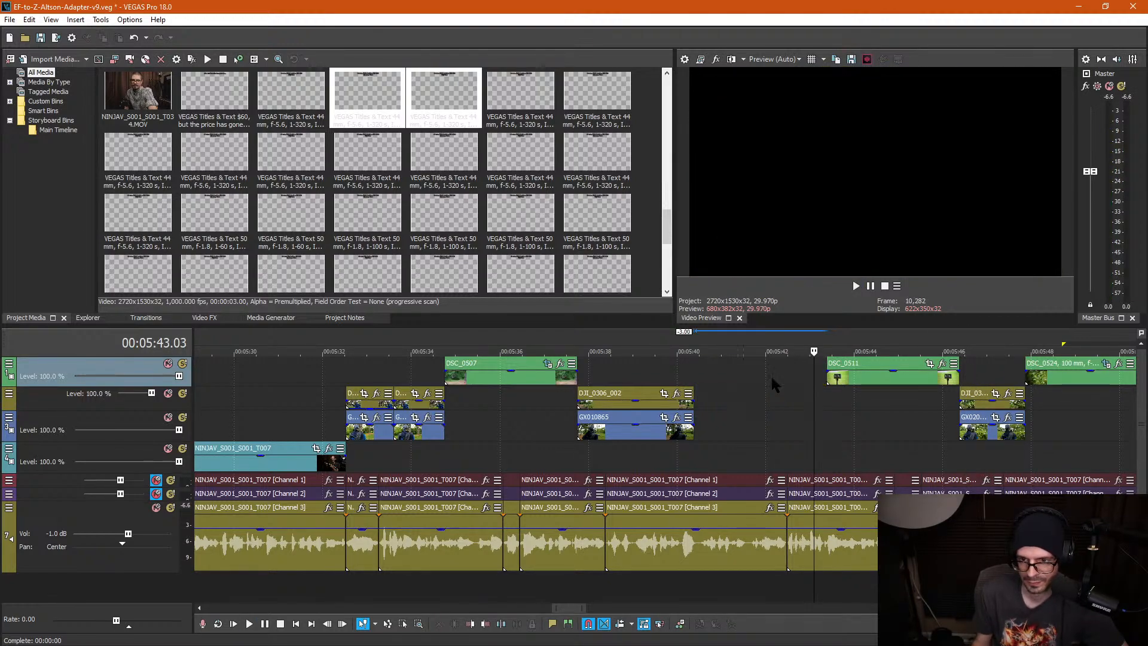
pyautogui.moveTo(857, 383); pyautogui.dragTo(726, 401)
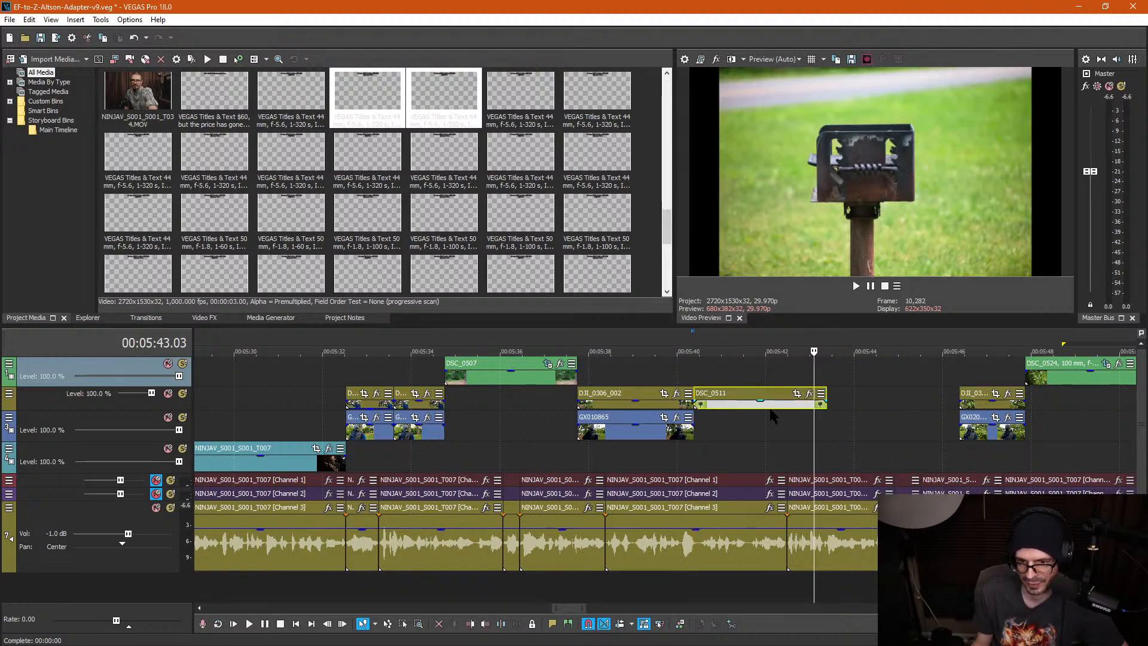
# Step: Try a second copy of the DSC_0511 photo directly after the first one, and delete the copy
pyautogui.click(769, 409)
pyautogui.click(837, 396)
pyautogui.hotkey('ctrl', 'v')
pyautogui.moveTo(854, 404); pyautogui.dragTo(846, 403)
pyautogui.click(877, 366)
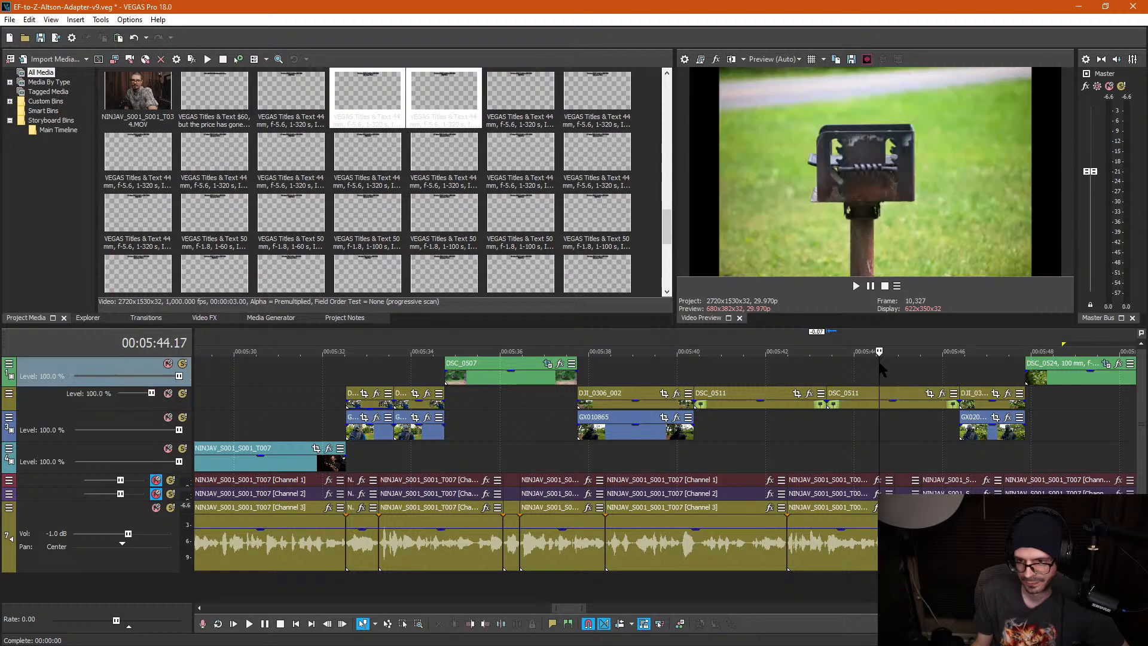
pyautogui.click(852, 404)
pyautogui.press('Delete')
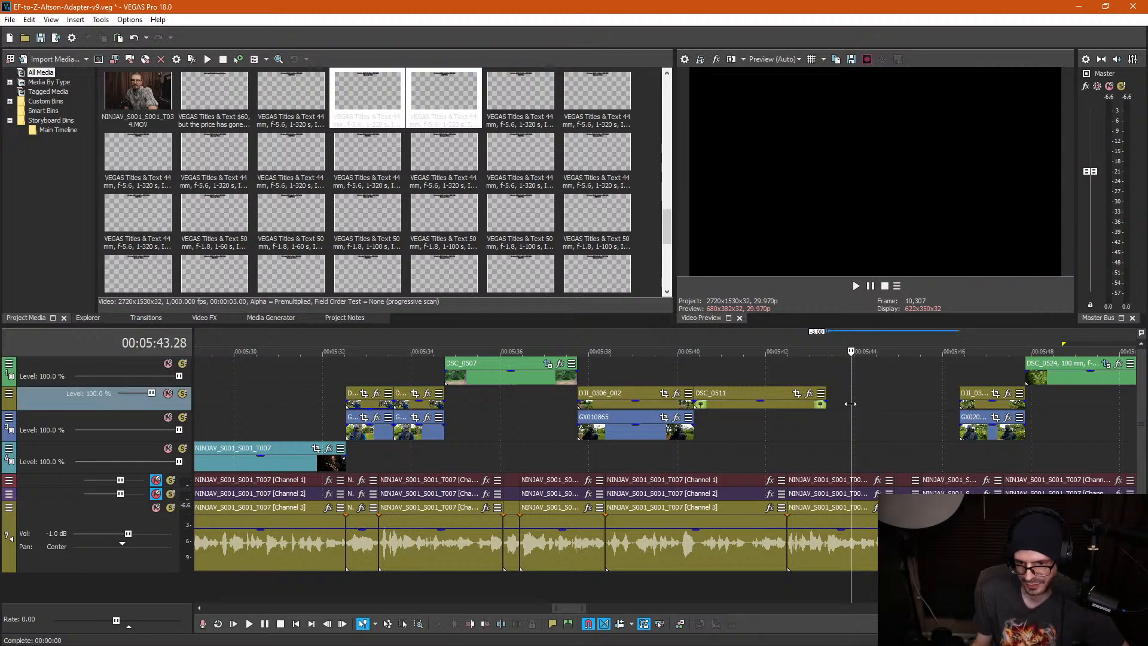
# Step: Try to move all overlay clips and photos after DSC_0511, along with the following talking clips, earlier against it, and undo the move
pyautogui.click(536, 374)
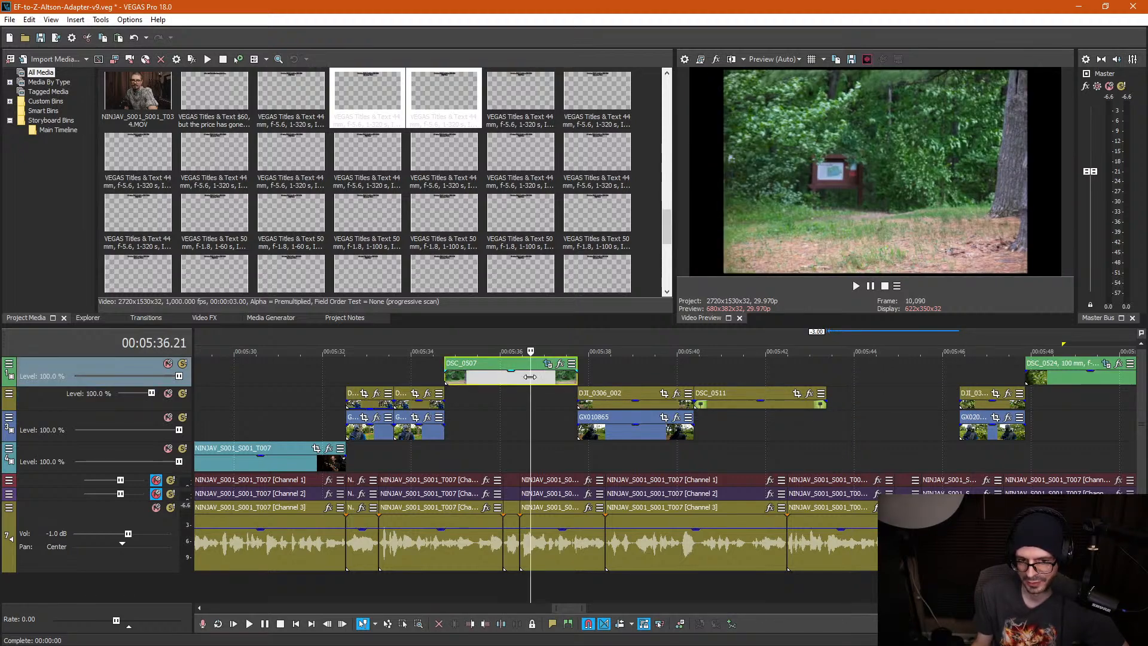
pyautogui.scroll(-3, 862, 375)
pyautogui.click(941, 400)
pyautogui.scroll(2, 938, 398)
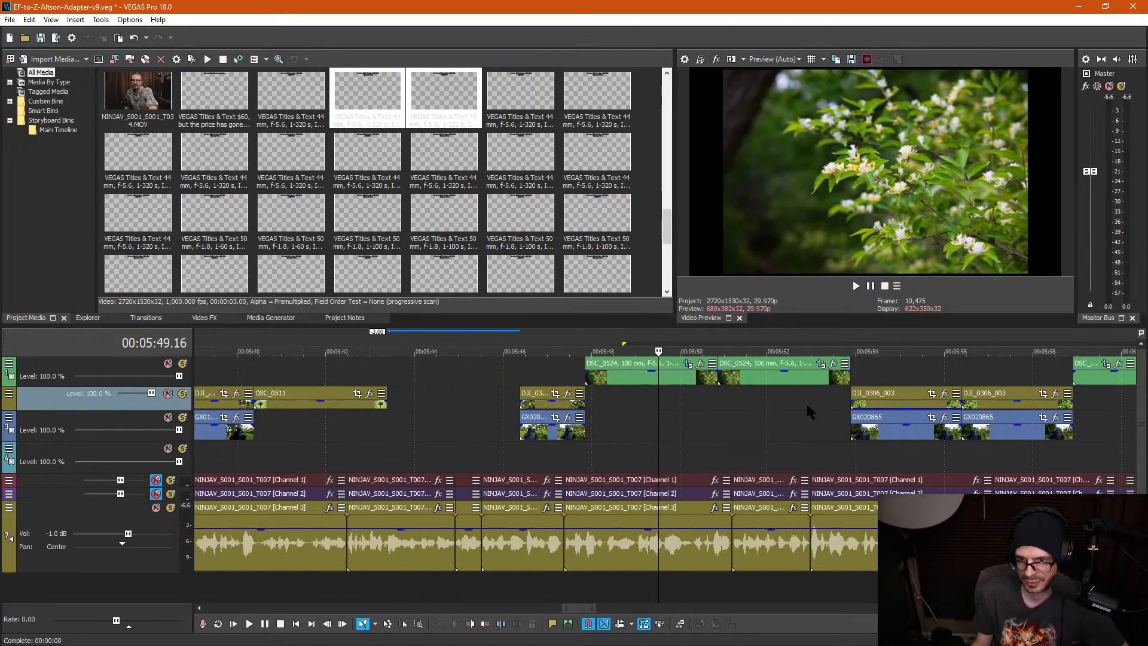
pyautogui.scroll(-1, 729, 401)
pyautogui.scroll(-3, 585, 399)
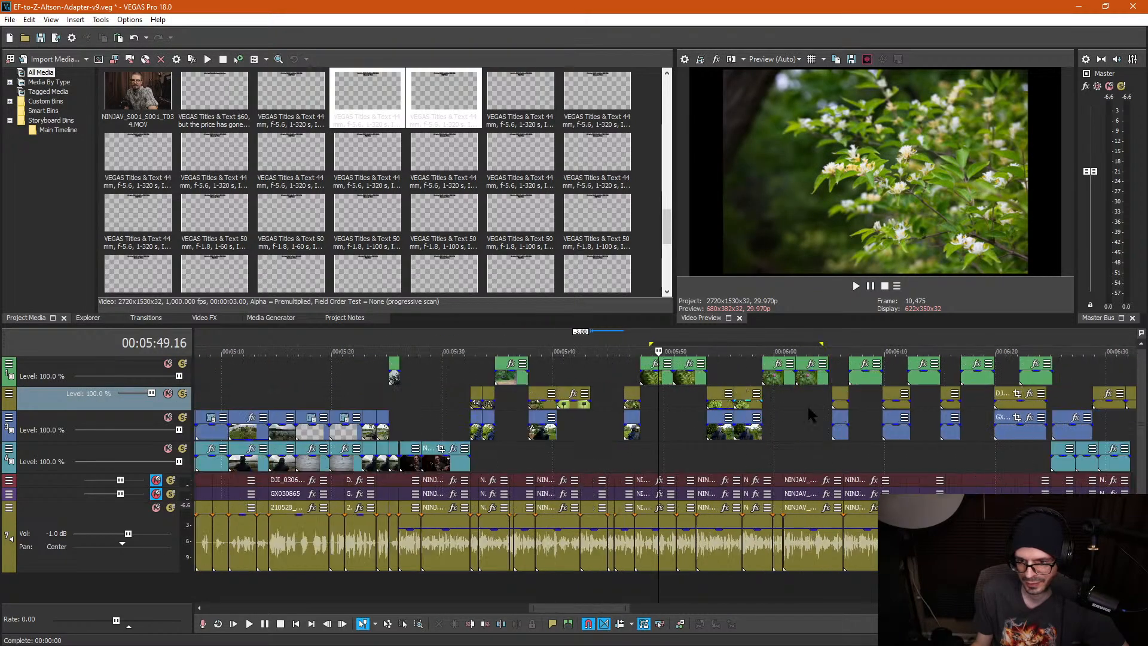
pyautogui.press('d')
pyautogui.press('d')
pyautogui.moveTo(1060, 453); pyautogui.dragTo(616, 366)
pyautogui.moveTo(636, 432); pyautogui.dragTo(613, 423)
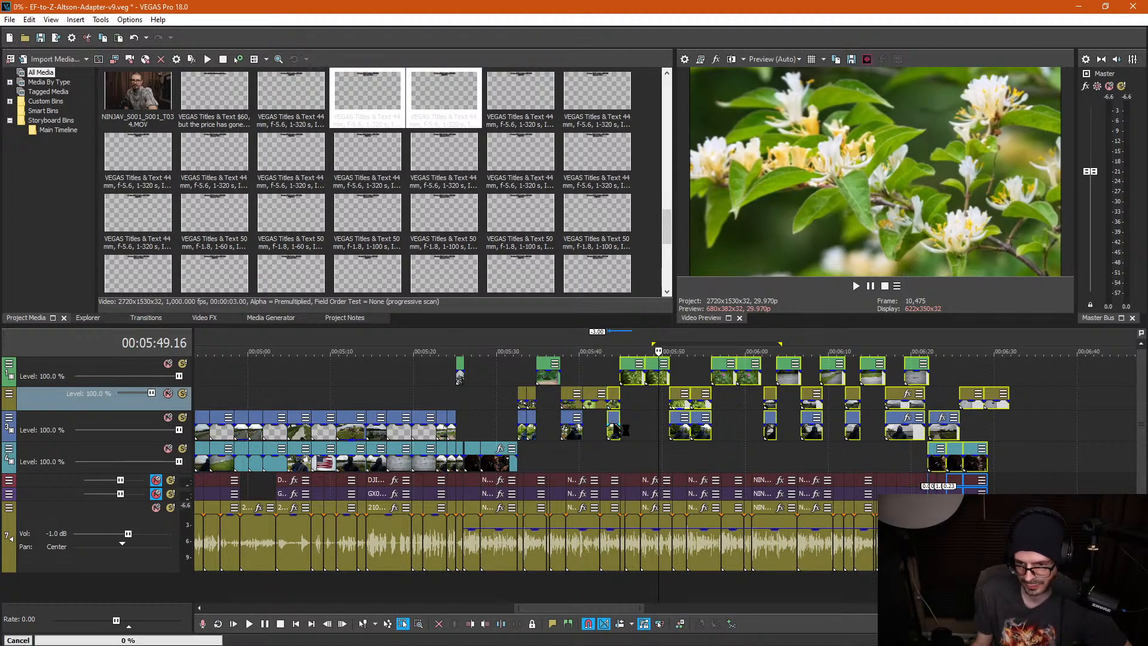
pyautogui.hotkey('ctrl', 'z')
# Step: Select only the overlay clips and photos following DSC_0511, without the talking clips, and move them earlier against its end
pyautogui.click(1079, 415)
pyautogui.moveTo(1056, 430); pyautogui.dragTo(632, 373)
pyautogui.moveTo(638, 430); pyautogui.dragTo(615, 430)
pyautogui.click(607, 371)
pyautogui.hotkey('ctrl', 'd')
pyautogui.click(600, 376)
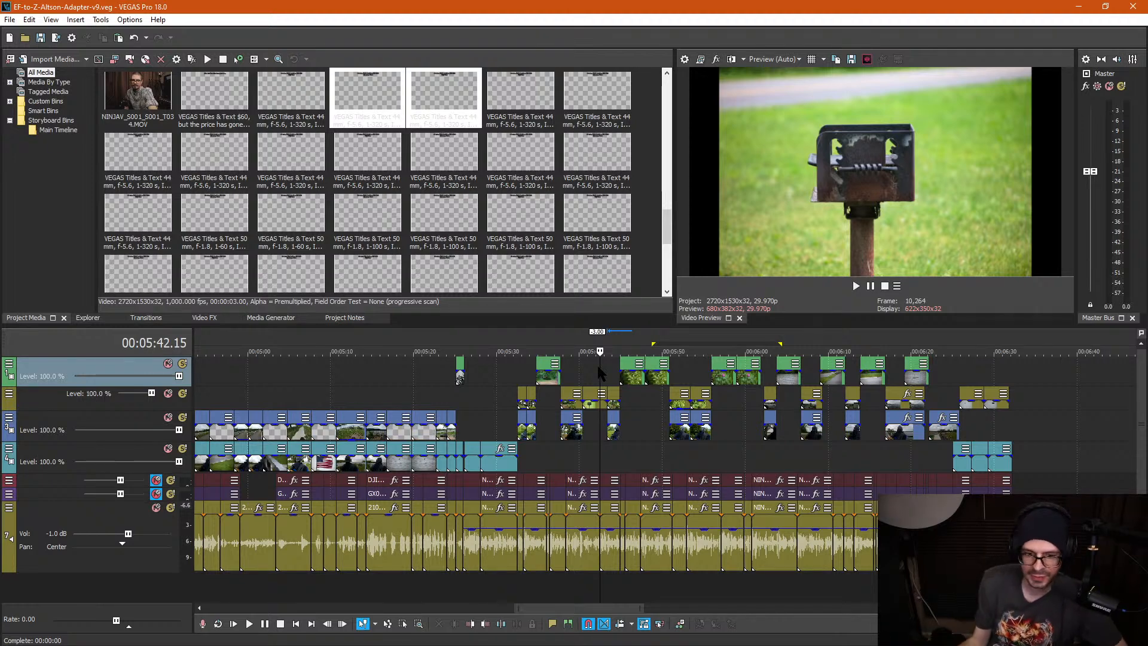
# Step: Move the short DJI_0306_004 overlay clip from the first video track down to the third, directly after the other DJI_0306_004 clips
pyautogui.click(502, 418)
pyautogui.scroll(5, 538, 427)
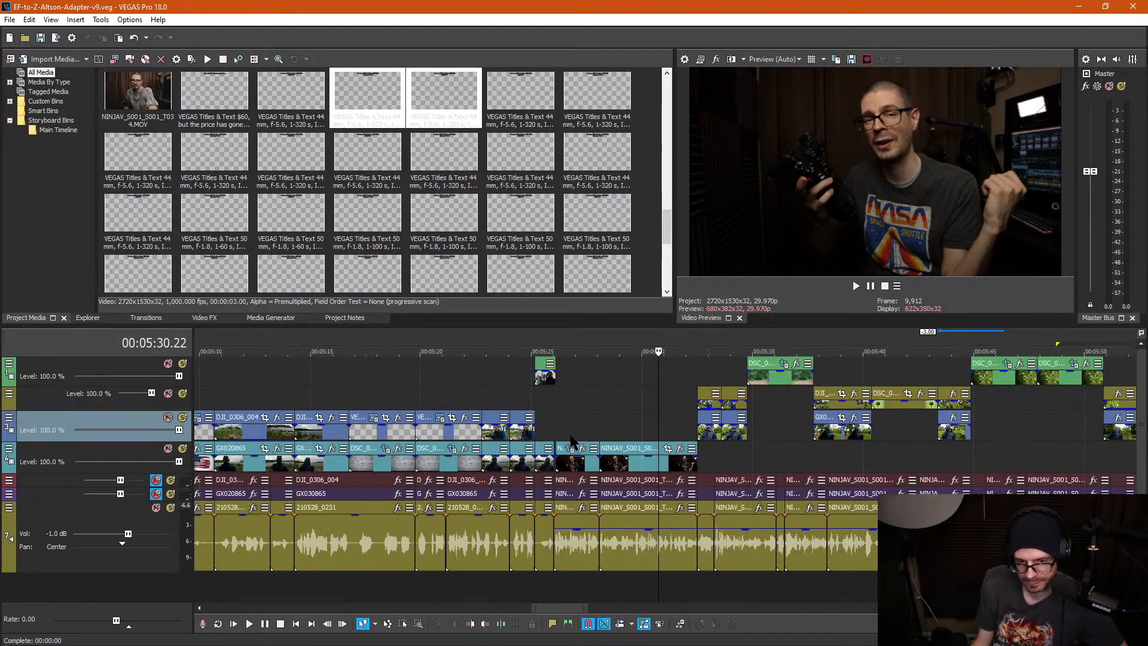
pyautogui.click(550, 421)
pyautogui.scroll(5, 605, 421)
pyautogui.scroll(-2, 607, 421)
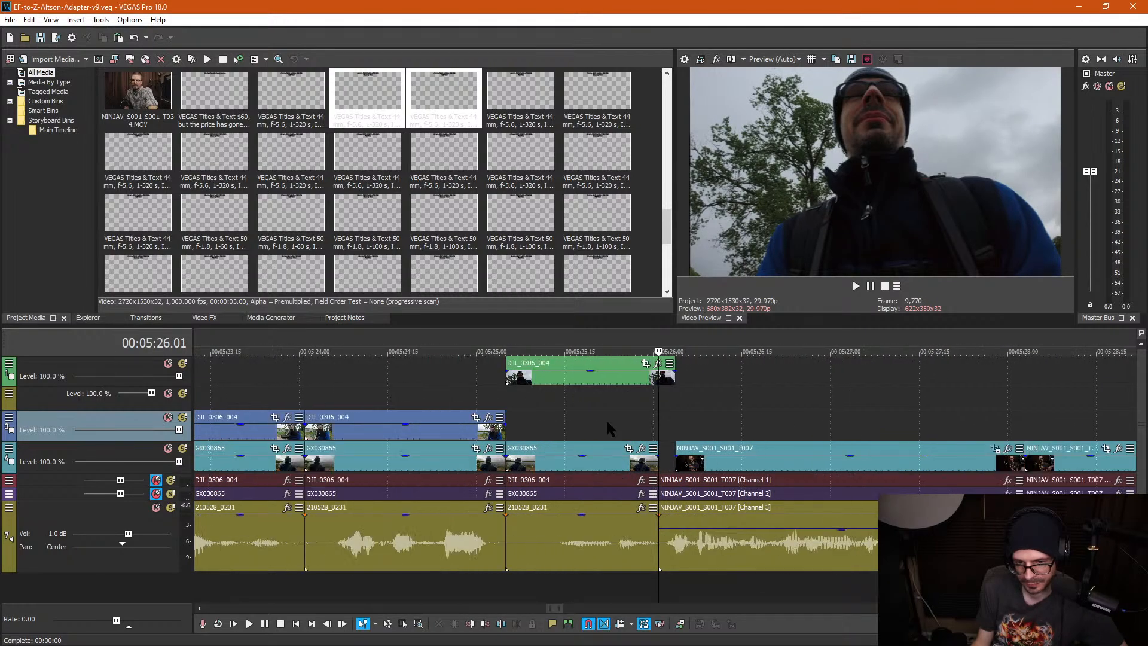
pyautogui.moveTo(595, 378); pyautogui.dragTo(593, 422)
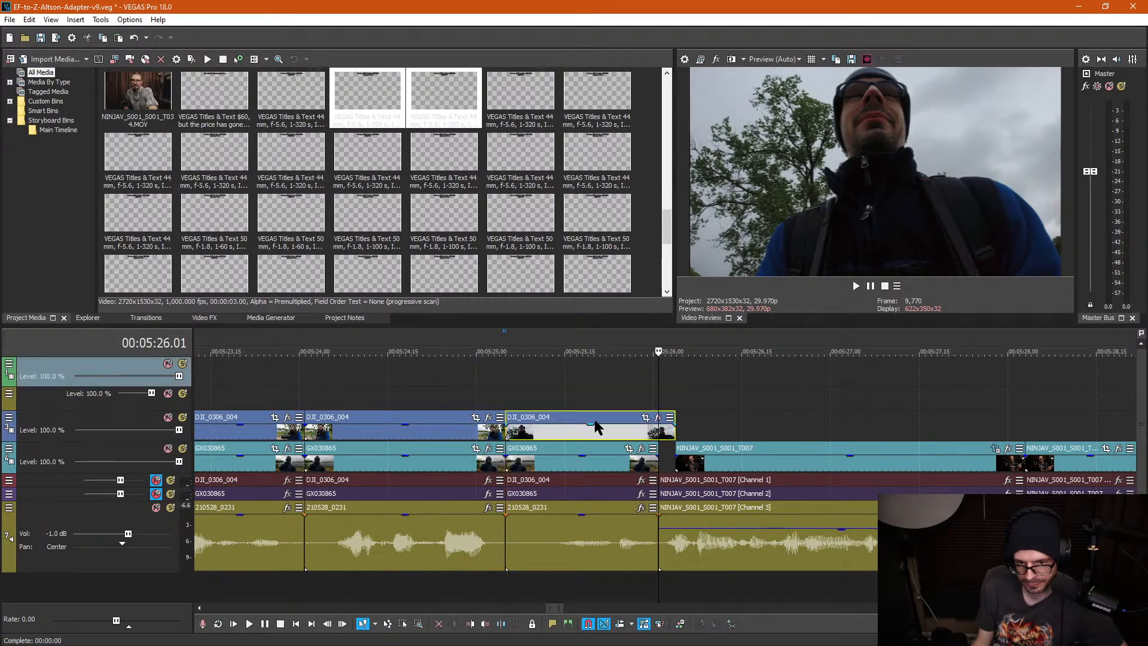
# Step: Delete the short GX030865 video clip beneath the overlay and move the DJI_0306_004 clip into its place on the fourth video track
pyautogui.click(577, 462)
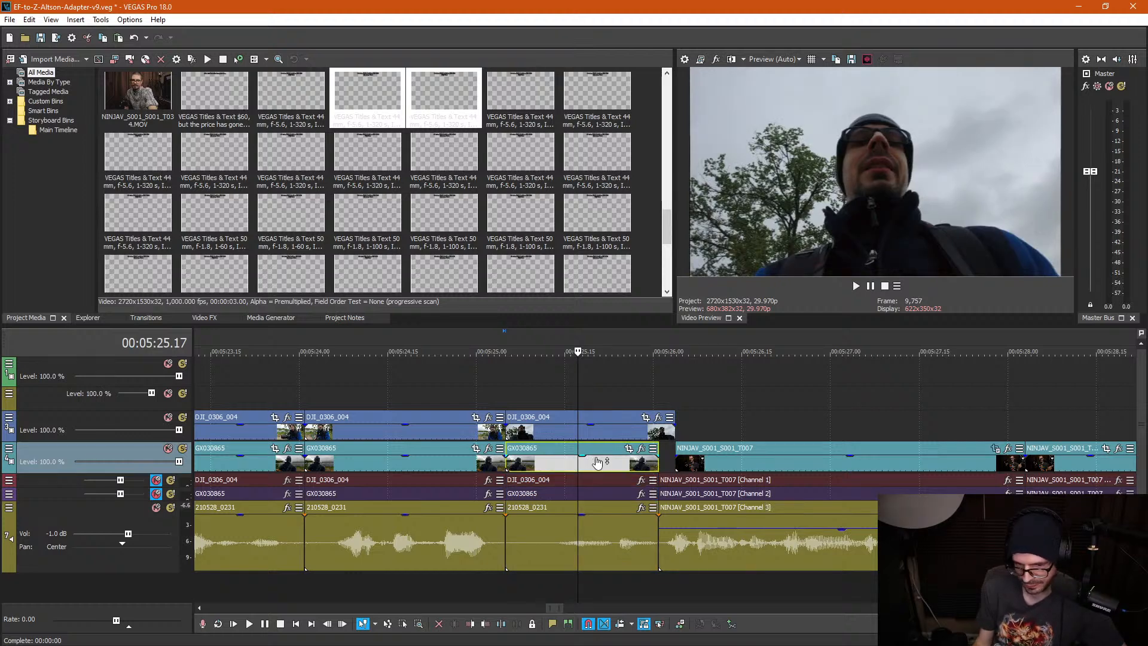
pyautogui.press('Delete')
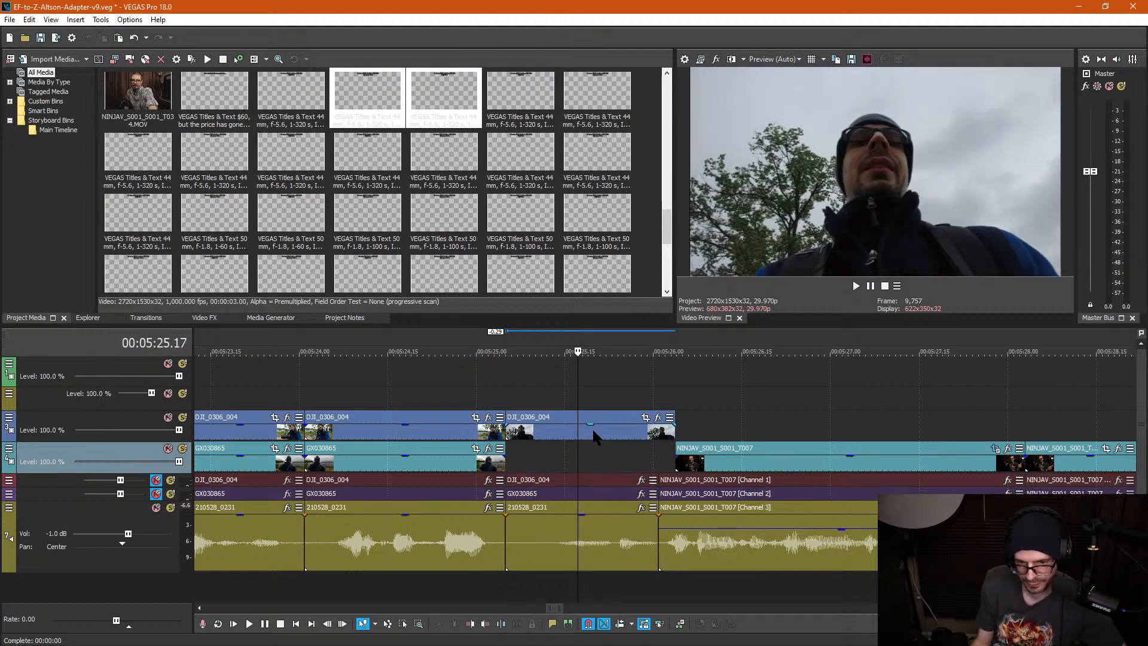
pyautogui.moveTo(595, 440); pyautogui.dragTo(598, 447)
# Step: Play back the cut from DJI_0306_004 into the talking footage, and the transition into the overlay clips near 00:05:32
pyautogui.click(605, 387)
pyautogui.click(490, 386)
pyautogui.press('space')
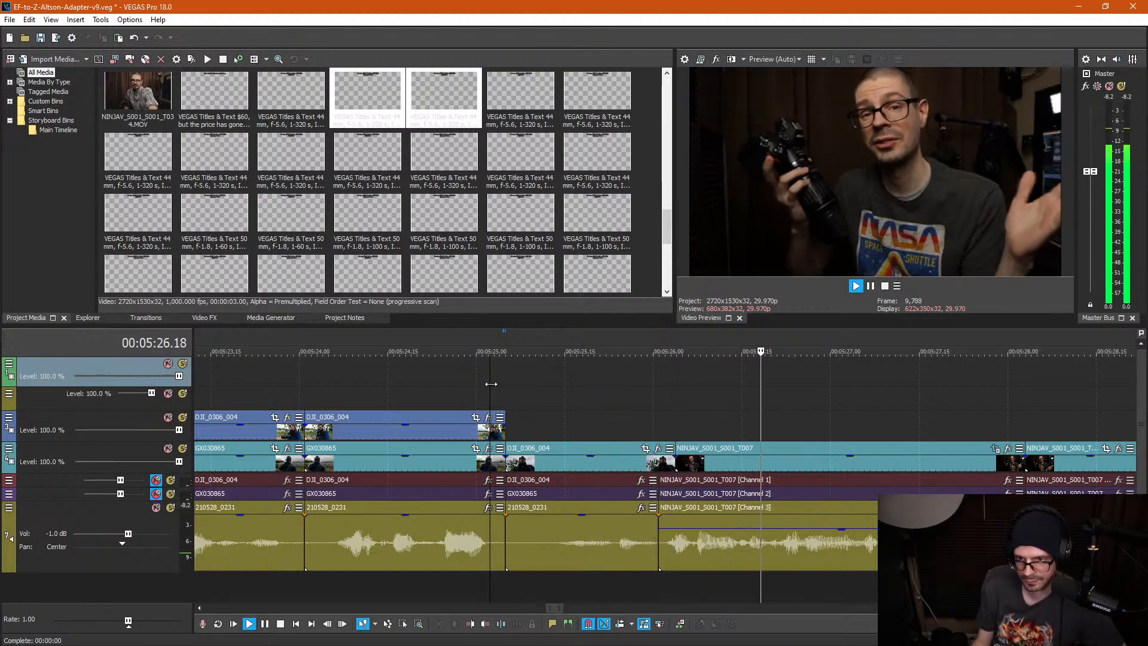
pyautogui.scroll(-3, 837, 414)
pyautogui.press('Return')
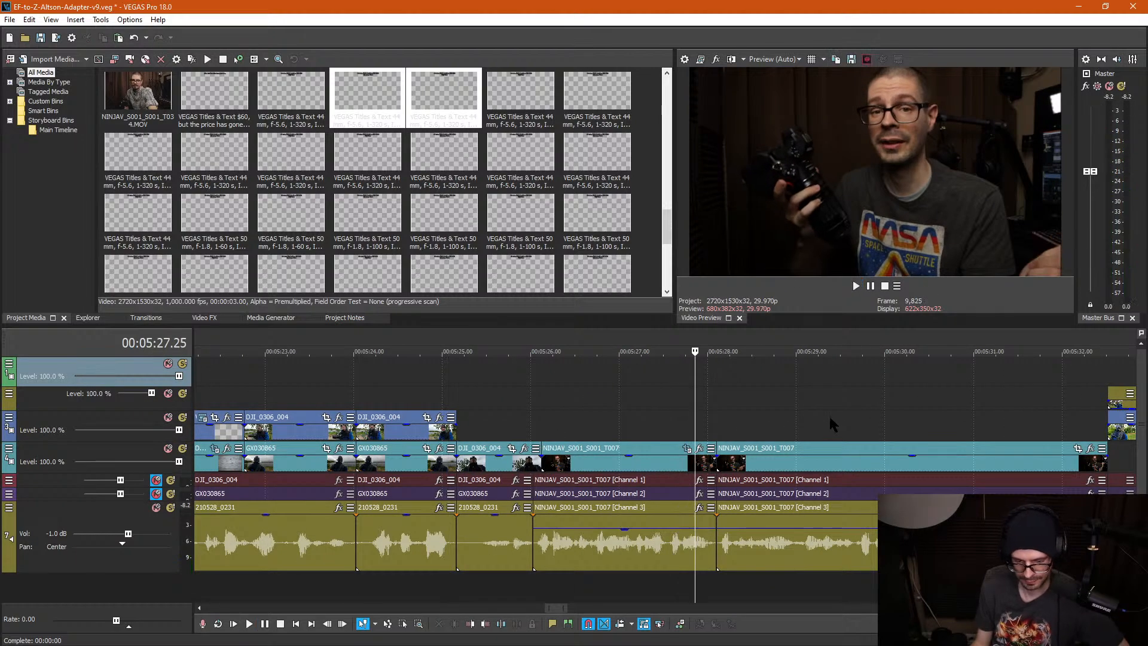
pyautogui.scroll(-3, 827, 414)
pyautogui.click(746, 395)
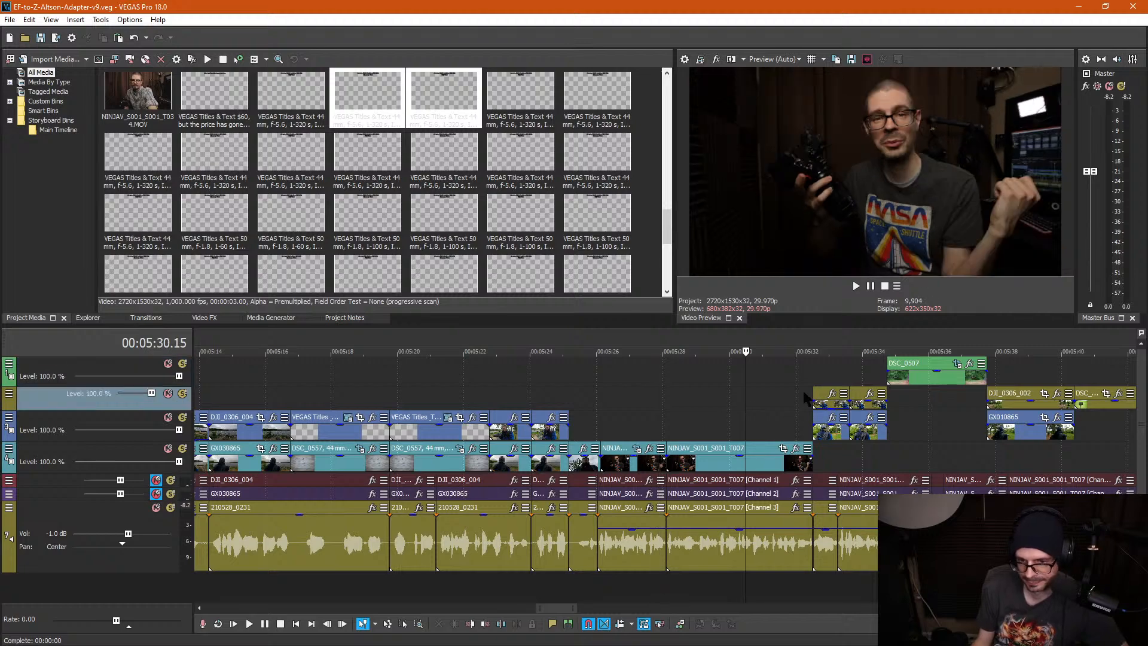
pyautogui.click(799, 372)
pyautogui.press('space')
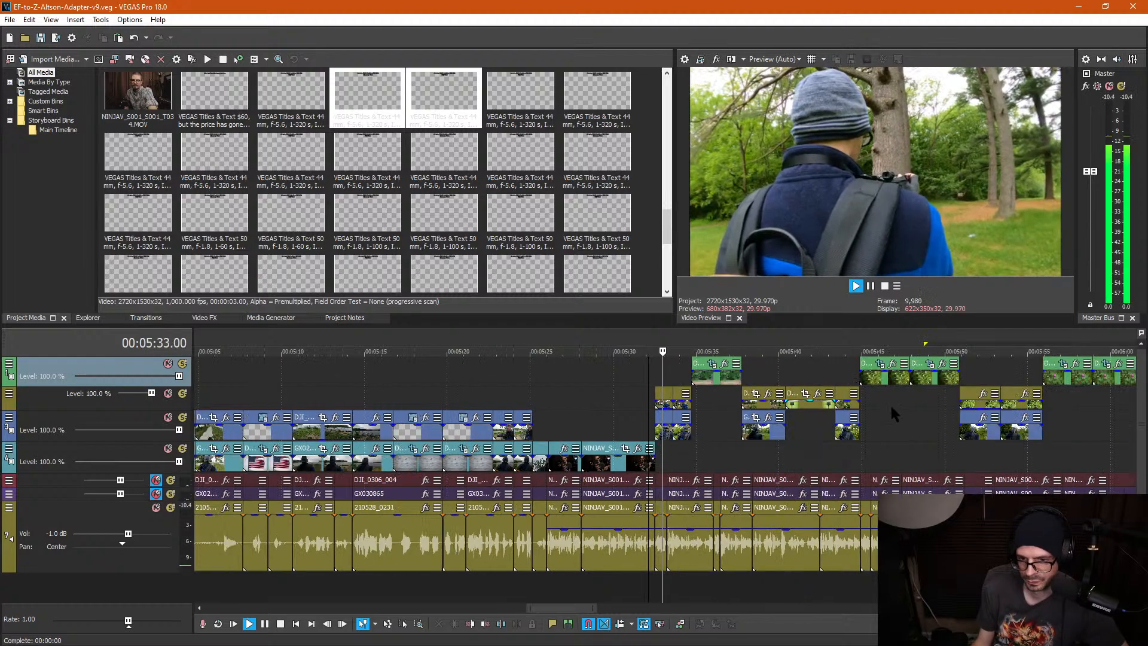
pyautogui.press('Return')
# Step: Move the DSC_0507 photo from the first video track down to the second, between the neighbouring overlay clips
pyautogui.moveTo(747, 383); pyautogui.dragTo(743, 398)
pyautogui.click(735, 382)
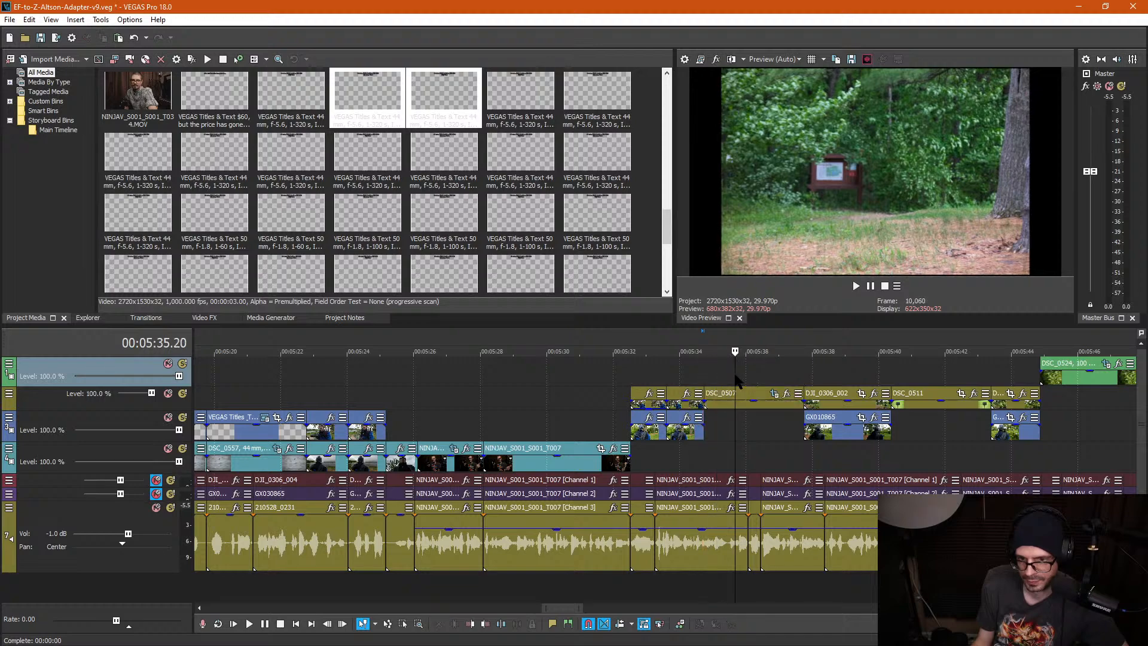
# Step: Copy the 44 mm close-up view title near 00:05:21 and paste it above DSC_0507 at 00:05:34.22 as a new copy of the source media
pyautogui.scroll(-2, 583, 397)
pyautogui.click(410, 404)
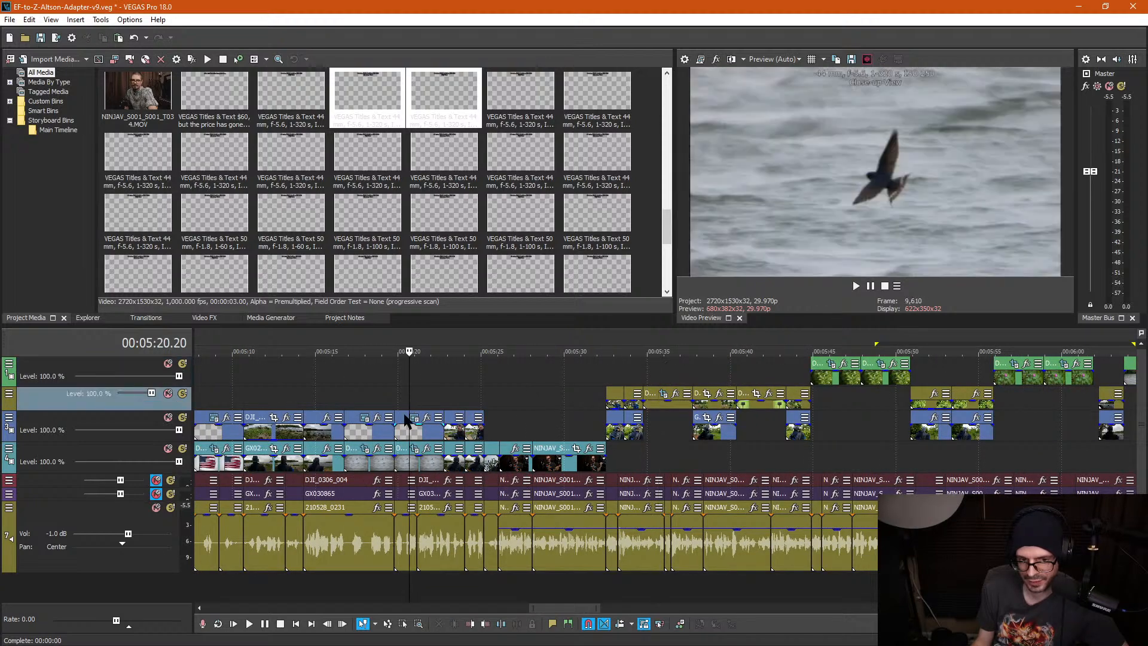
pyautogui.click(429, 438)
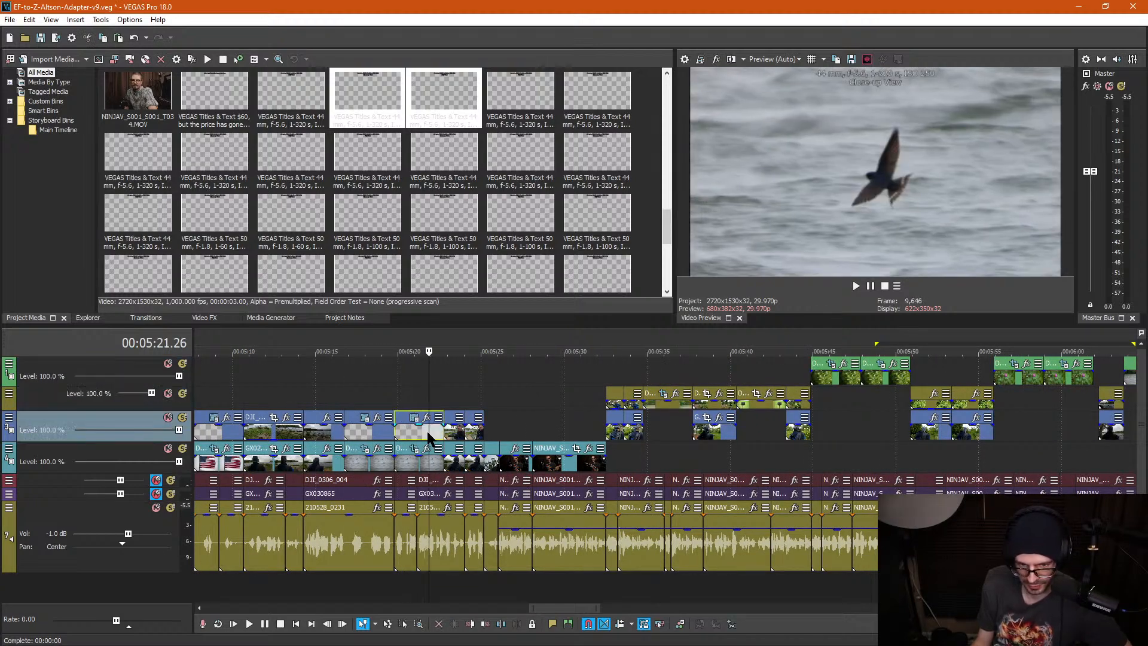
pyautogui.click(644, 363)
pyautogui.scroll(2, 646, 365)
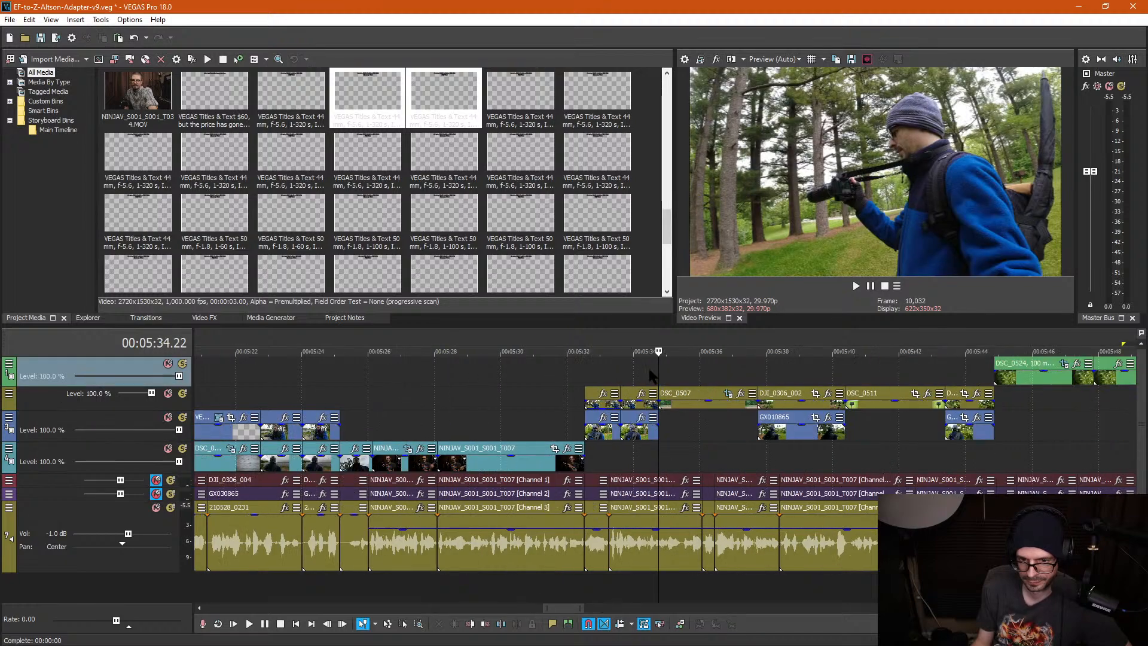
pyautogui.hotkey('ctrl', 'v')
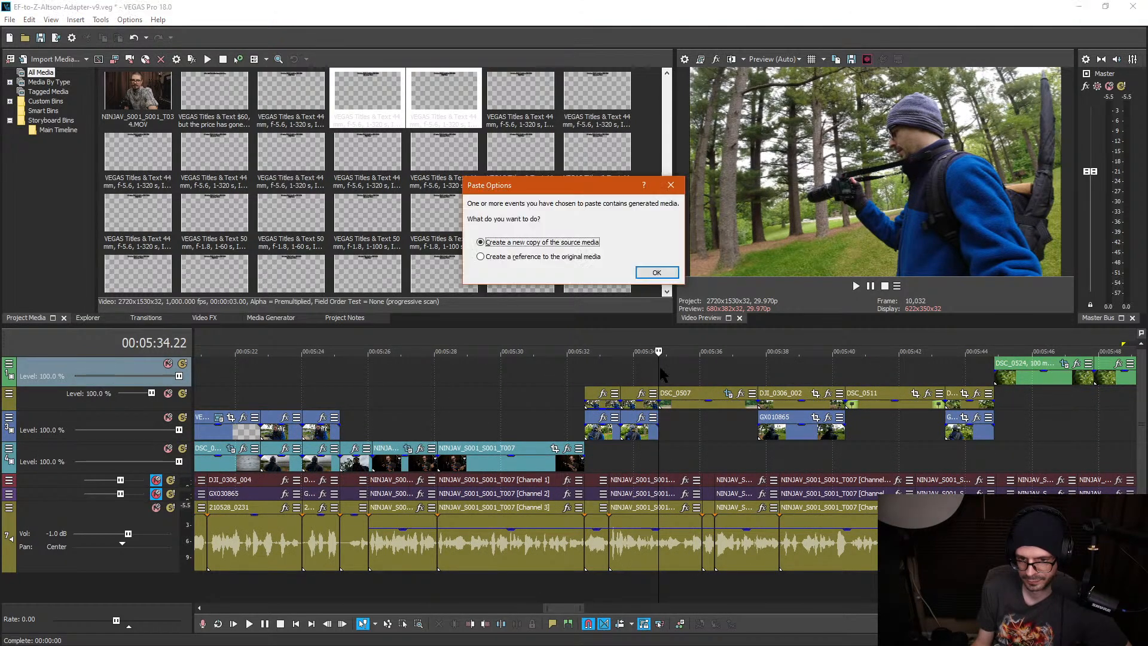
pyautogui.click(668, 274)
pyautogui.click(614, 378)
pyautogui.click(675, 402)
pyautogui.click(596, 371)
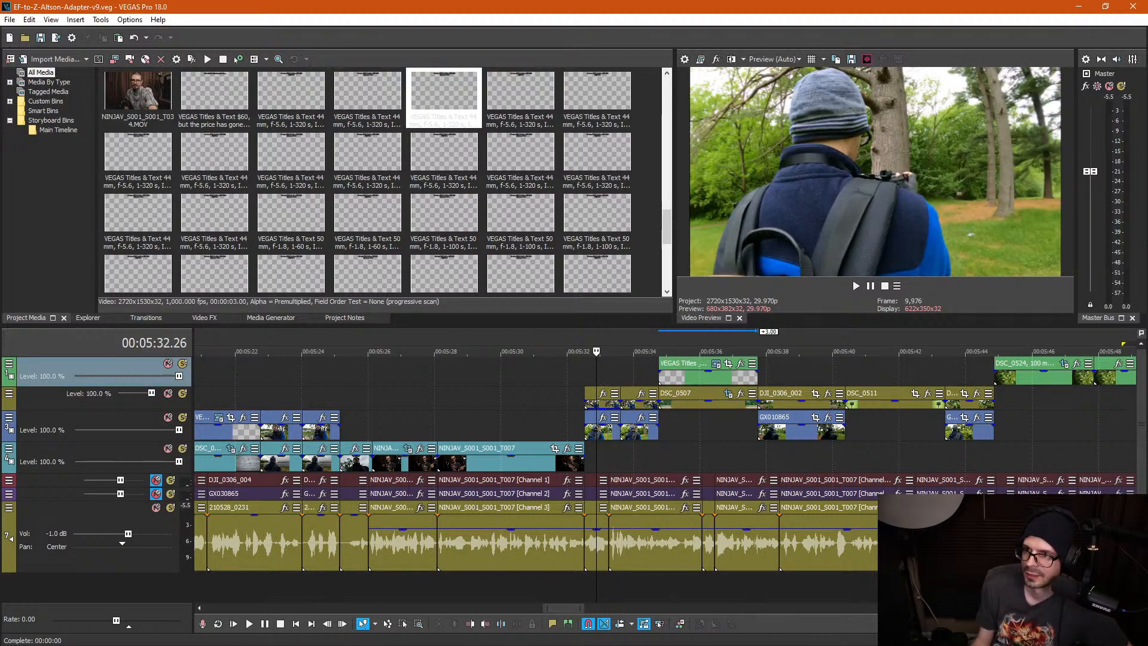
# Step: Switch to ACDSee and open the EditedPhotos folder of 20210528-Z5-Altson-EF-Z-Adapter on drive R4M2 (G:)
pyautogui.hotkey('alt', 'Tab')
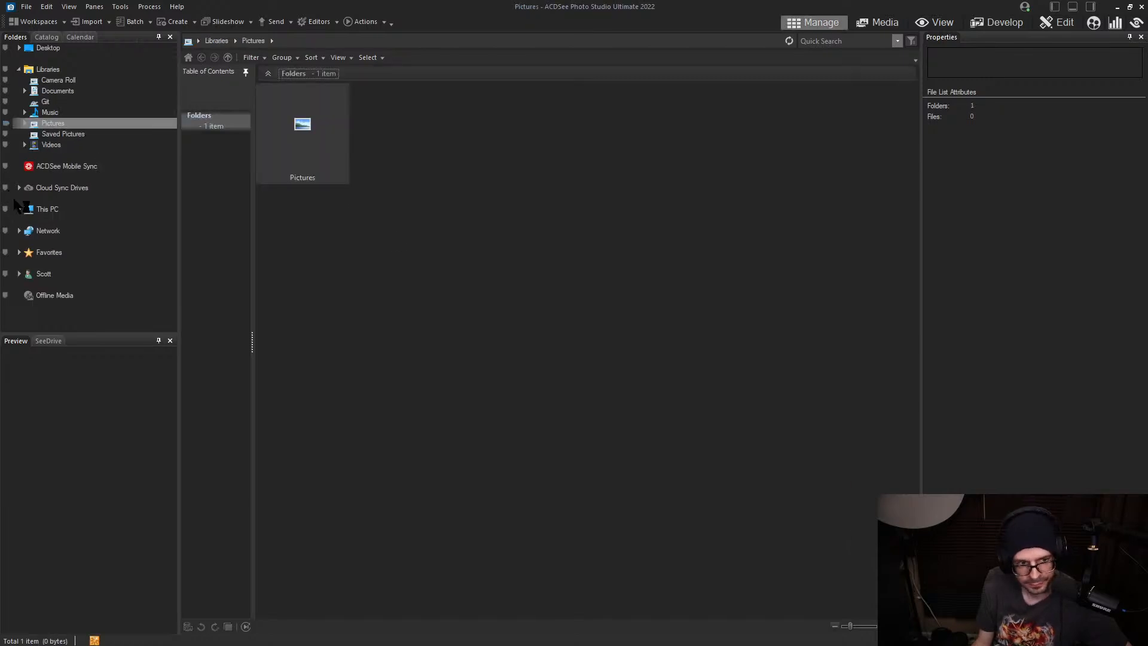
pyautogui.click(19, 209)
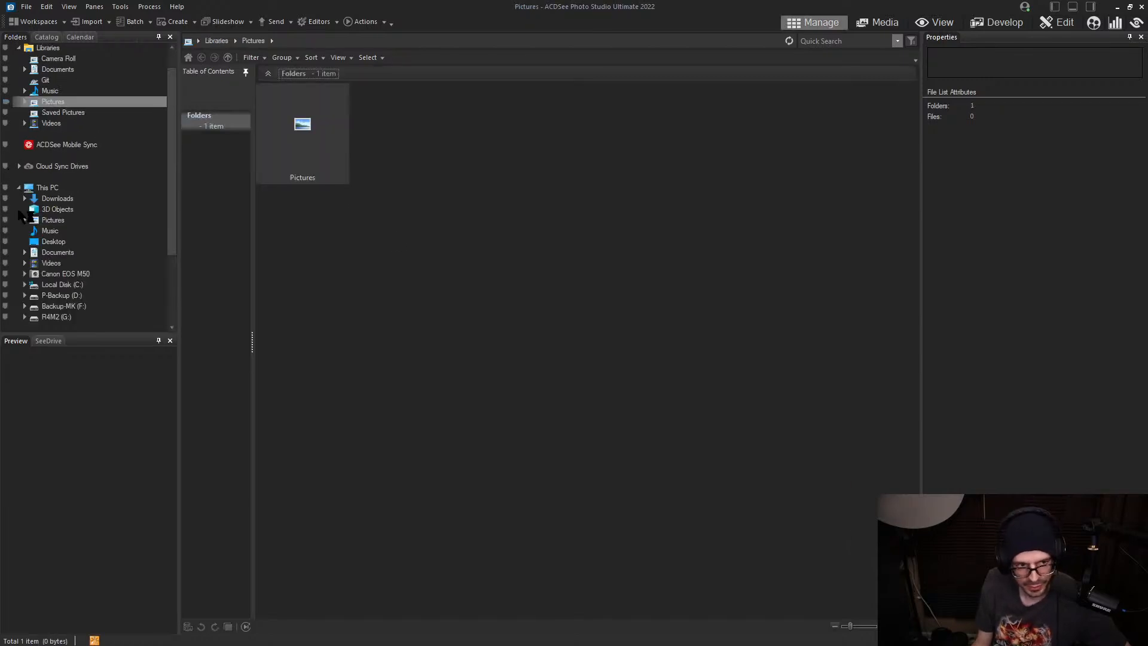
pyautogui.click(25, 317)
pyautogui.scroll(-5, 42, 285)
pyautogui.scroll(-3, 42, 289)
pyautogui.scroll(8, 28, 270)
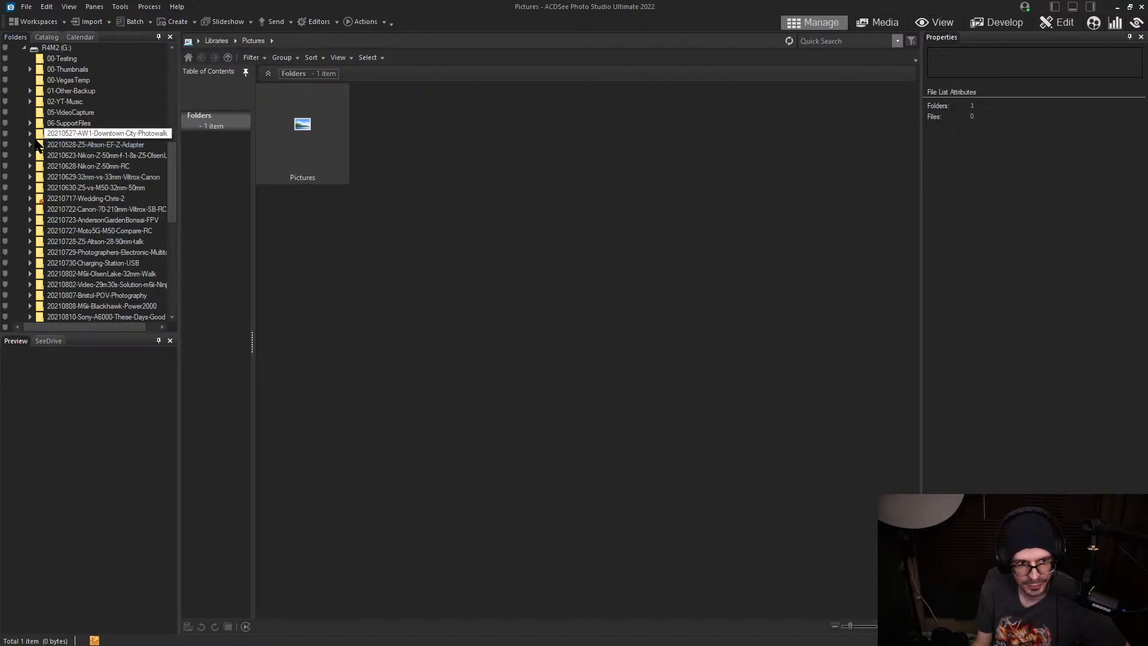
pyautogui.click(29, 144)
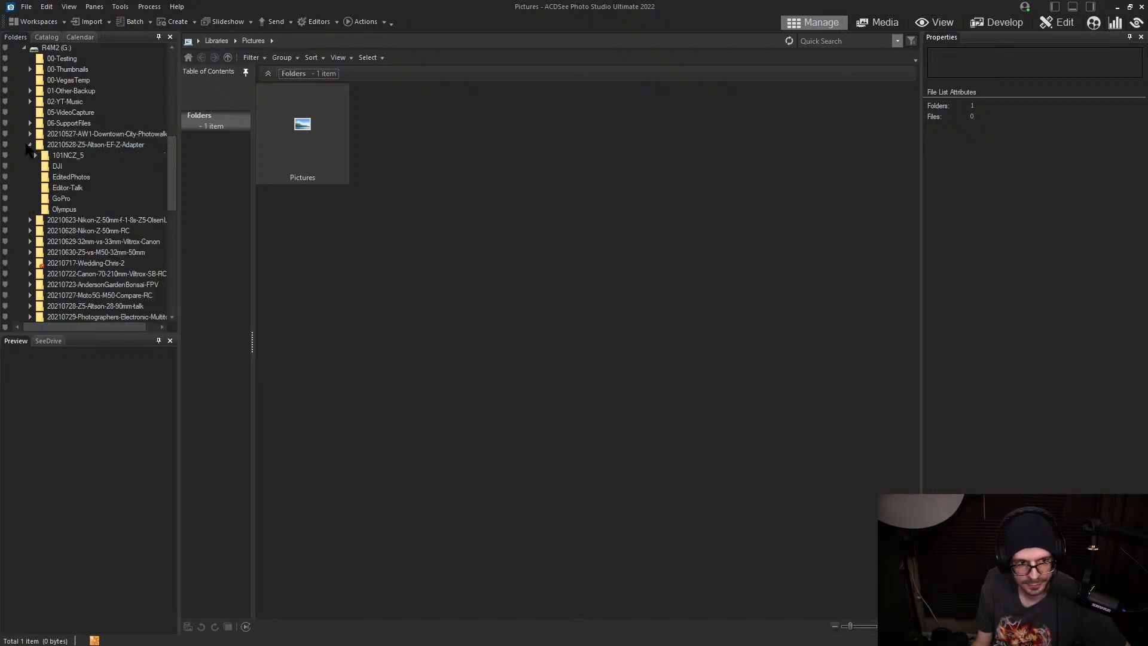
pyautogui.click(71, 178)
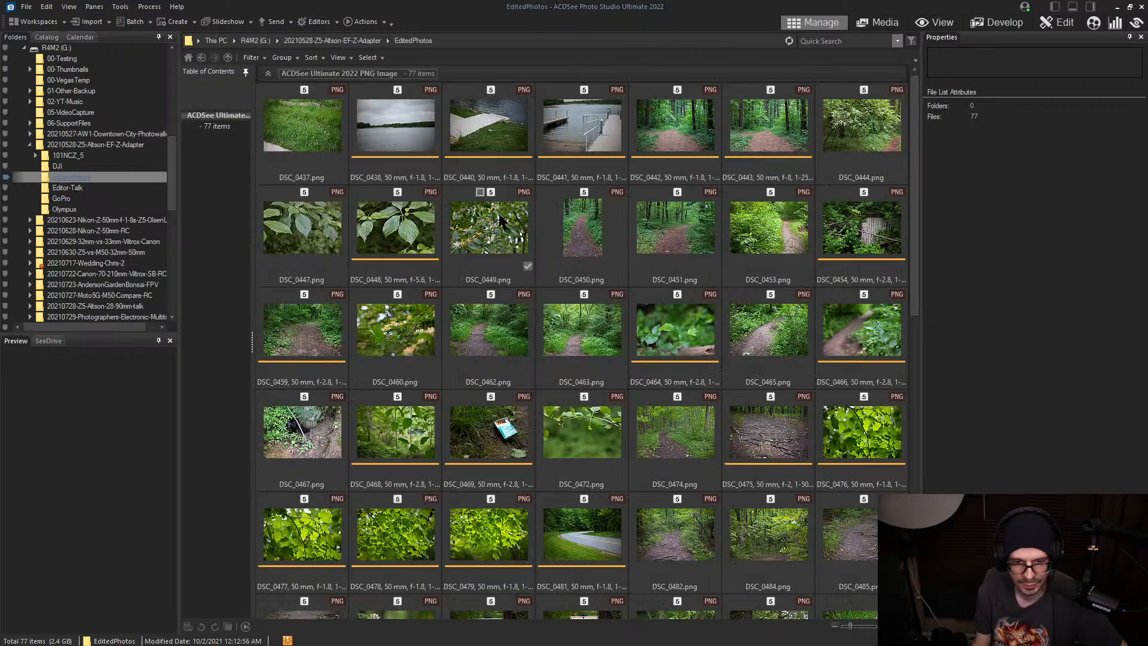
# Step: Select DSC_0507.png to examine its focal length, aperture, shutter speed and ISO
pyautogui.scroll(-5, 526, 245)
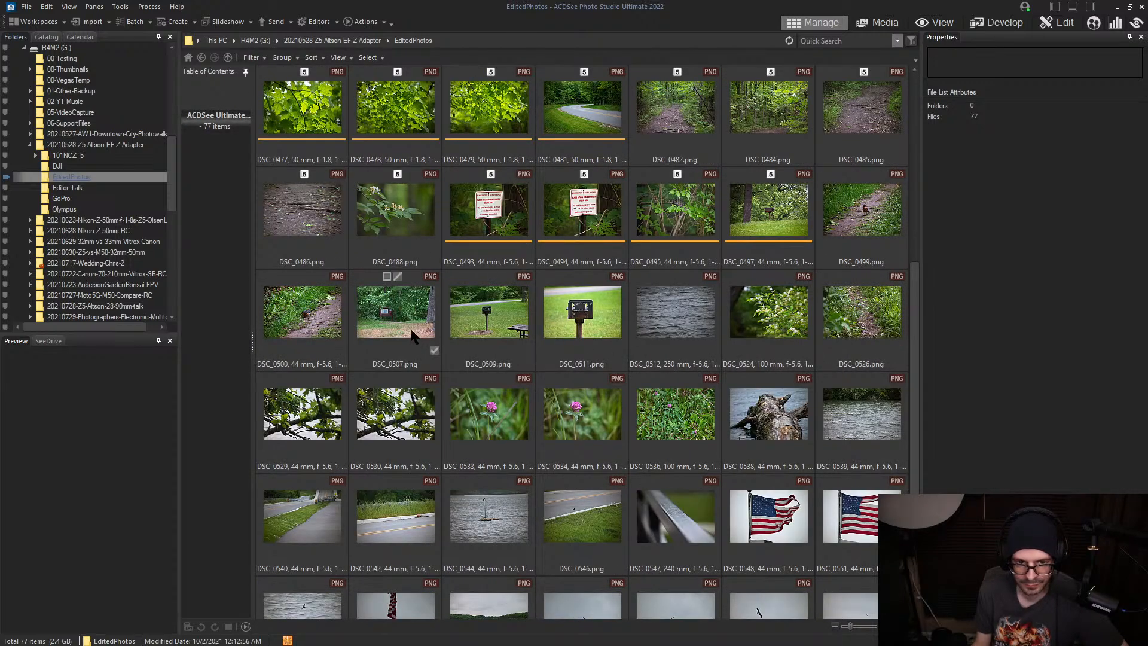
pyautogui.click(409, 328)
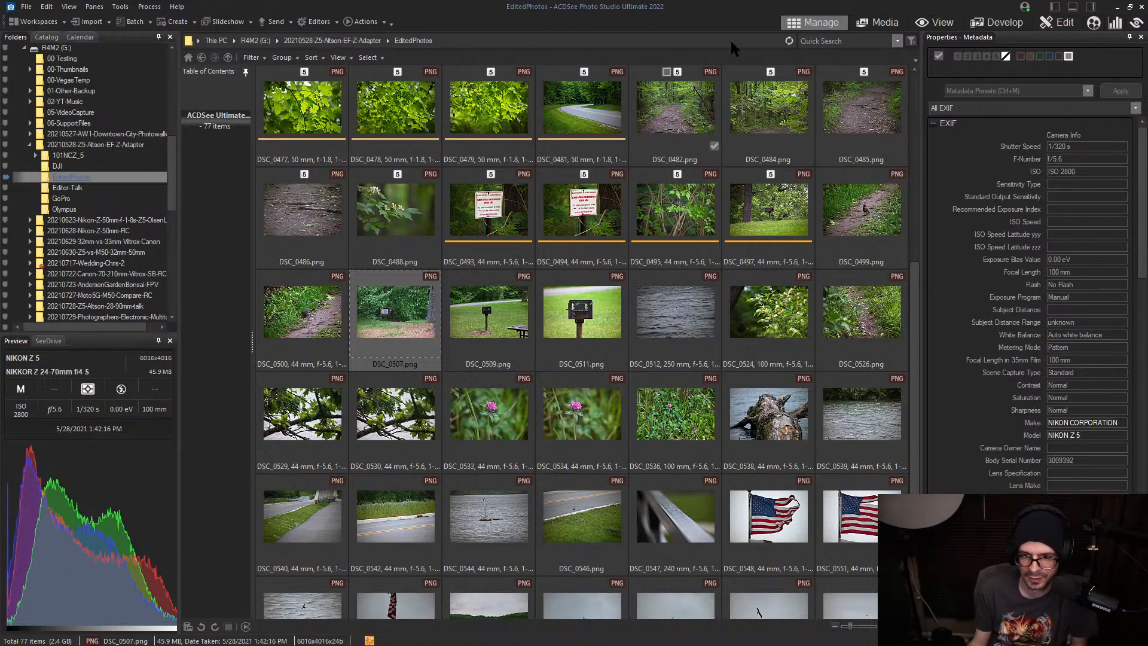
# Step: Return to VEGAS Pro and set the title above DSC_0507 to 100 mm and ISO 2800
pyautogui.moveTo(599, 9); pyautogui.dragTo(1131, 98)
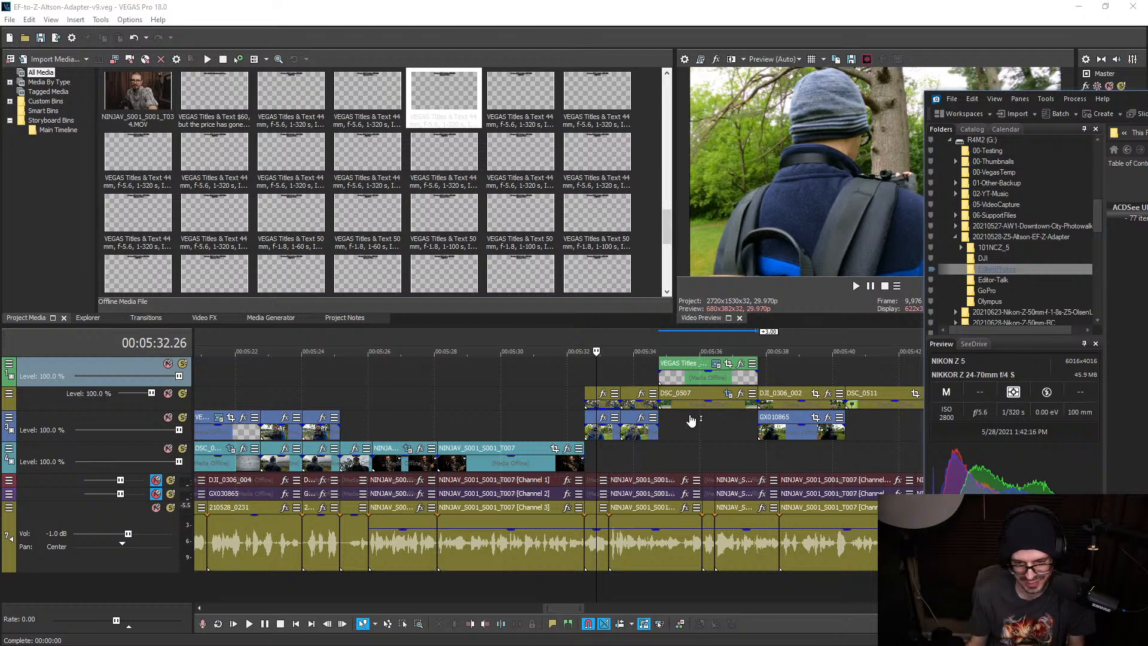
pyautogui.click(733, 433)
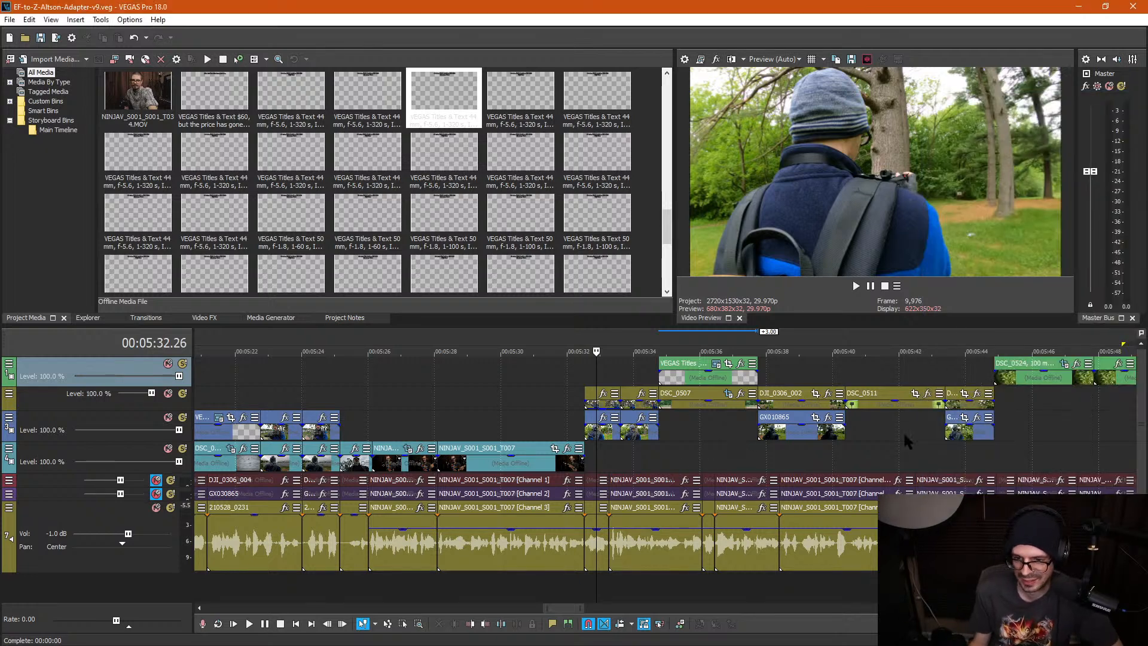
pyautogui.scroll(1, 679, 430)
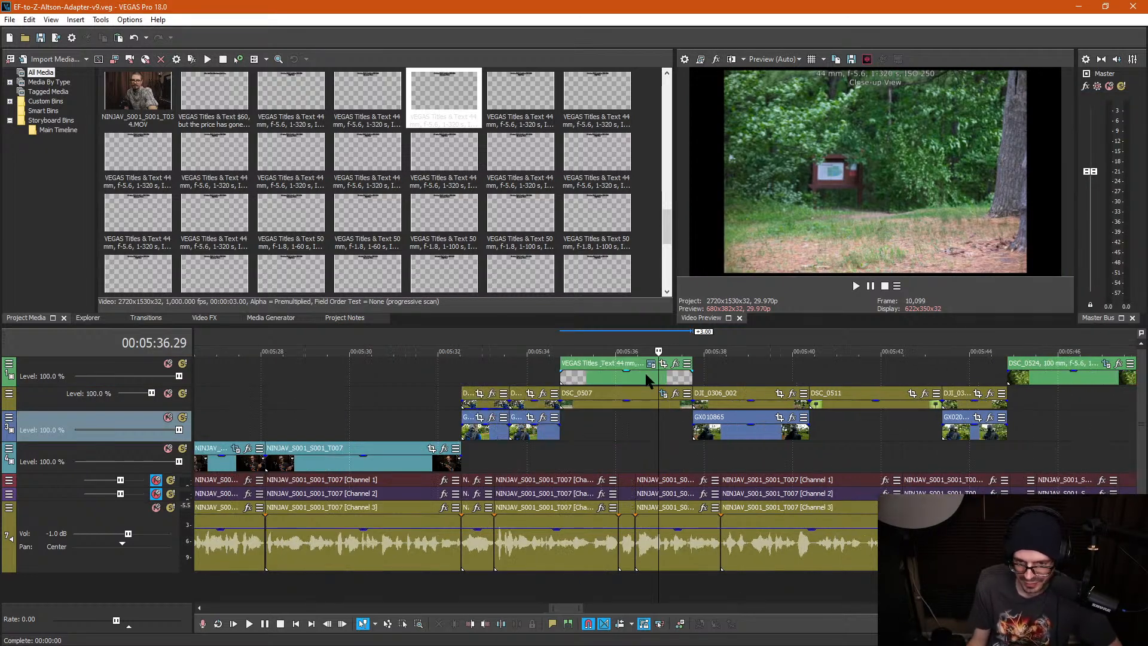
pyautogui.click(651, 366)
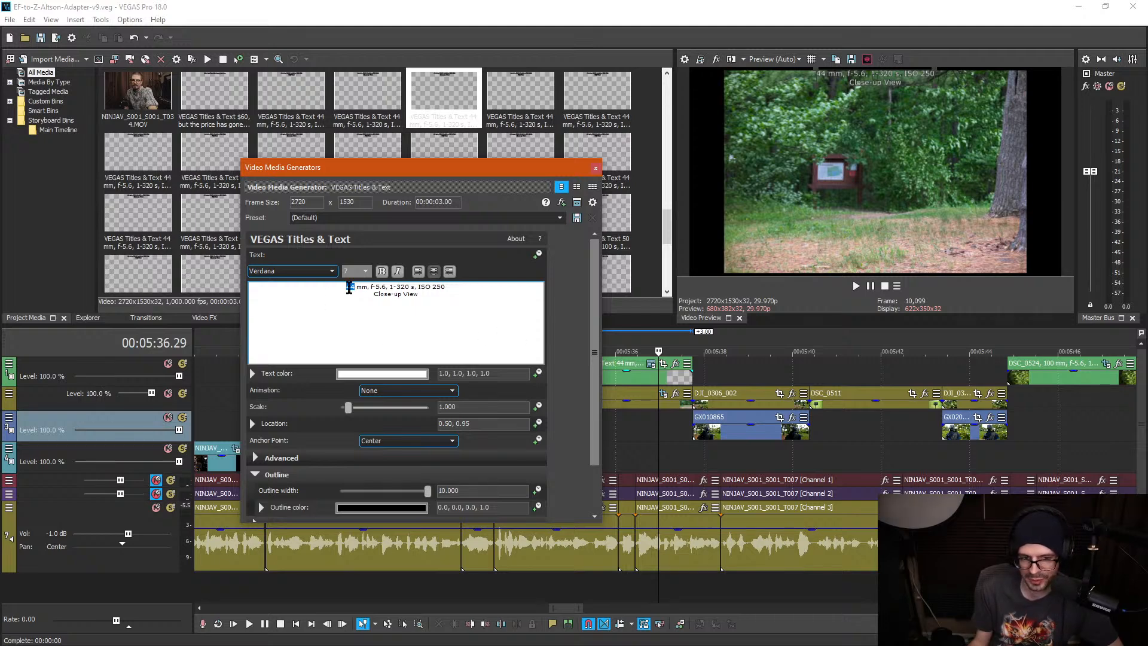
pyautogui.write('100')
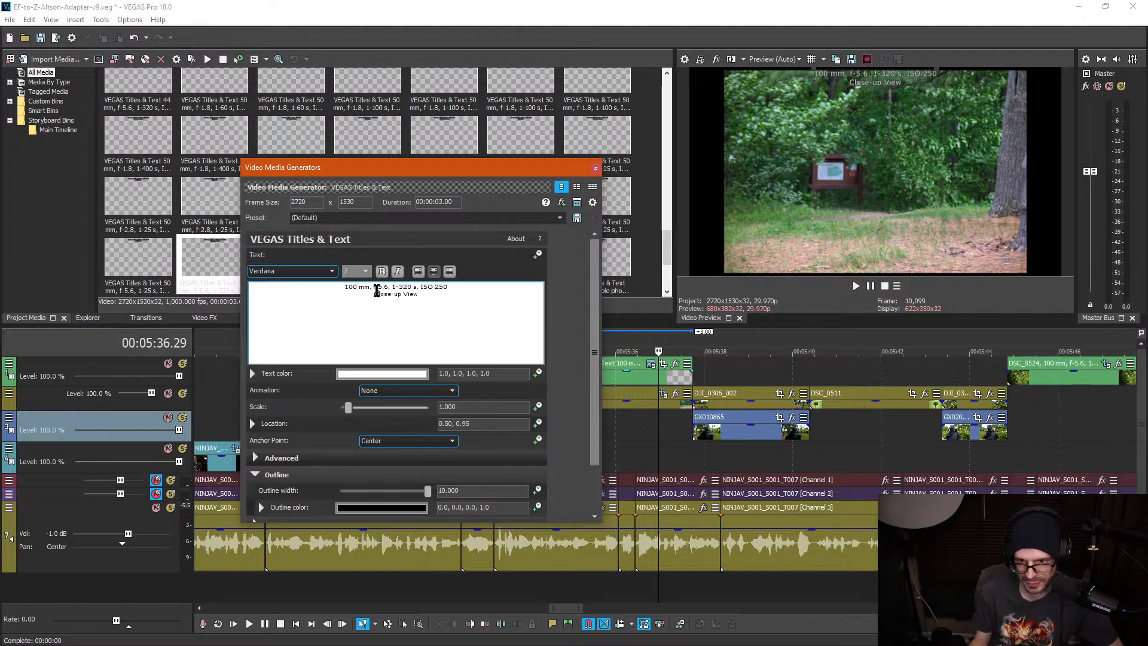
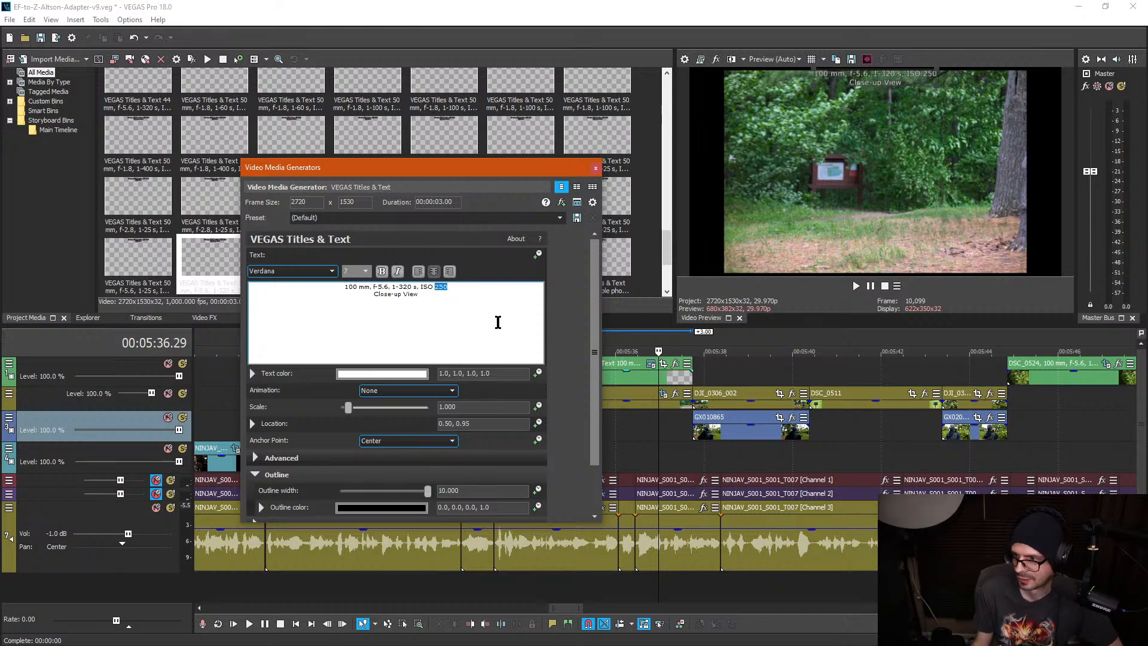
pyautogui.write('2800')
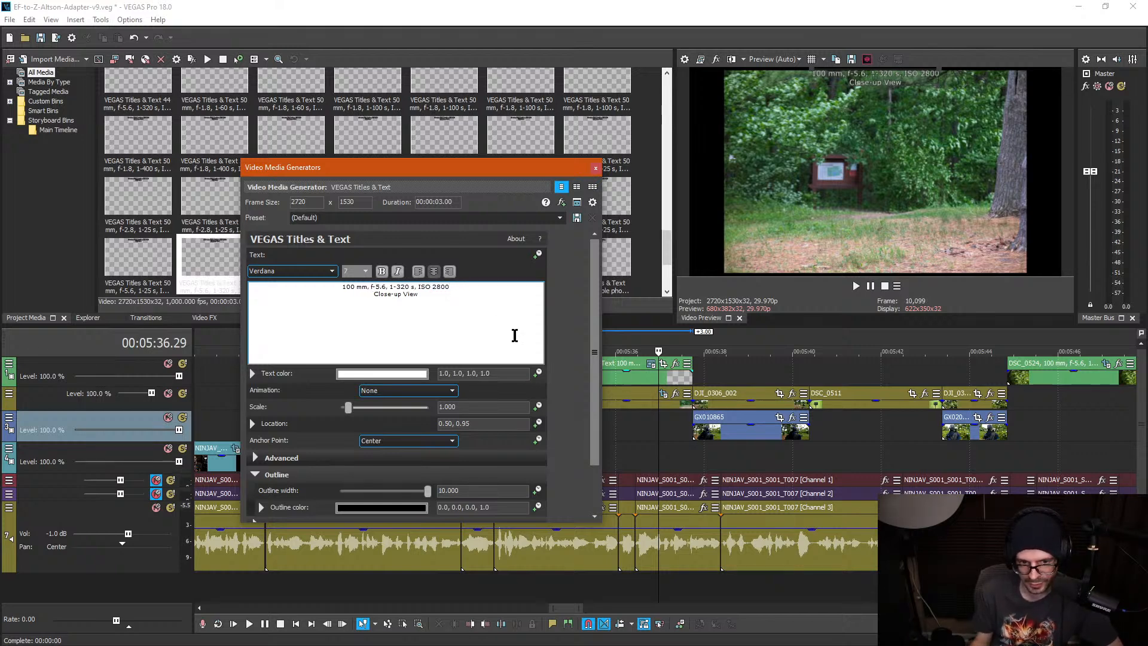
# Step: Change the second line of the title above DSC_0507 to Full View and close the title settings
pyautogui.click(488, 295)
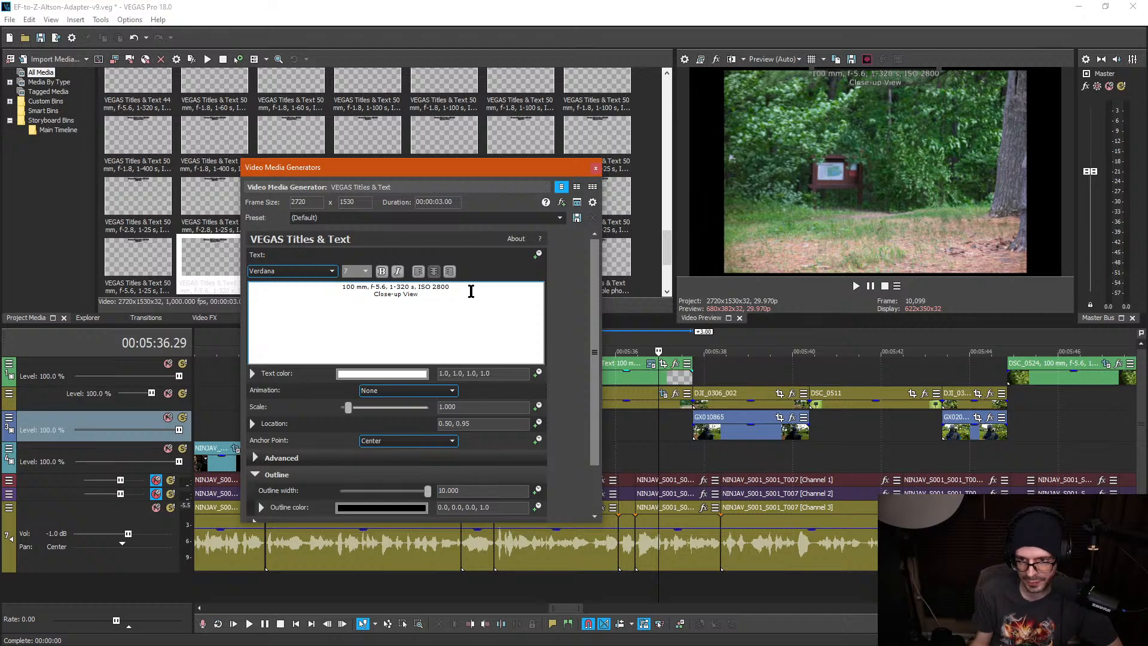
pyautogui.moveTo(426, 294); pyautogui.dragTo(333, 295)
pyautogui.click(386, 294)
pyautogui.write('Full')
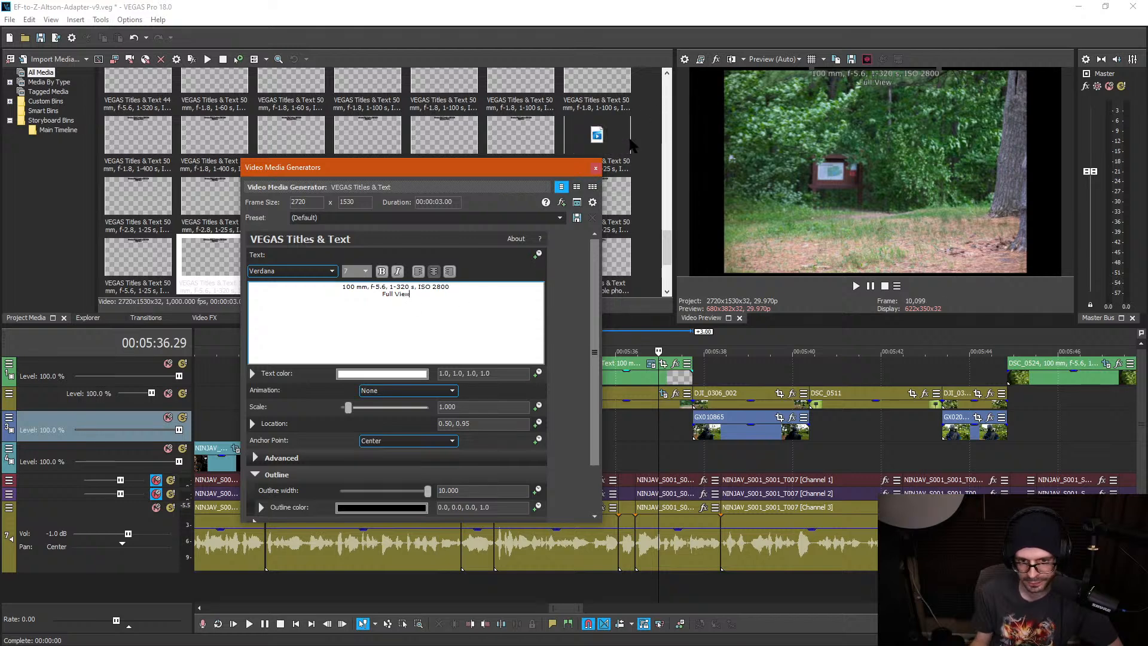
pyautogui.click(596, 168)
pyautogui.click(592, 442)
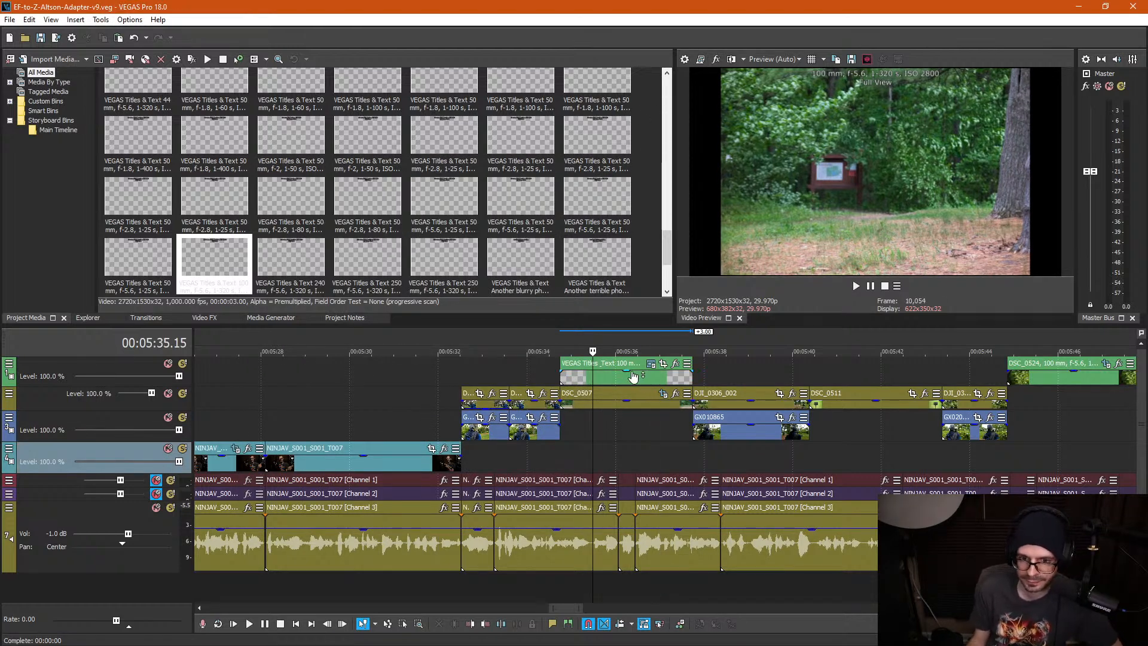
# Step: Move DSC_0507, its title and the neighbouring overlay clips down onto the third and fourth video tracks, and save the project
pyautogui.moveTo(615, 408); pyautogui.dragTo(724, 431)
pyautogui.hotkey('ctrl', 'd')
pyautogui.moveTo(722, 432); pyautogui.dragTo(711, 452)
pyautogui.click(558, 381)
pyautogui.hotkey('ctrl', 'd')
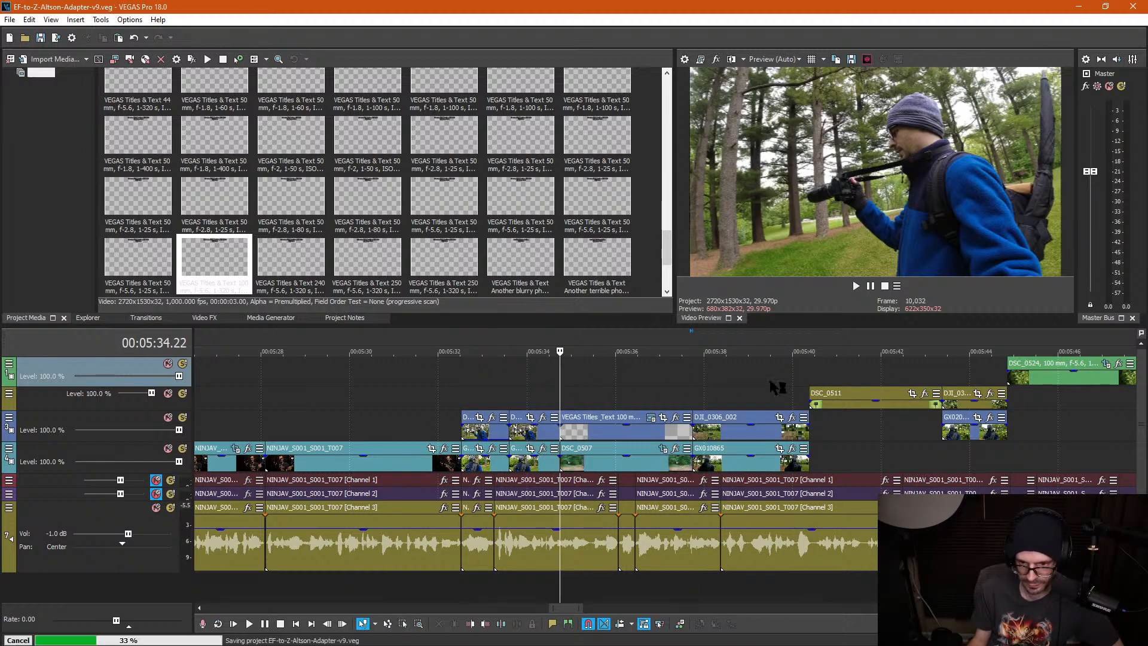
# Step: Play the section from about 00:05:39 and move the DSC_0511 photo down to the fourth video track
pyautogui.click(782, 373)
pyautogui.press('space')
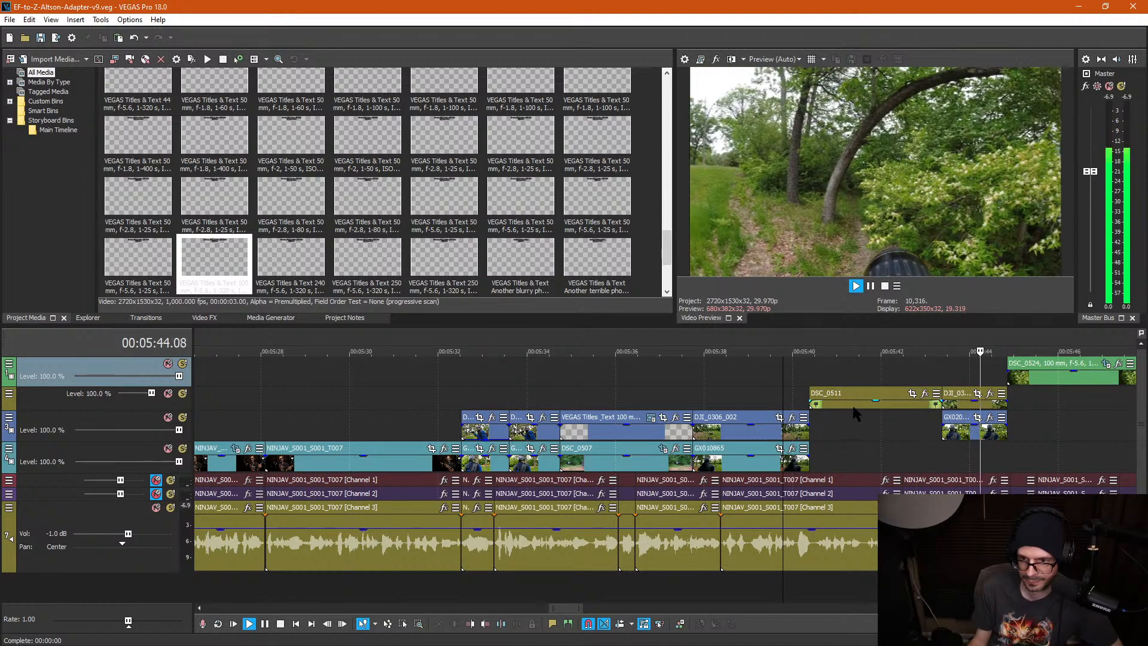
pyautogui.press('space')
pyautogui.scroll(3, 812, 392)
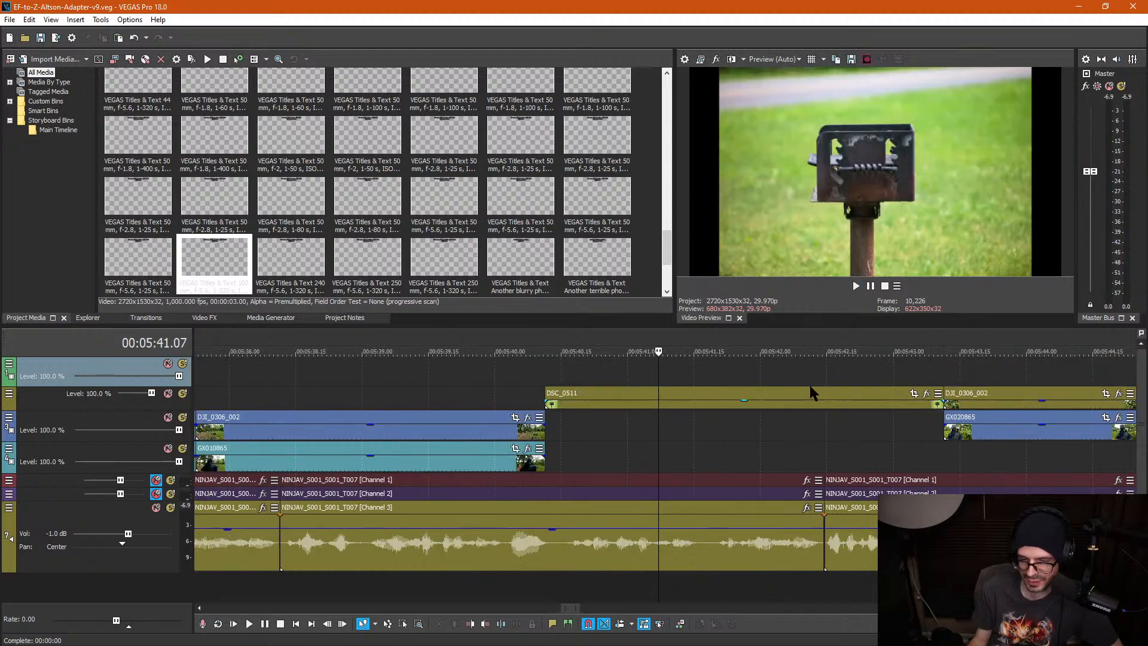
pyautogui.moveTo(701, 407); pyautogui.dragTo(698, 457)
pyautogui.click(655, 436)
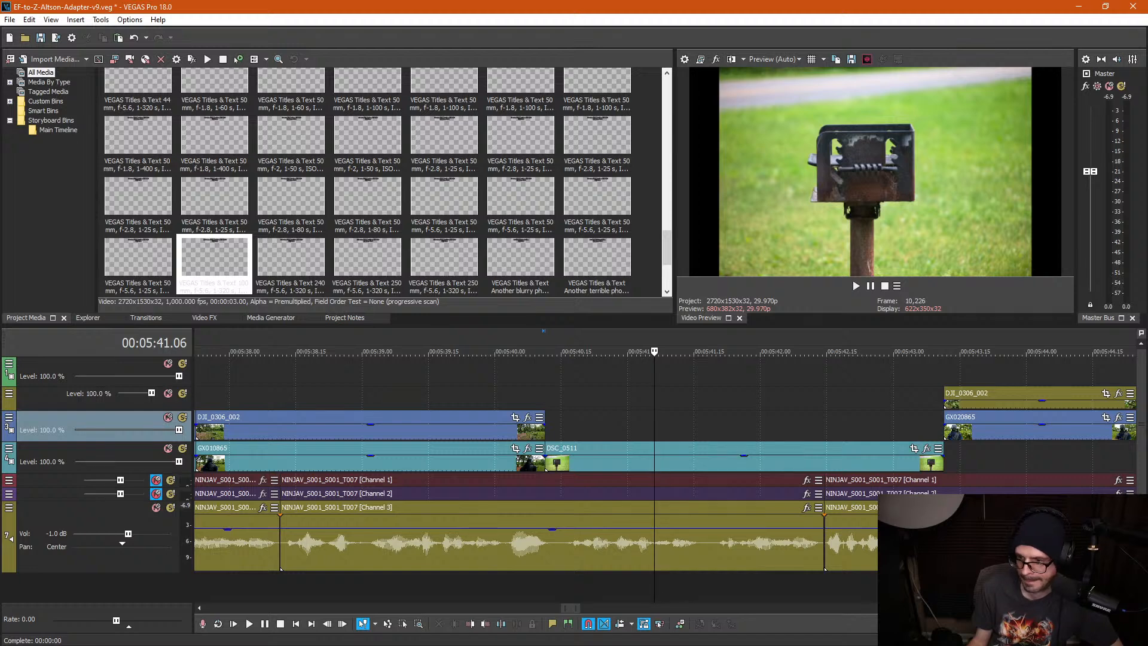
# Step: Paste the 100 mm Full View title at 00:05:40.12 as a new copy of the source media and place it directly above DSC_0511
pyautogui.scroll(-4, 504, 442)
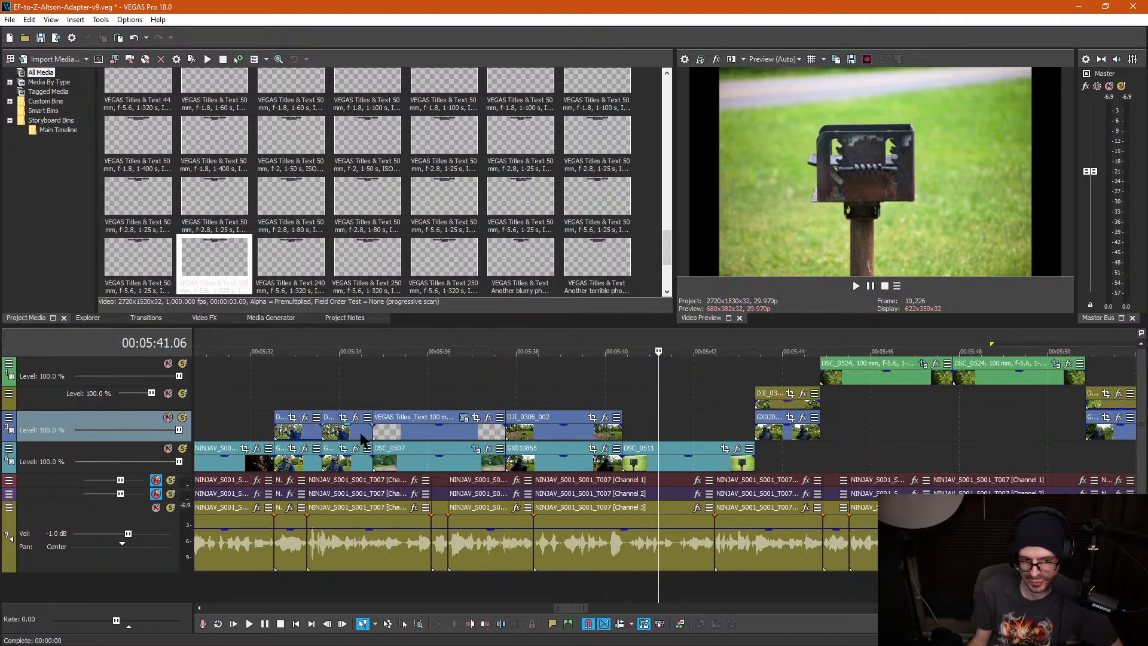
pyautogui.click(623, 394)
pyautogui.hotkey('ctrl', 'v')
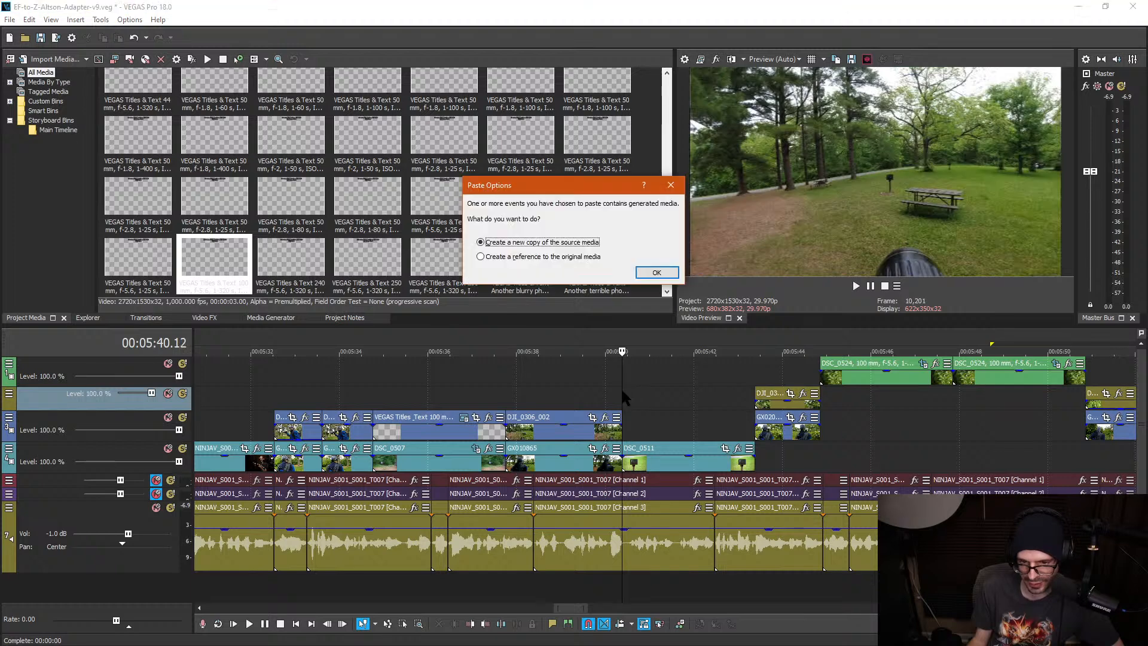
pyautogui.click(655, 272)
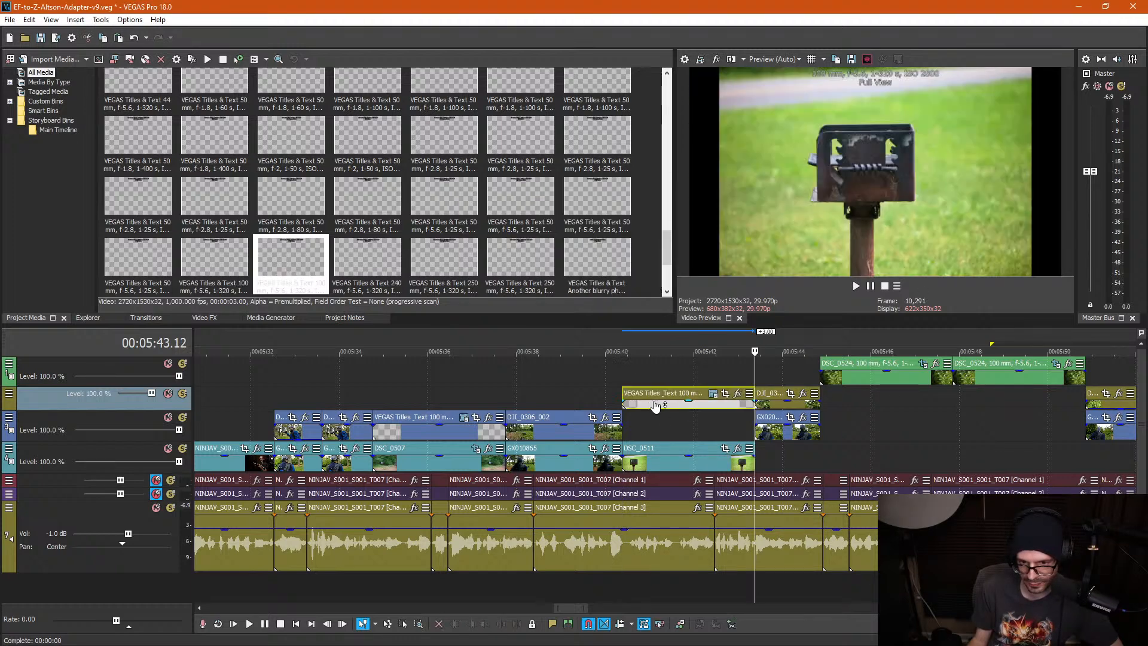
pyautogui.moveTo(654, 399); pyautogui.dragTo(657, 427)
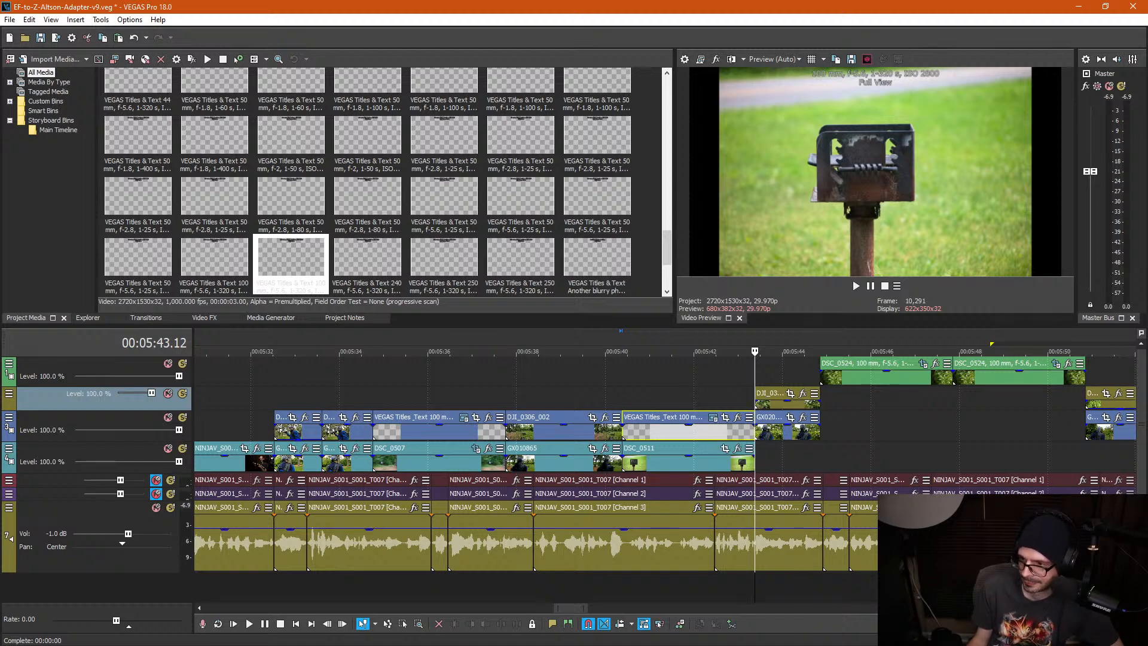
# Step: Switch to ACDSee and go to the next photo to check its exposure settings, then return to VEGAS Pro
pyautogui.hotkey('alt', 'Tab')
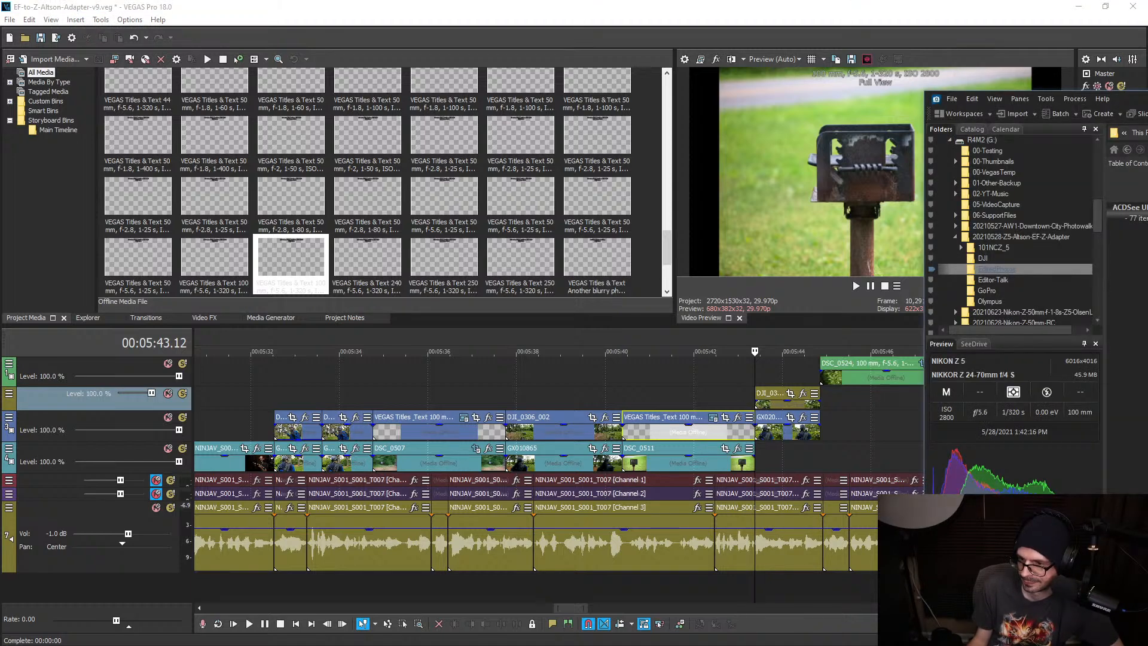
pyautogui.press('Right')
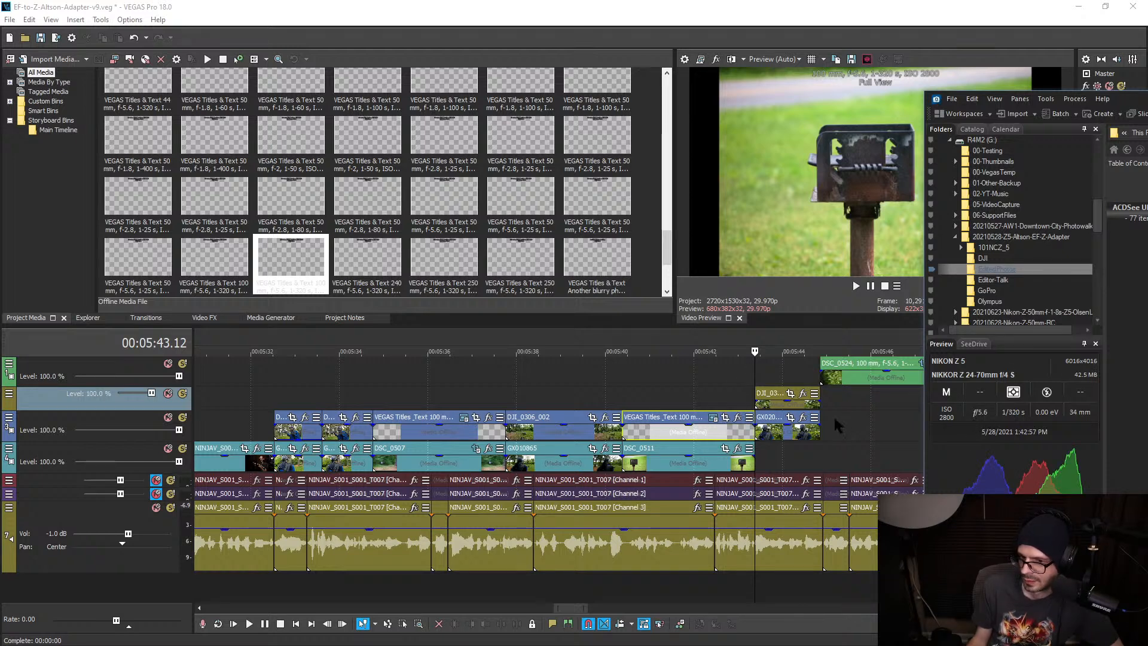
pyautogui.click(658, 396)
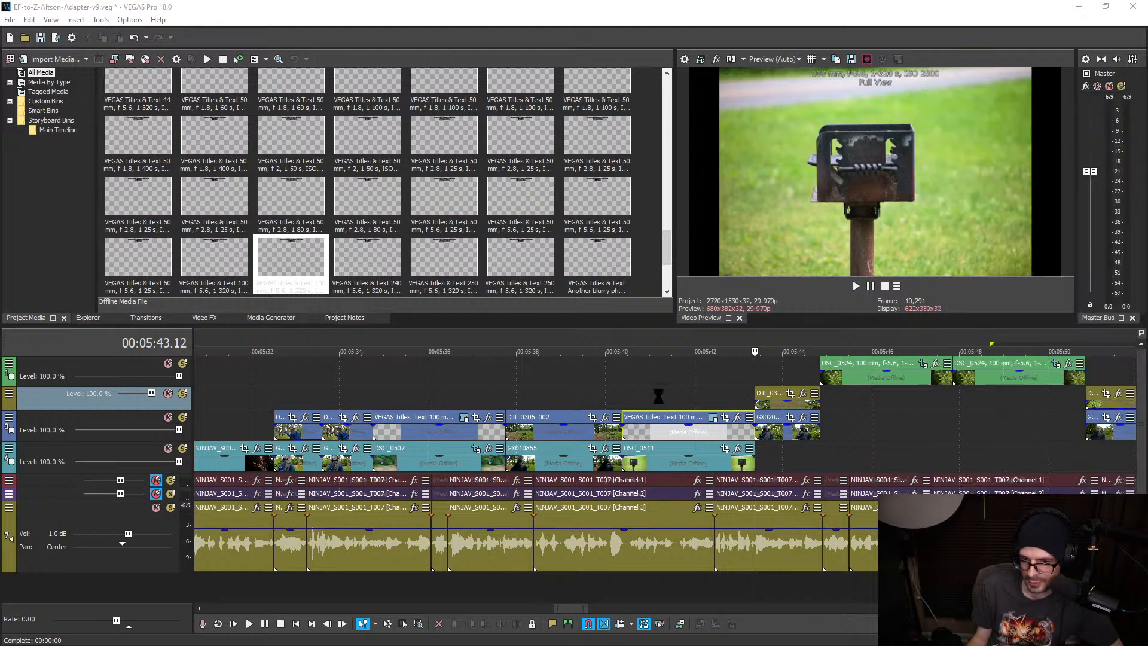
# Step: Set the focal length in the title above DSC_0511 to 34 mm and save the project
pyautogui.click(713, 417)
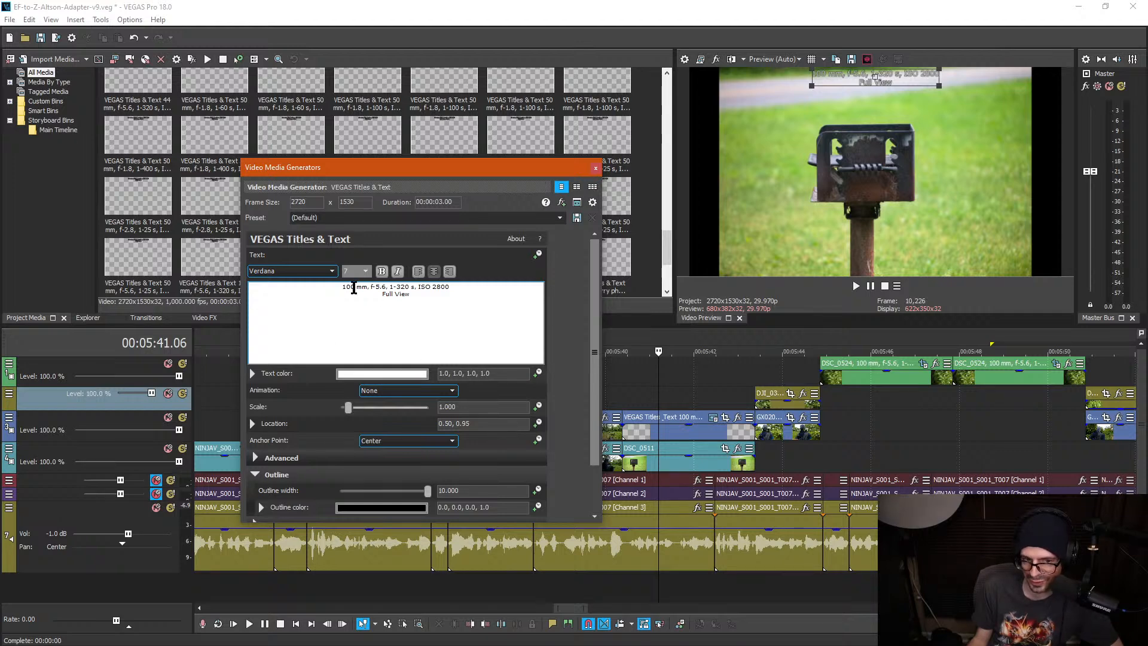
pyautogui.write('34')
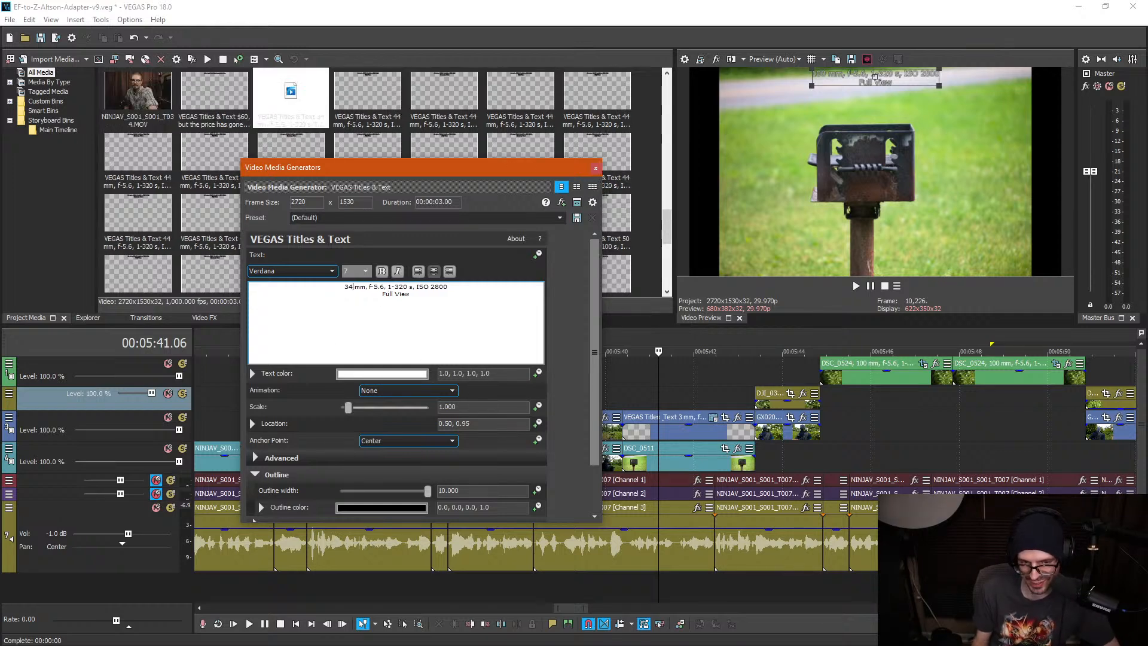
pyautogui.click(452, 312)
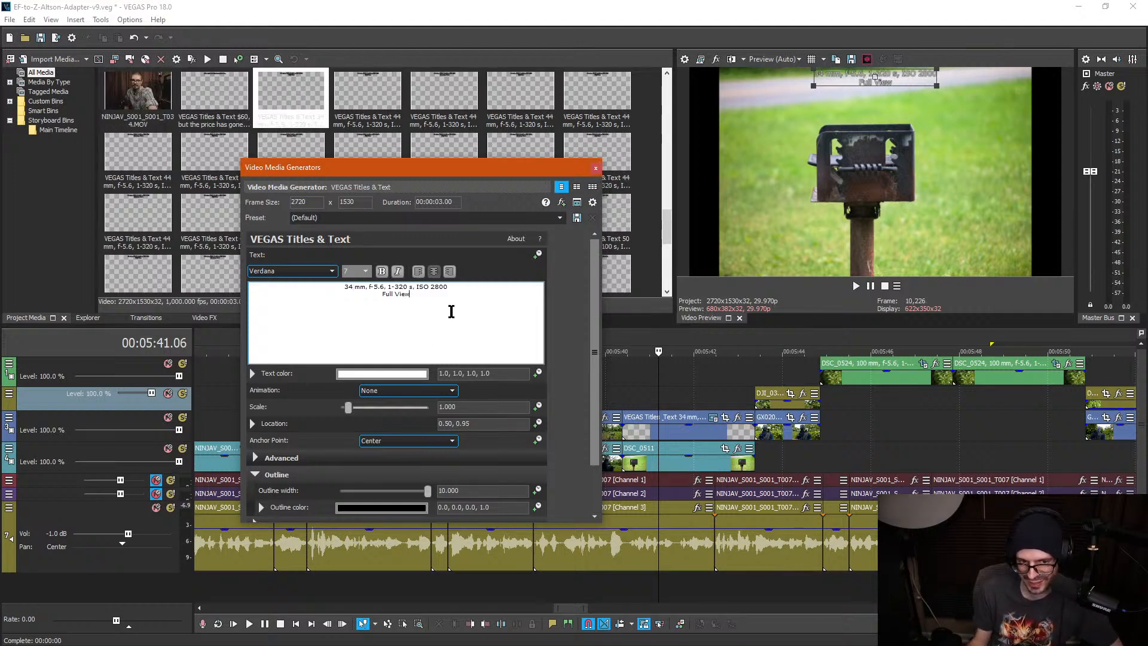
pyautogui.click(595, 169)
pyautogui.click(567, 399)
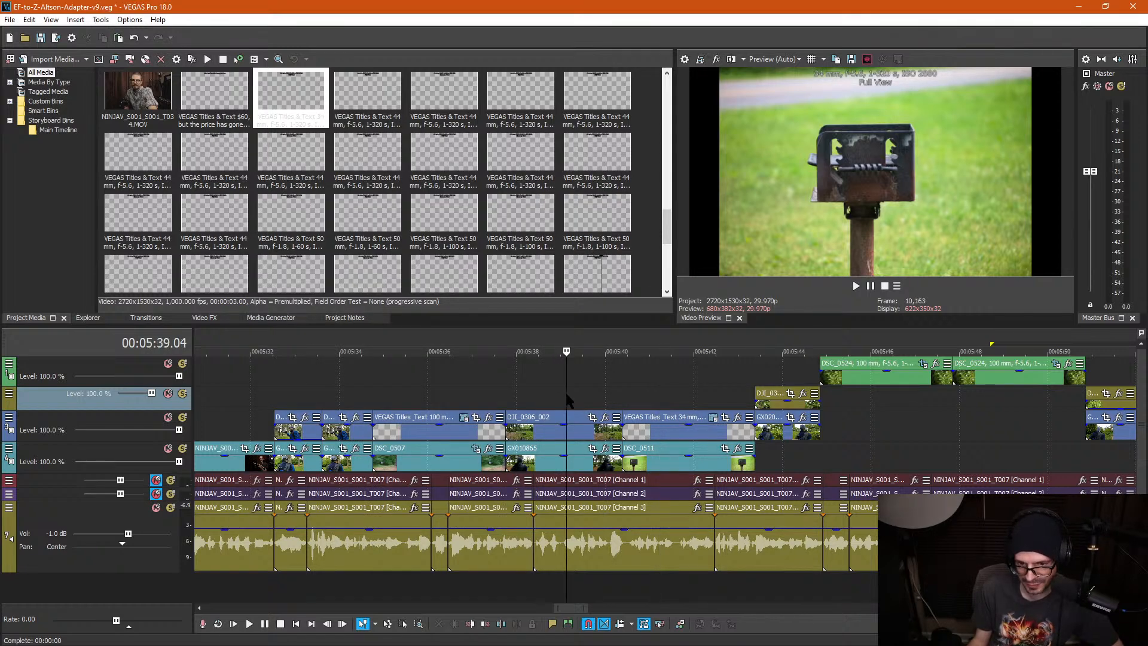
pyautogui.hotkey('ctrl', 's')
# Step: Play the timeline from about 00:05:39 to 00:05:45 to review the titled DSC_0511 photo and the start of DSC_0524
pyautogui.press('space')
pyautogui.click(587, 384)
pyautogui.press('space')
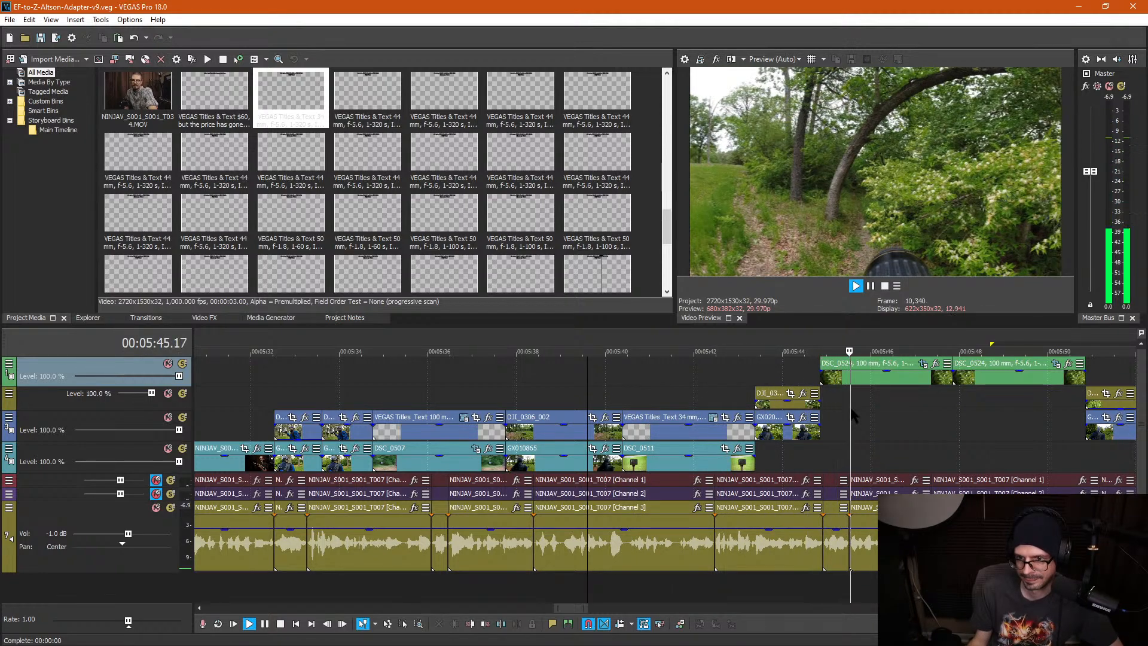
pyautogui.press('space')
pyautogui.click(849, 428)
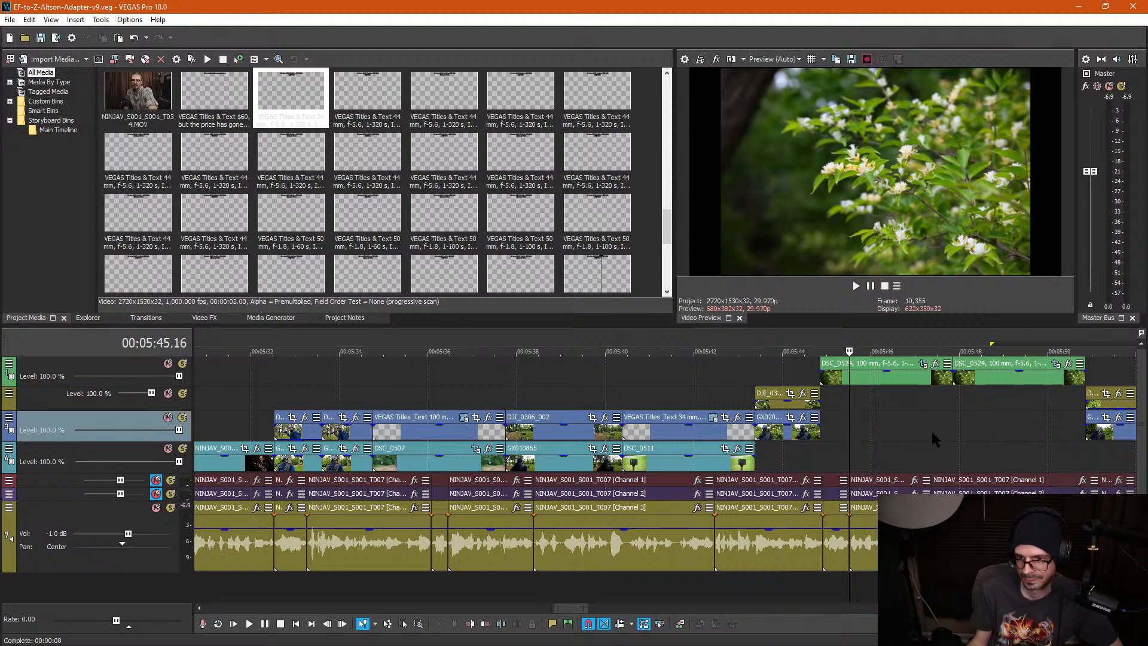
# Step: Move both DSC_0524 photos from the first video track down to the second
pyautogui.scroll(3, 931, 428)
pyautogui.press('d')
pyautogui.press('d')
pyautogui.moveTo(898, 400); pyautogui.dragTo(703, 401)
pyautogui.click(511, 367)
pyautogui.scroll(-2, 495, 397)
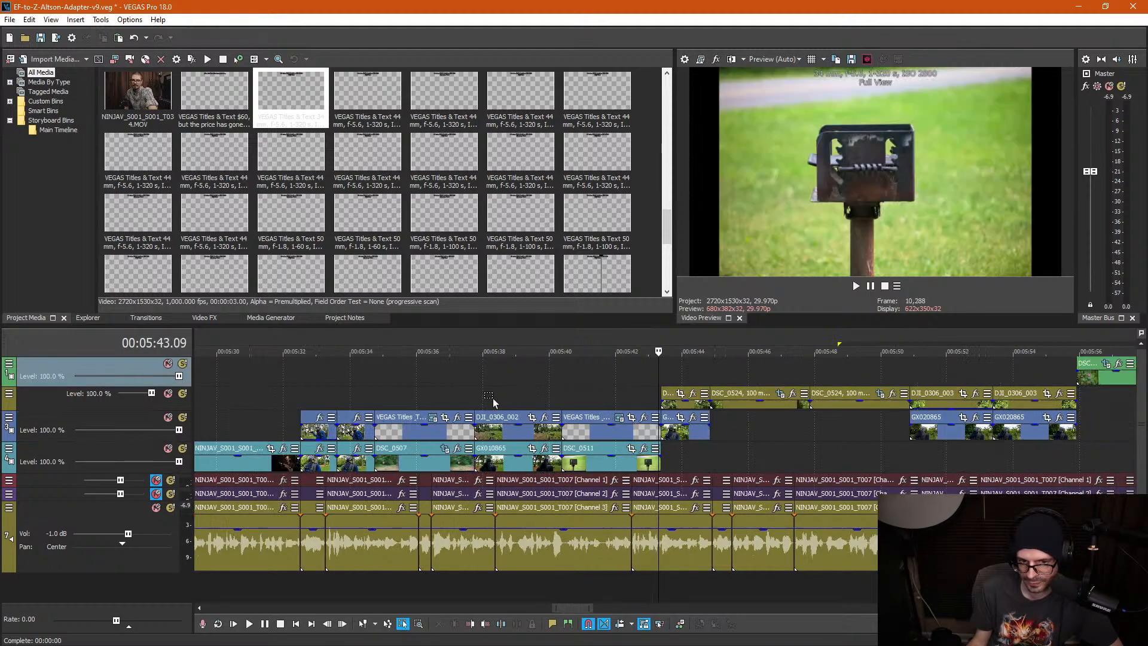
# Step: Copy the 44 mm full view and close-up view titles near 00:05:17 and 00:05:21
pyautogui.scroll(-3, 494, 397)
pyautogui.press('d')
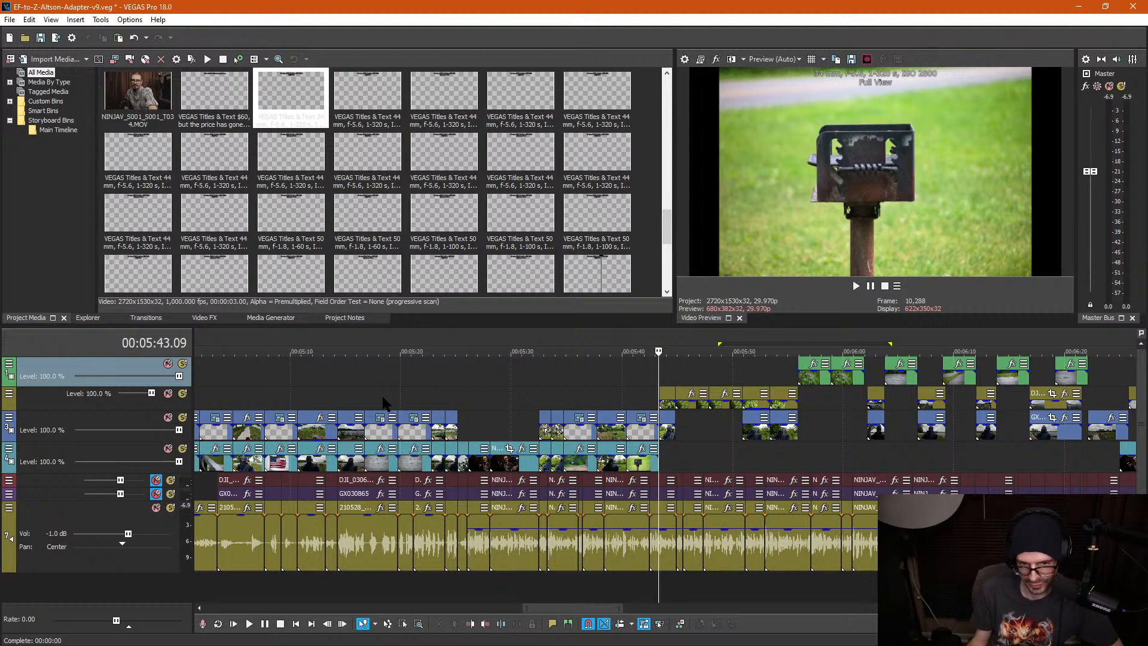
pyautogui.click(376, 401)
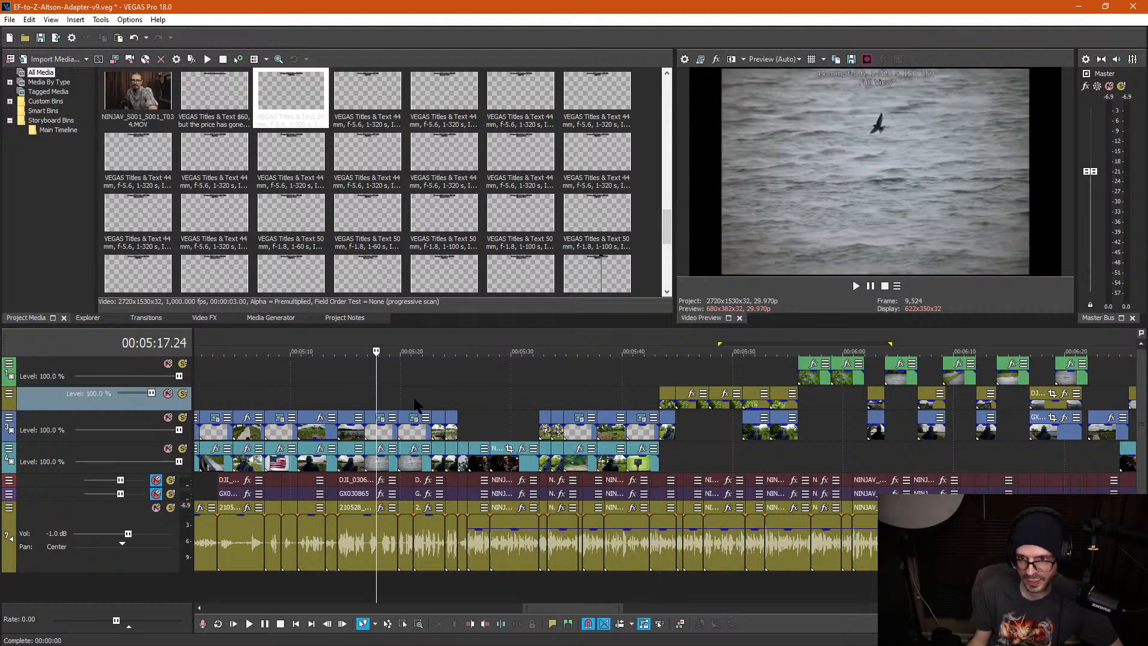
pyautogui.click(422, 406)
pyautogui.click(375, 438)
pyautogui.keyDown('ctrl'); pyautogui.click(414, 439); pyautogui.keyUp('ctrl')
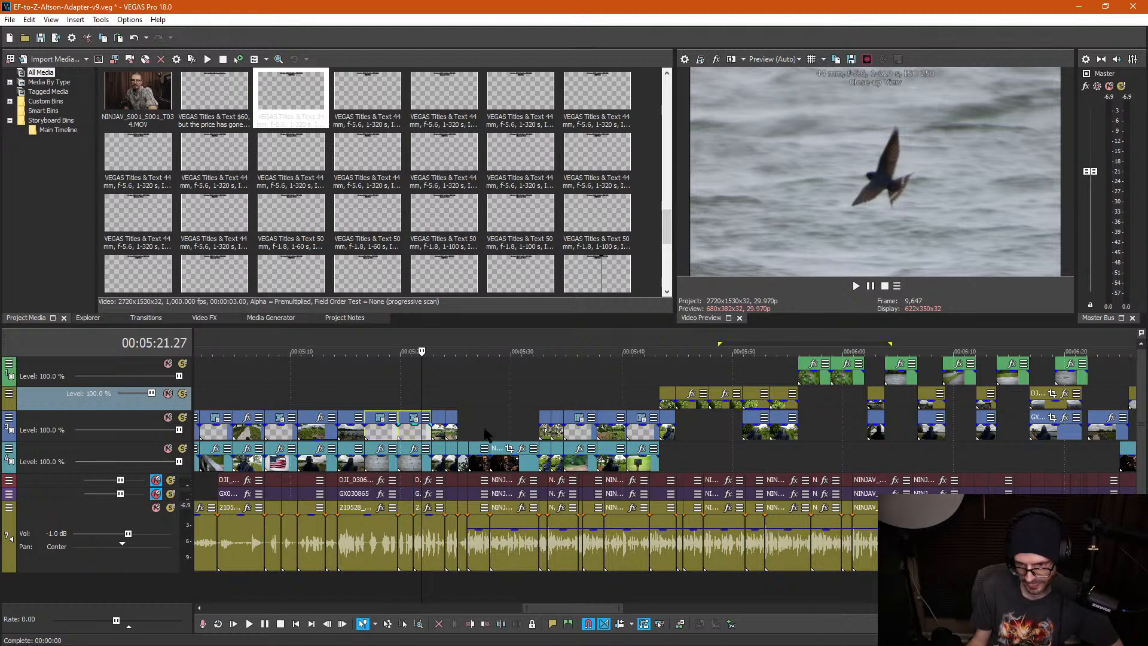
# Step: Paste the two titles above the DSC_0524 photos at 00:05:44.26 as new copies of the source media
pyautogui.click(682, 376)
pyautogui.scroll(4, 661, 372)
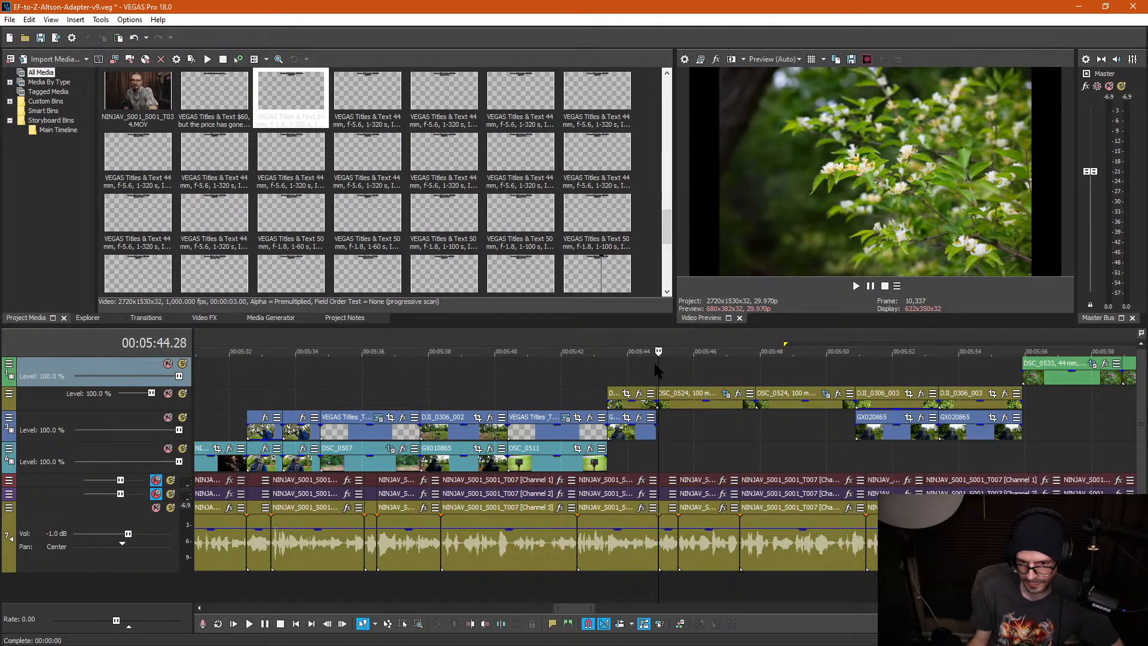
pyautogui.click(660, 362)
pyautogui.scroll(3, 661, 362)
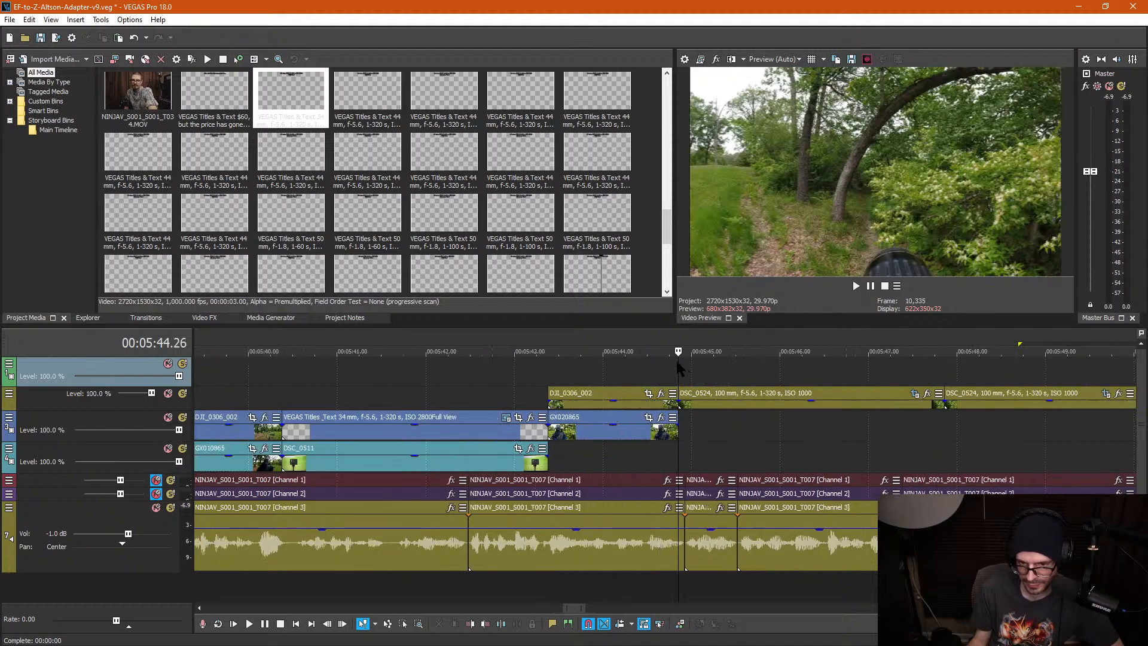
pyautogui.hotkey('ctrl', 'v')
pyautogui.click(655, 273)
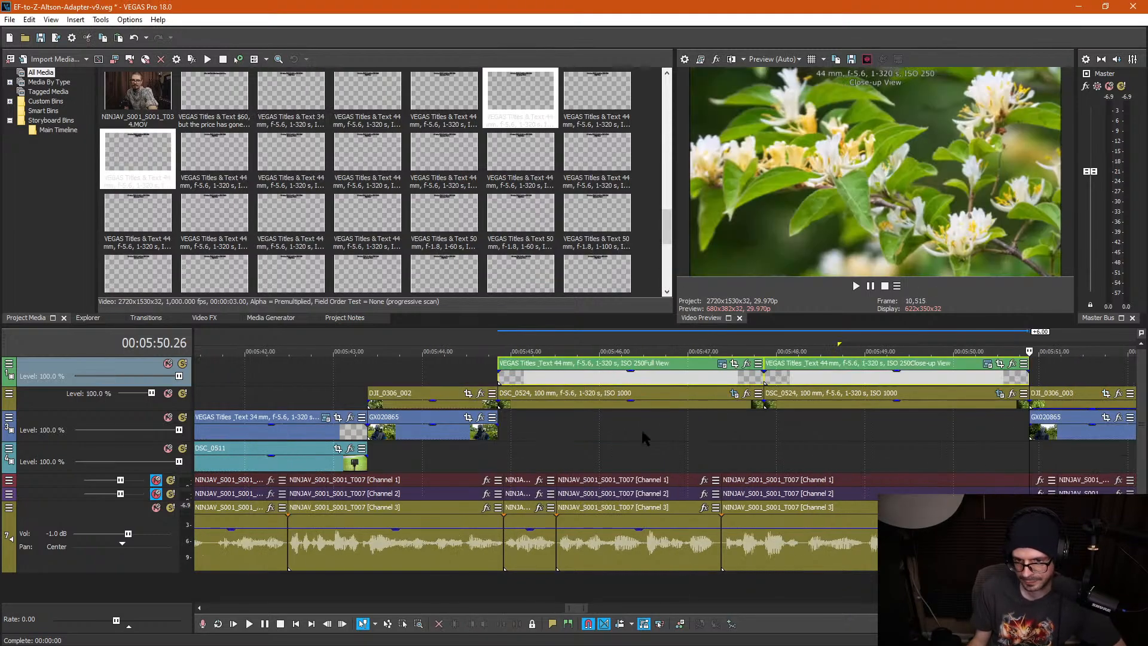
# Step: Copy the exposure settings "100 mm, f-5.6, 1-320 s, ISO 1000" from the first DSC_0524 photo's active take name
pyautogui.click(604, 407)
pyautogui.rightClick(593, 409)
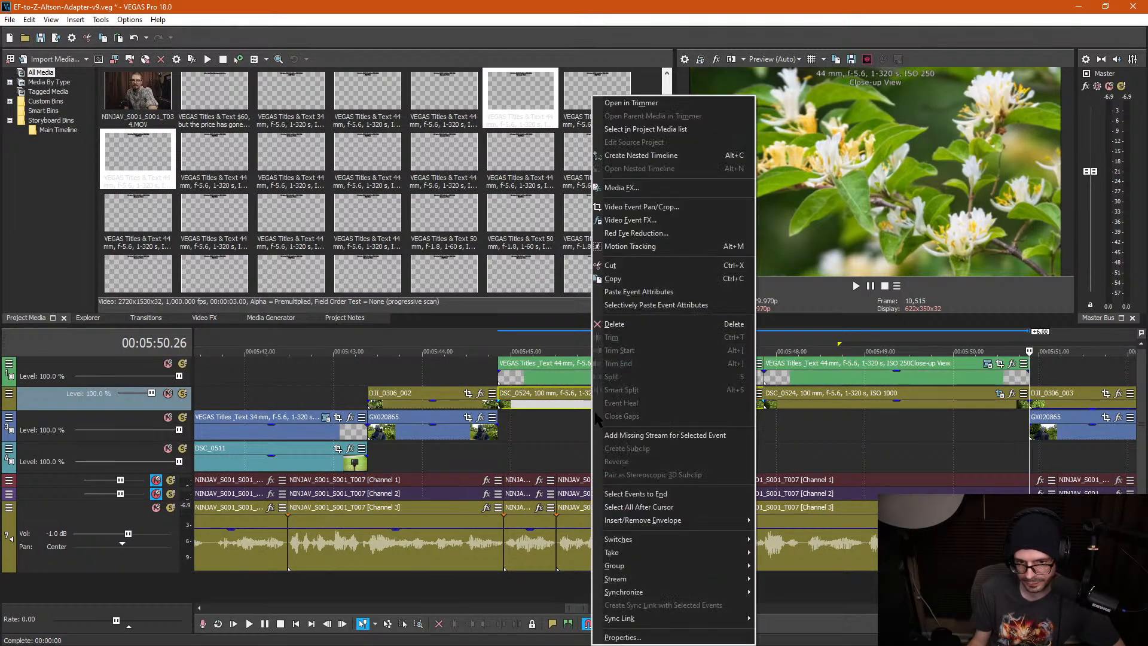
pyautogui.click(625, 638)
pyautogui.moveTo(654, 137); pyautogui.dragTo(596, 138)
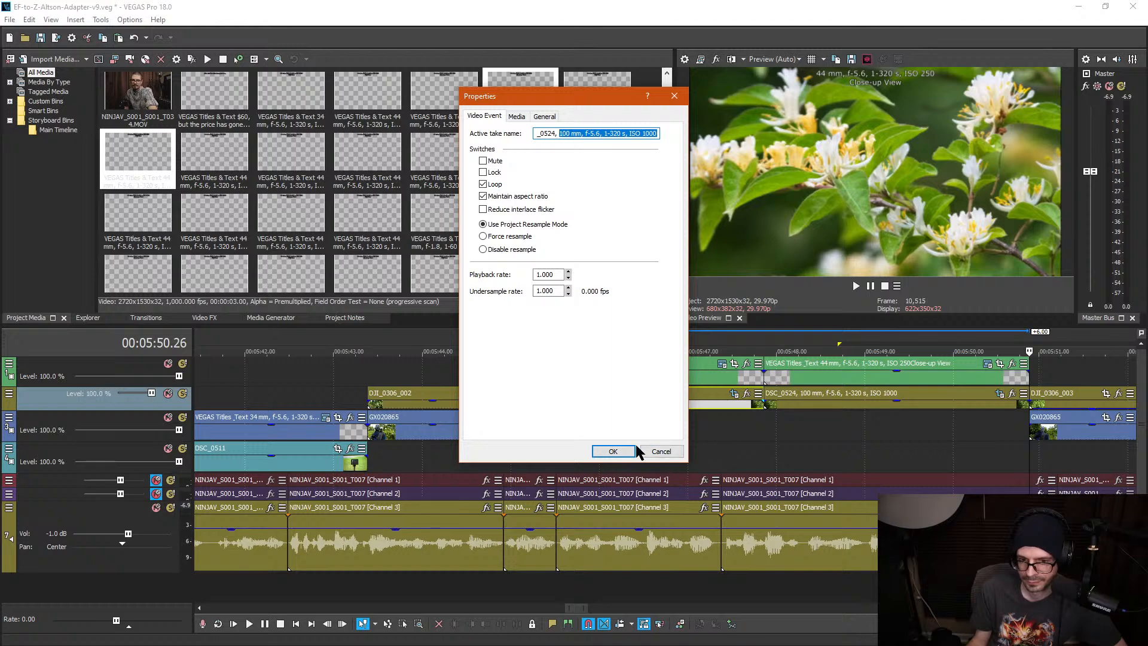
pyautogui.click(613, 449)
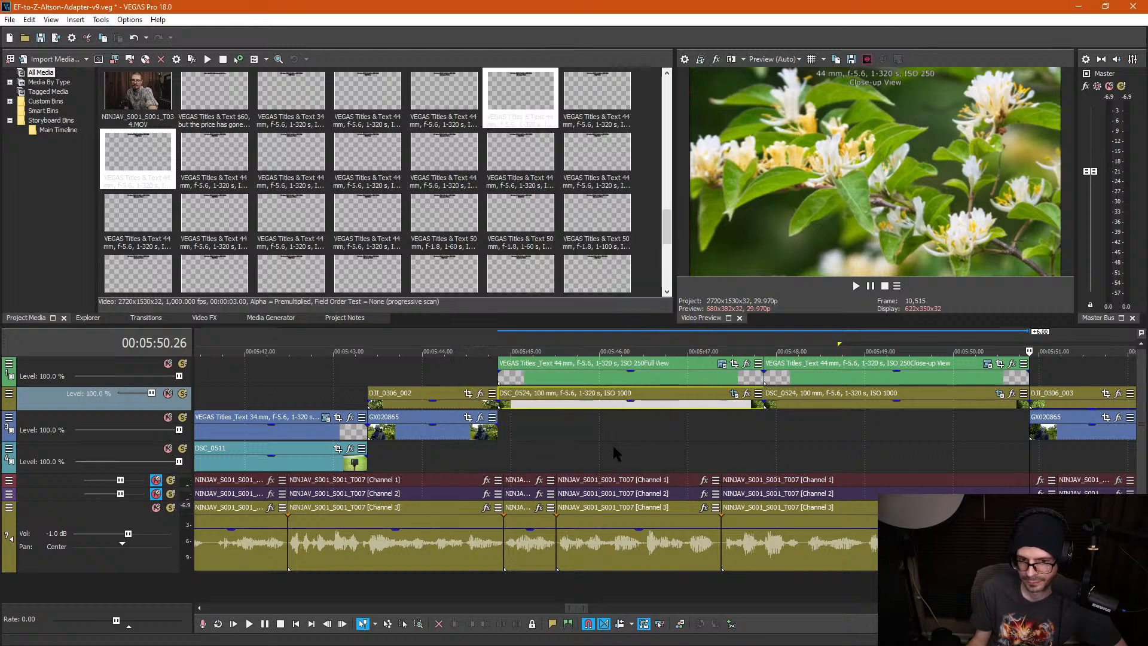
# Step: Replace the exposure line of the full view title above DSC_0524 with "100 mm, f-5.6, 1-320 s, ISO 1000"
pyautogui.click(673, 374)
pyautogui.click(722, 363)
pyautogui.moveTo(452, 292); pyautogui.dragTo(333, 286)
pyautogui.write('100 mm, f-5.6, 1-320 s, ISO 1000')
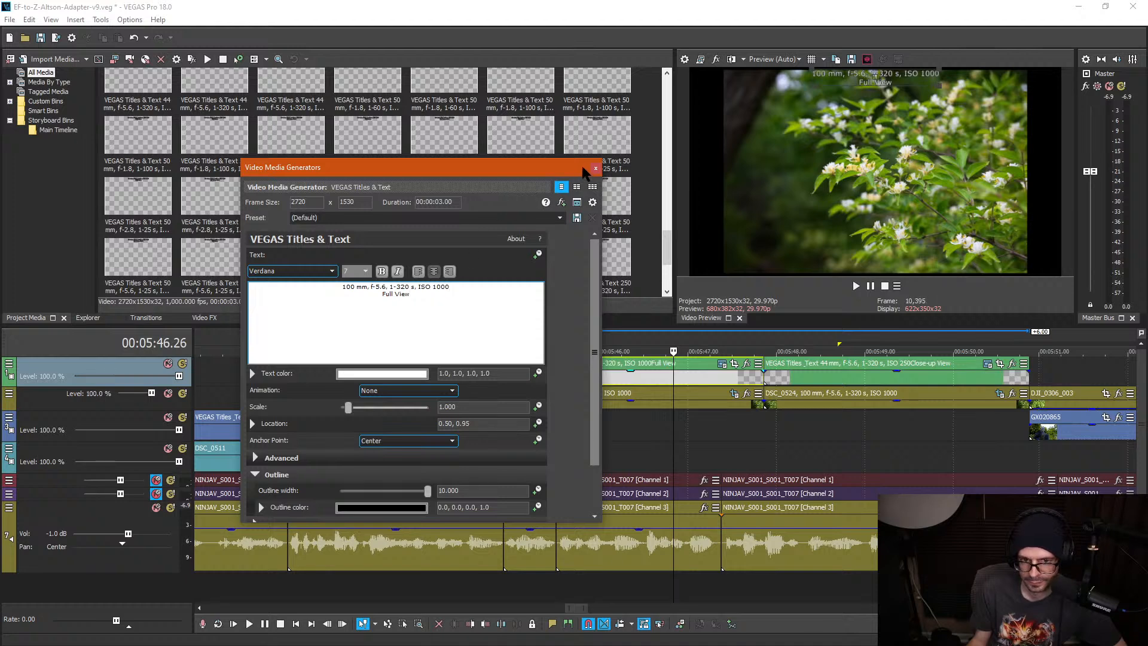
pyautogui.click(596, 168)
# Step: Replace the exposure line of the close-up view title above DSC_0524 with "100 mm, f-5.6, 1-320 s, ISO 1000"
pyautogui.click(834, 375)
pyautogui.click(987, 363)
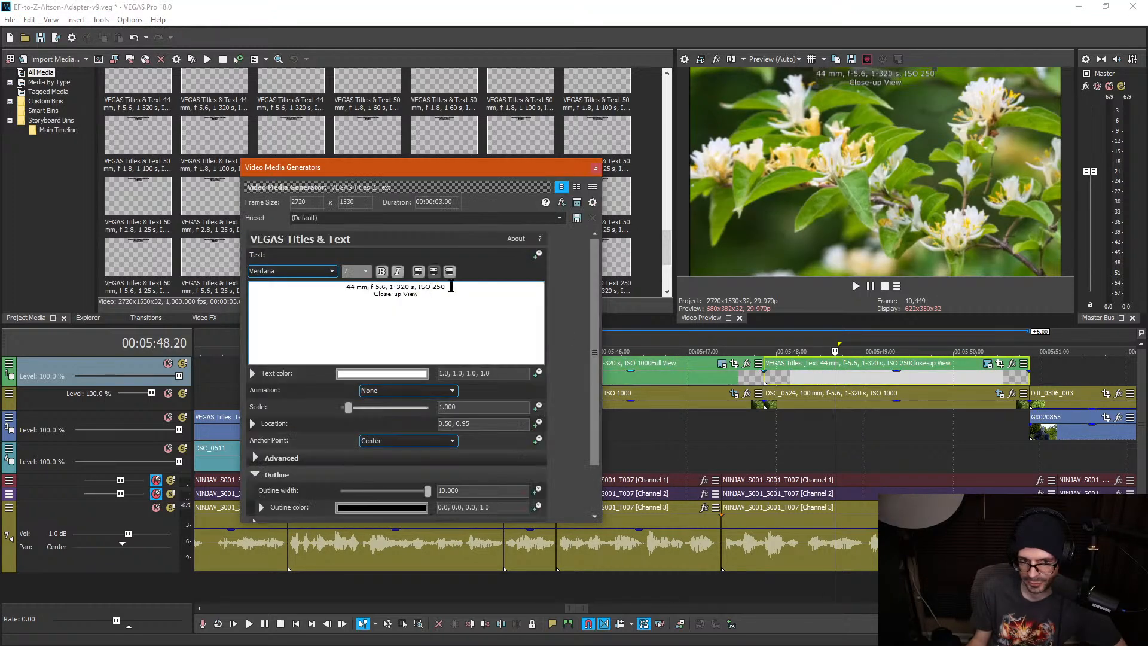
pyautogui.moveTo(447, 287); pyautogui.dragTo(333, 287)
pyautogui.write('100 mm, f-5.6, 1-320 s, ISO 1000')
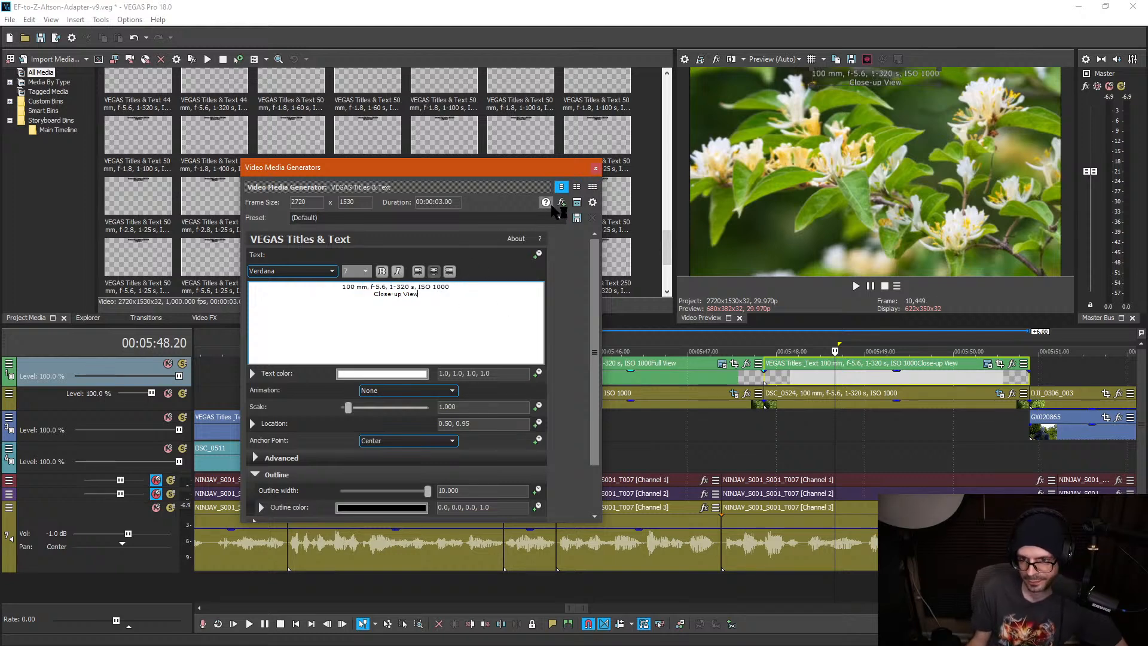
pyautogui.click(597, 168)
# Step: Compare the titled full view and close-up view of DSC_0524 at several points between 00:05:45 and 00:05:49
pyautogui.click(605, 441)
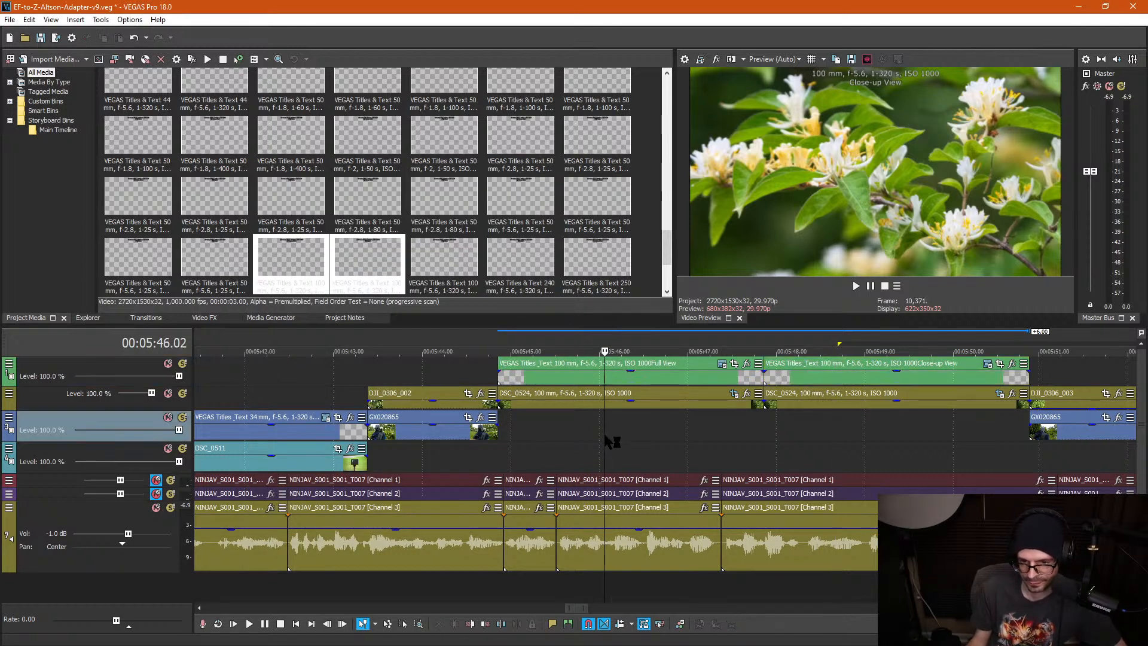
pyautogui.click(583, 425)
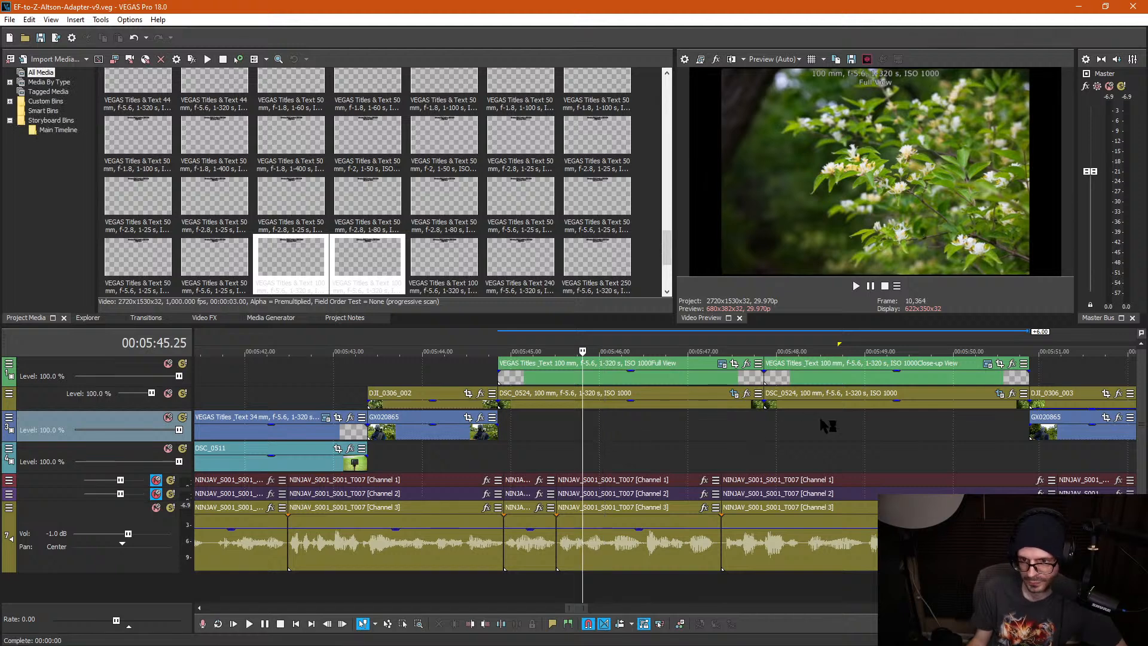
pyautogui.click(820, 417)
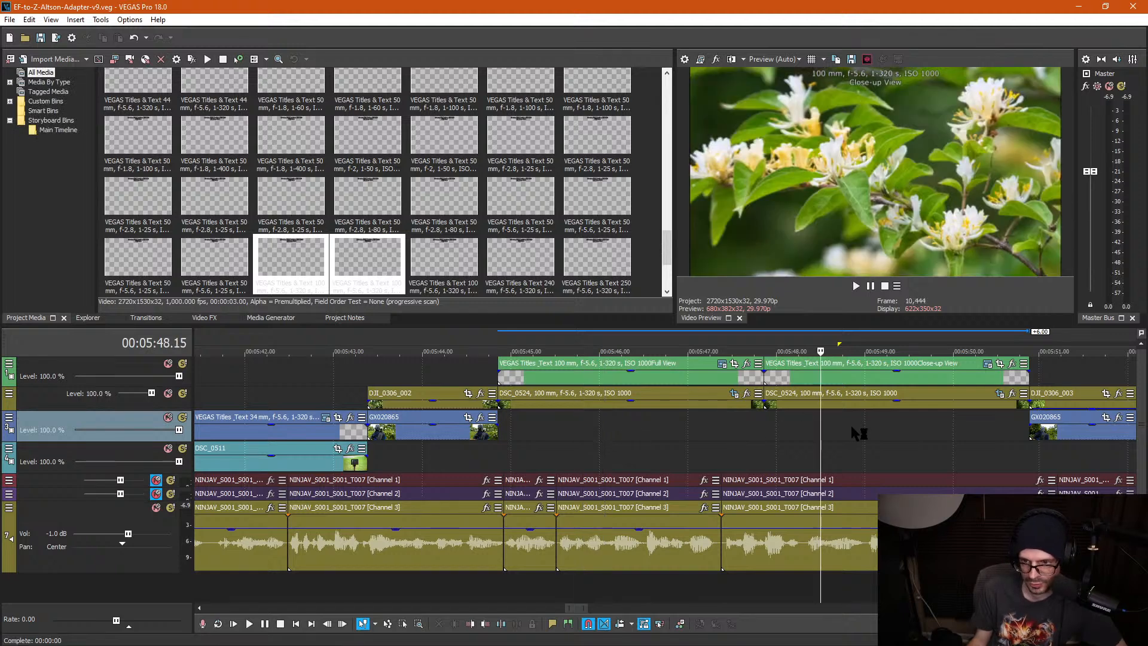
pyautogui.click(831, 454)
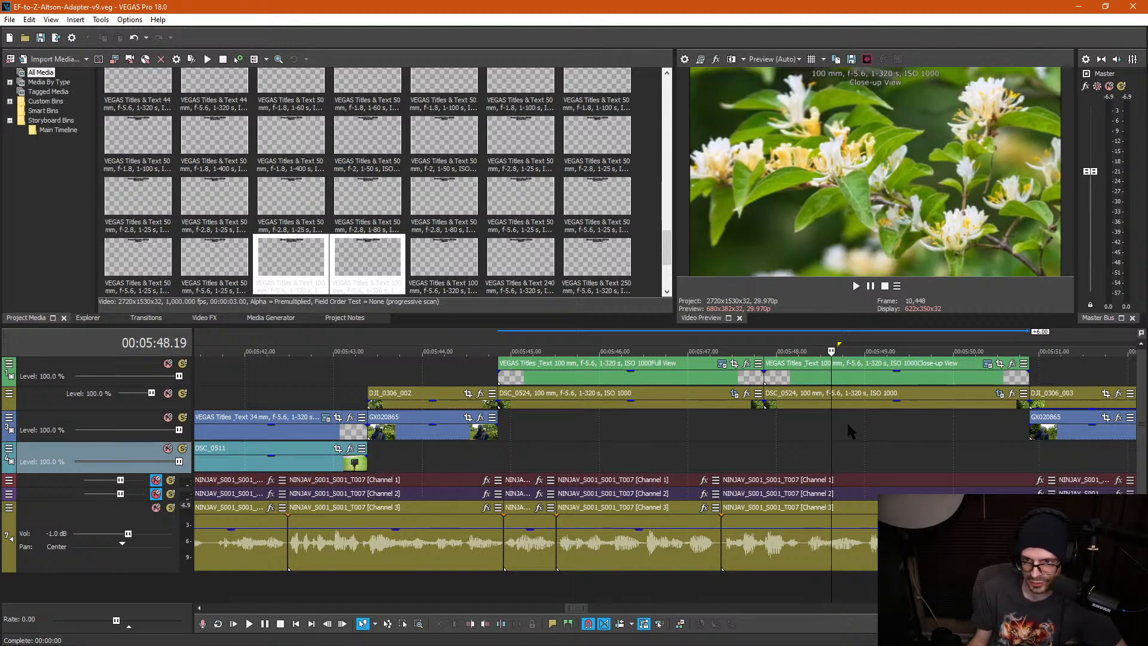
pyautogui.moveTo(830, 430); pyautogui.dragTo(708, 447)
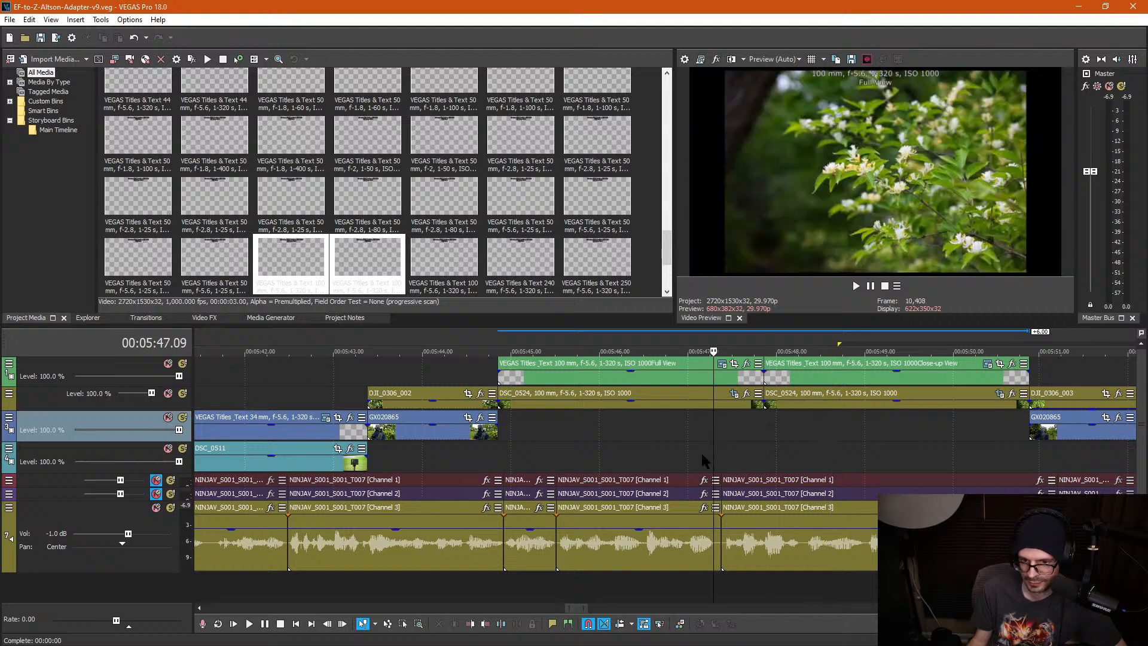
pyautogui.scroll(-4, 648, 458)
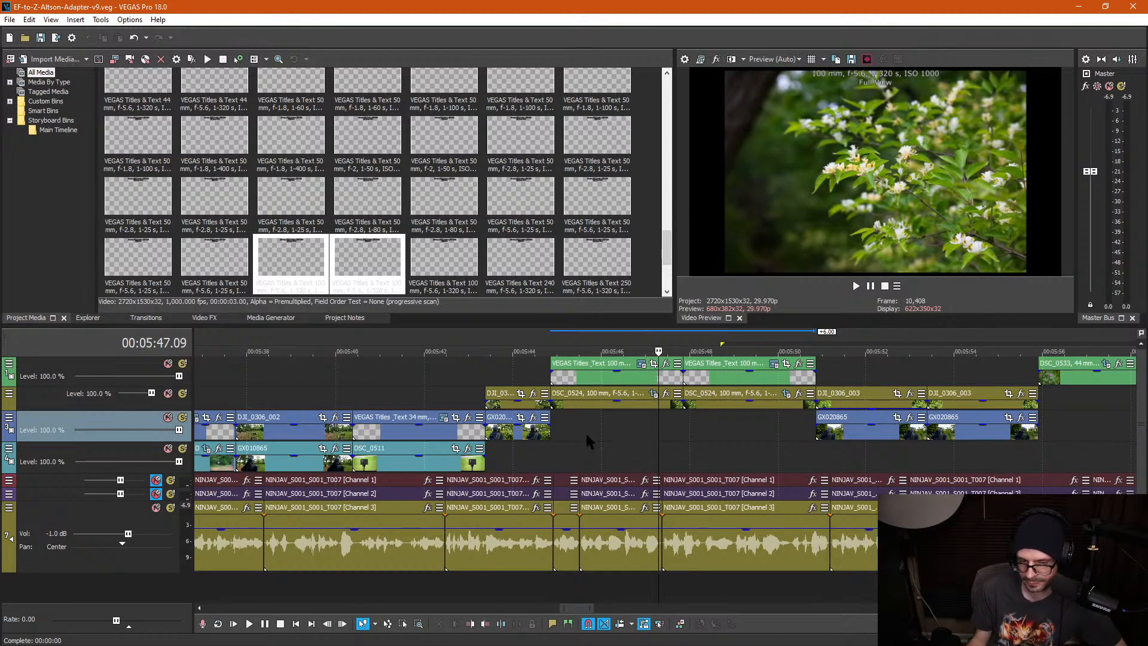
pyautogui.click(768, 435)
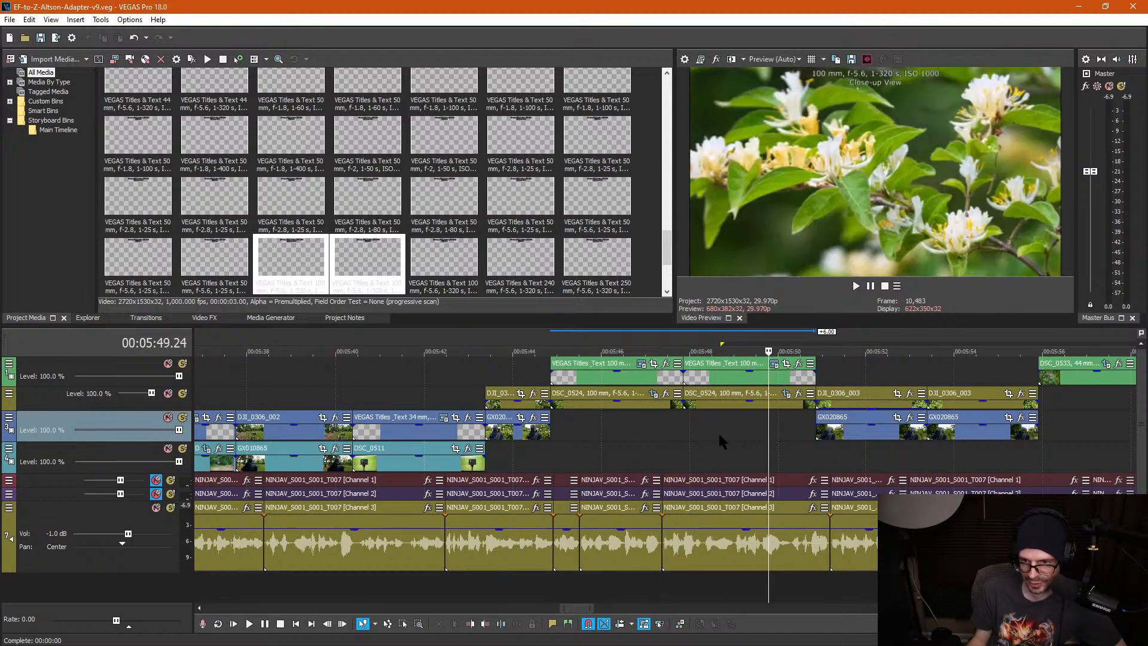
# Step: Move the DJI_0306_002 and GX020865 clips near 00:05:44 down one track and the DSC_0524 photos with their titles down two
pyautogui.scroll(-4, 629, 432)
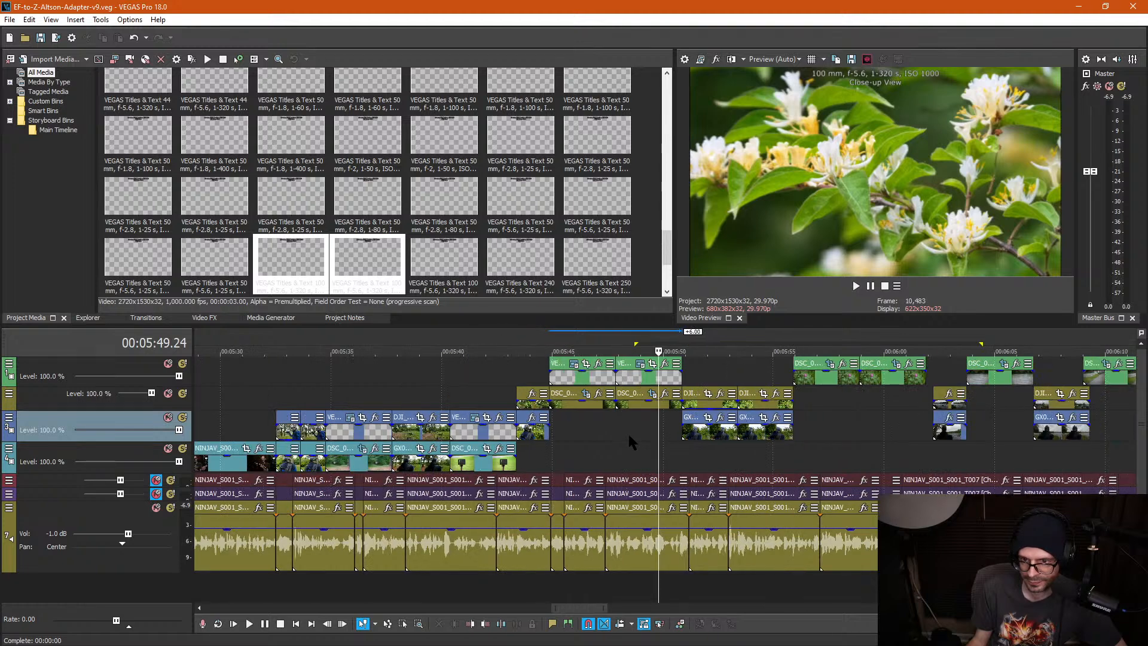
pyautogui.click(708, 359)
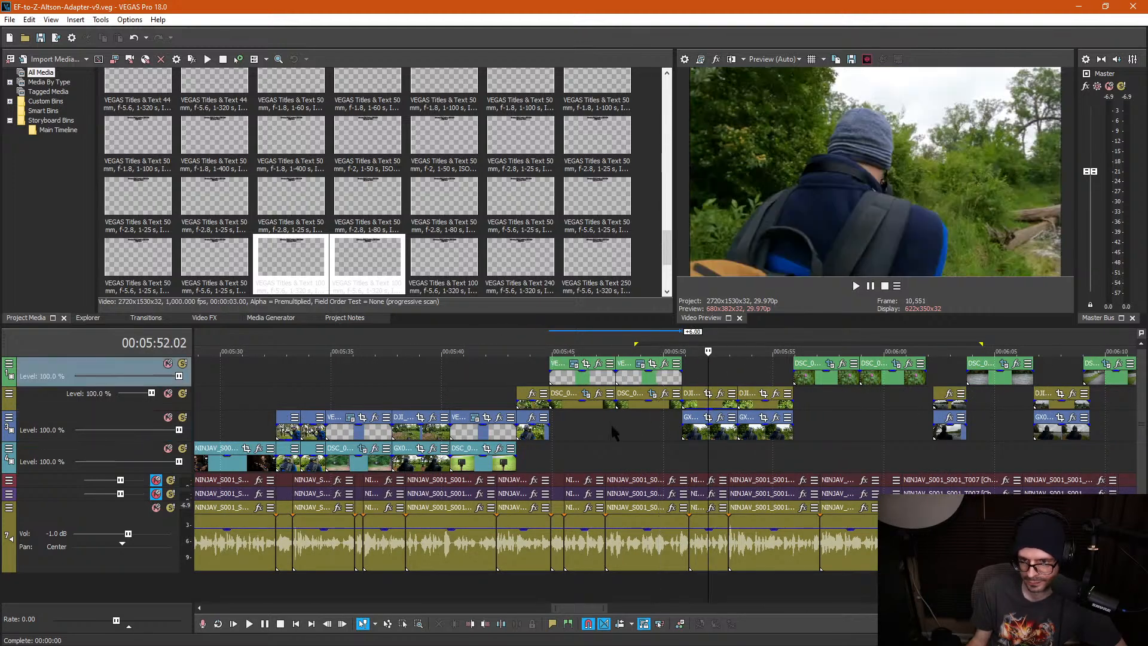
pyautogui.moveTo(654, 433); pyautogui.dragTo(655, 433)
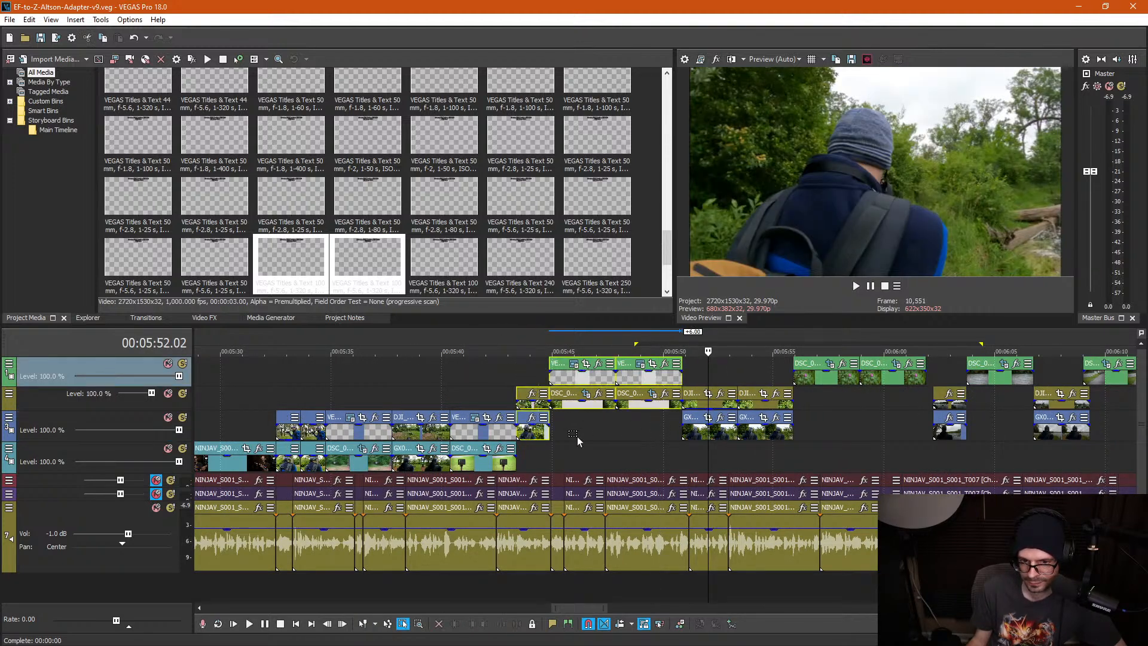
pyautogui.moveTo(537, 432); pyautogui.dragTo(537, 453)
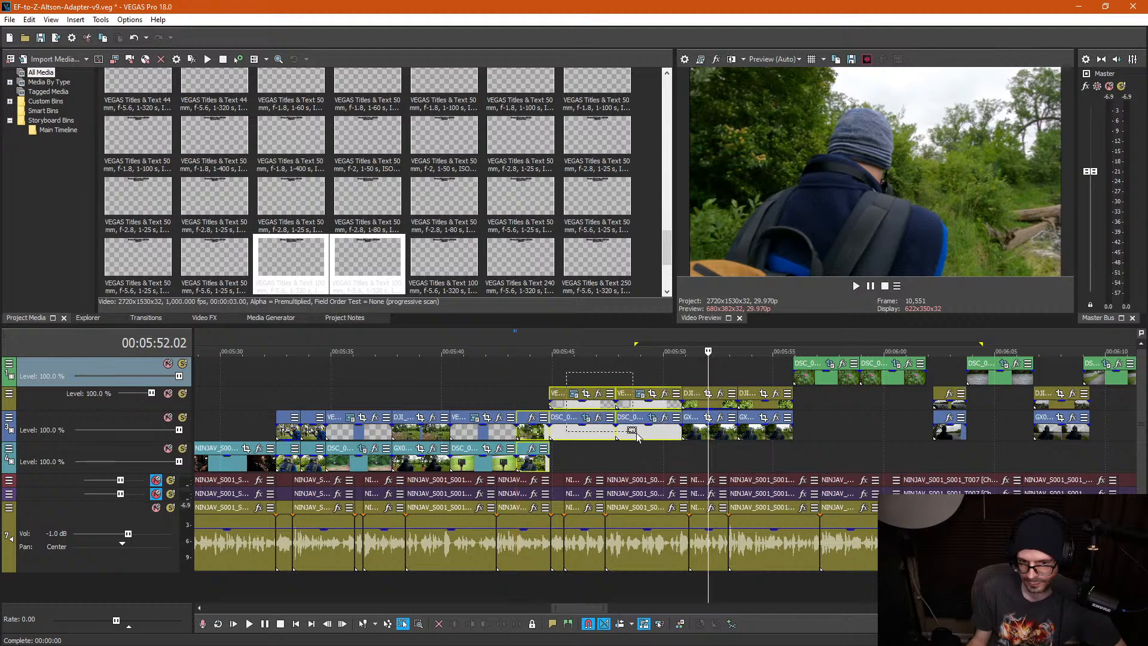
pyautogui.moveTo(638, 437); pyautogui.dragTo(638, 451)
pyautogui.click(638, 388)
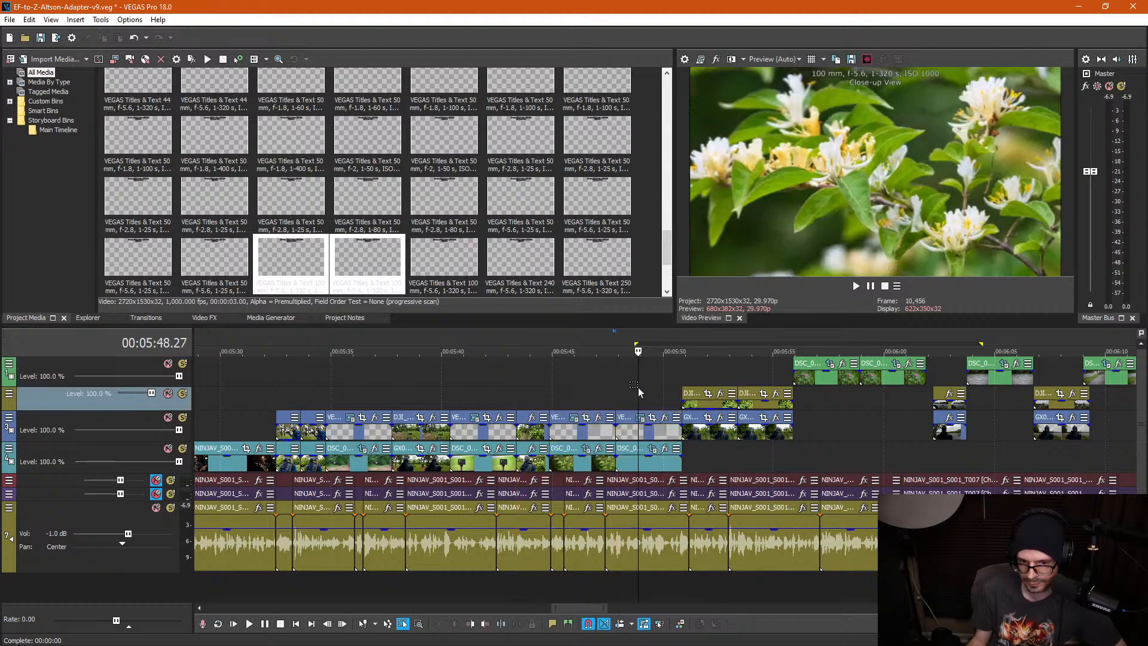
# Step: Play the timeline from about 00:05:50 to 00:05:56 to review the two DJI_0306_003 clips
pyautogui.click(718, 372)
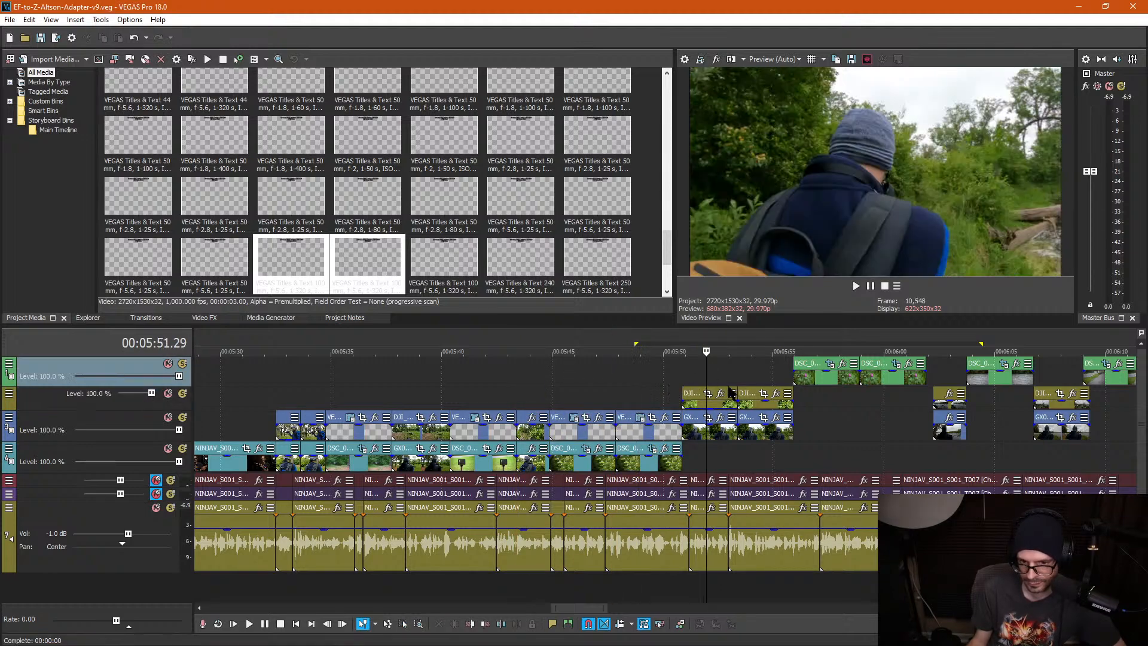
pyautogui.scroll(-3, 737, 411)
pyautogui.scroll(3, 737, 418)
pyautogui.click(622, 375)
pyautogui.press('space')
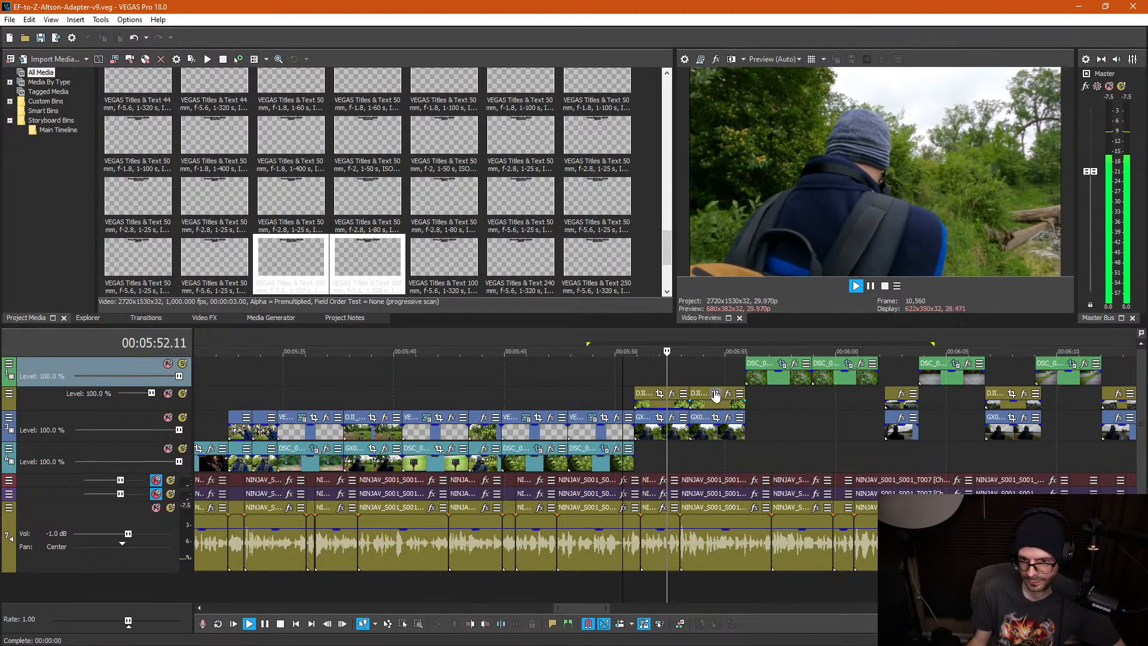
pyautogui.press('Return')
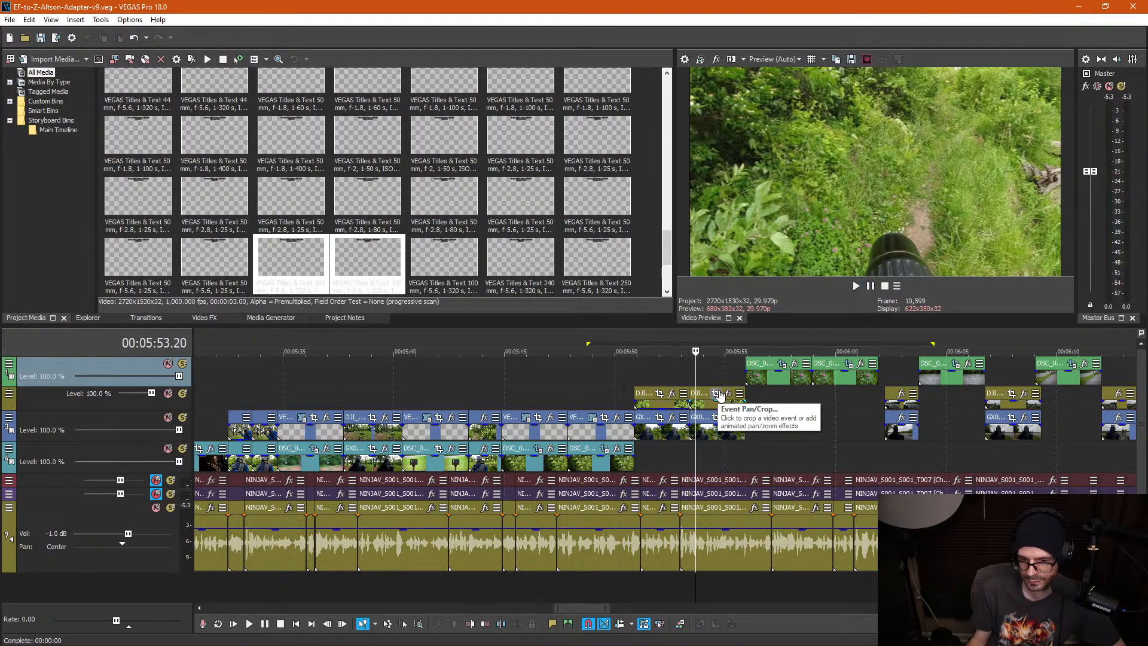
pyautogui.press('Return')
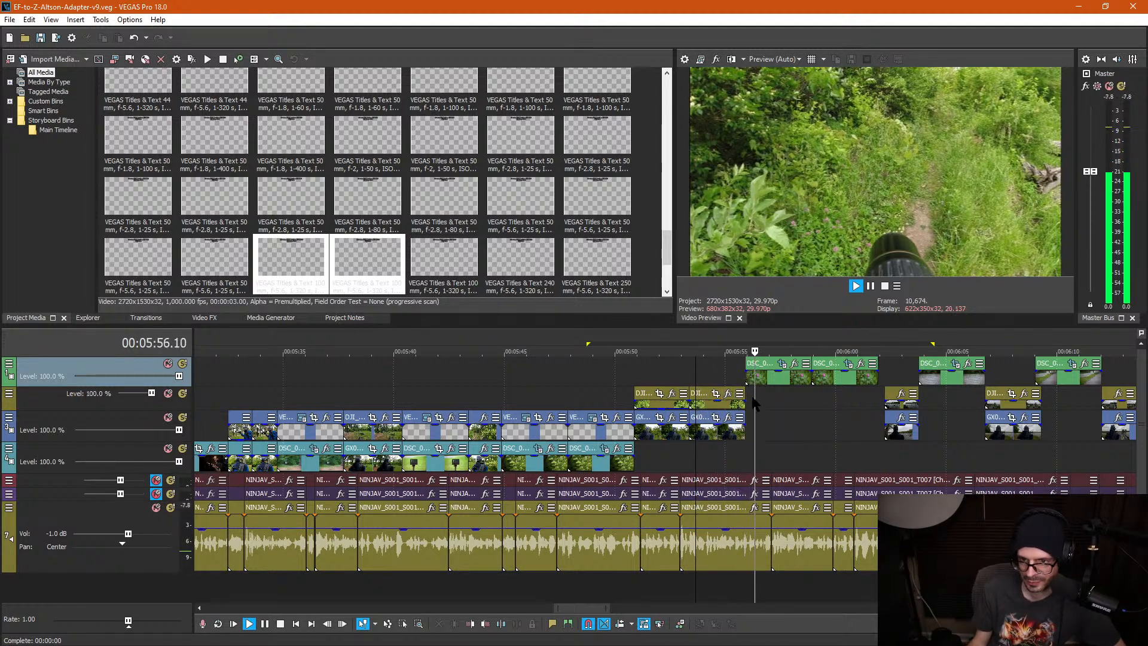
pyautogui.press('Return')
# Step: Crop the second DJI_0306_003 clip to a width of 1,920 in its Pan/Crop settings
pyautogui.click(712, 394)
pyautogui.scroll(3, 705, 392)
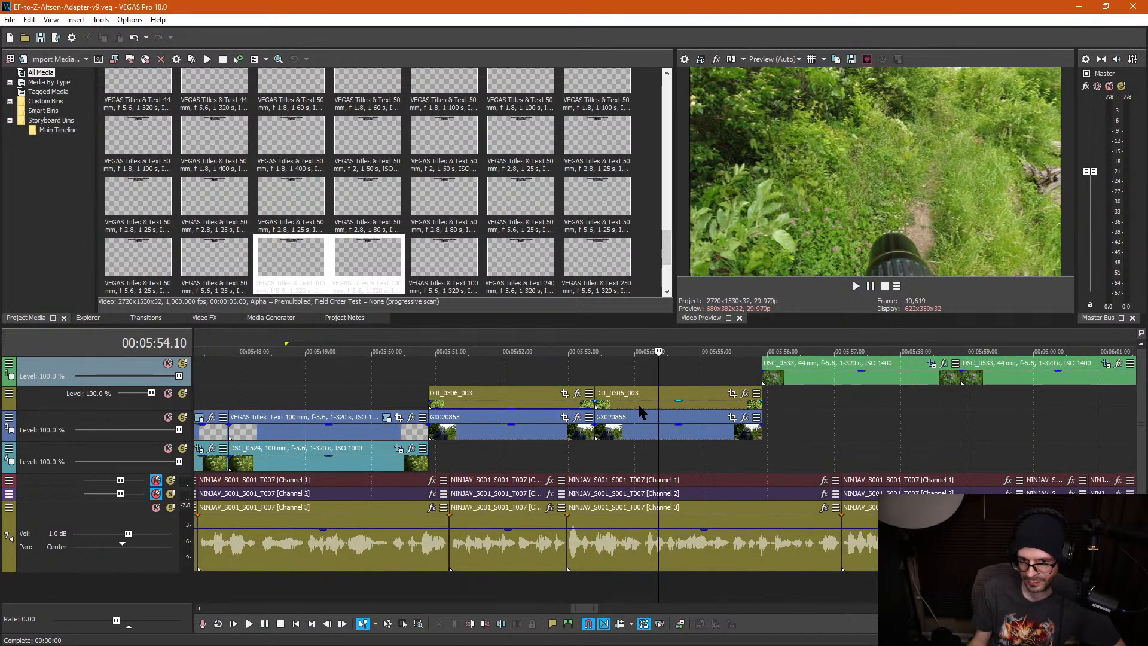
pyautogui.click(637, 410)
pyautogui.click(733, 393)
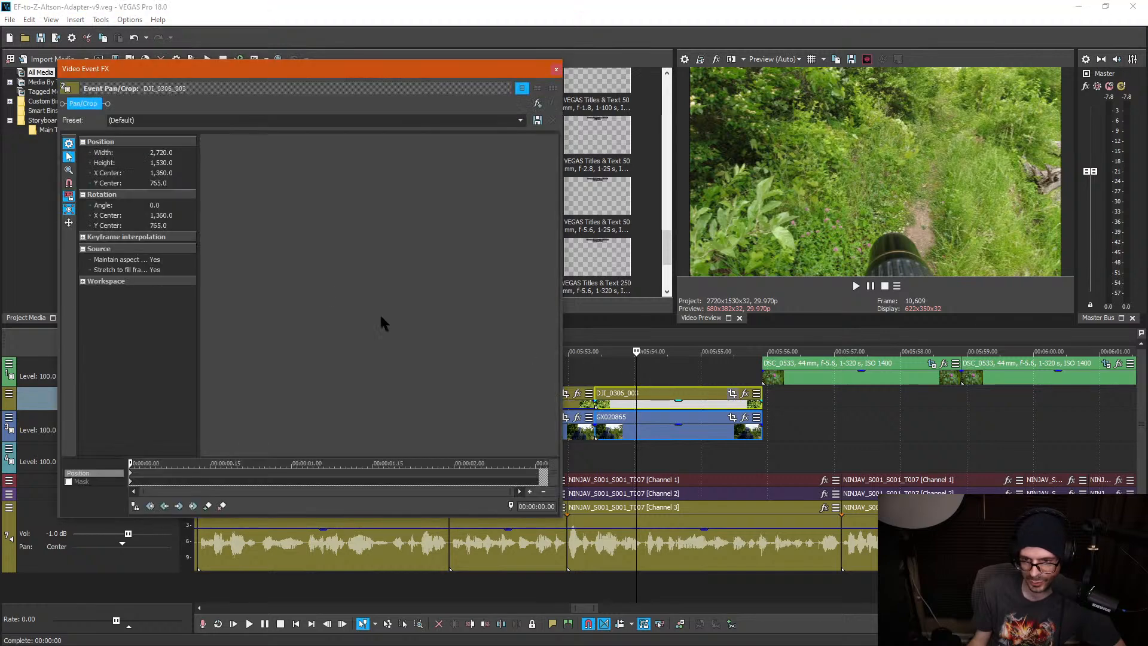
pyautogui.doubleClick(161, 153)
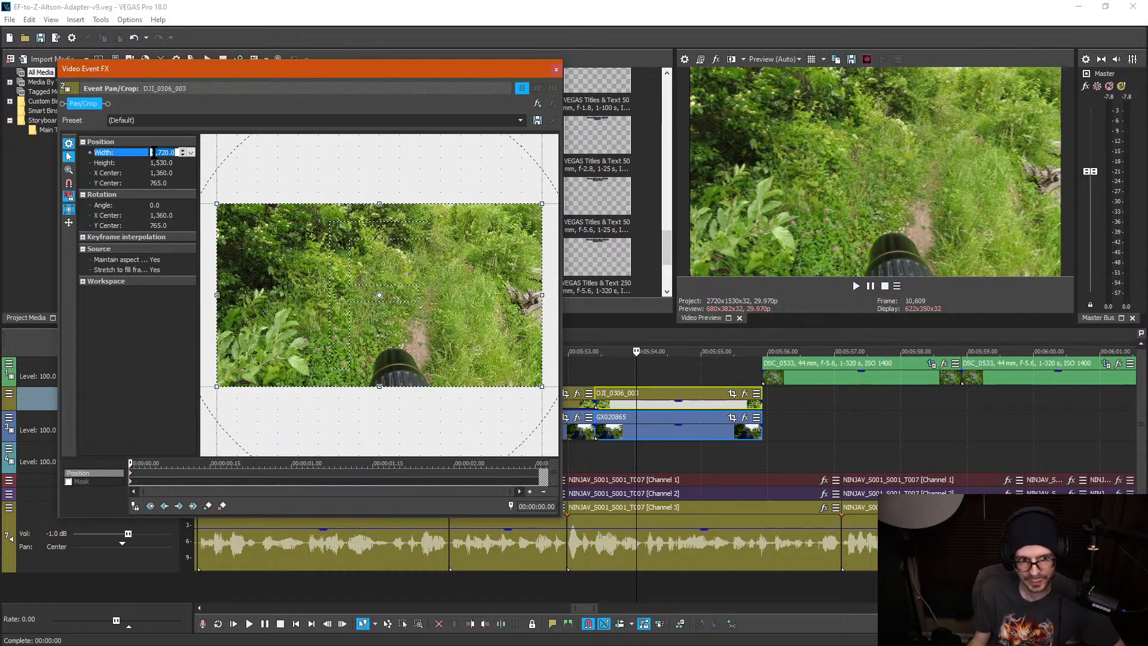
pyautogui.write('1920')
pyautogui.press('Return')
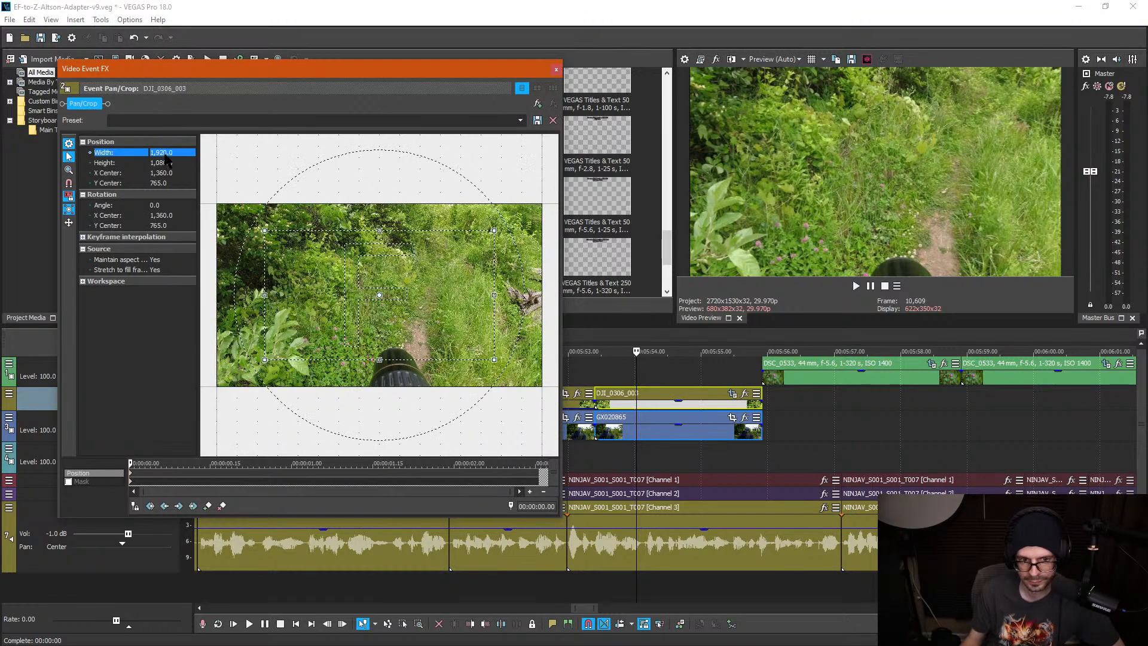
pyautogui.click(556, 72)
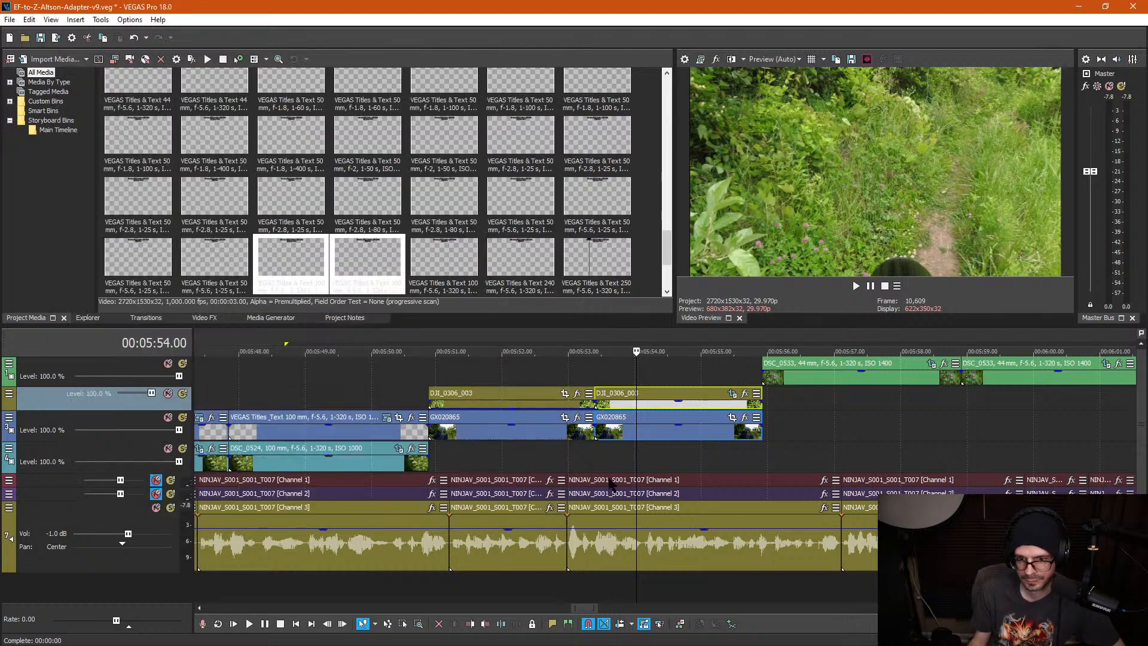
# Step: Play the timeline from about 00:05:53 to 00:05:57 to review the cropped DJI_0306_003 clip and the start of DSC_0533
pyautogui.click(575, 374)
pyautogui.press('space')
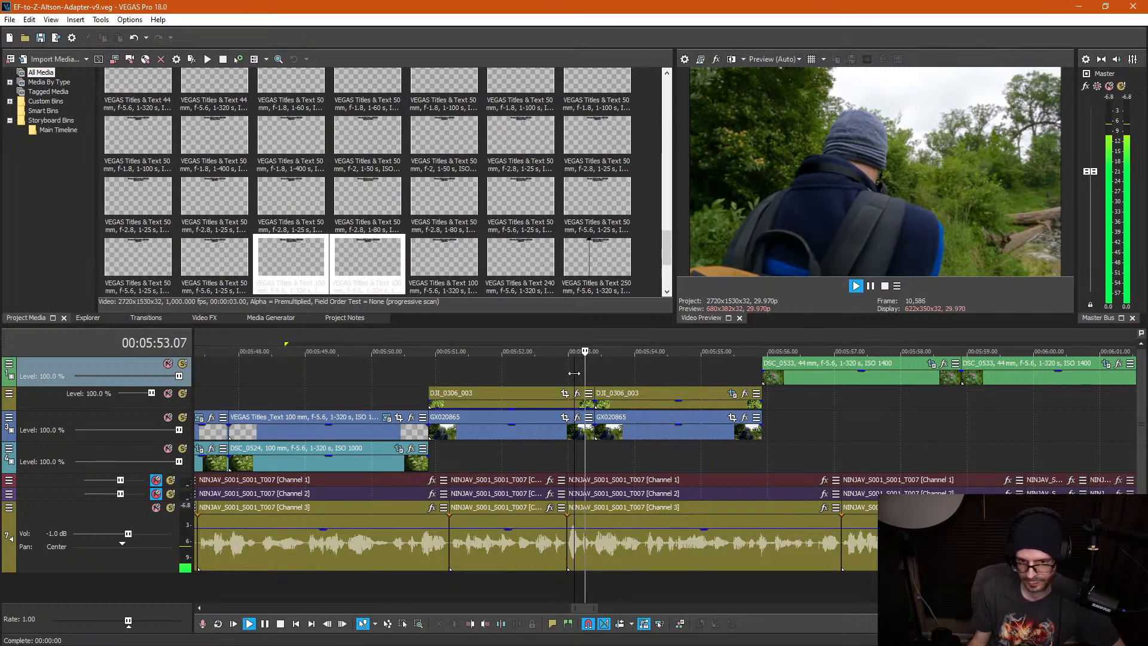
pyautogui.scroll(-2, 760, 419)
pyautogui.scroll(1, 758, 415)
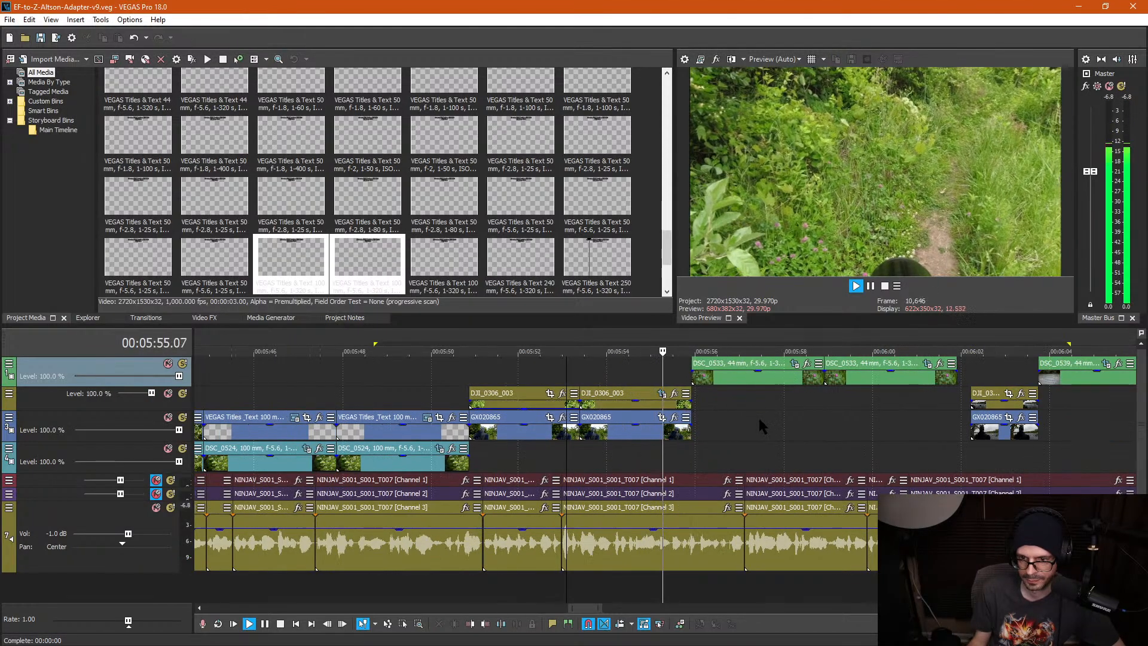
pyautogui.press('Return')
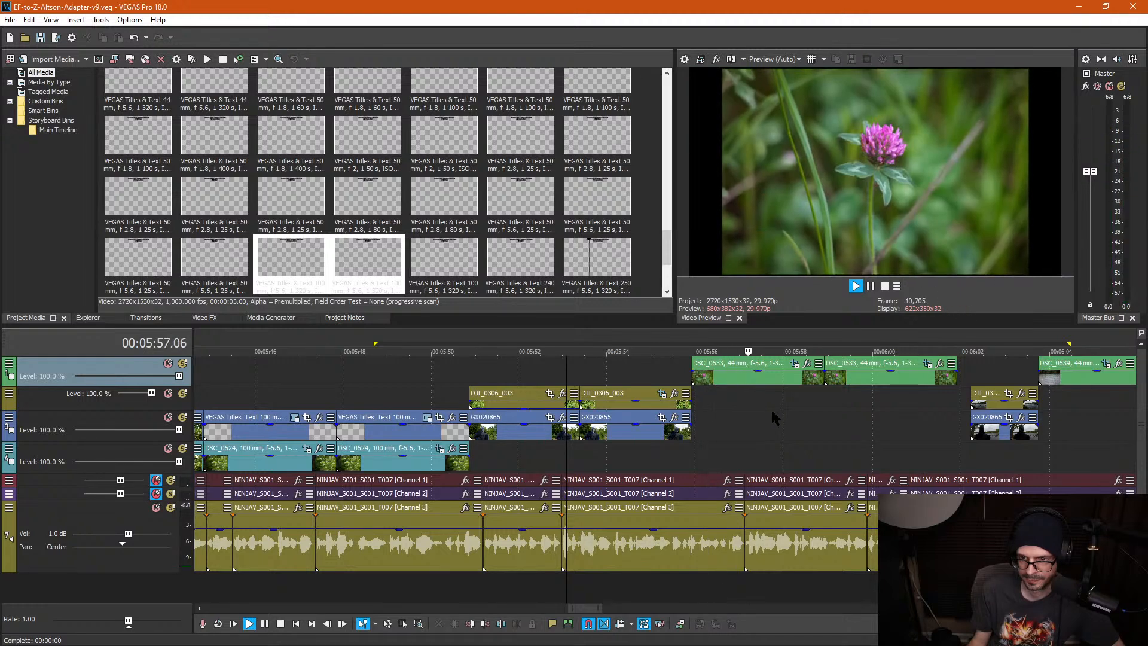
# Step: Move both DSC_0533 photos from the first video track down to the third
pyautogui.press('d')
pyautogui.moveTo(801, 377); pyautogui.dragTo(791, 425)
pyautogui.click(733, 395)
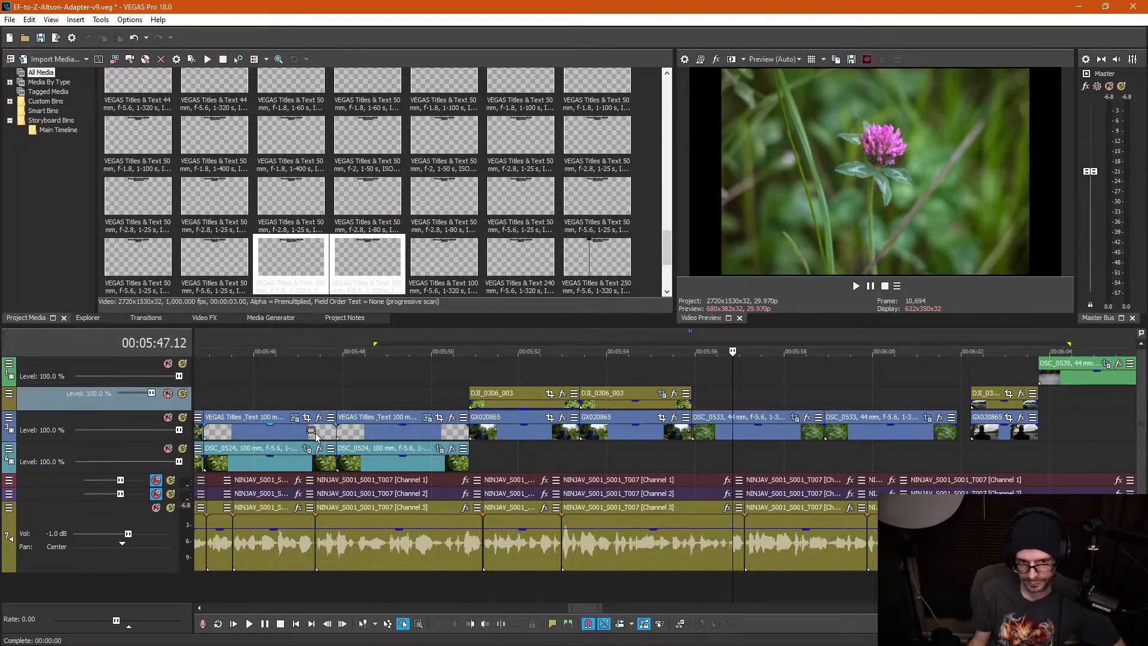
# Step: Copy the two 100 mm titles and paste them above the DSC_0533 photos at 00:05:55.27 as new copies of the source media
pyautogui.click(316, 432)
pyautogui.hotkey('ctrl', 'd')
pyautogui.keyDown('ctrl'); pyautogui.click(380, 432); pyautogui.keyUp('ctrl')
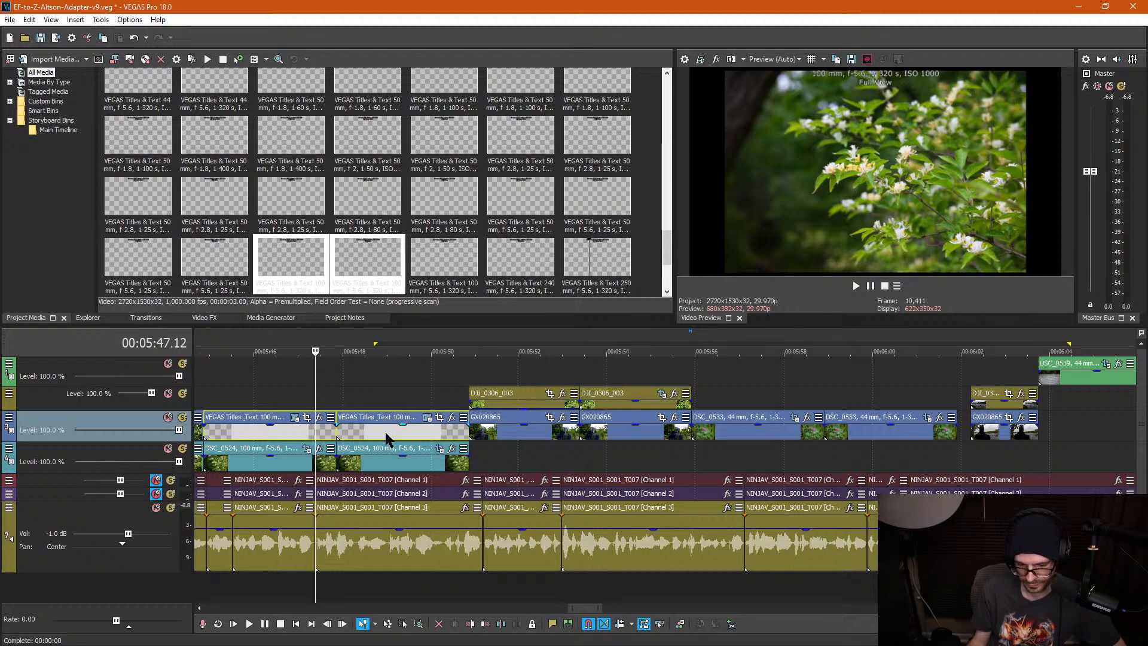
pyautogui.click(689, 369)
pyautogui.hotkey('ctrl', 'v')
pyautogui.click(658, 276)
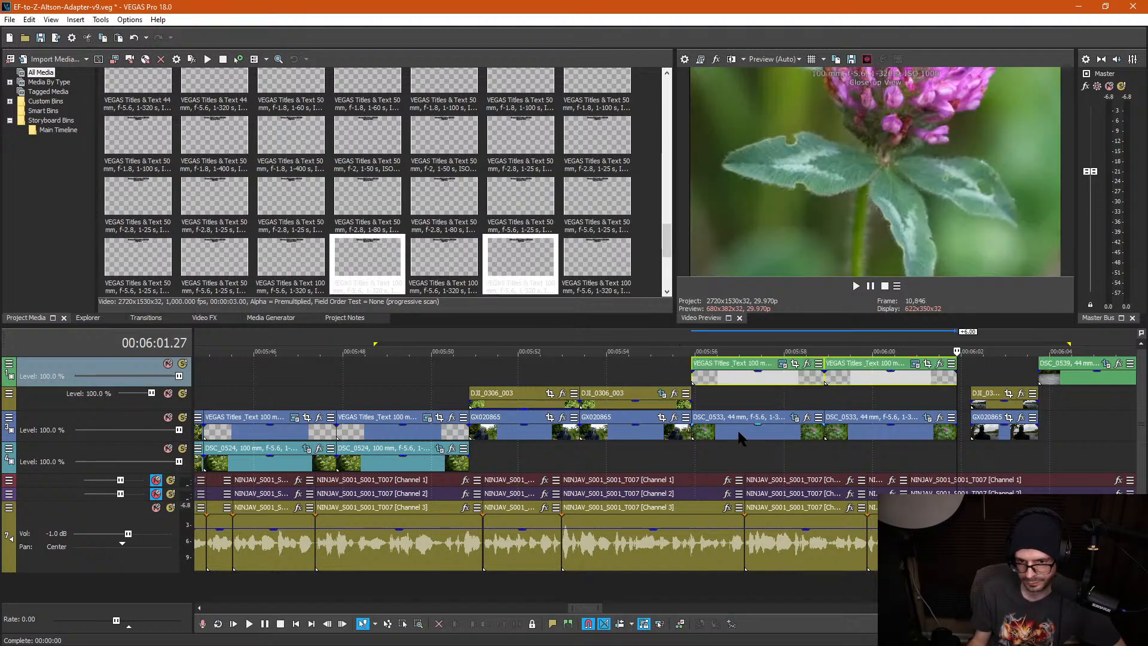
# Step: Copy the exposure text "44 mm, f-5.6, 1-320 s, ISO 1400" from the first DSC_0533 photo's active take name
pyautogui.rightClick(741, 439)
pyautogui.click(778, 635)
pyautogui.moveTo(657, 133); pyautogui.dragTo(590, 150)
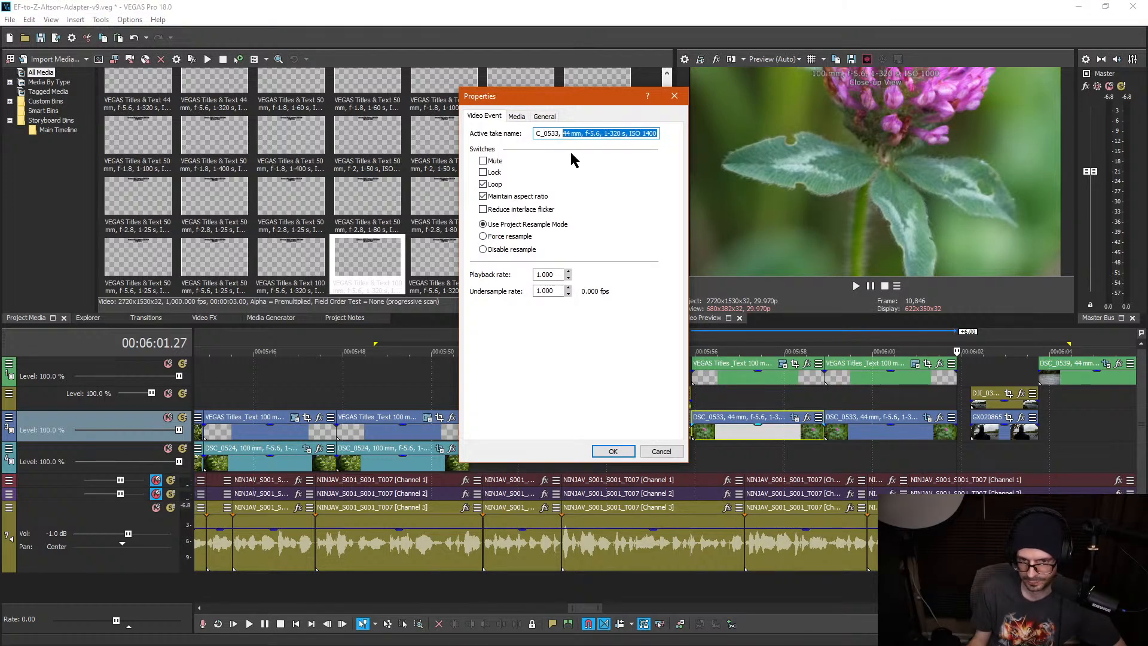
pyautogui.click(674, 96)
# Step: Replace the exposure line of the Full View title above the first DSC_0533 photo with "44 mm, f-5.6, 1-320 s, ISO 1400"
pyautogui.click(744, 374)
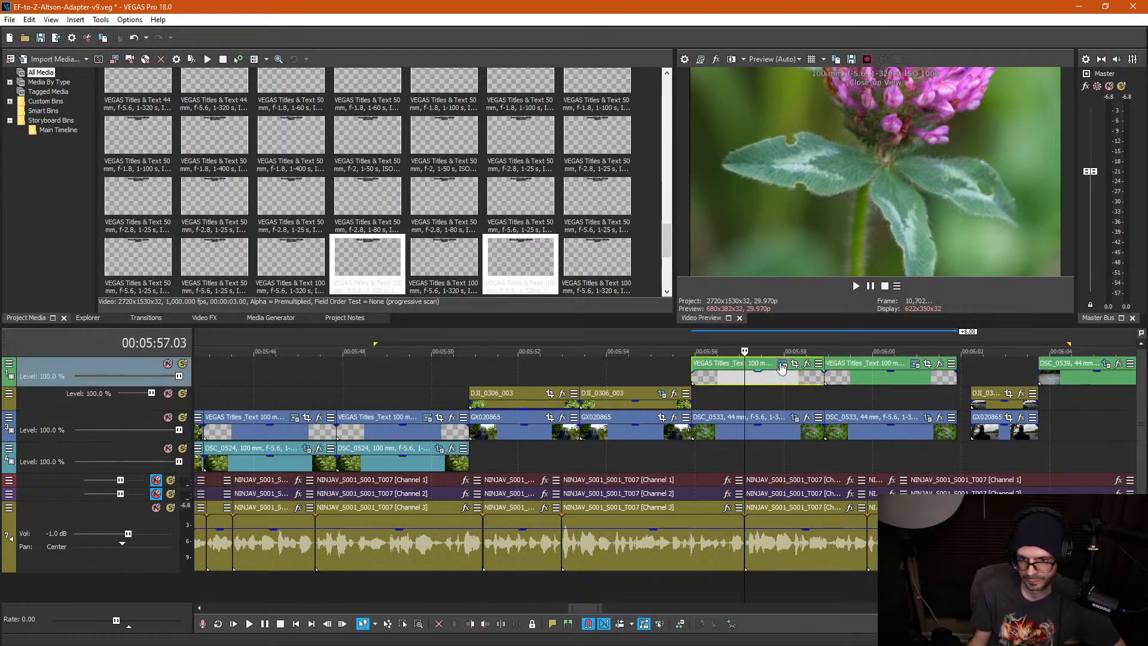
pyautogui.click(783, 365)
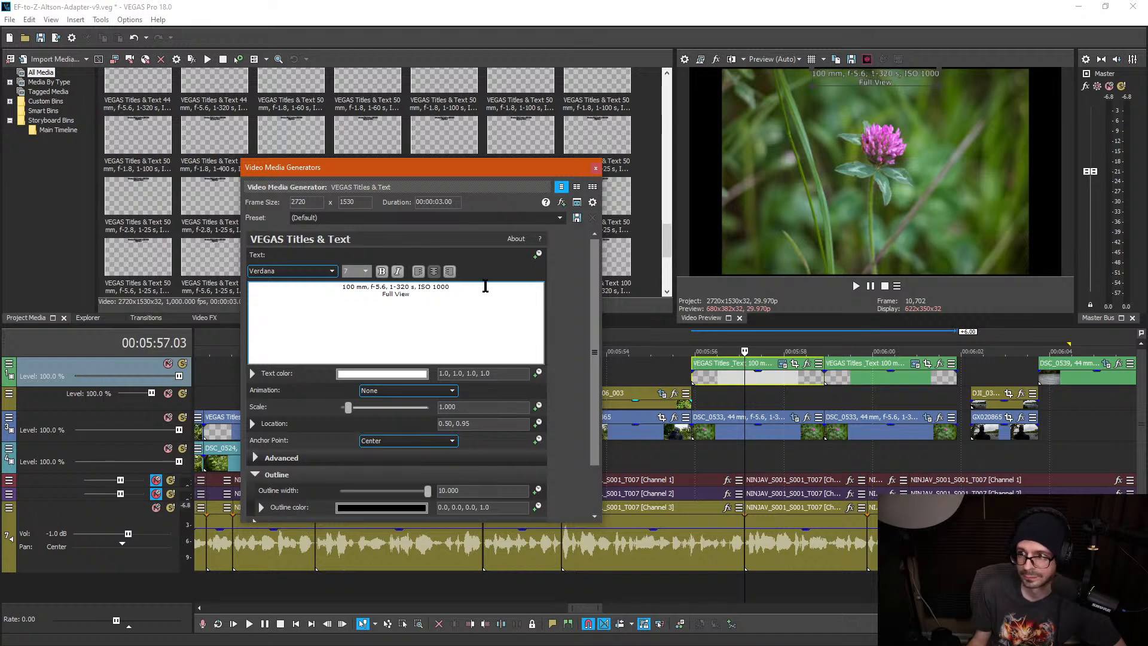
pyautogui.moveTo(471, 289); pyautogui.dragTo(302, 286)
pyautogui.write('44 mm, f-5.6, 1-320 s, ISO 1400')
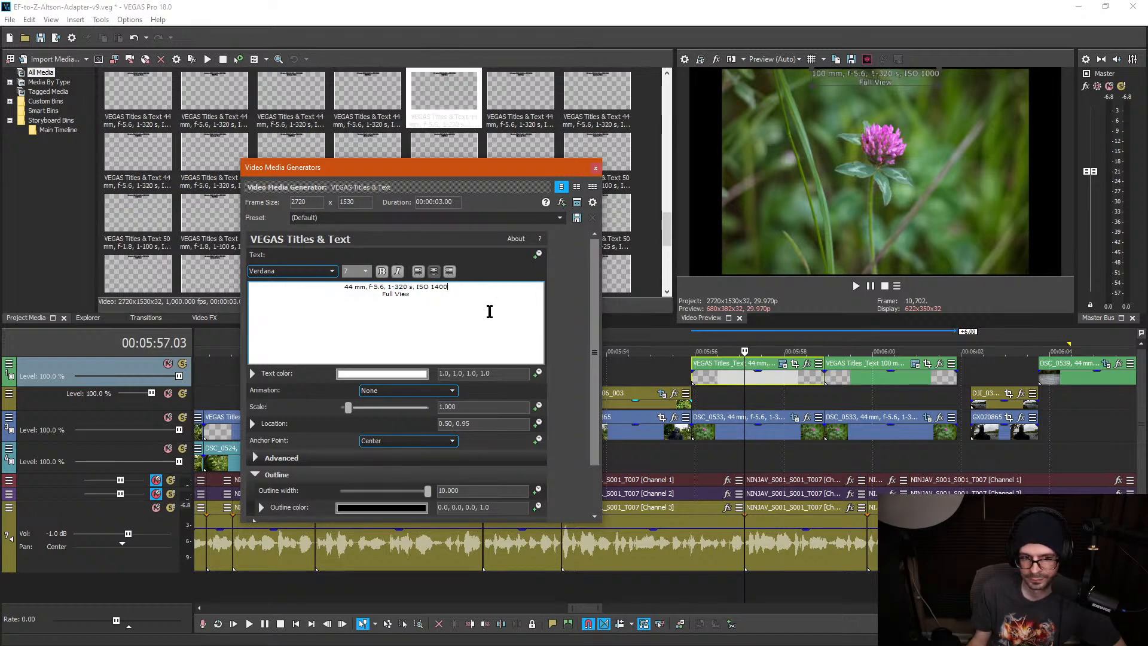
pyautogui.click(596, 168)
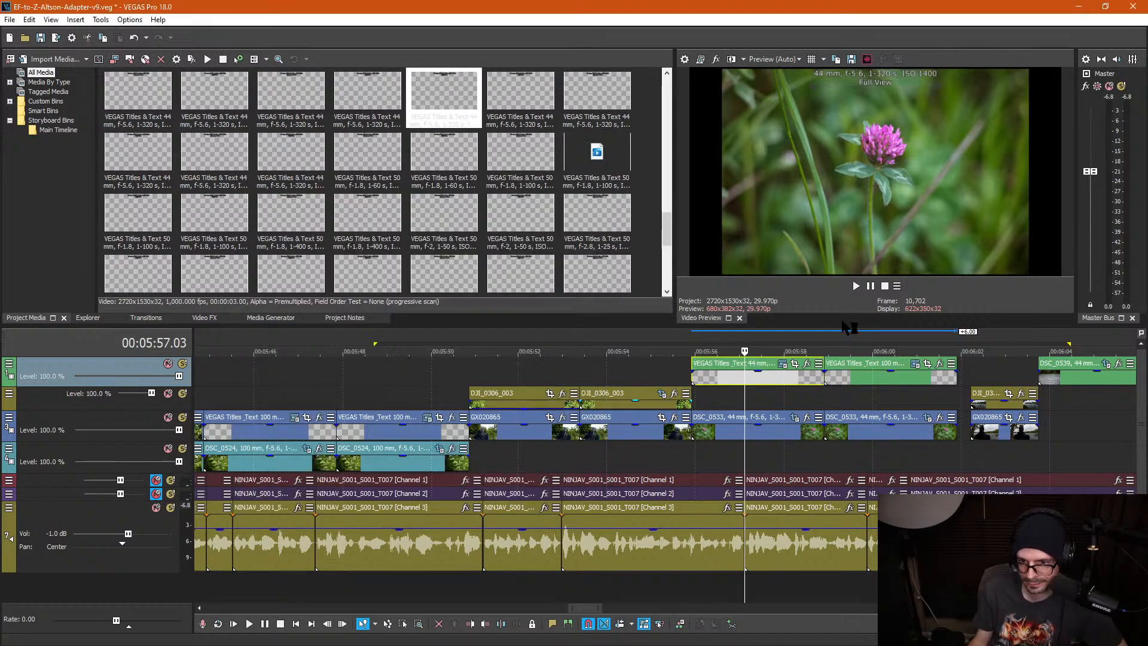
# Step: Replace the exposure line of the Close-up View title above the second DSC_0533 photo with "44 mm, f-5.6, 1-320 s, ISO 1400"
pyautogui.click(877, 374)
pyautogui.click(916, 364)
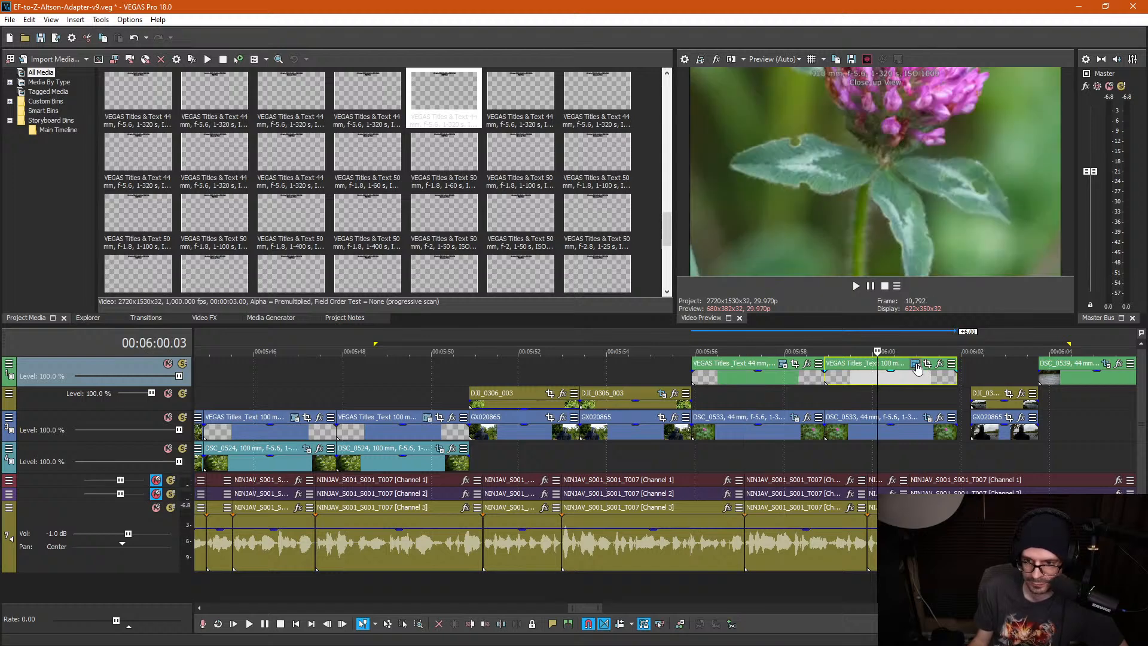
pyautogui.moveTo(459, 290); pyautogui.dragTo(269, 287)
pyautogui.write('44 mm, f-5.6, 1-320 s, ISO 1400')
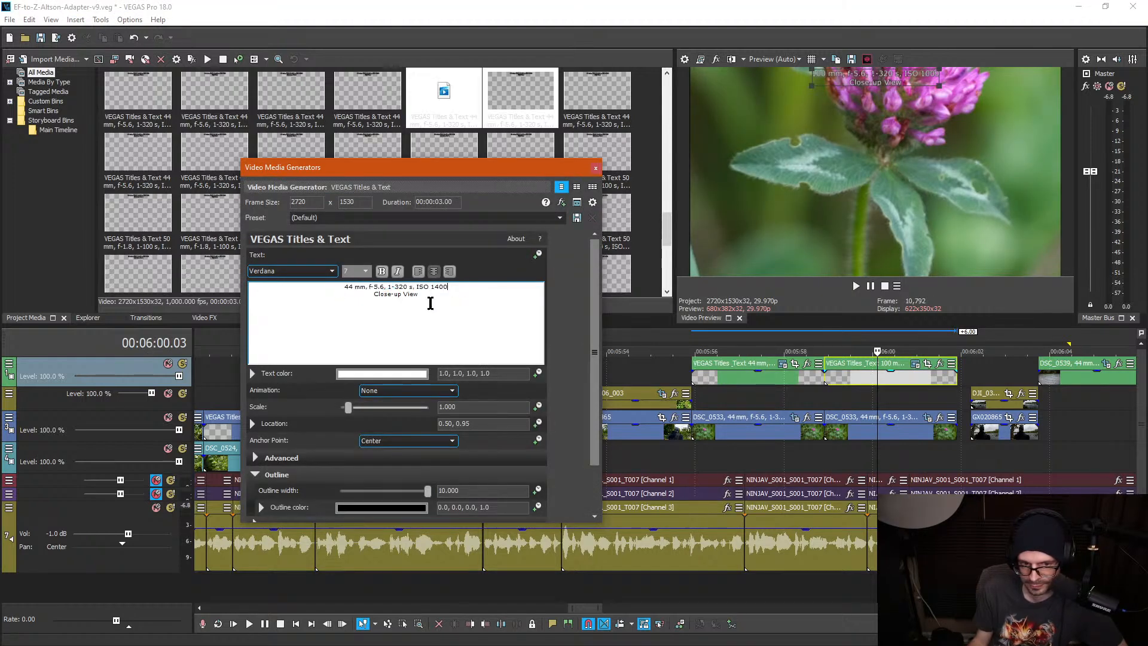
pyautogui.click(597, 168)
# Step: Move both 44 mm titles above the DSC_0533 photos from the first video track down to the second
pyautogui.click(719, 398)
pyautogui.moveTo(725, 383)
pyautogui.mouseDown()
pyautogui.moveTo(729, 398)
pyautogui.moveTo(721, 391)
pyautogui.moveTo(740, 394)
pyautogui.mouseUp()
pyautogui.moveTo(838, 385); pyautogui.dragTo(838, 395)
pyautogui.click(755, 398)
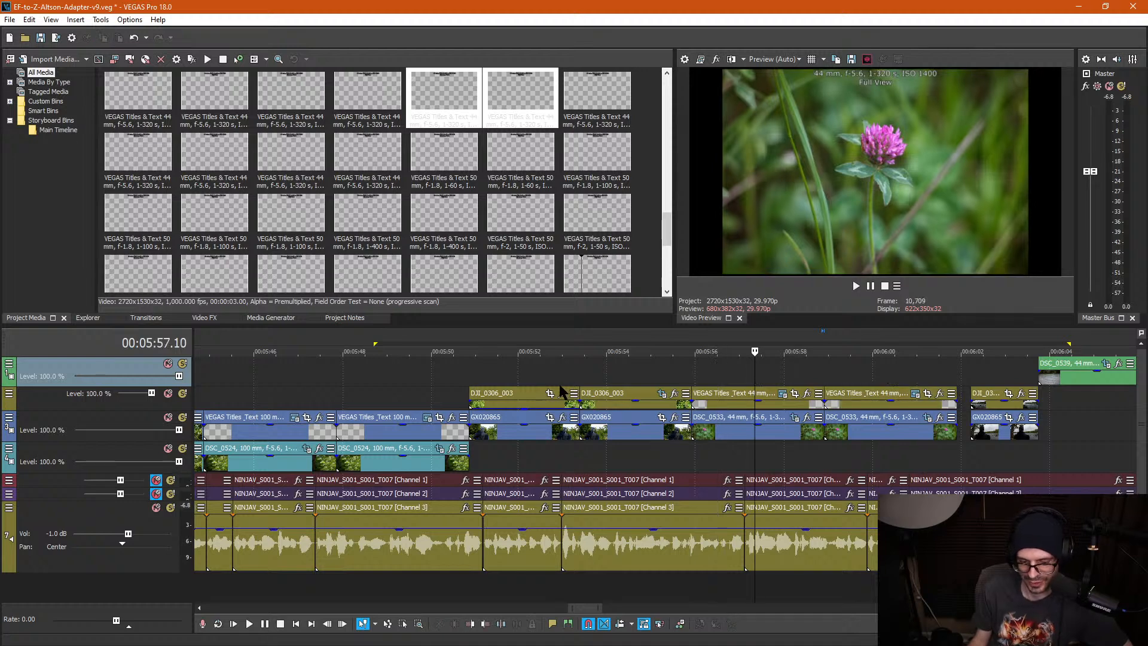
# Step: Move the two DJI_0306_003 clips, 44 mm titles, GX020865 clips and DSC_0533 photos down one track together, and spot-check the preview
pyautogui.press('d')
pyautogui.press('d')
pyautogui.moveTo(502, 367); pyautogui.dragTo(877, 463)
pyautogui.hotkey('ctrl', 'd')
pyautogui.click(522, 399)
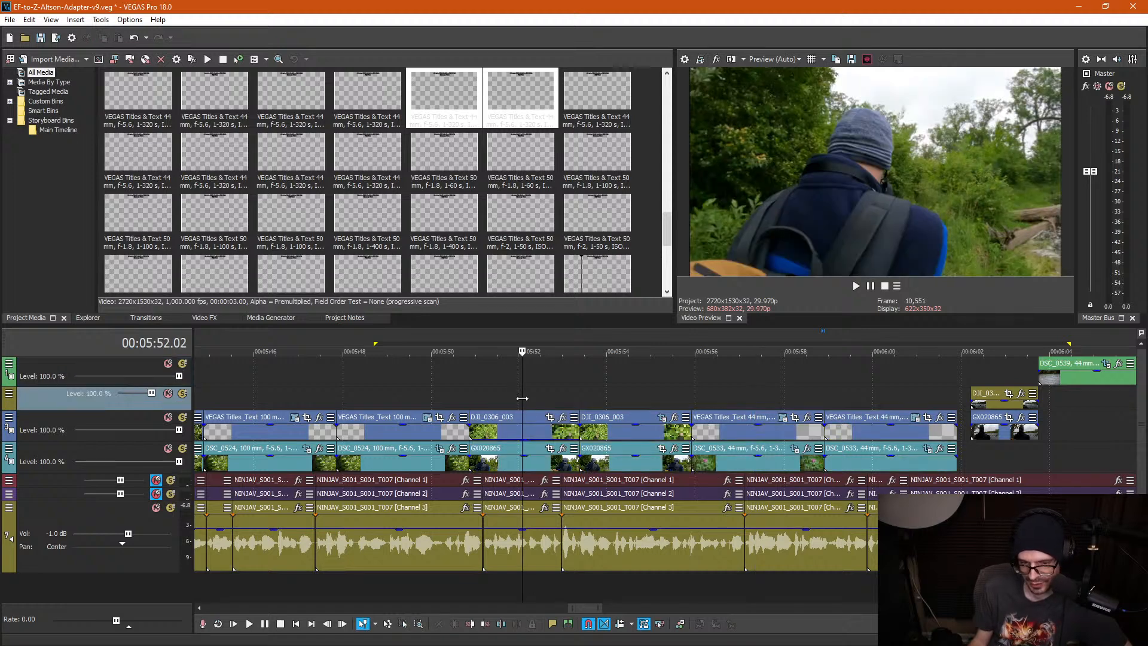
pyautogui.click(531, 387)
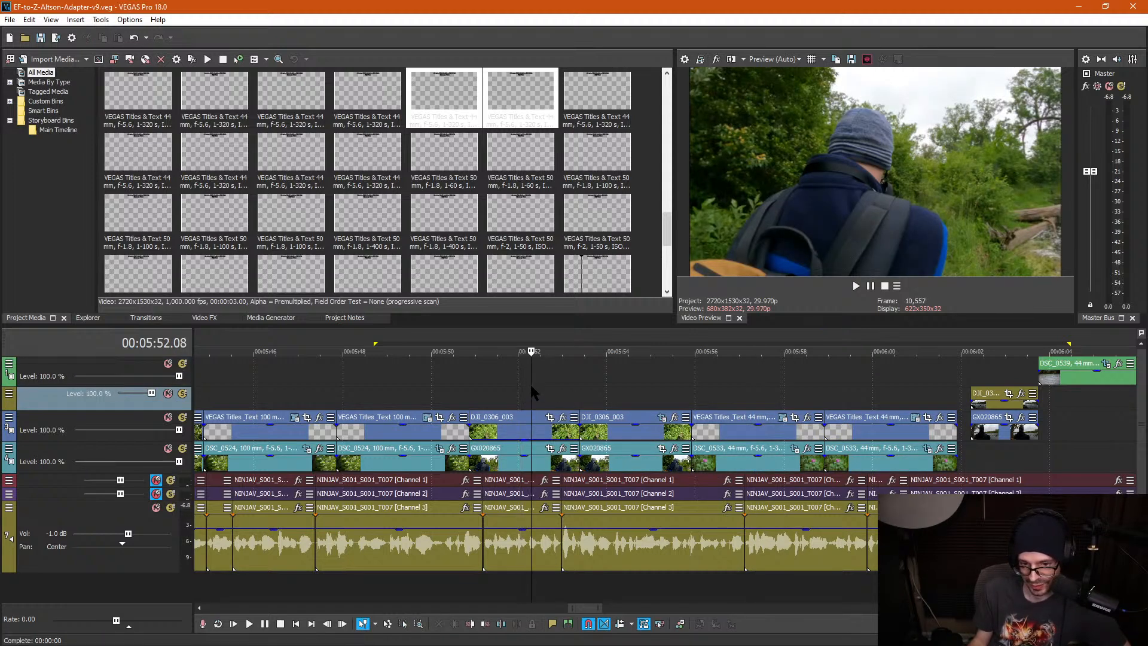
pyautogui.click(647, 386)
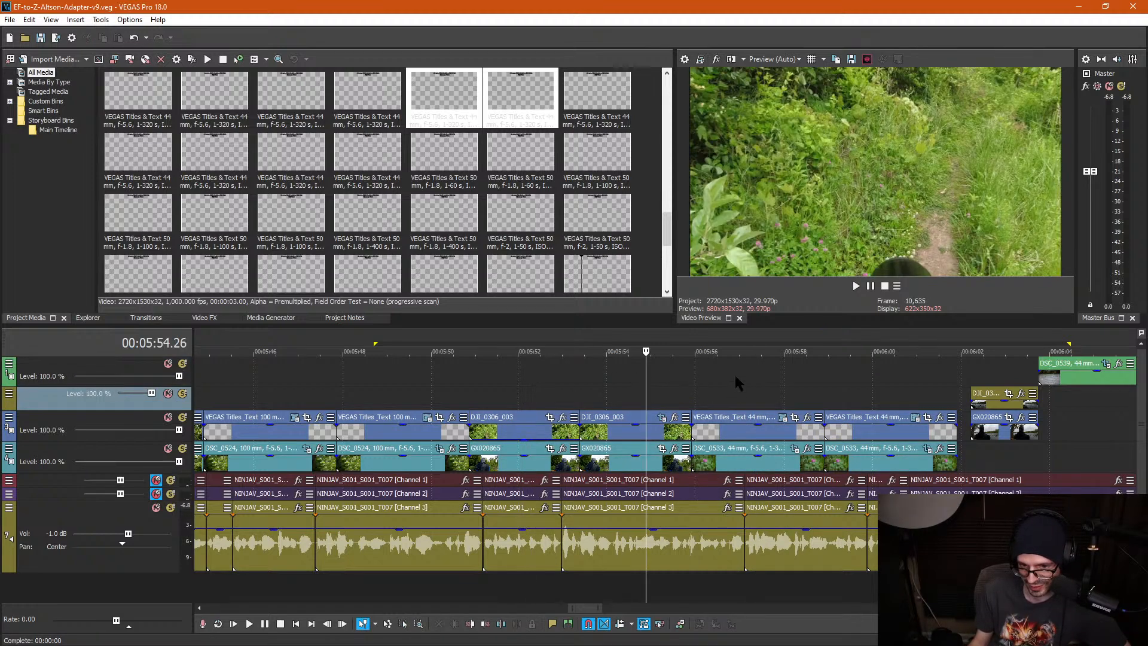
# Step: Move the gapped DJI_0306_003 and GX020865 clip pair earlier to abut the DSC_0533 close-up, and lower each clip one track
pyautogui.click(739, 377)
pyautogui.click(849, 390)
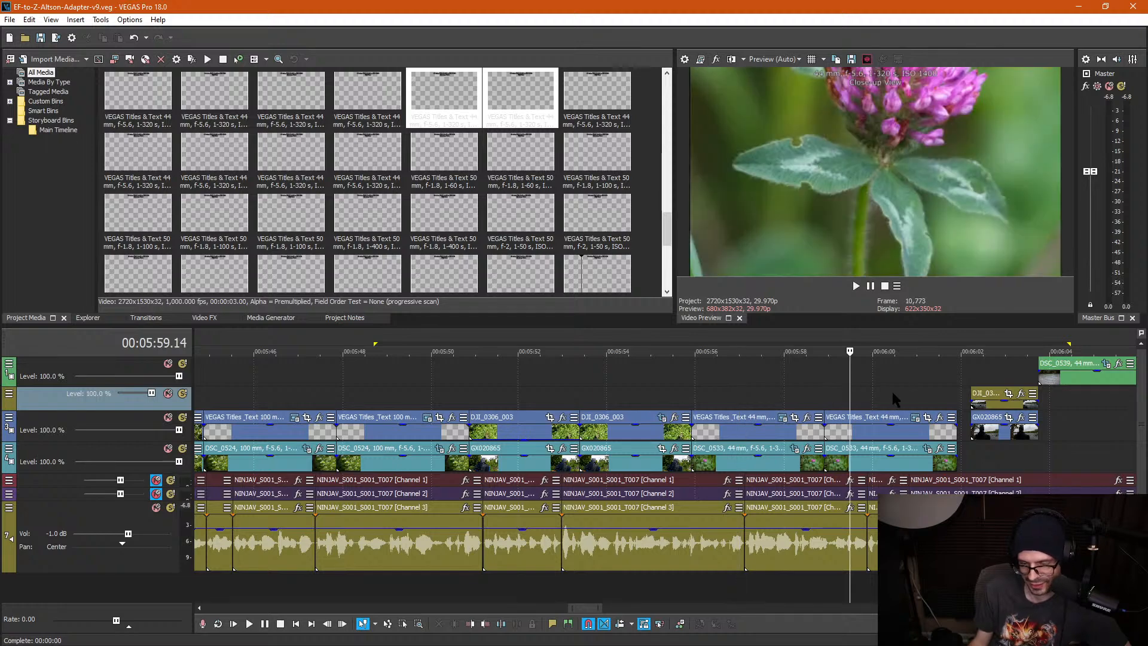
pyautogui.scroll(-1, 936, 394)
pyautogui.click(756, 368)
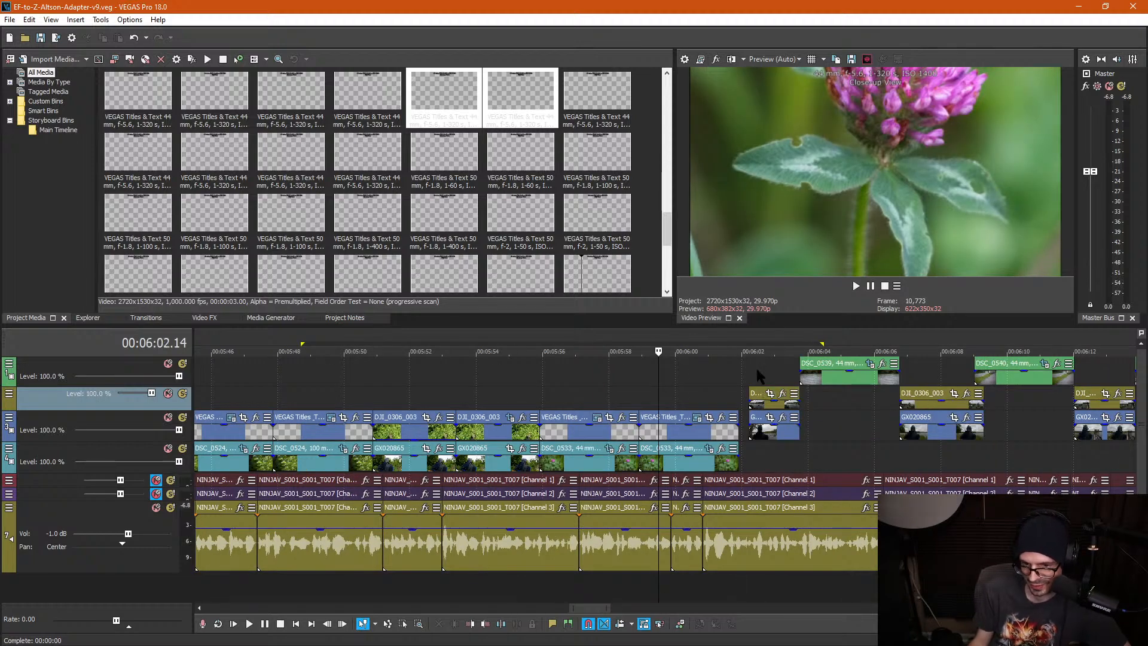
pyautogui.scroll(4, 756, 368)
pyautogui.moveTo(624, 405); pyautogui.dragTo(583, 406)
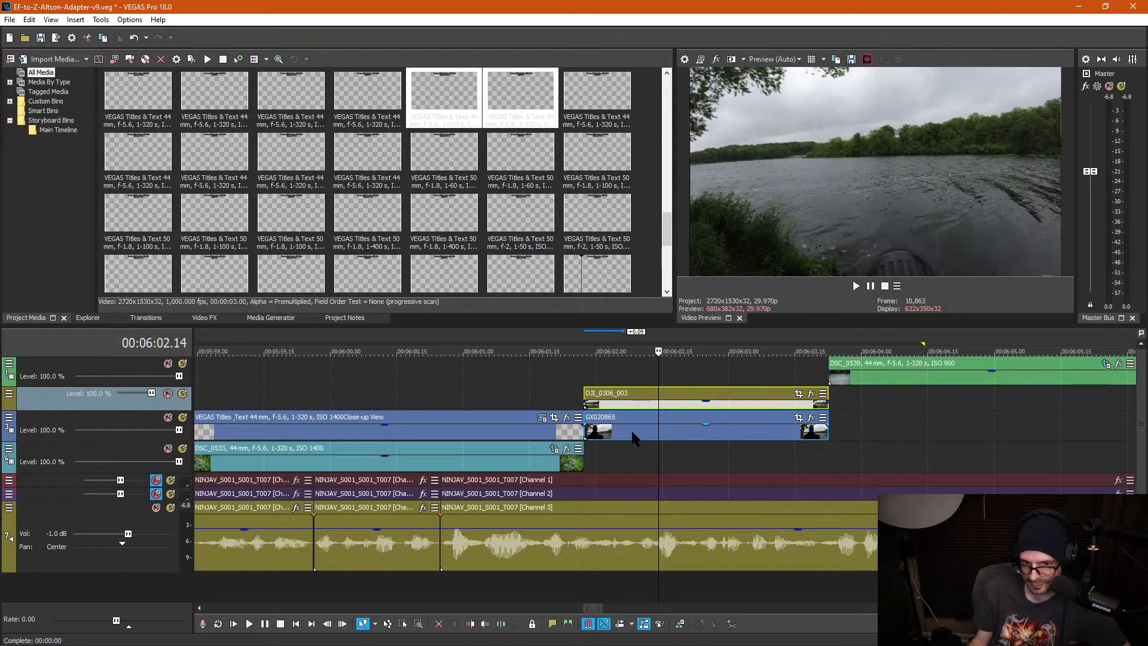
pyautogui.moveTo(636, 434); pyautogui.dragTo(630, 456)
pyautogui.moveTo(632, 410); pyautogui.dragTo(631, 425)
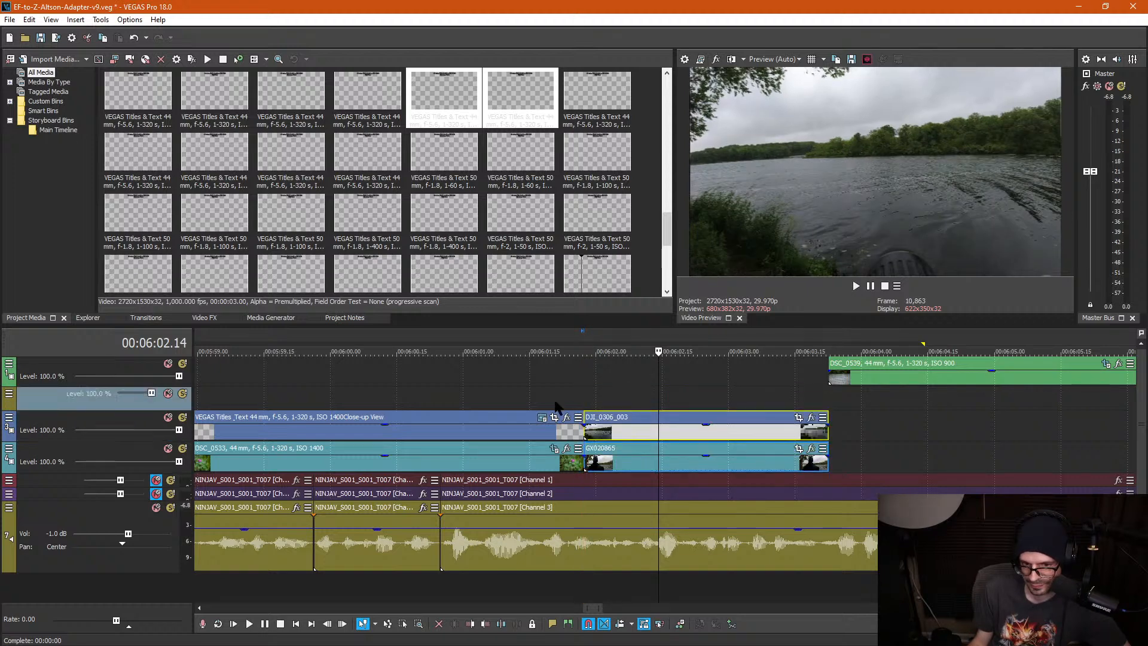
# Step: Delete the starting pan/crop keyframe of the DSC_0533 event under the Close-up View title
pyautogui.click(516, 391)
pyautogui.press('space')
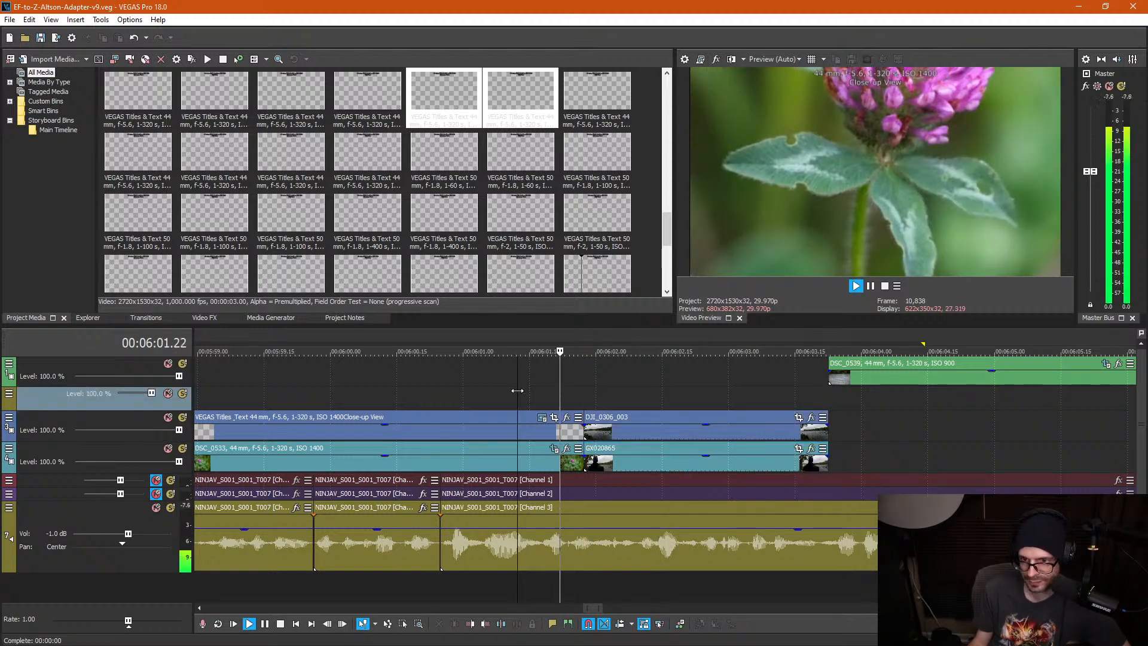
pyautogui.click(428, 391)
pyautogui.scroll(-1, 438, 399)
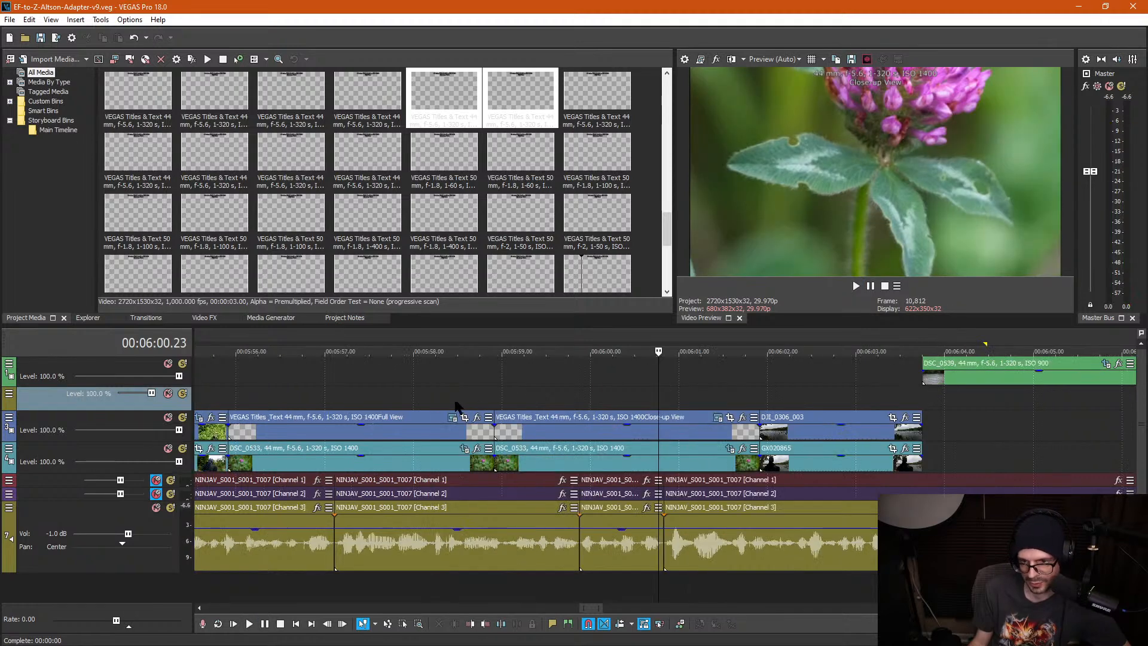
pyautogui.scroll(1, 650, 408)
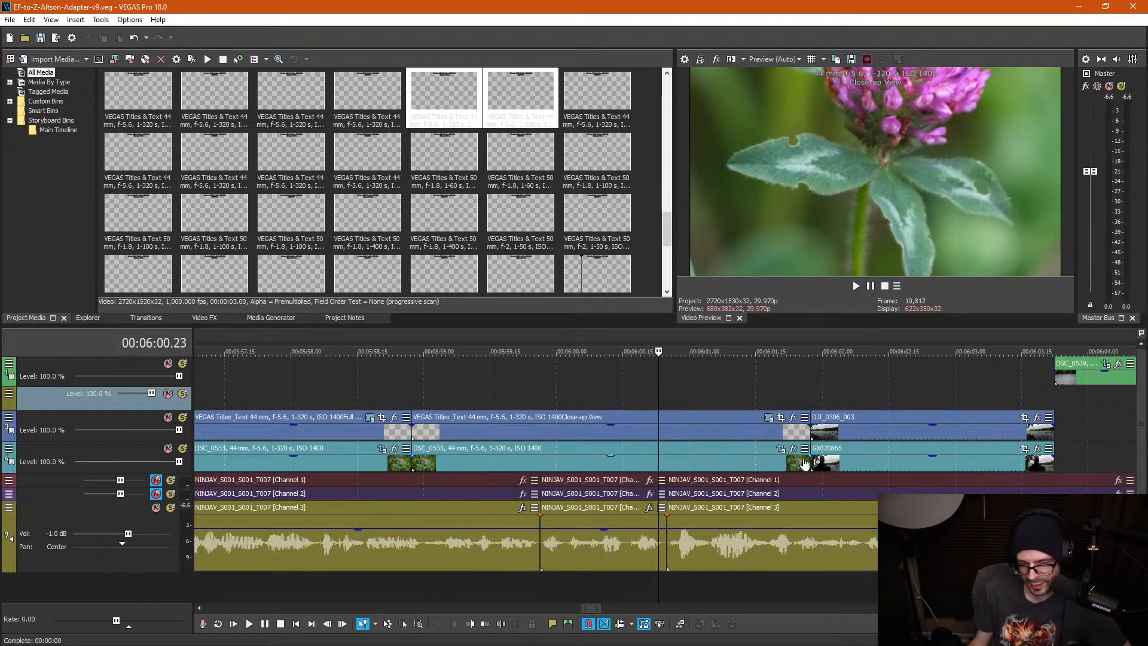
pyautogui.click(780, 448)
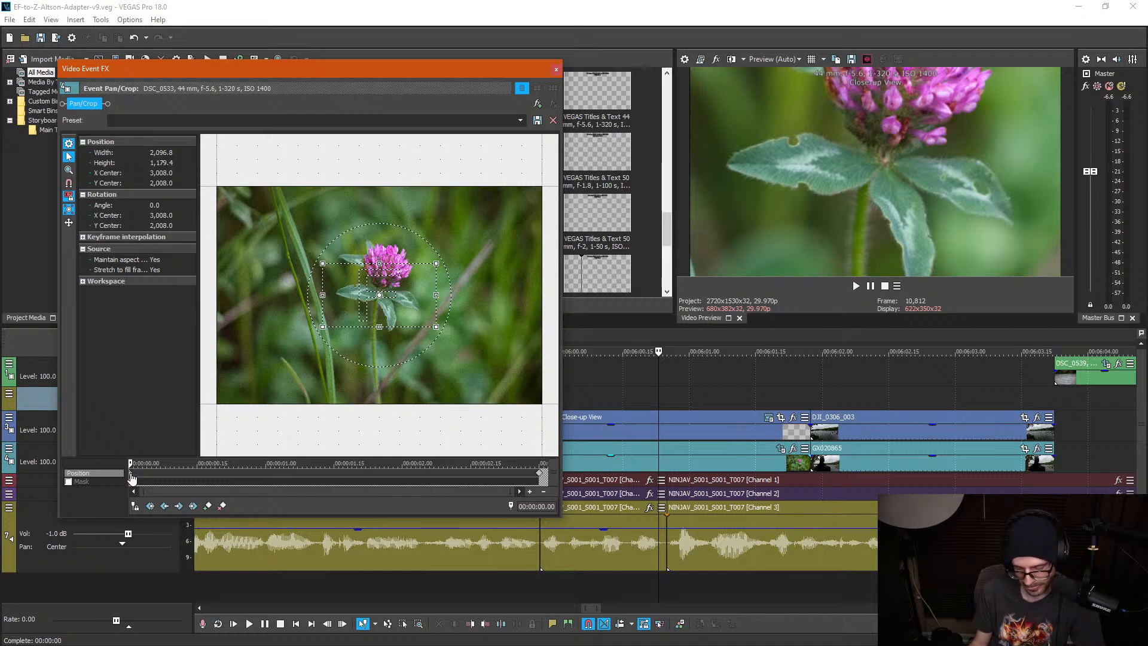
pyautogui.press('Delete')
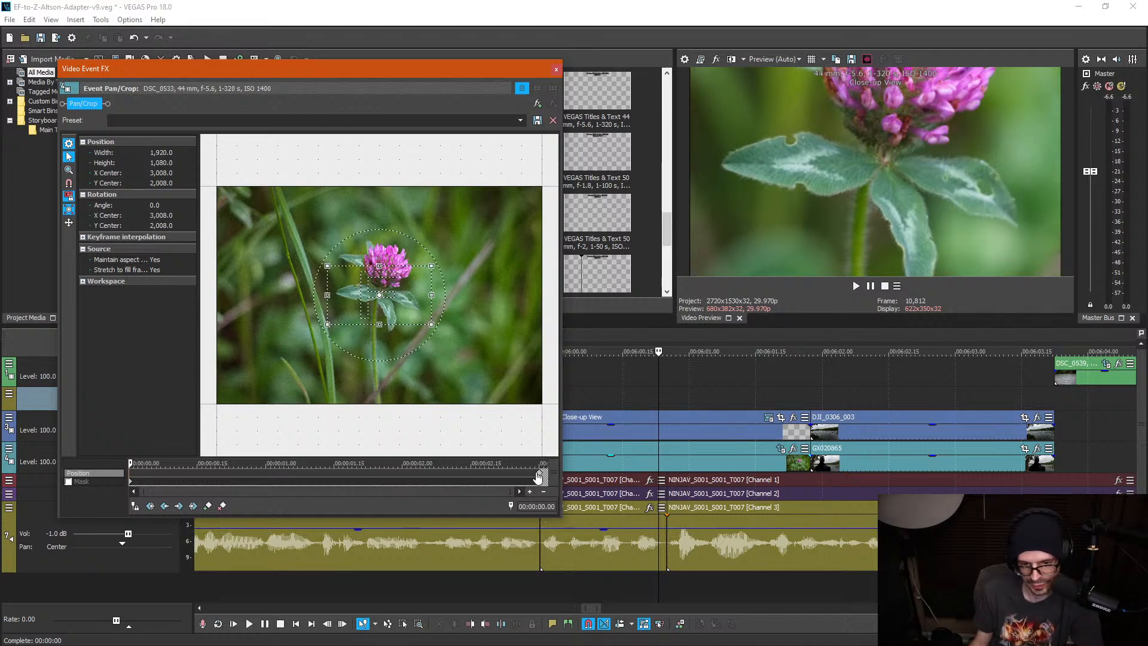
# Step: Reframe the close-up's starting crop on the flower at about 2,296 × 1,291, centred near 3,074, 1,500, and play back the result
pyautogui.moveTo(381, 298); pyautogui.dragTo(384, 269)
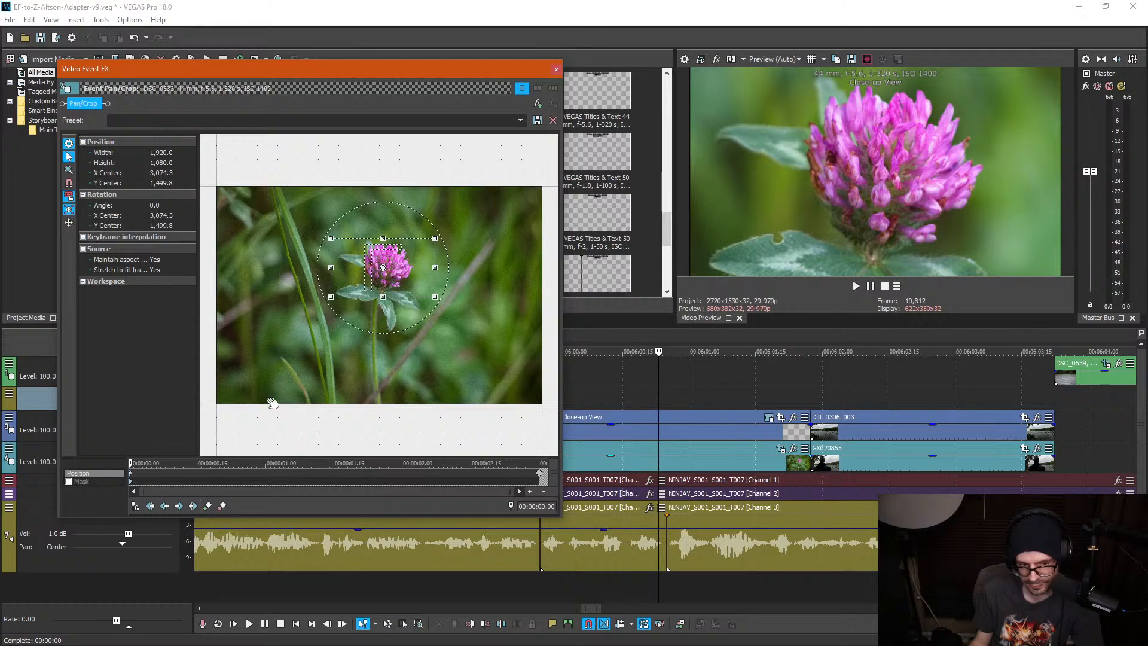
pyautogui.moveTo(330, 296); pyautogui.dragTo(321, 302)
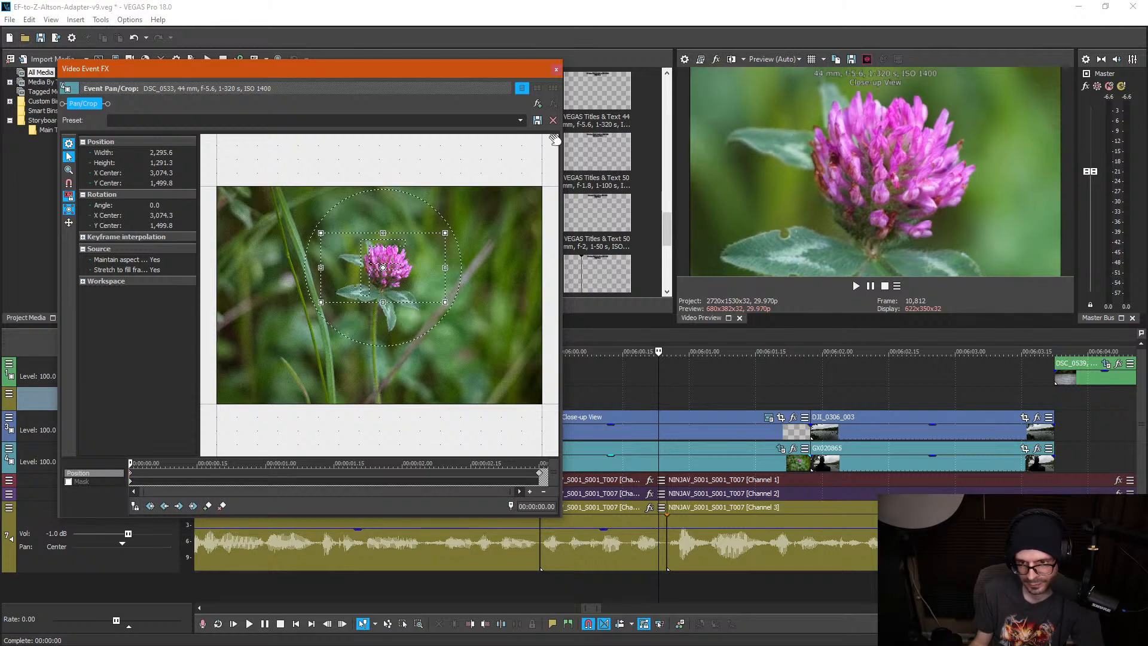
pyautogui.click(556, 70)
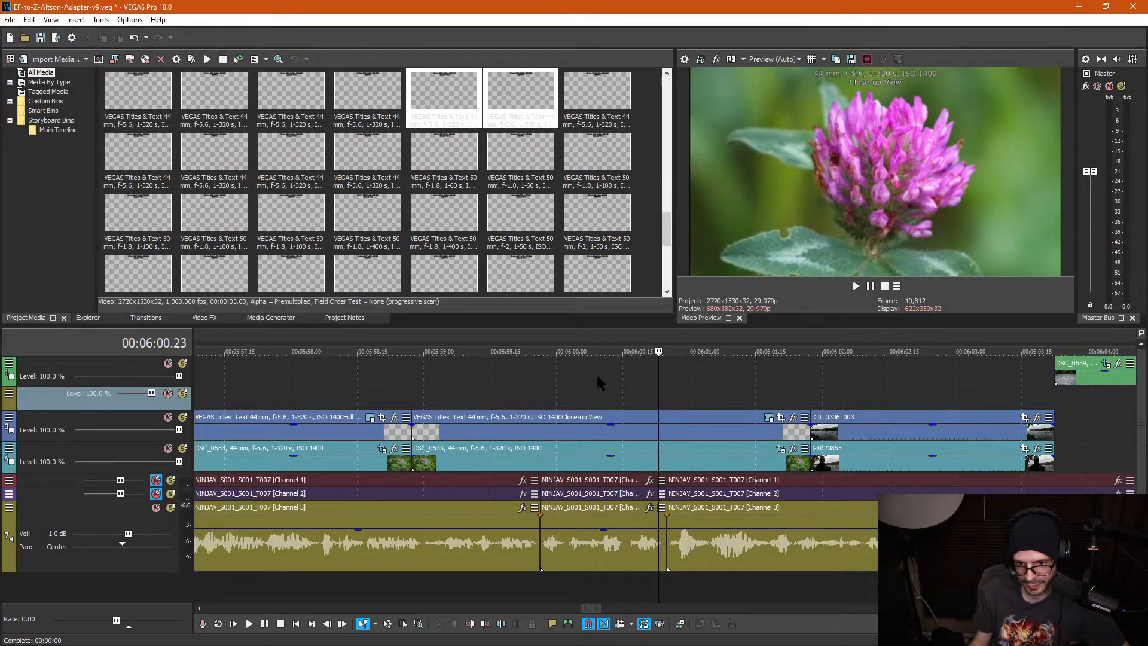
pyautogui.click(393, 389)
pyautogui.press('space')
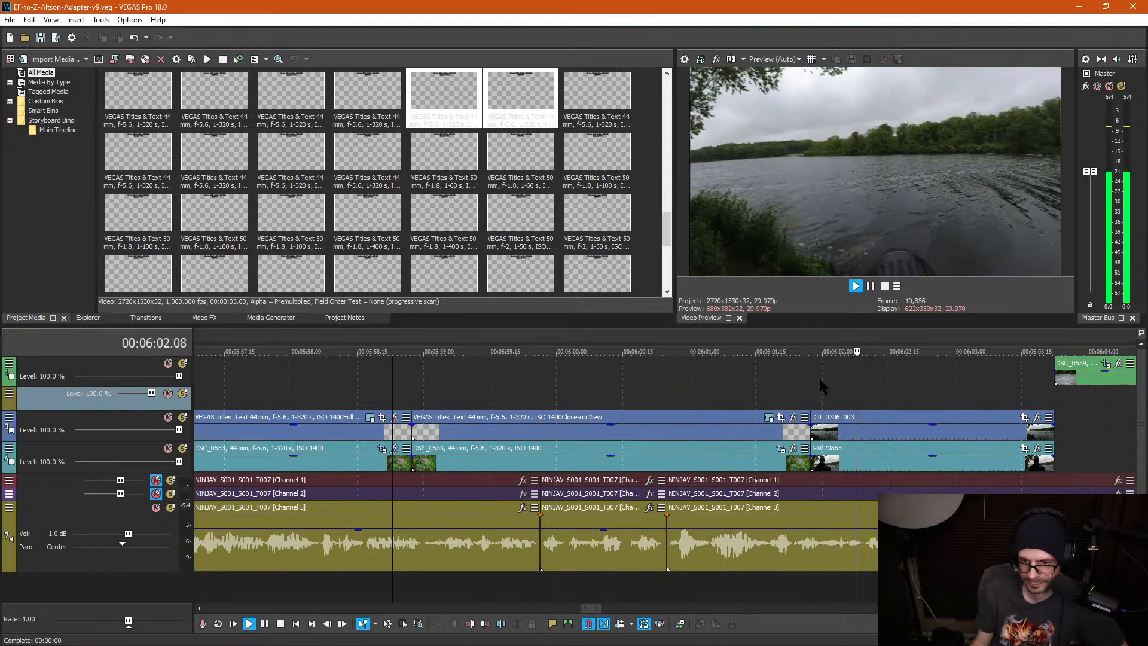
pyautogui.press('space')
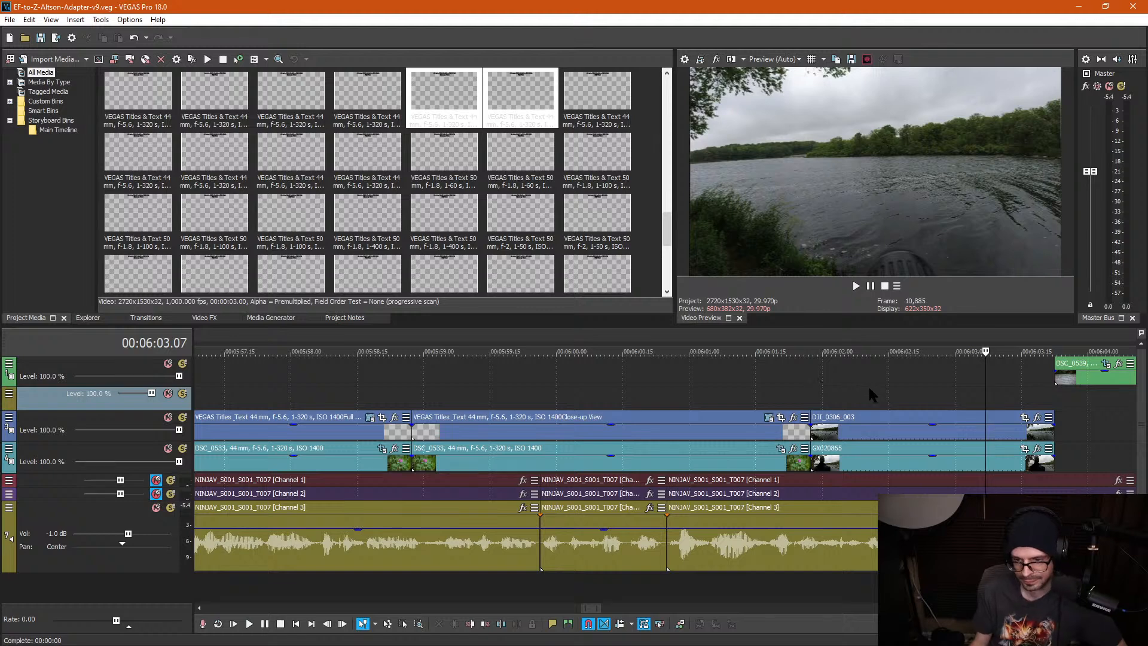
# Step: Move the DSC_0539 photo from the top track down to the DJI_0306_003 clip's track, directly following that clip
pyautogui.click(884, 385)
pyautogui.scroll(-2, 897, 390)
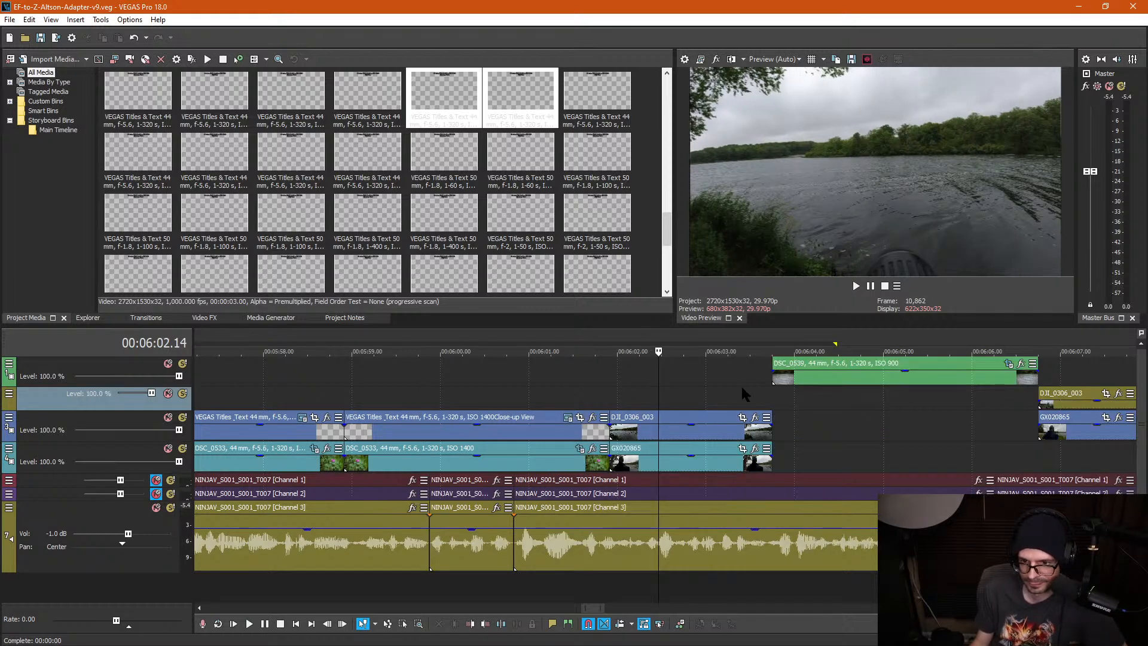
pyautogui.moveTo(807, 377); pyautogui.dragTo(810, 415)
# Step: Compare the preview frames on both sides of the cut between DJI_0306_003 and the DSC_0539 photo
pyautogui.click(797, 393)
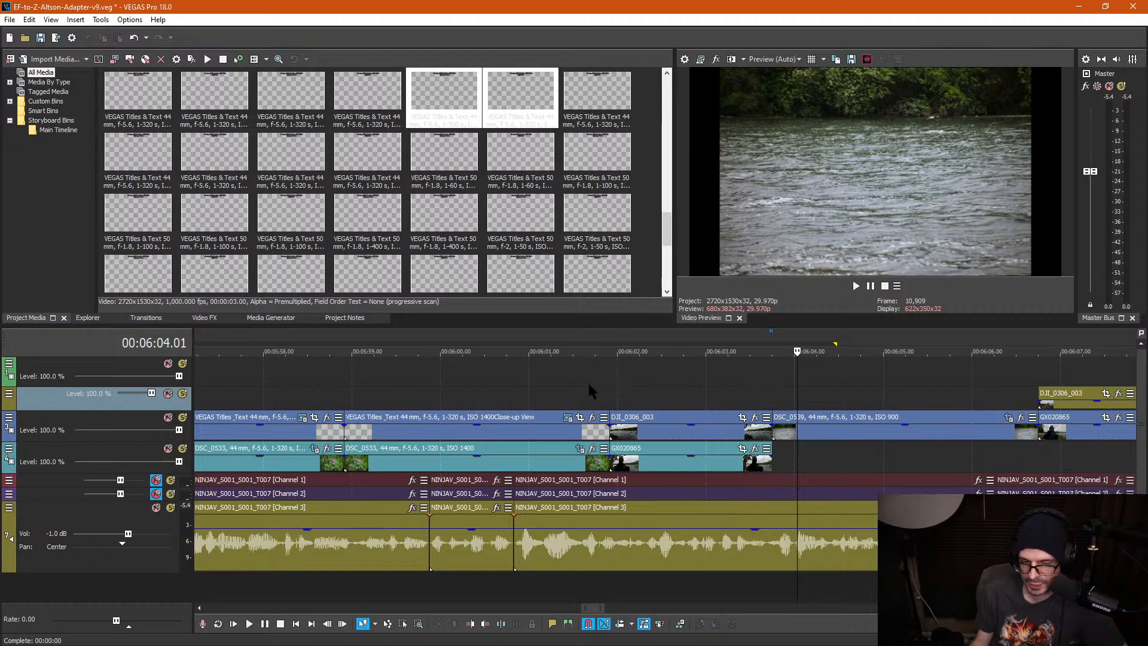
pyautogui.click(827, 393)
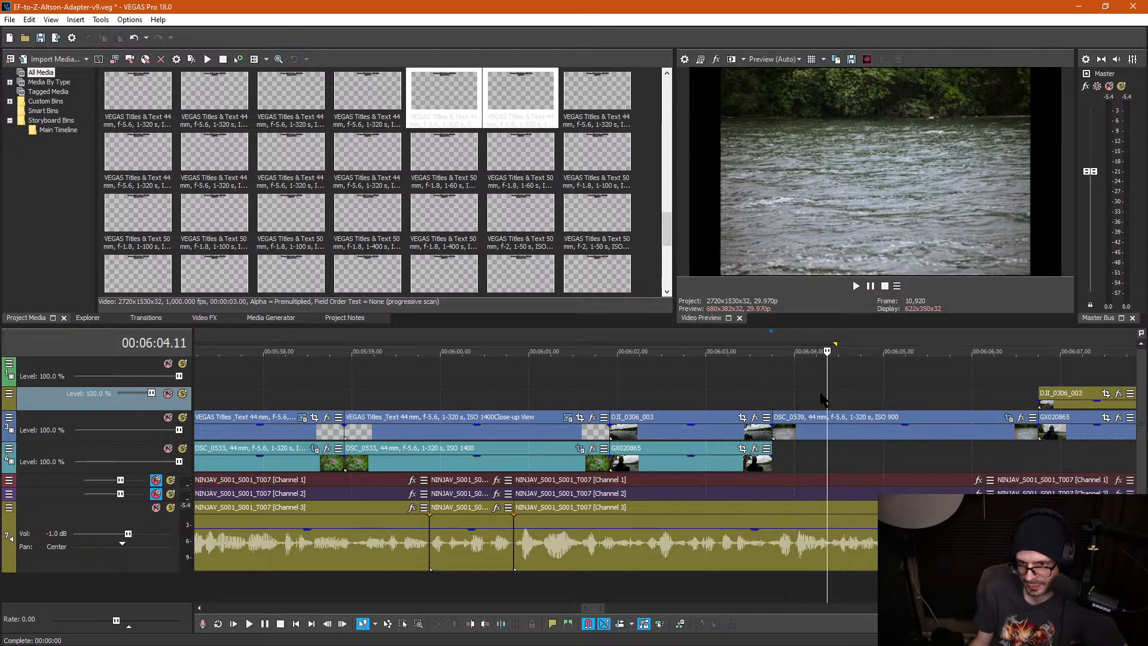
pyautogui.click(765, 391)
pyautogui.click(804, 393)
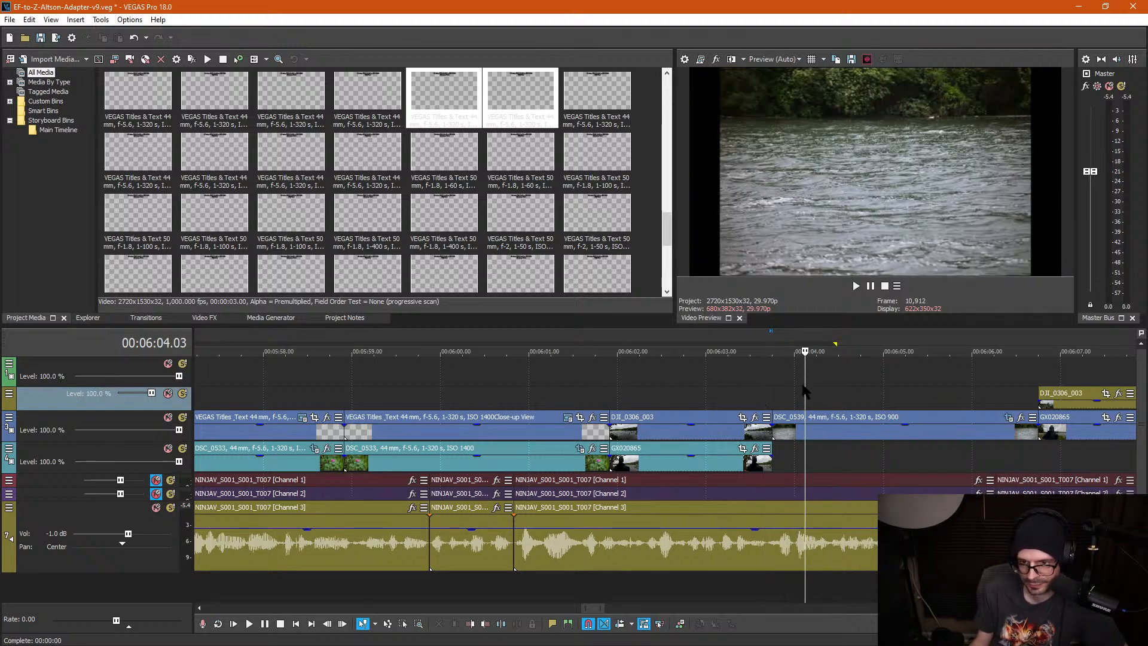
pyautogui.click(760, 383)
pyautogui.click(801, 393)
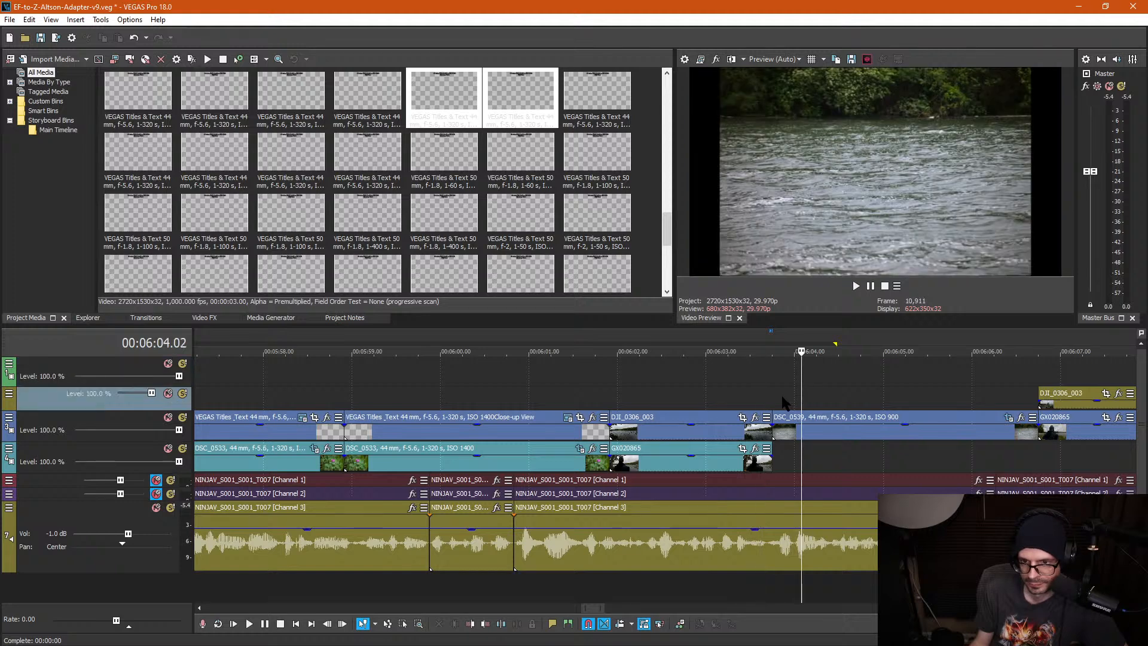
pyautogui.click(751, 387)
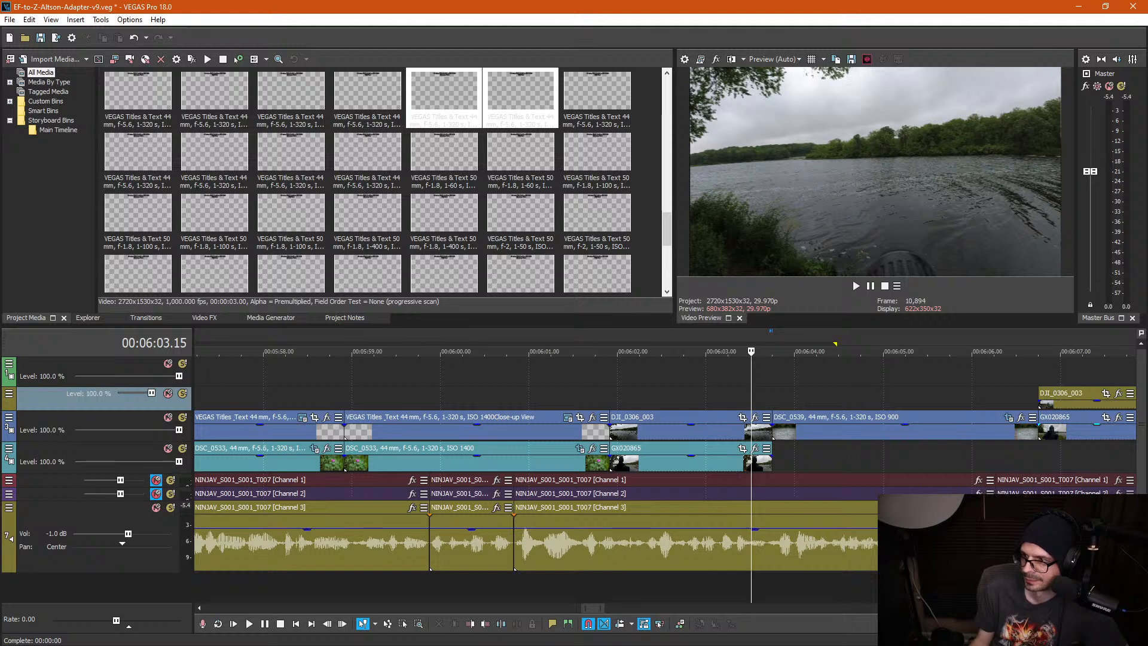
pyautogui.click(703, 383)
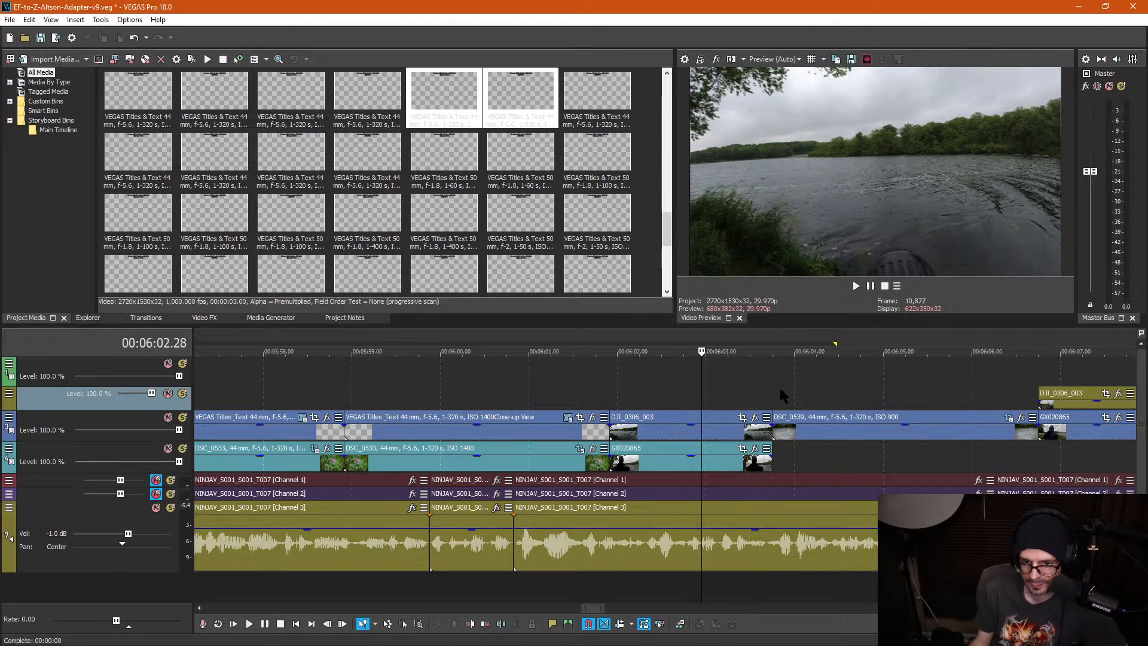
pyautogui.click(788, 393)
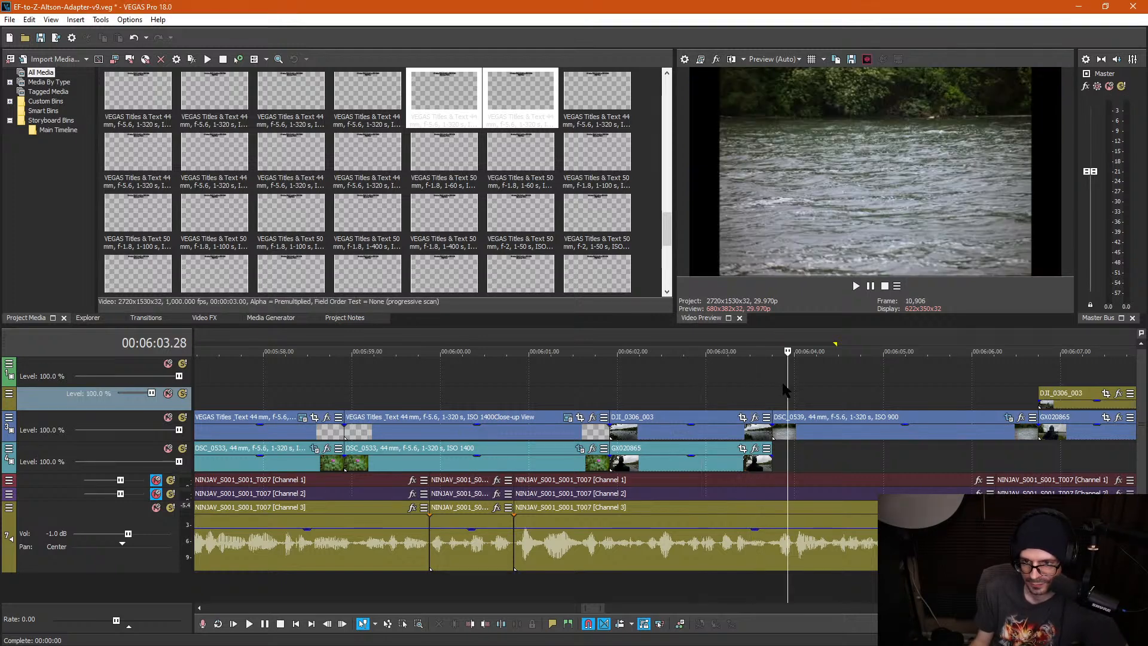
pyautogui.click(729, 391)
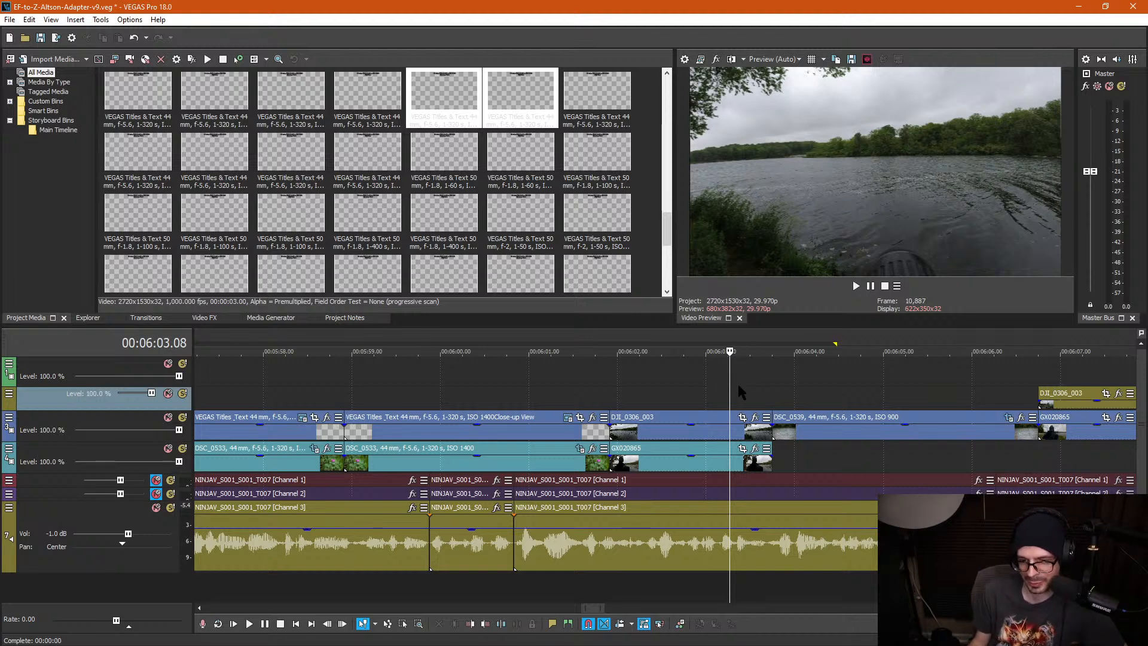
pyautogui.click(782, 395)
pyautogui.click(815, 391)
pyautogui.click(806, 401)
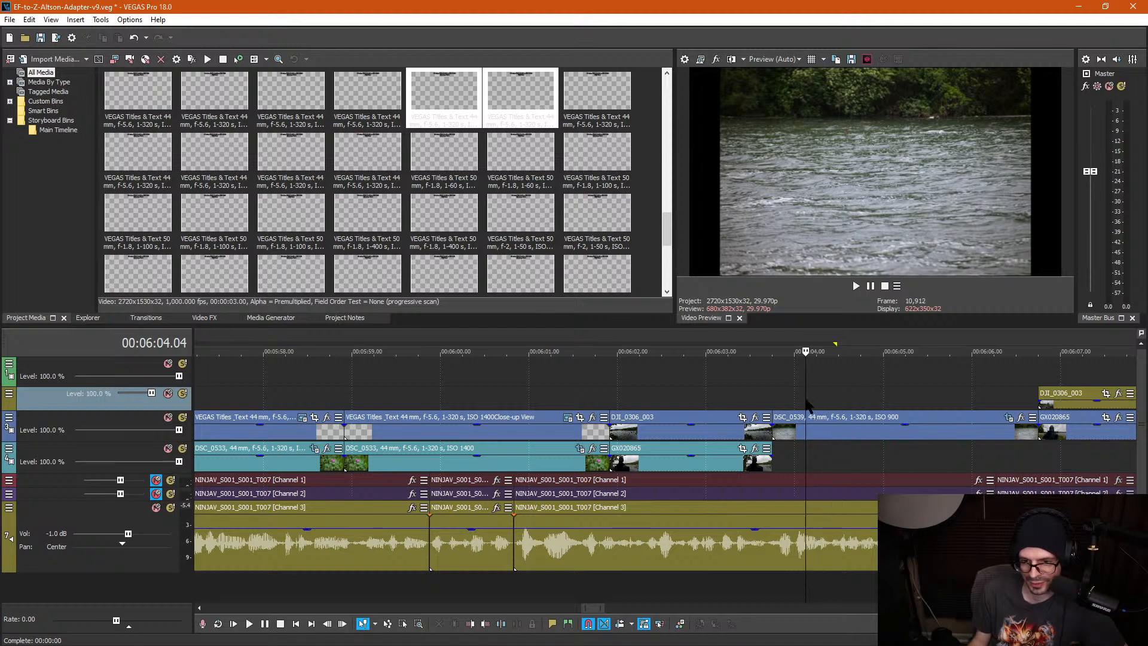
# Step: Paste a copy of the DSC_0533 Full View title above the DSC_0539 photo, starting at 00:06:03.22
pyautogui.scroll(2, 508, 401)
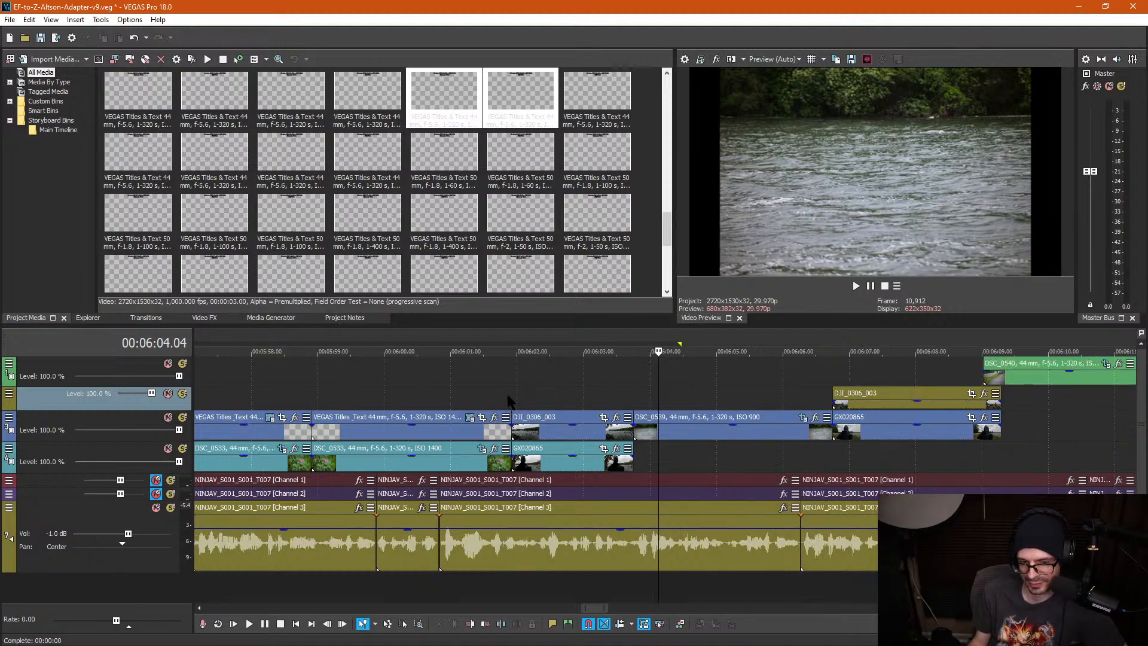
pyautogui.scroll(-2, 450, 396)
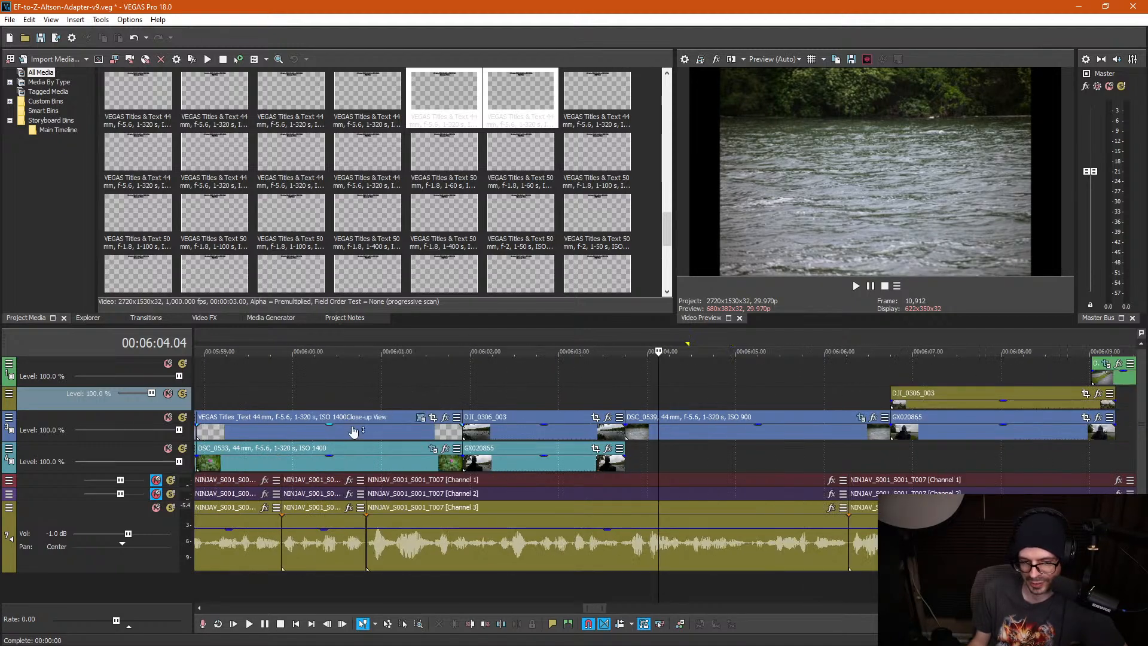
pyautogui.click(277, 429)
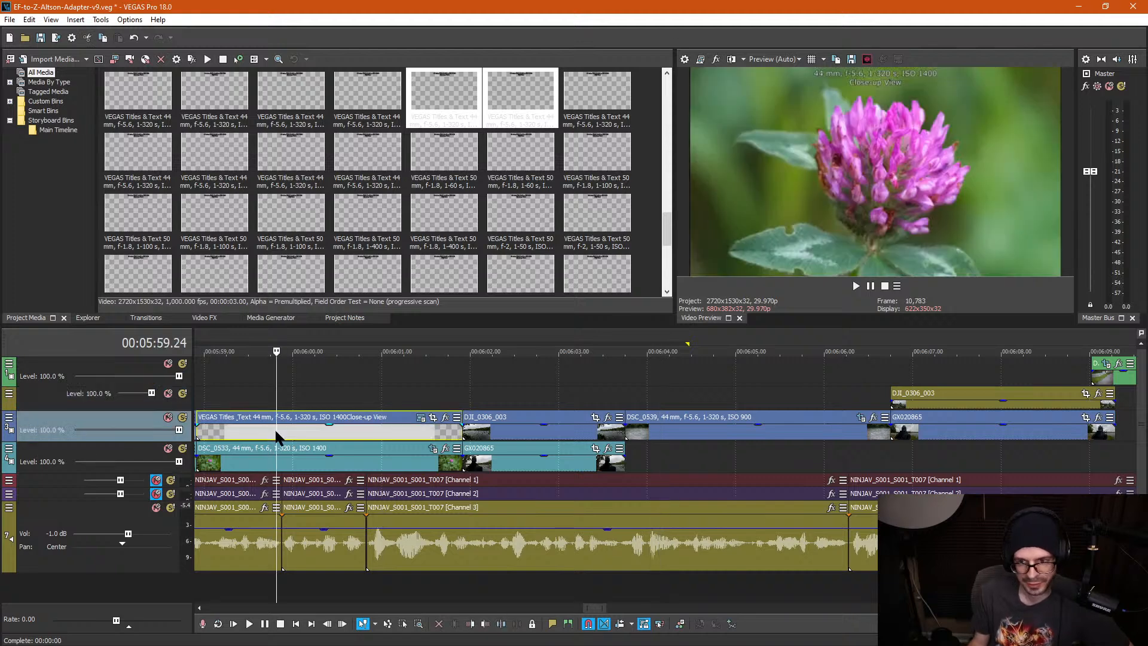
pyautogui.scroll(-1, 276, 430)
pyautogui.click(464, 436)
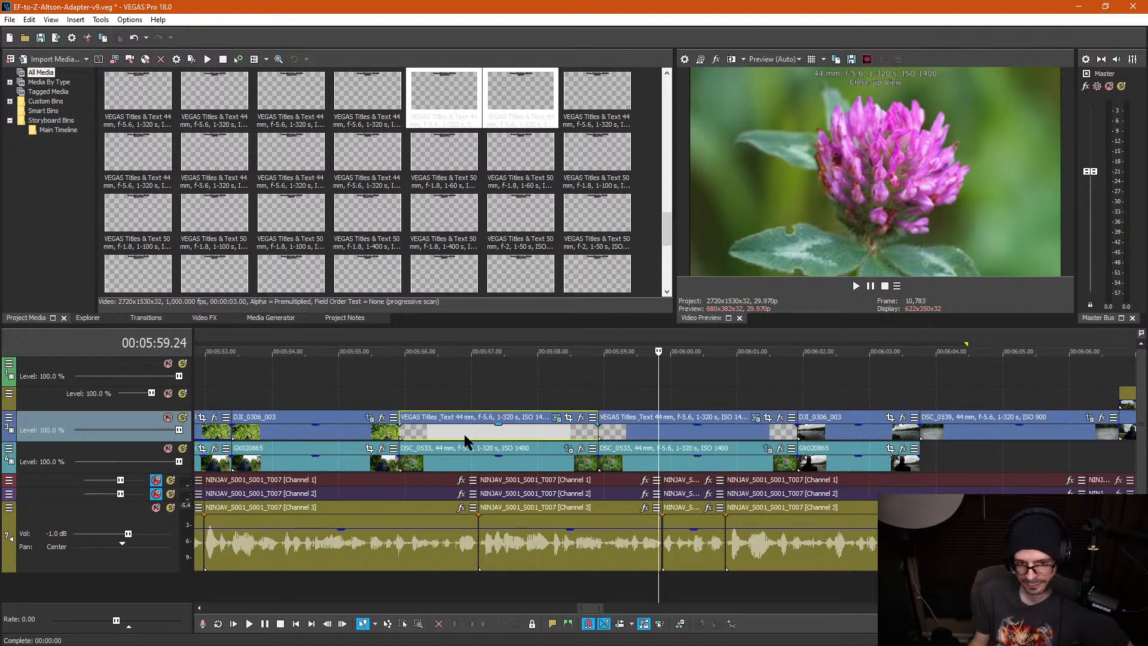
pyautogui.click(463, 430)
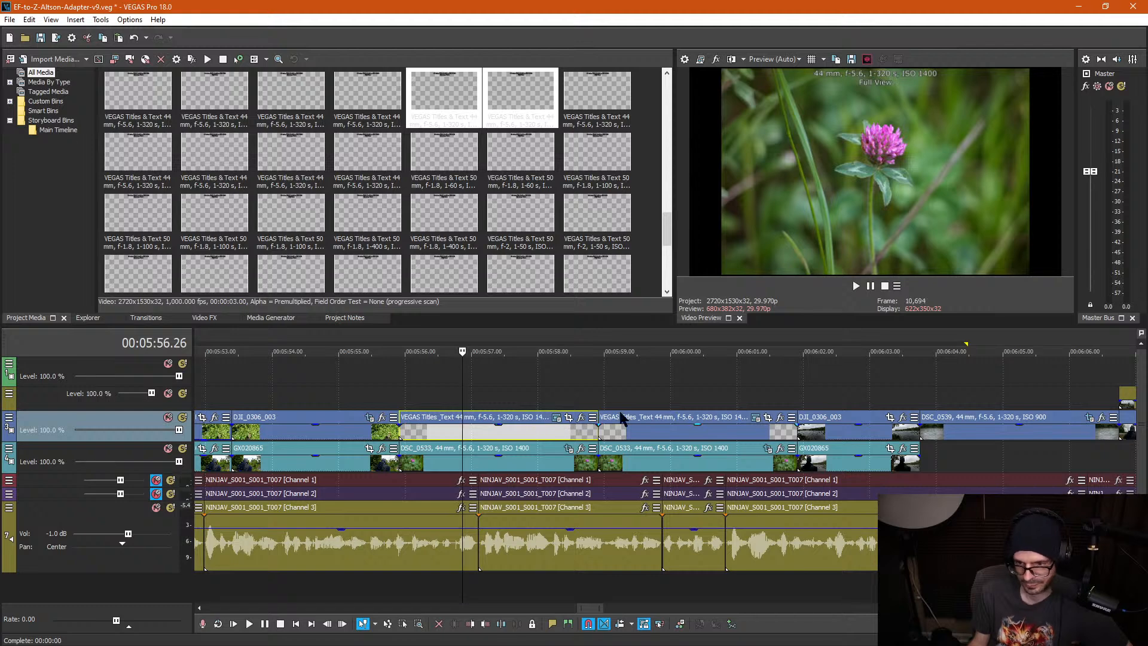
pyautogui.click(921, 385)
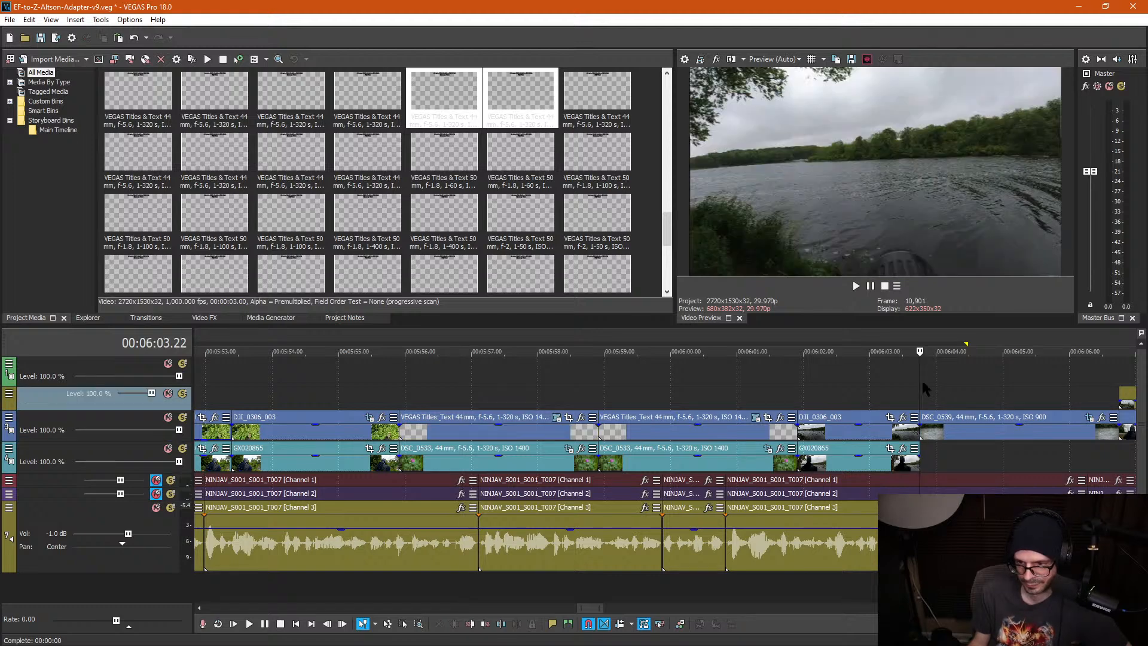
pyautogui.hotkey('ctrl', 'v')
pyautogui.click(655, 272)
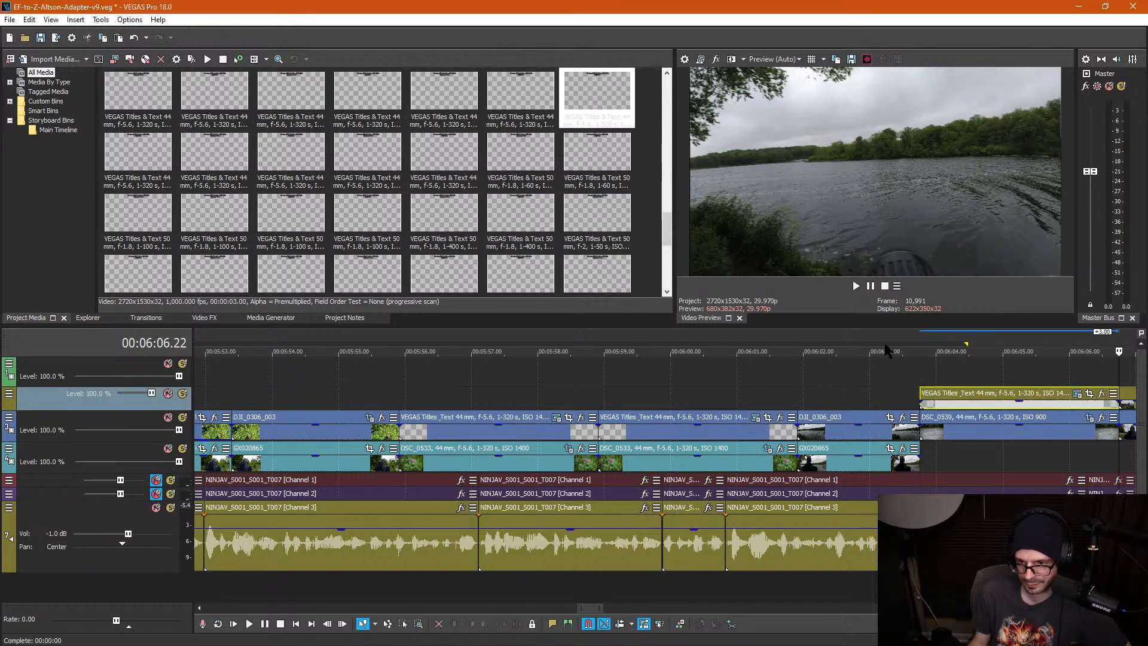
# Step: Copy the text "44 mm, f-5.6, 1-320 s, ISO 900" from the active take name in the DSC_0539 photo's properties
pyautogui.click(979, 375)
pyautogui.scroll(-1, 917, 389)
pyautogui.scroll(4, 837, 382)
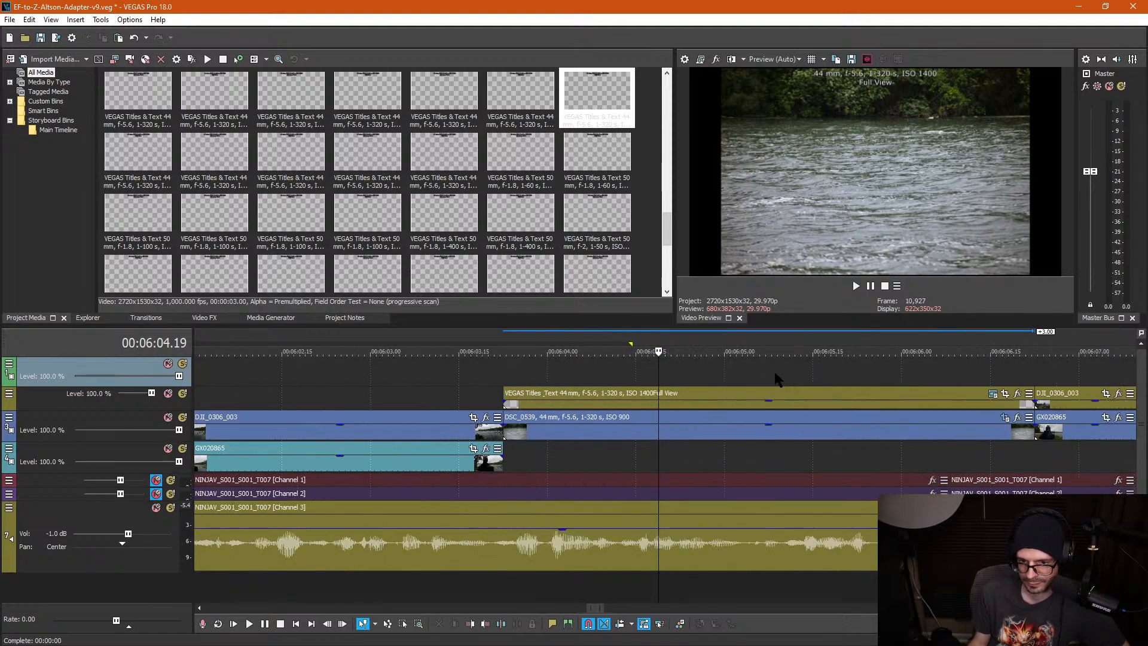
pyautogui.click(619, 436)
pyautogui.rightClick(617, 438)
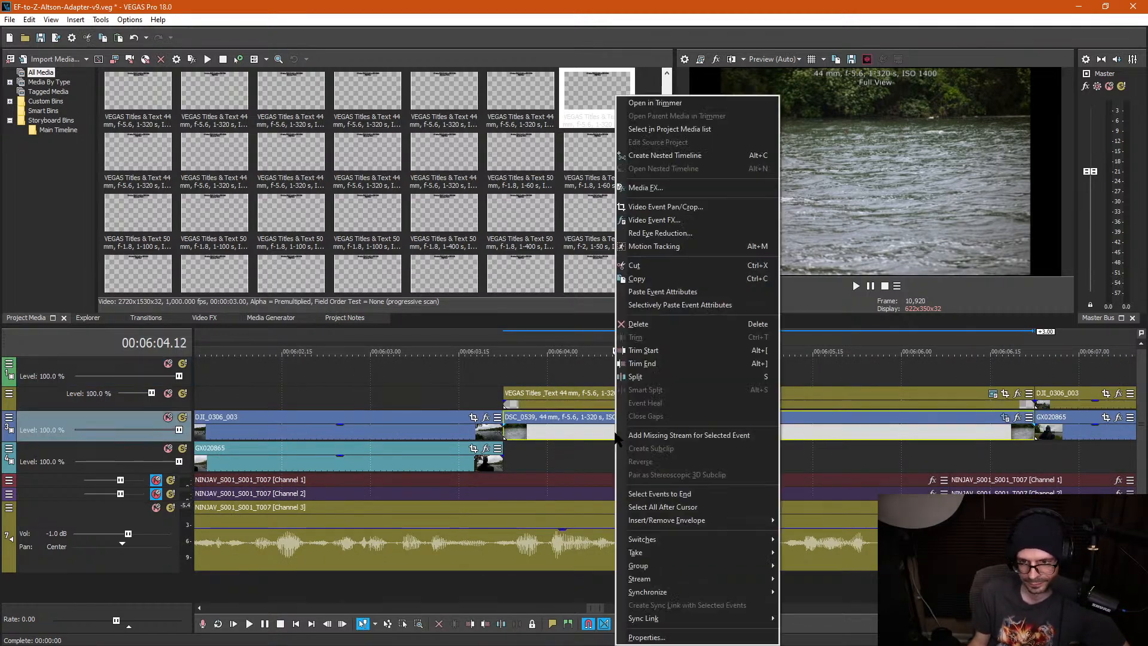
pyautogui.click(638, 641)
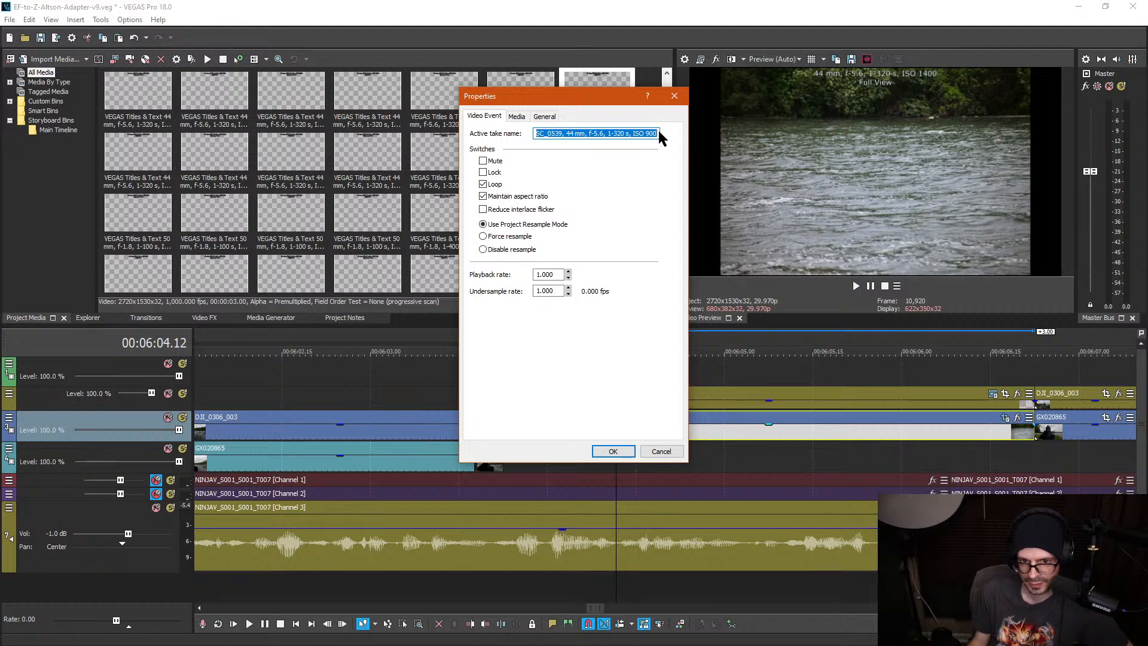
pyautogui.moveTo(656, 130); pyautogui.dragTo(571, 152)
pyautogui.hotkey('ctrl', 'c')
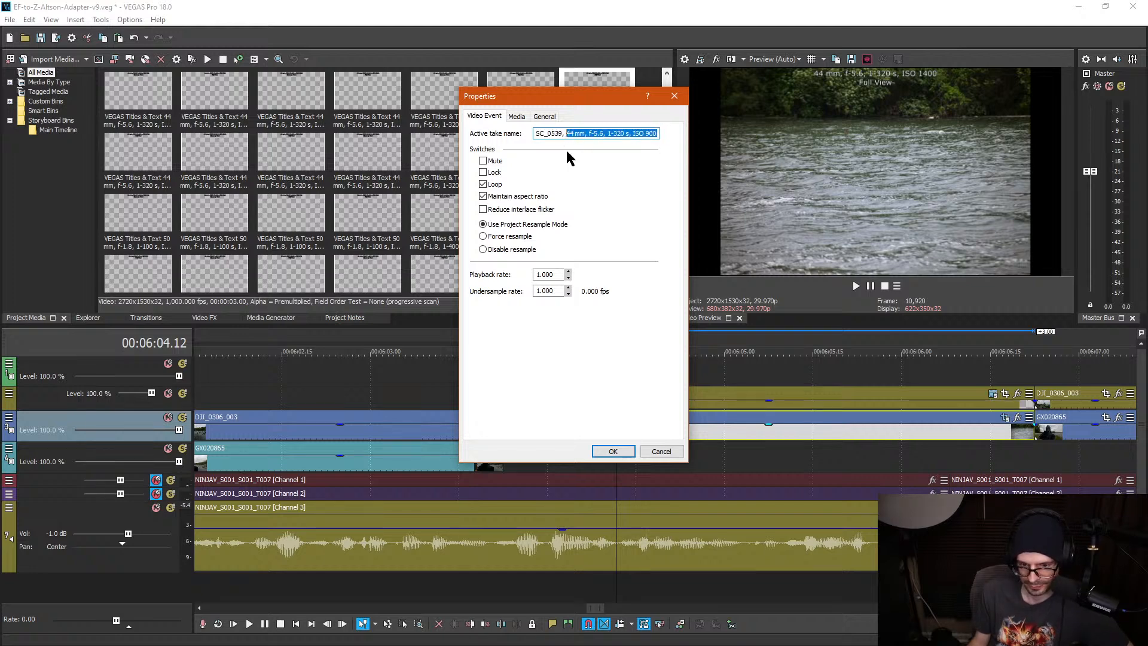
# Step: Replace the first line of the title above the DSC_0539 photo with "44 mm, f-5.6, 1-320 s, ISO 900"
pyautogui.click(674, 96)
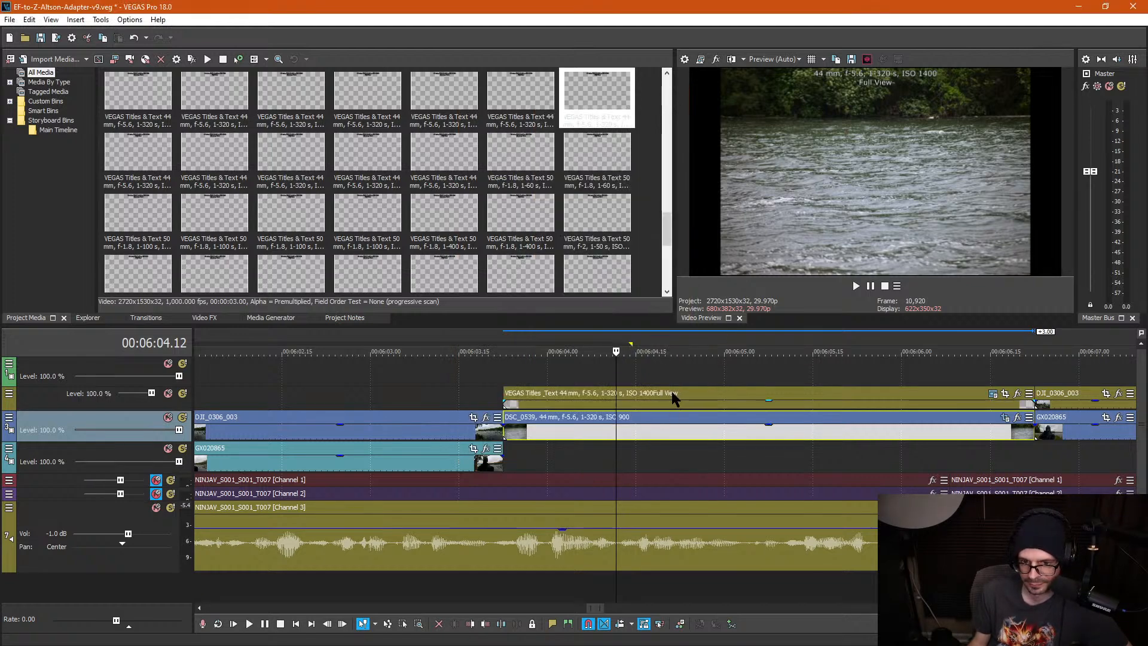
pyautogui.click(674, 399)
pyautogui.click(993, 393)
pyautogui.moveTo(456, 286); pyautogui.dragTo(348, 287)
pyautogui.hotkey('ctrl', 'v')
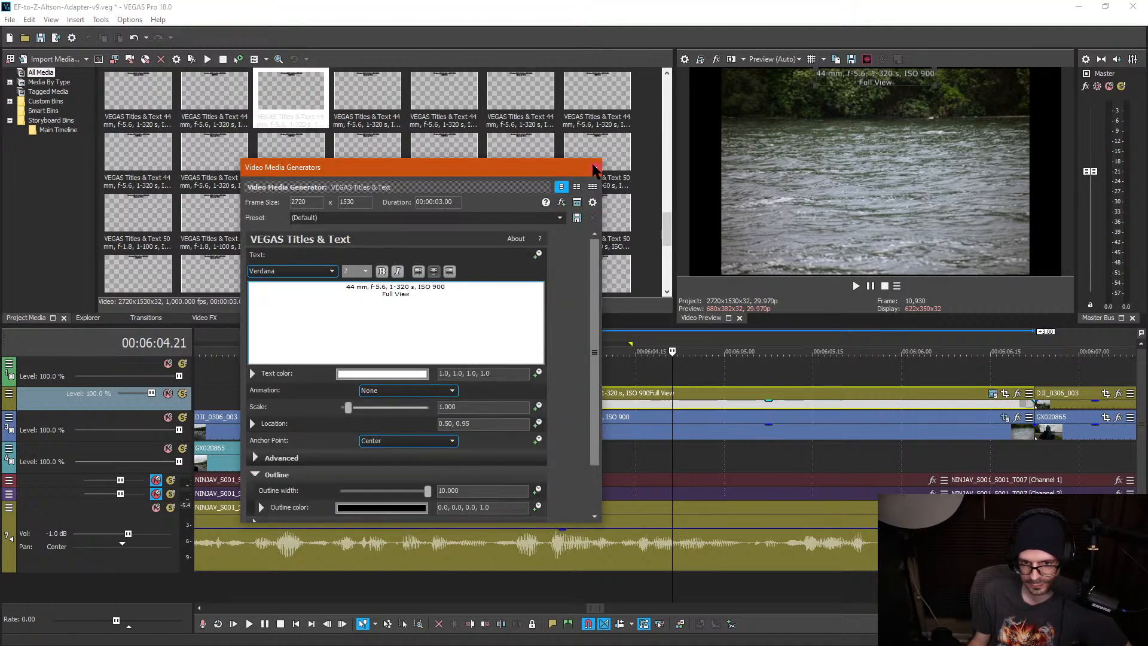
pyautogui.click(595, 168)
# Step: Play through the section and trim the ends of DJI_0306_003 and the GX020865 clip below it back to the DSC_0540 photo's start
pyautogui.click(554, 458)
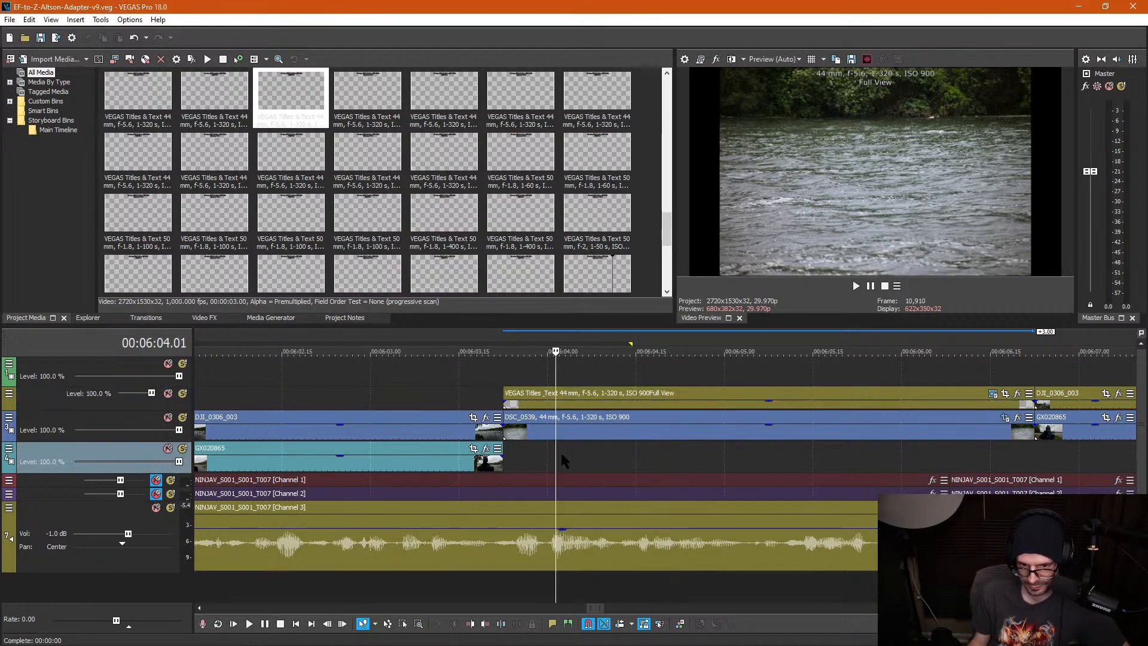
pyautogui.press('space')
pyautogui.scroll(-4, 687, 467)
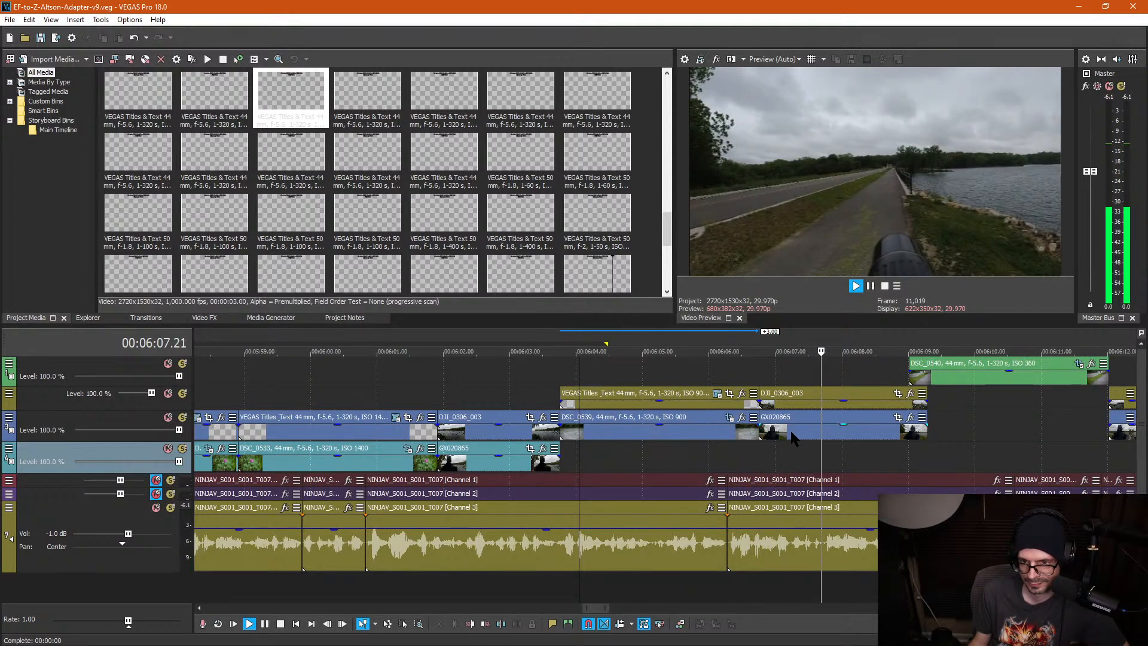
pyautogui.press('Return')
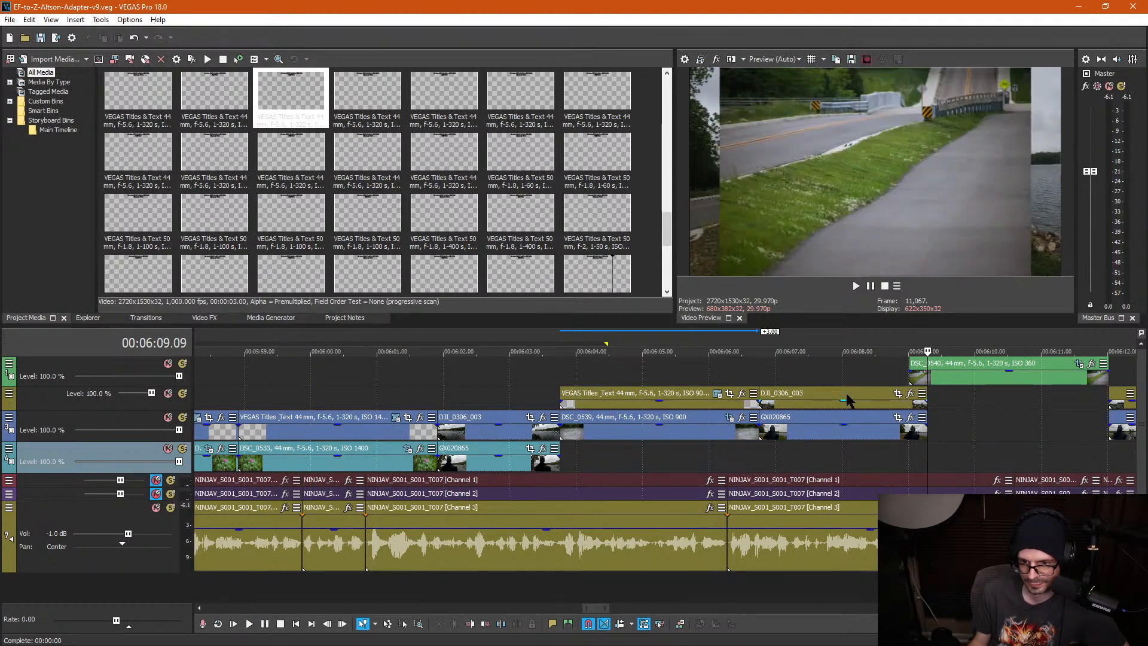
pyautogui.click(843, 403)
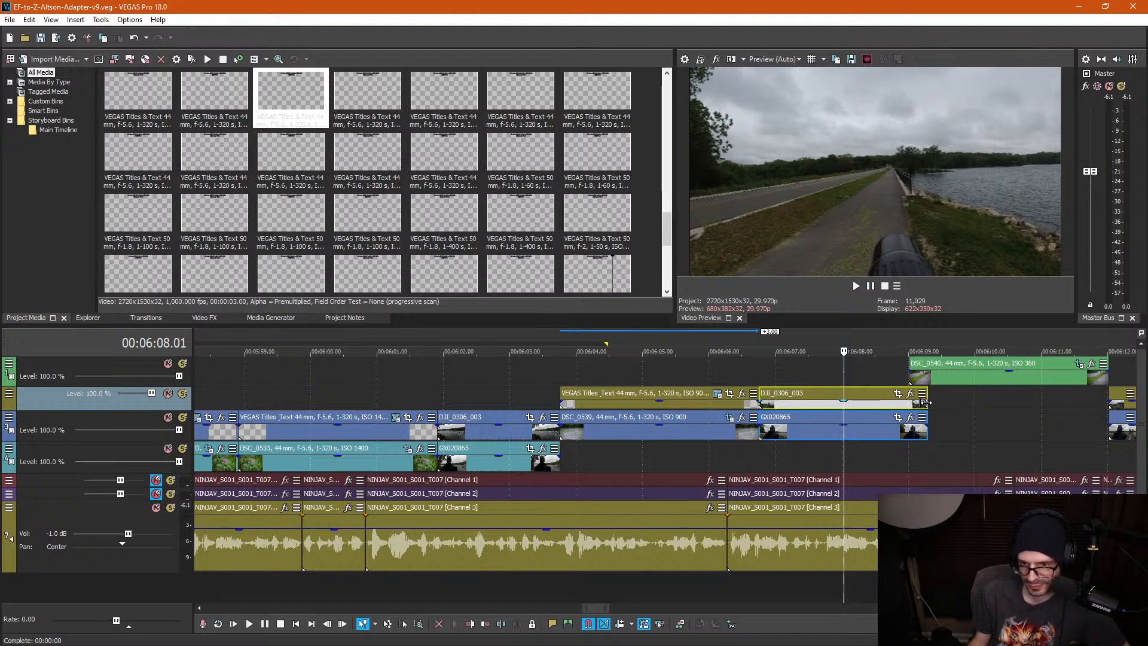
pyautogui.moveTo(924, 403); pyautogui.dragTo(908, 403)
# Step: Split the DJI_0306_003 clip and the GX020865 clip below it at 00:06:07.25
pyautogui.click(830, 406)
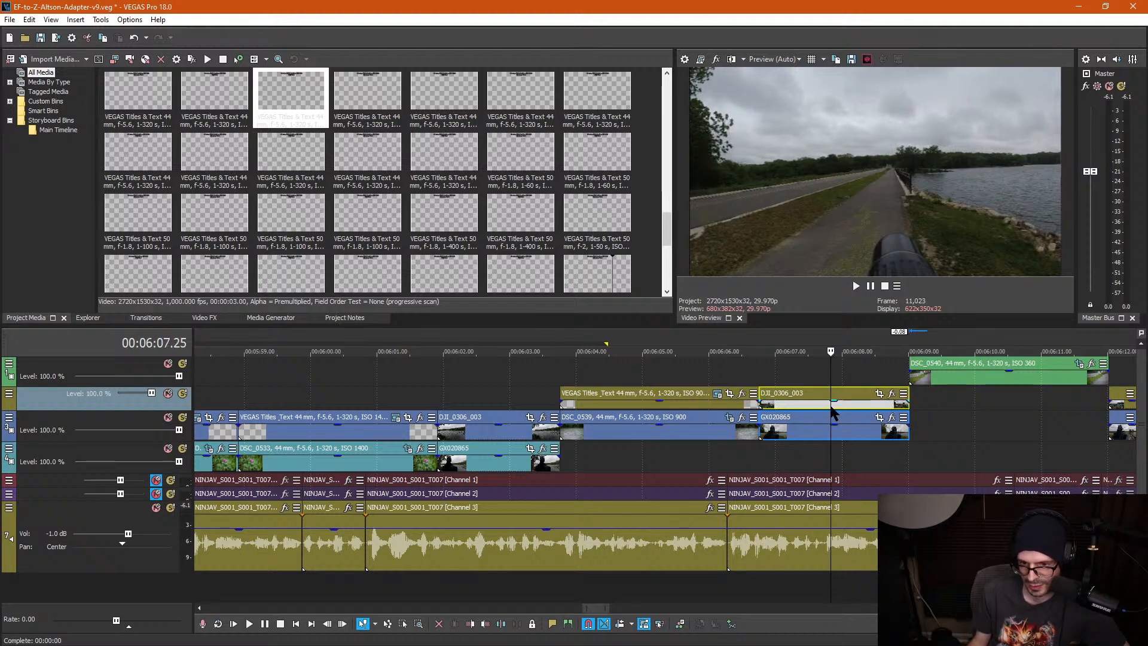
pyautogui.press('s')
pyautogui.scroll(1, 850, 407)
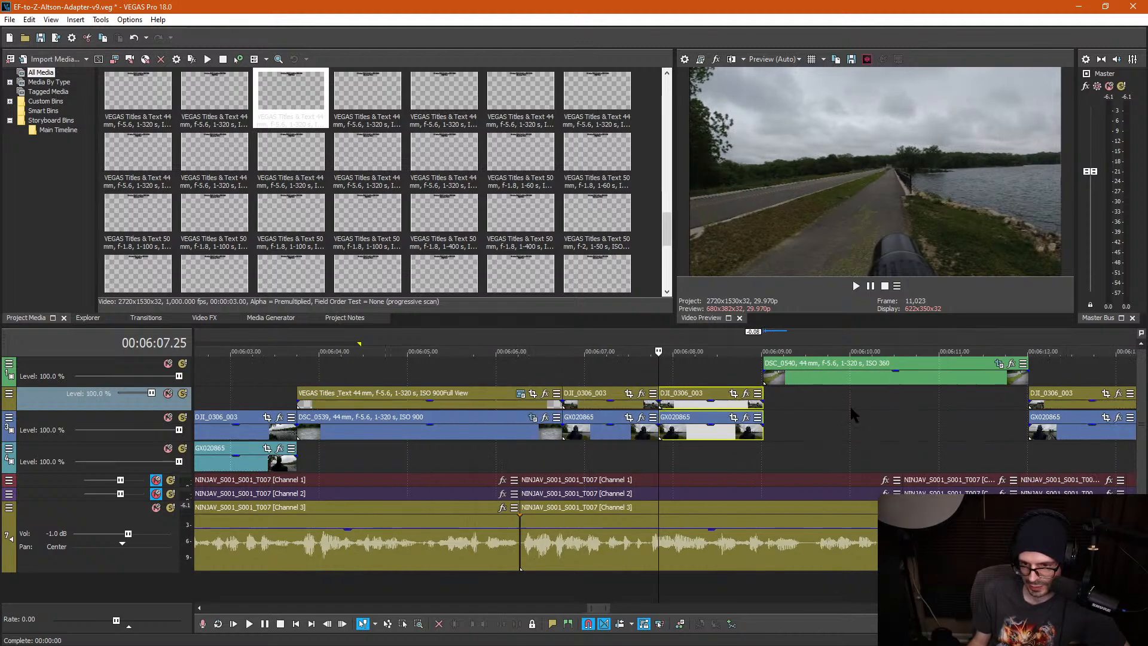
# Step: Set the Pan/Crop width of the second DJI_0306_003 segment to 1920 and play back the section
pyautogui.click(694, 400)
pyautogui.click(744, 394)
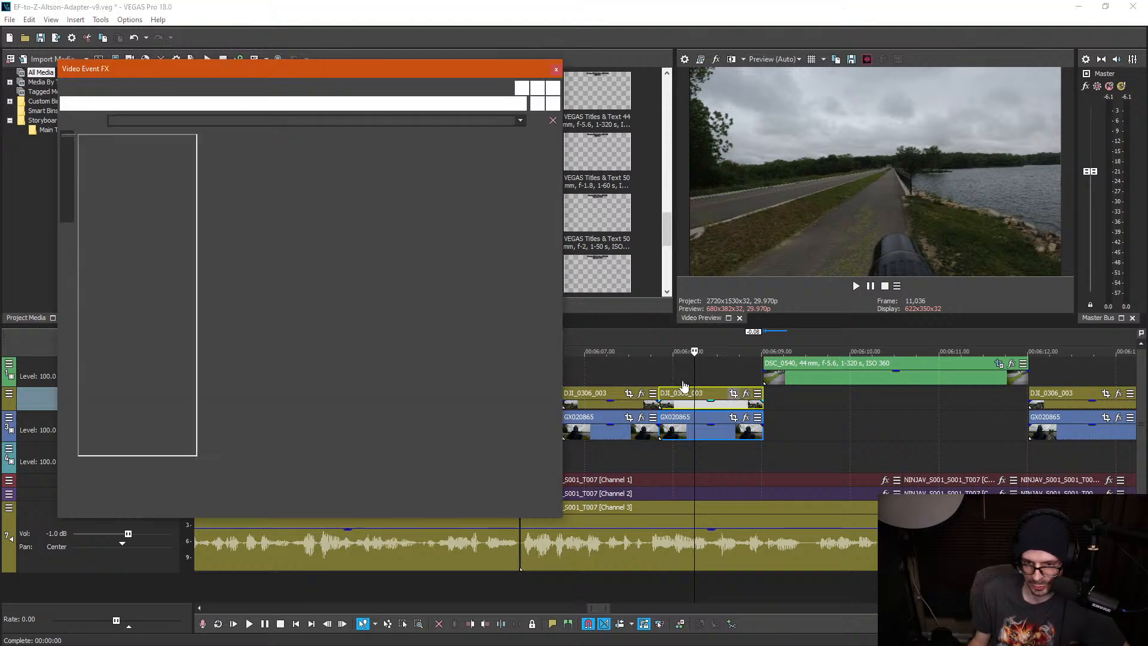
pyautogui.write('1920')
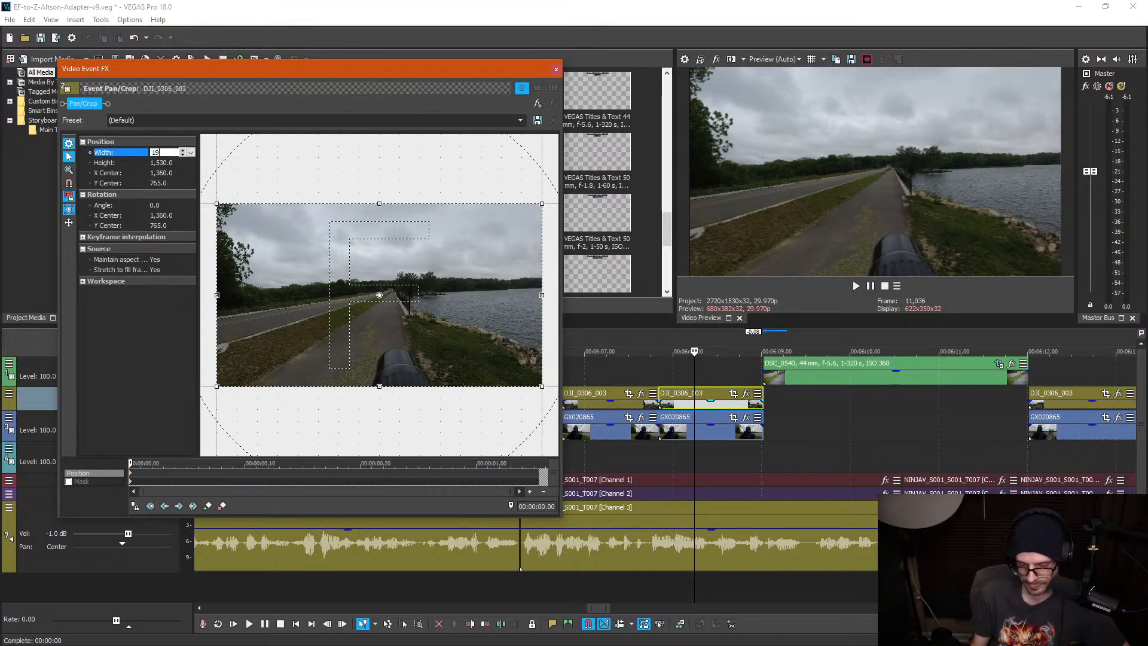
pyautogui.press('Return')
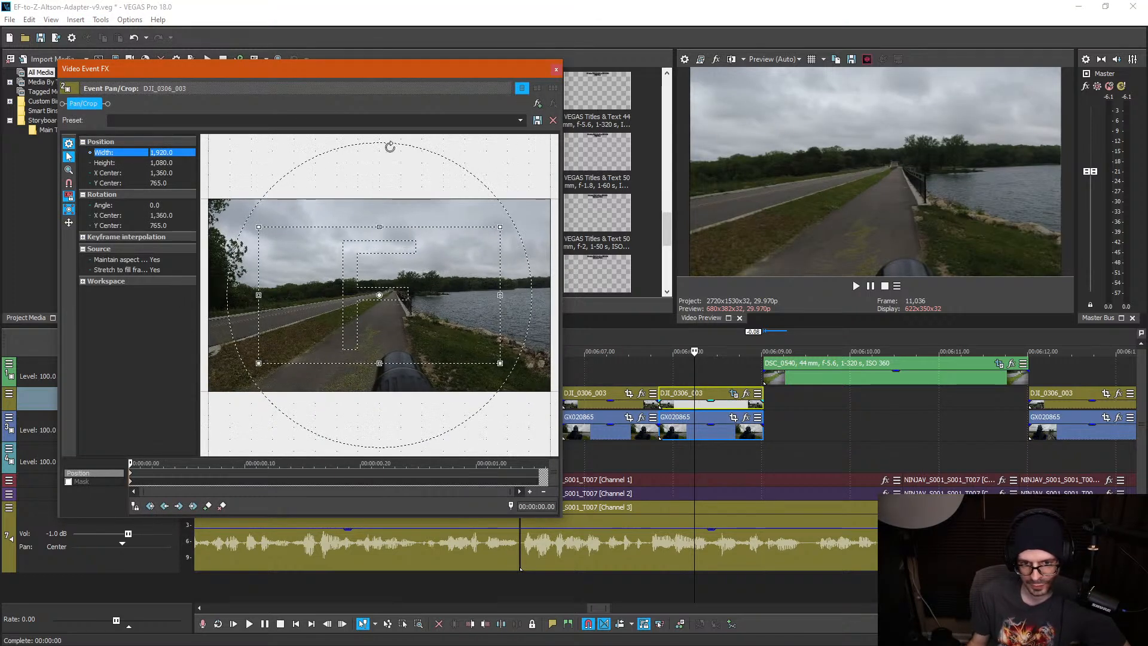
pyautogui.click(556, 69)
pyautogui.click(535, 375)
pyautogui.press('space')
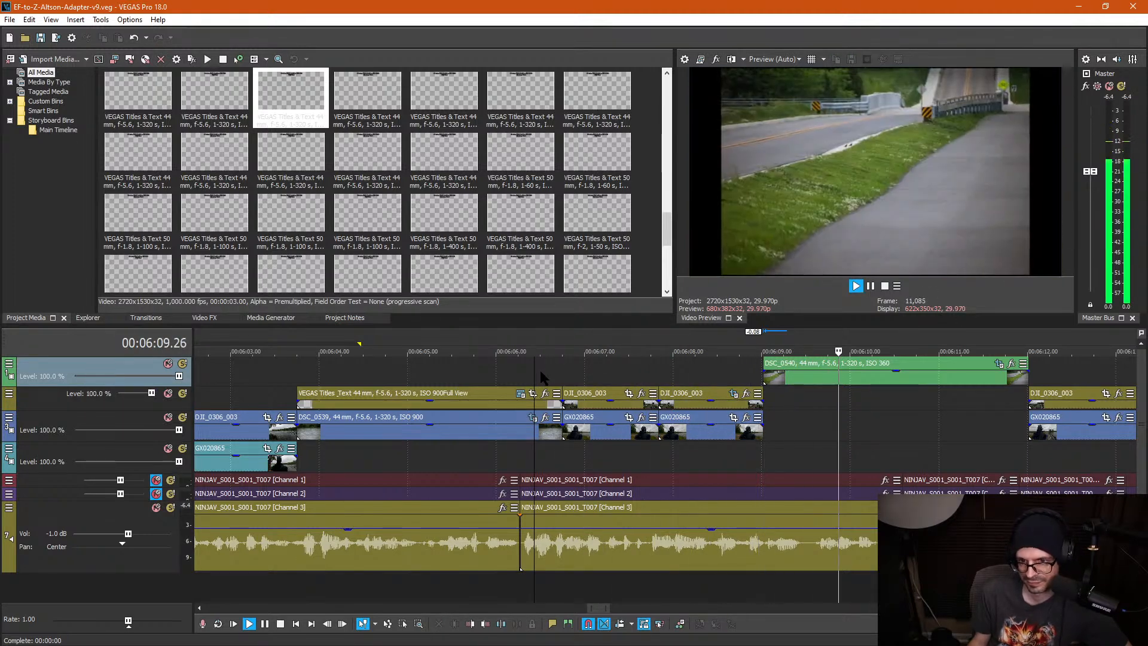
pyautogui.press('space')
# Step: Lower the opacity of the first DJI_0306_003 segment to 0 % to reveal the GX020865 clip beneath it
pyautogui.click(593, 435)
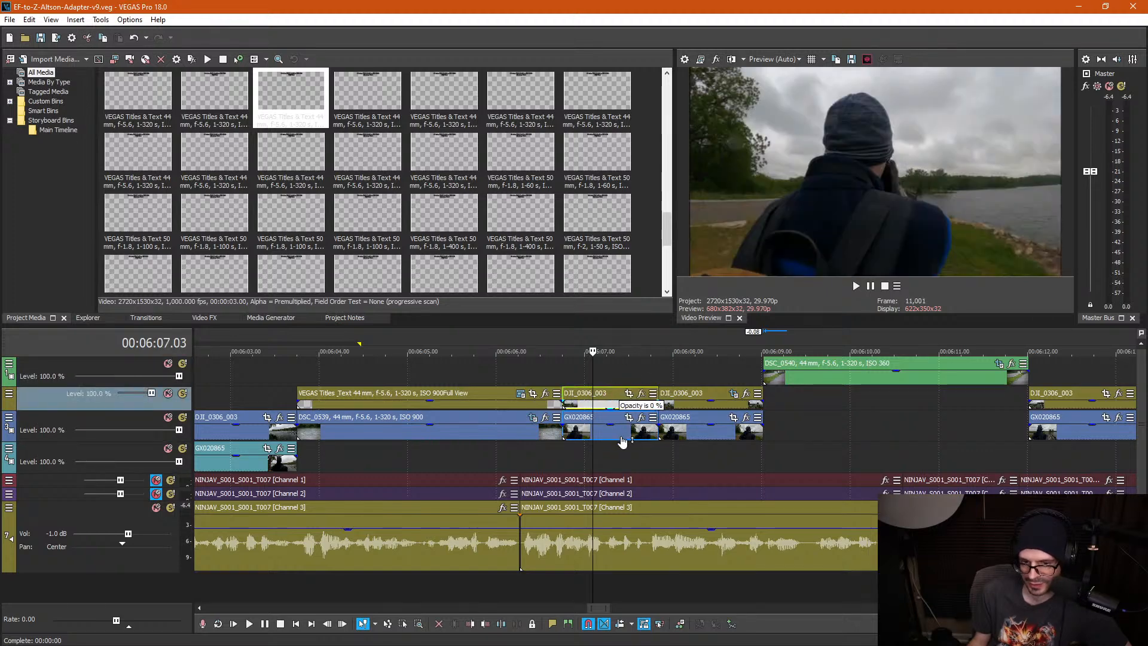
pyautogui.moveTo(623, 441)
pyautogui.mouseDown()
pyautogui.moveTo(620, 367)
pyautogui.moveTo(624, 426)
pyautogui.mouseUp()
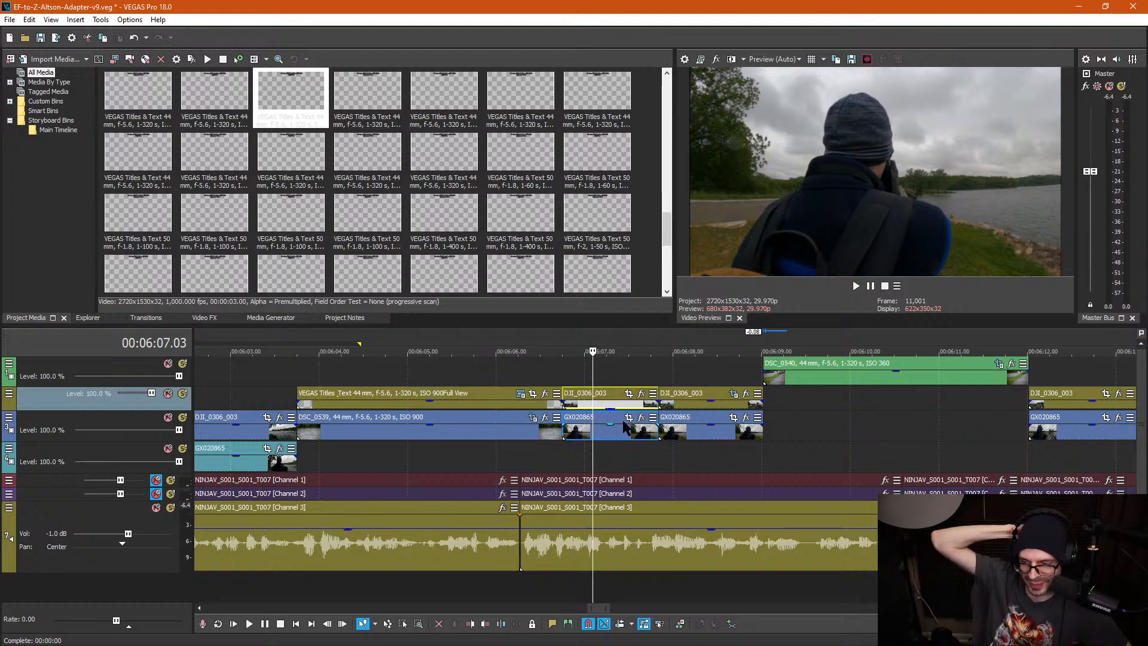
pyautogui.moveTo(630, 414); pyautogui.dragTo(628, 412)
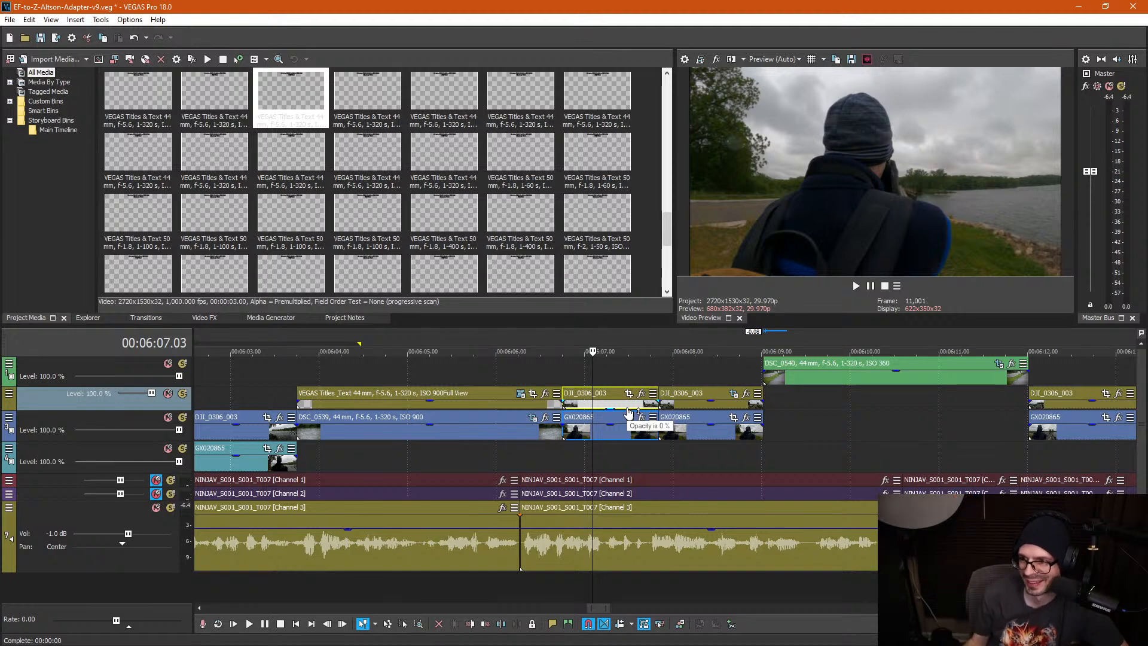
pyautogui.moveTo(628, 413); pyautogui.dragTo(628, 413)
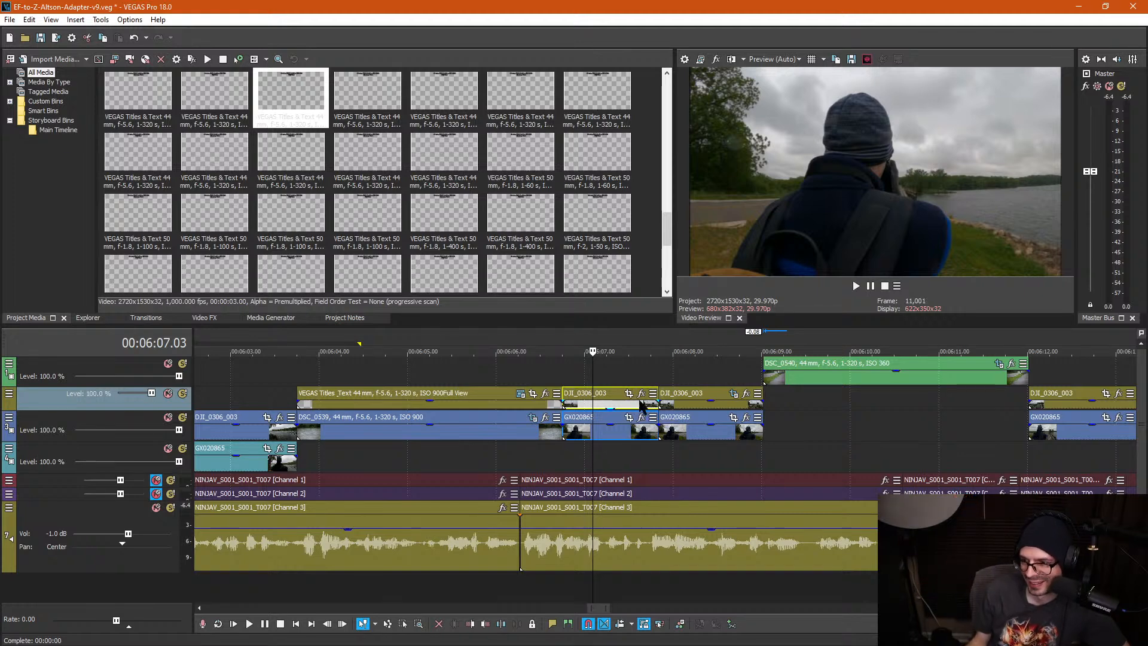
pyautogui.click(672, 371)
# Step: Check the DSC_0540 photo in the preview and move it down from the top track to the DJI_0306_003 track
pyautogui.click(802, 395)
pyautogui.scroll(3, 867, 414)
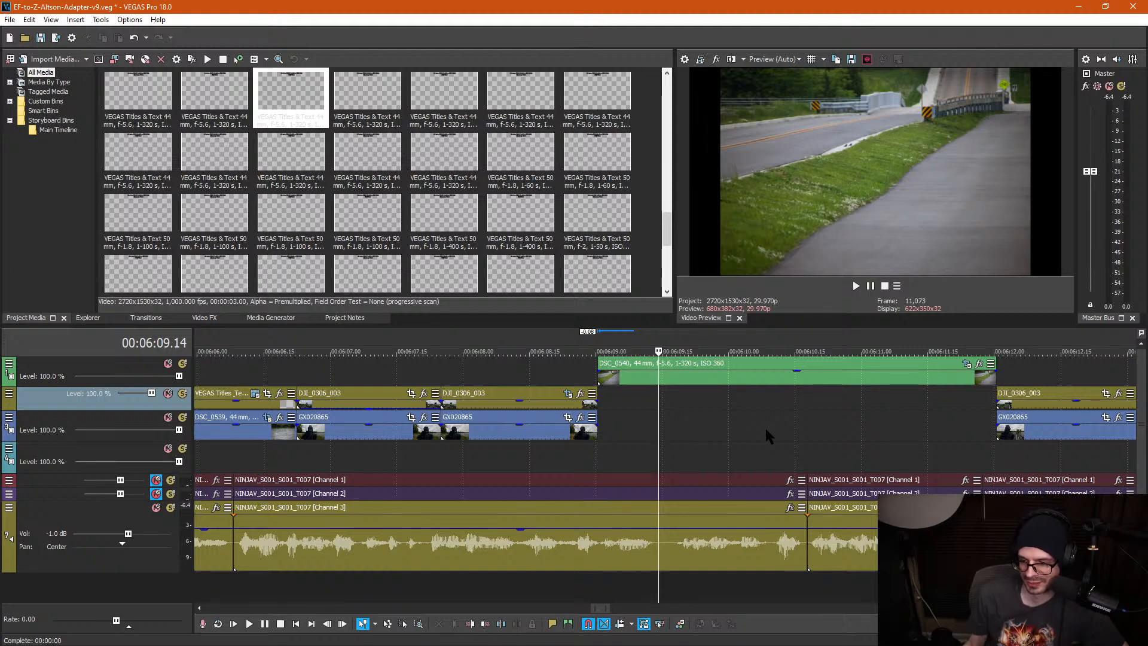
pyautogui.click(716, 420)
pyautogui.click(790, 417)
pyautogui.click(861, 410)
pyautogui.scroll(-3, 784, 399)
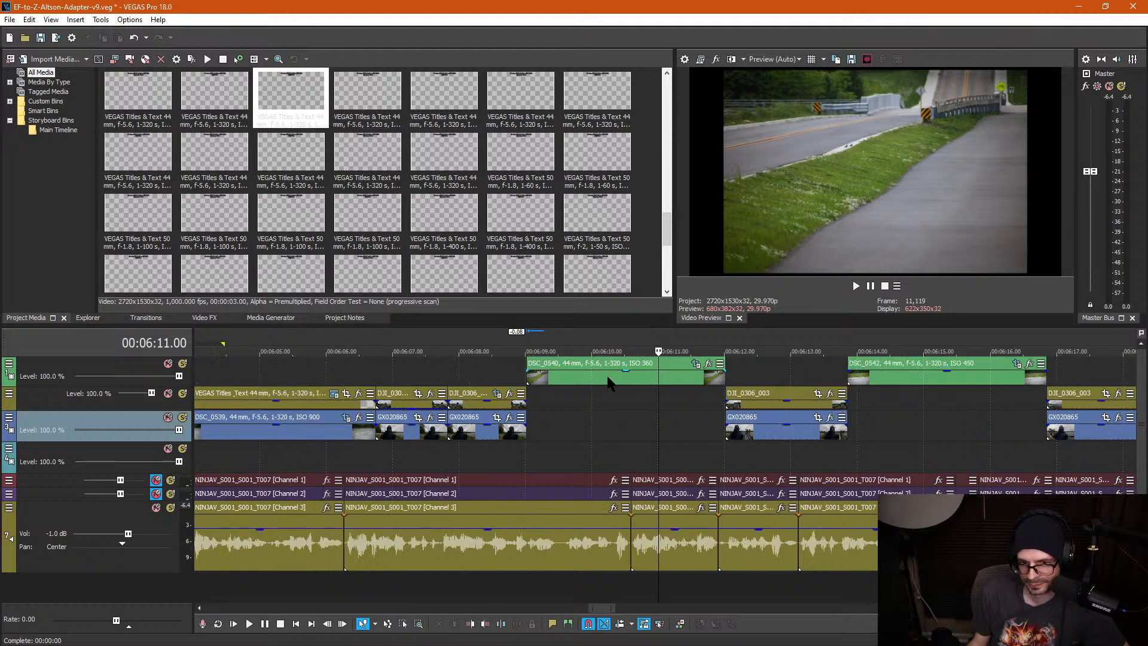
pyautogui.click(604, 381)
pyautogui.moveTo(603, 378); pyautogui.dragTo(603, 400)
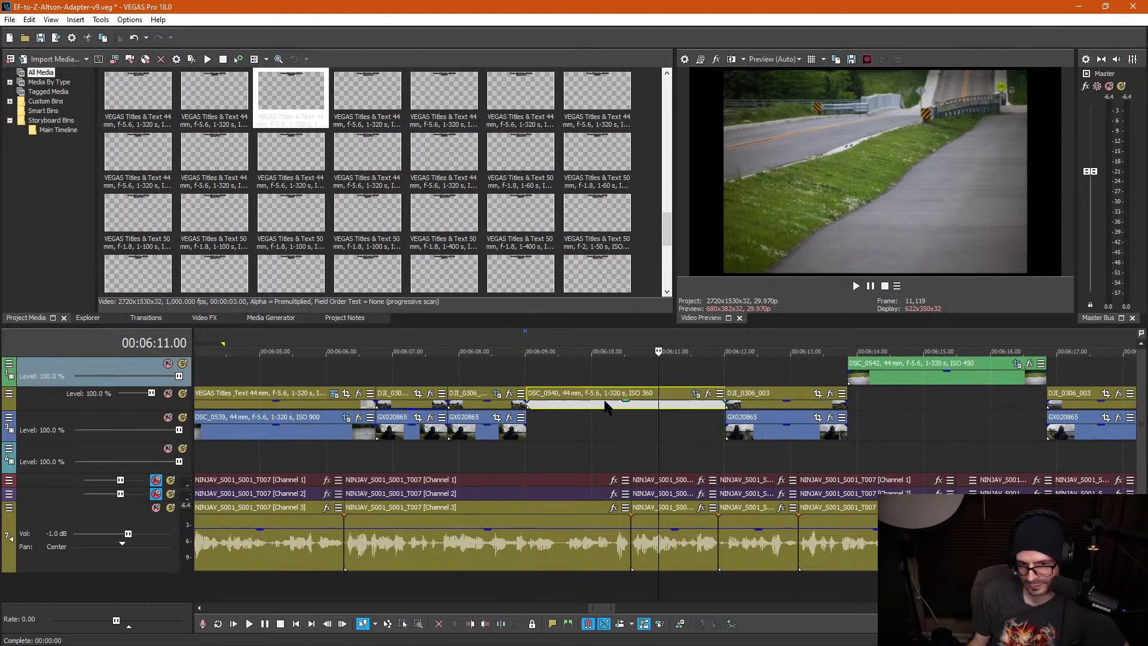
# Step: Copy the Full View title above the DSC_0539 photo
pyautogui.click(498, 356)
pyautogui.scroll(2, 507, 382)
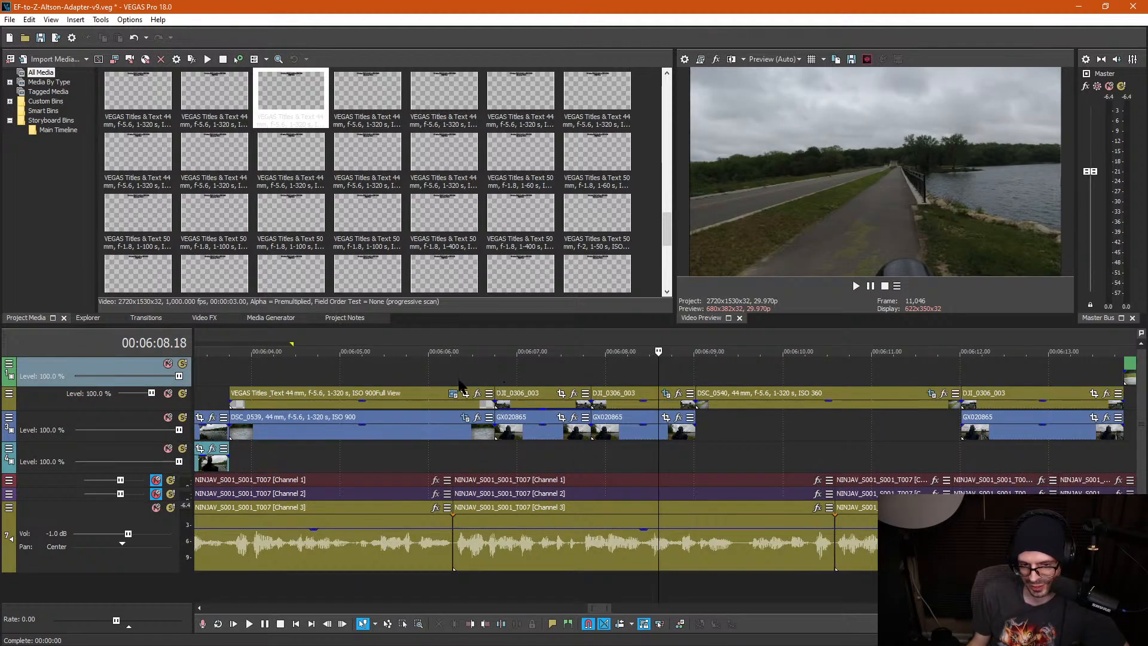
pyautogui.click(366, 392)
pyautogui.scroll(2, 371, 401)
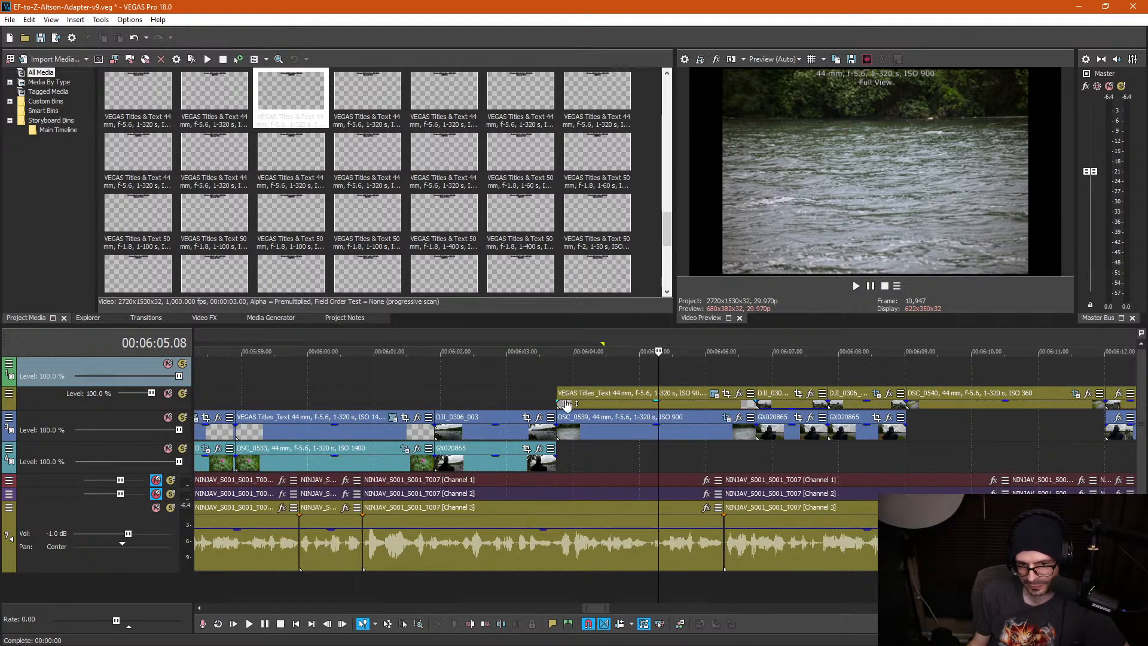
pyautogui.click(672, 395)
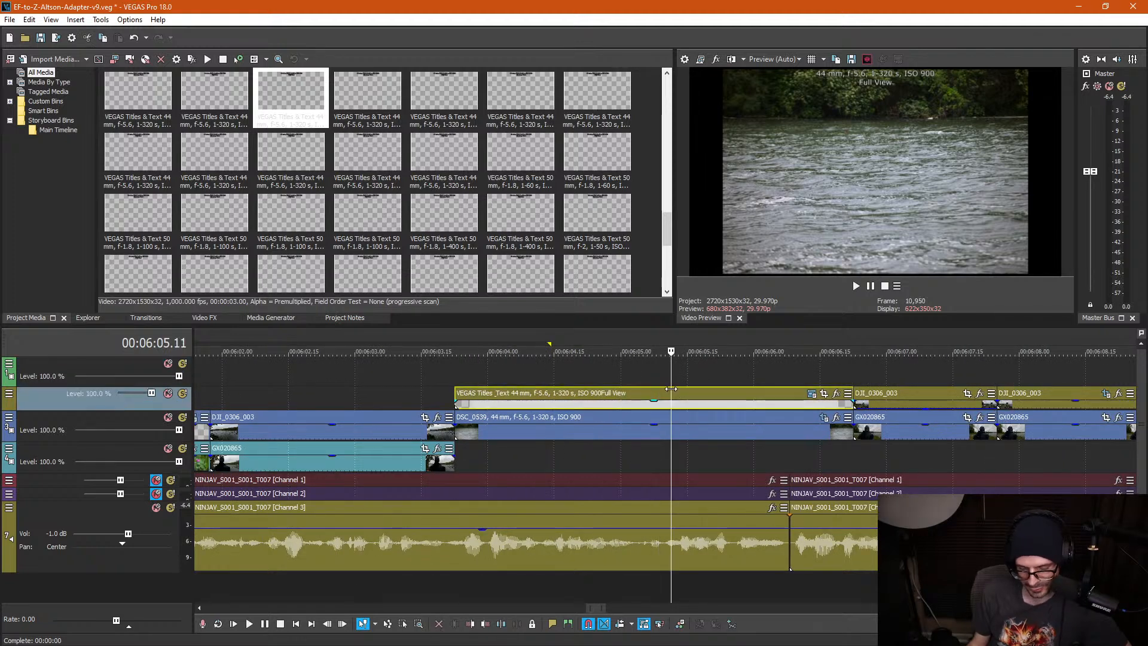
pyautogui.scroll(-2, 657, 395)
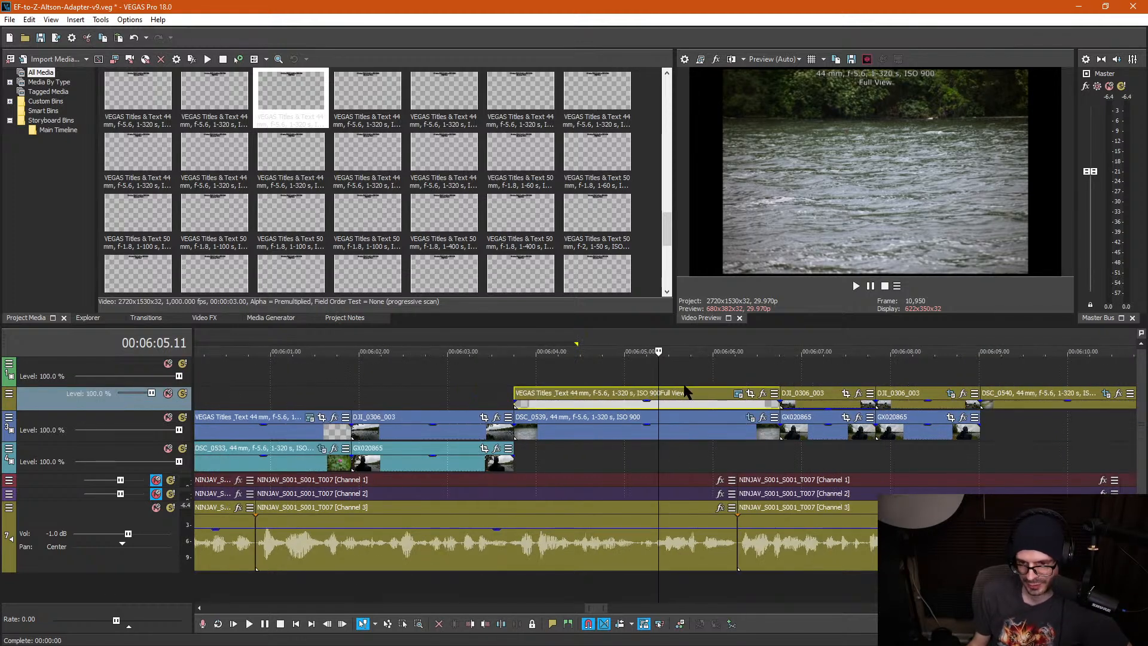
# Step: Paste the copied title on the top track above the DSC_0540 photo, starting at 00:06:09.01
pyautogui.click(987, 359)
pyautogui.scroll(3, 696, 375)
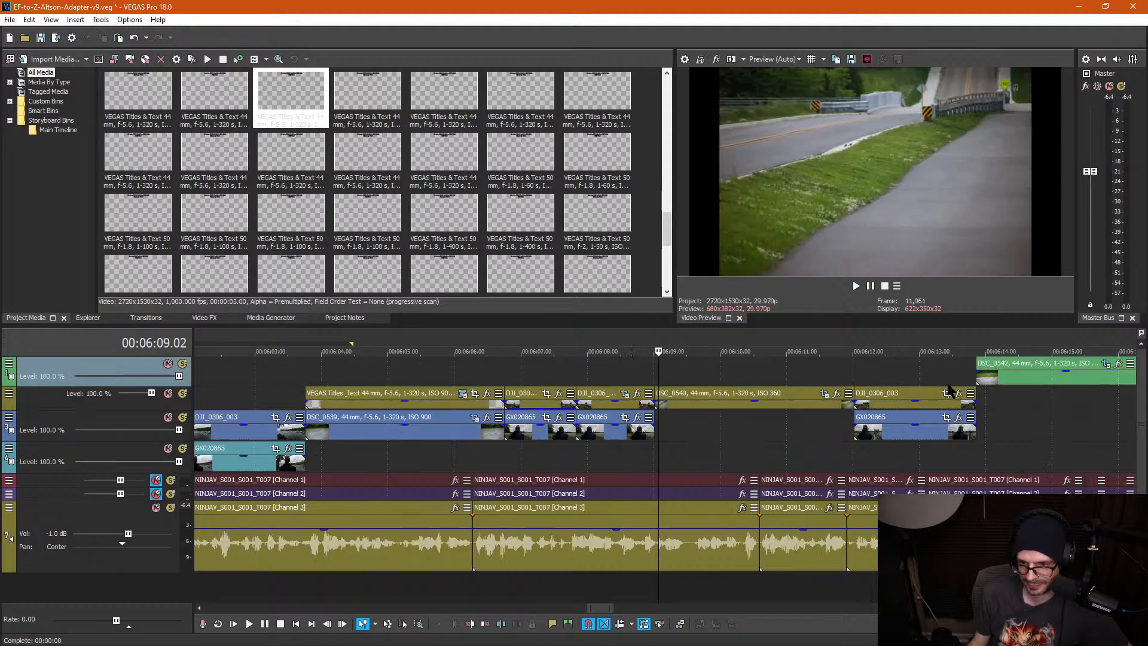
pyautogui.click(656, 372)
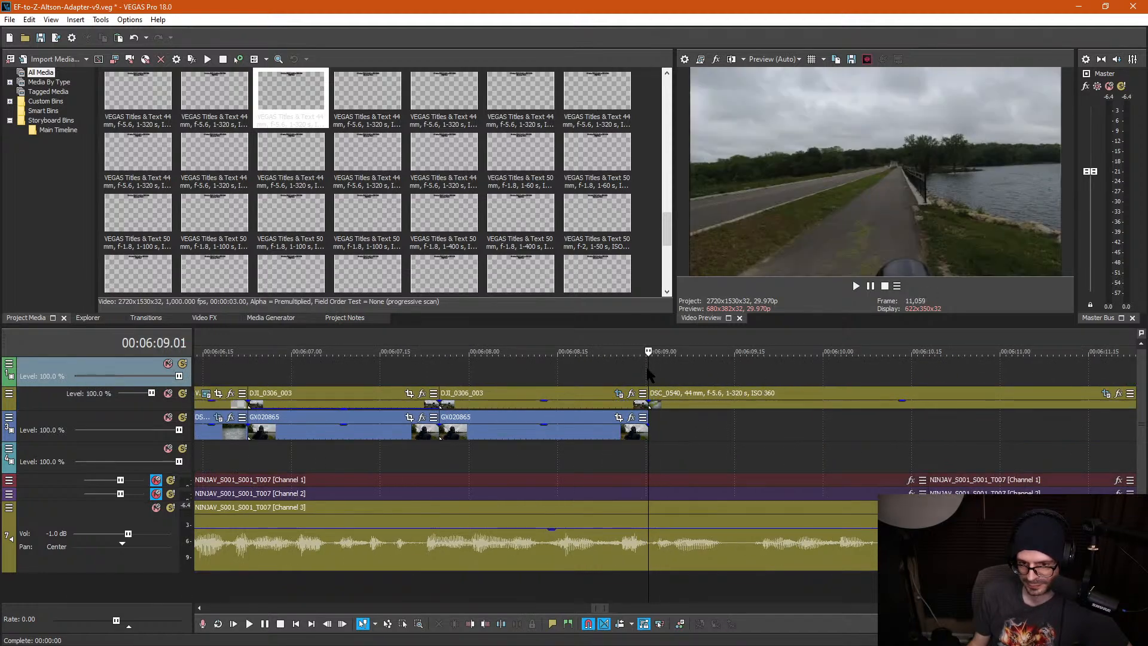
pyautogui.hotkey('ctrl', 'v')
pyautogui.click(656, 272)
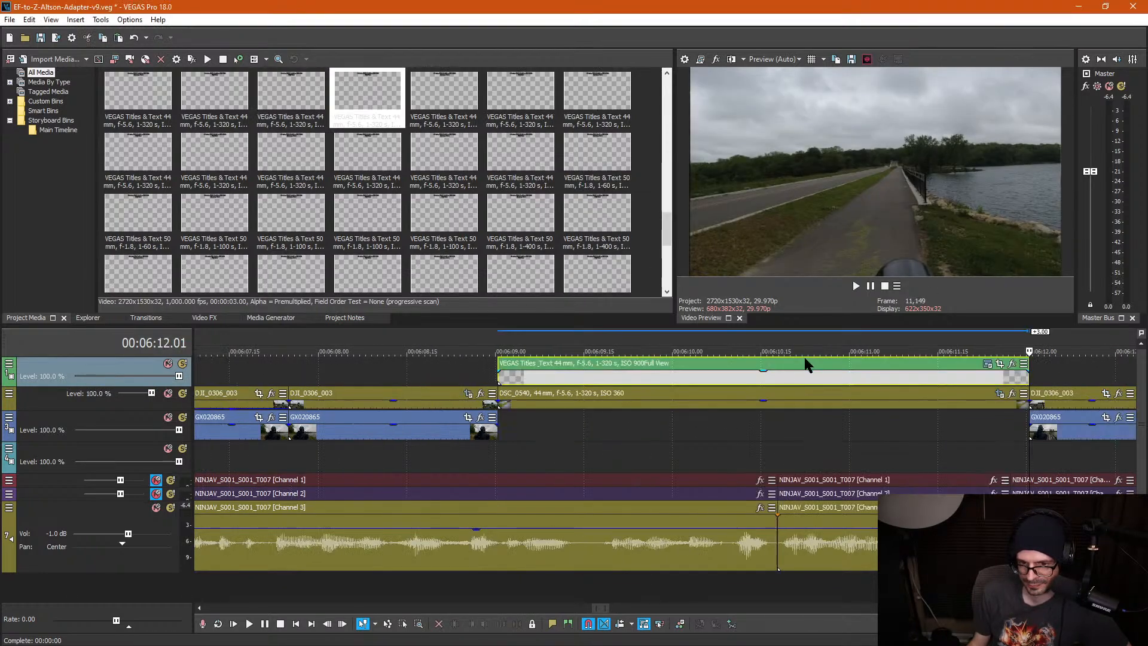
# Step: Copy the text "44 mm, f-5.6, 1-320 s, ISO 360" from the active take name in the DSC_0540 photo's properties
pyautogui.scroll(-1, 478, 389)
pyautogui.click(359, 403)
pyautogui.rightClick(358, 405)
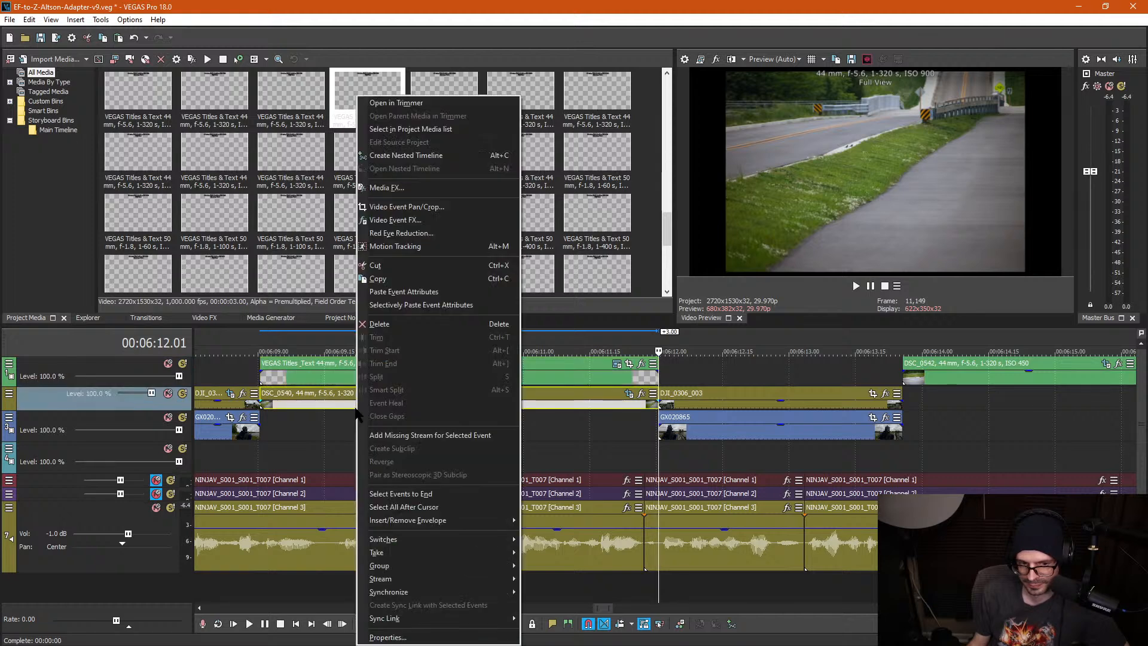
pyautogui.click(428, 638)
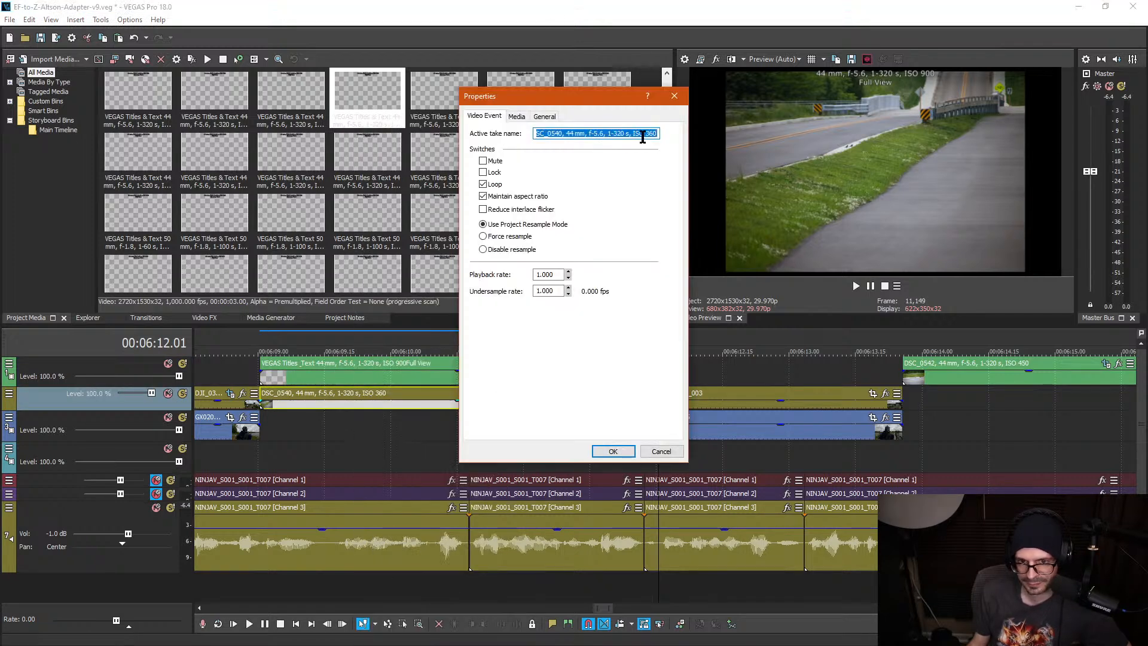
pyautogui.moveTo(658, 133); pyautogui.dragTo(598, 147)
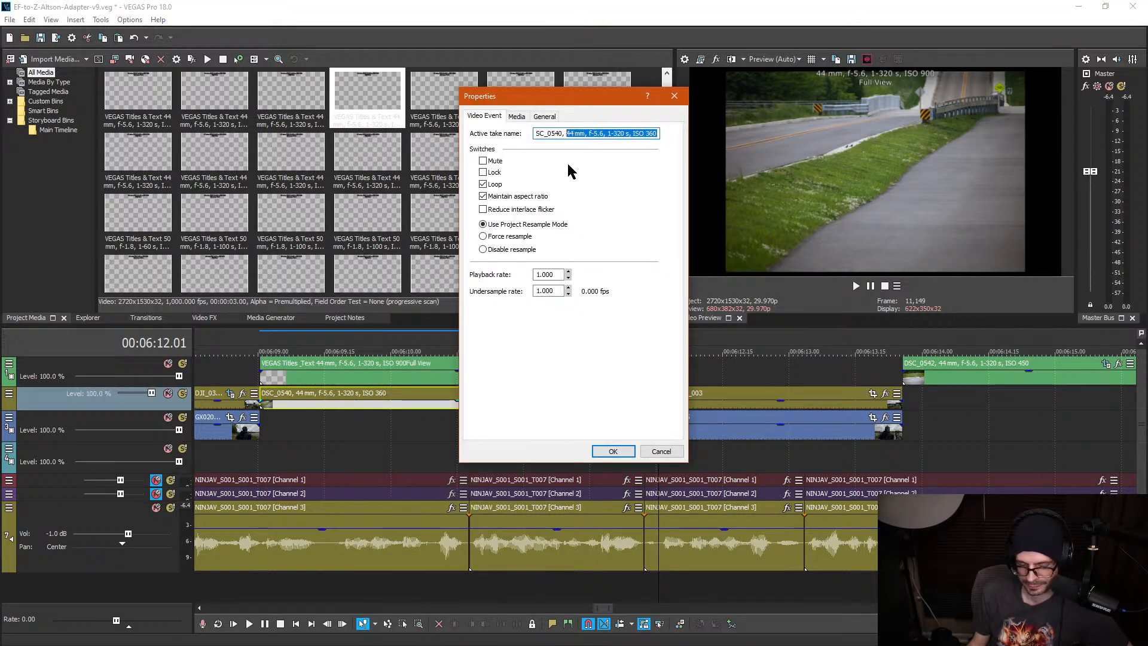
pyautogui.hotkey('ctrl', 'c')
pyautogui.click(674, 98)
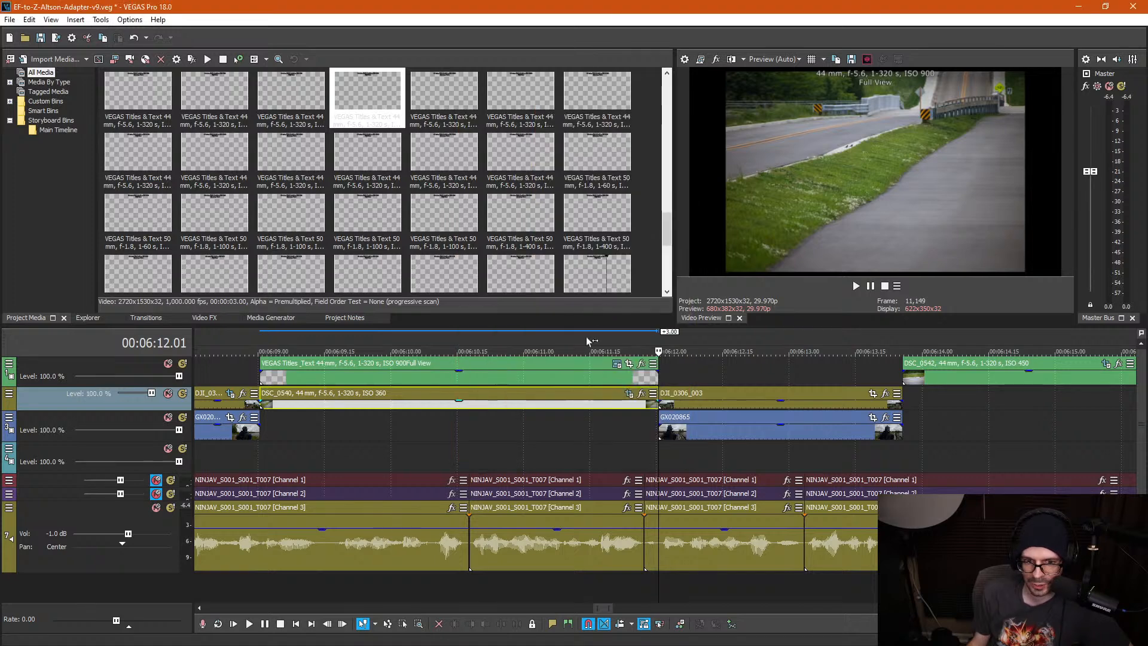
# Step: Replace the first line of the title above the DSC_0540 photo with "44 mm, f-5.6, 1-320 s, ISO 360"
pyautogui.click(614, 366)
pyautogui.moveTo(455, 289); pyautogui.dragTo(317, 280)
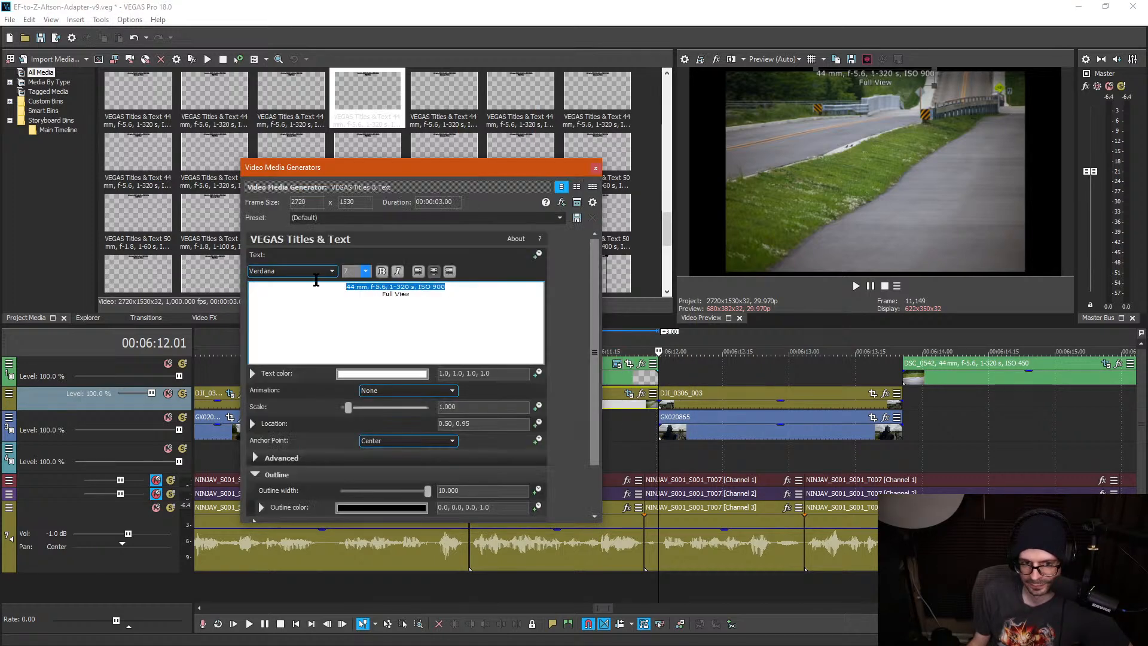
pyautogui.hotkey('ctrl', 'v')
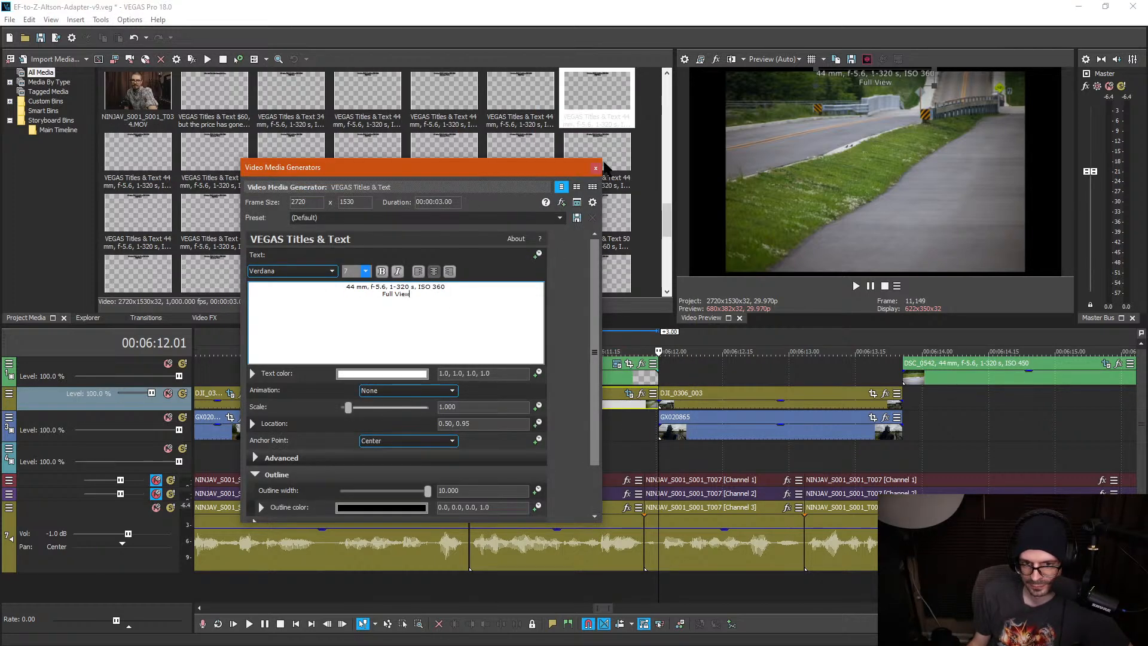
pyautogui.click(596, 168)
pyautogui.click(396, 436)
pyautogui.scroll(-2, 396, 436)
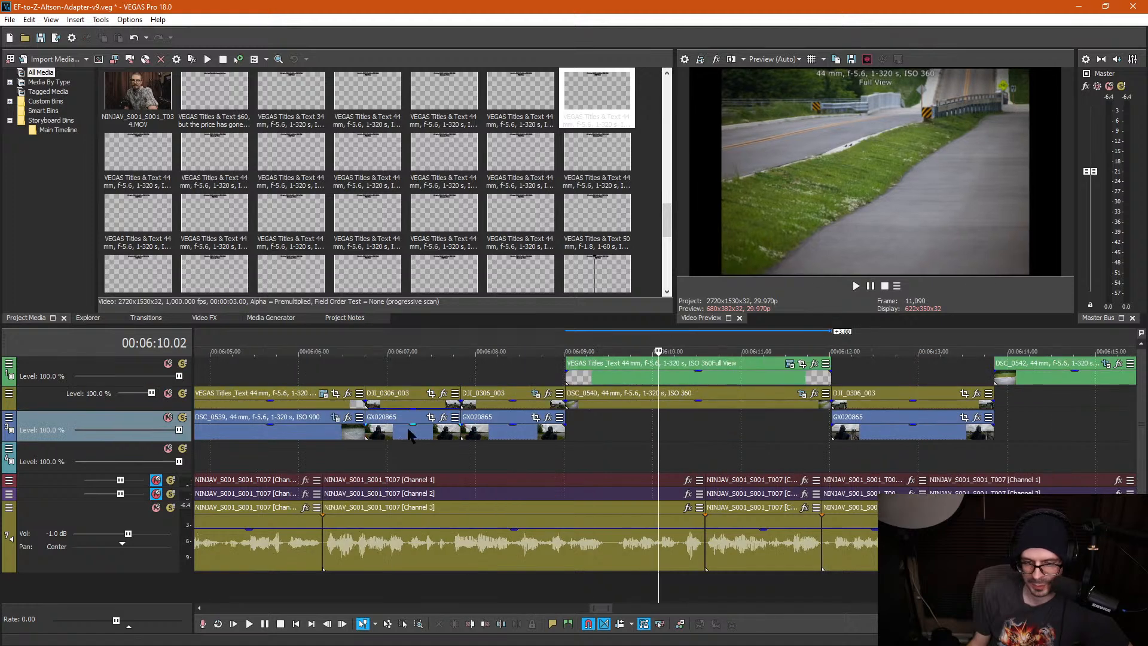
pyautogui.click(623, 437)
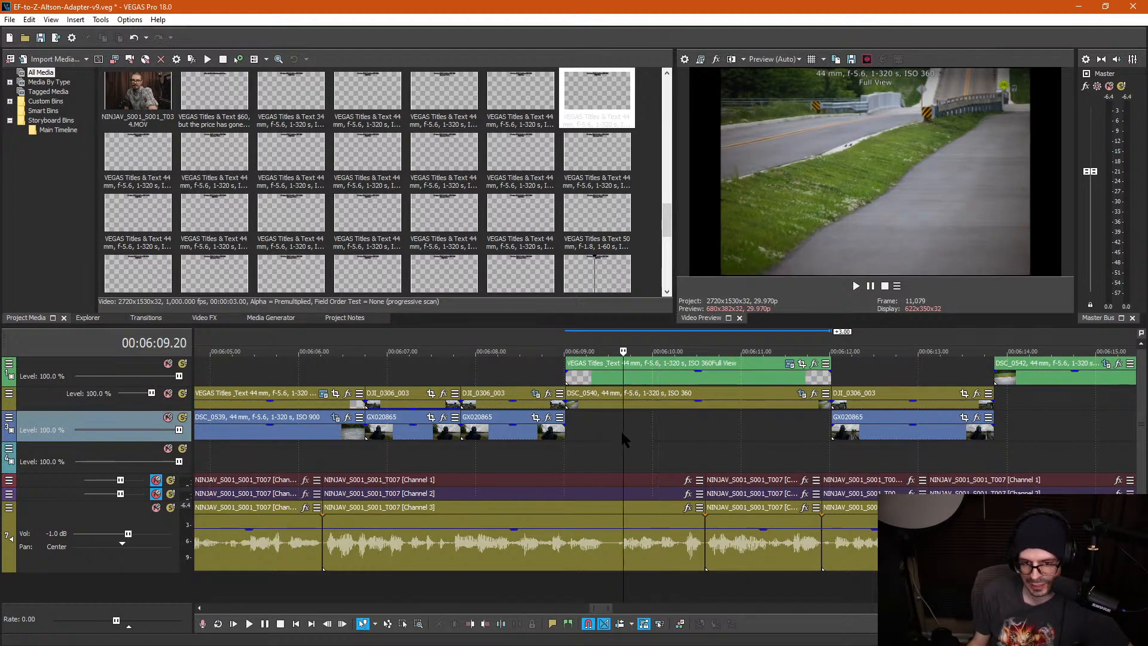
pyautogui.scroll(3, 597, 421)
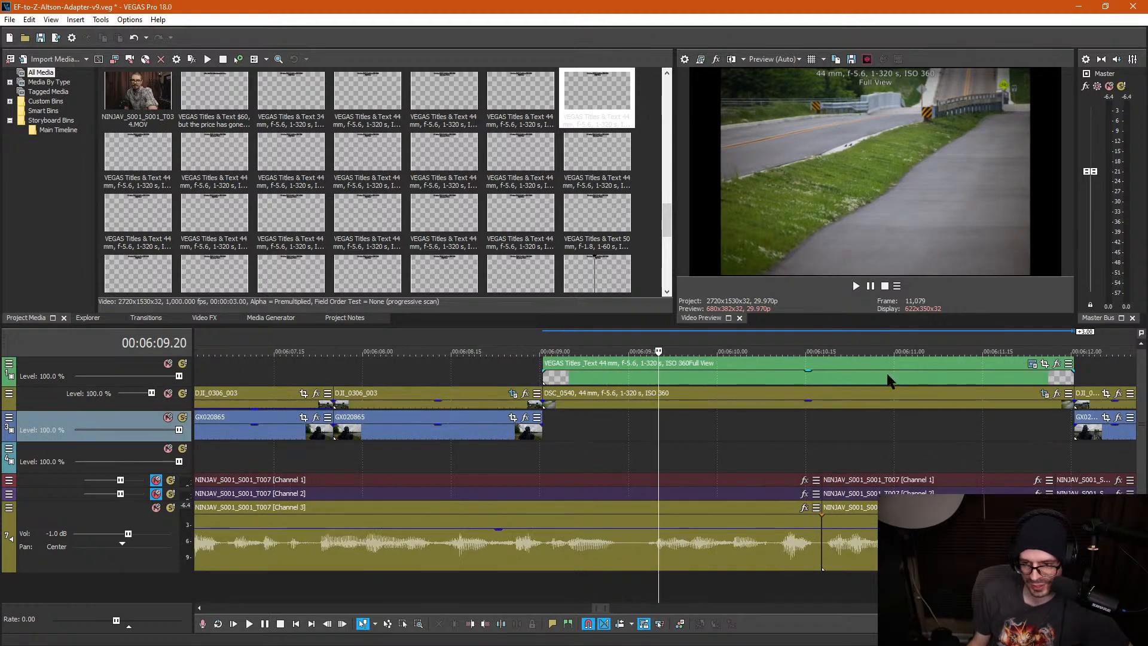
# Step: Paste the copied settings line again over the first text line of the title above the DSC_0540 photo
pyautogui.click(1034, 365)
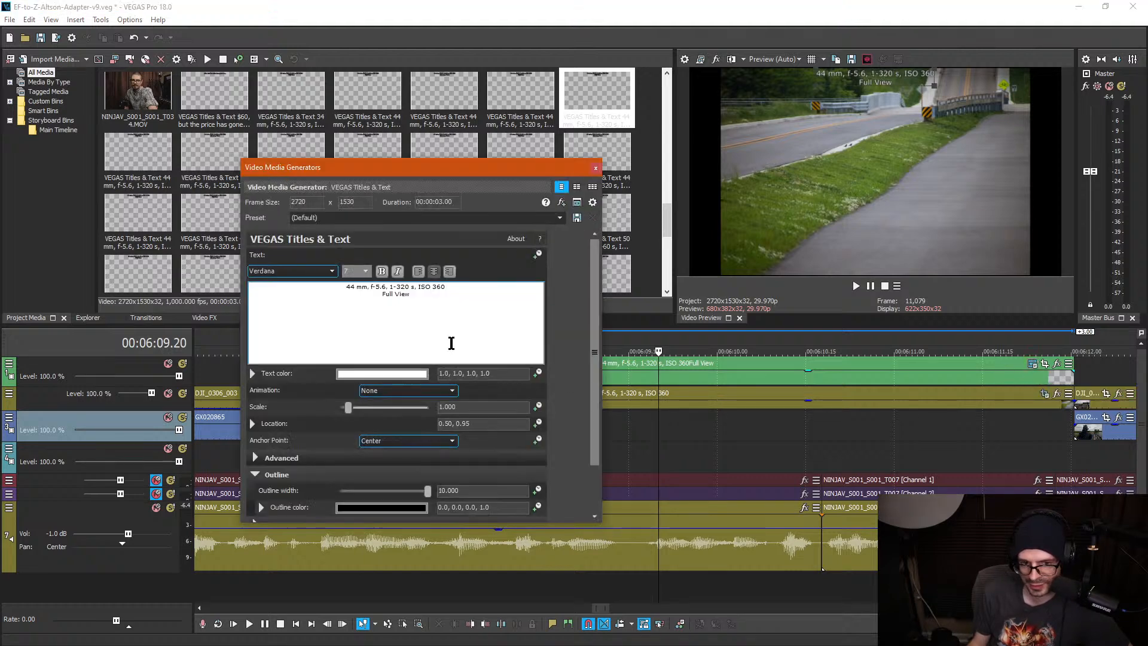
pyautogui.moveTo(456, 289); pyautogui.dragTo(302, 278)
pyautogui.hotkey('ctrl', 'v')
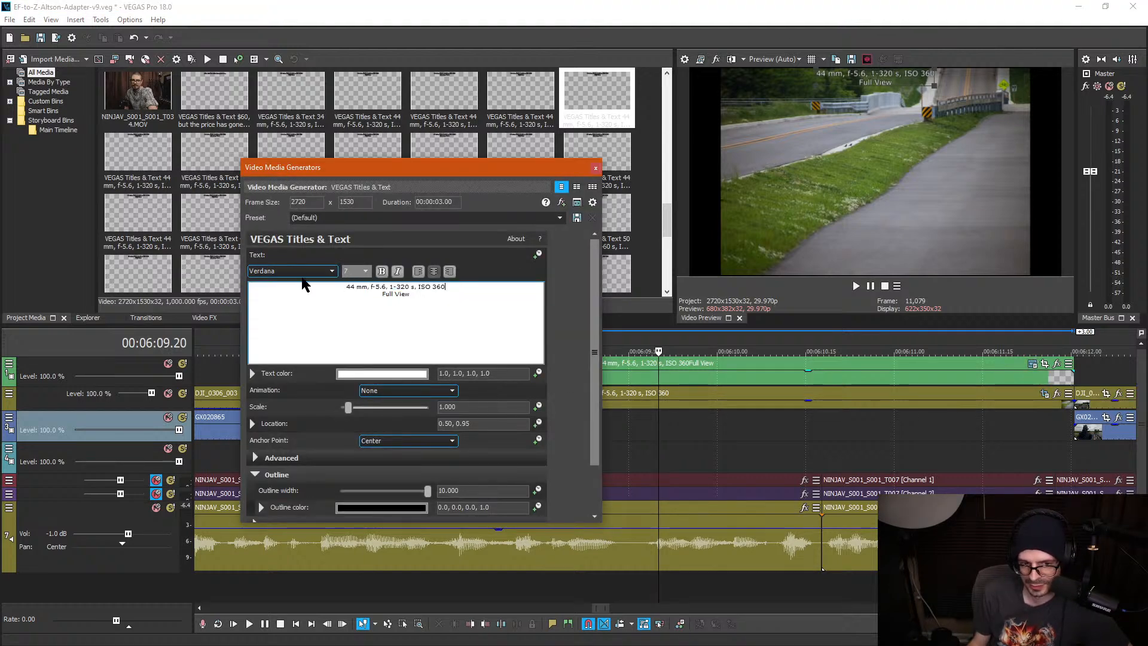
pyautogui.click(596, 168)
# Step: Move the DSC_0540 photo to the third track and its title to the second track, keeping their start times
pyautogui.click(645, 443)
pyautogui.scroll(-5, 688, 442)
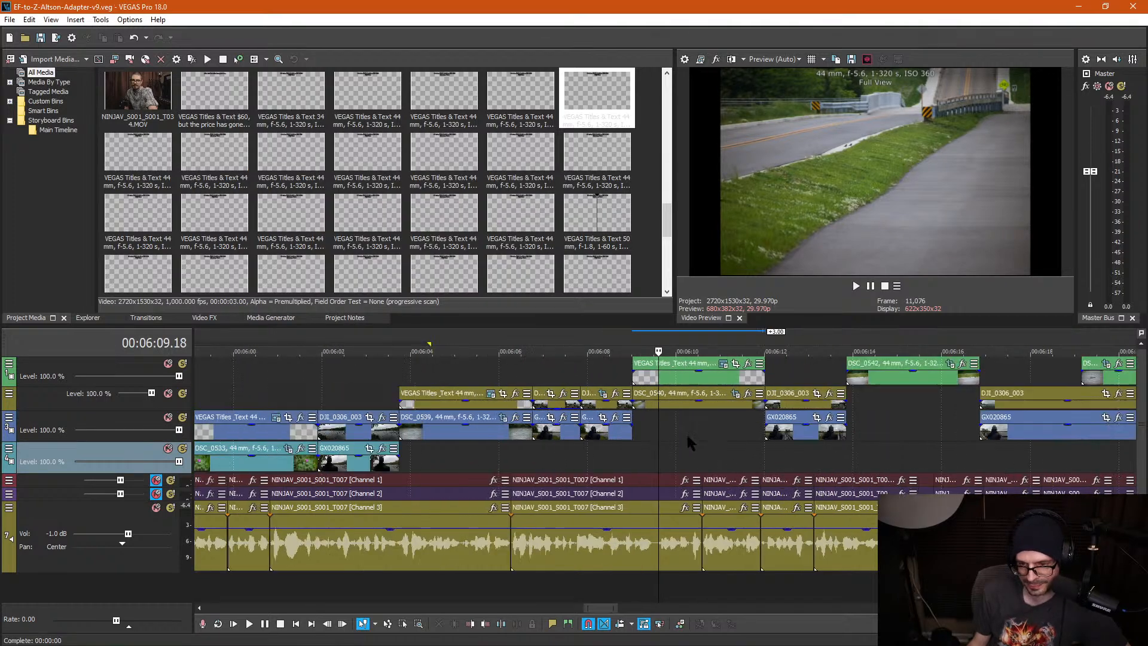
pyautogui.moveTo(661, 401); pyautogui.dragTo(662, 422)
pyautogui.moveTo(688, 372); pyautogui.dragTo(688, 397)
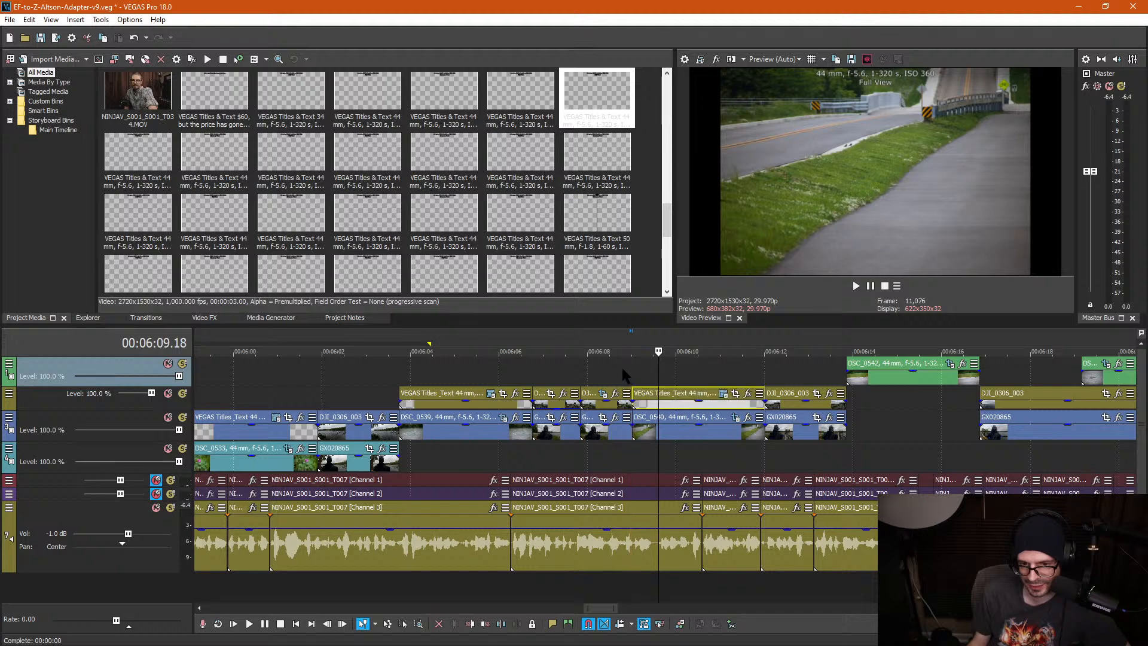
# Step: Move the titles, photos and clips from DSC_0539 through DSC_0540 on tracks two and three down one track together
pyautogui.click(622, 374)
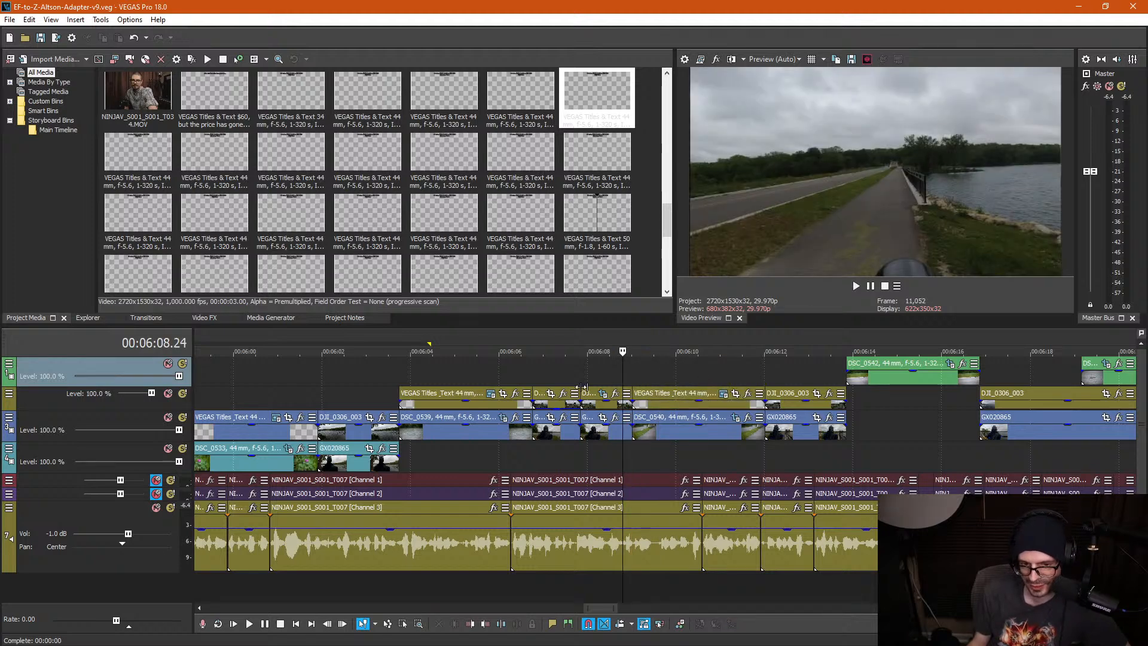
pyautogui.press('d')
pyautogui.press('d')
pyautogui.moveTo(451, 363); pyautogui.dragTo(683, 456)
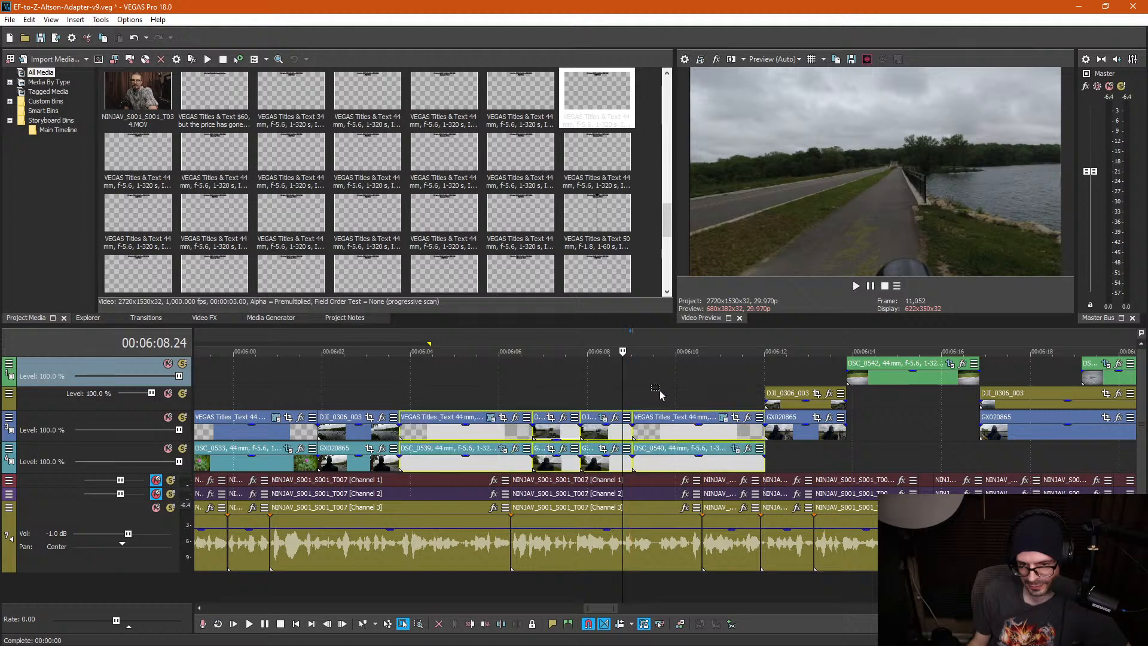
pyautogui.click(660, 389)
pyautogui.press('d')
# Step: Play the timeline from 00:06:10.18 into the DSC_0542 photo to review the sequence
pyautogui.click(703, 396)
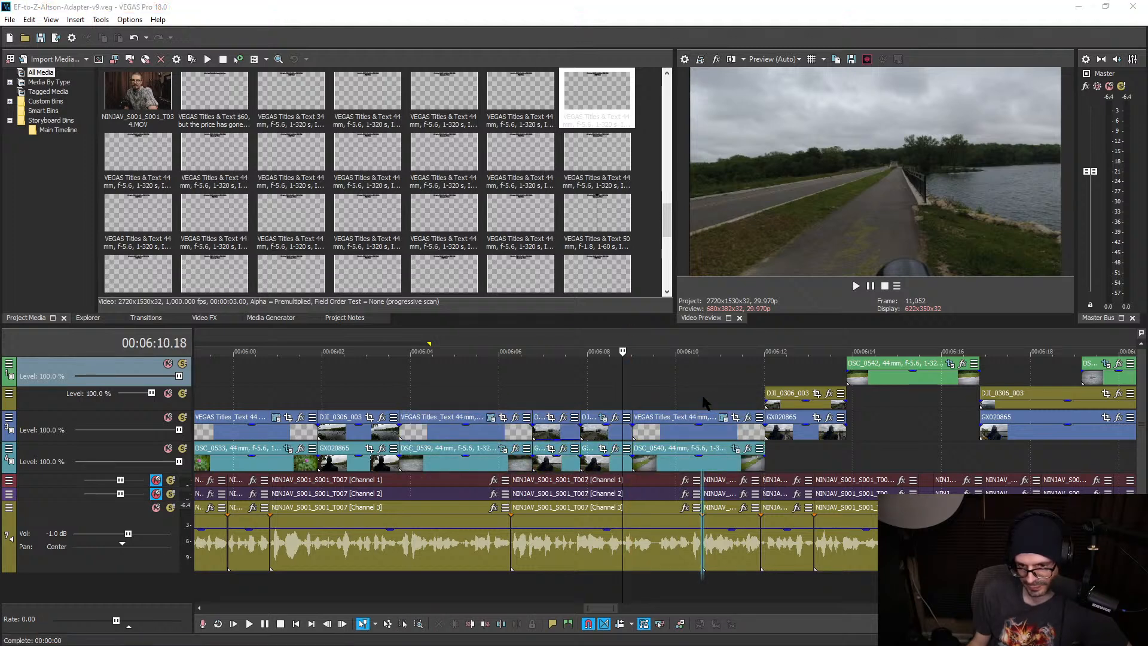
pyautogui.press('space')
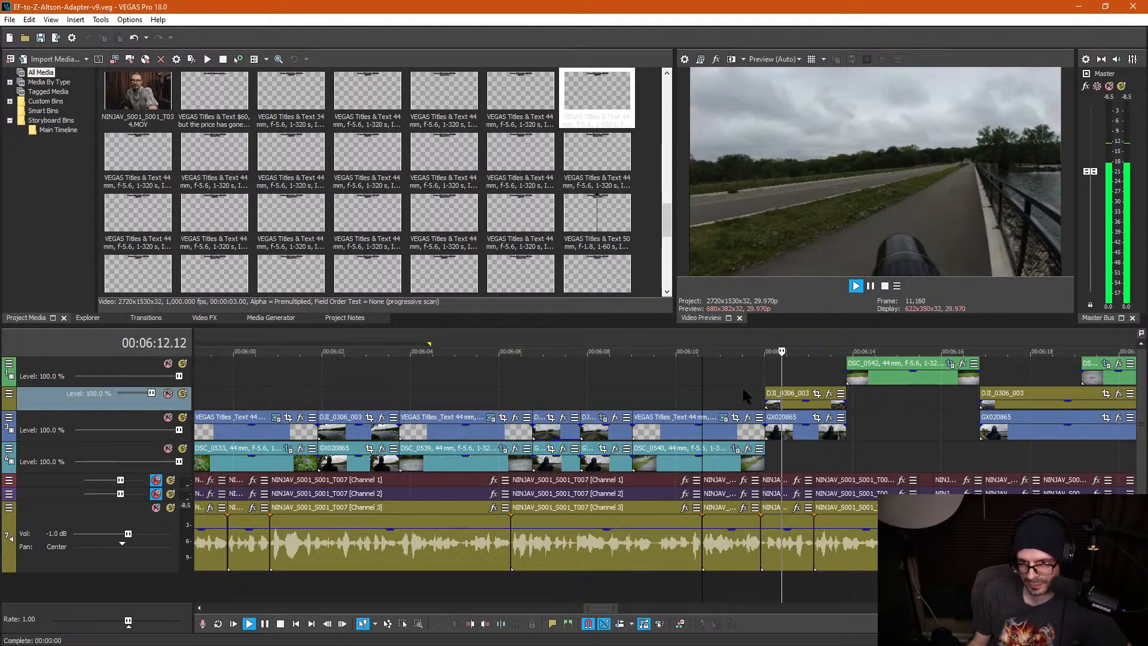
pyautogui.scroll(-2, 748, 386)
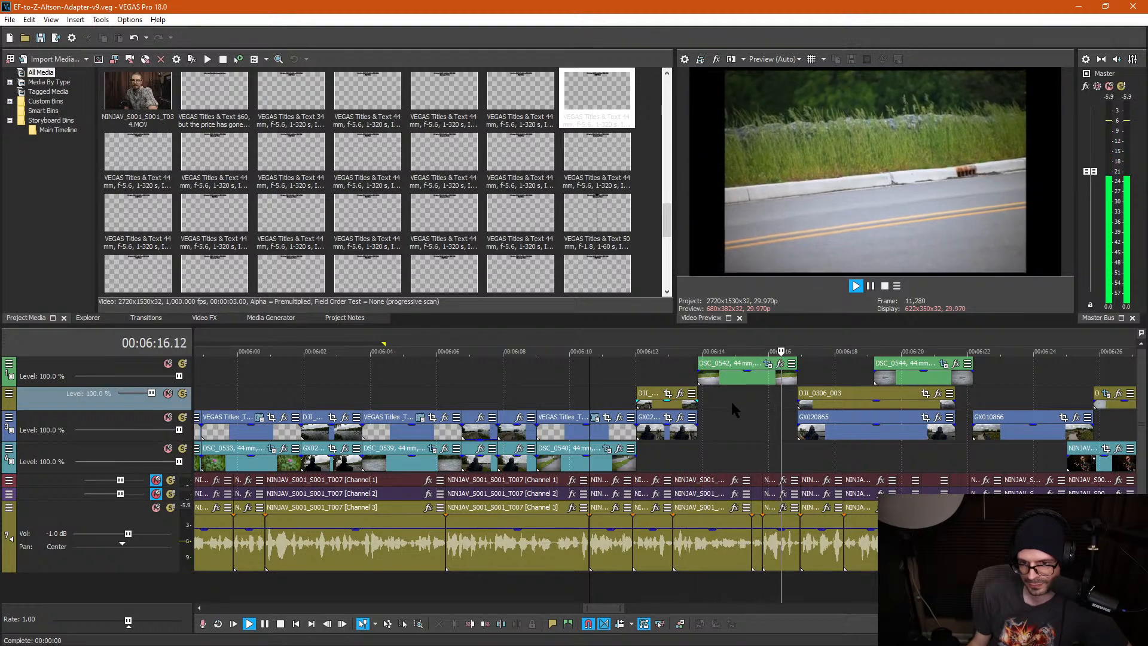
pyautogui.press('space')
# Step: Move the DJI_0306_003 and GX020865 clips that follow the DSC_0540 photo down one track to tracks three and four
pyautogui.click(664, 458)
pyautogui.scroll(3, 654, 430)
pyautogui.press('d')
pyautogui.press('d')
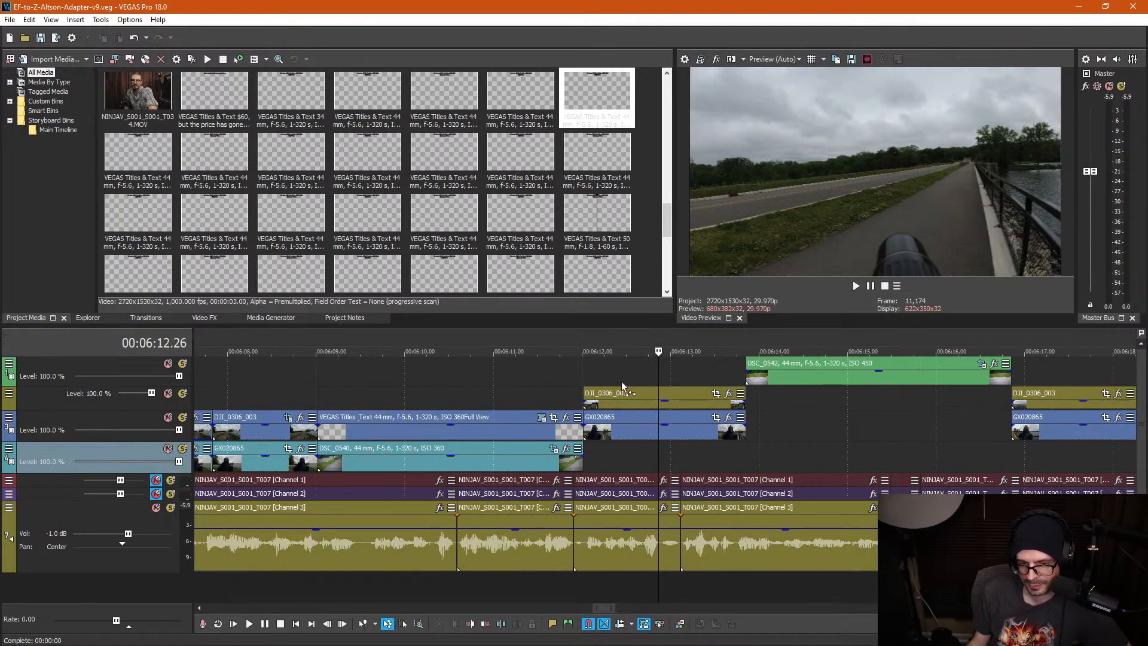
pyautogui.moveTo(622, 379); pyautogui.dragTo(636, 449)
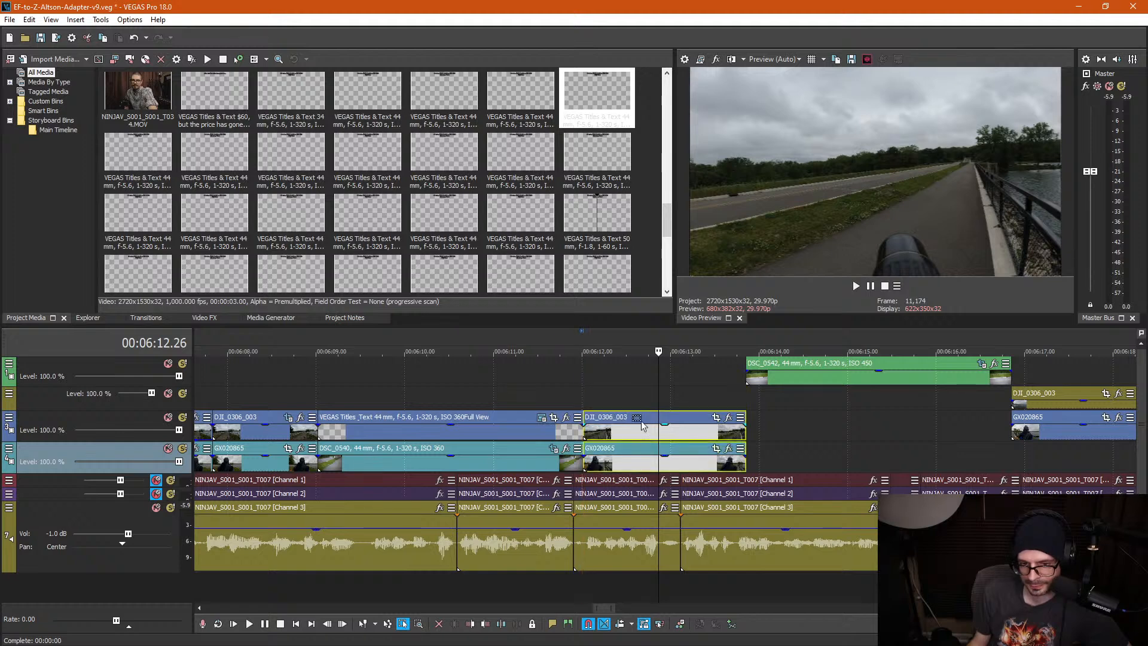
pyautogui.click(644, 393)
pyautogui.hotkey('ctrl', 'd')
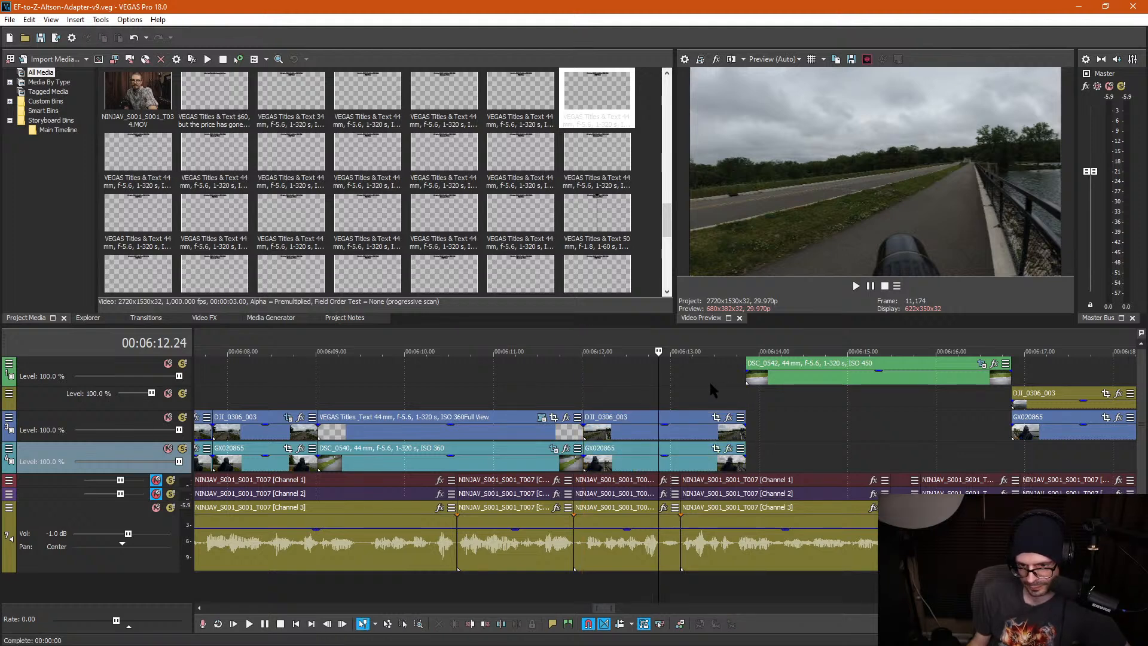
# Step: Examine the cut between the DJI_0306_003 clip and the DSC_0542 photo by comparing frames and playing across it
pyautogui.click(710, 380)
pyautogui.click(763, 395)
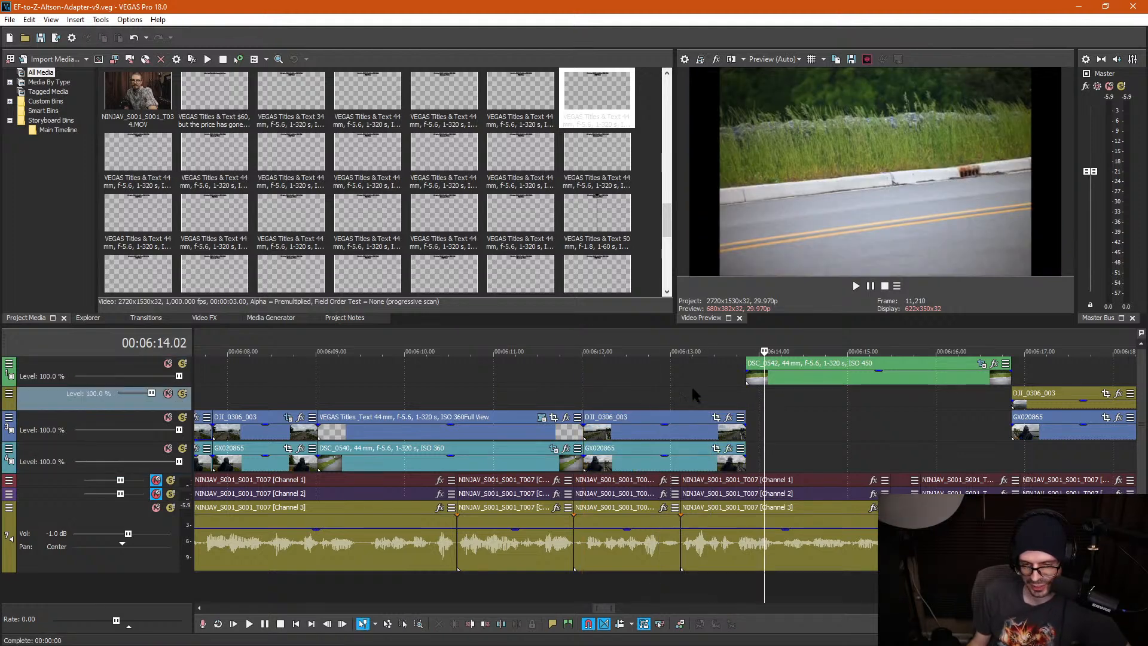
pyautogui.click(722, 383)
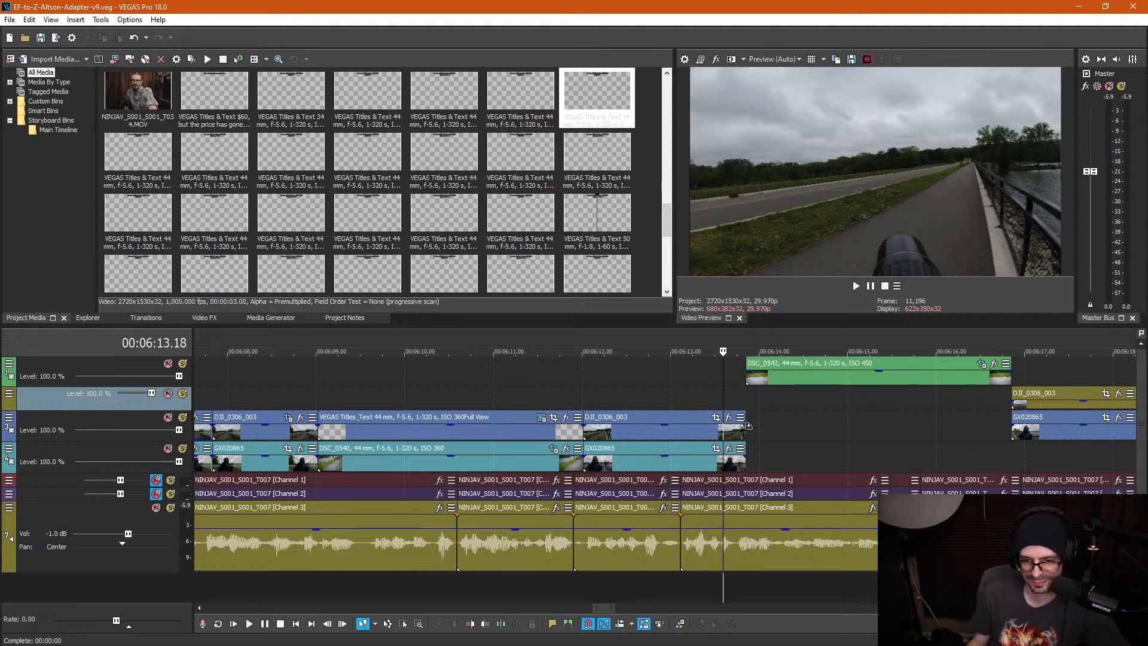
pyautogui.click(709, 397)
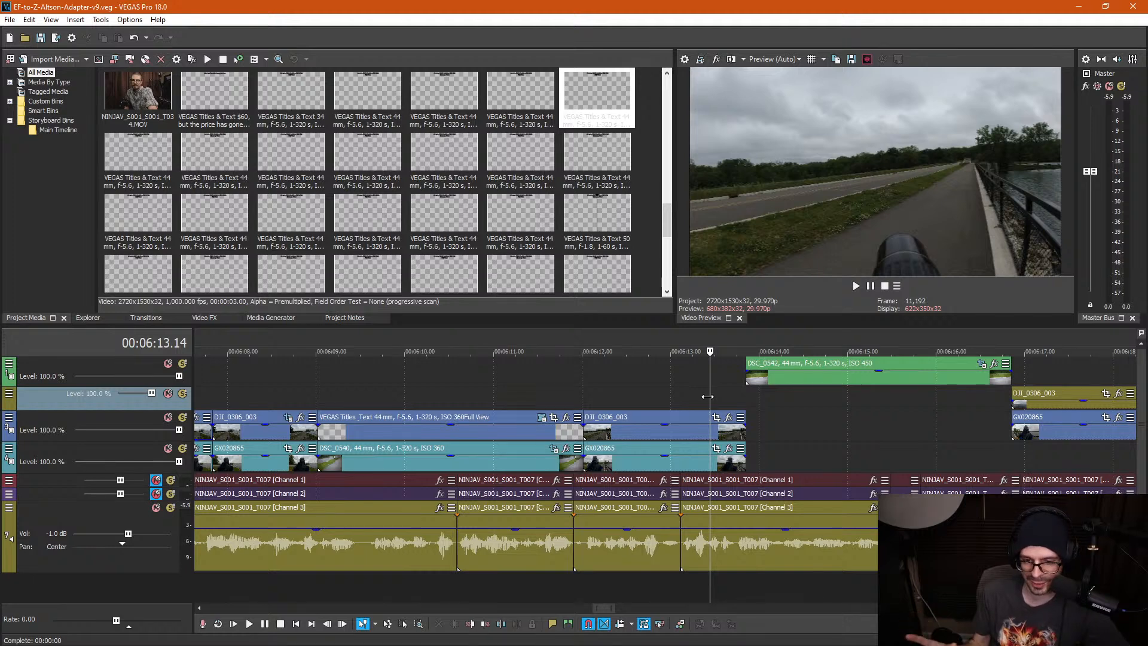
pyautogui.click(723, 386)
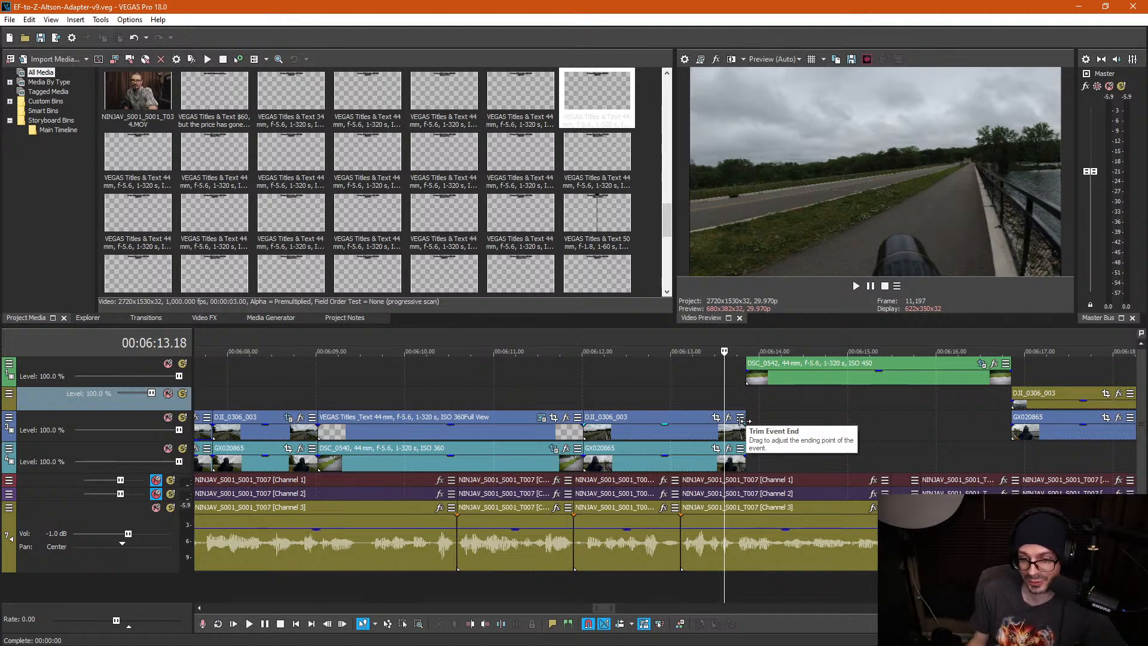
pyautogui.click(753, 397)
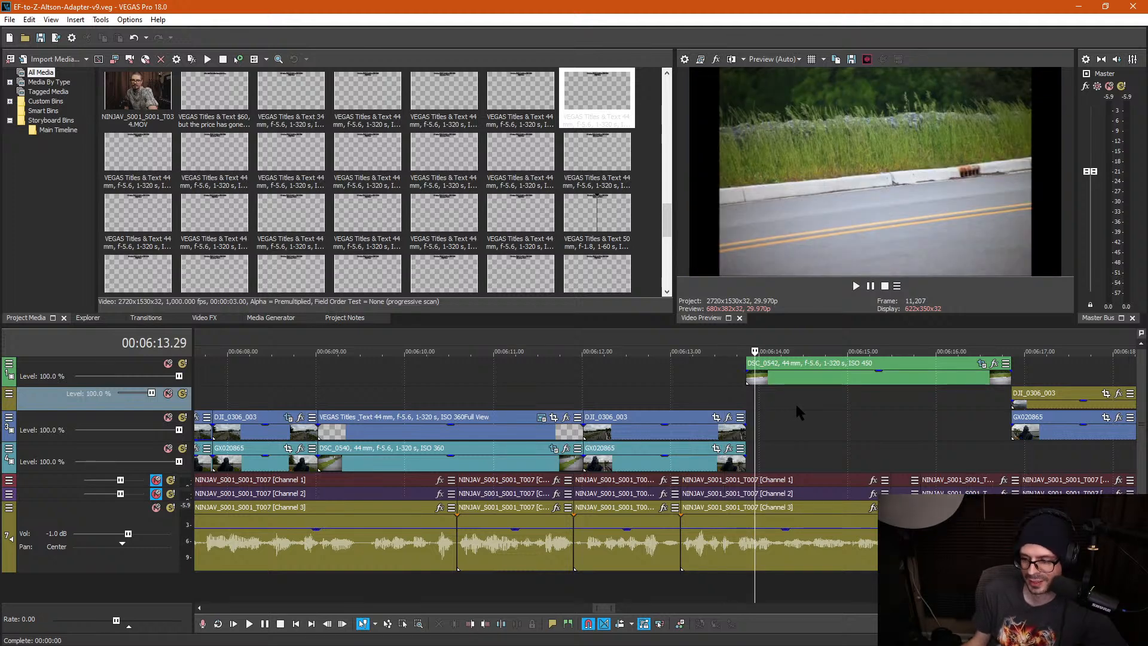
pyautogui.click(761, 413)
pyautogui.click(781, 400)
pyautogui.click(785, 413)
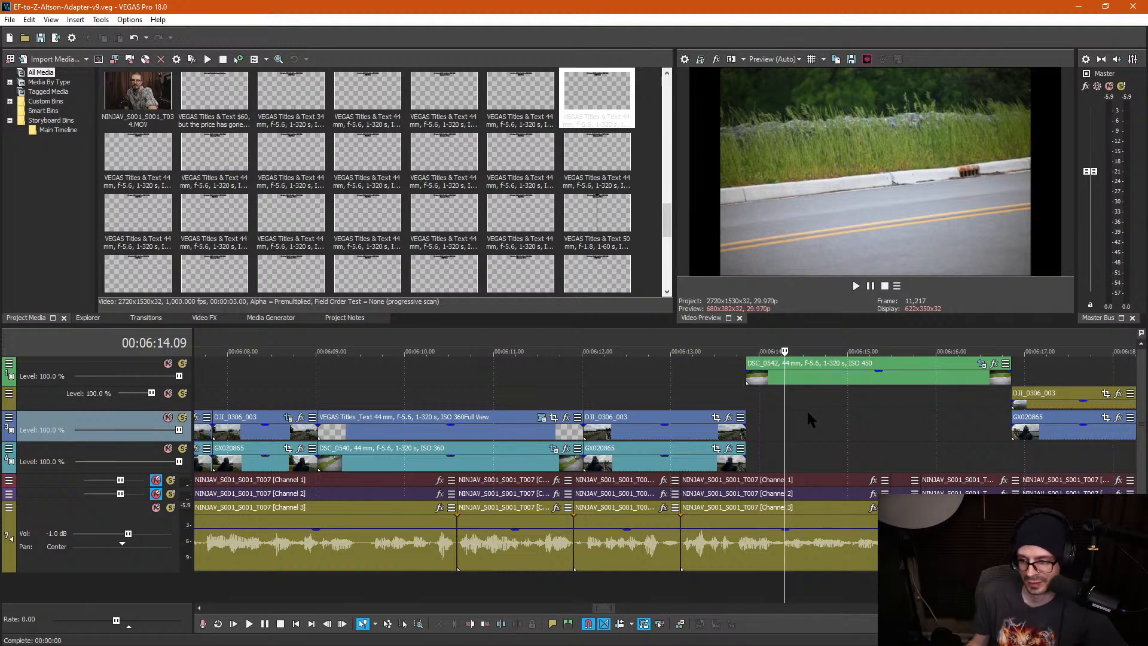
pyautogui.click(721, 399)
pyautogui.press('space')
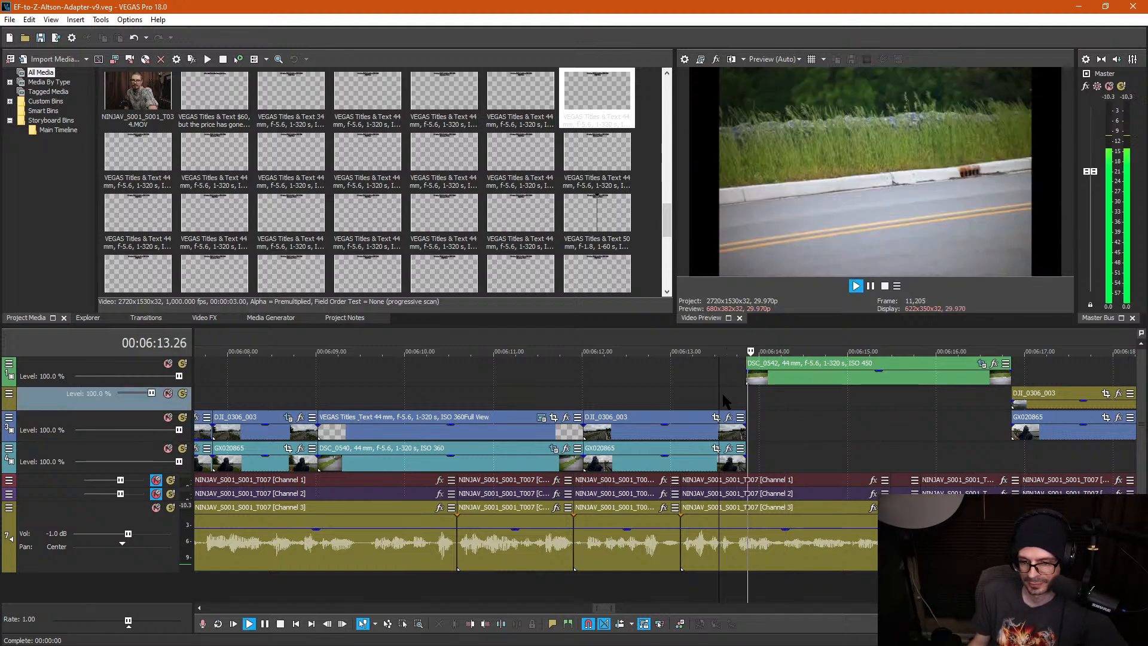
pyautogui.press('space')
# Step: Move the DSC_0542 photo down to the third track, directly after the DJI_0306_003 clip
pyautogui.click(794, 367)
pyautogui.moveTo(794, 393); pyautogui.dragTo(790, 417)
pyautogui.click(753, 400)
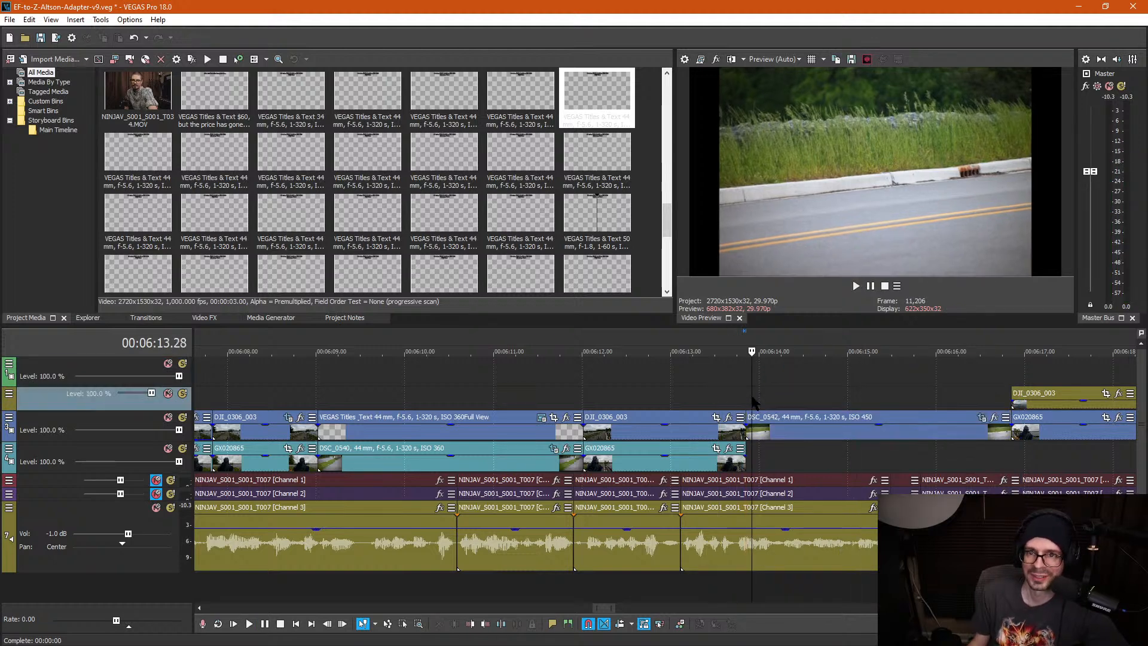
# Step: Replay the transition from the DJI_0306_003 clip into the moved DSC_0542 photo to check its timing
pyautogui.click(758, 397)
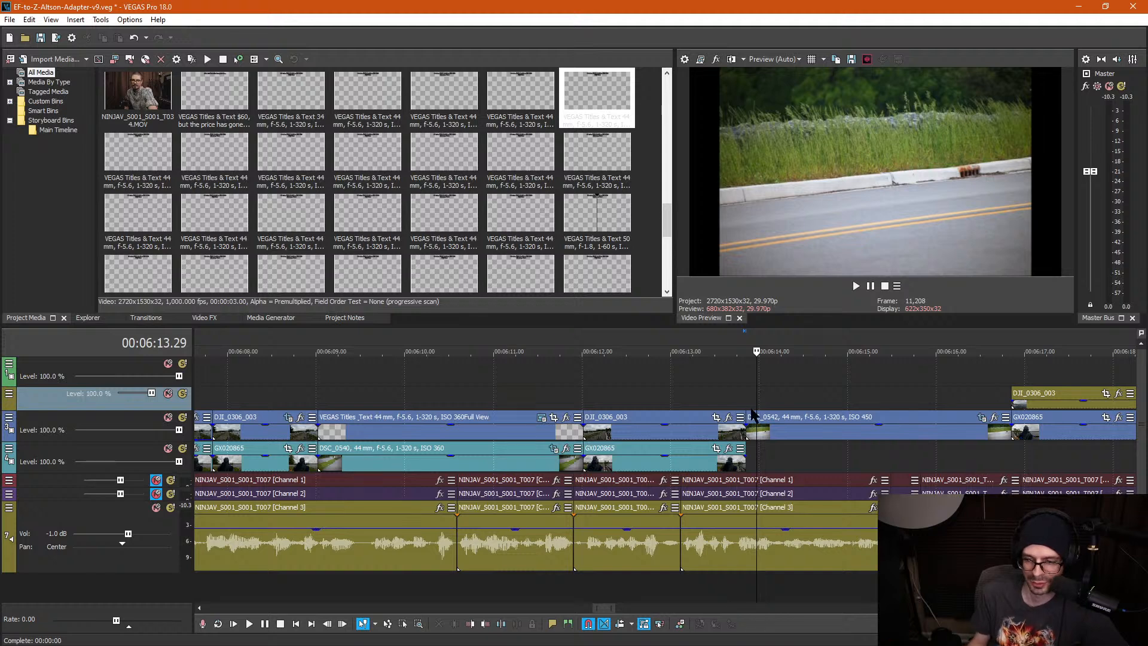
pyautogui.click(722, 379)
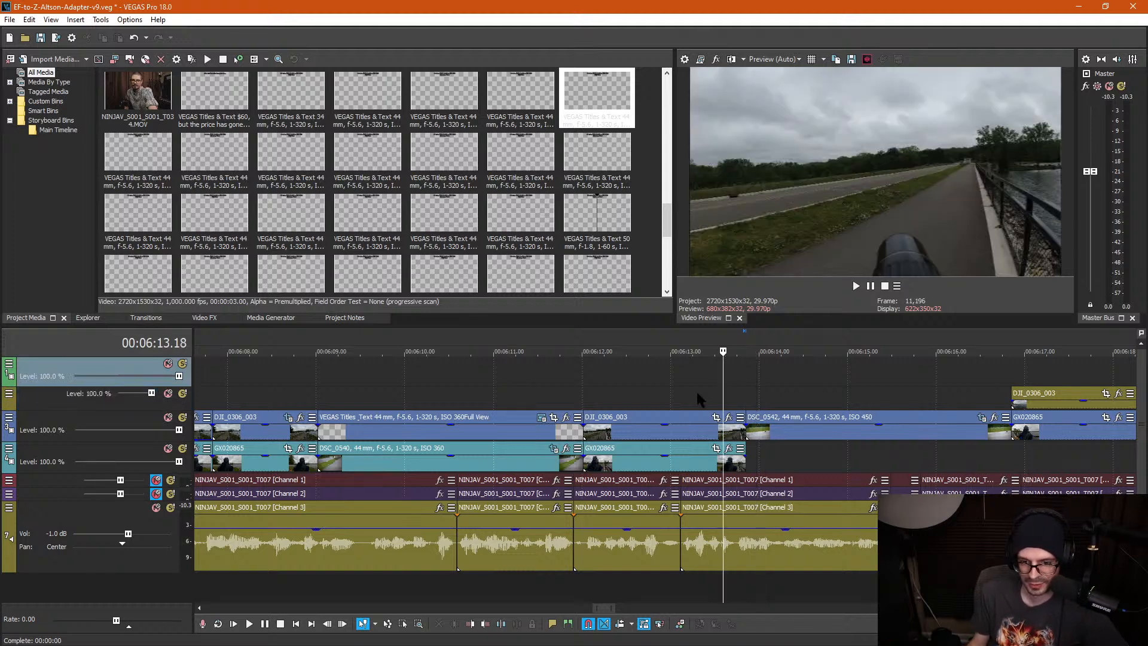
pyautogui.click(671, 394)
pyautogui.press('space')
pyautogui.press('space')
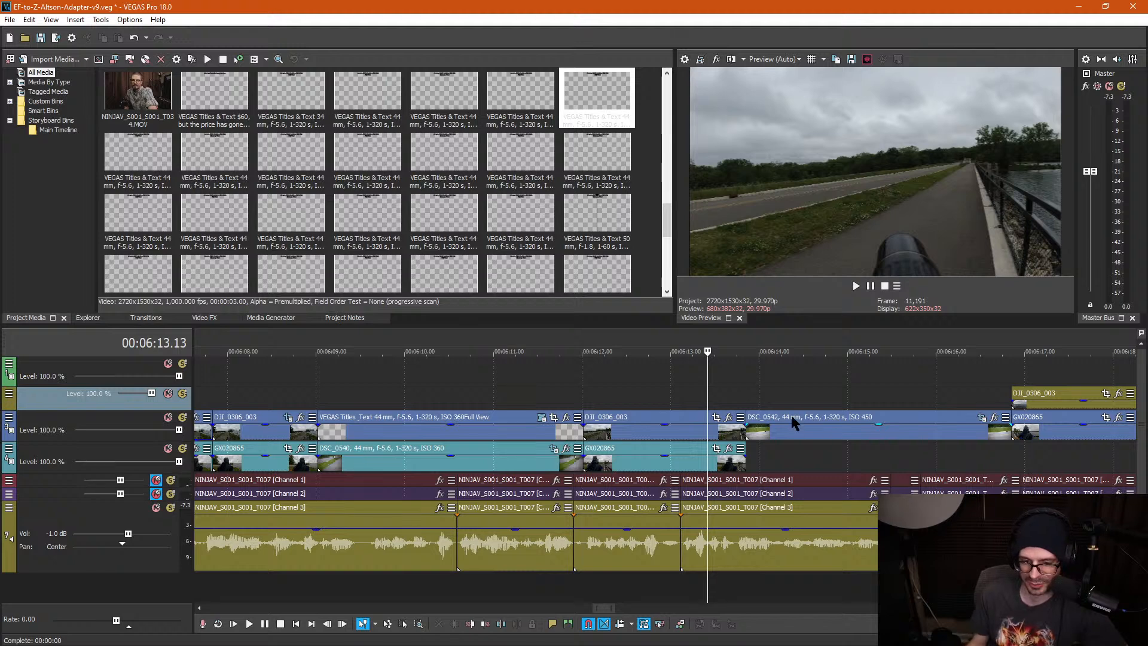
pyautogui.click(695, 410)
pyautogui.press('space')
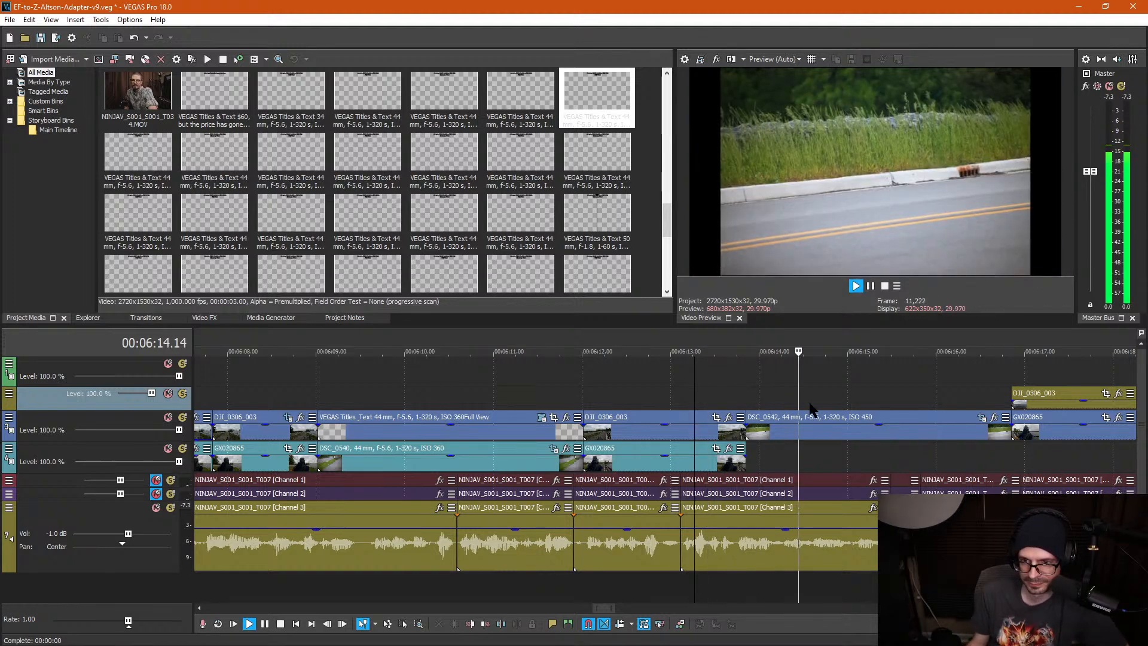
pyautogui.press('Return')
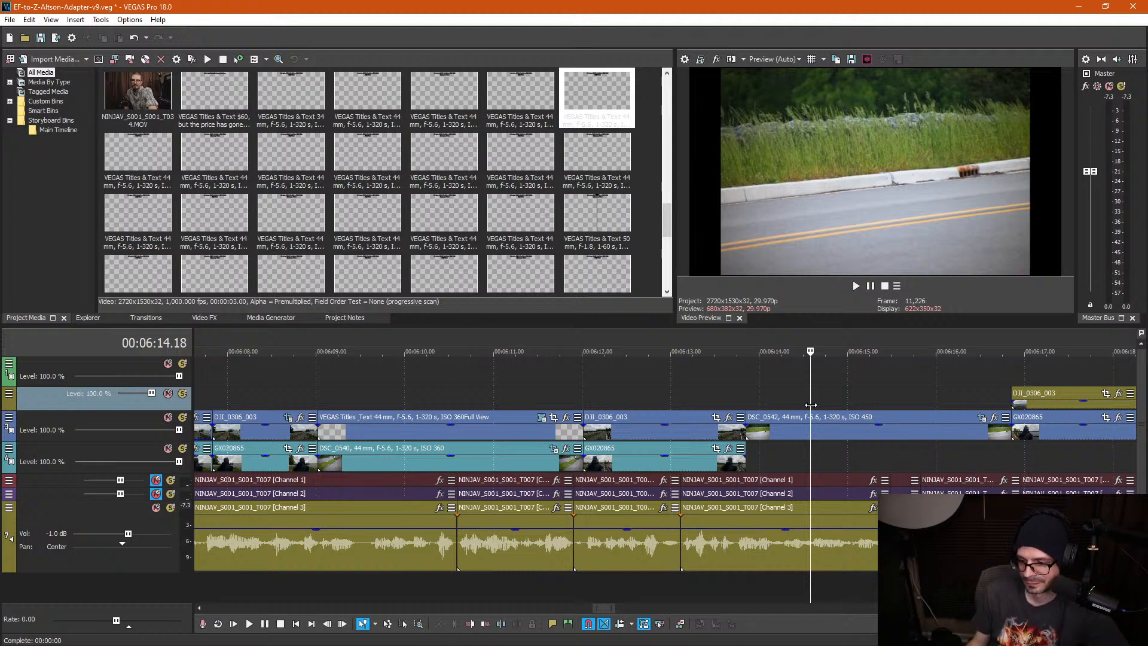
pyautogui.click(727, 396)
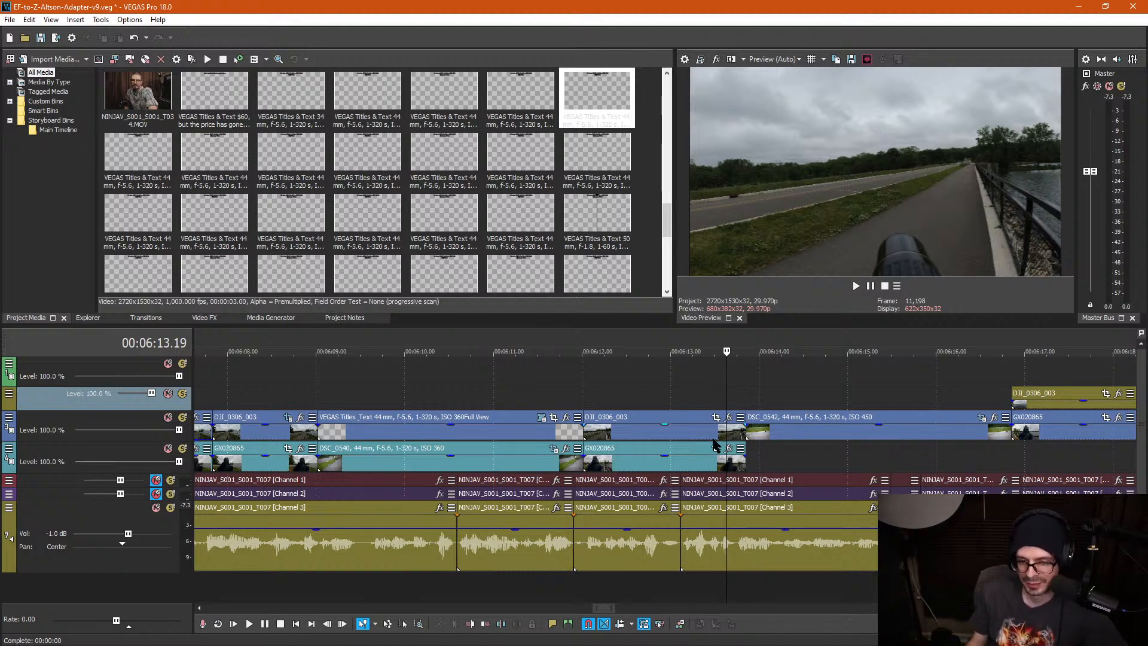
pyautogui.click(686, 375)
pyautogui.press('space')
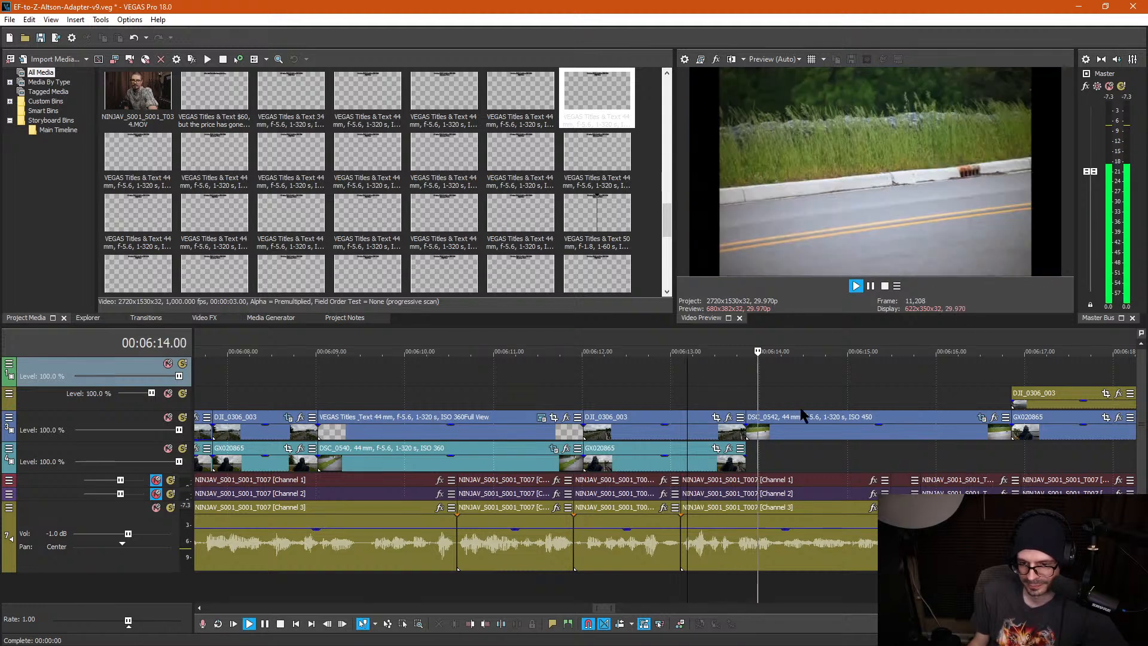
pyautogui.scroll(-1, 801, 415)
pyautogui.press('Return')
# Step: Copy the title above the DSC_0540 photo and paste it on the second track above DSC_0542, starting at 00:06:13.26
pyautogui.scroll(-1, 560, 417)
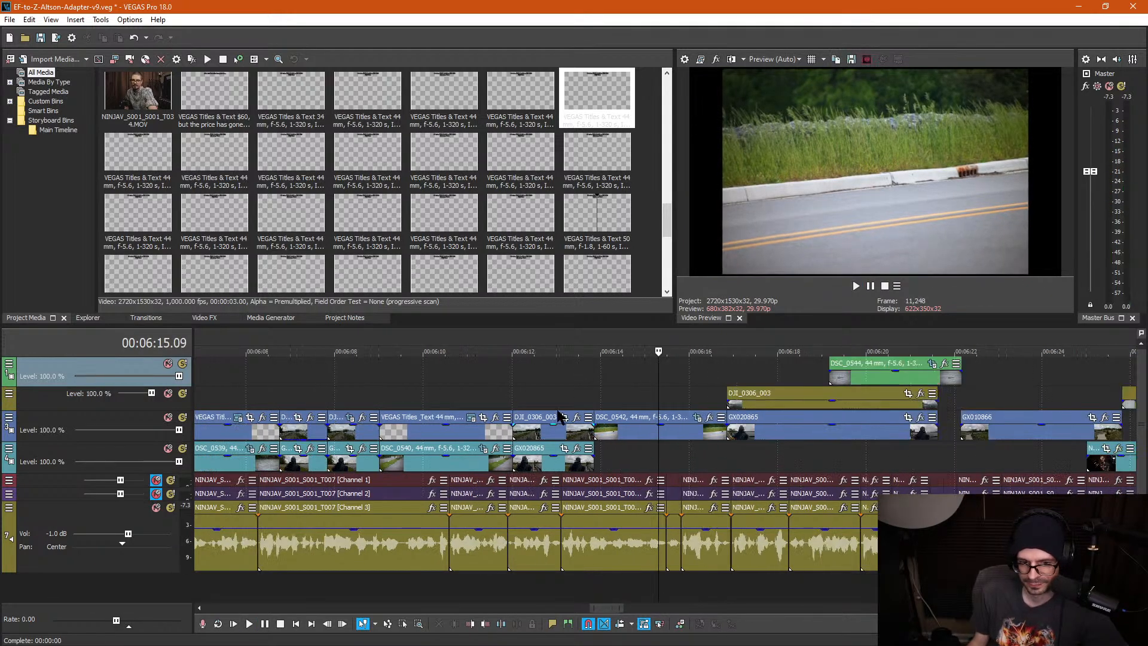
pyautogui.click(425, 428)
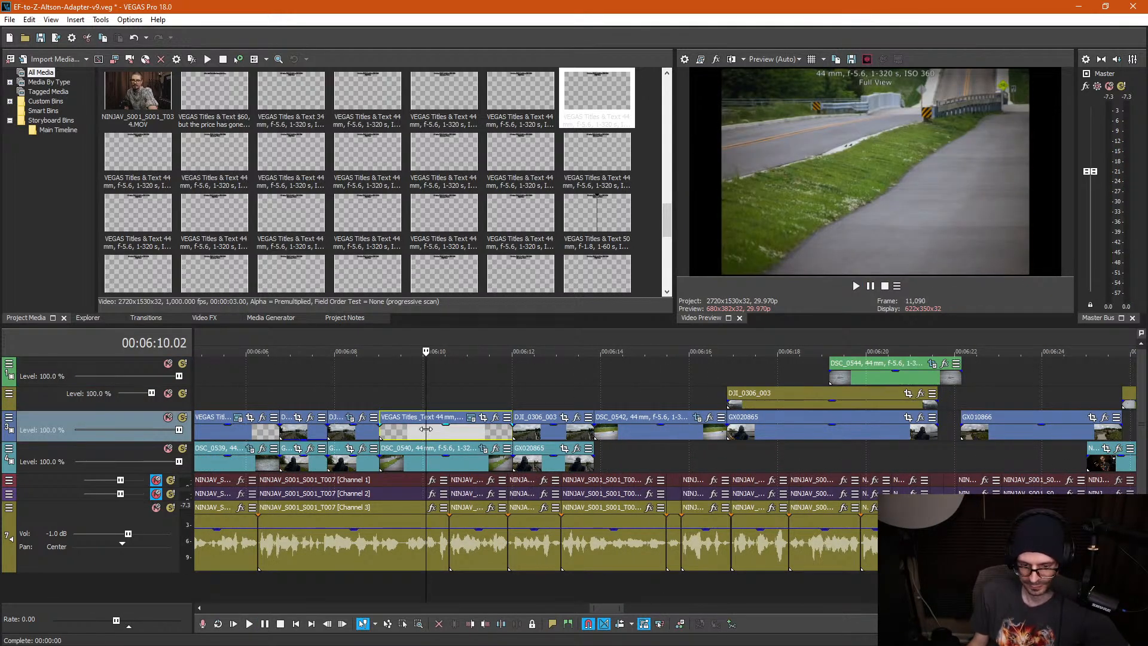
pyautogui.click(595, 386)
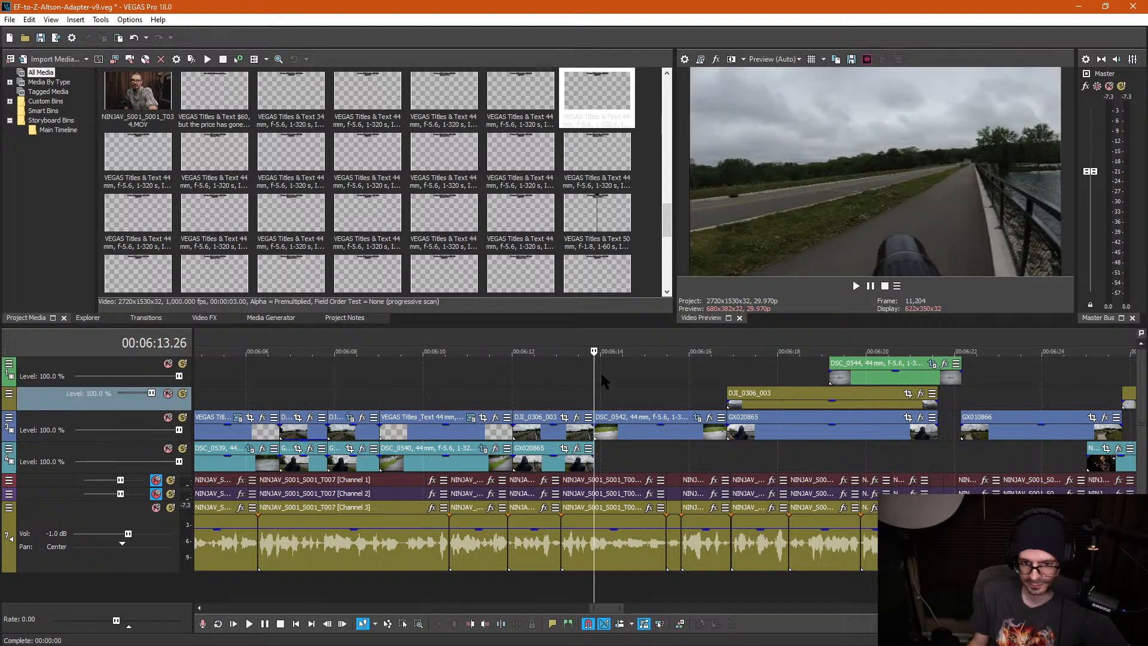
pyautogui.scroll(1, 603, 373)
pyautogui.hotkey('ctrl', 'v')
pyautogui.click(657, 273)
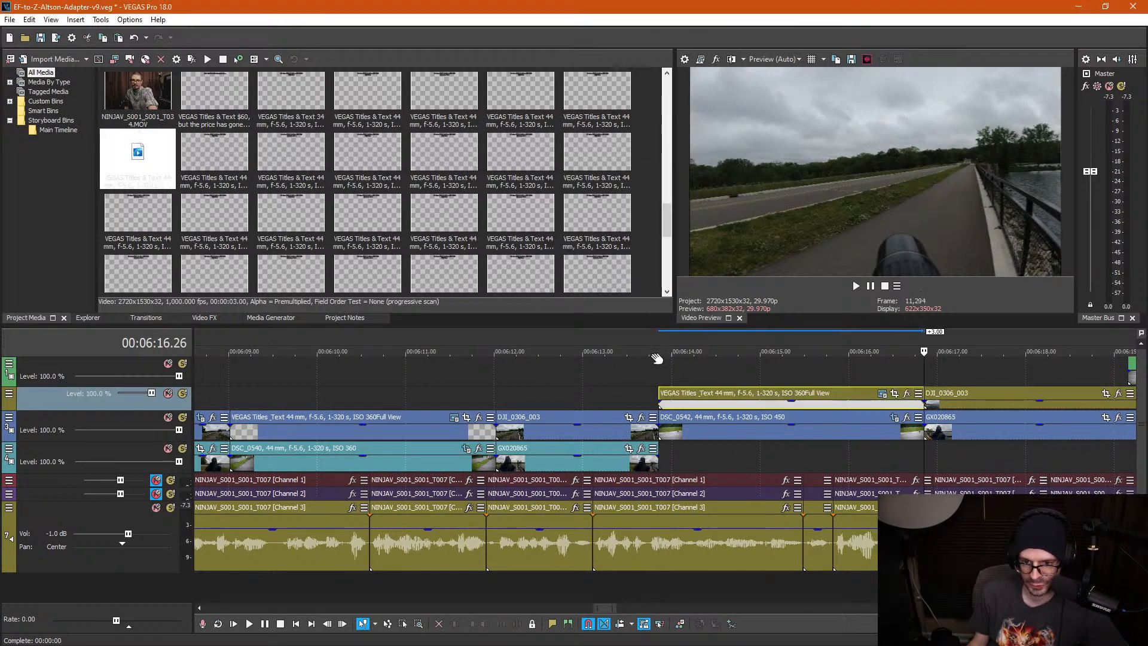
# Step: Copy the camera settings text "44 mm, f-5.6, 1-320 s, ISO 450" from the DSC_0542 photo's active take name
pyautogui.click(705, 435)
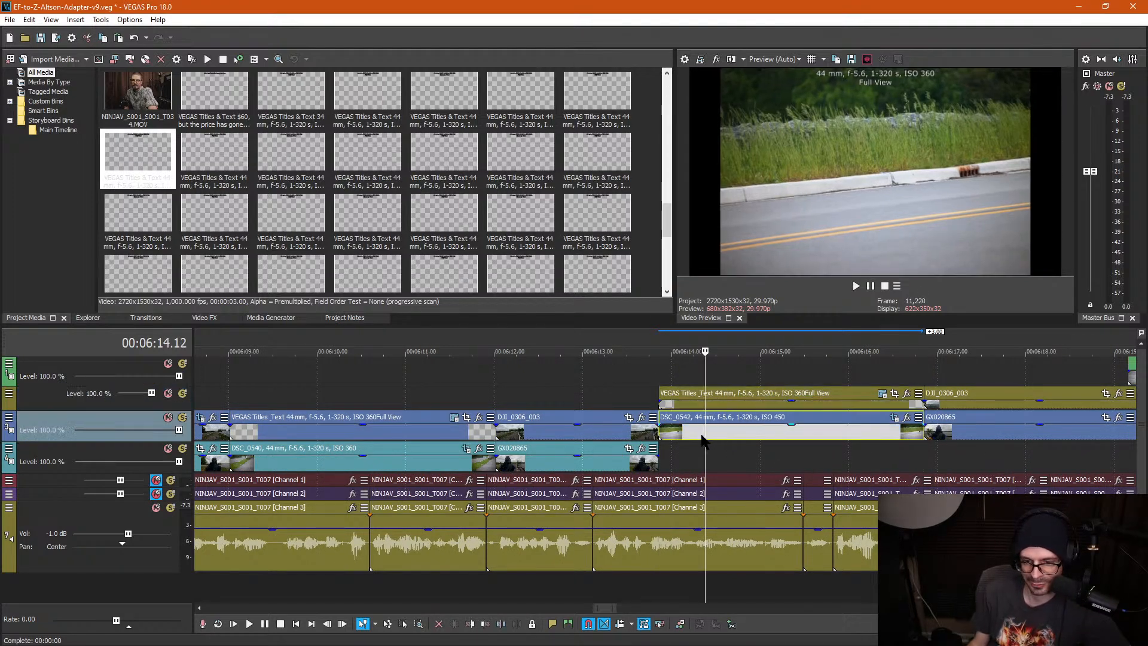
pyautogui.click(680, 424)
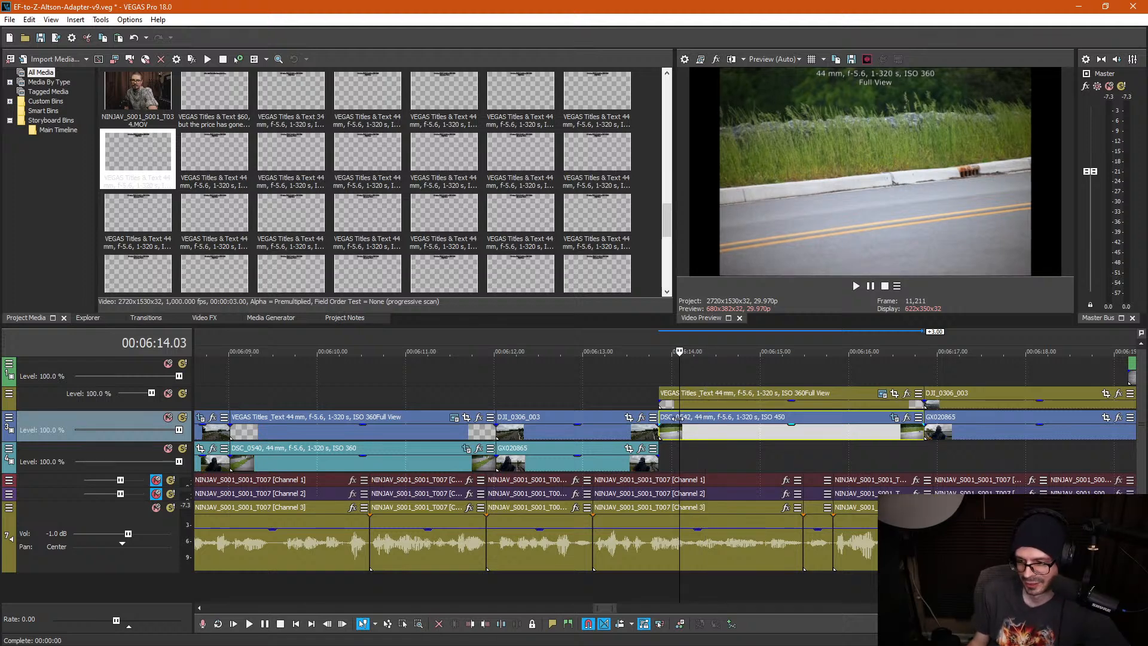
pyautogui.click(683, 378)
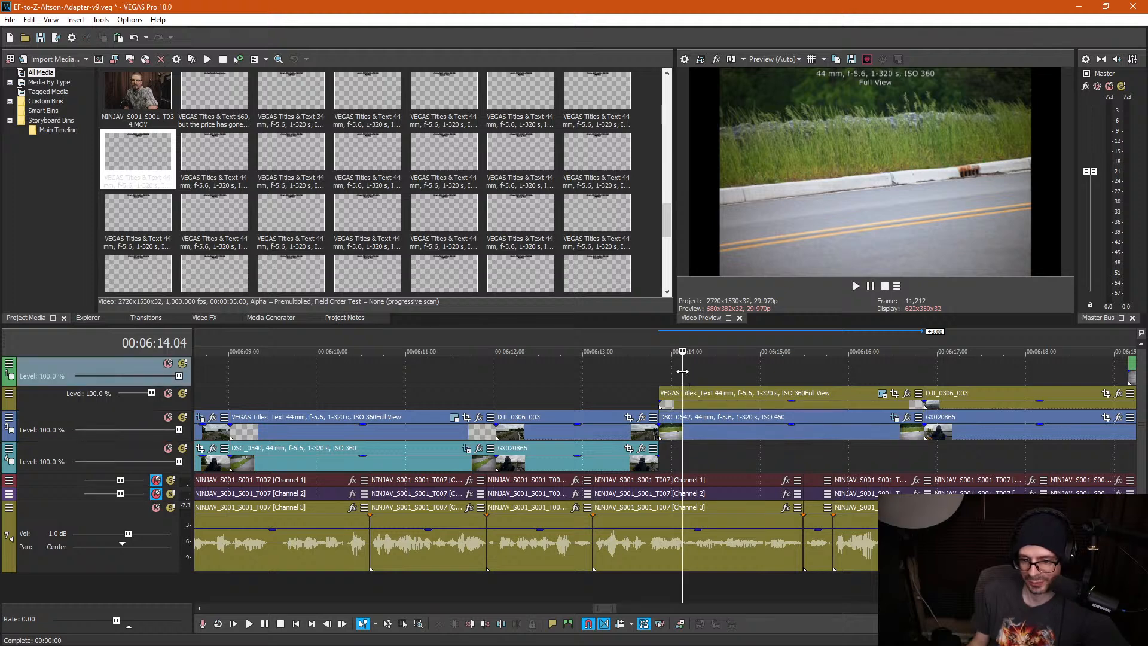
pyautogui.rightClick(694, 434)
pyautogui.click(708, 634)
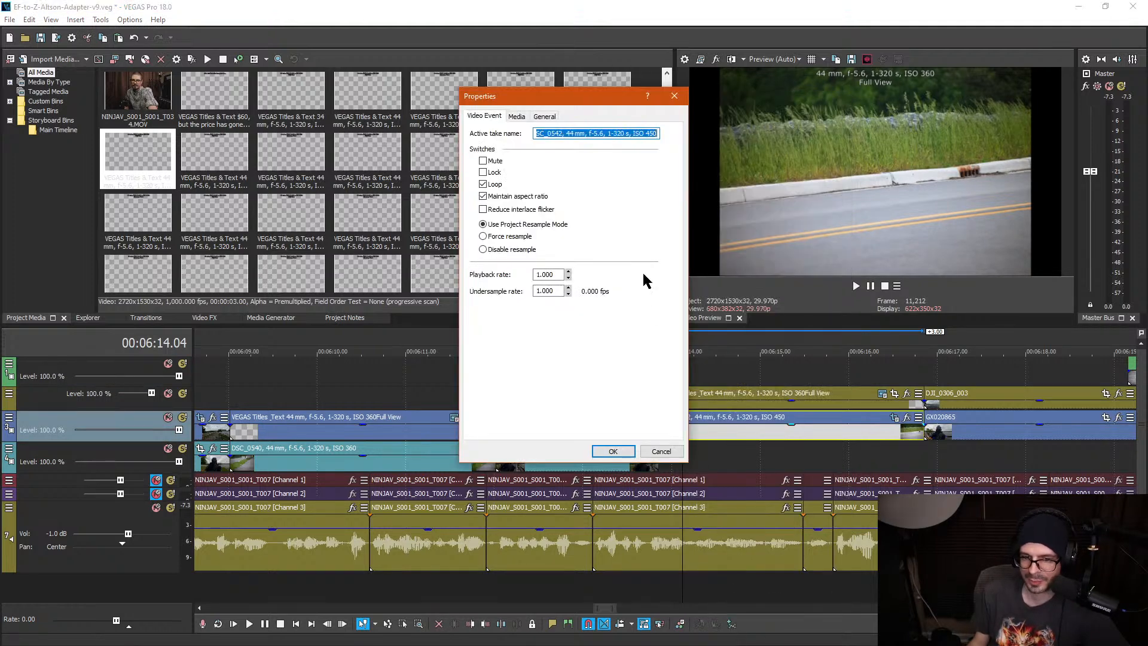
pyautogui.moveTo(658, 134); pyautogui.dragTo(567, 142)
pyautogui.hotkey('ctrl', 'c')
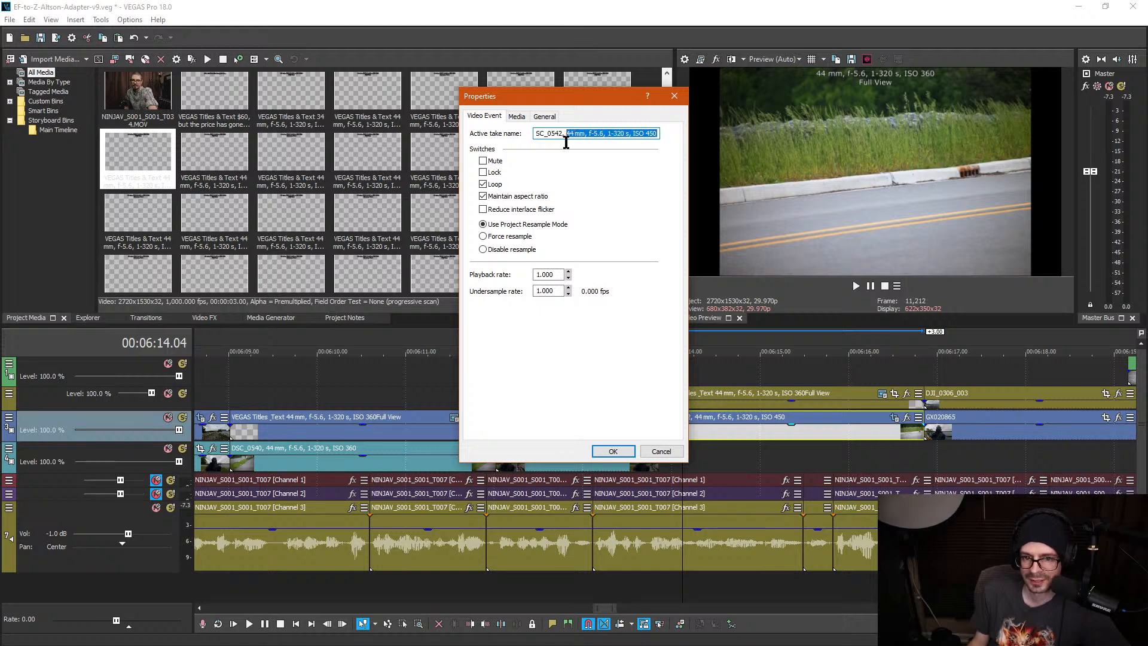
pyautogui.click(675, 96)
# Step: Replace the first line of the title above DSC_0542 with the copied "44 mm, f-5.6, 1-320 s, ISO 450"
pyautogui.click(698, 366)
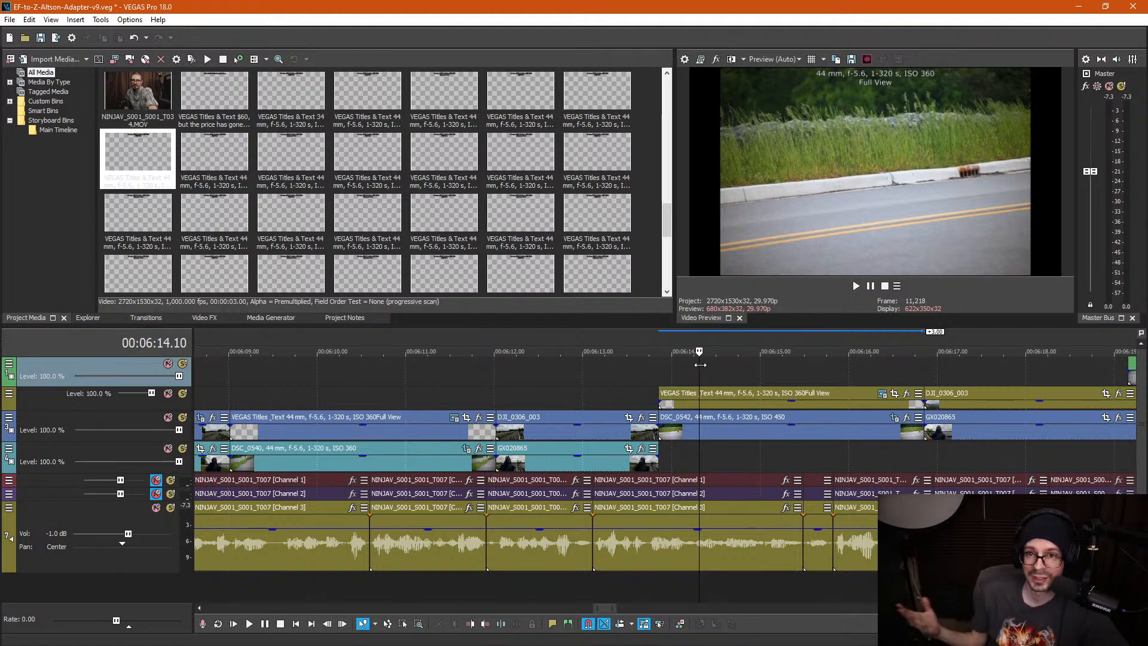
pyautogui.click(718, 396)
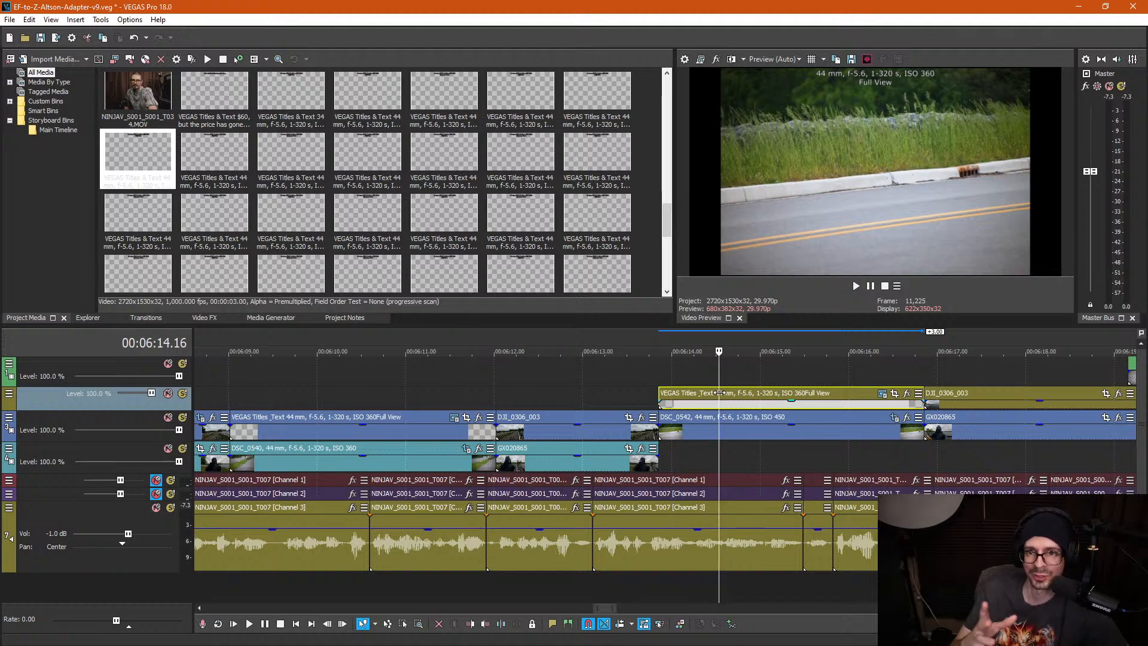
pyautogui.click(882, 394)
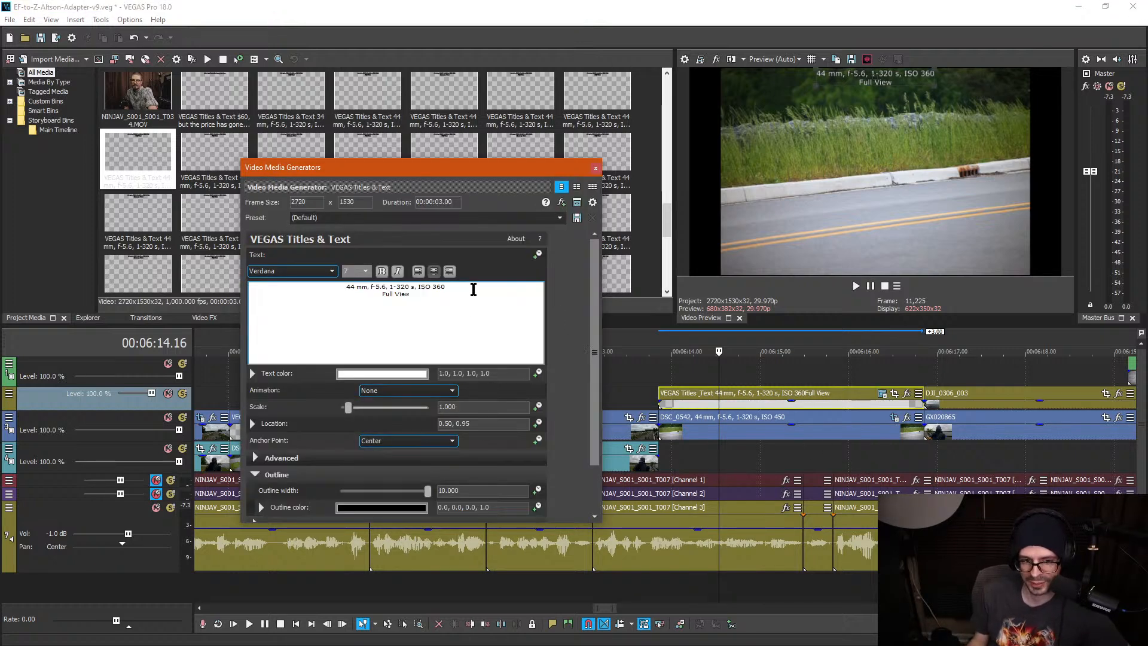
pyautogui.moveTo(473, 290); pyautogui.dragTo(340, 290)
pyautogui.hotkey('ctrl', 'v')
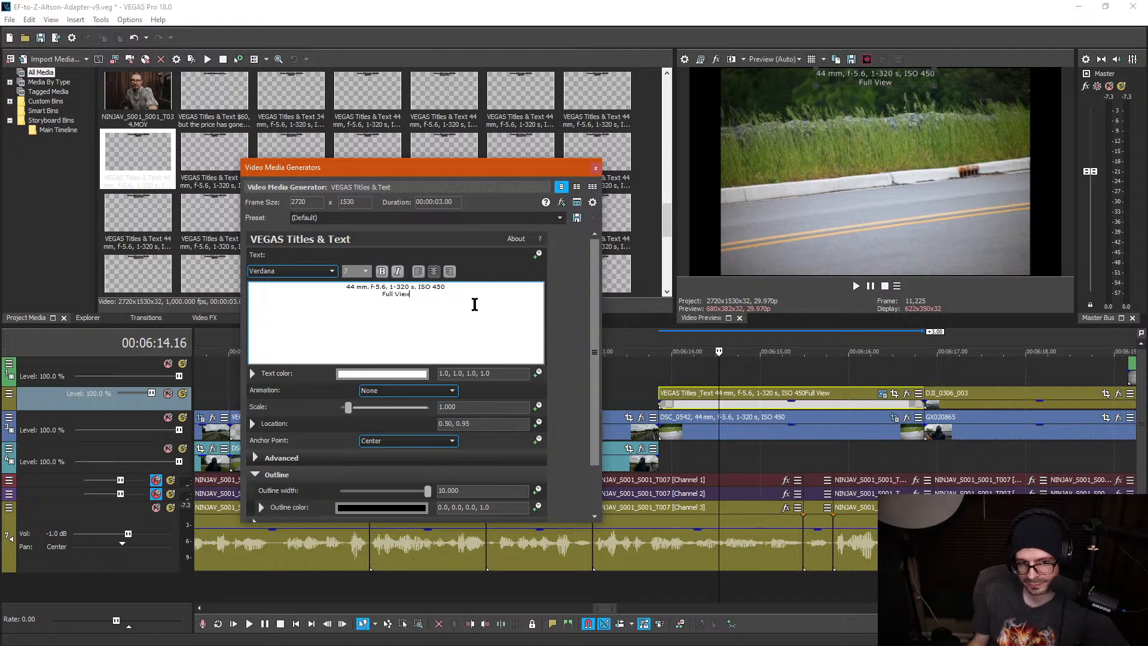
pyautogui.click(595, 168)
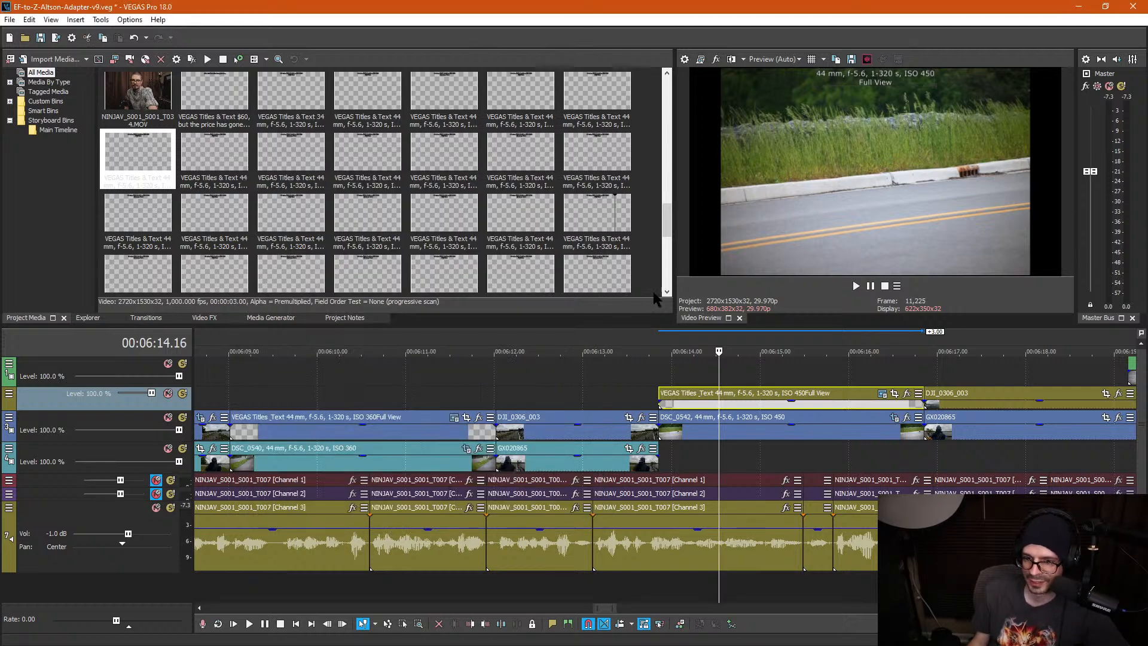
# Step: Play through the DSC_0542 photo with its title to check the displayed settings and timing
pyautogui.click(676, 383)
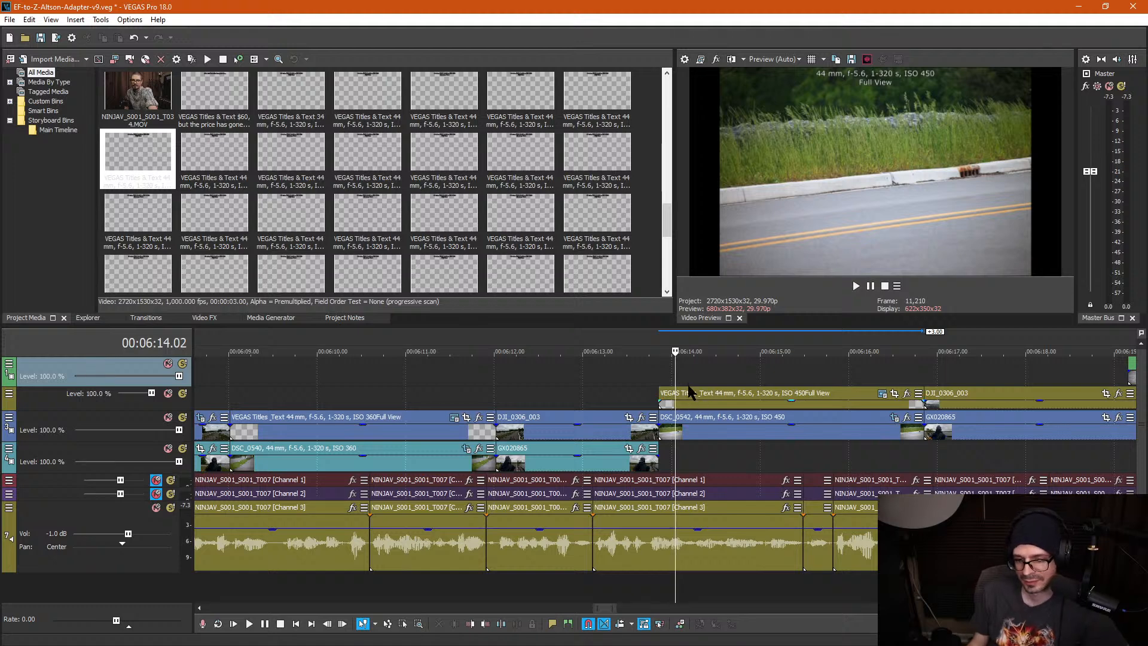
pyautogui.click(694, 383)
pyautogui.press('space')
pyautogui.press('Return')
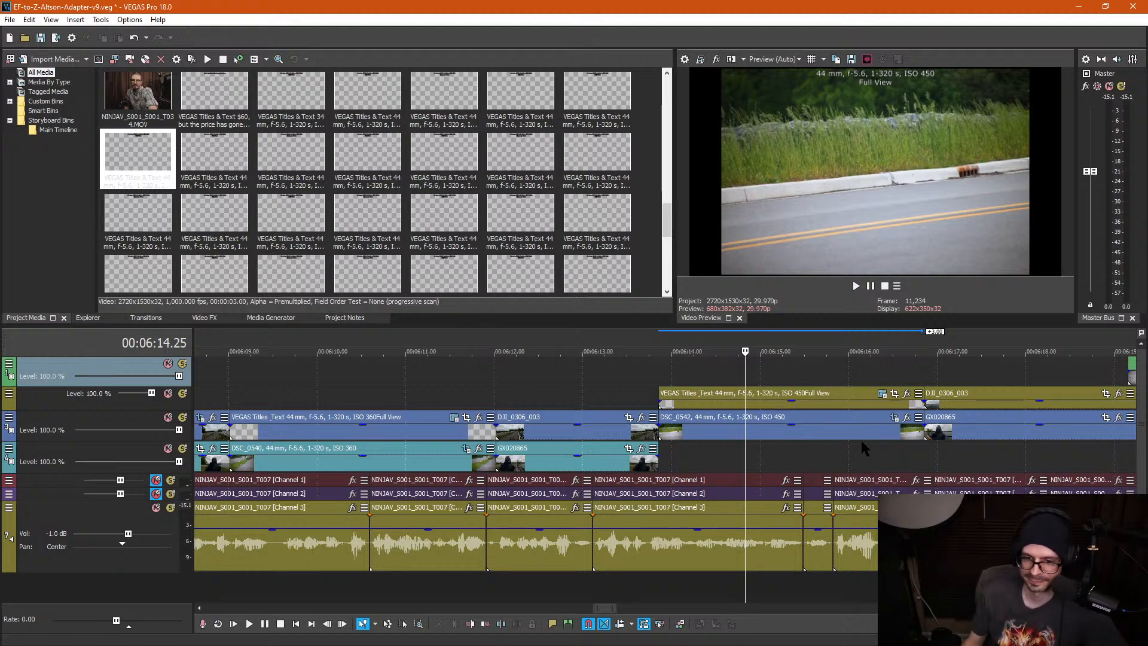
pyautogui.click(740, 383)
pyautogui.press('space')
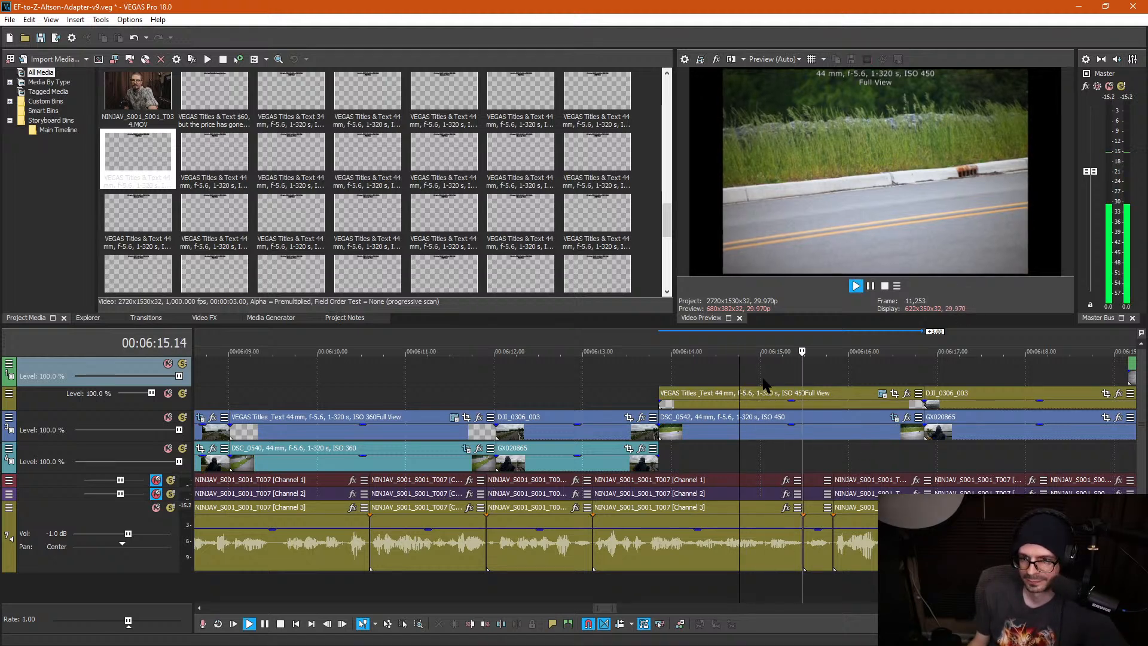
pyautogui.press('space')
pyautogui.rightClick(768, 432)
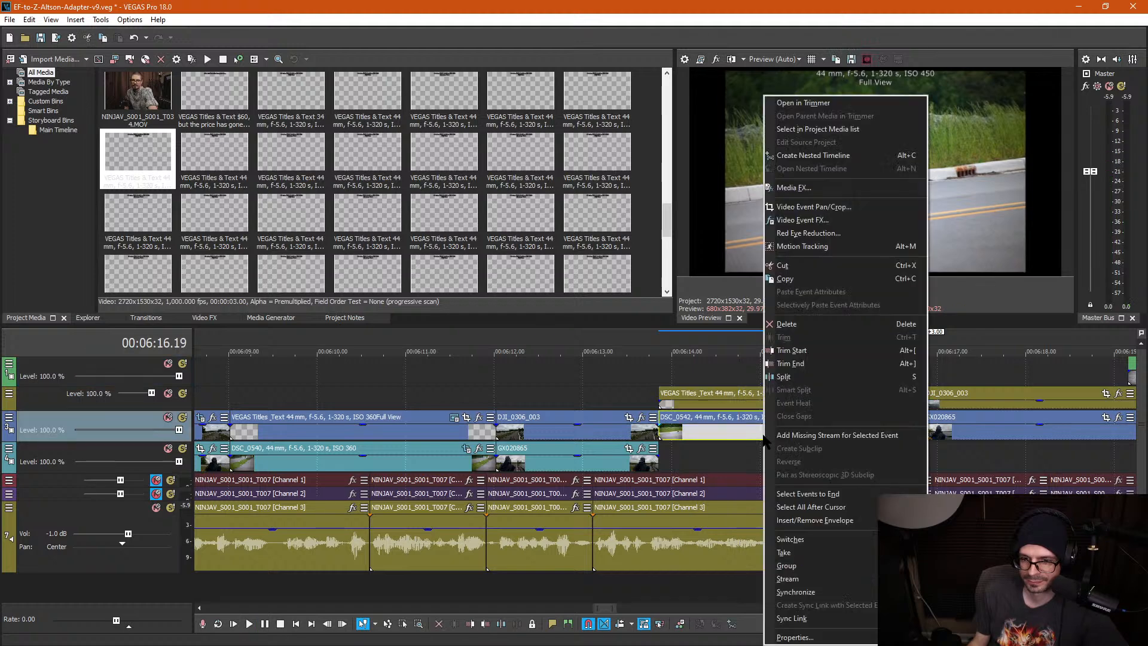
pyautogui.click(729, 448)
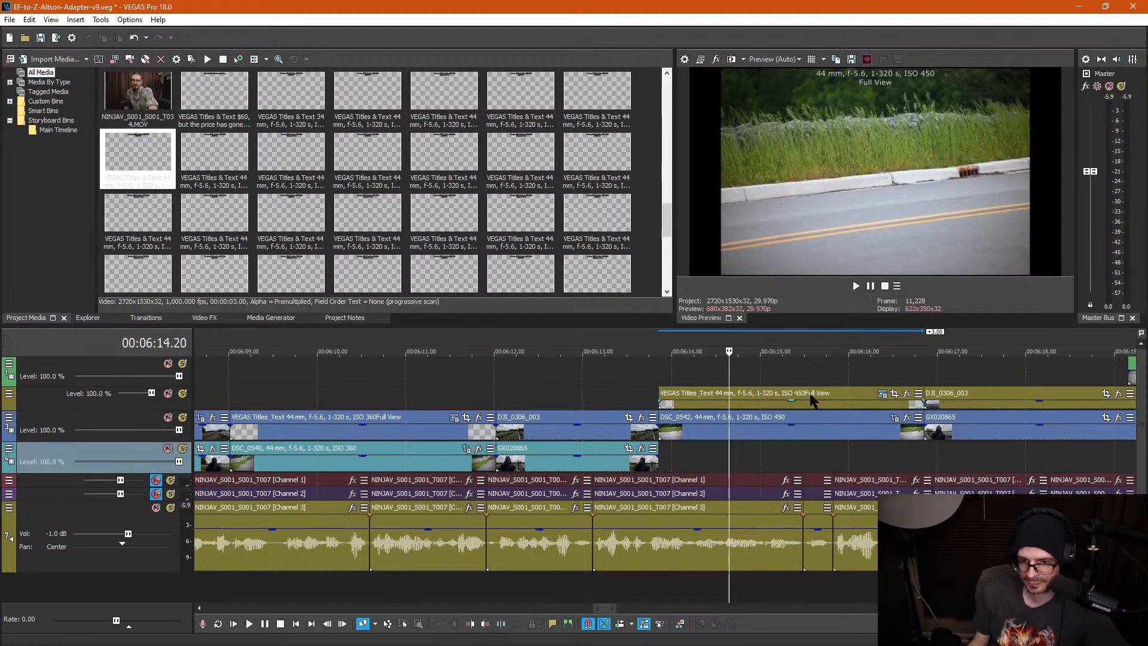
# Step: Move the DSC_0542 photo and the title above it down one track each, and save the project
pyautogui.click(823, 359)
pyautogui.hotkey('ctrl', 's')
pyautogui.moveTo(711, 377); pyautogui.dragTo(742, 457)
pyautogui.click(734, 371)
pyautogui.hotkey('ctrl', 'd')
pyautogui.click(839, 385)
pyautogui.hotkey('ctrl', 's')
pyautogui.click(868, 374)
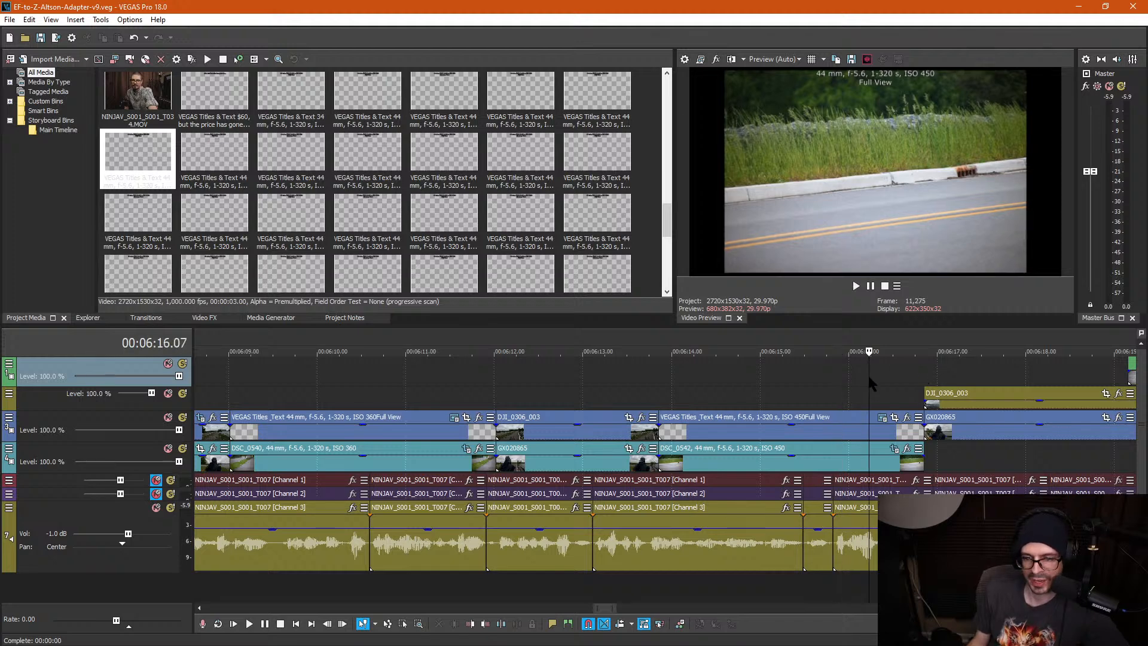
# Step: Examine the footage between the end of the DSC_0542 photo and the DSC_0544 photo
pyautogui.click(914, 380)
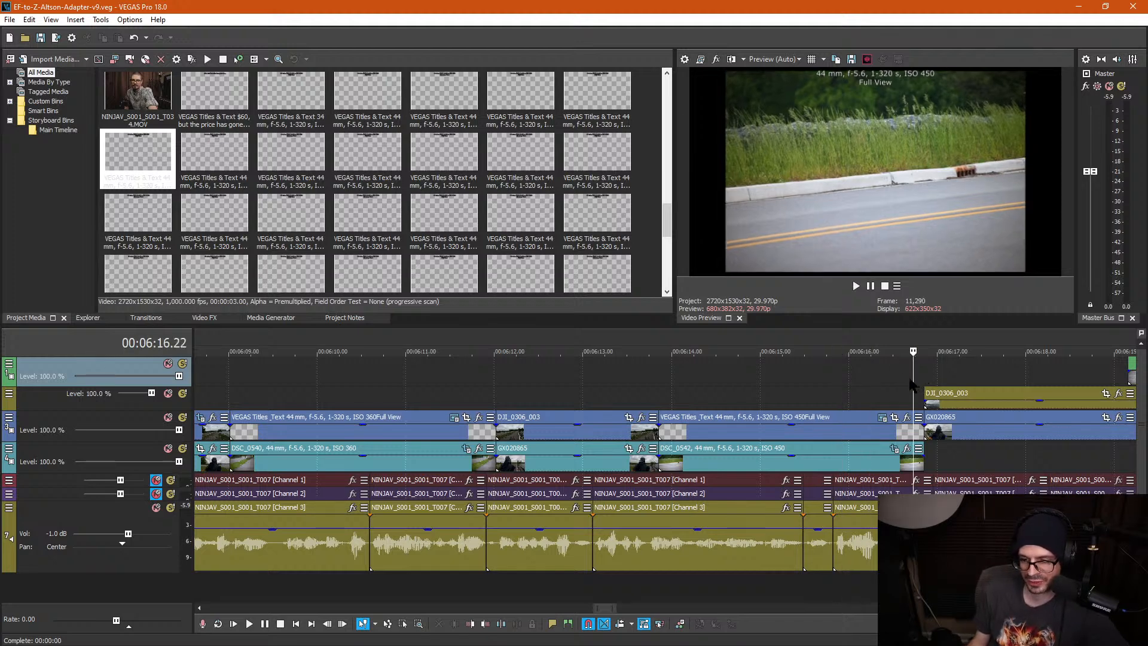
pyautogui.scroll(2, 741, 382)
pyautogui.click(688, 380)
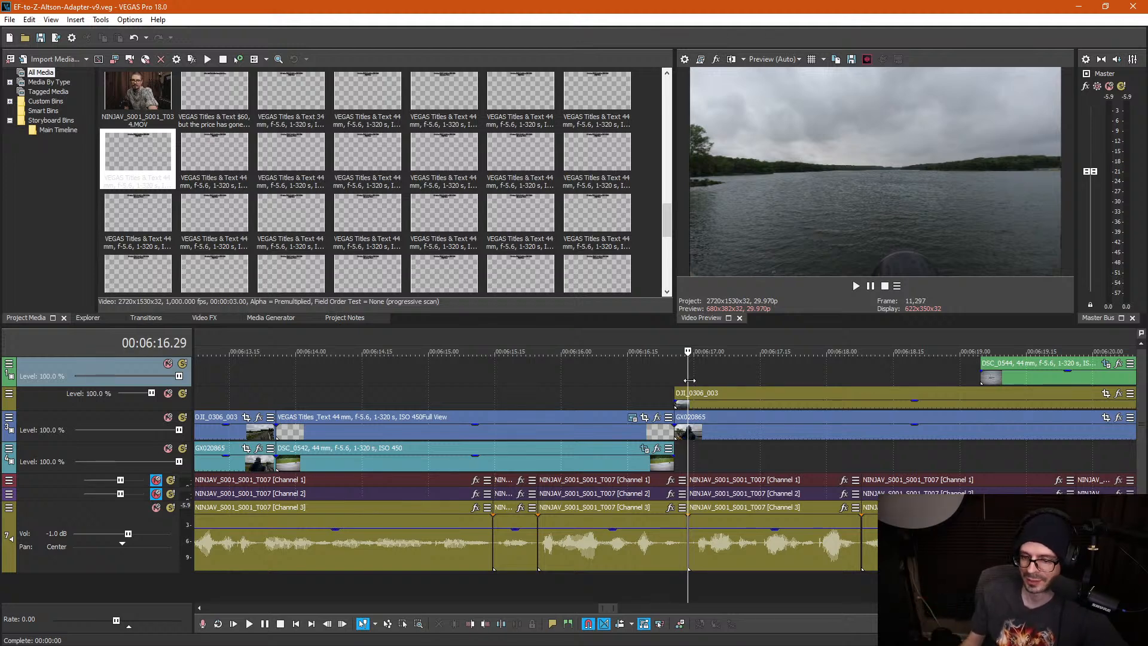
pyautogui.click(776, 378)
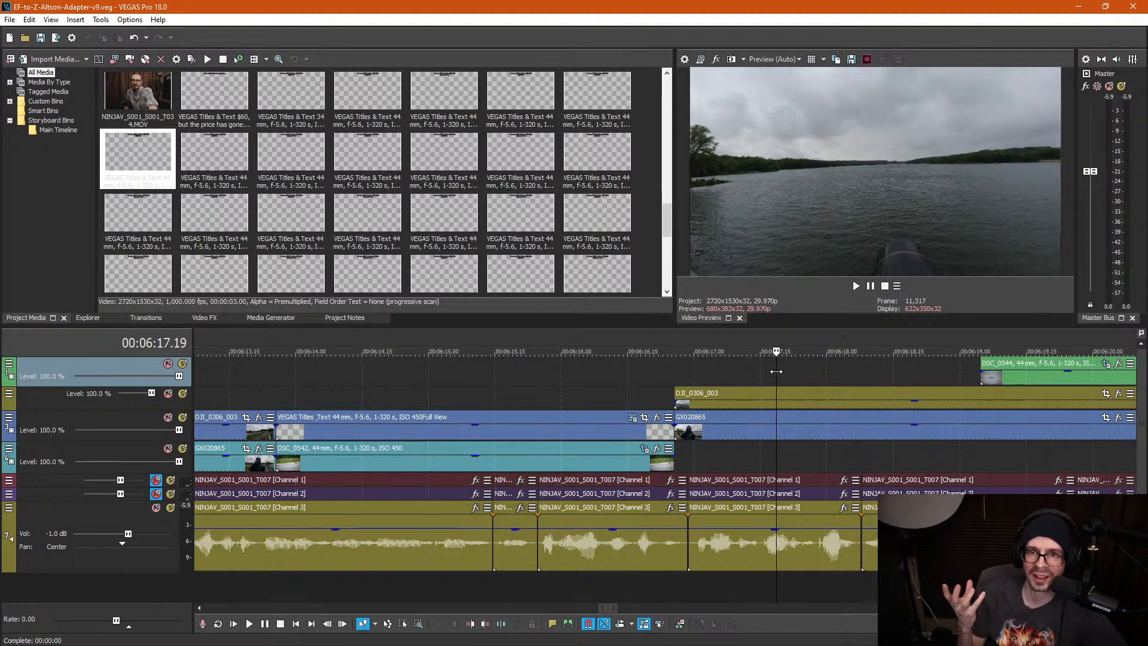
pyautogui.click(694, 363)
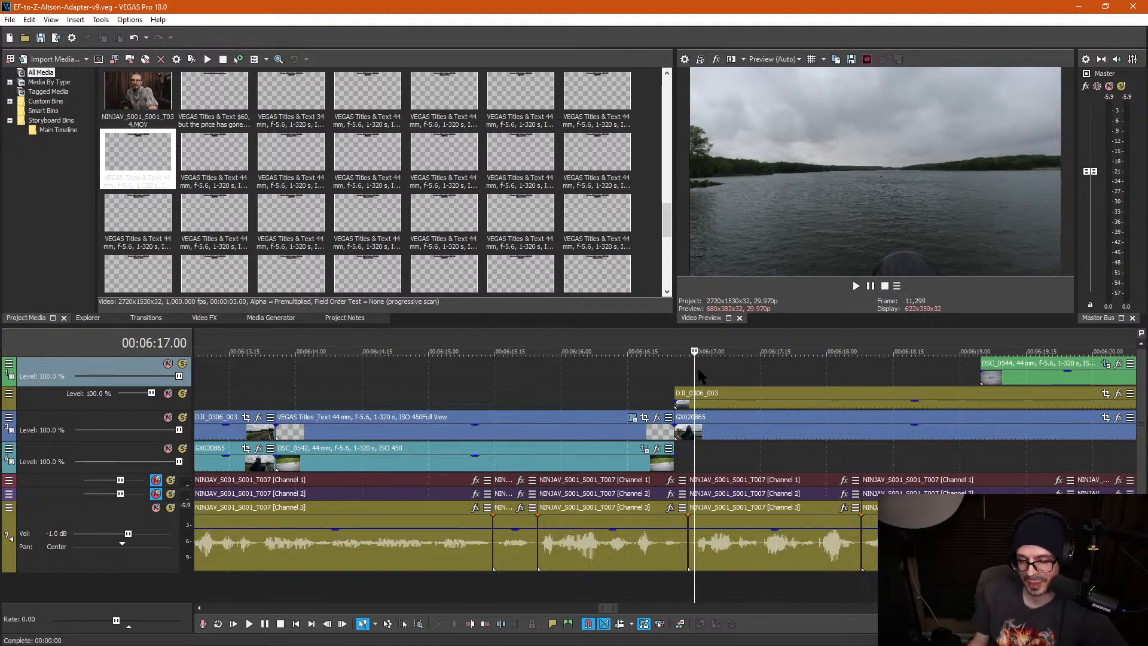
pyautogui.click(716, 378)
pyautogui.scroll(-2, 796, 406)
pyautogui.scroll(1, 814, 413)
pyautogui.click(874, 377)
pyautogui.scroll(-1, 872, 381)
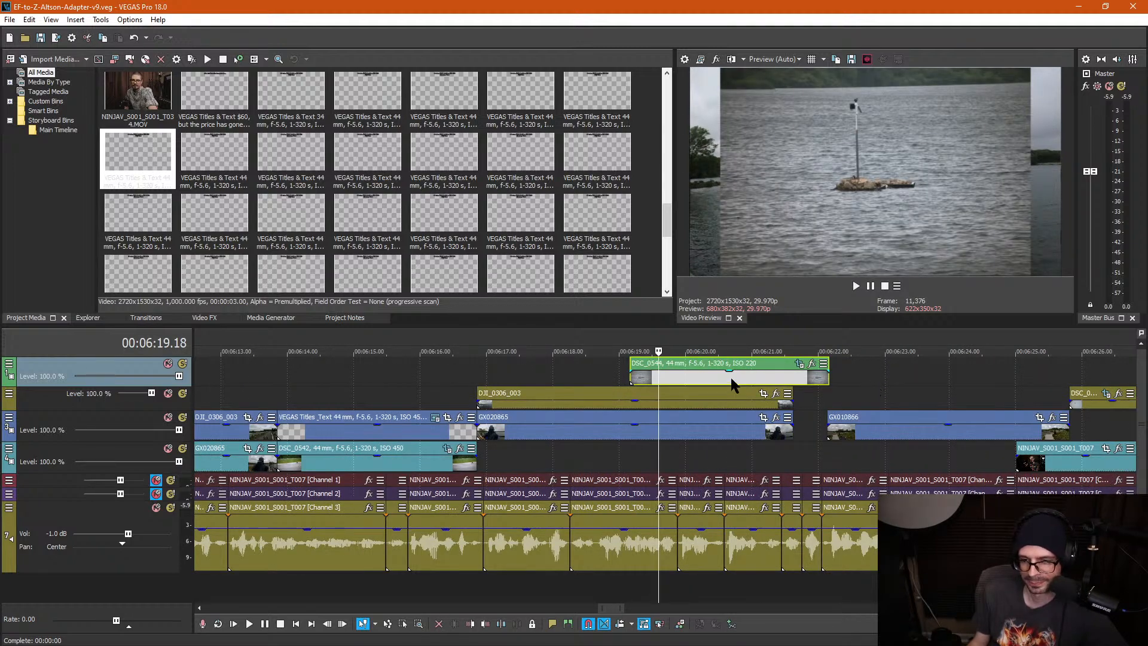
# Step: Split the DJI_0306_003 and GX020865 clips at the start of the DSC_0544 photo and delete the parts after the split
pyautogui.click(631, 434)
pyautogui.press('s')
pyautogui.click(687, 440)
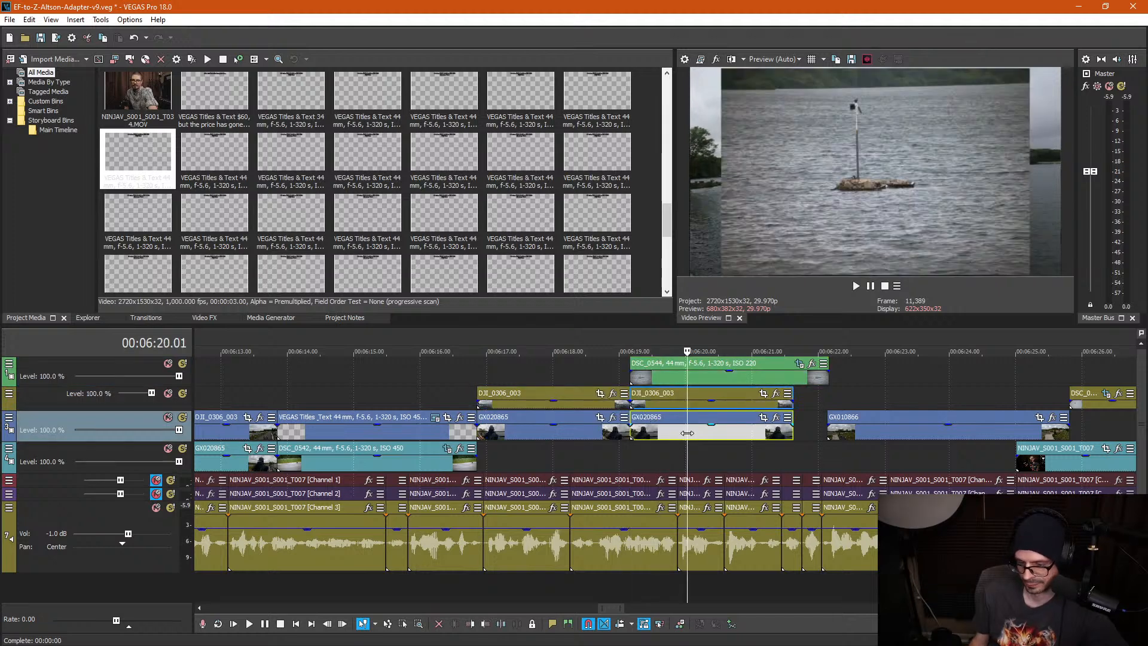
pyautogui.press('Delete')
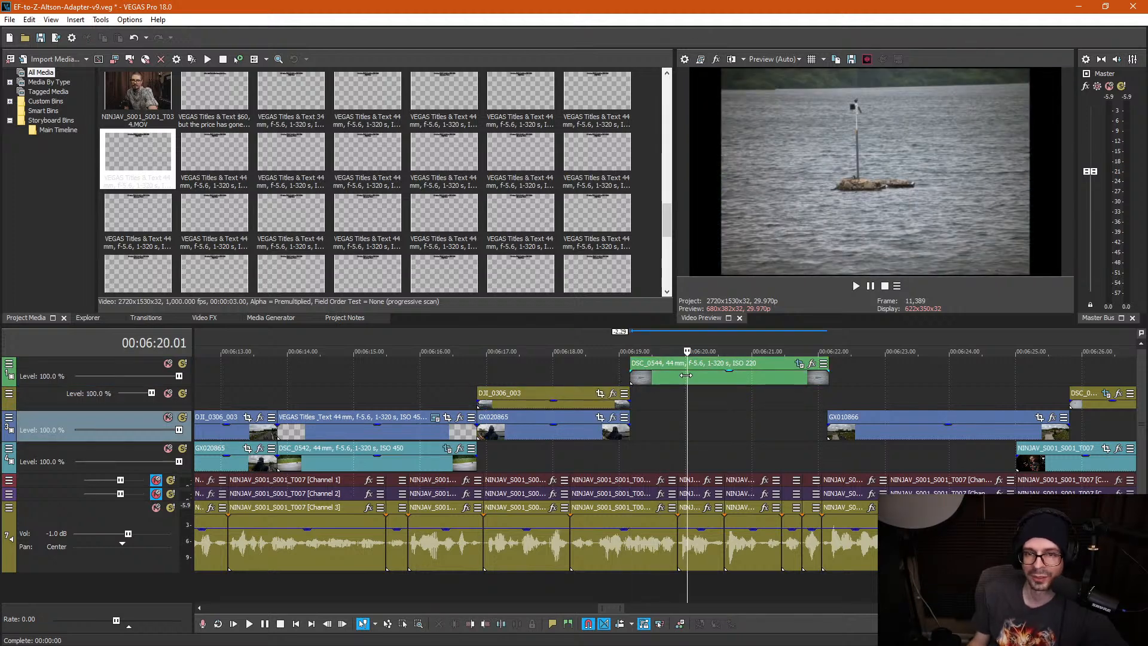
# Step: Move the GX020865 and DJI_0306_003 clips before DSC_0544, and the DSC_0544 photo itself, down one track each
pyautogui.moveTo(533, 435)
pyautogui.mouseDown()
pyautogui.moveTo(521, 450)
pyautogui.moveTo(519, 427)
pyautogui.mouseUp()
pyautogui.click(518, 404)
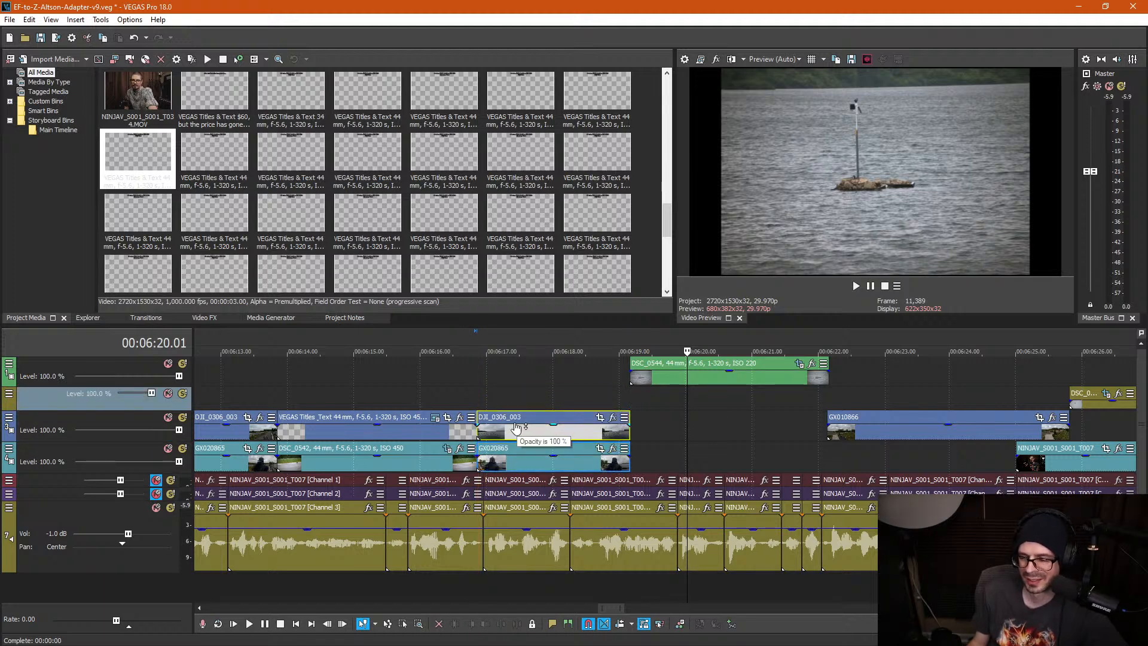
pyautogui.moveTo(658, 383); pyautogui.dragTo(612, 399)
pyautogui.click(656, 381)
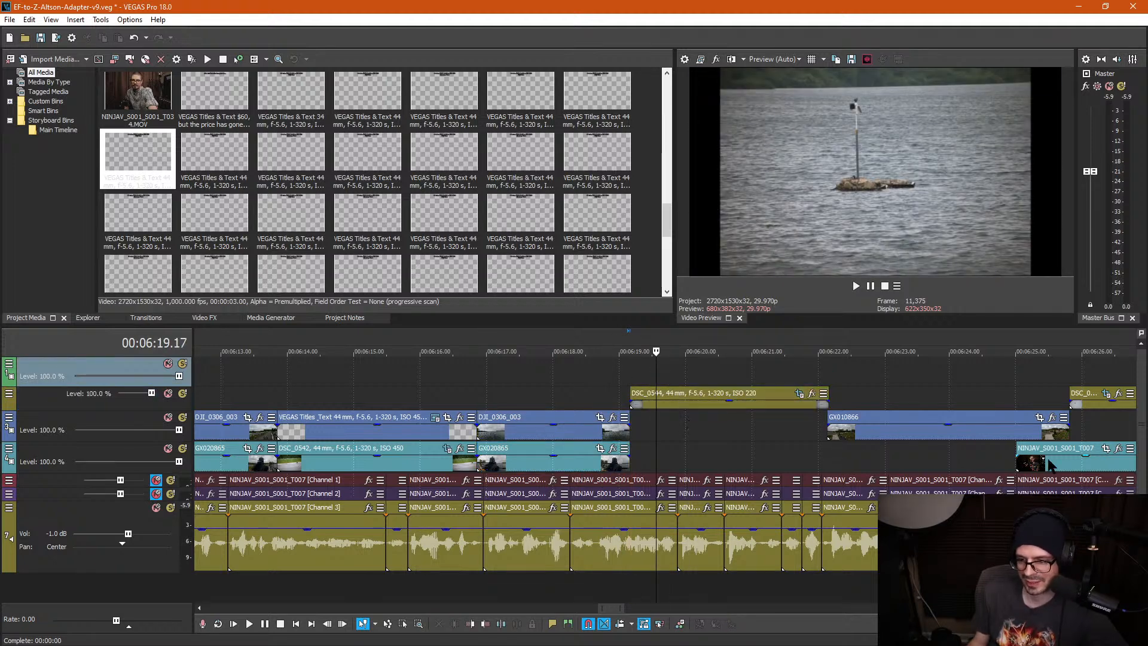
# Step: Review the rearranged DJI_0306_003 clip, the DSC_0544 photo and the following GX010866 clip at several points
pyautogui.click(1018, 434)
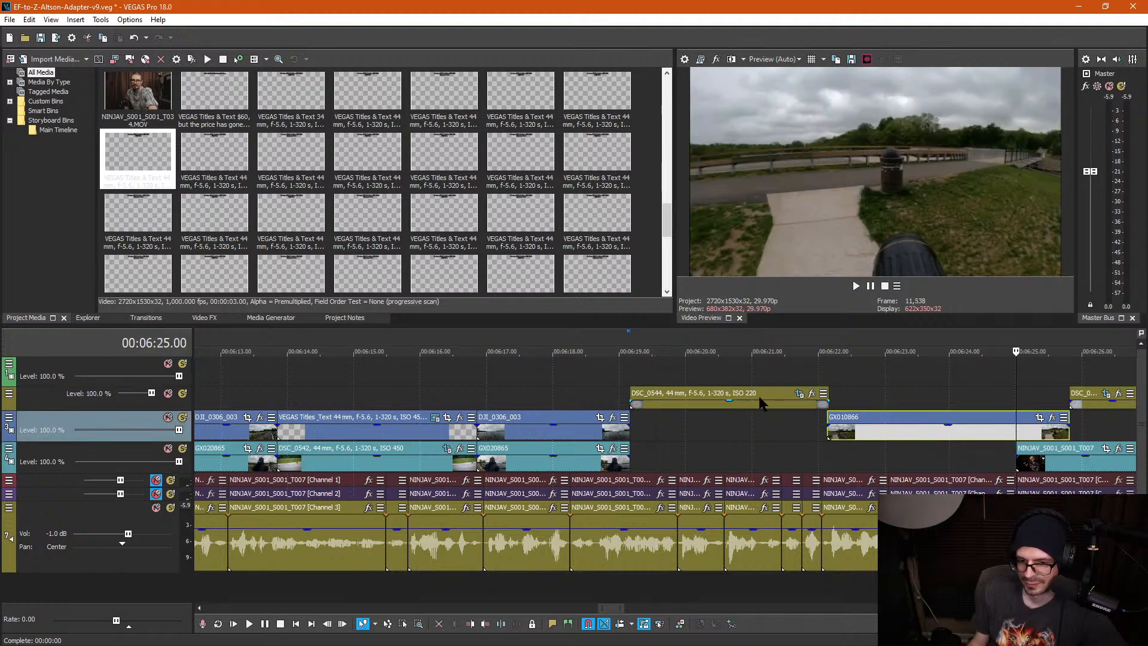
pyautogui.click(689, 360)
pyautogui.click(555, 382)
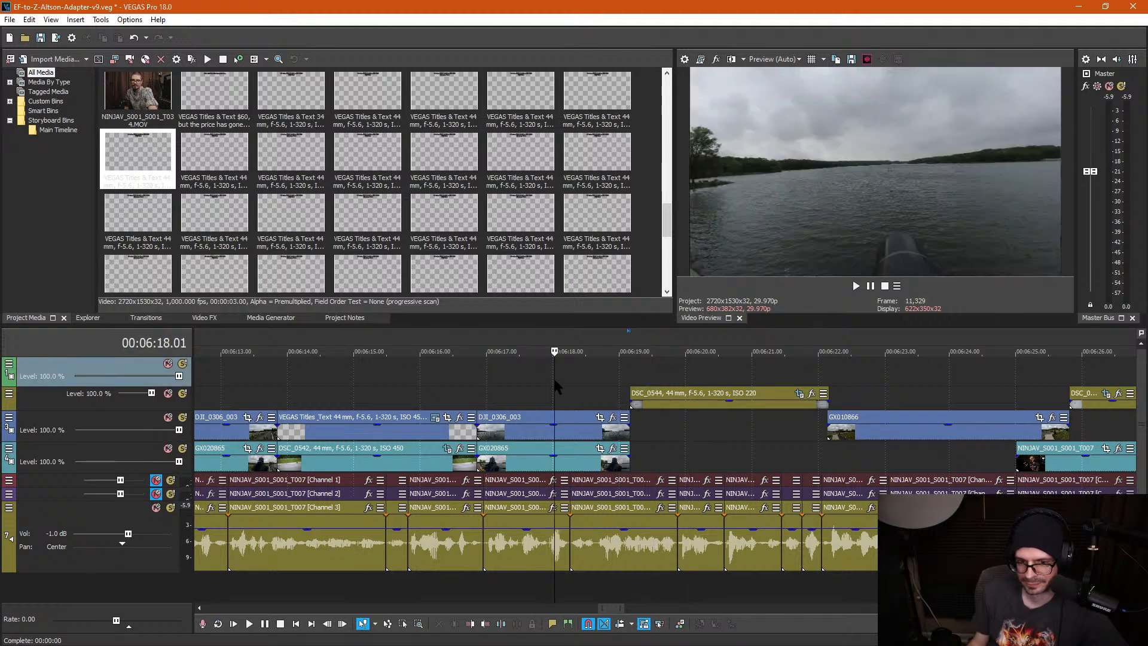
pyautogui.click(490, 380)
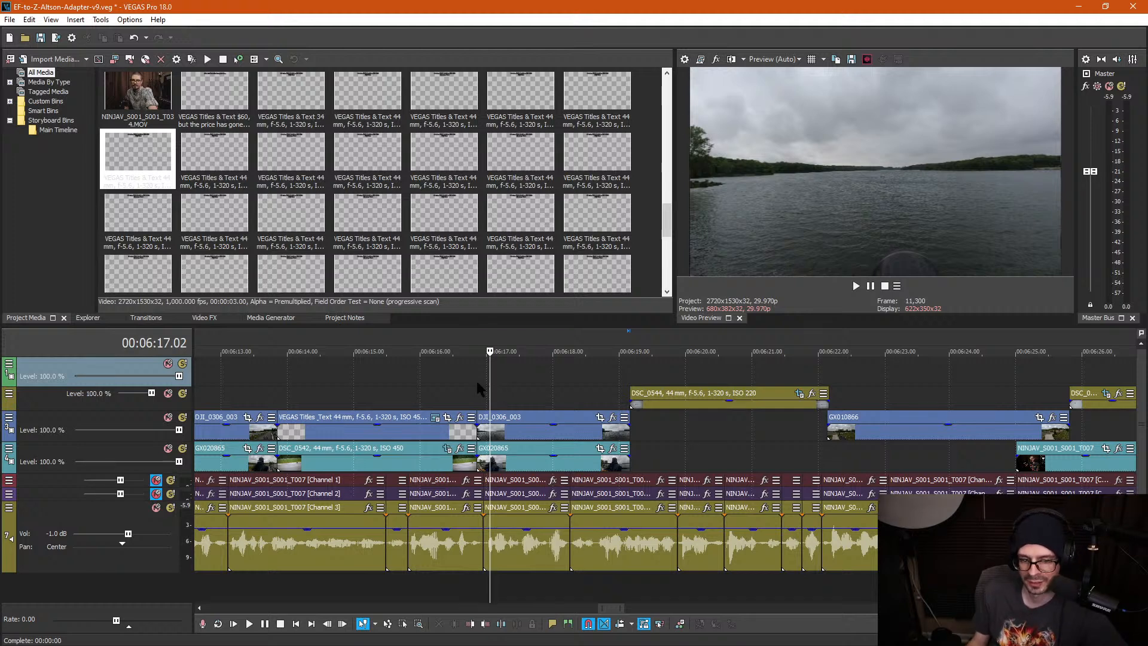
pyautogui.click(532, 402)
pyautogui.click(701, 382)
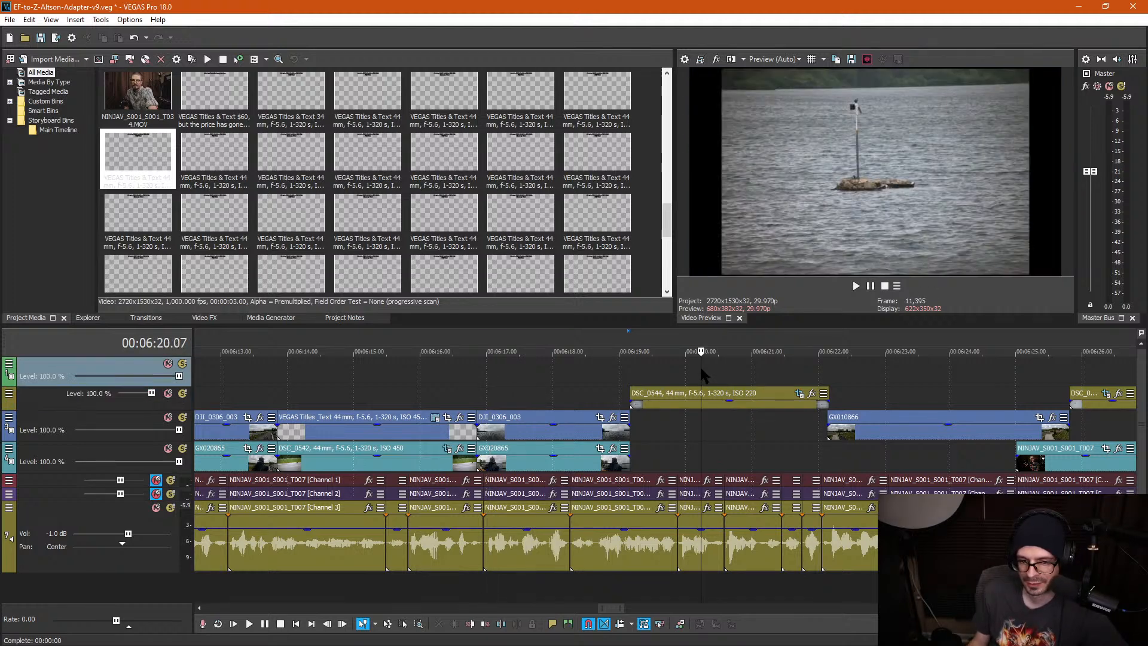
pyautogui.click(749, 378)
pyautogui.click(810, 383)
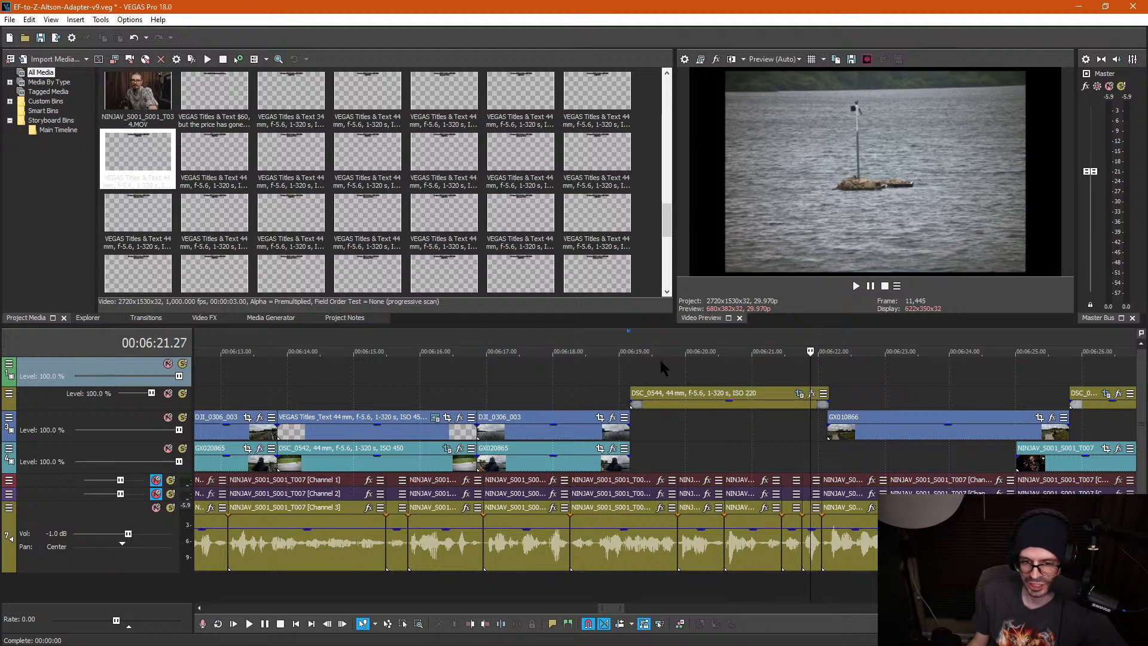
pyautogui.click(657, 380)
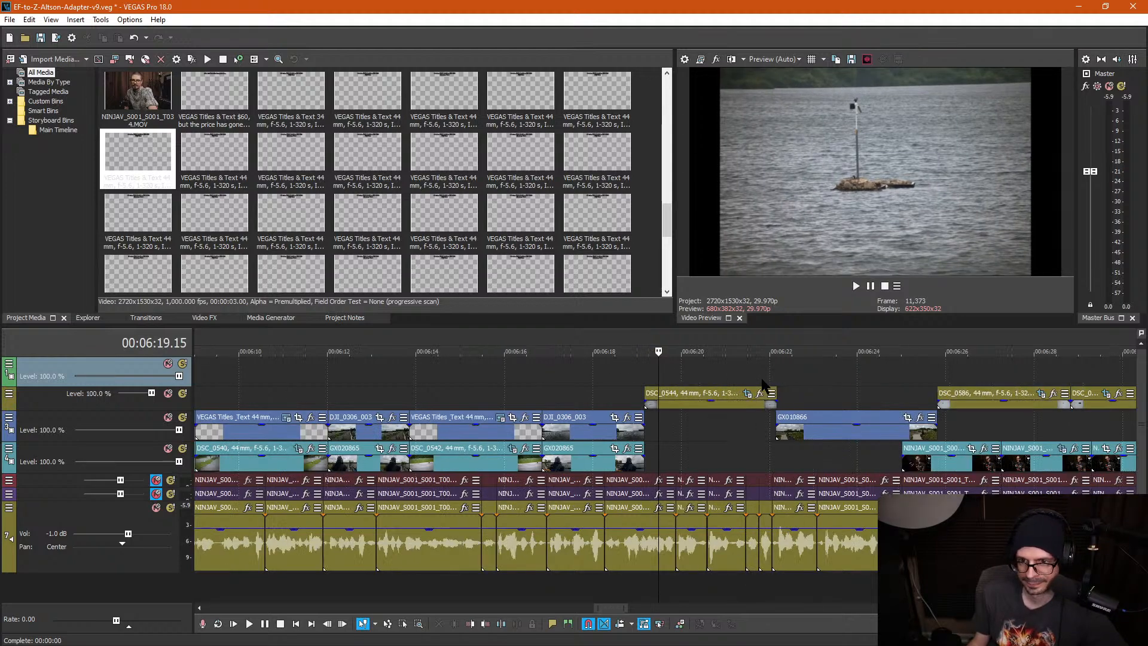
pyautogui.scroll(-2, 514, 400)
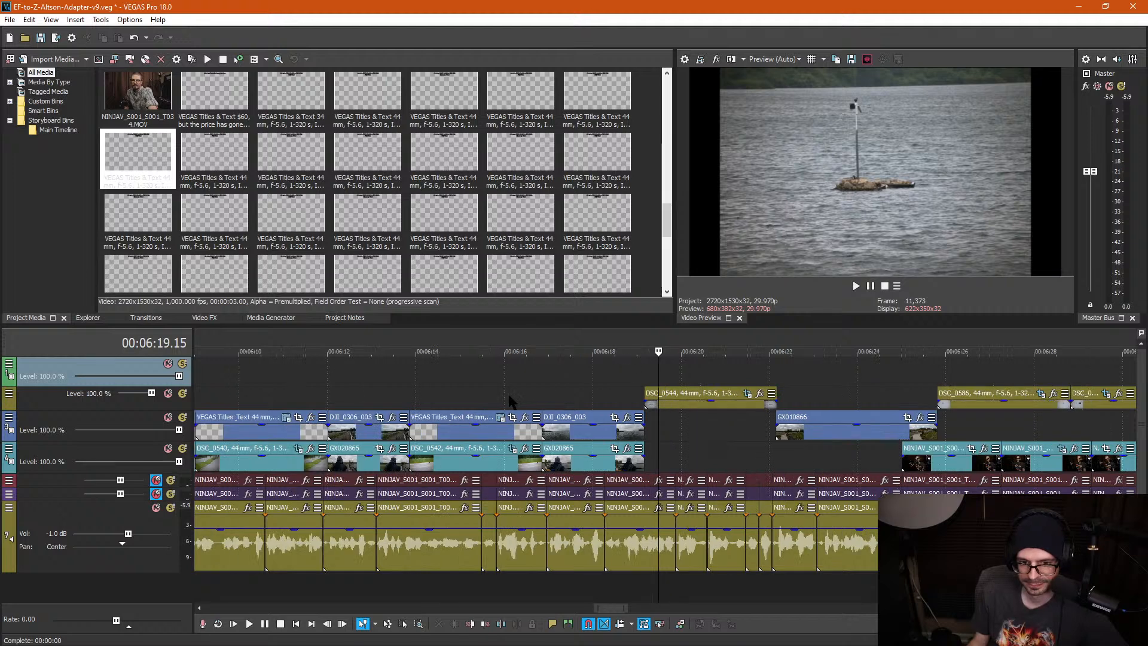
# Step: Copy the title above DSC_0542 and paste it on the first track at the start of the DSC_0544 photo, 00:06:19.05
pyautogui.click(423, 439)
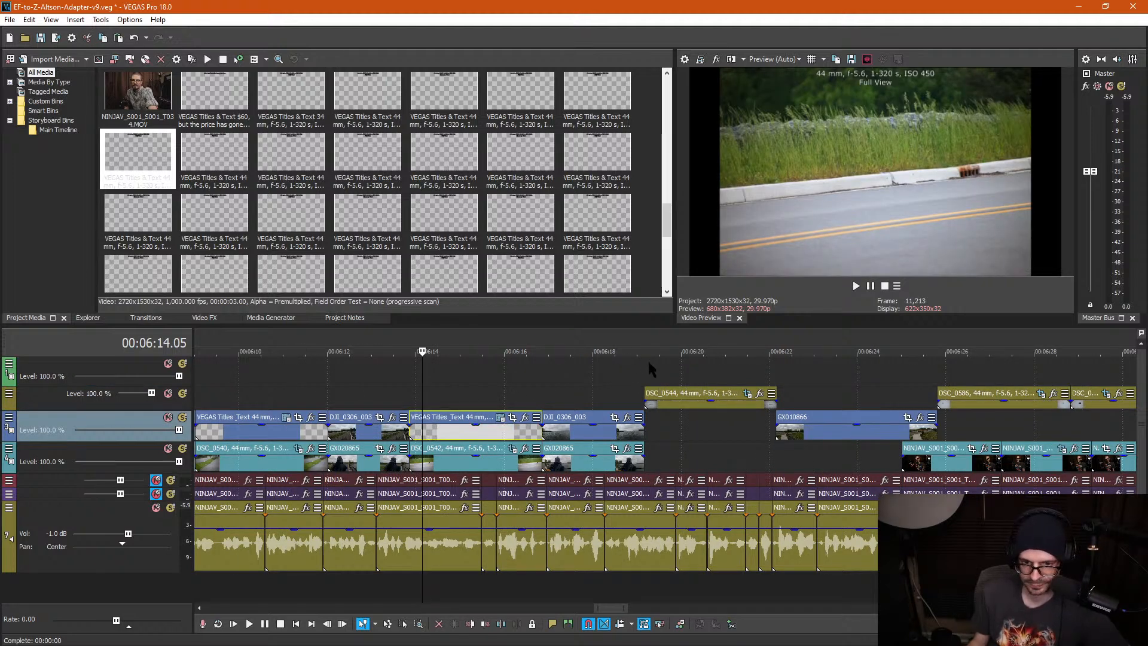
pyautogui.click(646, 370)
pyautogui.click(644, 369)
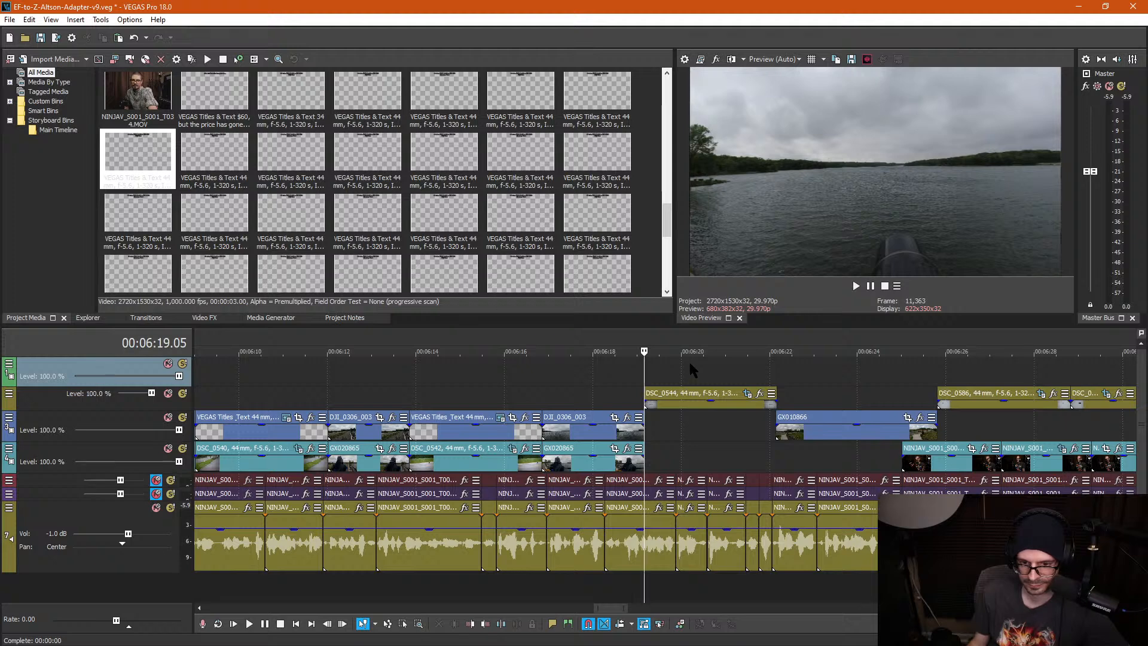
pyautogui.hotkey('ctrl', 'v')
pyautogui.click(663, 274)
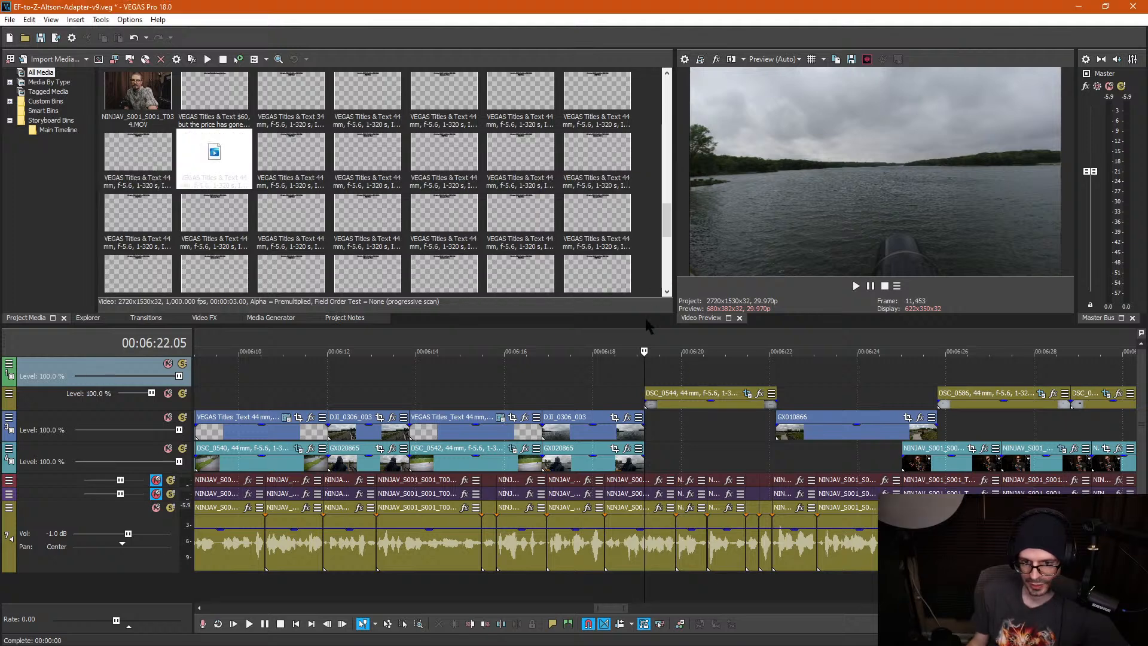
# Step: Preview the pasted title over the DSC_0544 photo and compare it with the camera settings in the photo's name
pyautogui.click(655, 419)
pyautogui.press('space')
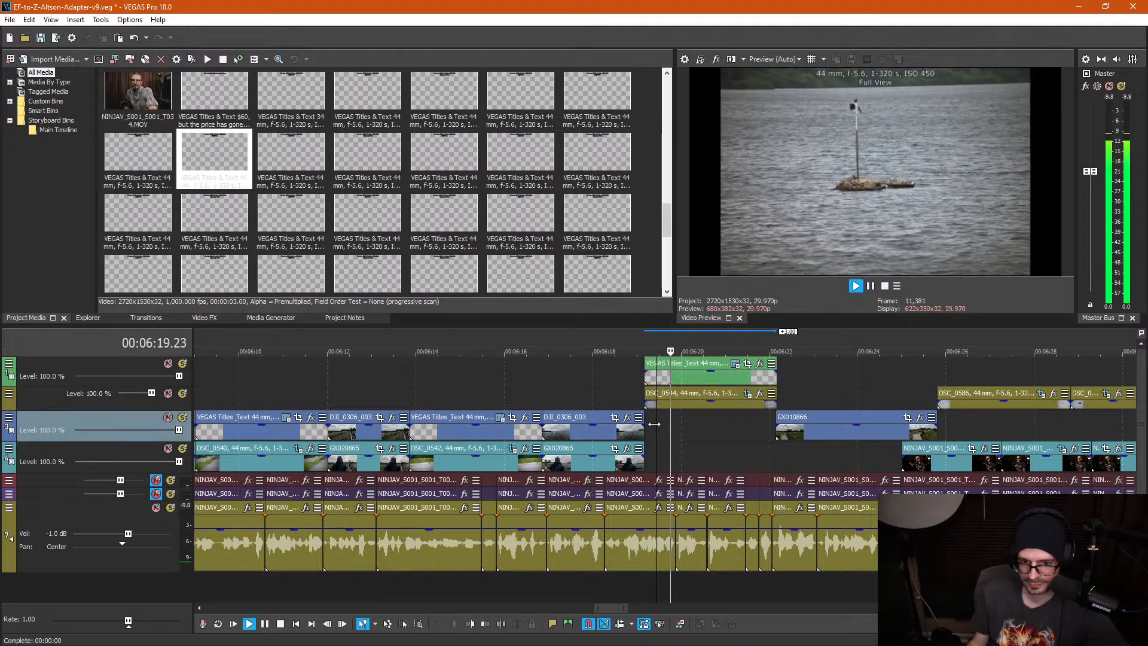
pyautogui.scroll(3, 657, 426)
pyautogui.press('space')
pyautogui.click(594, 404)
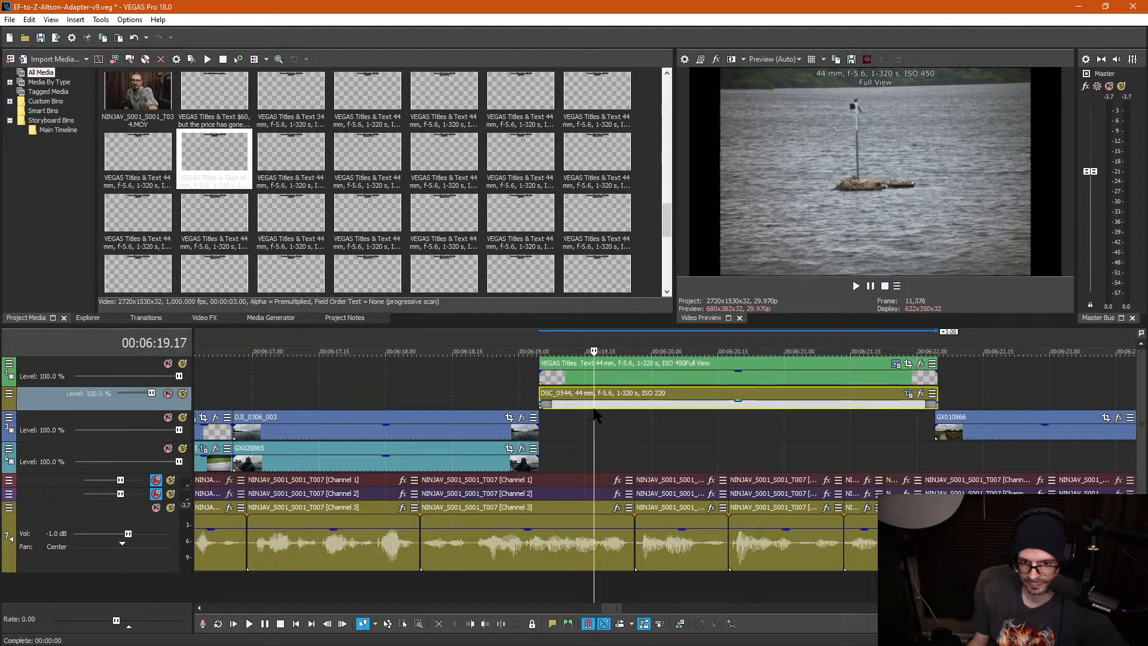
pyautogui.scroll(-1, 594, 412)
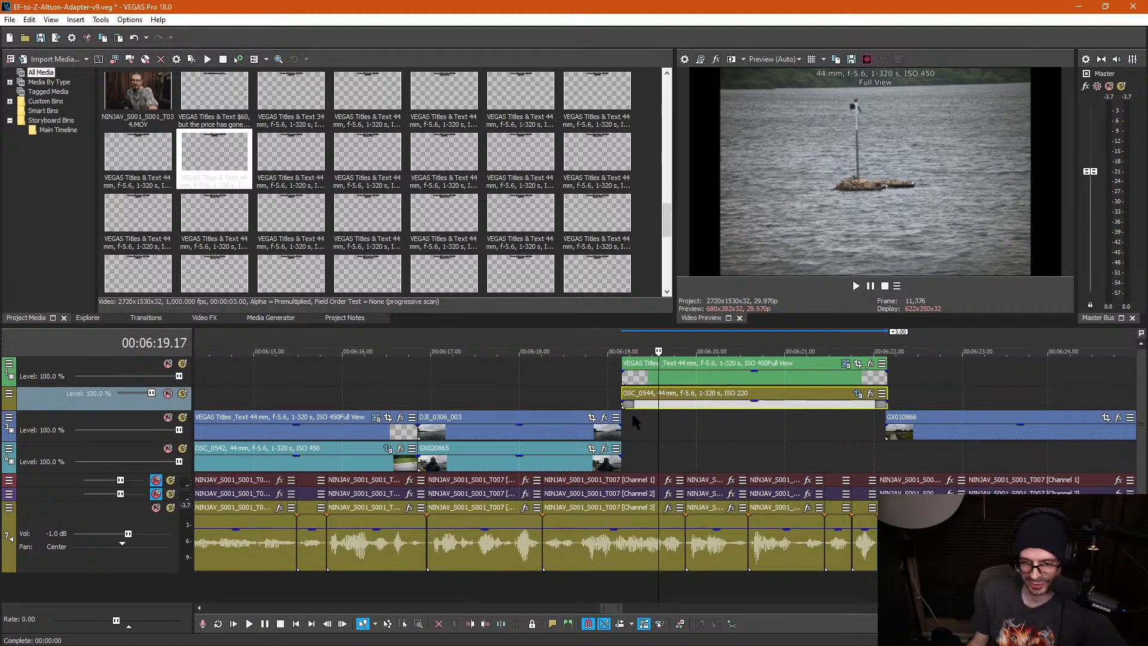
pyautogui.scroll(1, 638, 402)
# Step: Copy the camera settings text from the DSC_0544 photo's active take name
pyautogui.click(610, 373)
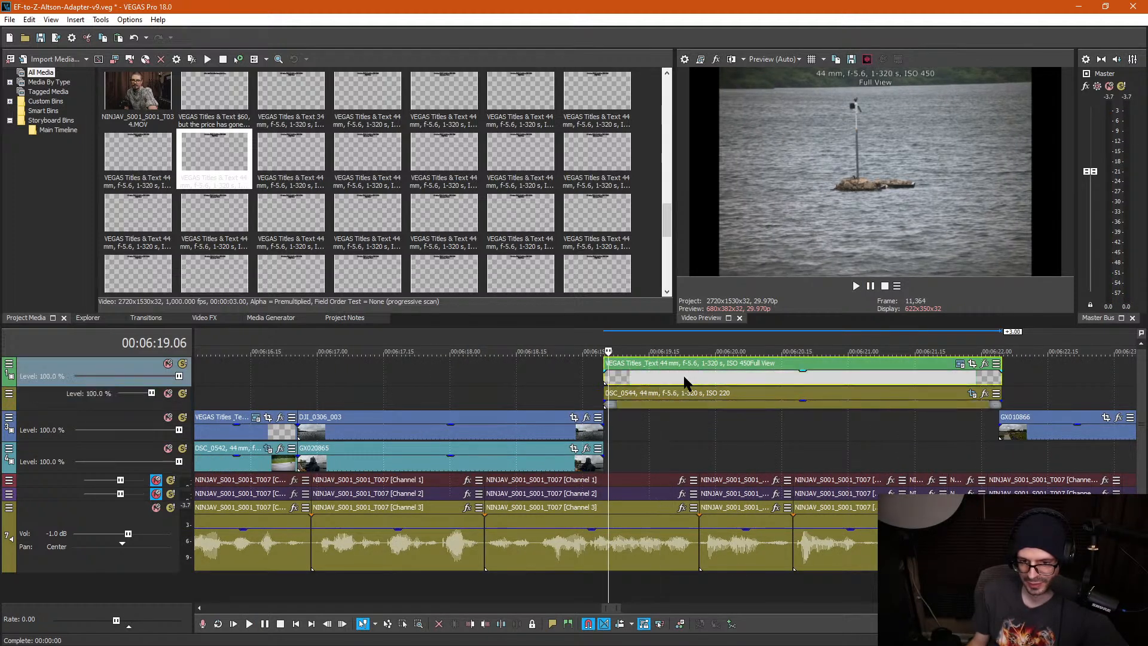
pyautogui.click(959, 363)
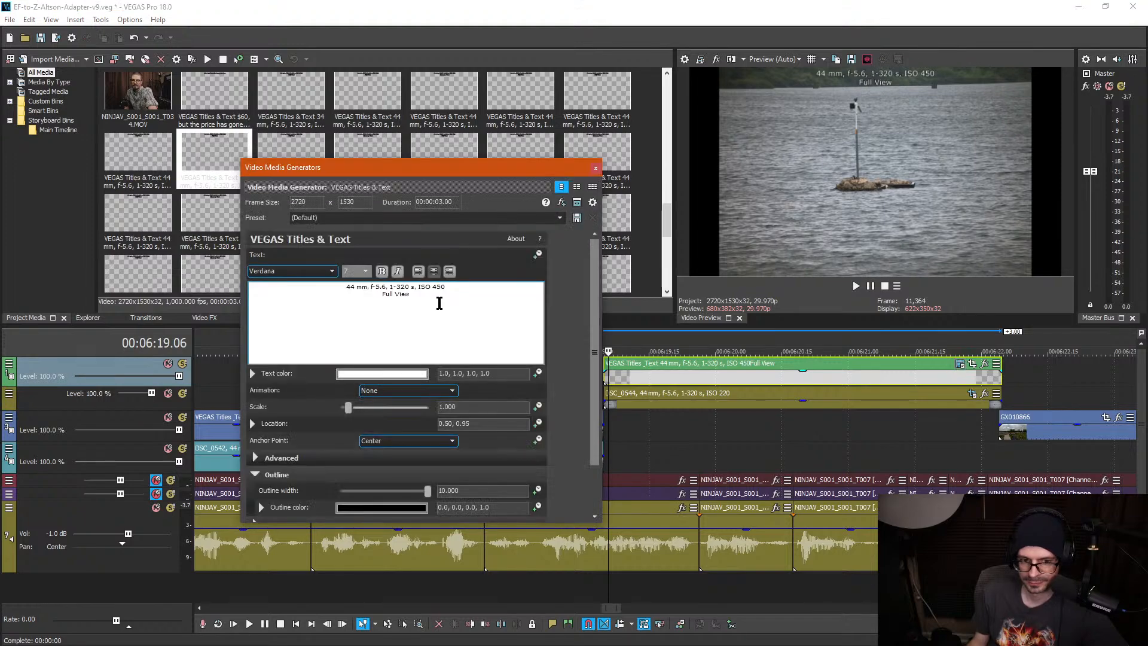
pyautogui.click(597, 170)
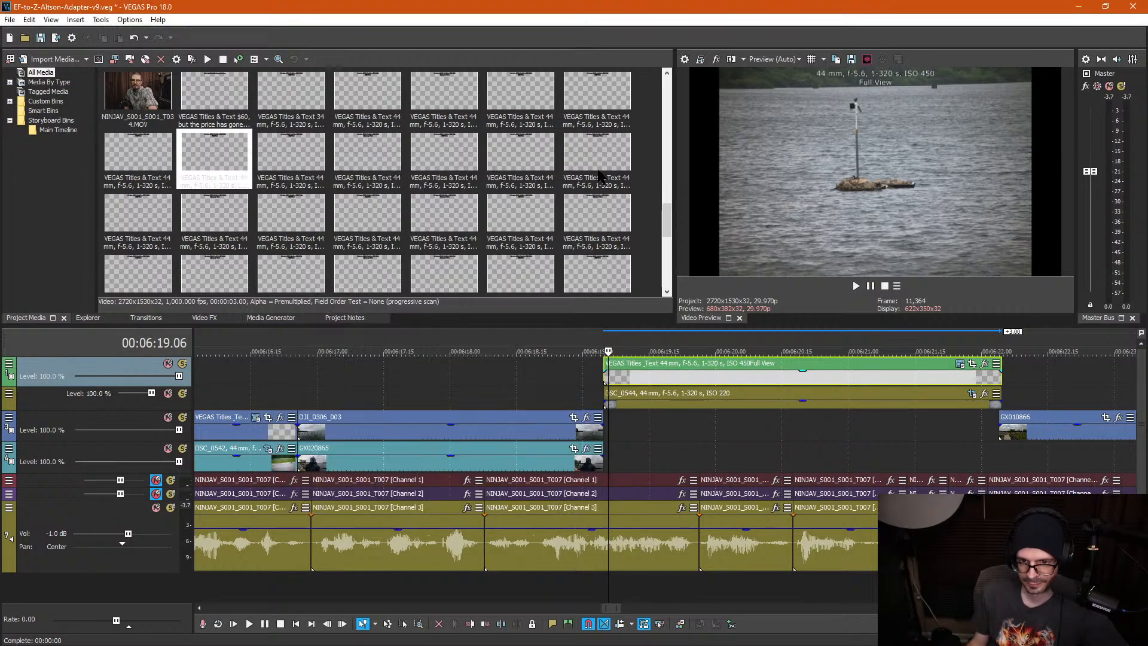
pyautogui.rightClick(680, 398)
pyautogui.click(709, 637)
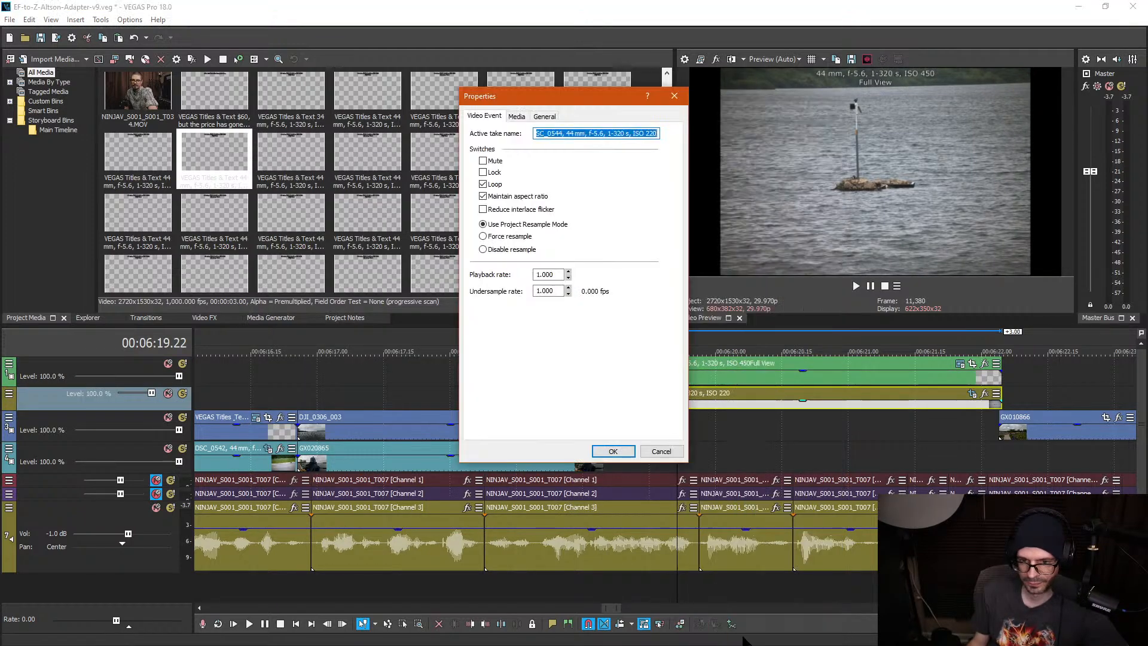
pyautogui.moveTo(656, 133); pyautogui.dragTo(567, 134)
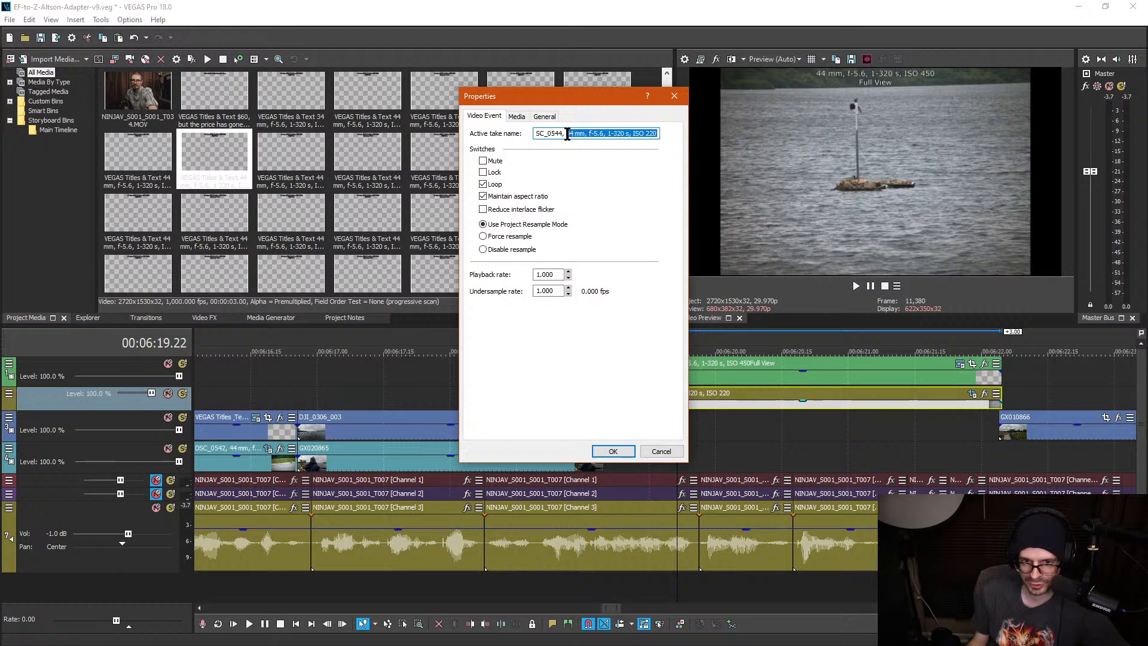
pyautogui.click(674, 96)
# Step: Replace the first line of the title above DSC_0544 with "44 mm, f-5.6, 1-320 s, ISO 220"
pyautogui.click(712, 374)
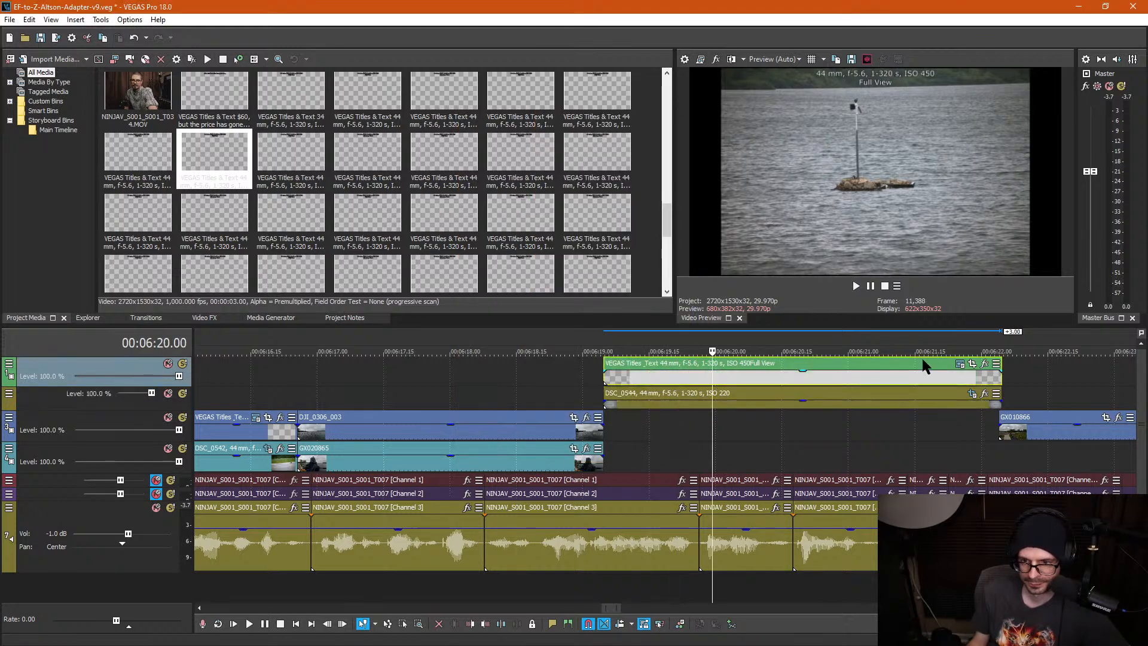
pyautogui.click(960, 363)
pyautogui.moveTo(471, 288); pyautogui.dragTo(317, 279)
pyautogui.write('44 mm, f-5.6, 1-320 s, ISO 220')
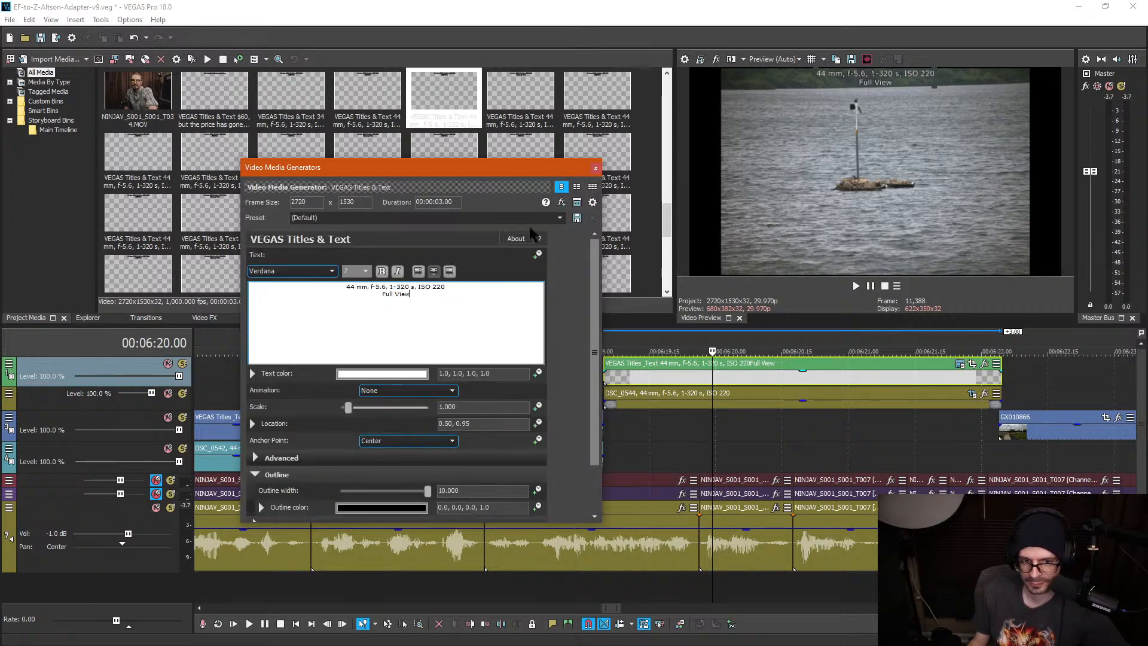
pyautogui.click(596, 168)
pyautogui.click(674, 425)
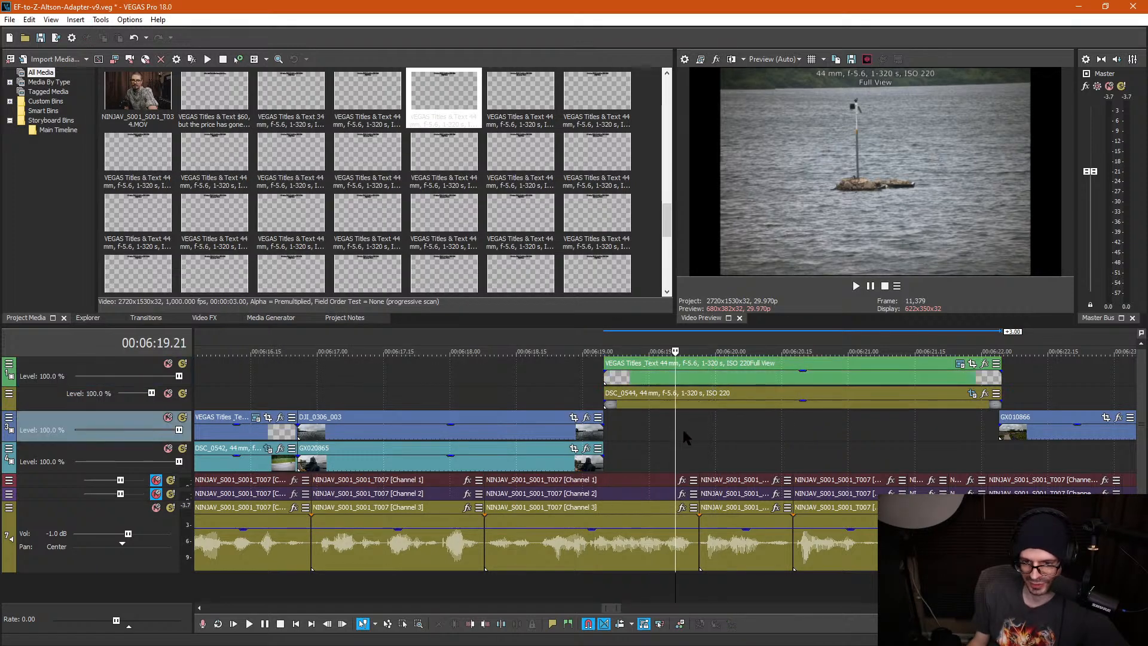
# Step: Move the ISO 220 title and the DSC_0544 photo together down two tracks each
pyautogui.click(639, 434)
pyautogui.press('d')
pyautogui.press('d')
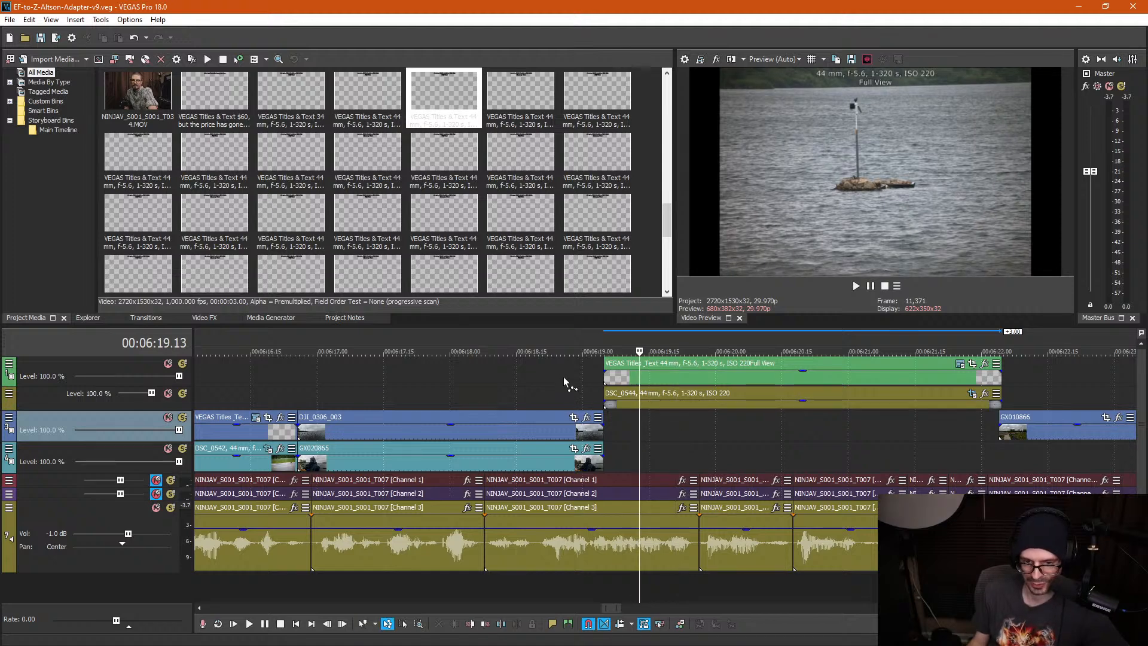
pyautogui.moveTo(579, 368); pyautogui.dragTo(678, 441)
pyautogui.hotkey('ctrl', 'd')
# Step: Play back the timeline from the DJI_0306_003 clip before DSC_0544 through the DSC_0586 and DSC_0649 bird photos
pyautogui.click(544, 381)
pyautogui.press('space')
pyautogui.scroll(-5, 752, 402)
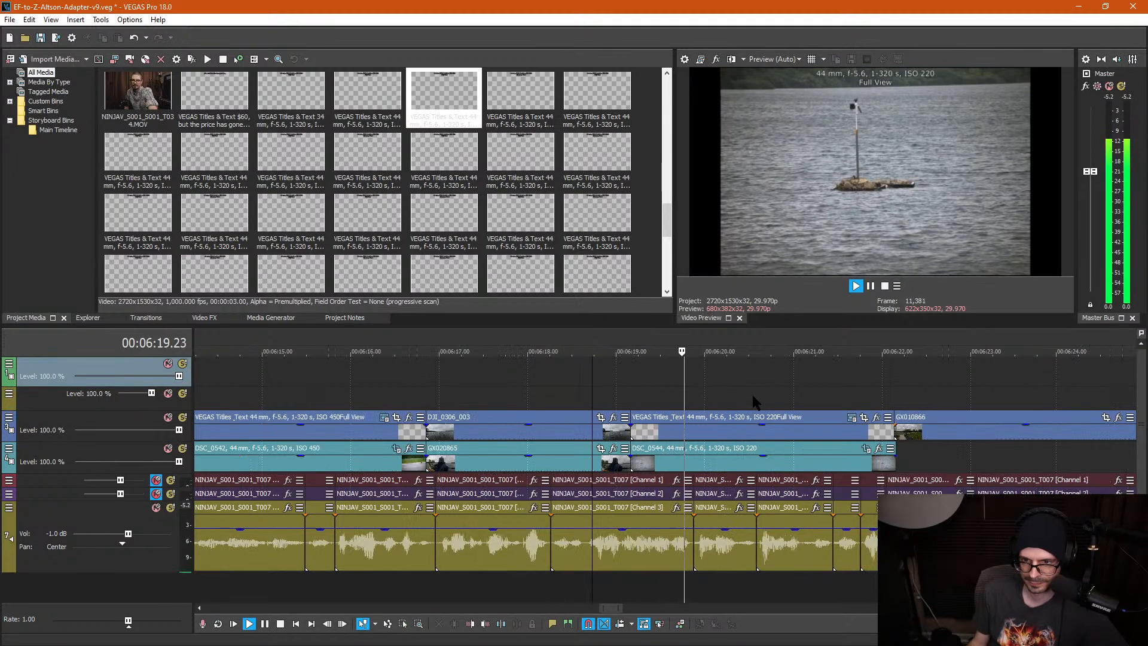
pyautogui.scroll(2, 808, 405)
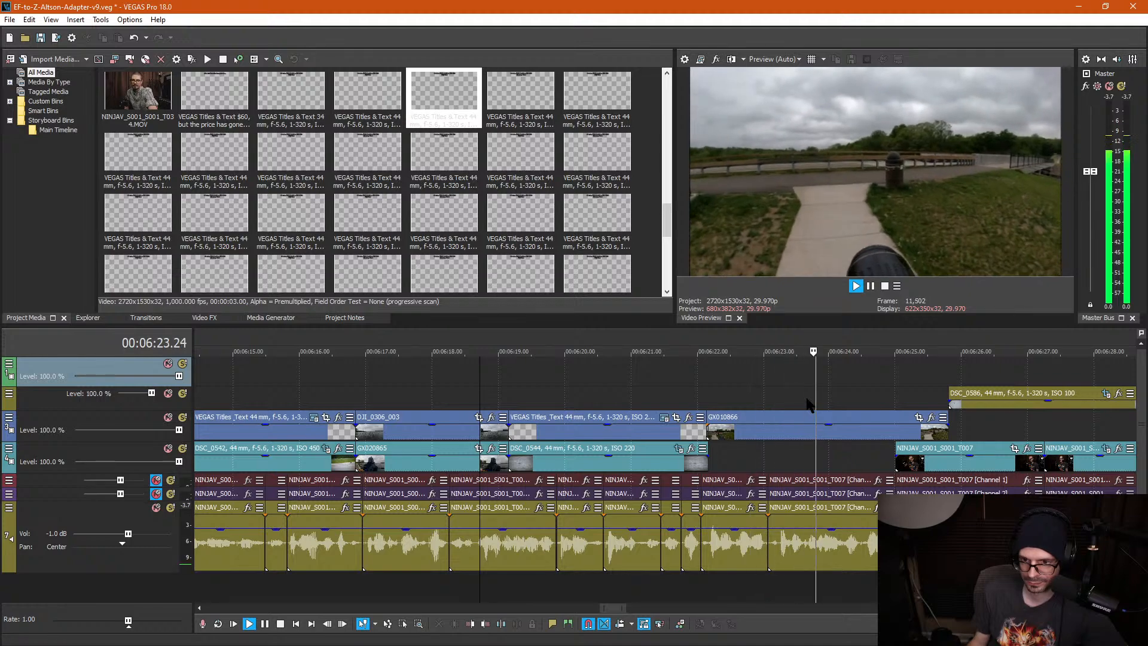
pyautogui.scroll(-2, 783, 400)
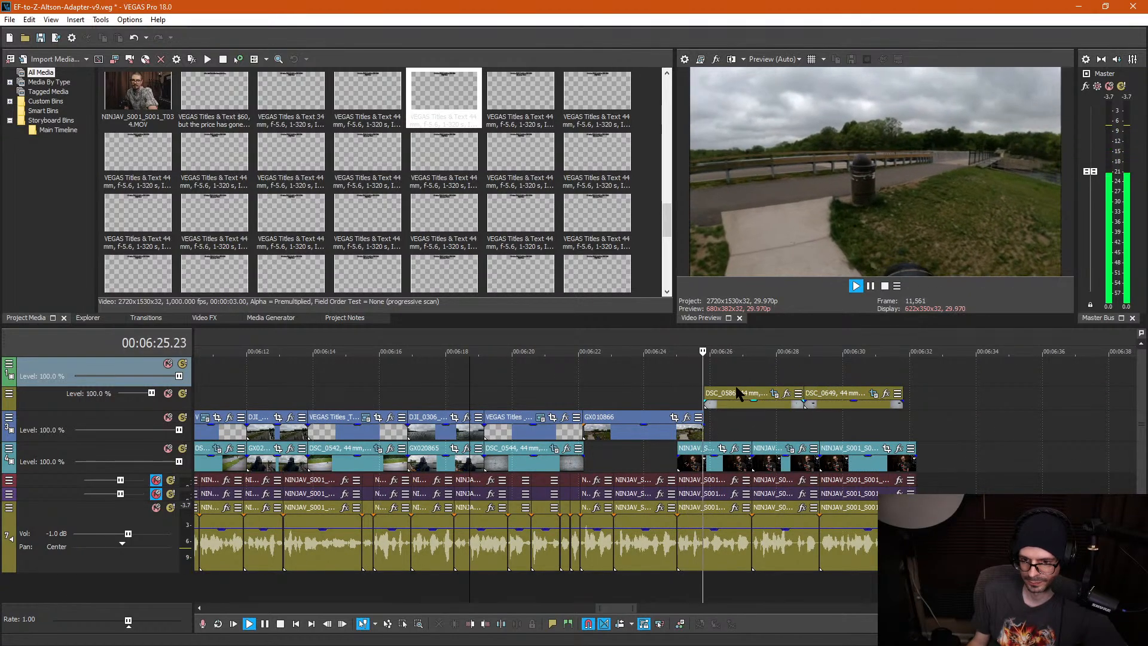
pyautogui.scroll(-6, 736, 392)
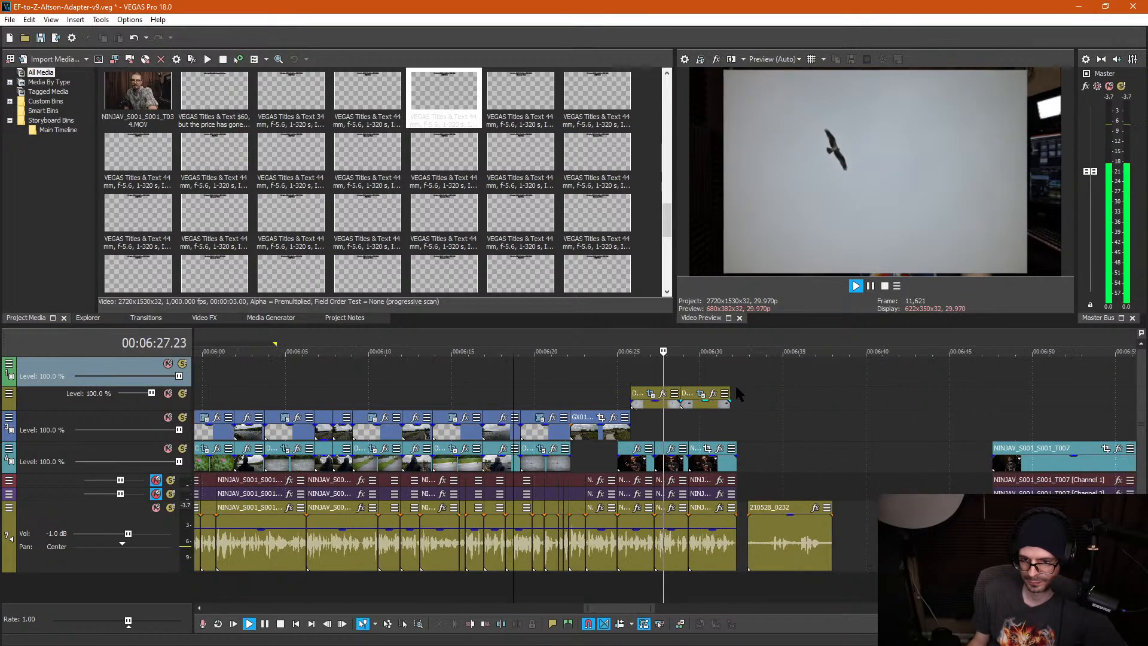
pyautogui.scroll(3, 737, 391)
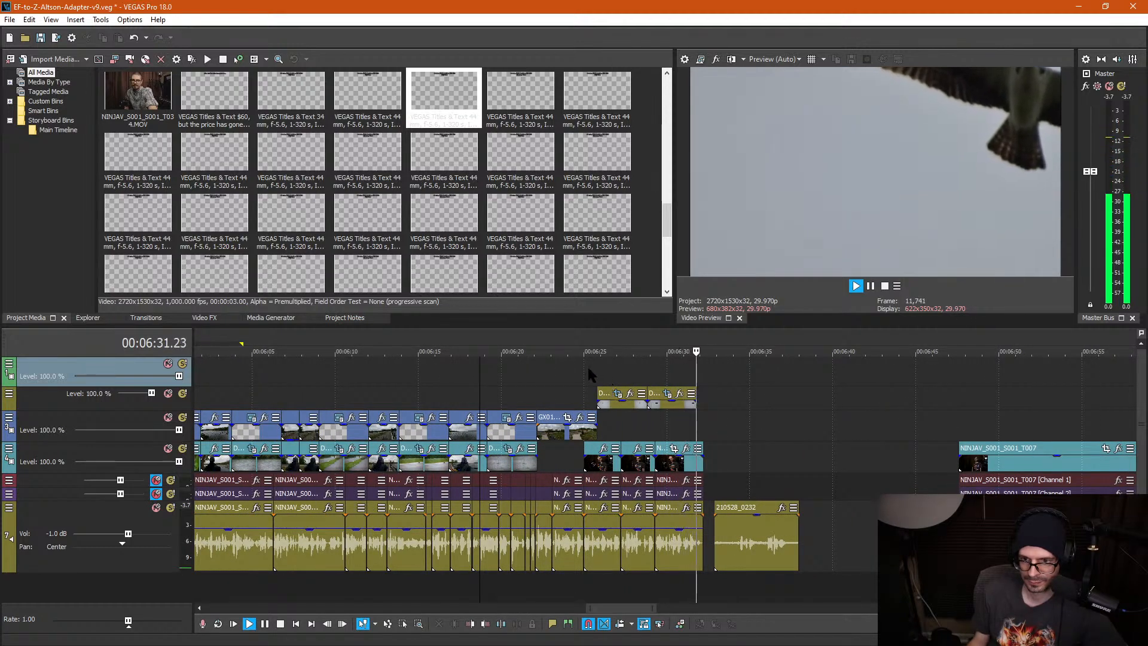
pyautogui.press('space')
# Step: Delete the GX010866 clip that follows the DSC_0544 photo and its title
pyautogui.scroll(3, 596, 377)
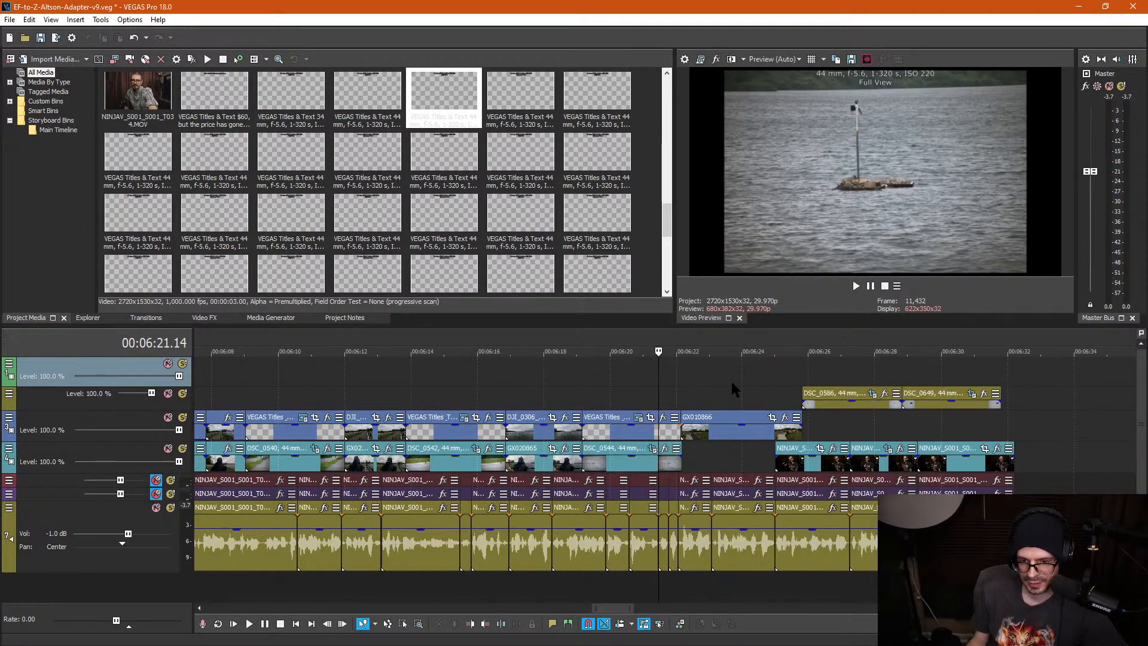
pyautogui.click(714, 381)
pyautogui.scroll(2, 717, 383)
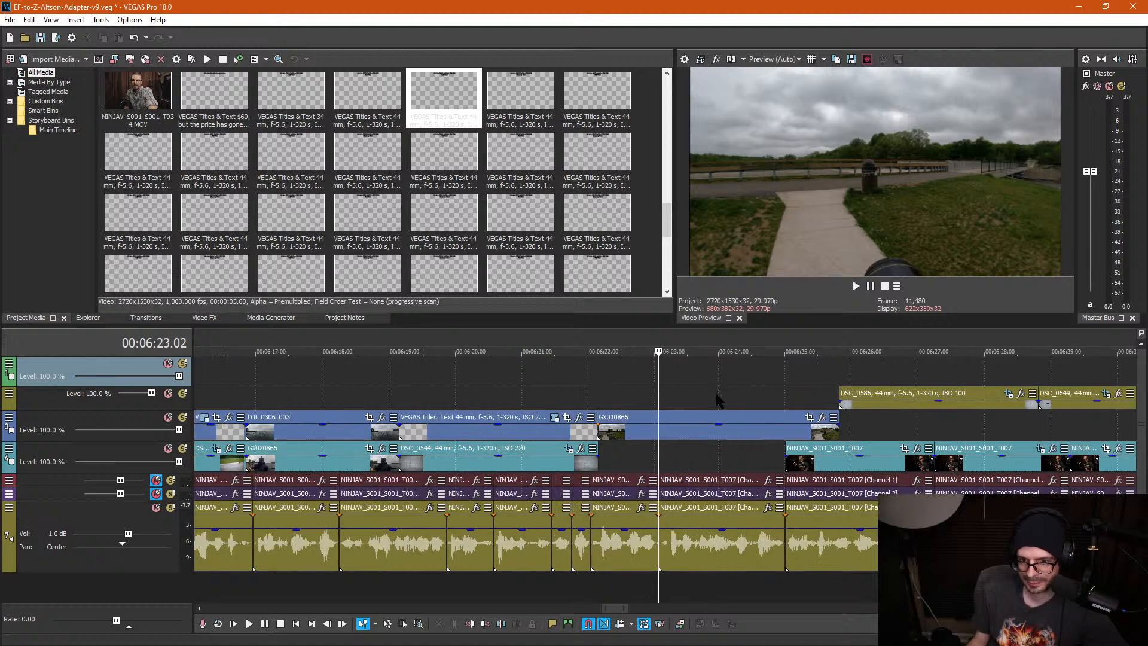
pyautogui.click(713, 434)
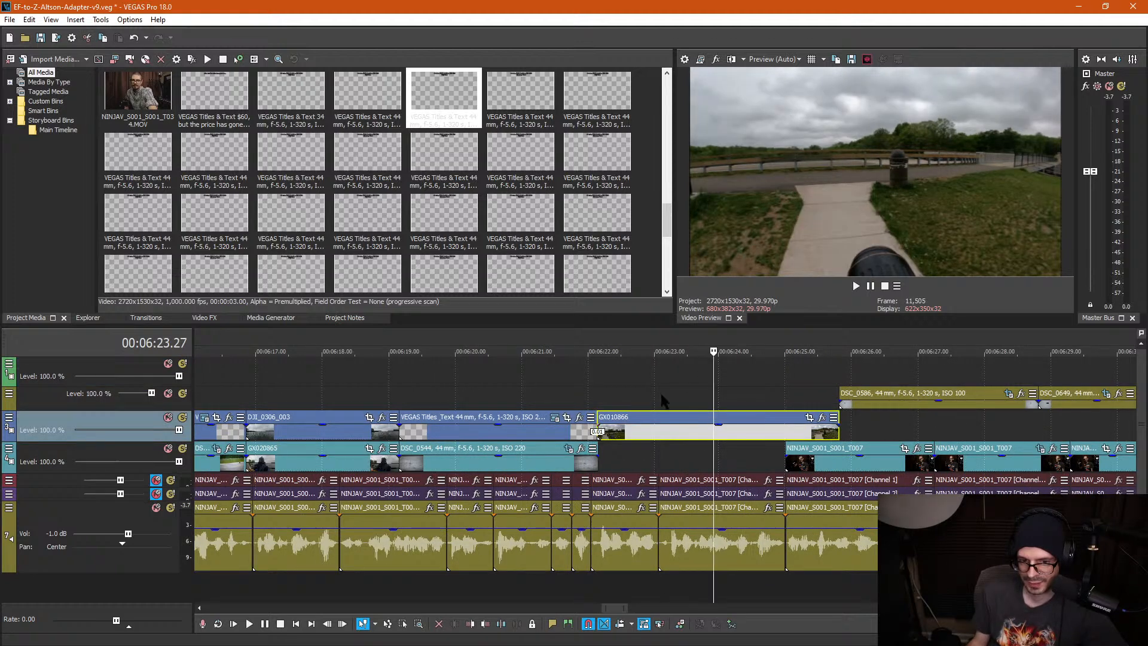
pyautogui.click(572, 401)
pyautogui.click(684, 397)
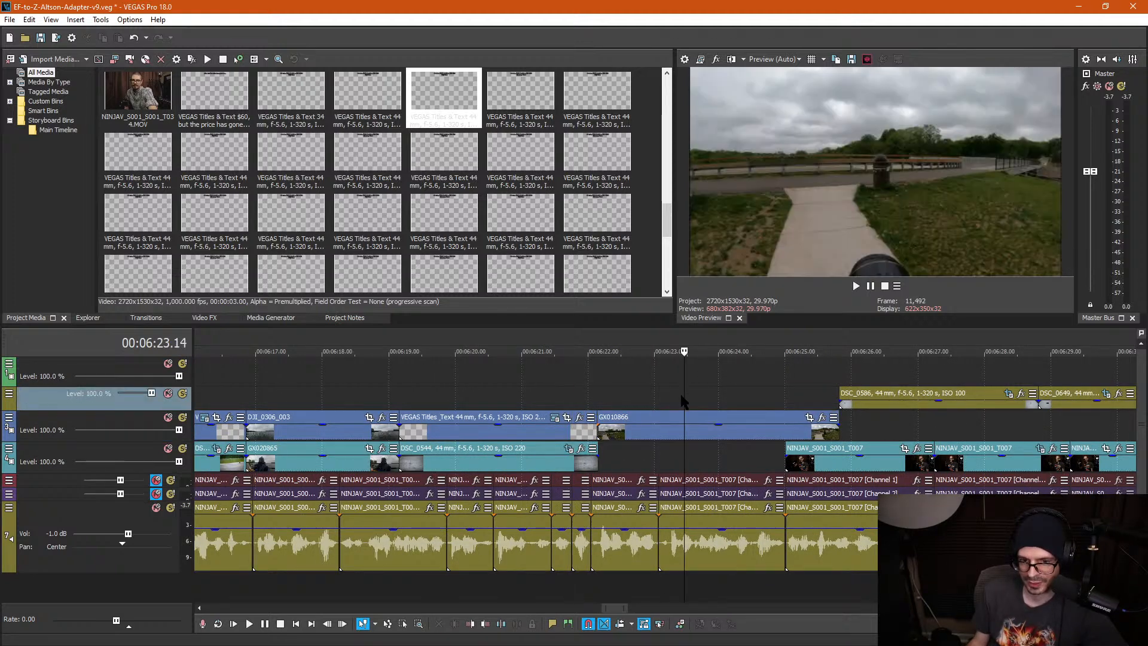
pyautogui.click(679, 431)
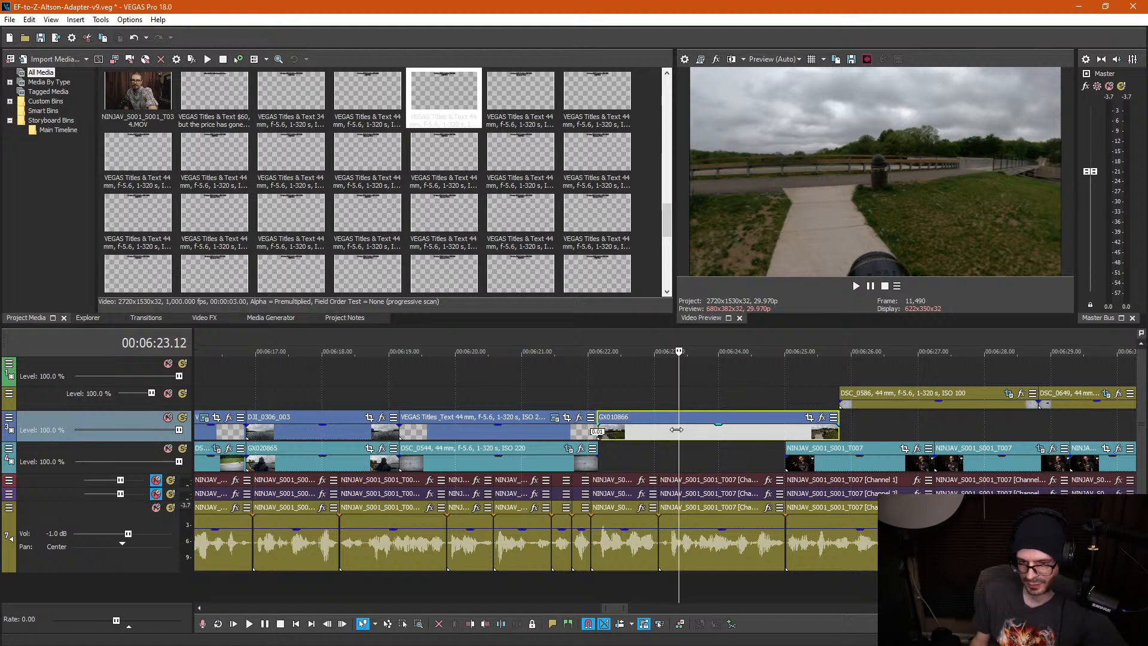
pyautogui.press('Delete')
# Step: Move the DSC_0586 photo earlier on the second track and place DSC_0649 directly behind it
pyautogui.click(921, 394)
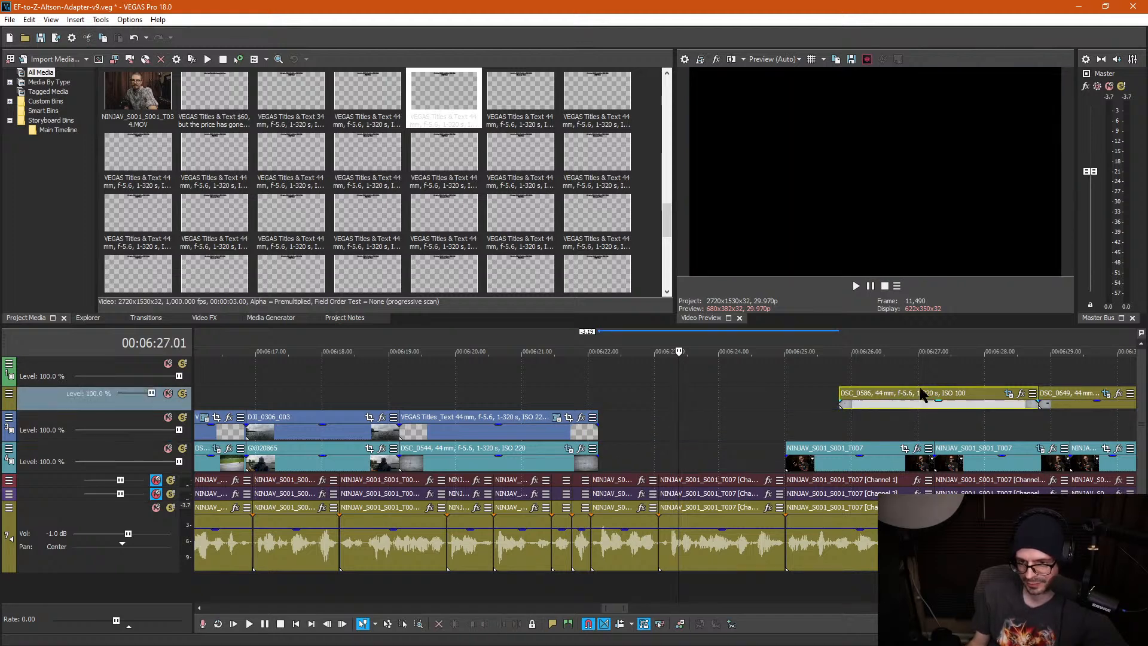
pyautogui.moveTo(983, 396); pyautogui.dragTo(818, 395)
pyautogui.moveTo(1064, 404); pyautogui.dragTo(918, 395)
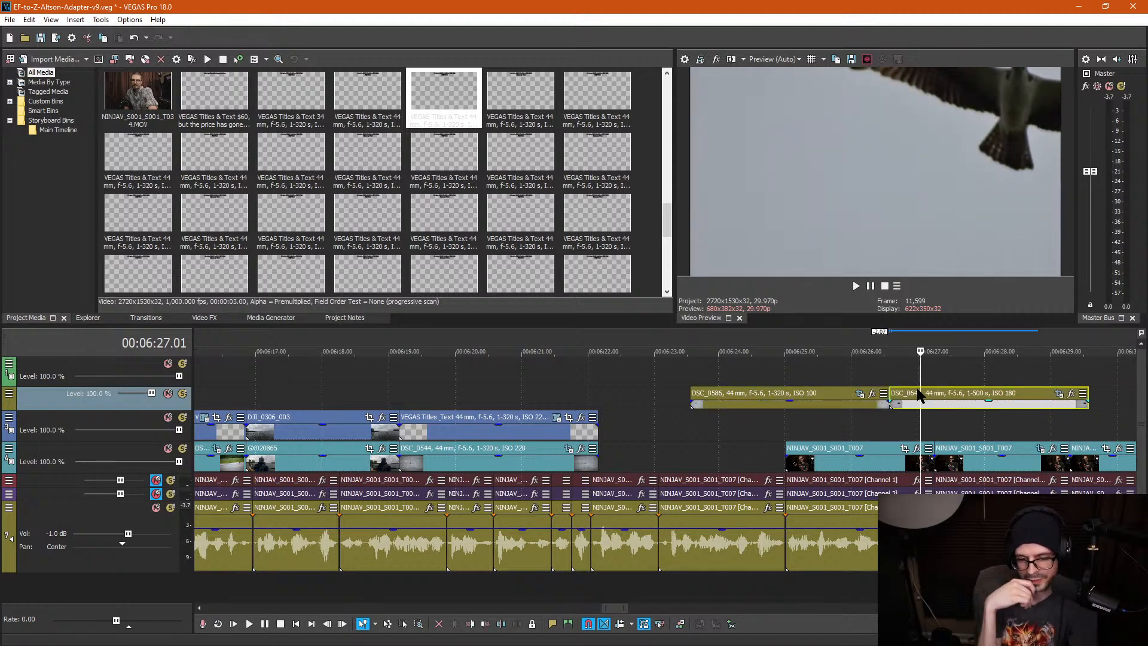
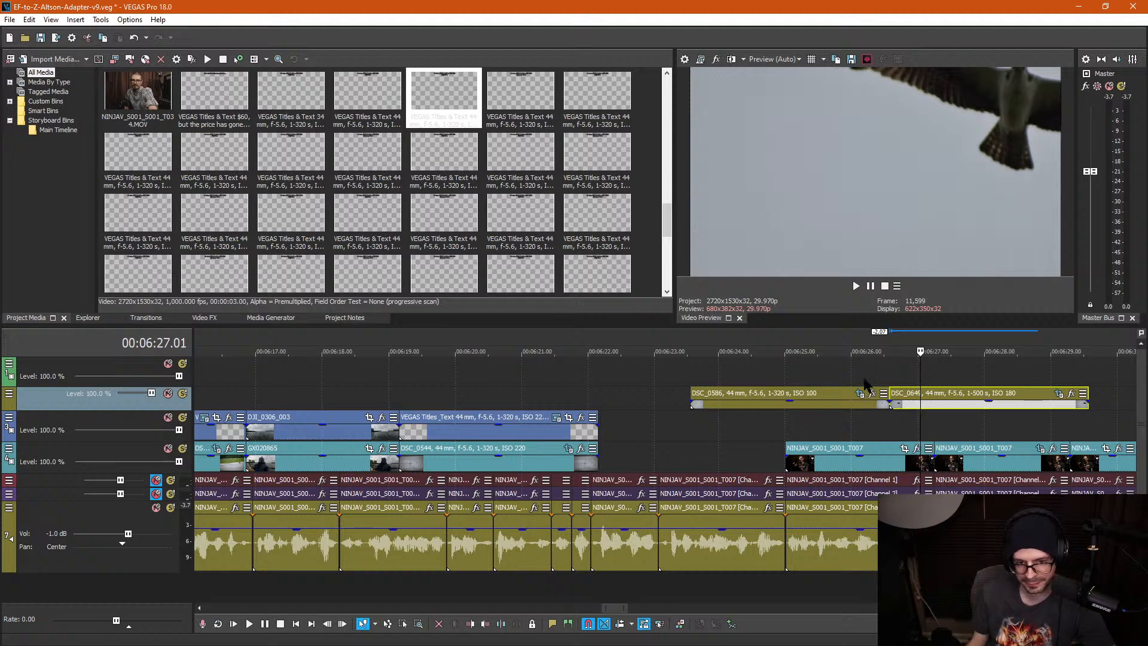
# Step: Check the DSC_0586 and DSC_0649 photos in the preview and shift DSC_0586 slightly earlier
pyautogui.click(669, 421)
pyautogui.click(769, 377)
pyautogui.click(933, 371)
pyautogui.click(798, 373)
pyautogui.scroll(-1, 789, 386)
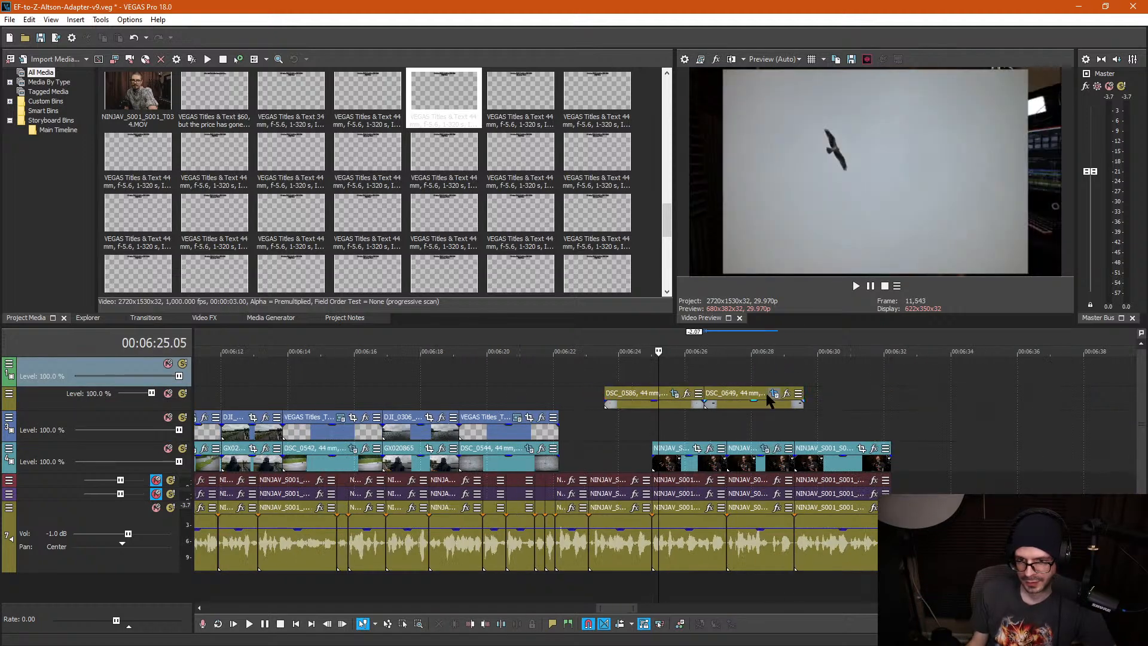
pyautogui.scroll(1, 748, 398)
pyautogui.click(667, 393)
pyautogui.moveTo(669, 397); pyautogui.dragTo(649, 398)
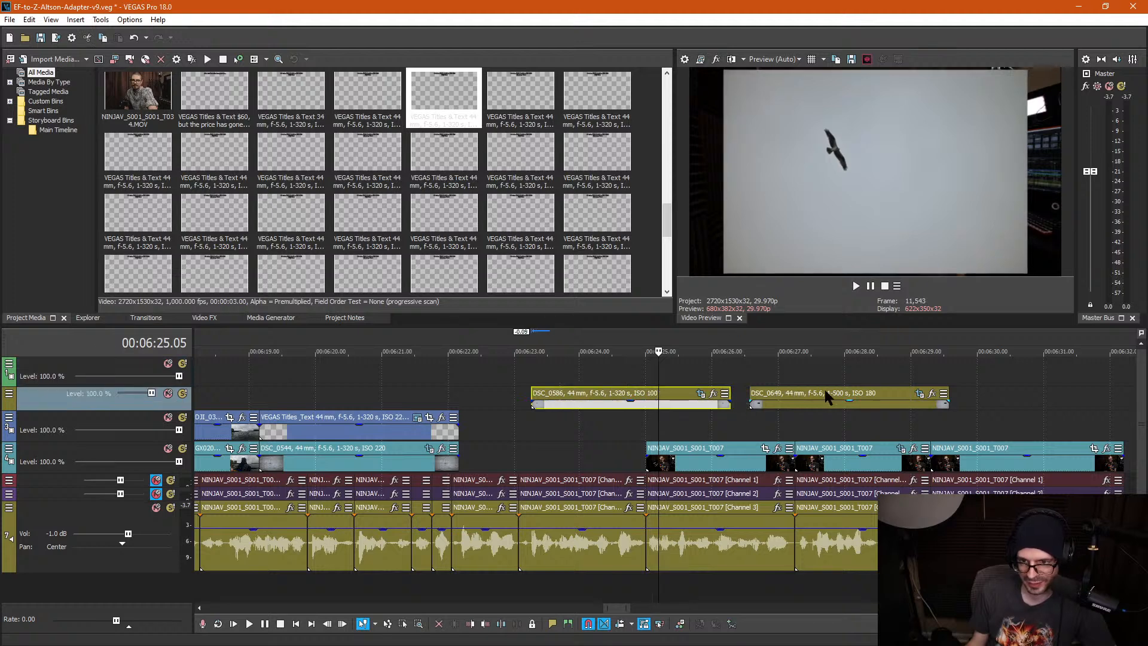
# Step: Move DSC_0586 to start where DSC_0544 ends and trim its end to the start of the NINJAV clip
pyautogui.click(826, 393)
pyautogui.click(611, 393)
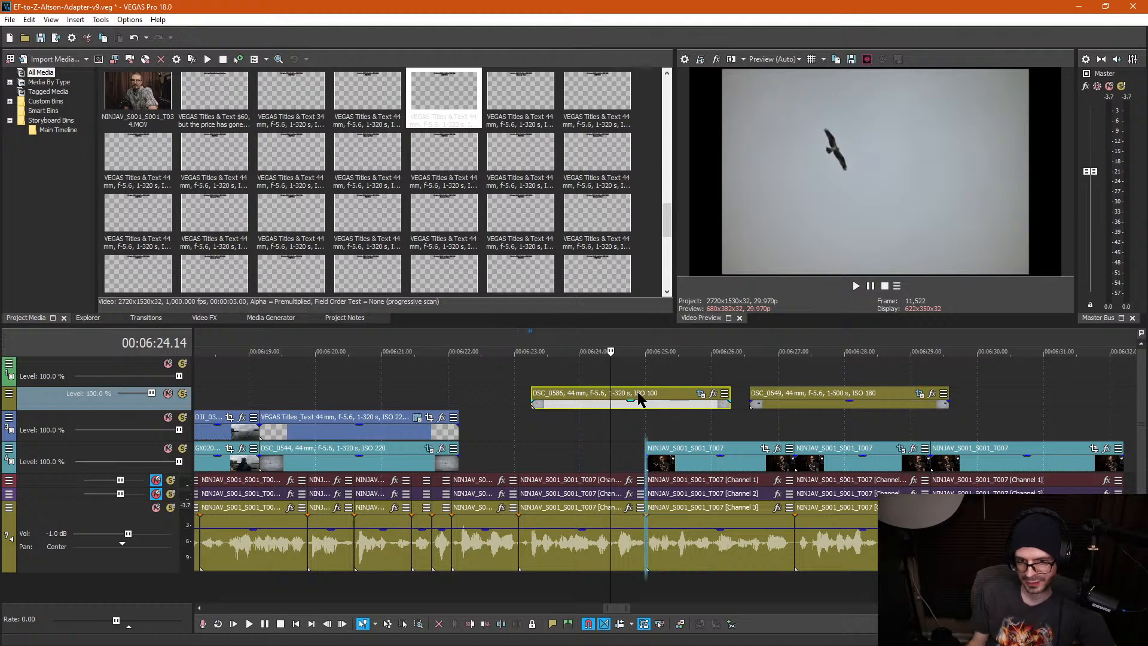
pyautogui.moveTo(645, 401); pyautogui.dragTo(571, 398)
pyautogui.moveTo(660, 408); pyautogui.dragTo(647, 407)
# Step: Delete the DSC_0649 and DSC_0586 bird photos from the second track
pyautogui.click(789, 406)
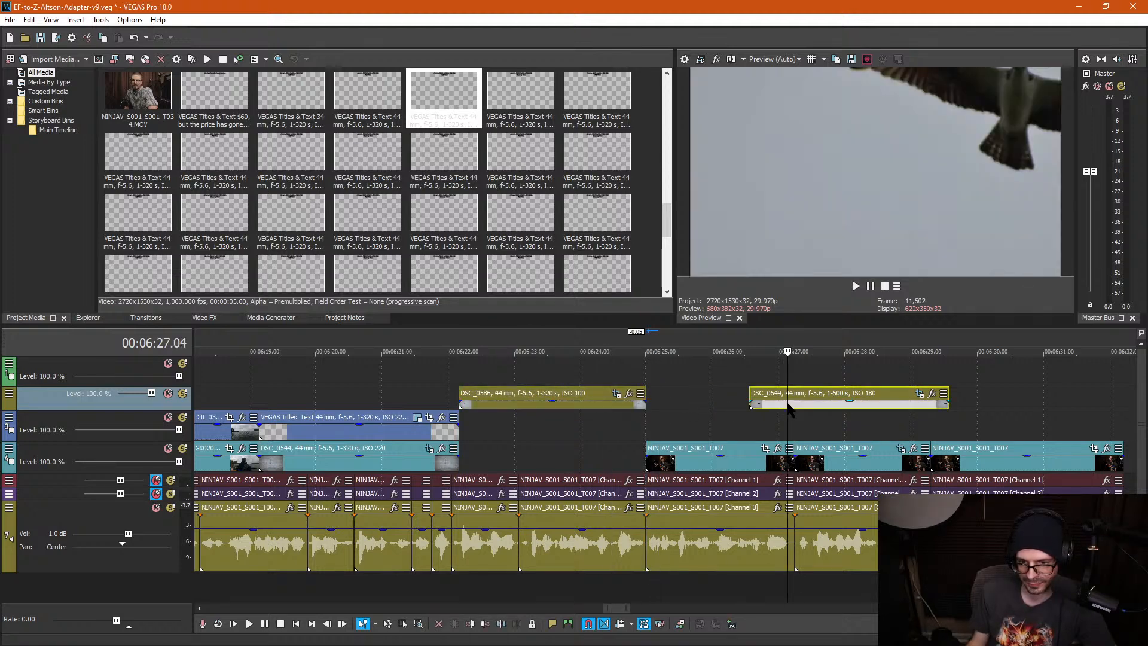
pyautogui.press('Delete')
pyautogui.click(335, 379)
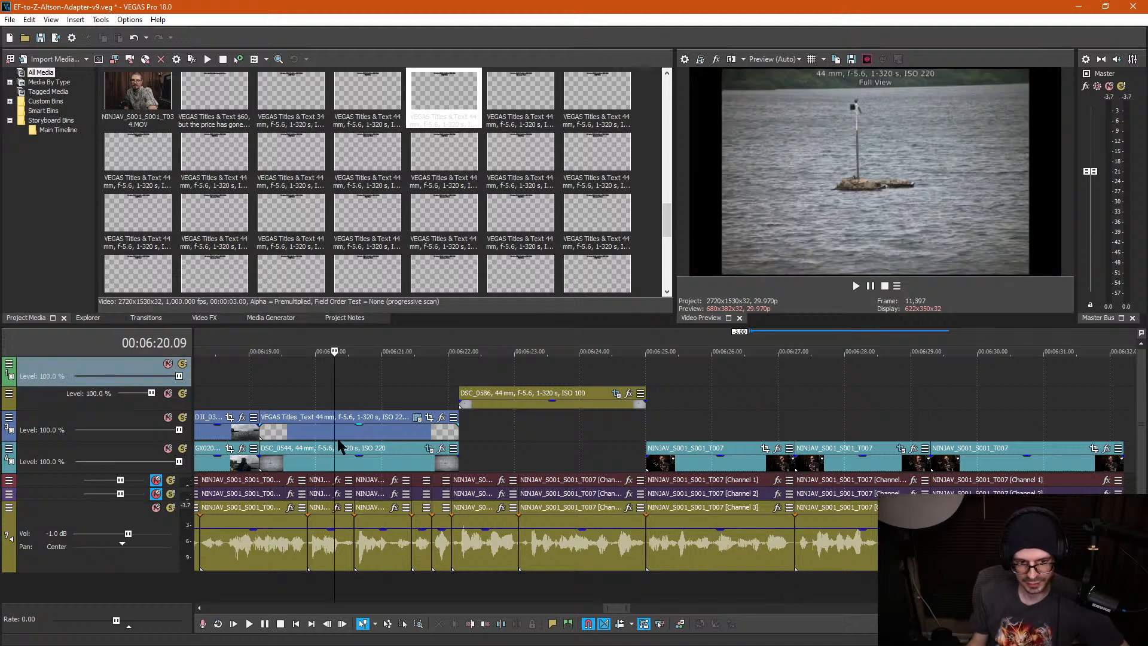
pyautogui.click(342, 434)
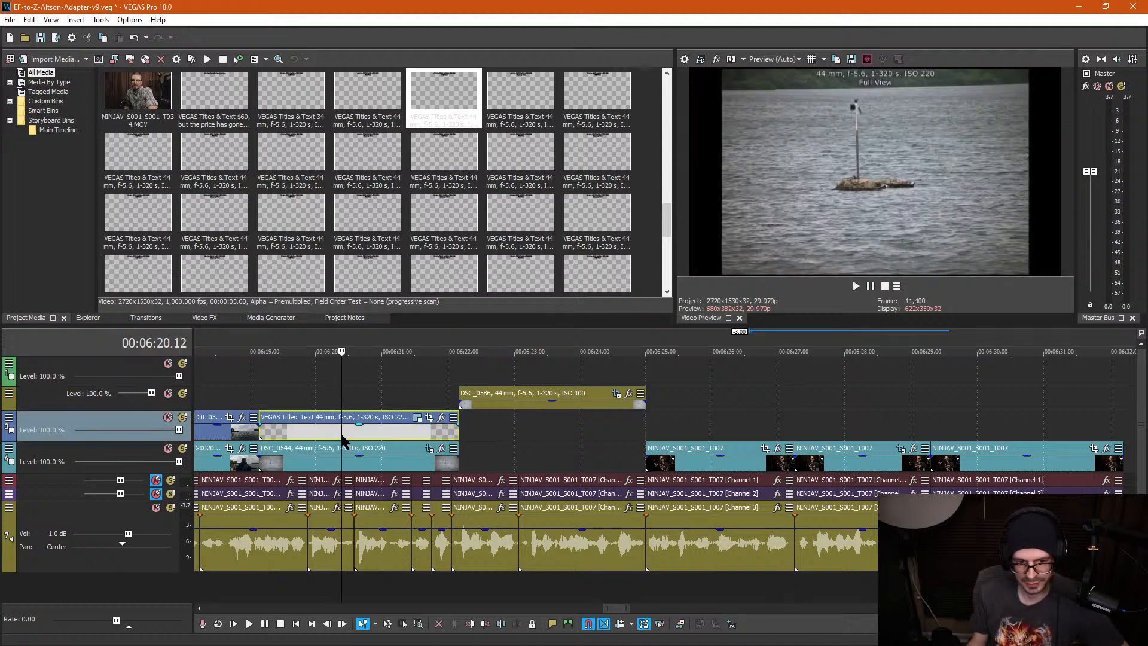
pyautogui.click(504, 405)
pyautogui.click(532, 406)
pyautogui.press('Delete')
# Step: Paste a copy of the DSC_0544 photo on the third track after the title and trim its end to the NINJAV clip's start
pyautogui.click(386, 470)
pyautogui.hotkey('ctrl', 'c')
pyautogui.click(472, 411)
pyautogui.hotkey('ctrl', 'v')
pyautogui.moveTo(504, 432); pyautogui.dragTo(489, 432)
pyautogui.click(655, 435)
pyautogui.moveTo(655, 434); pyautogui.dragTo(646, 435)
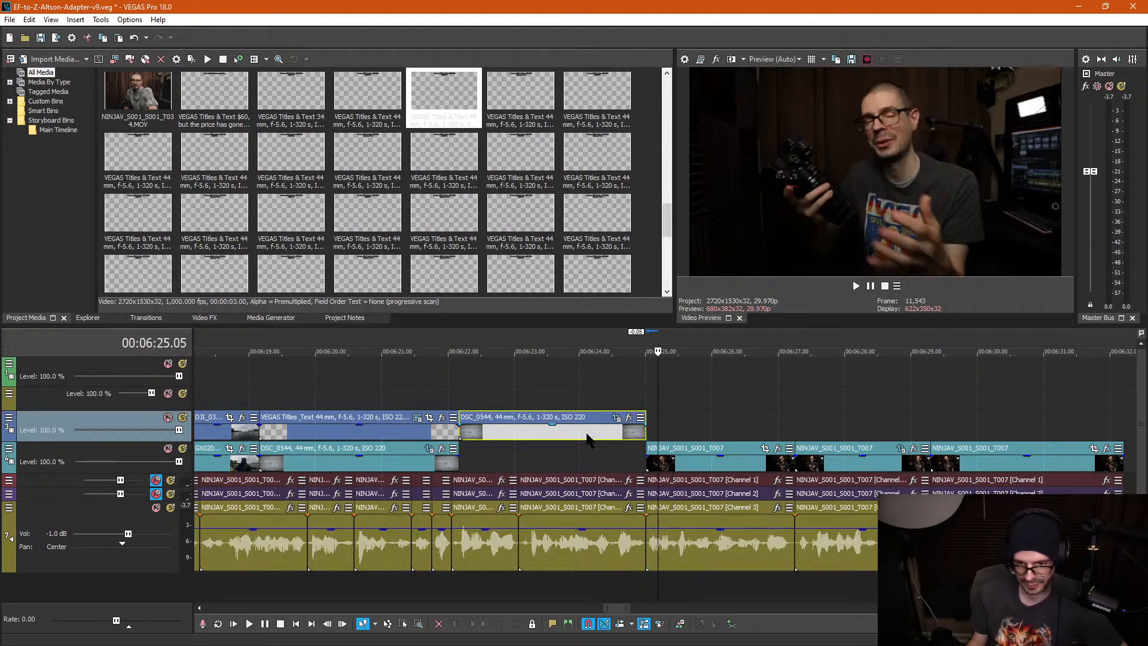
# Step: Paste a new copy of the "Full View" settings title on the top track above the second DSC_0544 photo
pyautogui.click(407, 431)
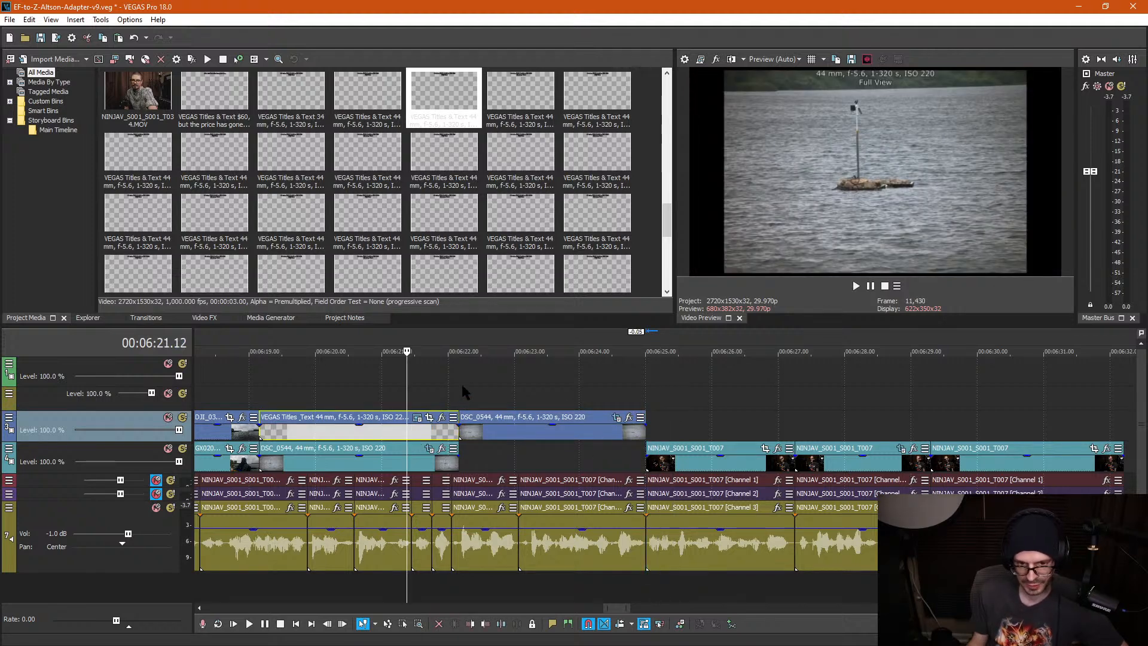
pyautogui.hotkey('ctrl', 'c')
pyautogui.hotkey('ctrl', 'v')
pyautogui.click(646, 269)
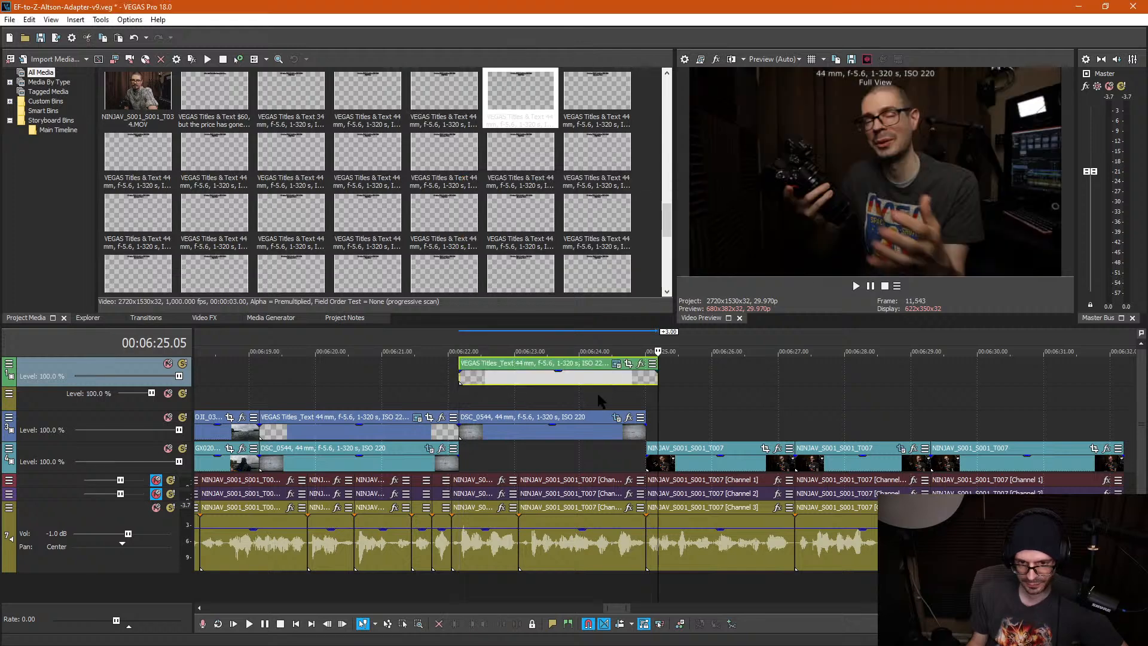
# Step: Change the copied title's second line to "Close-Up View"
pyautogui.click(627, 364)
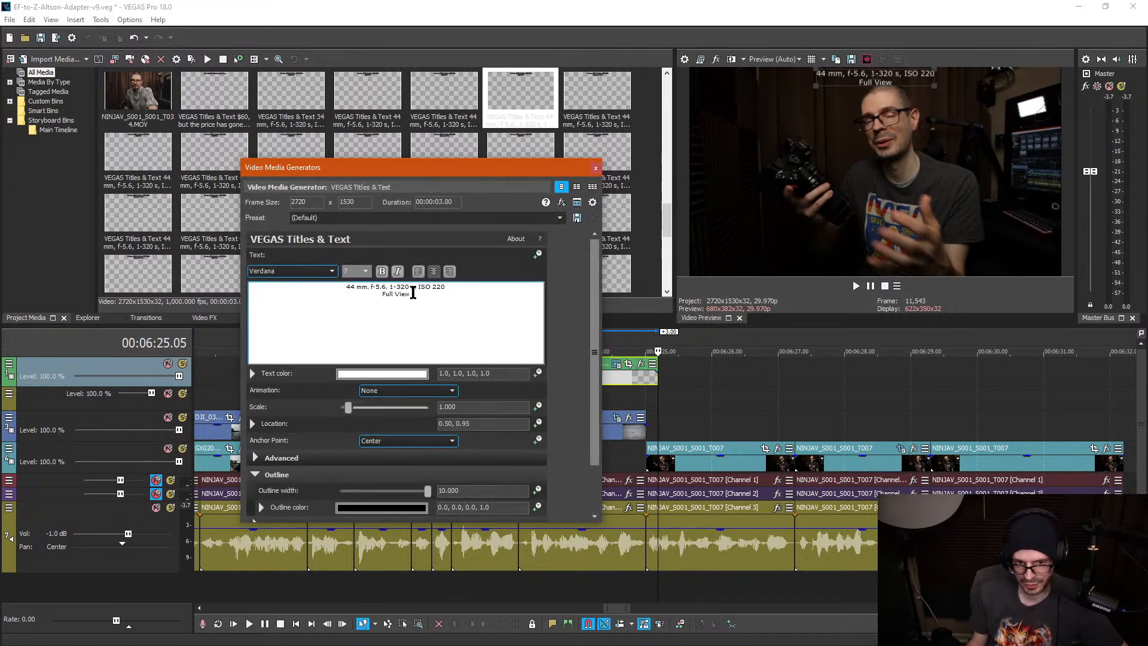
pyautogui.write('Close Up')
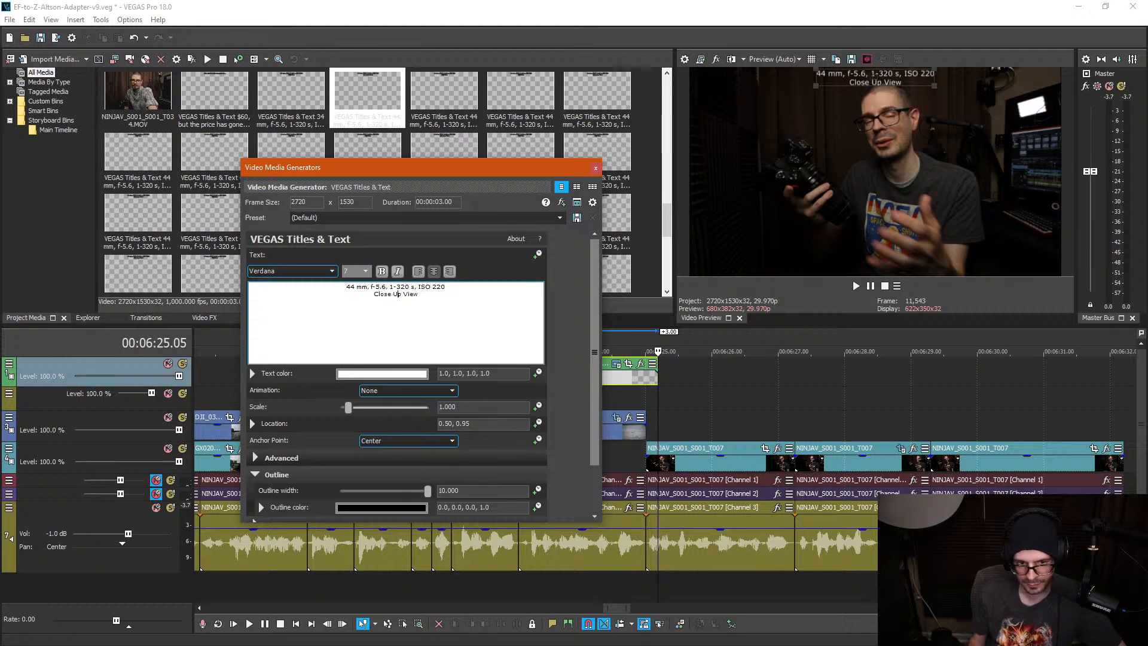
pyautogui.click(394, 293)
pyautogui.press('BackSpace')
pyautogui.write('-')
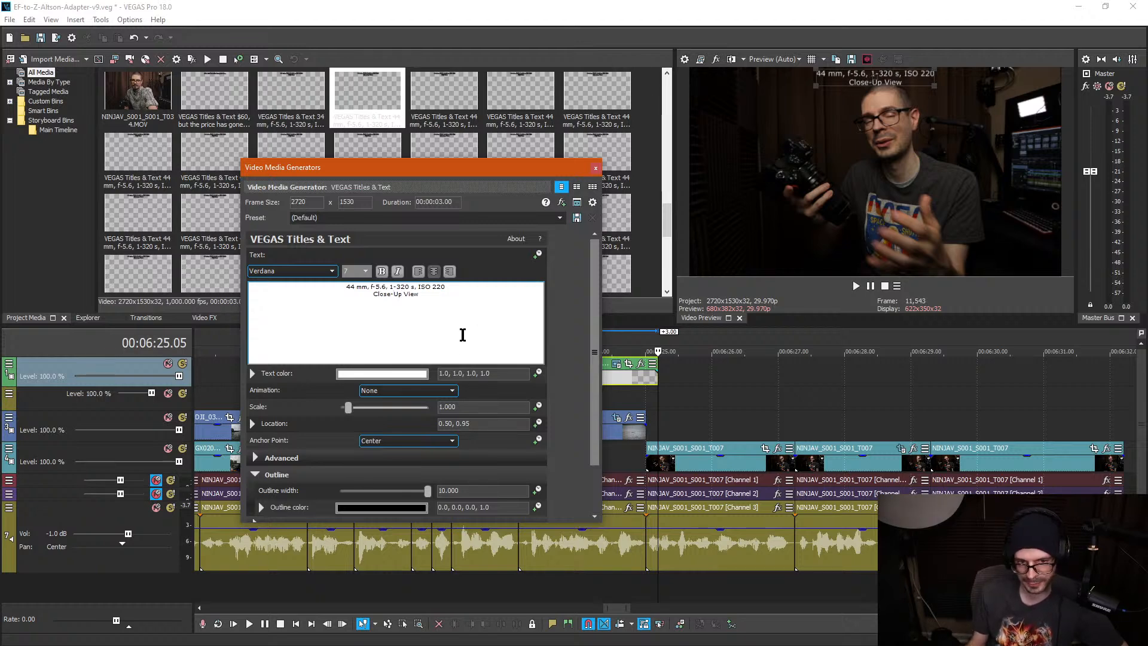
pyautogui.click(596, 168)
# Step: Trim the close-up title to the NINJAV clip's start and stack it on the third track above the second DSC_0544 photo on the fourth
pyautogui.moveTo(541, 377); pyautogui.dragTo(544, 396)
pyautogui.moveTo(656, 393); pyautogui.dragTo(644, 393)
pyautogui.click(551, 372)
pyautogui.moveTo(508, 418); pyautogui.dragTo(501, 459)
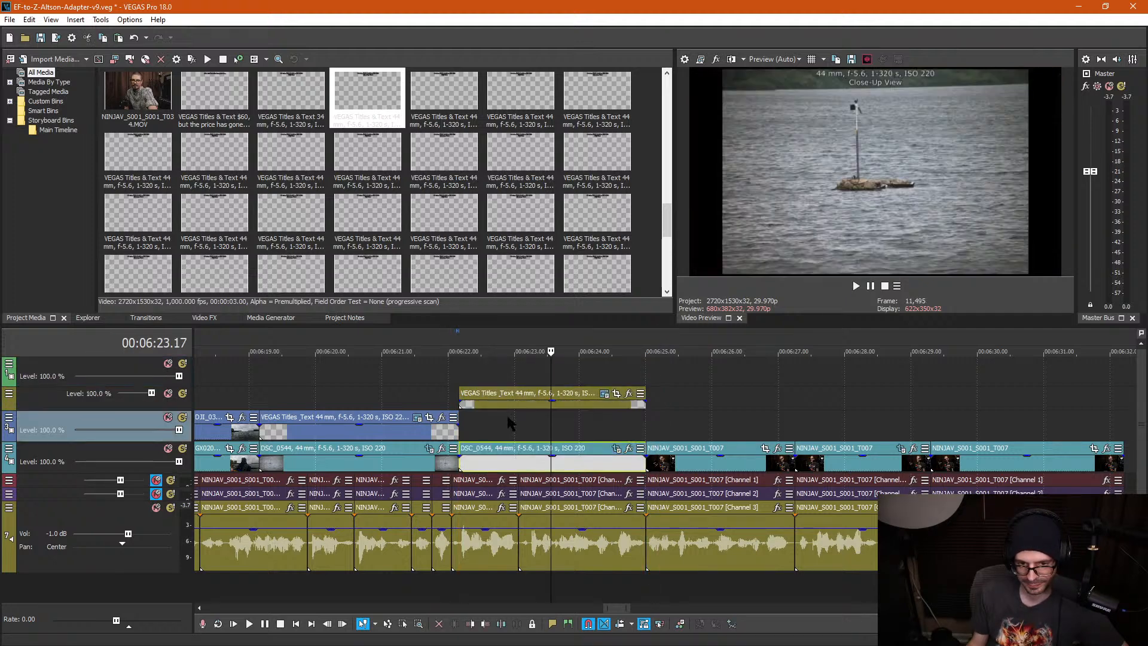
pyautogui.moveTo(506, 398); pyautogui.dragTo(500, 428)
pyautogui.click(491, 381)
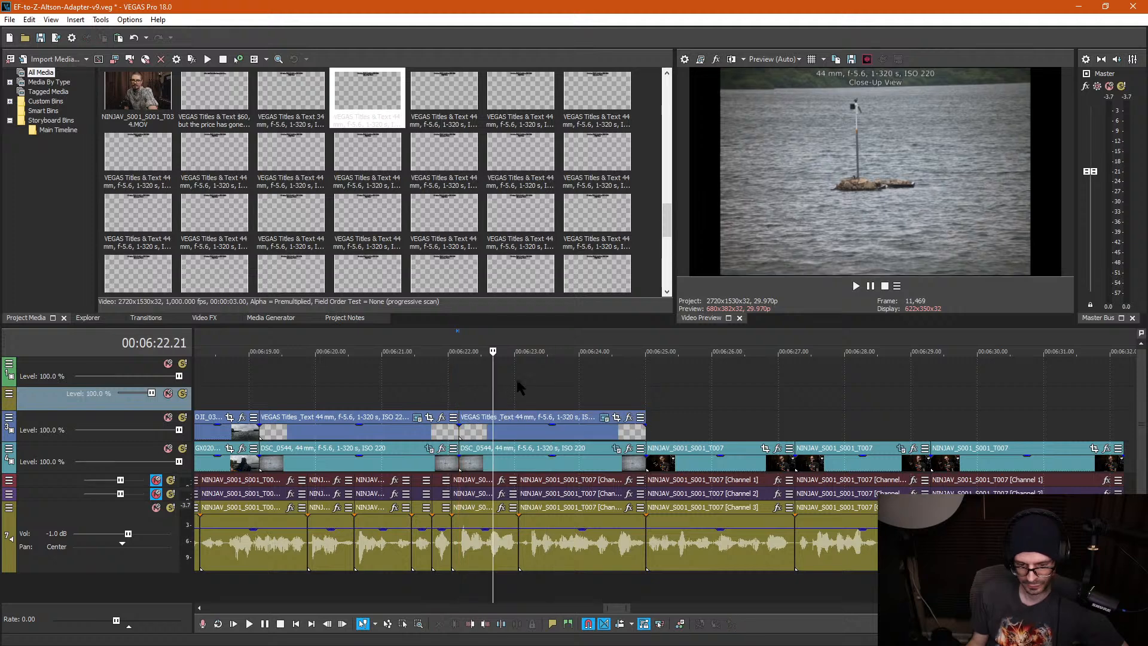
# Step: Play through the close-up section and ungroup the NINJAV video clip that follows it from its audio
pyautogui.click(442, 386)
pyautogui.press('space')
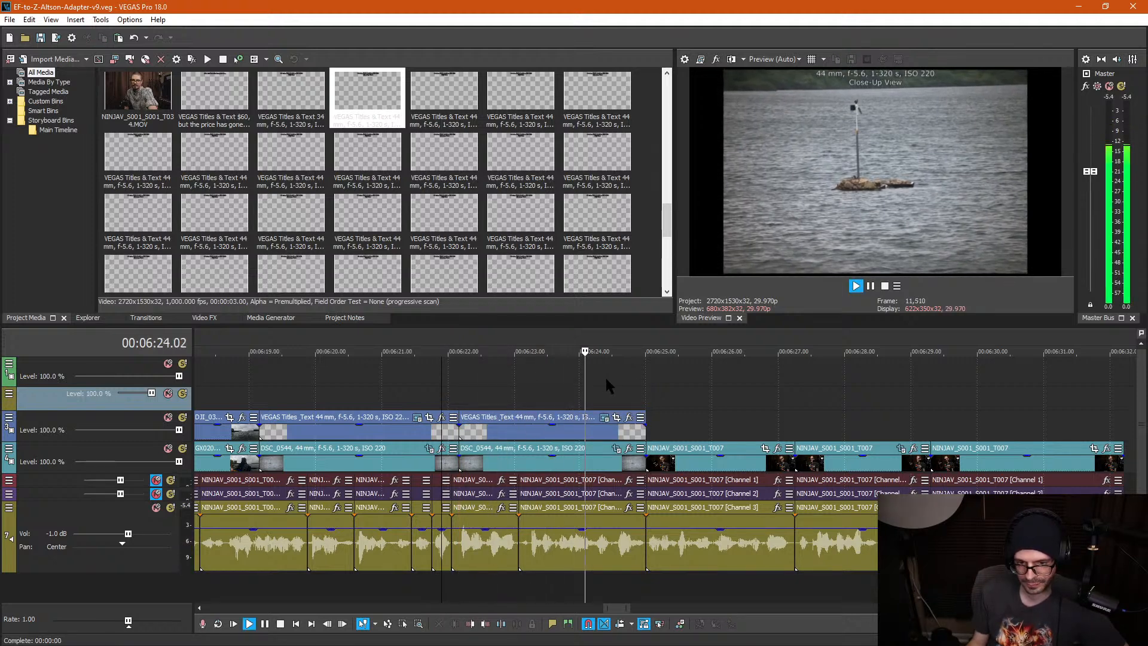
pyautogui.press('space')
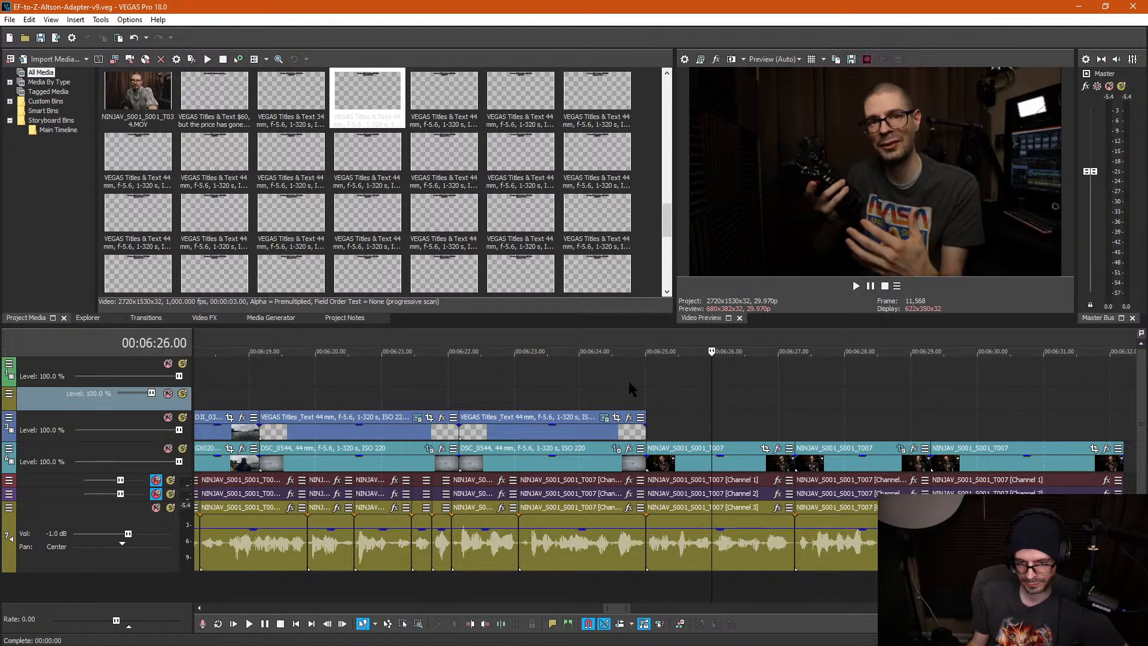
pyautogui.click(635, 402)
pyautogui.scroll(3, 635, 402)
pyautogui.click(721, 466)
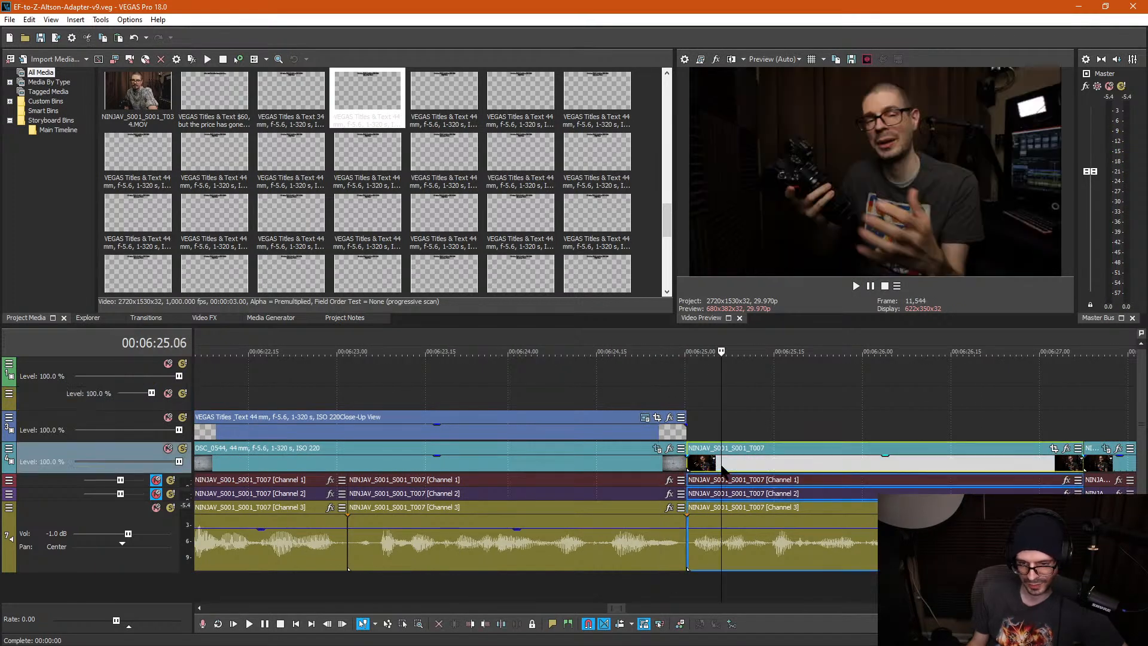
pyautogui.press('u')
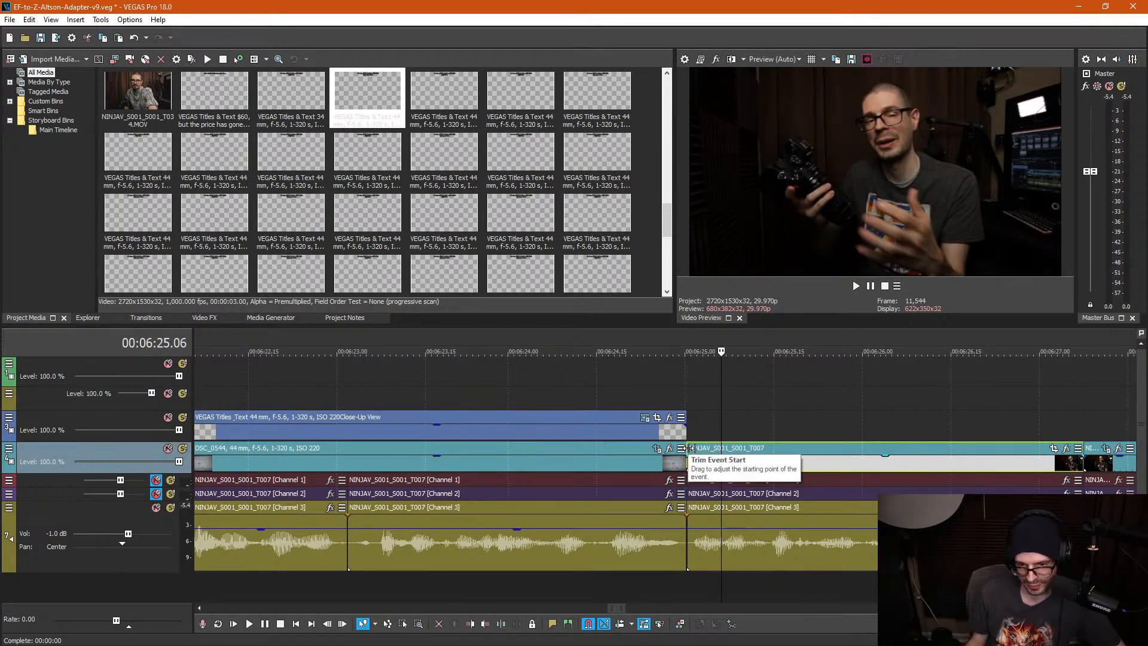
pyautogui.click(676, 464)
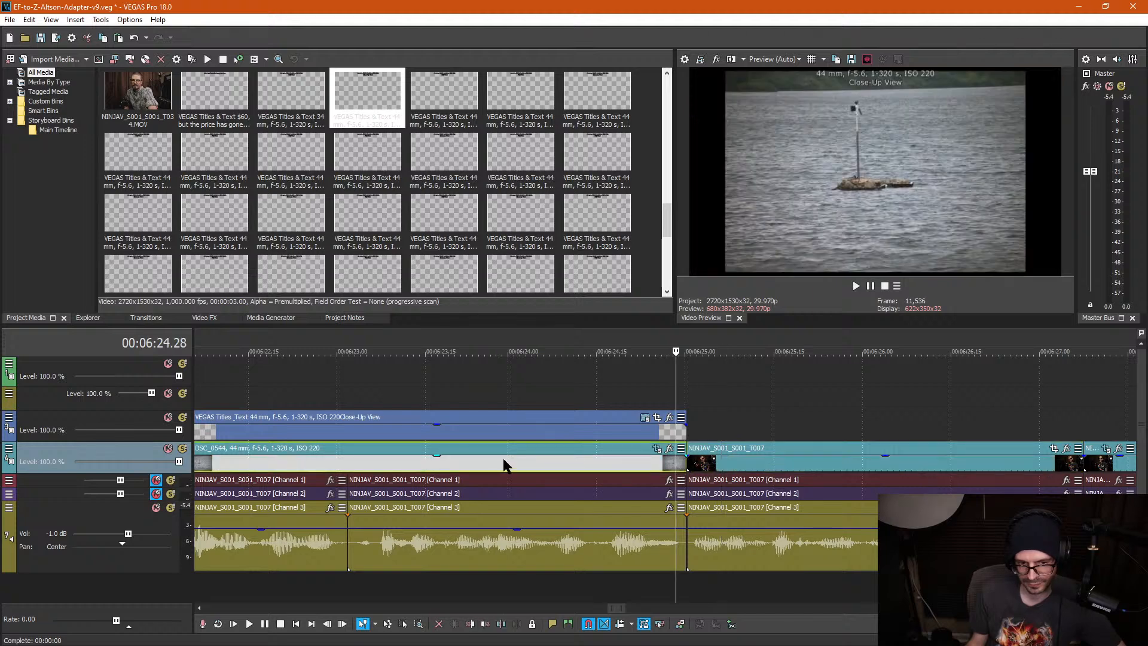
# Step: Extend the second DSC_0544 photo to the first photo's length by aligning them, and put it back directly after the first photo
pyautogui.scroll(-2, 518, 459)
pyautogui.moveTo(471, 461); pyautogui.dragTo(371, 397)
pyautogui.scroll(-2, 371, 398)
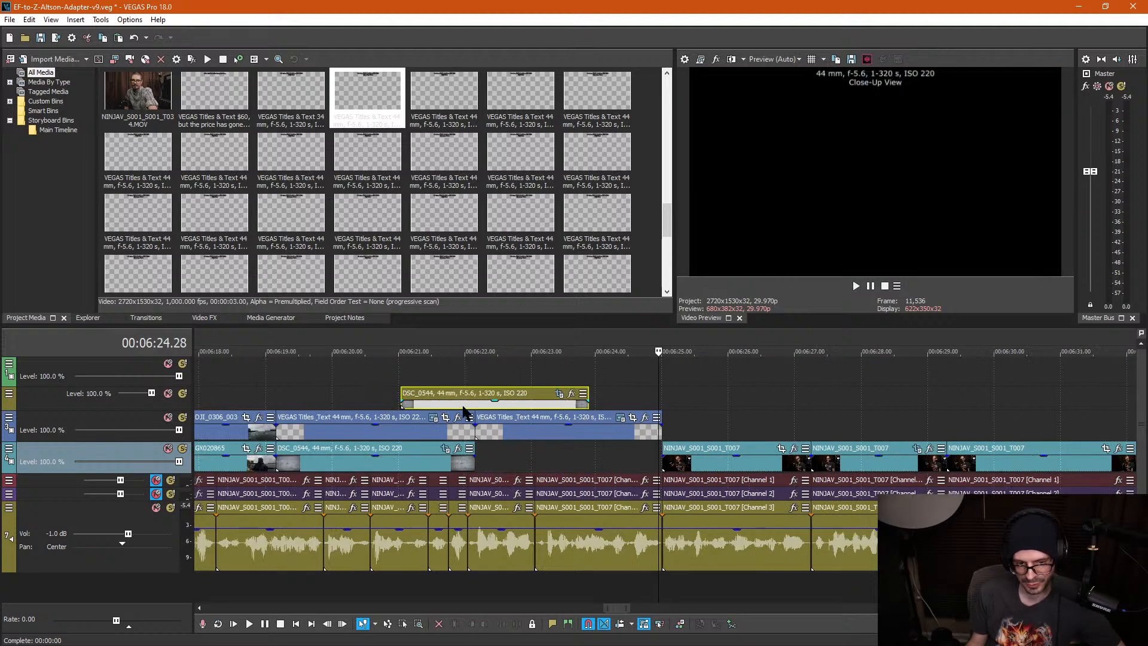
pyautogui.moveTo(448, 397); pyautogui.dragTo(326, 395)
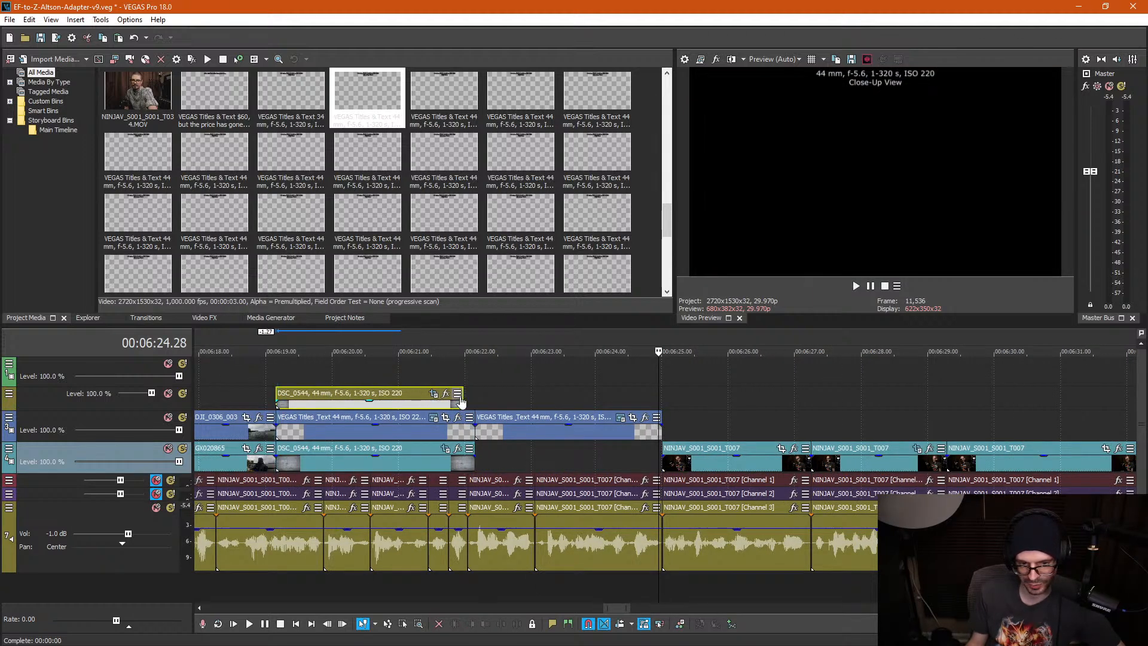
pyautogui.moveTo(462, 397); pyautogui.dragTo(475, 398)
pyautogui.moveTo(361, 396); pyautogui.dragTo(557, 446)
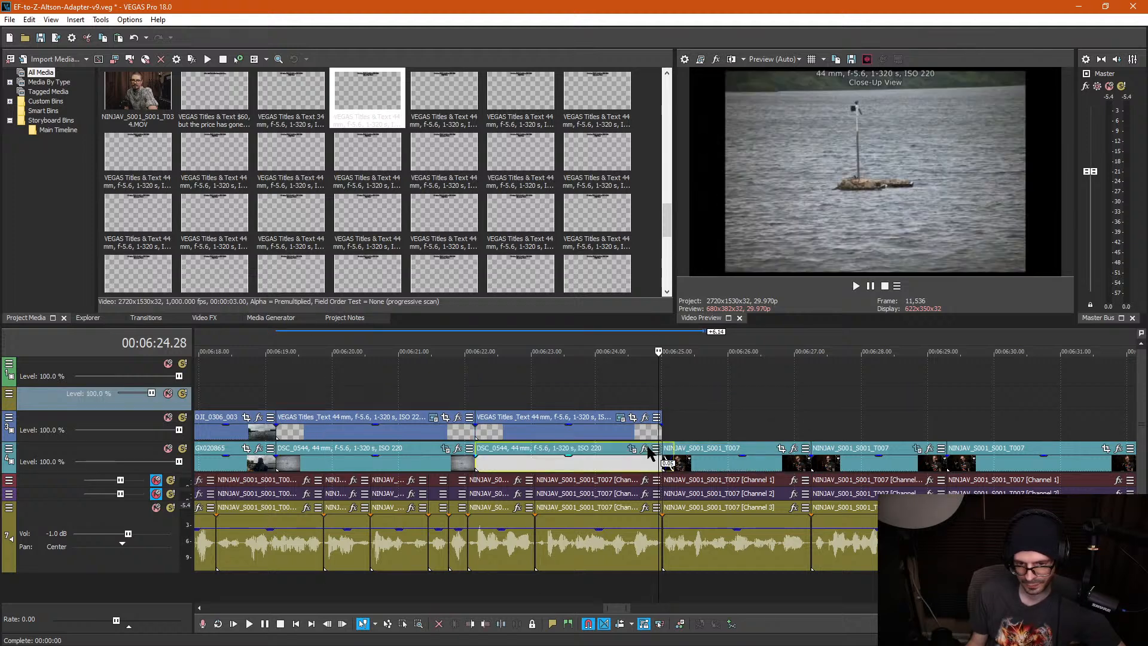
# Step: Trim the ungrouped NINJAV video's start five frames later and extend the close-up title to meet it
pyautogui.click(696, 459)
pyautogui.scroll(3, 696, 459)
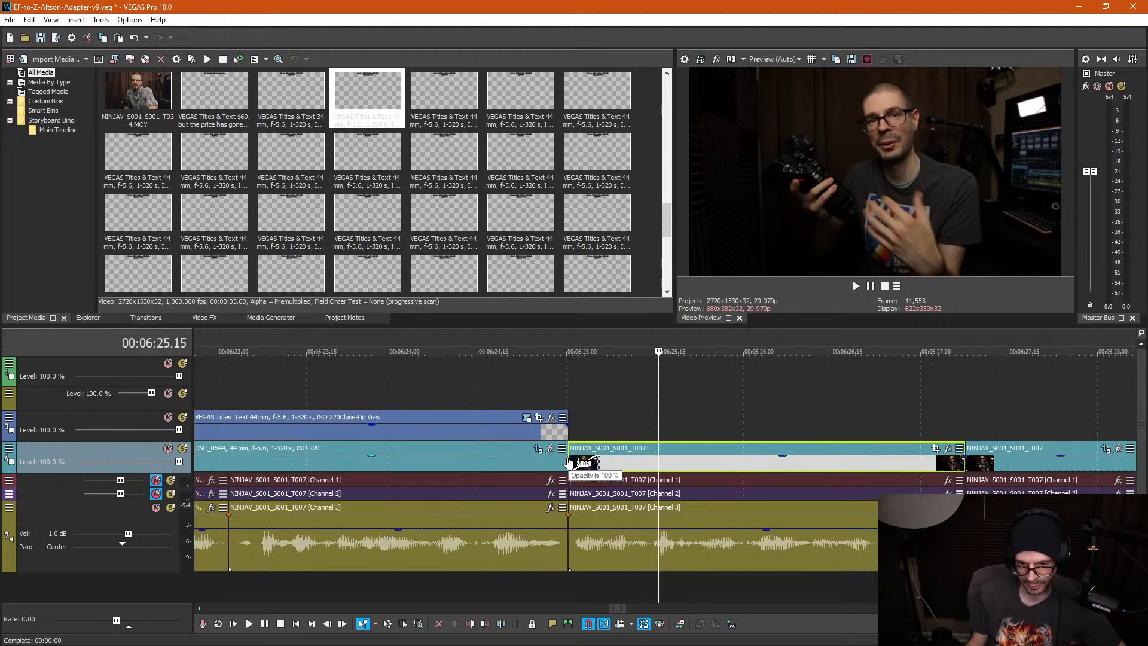
pyautogui.moveTo(579, 461); pyautogui.dragTo(674, 432)
pyautogui.click(571, 415)
# Step: Set the pan/crop width of the second DSC_0544 photo to 1,920 at its 3-second position
pyautogui.scroll(-2, 571, 414)
pyautogui.click(566, 464)
pyautogui.click(644, 448)
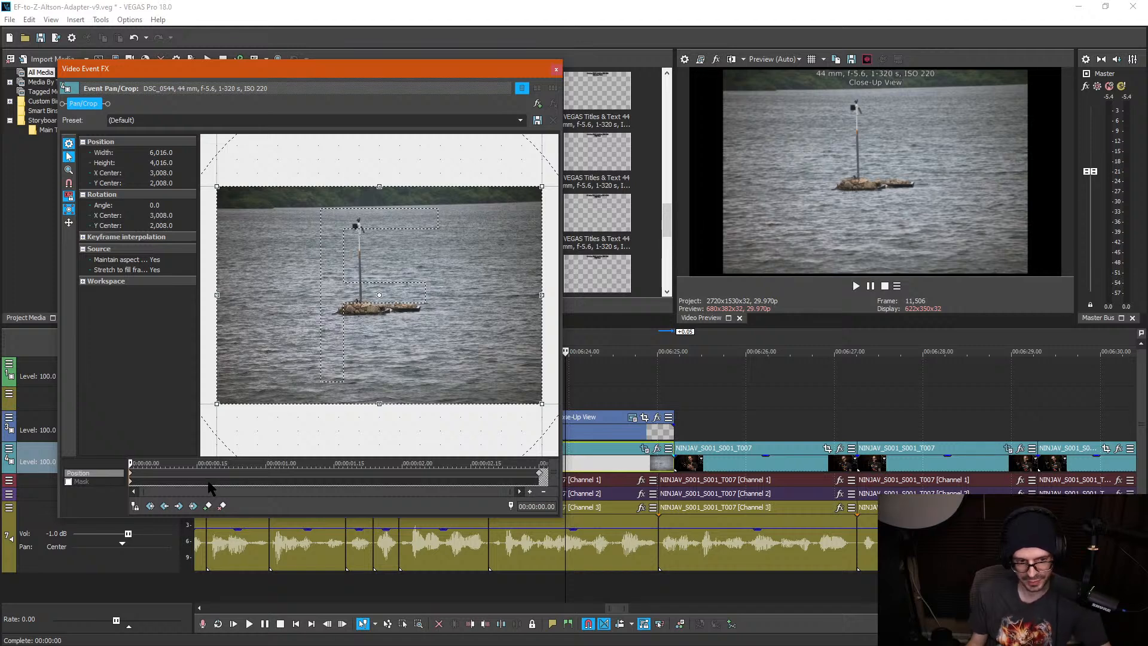
pyautogui.scroll(-1, 426, 455)
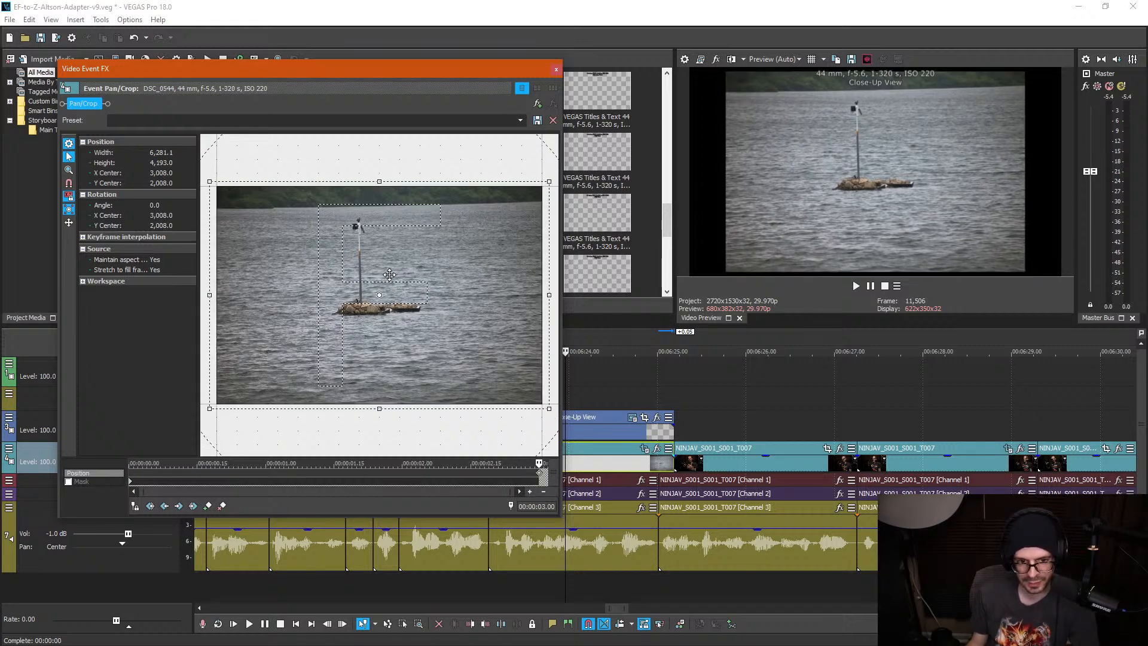
pyautogui.click(149, 156)
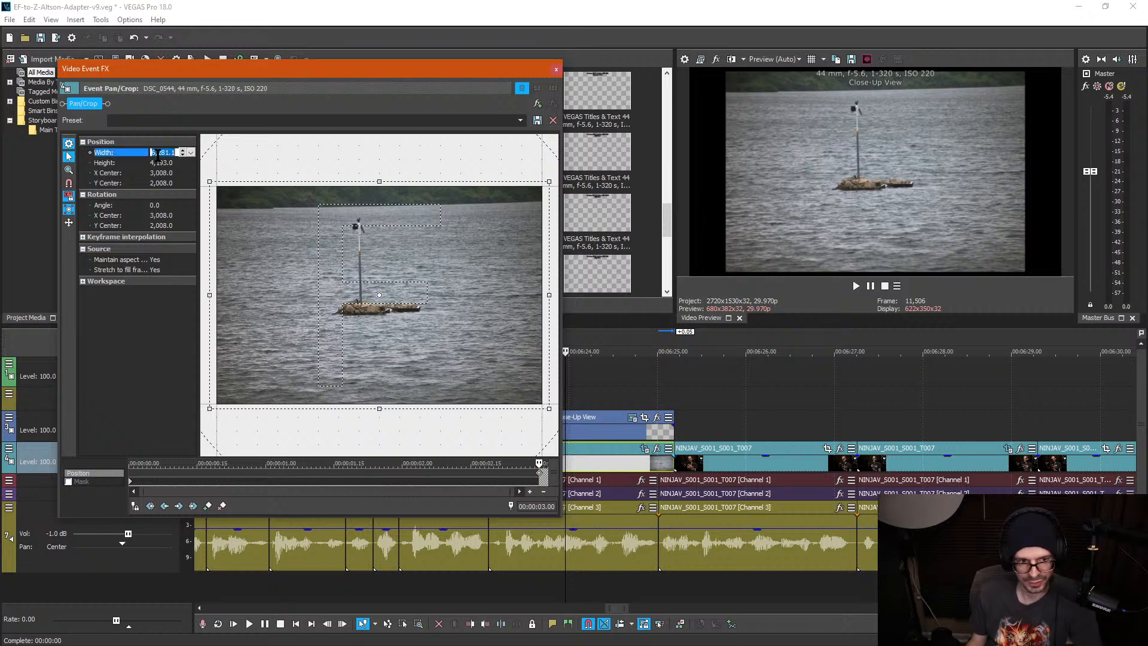
pyautogui.write('1,920')
pyautogui.press('Return')
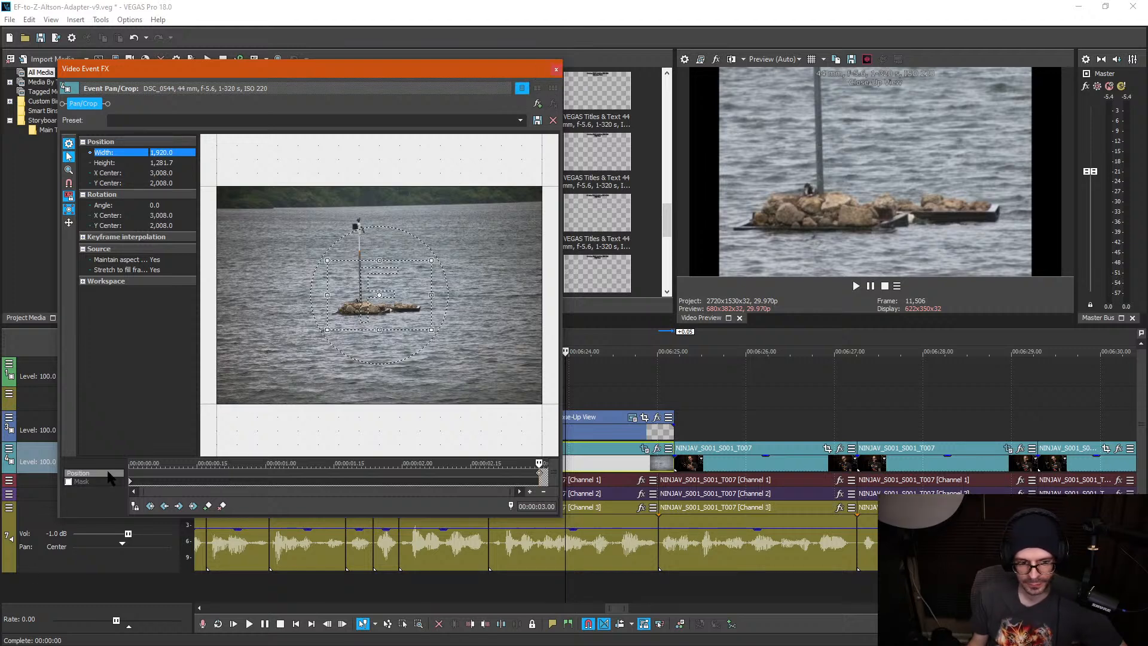
# Step: Widen the second photo's crop at its first frame to a width of about 2,185 and play back the close-up section
pyautogui.click(134, 476)
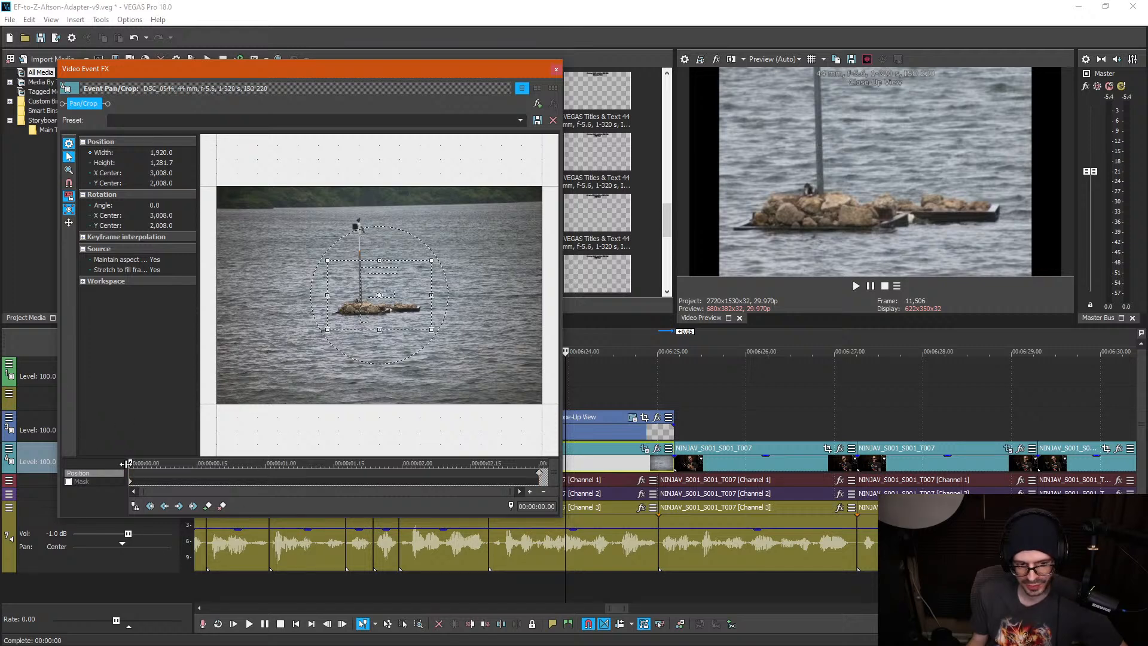
pyautogui.moveTo(129, 463); pyautogui.dragTo(133, 463)
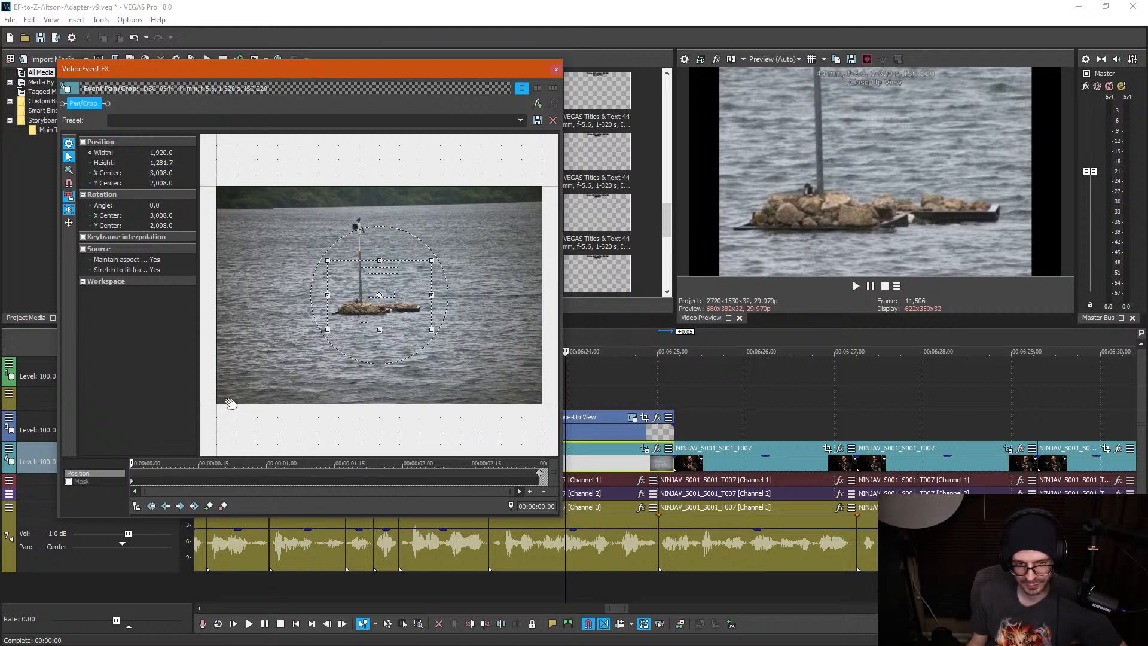
pyautogui.moveTo(326, 330); pyautogui.dragTo(317, 337)
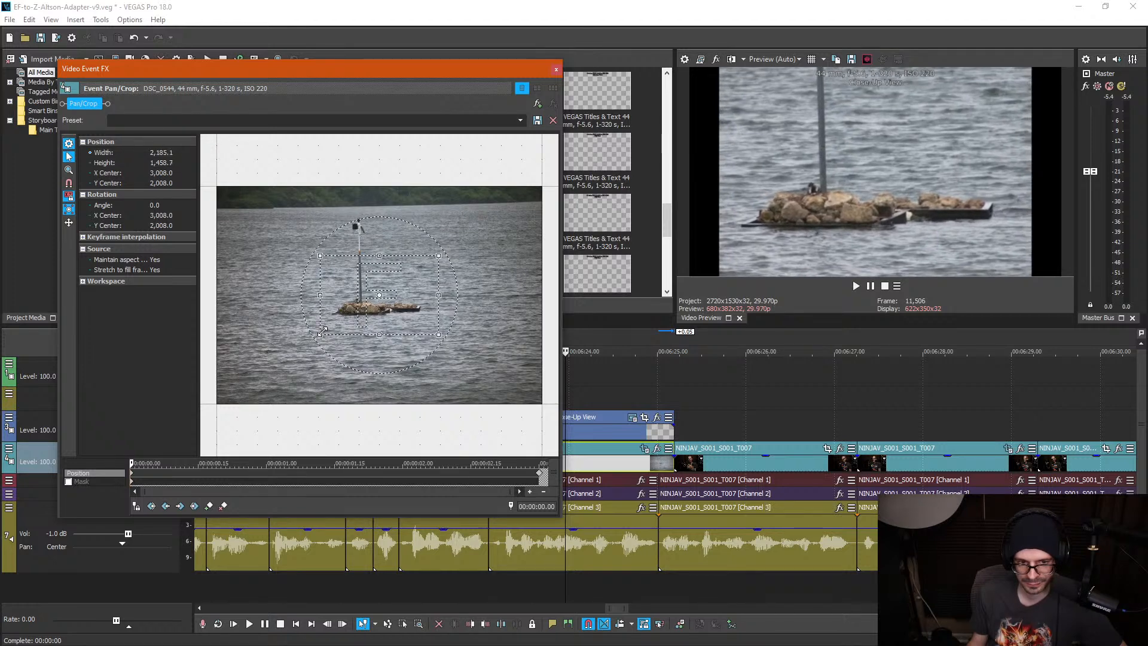
pyautogui.click(556, 70)
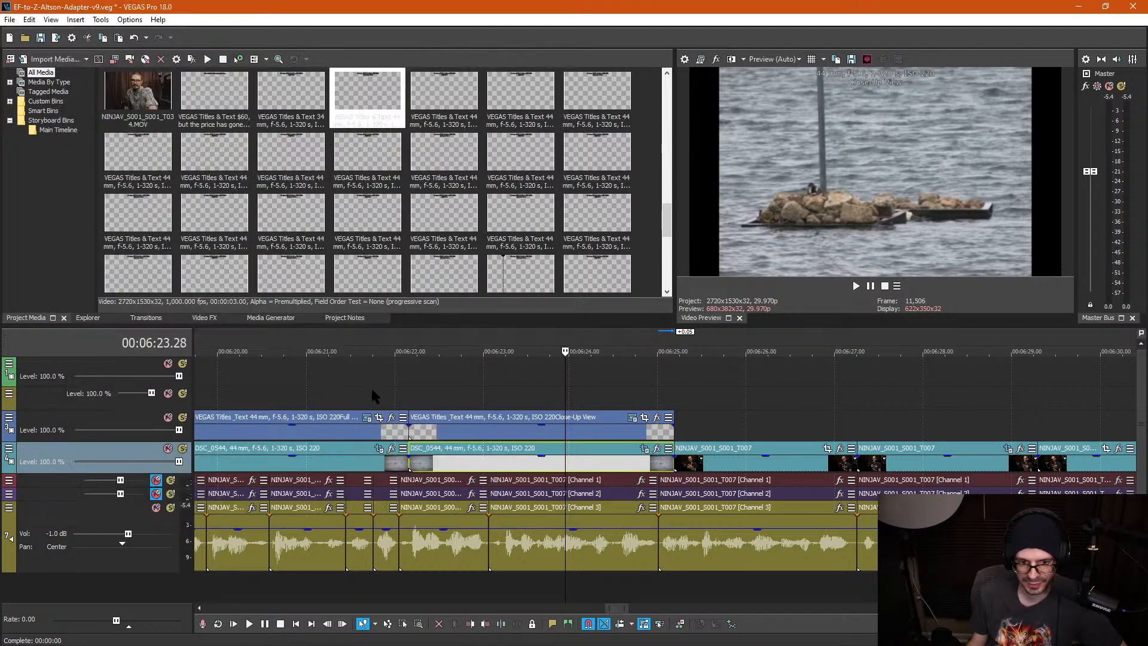
pyautogui.click(365, 378)
pyautogui.press('space')
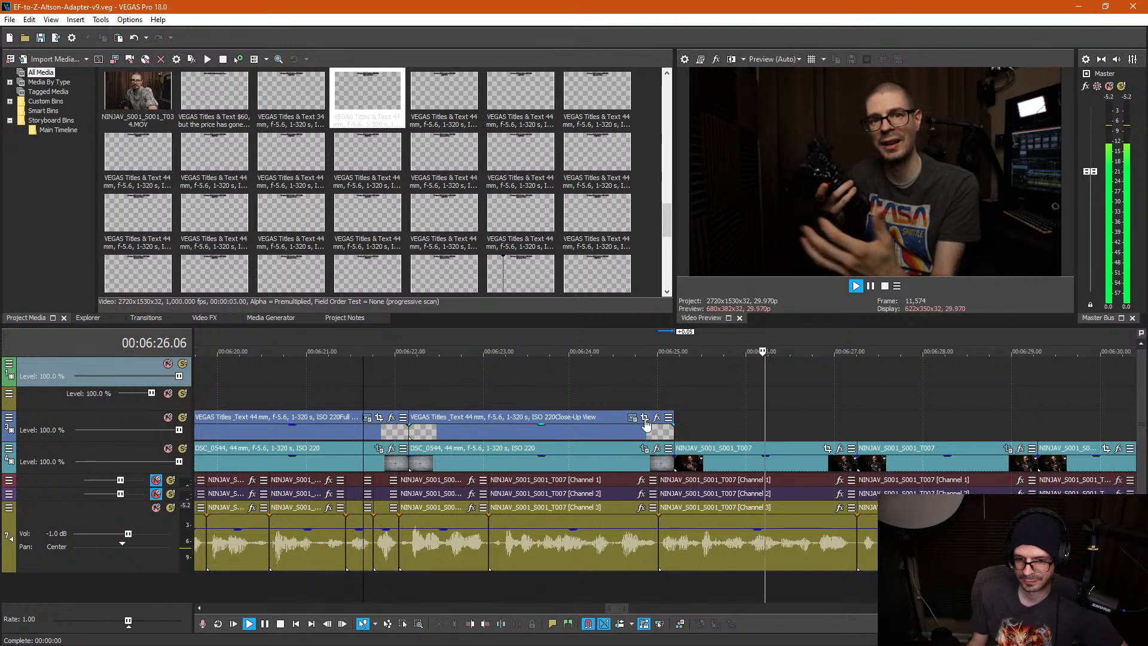
pyautogui.scroll(-3, 635, 422)
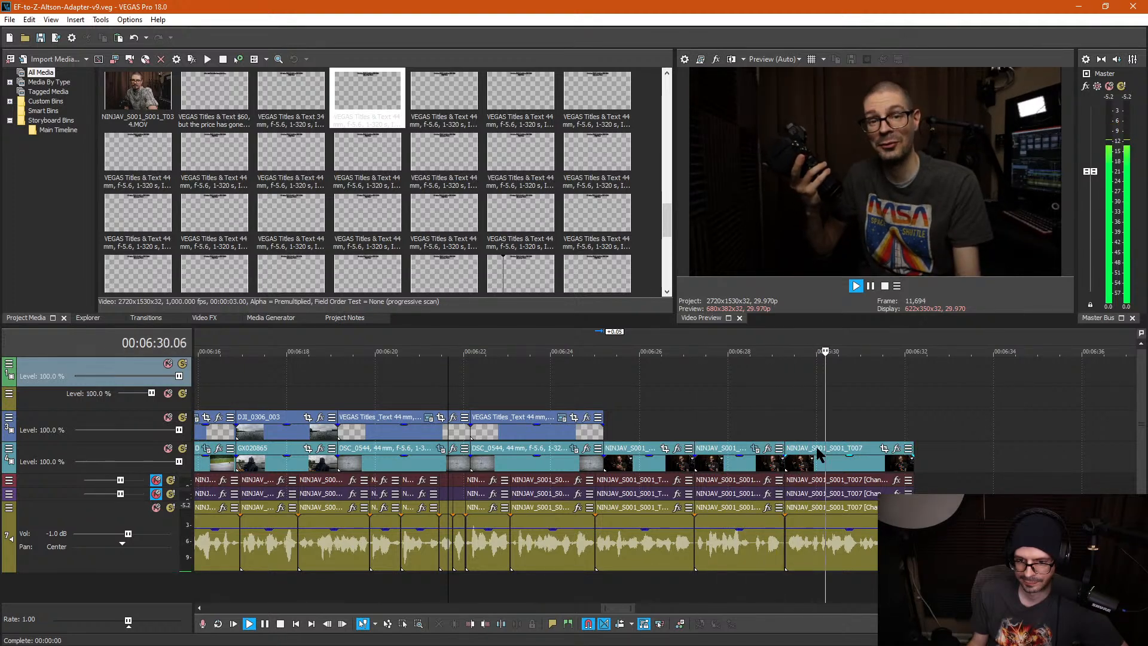
# Step: Split the NINJAV clip at about 00:06:28.15, delete the piece up to the next clip, and turn on automatic ripple editing
pyautogui.click(751, 551)
pyautogui.scroll(3, 758, 551)
pyautogui.press('space')
pyautogui.press('space')
pyautogui.click(654, 550)
pyautogui.press('s')
pyautogui.click(693, 554)
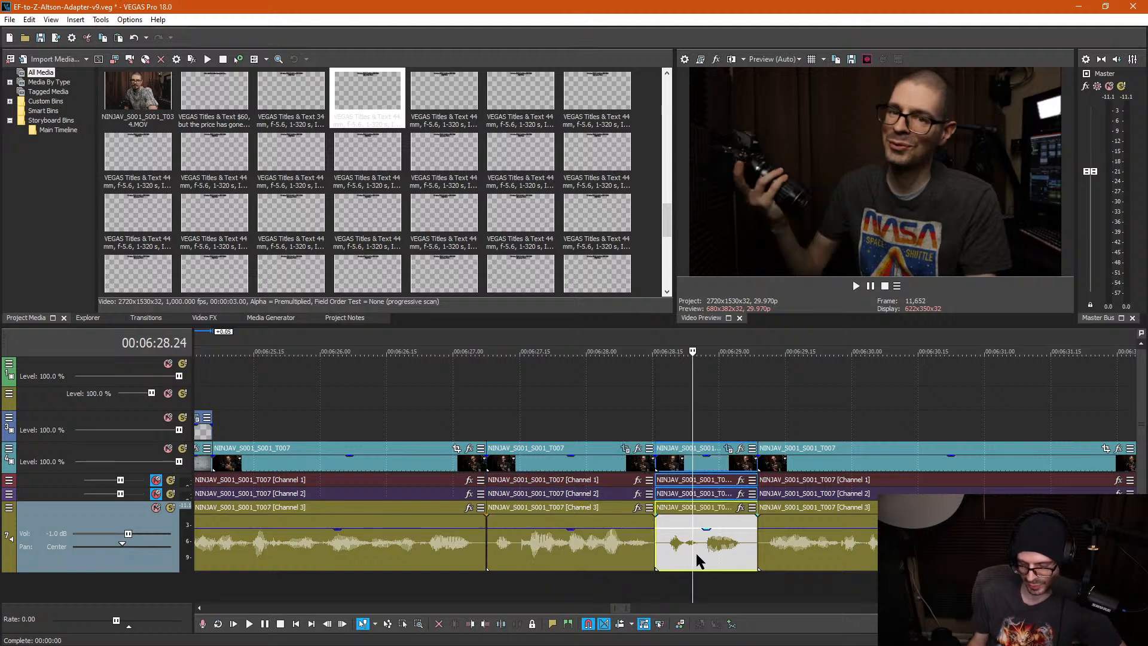
pyautogui.press('Delete')
pyautogui.hotkey('ctrl', 'l')
# Step: Cut the silent opening off the last NINJAV clip and move the clip against the previous one to close the gap
pyautogui.click(767, 553)
pyautogui.scroll(2, 766, 553)
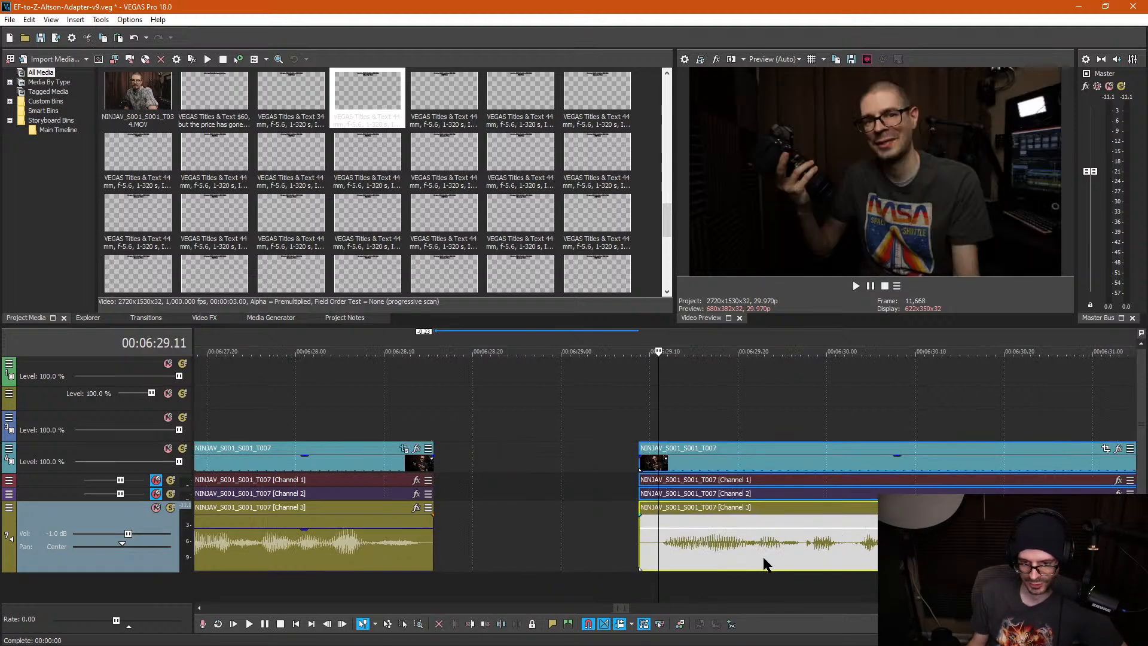
pyautogui.click(652, 552)
pyautogui.press('s')
pyautogui.click(646, 553)
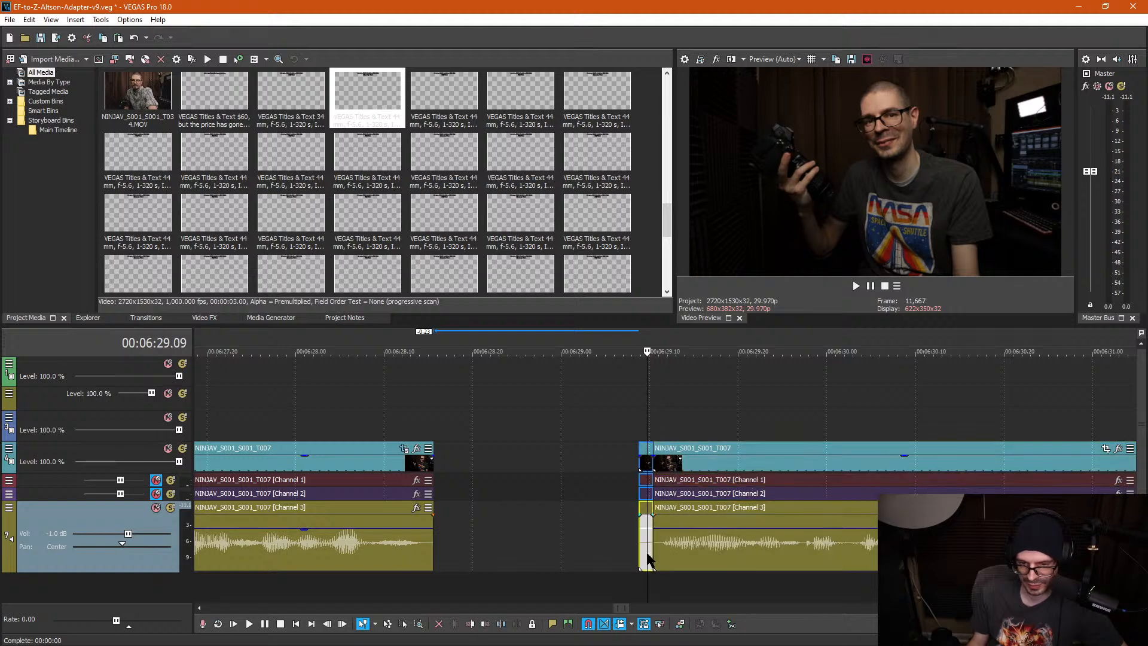
pyautogui.press('Delete')
pyautogui.moveTo(689, 474); pyautogui.dragTo(449, 556)
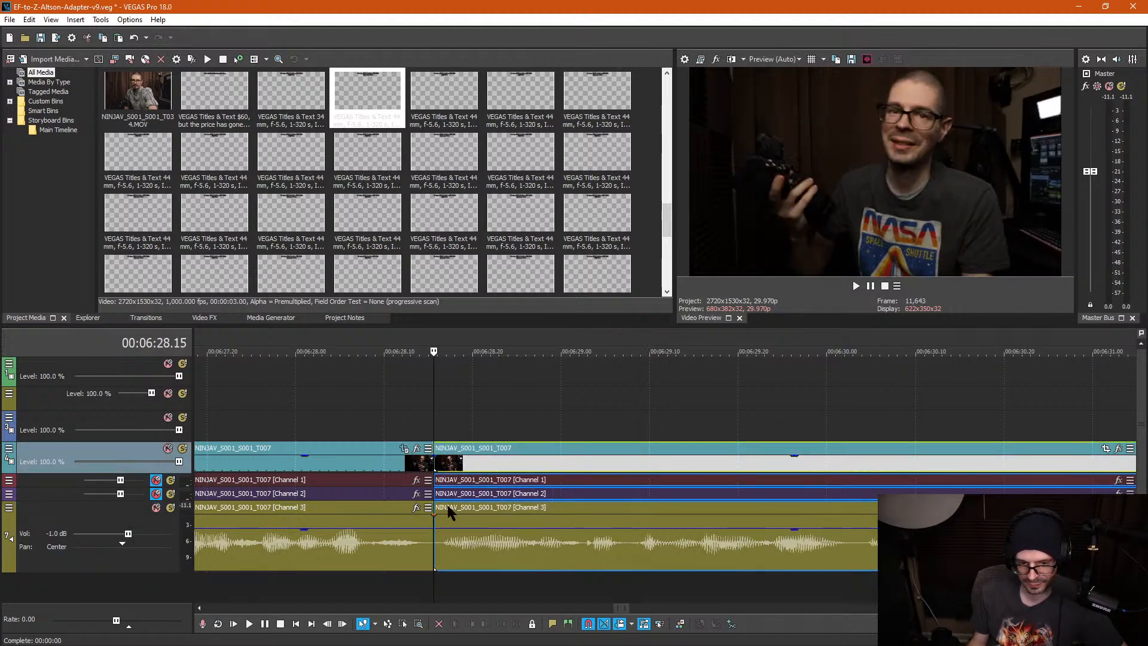
# Step: Split the preceding NINJAV clip at 00:06:28.14 and ripple-delete the sliver at its end
pyautogui.click(425, 565)
pyautogui.press('s')
pyautogui.click(429, 560)
pyautogui.press('Delete')
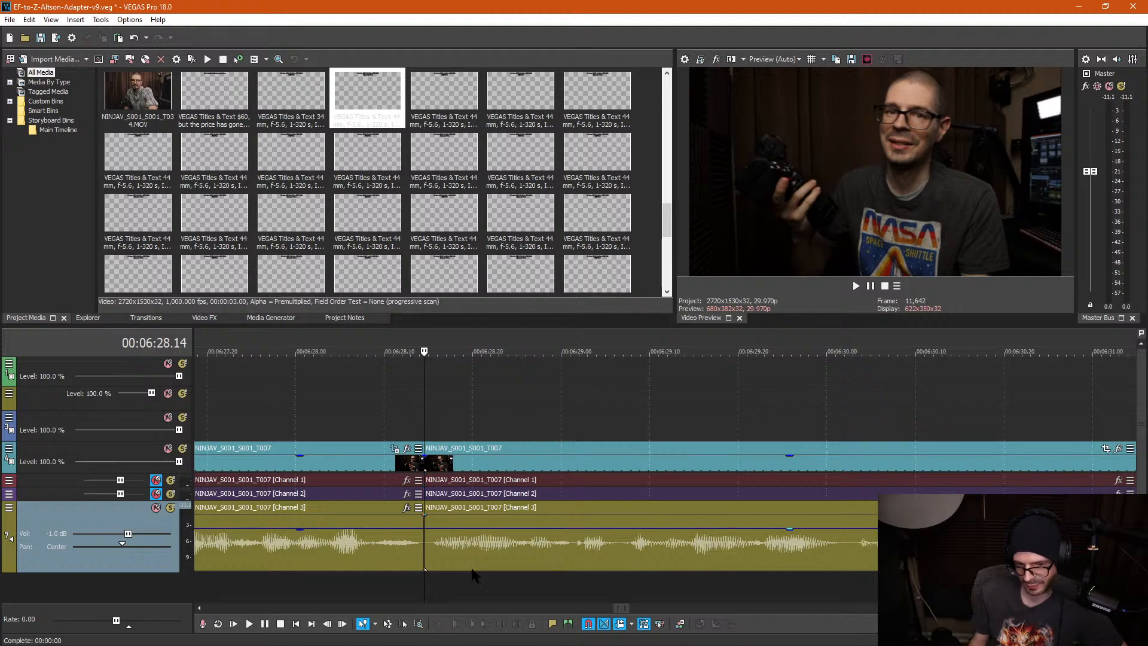
# Step: Play back the NINJAV clips before 00:06:28 and split them around the cut at 00:06:27.06 and 00:06:27.08
pyautogui.scroll(-5, 485, 545)
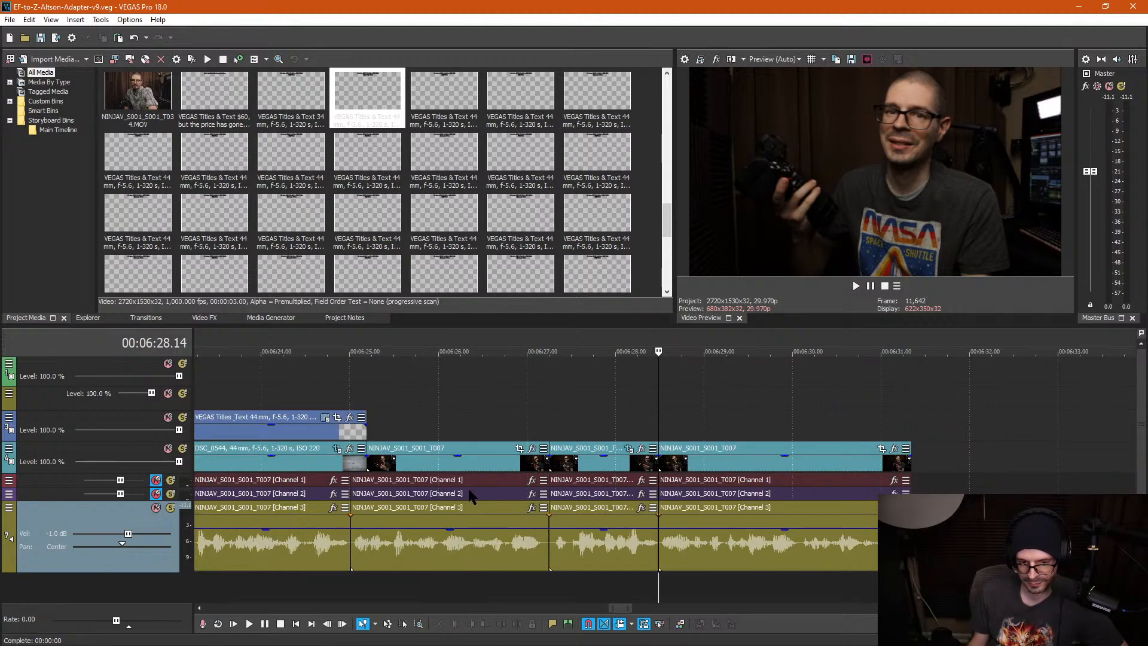
pyautogui.click(417, 418)
pyautogui.press('space')
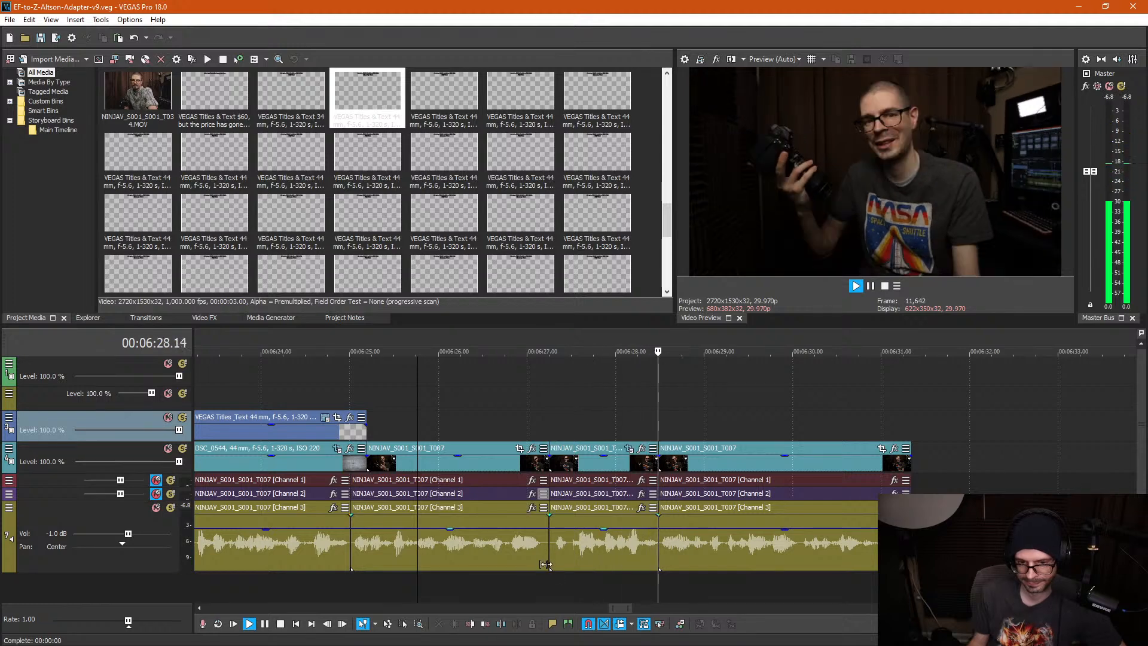
pyautogui.press('space')
pyautogui.click(545, 564)
pyautogui.scroll(4, 628, 565)
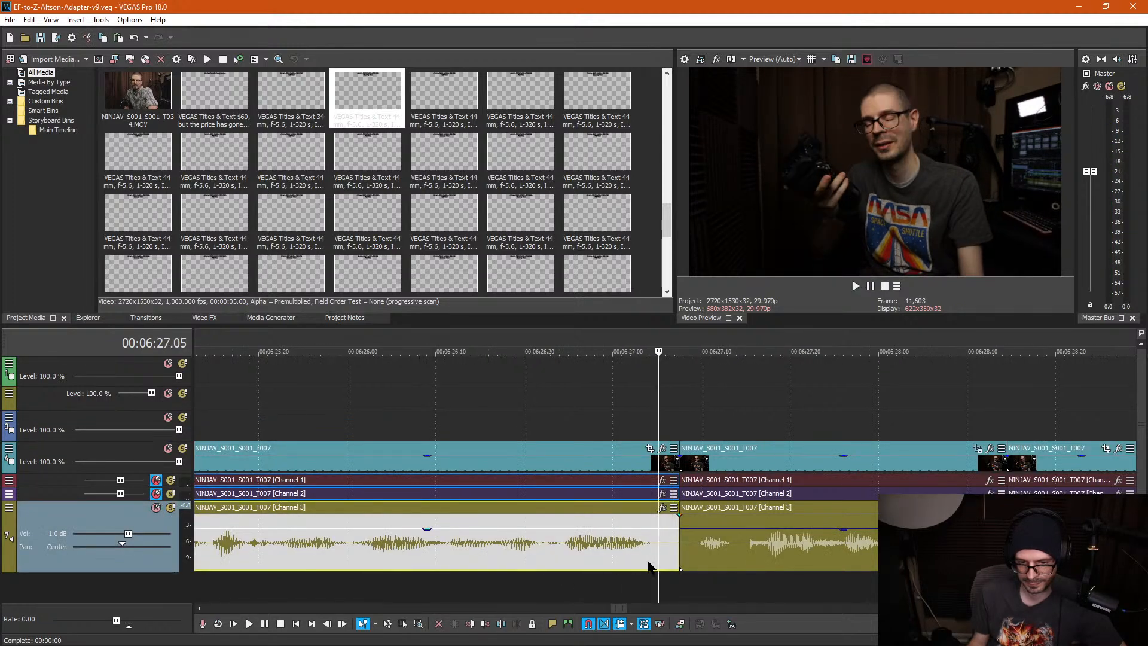
pyautogui.click(665, 552)
pyautogui.press('s')
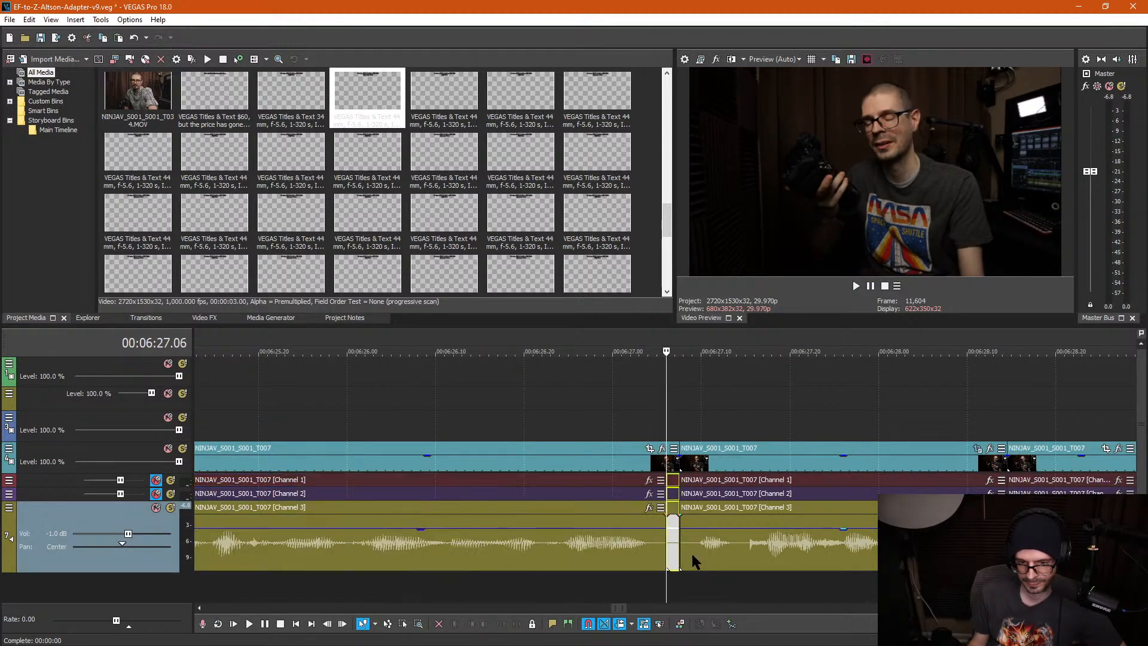
pyautogui.click(688, 554)
pyautogui.press('s')
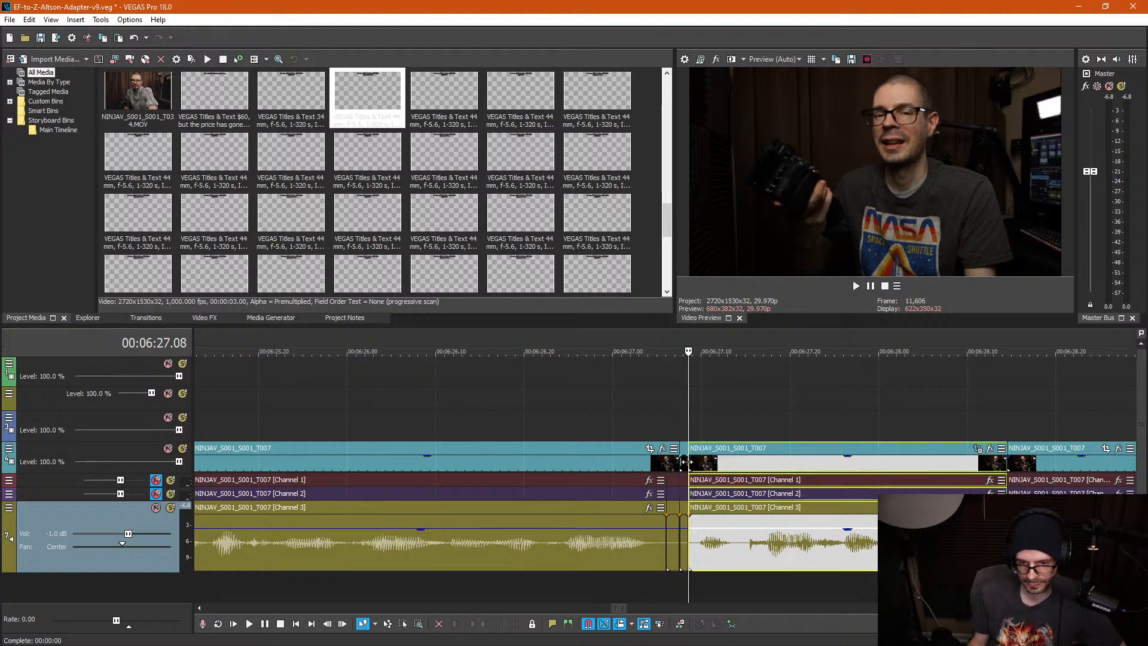
# Step: Ripple-delete the slivers between 00:06:27.06 and 00:06:27.08 on all tracks and save the project
pyautogui.click(686, 459)
pyautogui.click(666, 460)
pyautogui.press('s')
pyautogui.press('d')
pyautogui.press('d')
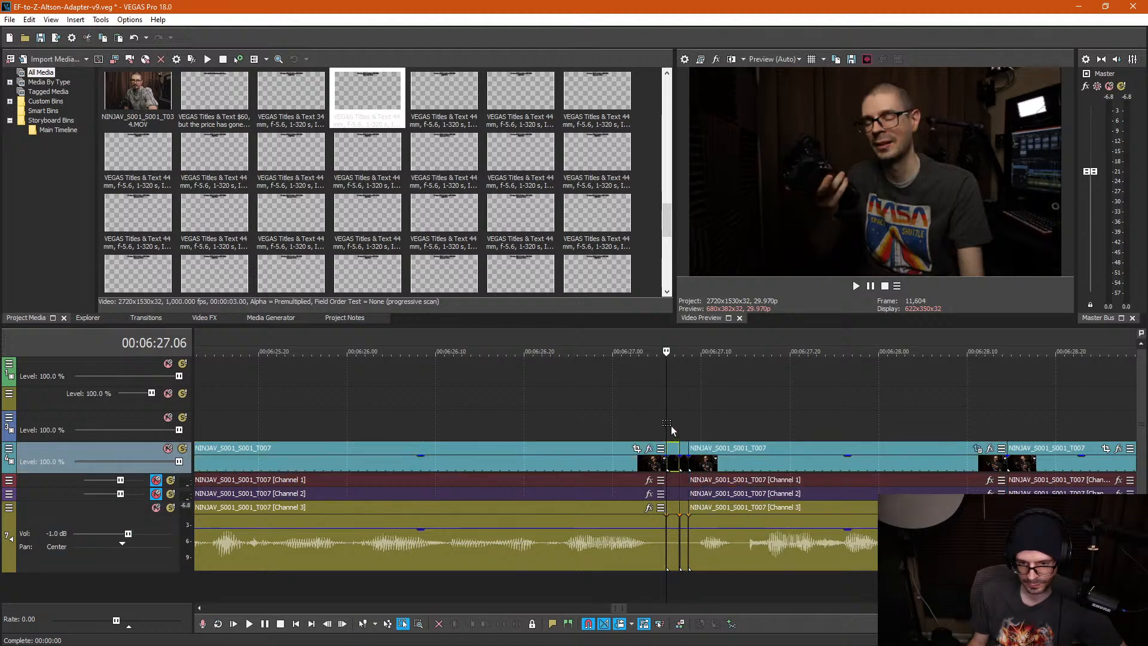
pyautogui.moveTo(690, 573); pyautogui.dragTo(685, 591)
pyautogui.press('Delete')
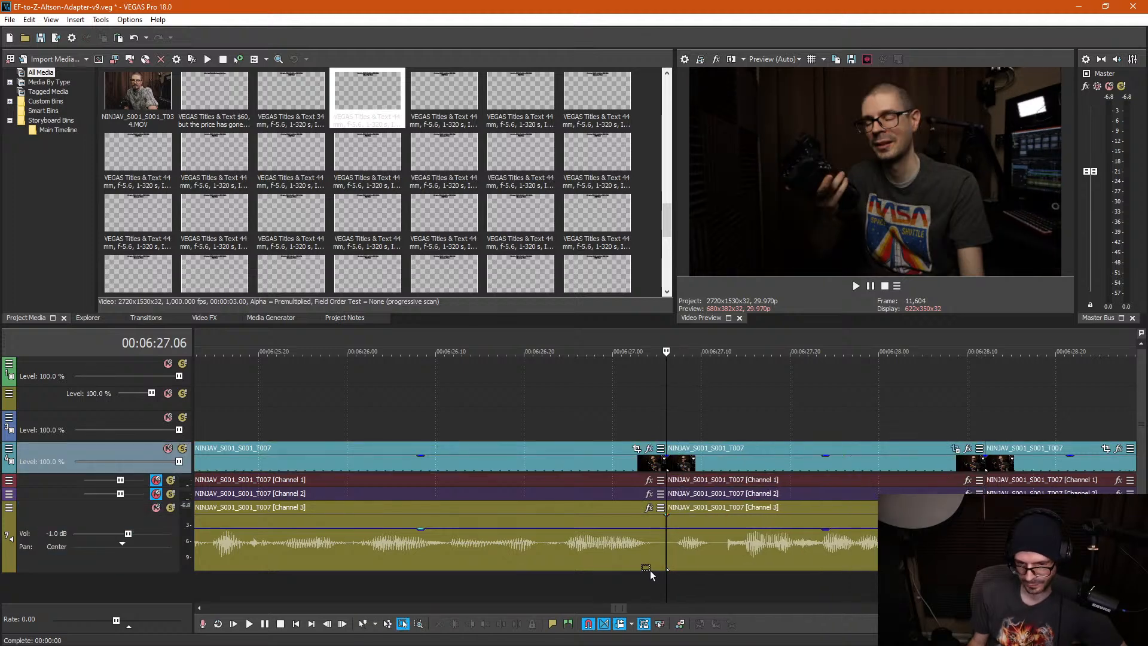
pyautogui.hotkey('ctrl', 'd')
pyautogui.hotkey('ctrl', 's')
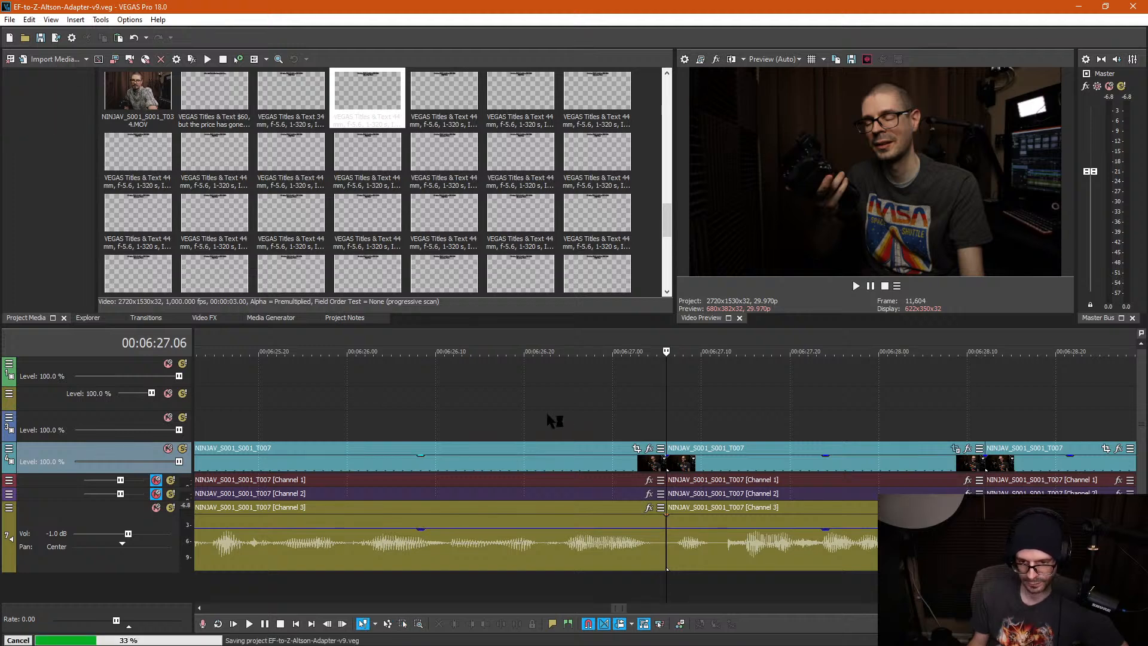
# Step: Play back the rejoined NINJAV clips through to the end of this section
pyautogui.click(546, 416)
pyautogui.scroll(-4, 551, 420)
pyautogui.press('space')
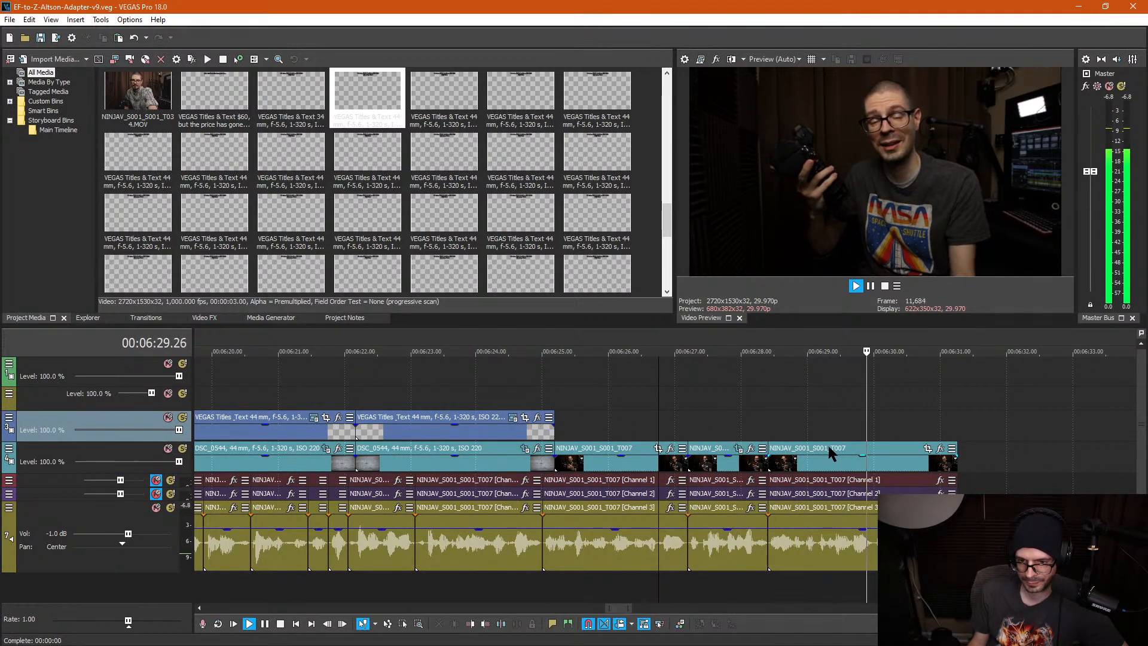
pyautogui.press('Return')
pyautogui.scroll(-3, 828, 450)
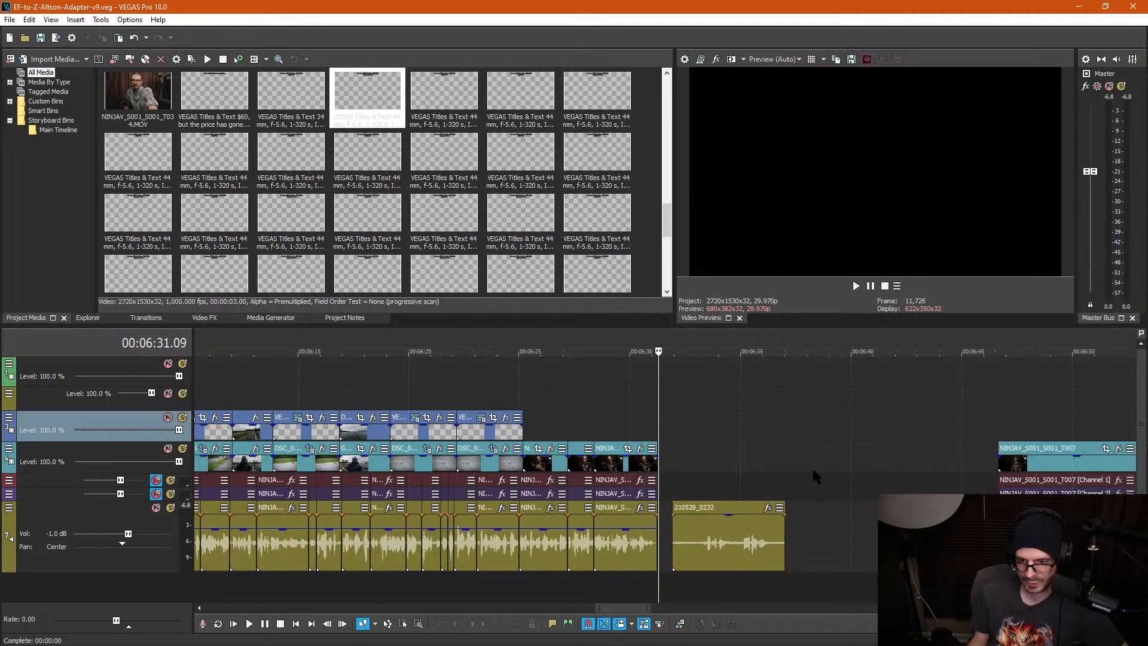
# Step: Move the 210528_0232 audio clip against the last NINJAV clip and shift the following NINJAV section earlier, close behind it
pyautogui.click(715, 541)
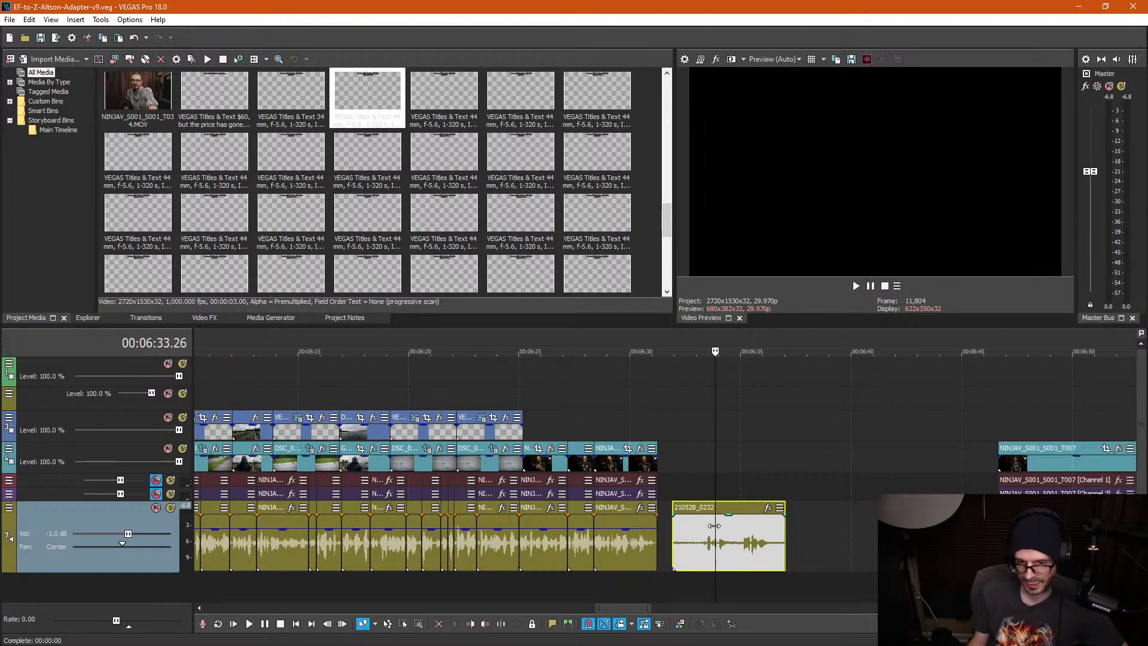
pyautogui.moveTo(716, 508)
pyautogui.mouseDown()
pyautogui.moveTo(736, 513)
pyautogui.moveTo(709, 513)
pyautogui.mouseUp()
pyautogui.click(786, 478)
pyautogui.scroll(-3, 831, 483)
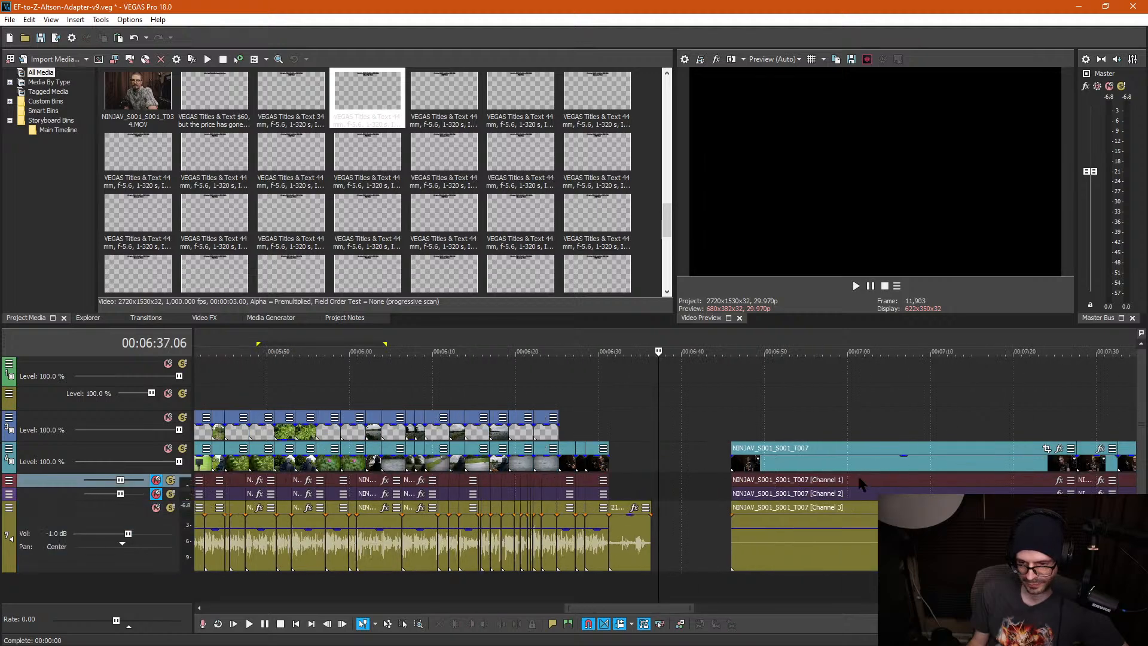
pyautogui.moveTo(797, 461); pyautogui.dragTo(724, 461)
pyautogui.click(591, 403)
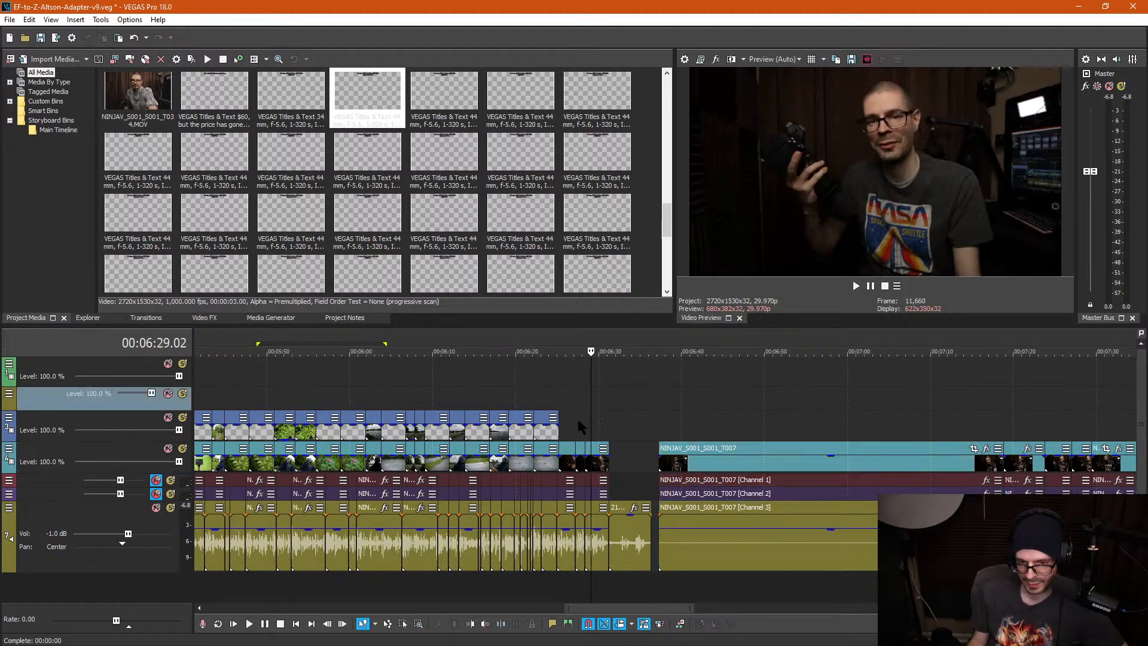
# Step: Look over the whole timeline, from the opening clips to the remaining NINJAV section at the end
pyautogui.scroll(-3, 567, 445)
pyautogui.scroll(-3, 407, 380)
pyautogui.click(411, 379)
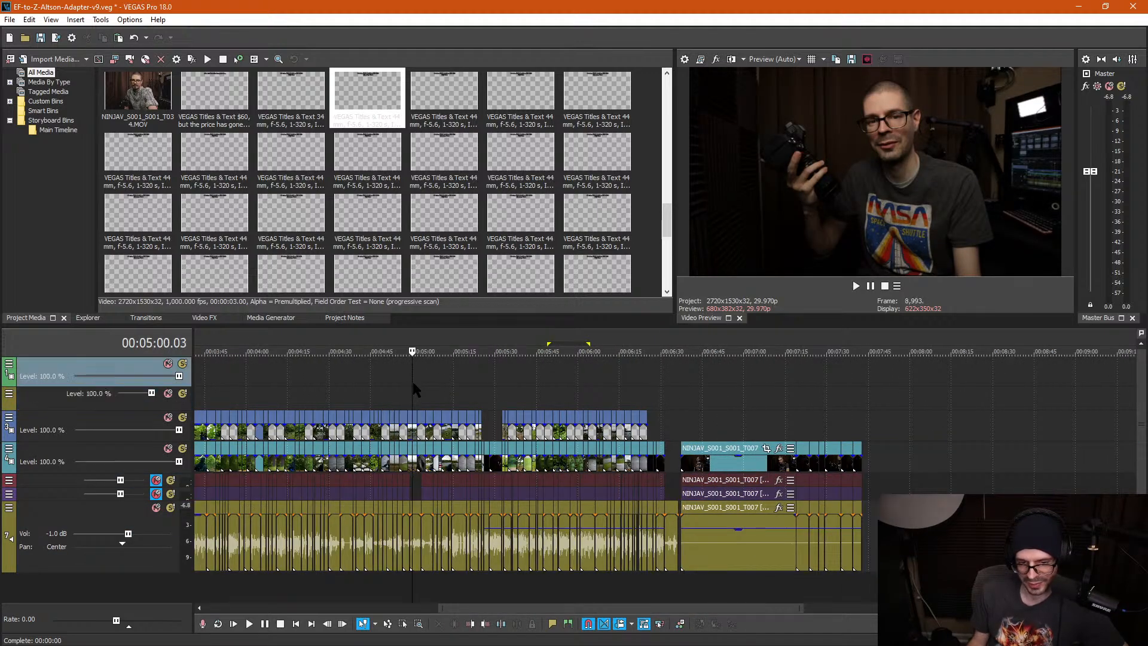
pyautogui.scroll(-3, 416, 383)
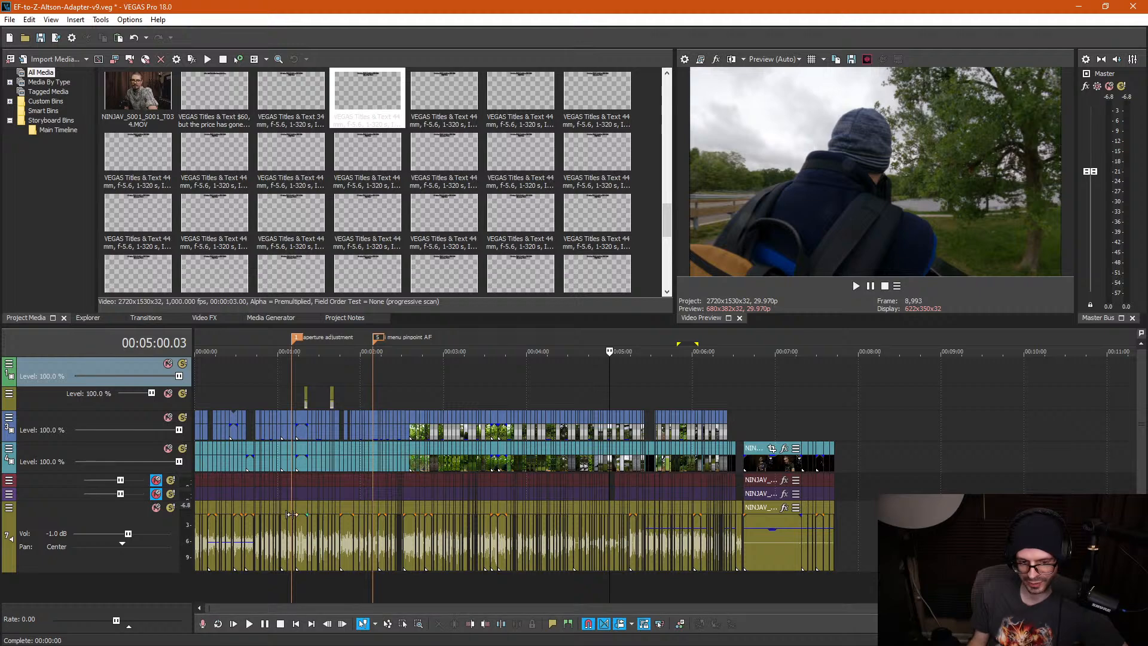
pyautogui.click(198, 394)
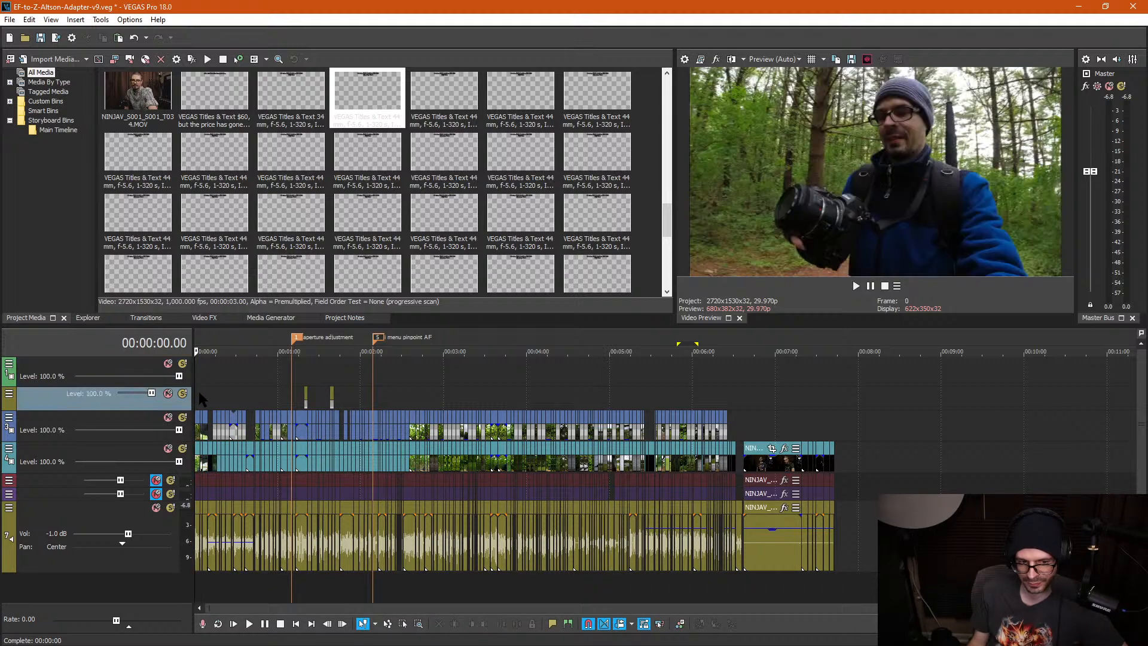
pyautogui.scroll(6, 260, 413)
pyautogui.scroll(4, 260, 413)
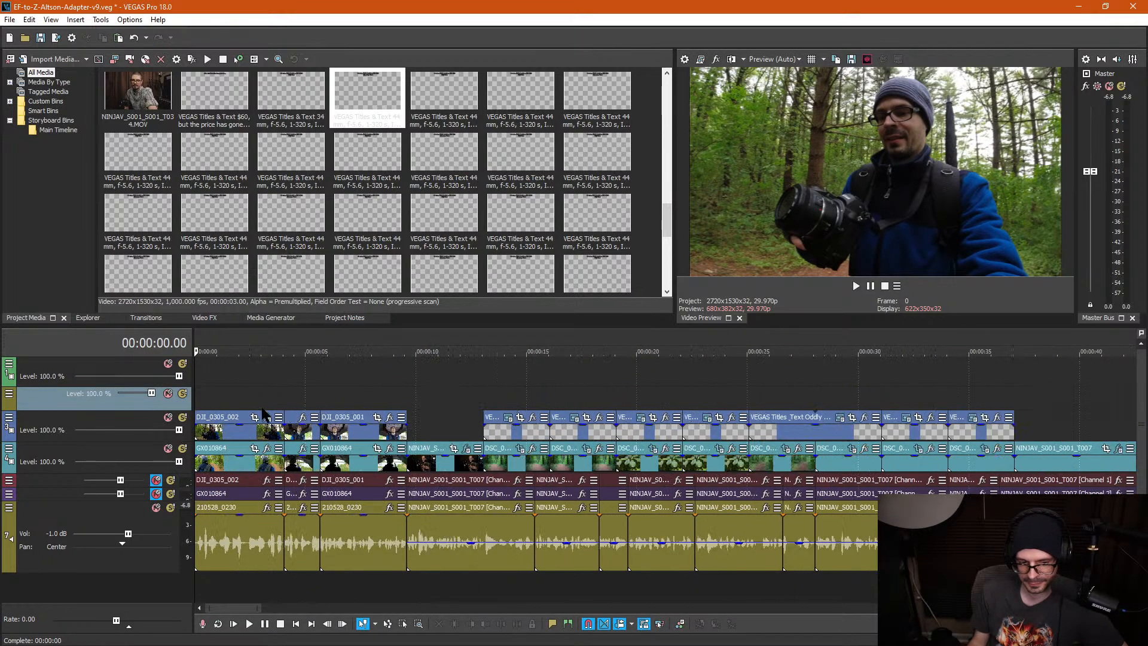
pyautogui.click(256, 384)
pyautogui.scroll(-10, 314, 412)
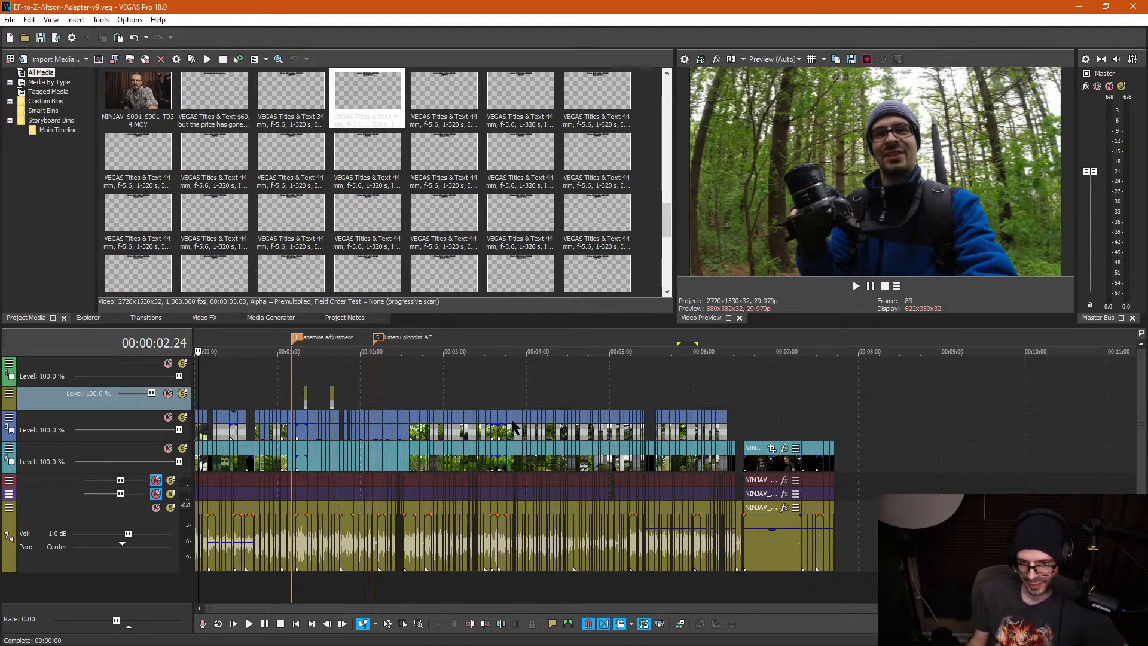
pyautogui.click(733, 396)
pyautogui.scroll(3, 733, 397)
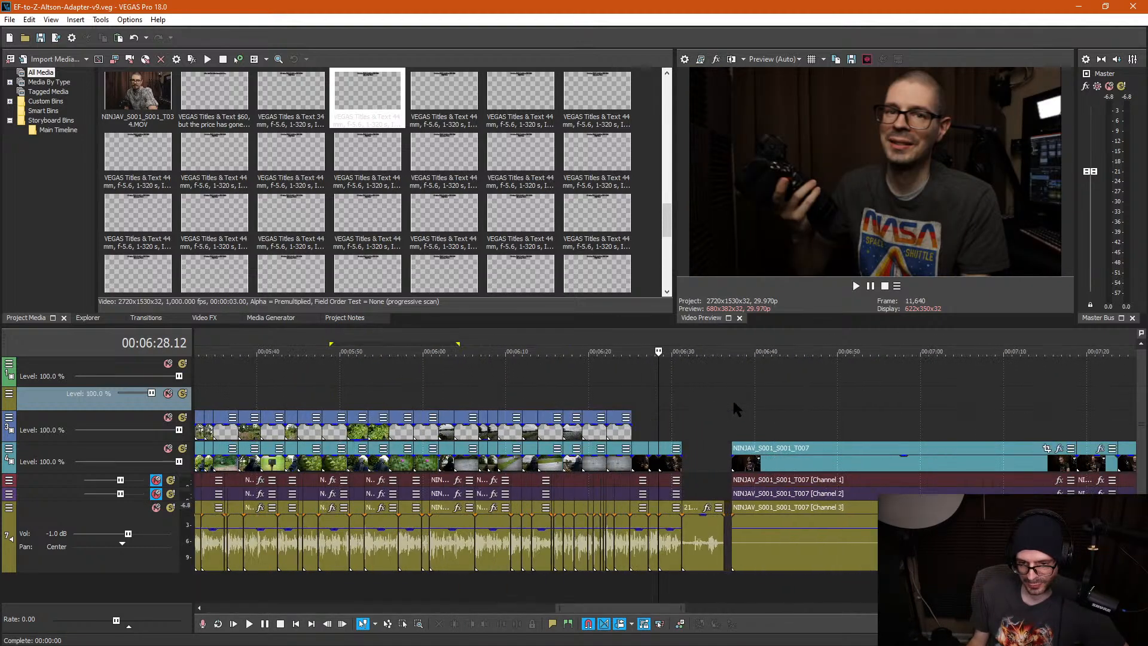
pyautogui.moveTo(397, 608); pyautogui.dragTo(217, 609)
# Step: Examine the opening section and the first titled photo at about 00:00:14.14, returning to the start of the project
pyautogui.click(197, 385)
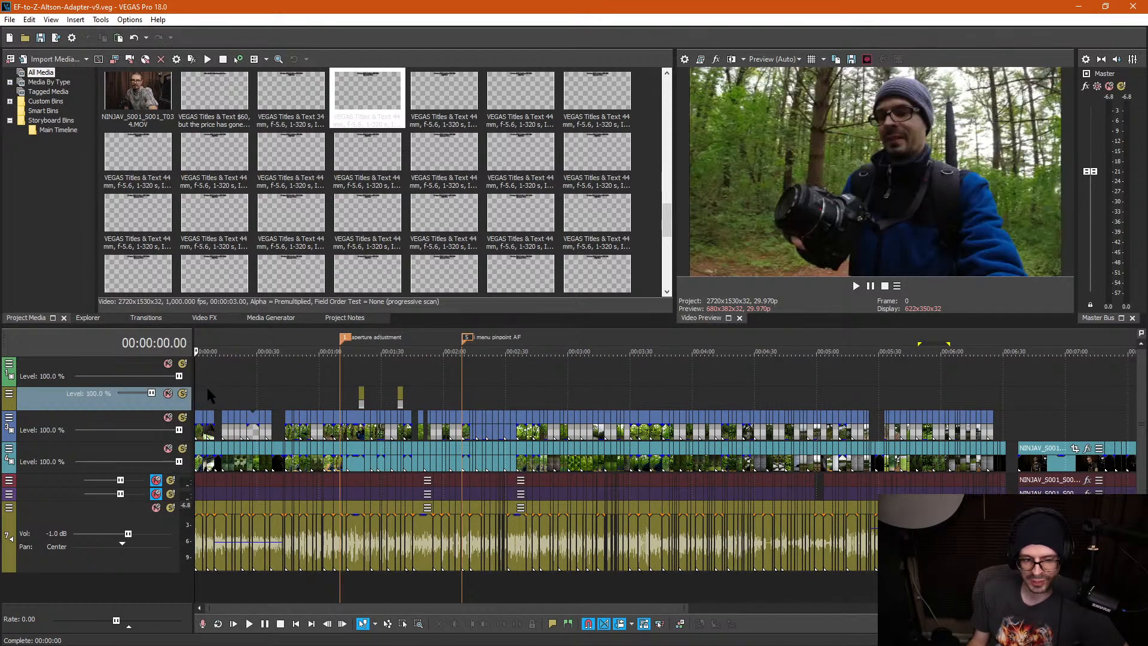
pyautogui.scroll(4, 205, 385)
pyautogui.scroll(2, 279, 409)
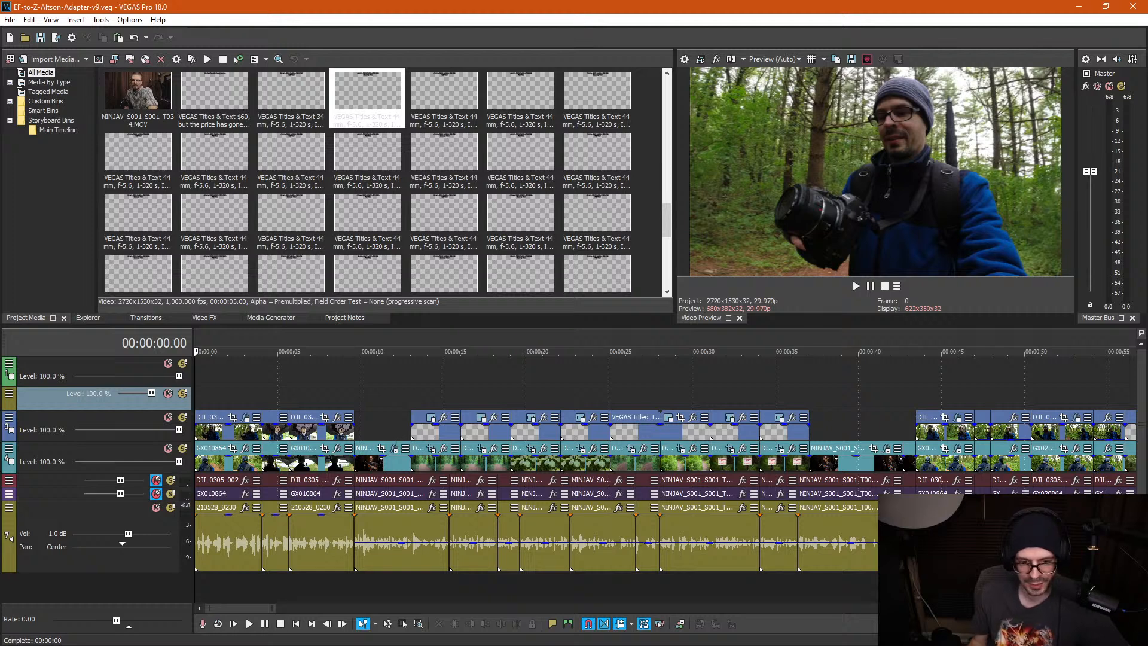
pyautogui.click(433, 388)
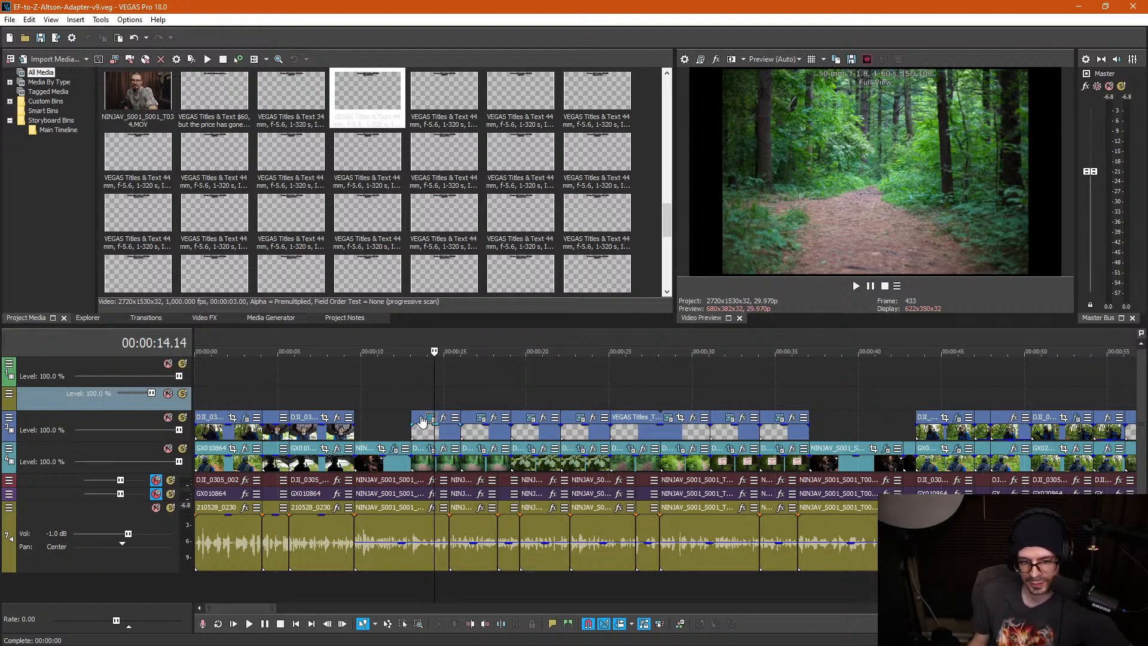
pyautogui.scroll(-6, 422, 420)
pyautogui.click(203, 387)
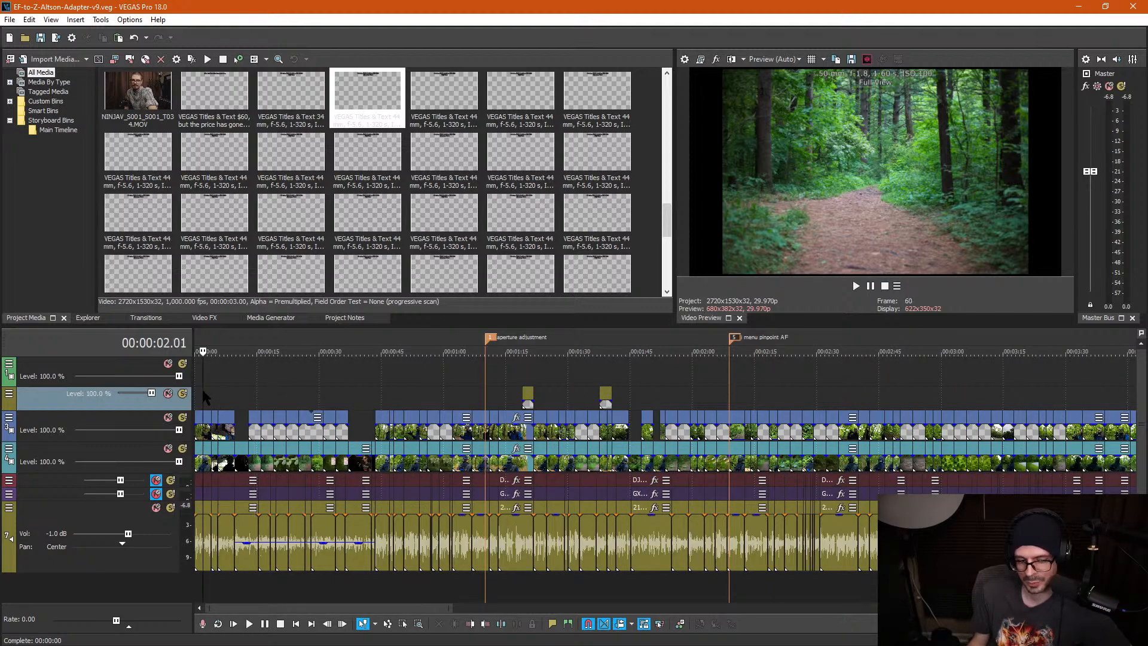
pyautogui.click(196, 393)
pyautogui.scroll(10, 258, 395)
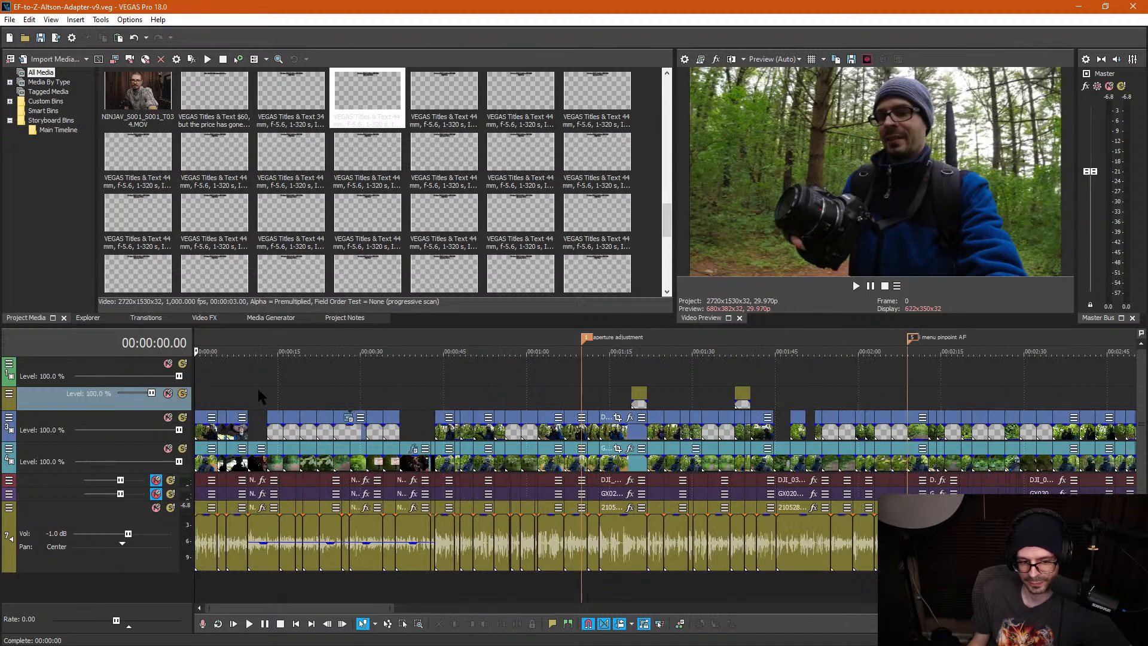
# Step: Split the opening clips on all tracks at about 00:00:00.03, ripple-delete the first frames, and play back the opening
pyautogui.click(223, 565)
pyautogui.hotkey('ctrl', 'a')
pyautogui.press('s')
pyautogui.click(205, 439)
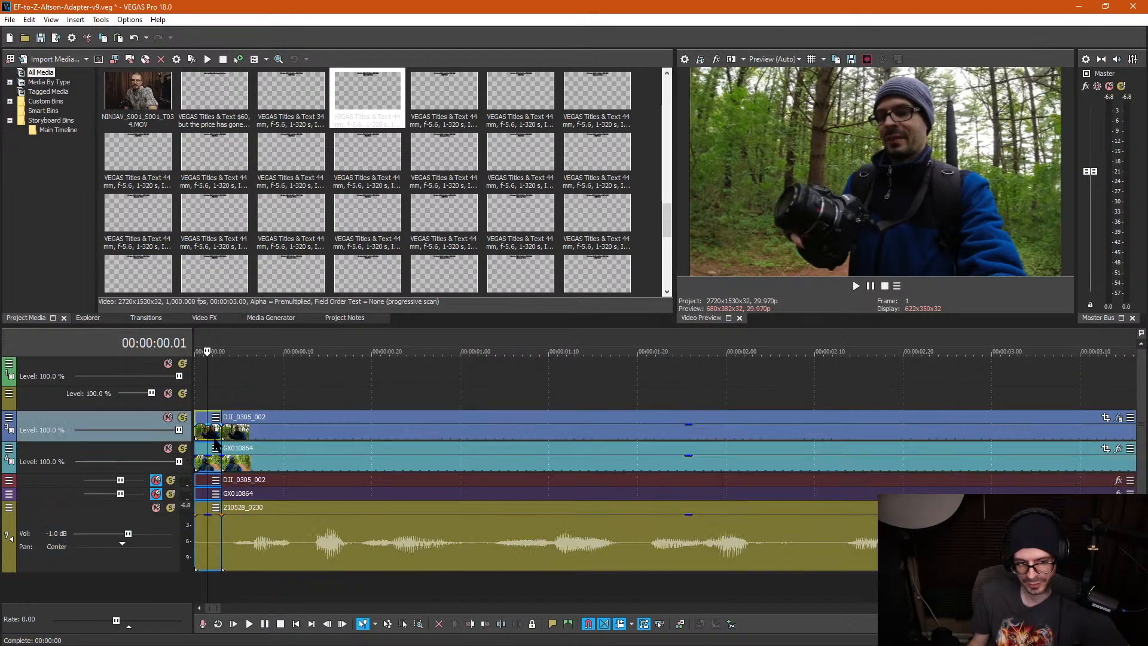
pyautogui.press('Delete')
pyautogui.press('space')
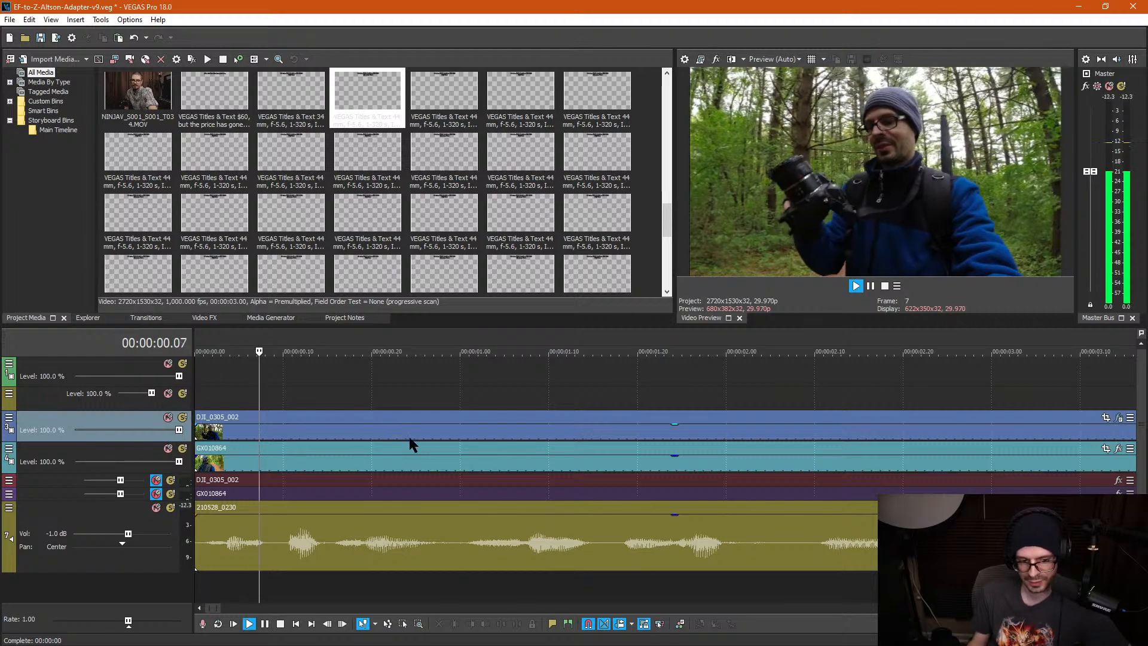
pyautogui.scroll(-4, 410, 441)
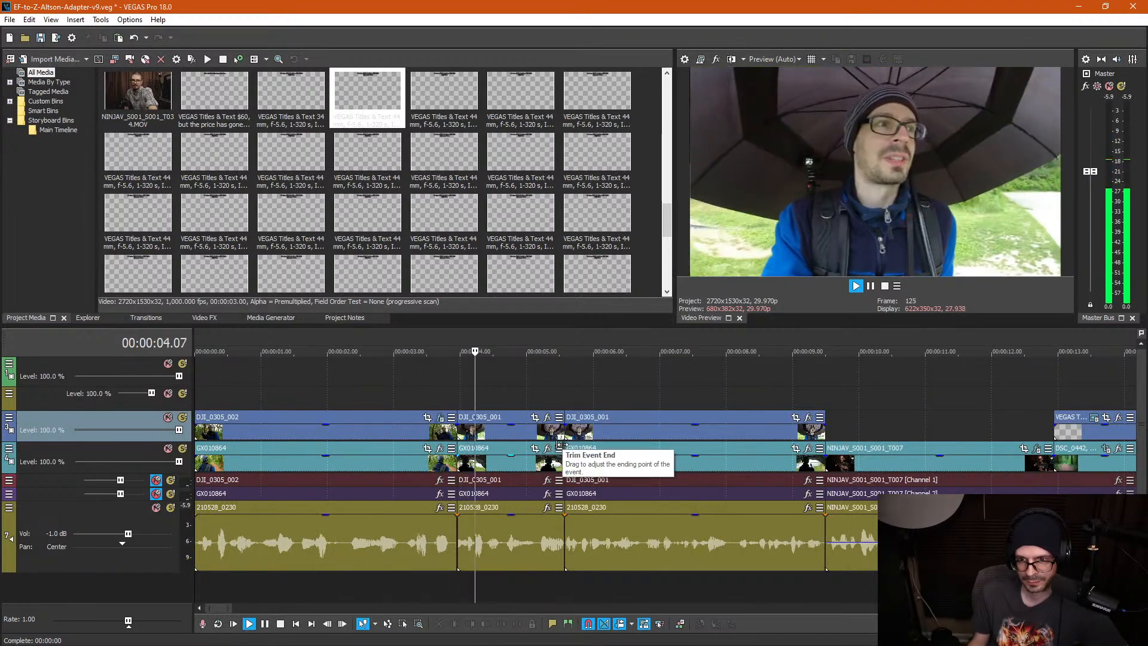
# Step: Stabilize the first DJI_0305_002 clip in smooth motion mode with a smoothing of 6 and play it back from the start
pyautogui.click(365, 429)
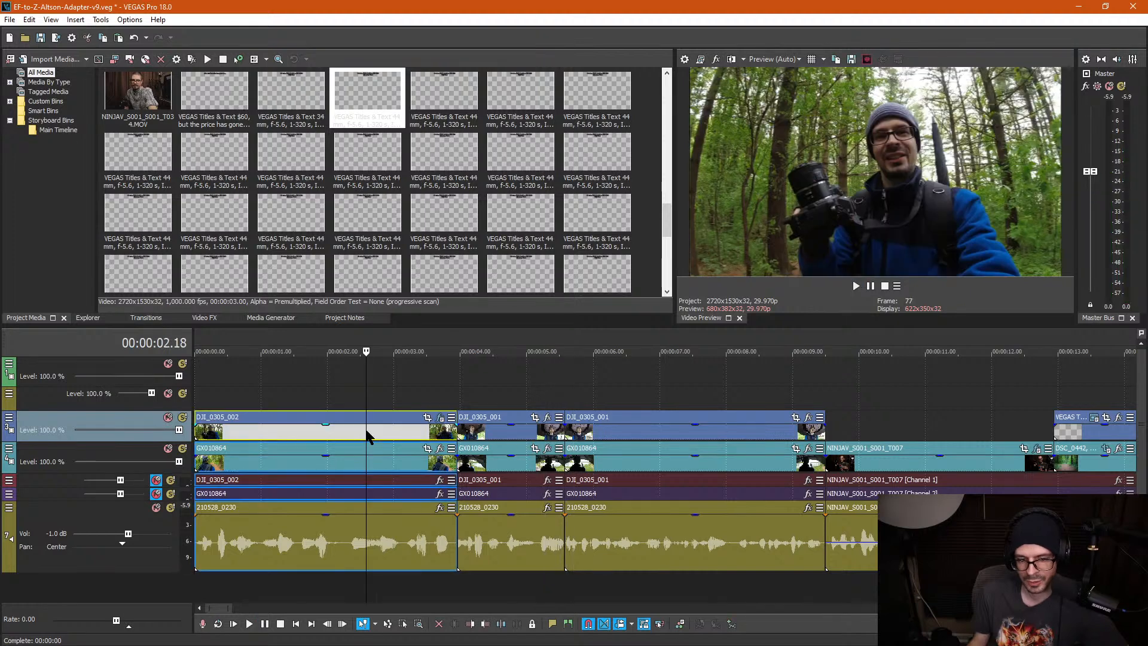
pyautogui.click(441, 417)
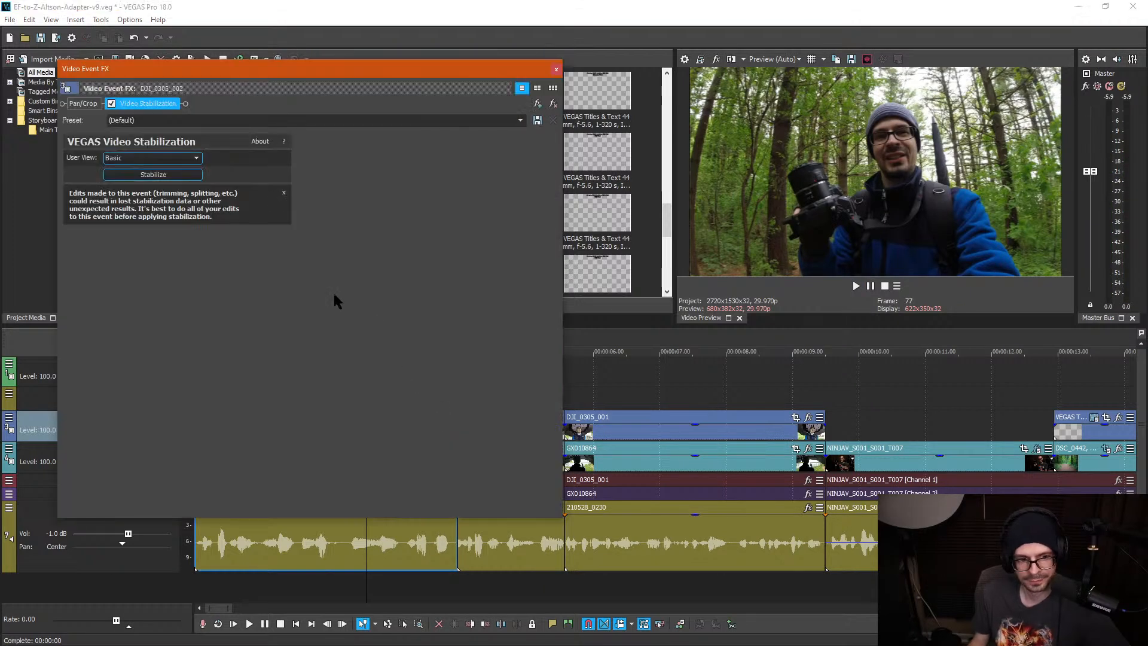
pyautogui.click(172, 176)
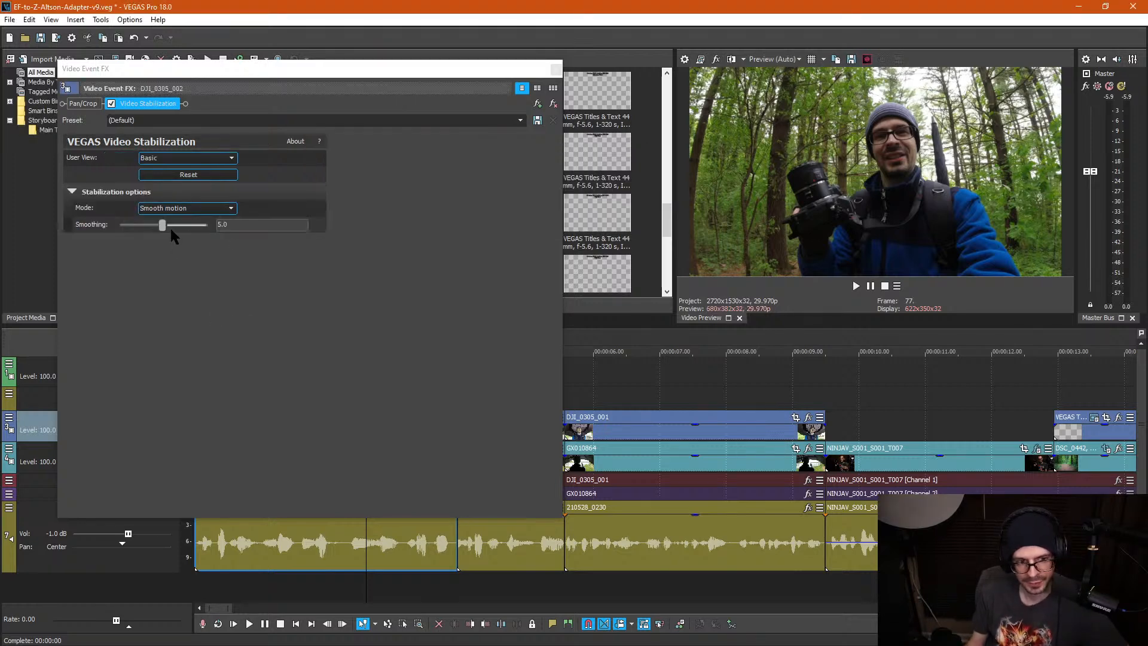
pyautogui.click(233, 224)
pyautogui.write('6')
pyautogui.press('Return')
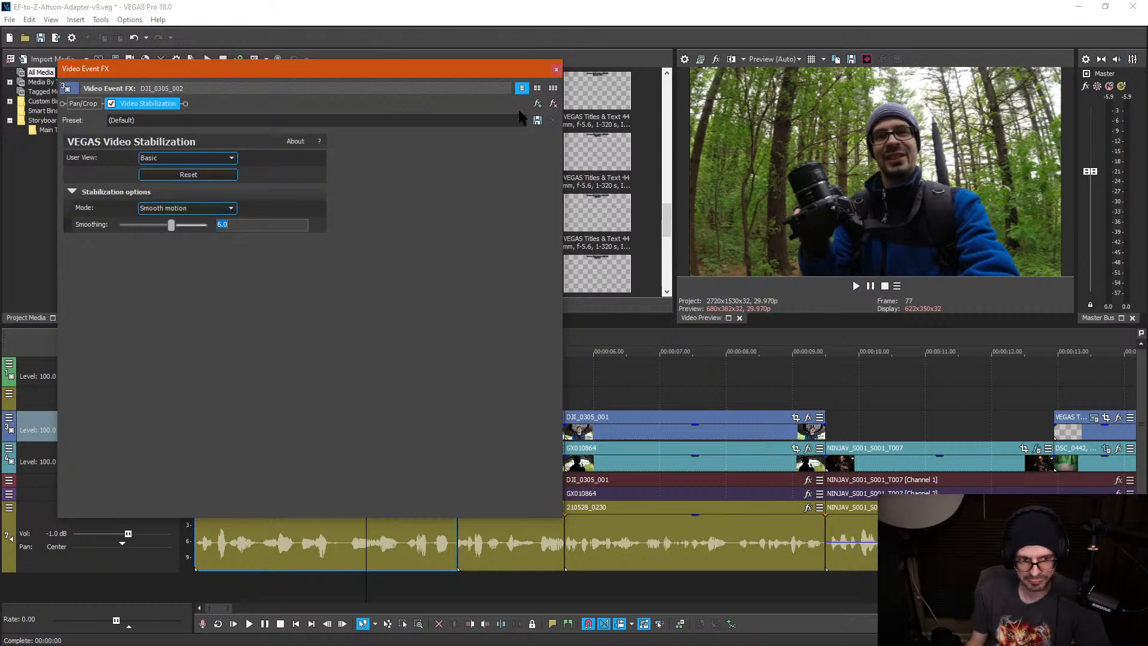
pyautogui.click(556, 70)
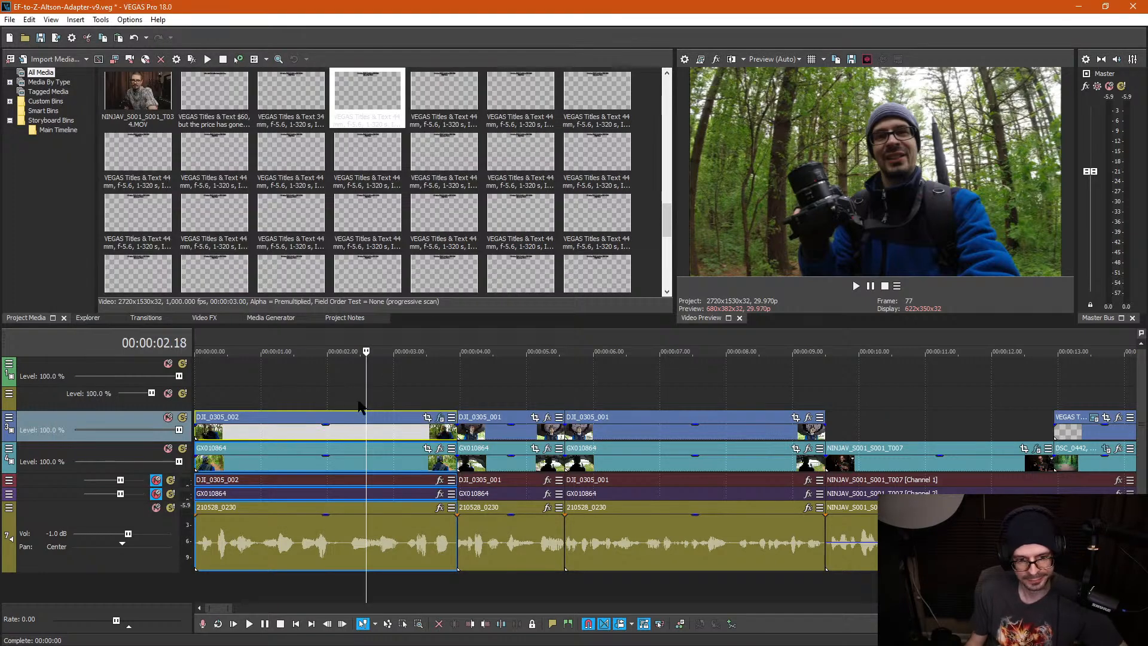
pyautogui.moveTo(365, 402); pyautogui.dragTo(195, 399)
pyautogui.press('space')
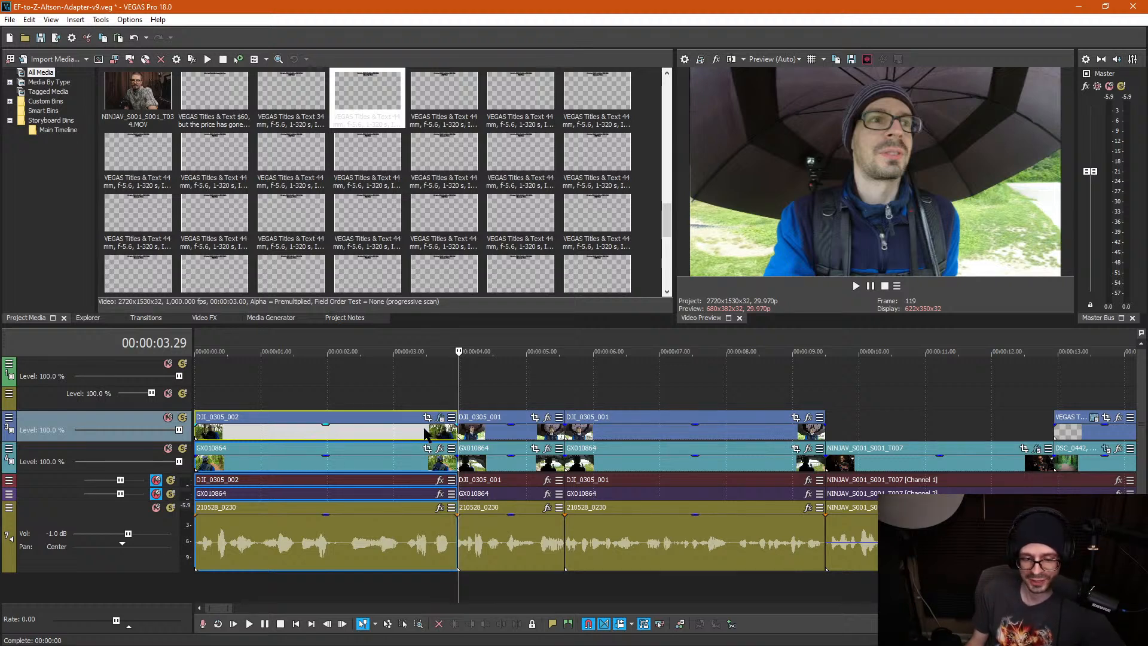
# Step: Set the stabilization smoothing of the first DJI_0305_002 clip to 7 and play back the opening from the start
pyautogui.click(440, 419)
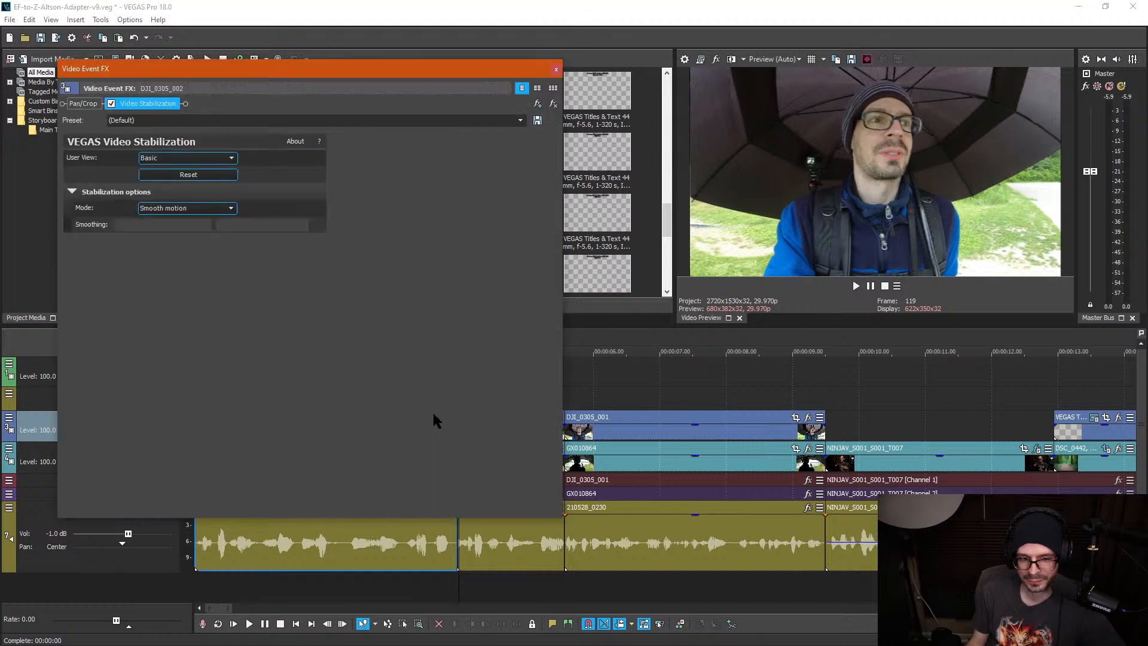
pyautogui.write('7')
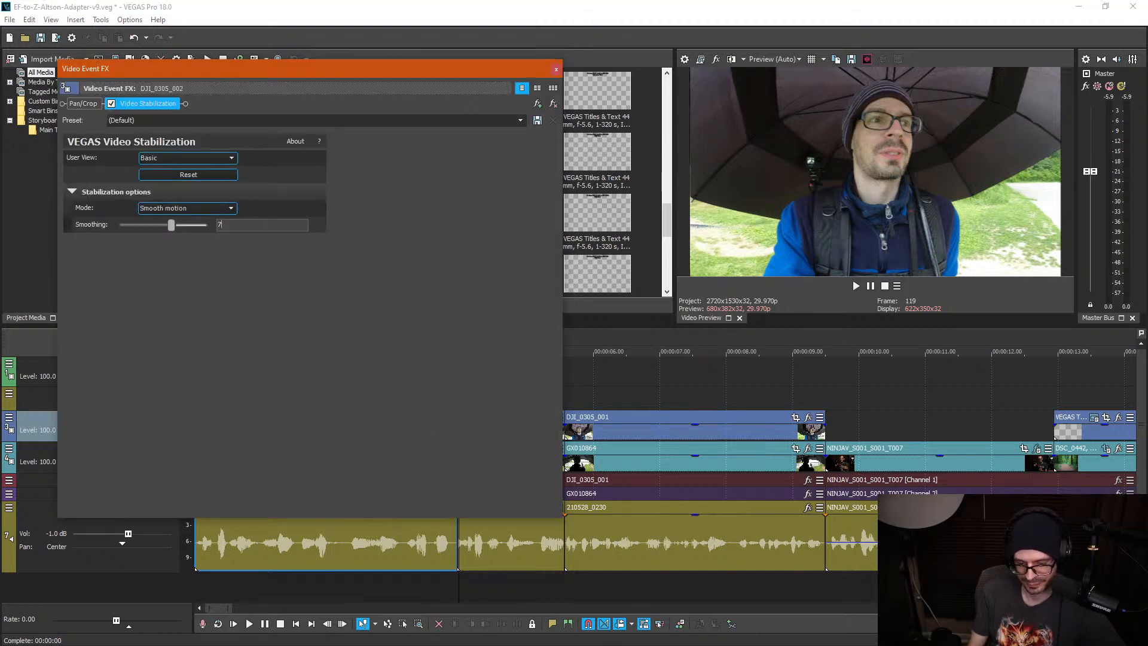
pyautogui.click(555, 71)
pyautogui.click(263, 398)
pyautogui.click(249, 397)
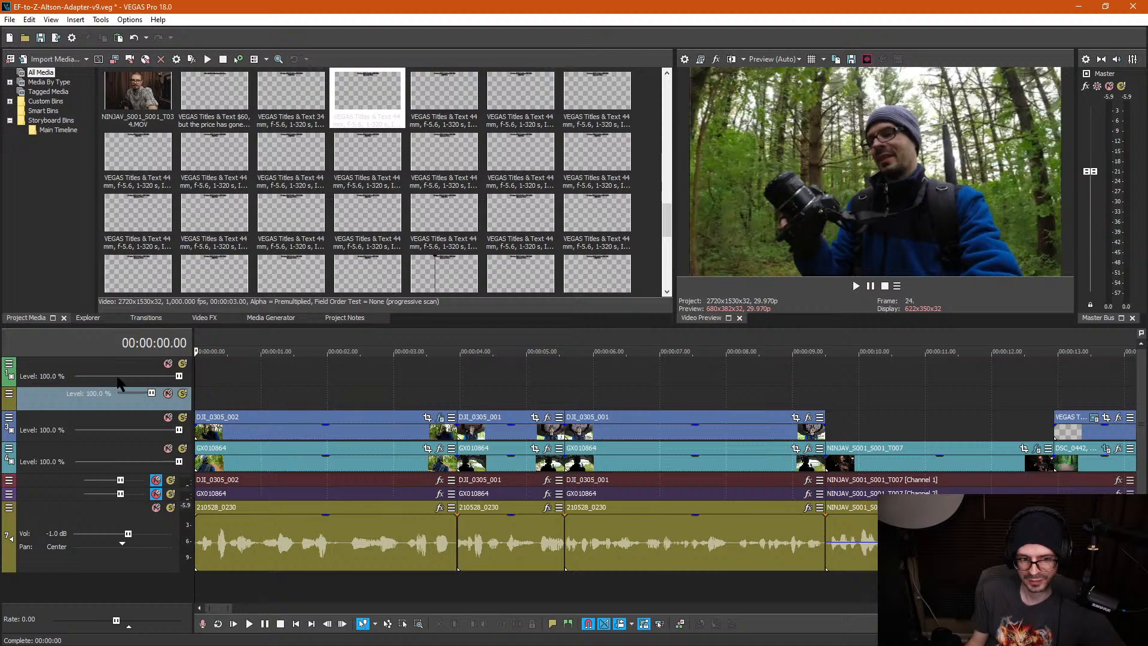
pyautogui.press('space')
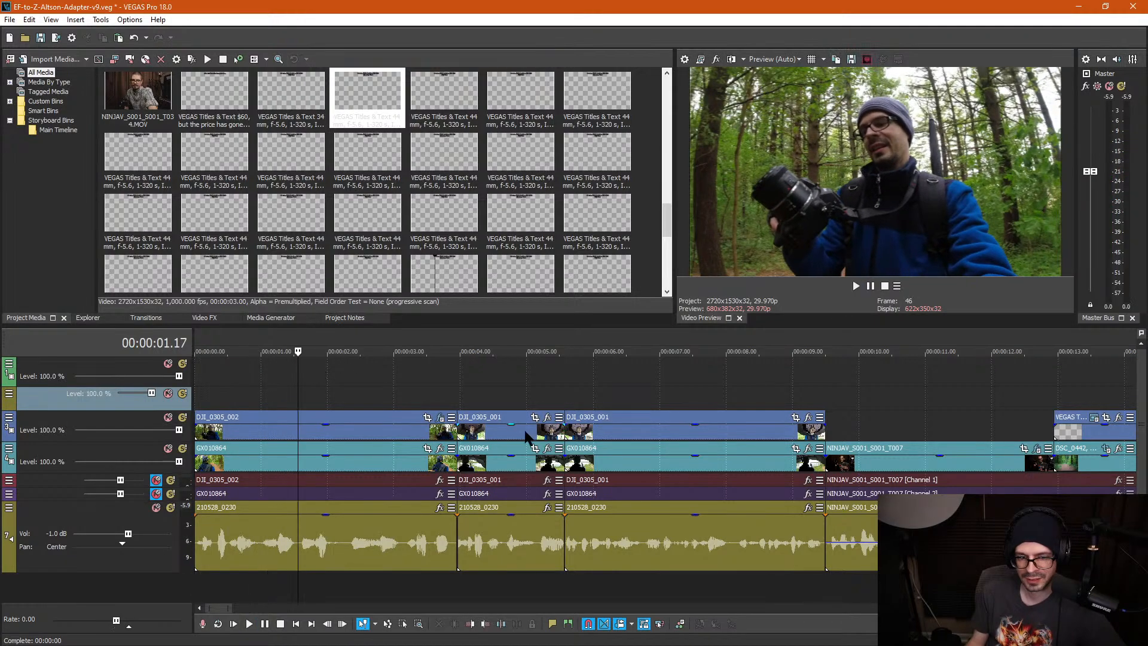
# Step: Set the stabilization smoothing of the first DJI_0305_002 clip to 8 and play back the opening section
pyautogui.click(440, 418)
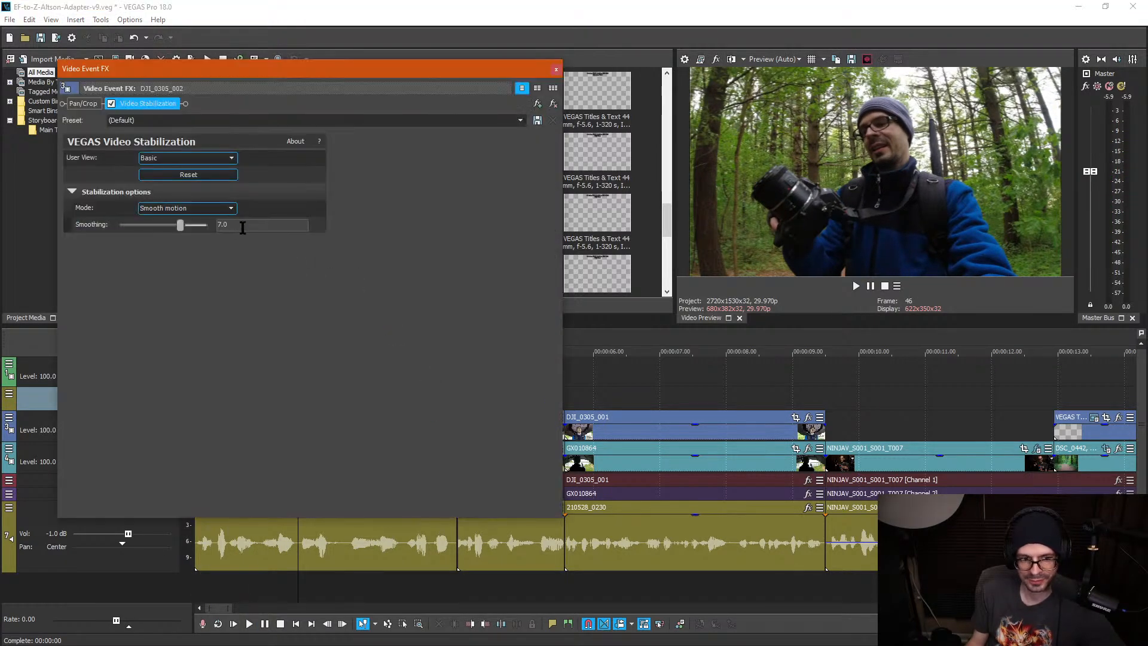
pyautogui.moveTo(243, 228); pyautogui.dragTo(179, 221)
pyautogui.write('8')
pyautogui.press('Return')
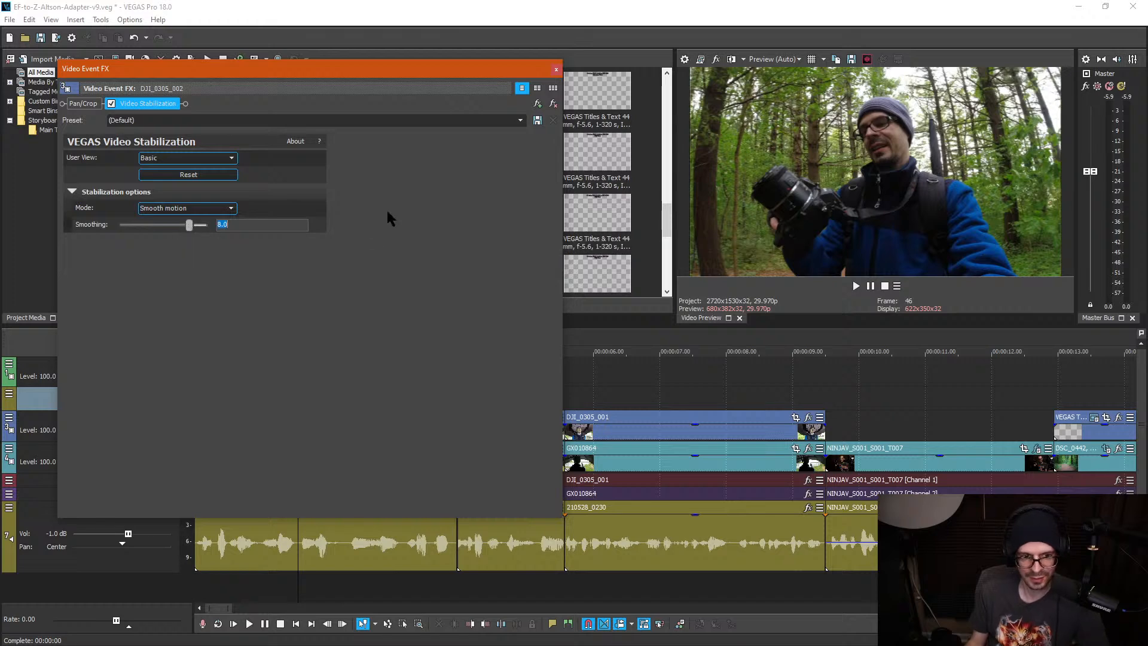
pyautogui.click(554, 67)
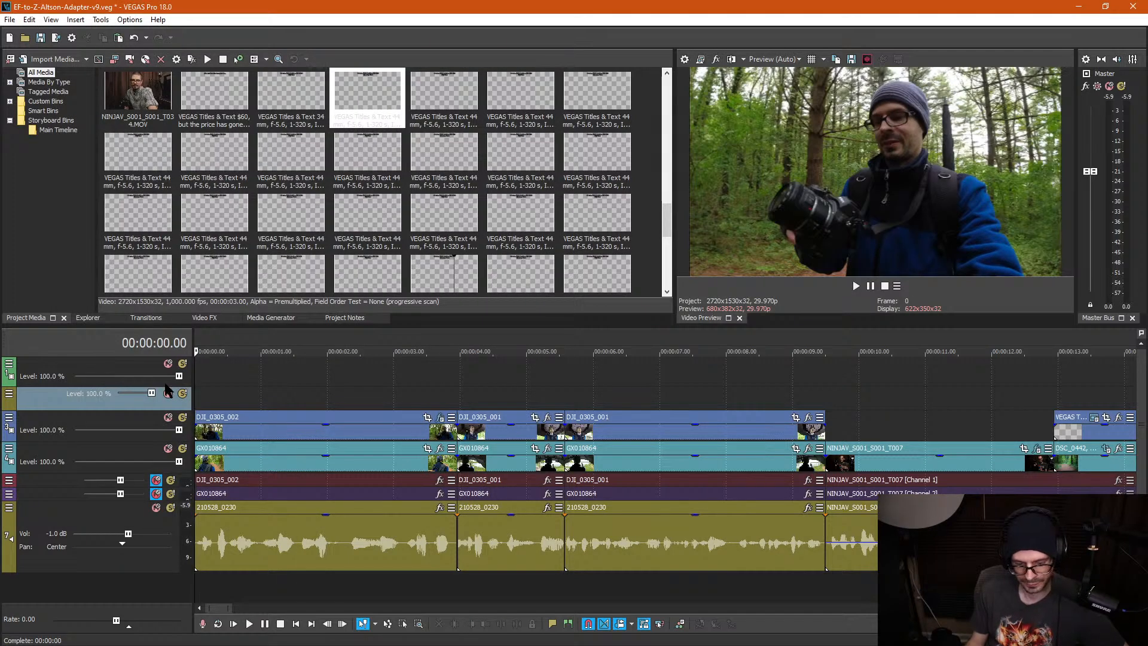
pyautogui.press('space')
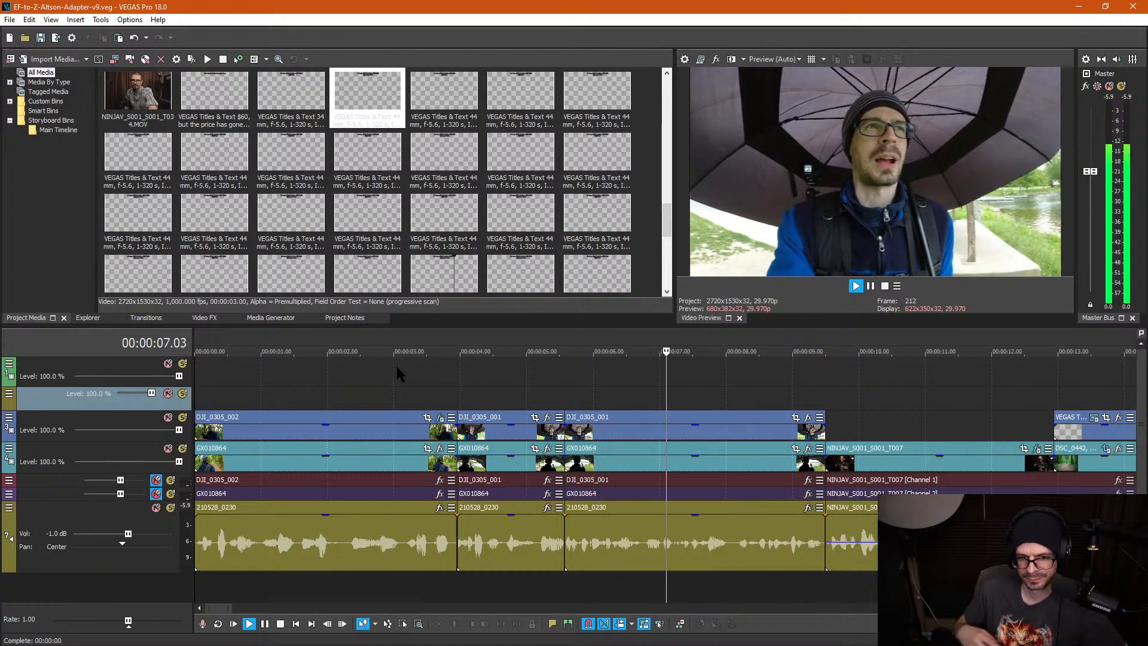
pyautogui.press('space')
# Step: Crop the first DJI_0305_001 clip, at about 00:00:05, to a centred frame of about 2,311 by 1,300
pyautogui.click(538, 432)
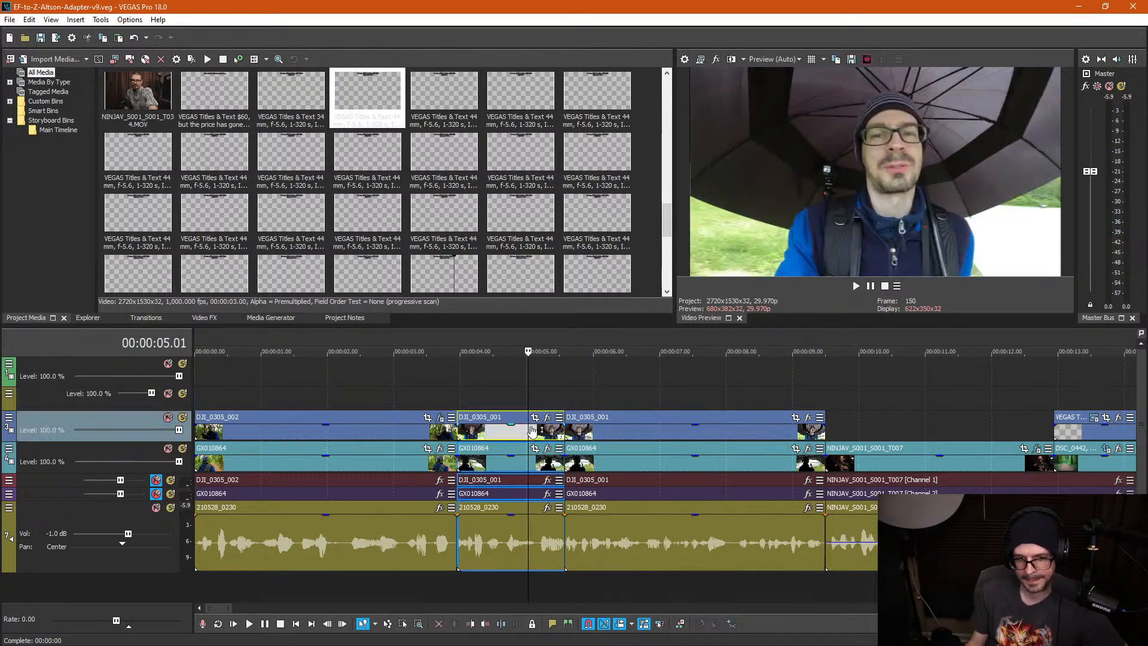
pyautogui.click(534, 417)
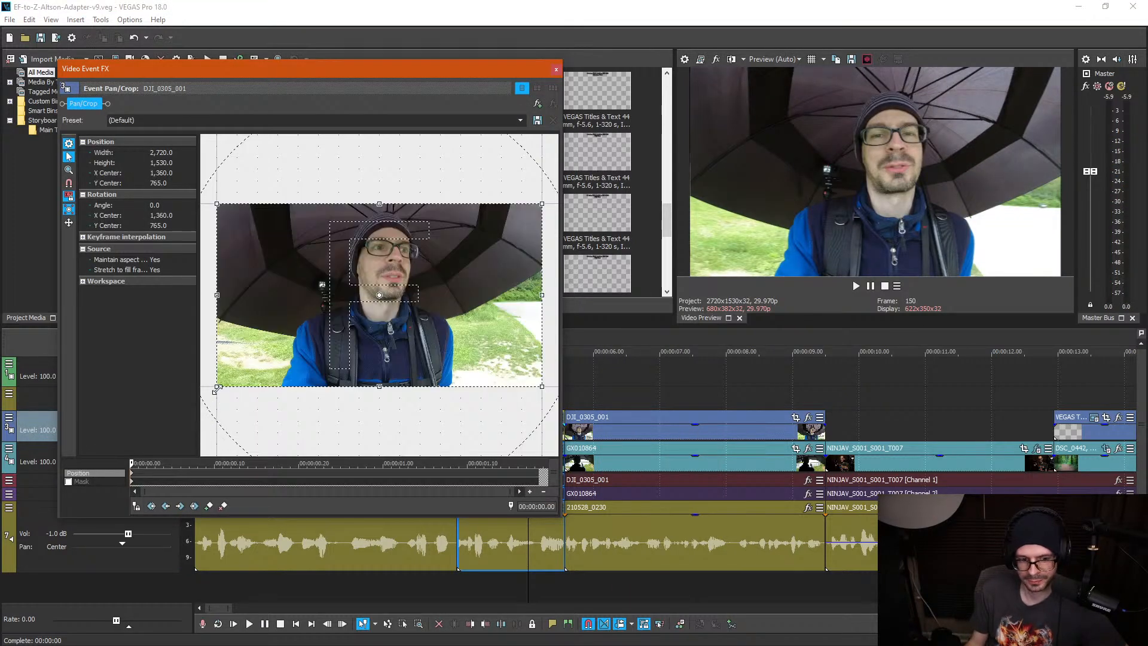
pyautogui.moveTo(217, 388); pyautogui.dragTo(239, 375)
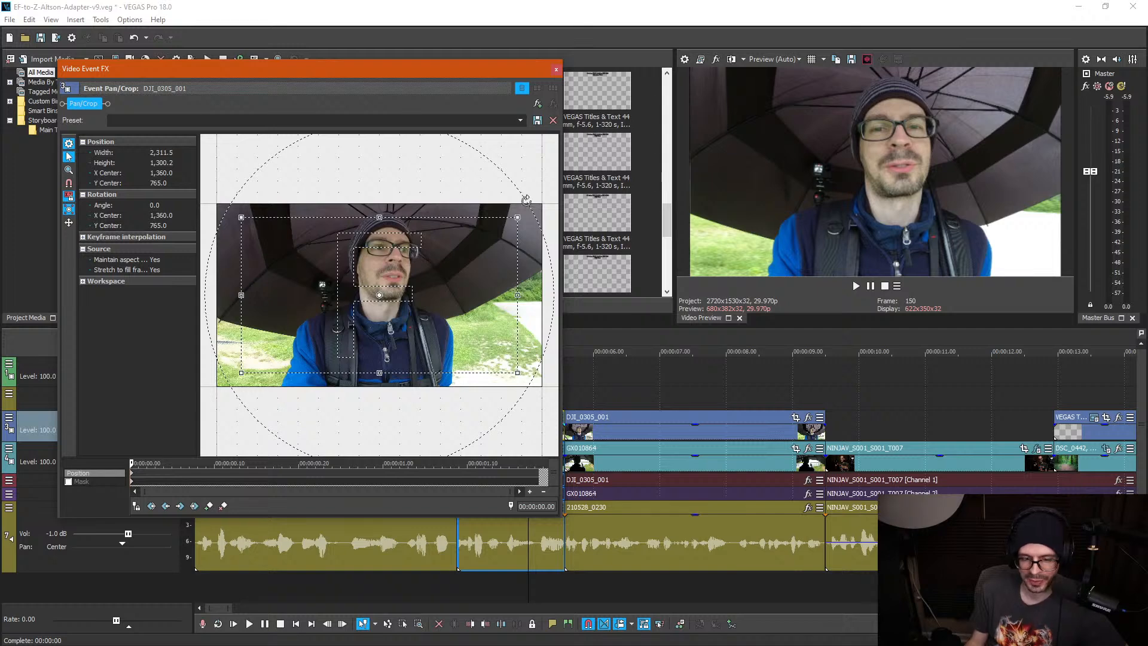
pyautogui.click(556, 70)
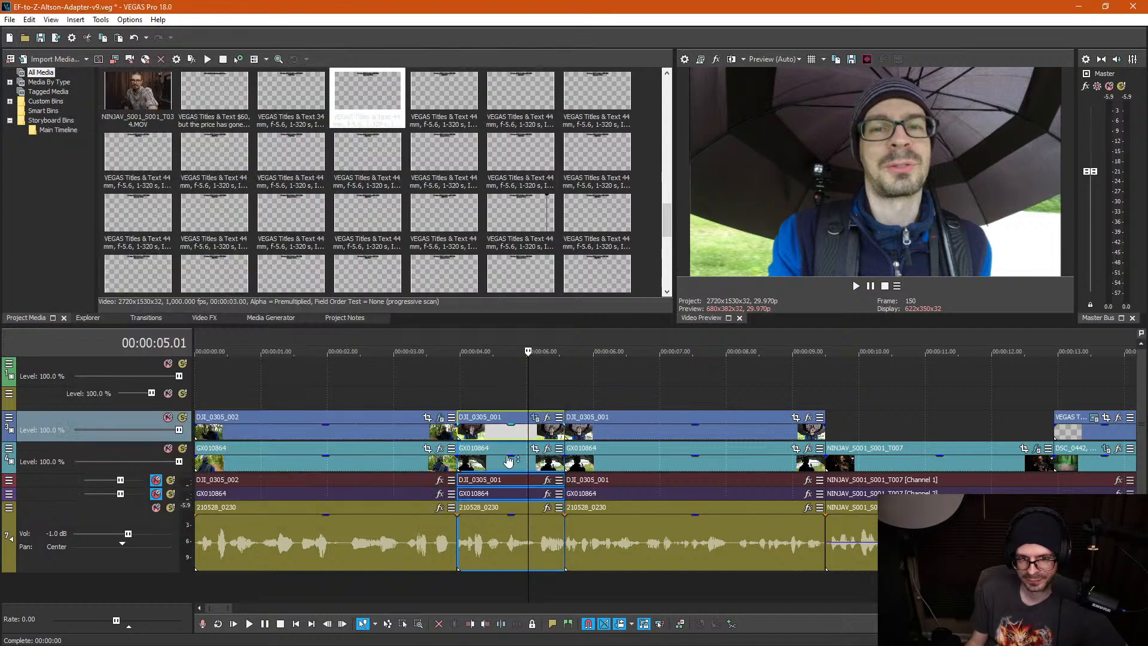
# Step: Play back the timeline from the opening clips through the titled photos to the DJI_0305_002 clip at about 00:00:45
pyautogui.click(434, 383)
pyautogui.click(361, 384)
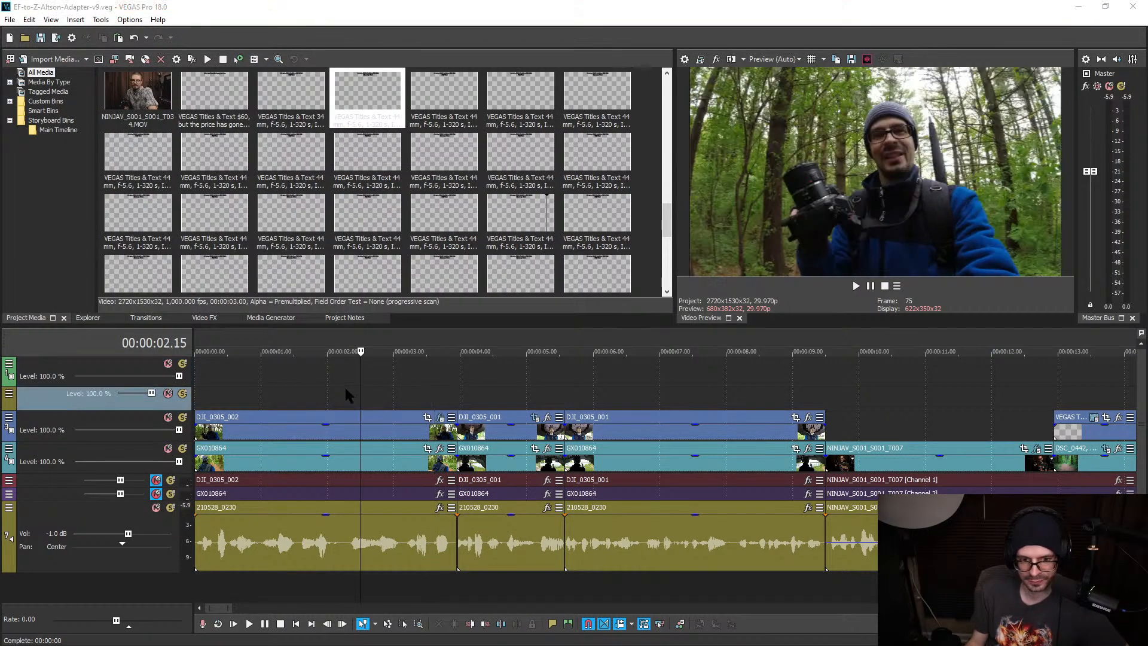
pyautogui.click(300, 392)
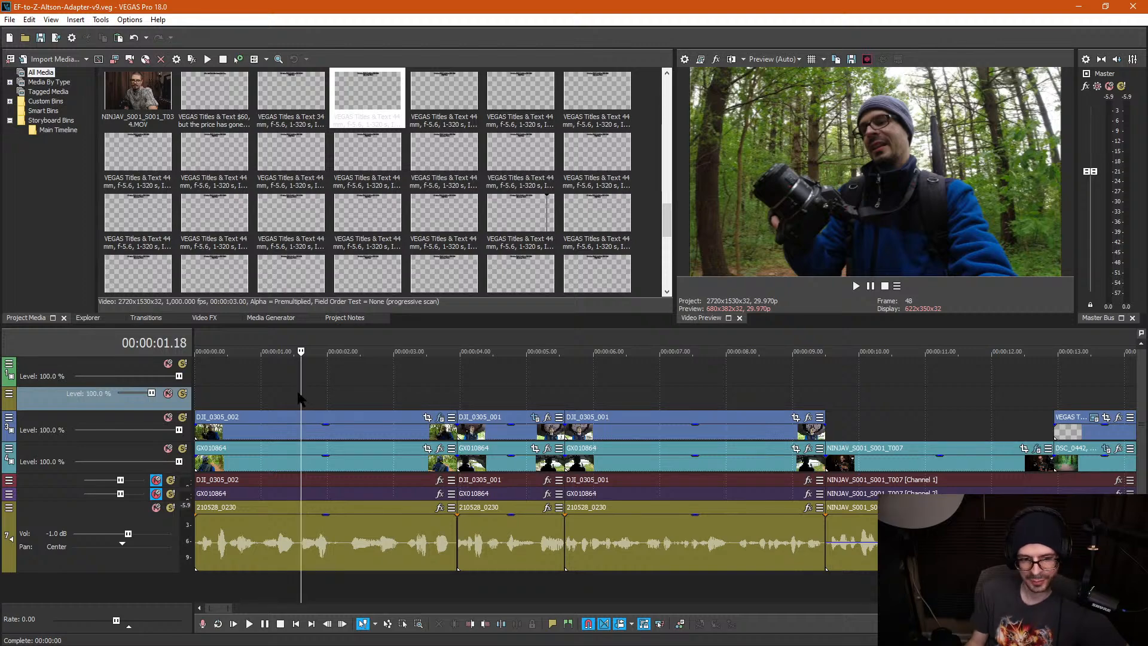
pyautogui.moveTo(301, 392); pyautogui.dragTo(418, 389)
pyautogui.press('space')
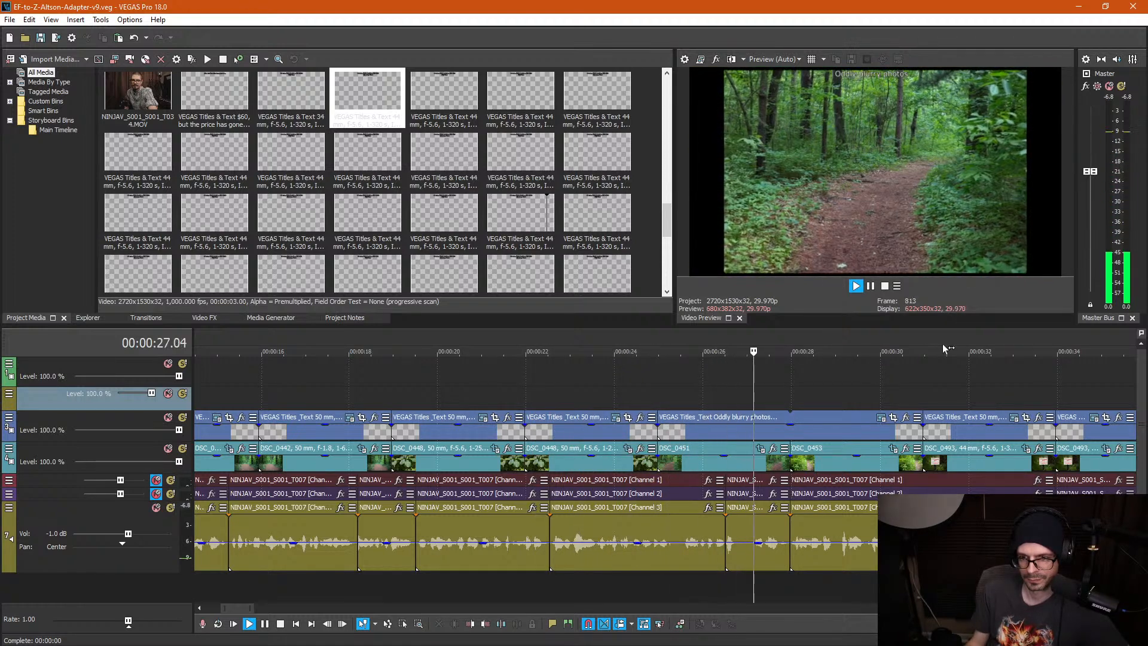
pyautogui.moveTo(949, 351); pyautogui.dragTo(742, 350)
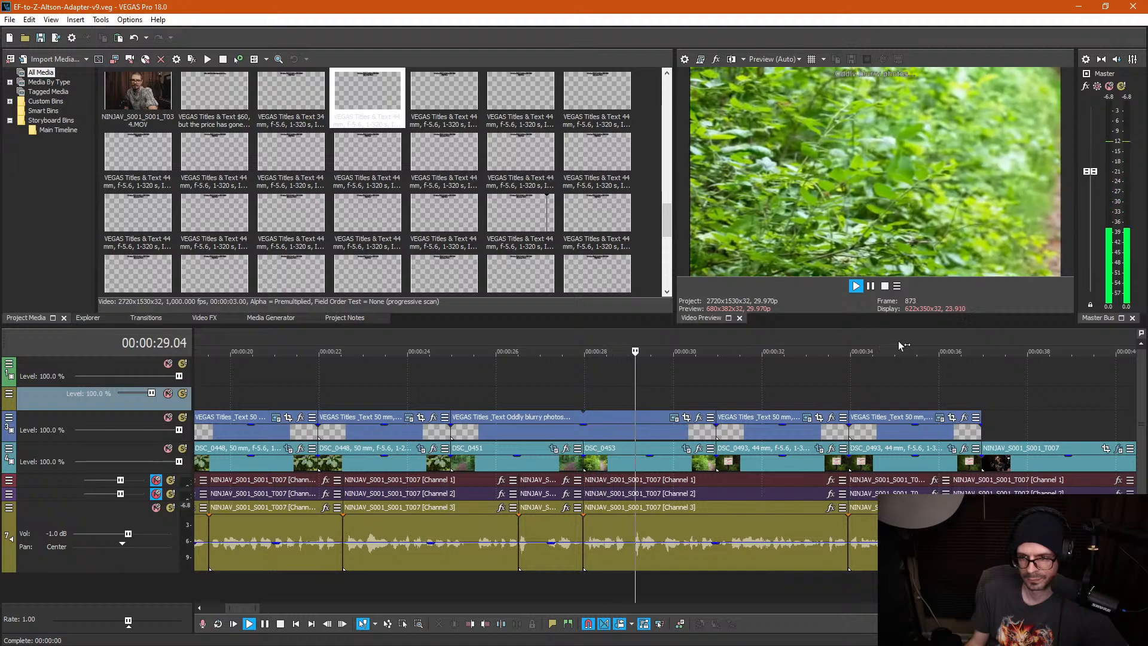
pyautogui.moveTo(933, 354); pyautogui.dragTo(751, 350)
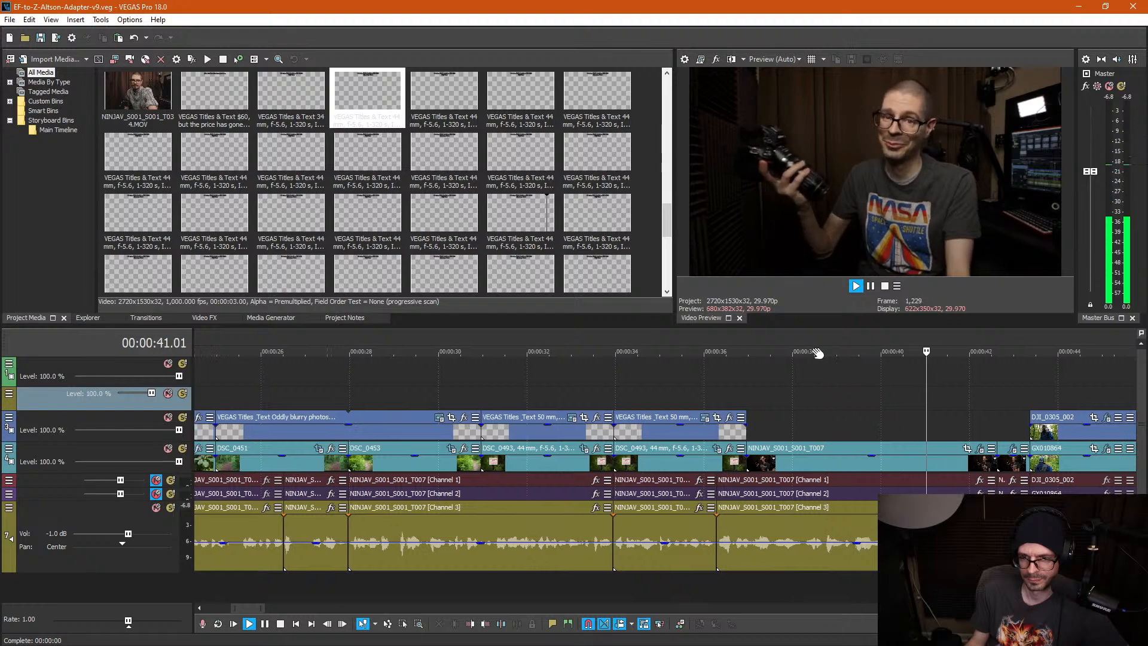
pyautogui.moveTo(850, 353); pyautogui.dragTo(404, 336)
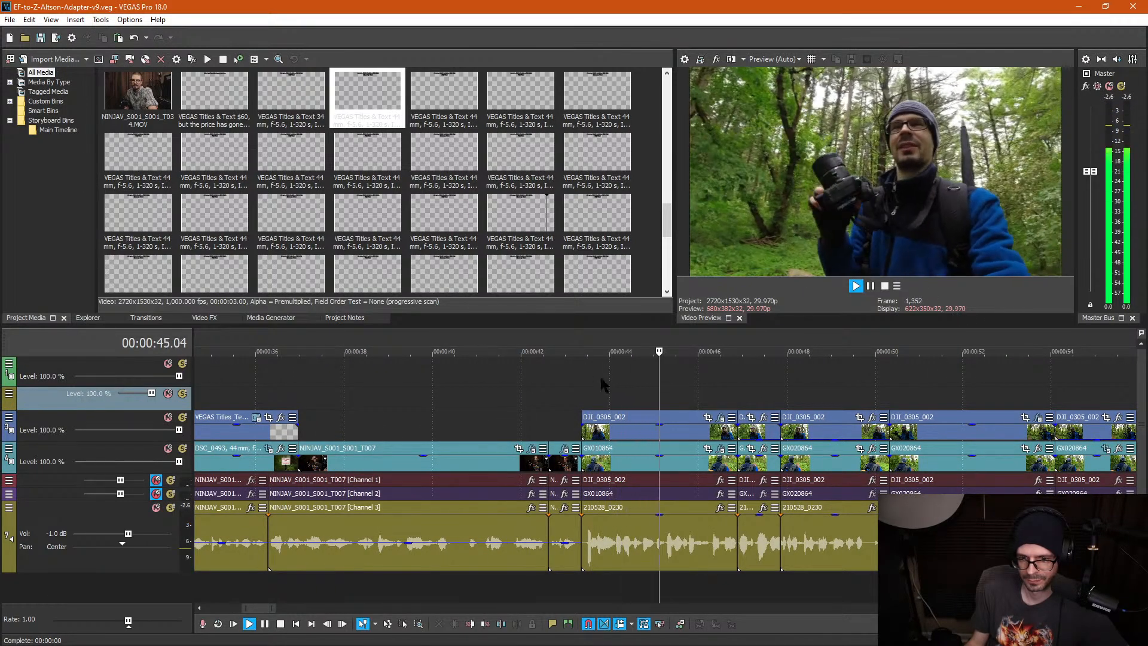
# Step: Set the stabilization smoothing of the DJI_0305_002 clip at about 00:00:45 to 8 and play back from just before it
pyautogui.click(721, 417)
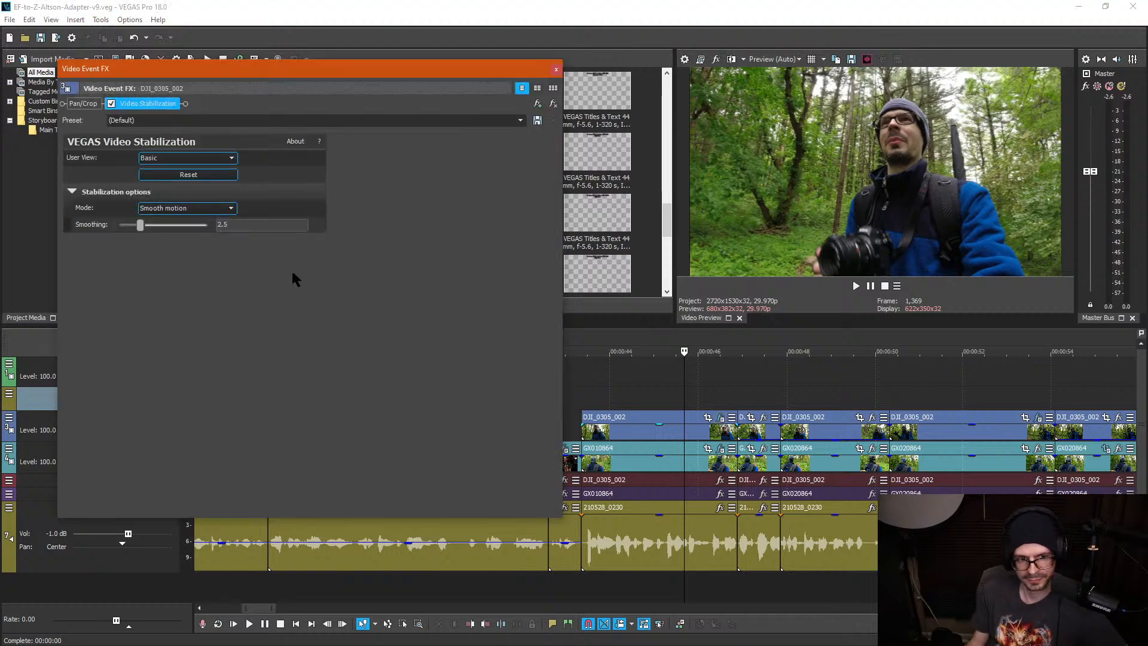
pyautogui.write('8')
pyautogui.press('Return')
pyautogui.click(556, 69)
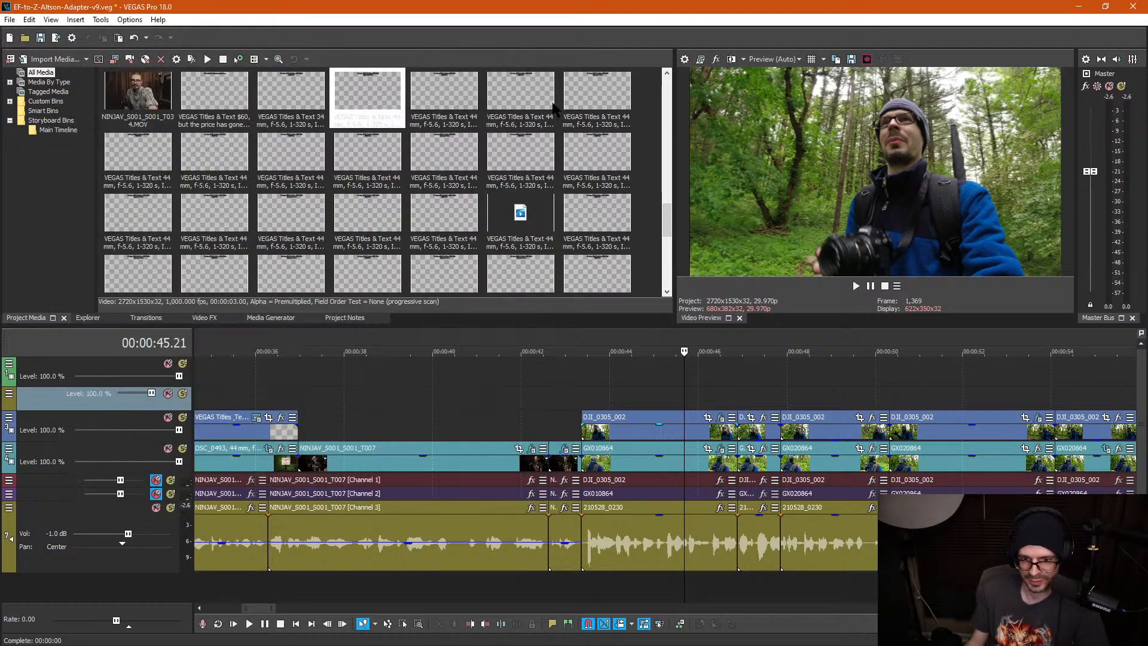
pyautogui.click(561, 390)
pyautogui.press('space')
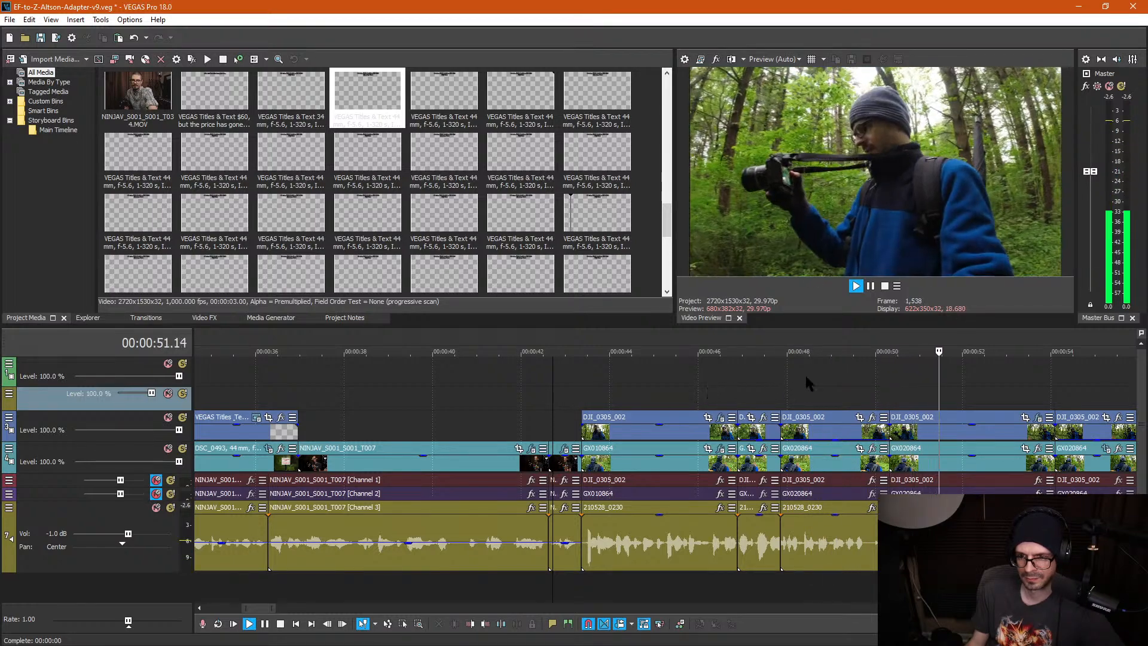
pyautogui.press('Return')
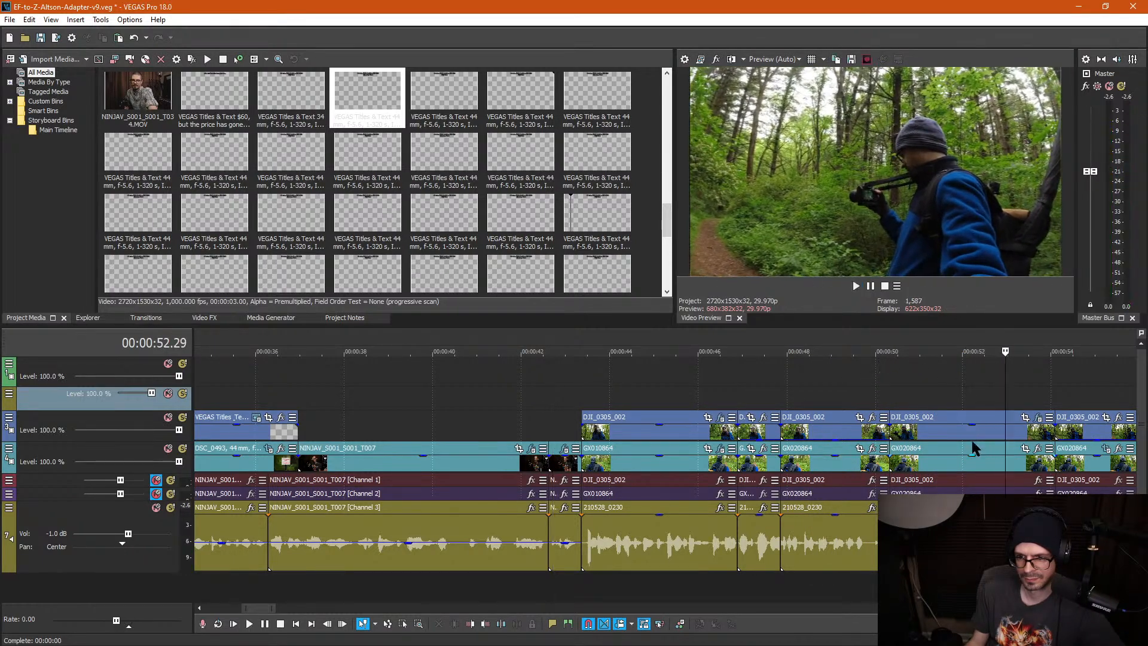
# Step: Set the stabilization smoothing of the DJI_0305_002 clip at about 00:00:52 to 8 and play back from just before it
pyautogui.click(1039, 418)
pyautogui.doubleClick(221, 224)
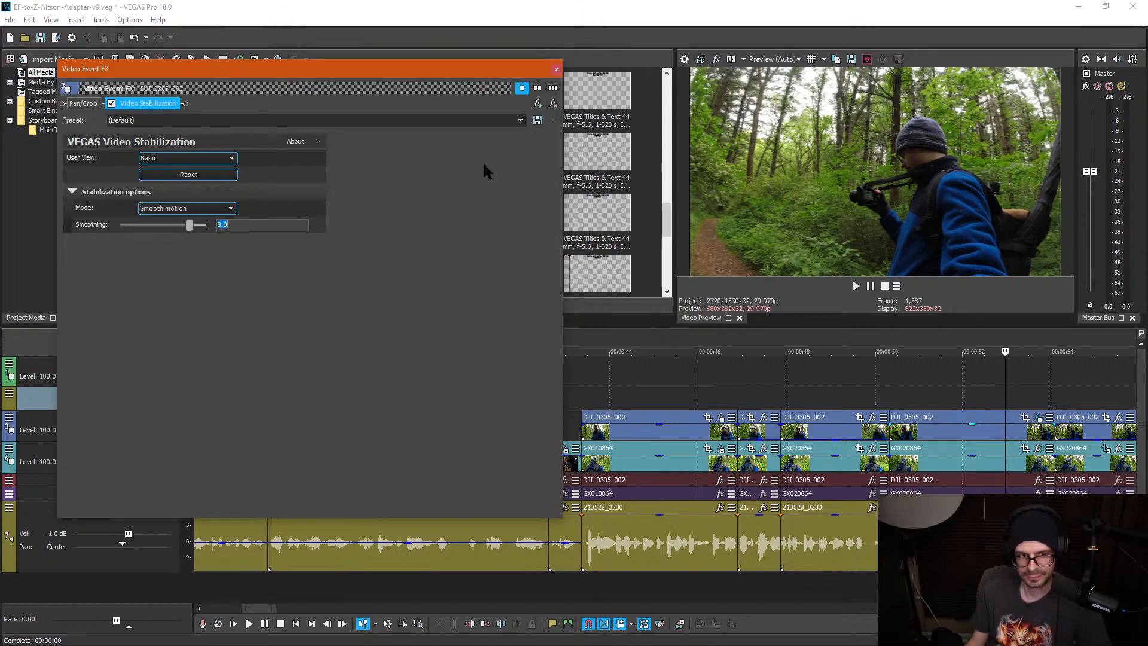
pyautogui.click(556, 71)
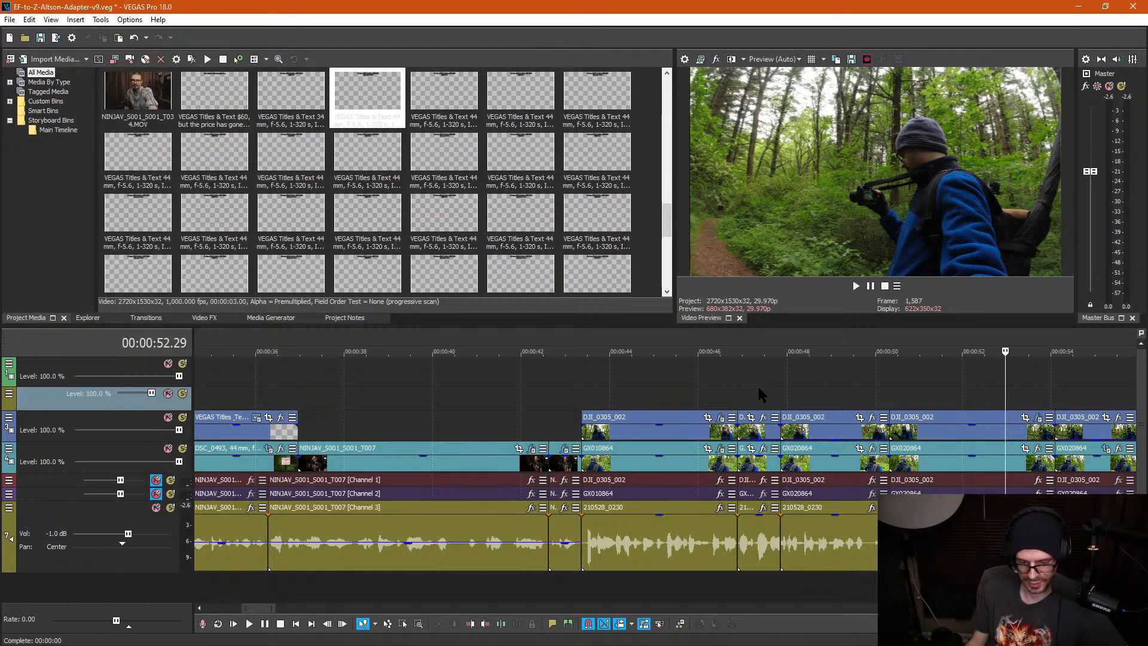
pyautogui.click(869, 396)
pyautogui.press('space')
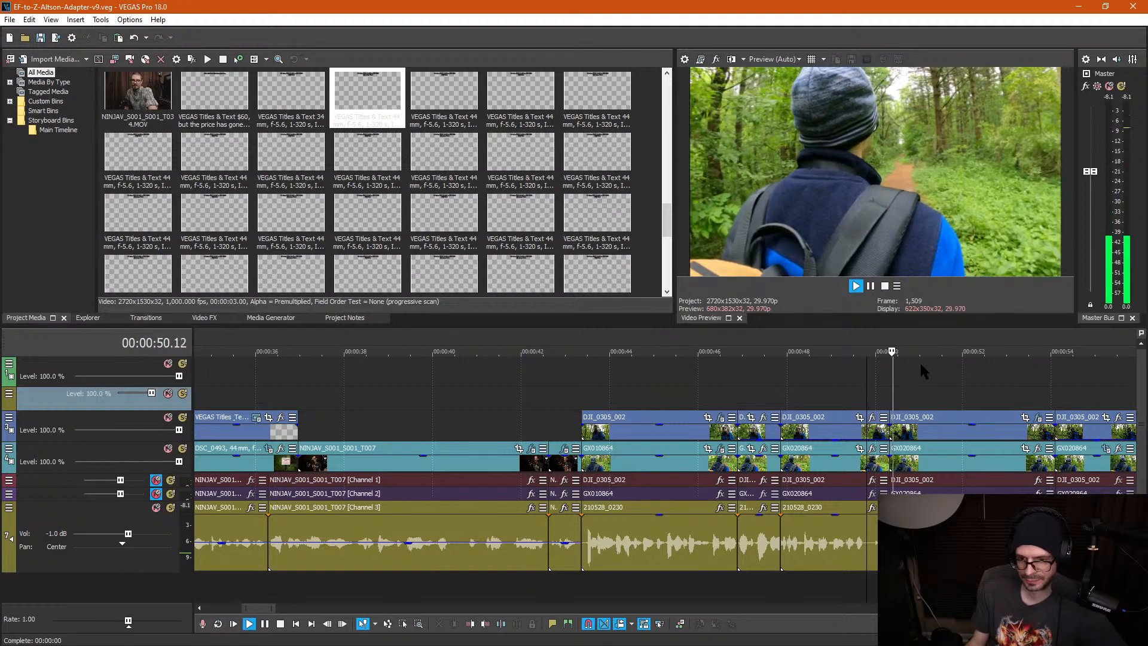
# Step: Play back the forest footage and its titled photos from about 00:00:50 to 00:01:39, checking the edit
pyautogui.moveTo(883, 354); pyautogui.dragTo(490, 338)
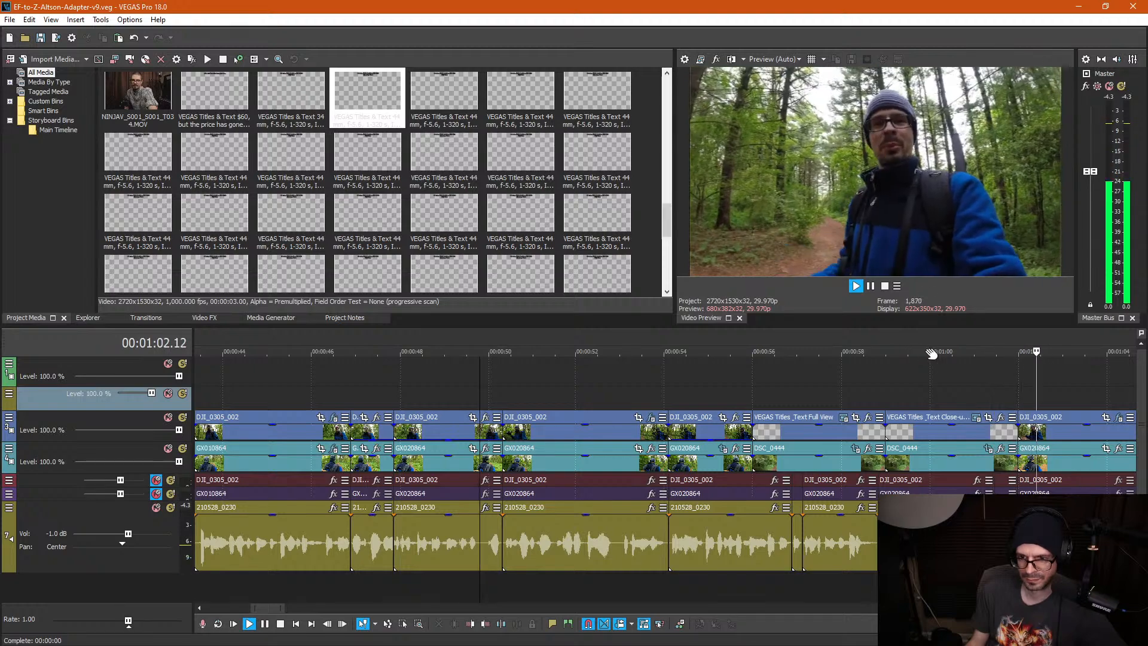
pyautogui.moveTo(931, 352); pyautogui.dragTo(502, 353)
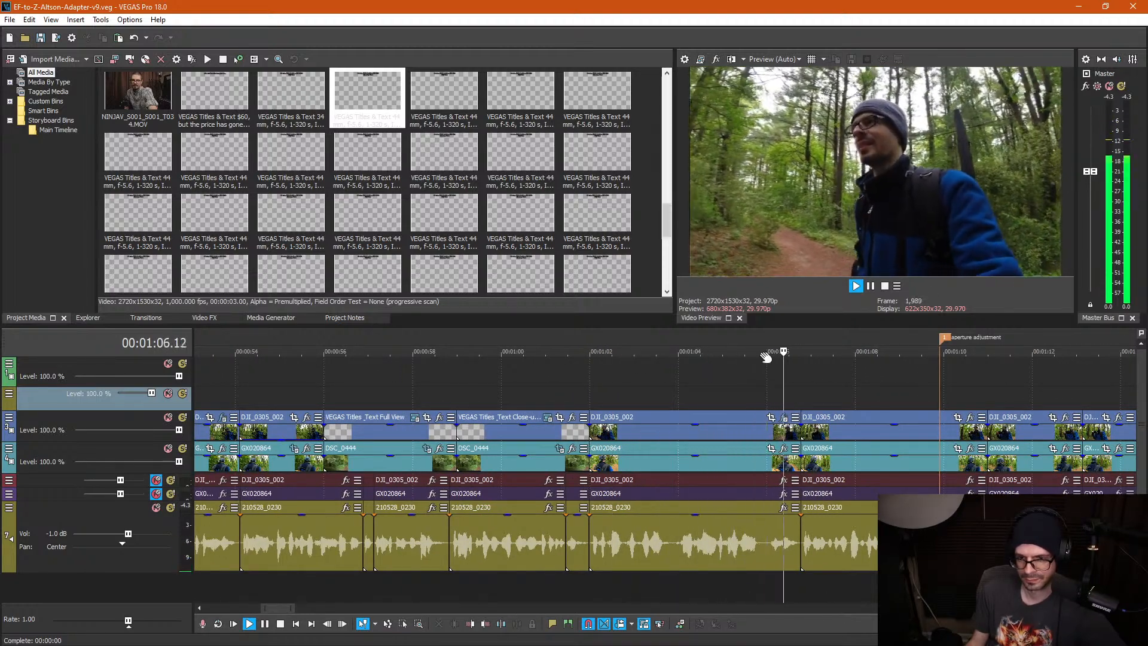
pyautogui.moveTo(767, 357); pyautogui.dragTo(525, 343)
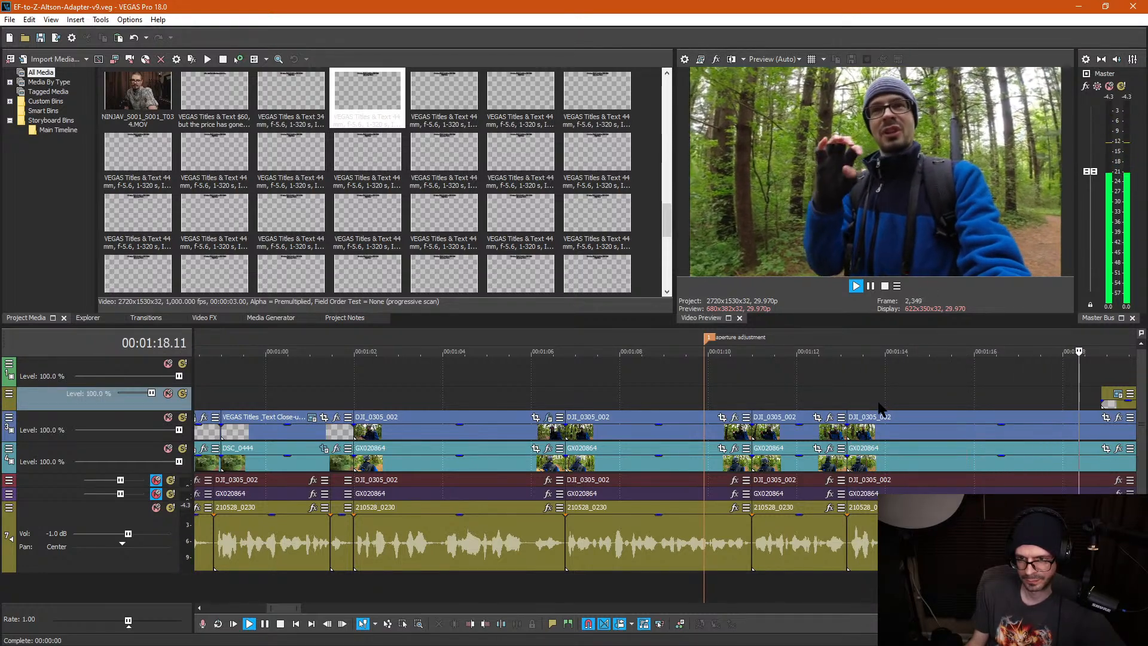
pyautogui.press('space')
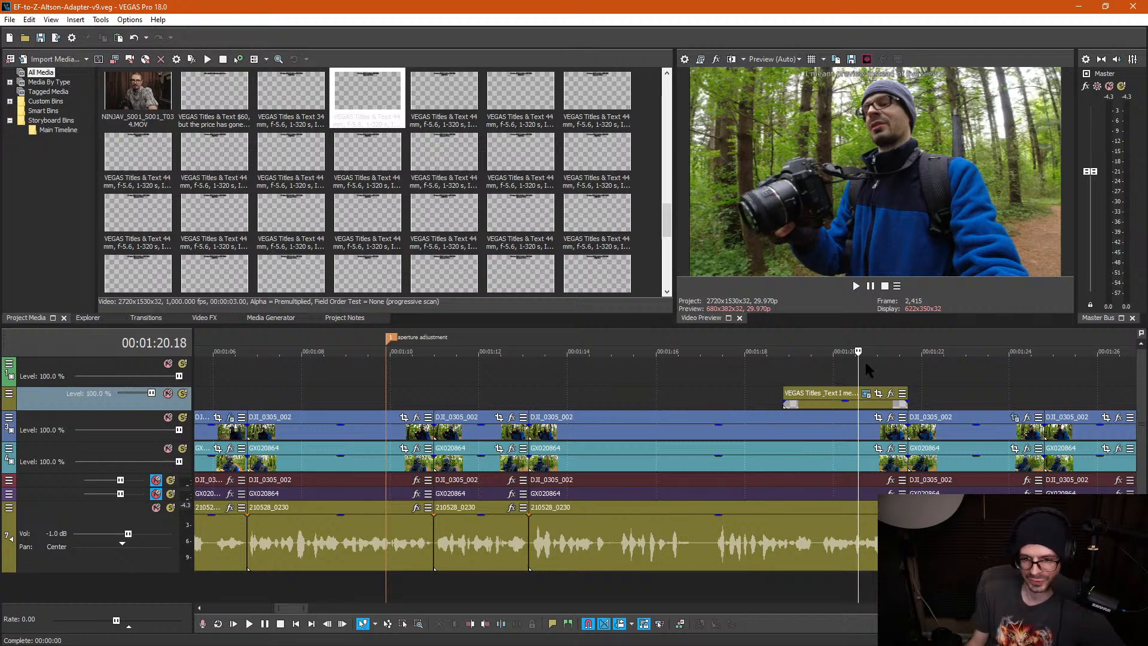
pyautogui.press('space')
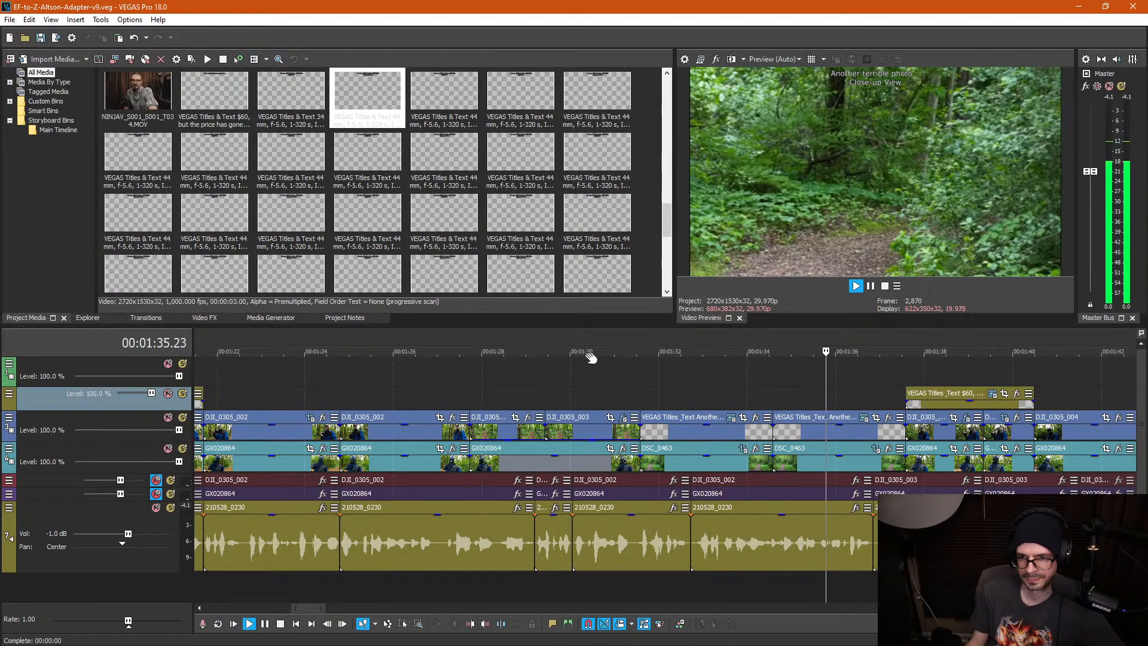
pyautogui.moveTo(833, 345); pyautogui.dragTo(383, 338)
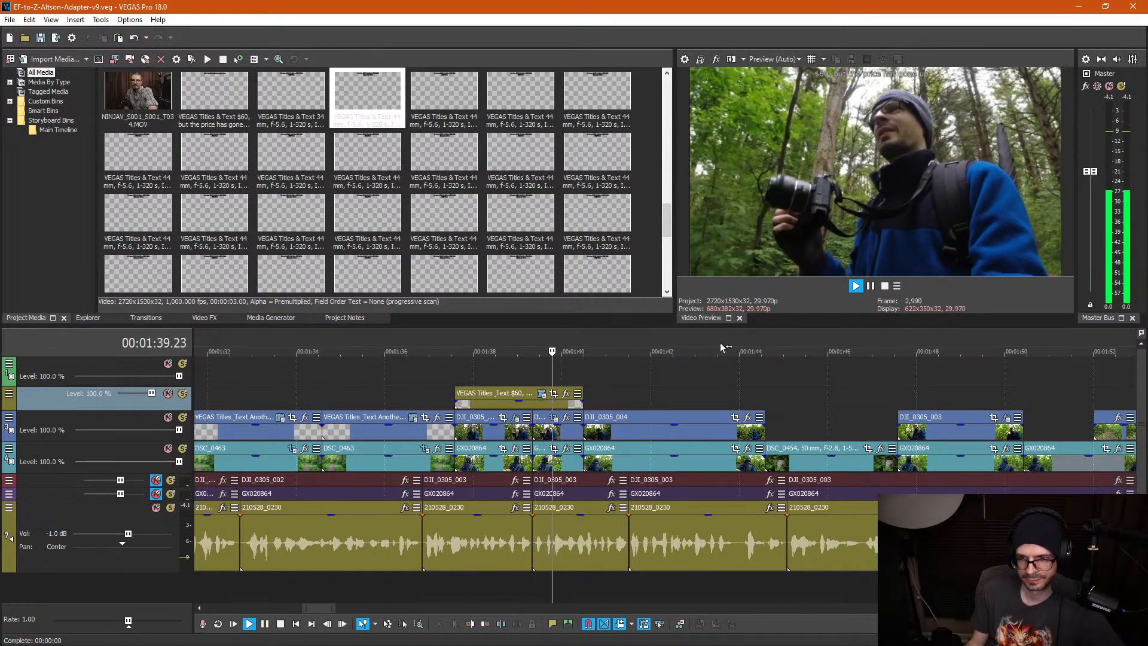
# Step: Extend the short DJI_0305_003 and GX020864 clips at about 00:01:39 by 16 frames, shortening the clips after them, and play back the section
pyautogui.click(557, 433)
pyautogui.scroll(2, 567, 440)
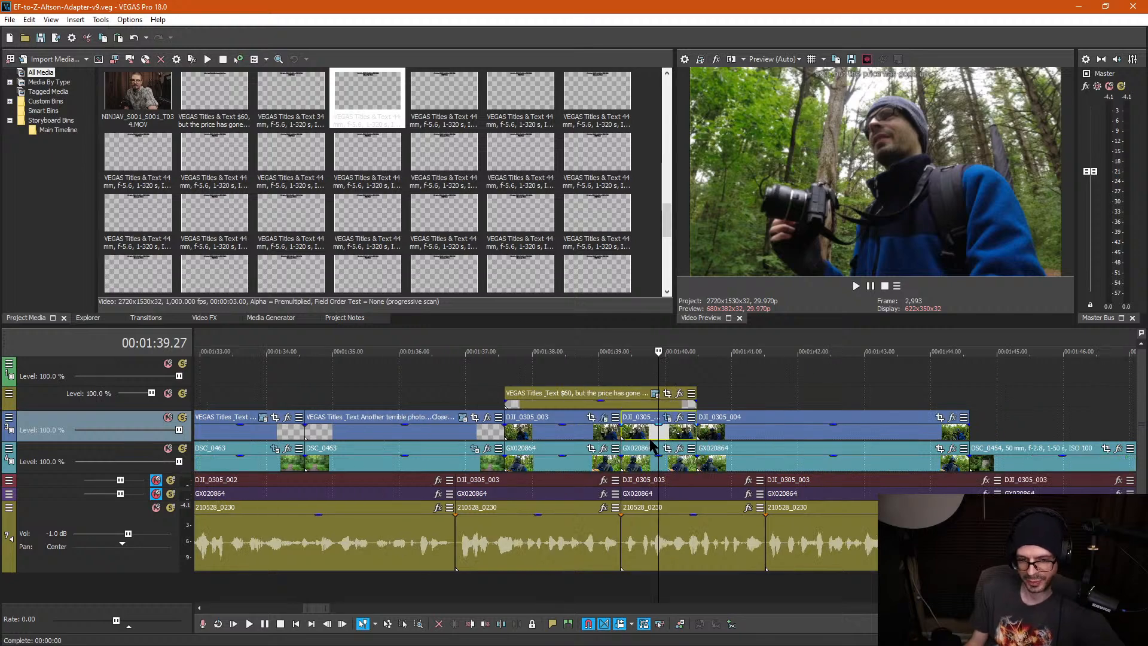
pyautogui.scroll(2, 652, 442)
pyautogui.moveTo(663, 429); pyautogui.dragTo(664, 479)
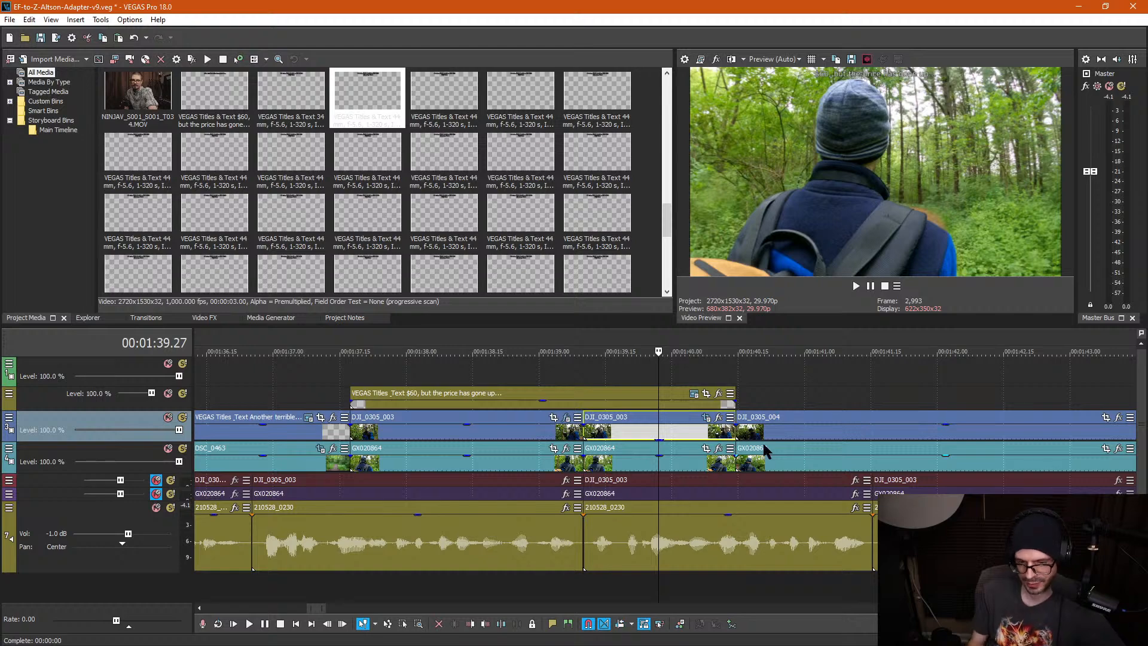
pyautogui.moveTo(738, 430); pyautogui.dragTo(809, 429)
pyautogui.click(734, 428)
pyautogui.moveTo(735, 429); pyautogui.dragTo(808, 428)
pyautogui.moveTo(737, 462); pyautogui.dragTo(808, 462)
pyautogui.click(467, 366)
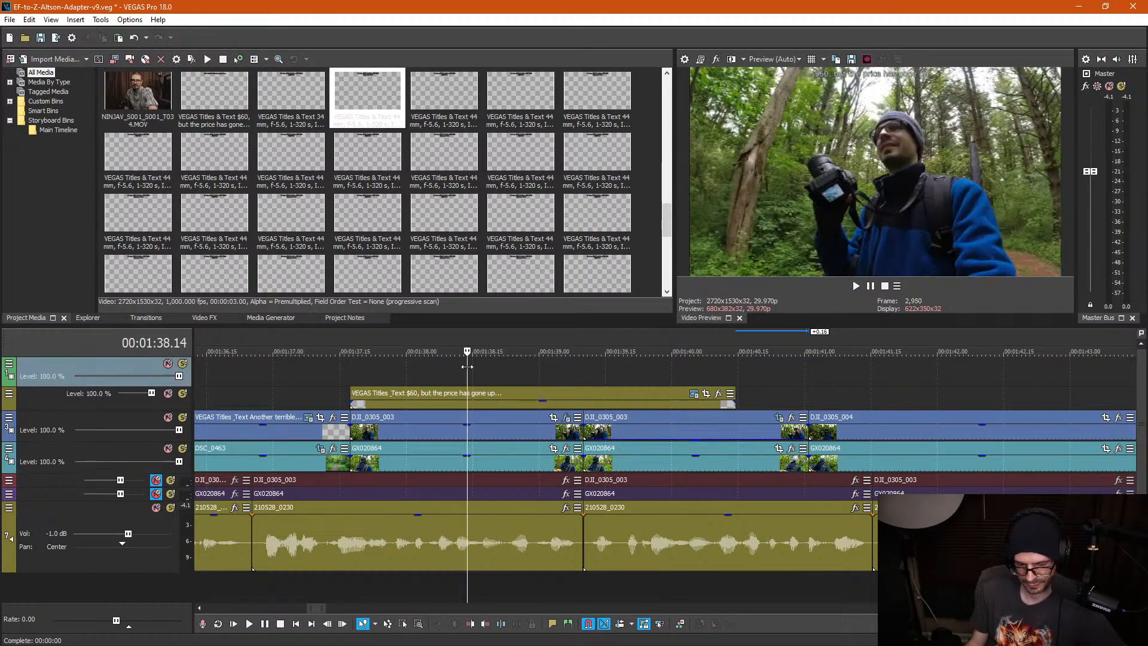
pyautogui.press('space')
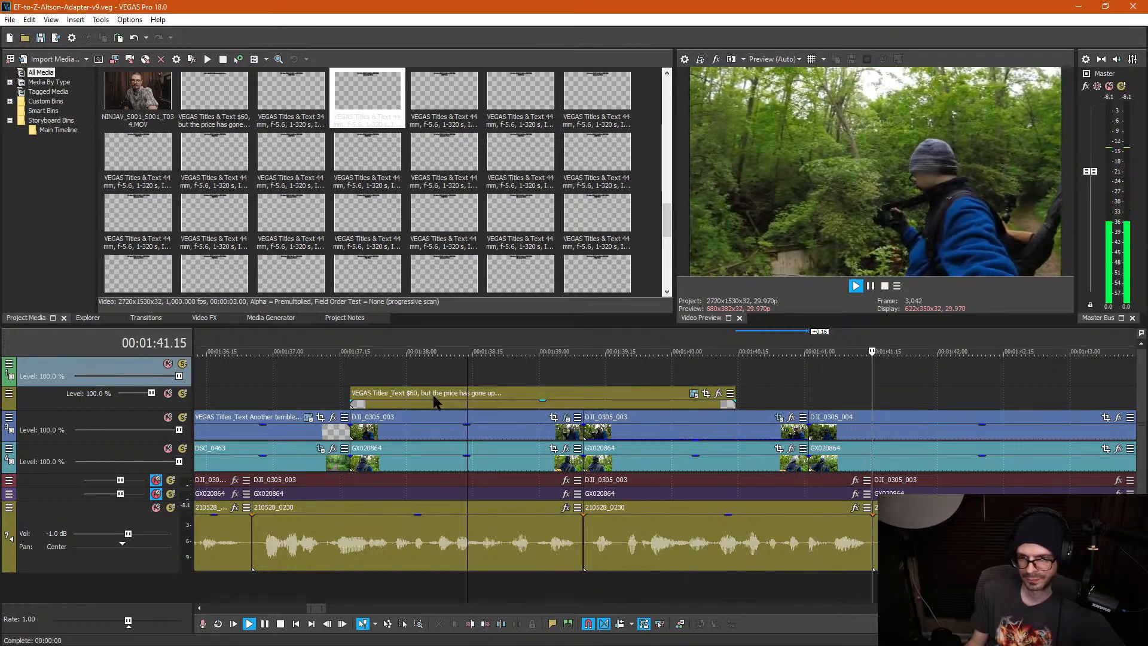
# Step: Remove the start of the DJI_0305_004 and GX020864 clips so they run from about 00:01:42 up to the DSC_0454 photo
pyautogui.press('space')
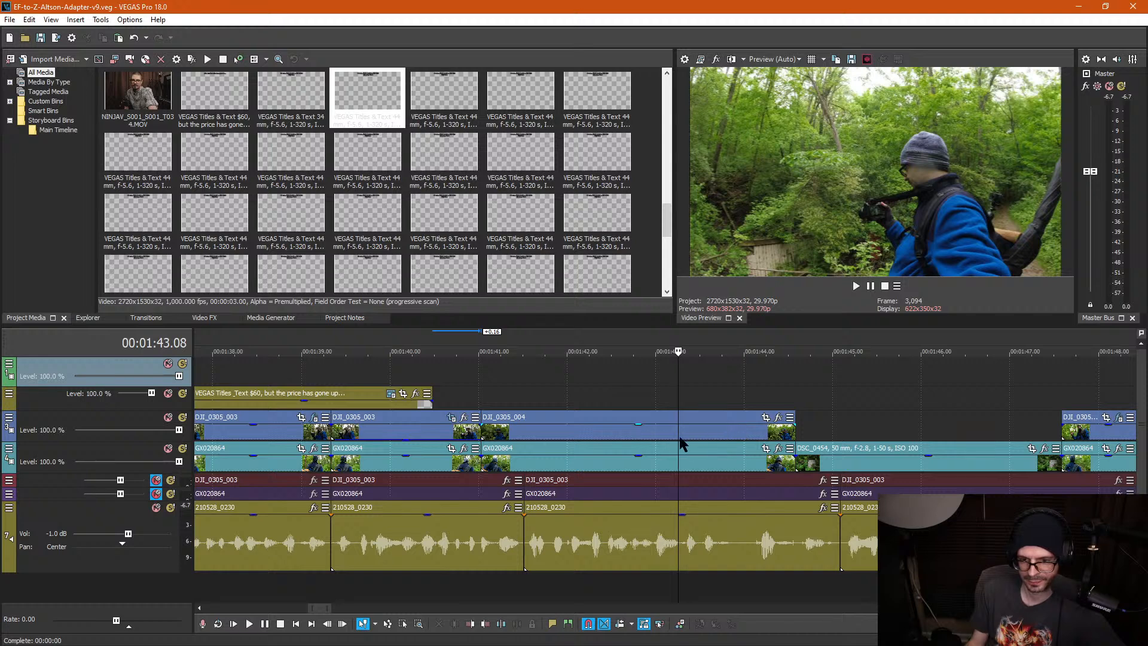
pyautogui.click(615, 463)
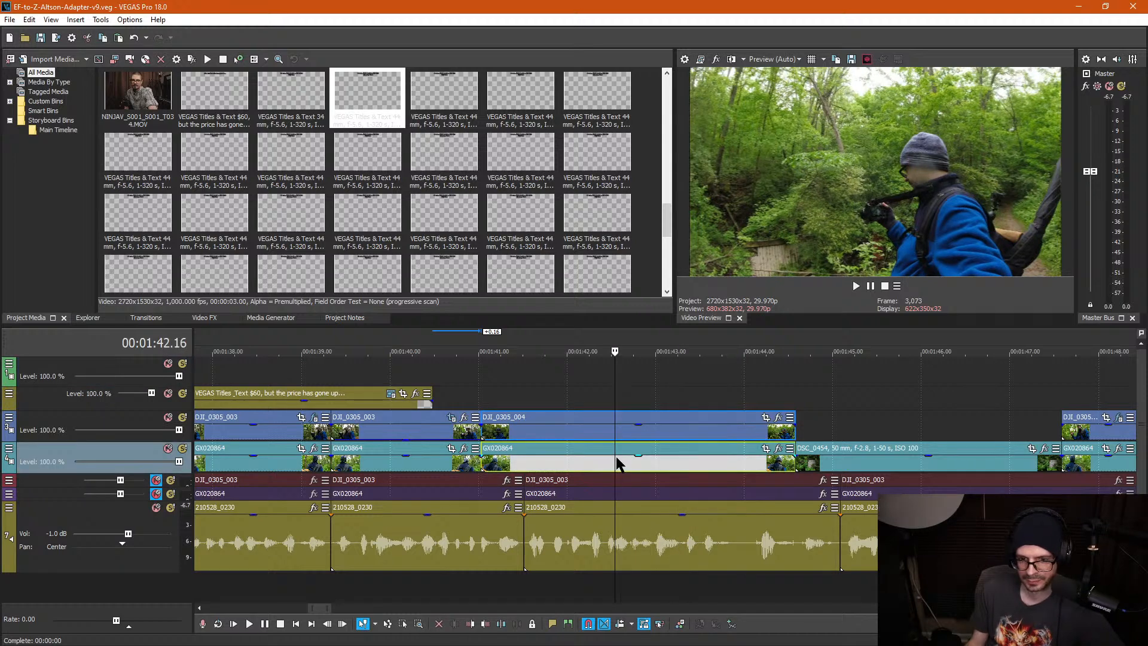
pyautogui.press('s')
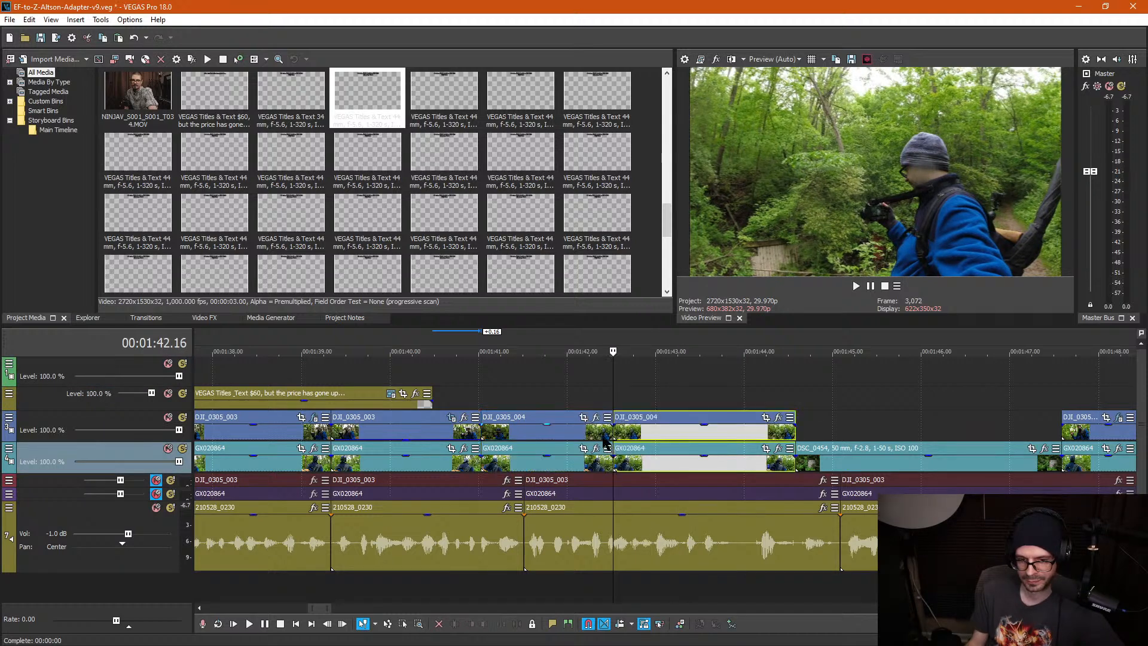
pyautogui.click(569, 435)
pyautogui.press('Delete')
pyautogui.moveTo(661, 434); pyautogui.dragTo(531, 435)
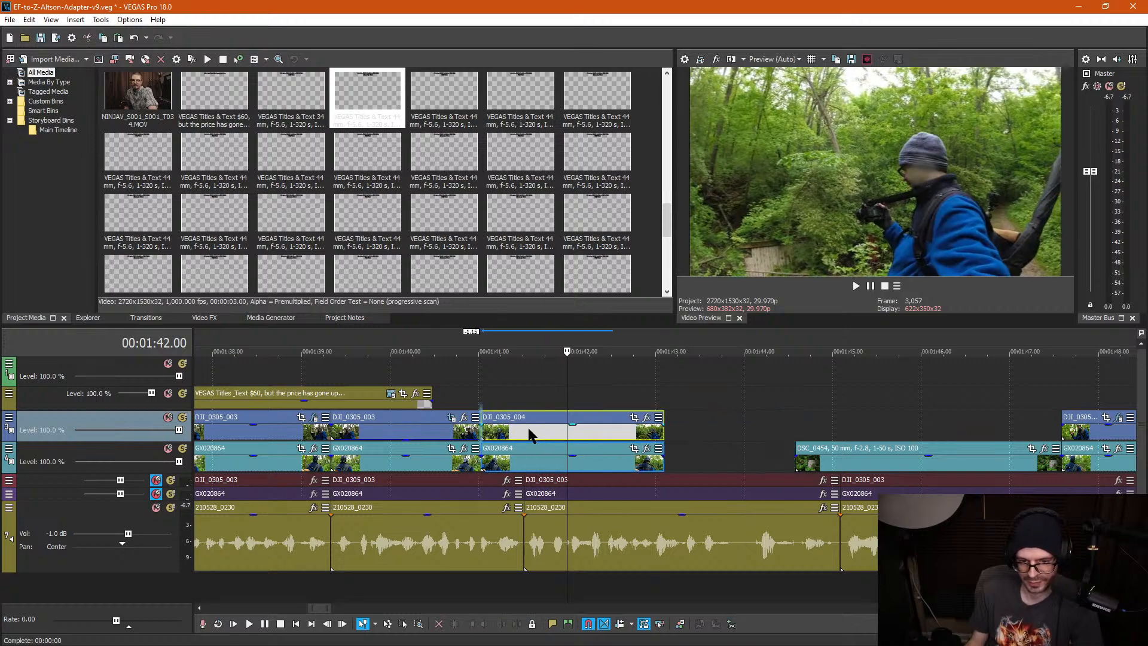
pyautogui.moveTo(664, 429); pyautogui.dragTo(556, 423)
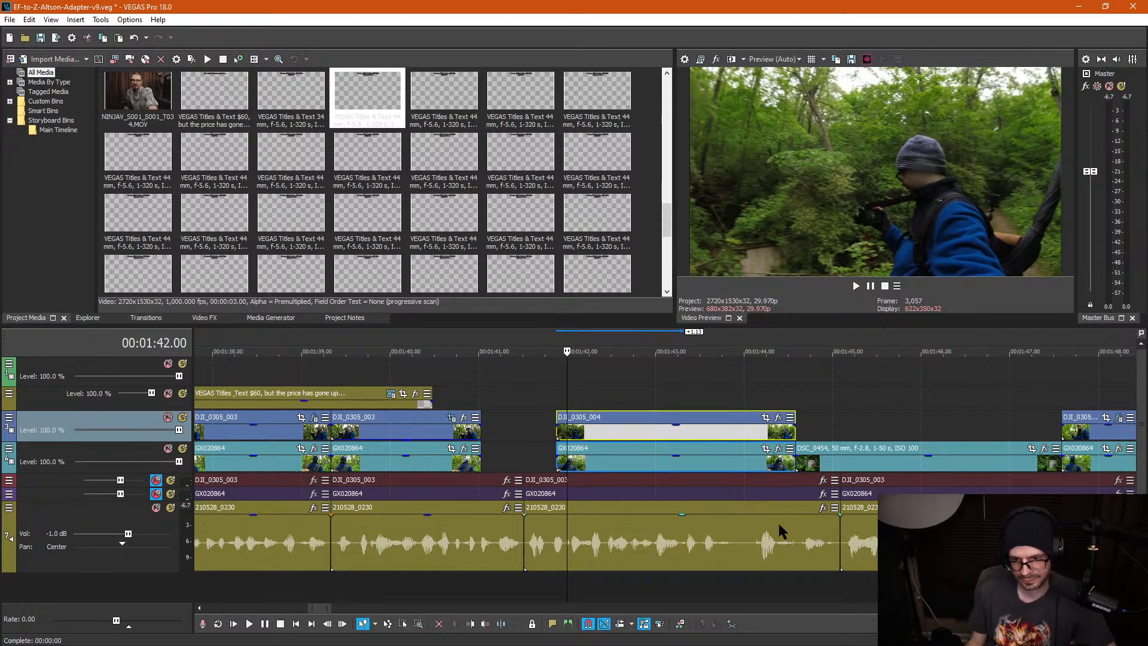
# Step: Cut the 7-frame pause at about 00:01:44 out of the 210528_0230 audio and its camera tracks, closing the gap with everything after it
pyautogui.click(730, 562)
pyautogui.scroll(2, 729, 562)
pyautogui.press('s')
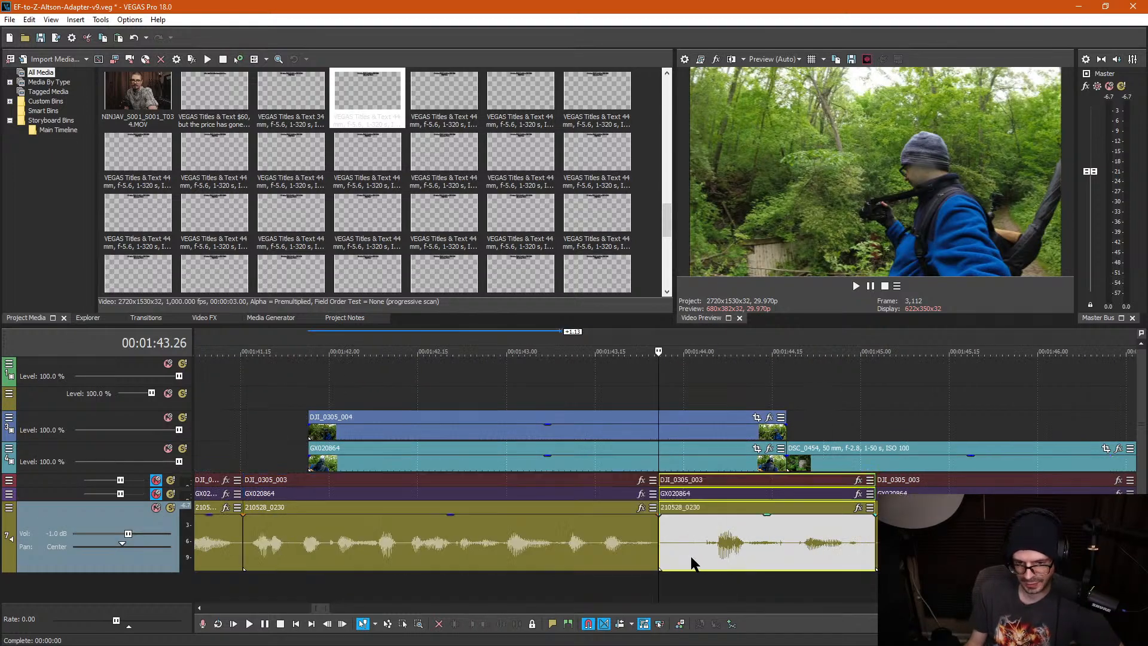
pyautogui.click(700, 556)
pyautogui.press('s')
pyautogui.click(685, 554)
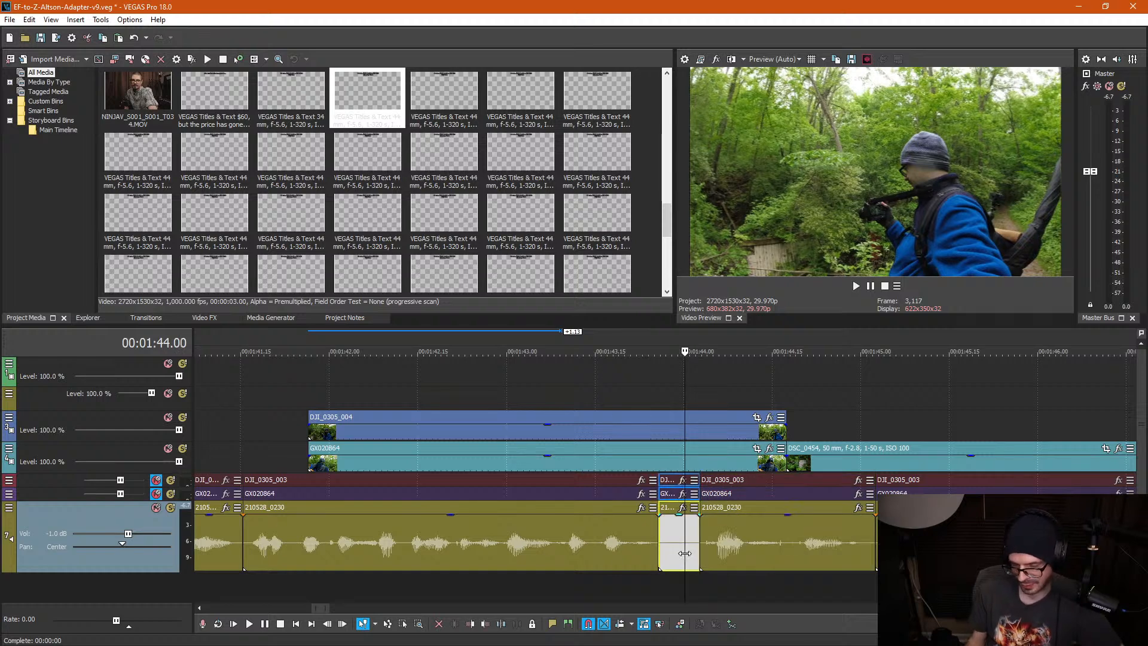
pyautogui.press('Delete')
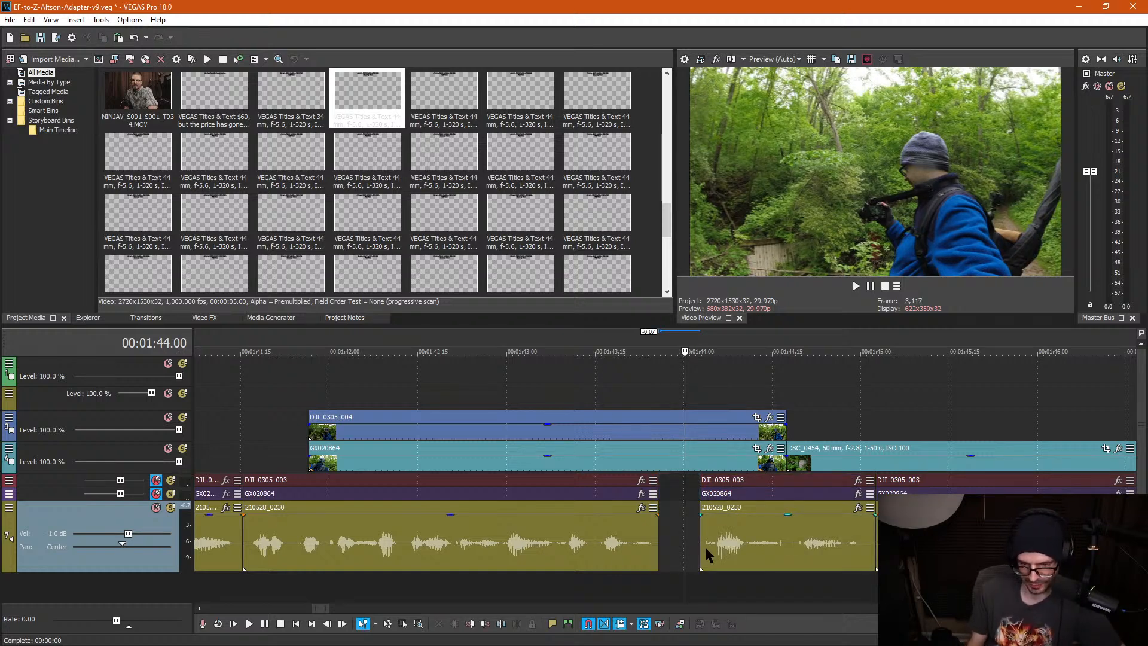
pyautogui.moveTo(769, 544); pyautogui.dragTo(716, 540)
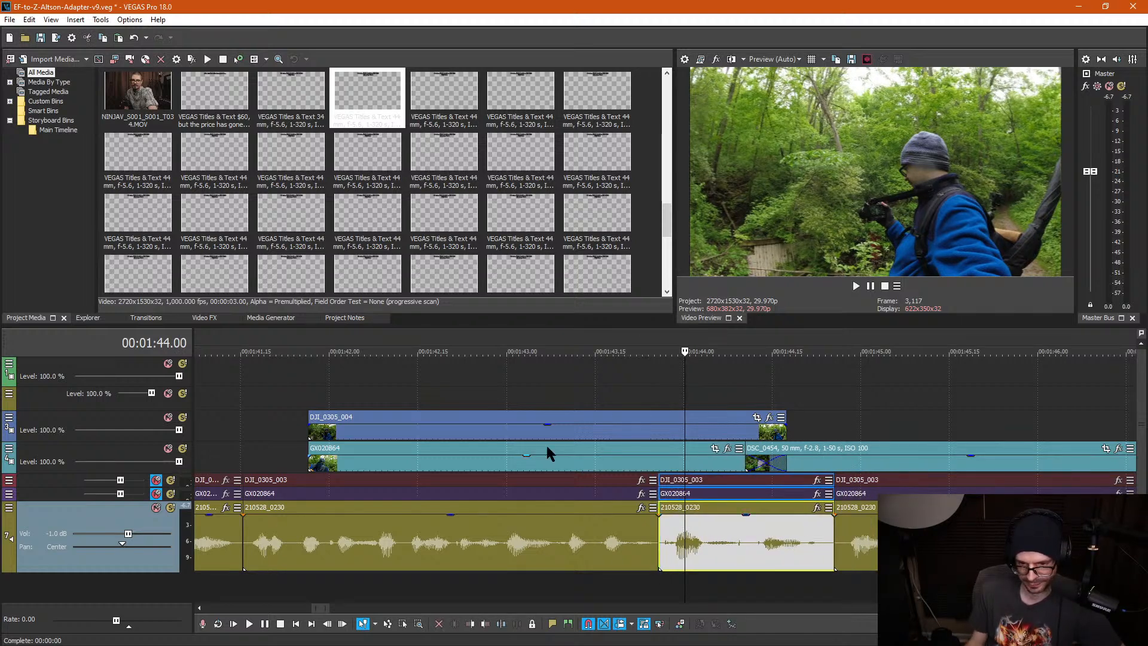
# Step: Extend the DJI_0305_003 and GX020864 clips at about 00:01:41 by 18 frames to meet the clips after the gap
pyautogui.scroll(-3, 558, 467)
pyautogui.moveTo(528, 410); pyautogui.dragTo(532, 469)
pyautogui.hotkey('ctrl', 'z')
pyautogui.click(410, 435)
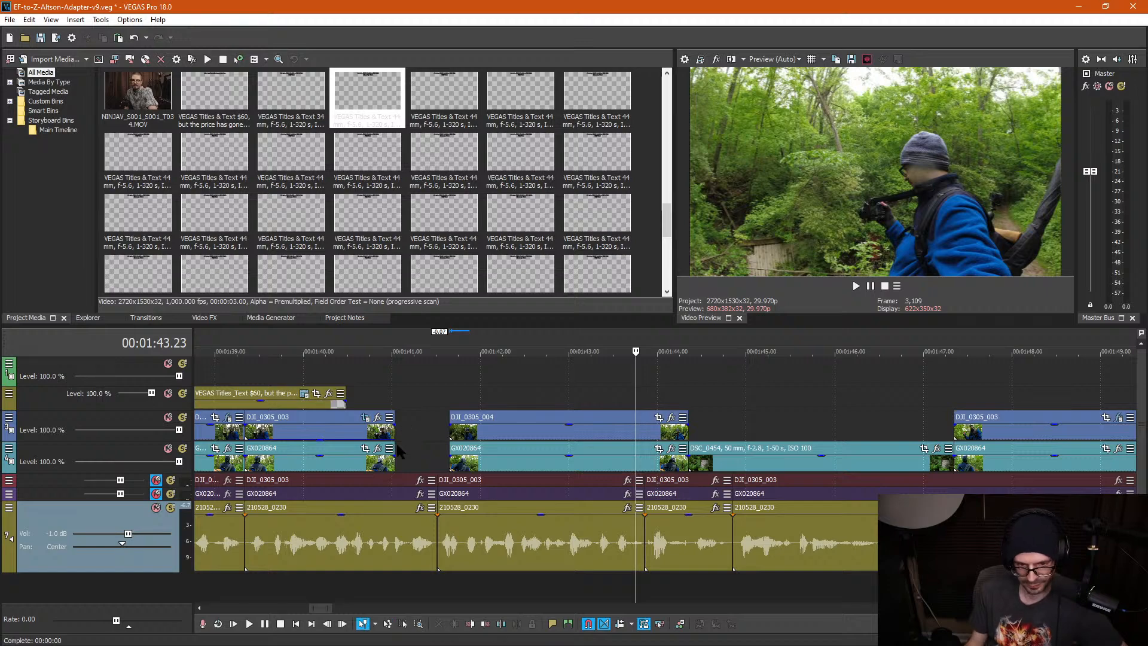
pyautogui.moveTo(394, 435); pyautogui.dragTo(449, 465)
# Step: Add a short fade-in and fade-out to the "$60, but the price has gone up..." title at about 00:01:38
pyautogui.click(267, 371)
pyautogui.press('Down')
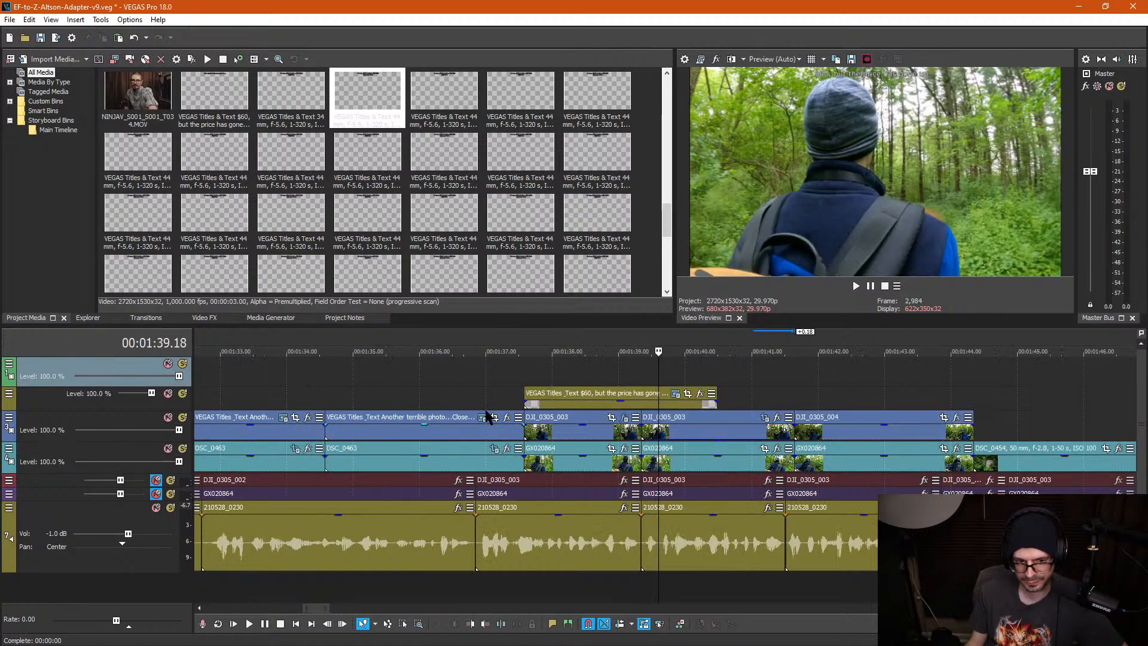
pyautogui.click(595, 397)
pyautogui.press('Up')
pyautogui.press('Up')
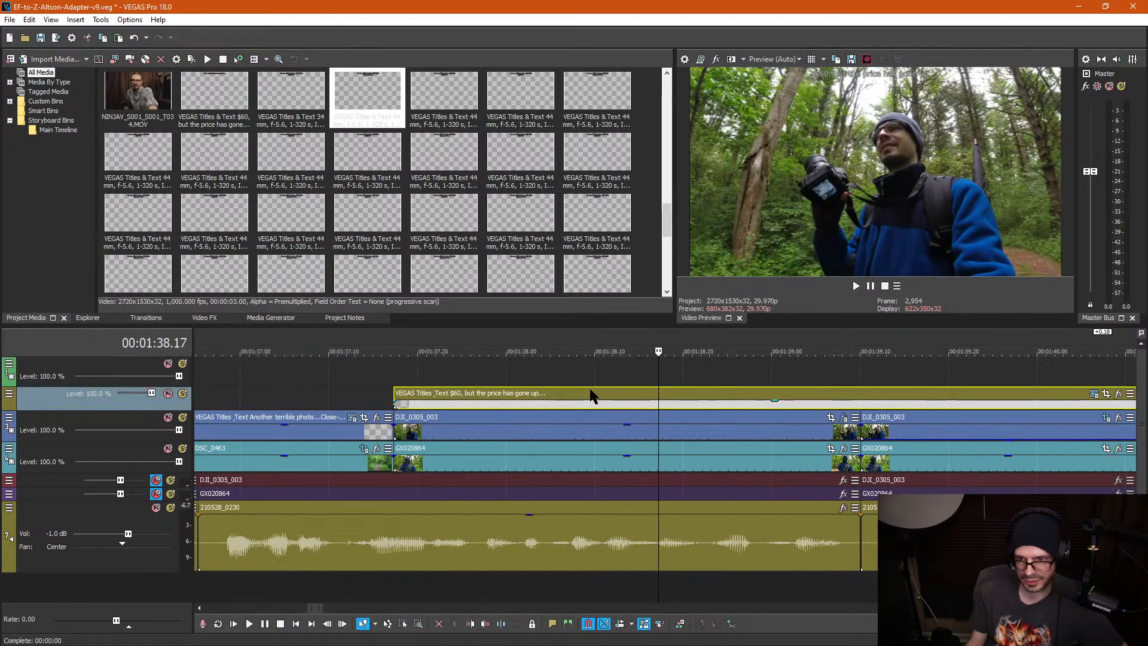
pyautogui.moveTo(399, 401); pyautogui.dragTo(405, 400)
pyautogui.press('Down')
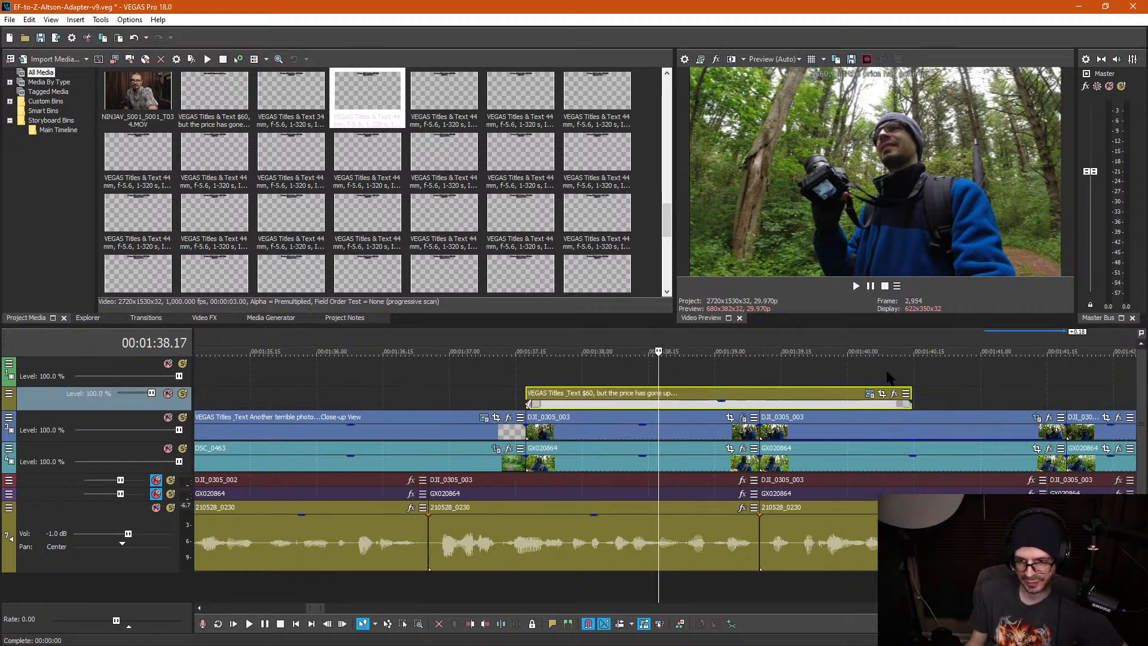
pyautogui.click(888, 378)
pyautogui.moveTo(727, 401); pyautogui.dragTo(718, 401)
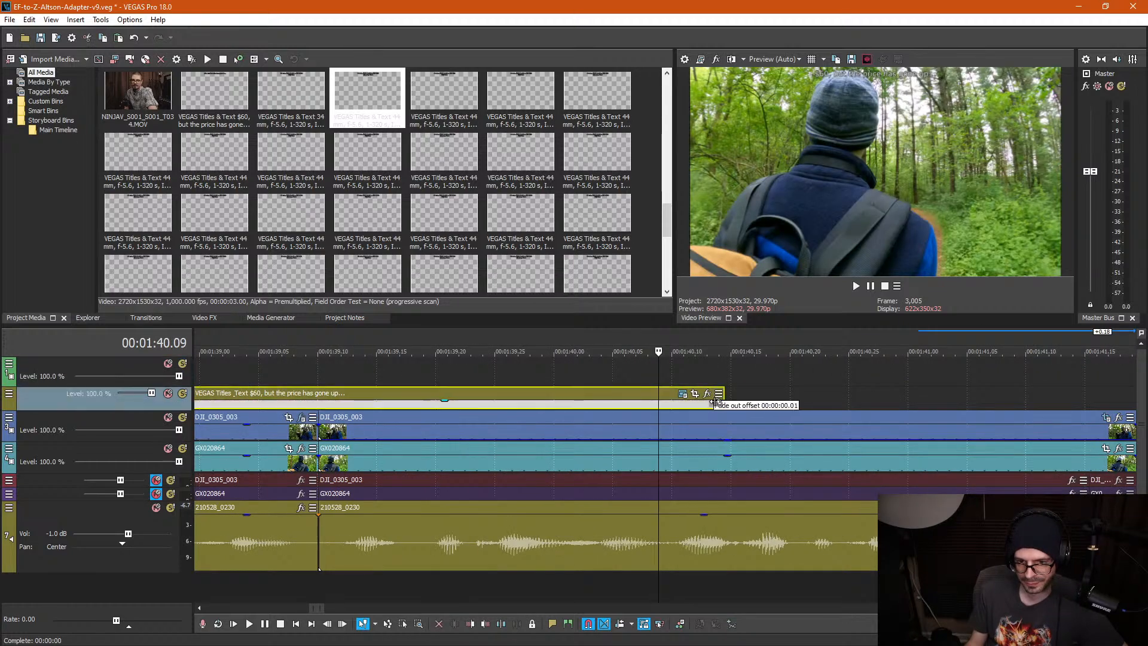
pyautogui.press('Down')
# Step: Play back from about 00:01:39 and apply Video Stabilization with smoothing 9 to the DJI_0305_004 clip at about 00:01:42
pyautogui.click(574, 363)
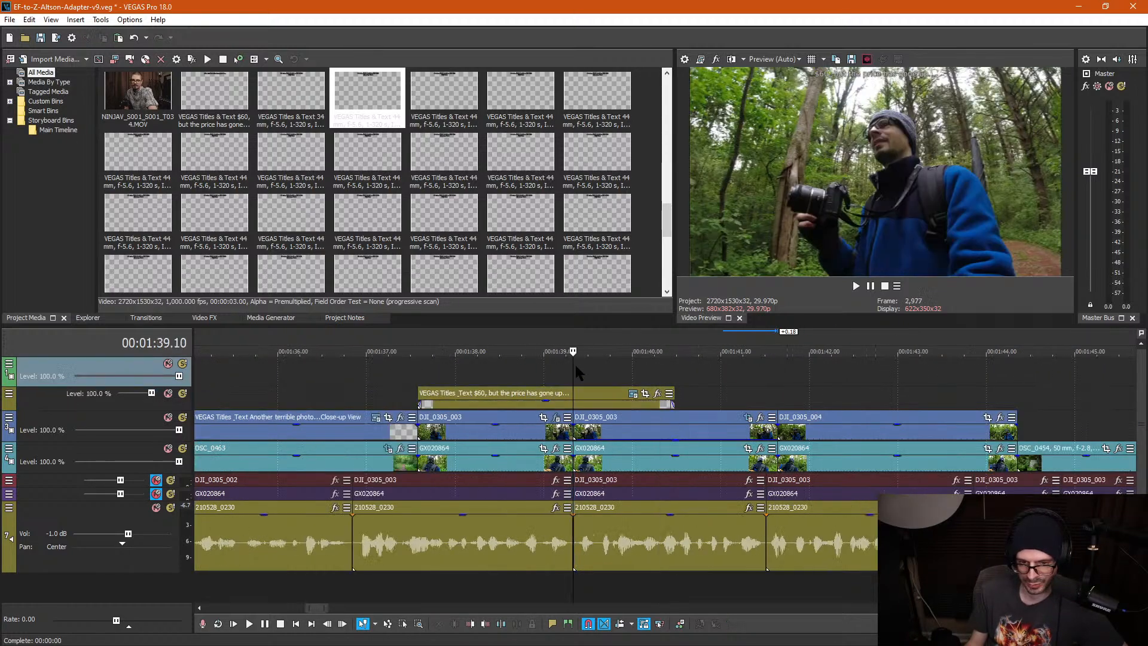
pyautogui.press('space')
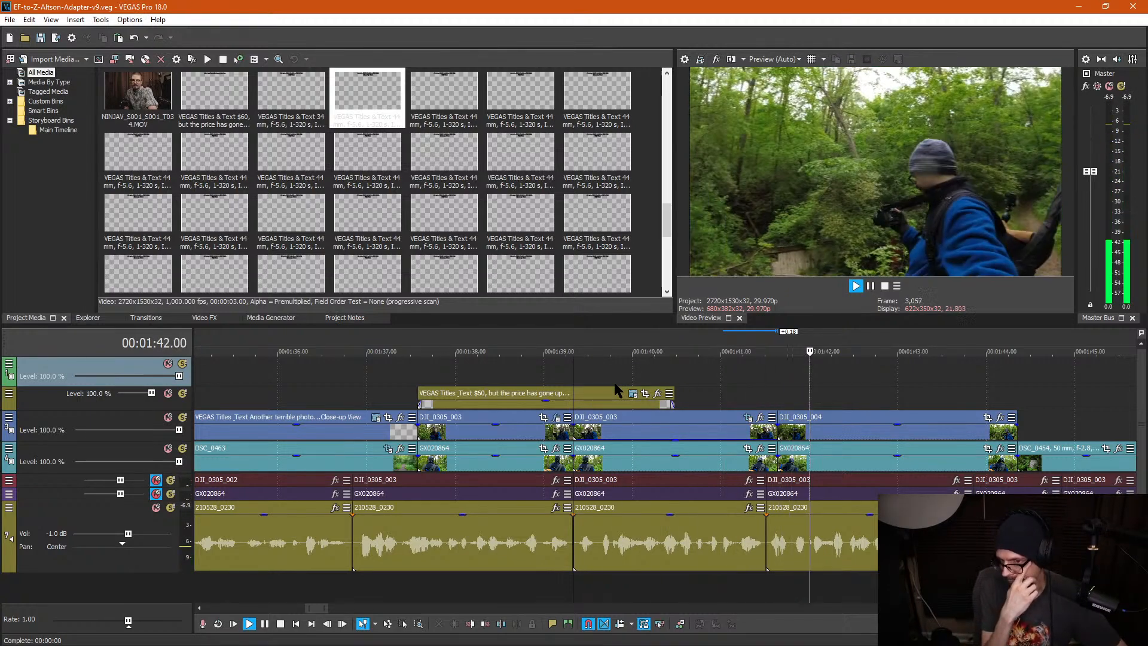
pyautogui.press('Return')
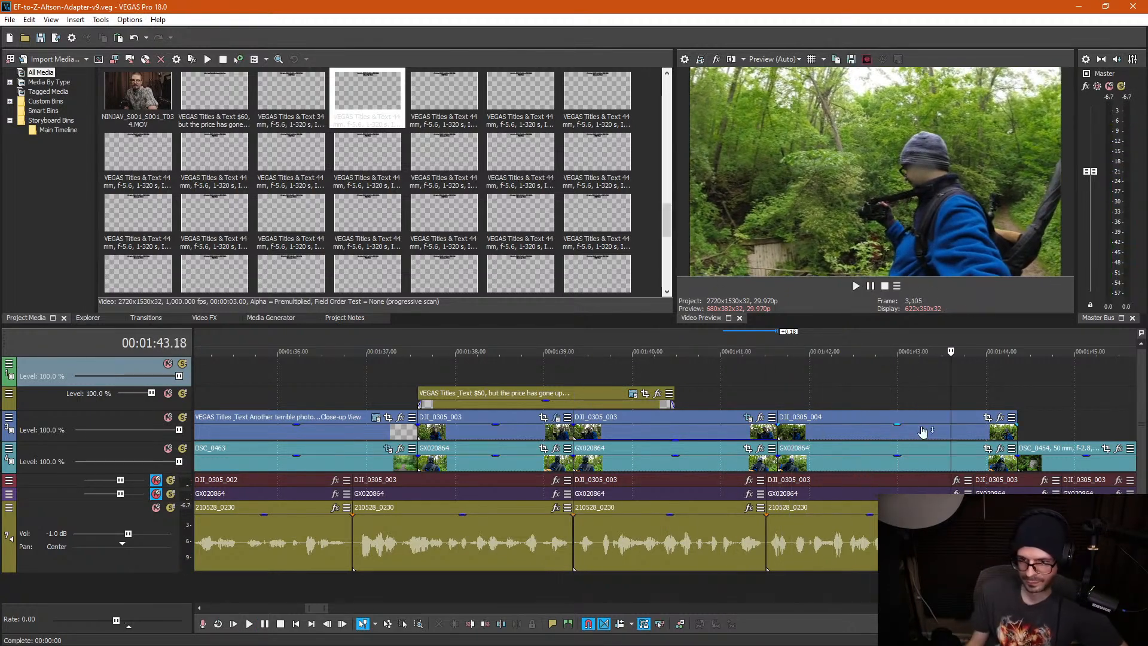
pyautogui.click(1000, 418)
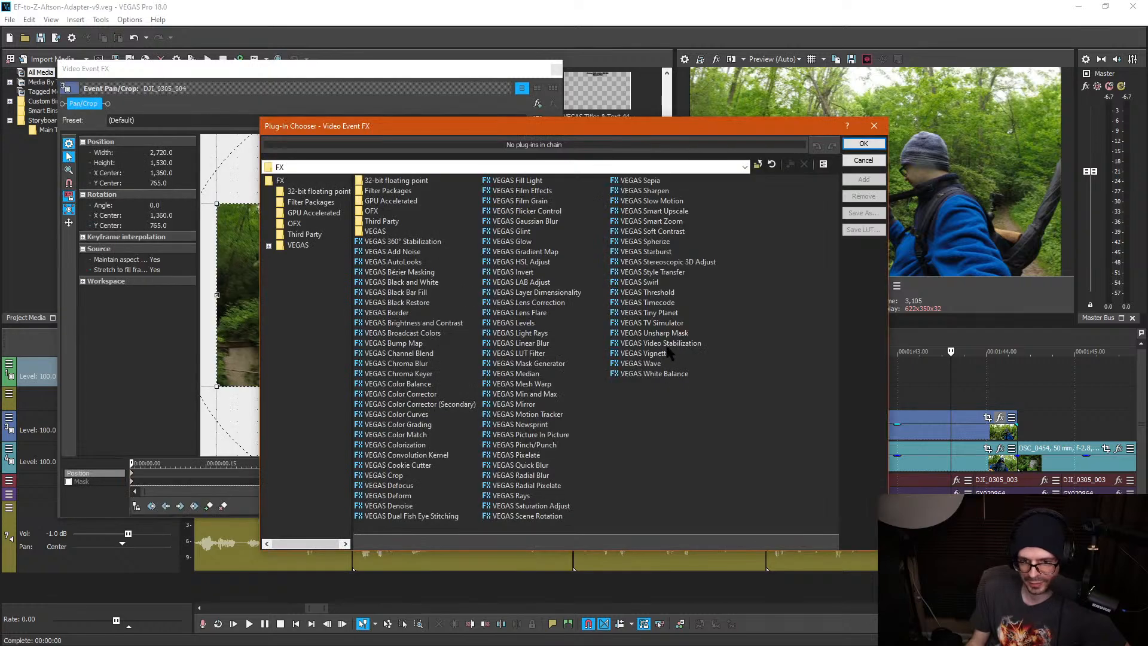
pyautogui.doubleClick(662, 343)
pyautogui.click(869, 144)
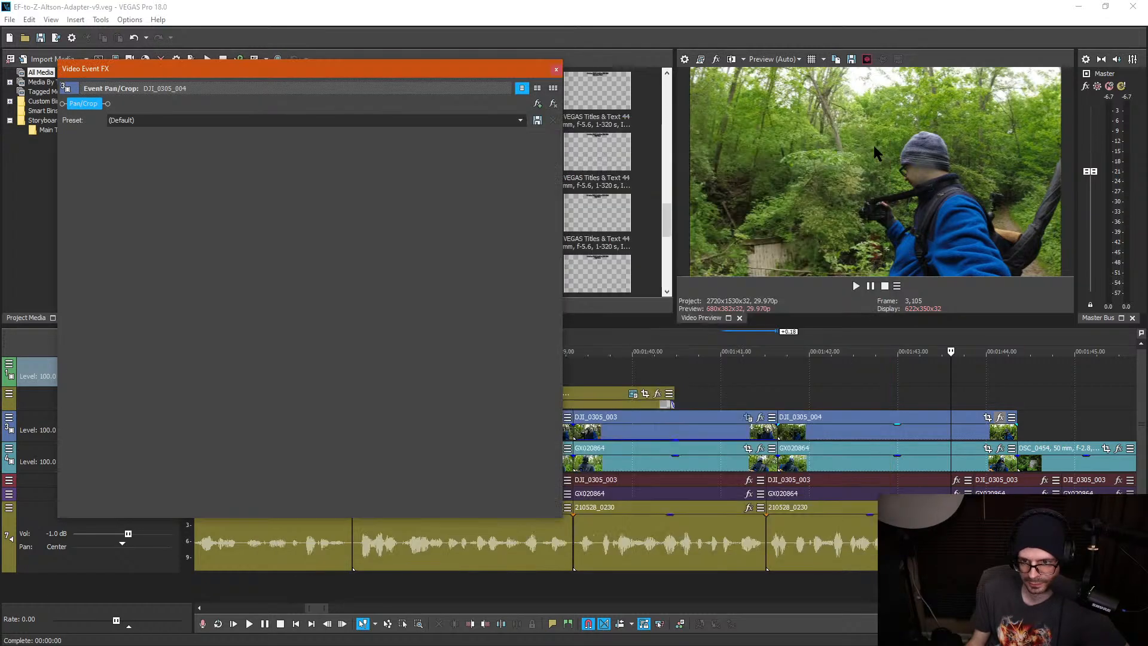
pyautogui.click(153, 175)
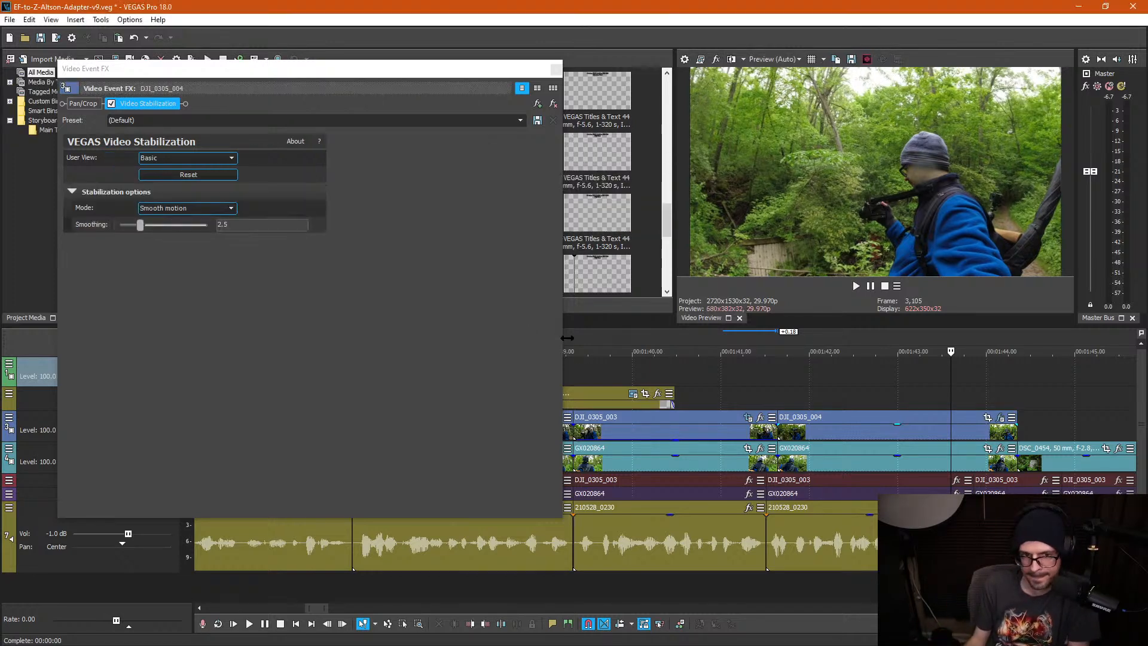
pyautogui.click(235, 224)
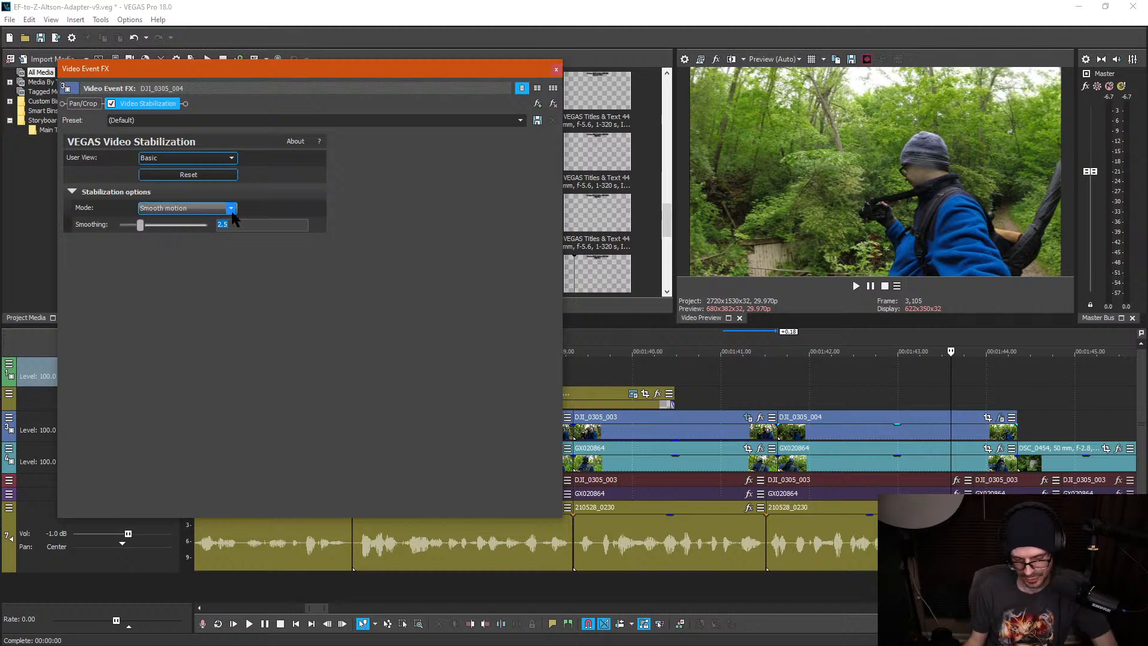
pyautogui.write('9')
pyautogui.press('Return')
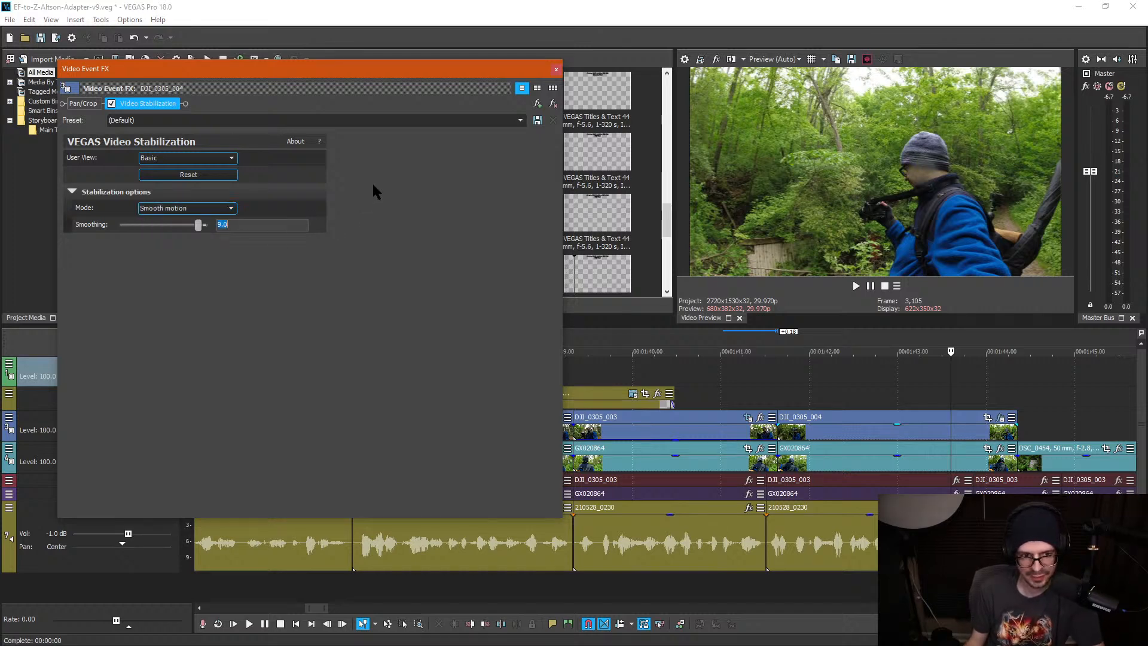
pyautogui.click(556, 70)
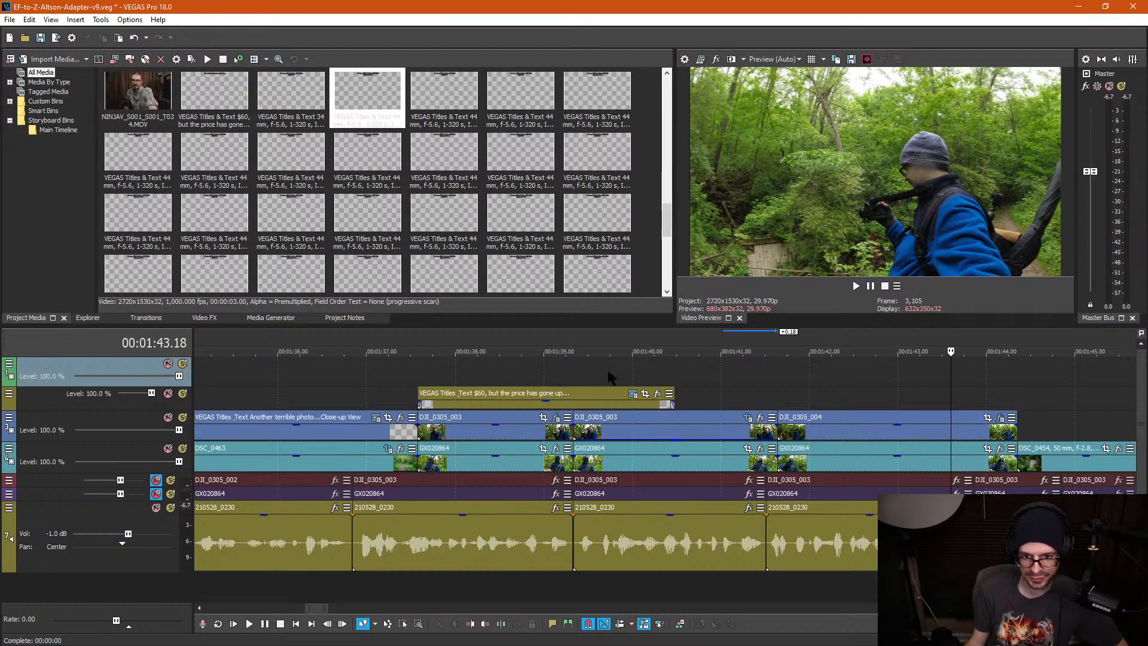
# Step: Play back the section from about 00:01:39 to 00:01:47 and examine the DSC_0454 photo at about 00:01:45
pyautogui.click(609, 376)
pyautogui.press('space')
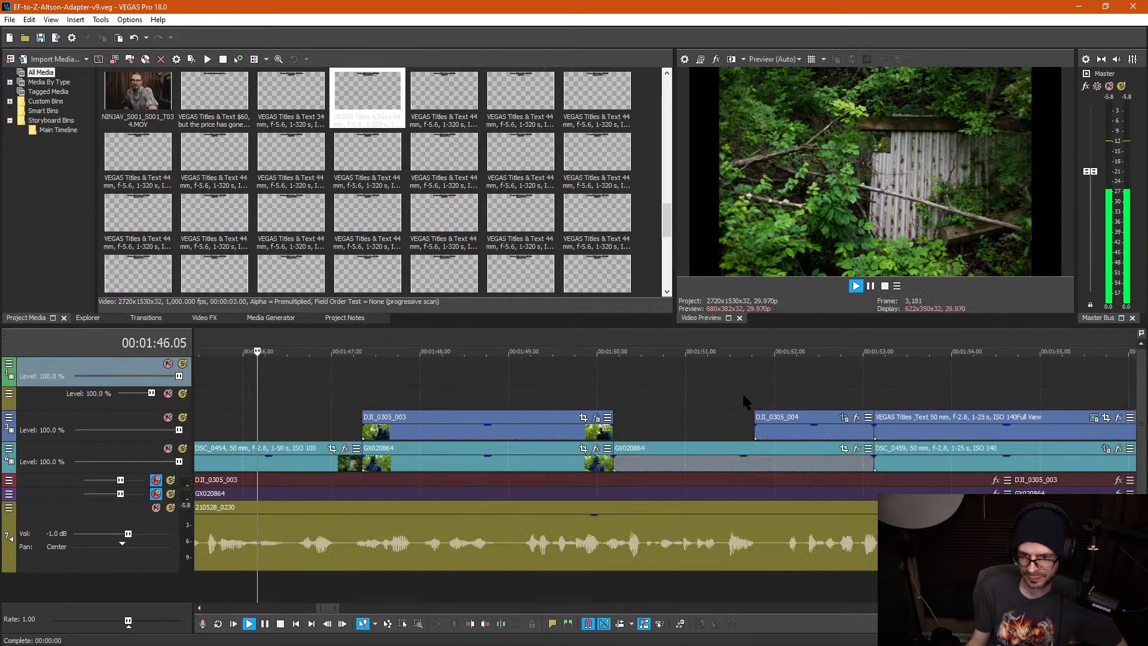
pyautogui.scroll(-1, 601, 427)
pyautogui.press('Return')
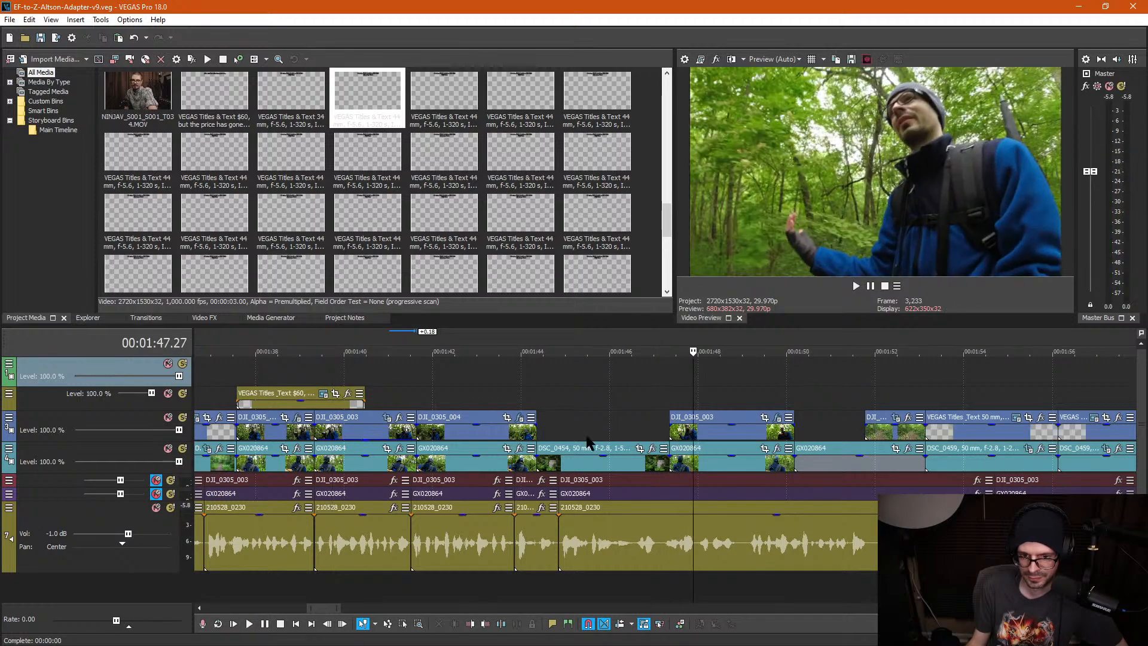
pyautogui.click(563, 459)
pyautogui.hscroll(4, 562, 457)
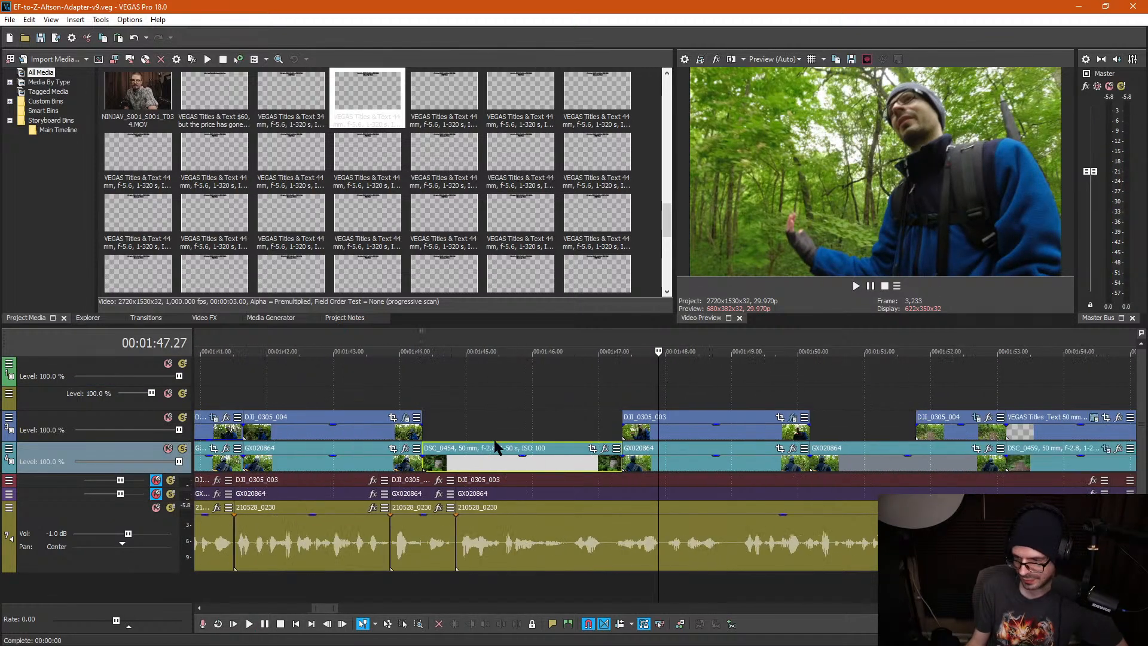
pyautogui.click(528, 422)
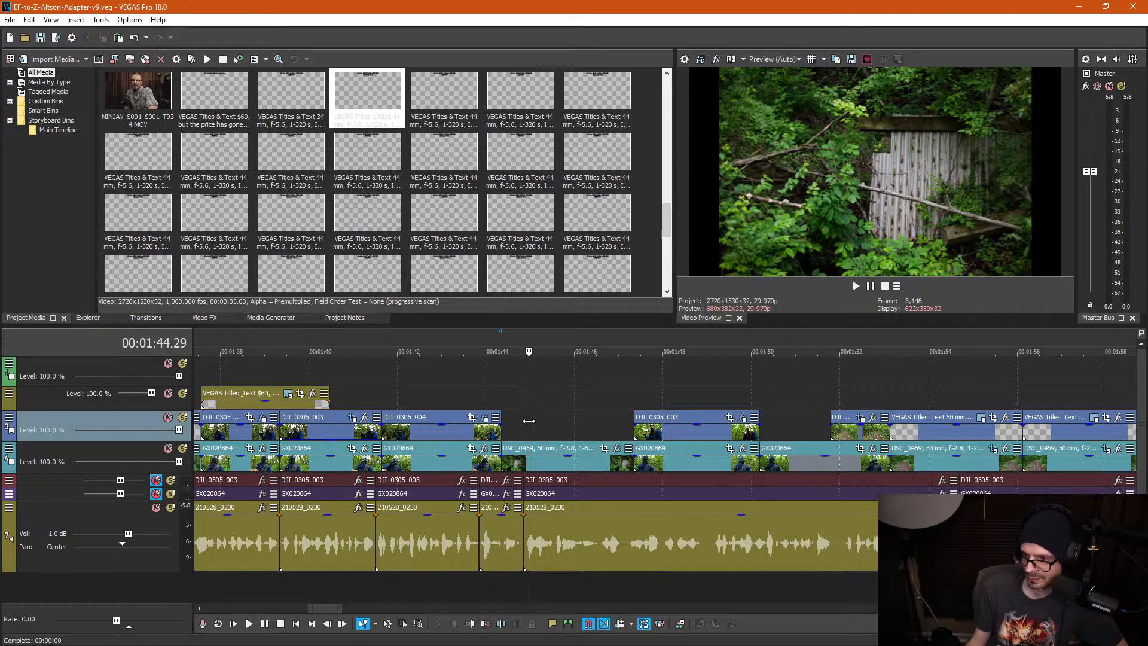
pyautogui.click(537, 419)
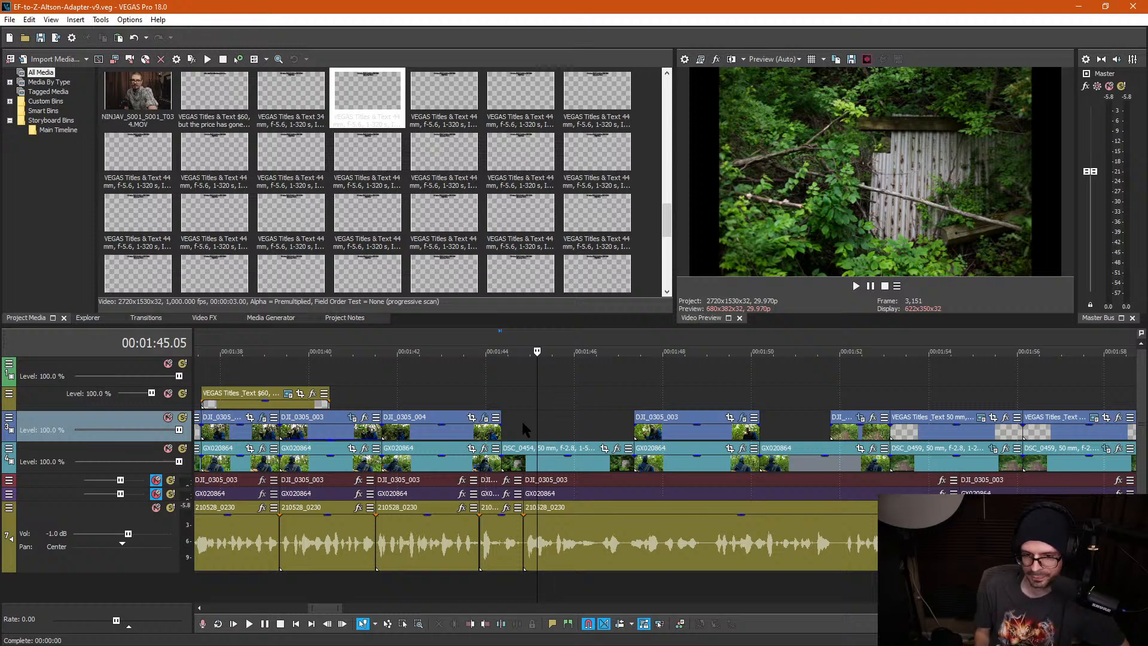
pyautogui.click(534, 425)
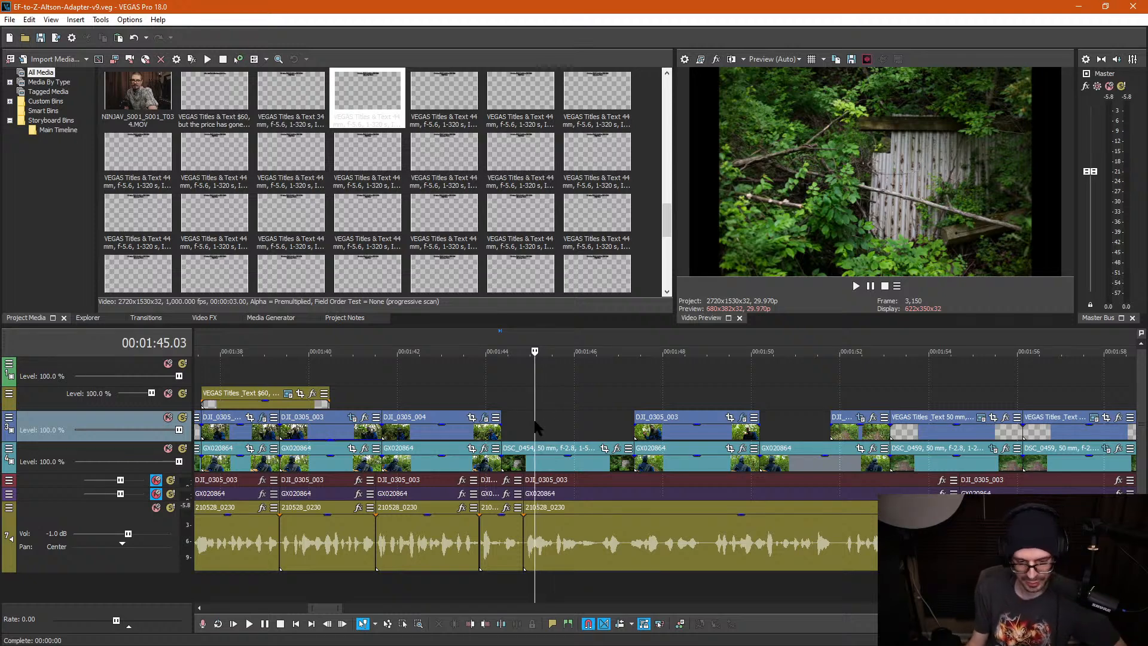
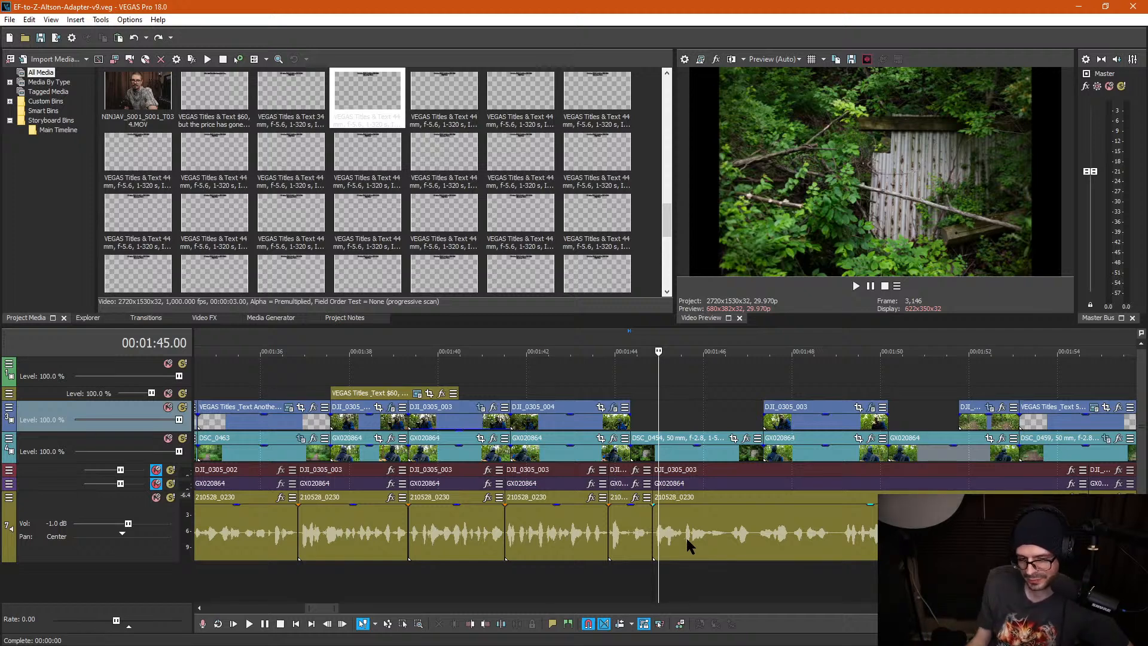
# Step: Set the channels of the long 210528_0230 audio clip starting at about 00:01:45 to Both
pyautogui.click(674, 534)
pyautogui.rightClick(683, 530)
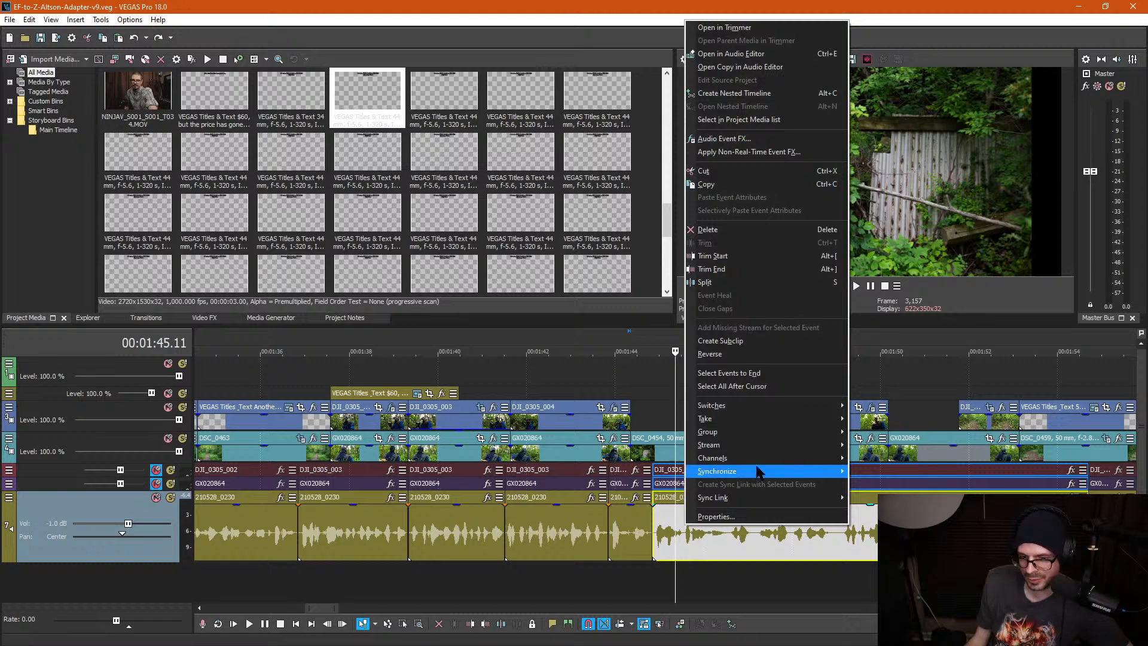
pyautogui.moveTo(780, 458)
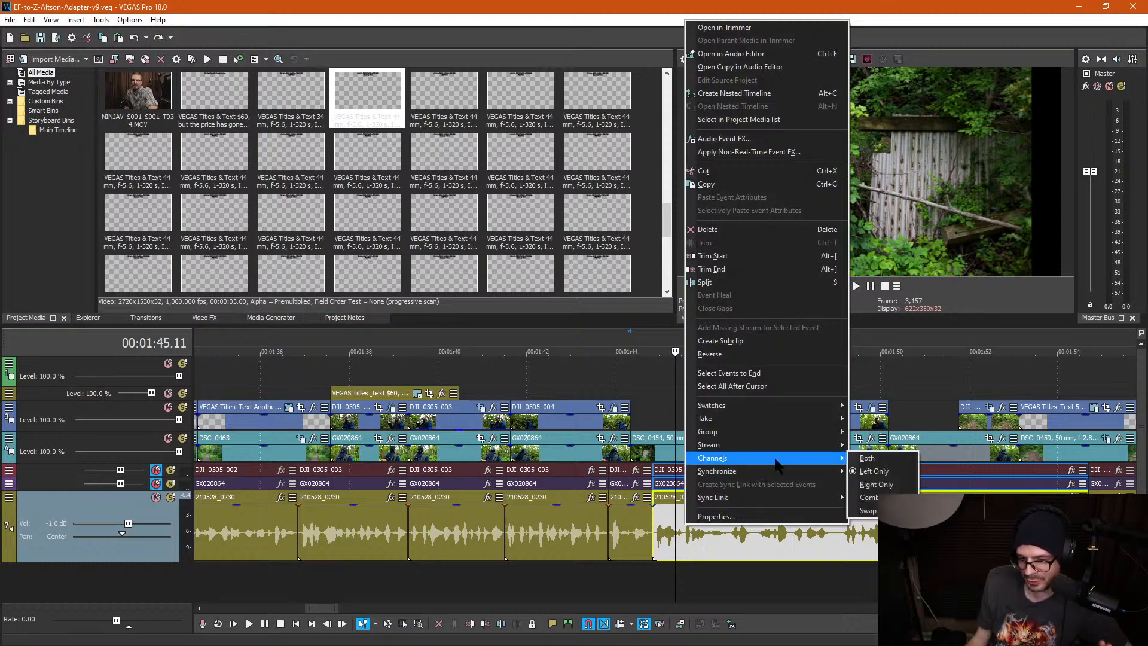
pyautogui.click(882, 459)
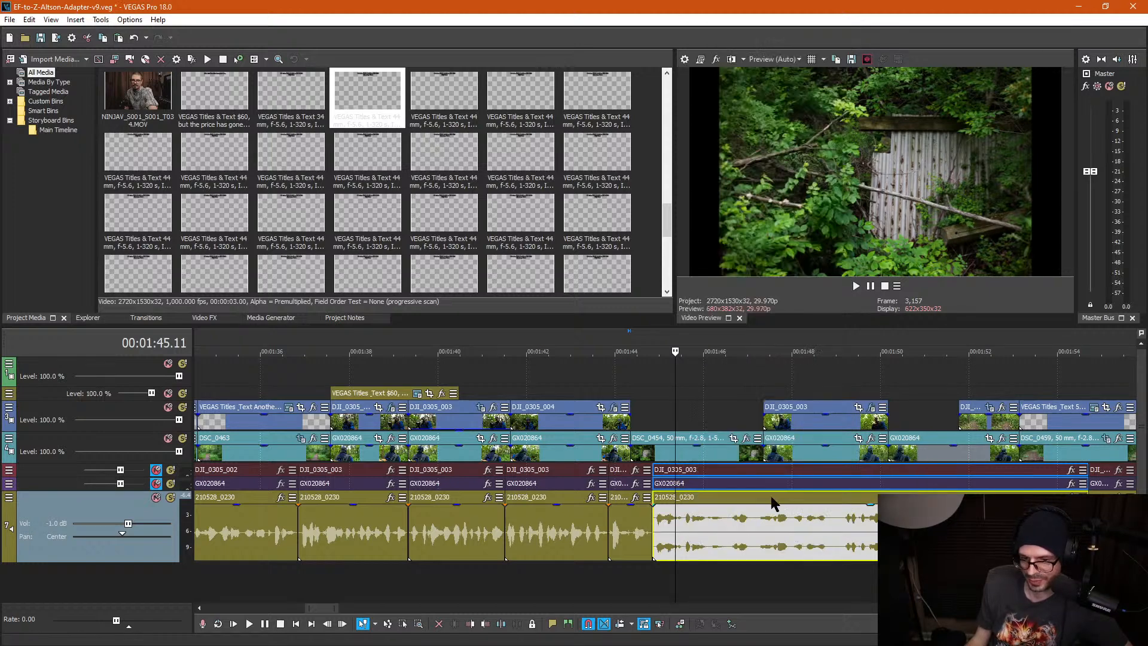
# Step: Normalize the 210528_0230 audio clip at about 00:01:45 and play back from its start
pyautogui.click(659, 398)
pyautogui.click(654, 410)
pyautogui.rightClick(673, 543)
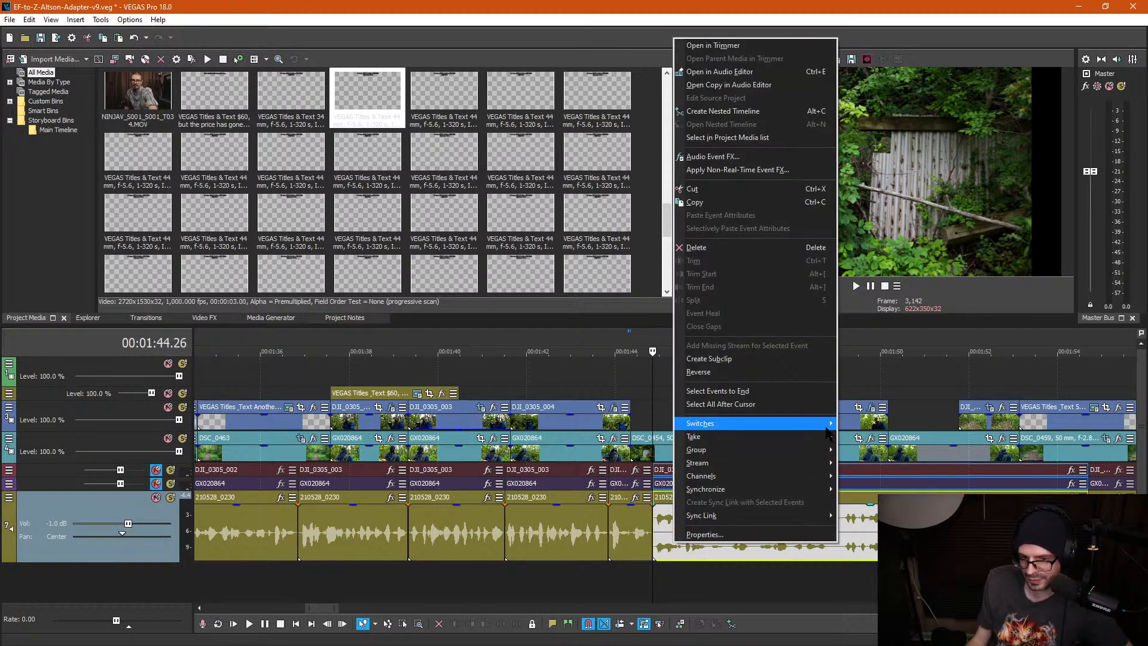
pyautogui.click(867, 476)
pyautogui.press('space')
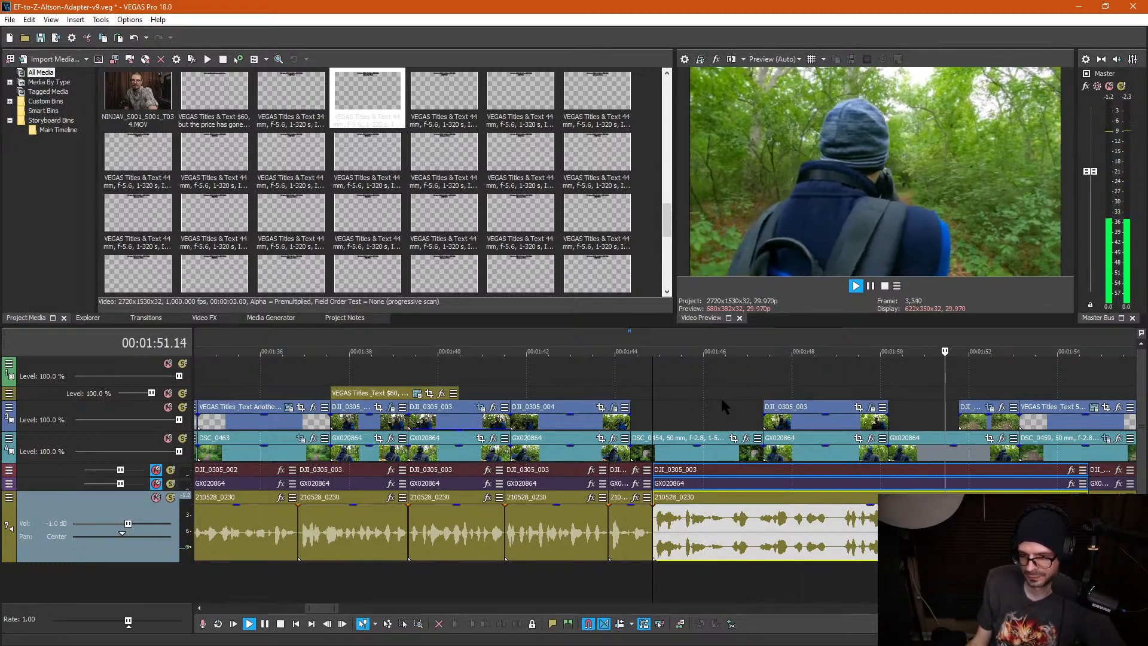
# Step: Check the switches and channel setting of the 210528_0230 audio clip at about 00:01:45 and undo its last channel and normalization changes
pyautogui.press('space')
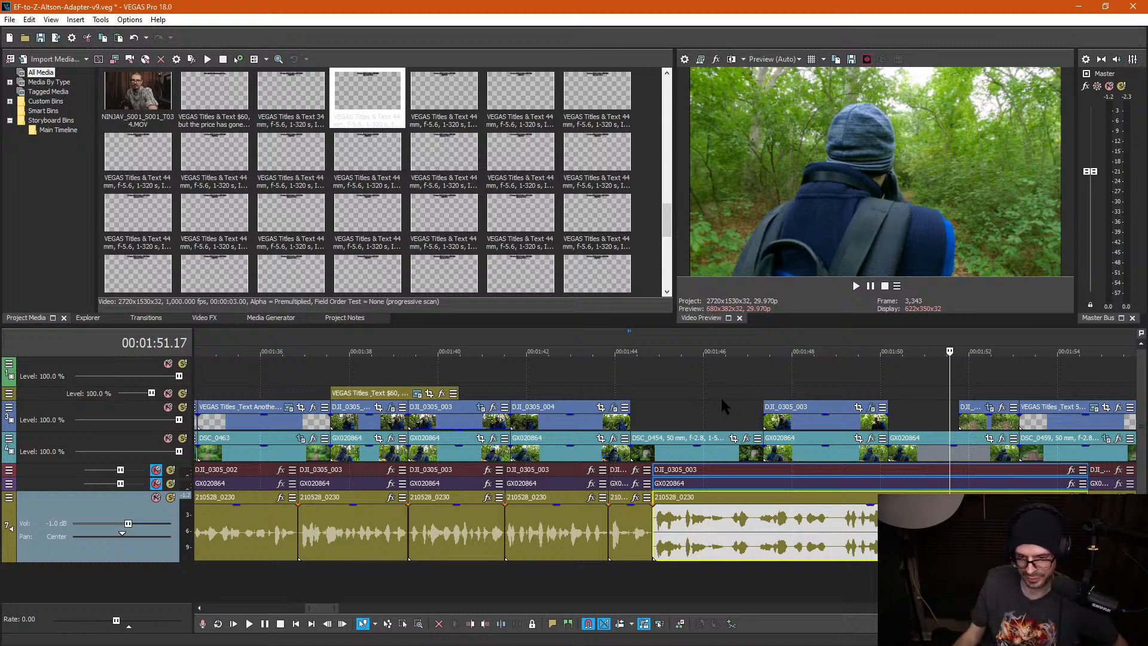
pyautogui.rightClick(689, 526)
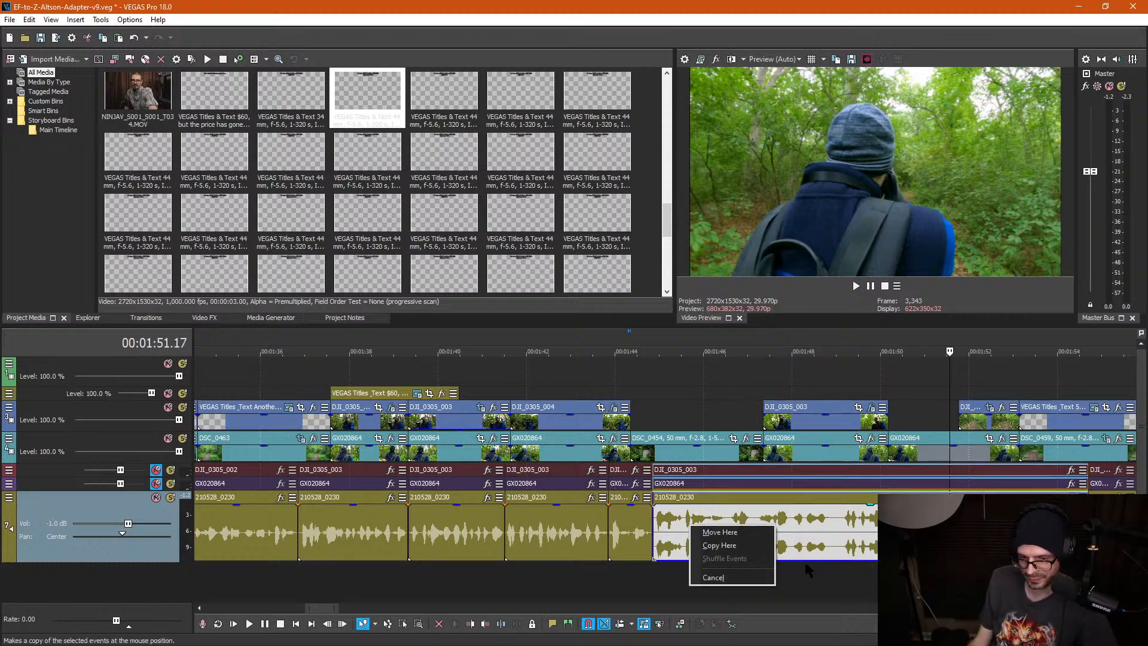
pyautogui.rightClick(673, 518)
pyautogui.moveTo(795, 402)
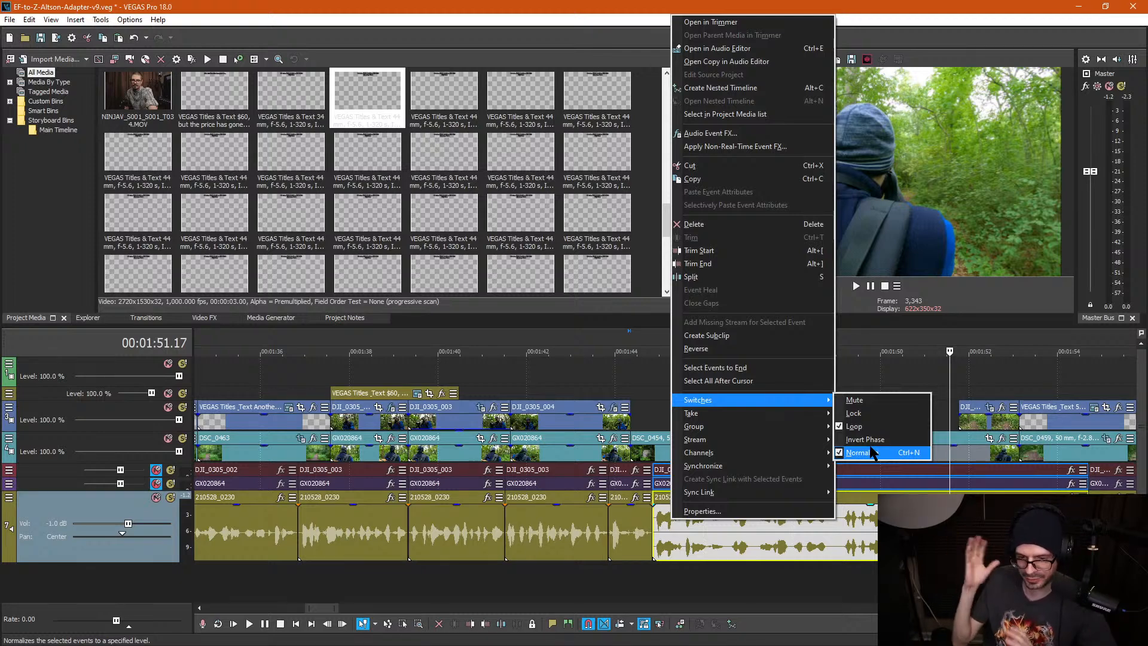
pyautogui.moveTo(791, 457)
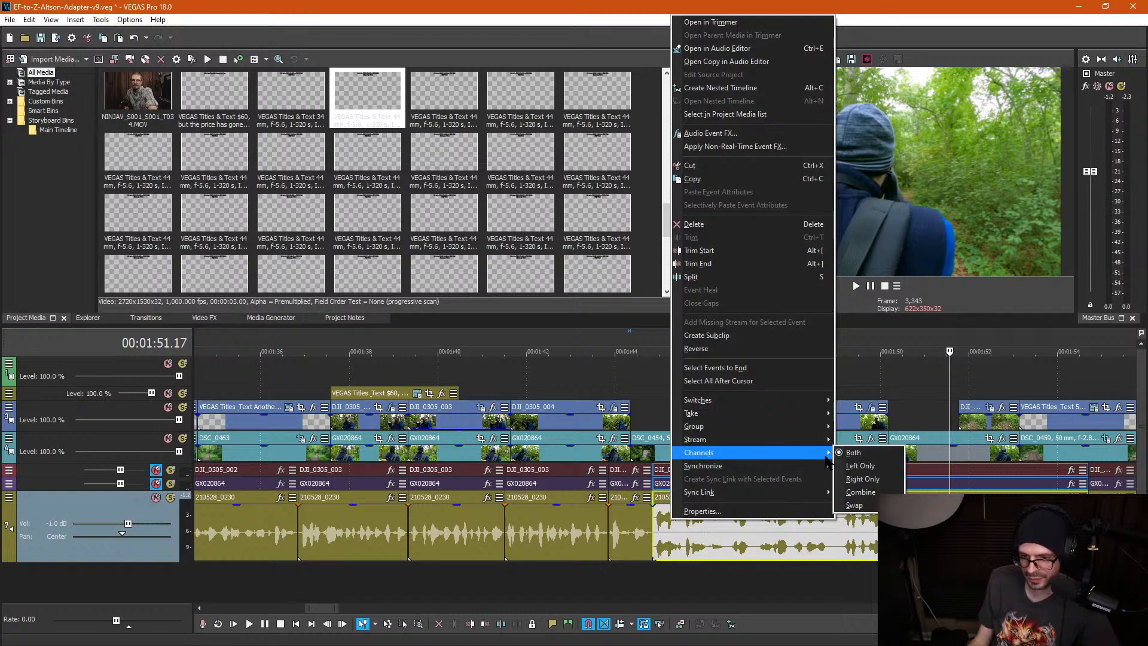
pyautogui.click(655, 388)
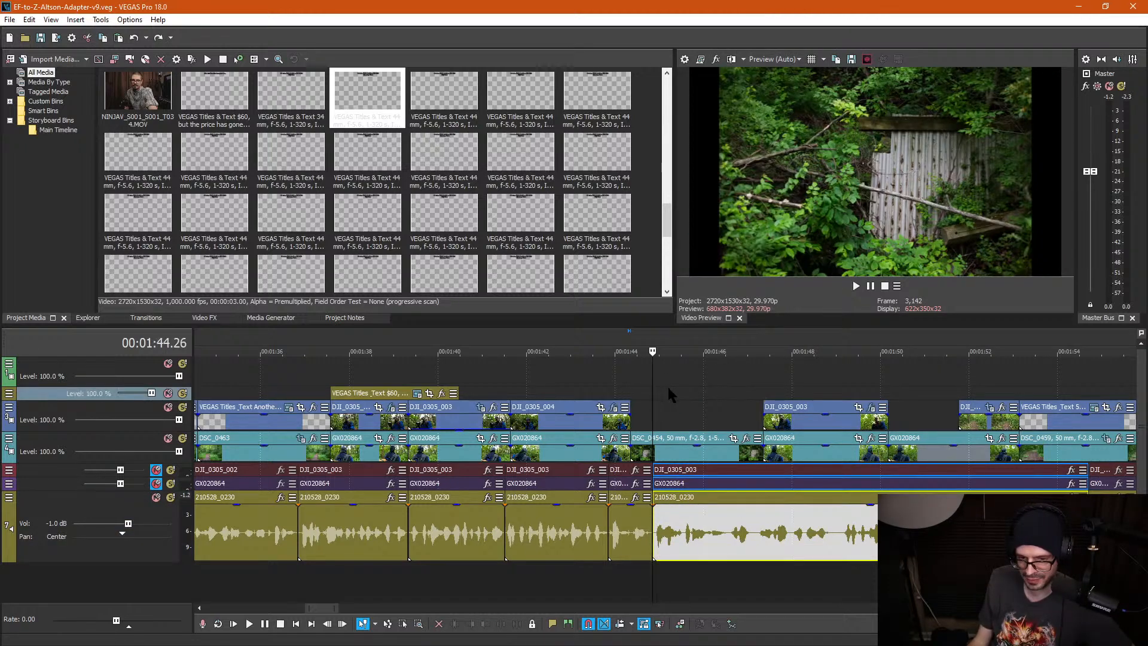
# Step: Play back the 210528_0230 audio clip again from about 00:01:45
pyautogui.click(668, 386)
pyautogui.click(648, 406)
pyautogui.press('space')
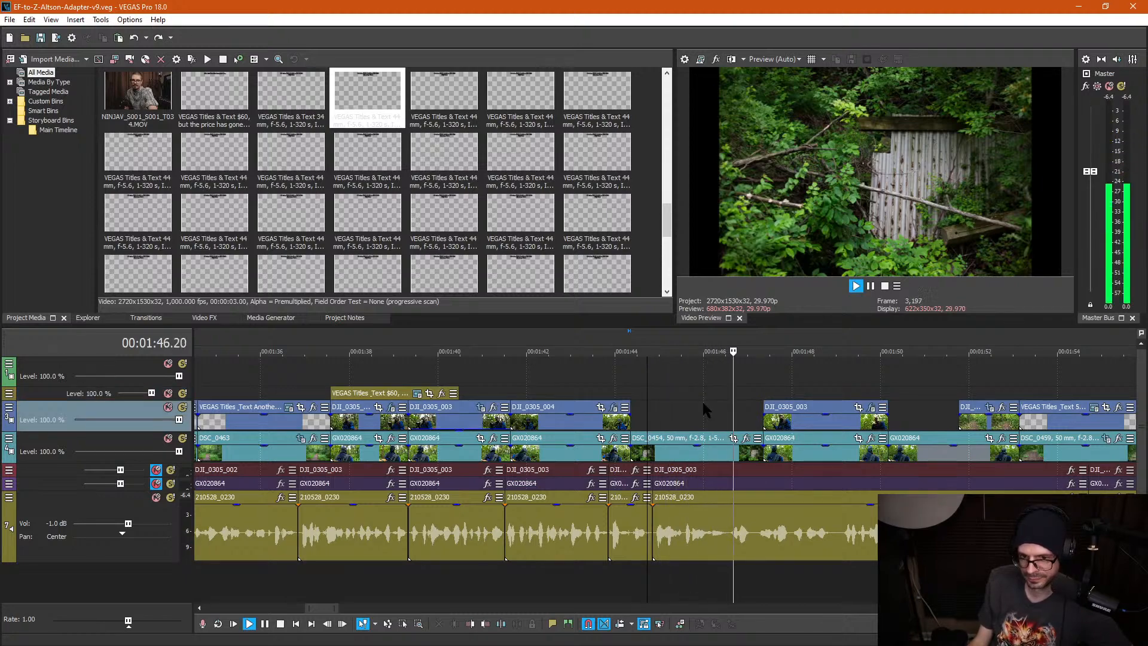
pyautogui.press('Return')
# Step: Copy the "50 mm, f-2.8, 1-25 s, ISO 140 Full View" title at about 00:01:54
pyautogui.click(277, 418)
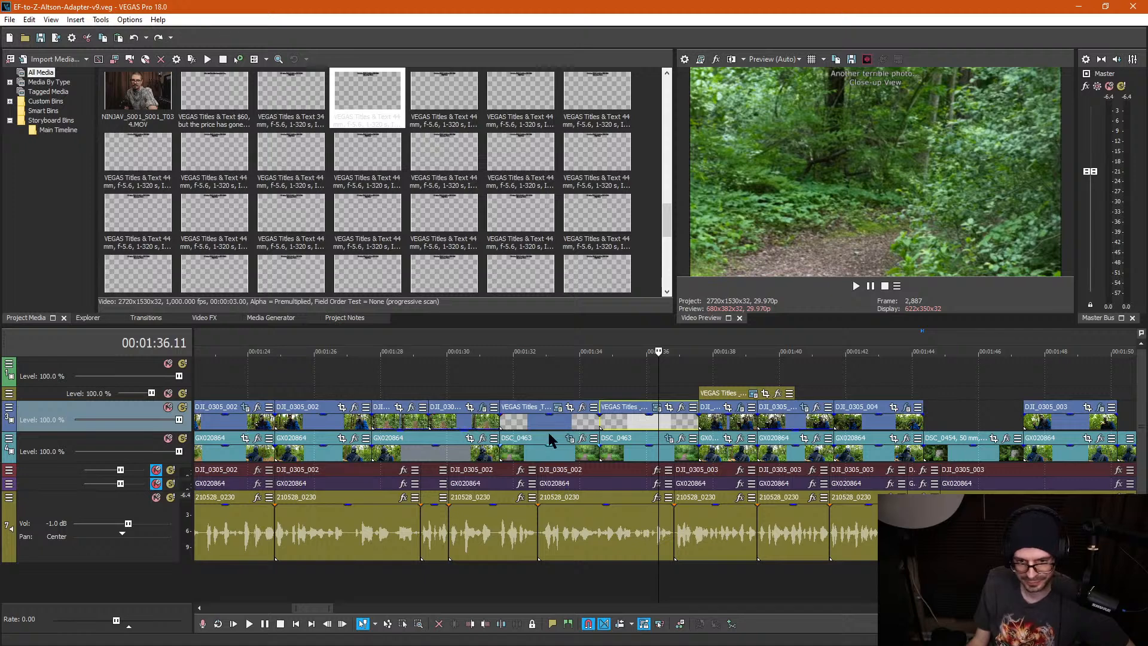
pyautogui.scroll(-2, 548, 443)
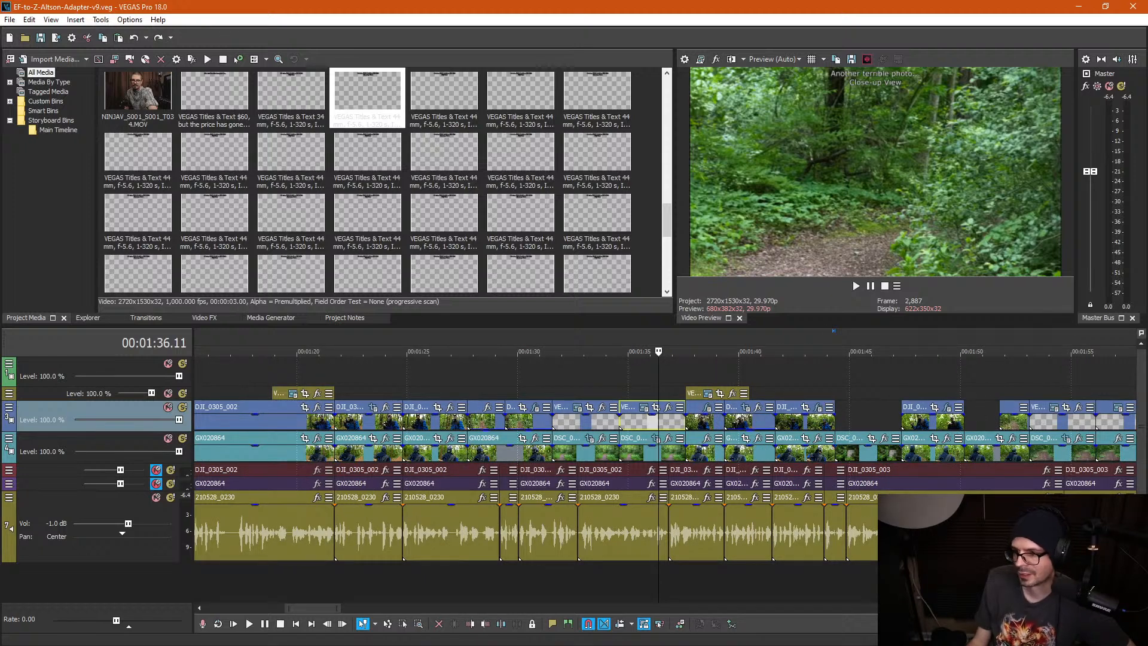
pyautogui.hotkey('alt', 'Tab')
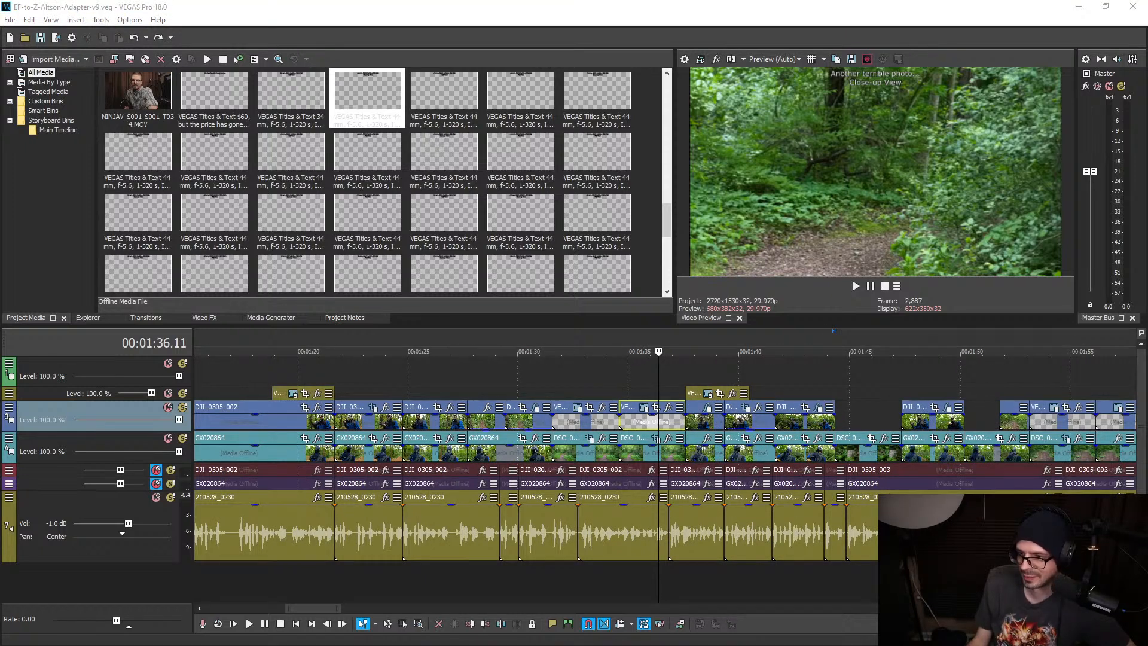
pyautogui.click(763, 378)
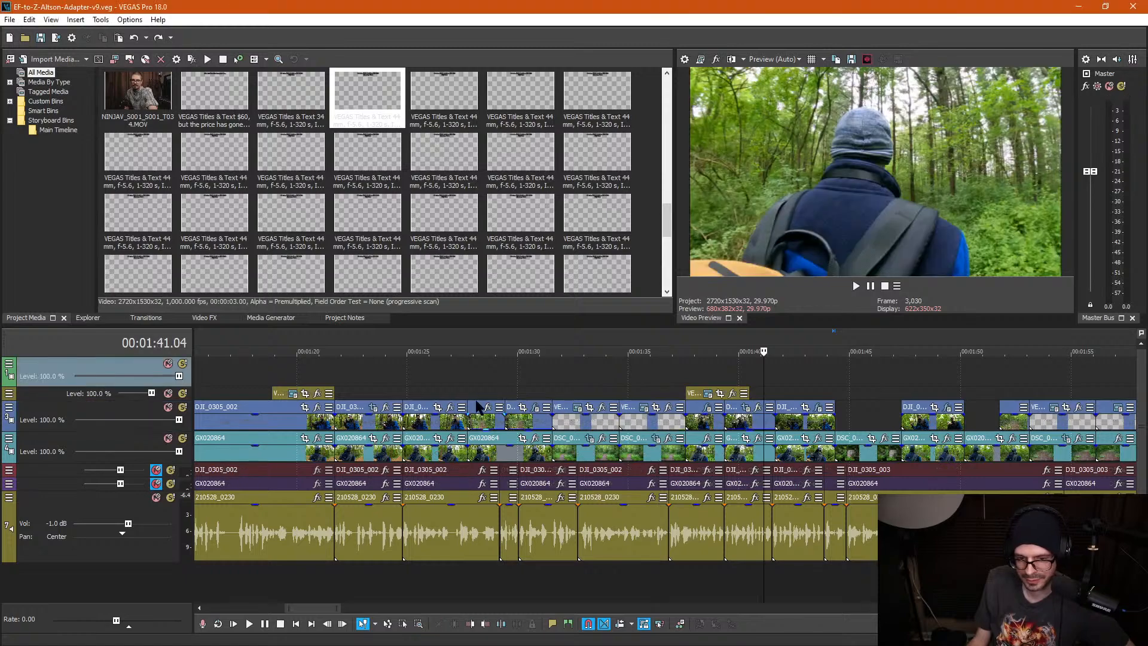
pyautogui.click(502, 374)
pyautogui.click(571, 395)
pyautogui.scroll(-1, 574, 395)
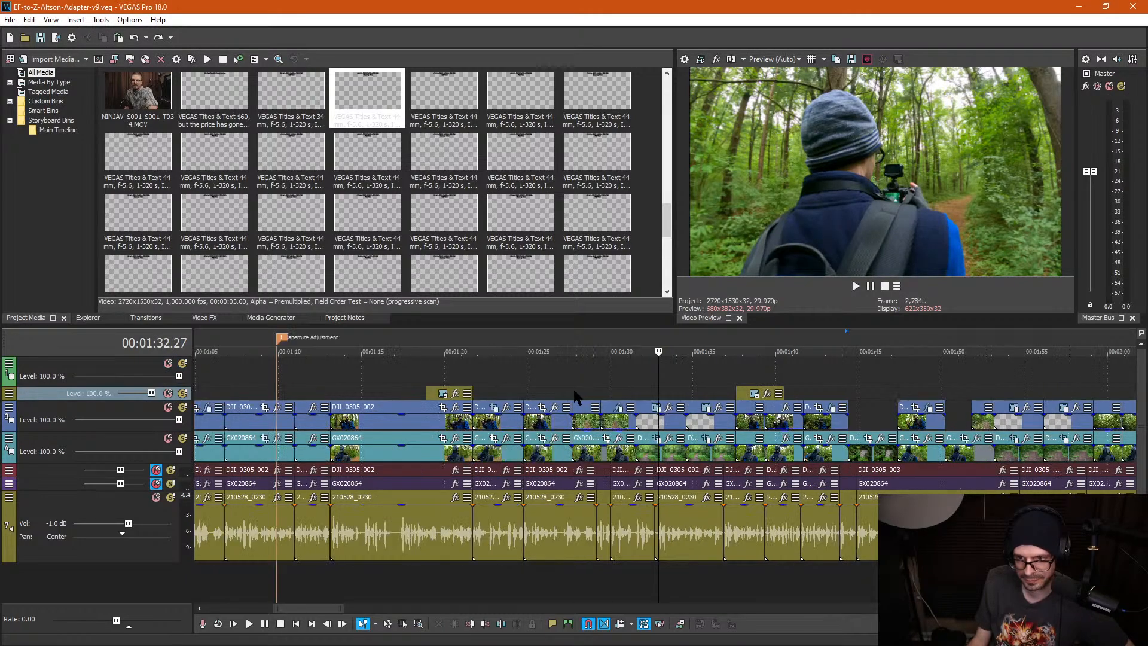
pyautogui.scroll(-1, 576, 396)
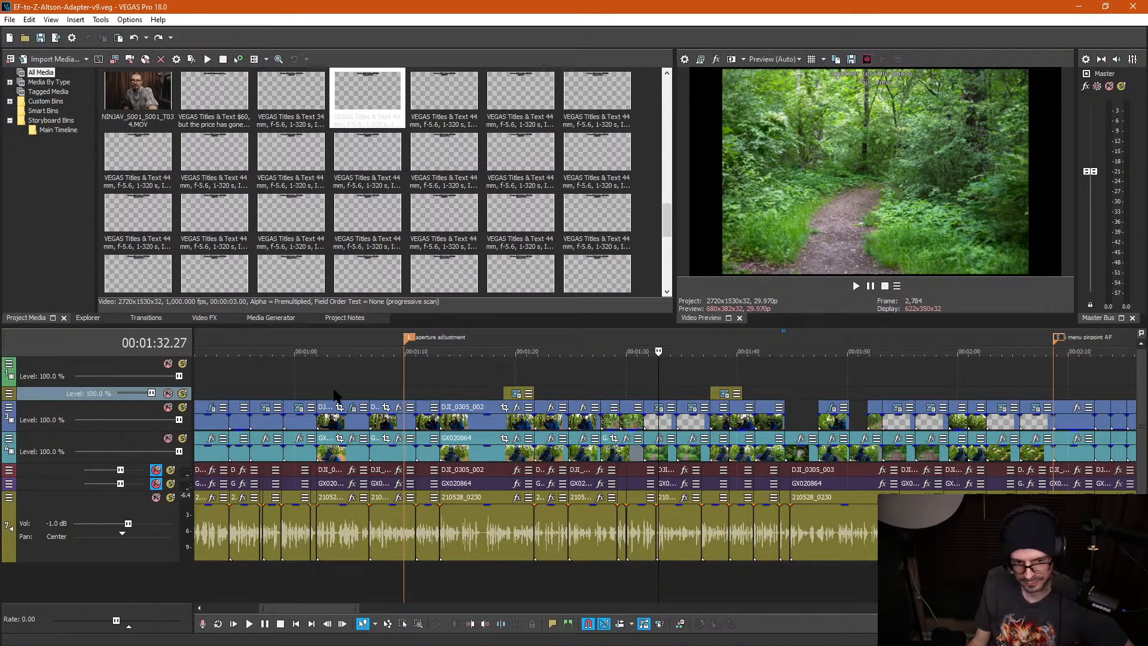
pyautogui.click(897, 425)
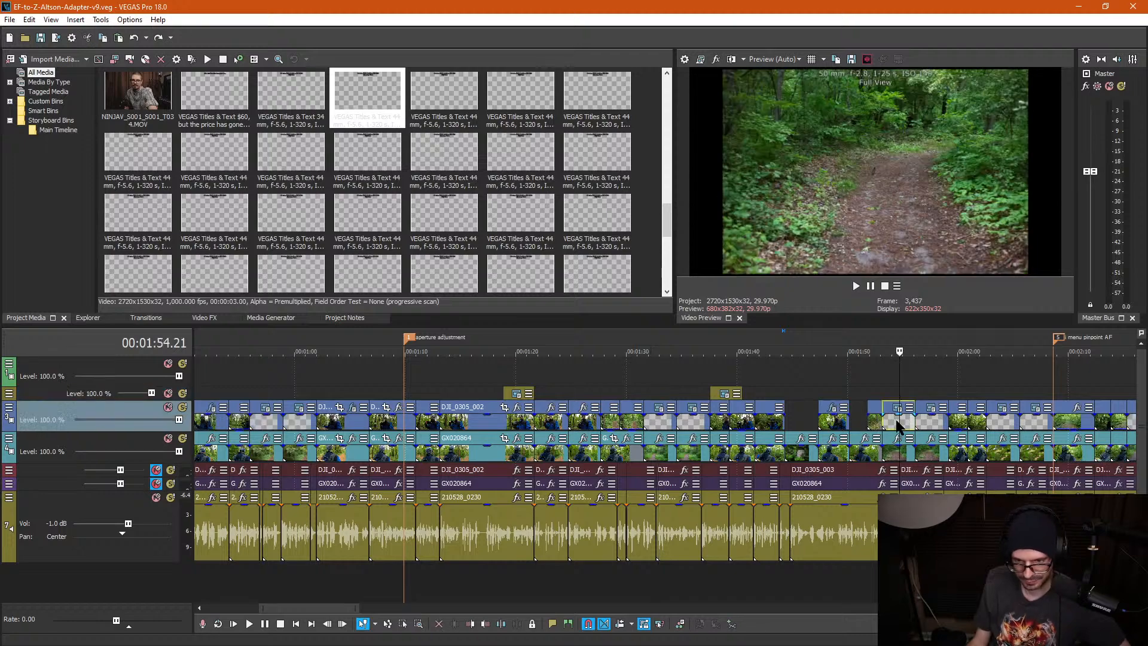
# Step: Paste the title as a new media copy at 00:01:44.11 and move it onto the track directly above the DSC_0454 photo
pyautogui.click(786, 364)
pyautogui.scroll(3, 797, 395)
pyautogui.hotkey('ctrl', 'v')
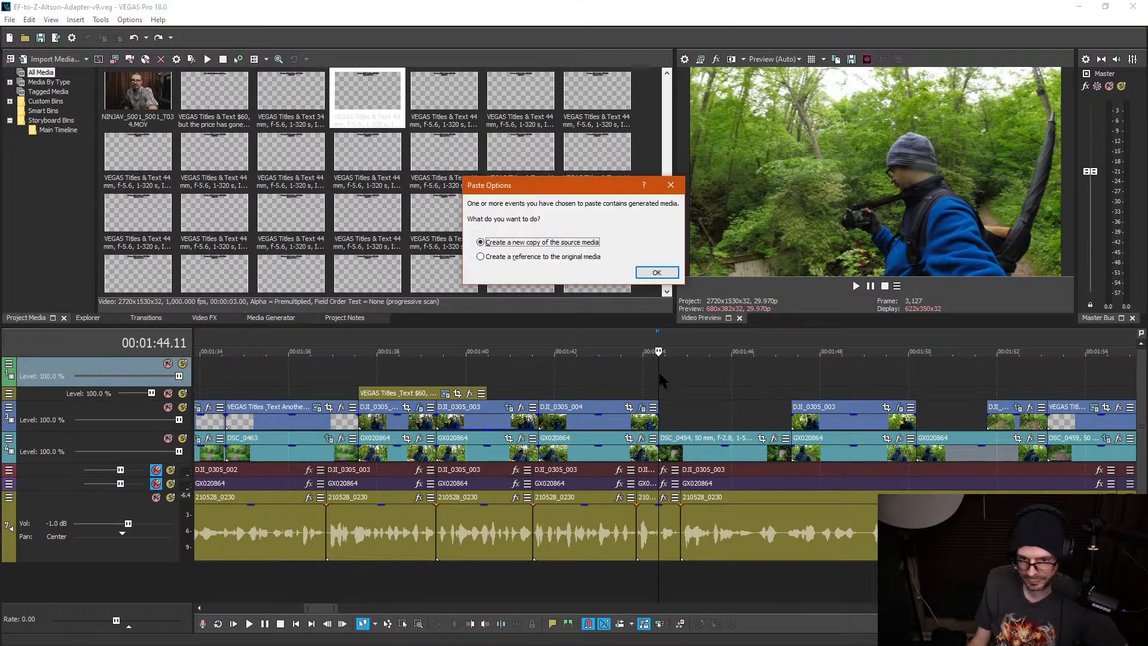
pyautogui.click(660, 274)
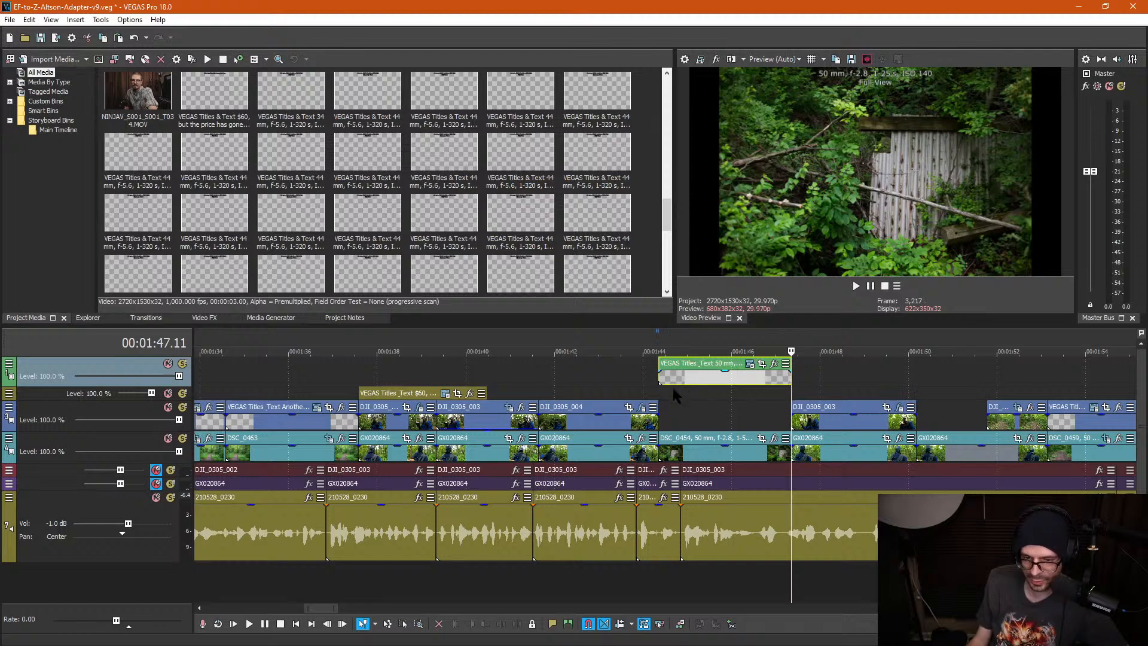
pyautogui.moveTo(673, 381); pyautogui.dragTo(689, 424)
pyautogui.click(683, 419)
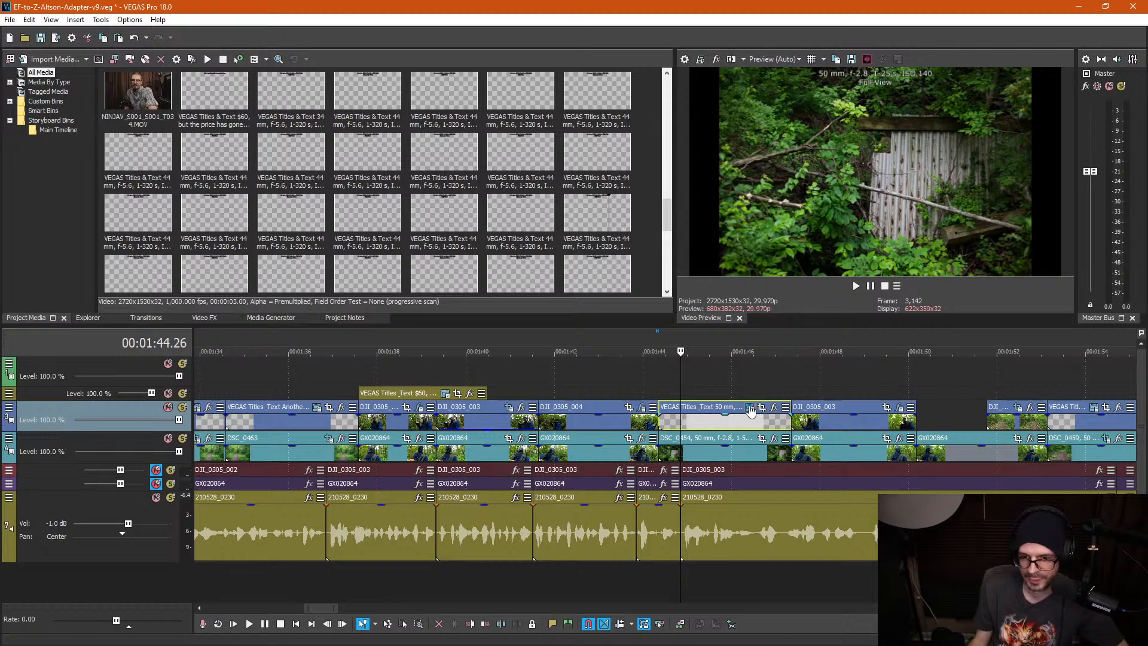
# Step: Copy the text "50 mm, f-2.8, 1-50 s, ISO 100" from the take name in the DSC_0454 photo's properties
pyautogui.rightClick(712, 458)
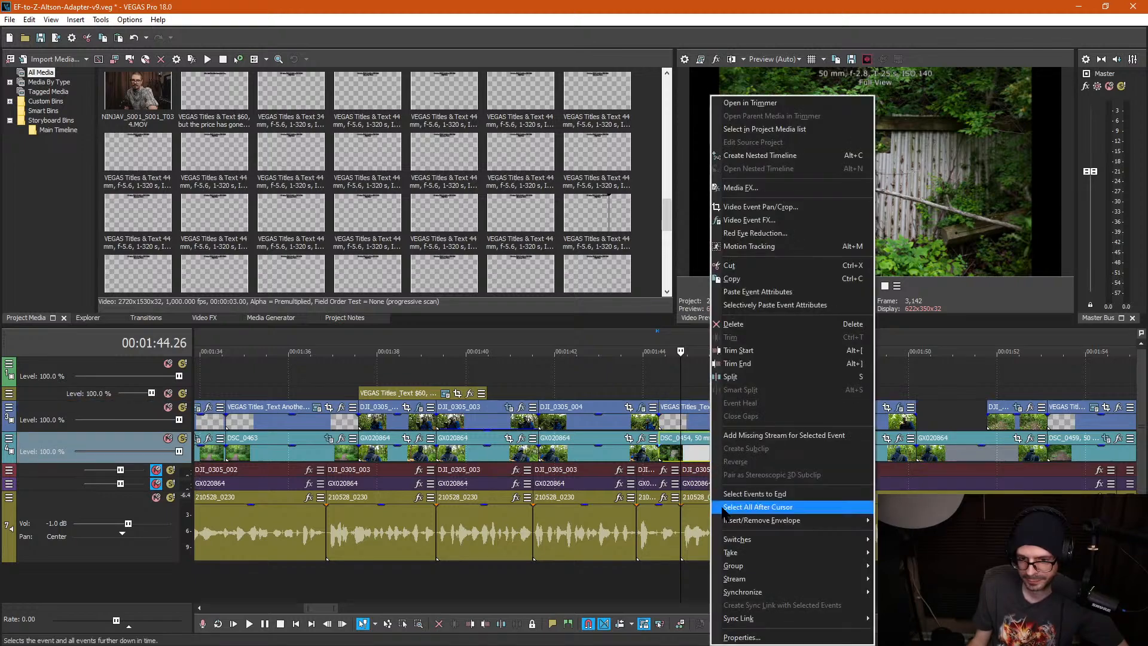
pyautogui.click(736, 622)
pyautogui.moveTo(658, 133); pyautogui.dragTo(568, 158)
pyautogui.hotkey('ctrl', 'c')
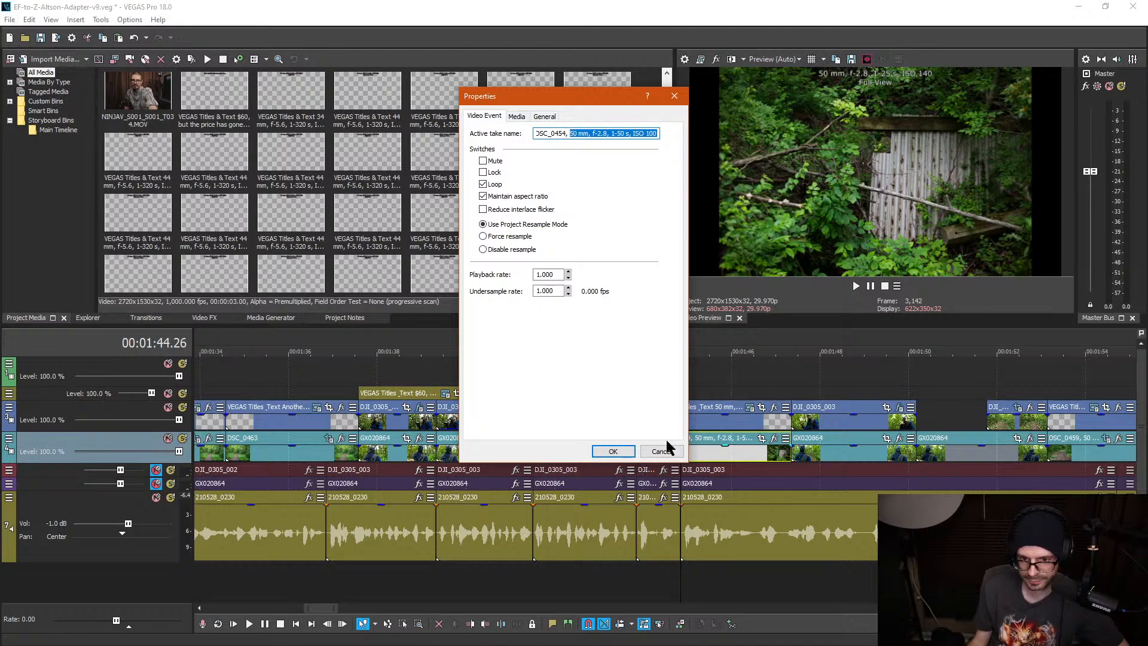
pyautogui.click(613, 452)
# Step: Replace the first line of the title above DSC_0454 with "50 mm, f-2.8, 1-50 s, ISO 100"
pyautogui.click(693, 426)
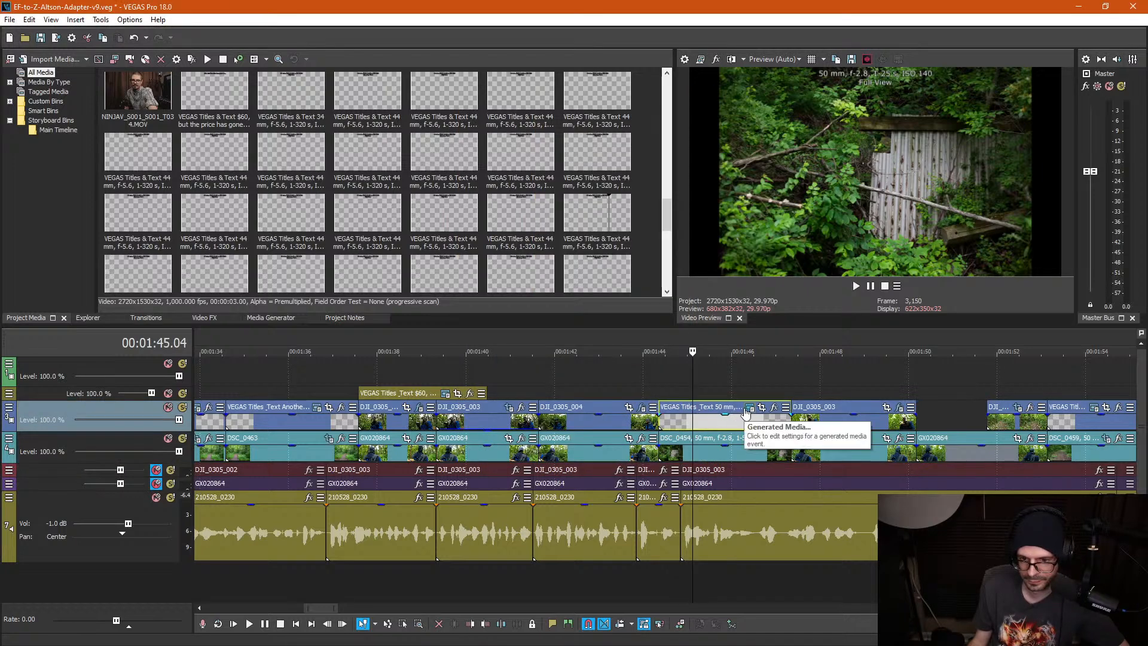
pyautogui.click(746, 409)
pyautogui.moveTo(481, 289); pyautogui.dragTo(272, 289)
pyautogui.hotkey('ctrl', 'v')
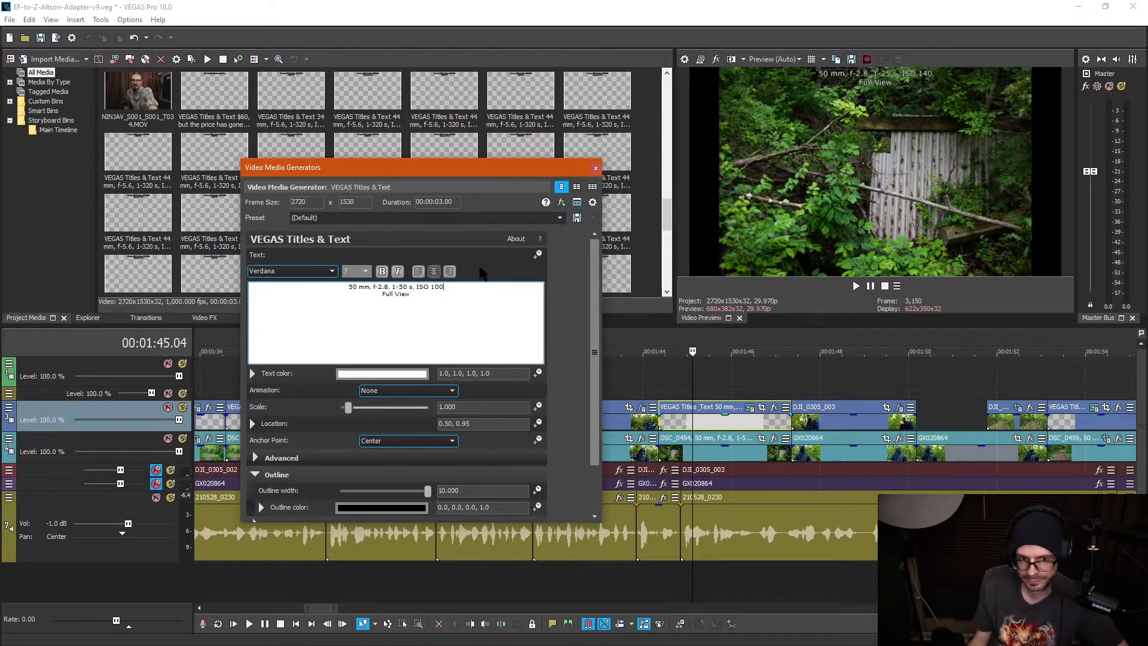
pyautogui.click(596, 168)
# Step: Play back the titled DSC_0454 photo from 00:01:44.11
pyautogui.click(661, 395)
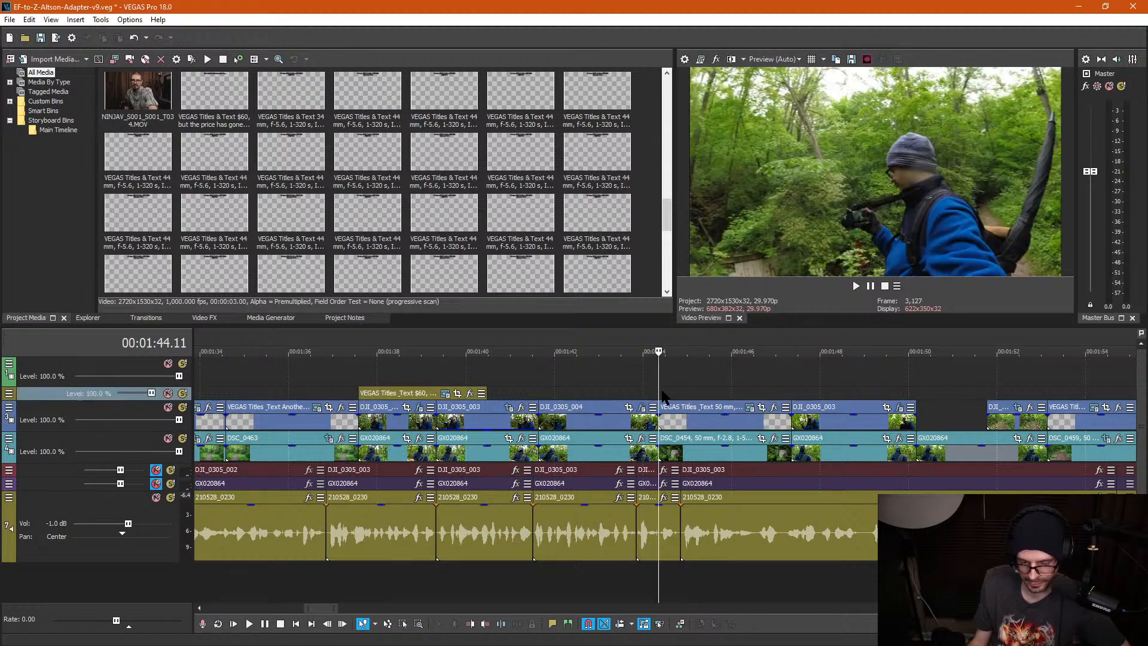
pyautogui.press('space')
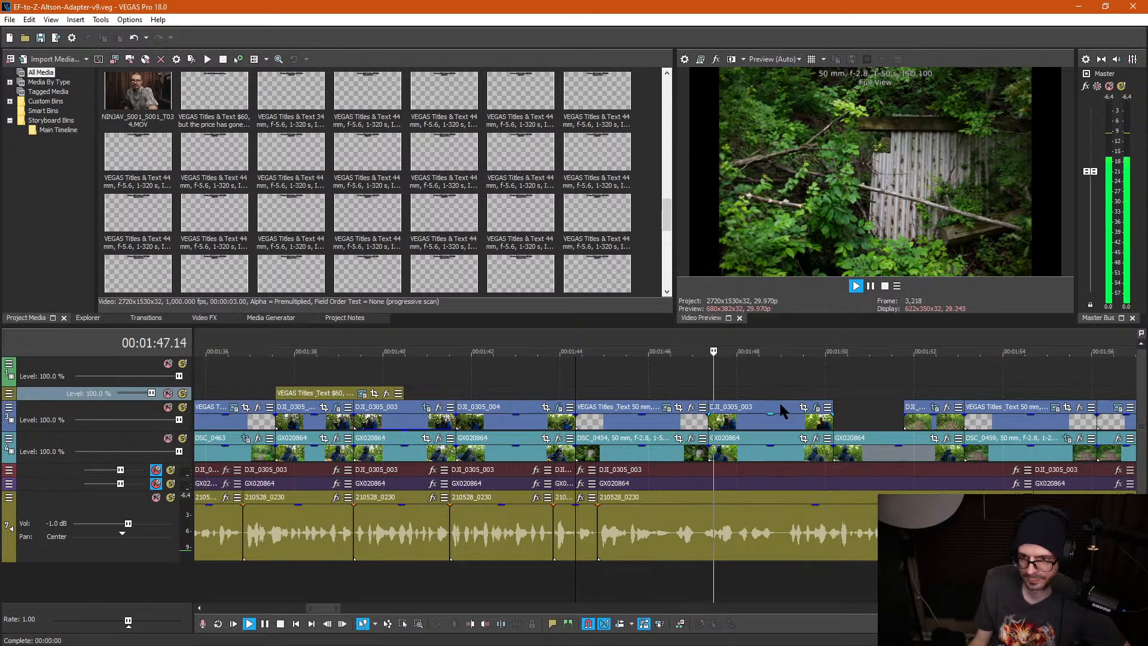
pyautogui.press('space')
# Step: Animate a slight zoom-out on the DSC_0454 photo by enlarging its Pan/Crop frame to about 6,281 by 4,193 at 00:00:03.00
pyautogui.click(634, 451)
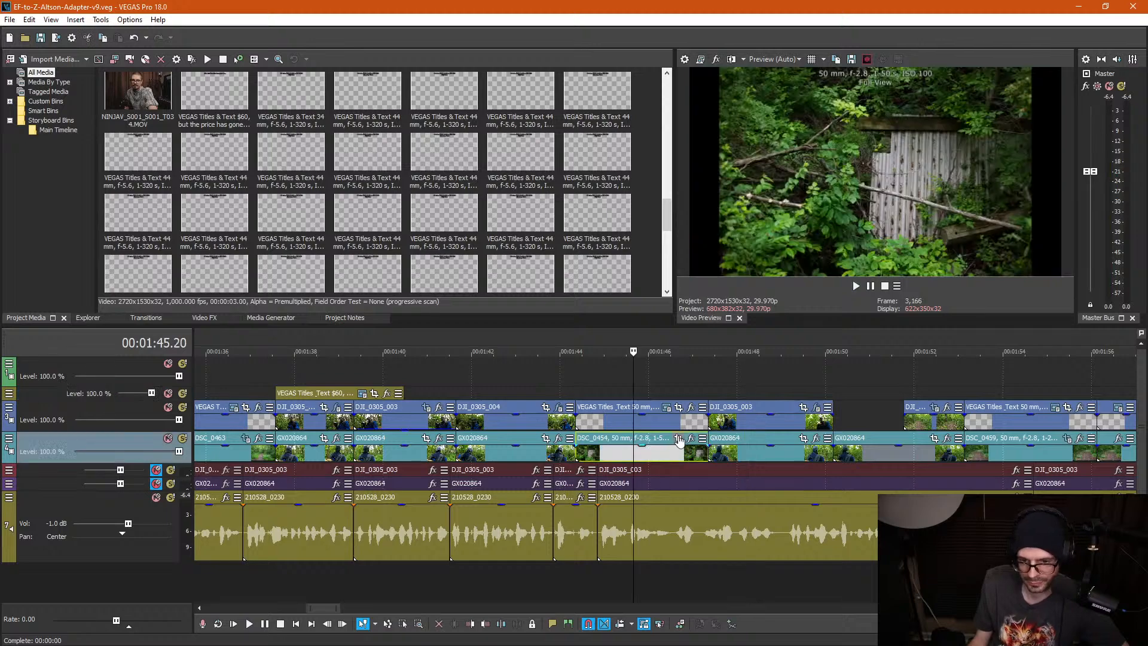
pyautogui.click(679, 438)
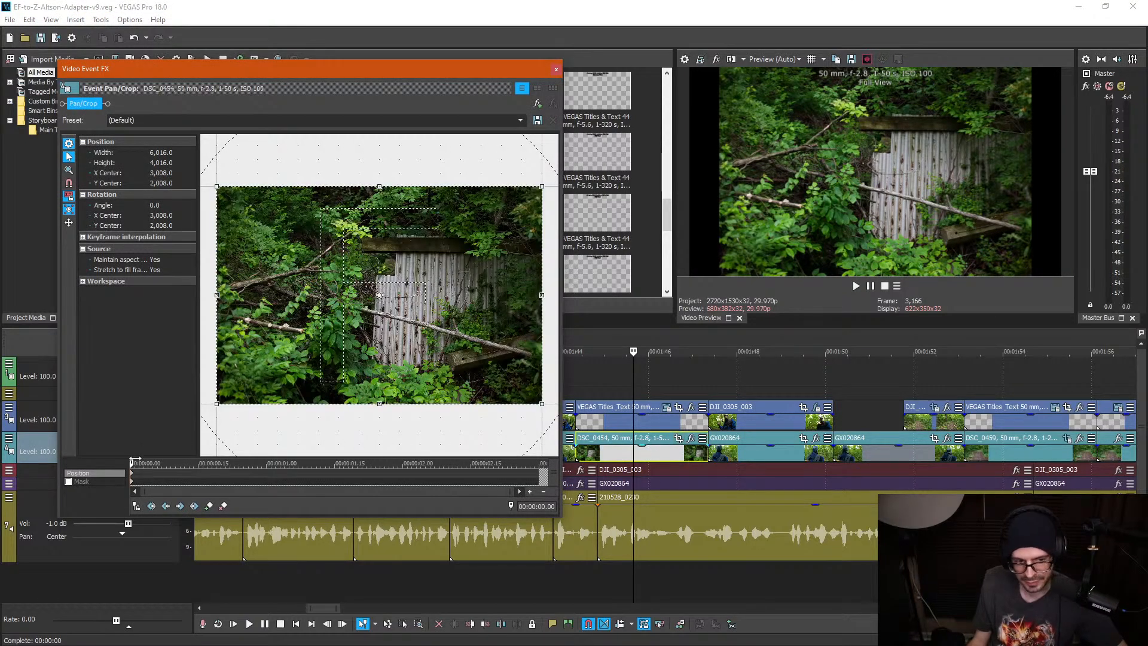
pyautogui.click(541, 472)
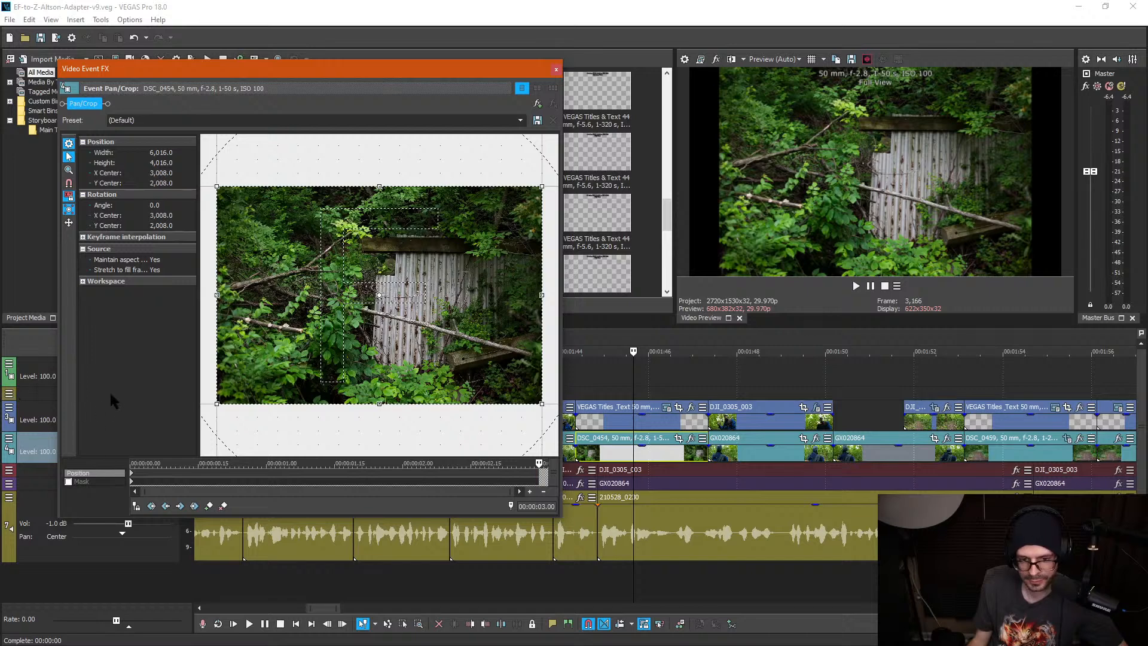
pyautogui.moveTo(219, 404); pyautogui.dragTo(209, 409)
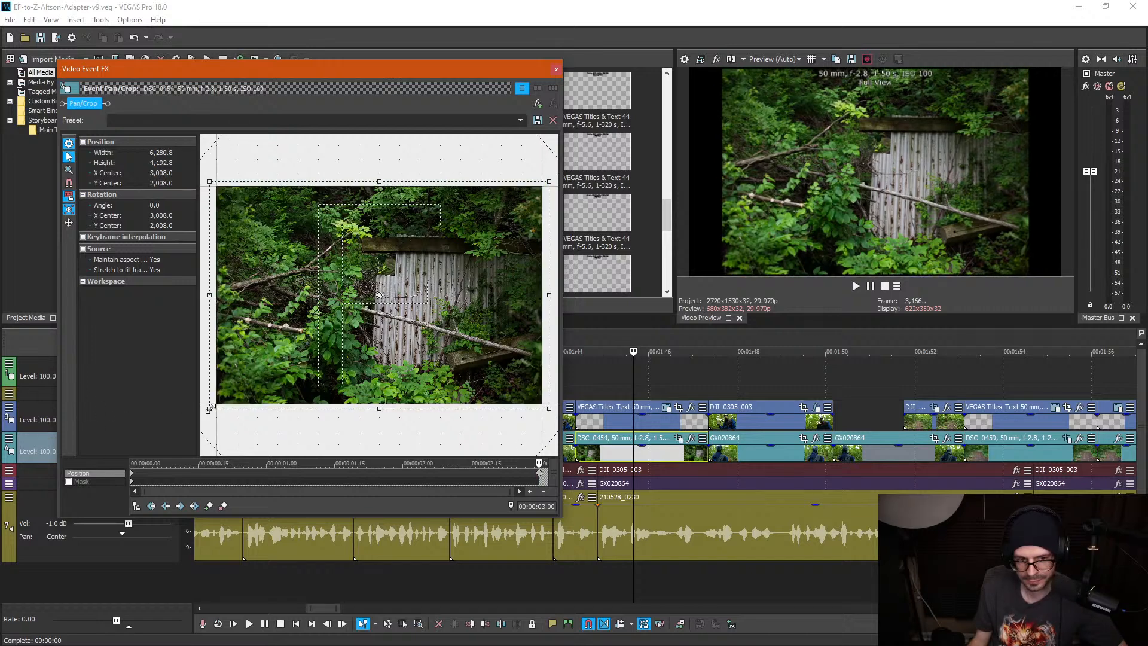
pyautogui.click(556, 68)
# Step: Play back the section from about 00:01:44 to 00:01:53 and save the project
pyautogui.click(559, 371)
pyautogui.press('space')
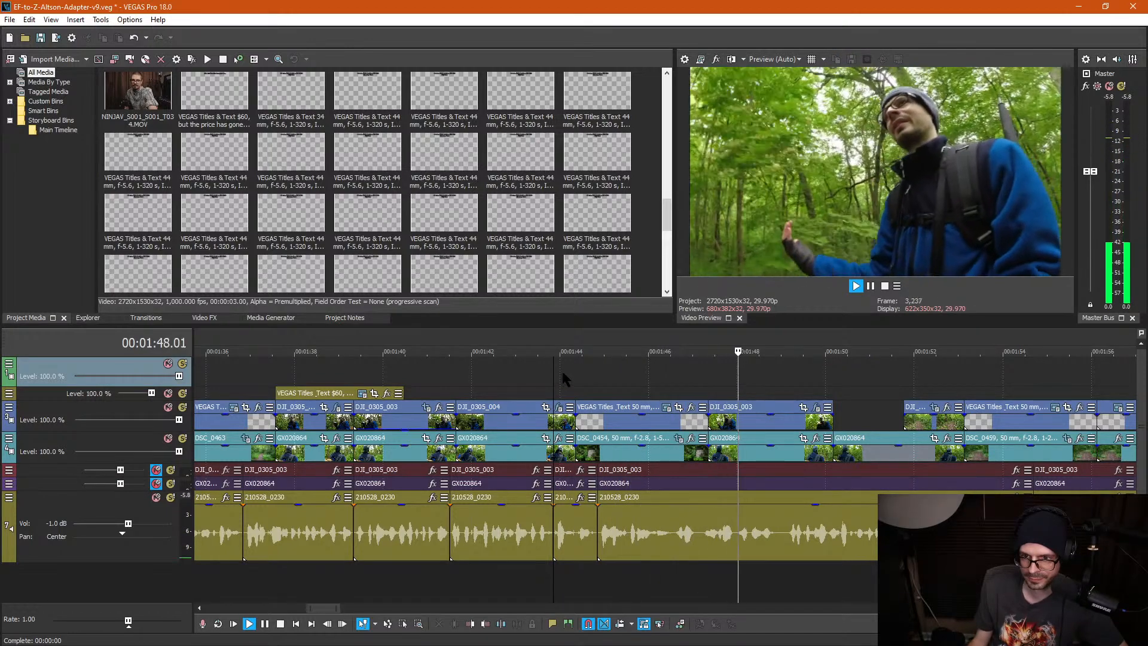
pyautogui.scroll(-3, 797, 367)
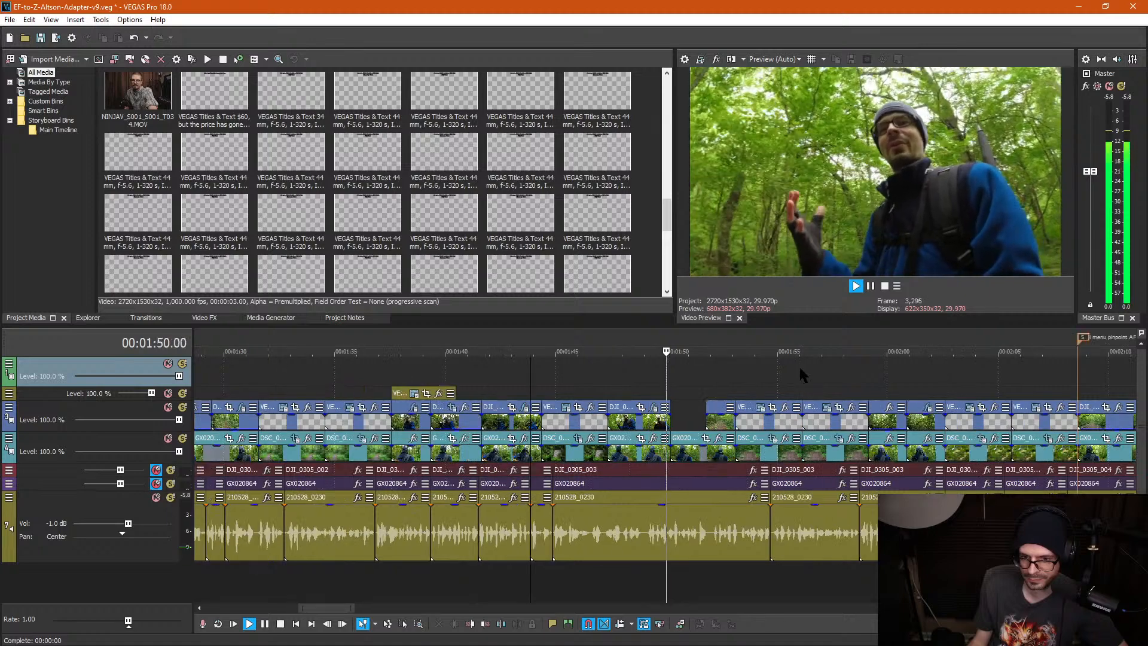
pyautogui.scroll(2, 799, 365)
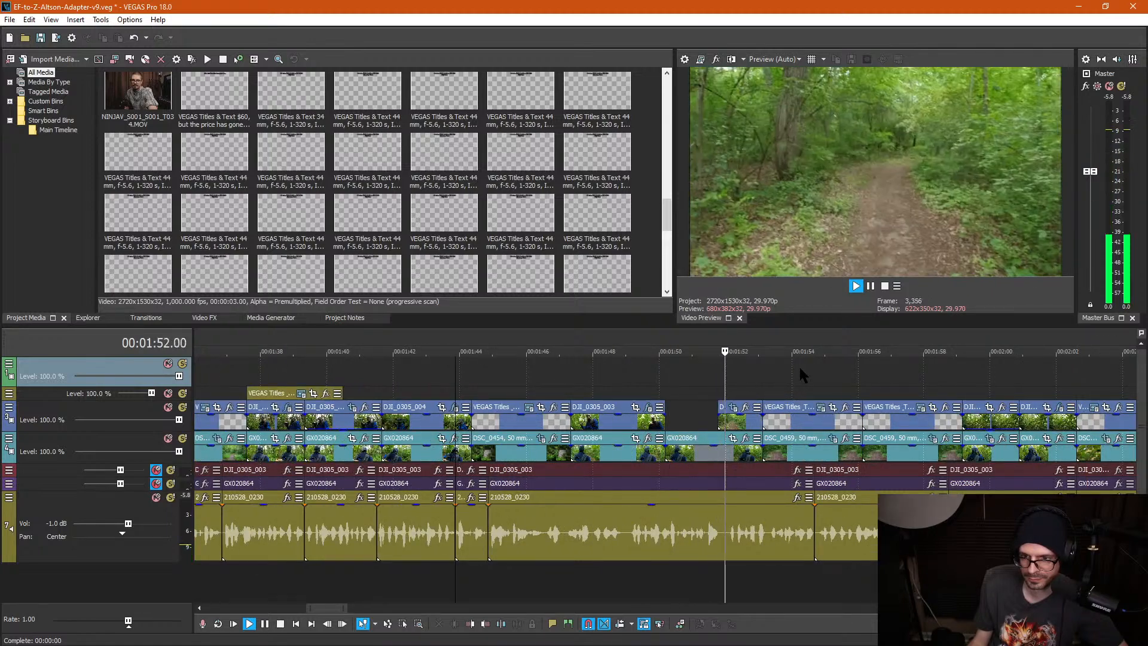
pyautogui.press('space')
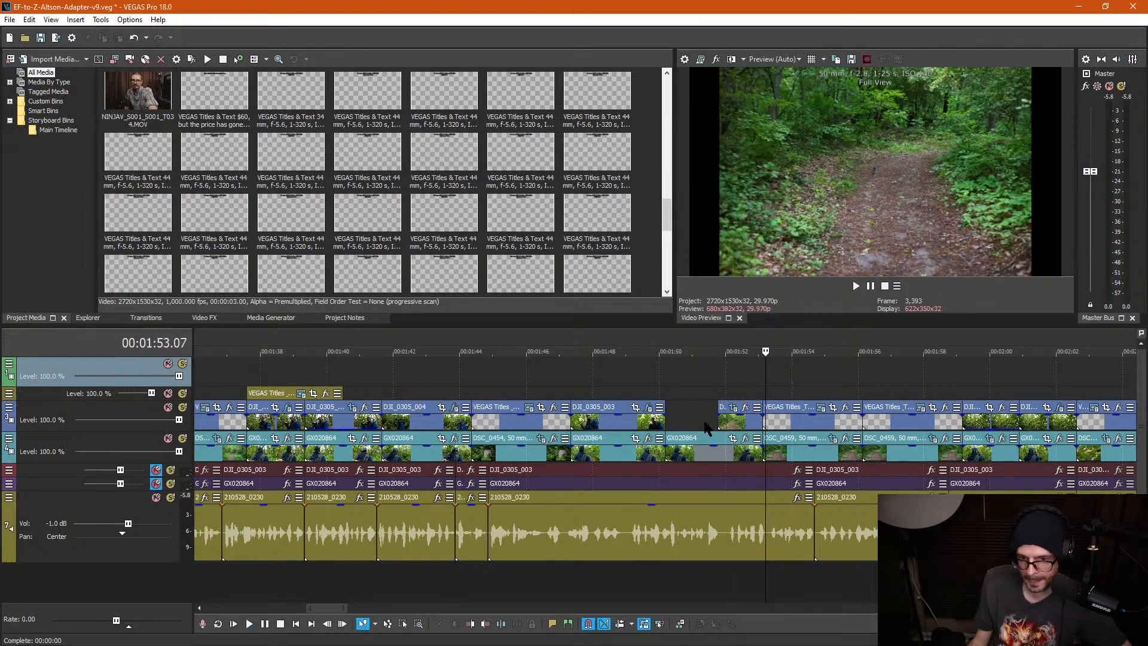
pyautogui.click(704, 421)
pyautogui.hotkey('ctrl', 's')
# Step: Add the VEGAS Video Stabilization effect to the short DJI_0305_004 clip before 00:01:53 and apply the stabilization
pyautogui.click(733, 422)
pyautogui.scroll(3, 733, 422)
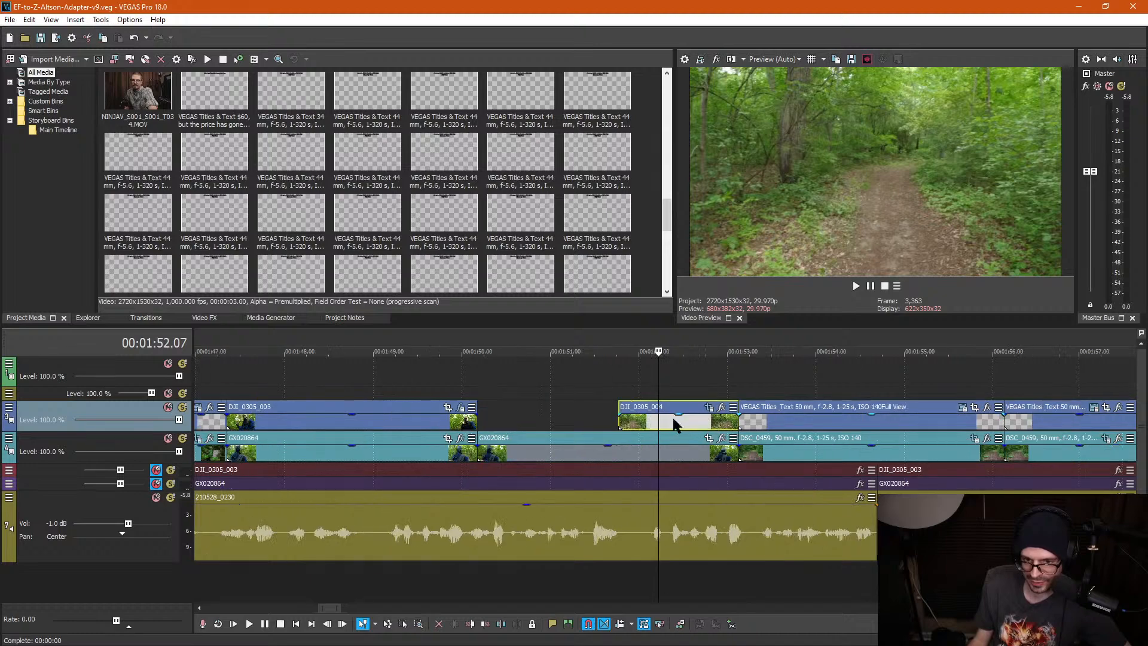
pyautogui.click(721, 407)
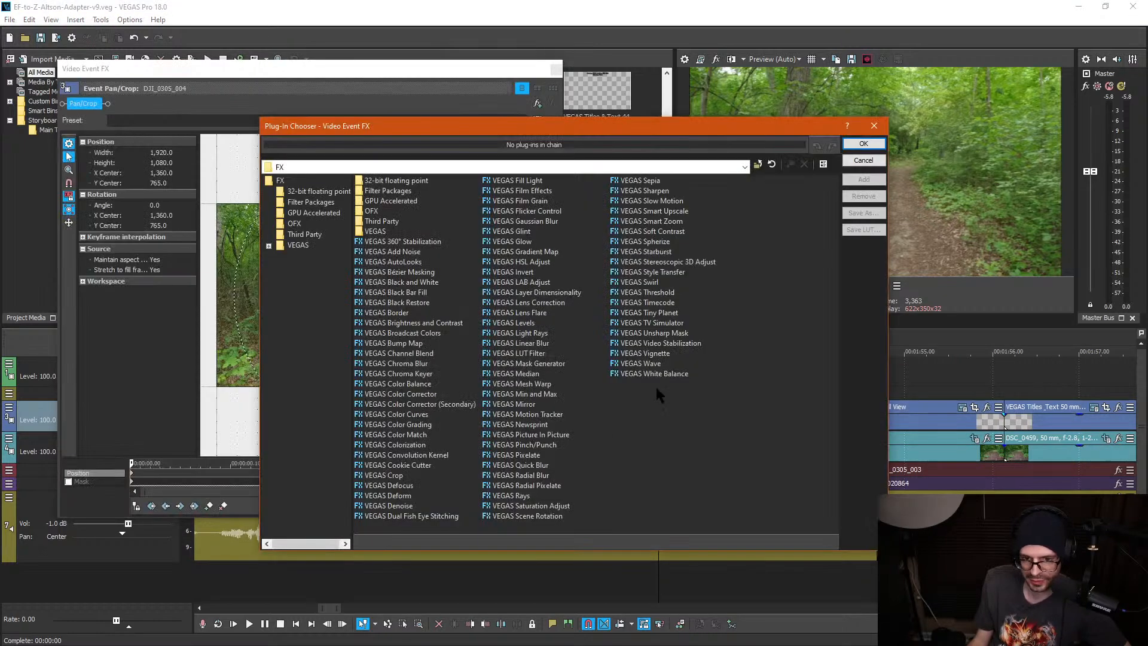
pyautogui.doubleClick(669, 344)
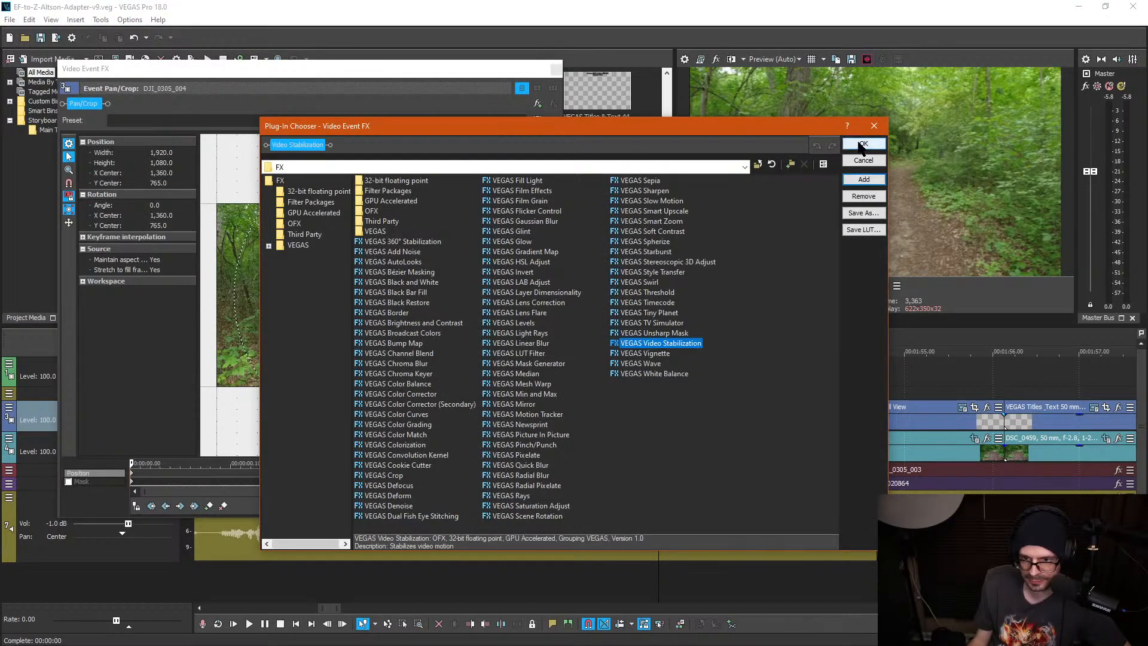
pyautogui.click(861, 144)
pyautogui.click(153, 174)
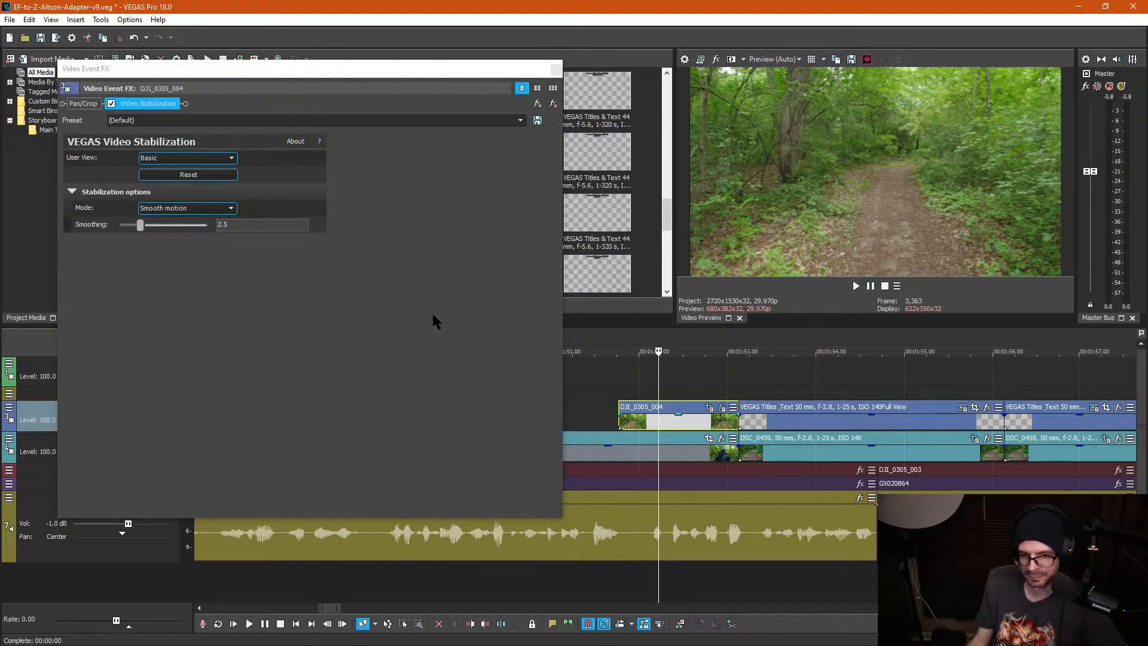
# Step: Set the stabilization smoothing of the DJI_0305_004 clip to 8
pyautogui.click(205, 250)
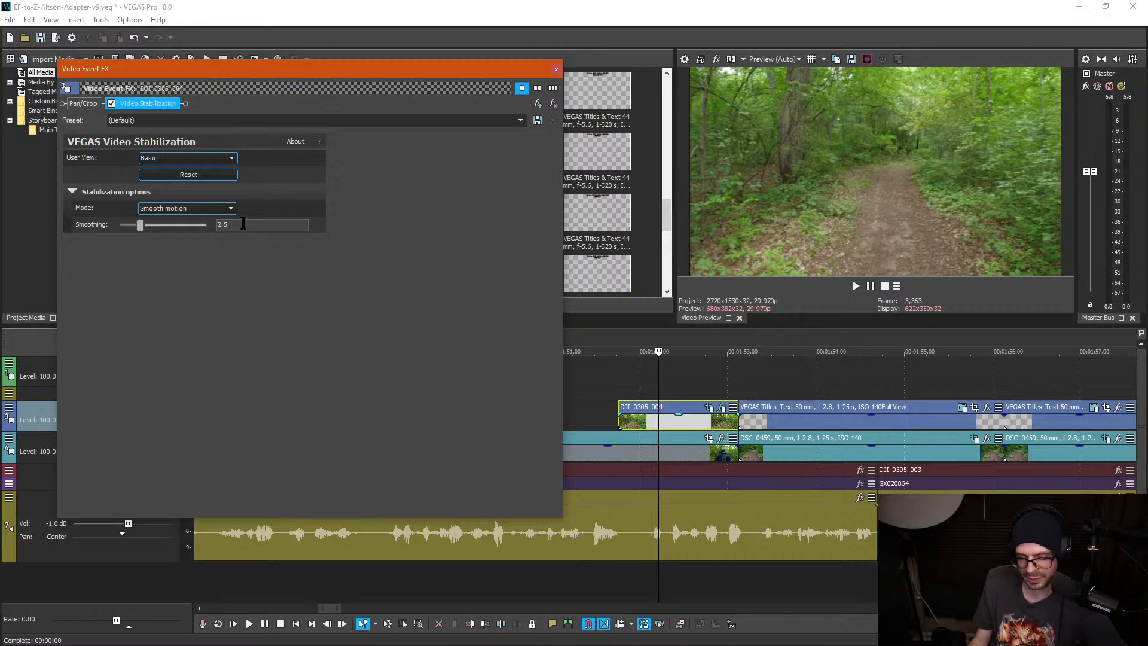
pyautogui.moveTo(244, 223); pyautogui.dragTo(197, 220)
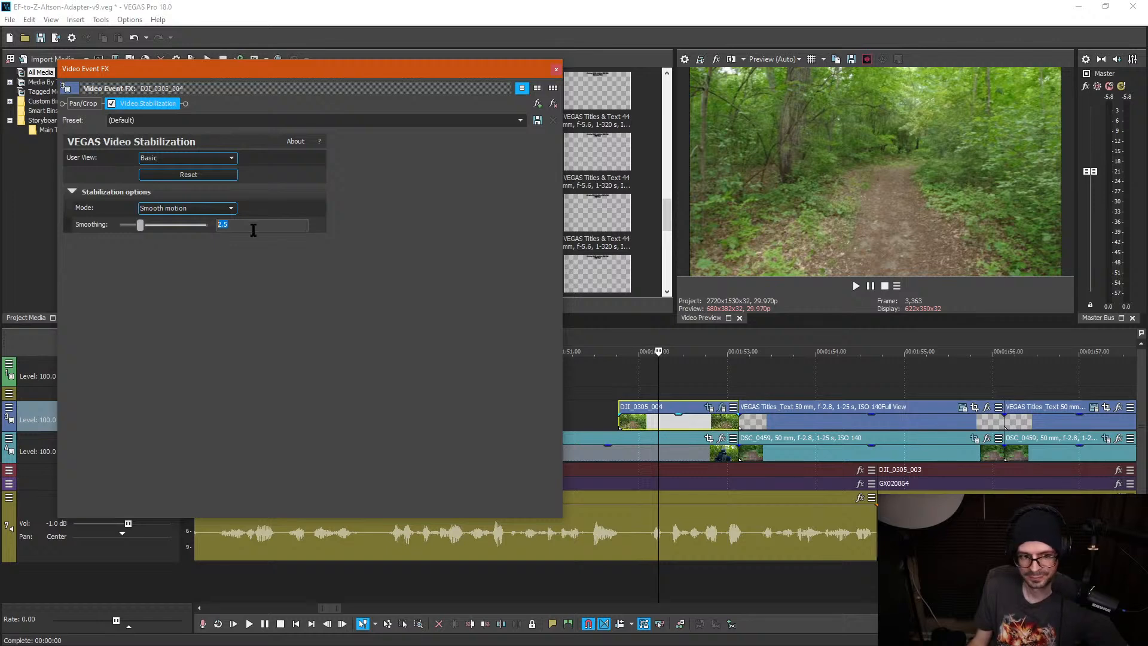
pyautogui.moveTo(251, 227); pyautogui.dragTo(202, 220)
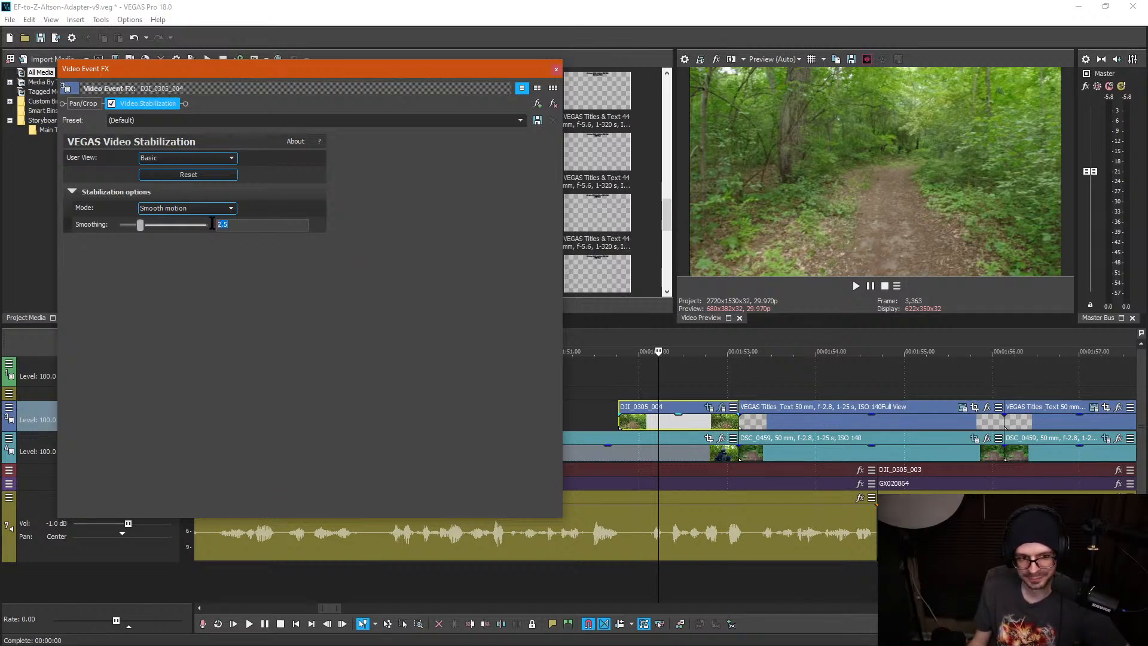
pyautogui.write('8')
pyautogui.press('Return')
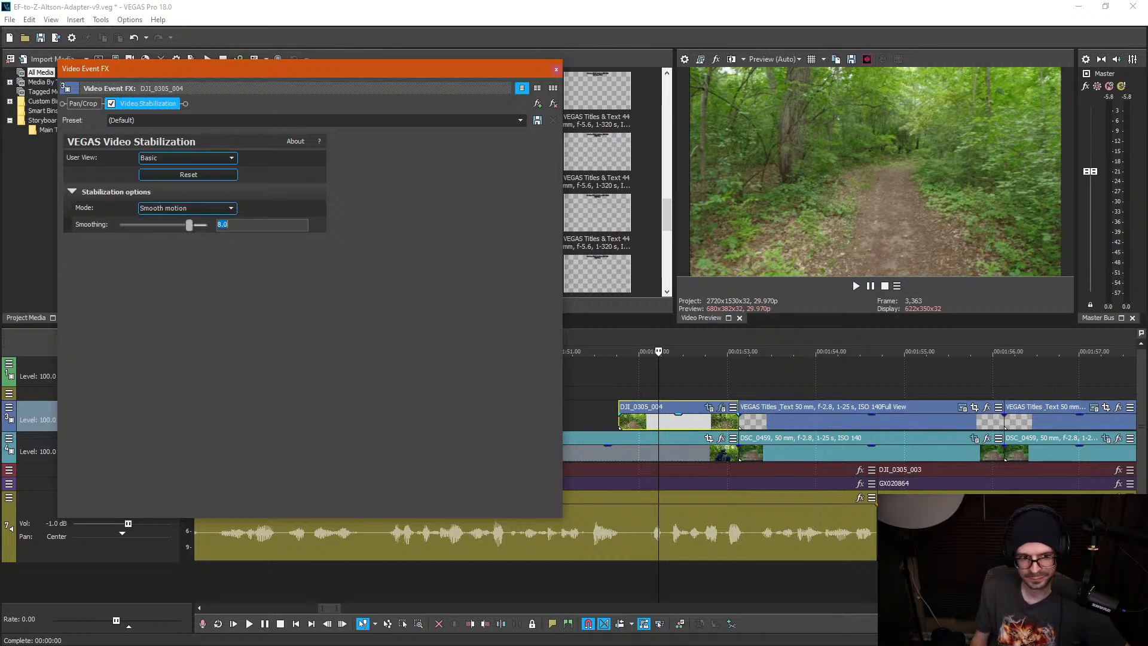
pyautogui.click(556, 70)
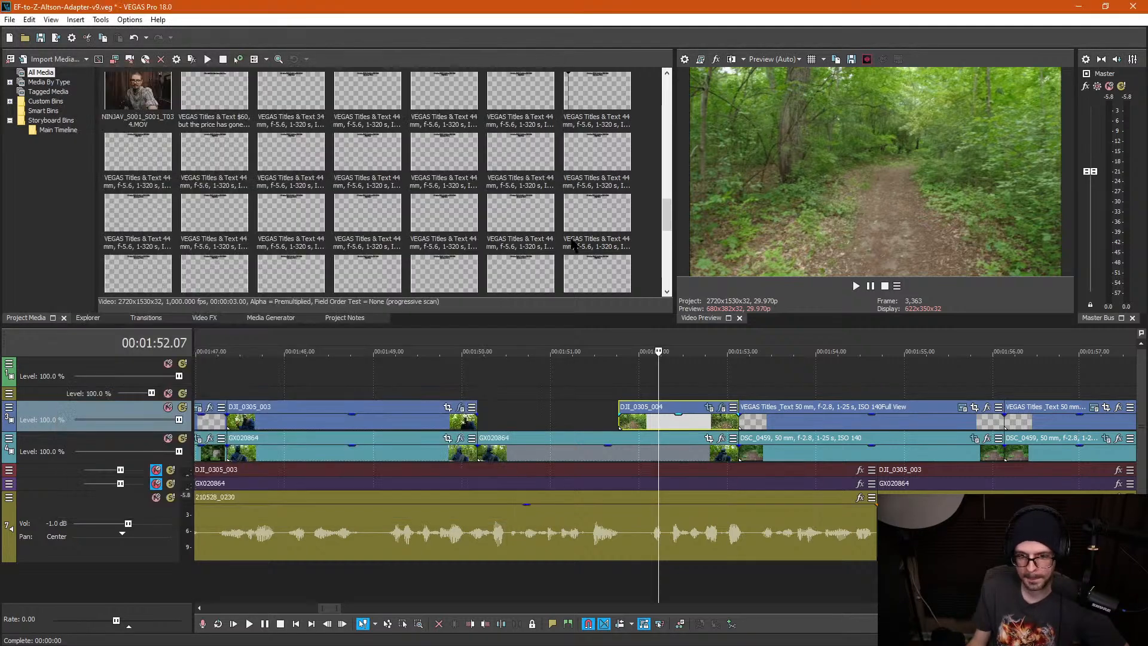
# Step: Play back the stabilized DJI_0305_004 clip from shortly before its start to check the smoothness
pyautogui.click(583, 368)
pyautogui.press('space')
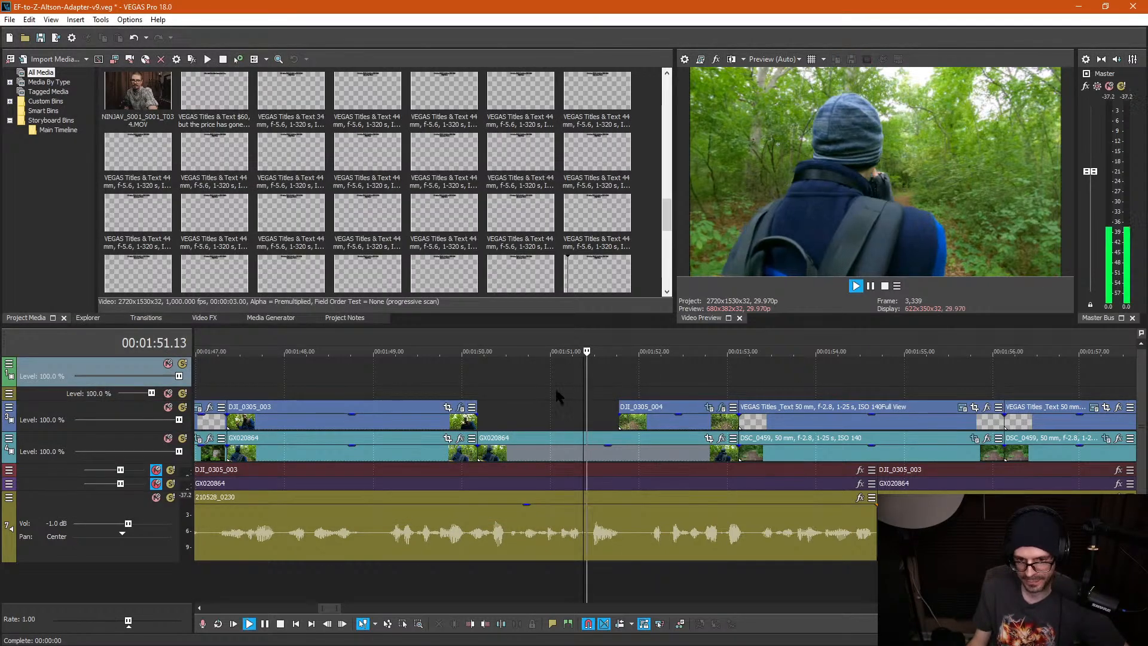
pyautogui.press('Return')
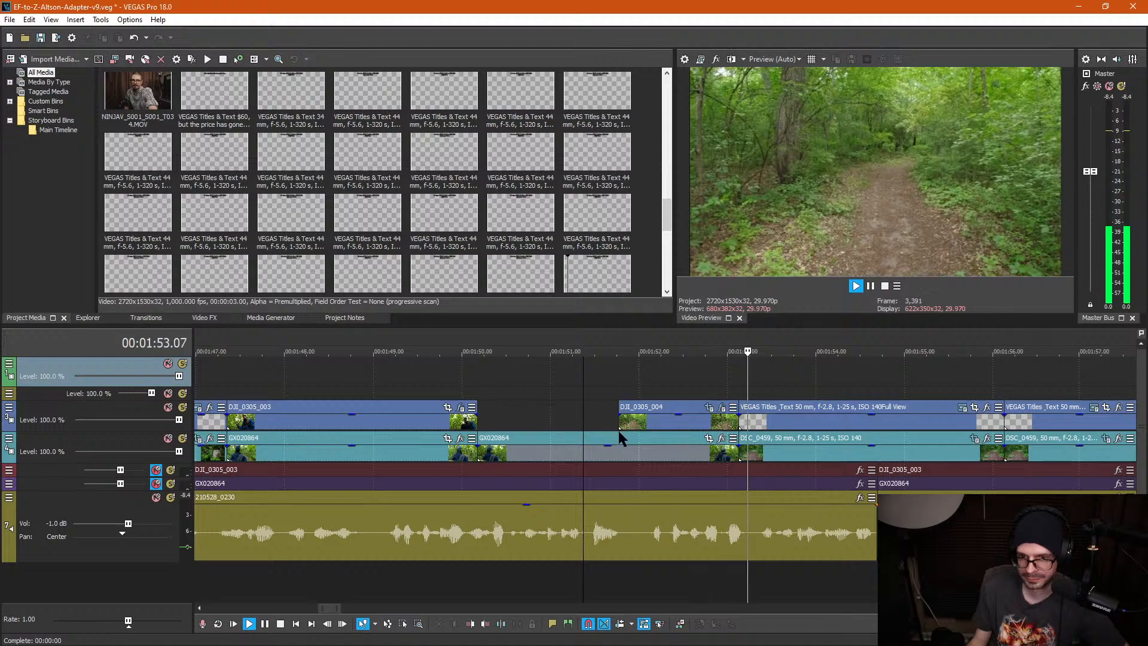
# Step: Set the Video Stabilization smoothing of the DJI_0305_004 clip to 10
pyautogui.click(661, 418)
pyautogui.click(722, 410)
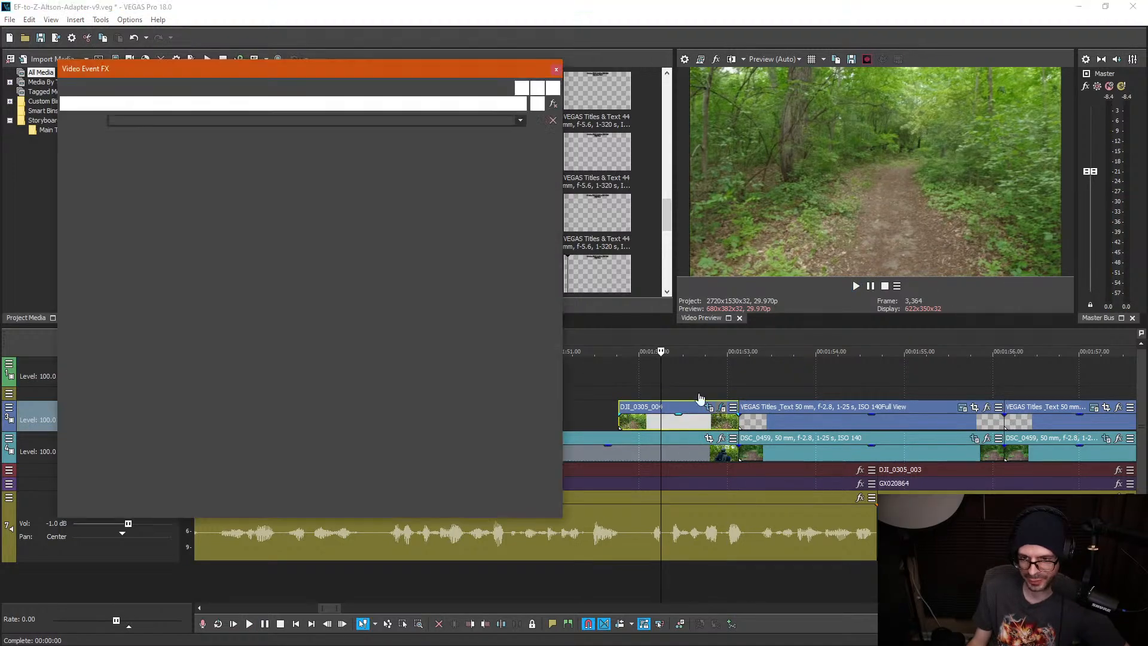
pyautogui.click(233, 224)
pyautogui.write('10')
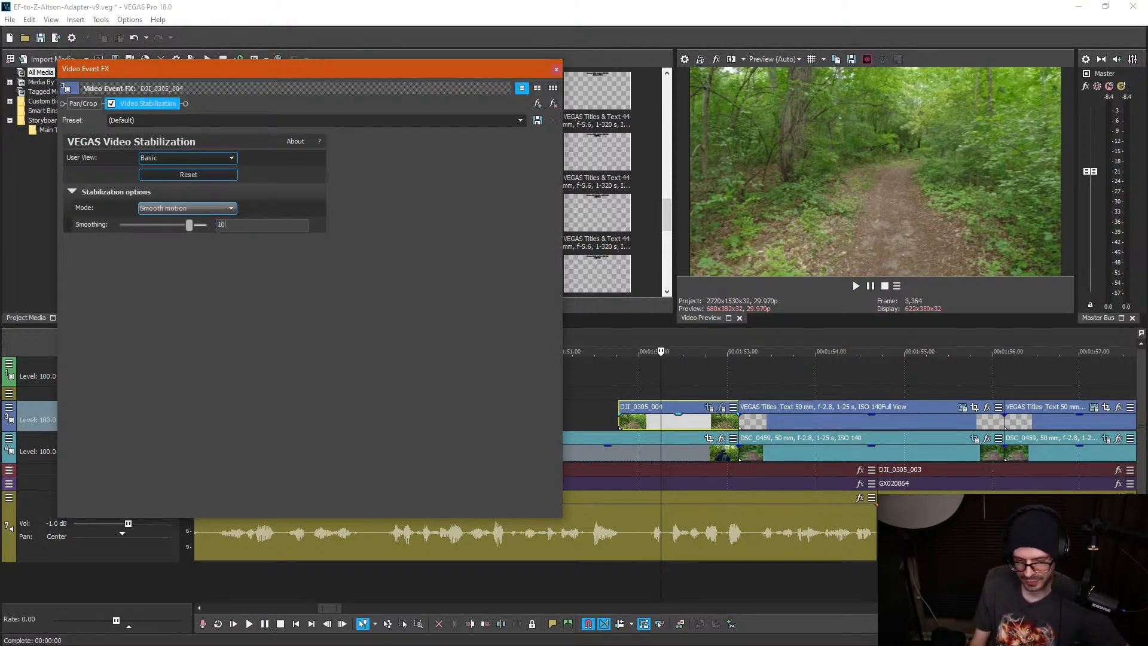
pyautogui.click(557, 69)
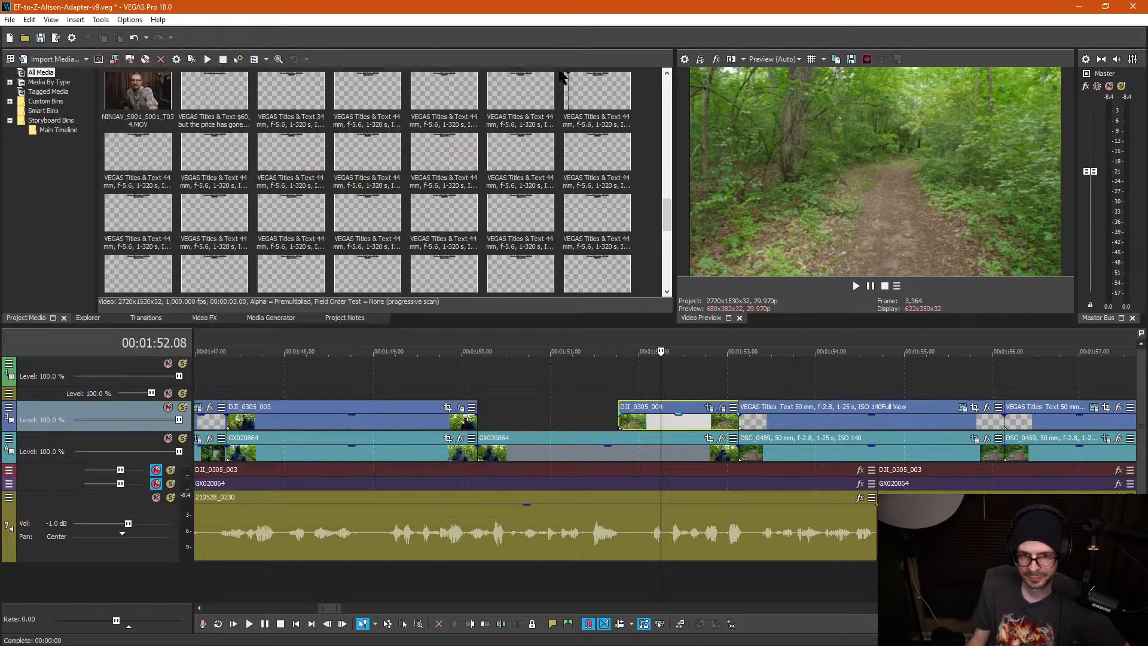
# Step: Play back from about 00:01:51 through the restabilized DJI_0305_004 clip into the titled DSC_0459 photo
pyautogui.click(554, 405)
pyautogui.press('space')
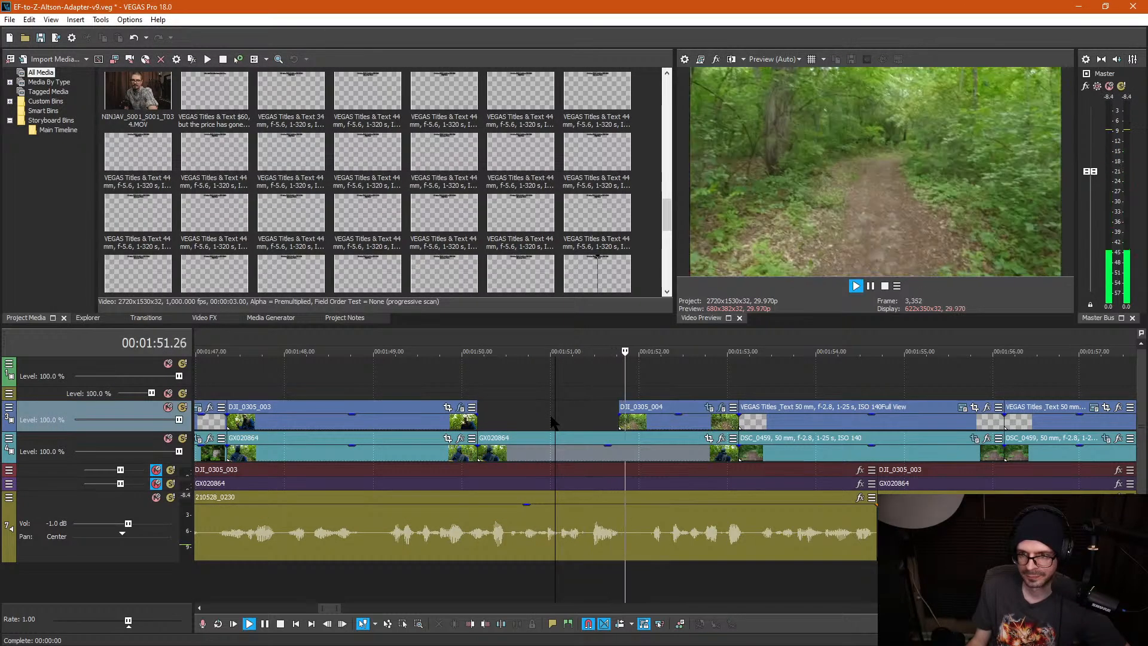
pyautogui.press('space')
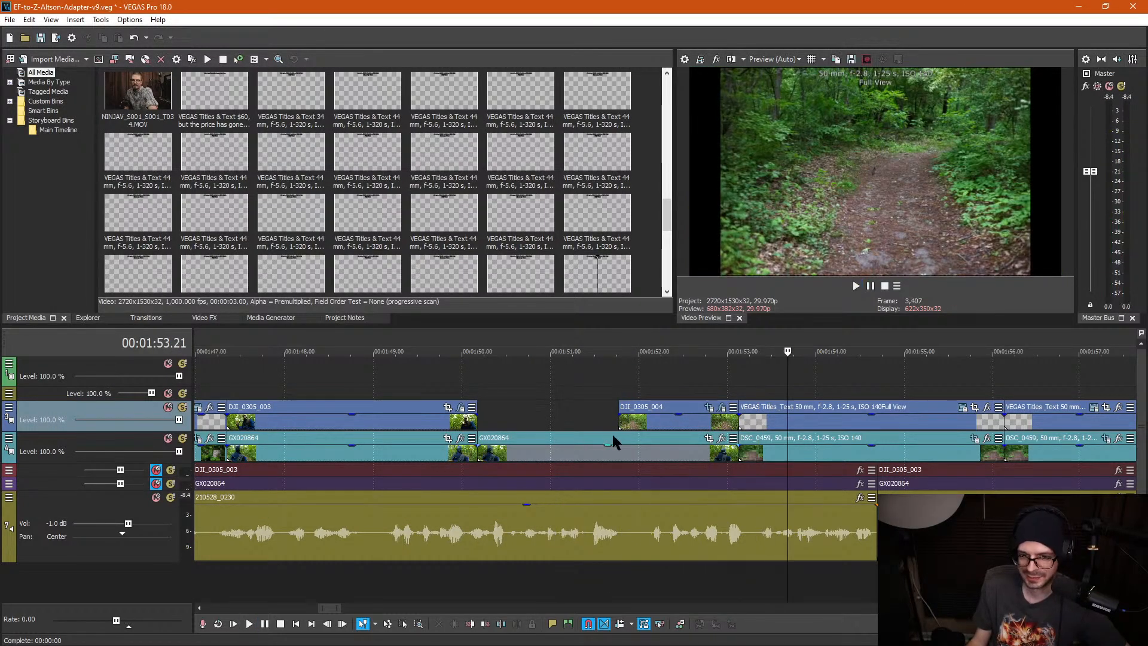
# Step: Start the DJI_0305_004 clip before the 50 mm full-view title slightly earlier and stabilize it with the basic Video Stabilization effect
pyautogui.click(645, 424)
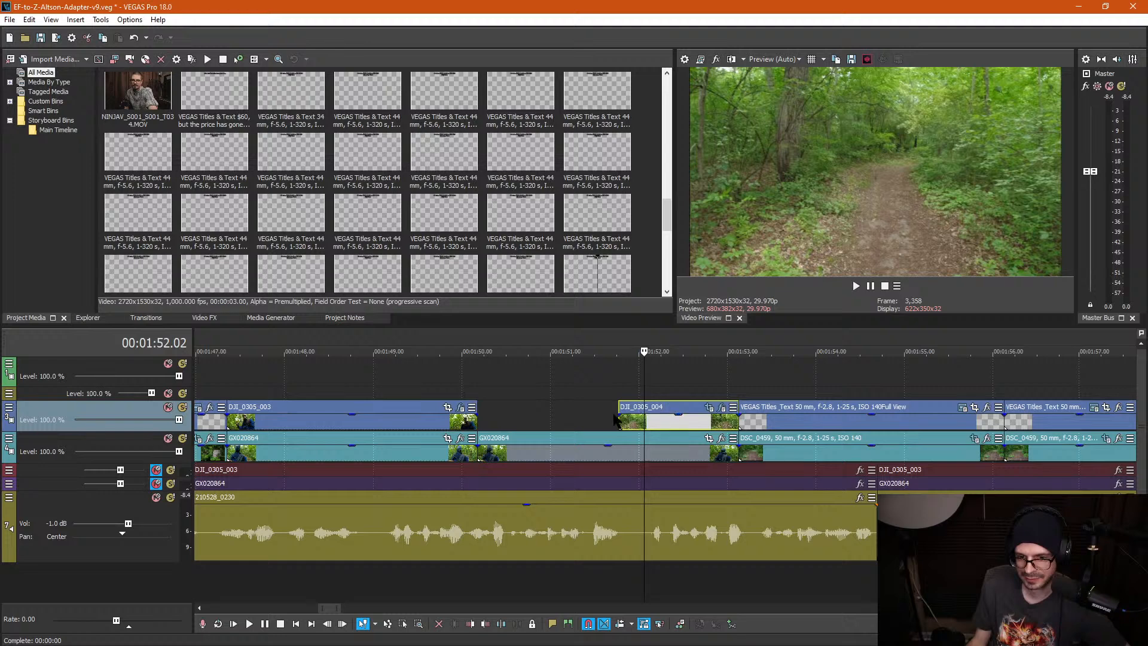
pyautogui.moveTo(643, 408); pyautogui.dragTo(690, 426)
pyautogui.click(691, 419)
pyautogui.click(722, 407)
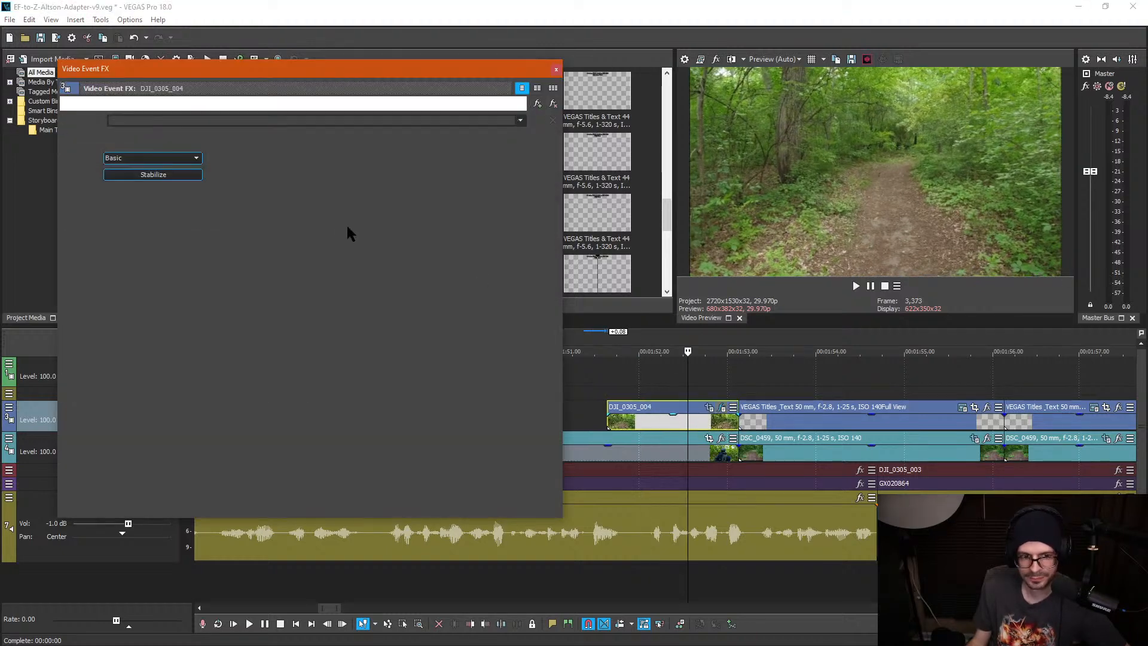
pyautogui.click(180, 175)
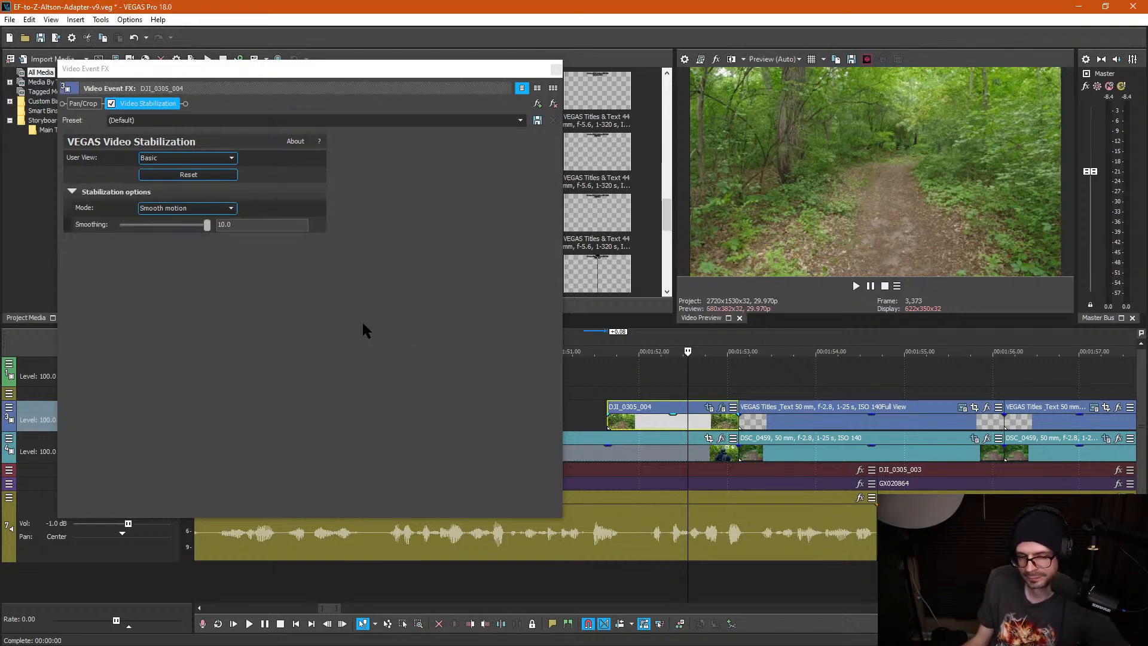
pyautogui.click(555, 68)
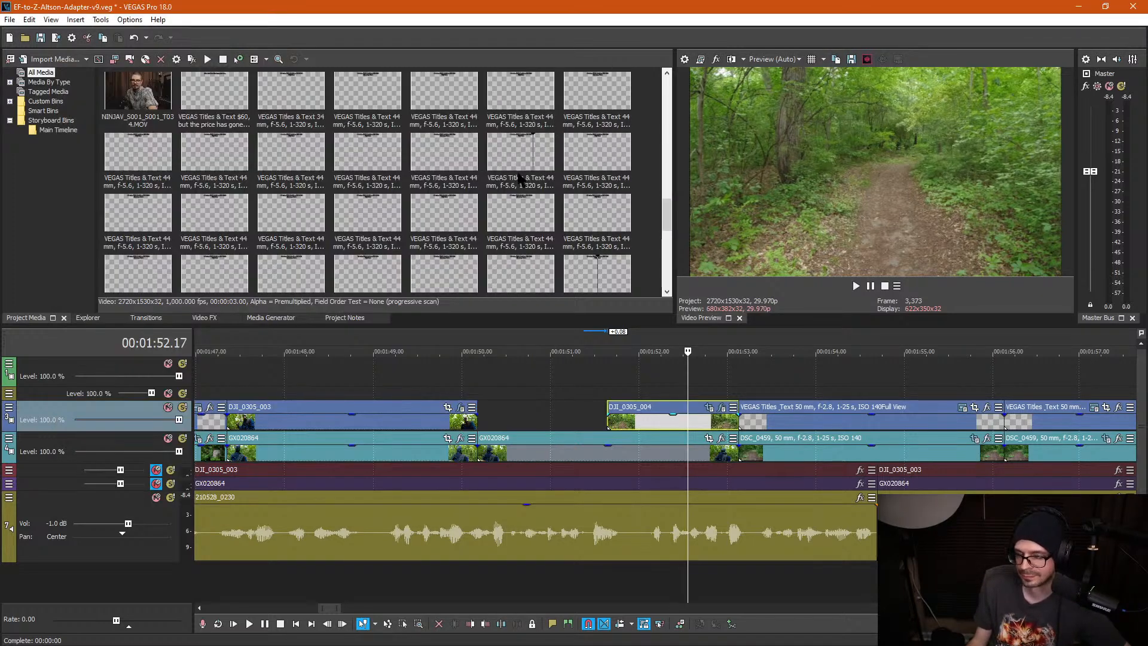
# Step: Play back the stabilized DJI_0305_004 clip and its cut into the 50 mm full-view photo
pyautogui.click(589, 399)
pyautogui.press('space')
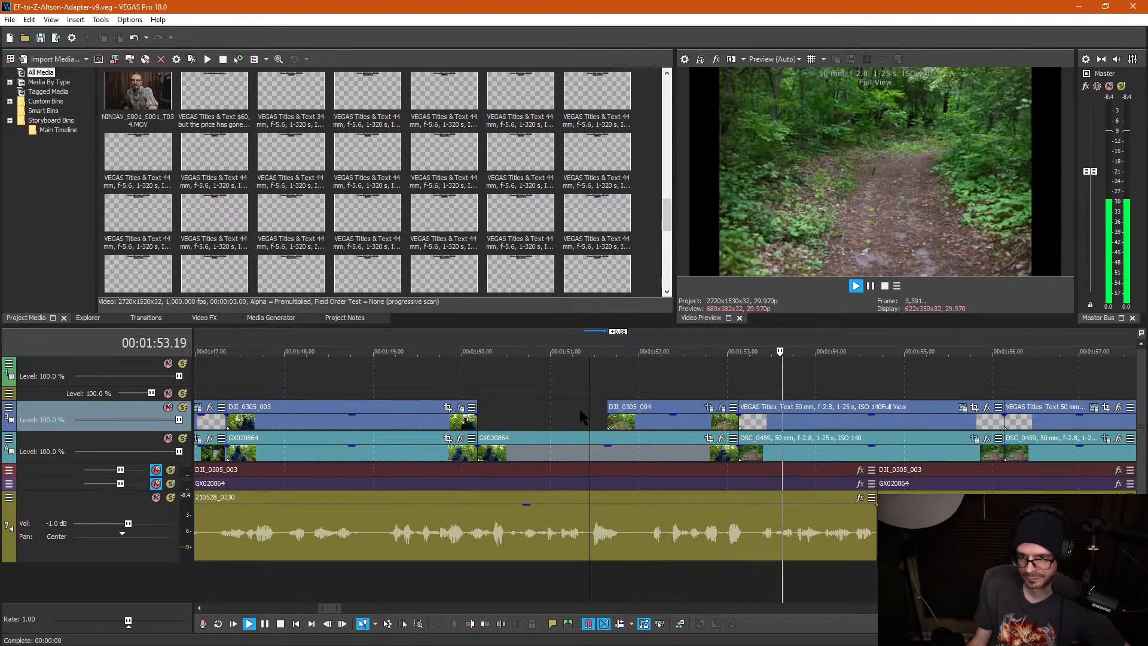
pyautogui.scroll(-1, 730, 417)
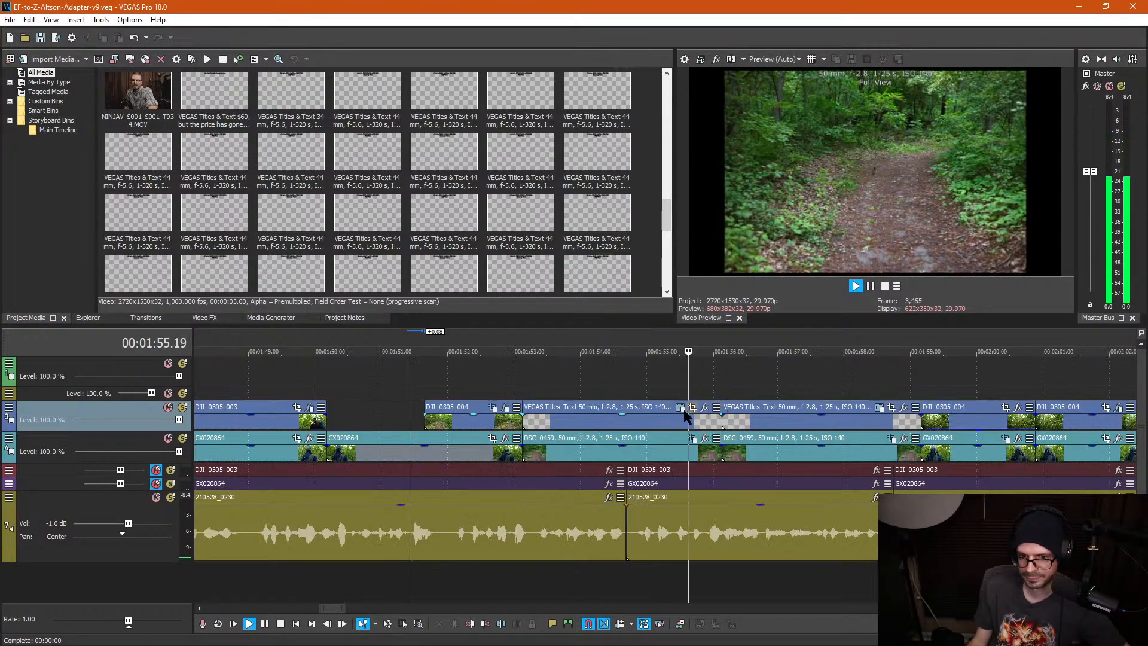
pyautogui.press('space')
pyautogui.click(468, 419)
pyautogui.click(492, 408)
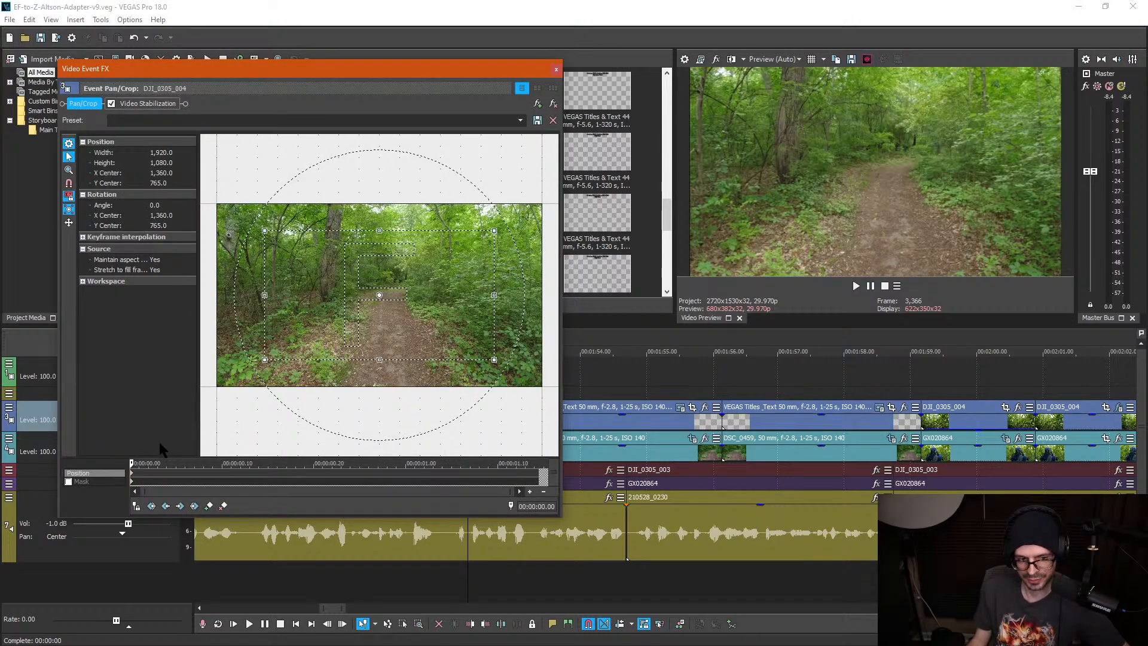
pyautogui.click(556, 70)
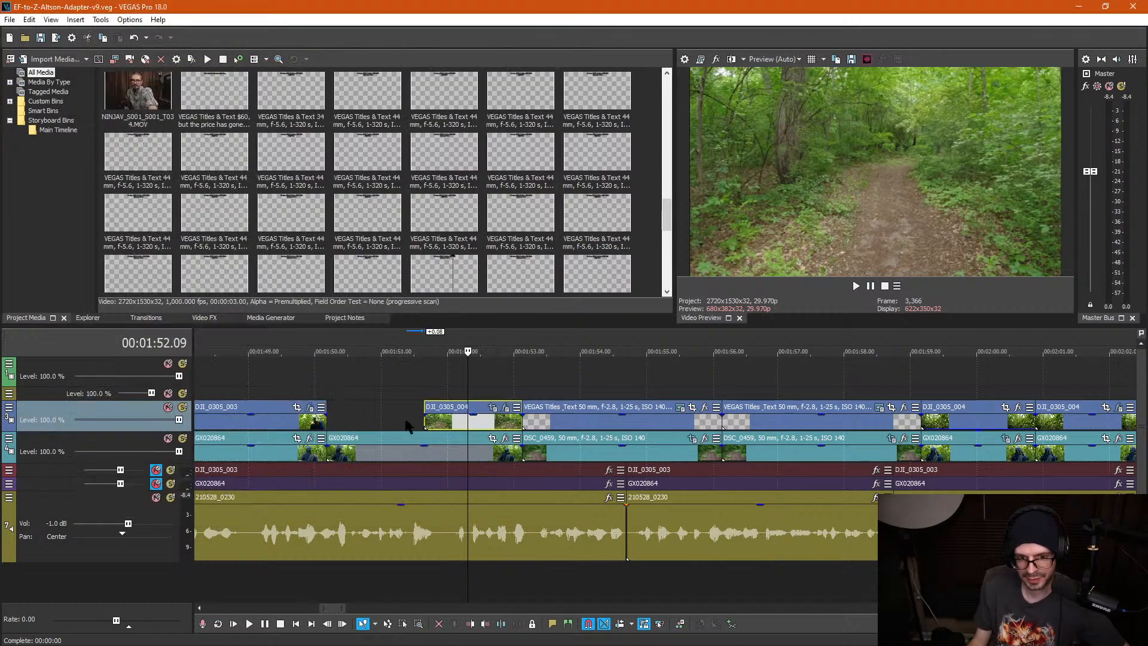
pyautogui.click(381, 401)
pyautogui.click(462, 395)
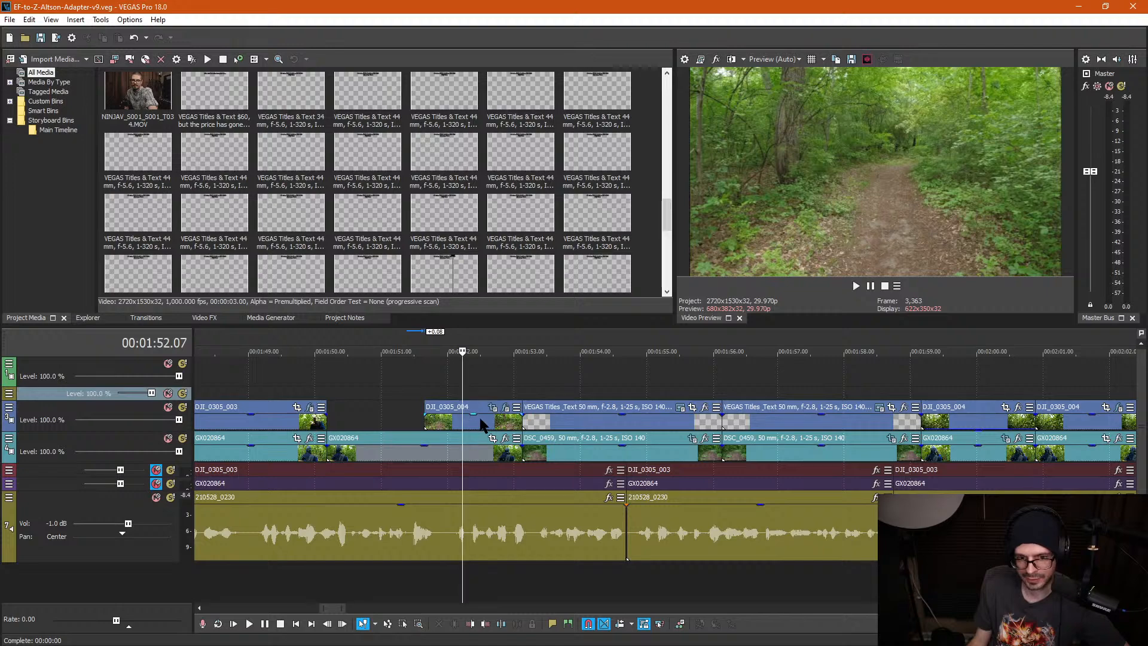
# Step: Restore the stabilized clip's pan/crop to full frame and keyframe a push-in at 00:00:01.15 to about 2,450 × 1,378
pyautogui.click(493, 408)
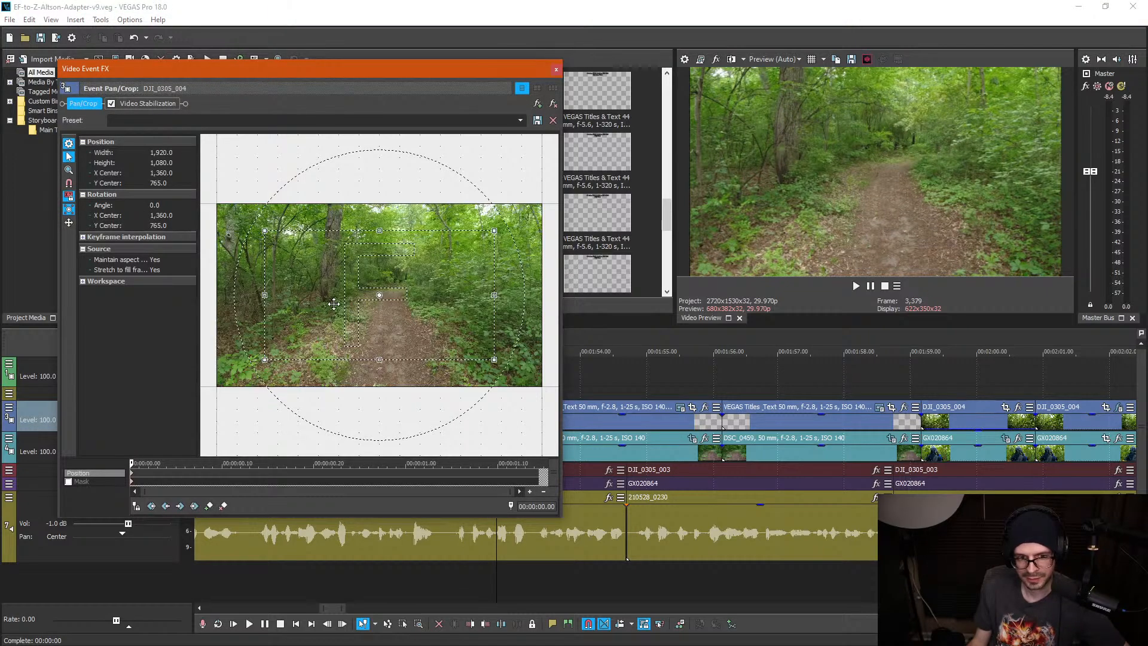
pyautogui.rightClick(333, 304)
pyautogui.click(388, 312)
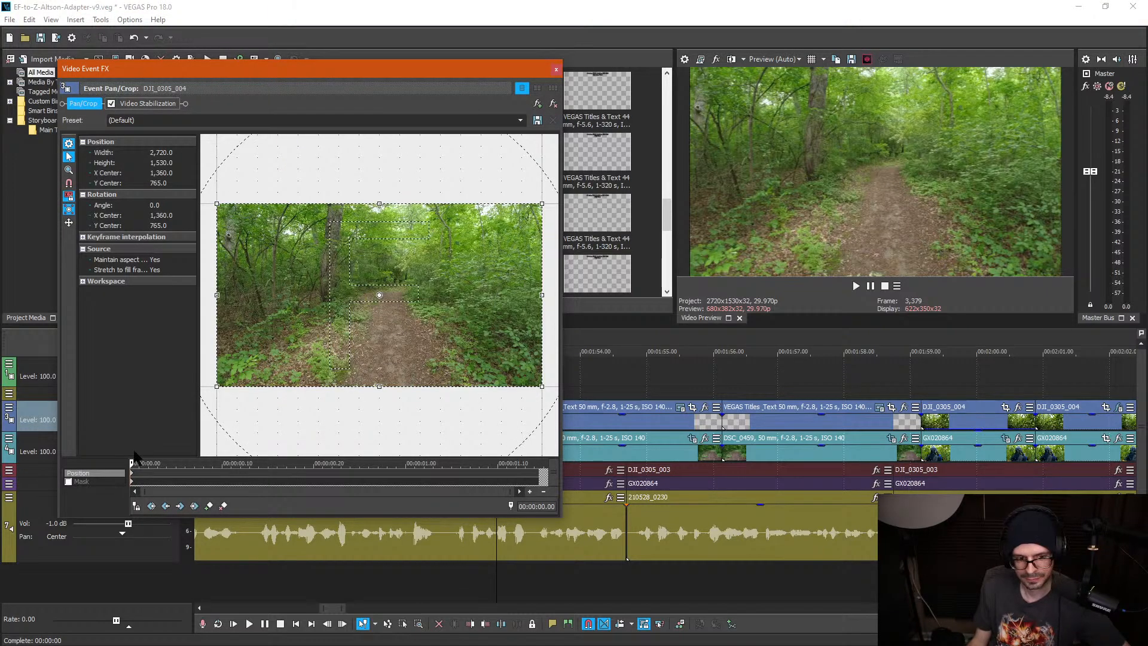
pyautogui.moveTo(136, 461); pyautogui.dragTo(614, 461)
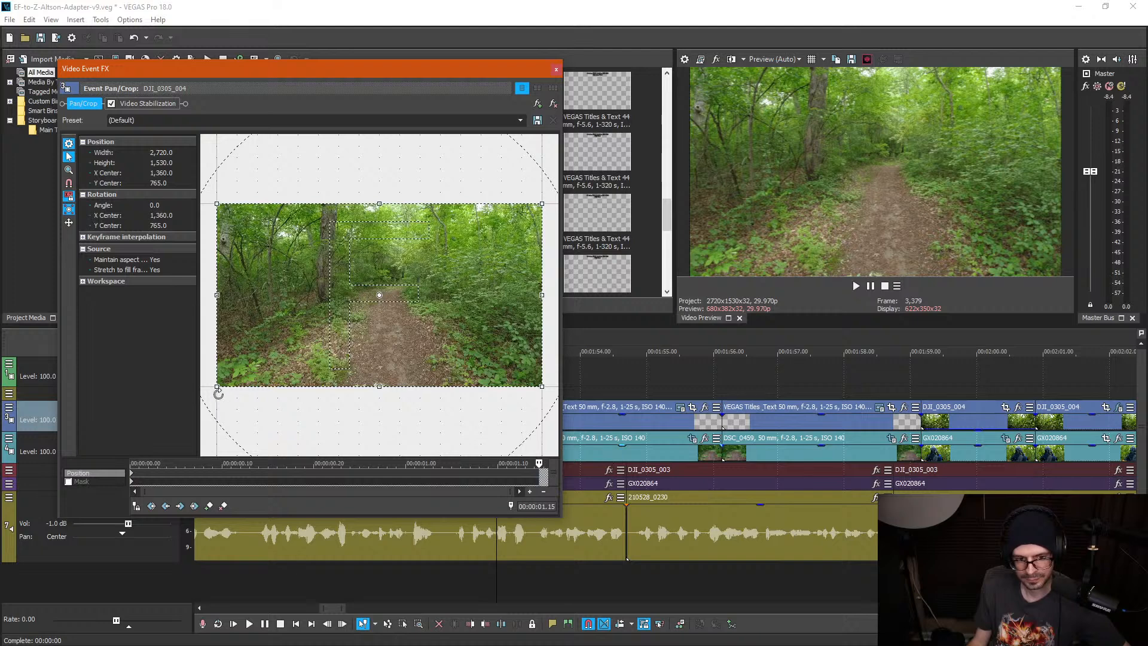
pyautogui.moveTo(217, 387); pyautogui.dragTo(234, 378)
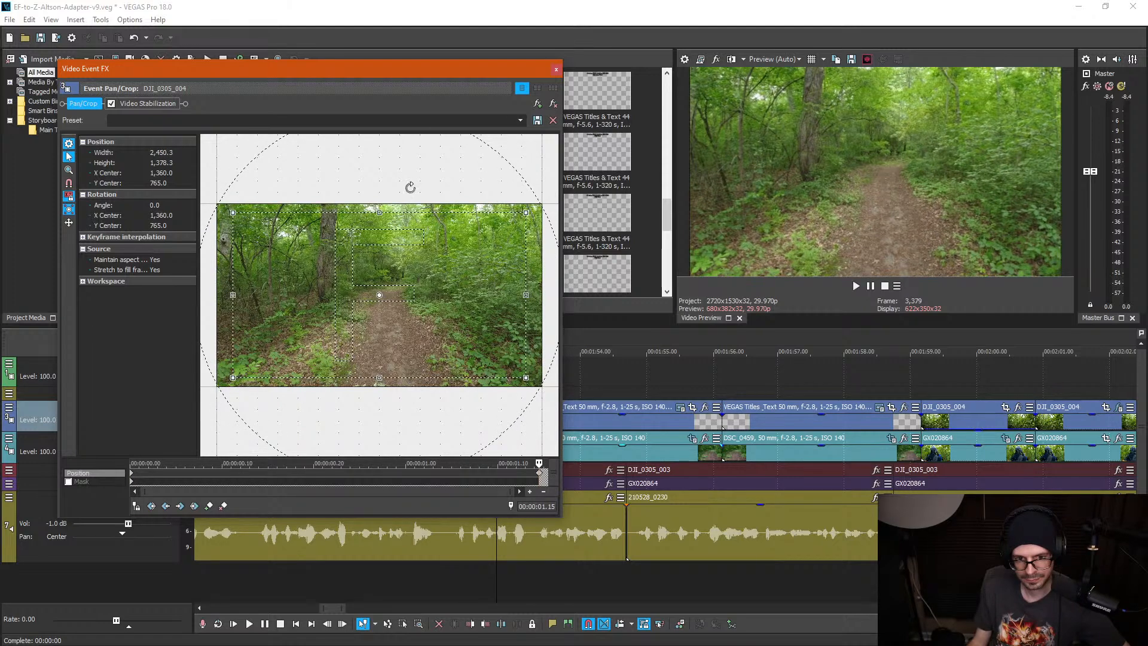
pyautogui.click(557, 70)
# Step: Play back the timeline from before the reframed DJI_0305_004 clip through the 50 mm photos to the following forest clips
pyautogui.click(388, 406)
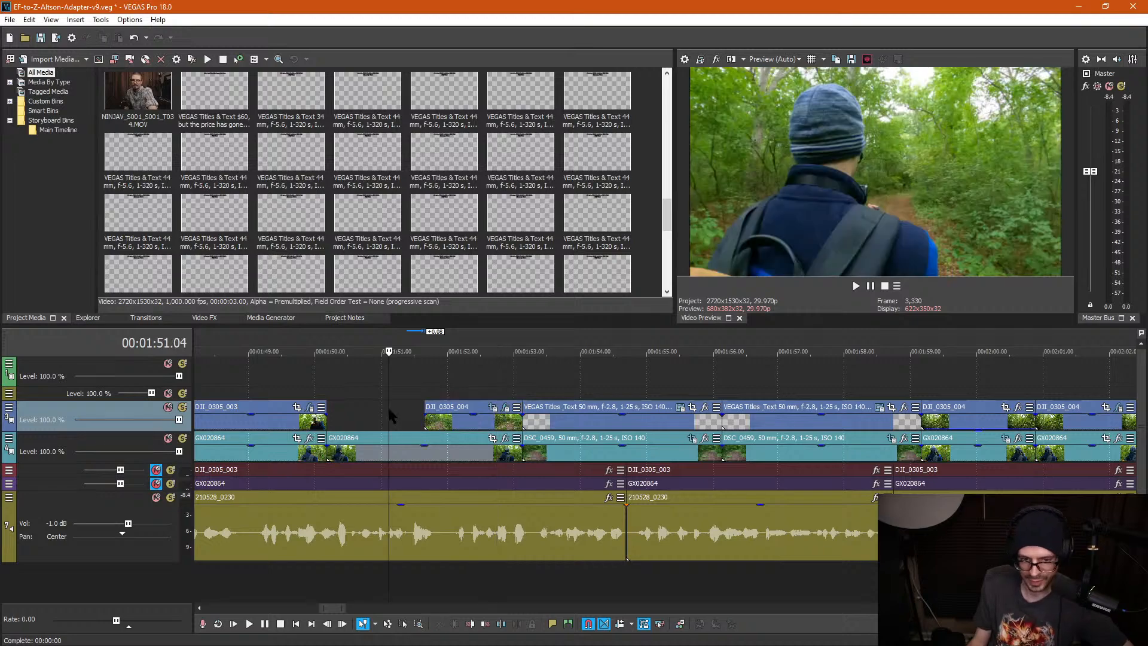
pyautogui.press('space')
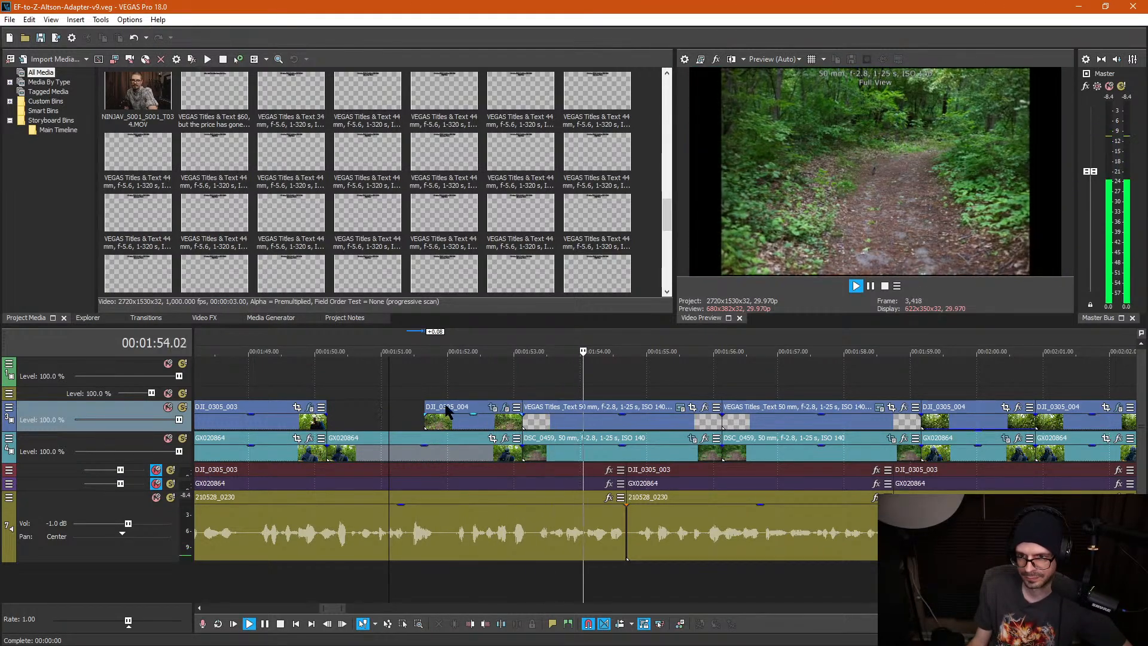
pyautogui.click(676, 409)
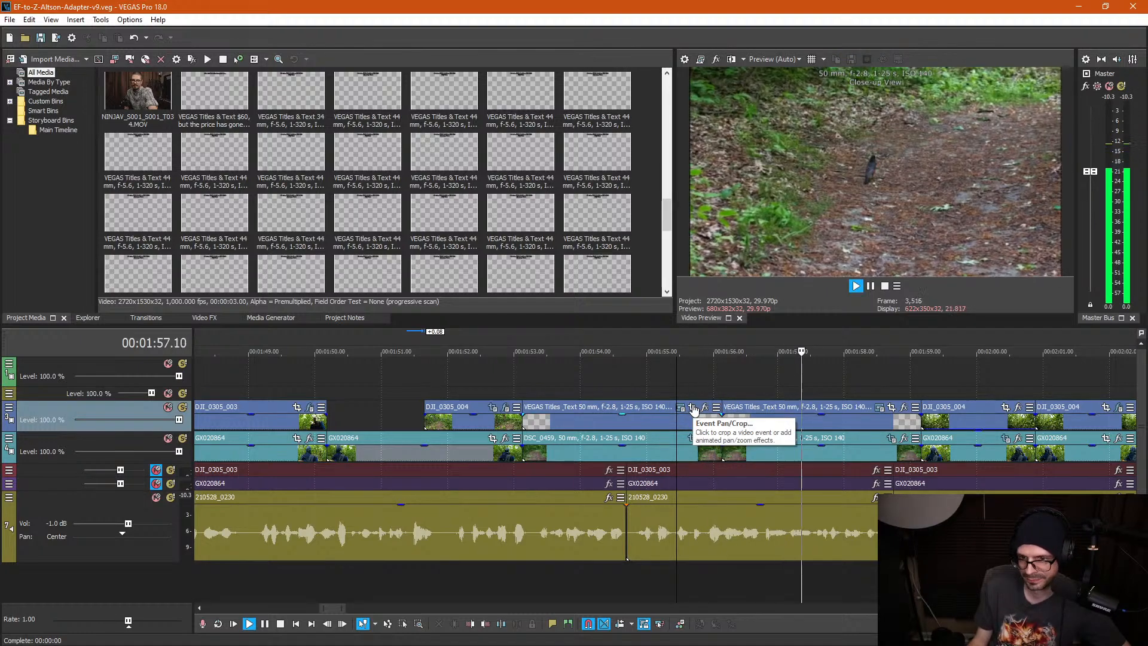
pyautogui.scroll(-2, 842, 411)
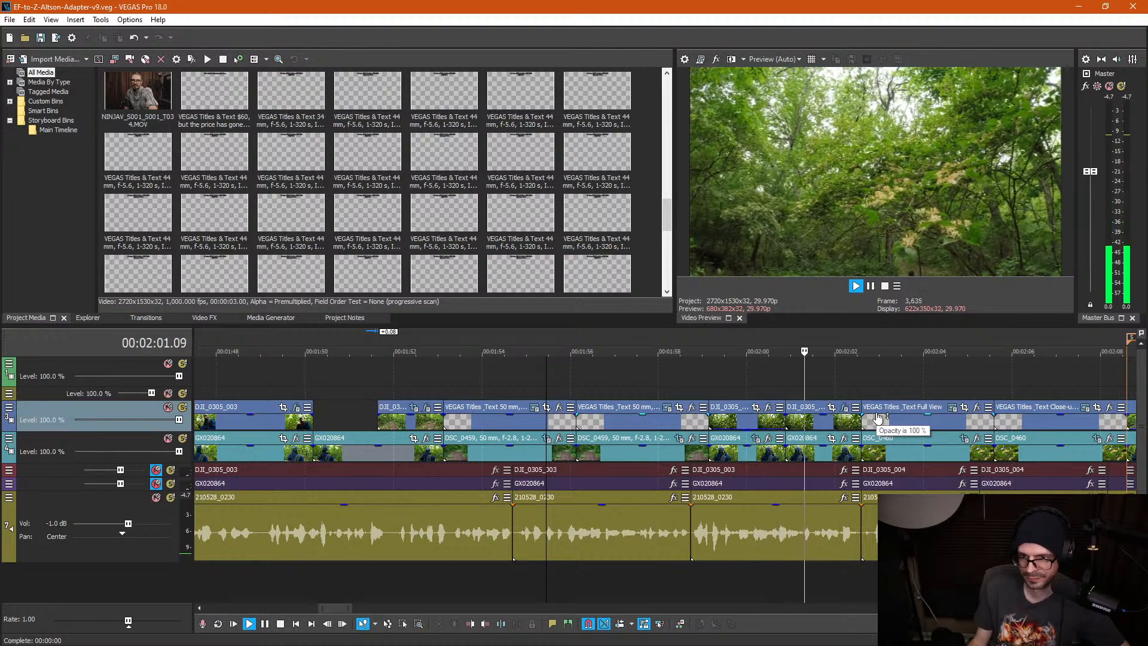
pyautogui.press('Return')
# Step: Keyframe a slow push-in on the first GX020864 clip after the 50 mm close-up, ending at 00:00:01.22 with about 2,515 × 1,414
pyautogui.click(738, 380)
pyautogui.scroll(3, 730, 390)
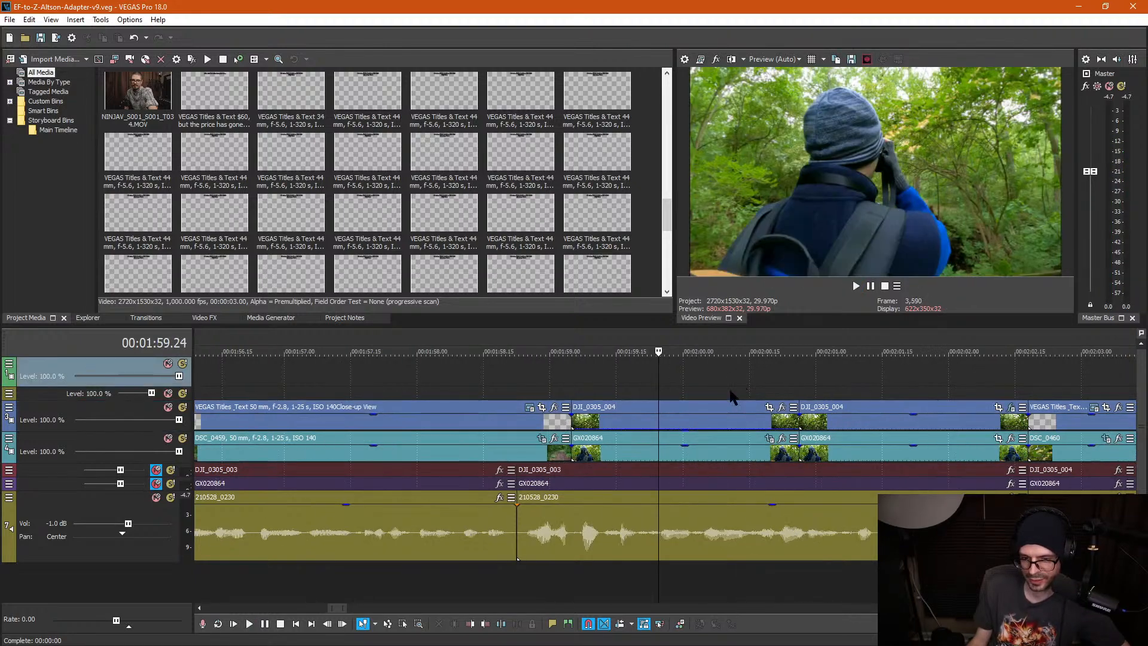
pyautogui.click(696, 455)
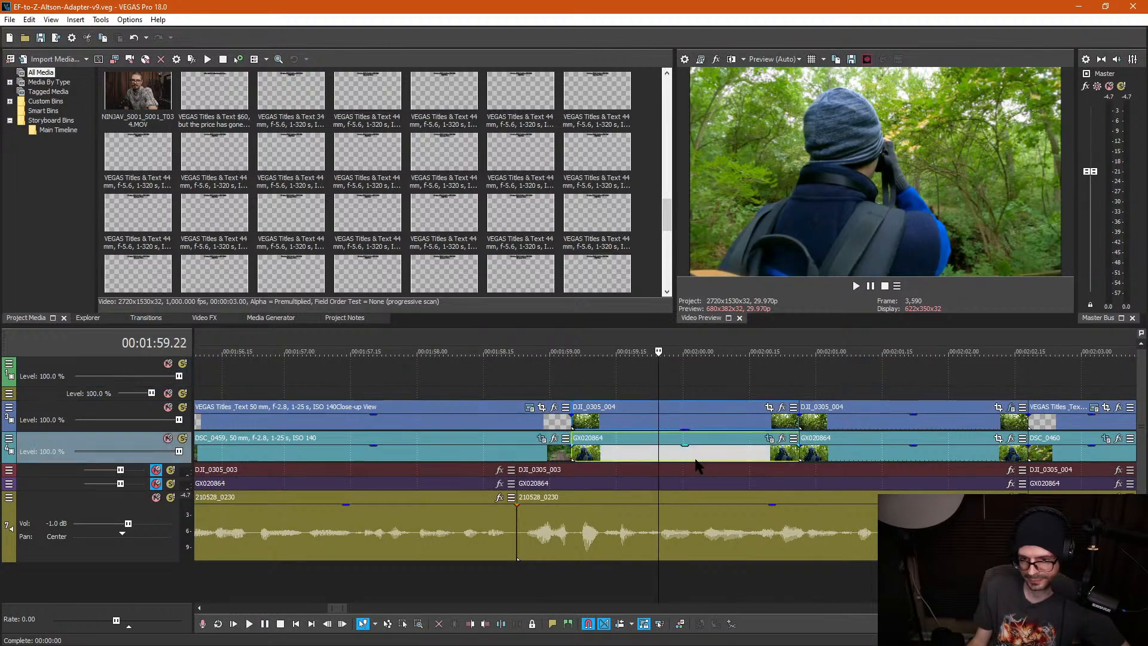
pyautogui.click(769, 439)
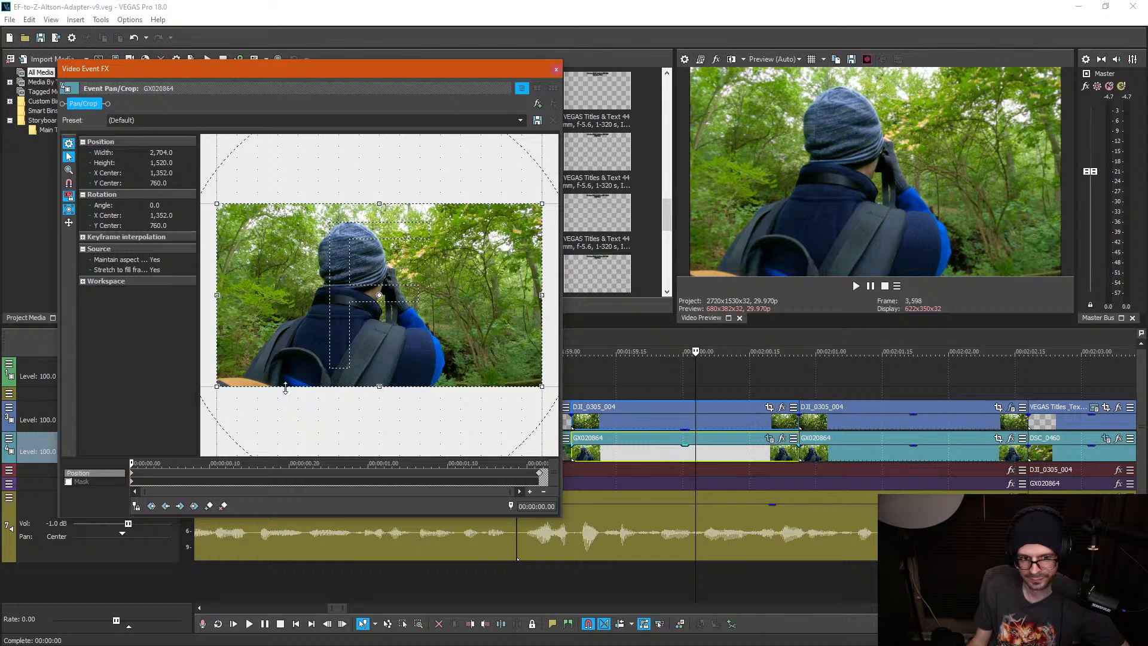
pyautogui.moveTo(133, 462); pyautogui.dragTo(660, 459)
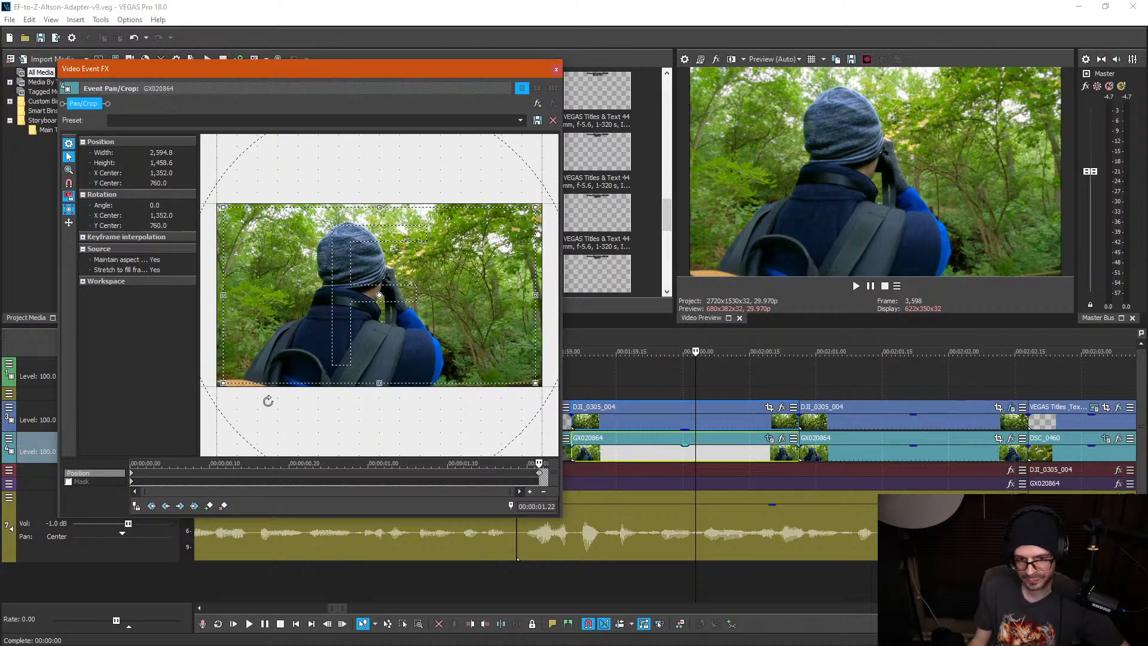
pyautogui.moveTo(224, 383); pyautogui.dragTo(228, 380)
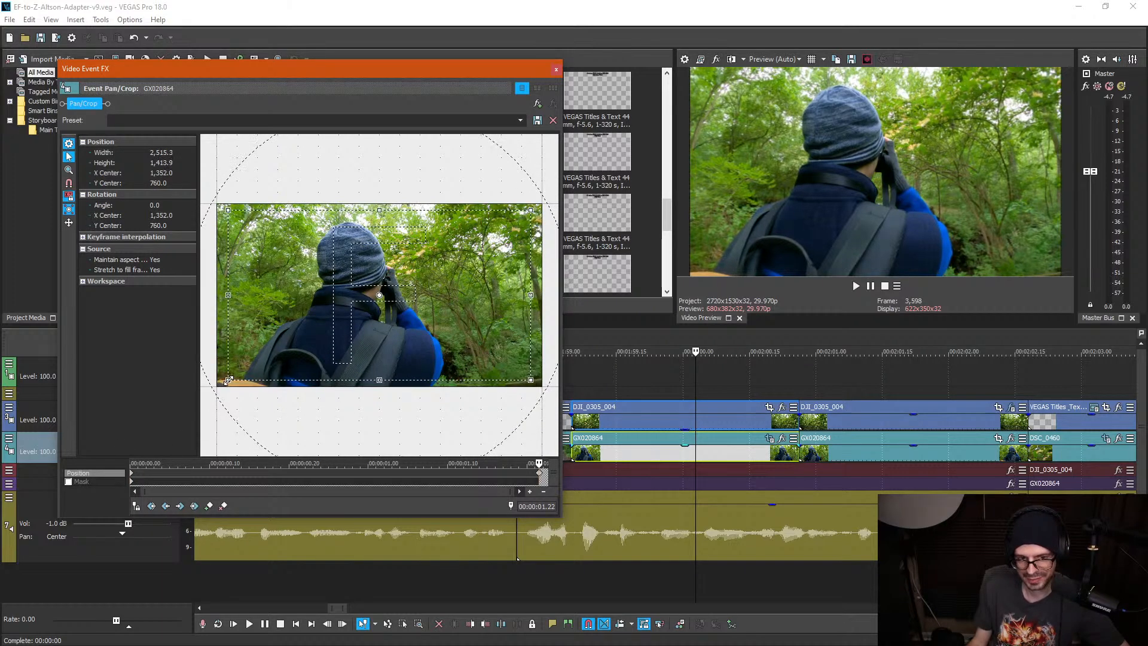
pyautogui.click(557, 69)
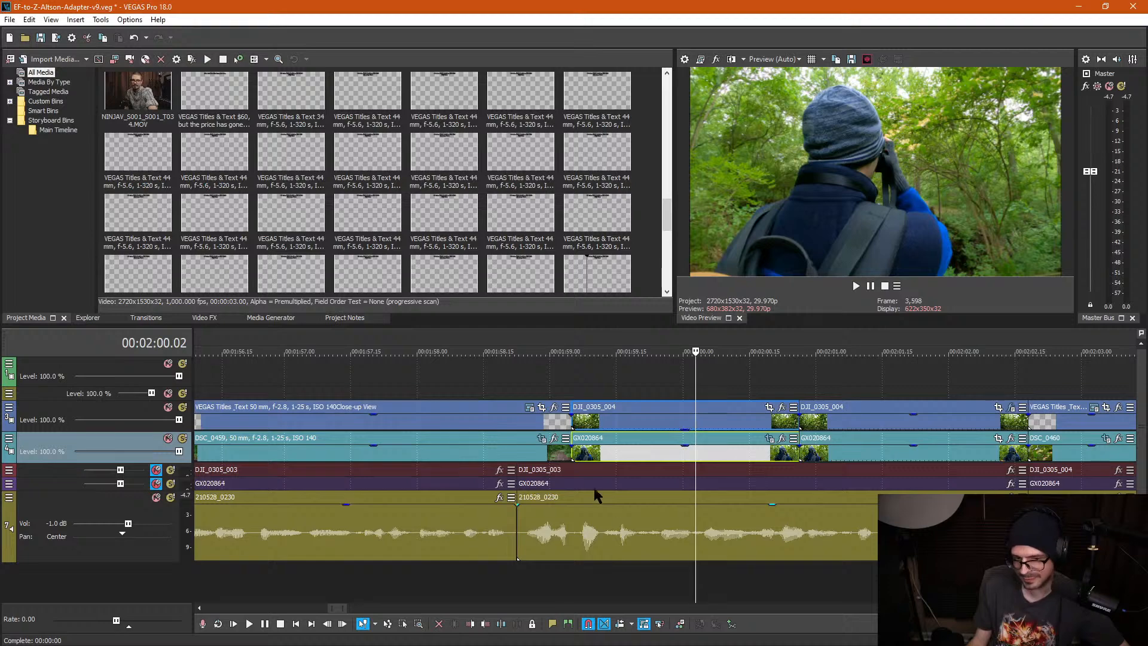
# Step: Play back the timeline from just before the GX020864 push-in to past the "menu pinpoint AF" marker
pyautogui.click(527, 389)
pyautogui.press('space')
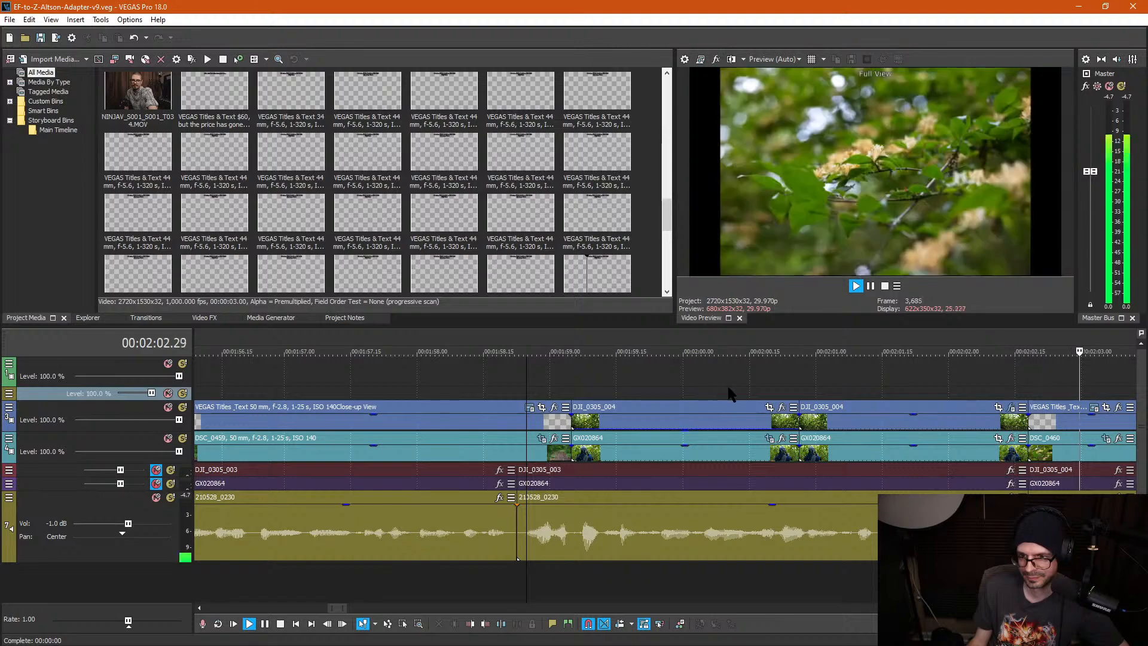
pyautogui.scroll(-2, 598, 431)
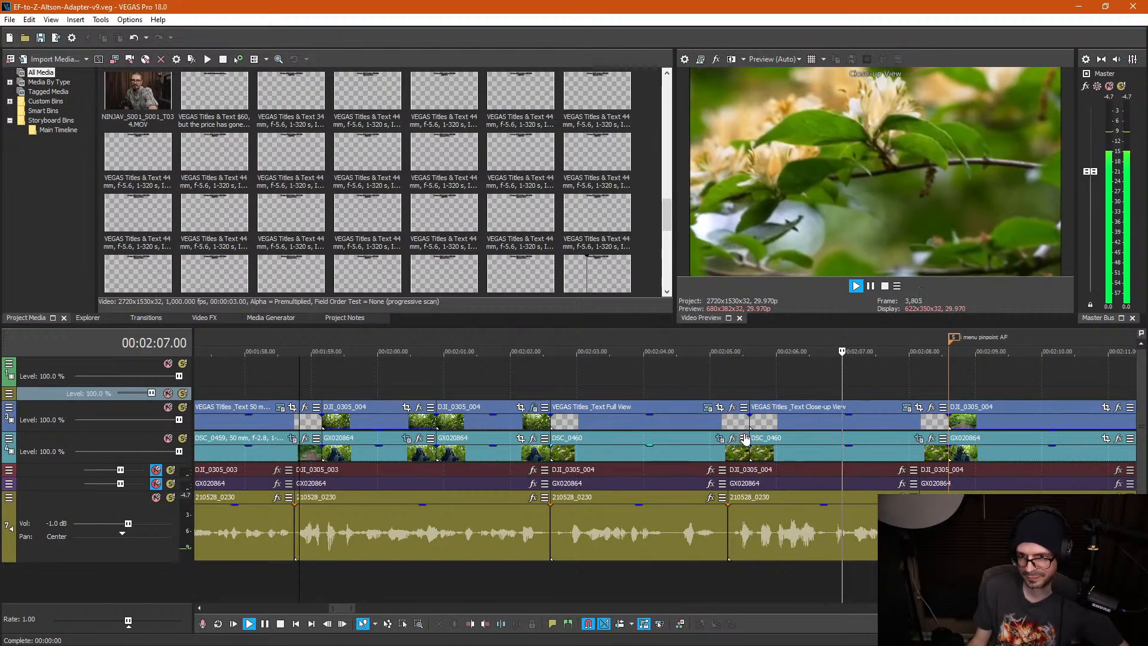
pyautogui.scroll(-2, 745, 438)
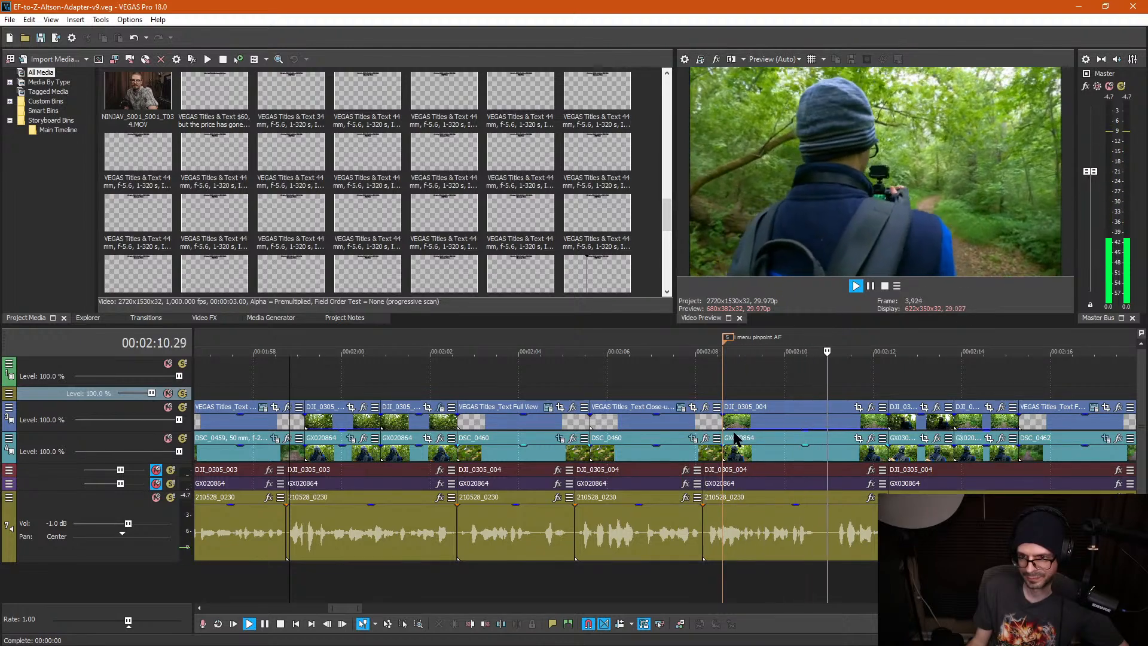
pyautogui.scroll(-1, 721, 446)
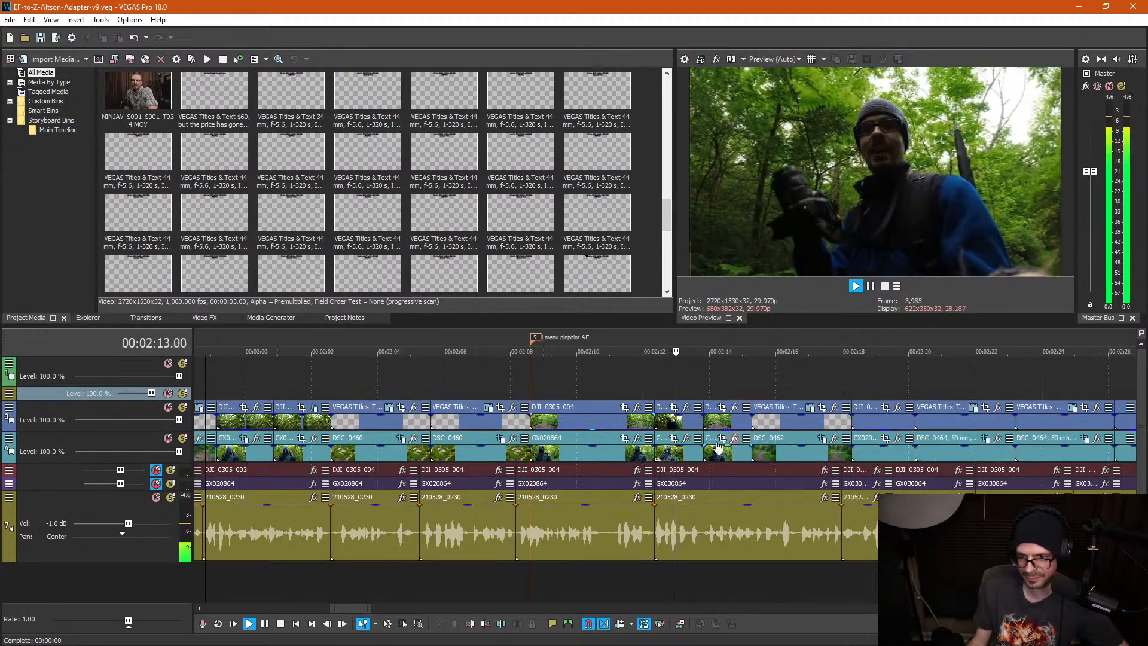
pyautogui.press('Return')
pyautogui.click(586, 455)
pyautogui.scroll(2, 670, 454)
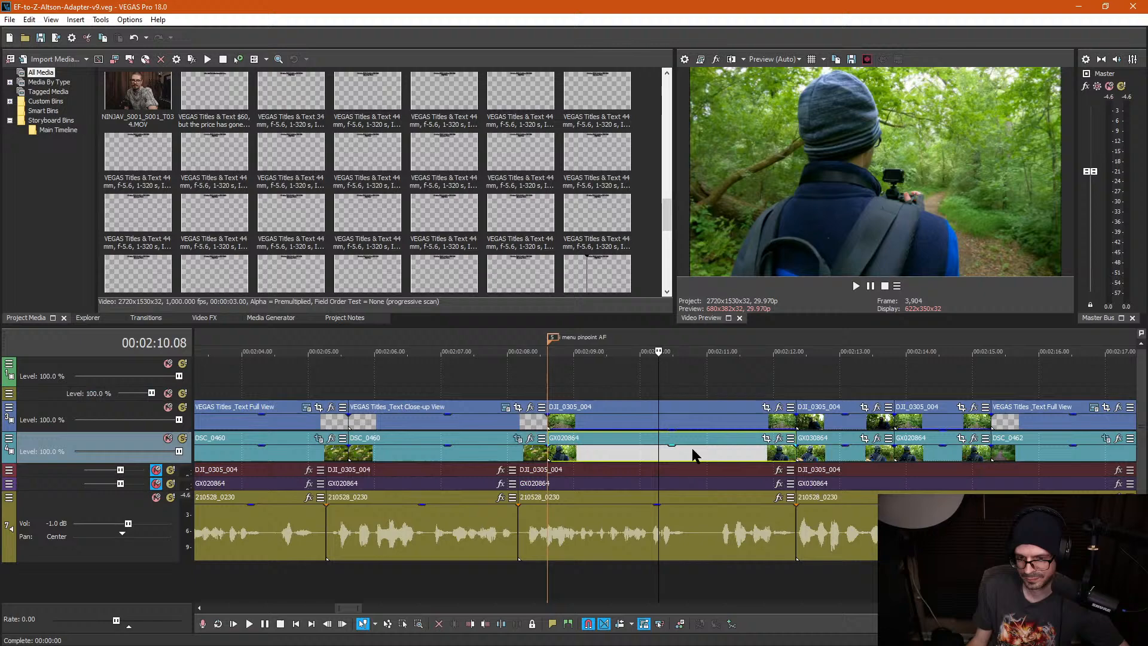
pyautogui.click(766, 440)
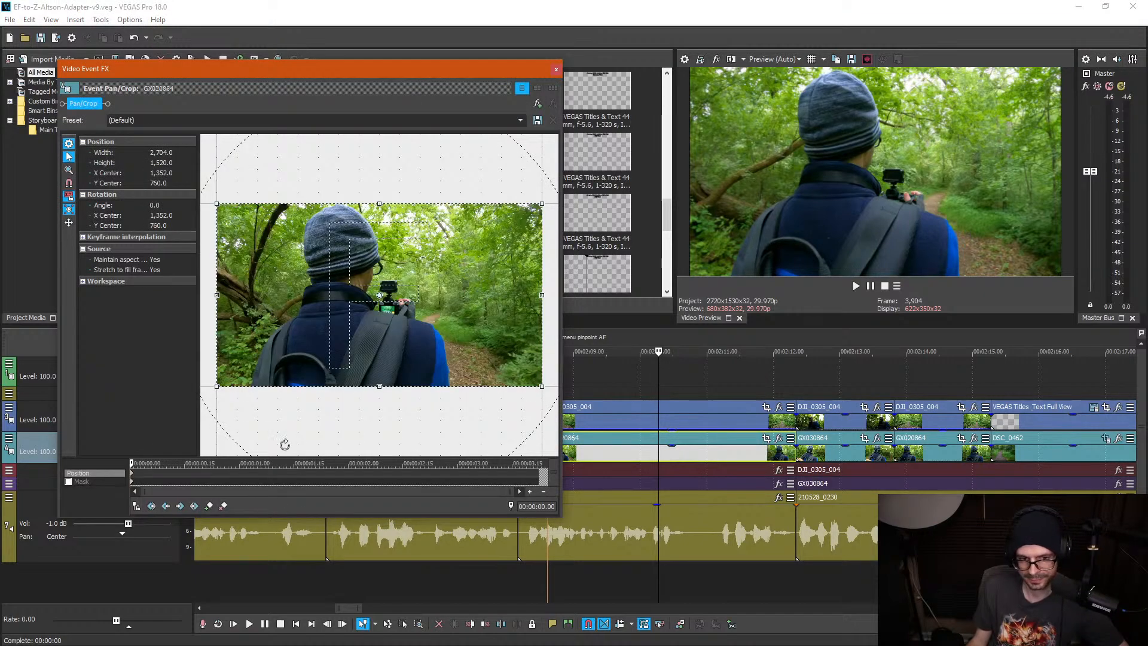
pyautogui.click(557, 70)
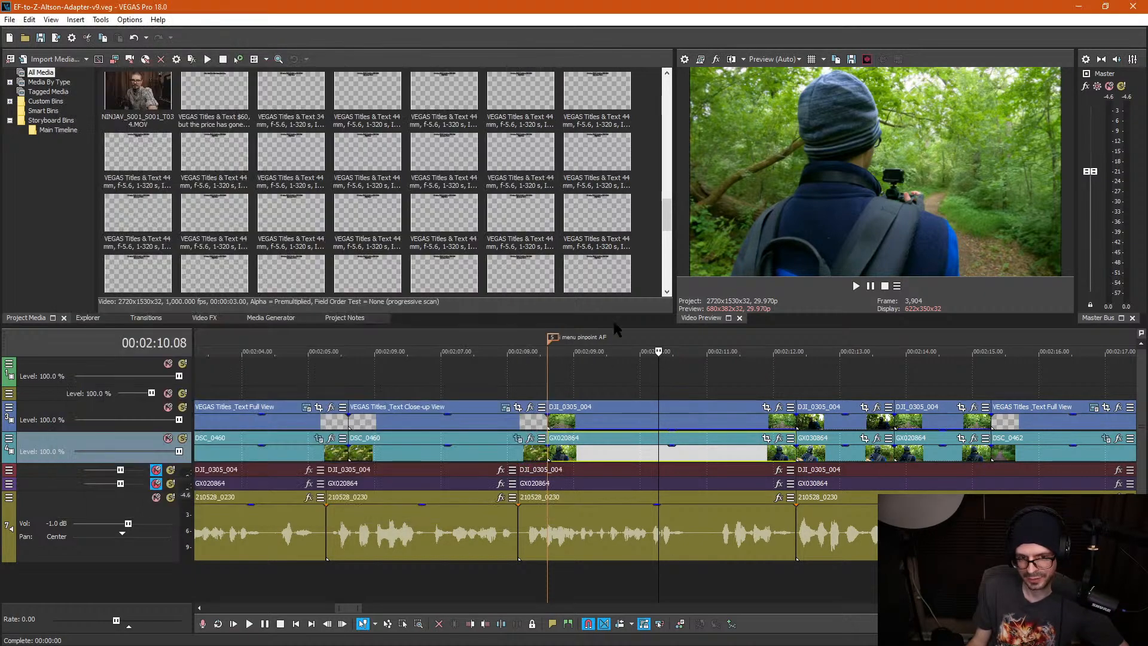
# Step: Split the grouped audio tracks after the "menu pinpoint AF" marker at both ends of the speech pause, 00:02:10.23 and 00:02:11.04
pyautogui.click(686, 519)
pyautogui.scroll(2, 670, 553)
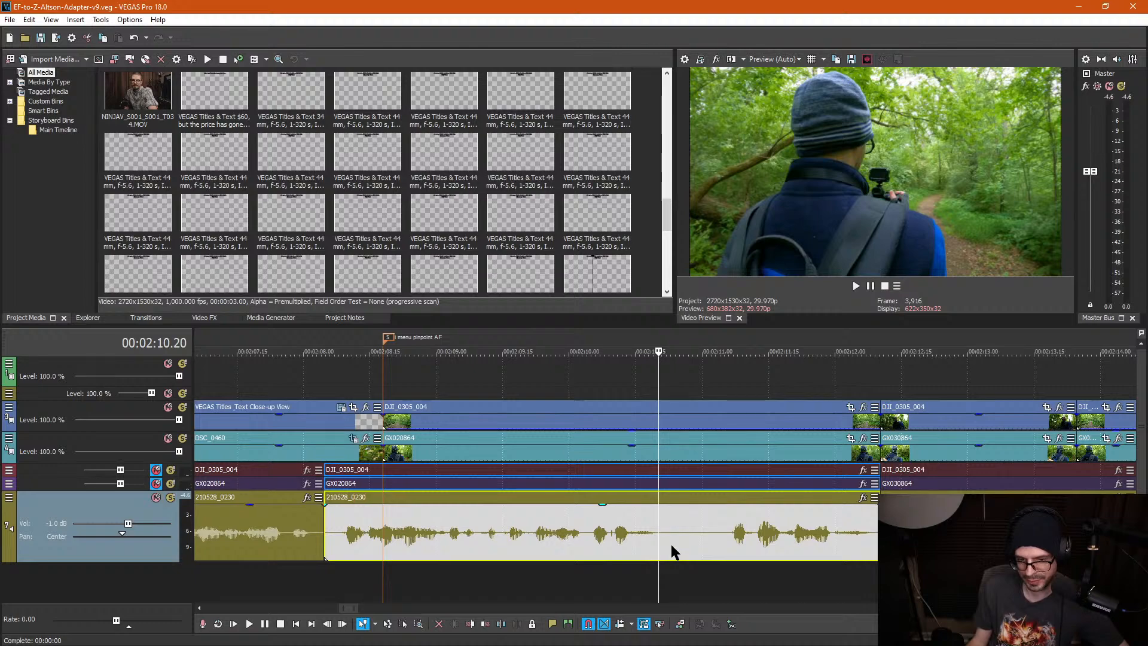
pyautogui.click(671, 545)
pyautogui.press('s')
pyautogui.click(721, 550)
pyautogui.press('s')
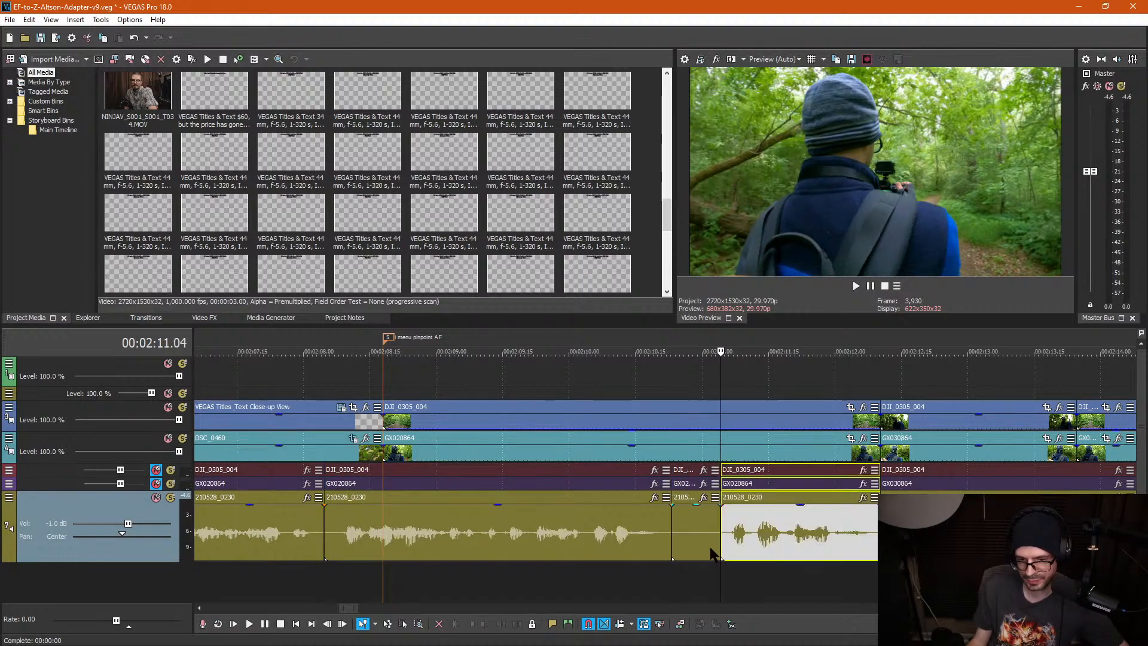
# Step: Split the DJI_0305_004 and GX020864 video clips at 00:02:10.23 and 00:02:11.04 to match the audio cuts around the pause
pyautogui.click(670, 422)
pyautogui.press('s')
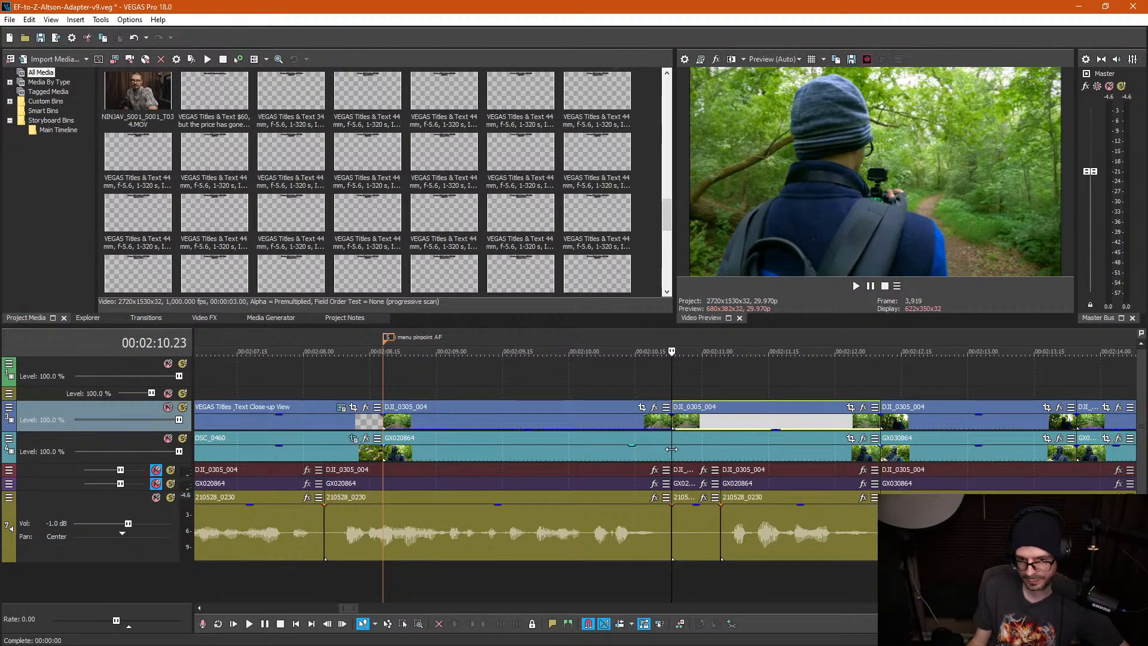
pyautogui.click(671, 452)
pyautogui.press('s')
pyautogui.click(724, 454)
pyautogui.click(721, 456)
pyautogui.press('s')
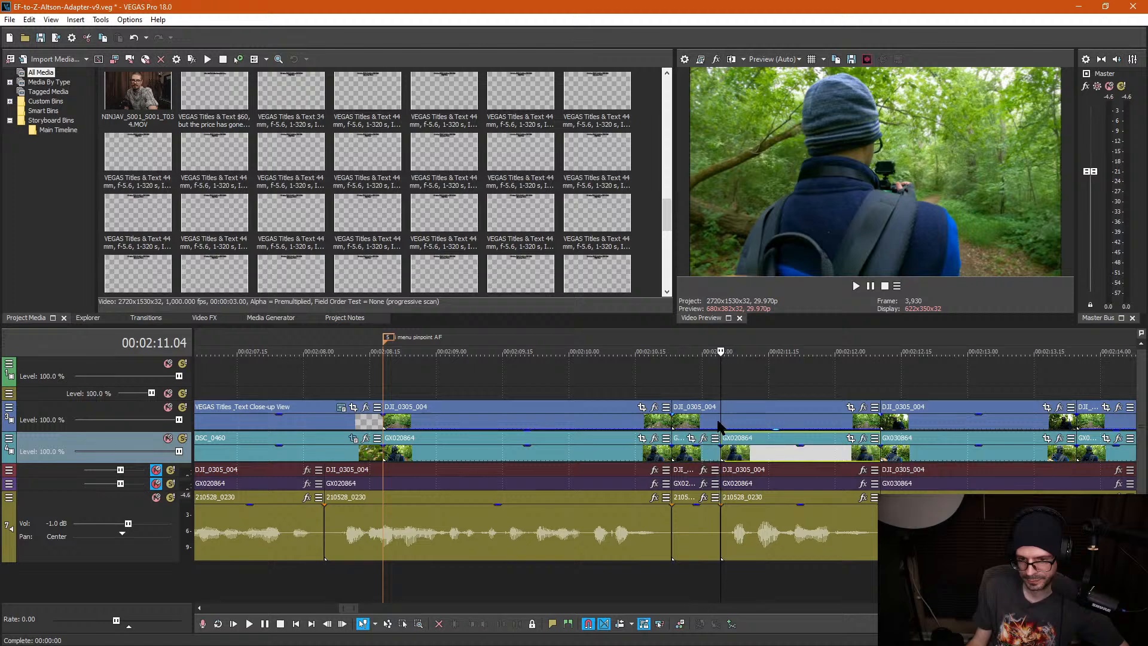
pyautogui.click(720, 423)
pyautogui.press('s')
pyautogui.press('d')
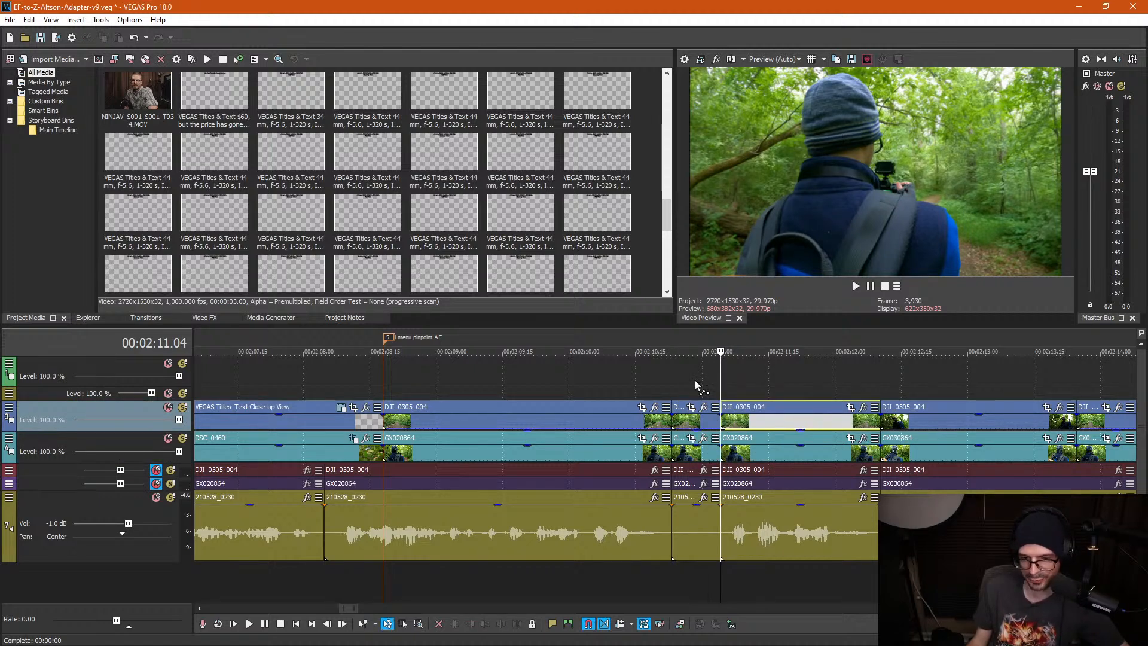
# Step: Delete the pause segment between 00:02:10.23 and 00:02:11.04 on all video and audio tracks
pyautogui.moveTo(684, 554); pyautogui.dragTo(693, 553)
pyautogui.click(663, 376)
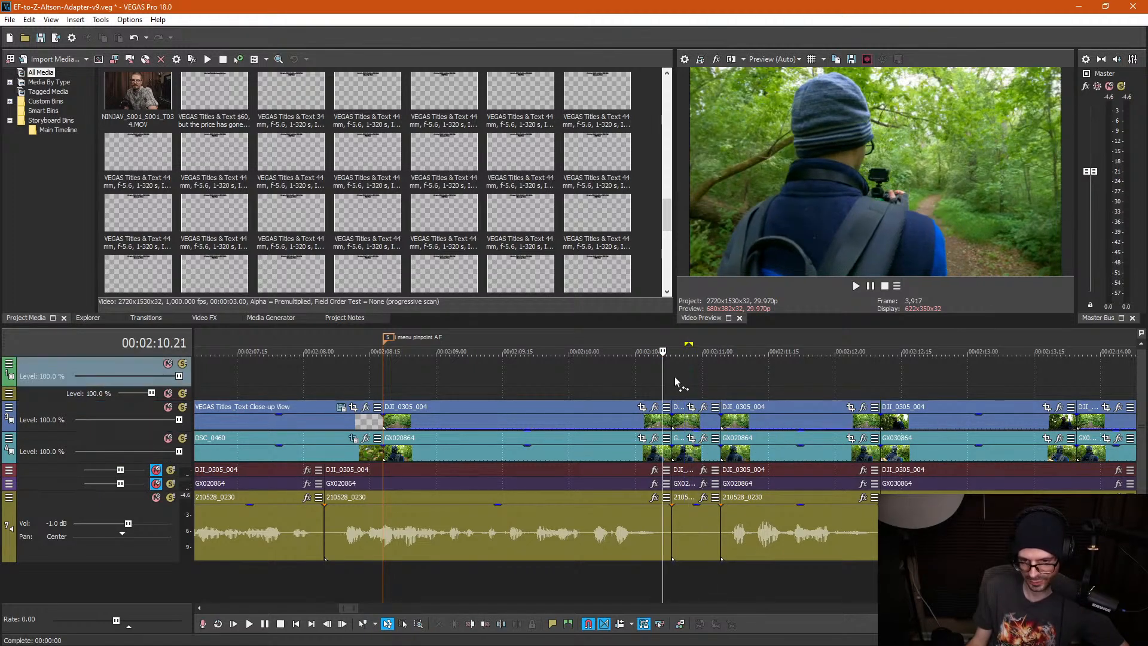
pyautogui.press('d')
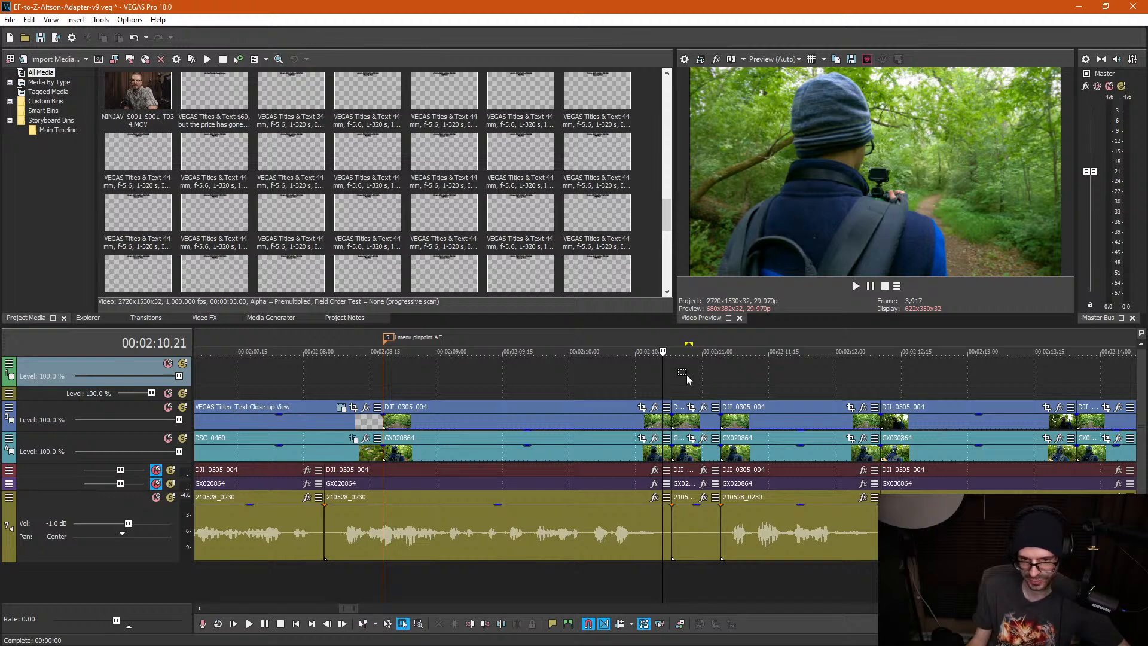
pyautogui.moveTo(688, 380); pyautogui.dragTo(706, 561)
pyautogui.press('Delete')
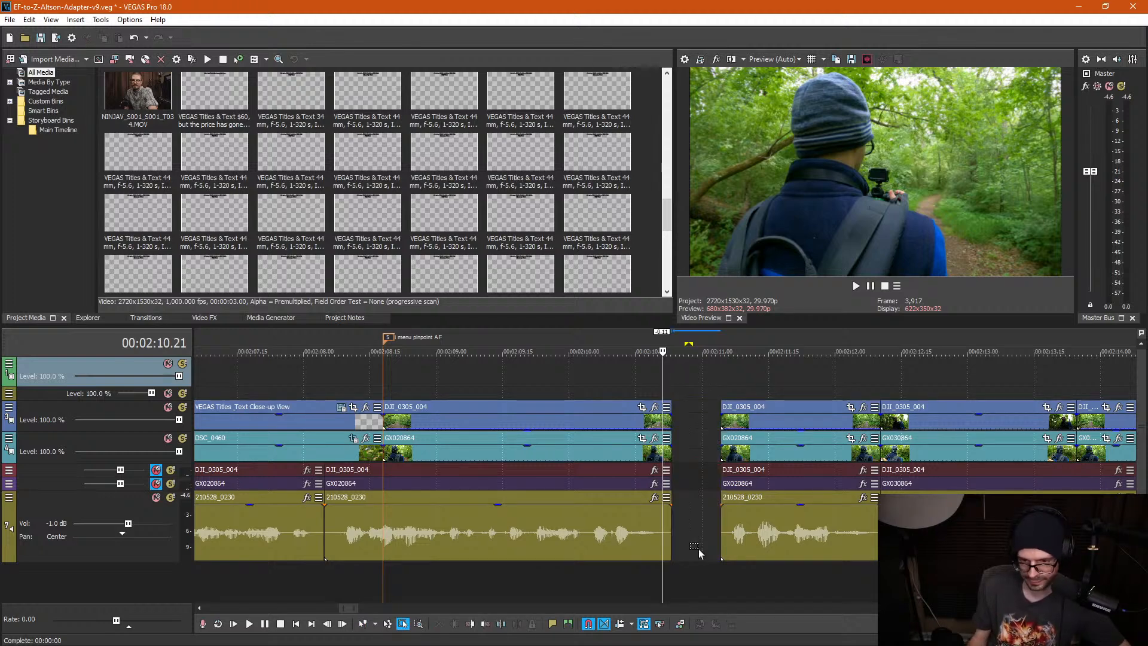
# Step: Close the gap after 00:02:10.23 by ripple-moving all following video and audio clips against the preceding ones
pyautogui.press('d')
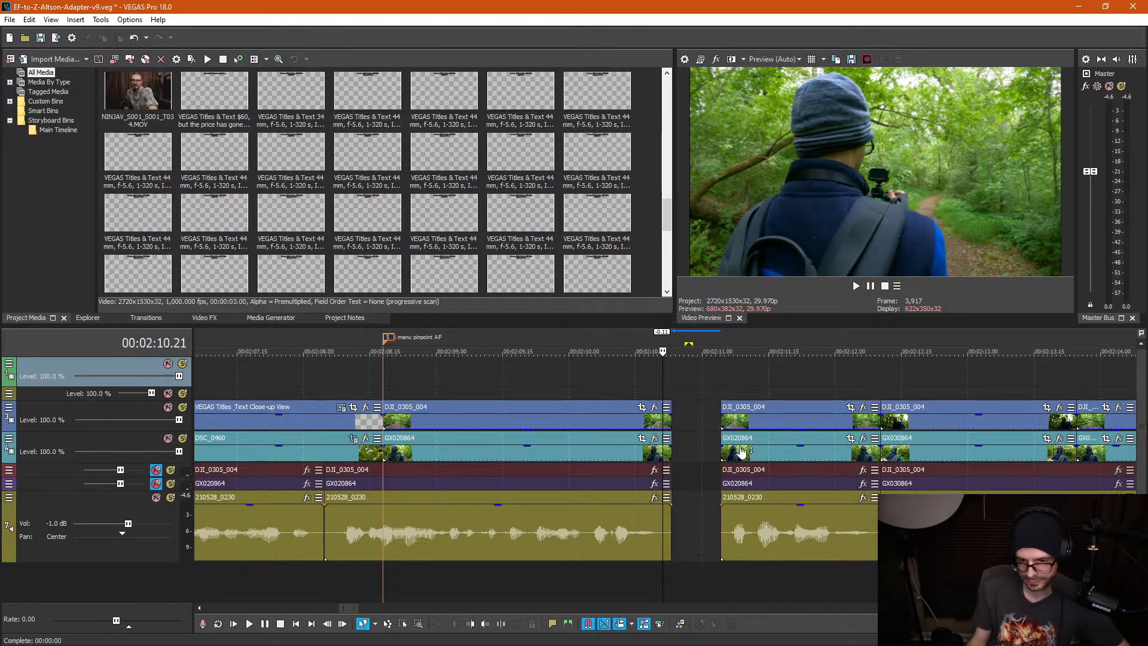
pyautogui.moveTo(741, 453); pyautogui.dragTo(691, 456)
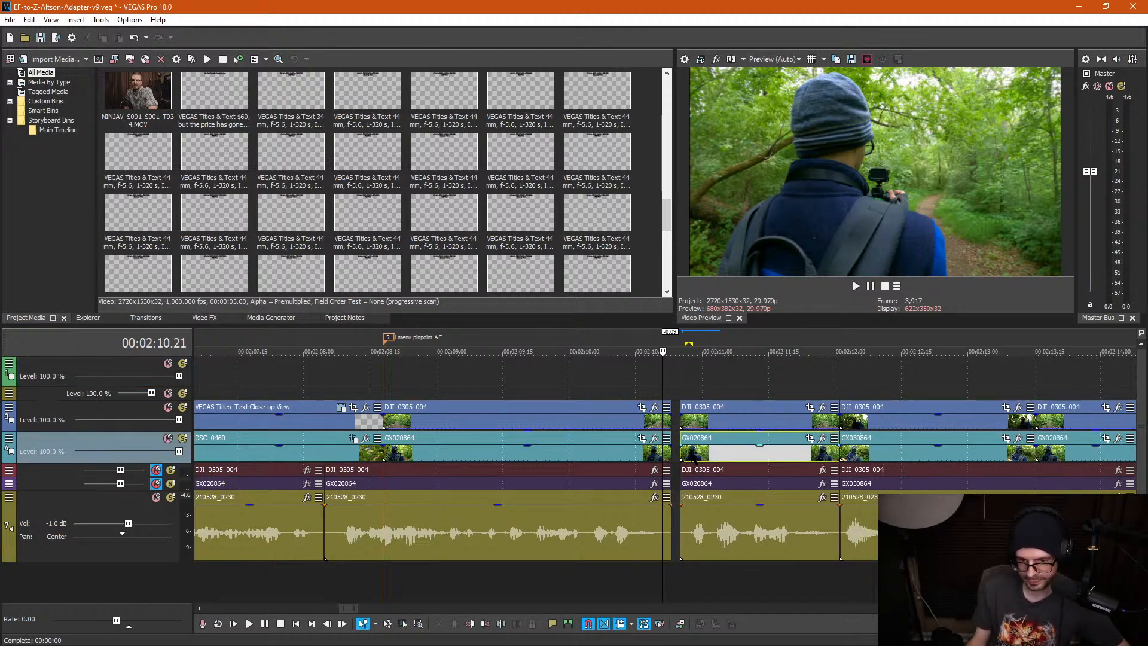
pyautogui.click(646, 381)
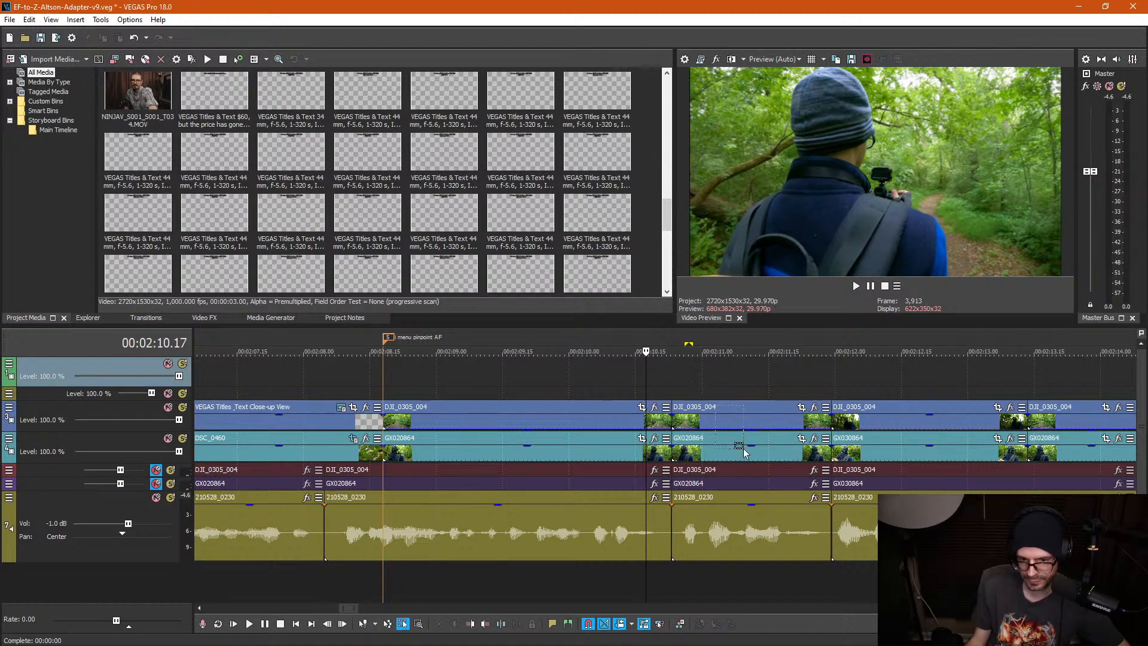
# Step: Delete the DJI_0305_004 and GX020864 video clips just after the closed cut and extend the preceding pair to fill the space
pyautogui.moveTo(744, 451); pyautogui.dragTo(744, 452)
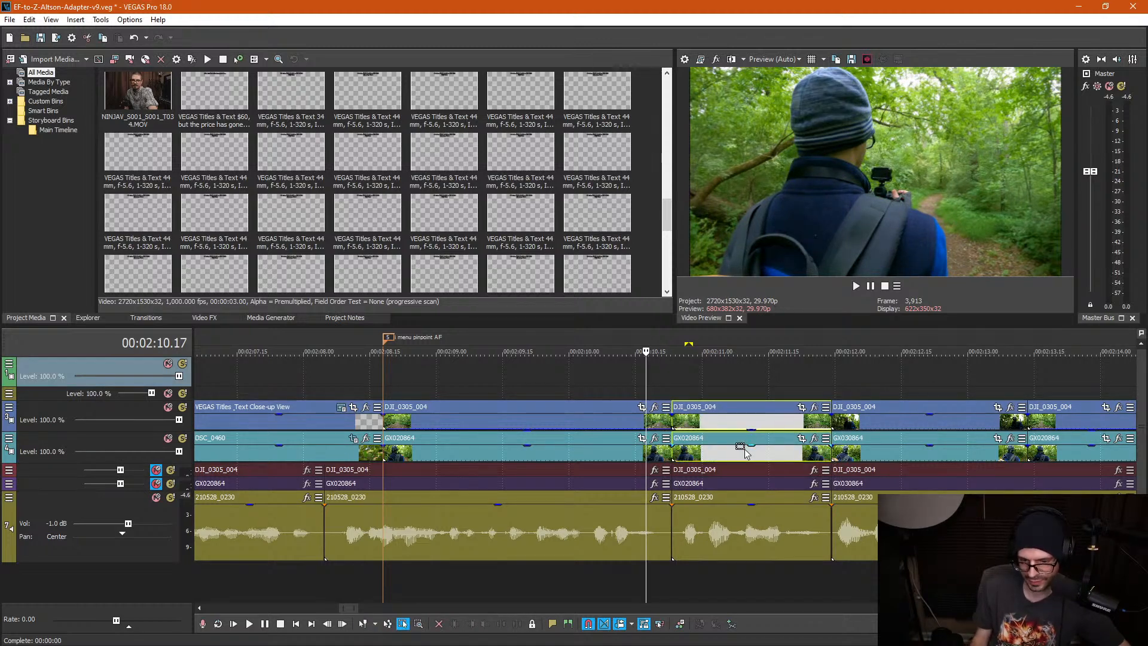
pyautogui.press('Delete')
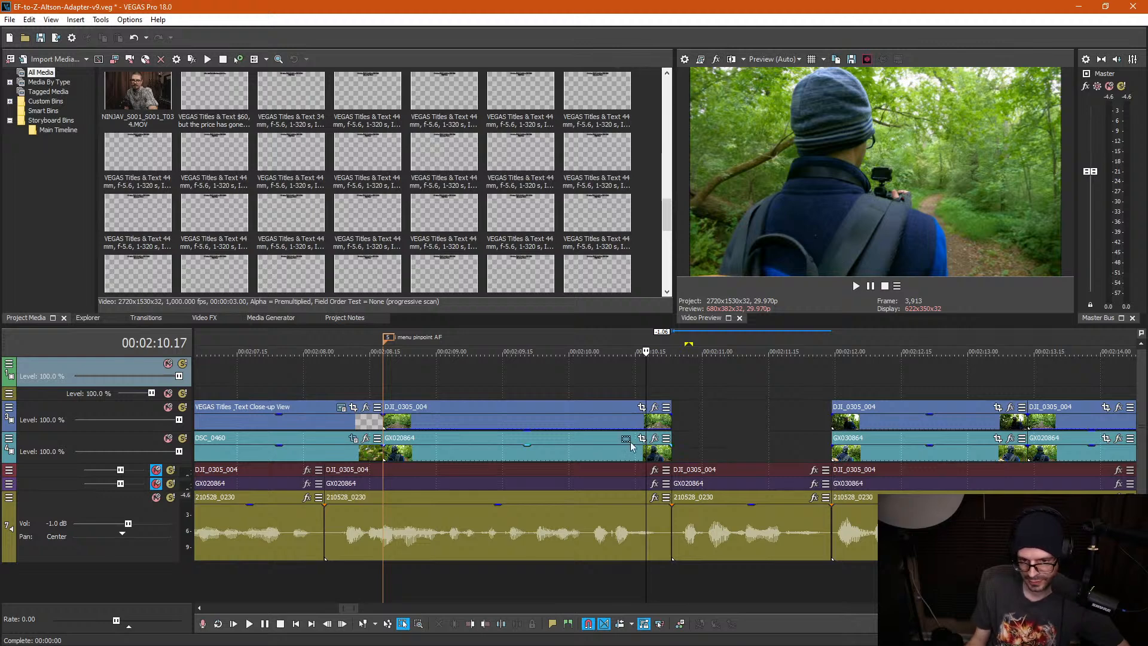
pyautogui.moveTo(607, 398); pyautogui.dragTo(669, 455)
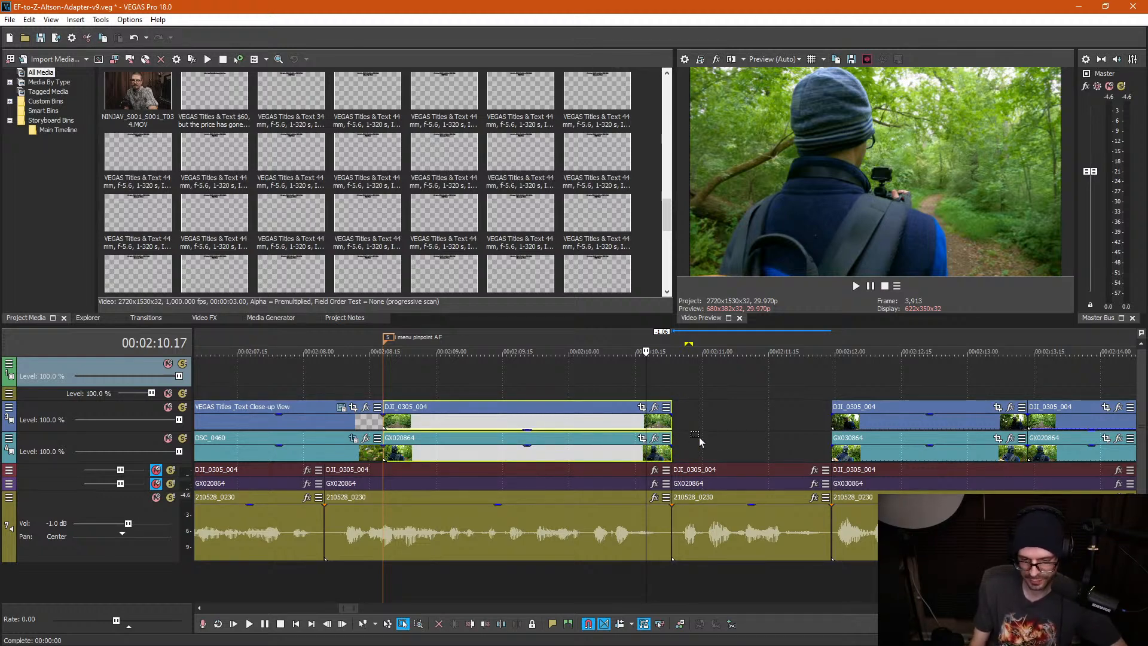
pyautogui.hotkey('ctrl', 'd')
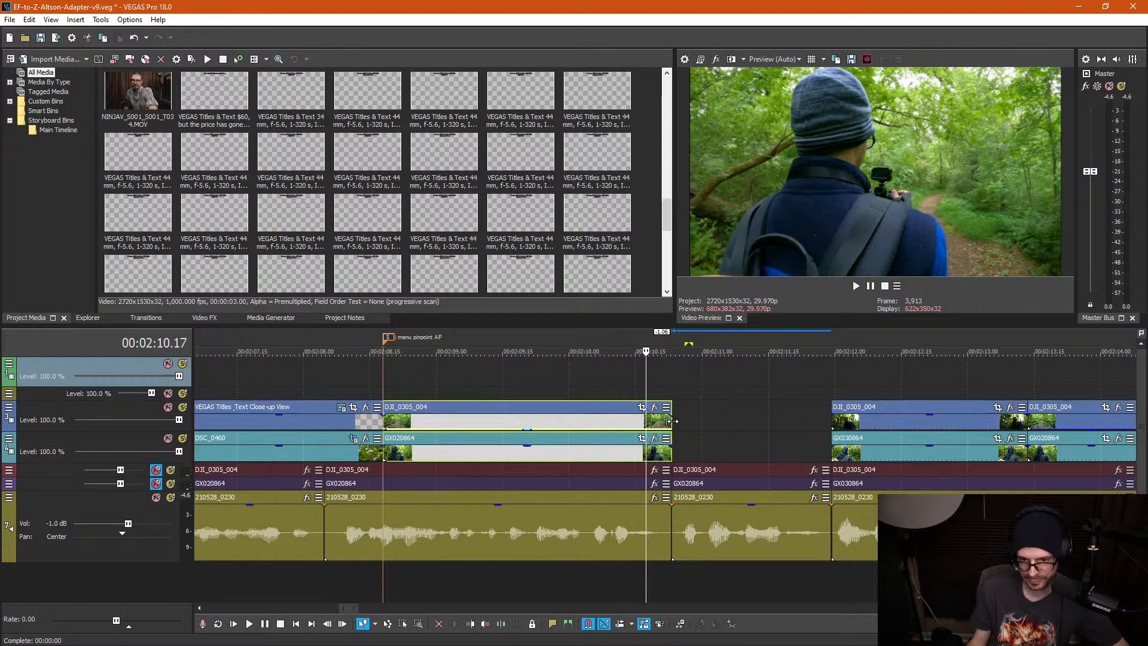
pyautogui.moveTo(670, 421); pyautogui.dragTo(831, 421)
pyautogui.click(652, 386)
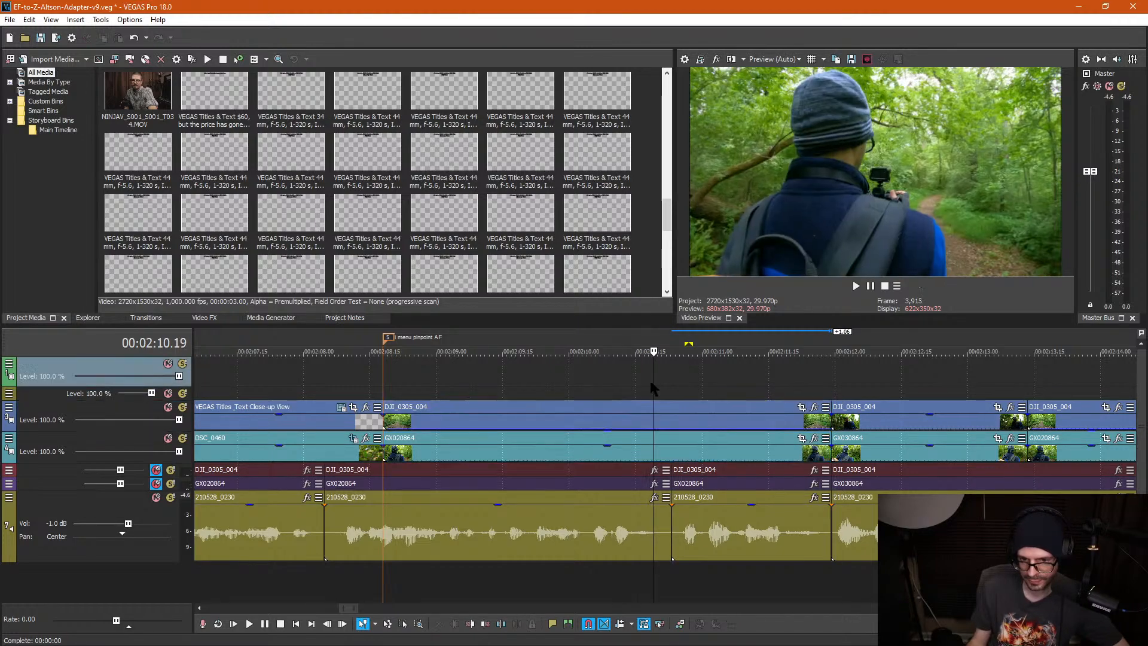
# Step: Play back the section from the "menu pinpoint AF" marker through the GX030864 clip to about 00:02:13
pyautogui.click(607, 390)
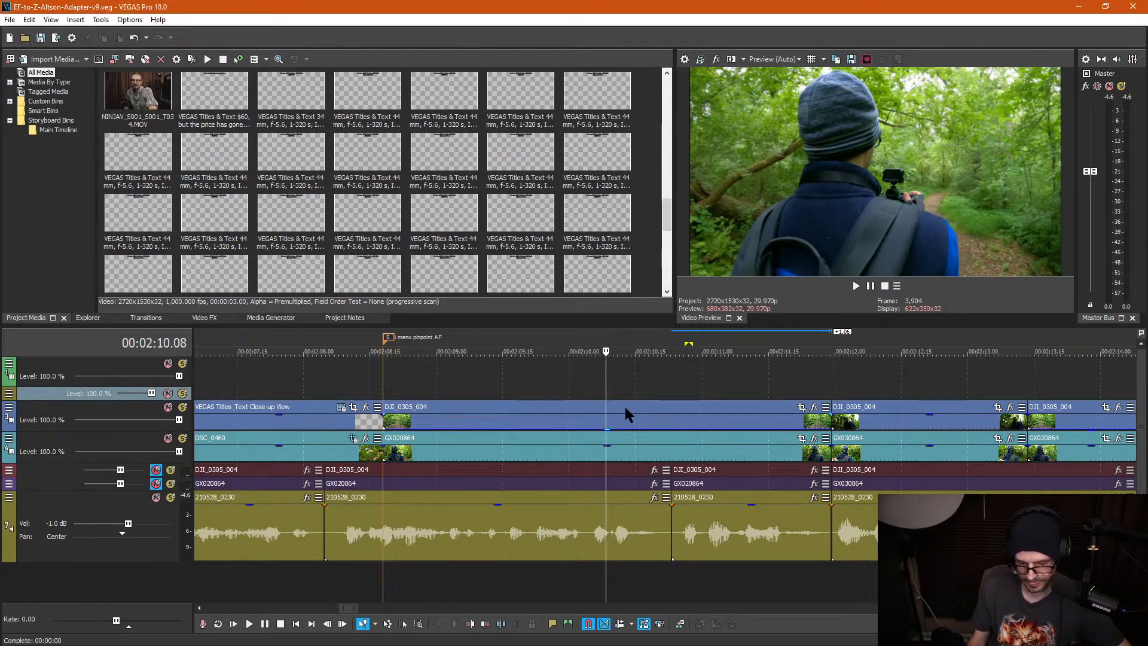
pyautogui.click(428, 382)
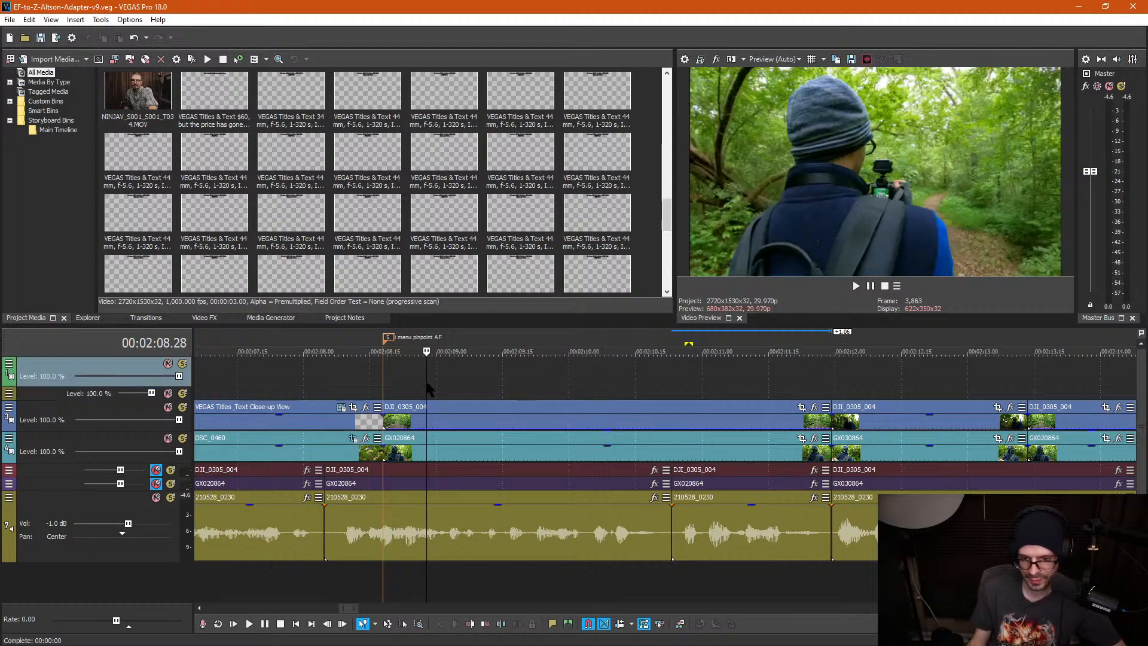
pyautogui.press('space')
pyautogui.scroll(-3, 658, 454)
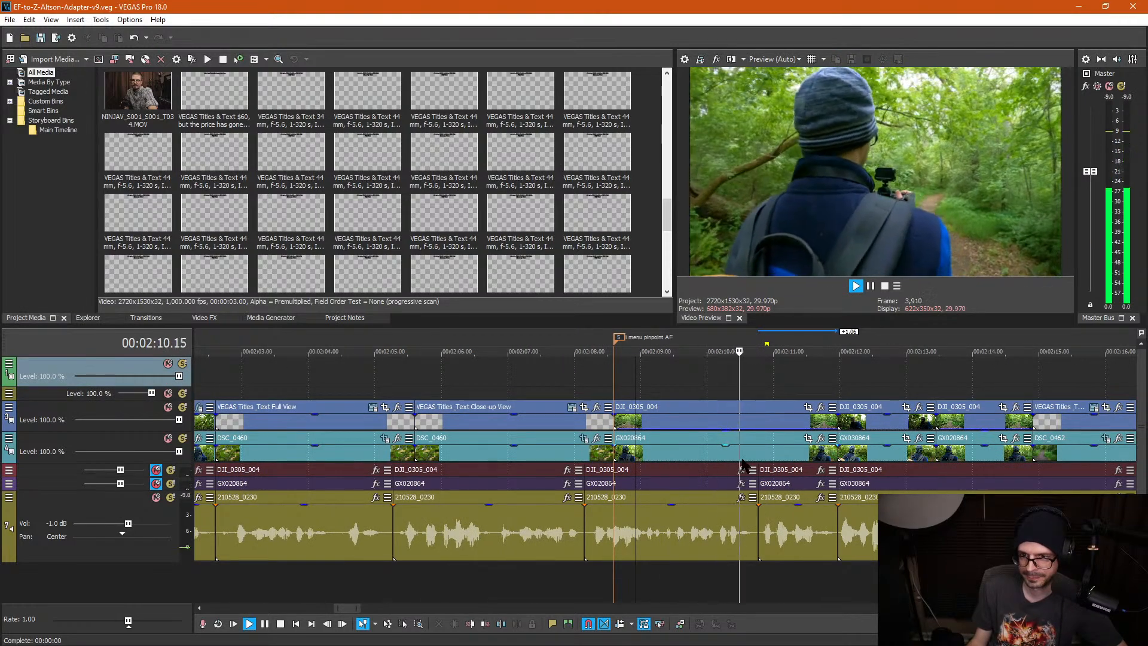
pyautogui.scroll(-2, 694, 461)
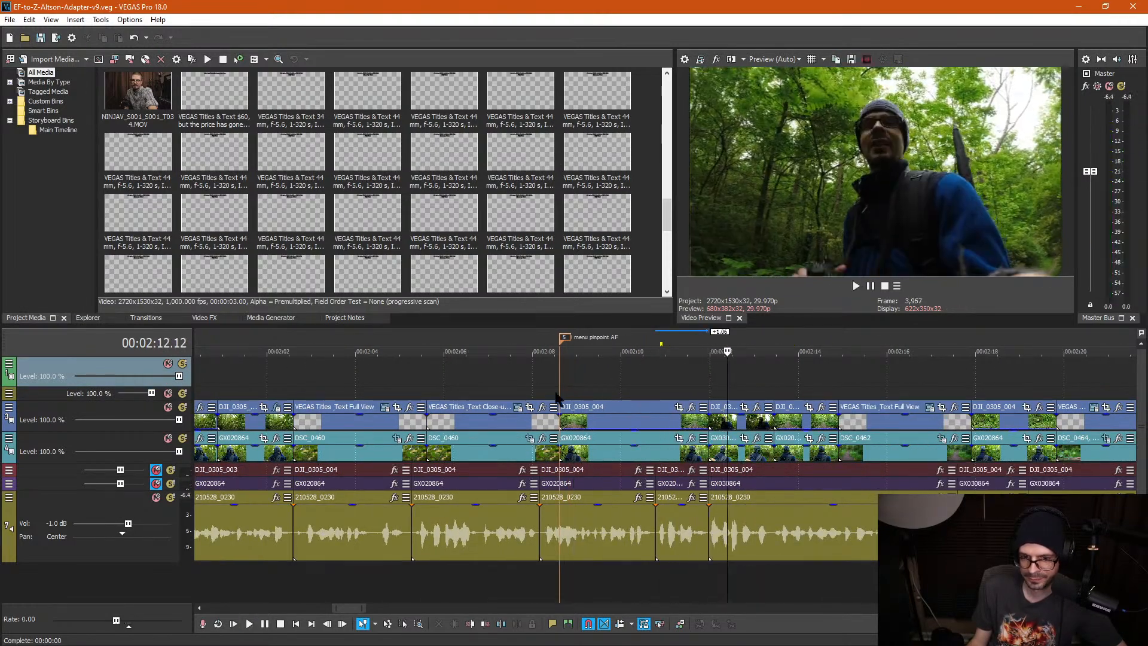
pyautogui.click(541, 381)
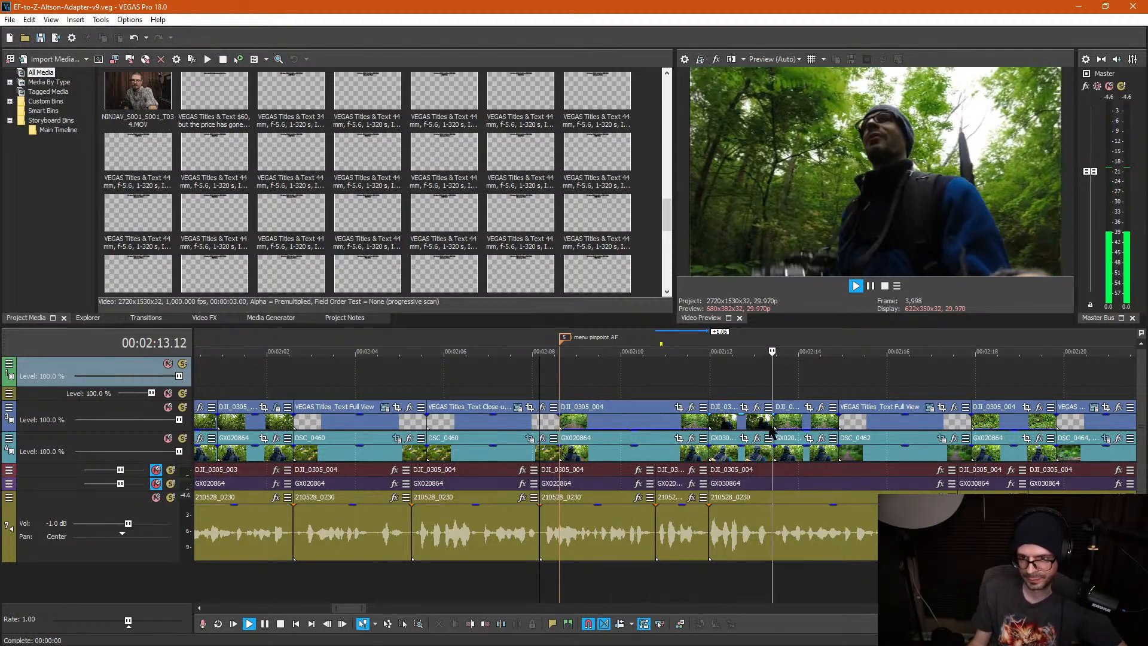
pyautogui.press('Return')
# Step: Brighten the DJI_0305_004 clip at 00:02:12 with a VEGAS Levels effect, setting Gamma to about 1.657
pyautogui.click(736, 426)
pyautogui.scroll(4, 758, 419)
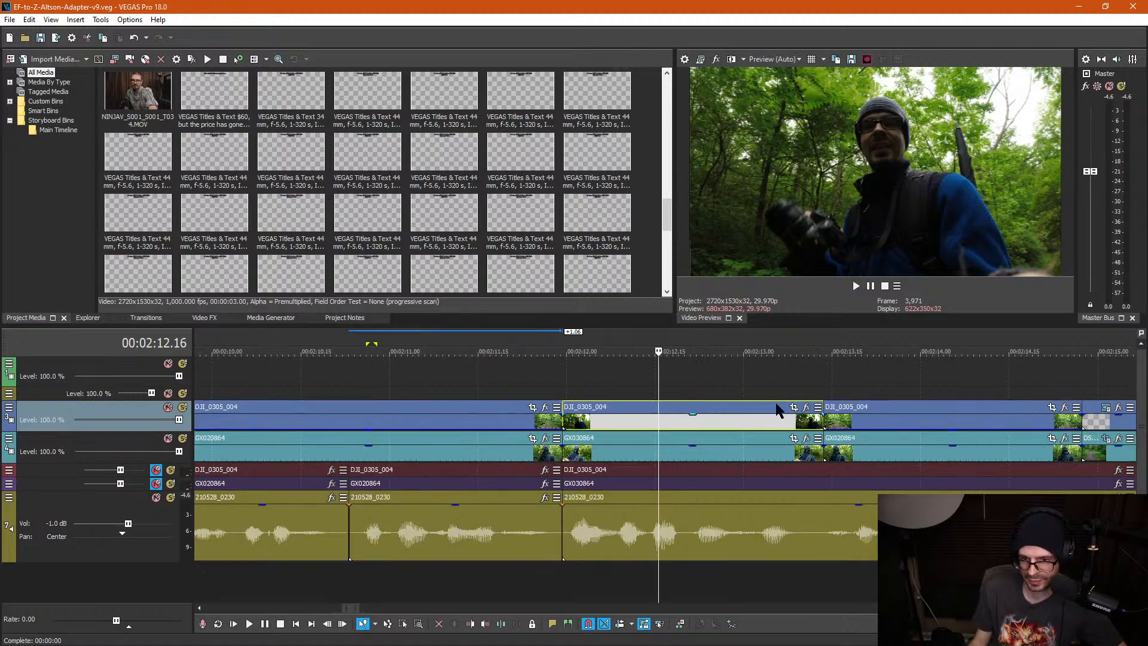
pyautogui.click(806, 408)
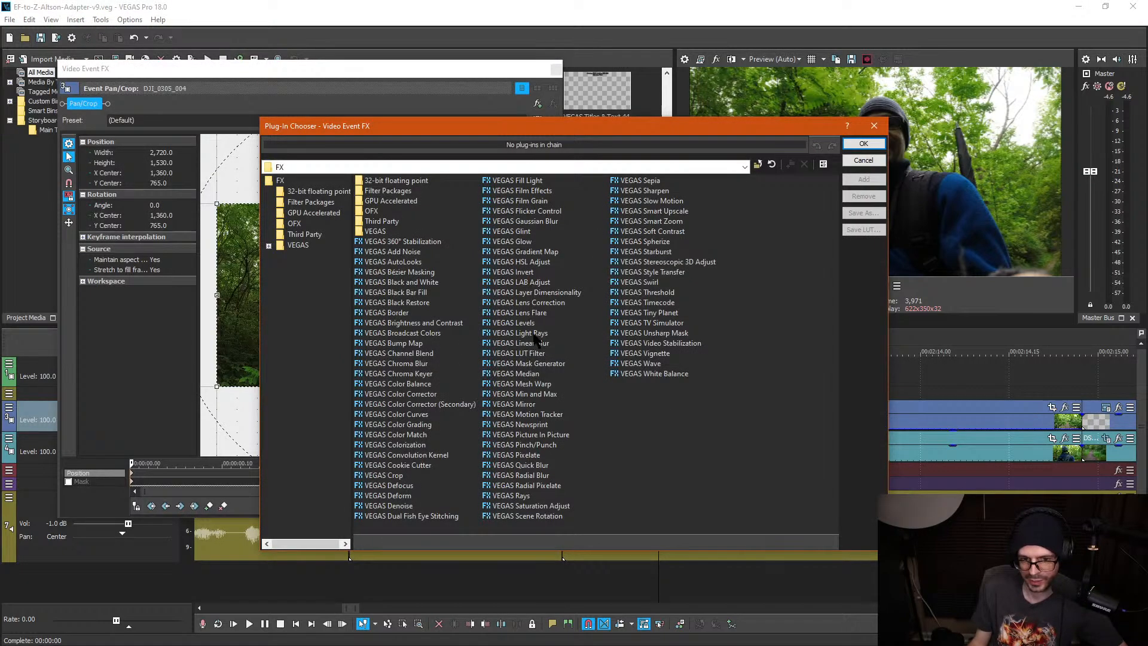
pyautogui.doubleClick(513, 323)
pyautogui.click(859, 146)
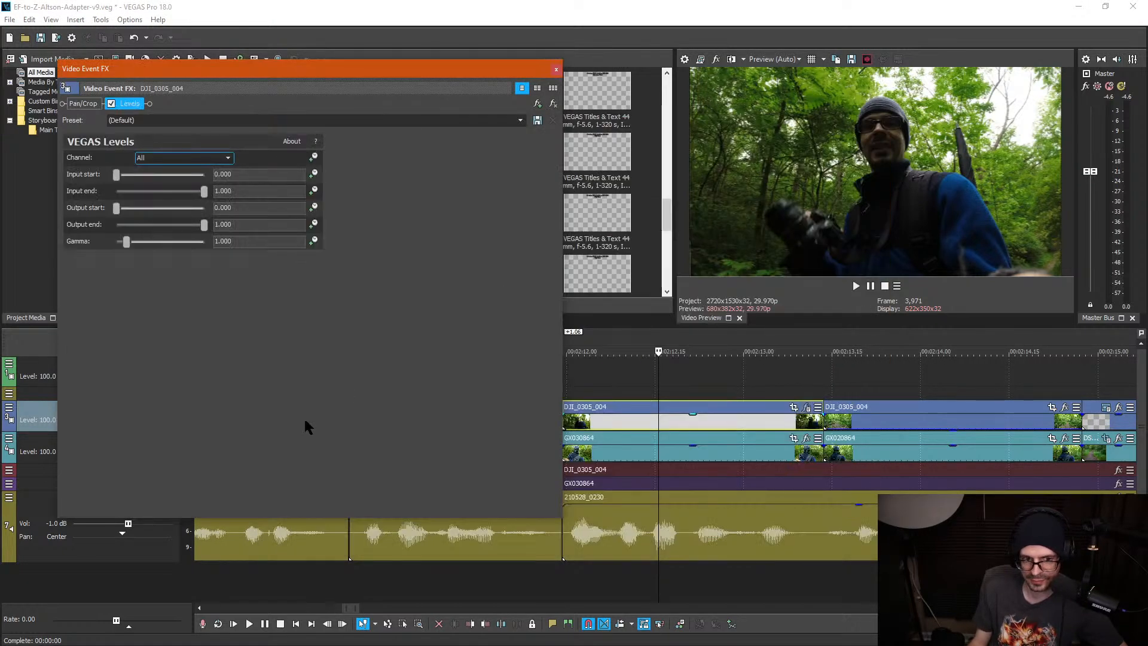
pyautogui.moveTo(127, 240); pyautogui.dragTo(139, 241)
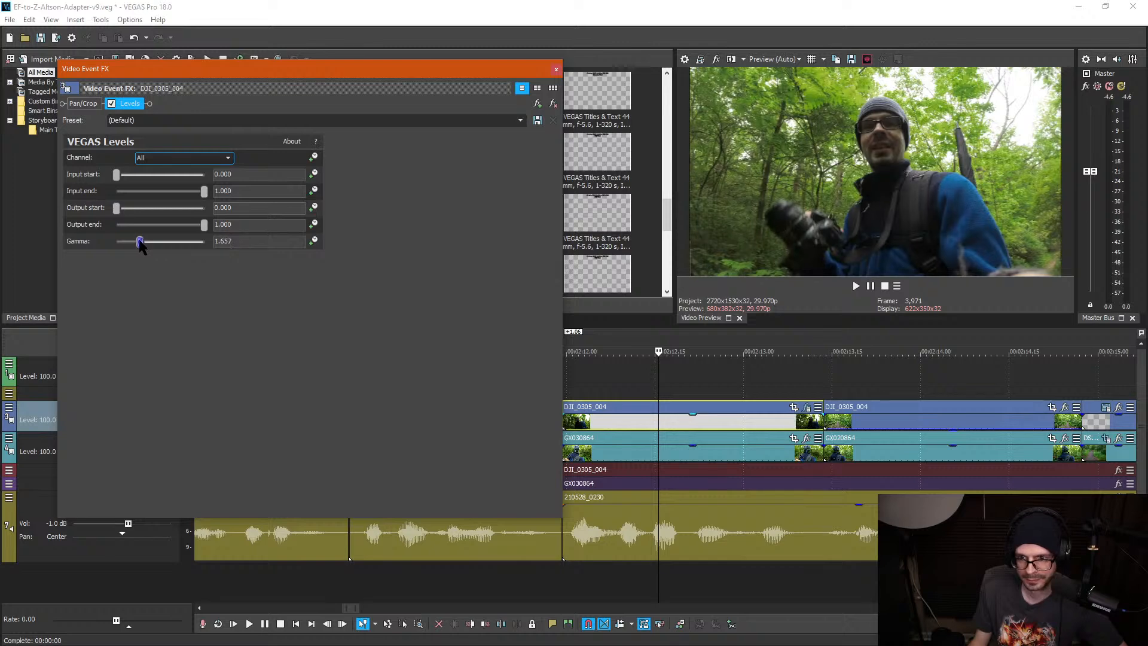
pyautogui.click(556, 69)
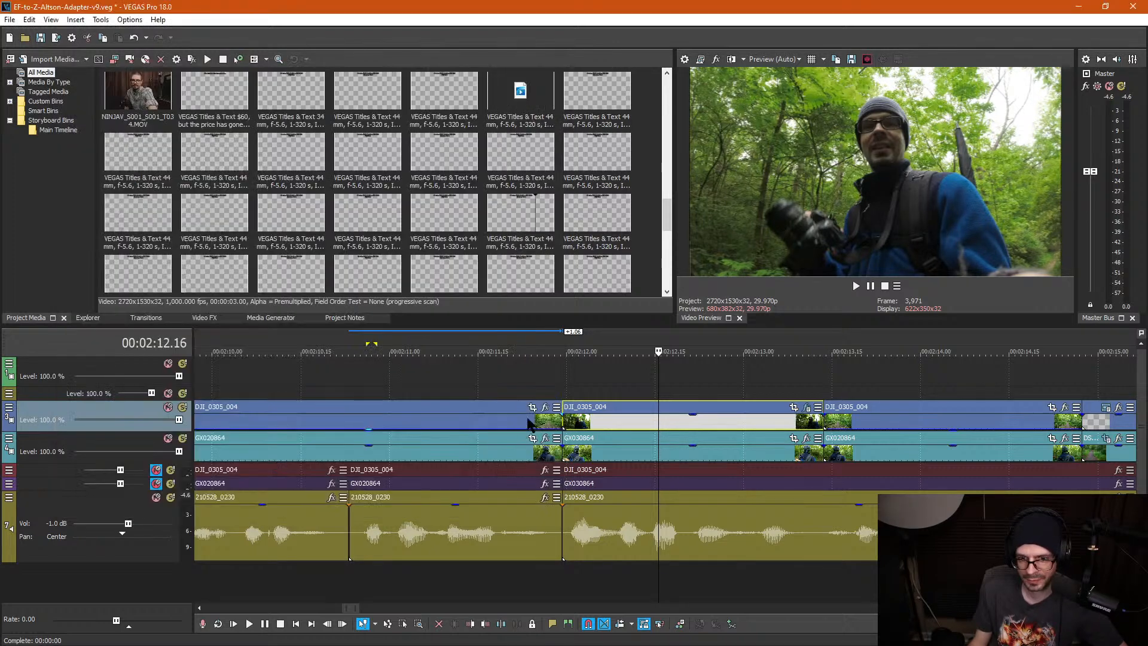
# Step: Play back the cuts into and out of the brightened DJI_0305_004 clip
pyautogui.click(500, 375)
pyautogui.scroll(-3, 586, 433)
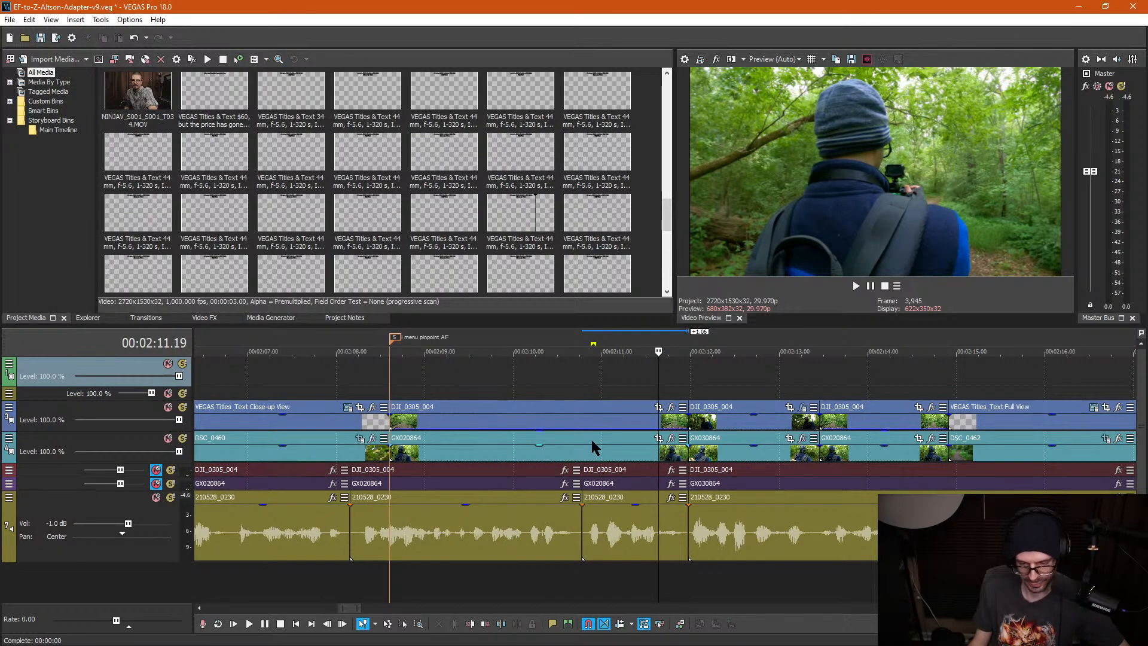
pyautogui.click(641, 395)
pyautogui.press('space')
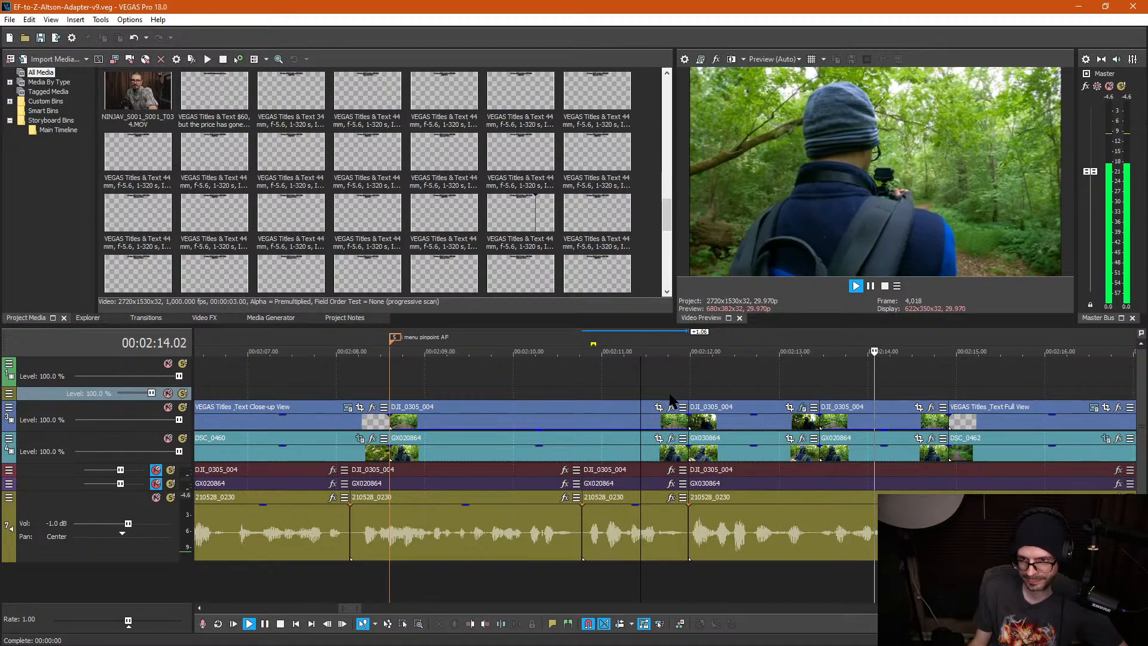
# Step: Listen to the 210528_0230 audio around 00:02:13.14 to locate the faint sound between words
pyautogui.click(803, 521)
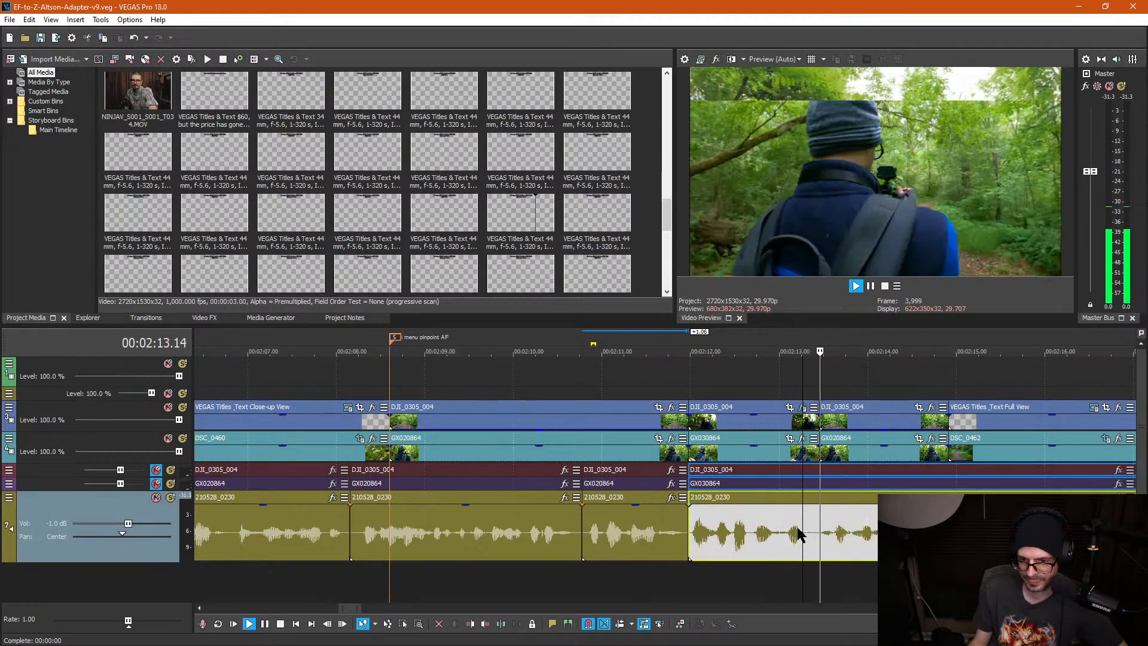
pyautogui.press('Return')
pyautogui.click(817, 536)
pyautogui.scroll(2, 817, 535)
pyautogui.scroll(1, 659, 531)
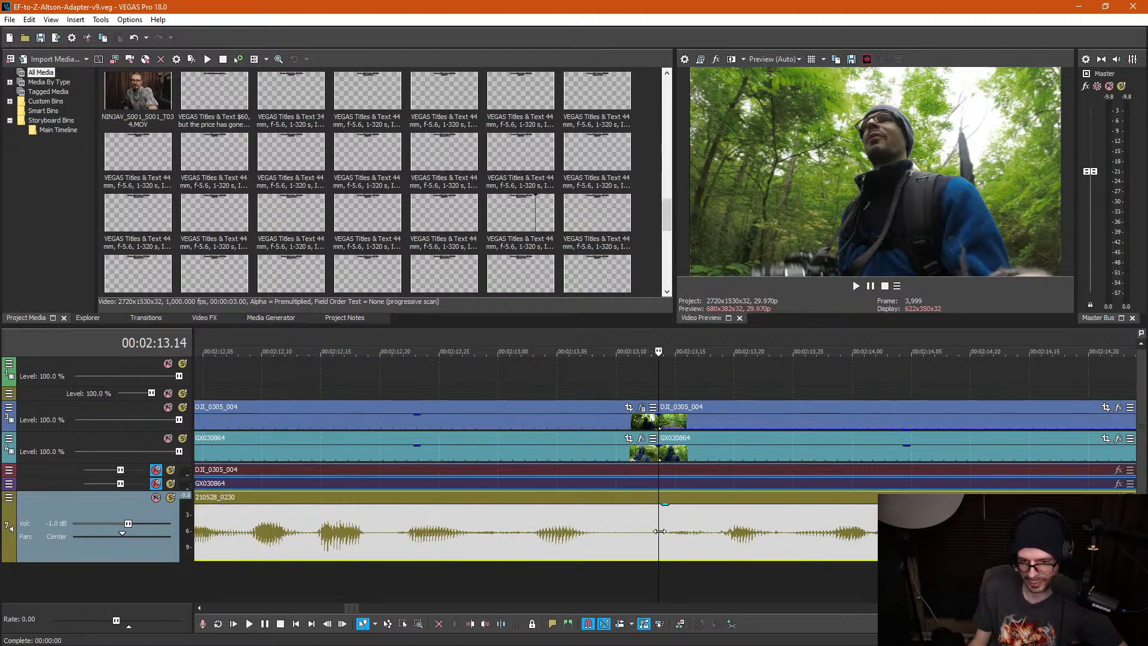
pyautogui.click(626, 534)
pyautogui.press('space')
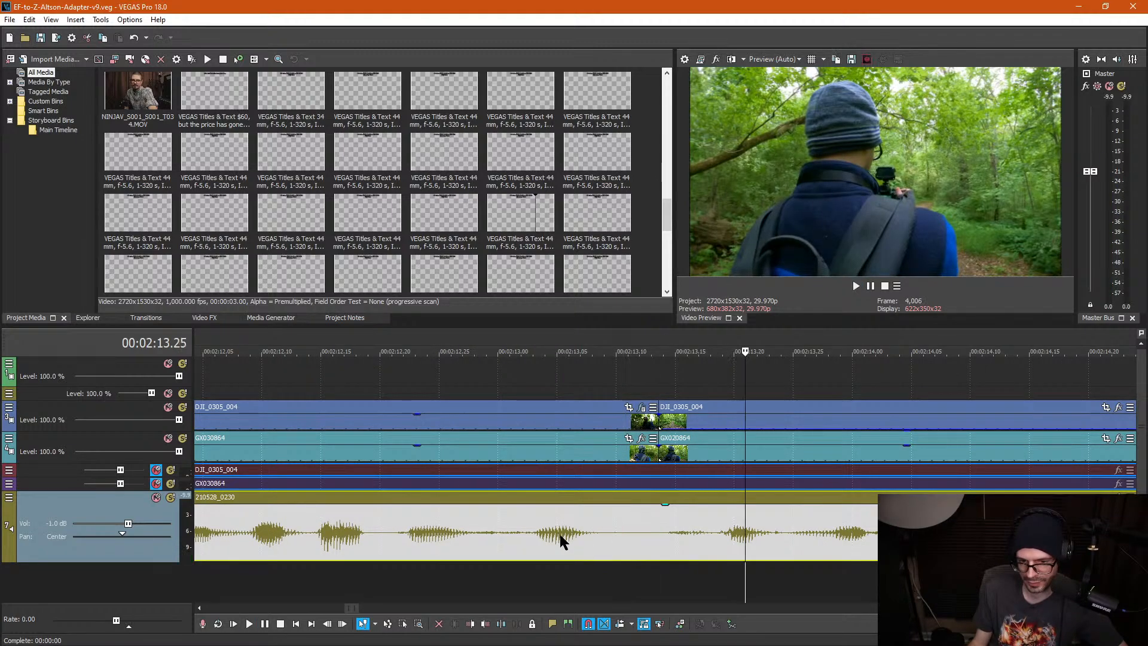
pyautogui.click(560, 537)
pyautogui.press('space')
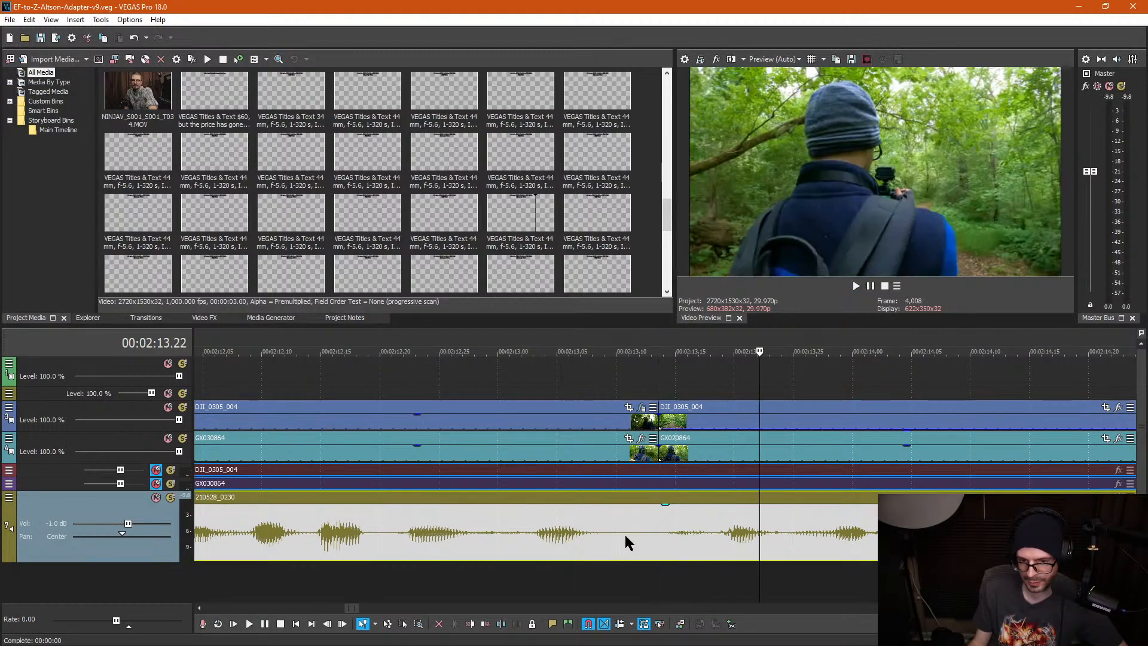
# Step: Split the 210528_0230 audio at 00:02:13.11 and about 00:02:13.18, and lower the gain of the short middle segment
pyautogui.click(624, 534)
pyautogui.click(623, 530)
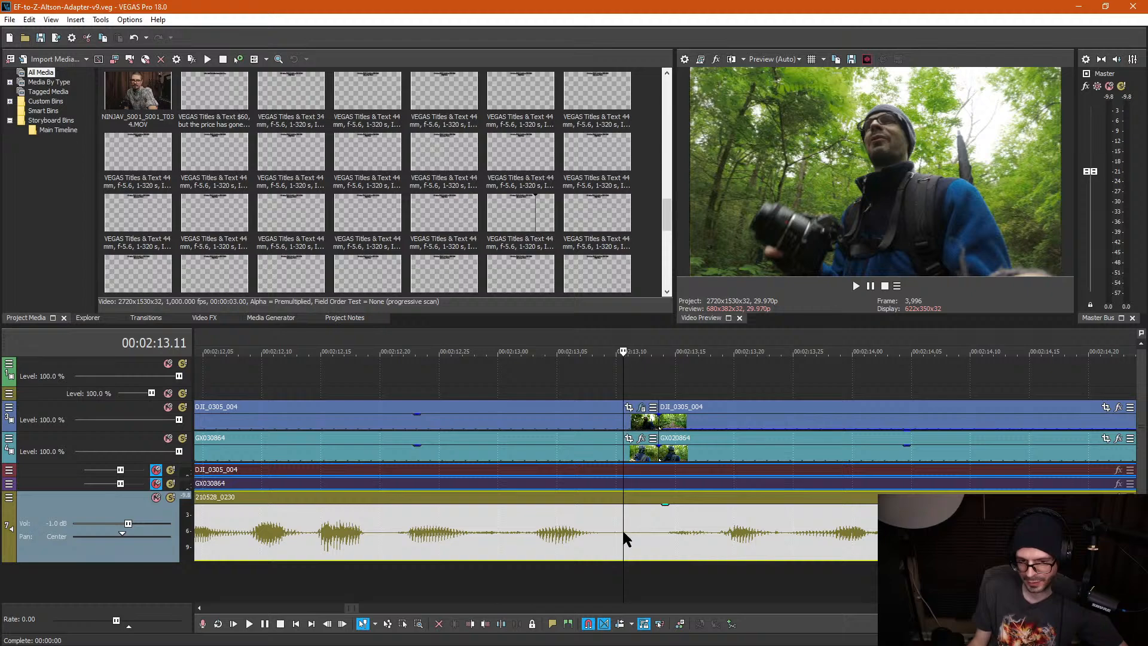
pyautogui.press('s')
pyautogui.click(710, 526)
pyautogui.press('s')
pyautogui.click(654, 515)
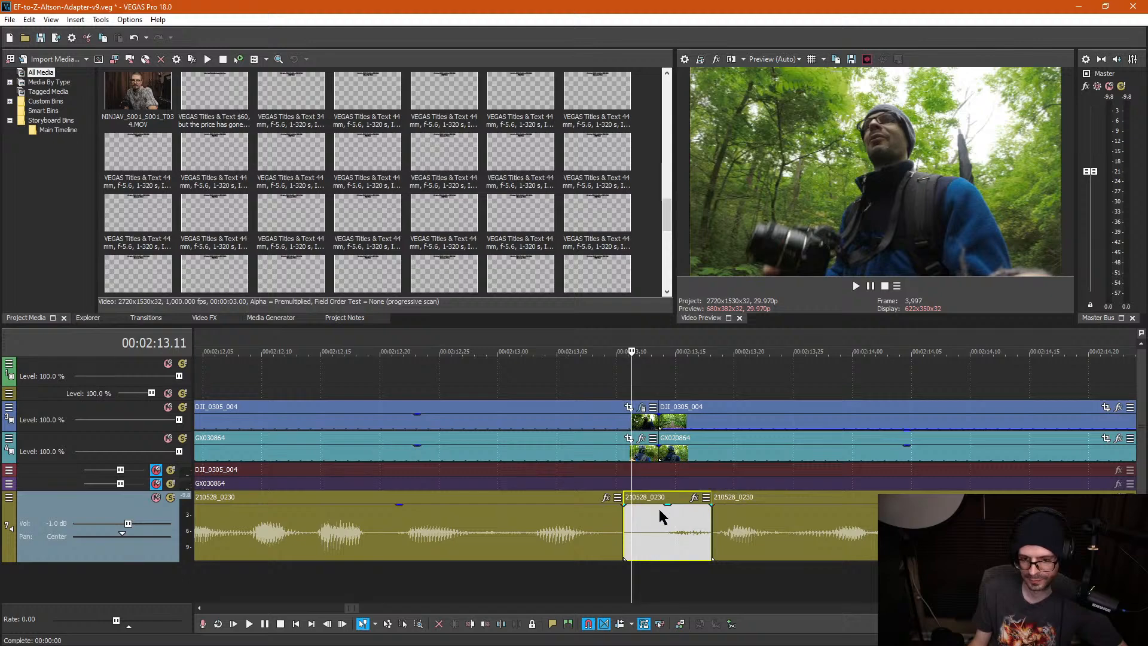
pyautogui.moveTo(658, 507); pyautogui.dragTo(662, 545)
# Step: Play back the voice audio through the quieted segment from 00:02:13.11 to 00:02:13.18 and into the words that follow
pyautogui.scroll(-3, 662, 546)
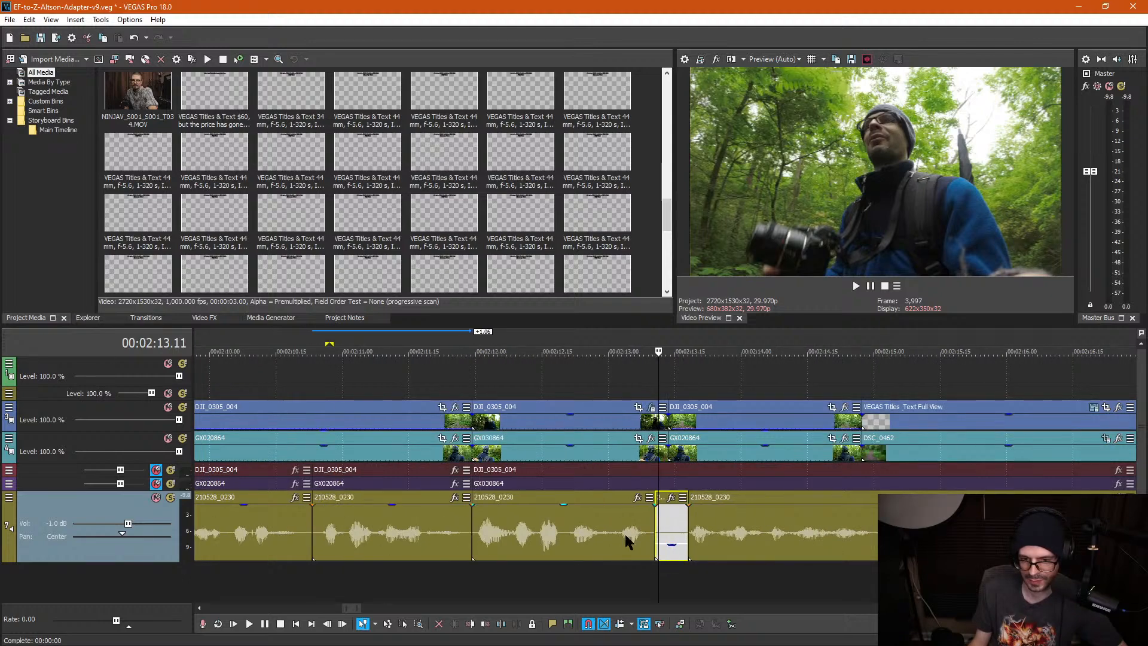
pyautogui.click(560, 385)
pyautogui.press('space')
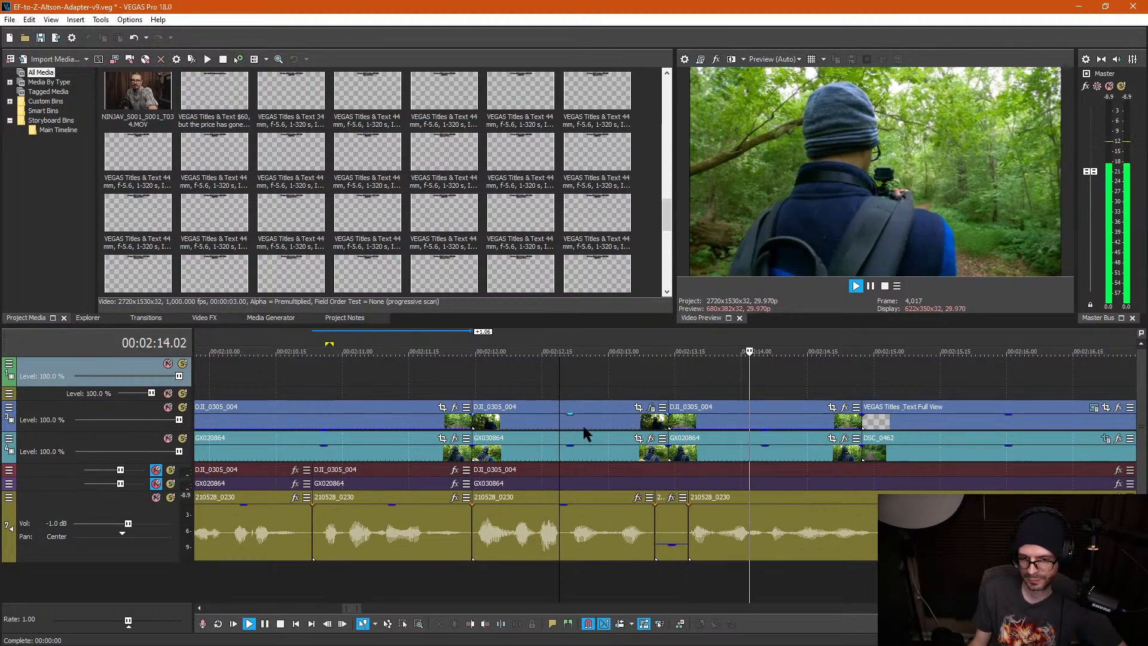
pyautogui.click(711, 538)
pyautogui.press('space')
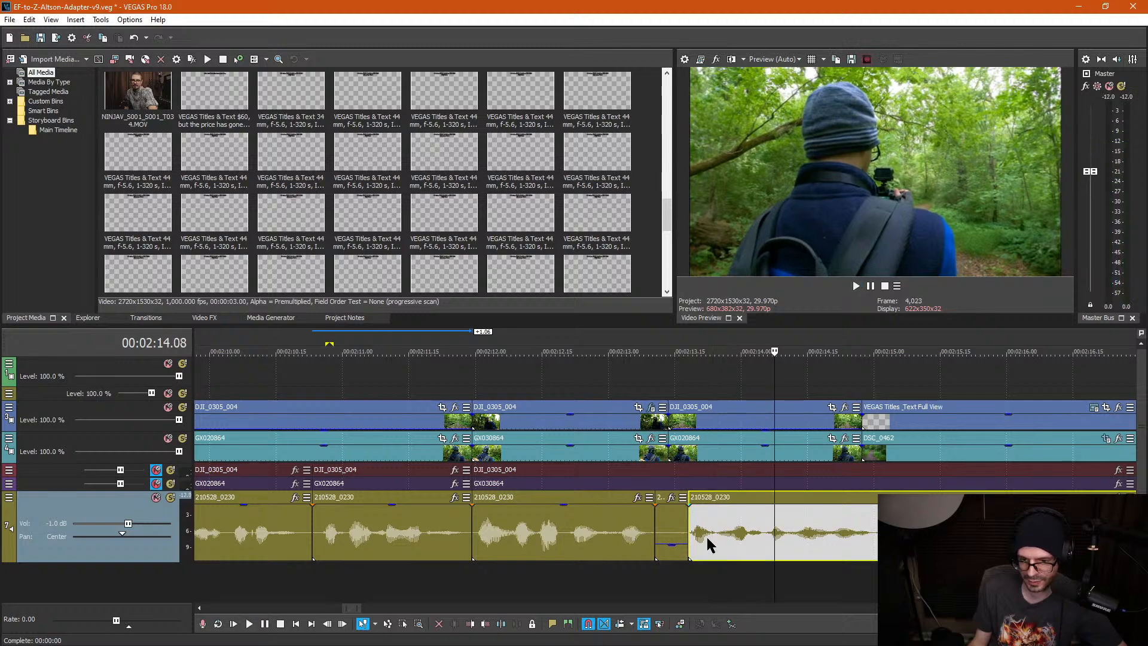
pyautogui.click(689, 529)
pyautogui.press('space')
pyautogui.press('space')
# Step: Add a short fade-in to the start of the 210528_0230 segment that begins at about 00:02:13.18
pyautogui.scroll(5, 716, 525)
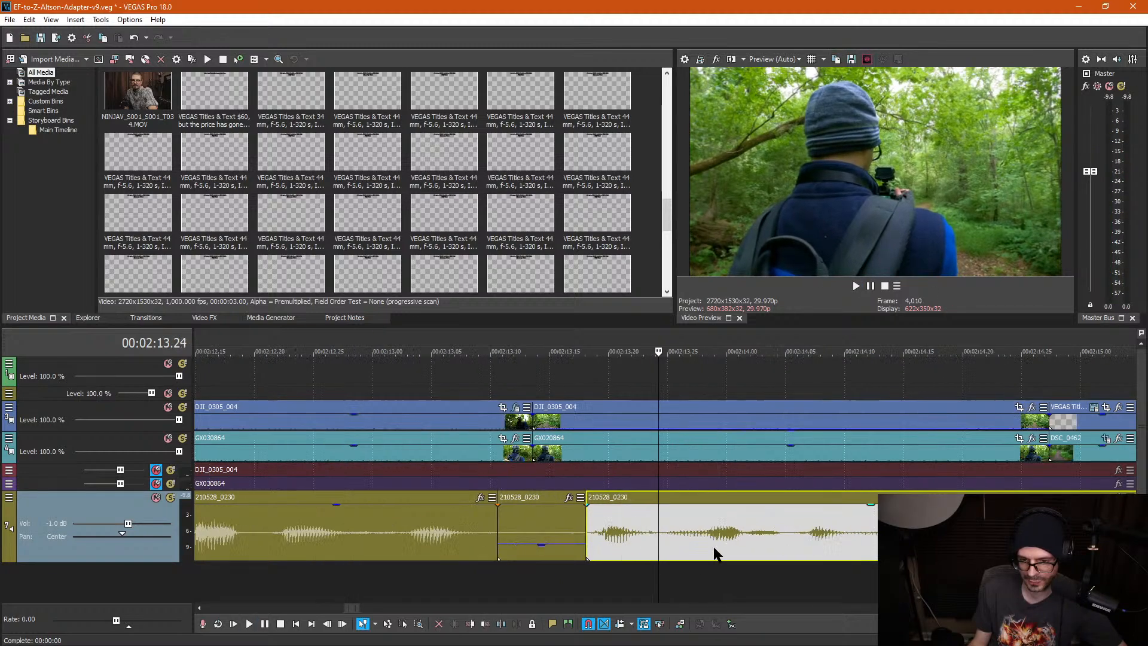
pyautogui.scroll(4, 642, 535)
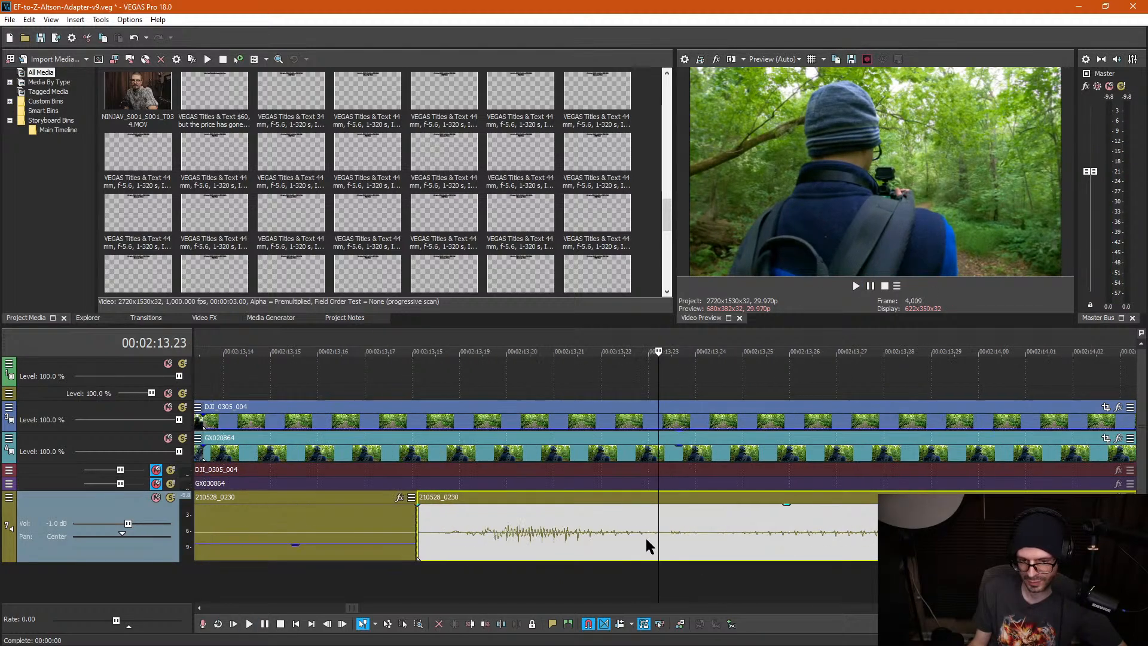
pyautogui.click(366, 533)
pyautogui.scroll(2, 368, 534)
pyautogui.scroll(1, 369, 532)
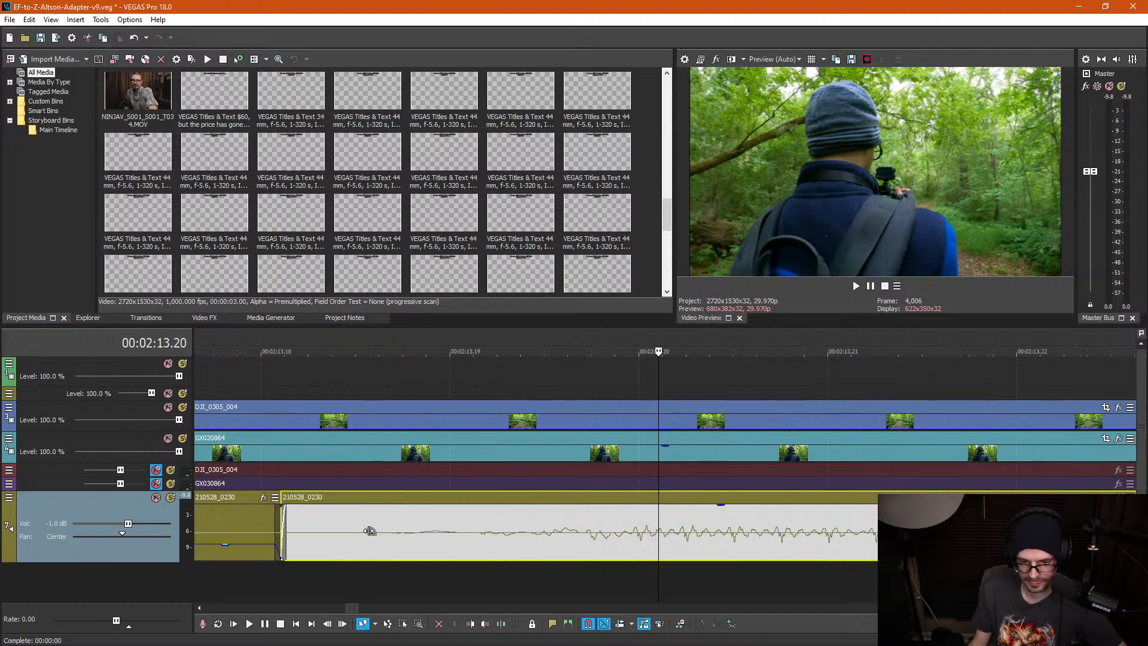
pyautogui.moveTo(283, 505); pyautogui.dragTo(565, 524)
pyautogui.scroll(-4, 622, 541)
pyautogui.click(594, 538)
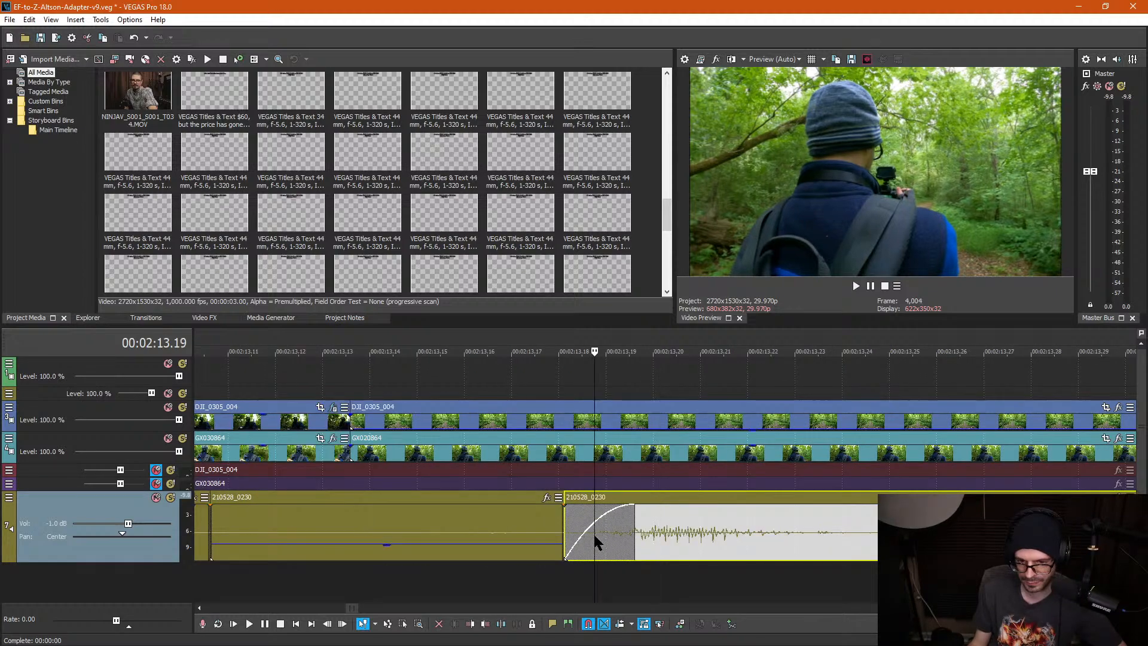
# Step: Split the 210528_0230 audio at about 00:02:13.24 and lower the gain of the segment between about 00:02:13.18 and the new cut
pyautogui.press('space')
pyautogui.press('Return')
pyautogui.scroll(-3, 600, 533)
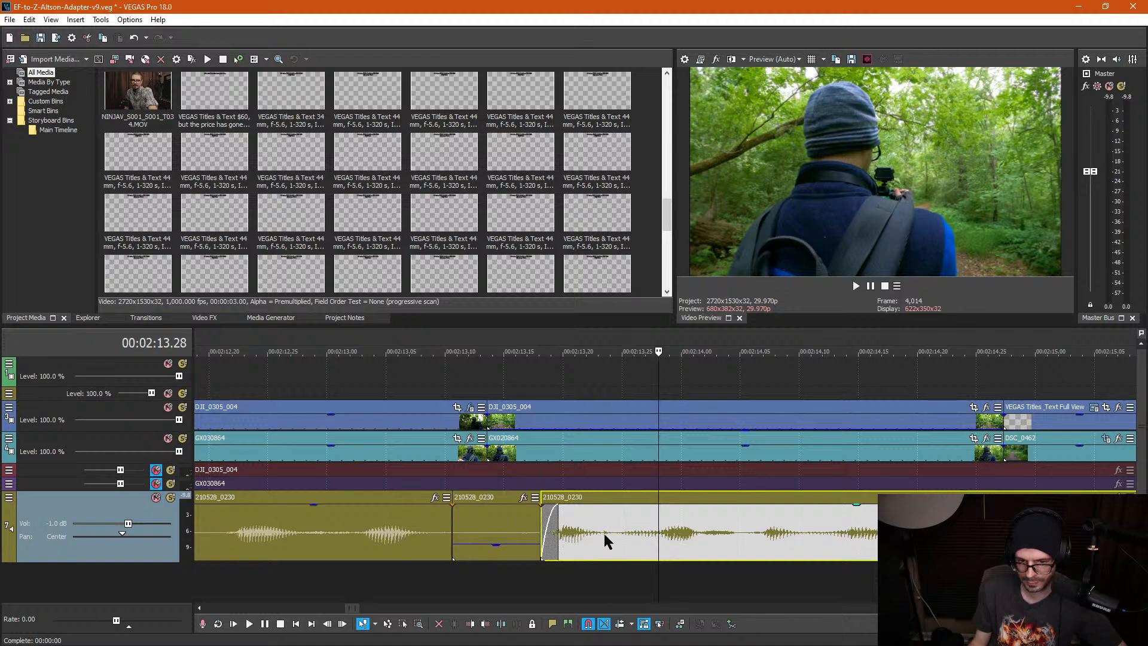
pyautogui.click(611, 533)
pyautogui.press('s')
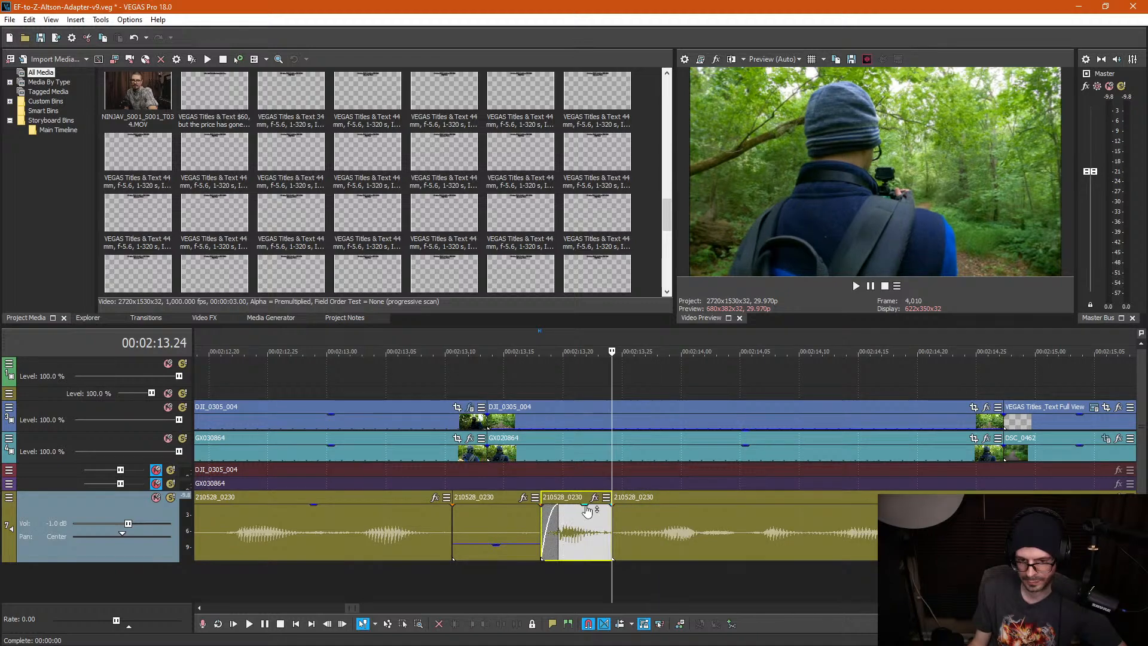
pyautogui.moveTo(589, 506); pyautogui.dragTo(591, 532)
pyautogui.scroll(-2, 488, 481)
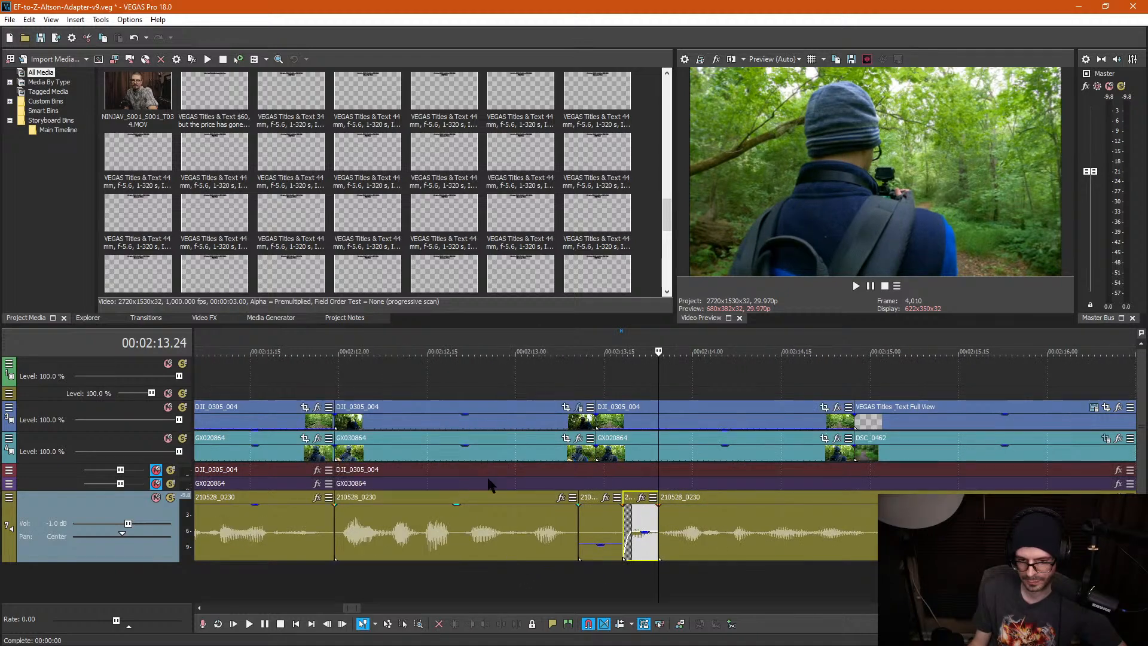
# Step: Play back the voice audio from before 00:02:13.11 across both quieted segments
pyautogui.click(429, 395)
pyautogui.scroll(-3, 429, 395)
pyautogui.press('space')
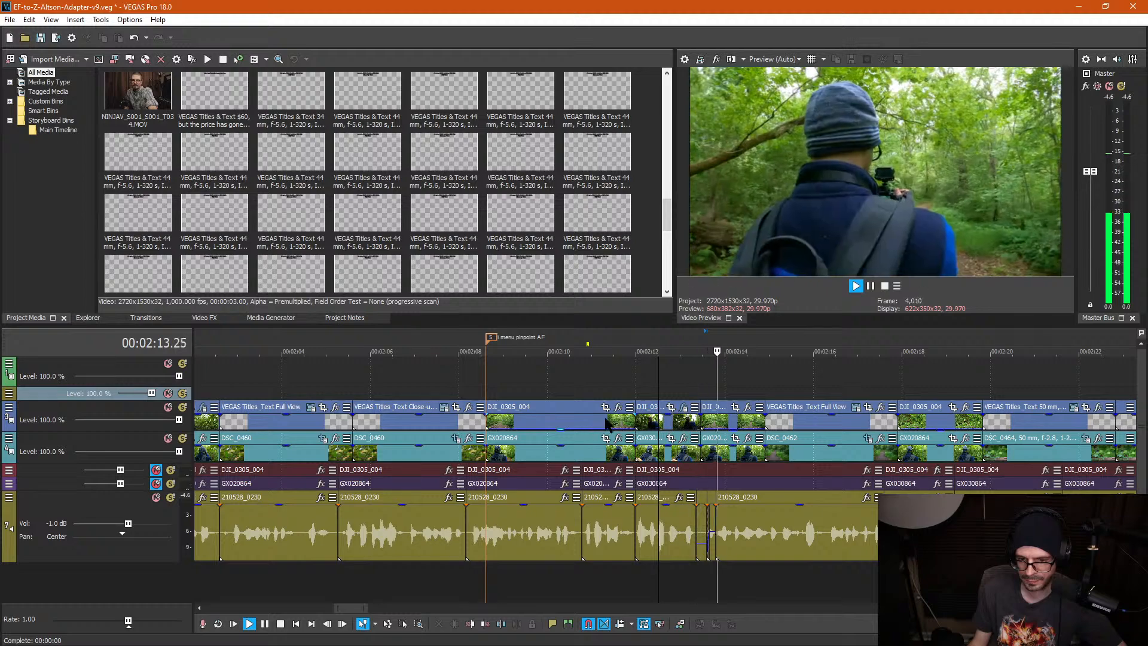
pyautogui.press('space')
# Step: Raise the gain of the 00:02:13.18–00:02:13.24 voice segment partway and restore the preceding segment to full gain
pyautogui.click(702, 520)
pyautogui.scroll(4, 703, 520)
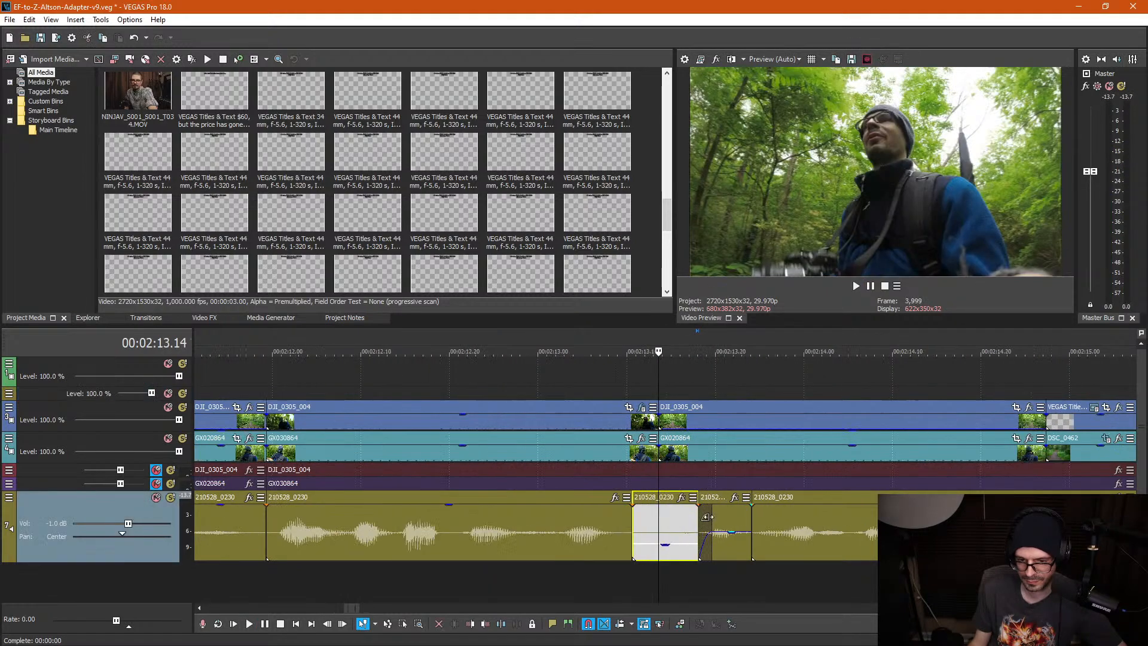
pyautogui.scroll(2, 707, 517)
pyautogui.moveTo(807, 536); pyautogui.dragTo(814, 526)
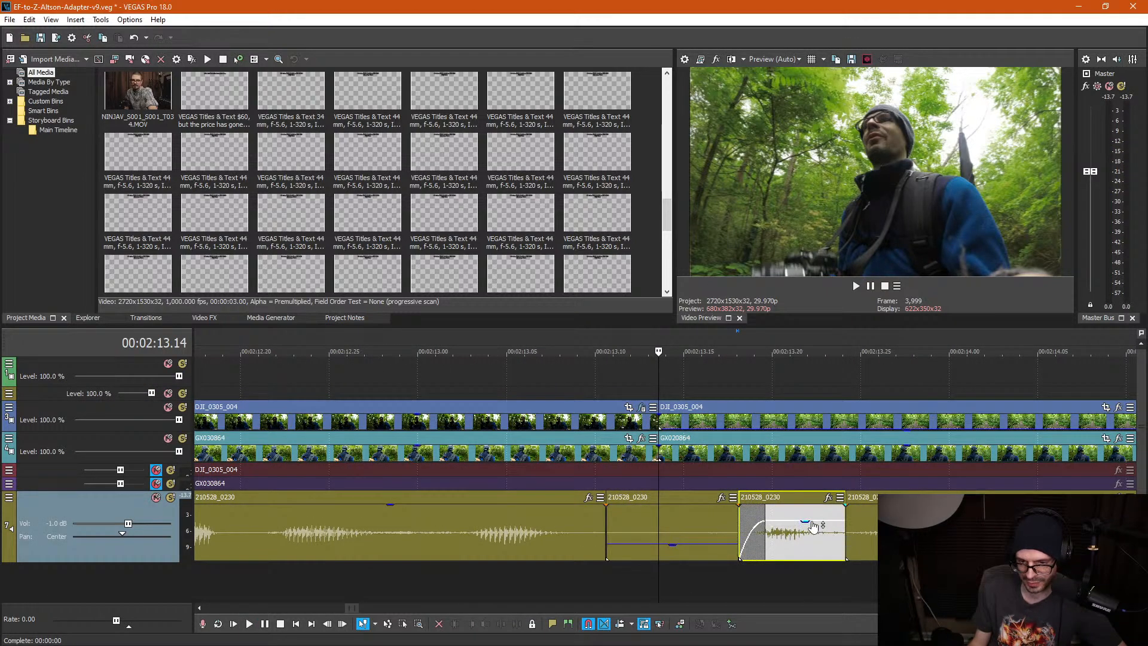
pyautogui.moveTo(679, 552); pyautogui.dragTo(678, 383)
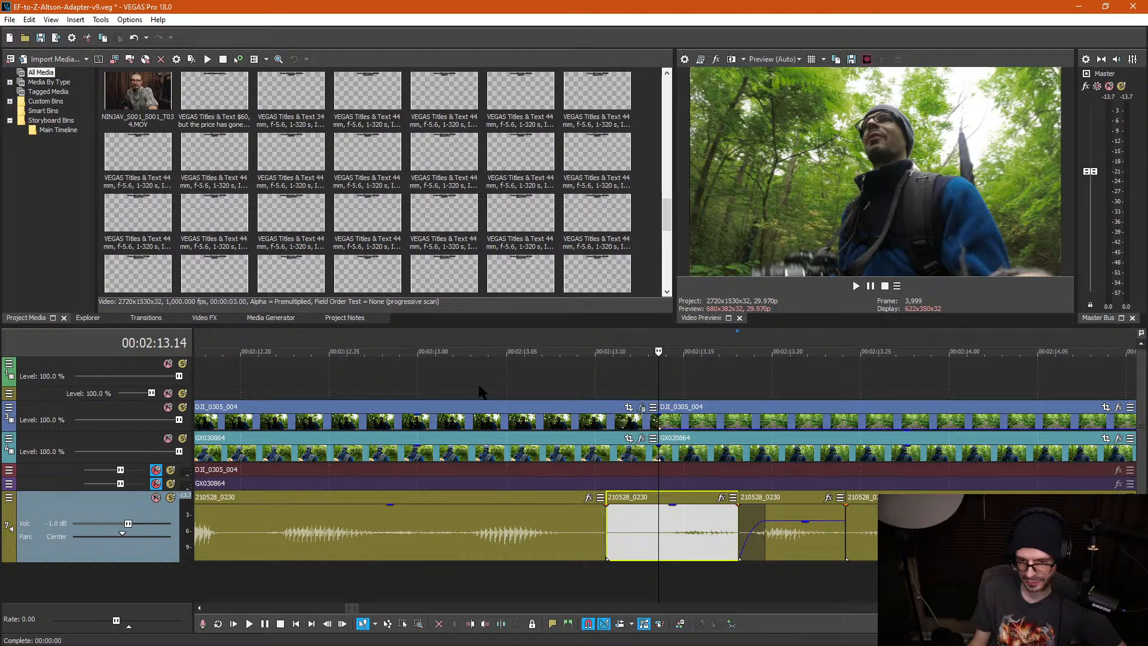
# Step: Listen to the adjusted segments, and remove the fade-in from the voice segment starting at about 00:02:13.18
pyautogui.scroll(-3, 481, 392)
pyautogui.click(527, 369)
pyautogui.press('space')
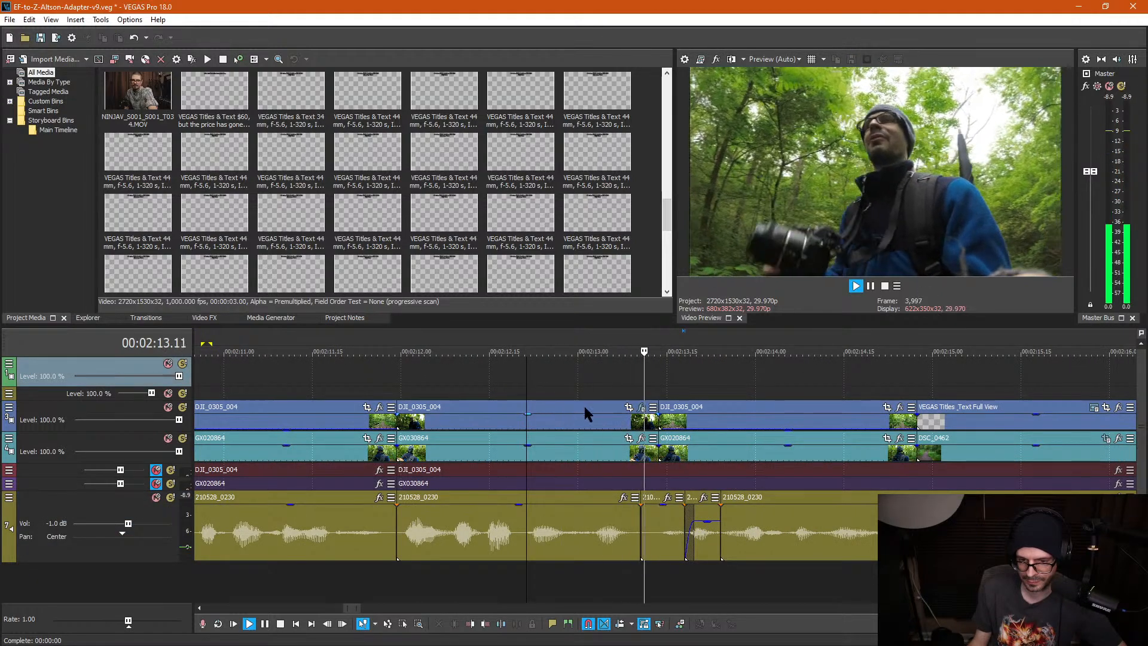
pyautogui.press('Return')
pyautogui.moveTo(694, 531); pyautogui.dragTo(638, 531)
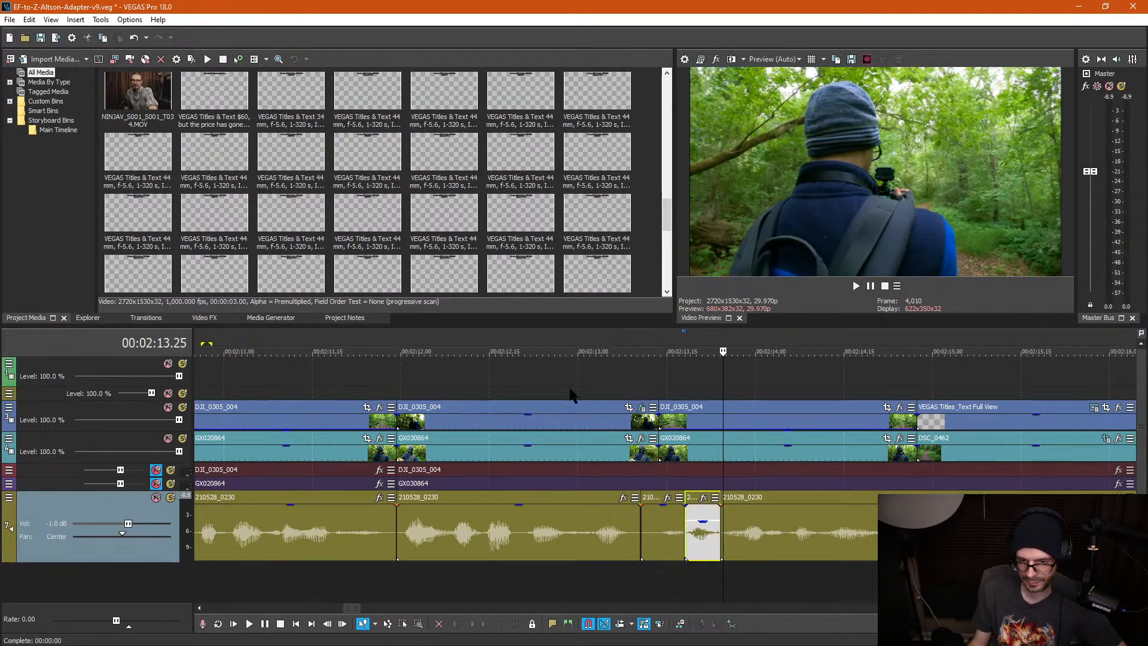
# Step: Play back the adjusted audio, and examine the waveform of the 00:02:13.11–00:02:13.18 segment and the cut after it
pyautogui.click(578, 377)
pyautogui.press('space')
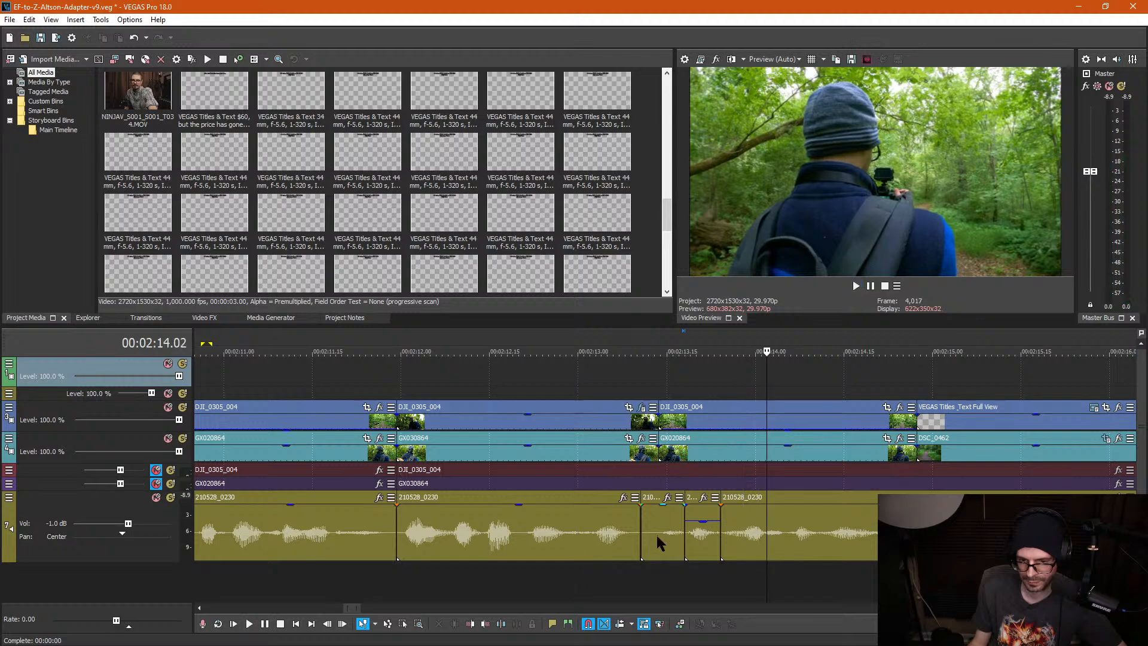
pyautogui.click(656, 534)
pyautogui.click(665, 529)
pyautogui.scroll(8, 677, 529)
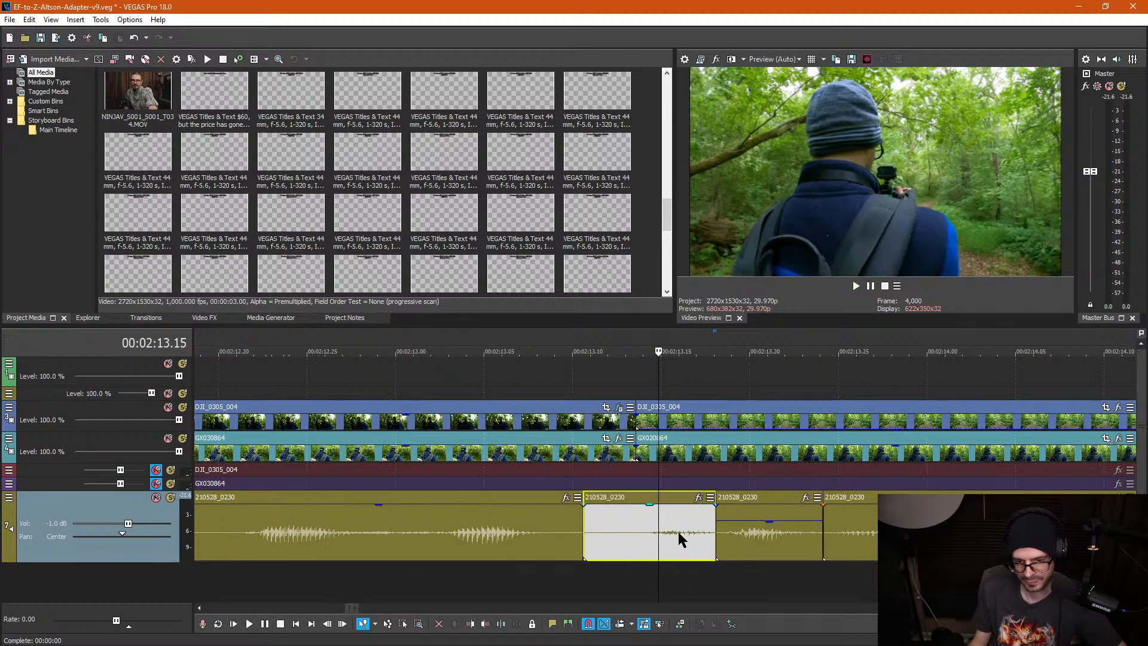
pyautogui.scroll(-2, 711, 536)
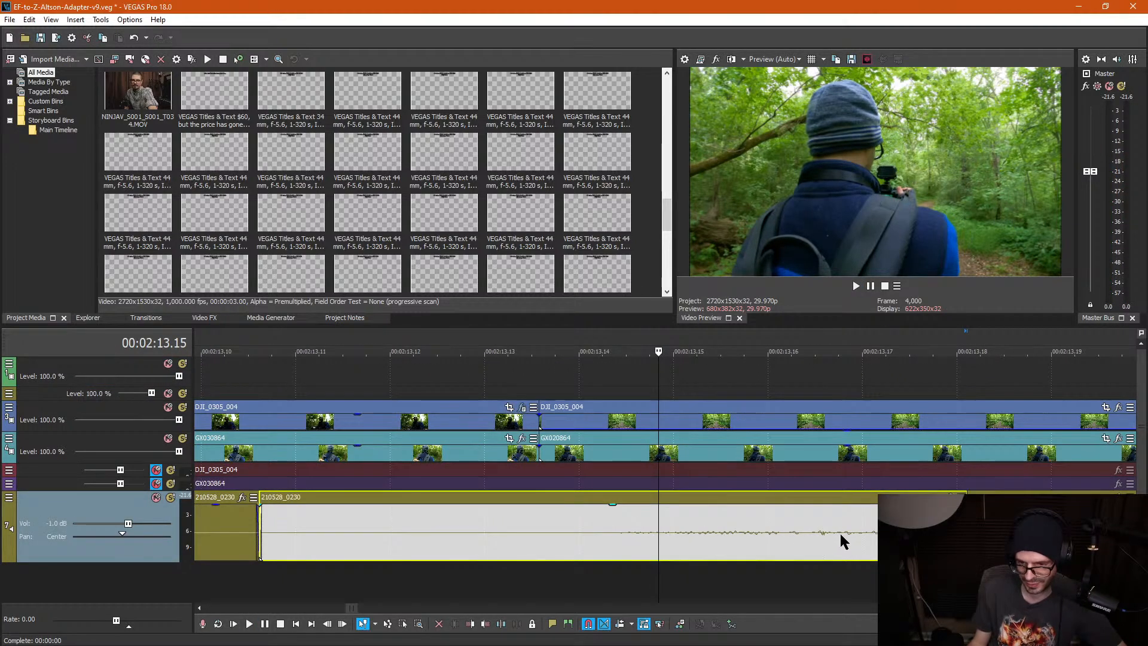
pyautogui.click(800, 534)
pyautogui.scroll(2, 814, 533)
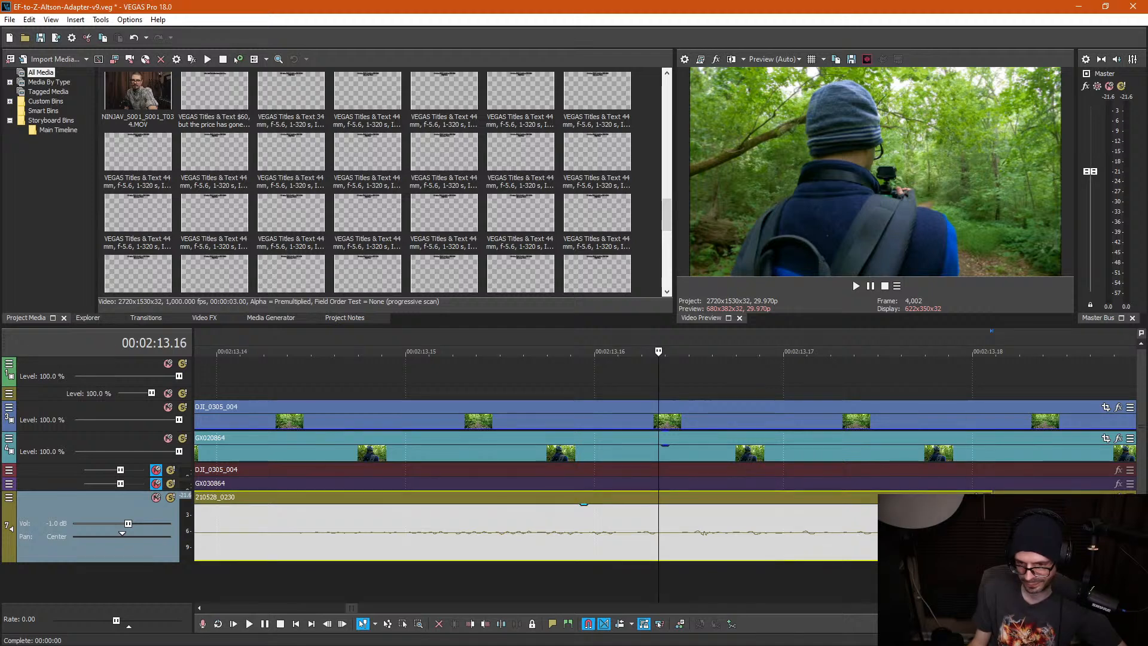
pyautogui.scroll(-3, 774, 545)
pyautogui.click(746, 539)
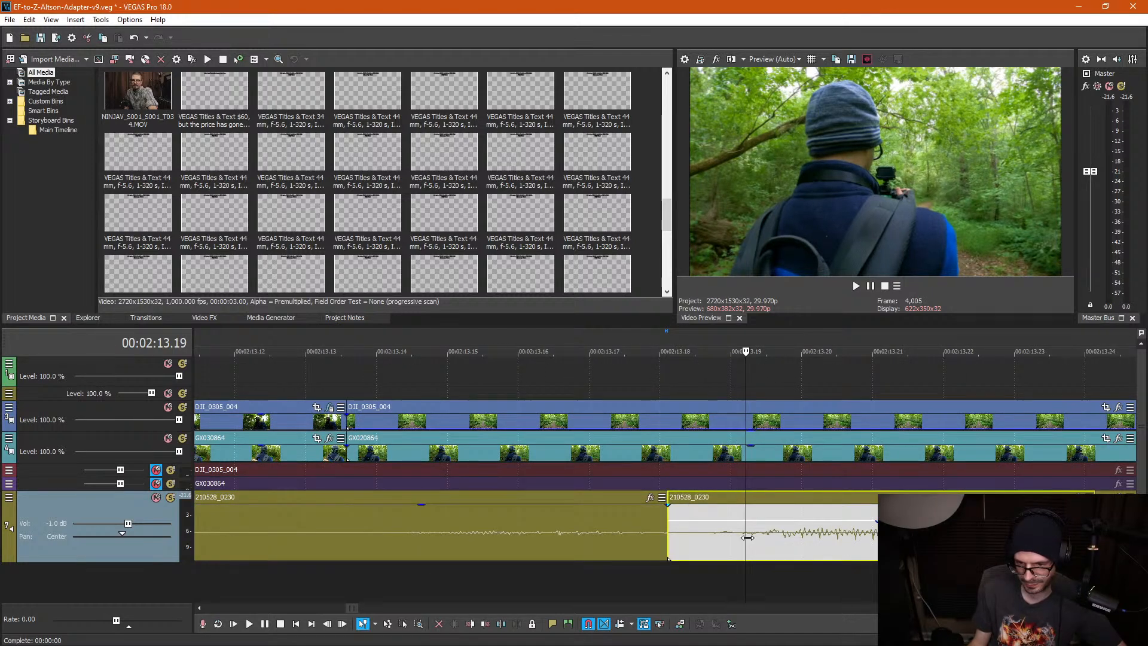
# Step: Listen to the voice audio from successively earlier points between about 00:02:13.28 and 00:02:13.18 to locate where the word begins
pyautogui.press('space')
pyautogui.scroll(-4, 661, 529)
pyautogui.press('space')
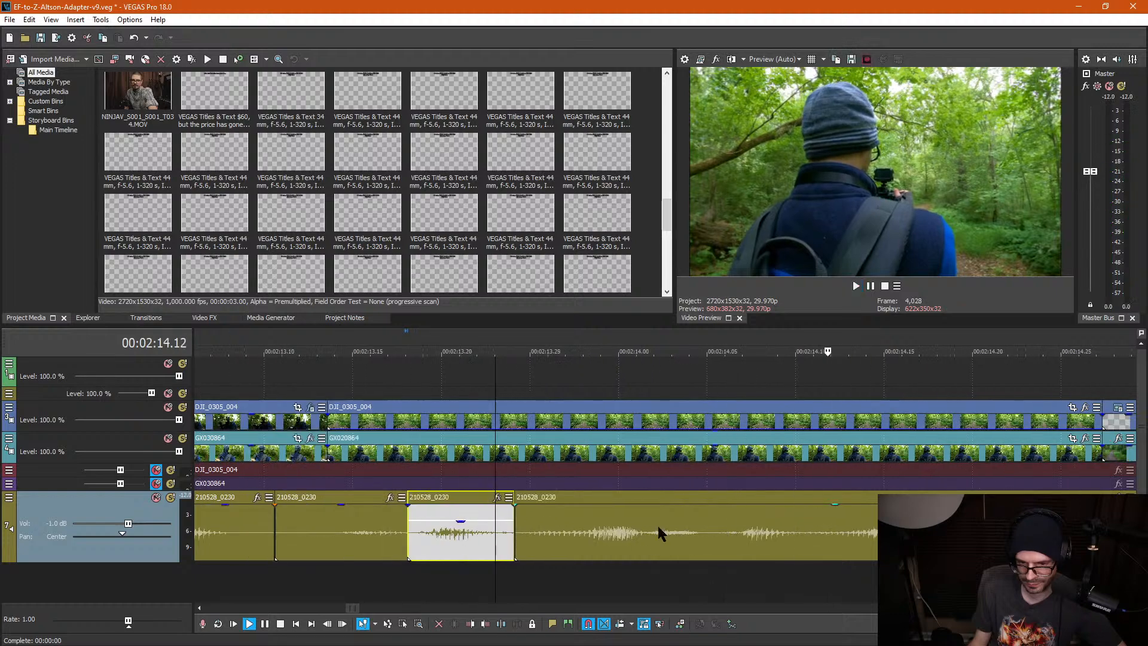
pyautogui.click(593, 533)
pyautogui.press('space')
pyautogui.click(573, 534)
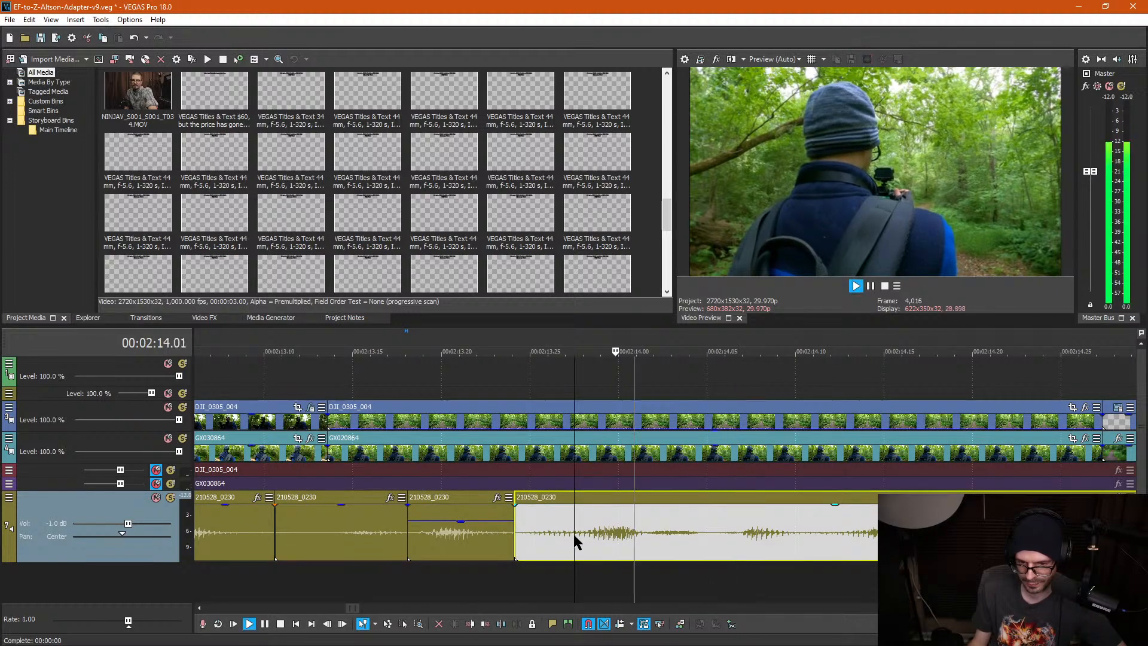
pyautogui.click(533, 532)
pyautogui.click(529, 532)
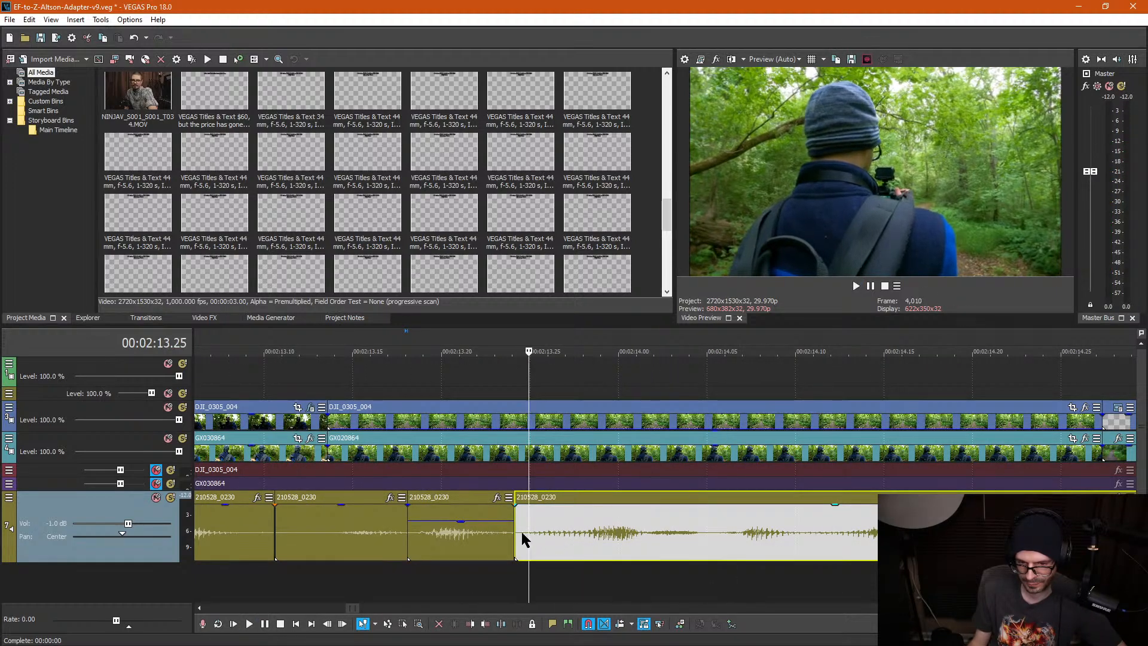
pyautogui.press('space')
pyautogui.click(495, 531)
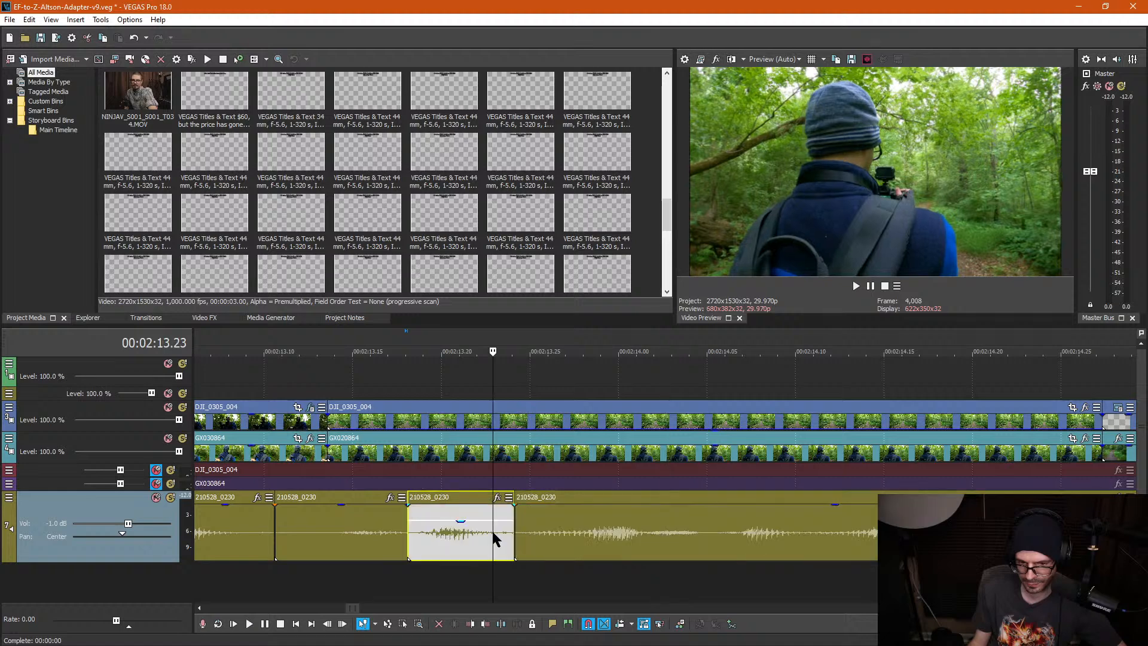
pyautogui.press('space')
pyautogui.click(460, 533)
pyautogui.press('space')
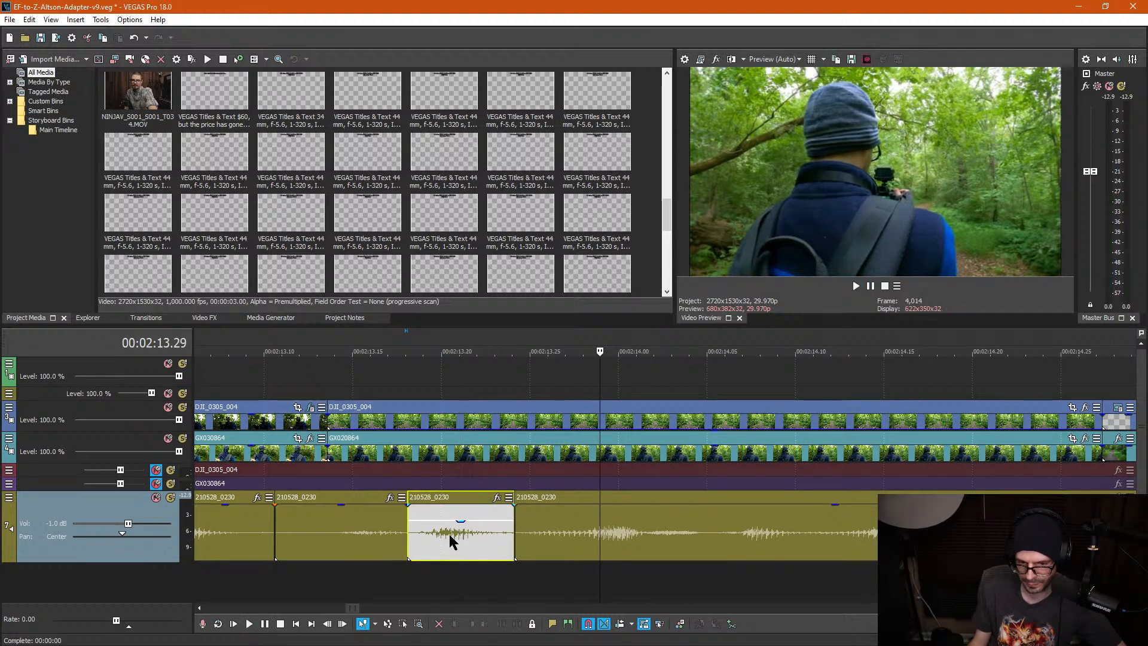
pyautogui.click(417, 535)
pyautogui.press('space')
pyautogui.press('space')
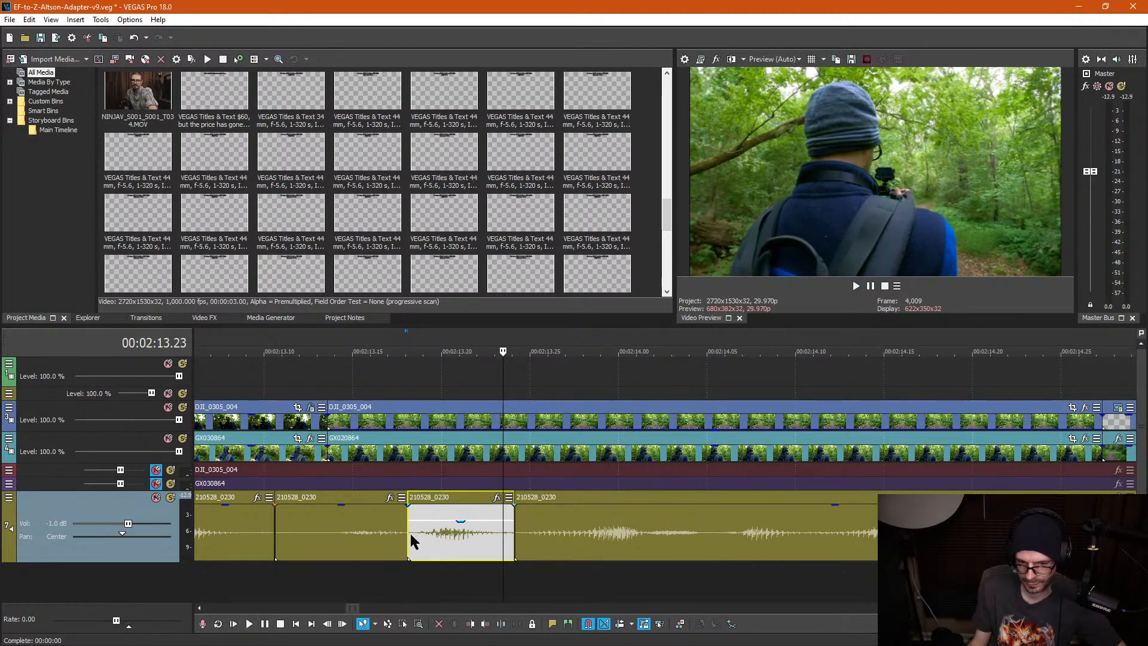
# Step: Split the 210528_0230 audio at about 00:02:13.19 and lower the gain of the short piece before the cut to nearly silent
pyautogui.click(442, 535)
pyautogui.scroll(1, 442, 535)
pyautogui.click(622, 539)
pyautogui.scroll(2, 627, 539)
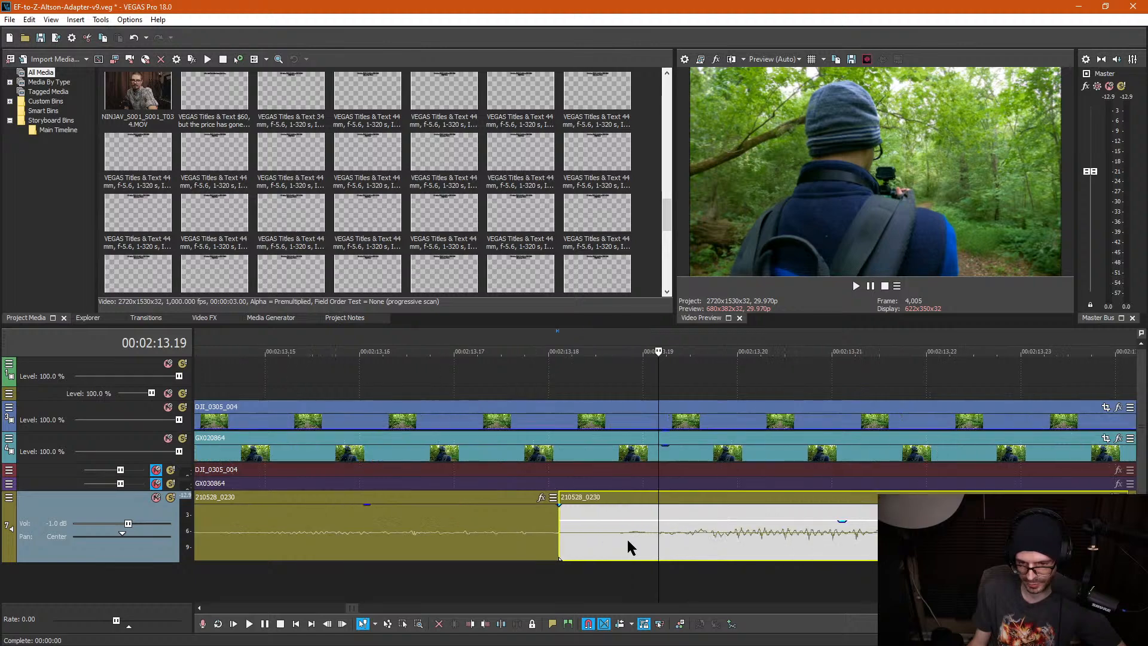
pyautogui.click(736, 535)
pyautogui.press('s')
pyautogui.click(663, 544)
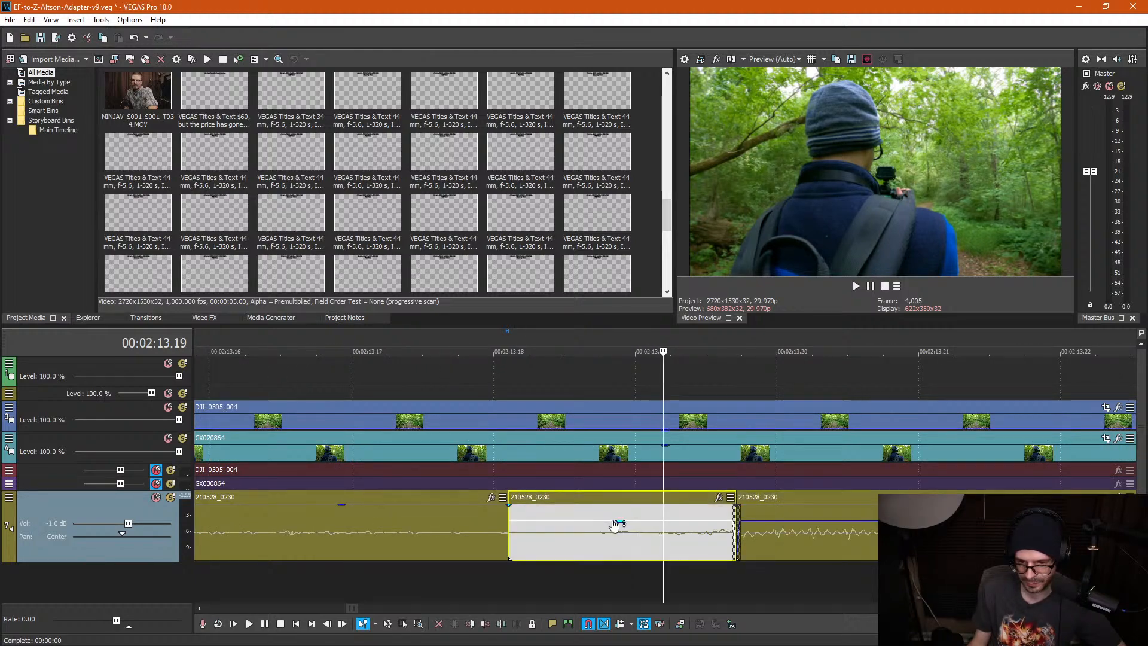
pyautogui.scroll(-4, 622, 559)
# Step: Listen to the sound after 00:02:13.11 and lower the gain of the 00:02:13.11–00:02:13.18 voice segment to nearly silent
pyautogui.click(494, 555)
pyautogui.press('space')
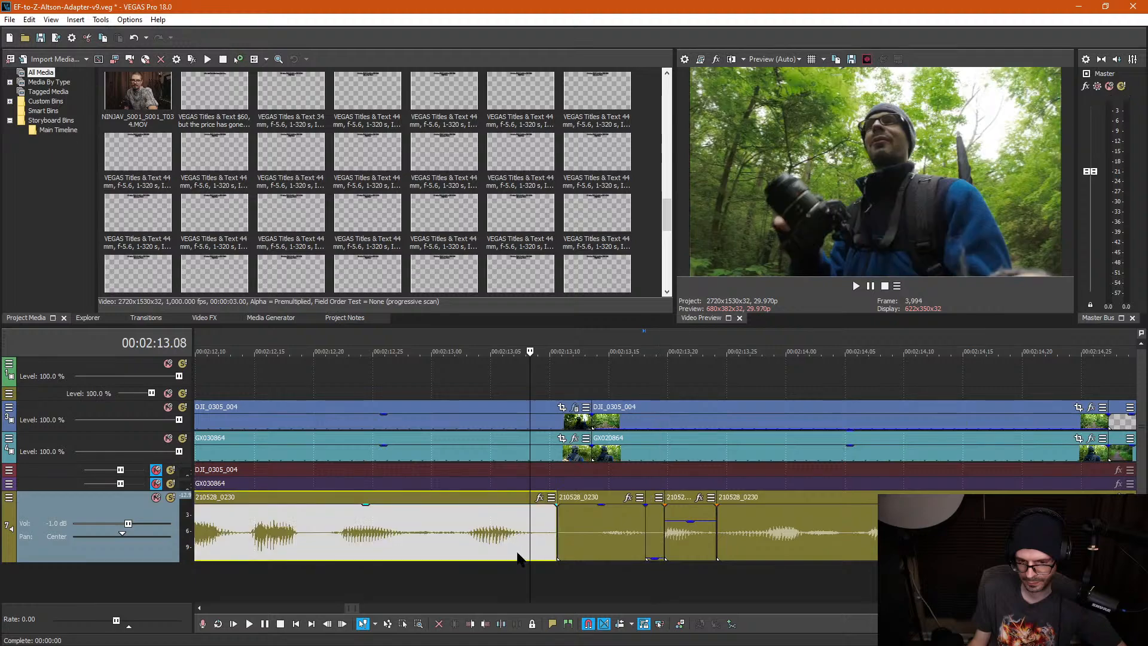
pyautogui.scroll(-1, 562, 533)
pyautogui.click(566, 530)
pyautogui.press('space')
pyautogui.scroll(2, 592, 538)
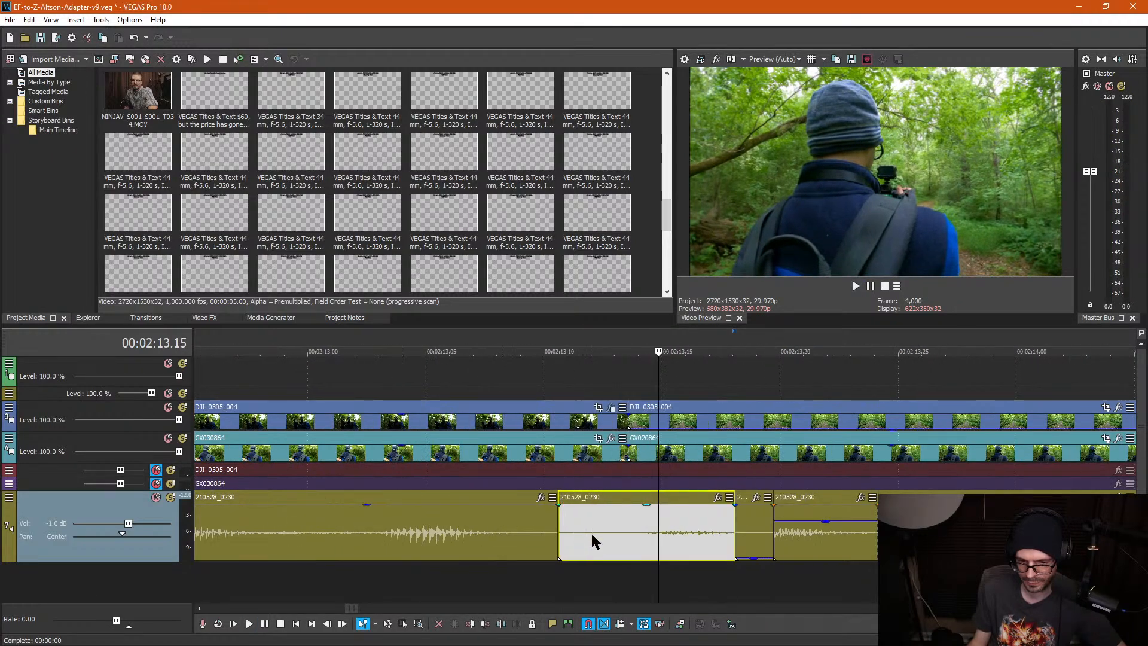
pyautogui.scroll(-2, 640, 557)
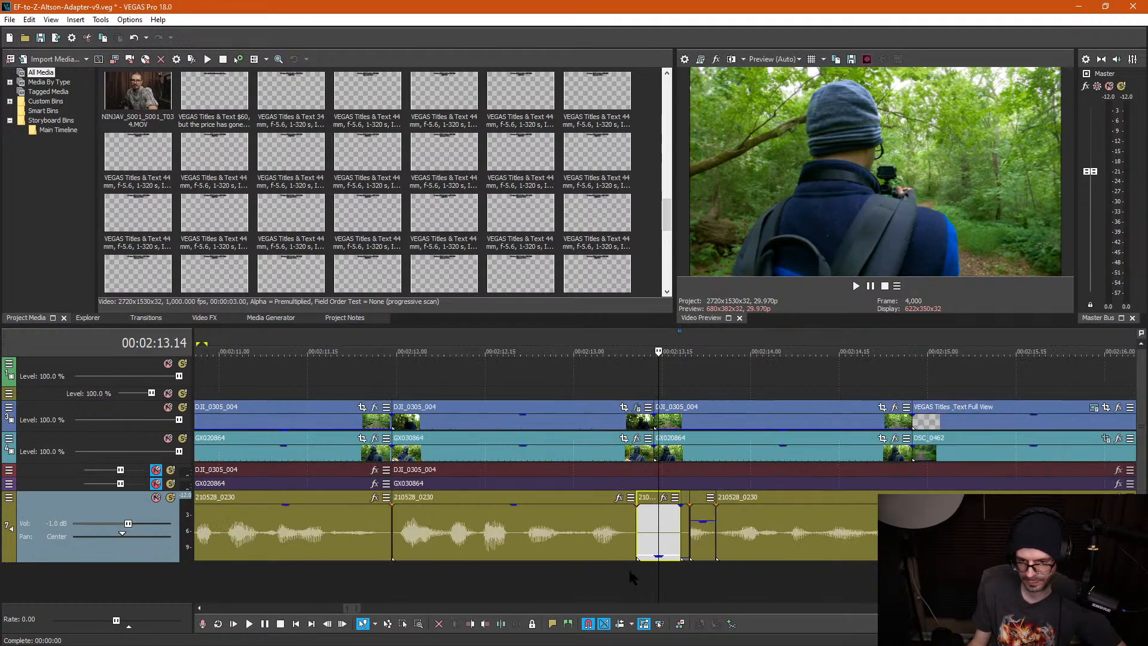
# Step: Play back the voice audio across the quieted segments and examine the cuts around 00:02:13.14
pyautogui.click(518, 555)
pyautogui.press('space')
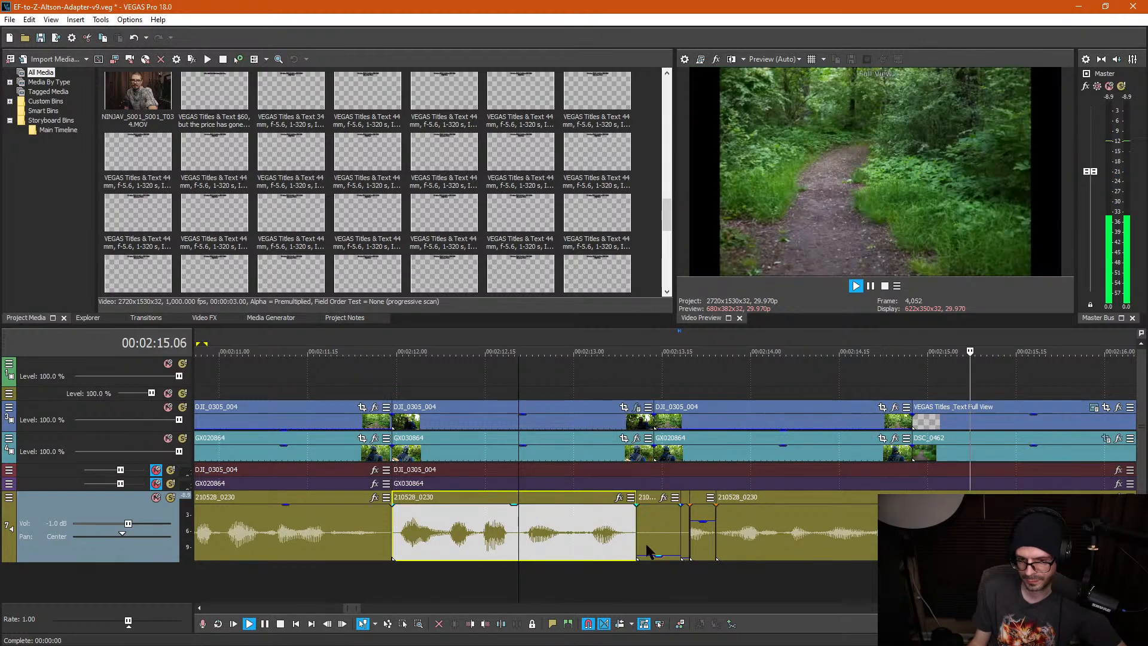
pyautogui.press('space')
pyautogui.click(653, 544)
pyautogui.scroll(2, 653, 544)
pyautogui.click(620, 483)
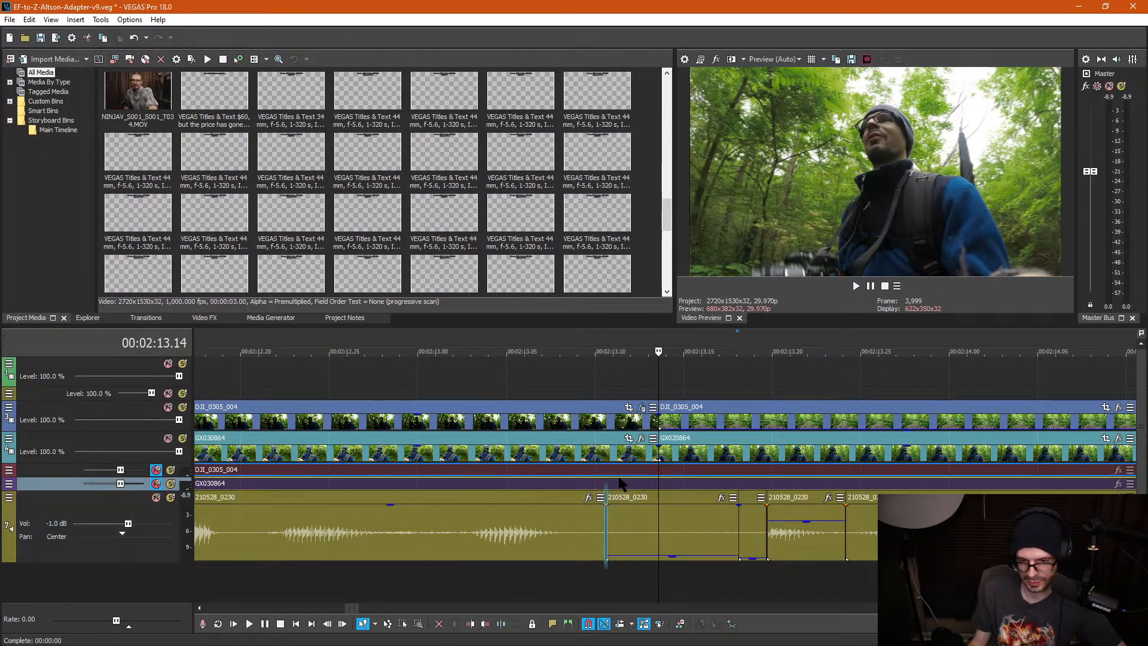
pyautogui.click(665, 368)
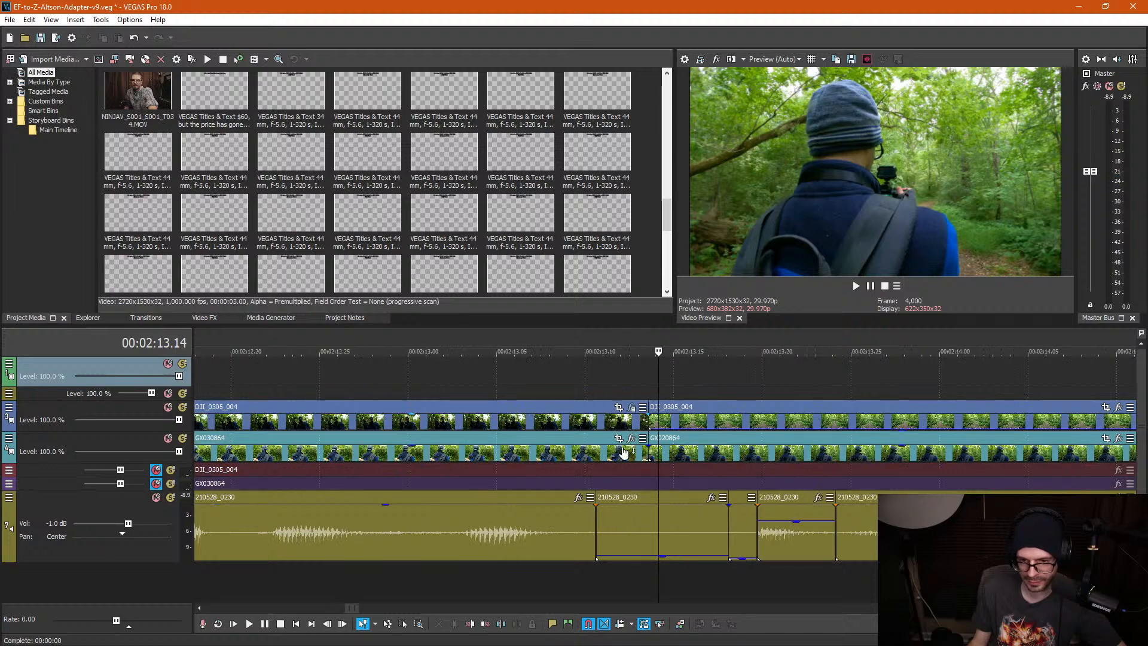
# Step: Split all the video and audio clips at about 00:02:13.10 and again at 00:02:13.20, around the quieted voice segments
pyautogui.click(606, 589)
pyautogui.click(596, 590)
pyautogui.click(586, 589)
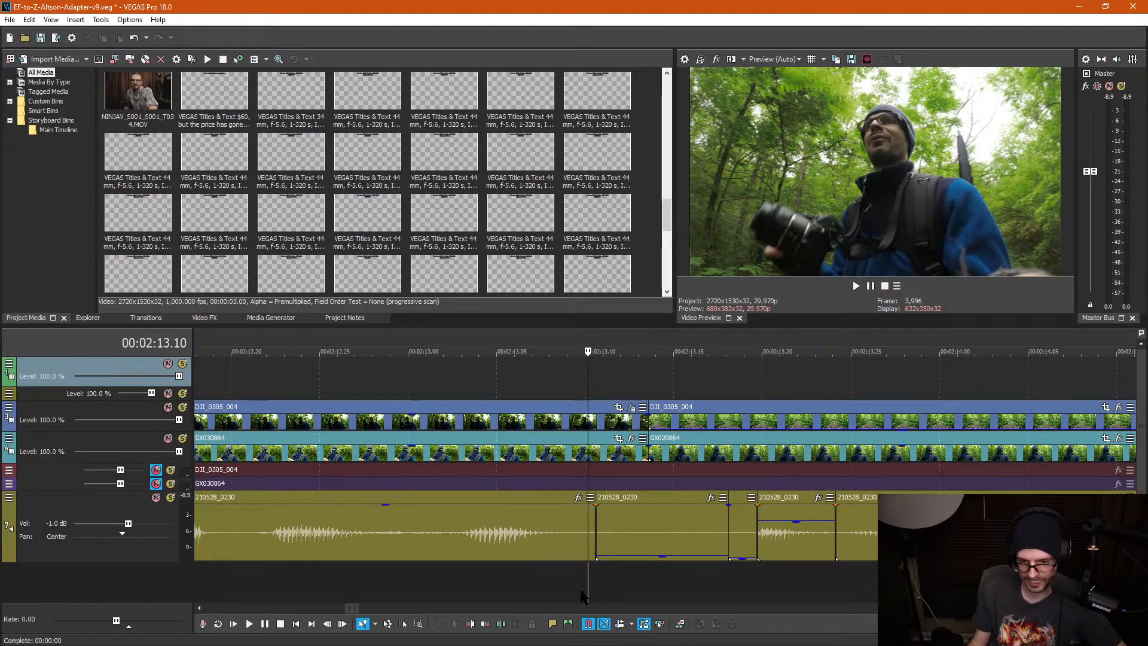
pyautogui.doubleClick(580, 590)
pyautogui.click(580, 582)
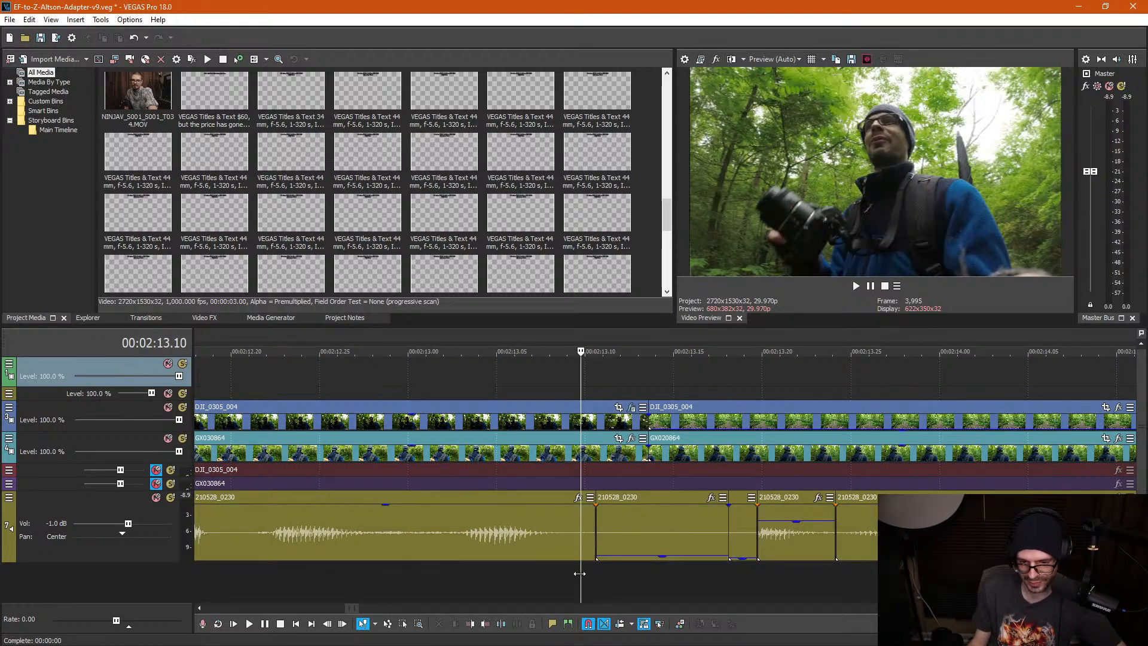
pyautogui.press('s')
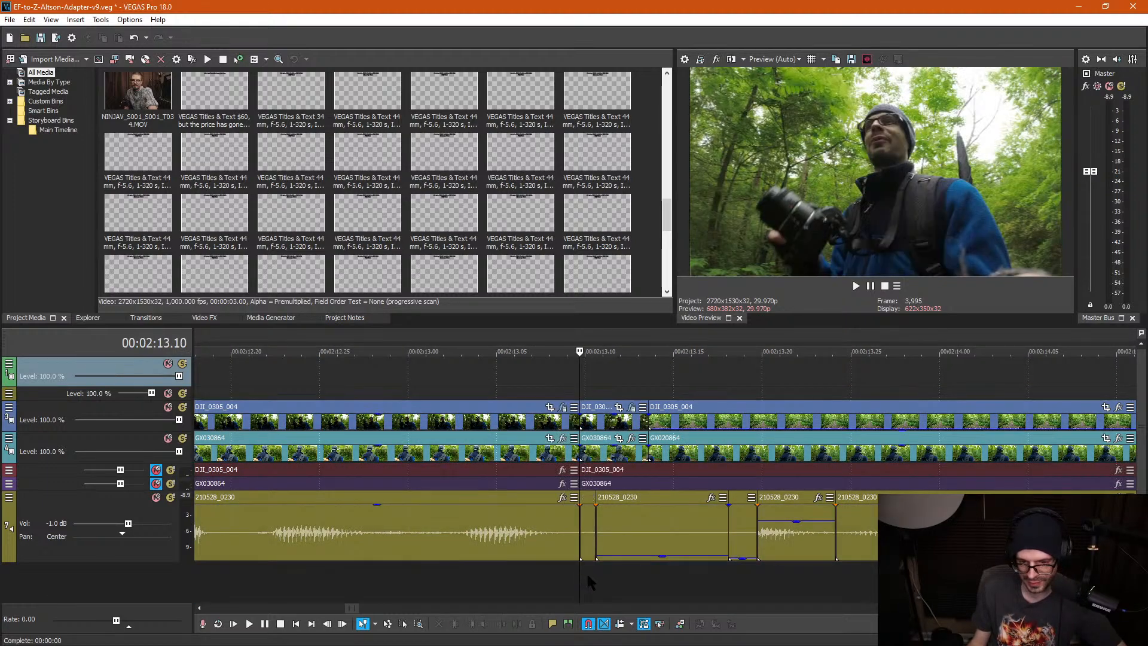
pyautogui.click(755, 577)
pyautogui.press('s')
# Step: Delete every clip piece between 00:02:13.10 and 00:02:13.20 and close the gap by shifting the following clips earlier
pyautogui.hotkey('ctrl', 'd')
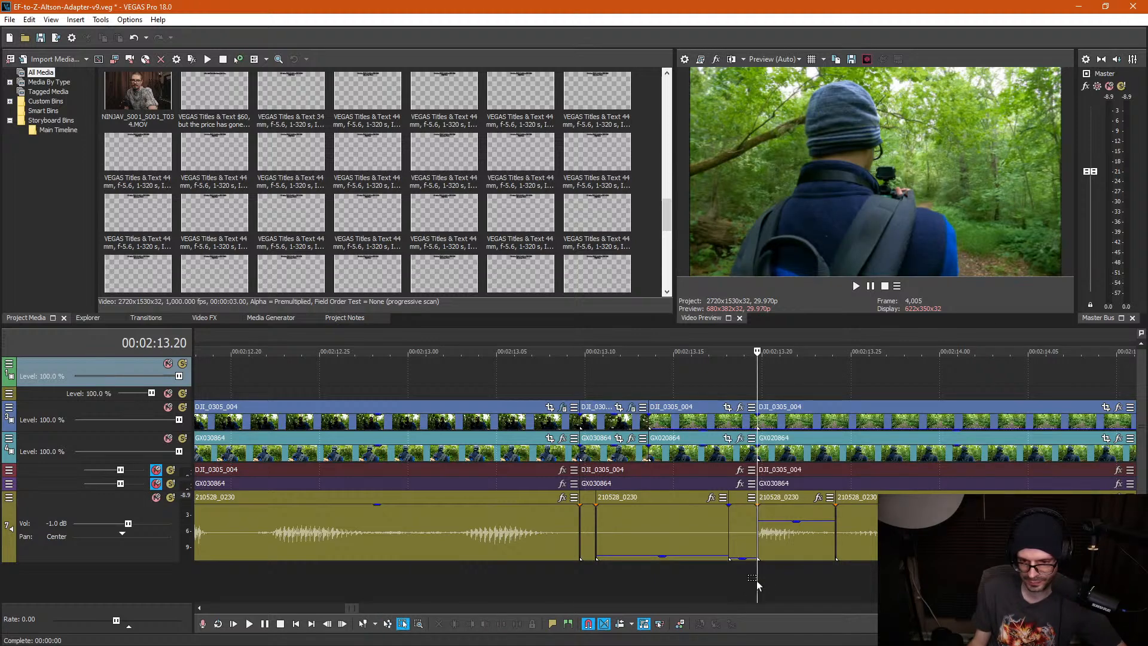
pyautogui.moveTo(756, 580); pyautogui.dragTo(592, 375)
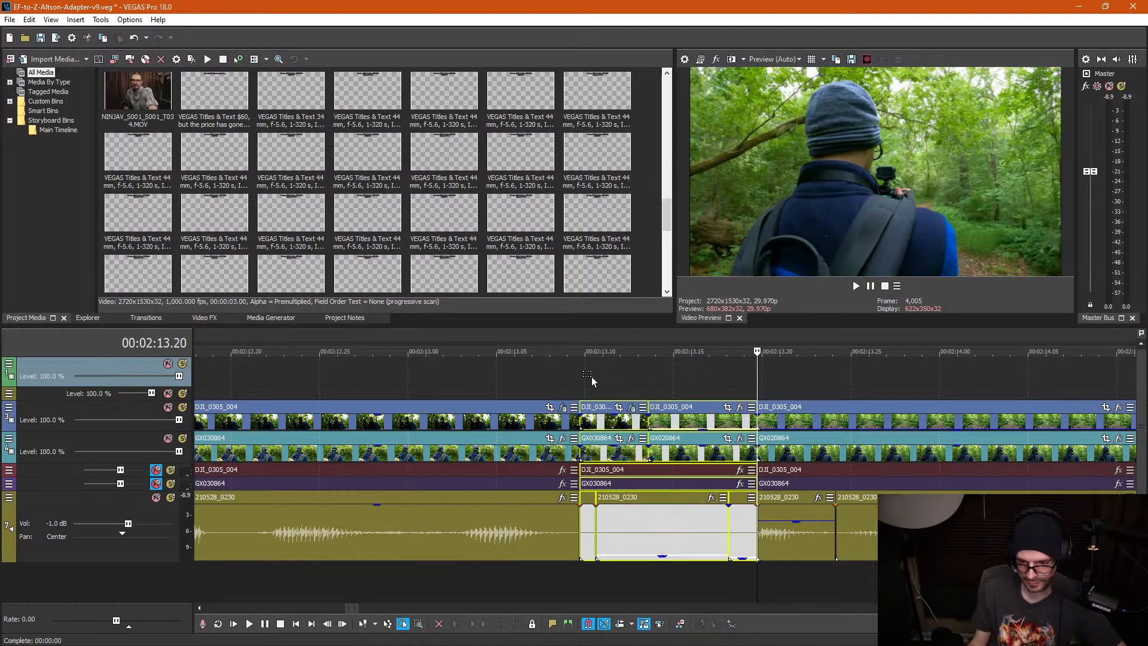
pyautogui.press('Delete')
pyautogui.hotkey('ctrl', 'd')
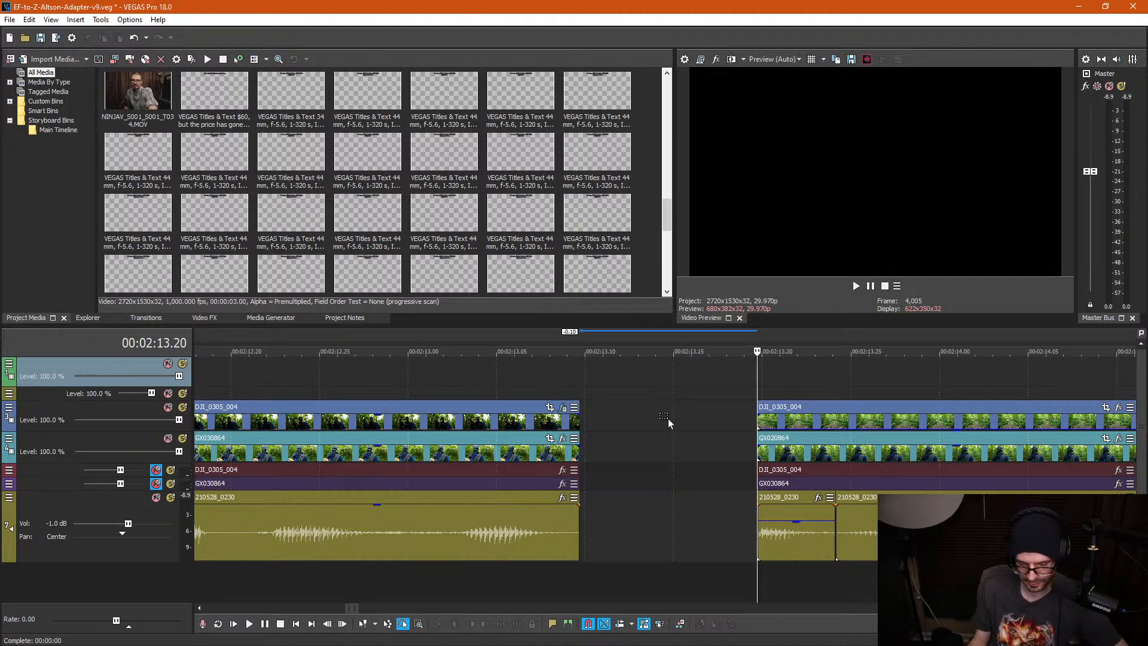
pyautogui.click(668, 419)
pyautogui.hotkey('ctrl', 'l')
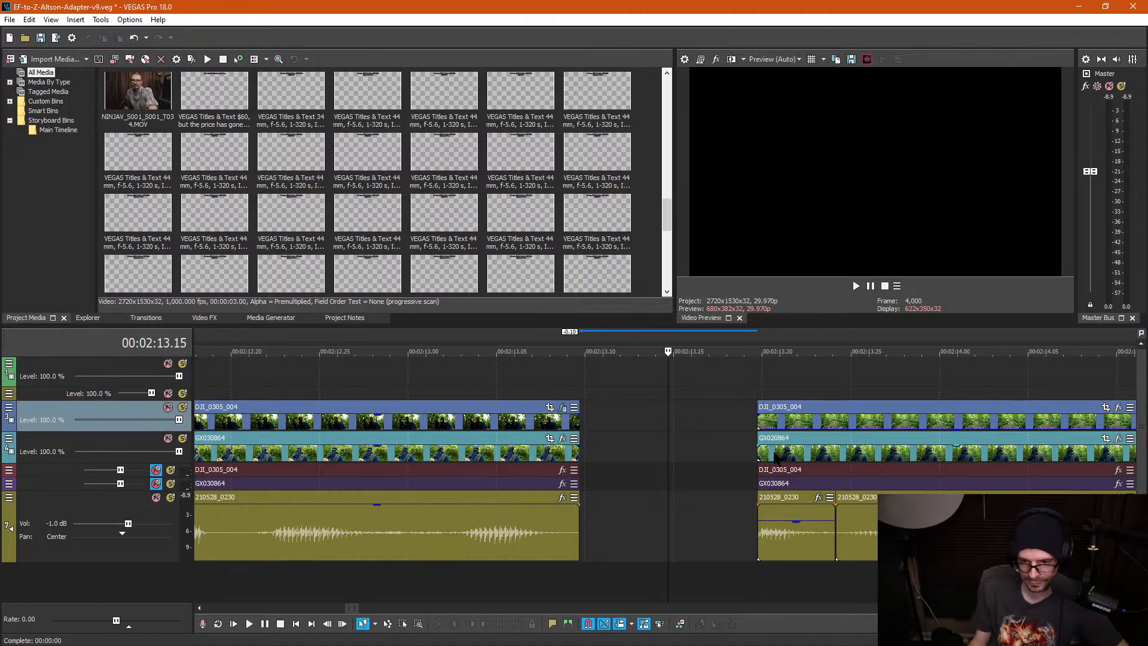
pyautogui.moveTo(778, 446); pyautogui.dragTo(600, 444)
# Step: Play back the video and voice across the tightened join at about 00:02:13.10
pyautogui.click(494, 383)
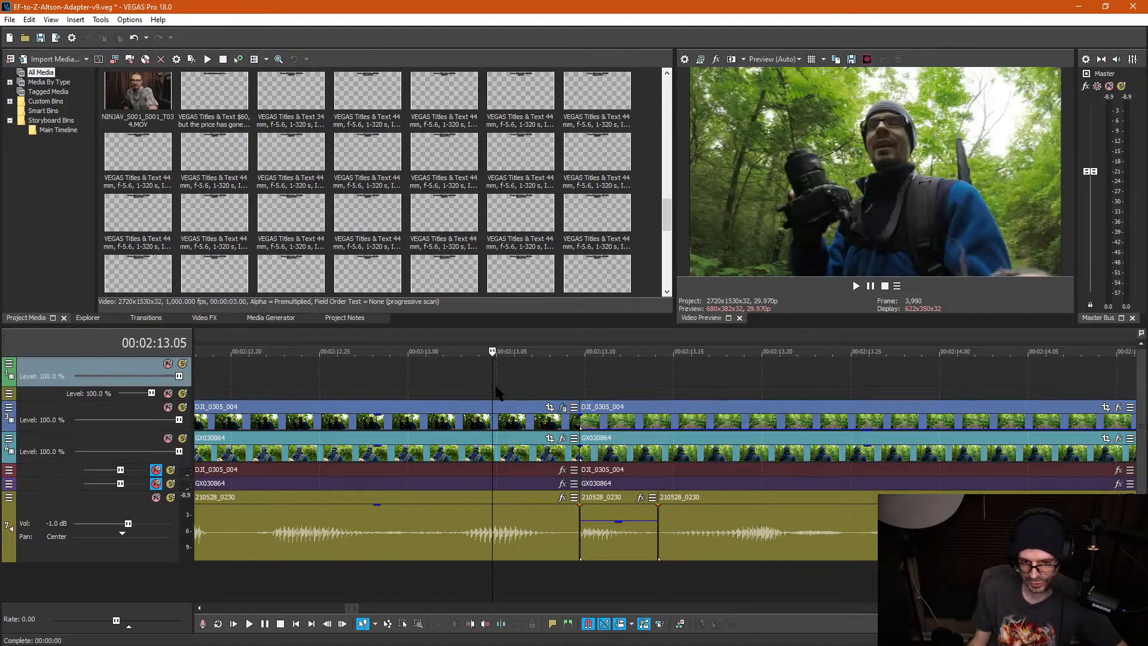
pyautogui.scroll(-4, 508, 407)
pyautogui.click(524, 373)
pyautogui.press('space')
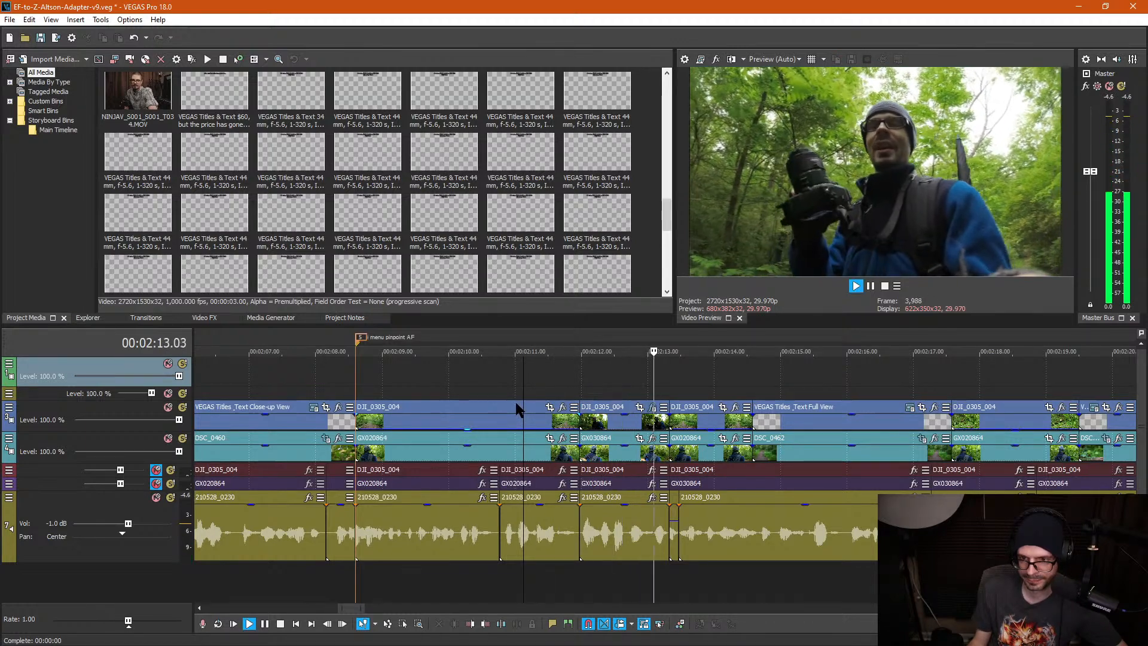
pyautogui.press('space')
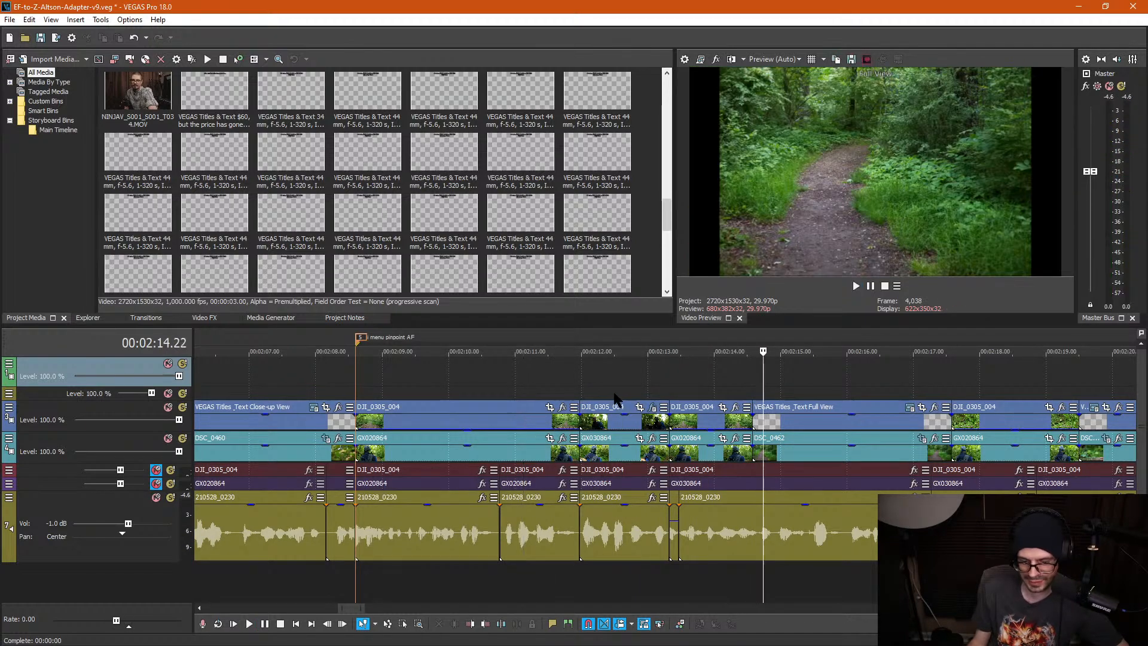
# Step: Replay from around the join and review the section through the DSC_0464 full-view and close-up shots to about 00:02:24.17
pyautogui.click(644, 395)
pyautogui.press('space')
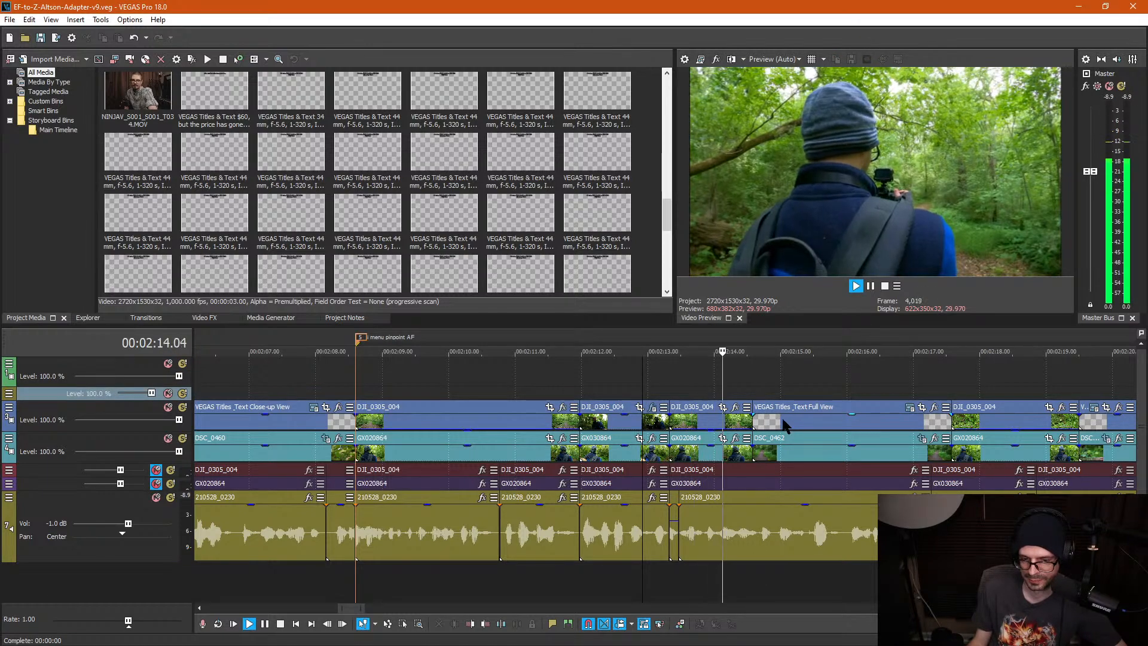
pyautogui.scroll(-3, 782, 418)
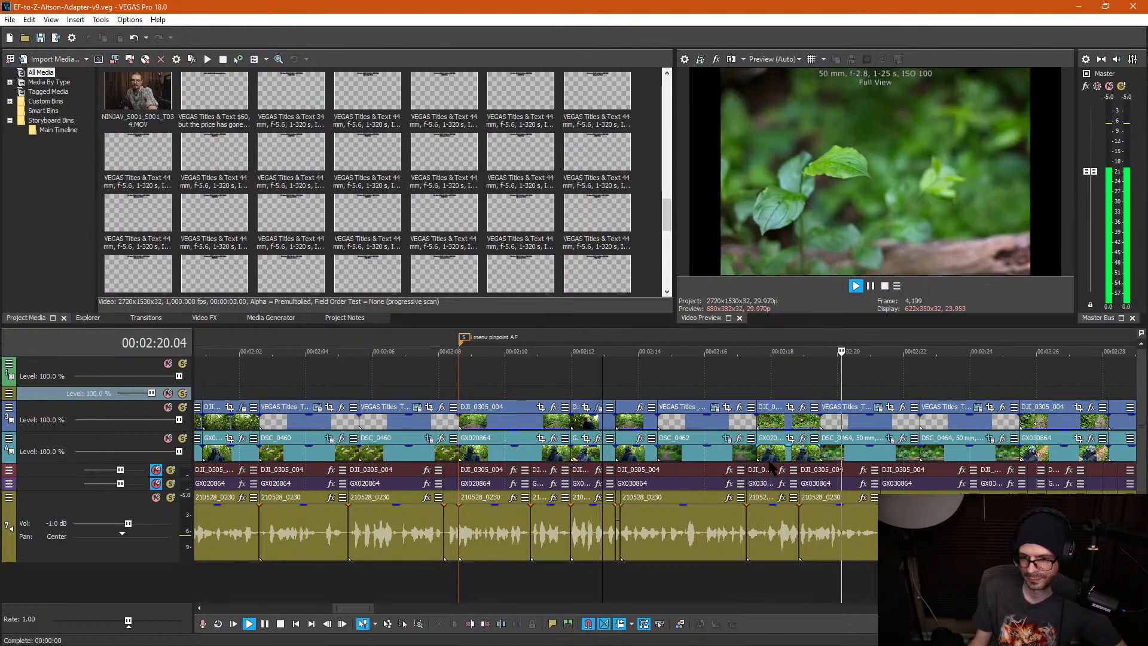
pyautogui.scroll(-1, 771, 466)
pyautogui.press('Return')
pyautogui.click(534, 383)
pyautogui.press('space')
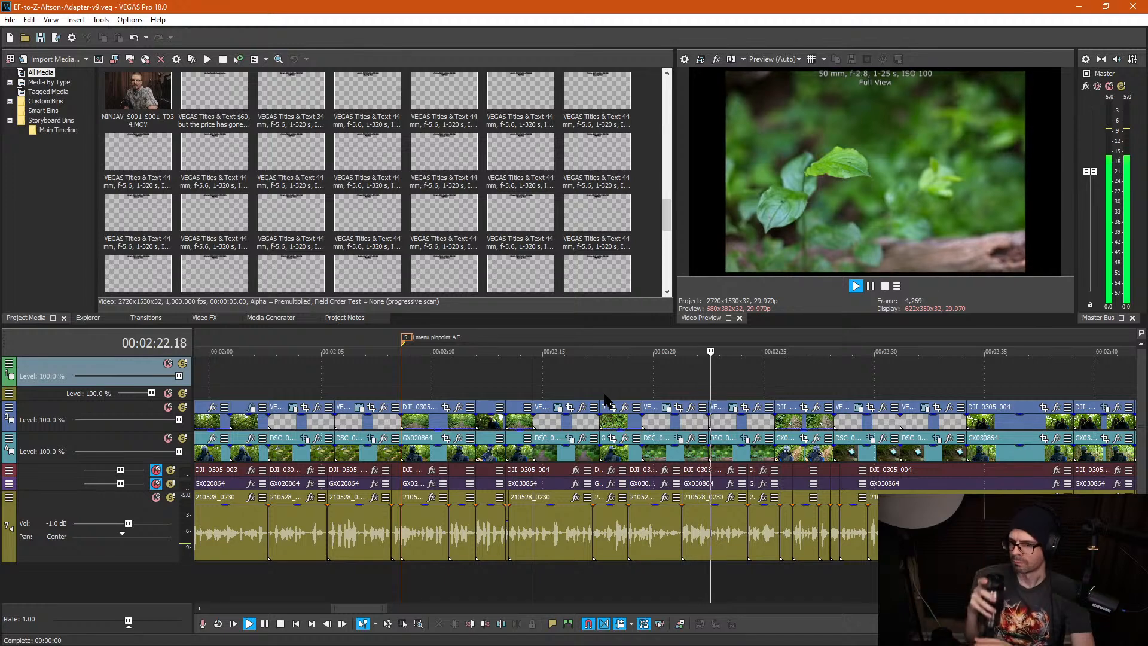
pyautogui.press('Return')
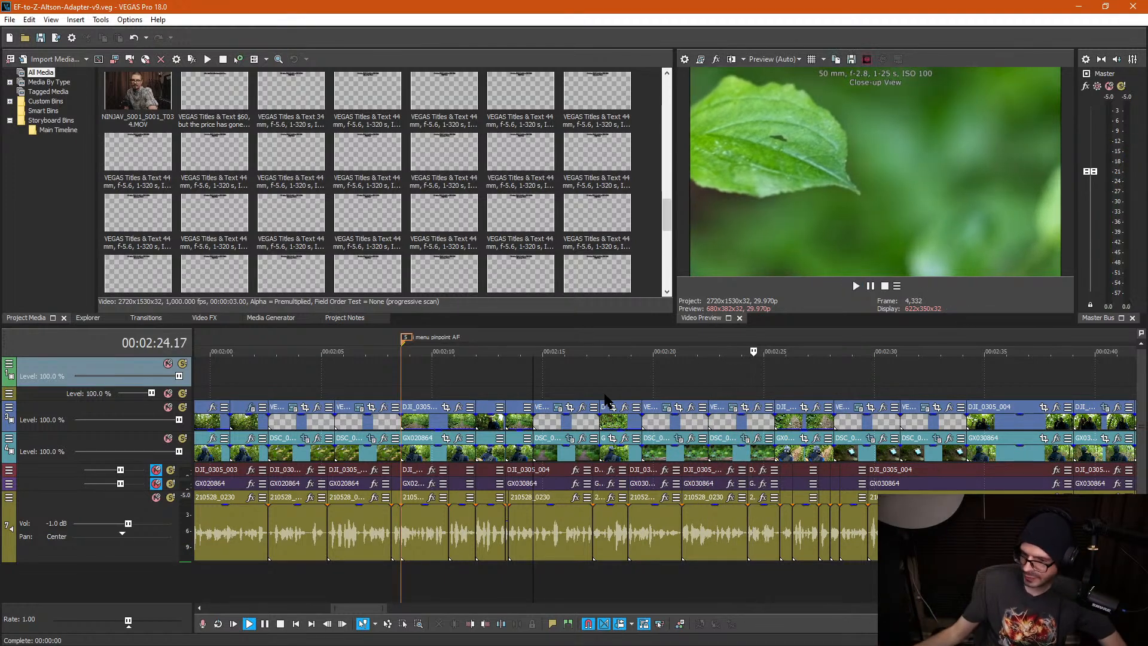
# Step: Recenter the DSC_0464 close-up's pan/crop push-in on the leaf at 2,356.2 × 1,919.6, going from a 2,207.2-wide start frame to 1,920
pyautogui.click(726, 379)
pyautogui.scroll(3, 726, 380)
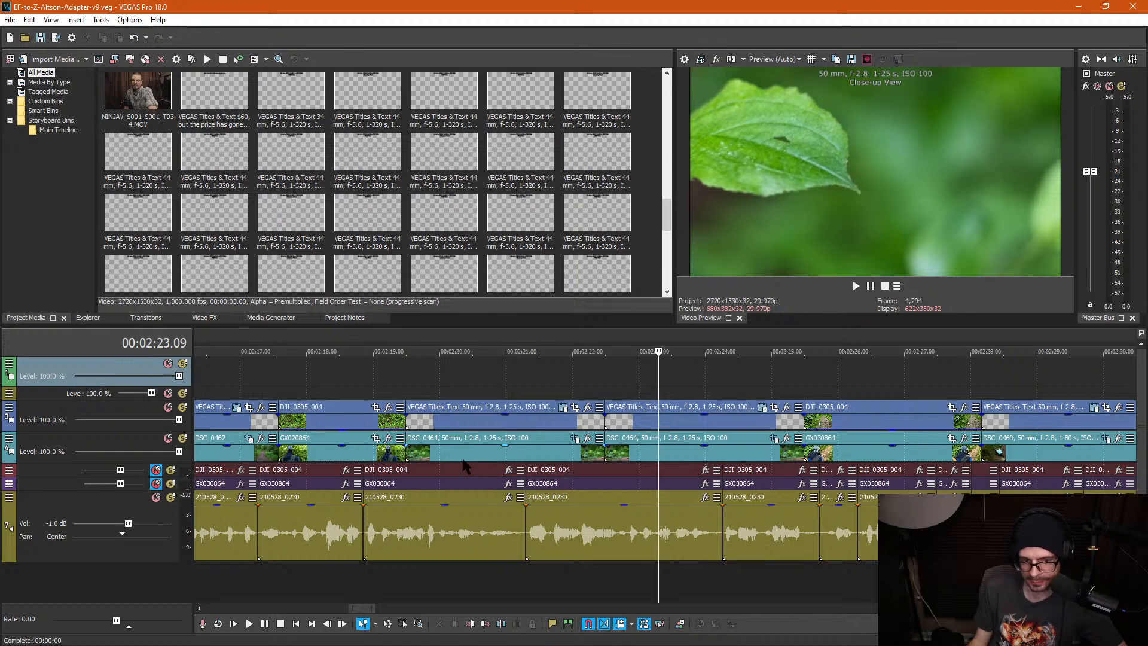
pyautogui.click(775, 440)
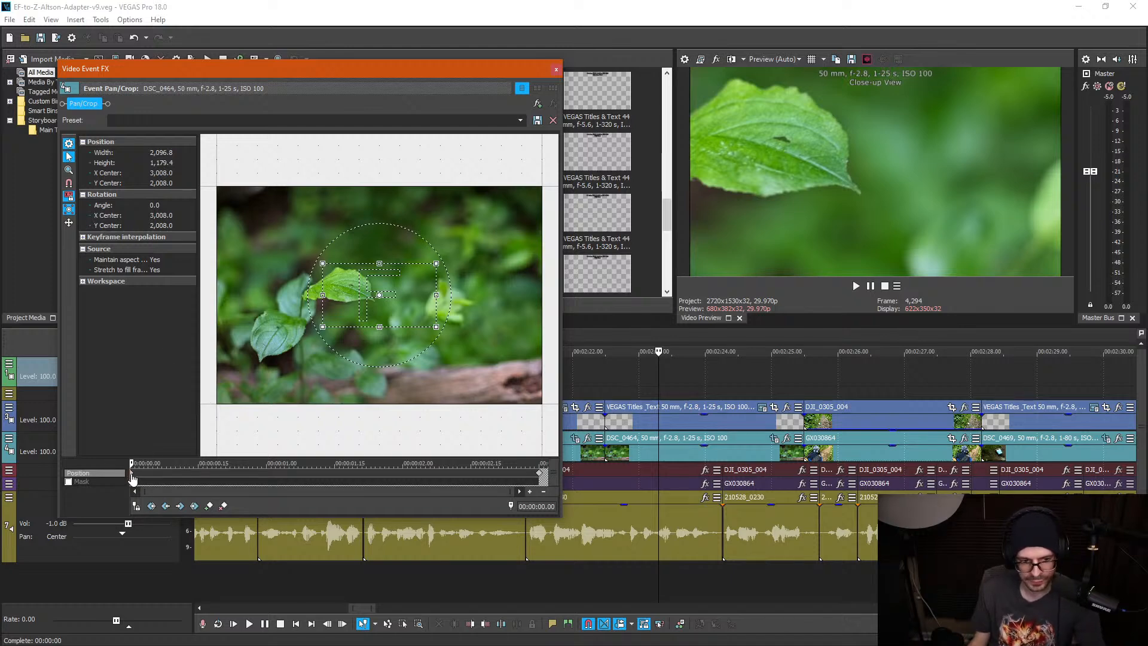
pyautogui.press('Delete')
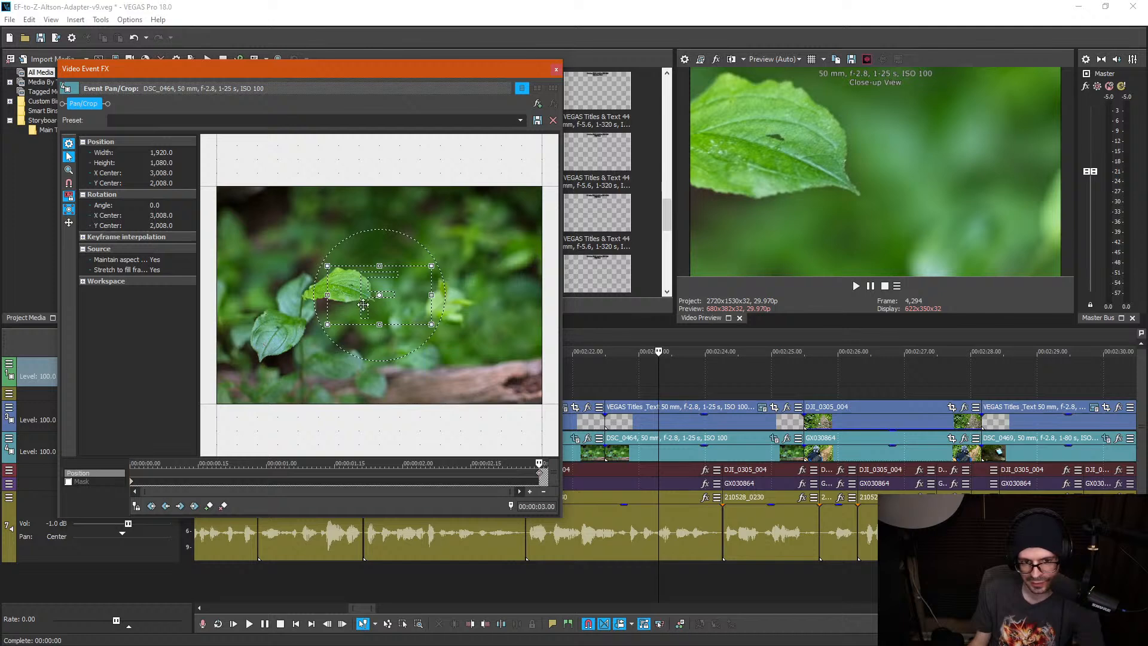
pyautogui.moveTo(363, 305); pyautogui.dragTo(322, 296)
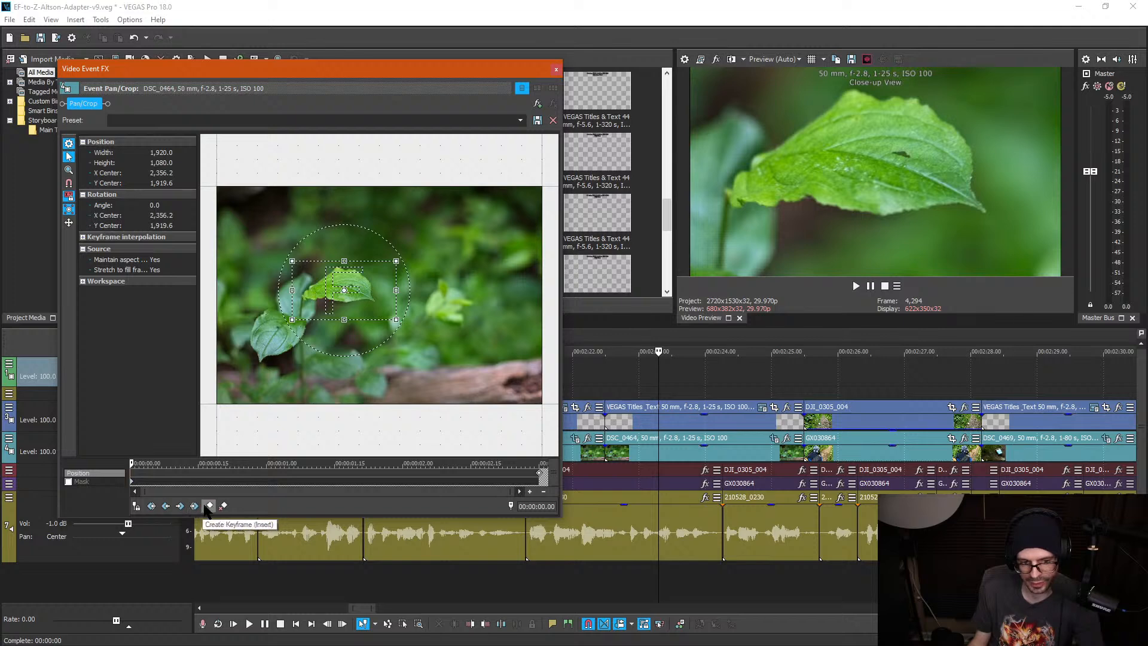
pyautogui.moveTo(293, 321); pyautogui.dragTo(285, 326)
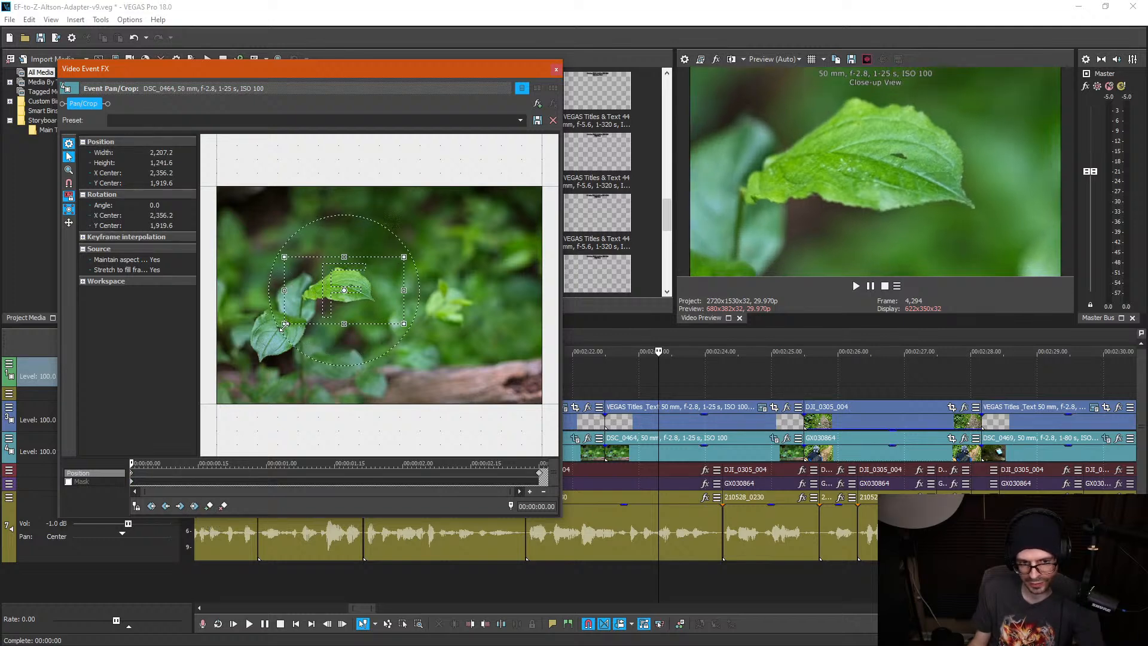
pyautogui.click(556, 70)
# Step: Play back from about 00:02:18.26 through the DSC_0464 and DSC_0469 photos to the dark forest clip near 00:02:37
pyautogui.click(581, 387)
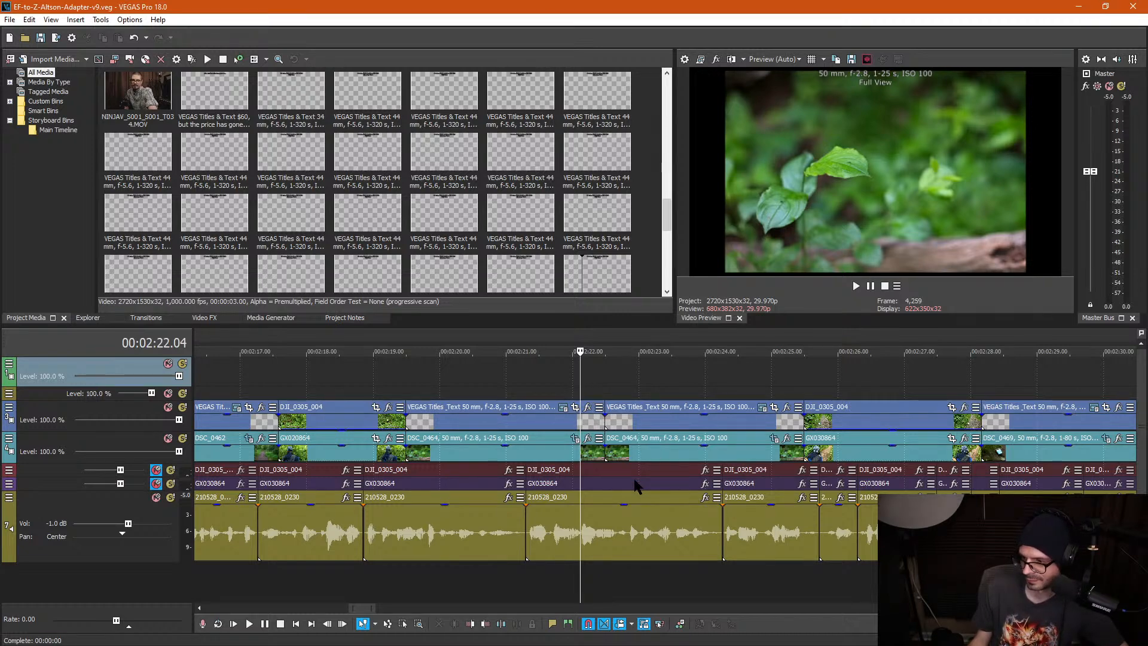
pyautogui.scroll(-3, 636, 485)
pyautogui.scroll(-3, 636, 485)
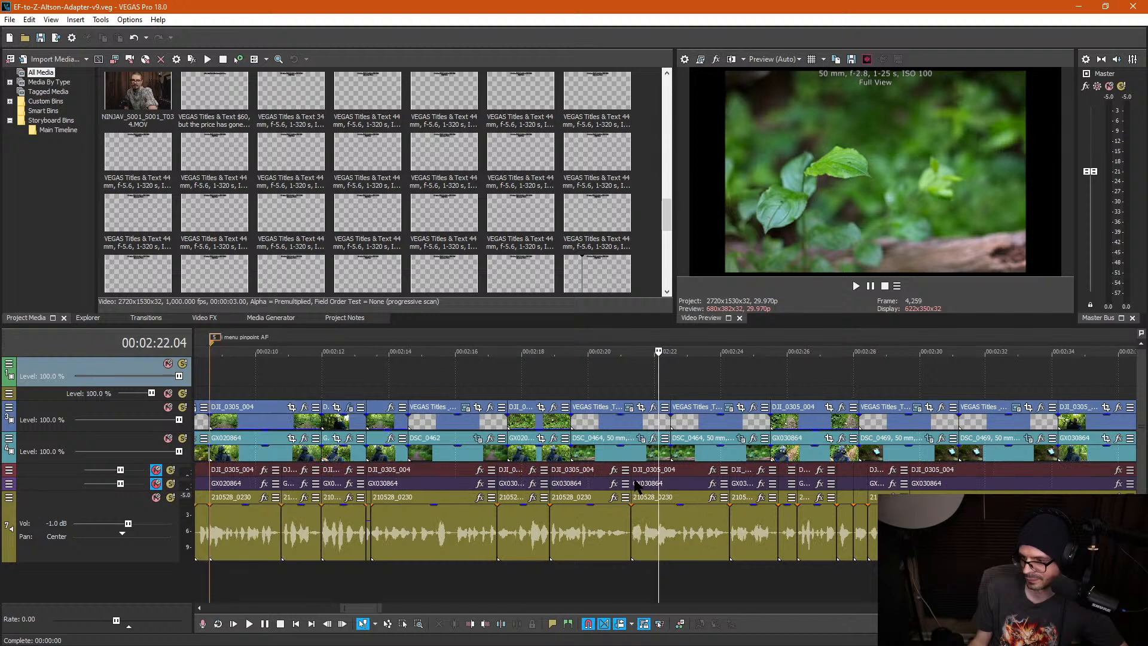
pyautogui.scroll(2, 637, 486)
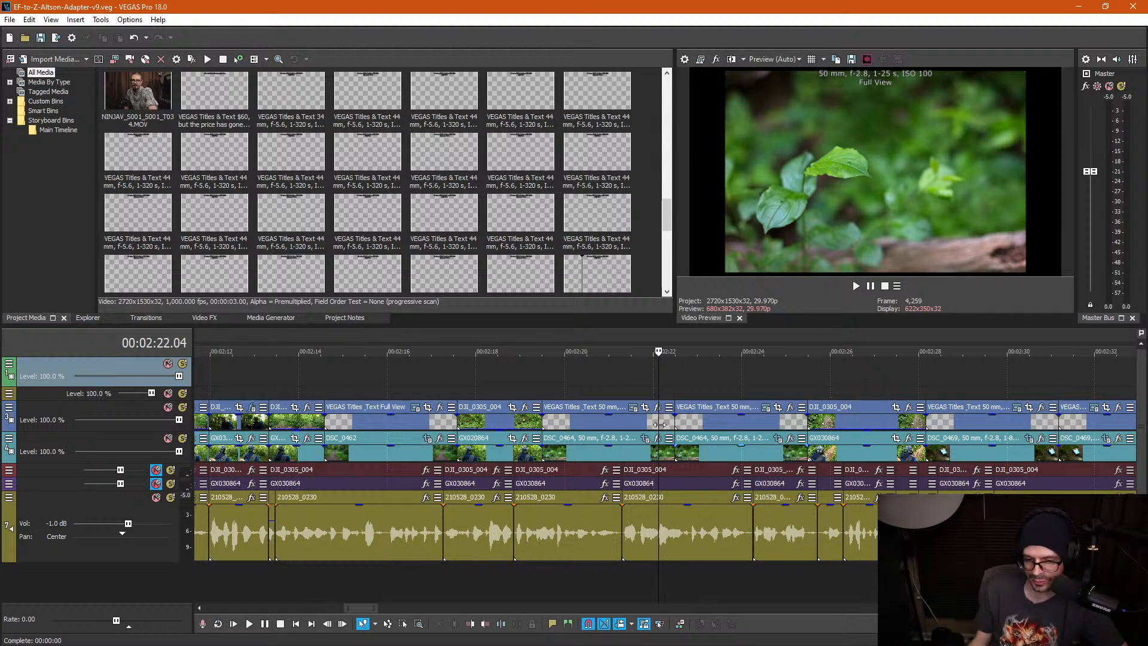
pyautogui.click(598, 389)
pyautogui.click(514, 390)
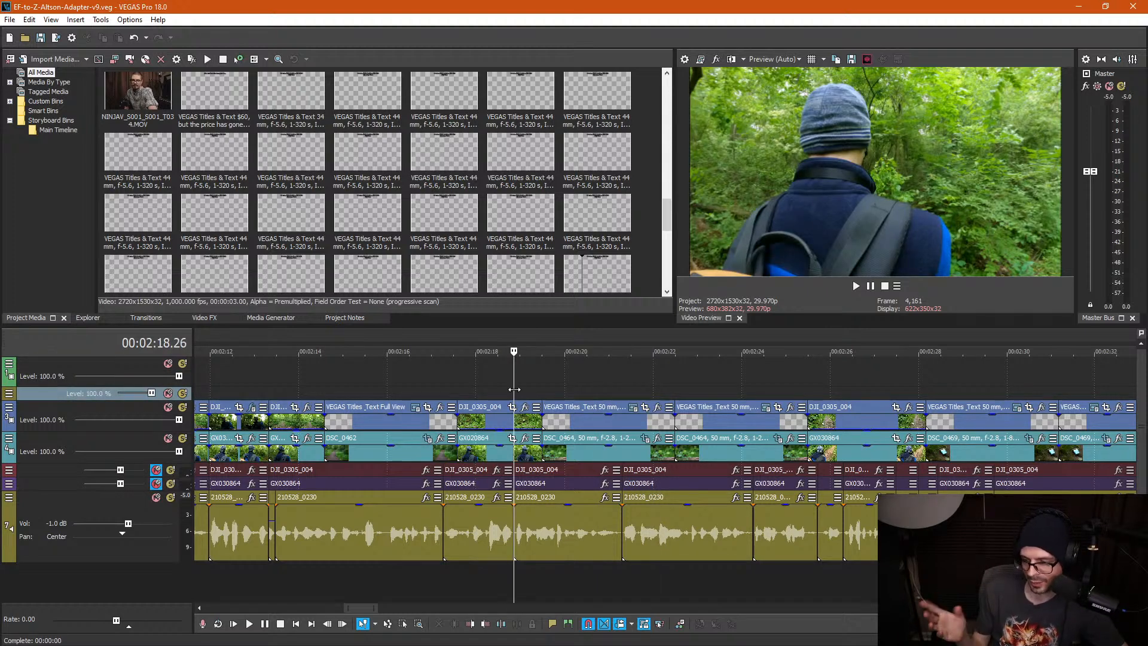
pyautogui.press('space')
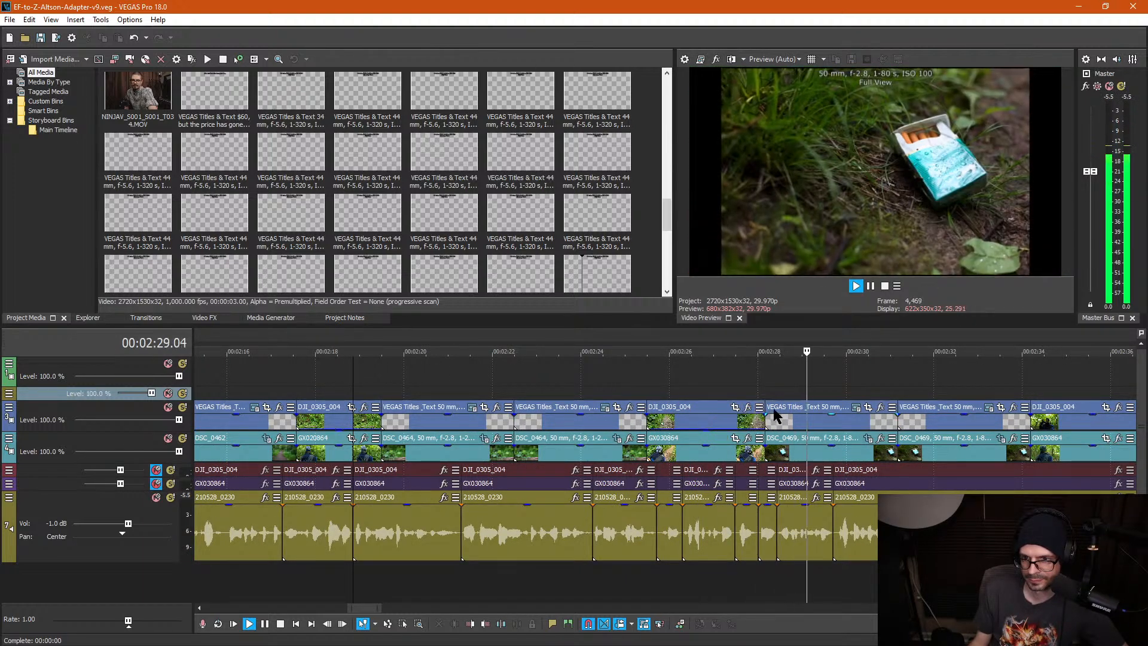
pyautogui.scroll(-2, 747, 413)
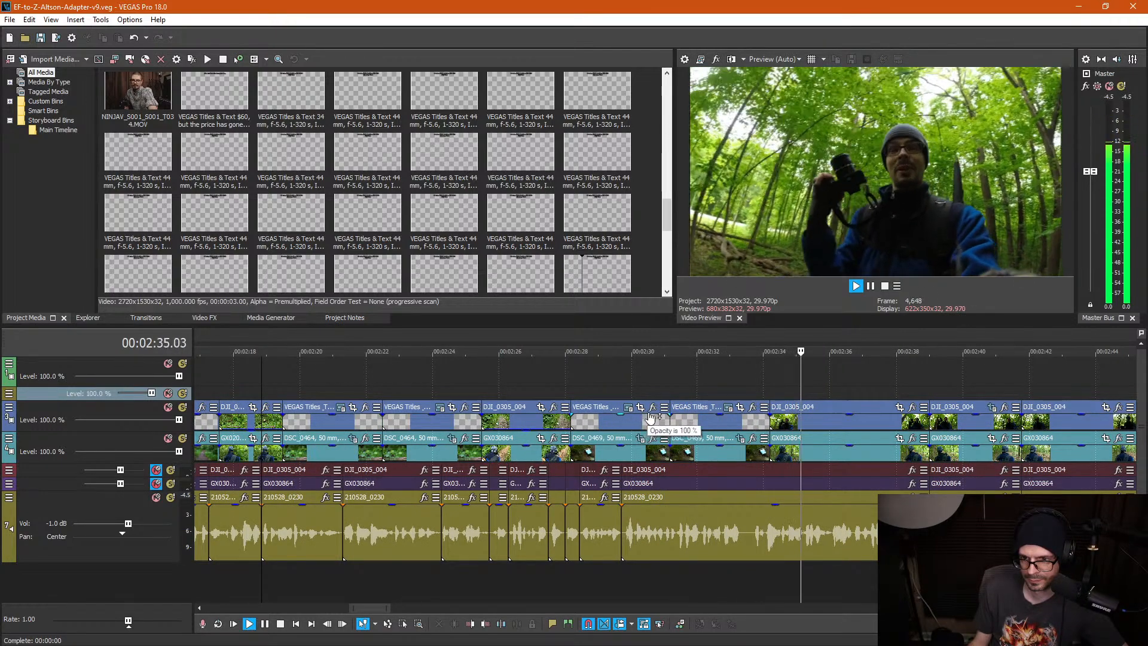
pyautogui.press('space')
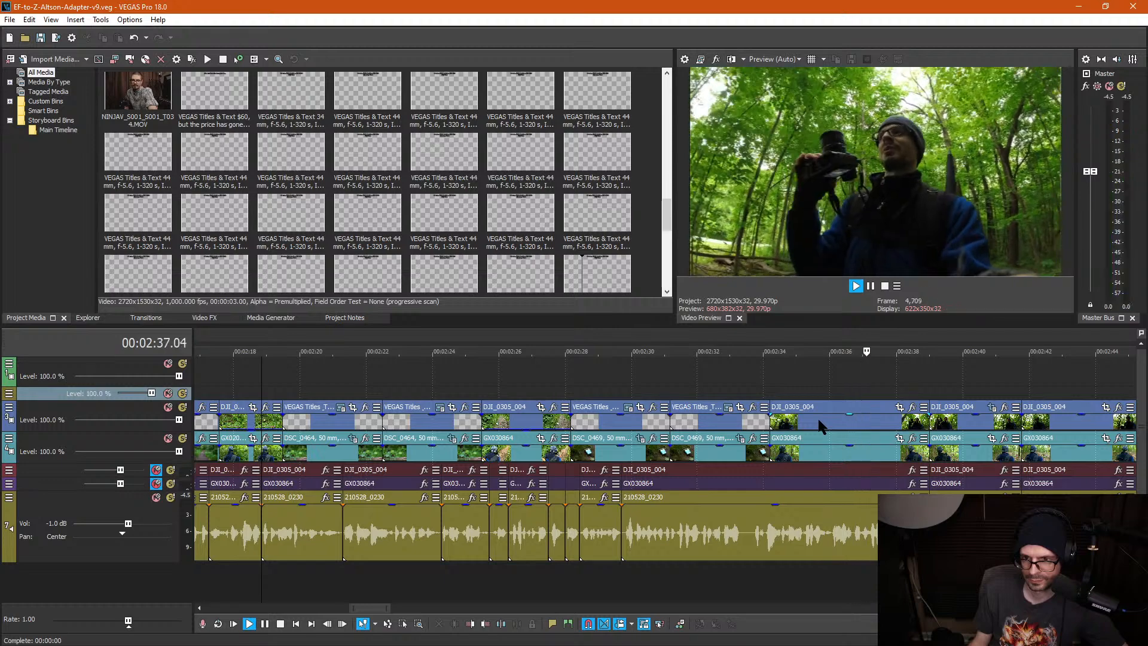
# Step: Add the VEGAS Video Stabilization effect to the DJI_0305_004 clip spanning about 00:02:34 to 00:02:39 and run the stabilization
pyautogui.click(853, 419)
pyautogui.scroll(4, 852, 419)
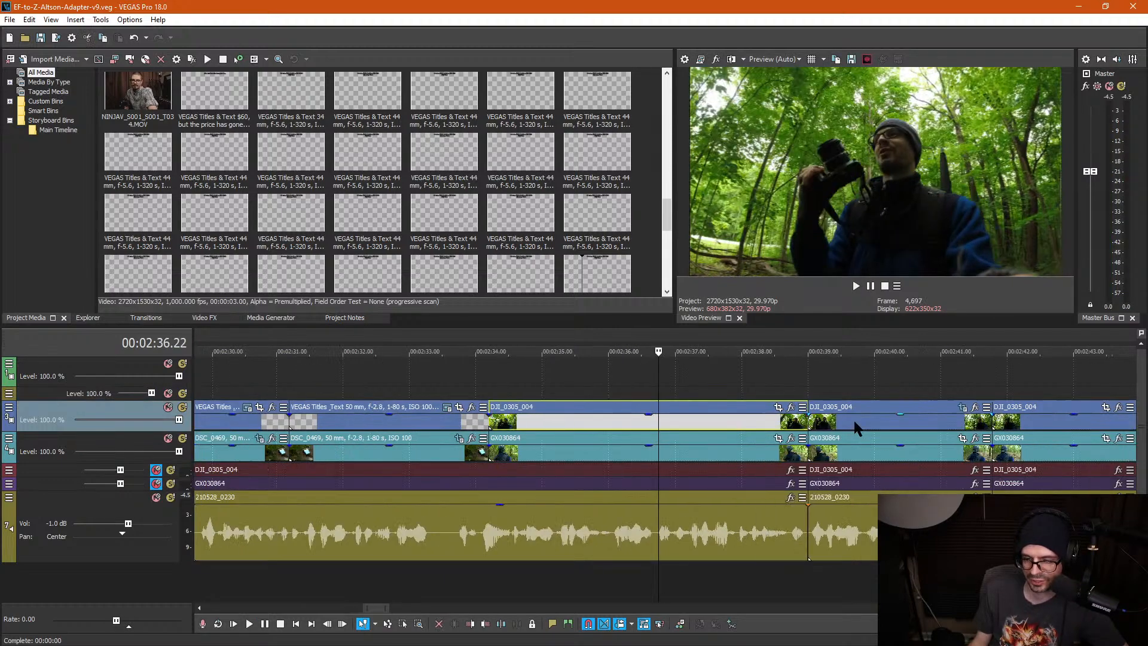
pyautogui.click(841, 409)
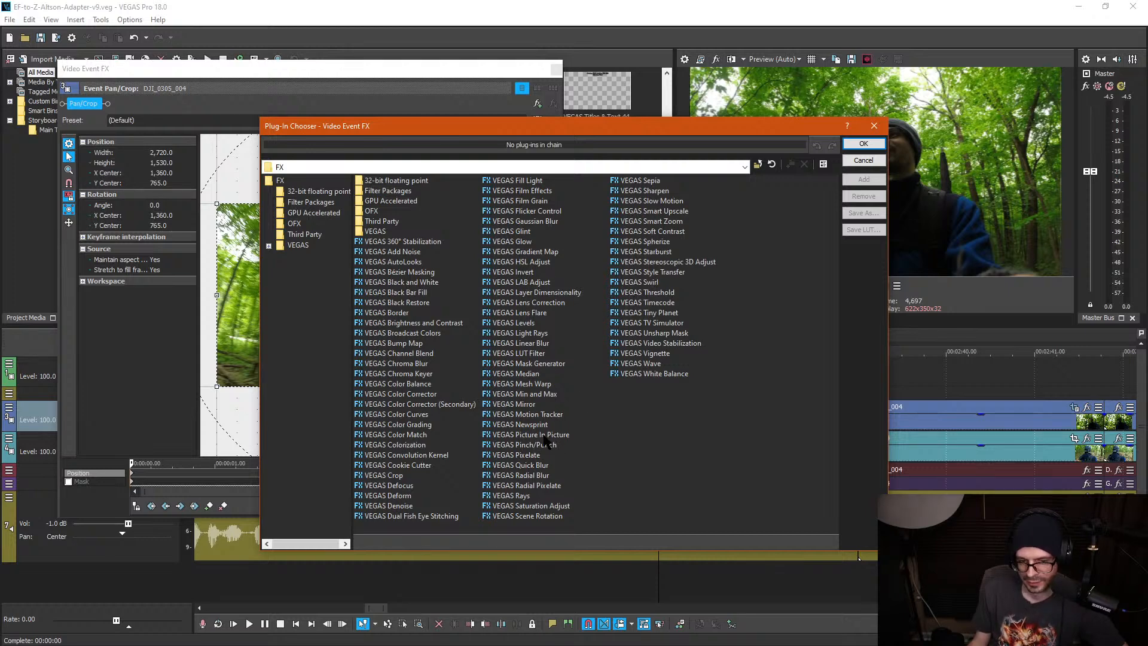
pyautogui.doubleClick(665, 344)
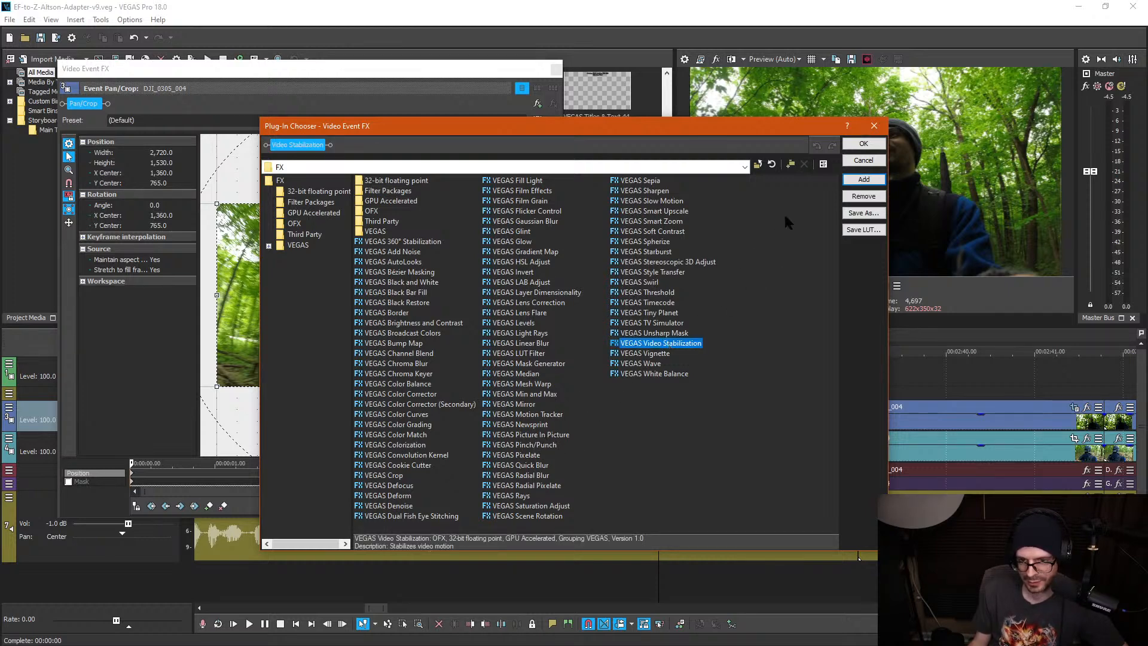
pyautogui.click(864, 144)
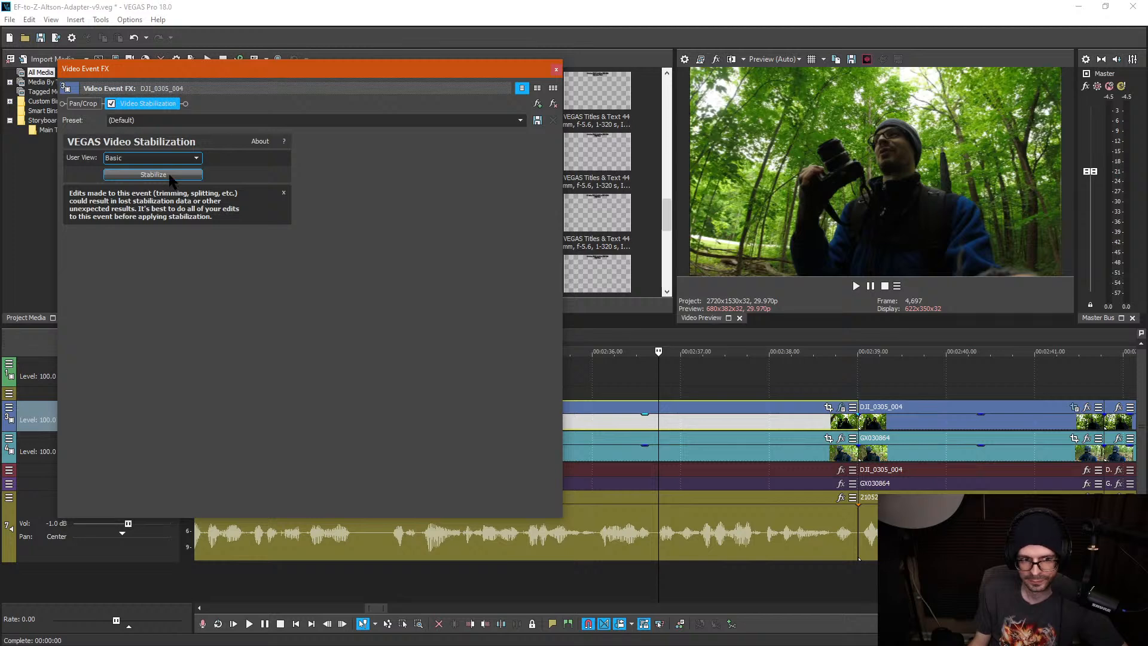
pyautogui.click(171, 177)
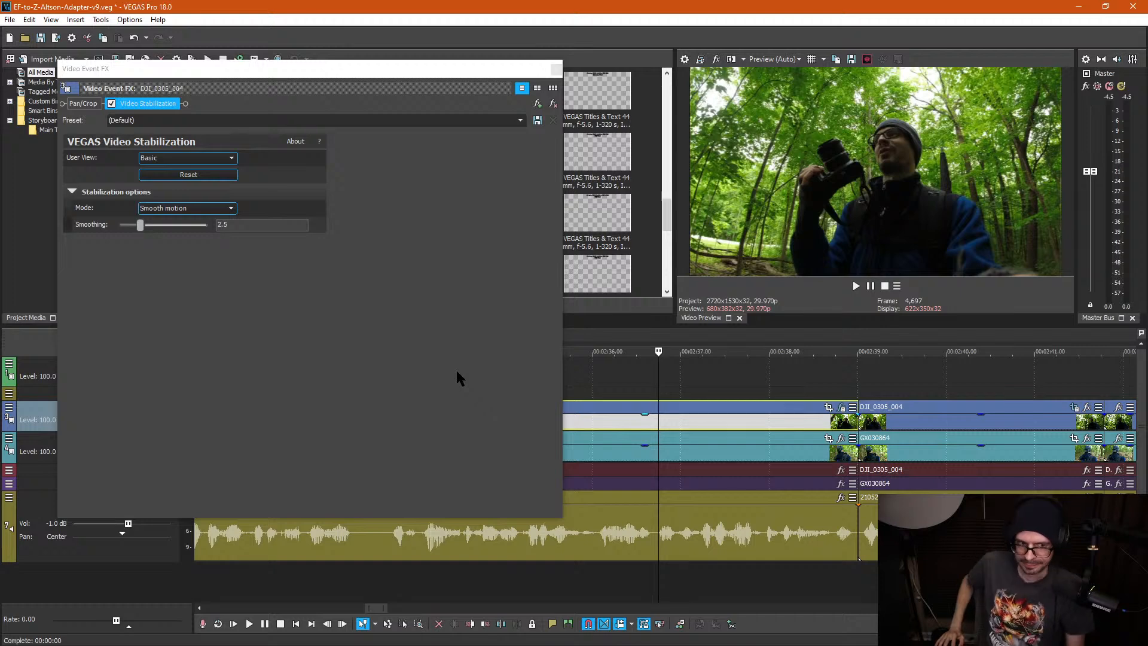
# Step: Set the stabilization smoothing of the DJI_0305_004 clip to 8 and close its effect settings
pyautogui.click(252, 224)
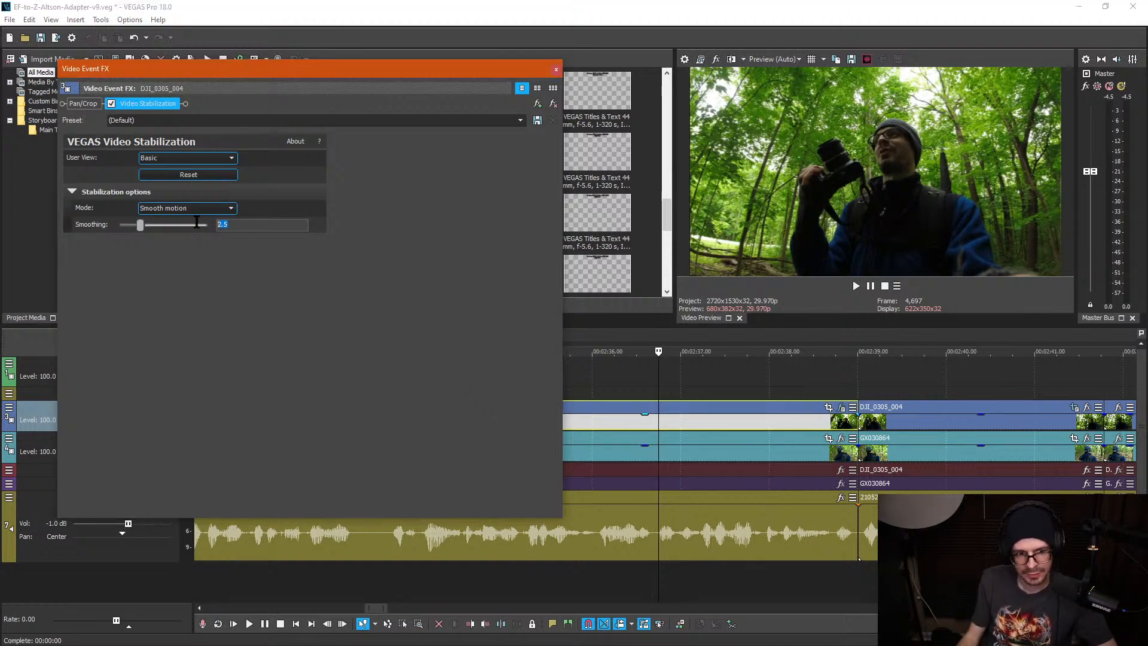
pyautogui.write('8')
pyautogui.press('Return')
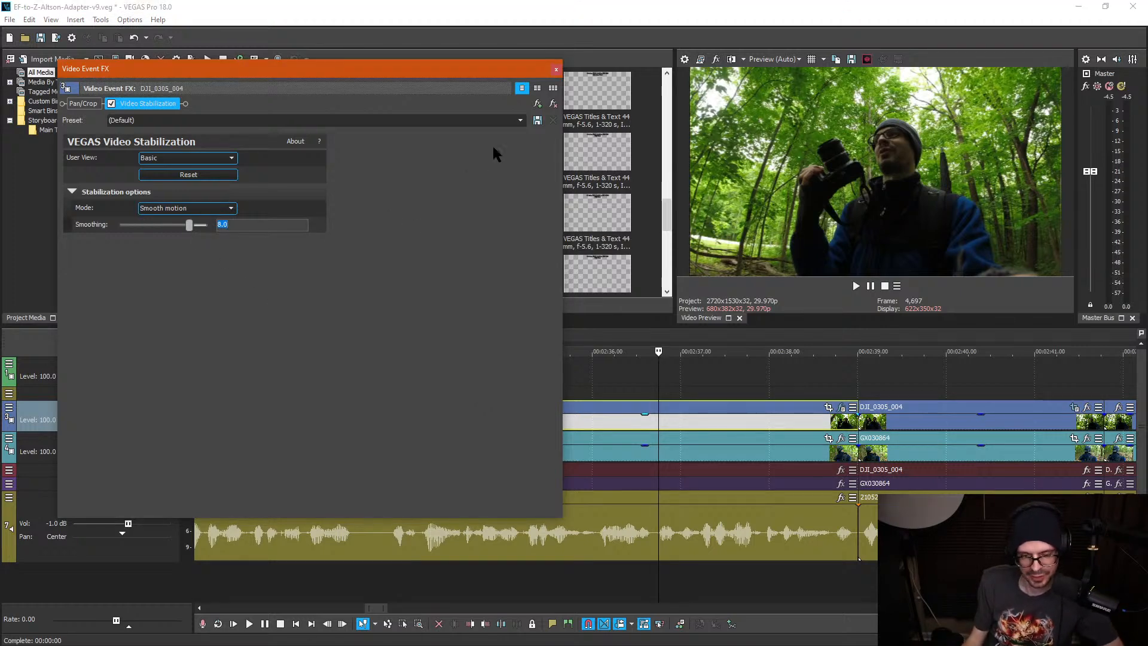
pyautogui.click(556, 70)
# Step: Play back the stabilized DJI_0305_004 clip from 00:02:33.07 to about 00:02:37.25
pyautogui.click(602, 375)
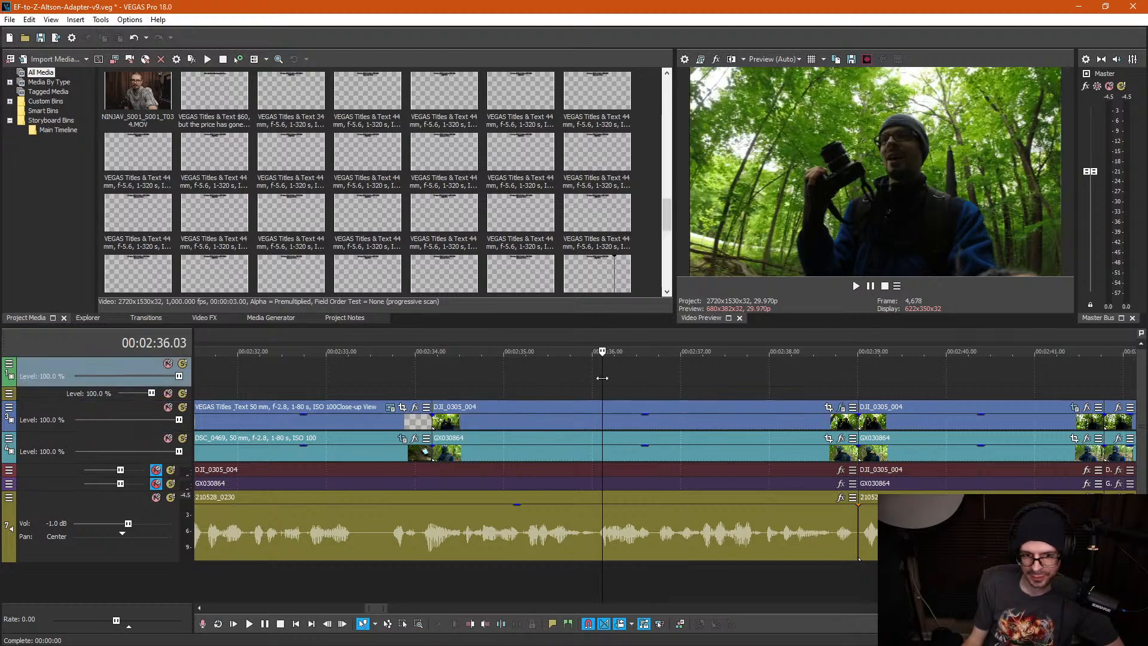
pyautogui.scroll(-2, 603, 376)
pyautogui.click(529, 376)
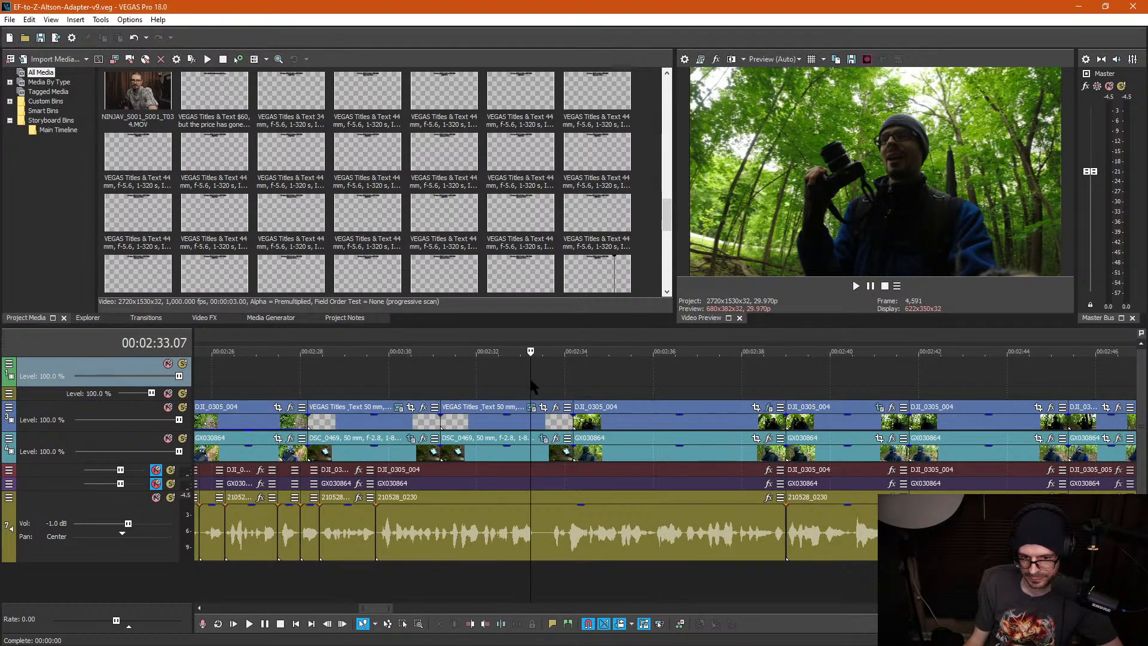
pyautogui.press('space')
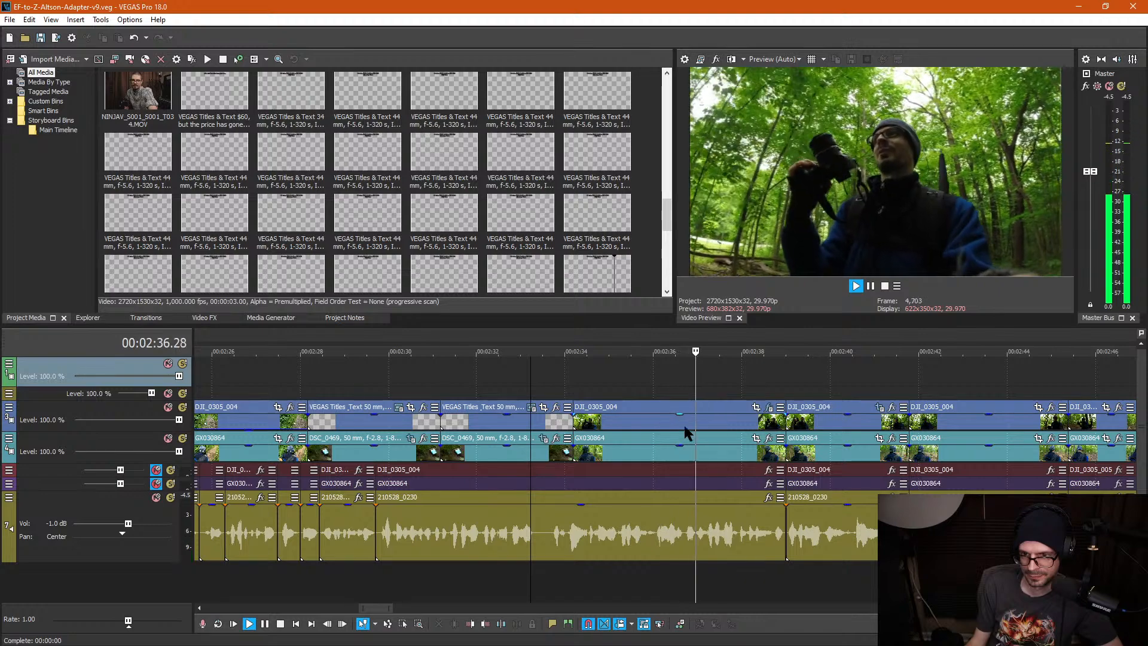
pyautogui.press('Return')
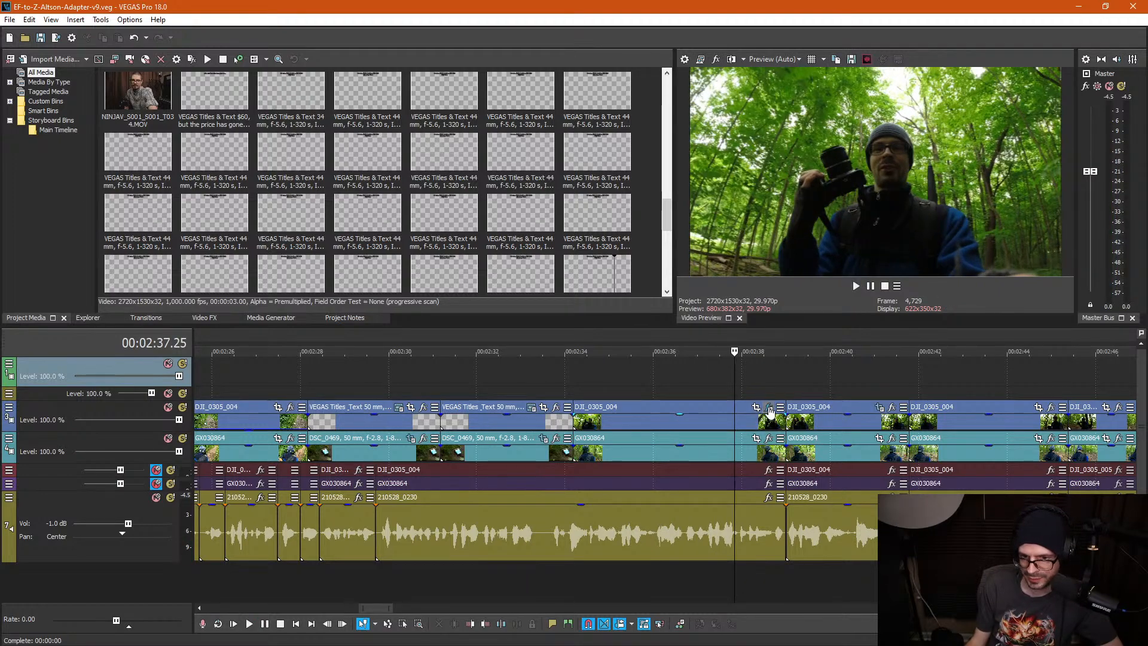
# Step: Set the stabilization smoothing of the DJI_0305_004 clip spanning about 00:02:34 to 00:02:39 to 10 and play back from 00:02:33.14
pyautogui.click(769, 407)
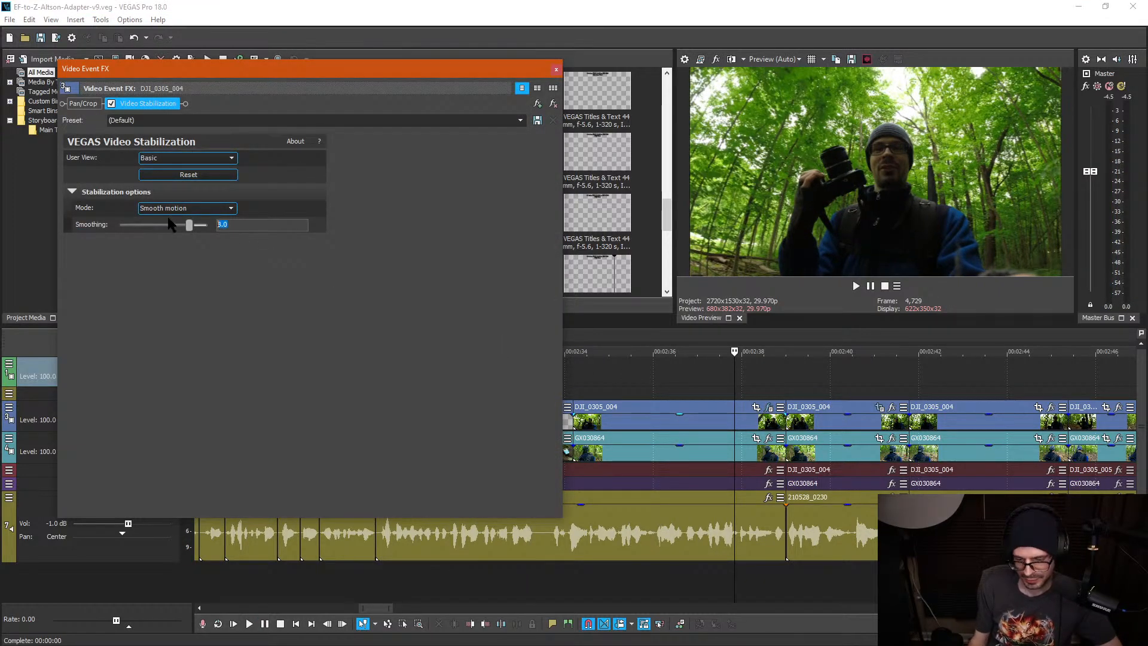
pyautogui.write('10')
pyautogui.press('Return')
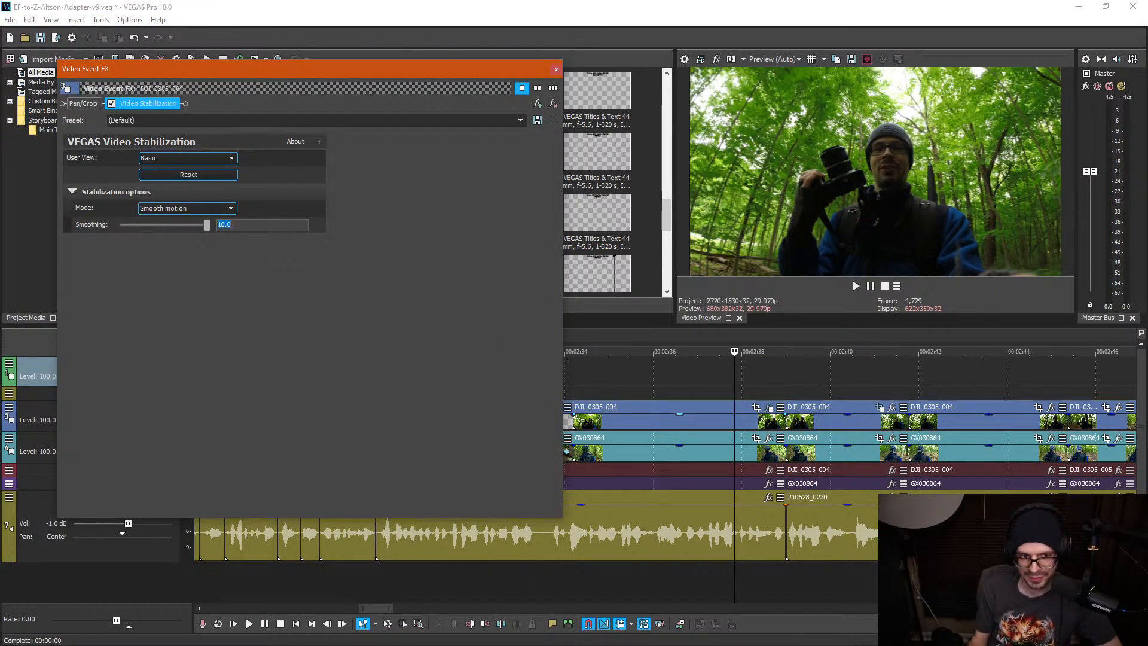
pyautogui.click(556, 70)
pyautogui.click(541, 373)
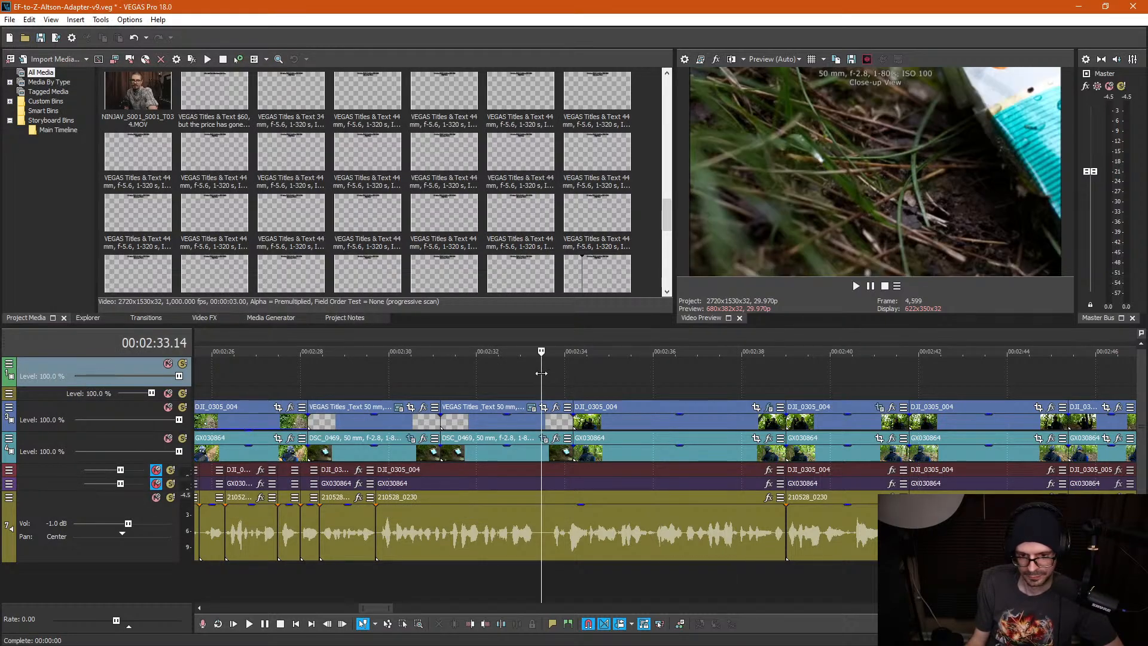
pyautogui.press('space')
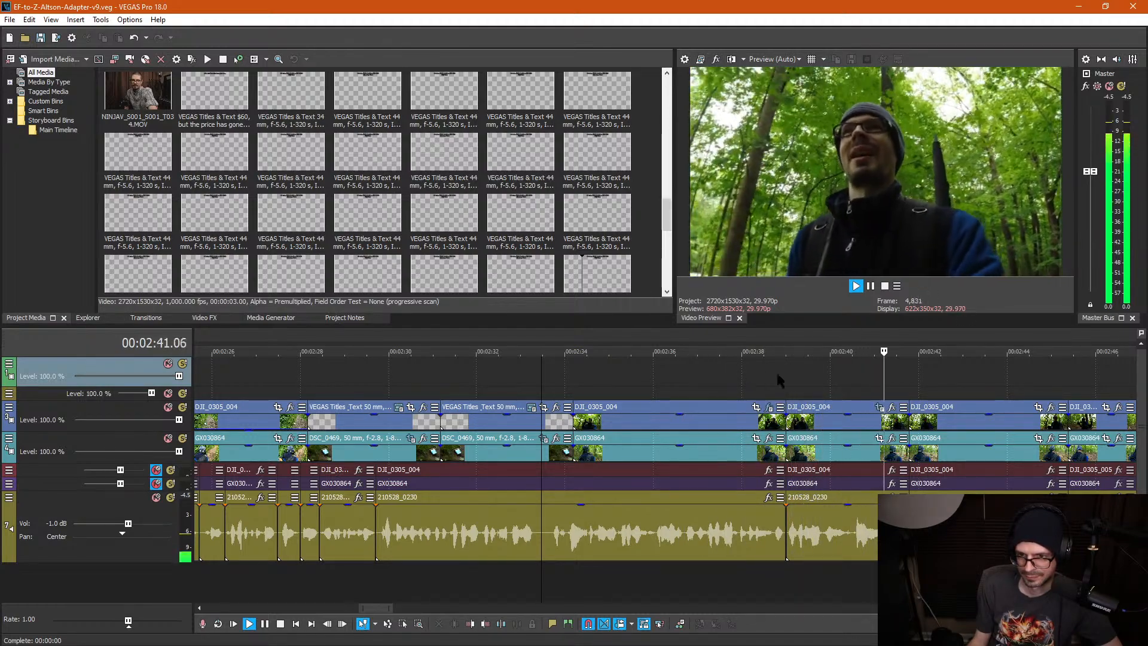
pyautogui.press('space')
# Step: Stabilize the DJI_0305_004 clip spanning about 00:02:39 to 00:02:41 with VEGAS Video Stabilization at a smoothing of 10
pyautogui.click(771, 407)
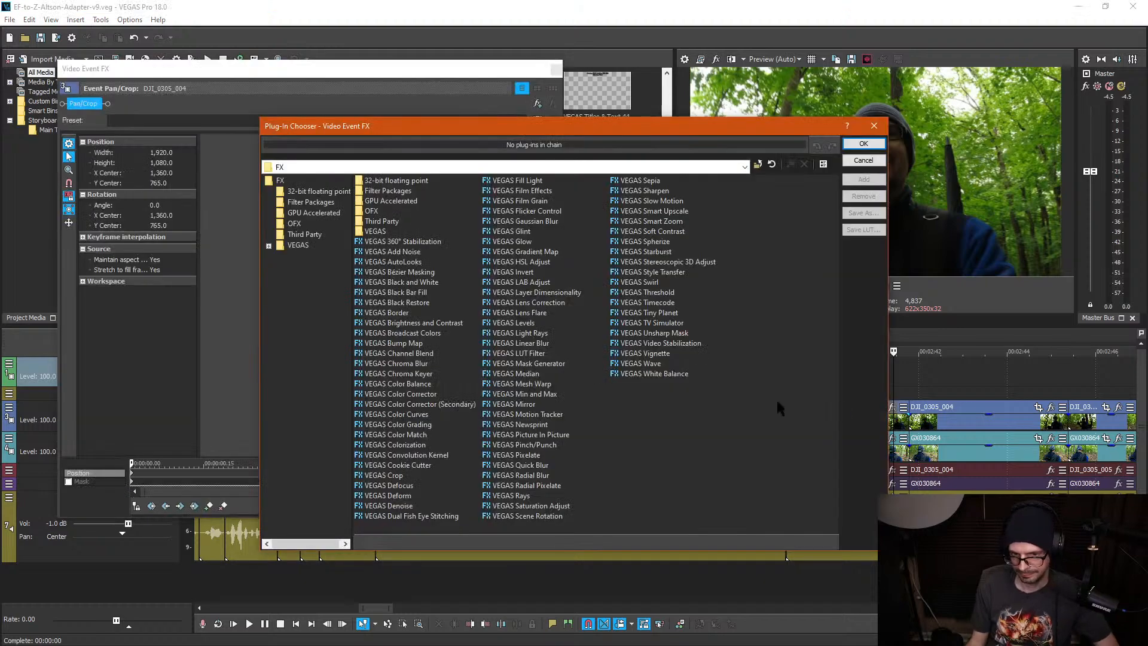
pyautogui.doubleClick(679, 344)
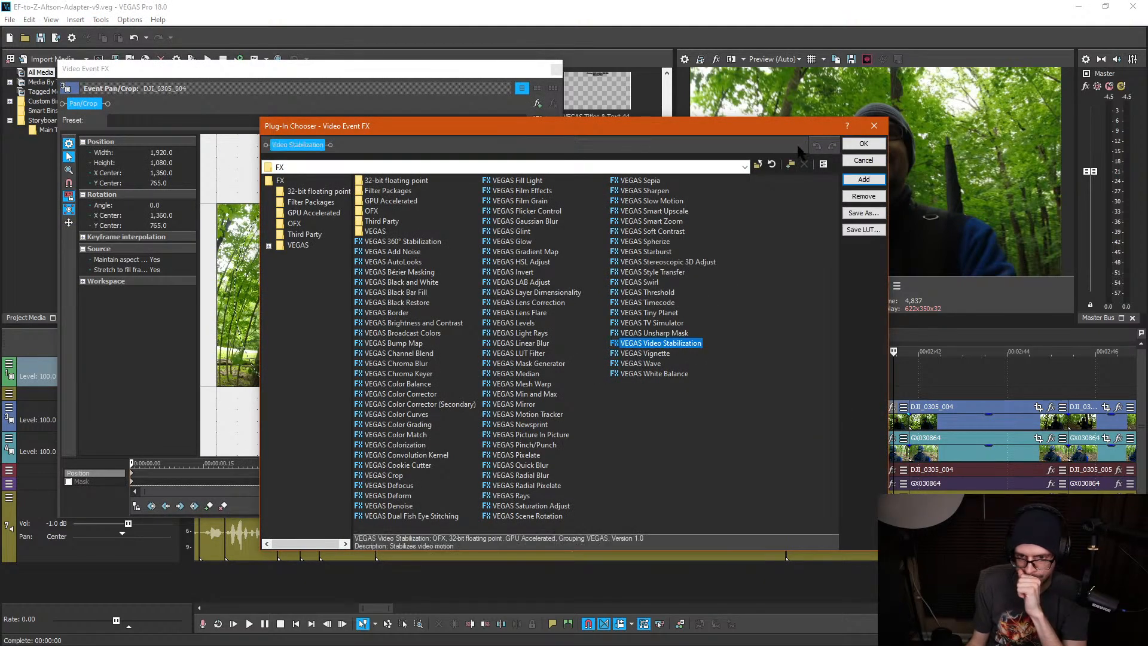
pyautogui.click(864, 144)
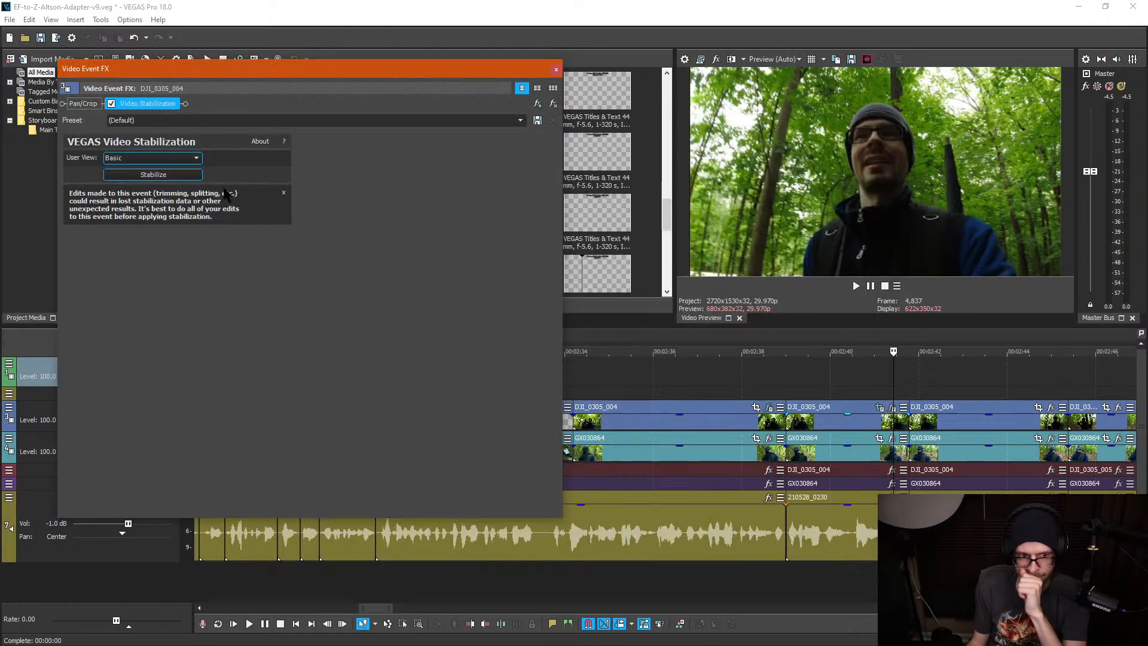
pyautogui.click(184, 175)
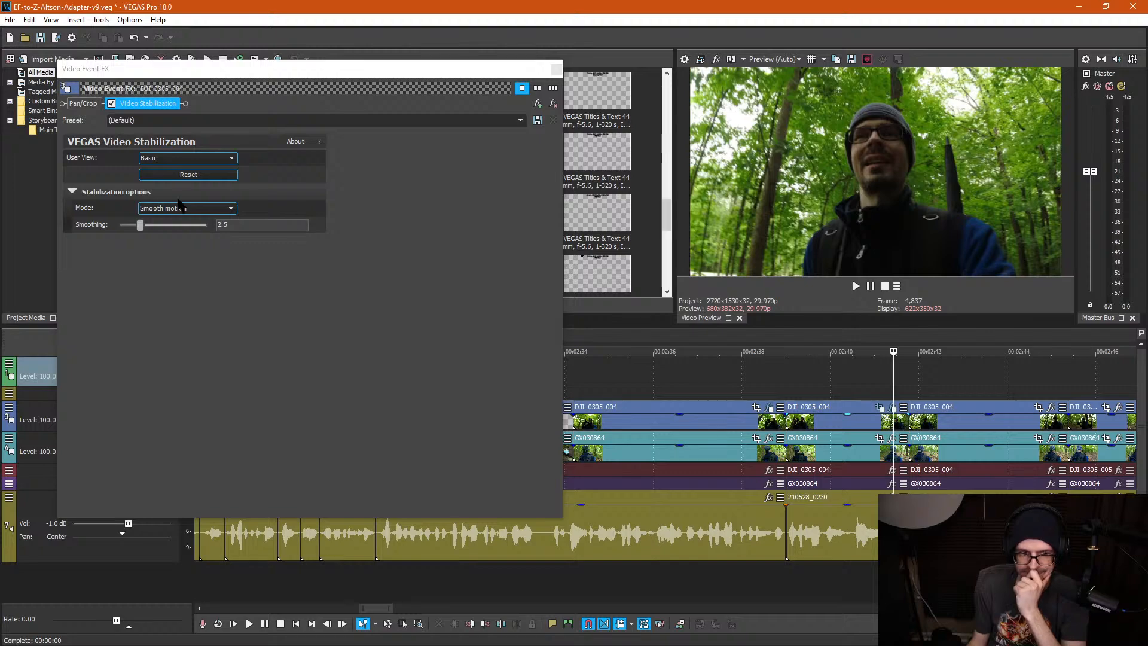
pyautogui.click(238, 224)
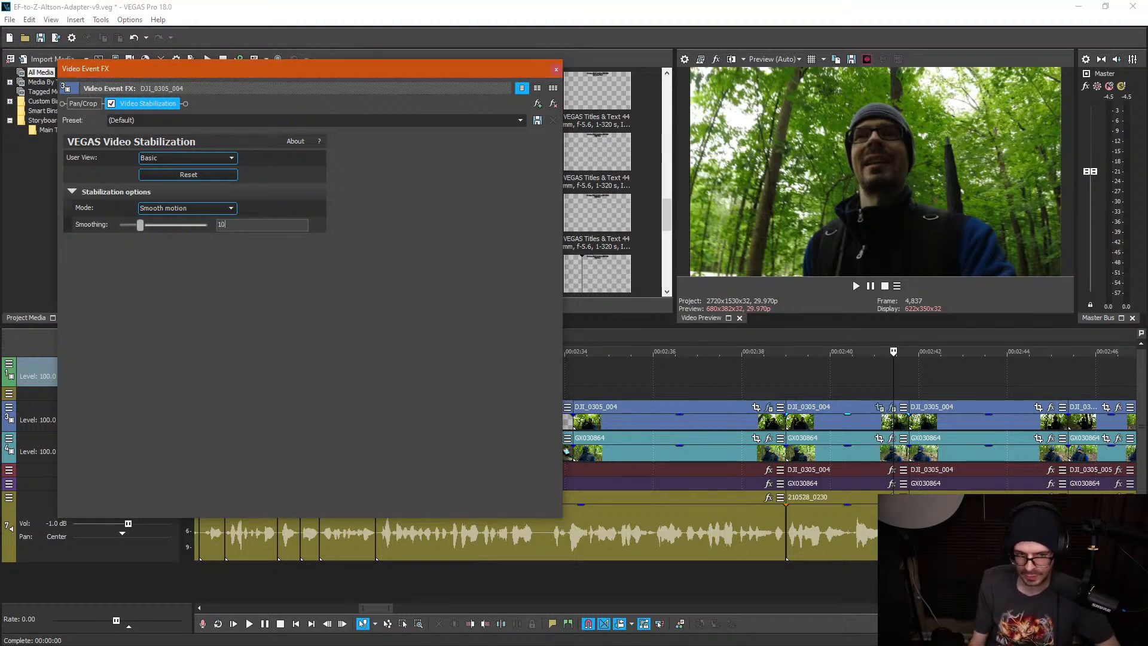
pyautogui.press('Return')
pyautogui.click(556, 70)
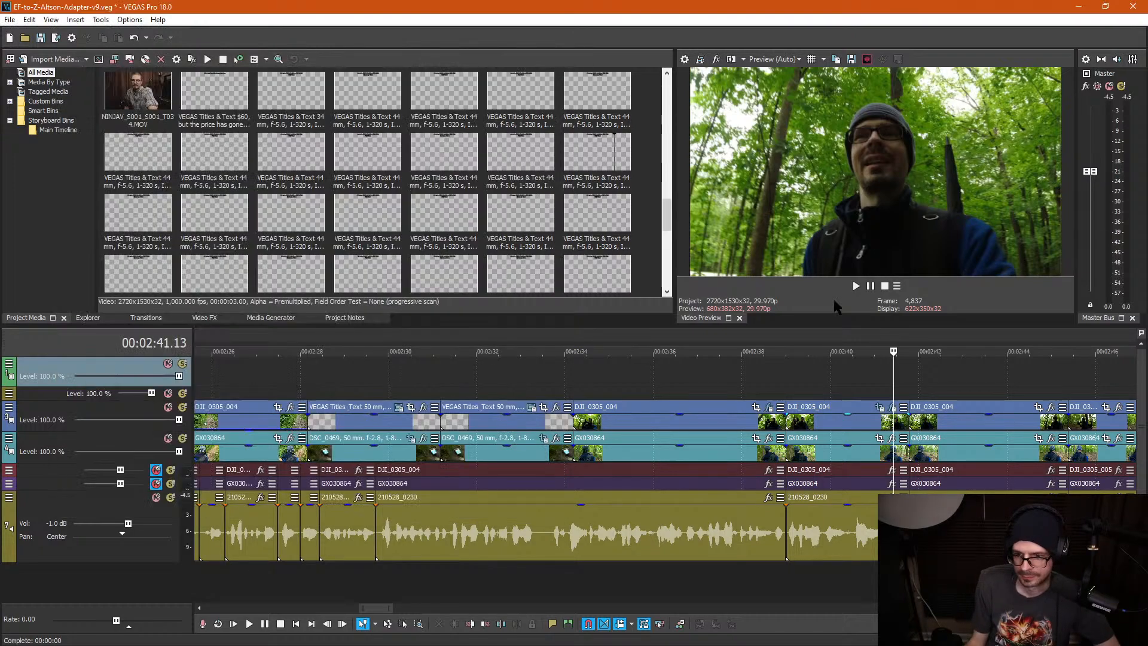
# Step: Play back from 00:02:41.13 to 00:02:47.00 to check the following clips for shake
pyautogui.press('space')
pyautogui.scroll(-3, 906, 438)
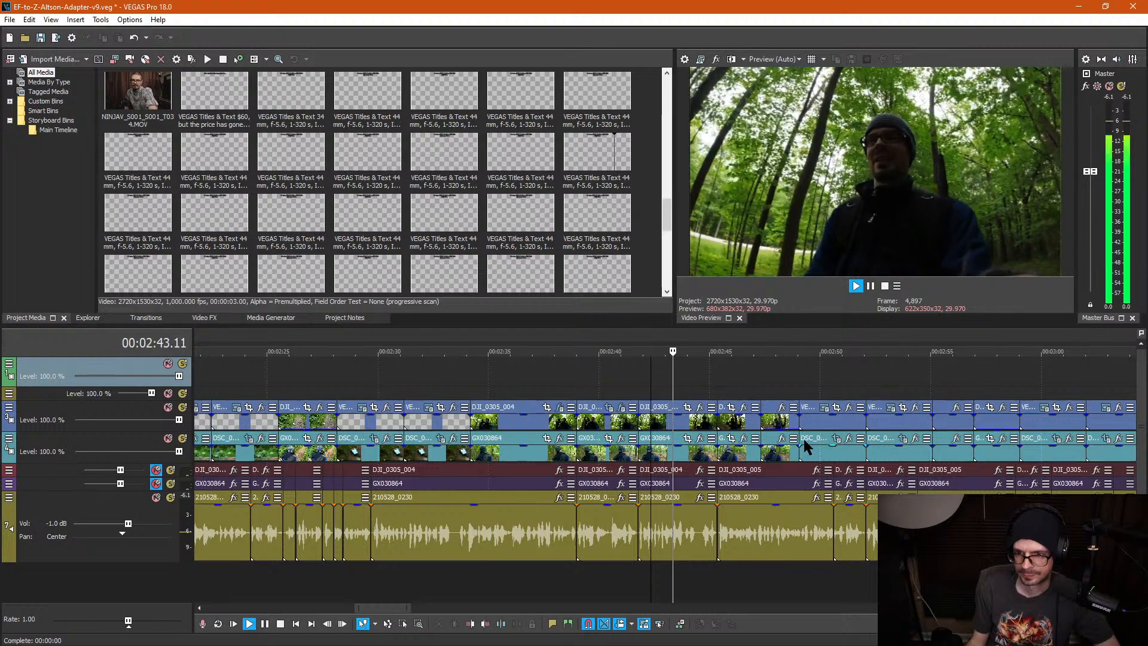
pyautogui.scroll(2, 799, 443)
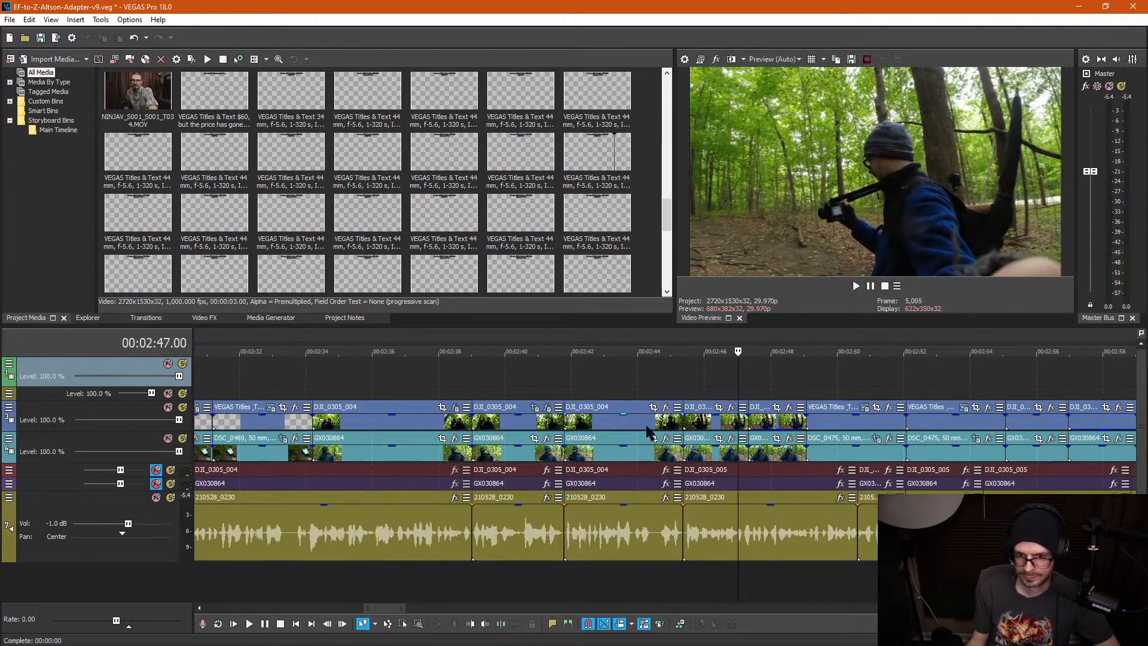
pyautogui.press('space')
# Step: Apply VEGAS Video Stabilization with a smoothing of 10 to the DJI_0305_004 clip spanning about 00:02:42 to 00:02:45
pyautogui.click(666, 407)
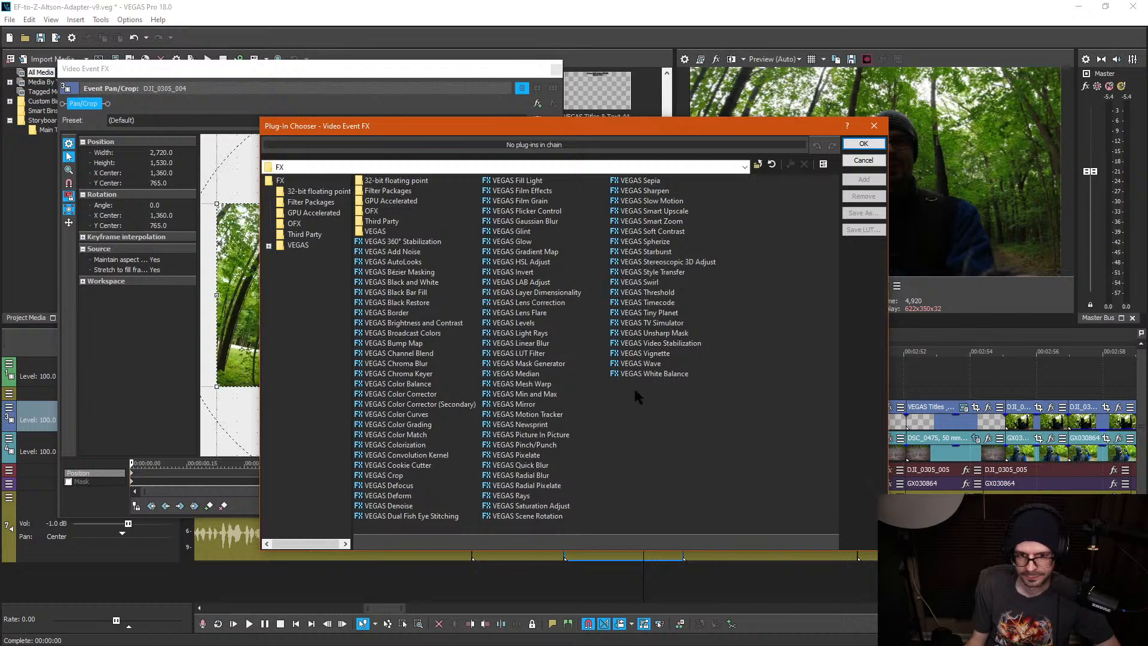
pyautogui.click(661, 343)
pyautogui.click(864, 179)
pyautogui.click(864, 144)
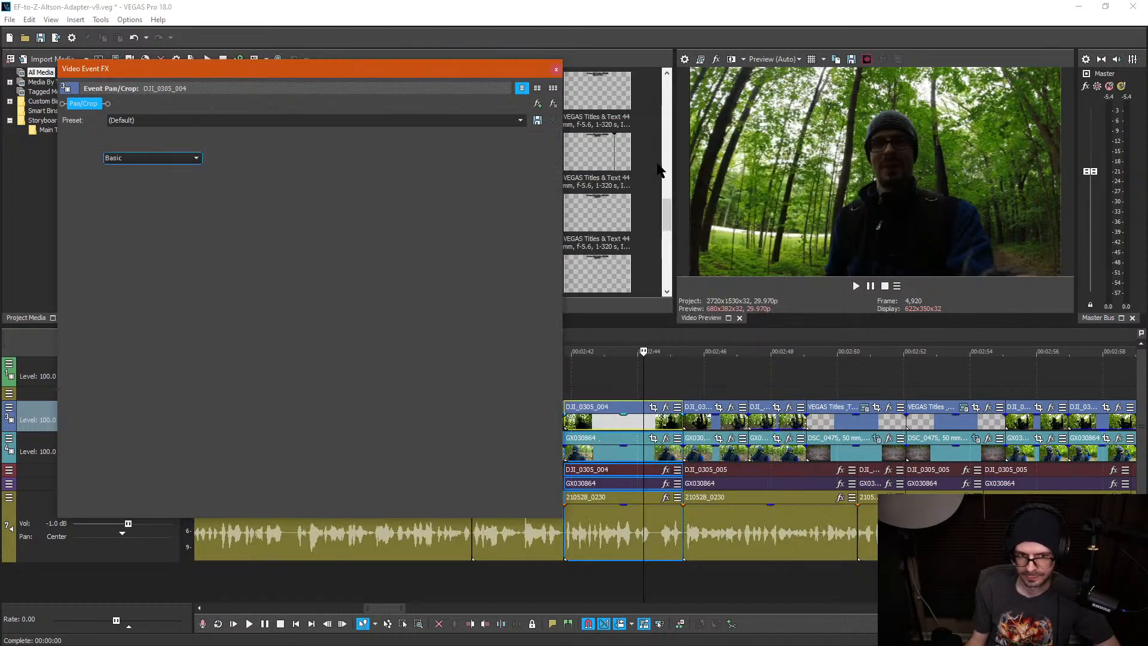
pyautogui.click(154, 174)
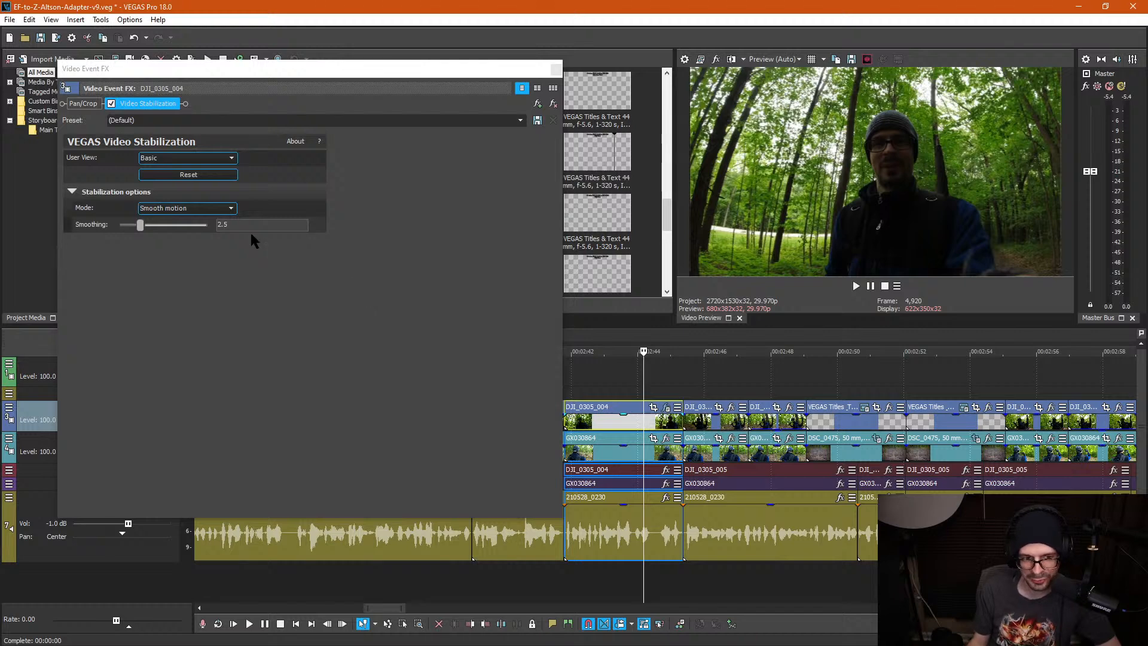
pyautogui.press('Return')
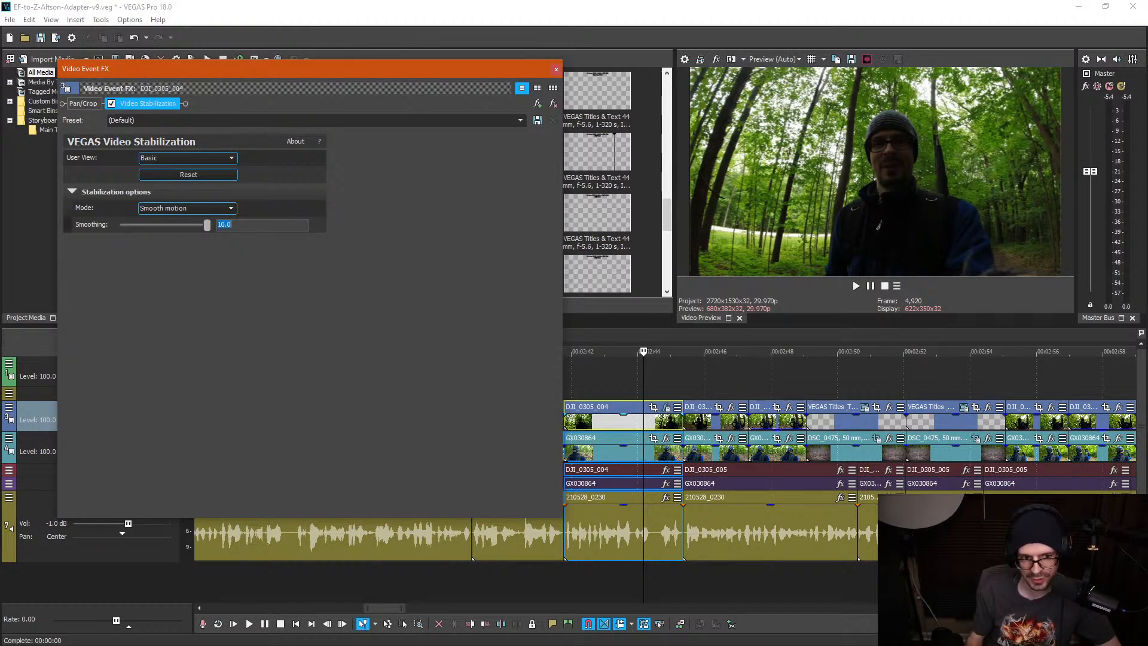
pyautogui.click(557, 70)
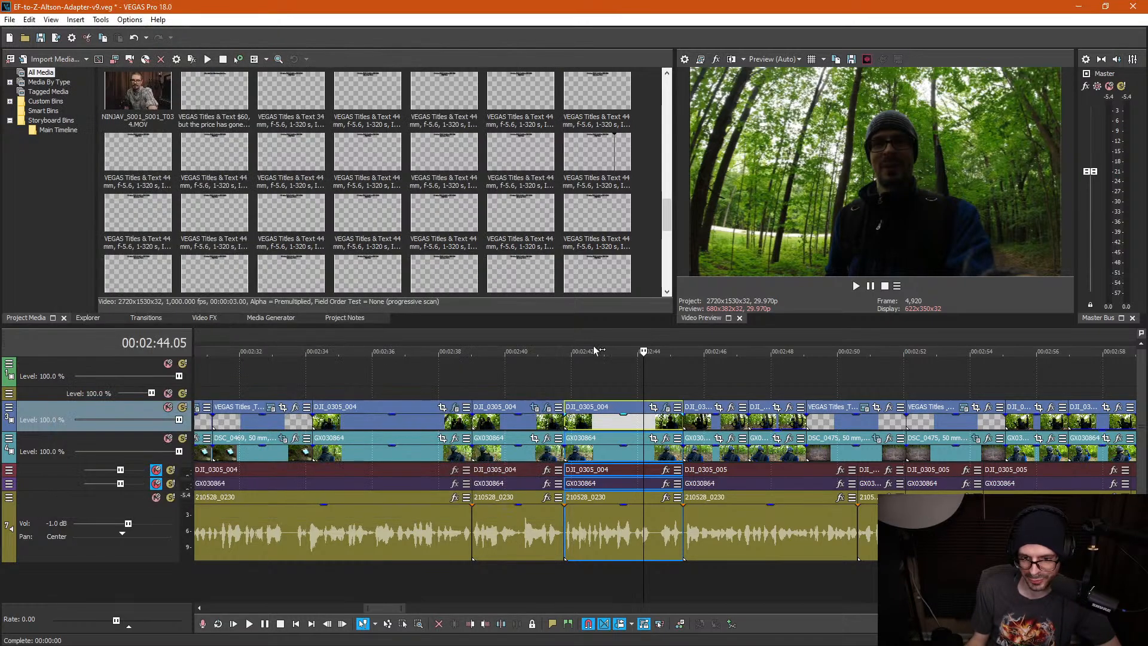
# Step: Examine the frames of the last DJI_0305_004 clip at 00:02:43.11 and 00:02:42.20
pyautogui.click(630, 378)
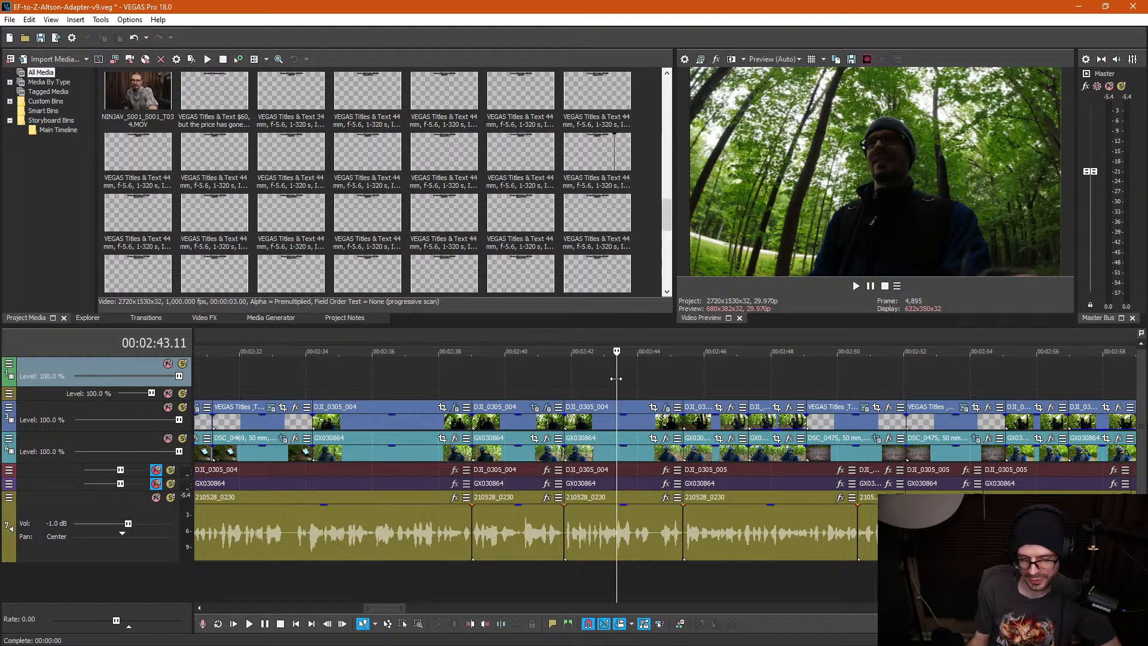
pyautogui.scroll(3, 625, 398)
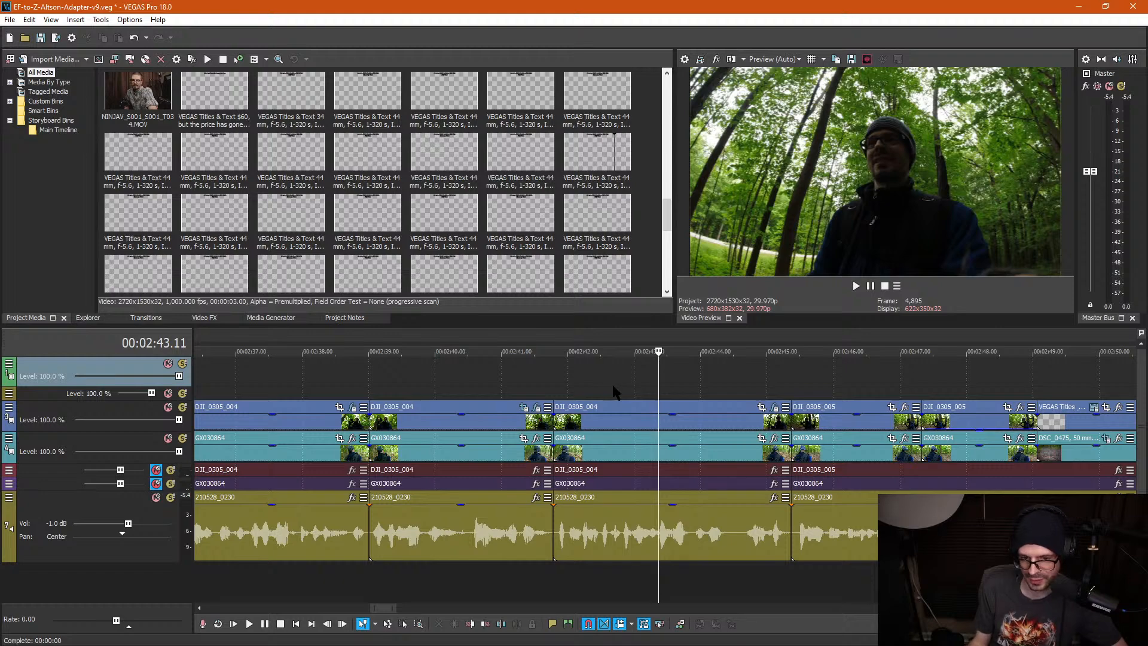
pyautogui.click(613, 388)
pyautogui.scroll(2, 622, 392)
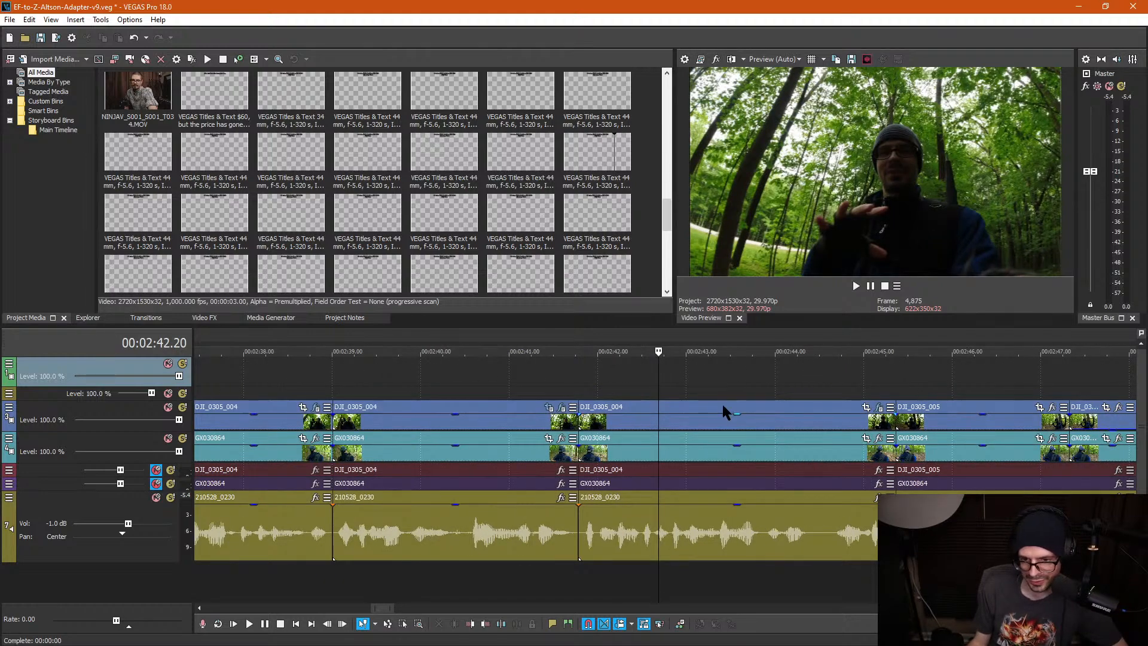
pyautogui.scroll(-2, 780, 404)
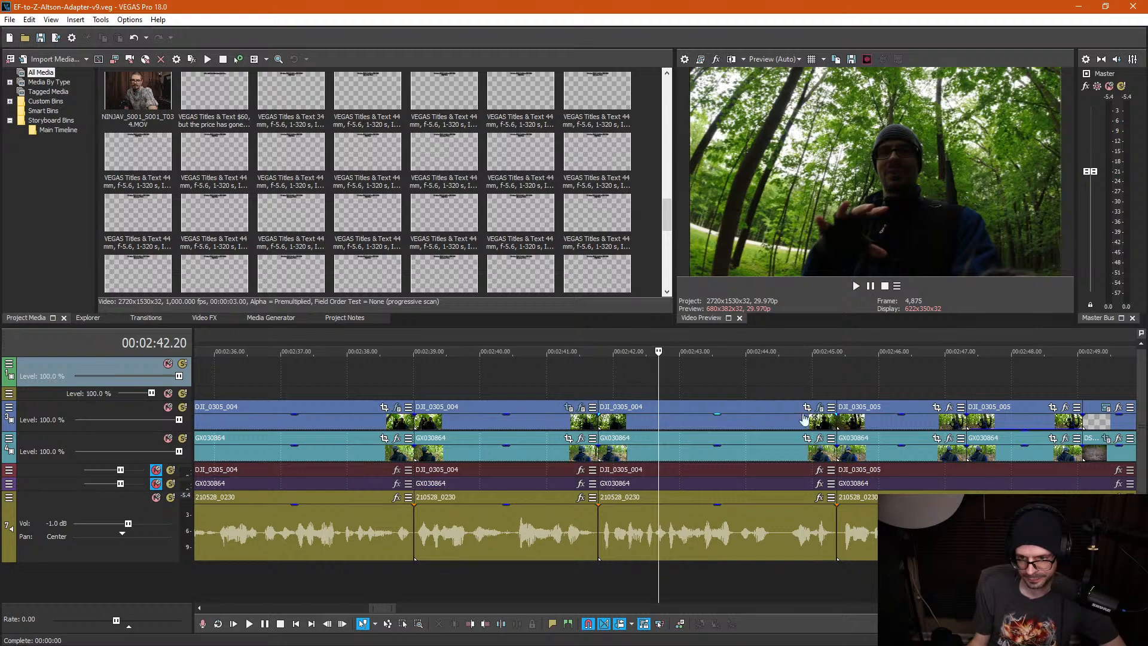
# Step: Stabilize the DJI_0305_005 clip spanning about 00:02:45 to 00:02:47 with VEGAS Video Stabilization at a smoothing of 10
pyautogui.click(879, 422)
pyautogui.click(949, 407)
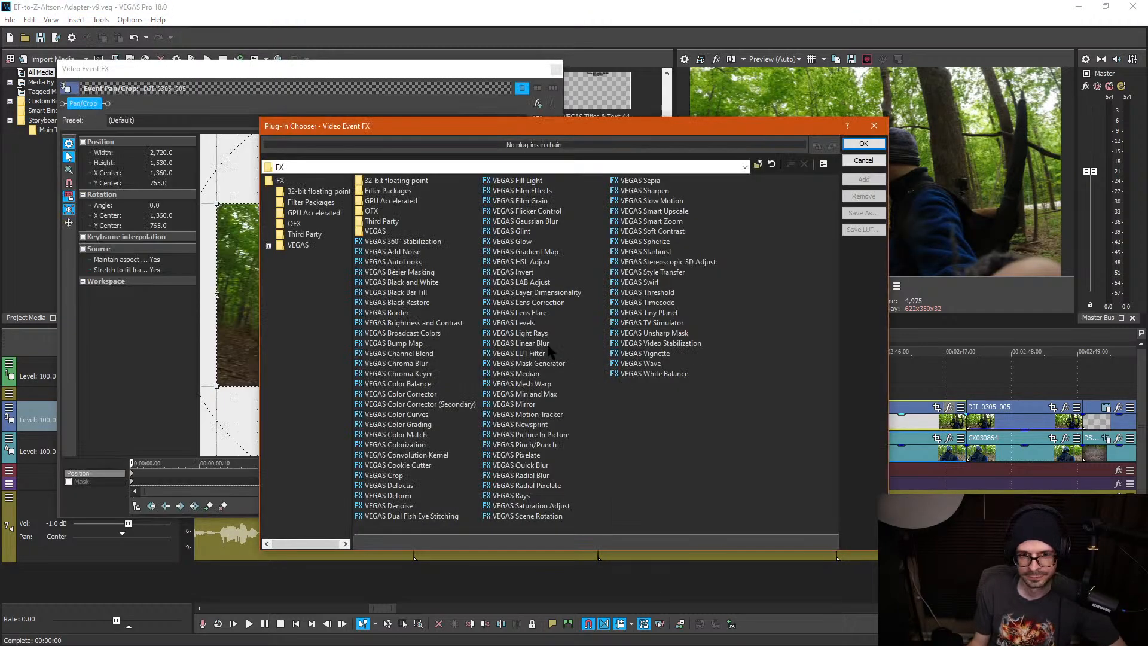
pyautogui.doubleClick(669, 343)
pyautogui.click(863, 144)
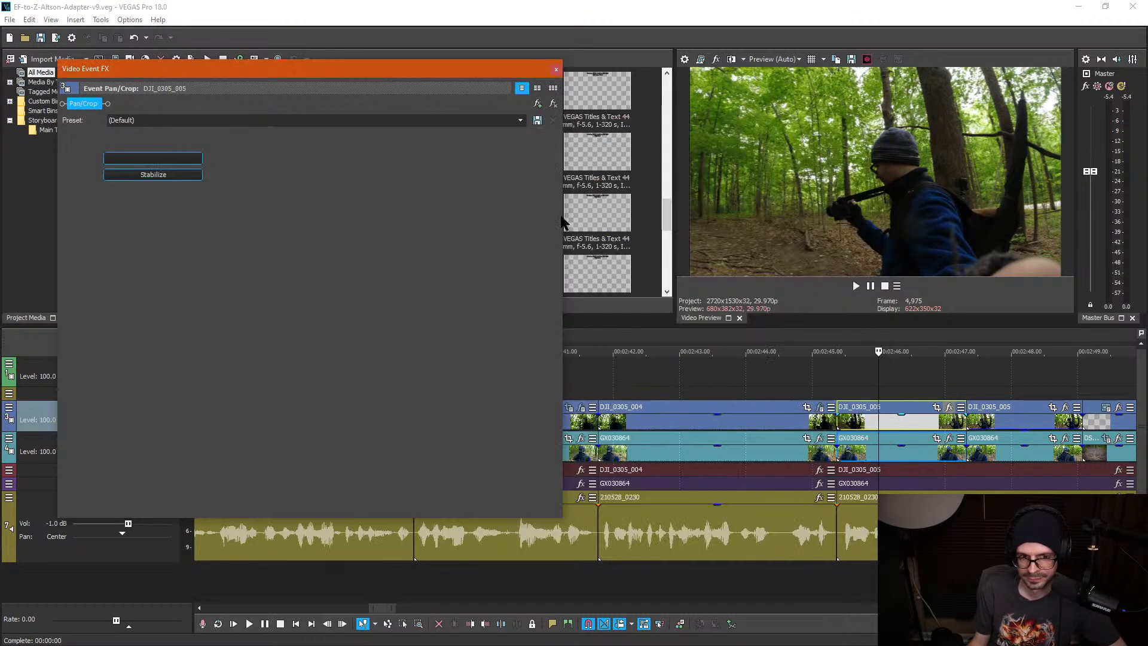
pyautogui.click(191, 175)
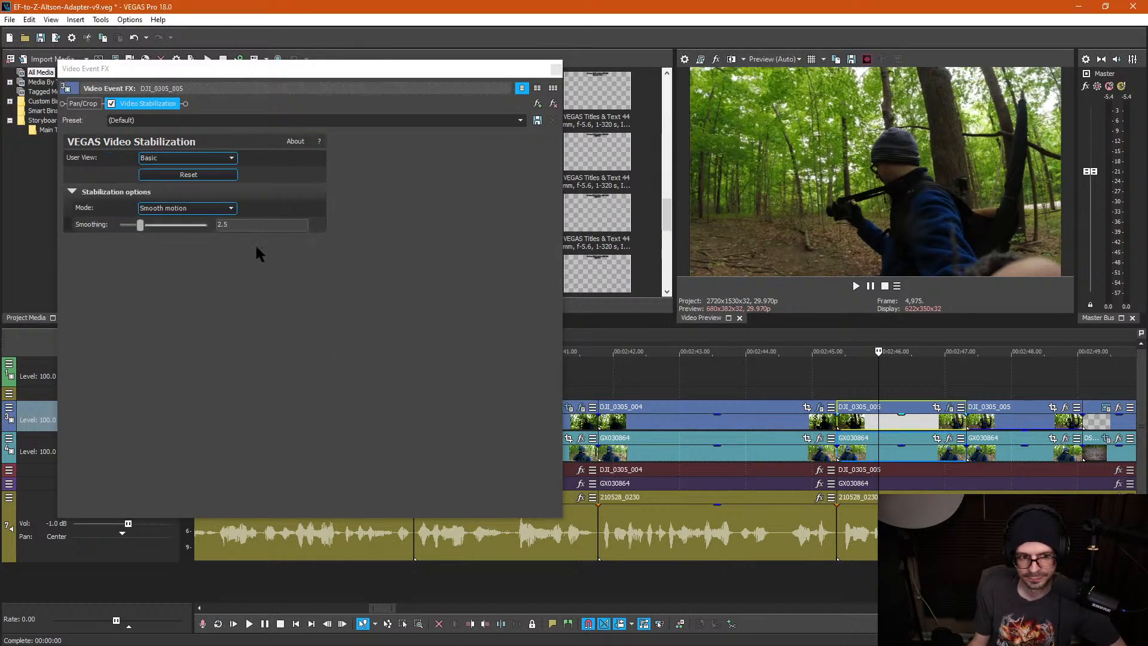
pyautogui.write('10')
pyautogui.press('Return')
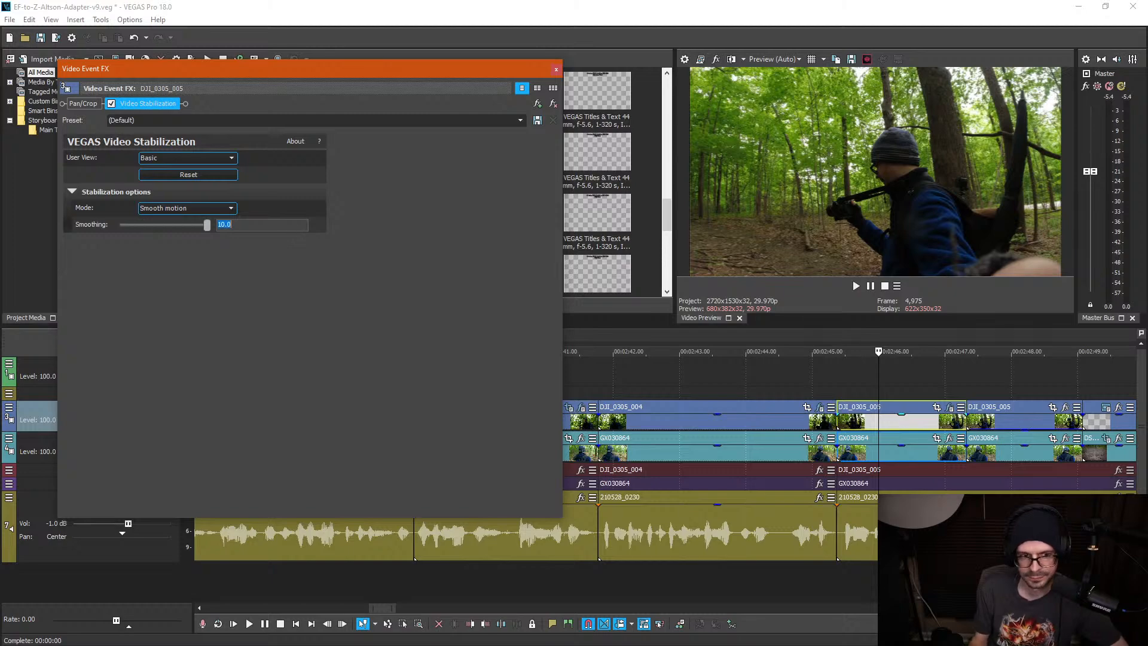
pyautogui.click(555, 70)
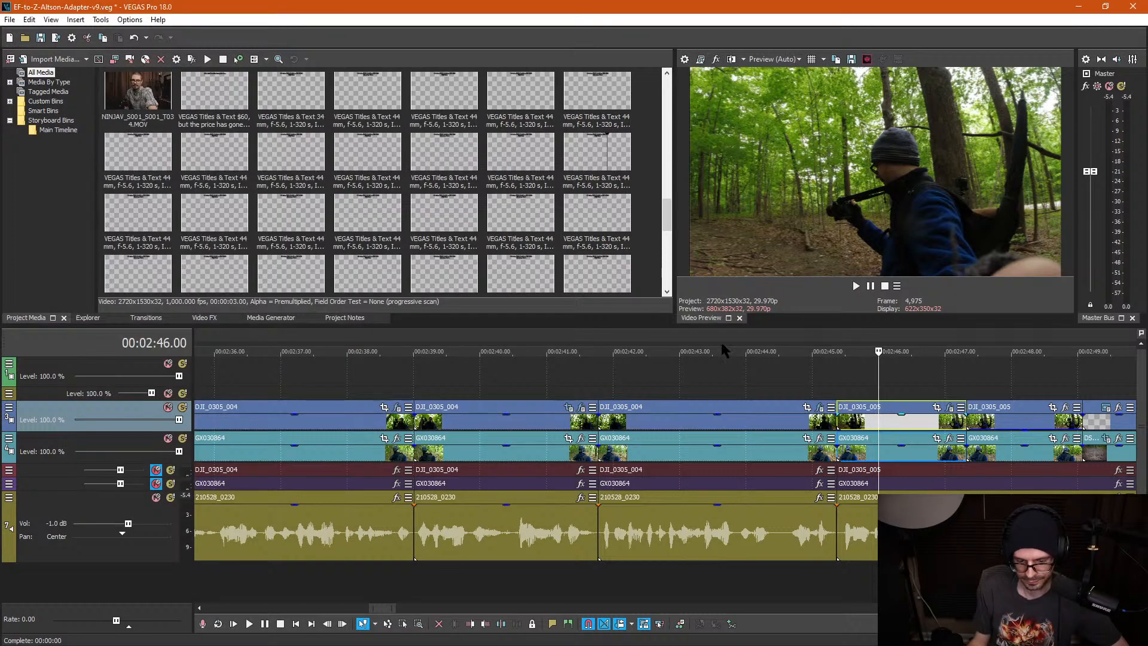
# Step: Play back from about 00:02:44.20 through the DJI_0305_005 clips to the DSC_0475 photo near 00:02:49
pyautogui.click(789, 382)
pyautogui.press('space')
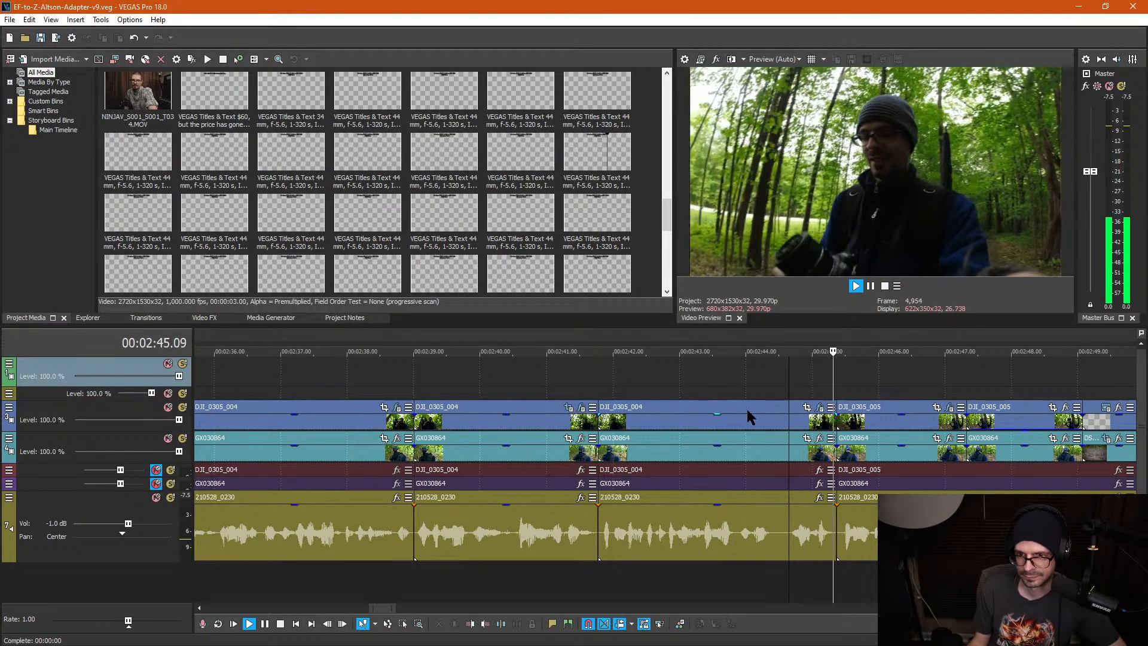
pyautogui.scroll(-3, 748, 409)
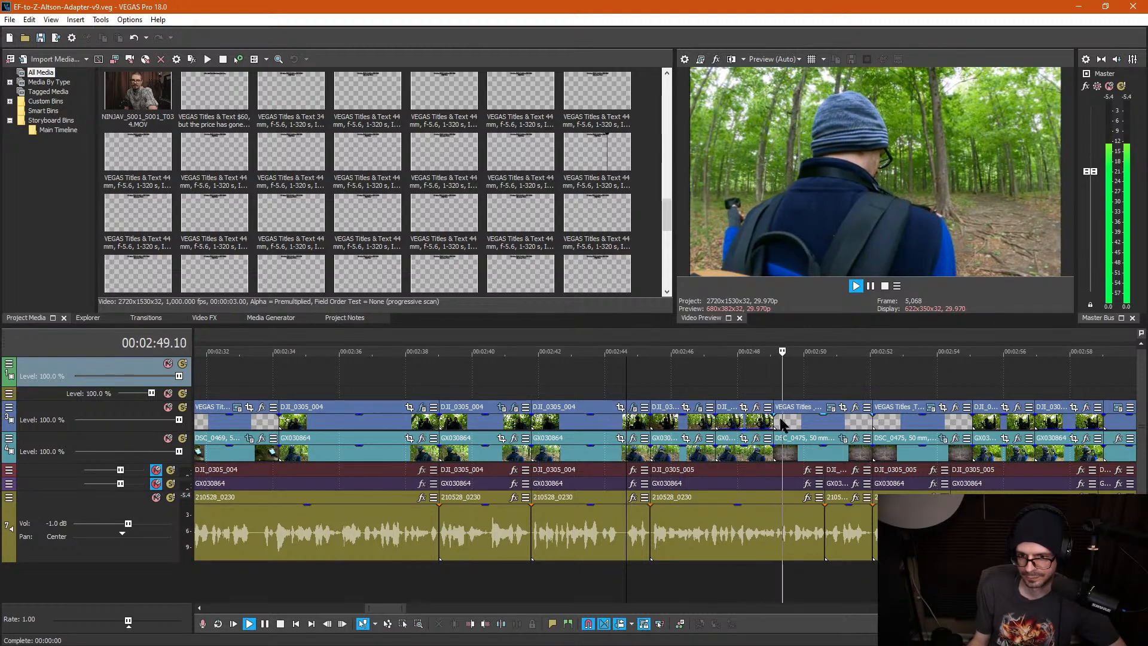
pyautogui.press('space')
# Step: Add a push-in to the GX030864 clip spanning about 00:02:47 to 00:02:49 by reducing its end crop to about 2,505 × 1,408
pyautogui.click(739, 462)
pyautogui.scroll(3, 740, 461)
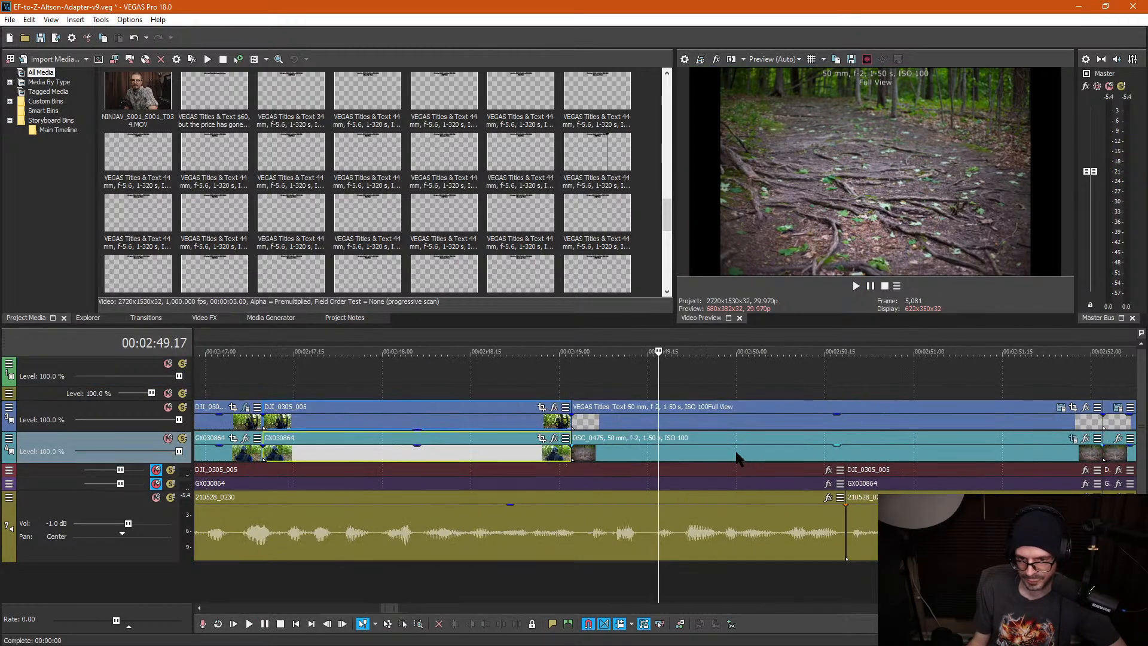
pyautogui.scroll(1, 623, 453)
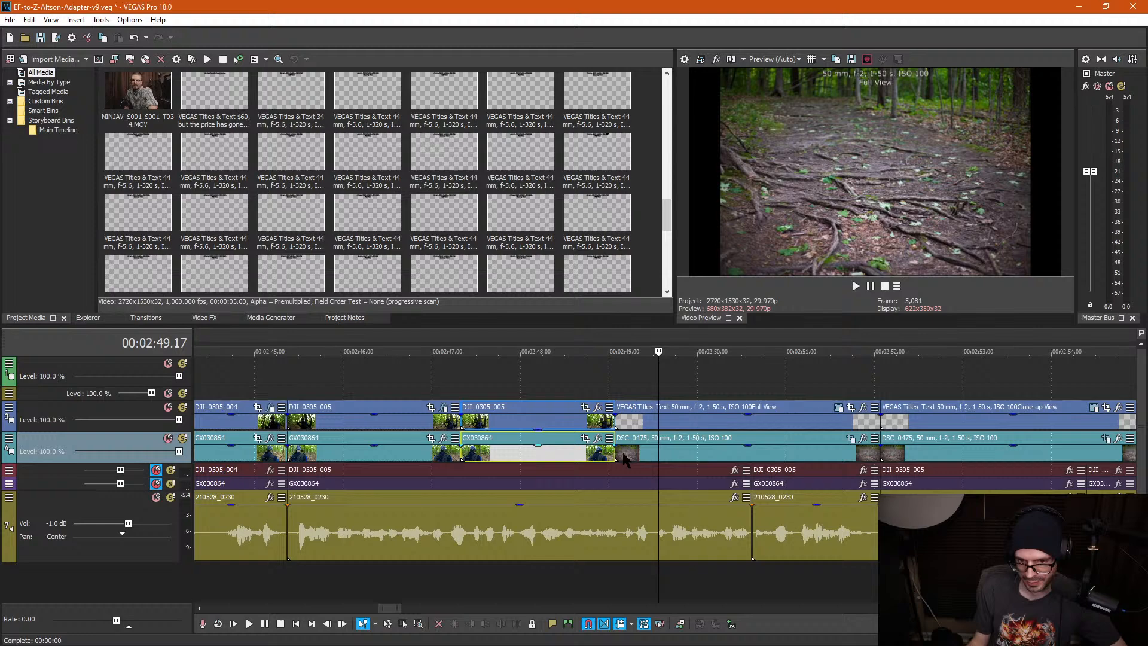
pyautogui.click(564, 457)
pyautogui.click(585, 439)
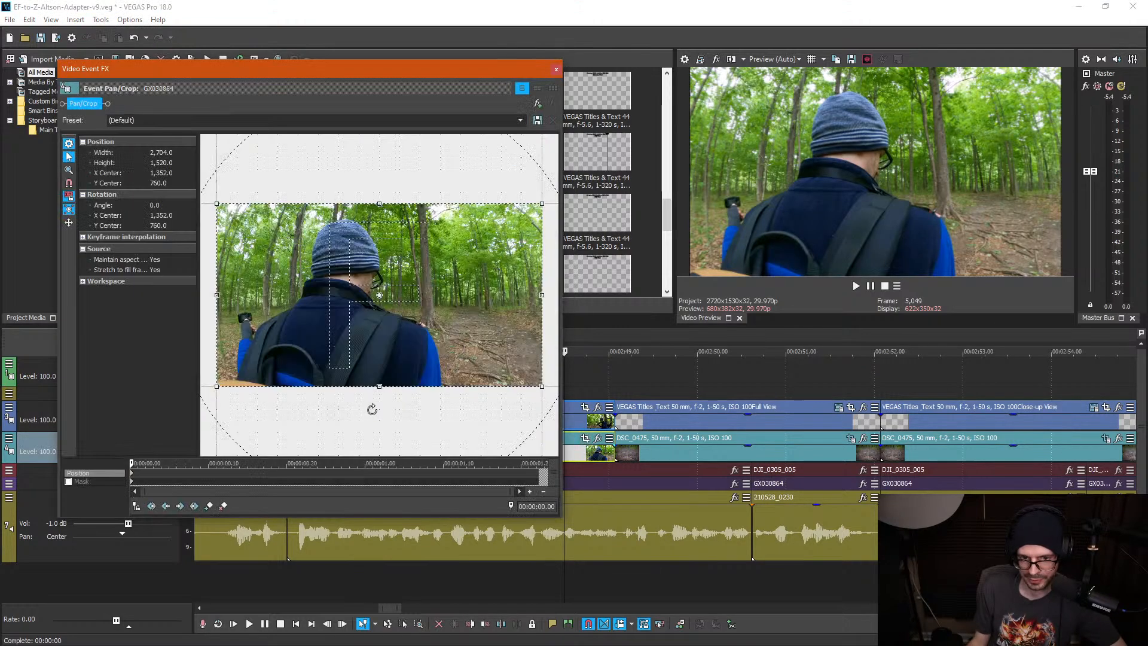
pyautogui.moveTo(133, 462); pyautogui.dragTo(613, 460)
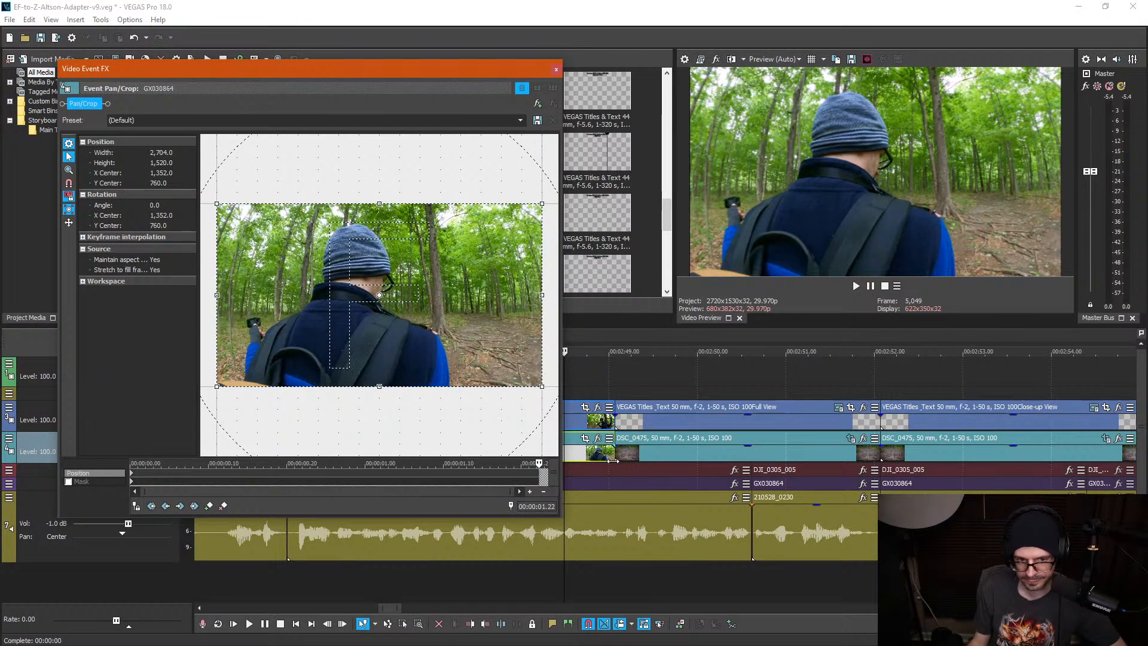
pyautogui.moveTo(221, 390); pyautogui.dragTo(230, 386)
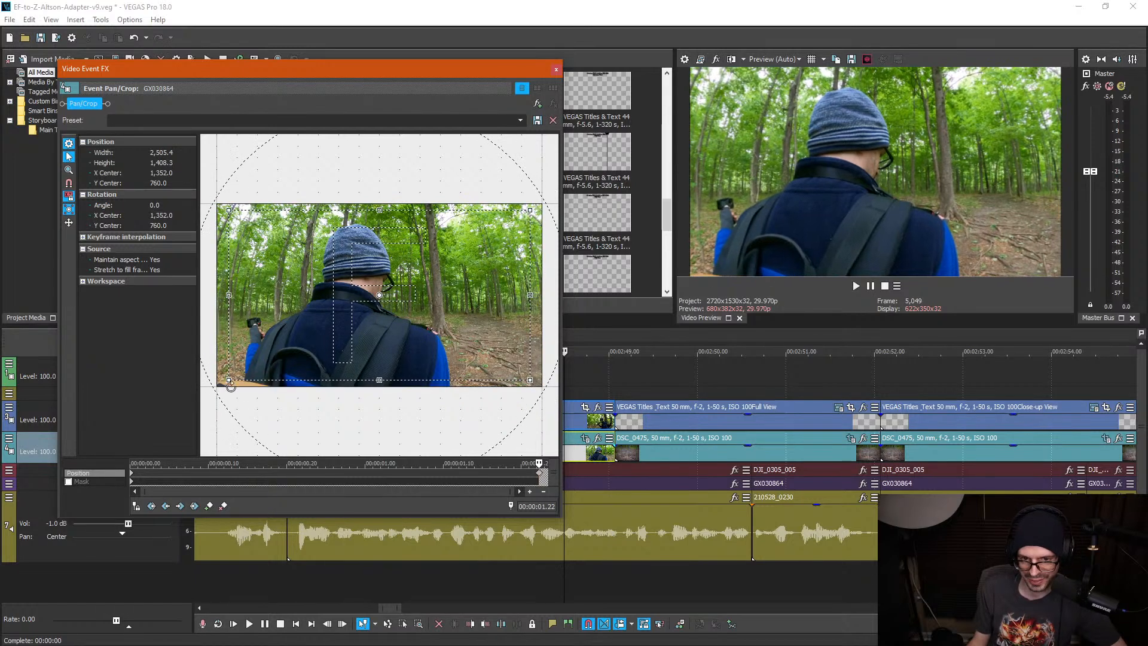
pyautogui.click(556, 69)
# Step: Play back the GX030864 push-in from 00:02:46.27 into the DSC_0475 full-view photo
pyautogui.click(421, 379)
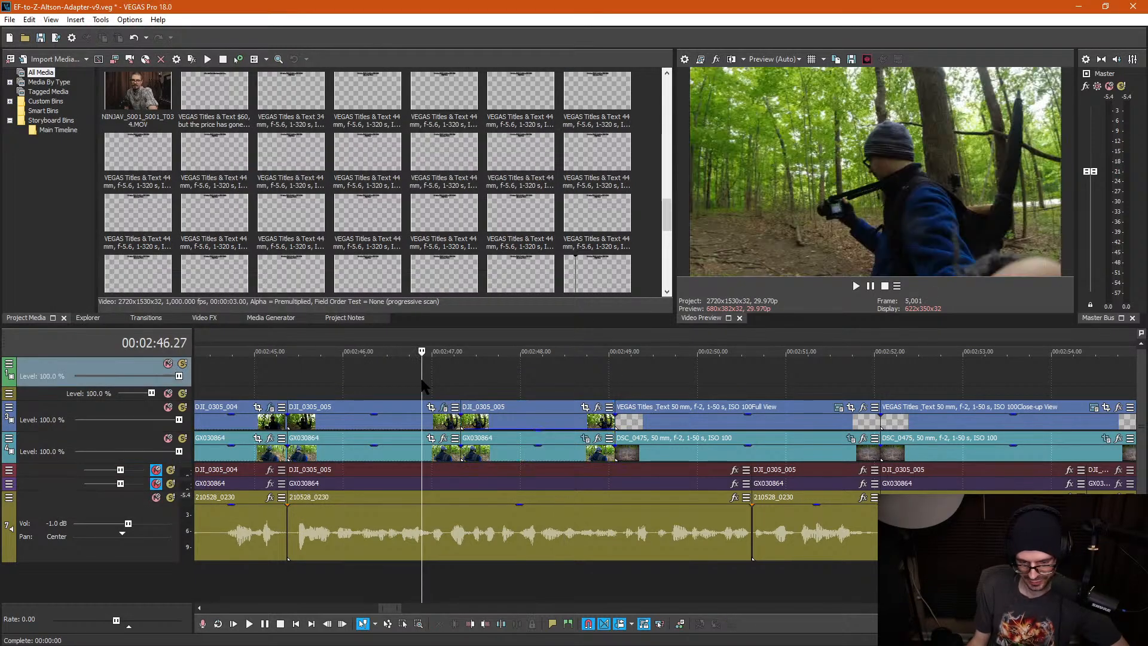
pyautogui.press('space')
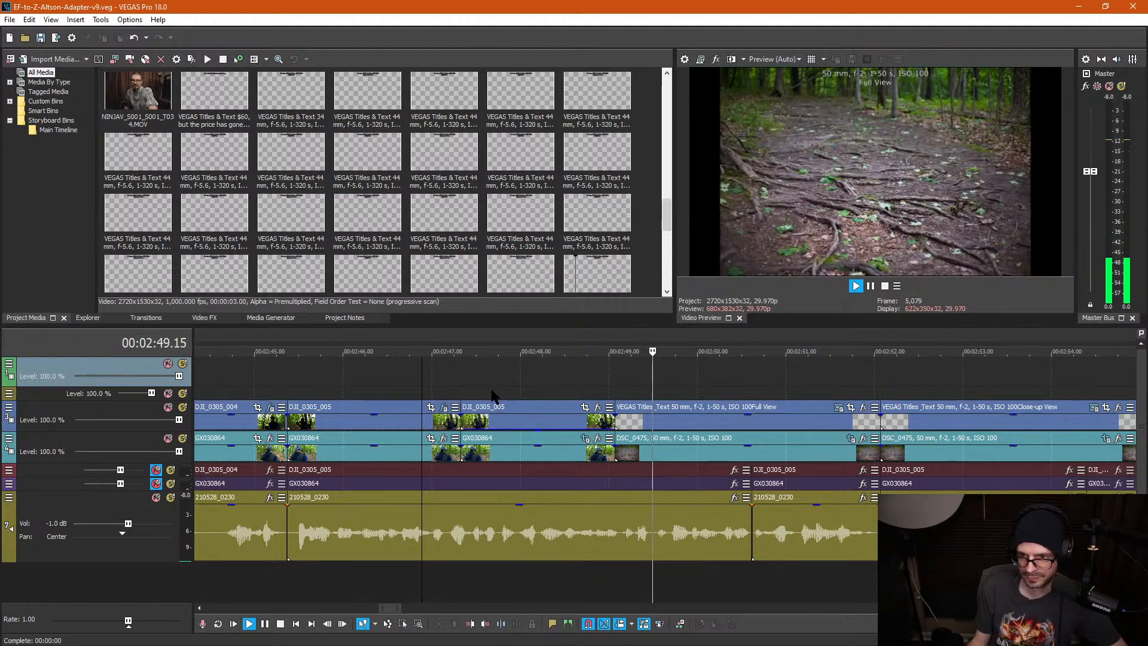
pyautogui.press('space')
# Step: Shift the end crop of the same GX030864 push-in horizontally to an X center of about 1,441
pyautogui.click(538, 452)
pyautogui.click(585, 441)
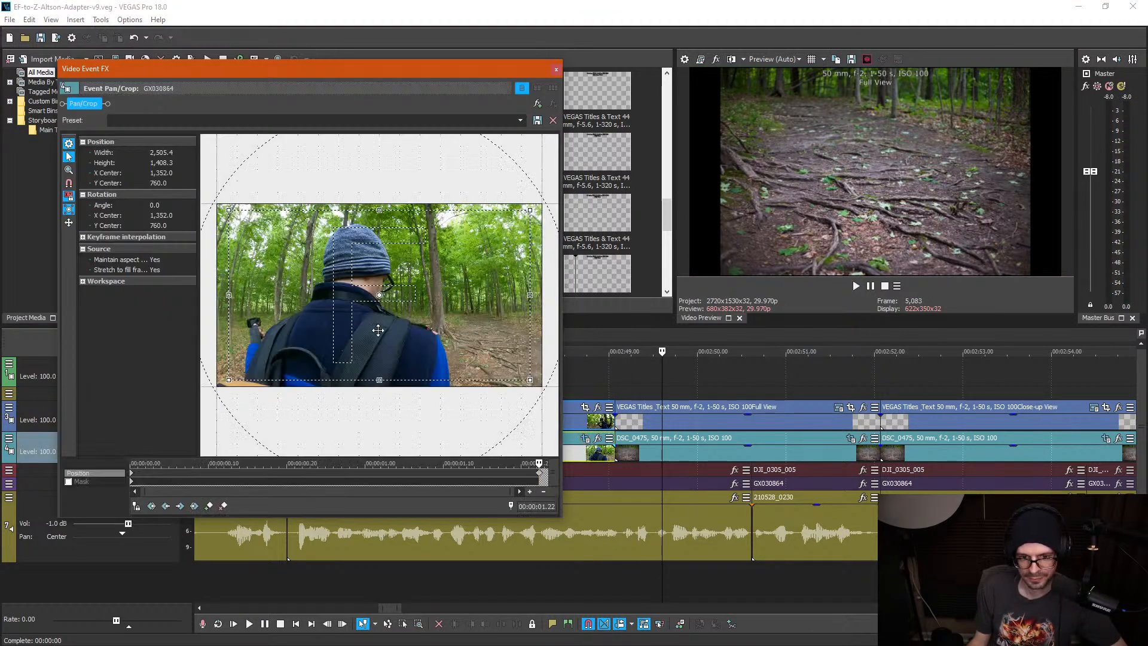
pyautogui.moveTo(392, 327); pyautogui.dragTo(392, 330)
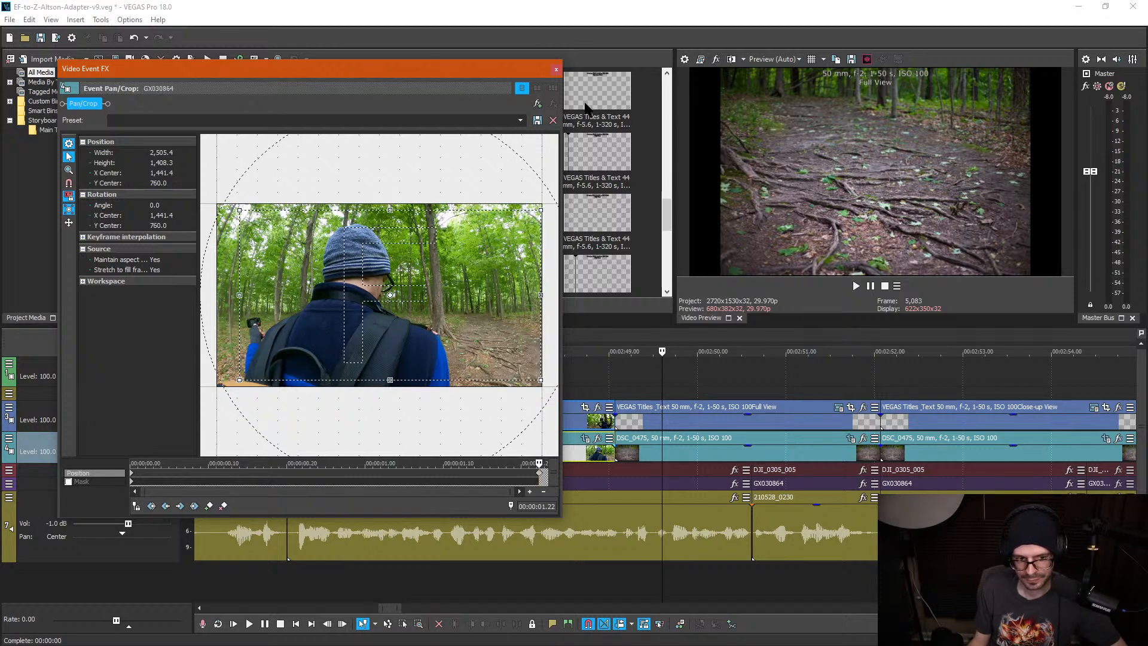
pyautogui.click(556, 69)
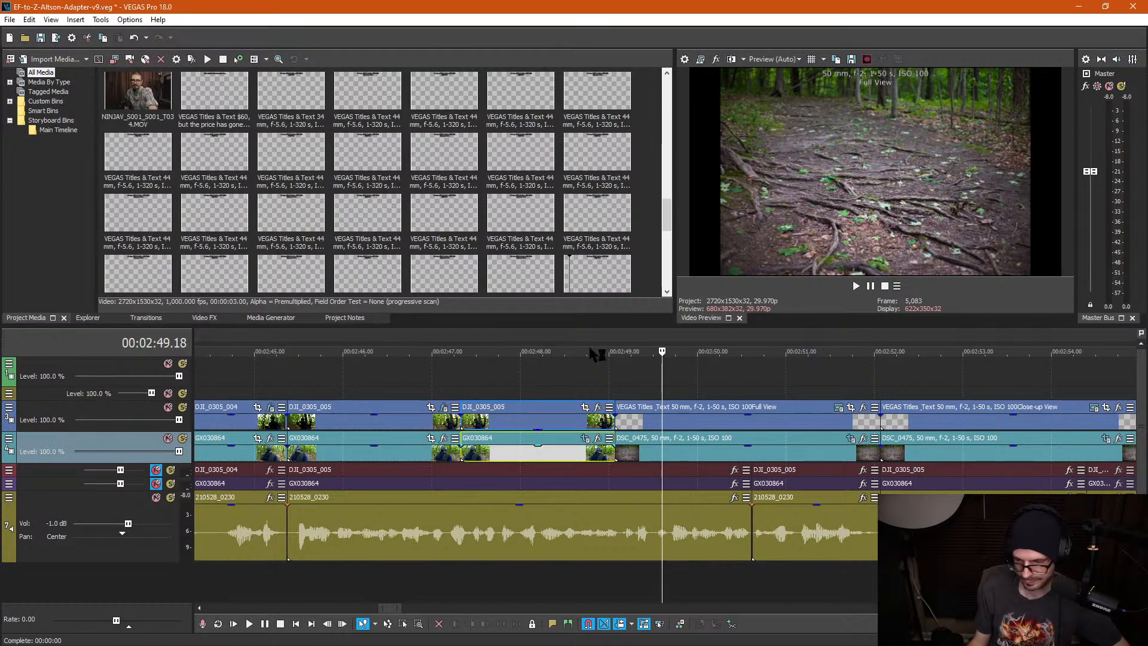
# Step: Play back from about 00:02:47 through the full-view and close-up DSC_0475 photos to 00:02:54.11
pyautogui.click(423, 353)
pyautogui.press('space')
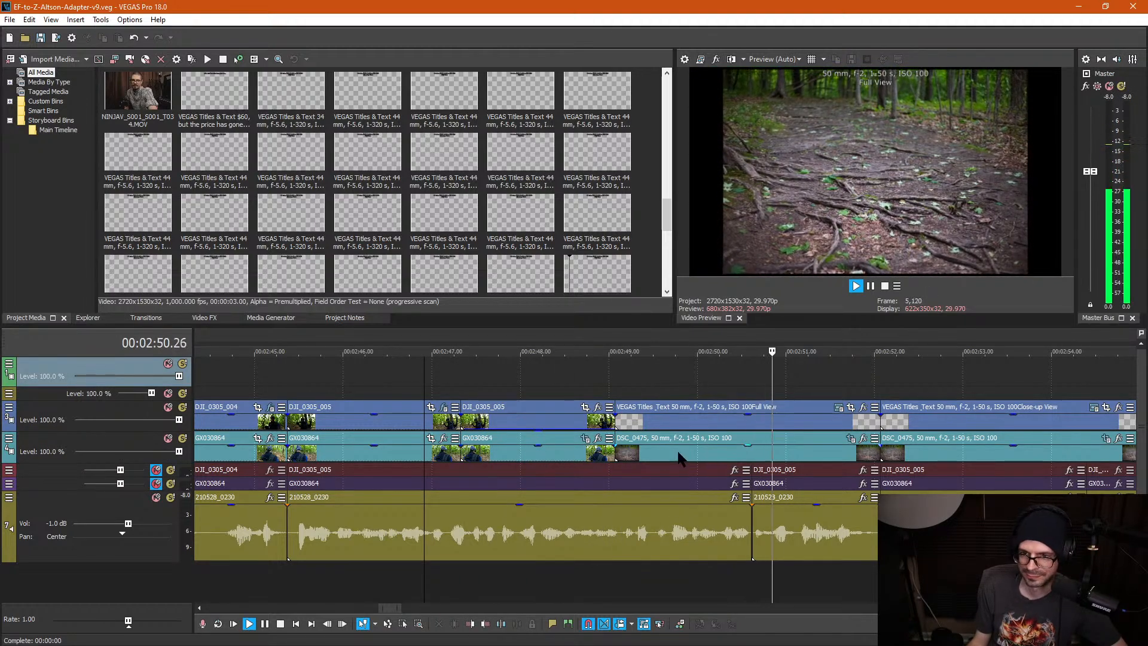
pyautogui.scroll(-2, 885, 450)
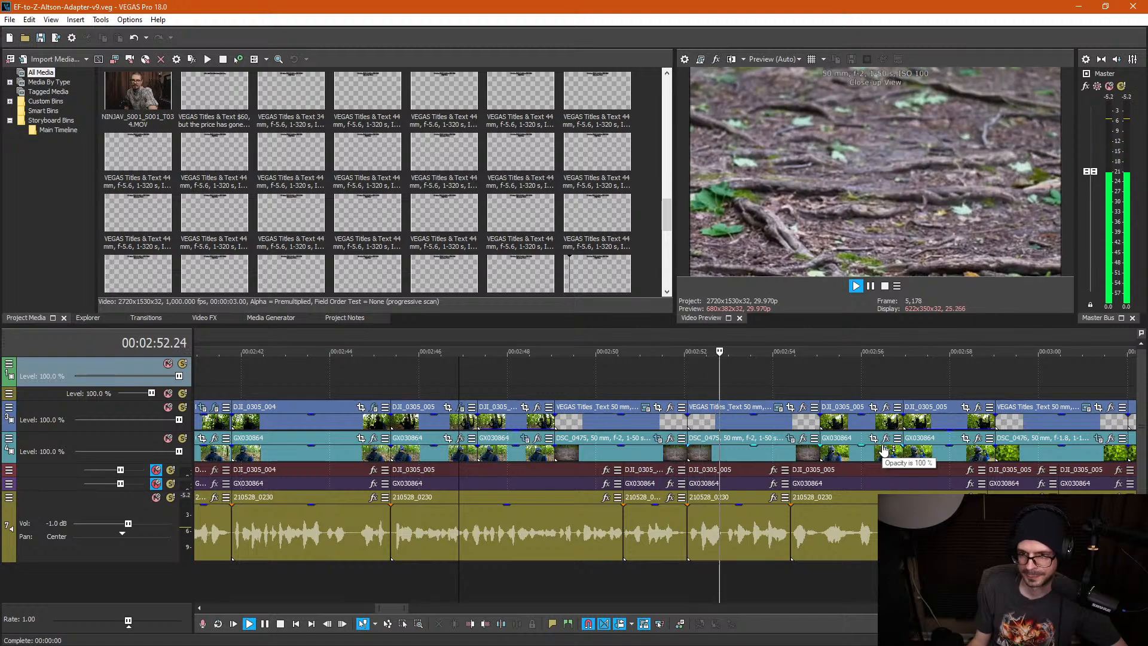
pyautogui.press('space')
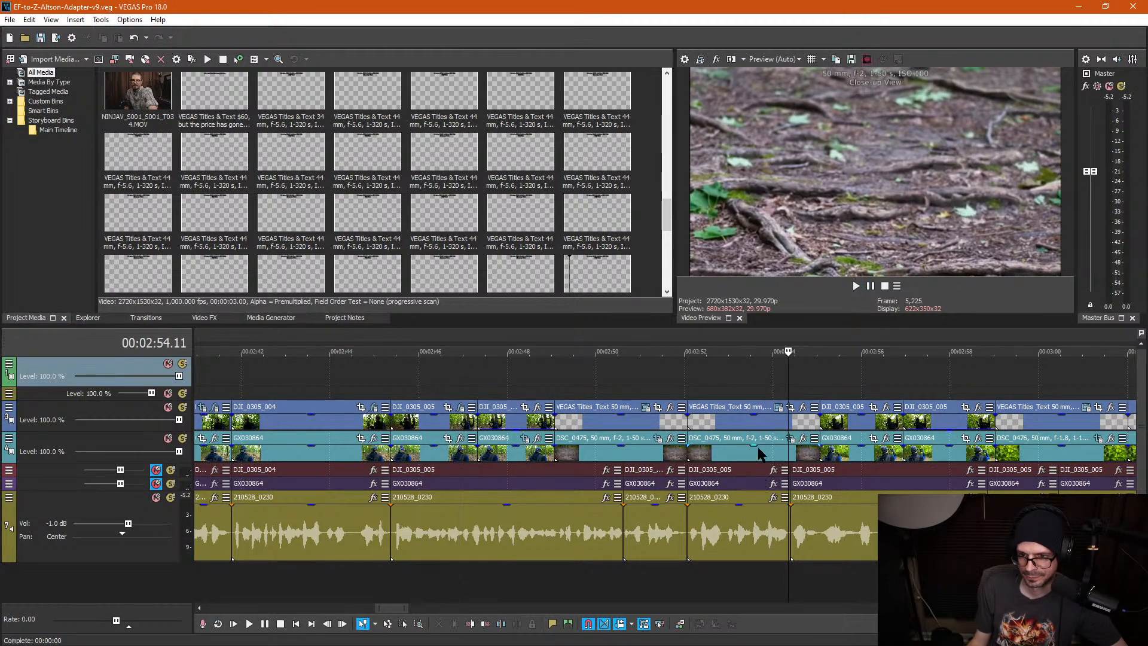
# Step: Match the start crop of the close-up DSC_0475 photo near 00:02:52 to its 1,920 × 1,080 end crop
pyautogui.click(732, 455)
pyautogui.scroll(2, 732, 455)
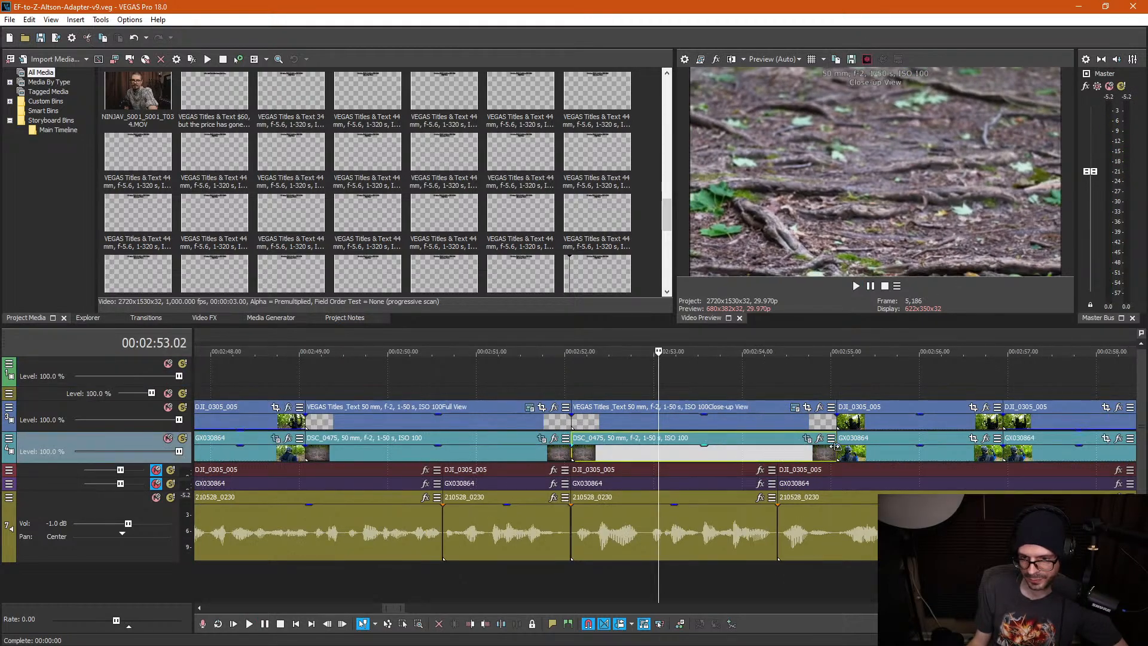
pyautogui.click(808, 439)
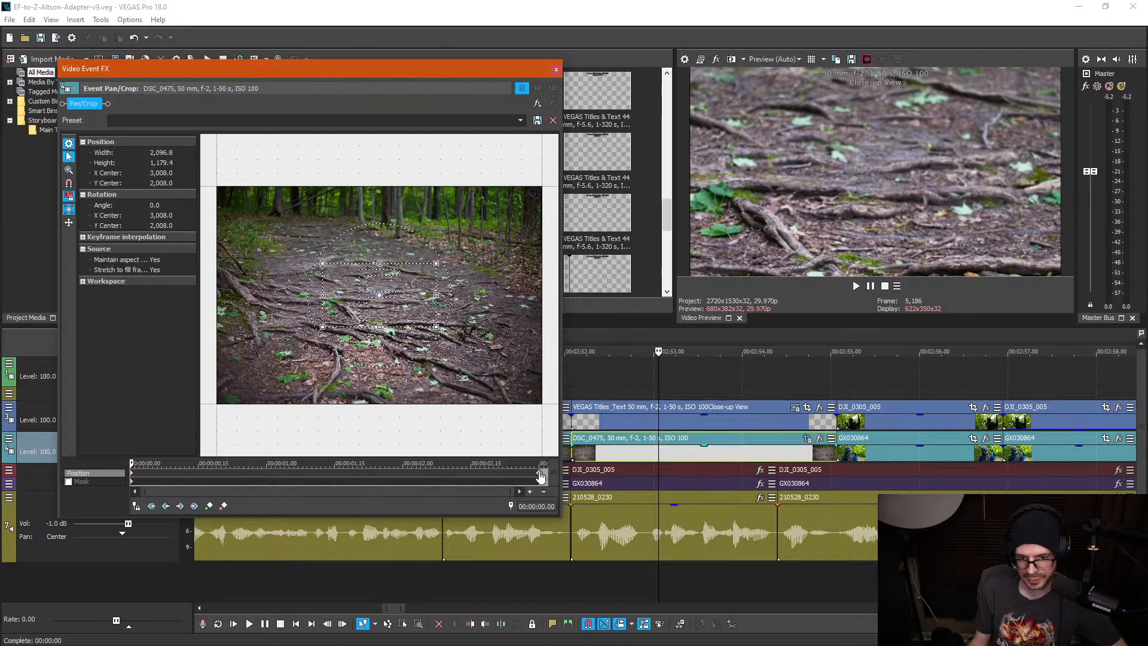
pyautogui.click(539, 473)
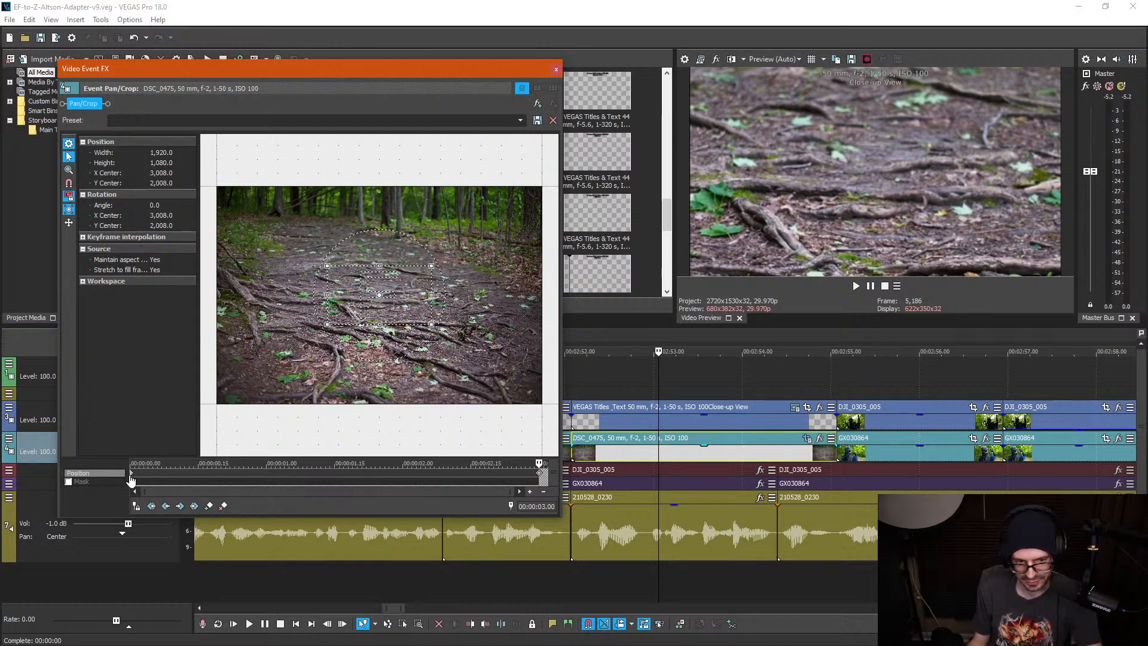
pyautogui.click(132, 477)
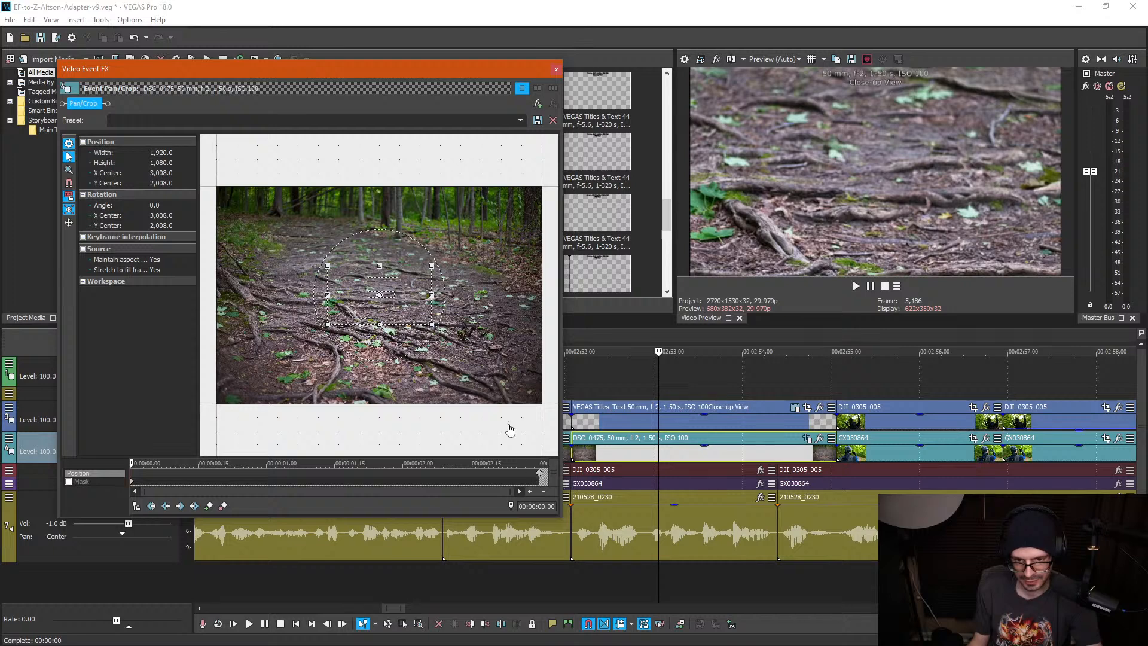
pyautogui.press('End')
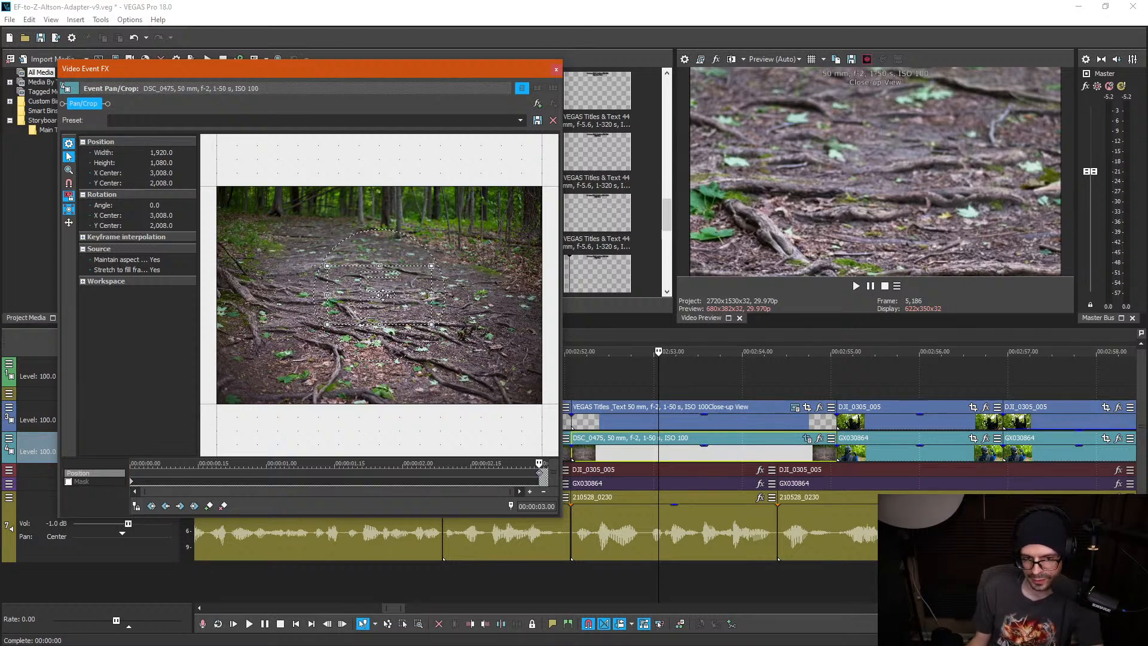
# Step: Recenter the close-up DSC_0475 photo's crop on the foreground roots and leaves at about X 3,085, Y 2,660
pyautogui.moveTo(382, 295); pyautogui.dragTo(379, 317)
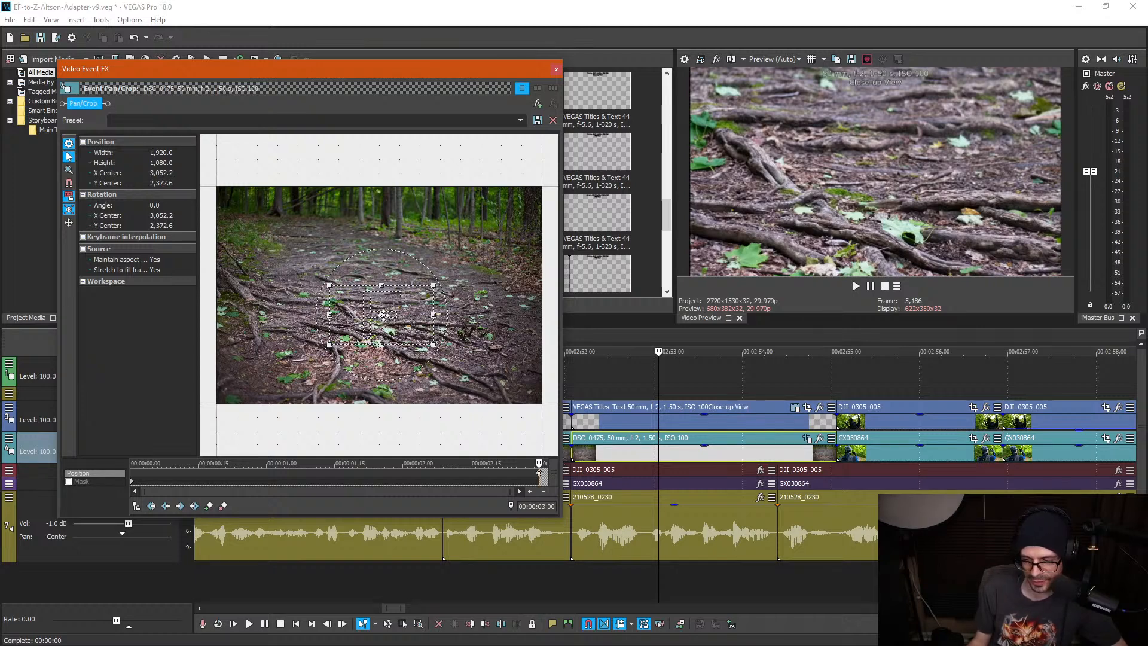
pyautogui.moveTo(387, 317); pyautogui.dragTo(389, 333)
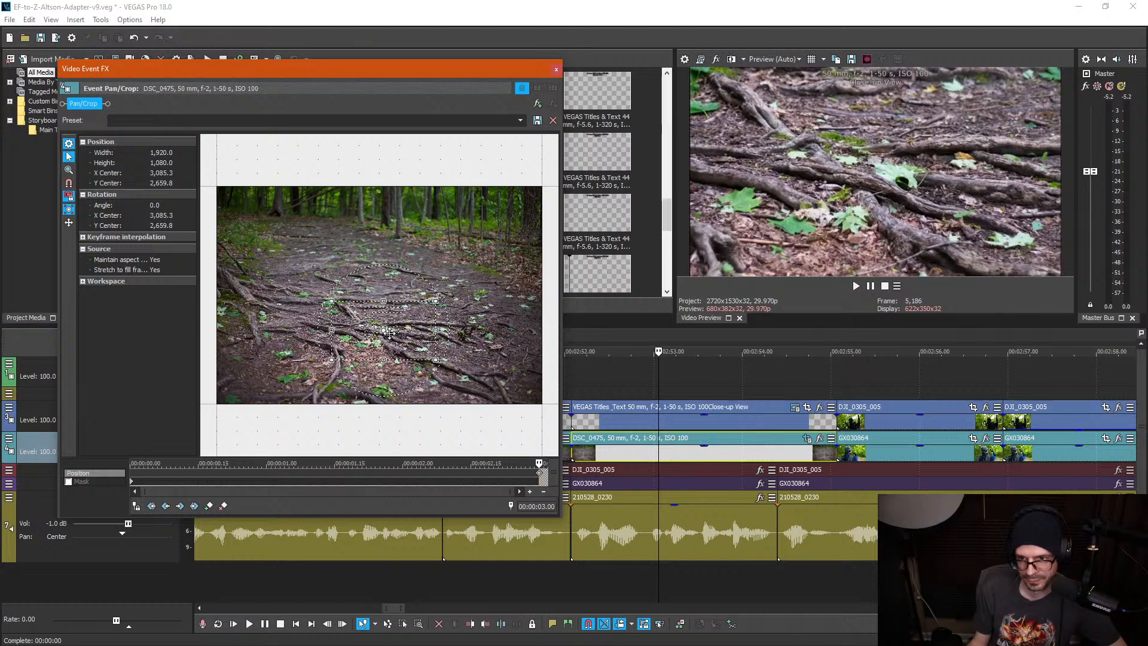
pyautogui.click(132, 463)
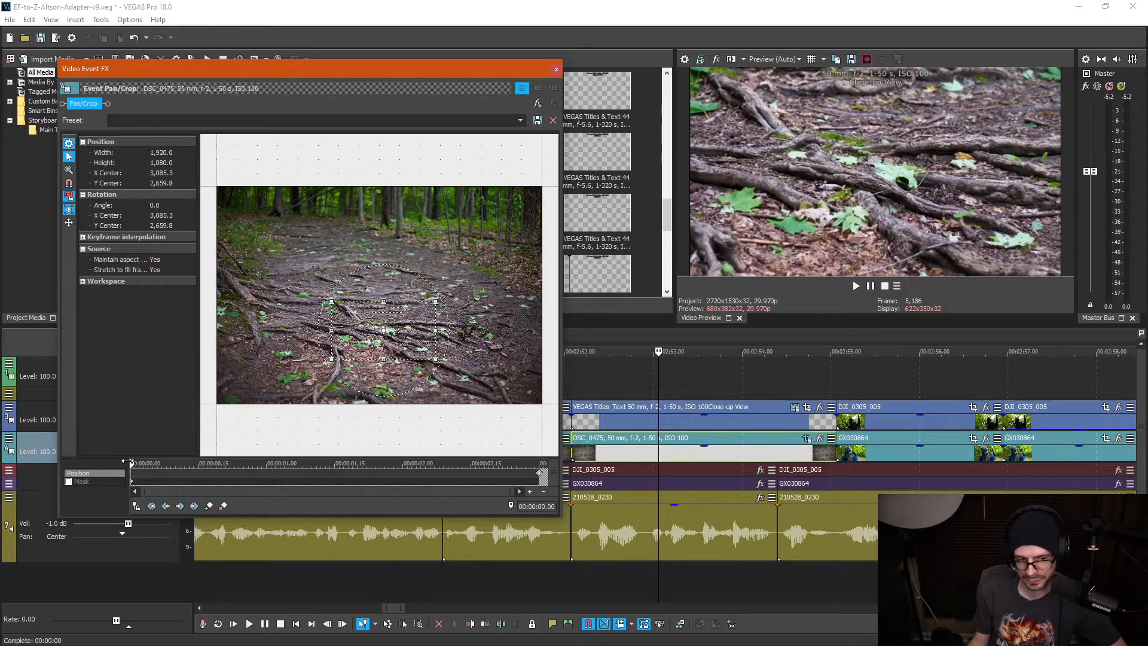
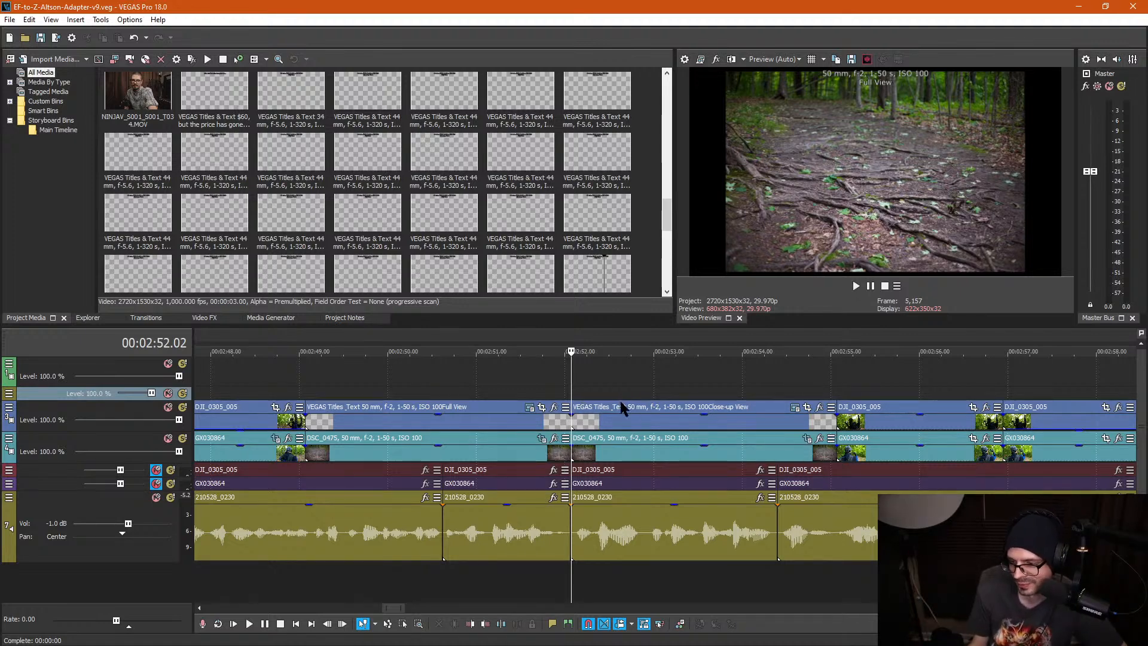
# Step: Play back the reframed DSC_0475 close-up from about 00:02:52 through the following DJI_0305_005 clips to 00:02:58.08
pyautogui.moveTo(643, 455)
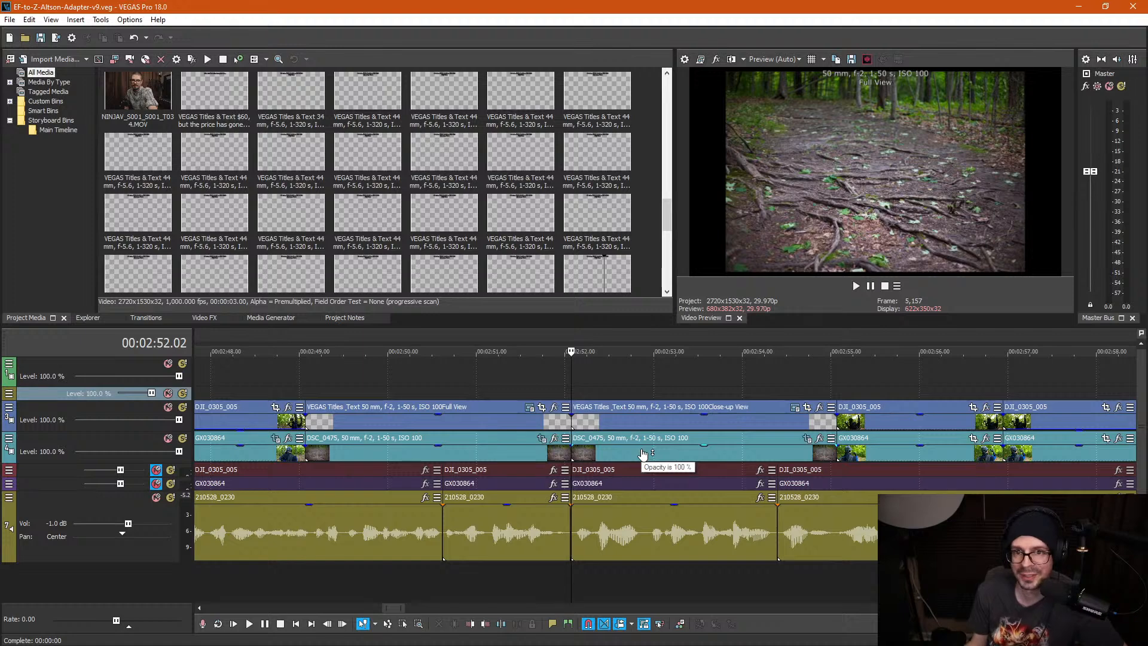
pyautogui.click(592, 382)
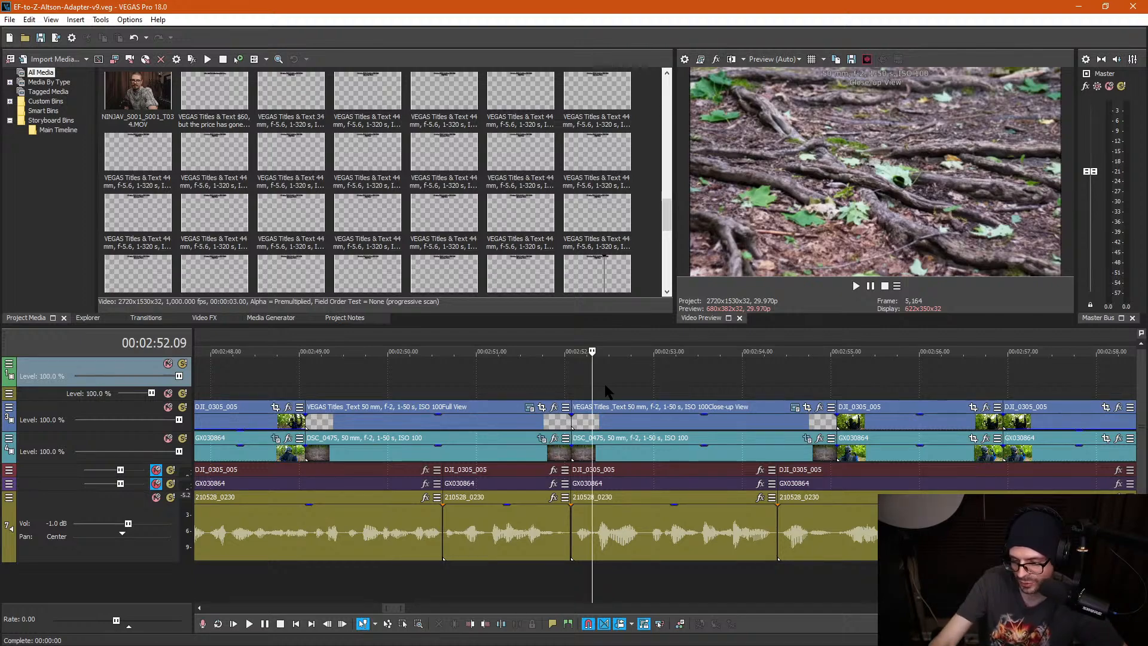
pyautogui.click(573, 394)
pyautogui.press('space')
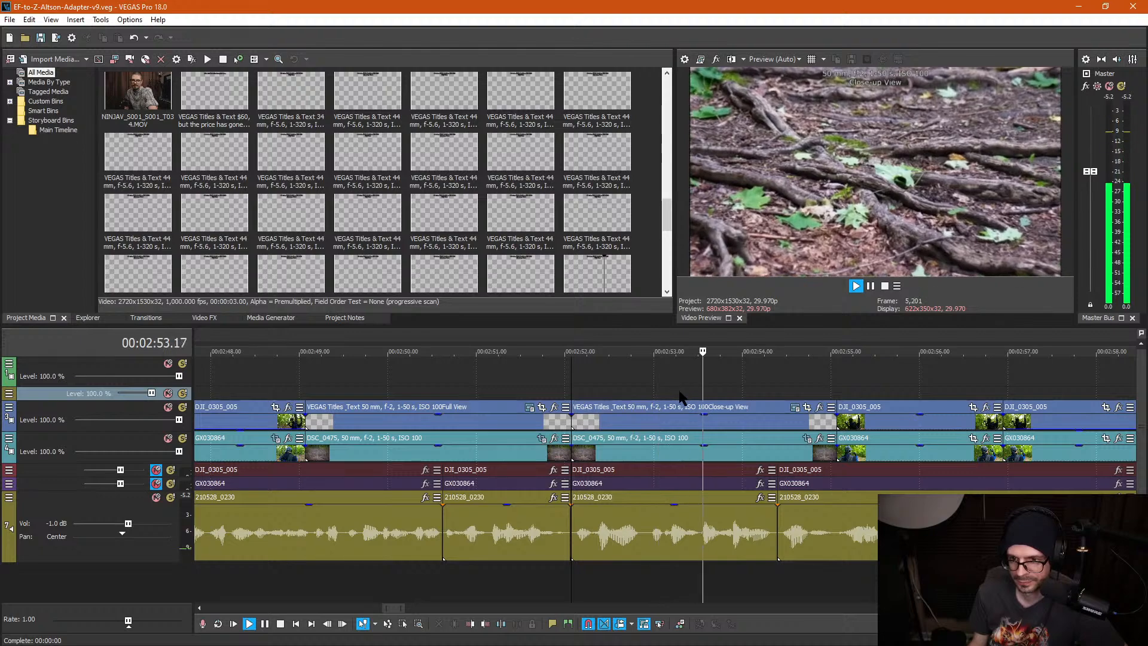
pyautogui.scroll(-3, 743, 396)
pyautogui.scroll(-3, 743, 396)
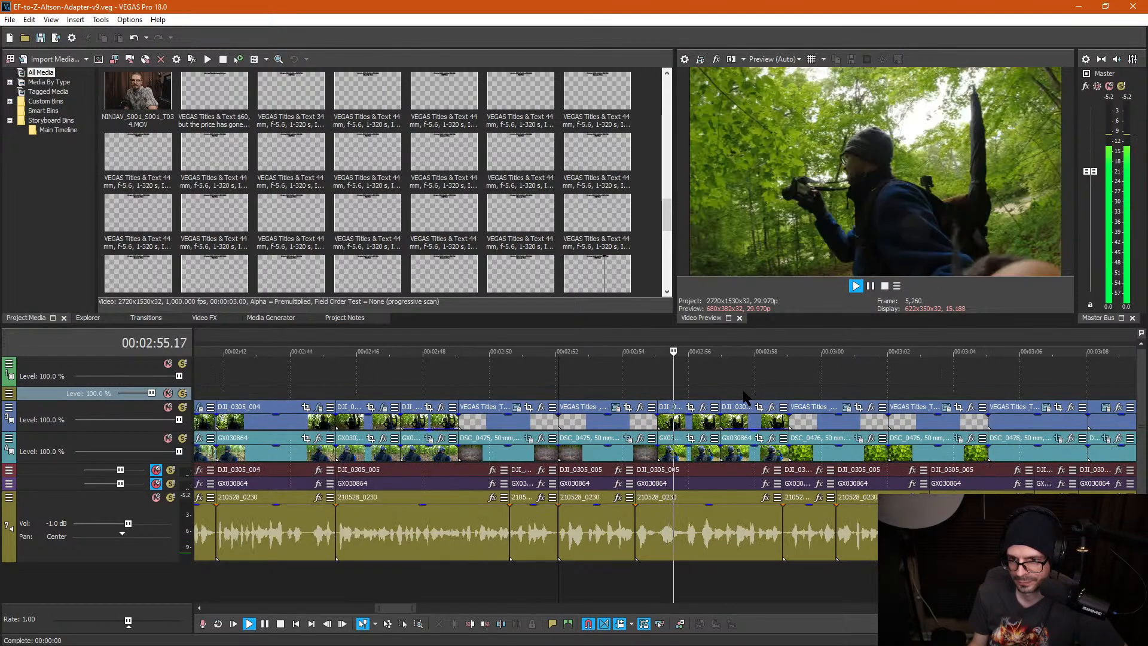
pyautogui.scroll(-3, 743, 396)
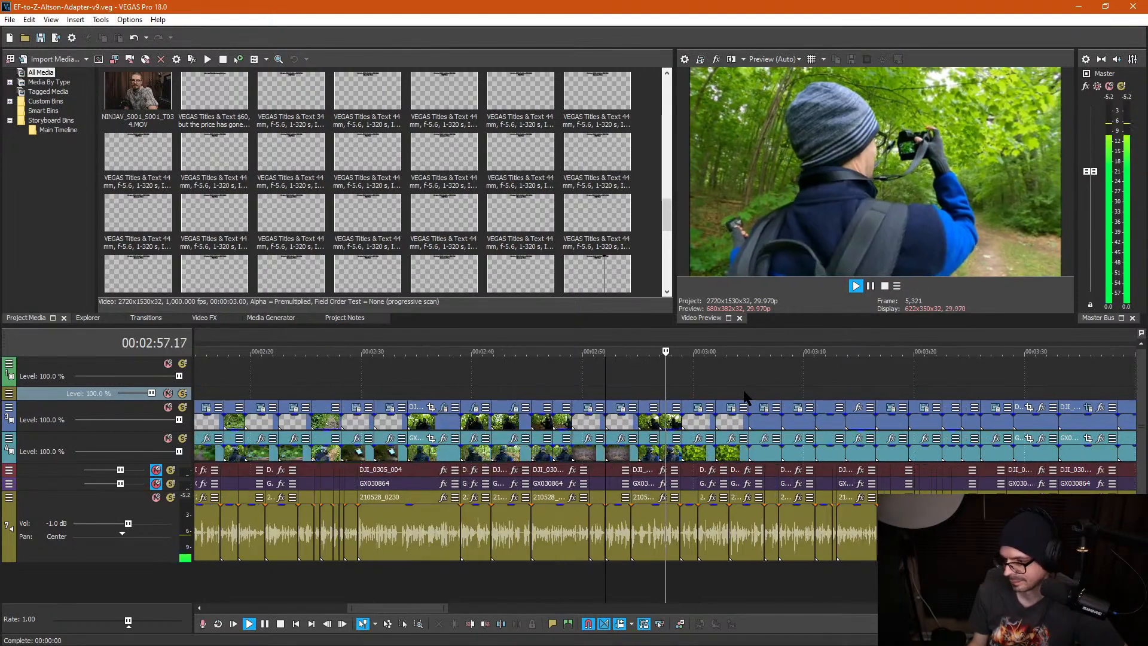
pyautogui.press('space')
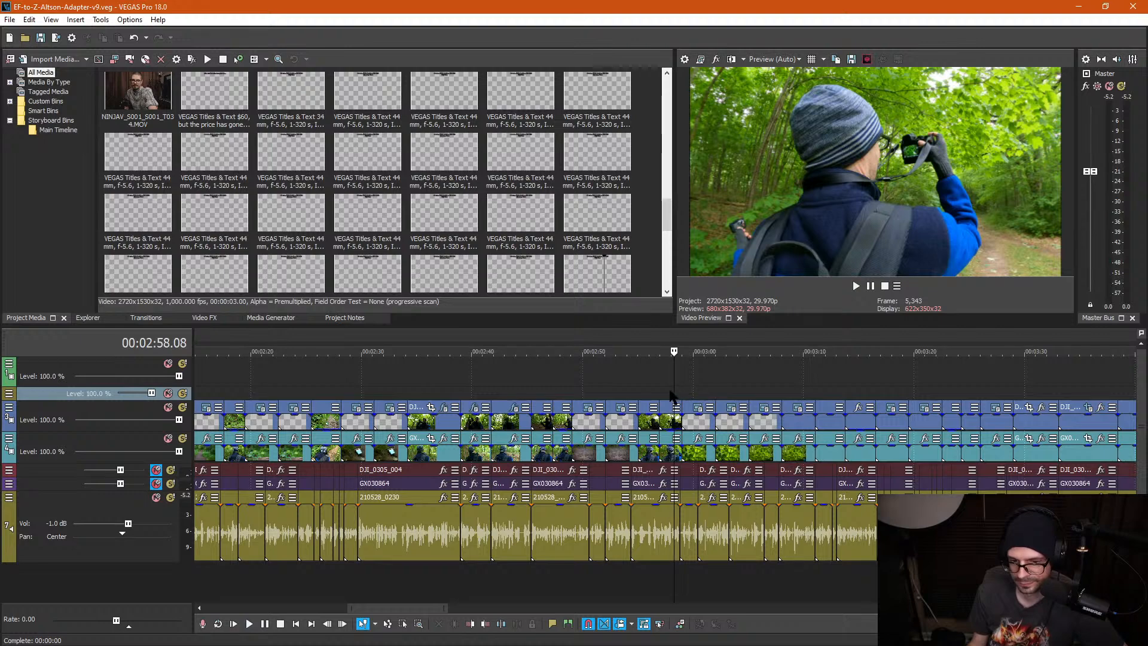
# Step: Replay the DJI_0305_005 footage from 00:02:55.14 and examine its frame at 00:02:55.23
pyautogui.scroll(3, 673, 396)
pyautogui.click(626, 392)
pyautogui.click(597, 395)
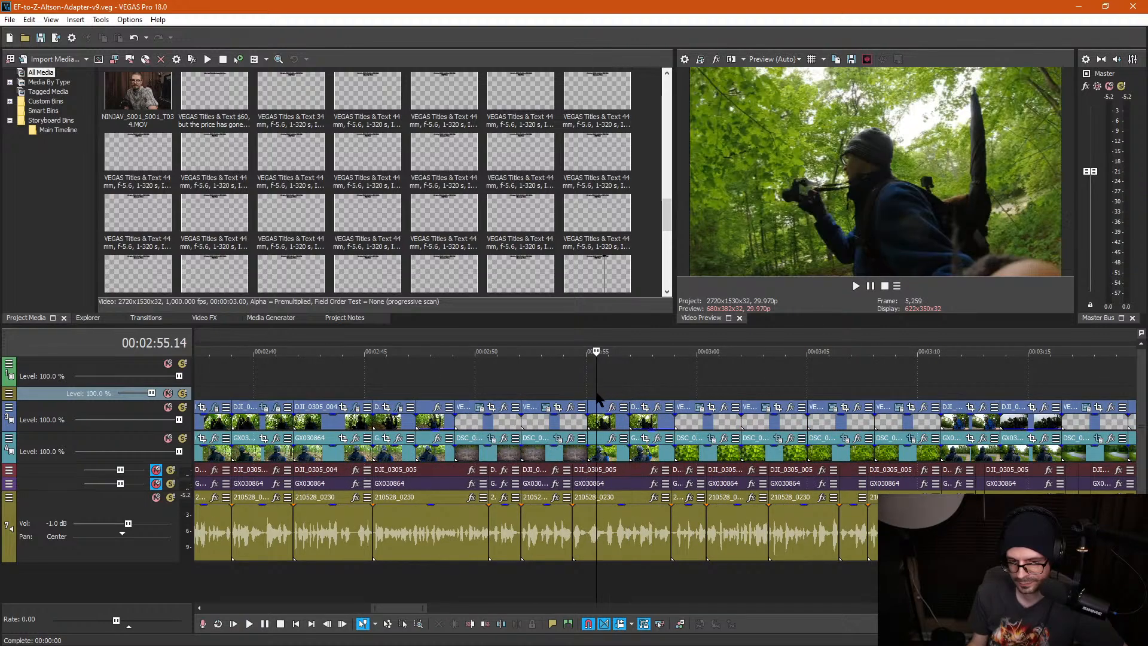
pyautogui.press('space')
pyautogui.press('space')
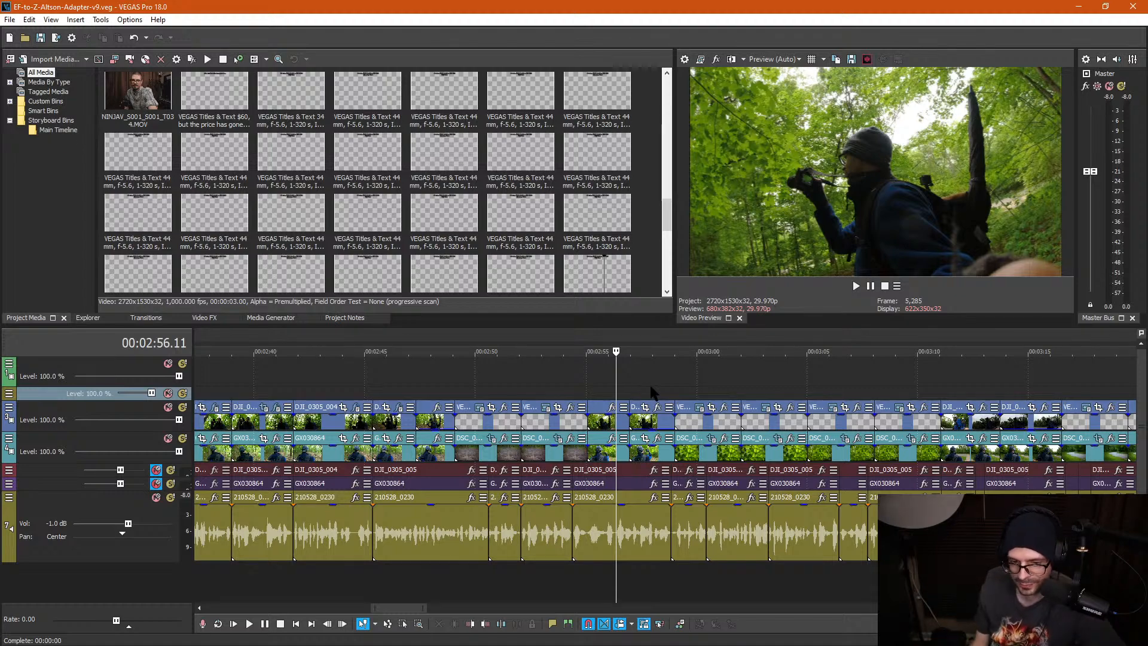
pyautogui.click(644, 385)
pyautogui.click(601, 374)
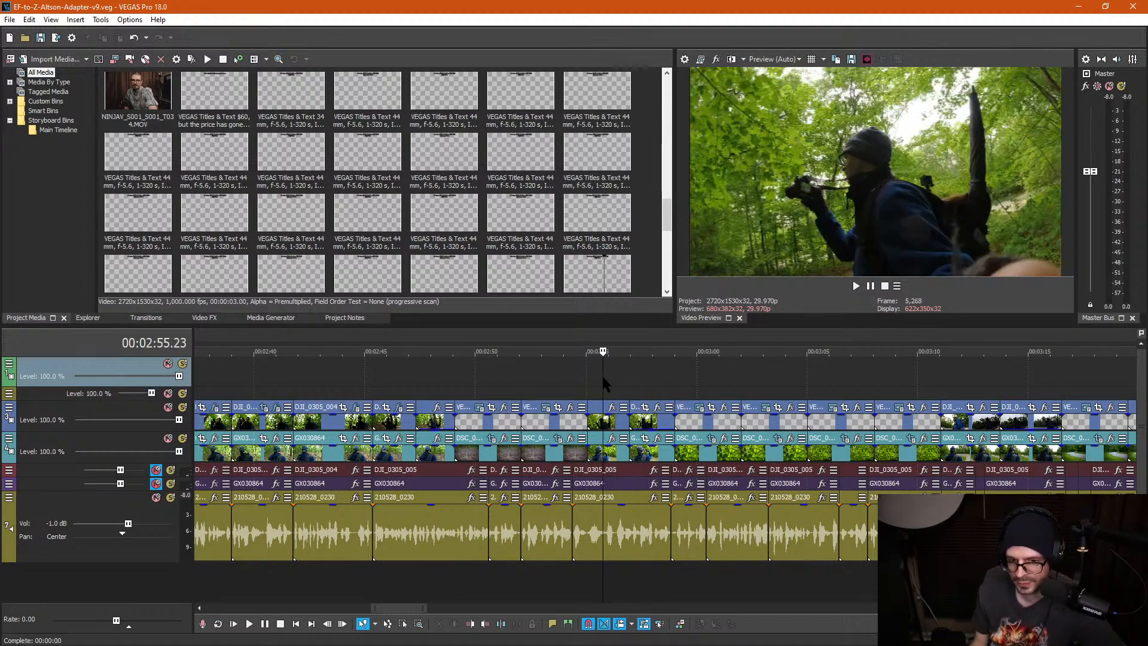
# Step: Play back from about 00:02:54 across the two DJI_0305_005 clips to 00:02:57.14
pyautogui.scroll(4, 604, 375)
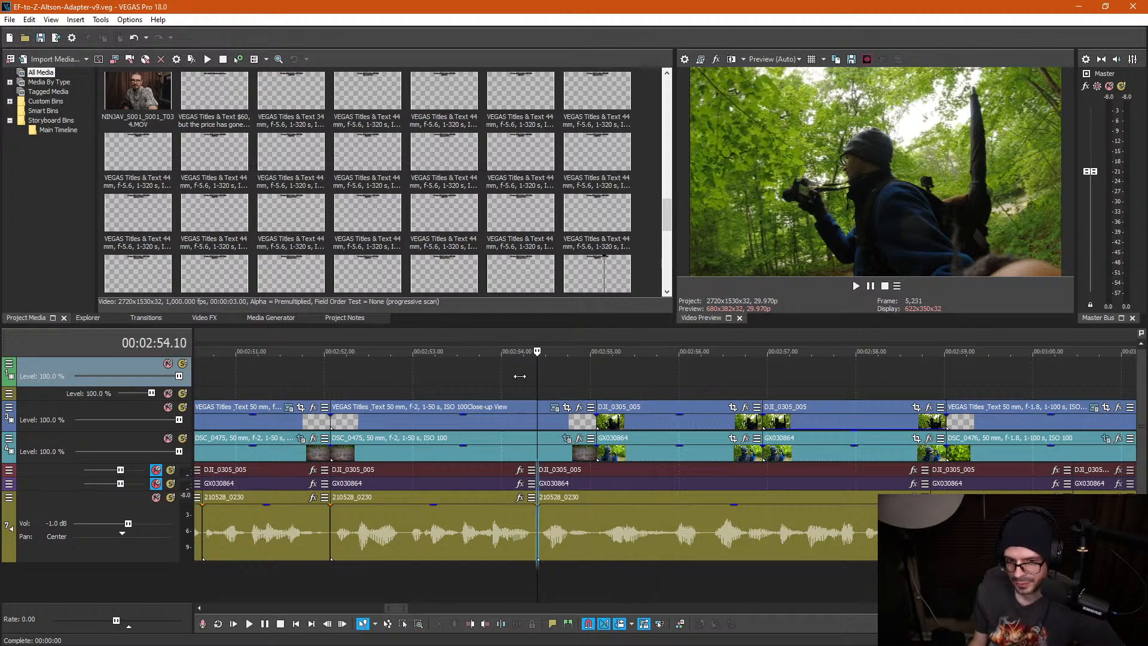
pyautogui.click(514, 383)
pyautogui.press('space')
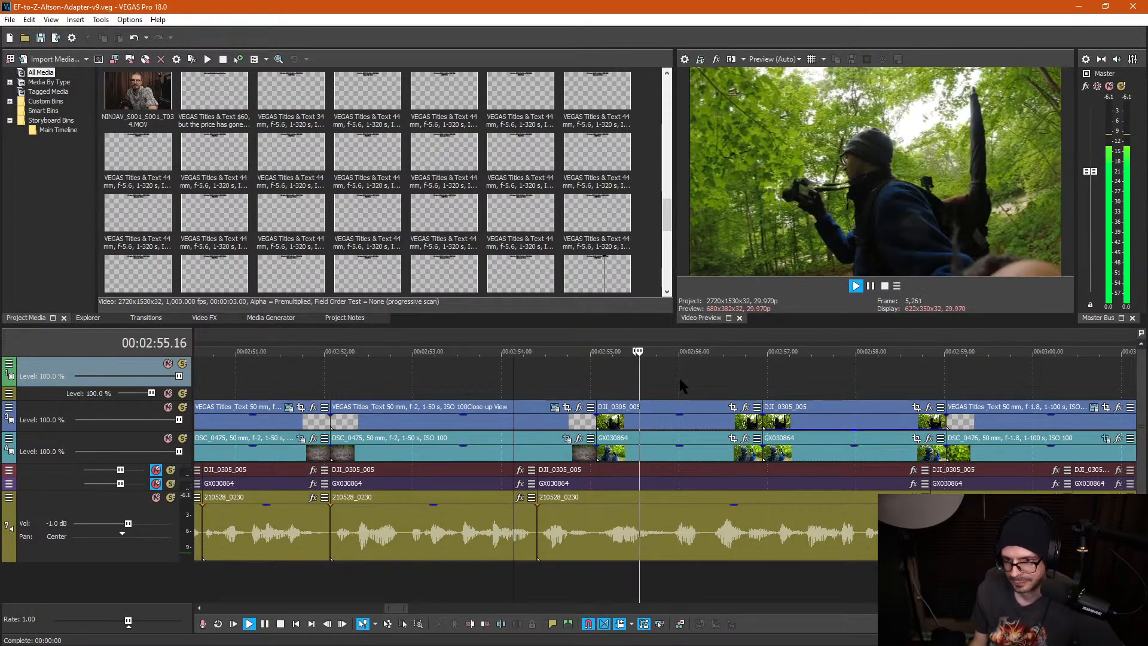
pyautogui.scroll(-2, 679, 383)
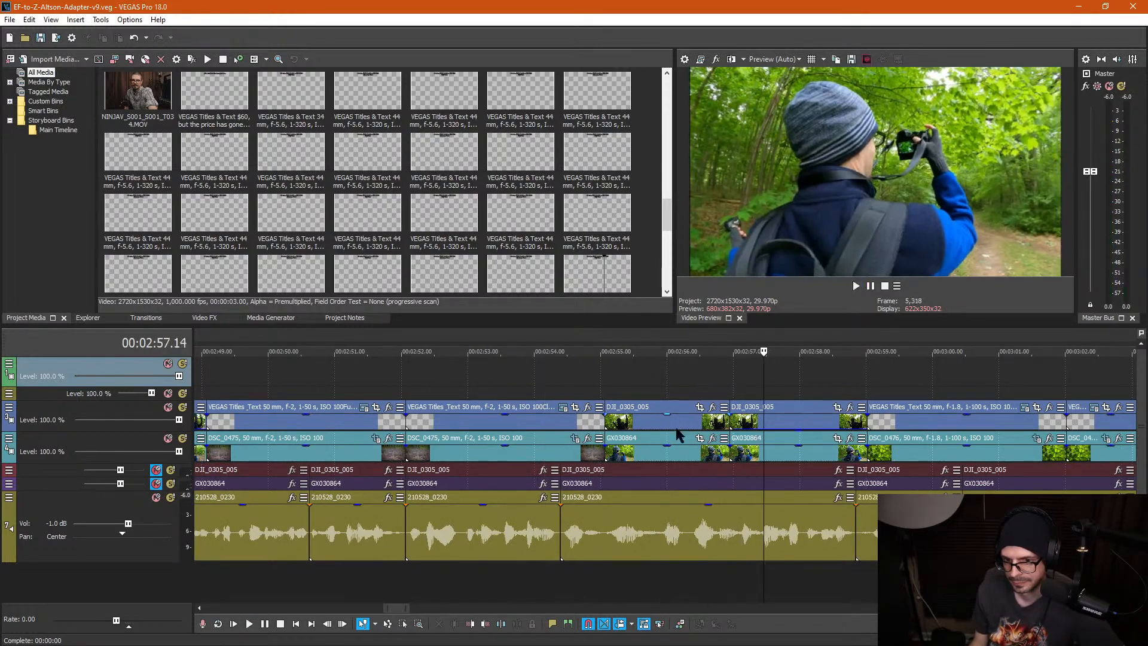
# Step: Add a slight push-in to the first GX030864 walking clip by tightening its crop at the 00:00:01.26 end point
pyautogui.click(667, 449)
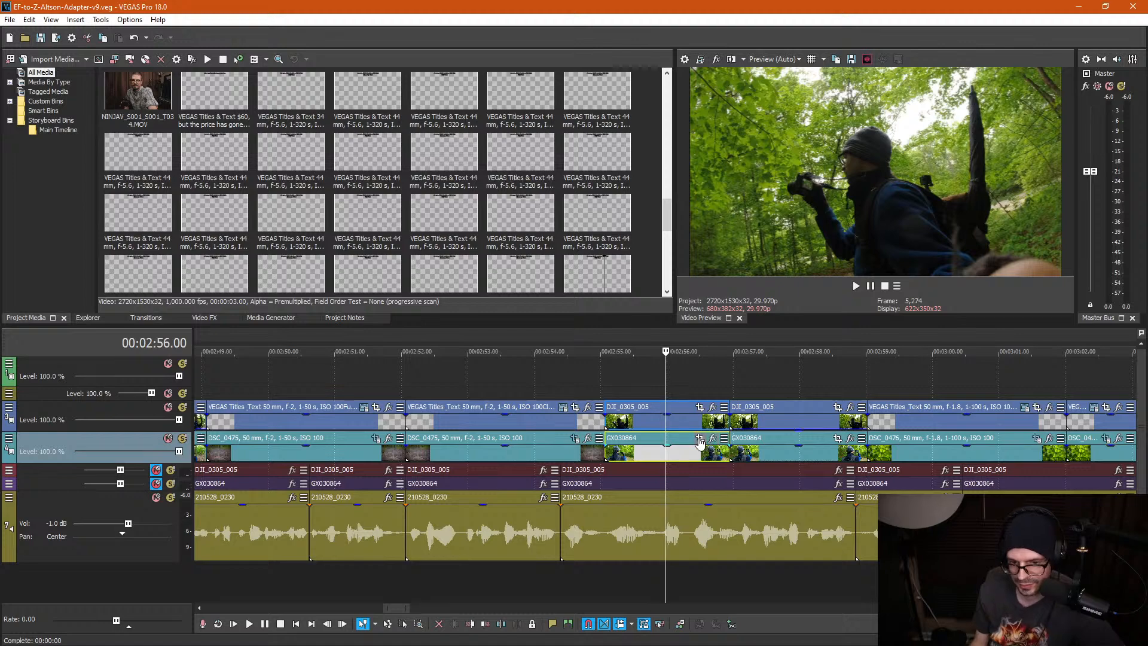
pyautogui.click(700, 440)
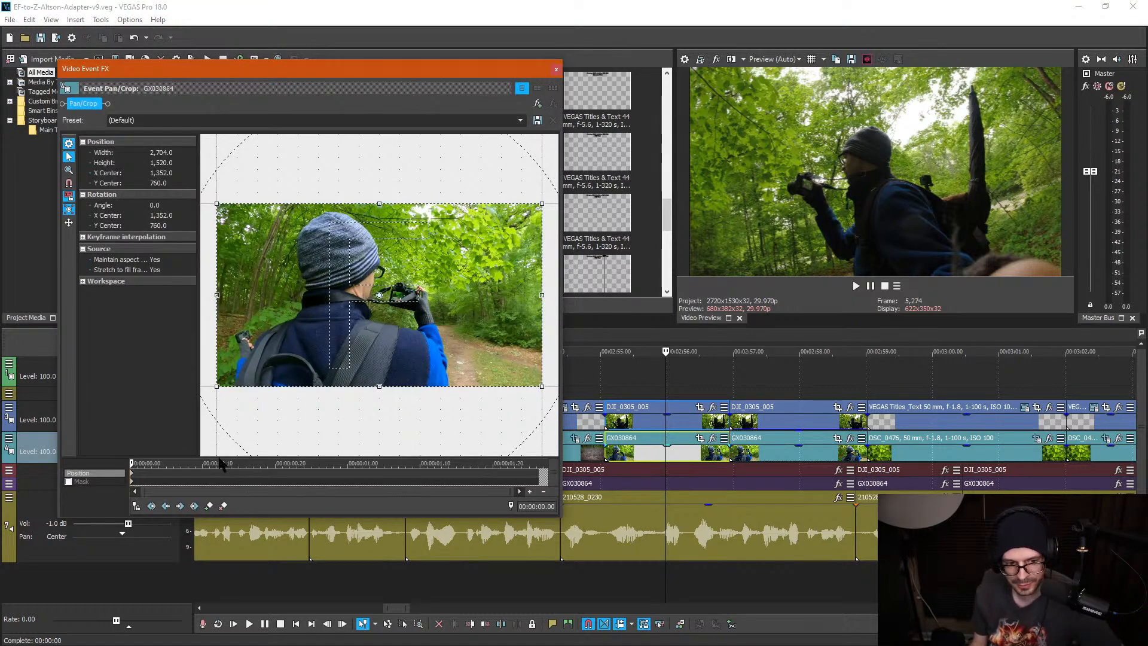
pyautogui.moveTo(132, 462); pyautogui.dragTo(539, 464)
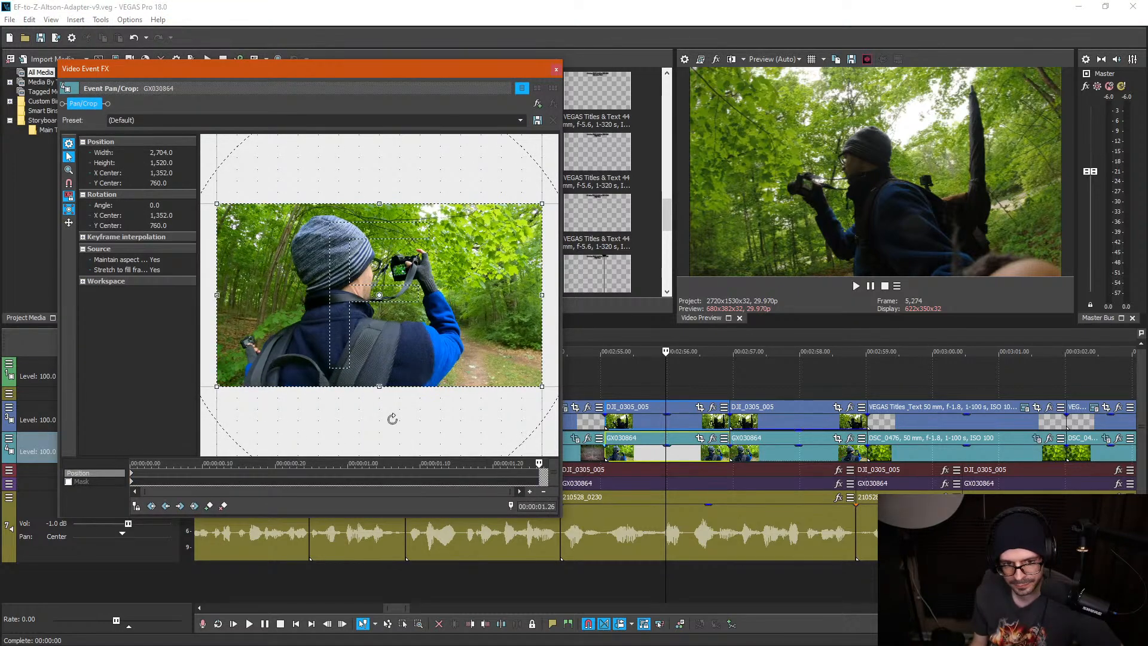
pyautogui.moveTo(217, 389); pyautogui.dragTo(227, 385)
pyautogui.click(556, 69)
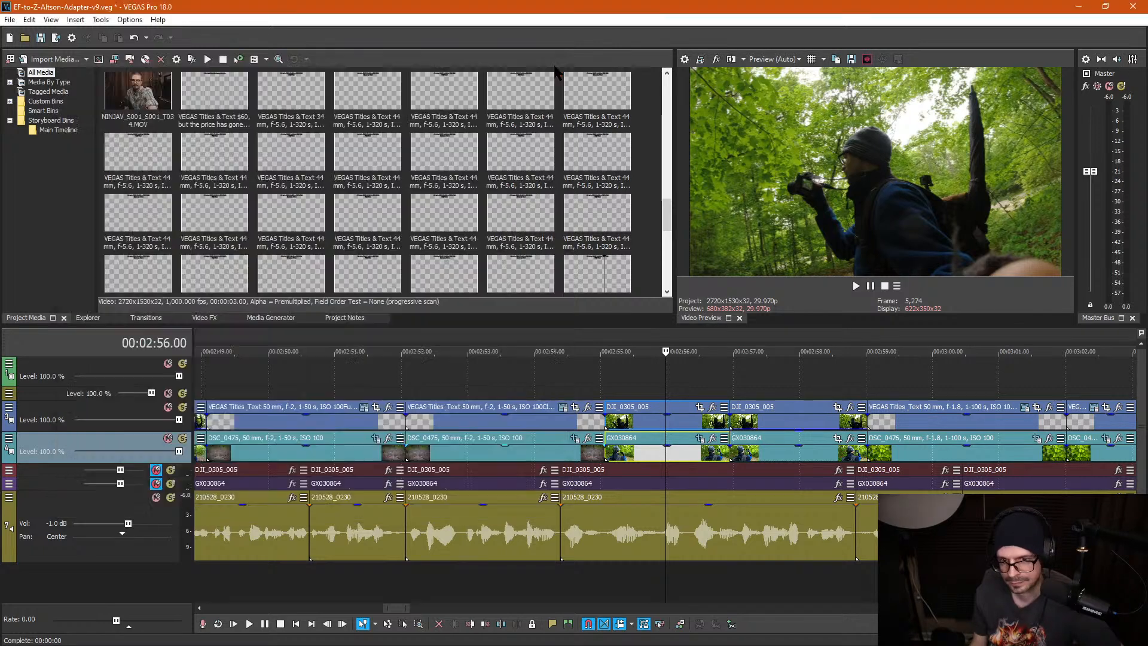
# Step: Play back from about 00:02:56.10 through the second GX030864 clip to 00:02:58.23 to check its motion
pyautogui.click(688, 384)
pyautogui.press('space')
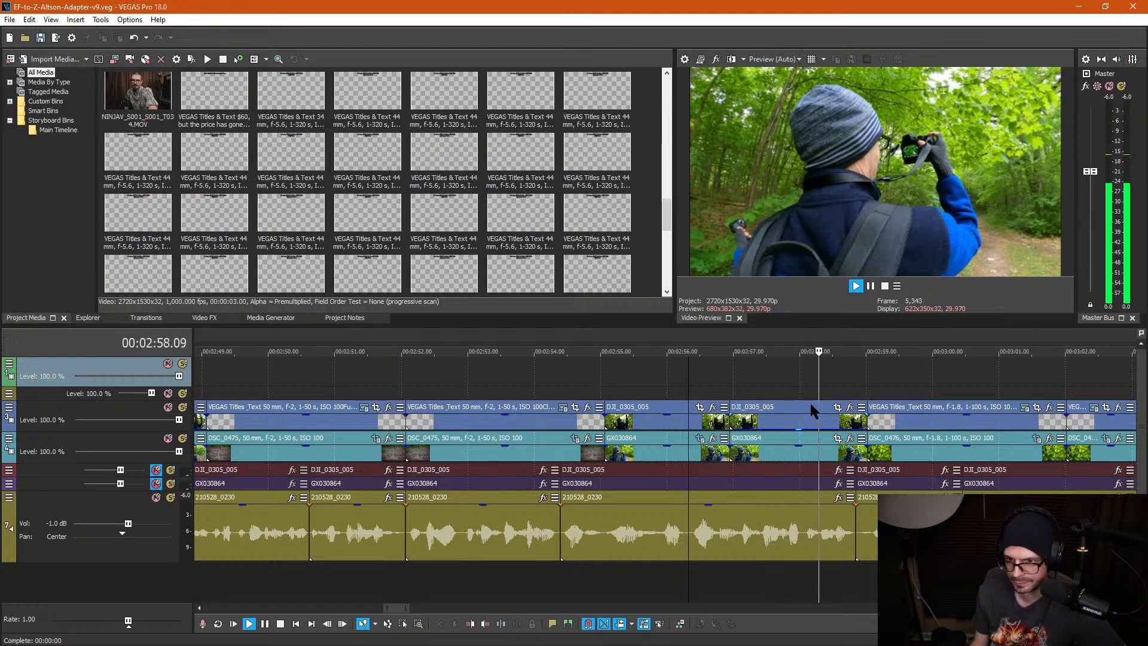
pyautogui.press('Return')
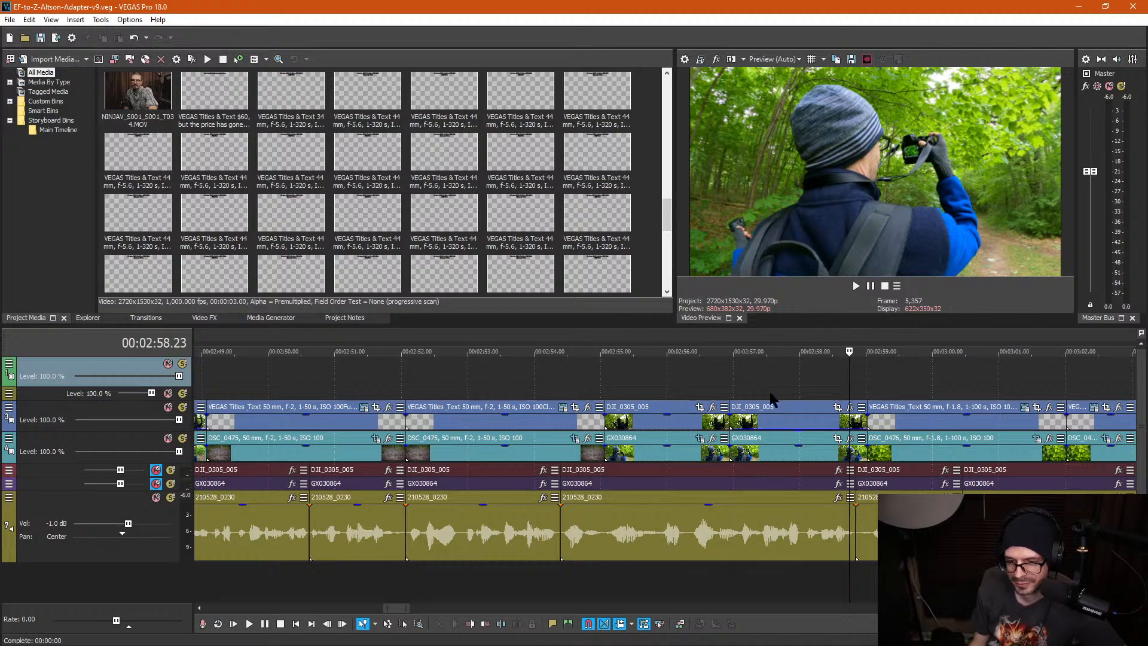
# Step: Give the second GX030864 clip a slight push-in by tightening its crop at the 00:00:02.02 end point
pyautogui.click(837, 438)
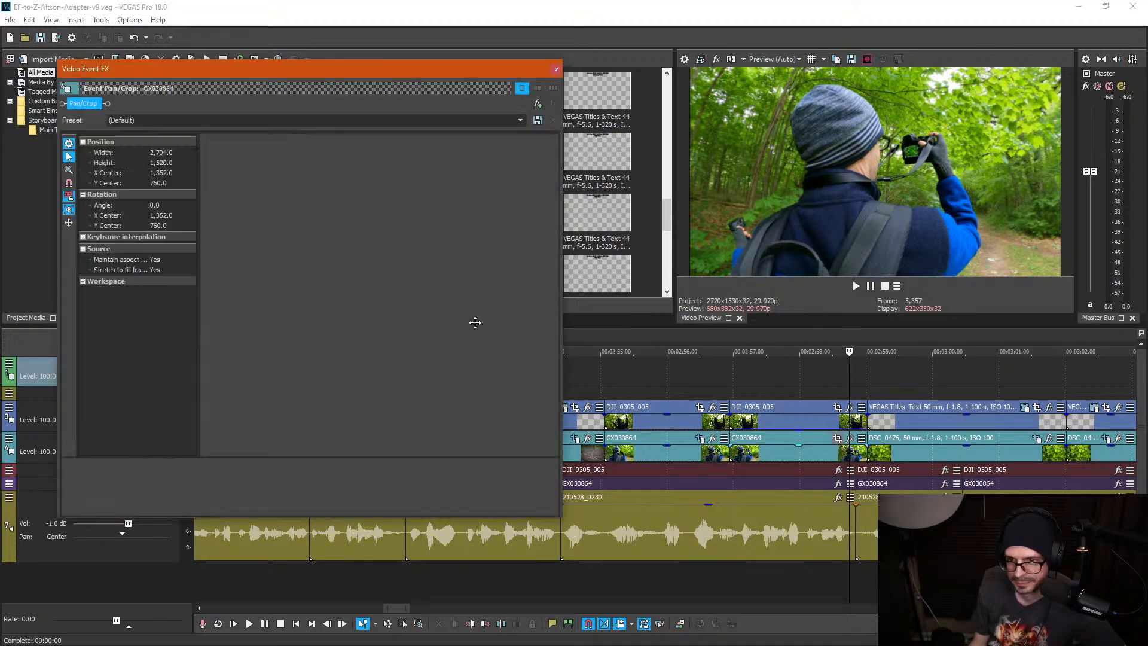
pyautogui.moveTo(391, 463); pyautogui.dragTo(604, 459)
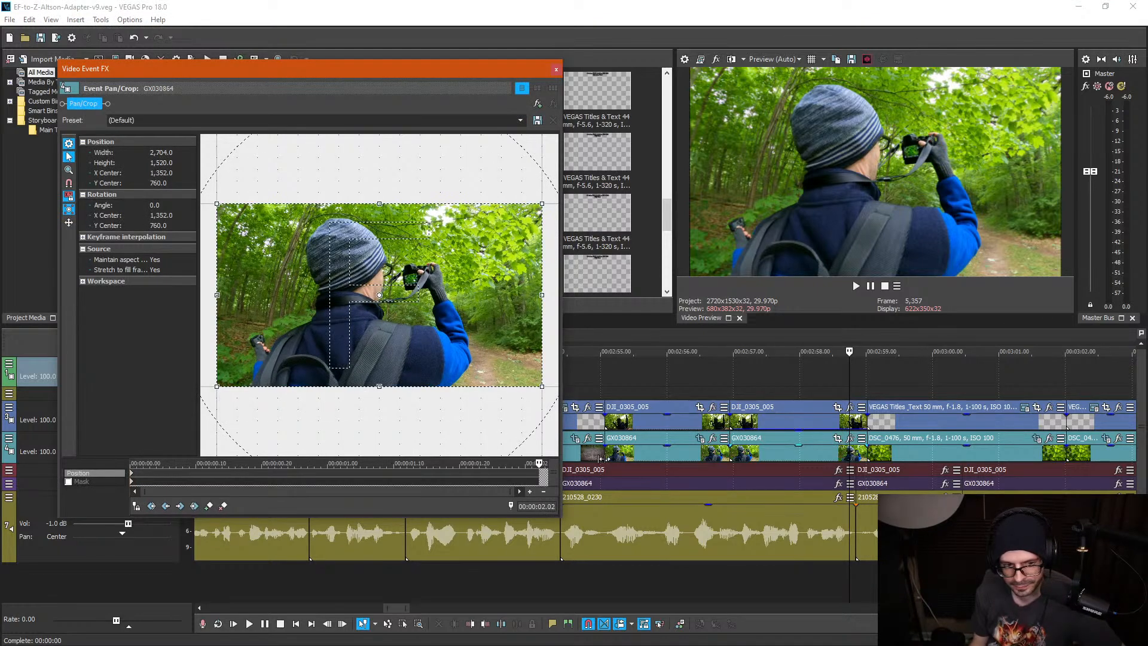
pyautogui.moveTo(216, 390); pyautogui.dragTo(229, 379)
pyautogui.click(556, 70)
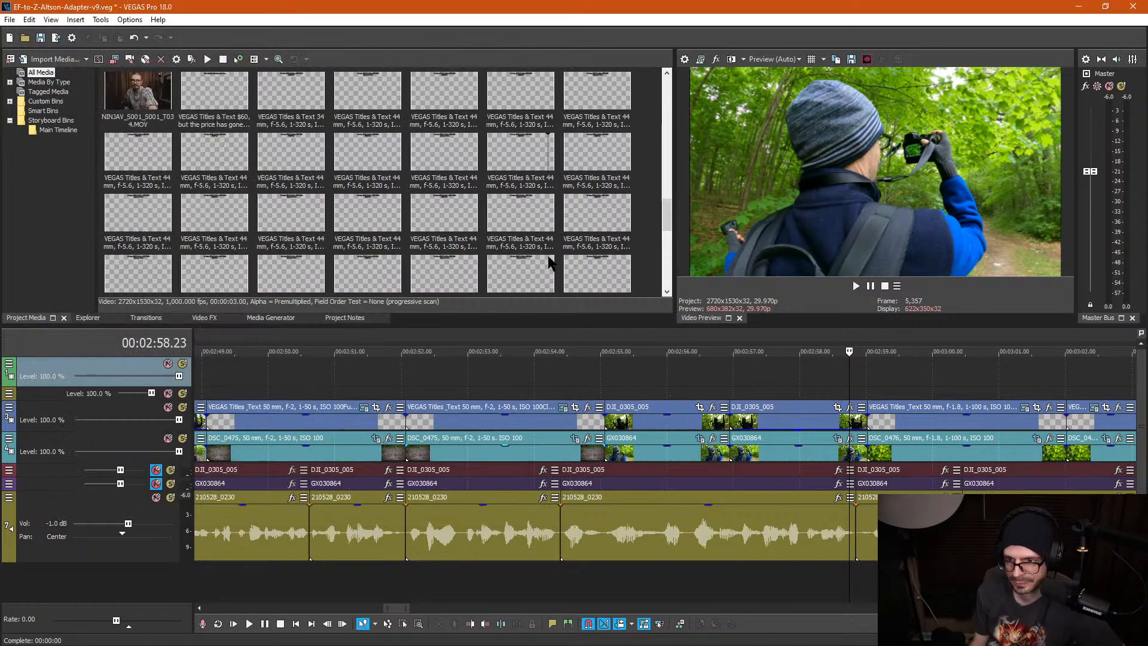
# Step: Play back both GX030864 push-ins from just before the first clip to 00:02:59.12
pyautogui.click(578, 370)
pyautogui.press('space')
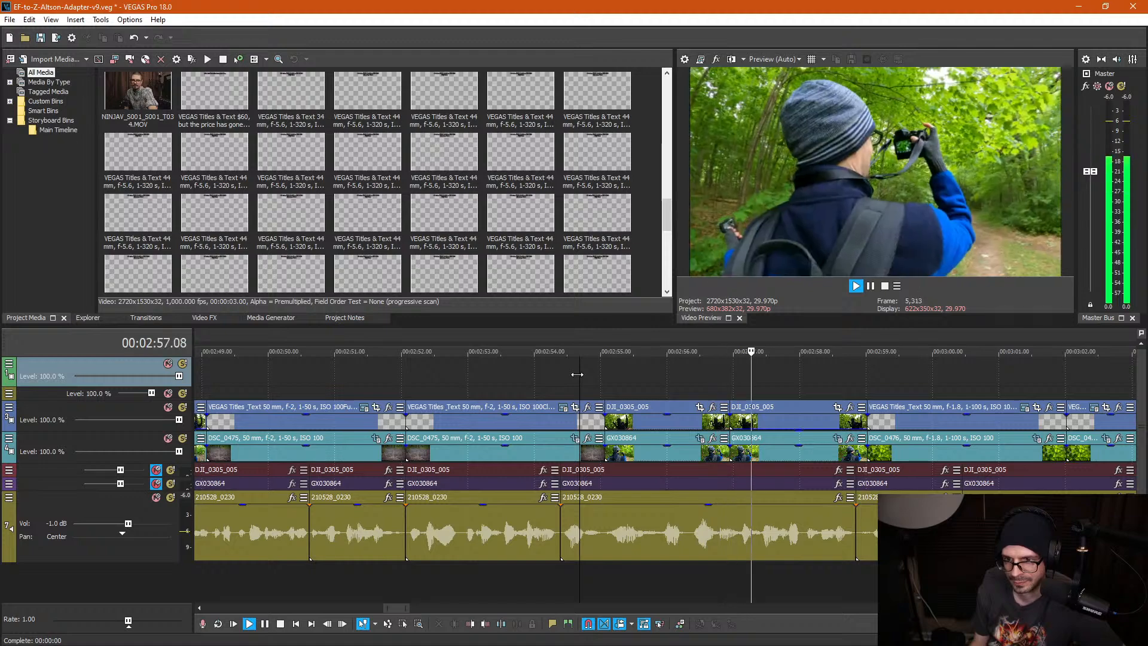
pyautogui.press('space')
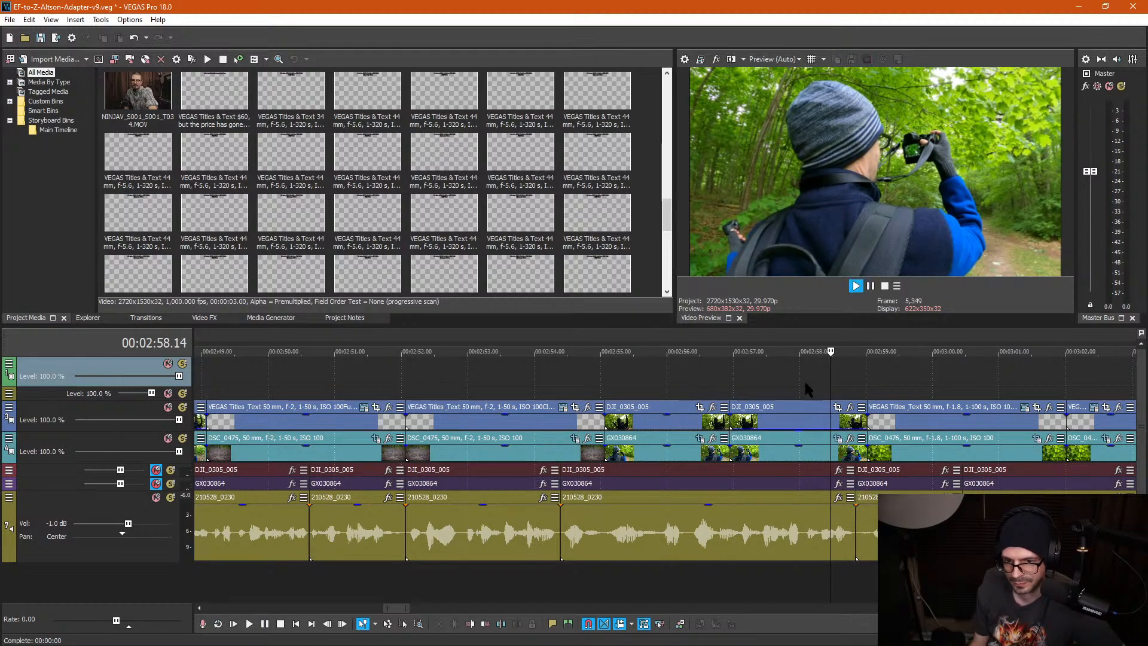
pyautogui.press('space')
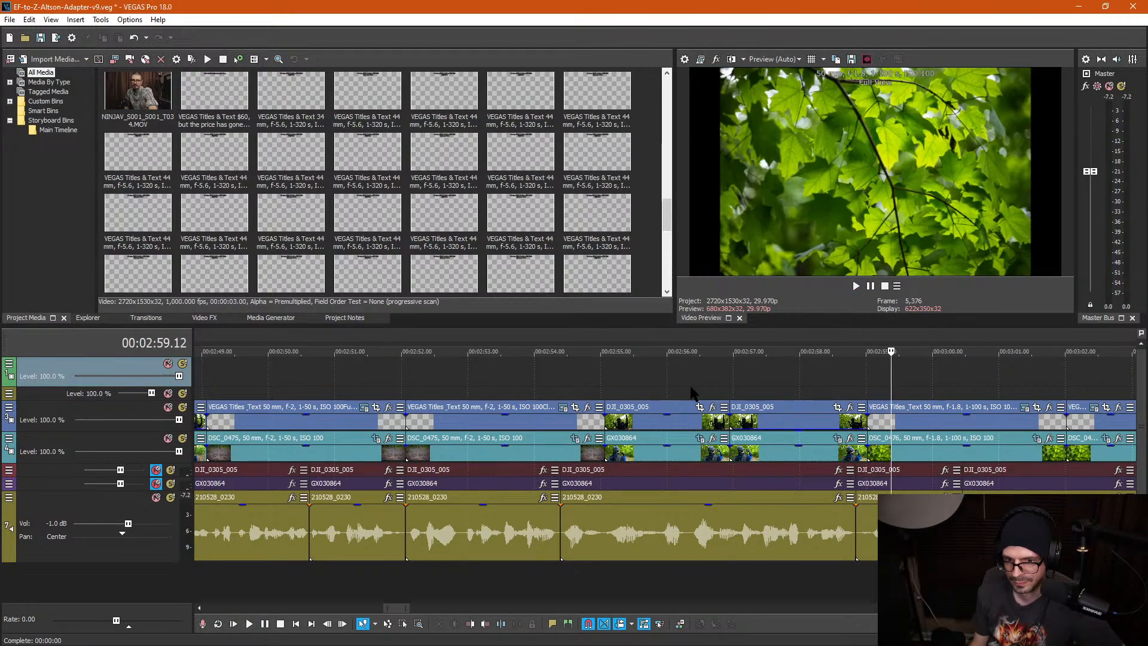
# Step: Examine the cut out of the second GX030864 clip, playing from about 00:02:58.14 through the DSC_0476 photos to 00:03:04.03
pyautogui.click(656, 383)
pyautogui.click(787, 384)
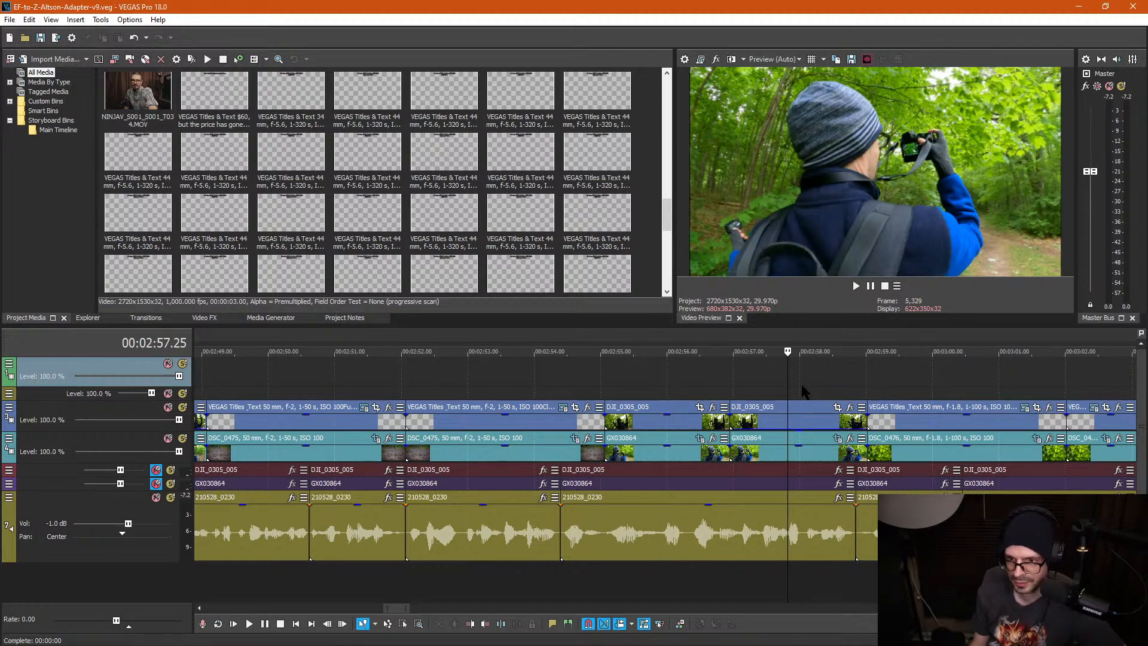
pyautogui.click(884, 389)
pyautogui.click(832, 387)
pyautogui.press('space')
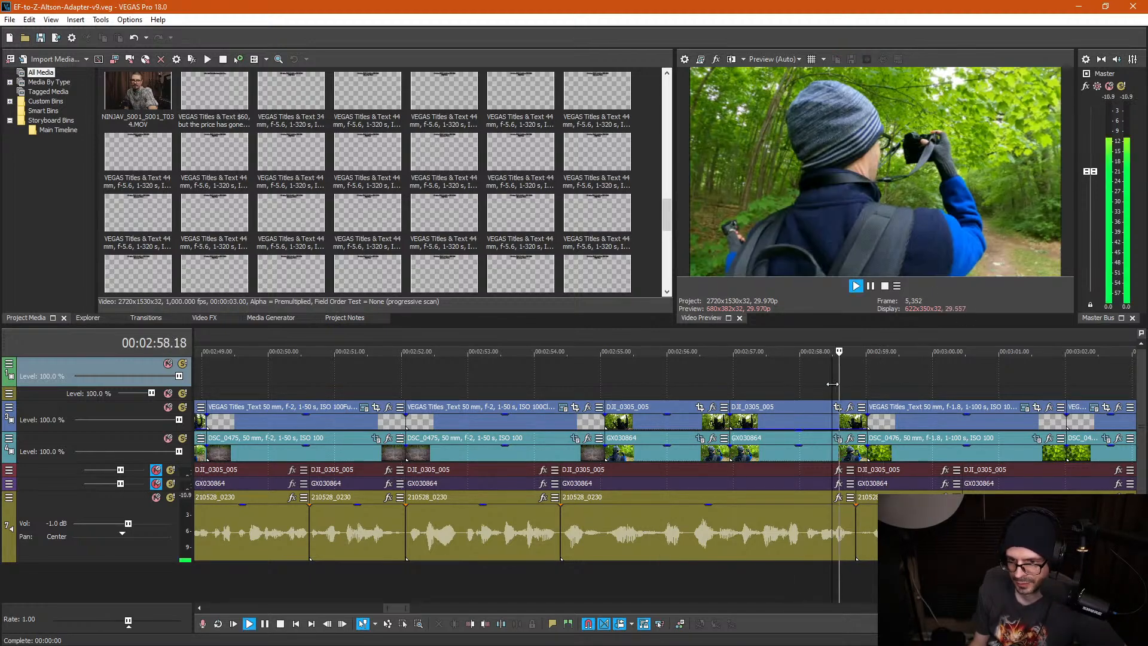
pyautogui.scroll(-1, 833, 385)
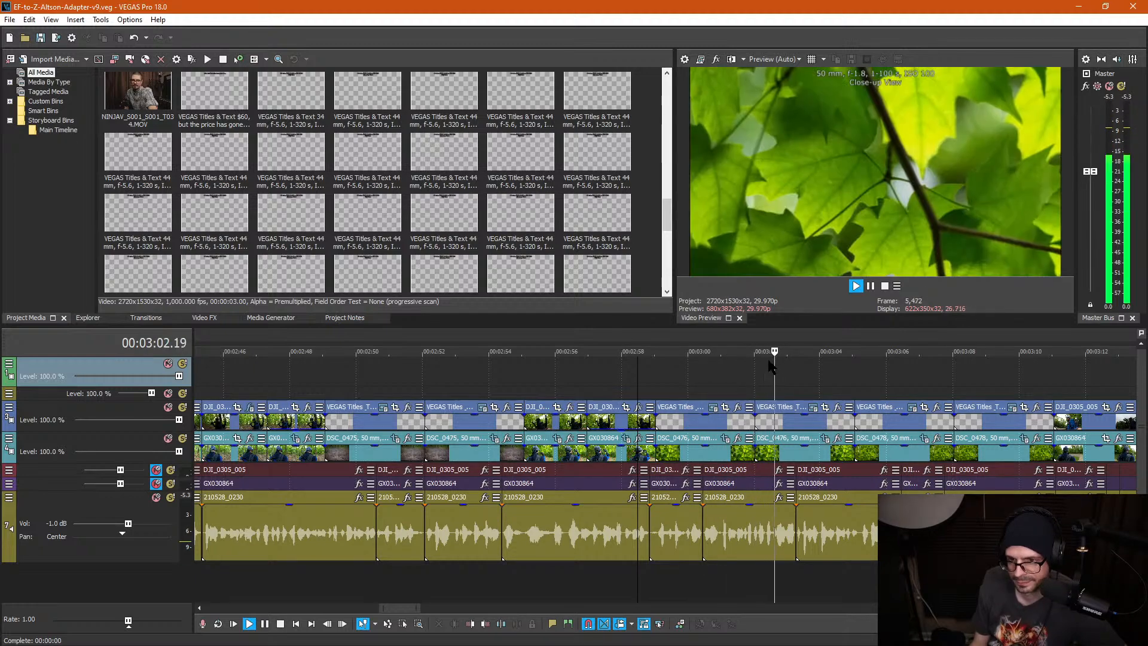
pyautogui.press('Return')
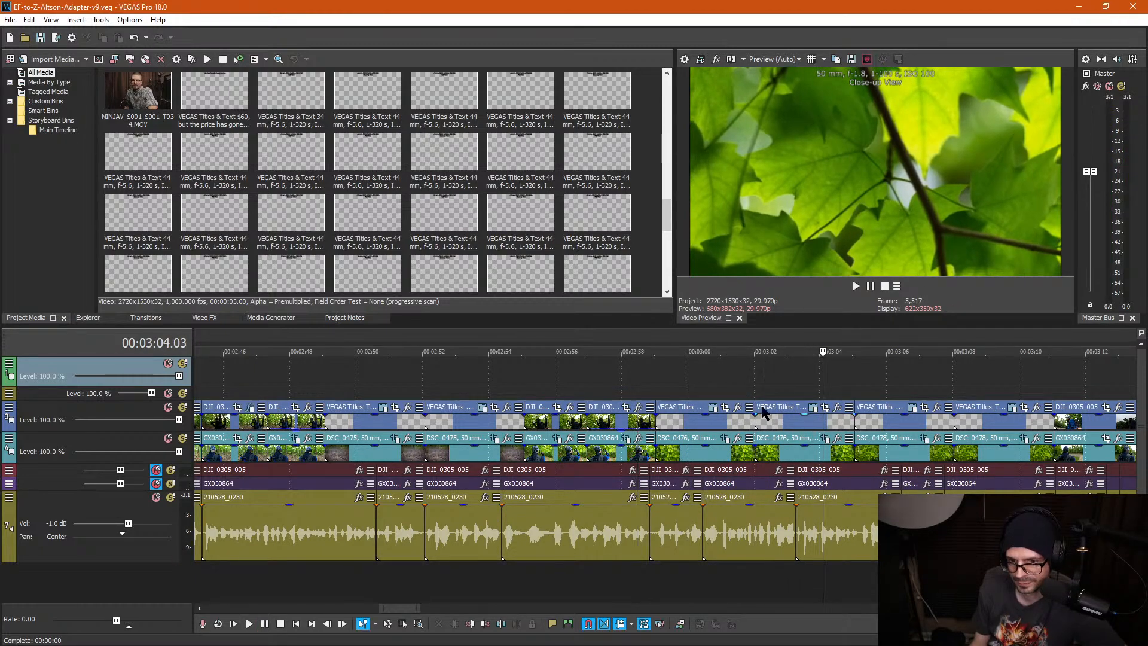
# Step: Reframe the close-up DSC_0476 push-in: delete its starting keyframe, recenter the crop at X 3,229.0, Y 2,516.2, and widen the starting crop to 2,096.8 by 1,179.4
pyautogui.click(790, 375)
pyautogui.scroll(1, 794, 386)
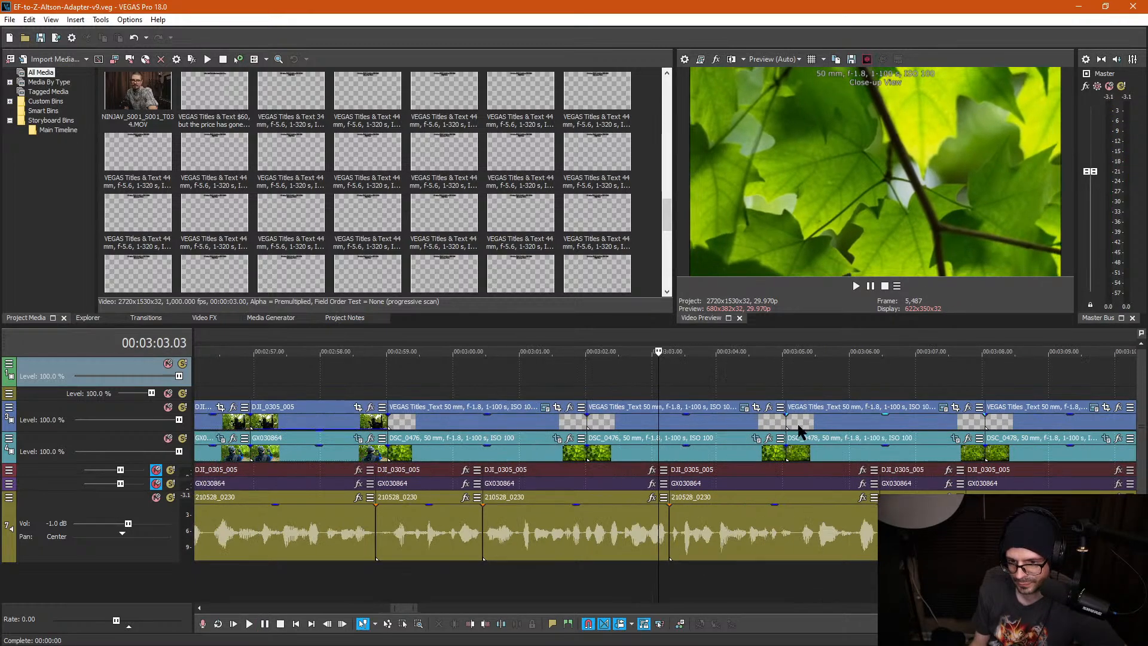
pyautogui.click(755, 440)
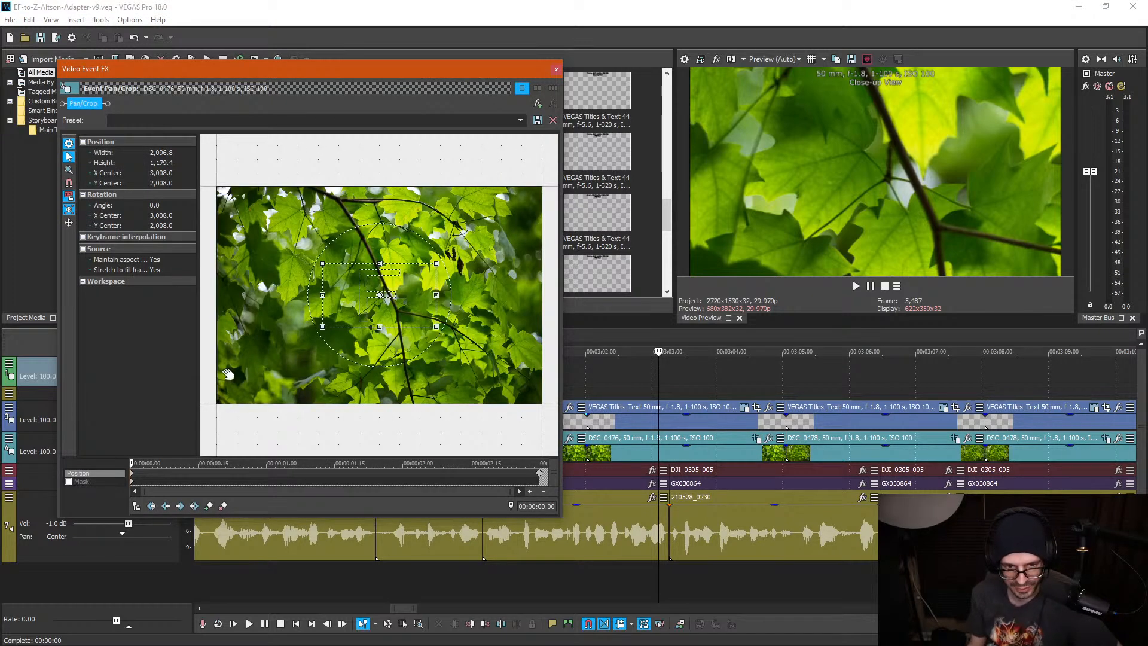
pyautogui.click(132, 474)
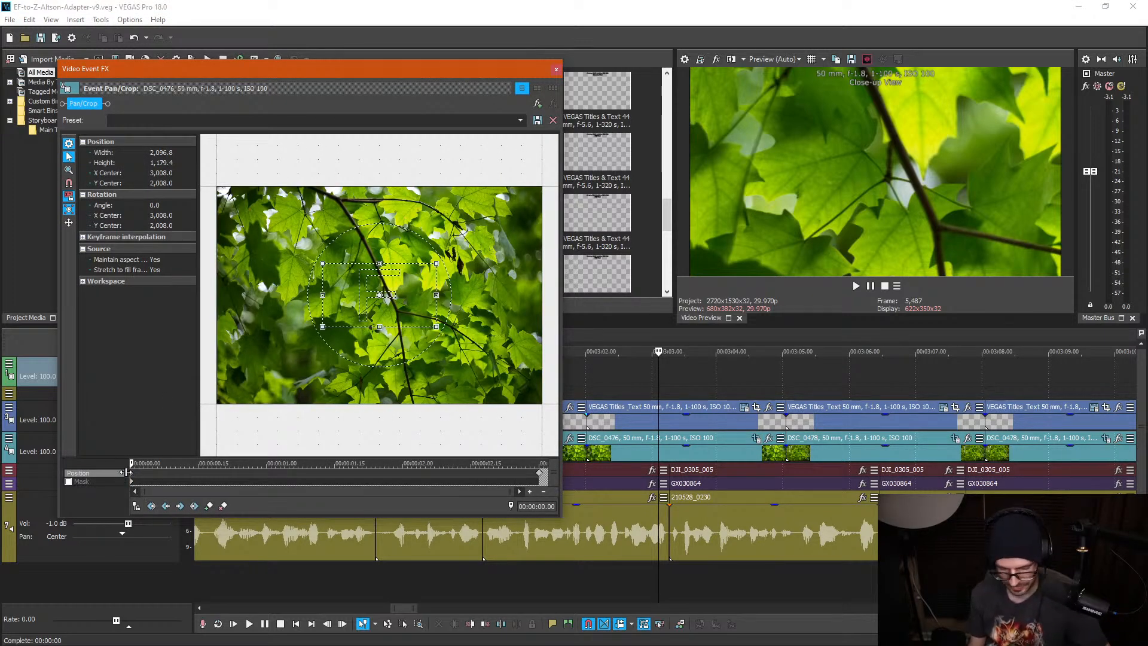
pyautogui.press('Delete')
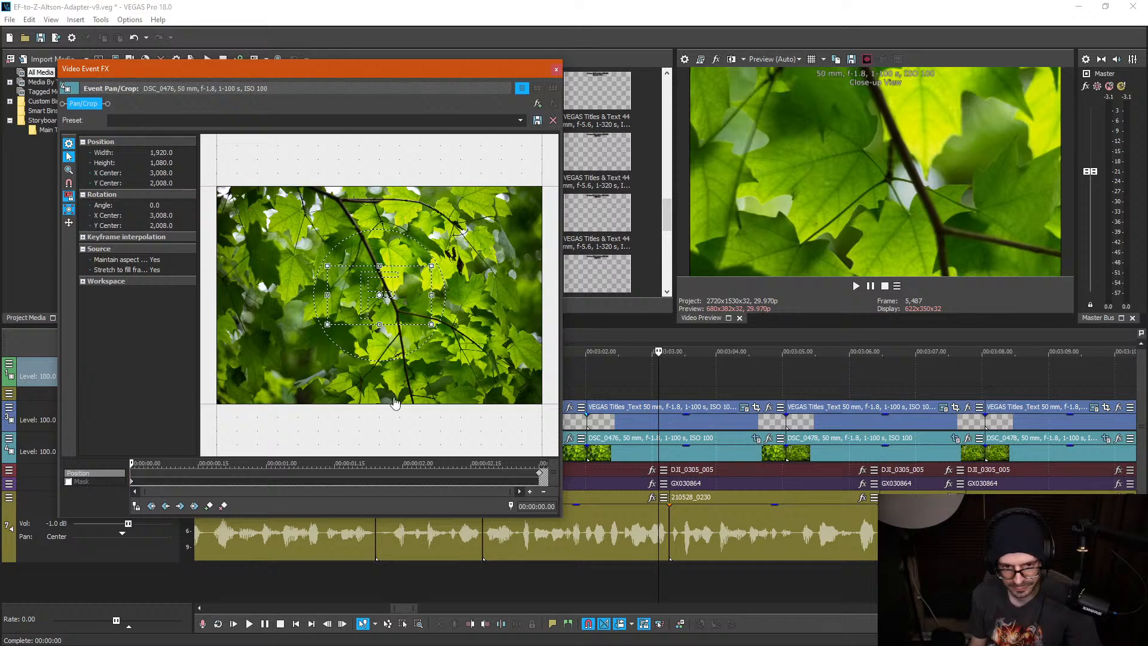
pyautogui.moveTo(383, 311); pyautogui.dragTo(395, 339)
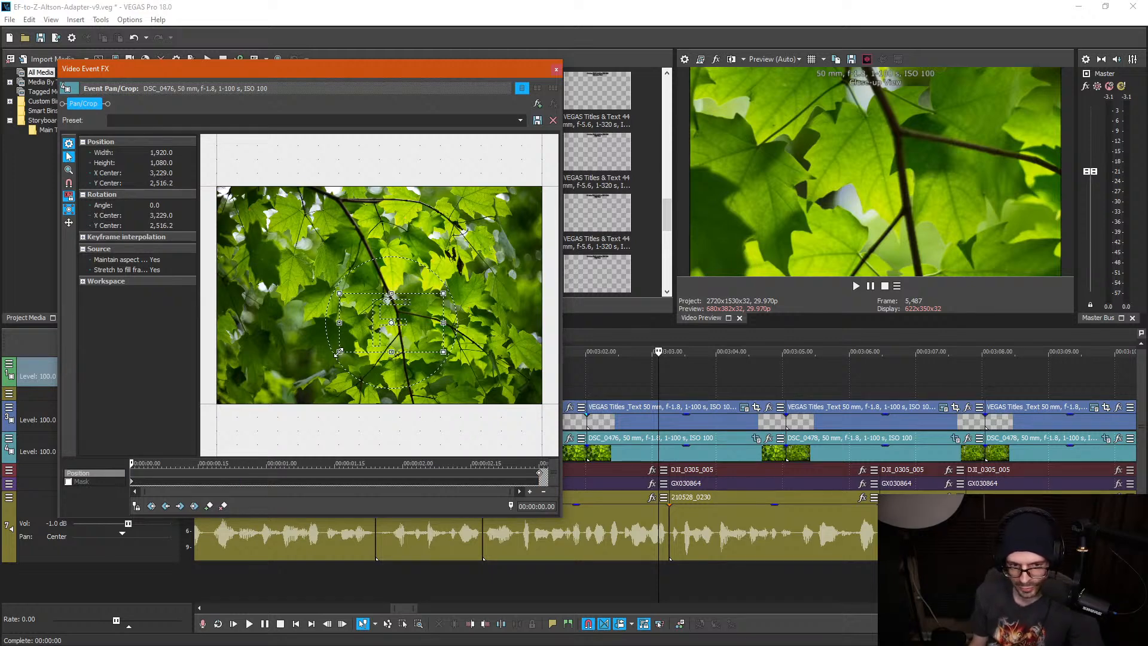
pyautogui.moveTo(339, 353); pyautogui.dragTo(334, 356)
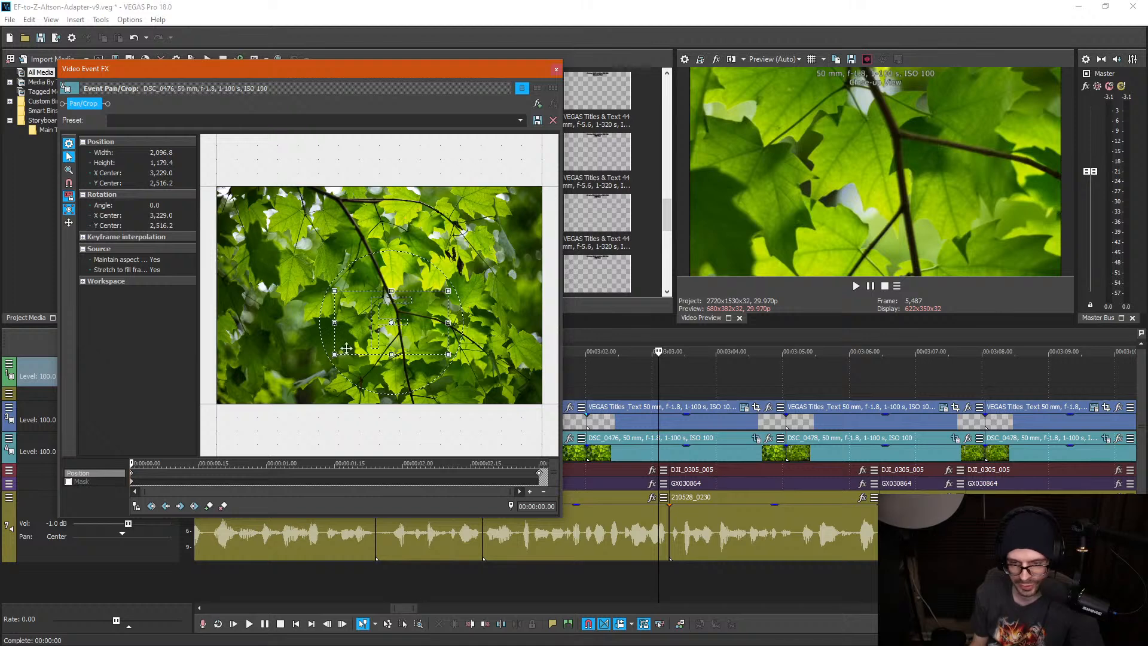
pyautogui.click(556, 69)
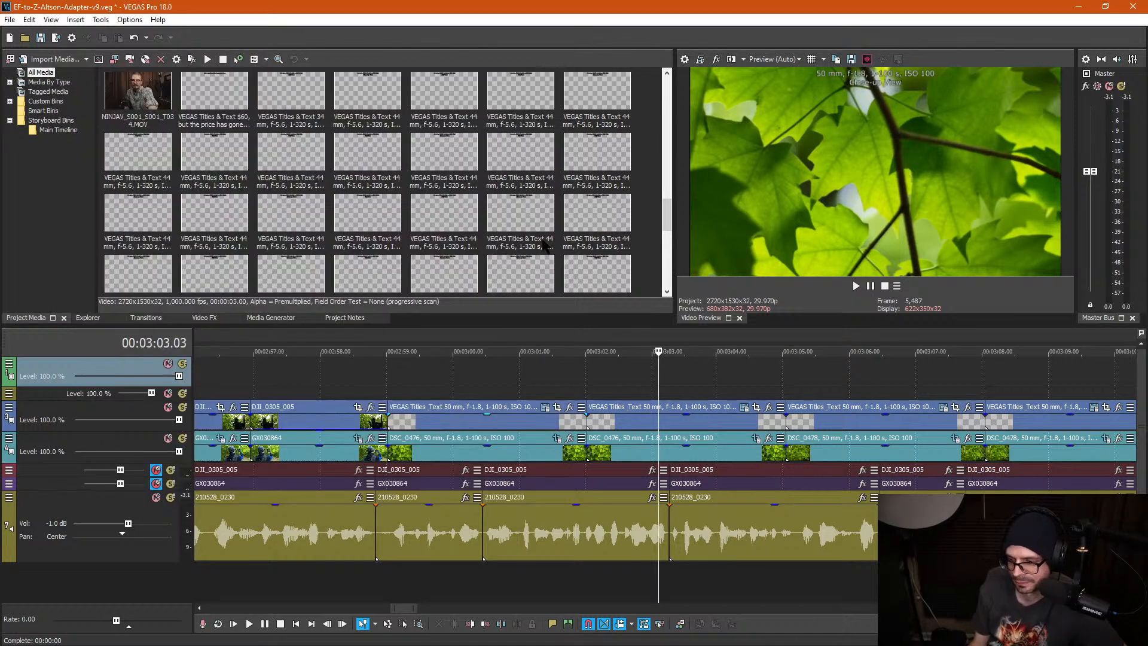
# Step: Play back the reframed DSC_0476 close-up from 00:03:02.03 into the following full-view photo to 00:03:06.18
pyautogui.click(592, 392)
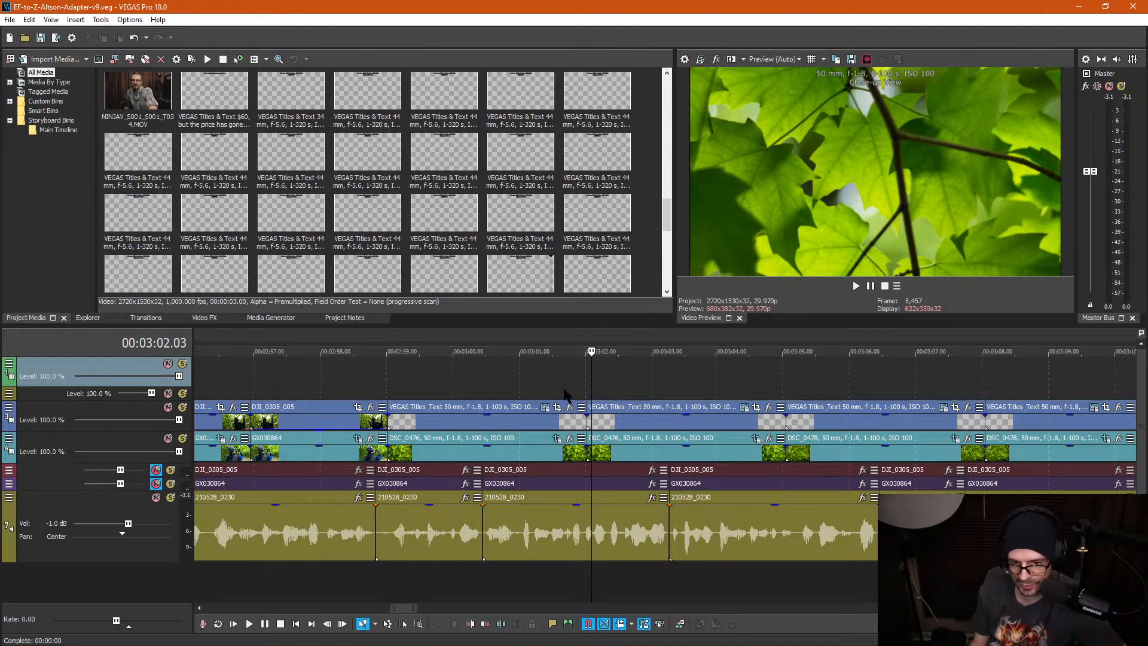
pyautogui.click(591, 395)
pyautogui.press('space')
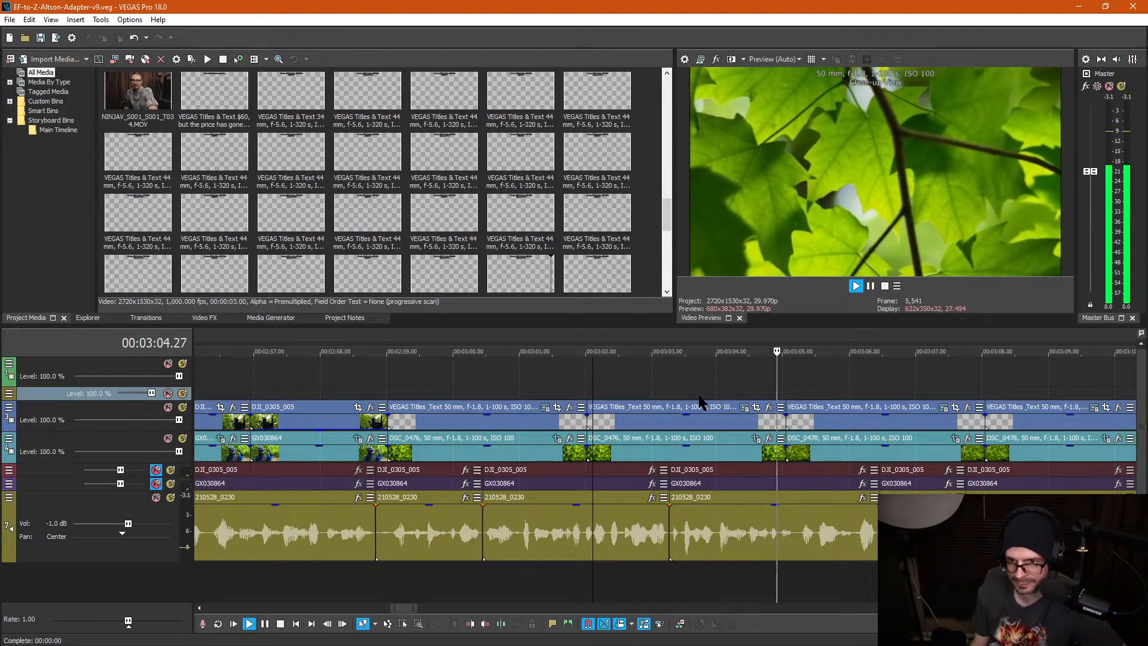
pyautogui.press('Return')
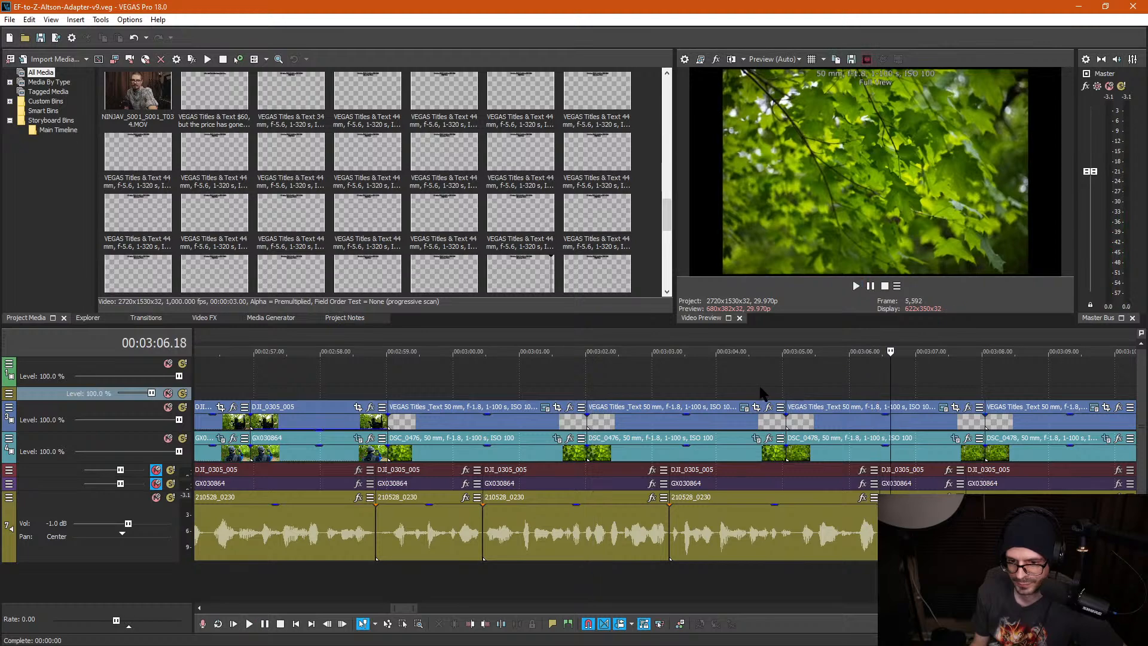
# Step: Split the 210528_0230 narration and its grouped clips at 00:03:04.28 and 00:03:05.05, and delete the piece in between
pyautogui.click(760, 393)
pyautogui.scroll(1, 754, 404)
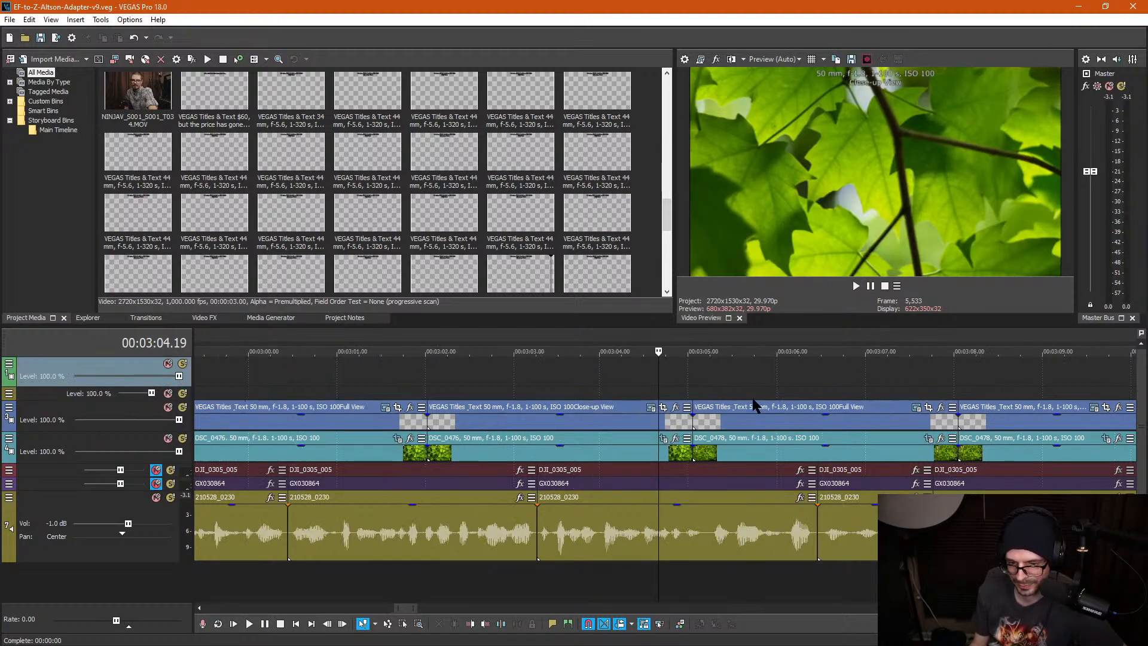
pyautogui.click(683, 536)
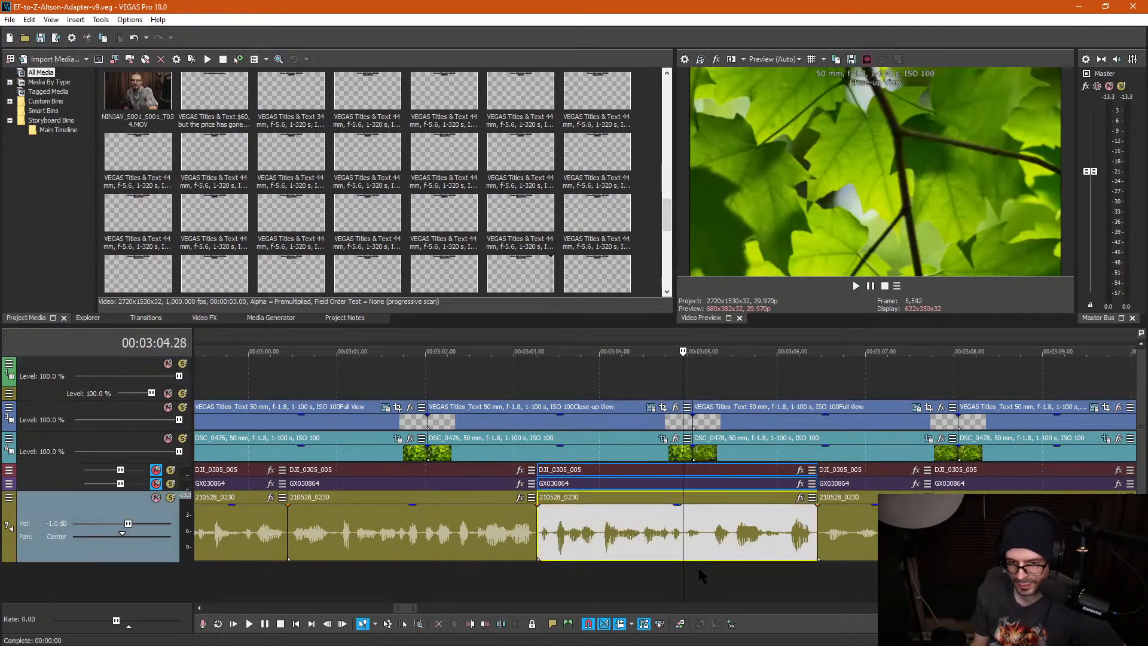
pyautogui.scroll(2, 698, 565)
pyautogui.press('s')
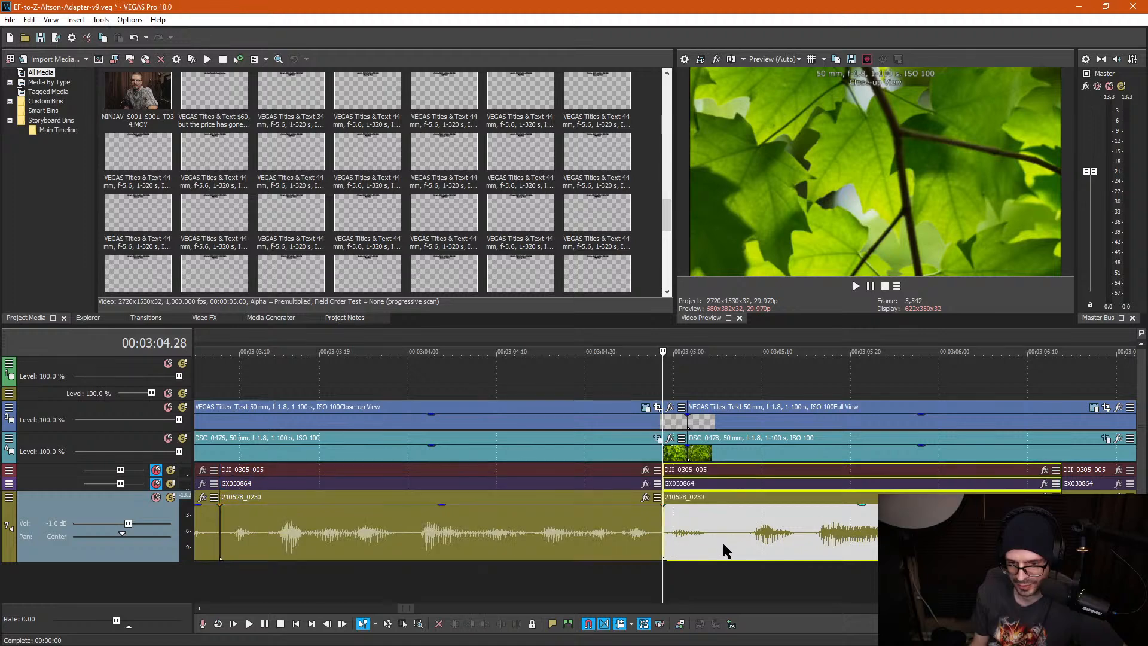
pyautogui.click(724, 542)
pyautogui.press('s')
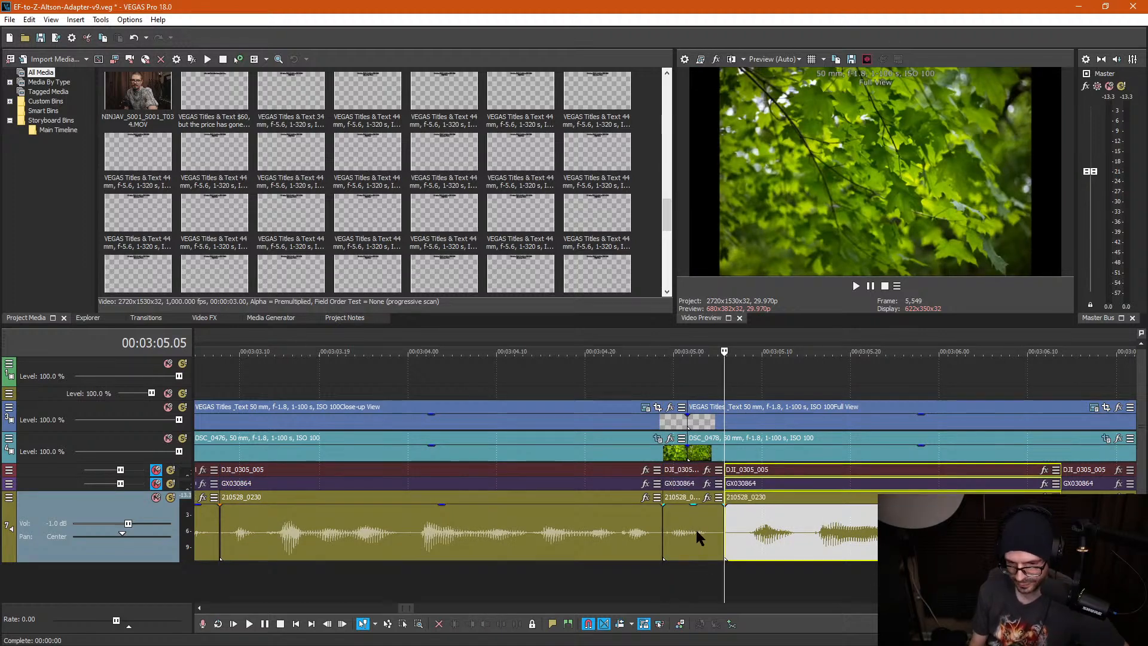
pyautogui.click(695, 529)
pyautogui.press('Delete')
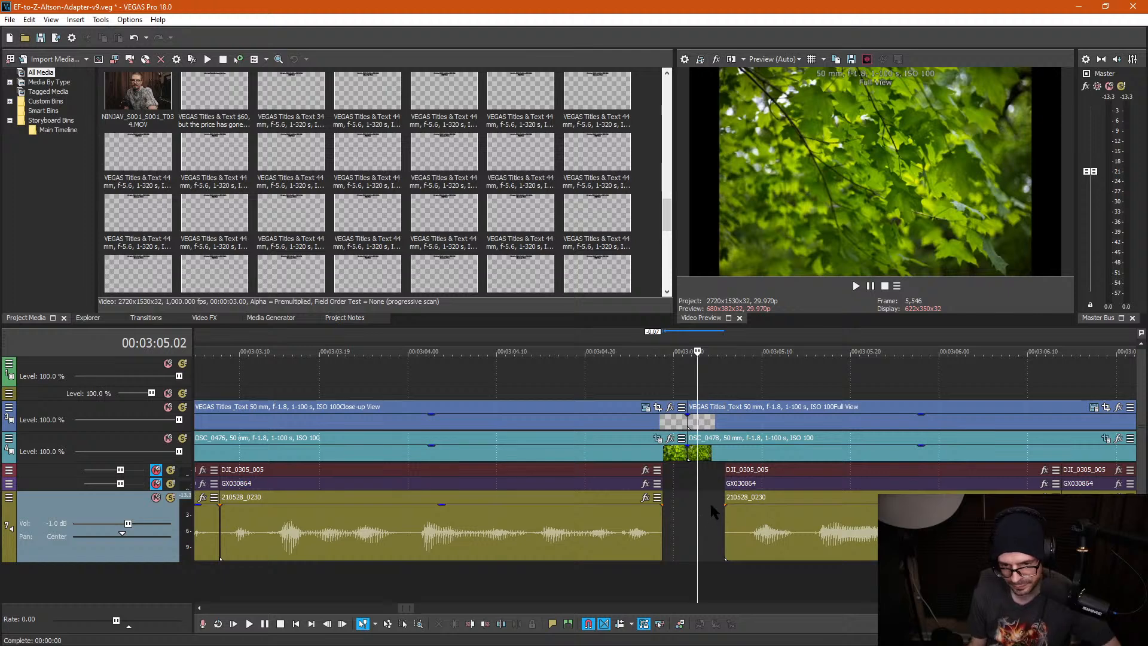
# Step: Cut the title and photo events at 00:03:05.05 and 00:03:04.28, delete the pieces in between, and pull the following events back to close the gap
pyautogui.click(725, 551)
pyautogui.press('s')
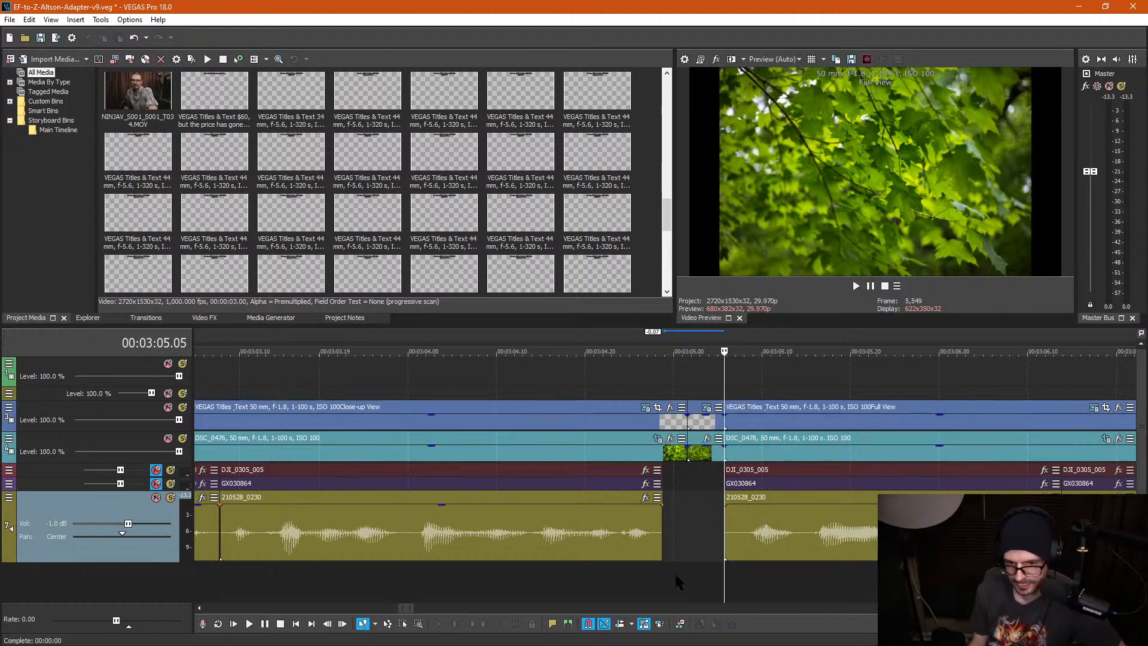
pyautogui.click(663, 572)
pyautogui.press('d')
pyautogui.press('d')
pyautogui.moveTo(709, 518); pyautogui.dragTo(674, 372)
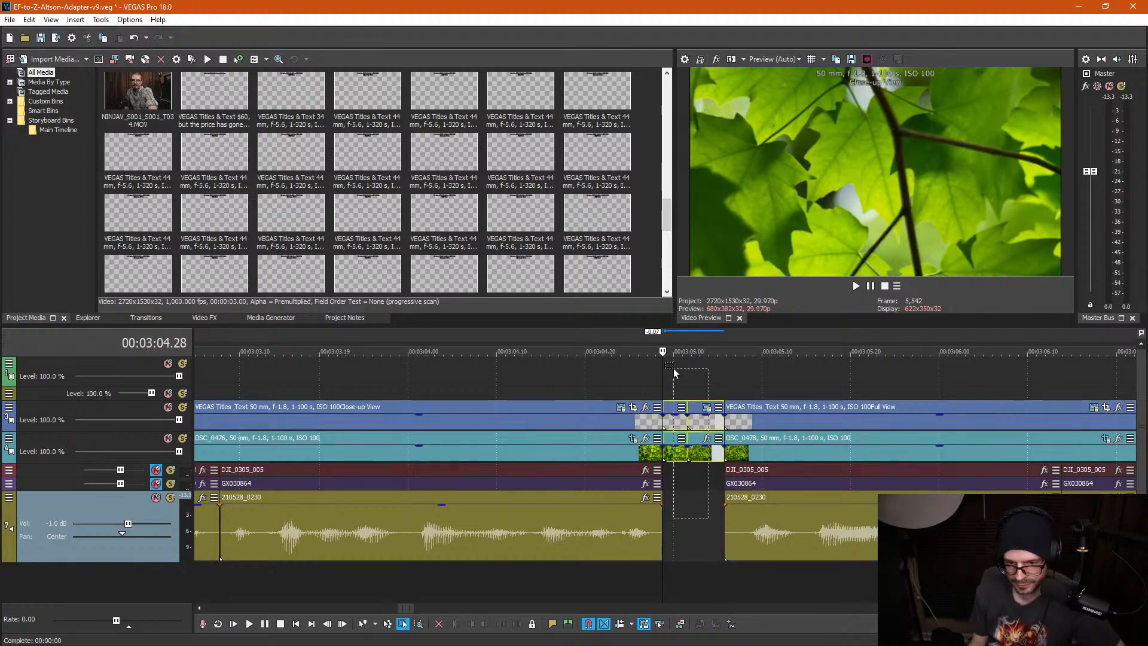
pyautogui.press('Delete')
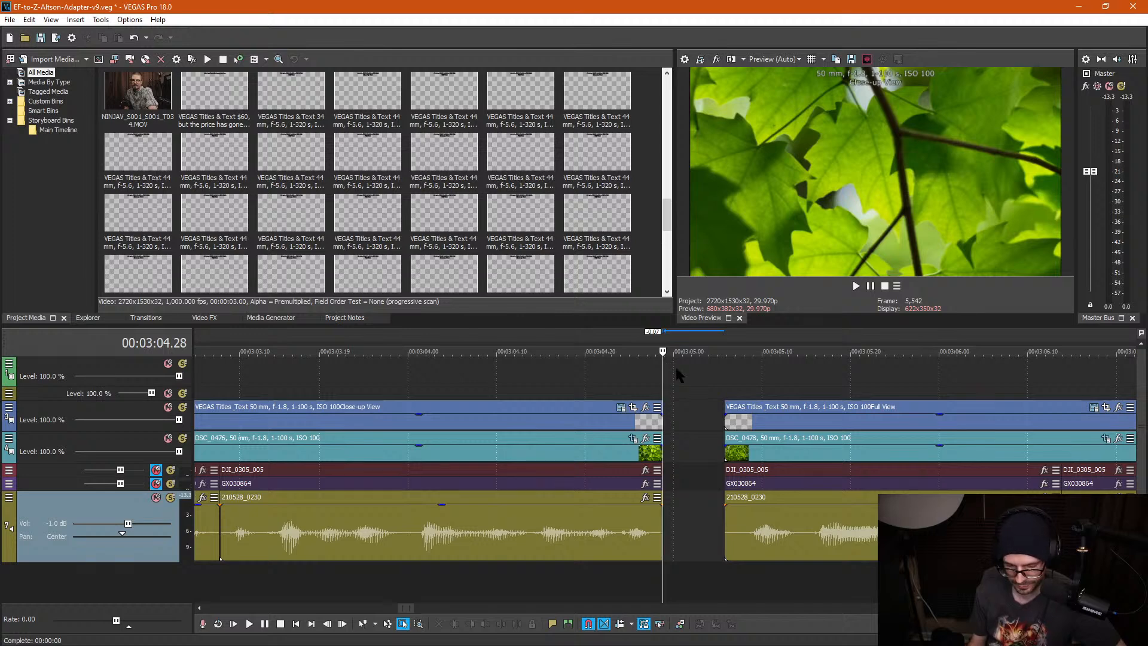
pyautogui.moveTo(786, 518); pyautogui.dragTo(720, 512)
pyautogui.scroll(-3, 720, 512)
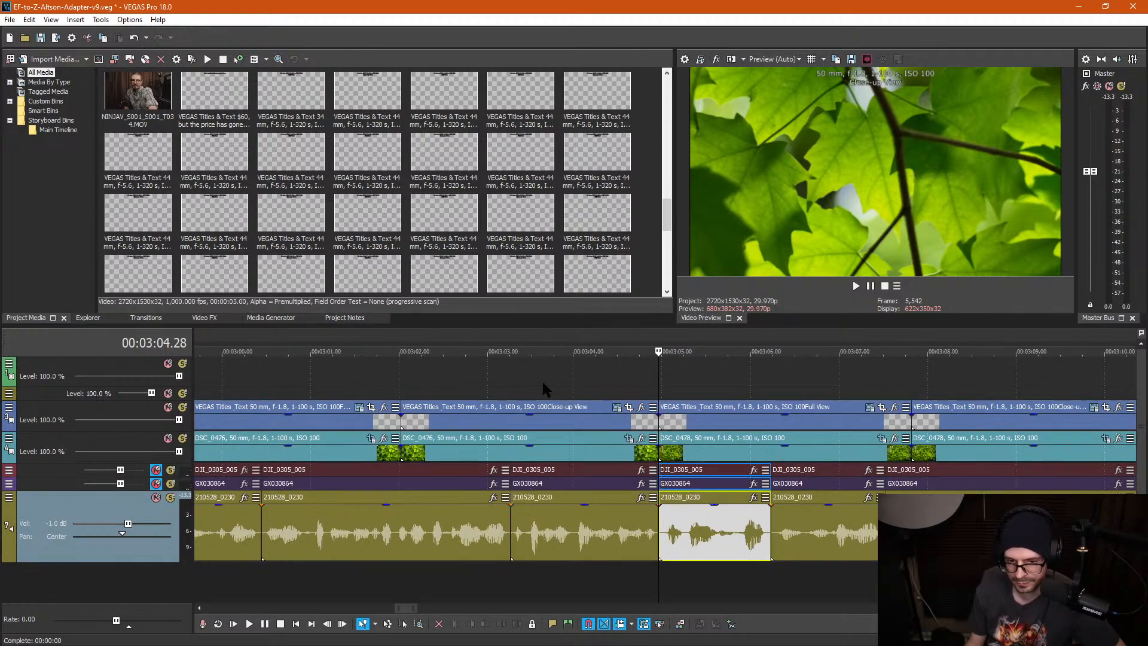
# Step: Split all stacked clips at 00:03:05.01, delete the pieces back to 00:03:04.28 with the gap closed, and save the project
pyautogui.click(594, 385)
pyautogui.press('space')
pyautogui.press('Return')
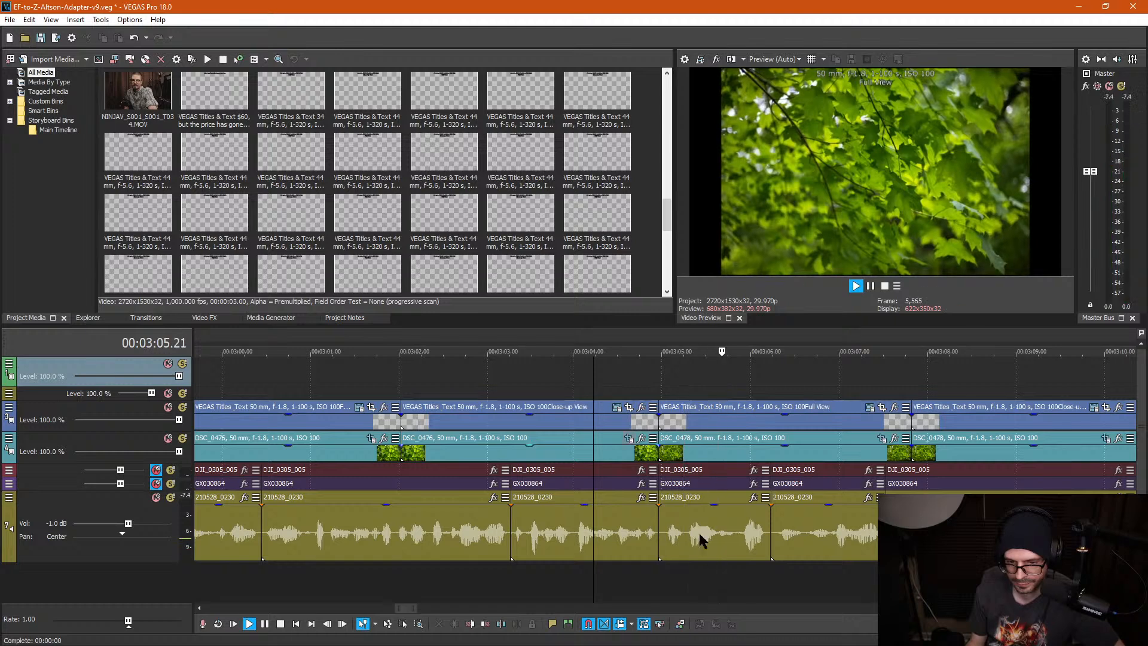
pyautogui.click(661, 561)
pyautogui.scroll(4, 669, 562)
pyautogui.click(686, 555)
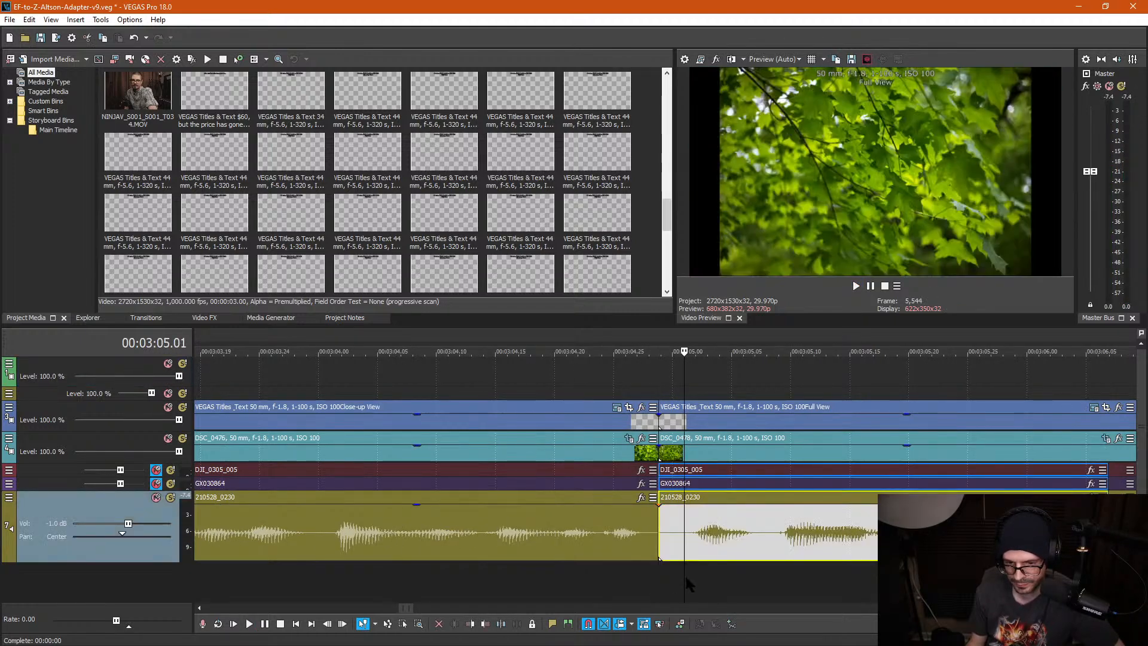
pyautogui.press('s')
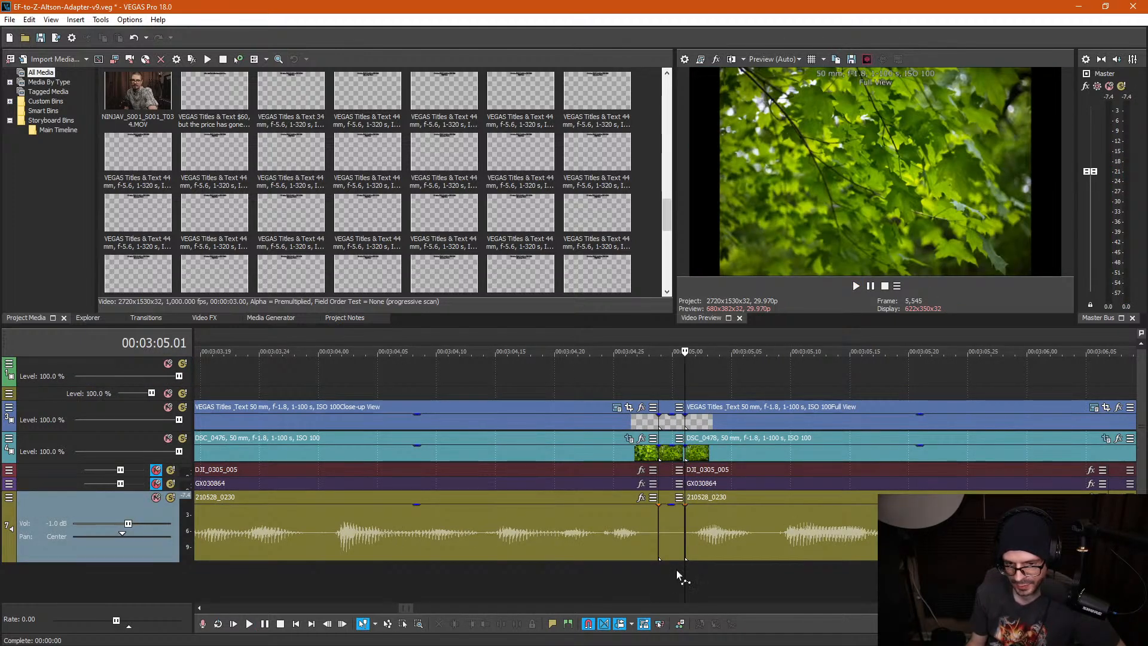
pyautogui.press('d')
pyautogui.press('d')
pyautogui.press('Delete')
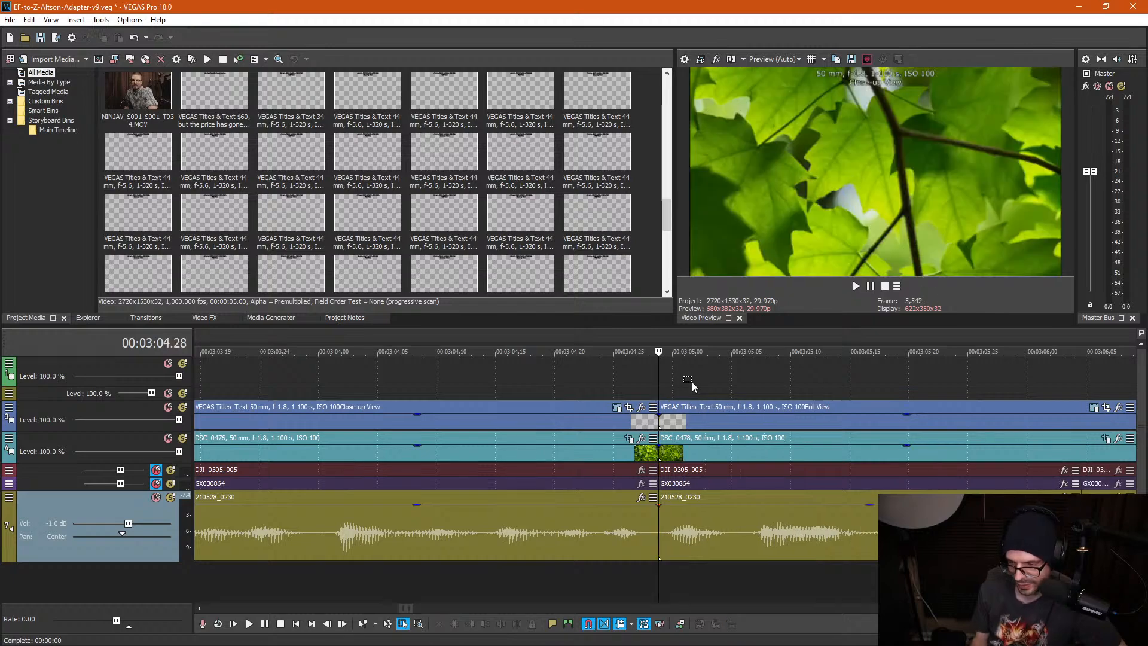
pyautogui.hotkey('ctrl', 'd')
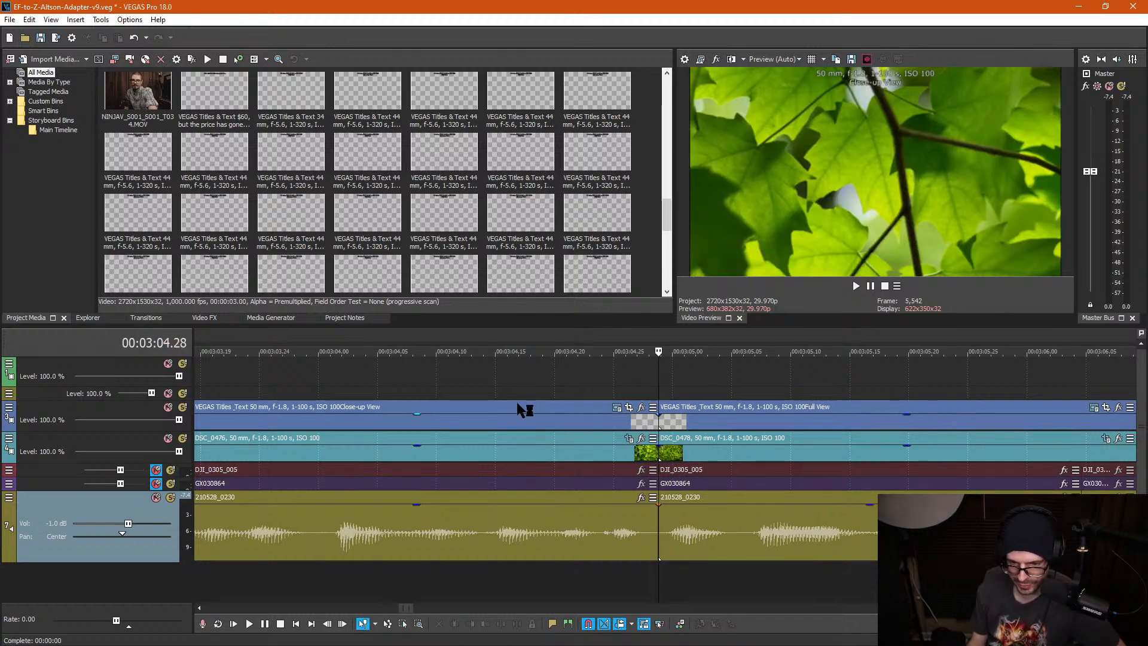
pyautogui.hotkey('ctrl', 's')
# Step: Play back the tightened cut from the close-up DSC_0476 photo through the full view into the DSC_0478 close-up, up to about 00:03:09
pyautogui.click(521, 393)
pyautogui.scroll(-1, 526, 394)
pyautogui.click(566, 381)
pyautogui.press('space')
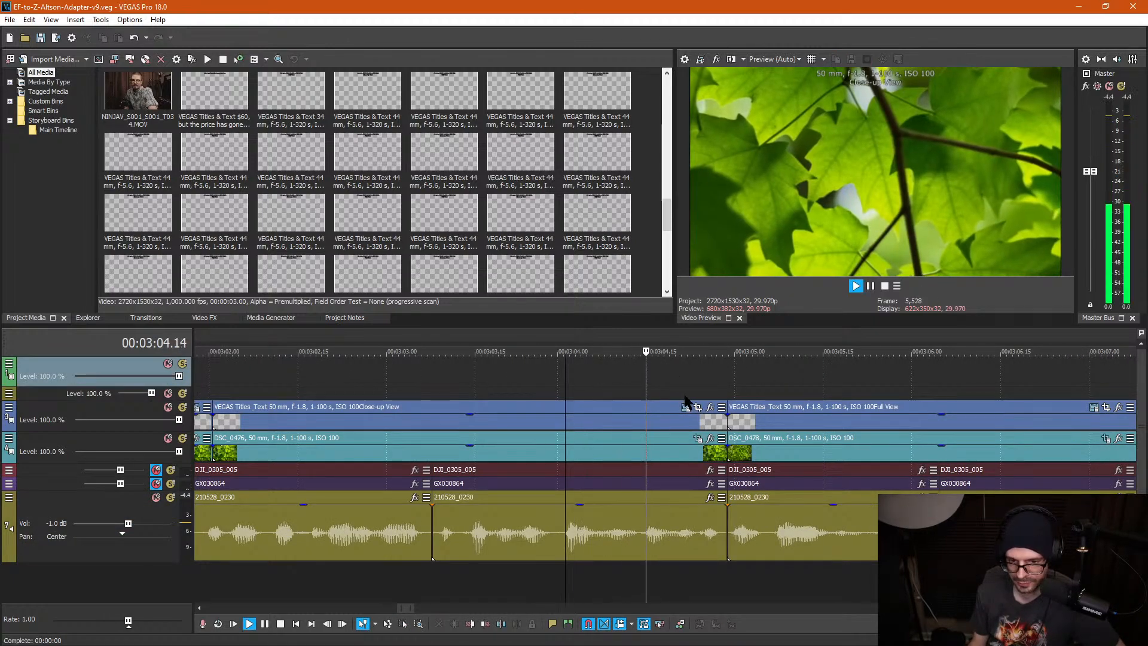
pyautogui.scroll(-1, 612, 402)
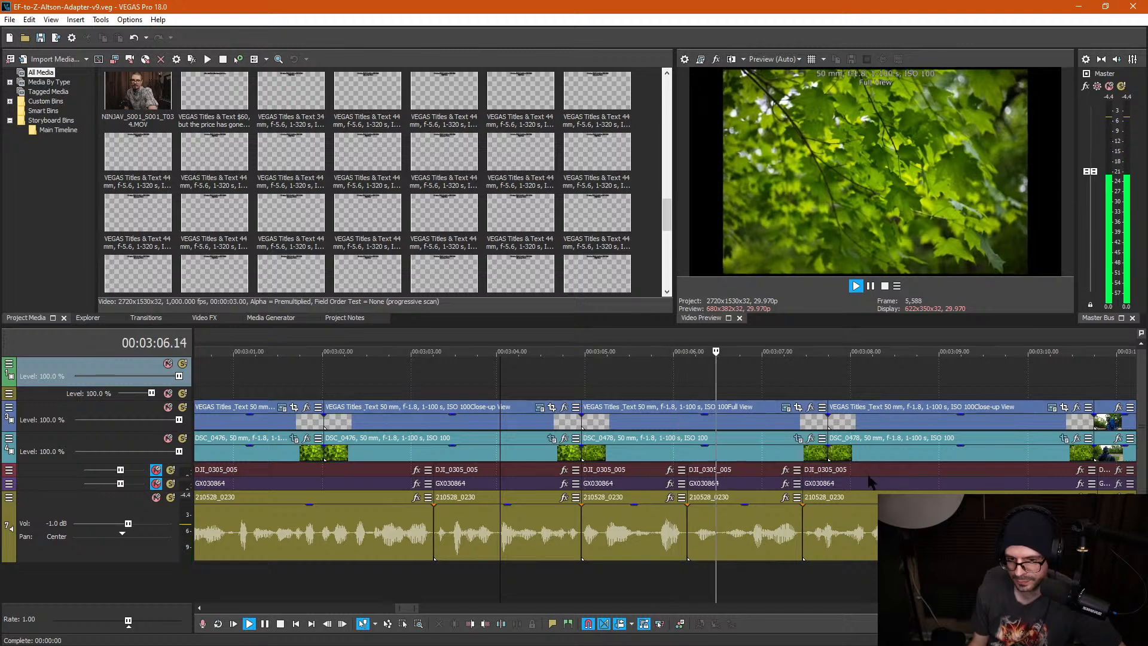
pyautogui.scroll(-1, 806, 477)
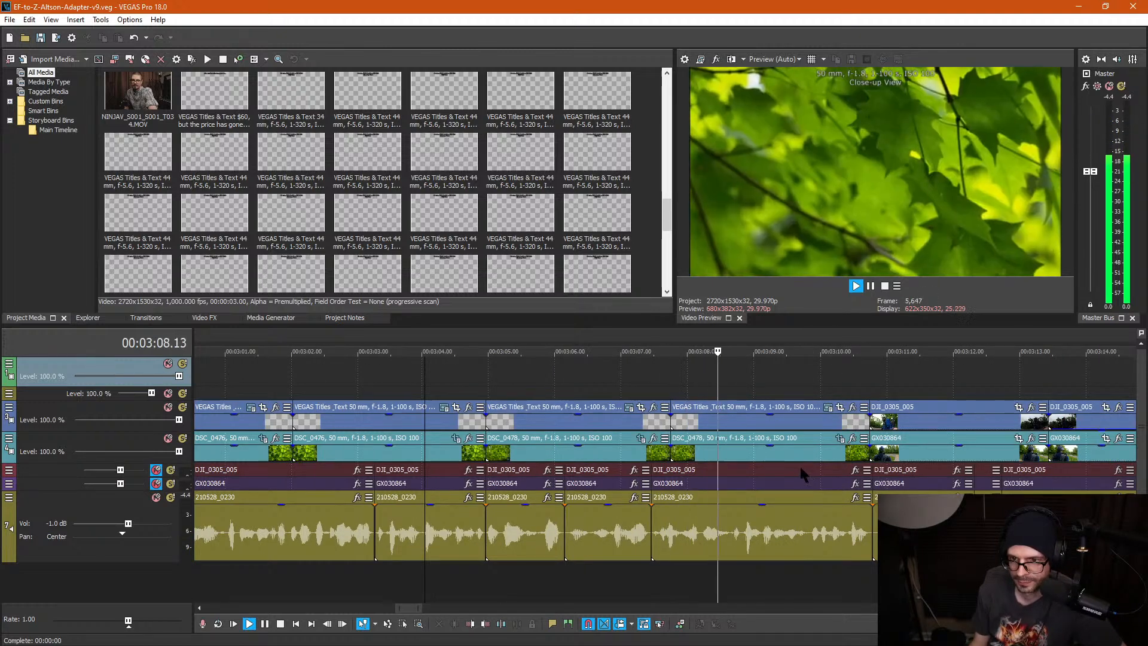
pyautogui.press('space')
# Step: Reframe the close-up DSC_0478 push-in: delete its starting keyframe, recenter the crop at X 3,648.8, Y 2,195.8, and widen the starting crop to 2,030.5 by 1,142.1
pyautogui.click(755, 374)
pyautogui.scroll(1, 806, 401)
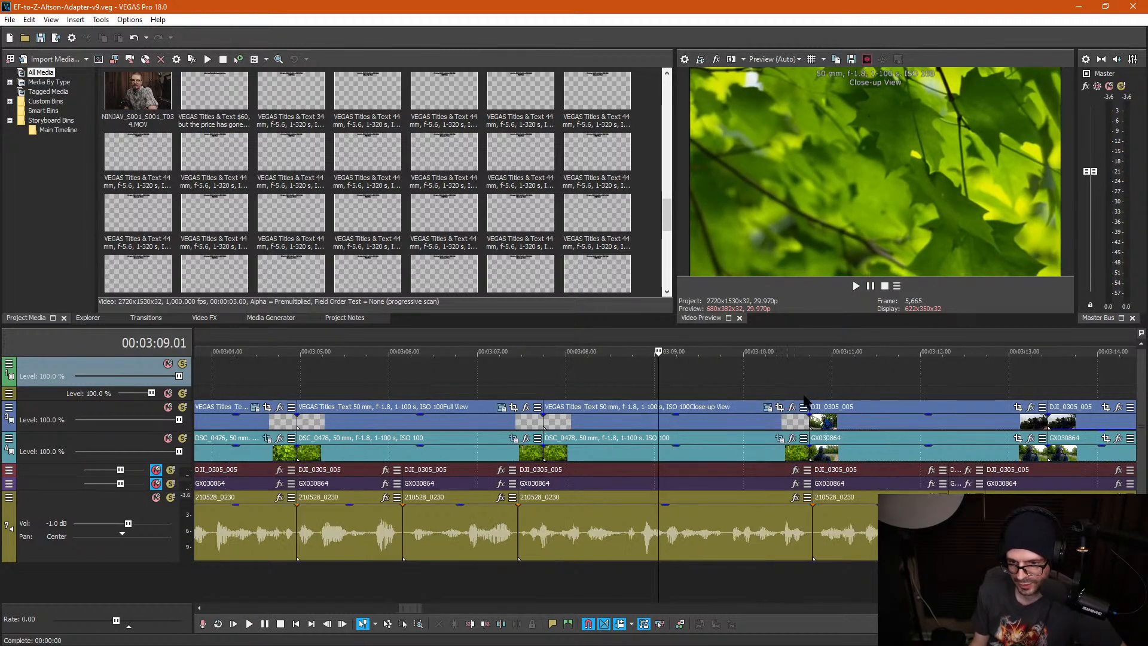
pyautogui.click(780, 437)
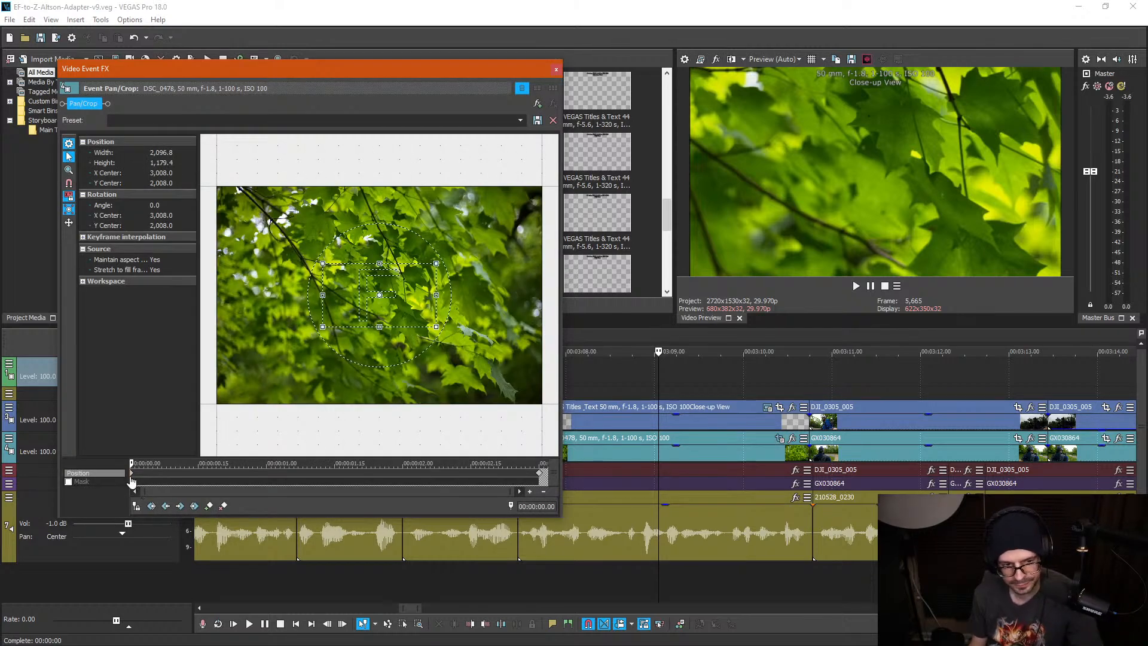
pyautogui.press('Delete')
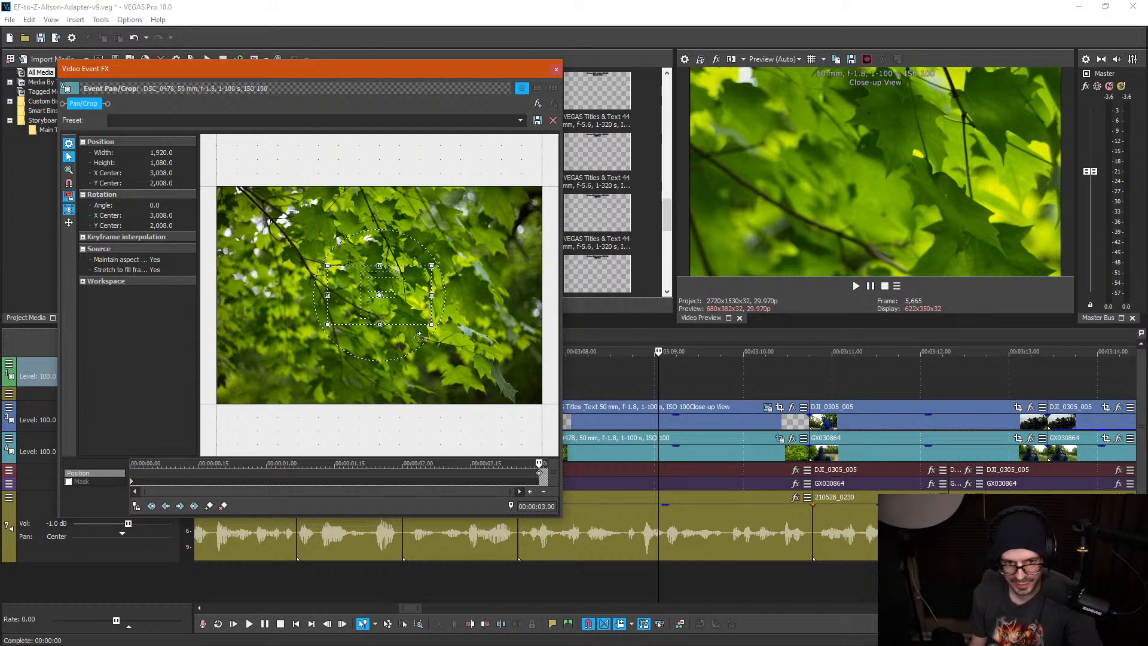
pyautogui.moveTo(382, 310); pyautogui.dragTo(412, 320)
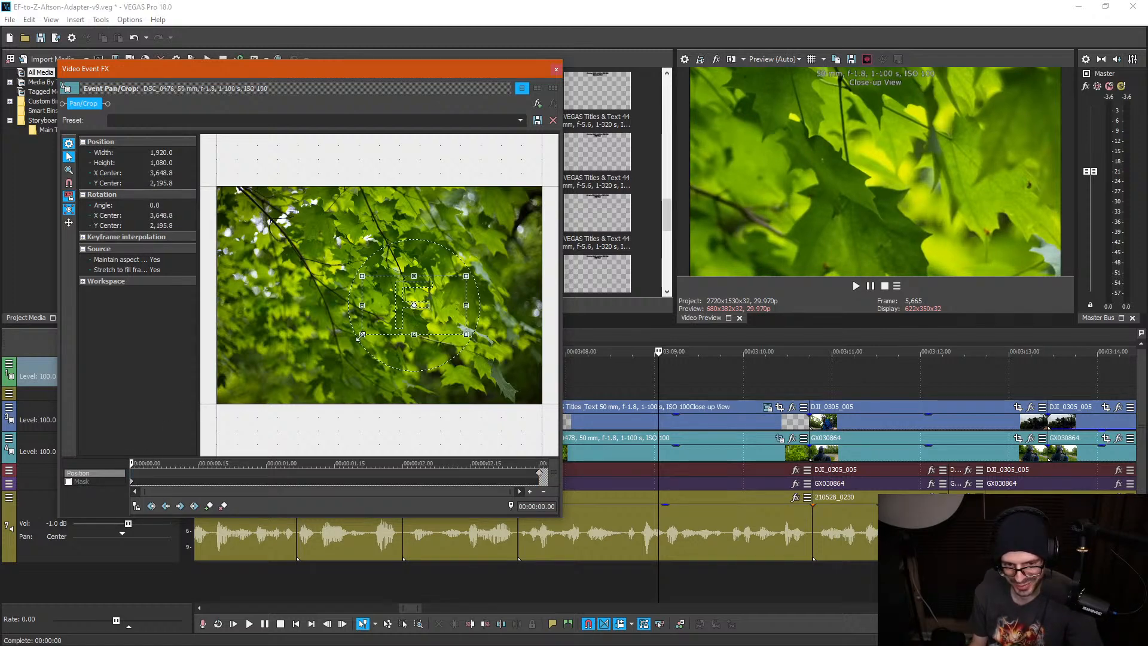
pyautogui.moveTo(361, 336); pyautogui.dragTo(358, 337)
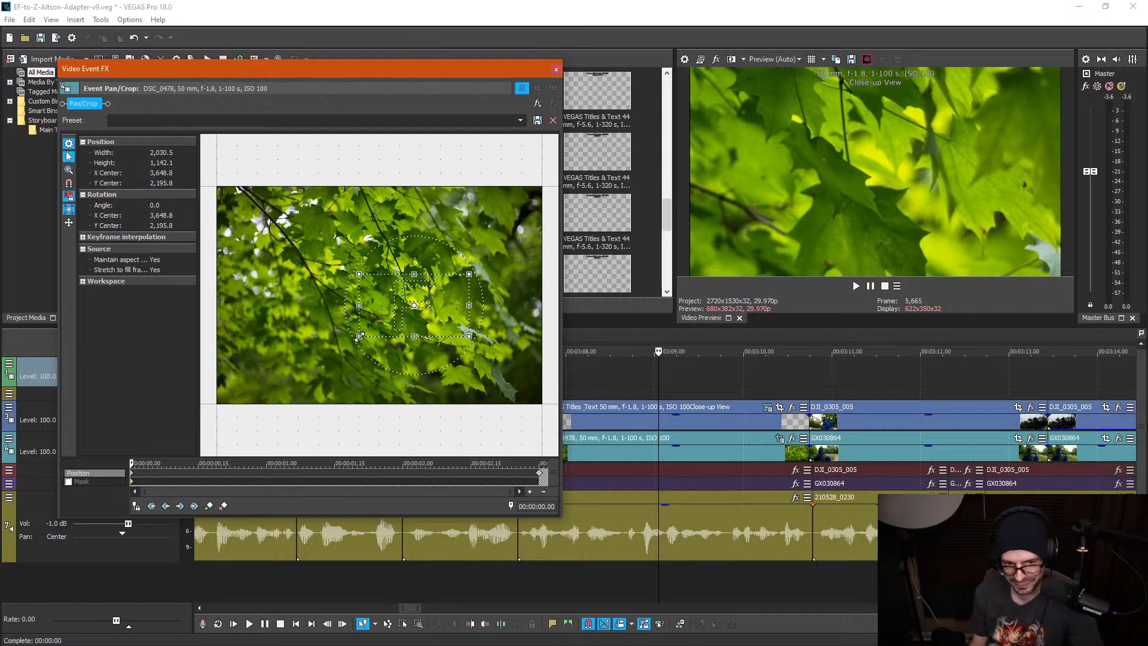
pyautogui.click(556, 70)
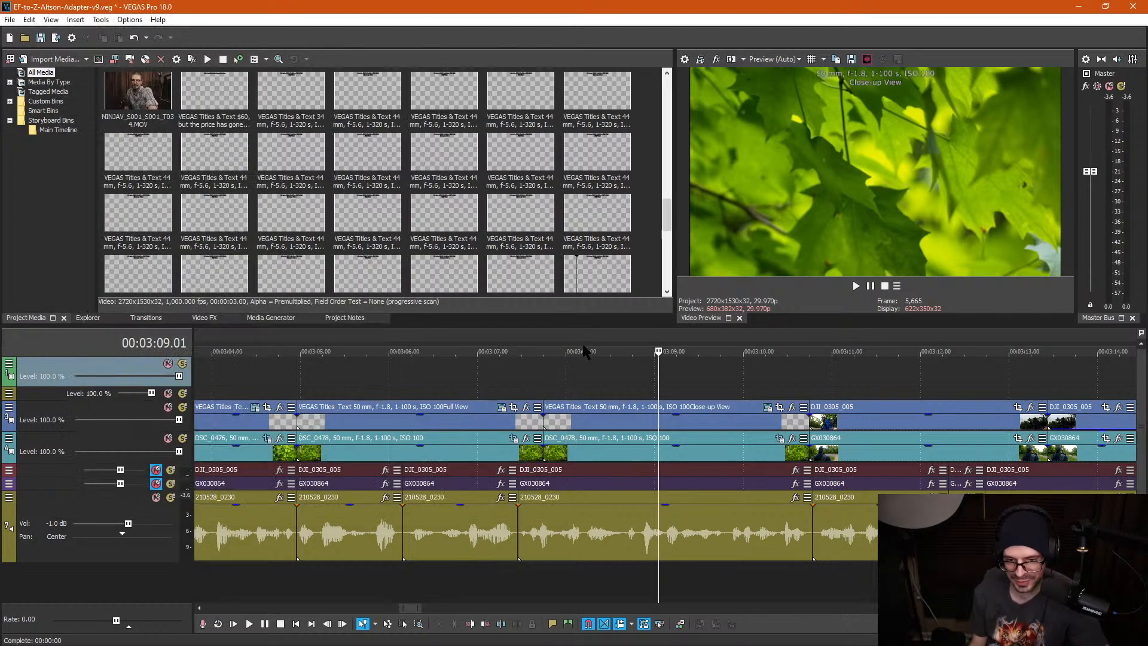
# Step: Play back the reframed DSC_0478 close-up from 00:03:07.15 into the following DJI_0305_005 clip
pyautogui.click(575, 368)
pyautogui.click(523, 393)
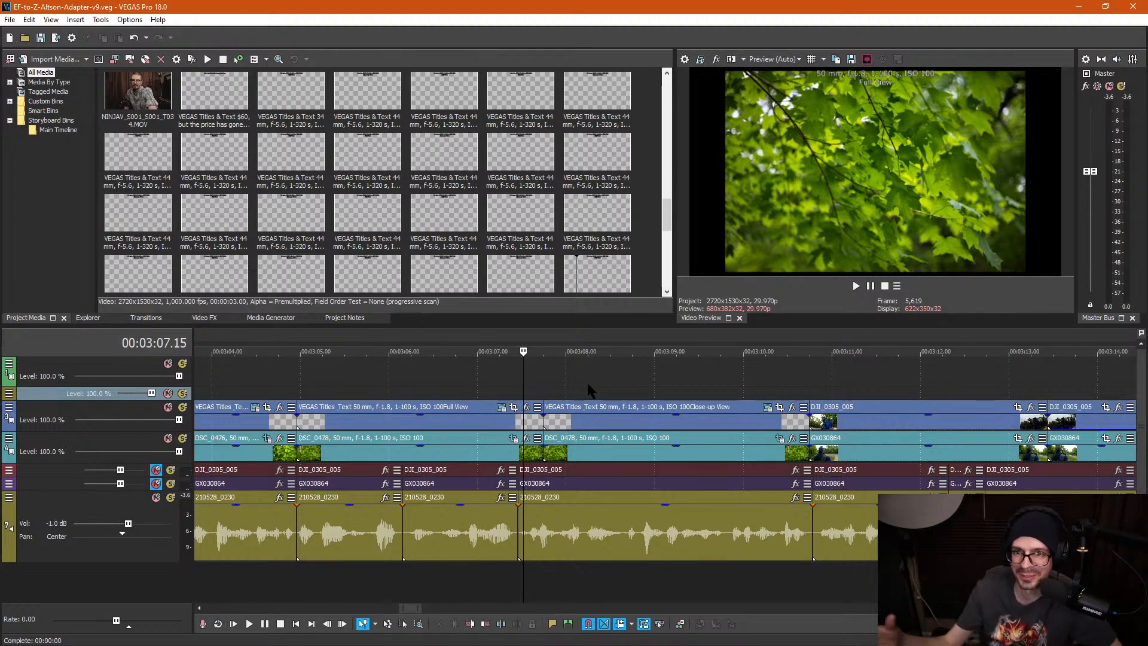
pyautogui.press('space')
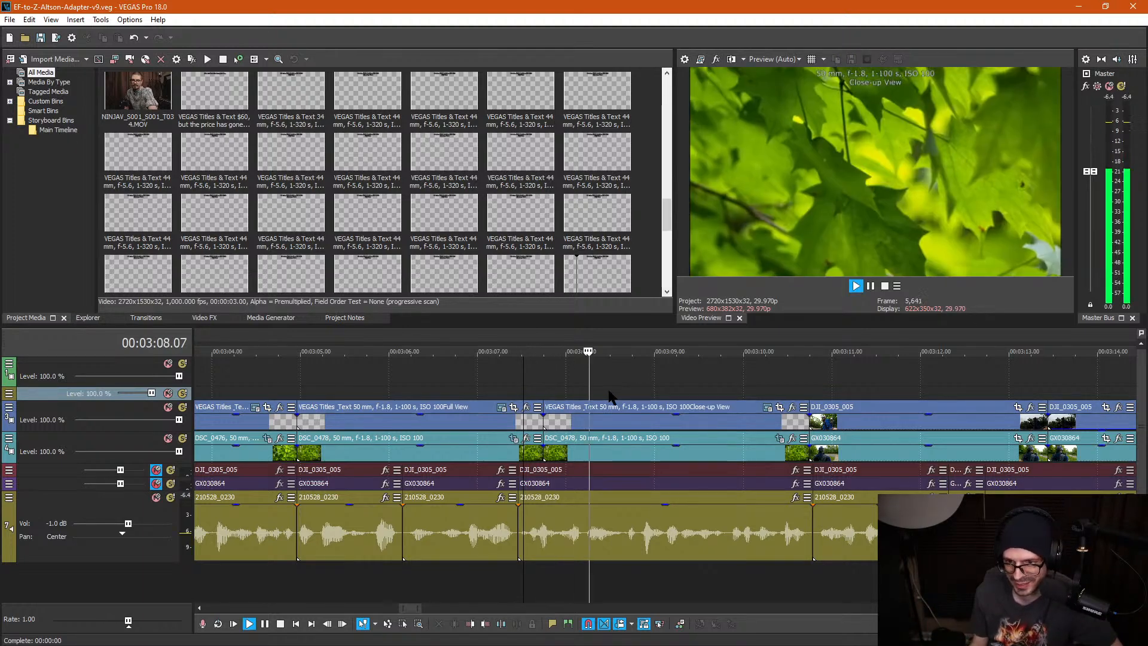
pyautogui.scroll(-2, 782, 428)
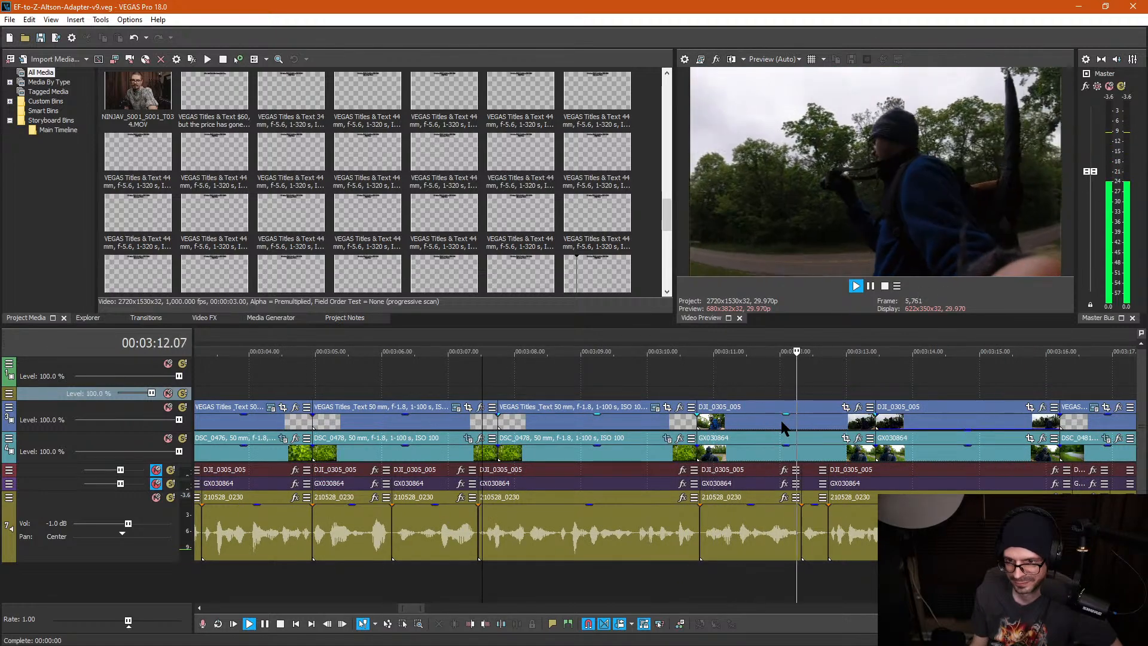
# Step: Brighten the DJI_0305_005 clip after the DSC_0478 close-up with a VEGAS Levels effect at gamma 1.502, and play it back from 00:03:10.18
pyautogui.click(825, 424)
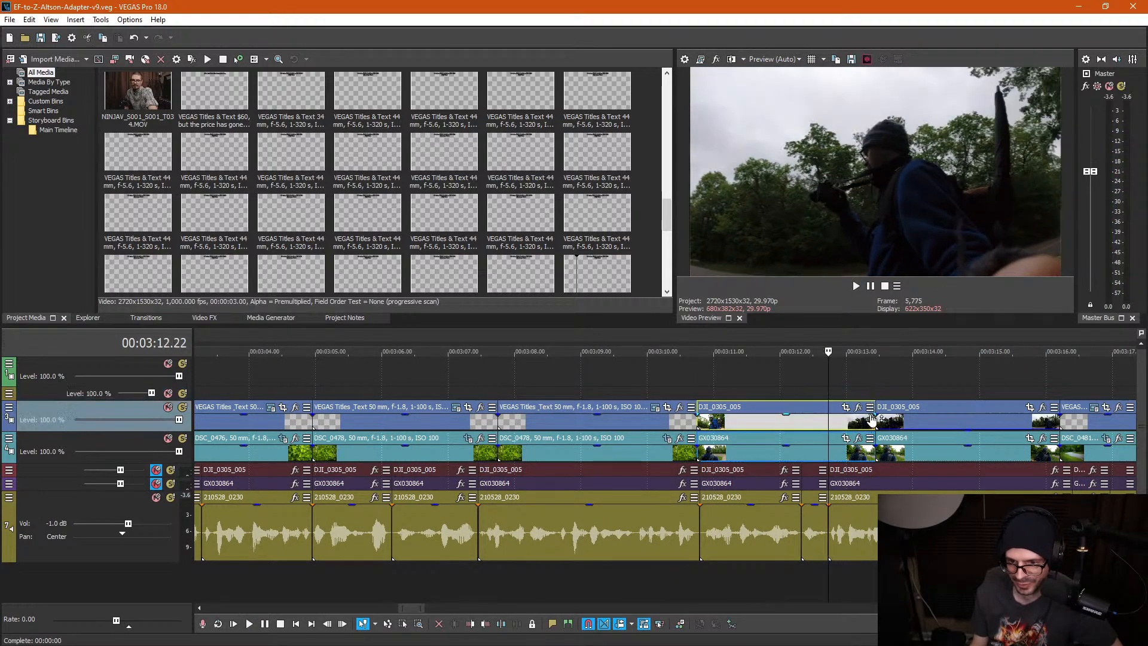
pyautogui.click(859, 408)
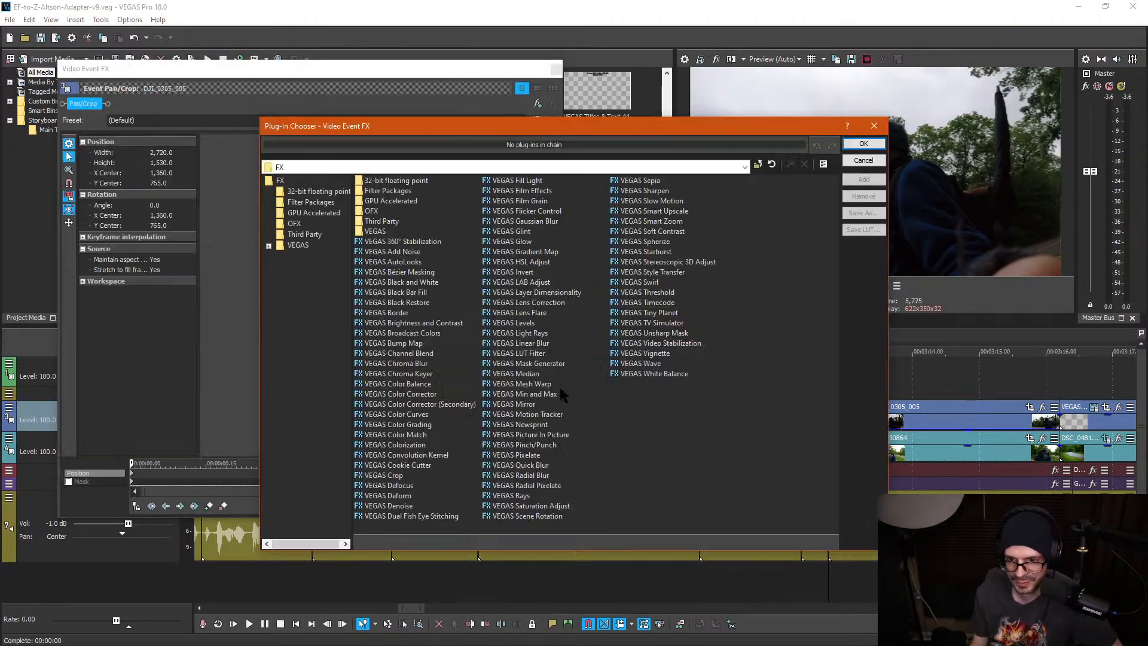
pyautogui.doubleClick(526, 322)
pyautogui.click(863, 144)
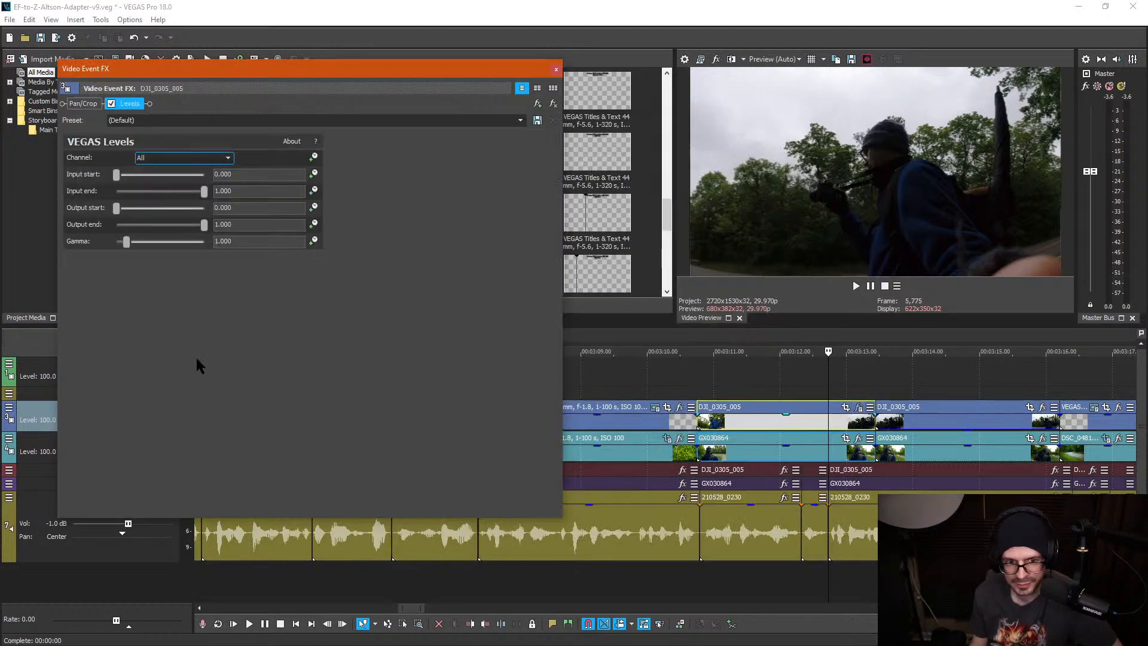
pyautogui.moveTo(127, 241); pyautogui.dragTo(137, 242)
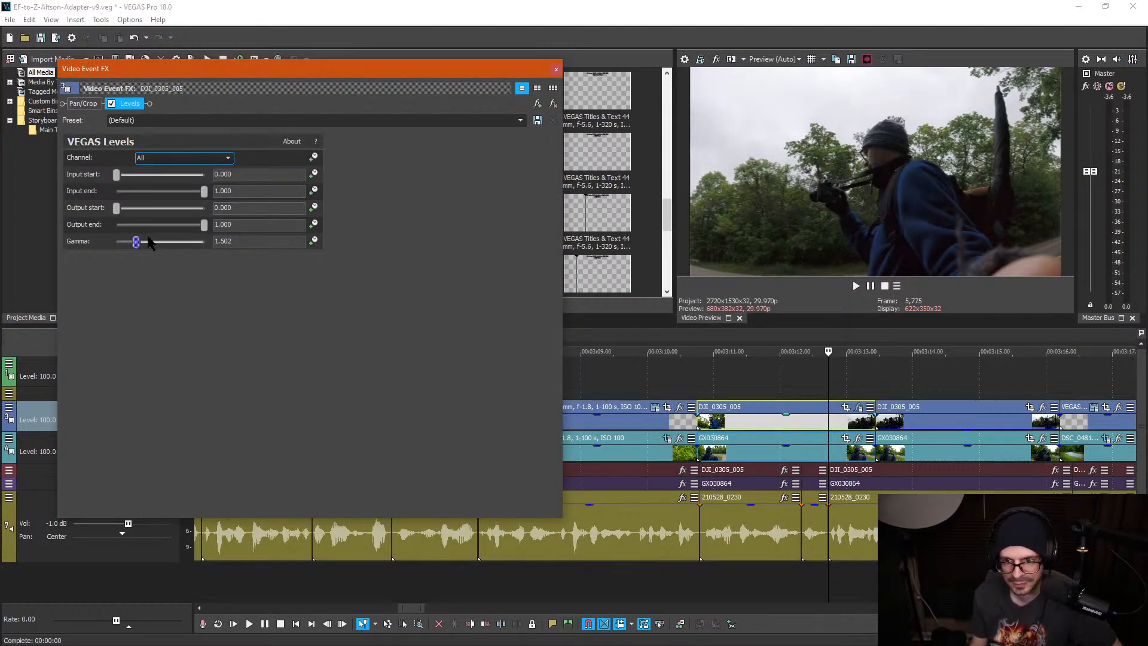
pyautogui.click(556, 71)
pyautogui.click(689, 392)
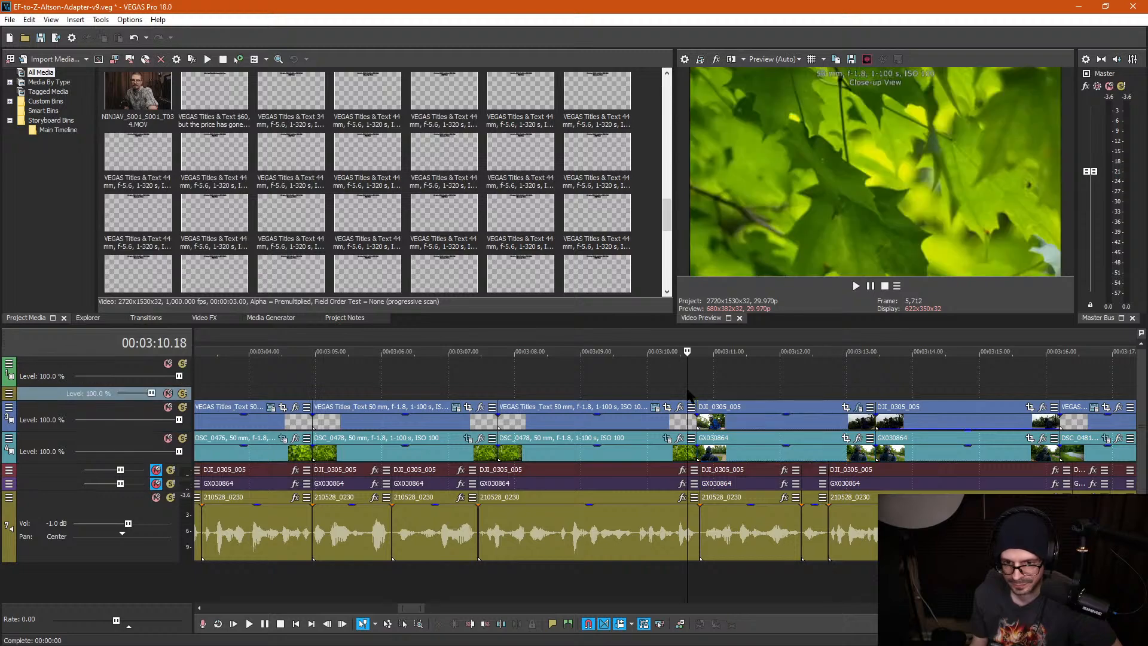
pyautogui.press('space')
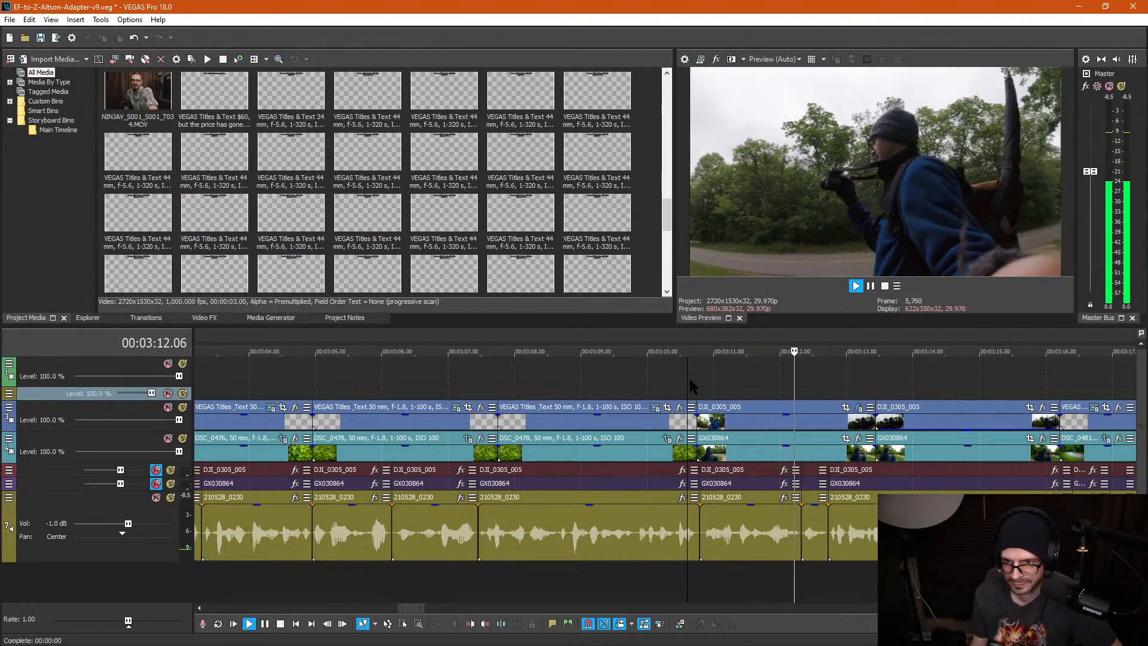
pyautogui.press('space')
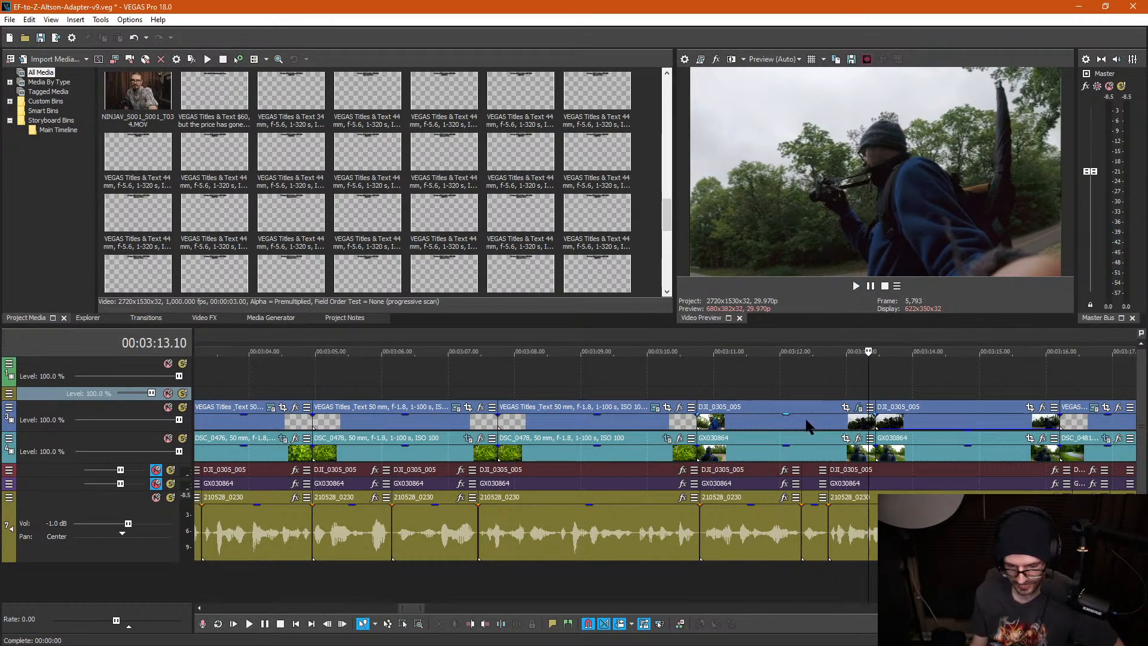
# Step: Add VEGAS Video Stabilization to the brightened DJI_0305_005 clip, run the analysis in the Basic view, and play back the clip to 00:03:15.03
pyautogui.click(859, 408)
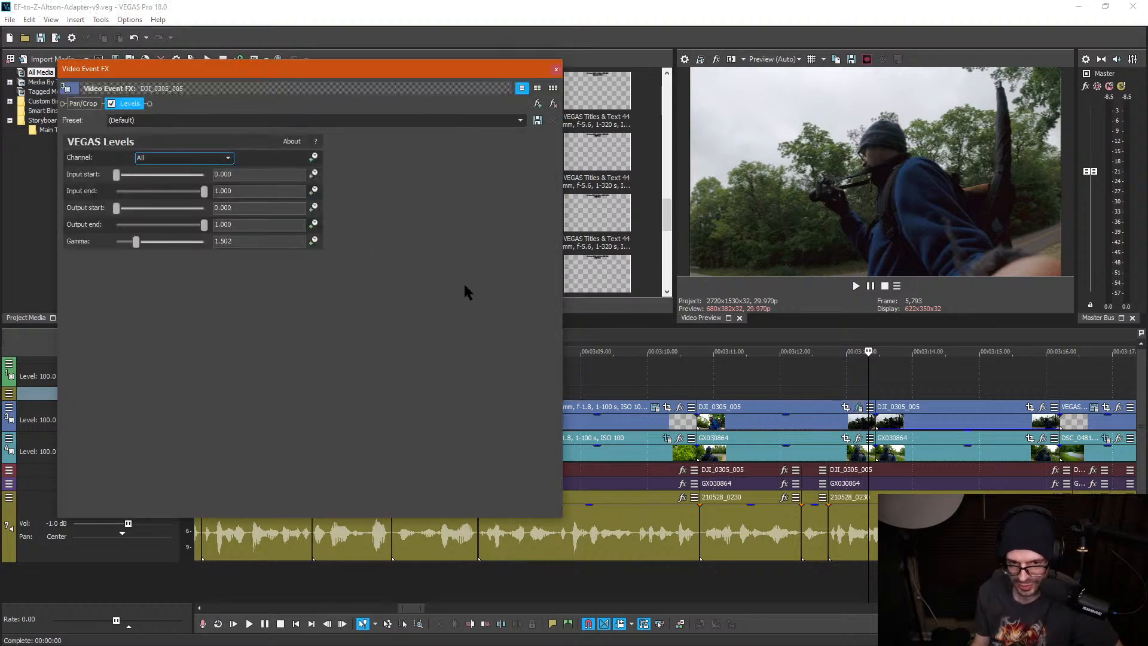
pyautogui.click(539, 102)
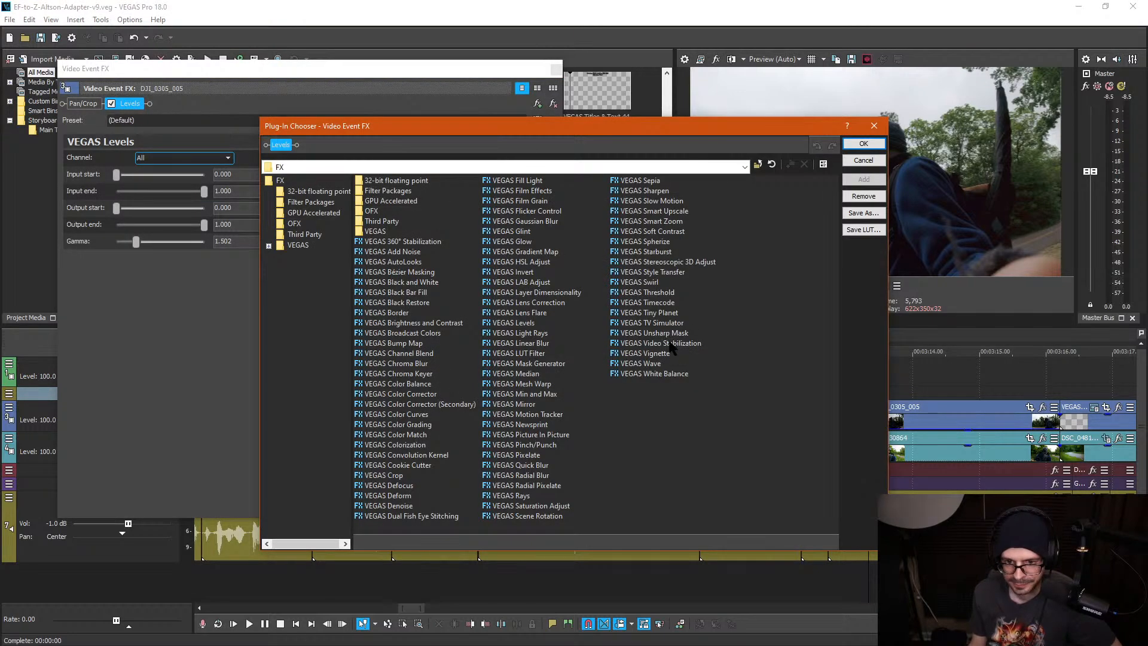
pyautogui.doubleClick(669, 342)
pyautogui.click(863, 143)
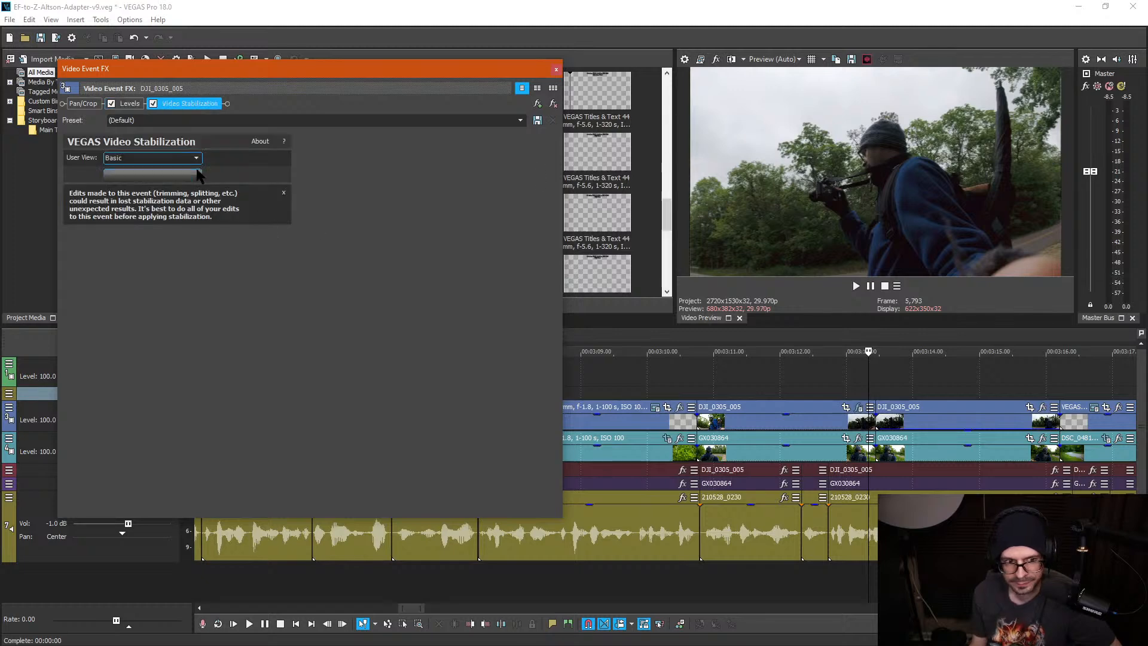
pyautogui.click(177, 175)
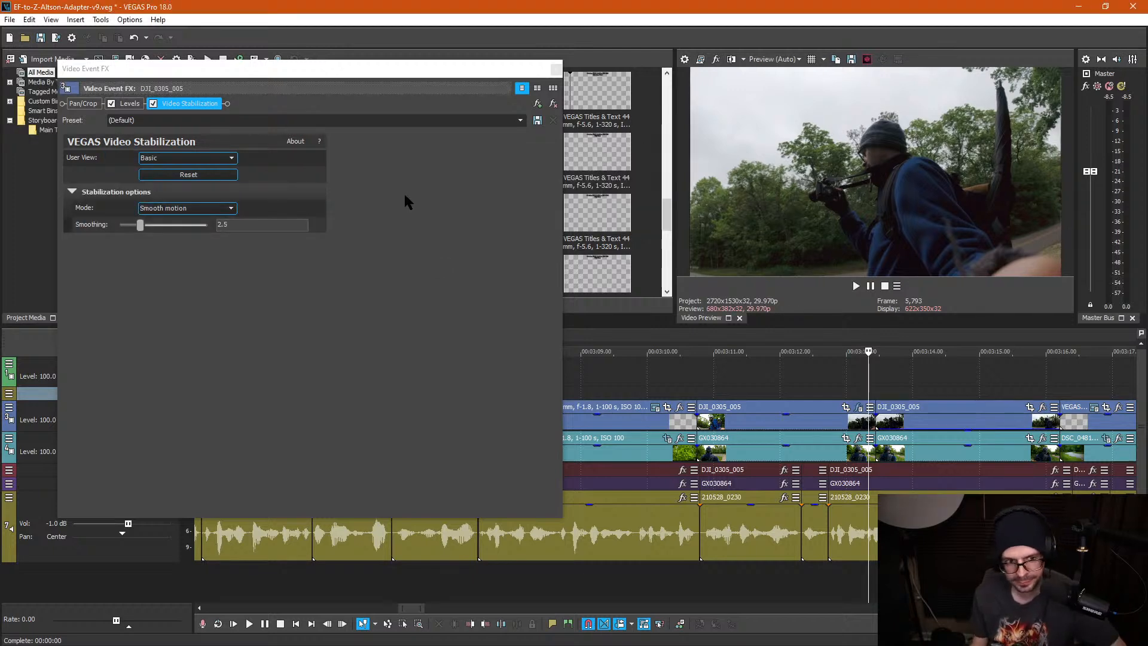
pyautogui.click(556, 70)
pyautogui.click(712, 383)
pyautogui.press('space')
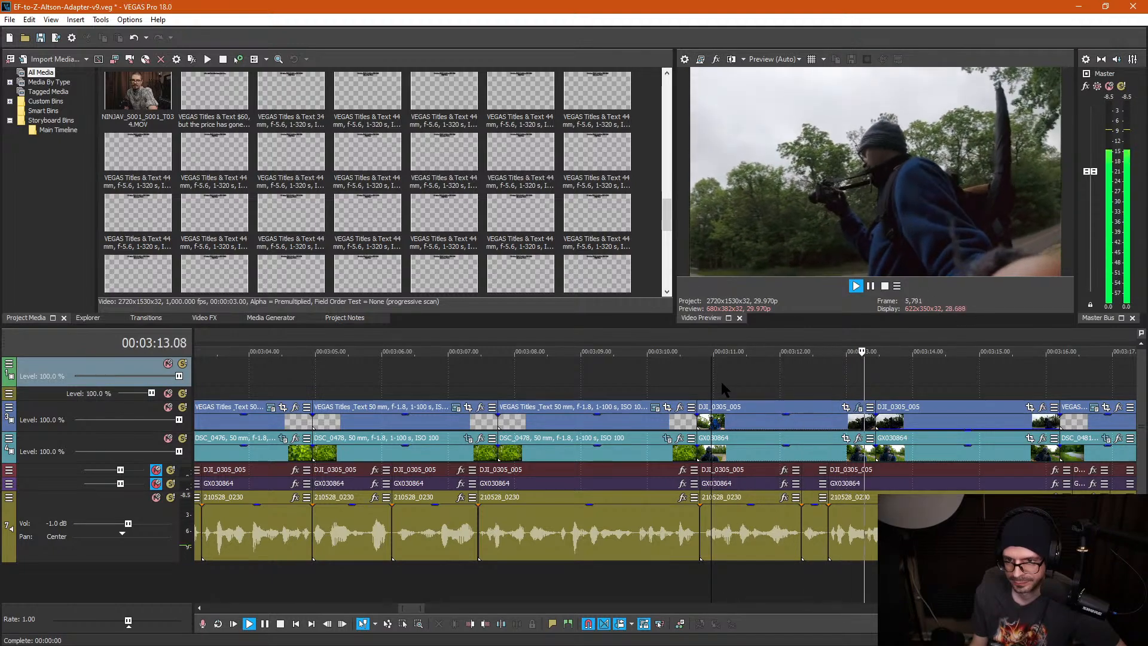
pyautogui.press('Return')
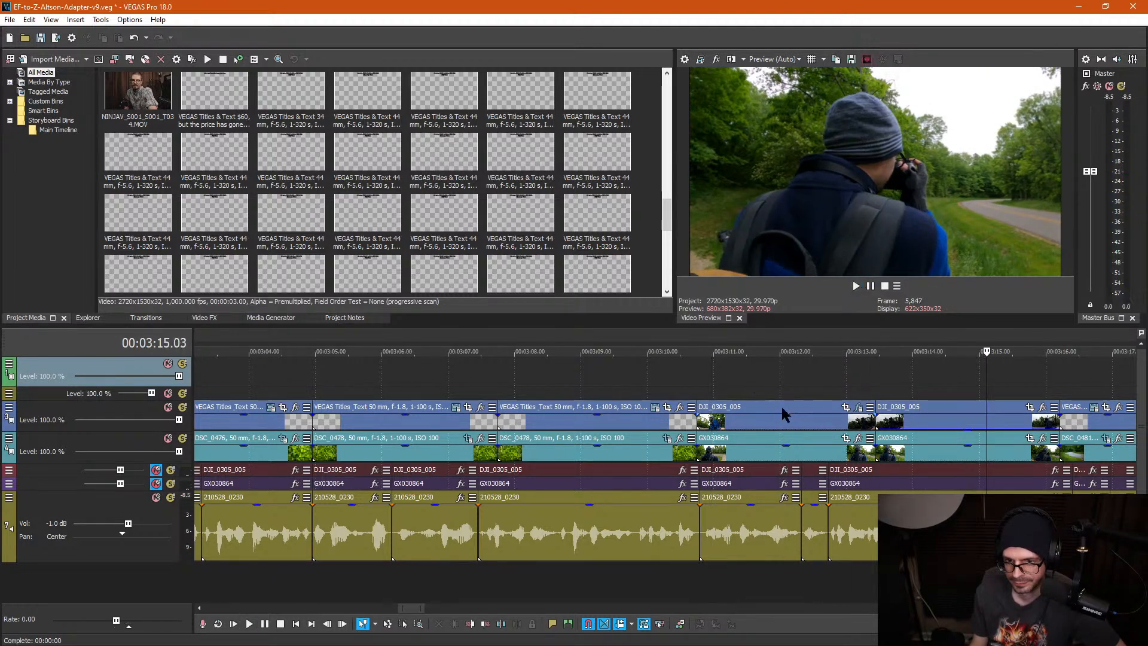
# Step: Shift the DJI_0305_005 and GX030864 pair to later footage by extending its end about 2 seconds, trimming its start, and refitting it after the close-up
pyautogui.click(750, 424)
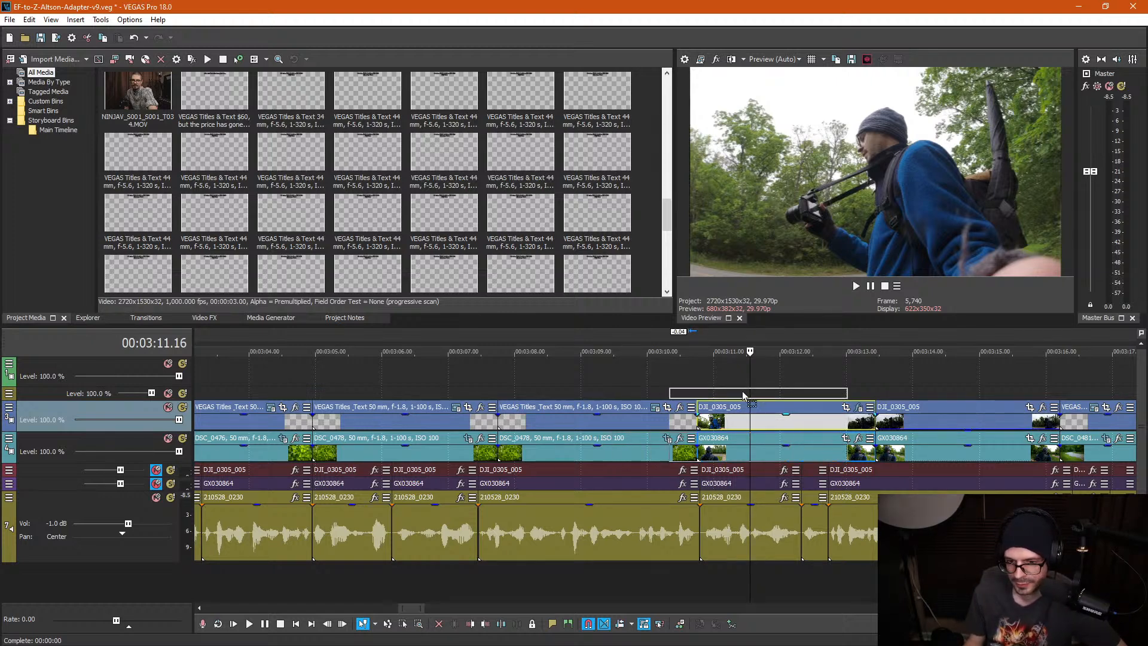
pyautogui.moveTo(741, 390); pyautogui.dragTo(758, 366)
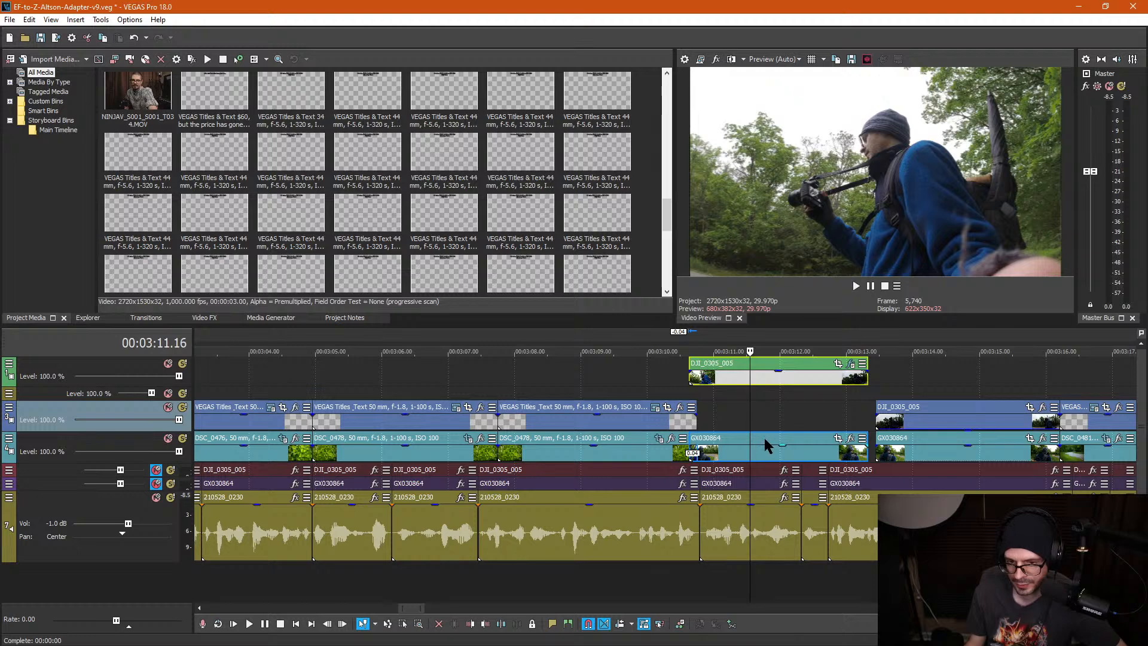
pyautogui.moveTo(763, 437); pyautogui.dragTo(688, 381)
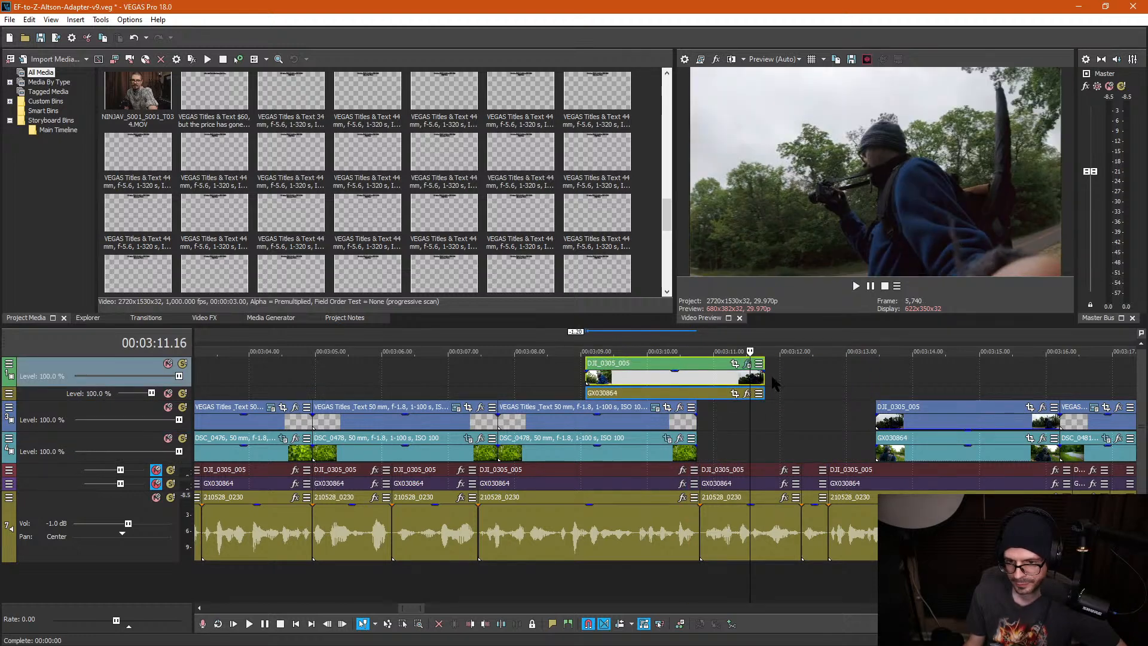
pyautogui.moveTo(764, 376); pyautogui.dragTo(900, 376)
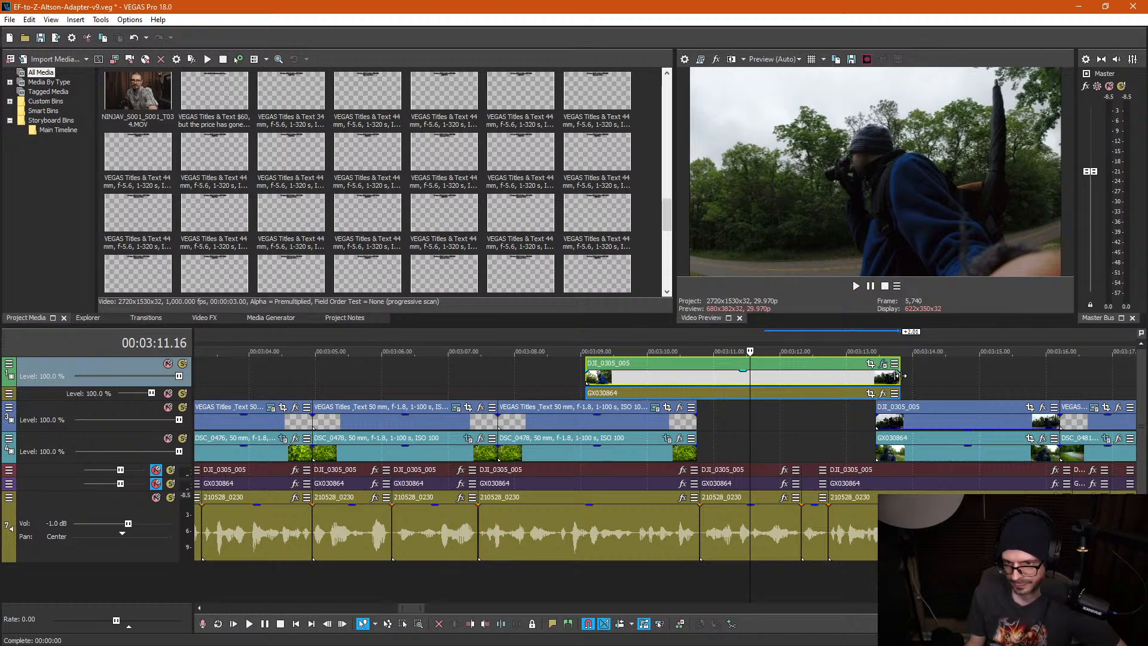
pyautogui.moveTo(584, 364); pyautogui.dragTo(737, 394)
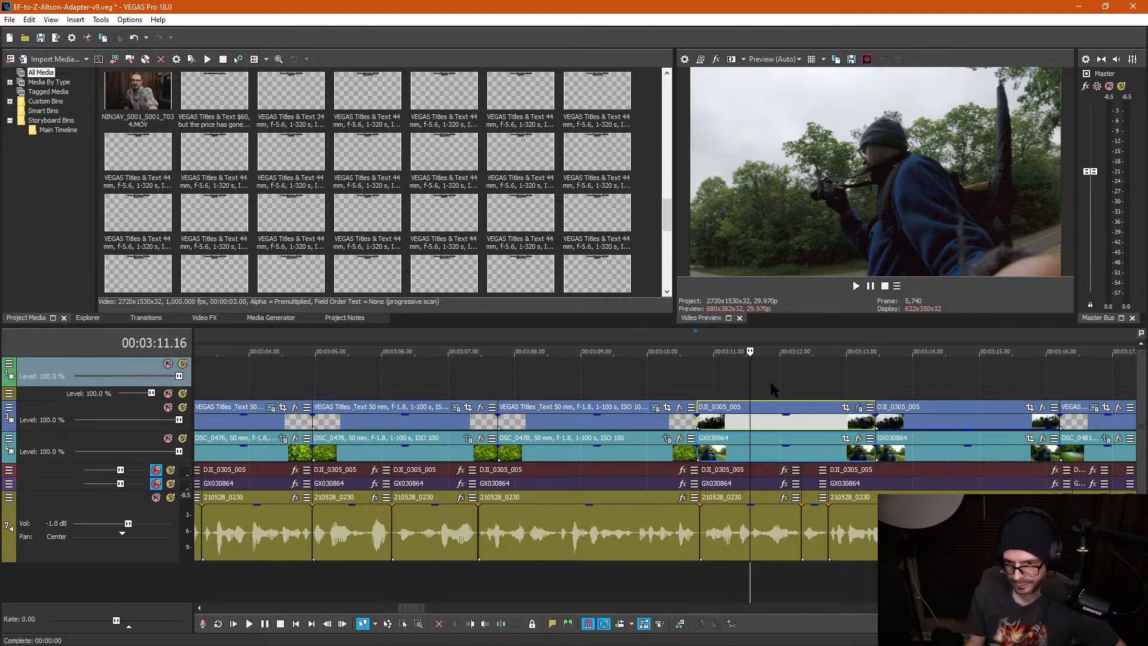
# Step: Extend the start of the DJI_0305_005 and GX030864 pair back one frame so it meets the DSC_0478 close-up
pyautogui.click(701, 389)
pyautogui.scroll(2, 704, 390)
pyautogui.click(653, 421)
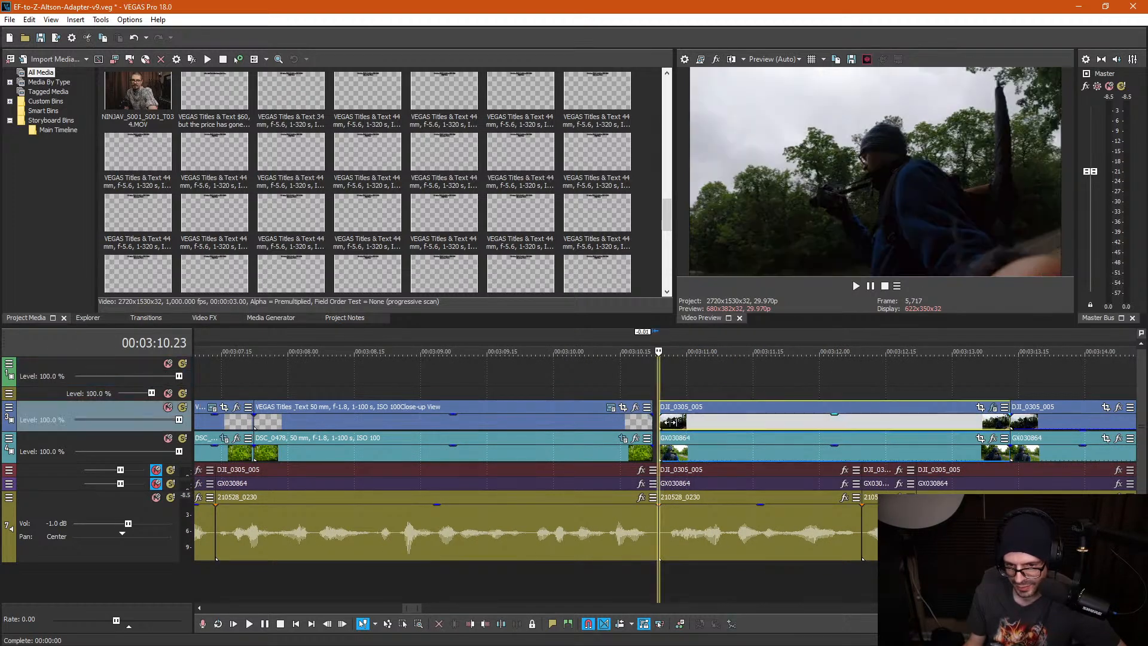
pyautogui.press('space')
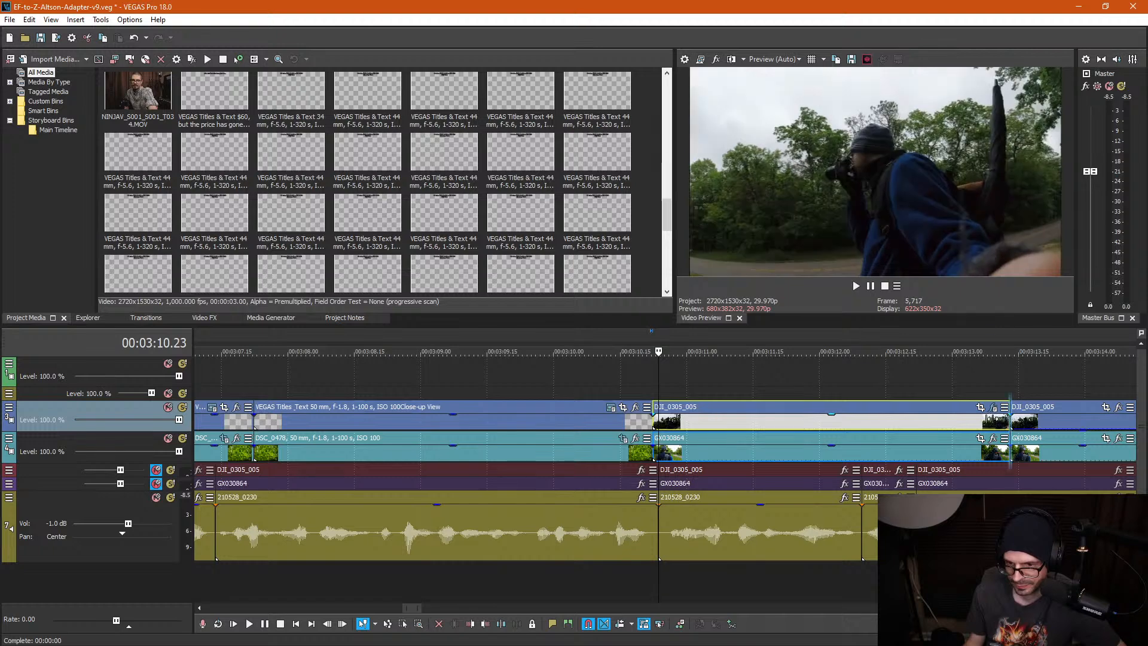
# Step: Rerun the VEGAS Video Stabilization analysis on the retrimmed DJI_0305_005 clip after the DSC_0478 close-up, and close the effects window
pyautogui.click(902, 375)
pyautogui.scroll(-2, 981, 386)
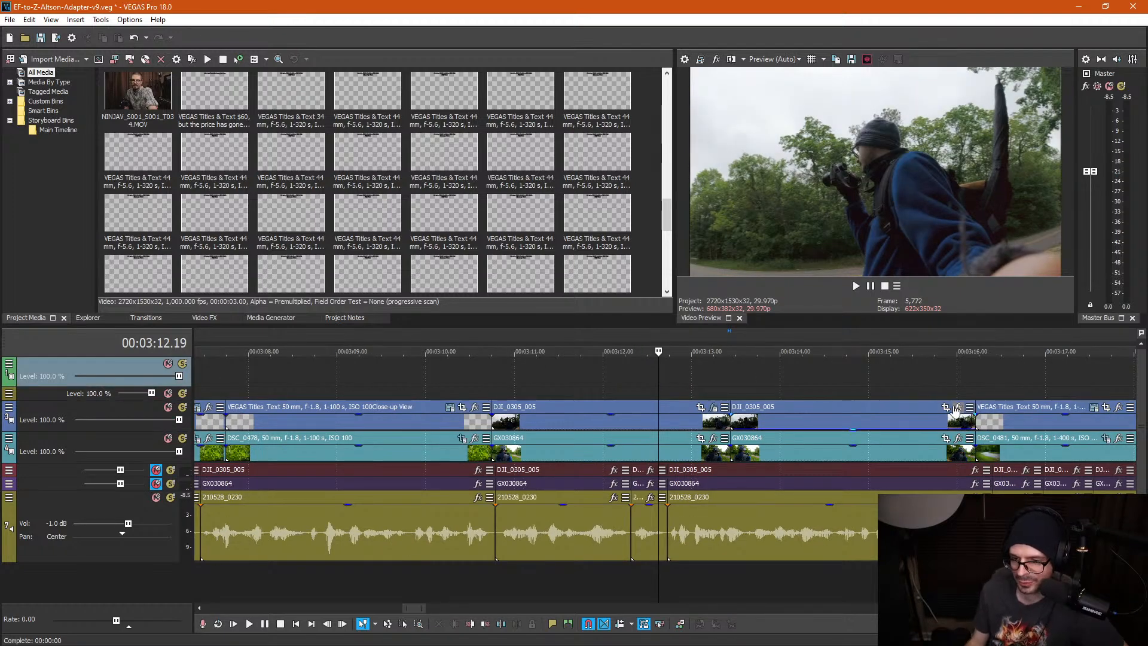
pyautogui.click(714, 408)
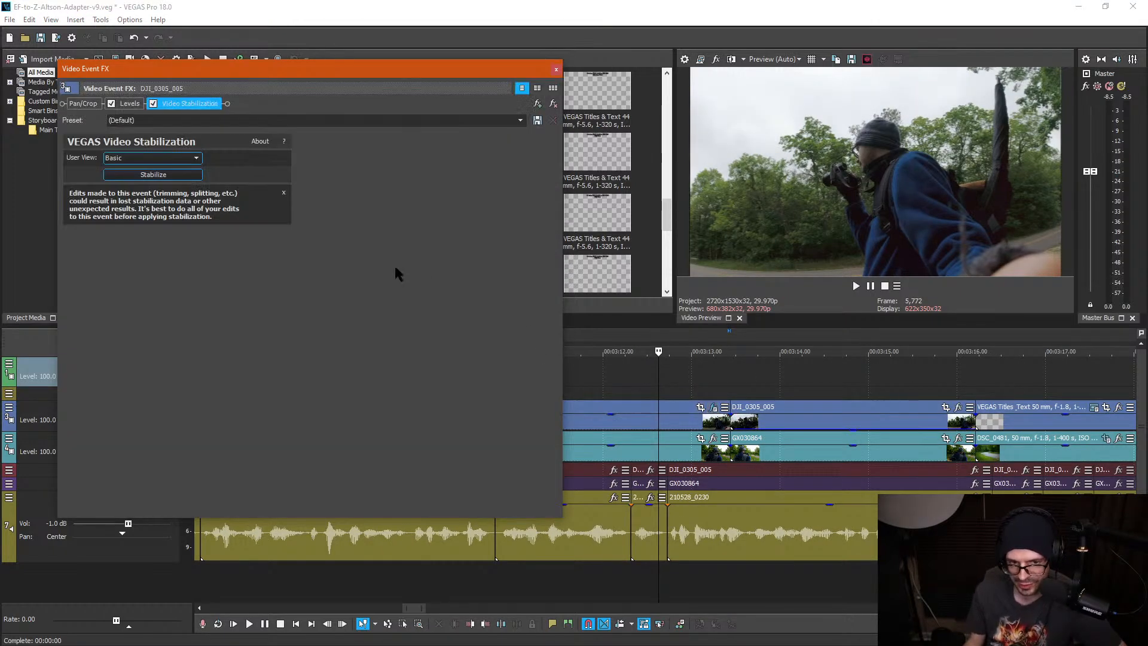
pyautogui.click(154, 175)
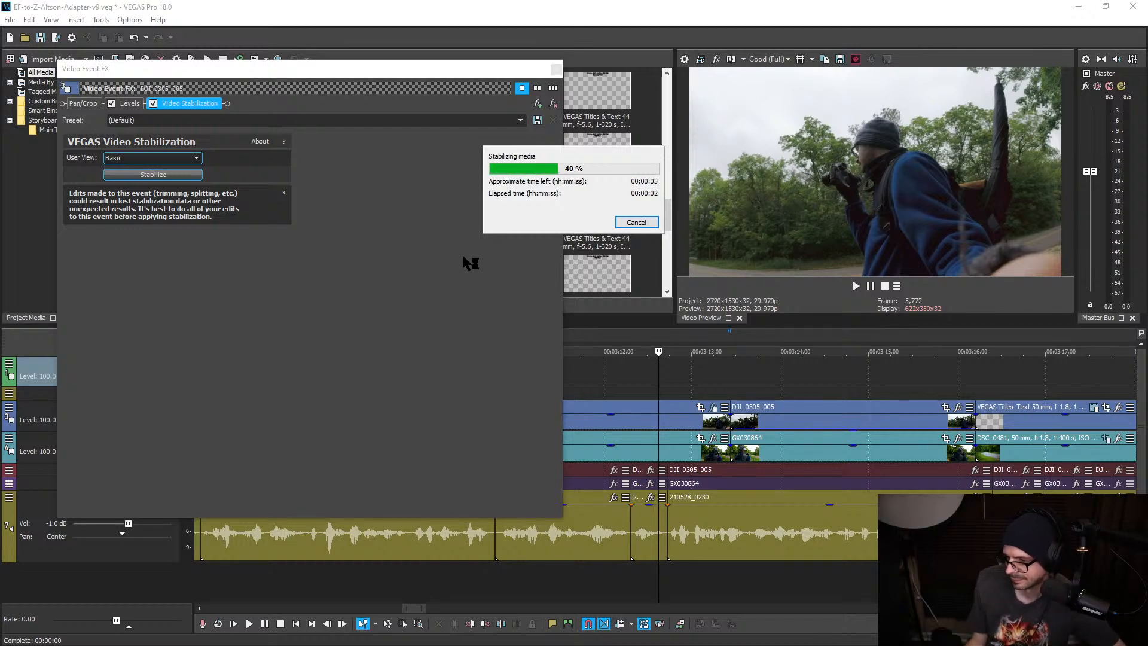
pyautogui.click(556, 68)
# Step: Play back the restabilized DJI_0305_005 clip from 00:03:10.18 into the DSC_0481 photo, and replay the section from 00:03:10.15
pyautogui.click(488, 376)
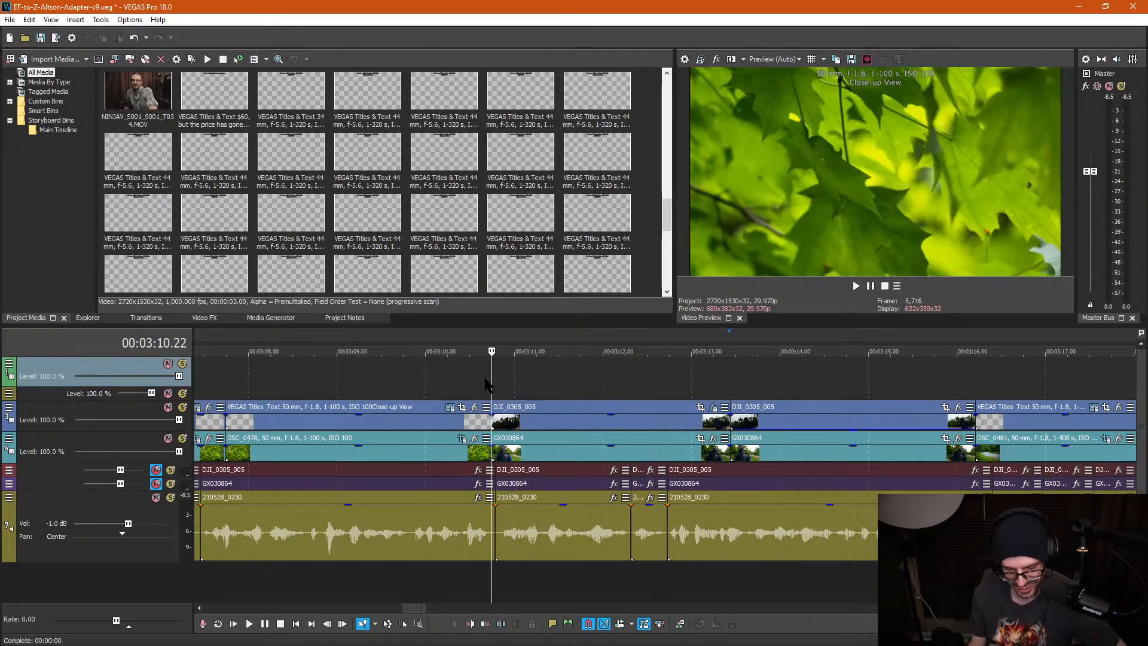
pyautogui.click(445, 375)
pyautogui.click(478, 375)
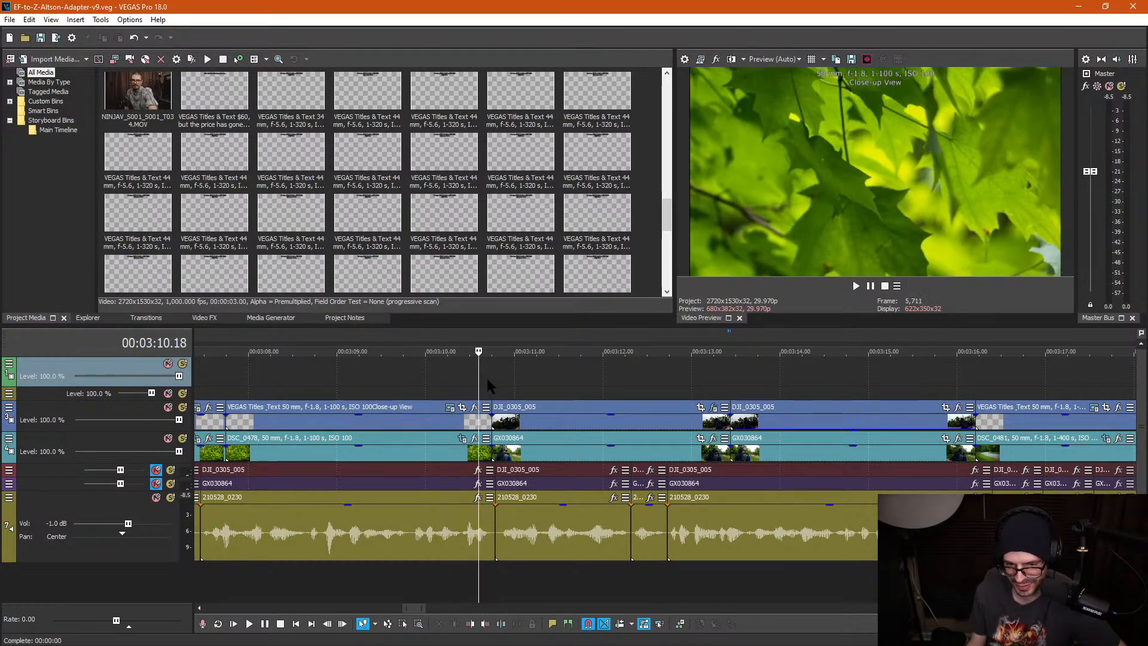
pyautogui.press('space')
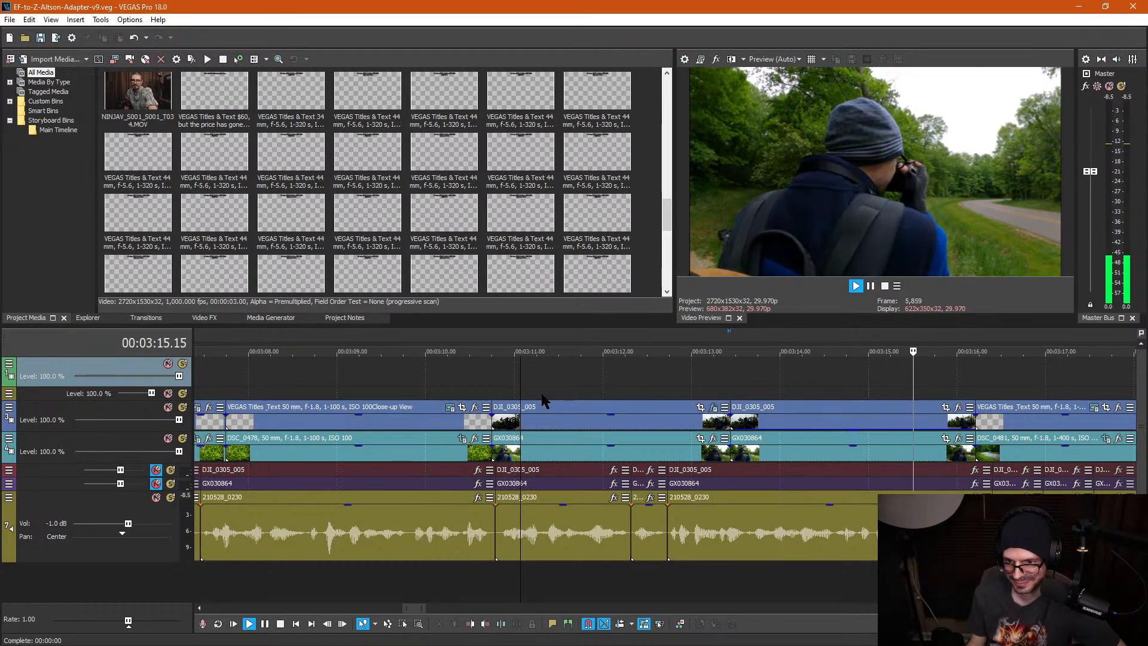
pyautogui.scroll(-3, 544, 400)
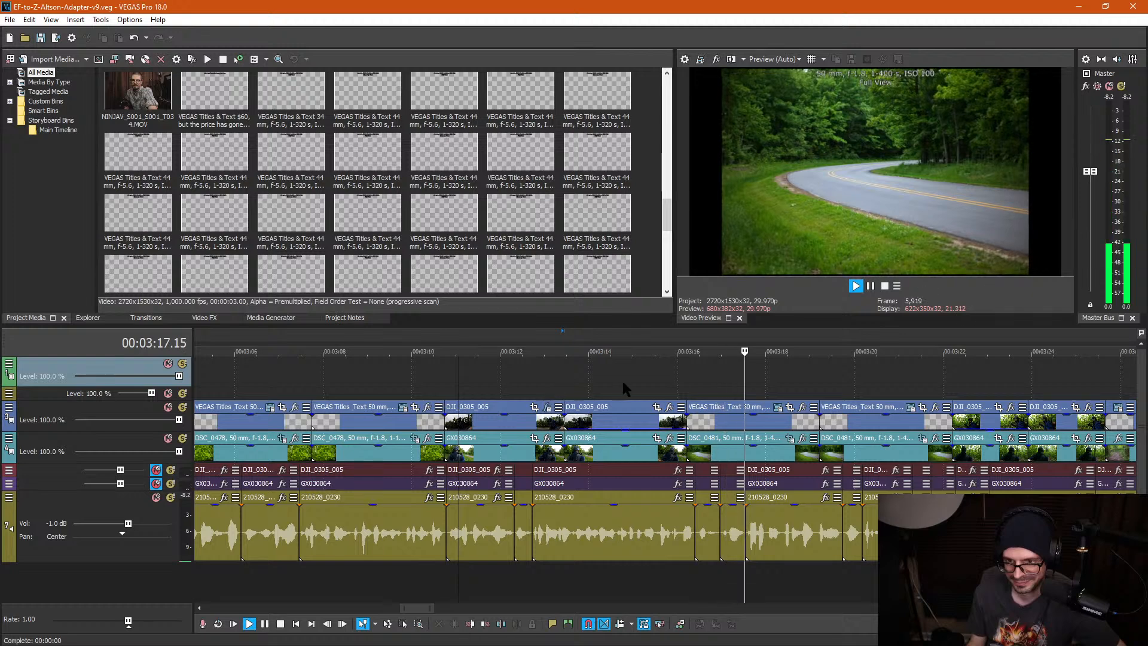
pyautogui.press('space')
pyautogui.click(547, 374)
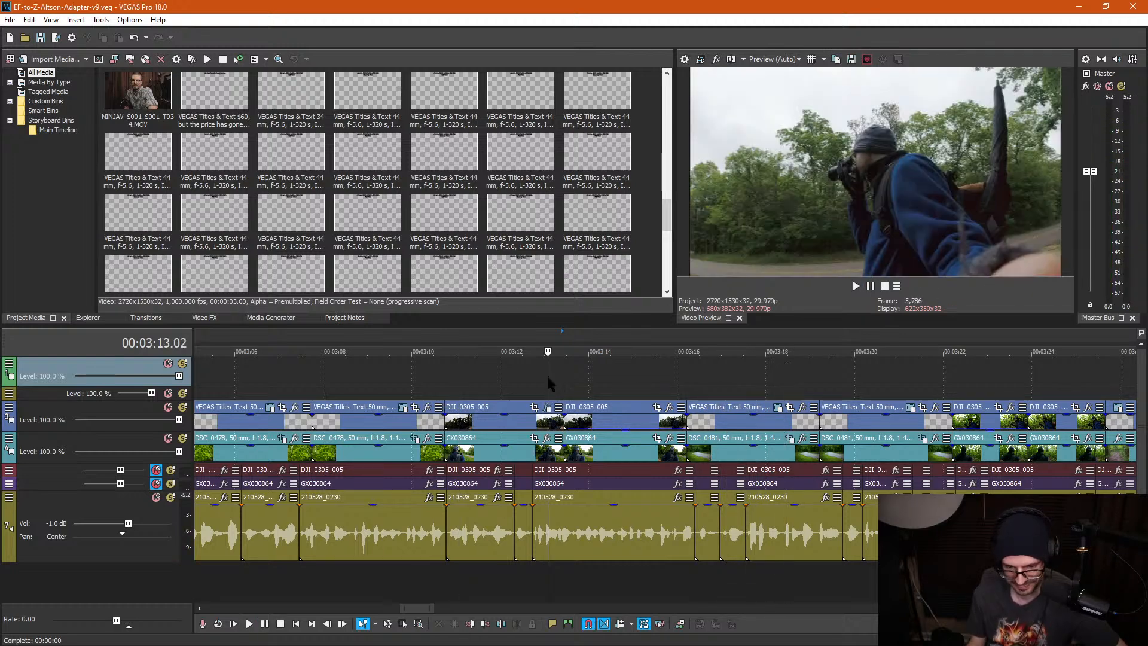
pyautogui.click(434, 374)
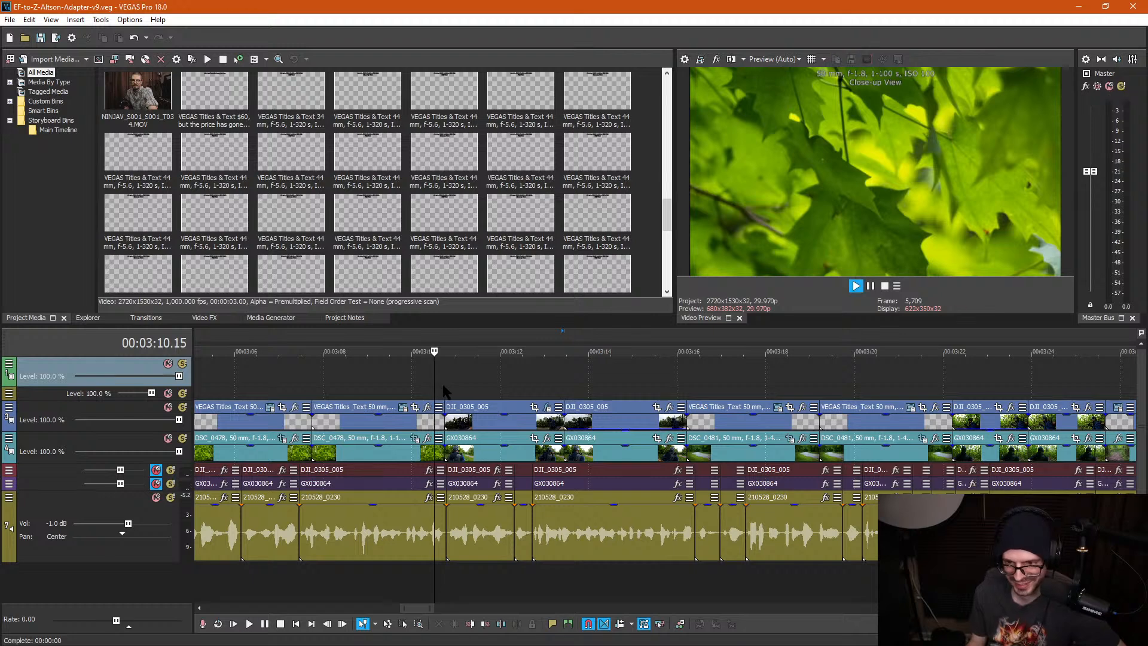
pyautogui.press('space')
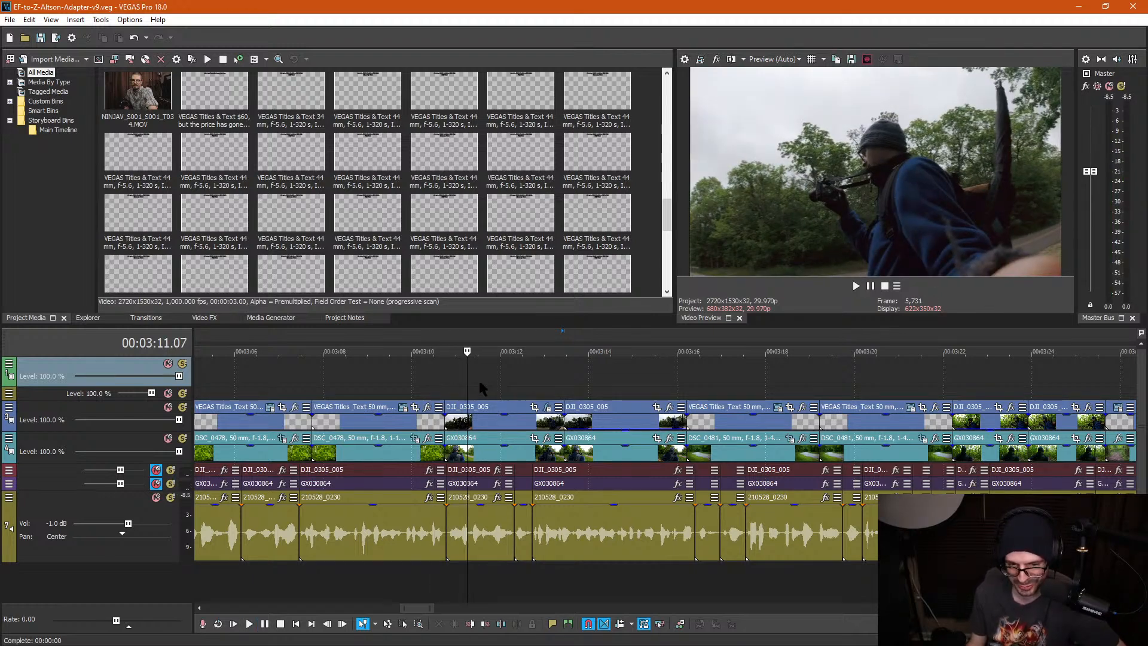
pyautogui.press('space')
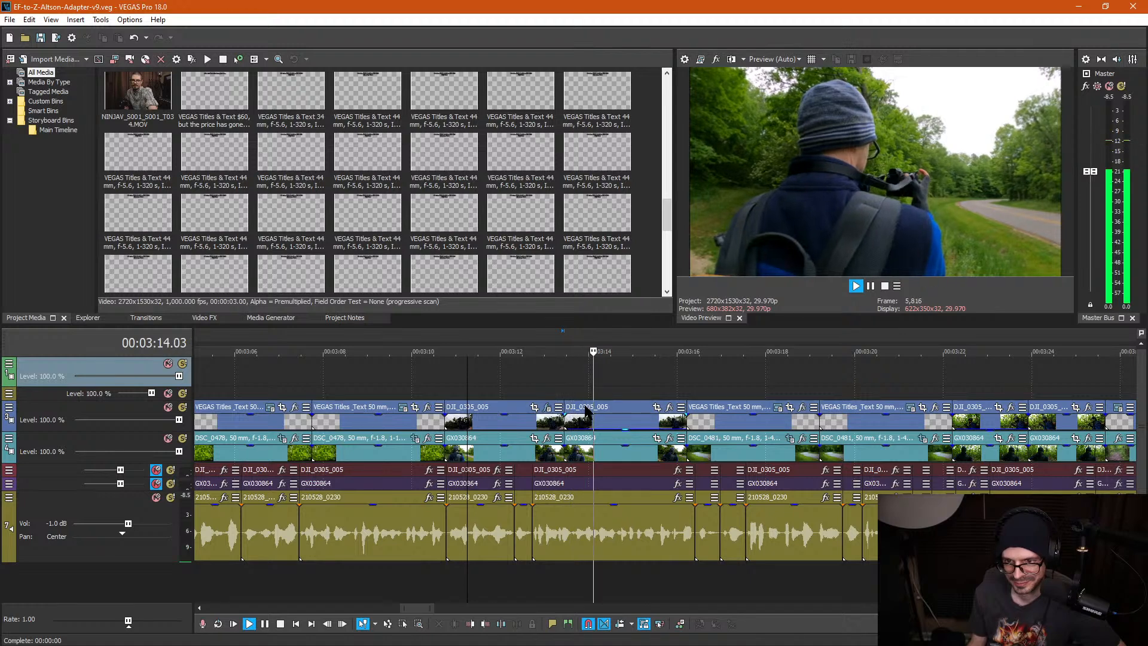
pyautogui.press('space')
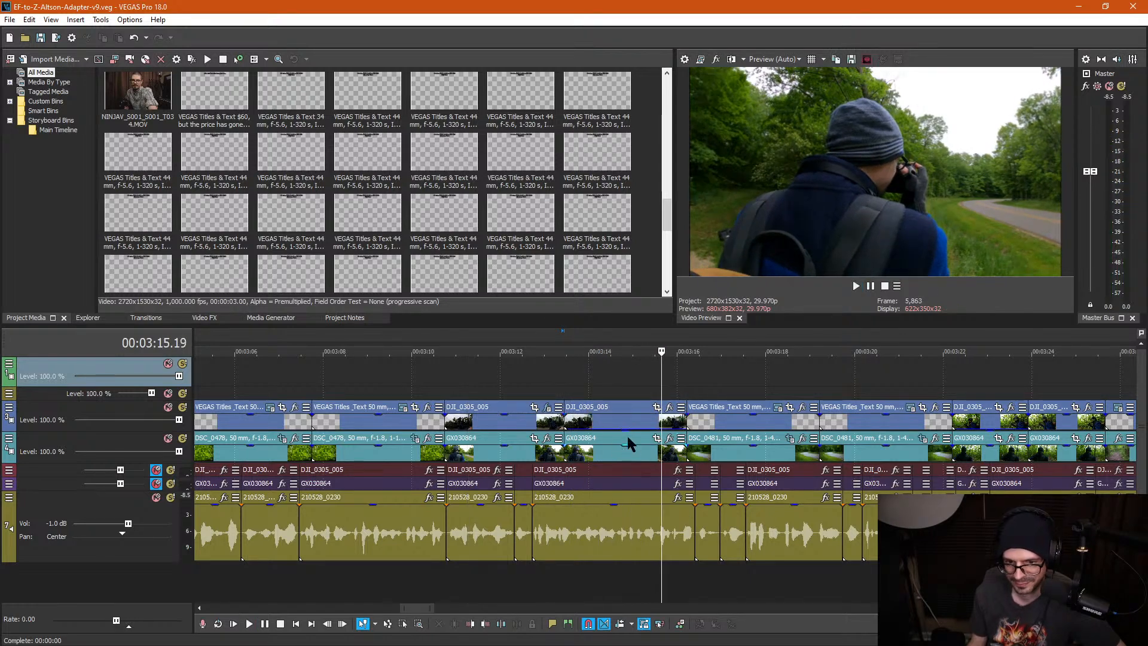
# Step: Add a slight push-in to the GX030864 clip before the DSC_0481 photo, with a 2,555.0 by 1,436.3 end crop keyframe at 00:00:02.23
pyautogui.click(619, 457)
pyautogui.scroll(2, 616, 459)
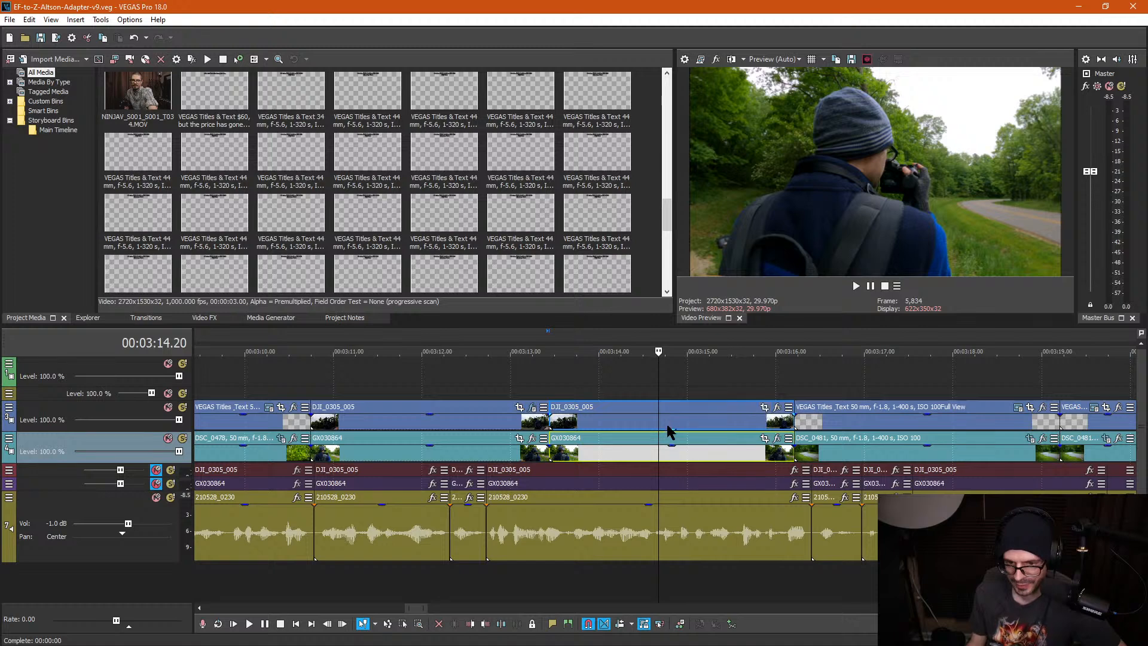
pyautogui.moveTo(671, 430); pyautogui.dragTo(673, 471)
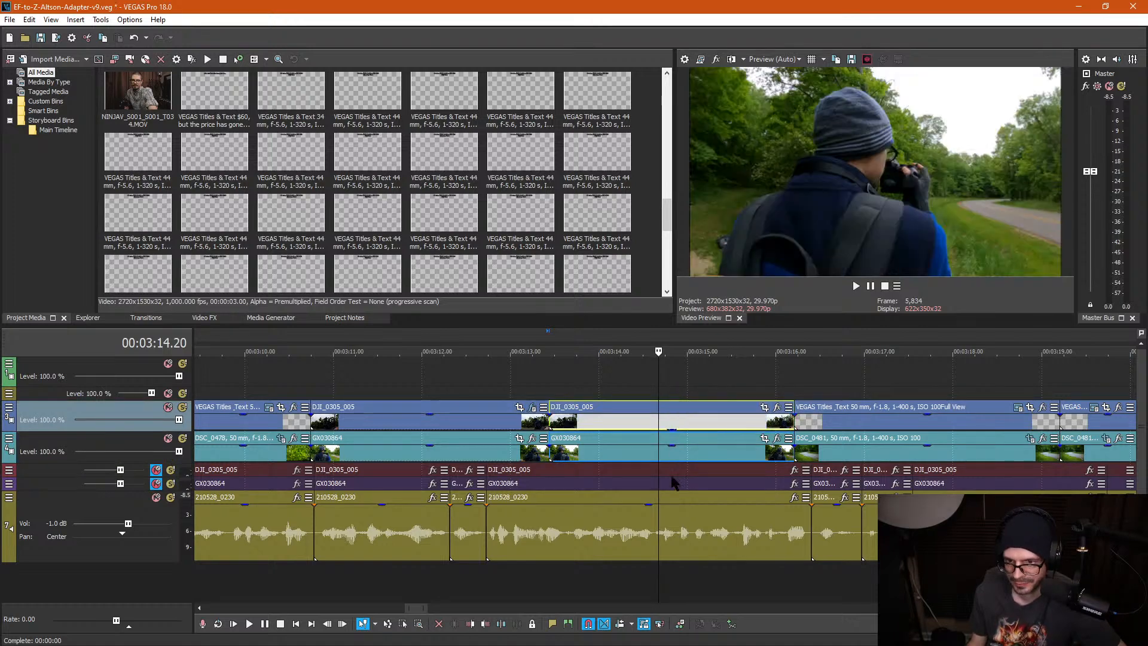
pyautogui.click(704, 455)
pyautogui.click(703, 458)
pyautogui.click(765, 438)
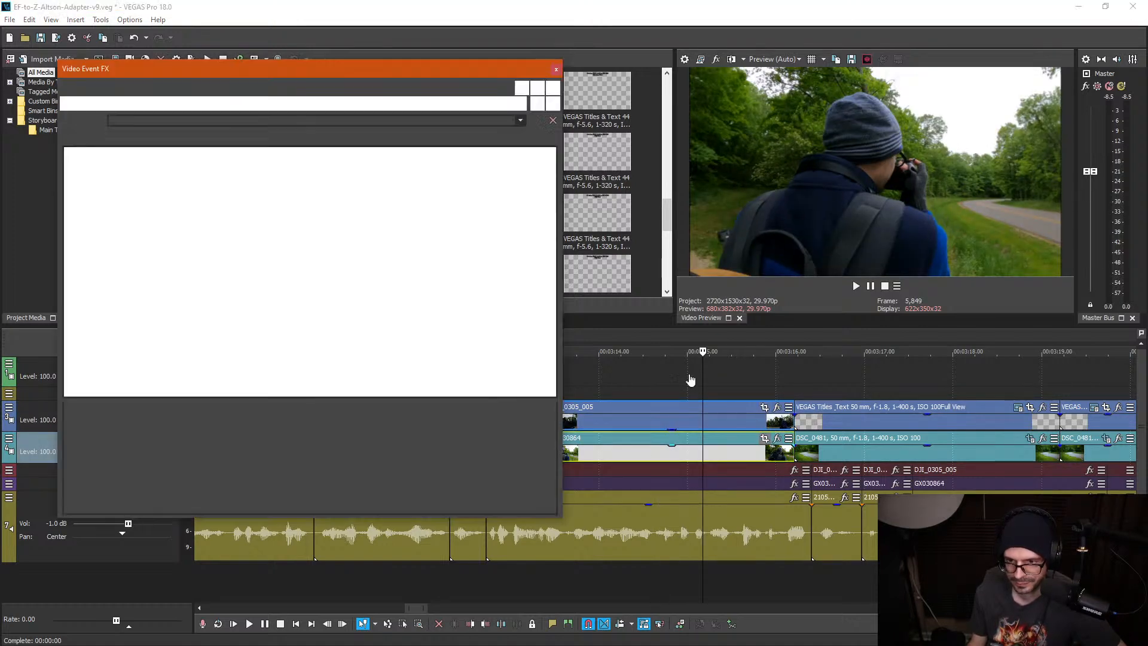
pyautogui.moveTo(137, 462); pyautogui.dragTo(698, 463)
pyautogui.moveTo(217, 386); pyautogui.dragTo(222, 385)
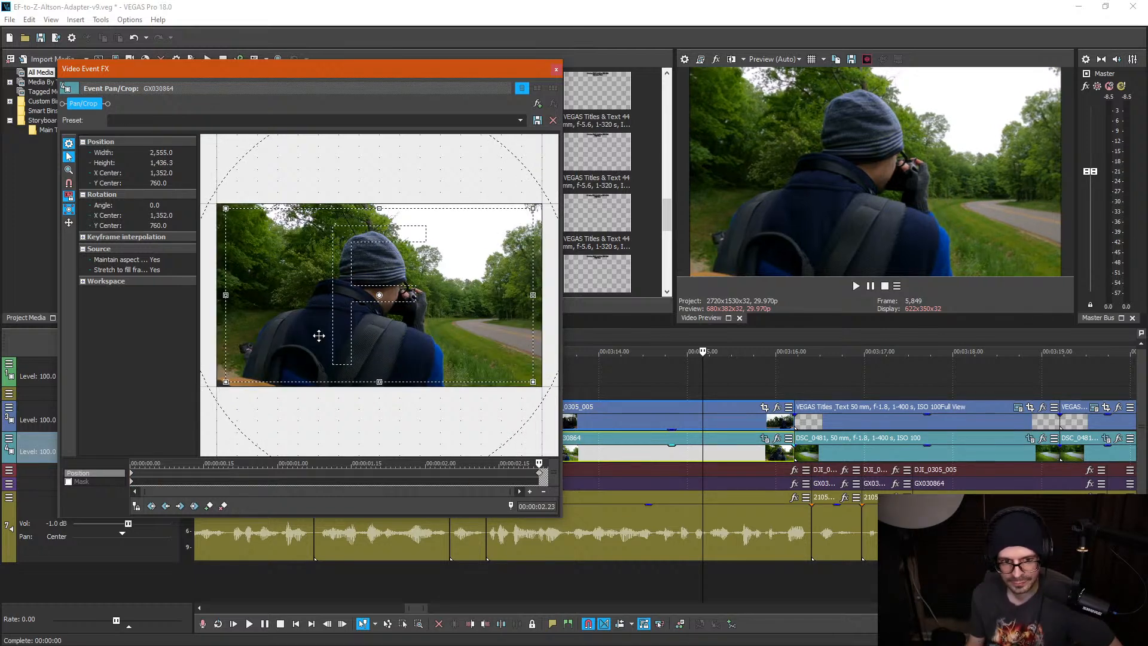
pyautogui.click(556, 70)
# Step: Play back the GX030864 push-in from 00:03:12.23 through the DSC_0481 photos to about 00:03:25.14
pyautogui.click(491, 370)
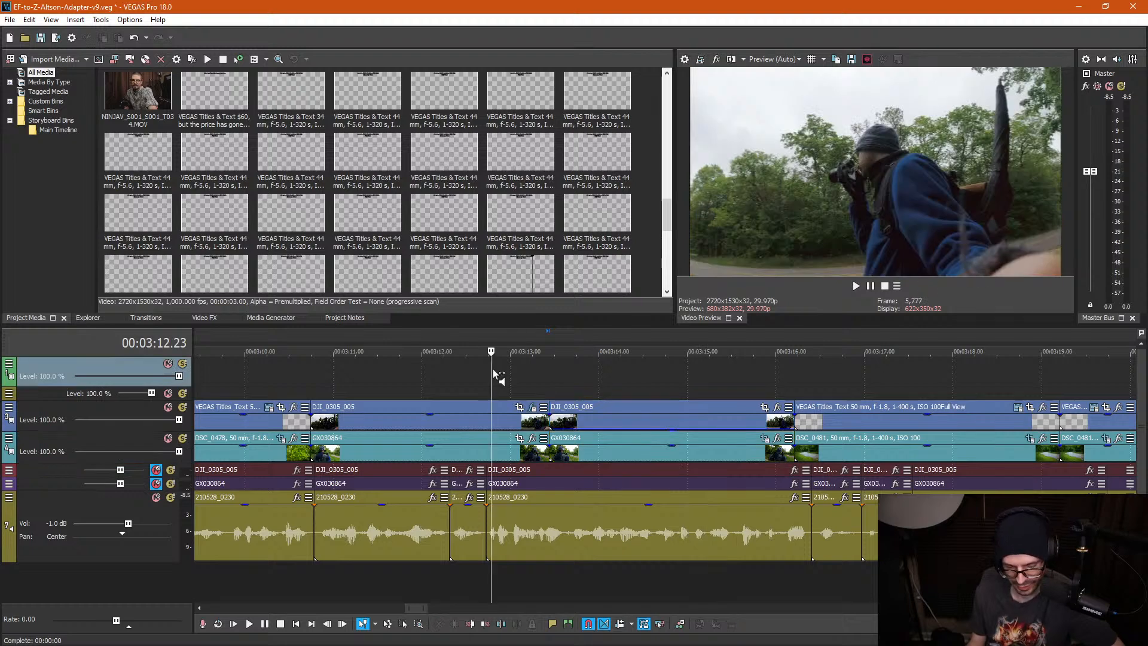
pyautogui.press('space')
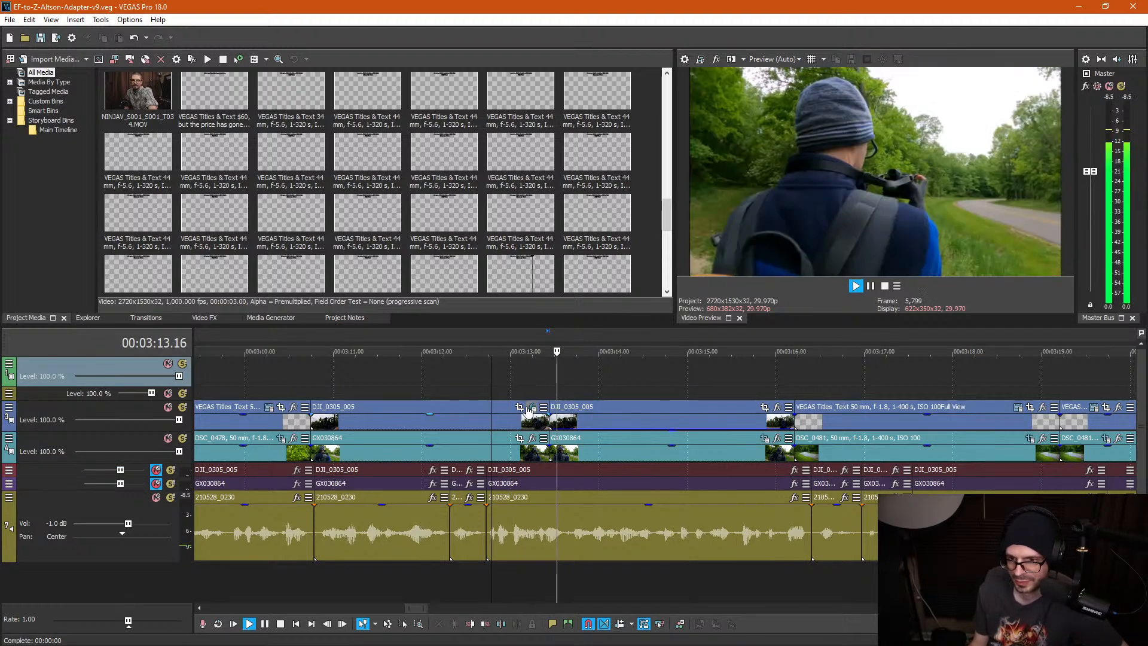
pyautogui.press('space')
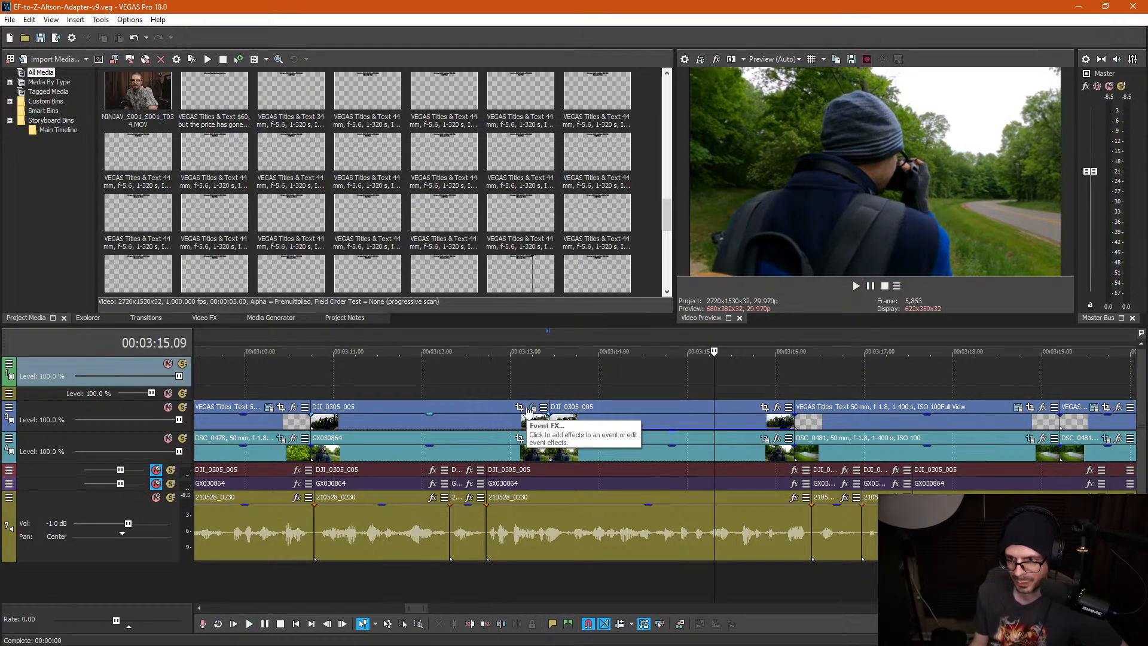
pyautogui.press('space')
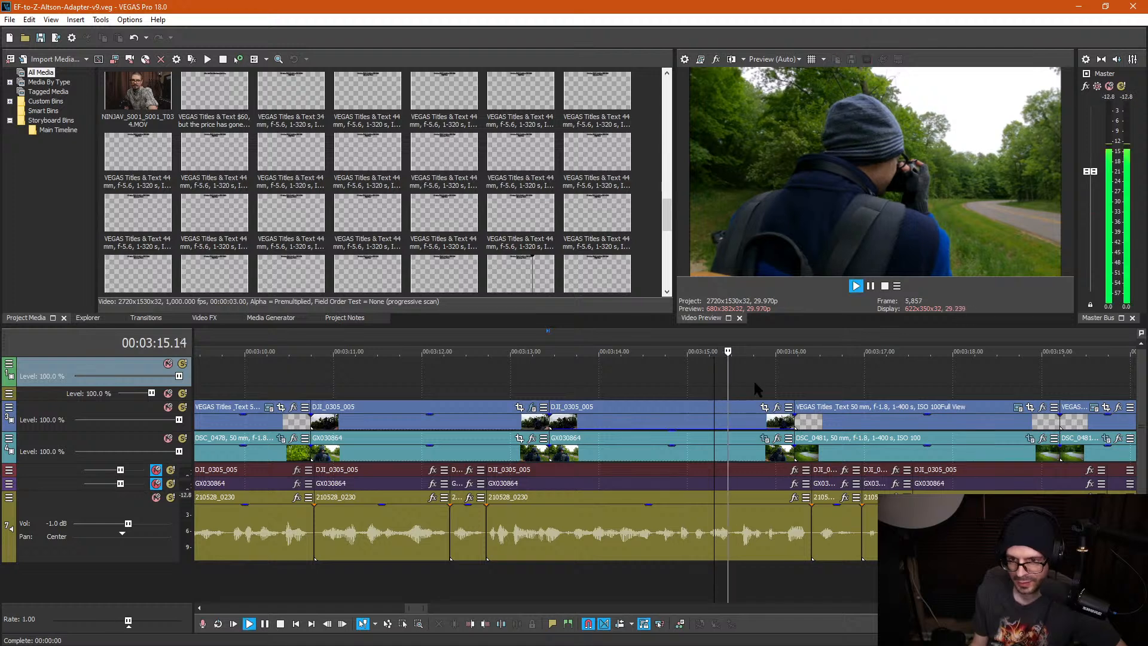
pyautogui.scroll(-3, 755, 381)
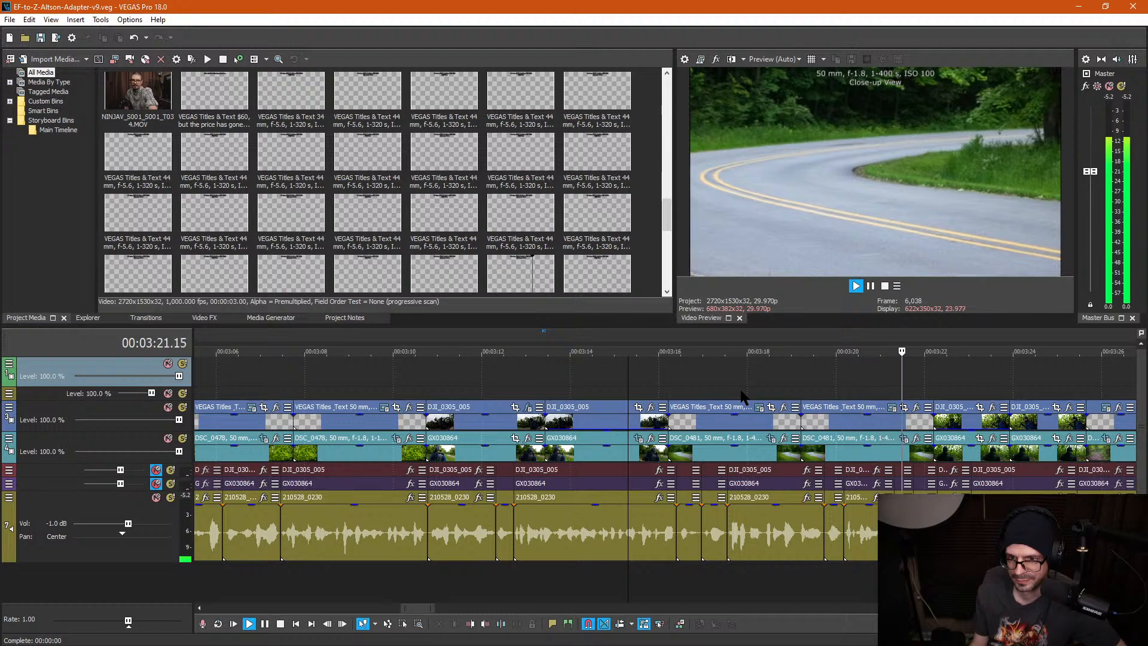
pyautogui.scroll(-2, 810, 386)
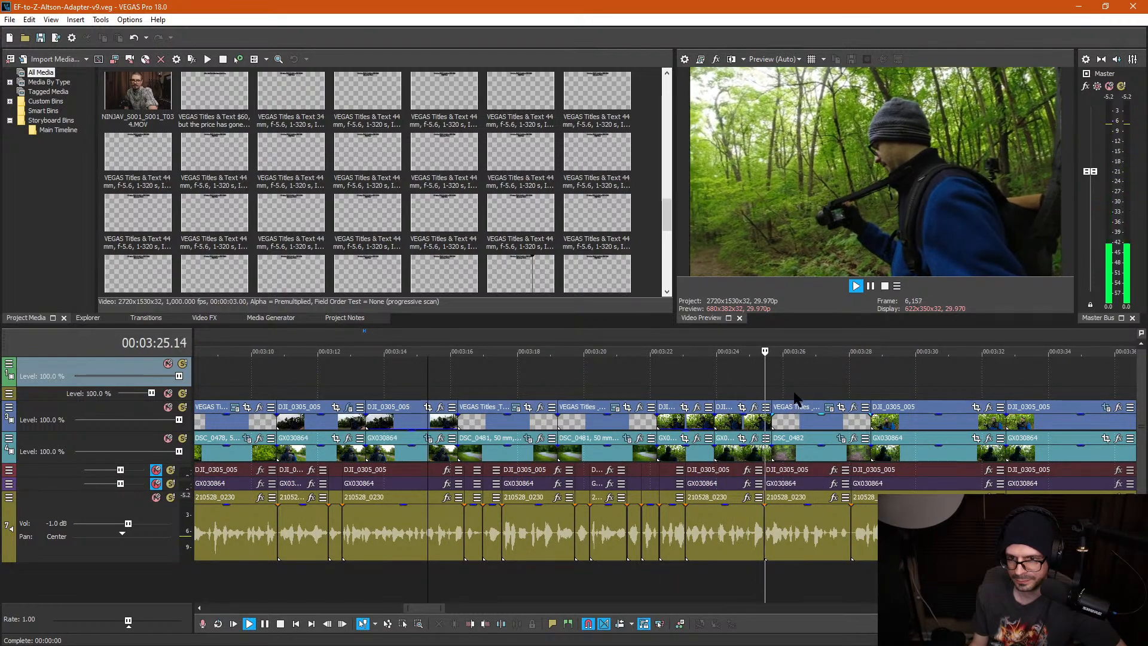
pyautogui.press('Return')
# Step: Try the DJI_0305_005 clip at 00:03:24 at 0% opacity to compare the GX030864 view beneath, and restore its full opacity
pyautogui.click(734, 427)
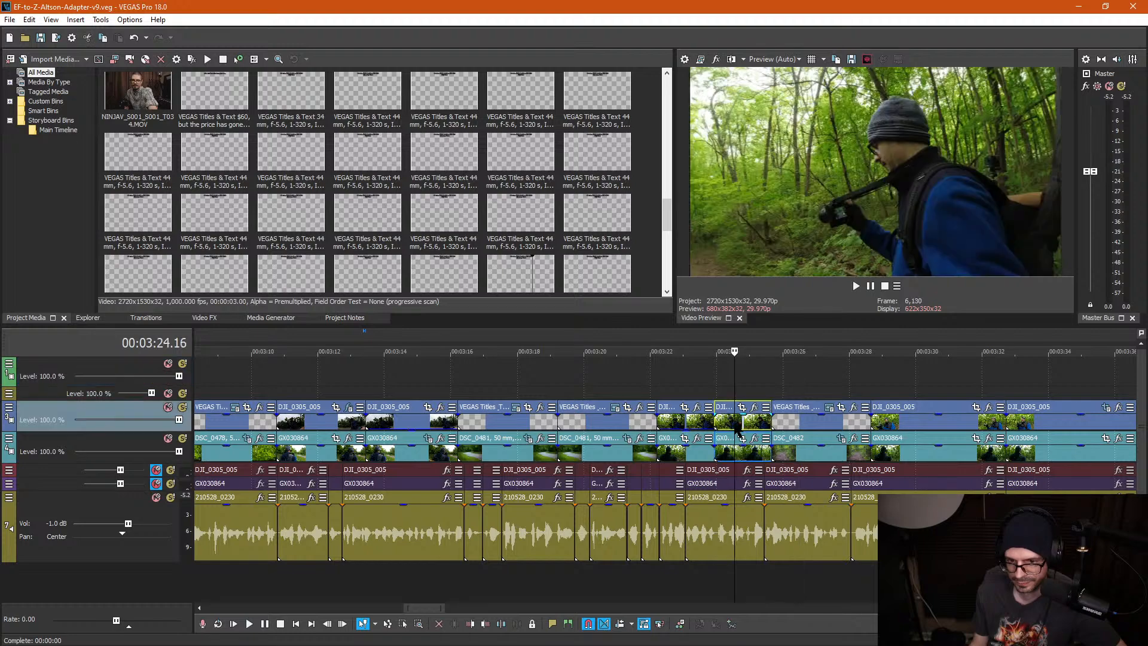
pyautogui.scroll(3, 731, 426)
pyautogui.moveTo(682, 420); pyautogui.dragTo(687, 461)
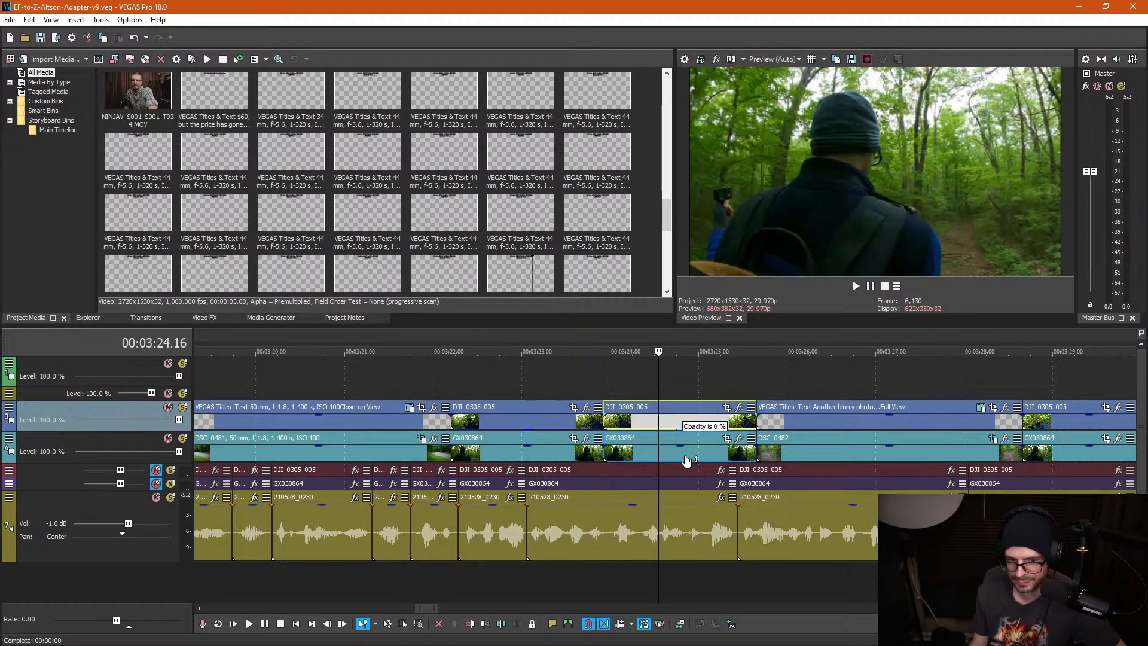
pyautogui.click(510, 372)
pyautogui.click(623, 369)
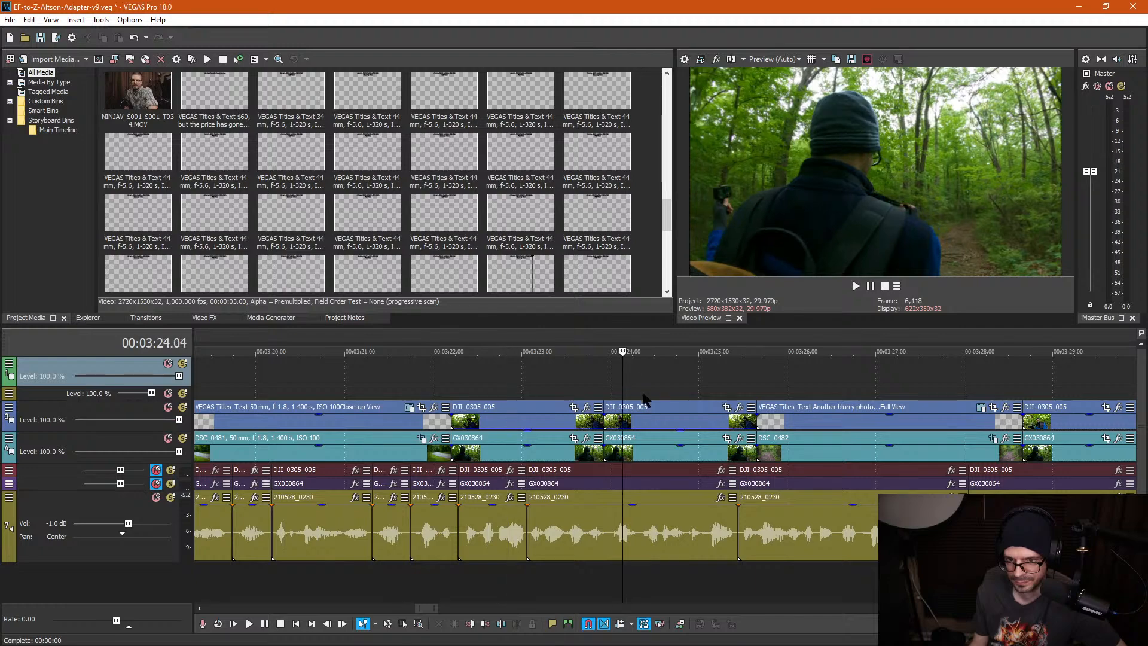
pyautogui.moveTo(685, 435); pyautogui.dragTo(663, 363)
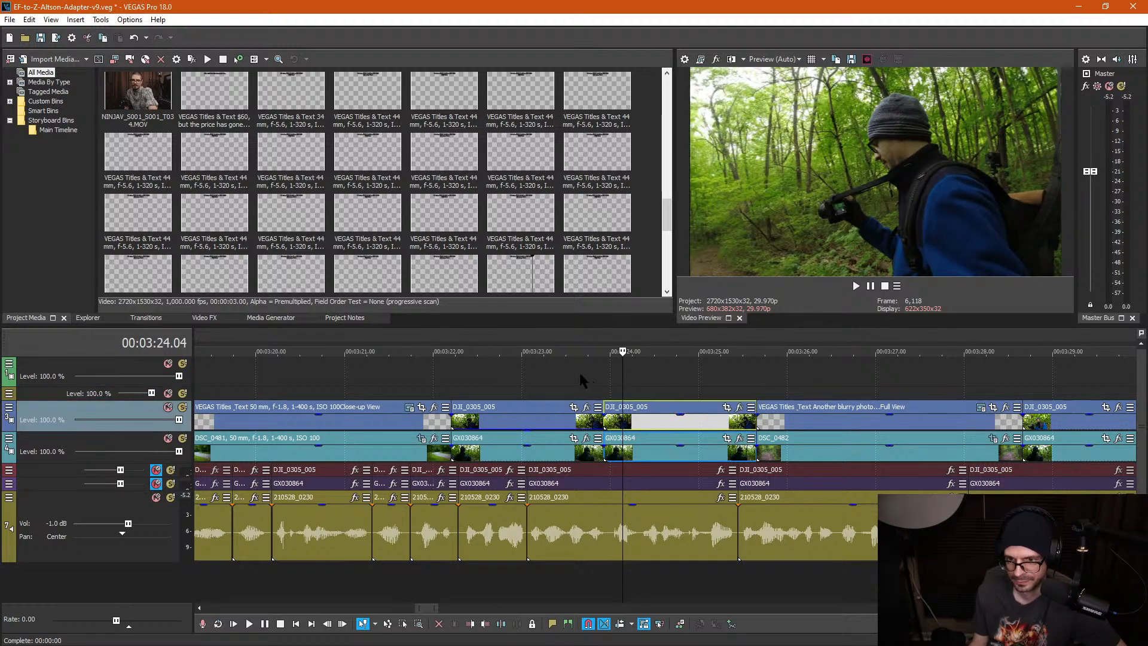
pyautogui.click(580, 376)
# Step: Add a push-in to the DJI_0305_005 clip before DSC_0482, with a 2,480.2 by 1,395.1 end crop at 00:00:01.22 centred at X 1,250.1
pyautogui.click(673, 419)
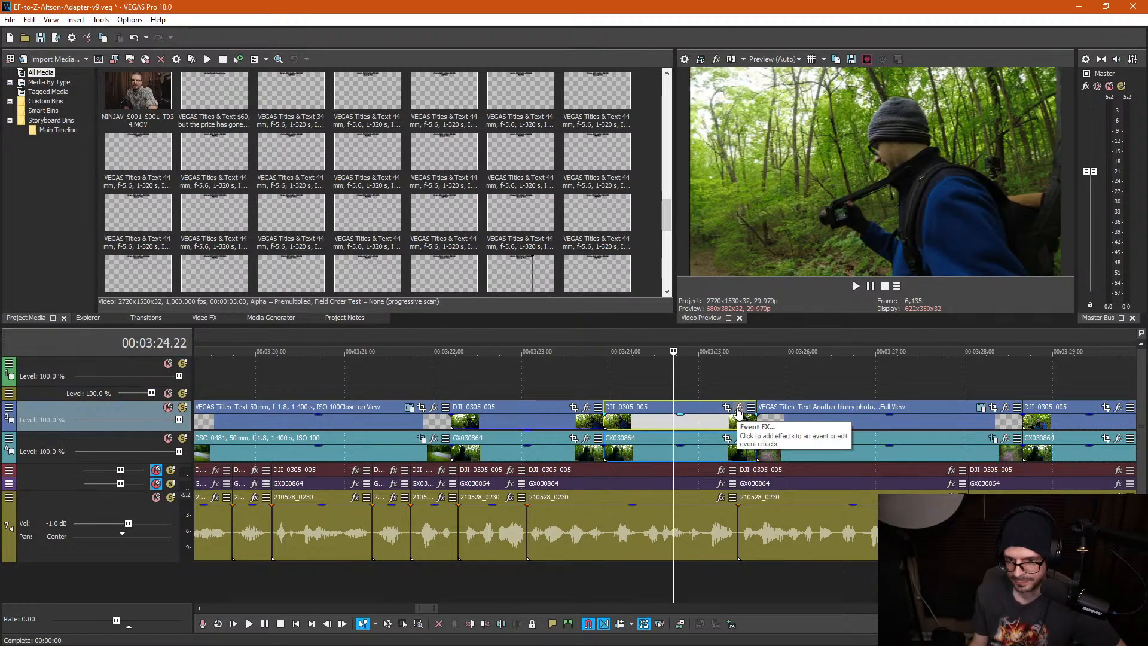
pyautogui.click(726, 407)
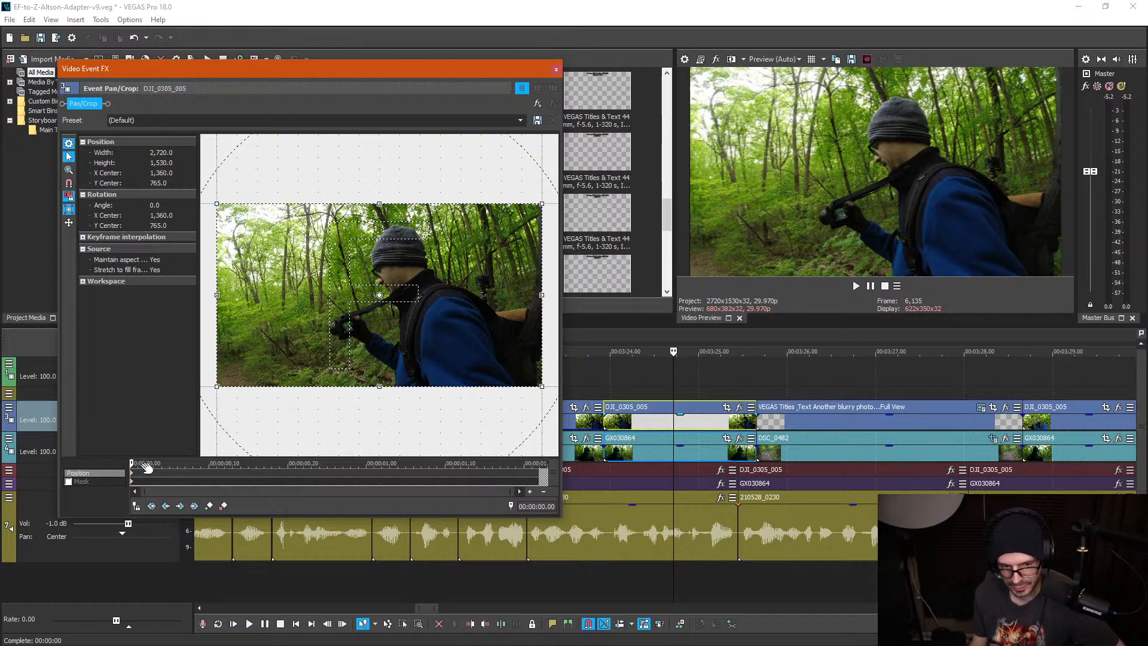
pyautogui.moveTo(184, 463); pyautogui.dragTo(624, 445)
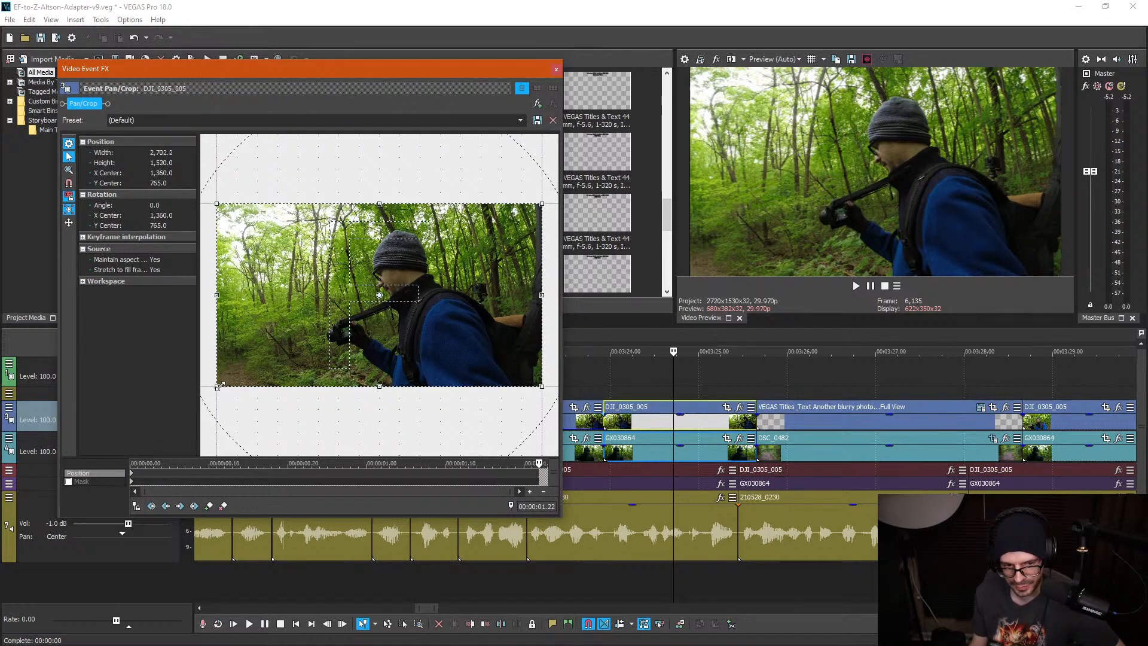
pyautogui.moveTo(219, 386); pyautogui.dragTo(232, 380)
pyautogui.moveTo(310, 351); pyautogui.dragTo(298, 350)
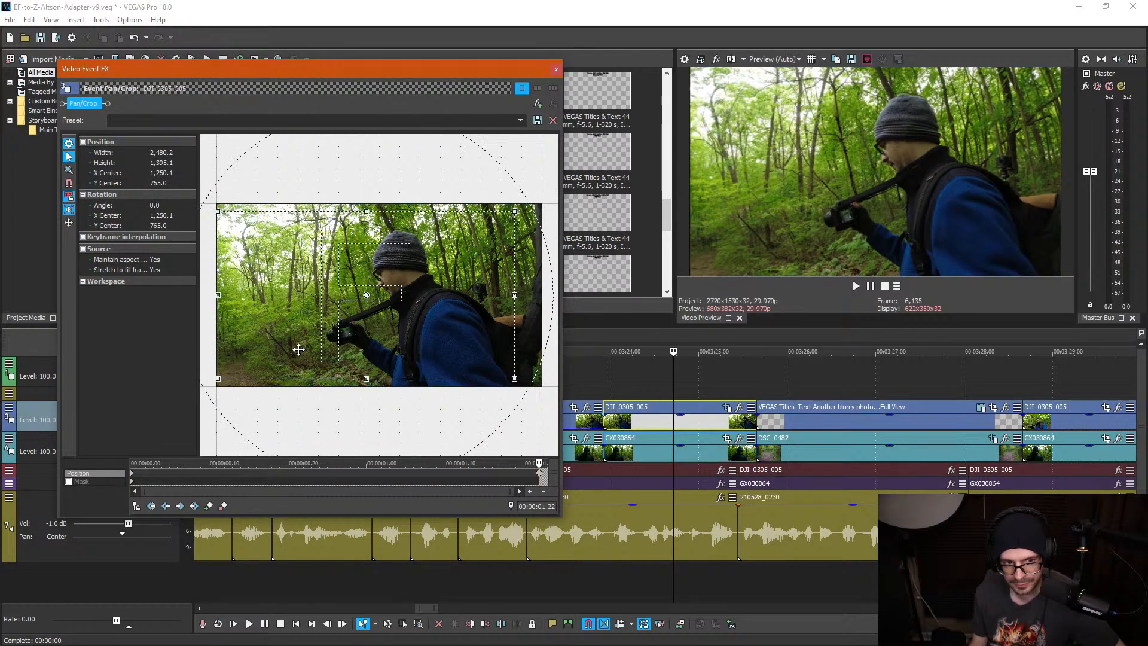
pyautogui.click(556, 70)
# Step: Play back the DJI_0305_005 push-in from 00:03:23.06 into the DSC_0482 photo at 00:03:26.00
pyautogui.click(537, 388)
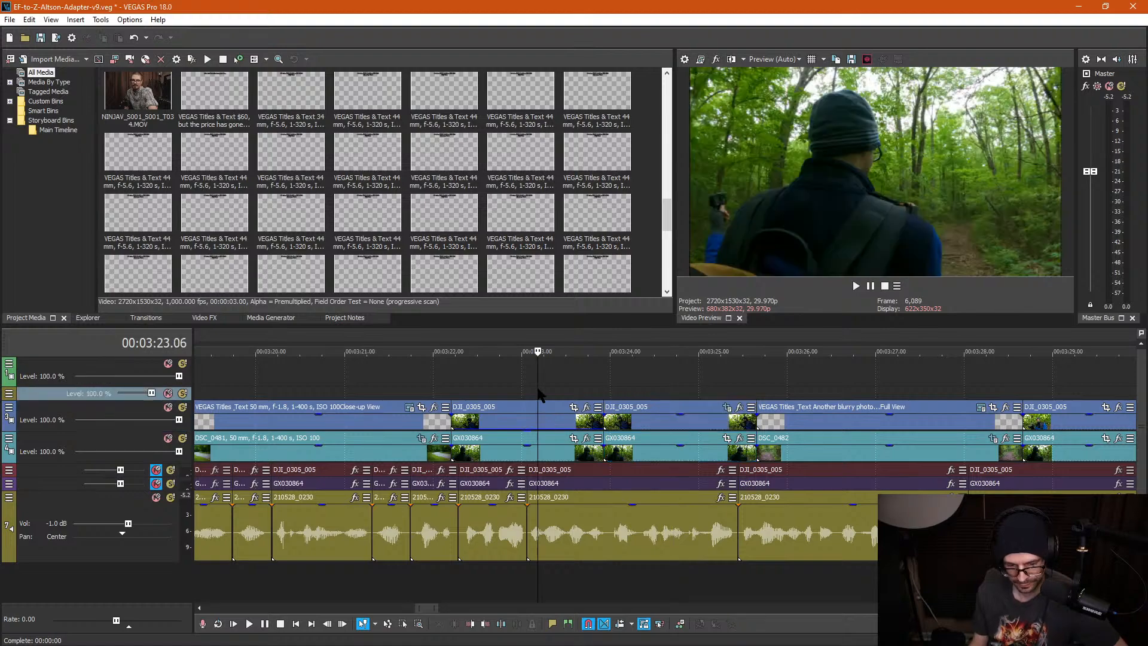
pyautogui.press('space')
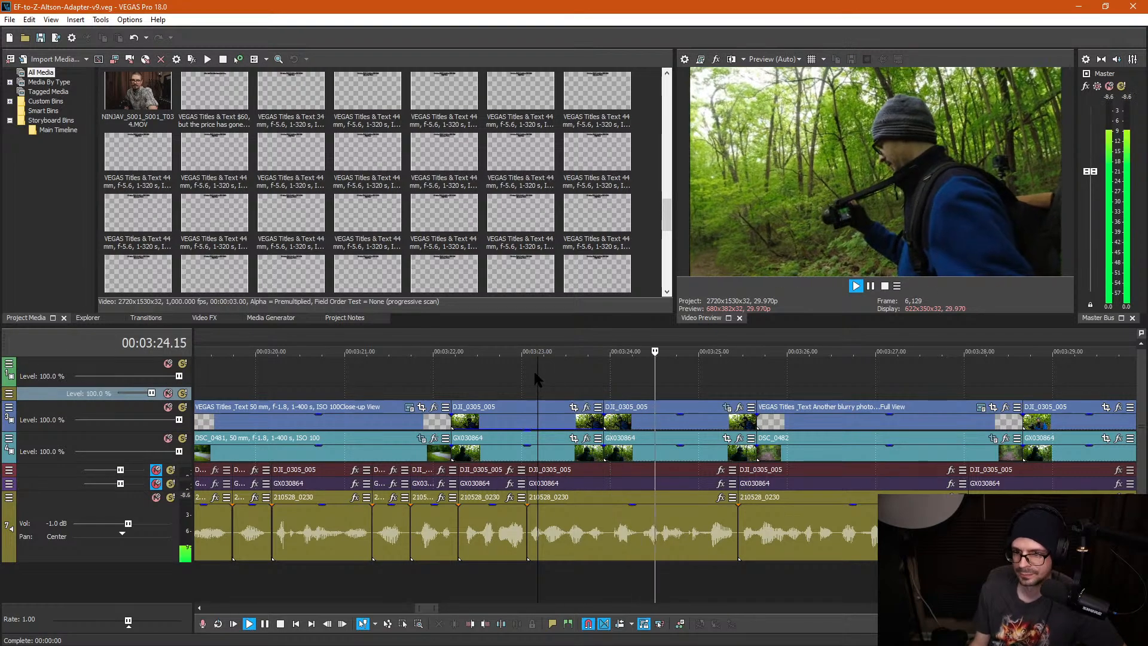
pyautogui.press('space')
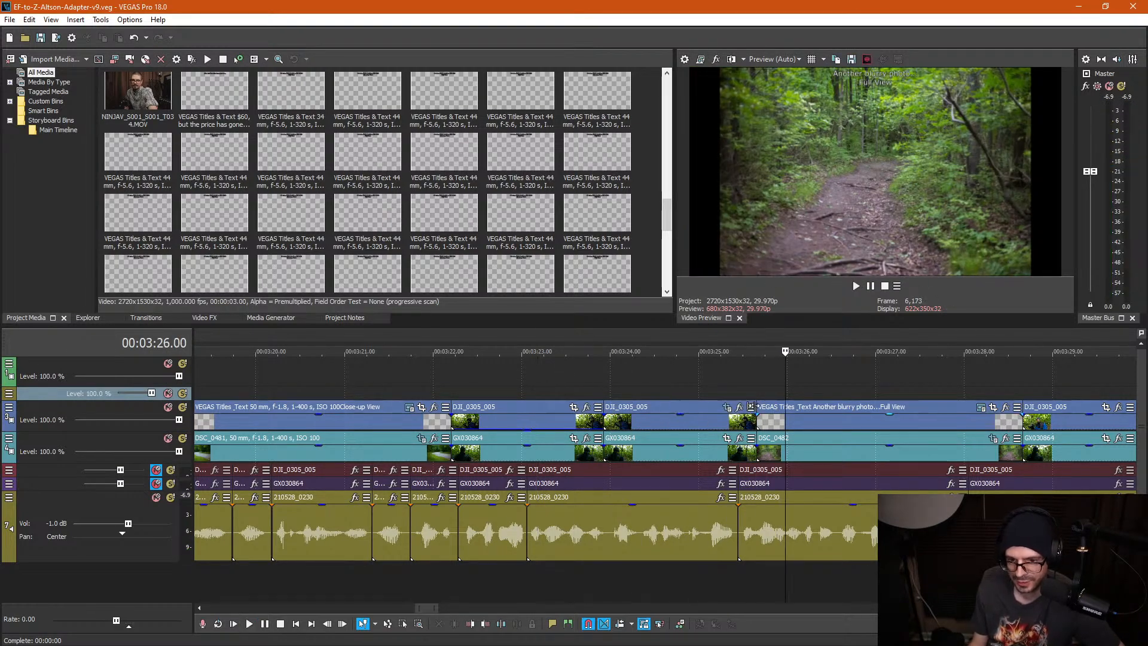
# Step: Stabilize the DJI_0305_005 clip just before DSC_0482 with Video Stabilization in Smooth motion mode and smoothing of 10.0
pyautogui.click(740, 408)
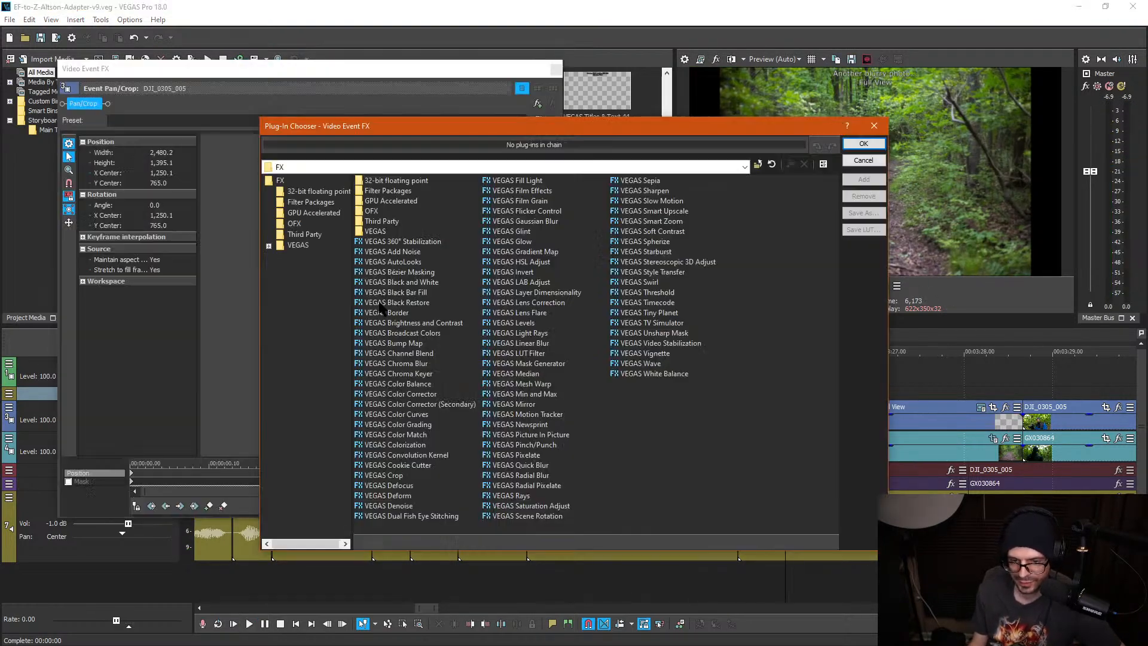
pyautogui.doubleClick(673, 346)
pyautogui.click(863, 144)
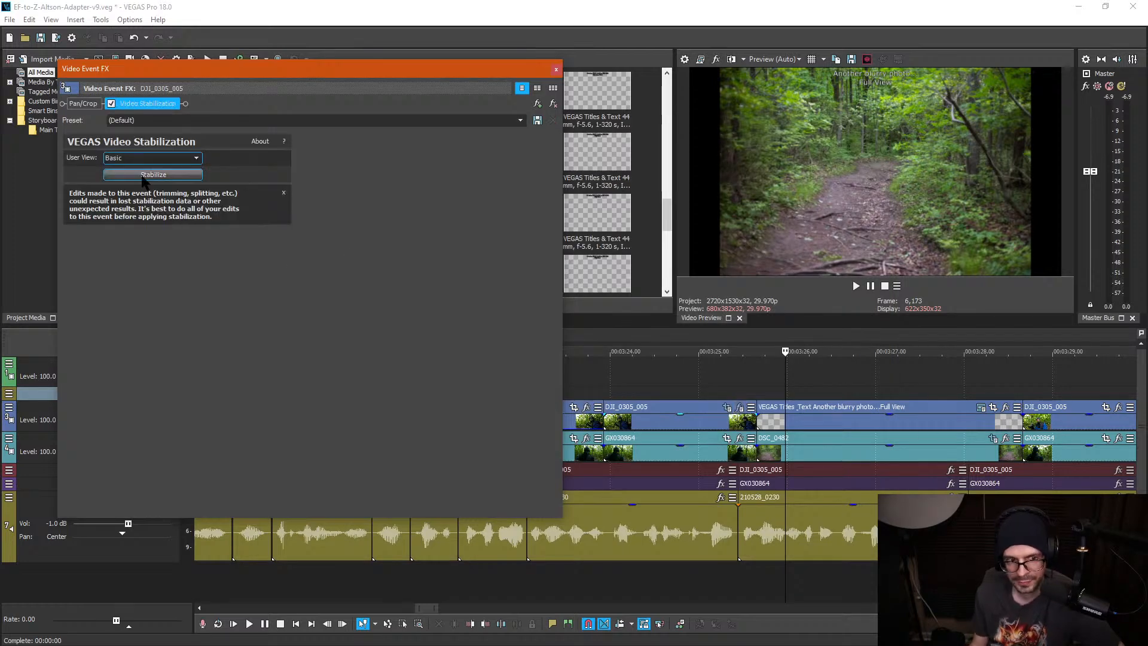
pyautogui.click(153, 177)
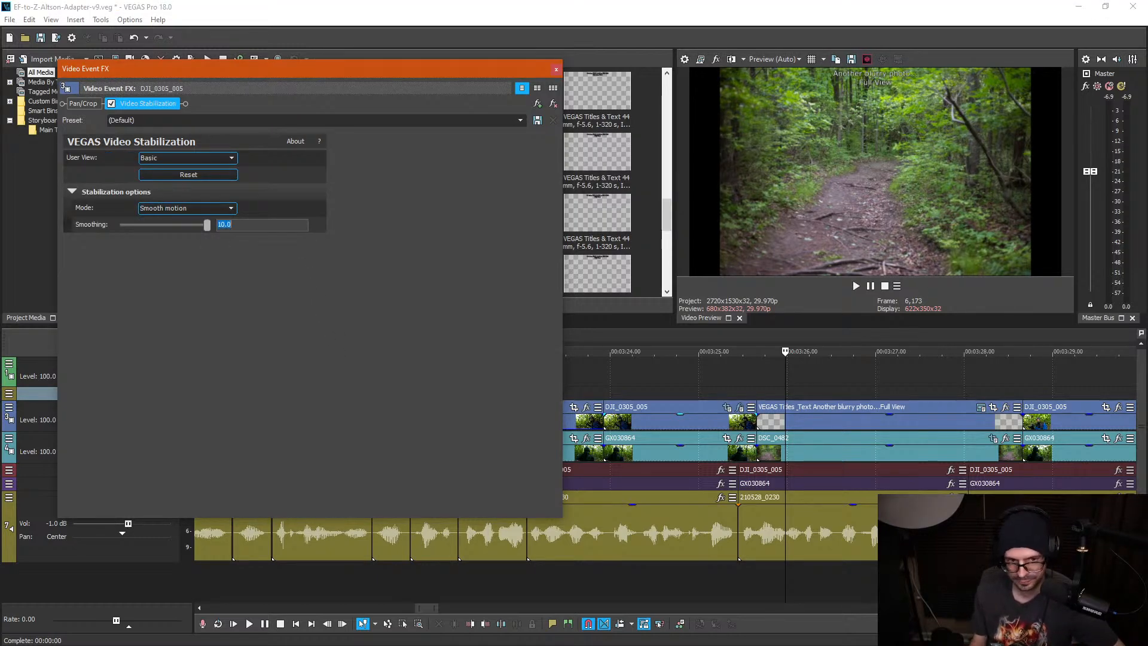
pyautogui.click(230, 208)
pyautogui.click(428, 192)
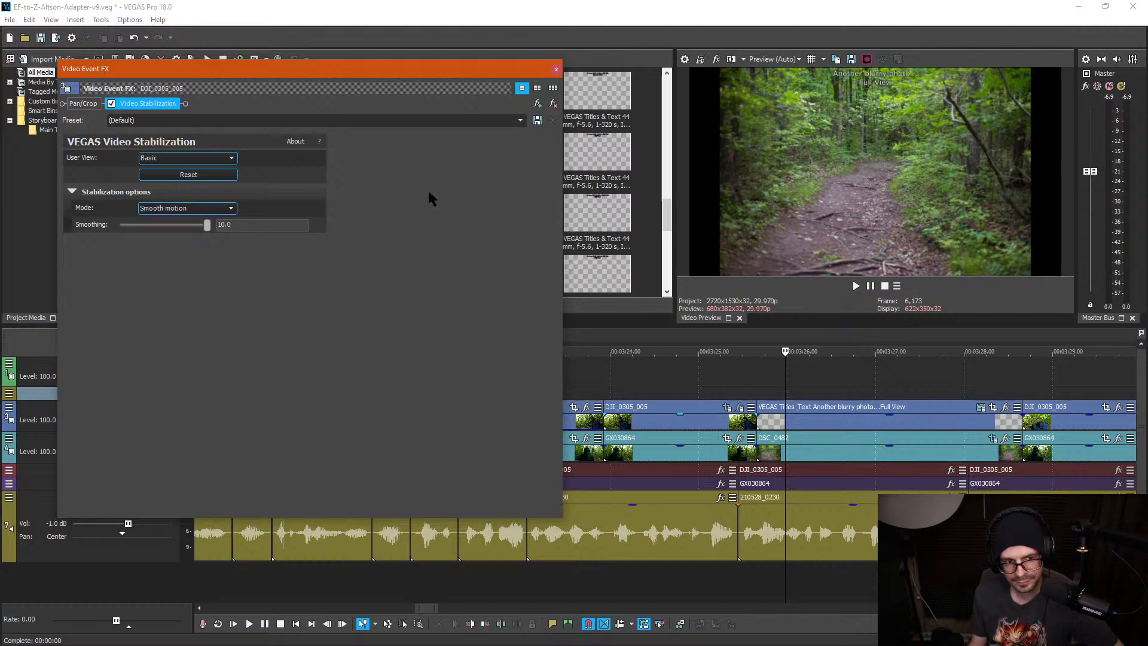
pyautogui.click(556, 69)
# Step: Play back the timeline from 00:03:23.07 through the DSC_0482 photo and the following DJI_0305_005 clips to about 00:03:39.29
pyautogui.click(542, 395)
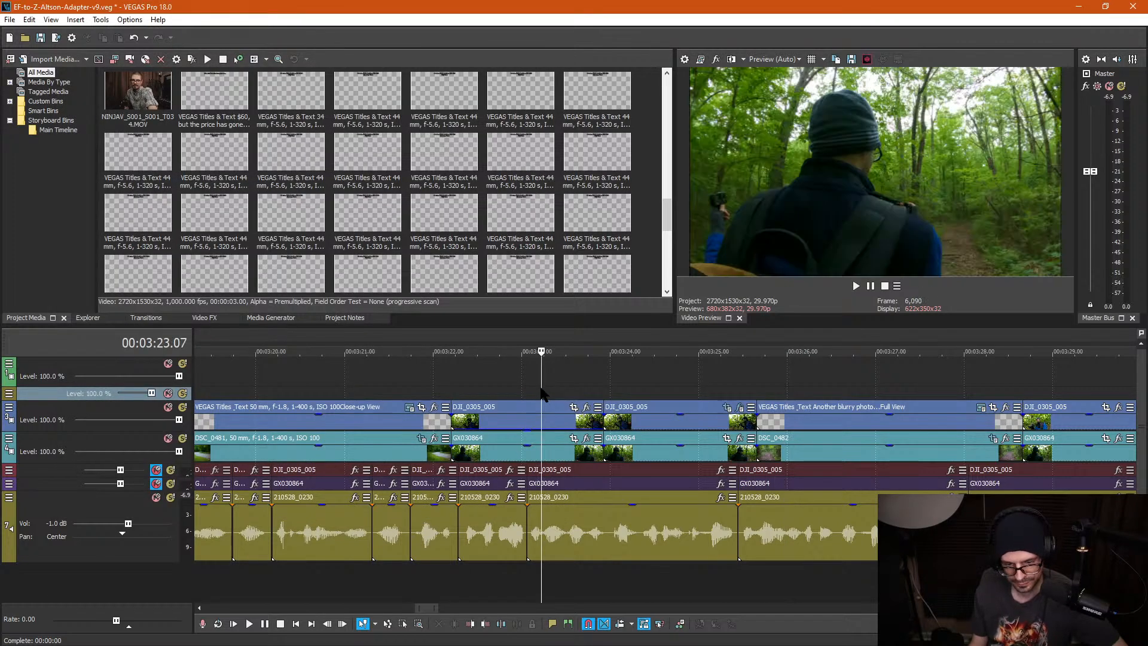
pyautogui.press('space')
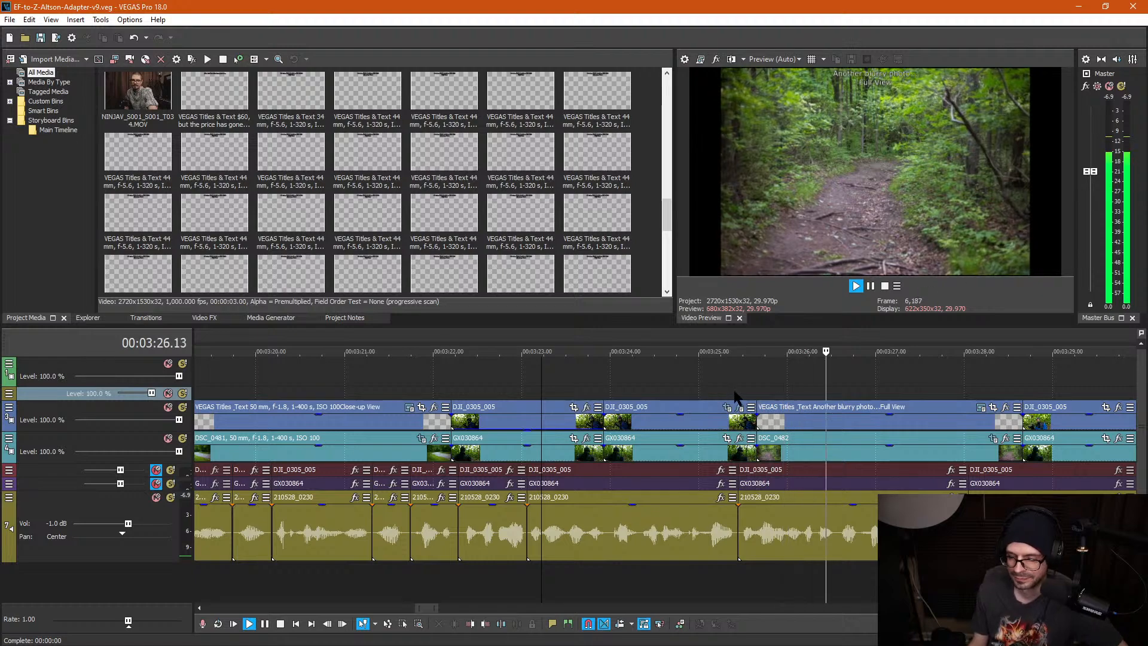
pyautogui.scroll(-3, 891, 398)
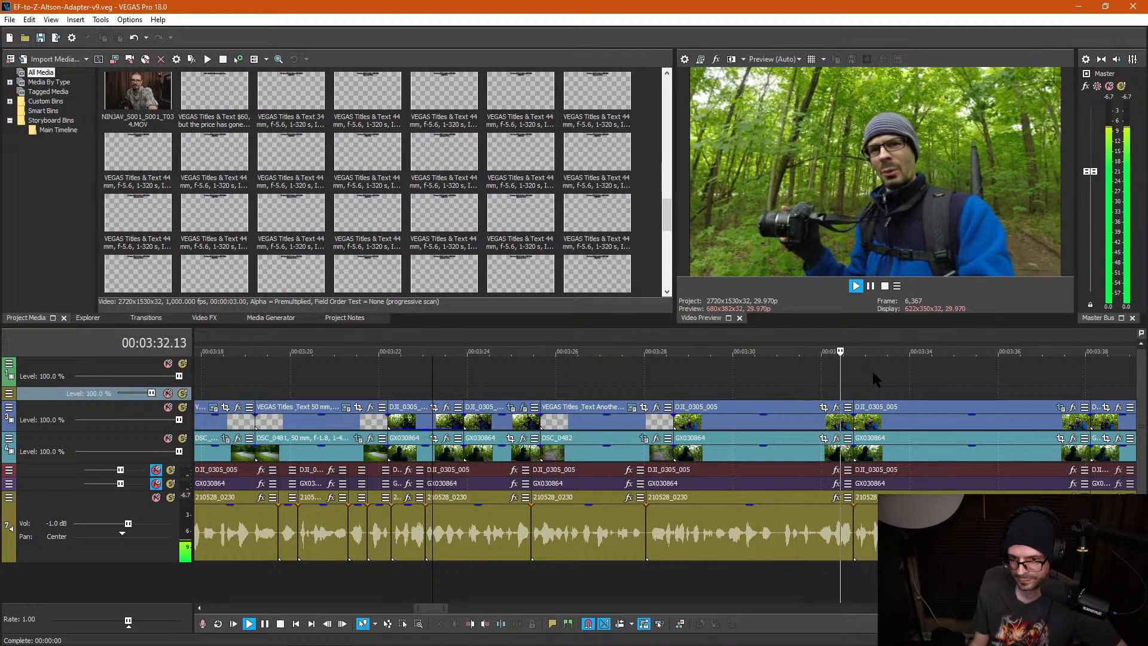
pyautogui.scroll(-2, 918, 377)
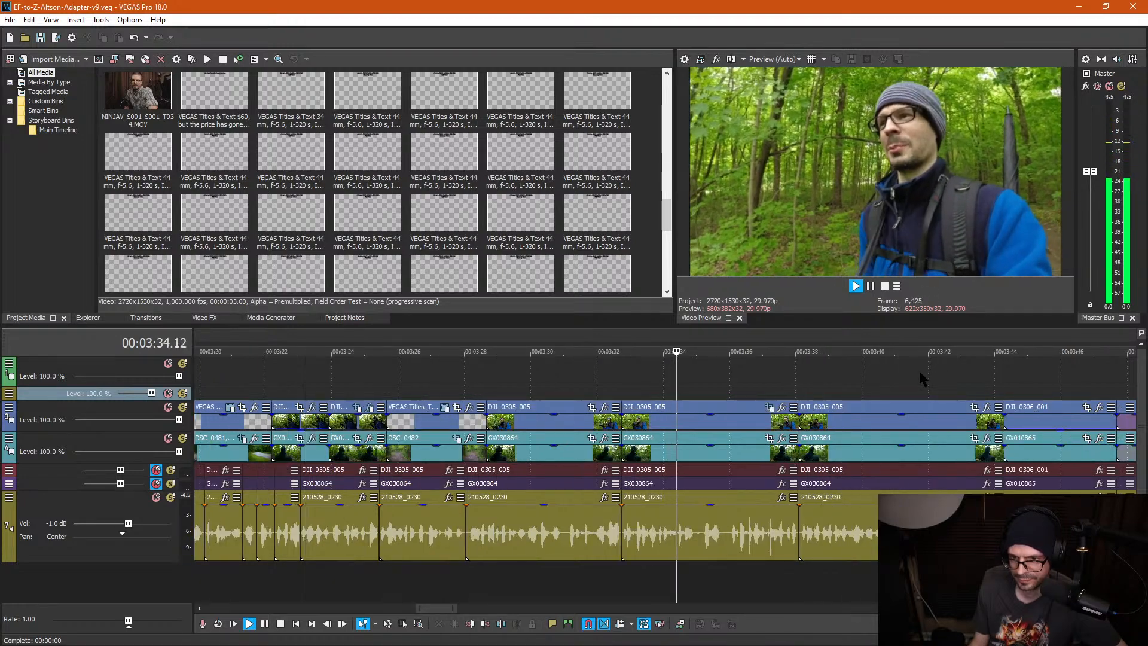
pyautogui.scroll(-2, 918, 368)
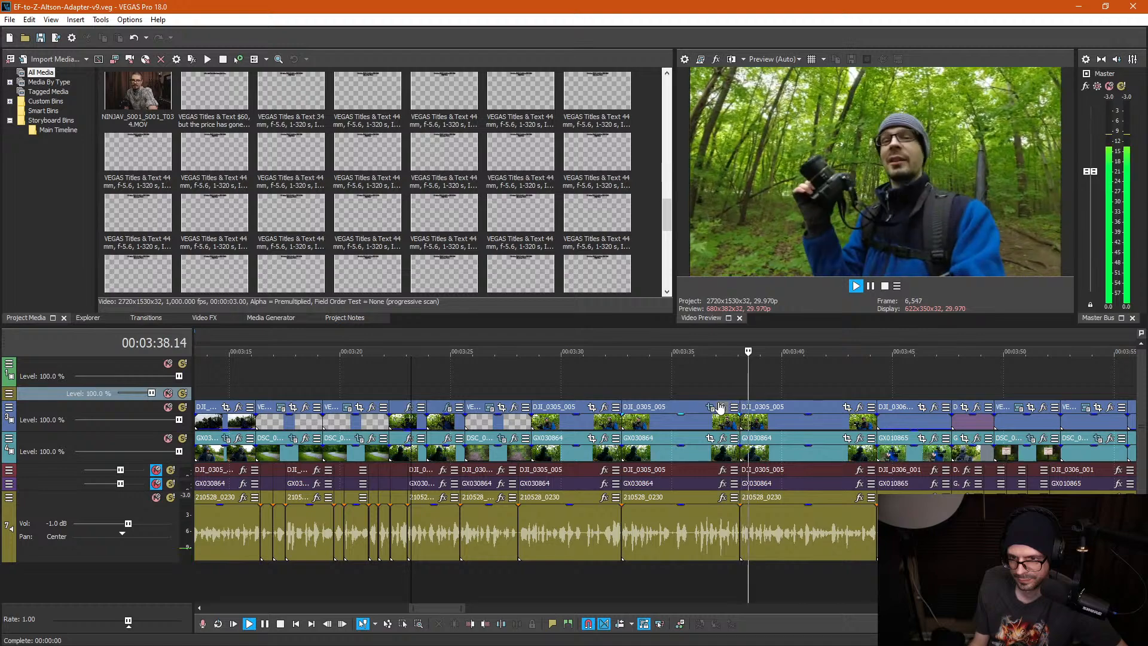
pyautogui.press('Return')
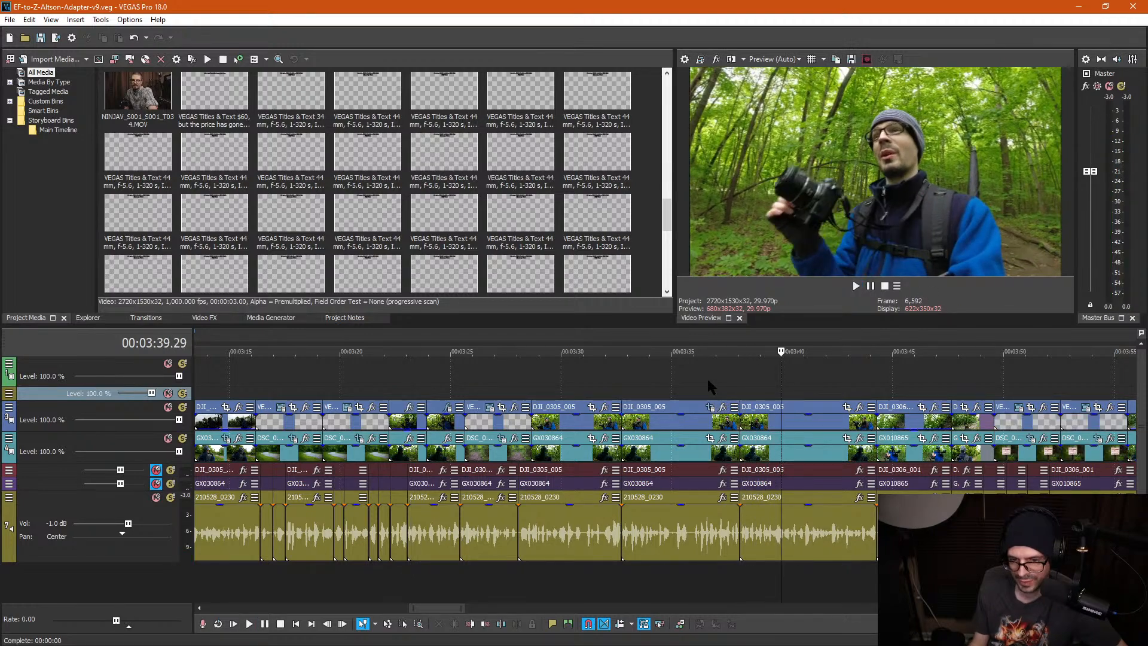
# Step: Stabilize the DJI_0305_005 clip at 00:03:31.07 with Video Stabilization in Smooth motion mode and smoothing of 10.0
pyautogui.click(708, 379)
pyautogui.click(655, 383)
pyautogui.scroll(3, 637, 394)
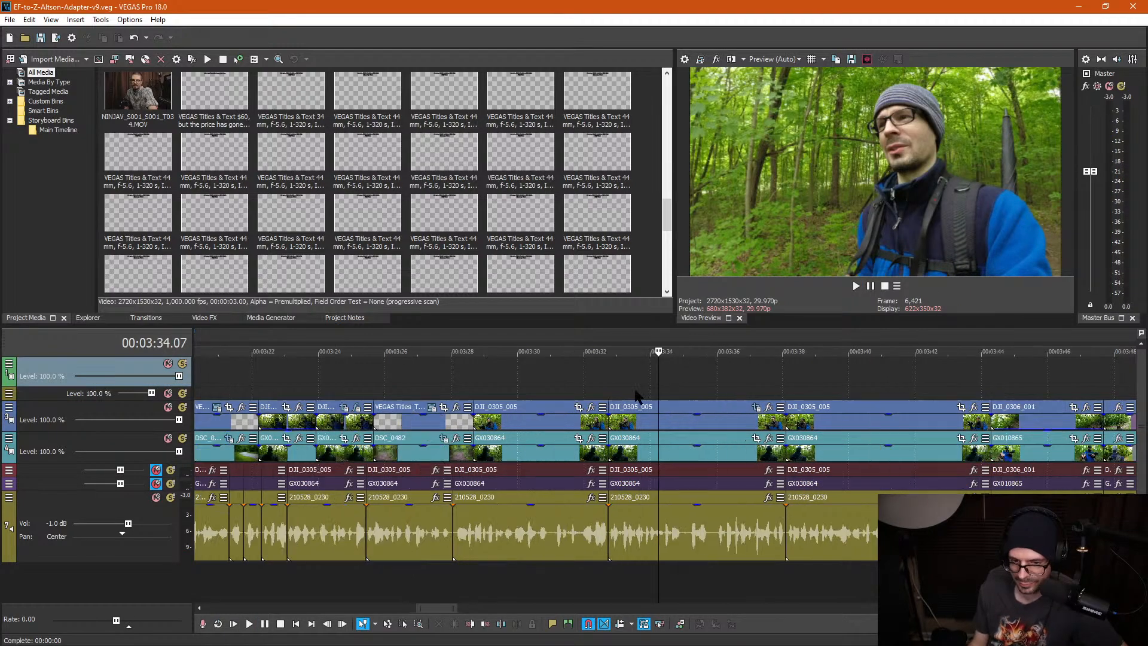
pyautogui.click(562, 427)
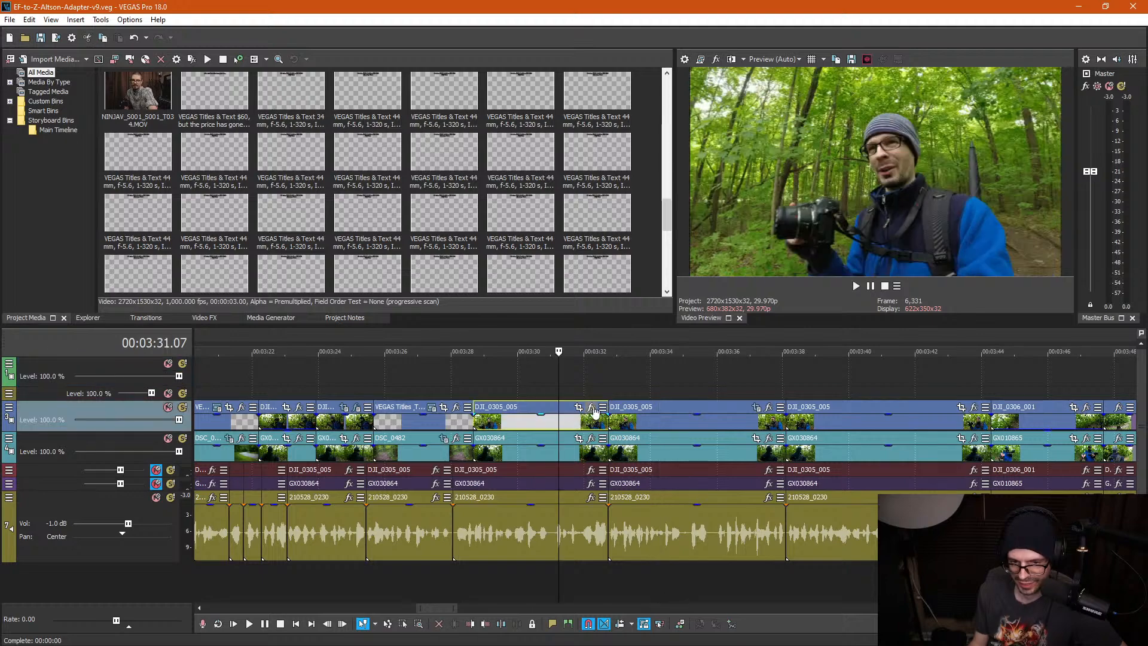
pyautogui.click(590, 407)
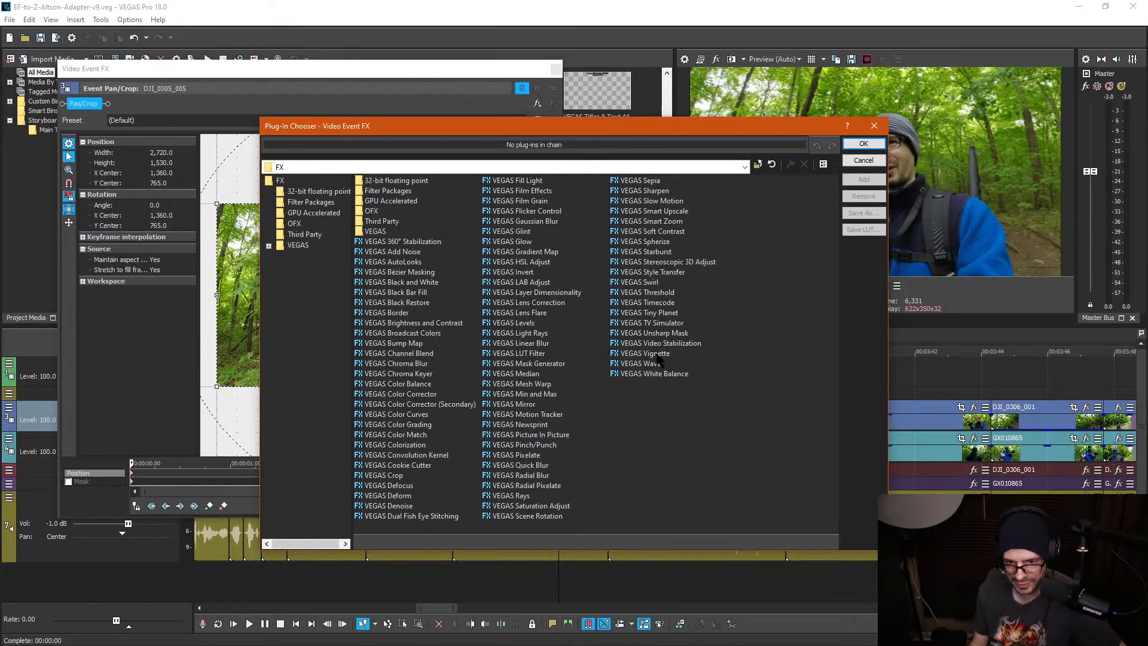
pyautogui.doubleClick(676, 343)
pyautogui.click(864, 143)
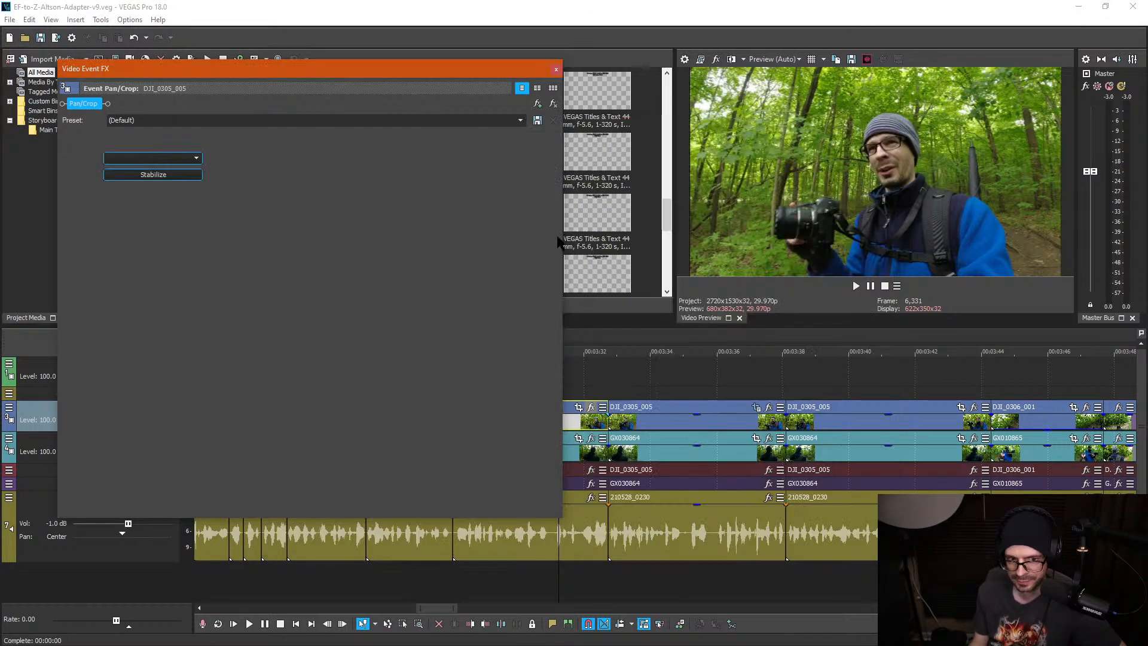
pyautogui.click(153, 174)
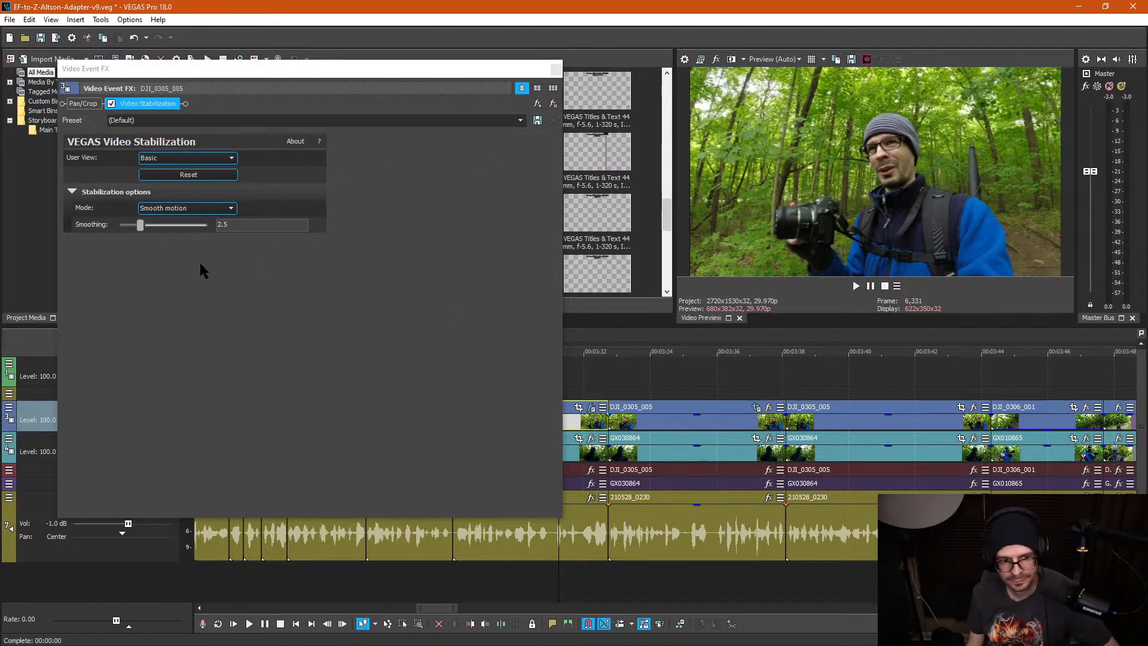
pyautogui.click(253, 222)
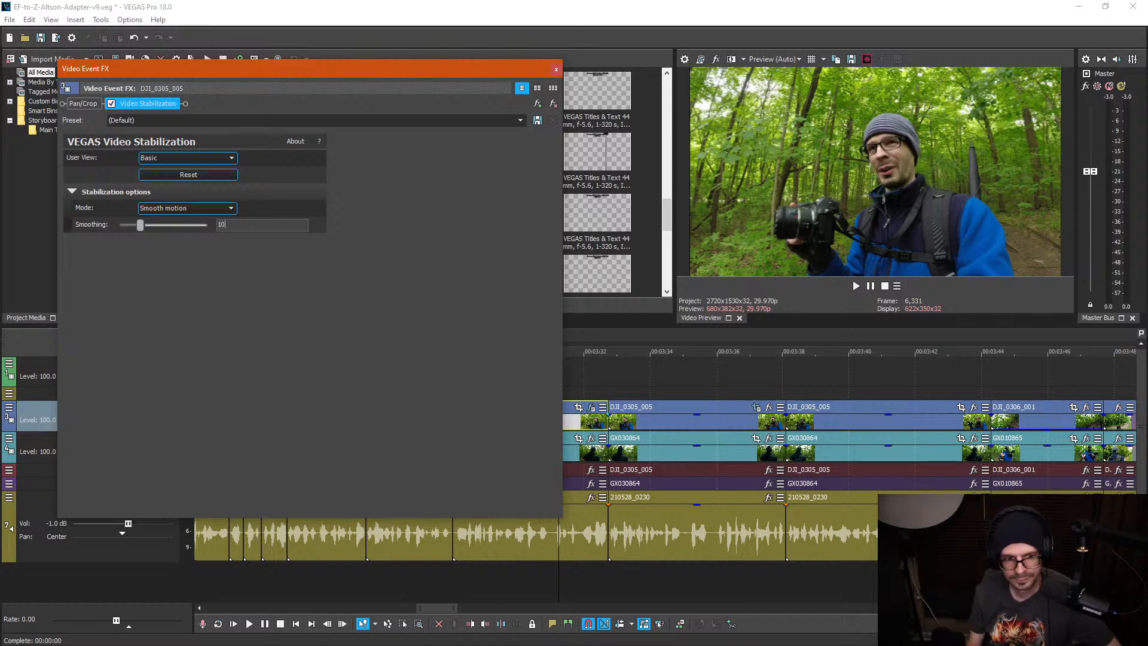
pyautogui.write('10')
pyautogui.press('Return')
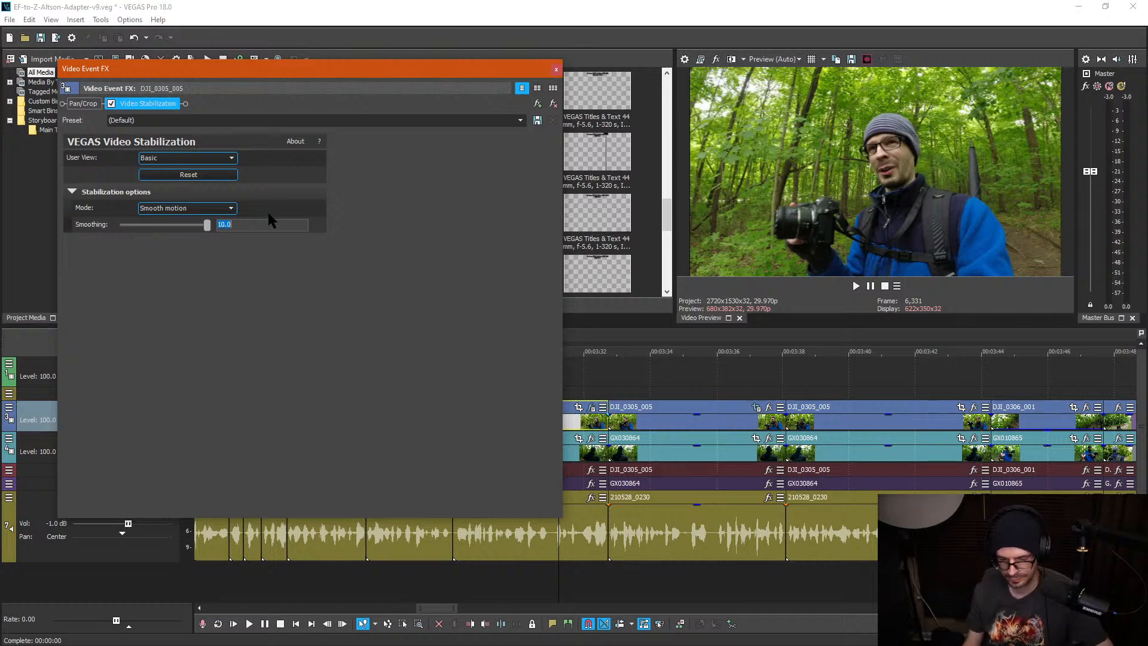
pyautogui.click(556, 70)
# Step: Stabilize the DJI_0305_005 clip at 00:03:34.14 with Video Stabilization in Smooth motion mode and smoothing of 10.0
pyautogui.click(666, 423)
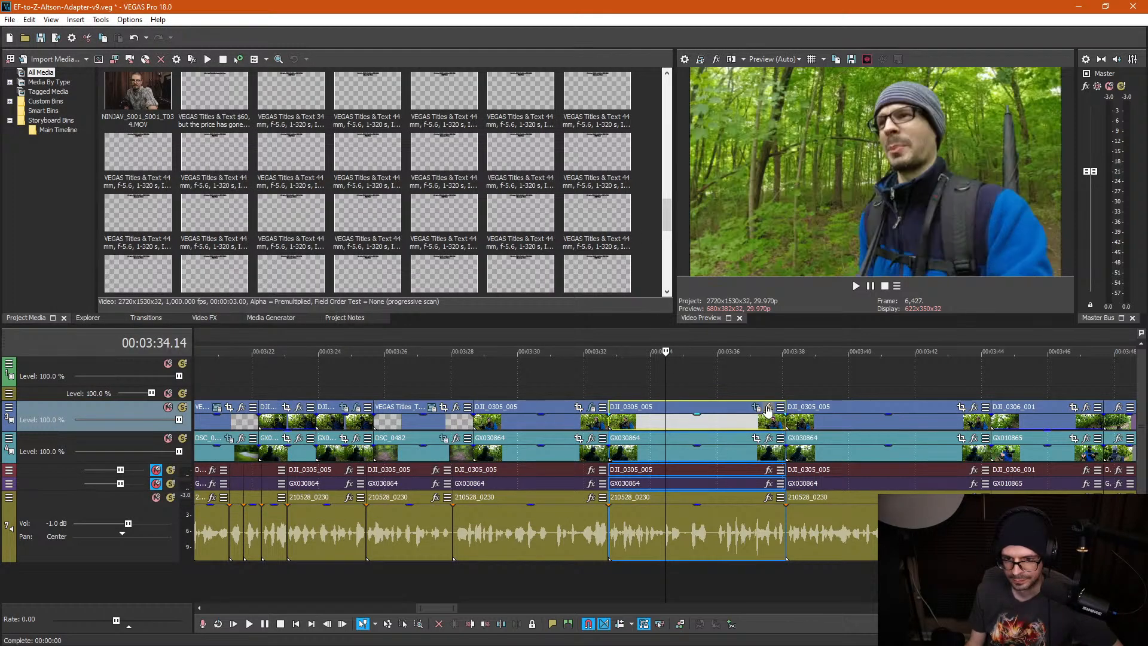
pyautogui.click(769, 408)
pyautogui.click(680, 343)
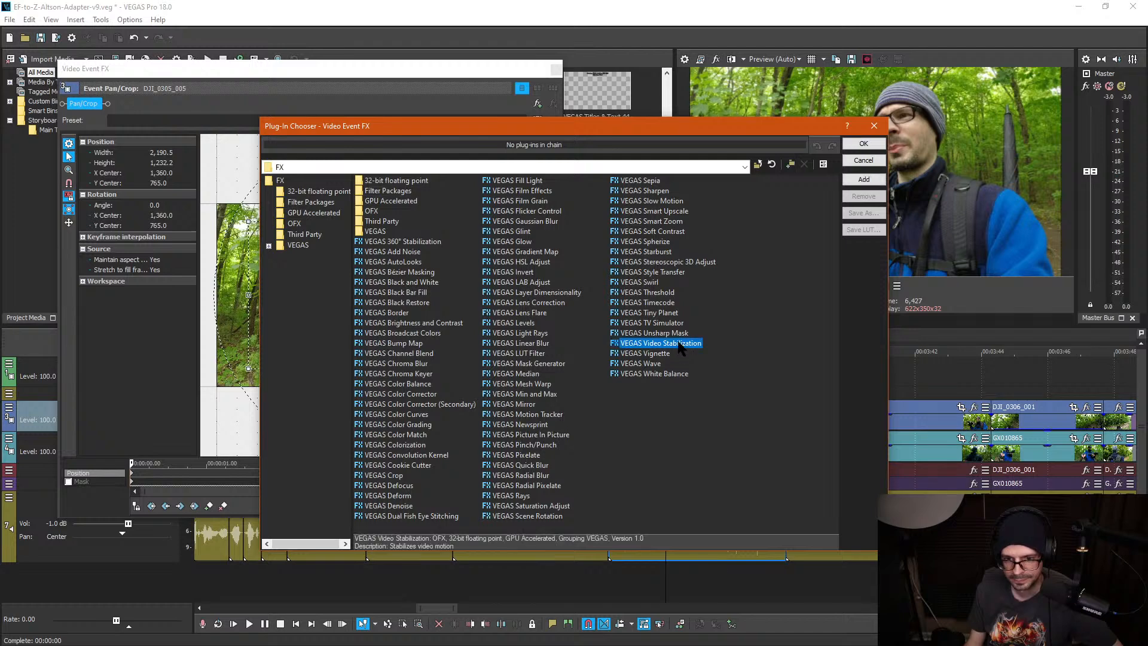
pyautogui.doubleClick(661, 343)
pyautogui.click(863, 144)
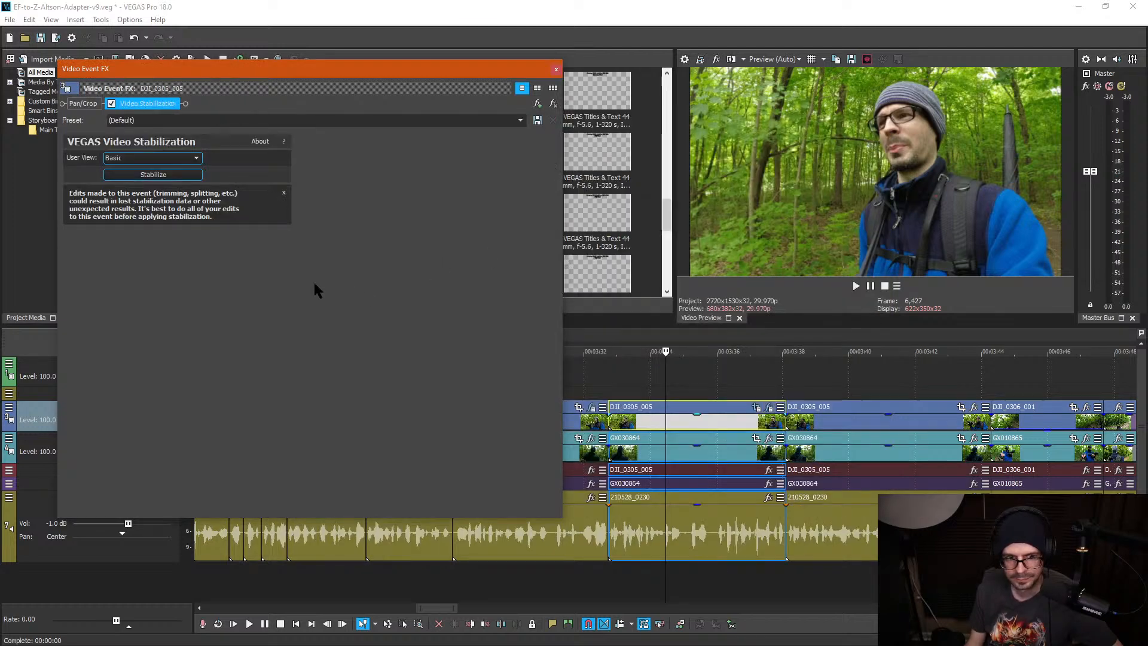
pyautogui.click(165, 174)
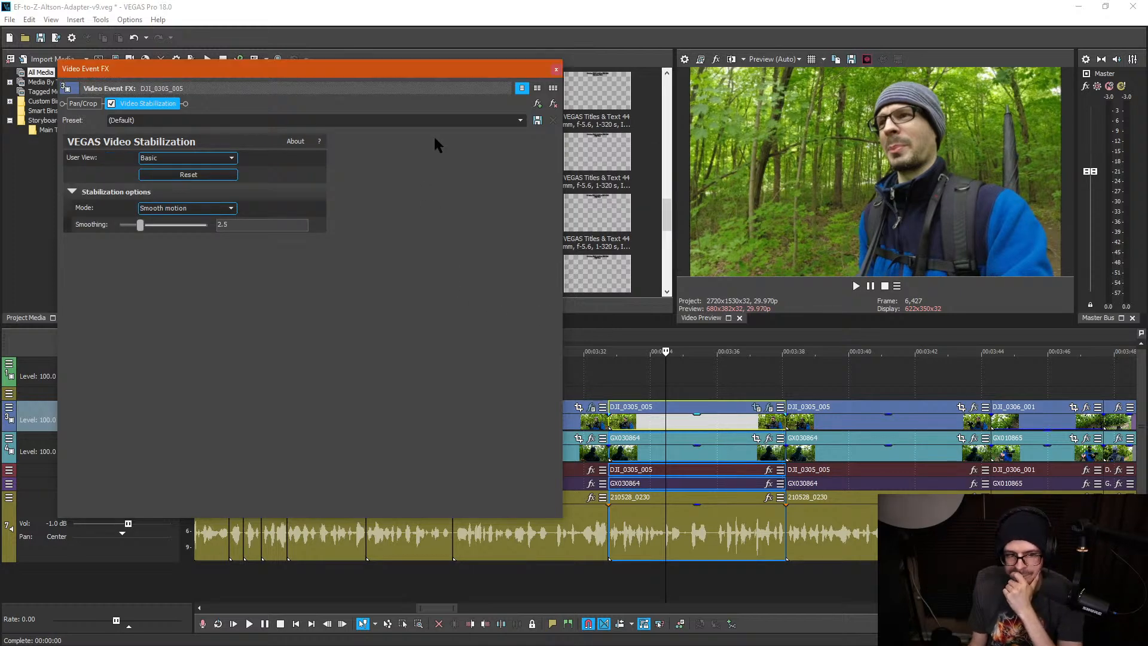
pyautogui.write('10')
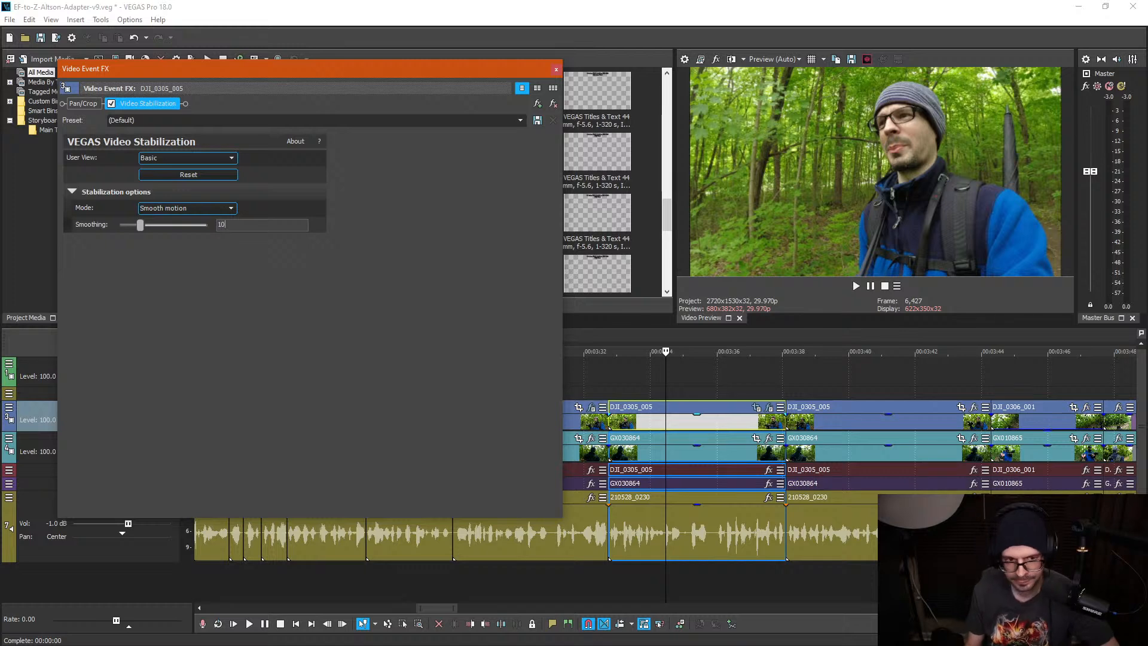
pyautogui.press('Return')
pyautogui.click(557, 69)
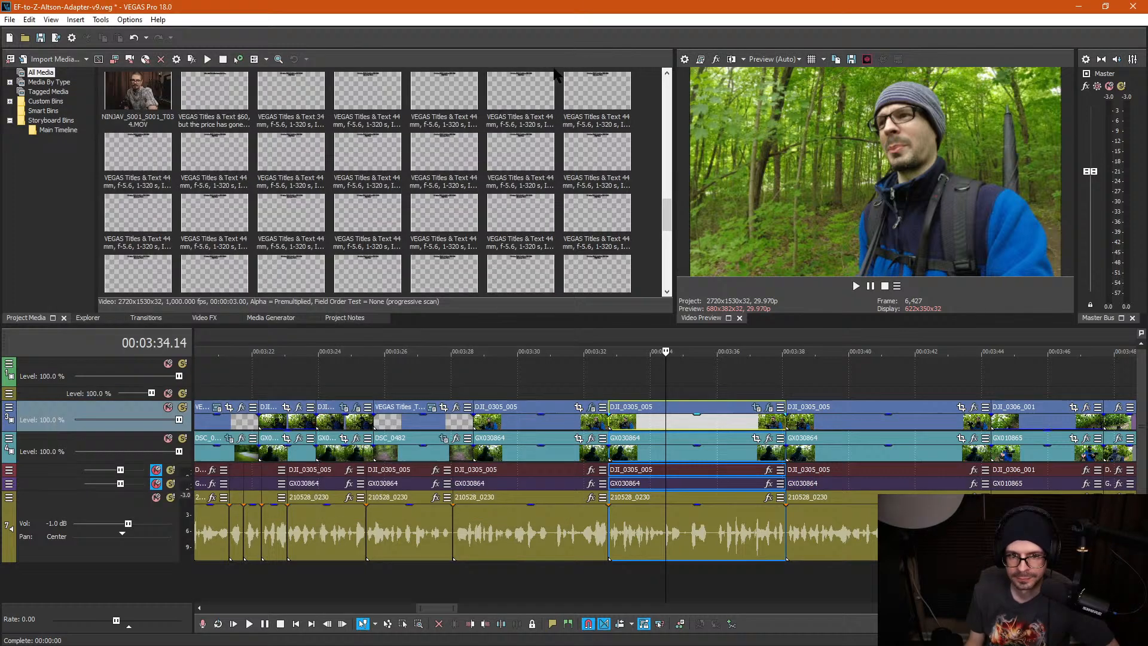
# Step: Play back the stabilized DJI_0305_005 clip from its start past 00:03:35.00
pyautogui.click(673, 382)
pyautogui.click(609, 375)
pyautogui.press('space')
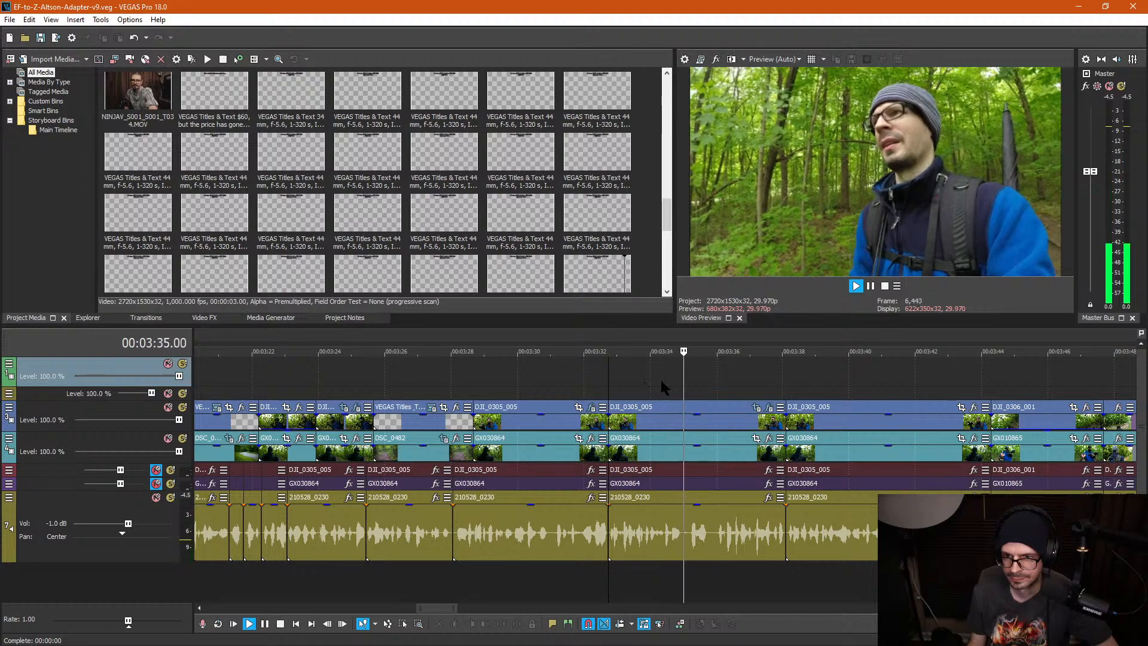
# Step: Stabilize the DJI_0305_005 clip at 00:03:39.09 with Video Stabilization in Smooth motion mode and smoothing of 10.0
pyautogui.click(825, 394)
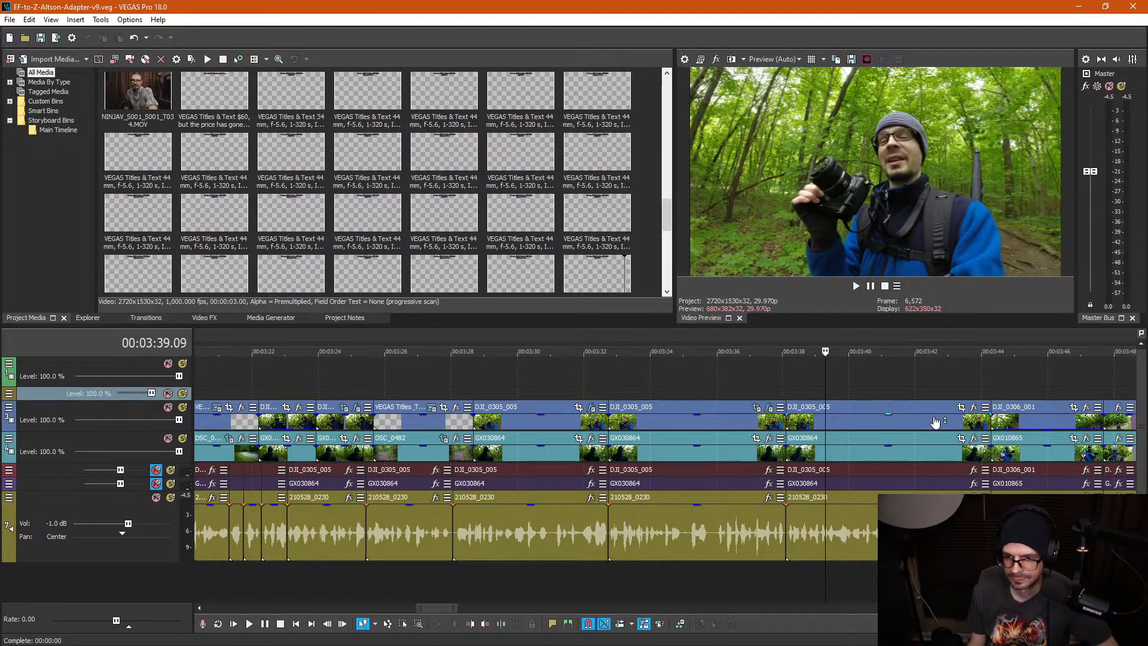
pyautogui.click(973, 409)
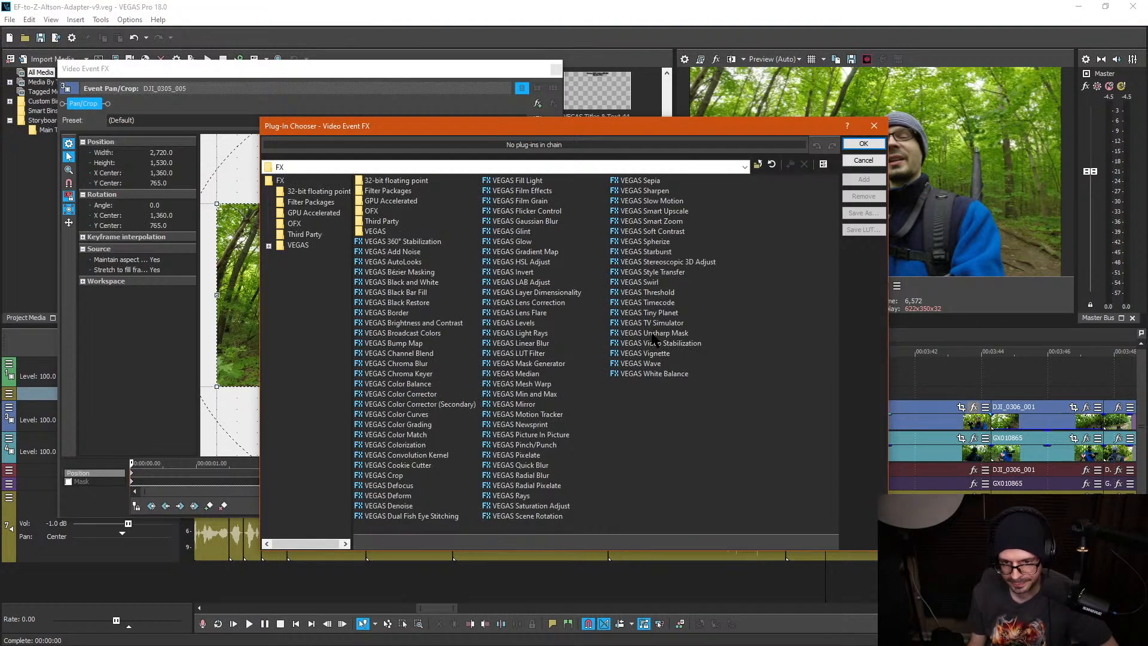
pyautogui.doubleClick(655, 339)
pyautogui.click(864, 144)
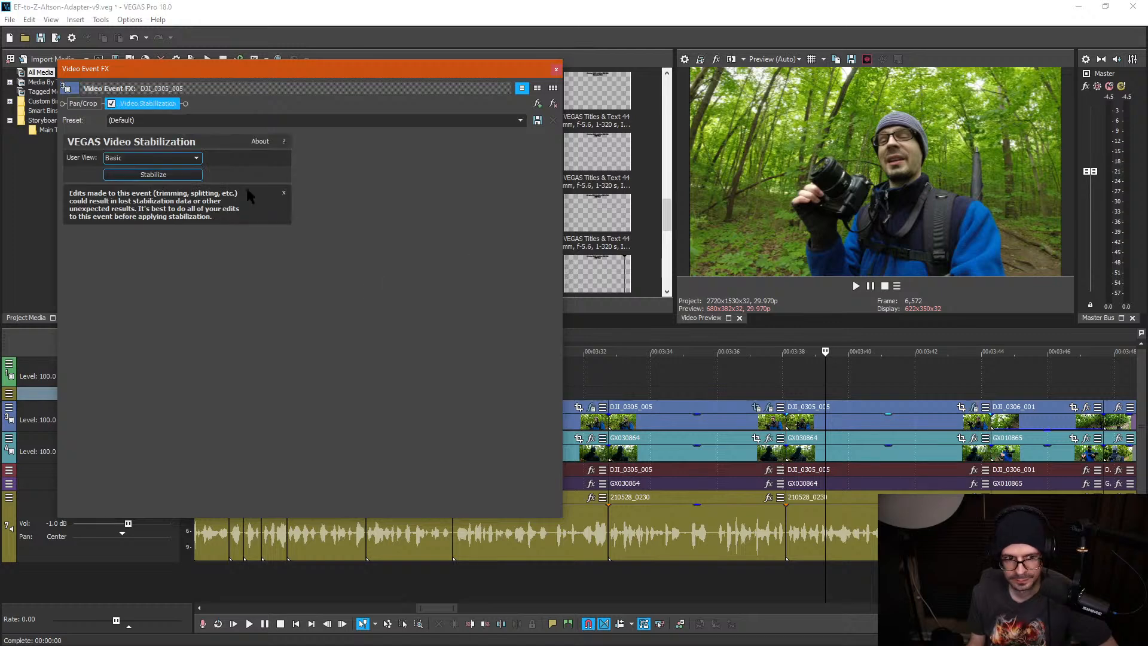
pyautogui.click(154, 175)
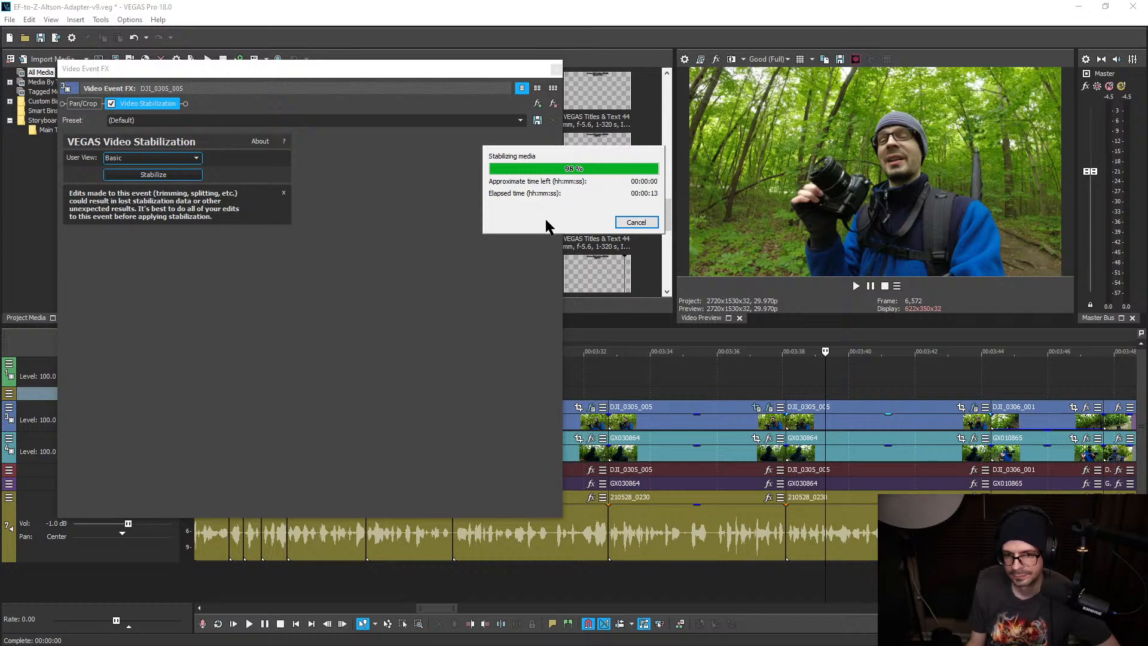
pyautogui.click(260, 228)
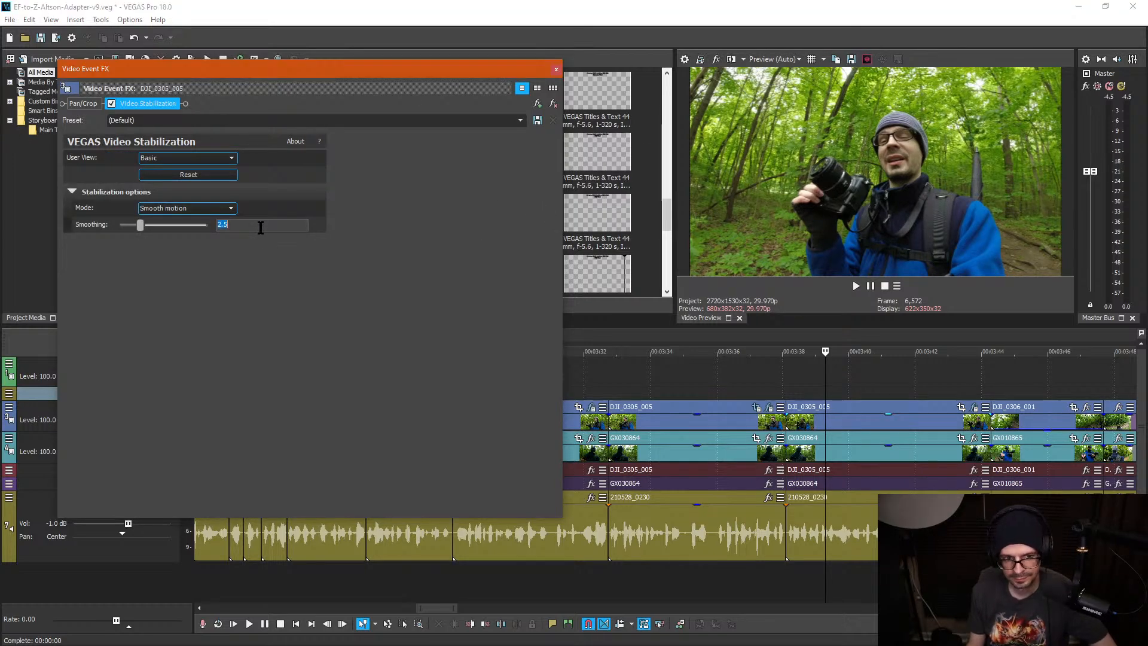
pyautogui.write('10')
pyautogui.press('Return')
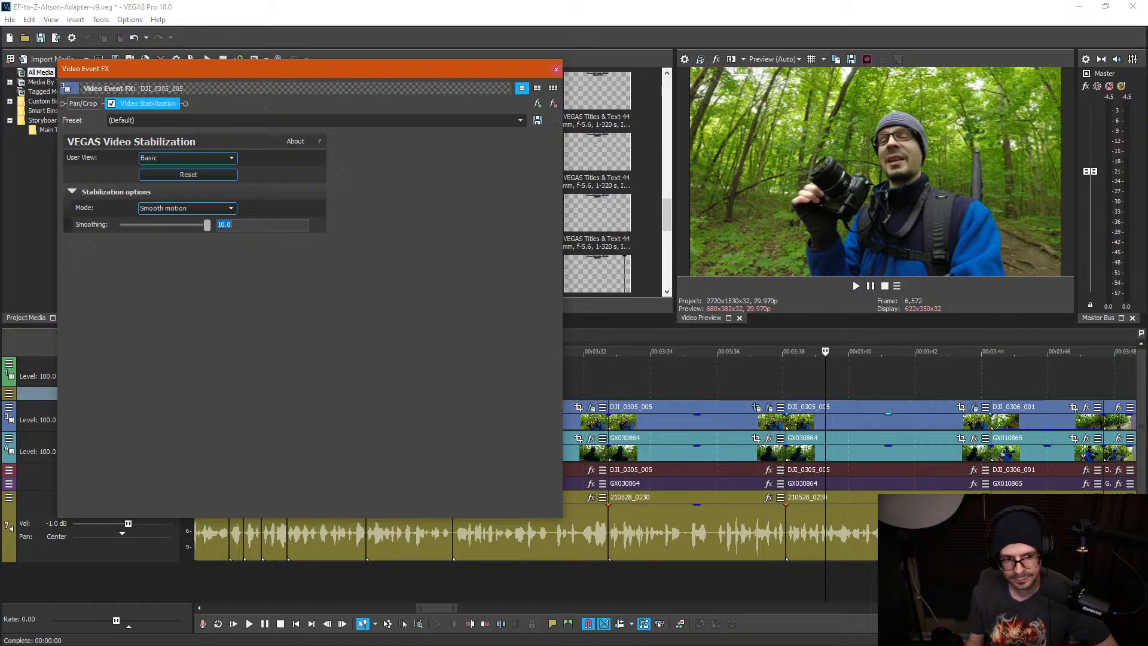
pyautogui.click(556, 70)
# Step: Insert a timeline marker at 00:03:38.06, just after the start of the DJI_0305_005 clip
pyautogui.scroll(-5, 822, 412)
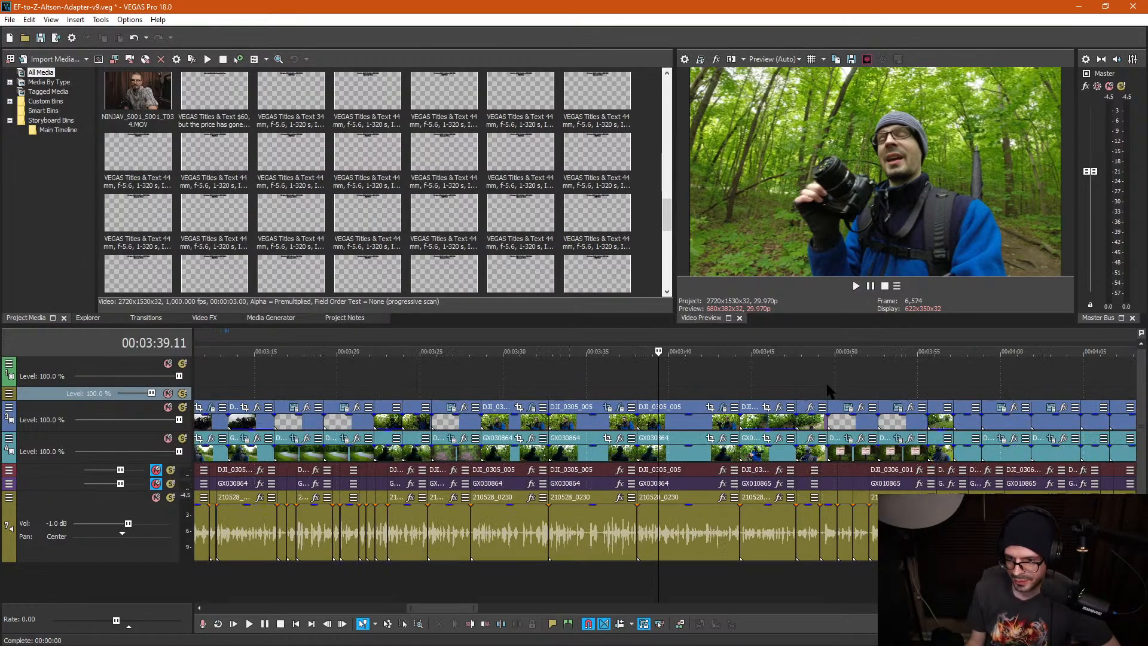
pyautogui.scroll(-4, 818, 391)
pyautogui.scroll(3, 814, 395)
pyautogui.scroll(-3, 815, 395)
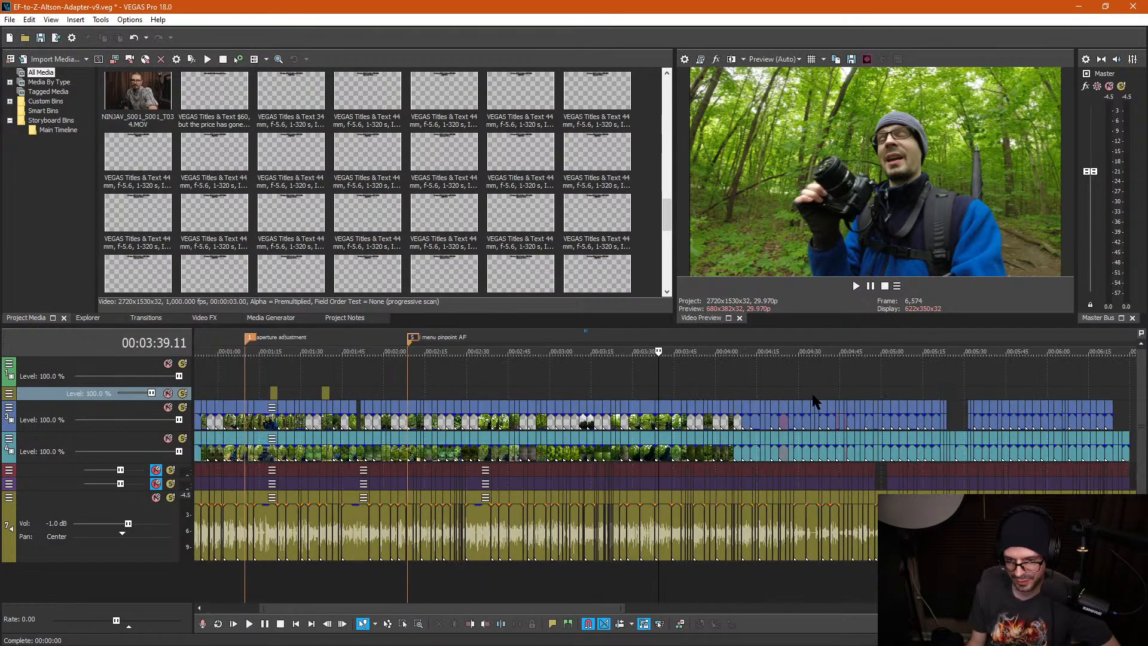
pyautogui.scroll(4, 811, 396)
pyautogui.scroll(5, 813, 402)
pyautogui.click(705, 392)
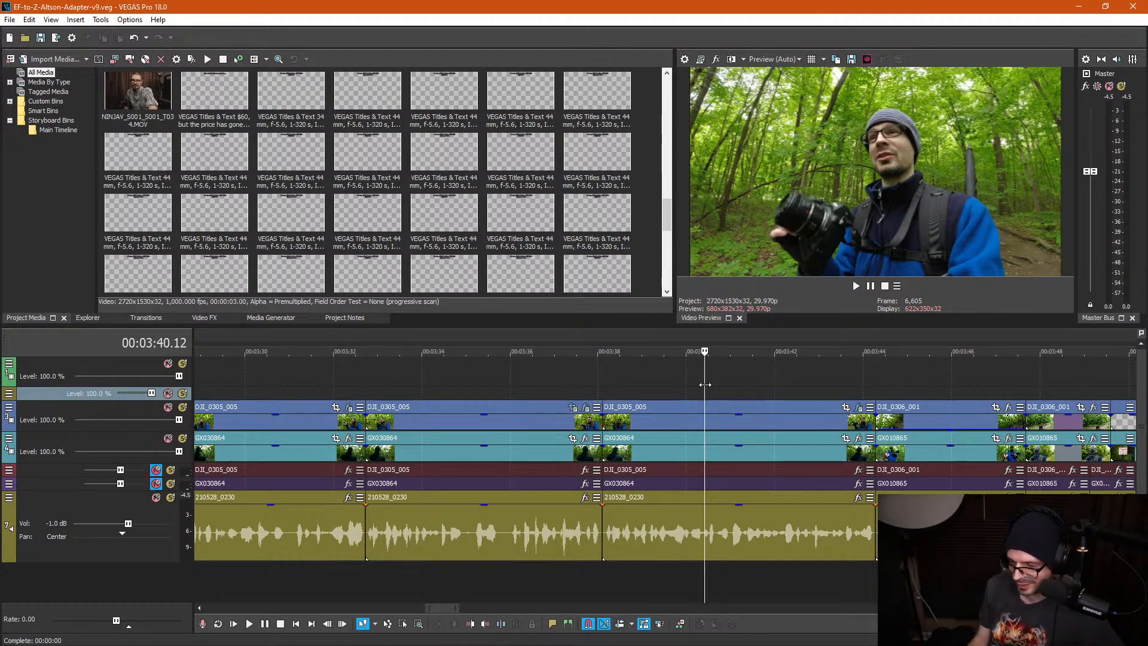
pyautogui.click(609, 383)
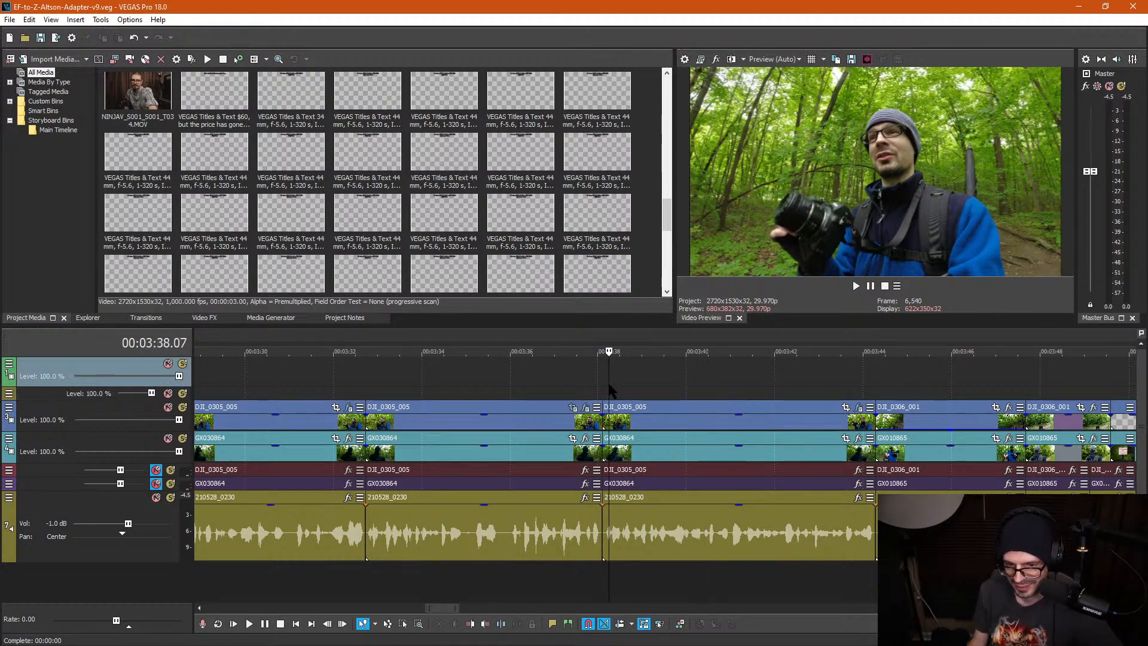
pyautogui.click(607, 379)
pyautogui.press('m')
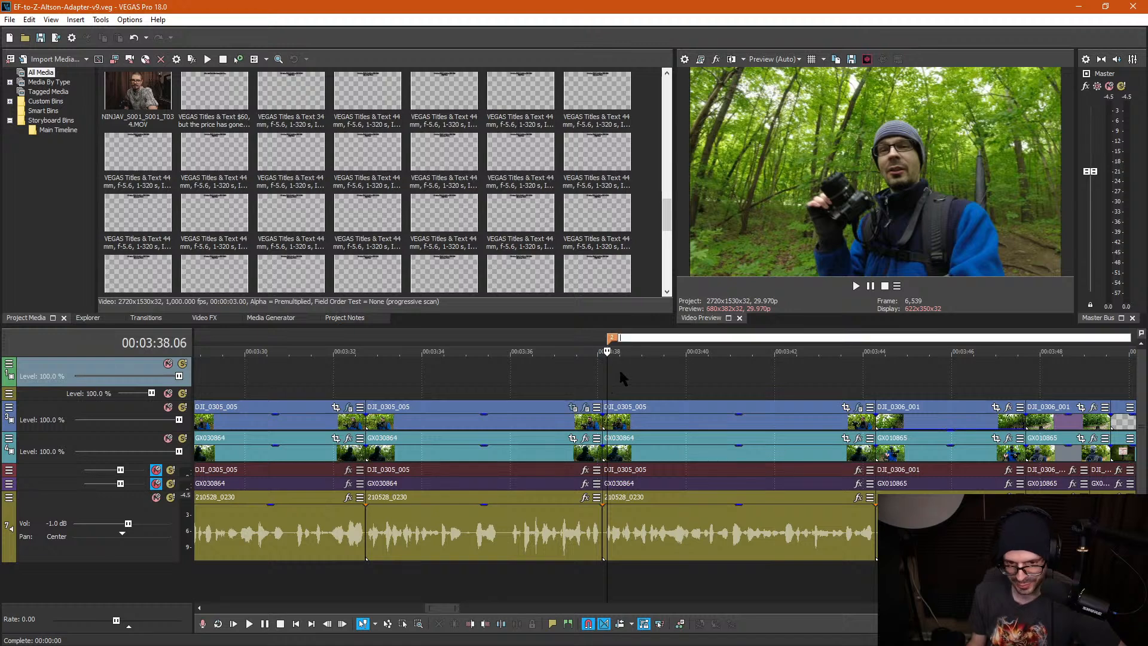
# Step: Name the new marker at 00:03:38.06 "starting point"
pyautogui.click(621, 371)
pyautogui.click(618, 343)
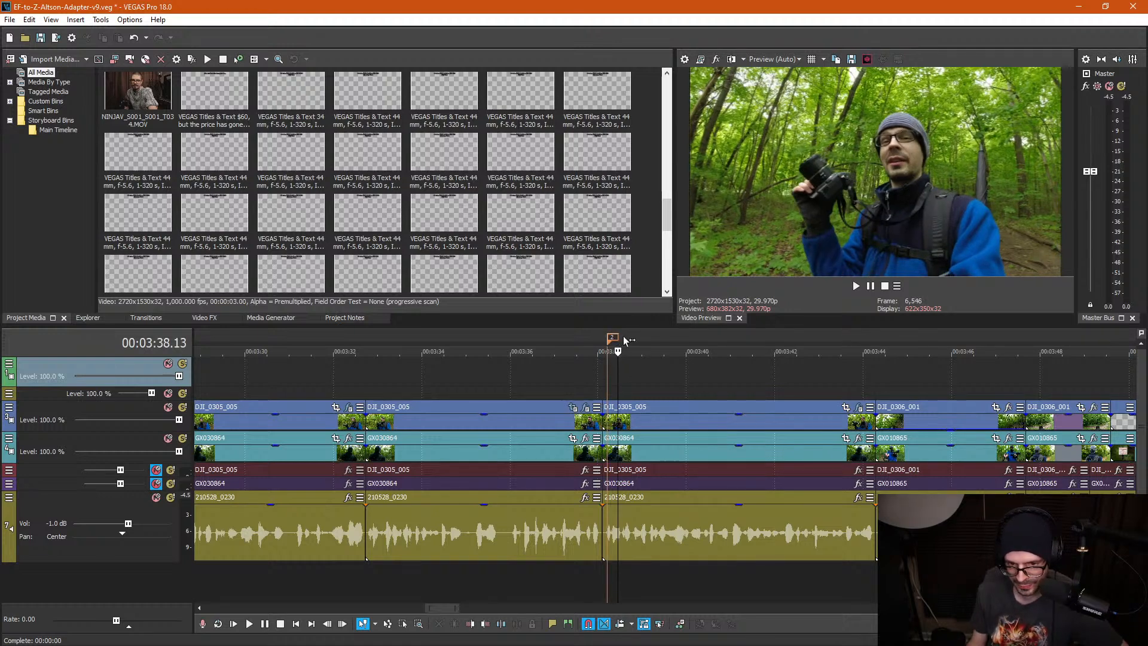
pyautogui.doubleClick(618, 343)
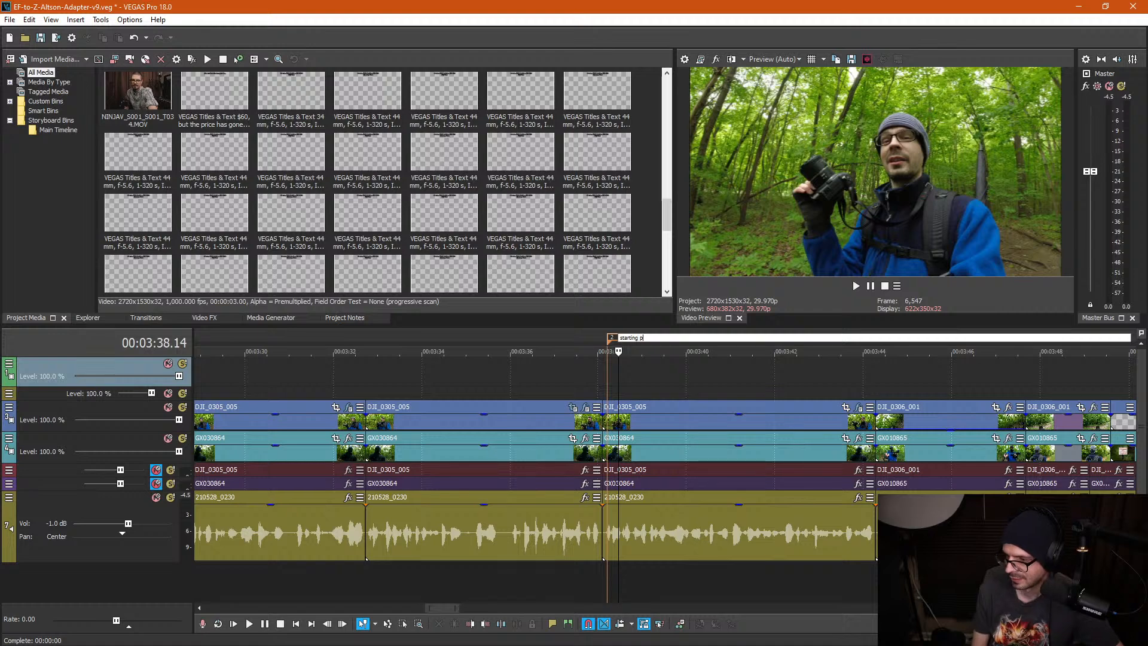
pyautogui.press('Return')
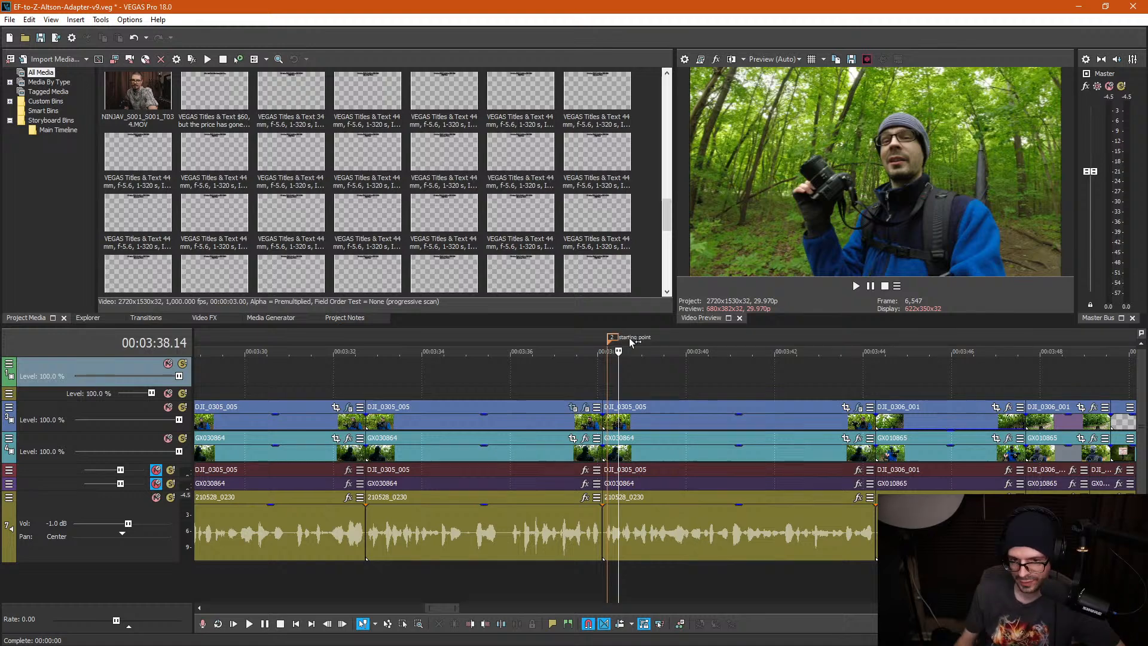
# Step: Check the footage on both sides of the starting point marker and play the DJI_0305_005 clip from just after it past 00:03:41
pyautogui.click(636, 383)
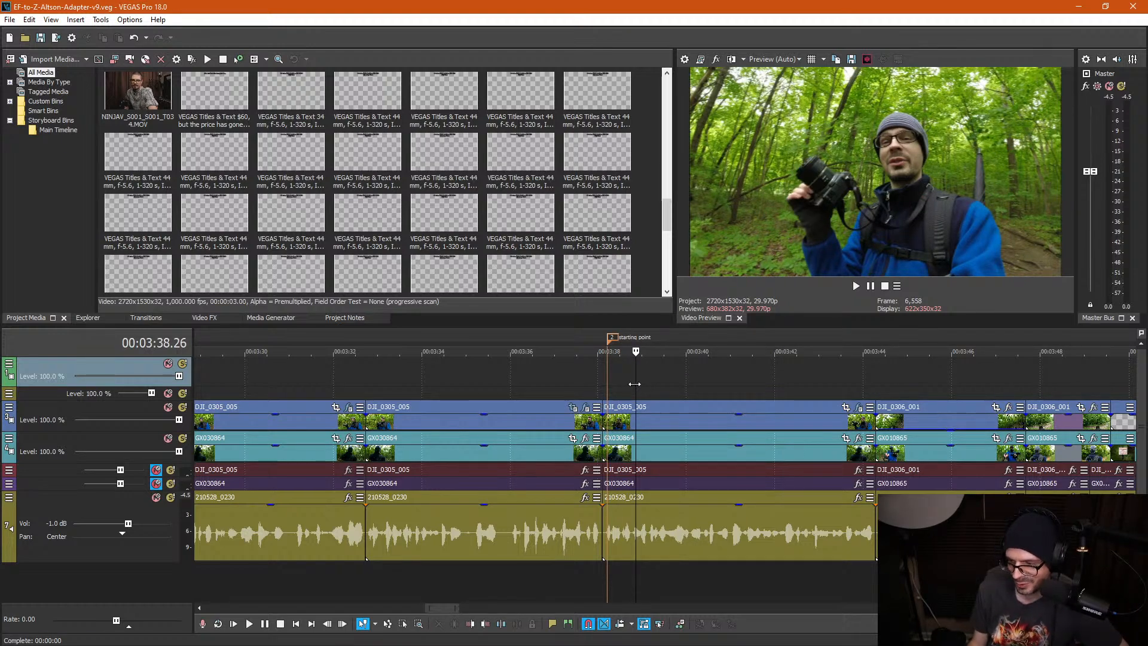
pyautogui.click(590, 383)
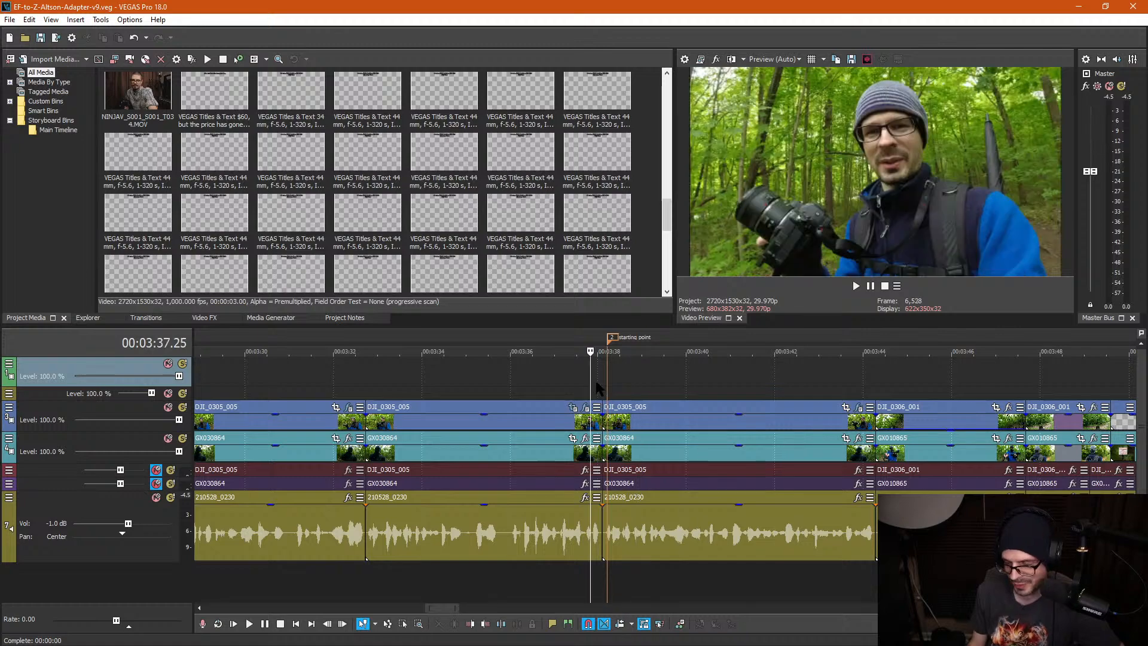
pyautogui.click(543, 368)
pyautogui.scroll(-2, 627, 374)
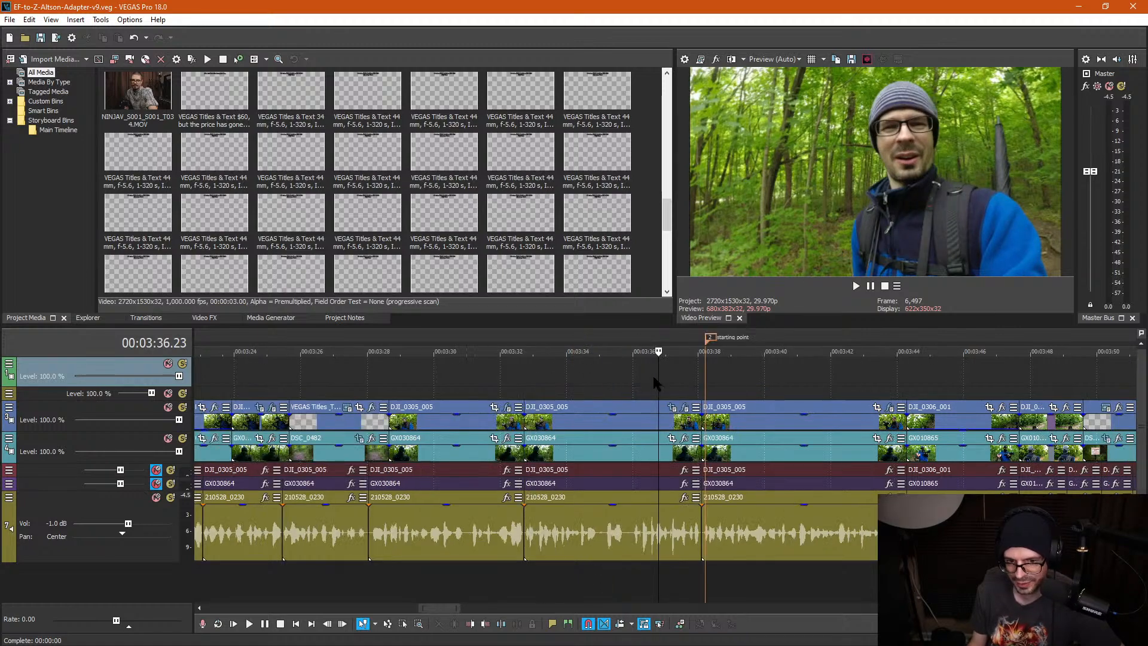
pyautogui.click(750, 375)
pyautogui.scroll(1, 767, 378)
pyautogui.scroll(-1, 767, 378)
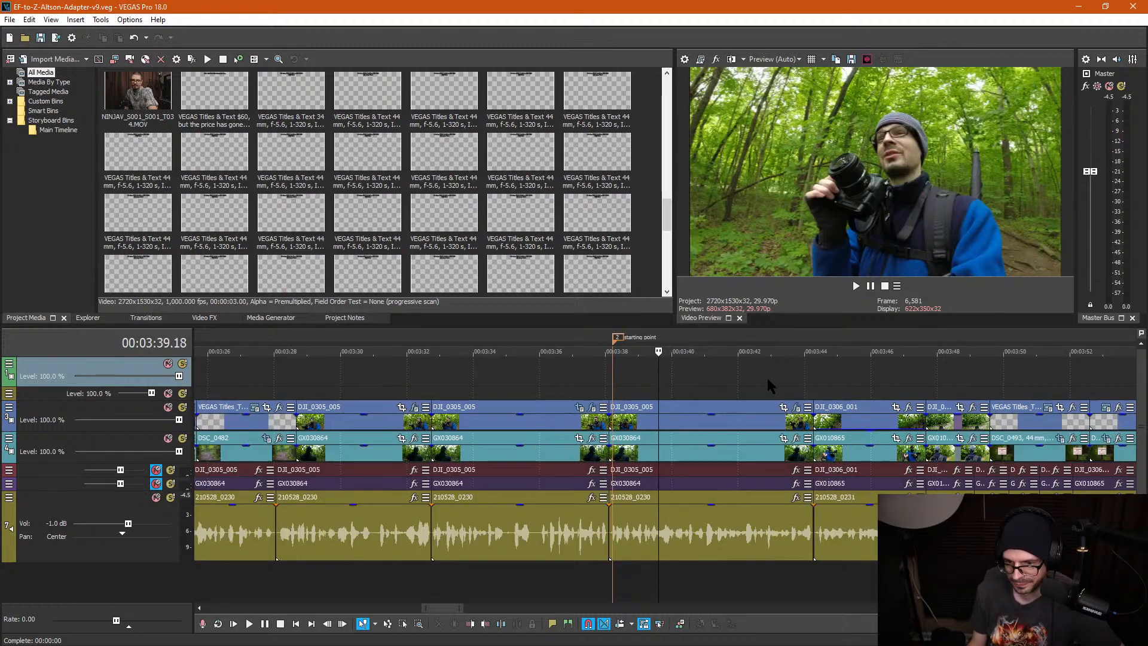
pyautogui.click(680, 376)
pyautogui.click(628, 373)
pyautogui.press('space')
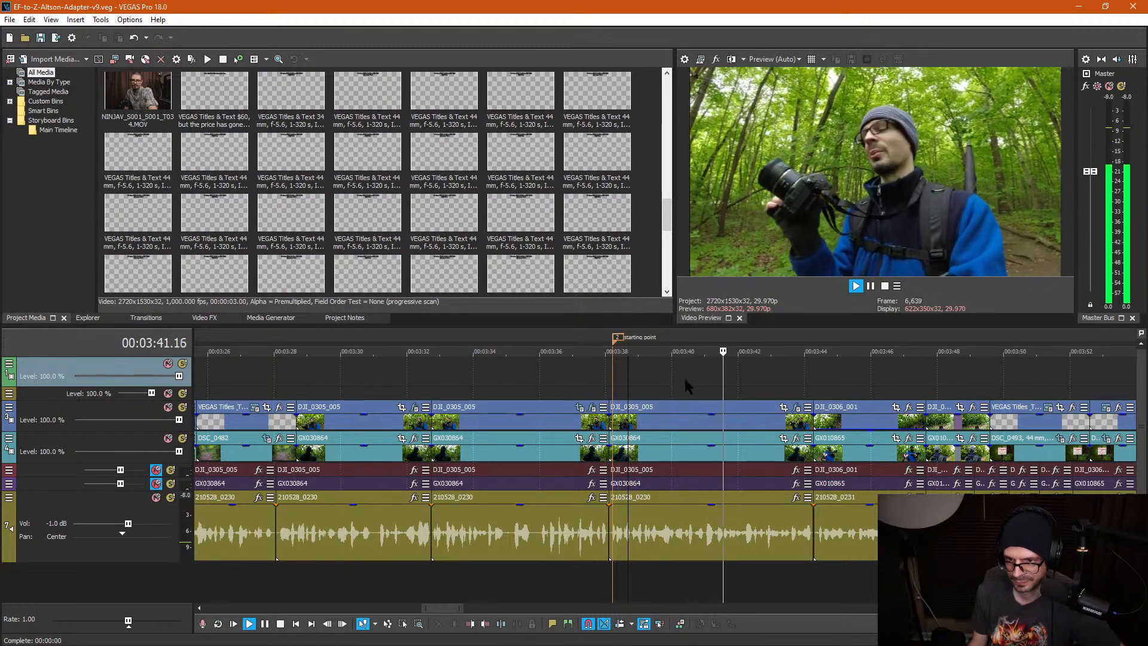
pyautogui.press('Return')
pyautogui.click(769, 381)
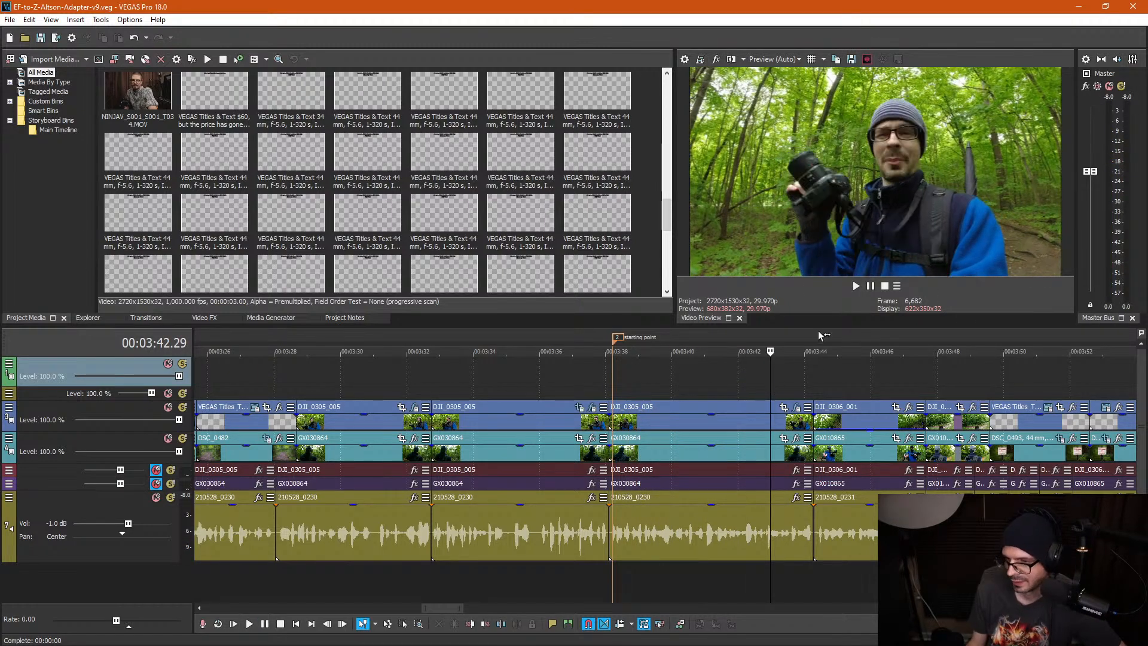